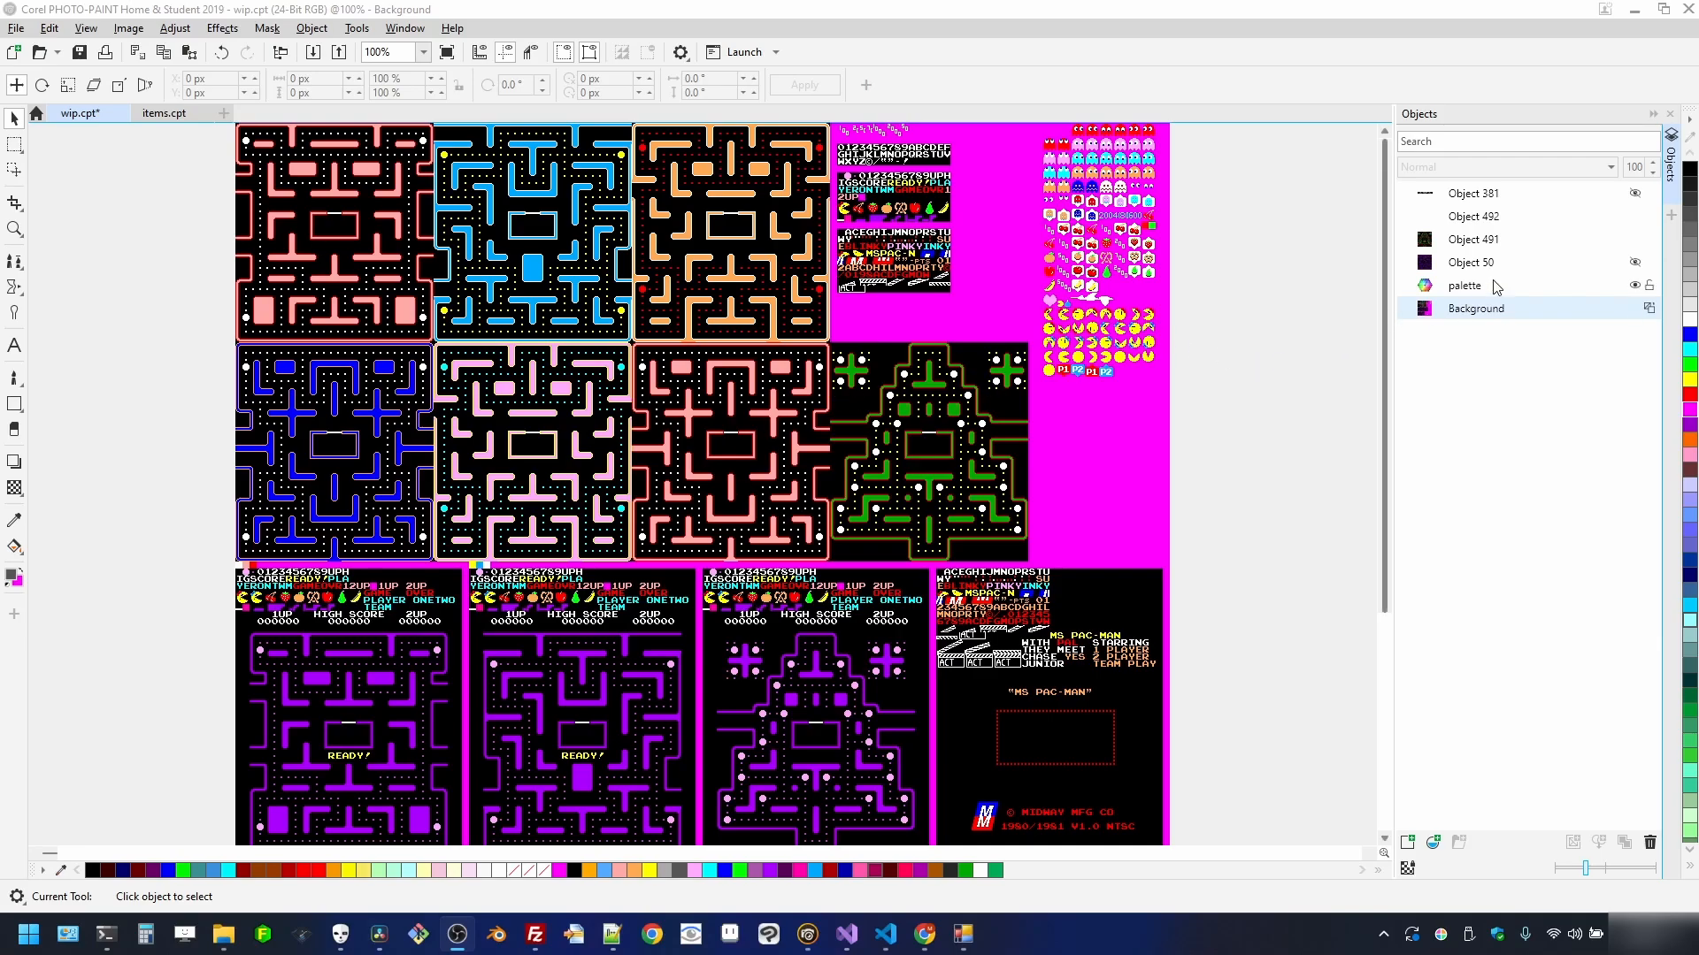
- Show and then hide the purple maze overlay layer to compare the mazes
click(1635, 263)
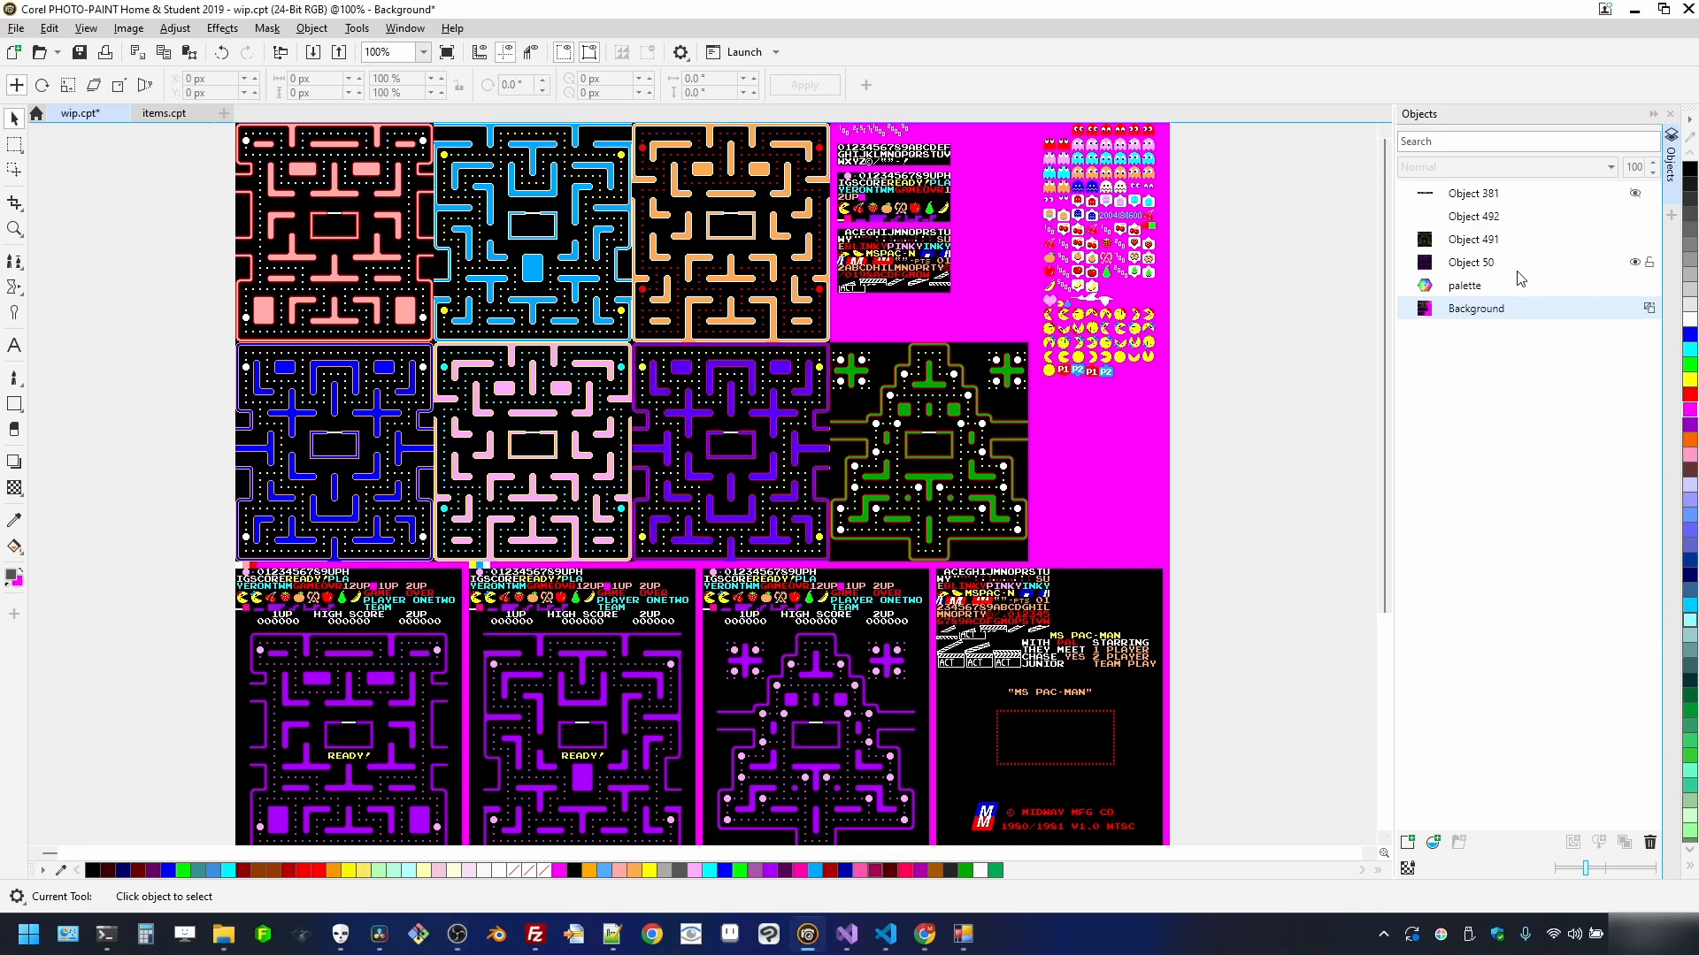
scroll(741, 399, up, 2)
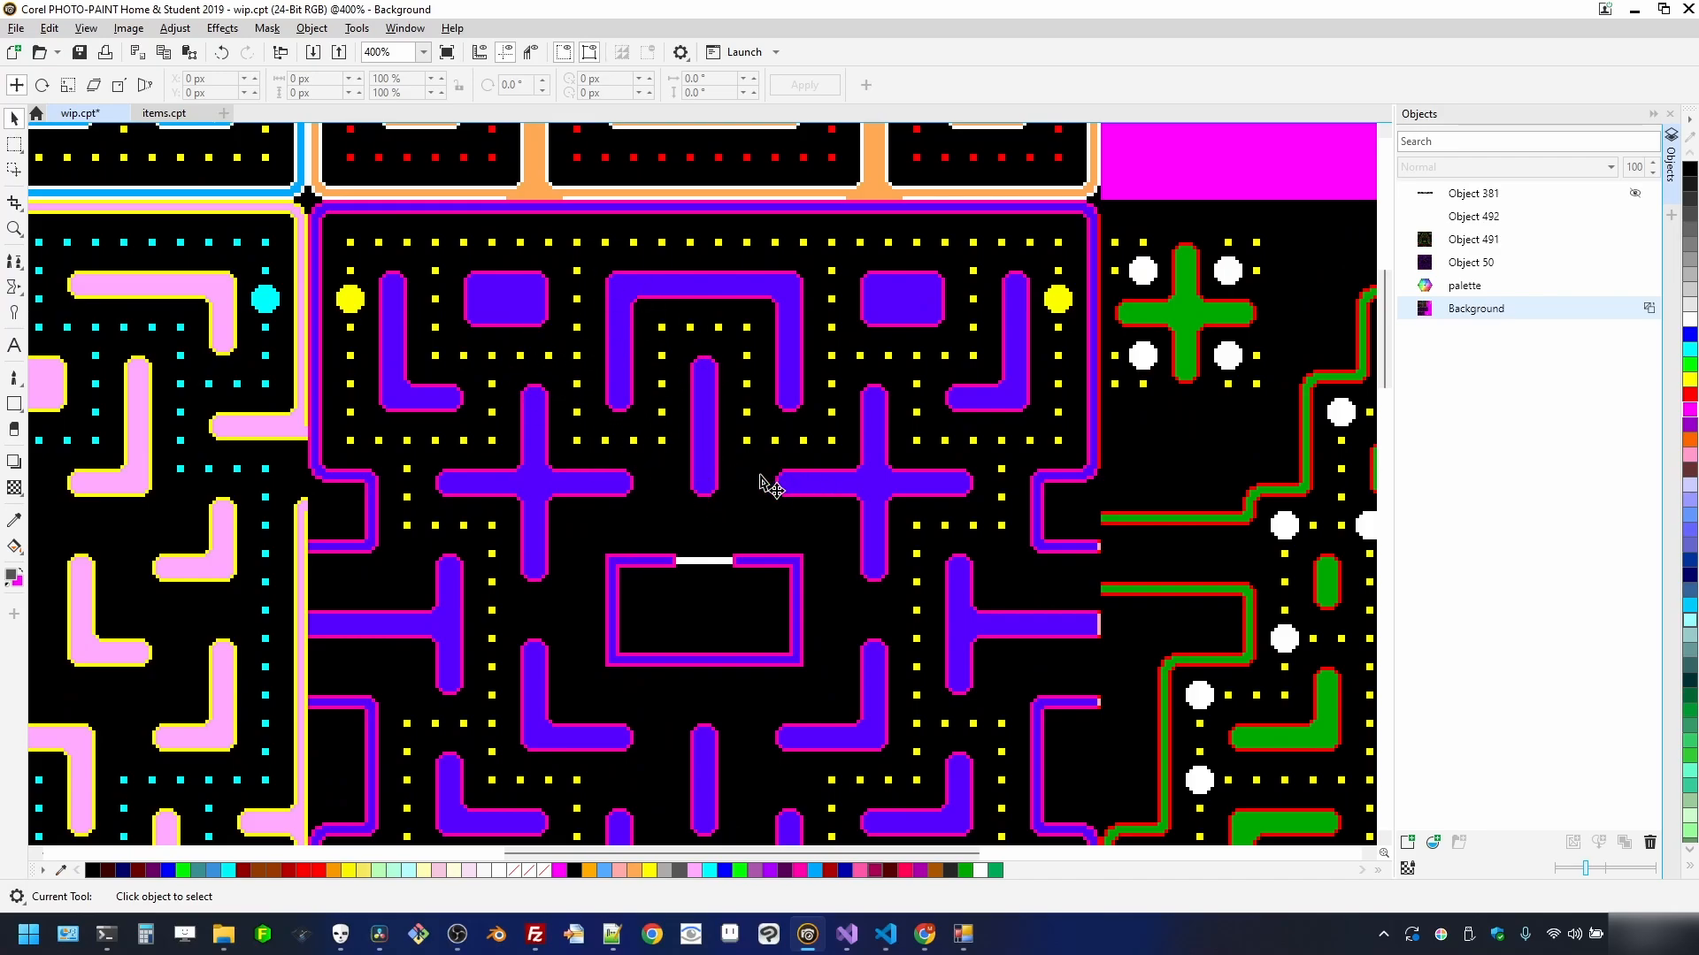
scroll(636, 563, down, 3)
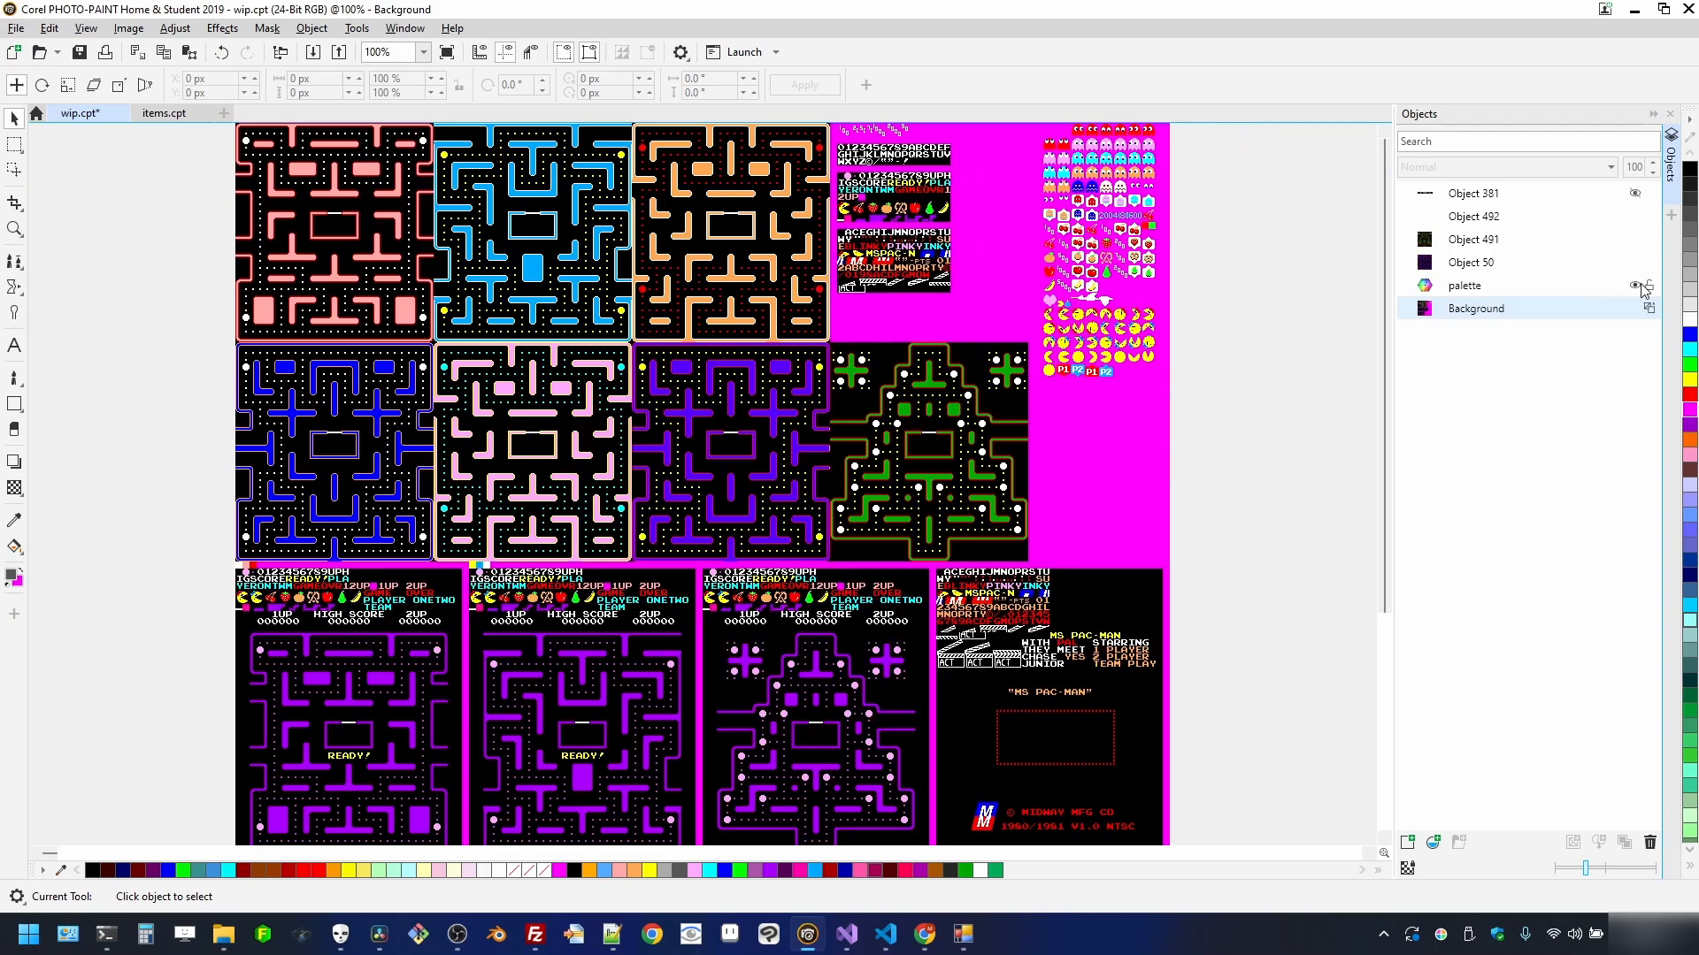
click(1635, 263)
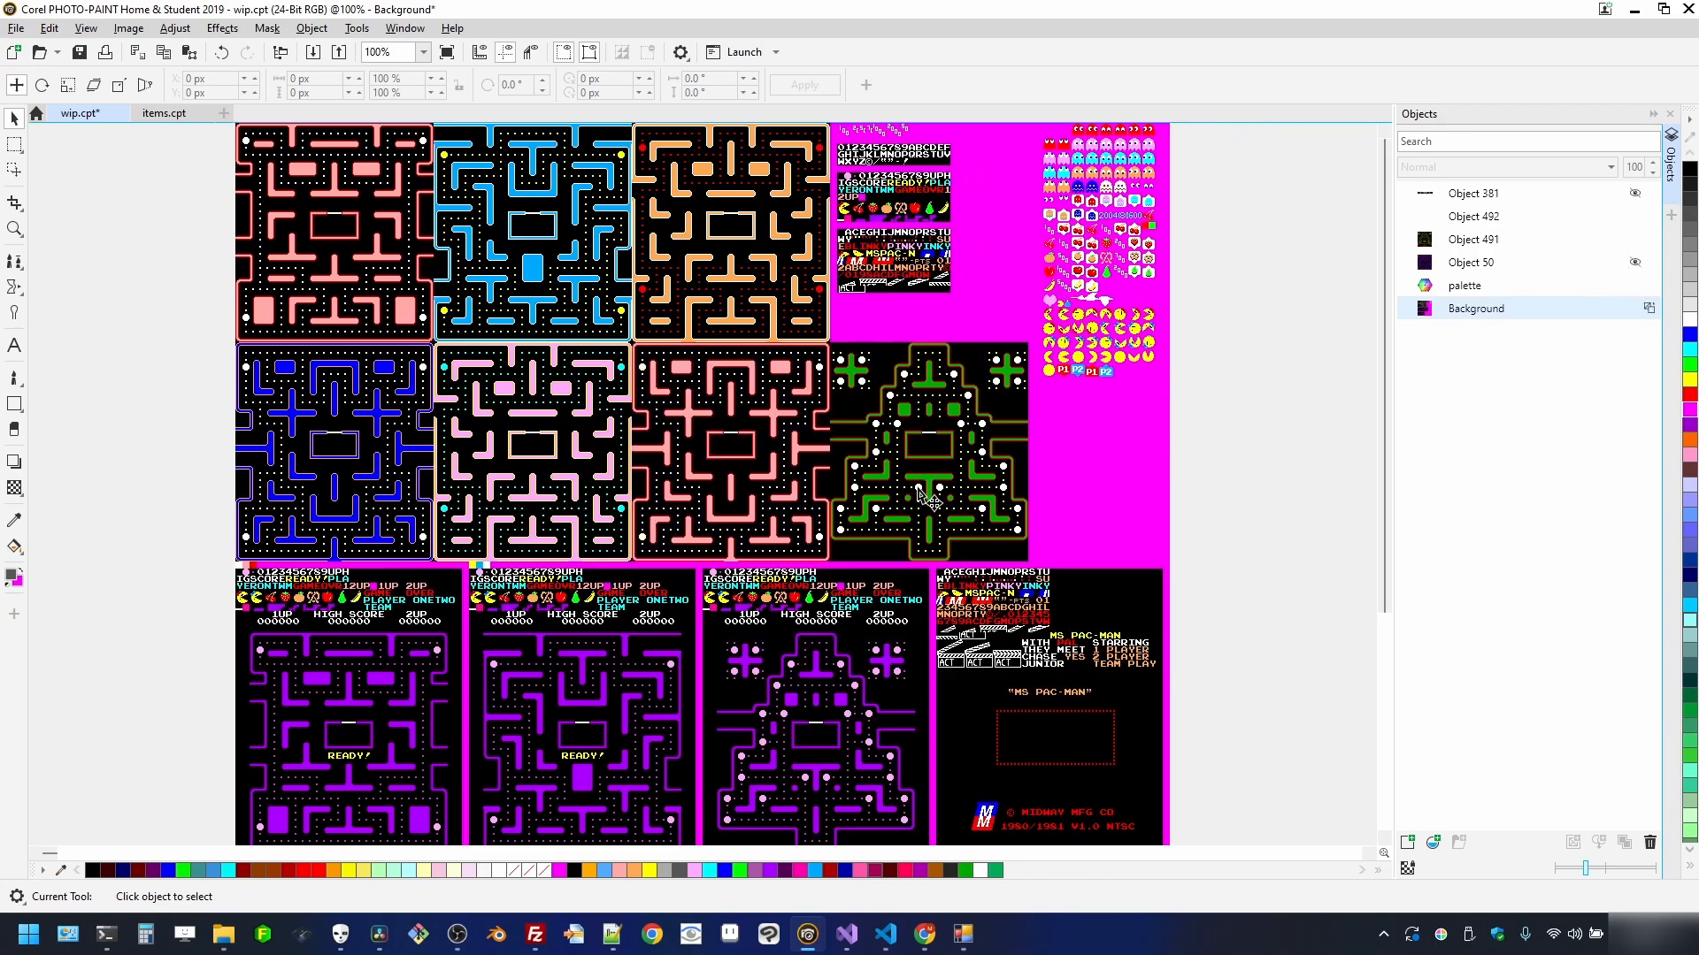
scroll(920, 493, up, 1)
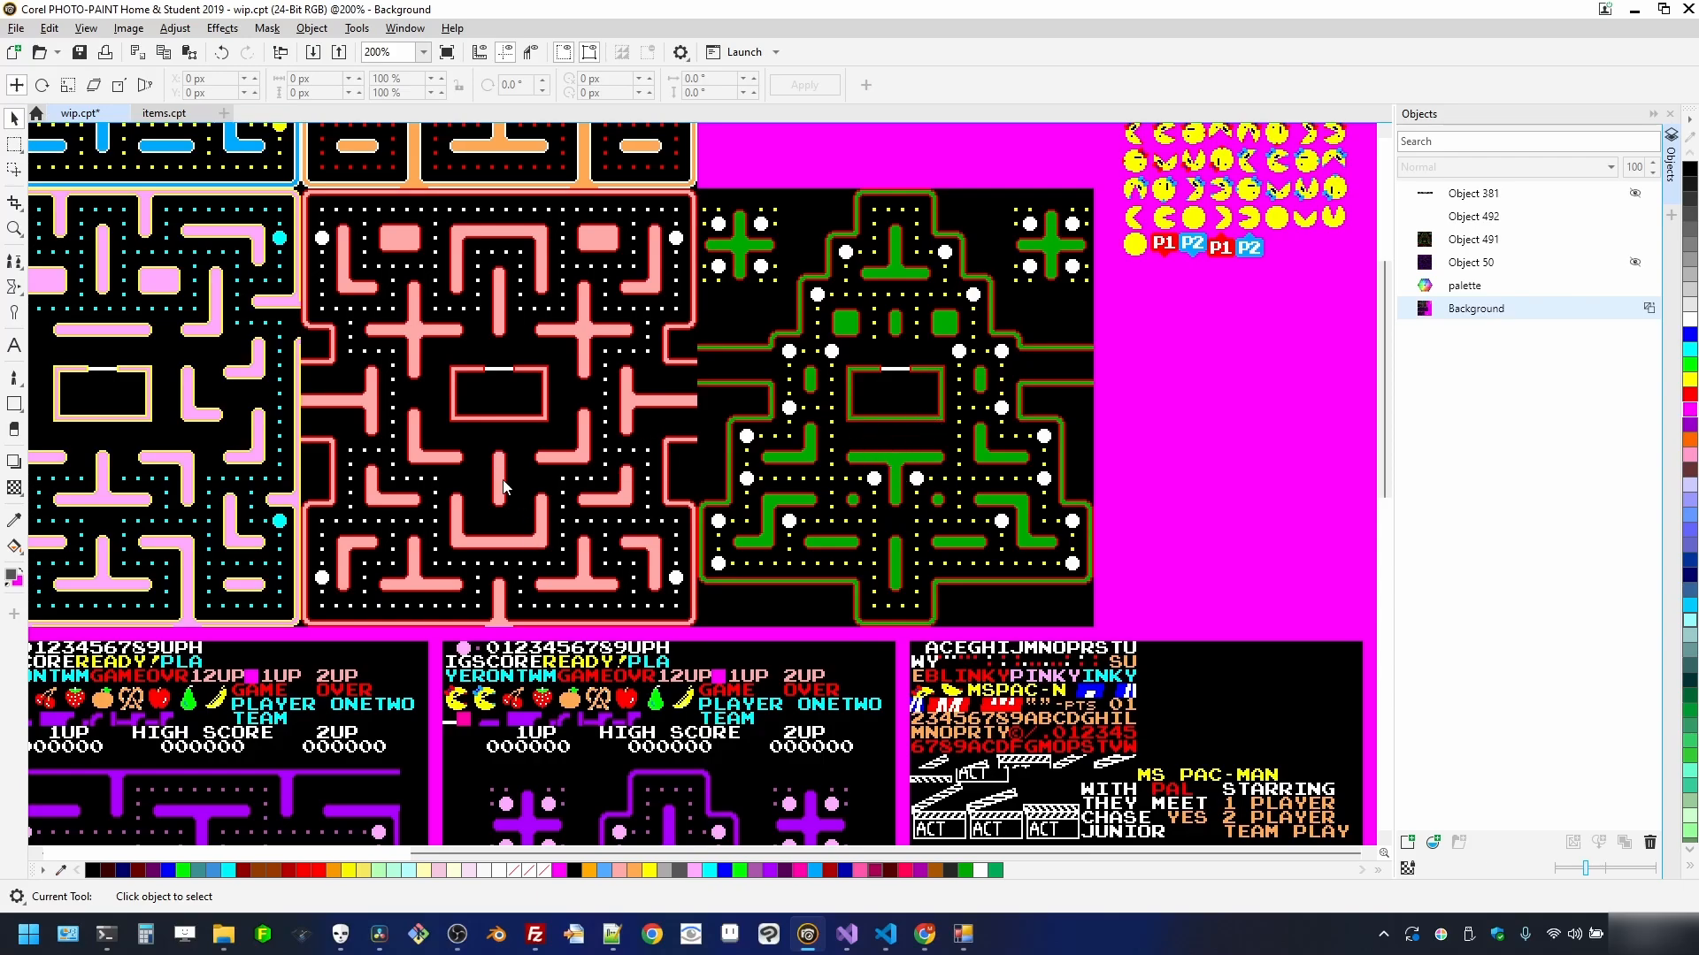
scroll(505, 486, down, 1)
scroll(428, 525, up, 2)
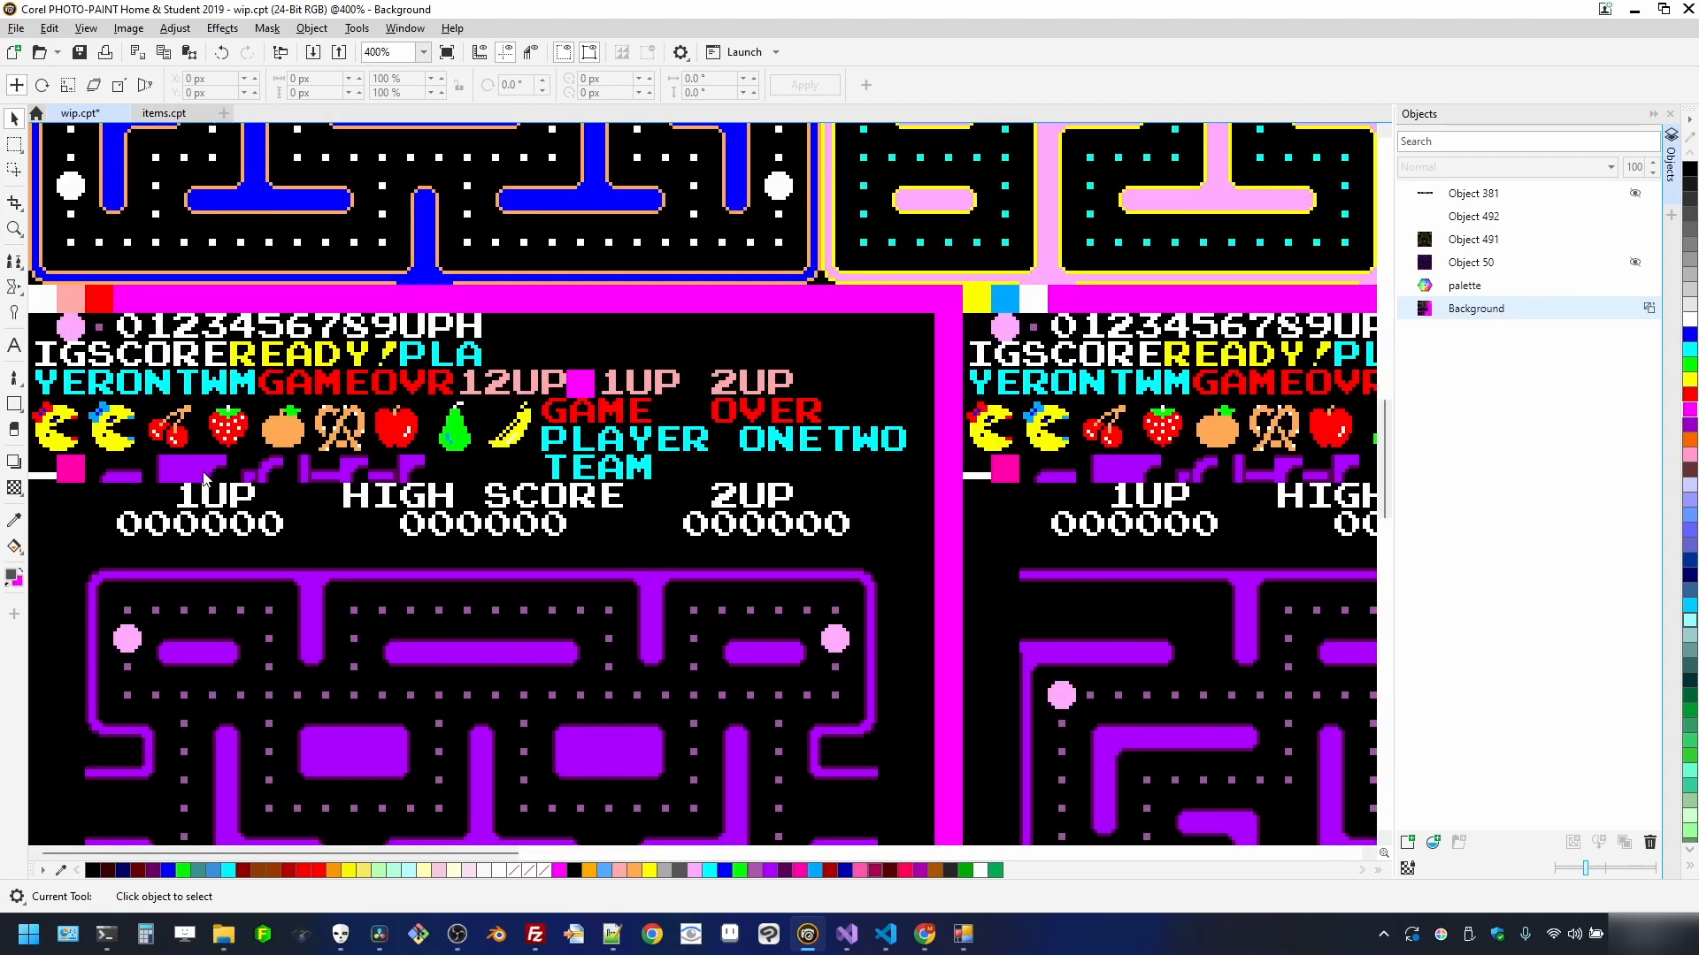
- Turn on the pixel grid and rectangle-mask the first stage screen with its score header
key(ctrl+alt+y)
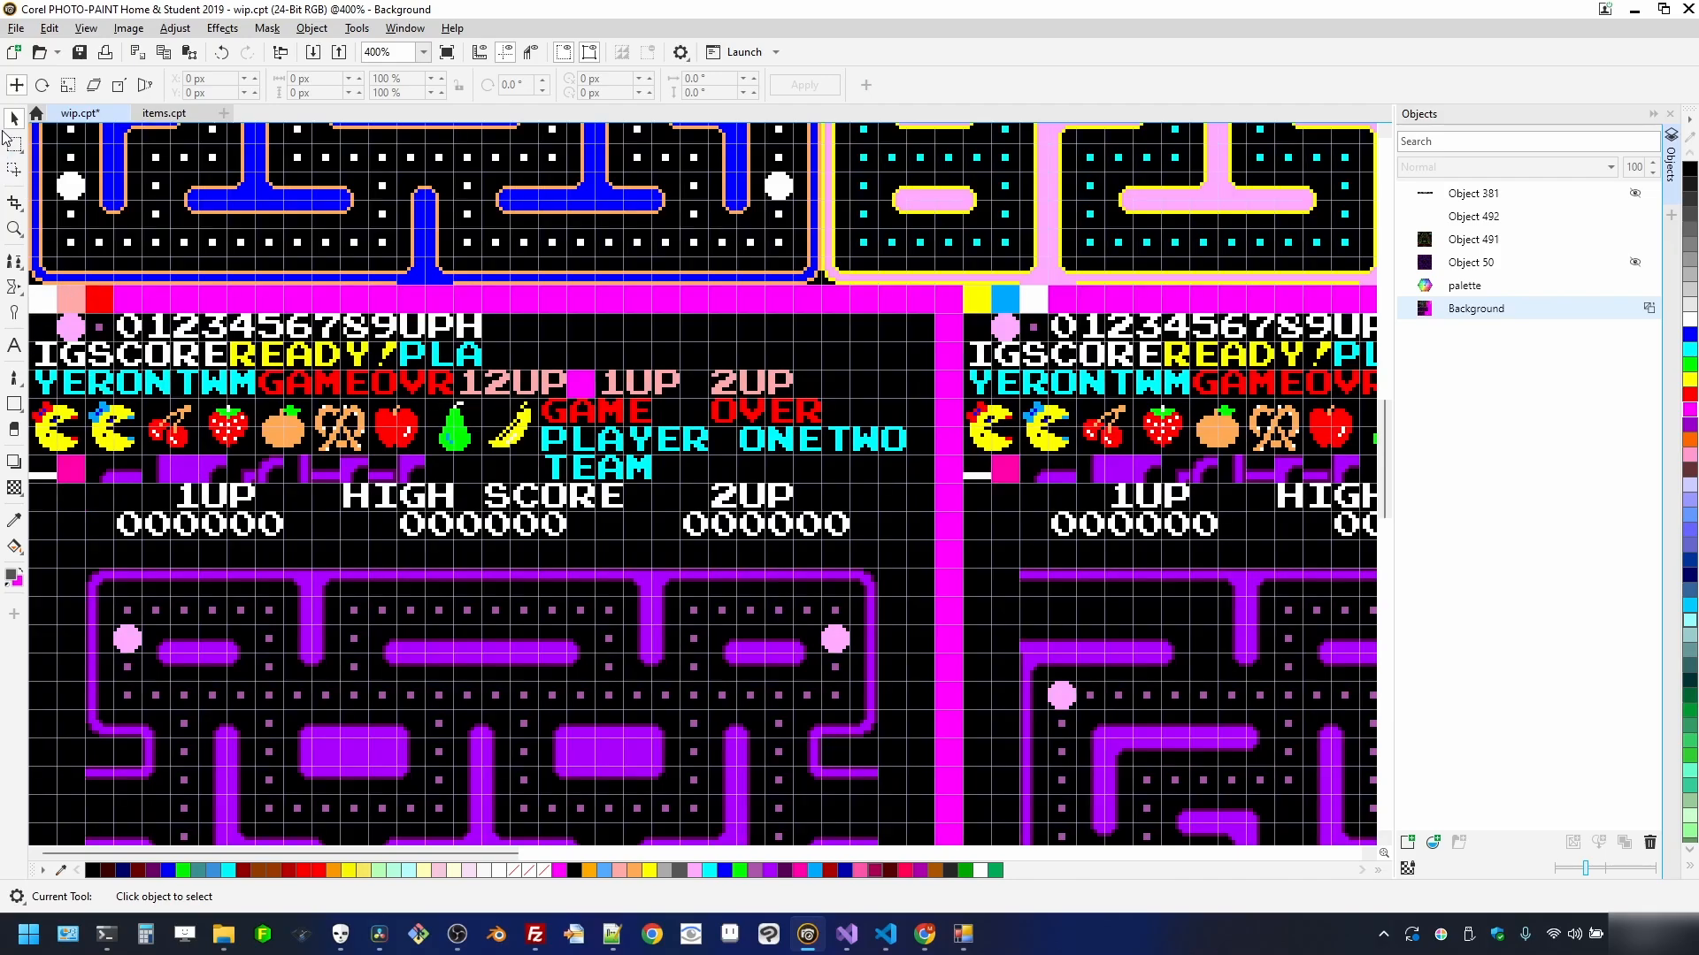
key(r)
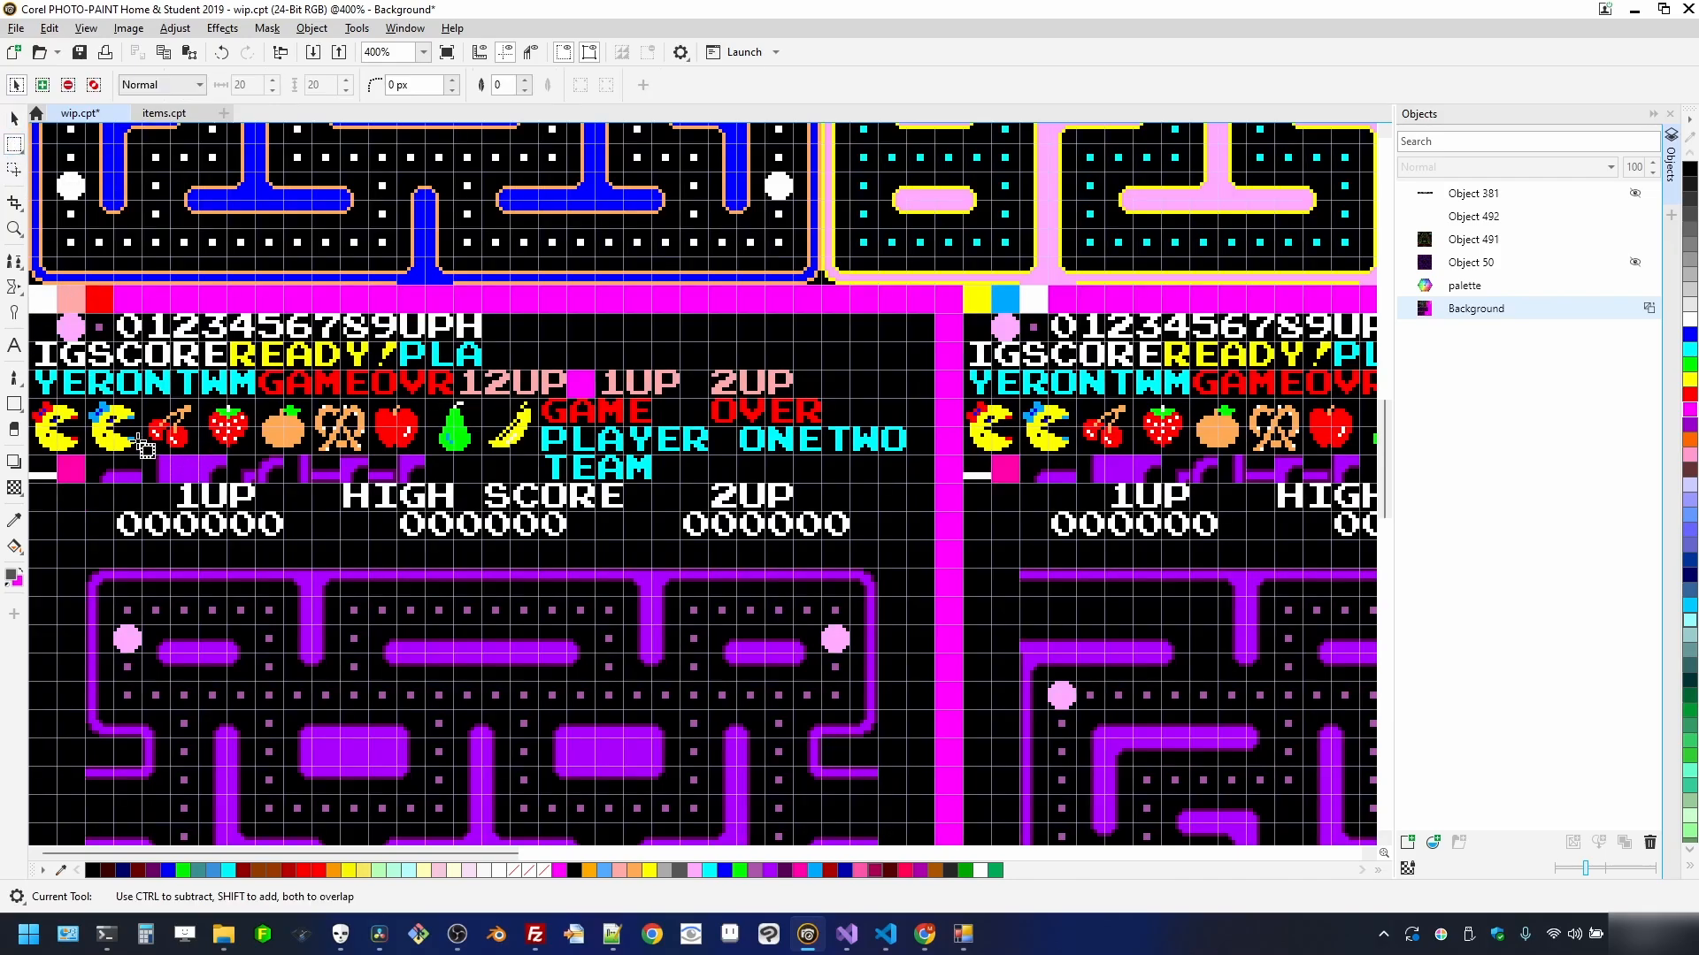
scroll(133, 447, up, 2)
scroll(91, 446, down, 1)
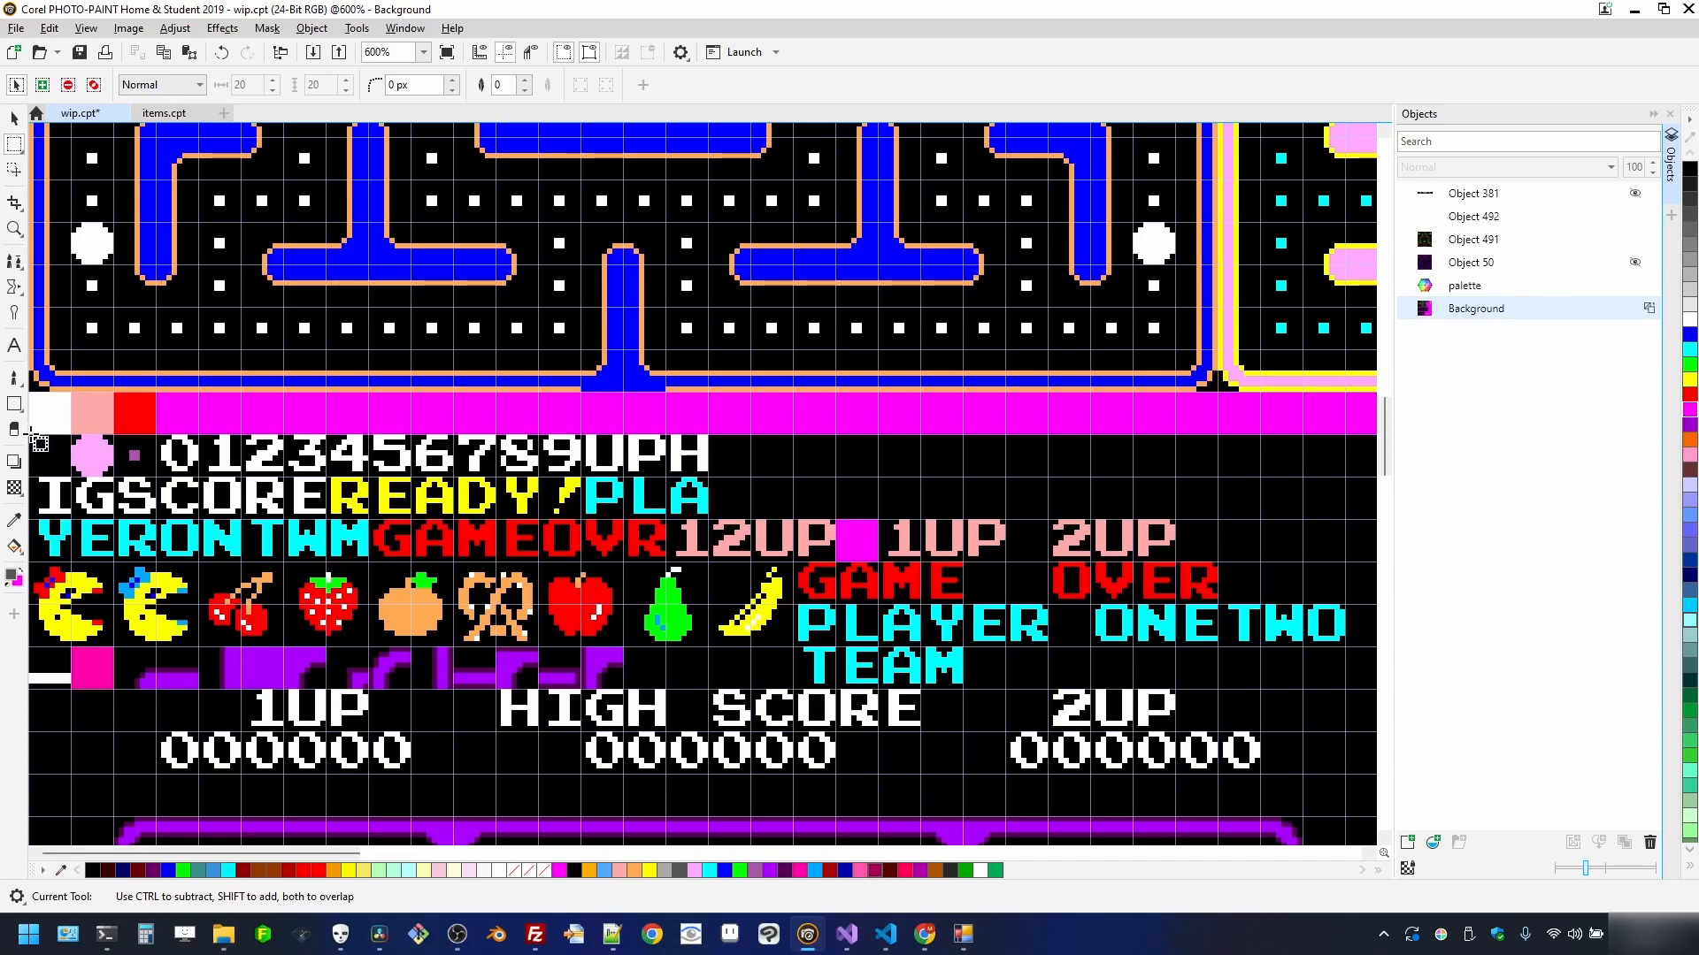
drag(39, 445, 753, 179)
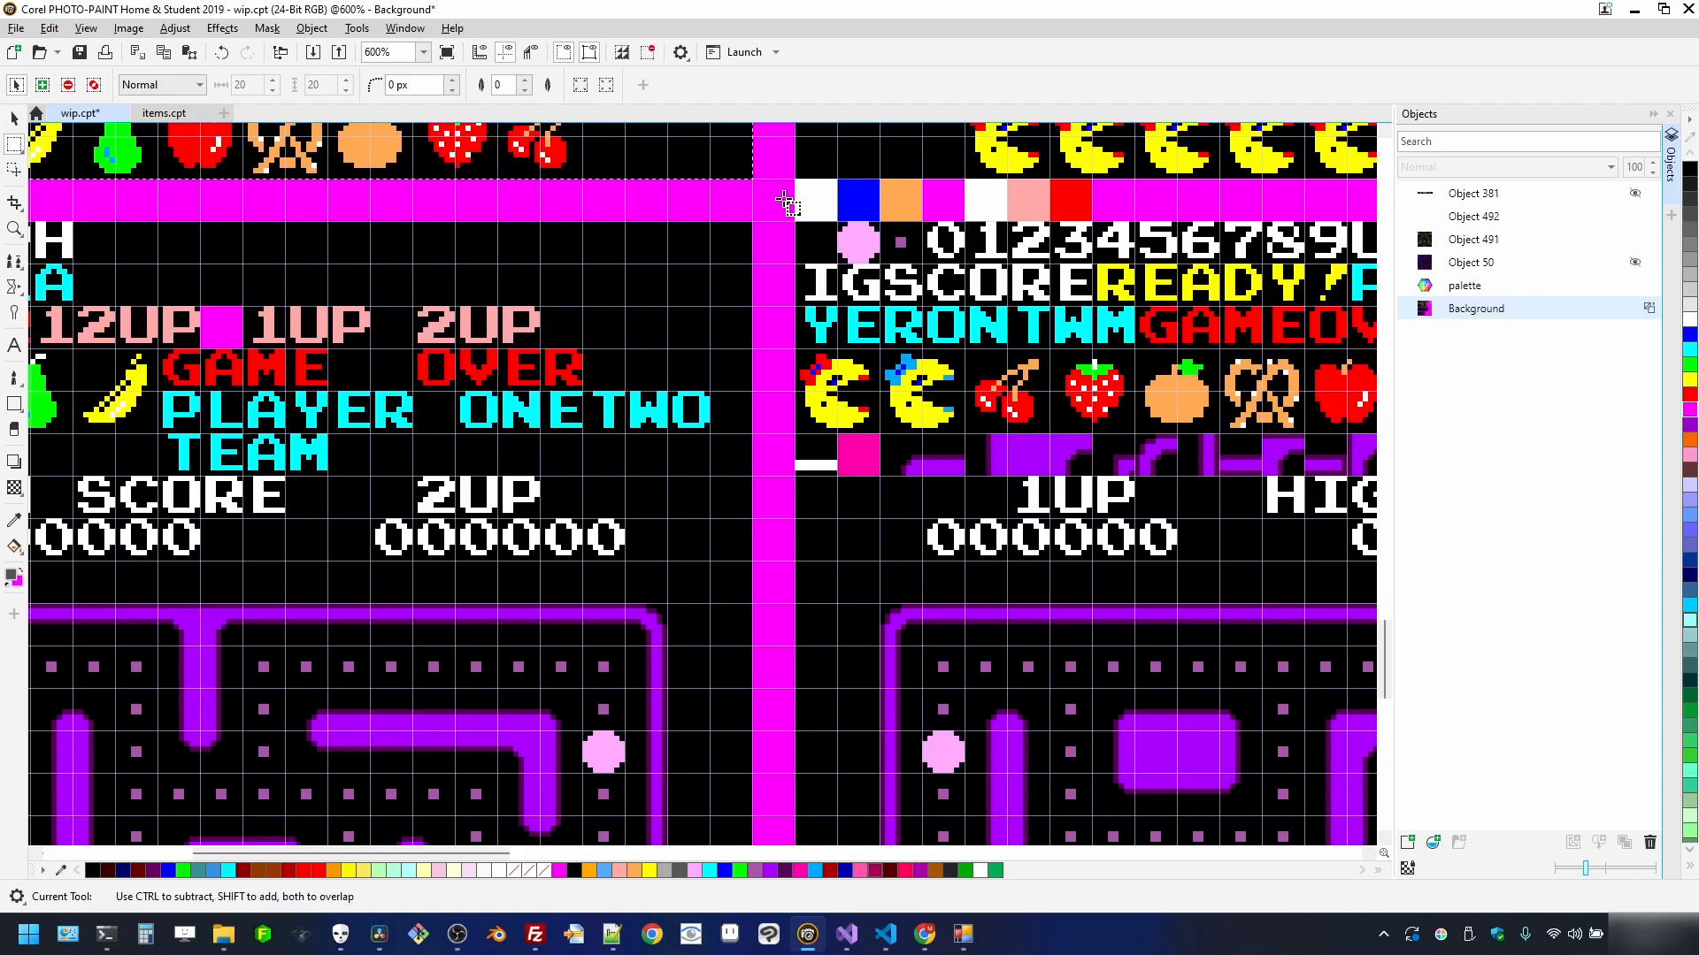
- Make a new image from the copied stage screen and begin exporting it
click(16, 27)
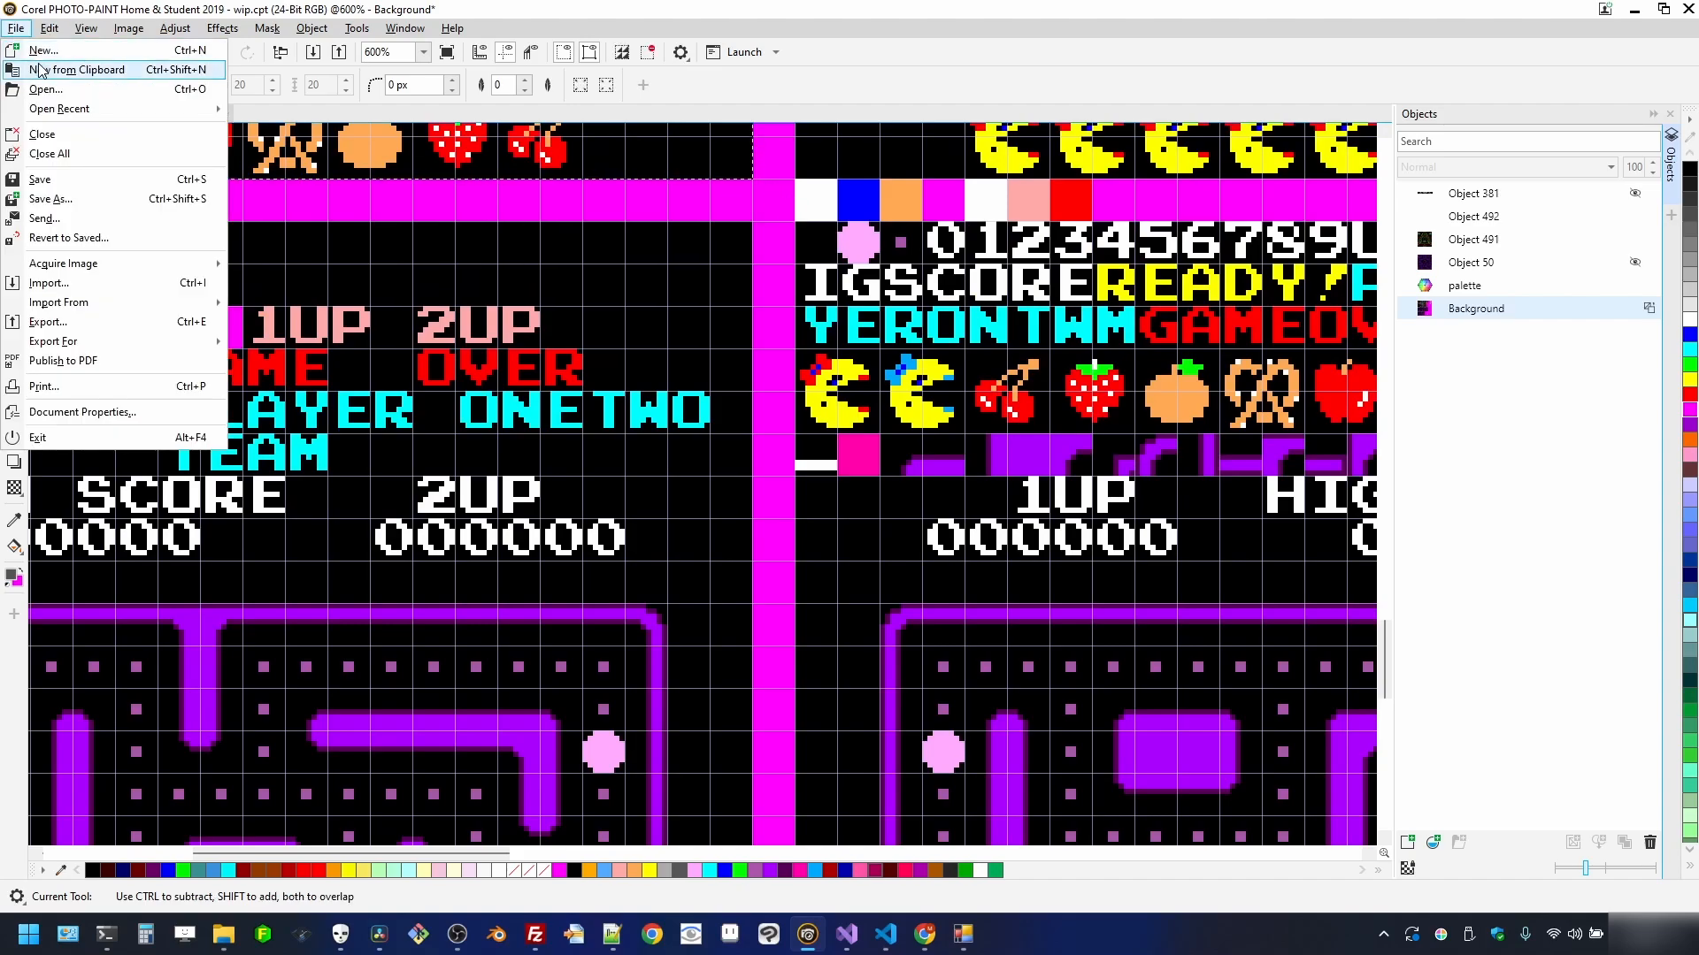
click(44, 69)
click(16, 27)
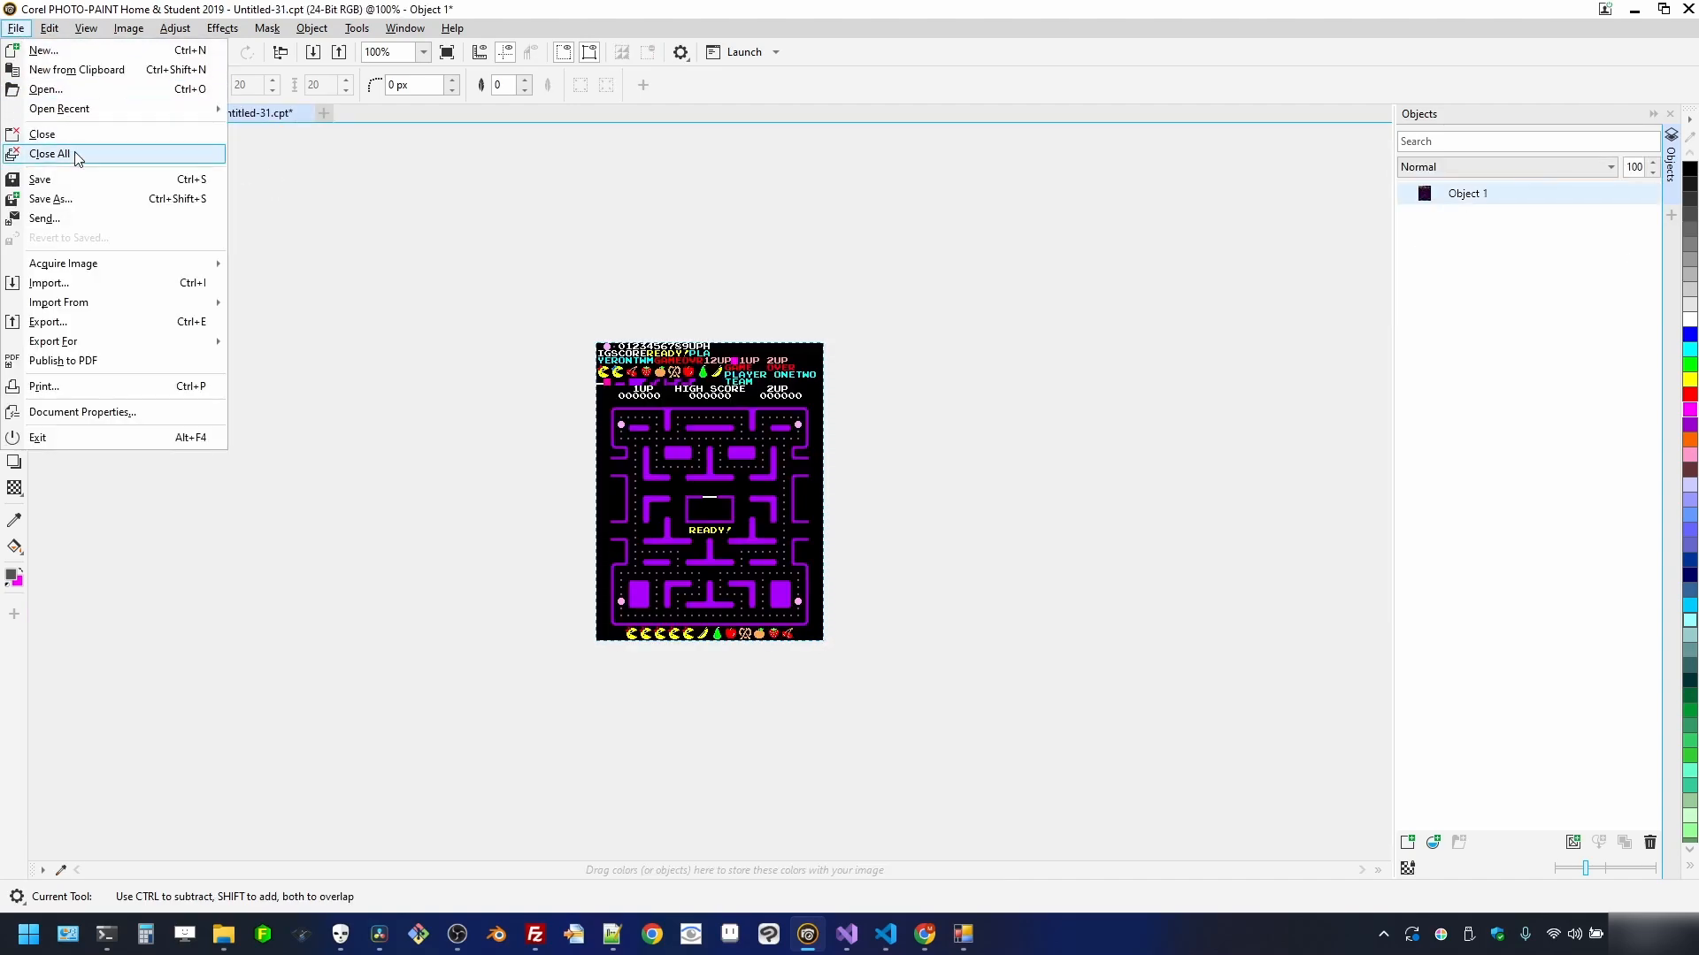
click(97, 323)
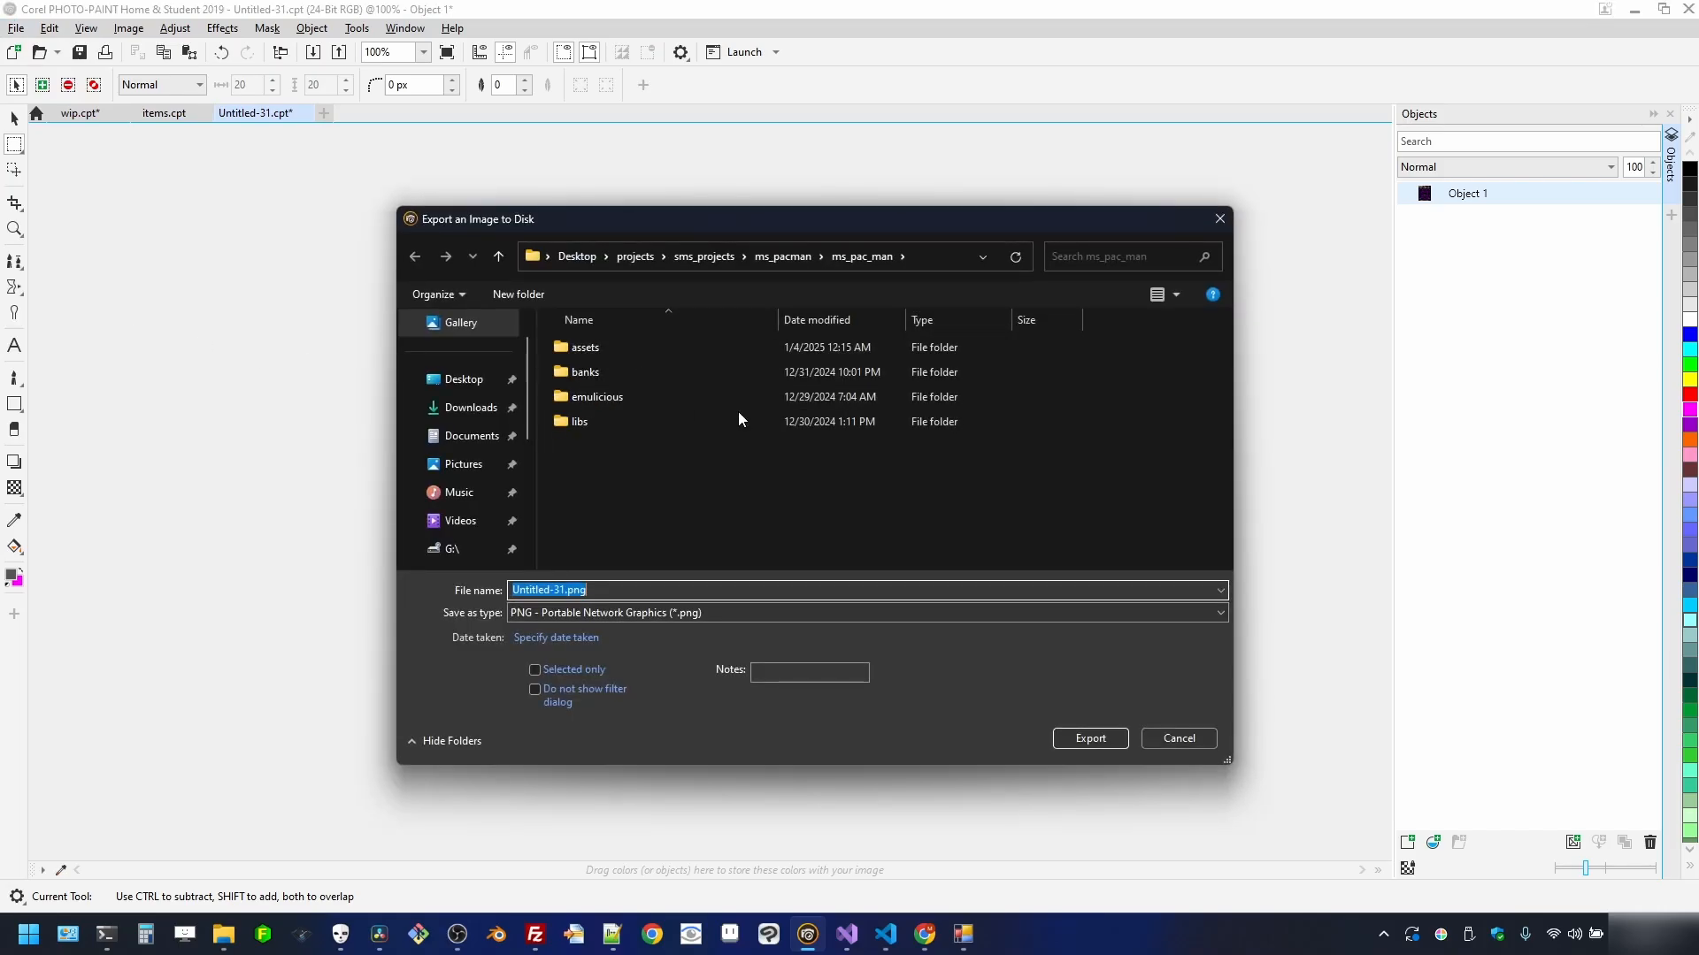
click(726, 476)
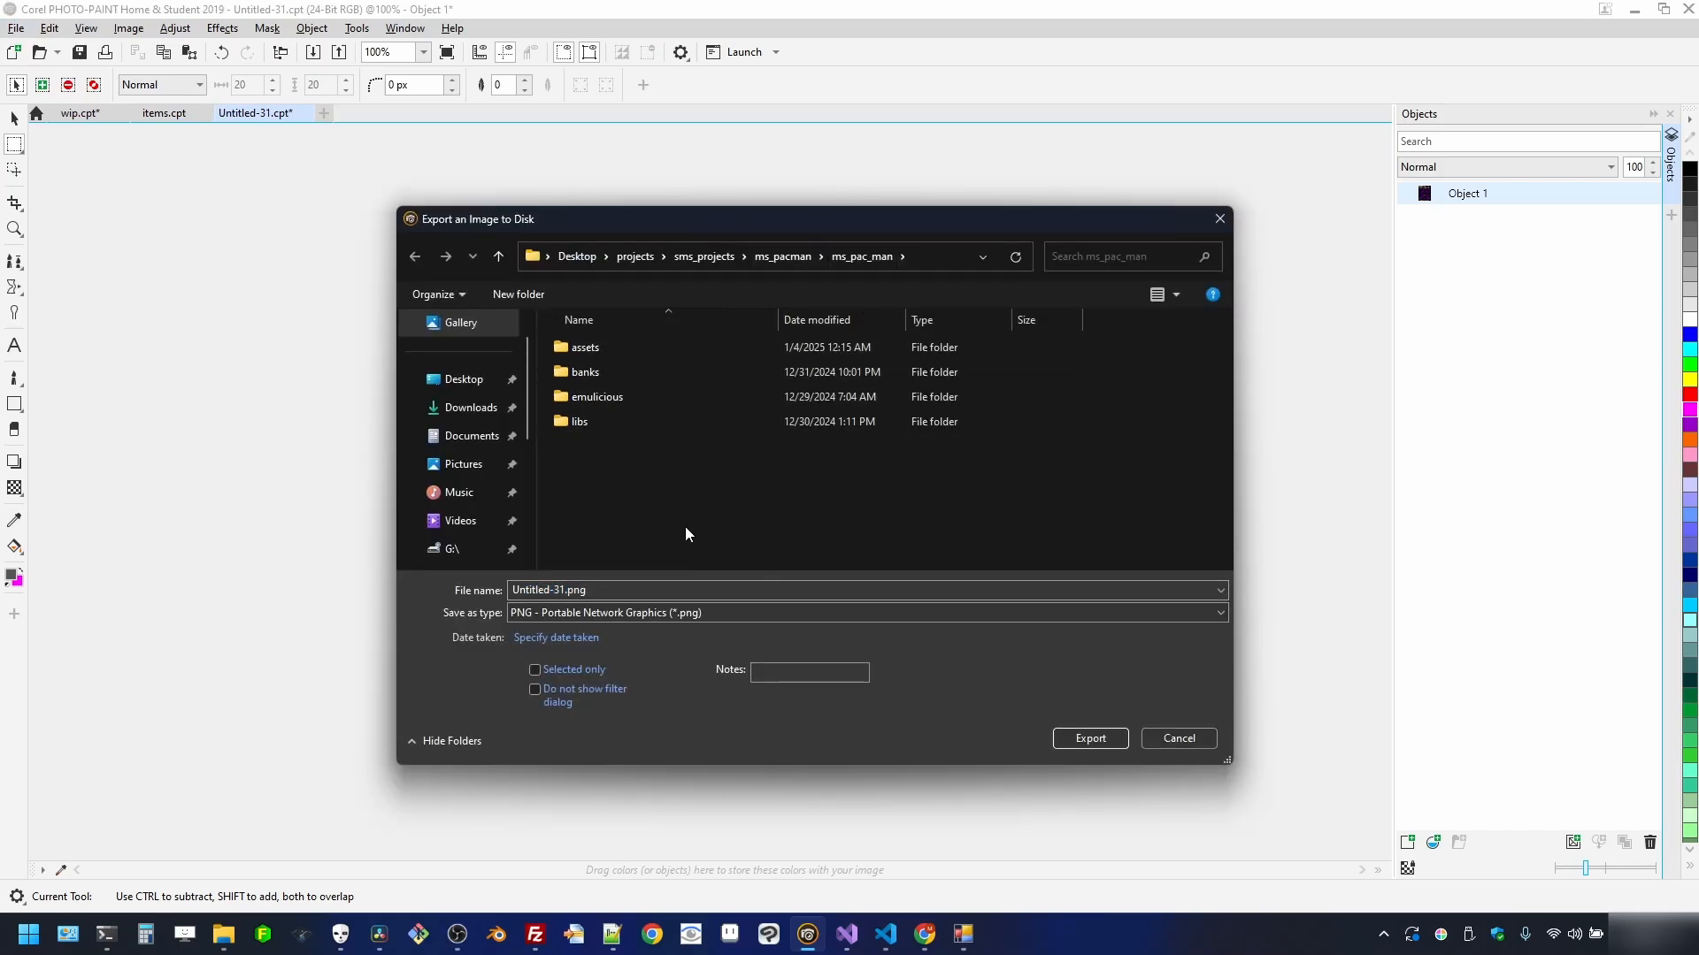
- Create a new folder named 'resources' in the export location and open it
right_click(670, 468)
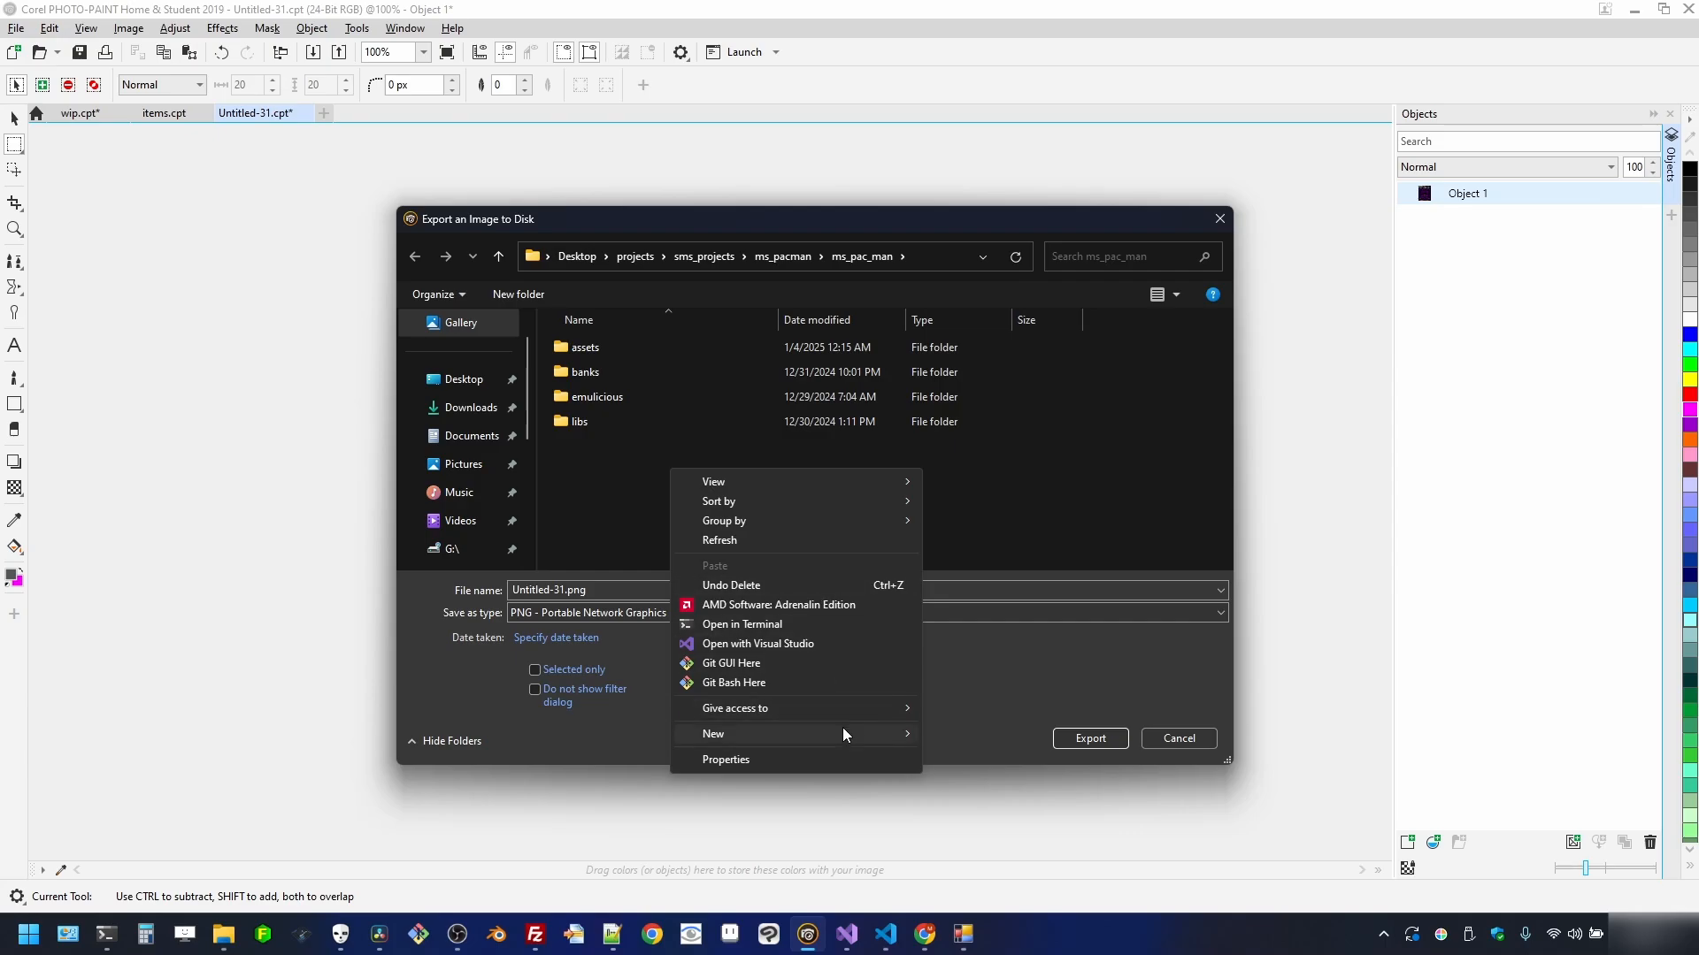
mouse_move(842, 733)
click(967, 735)
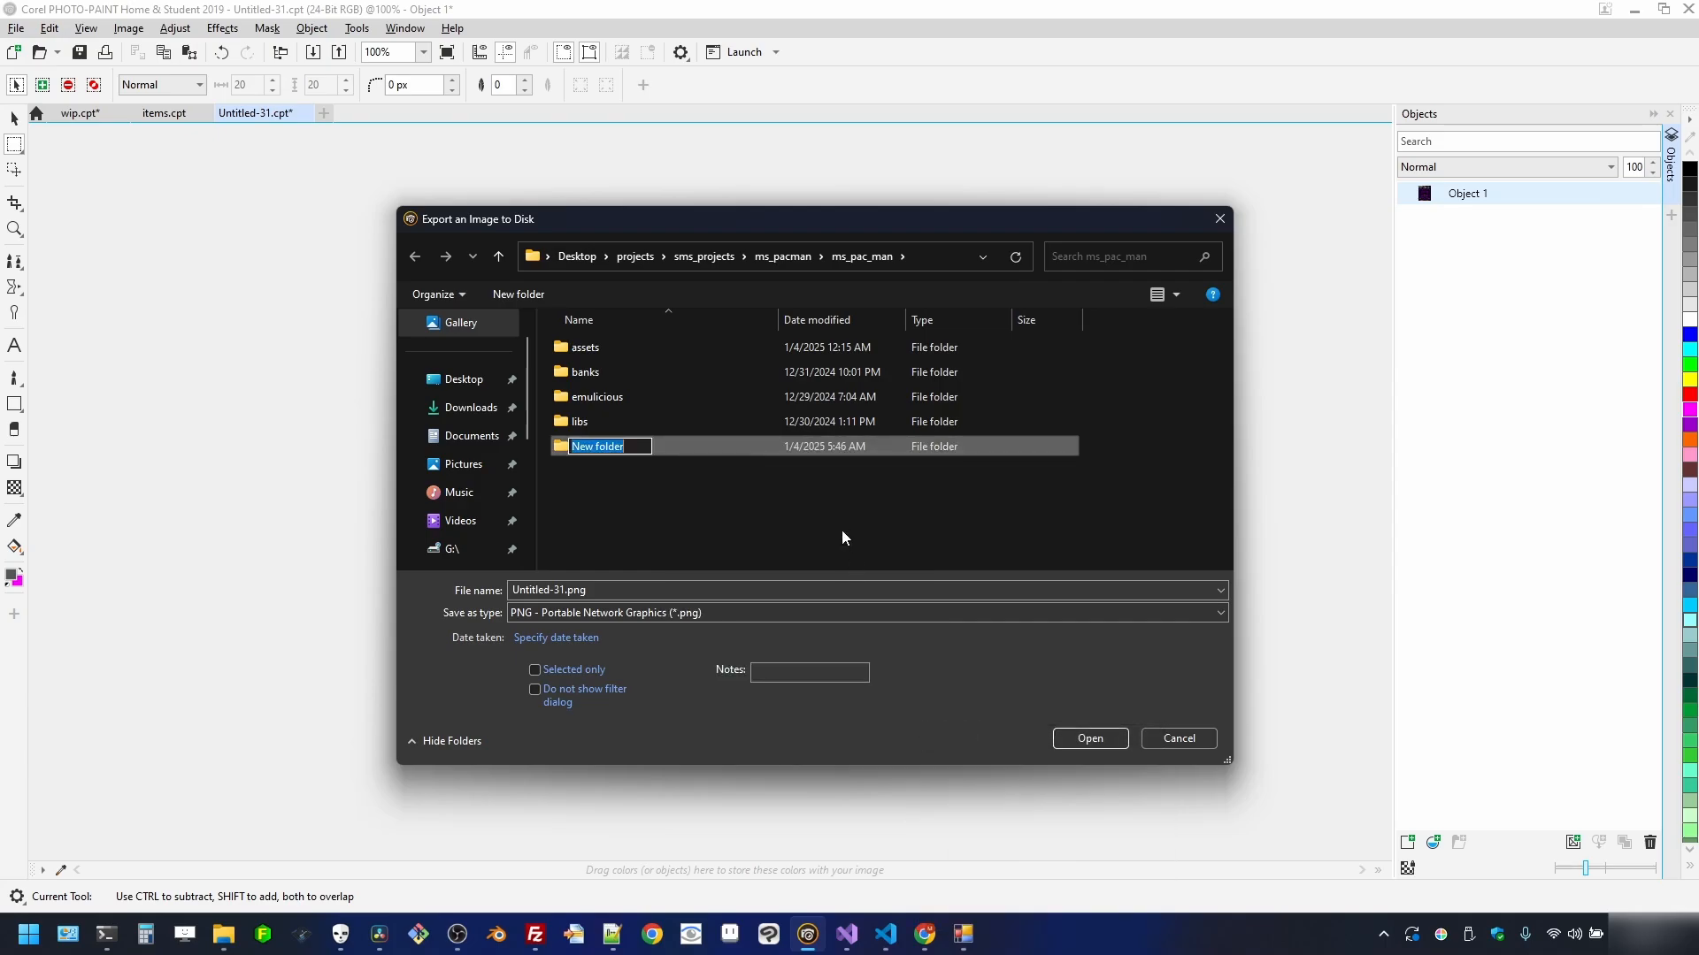
text(resources)
key(Return)
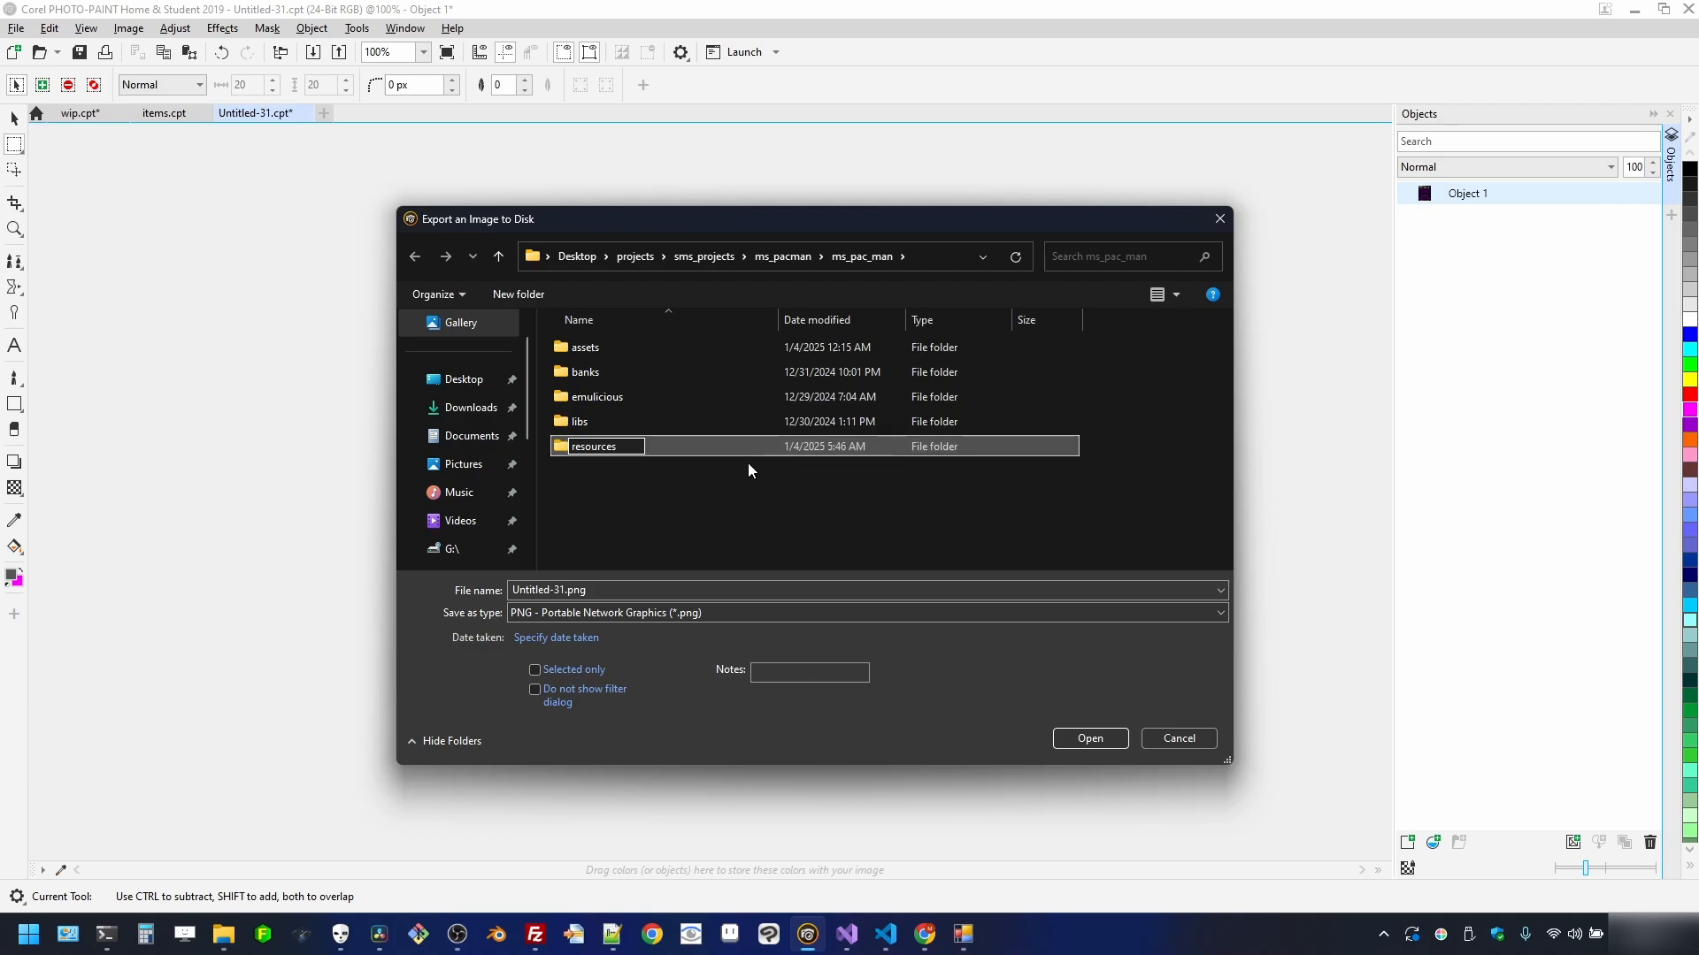
double_click(697, 445)
- Export the image as stage_01, saving it flattened
click(663, 581)
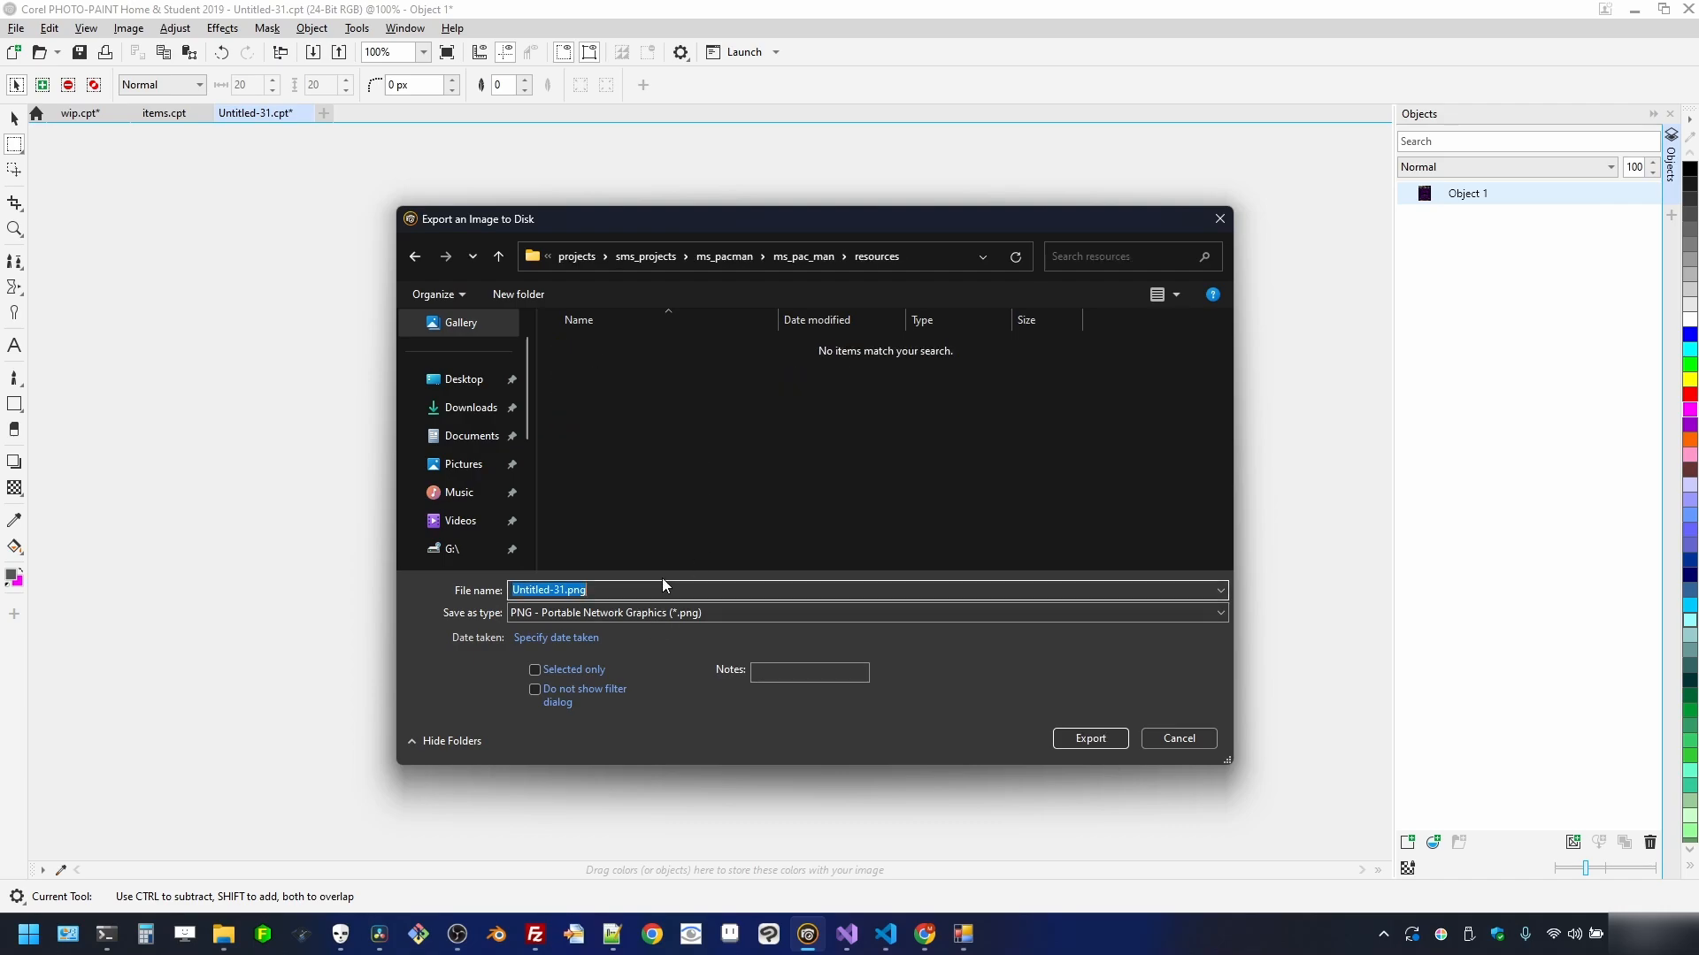
text(stage_01)
key(Return)
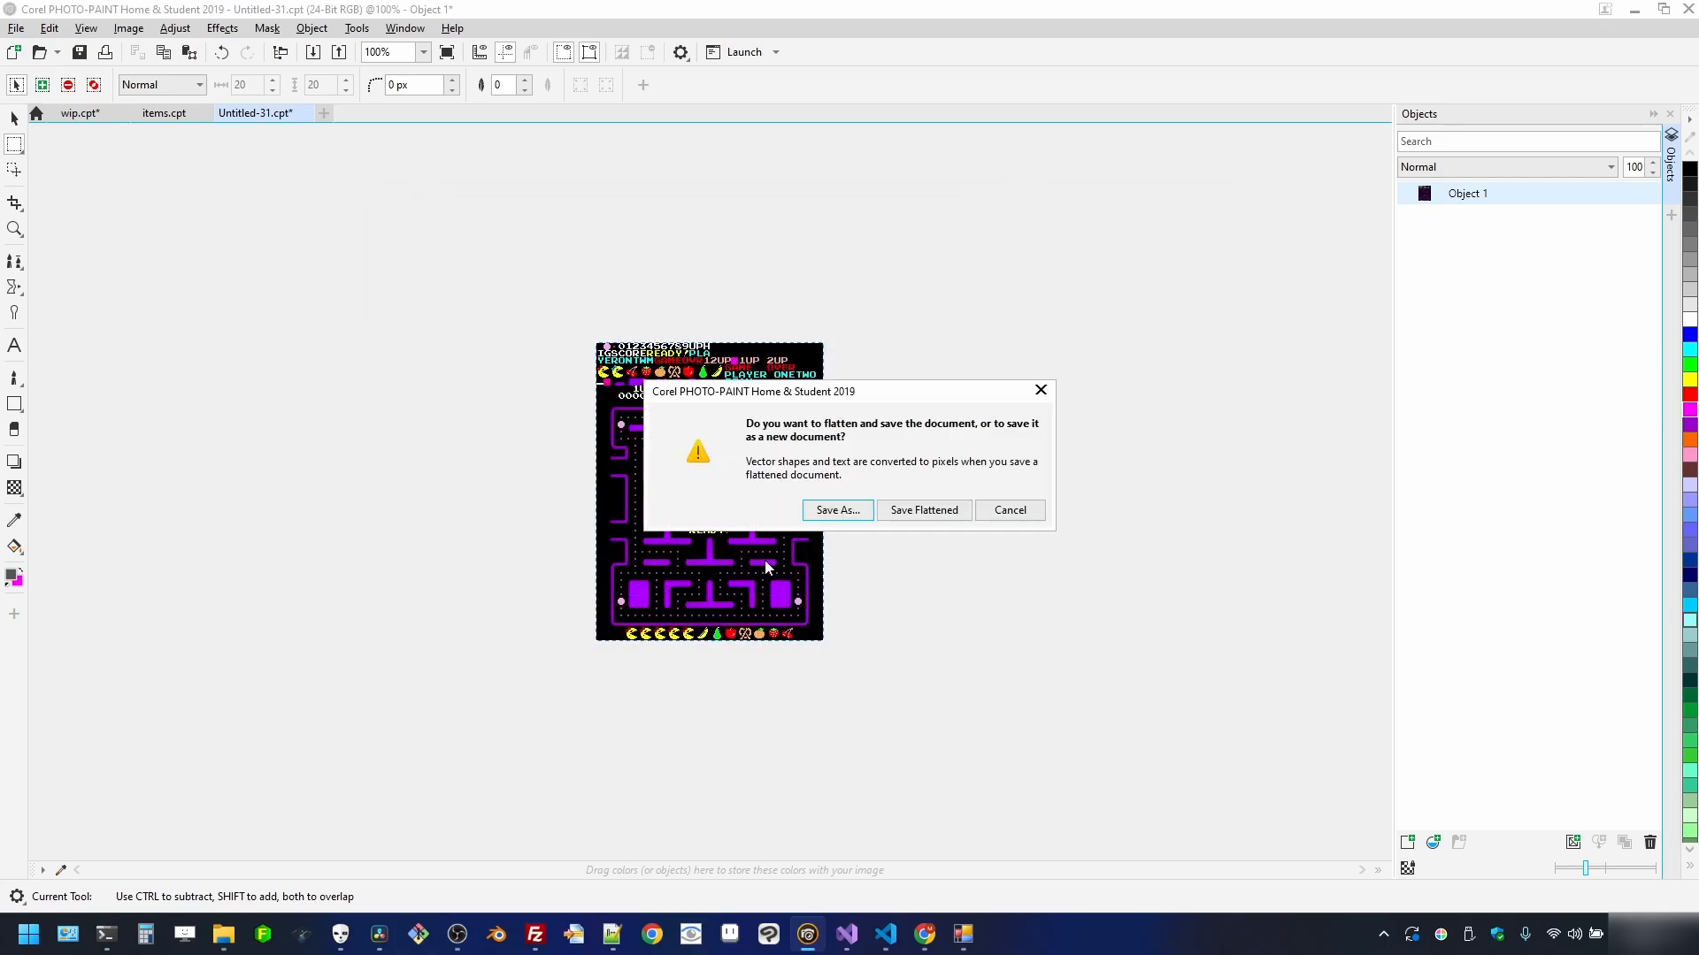
click(920, 511)
- Finish the stage_01 PNG export and close the new image without saving
click(1110, 661)
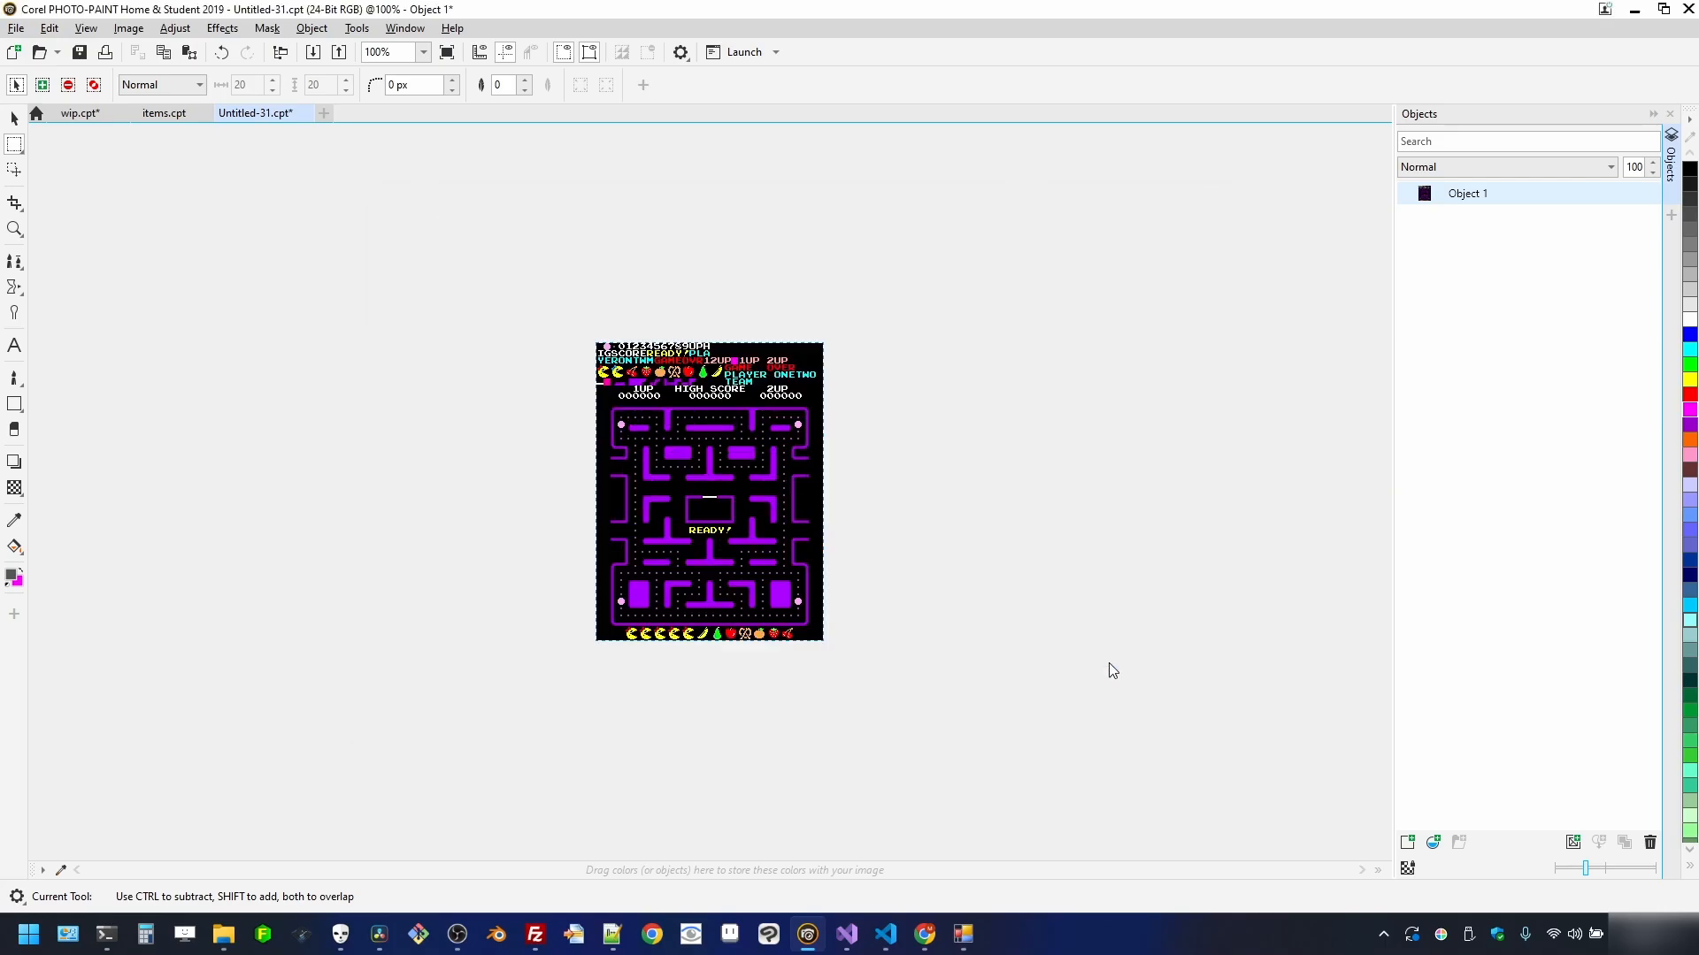
click(305, 110)
click(858, 510)
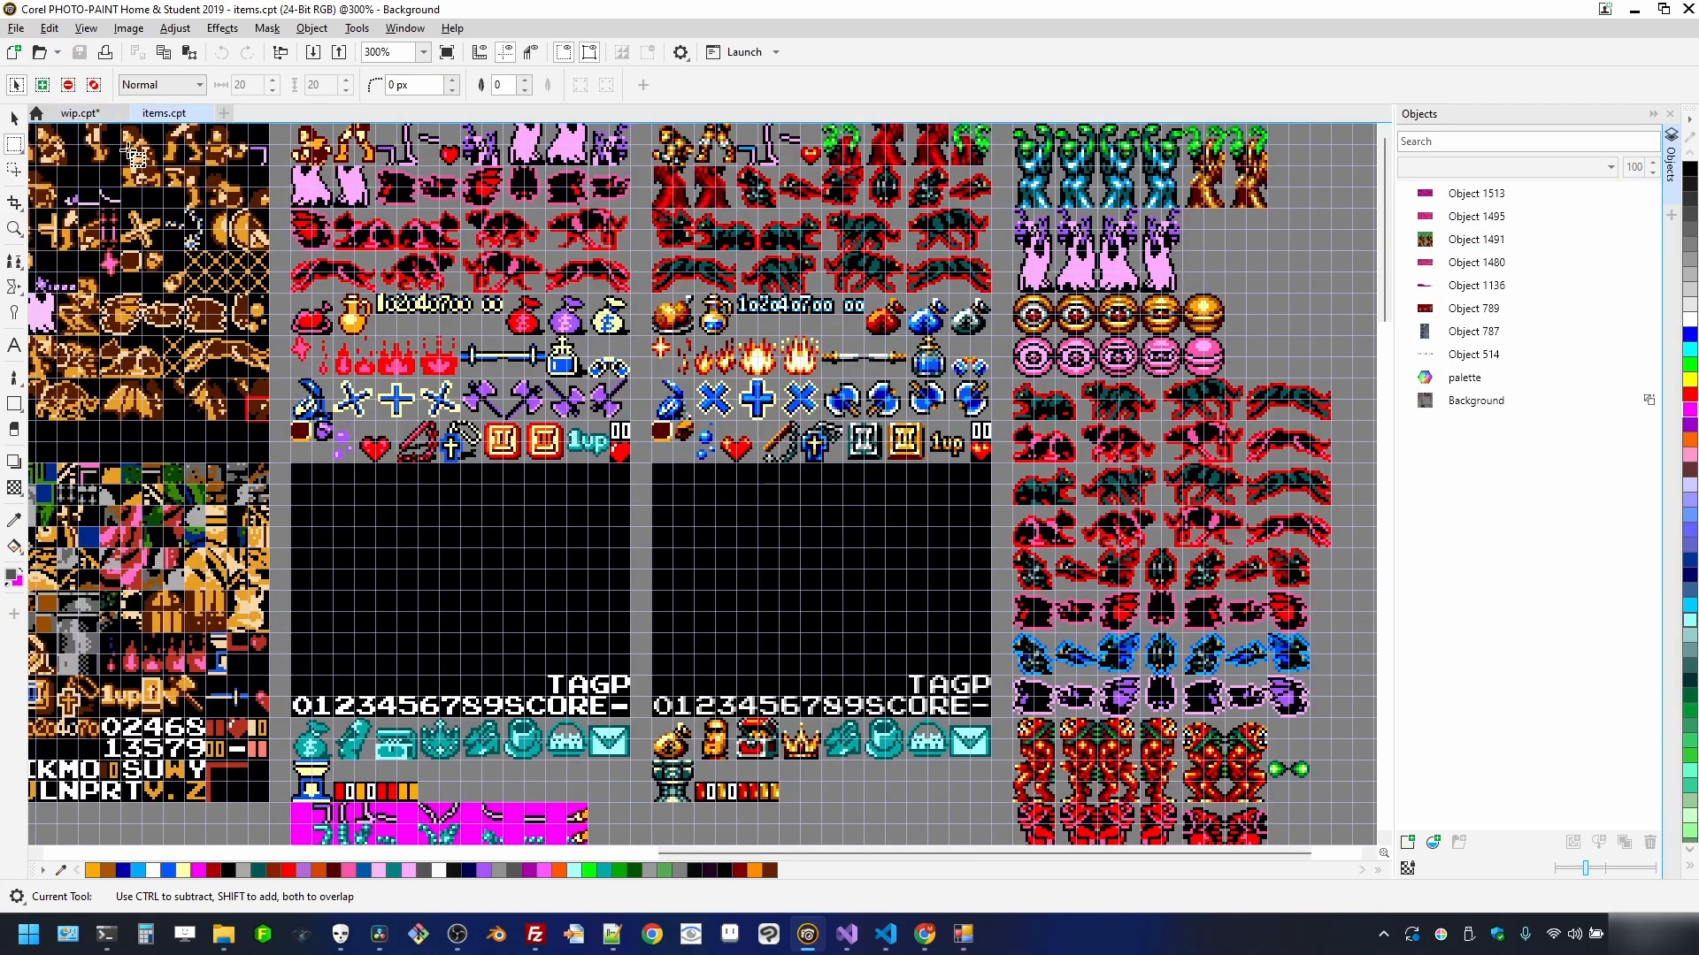
- Mask the second stage screen and make a new image from it
scroll(728, 434, down, 5)
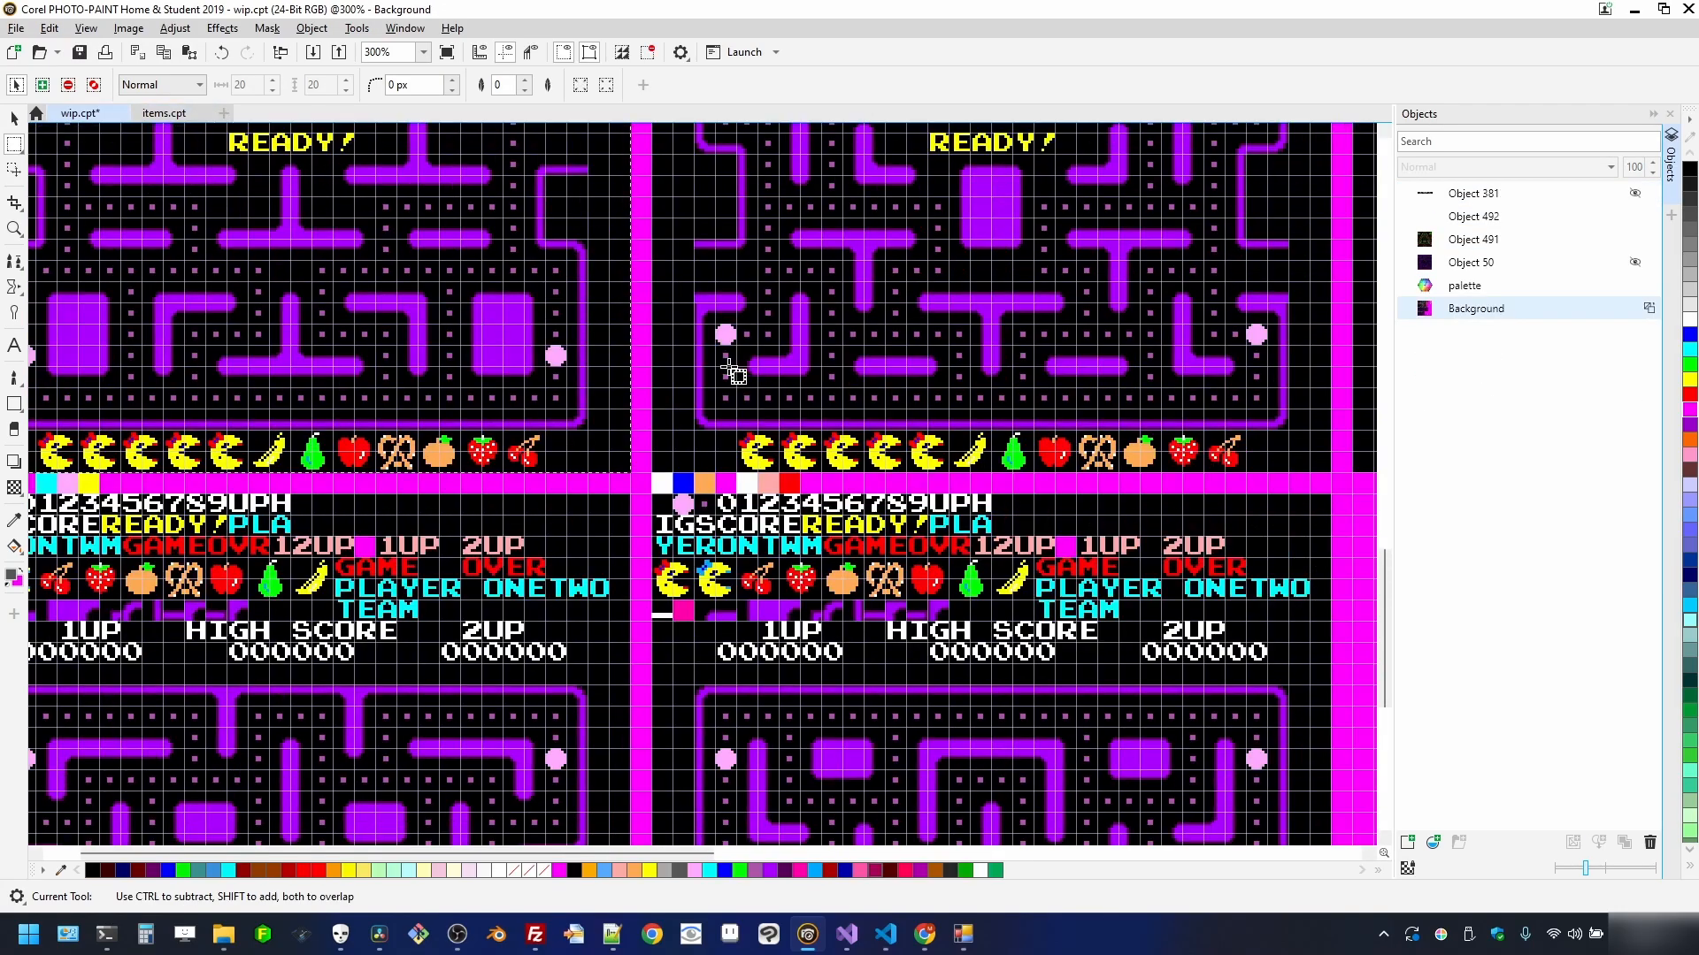
scroll(689, 395, up, 5)
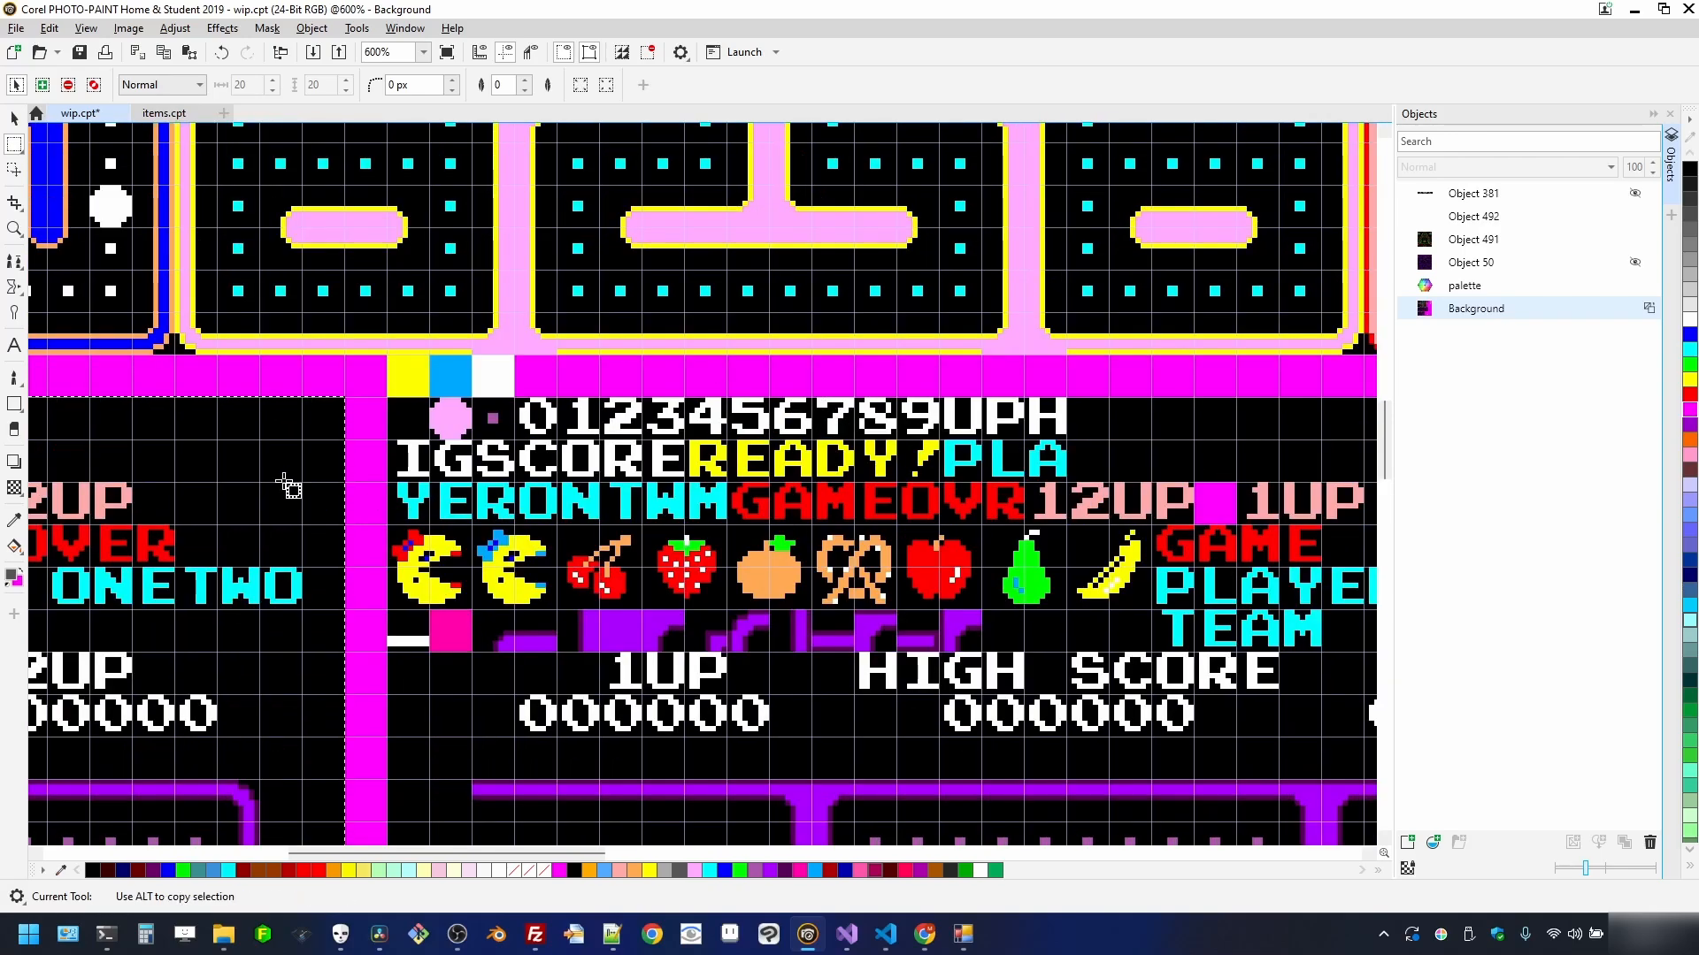
drag(389, 401, 1131, 743)
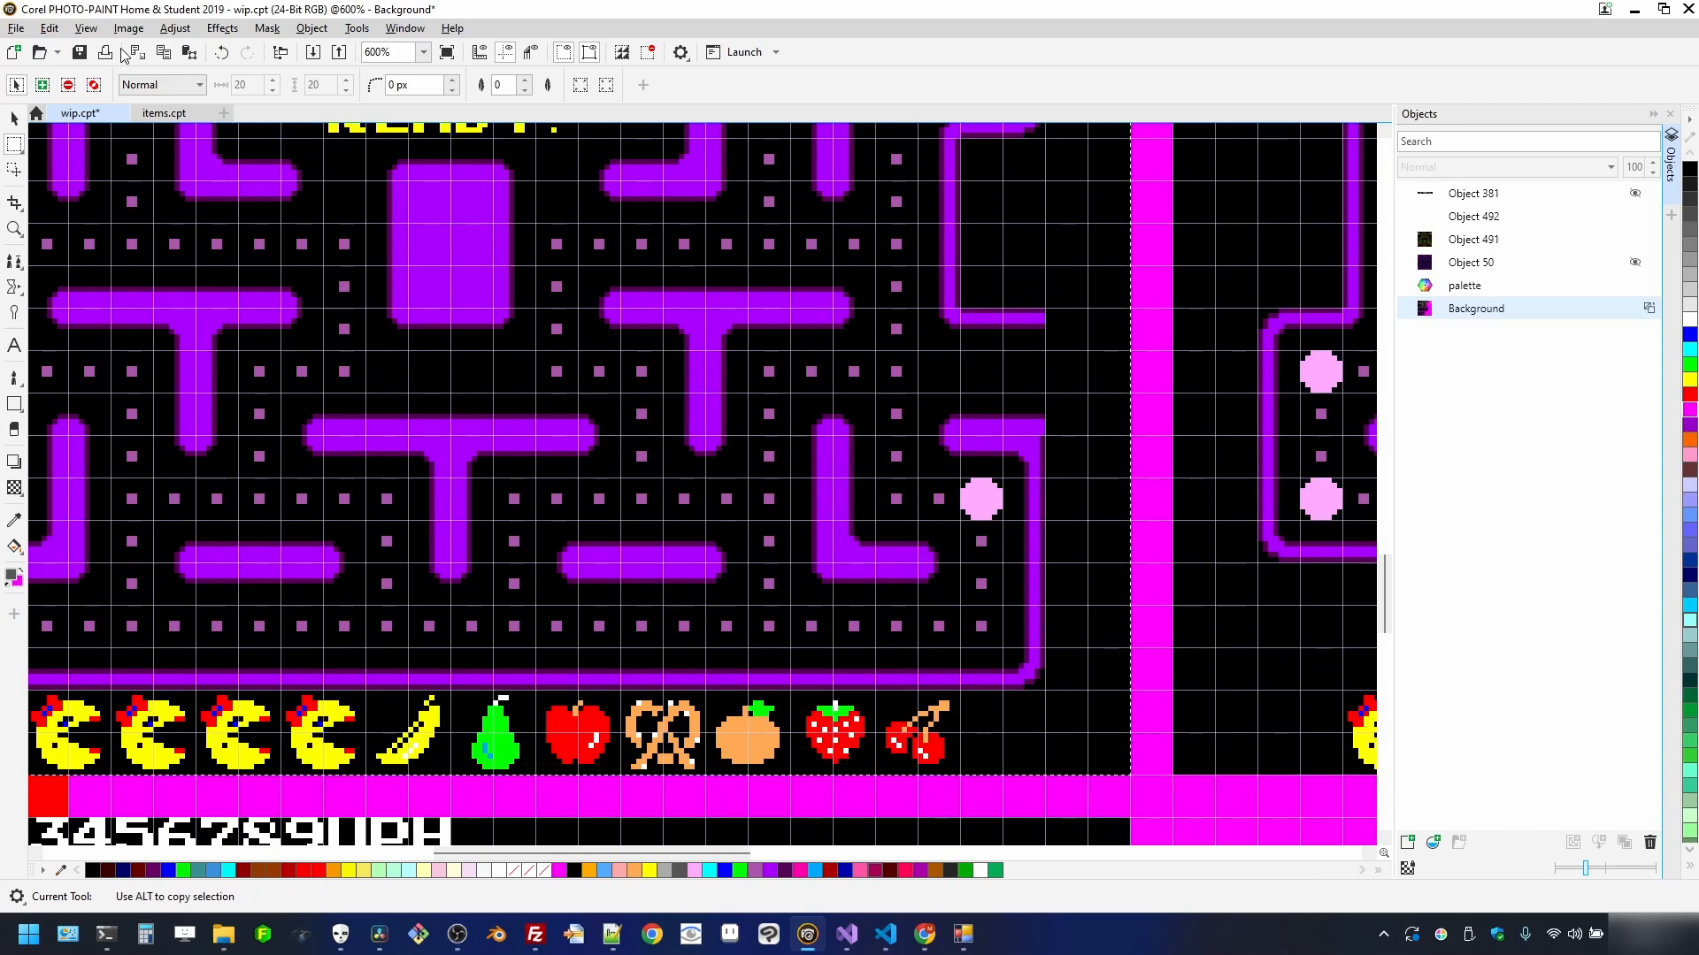
click(10, 29)
click(77, 69)
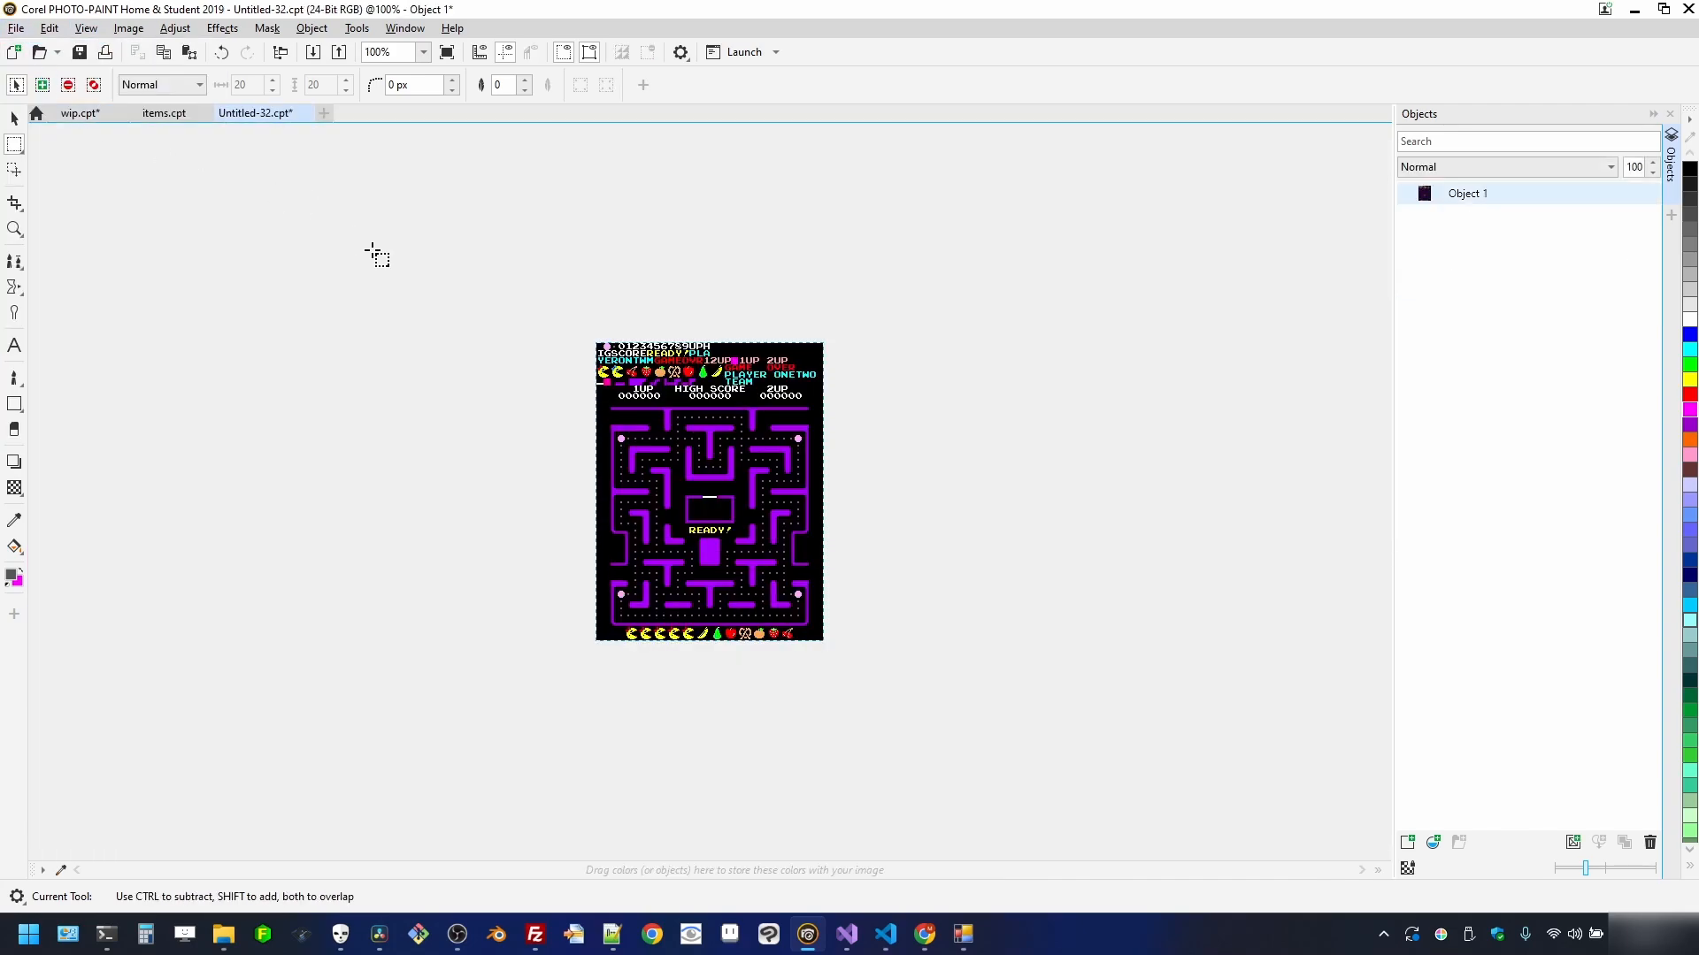
- Export the second stage as flattened stage_02.png and close Untitled-32 unsaved
click(12, 34)
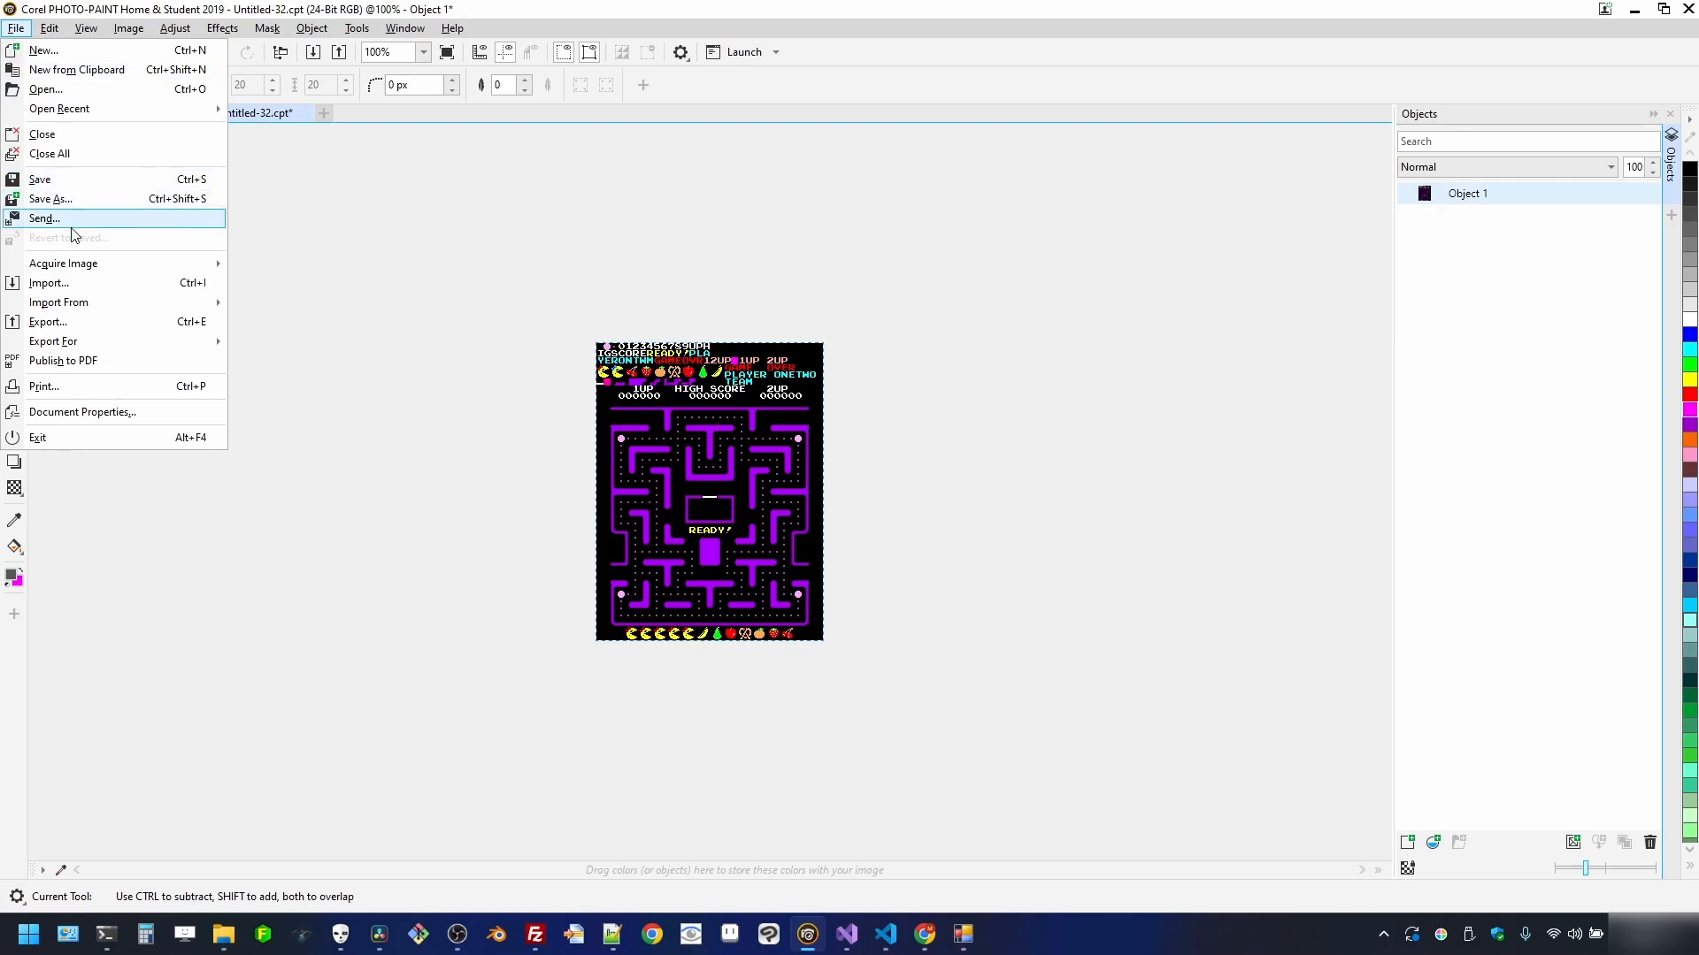
click(99, 327)
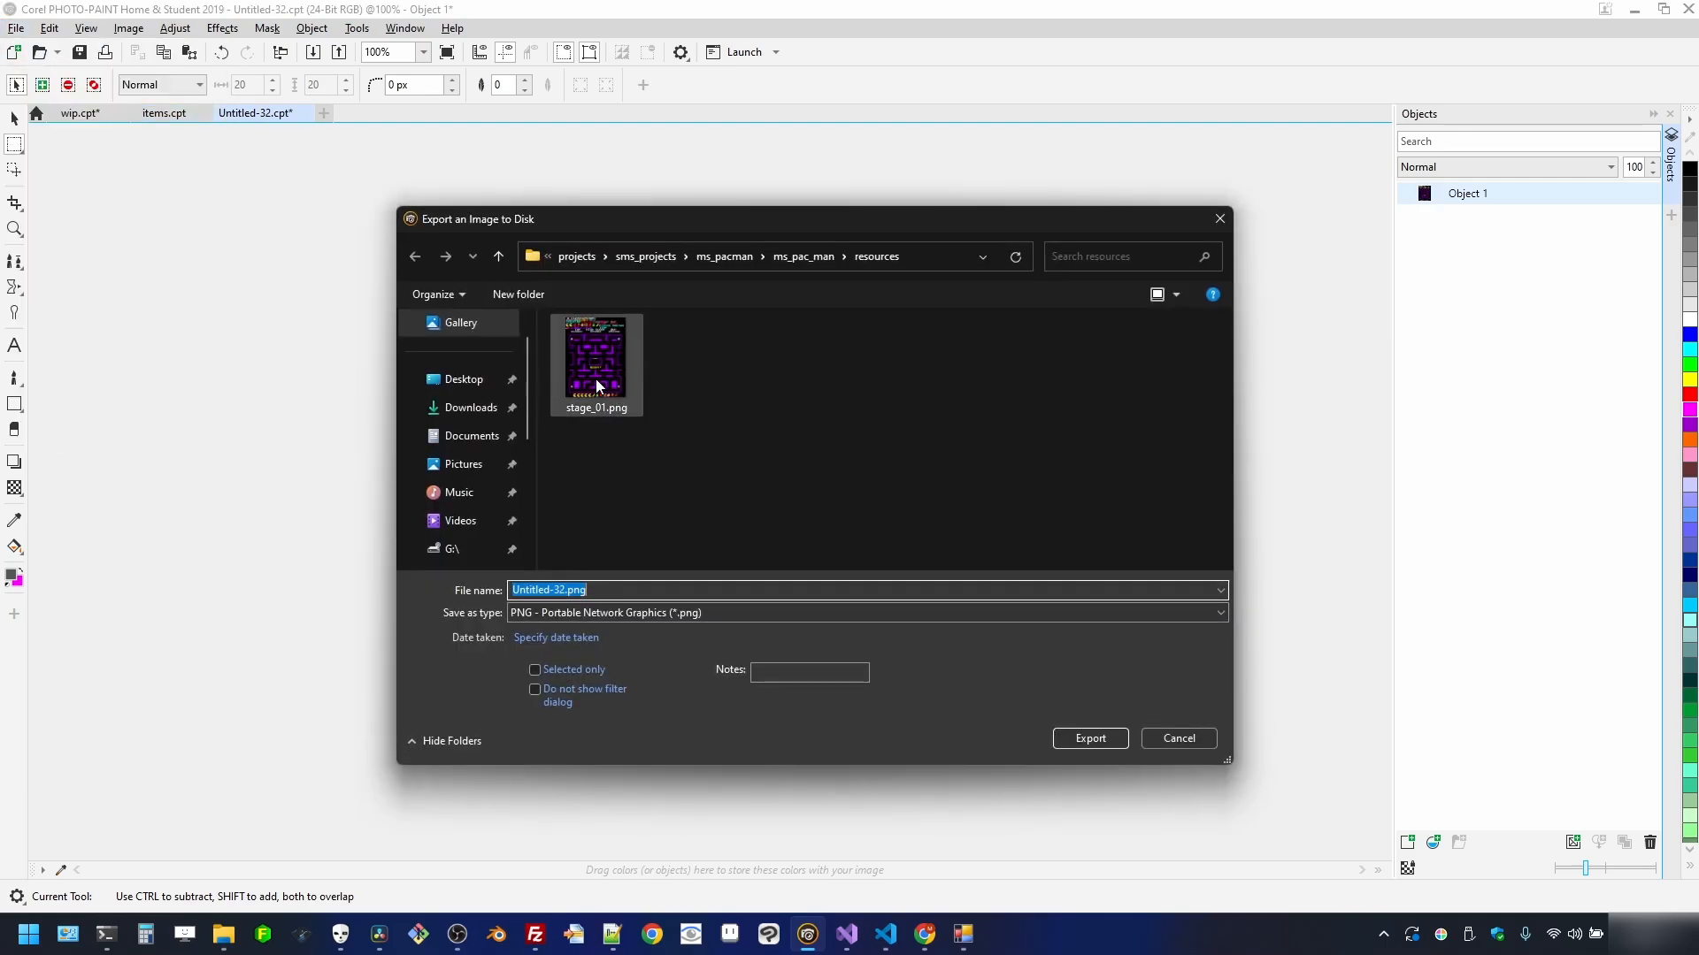
click(597, 379)
click(617, 592)
key(BackSpace)
key(BackSpace)
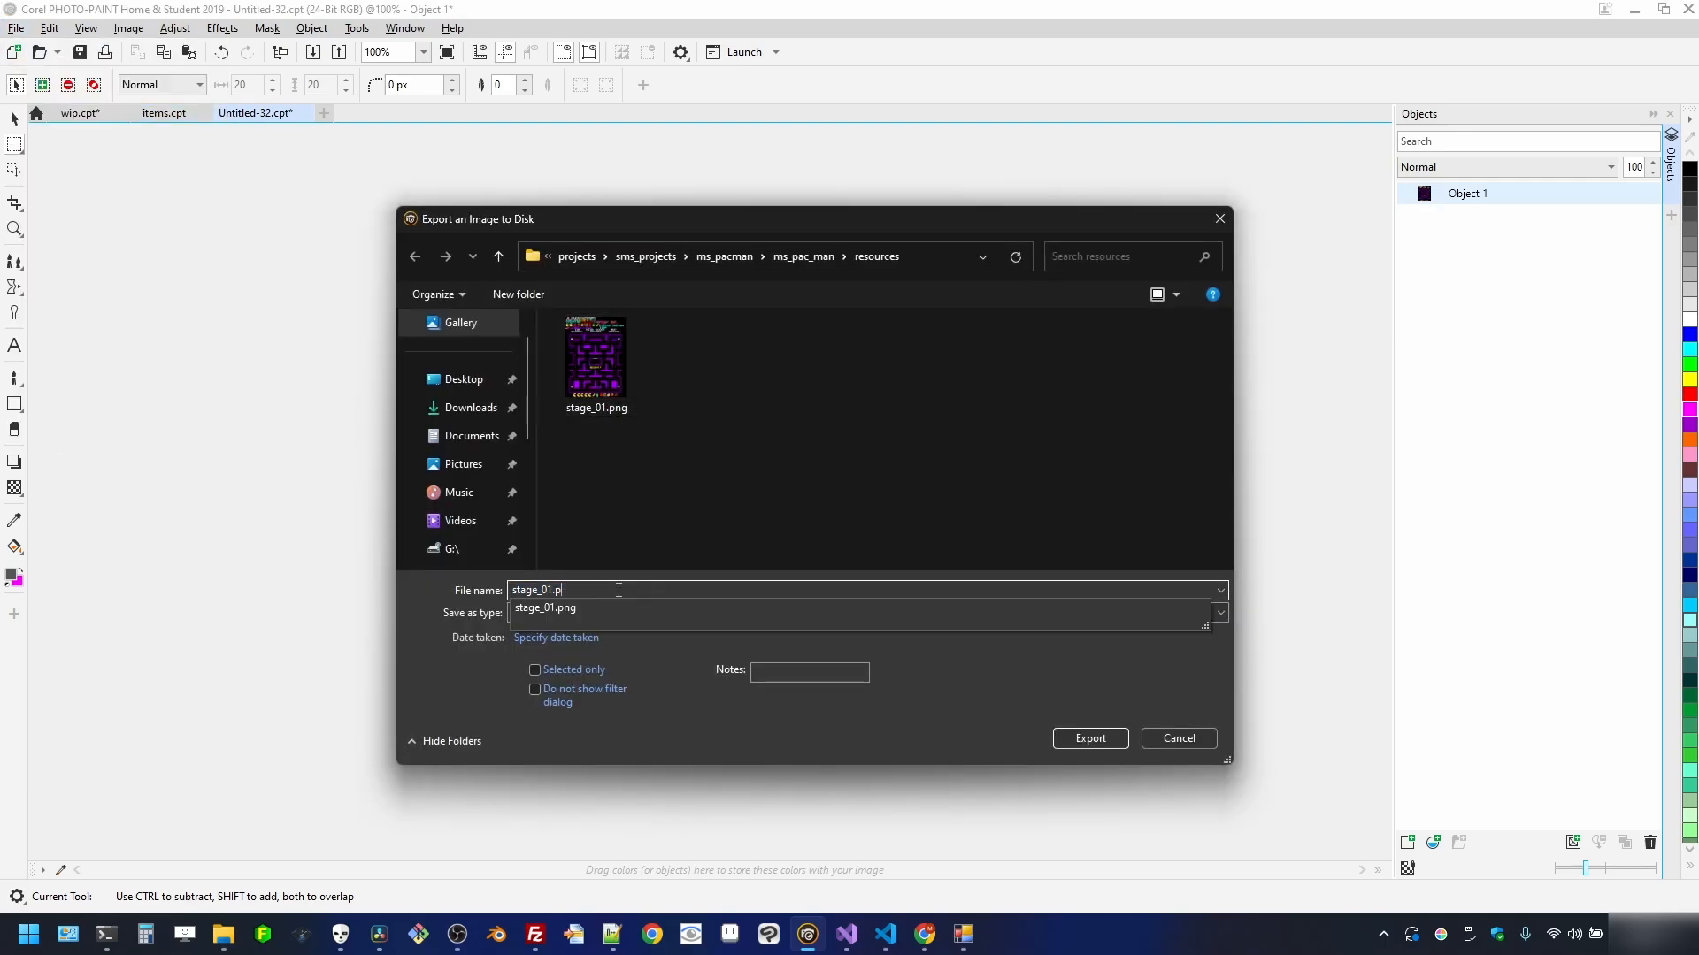
text(2)
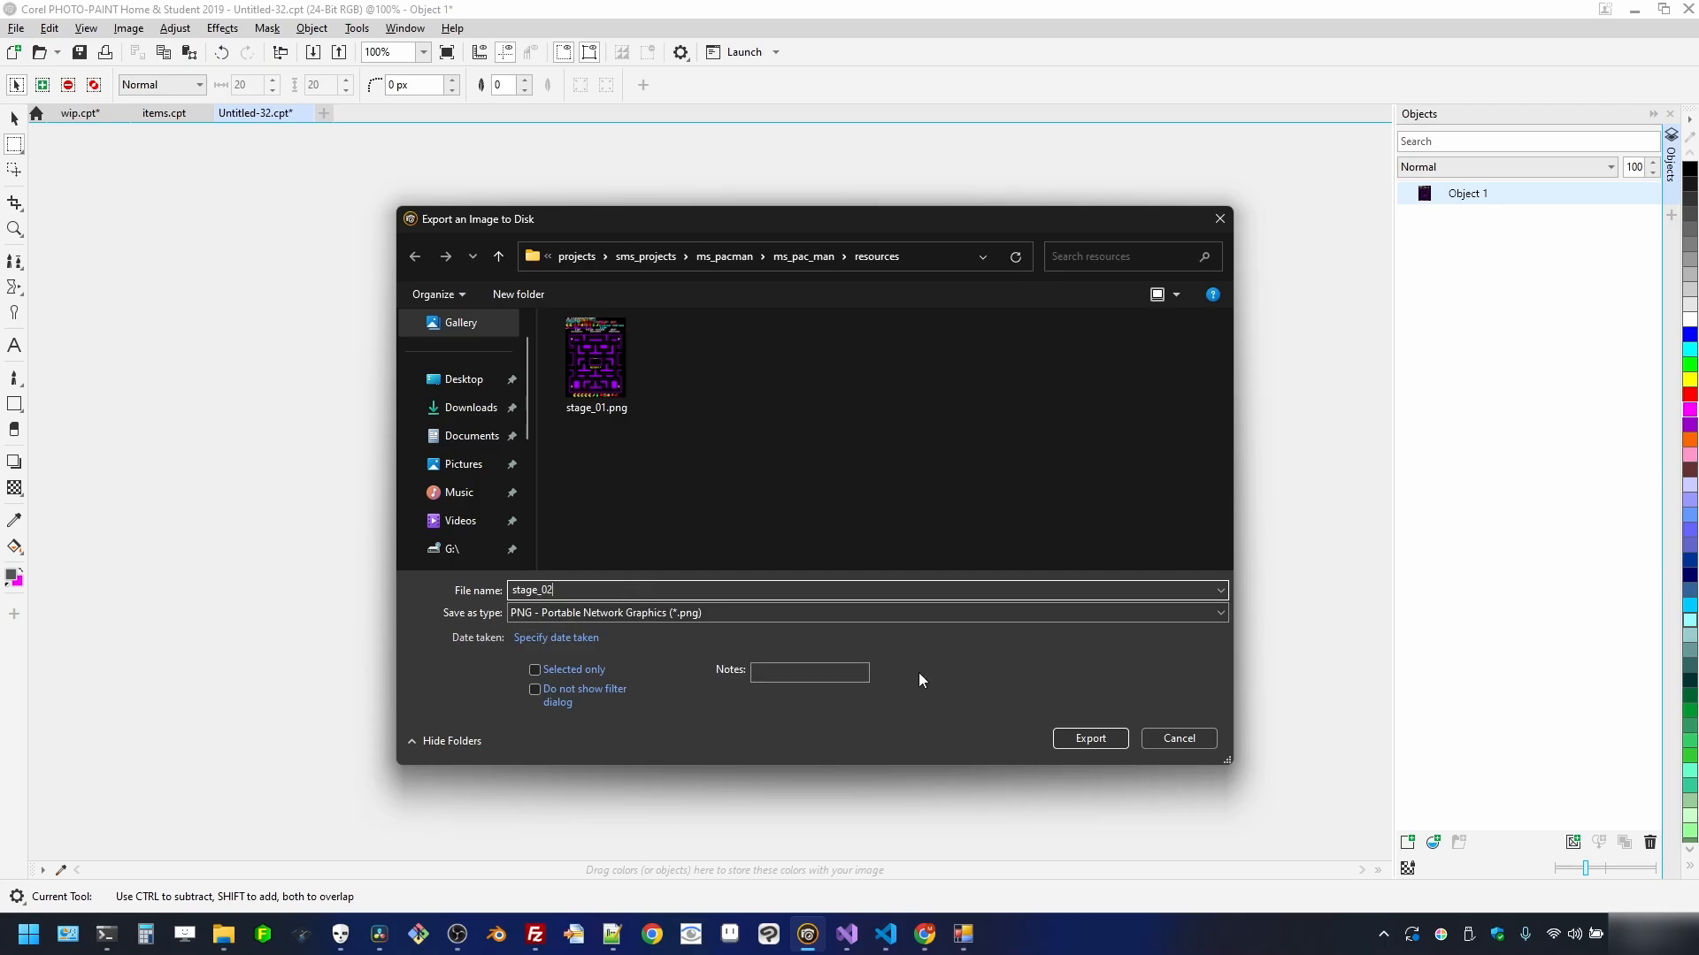
click(1087, 739)
click(929, 511)
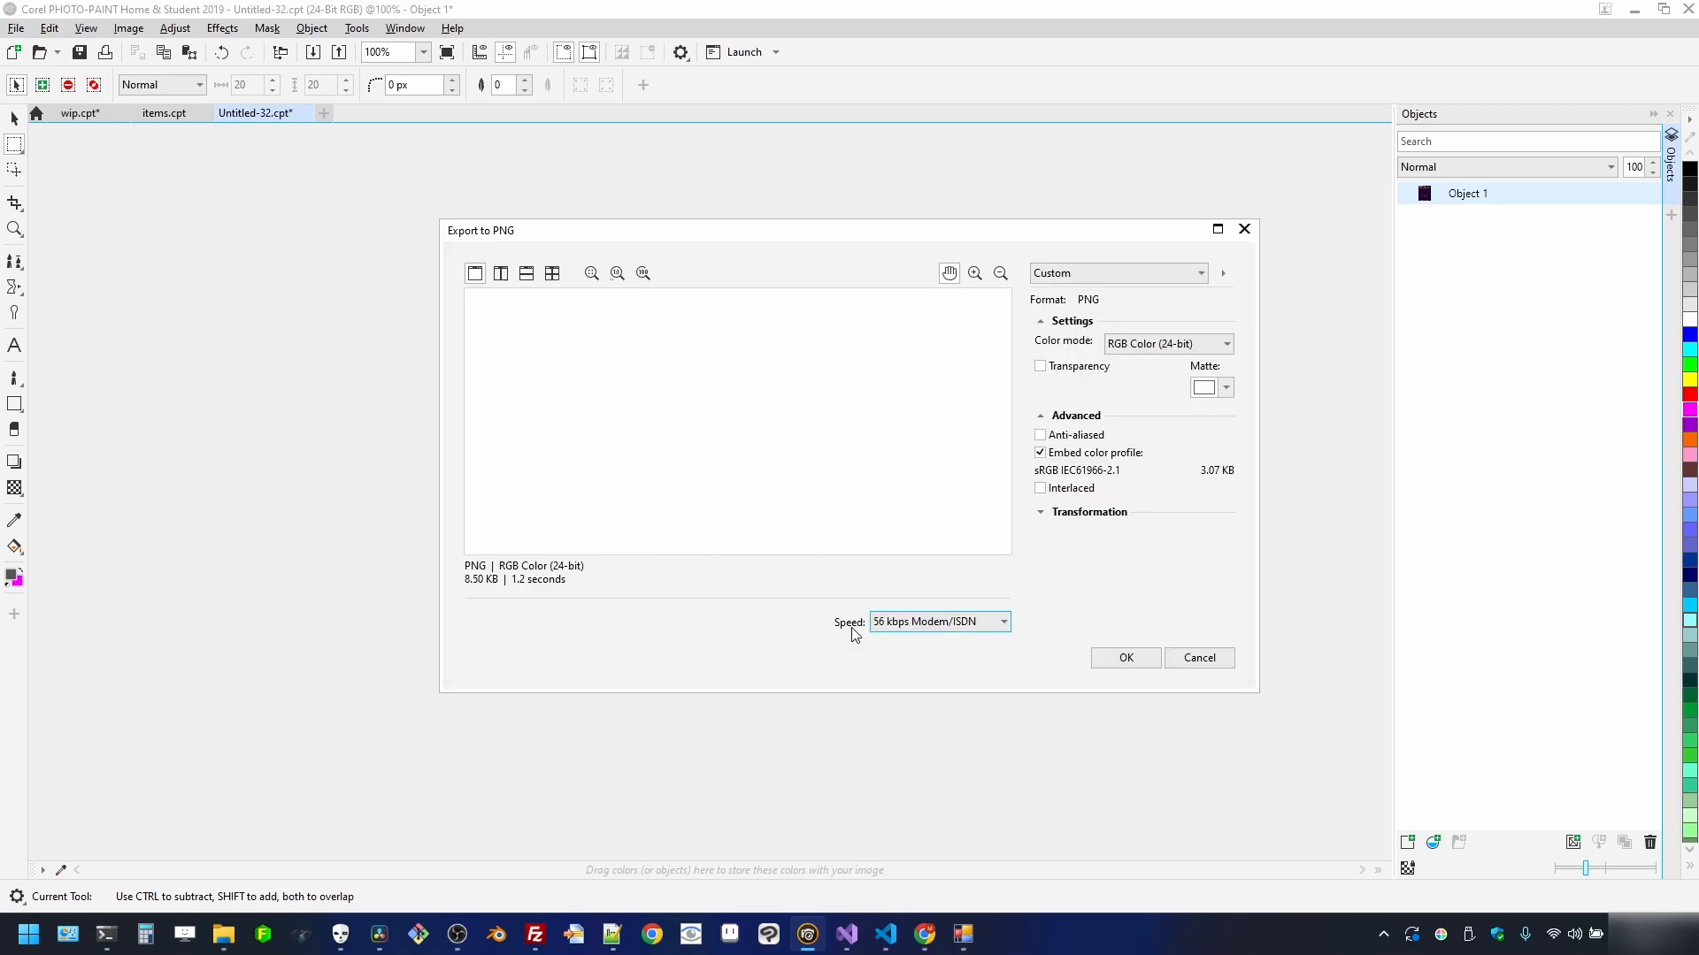
click(1115, 666)
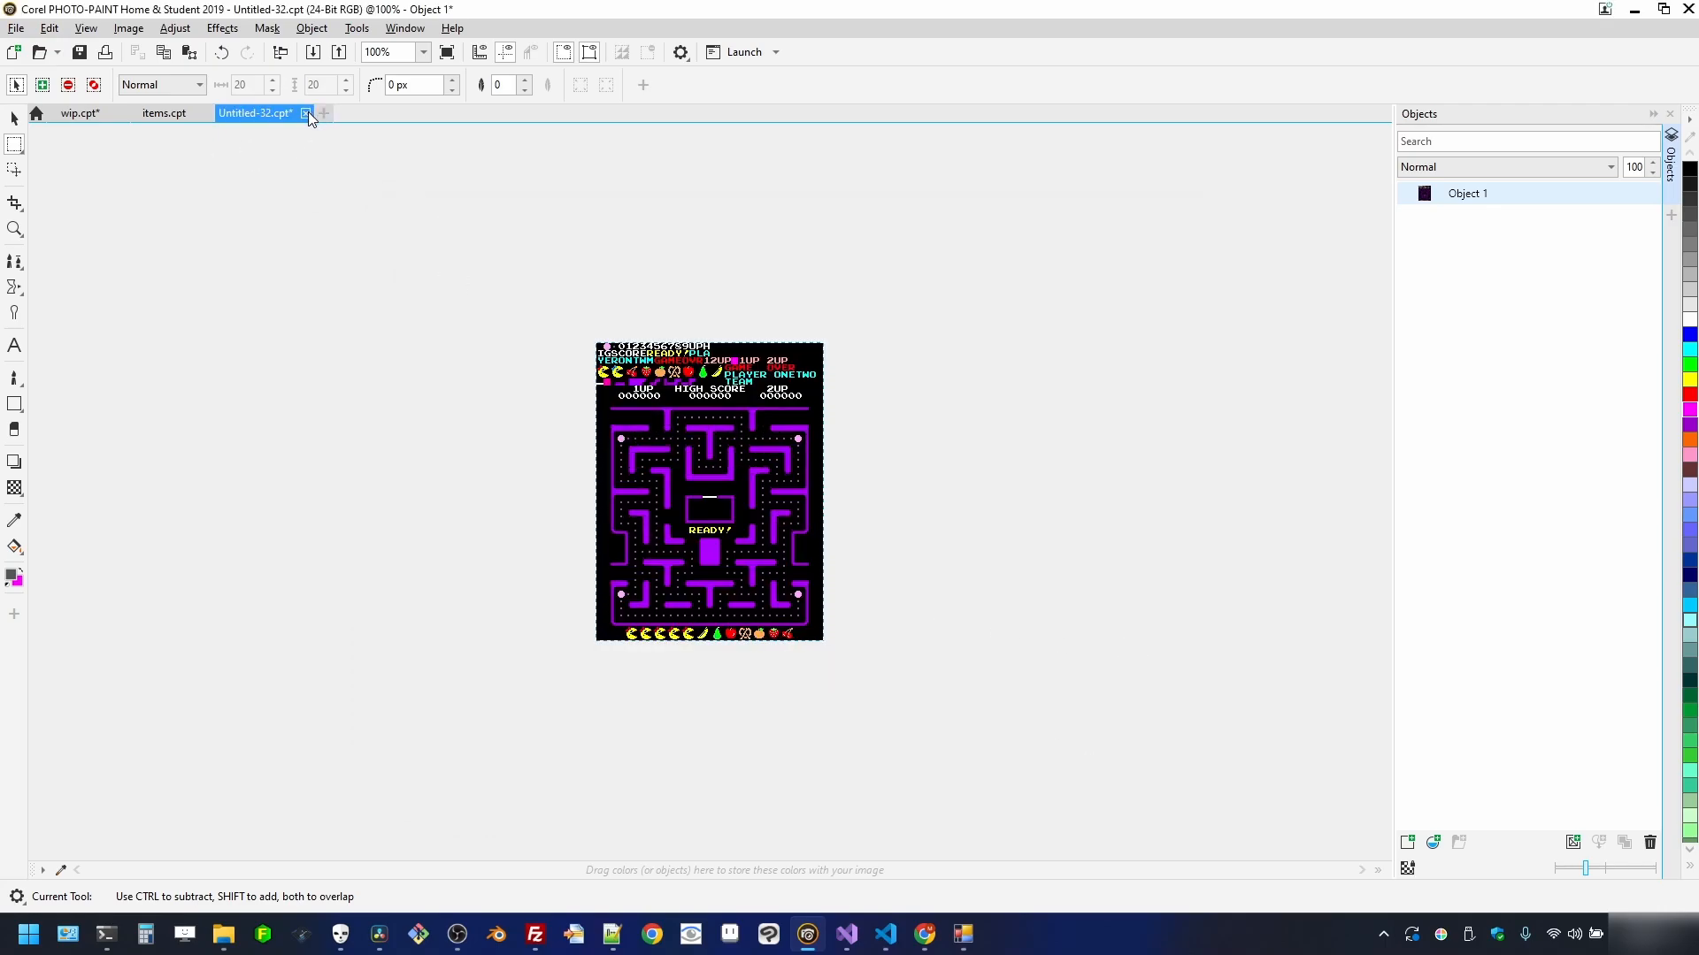
click(307, 113)
click(849, 507)
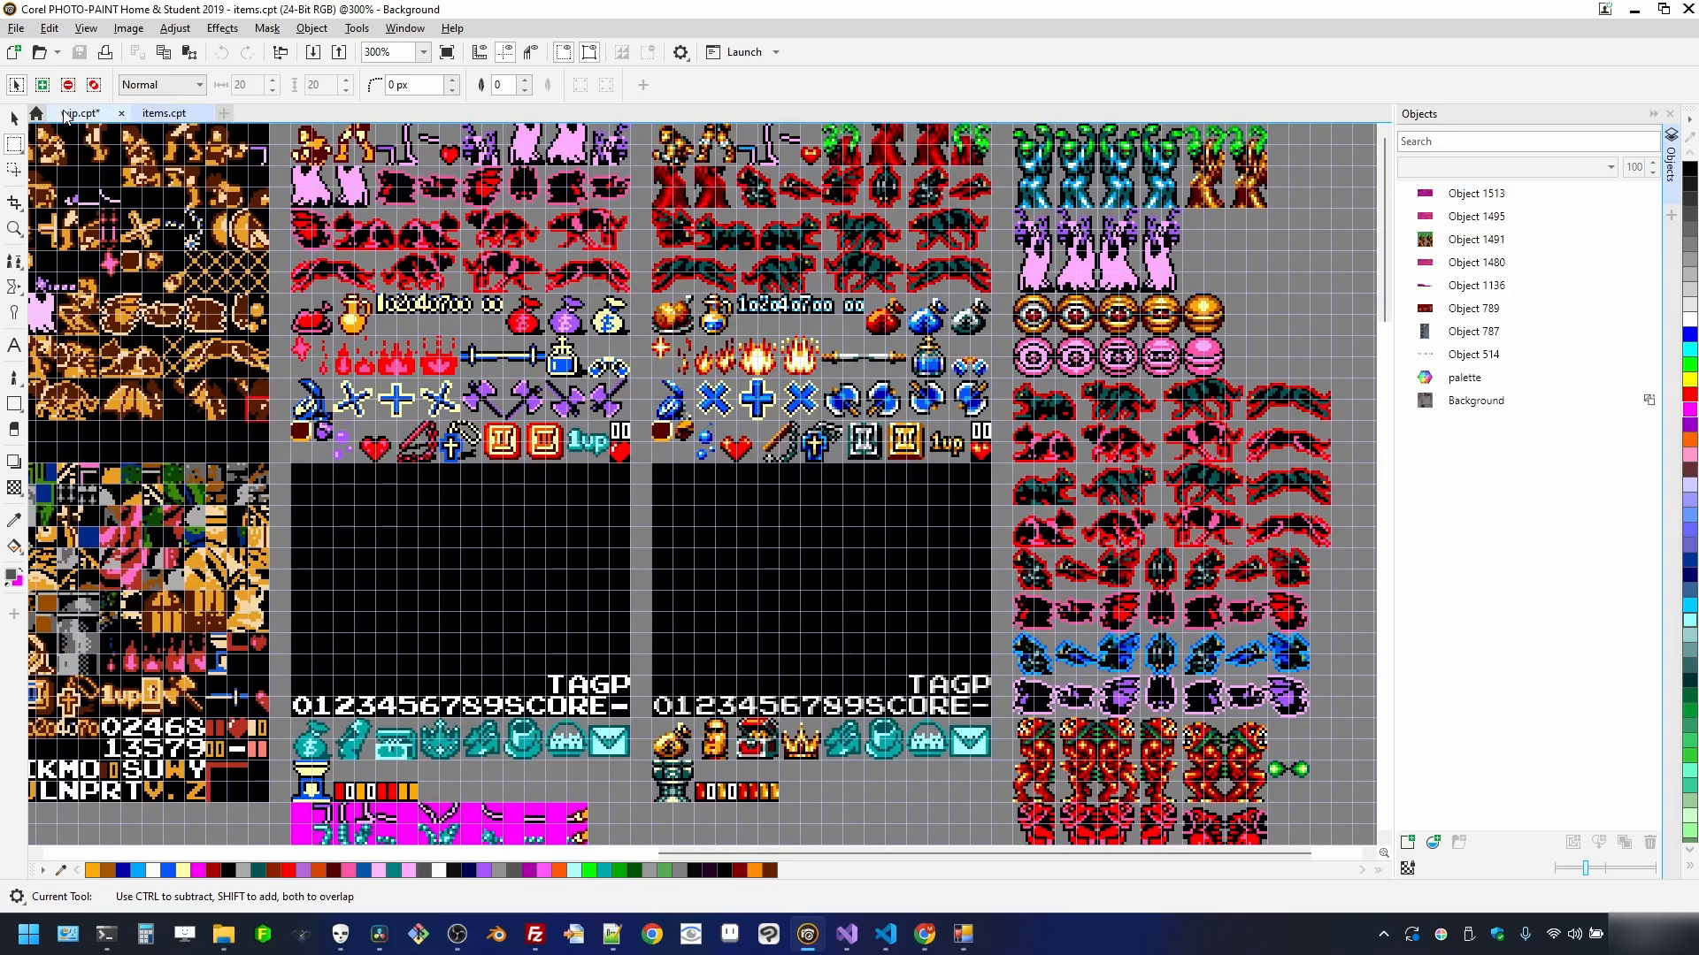
- Back on the wip sheet, mask the next maze down to the fruit row into a new document
click(67, 112)
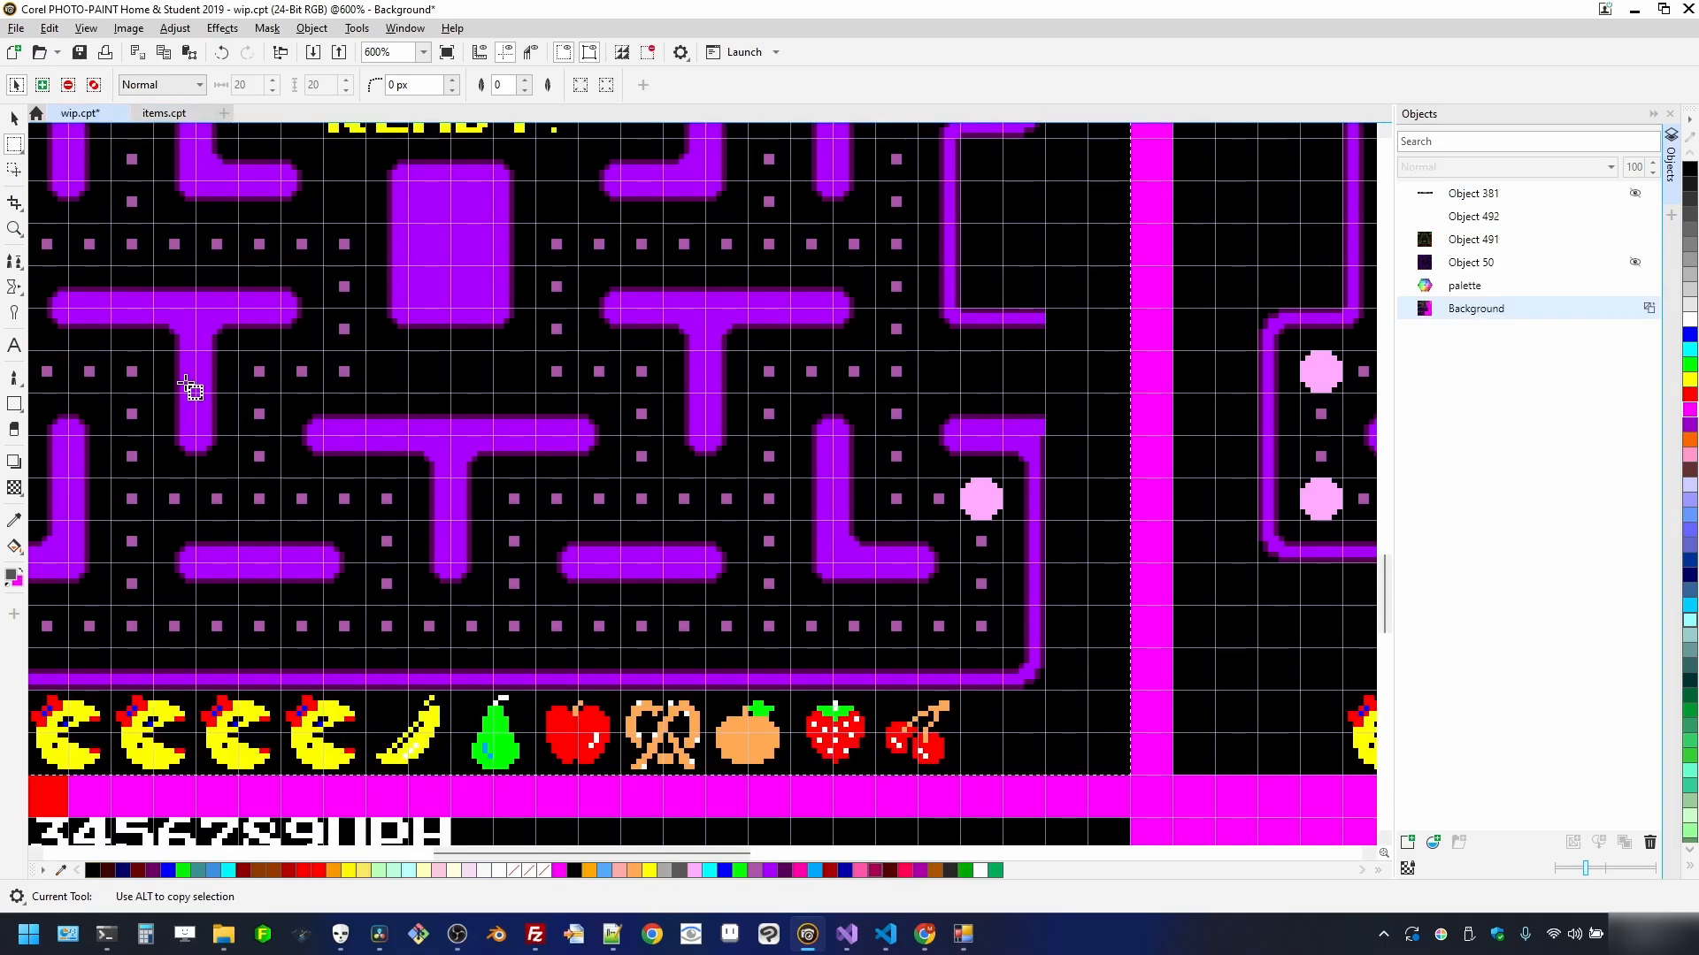
scroll(389, 501, down, 2)
scroll(401, 505, down, 2)
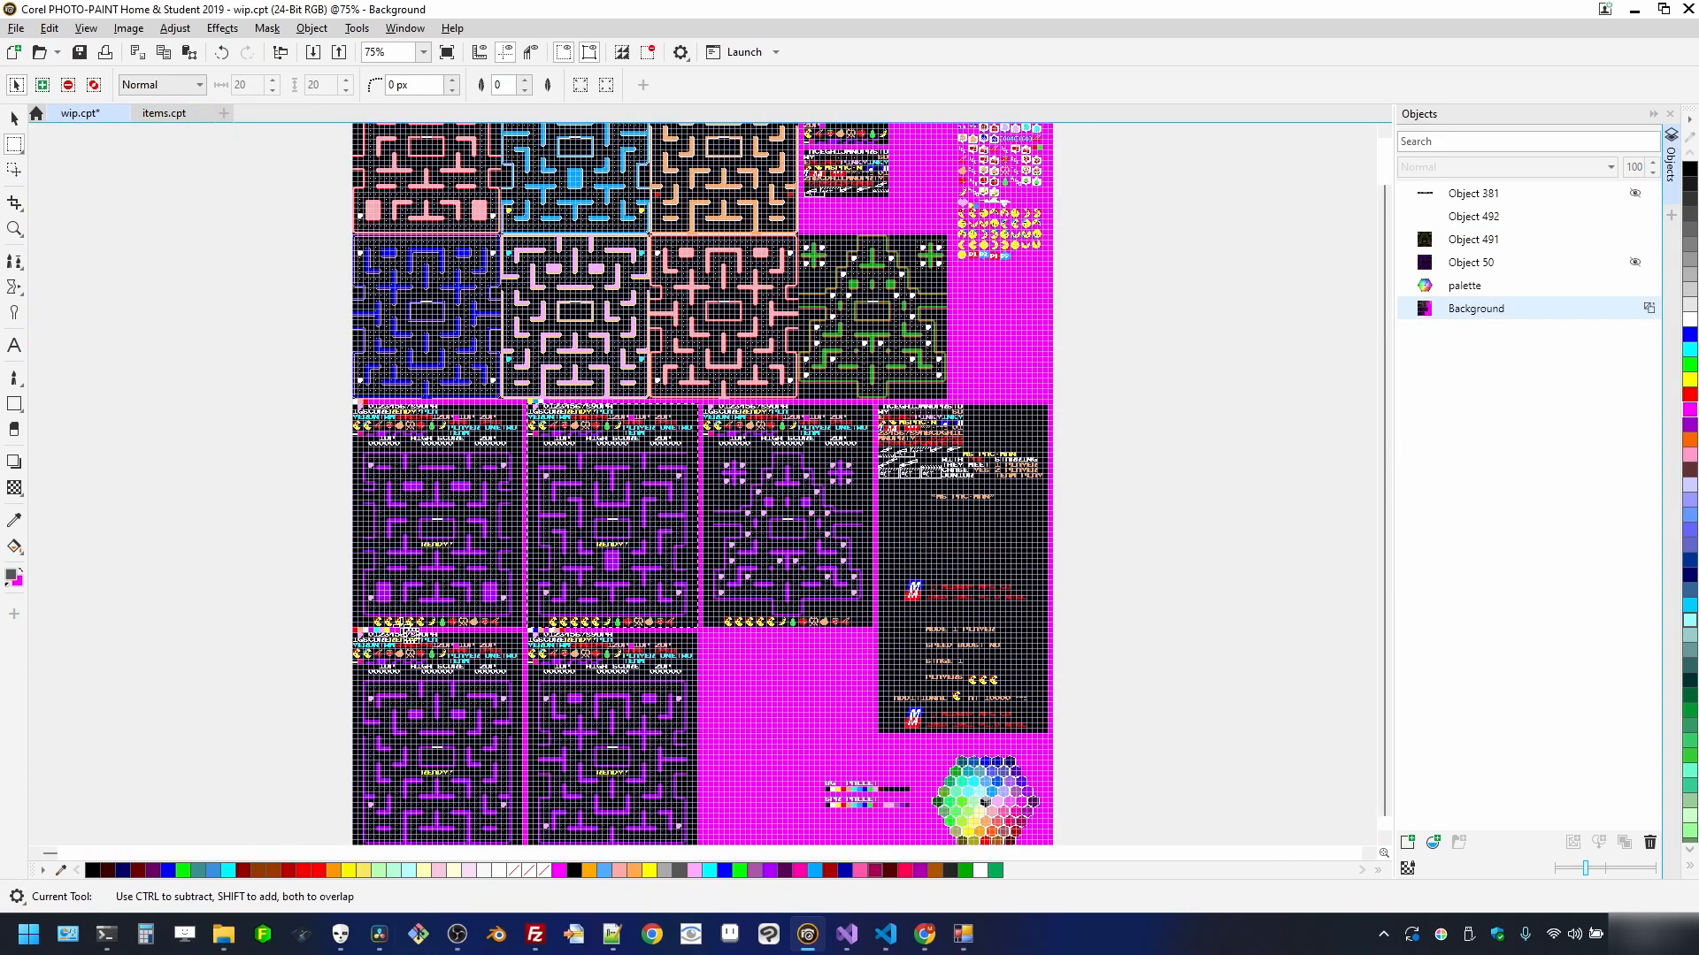
scroll(254, 561, up, 3)
scroll(65, 461, up, 1)
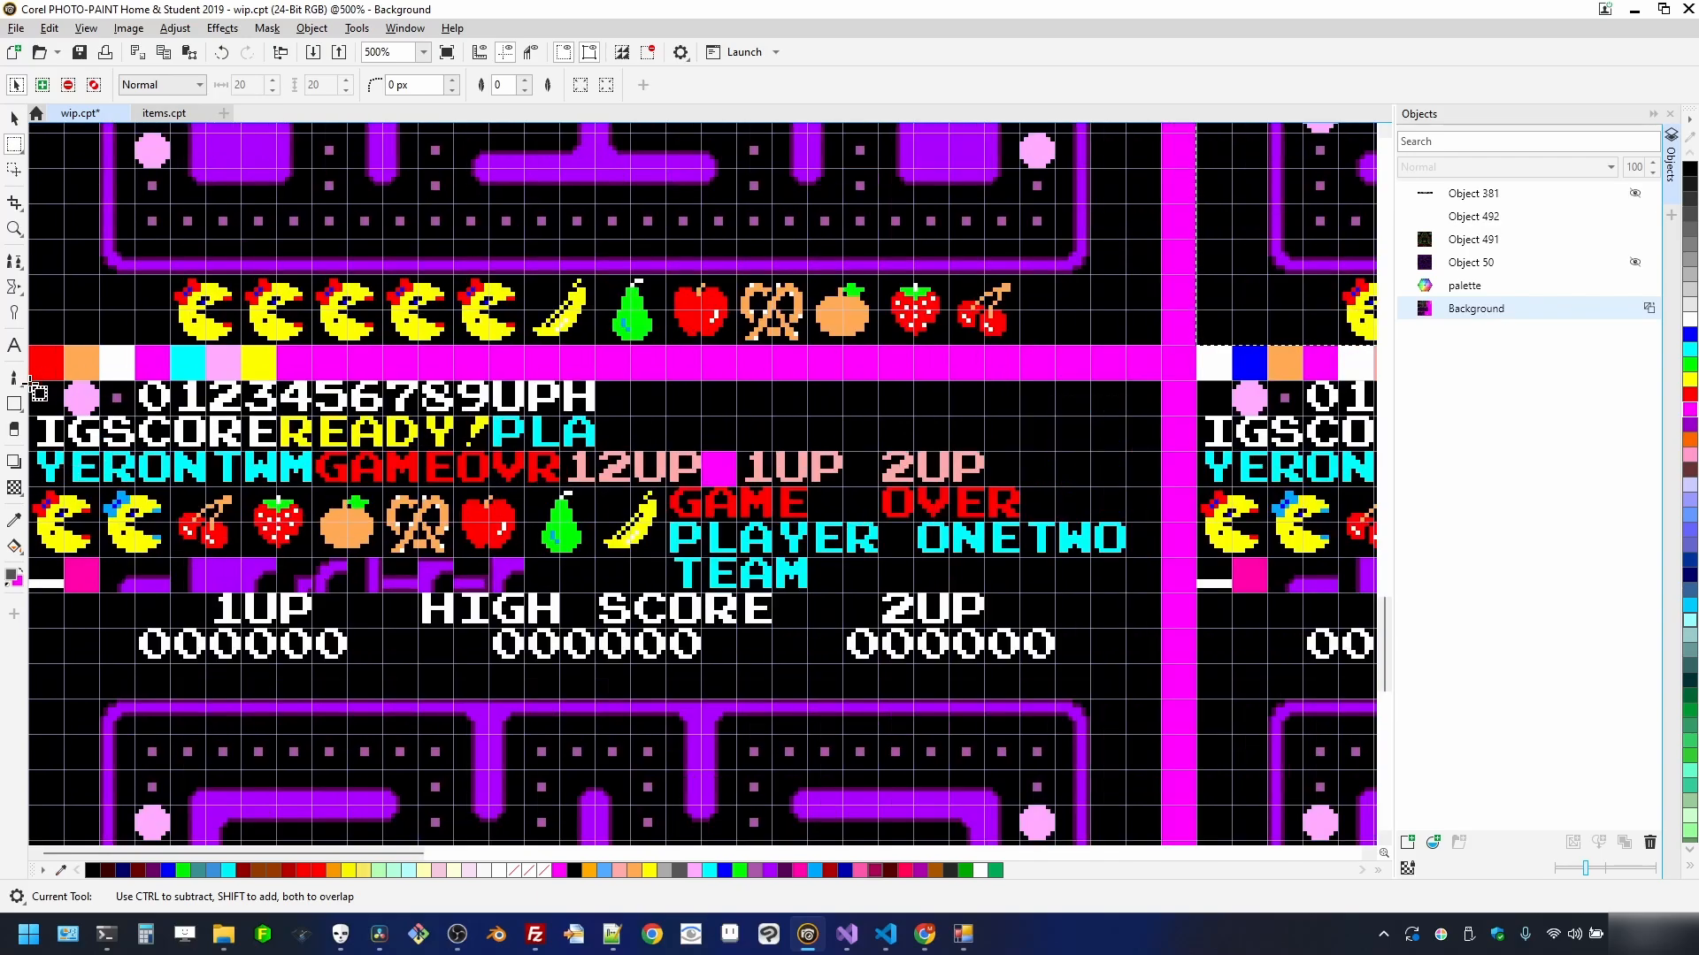
scroll(758, 785, up, 5)
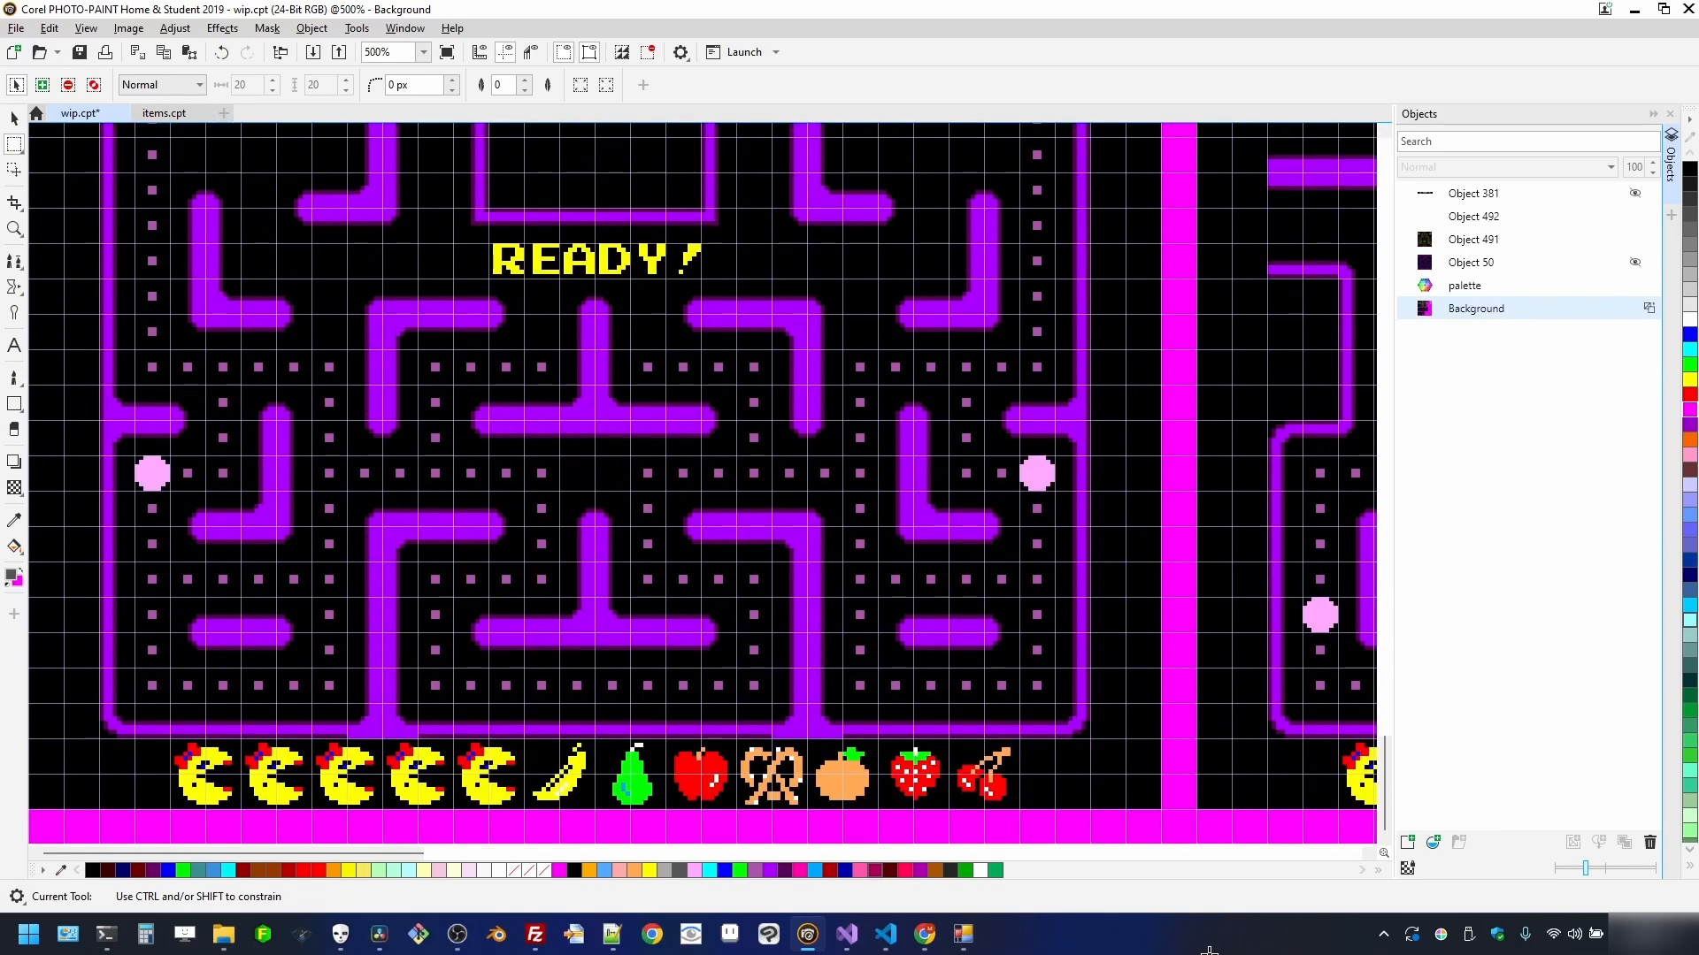
drag(1173, 814, 1166, 810)
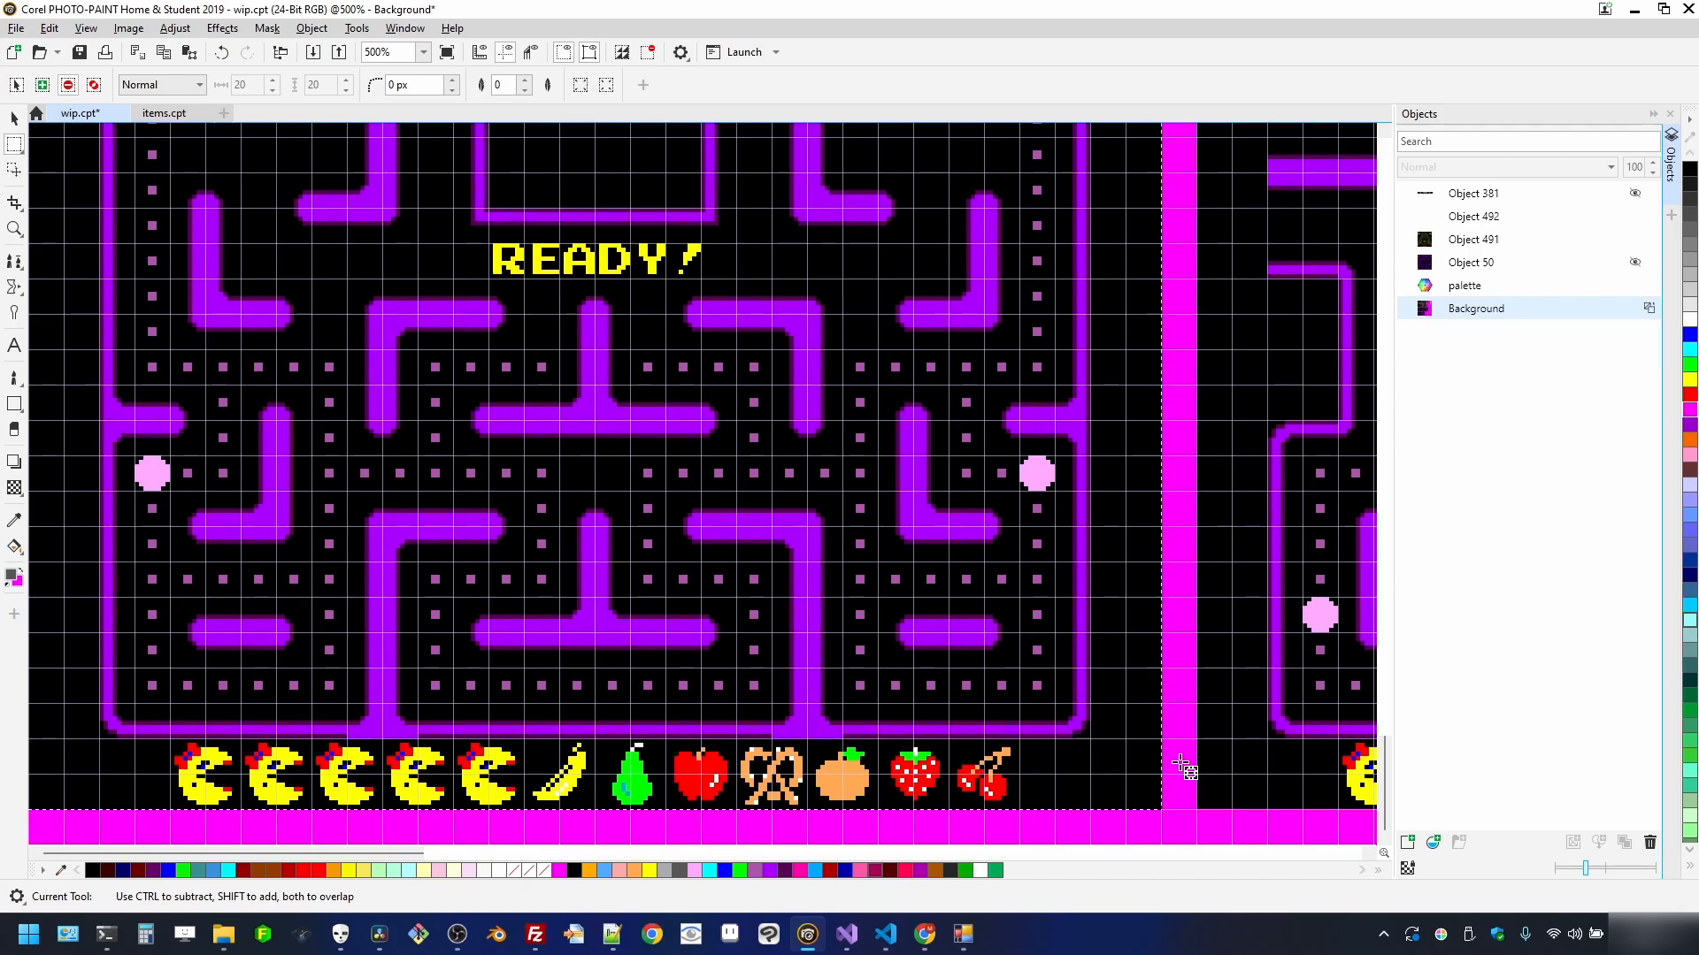
click(15, 28)
click(62, 65)
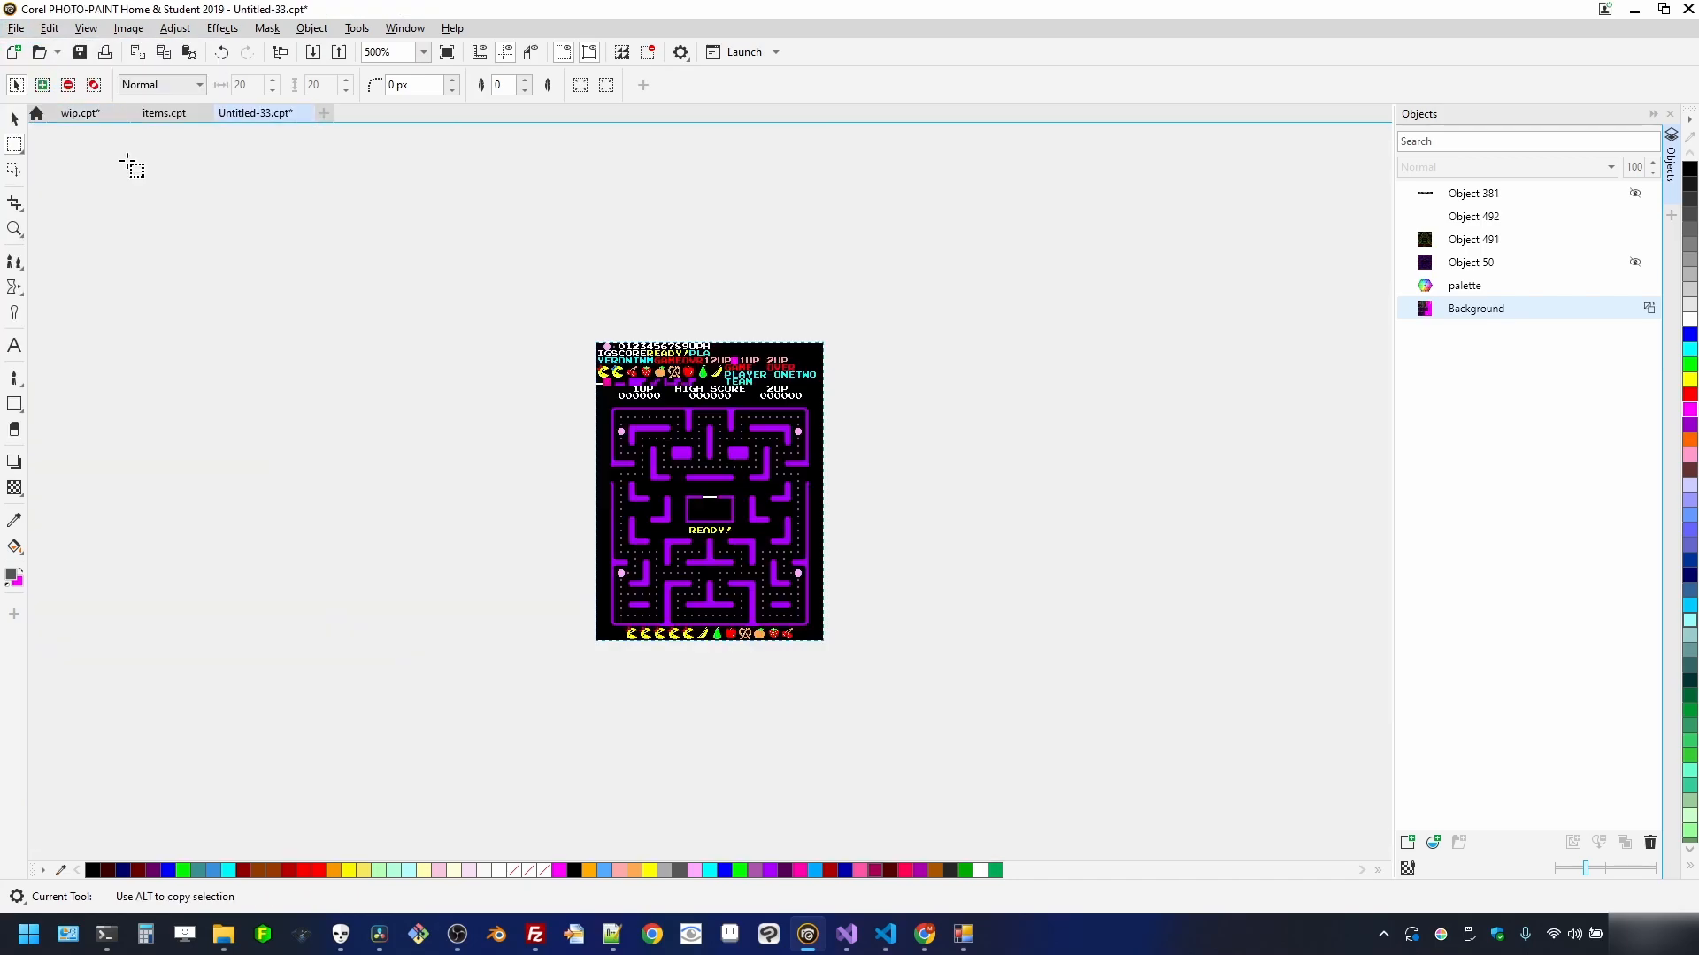
- Export the maze as flattened stage_03.png and close Untitled-33 without saving
click(17, 30)
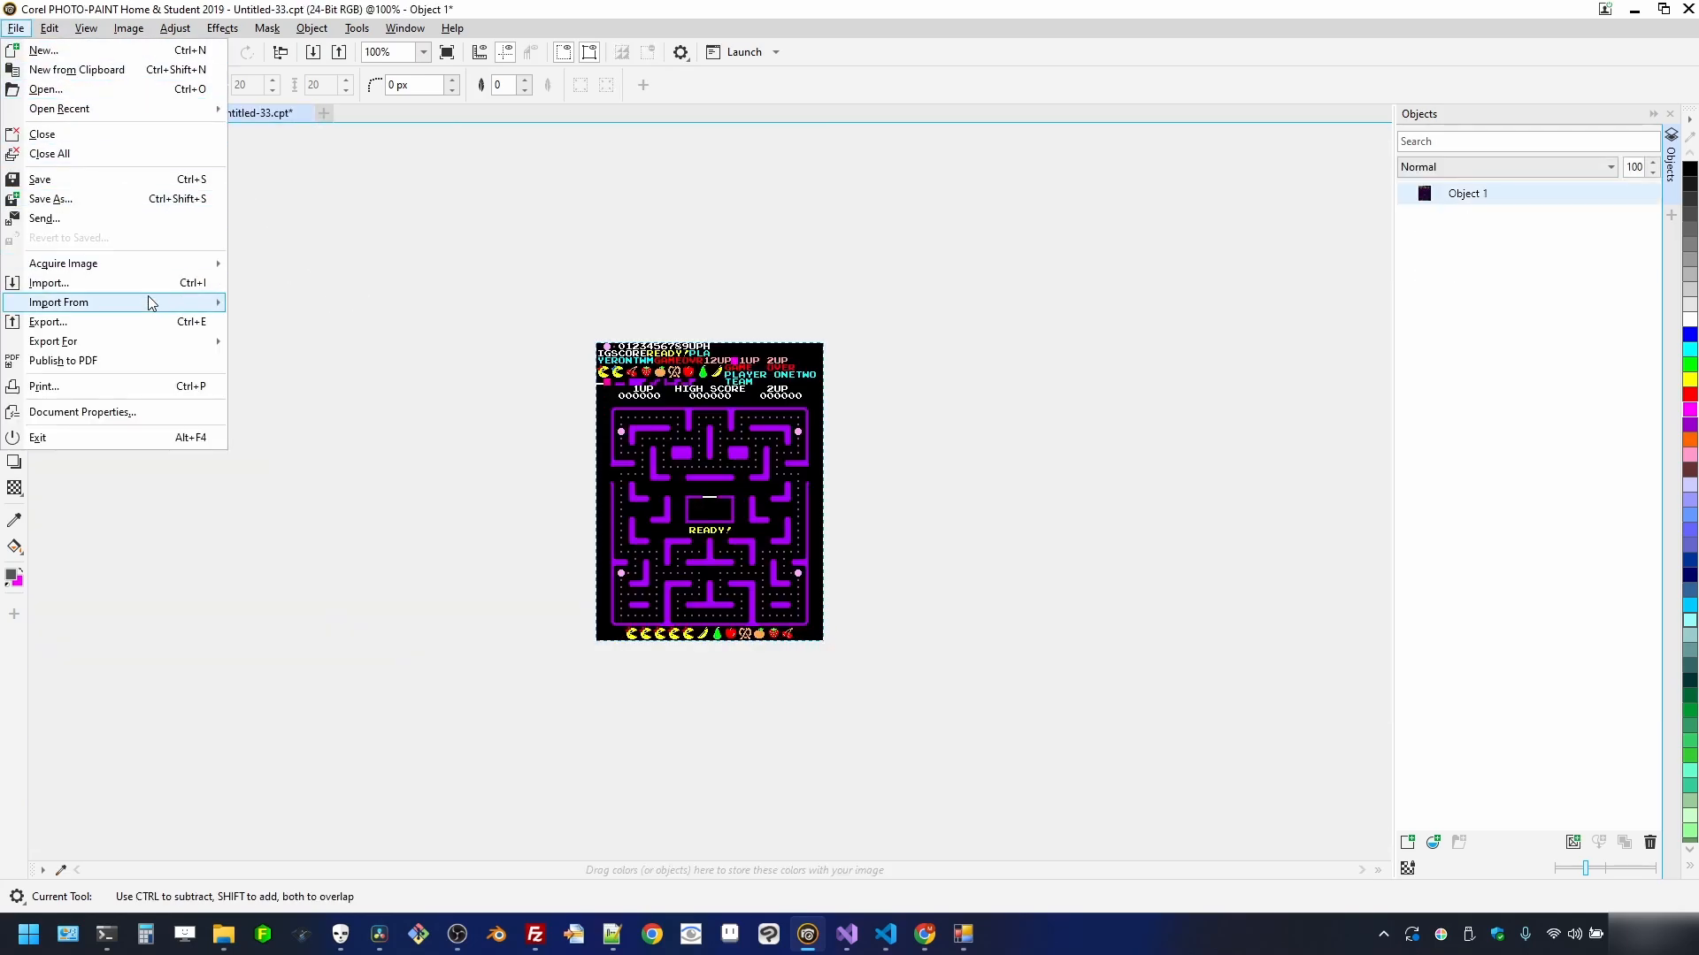
click(150, 322)
click(725, 361)
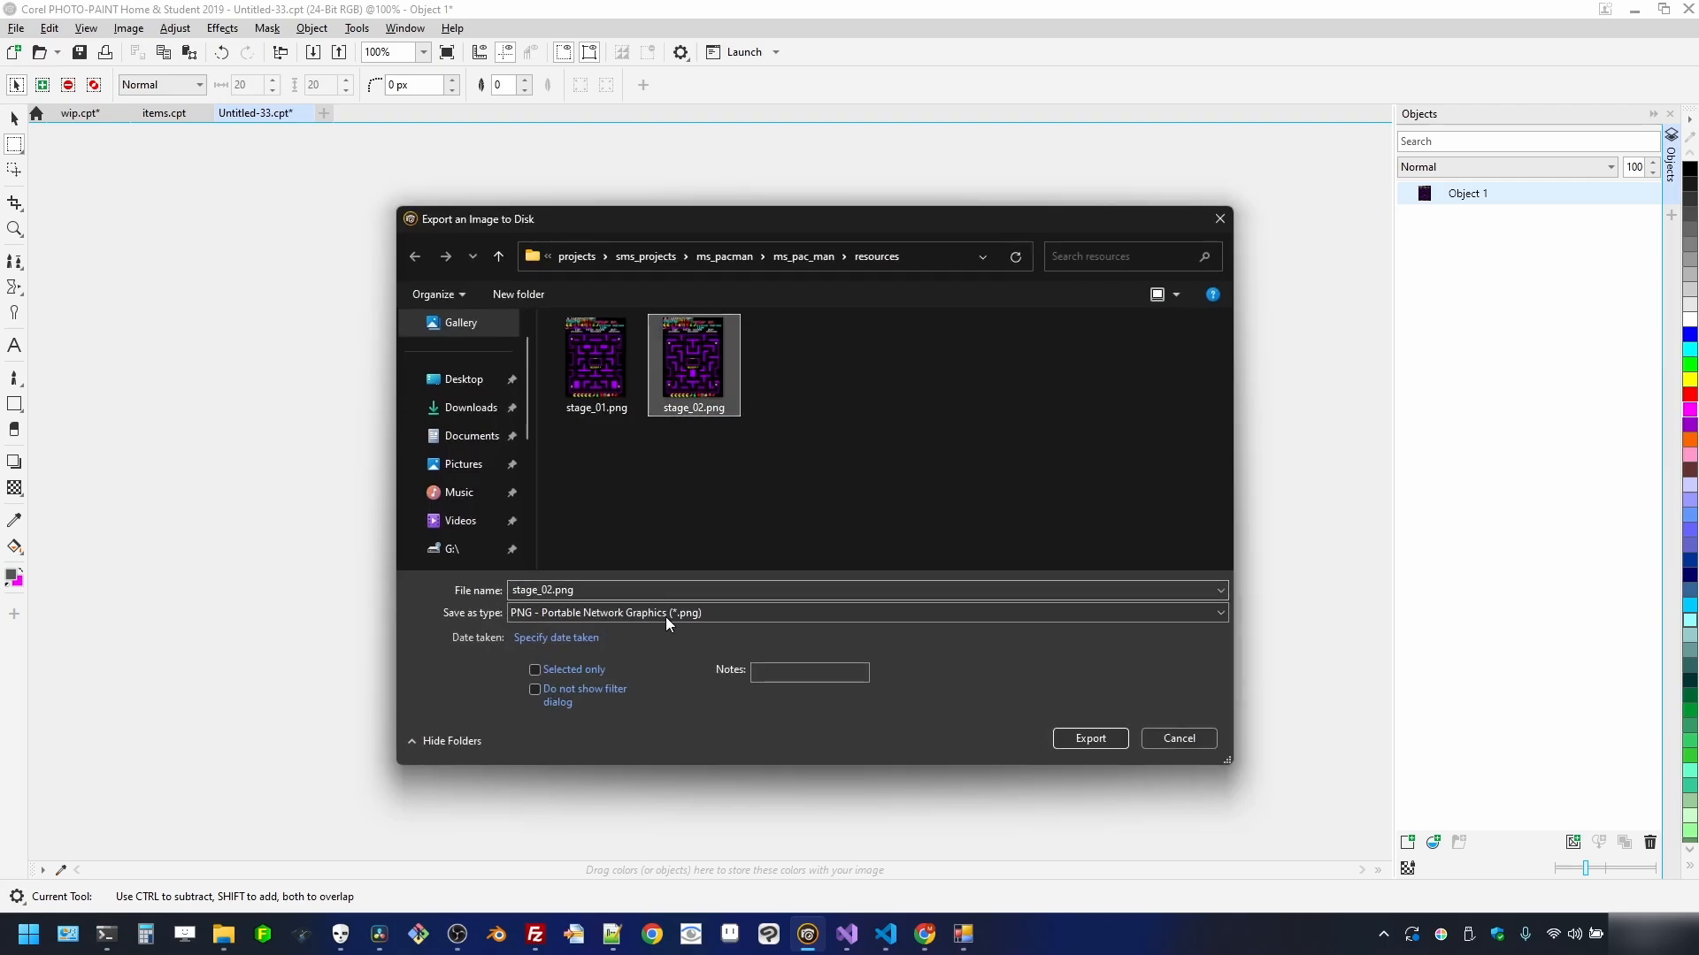
click(706, 589)
click(706, 588)
key(BackSpace)
key(BackSpace)
key(BackSpace)
key(BackSpace)
key(BackSpace)
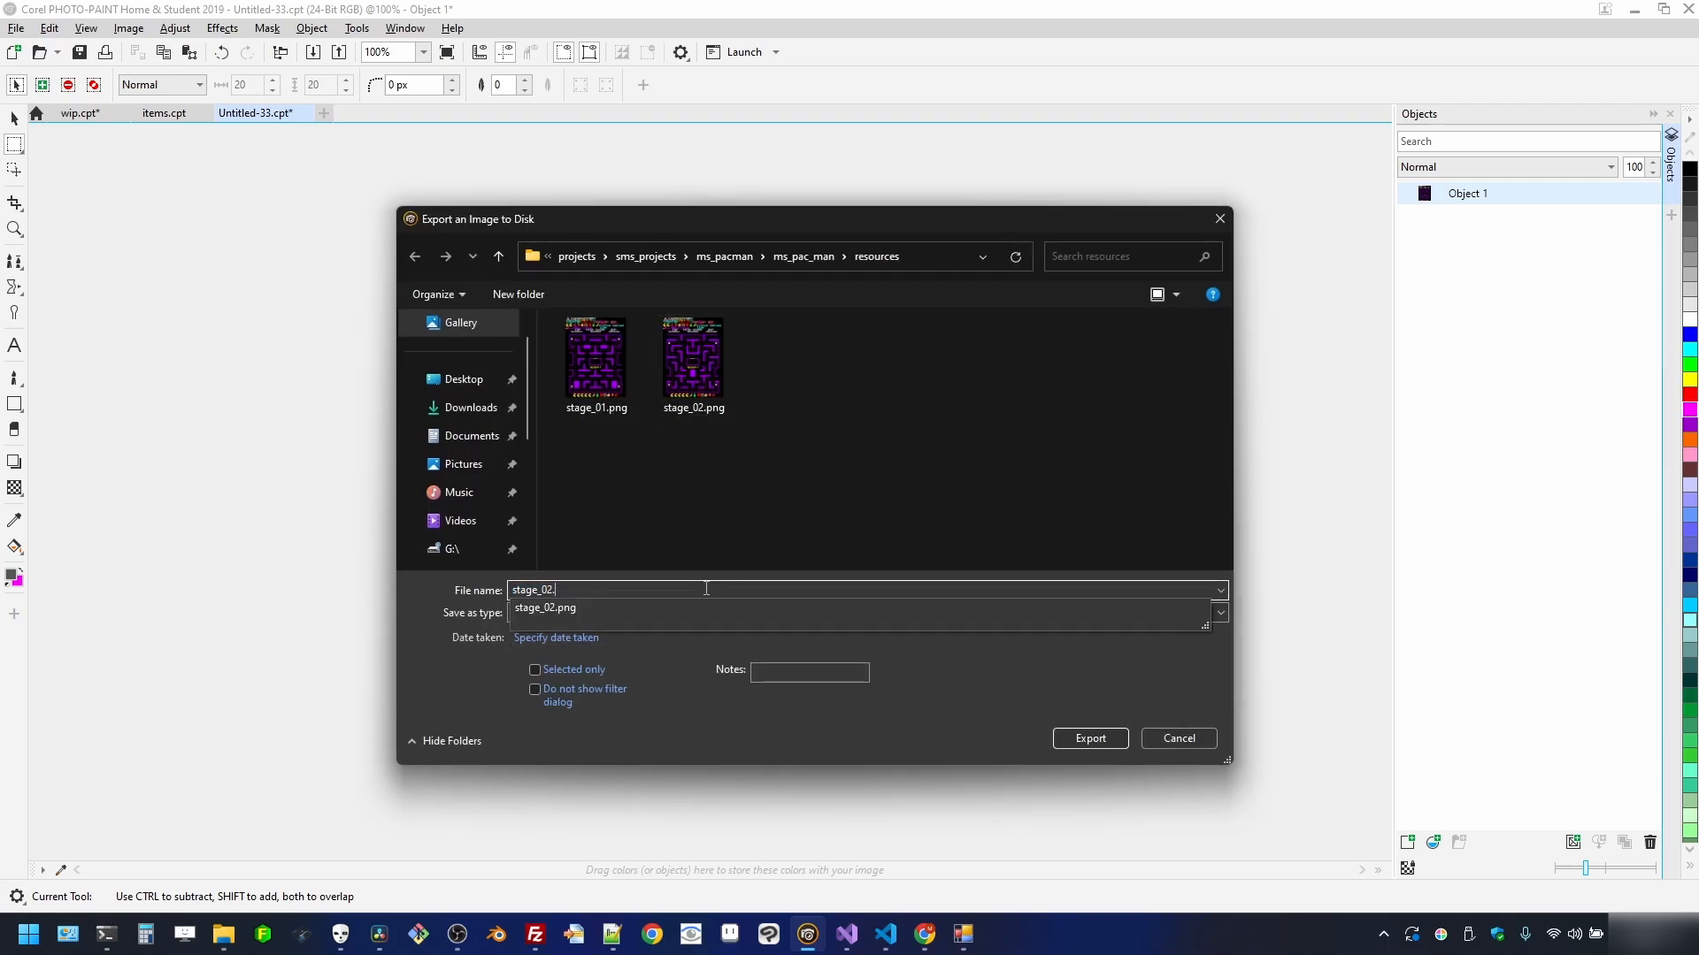
text(3)
key(Return)
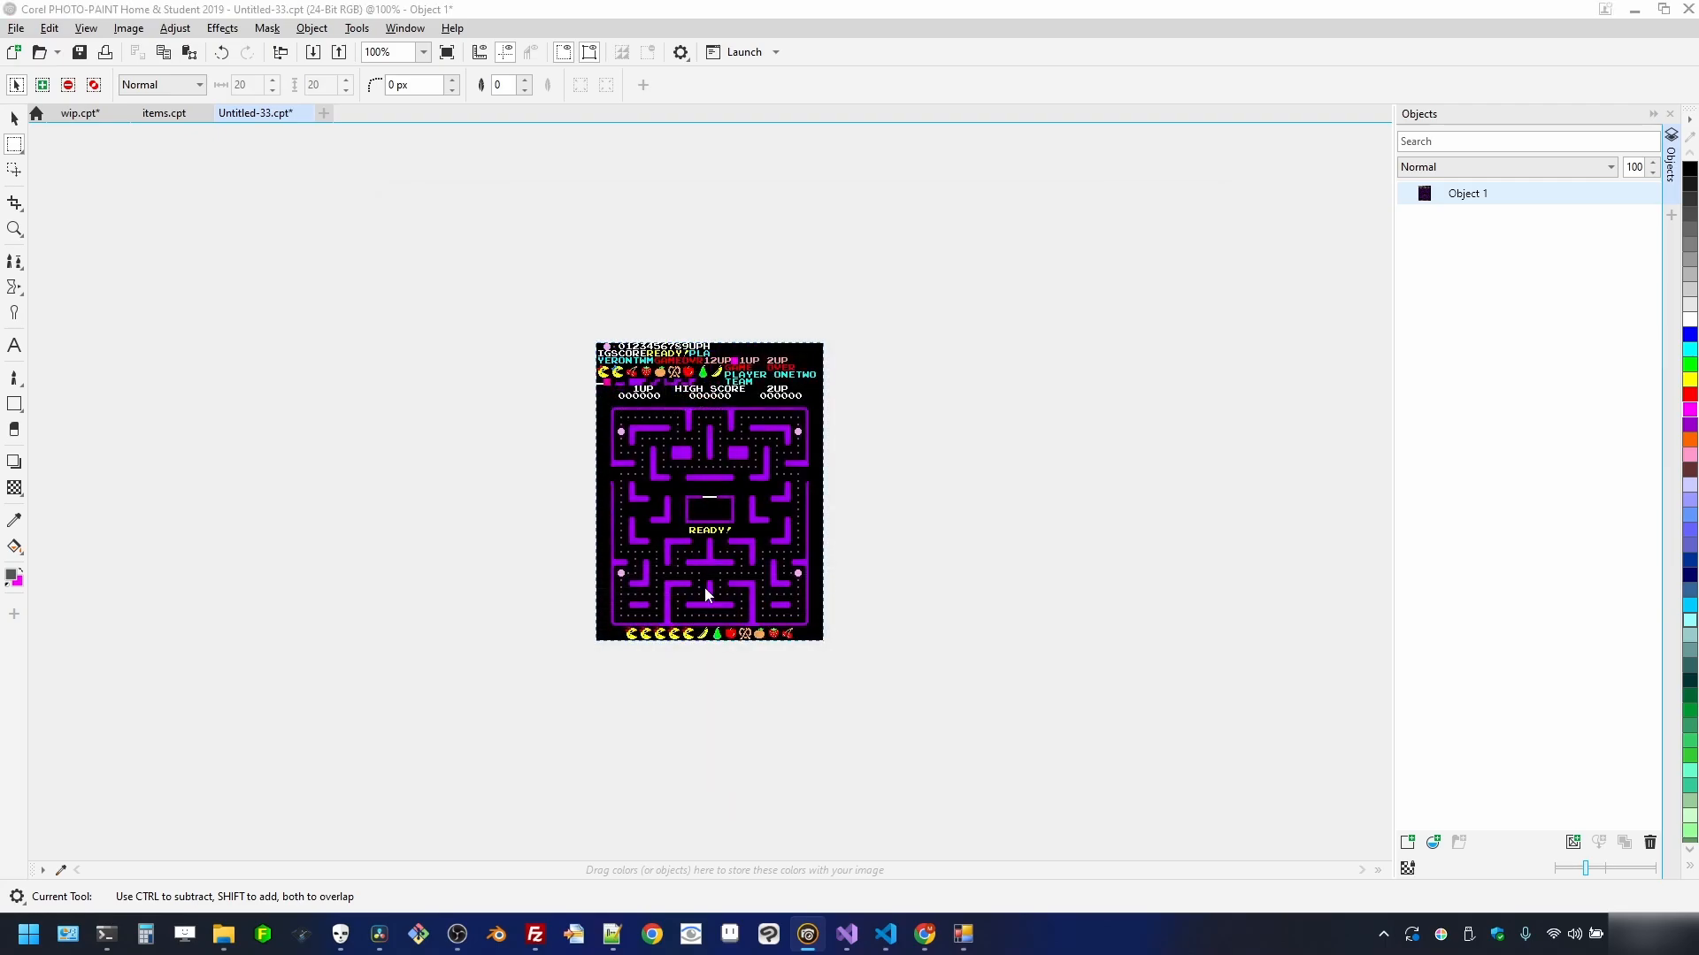
click(908, 511)
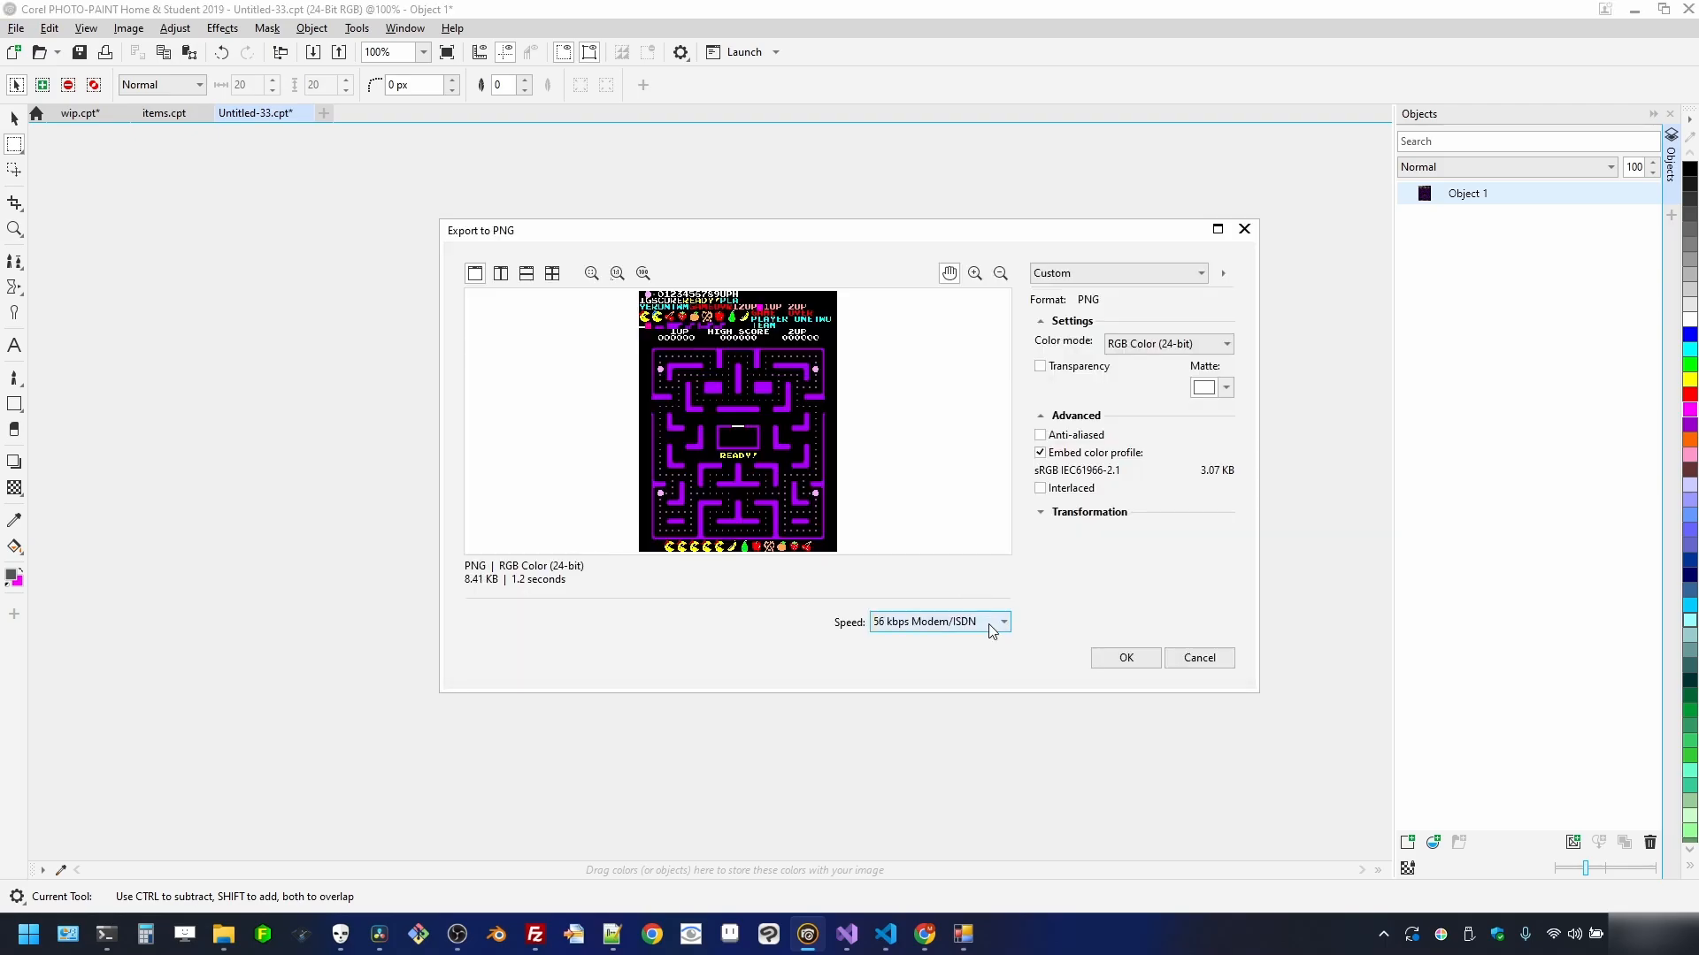
click(1123, 664)
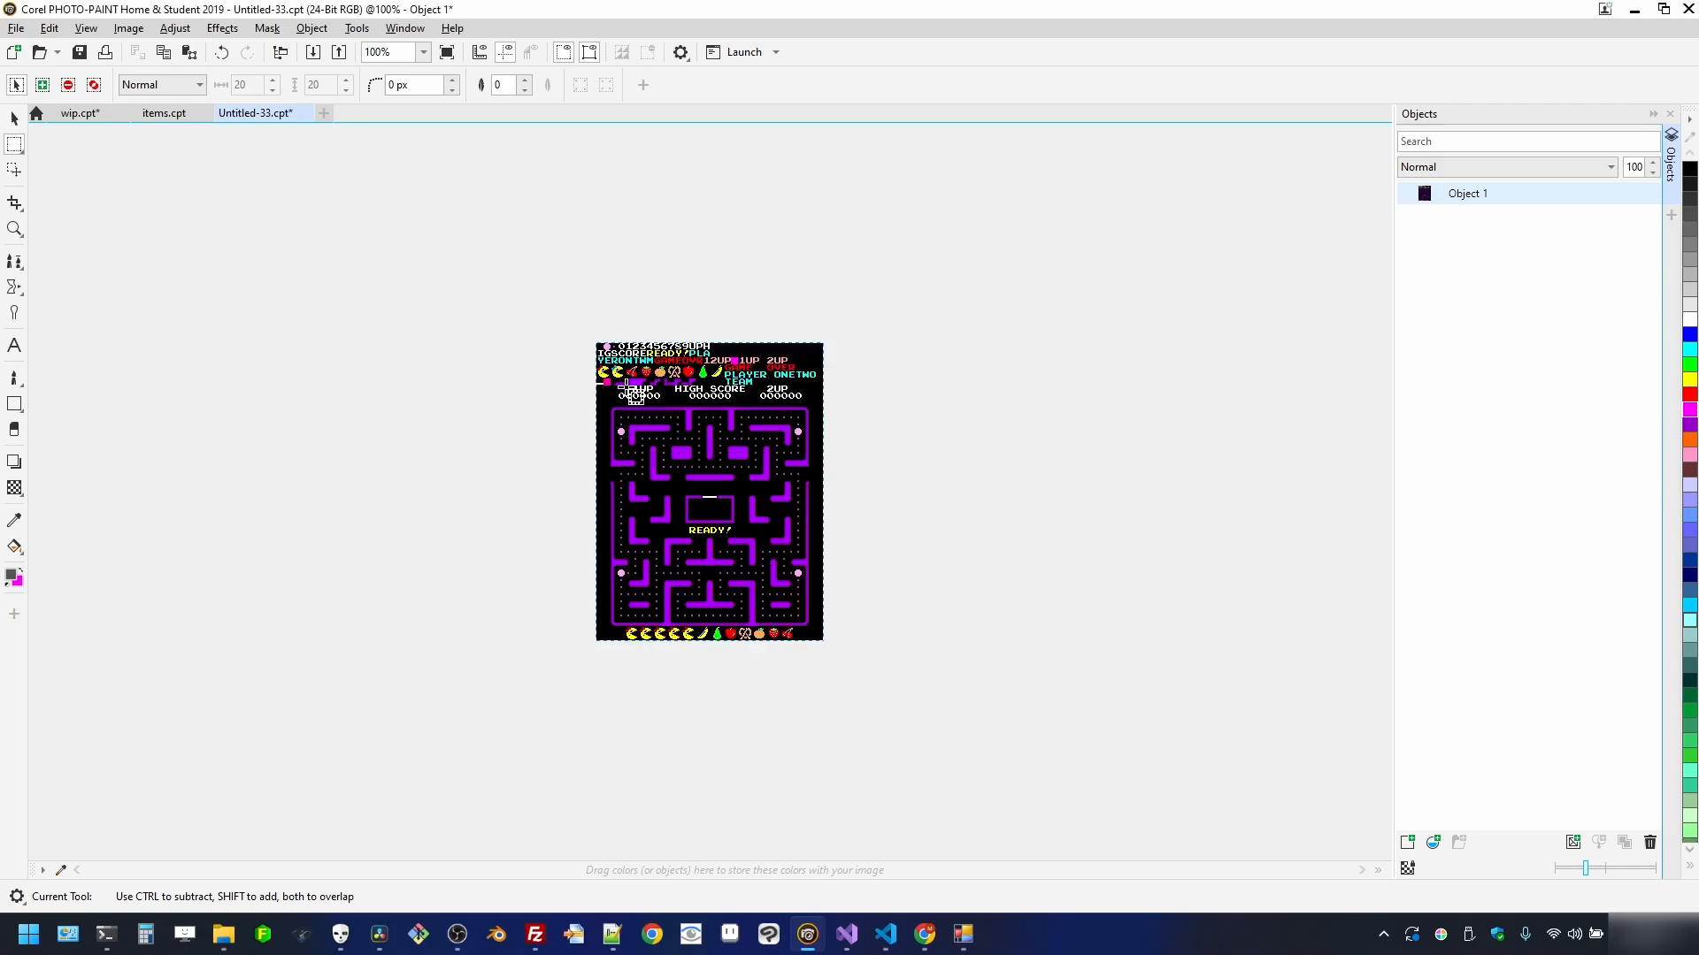
click(306, 113)
click(897, 510)
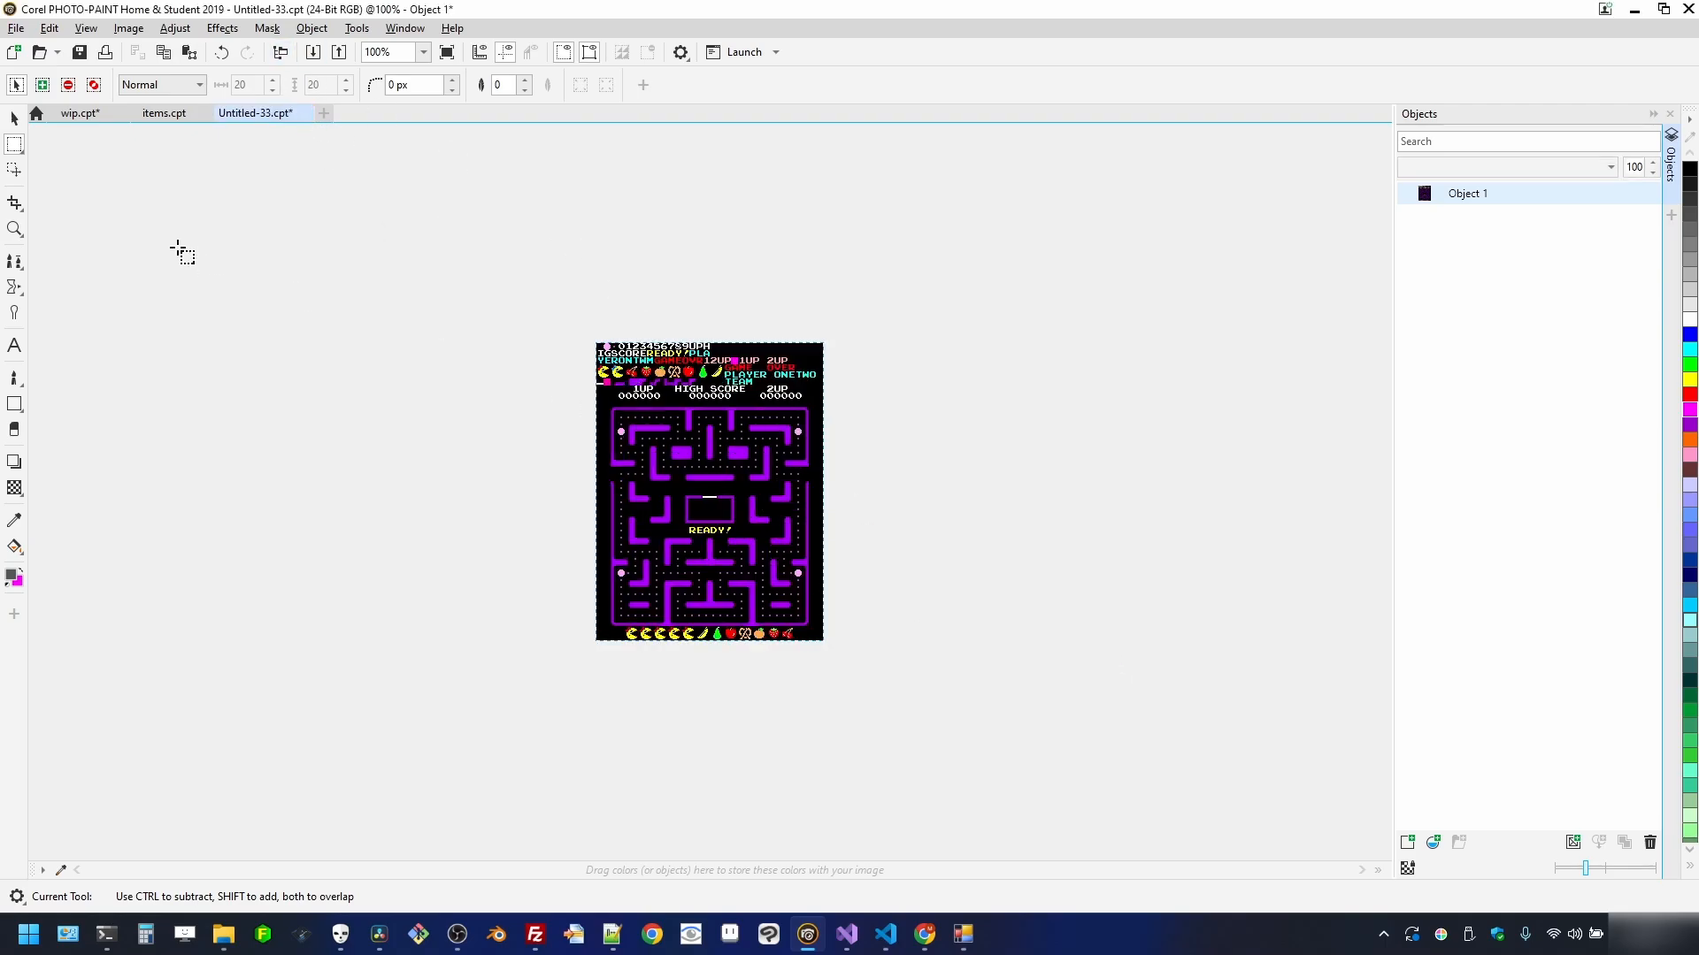
- Mask and copy the cross-walled maze from the wip sheet into a new document
click(77, 115)
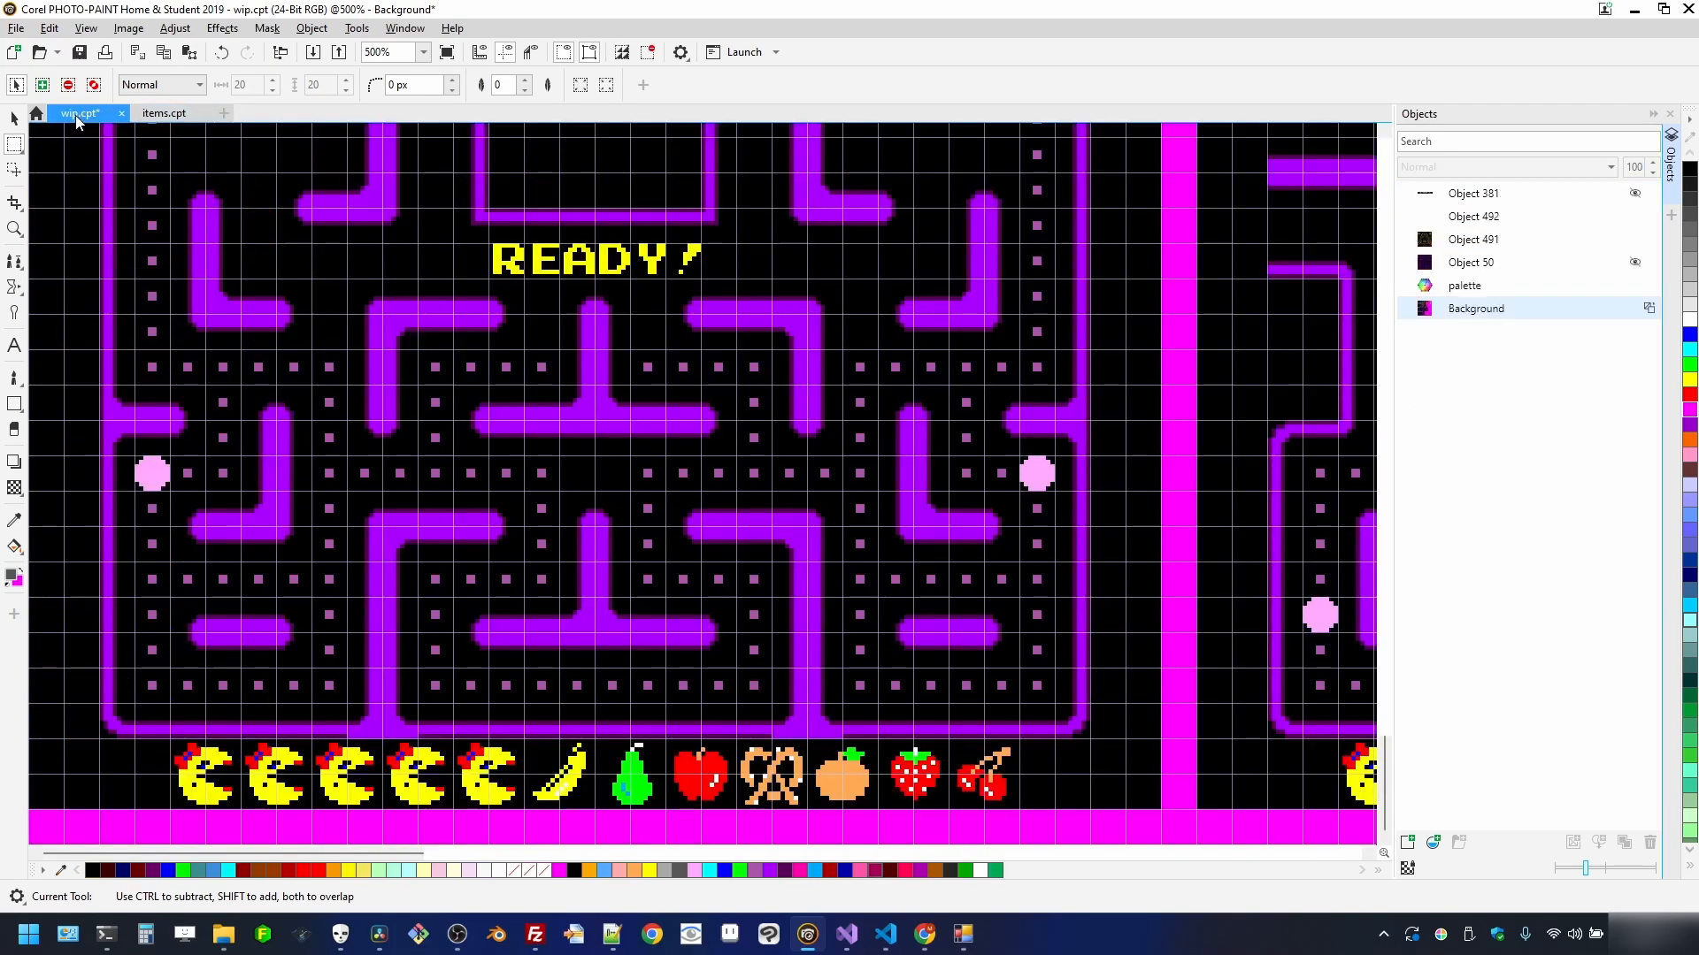
scroll(723, 489, down, 3)
scroll(648, 408, up, 5)
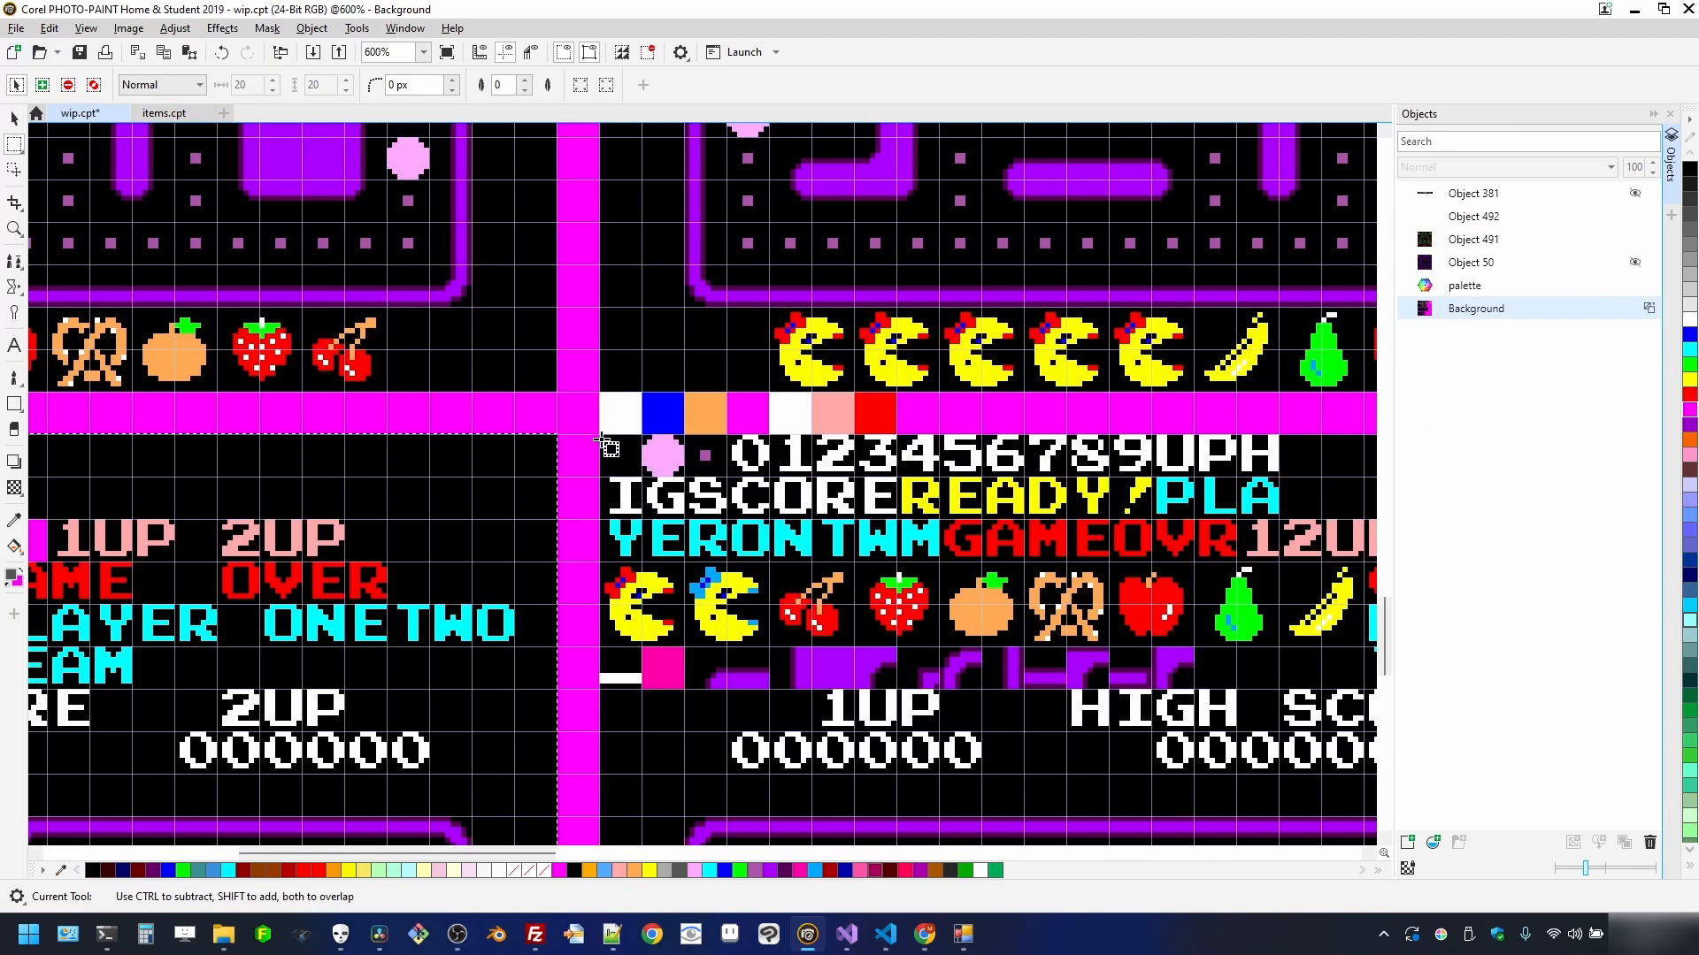
drag(600, 435, 1132, 799)
key(ctrl+c)
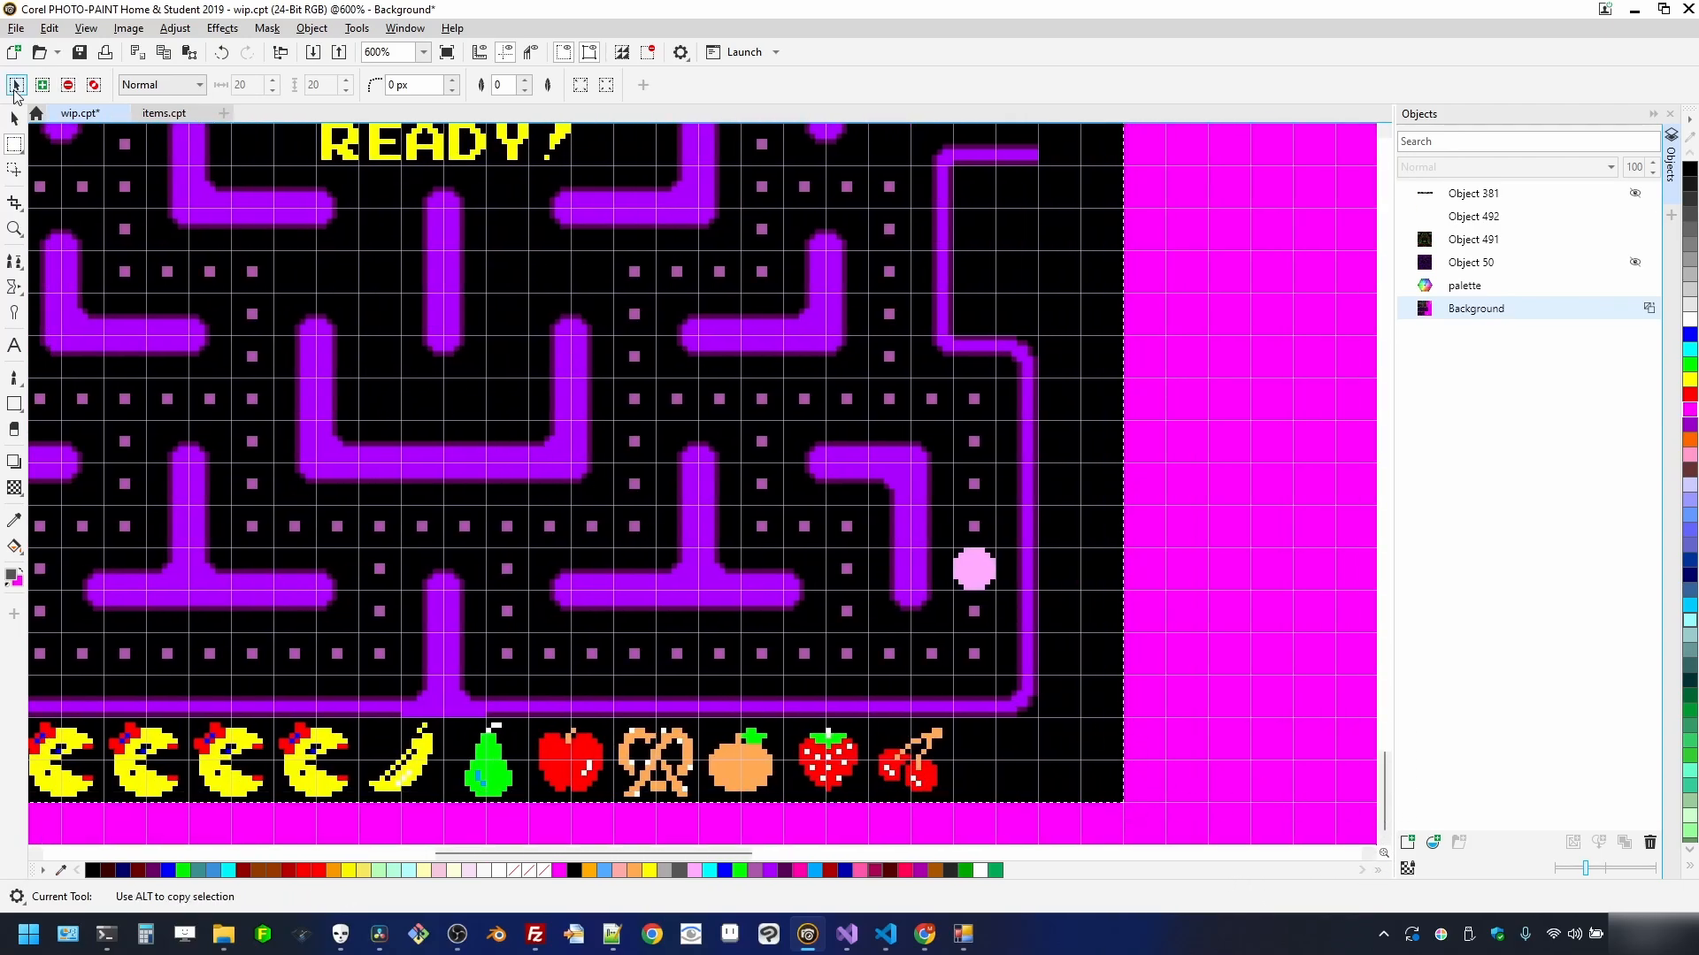
click(16, 27)
click(53, 91)
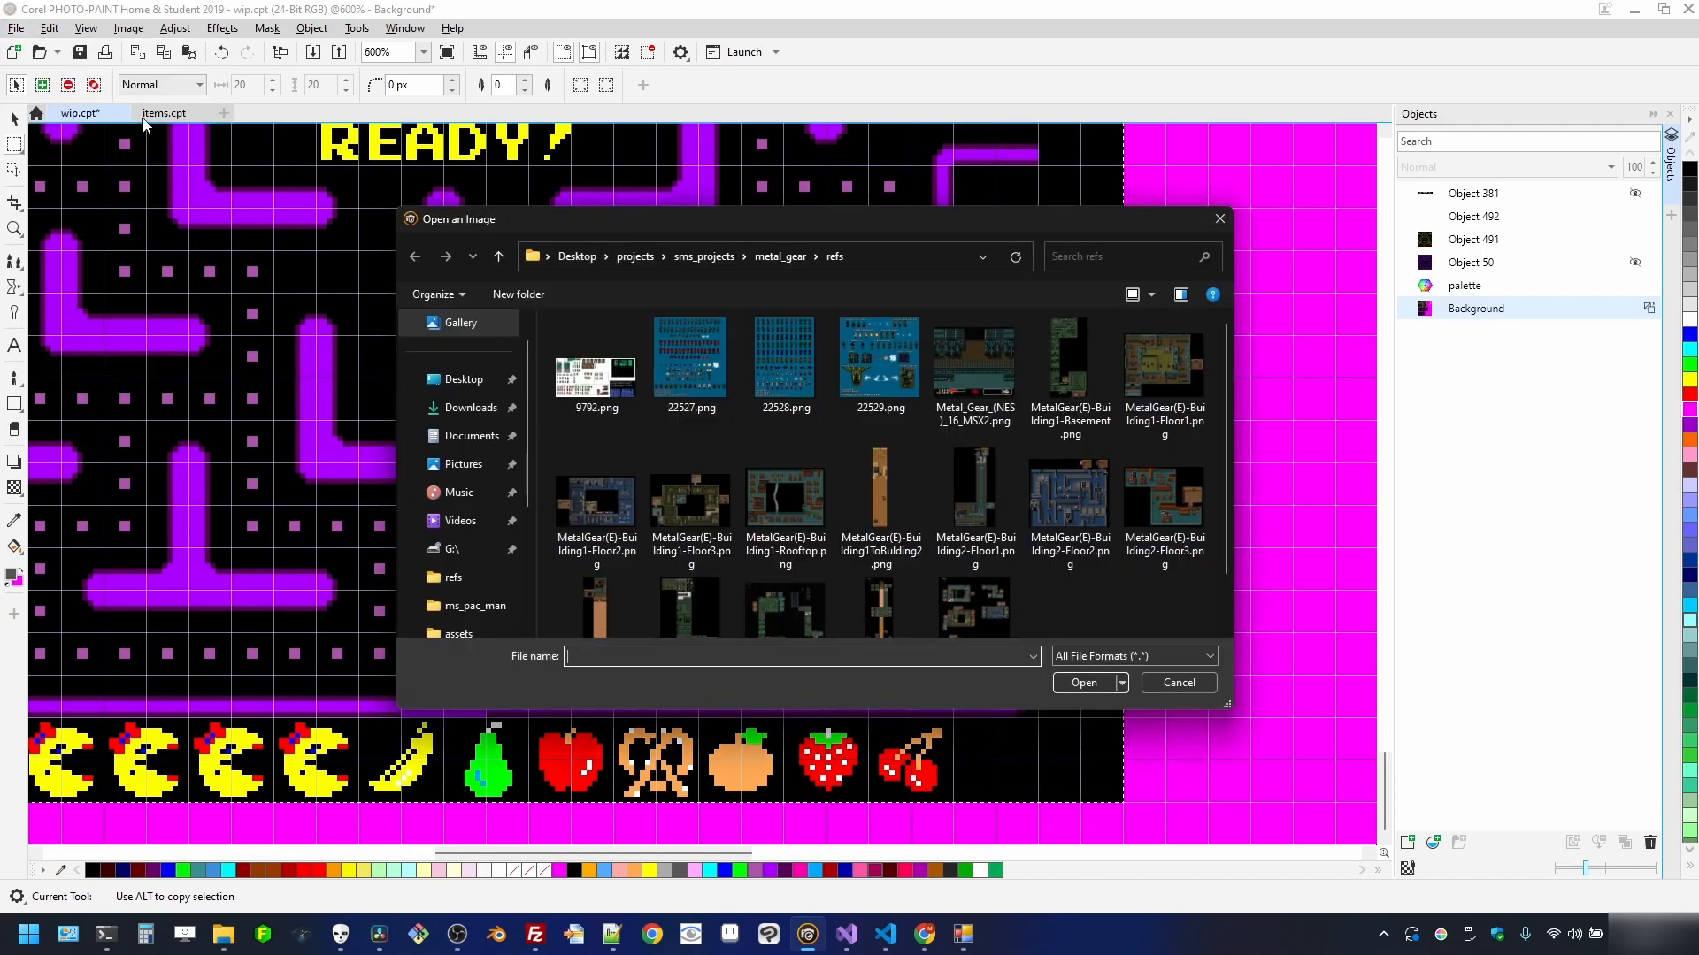
click(1220, 218)
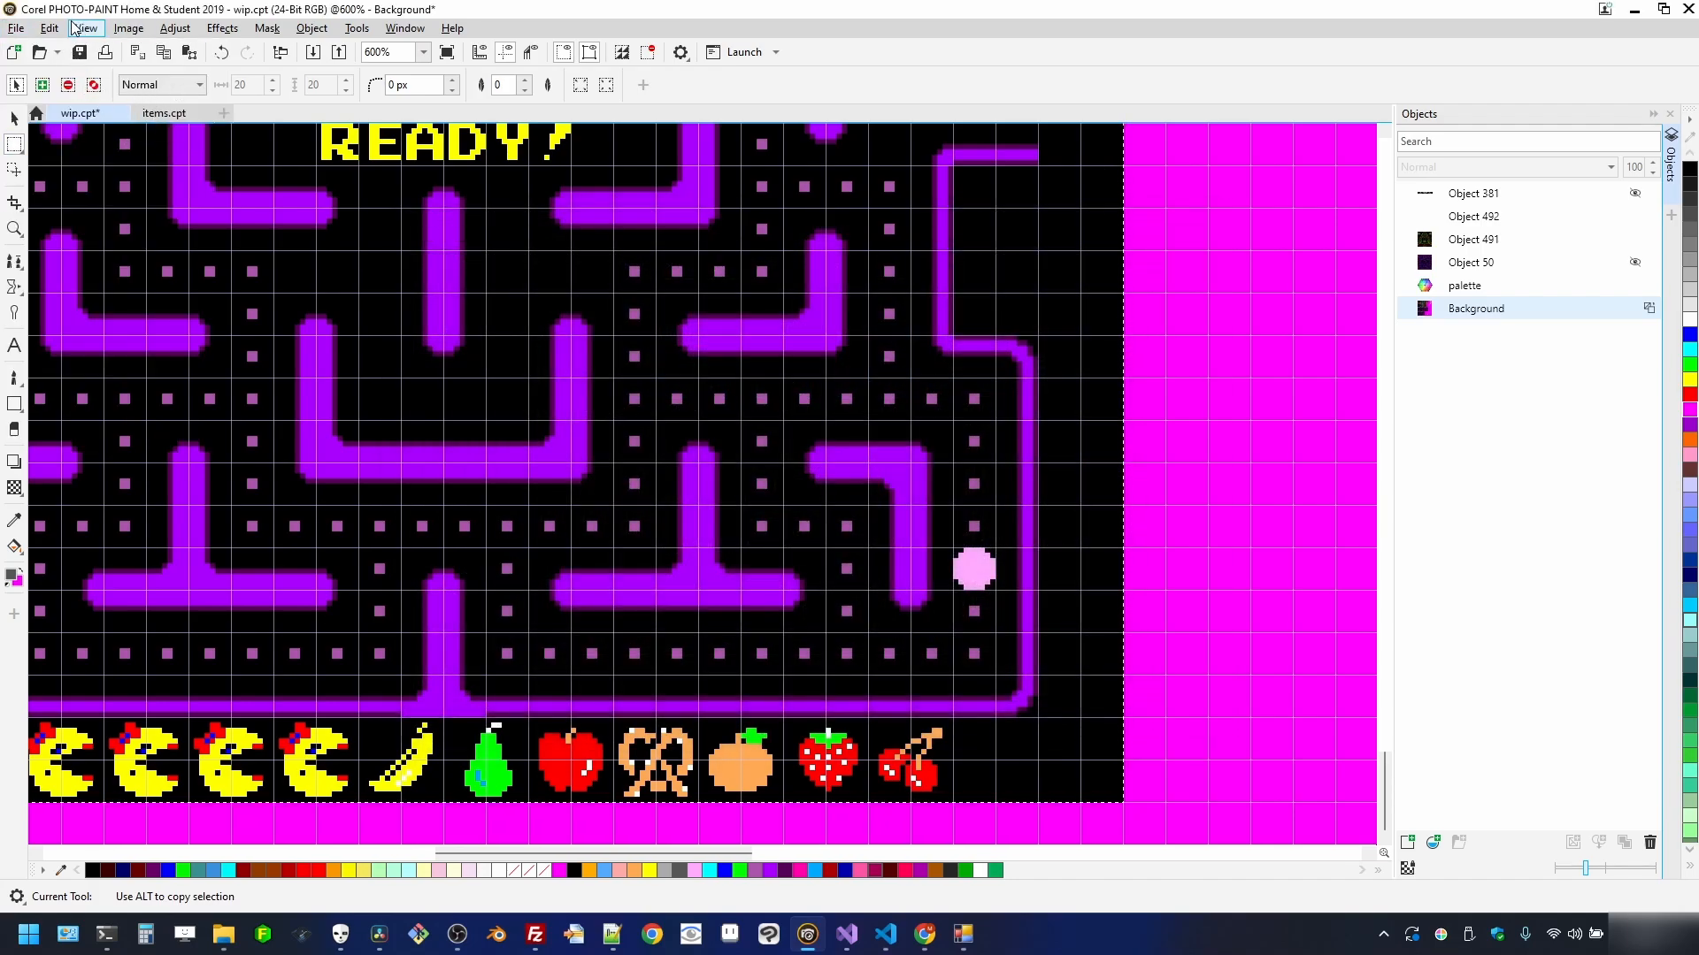
click(16, 27)
click(86, 68)
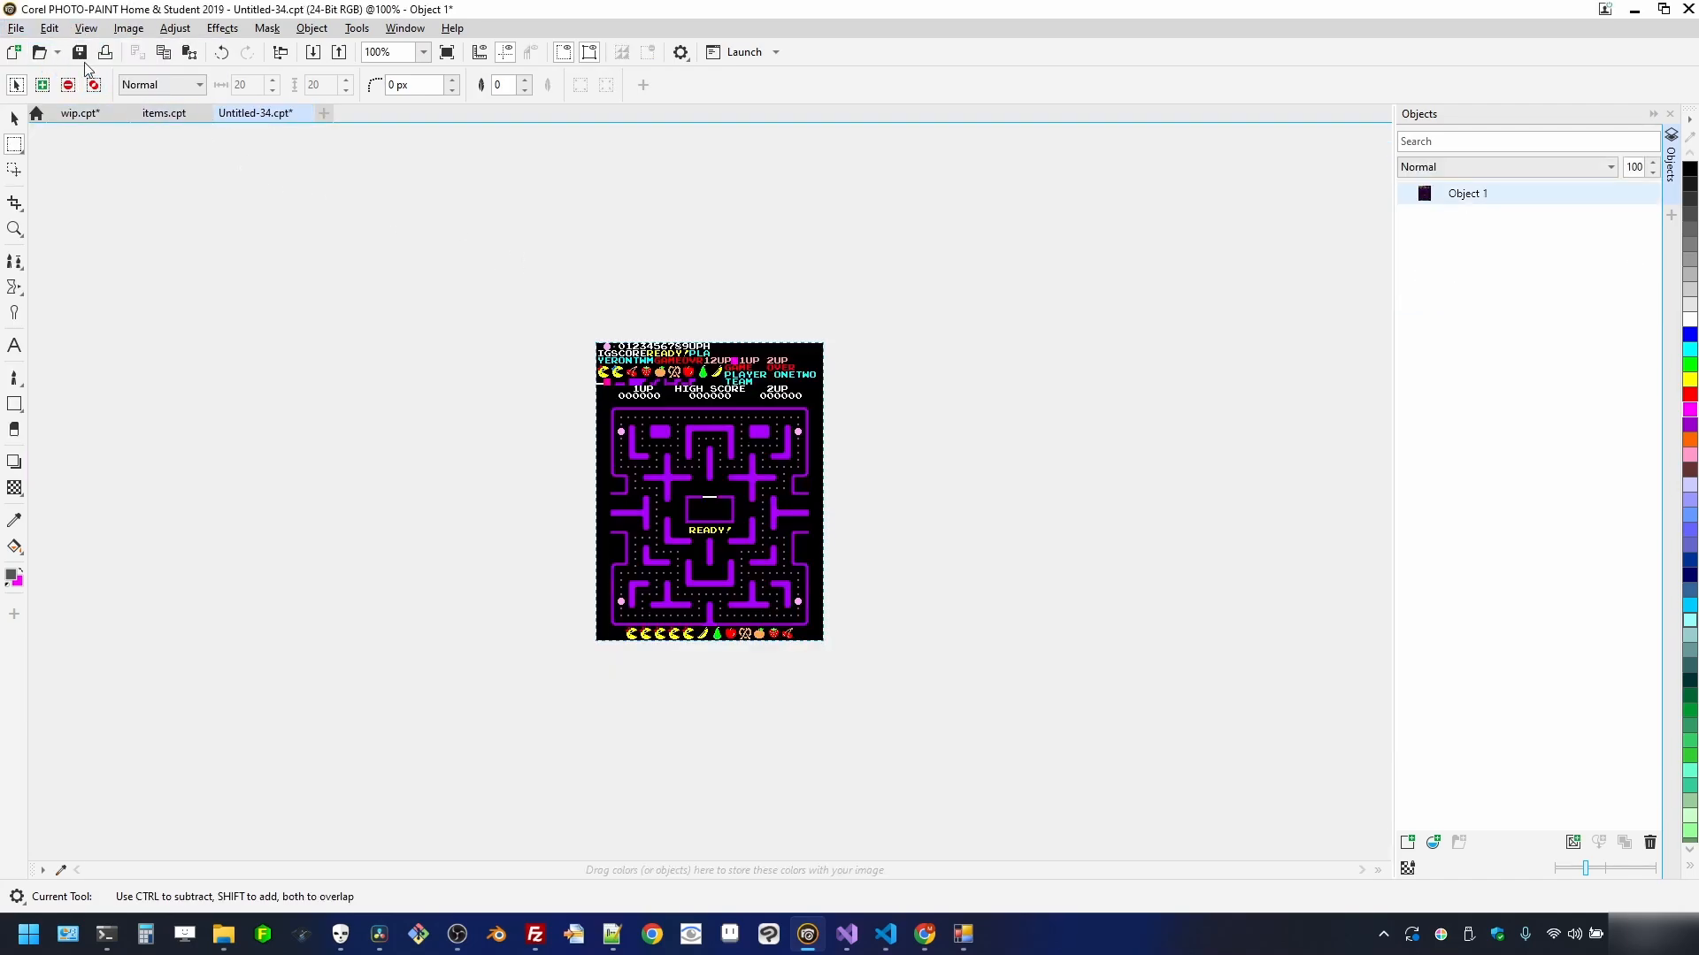
- Export the maze as flattened stage_04.png with default PNG settings and close Untitled-34
click(16, 27)
click(89, 326)
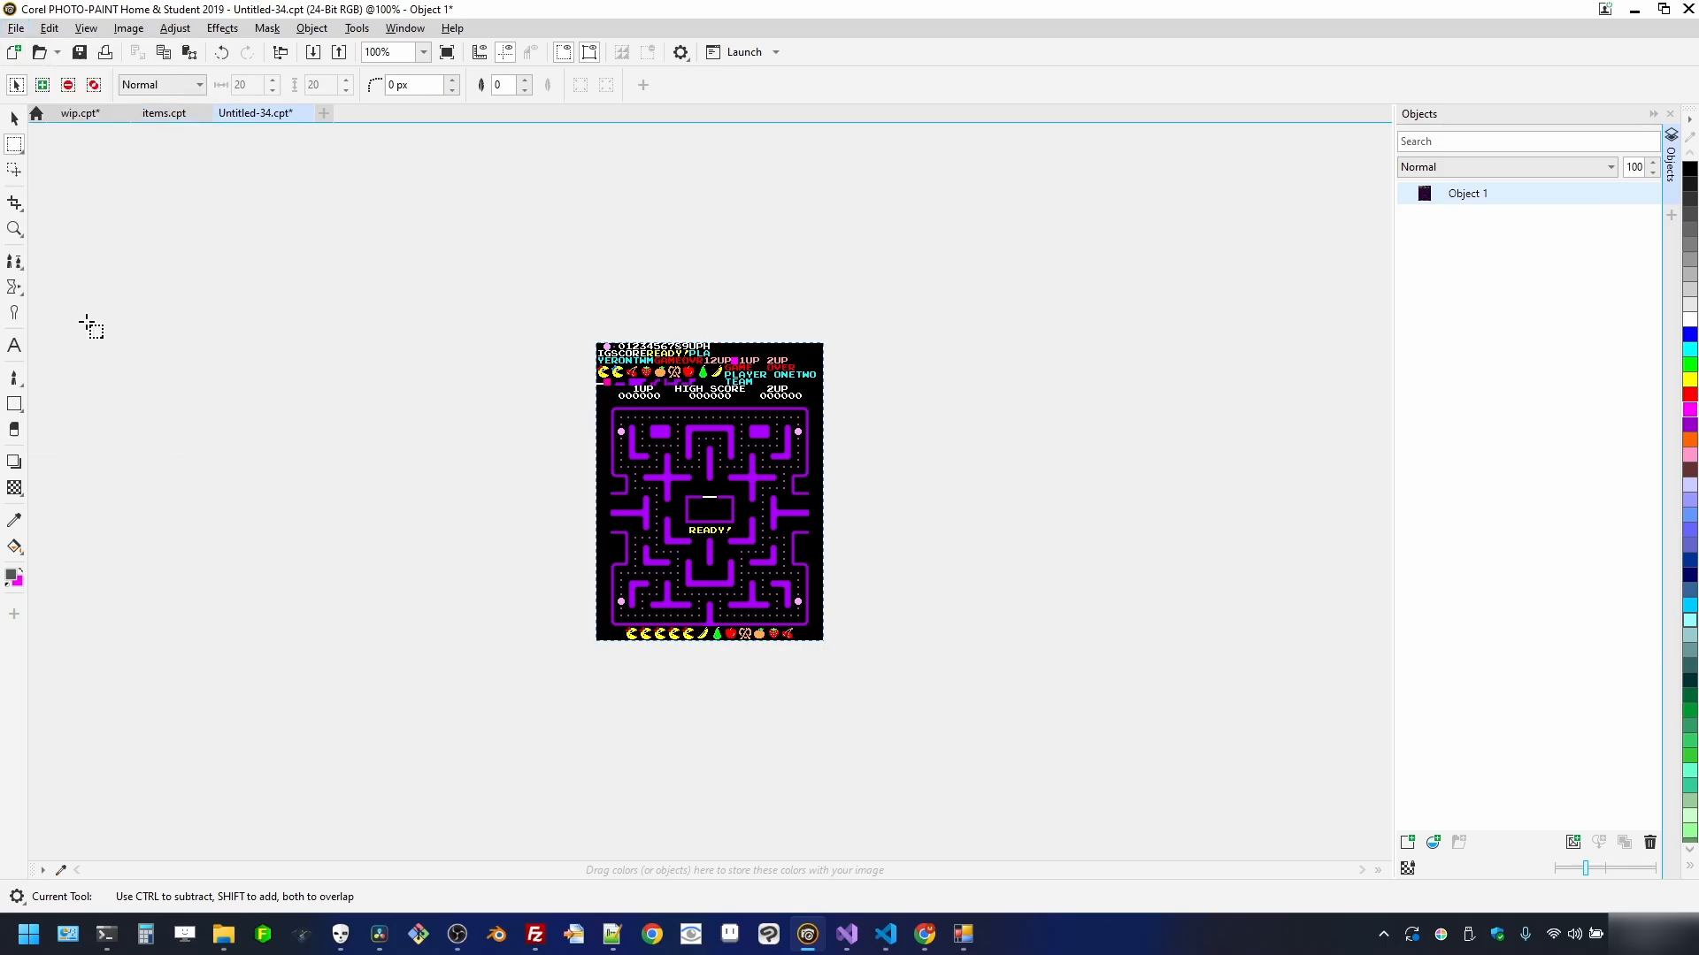
click(754, 408)
click(601, 591)
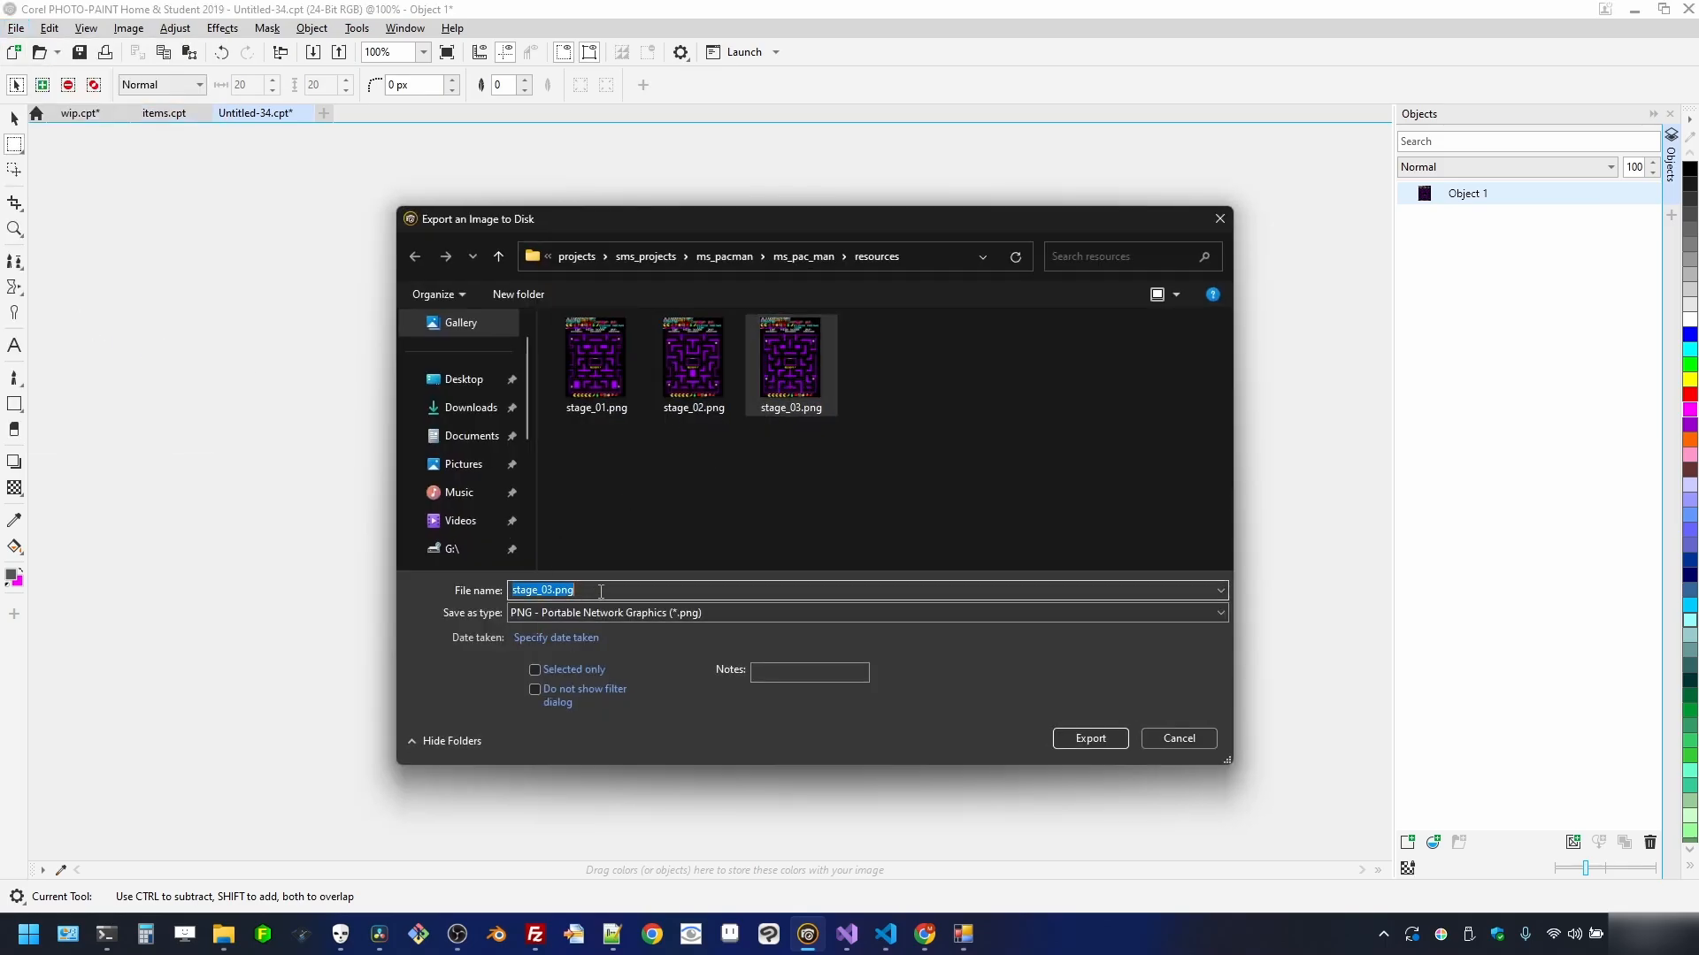
click(627, 589)
key(BackSpace)
key(BackSpace)
key(BackSpace)
key(BackSpace)
key(BackSpace)
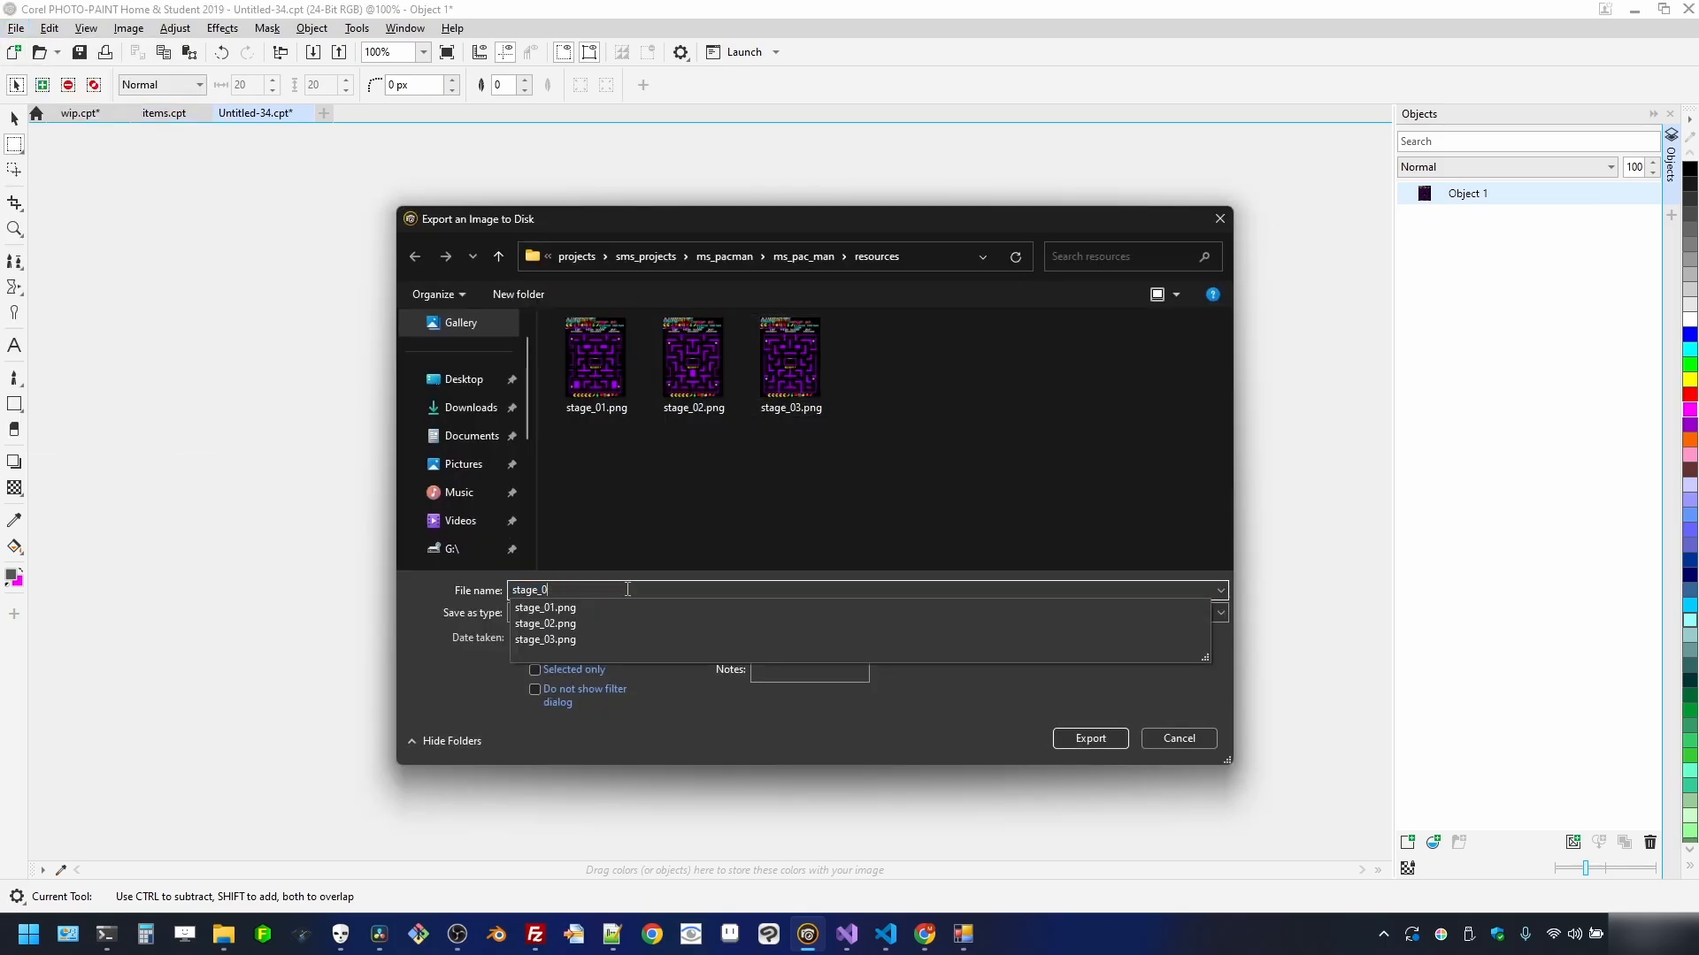
text(4)
click(1123, 738)
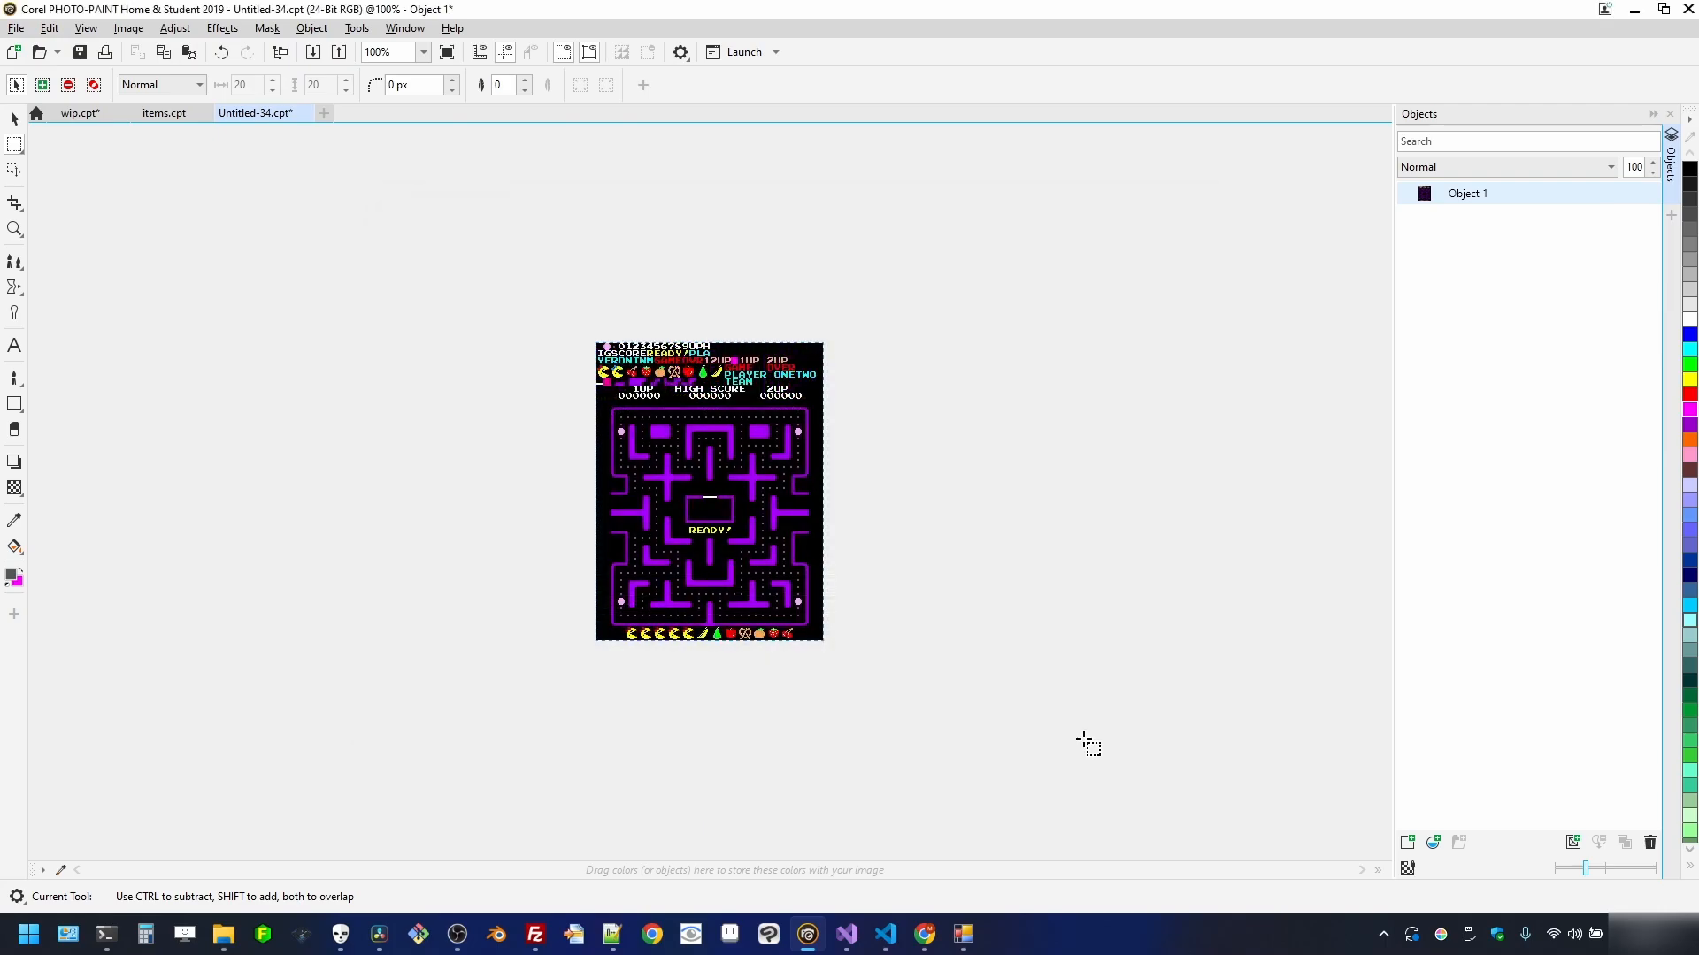
click(921, 508)
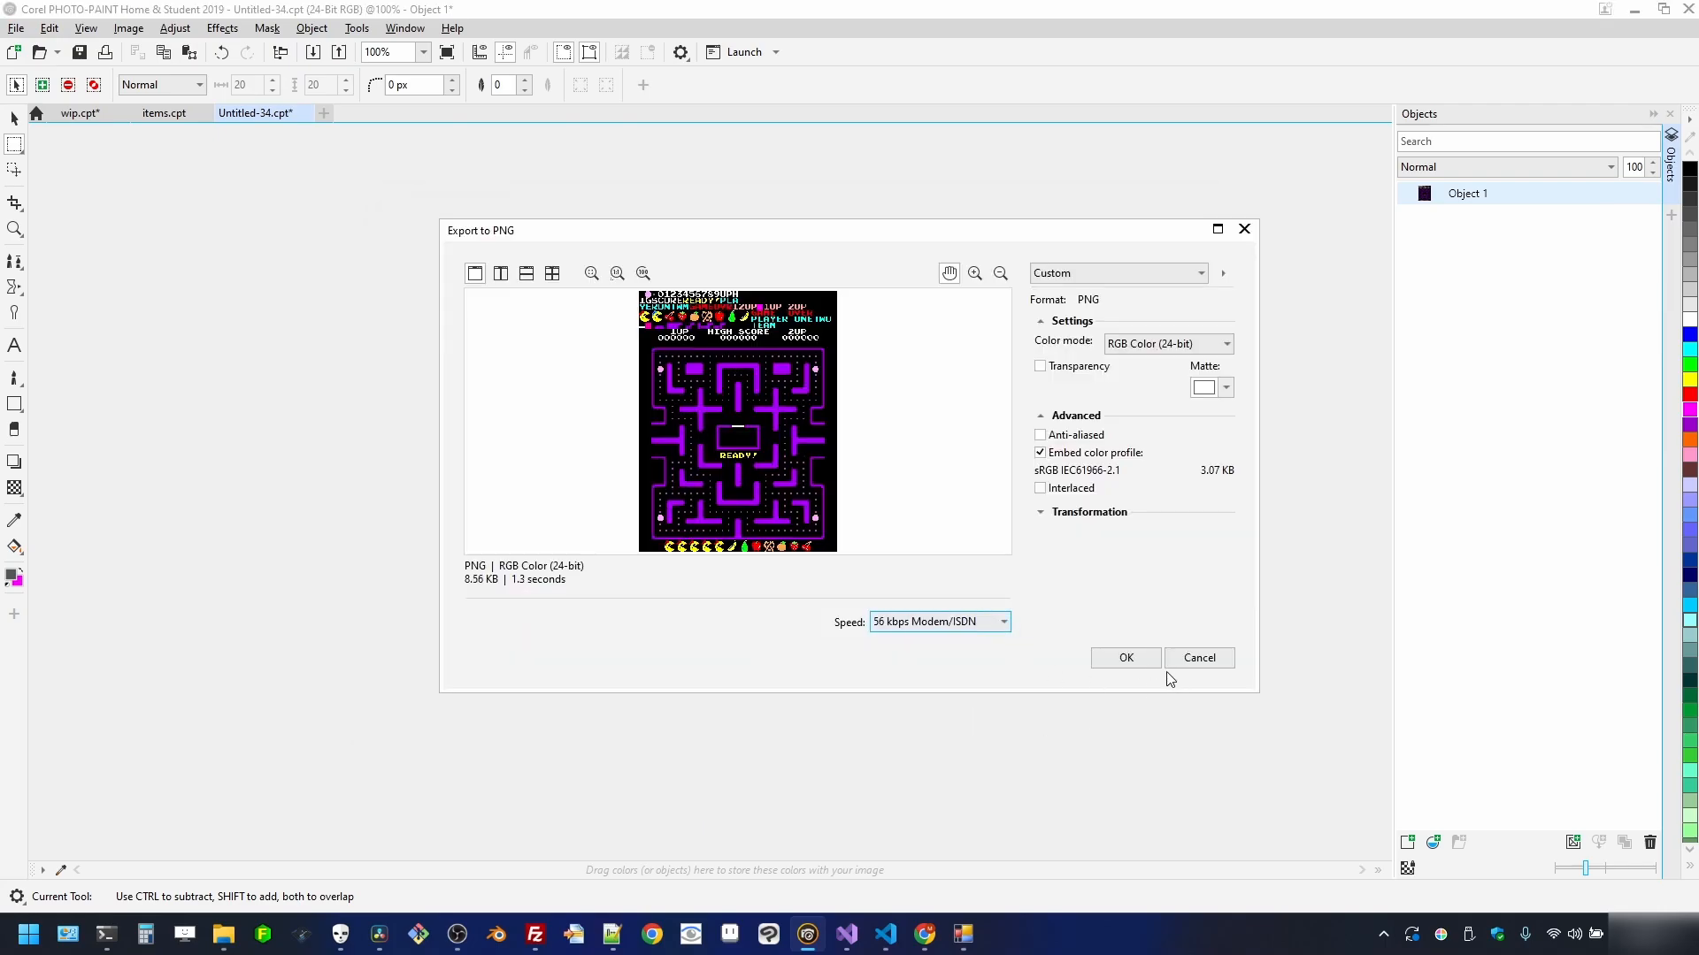
click(1098, 665)
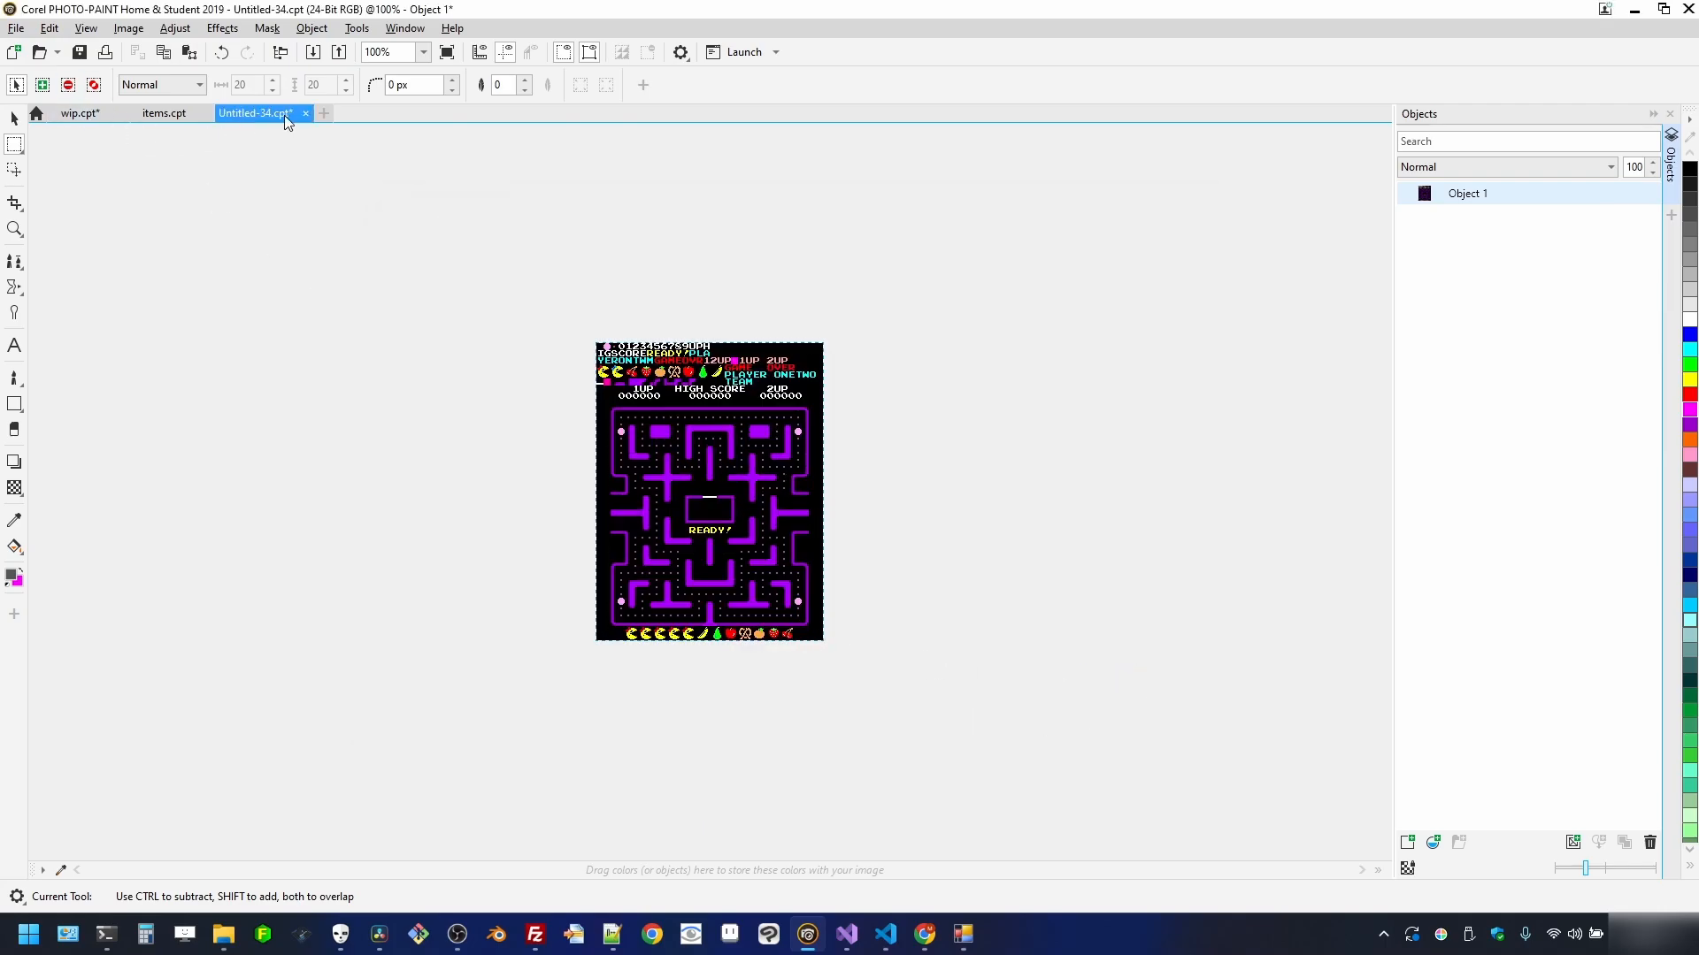
click(310, 114)
- Discard Untitled-34's changes, then mask the next maze from score text to fruit row into a new document
click(836, 509)
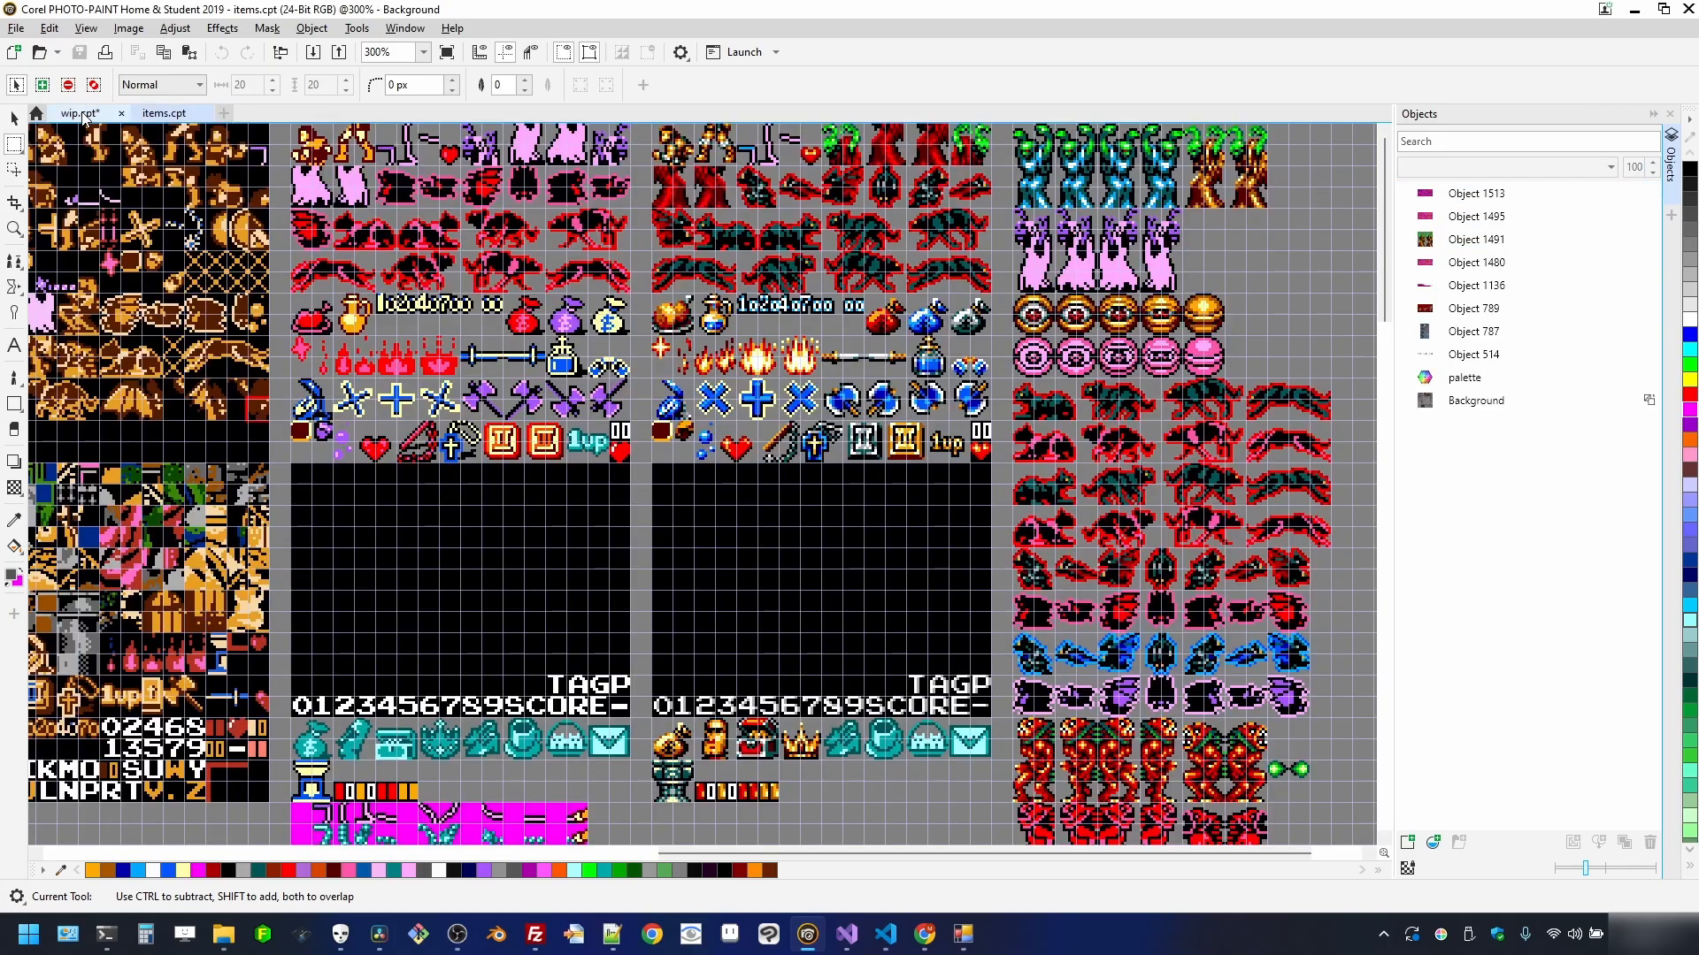
scroll(587, 277, down, 5)
scroll(790, 429, up, 6)
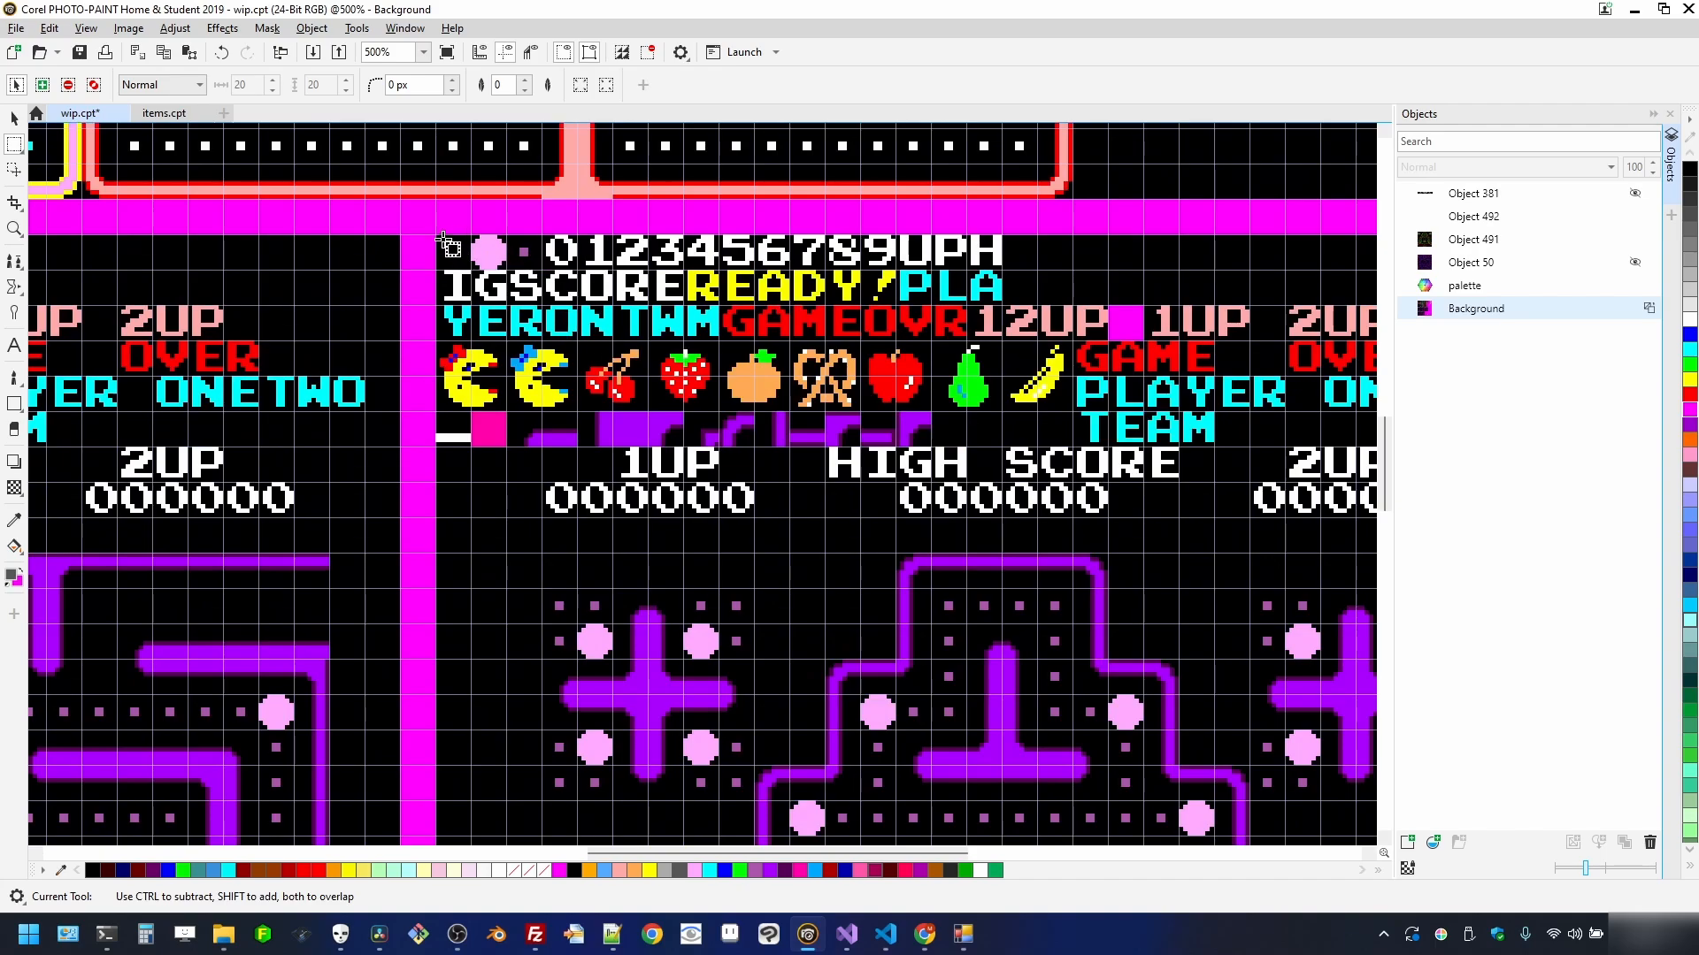
drag(435, 235, 1335, 530)
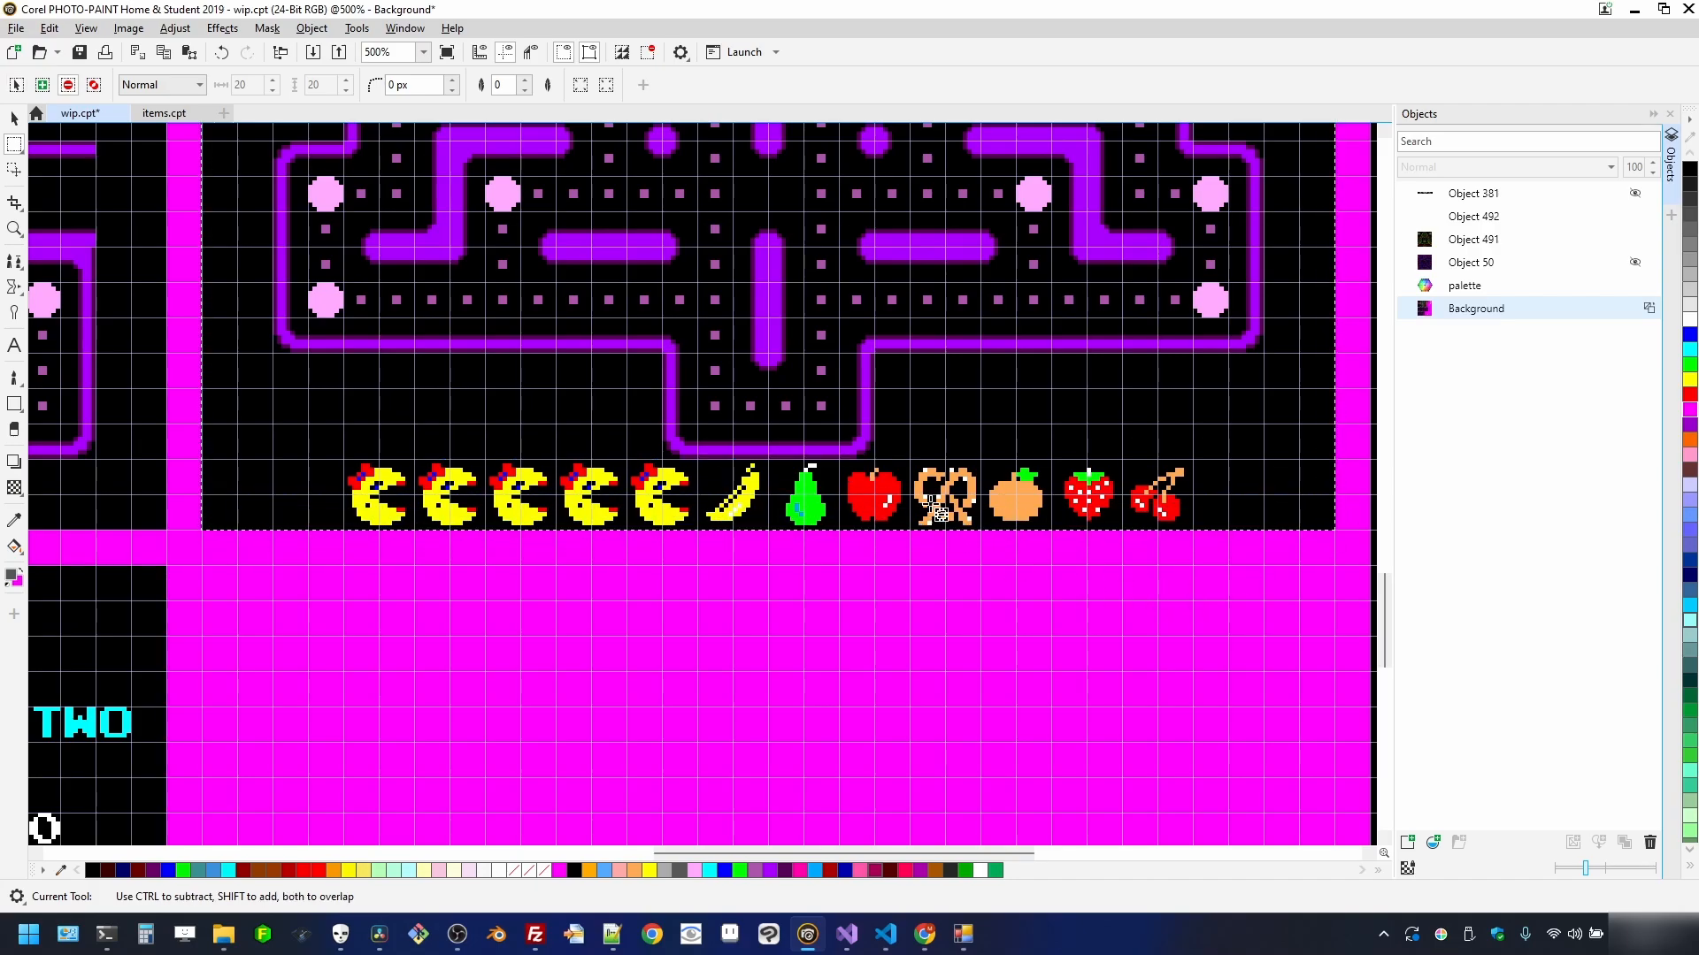
click(16, 27)
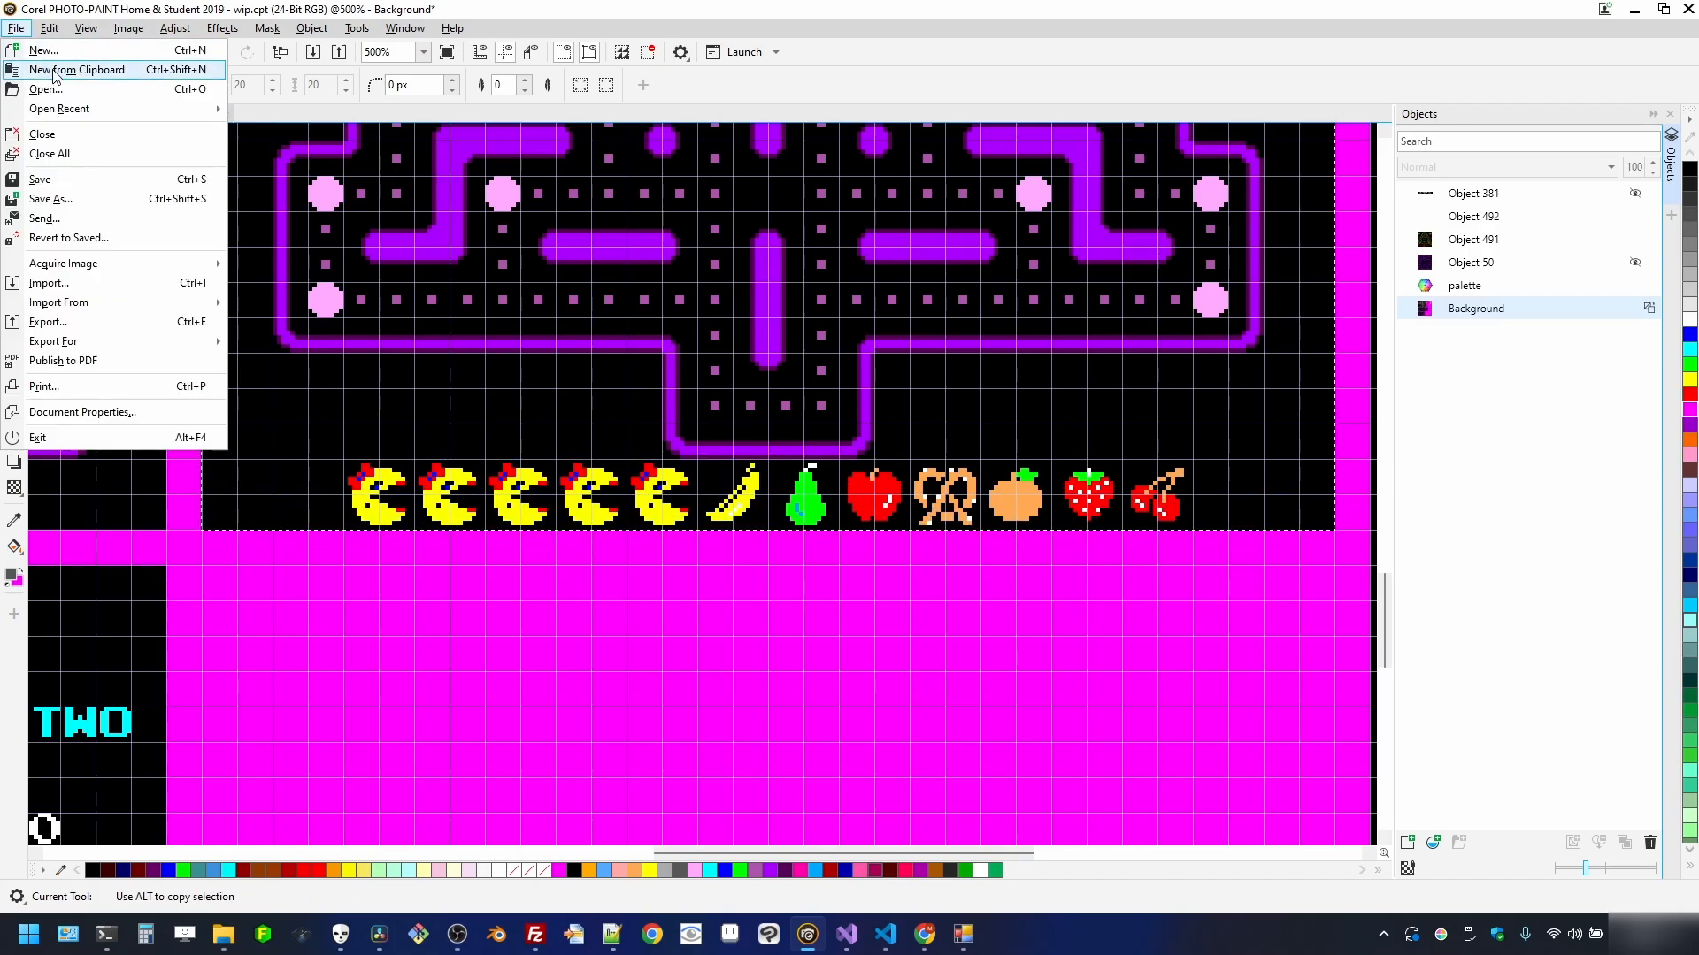
click(46, 70)
- Export the maze as flattened stage_07.png and close Untitled-35 without saving
click(16, 27)
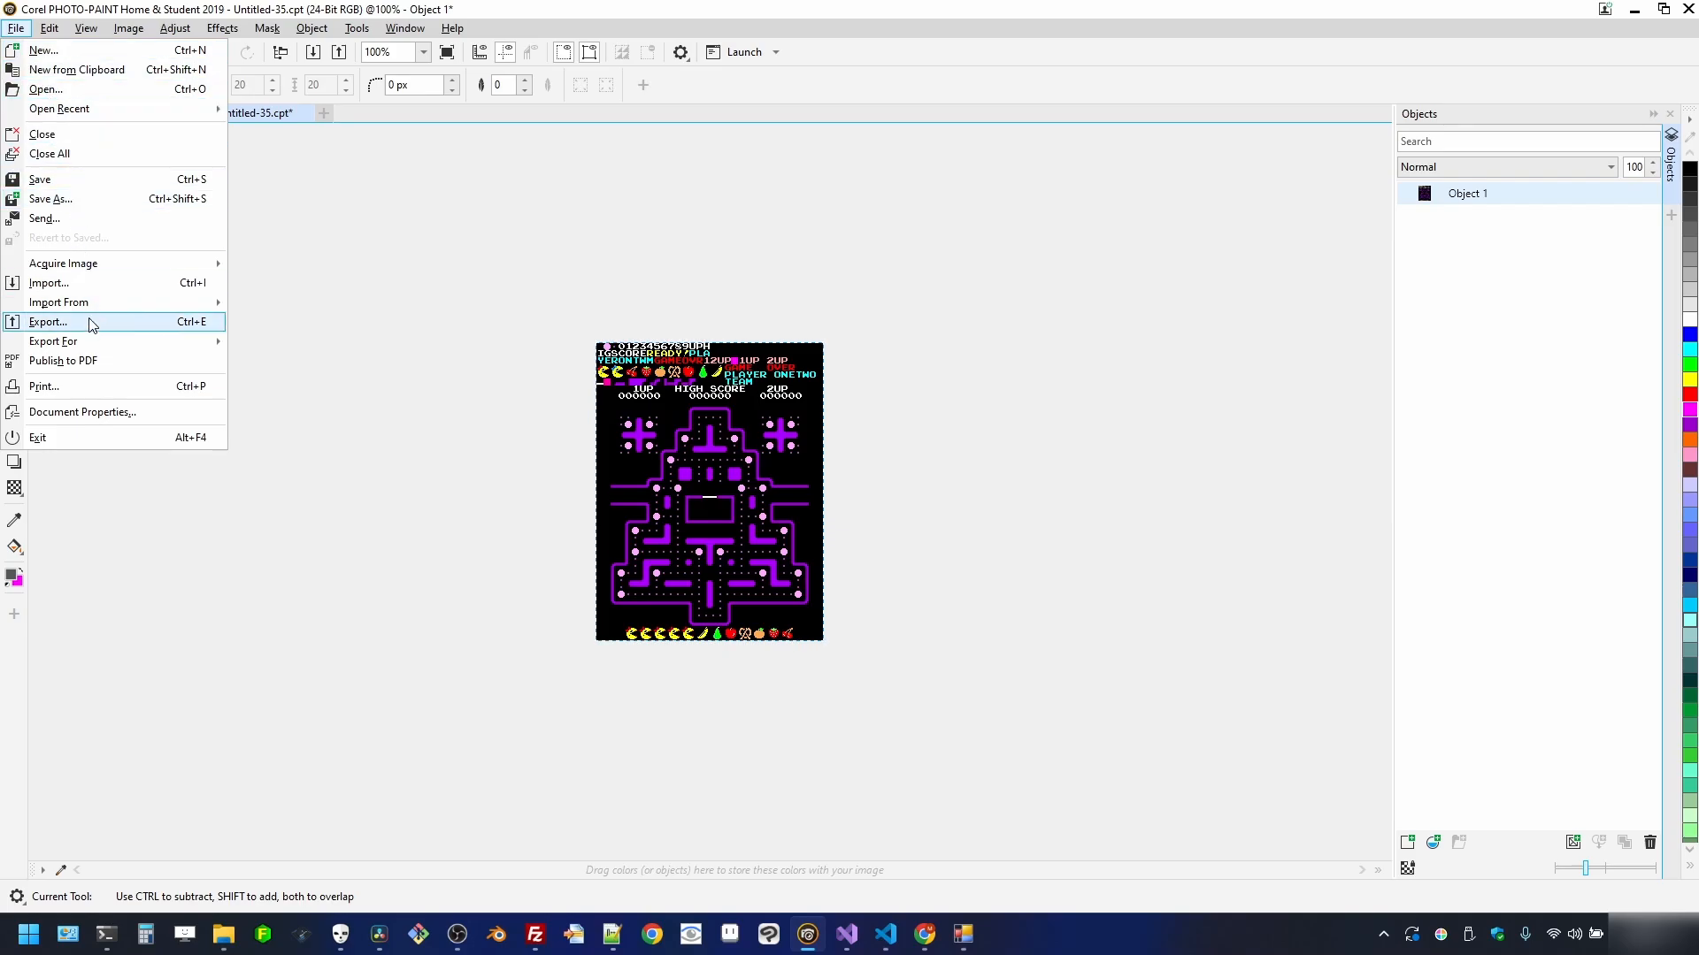
click(53, 322)
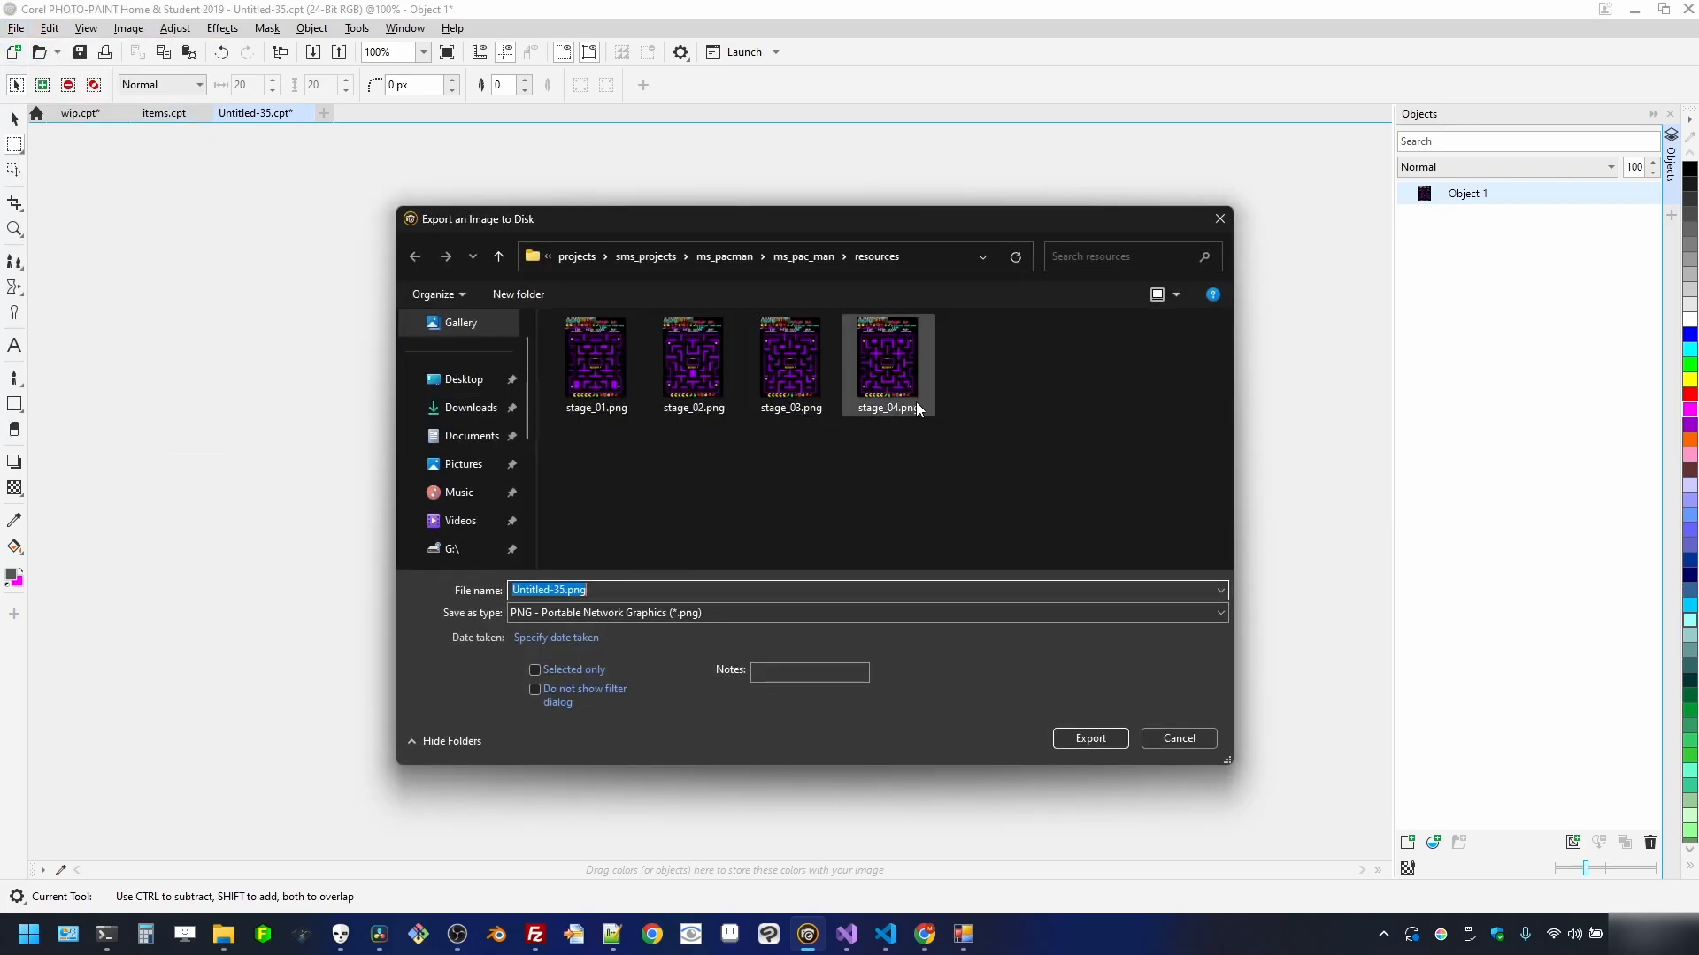
click(916, 401)
click(715, 587)
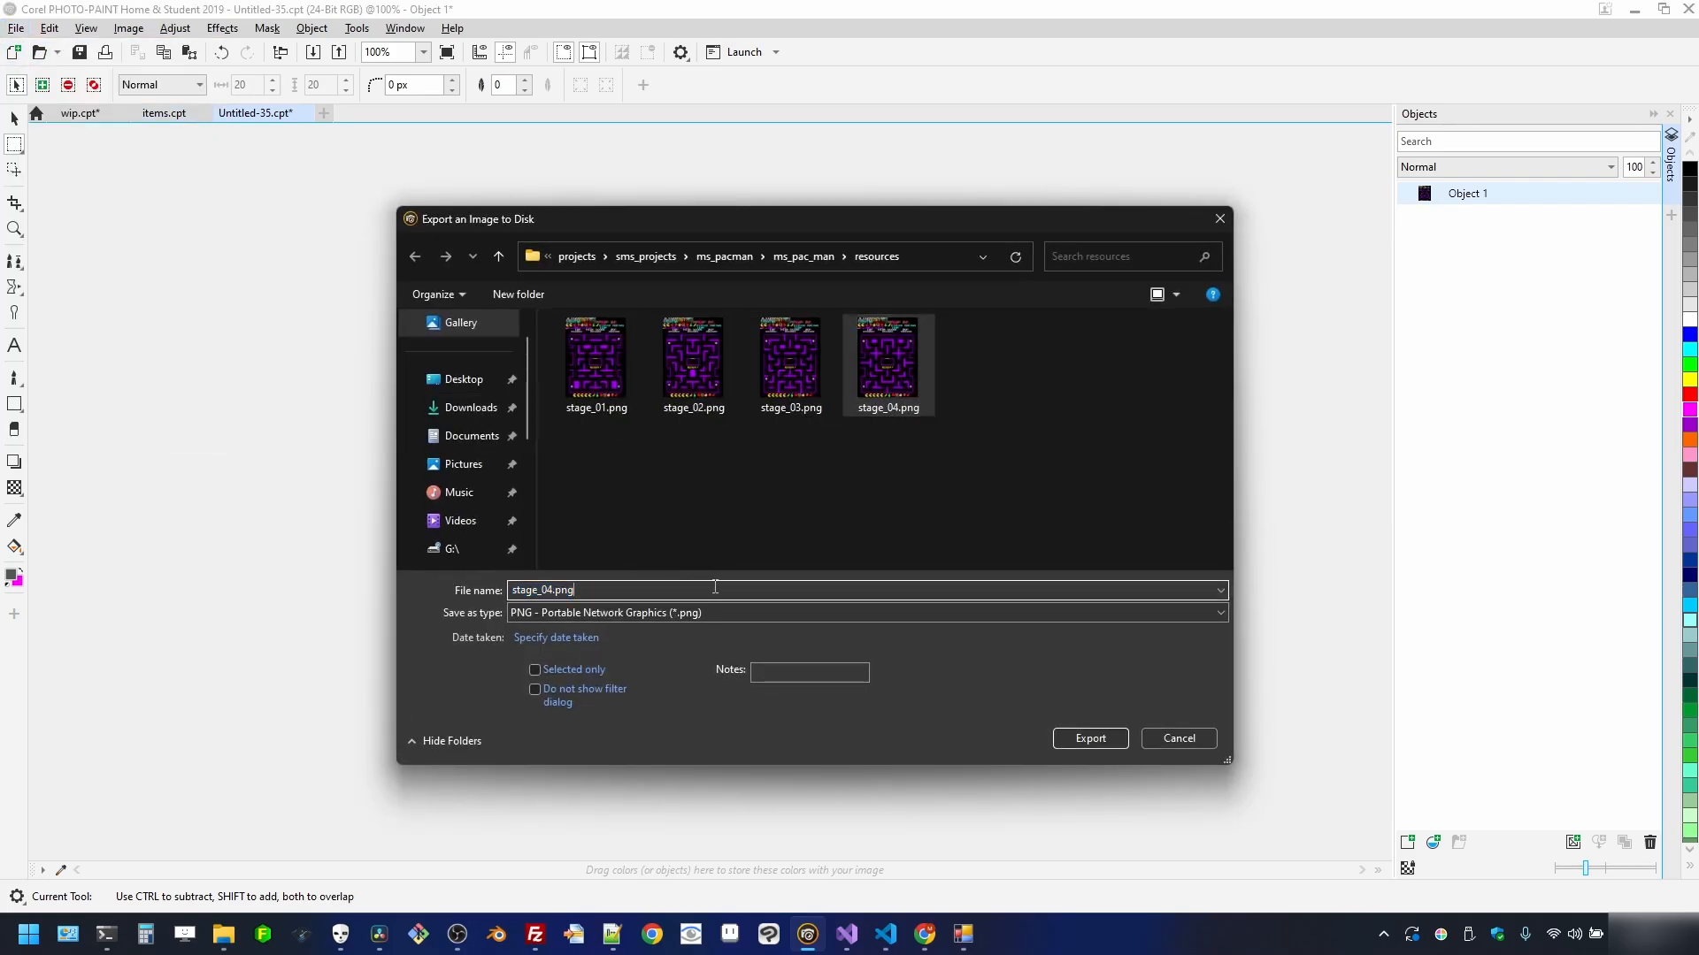
key(BackSpace)
key(BackSpace)
key(BackSpace)
key(BackSpace)
text(7)
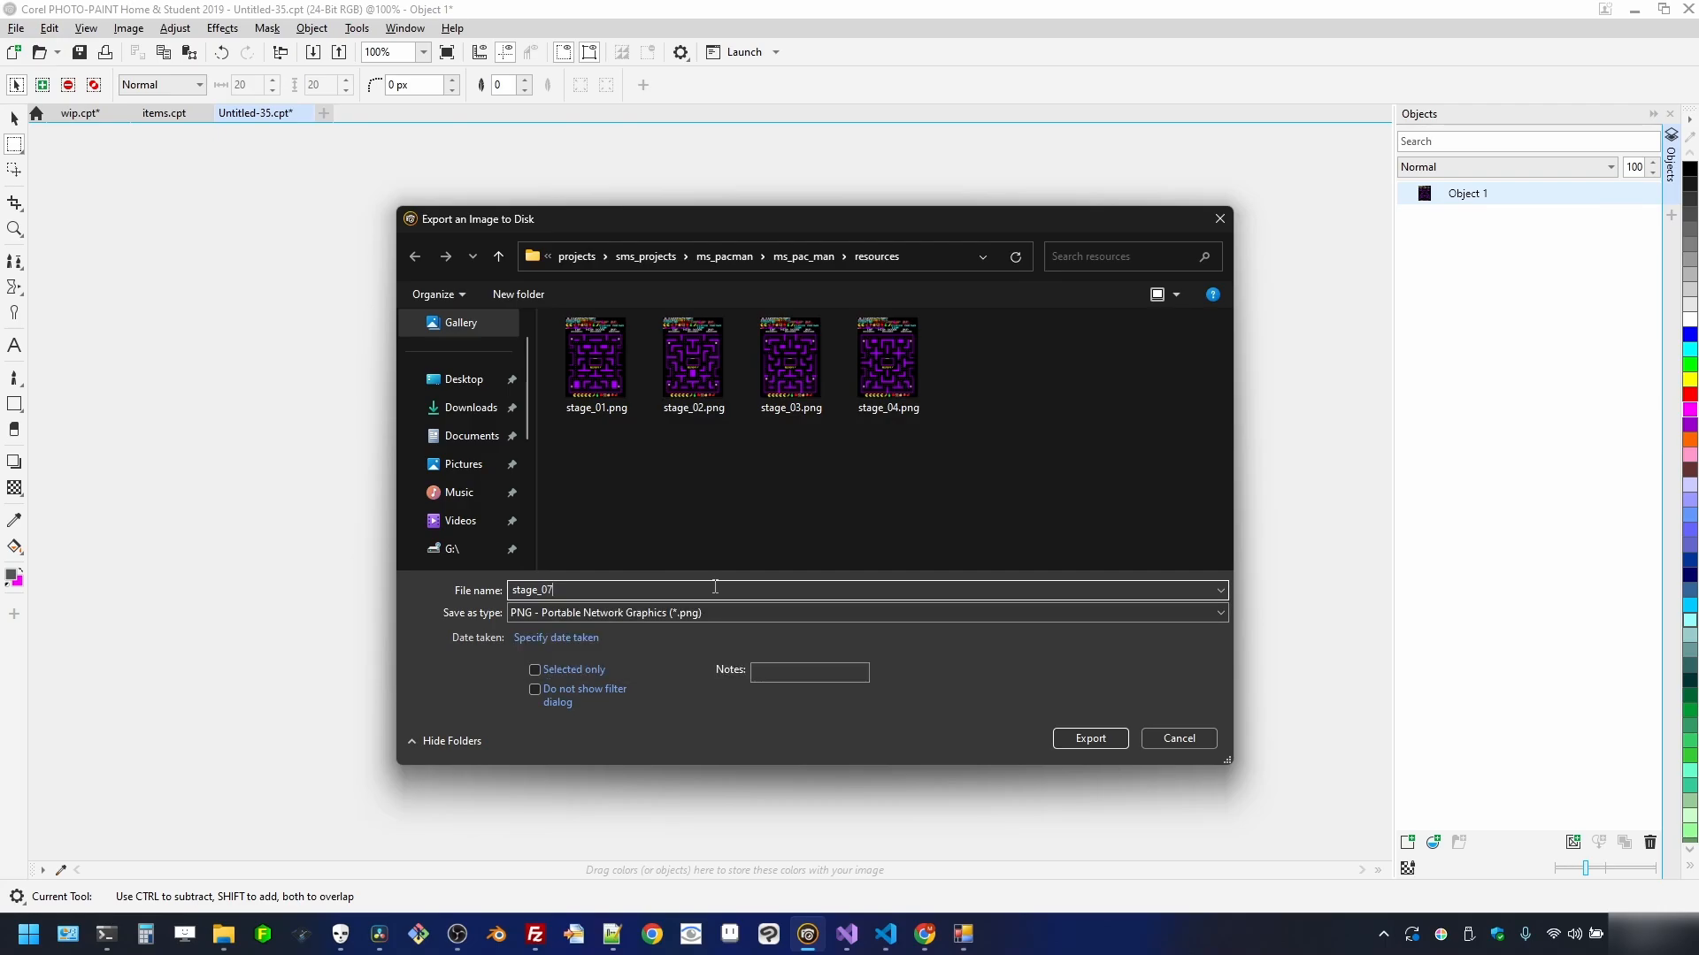
click(1090, 738)
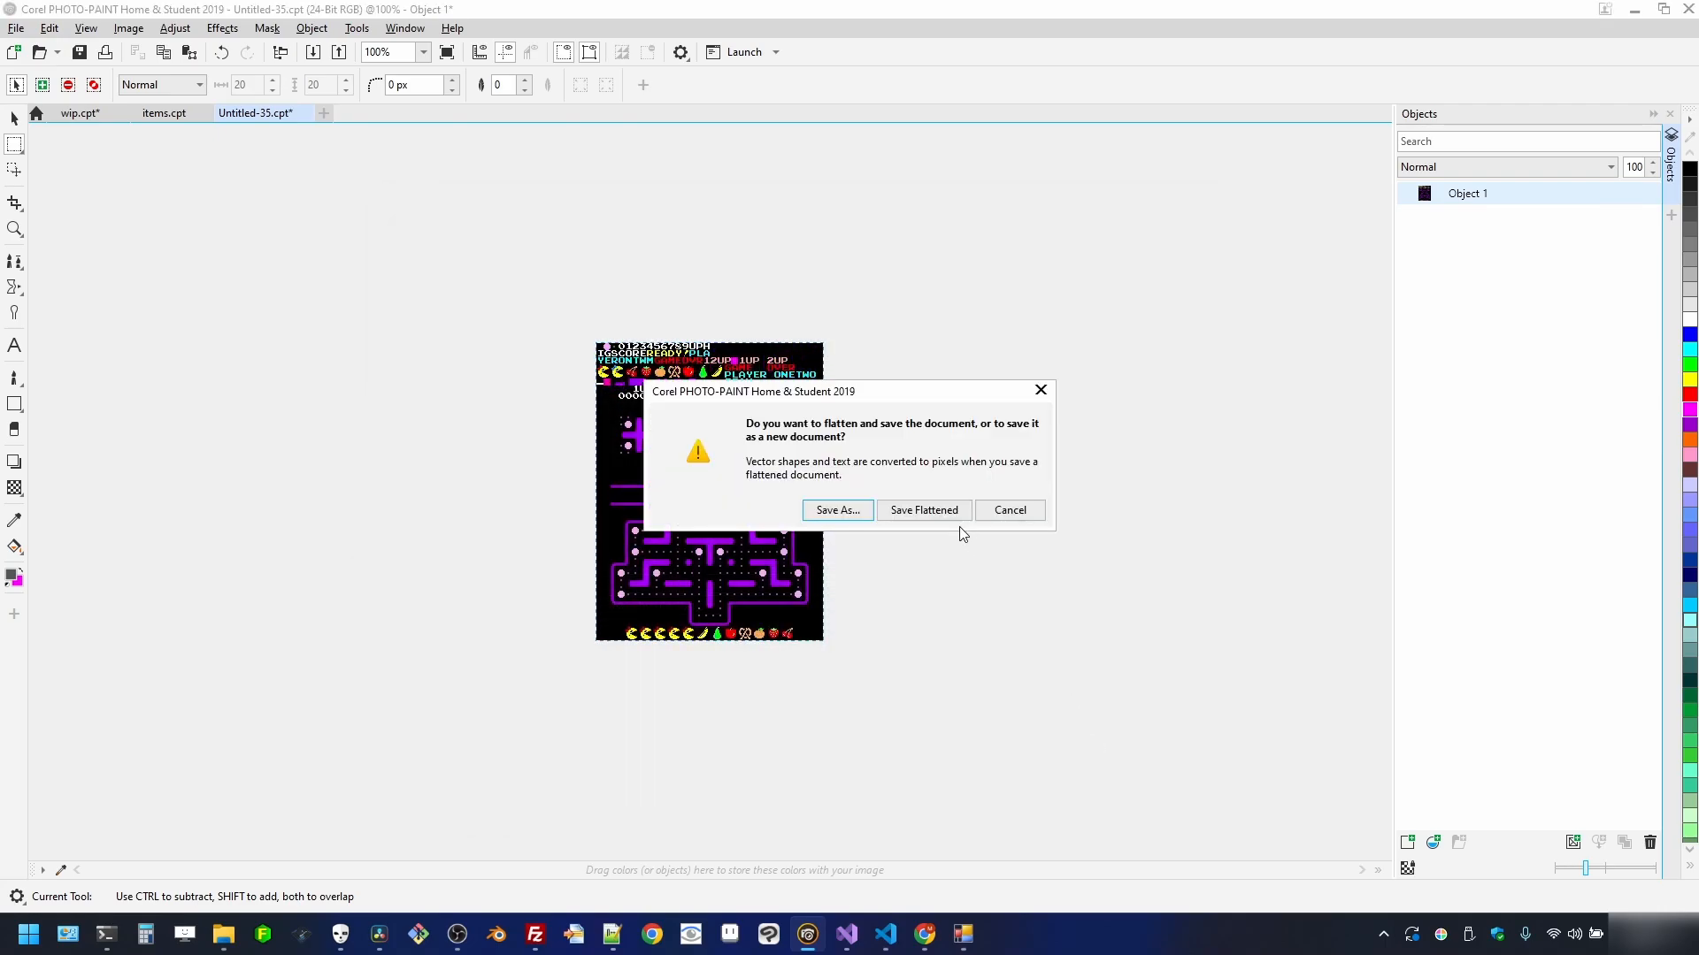
click(929, 511)
click(1121, 654)
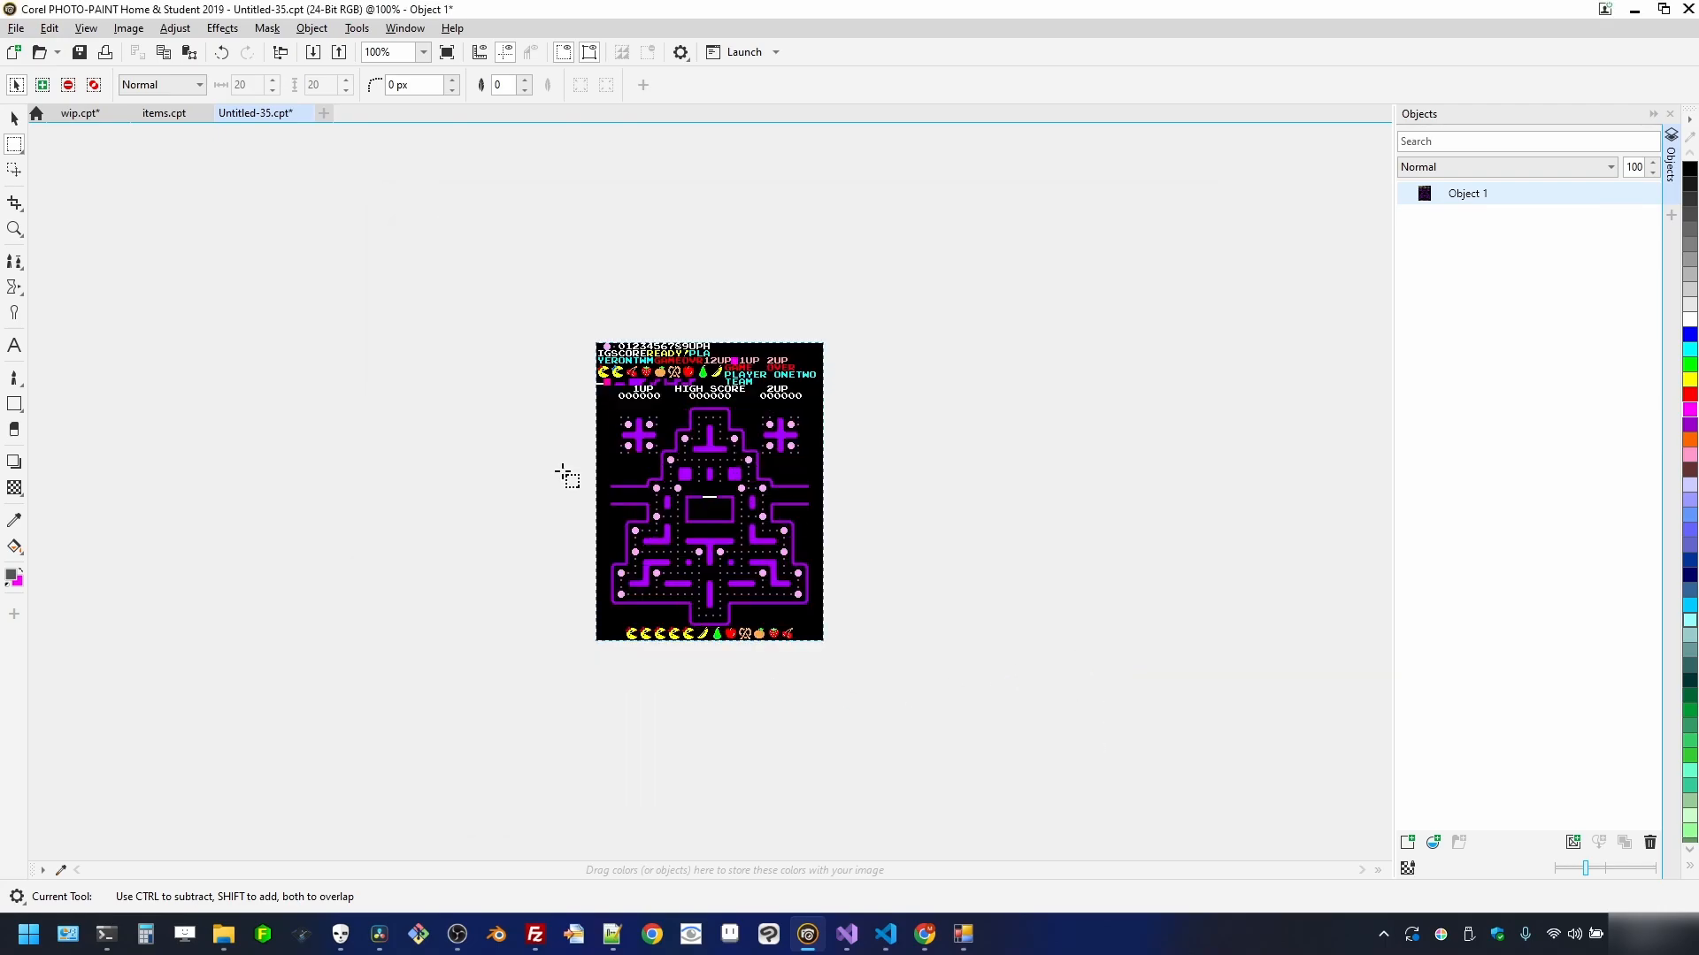
click(305, 112)
click(866, 508)
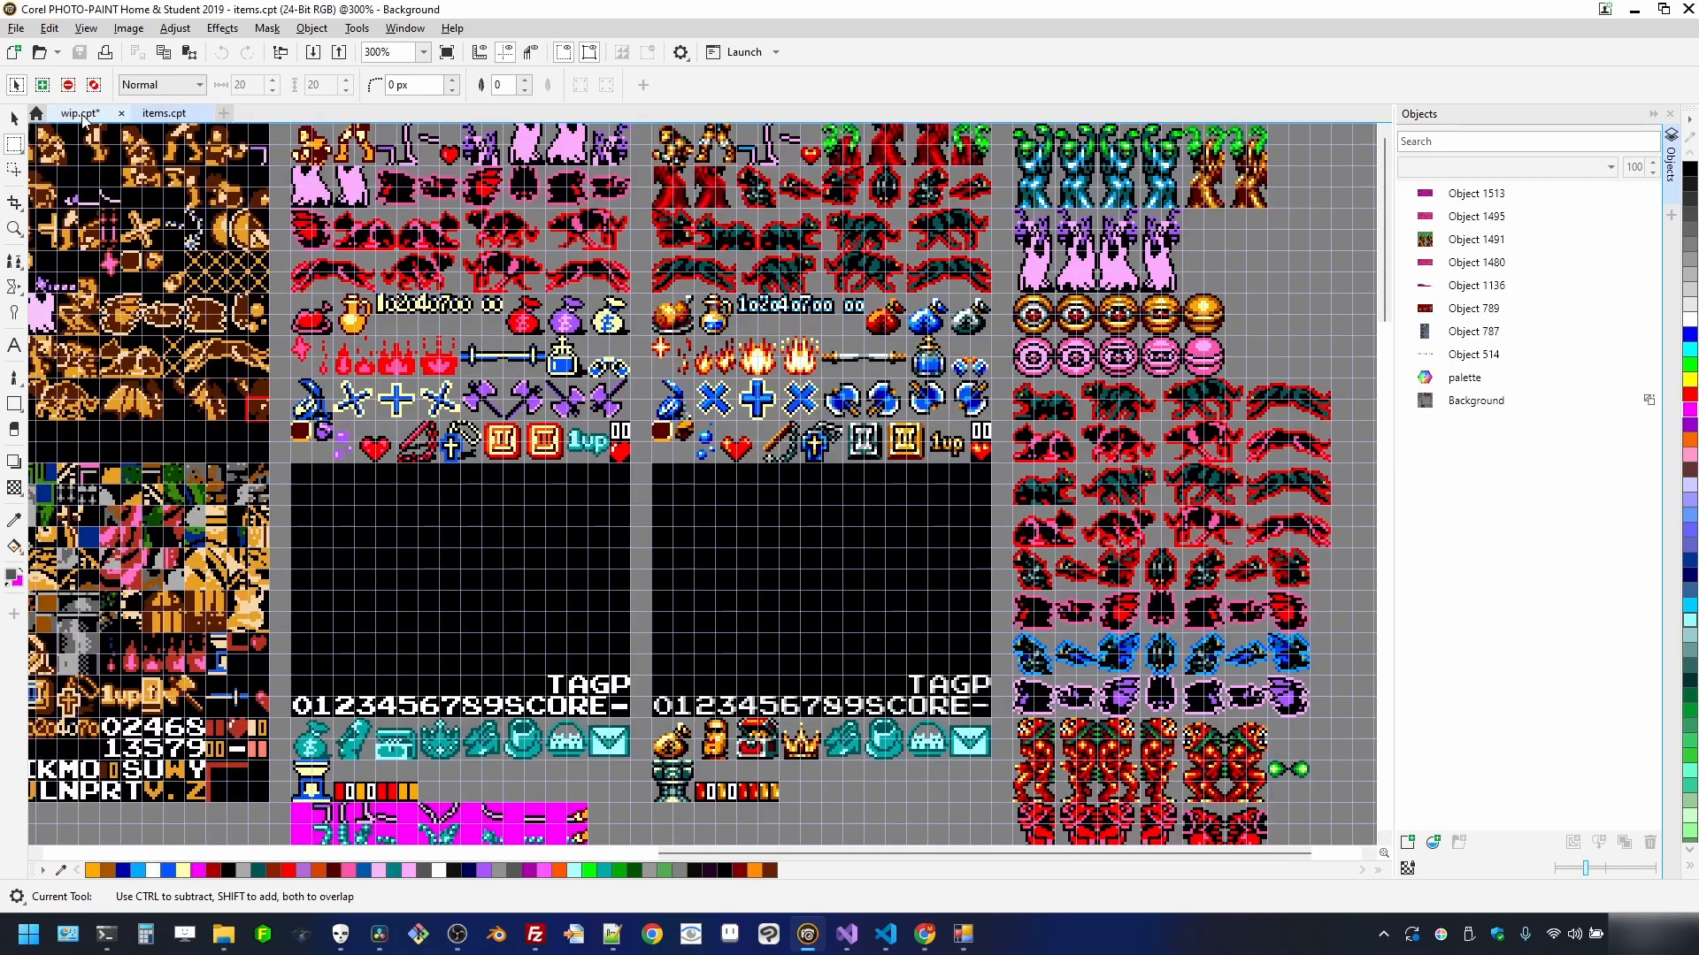
click(80, 113)
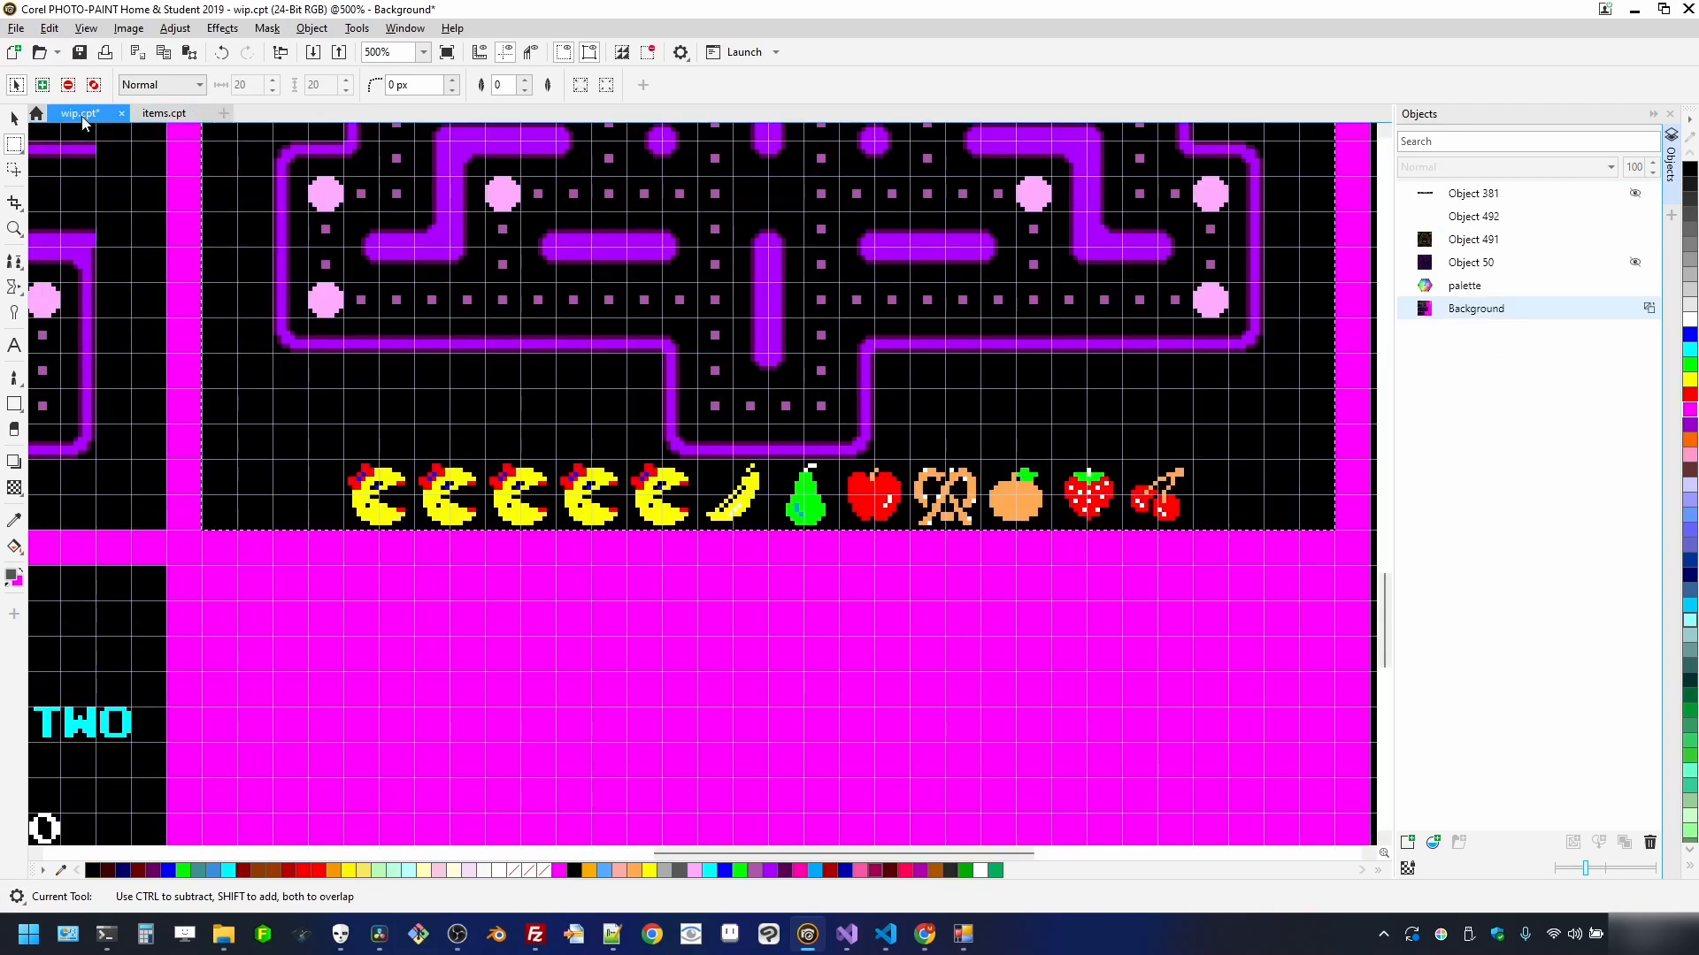
scroll(723, 378, down, 4)
scroll(467, 486, up, 5)
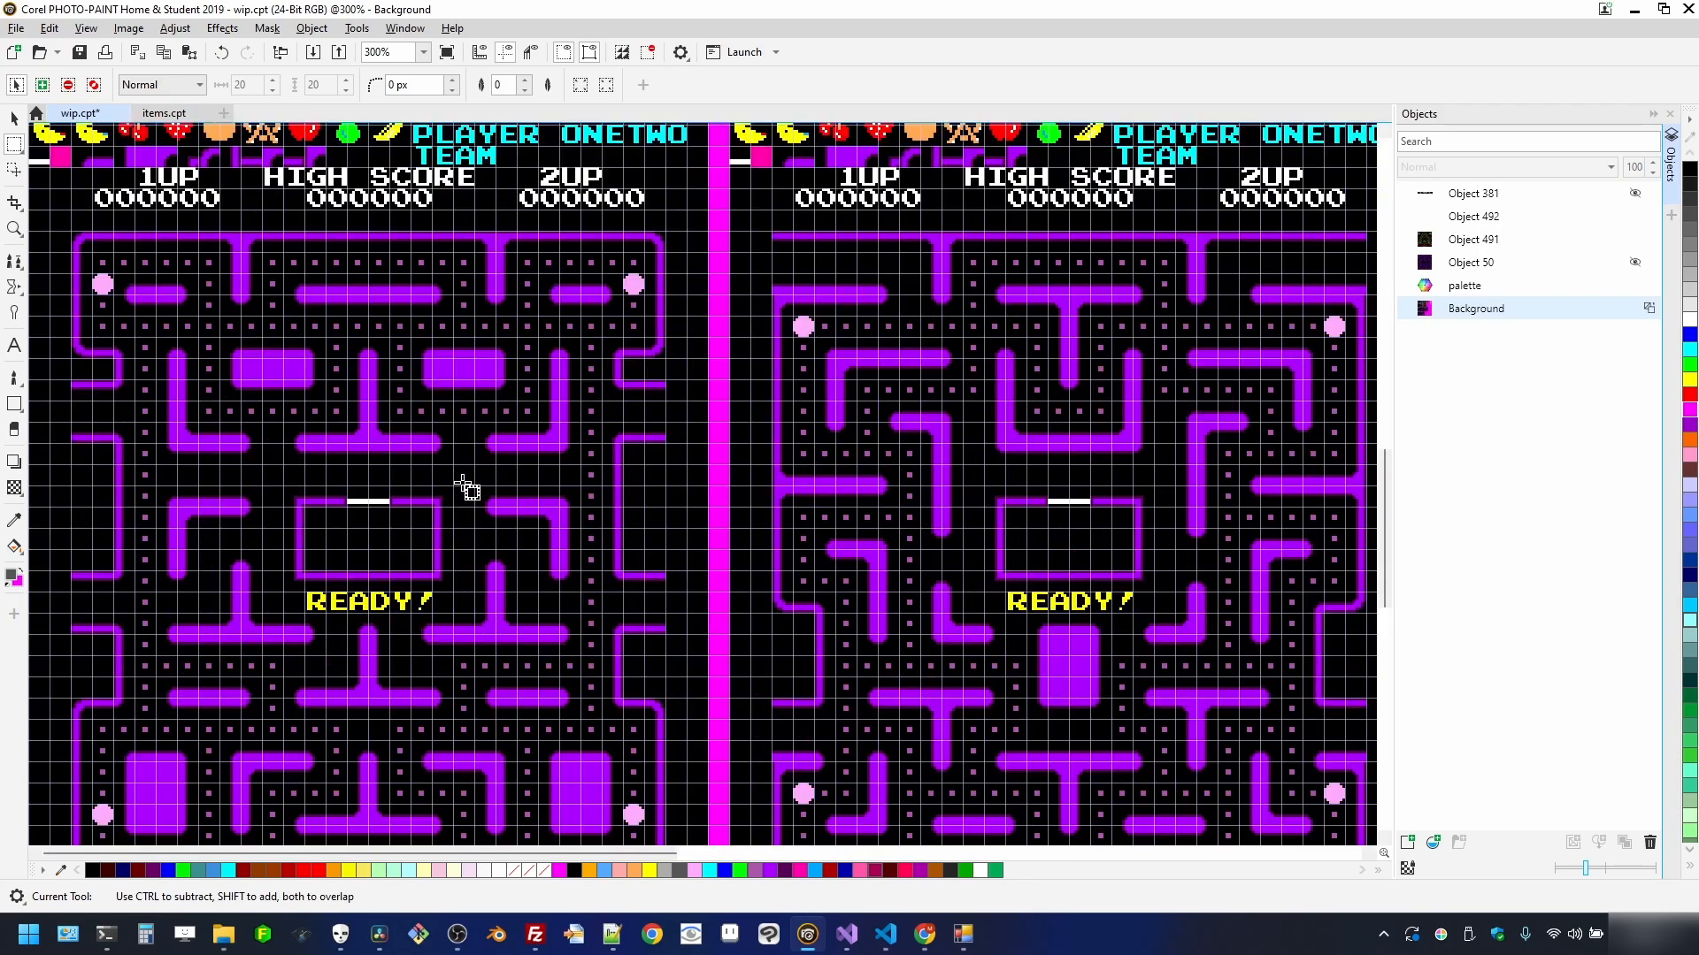
scroll(641, 345, up, 2)
scroll(638, 361, down, 1)
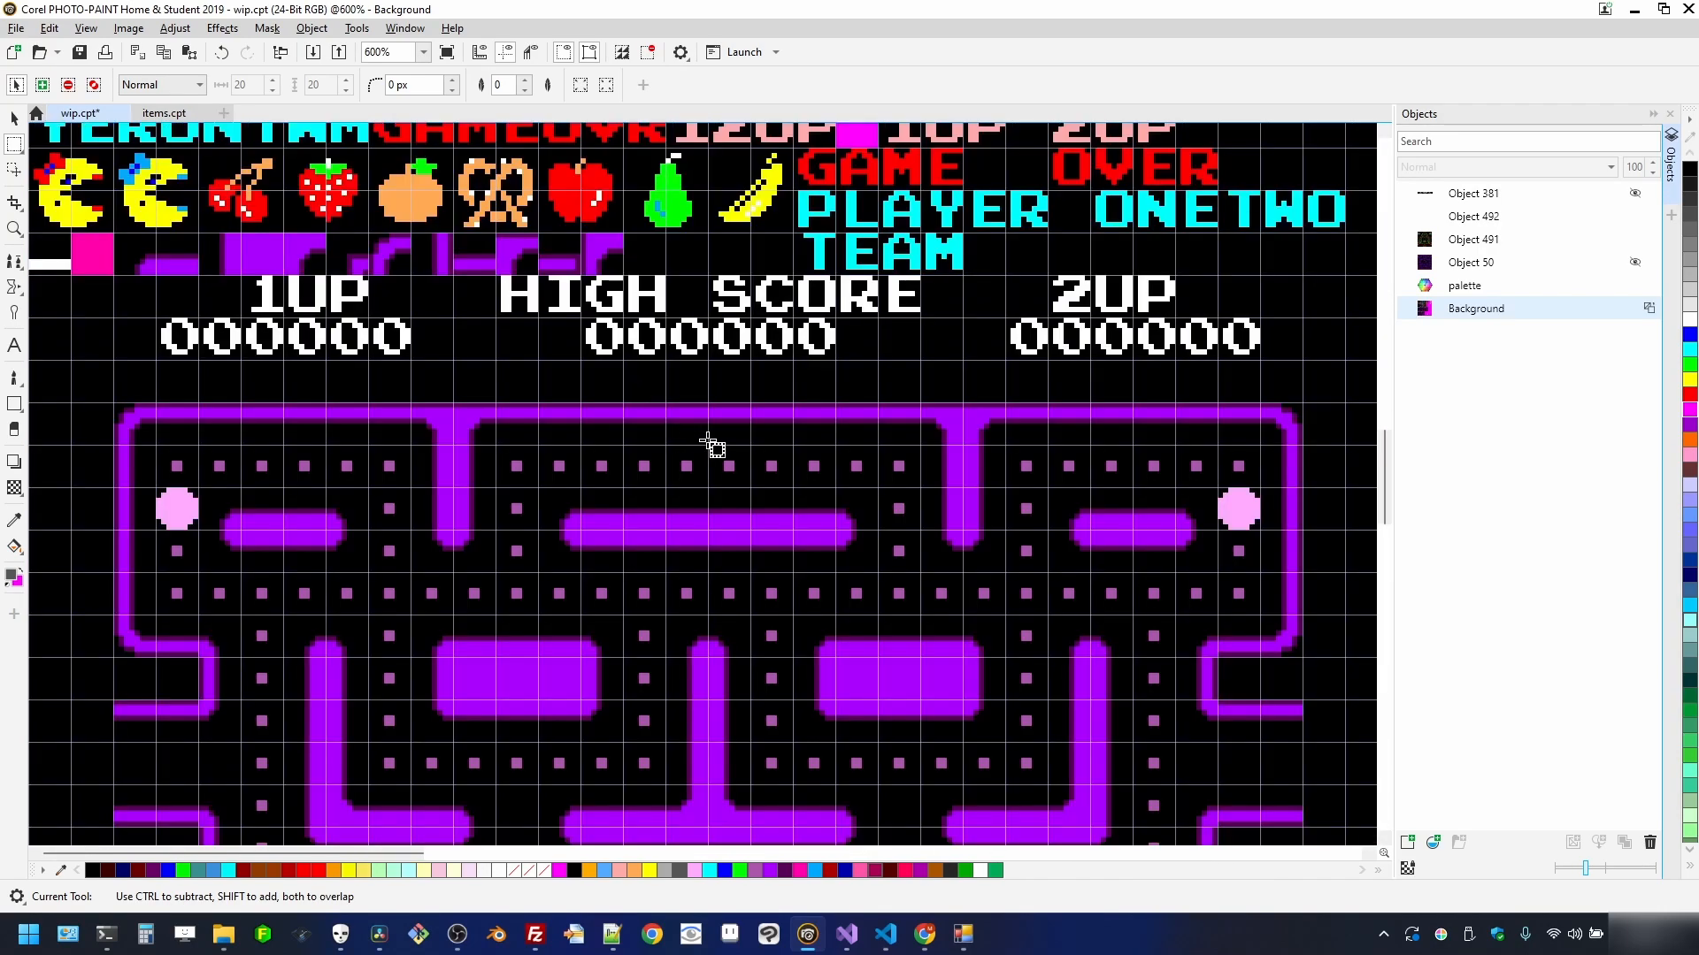
scroll(705, 439, down, 2)
scroll(593, 463, up, 1)
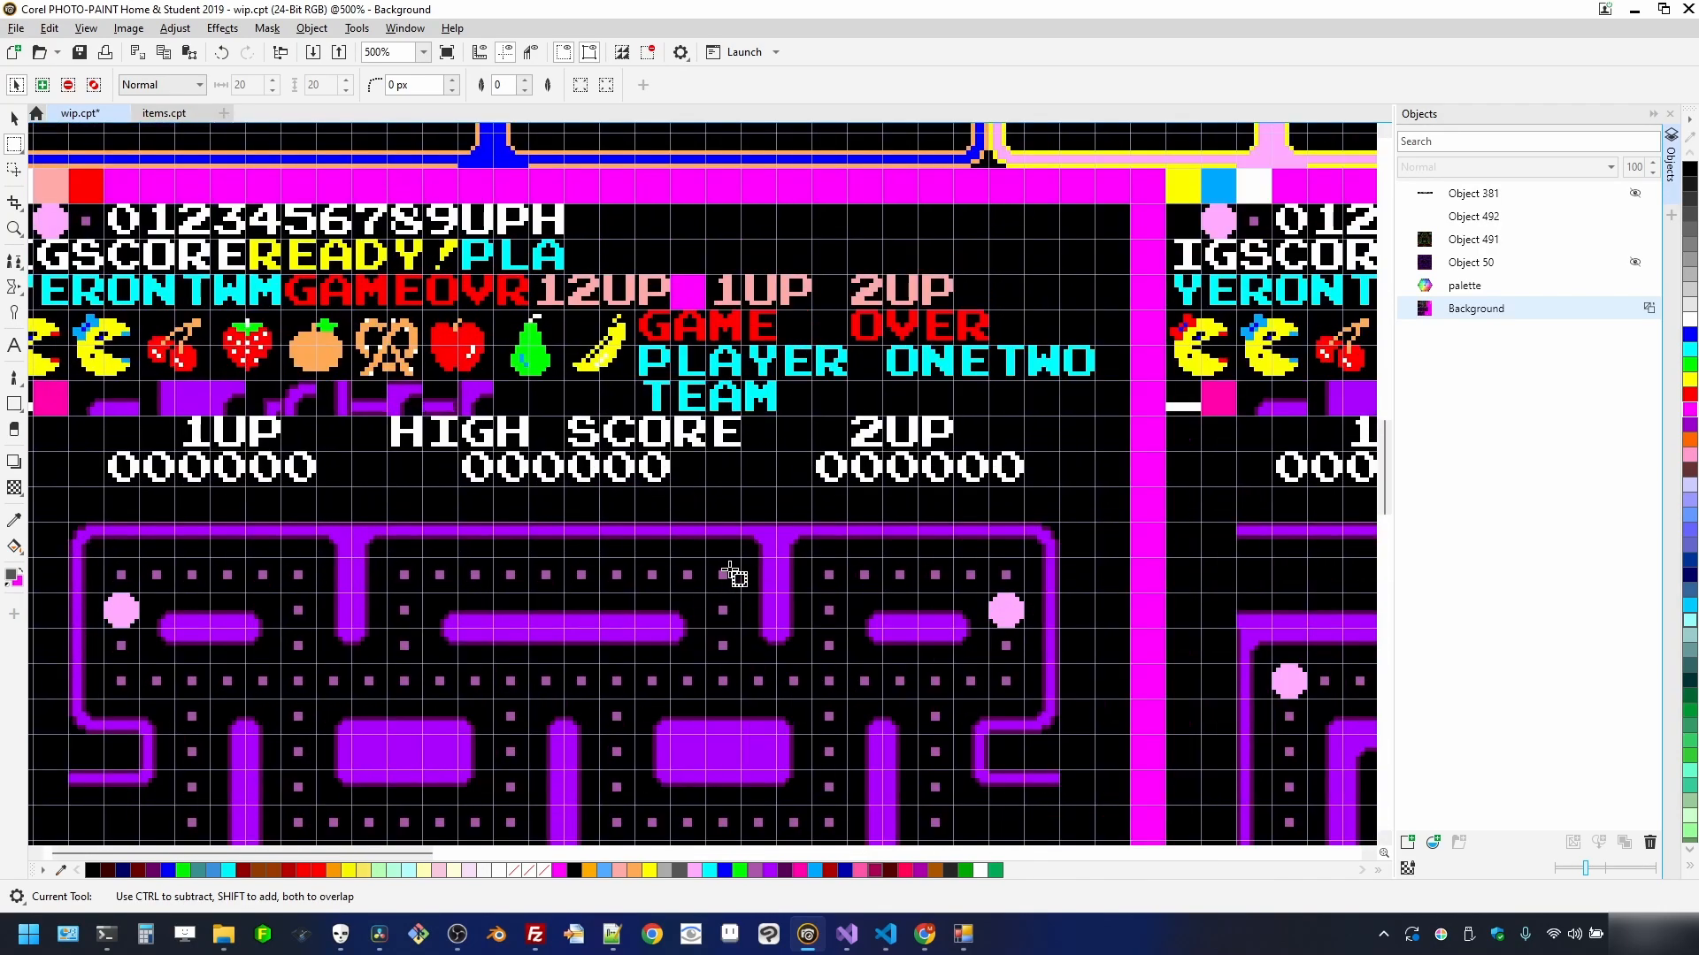
scroll(476, 534, up, 1)
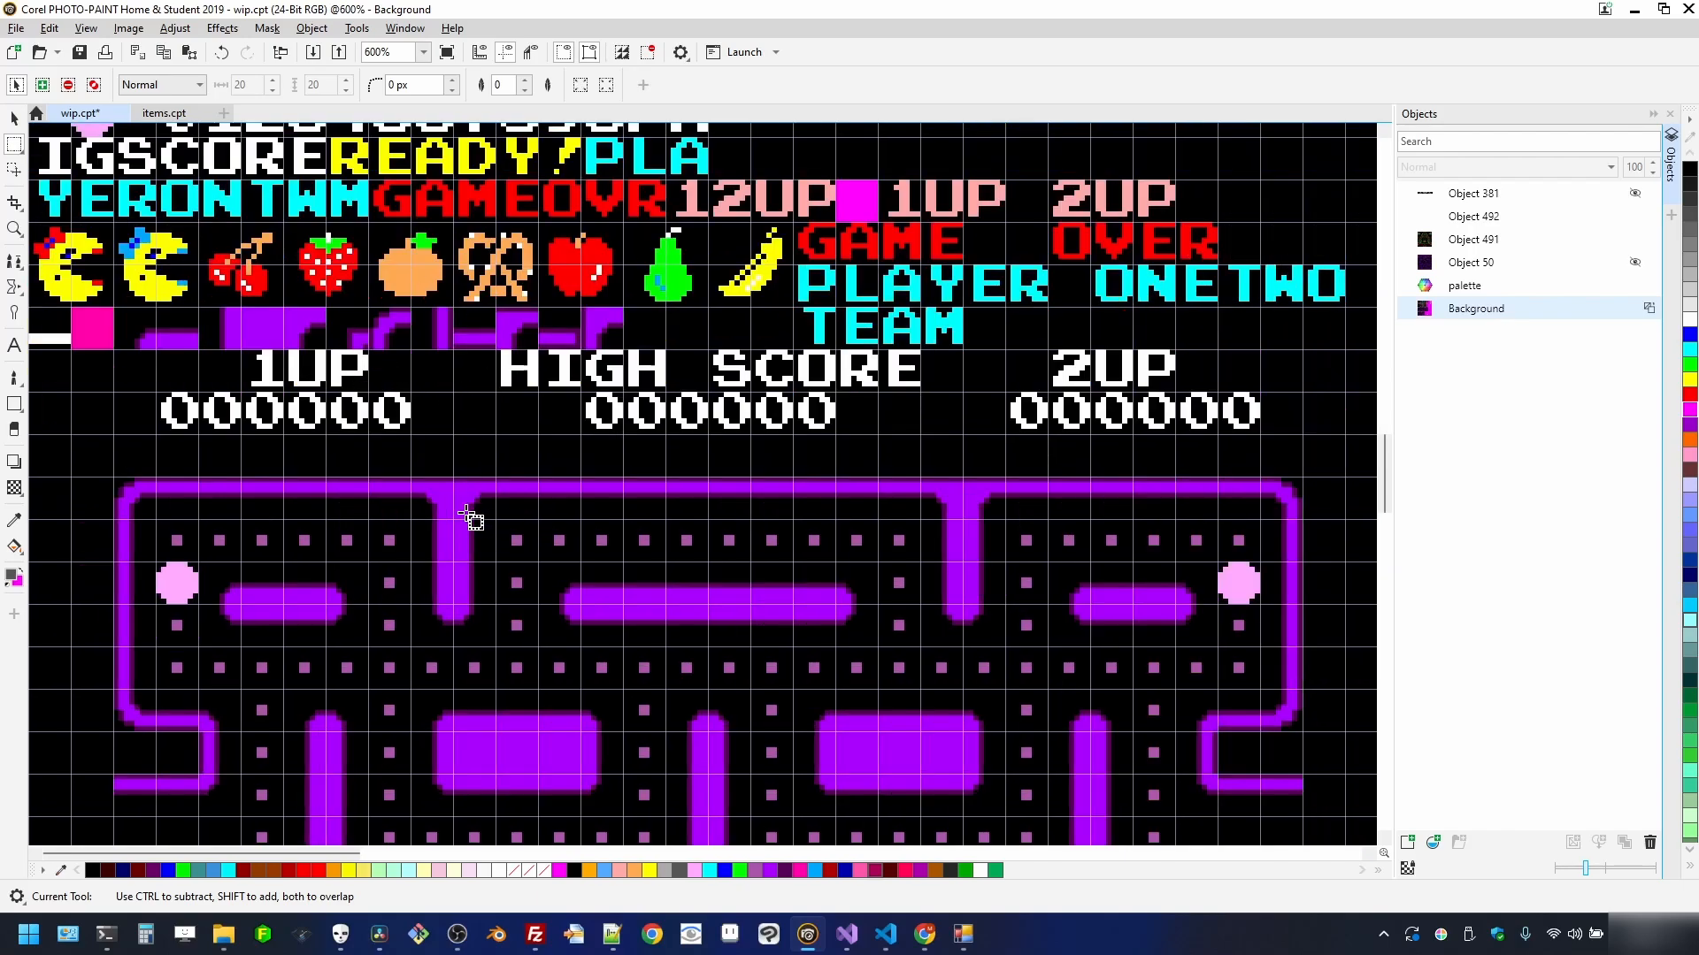
scroll(396, 315, down, 1)
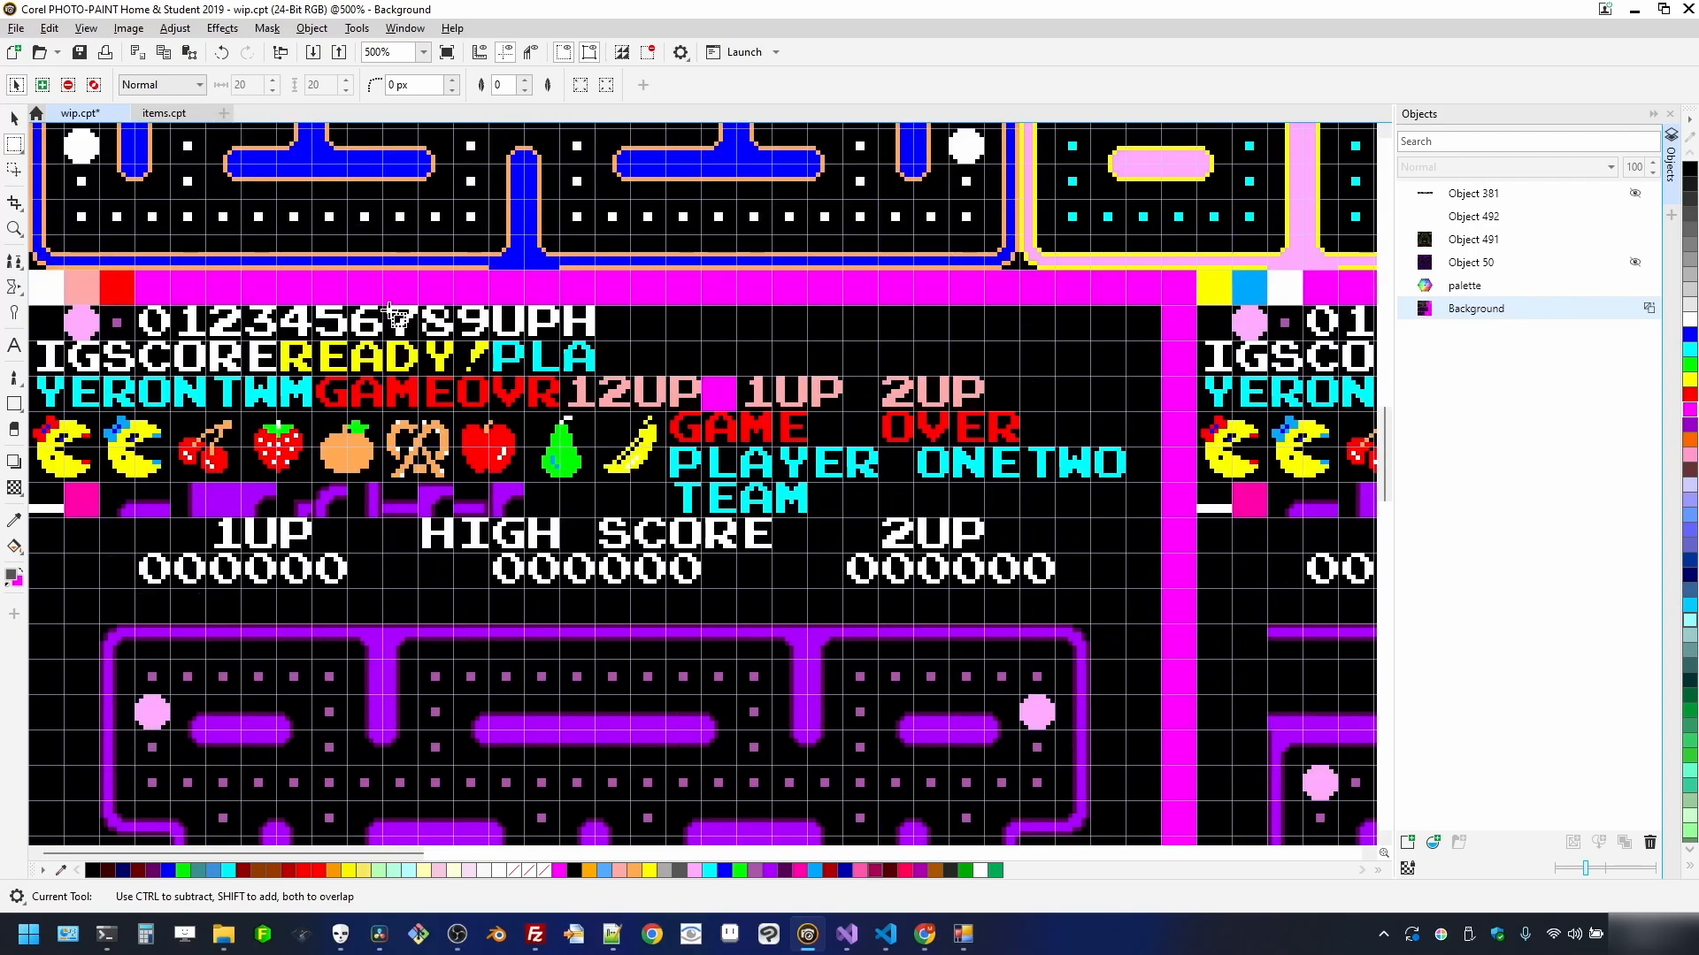
scroll(381, 429, down, 5)
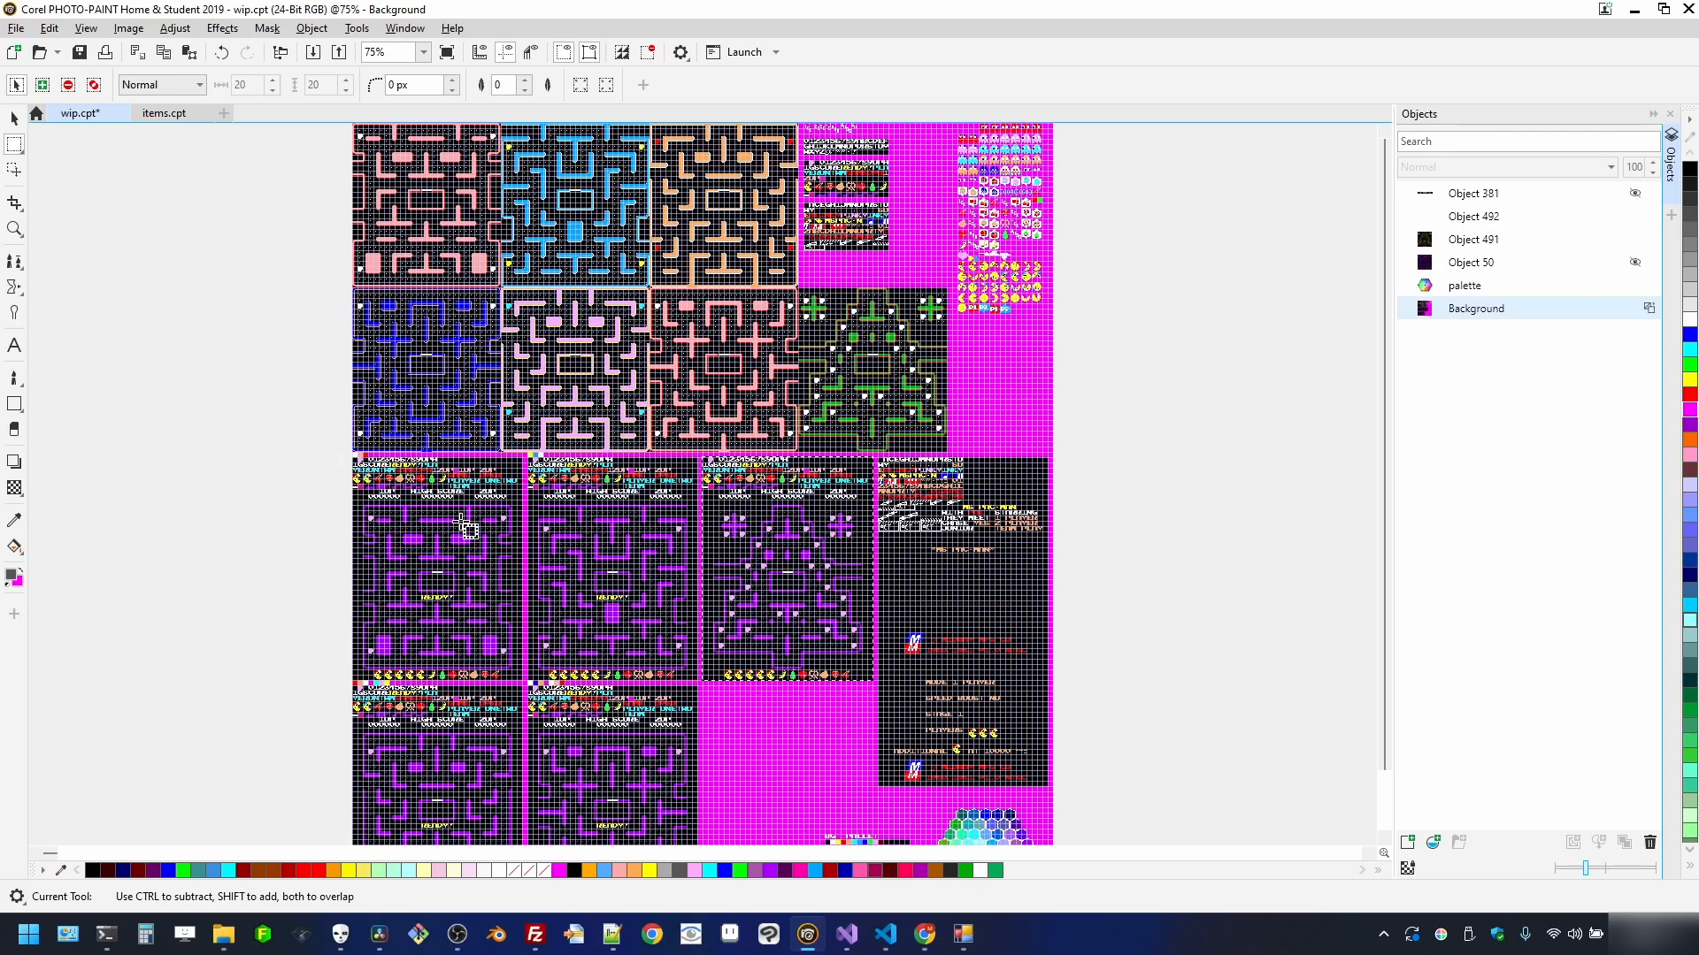
scroll(456, 522, up, 1)
scroll(370, 516, up, 6)
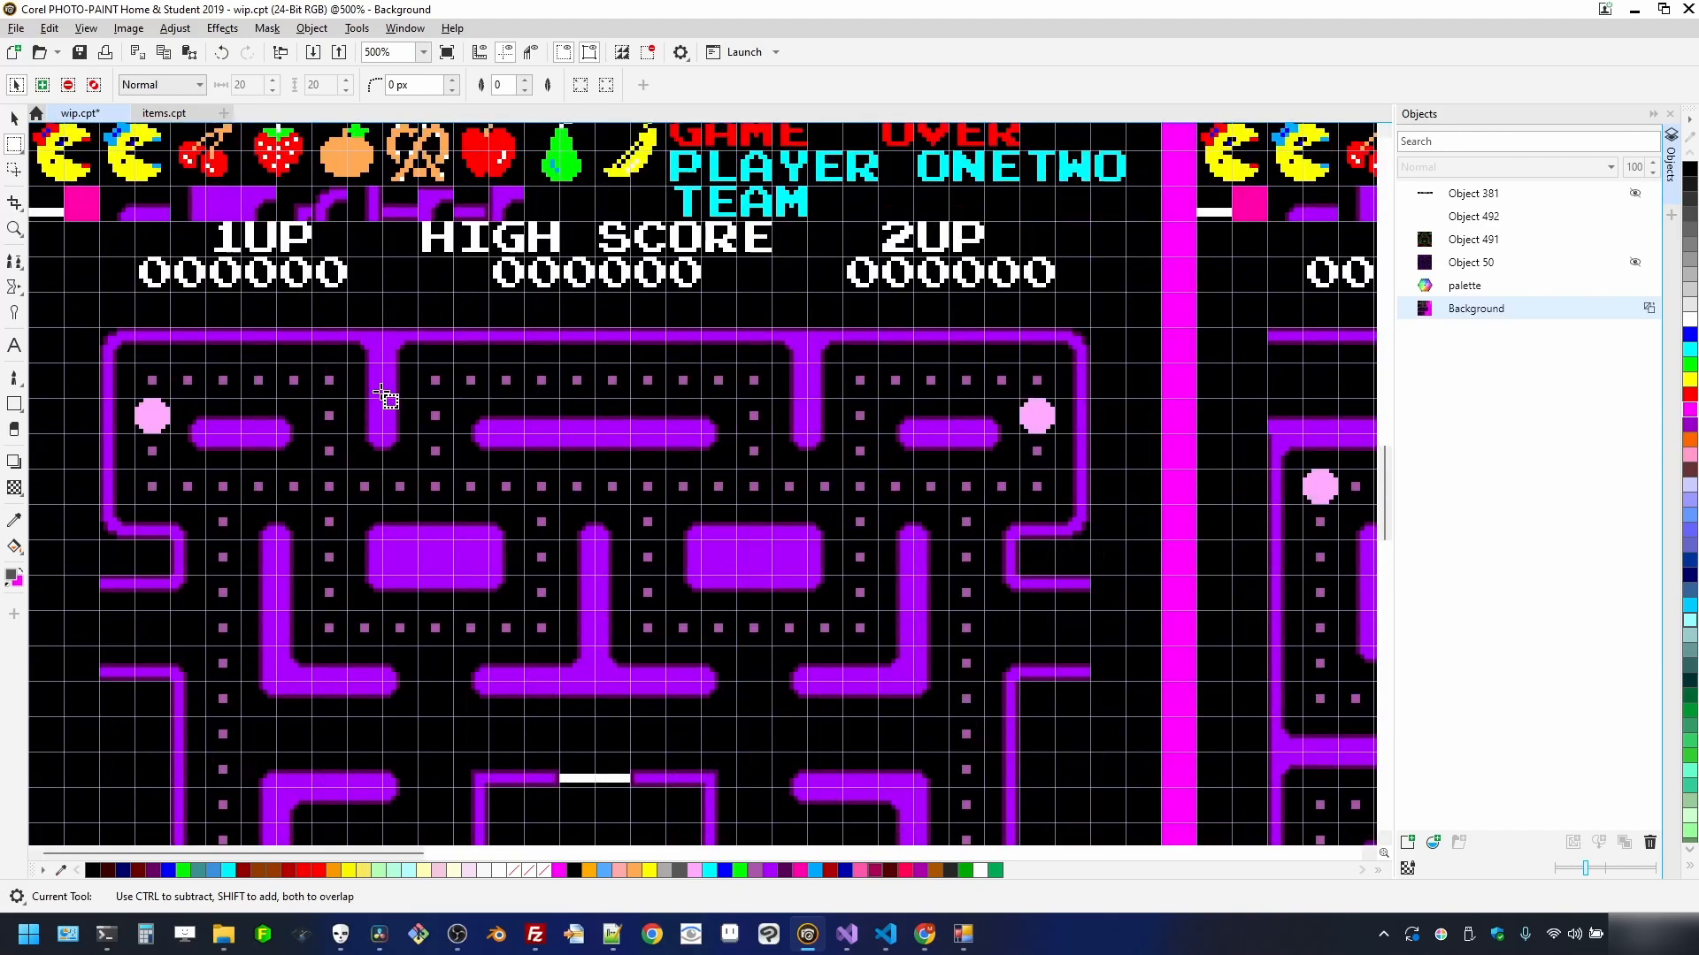
scroll(480, 390, down, 1)
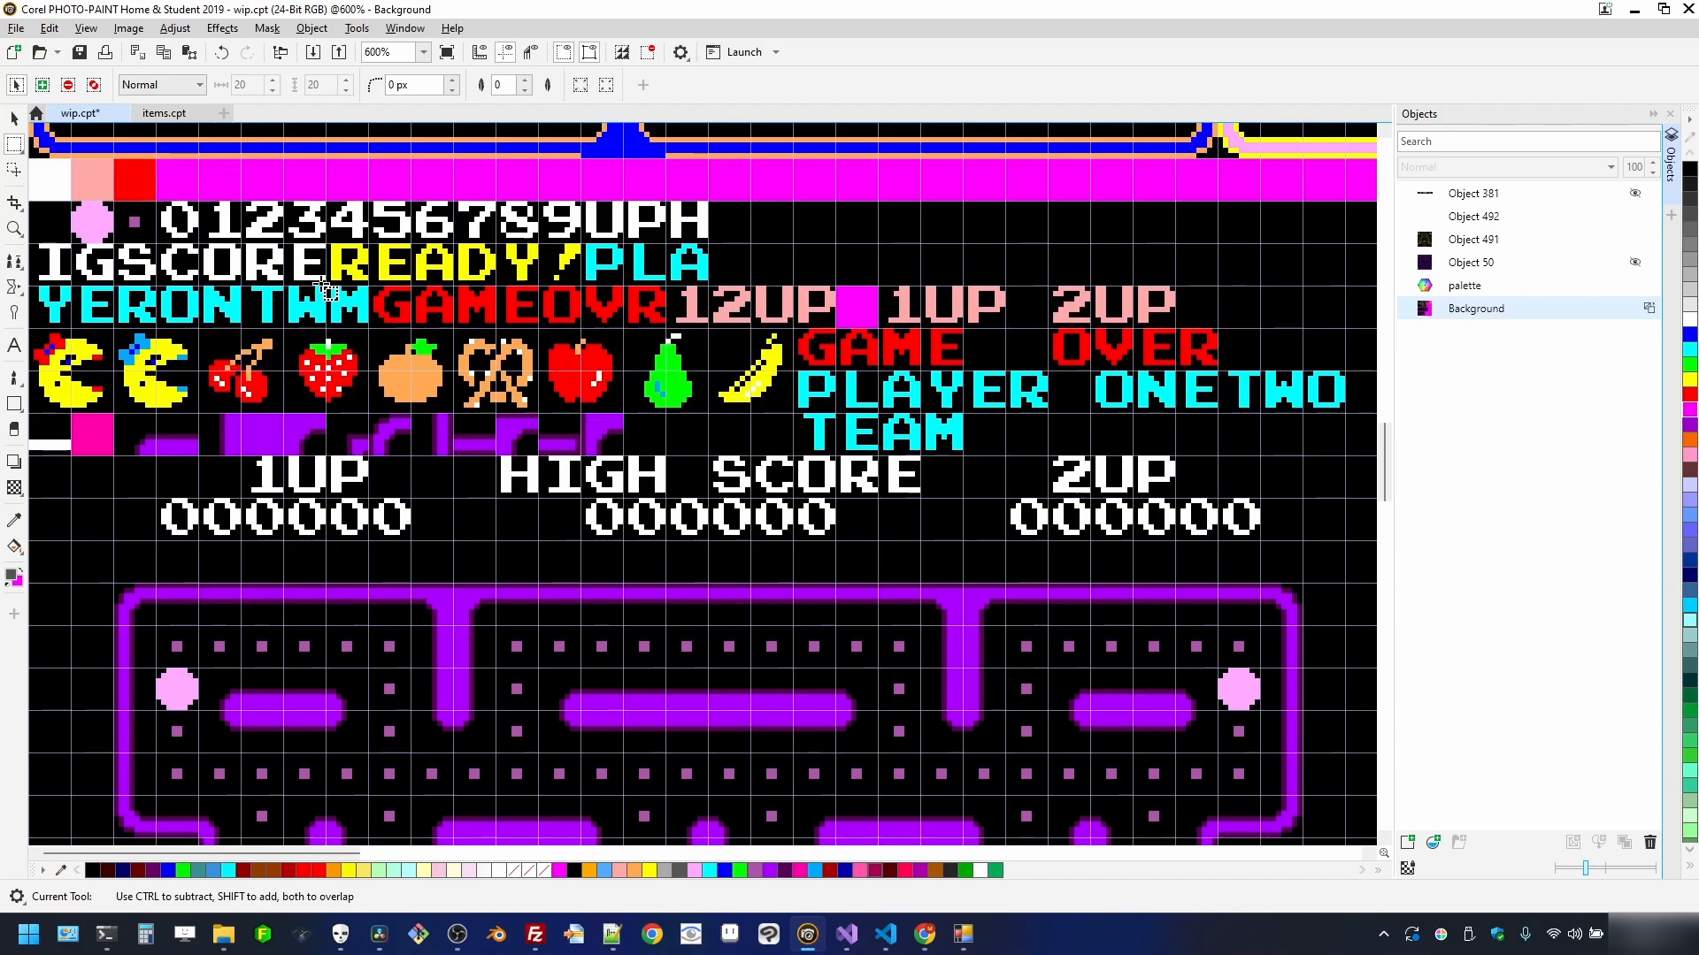
scroll(323, 290, down, 3)
scroll(321, 310, up, 2)
scroll(320, 329, down, 2)
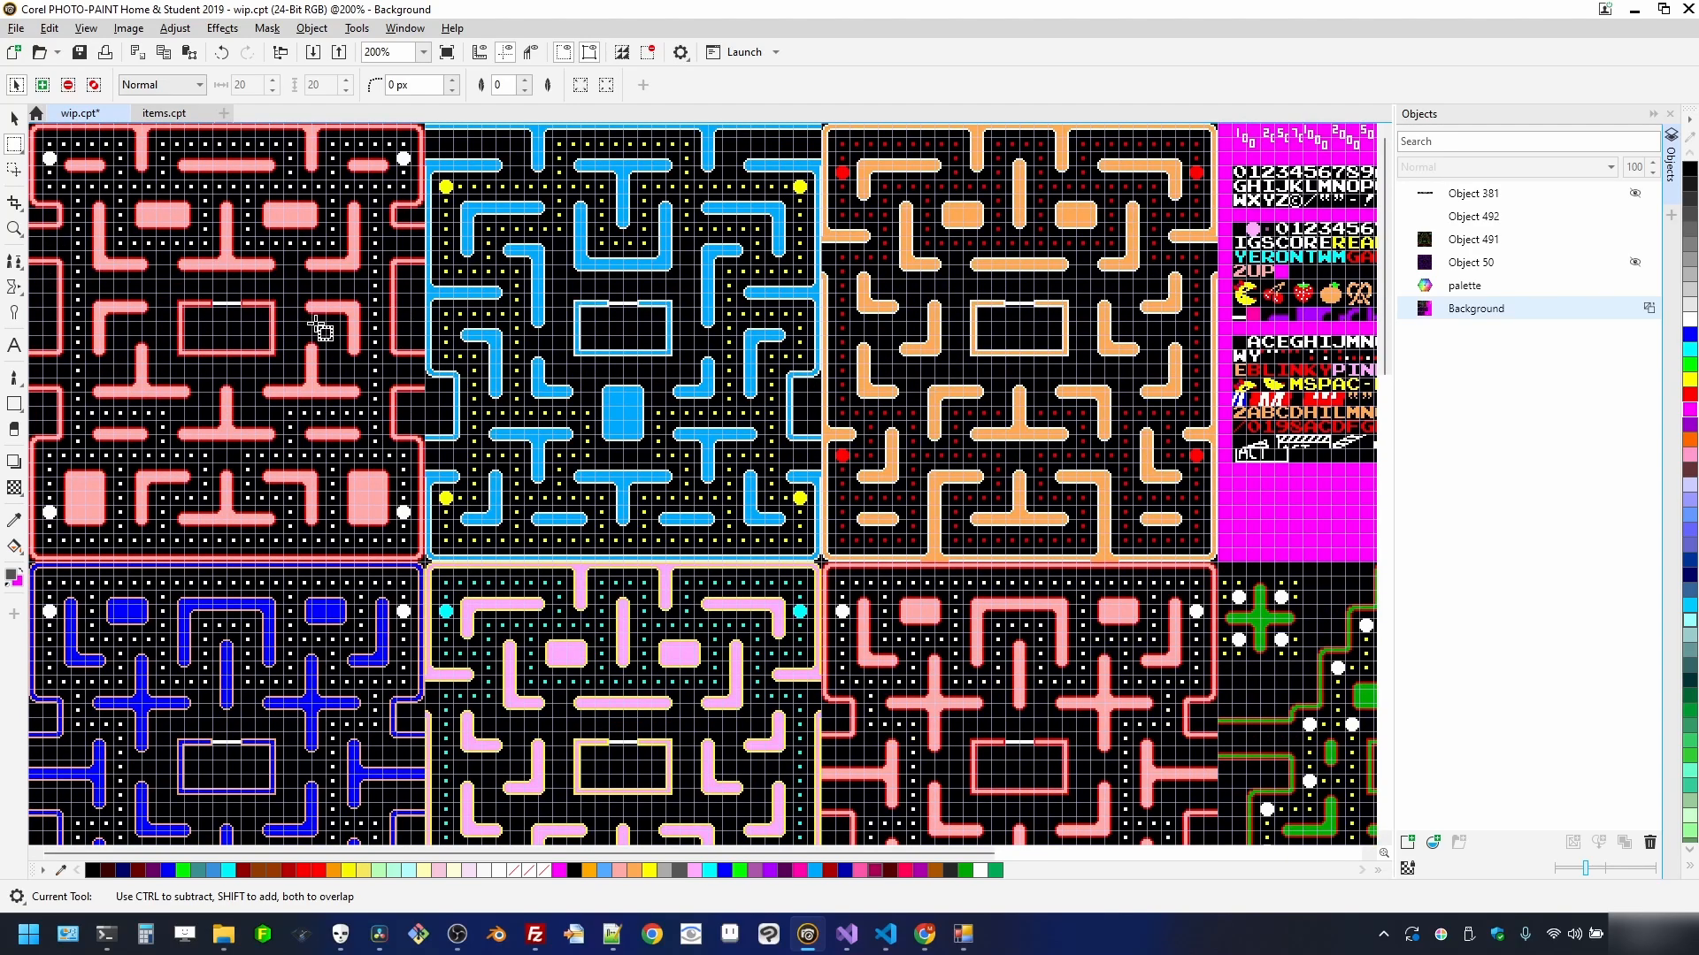
scroll(283, 294, up, 2)
scroll(332, 416, down, 2)
scroll(350, 460, up, 3)
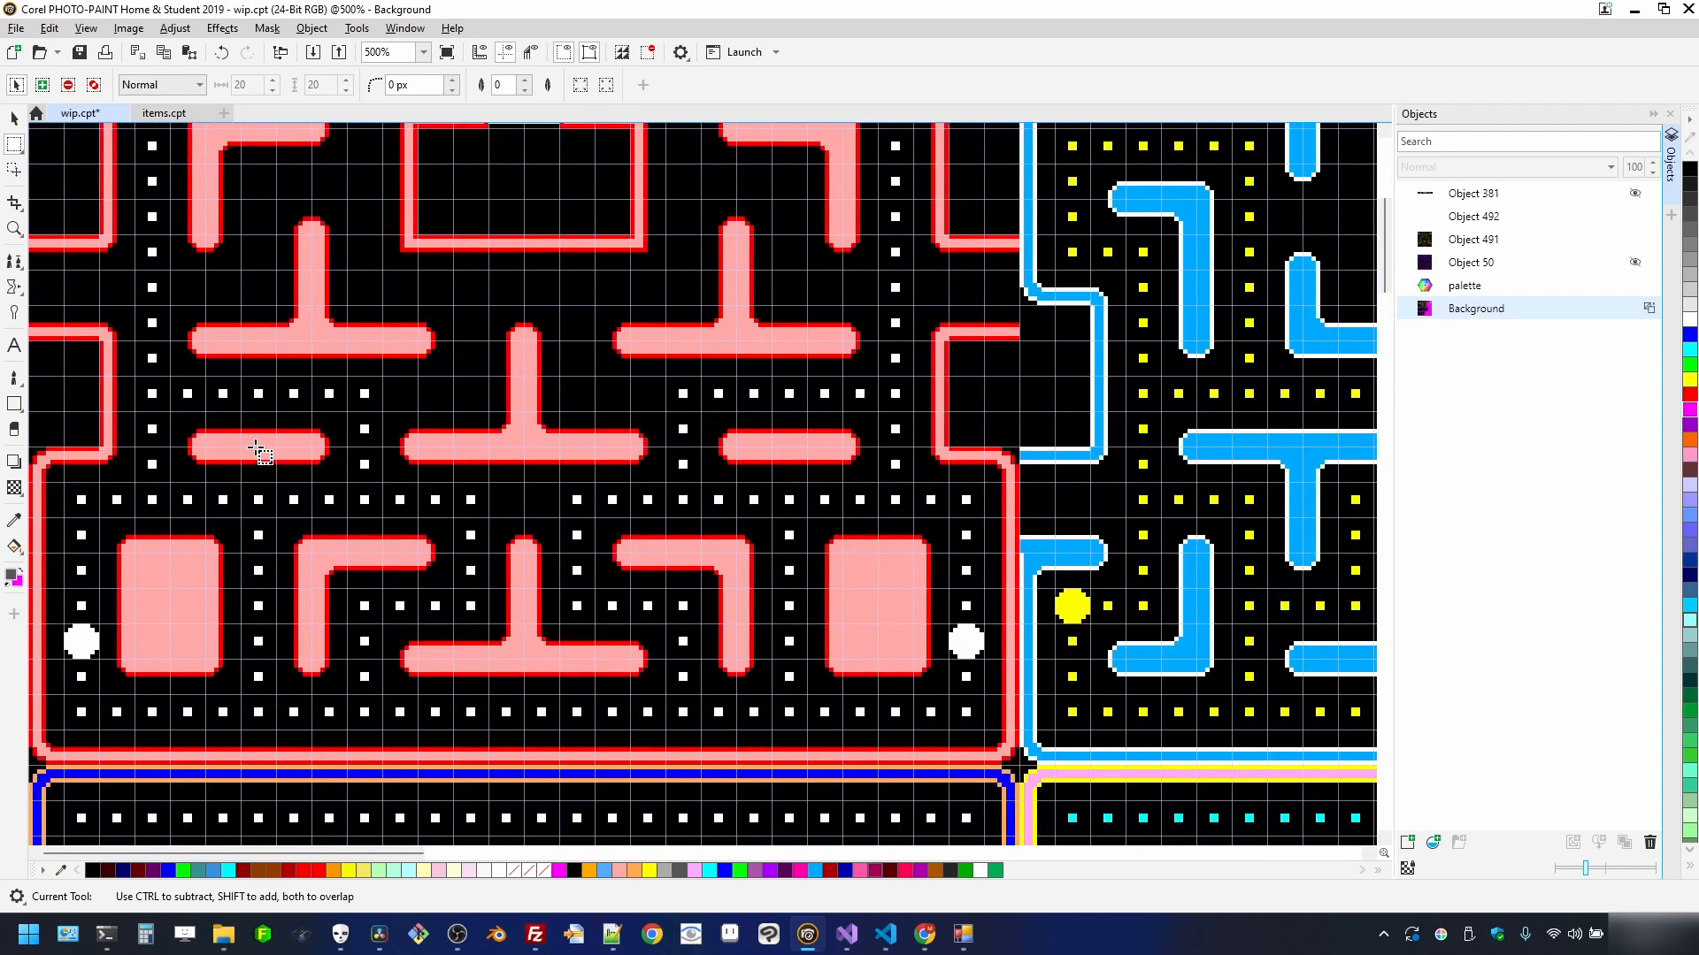
scroll(295, 445, down, 4)
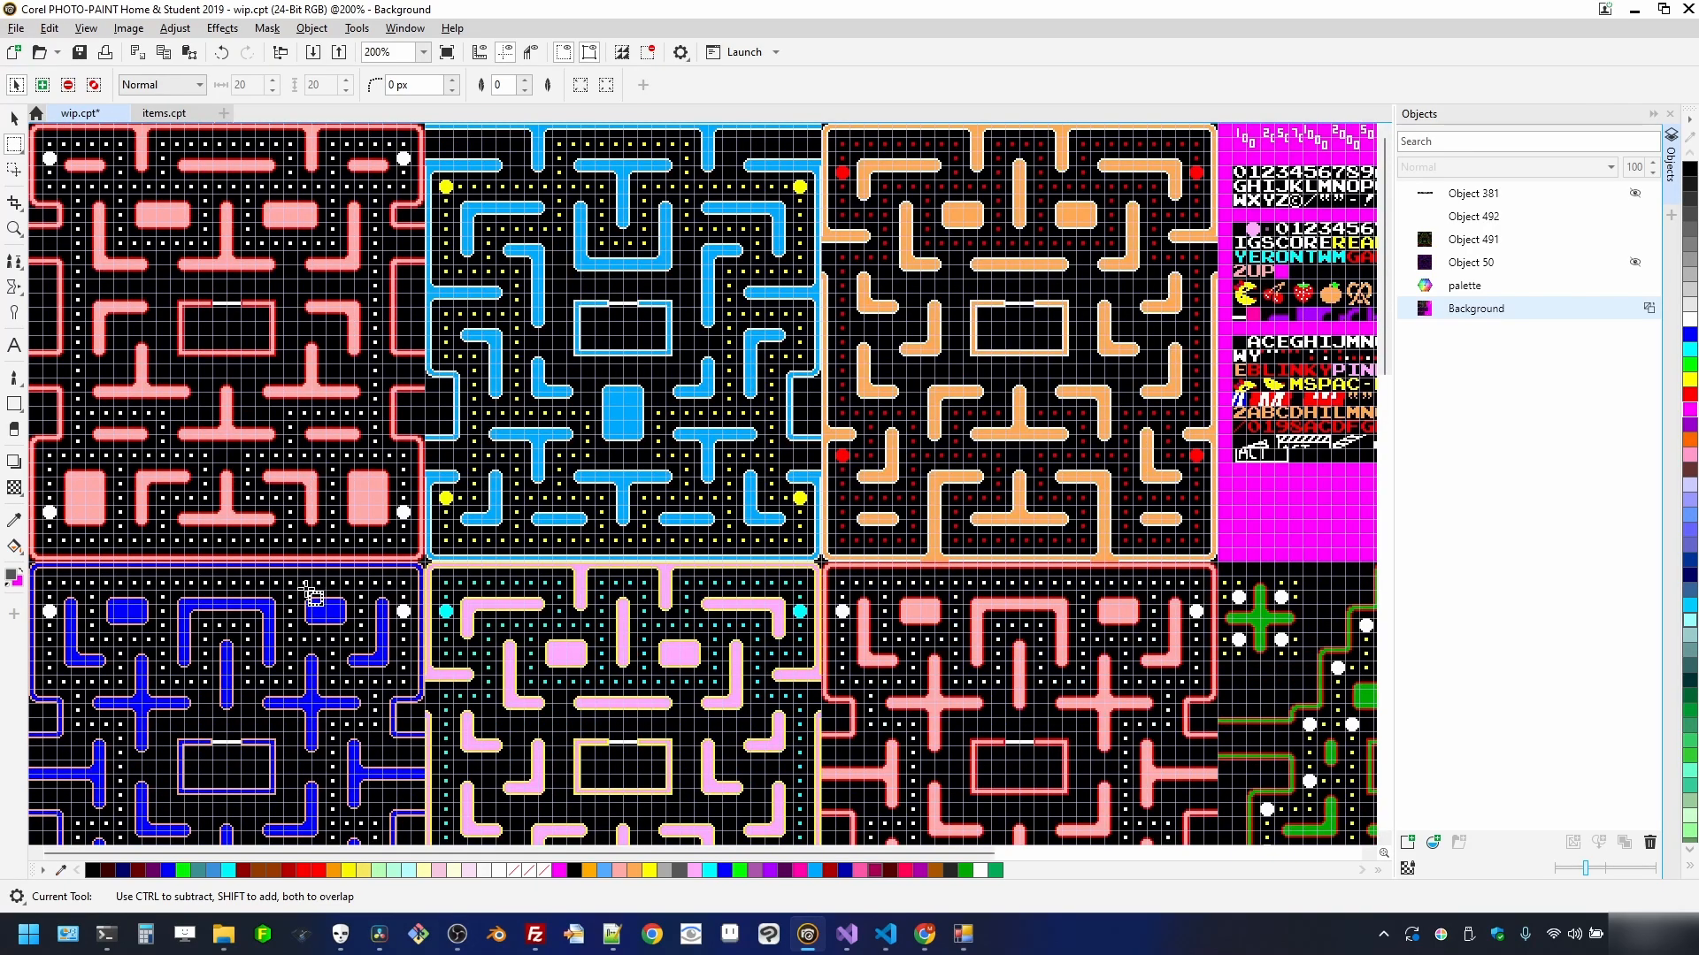
scroll(346, 535, up, 2)
scroll(347, 535, up, 5)
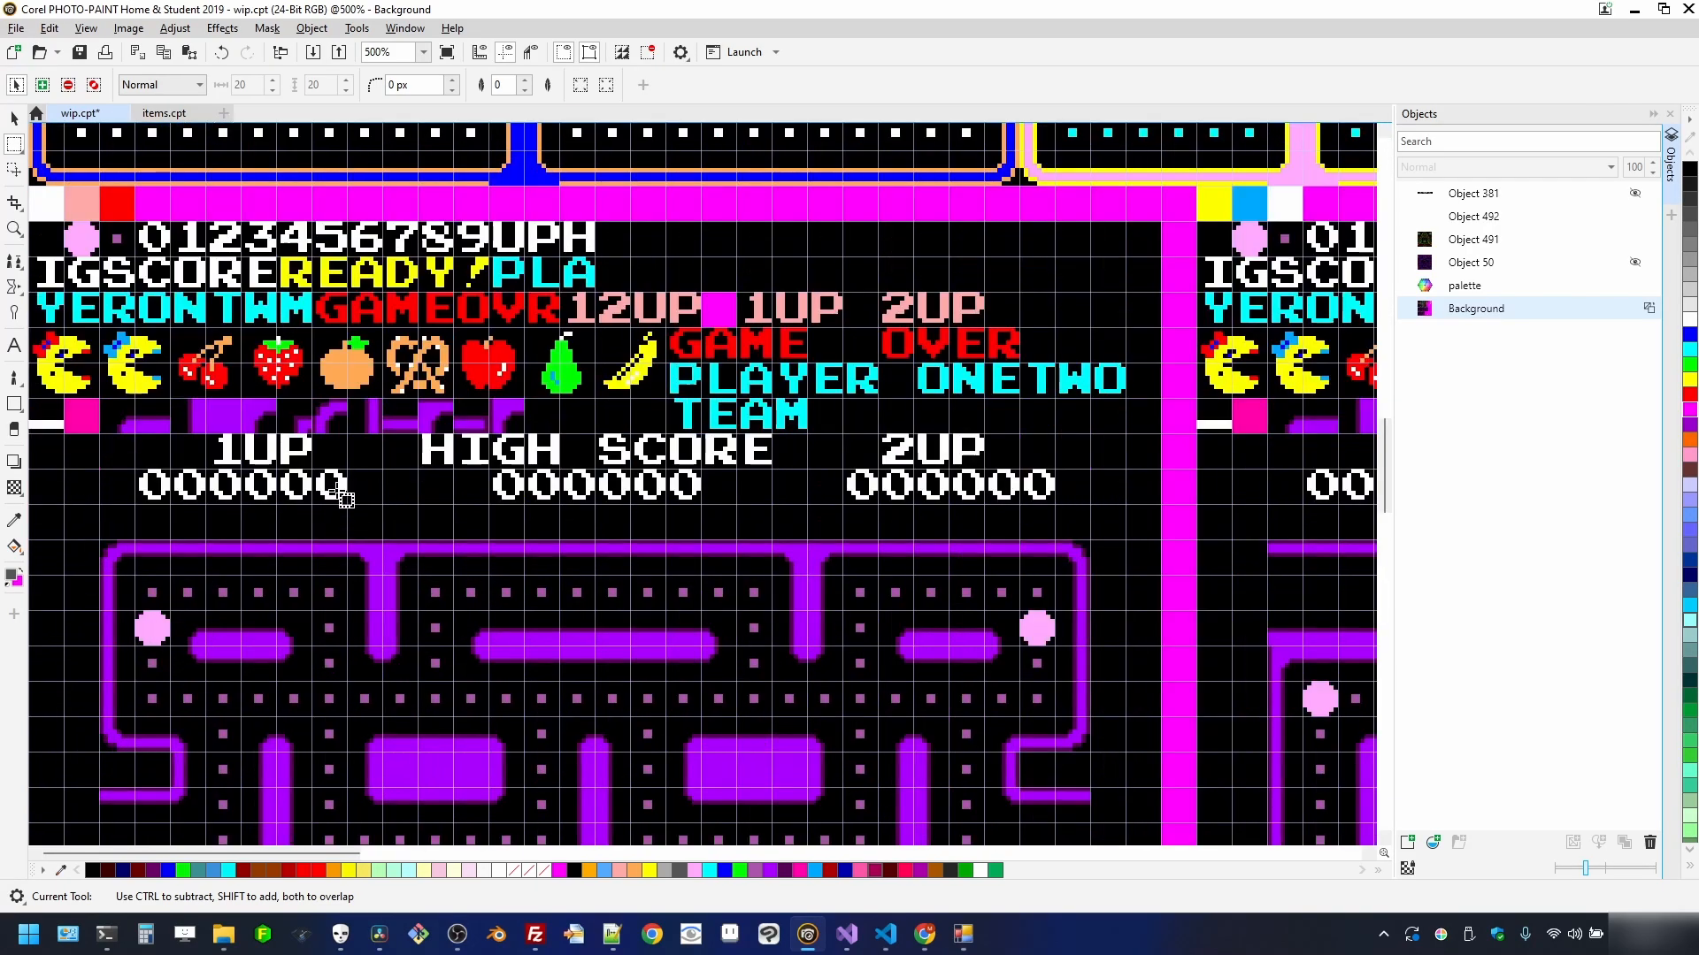
scroll(334, 482, down, 1)
scroll(409, 309, down, 5)
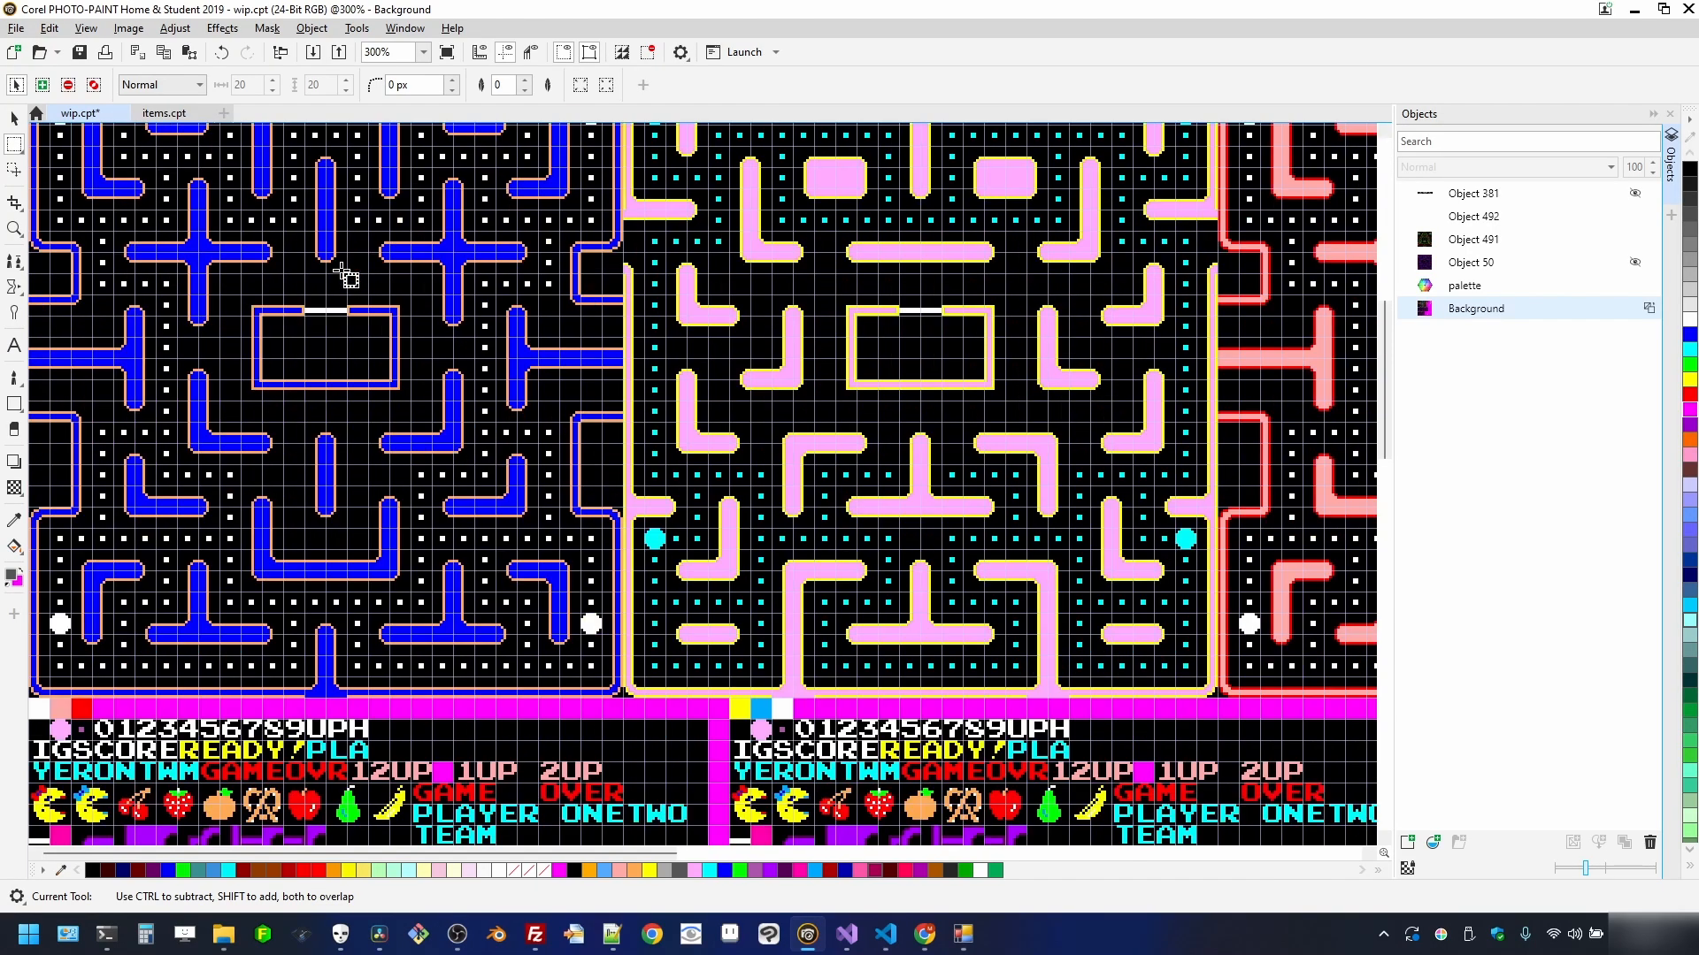
scroll(334, 334, up, 5)
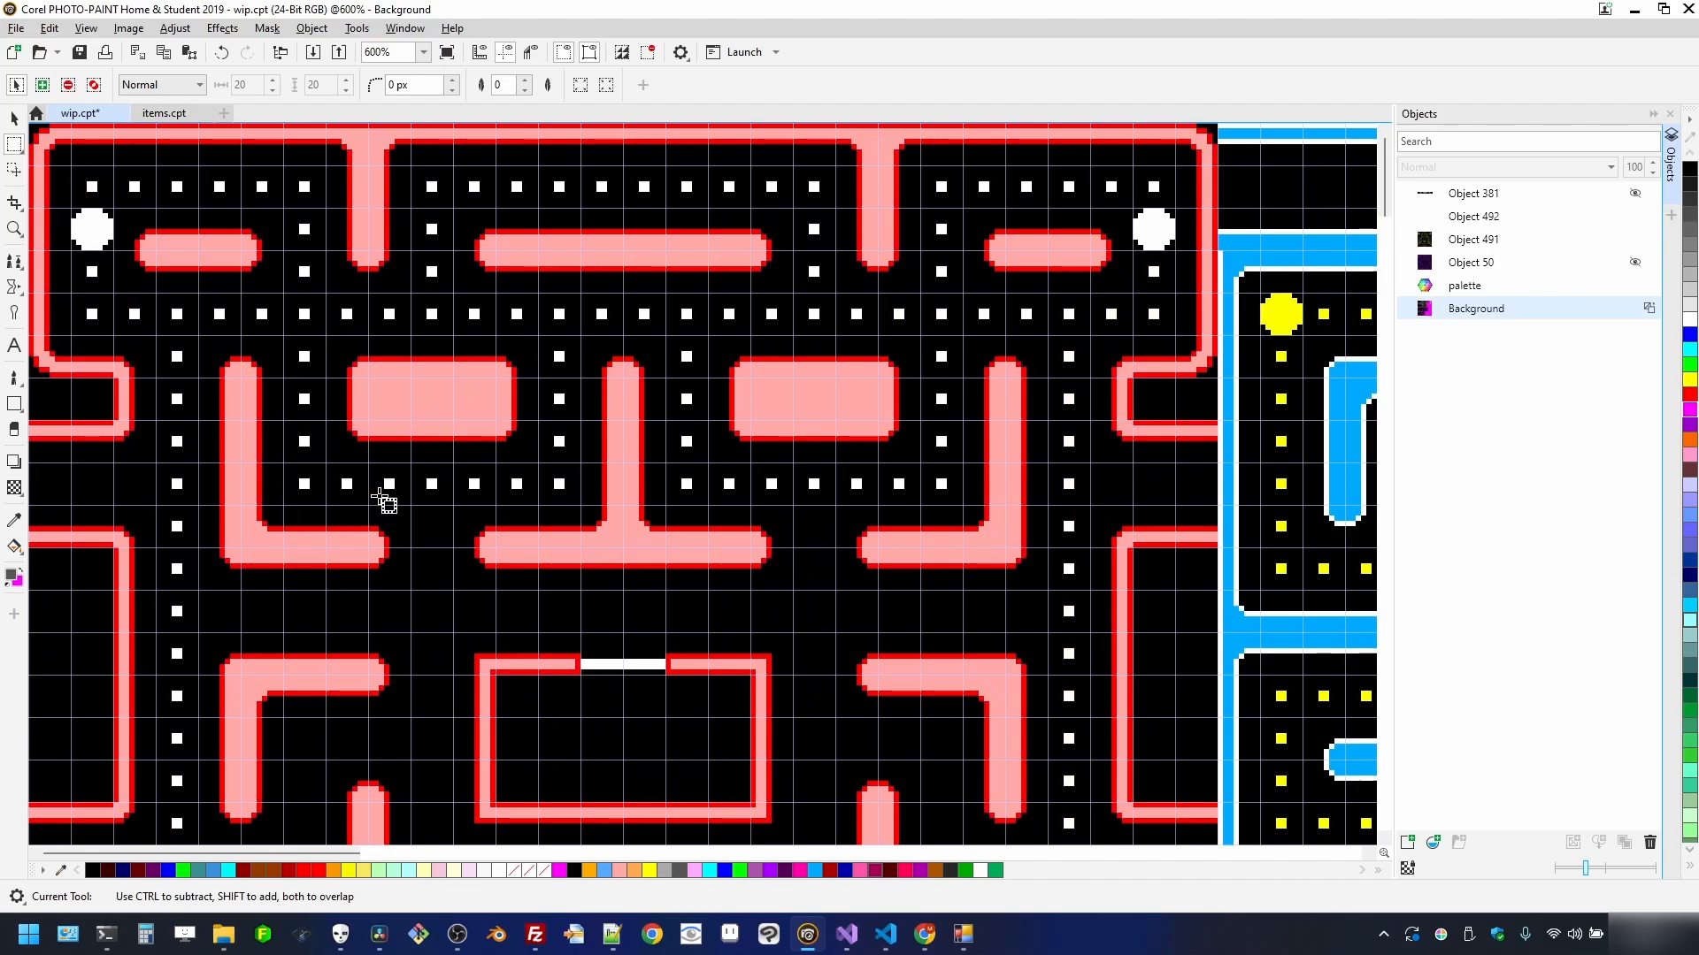
scroll(383, 501, down, 5)
scroll(368, 568, up, 4)
scroll(398, 554, down, 3)
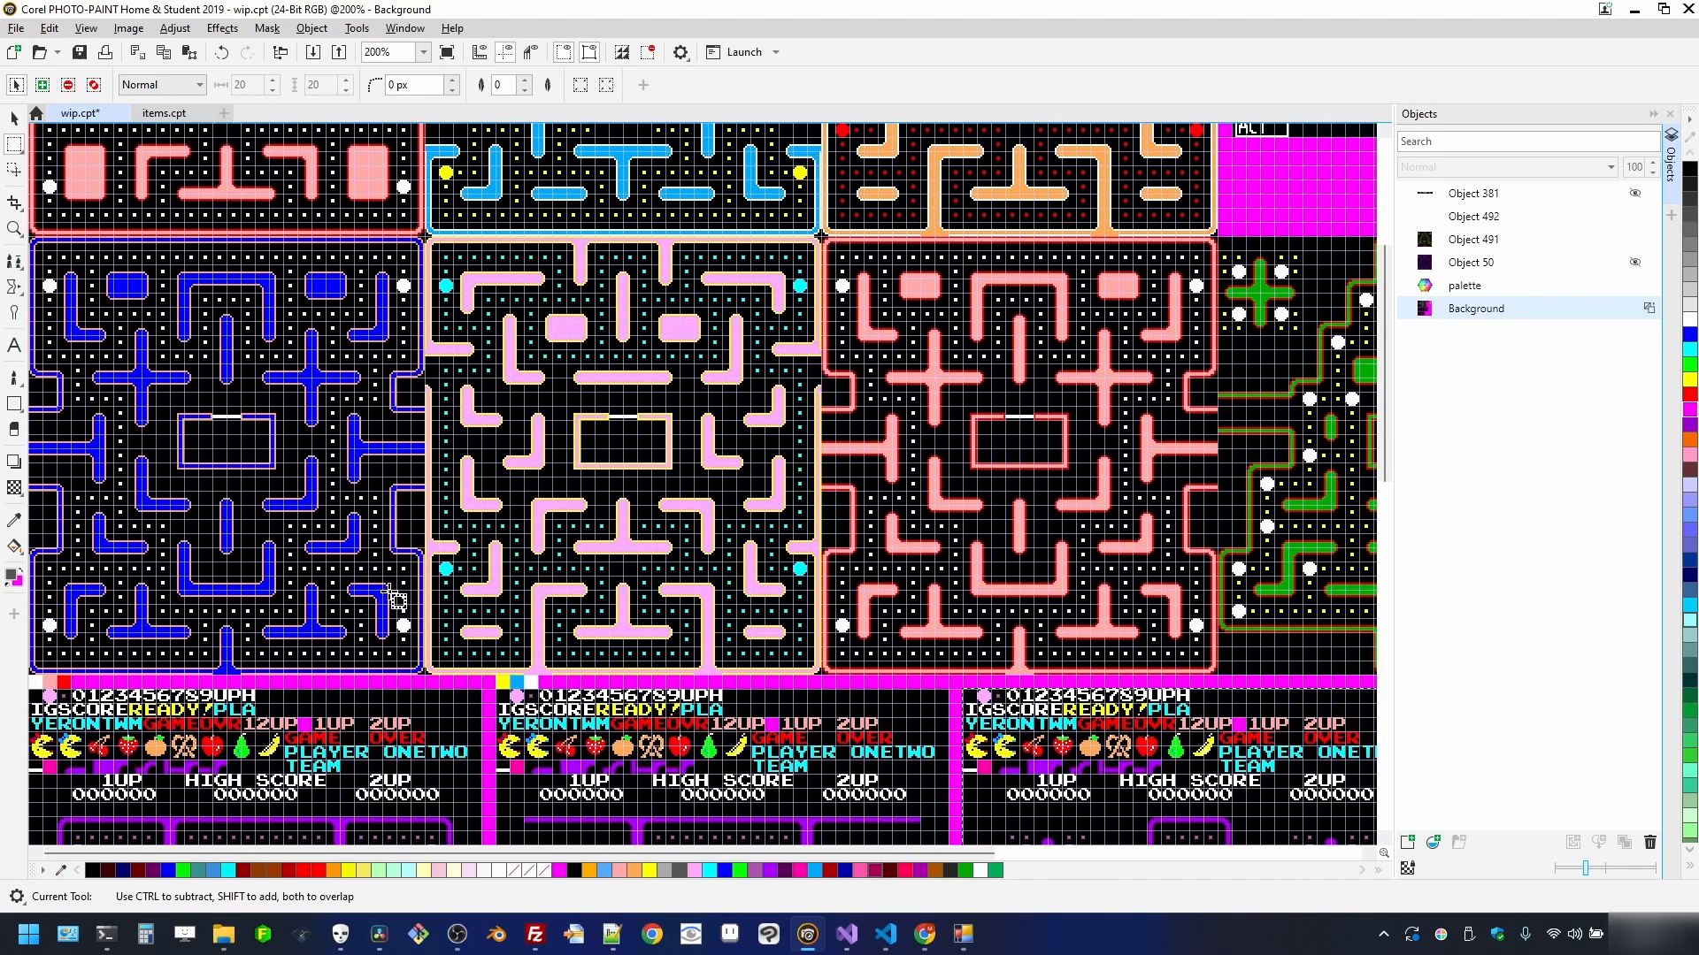
scroll(396, 599, up, 2)
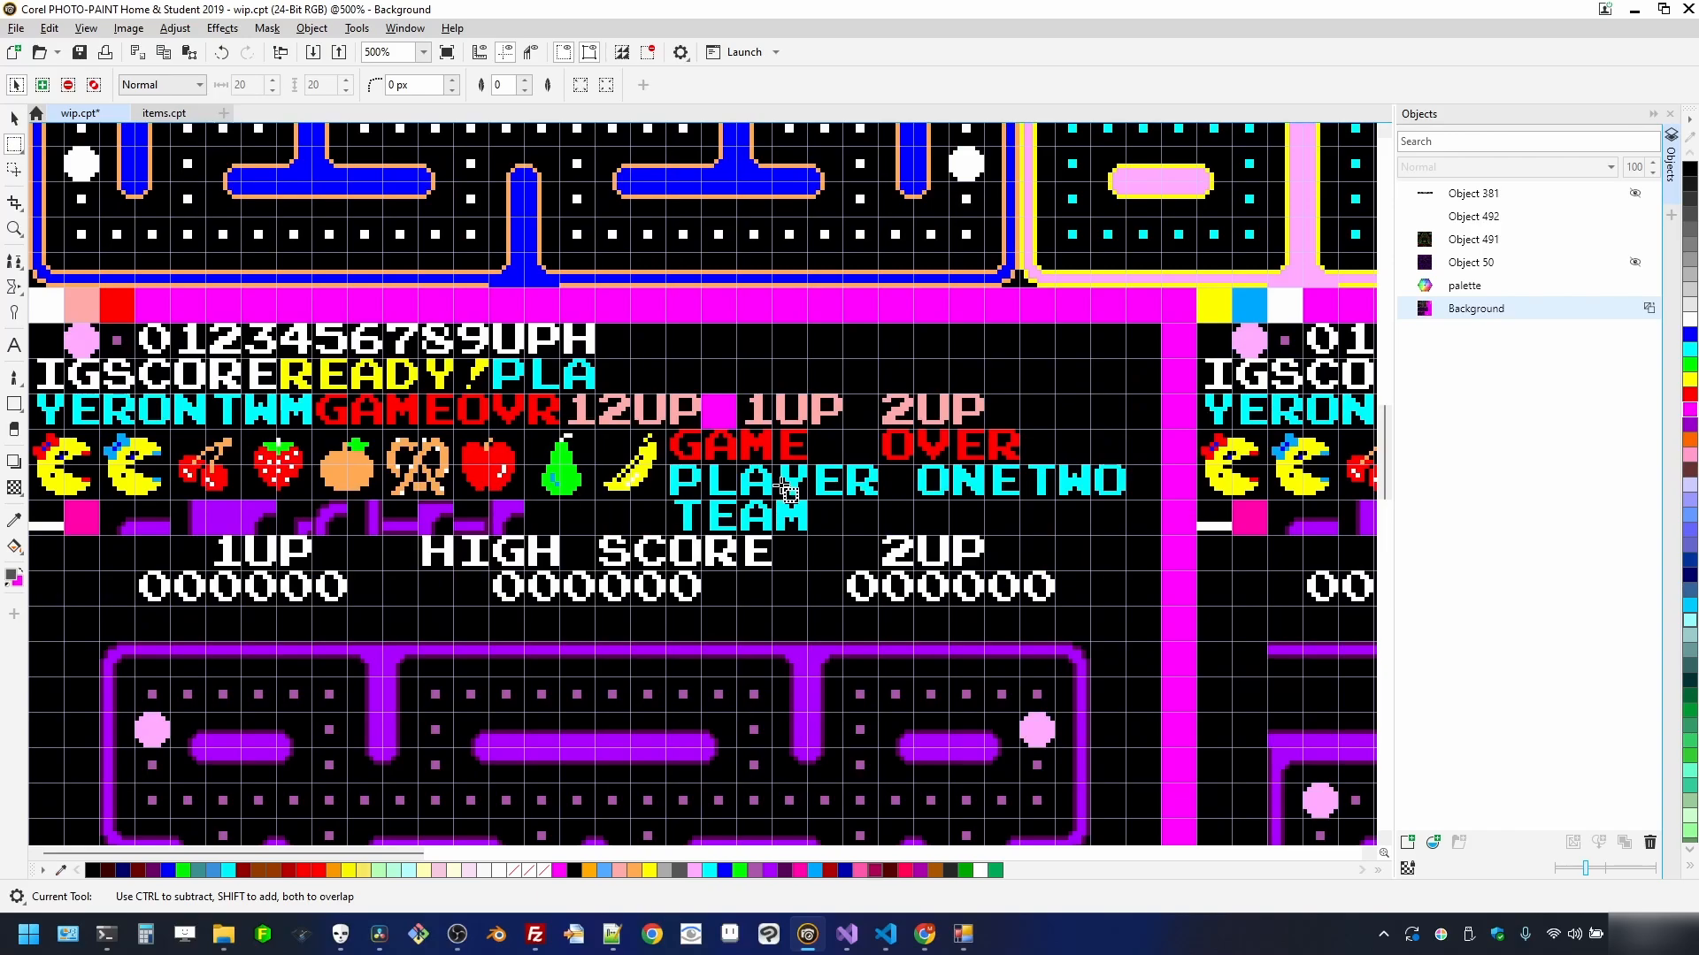
scroll(787, 489, down, 4)
- Pick the attract-screen text tile (Object 492) and remove the mask around the middle tile
scroll(897, 465, up, 3)
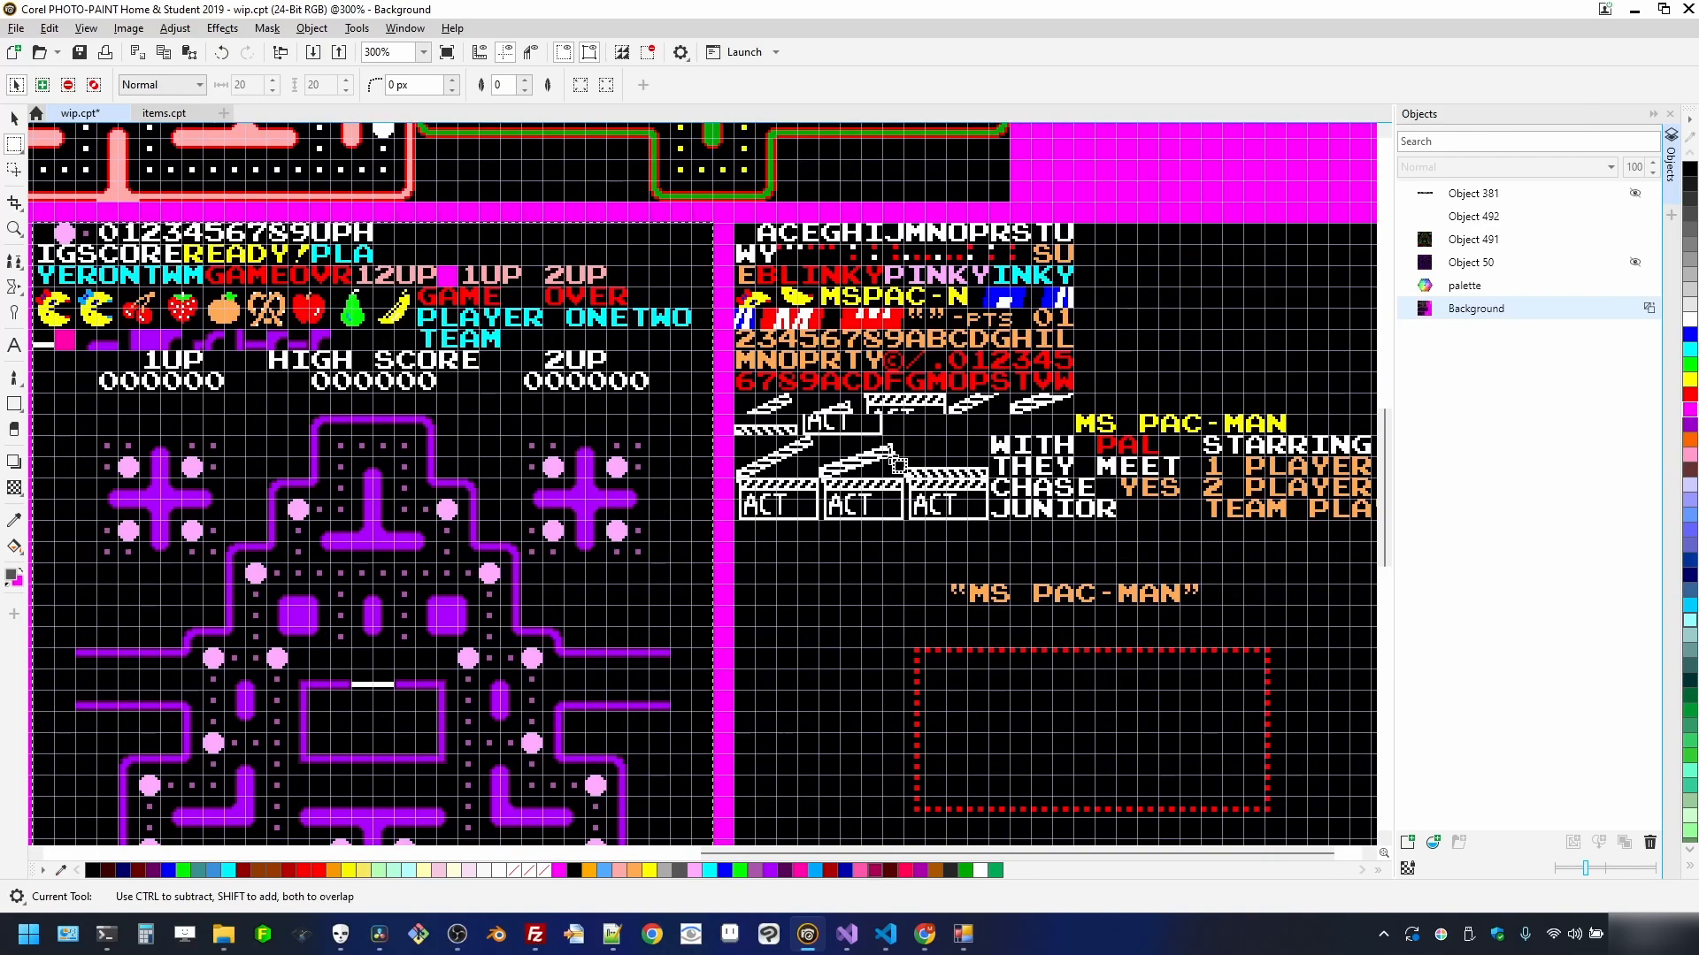
key(o)
click(896, 465)
scroll(863, 458, down, 1)
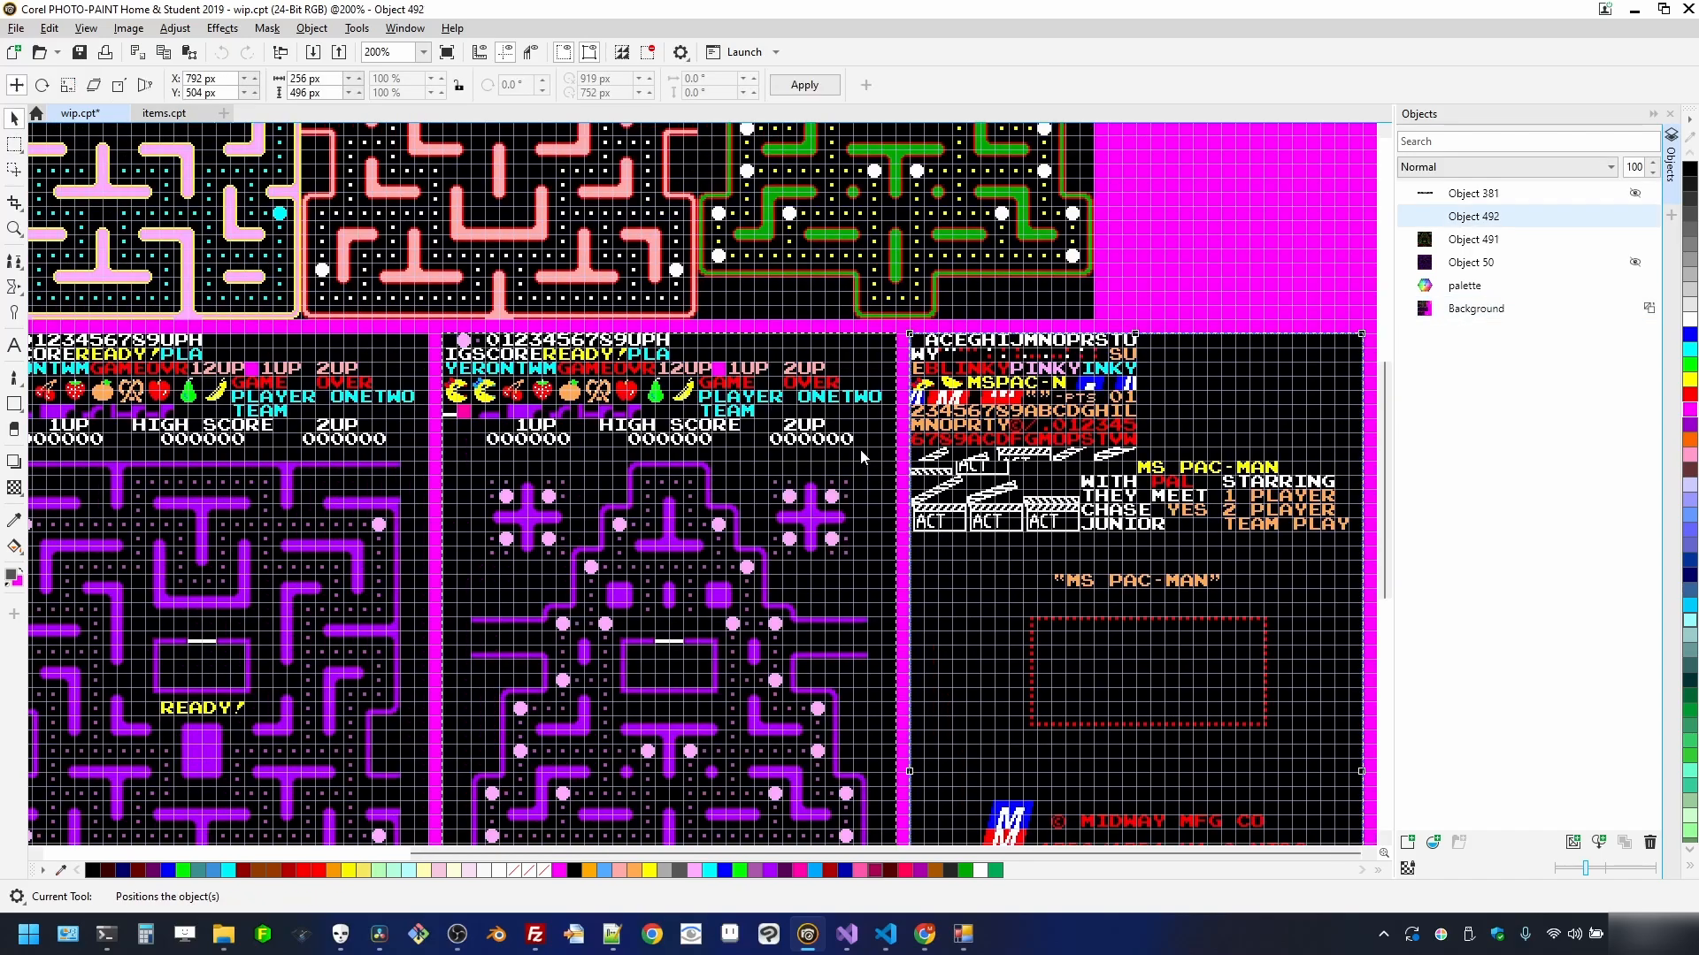
click(647, 52)
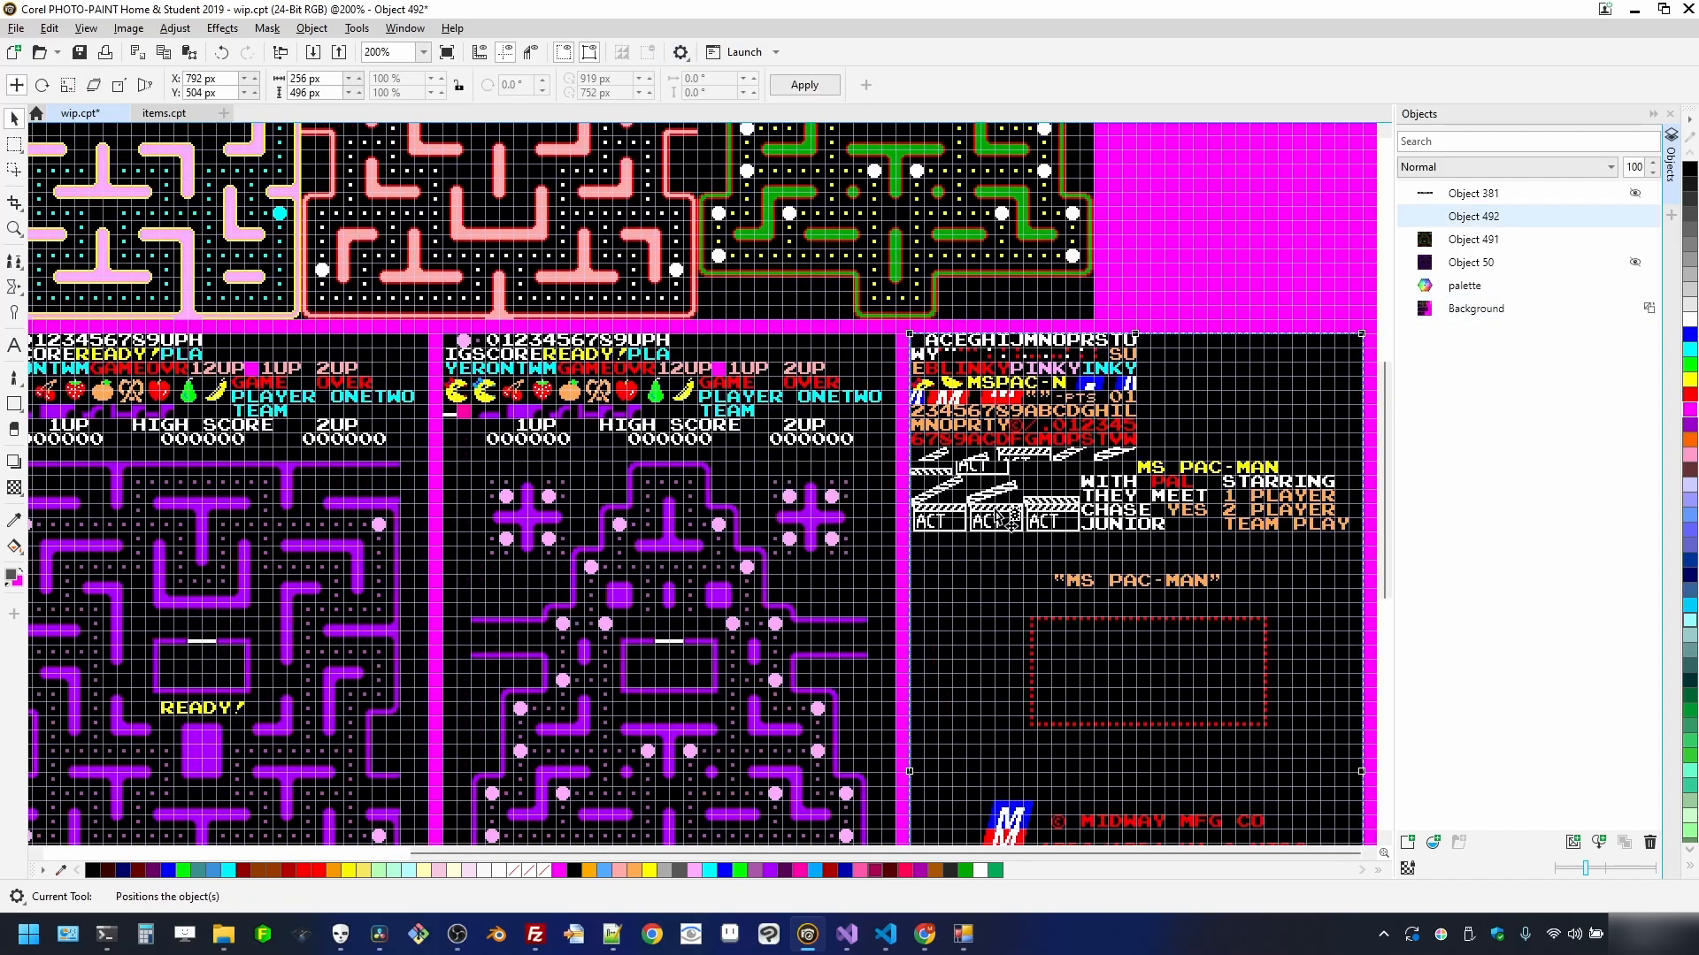
scroll(1017, 607, up, 1)
scroll(1016, 607, down, 2)
scroll(951, 424, up, 2)
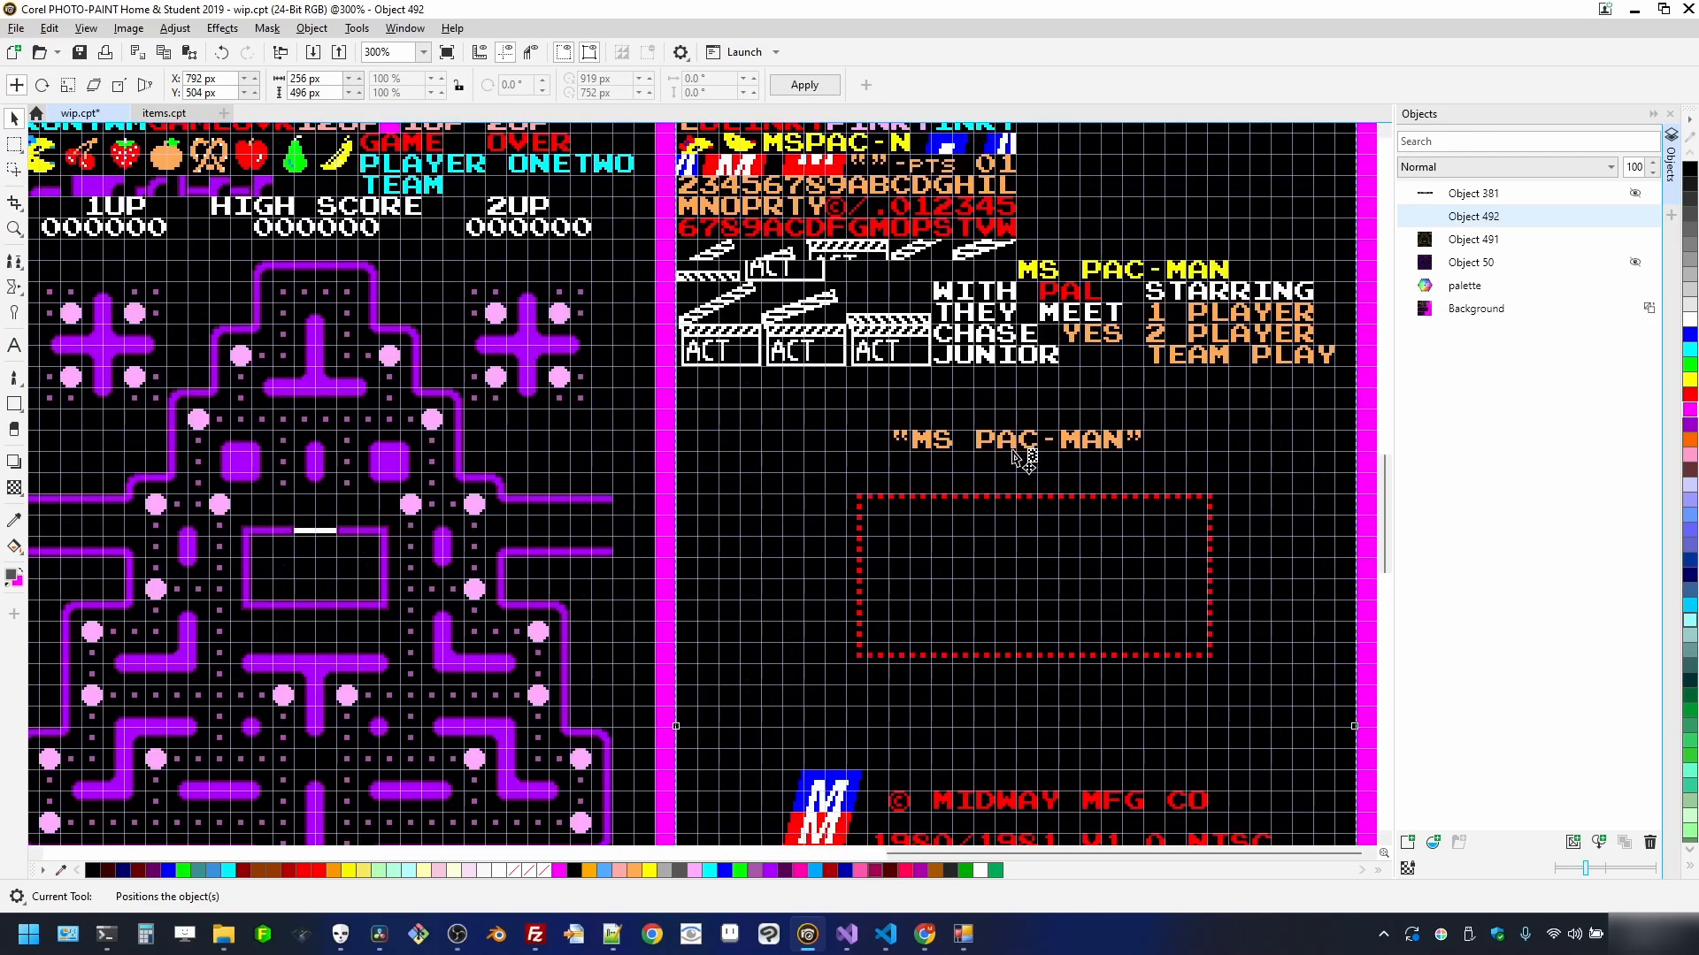
scroll(1017, 457, down, 1)
scroll(926, 520, down, 2)
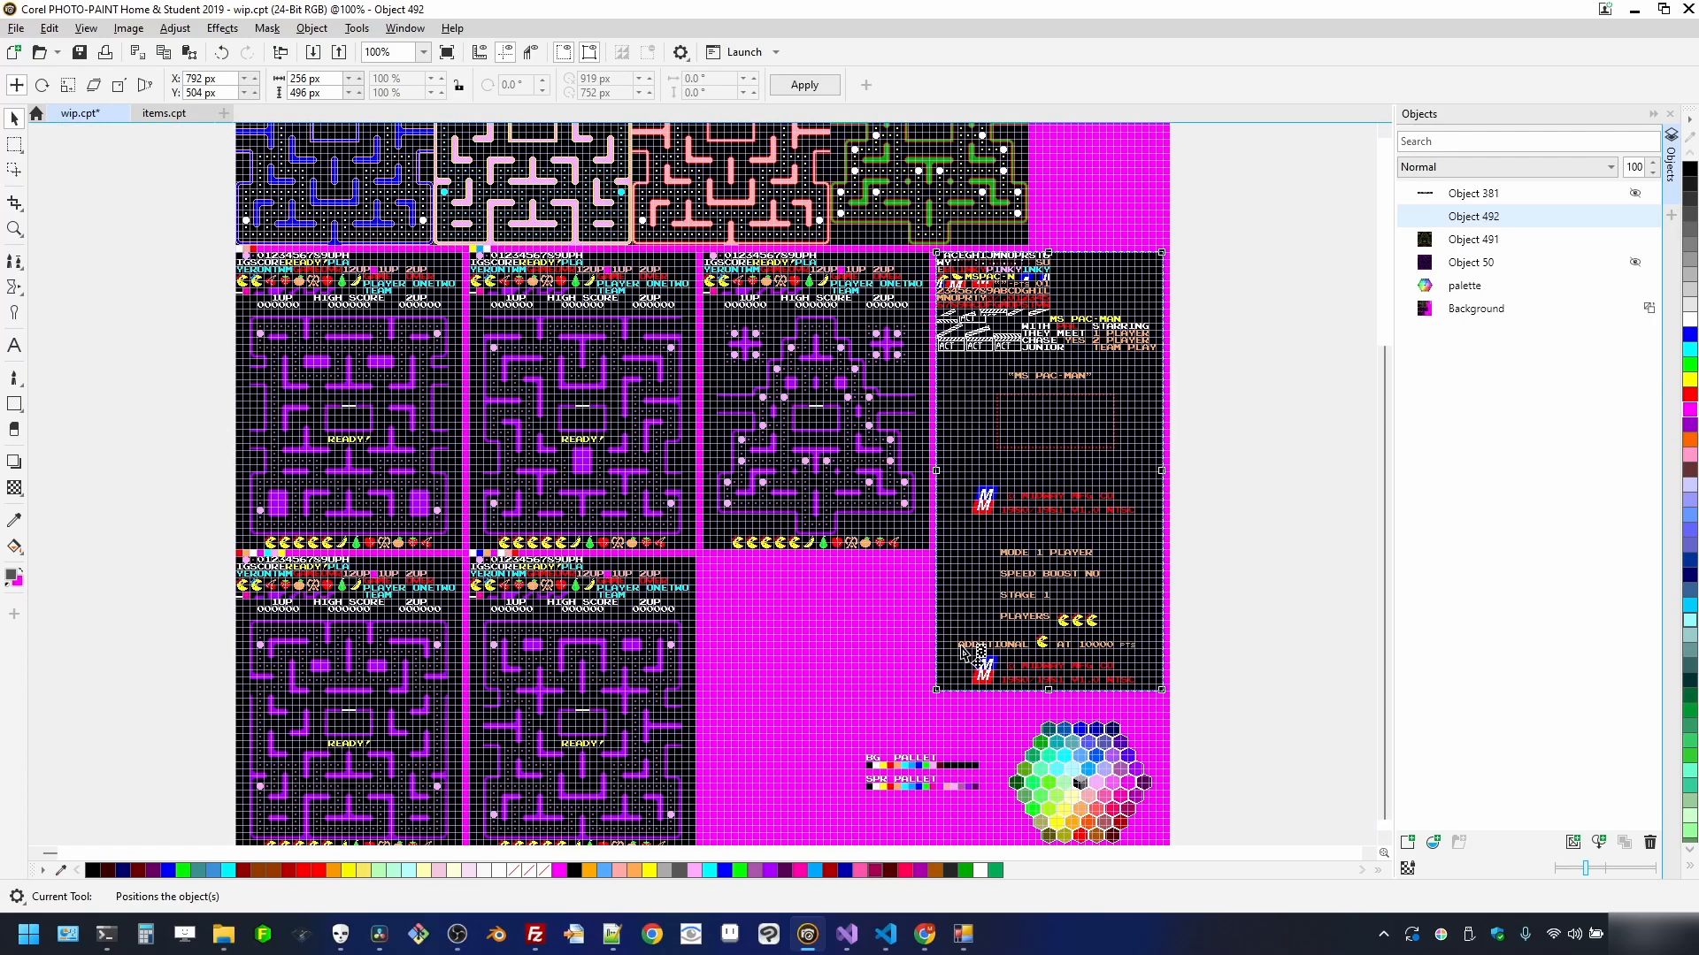
scroll(964, 652, up, 4)
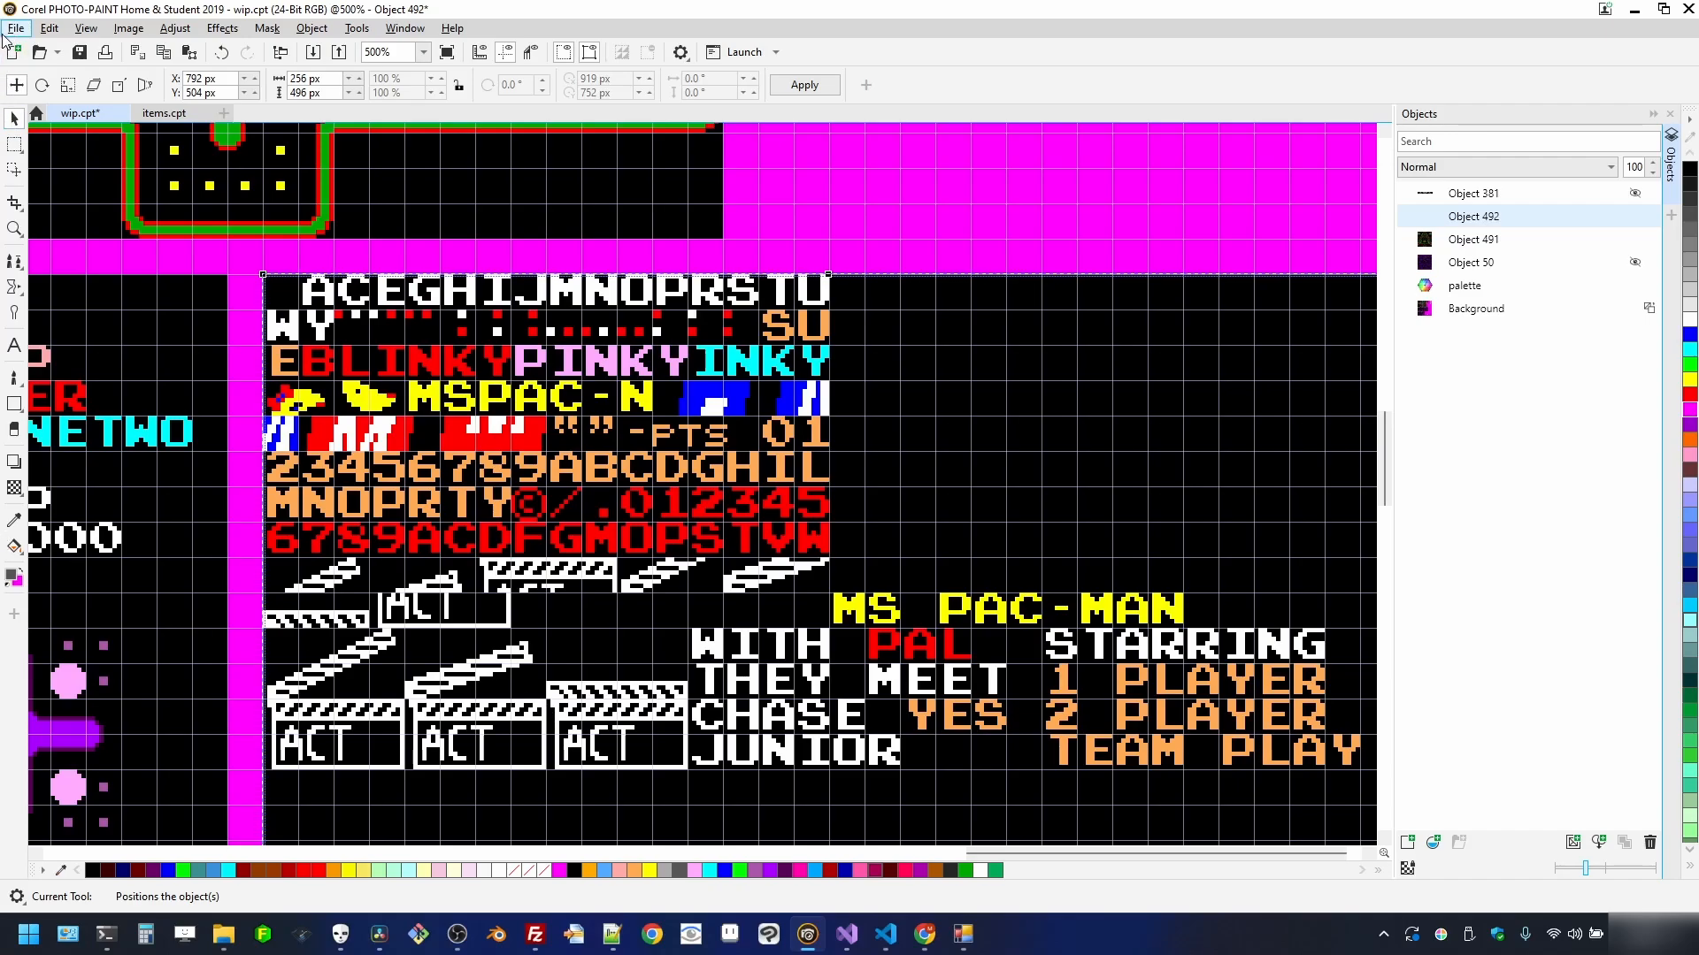
- Put the copied title tile in a new image, export it flattened as 'title', then close it unsaved
click(5, 32)
click(35, 41)
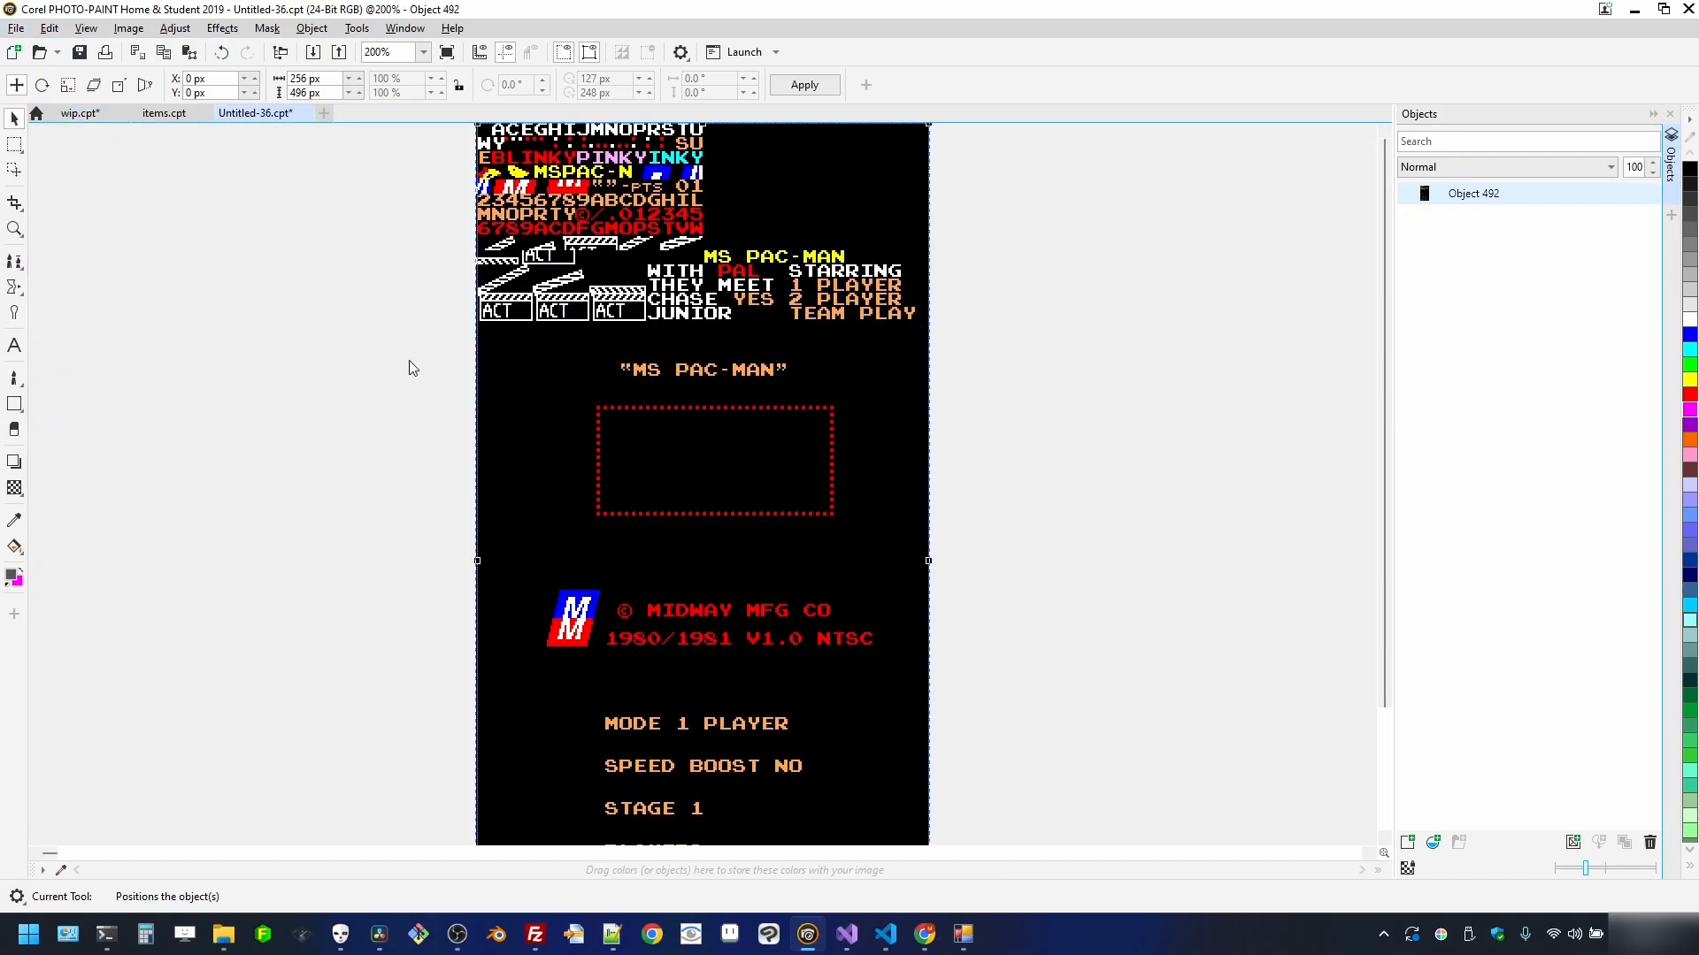
click(16, 27)
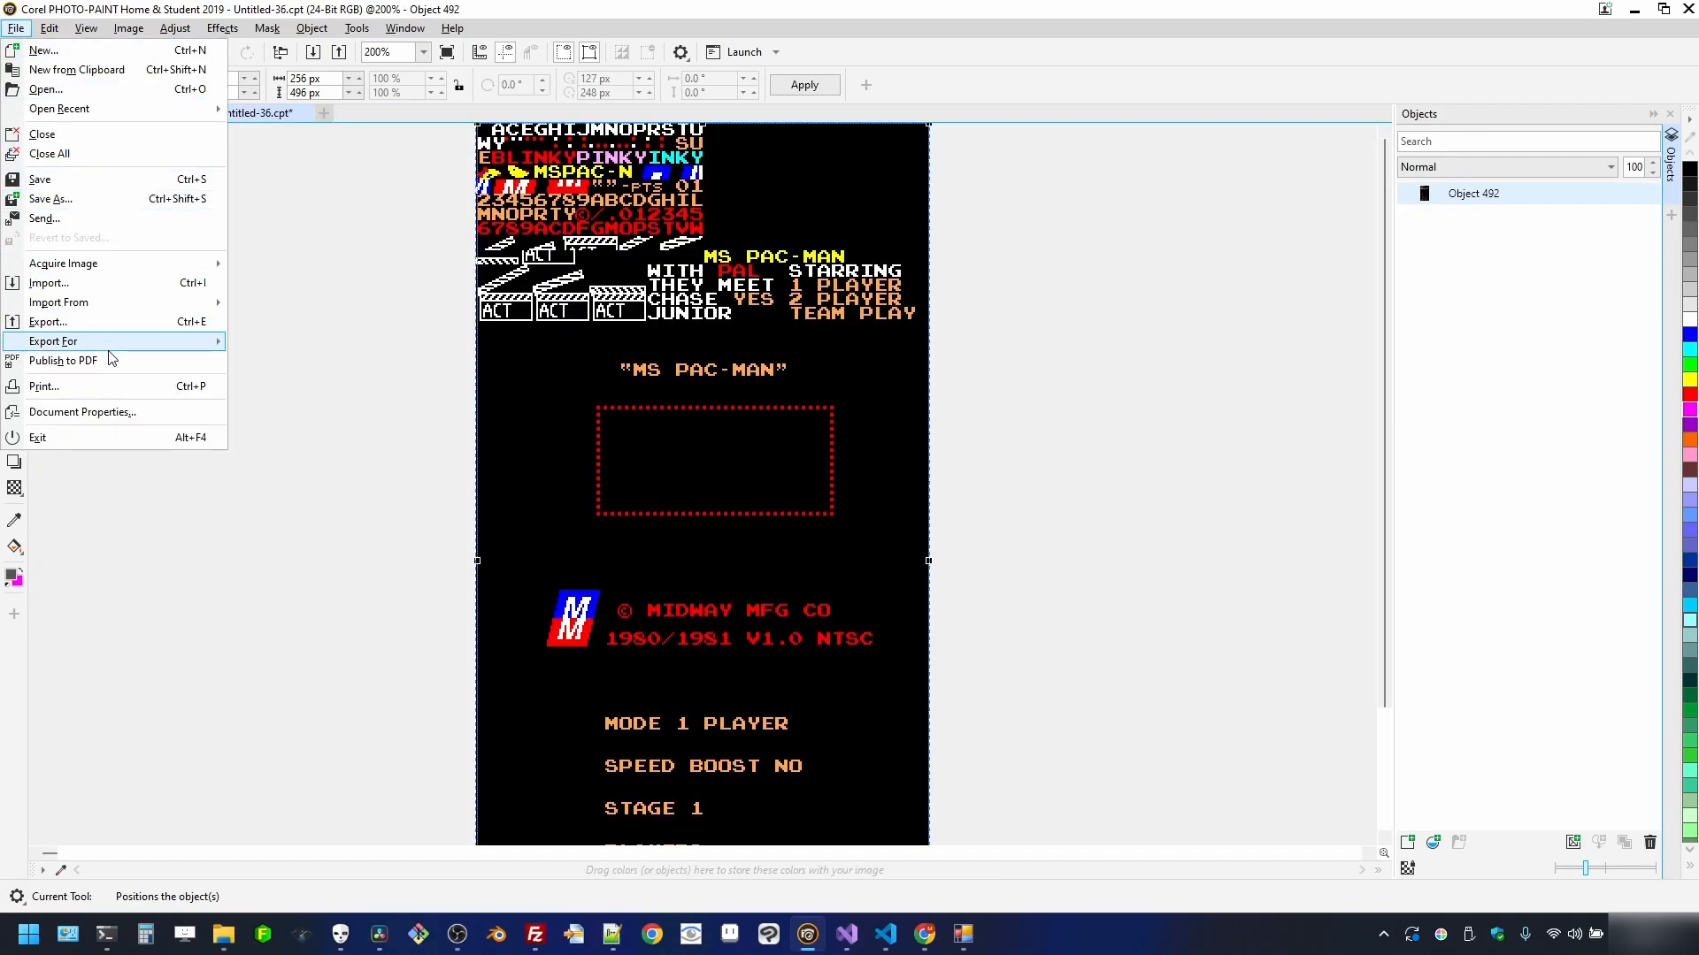
click(106, 326)
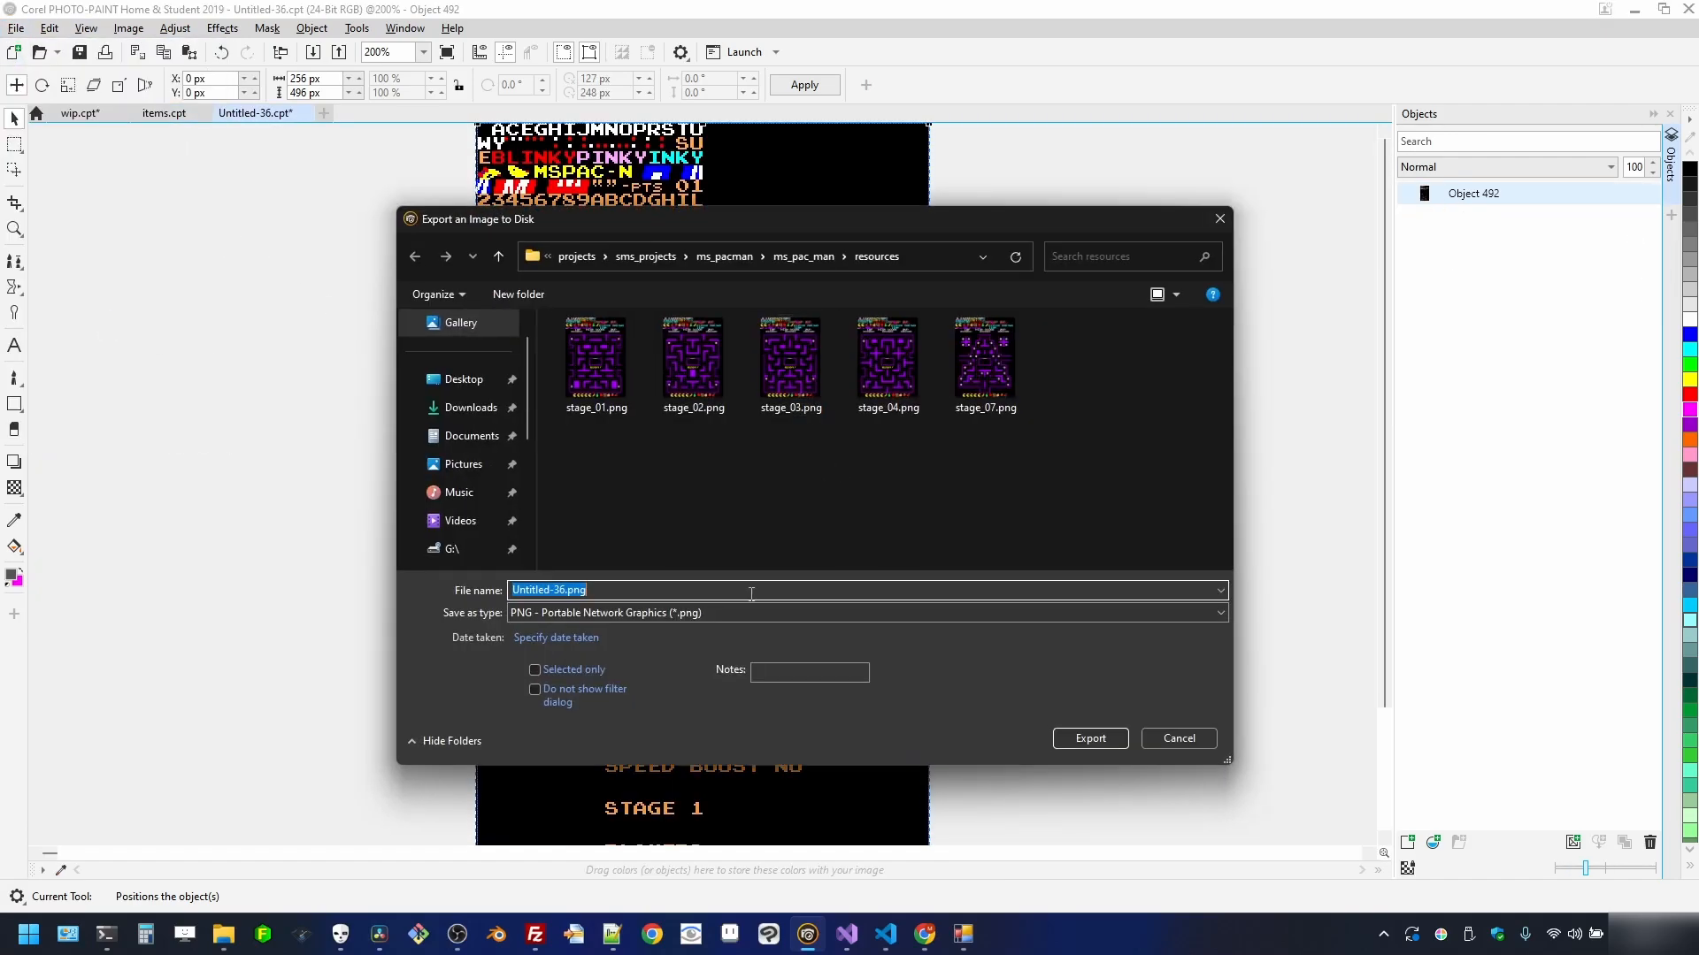
text(title)
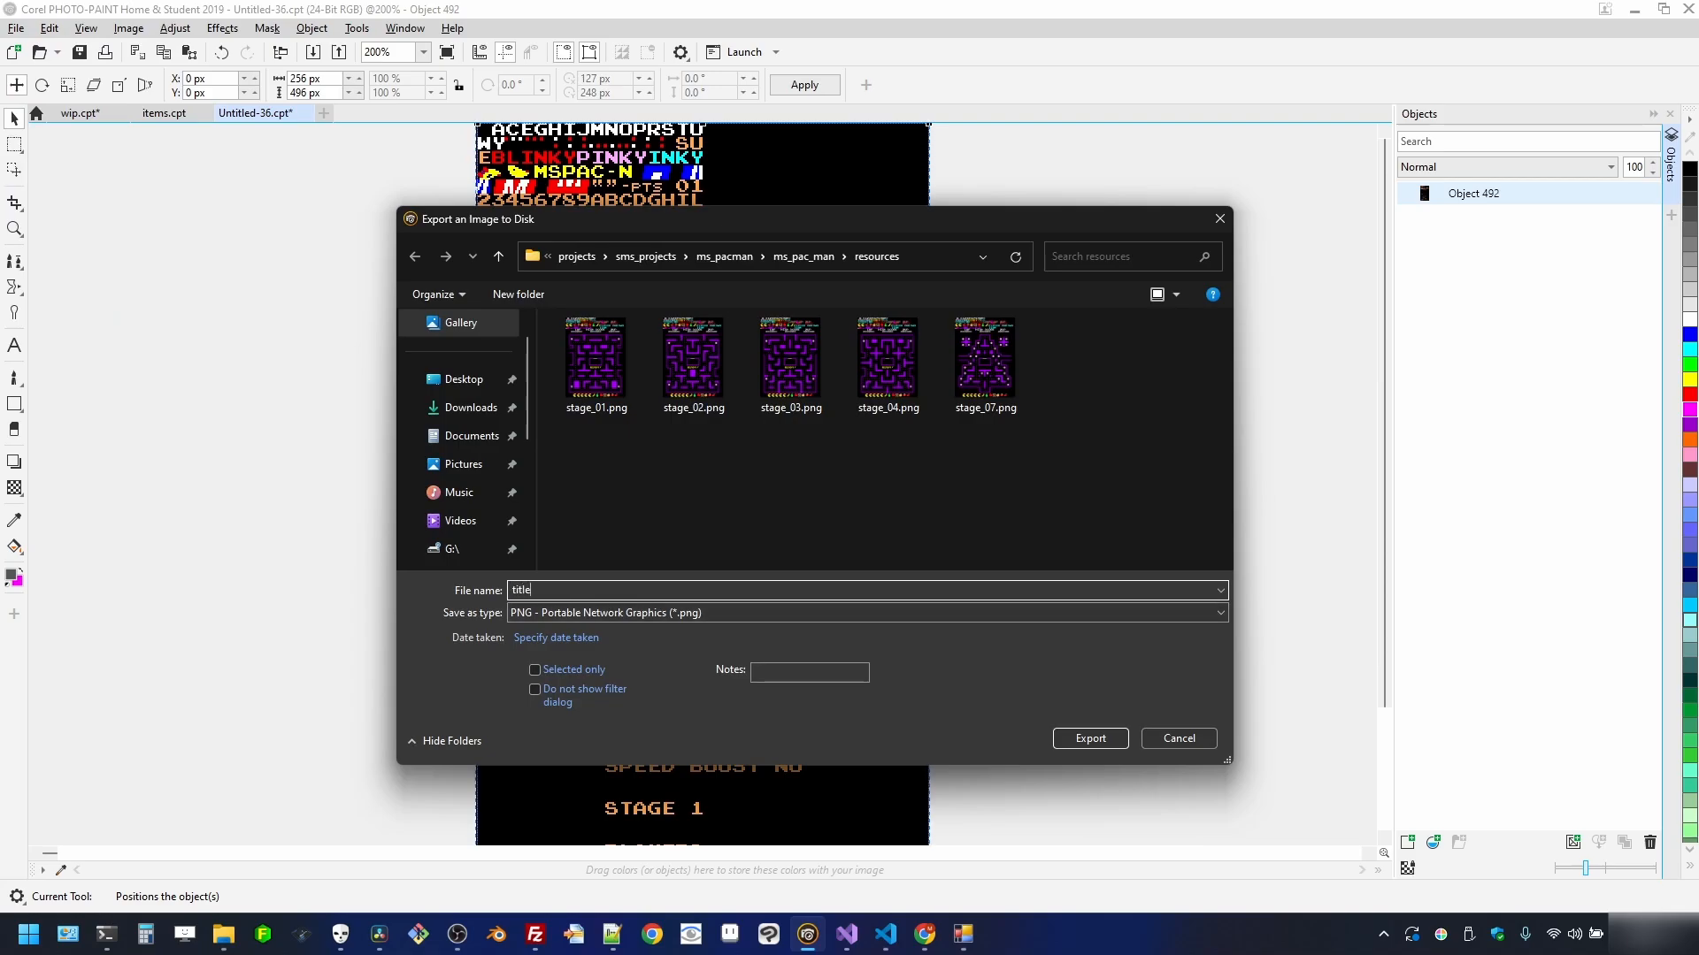
click(1098, 740)
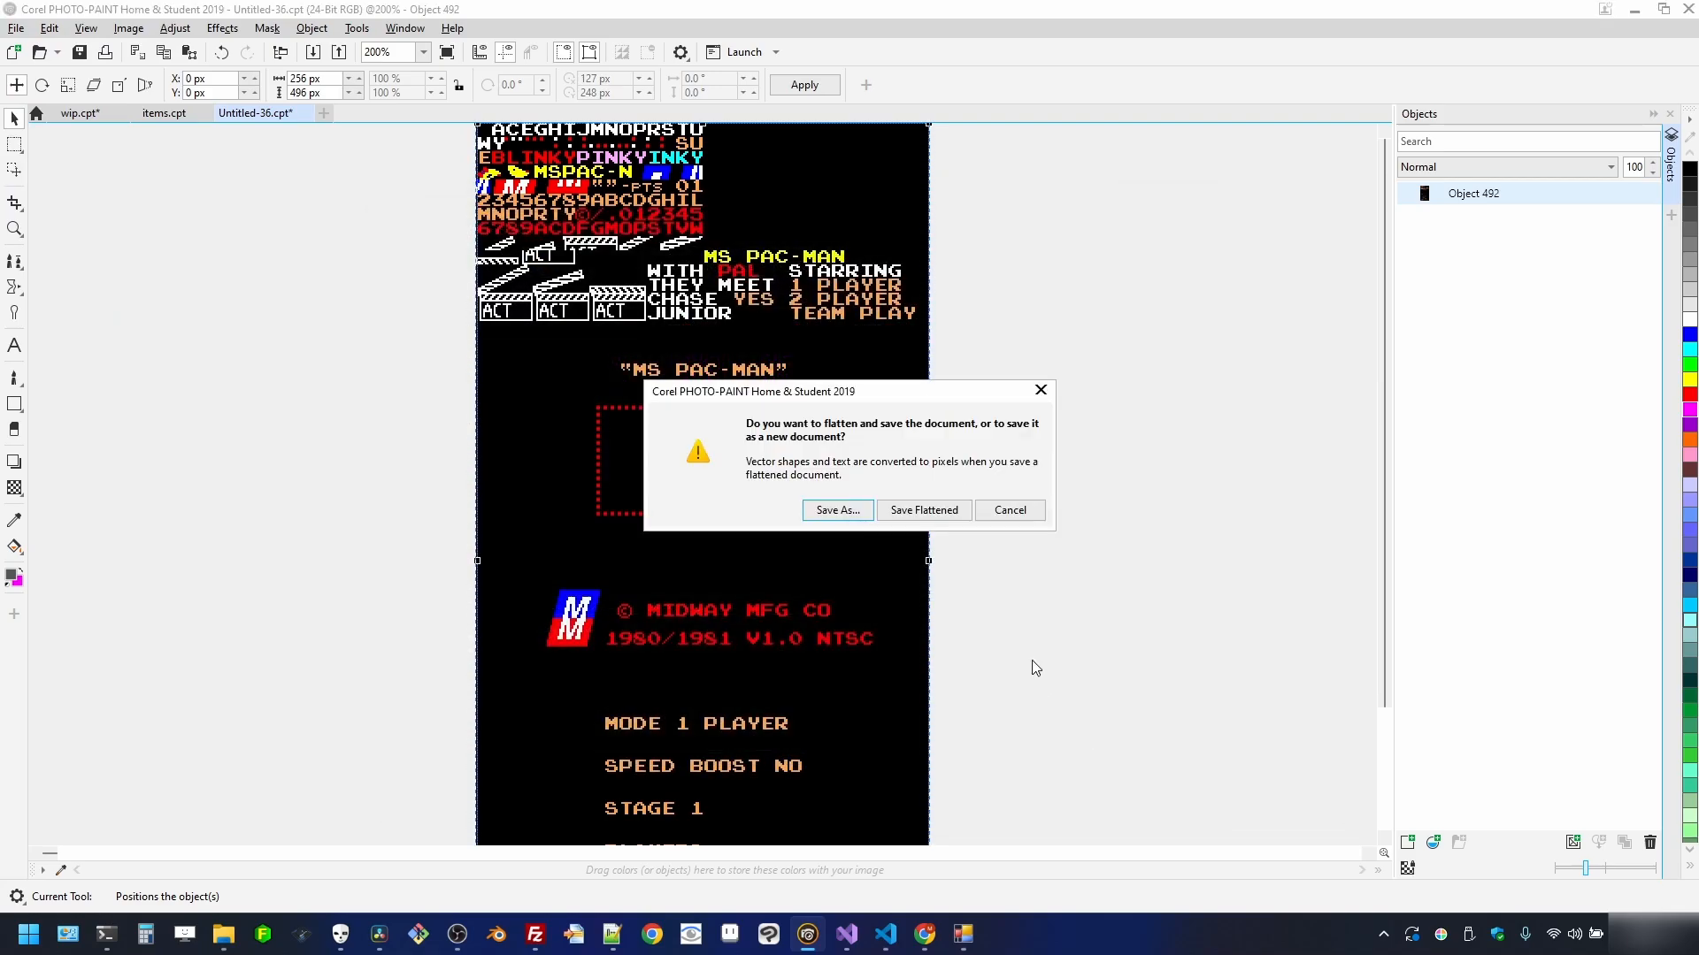
click(936, 509)
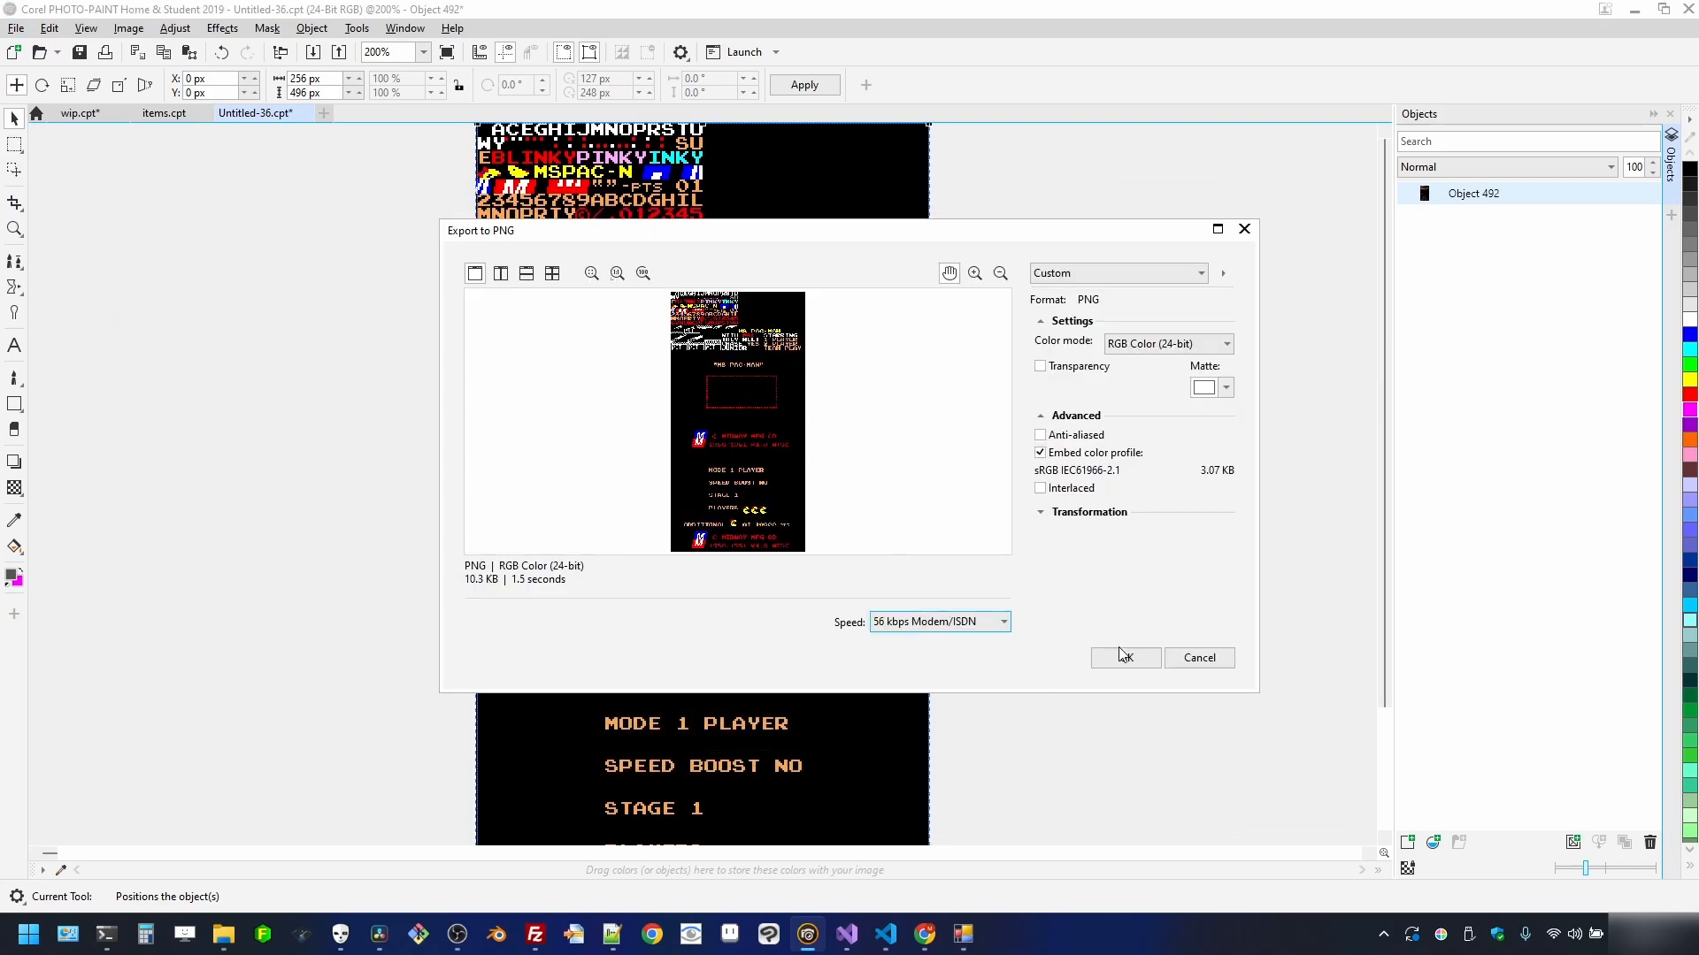
key(Return)
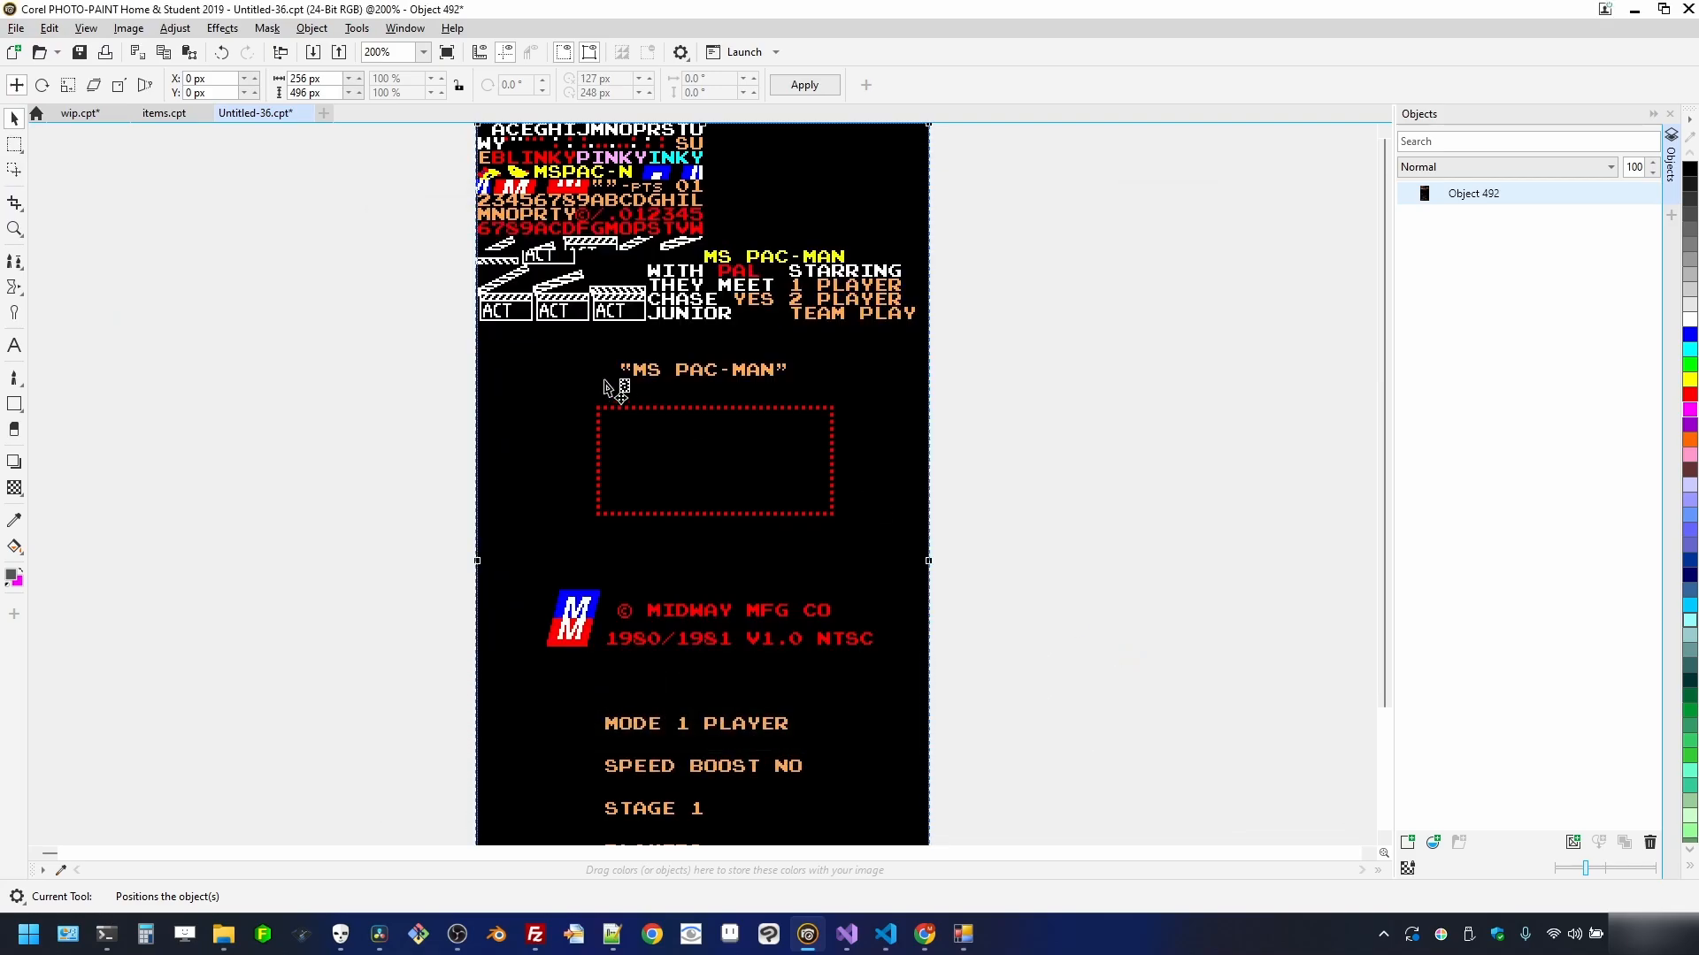
click(305, 113)
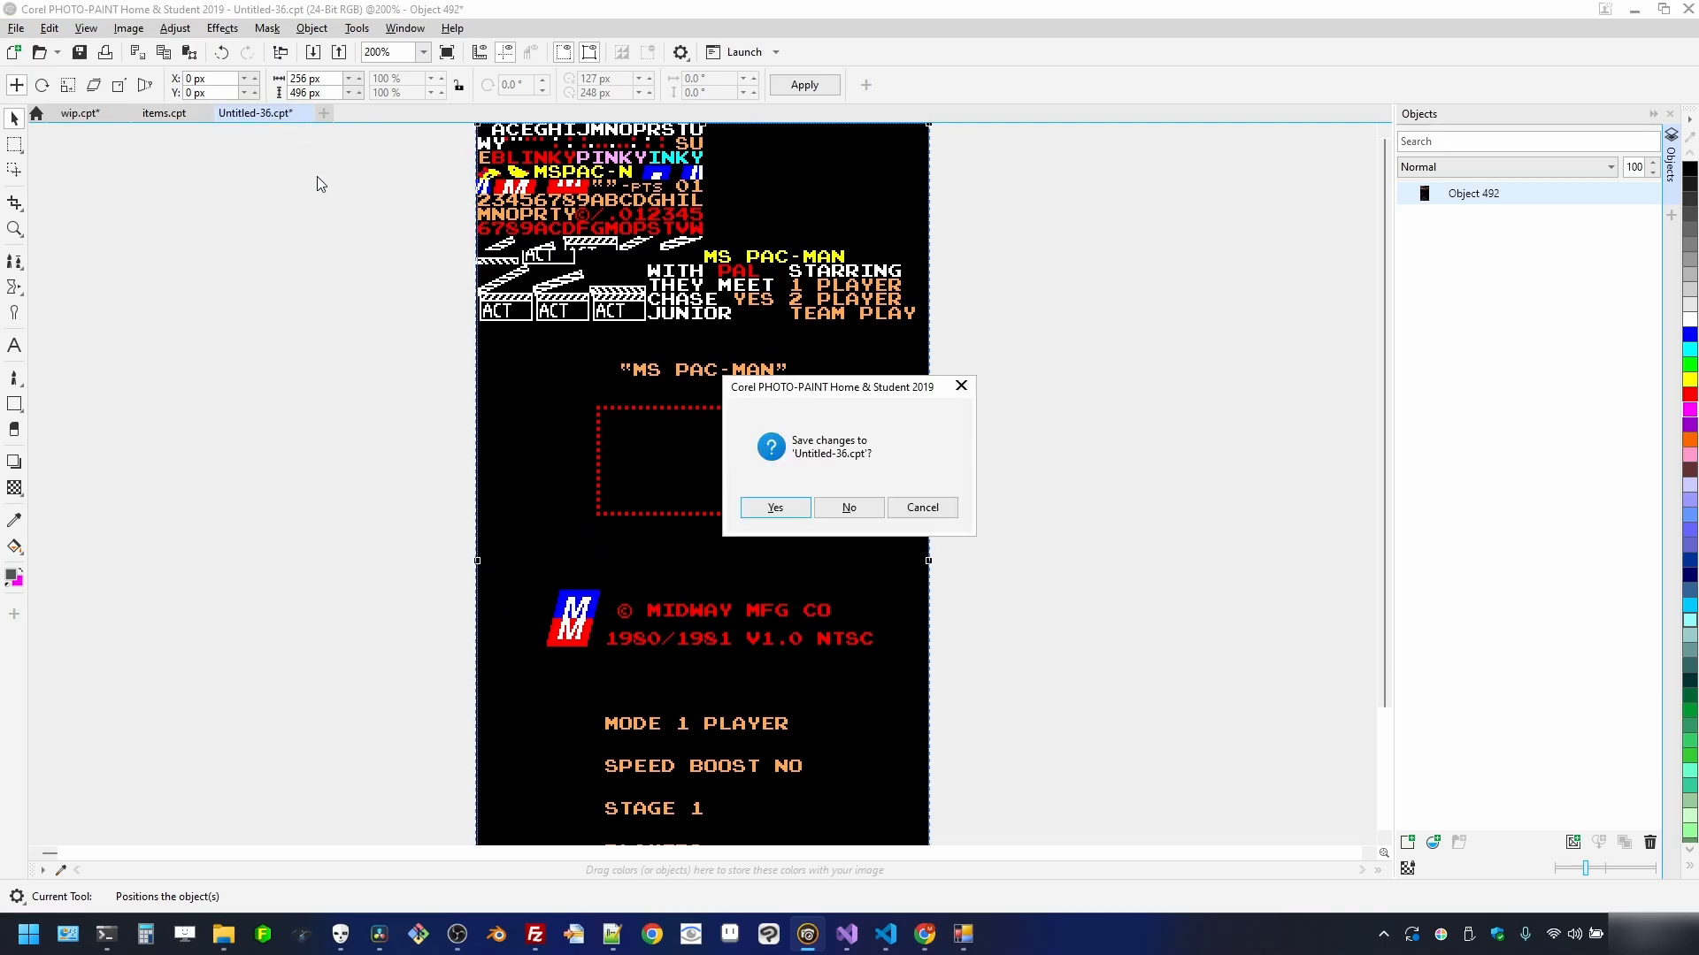
click(845, 507)
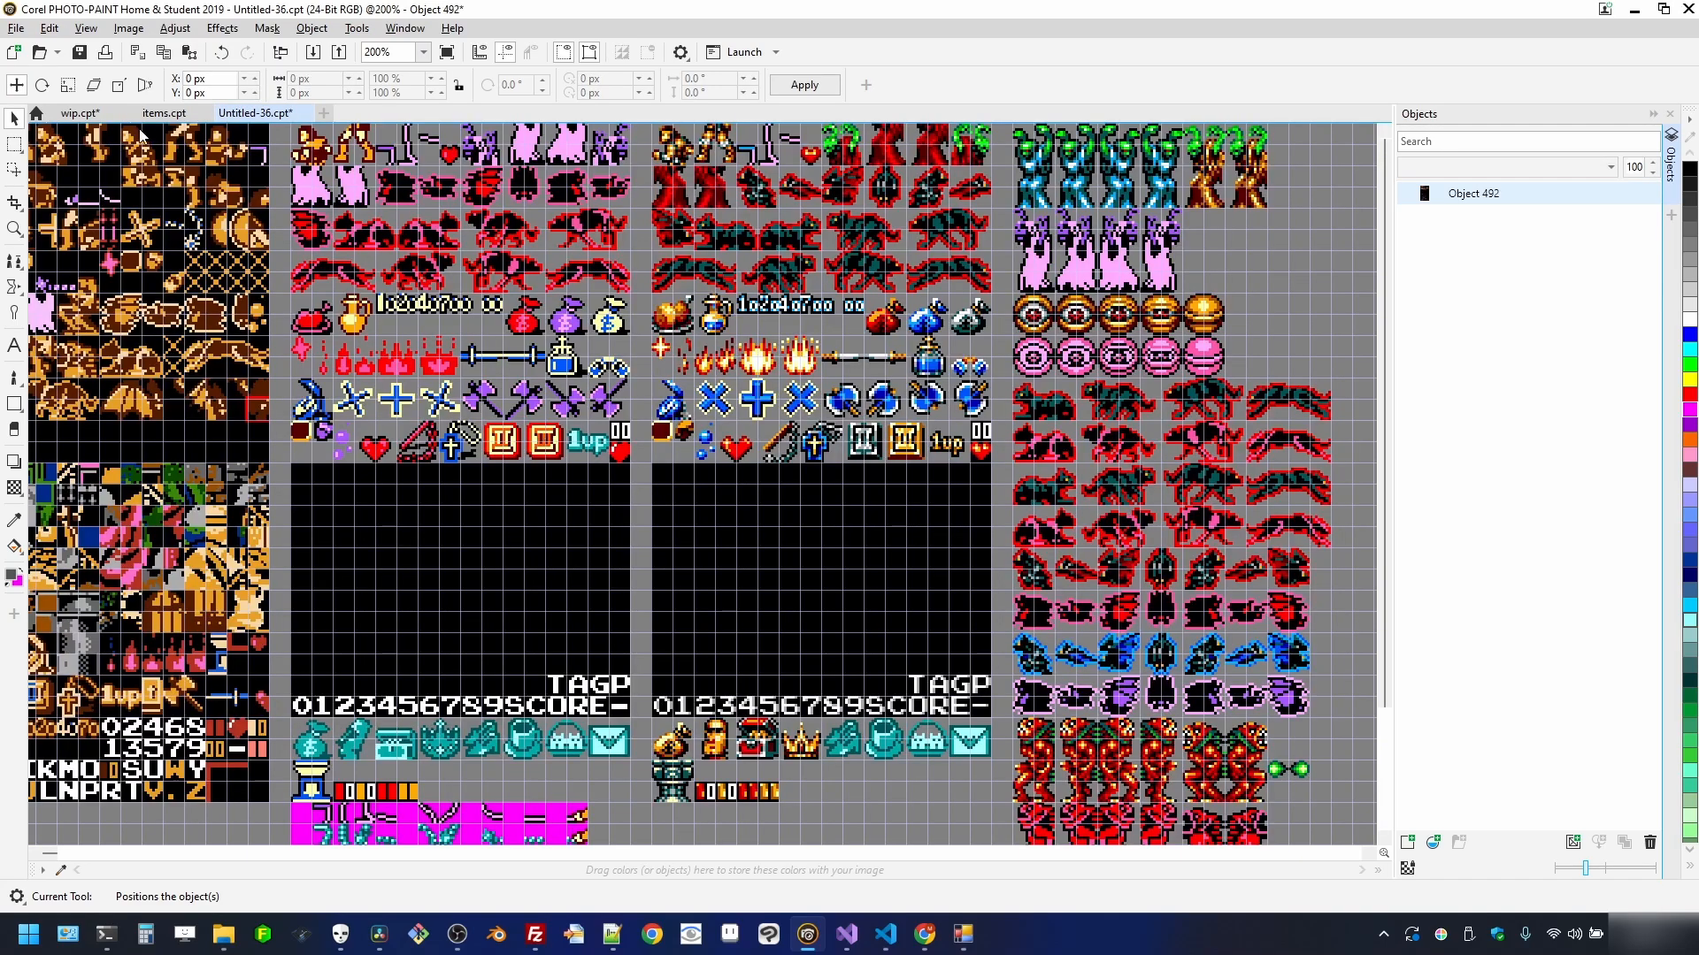
- Switch to wip.cpt and select the Background object in the Objects panel
click(87, 110)
scroll(911, 352, down, 3)
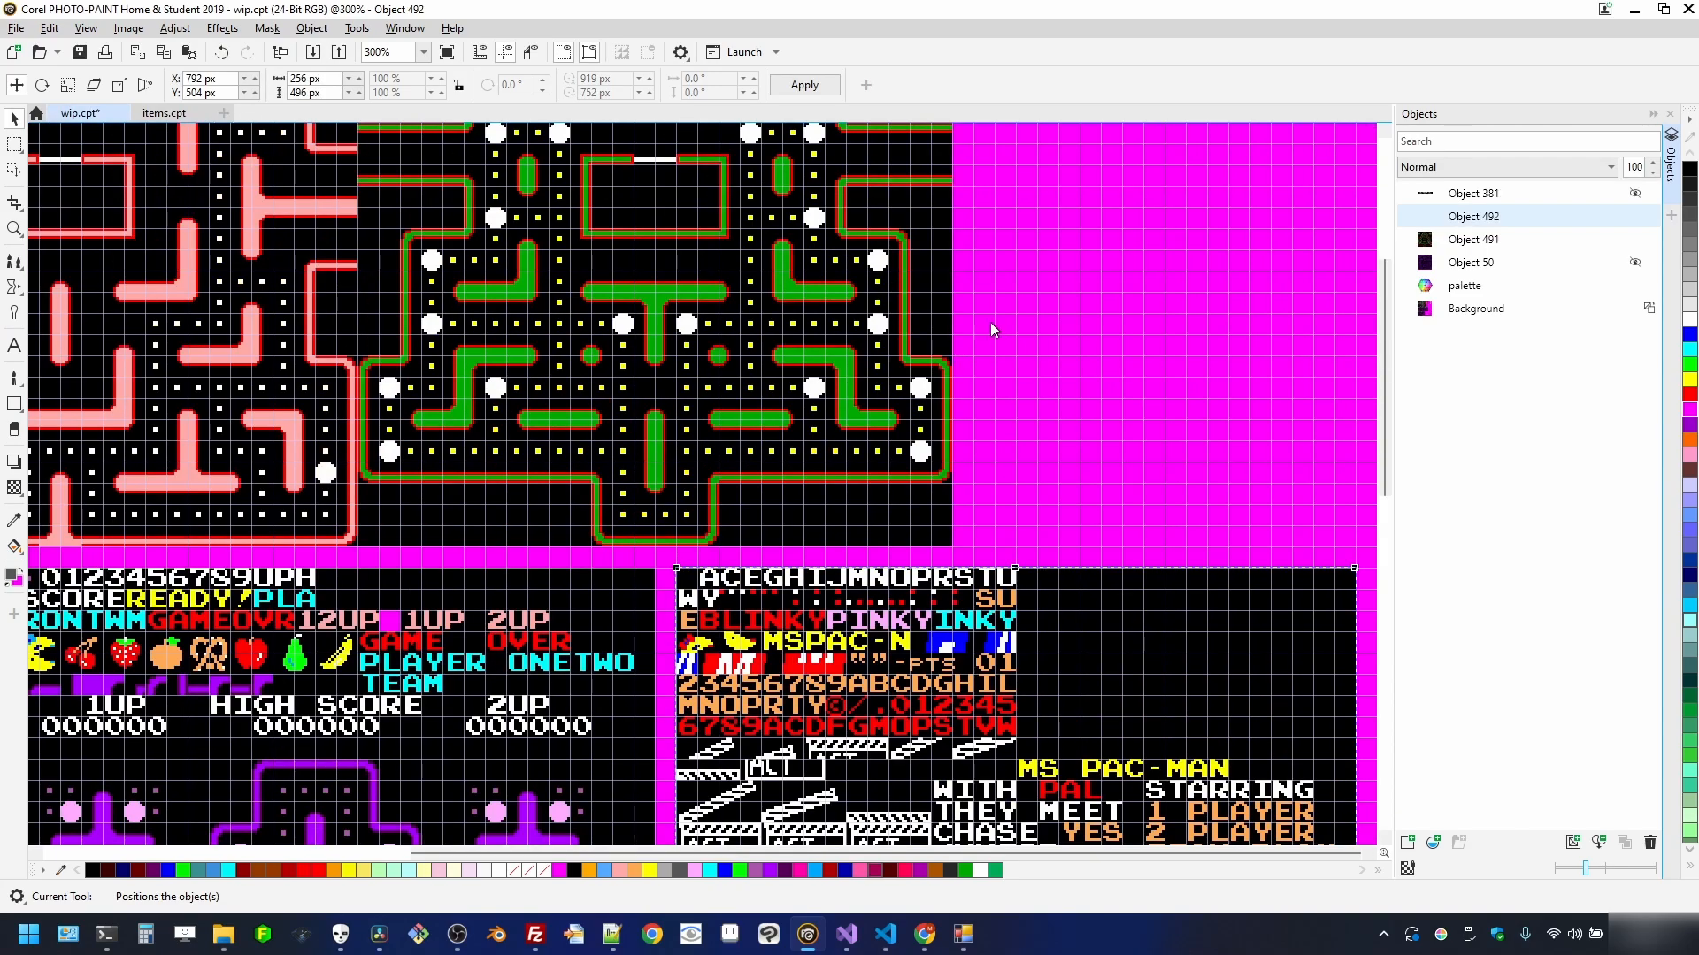
scroll(1120, 258, up, 2)
scroll(1120, 262, down, 2)
scroll(1036, 309, up, 3)
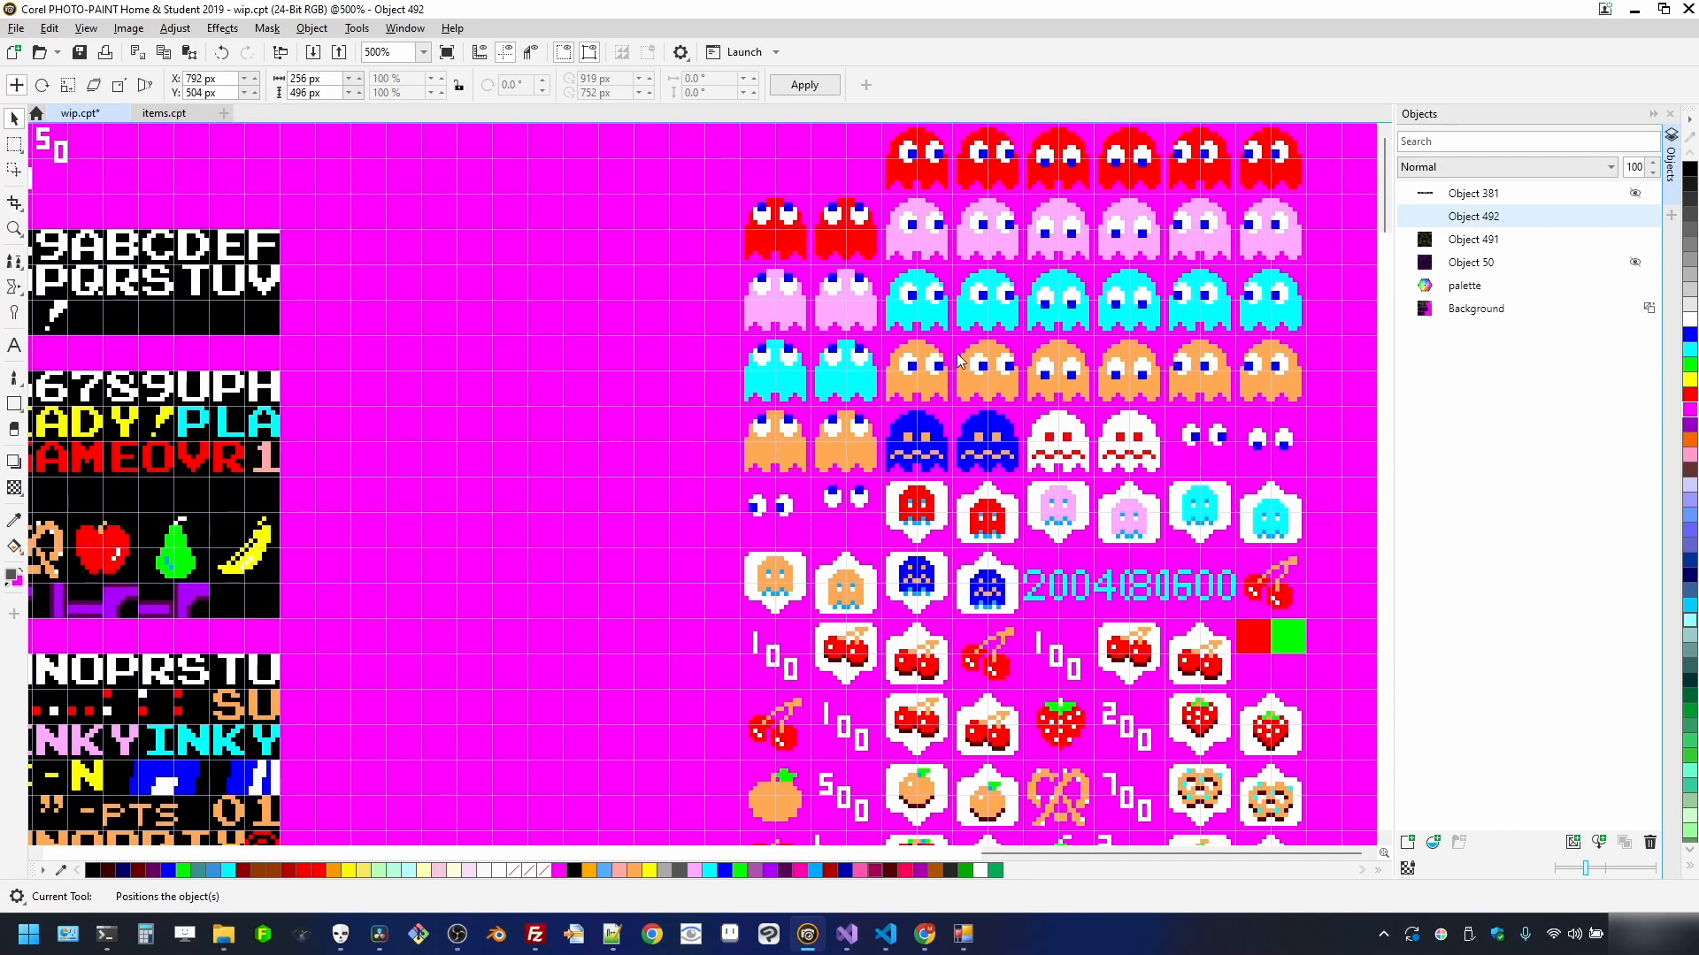
click(1006, 258)
scroll(1005, 259, up, 1)
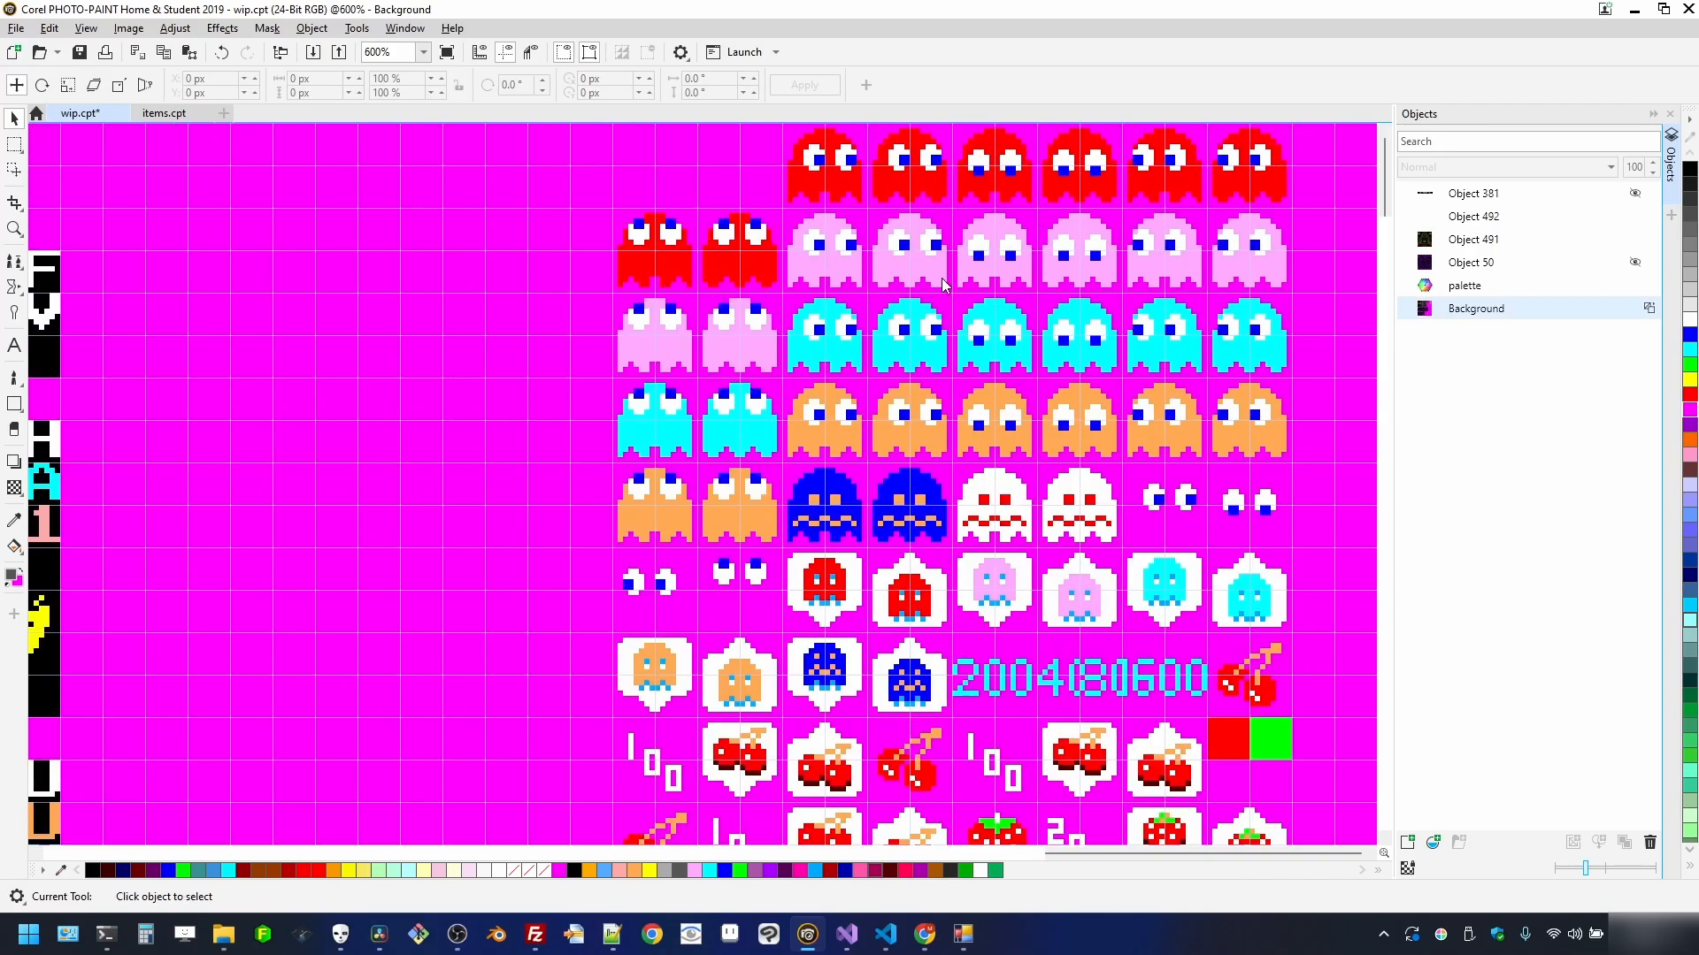
- Draw a rectangular mask around the block of ghost, fruit and Ms. Pac-Man sprites
key(r)
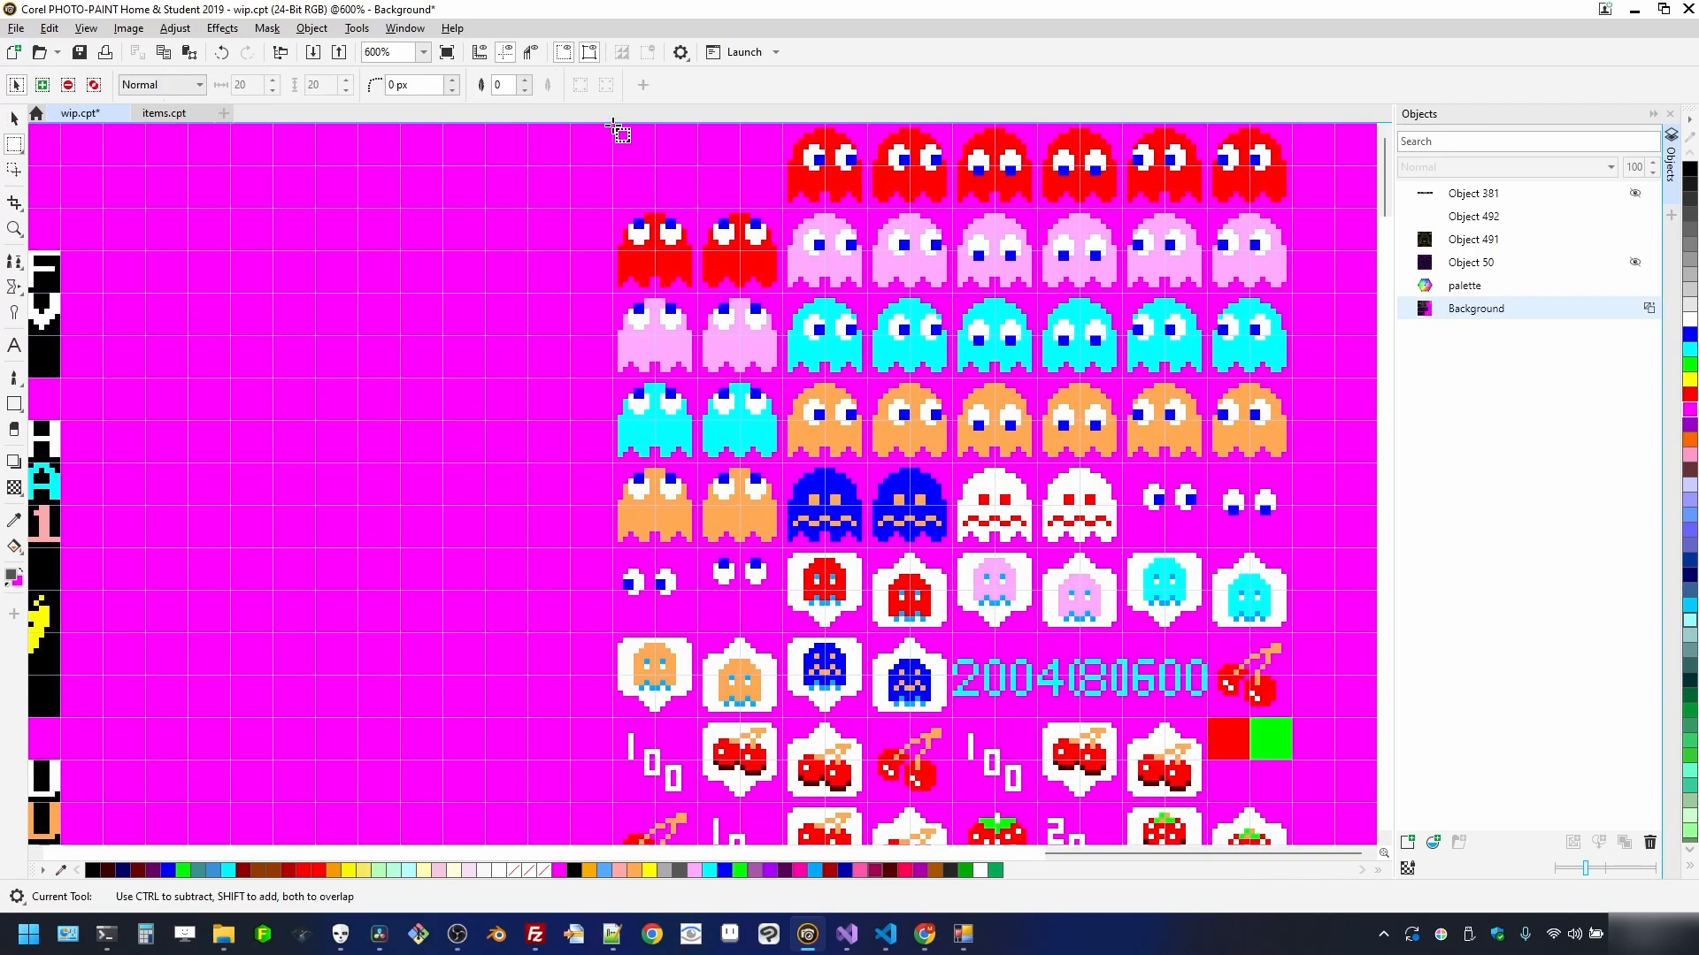
drag(617, 131, 1292, 713)
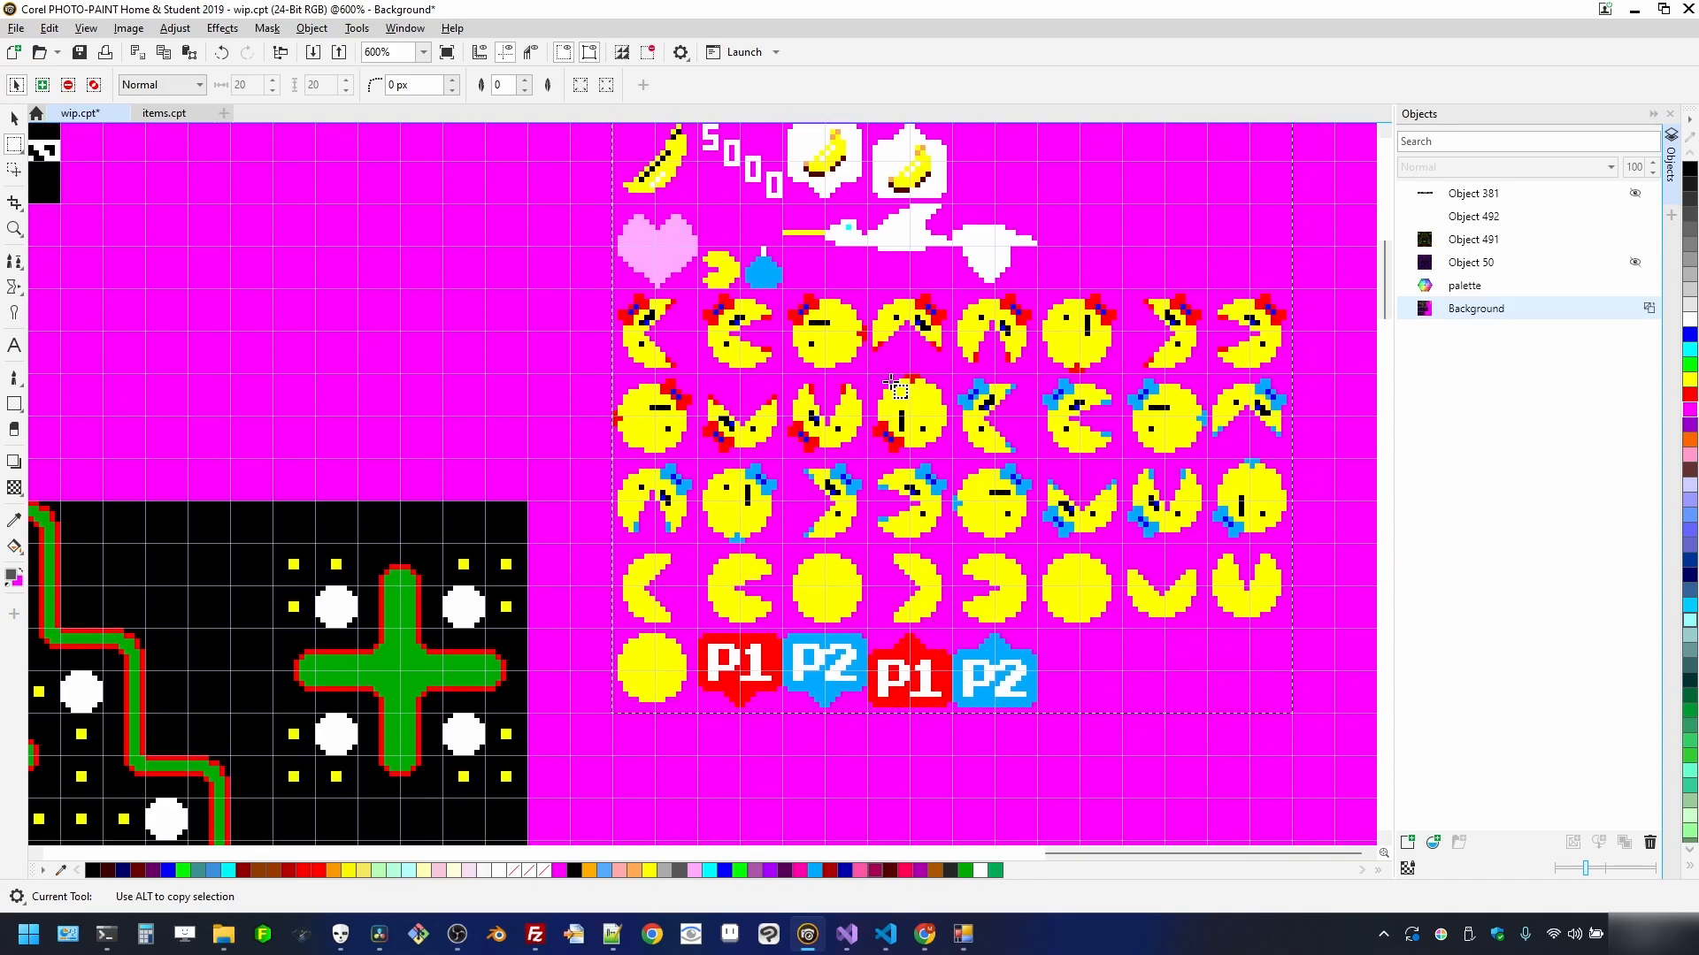
scroll(897, 370, down, 2)
scroll(1001, 330, up, 1)
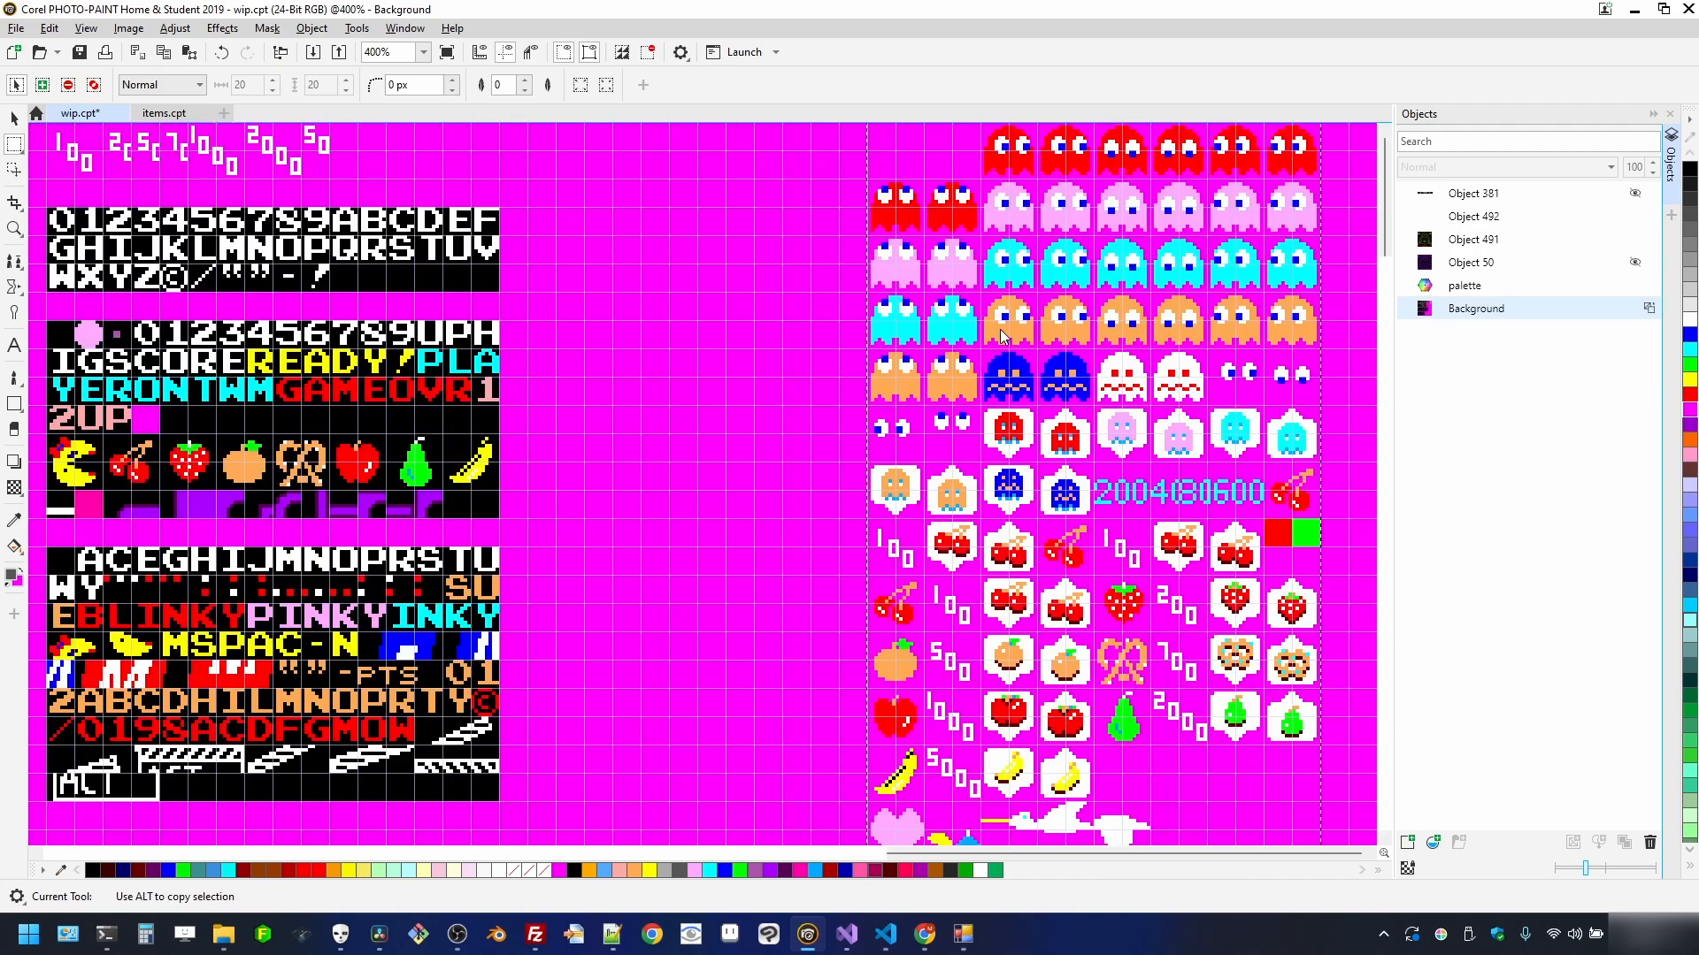
scroll(1003, 336, up, 1)
scroll(944, 312, up, 1)
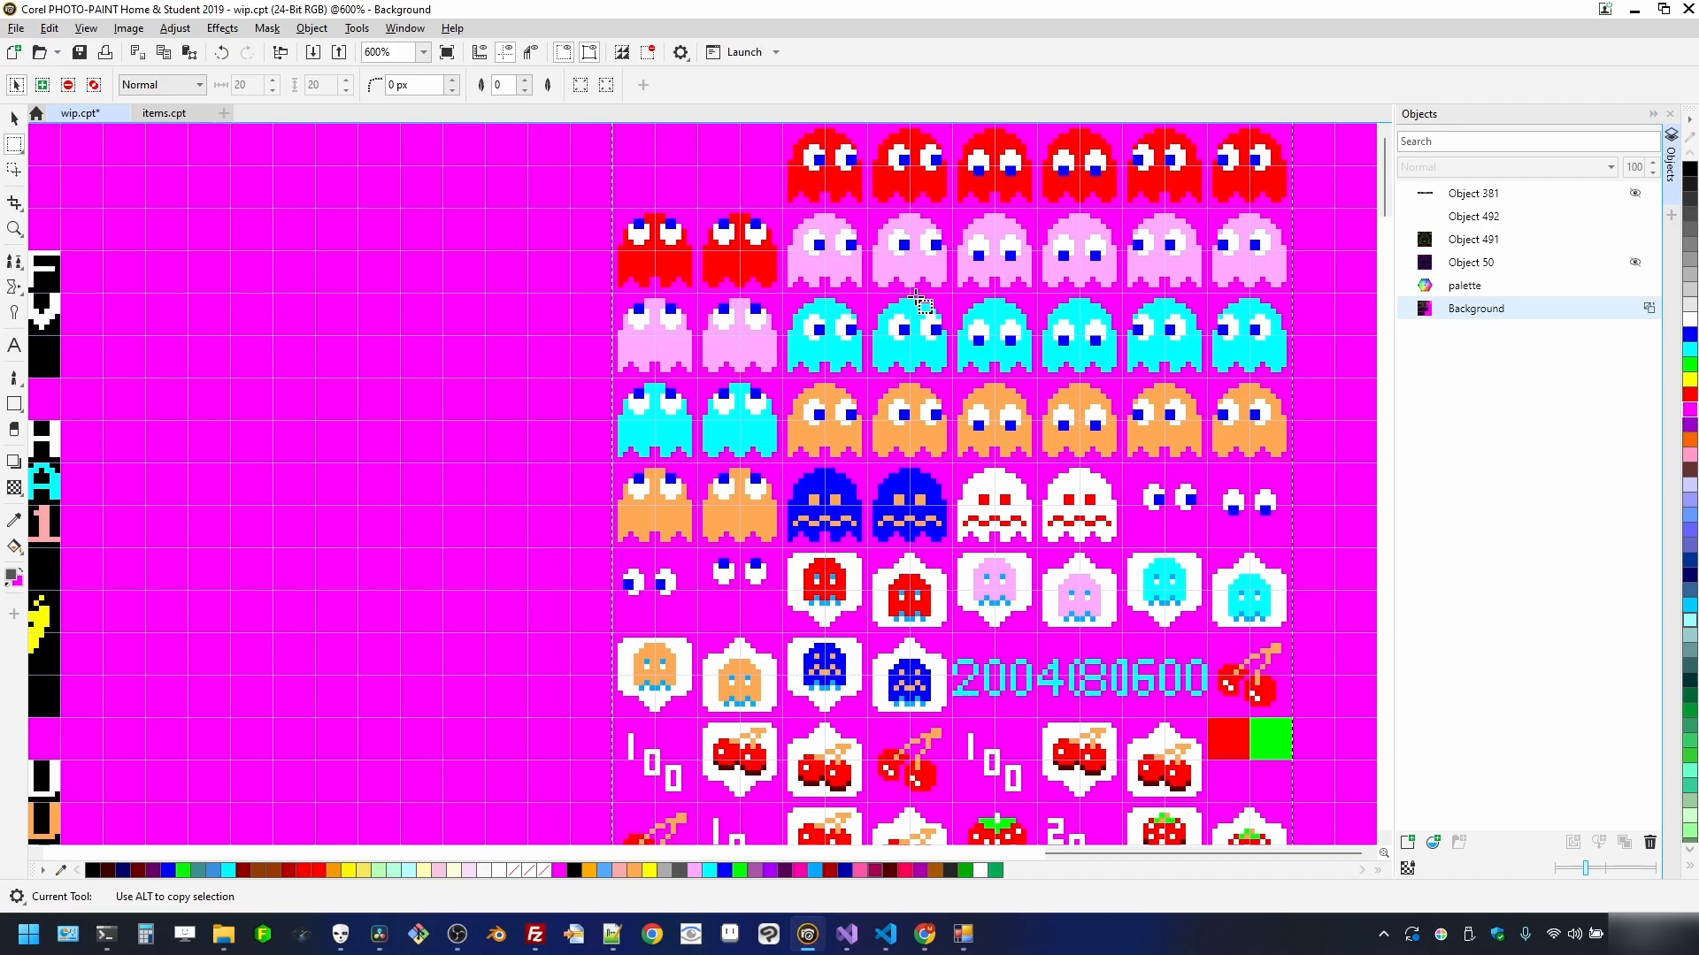
scroll(964, 638, down, 1)
scroll(973, 624, down, 2)
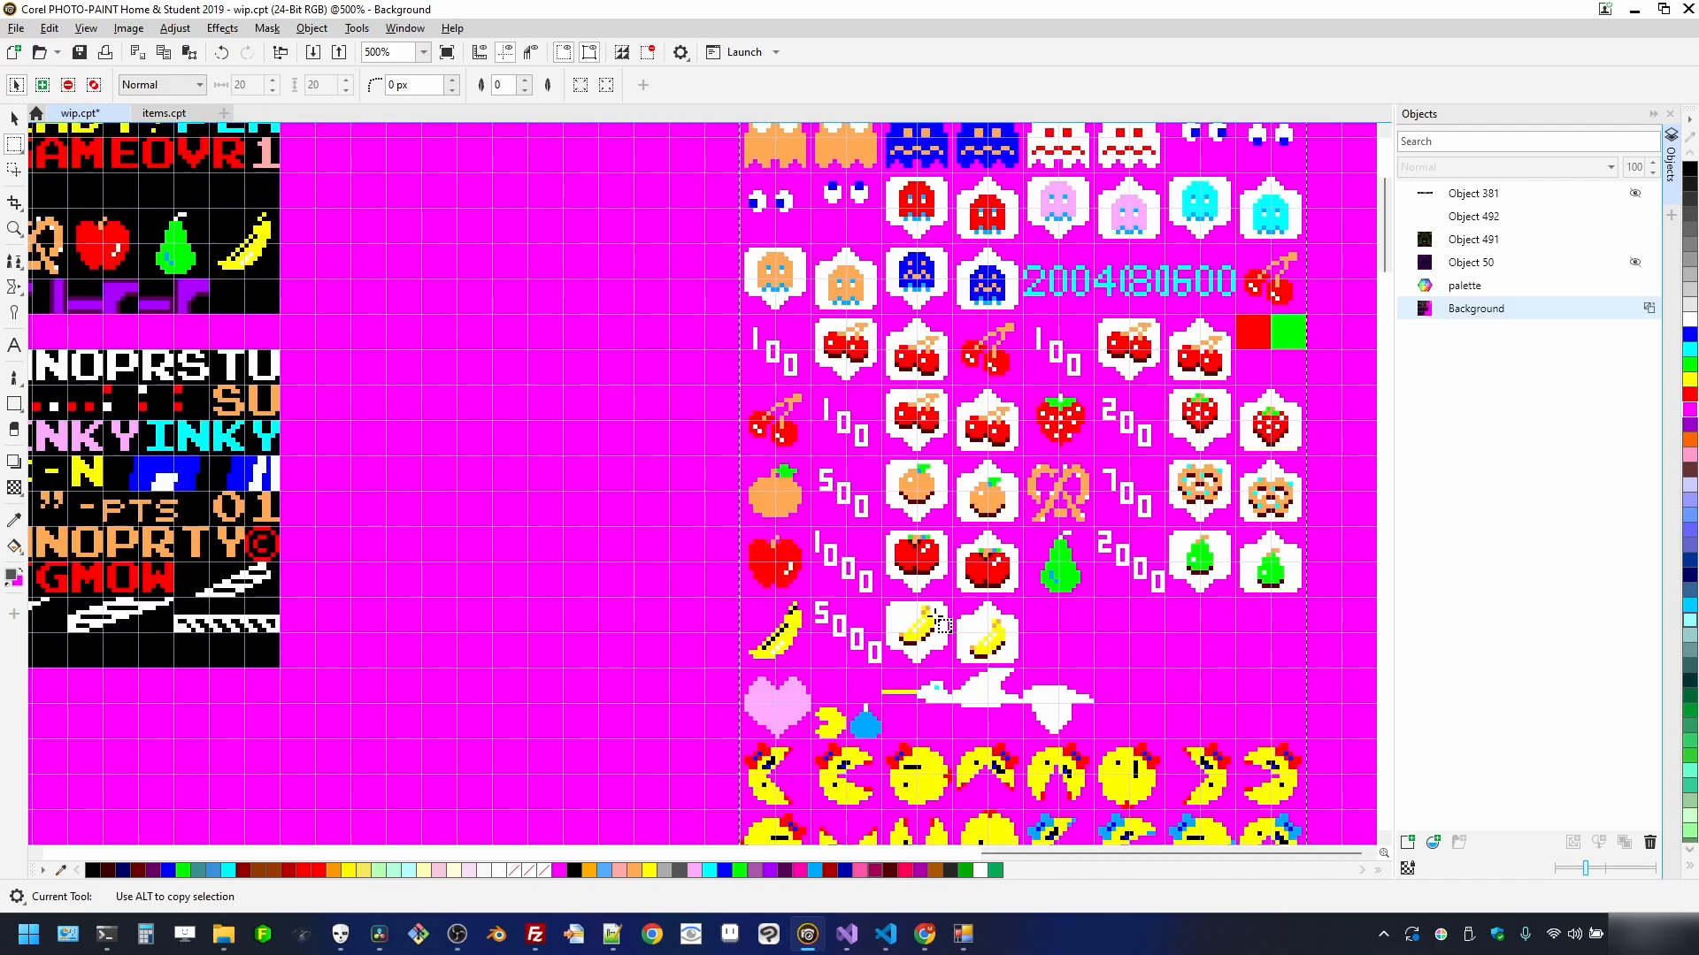
scroll(984, 602, down, 1)
scroll(1018, 464, down, 1)
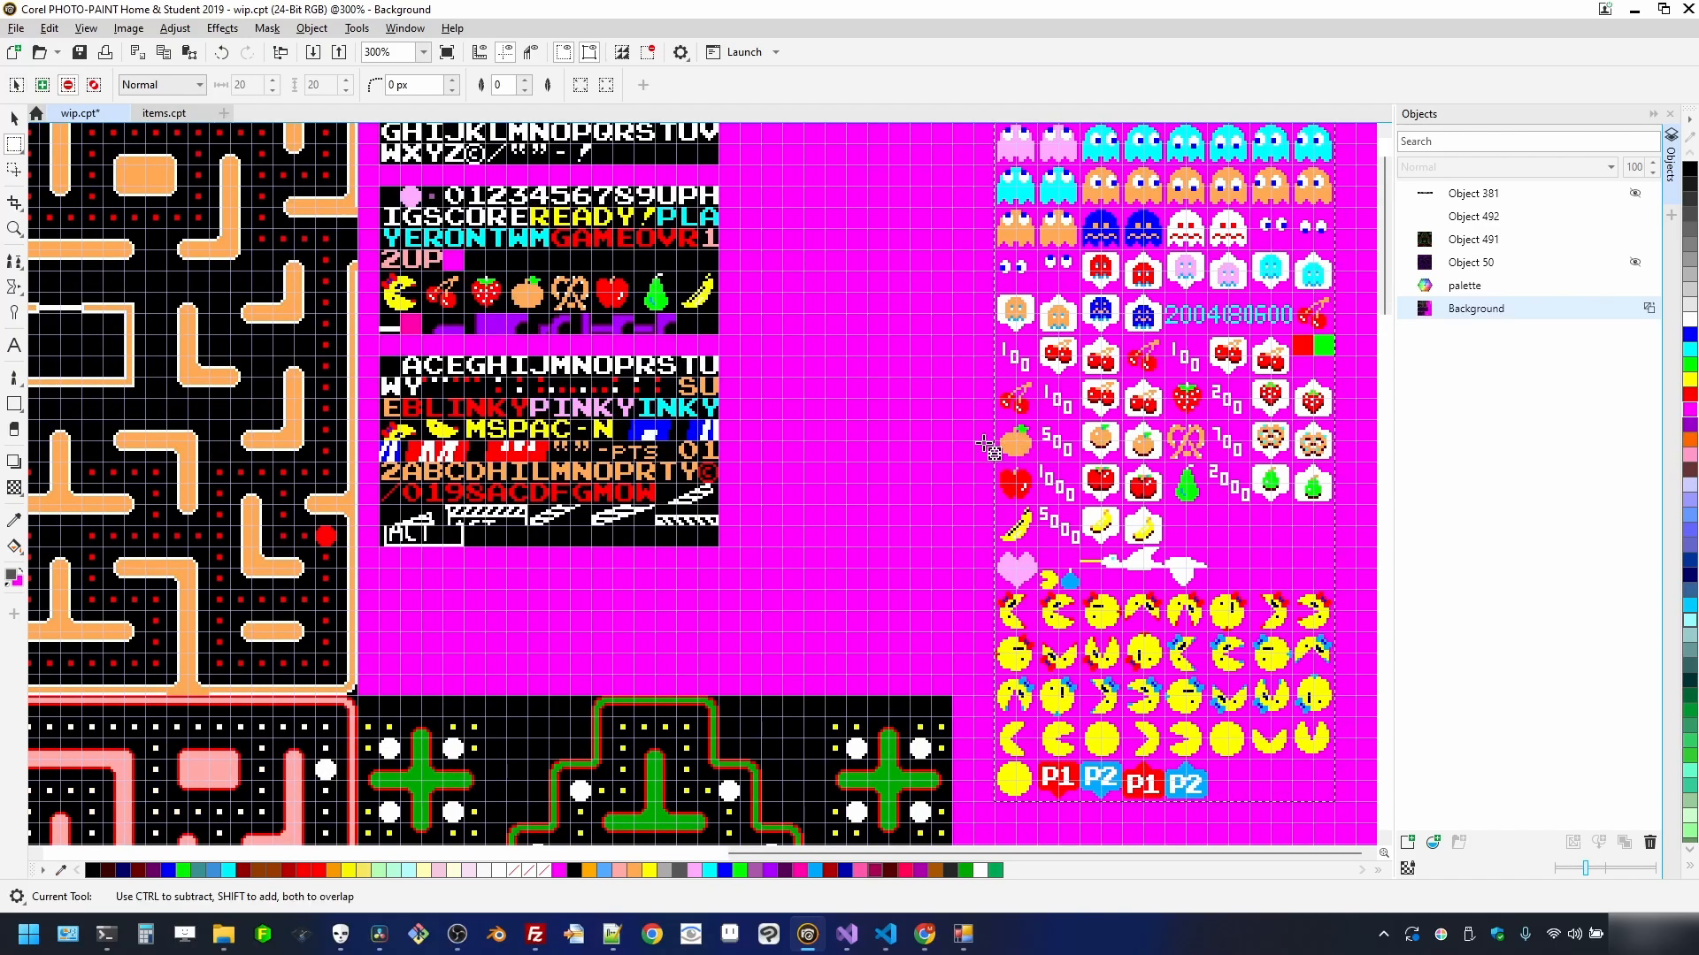
scroll(1061, 314, up, 2)
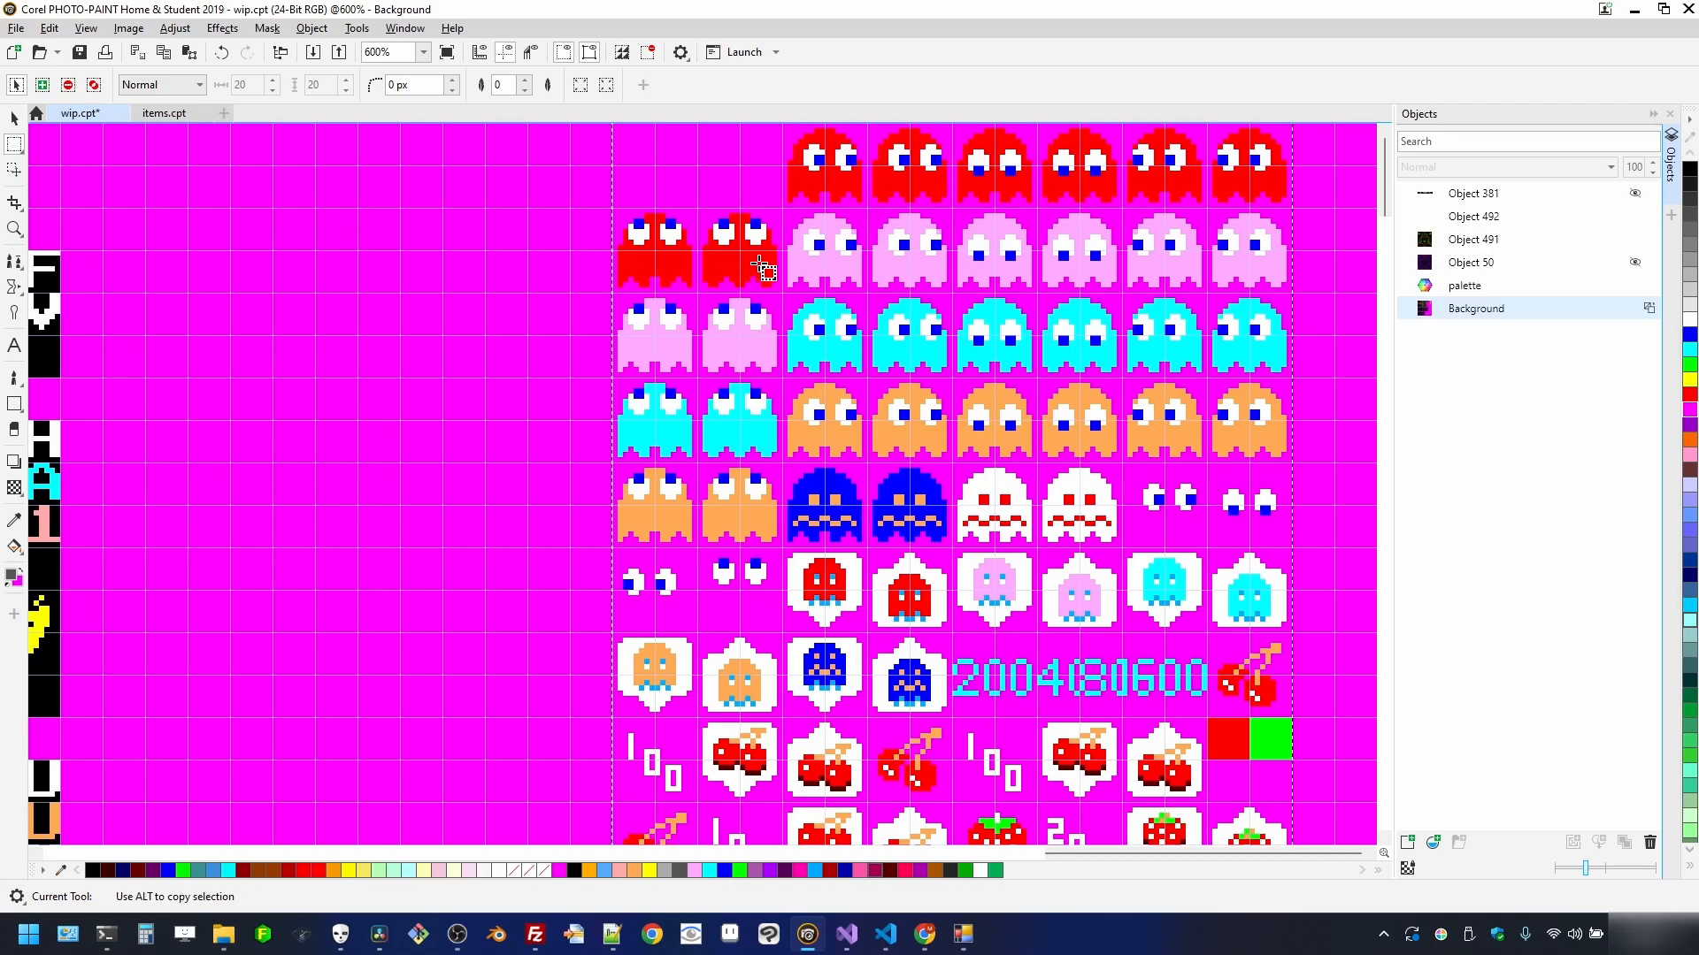
- Zoom back out on the masked sprites and return to the Pick tool
scroll(575, 427, down, 1)
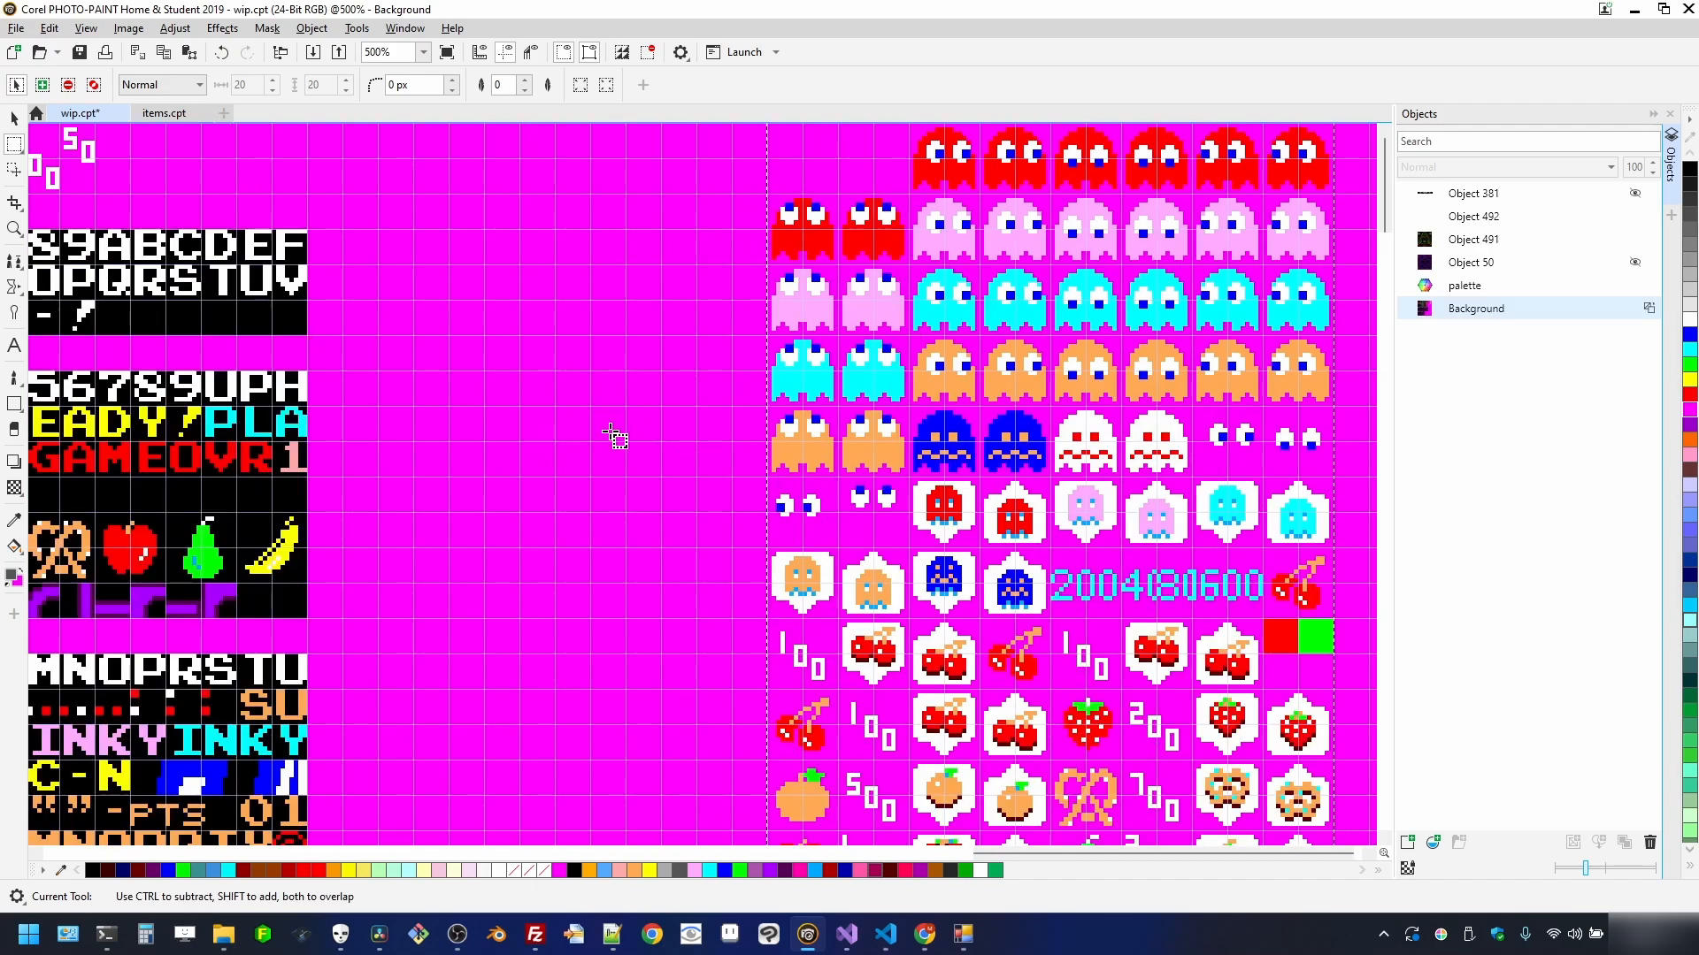
key(space)
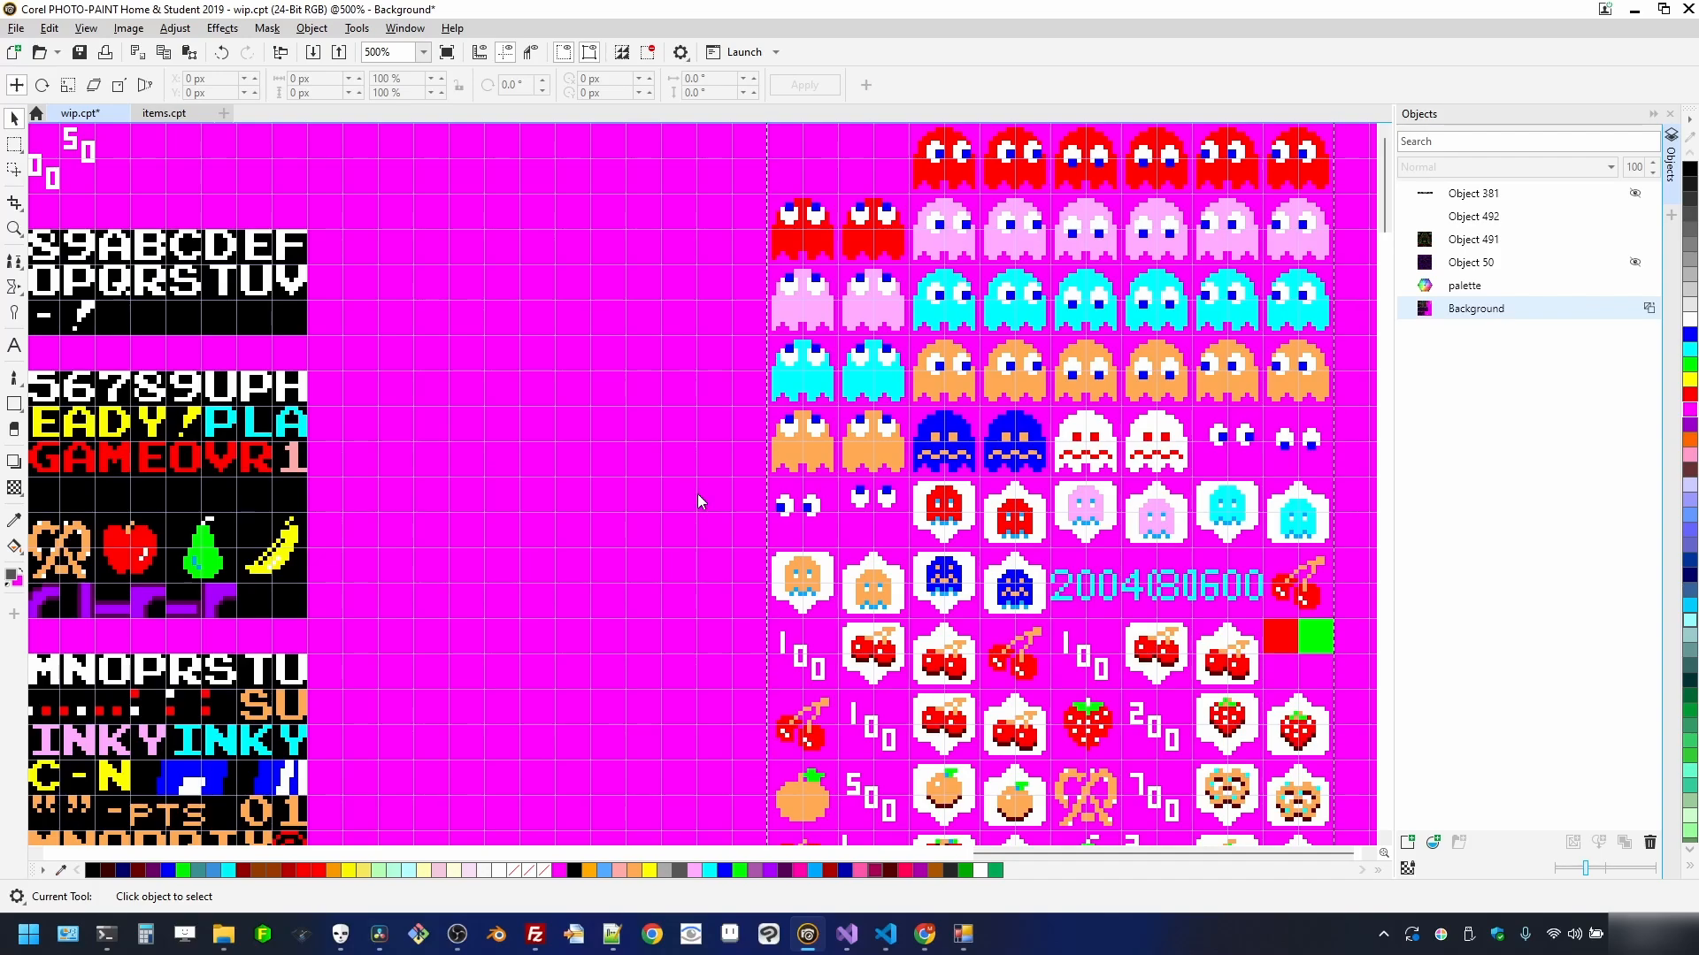
- Make a new image from the copied sprites, export it flattened as the sprites PNG, then switch to SMS Tile Studio
click(9, 38)
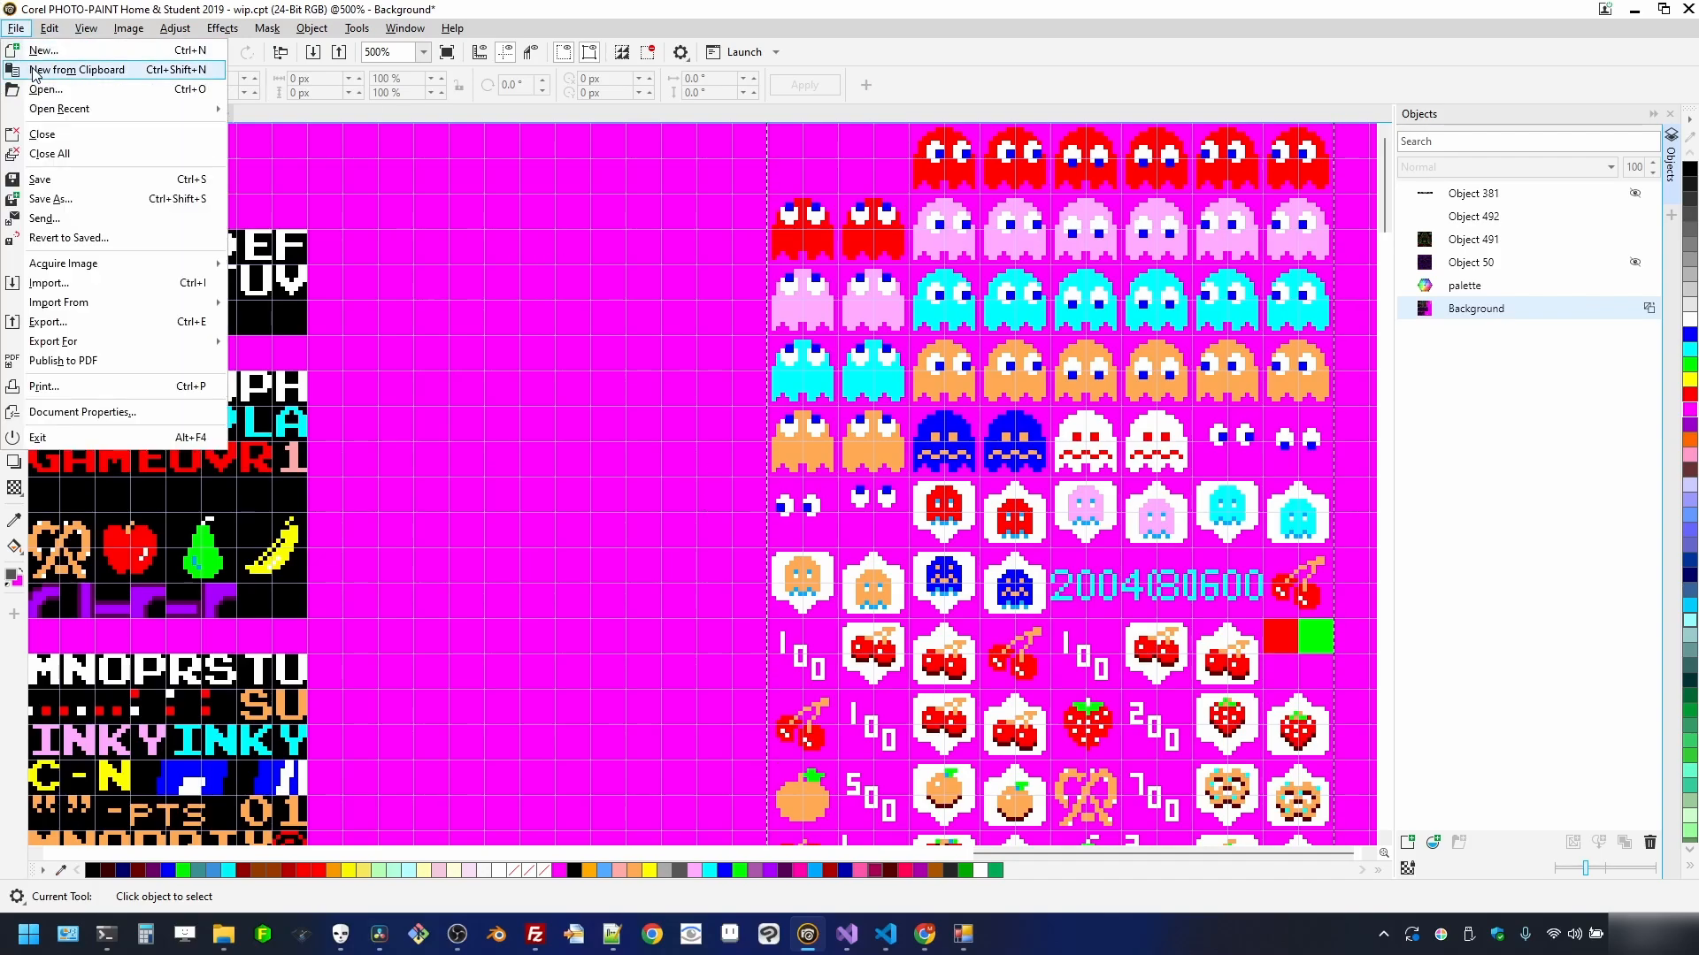
click(9, 58)
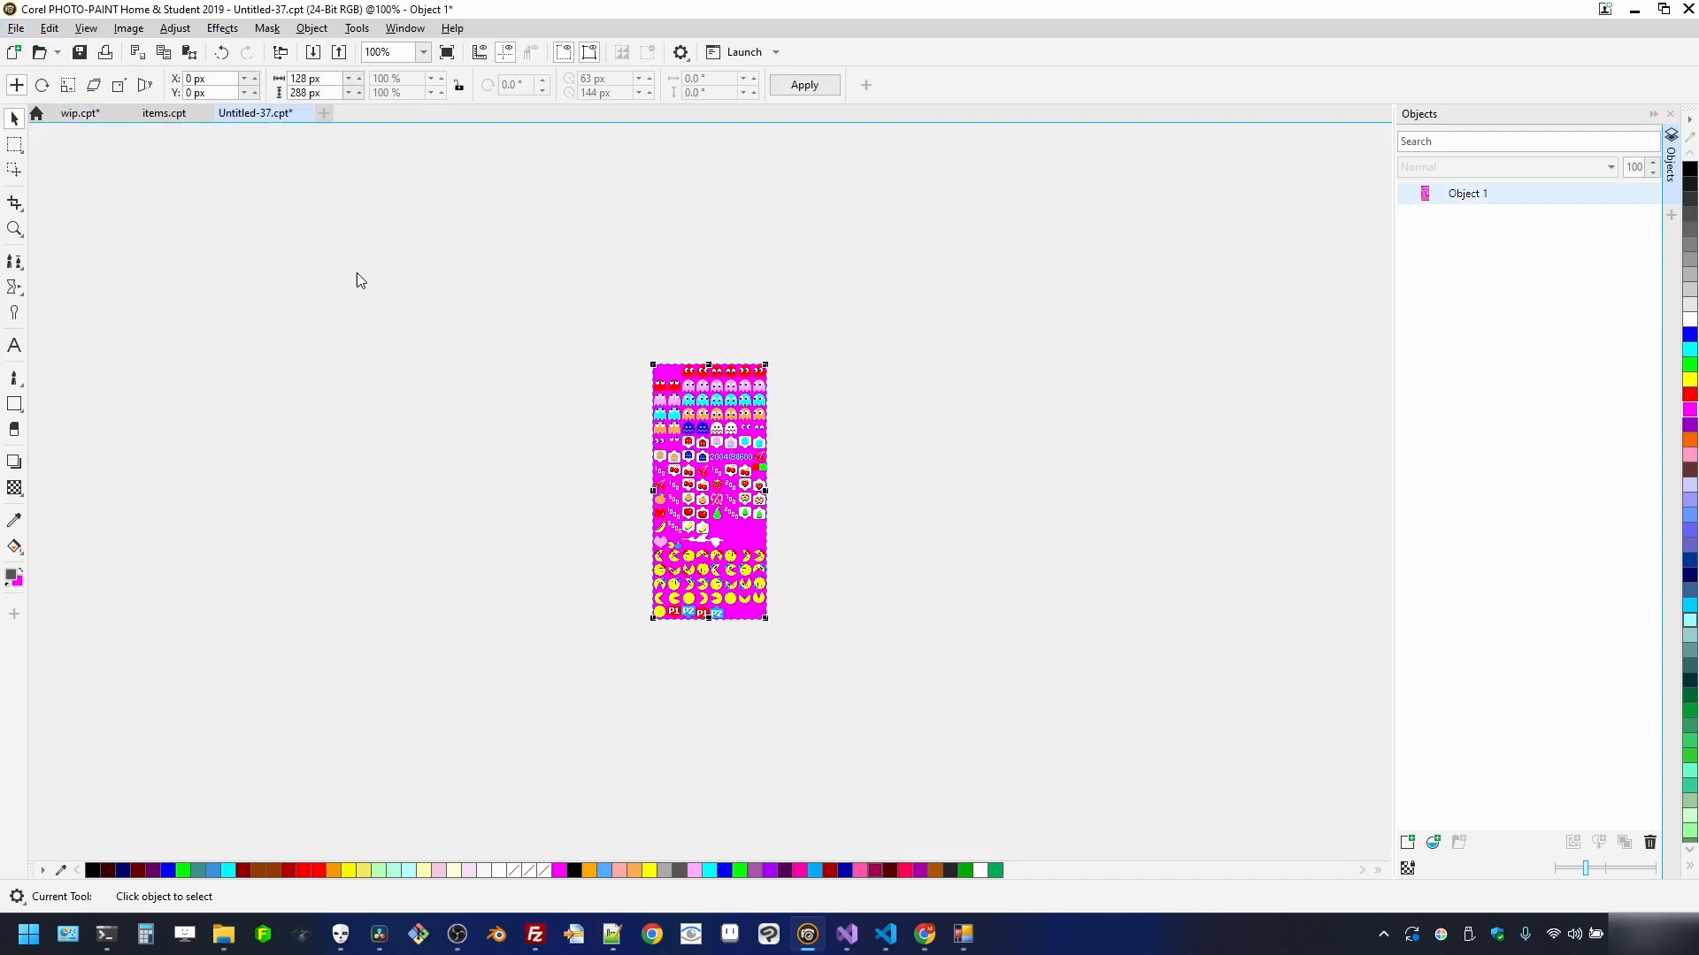
click(16, 28)
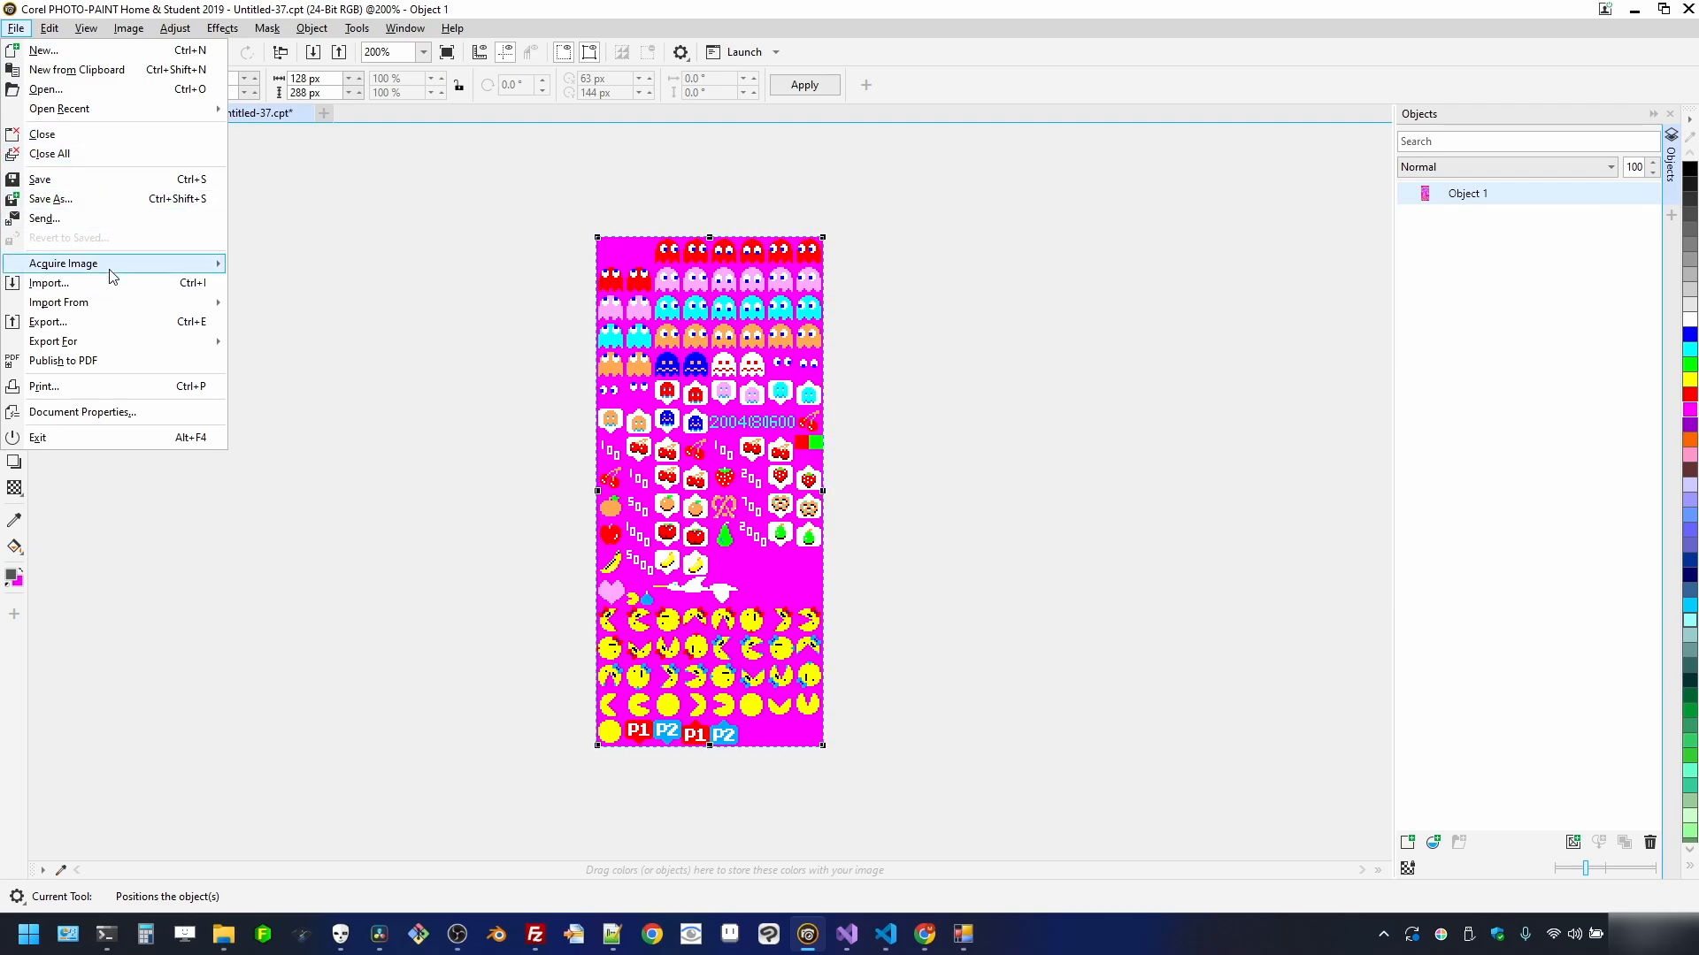
click(48, 322)
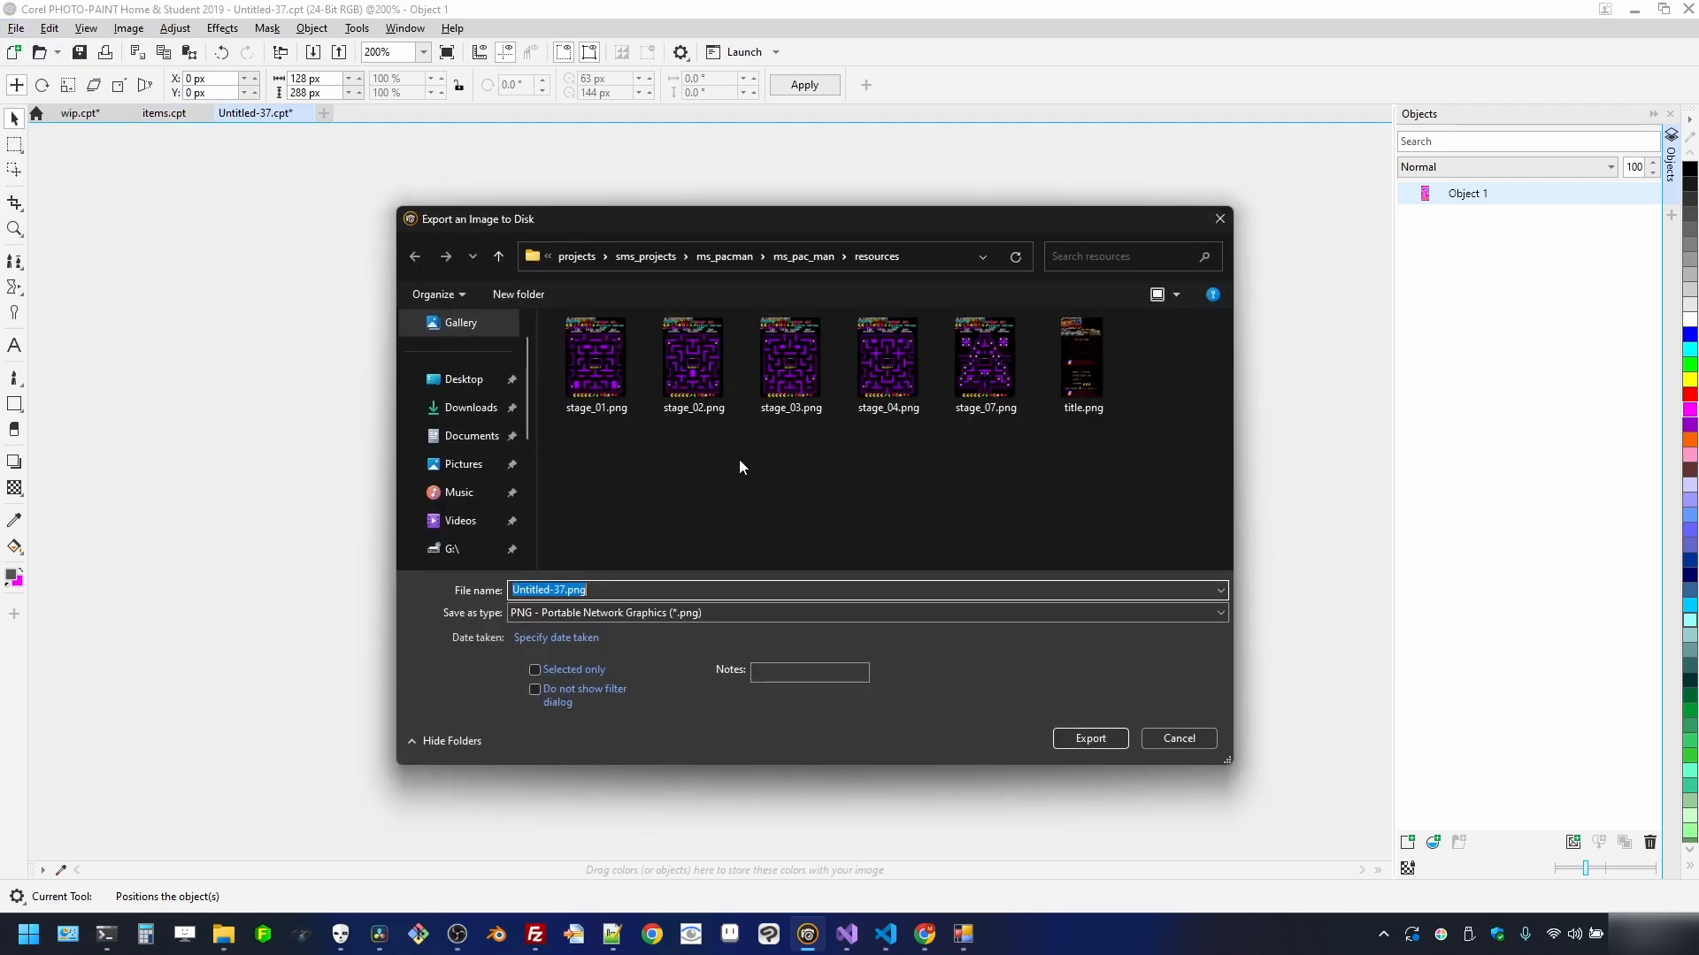
text(sprites)
click(1106, 740)
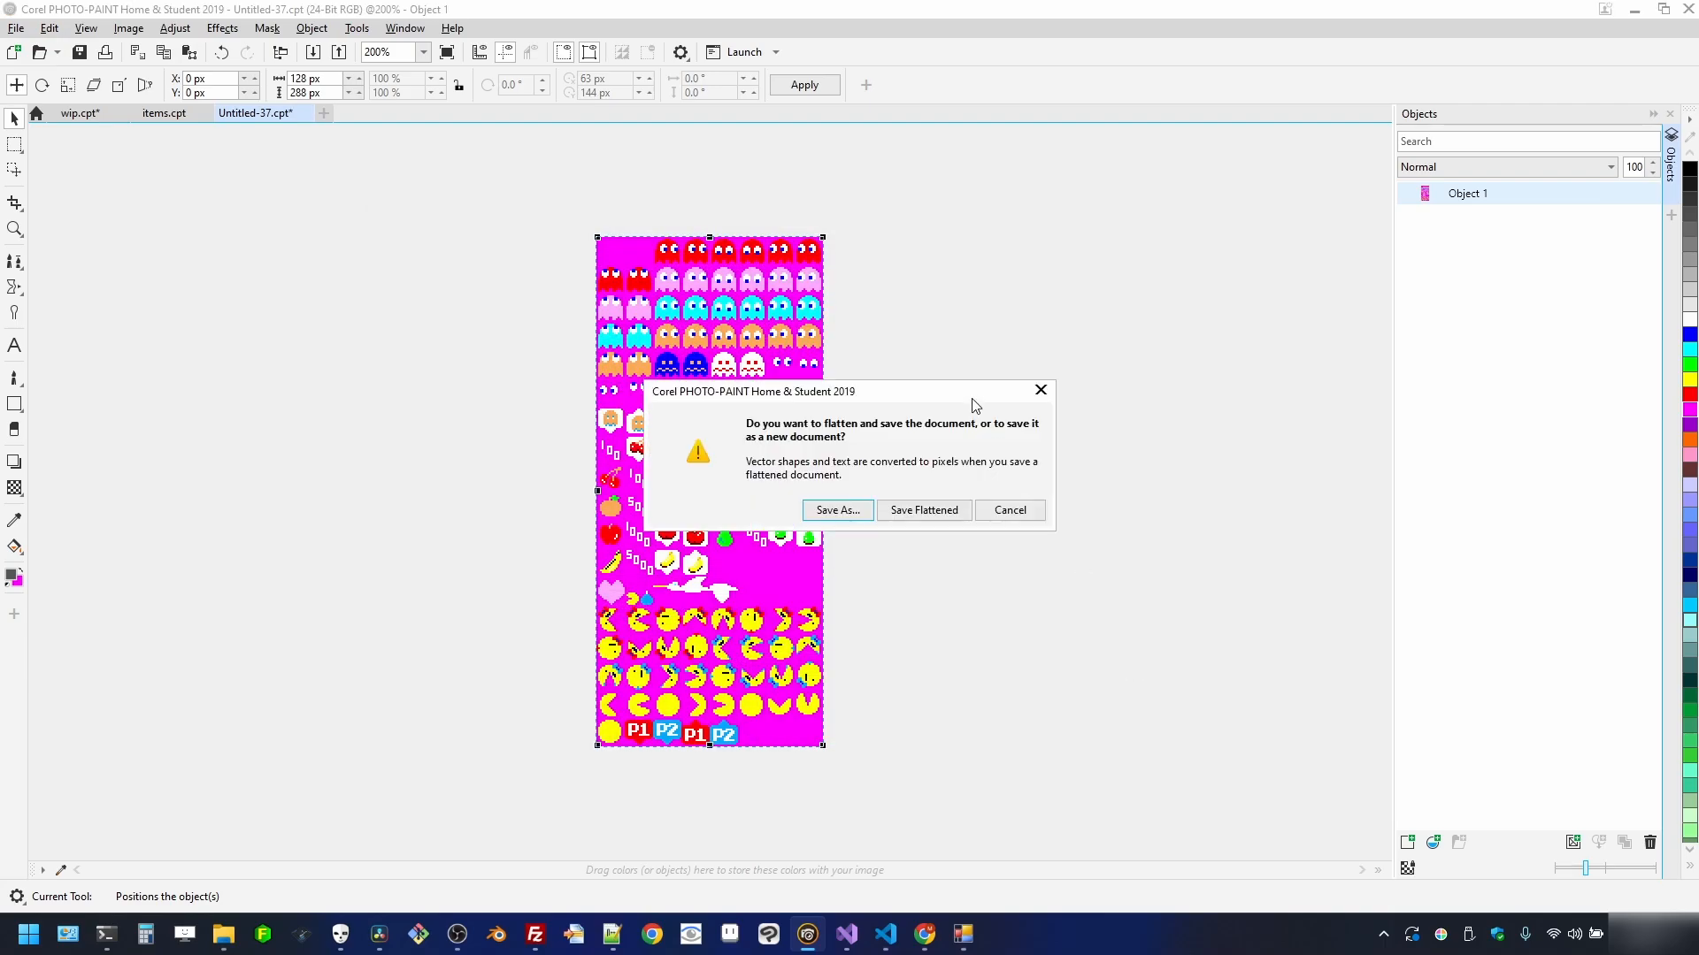
click(916, 511)
click(1124, 659)
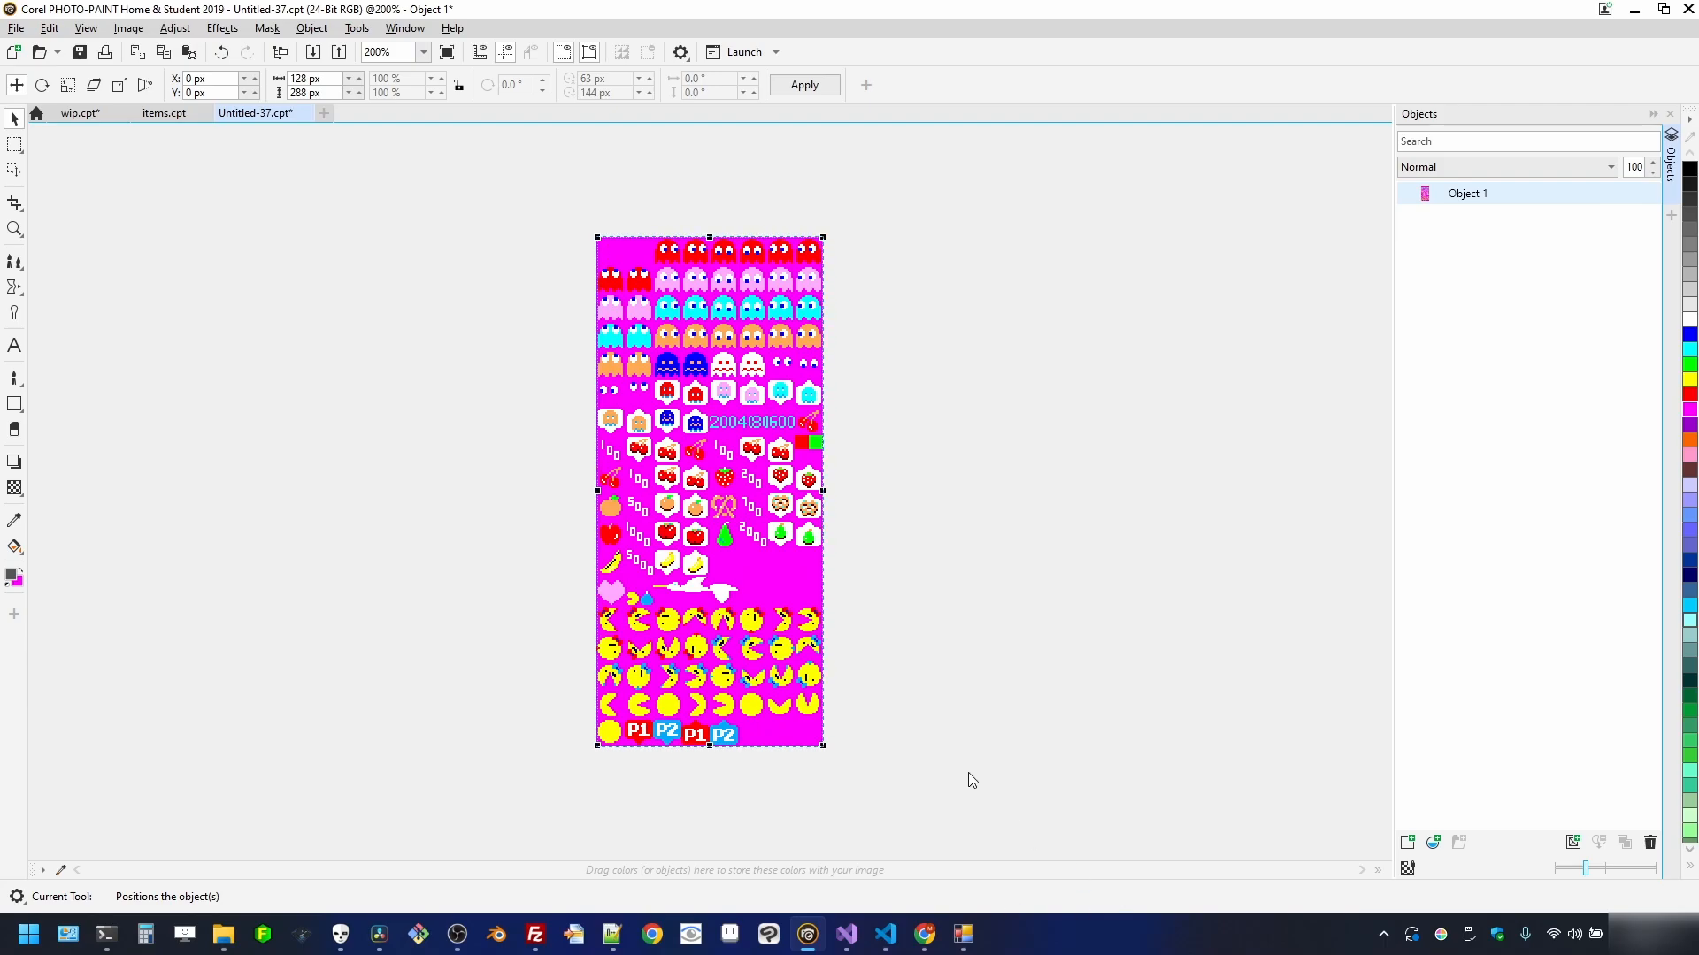
mouse_move(964, 934)
click(1026, 885)
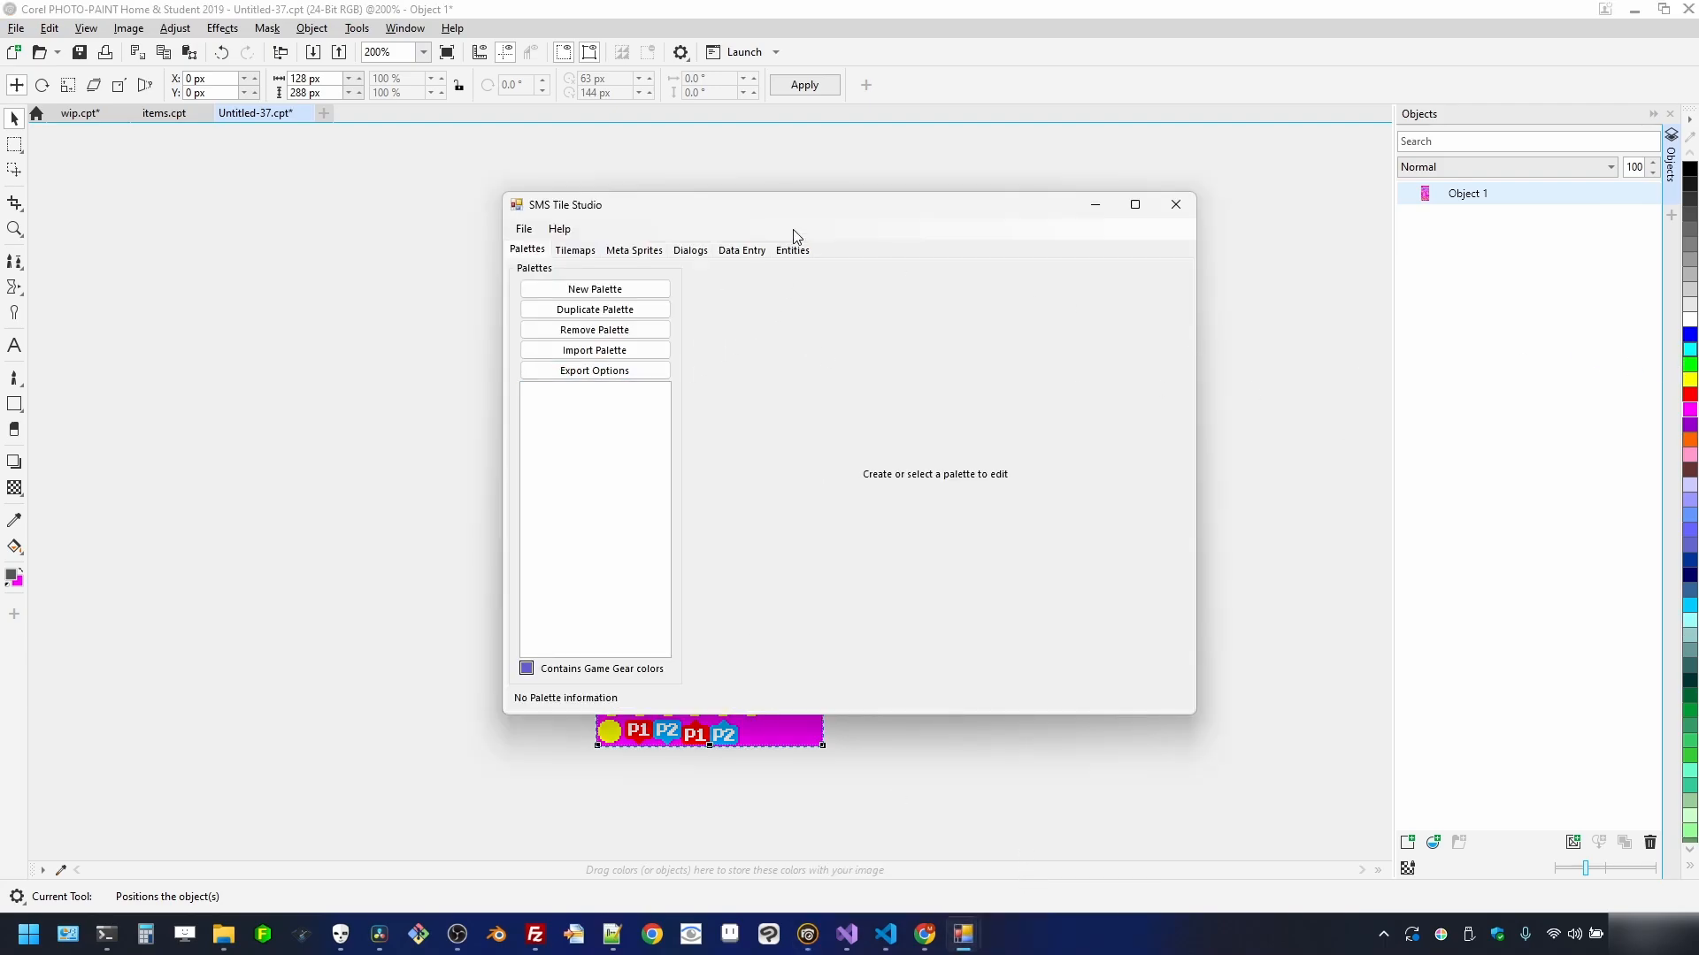
- Maximize SMS Tile Studio, create a palette named Black BG, and add a second palette
drag(793, 212, 750, 232)
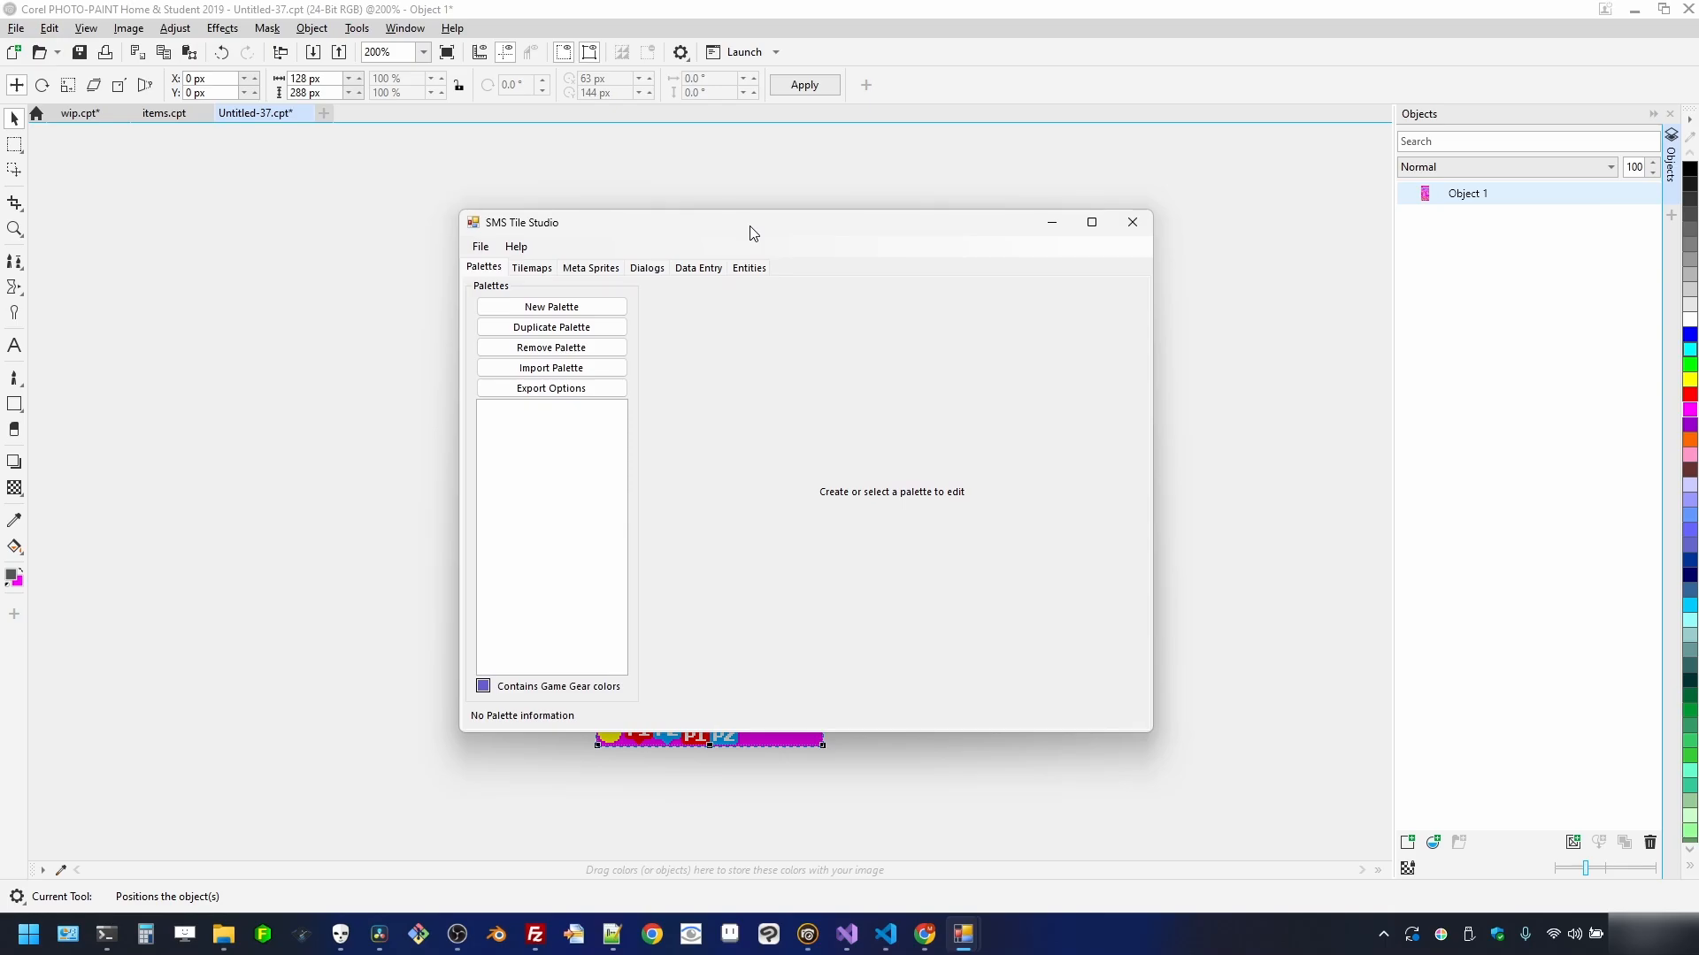
click(1092, 222)
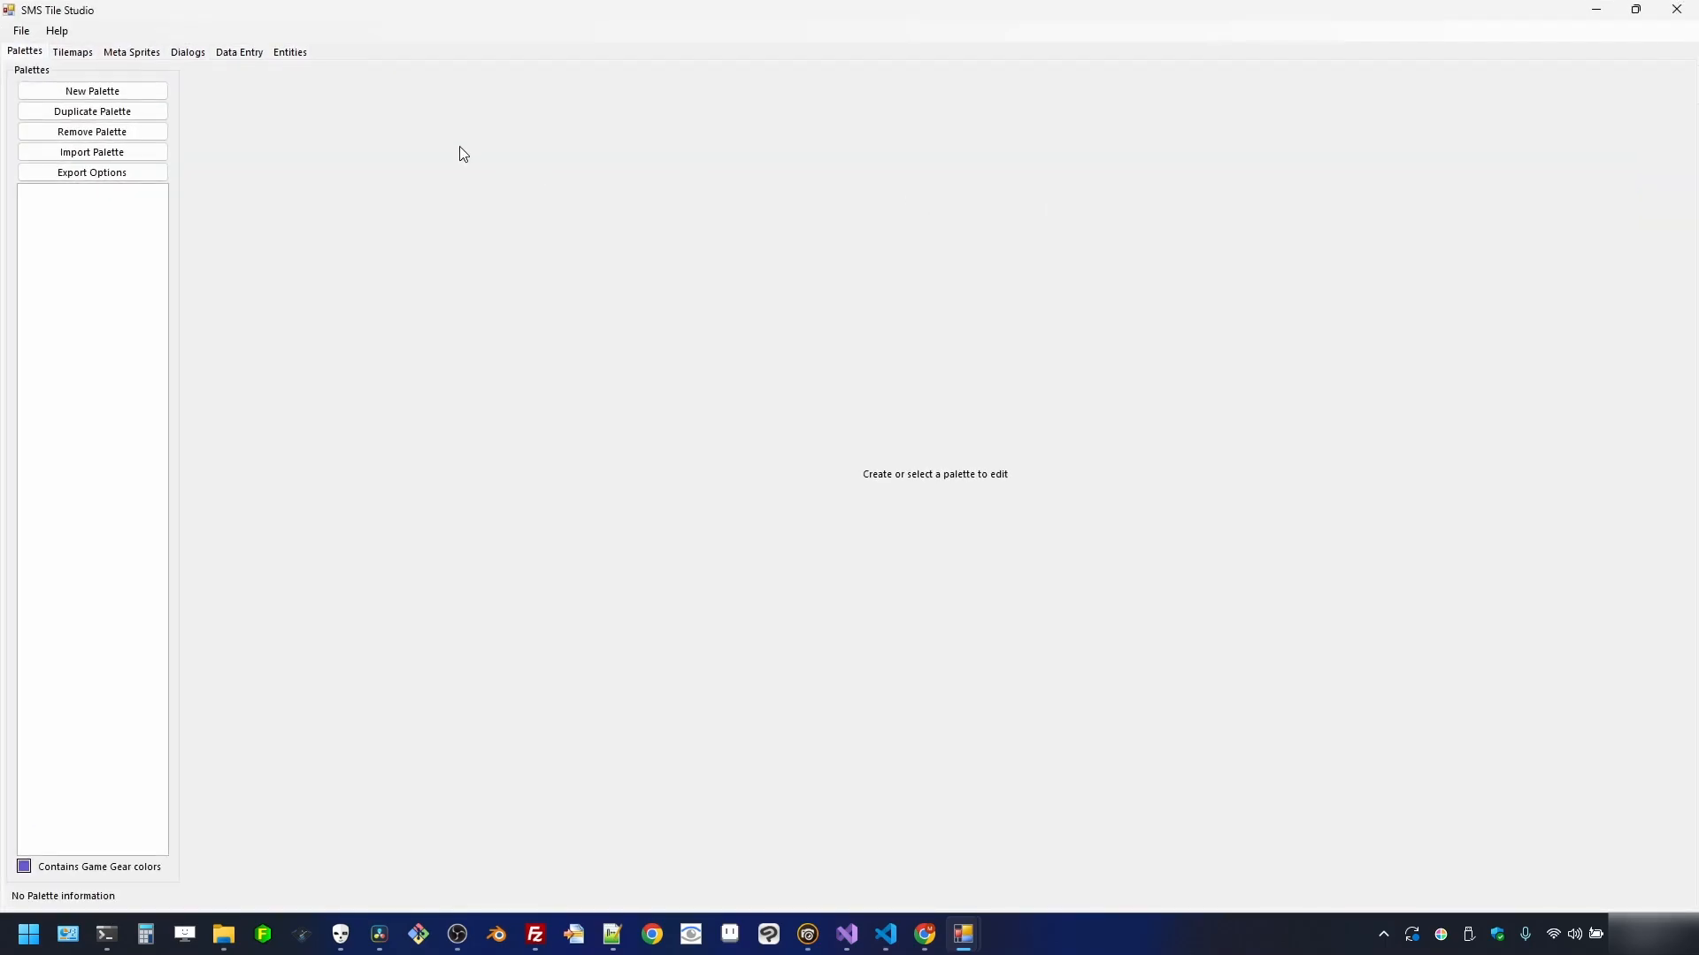
click(79, 94)
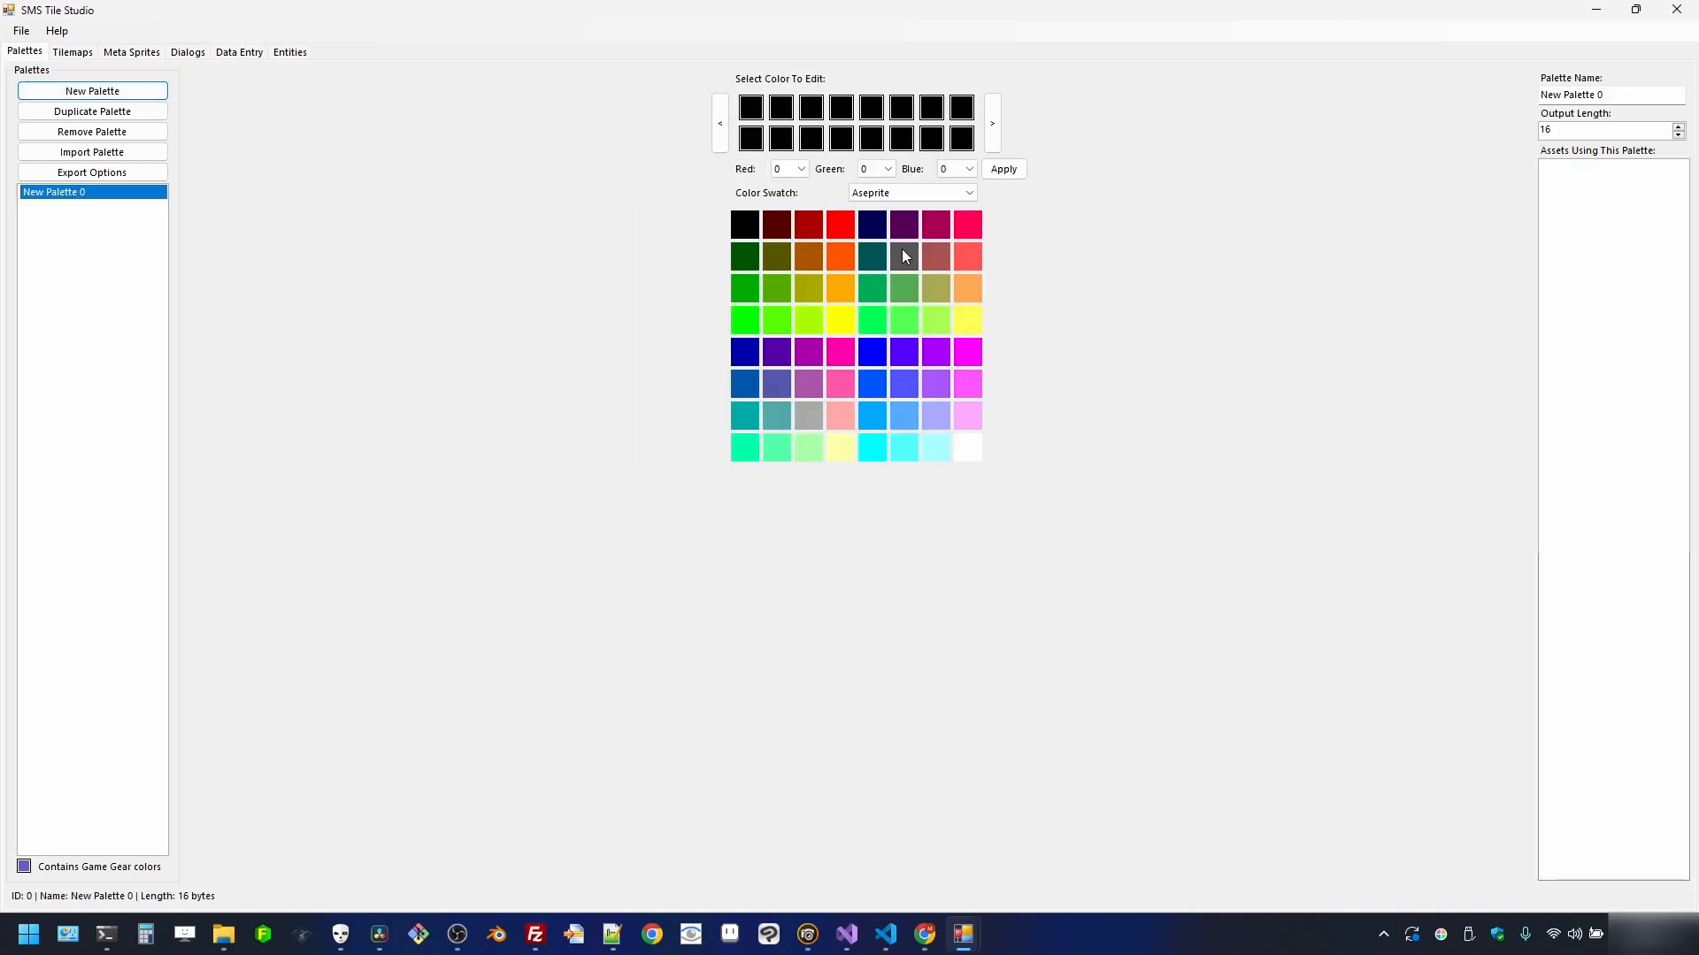
drag(1624, 94, 1469, 110)
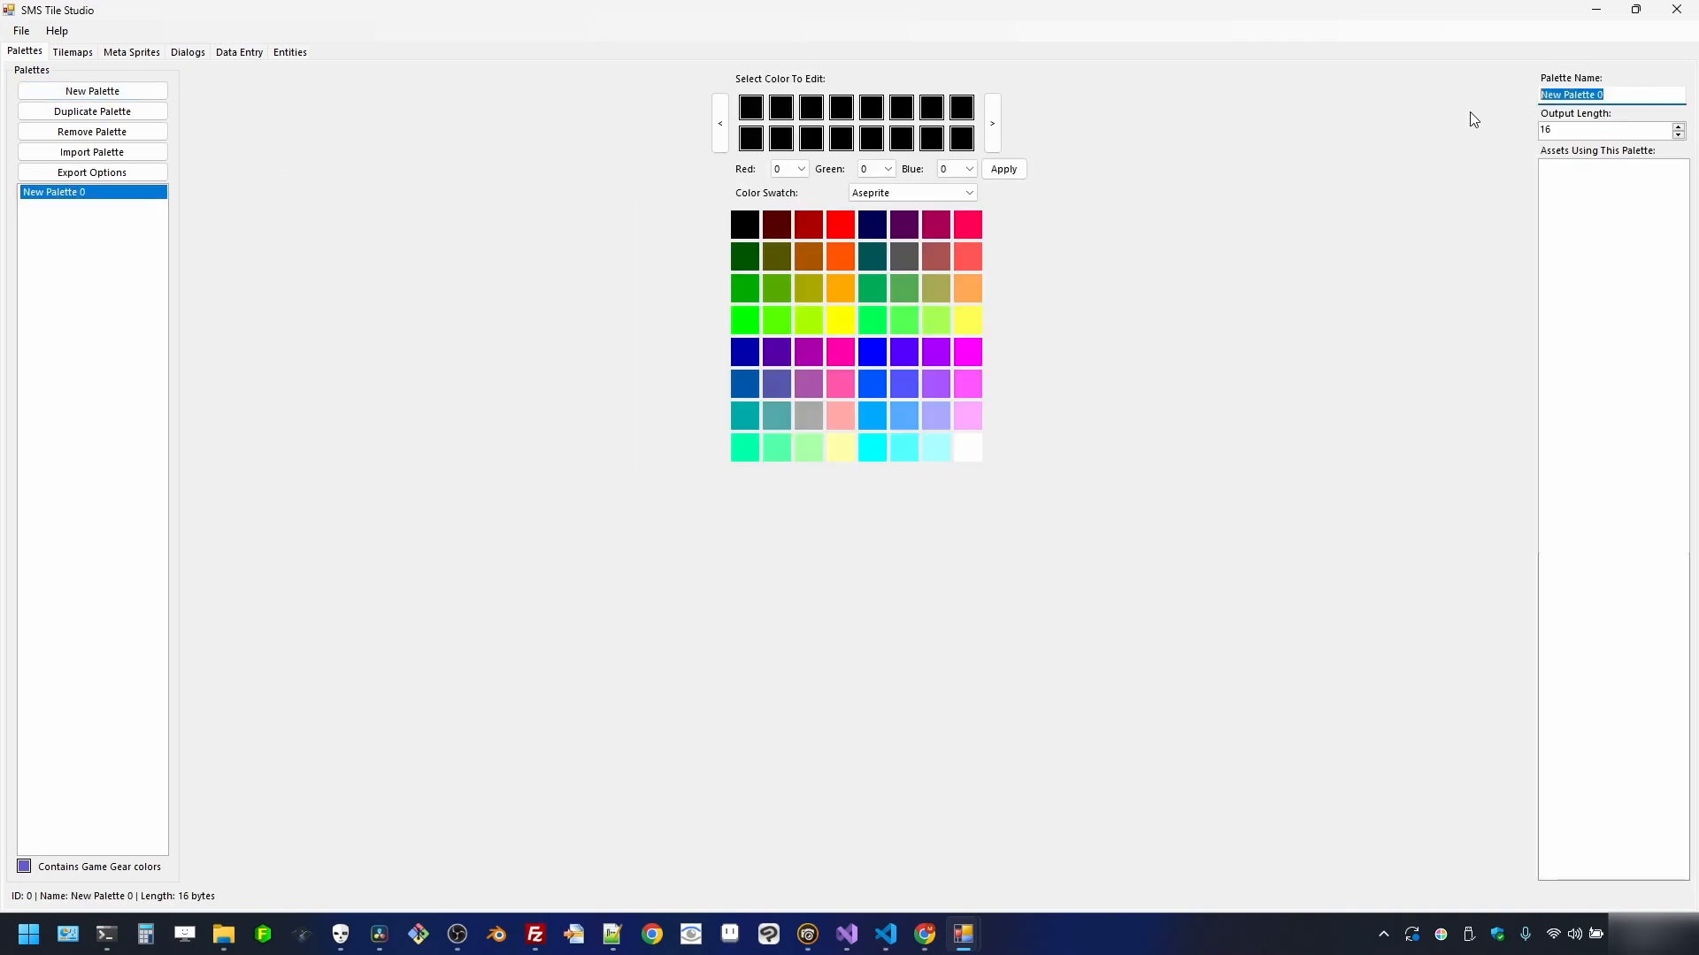
text(Black BG)
key(Return)
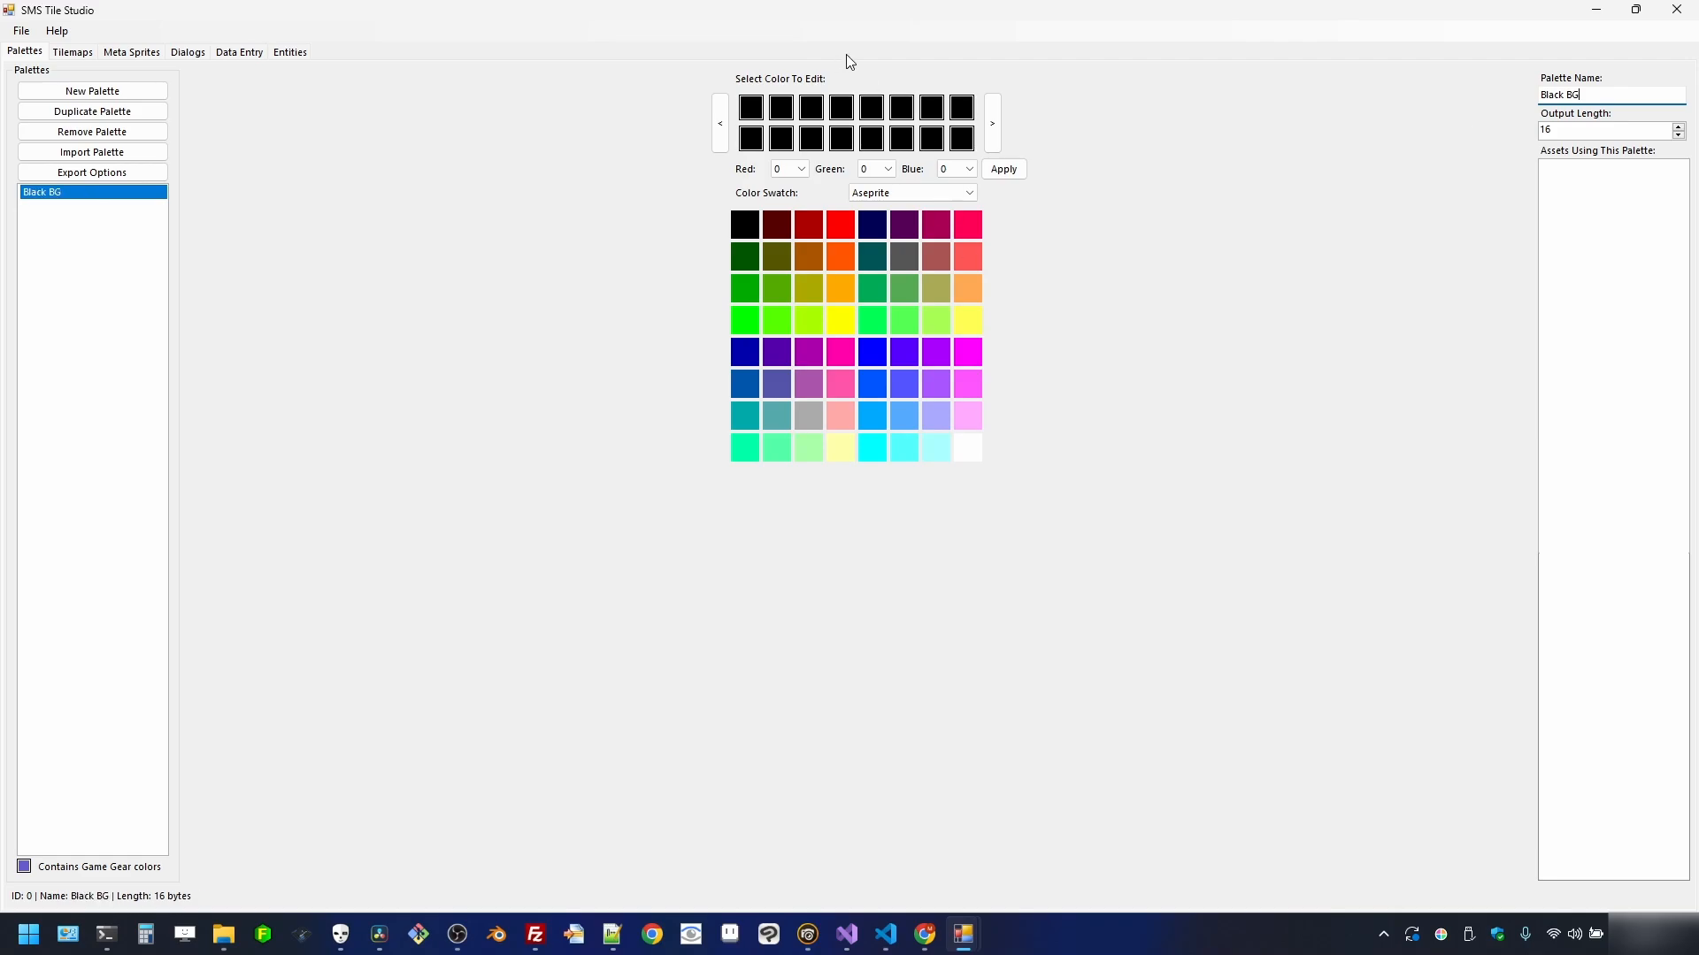
click(111, 92)
drag(1623, 89, 1446, 112)
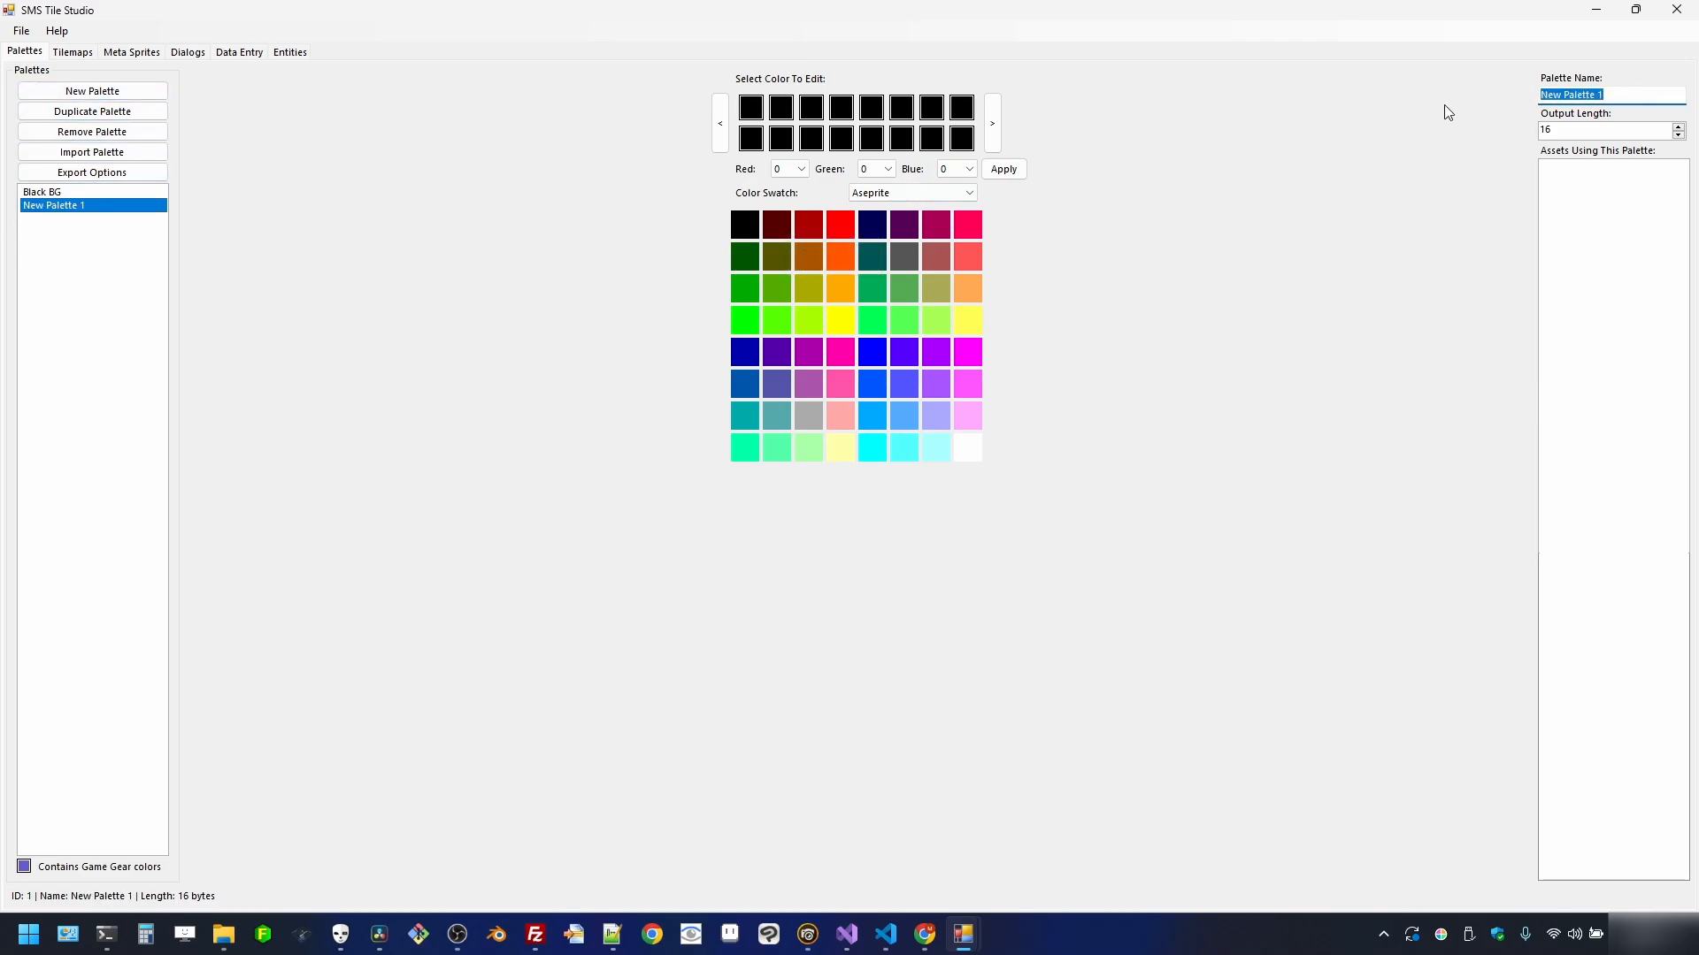
- Name the second palette Import BG and import its colours from resources/stage_01.png
text(Import BG)
click(111, 158)
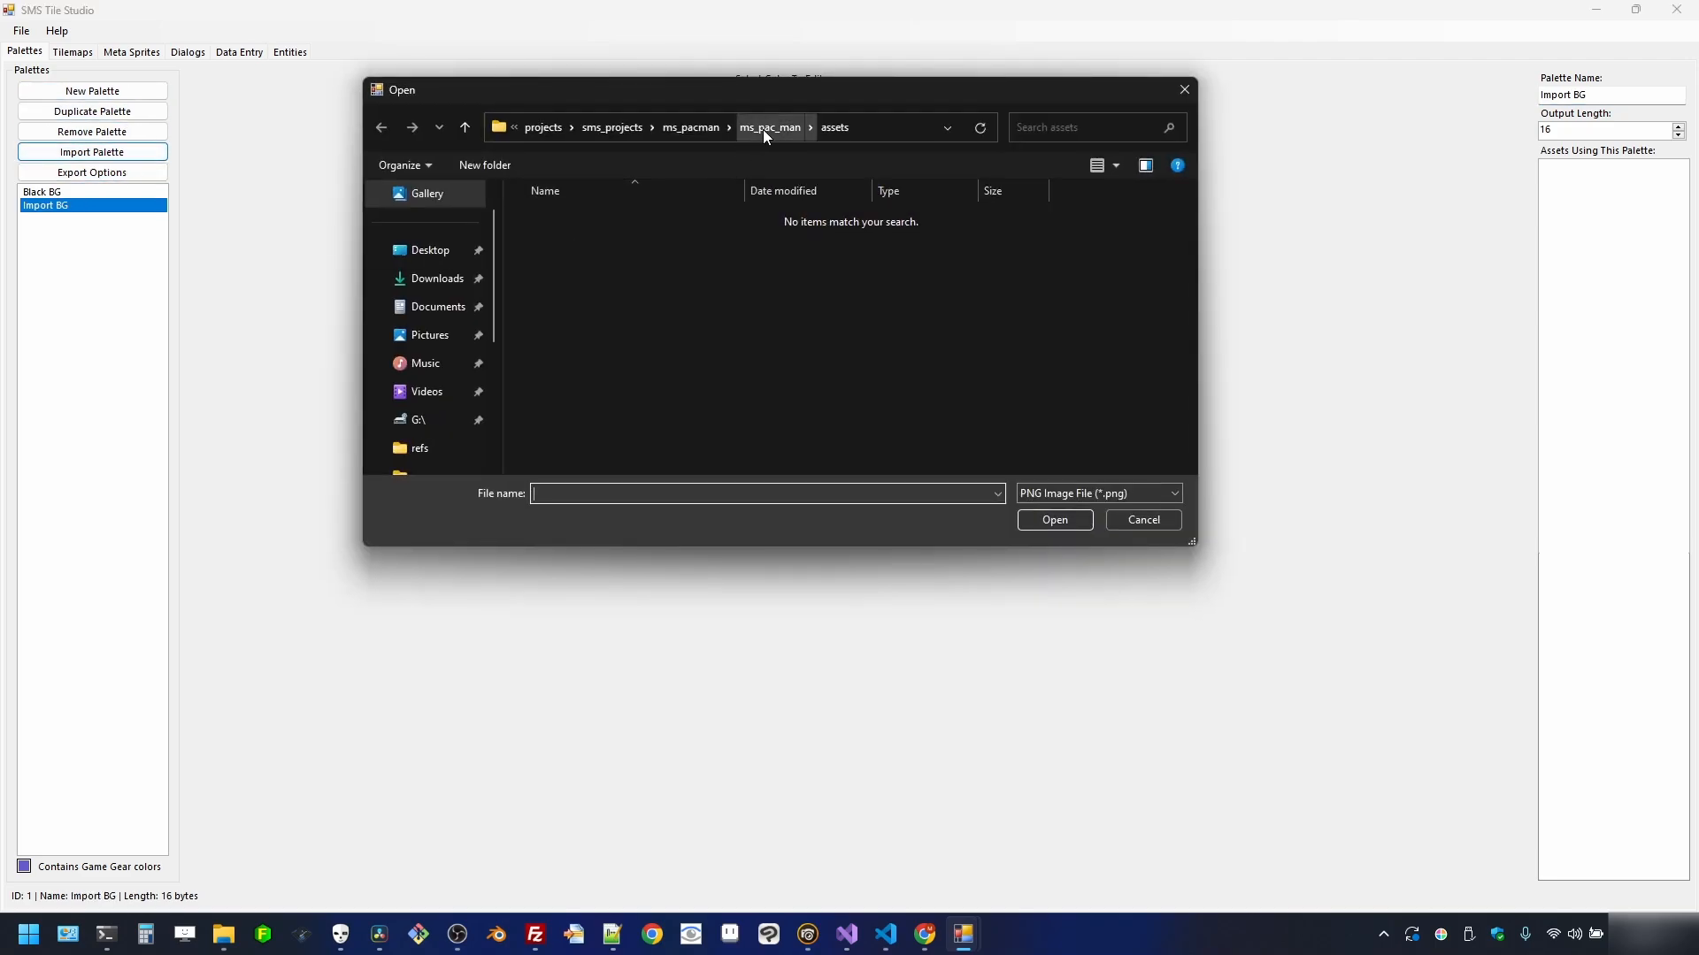
click(763, 129)
double_click(621, 318)
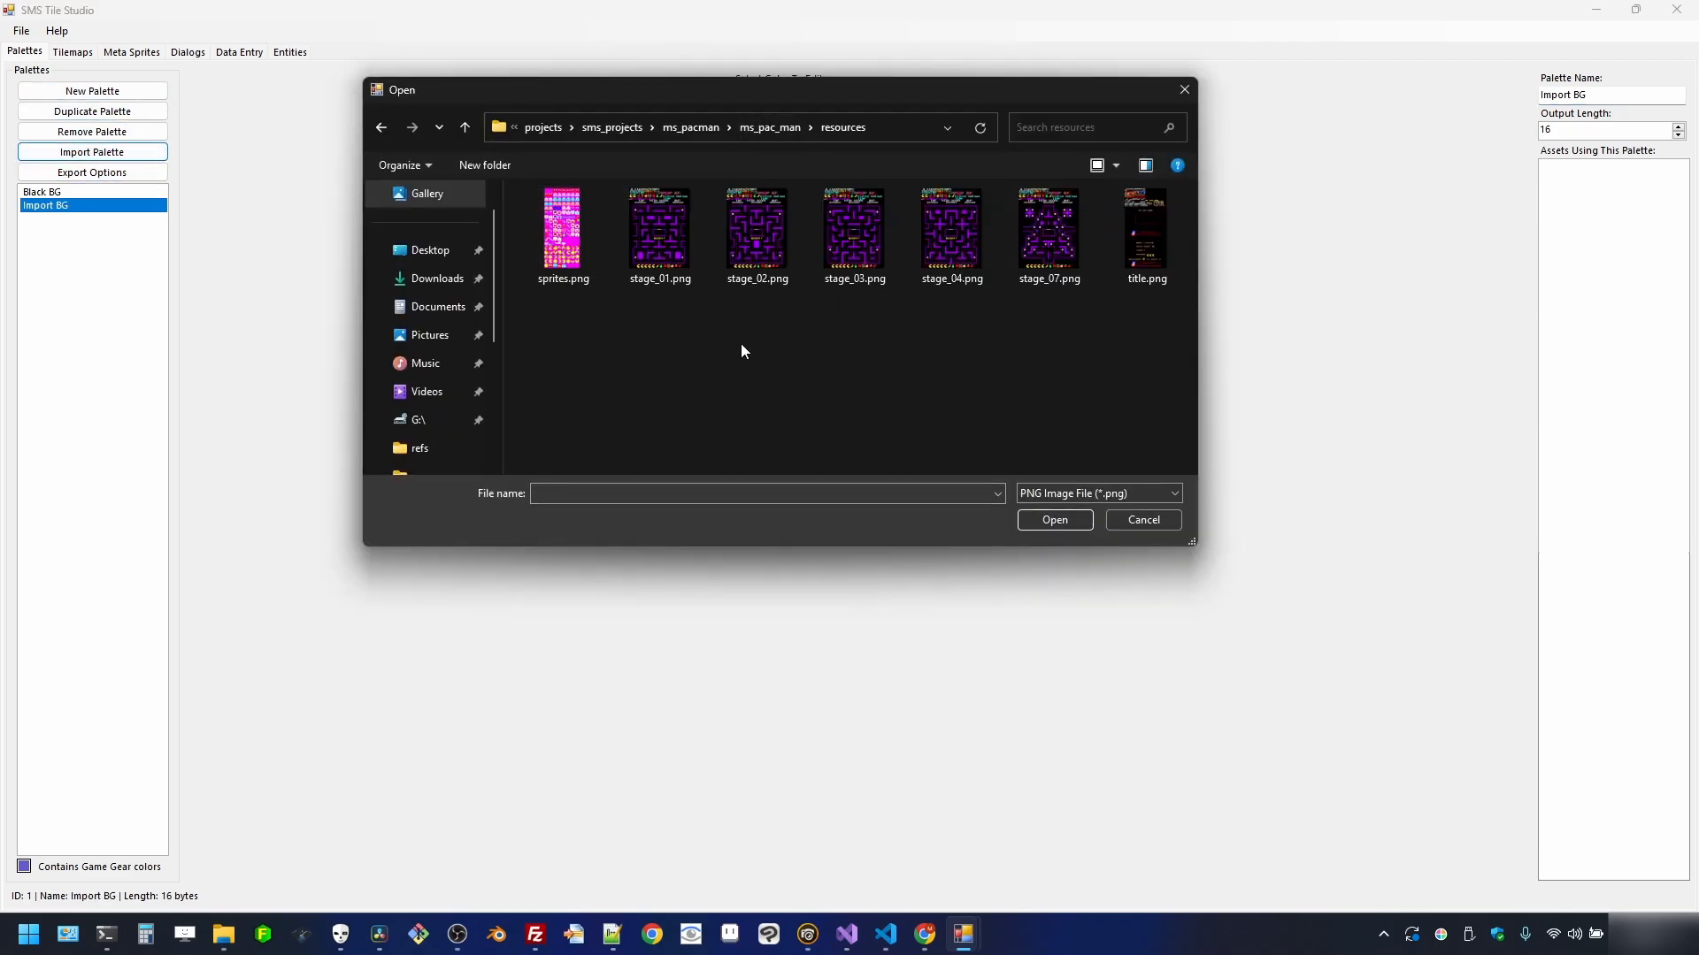
double_click(665, 228)
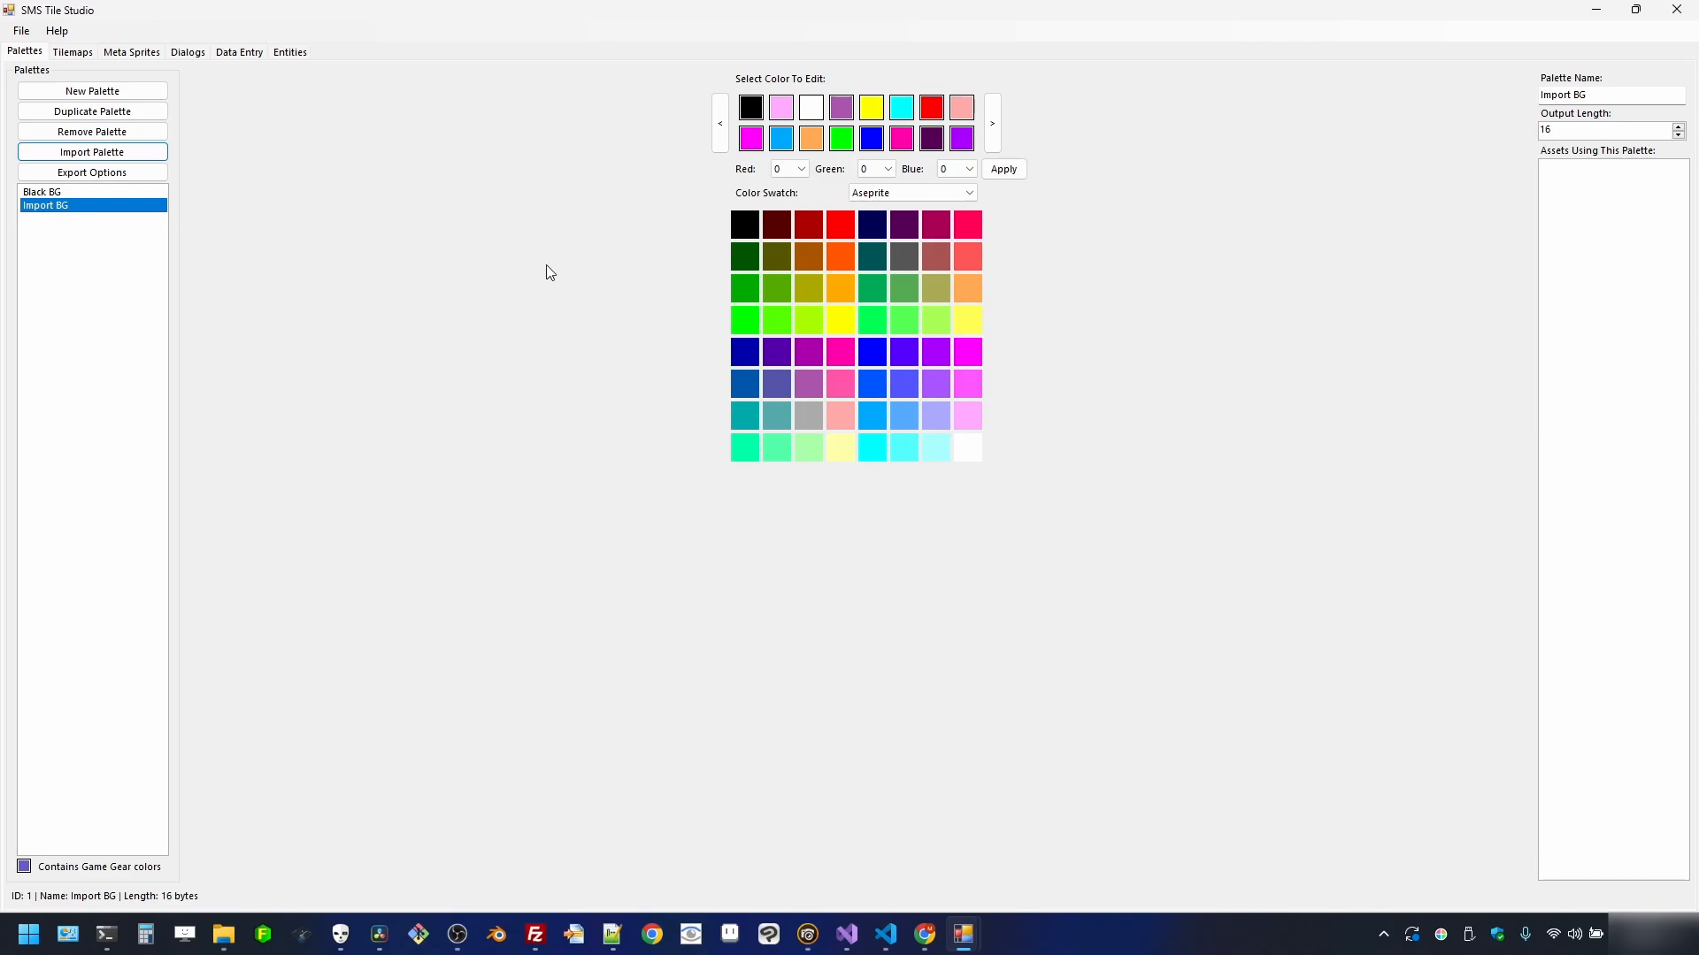
- Move white, yellow, red and orange into slots two through five of Import BG
click(811, 111)
click(720, 140)
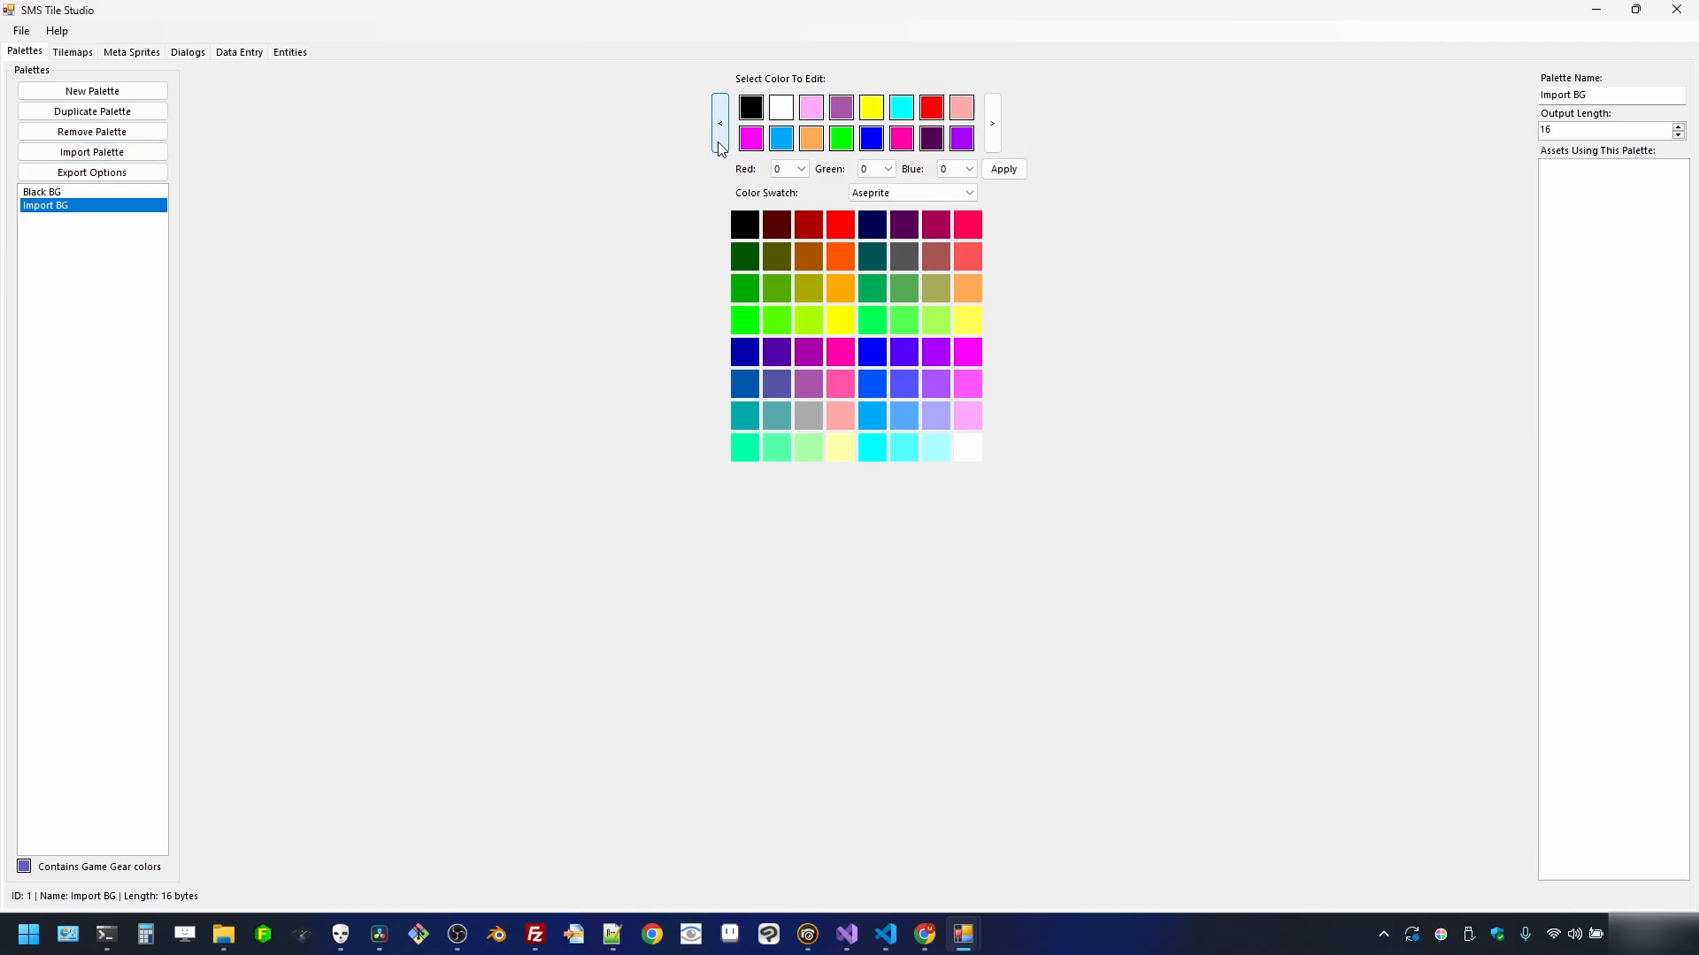
click(871, 112)
click(722, 131)
click(722, 131)
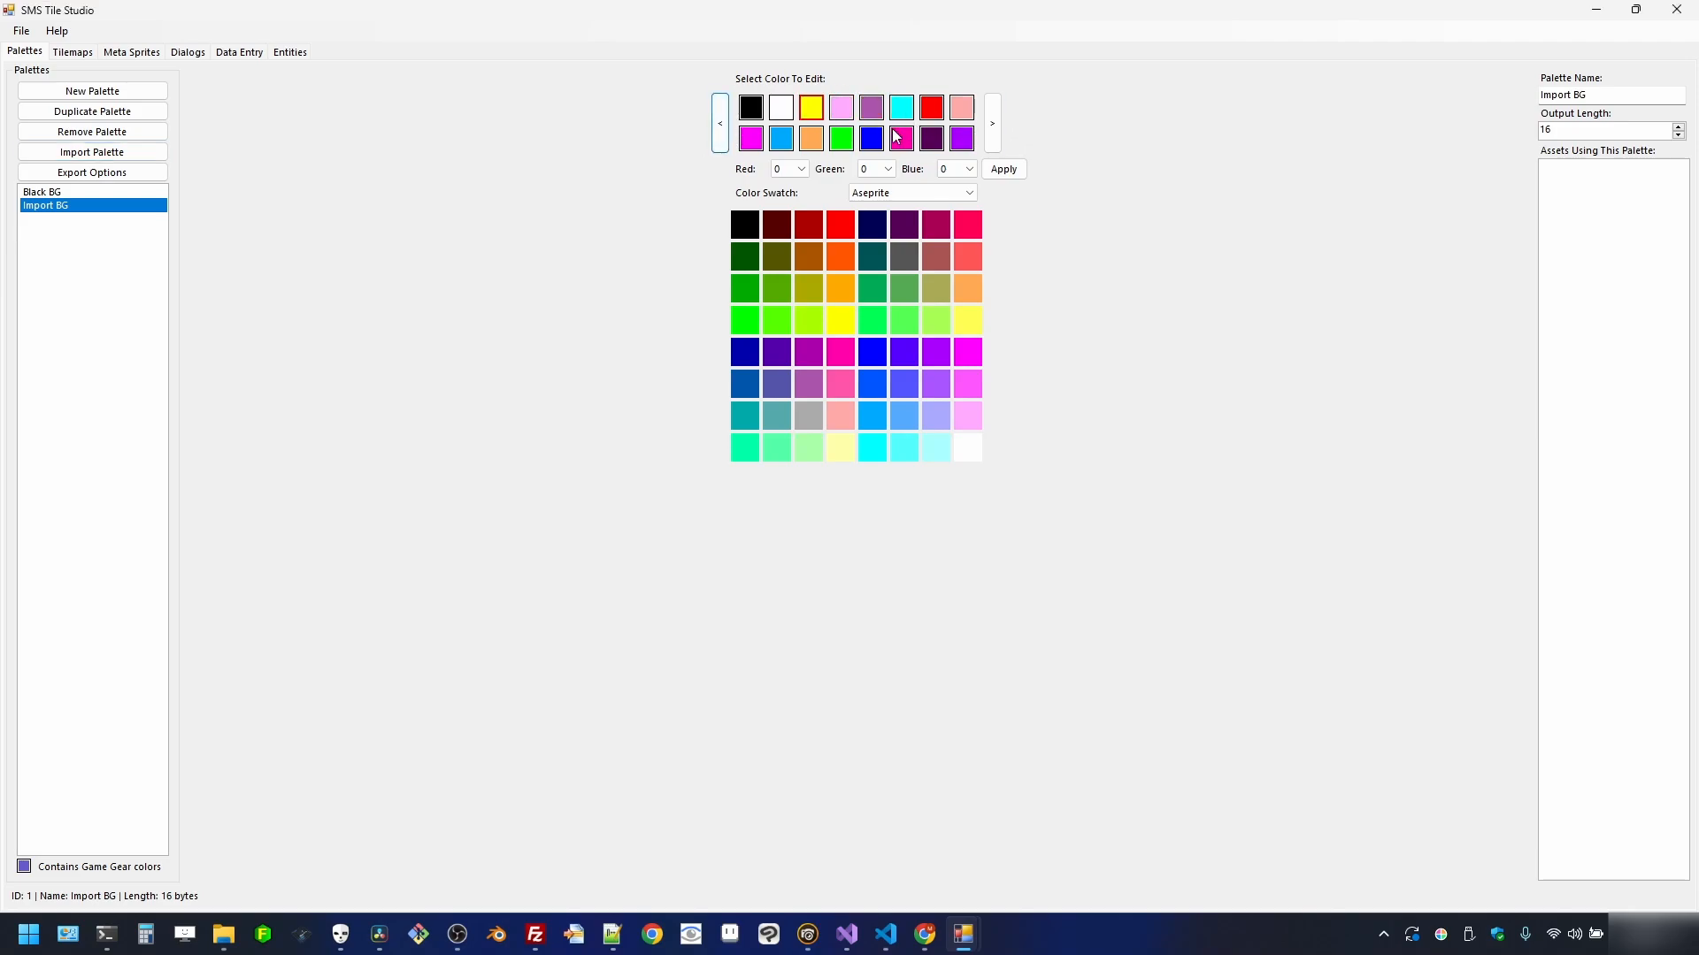
click(721, 124)
click(721, 124)
click(721, 124)
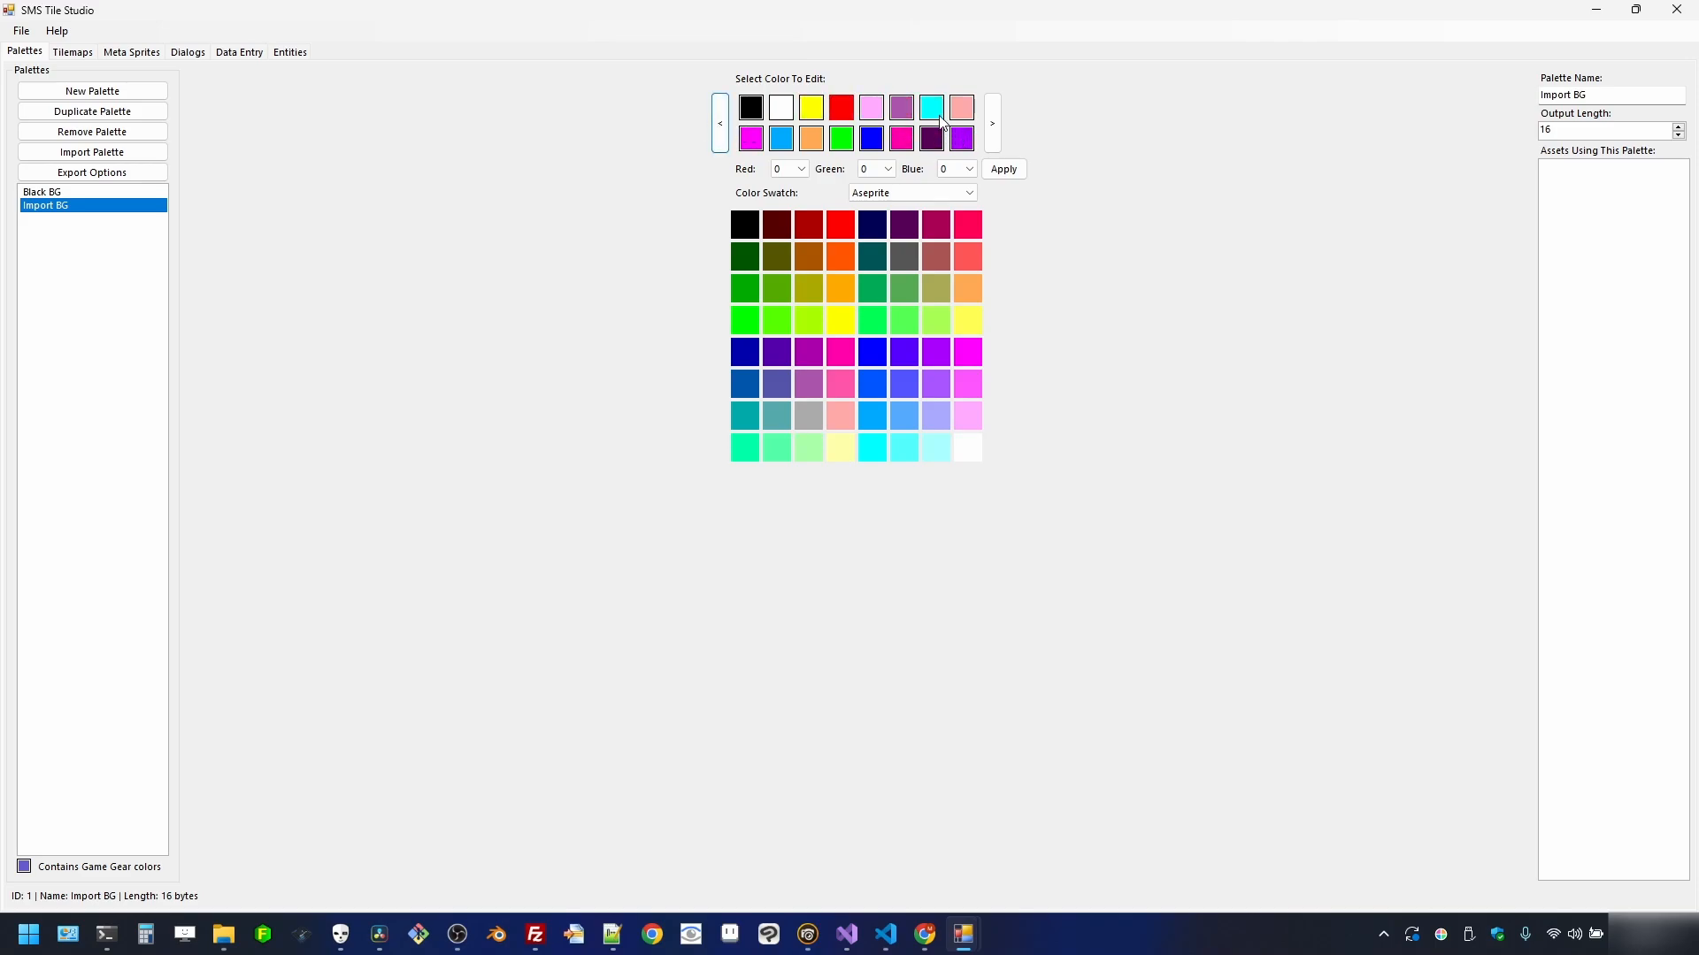
mouse_move(895, 113)
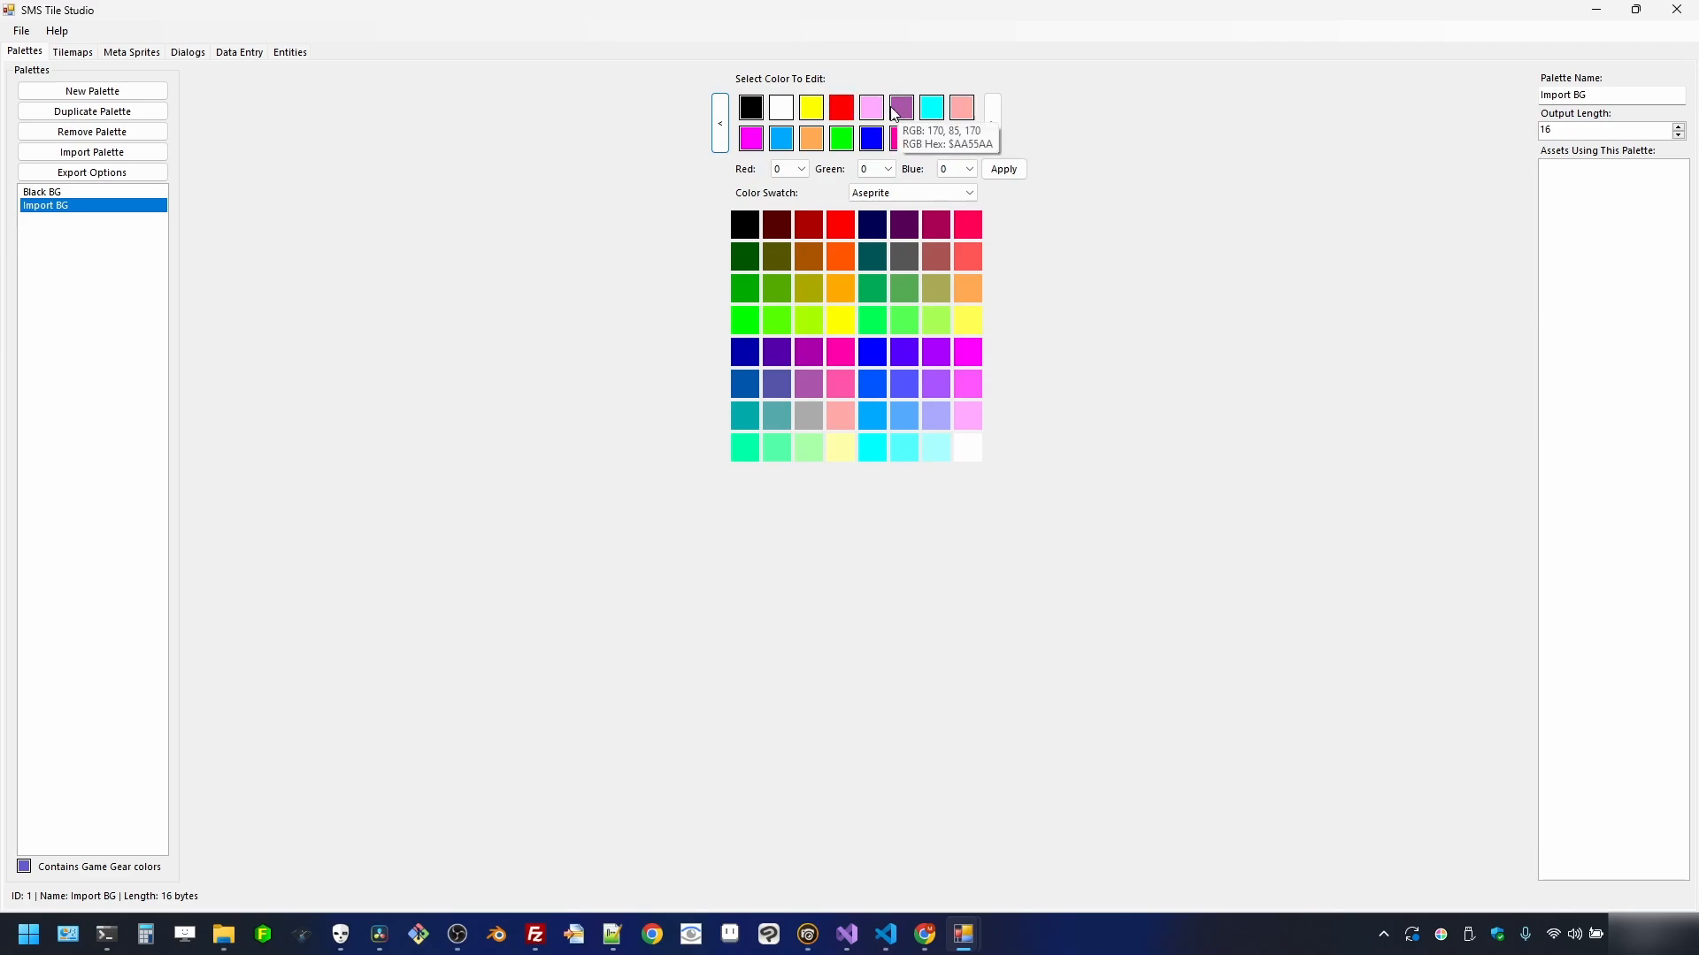
click(811, 138)
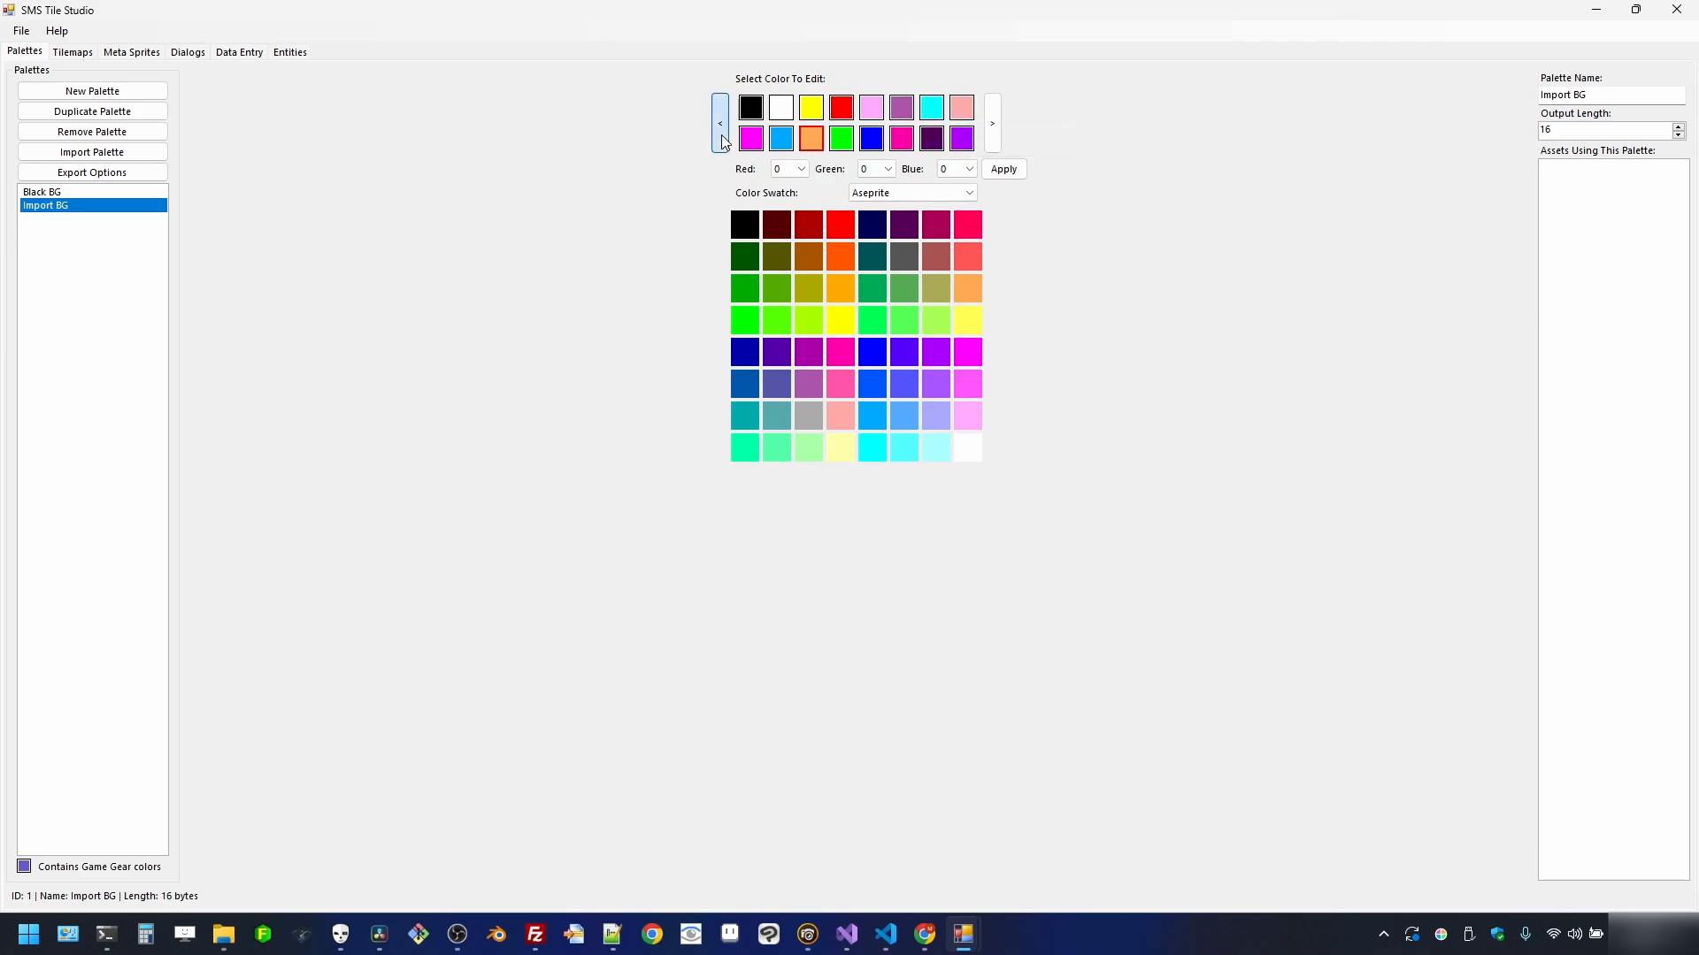
click(721, 134)
click(721, 134)
click(721, 135)
click(722, 134)
click(722, 135)
click(722, 135)
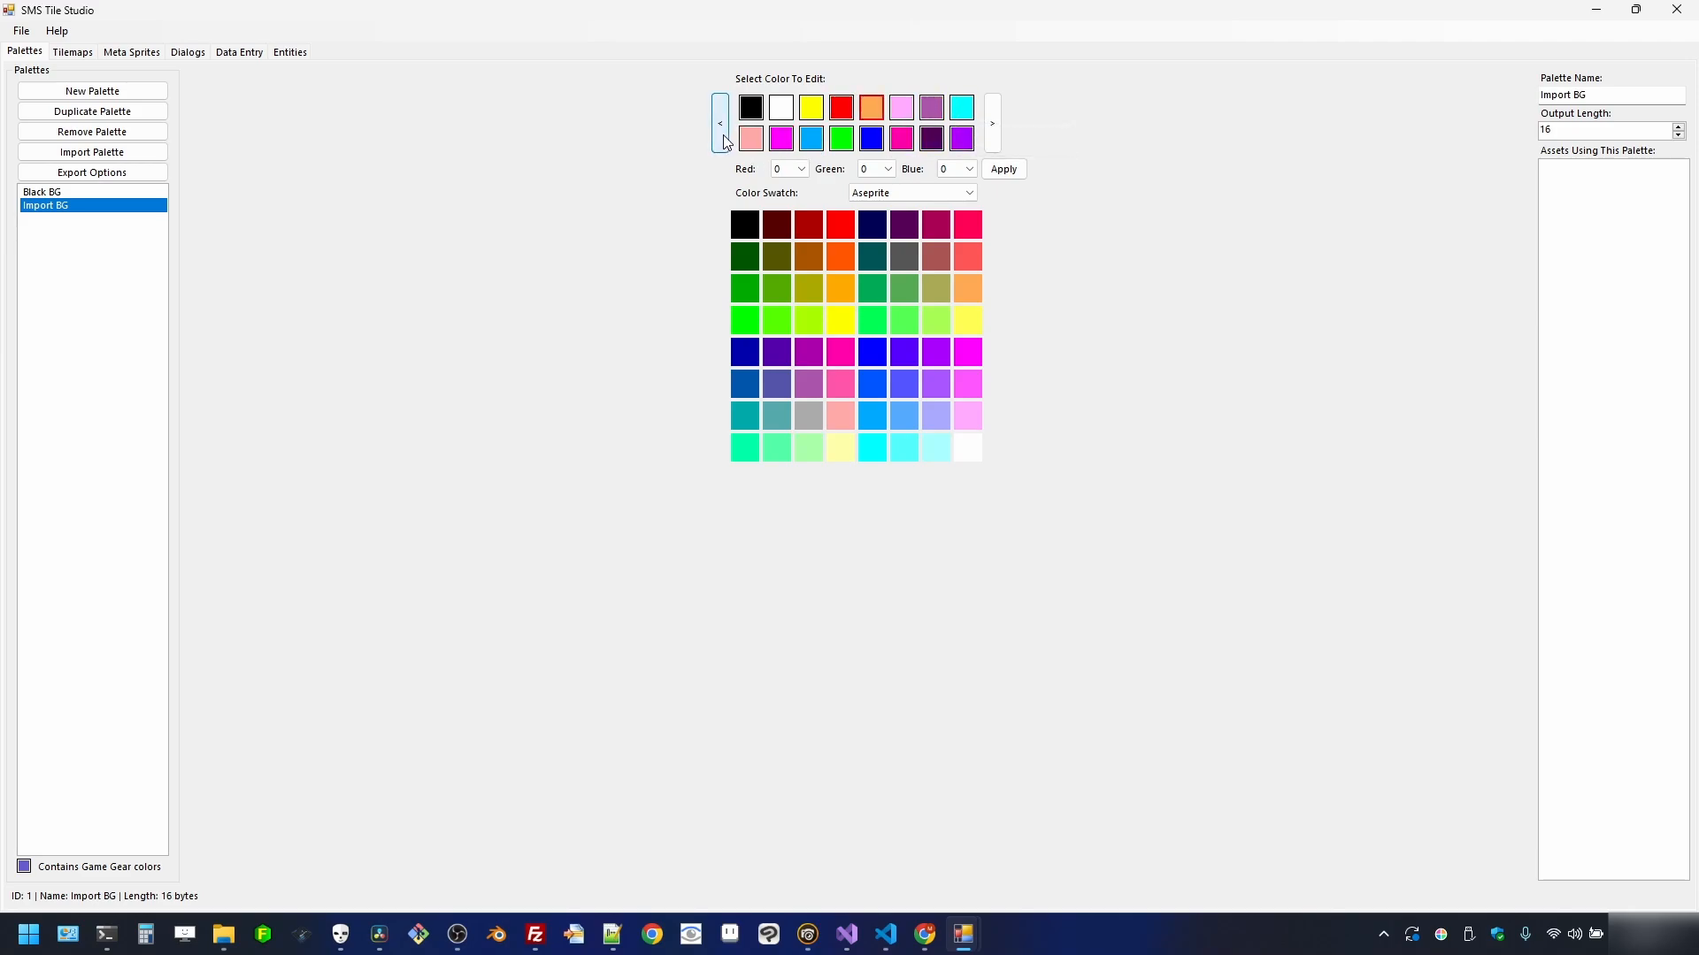
- Shift cyan, sky blue and blue into slots six to eight, completing the first row
click(948, 110)
click(722, 133)
click(722, 133)
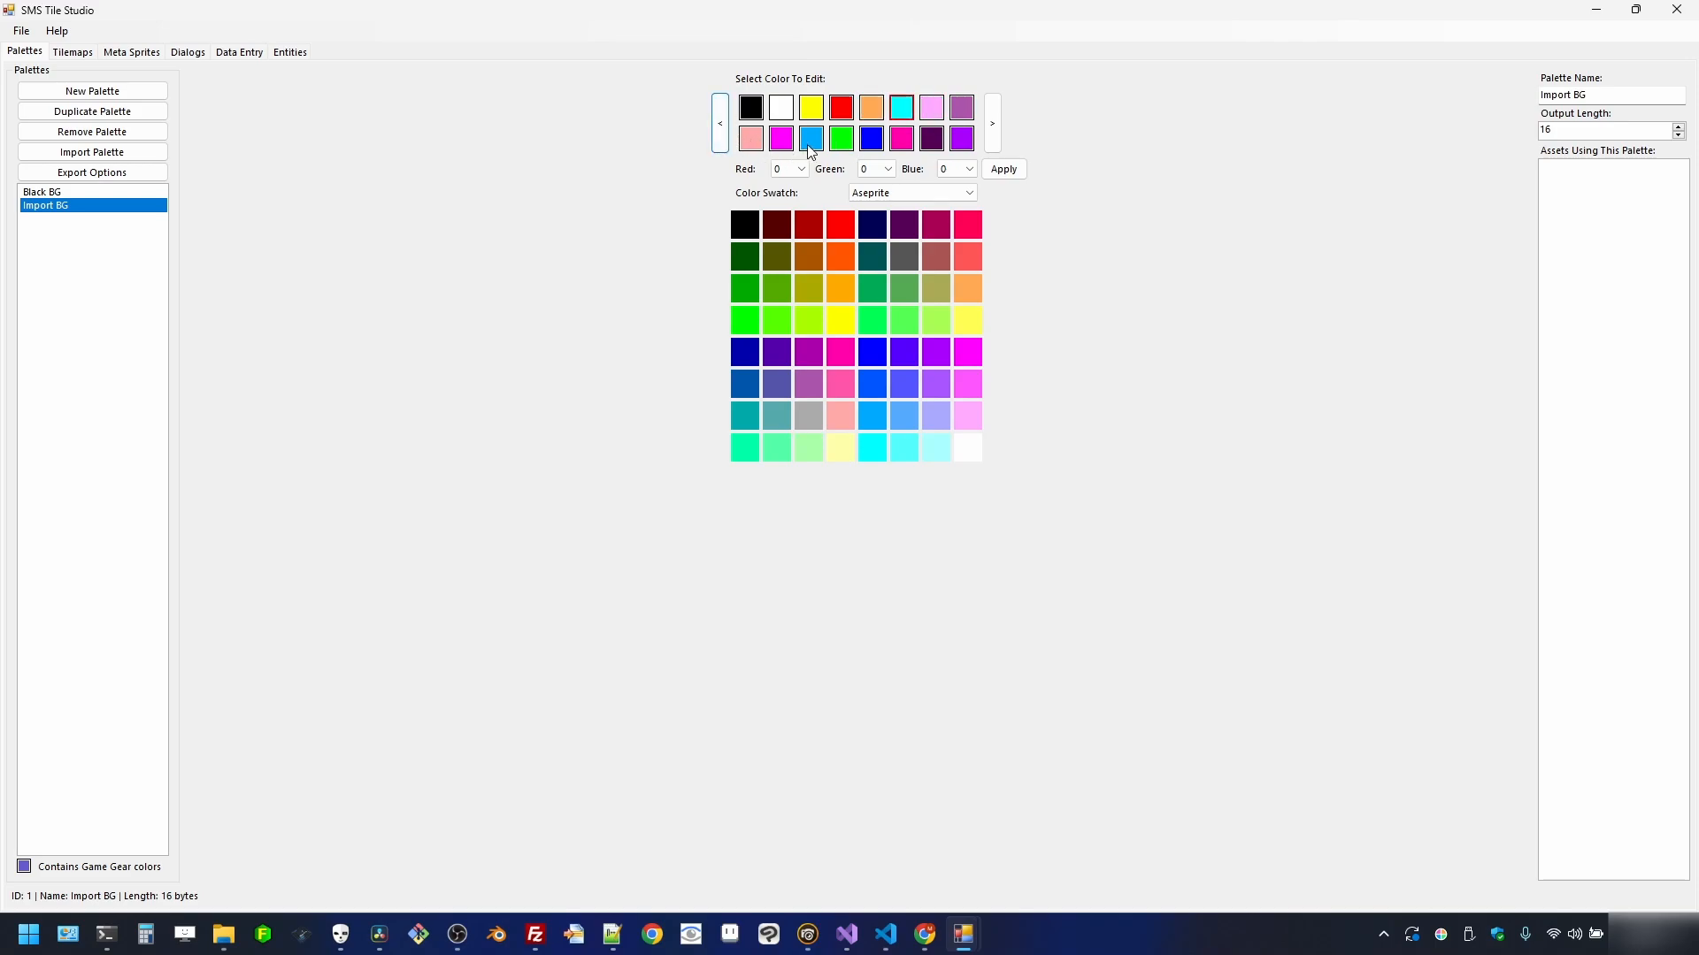
click(811, 138)
click(720, 133)
click(719, 133)
click(719, 133)
click(719, 133)
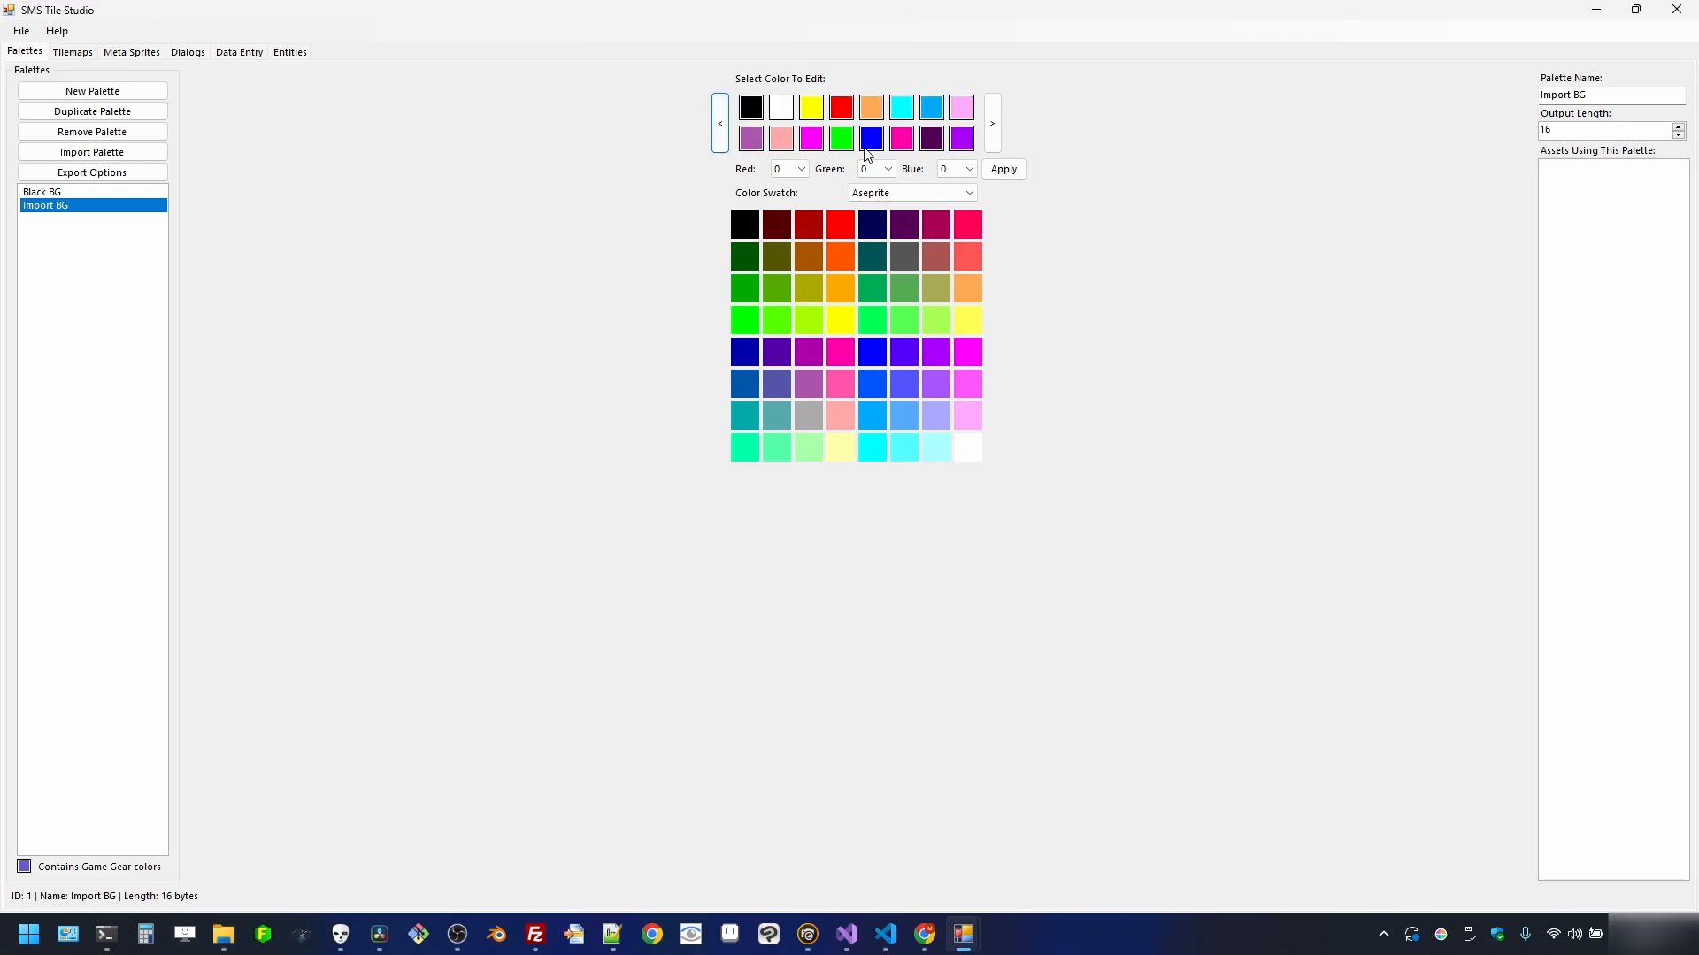
click(871, 138)
click(711, 129)
click(712, 129)
click(712, 129)
click(711, 129)
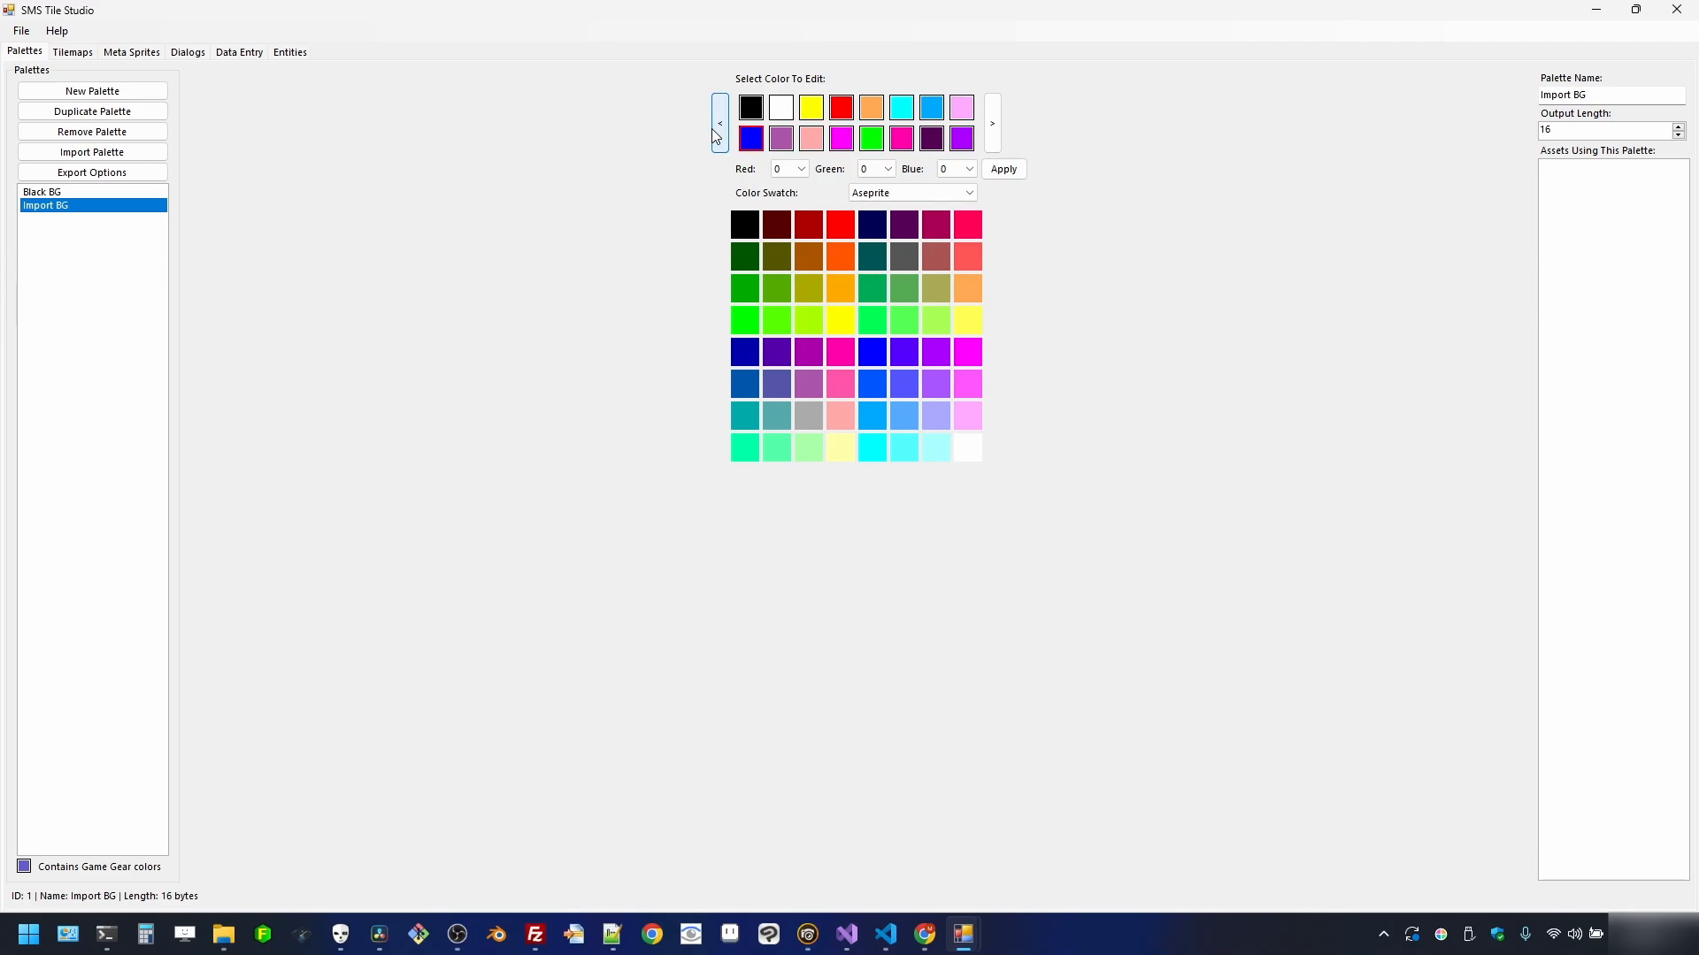
click(711, 129)
- Put green, deep pink, magenta and salmon at the start of row two, then restore down the window
click(871, 138)
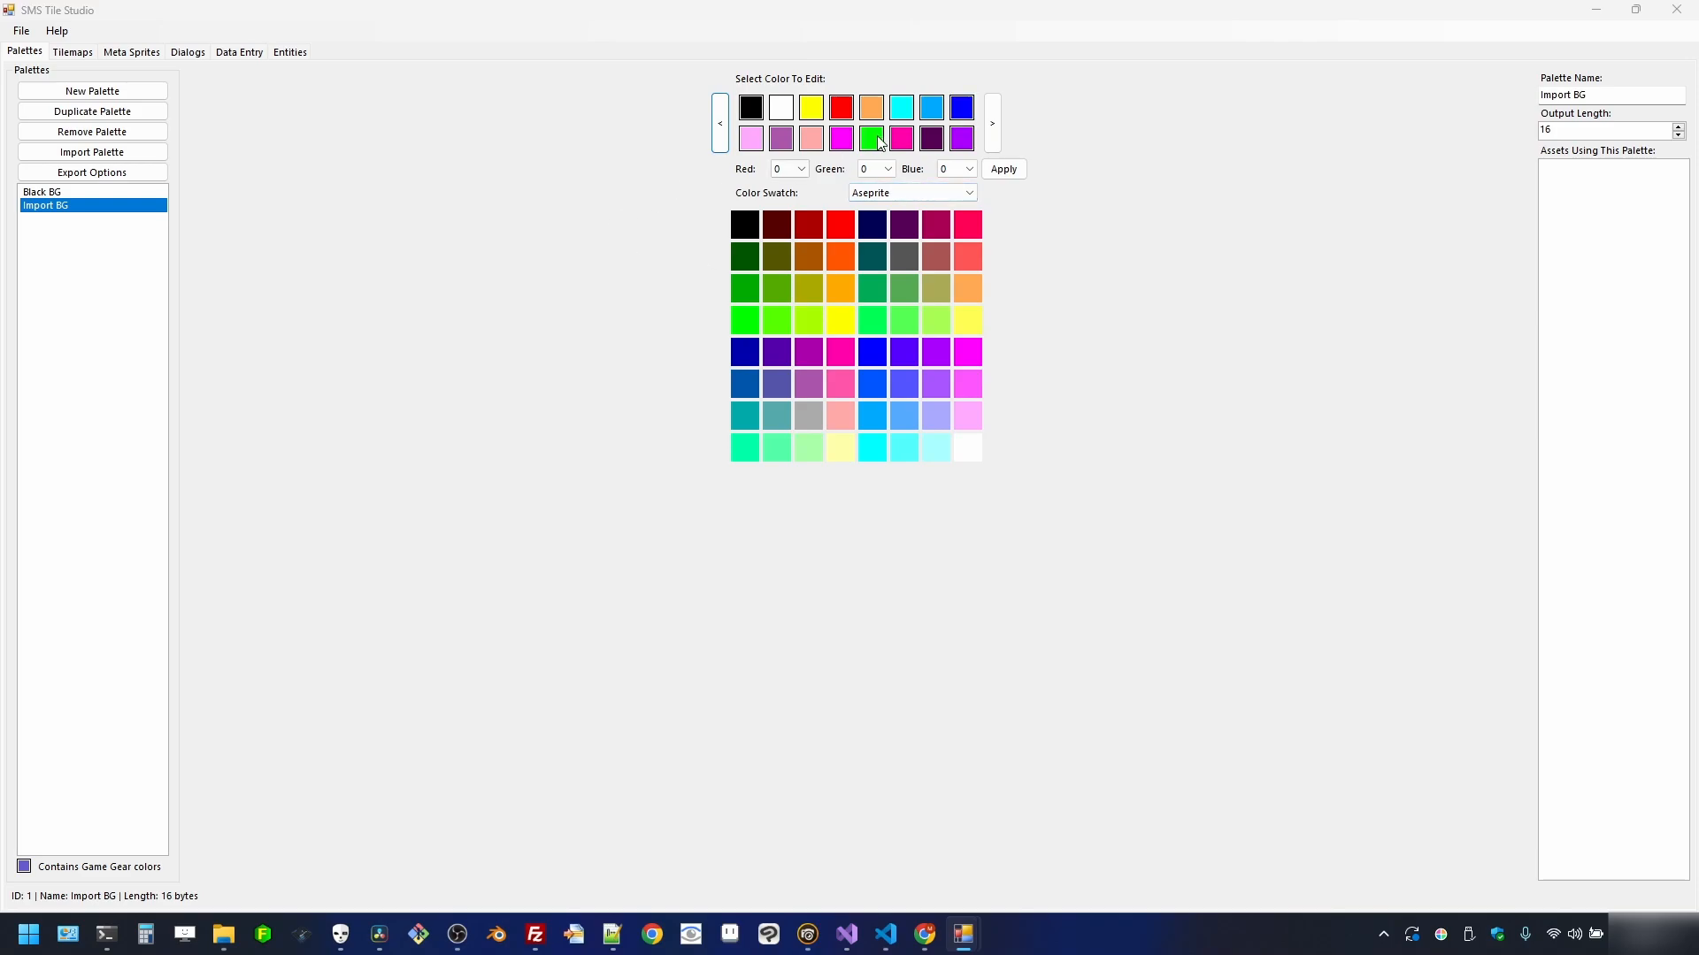
click(728, 129)
click(727, 129)
click(727, 129)
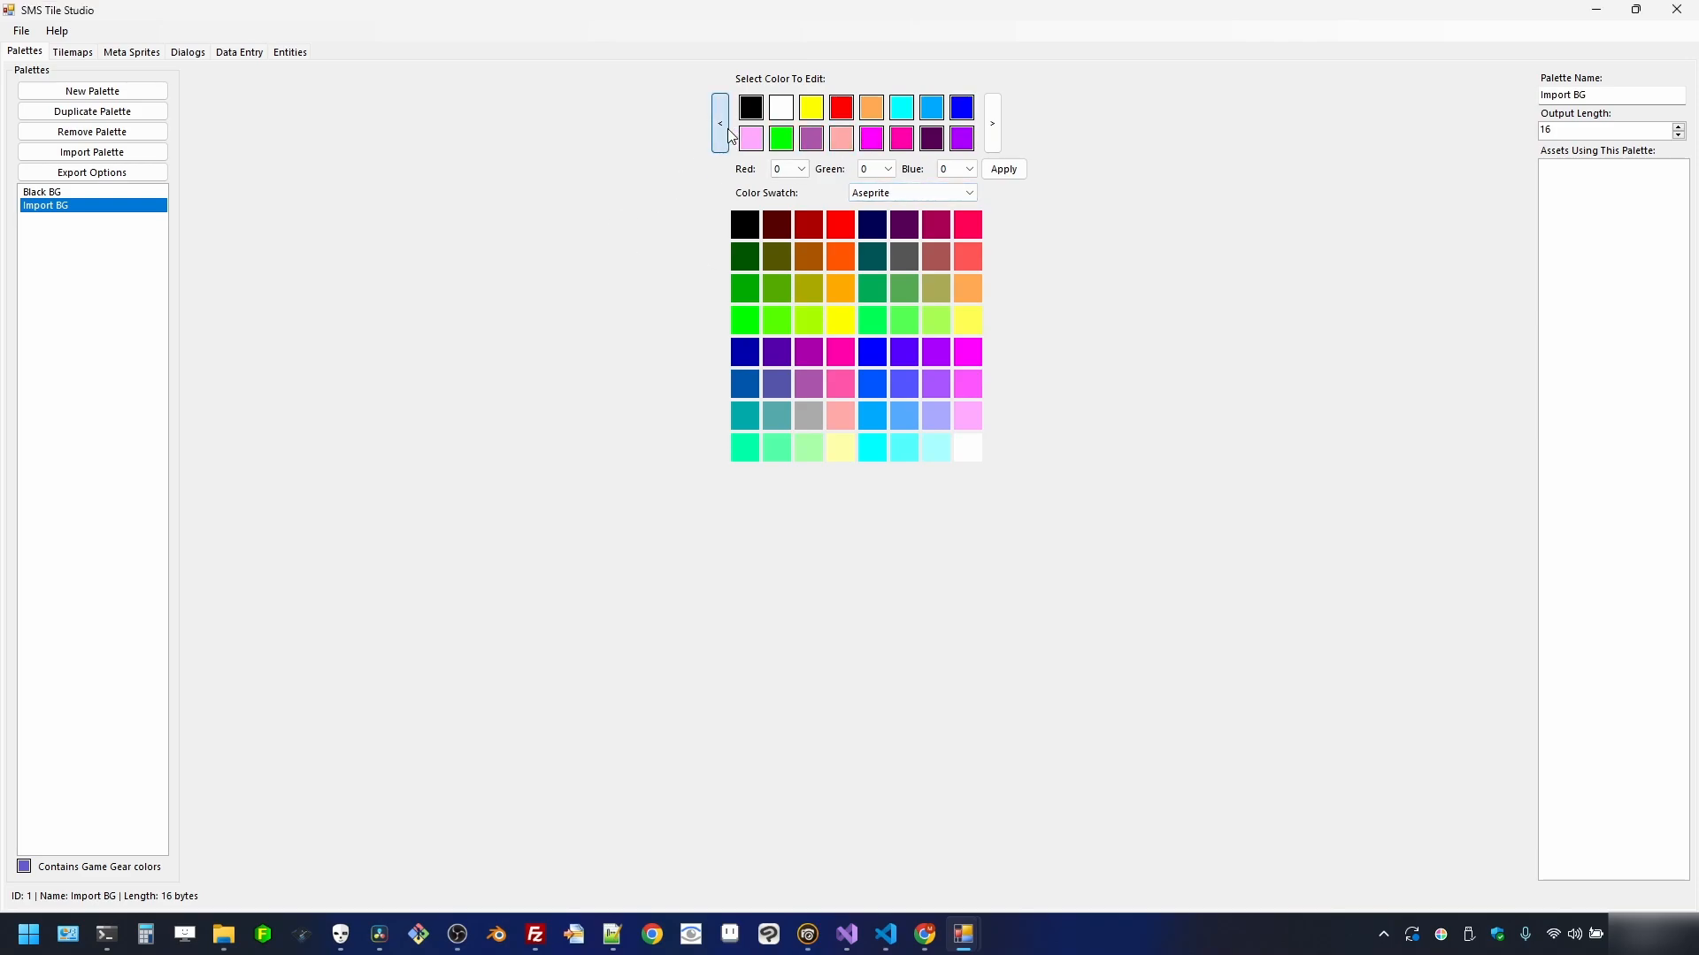
click(727, 129)
click(907, 139)
click(722, 131)
click(722, 131)
click(722, 133)
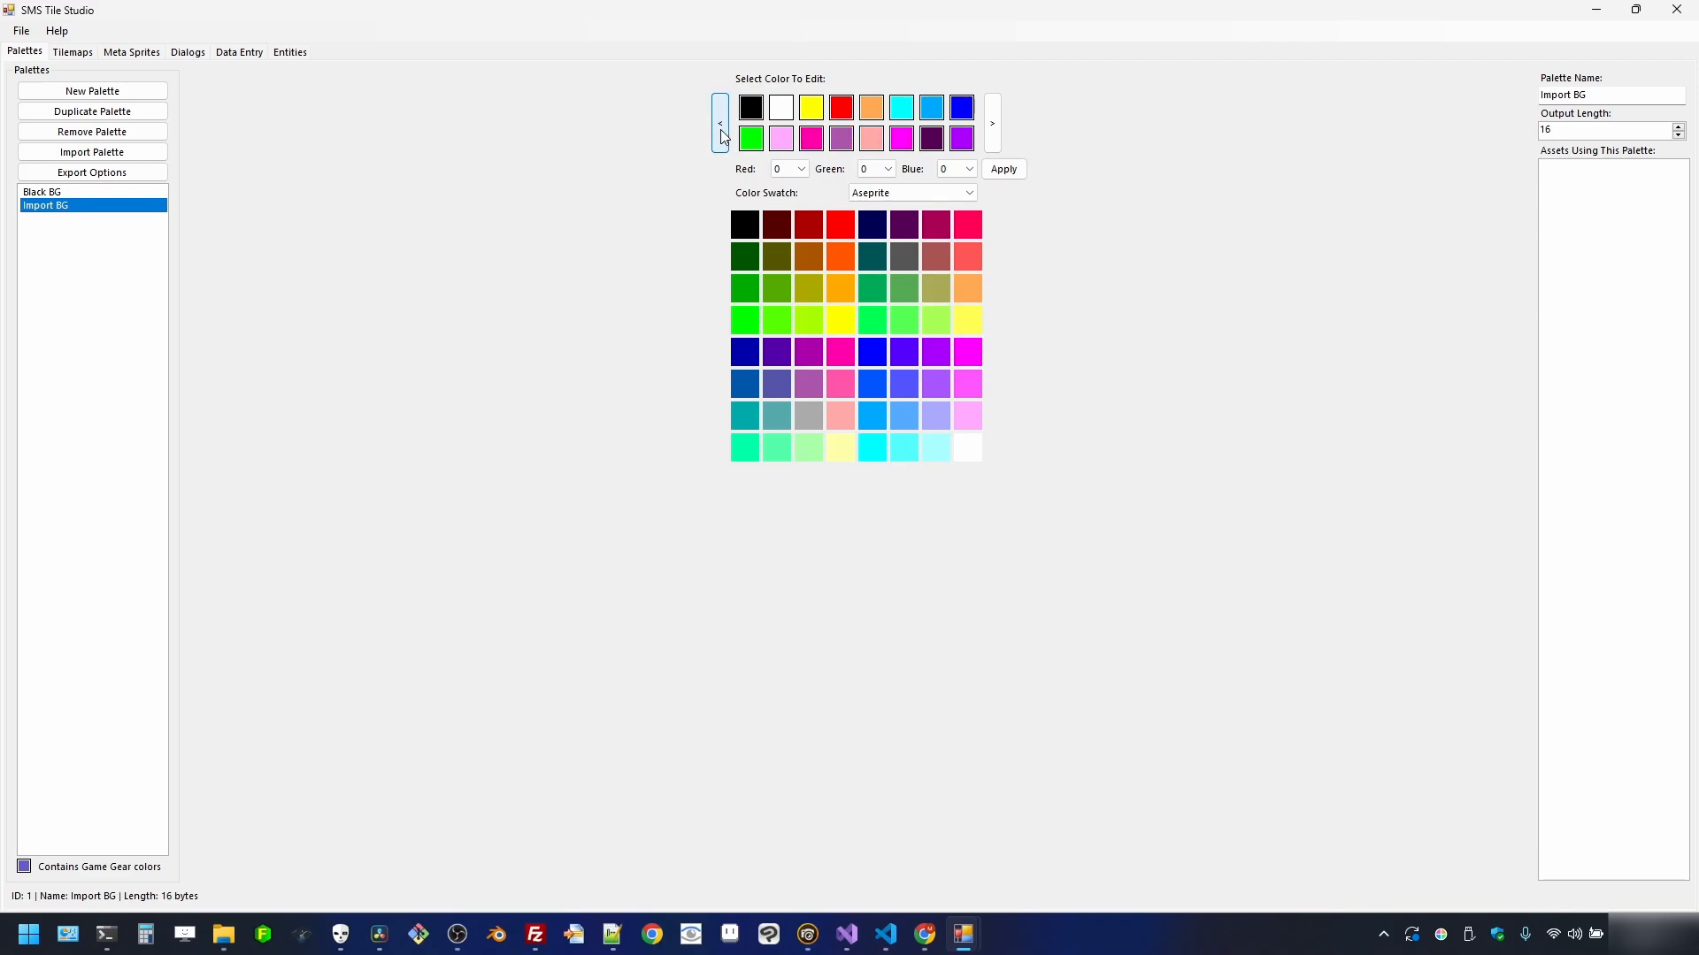
click(722, 132)
click(727, 141)
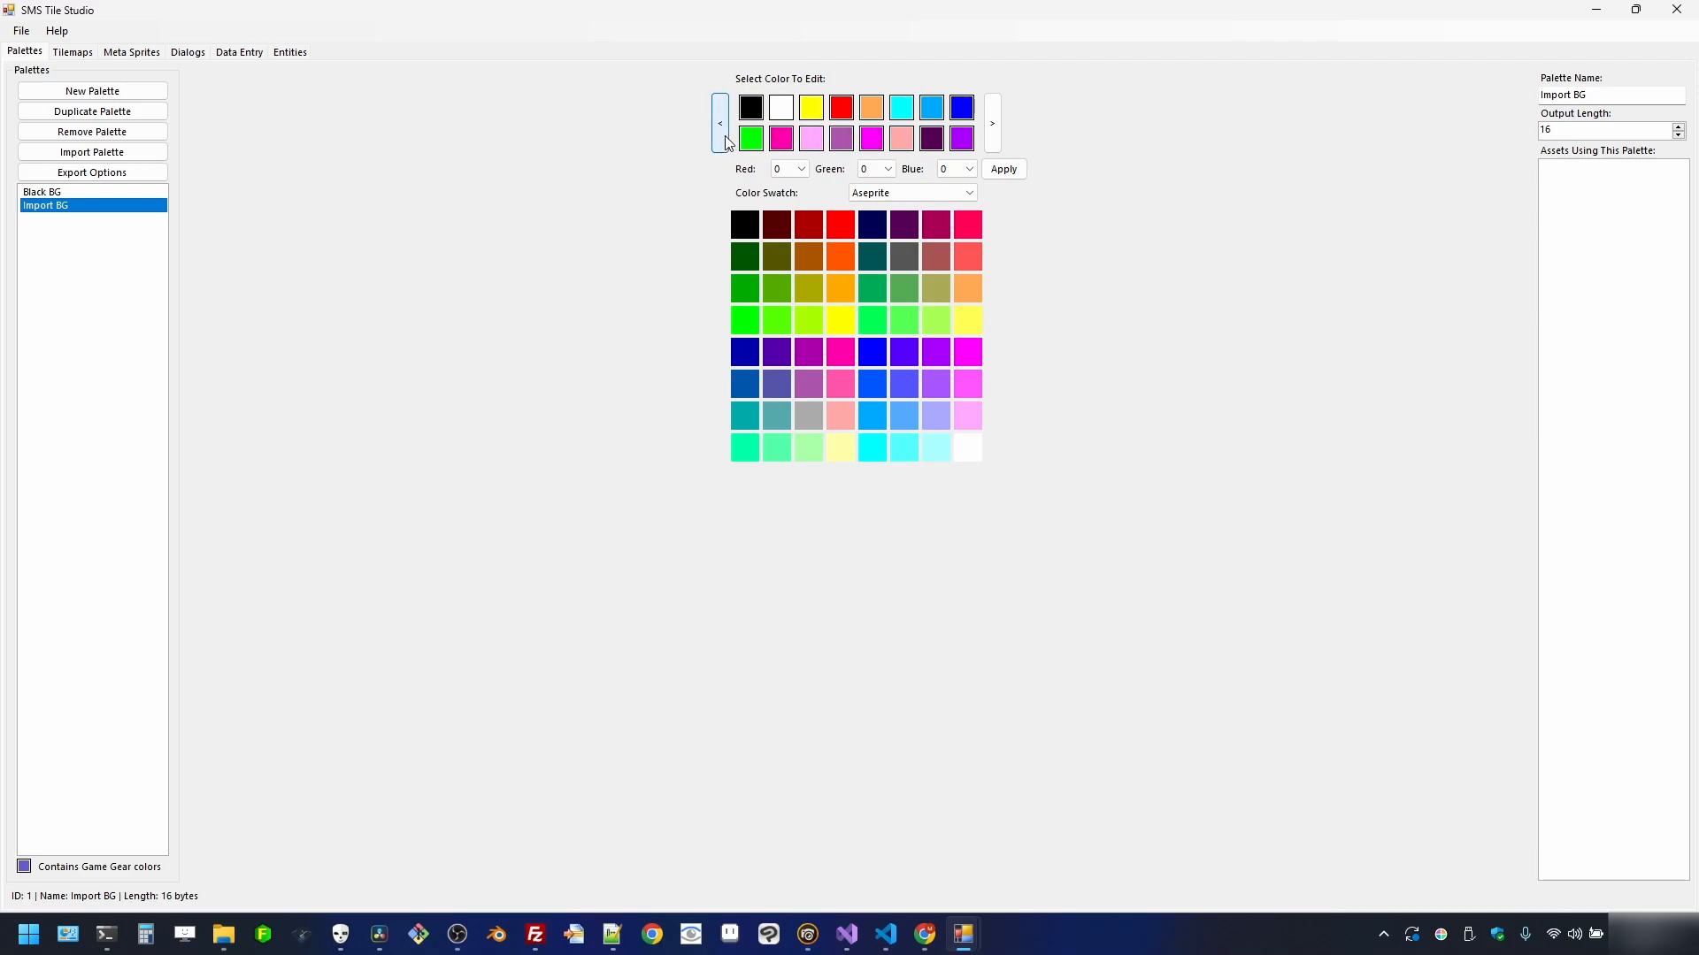
click(726, 140)
click(727, 141)
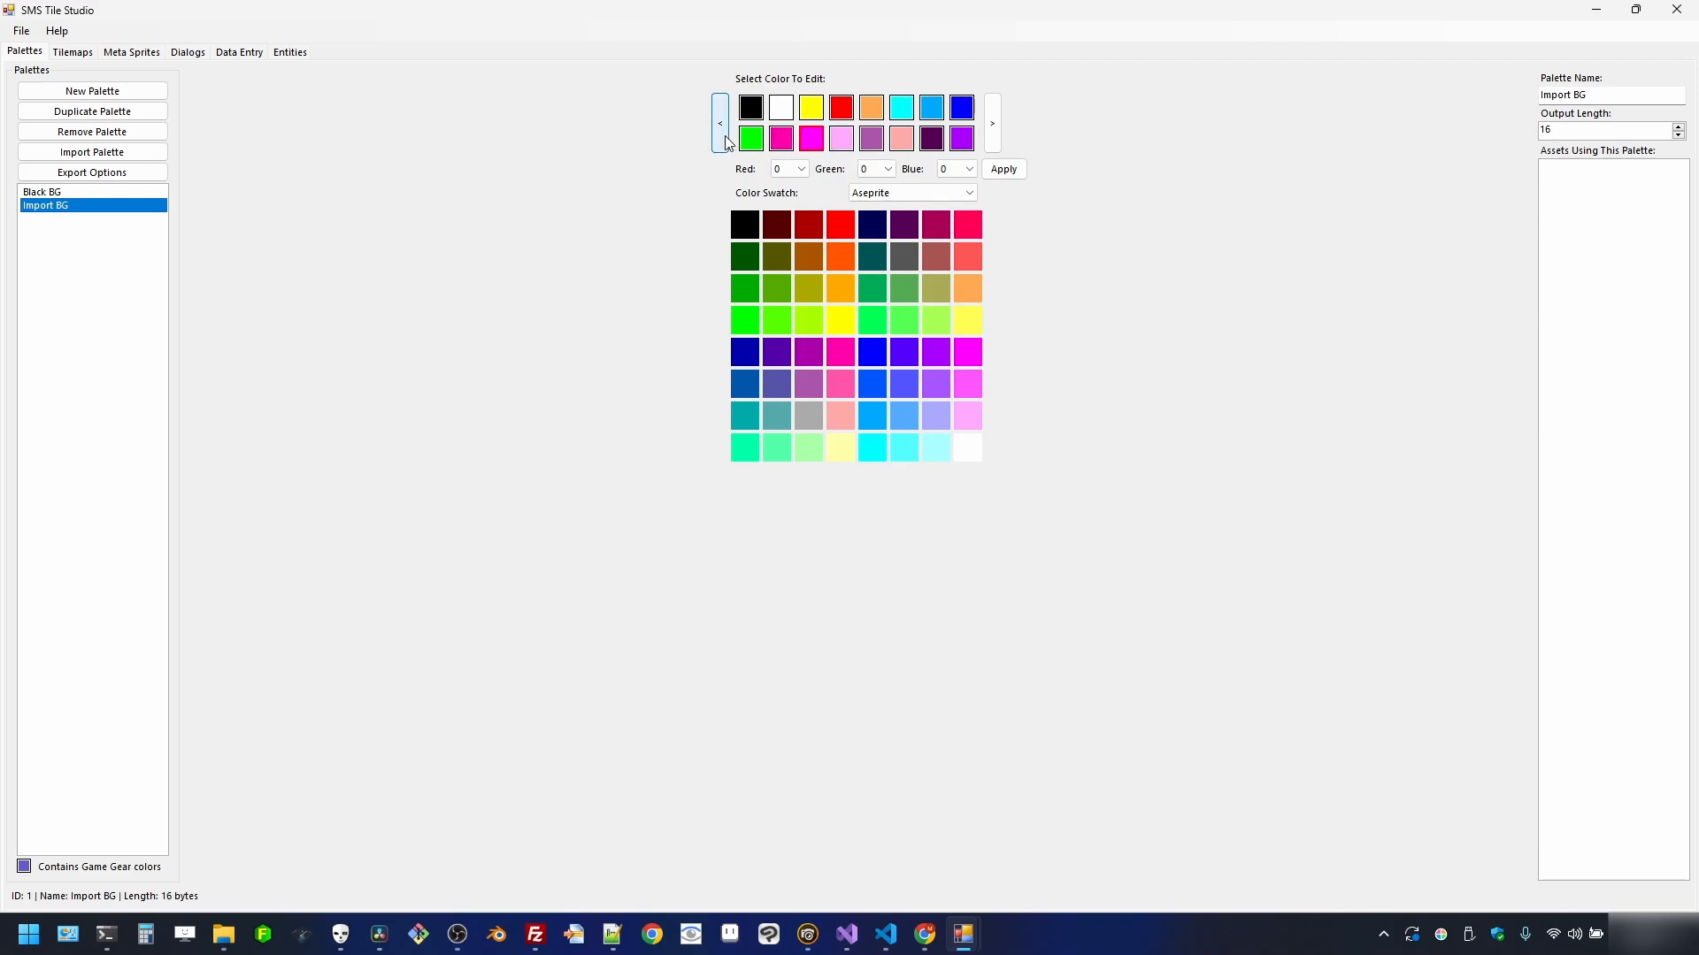
click(904, 141)
click(726, 144)
click(727, 143)
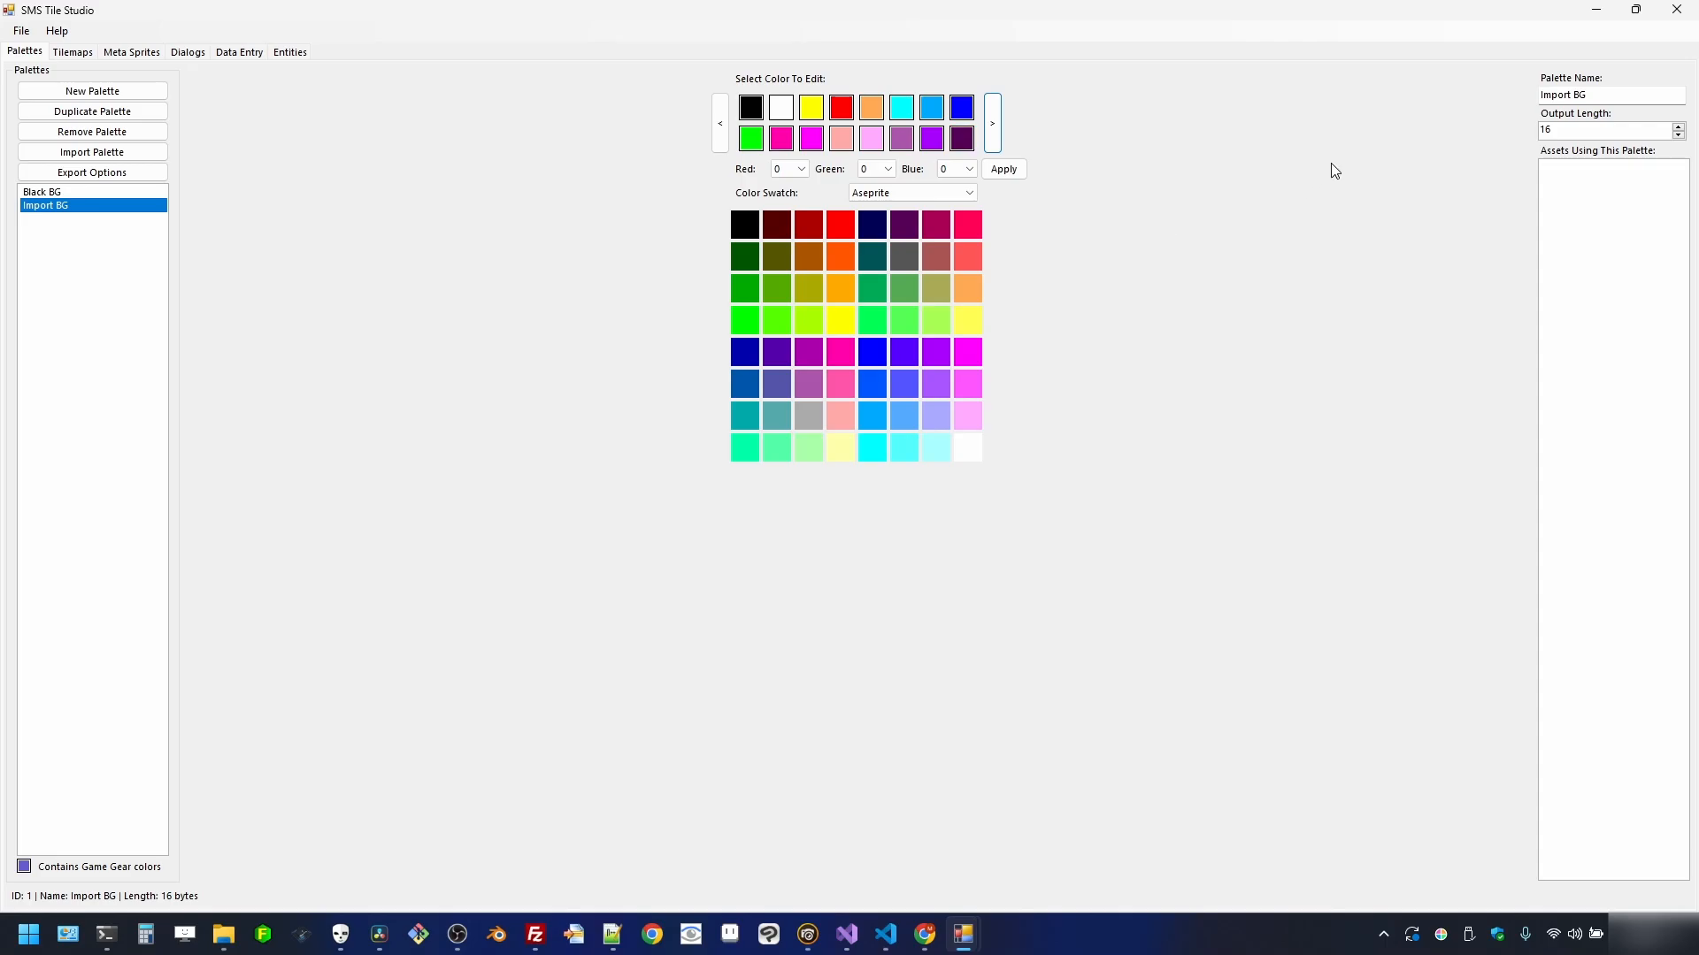
click(1636, 10)
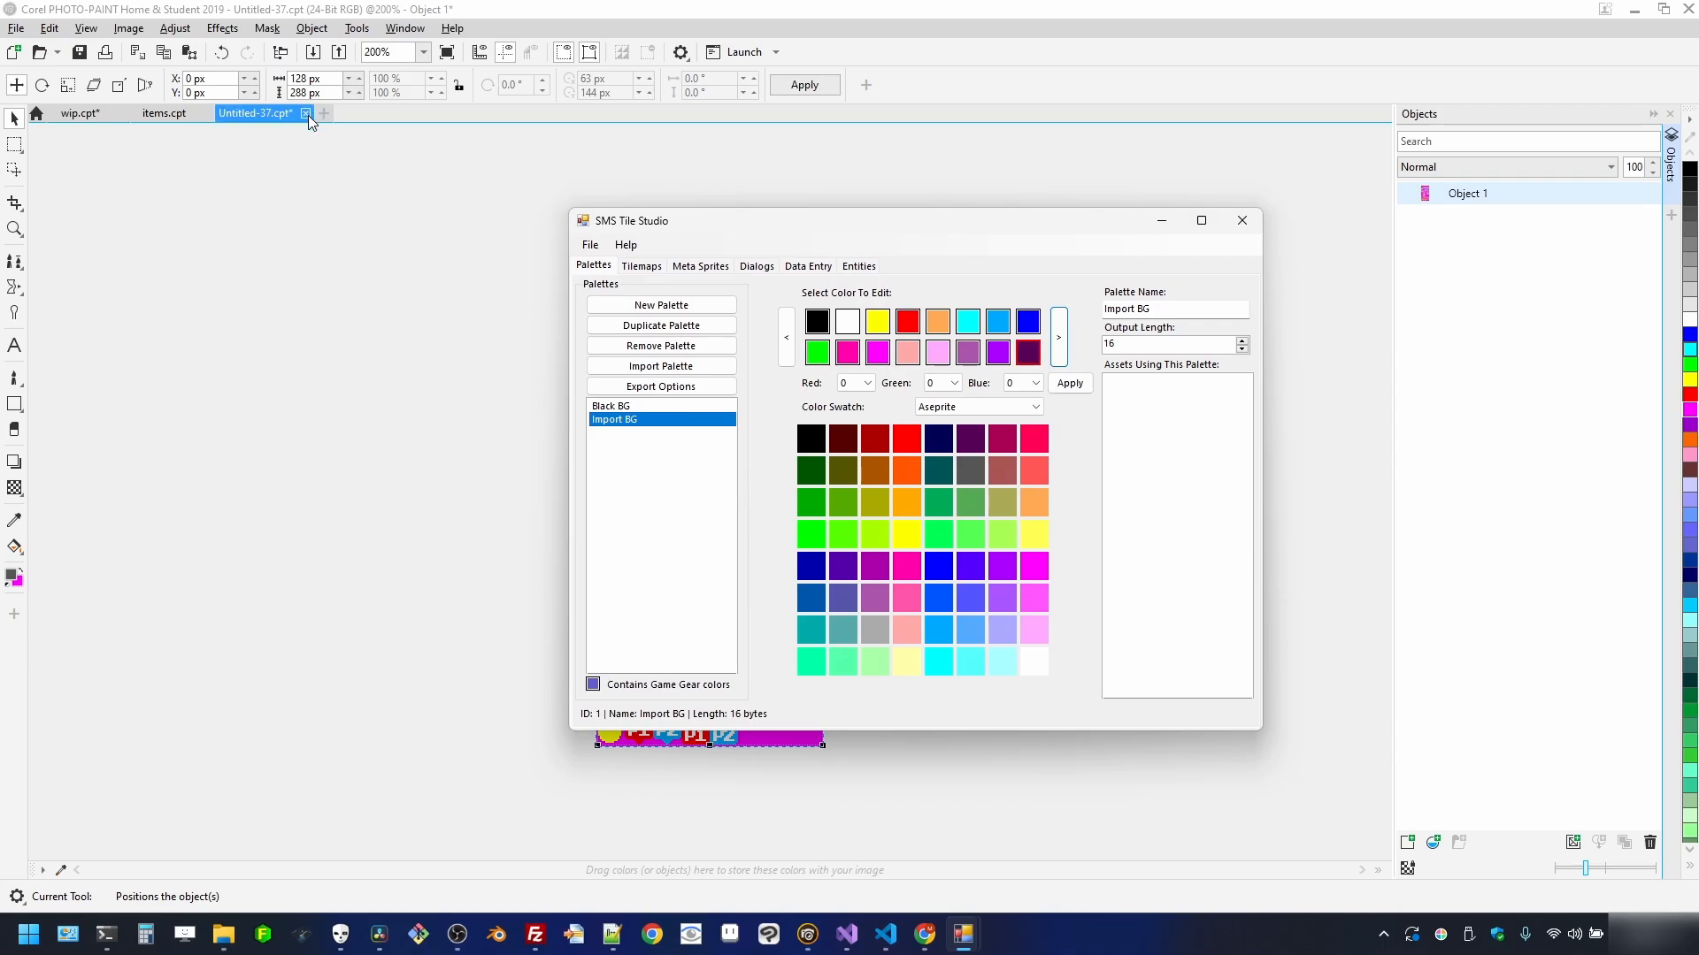
- Close Untitled-37 in PHOTO-PAINT without saving its changes
click(309, 121)
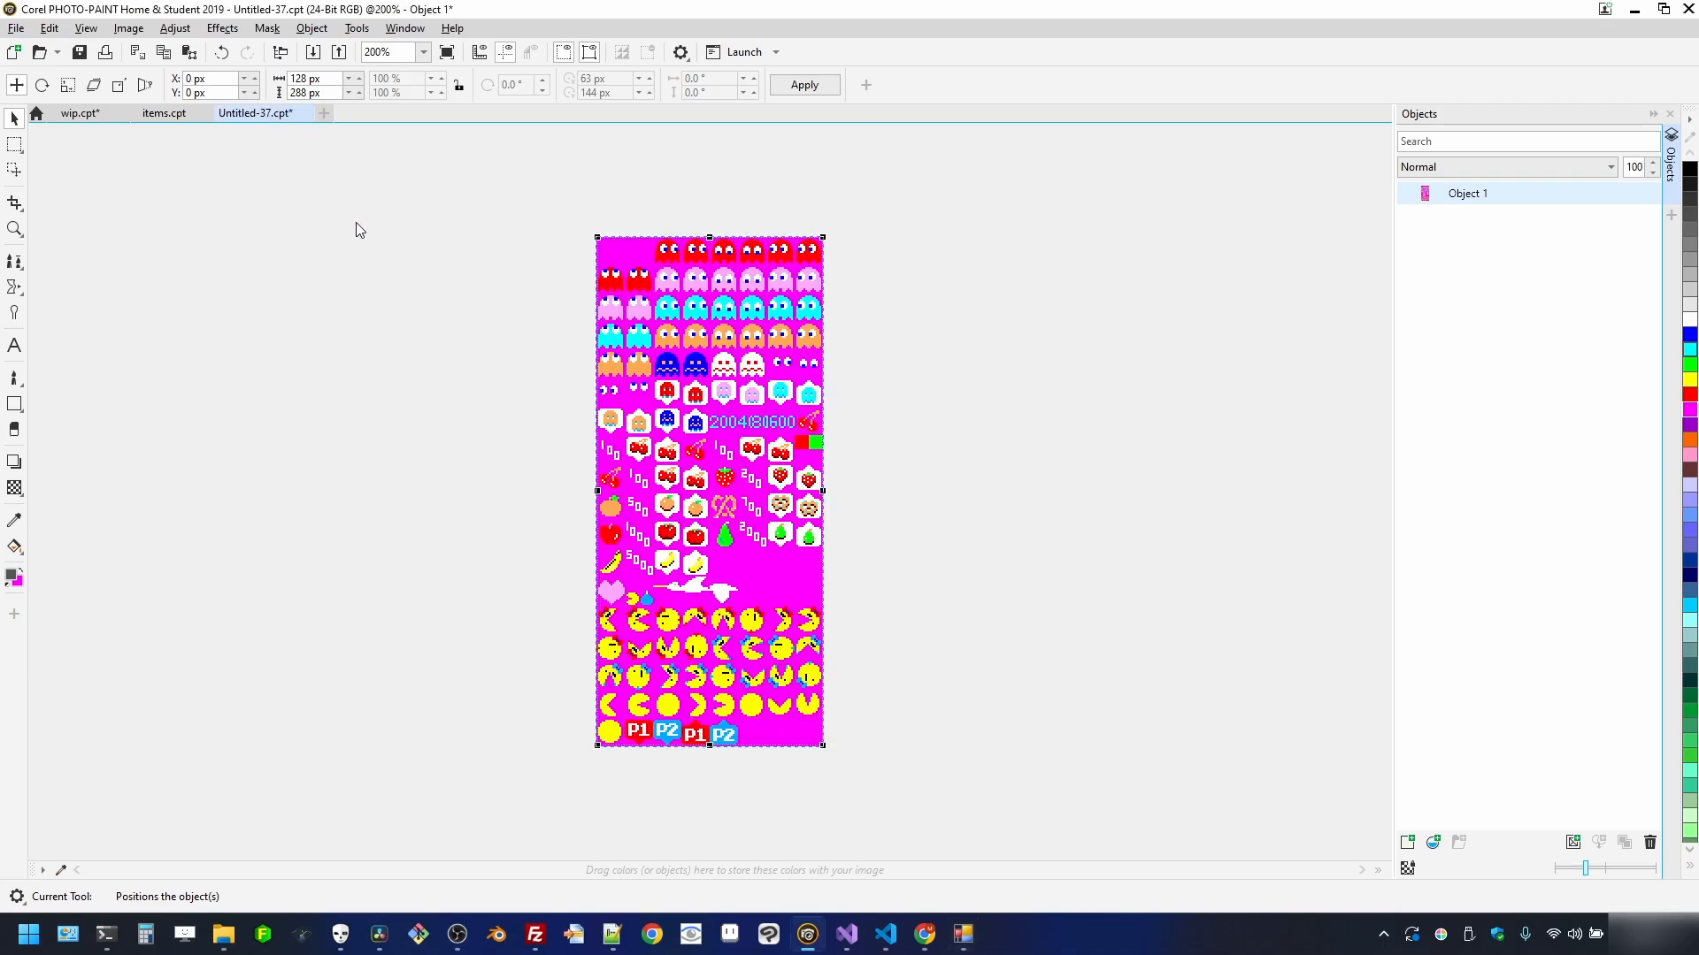
click(307, 113)
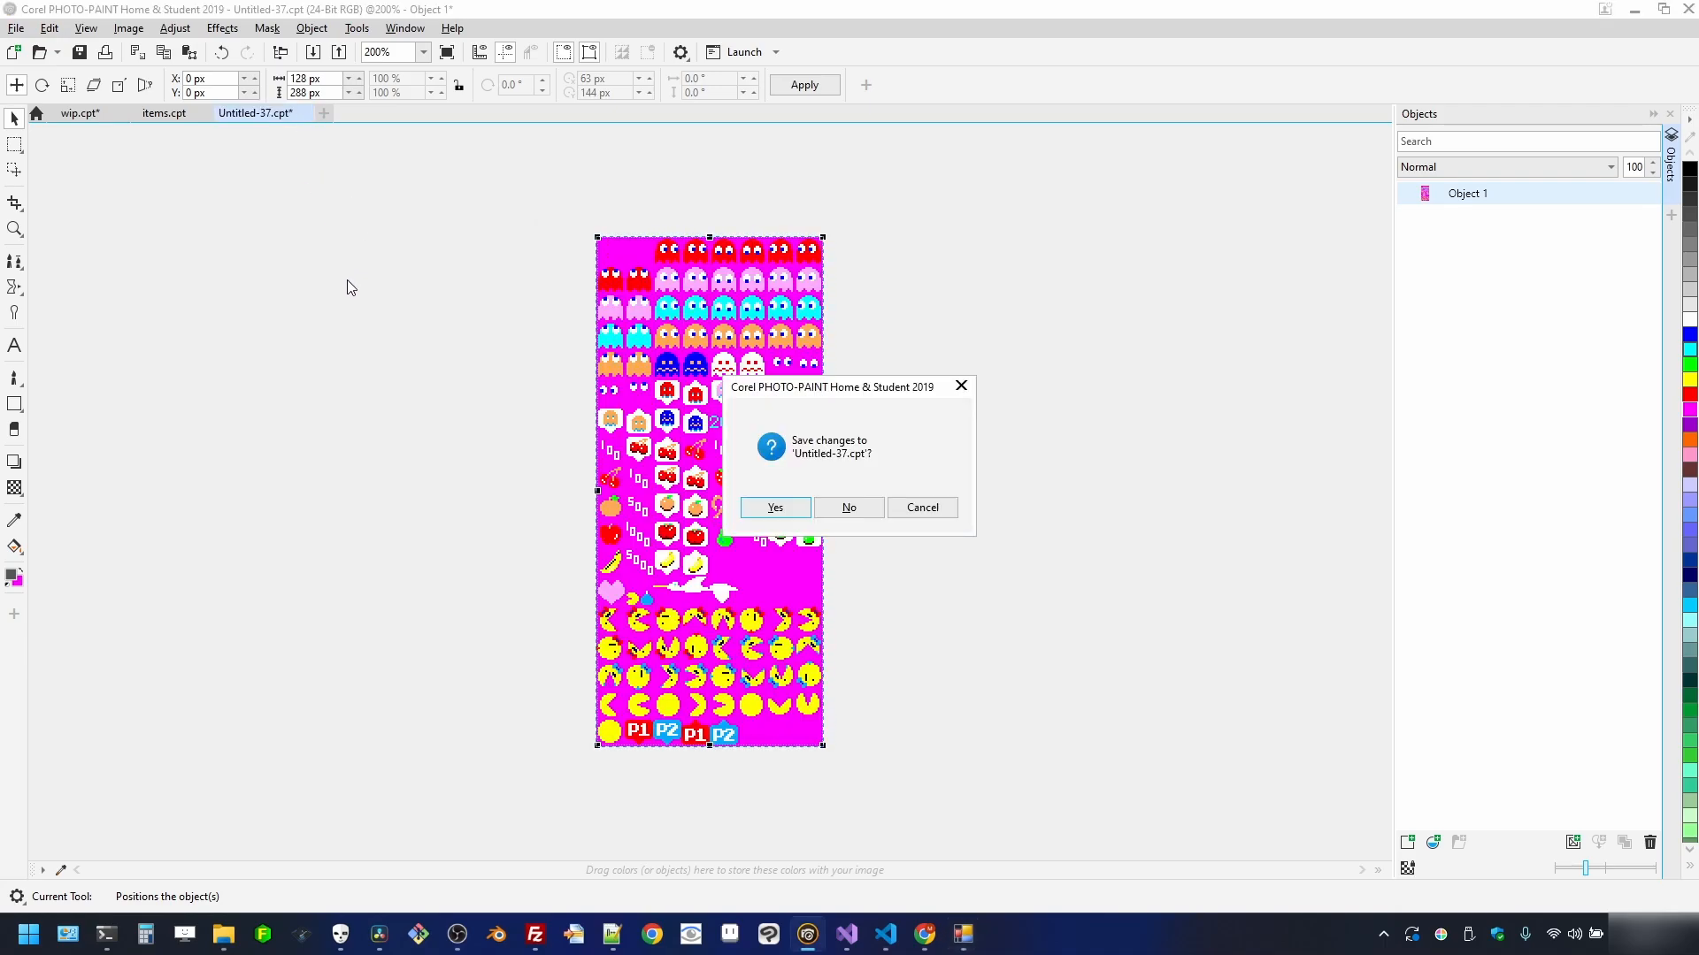
click(871, 512)
- Switch to wip.cpt, look over the mazes, and bring SMS Tile Studio back in front
click(76, 114)
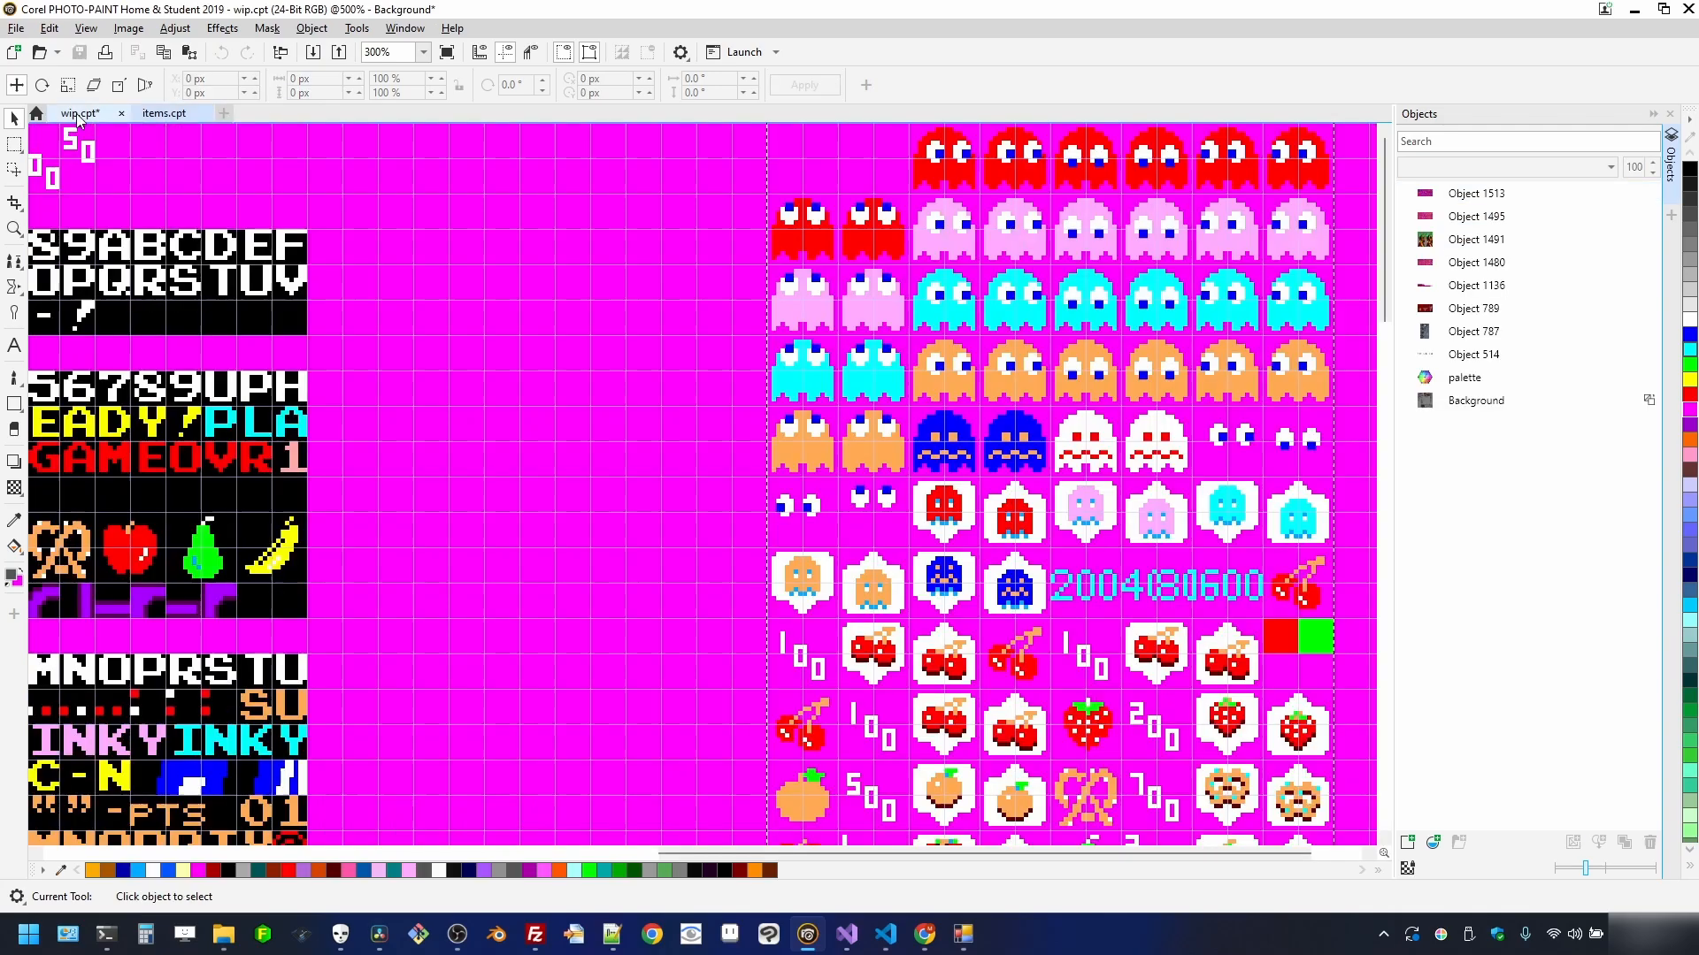
scroll(774, 412, down, 2)
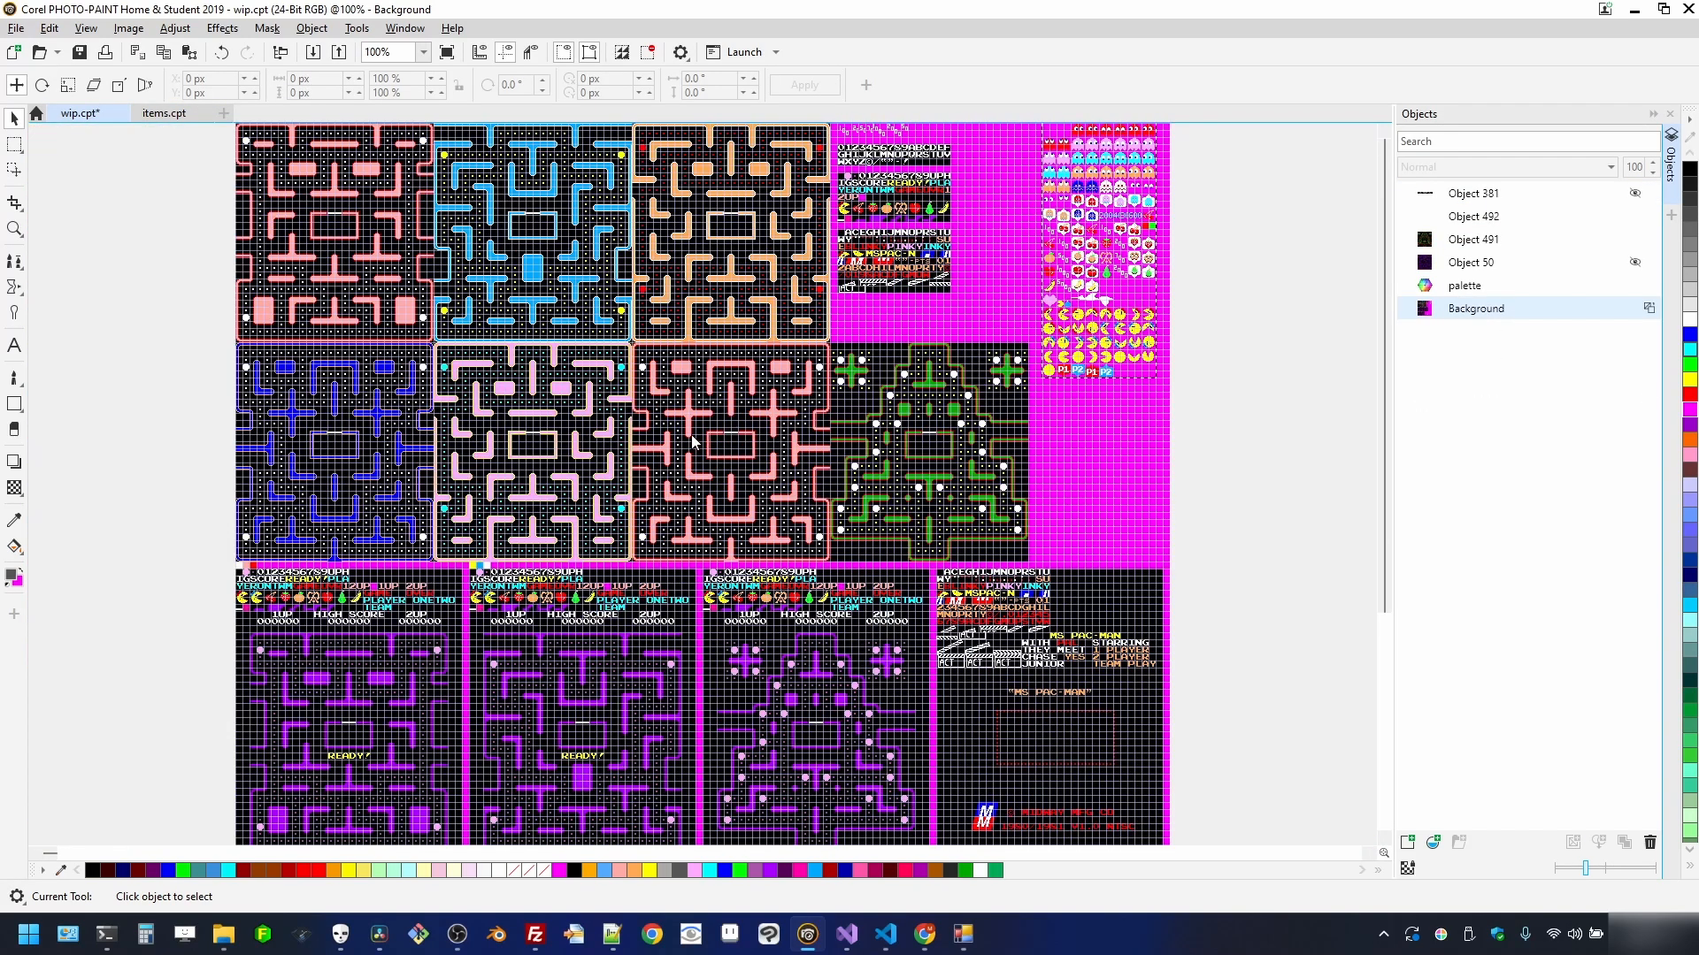
scroll(387, 479, up, 2)
scroll(343, 585, down, 1)
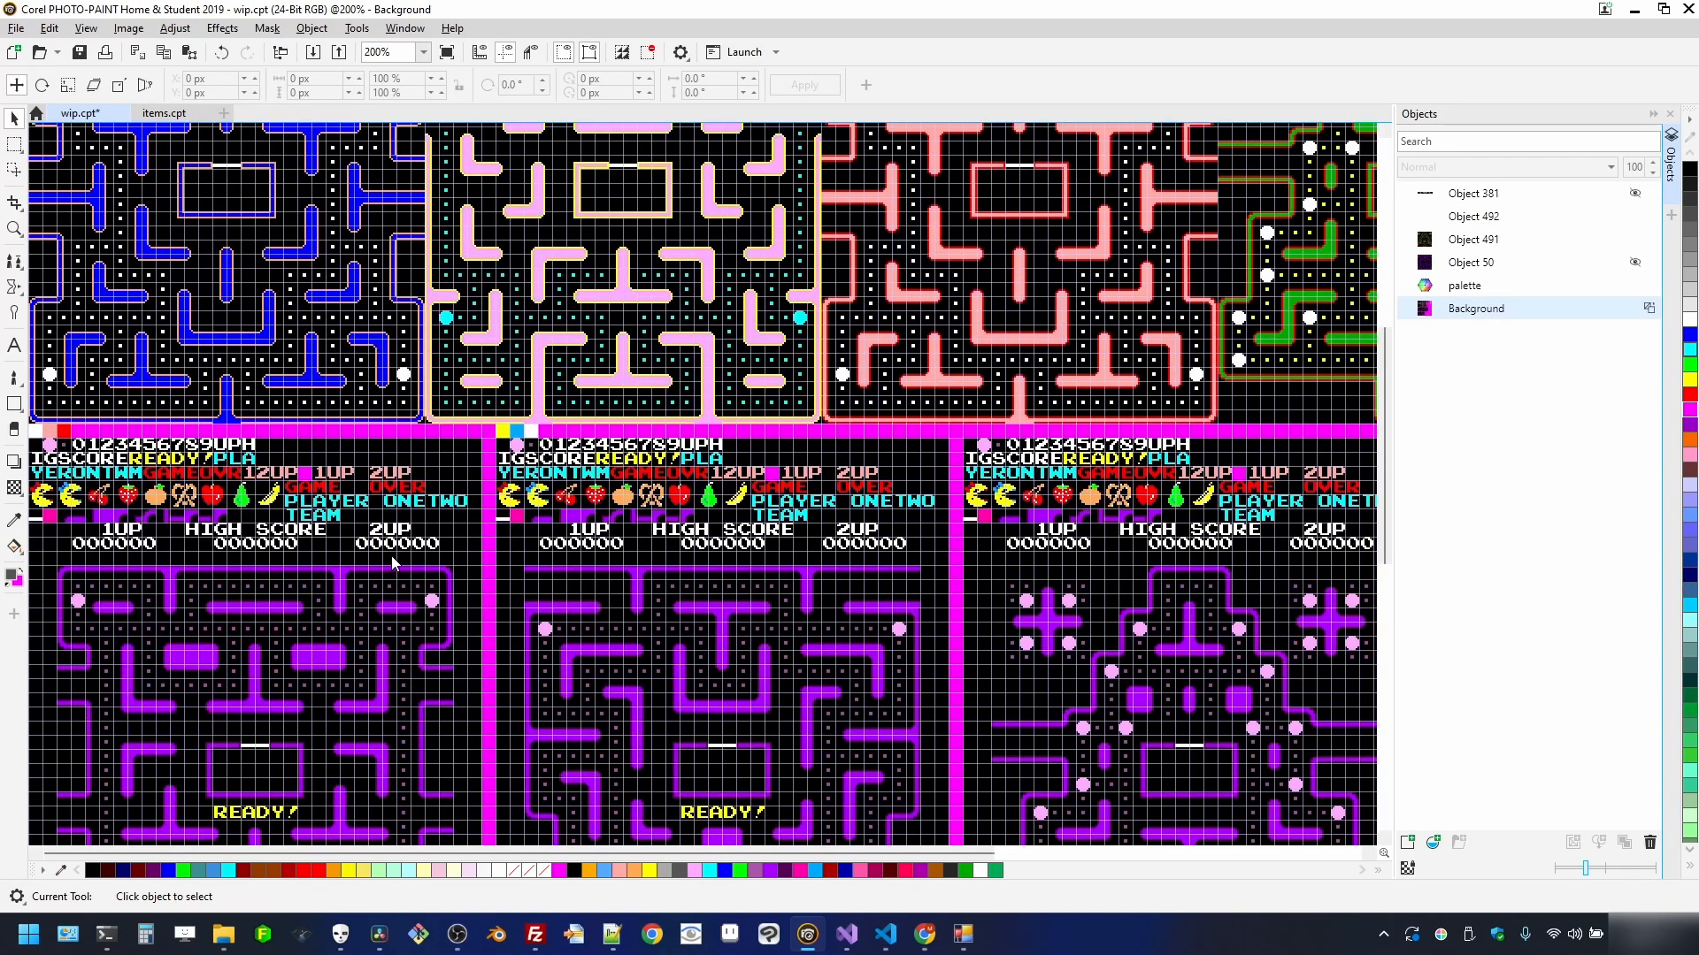
scroll(342, 486, up, 3)
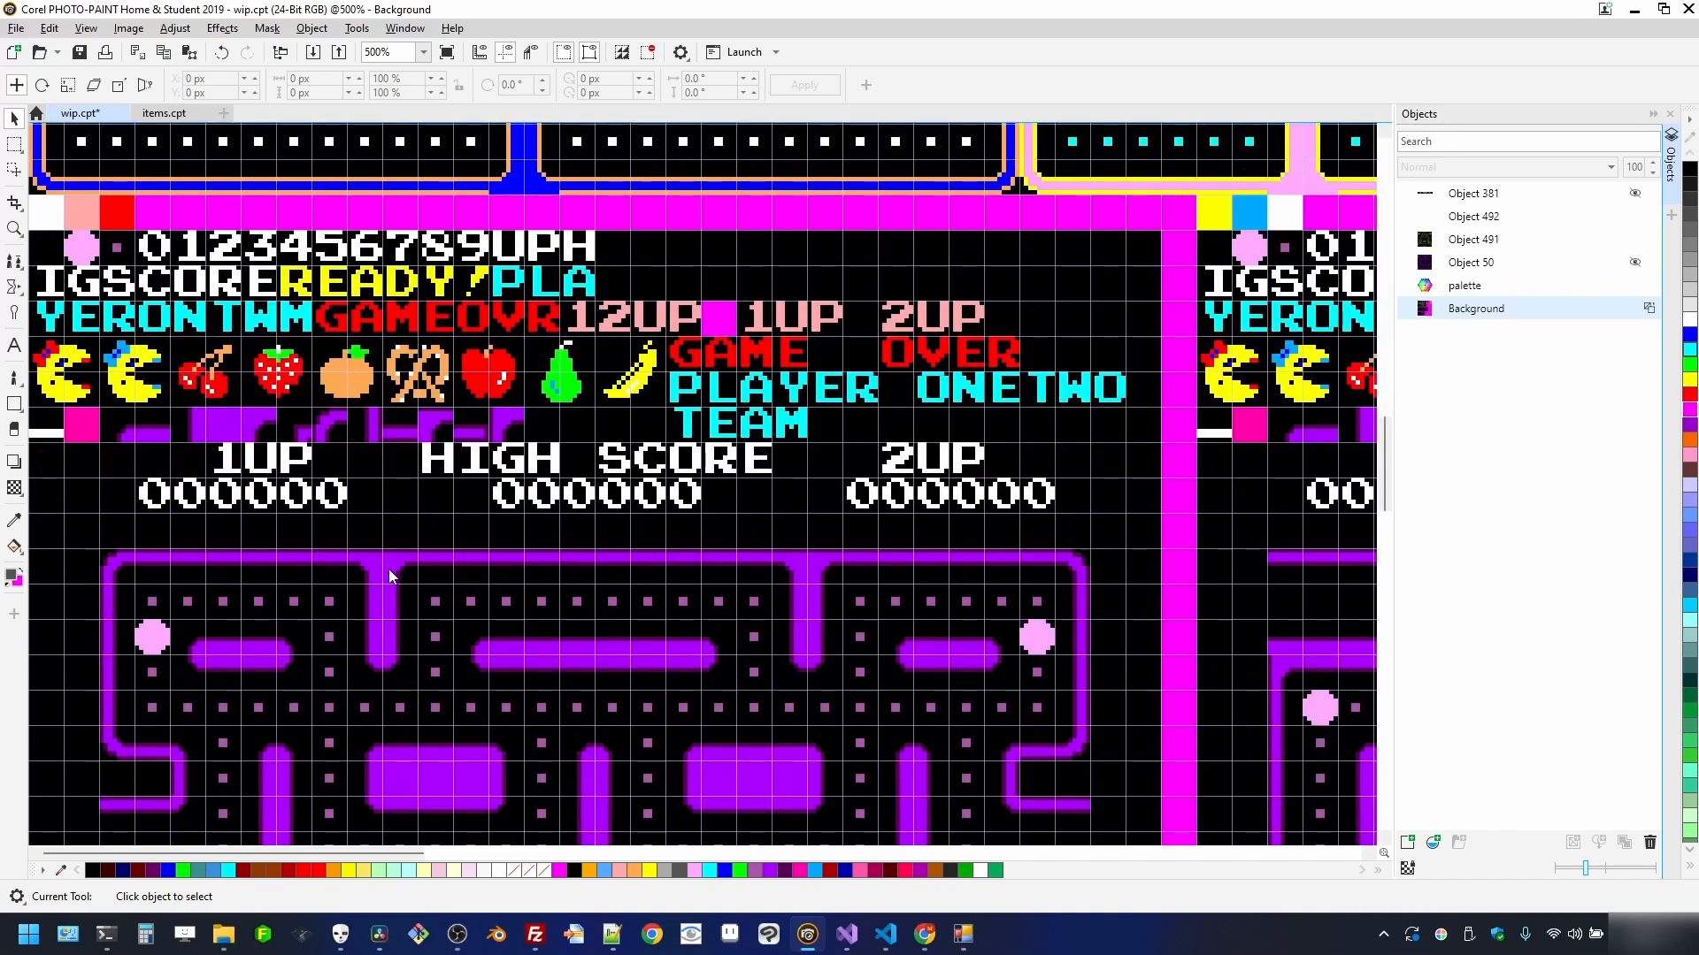
mouse_move(965, 933)
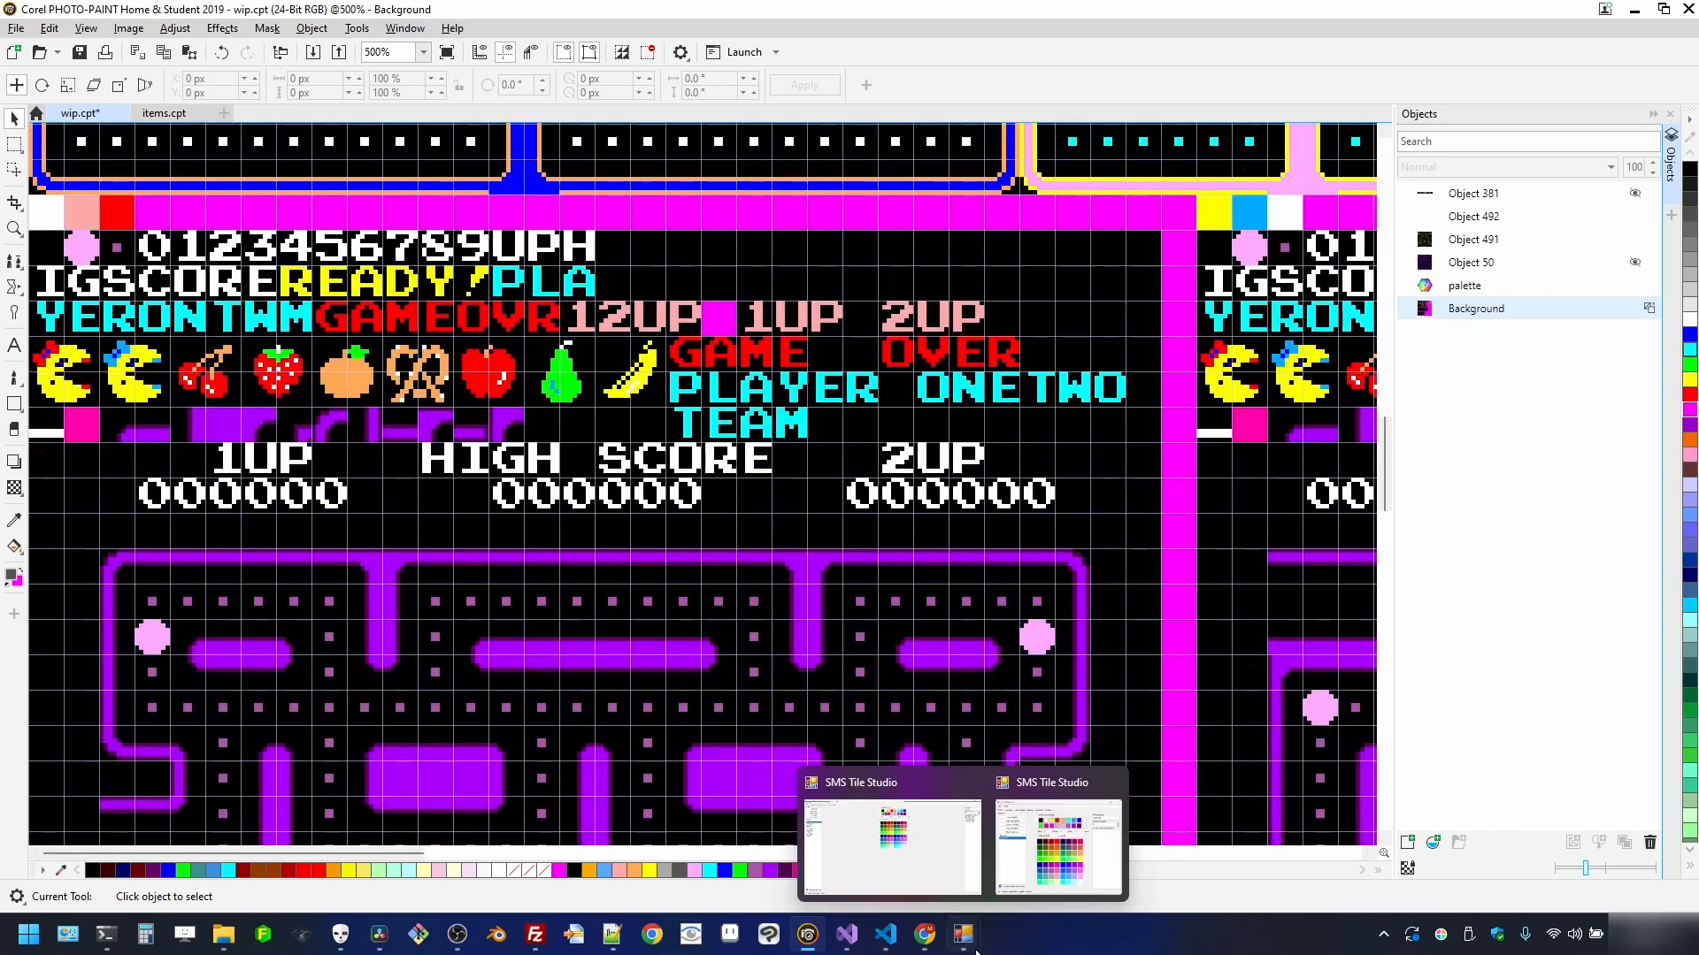
click(1065, 832)
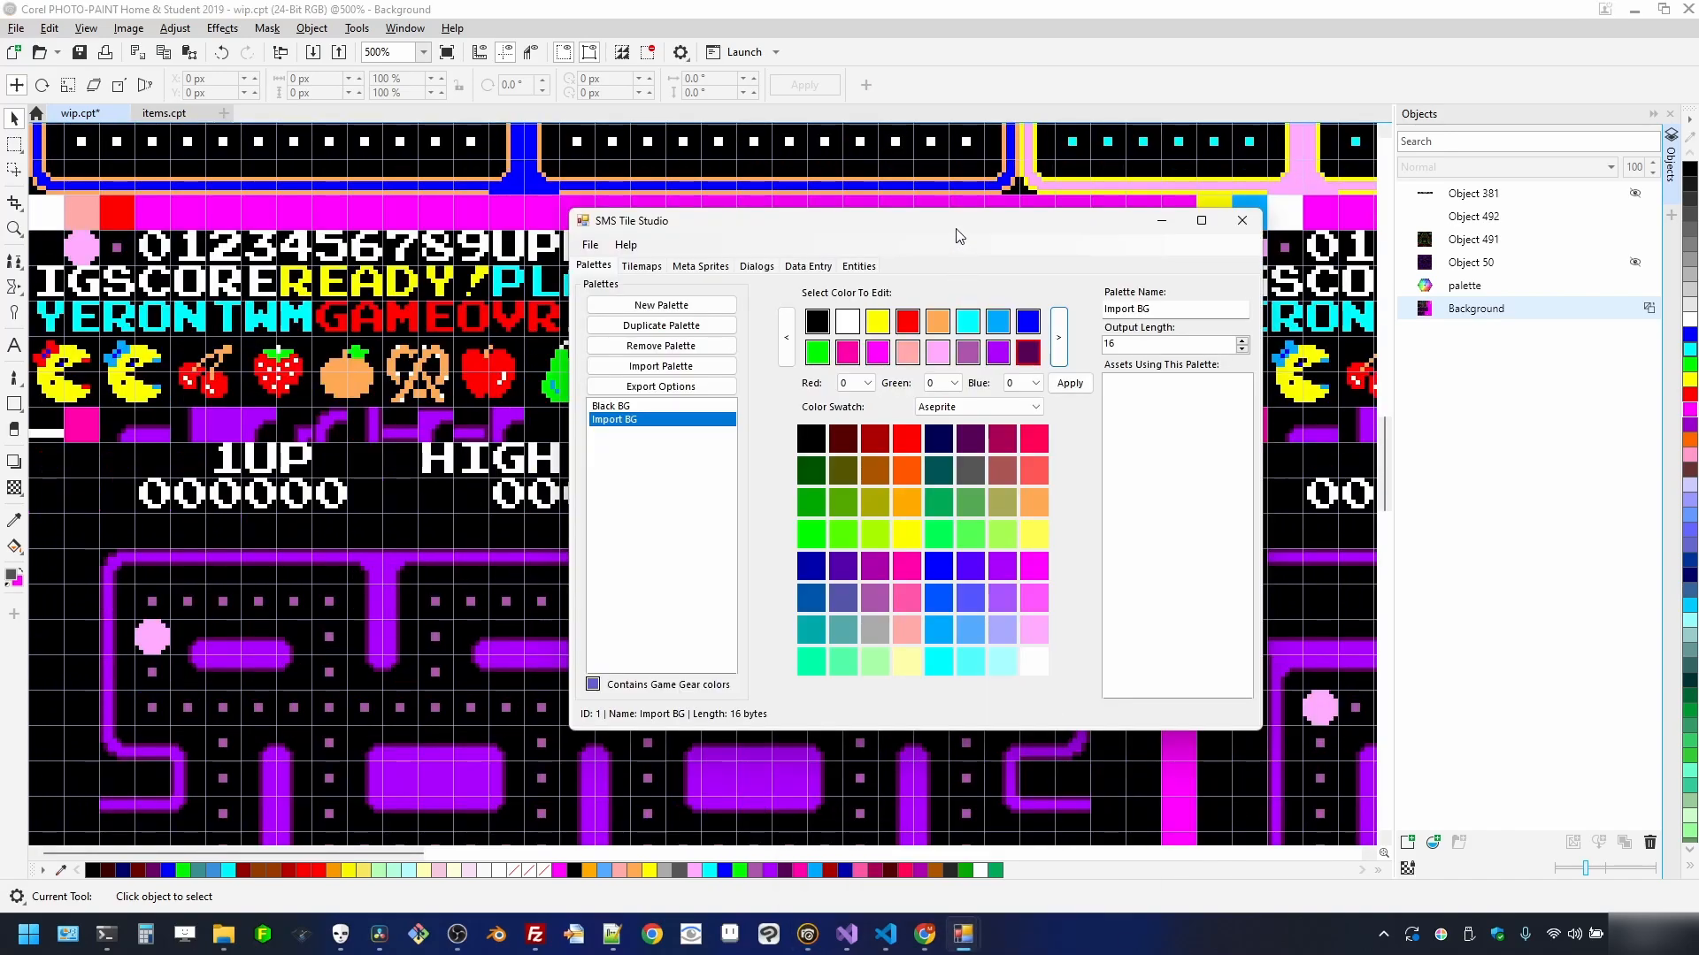
drag(959, 221, 1113, 221)
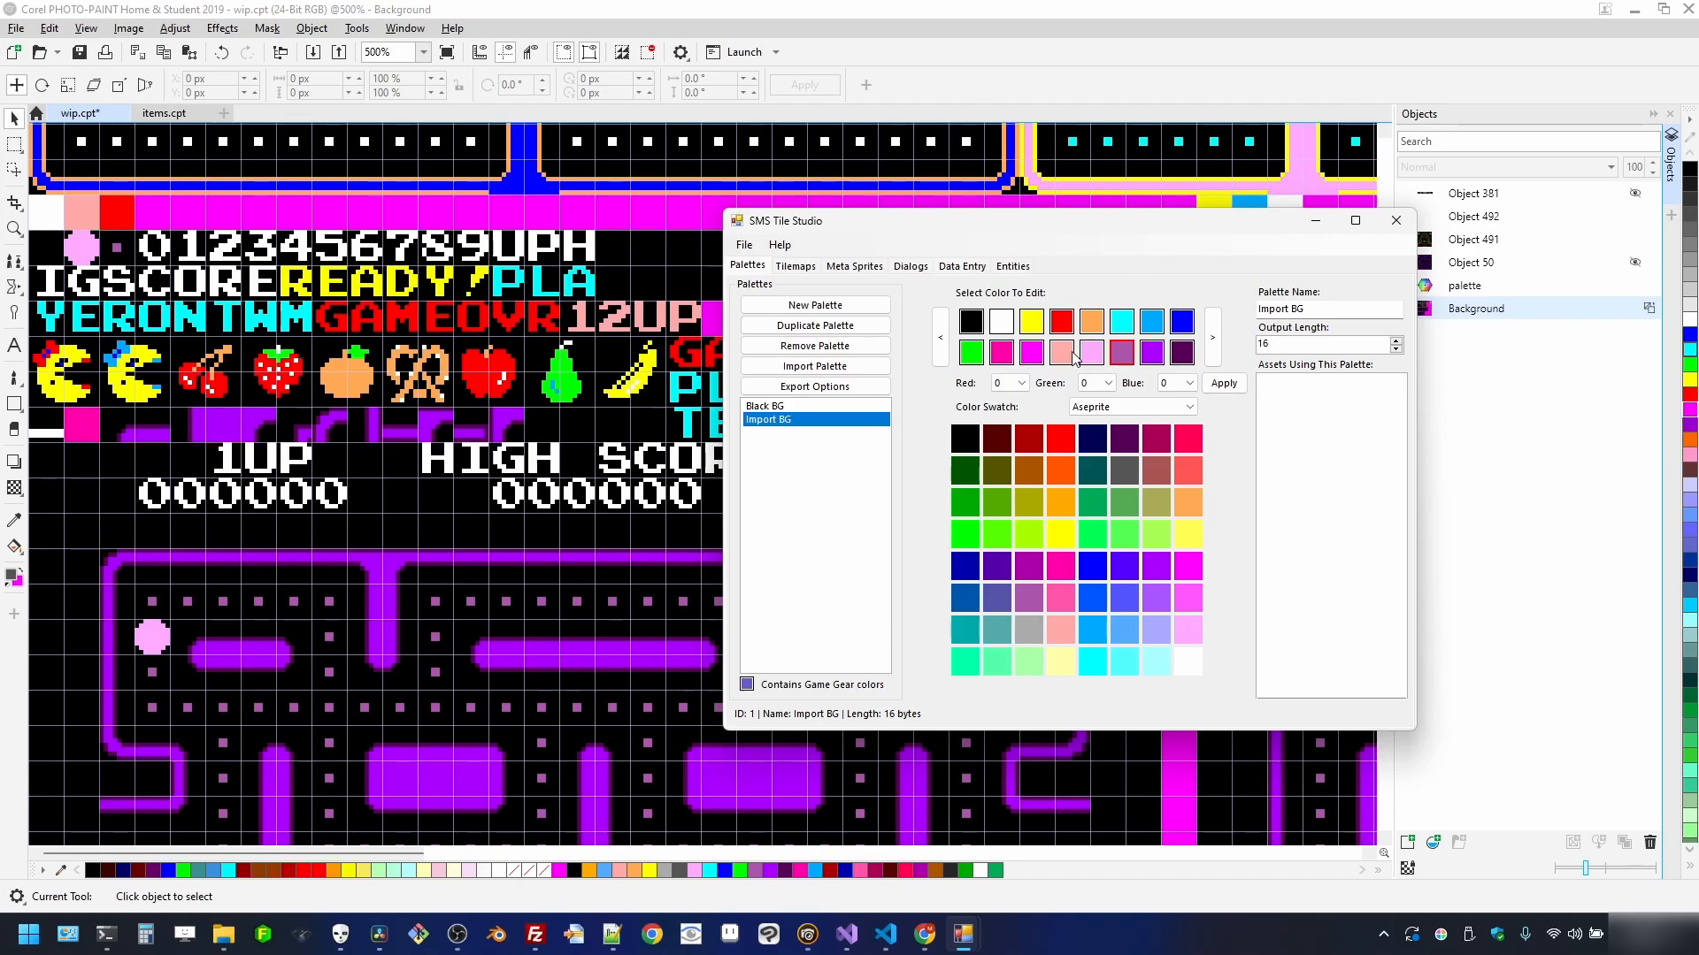
click(1088, 354)
click(1061, 357)
drag(885, 220, 1163, 189)
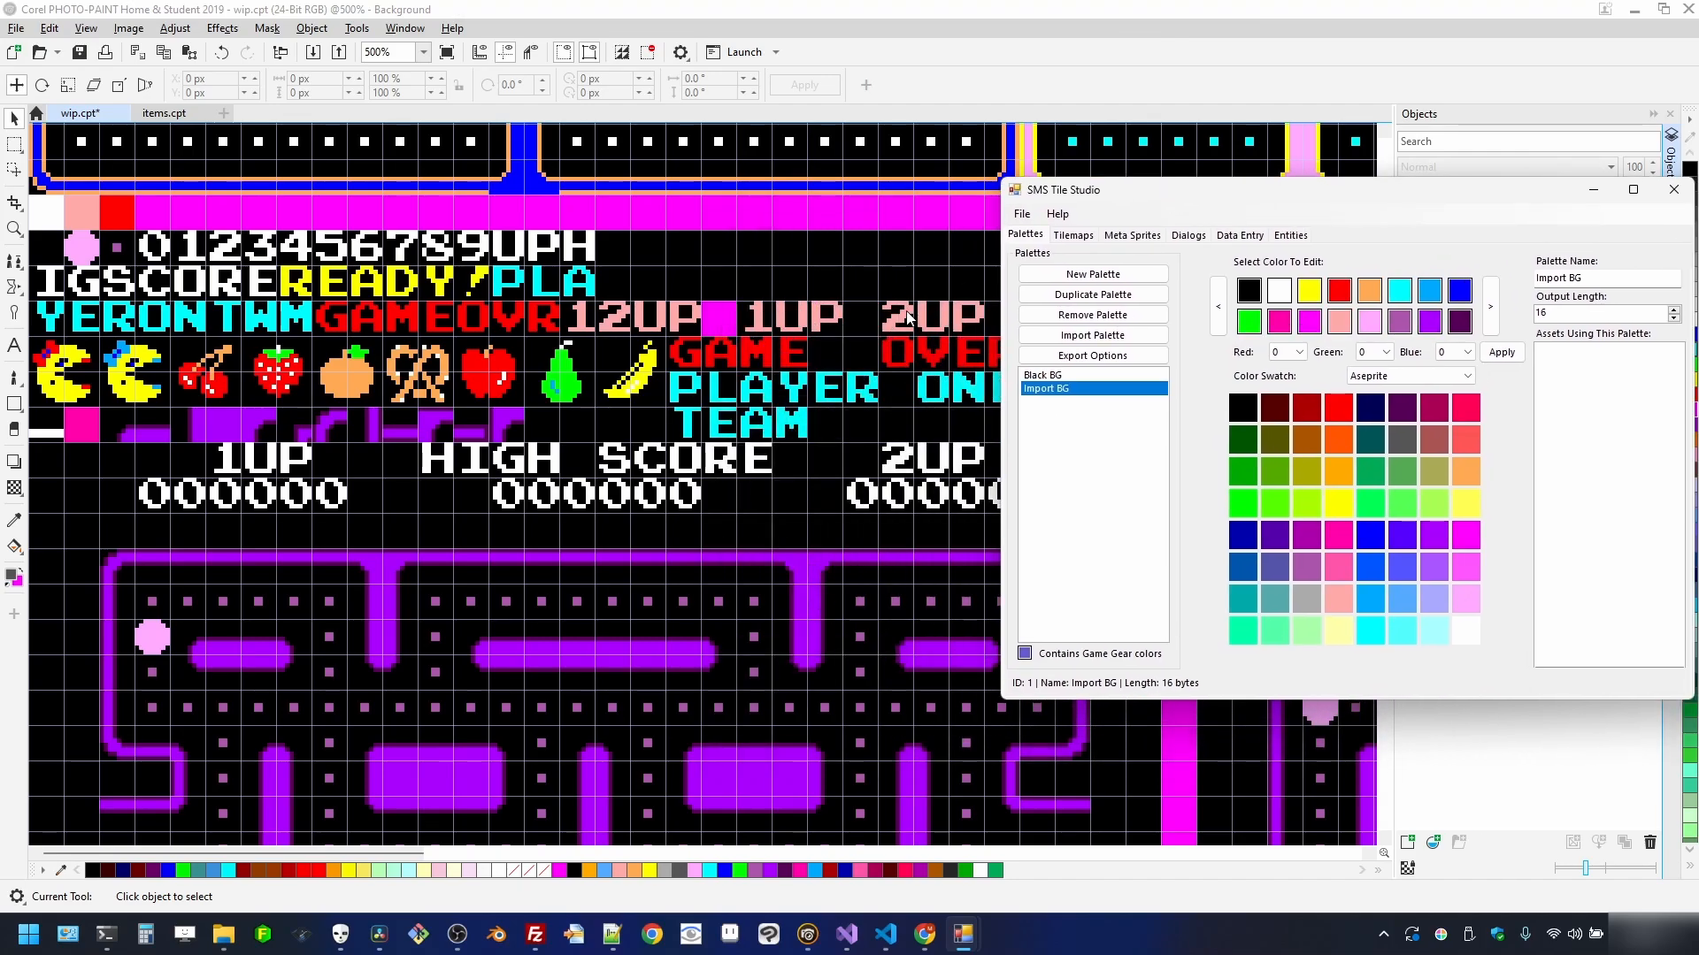
drag(1263, 203, 970, 218)
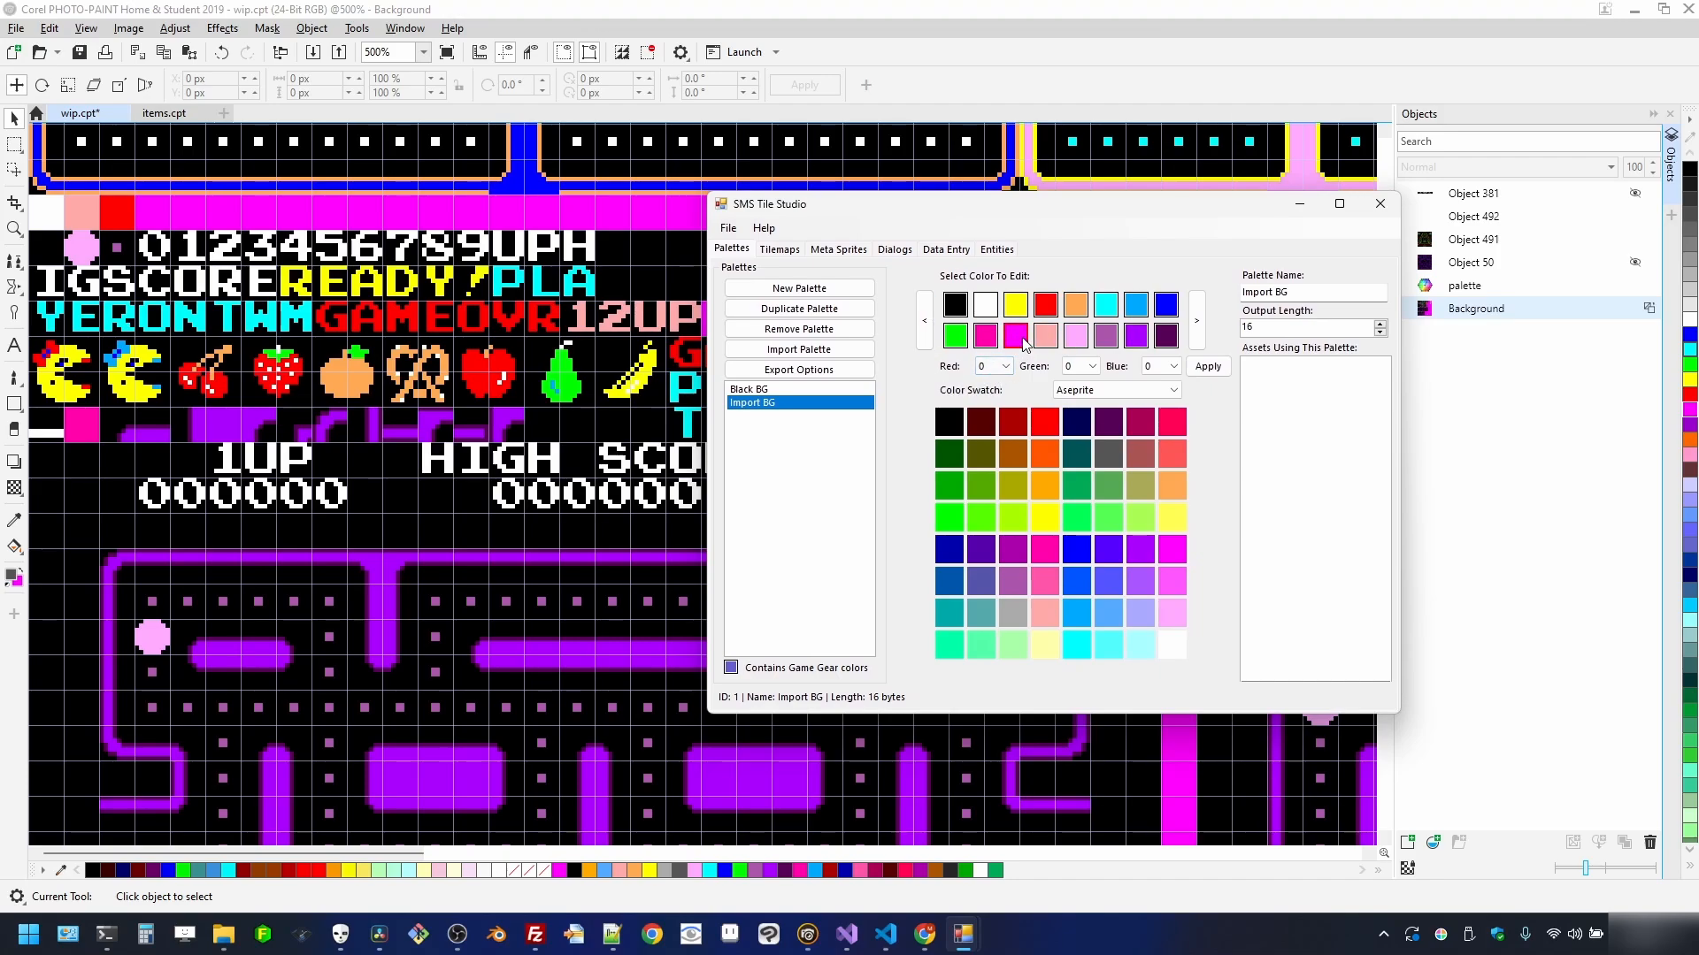
mouse_move(1024, 345)
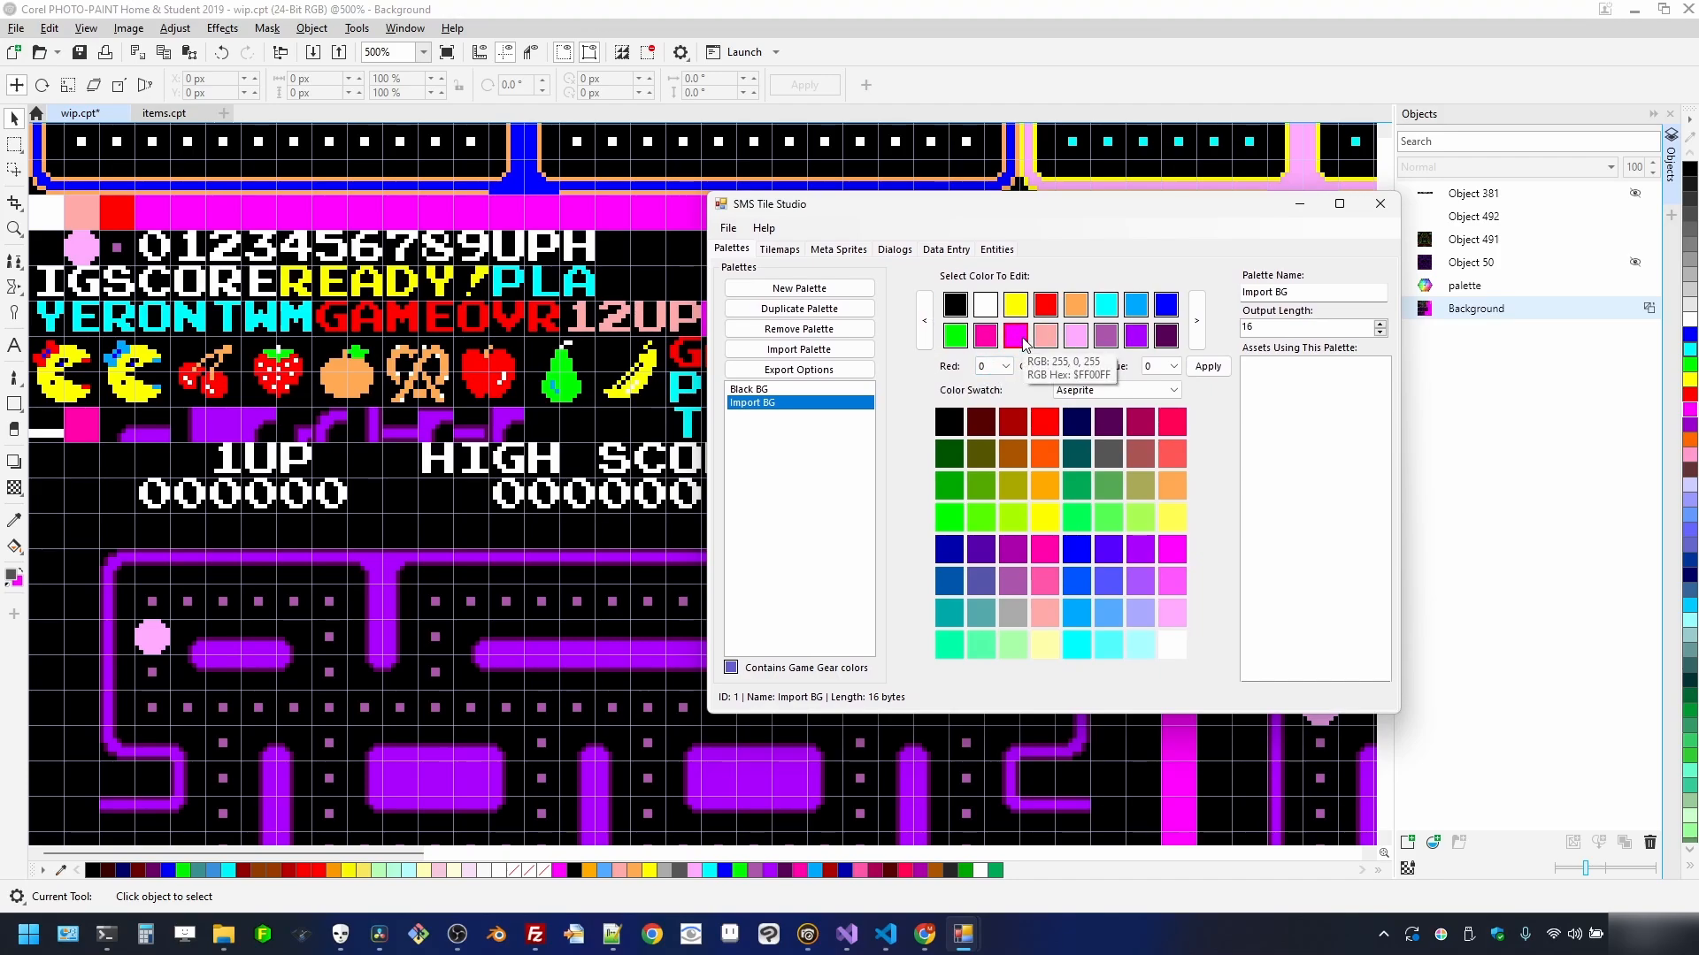
drag(889, 210, 932, 214)
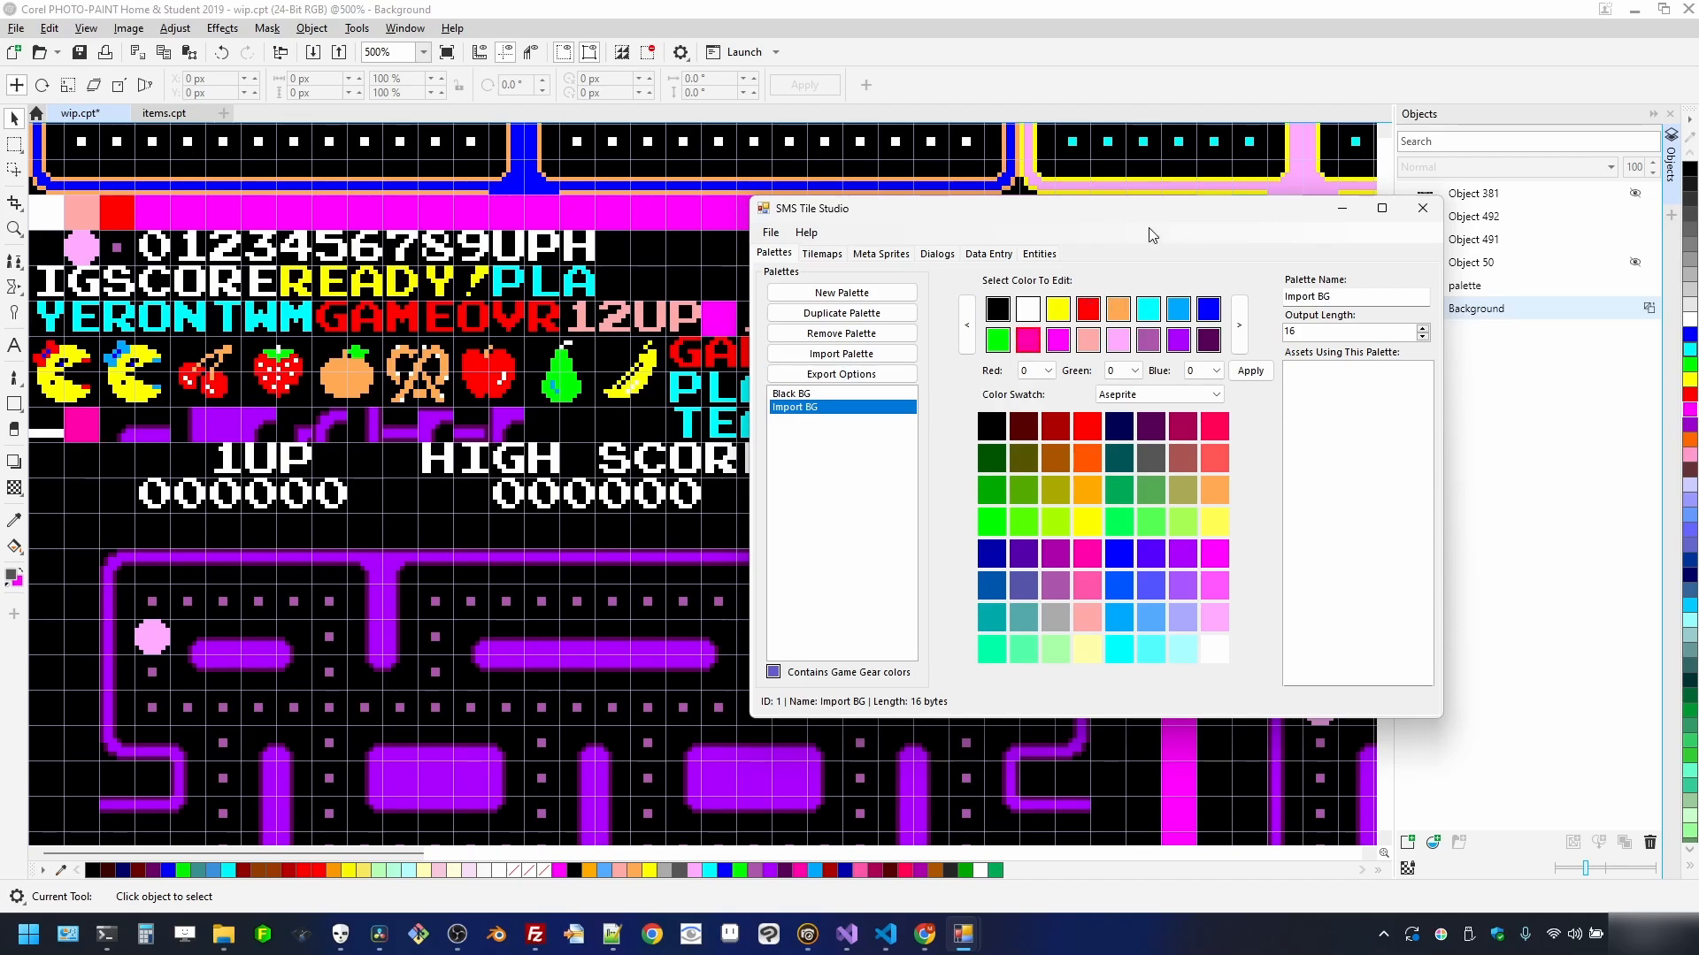
drag(1151, 234, 943, 241)
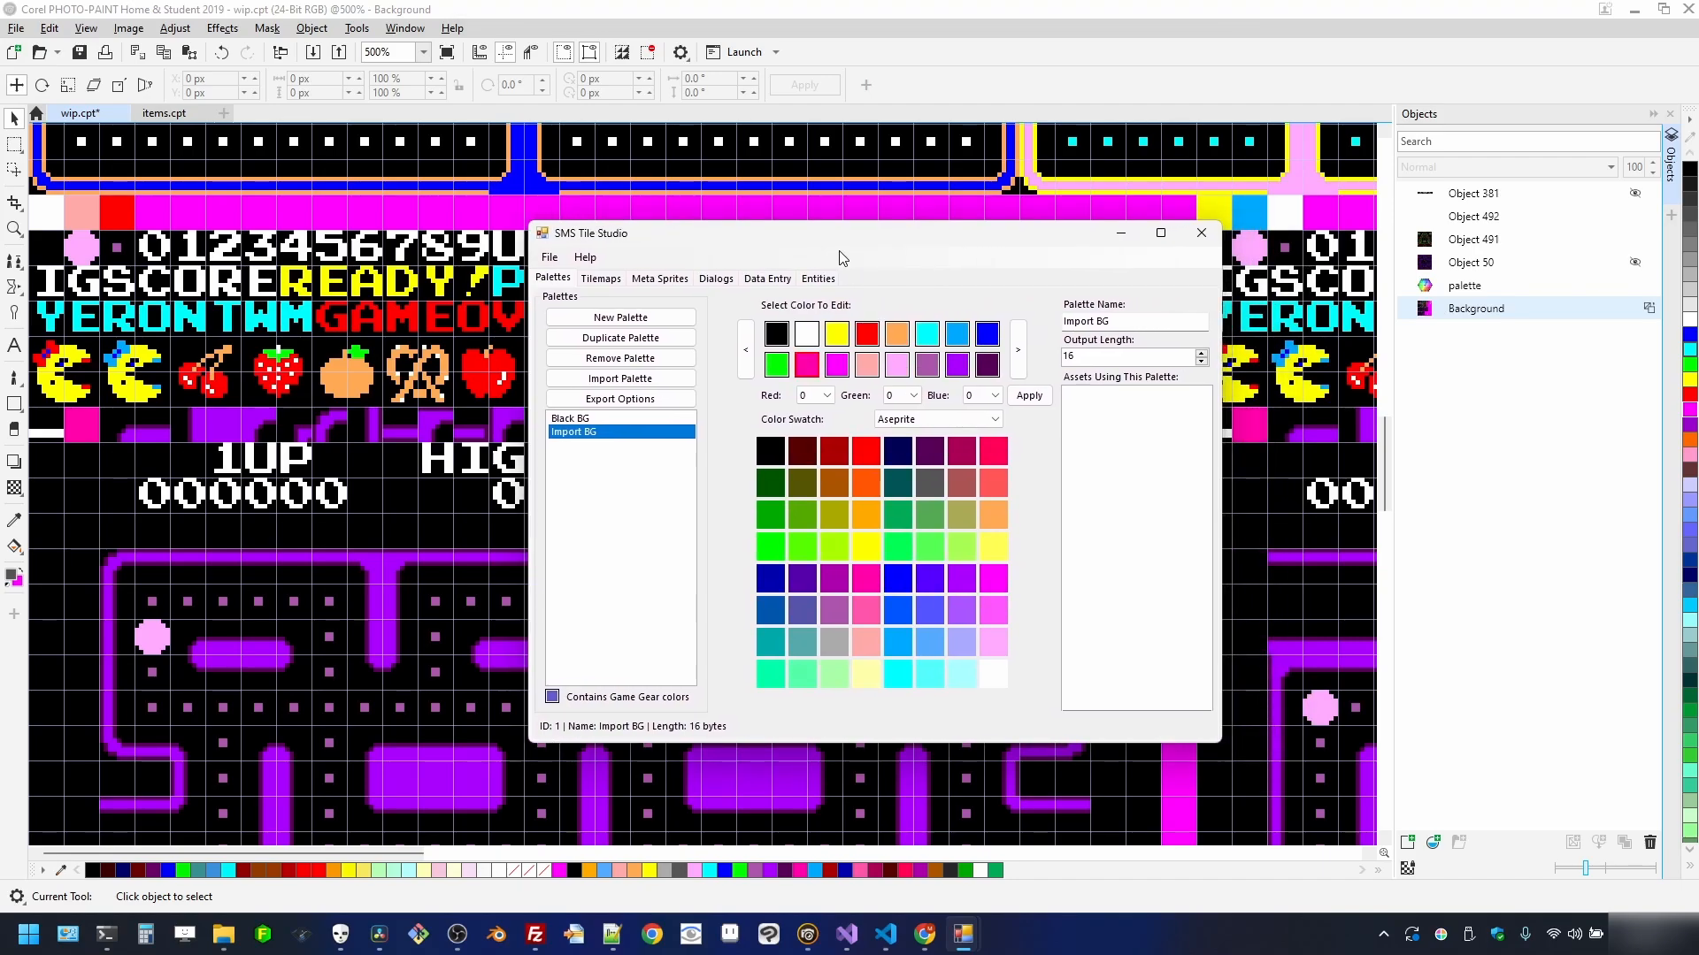
- Create a new tilemap in the Tilemaps section and rename it Stage 01 Main
click(516, 265)
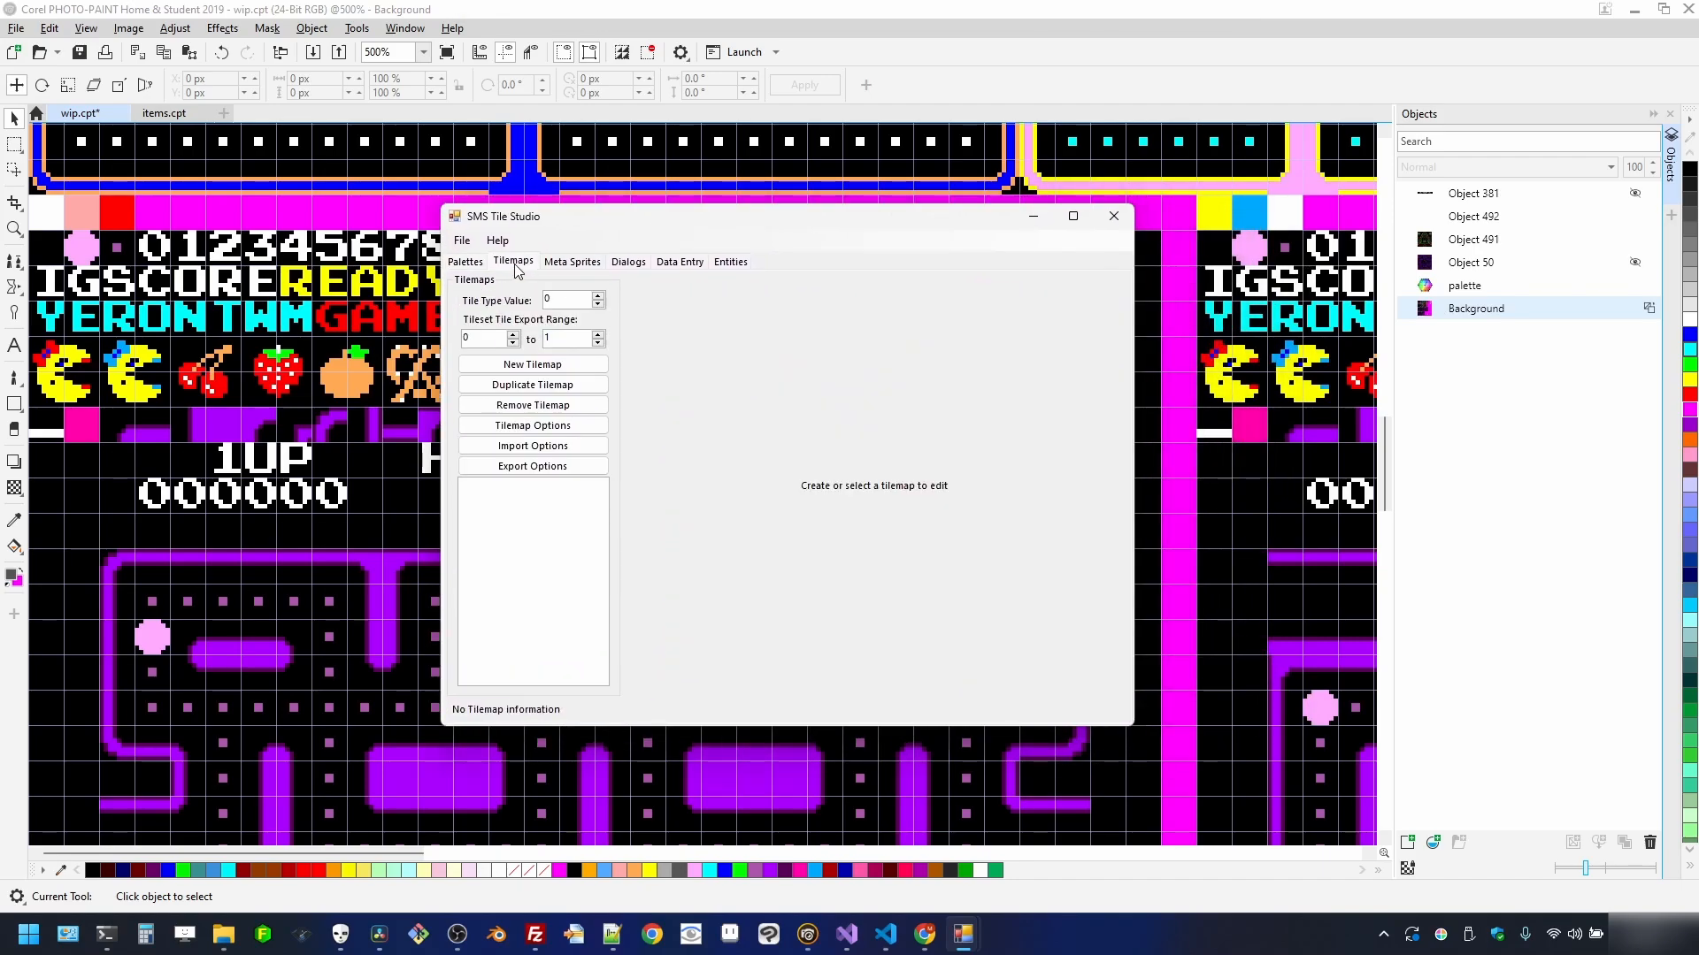
click(548, 366)
click(1049, 366)
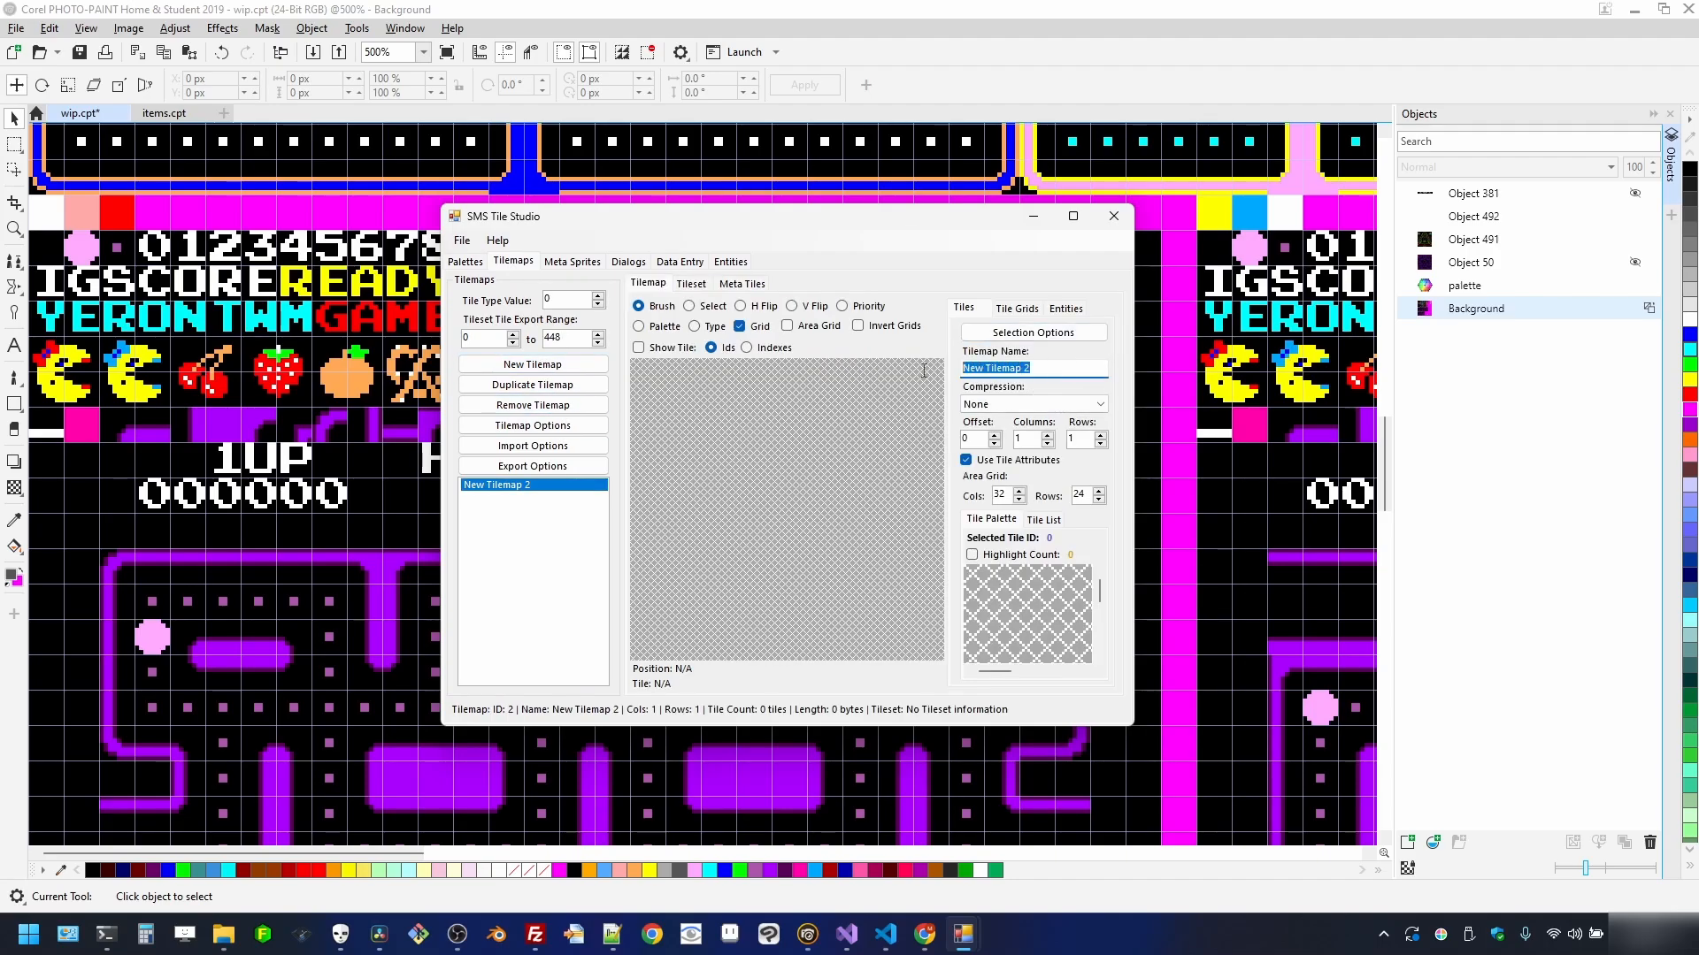
text(Stage 01 Main)
click(550, 447)
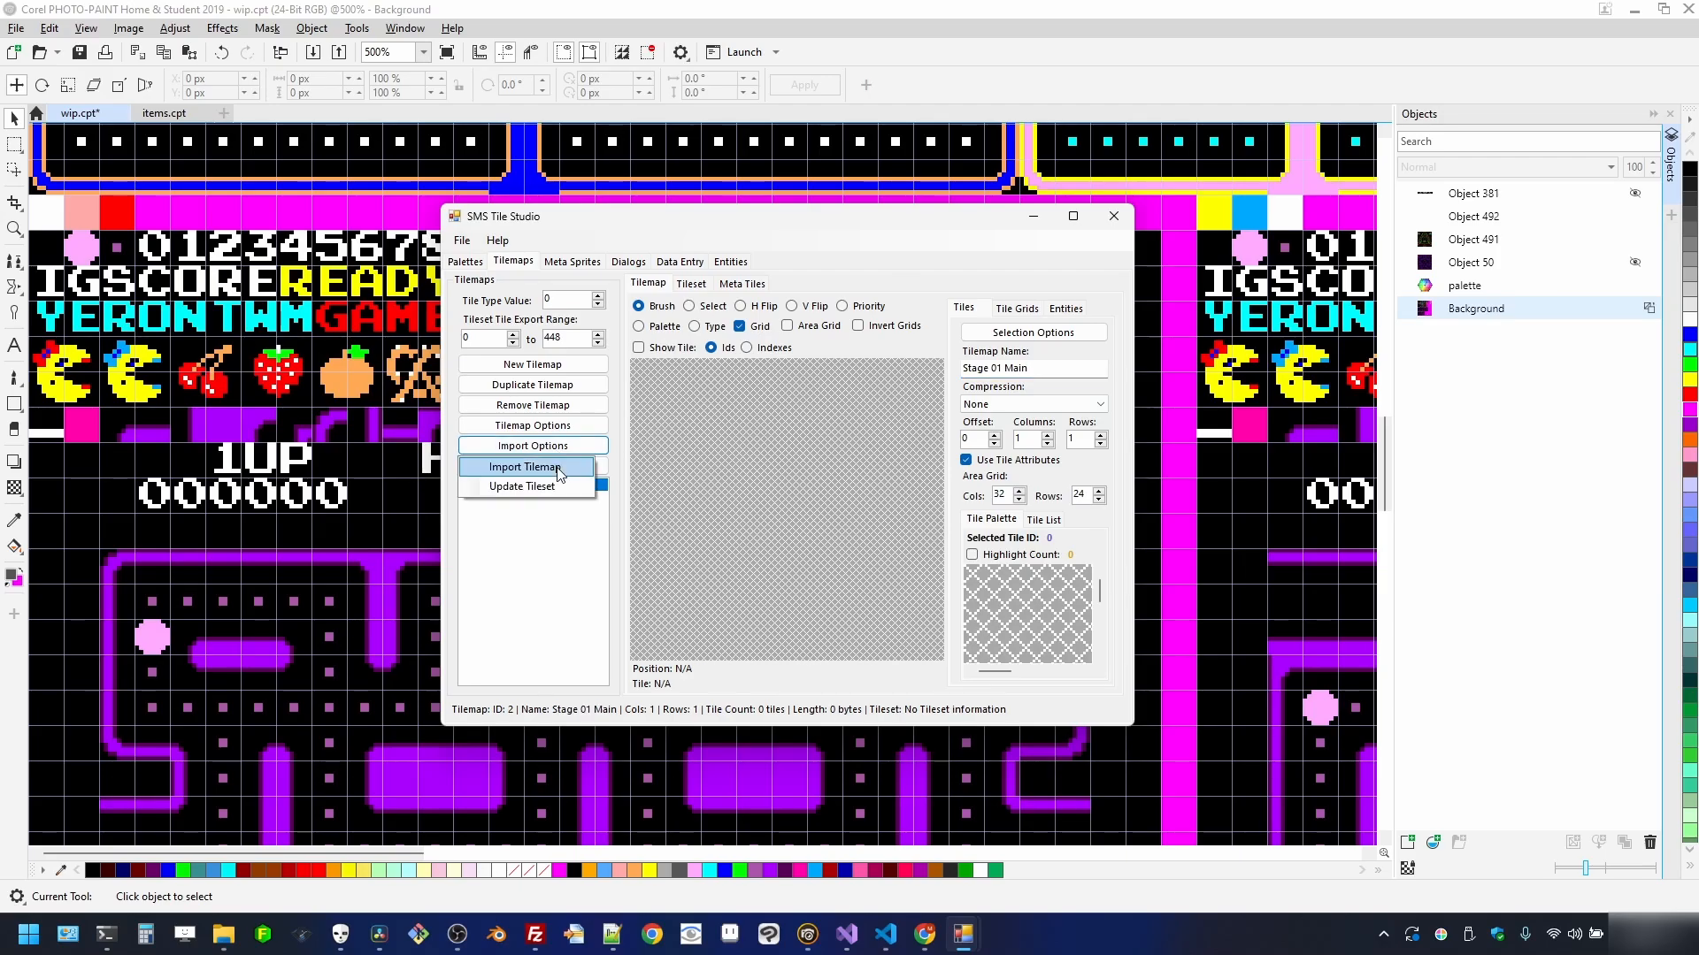
- Import the stage PNG as the tilemap image, using Import BG as the background palette
click(557, 468)
double_click(763, 403)
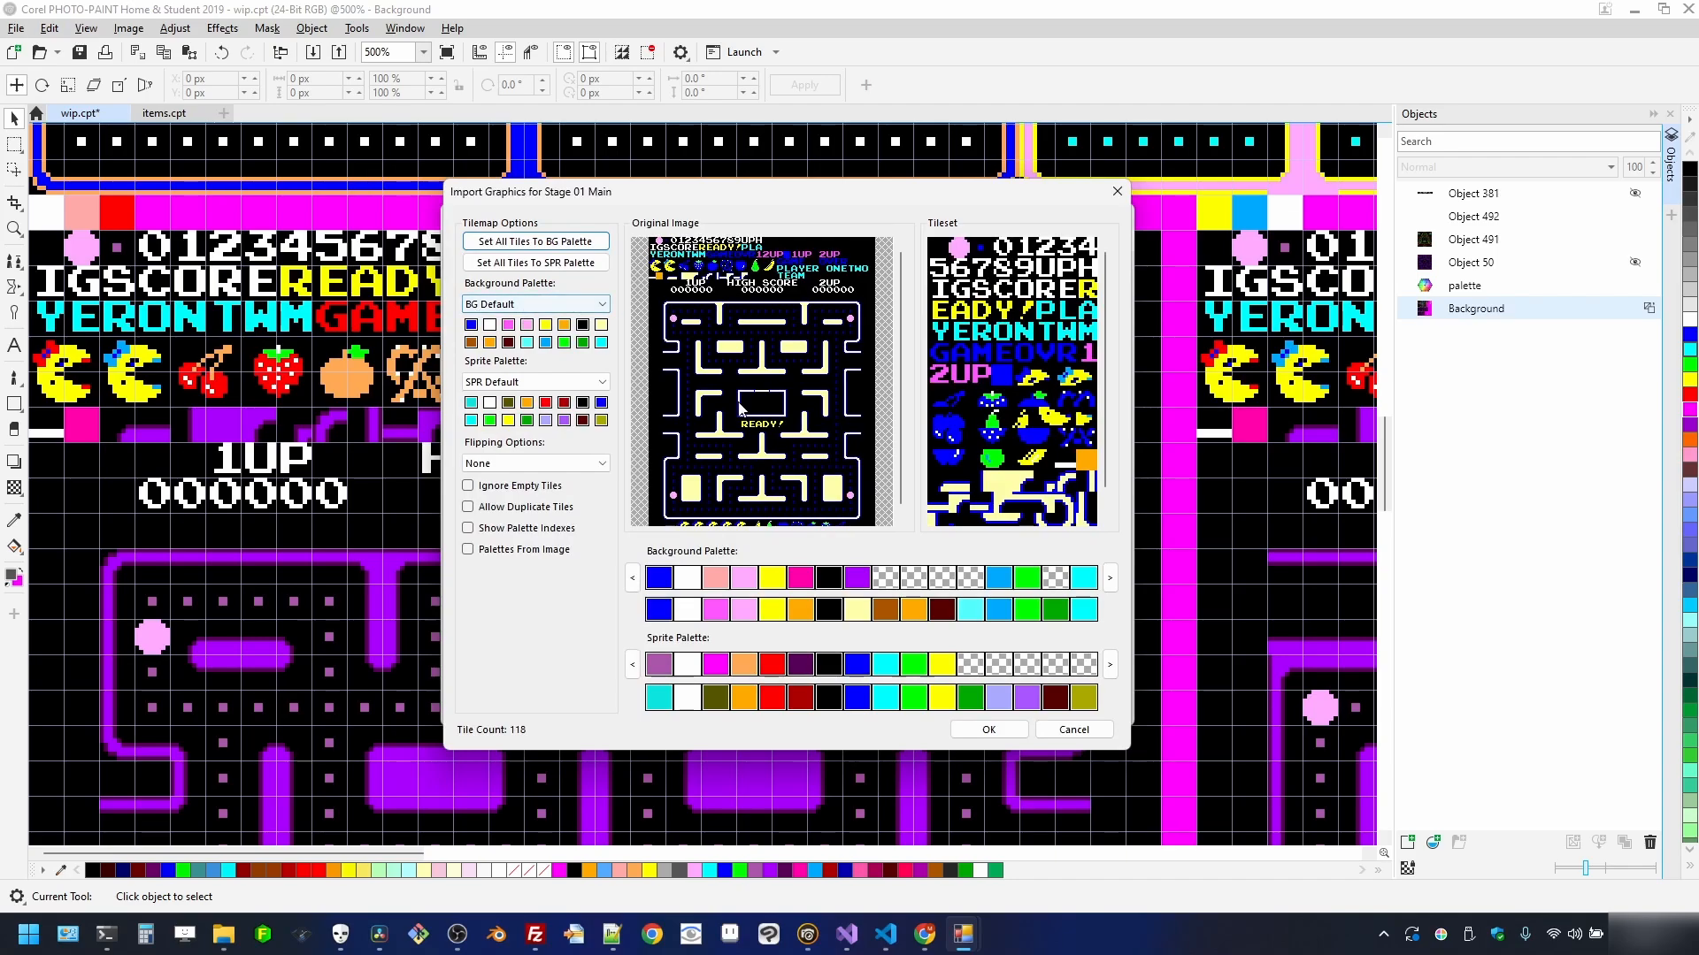
scroll(805, 398, up, 3)
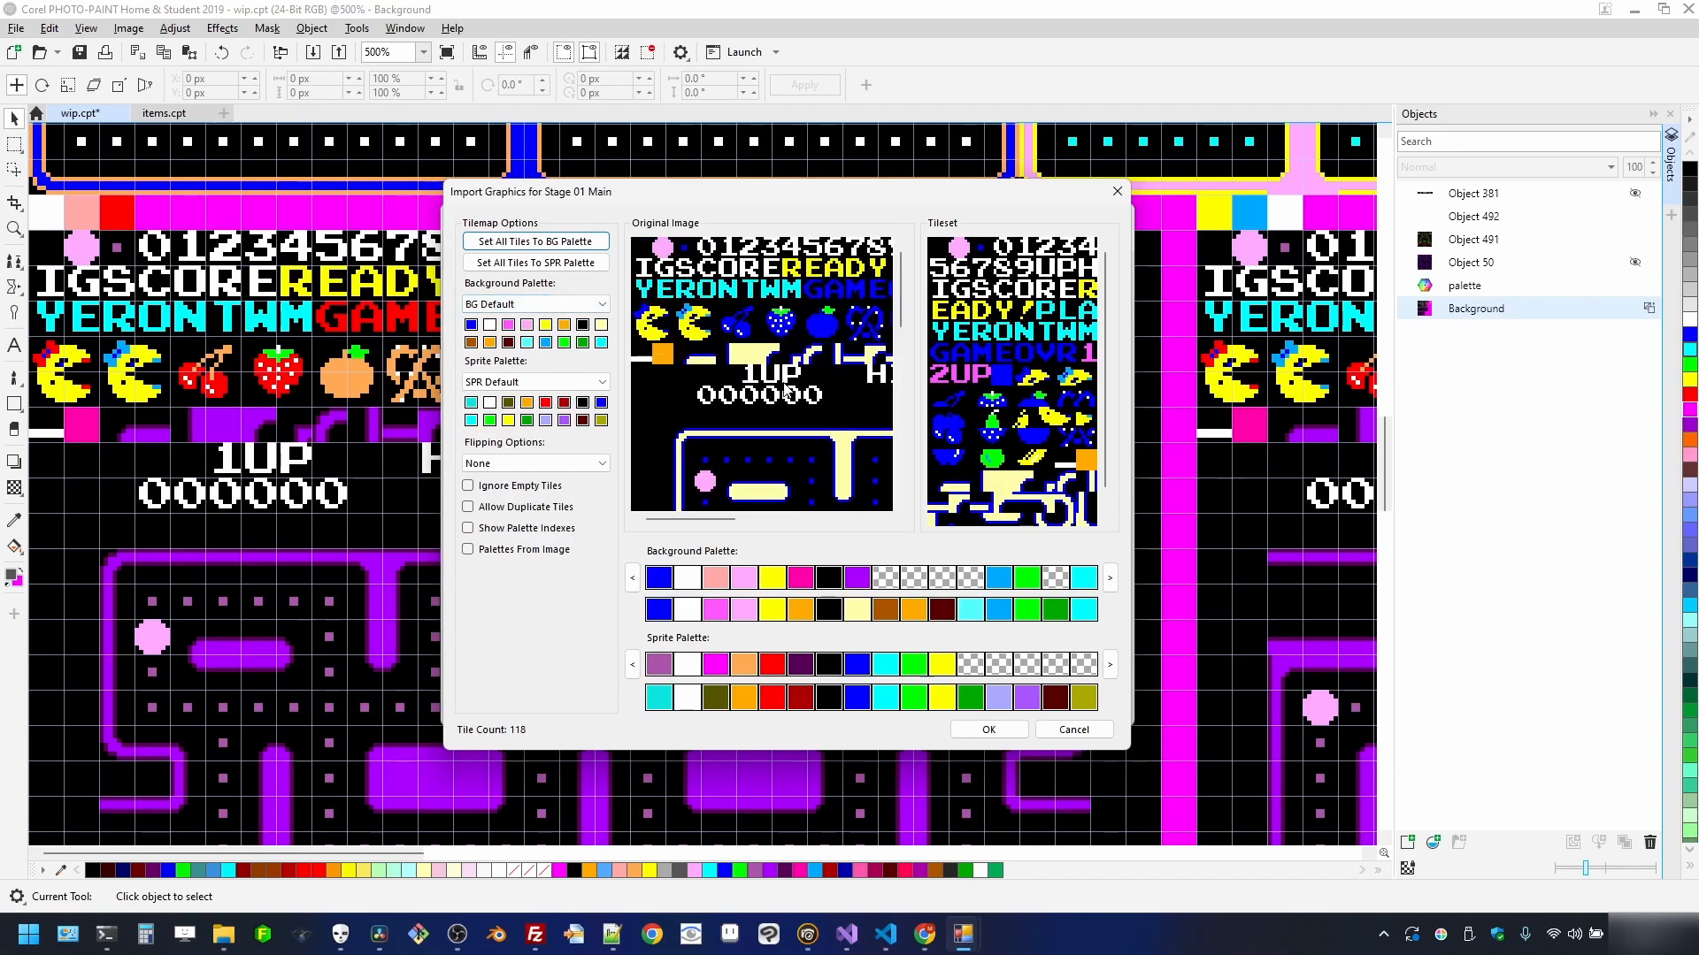
scroll(787, 391, down, 4)
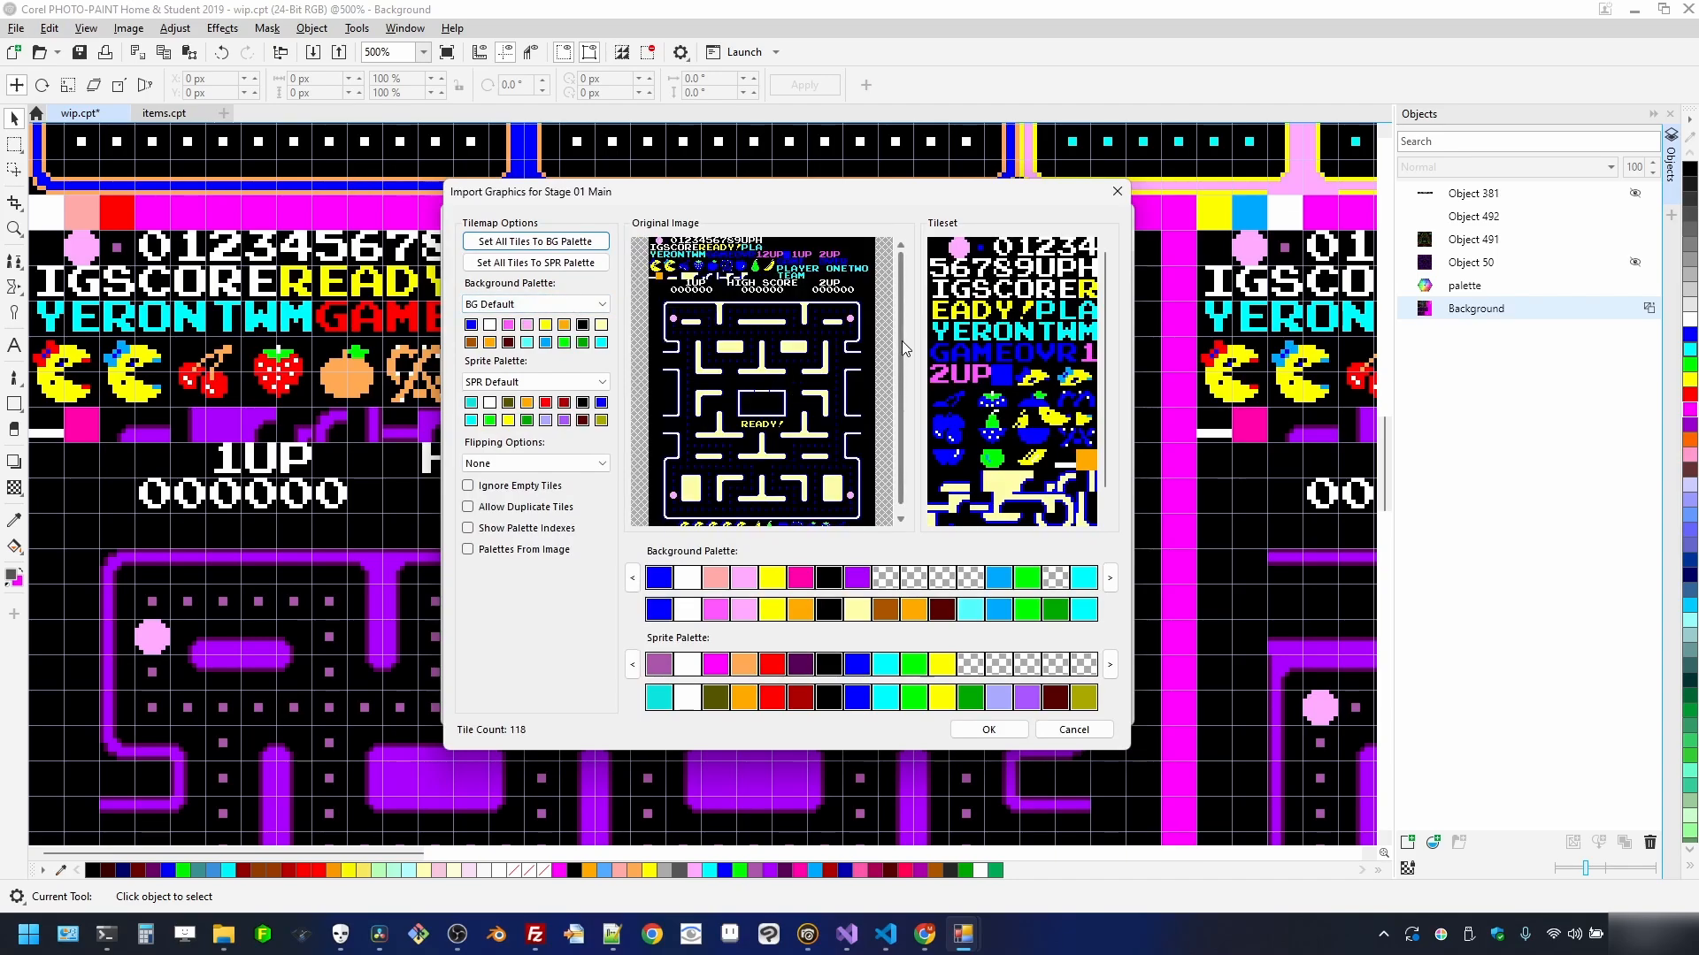
click(567, 304)
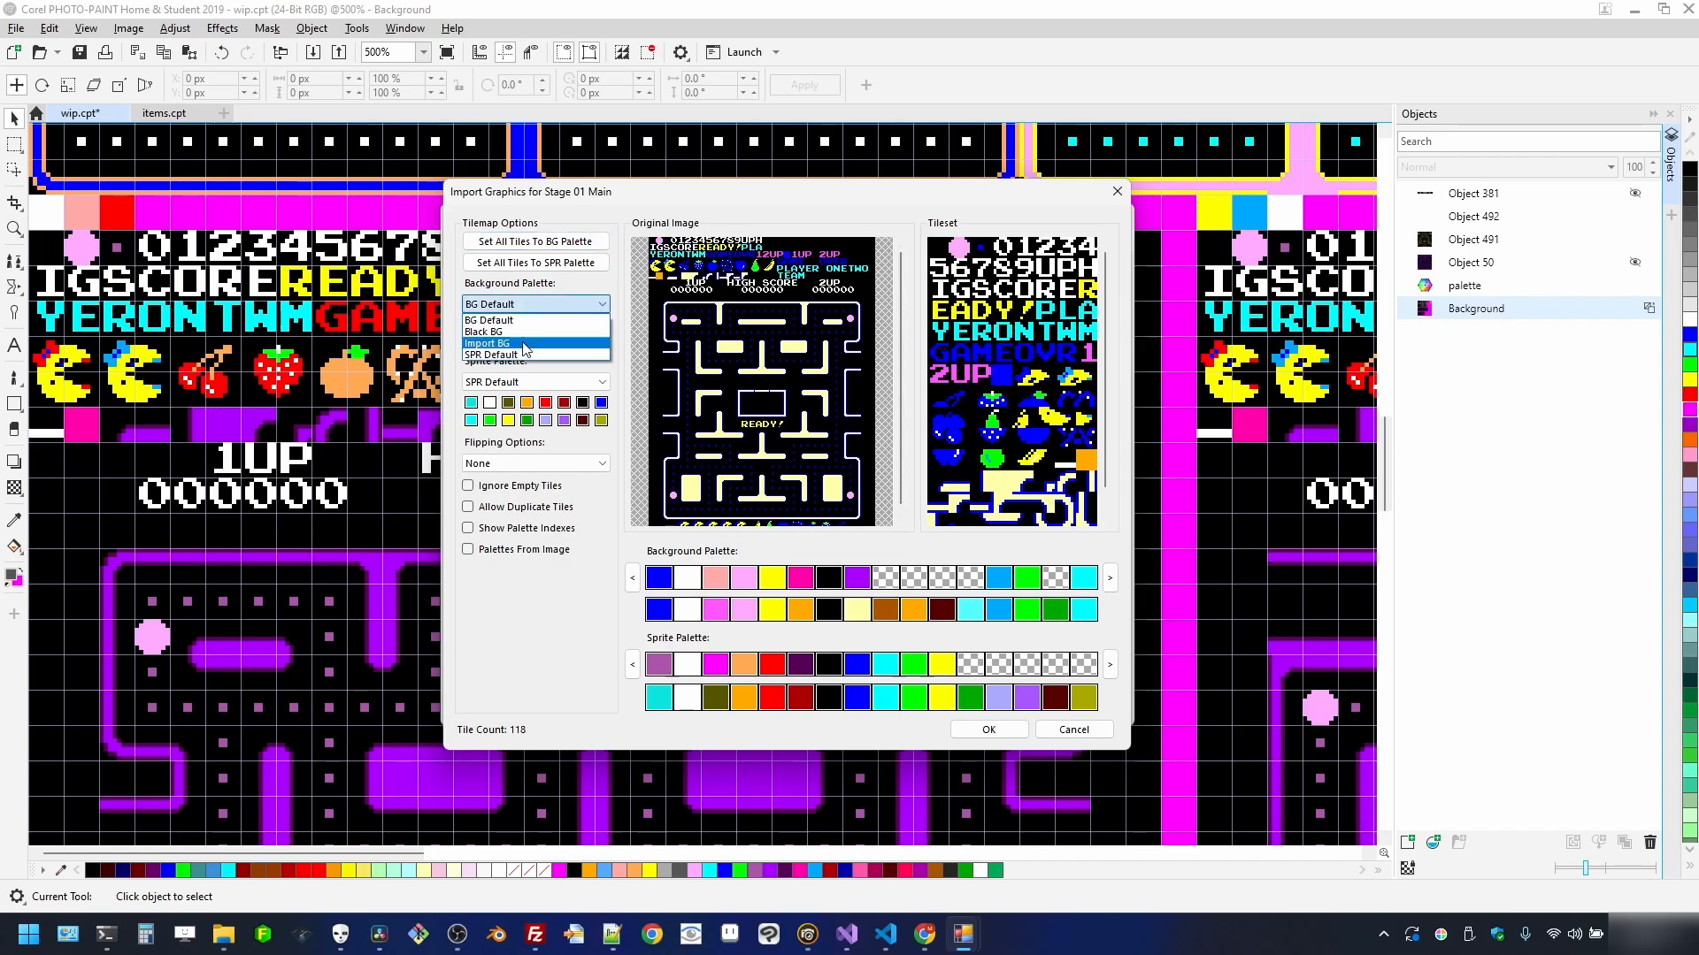
click(525, 344)
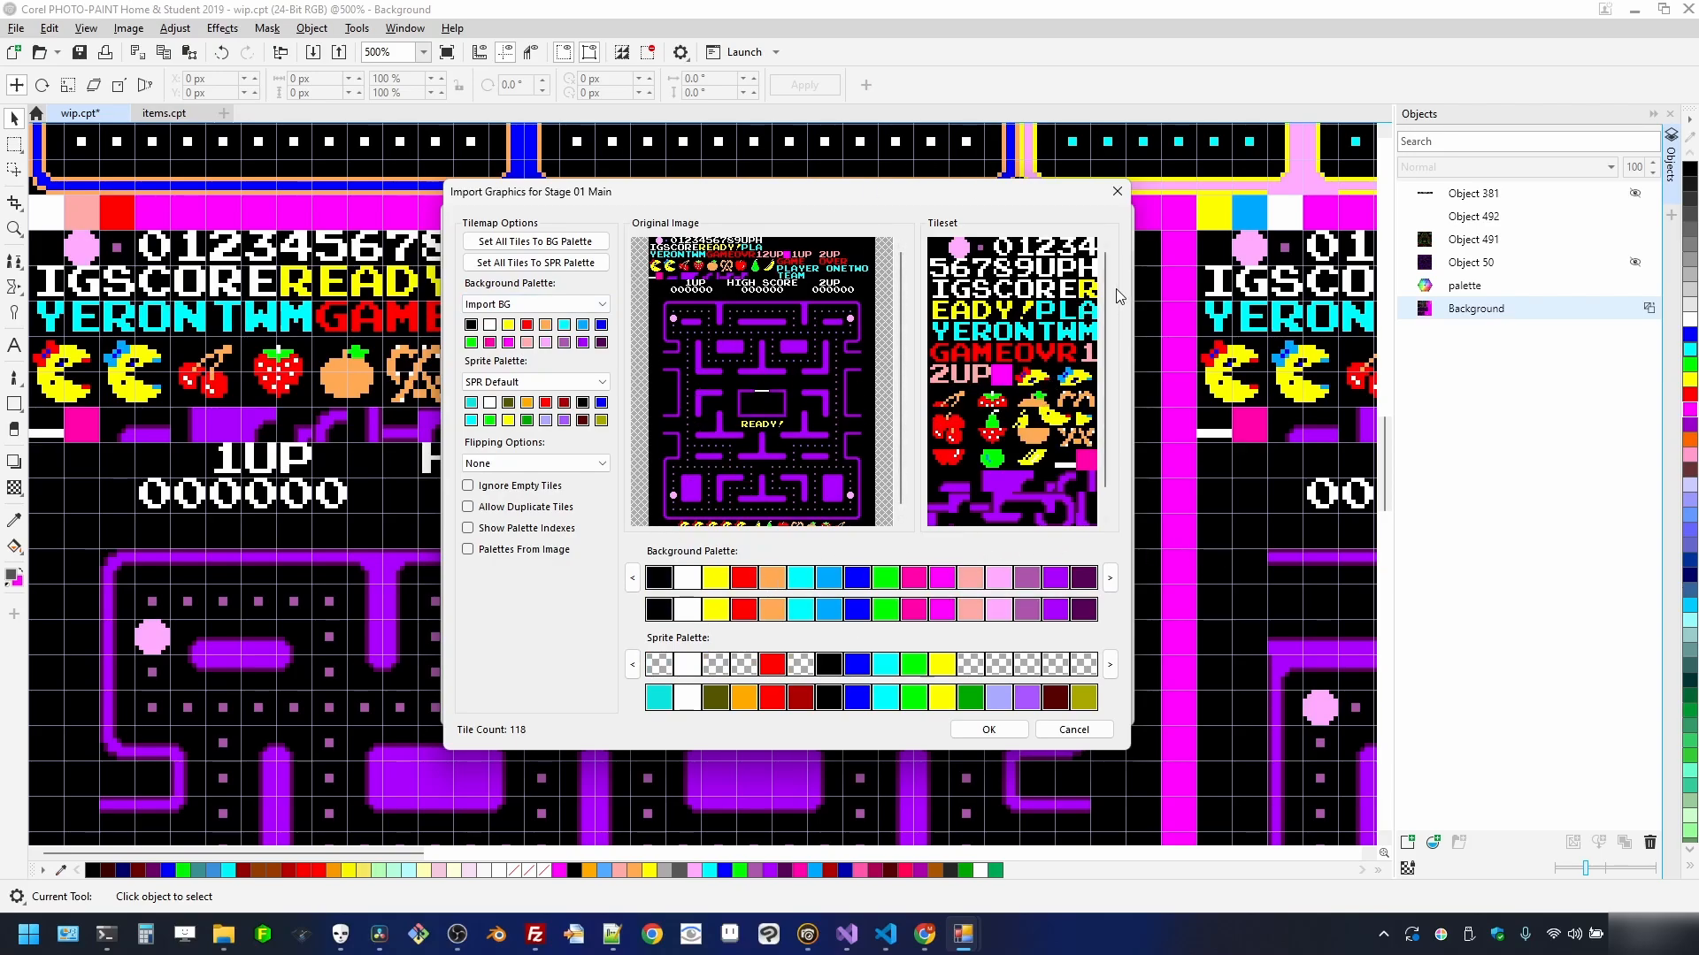
- Set Flipping Options to Both and confirm, producing 32×42 tiles from a 99-tile set
scroll(1101, 290, down, 1)
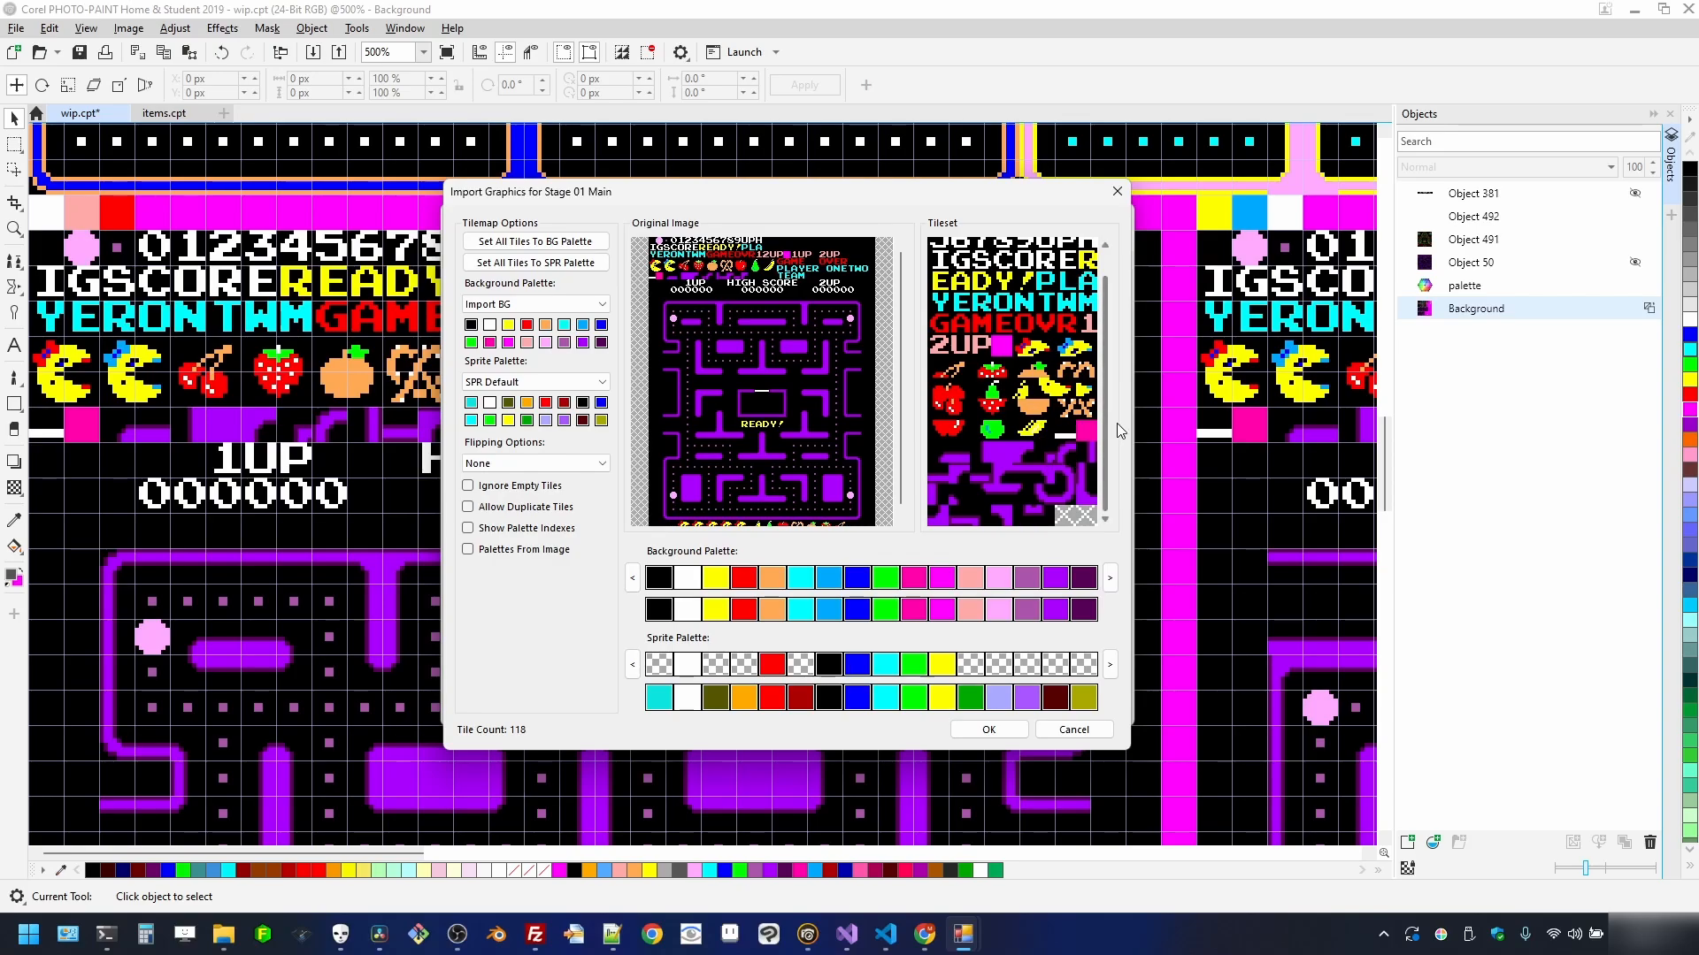
scroll(1107, 429, up, 1)
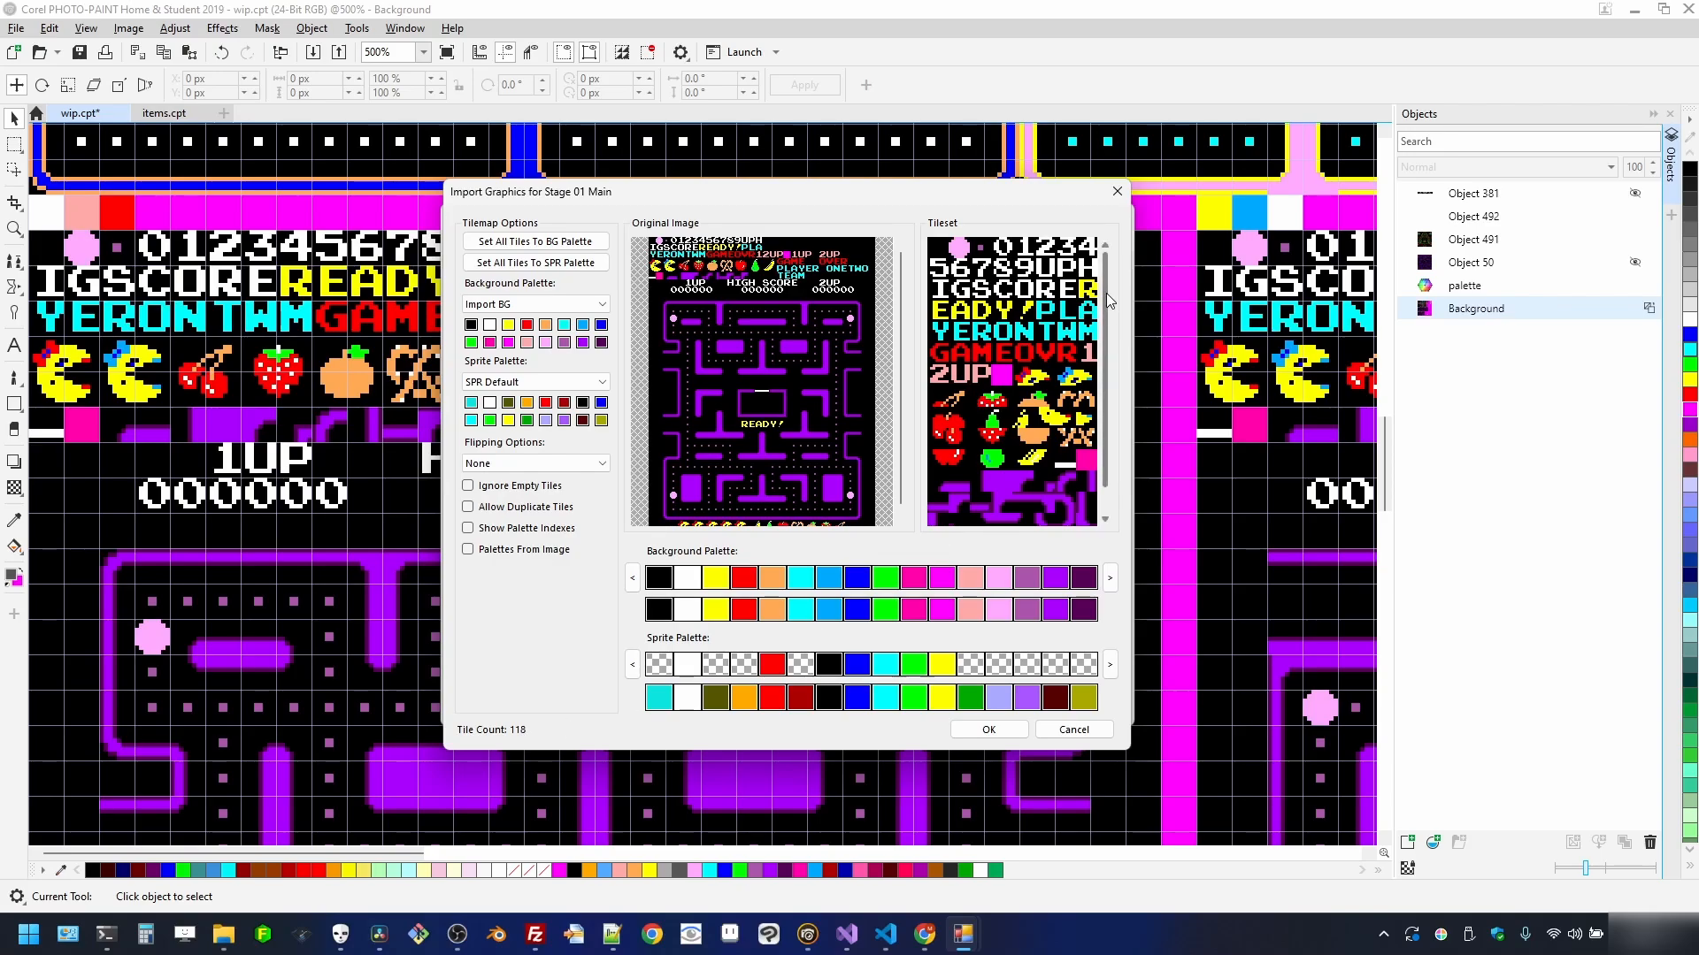
scroll(1110, 300, down, 1)
scroll(1116, 292, up, 1)
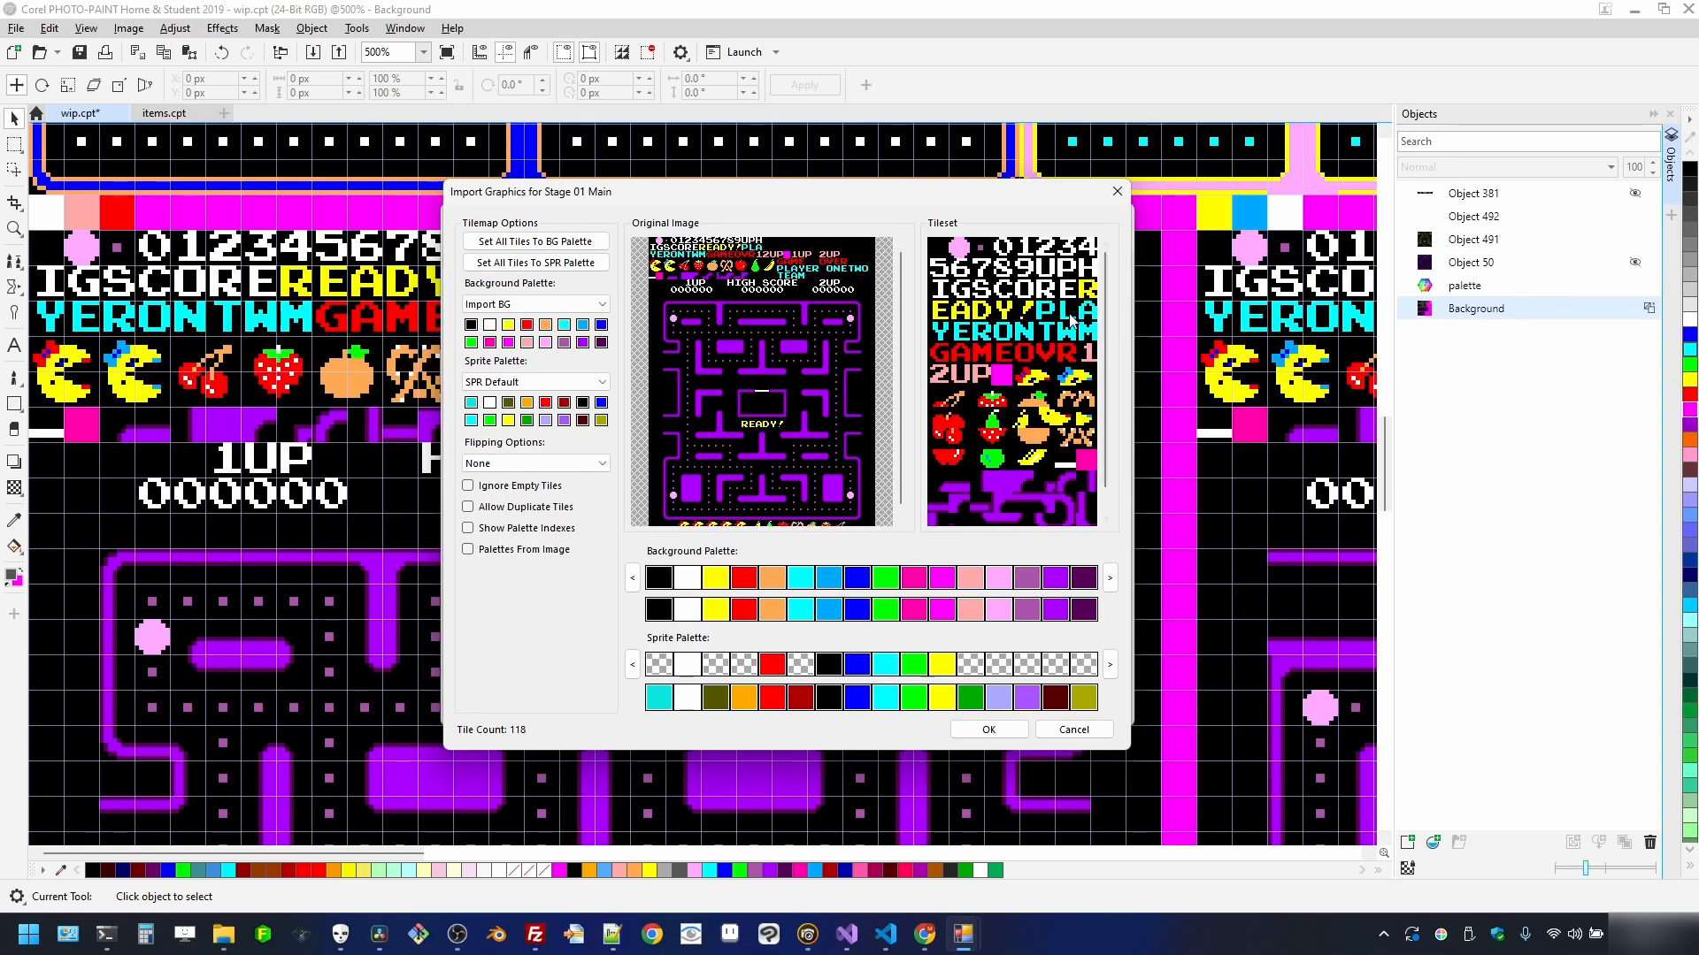
scroll(1104, 315, down, 1)
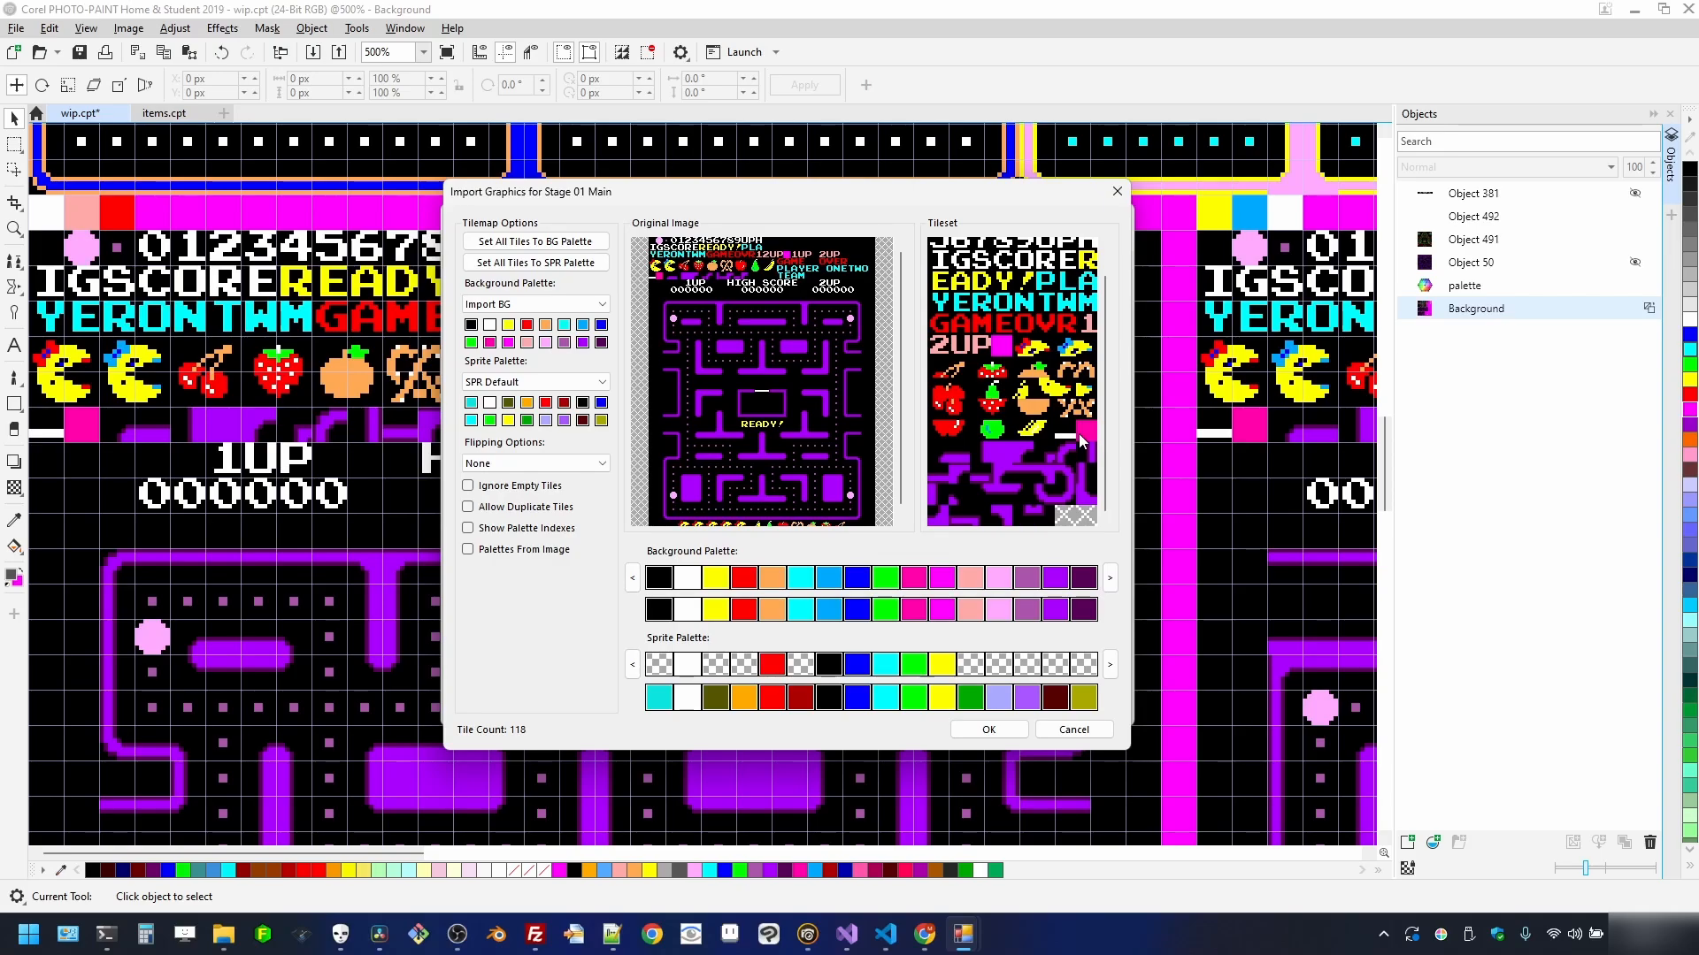
click(603, 463)
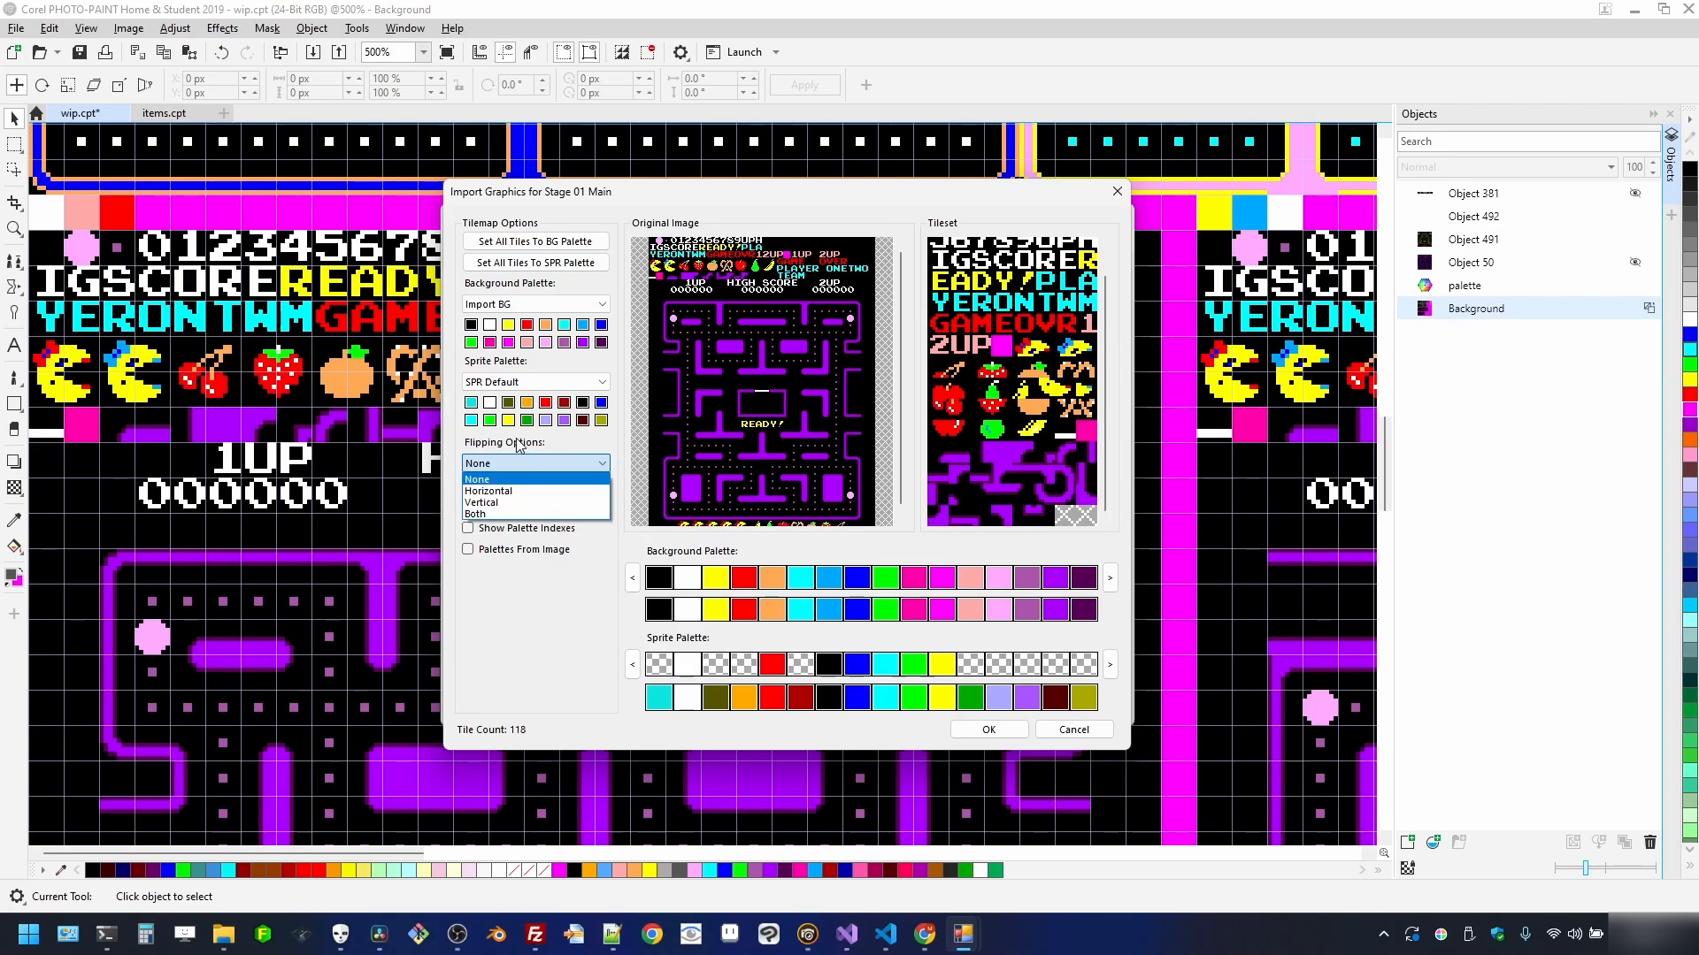
click(482, 514)
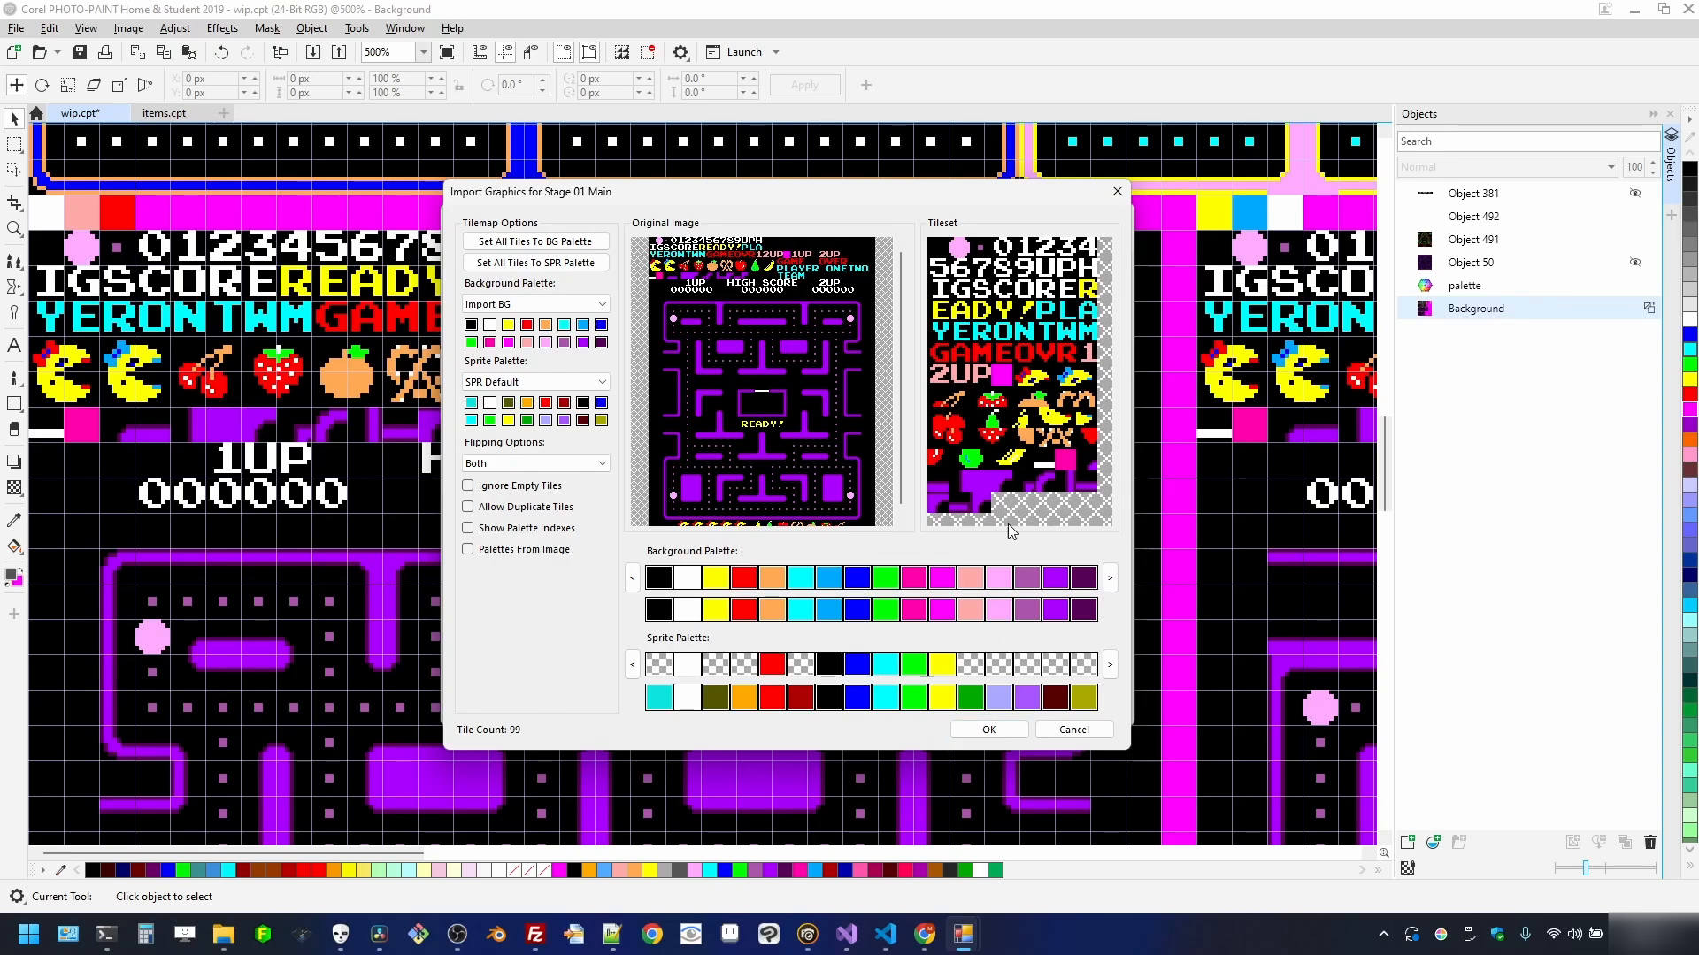
click(988, 730)
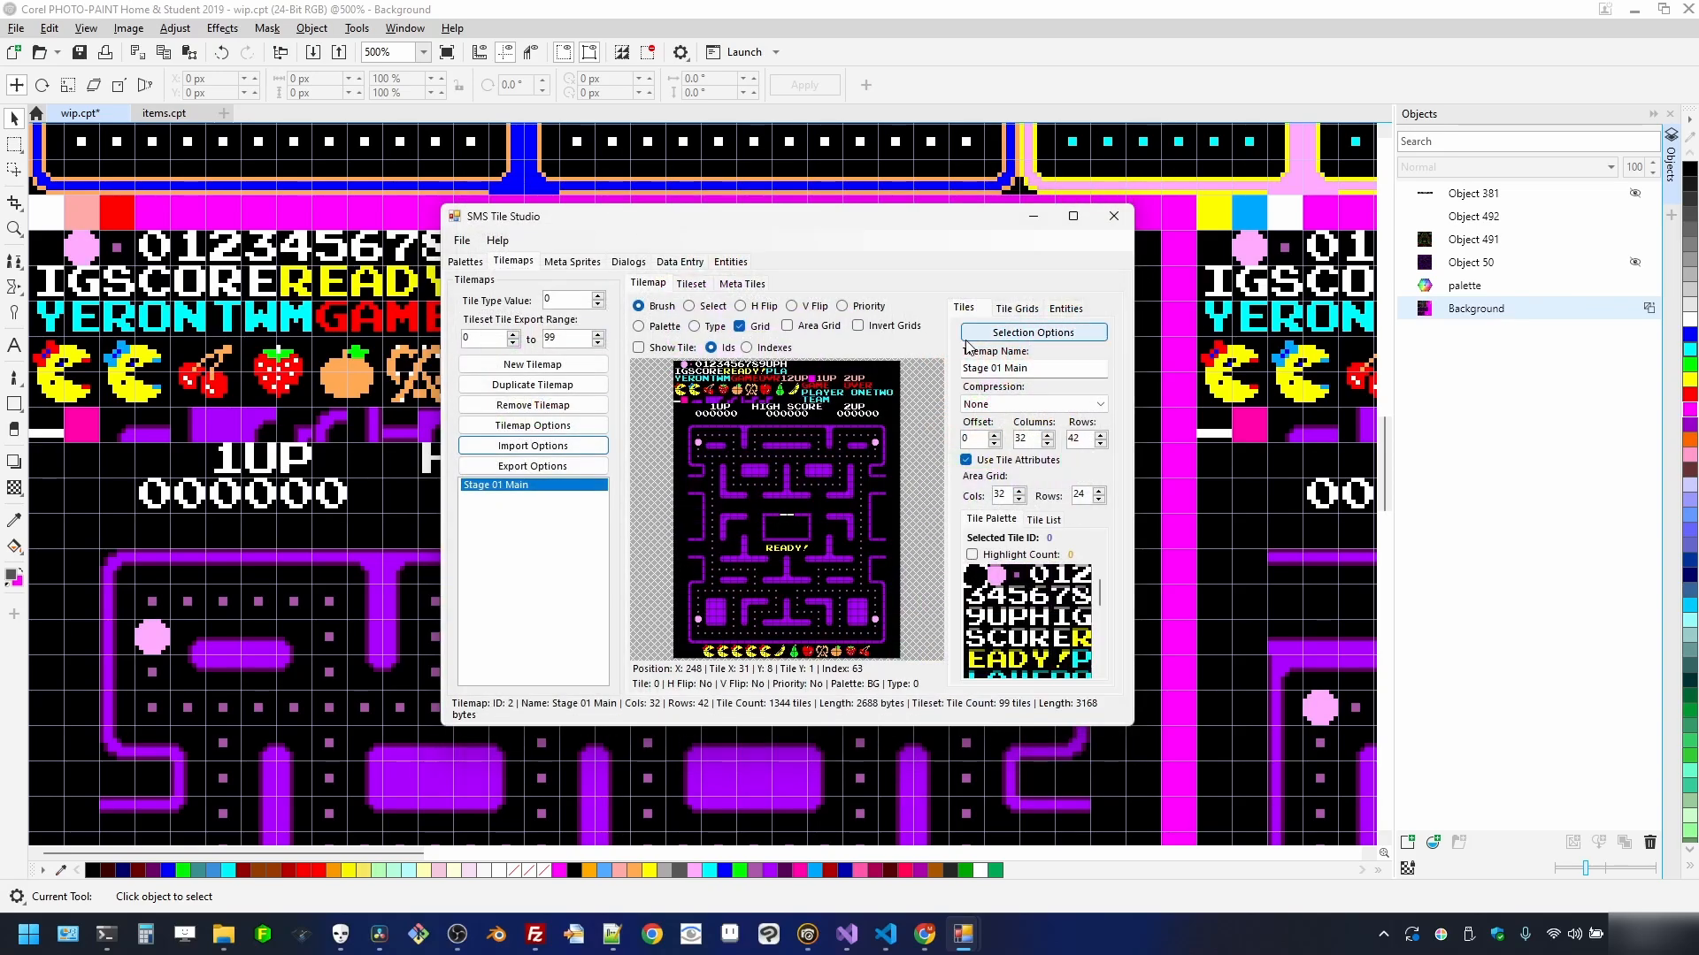
- Turn on tile ID display and scroll through Stage 01 Main to review the tile numbers
scroll(802, 462, up, 3)
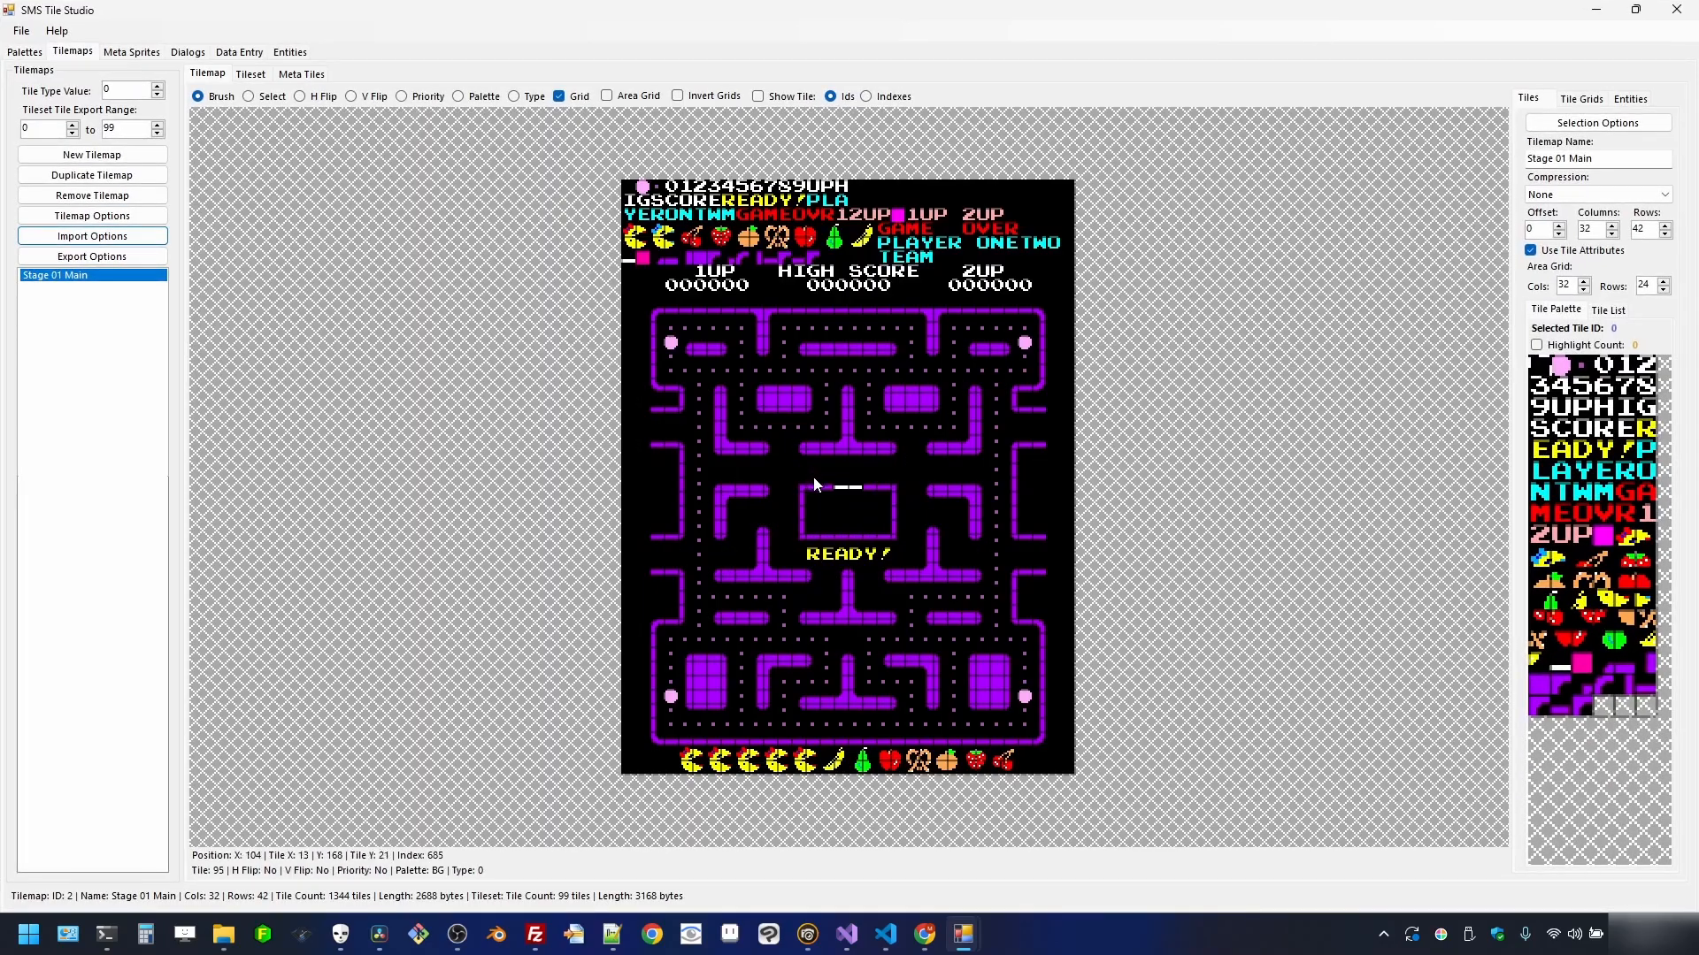
scroll(783, 420, down, 1)
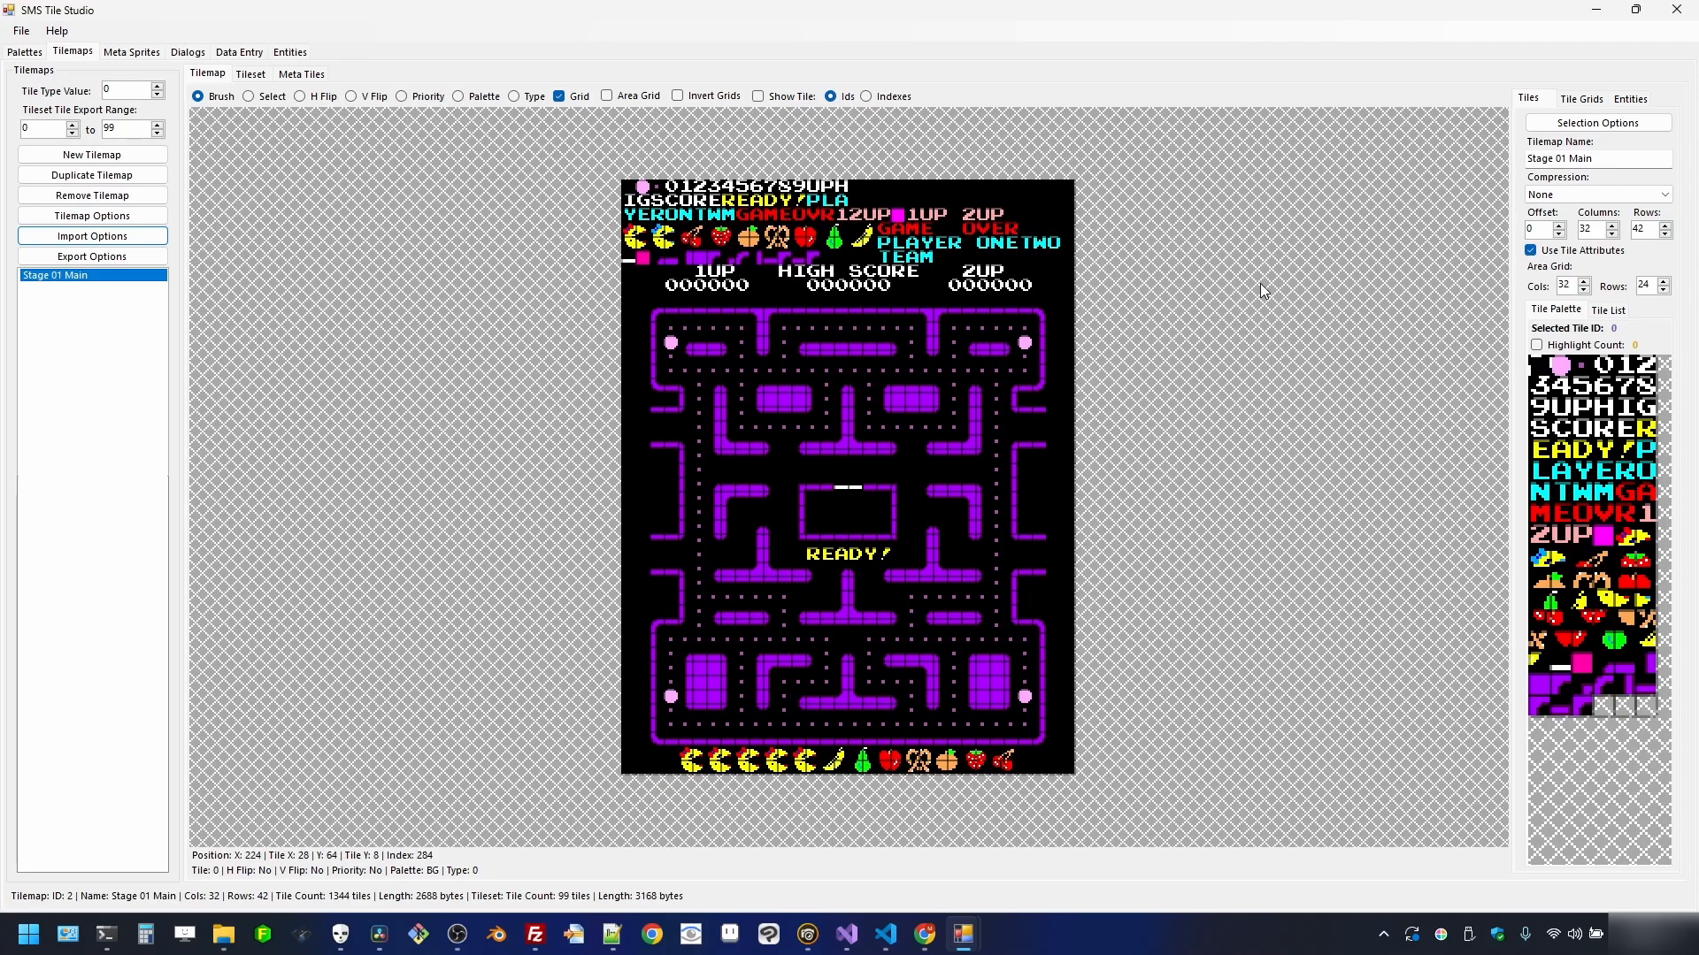
click(798, 98)
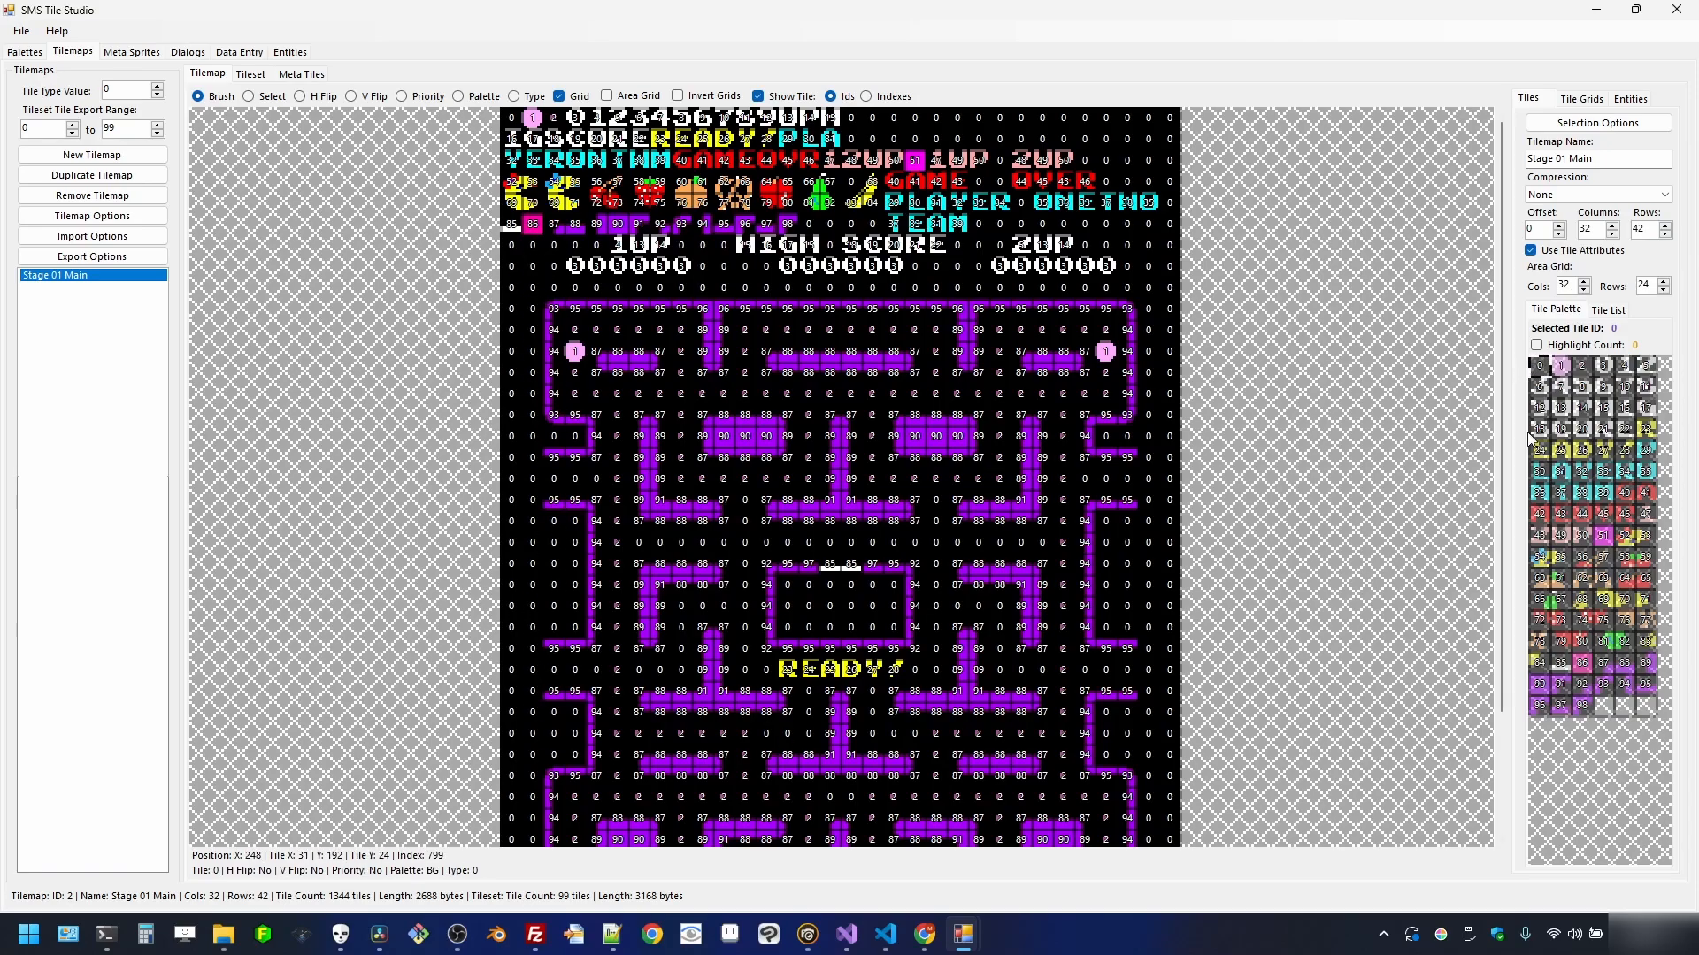
drag(1506, 386, 1509, 582)
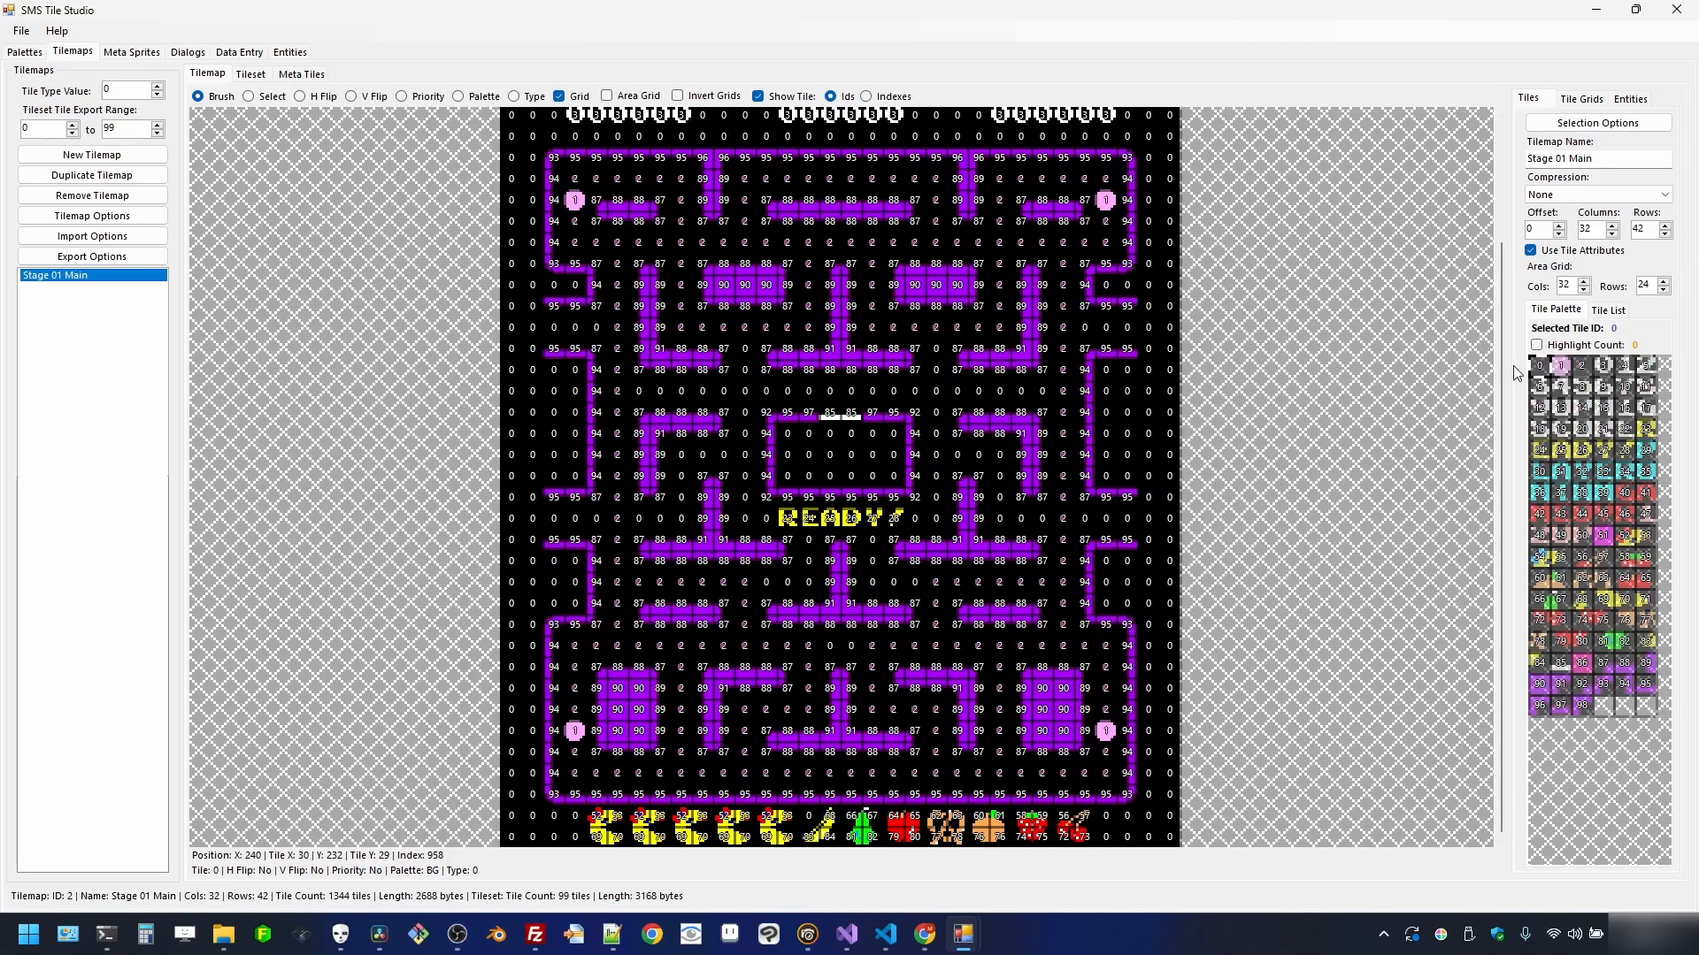
drag(1501, 381, 1501, 215)
drag(1495, 272, 1506, 363)
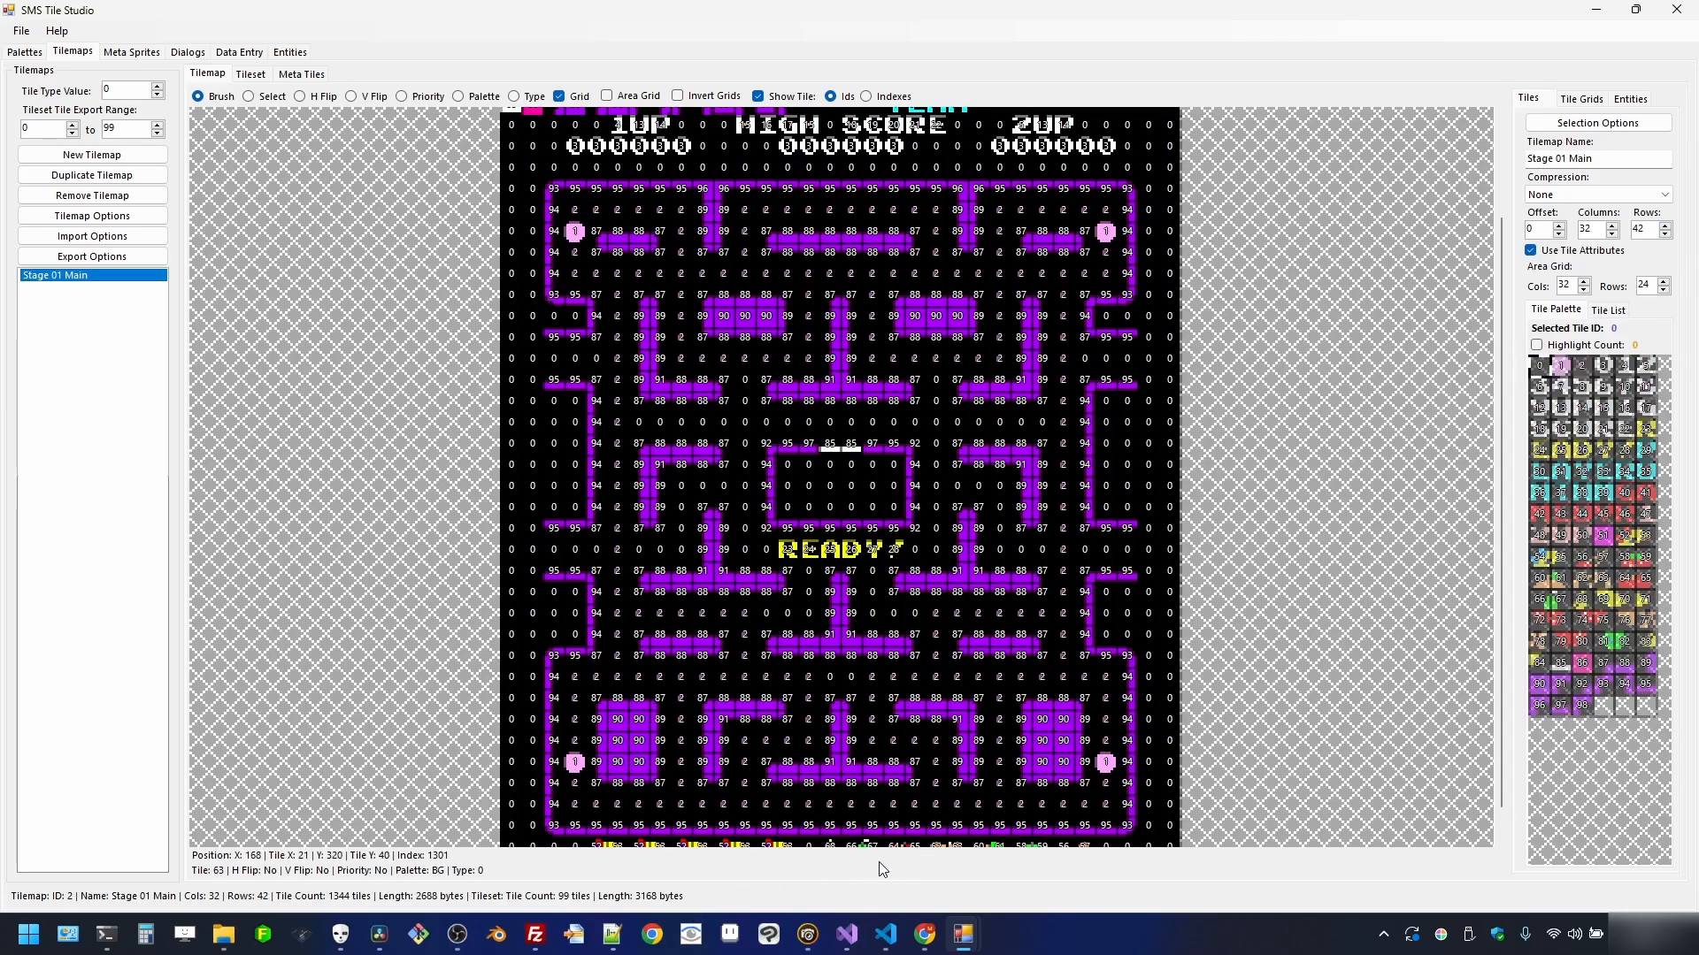
mouse_move(806, 937)
click(743, 851)
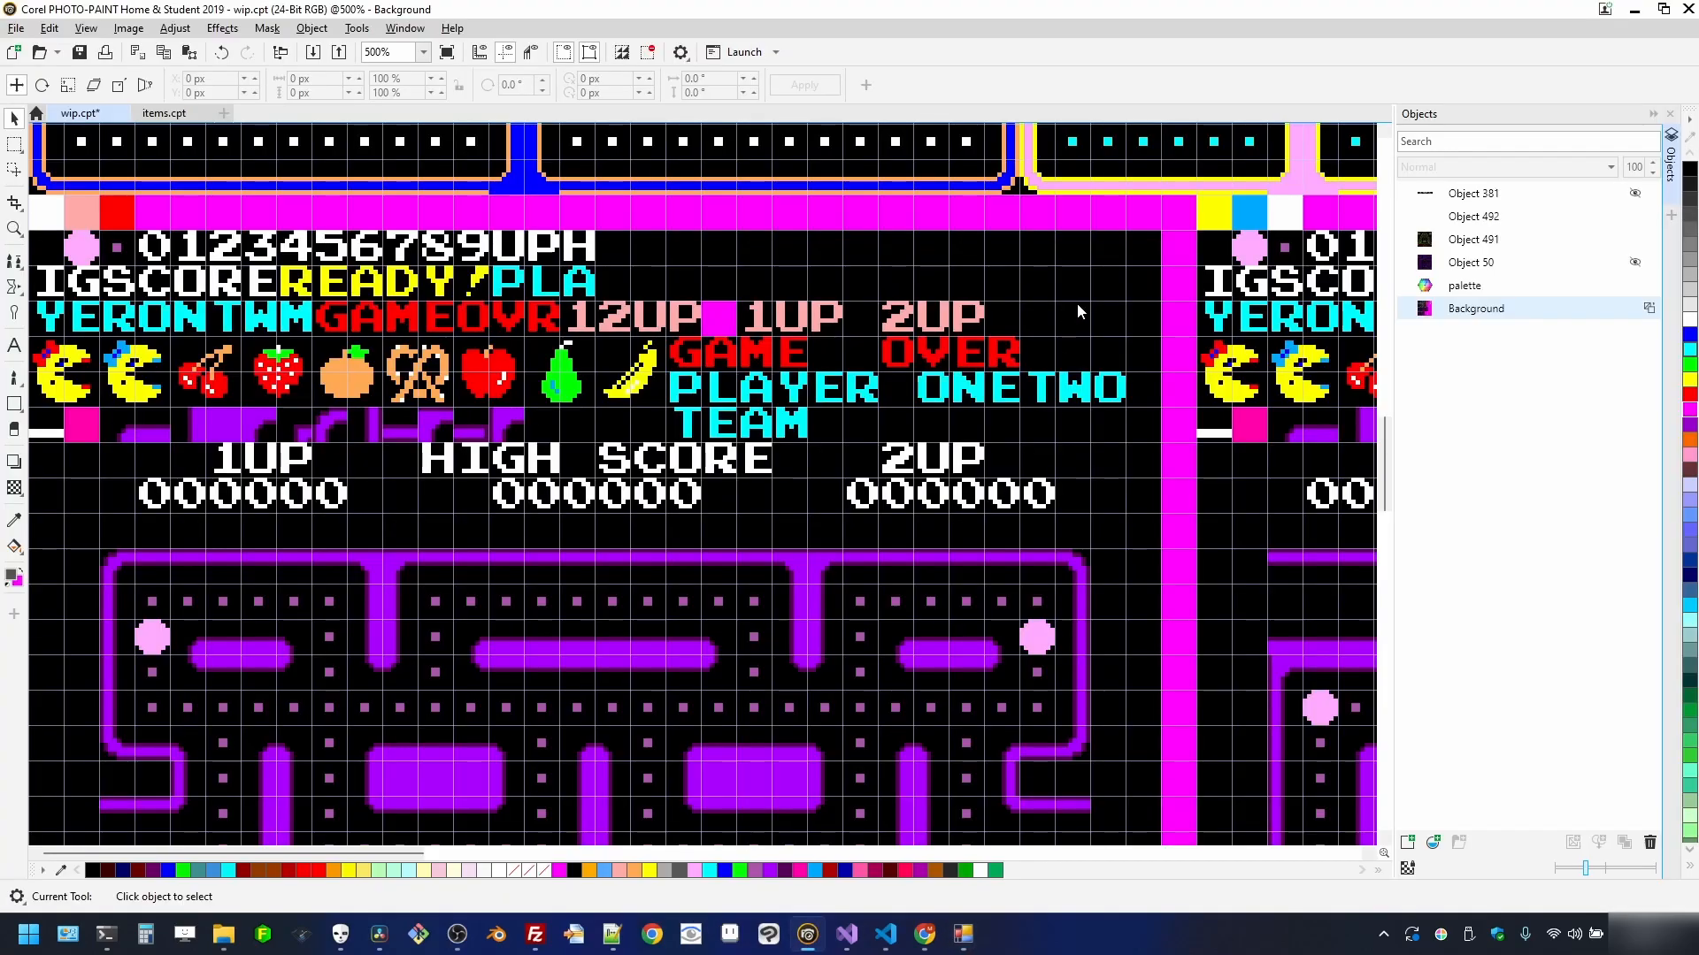
scroll(1078, 311, down, 5)
scroll(940, 199, up, 5)
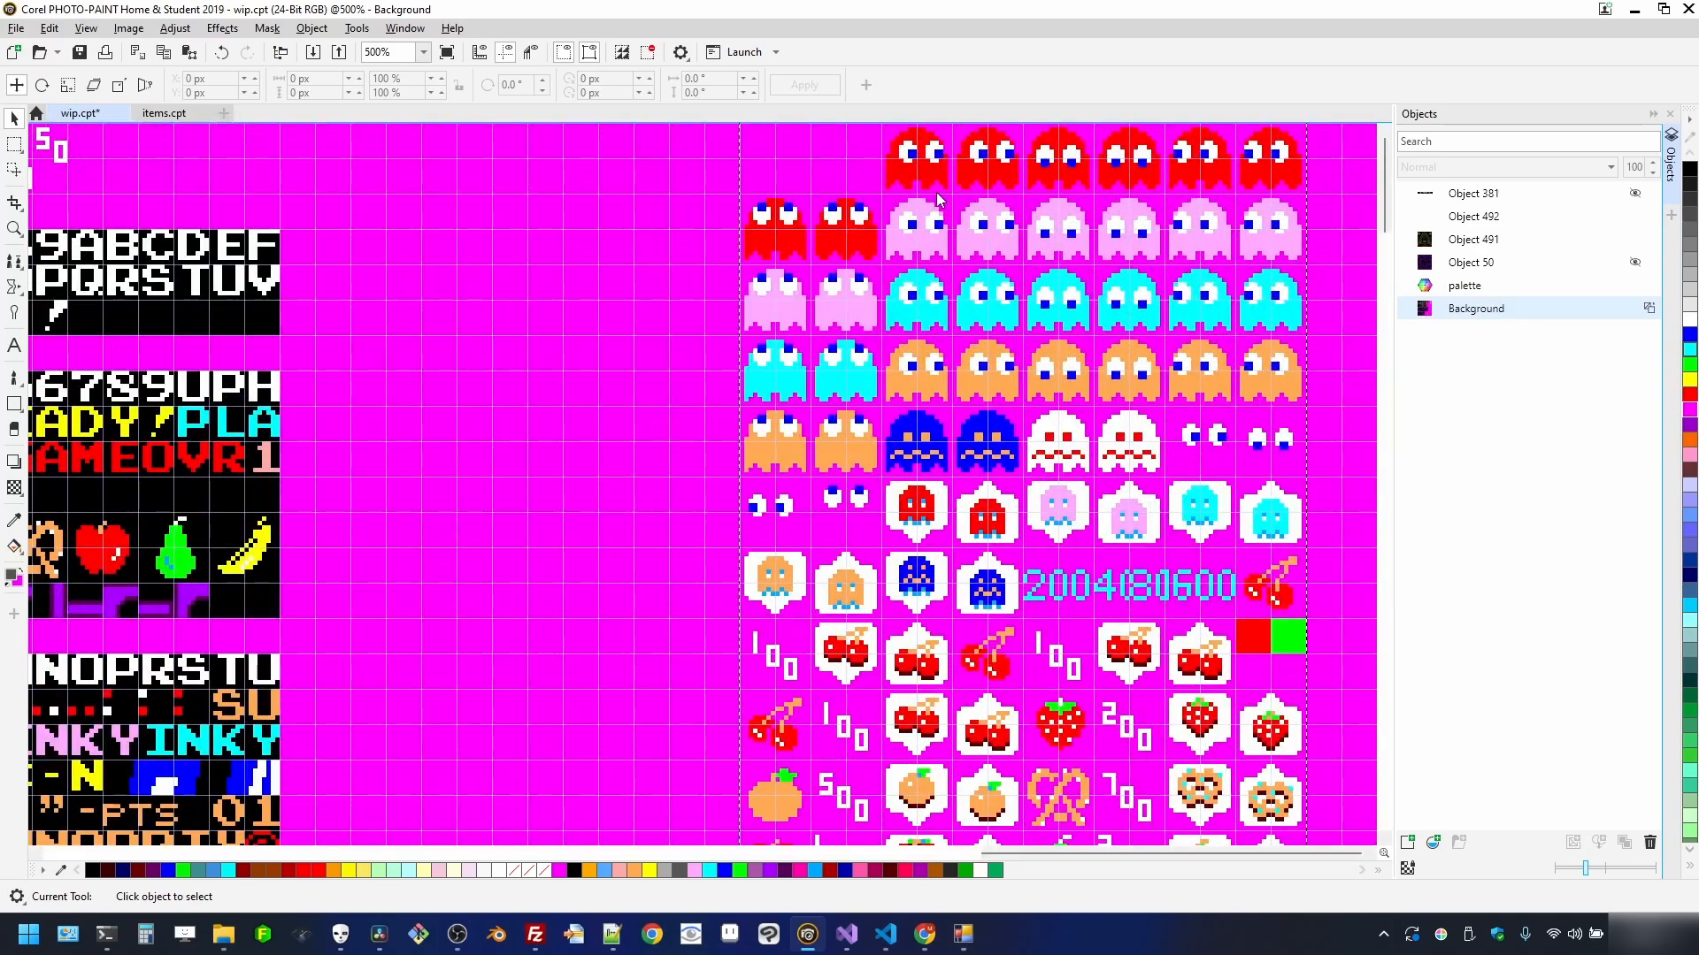
click(1633, 13)
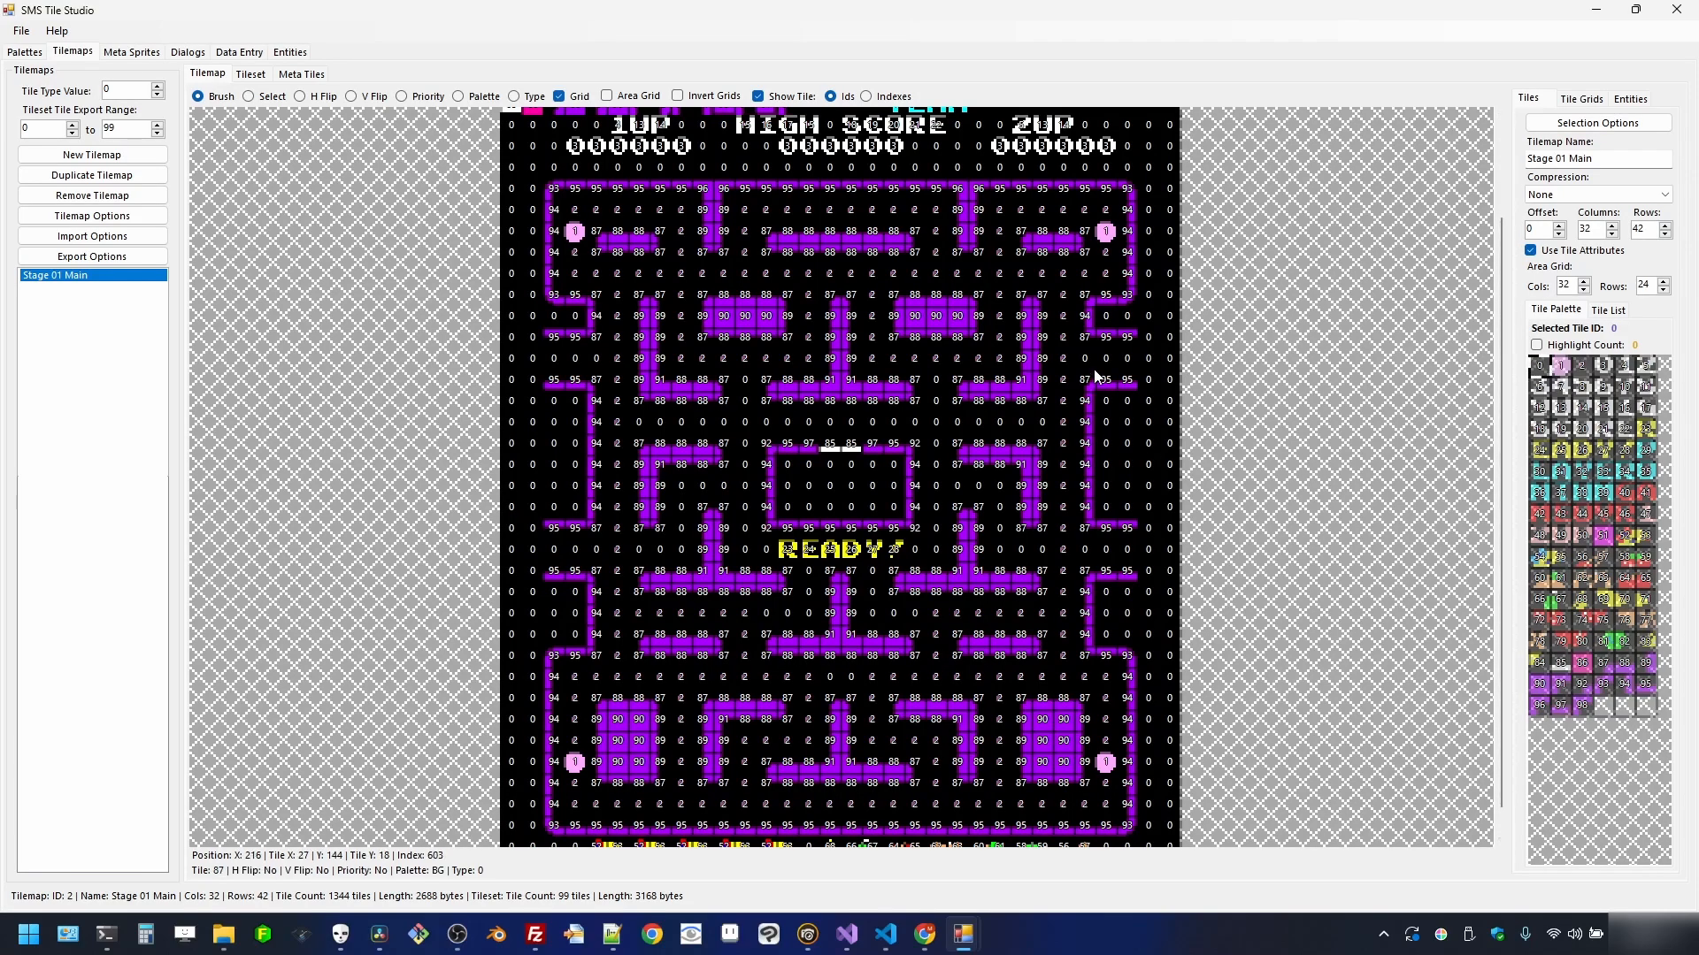
- Set the Stage 01 Main tilemap's tile offset to 256
click(1534, 228)
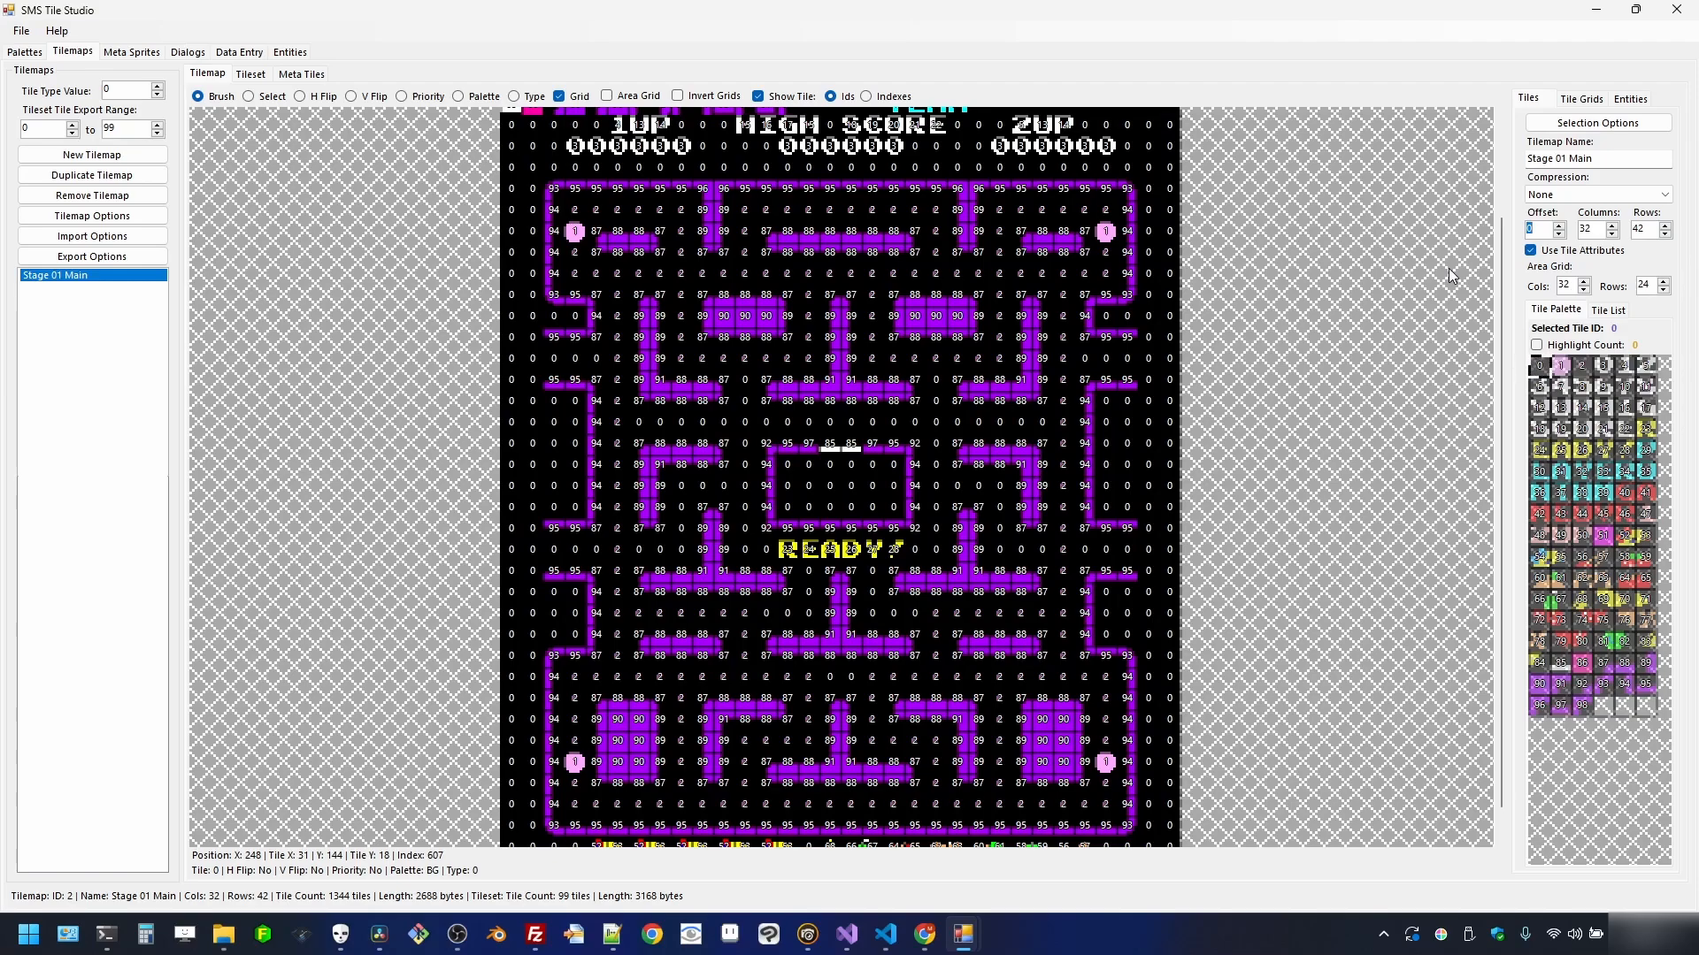
text(256)
click(106, 276)
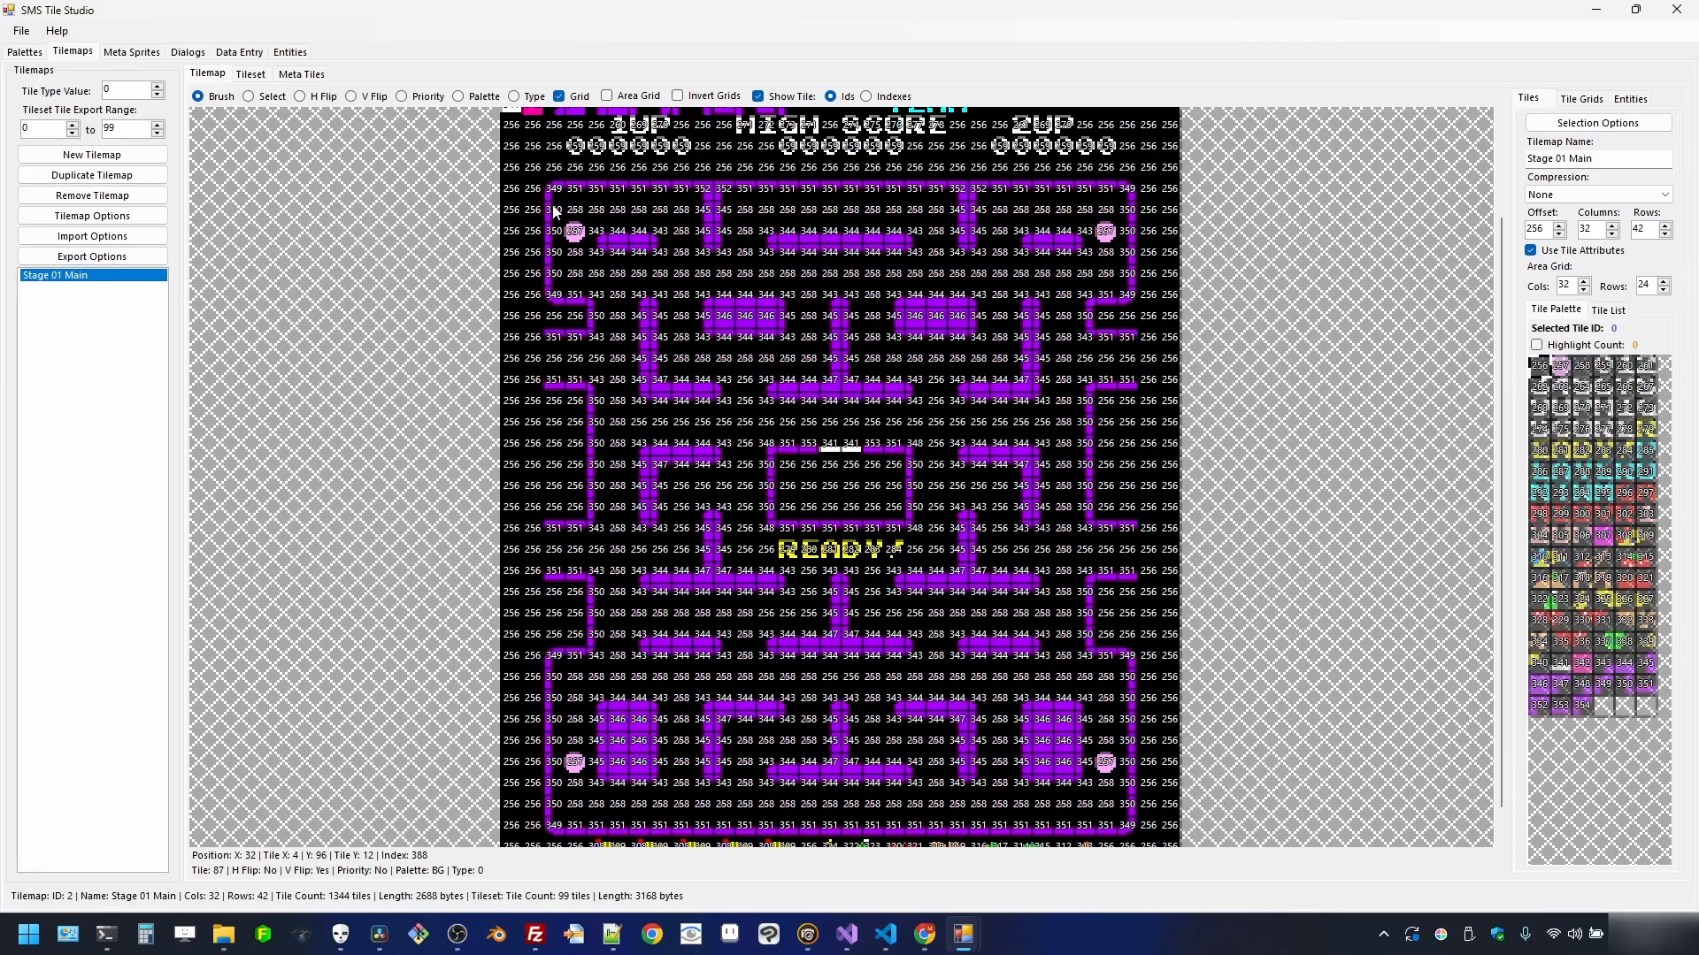
scroll(701, 177, up, 2)
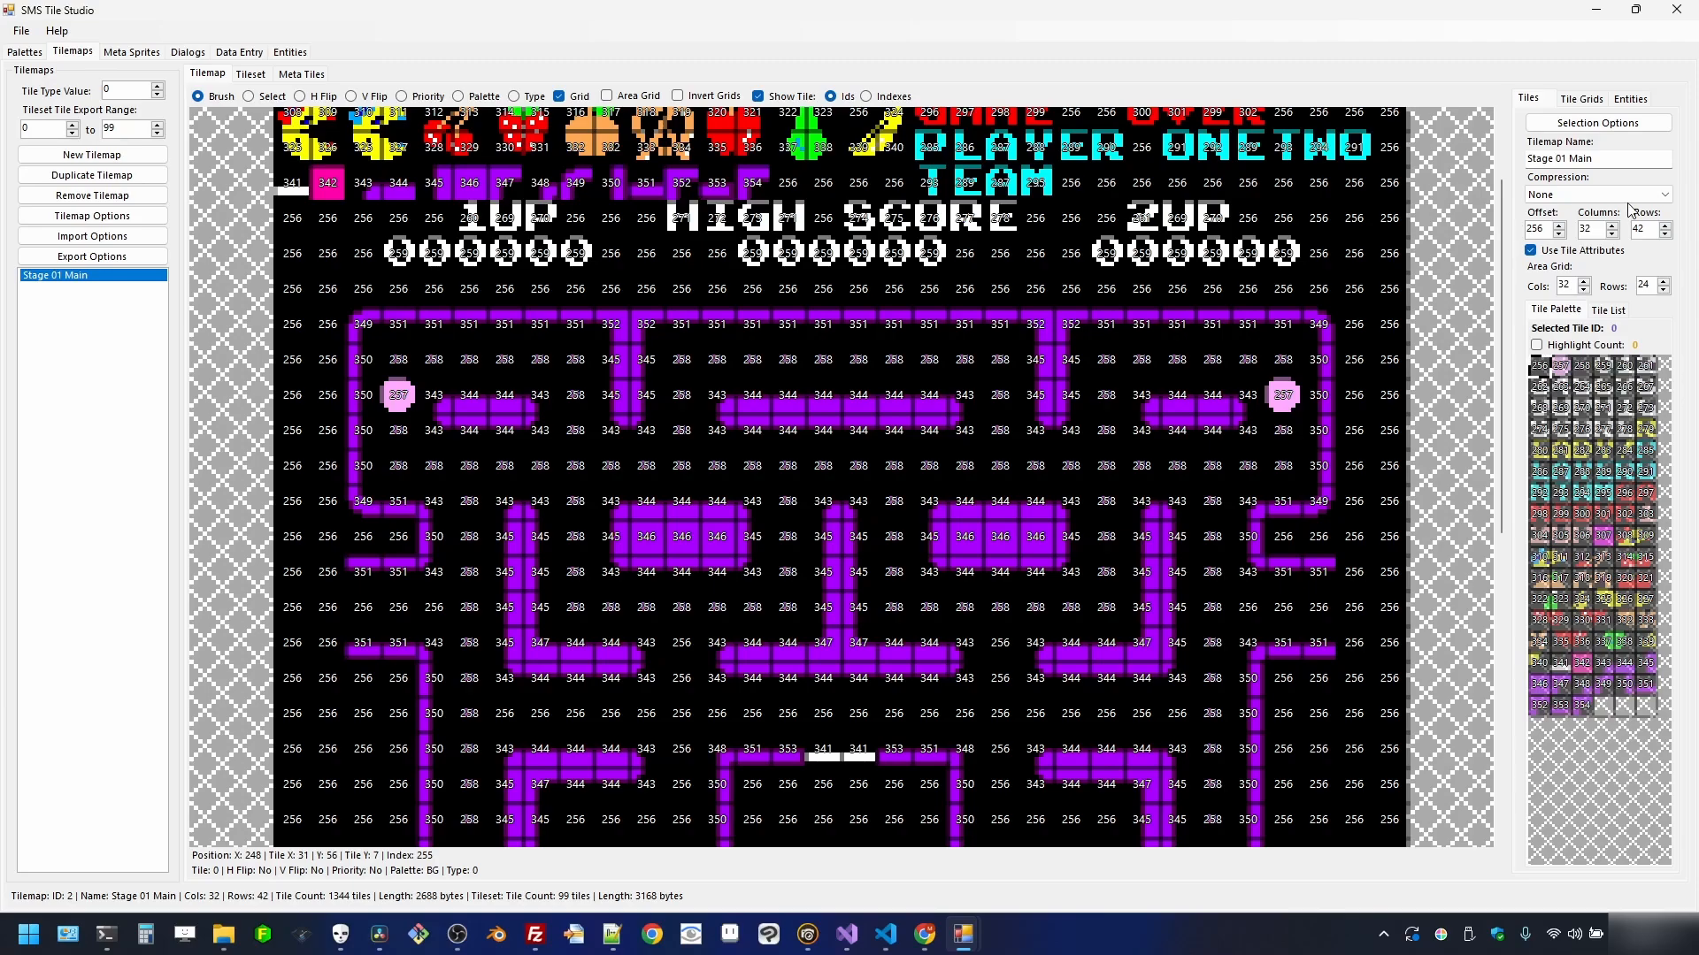
scroll(848, 555, down, 2)
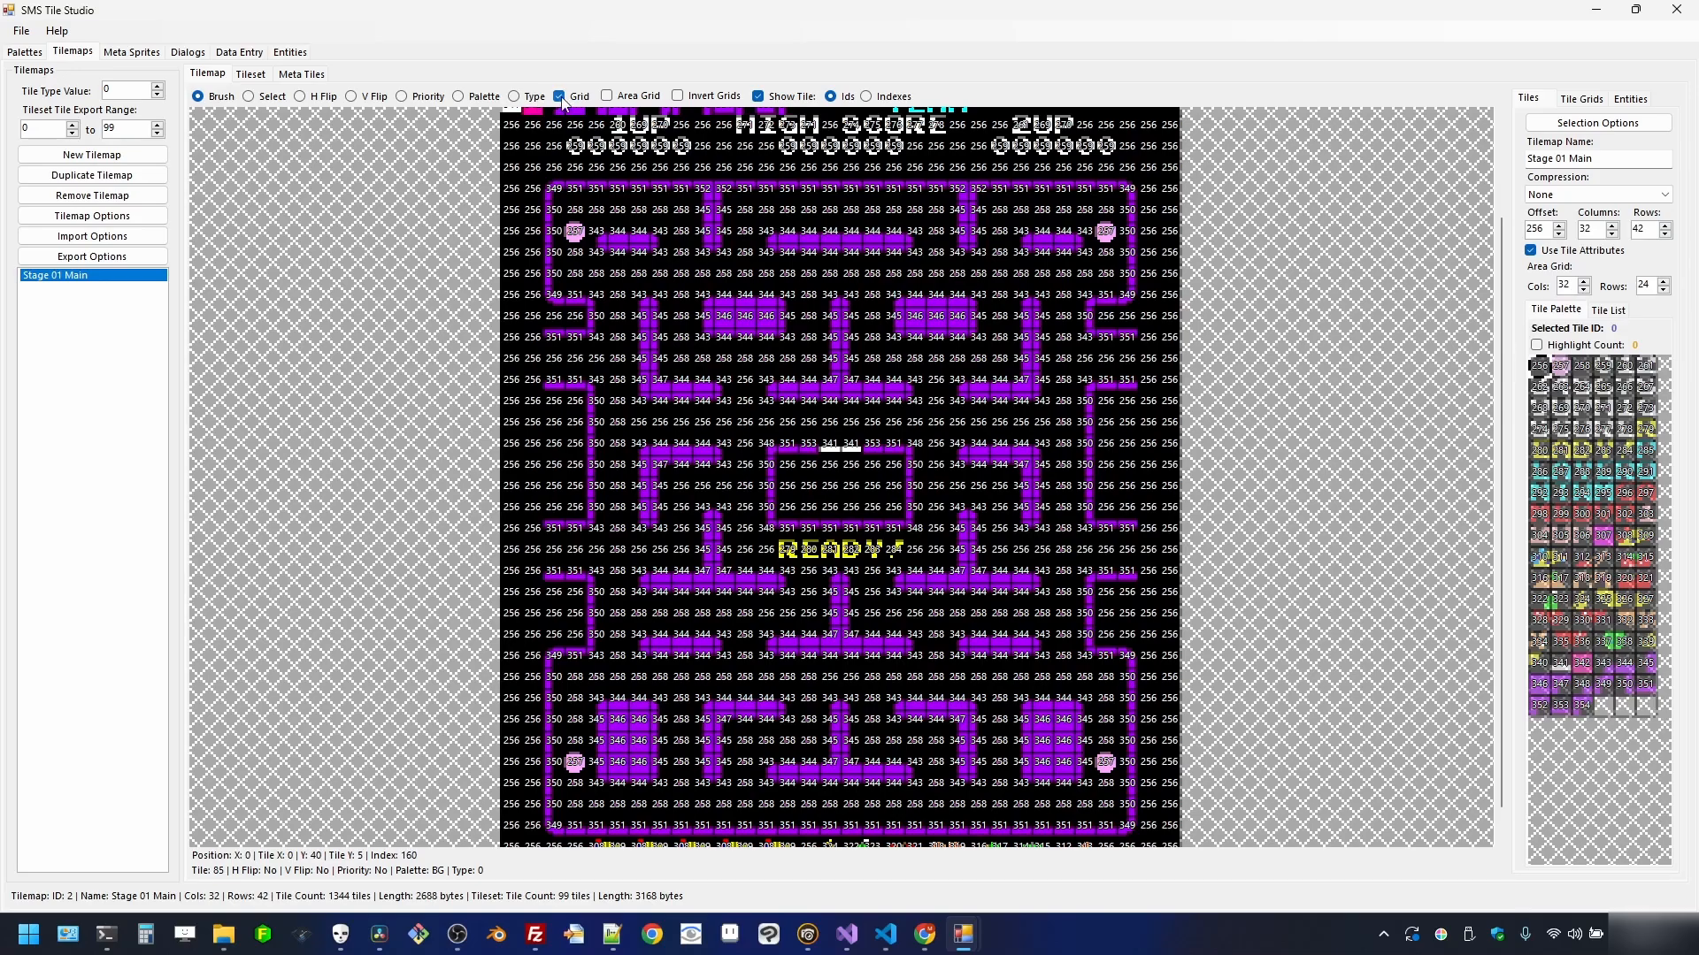
- Show the tile graphics on the map instead of tile ID numbers
click(759, 95)
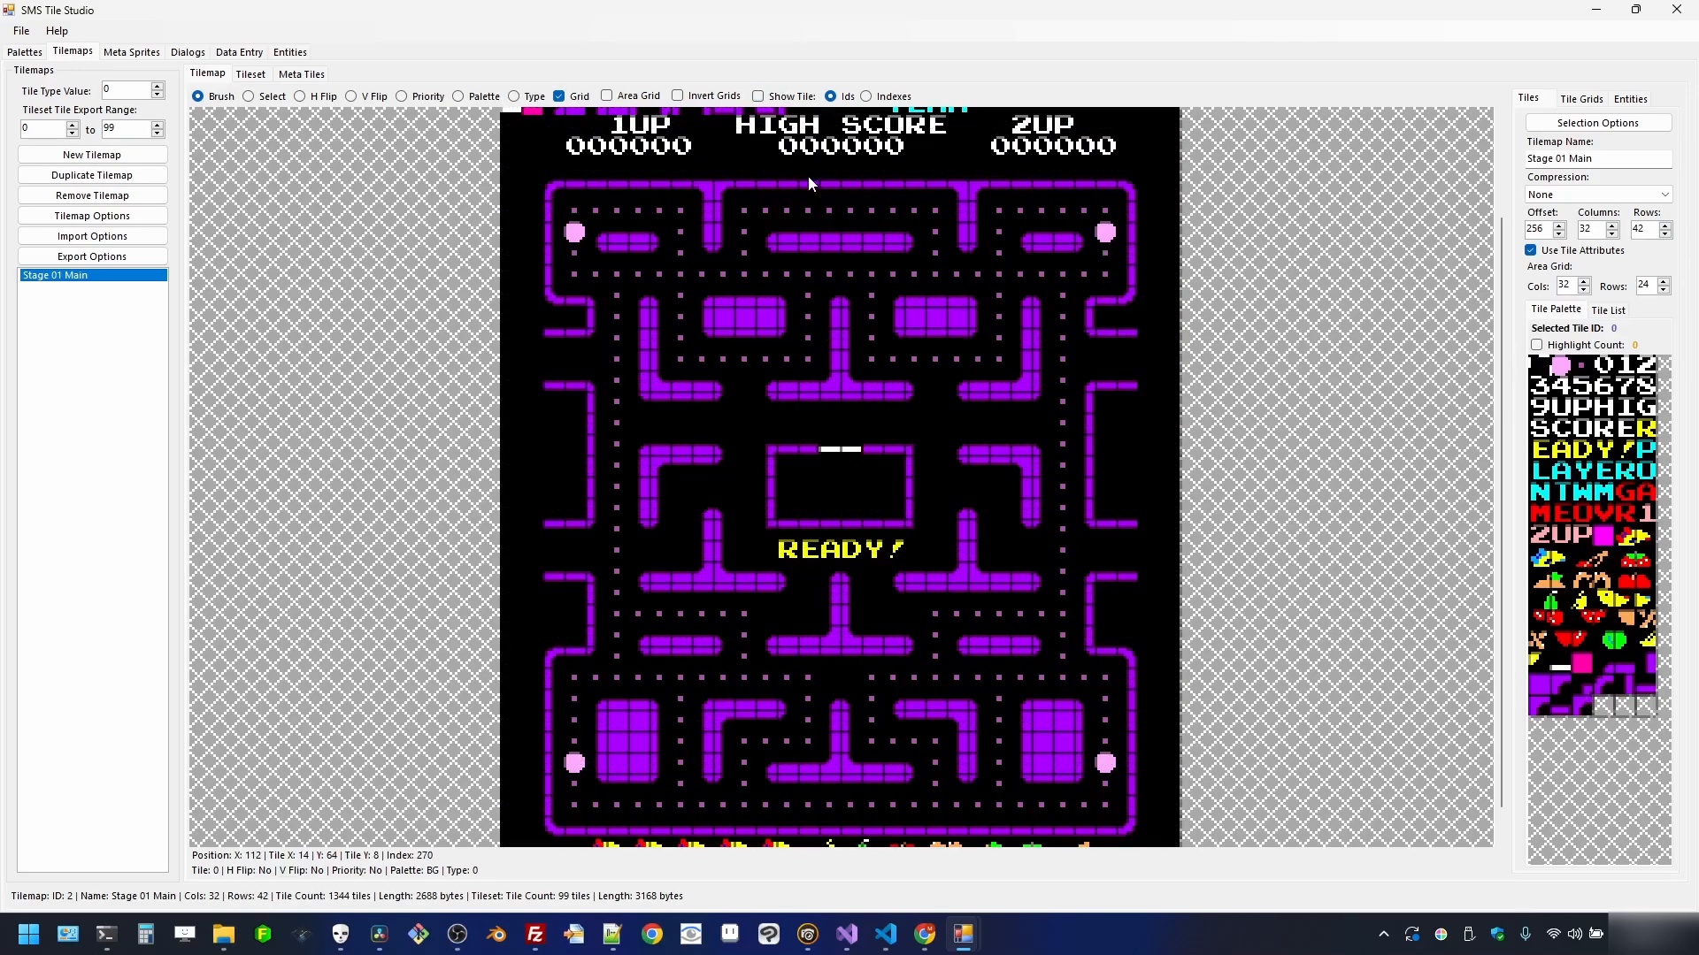
scroll(817, 244, down, 2)
scroll(815, 237, up, 2)
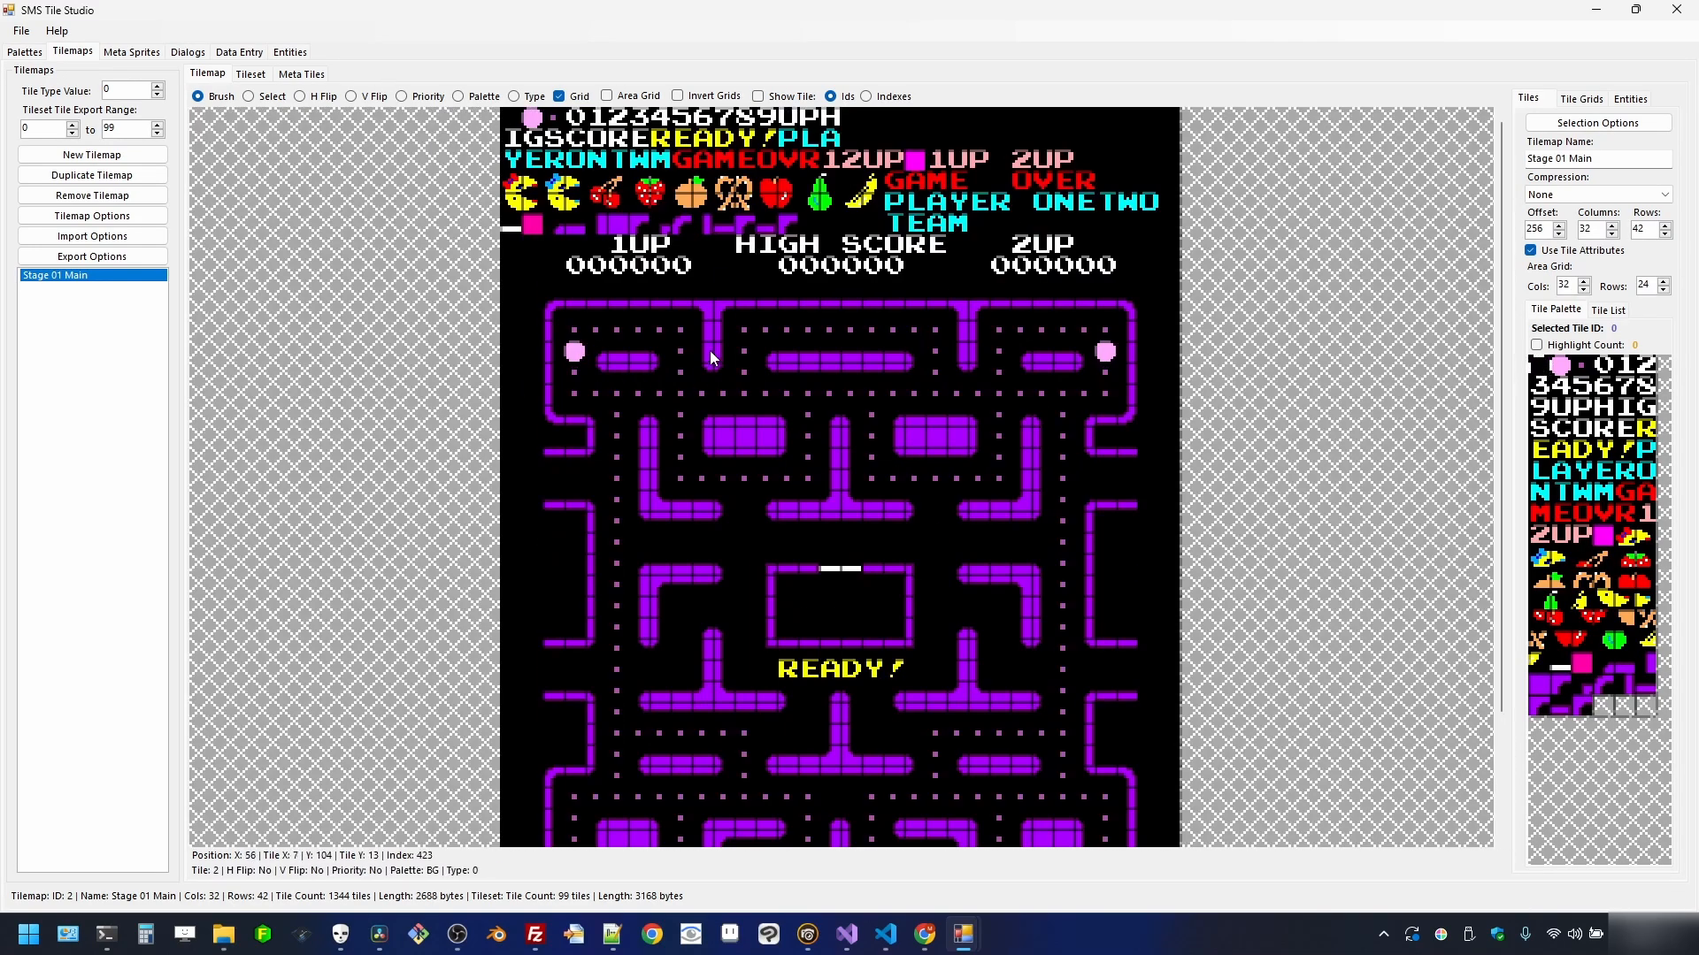
- Hide the grid lines and select the PLAYER ONE tiles near the top of the map
click(559, 96)
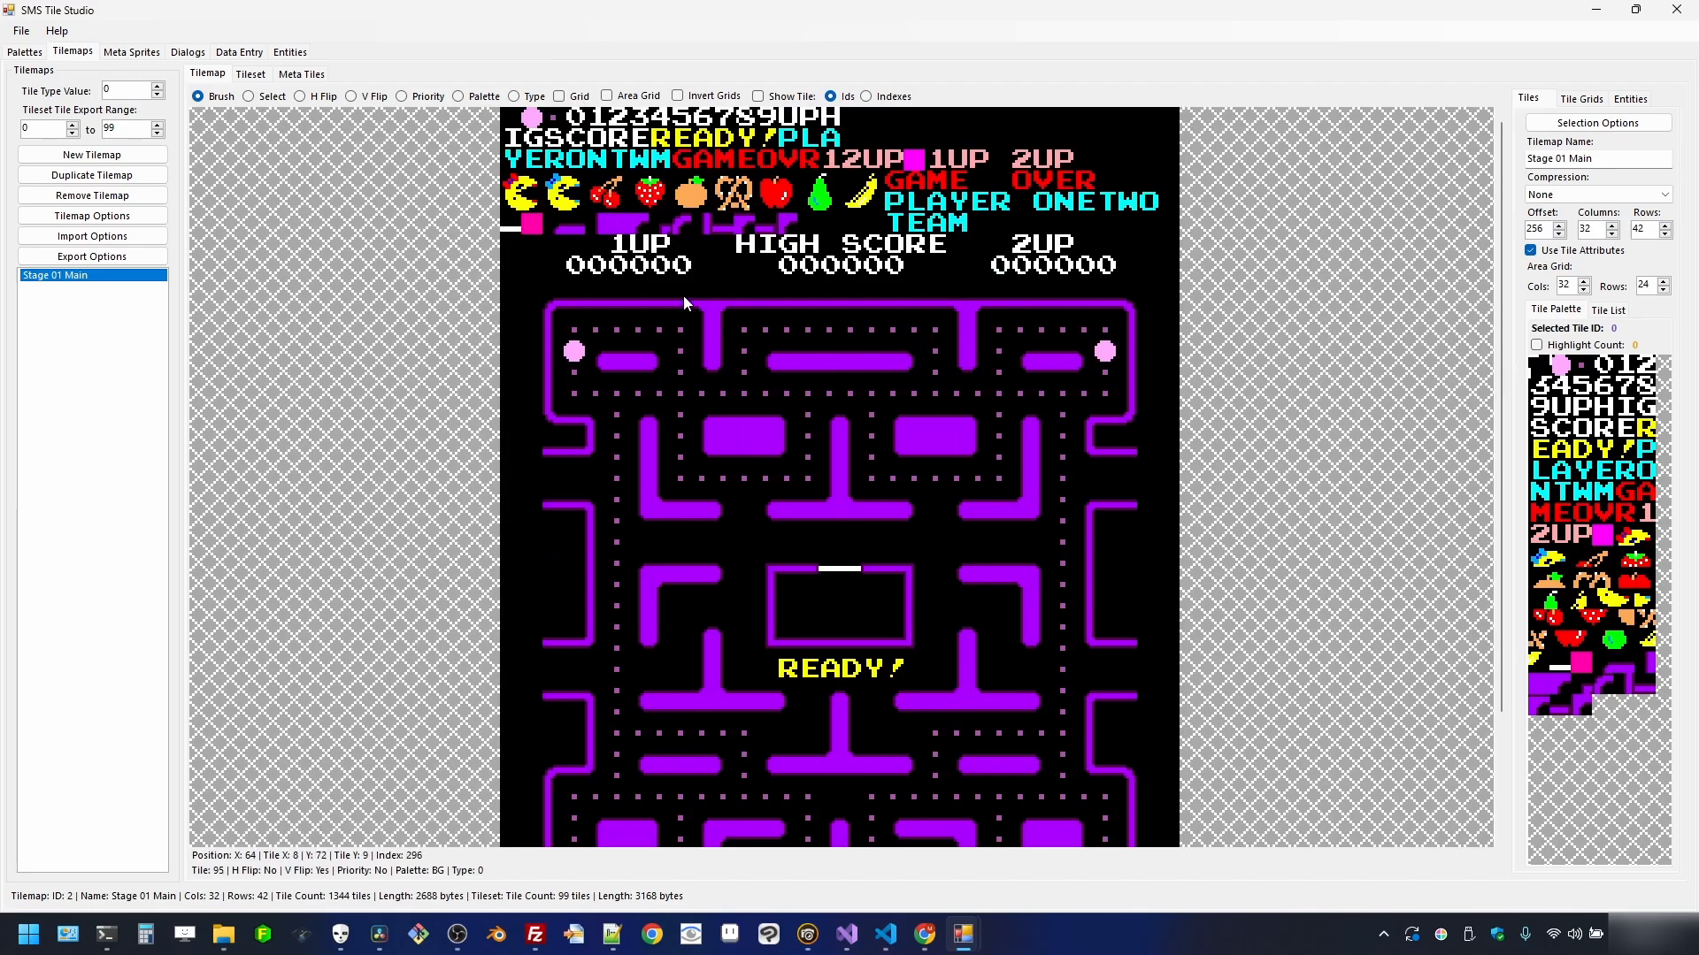
scroll(819, 246, up, 2)
click(270, 94)
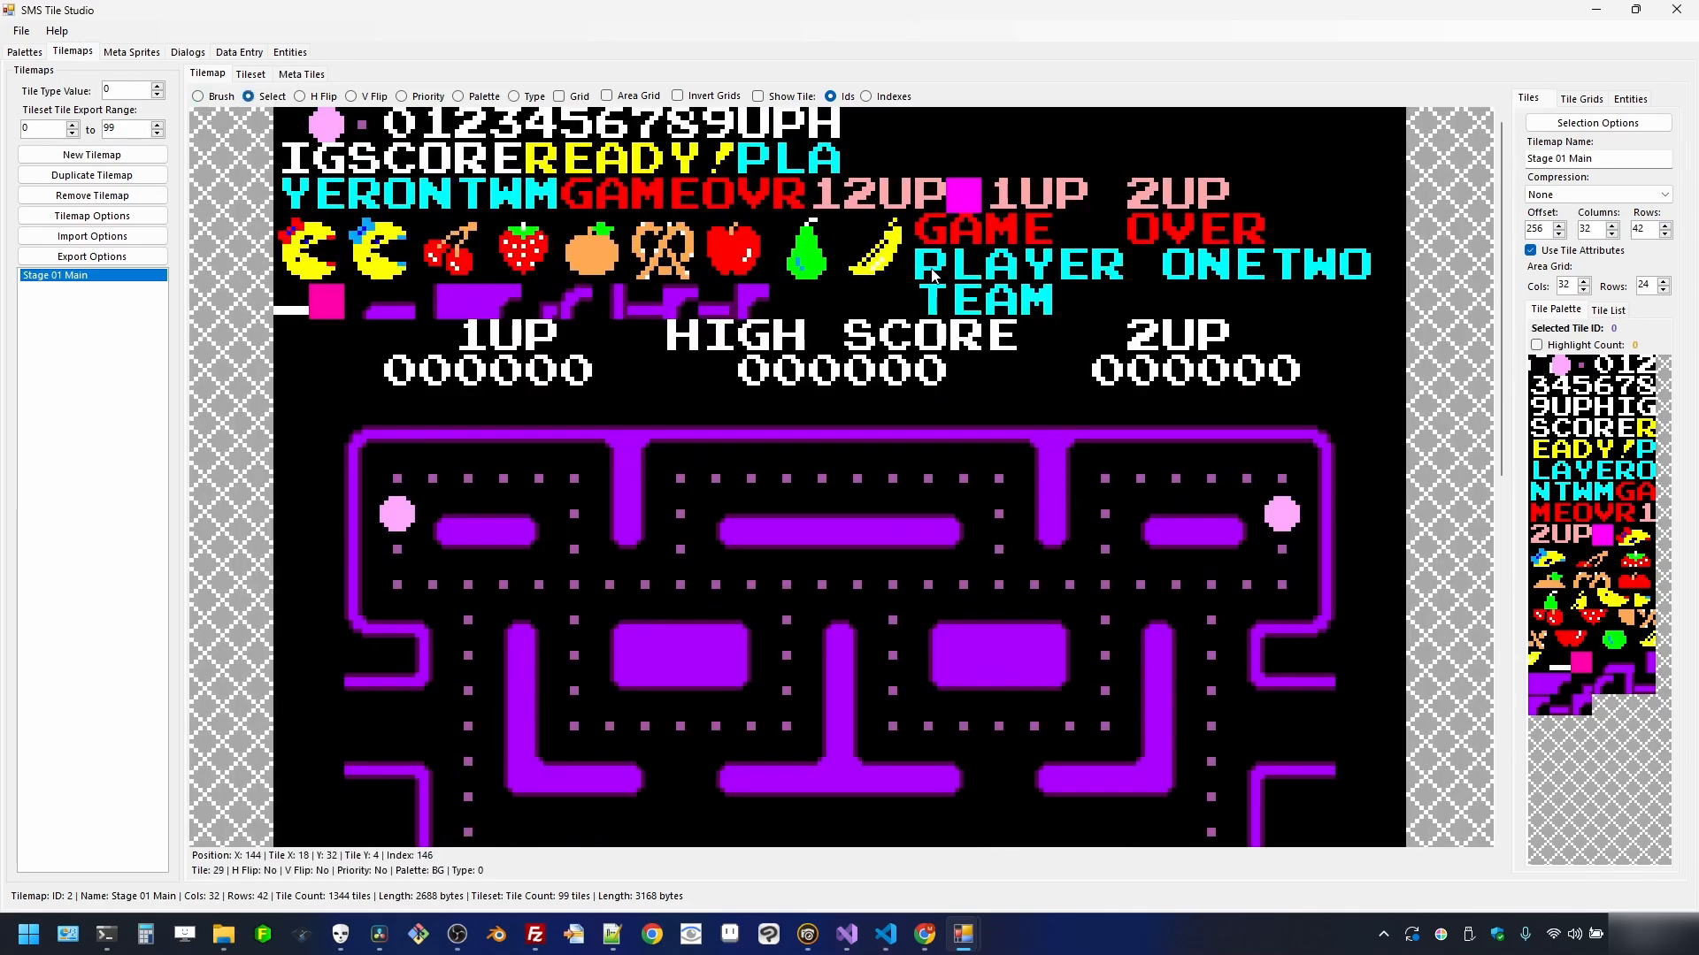
drag(940, 274, 1172, 278)
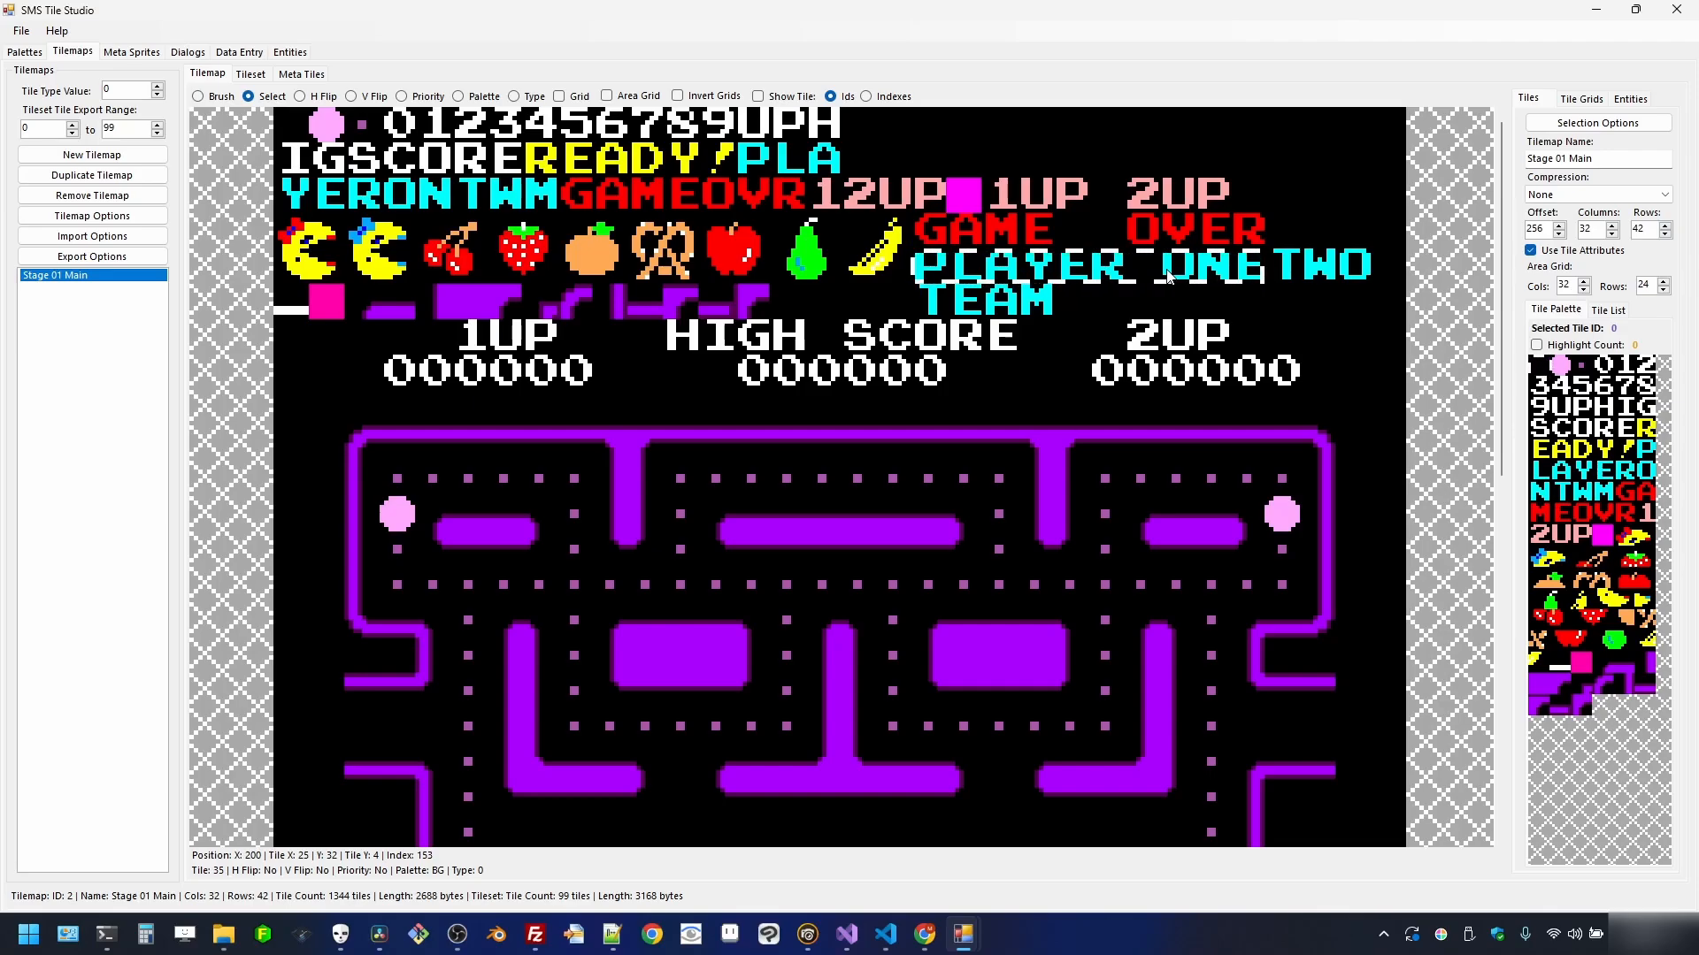
- Browse the selection's actions menu, including Export Selected Ids, and dismiss it without choosing
right_click(1113, 269)
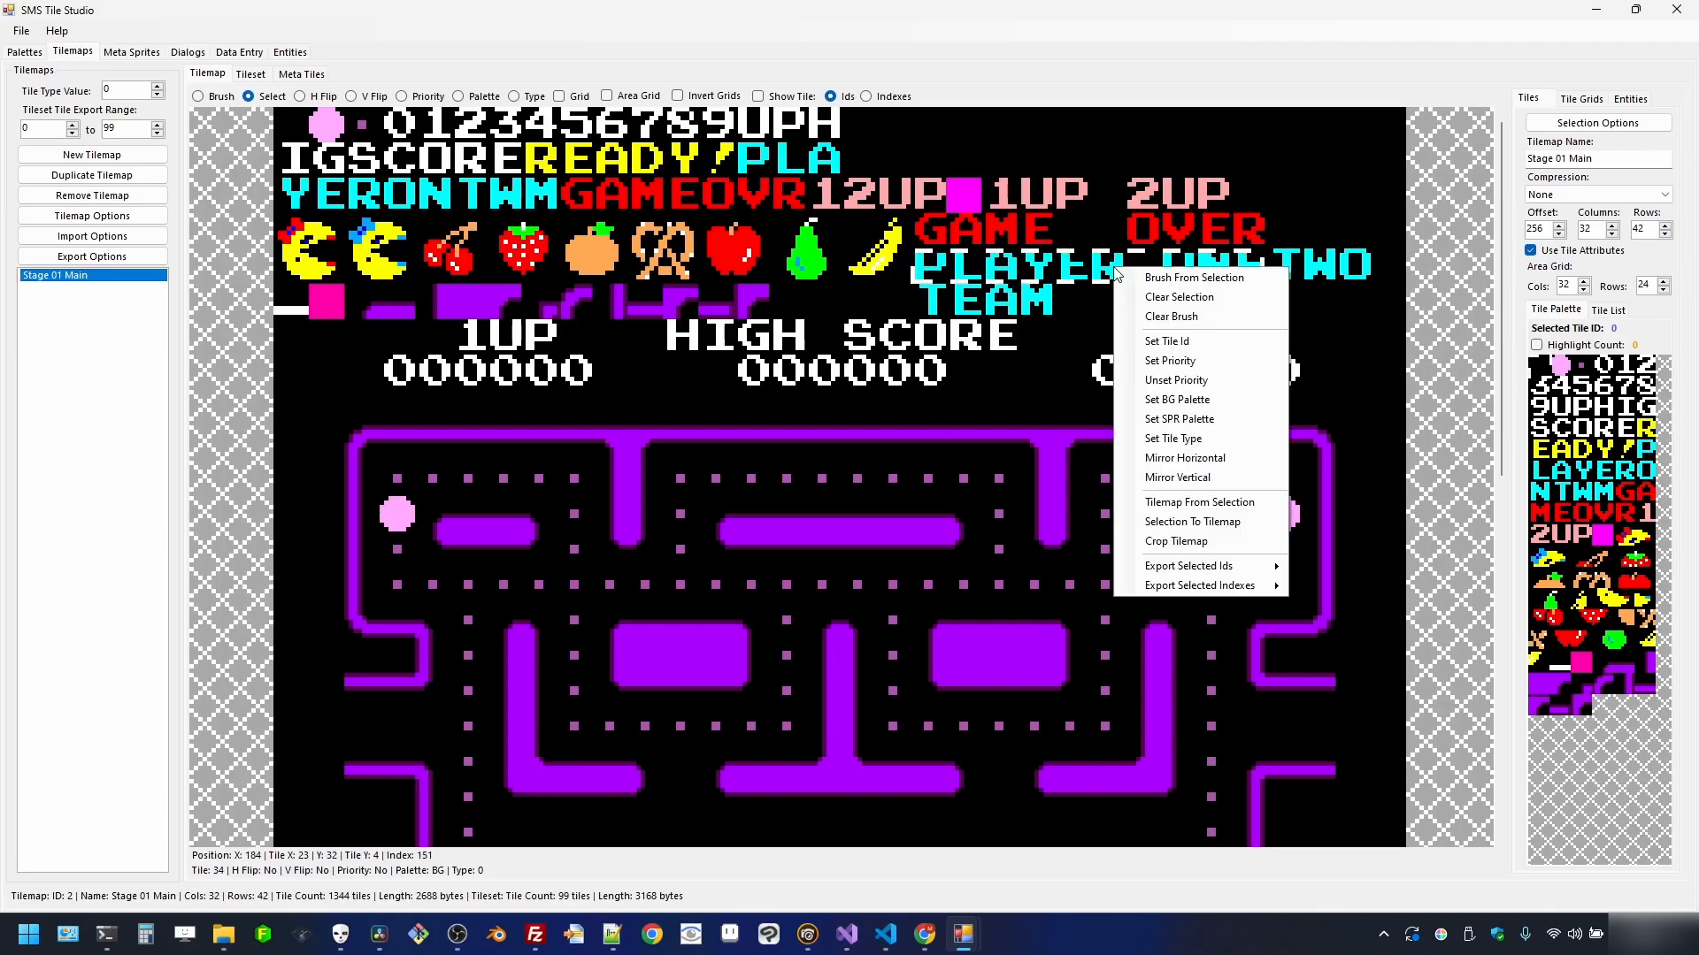
mouse_move(1182, 574)
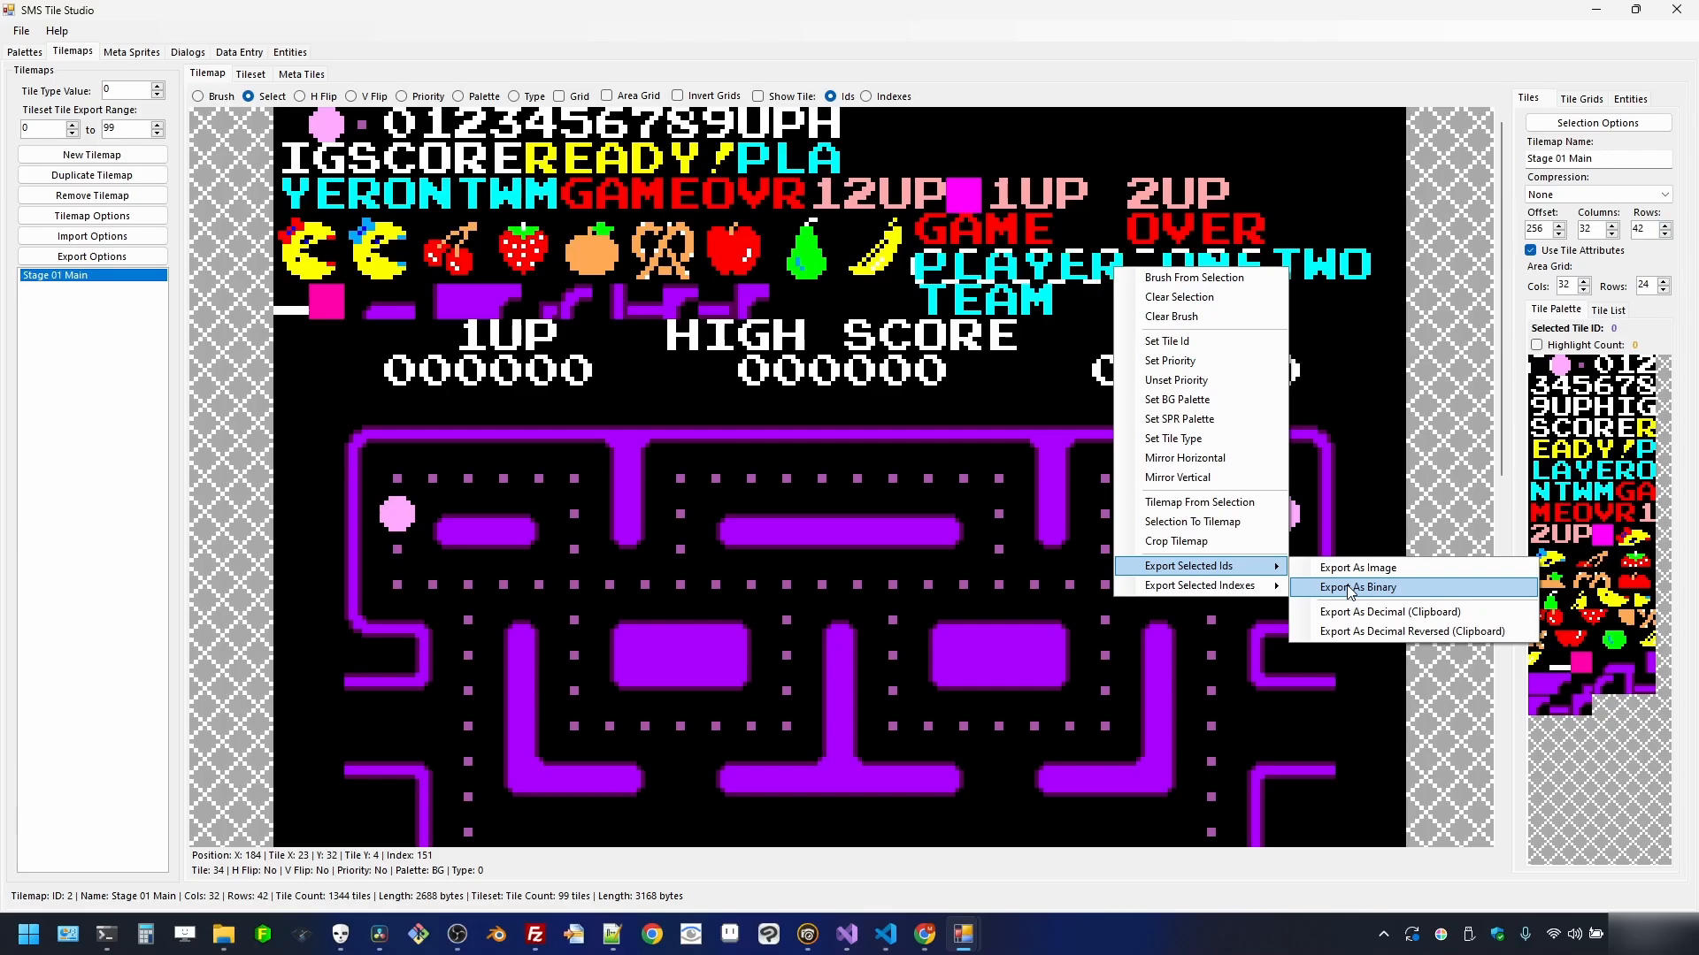
click(1067, 25)
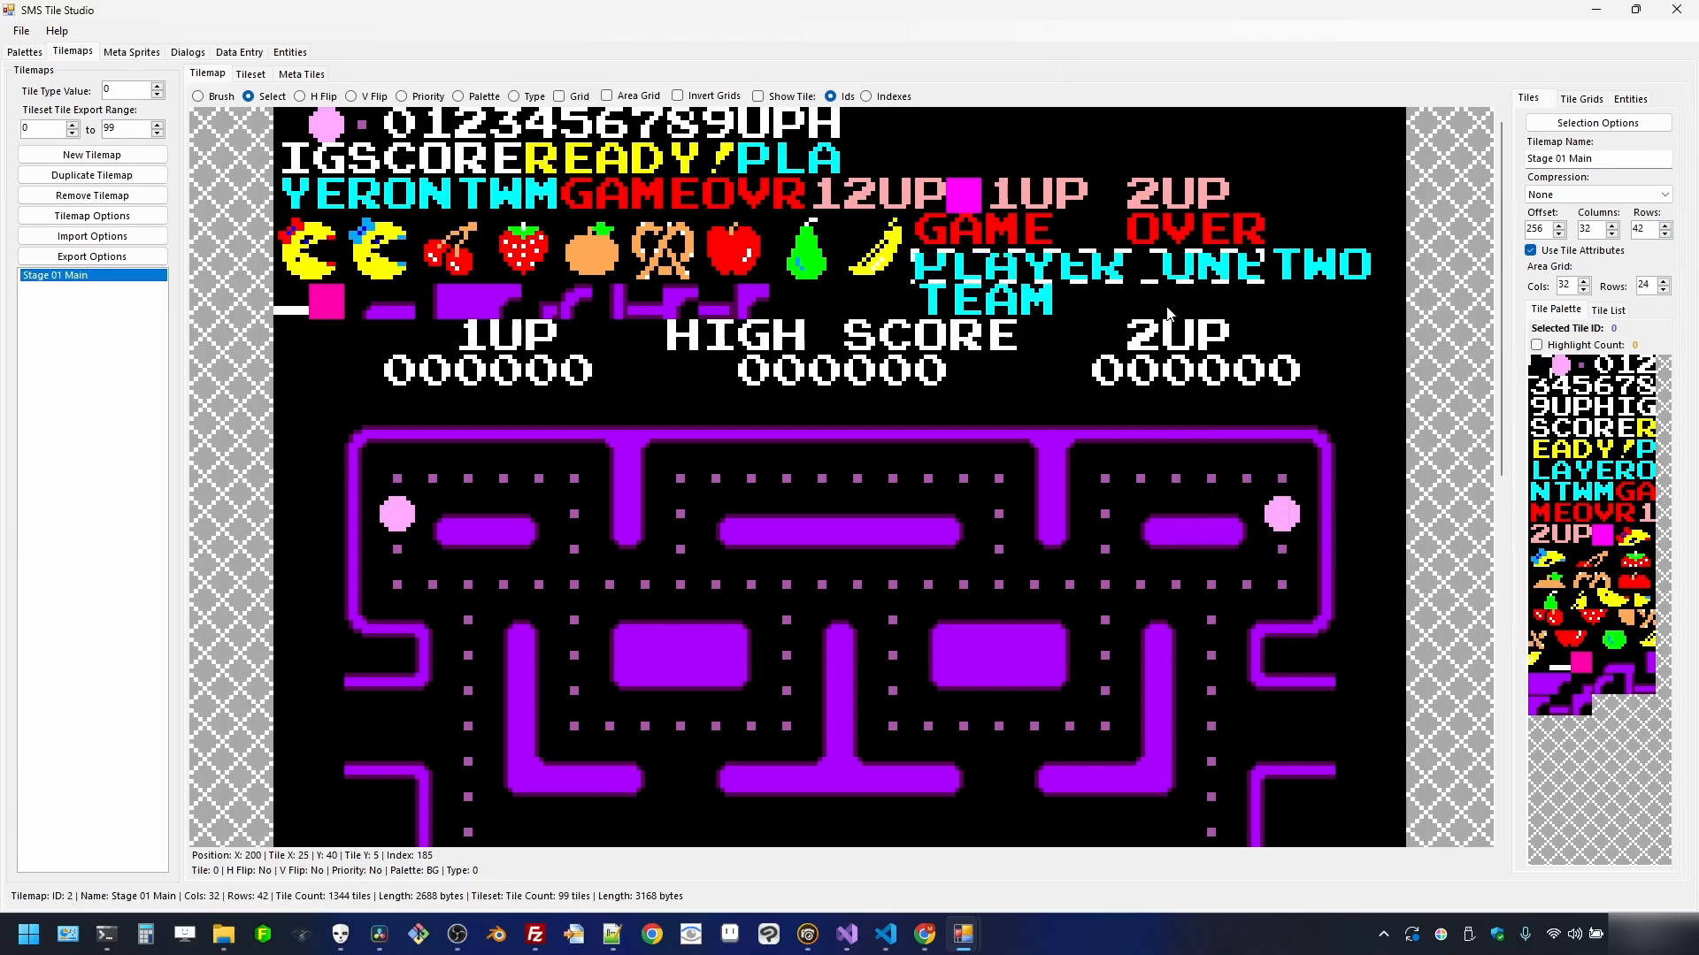
right_click(1087, 265)
click(1129, 80)
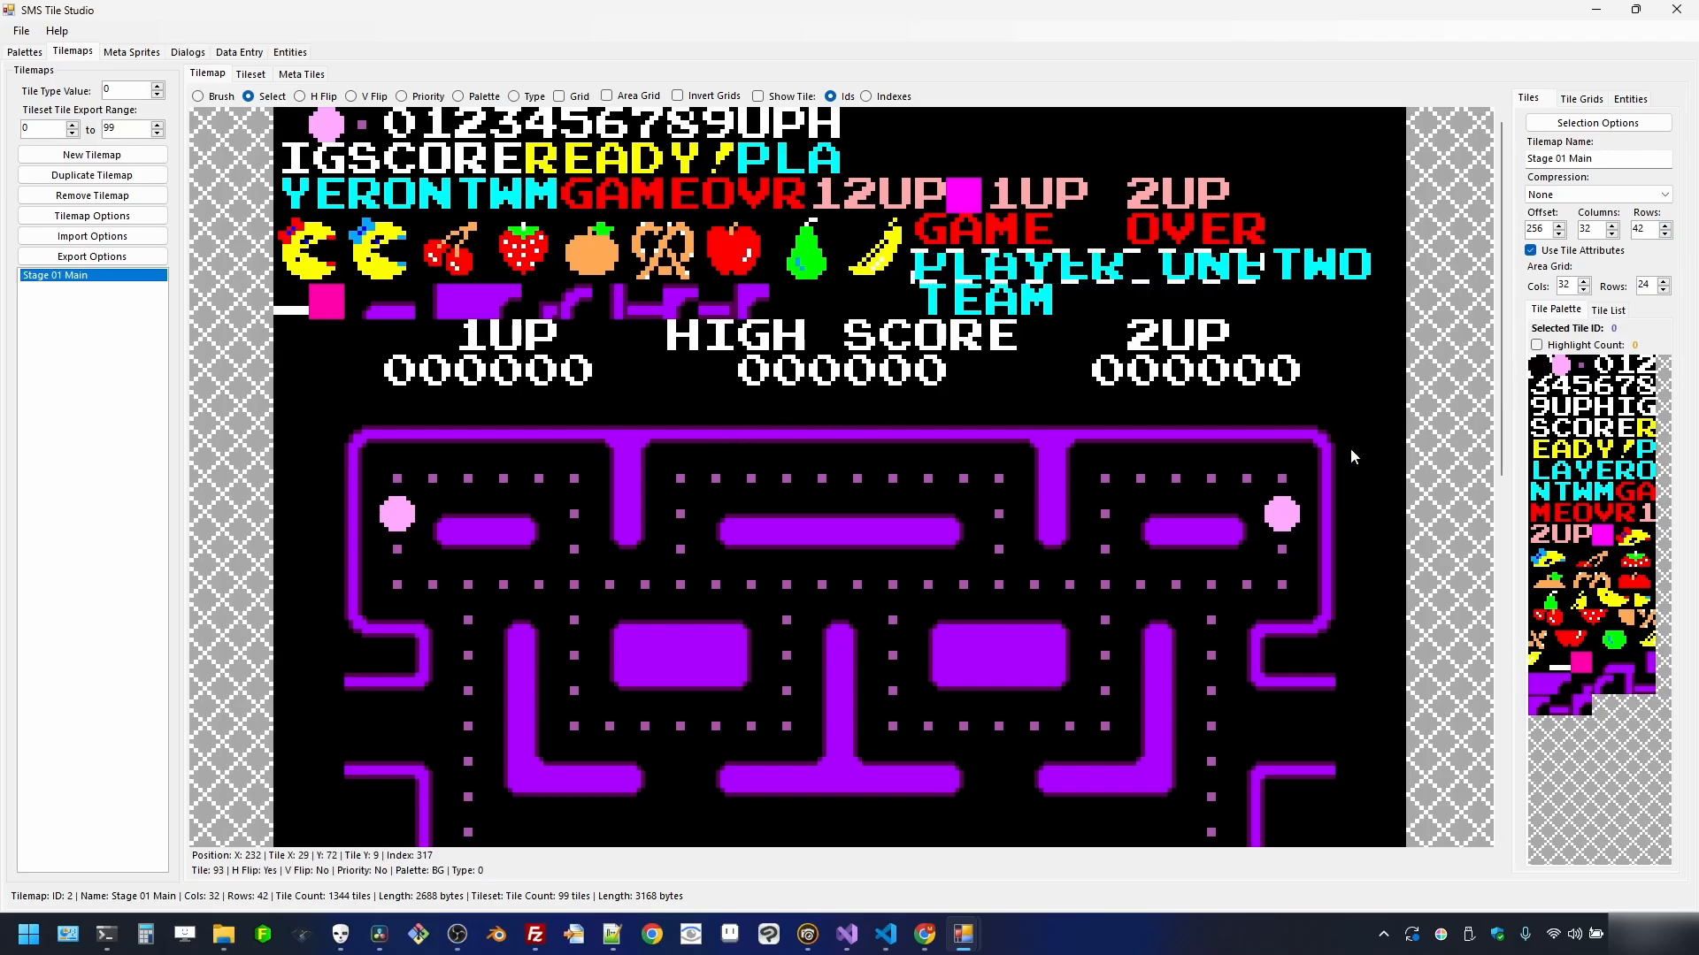
click(1626, 491)
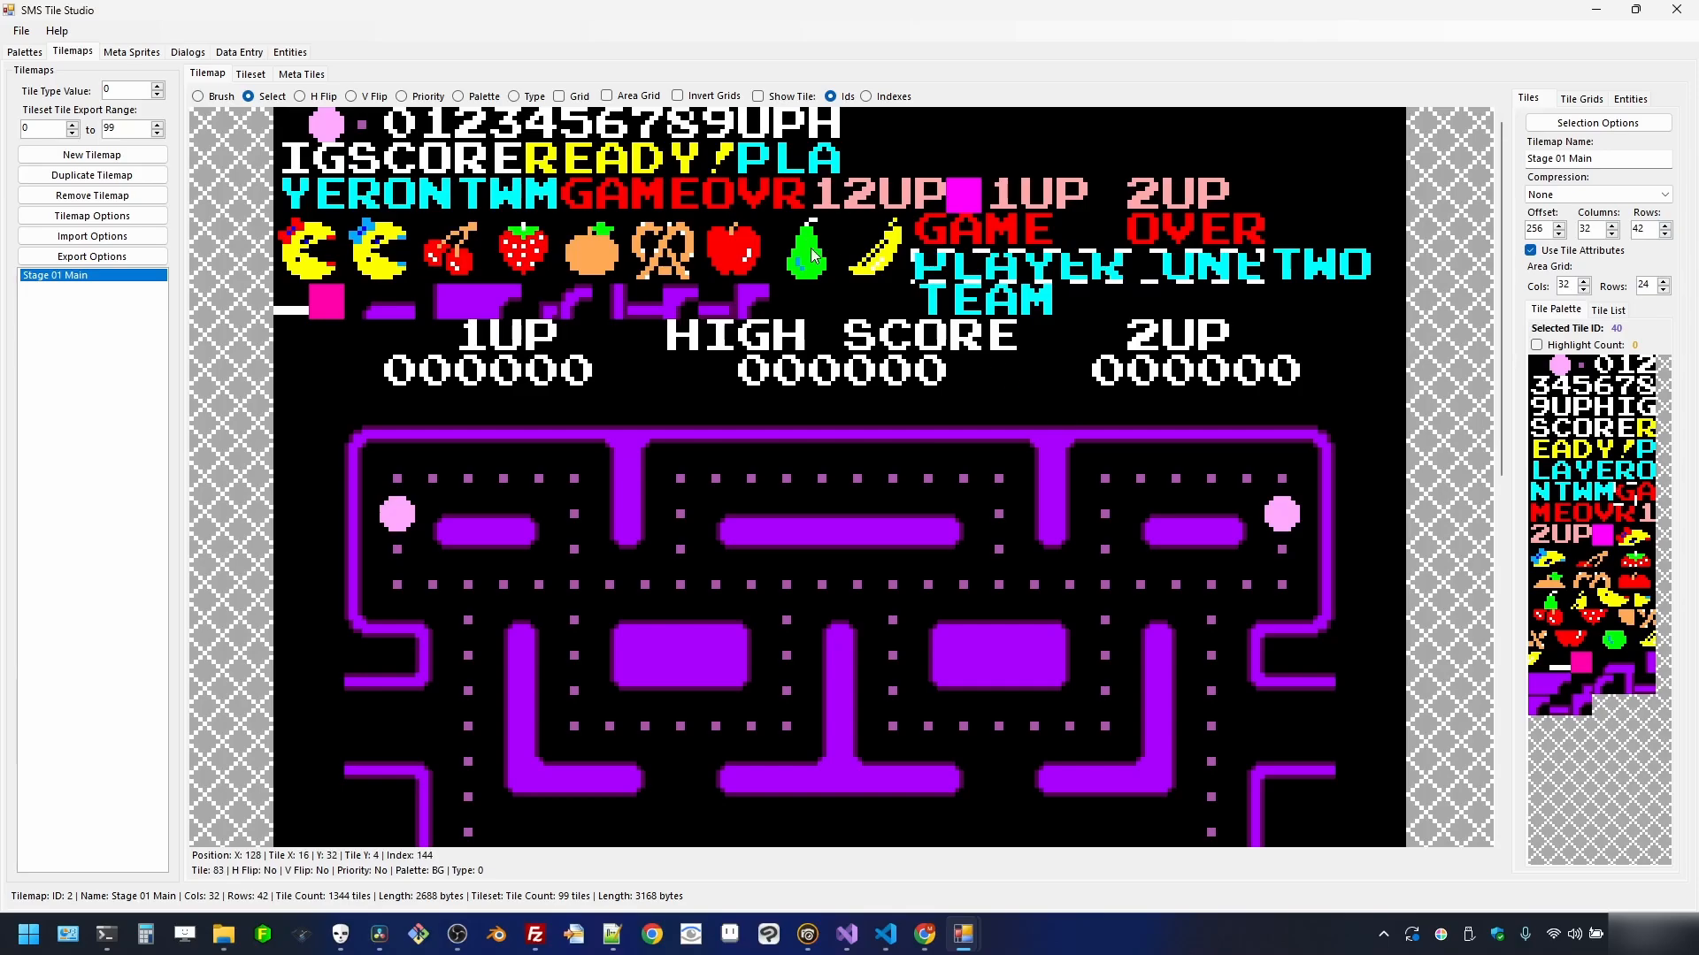
click(214, 96)
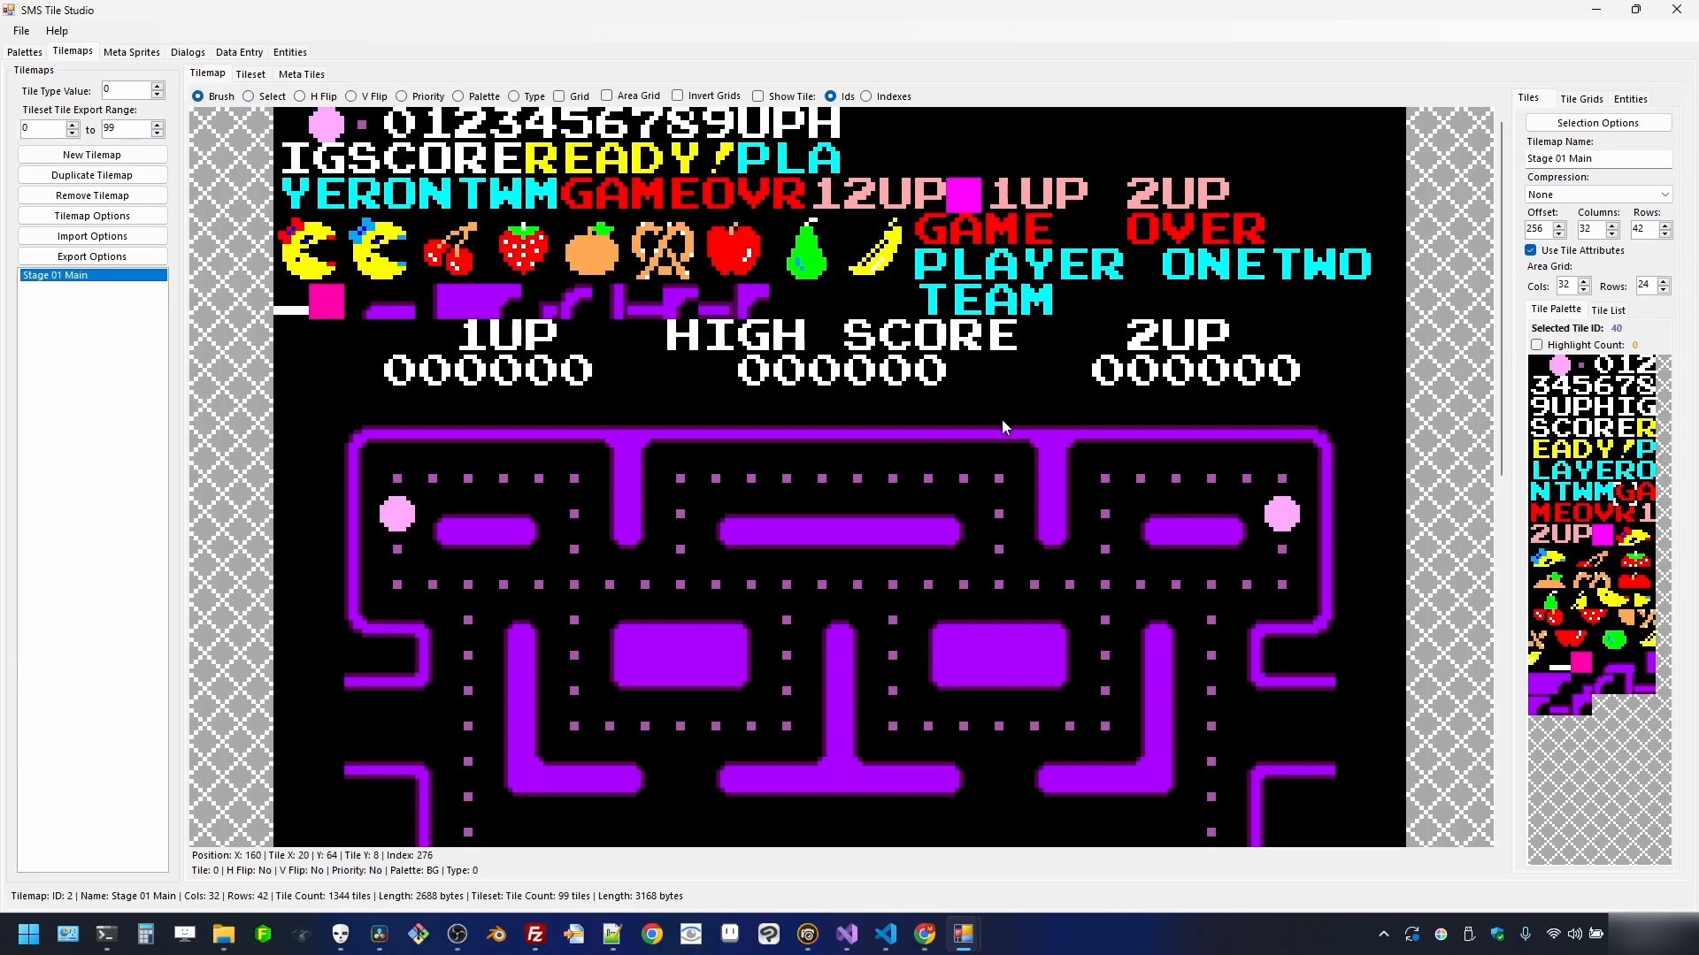
click(1108, 409)
click(1644, 492)
click(1125, 409)
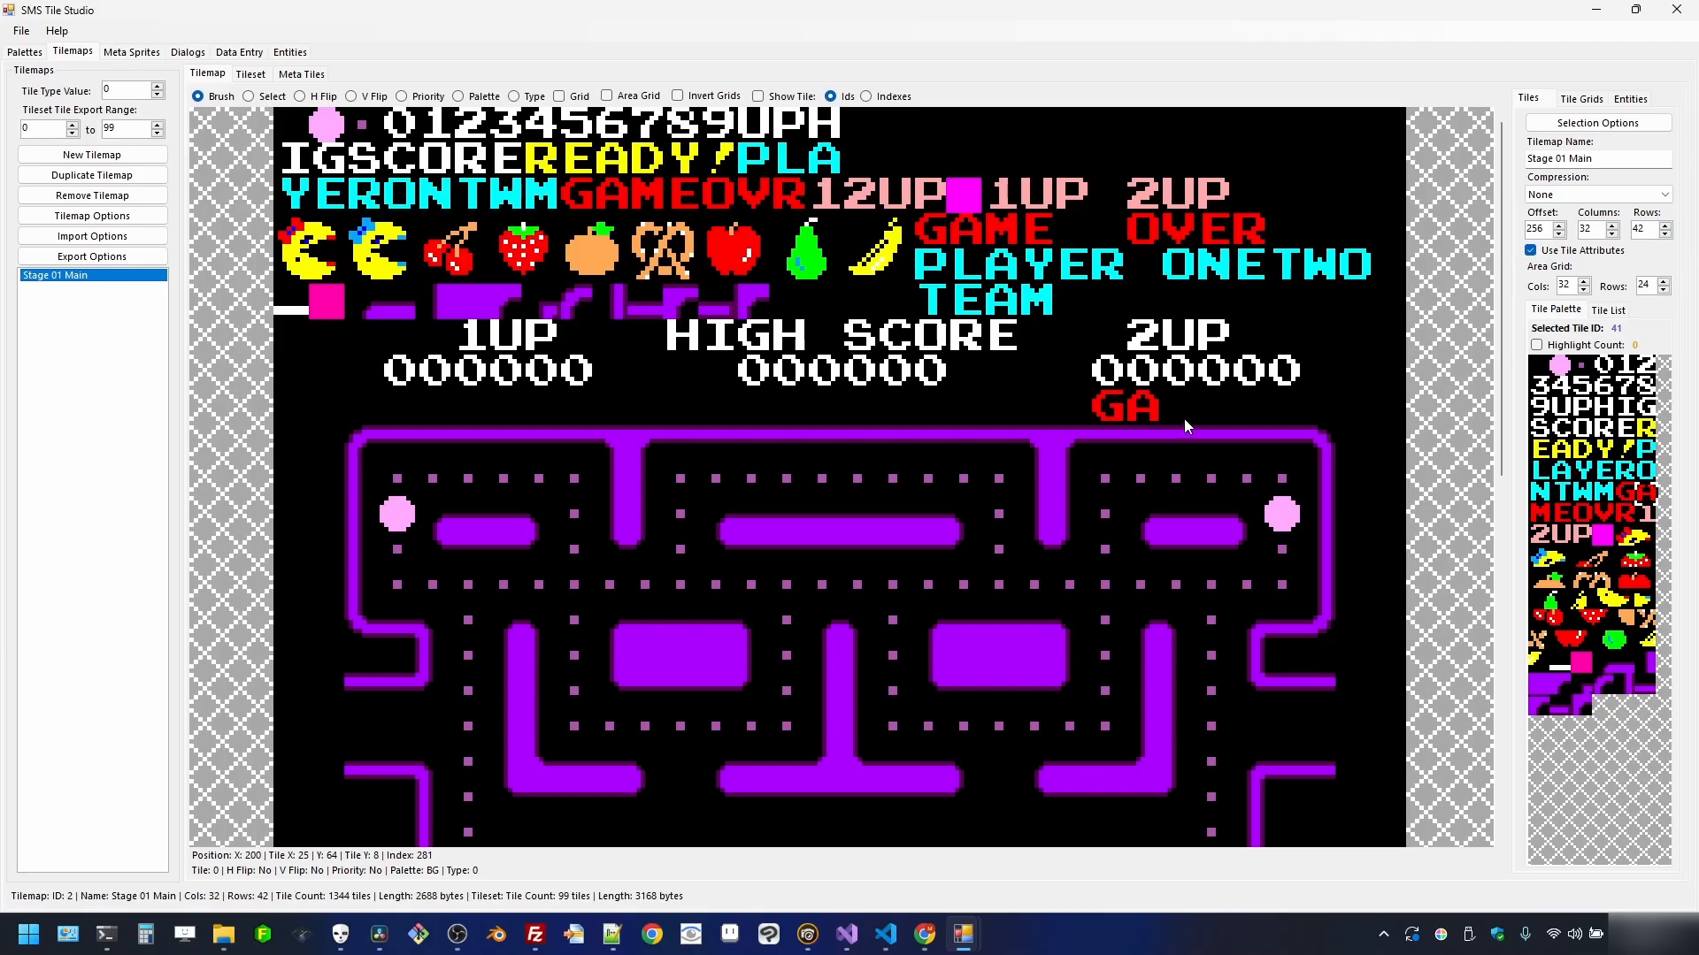
click(1537, 370)
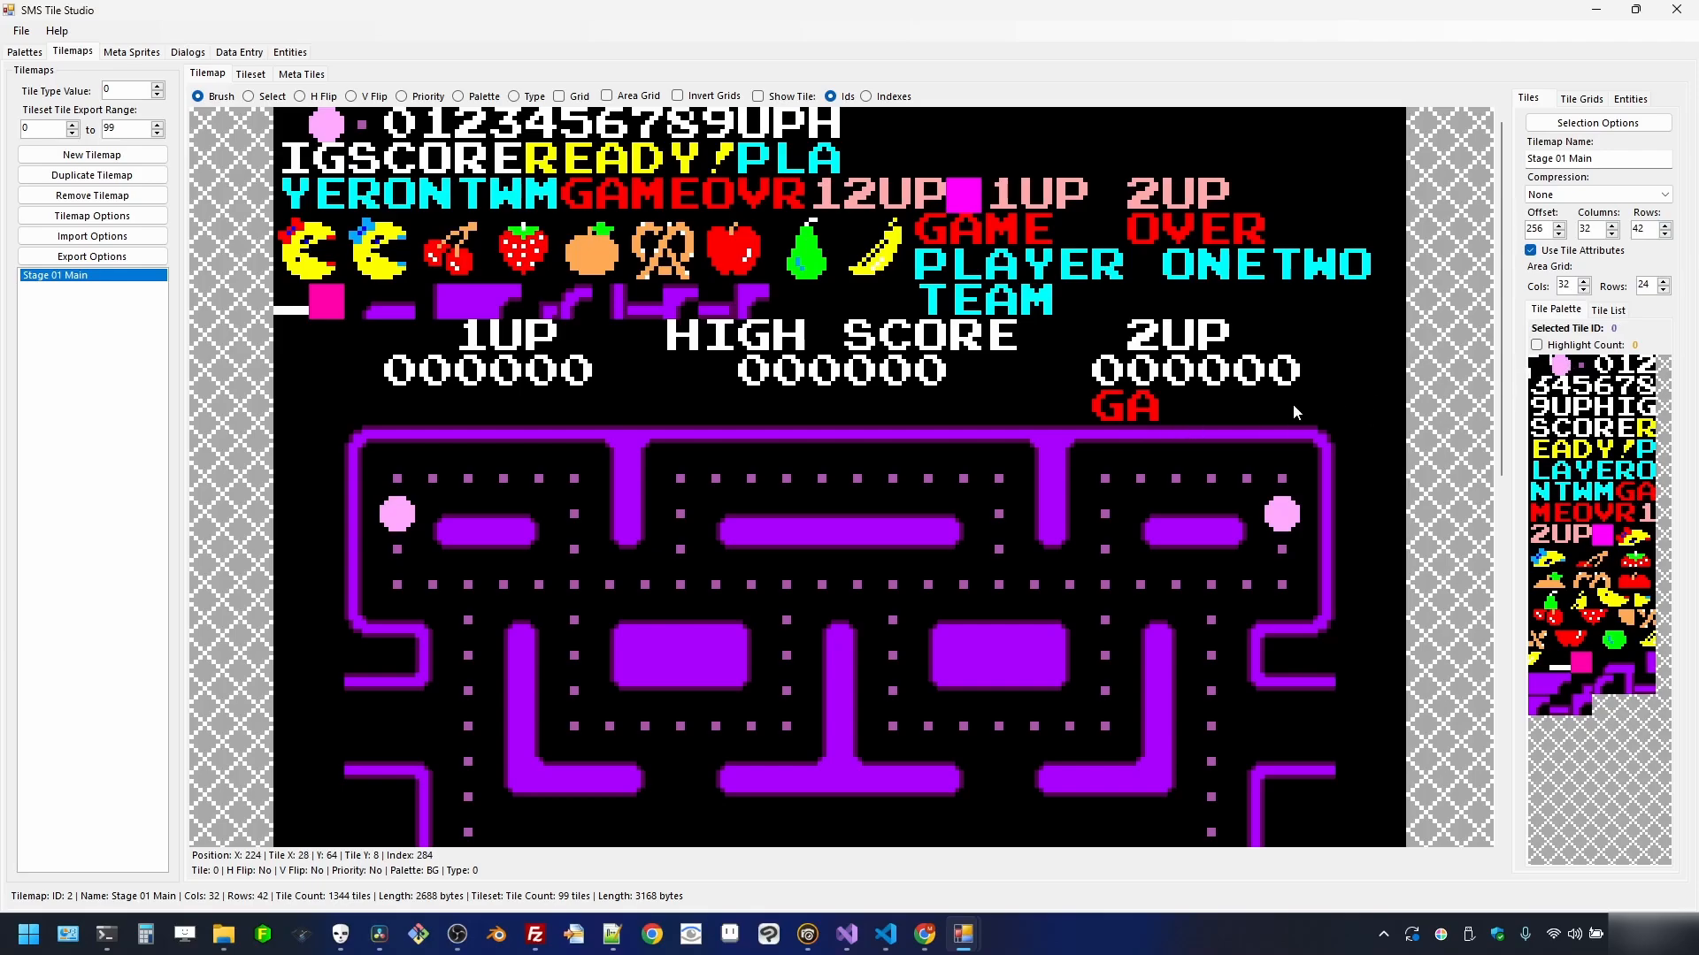
click(1143, 409)
click(1108, 403)
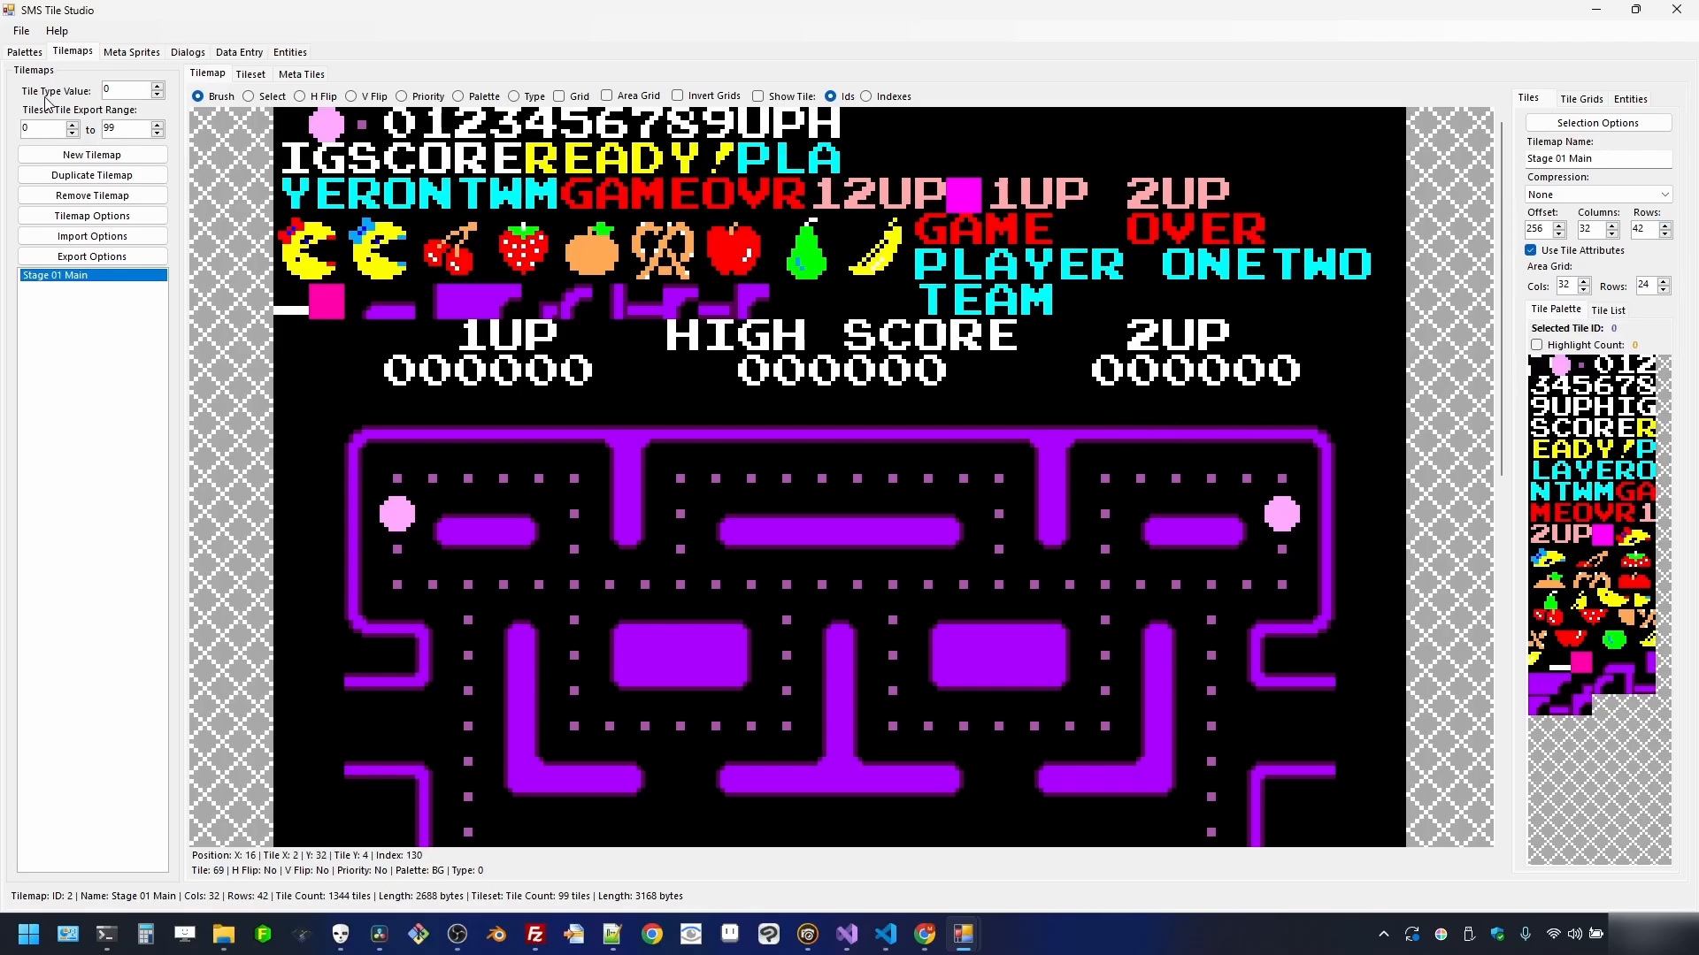
click(257, 96)
scroll(596, 507, down, 2)
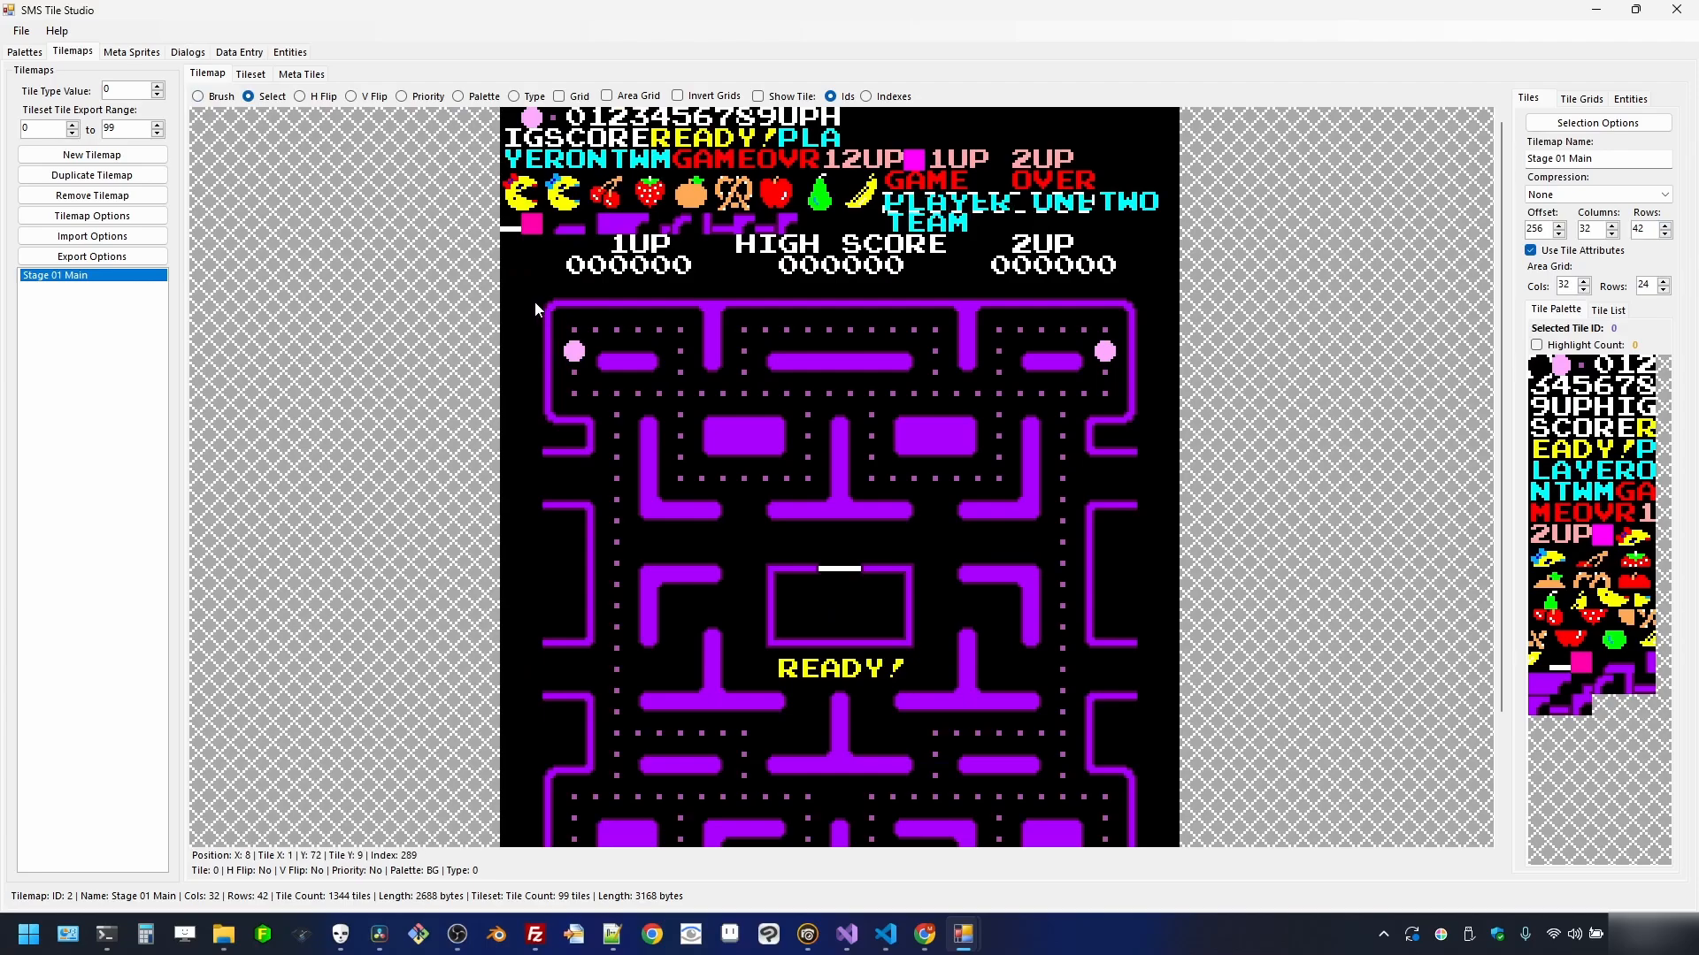
- Select the maze from the 1UP row to the bottom-right and create a tilemap from it
drag(512, 237, 943, 761)
drag(1040, 850, 1169, 837)
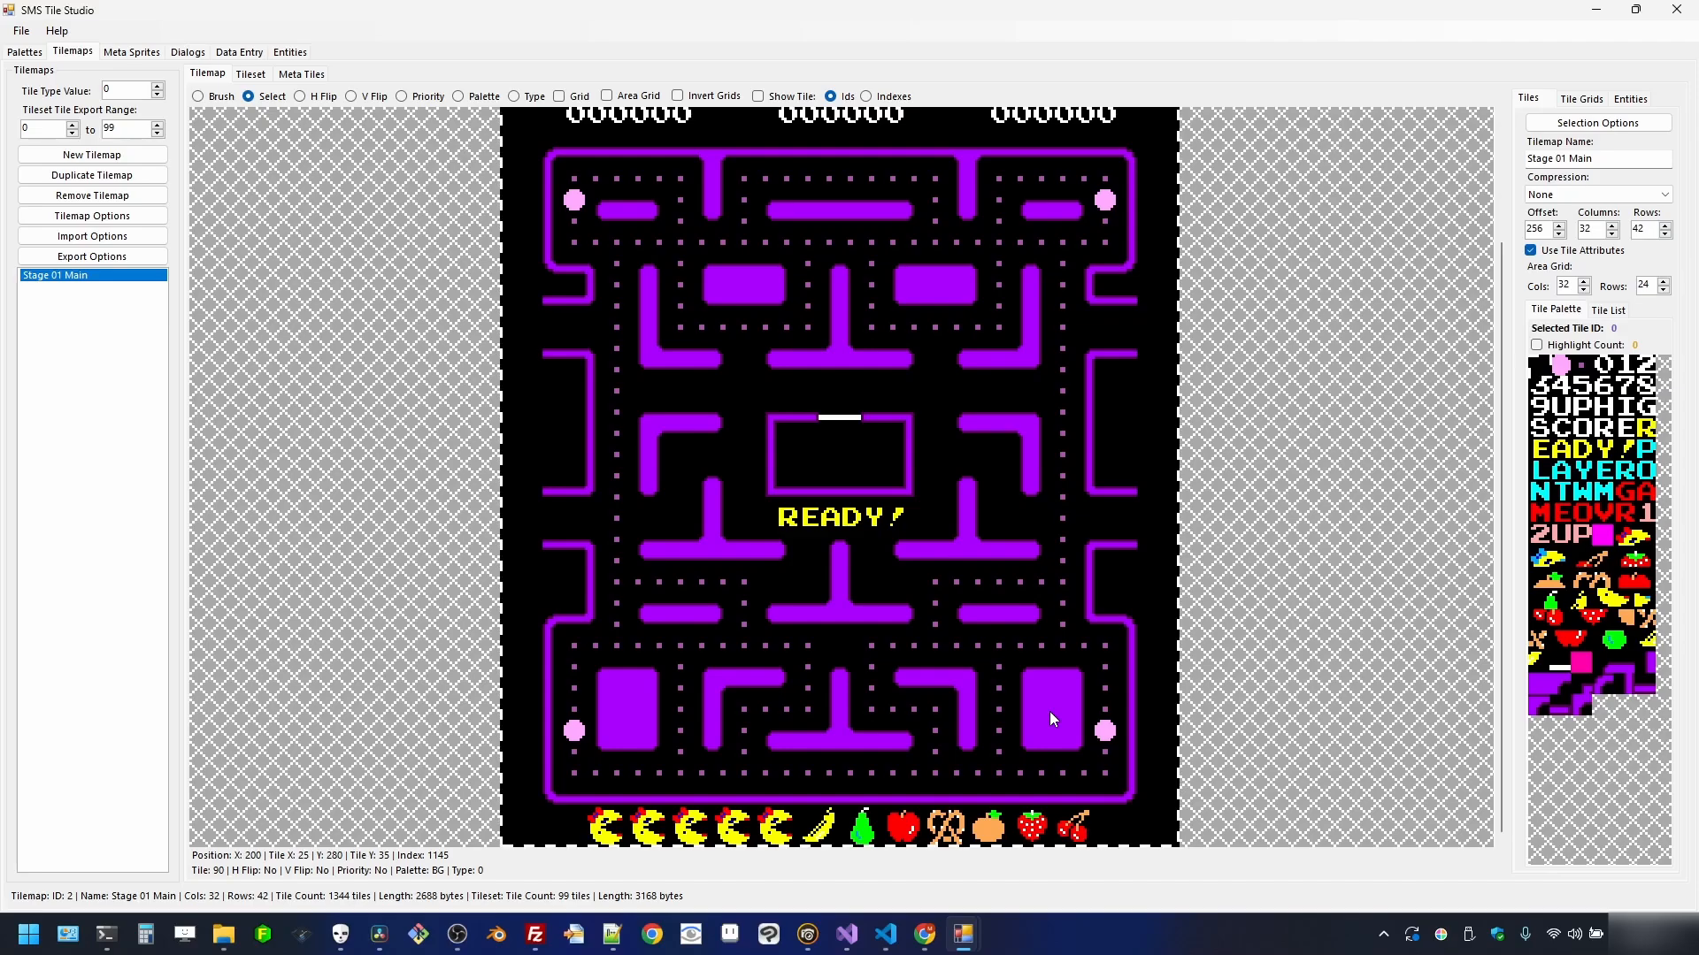
right_click(1038, 659)
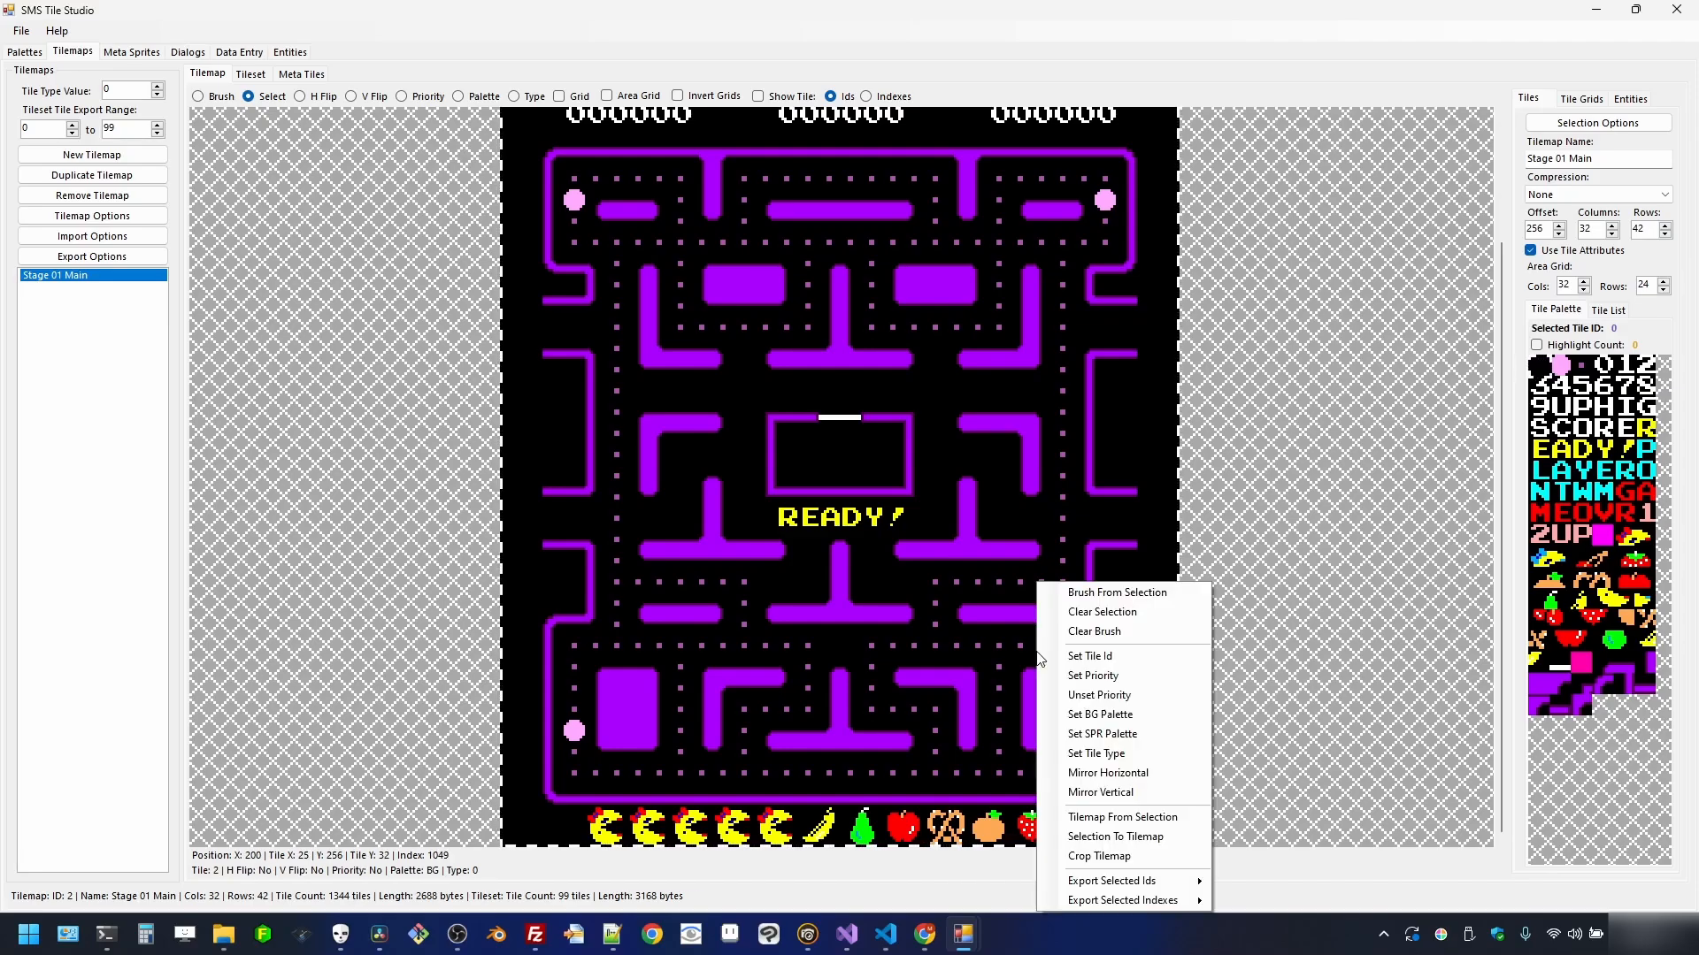
click(1187, 817)
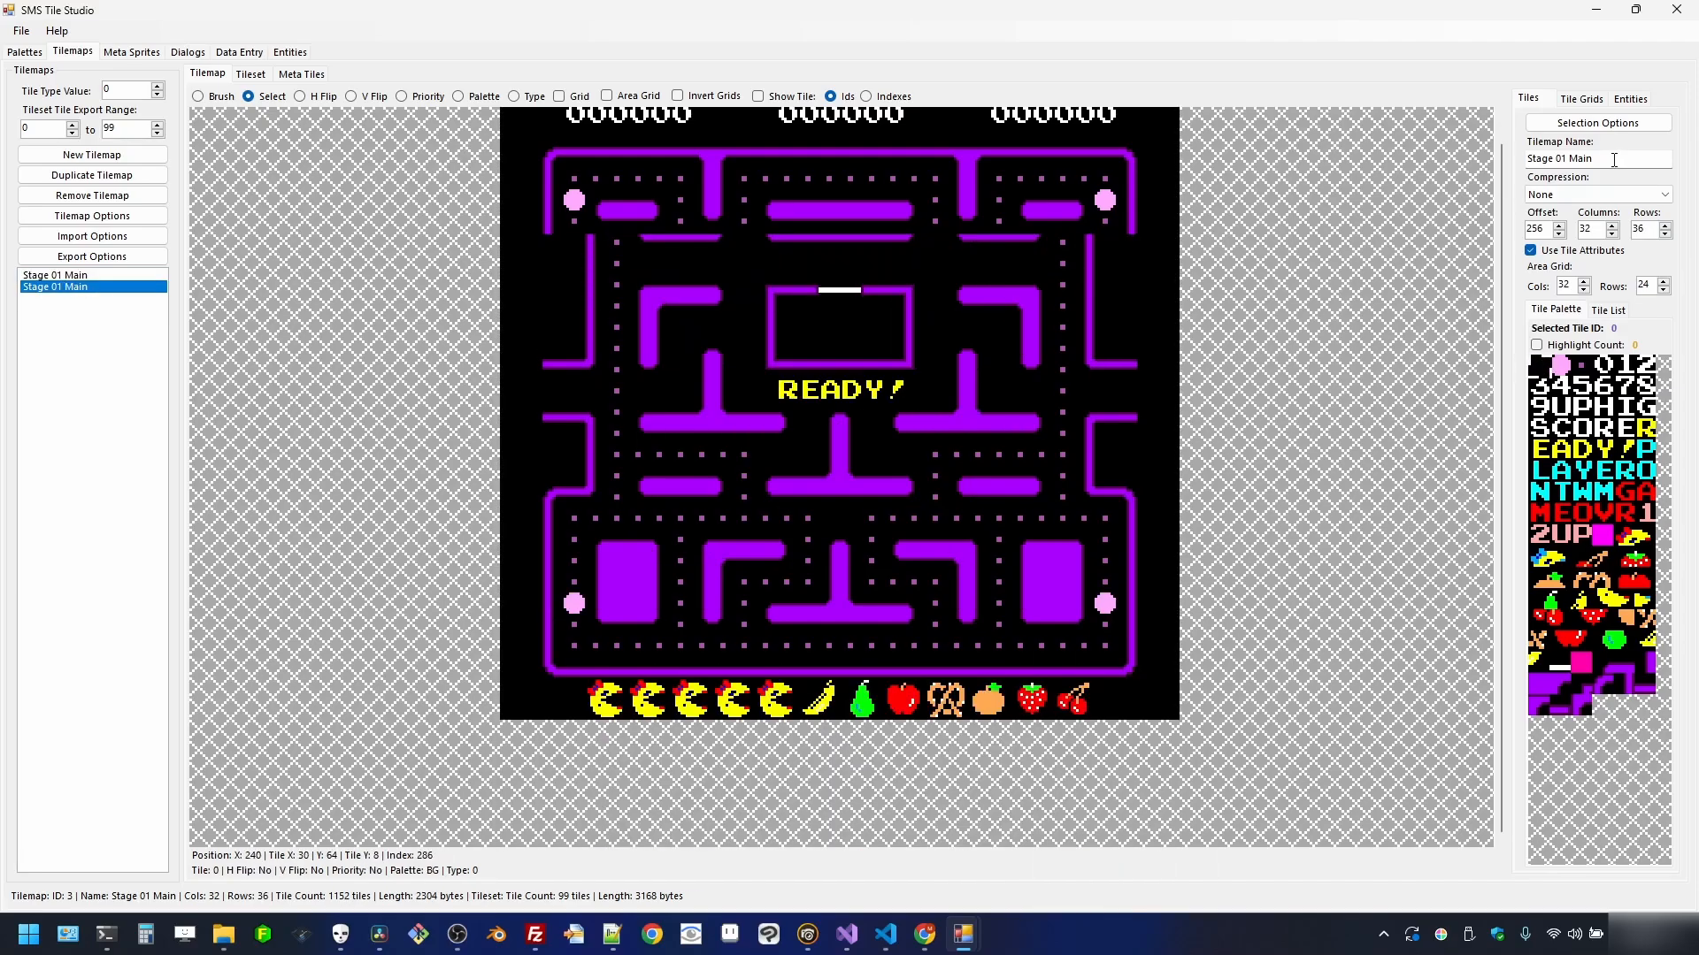
- Rename the new tilemap to 'Stage 01' and select its bottom fruit row
click(1613, 159)
key(BackSpace)
key(BackSpace)
key(BackSpace)
key(BackSpace)
key(BackSpace)
scroll(717, 251, down, 1)
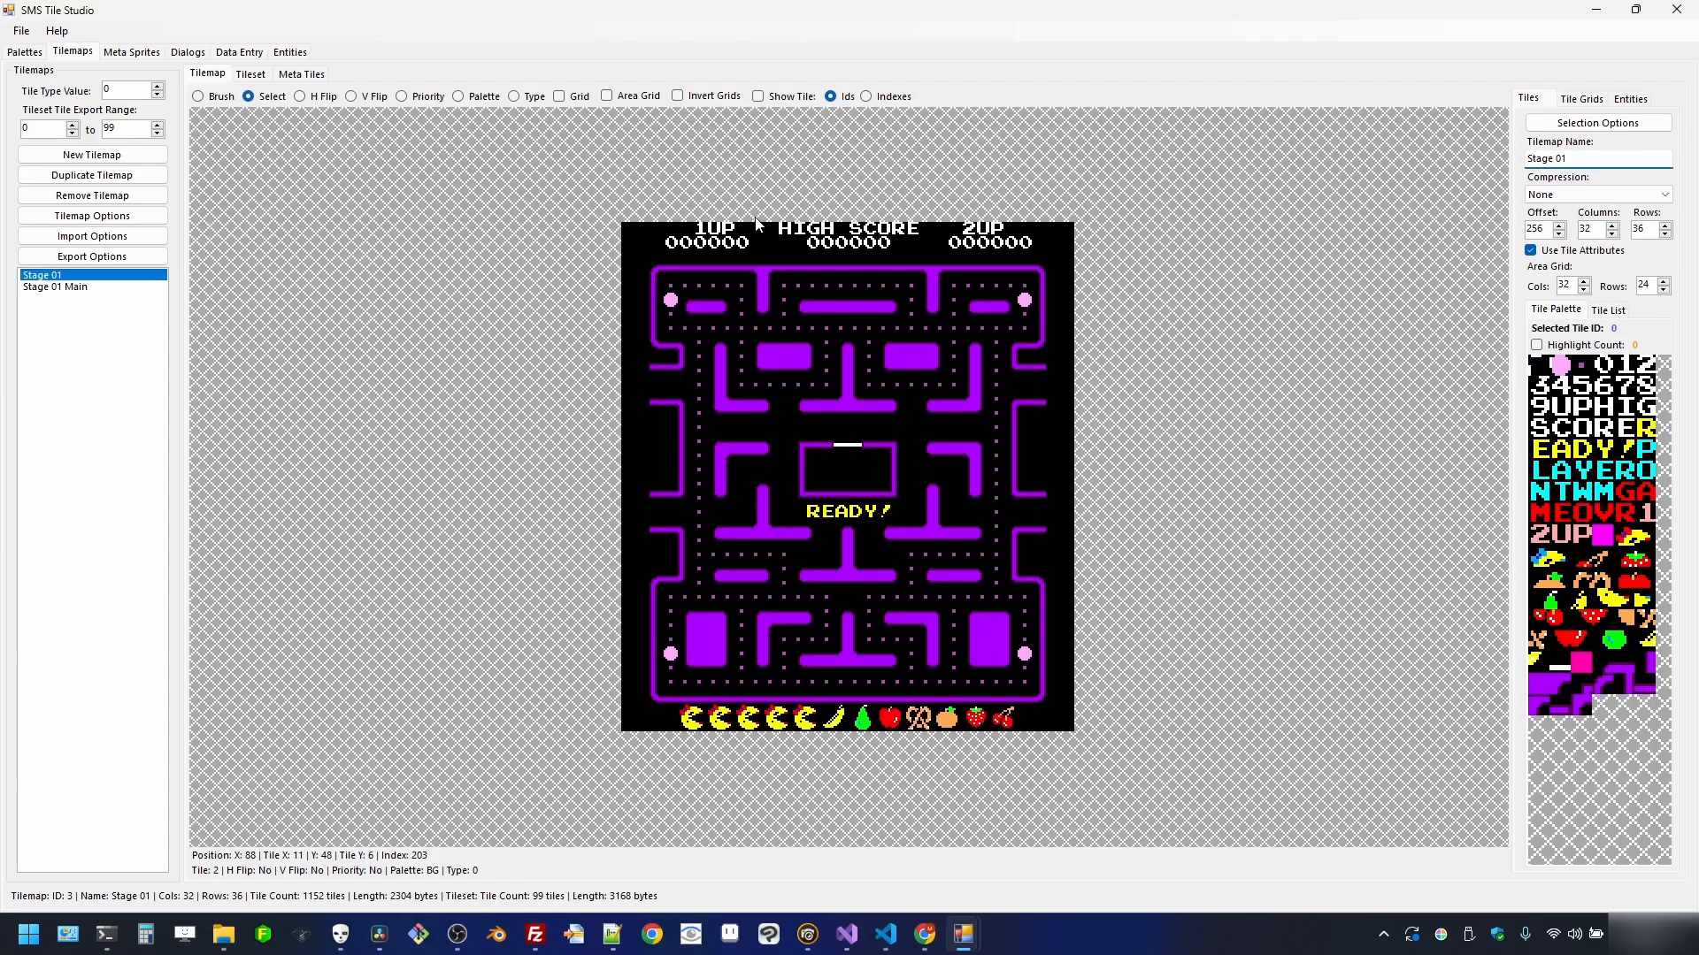
scroll(784, 257, up, 1)
scroll(739, 442, down, 1)
drag(629, 709, 1071, 724)
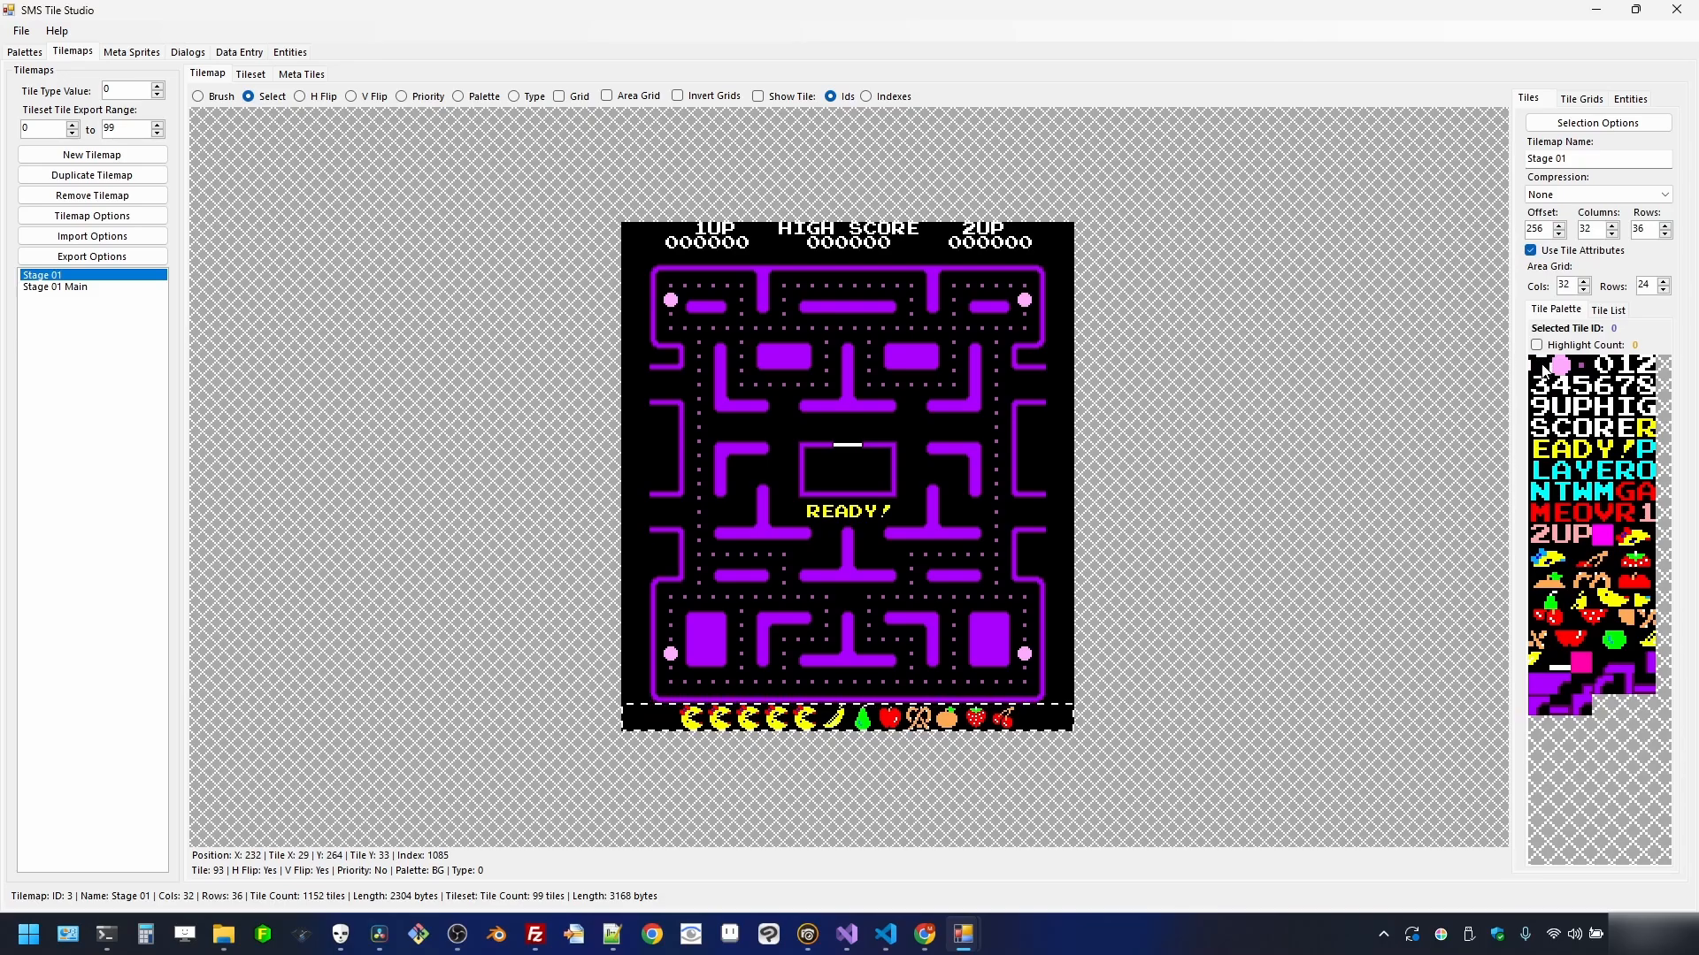
- Fill the fruit row with blank tile 0, give the leftmost column priority, and check it in Priority view
right_click(1024, 718)
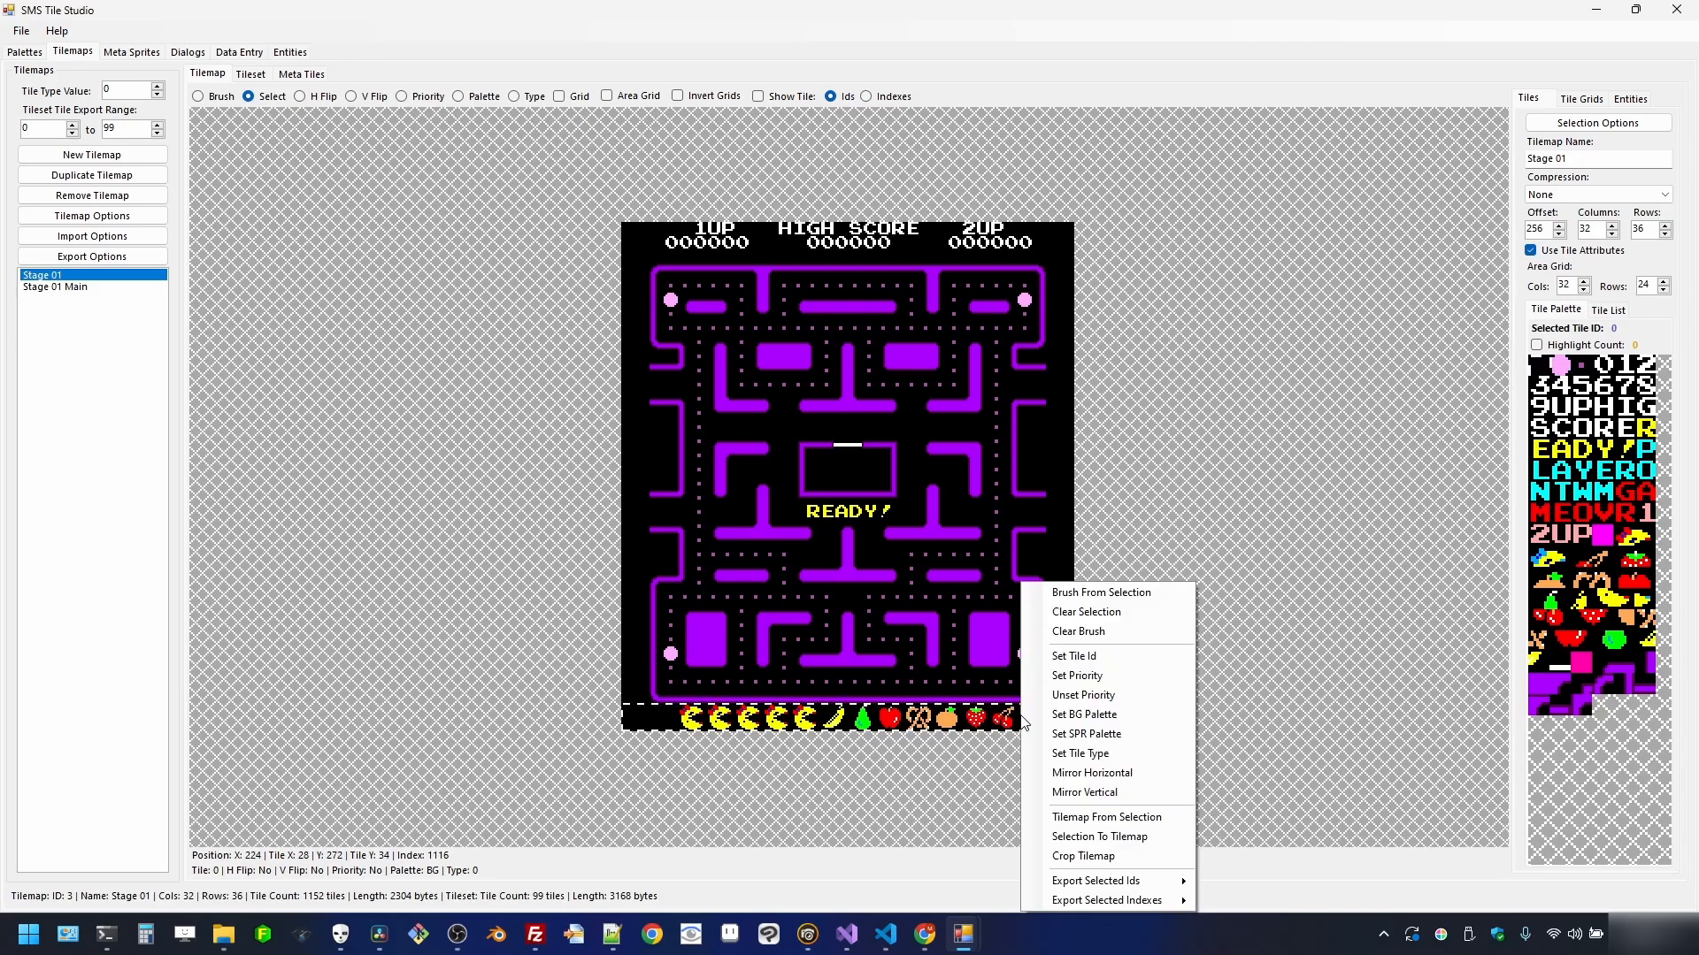
click(1069, 656)
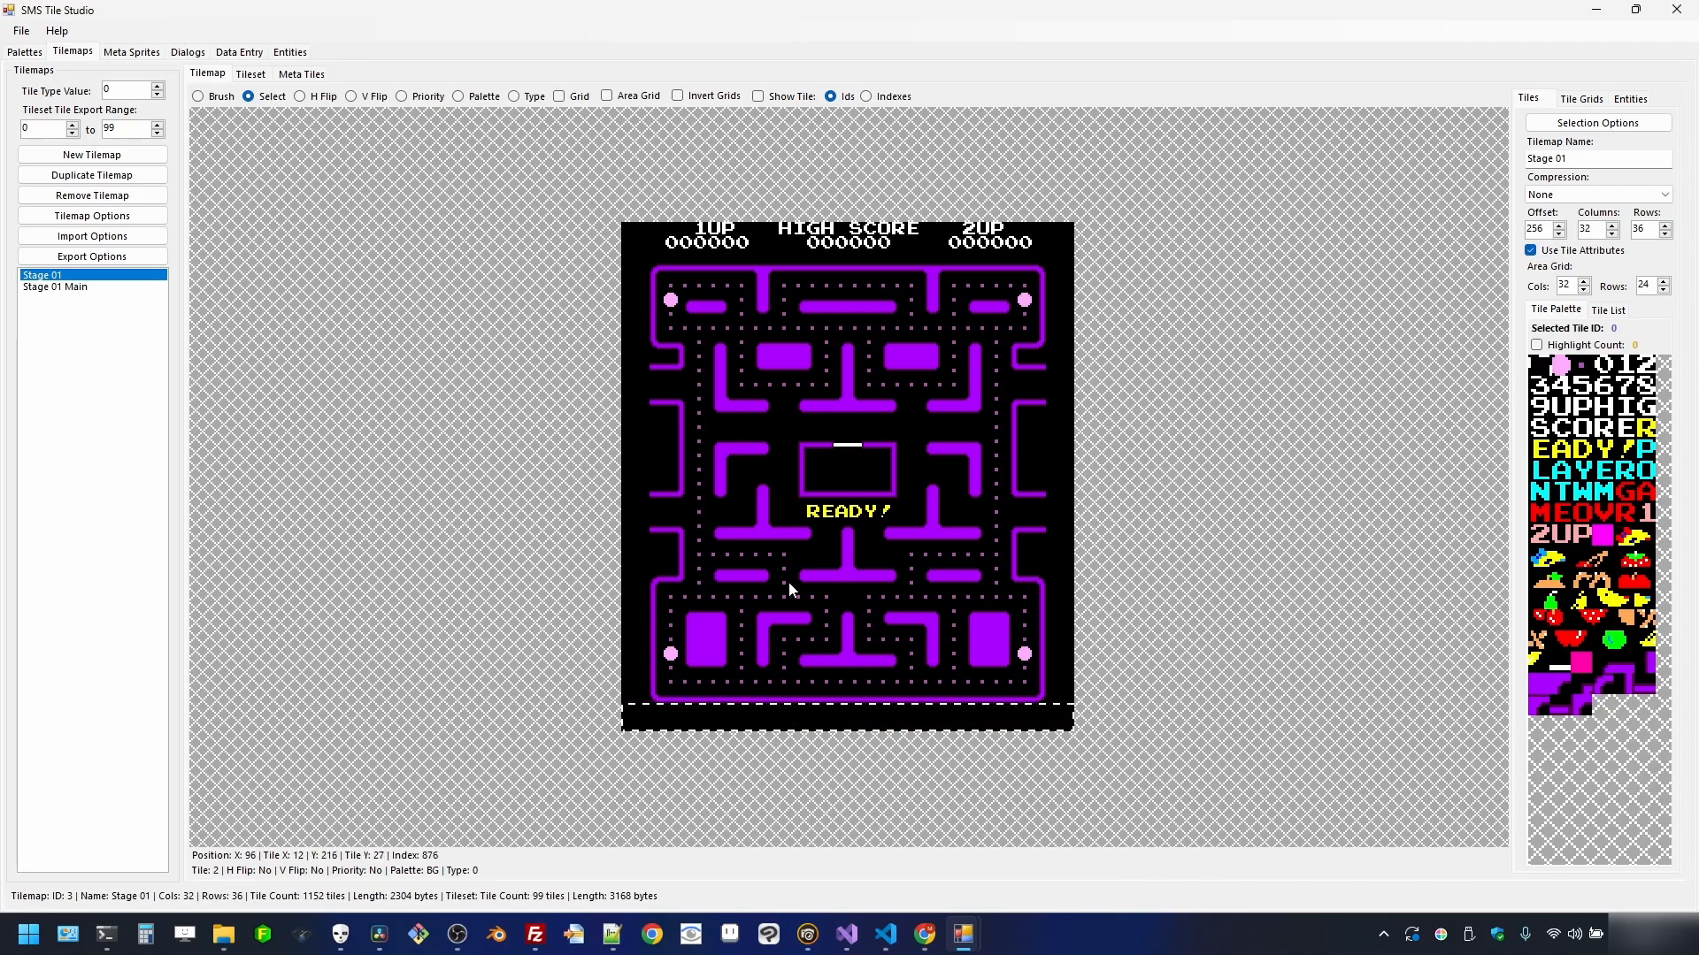
drag(624, 263, 645, 699)
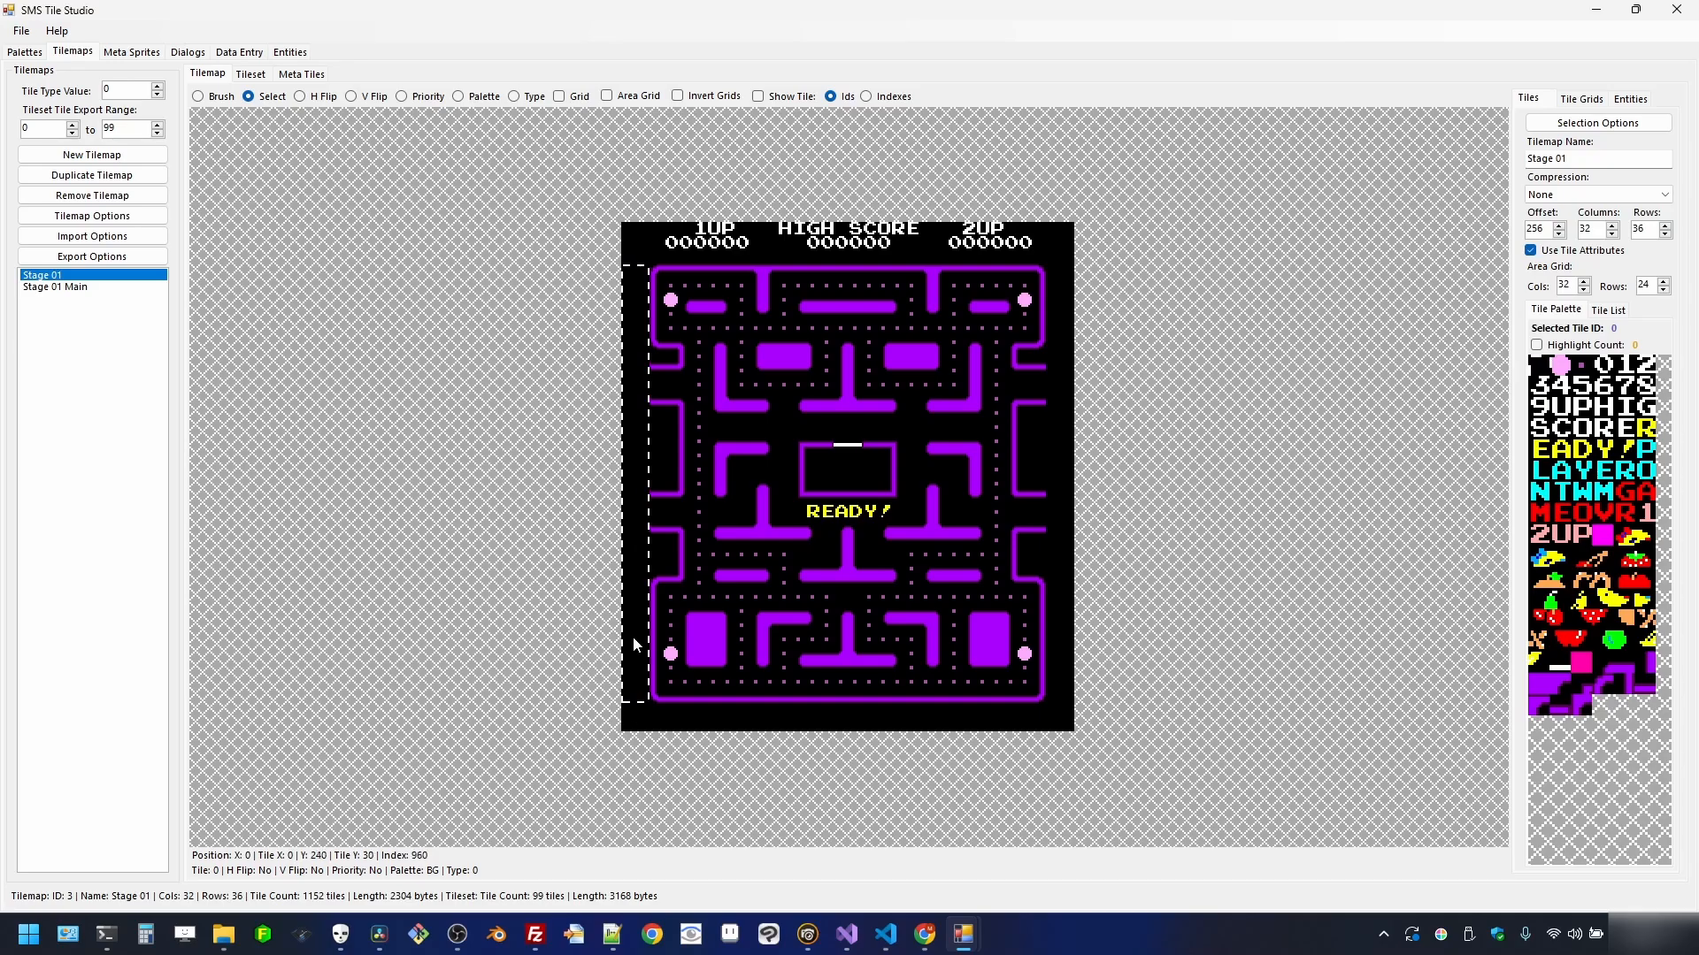
right_click(637, 483)
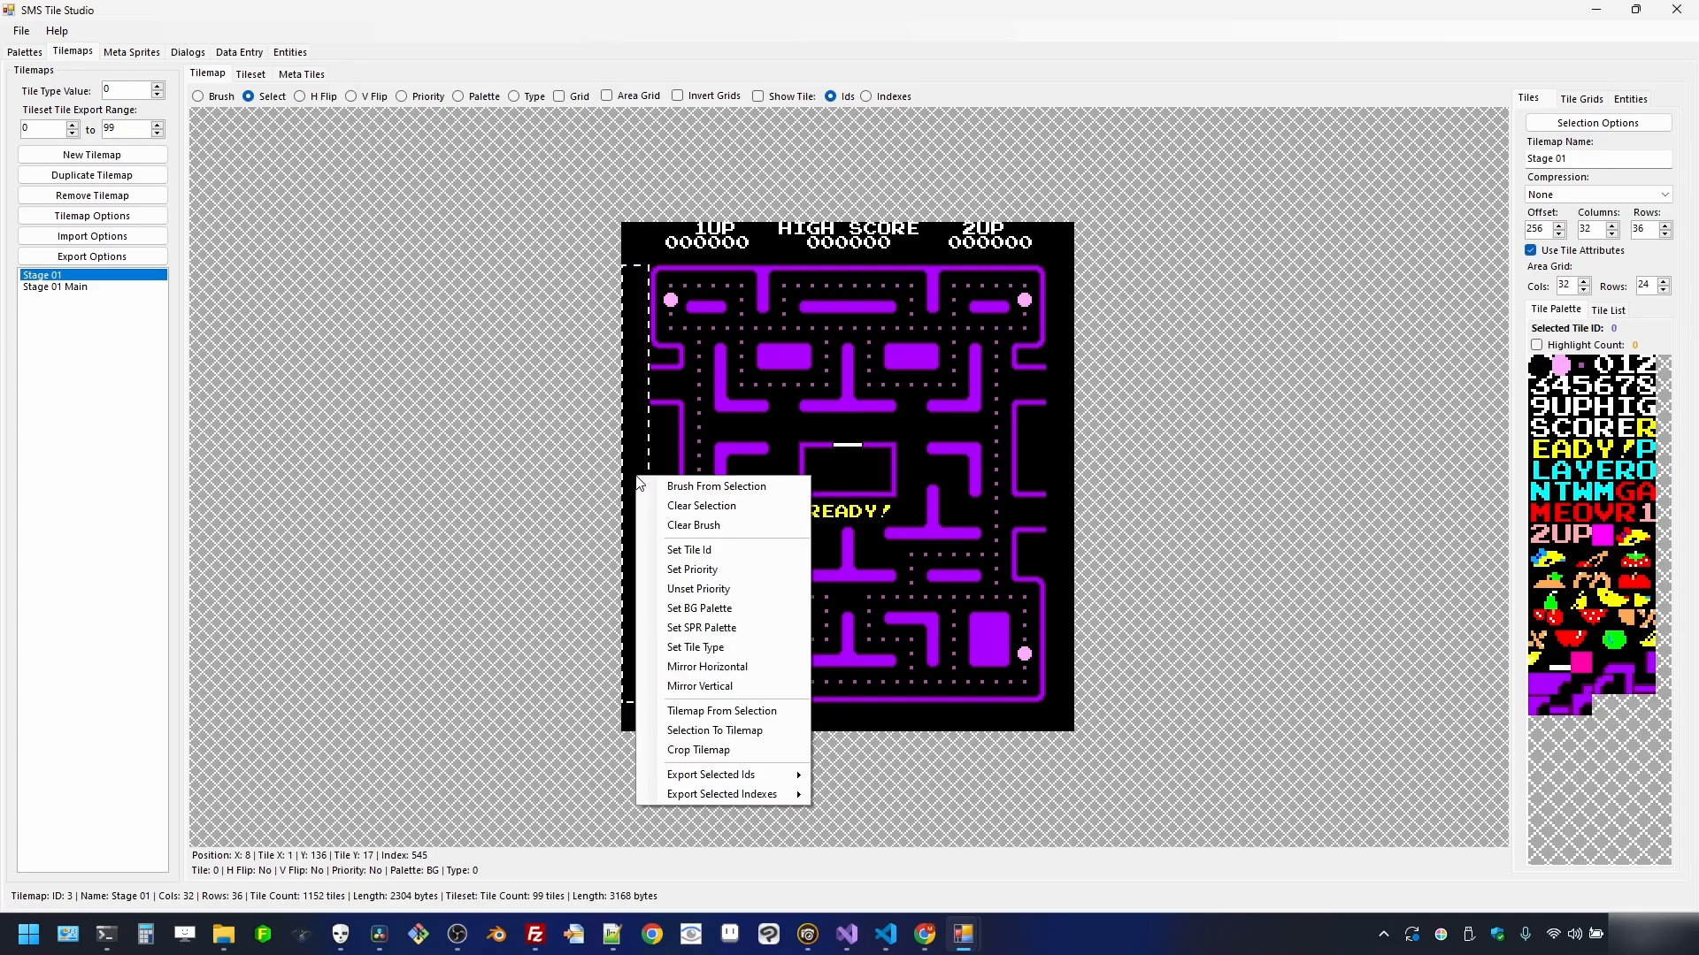
click(699, 569)
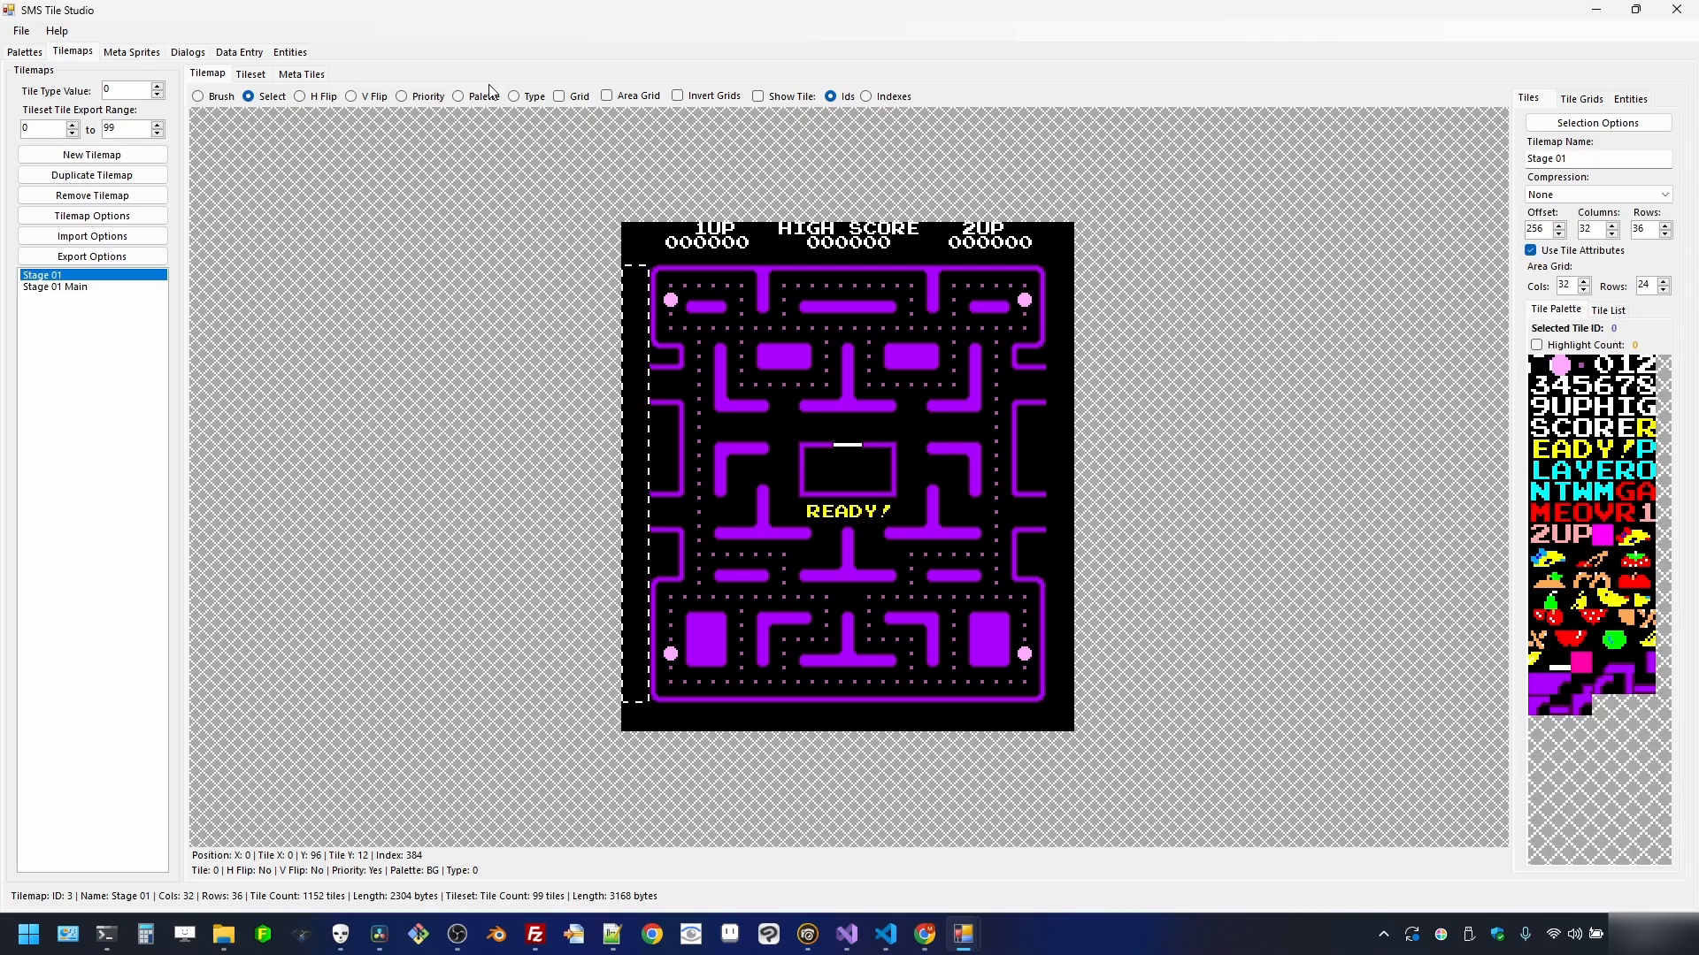
click(428, 99)
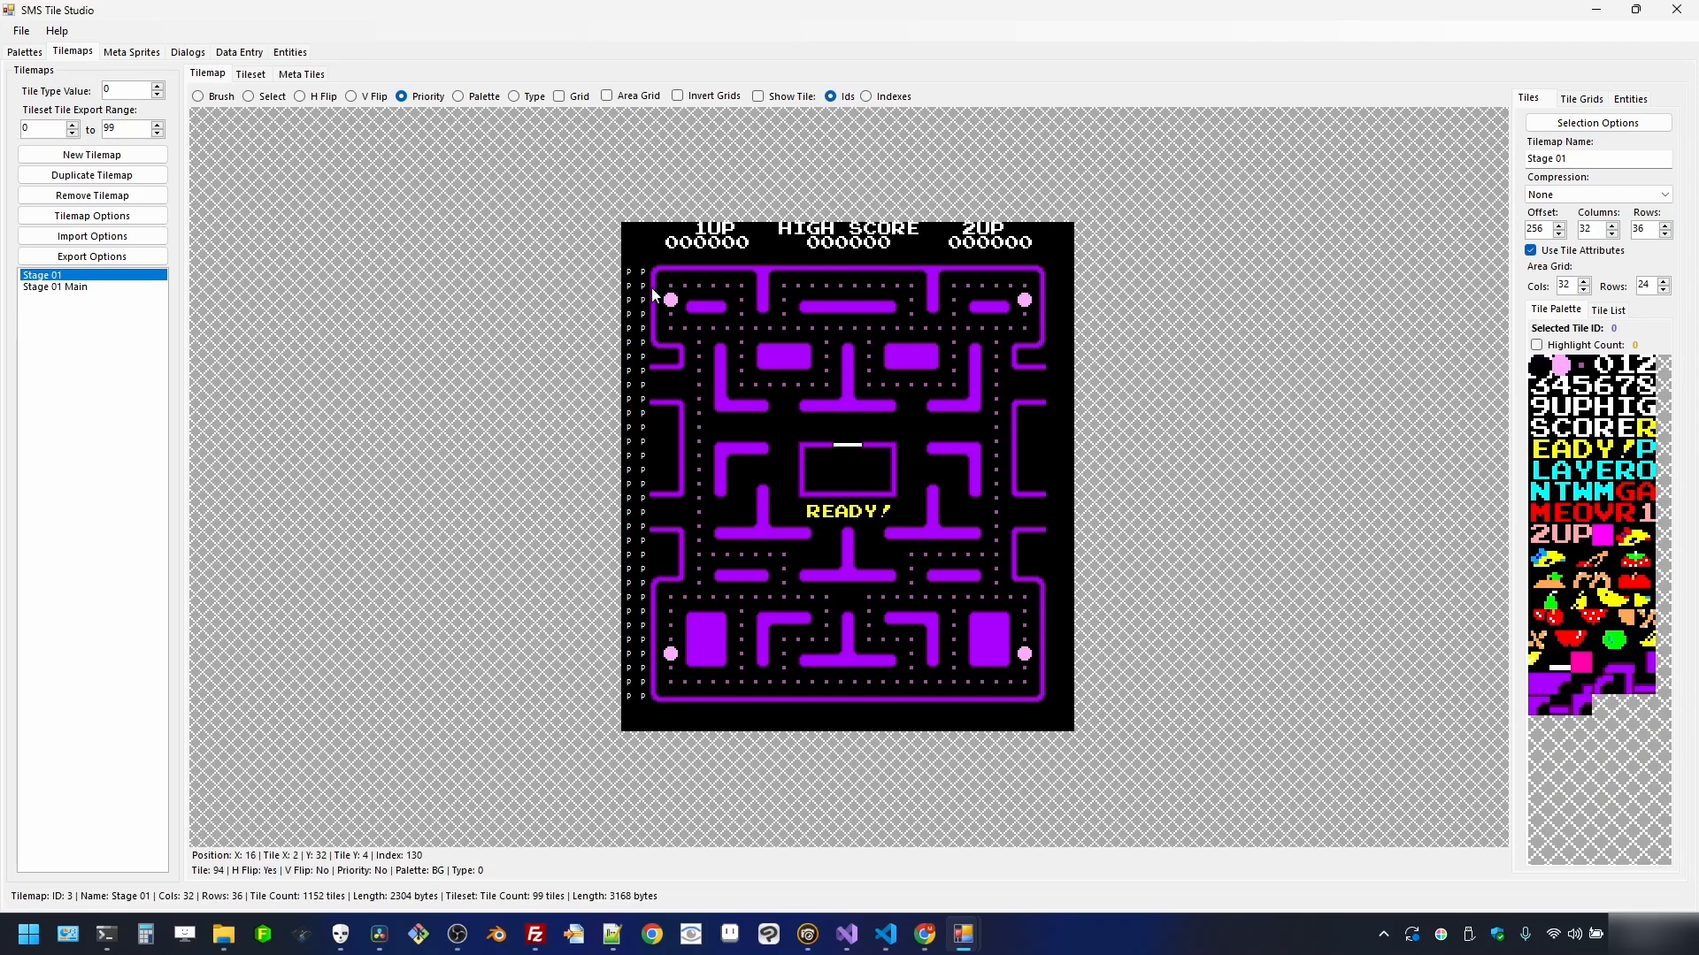
click(283, 97)
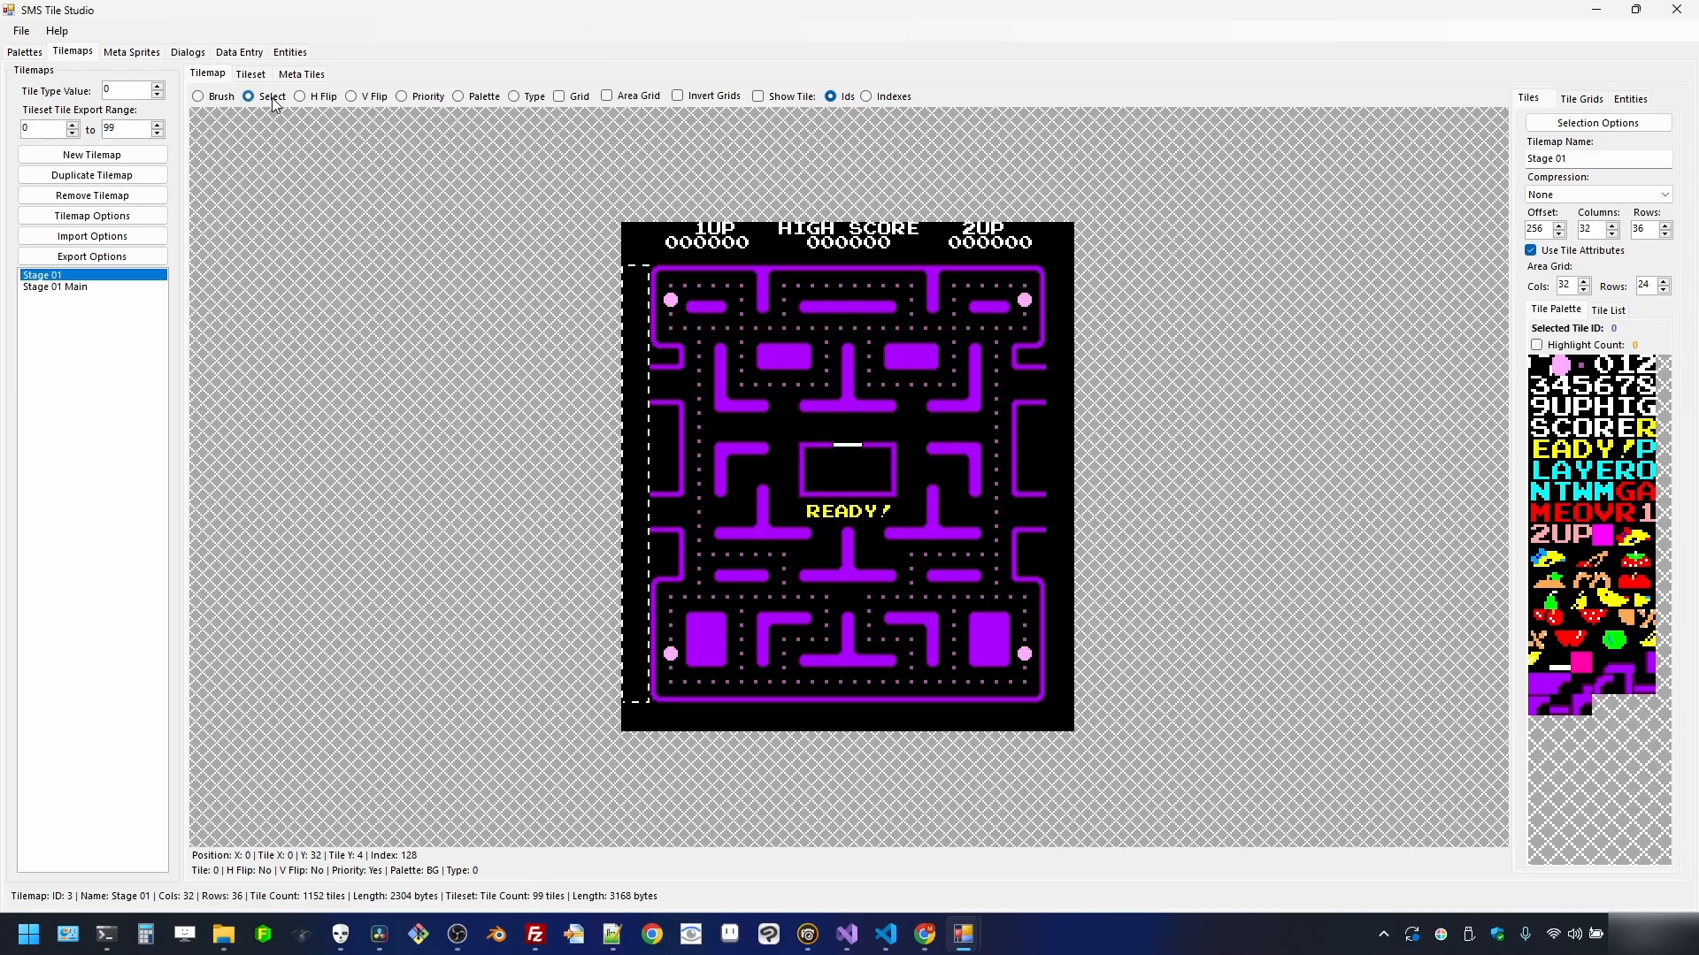
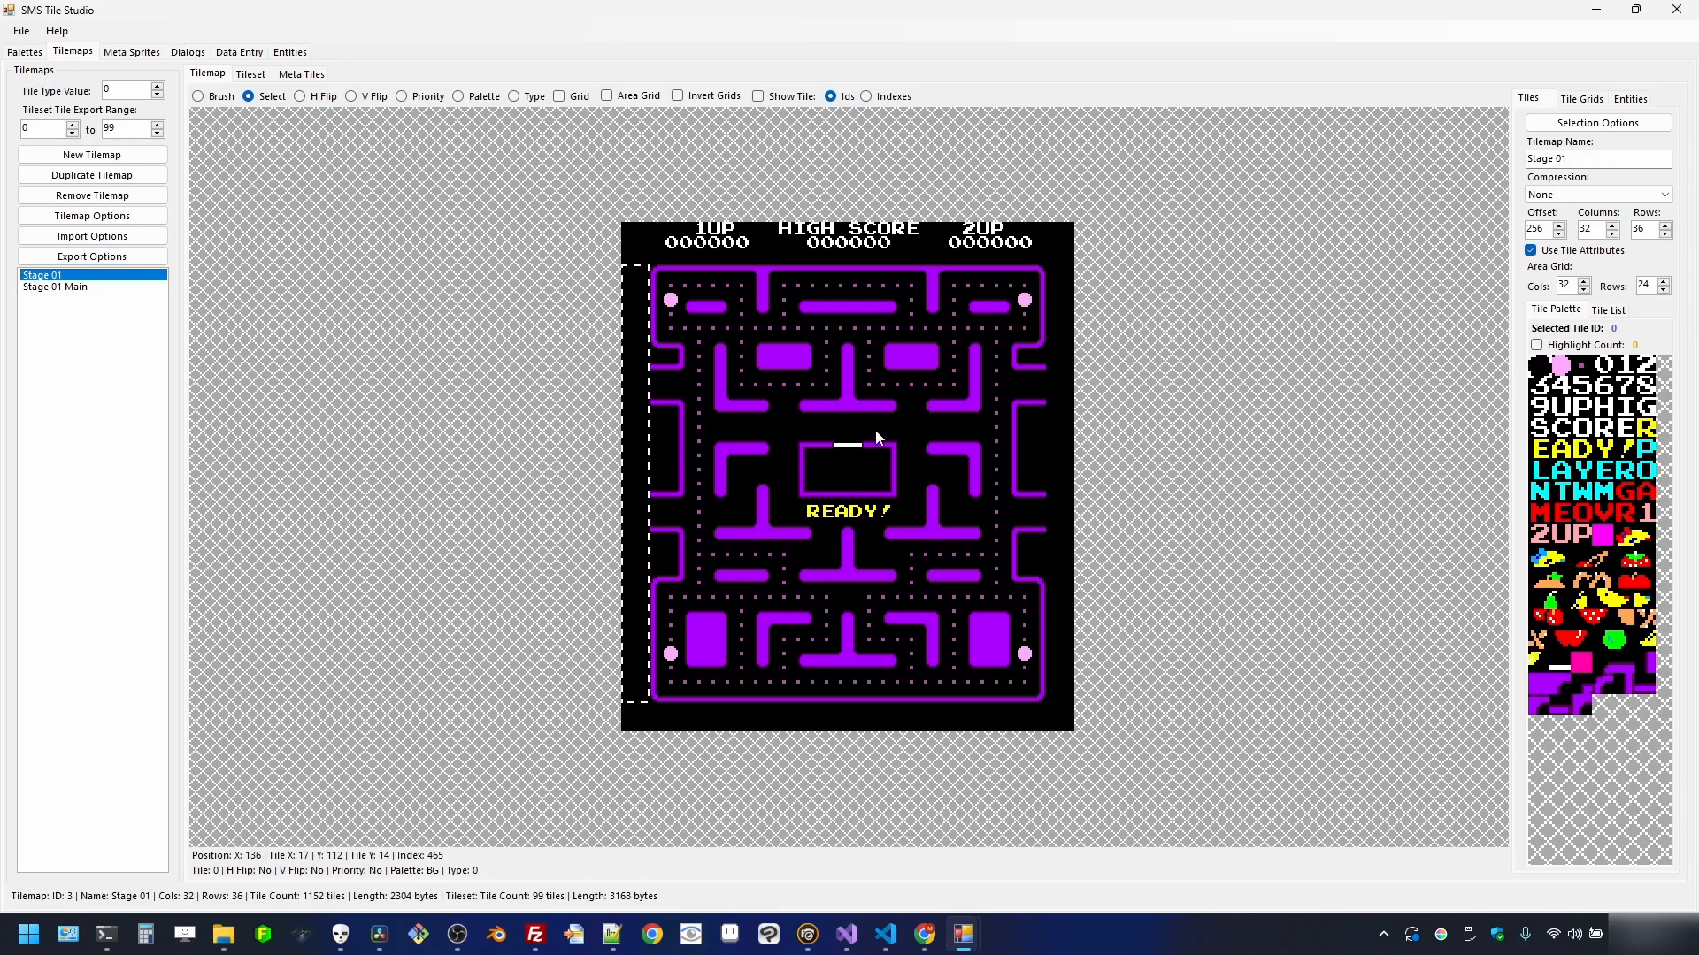
- In the zoomed tileset, compare the magenta and pink tiles' colour values, then return to the Stage 01 tilemap
click(250, 74)
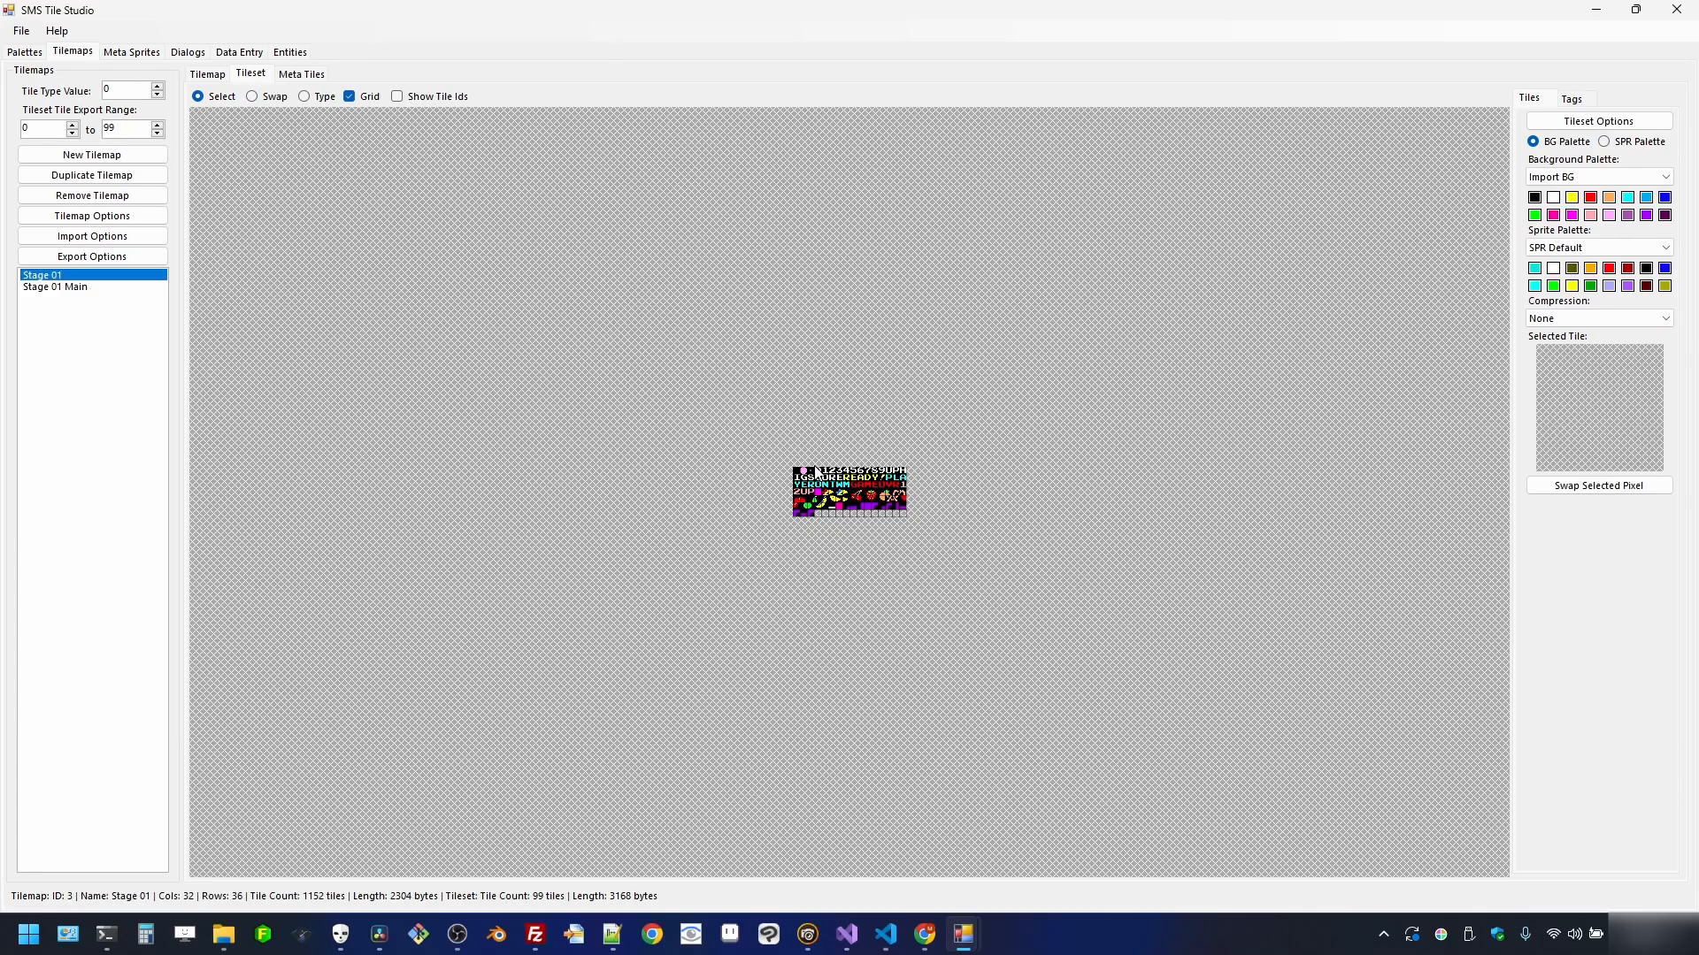
scroll(759, 522, up, 5)
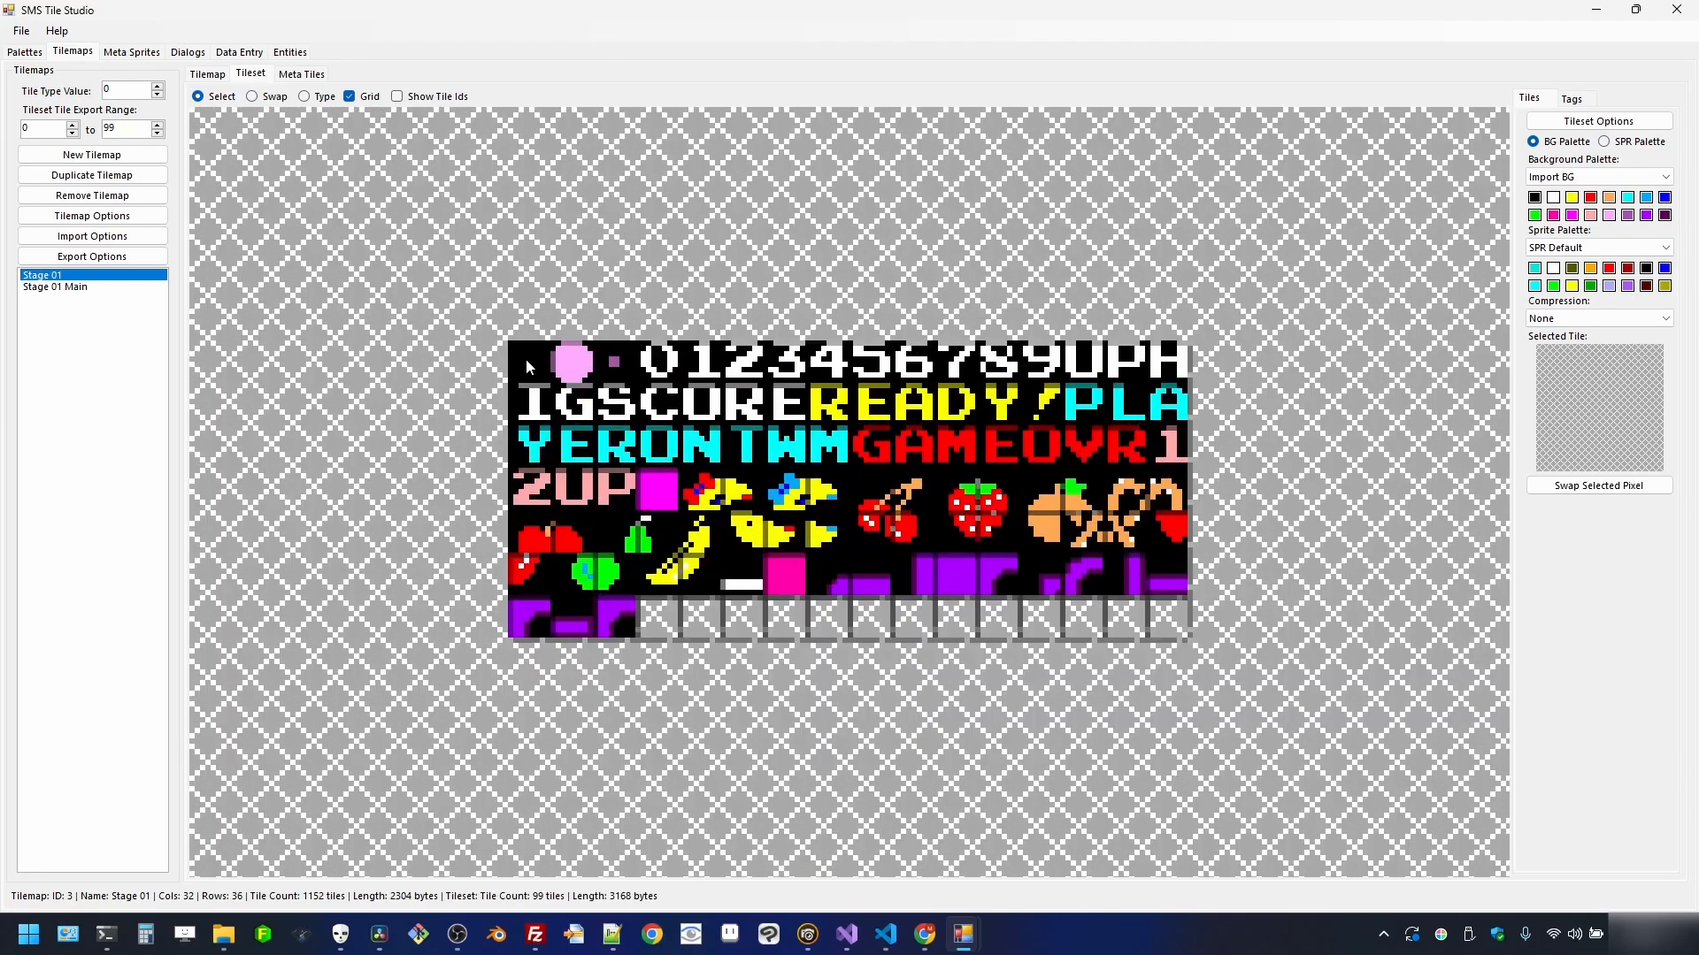
click(526, 361)
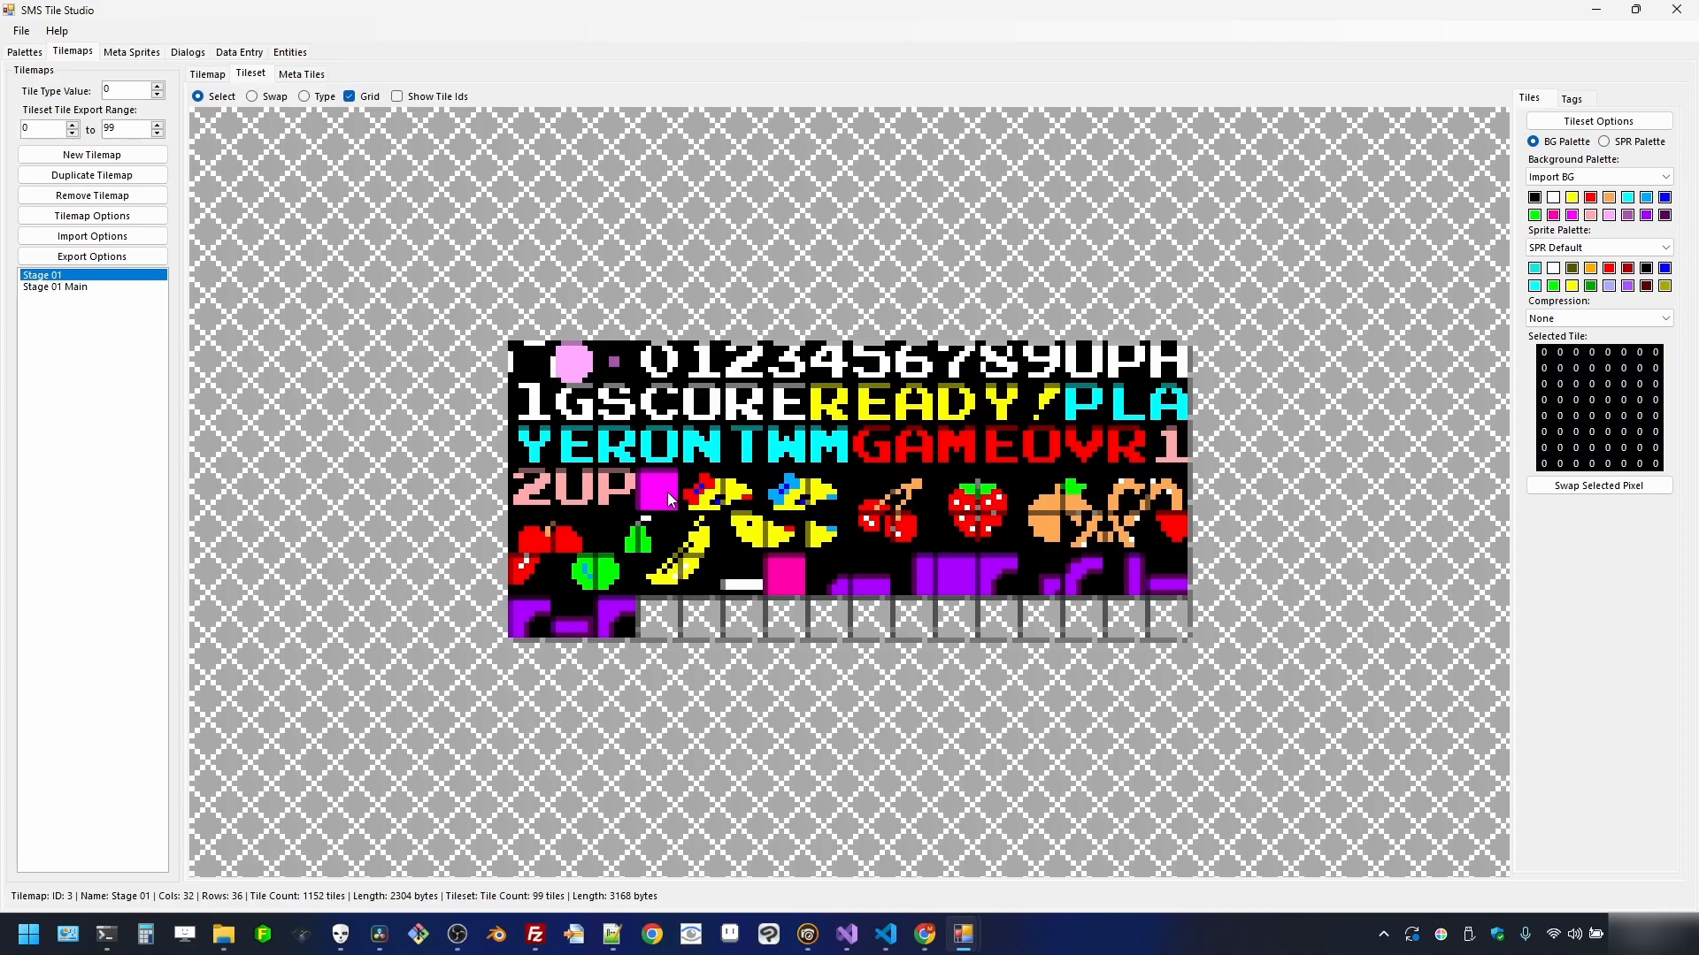
click(670, 497)
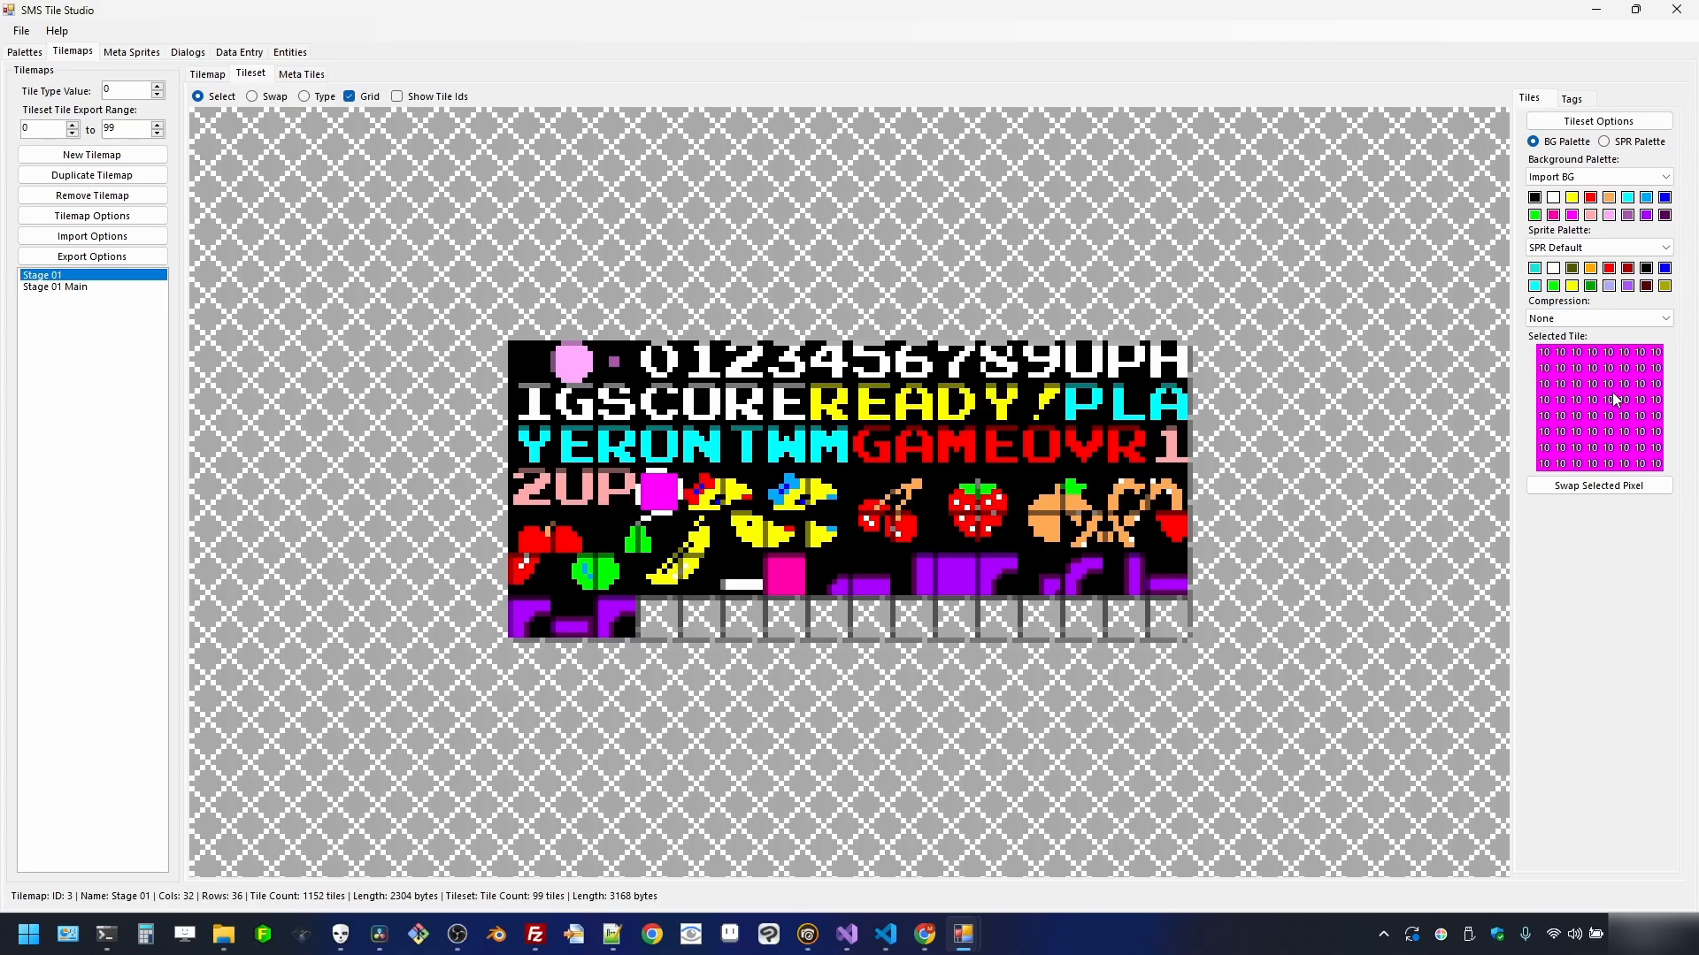
click(806, 581)
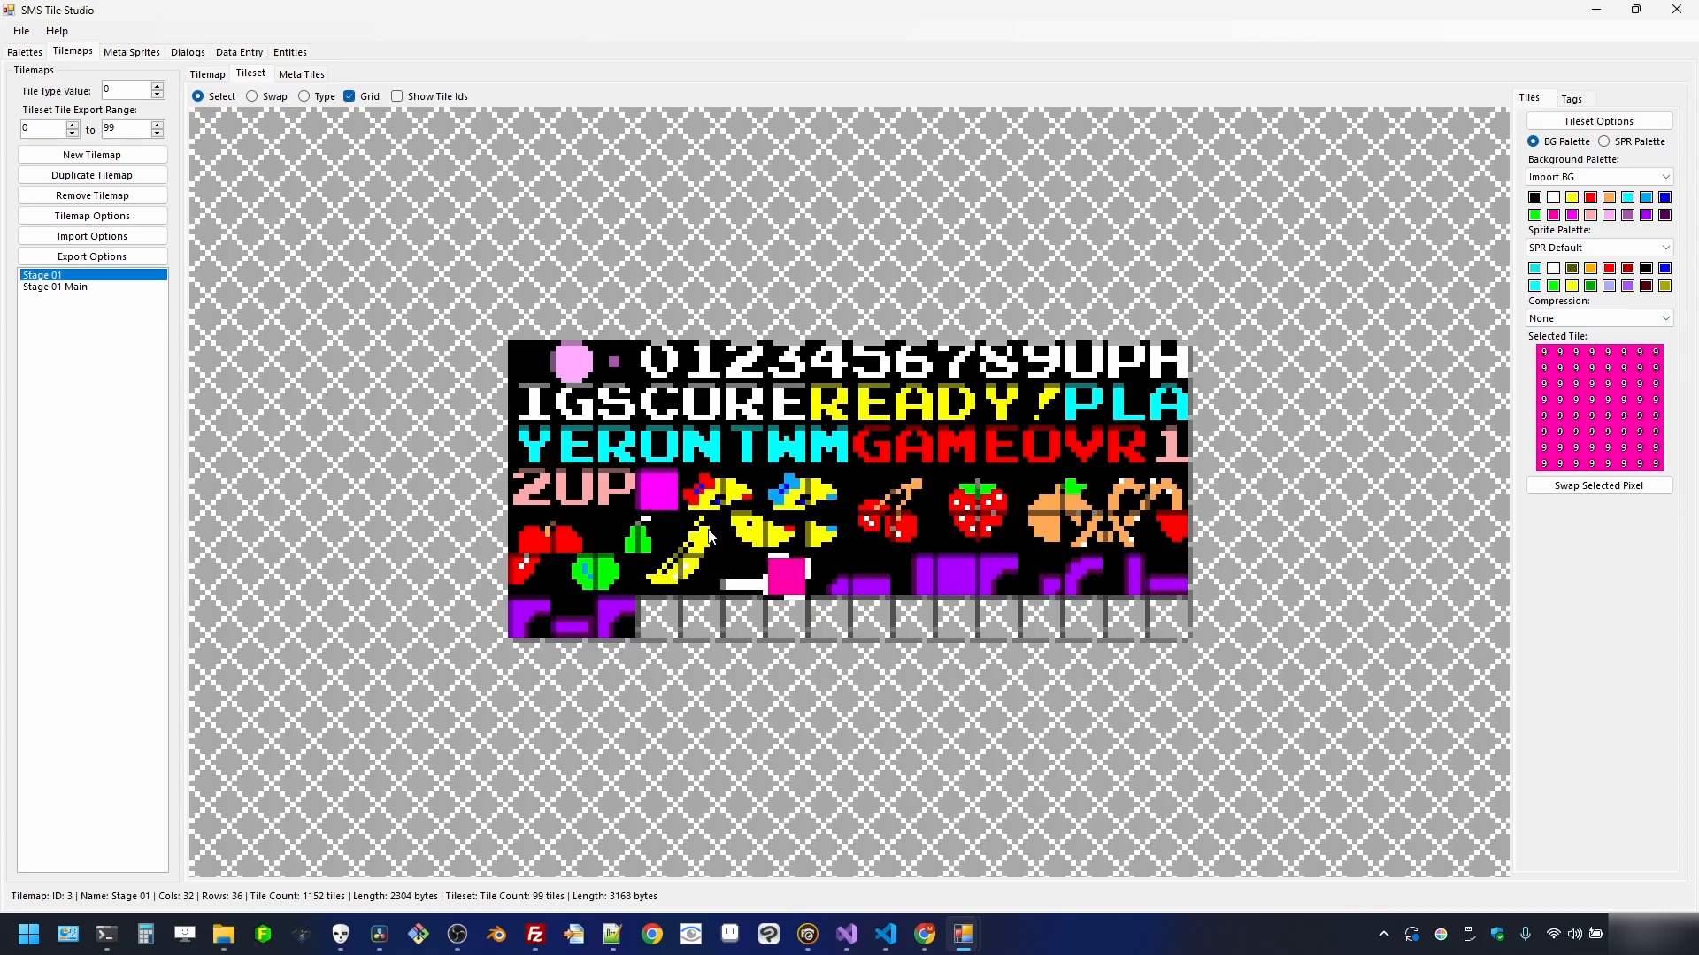
click(668, 495)
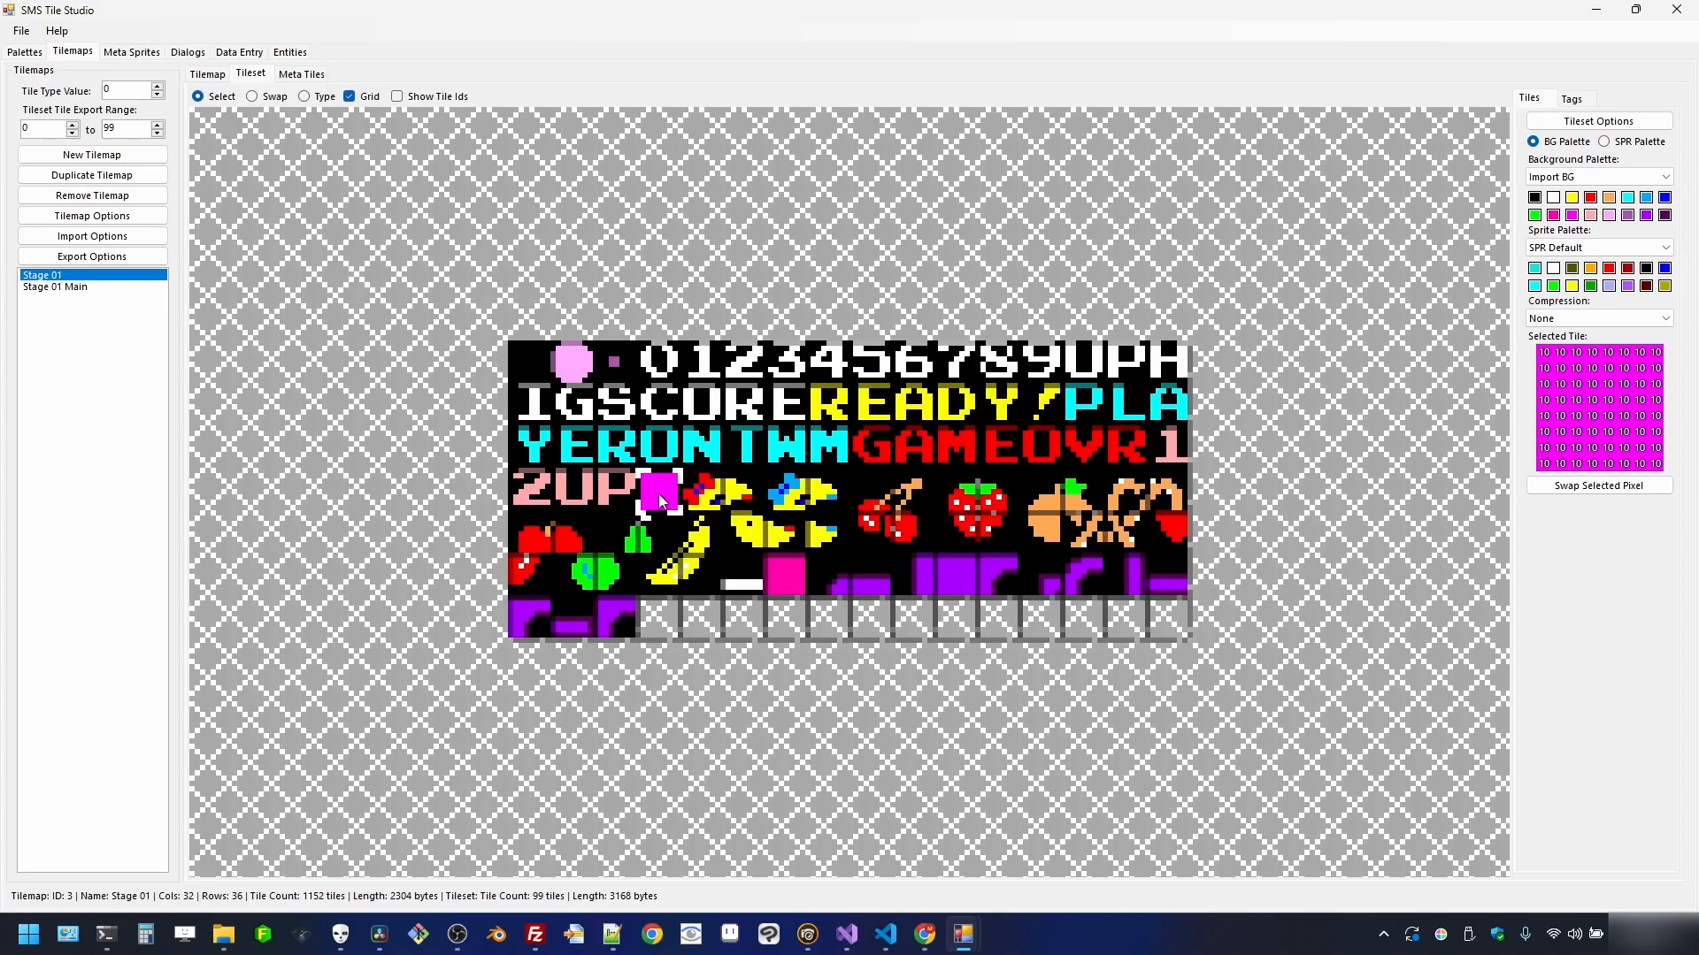
click(796, 573)
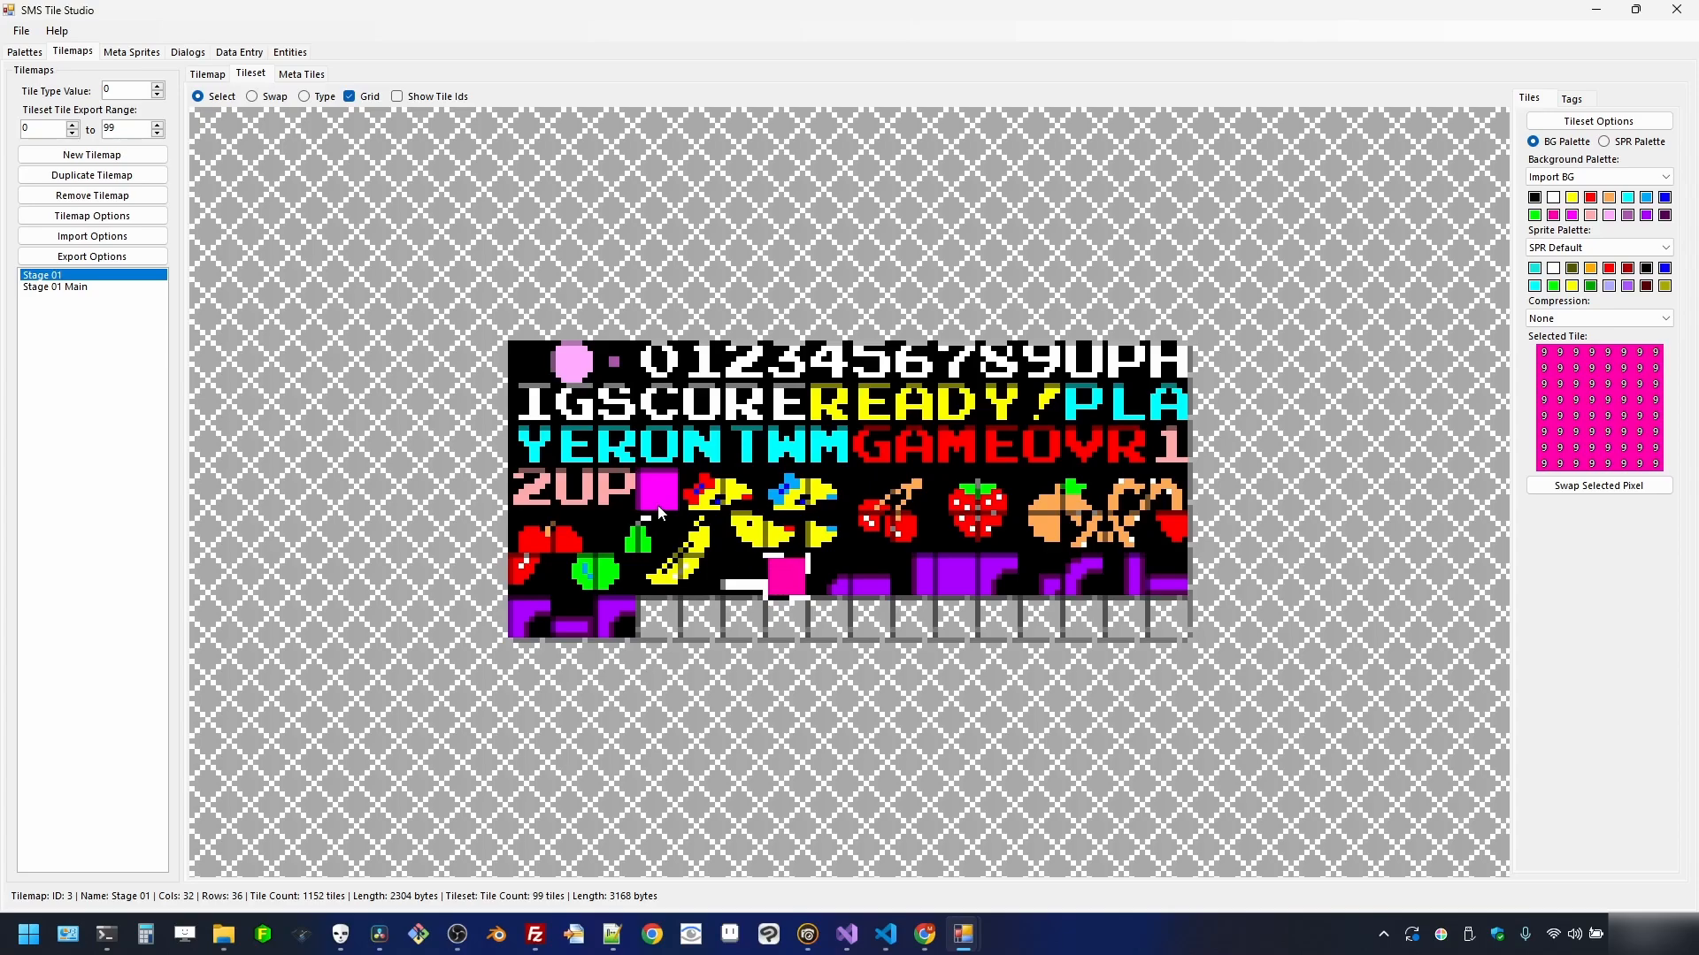
click(665, 488)
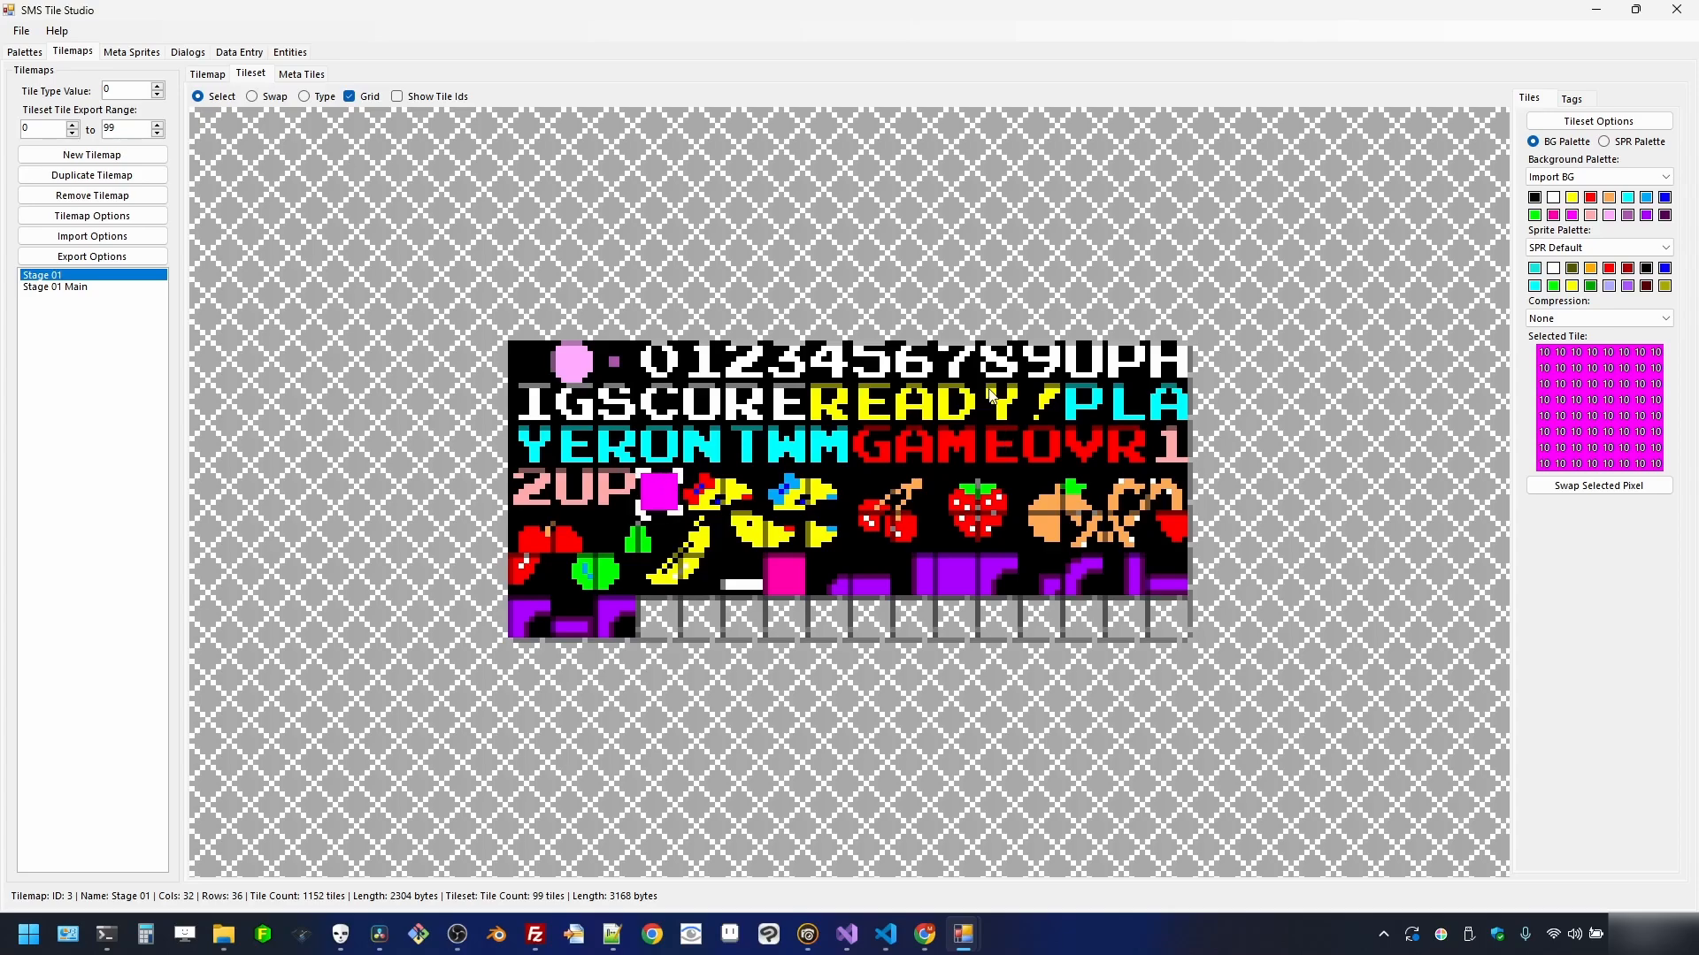
click(198, 77)
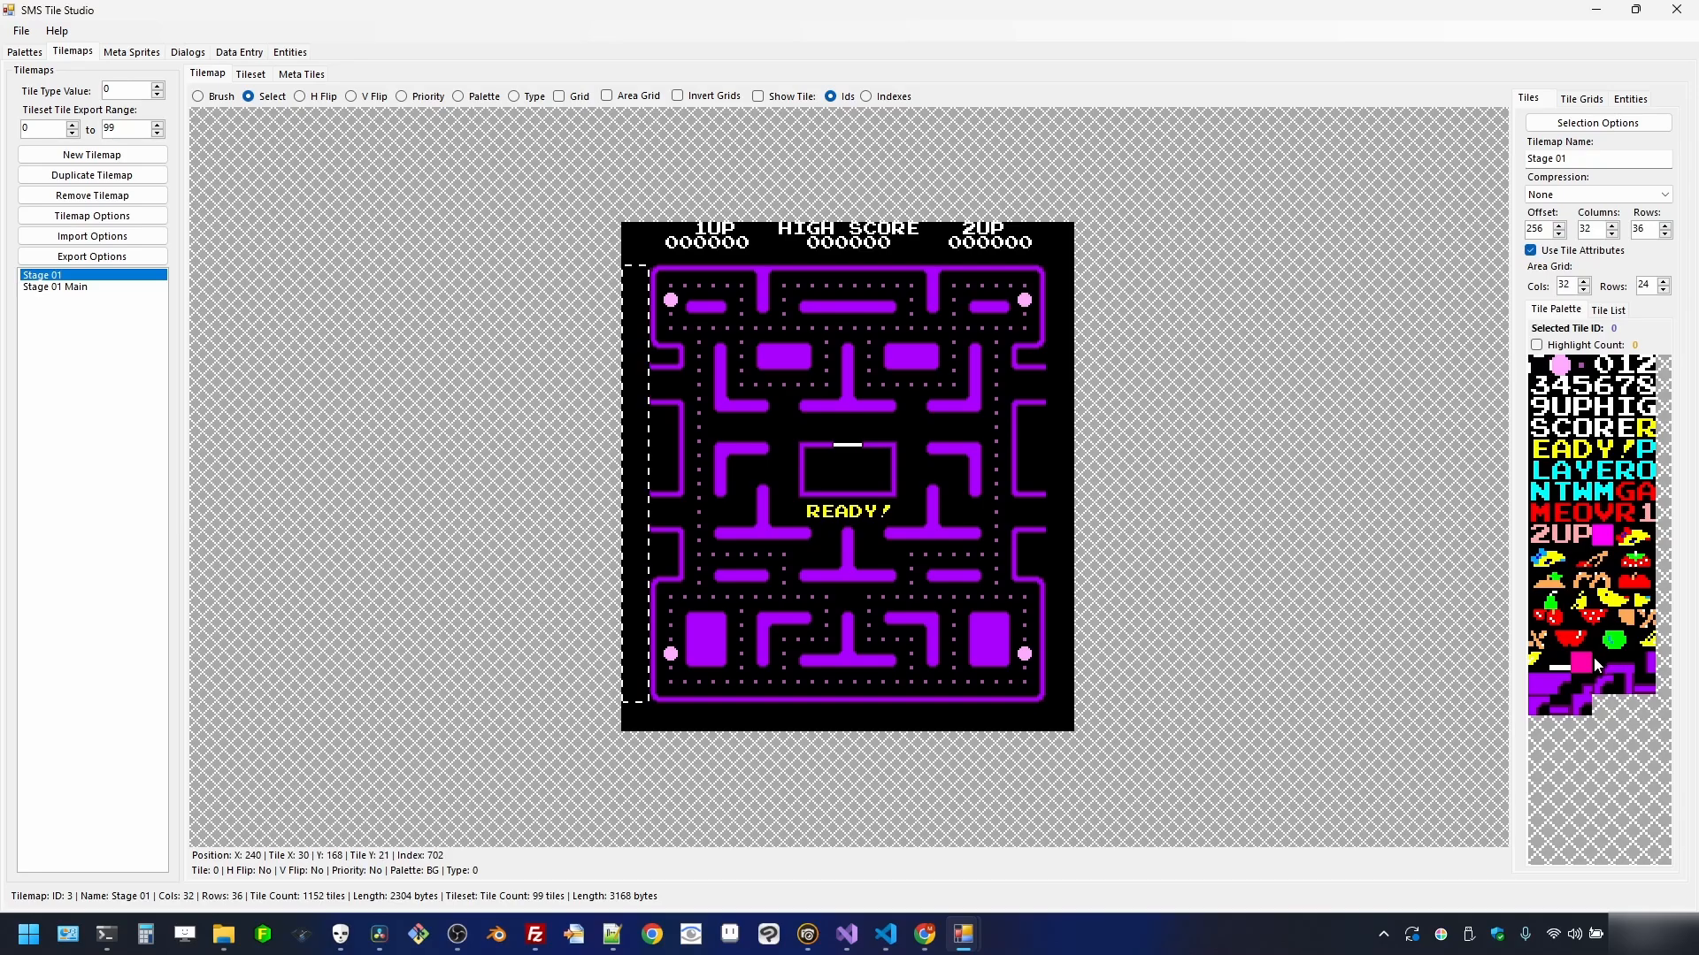
- Fill the left column with magenta tile 86, then select the right column and give it priority
right_click(633, 448)
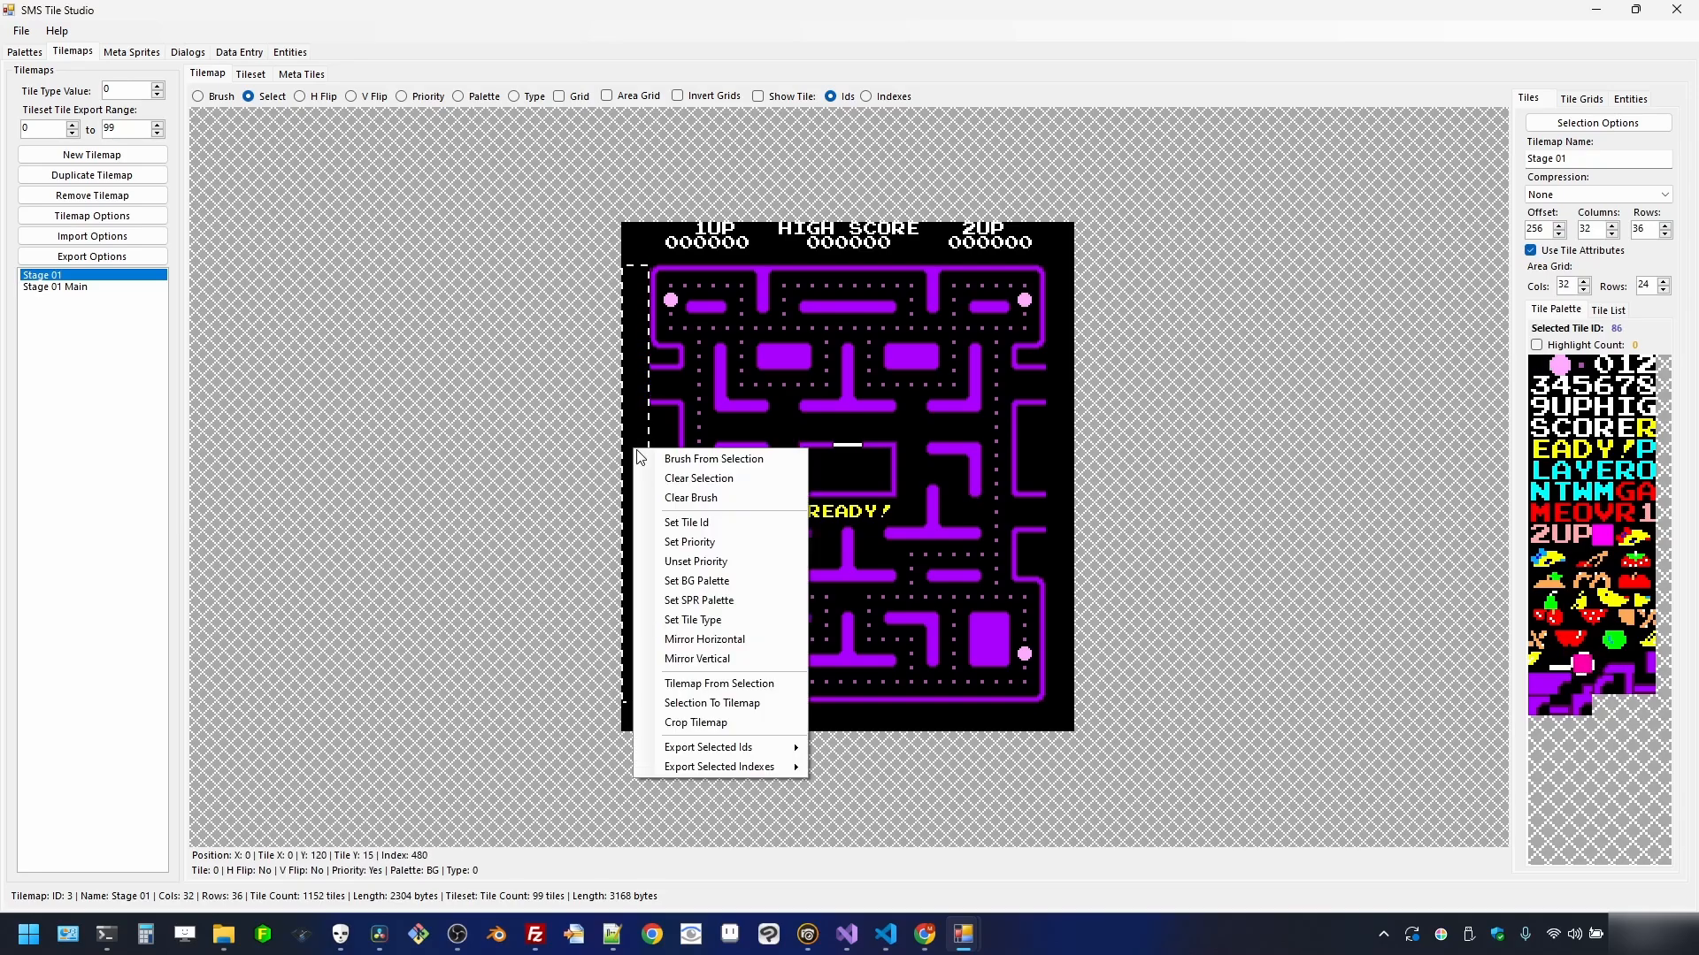
click(718, 530)
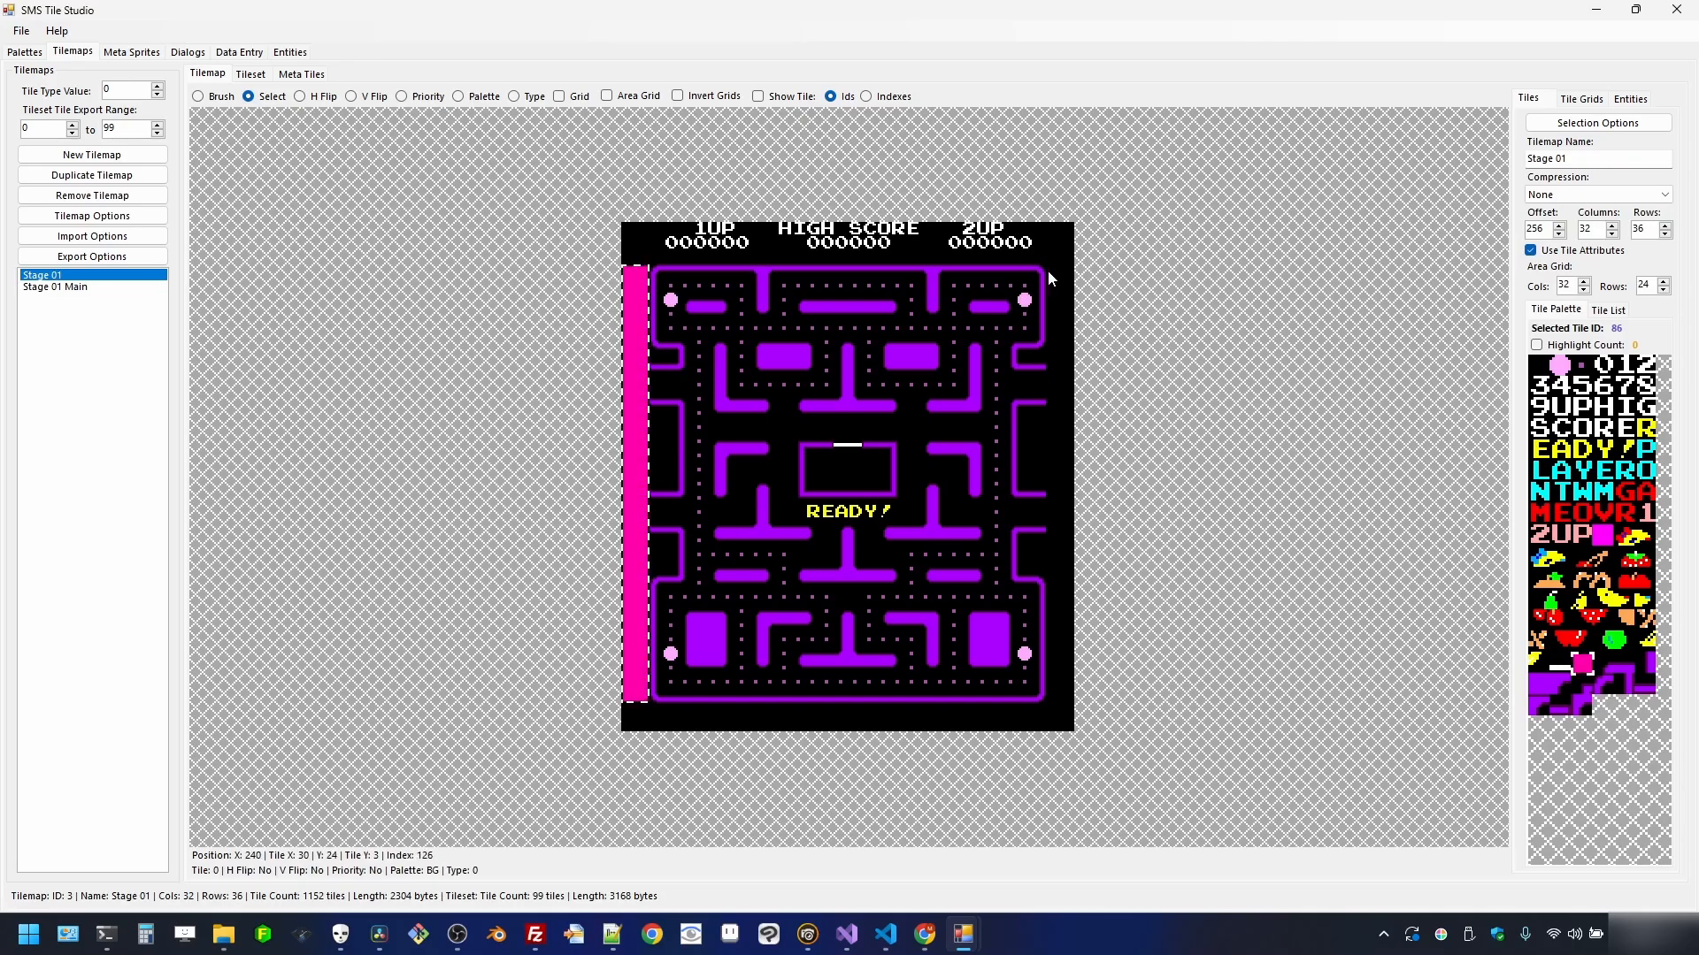
drag(1050, 279, 1104, 392)
drag(1076, 731, 1071, 700)
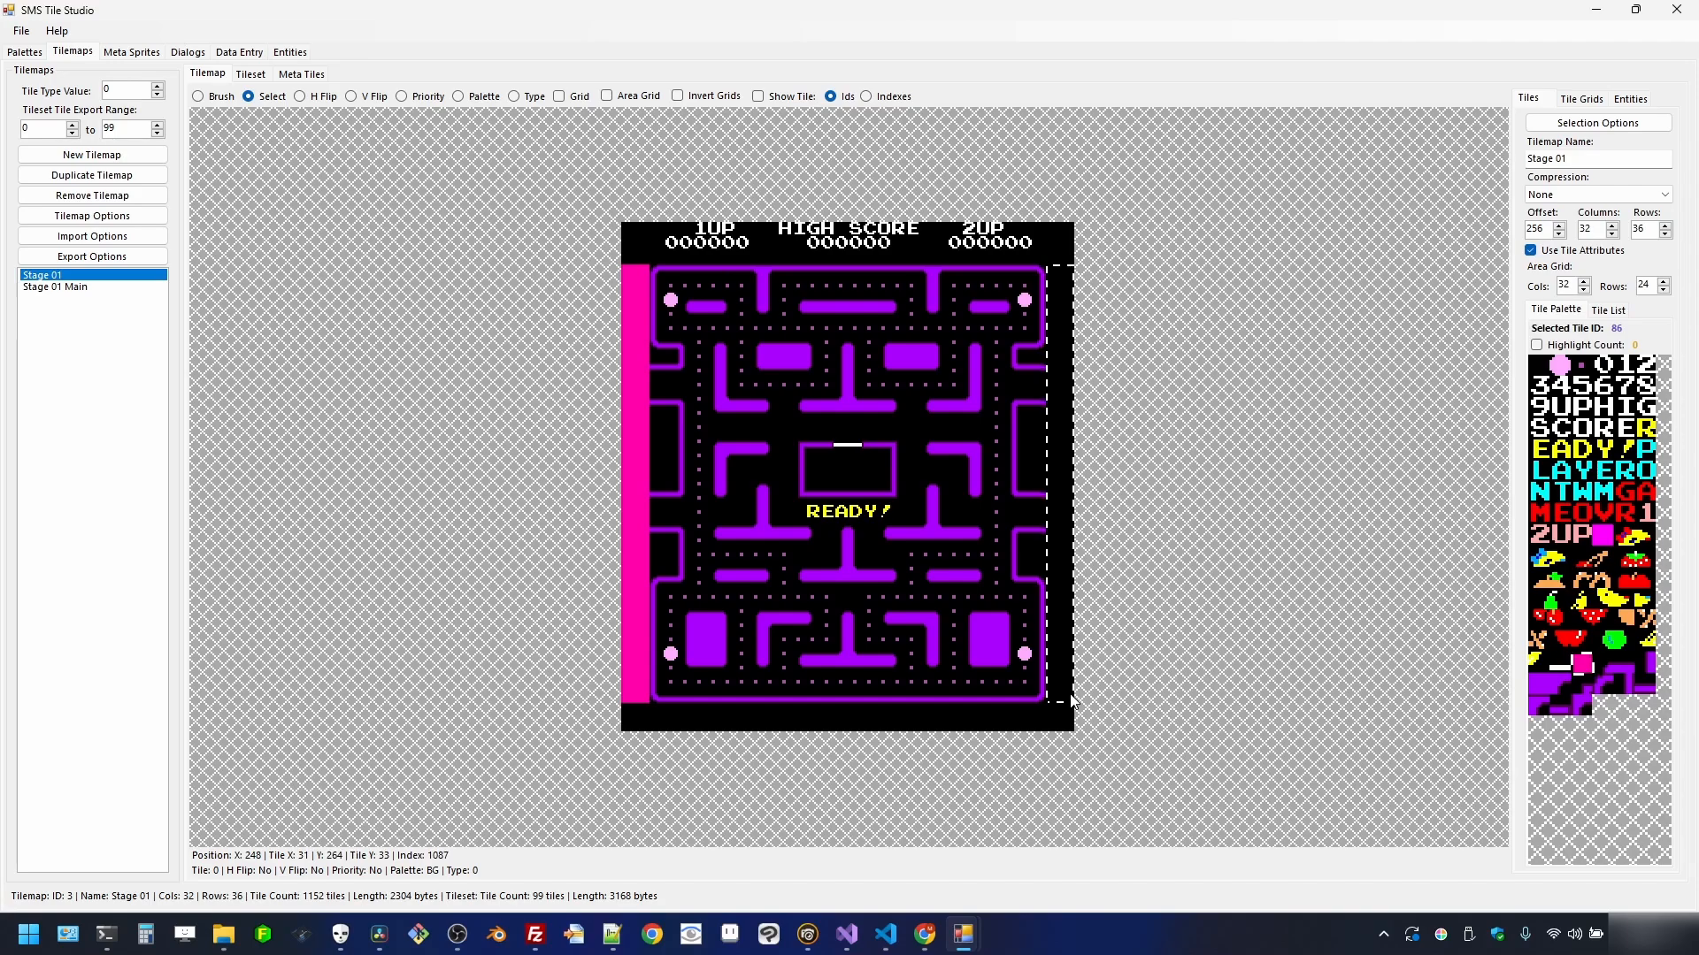
right_click(1069, 561)
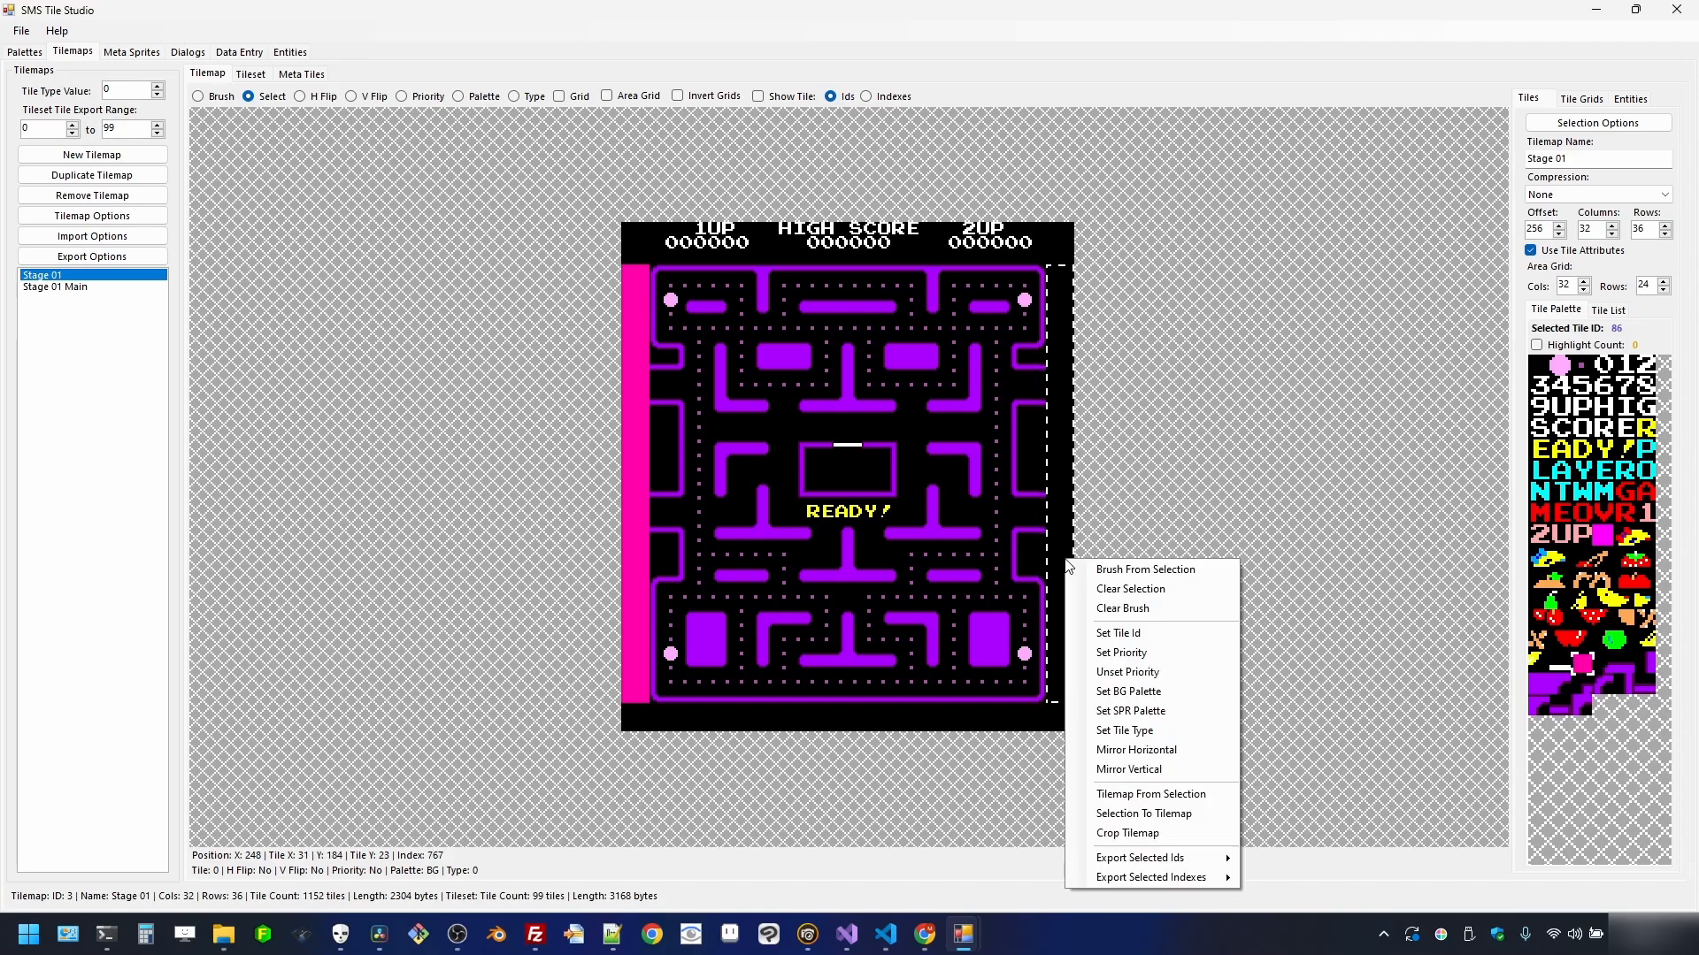
click(1108, 662)
- Fill the right column with the magenta tile and show a grid over the tilemap
right_click(1061, 492)
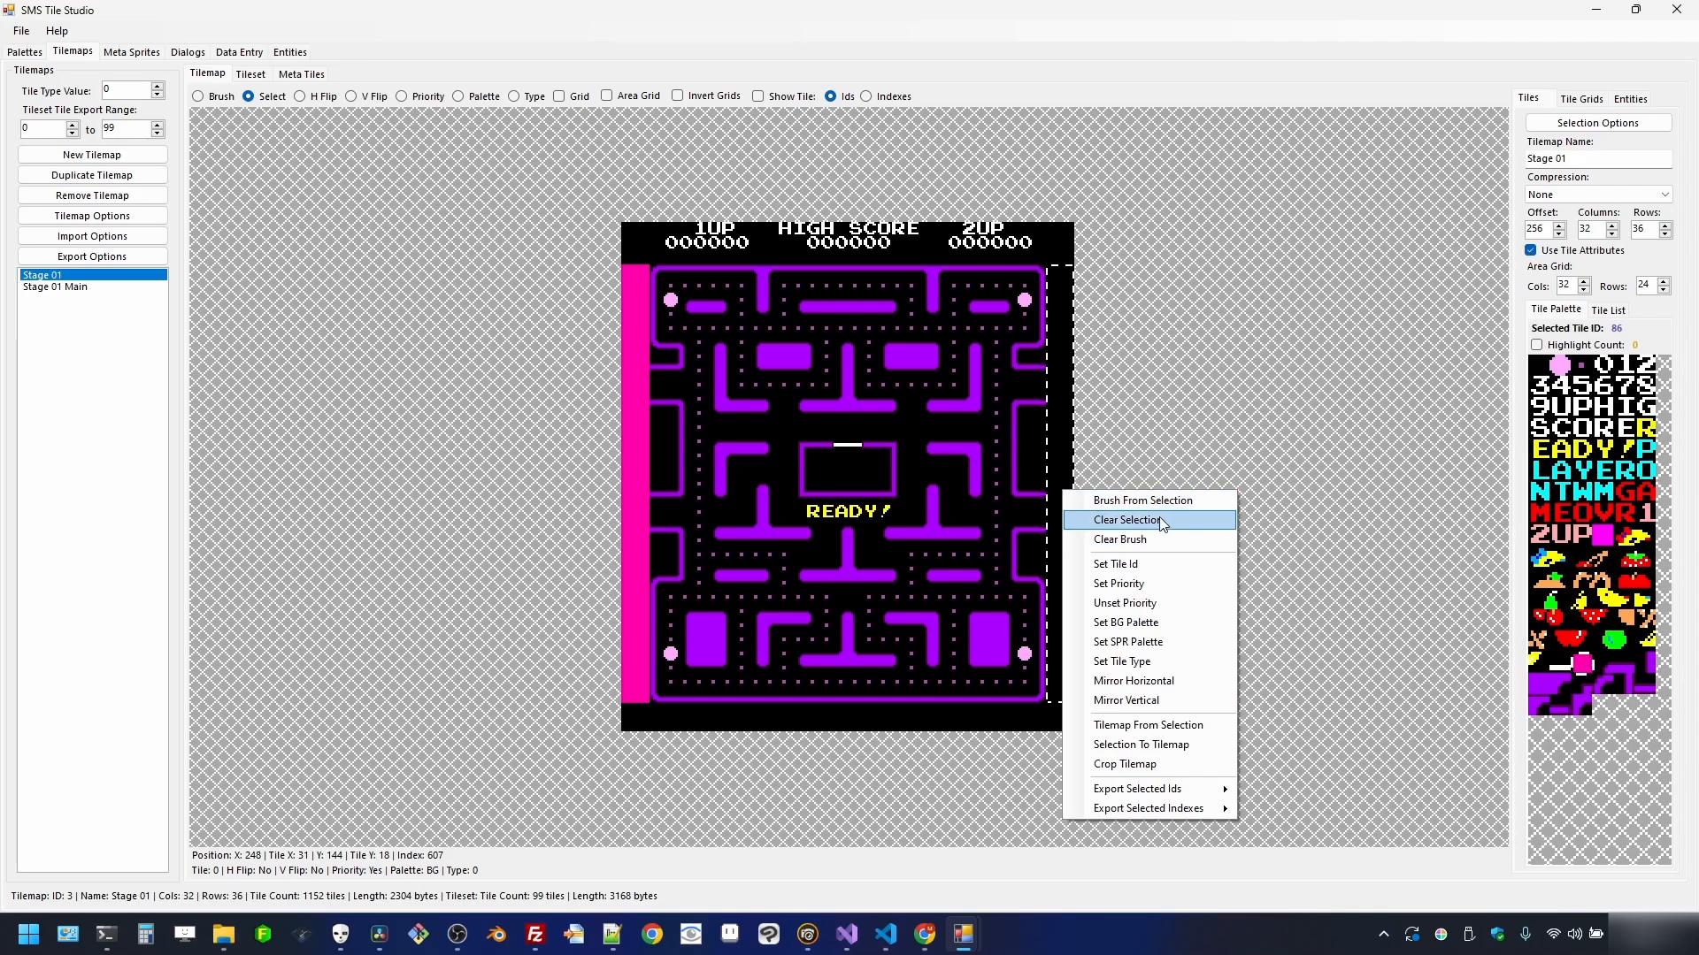
click(1160, 540)
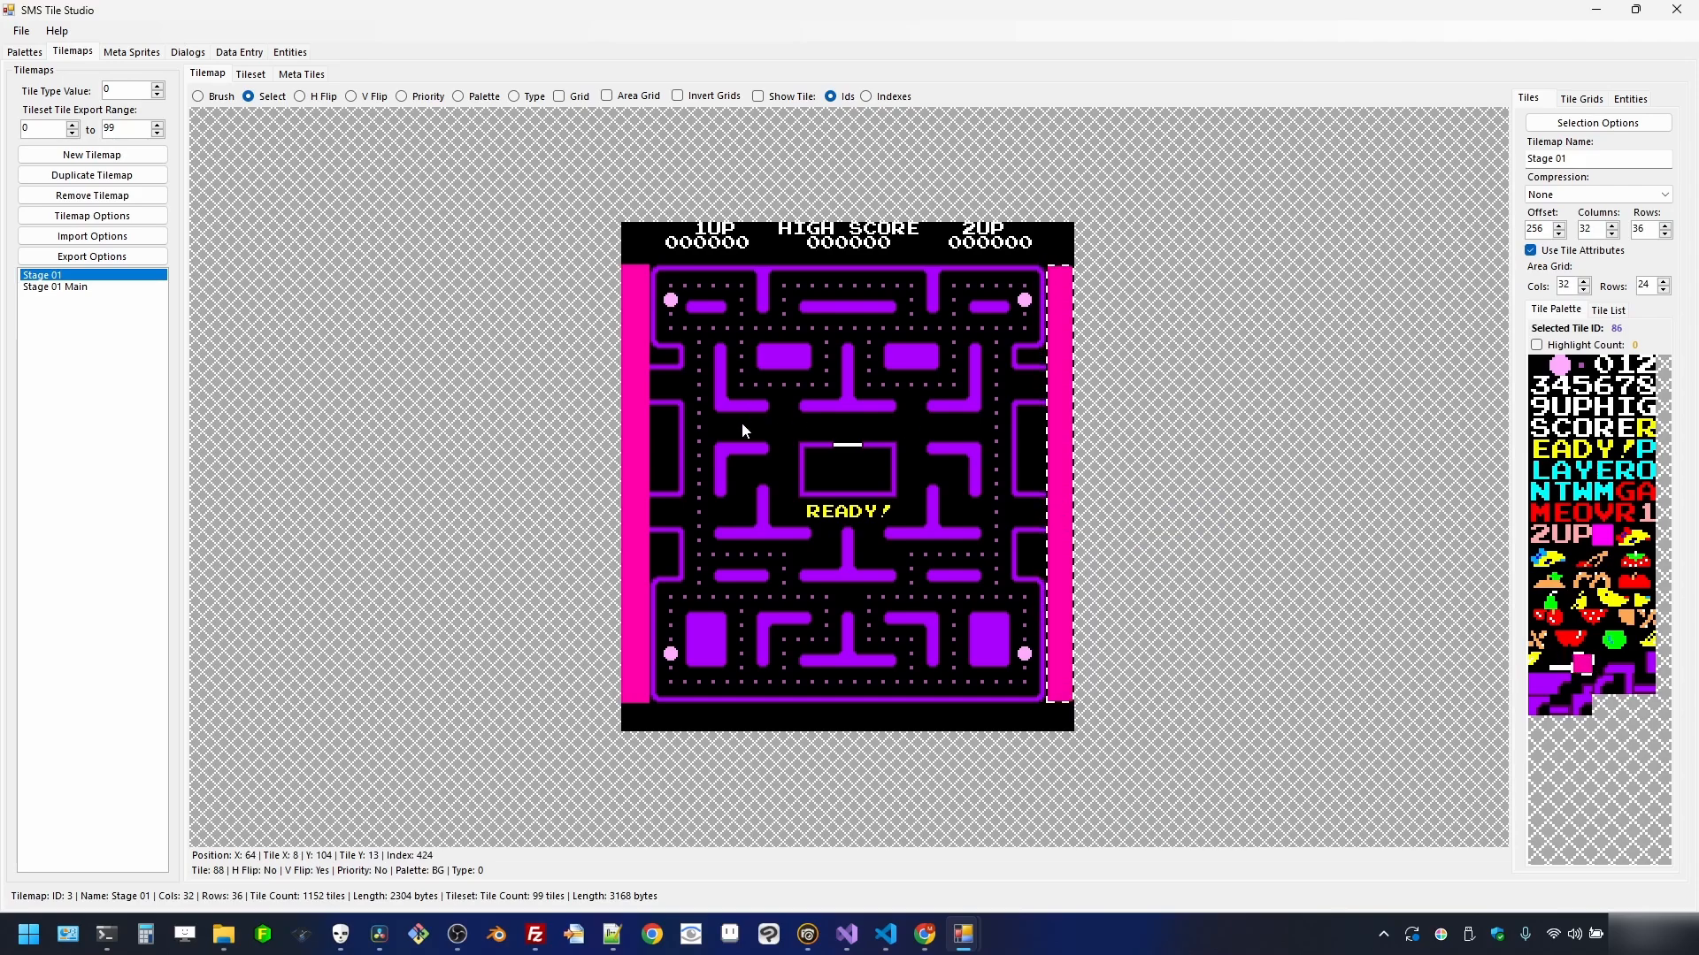
click(571, 96)
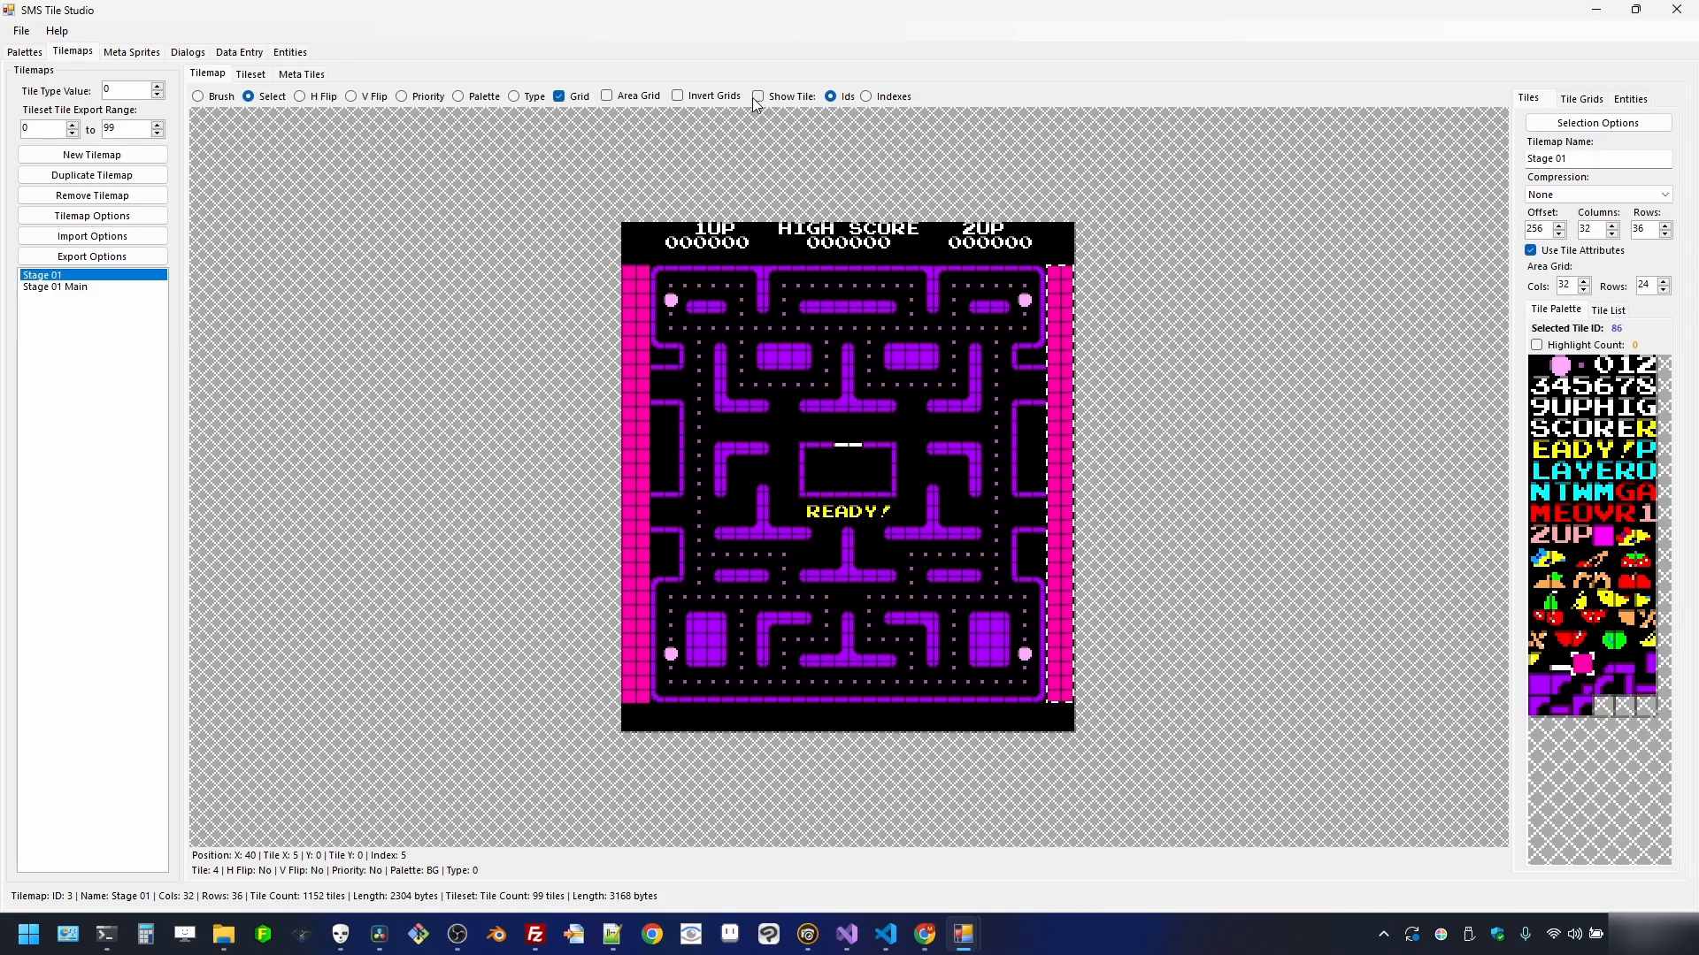
- Make the grid lines white and brush a magenta tile at column 1, row 11
click(691, 99)
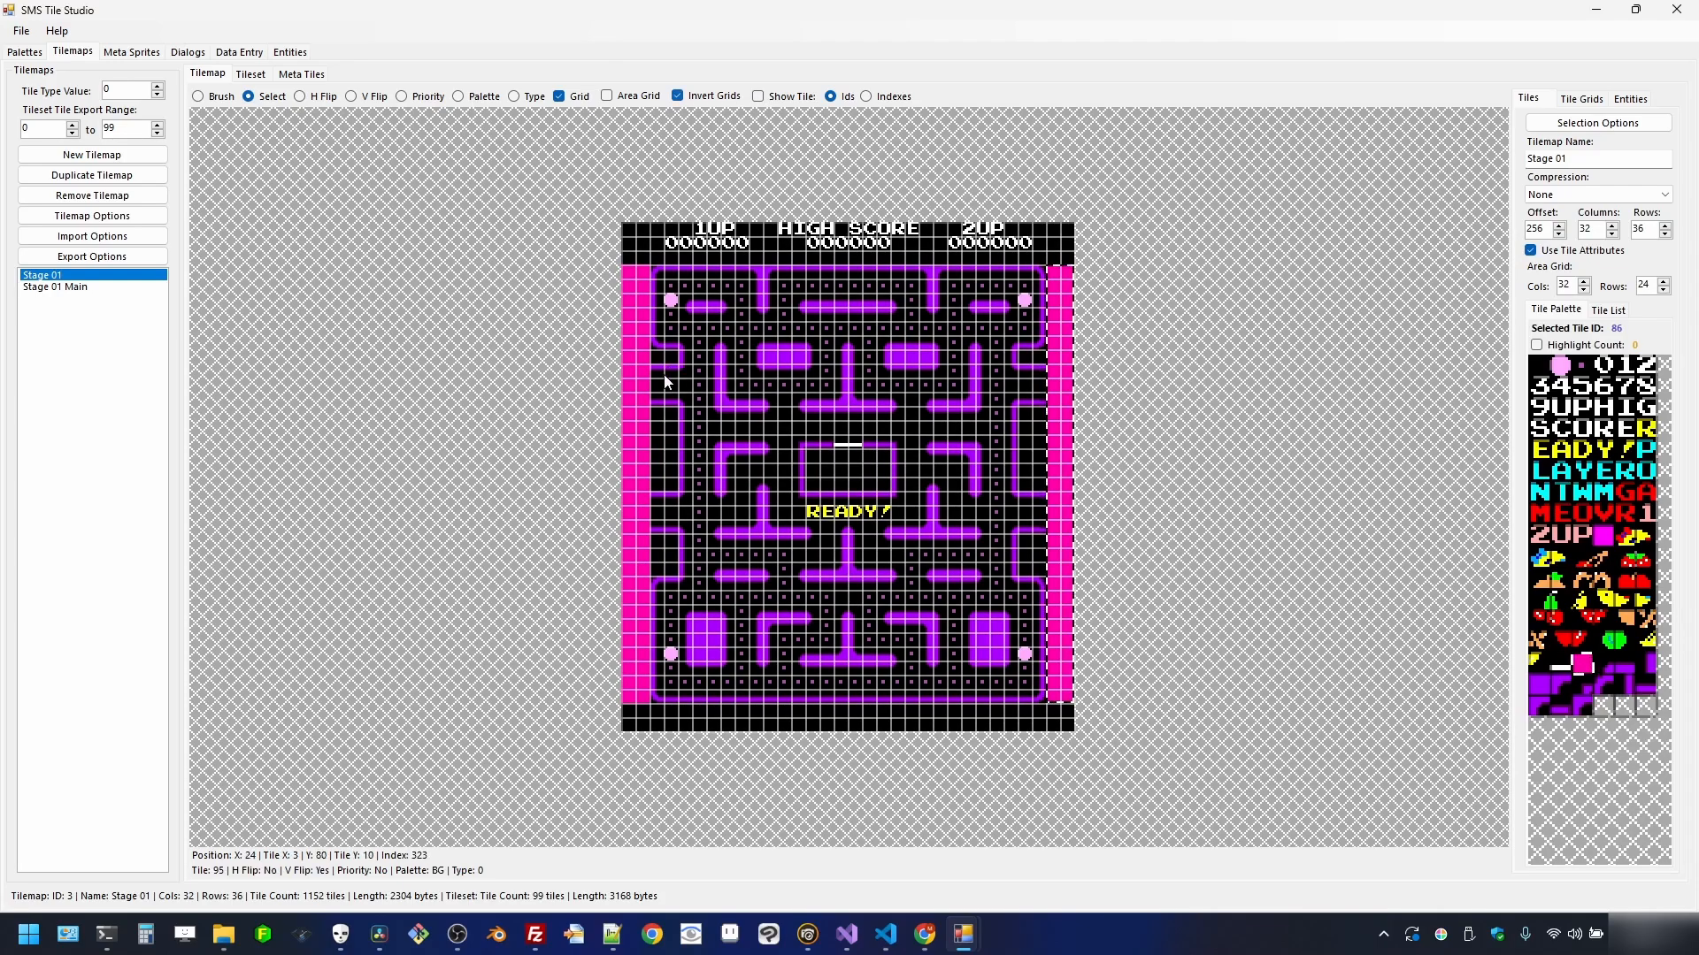
scroll(578, 438, up, 2)
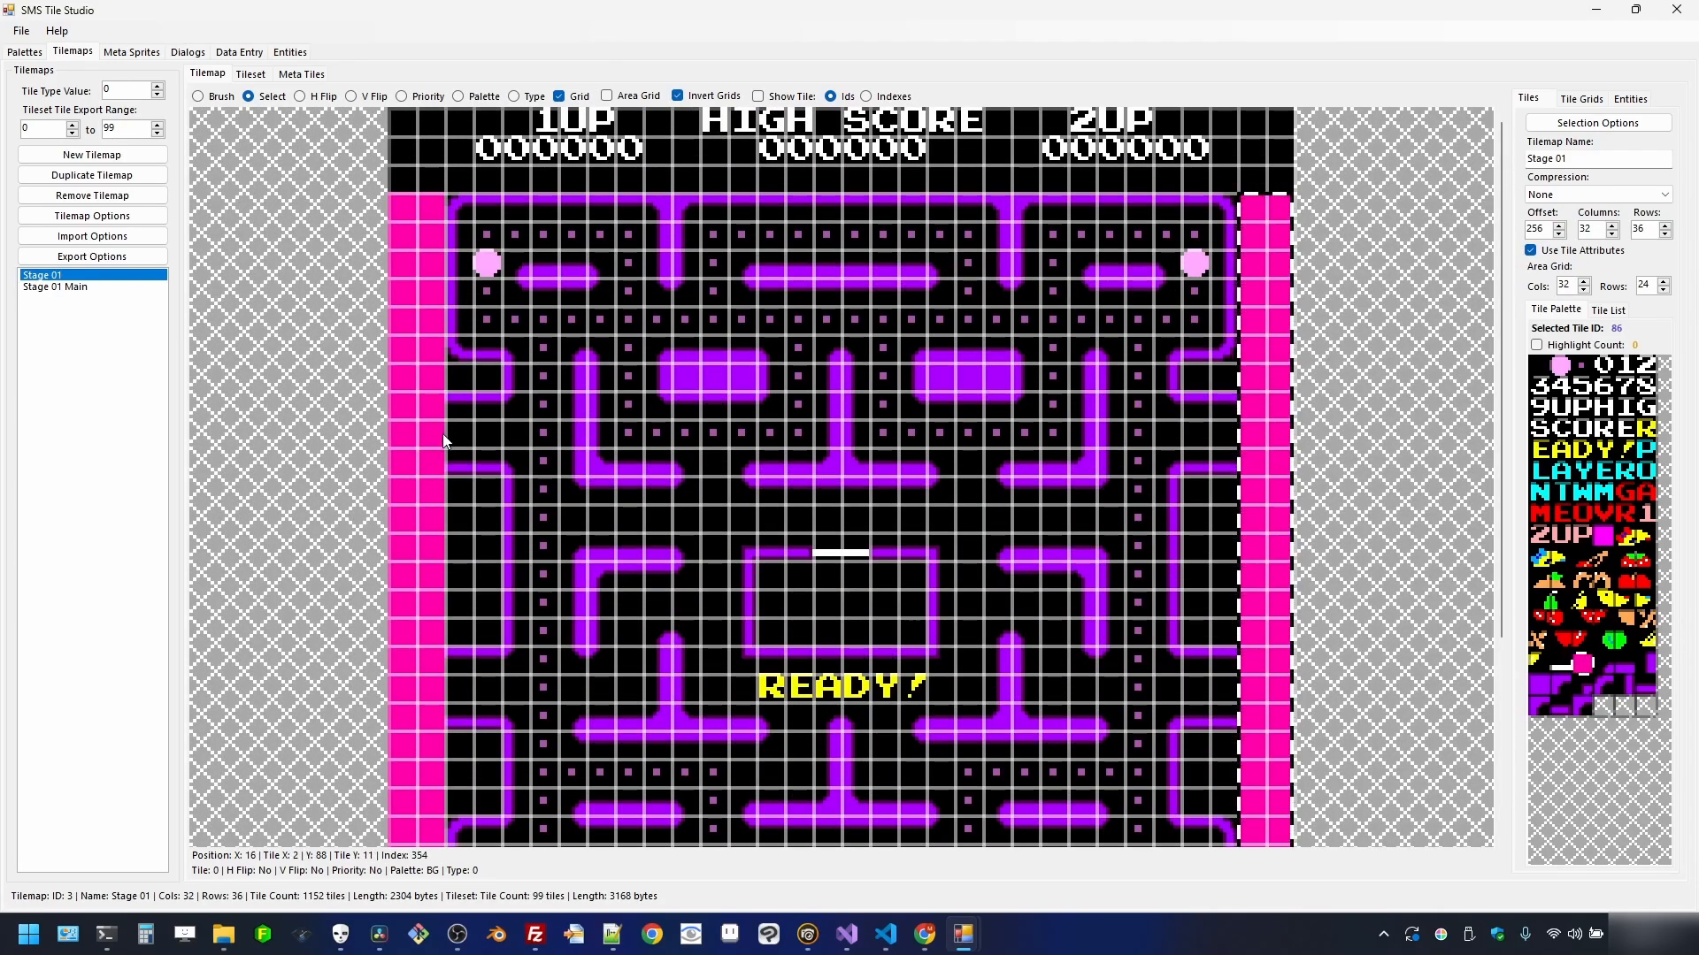
click(208, 97)
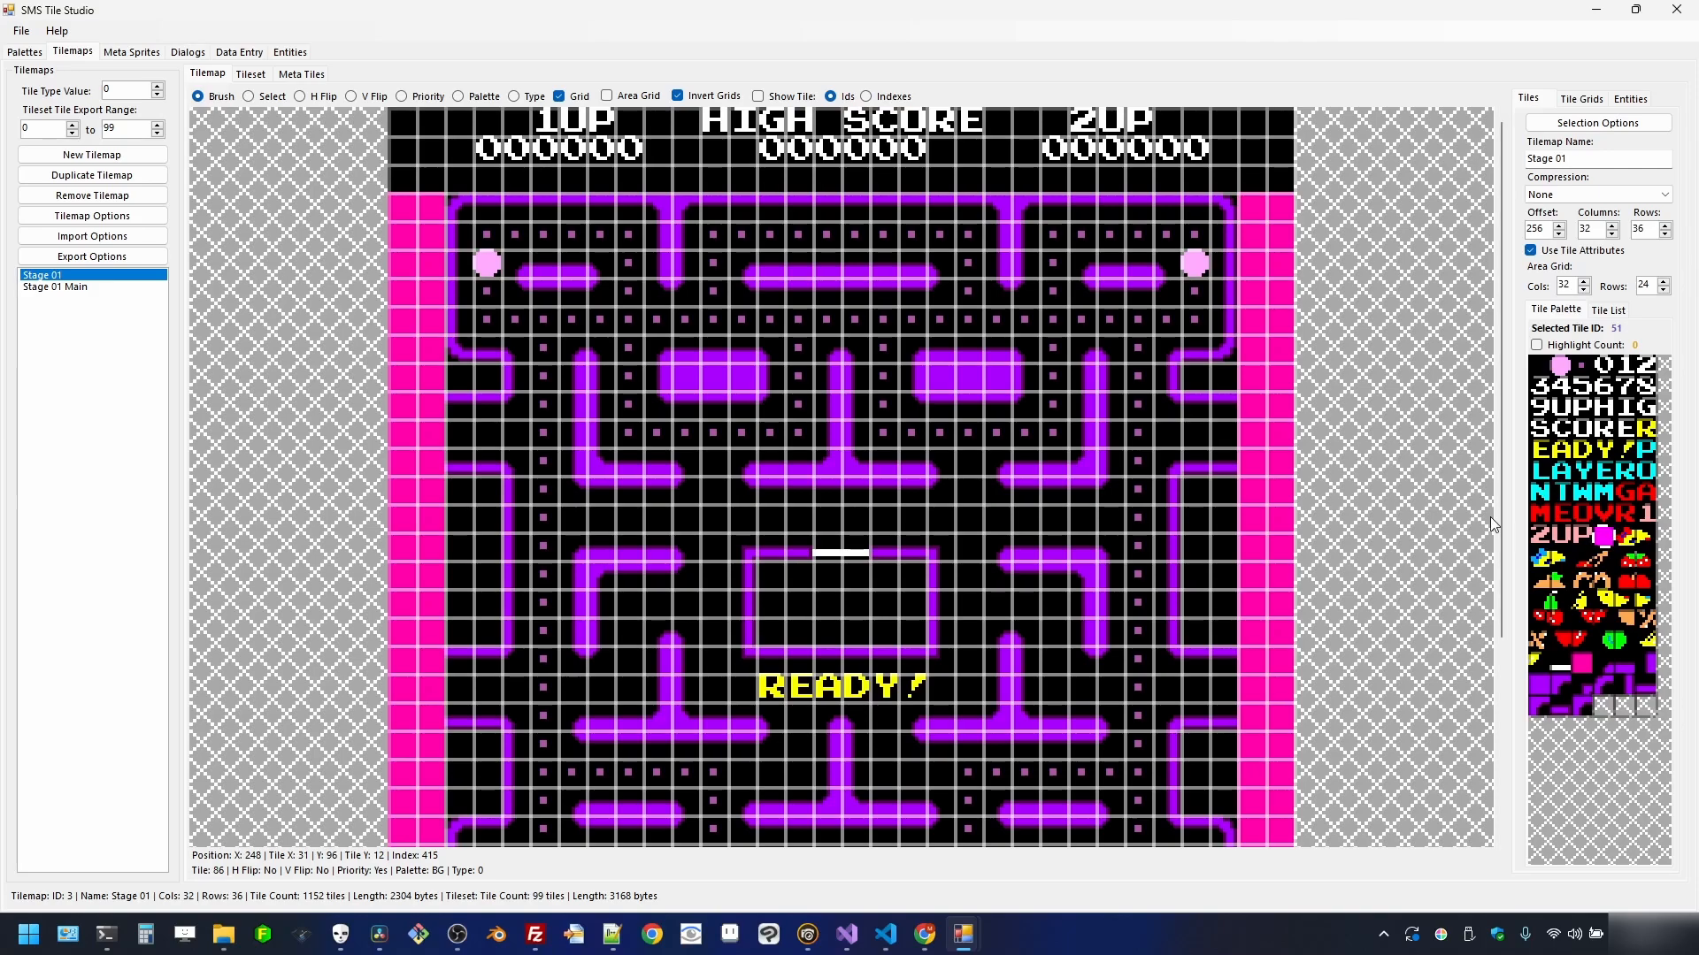
click(425, 436)
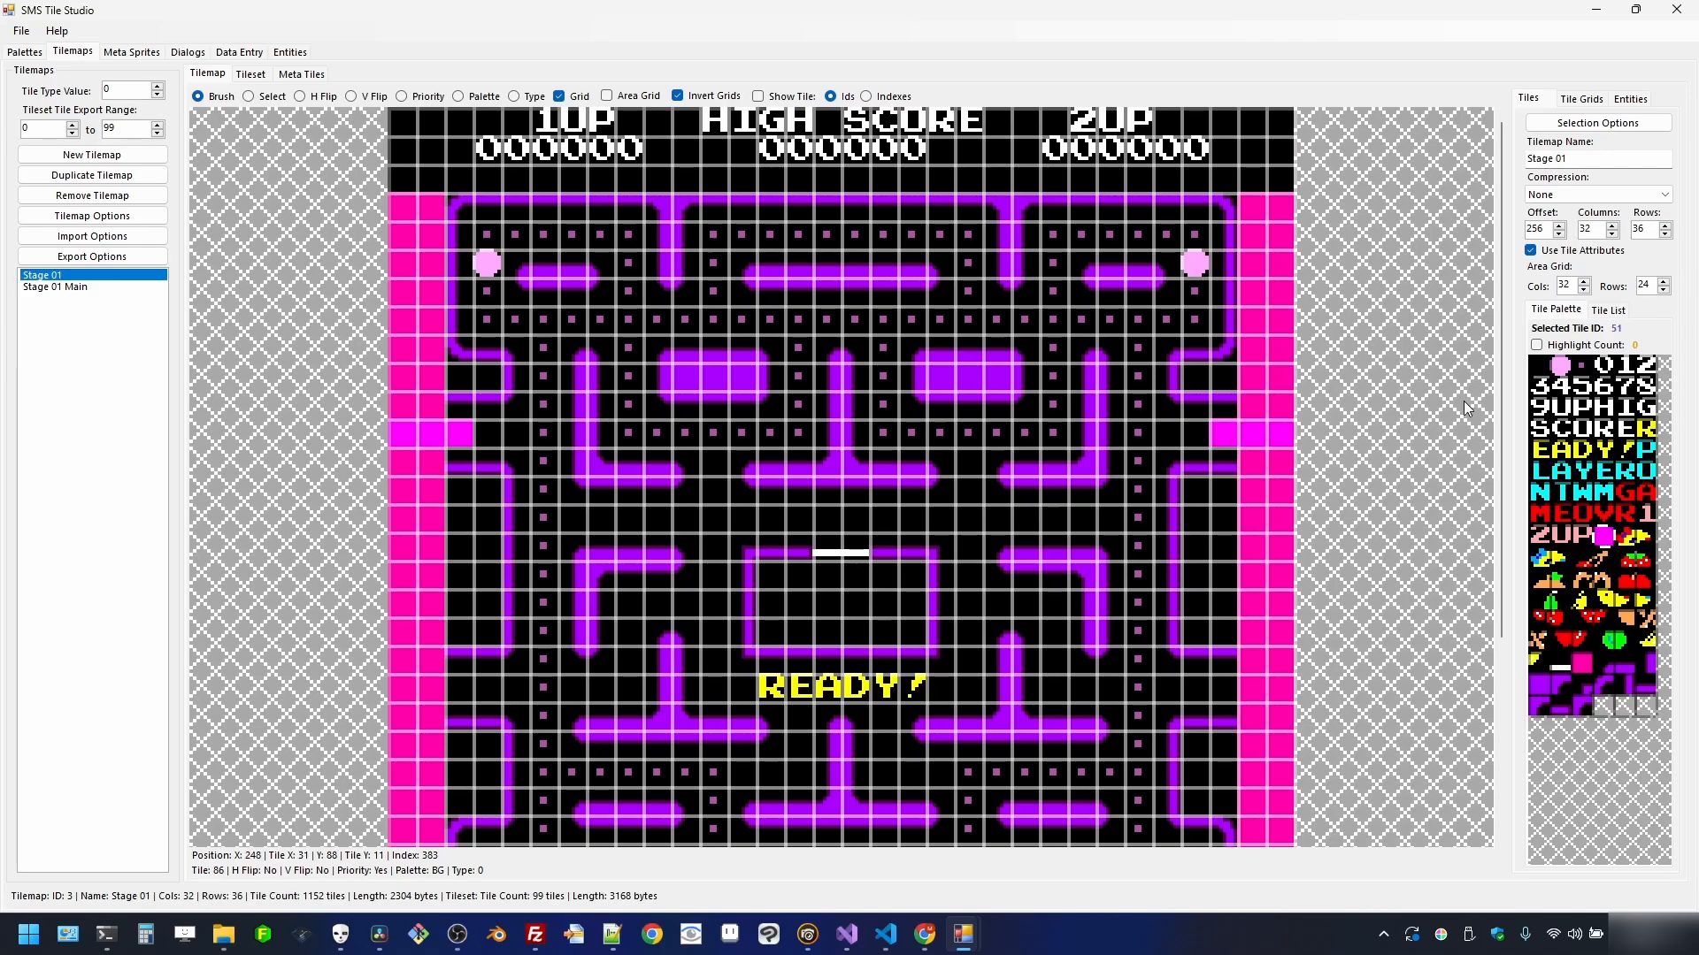
drag(1502, 371, 1500, 412)
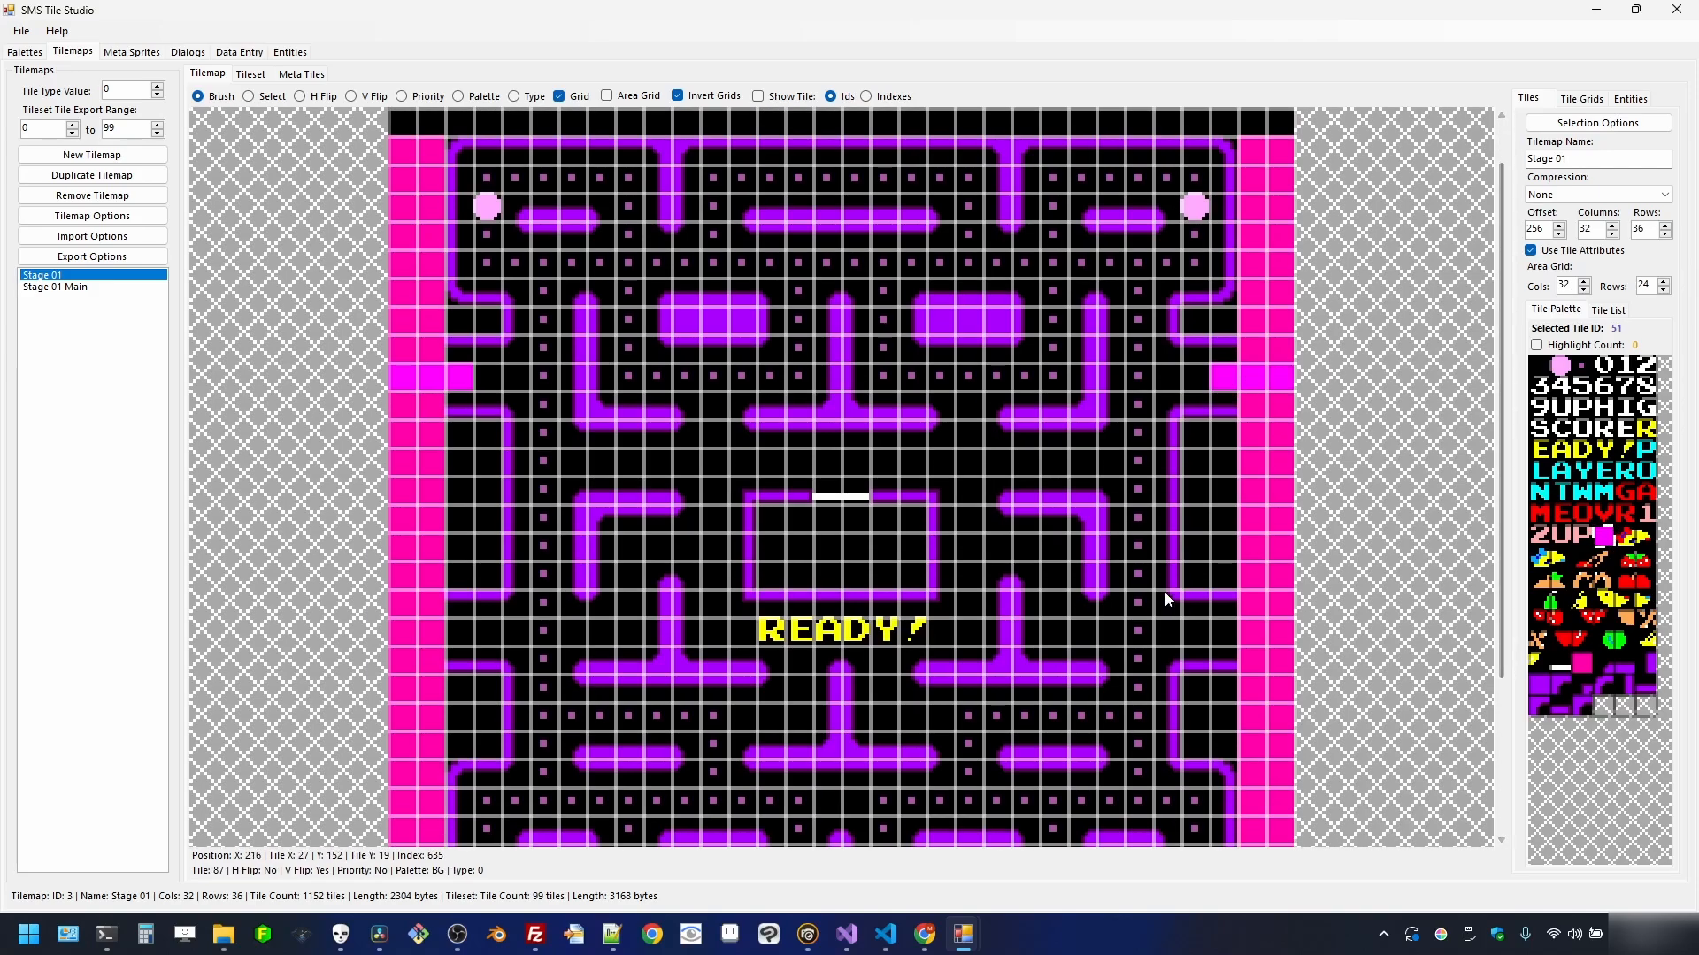
- Brush magenta tiles at row 20 (columns 29, 2, 0) and at column 30, row 11
click(1217, 633)
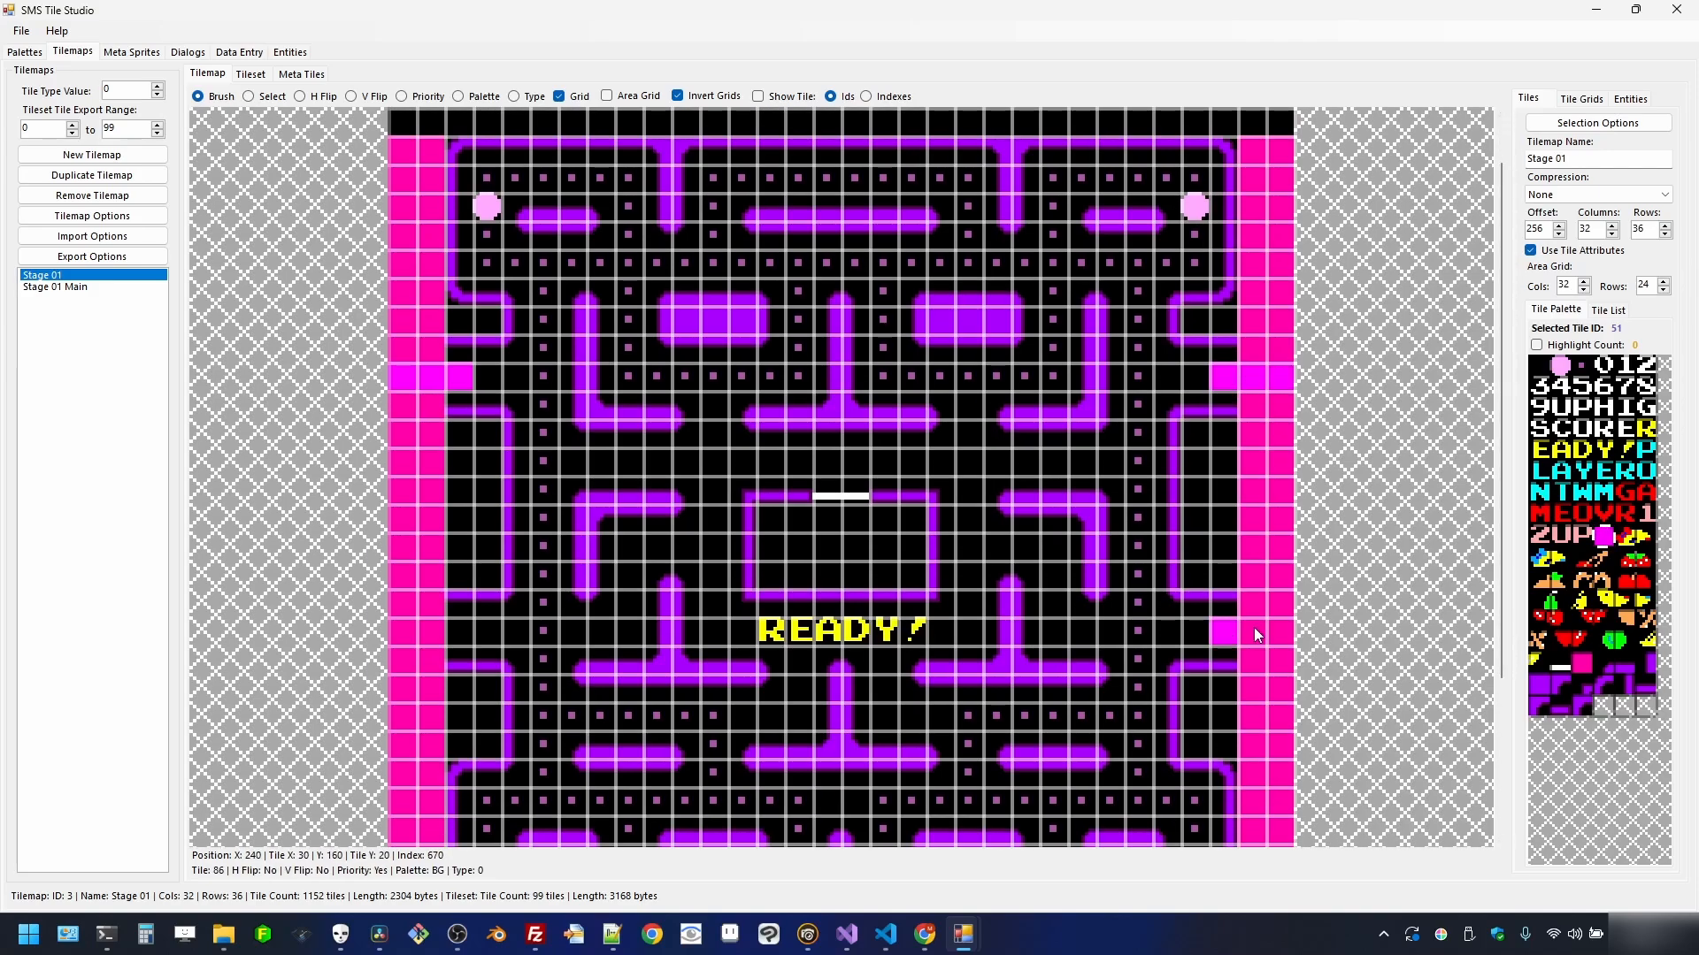
click(448, 635)
click(409, 633)
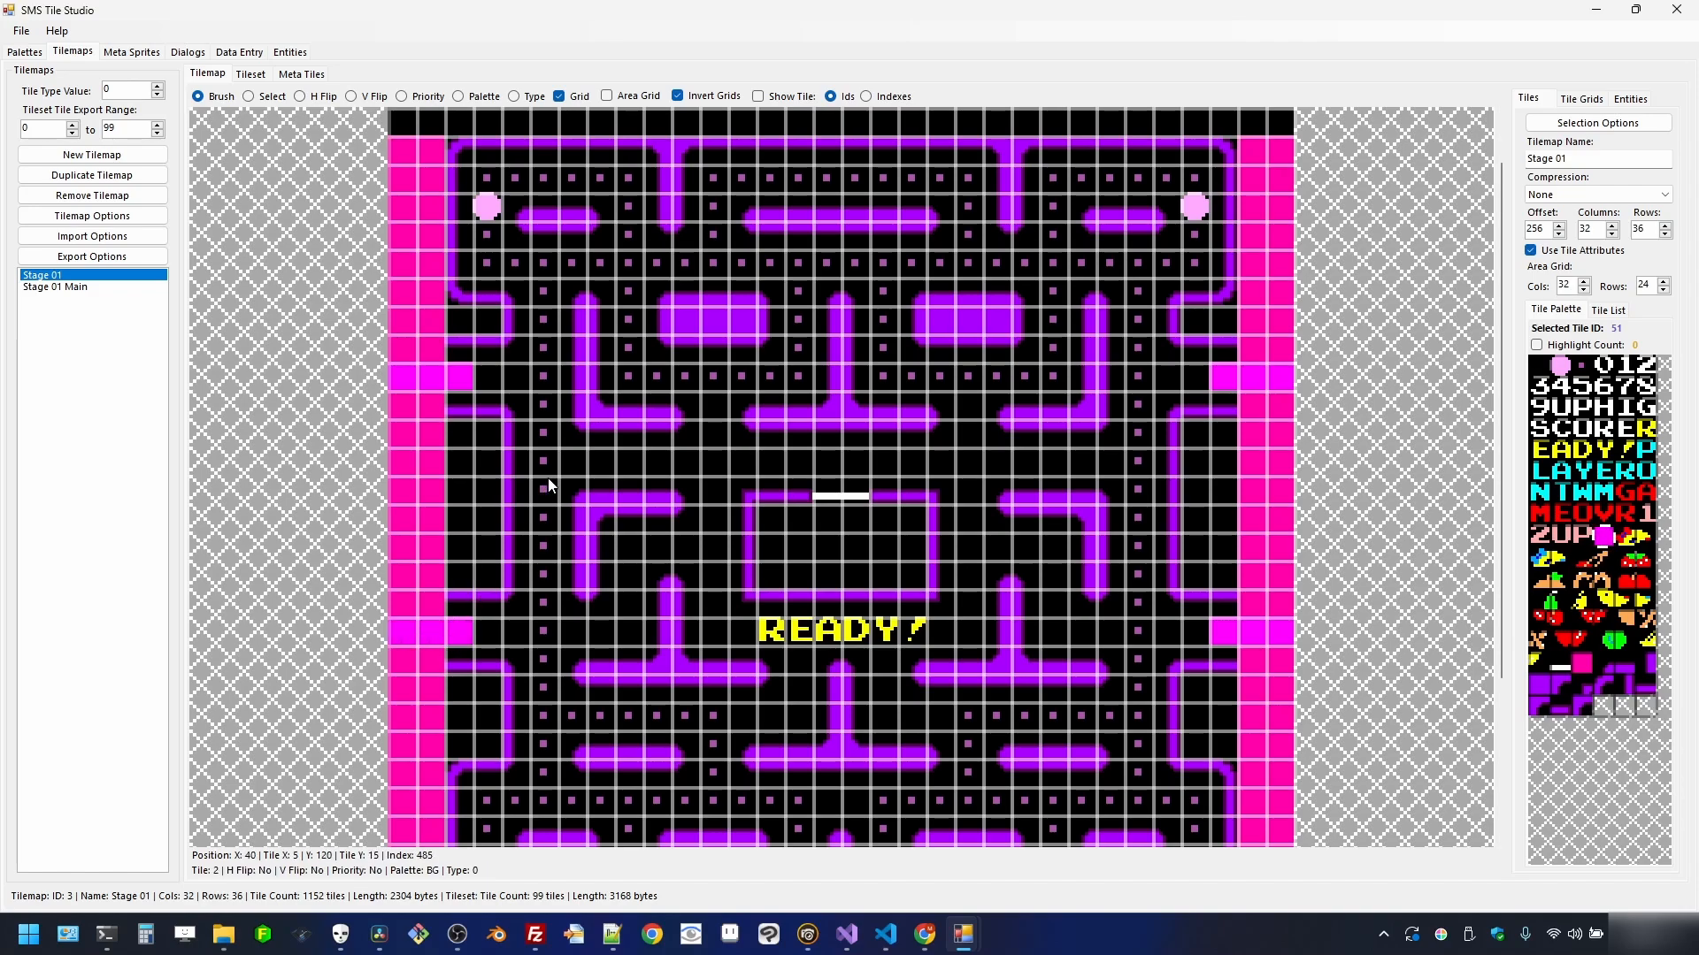
click(1250, 370)
scroll(682, 393, down, 2)
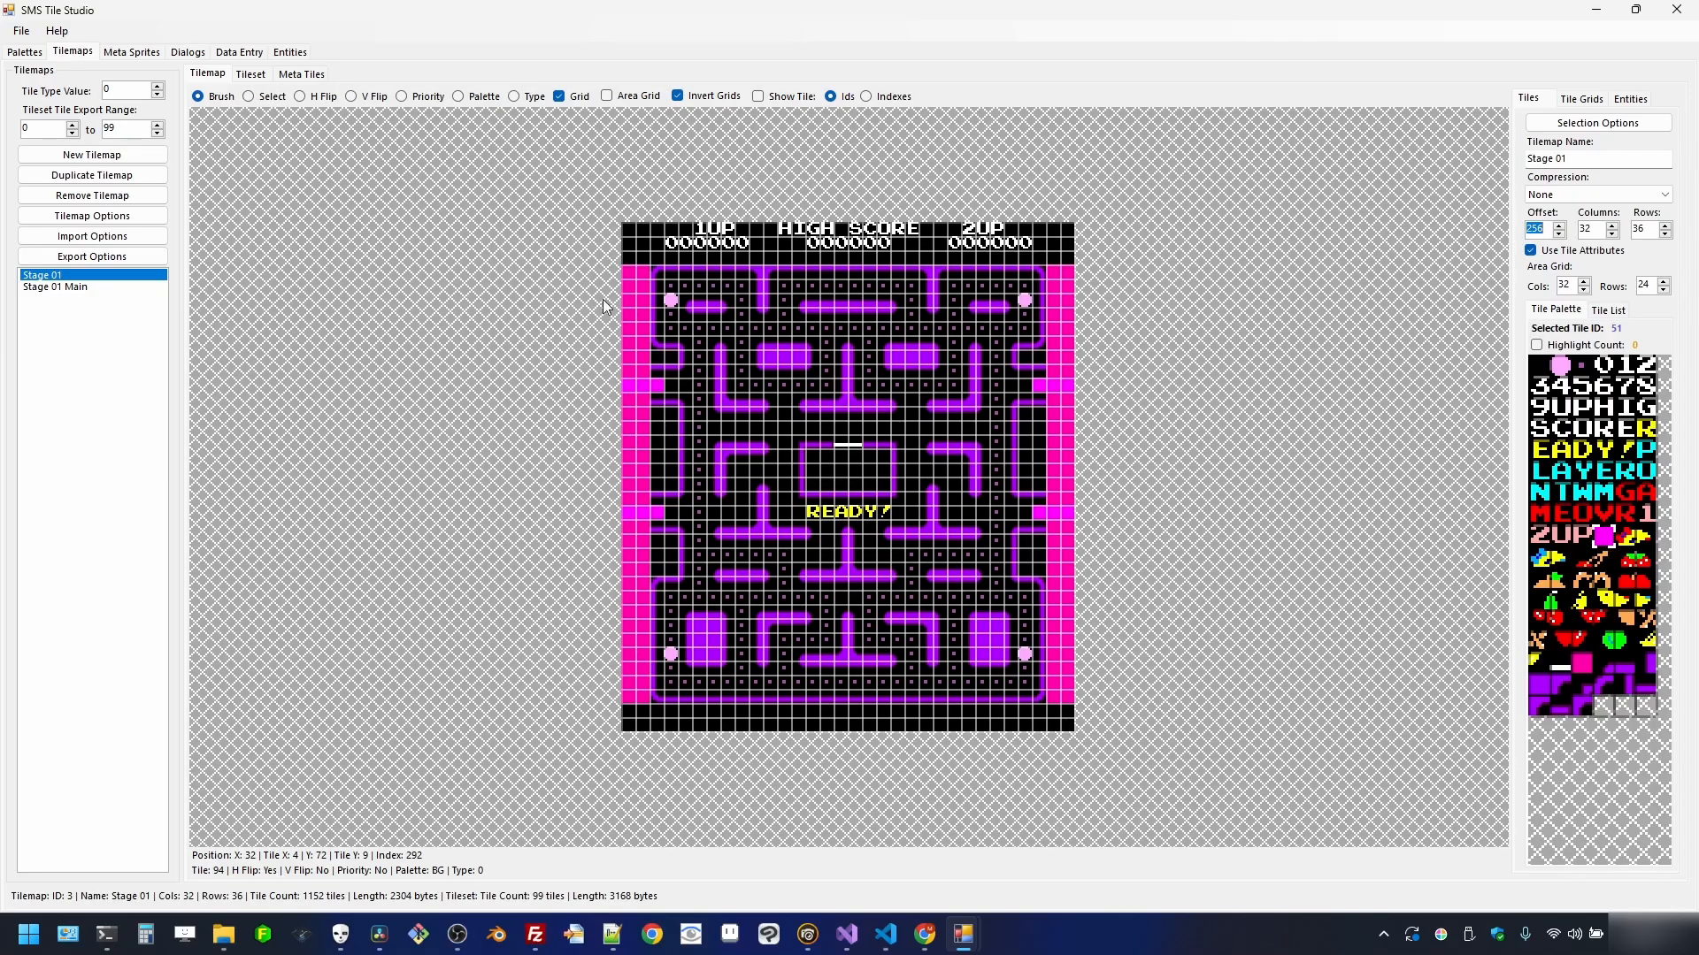
scroll(602, 301, up, 3)
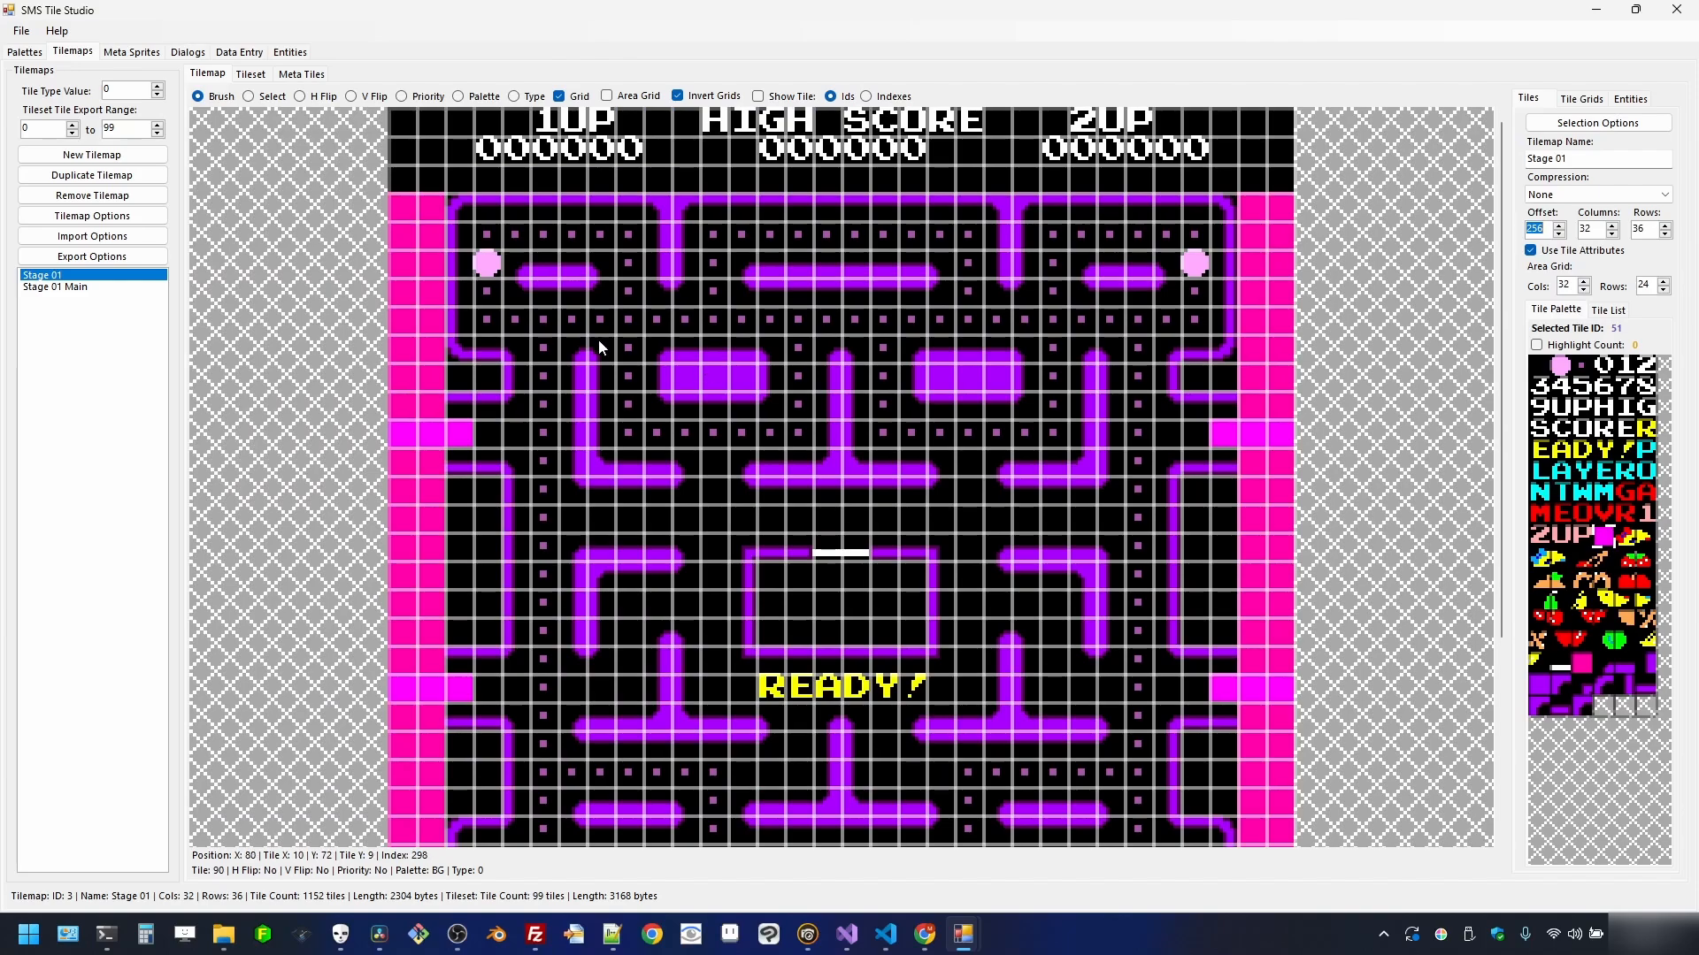
click(266, 98)
drag(625, 259, 933, 506)
right_click(848, 446)
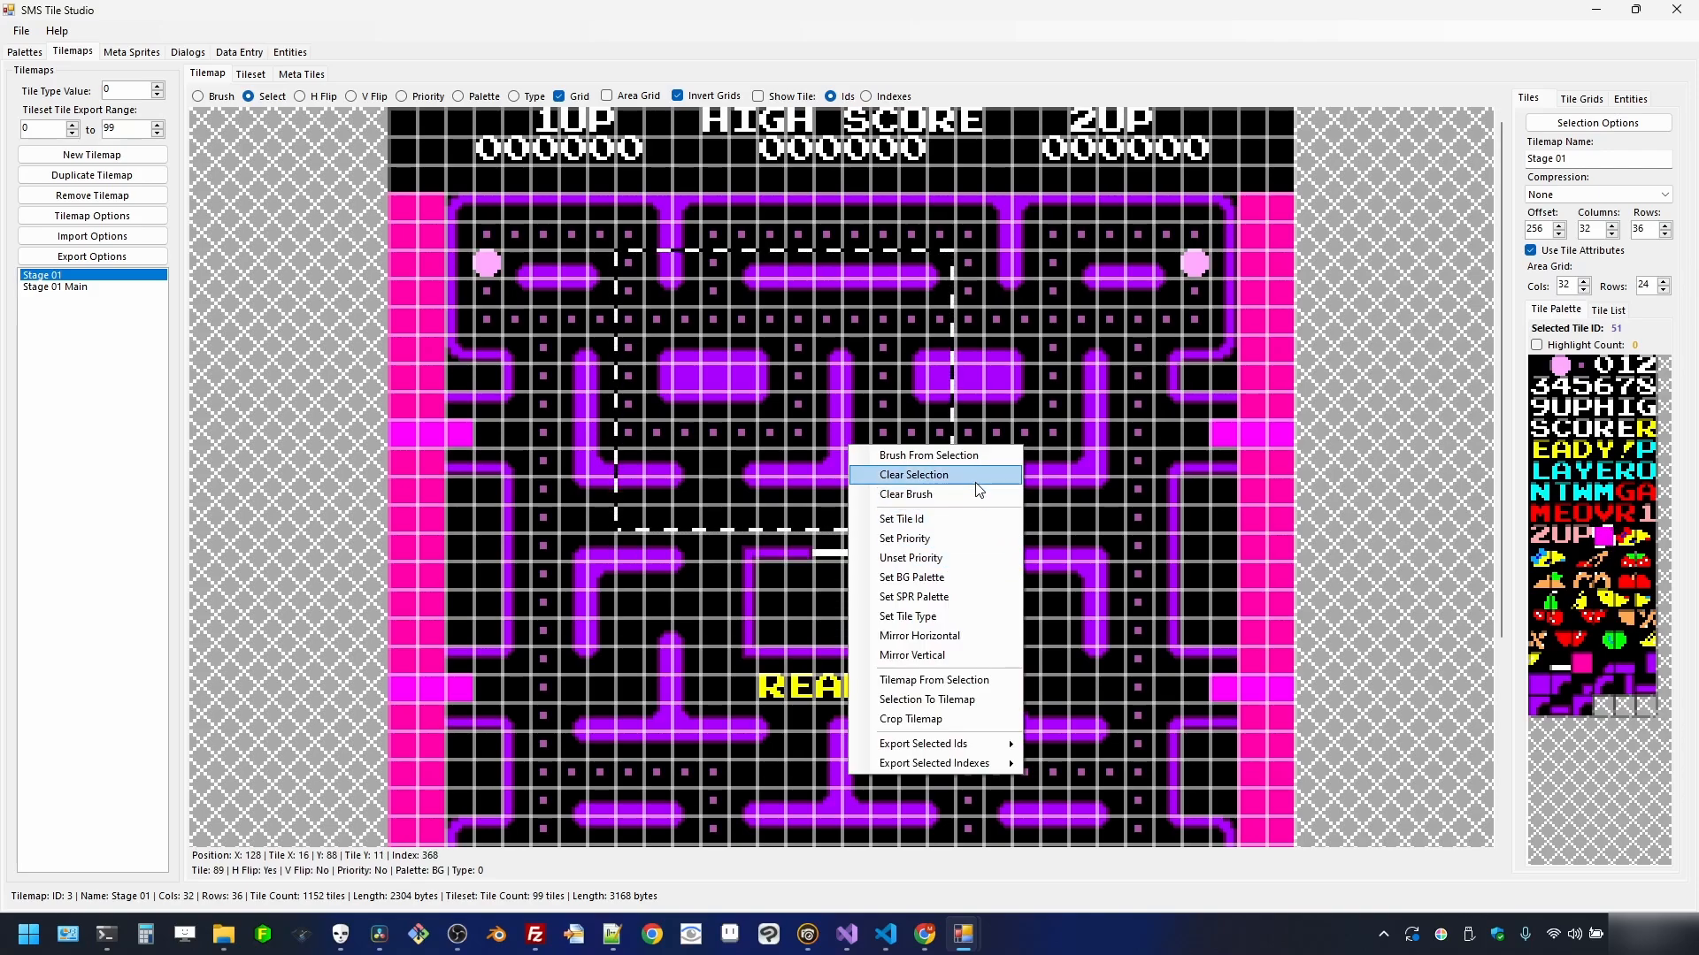
click(968, 454)
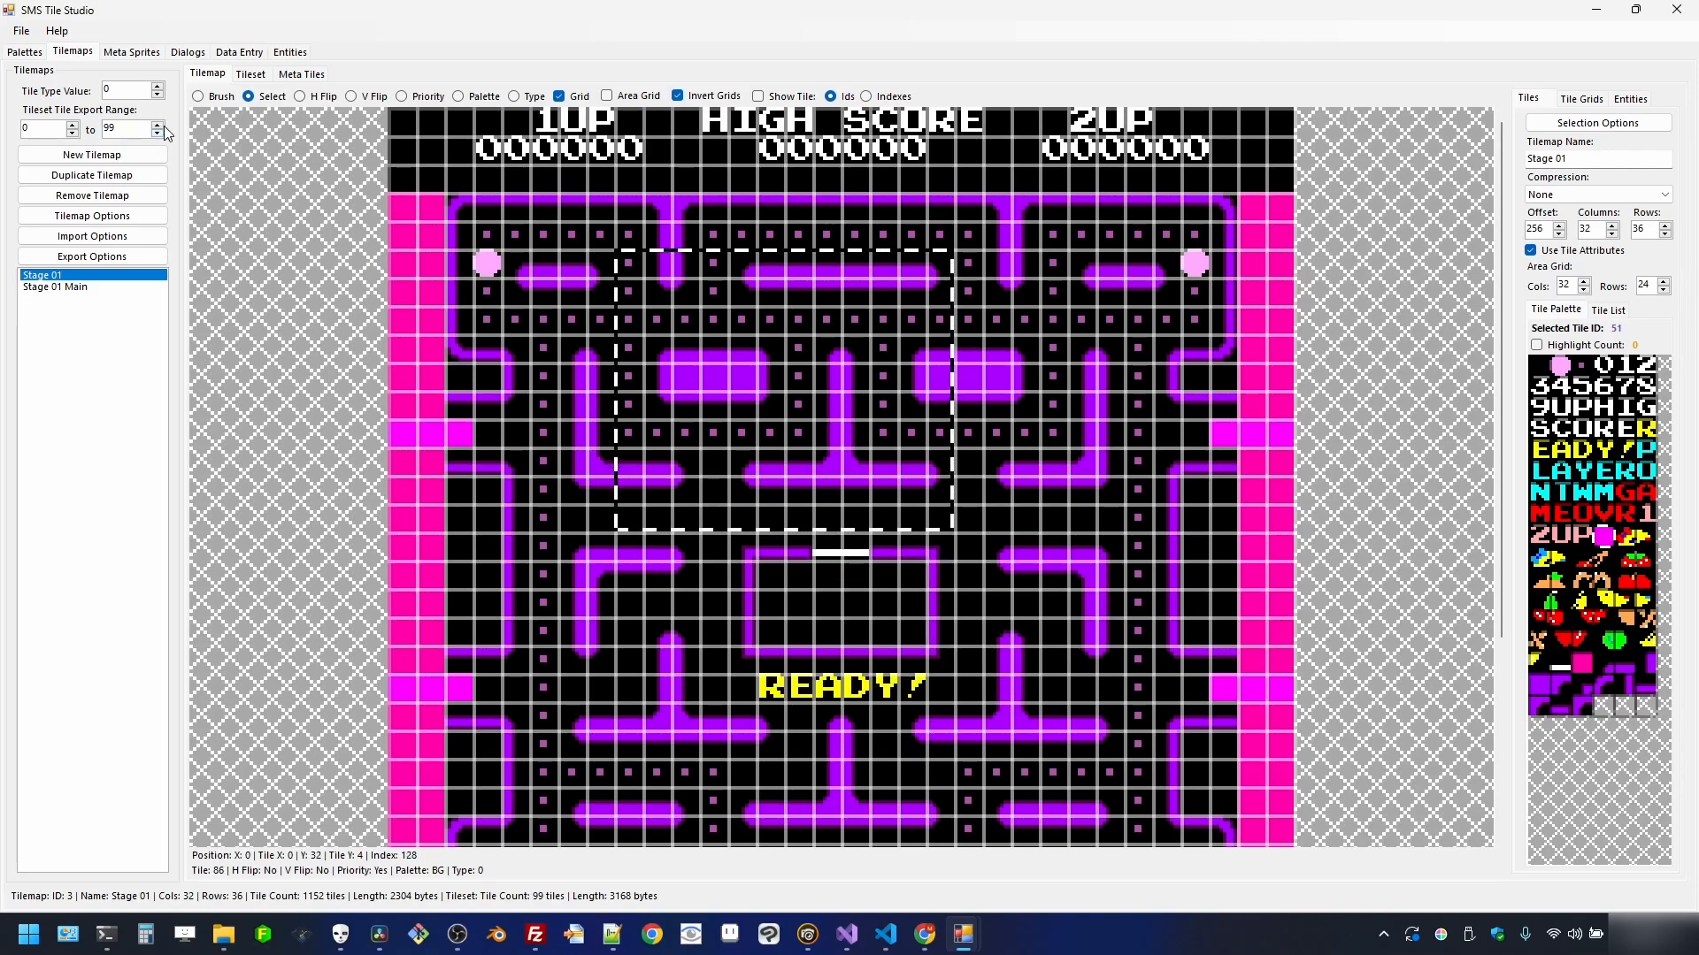
click(200, 96)
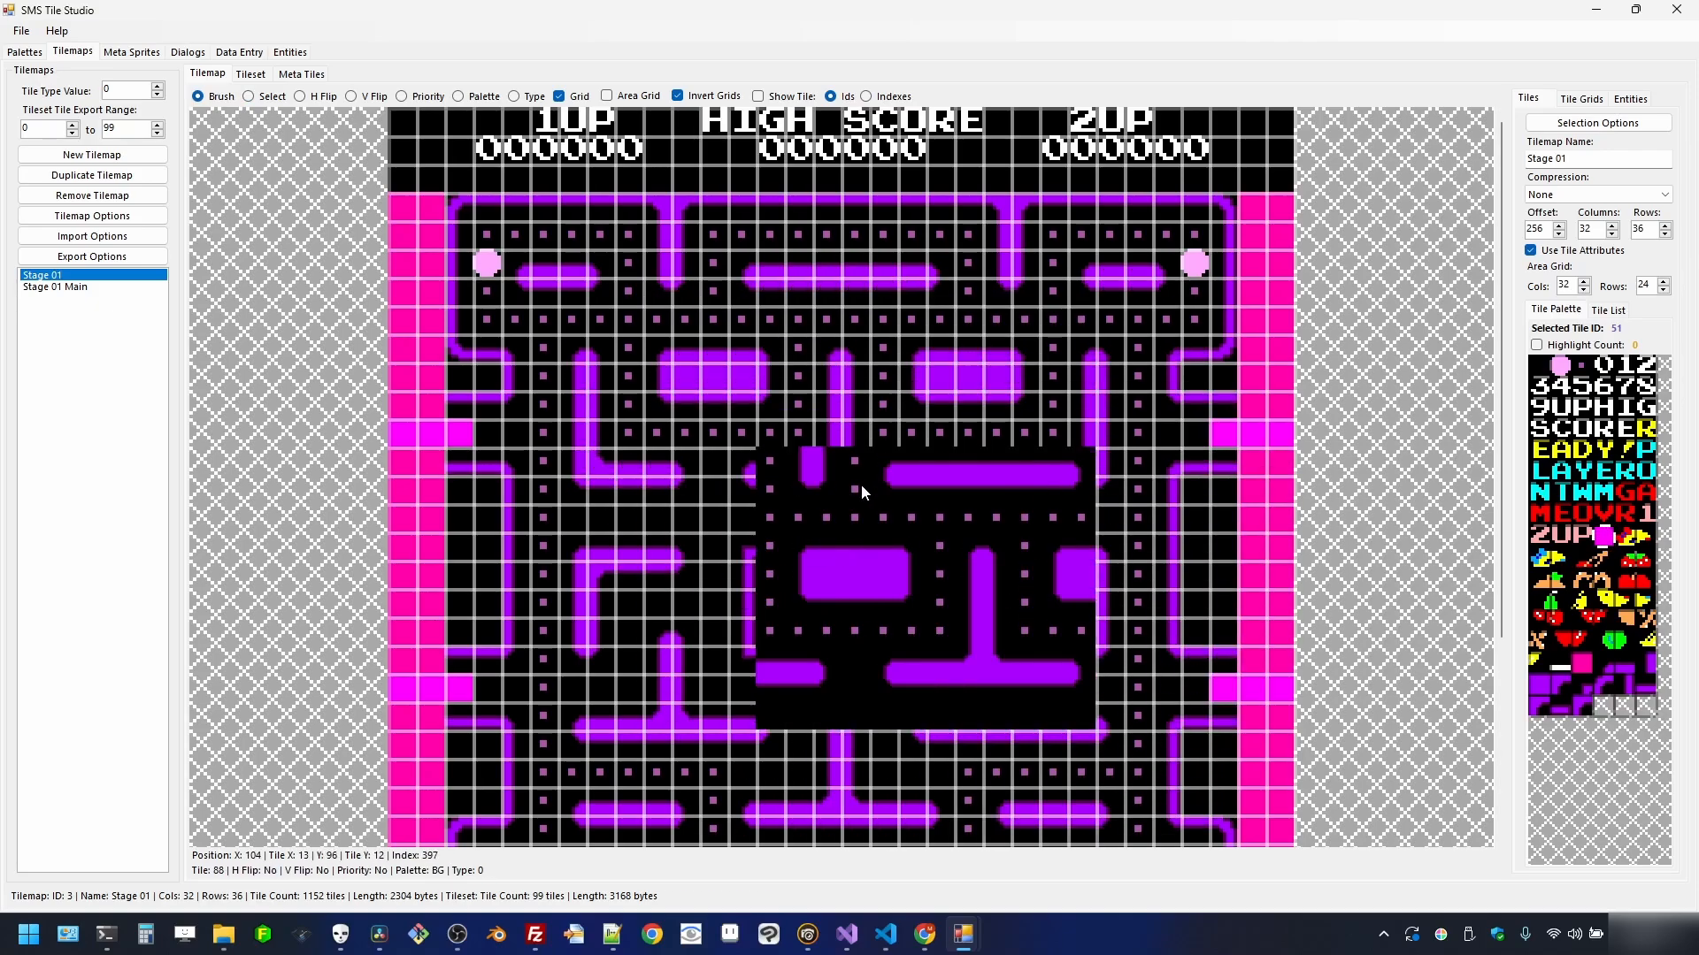
click(265, 99)
right_click(811, 342)
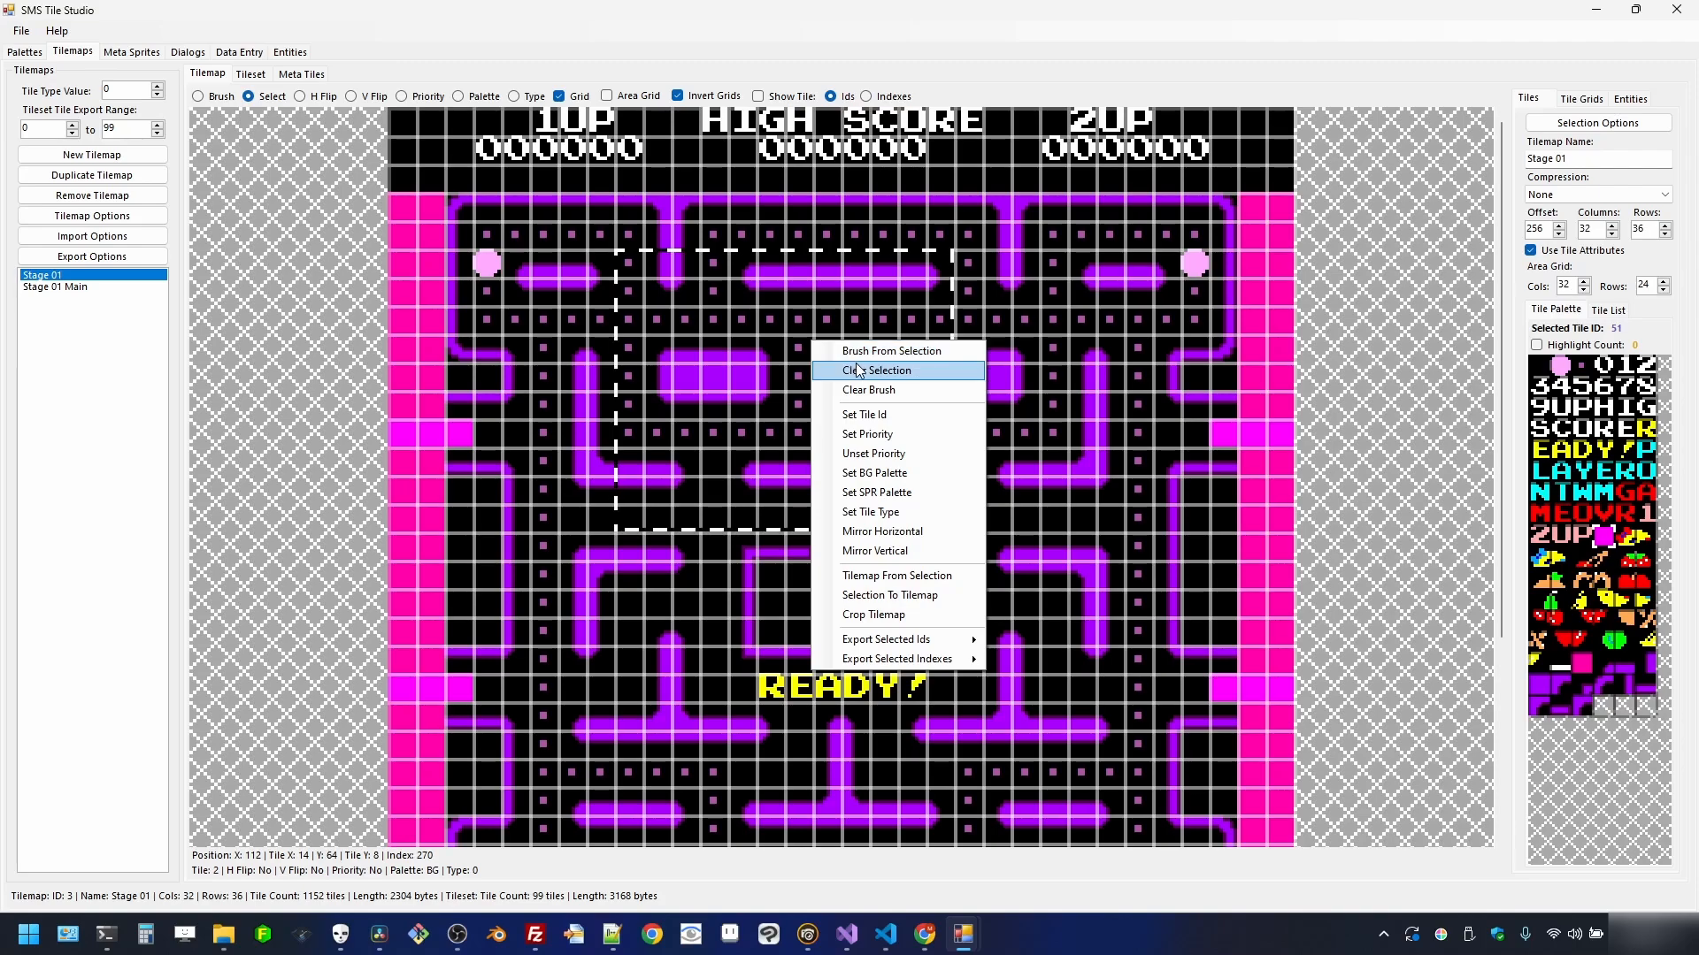
click(885, 392)
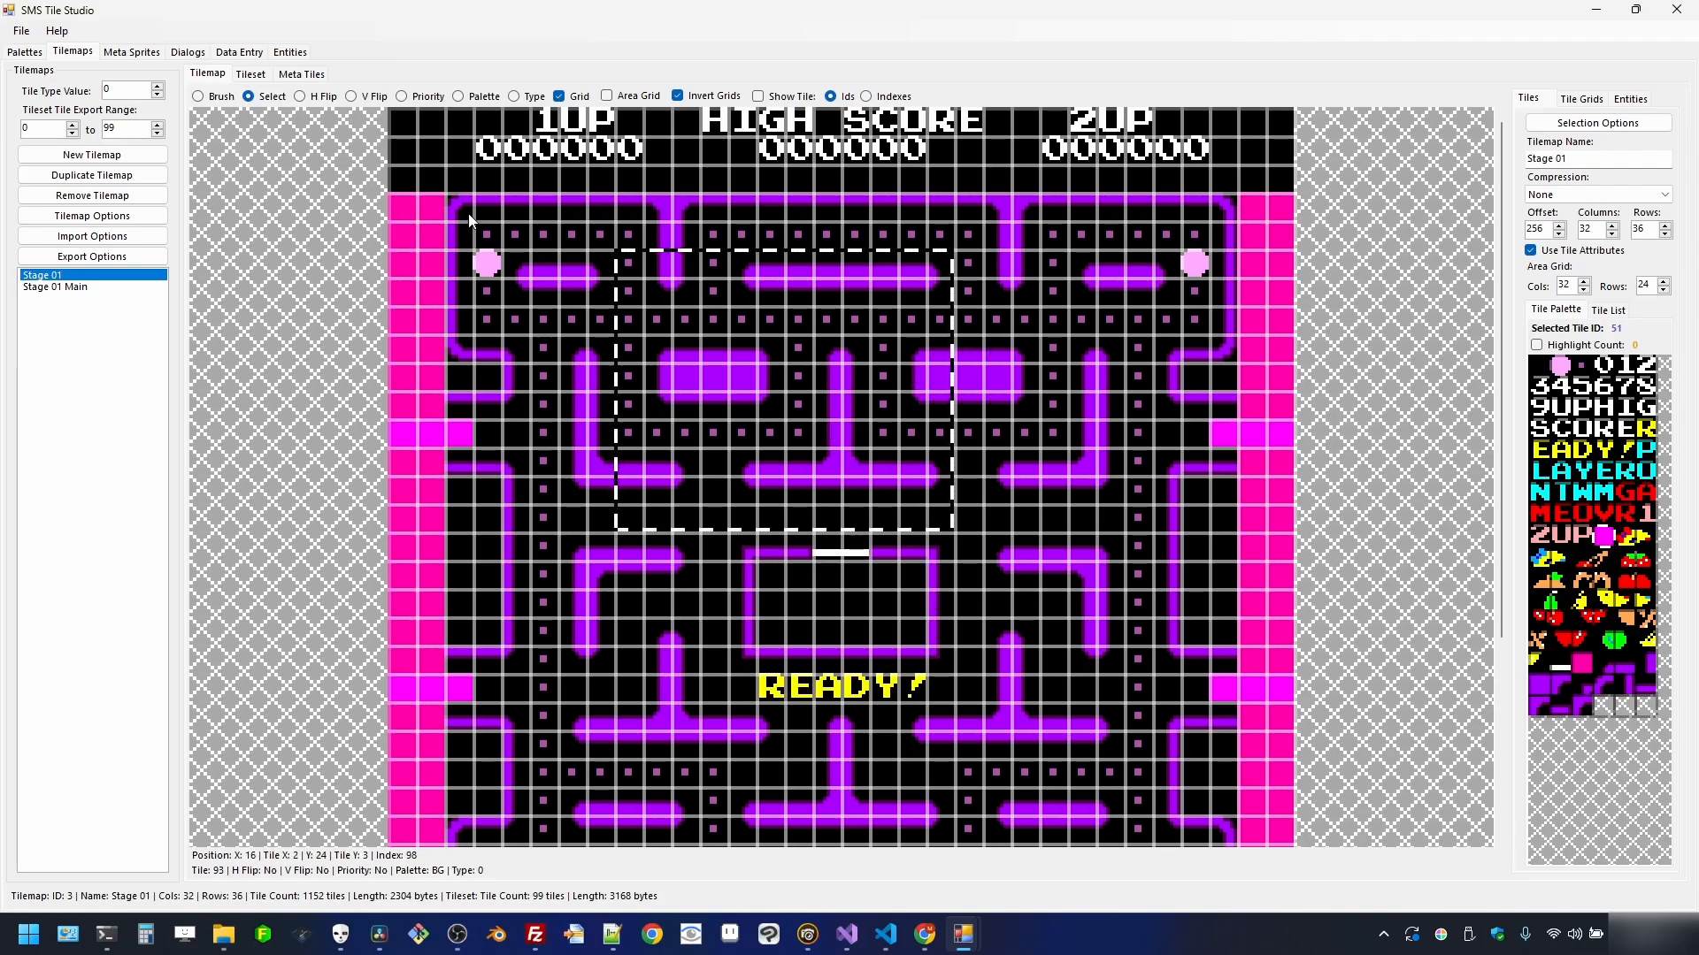
drag(407, 205, 439, 435)
right_click(421, 321)
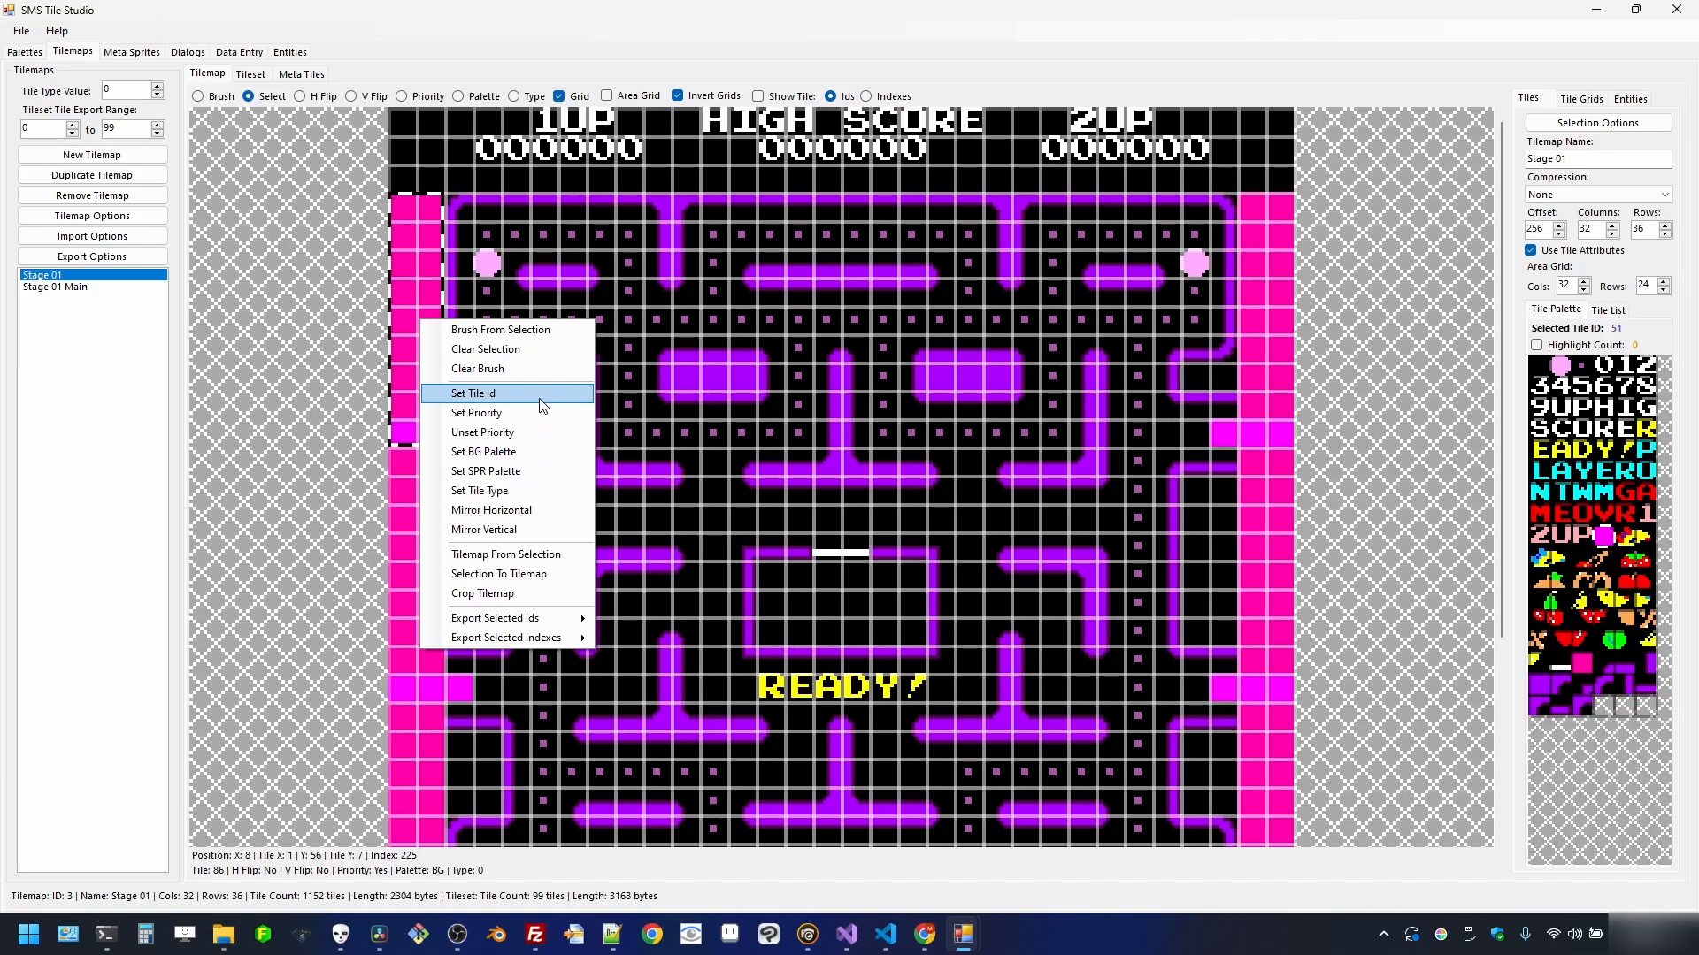
click(327, 343)
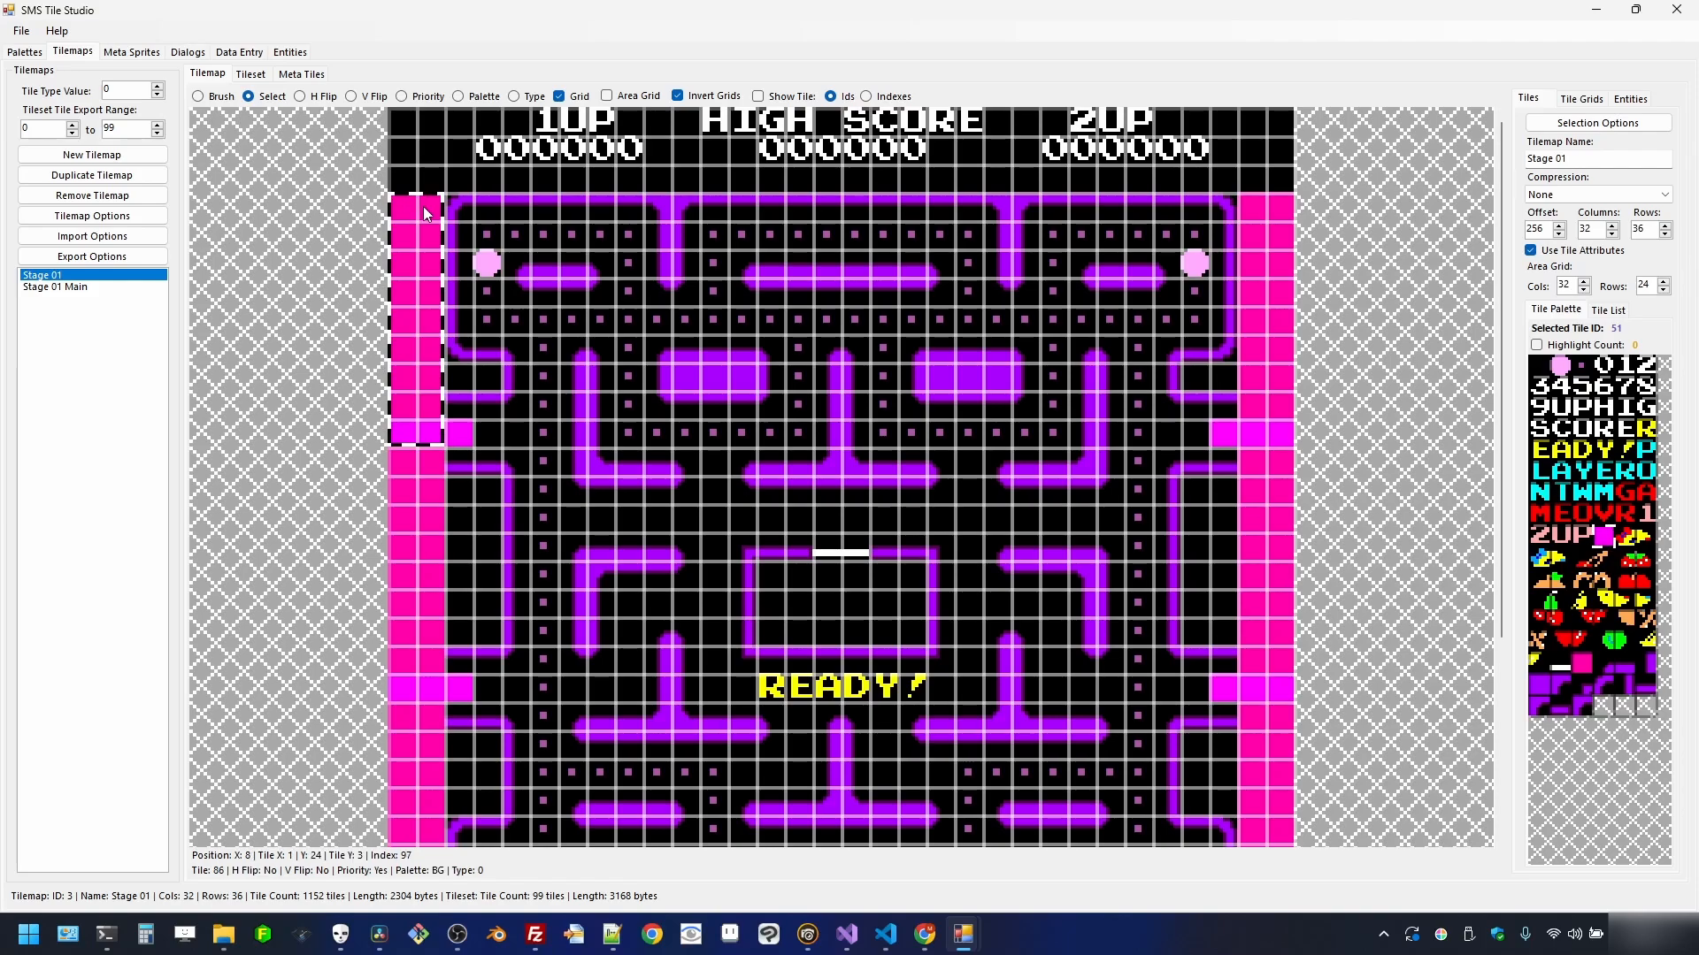
- Hide the grid and check the H Flip and V Flip overlays on the Stage 01 tilemap
click(321, 97)
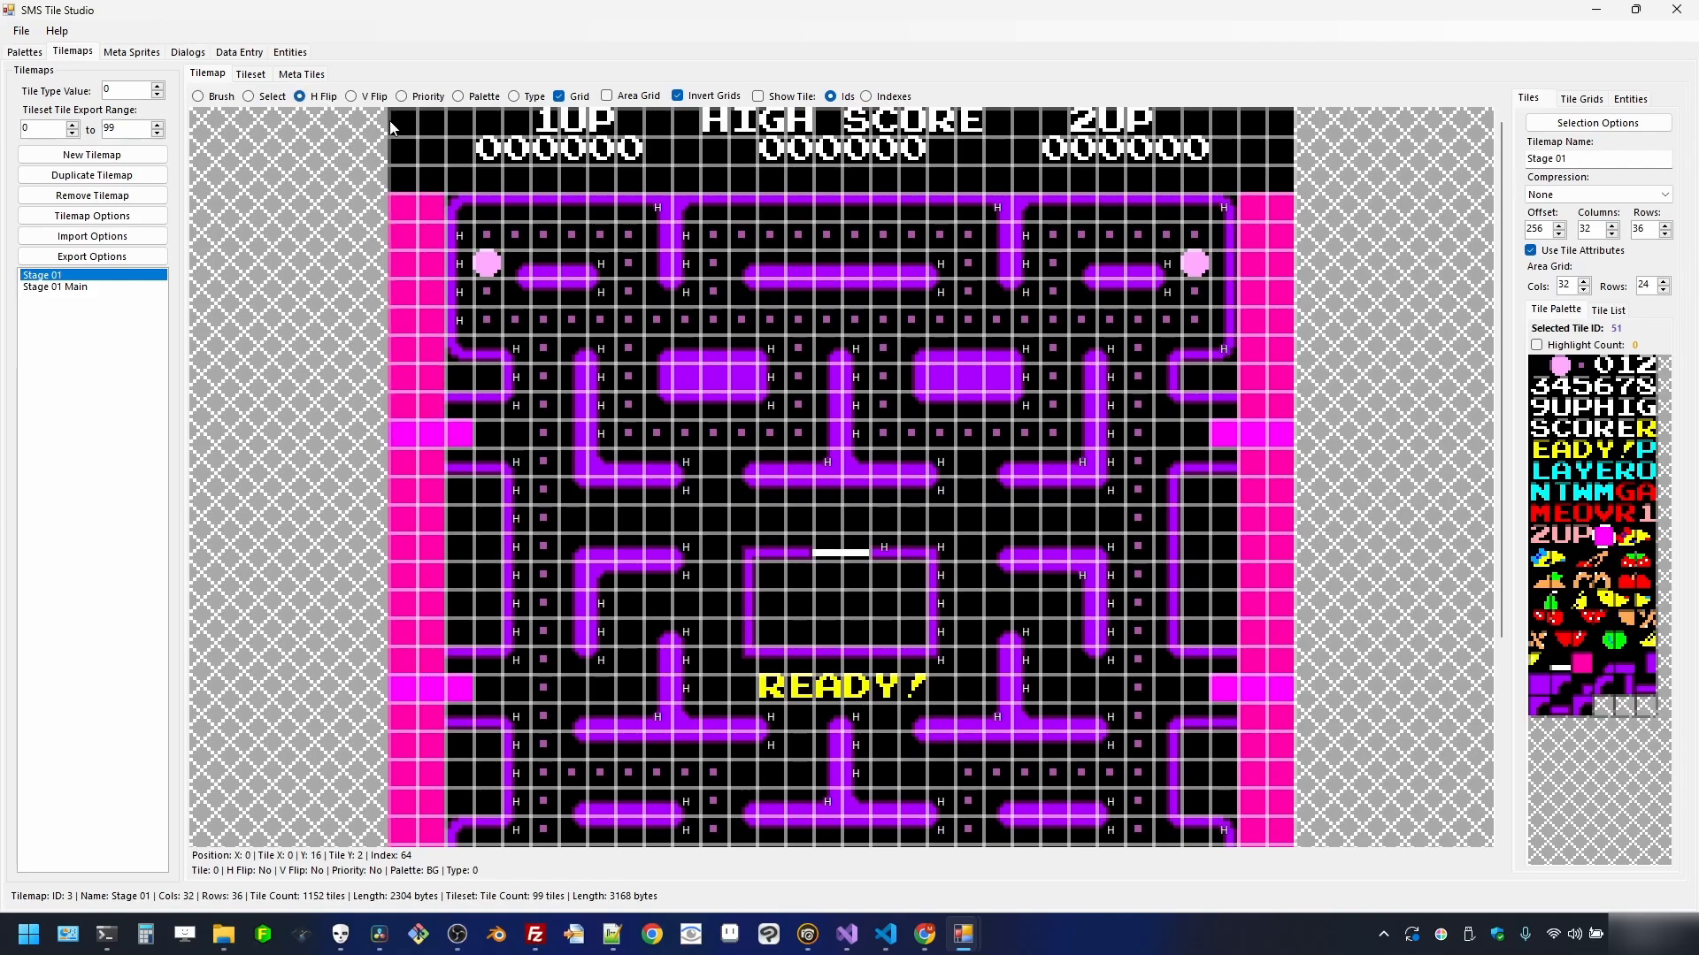
click(559, 96)
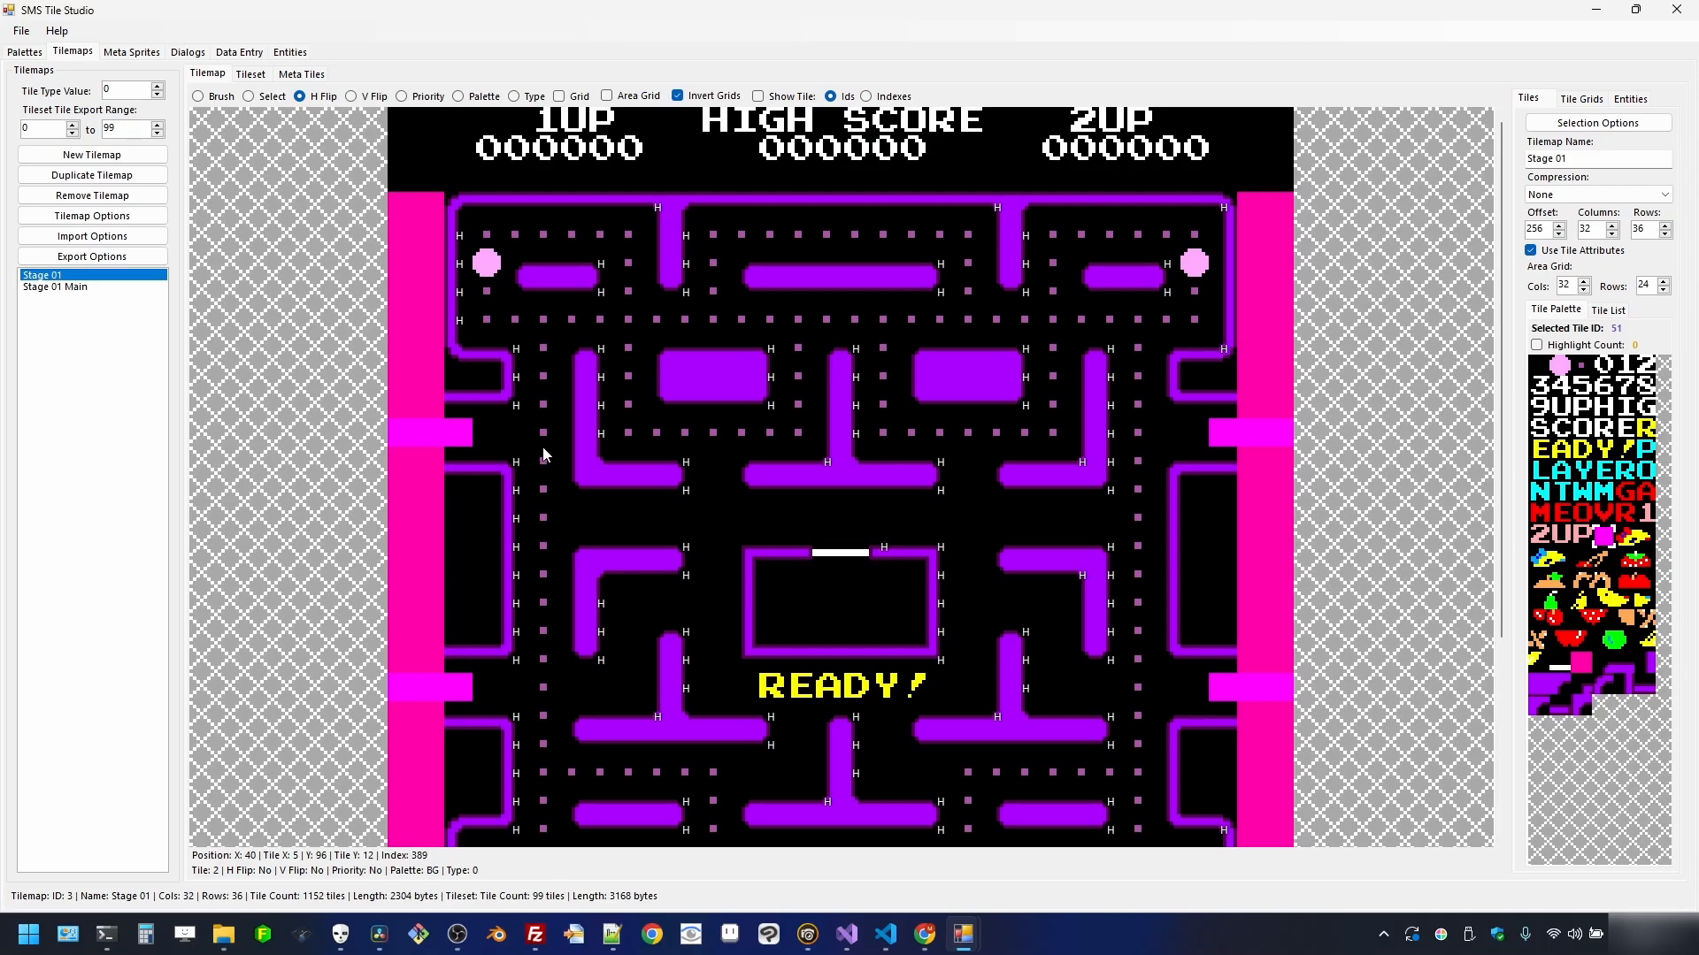
scroll(750, 566, down, 1)
scroll(791, 512, up, 1)
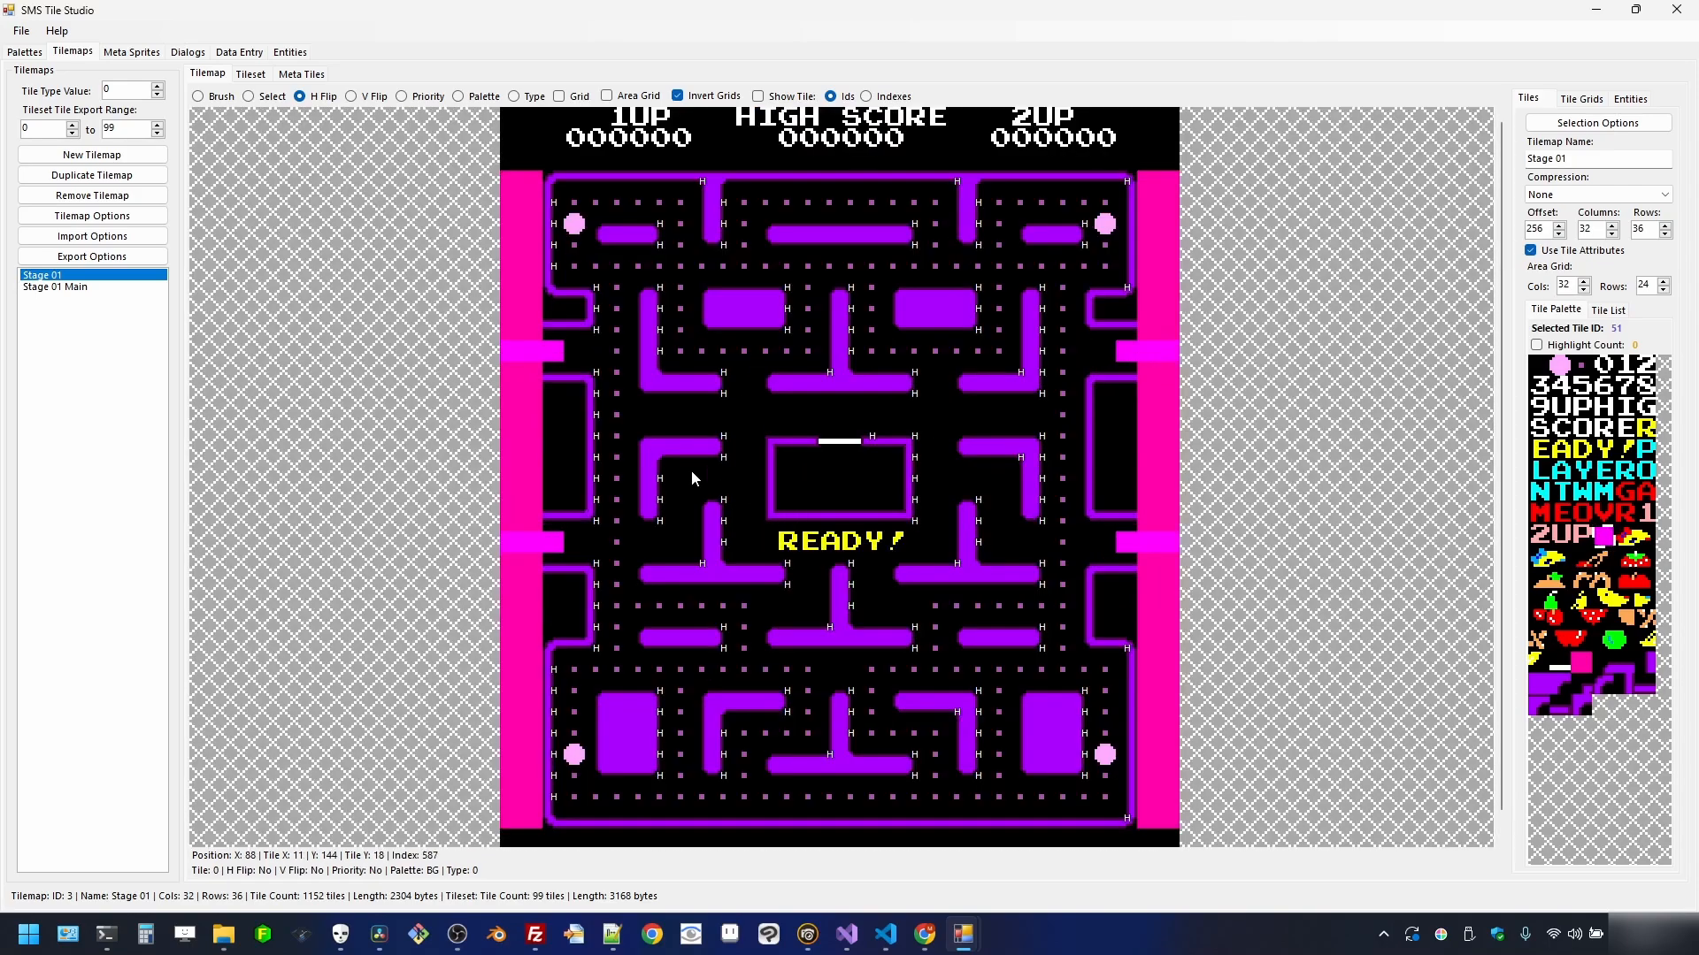
click(352, 96)
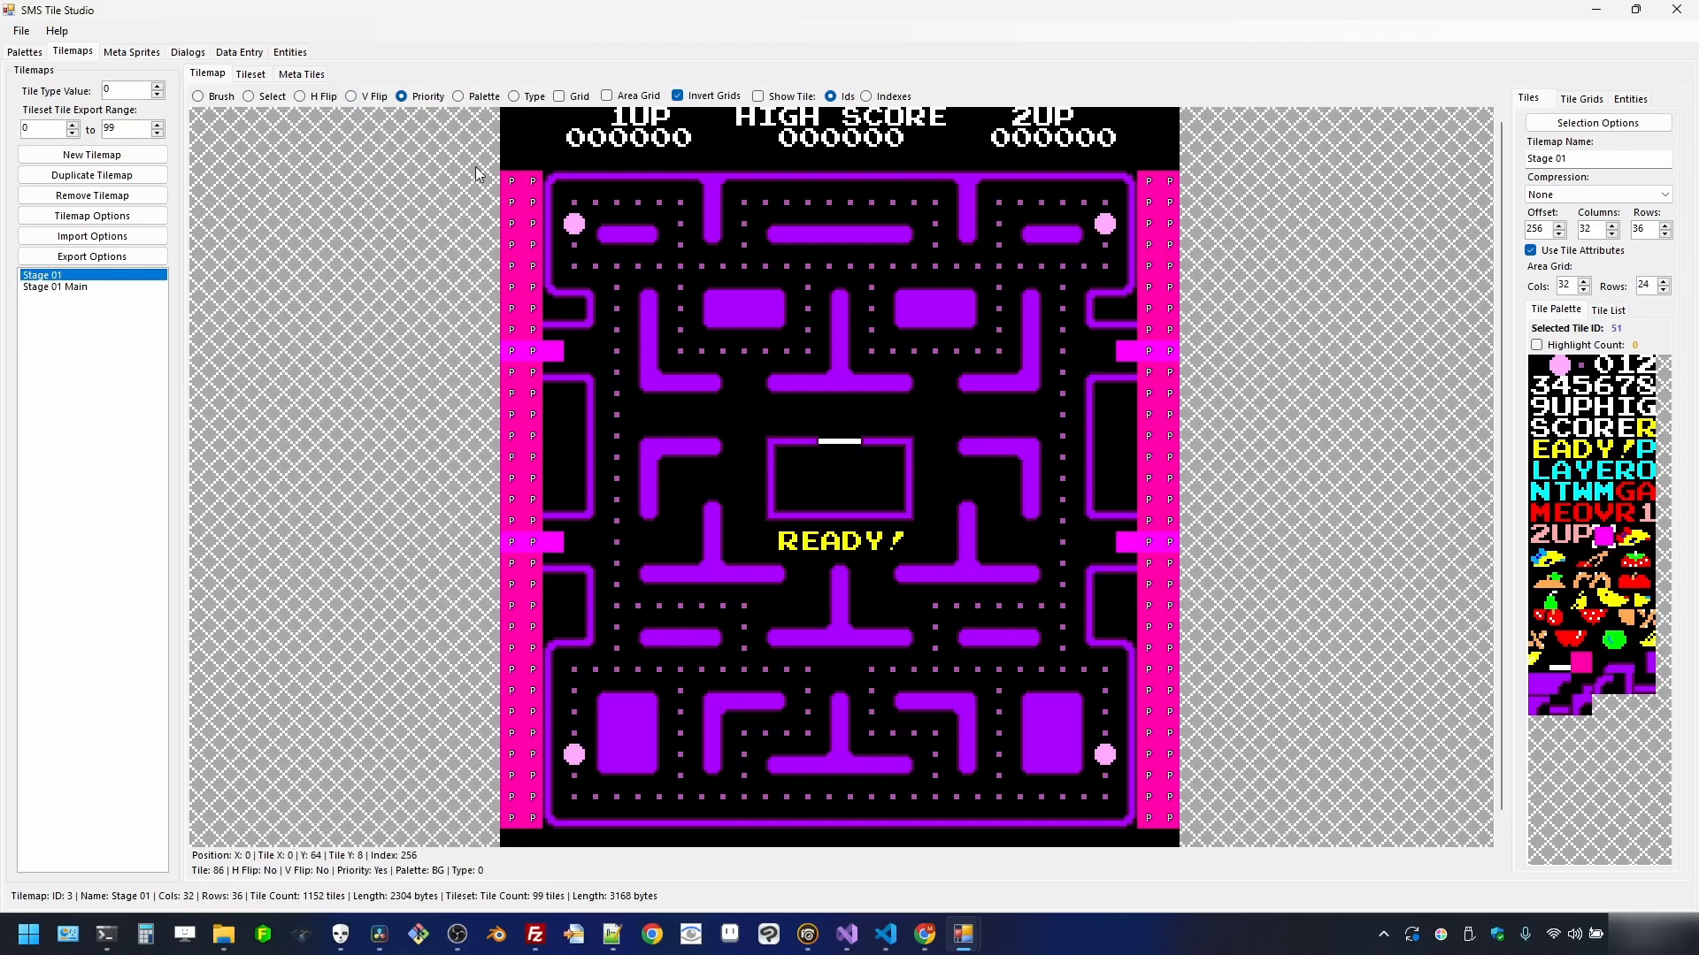
- Set four upper-left tiles in column 2 to the SPR palette, then view the tileset
click(483, 96)
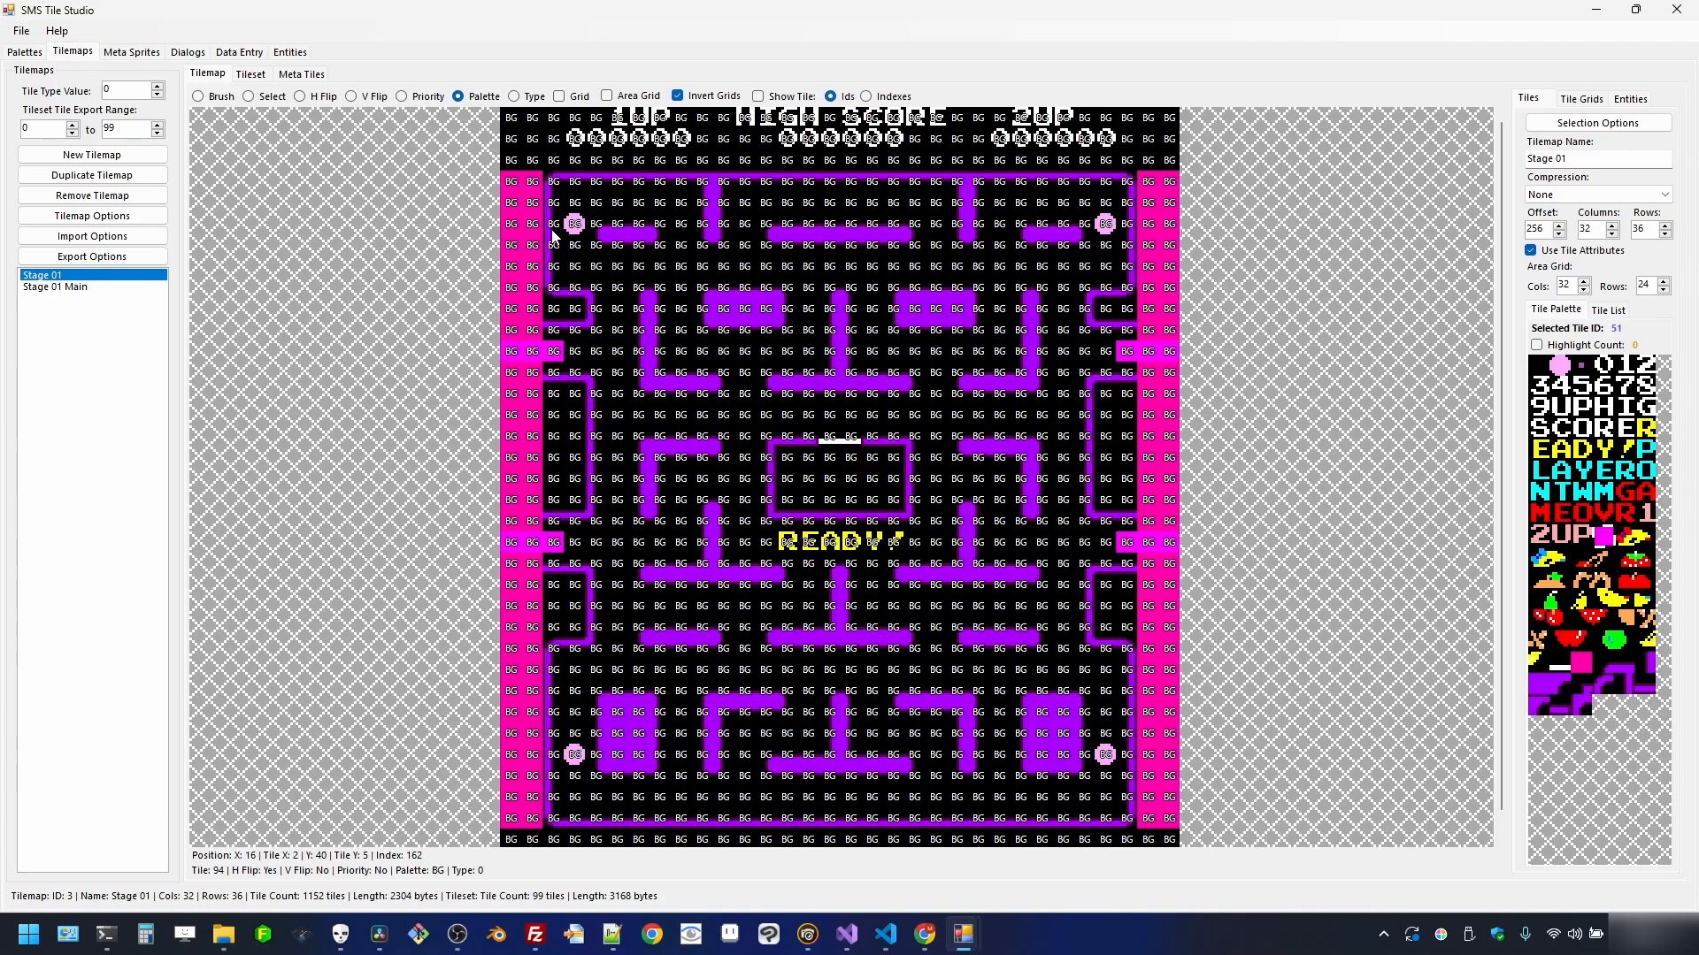
mouse_move(554, 235)
mouse_down()
mouse_move(559, 296)
mouse_move(559, 240)
mouse_move(588, 221)
mouse_up()
click(254, 76)
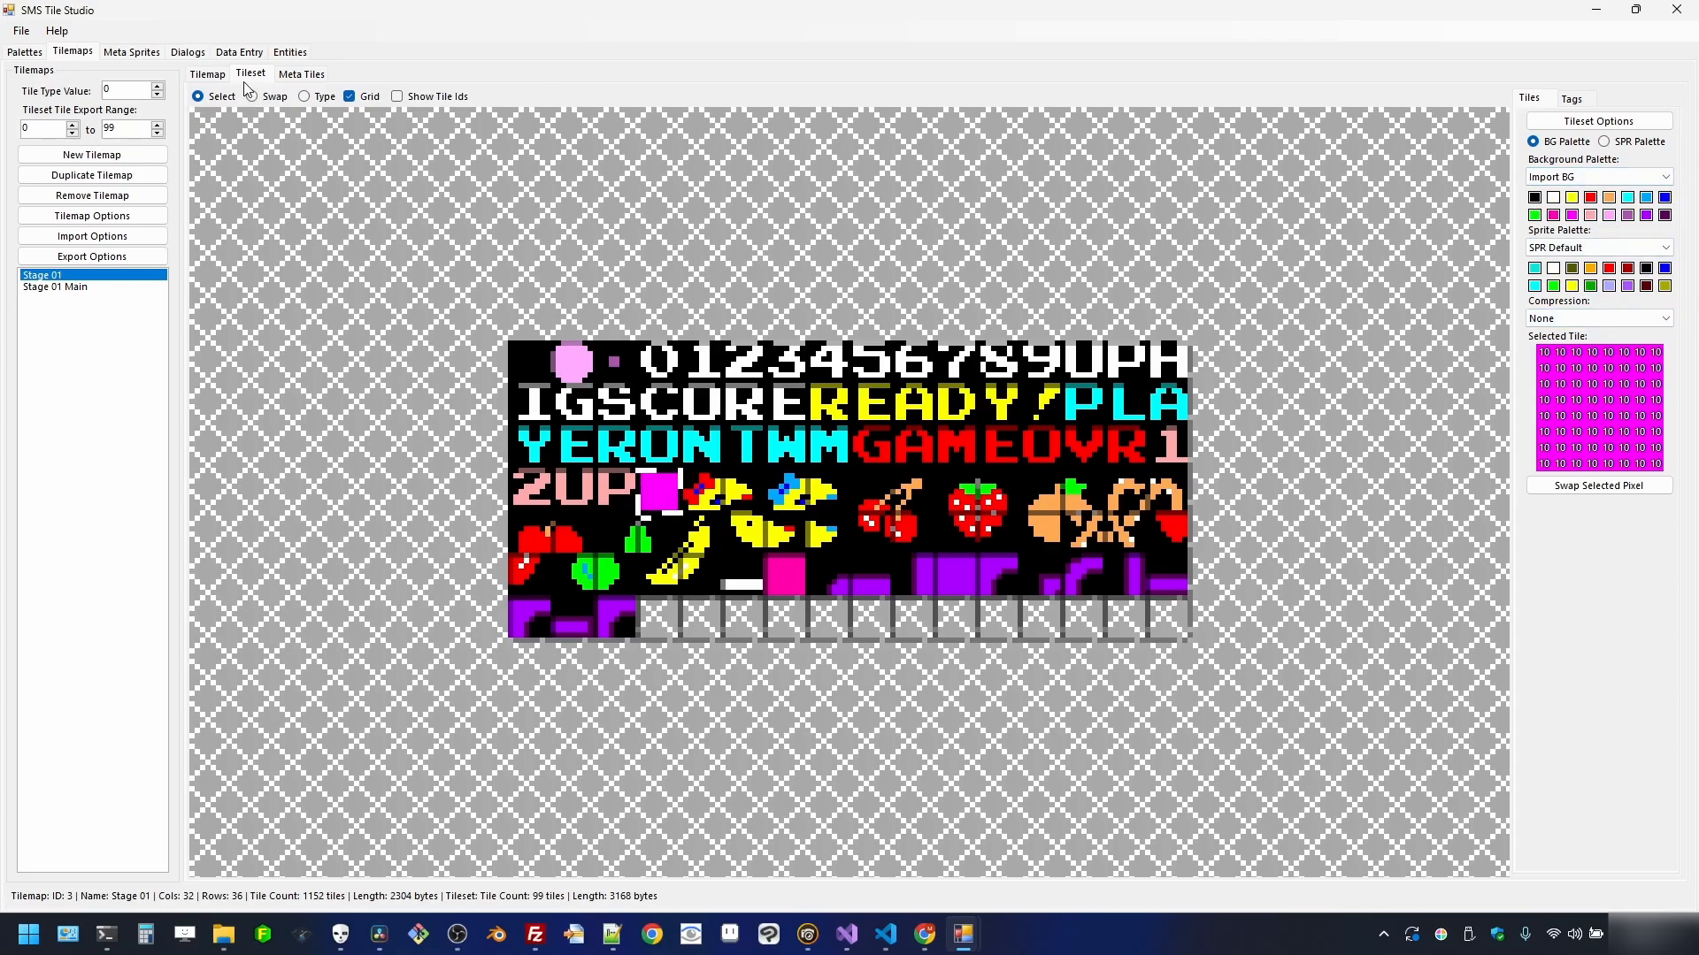
- On the tilemap, toggle two upper-left wall tiles to the SPR palette and back to BG
click(207, 74)
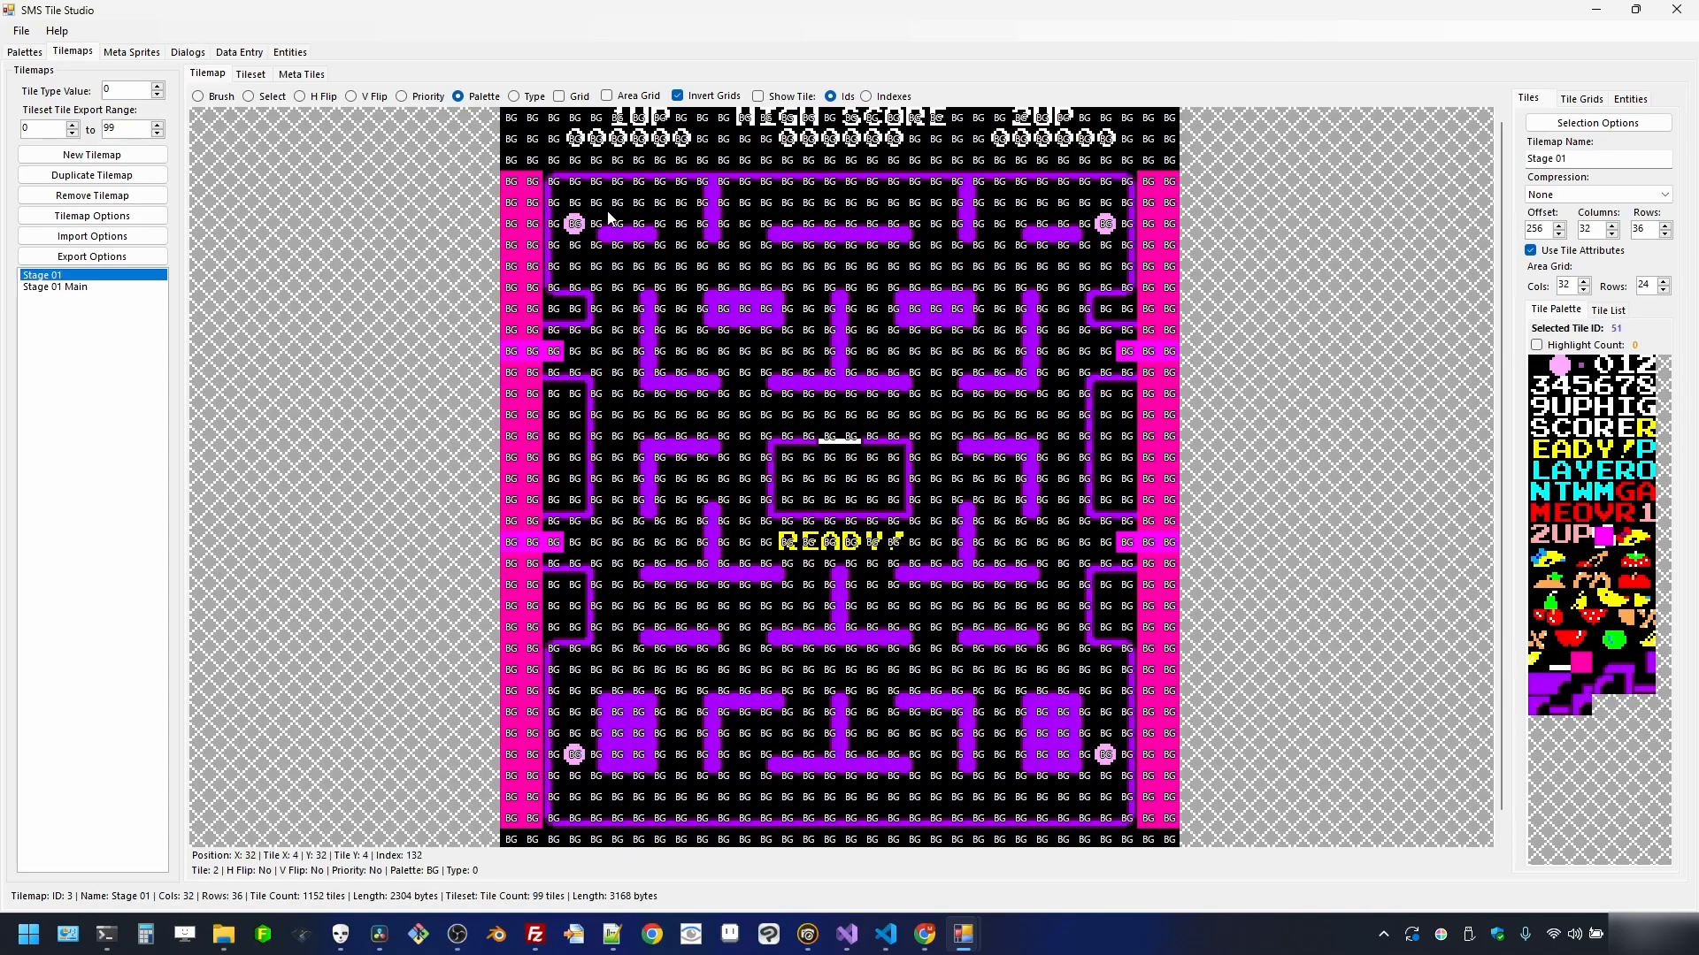
click(553, 206)
click(550, 226)
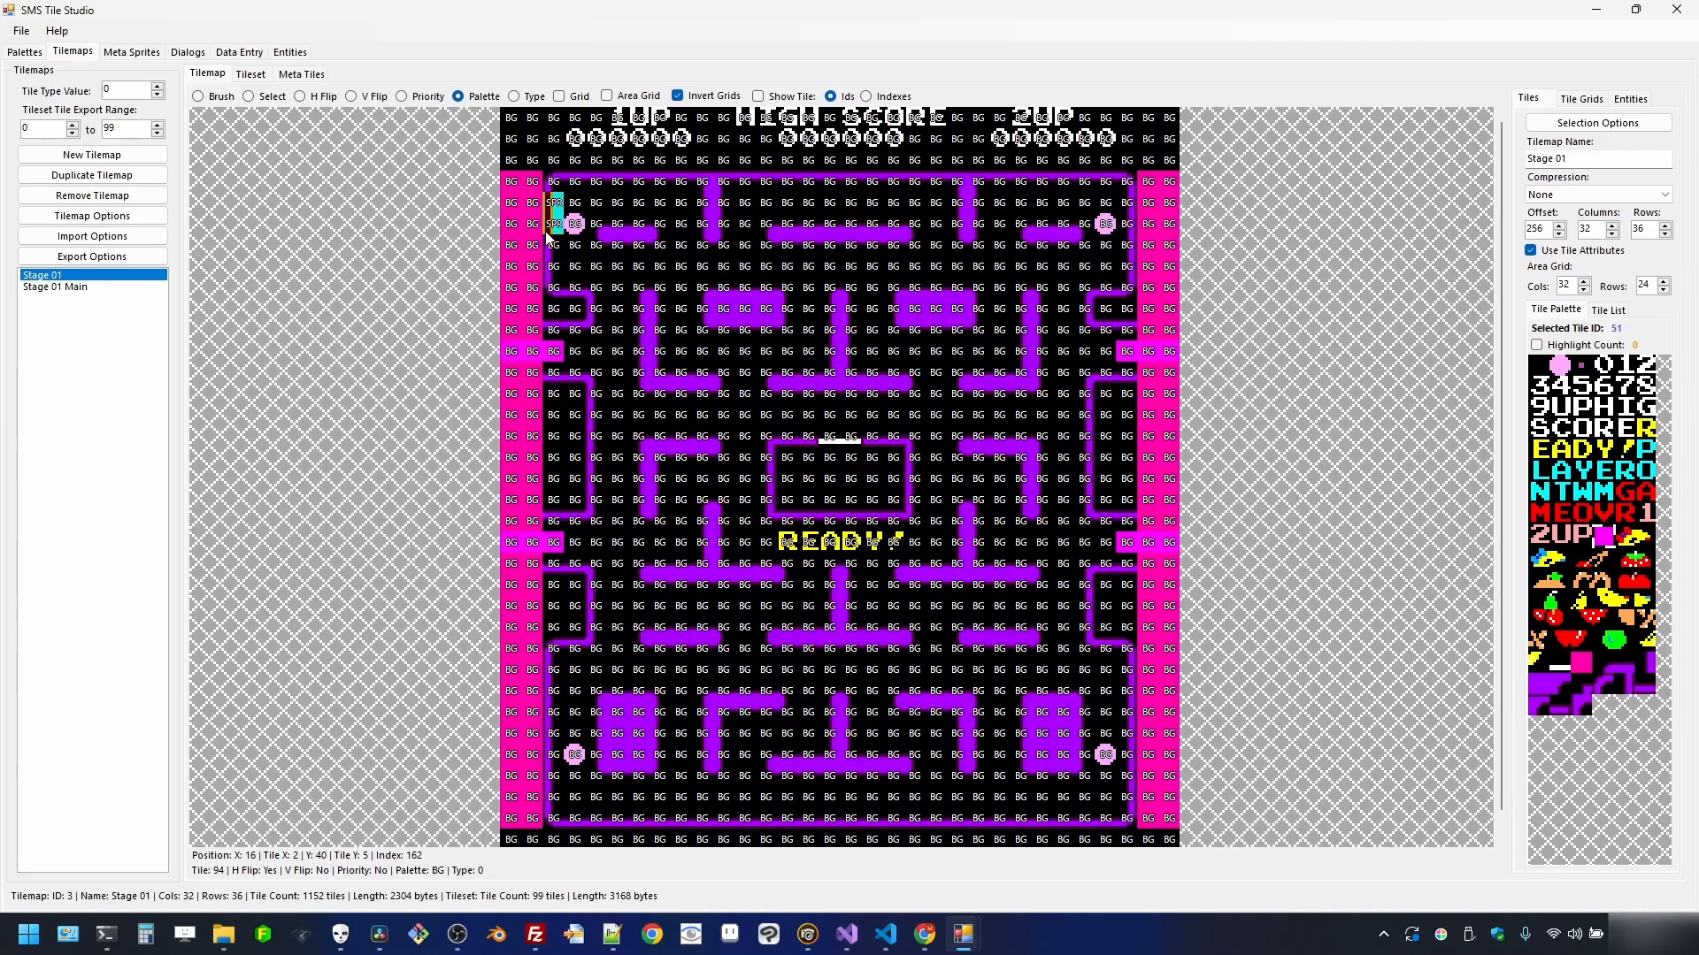
click(555, 224)
click(558, 208)
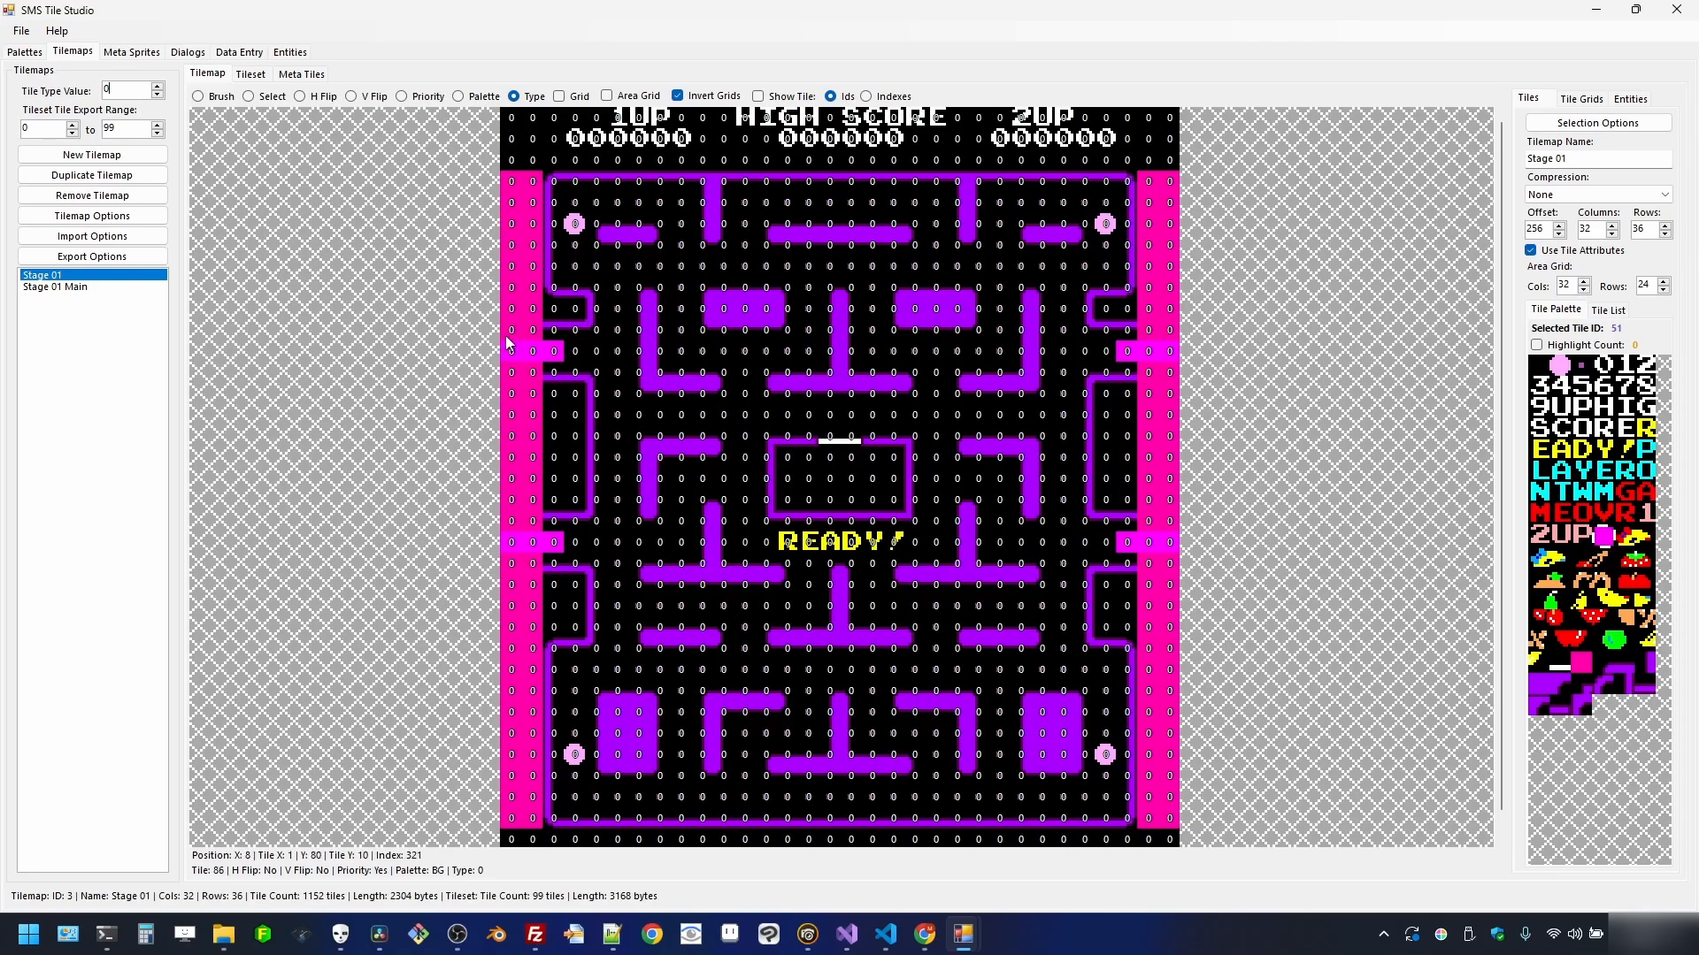
- Set tile type value 1 and test type assignment on maze tiles and on the tileset
click(158, 86)
click(597, 457)
click(601, 391)
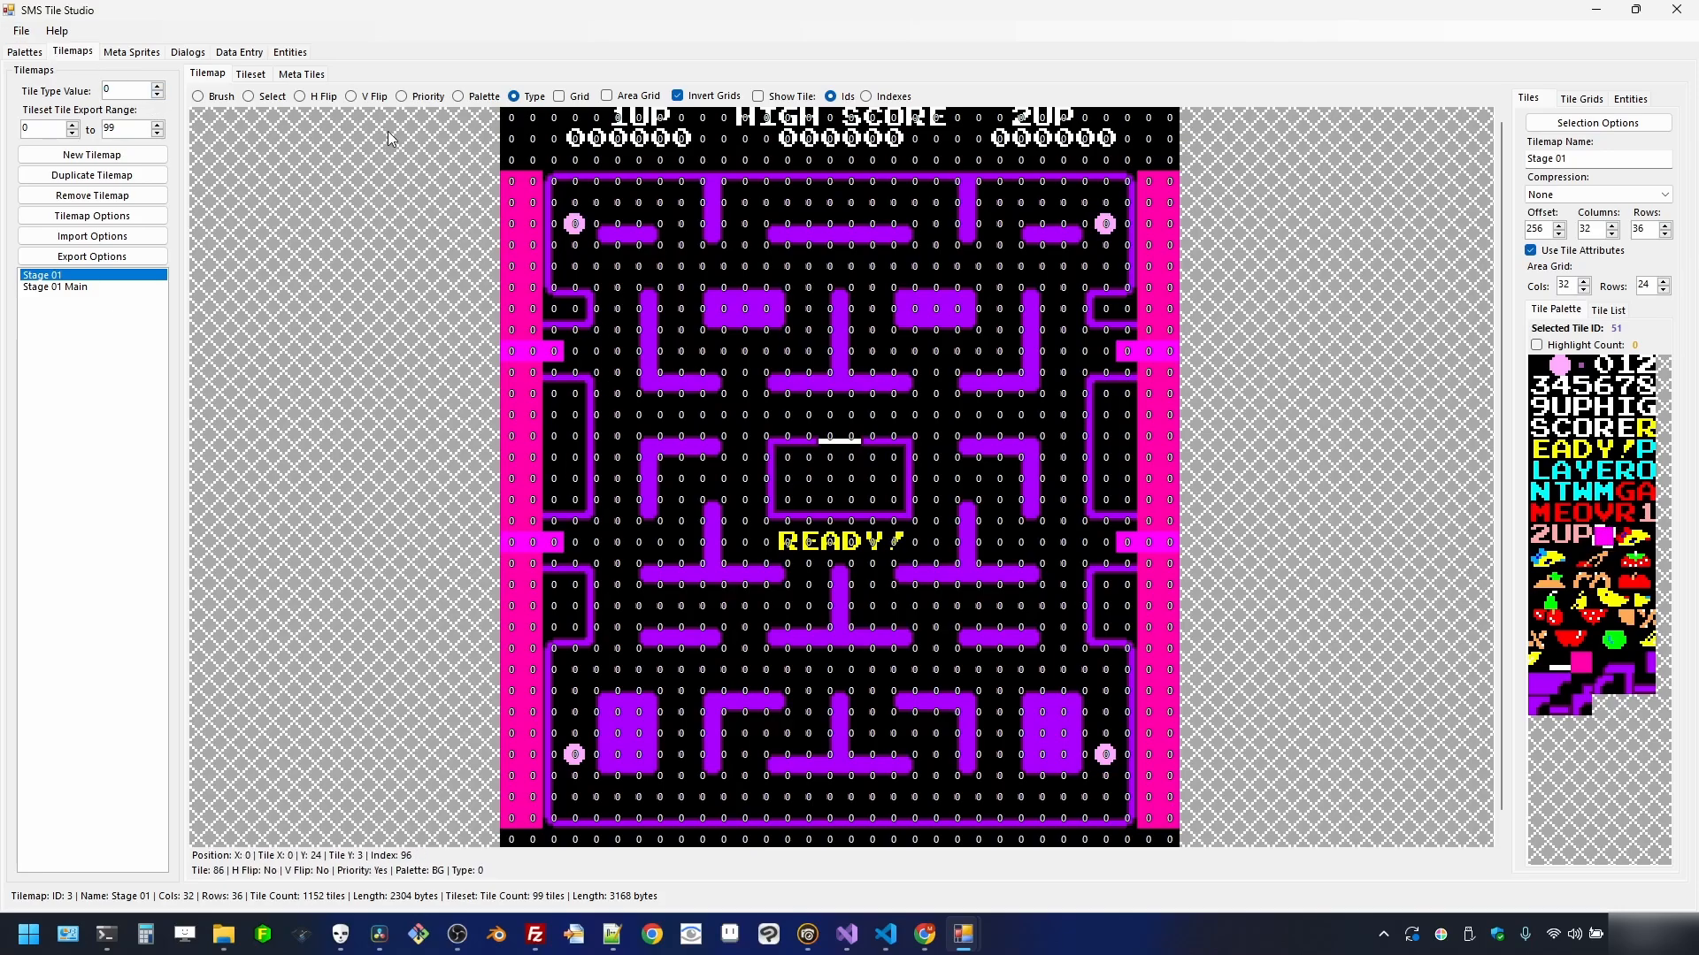
click(251, 77)
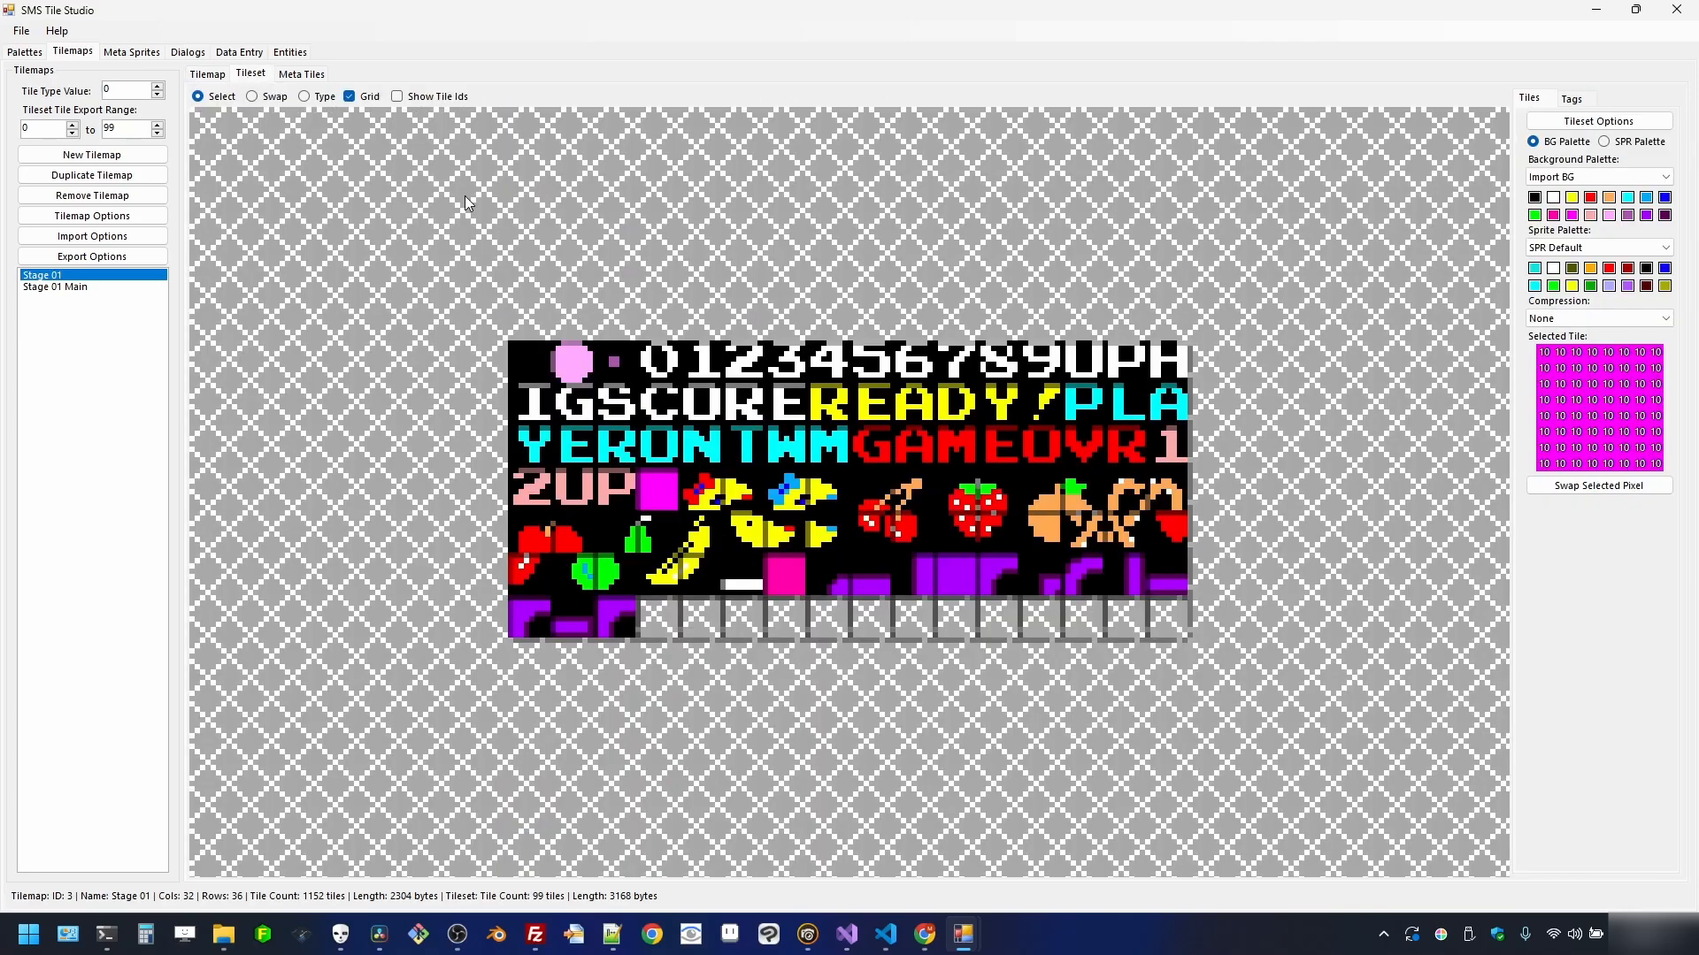
click(308, 98)
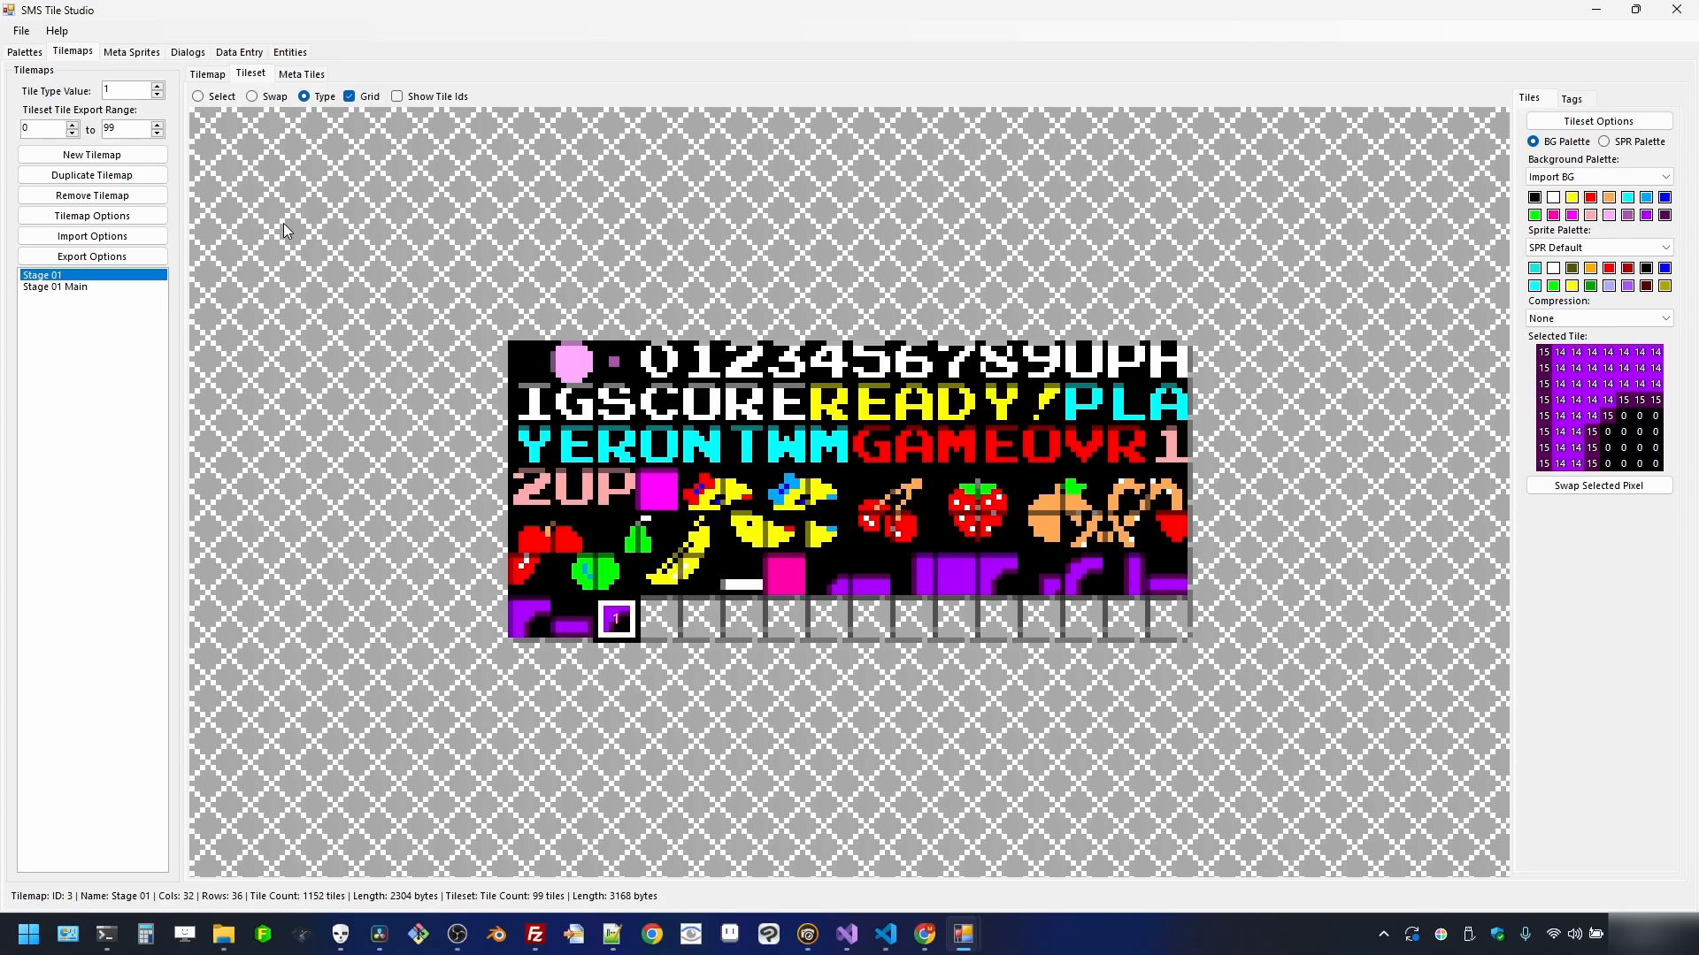
click(206, 73)
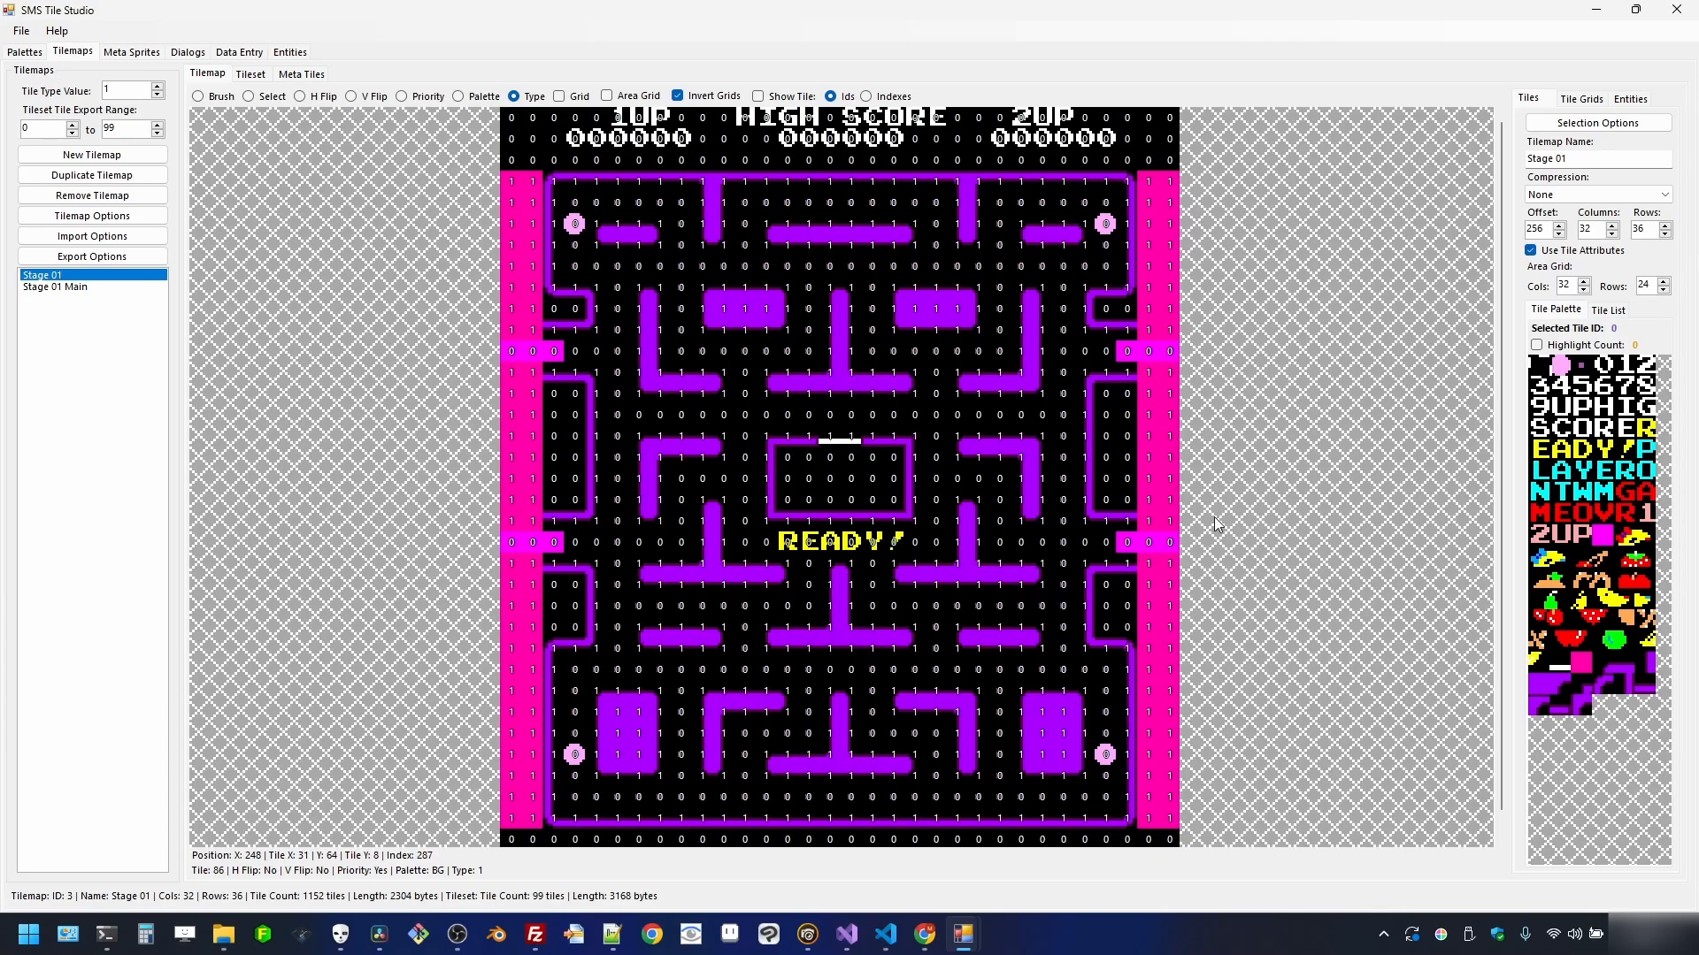
- Reset the tile type value to 0 and overlay tile numbers on the Stage 01 tilemap
click(250, 73)
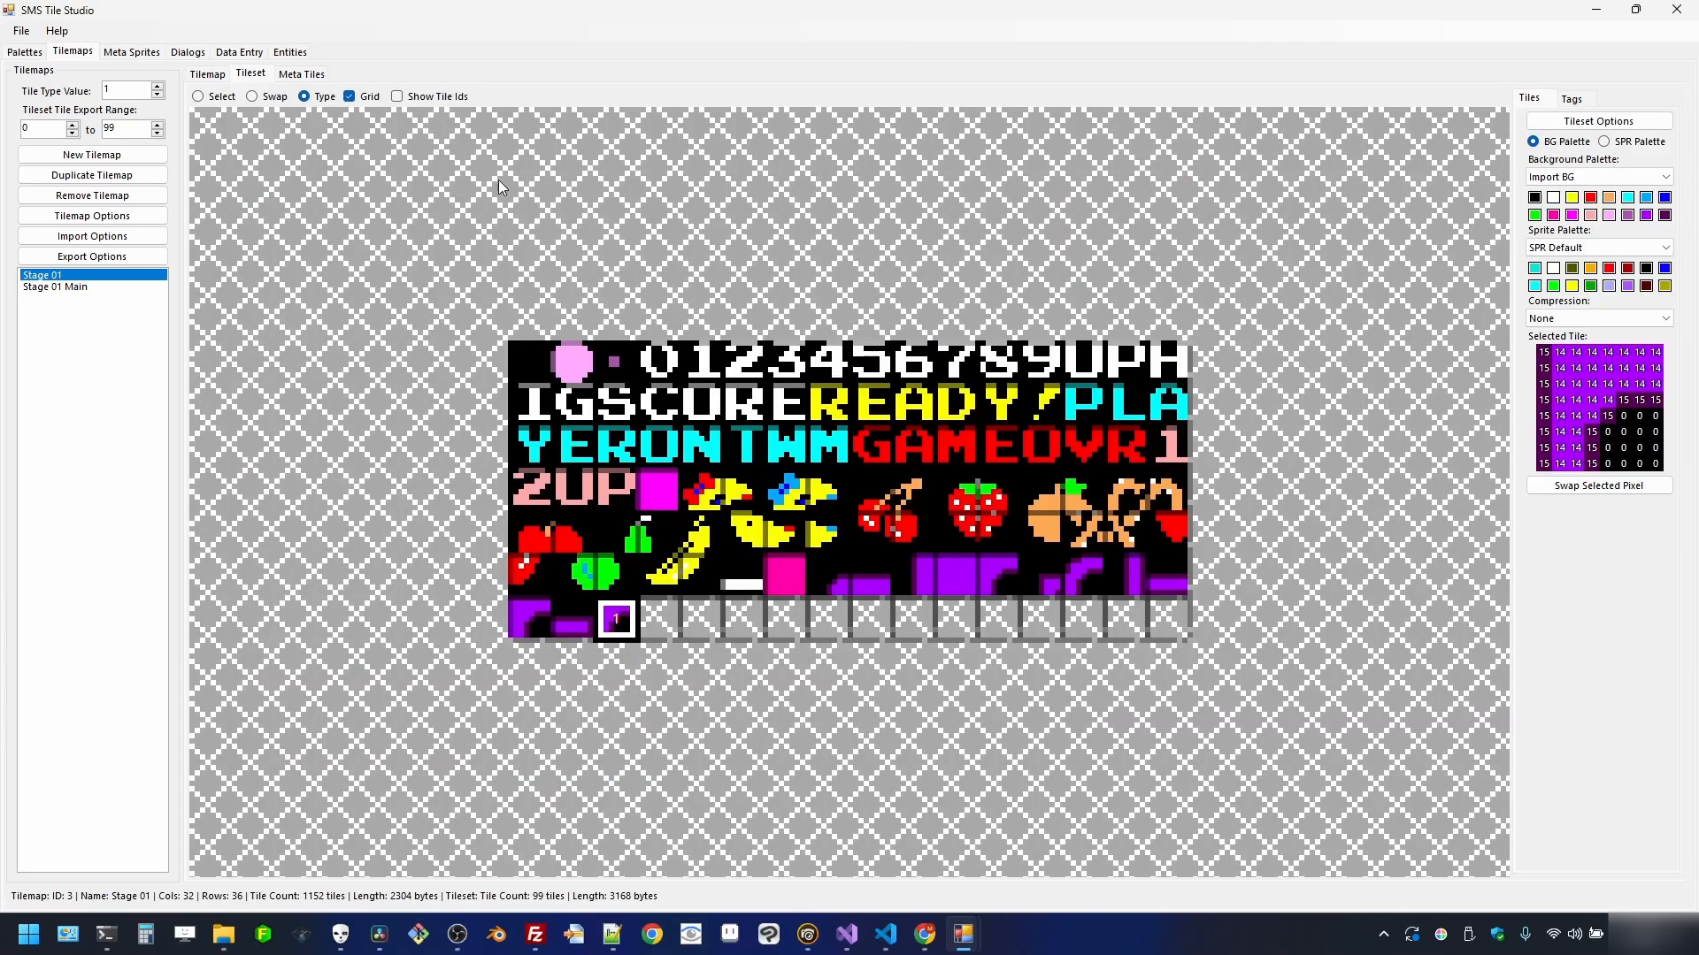
click(206, 75)
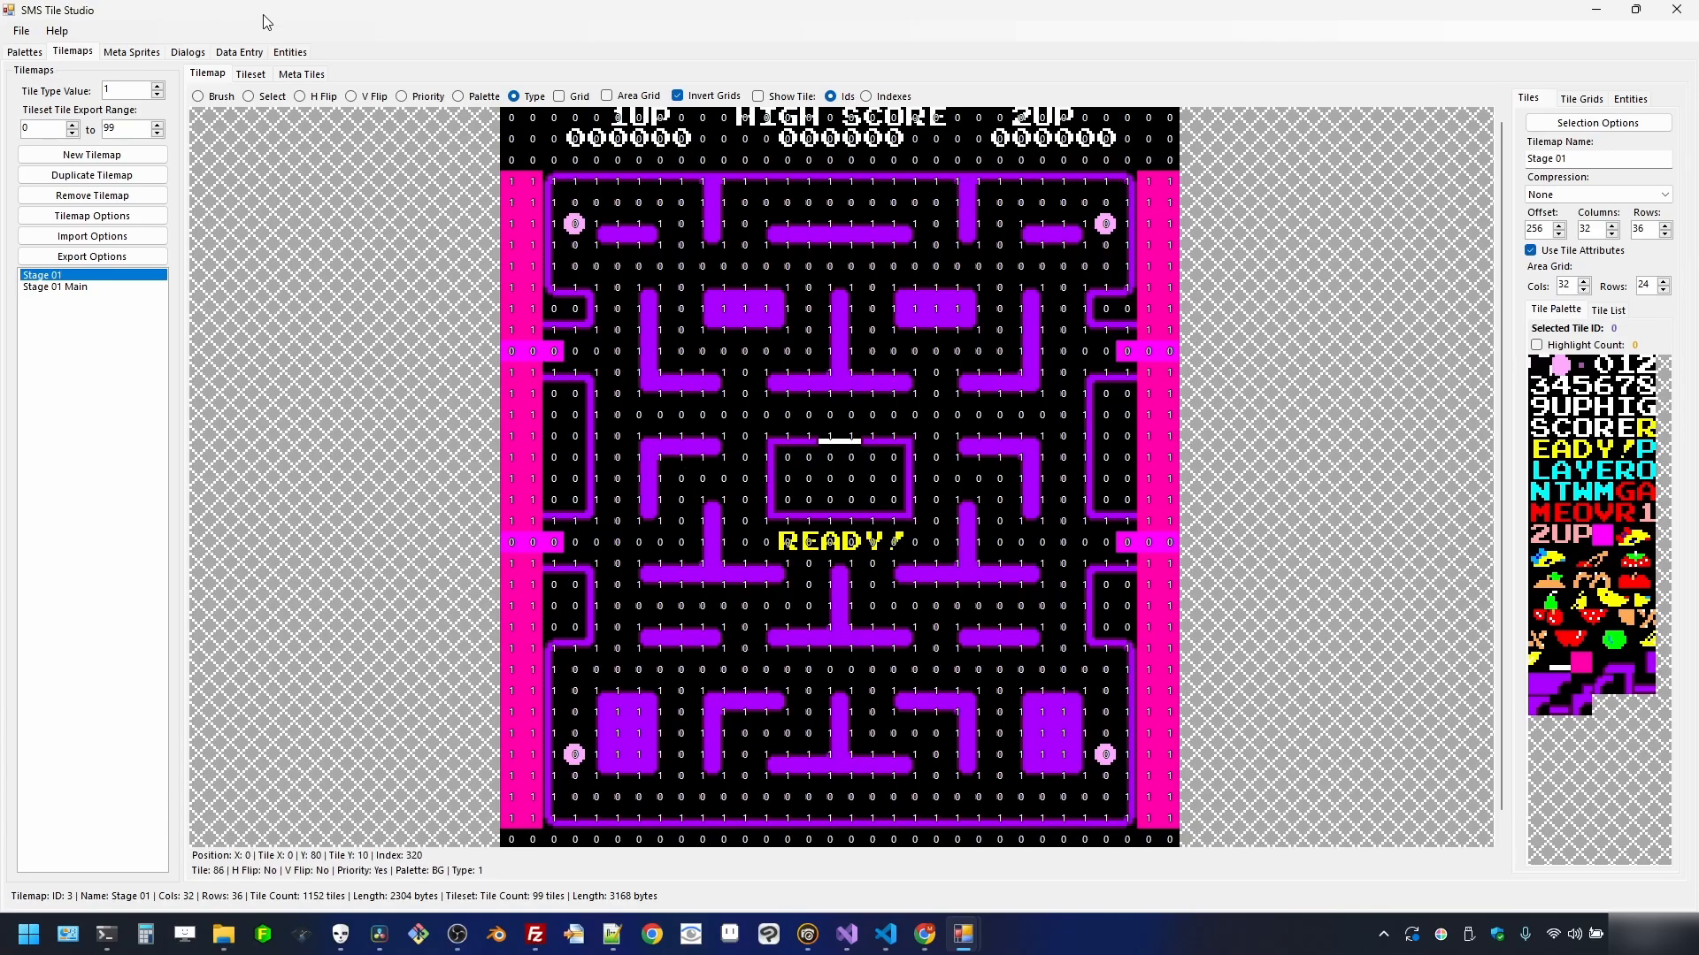
click(250, 74)
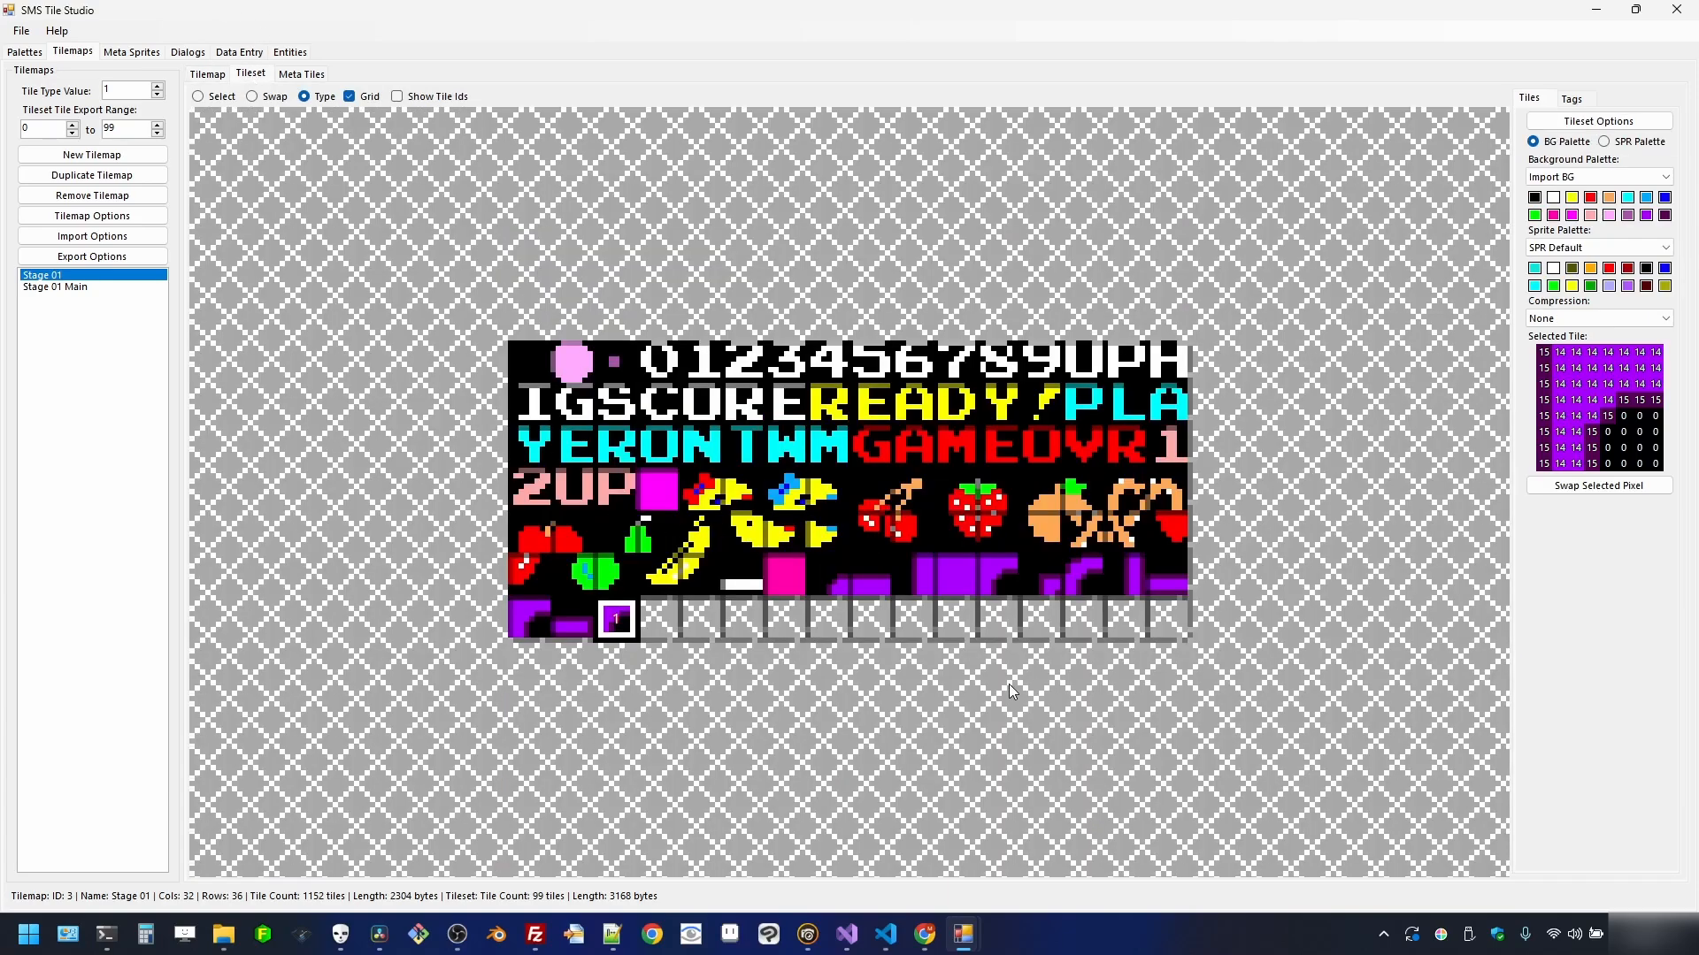
click(163, 97)
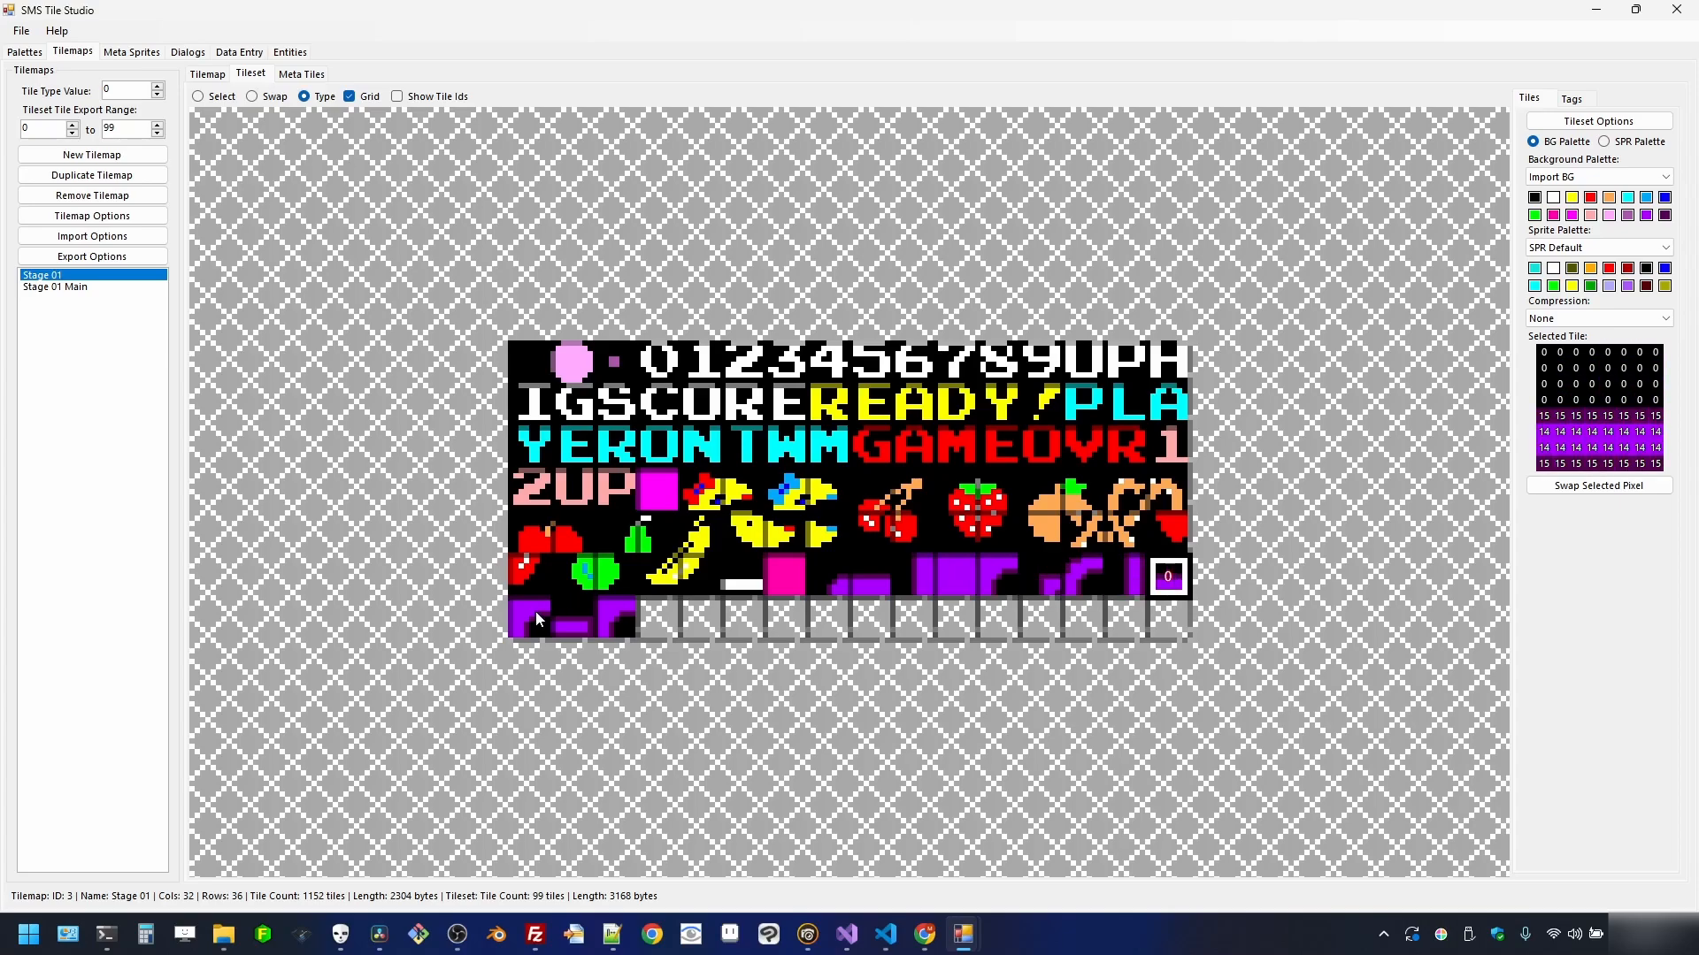
click(217, 76)
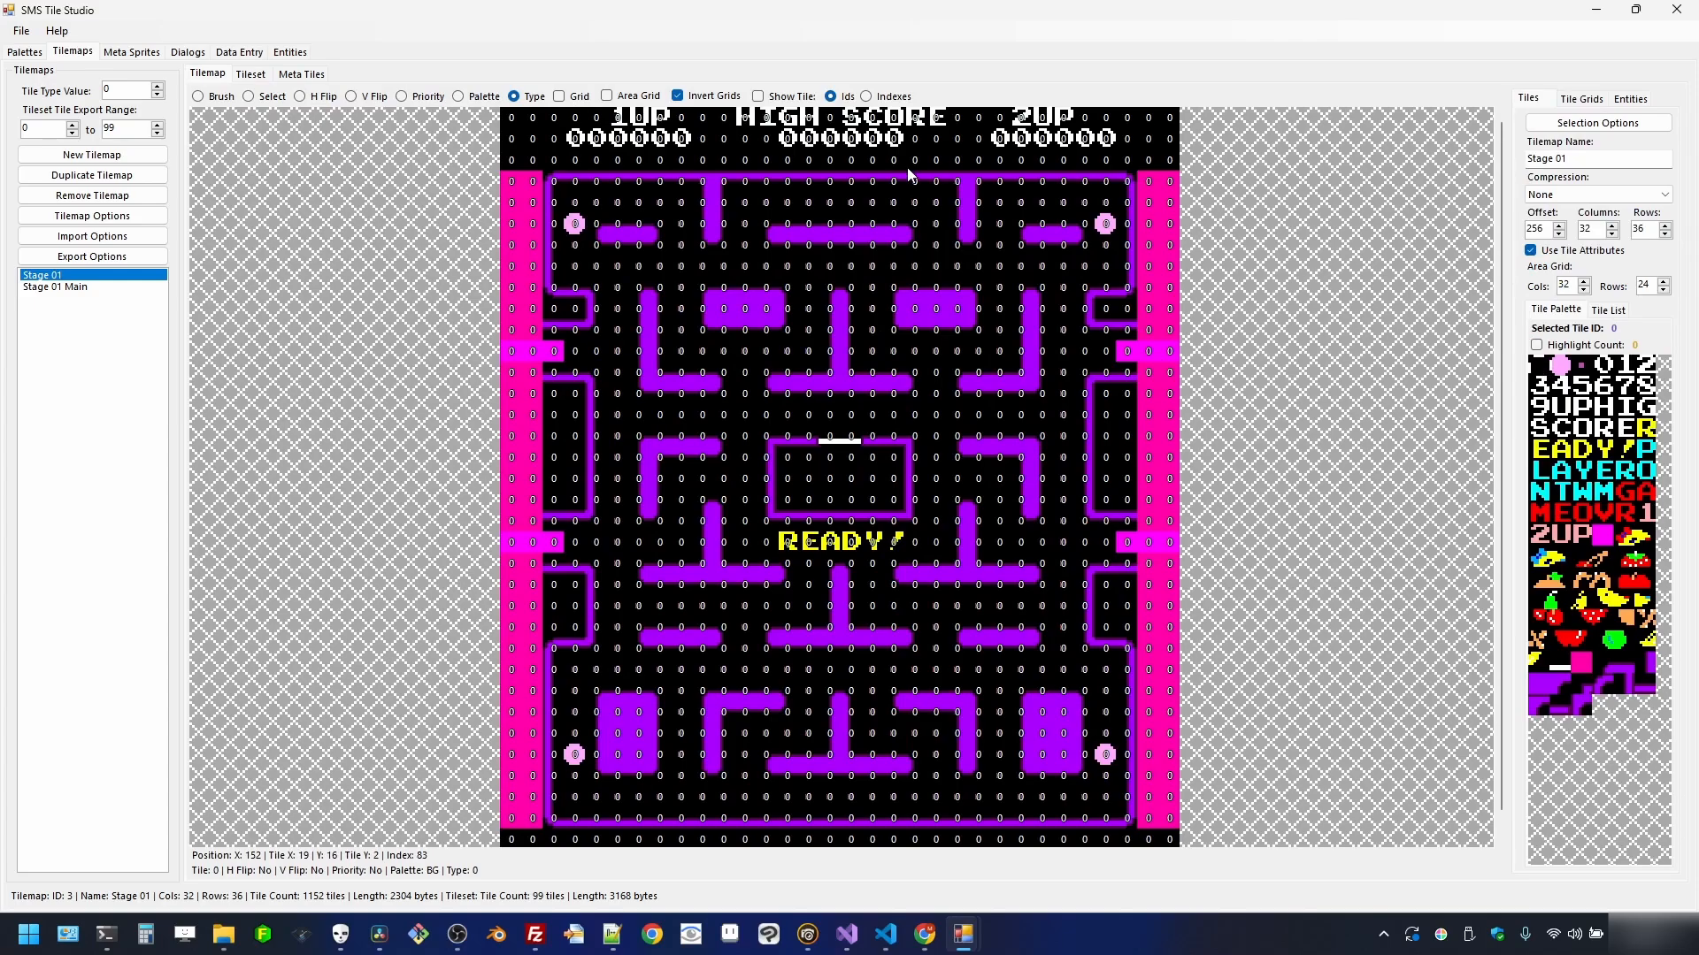
click(787, 97)
scroll(804, 258, up, 2)
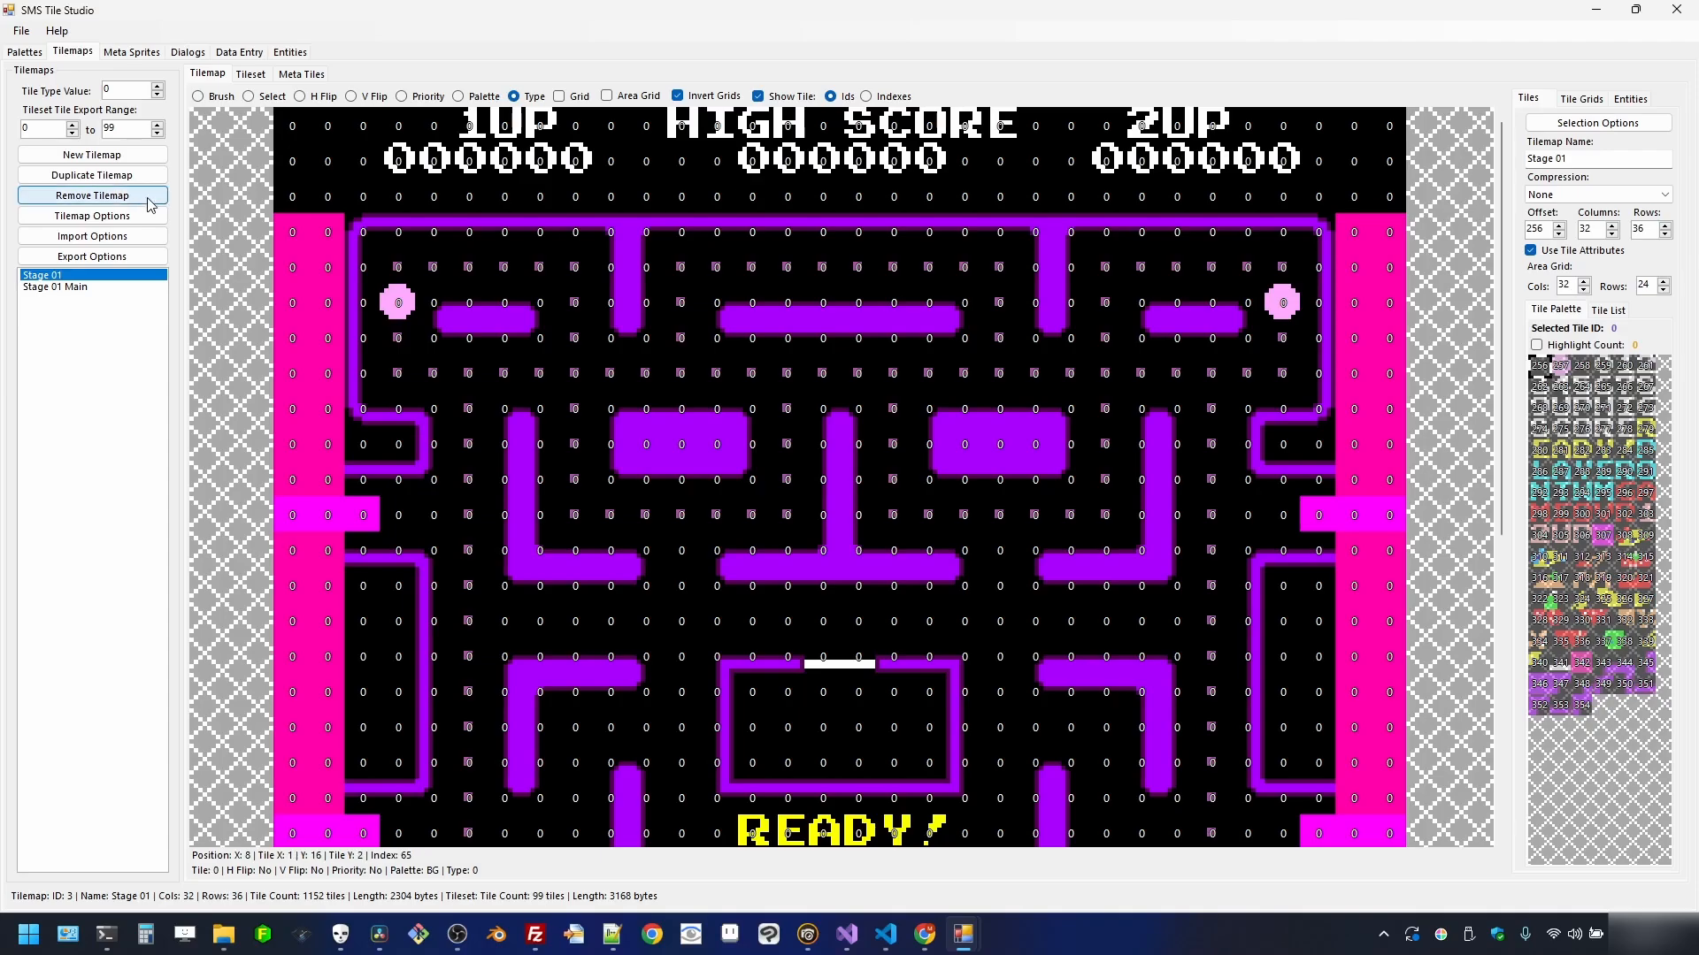
- Switch to Select mode and show cell indexes instead of tile IDs
click(271, 100)
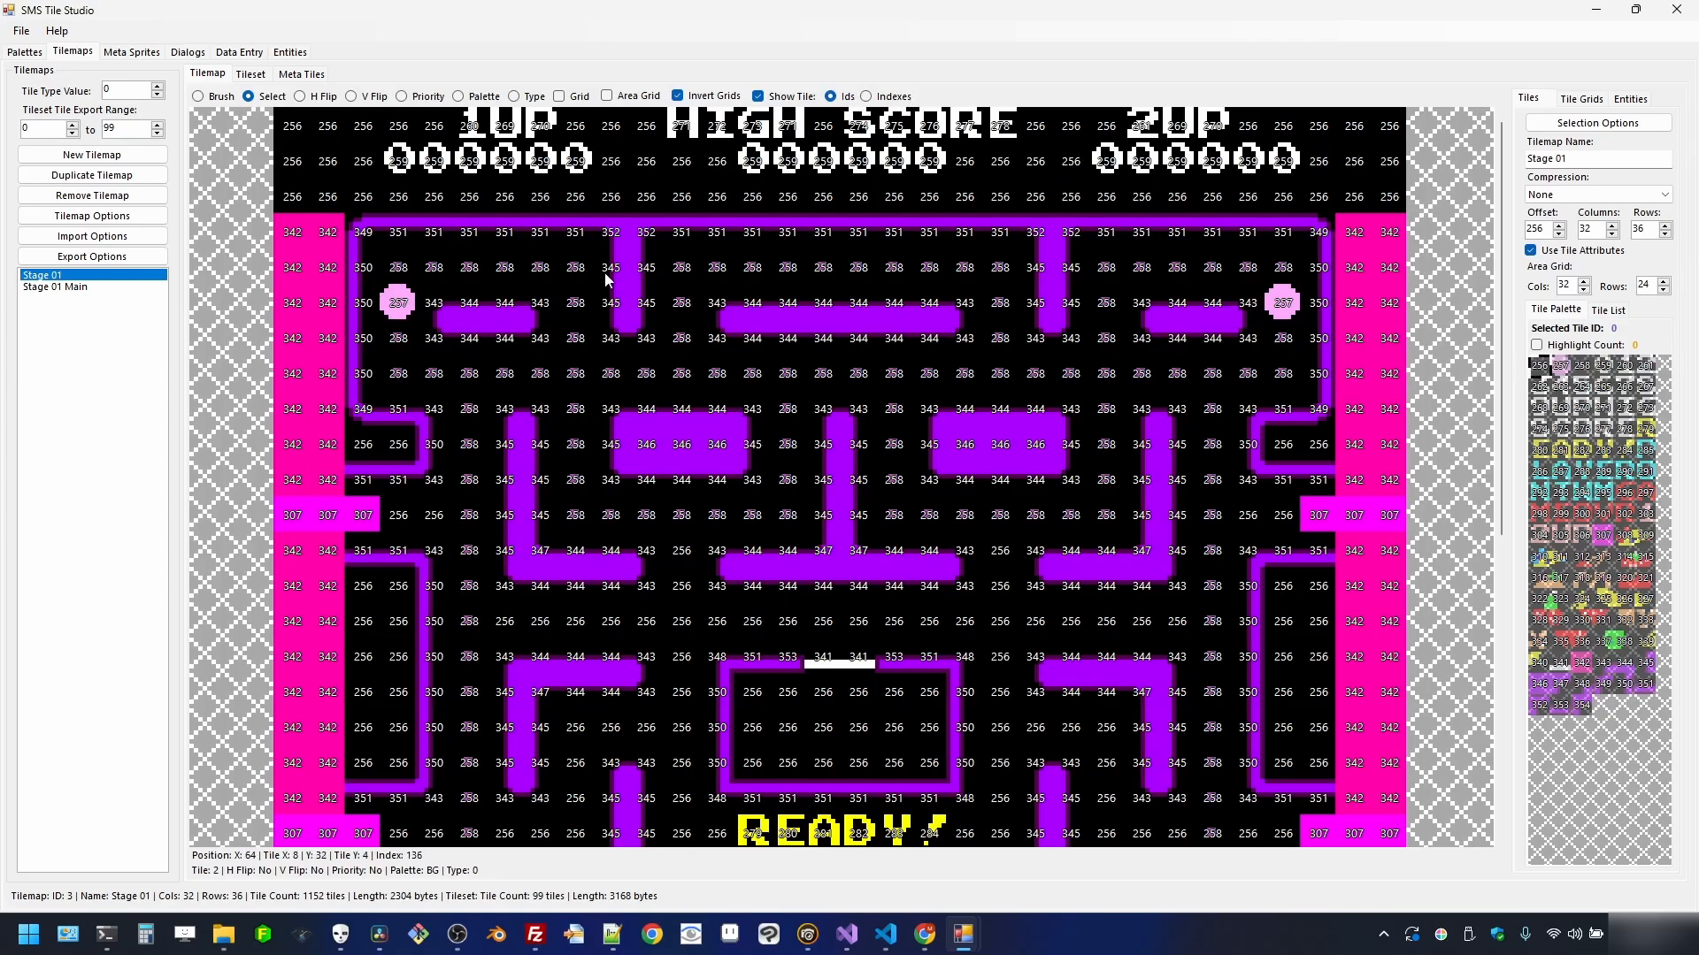
click(896, 98)
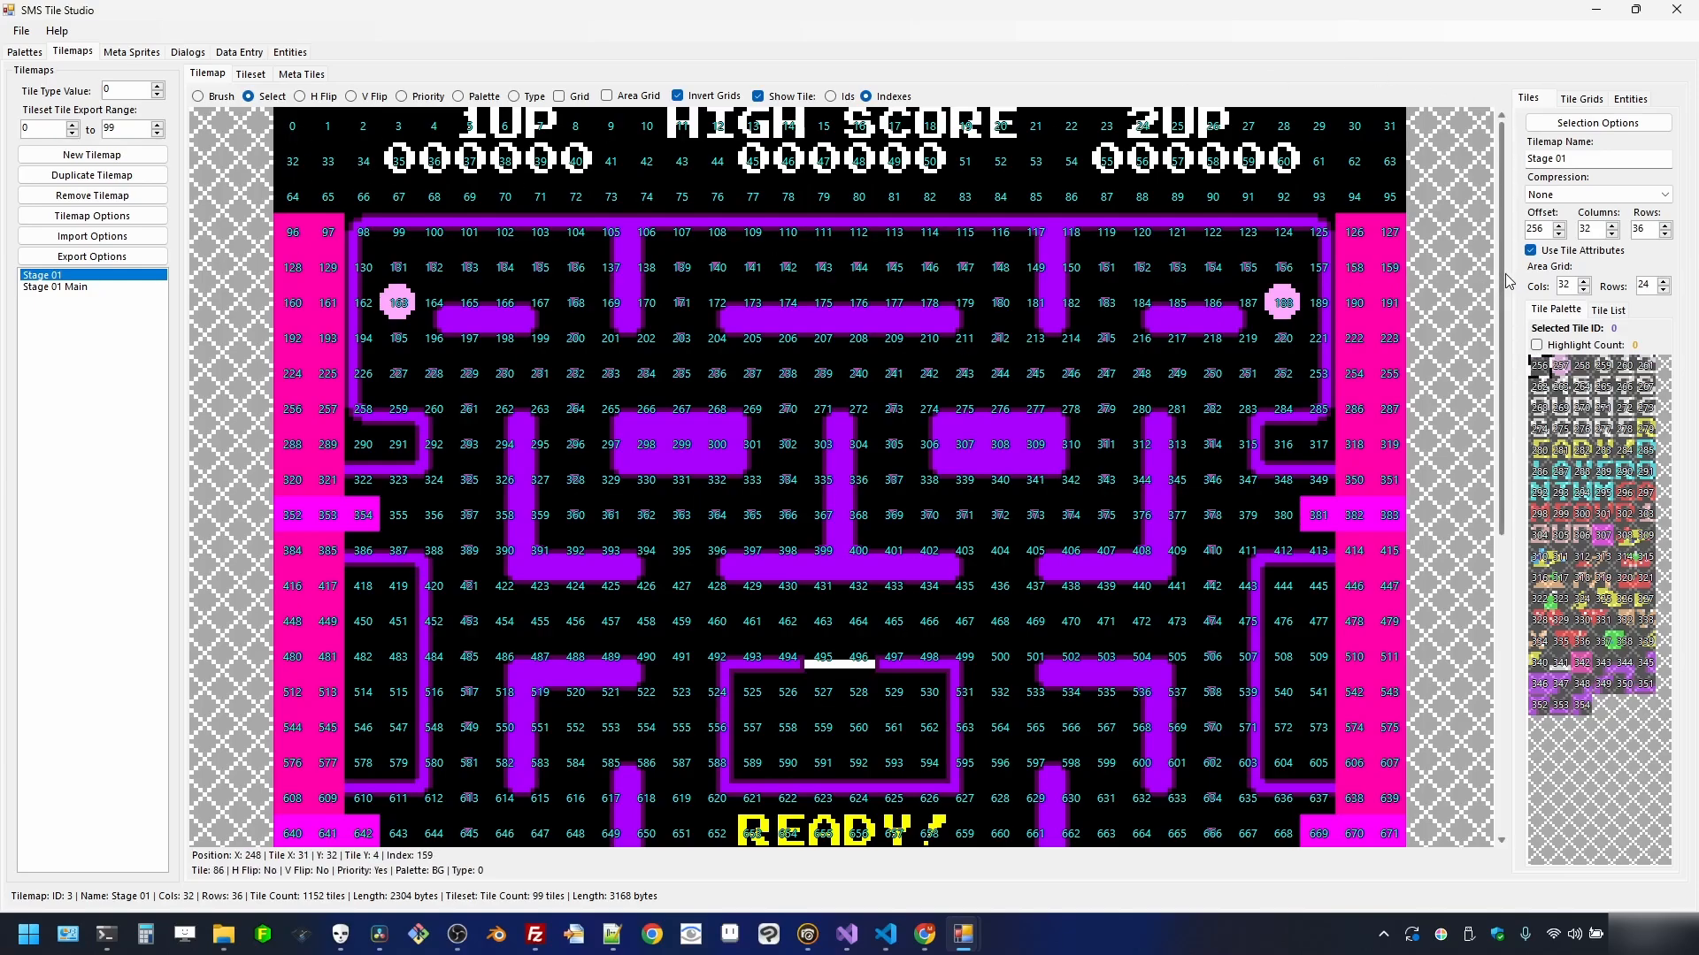
drag(1502, 295, 1503, 610)
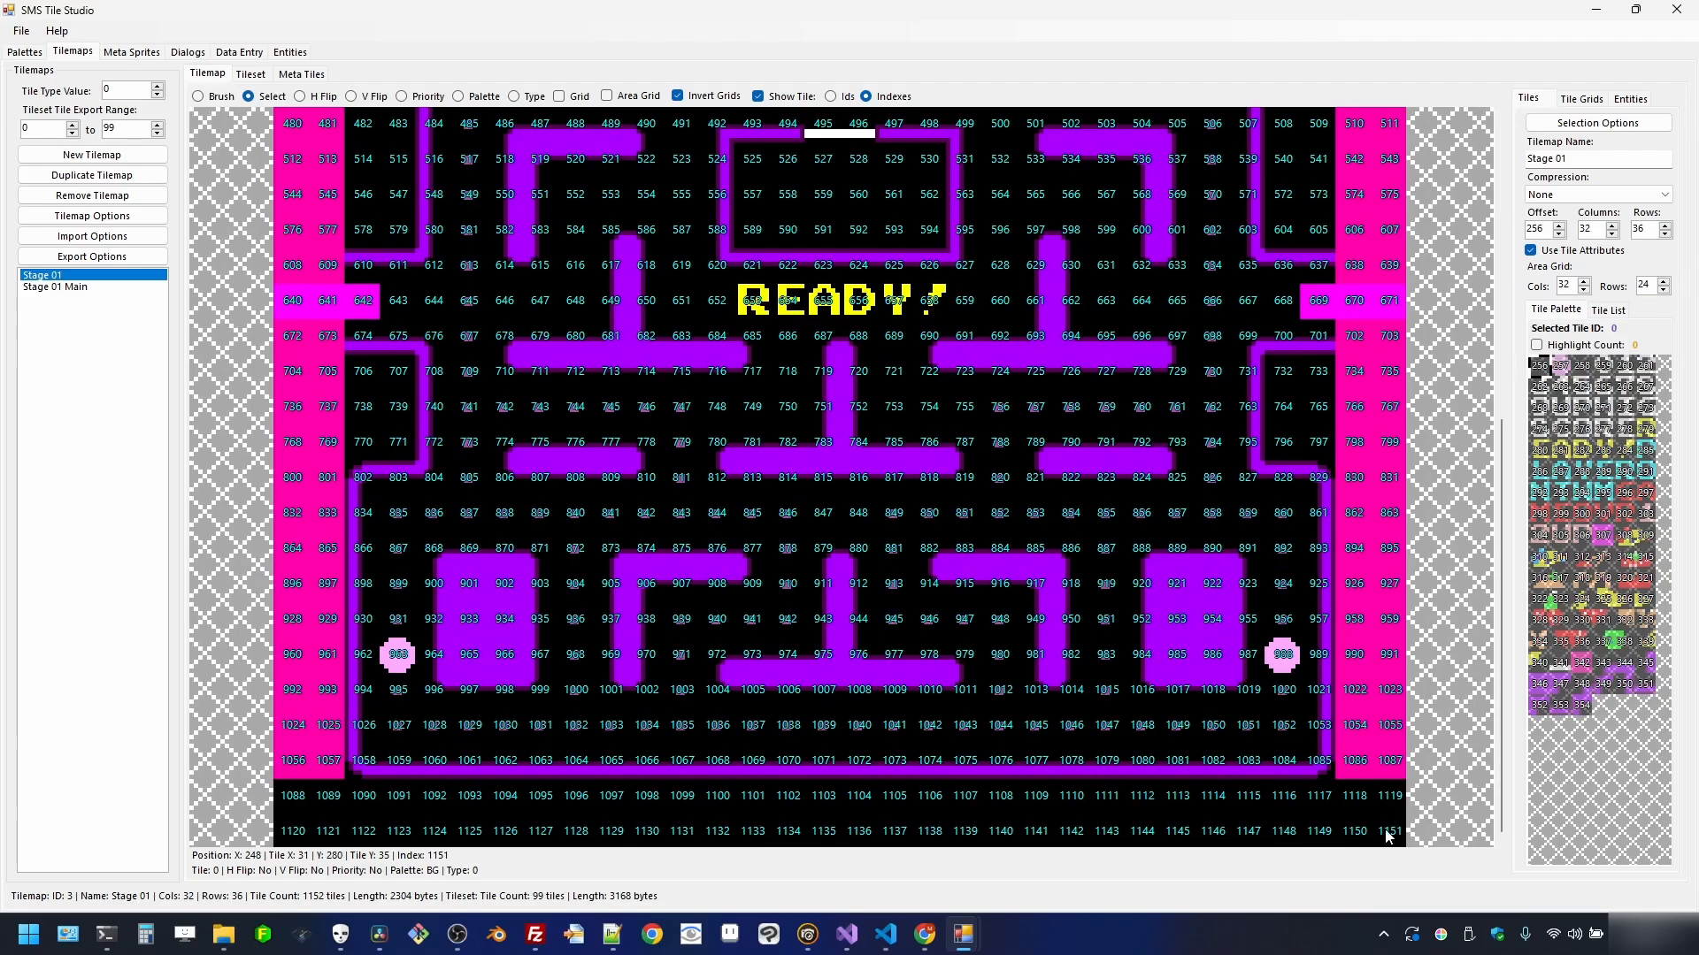
mouse_move(1501, 708)
mouse_down()
mouse_move(1500, 334)
mouse_move(1501, 690)
mouse_up()
- Select tiles 1092–1125 below the maze, view Export Selected Indexes without exporting, then hide tile numbers
drag(435, 808, 478, 836)
right_click(478, 836)
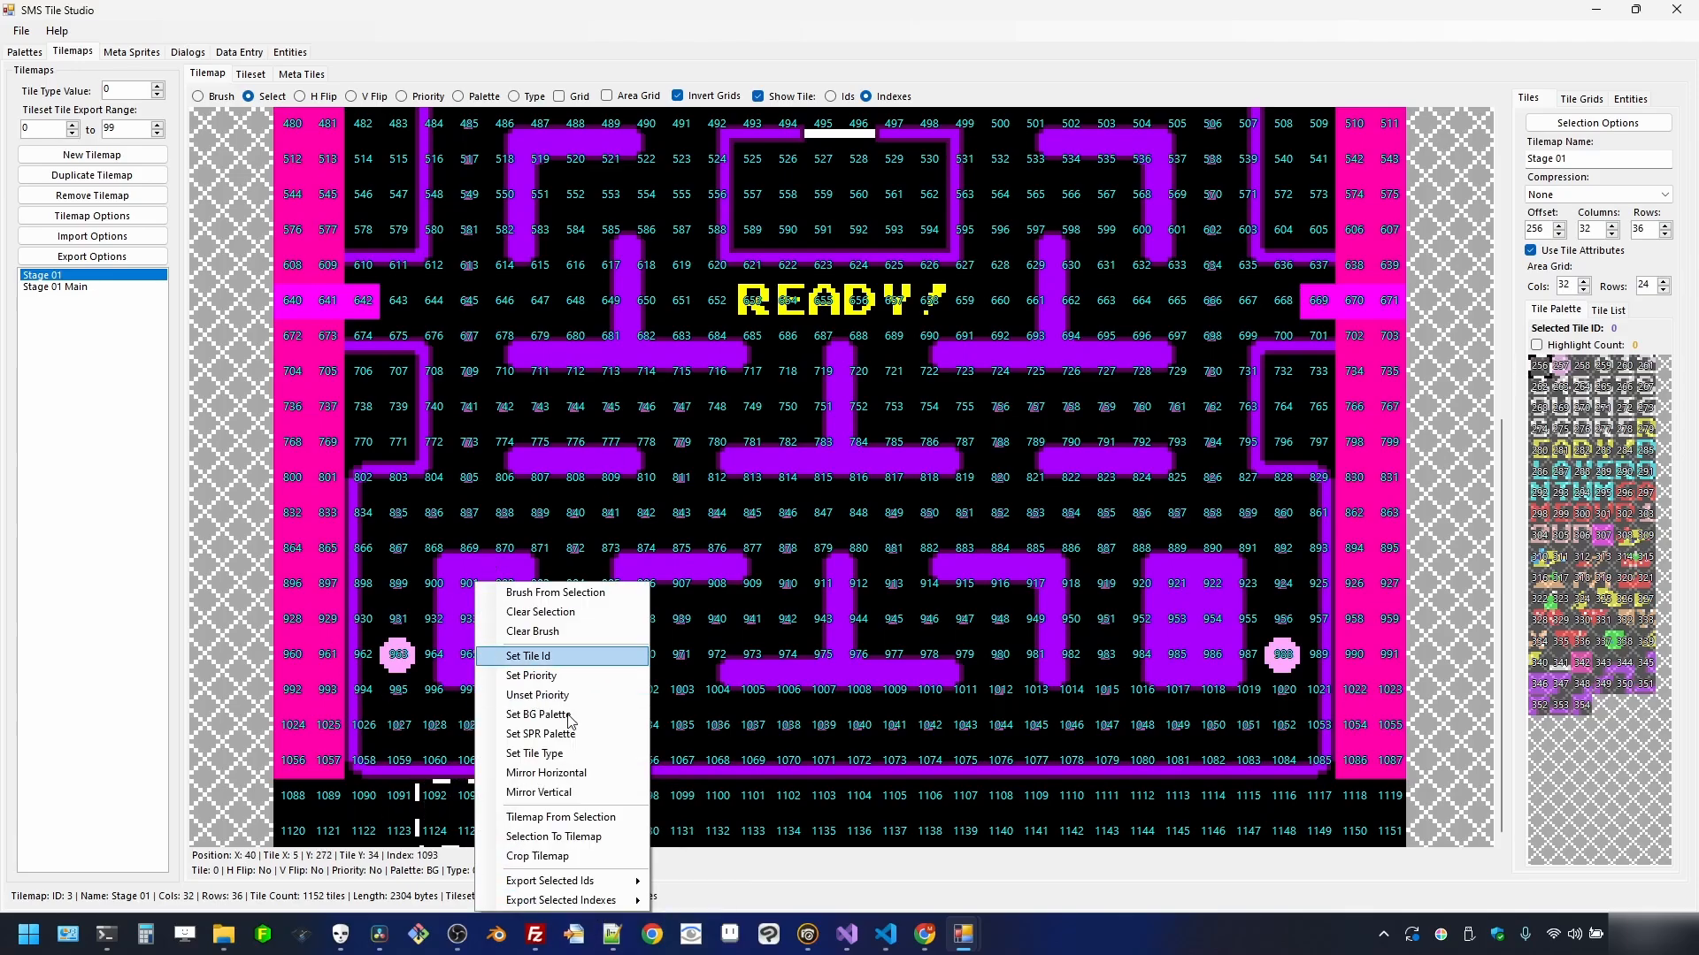
mouse_move(617, 902)
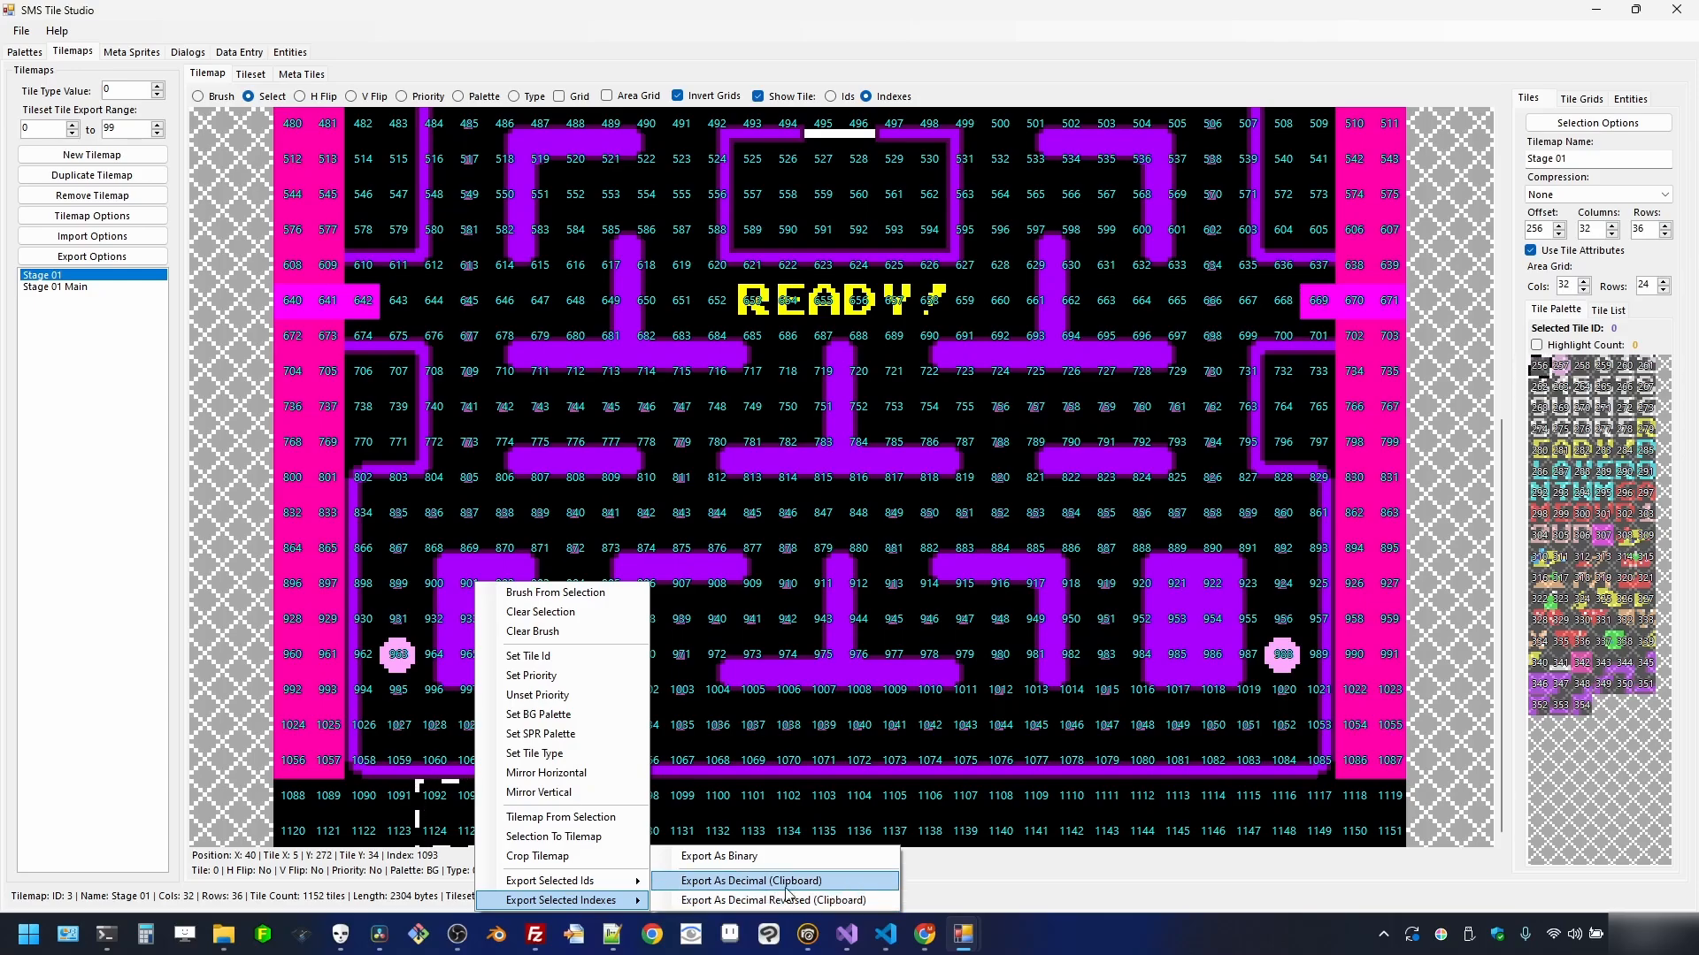
click(1071, 8)
scroll(588, 459, down, 2)
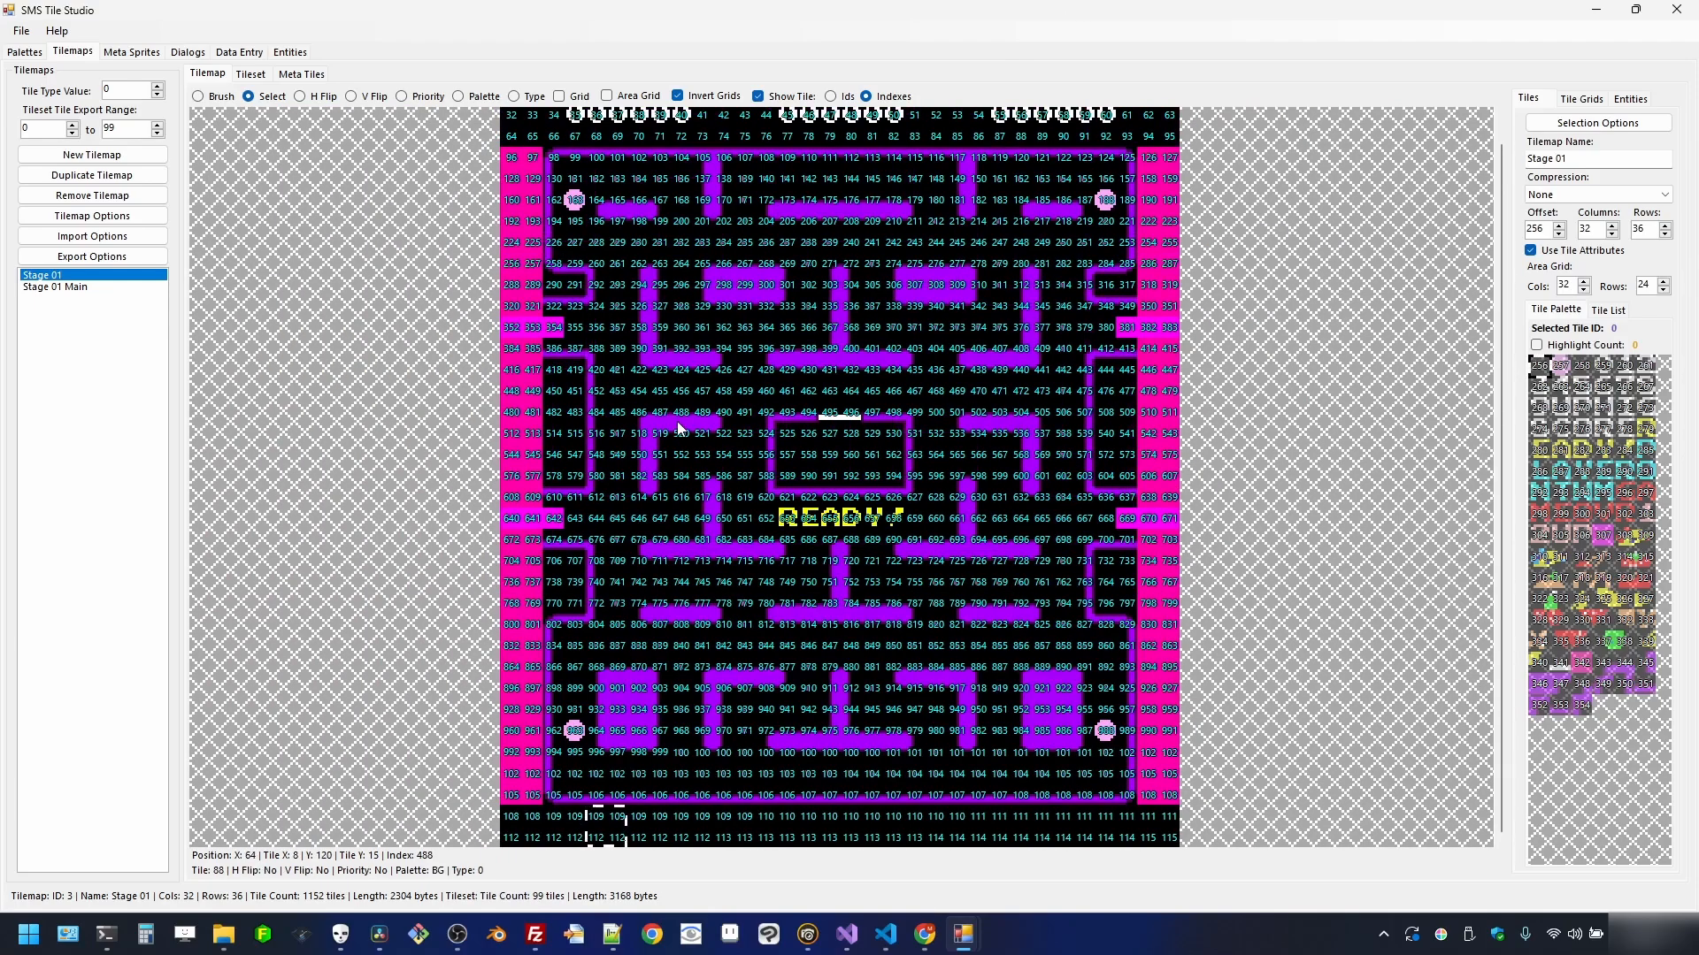
click(779, 97)
scroll(675, 333, down, 1)
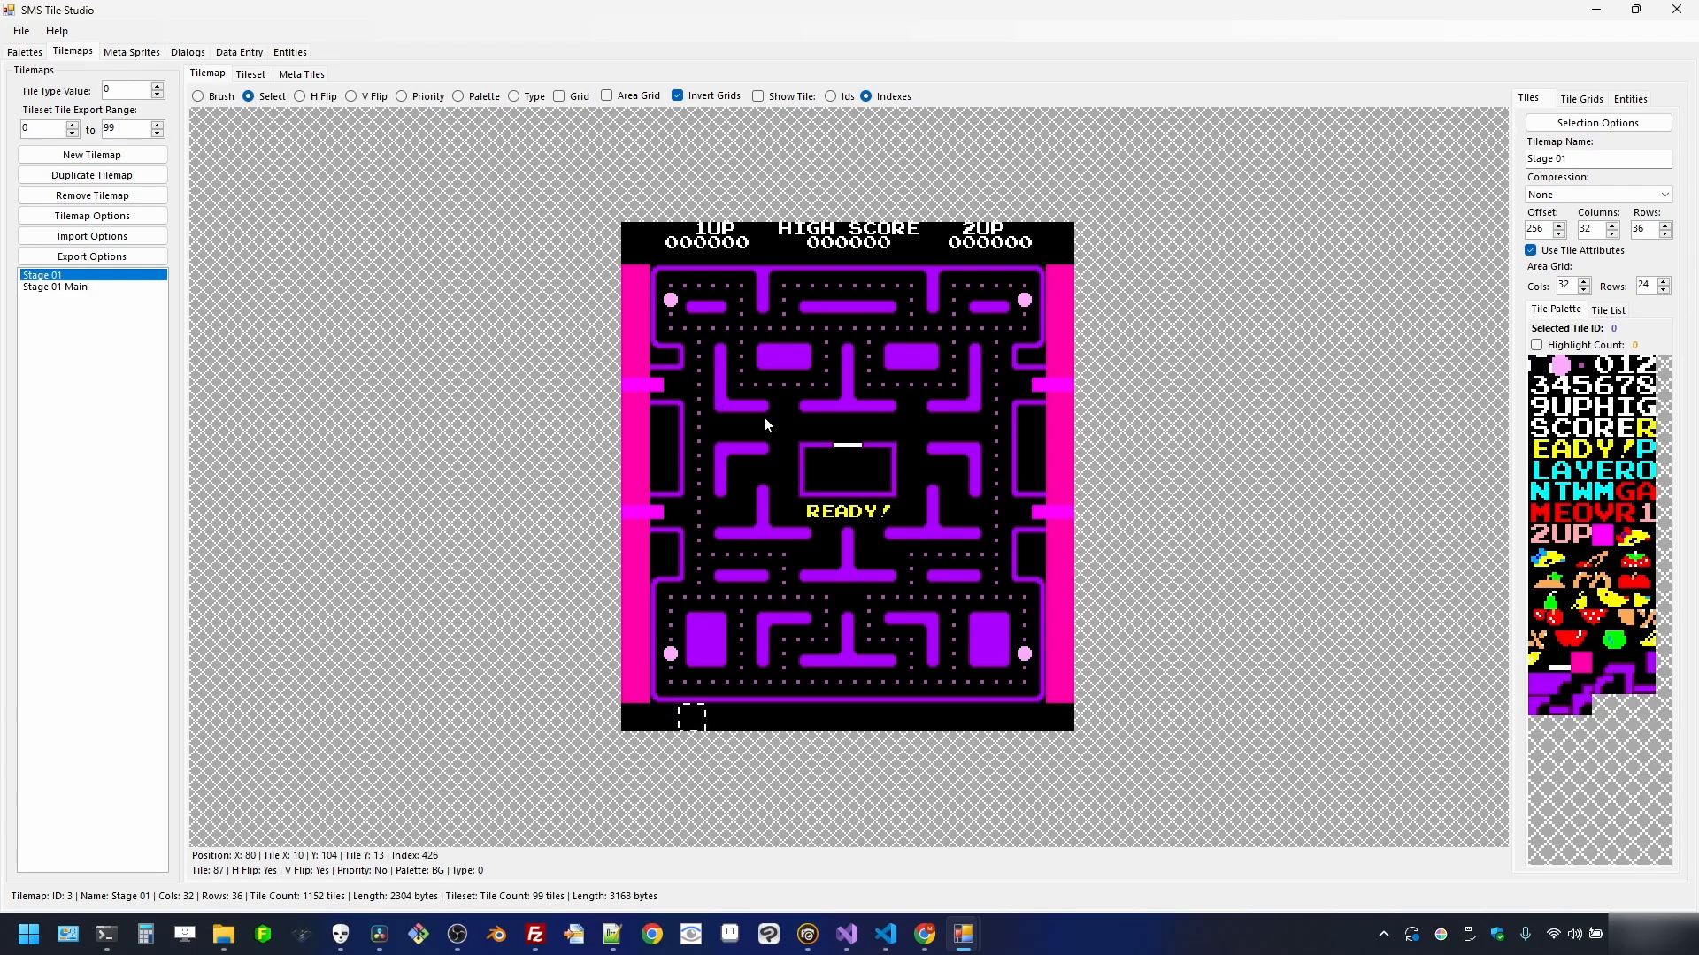
- Duplicate the Import BG palette, name the copy 'Stage 01 BG', and restore the window size
click(25, 51)
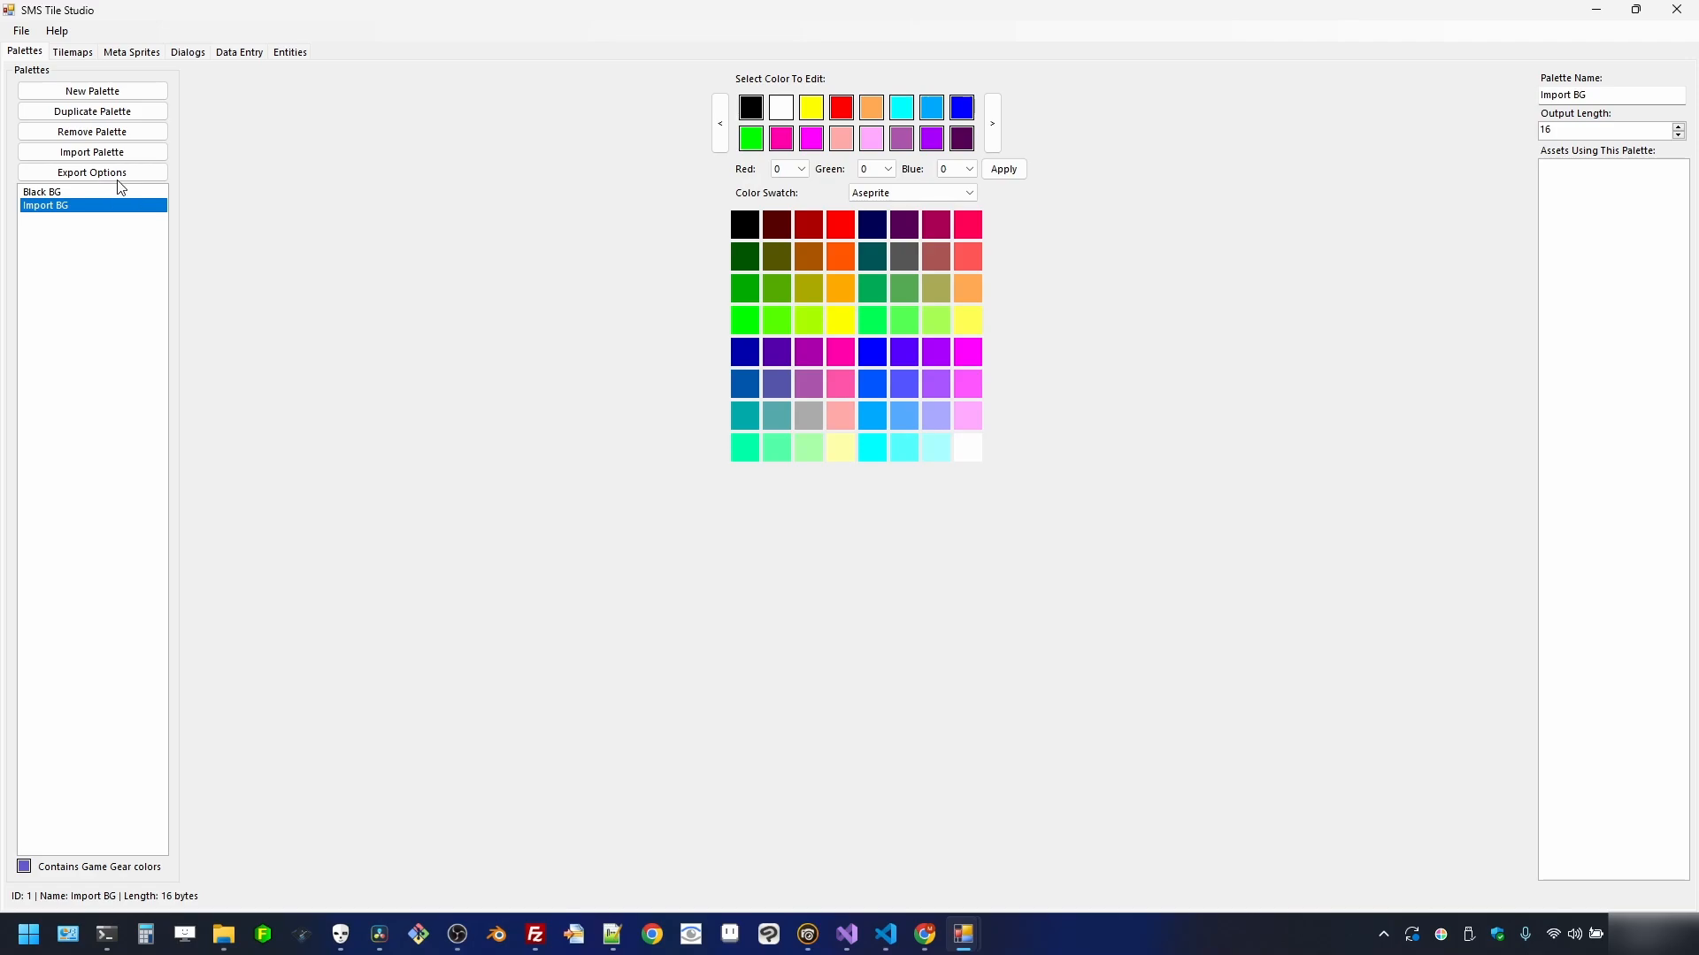
click(121, 121)
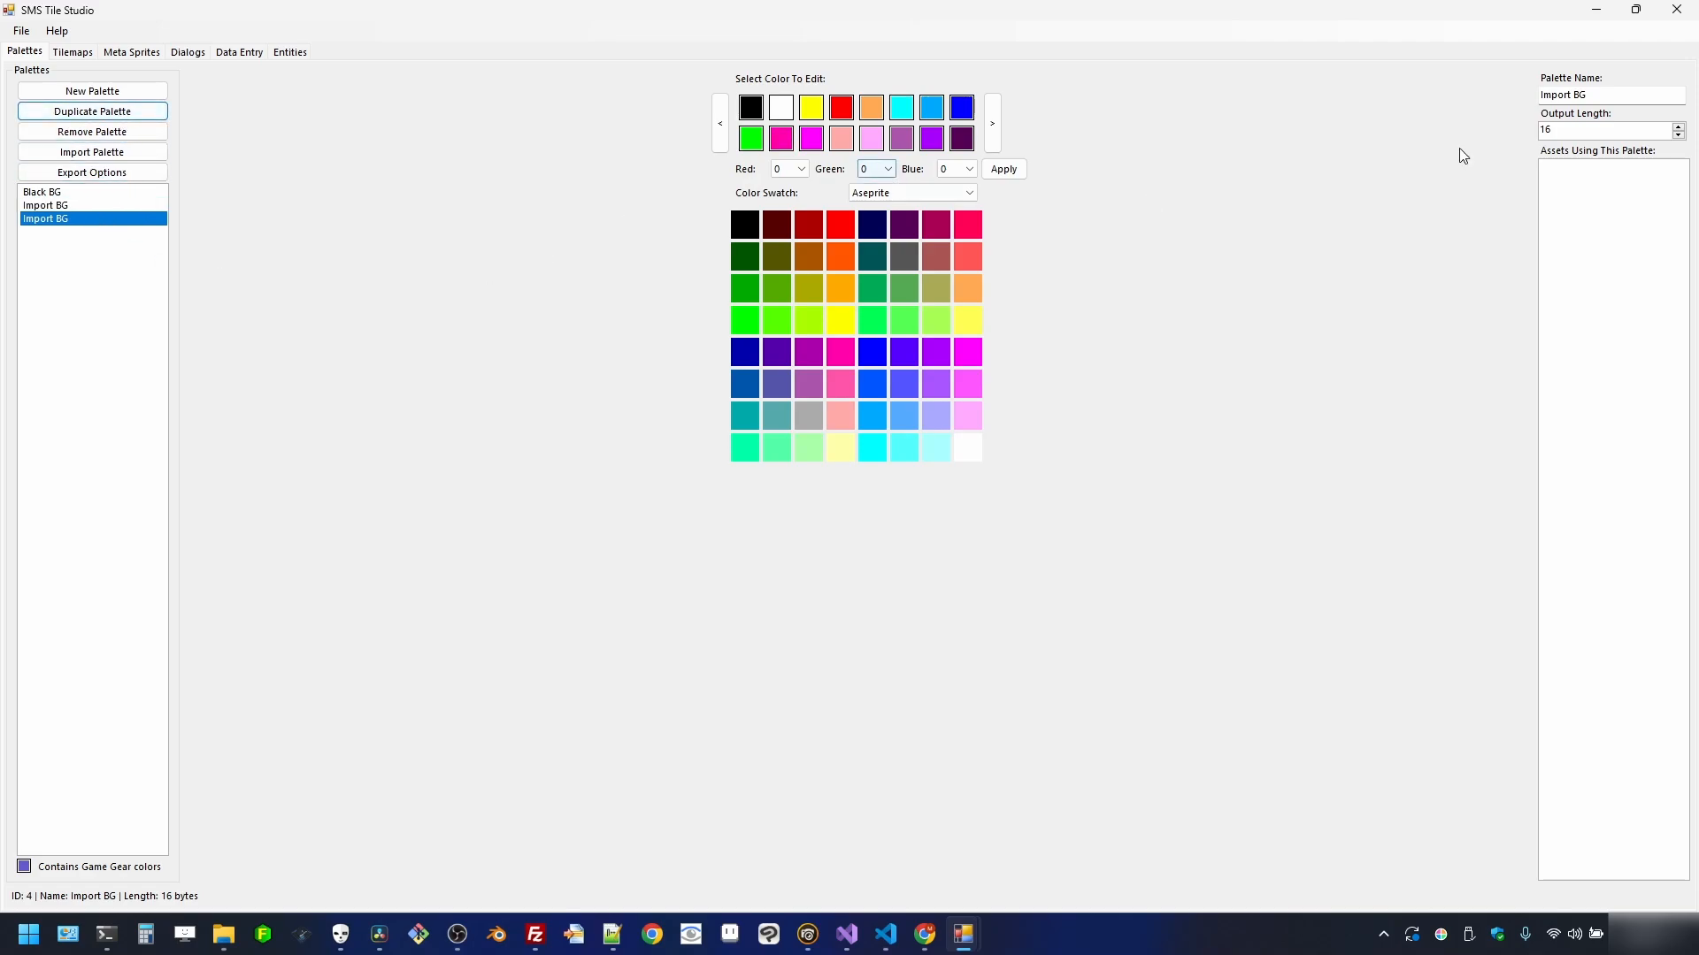
click(1572, 95)
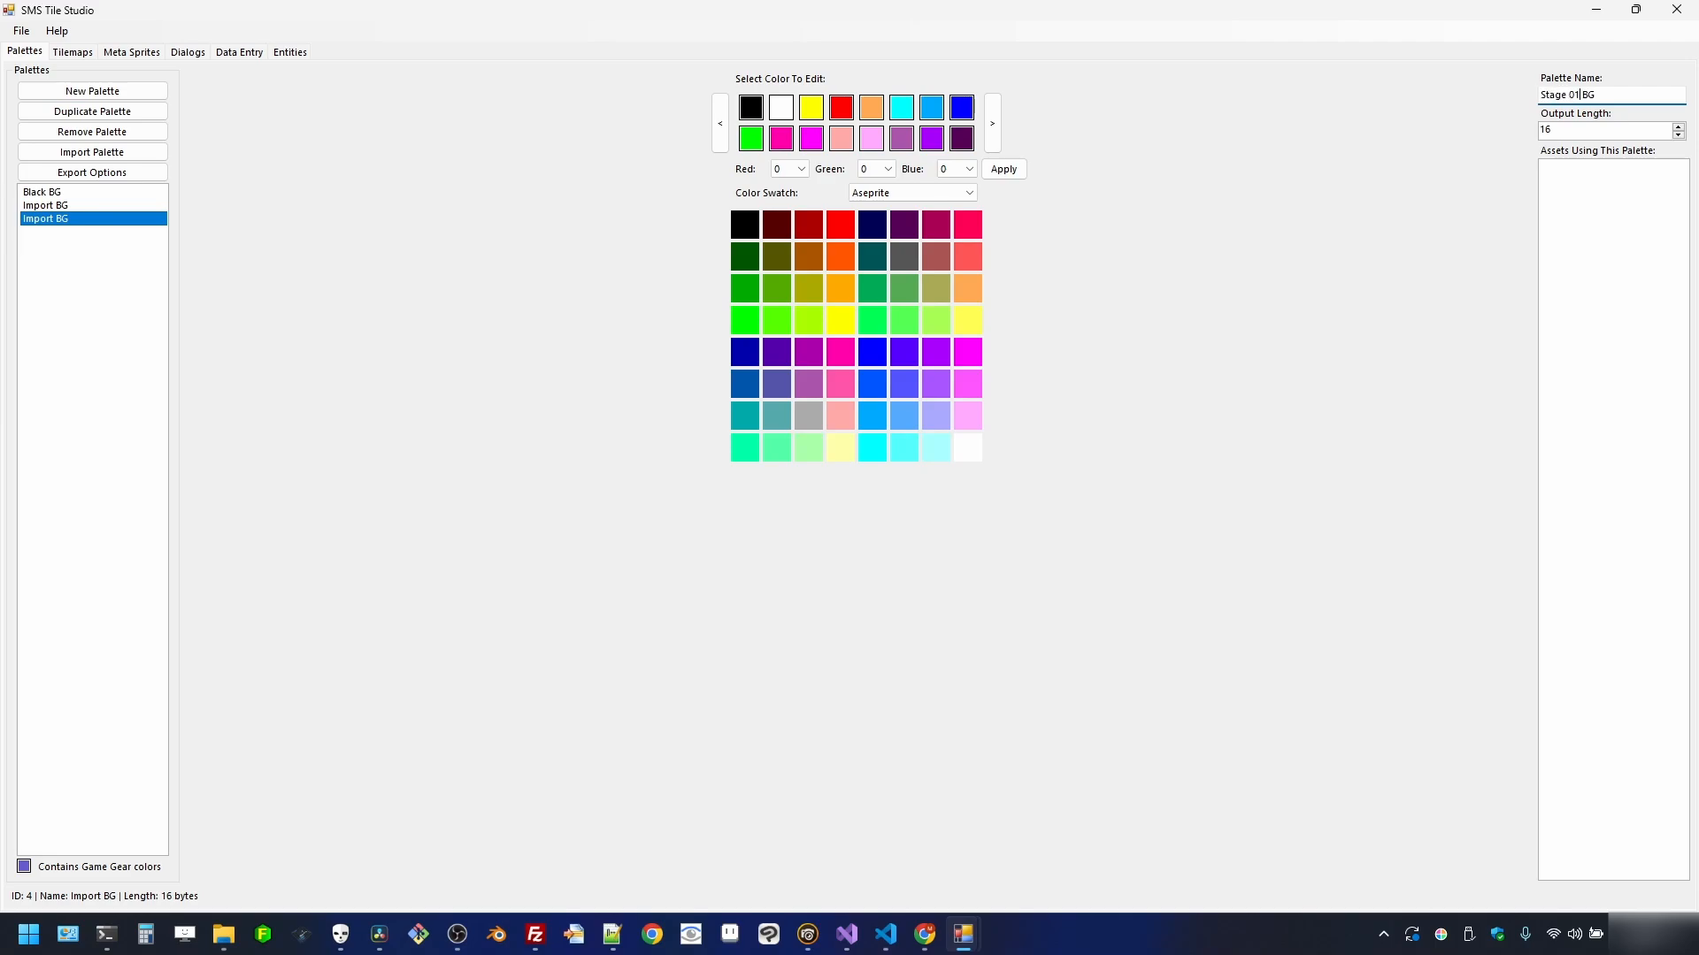
text(Stage 01)
double_click(1128, 17)
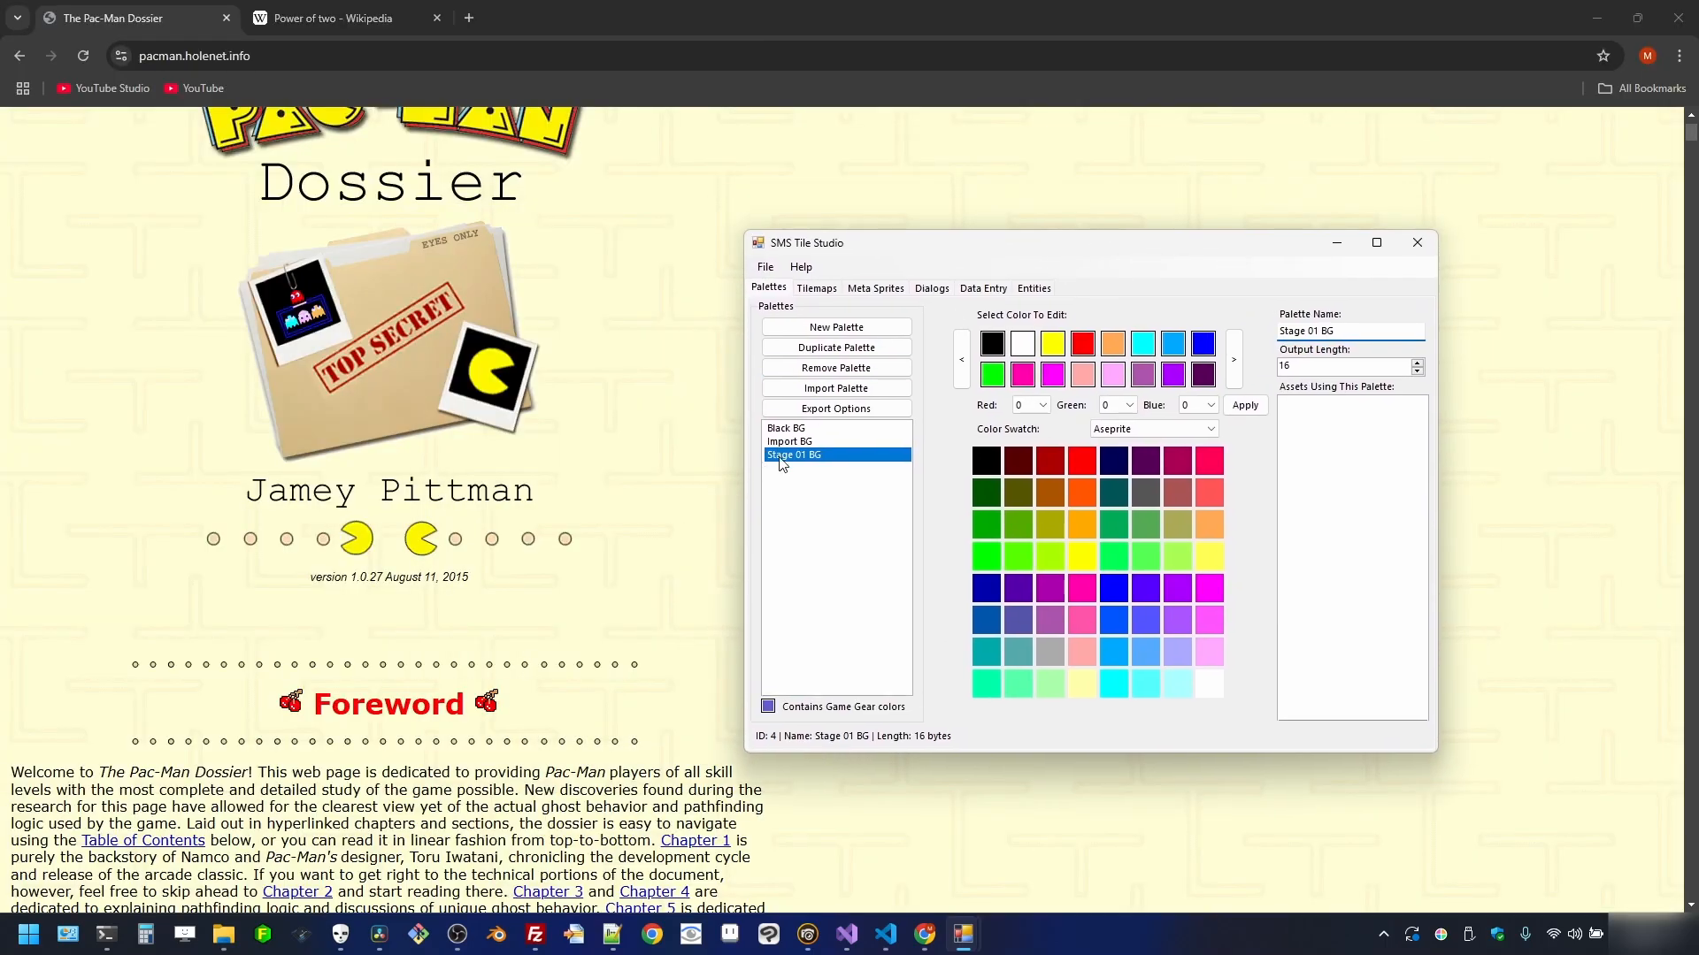
- Bring up the wip.cpt maze image in Corel PHOTO-PAINT, then put SMS Tile Studio back in front
mouse_move(808, 933)
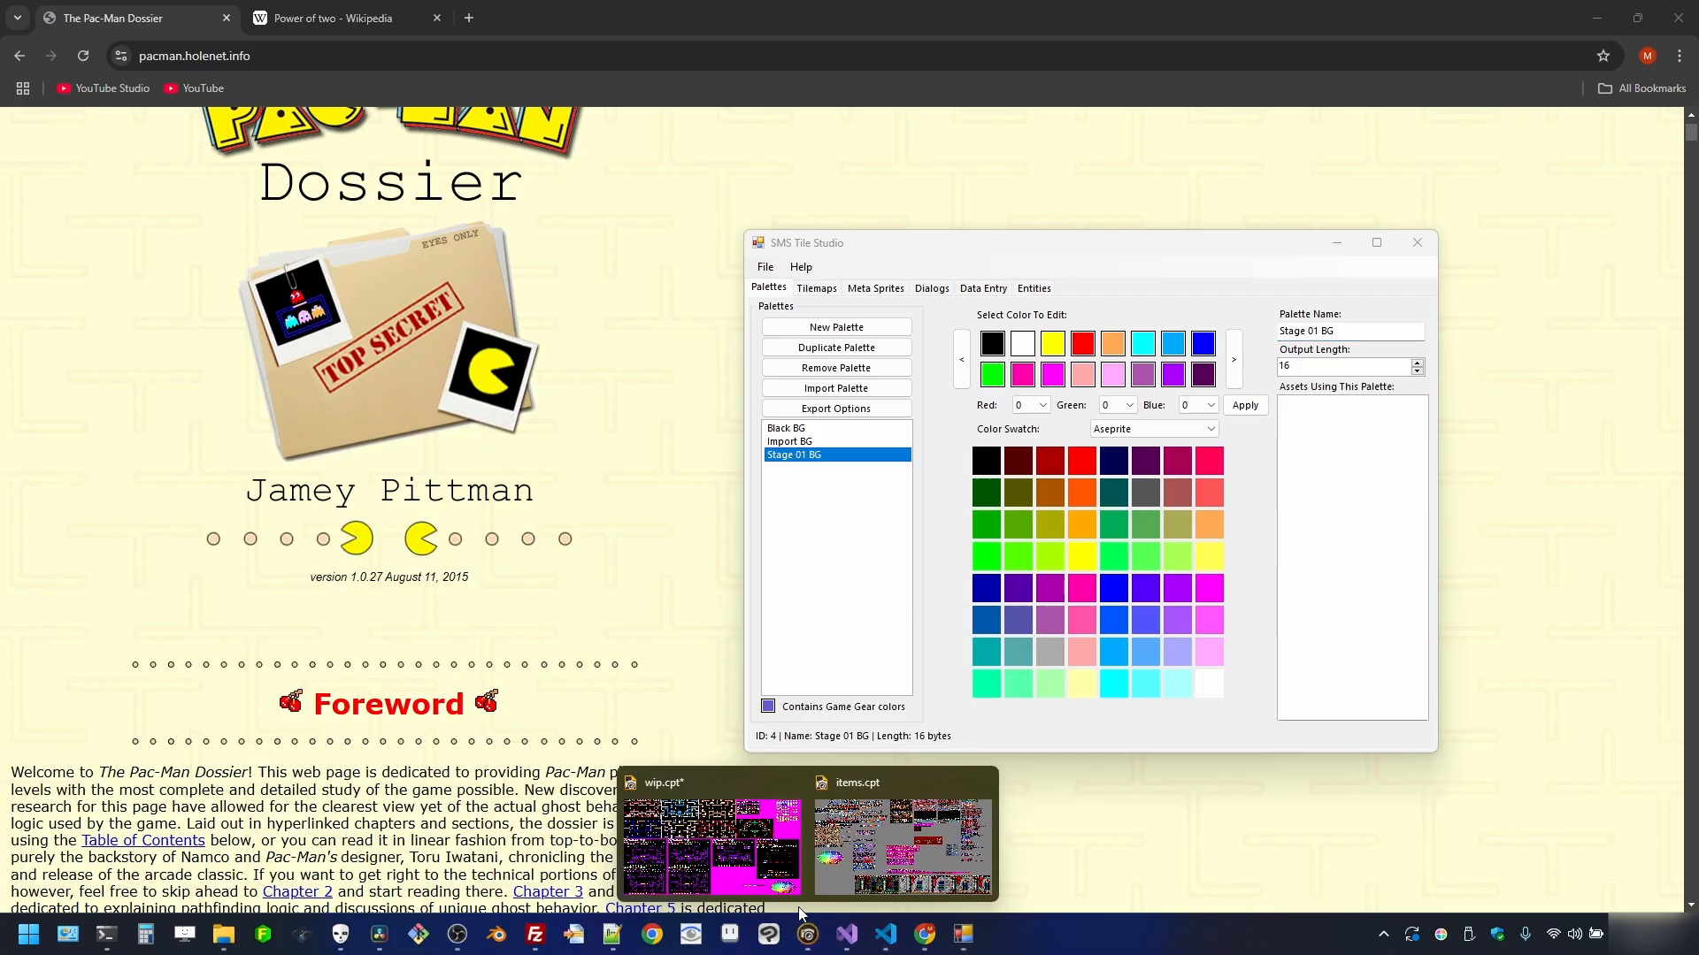
click(719, 823)
scroll(460, 327, down, 4)
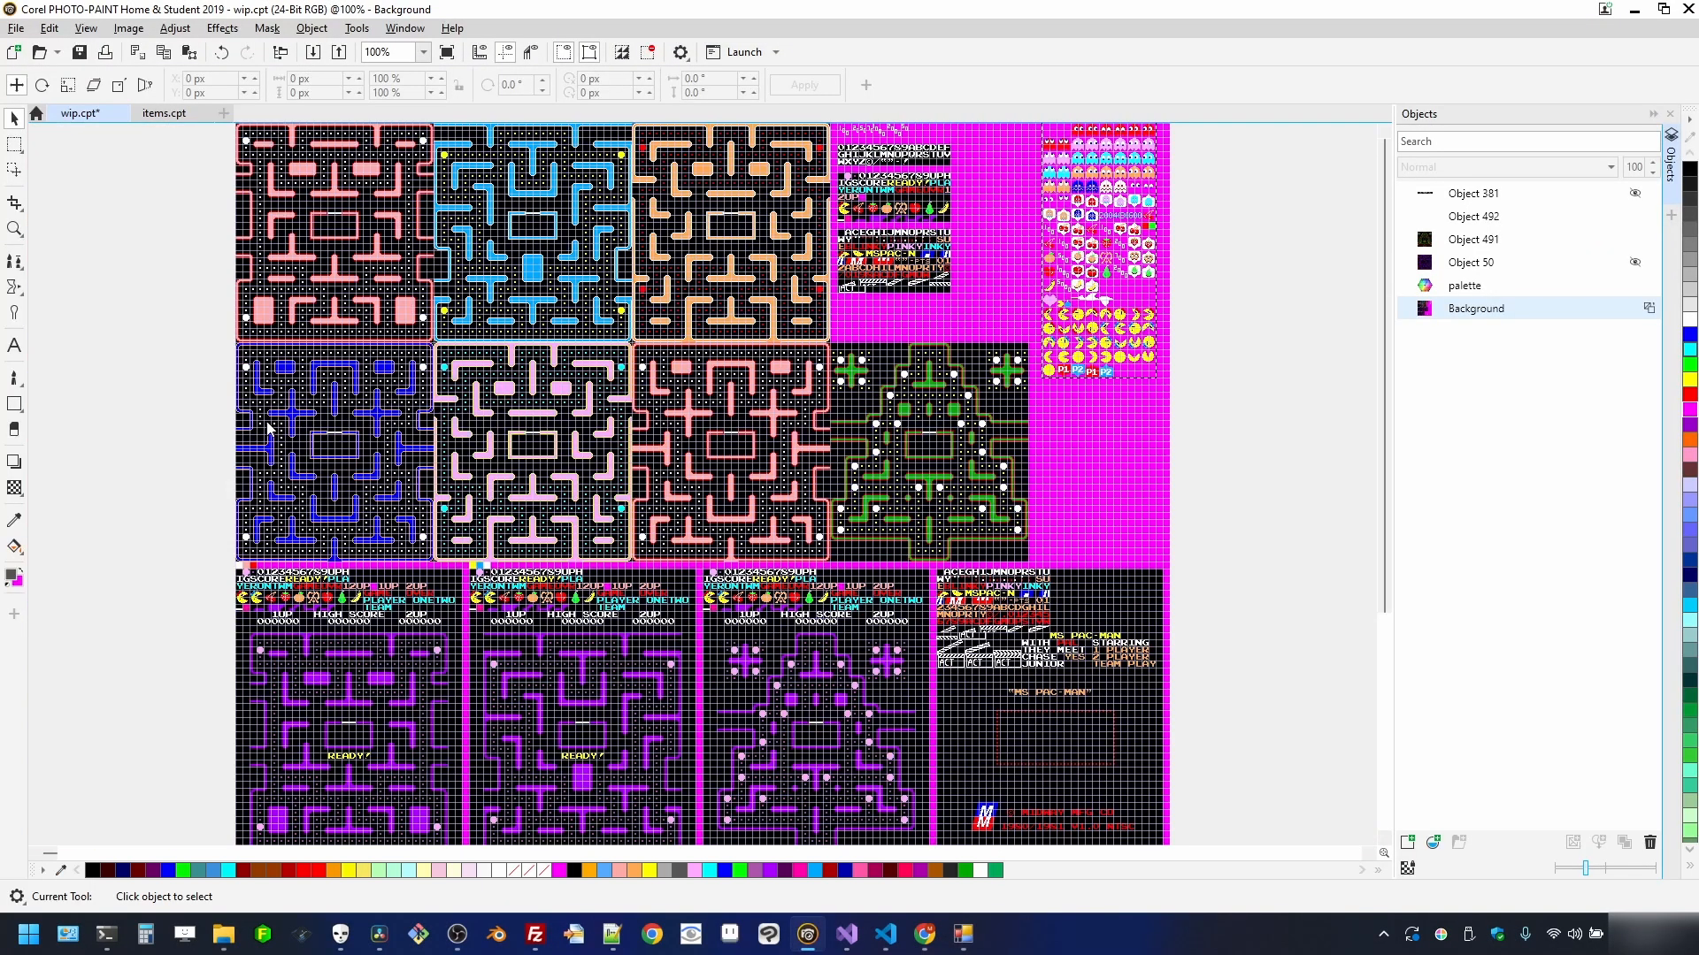
scroll(293, 385, up, 3)
scroll(501, 412, down, 4)
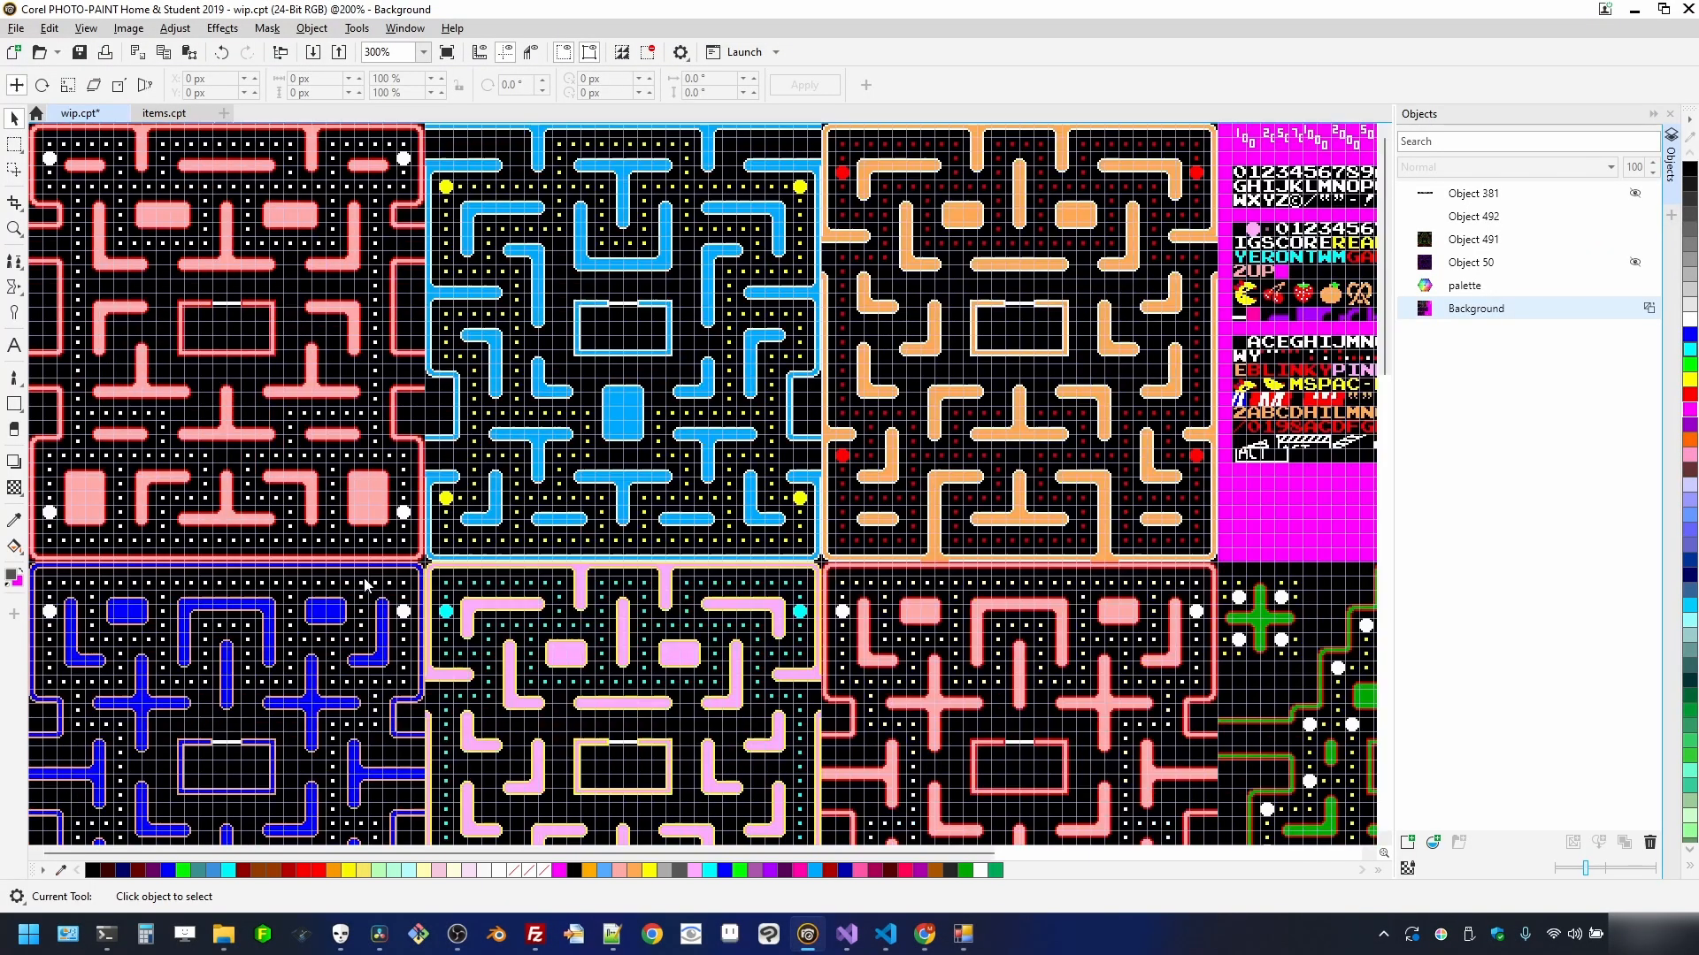
scroll(150, 538, up, 5)
scroll(151, 537, down, 1)
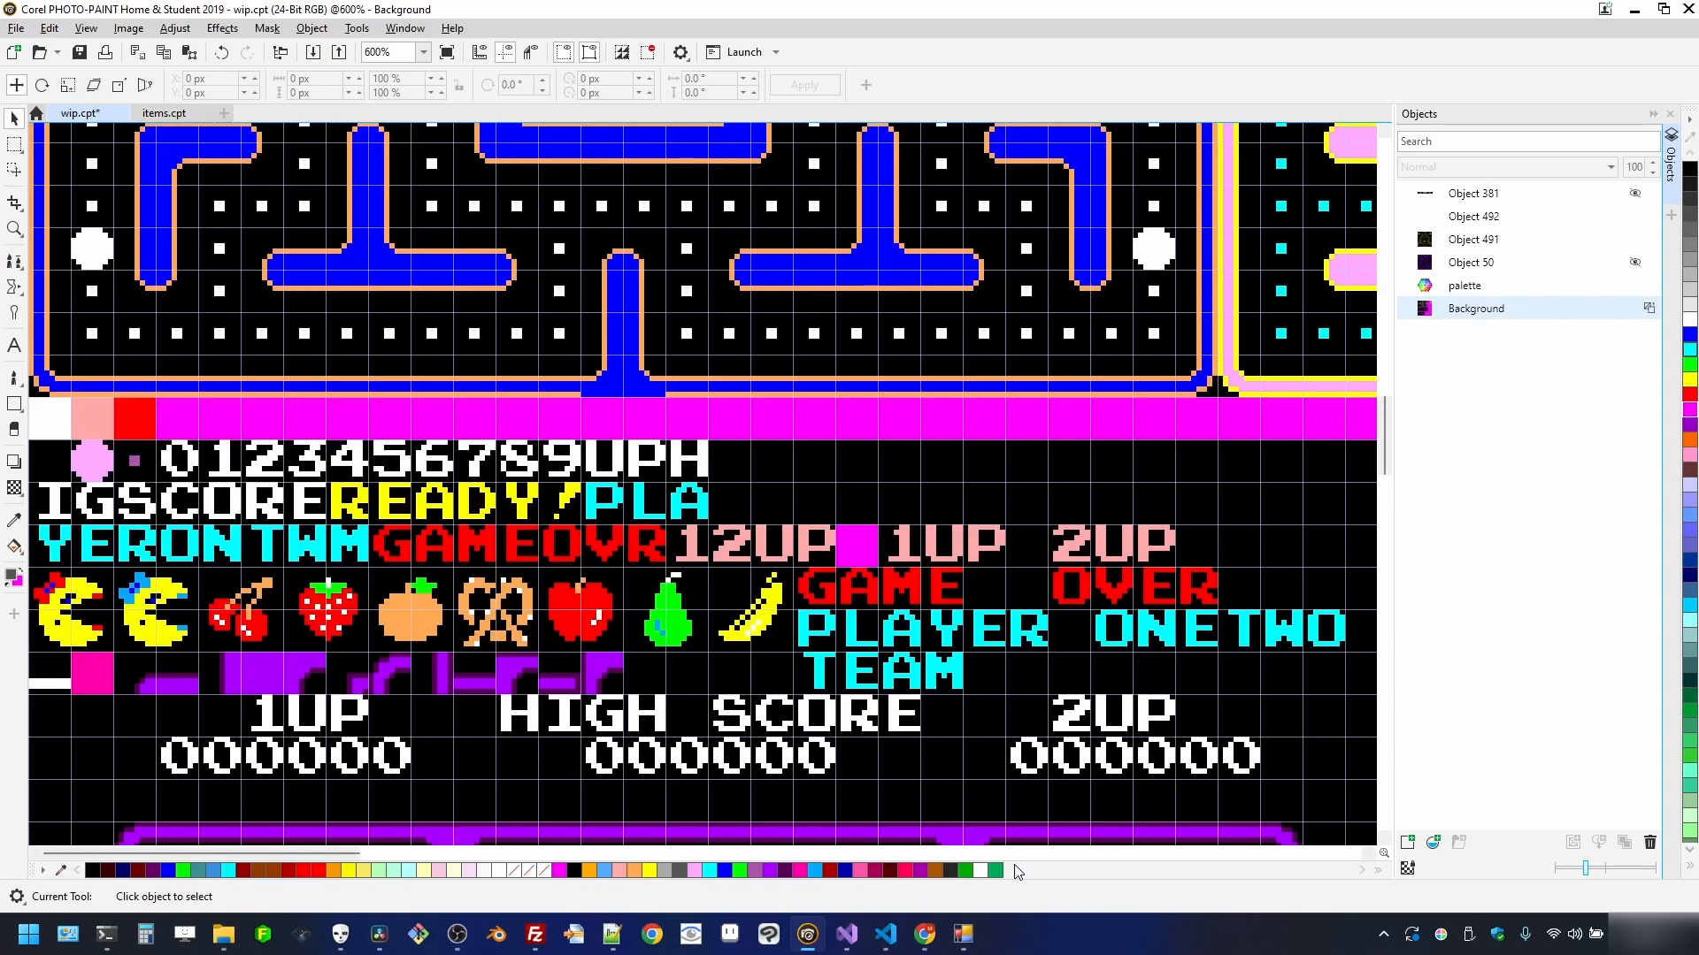
mouse_move(963, 934)
click(1057, 885)
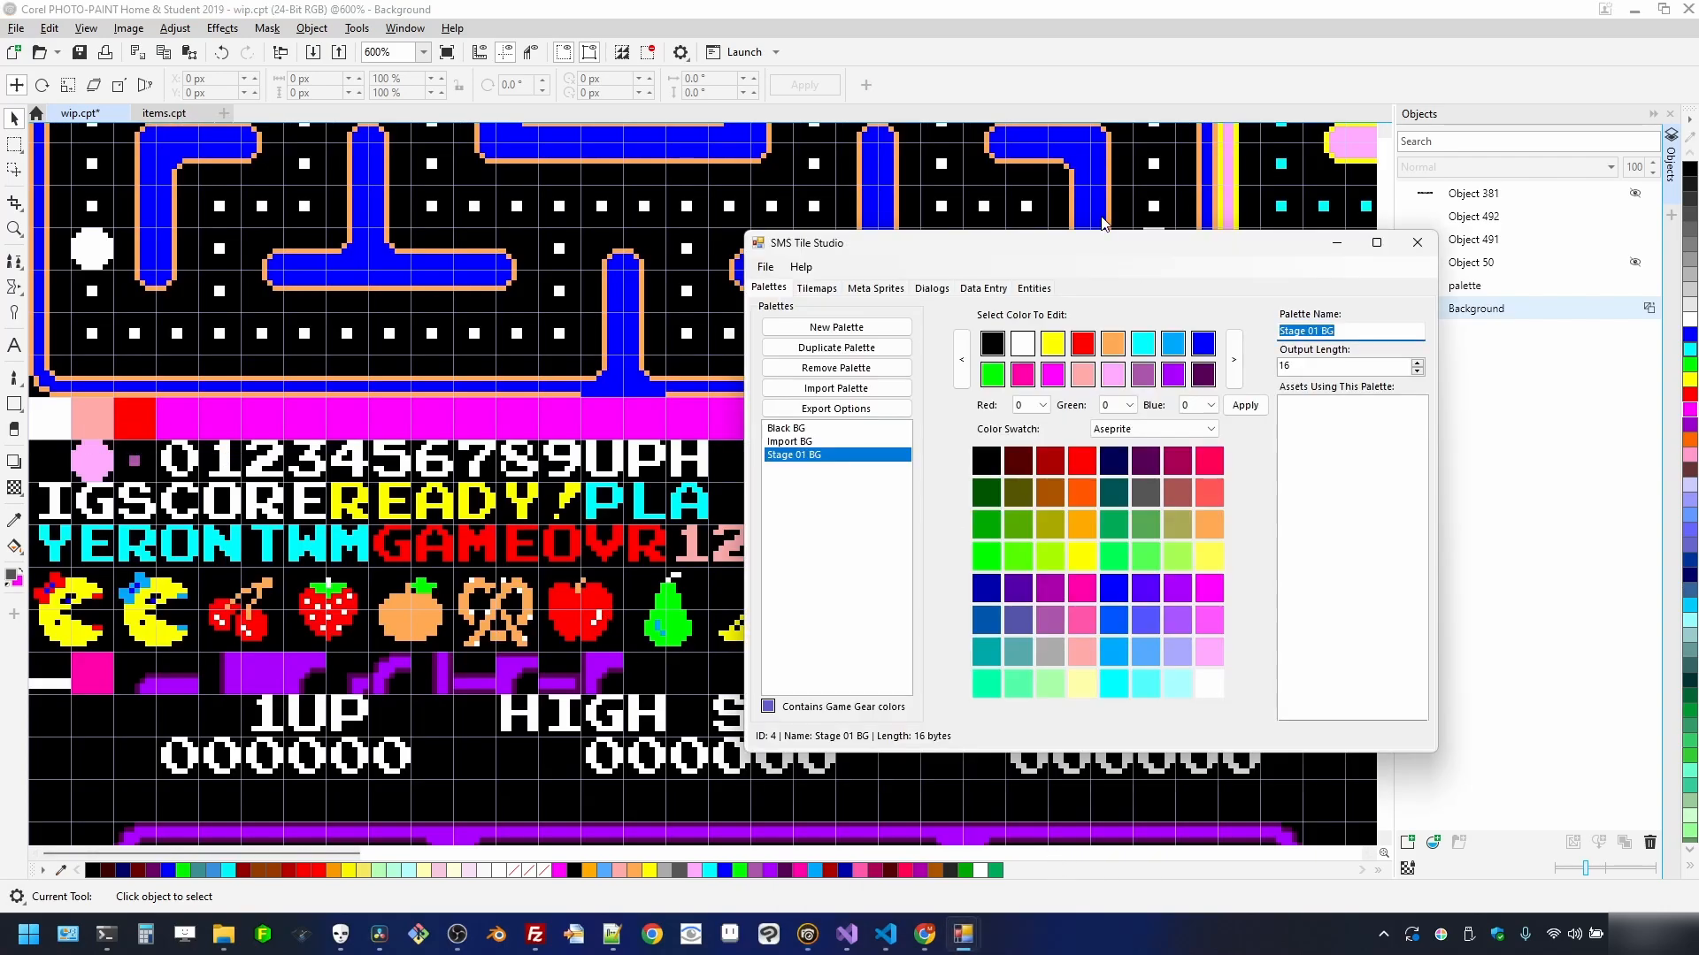
- Sample pink (255, 170, 170) from the maze artwork, then make the last slot red and a second-row slot pink FFAAAA
drag(1095, 256, 1039, 217)
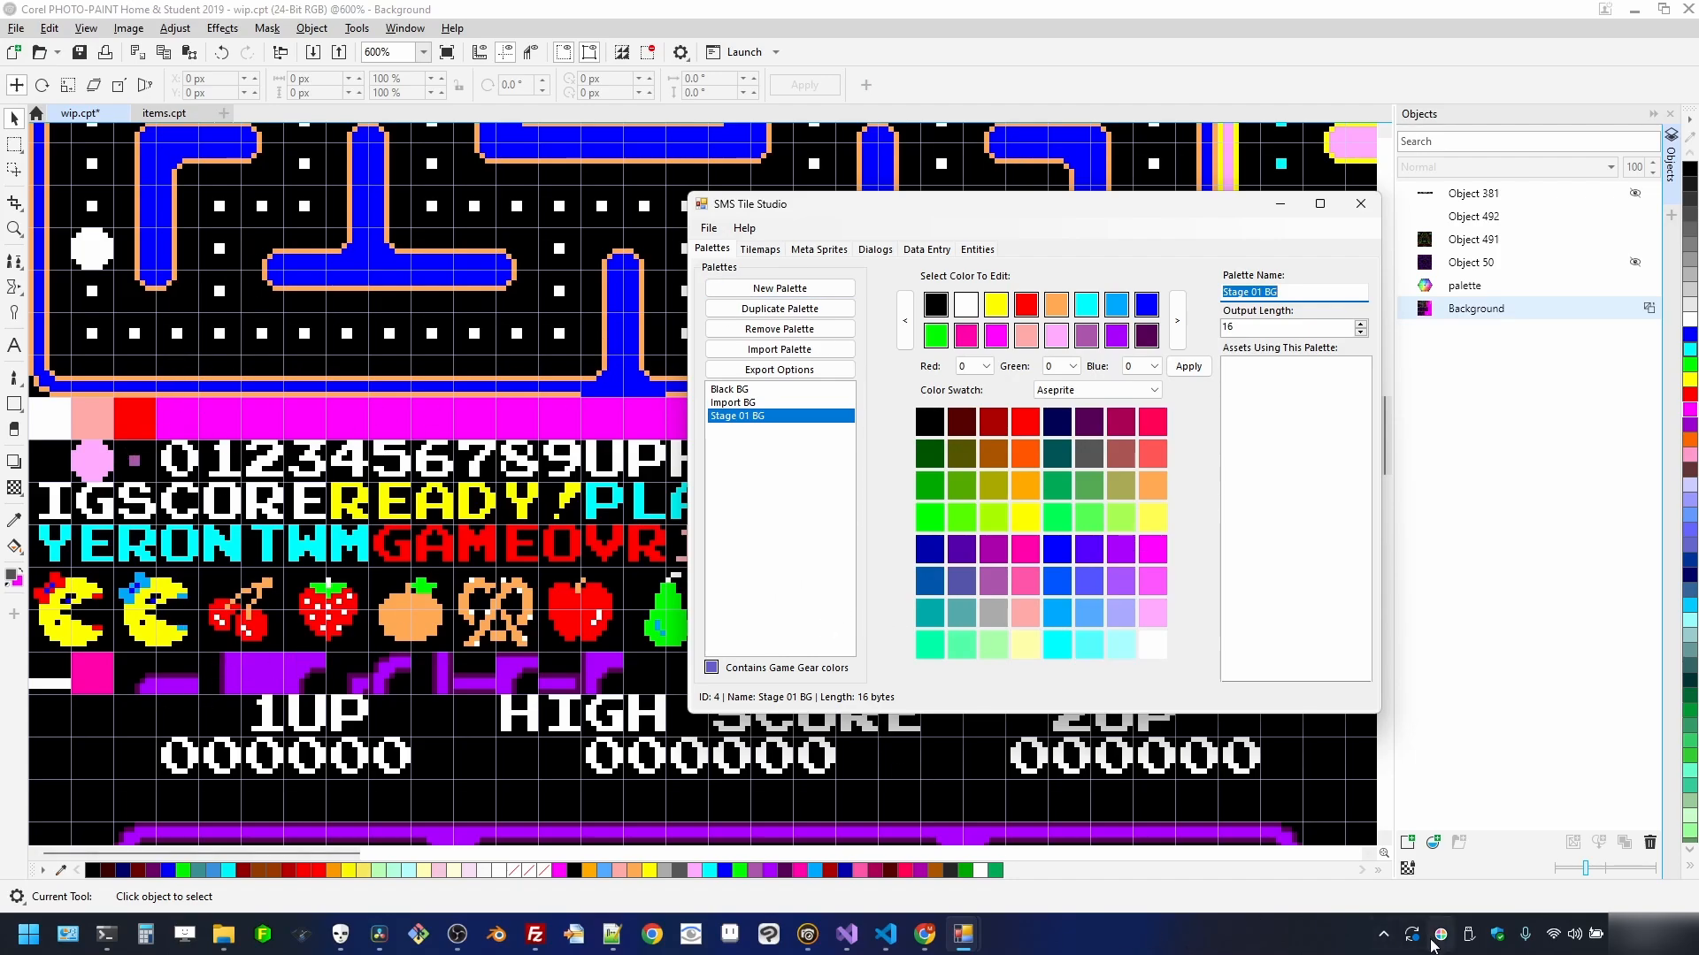
drag(1441, 938, 96, 415)
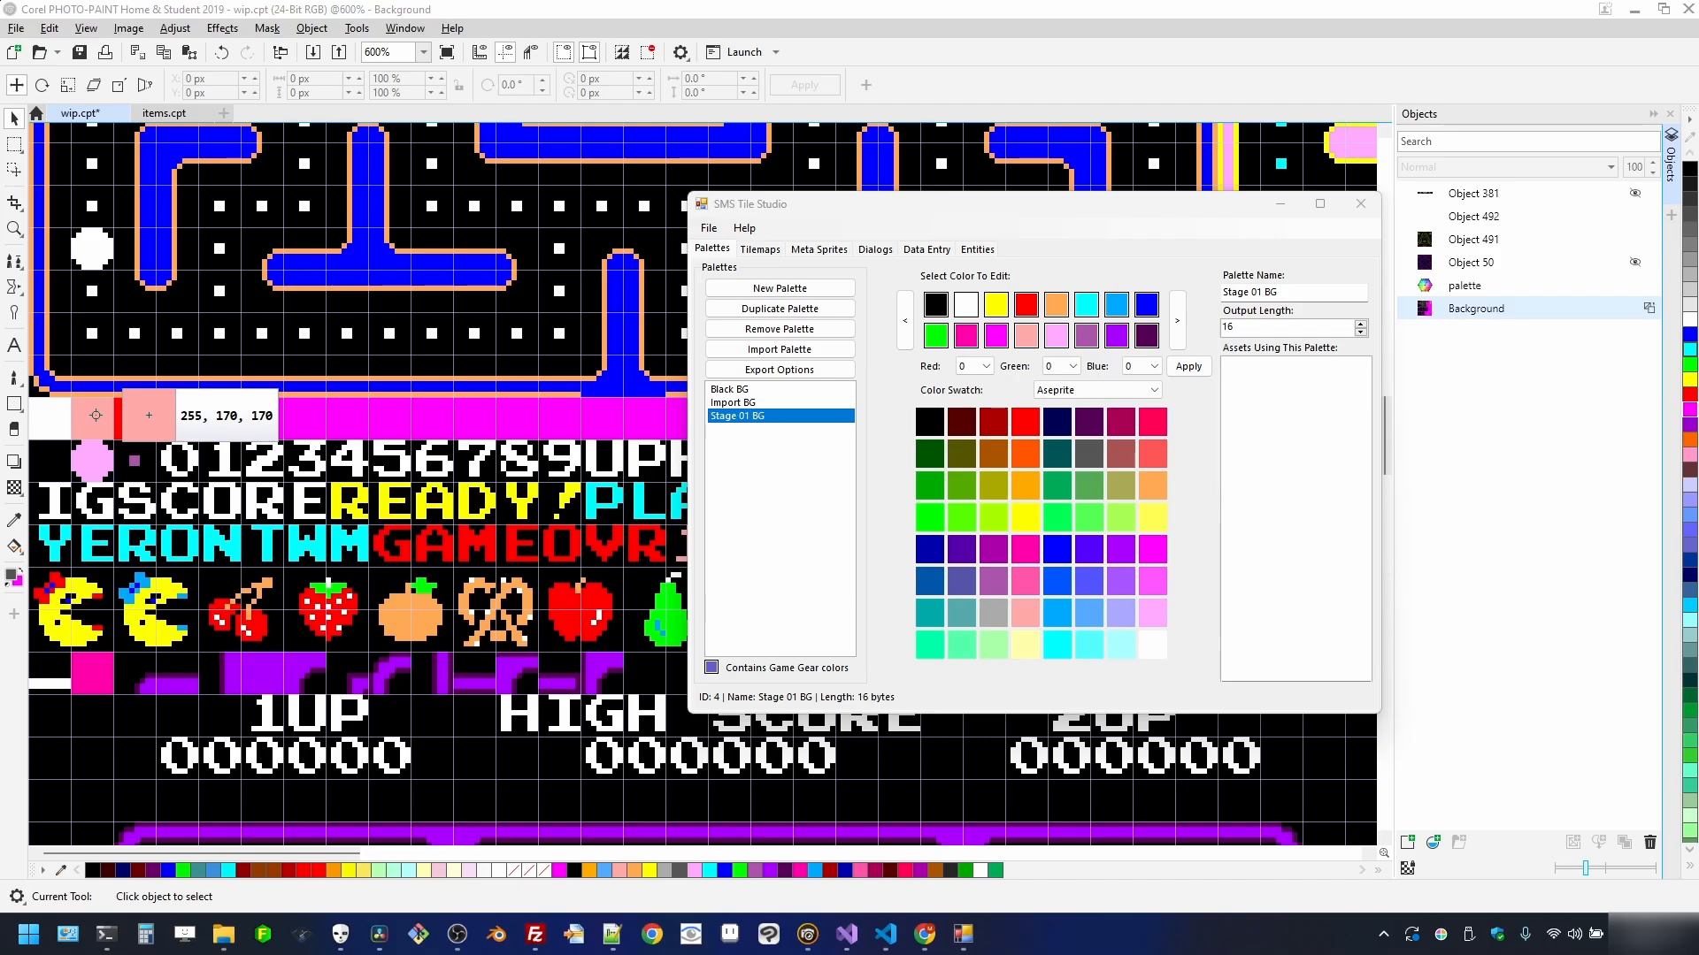
drag(95, 415, 95, 415)
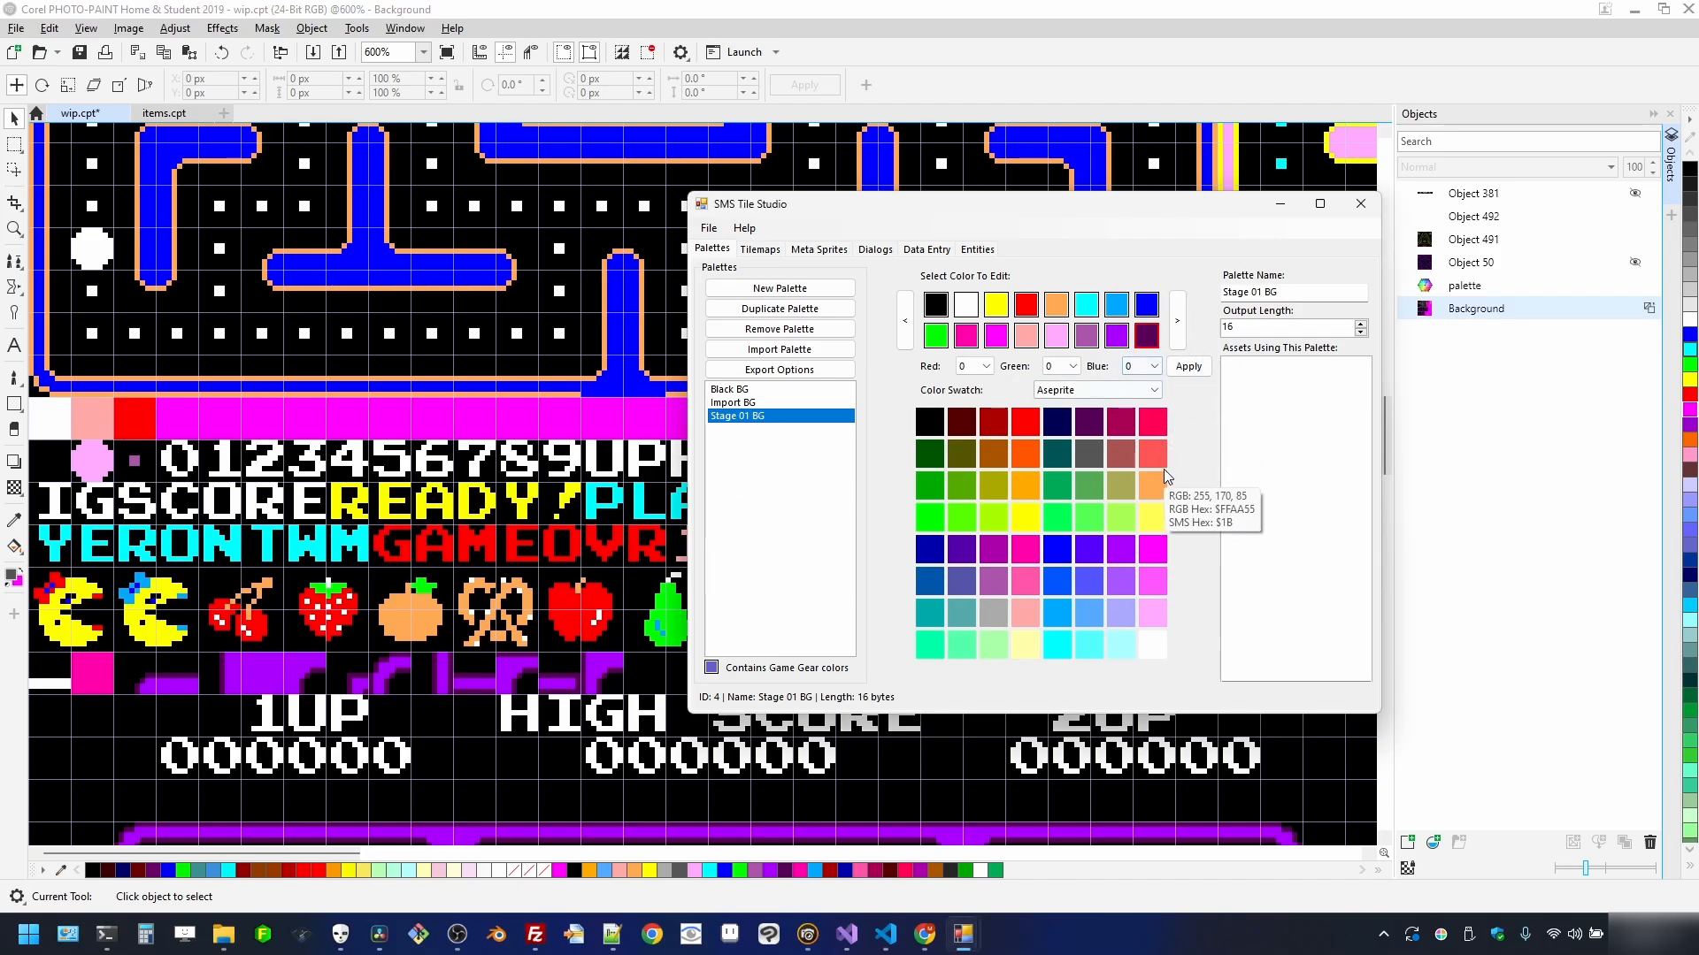
click(999, 427)
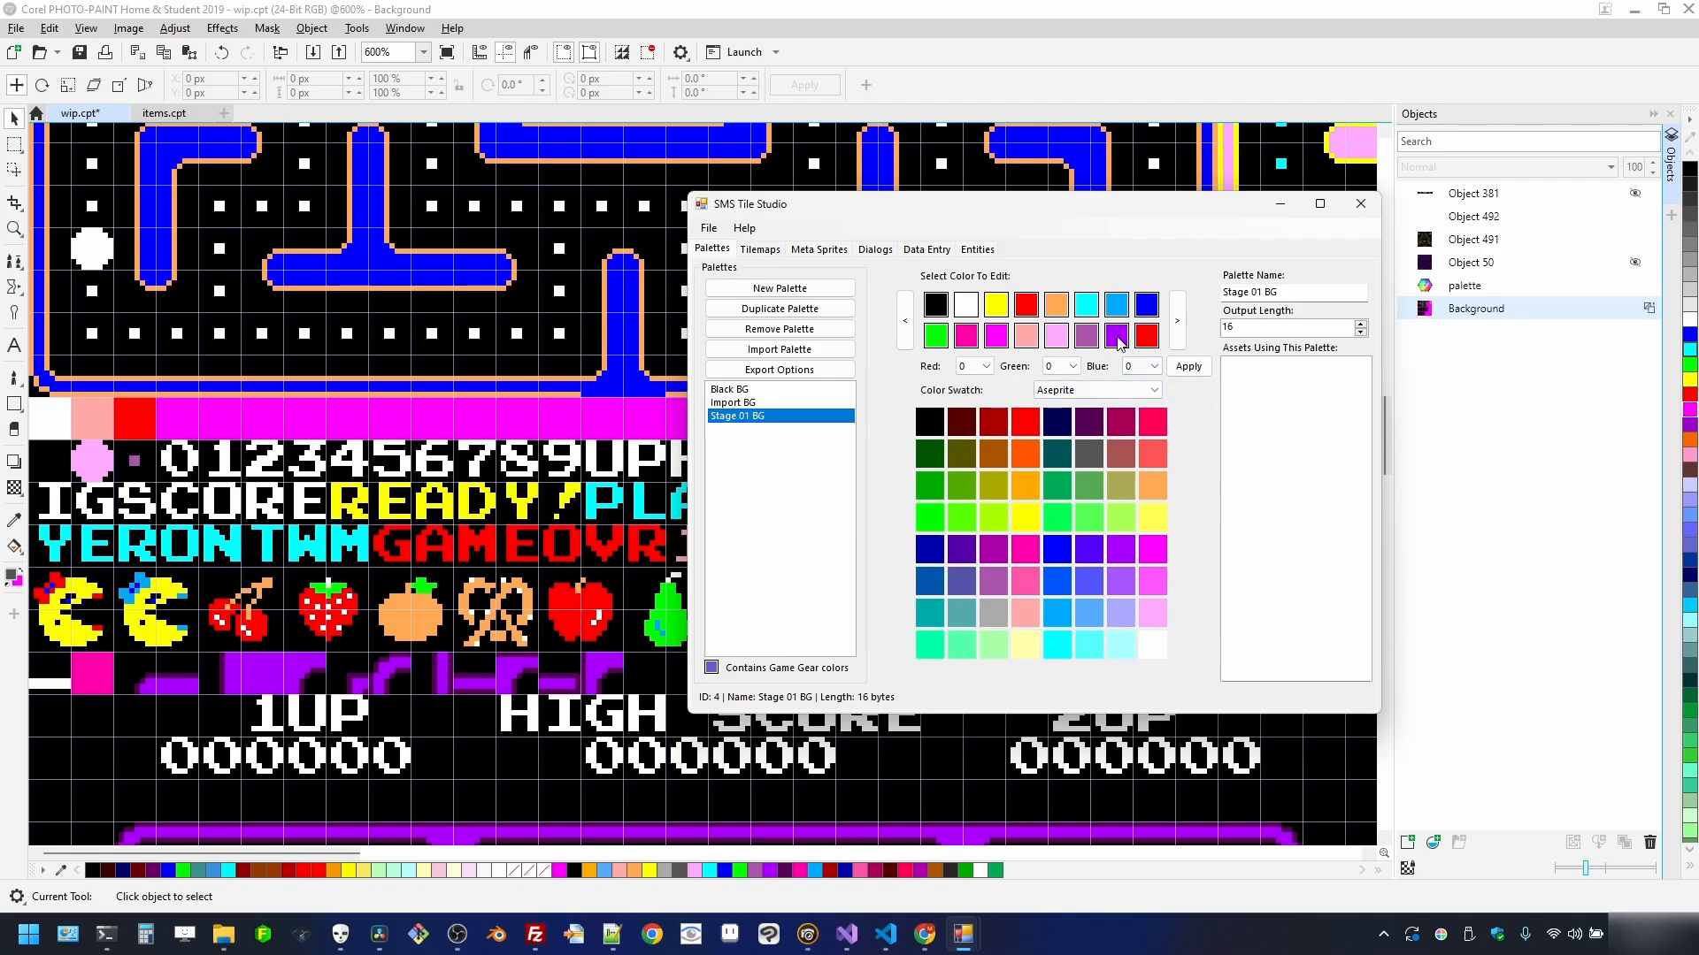
click(1026, 612)
- Turn three second-row slots white and two magenta slots black
drag(1153, 644, 1086, 335)
click(1066, 344)
click(1151, 650)
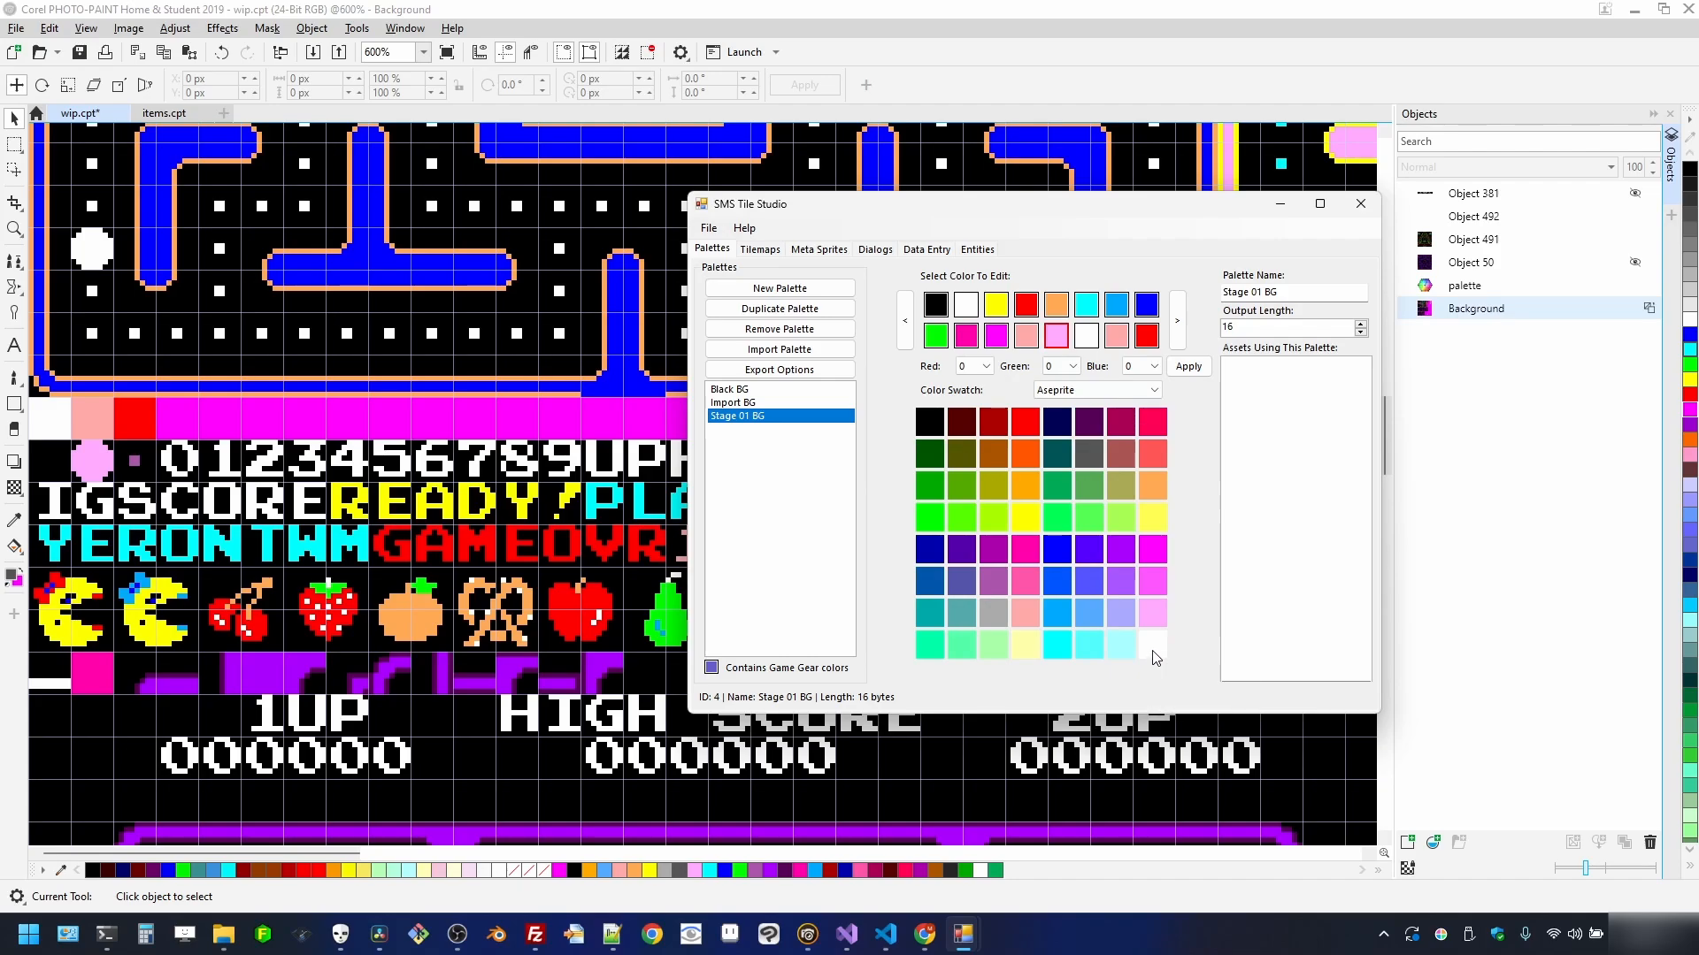
scroll(619, 328, down, 2)
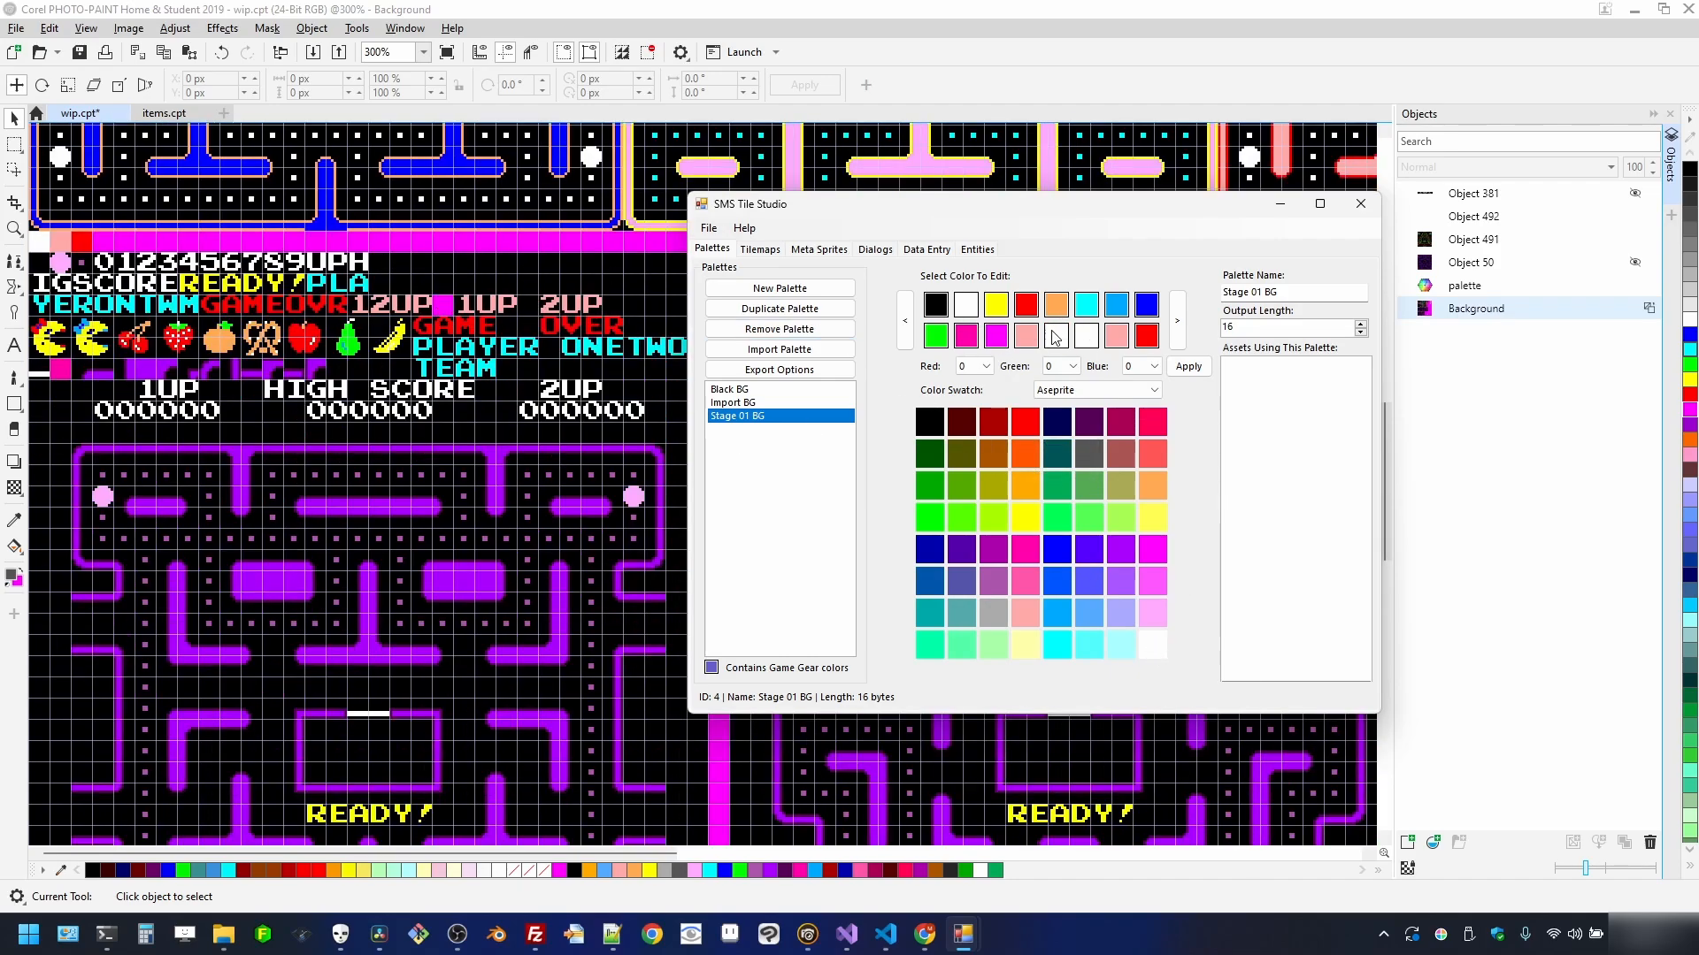
click(1029, 344)
click(1153, 646)
click(925, 433)
click(966, 337)
click(927, 424)
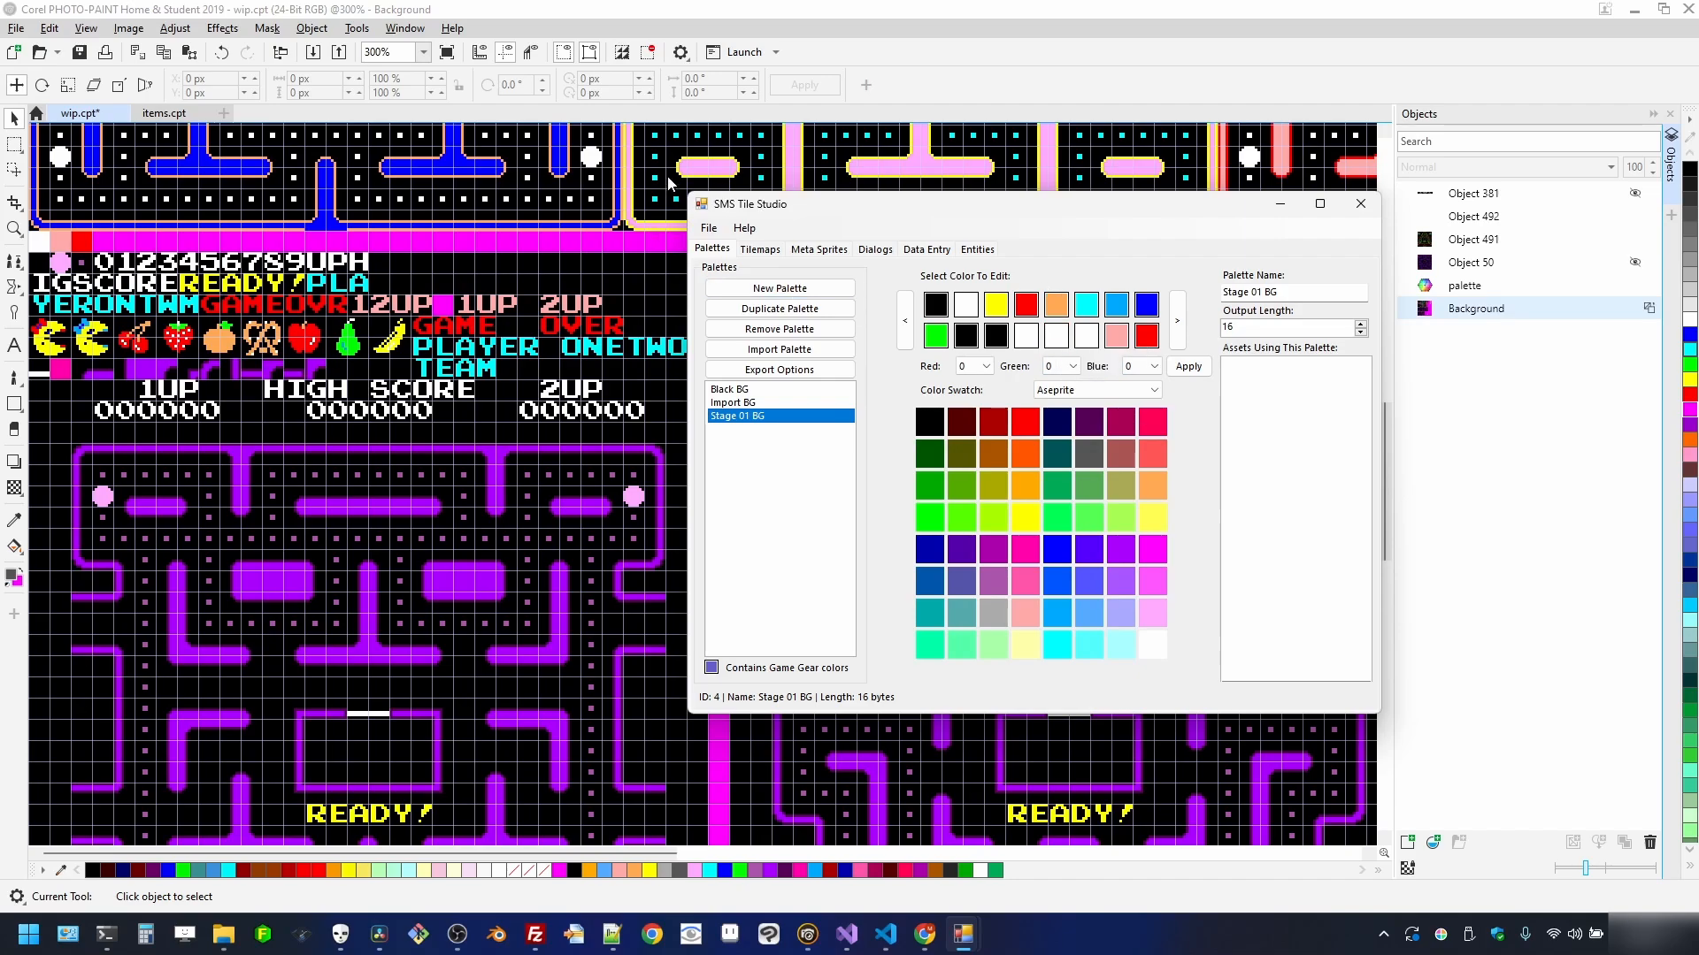
- Zoom in and out on the PHOTO-PAINT maze artwork to compare its colours
scroll(633, 202, down, 2)
scroll(633, 202, up, 1)
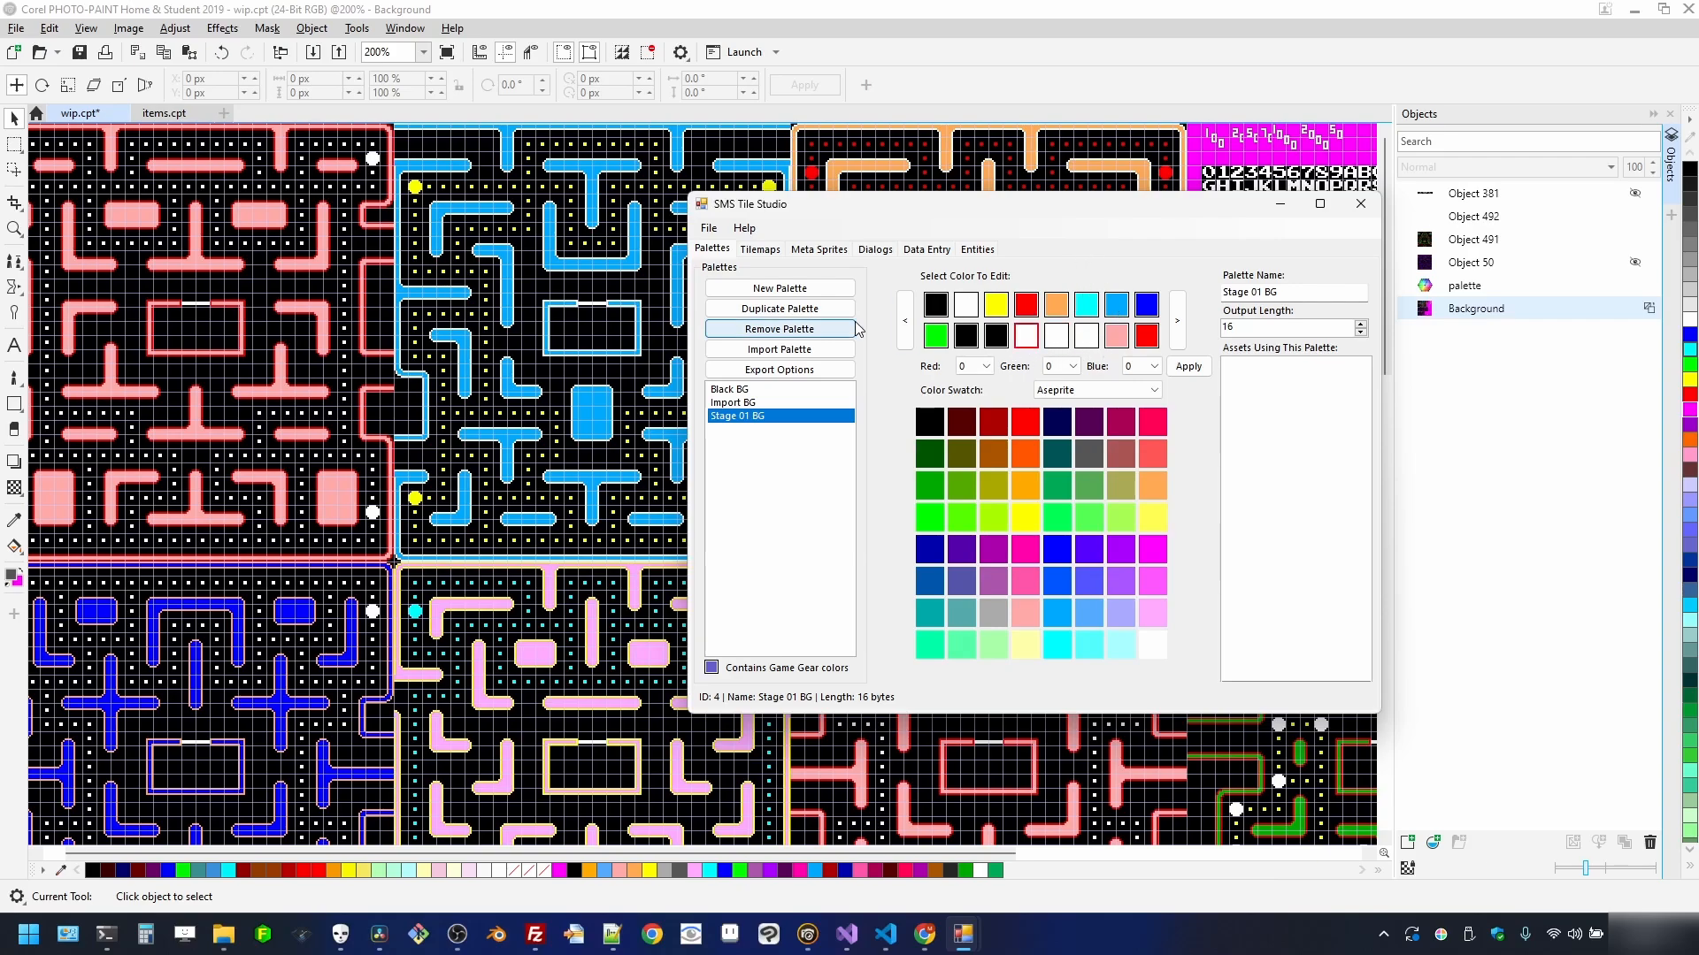
scroll(466, 566, down, 1)
scroll(372, 654, up, 2)
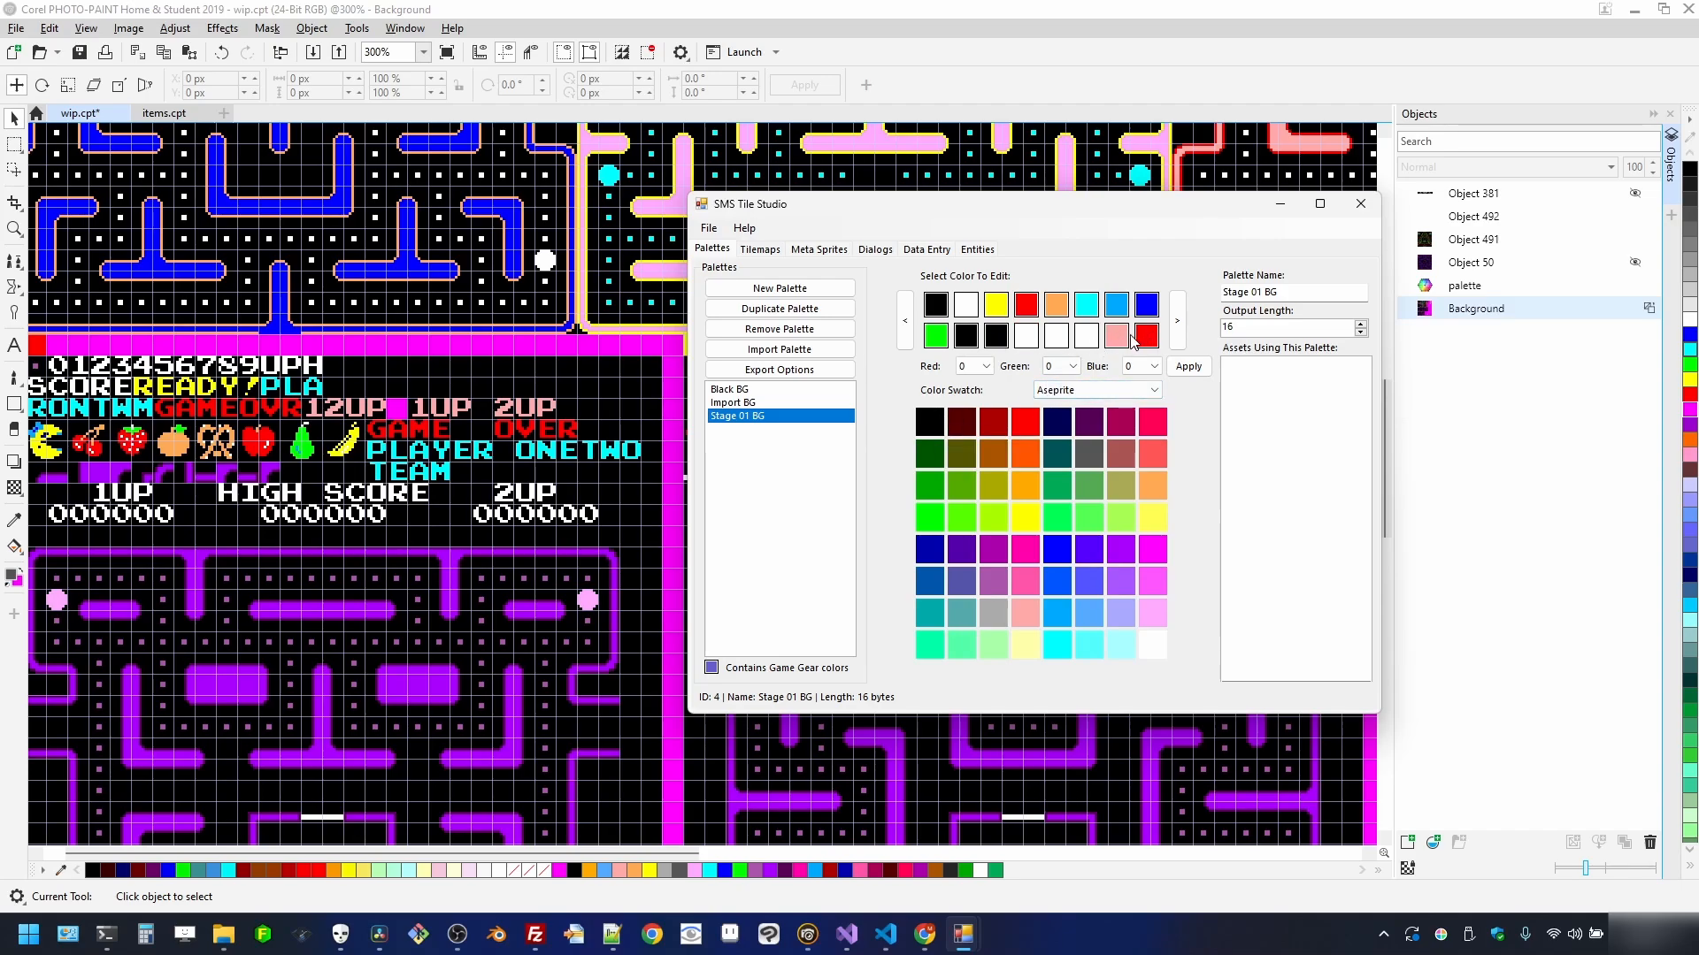
- Set the Stage 01 tileset's Background Palette to Stage 01 BG on the Tilemaps page
mouse_move(1127, 345)
click(763, 251)
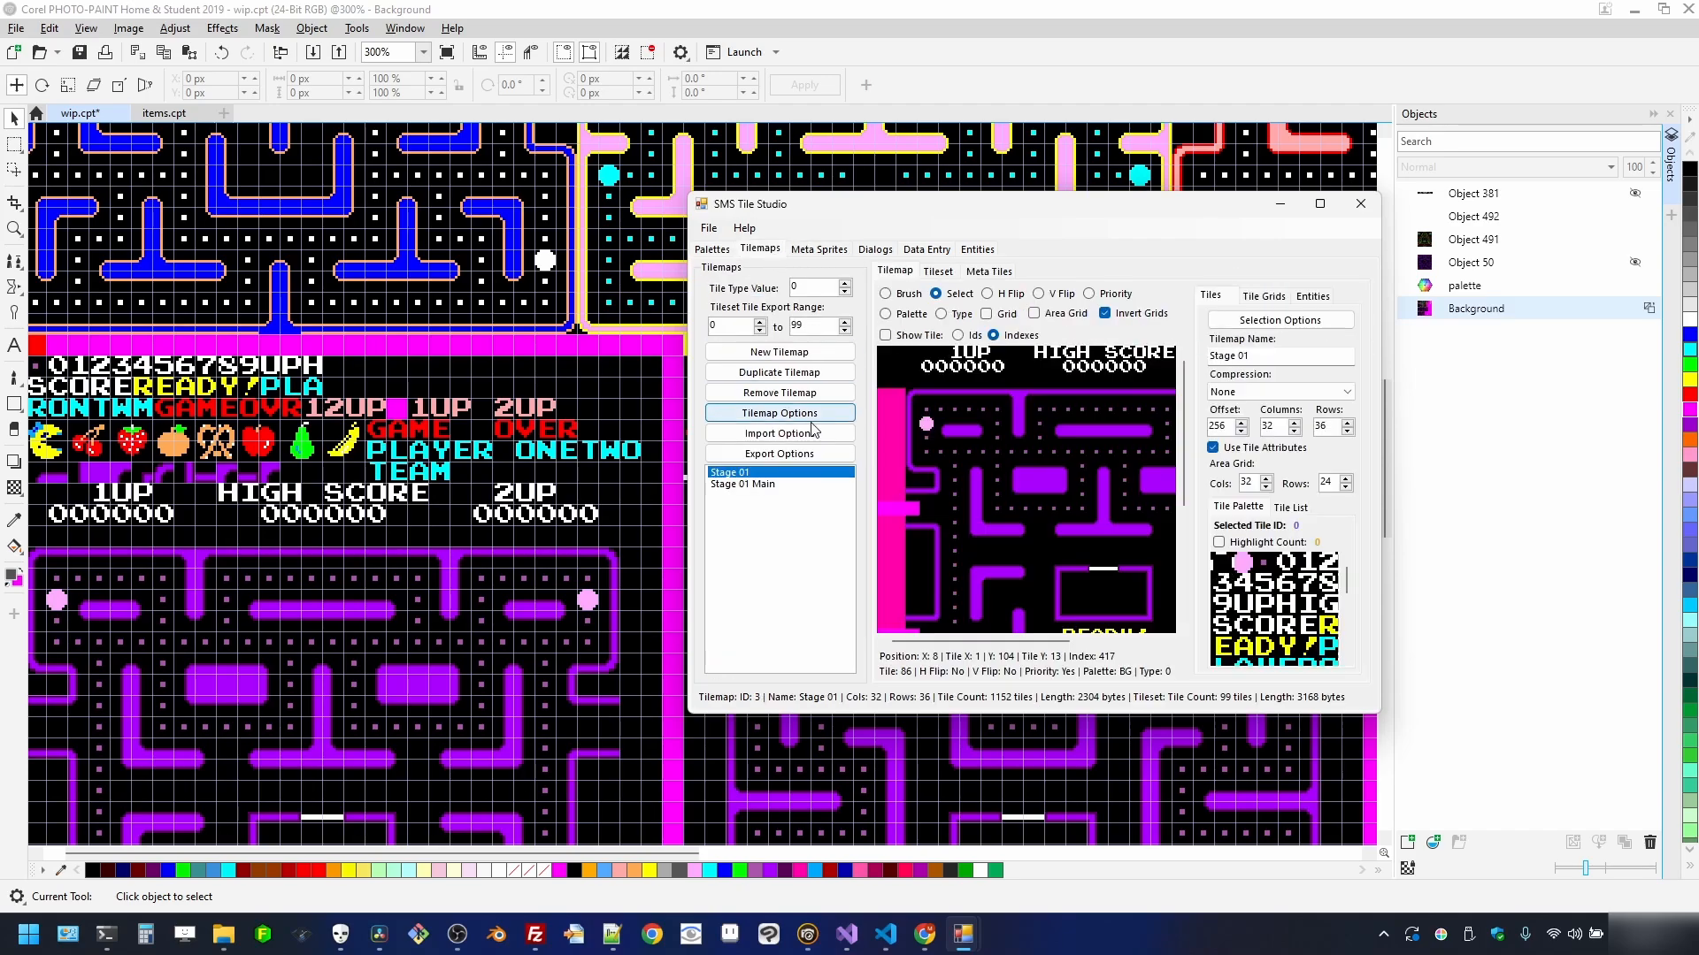
click(1319, 204)
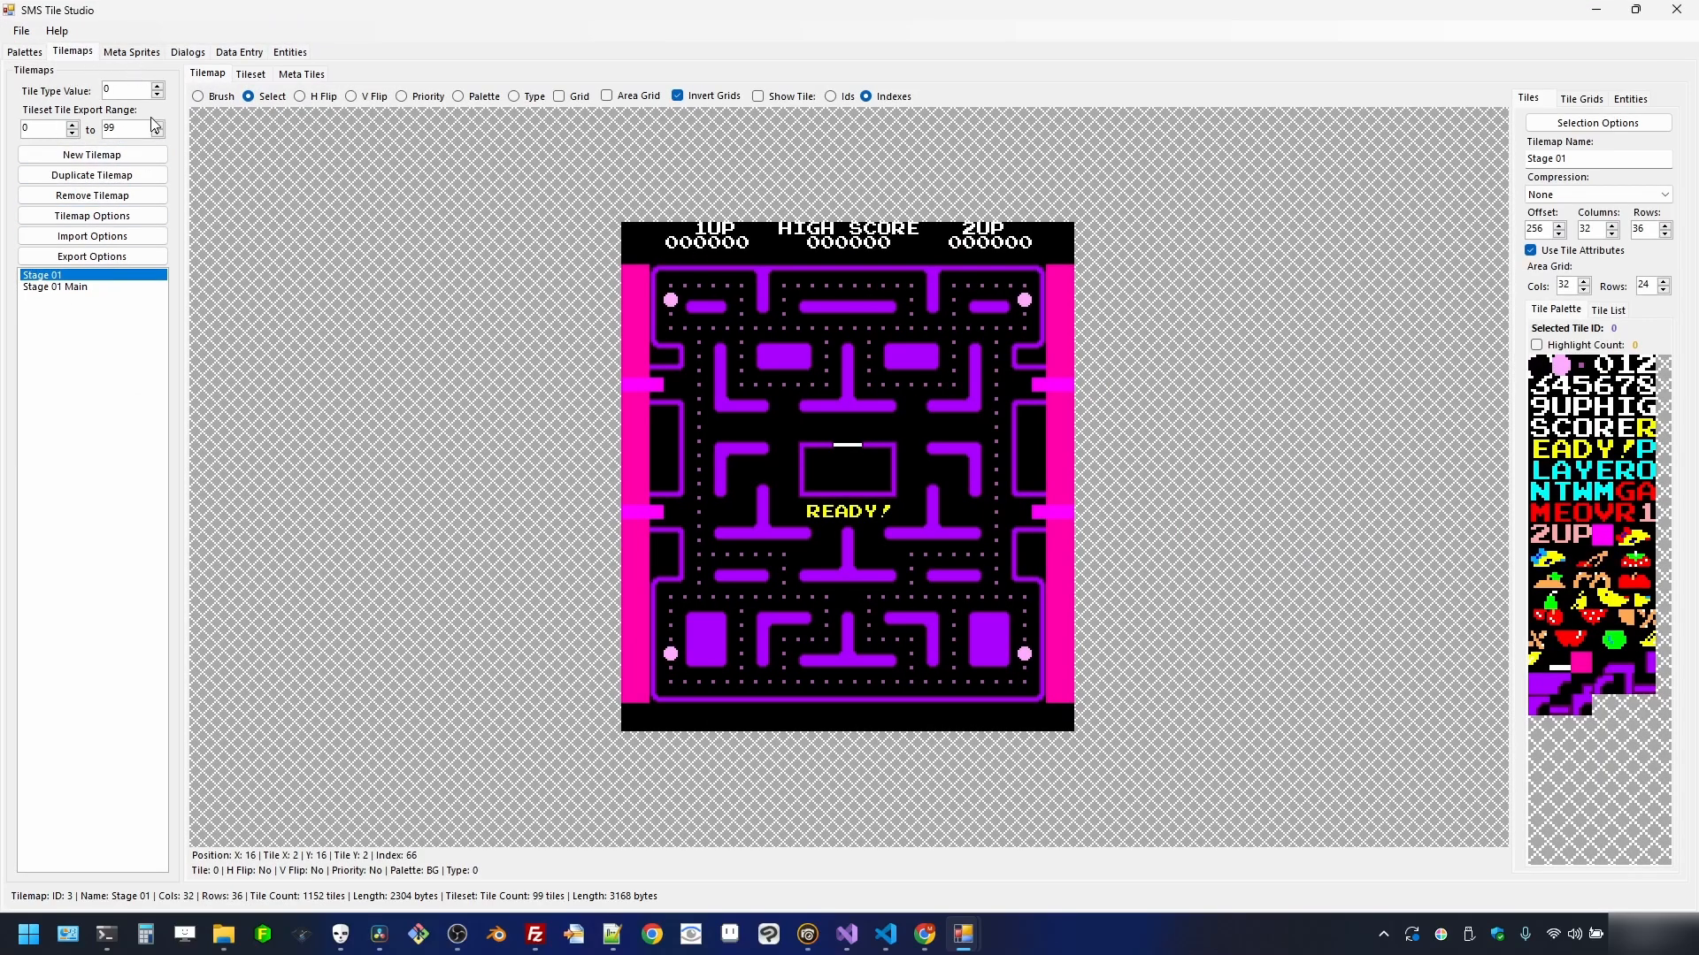
click(250, 75)
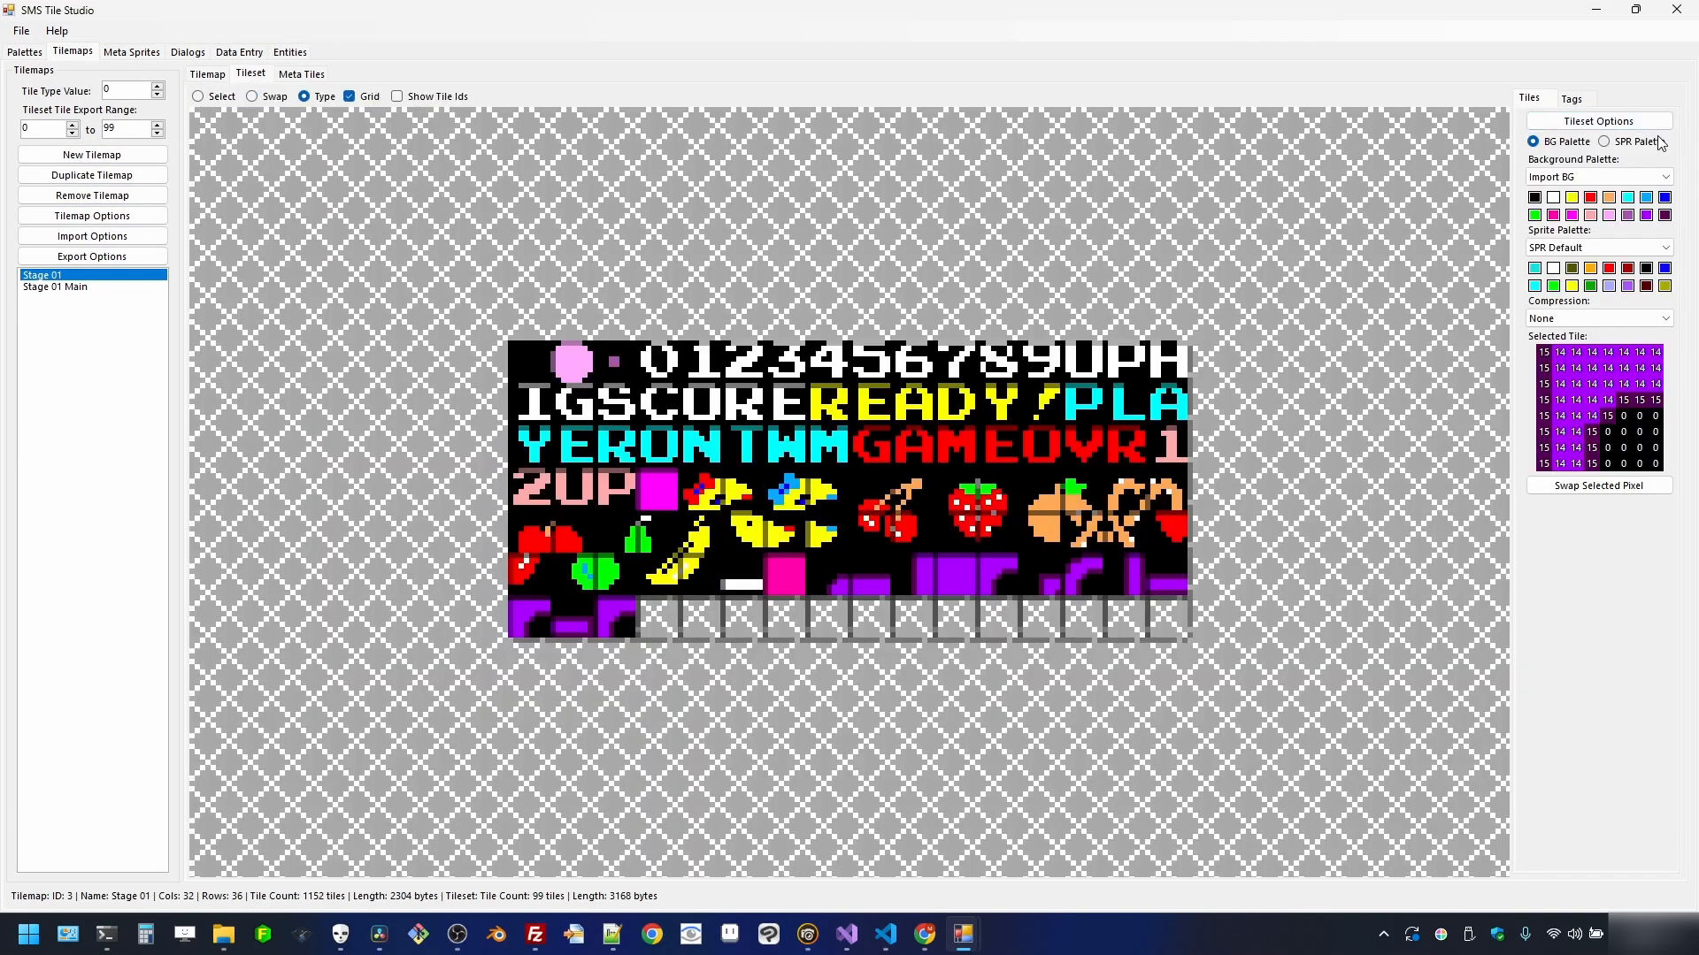
click(1659, 177)
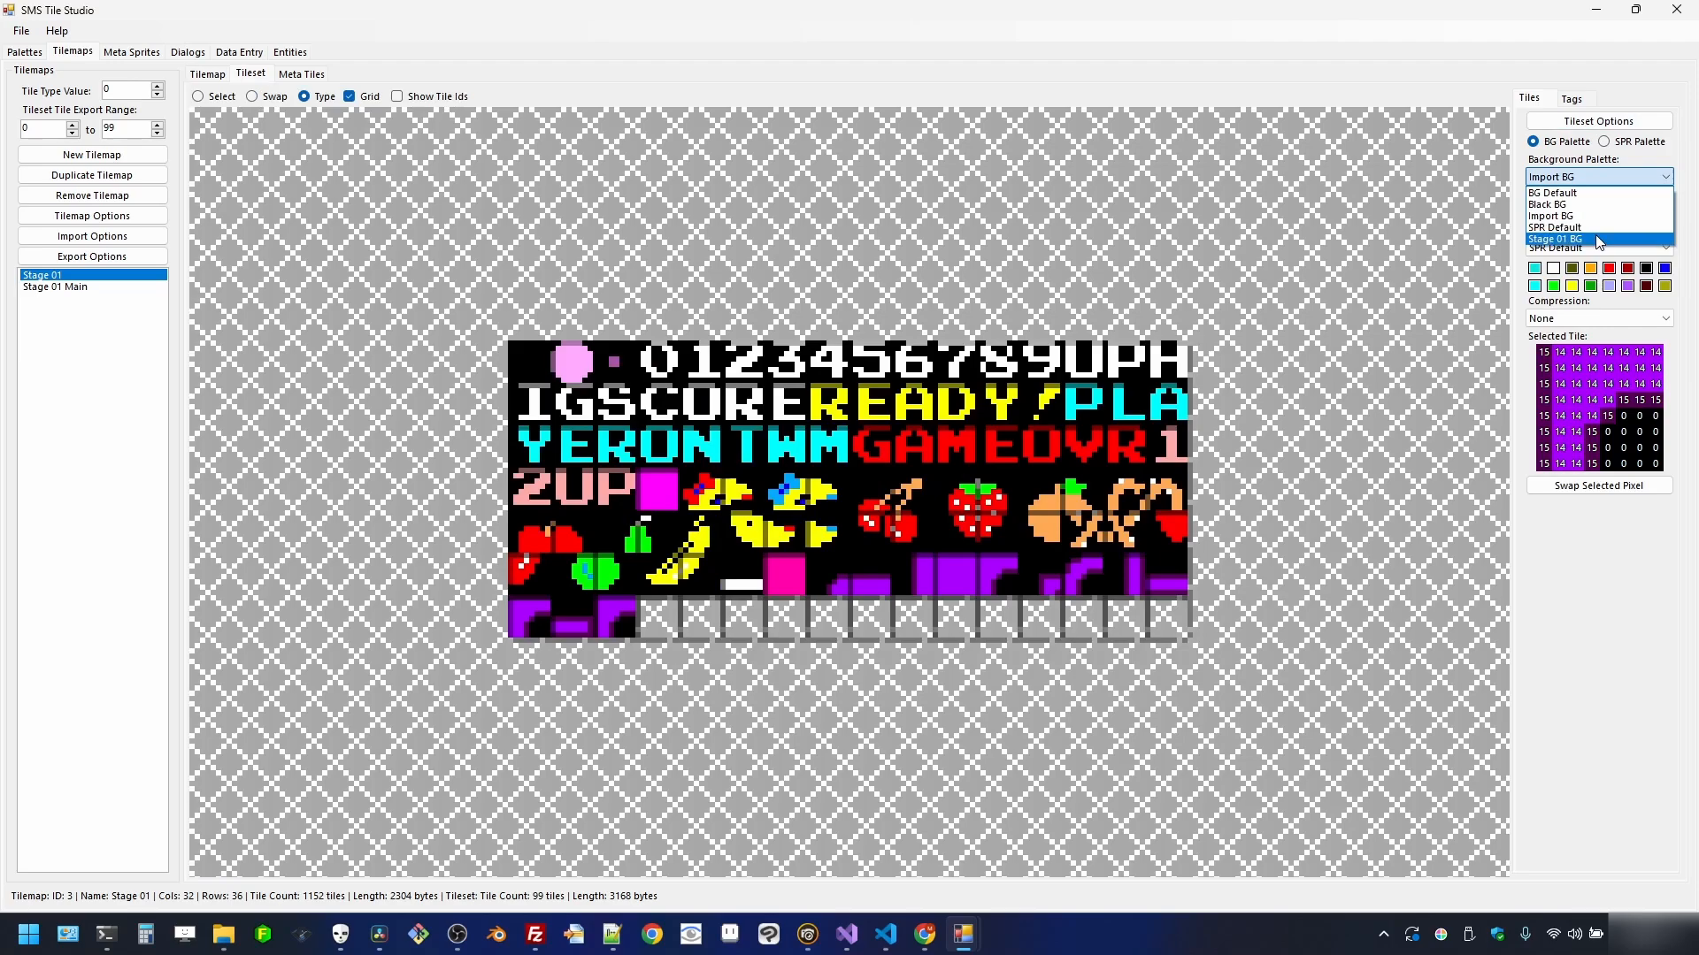
click(1598, 240)
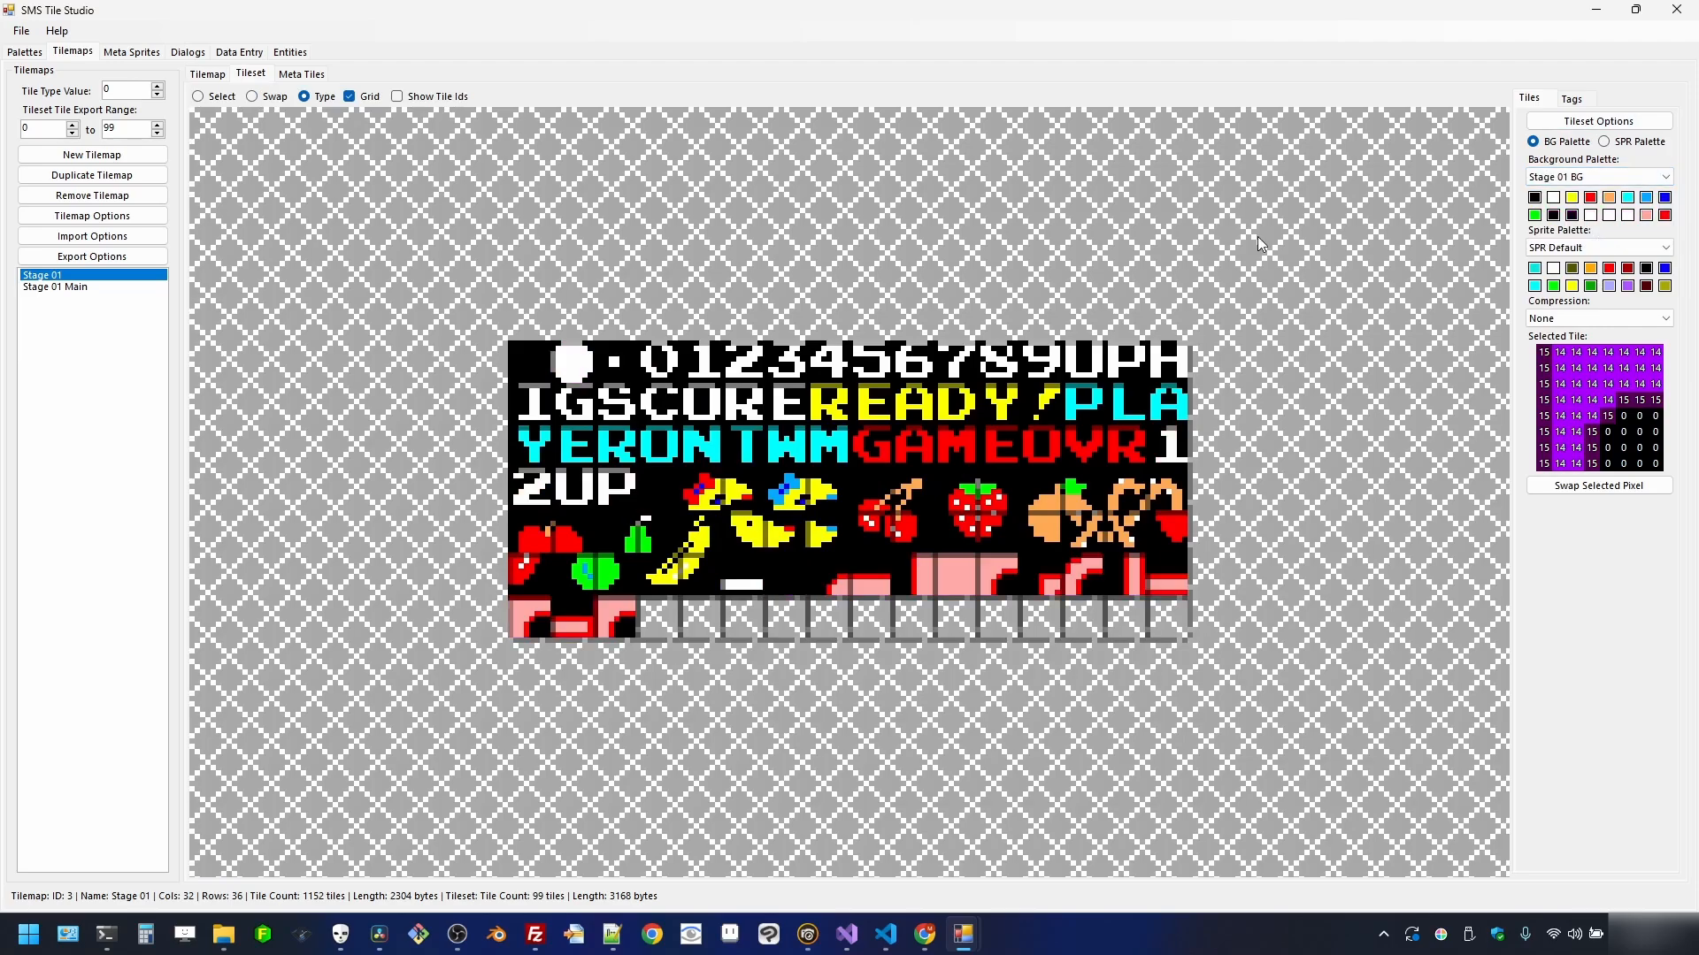
click(212, 77)
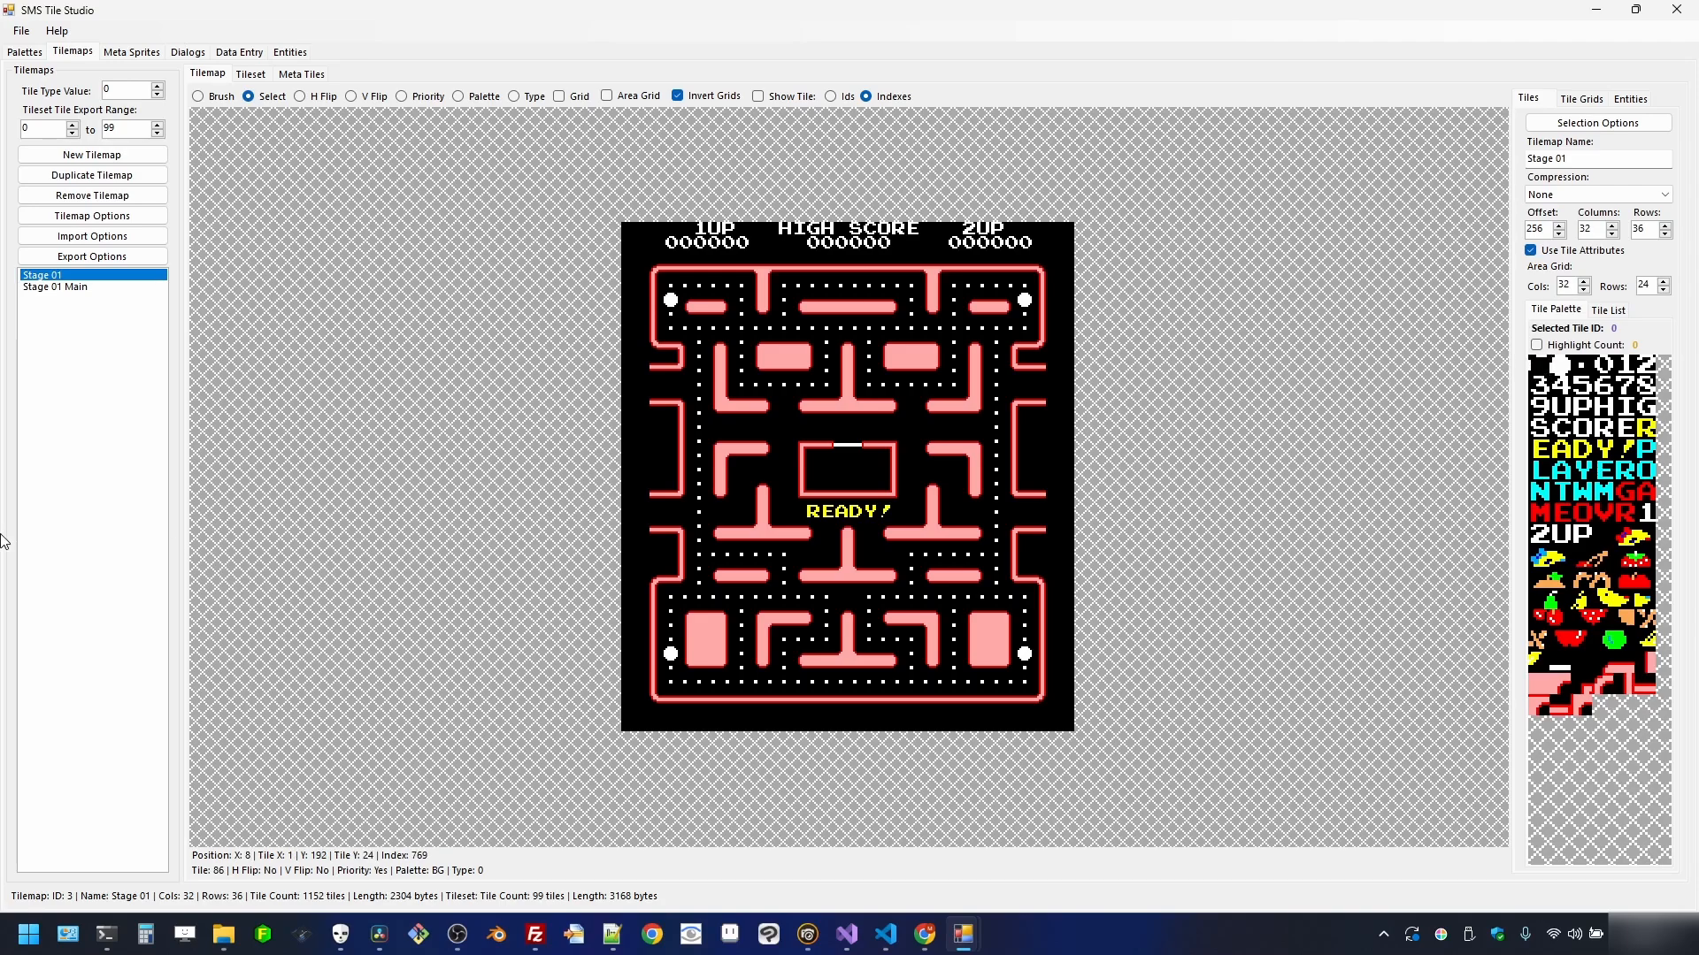
click(1635, 9)
- On the Palettes page, duplicate the Stage 01 BG palette five times
drag(935, 212, 880, 205)
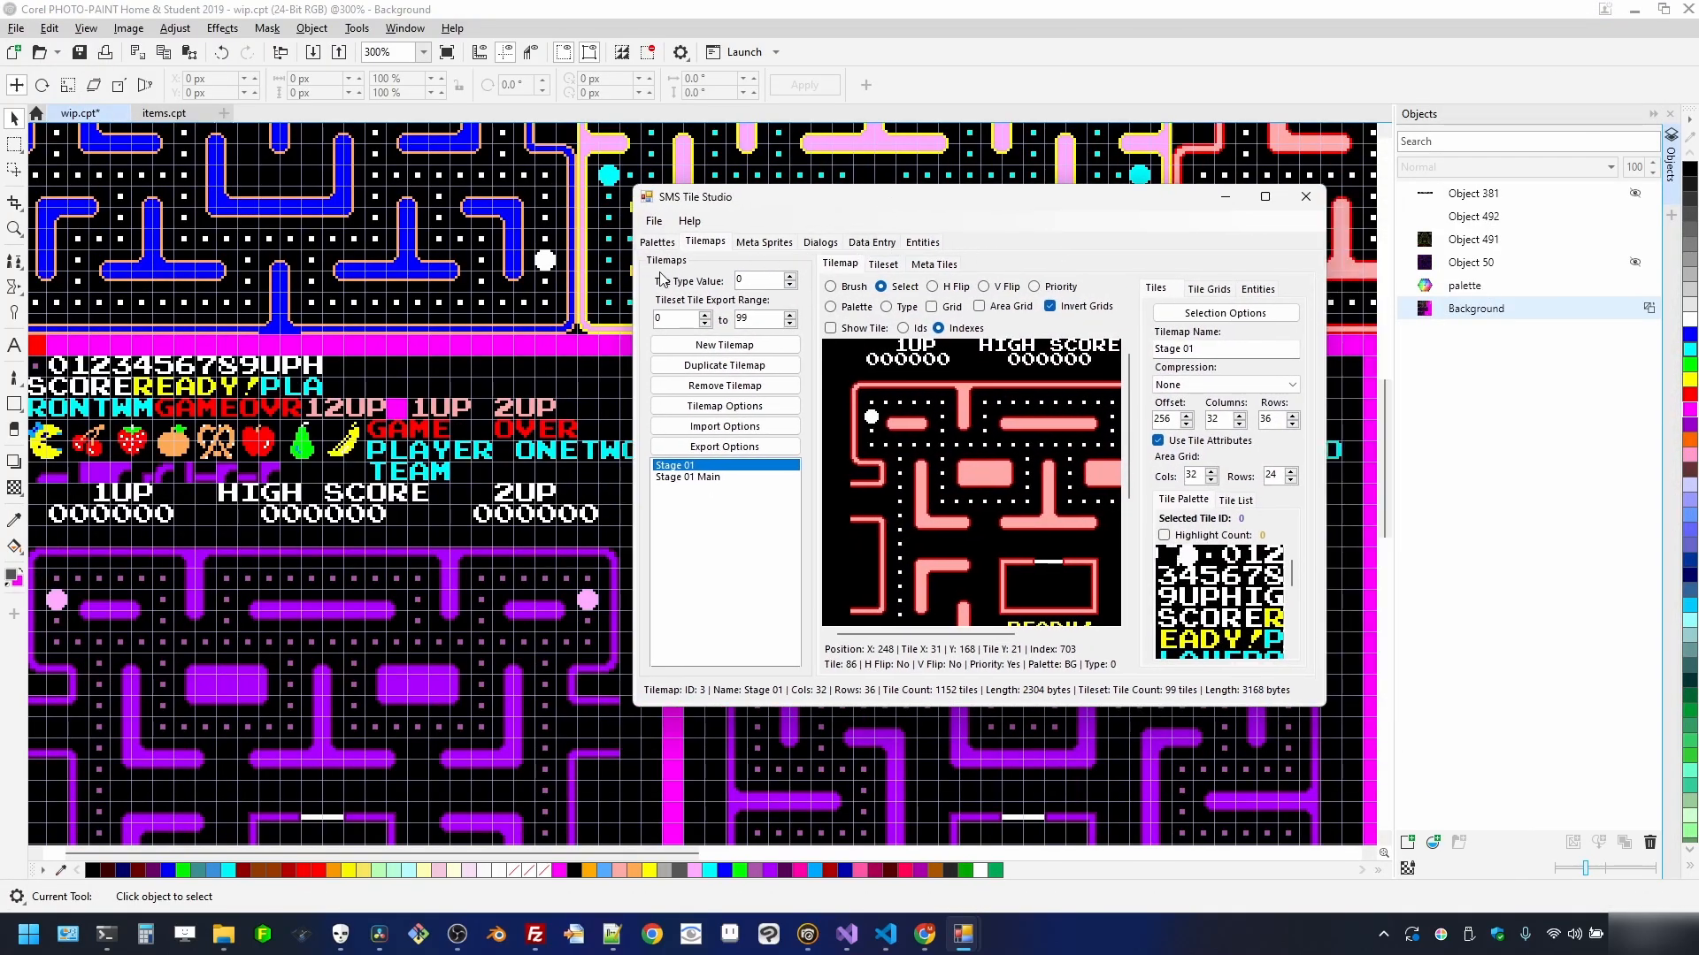
click(655, 222)
click(656, 223)
click(657, 242)
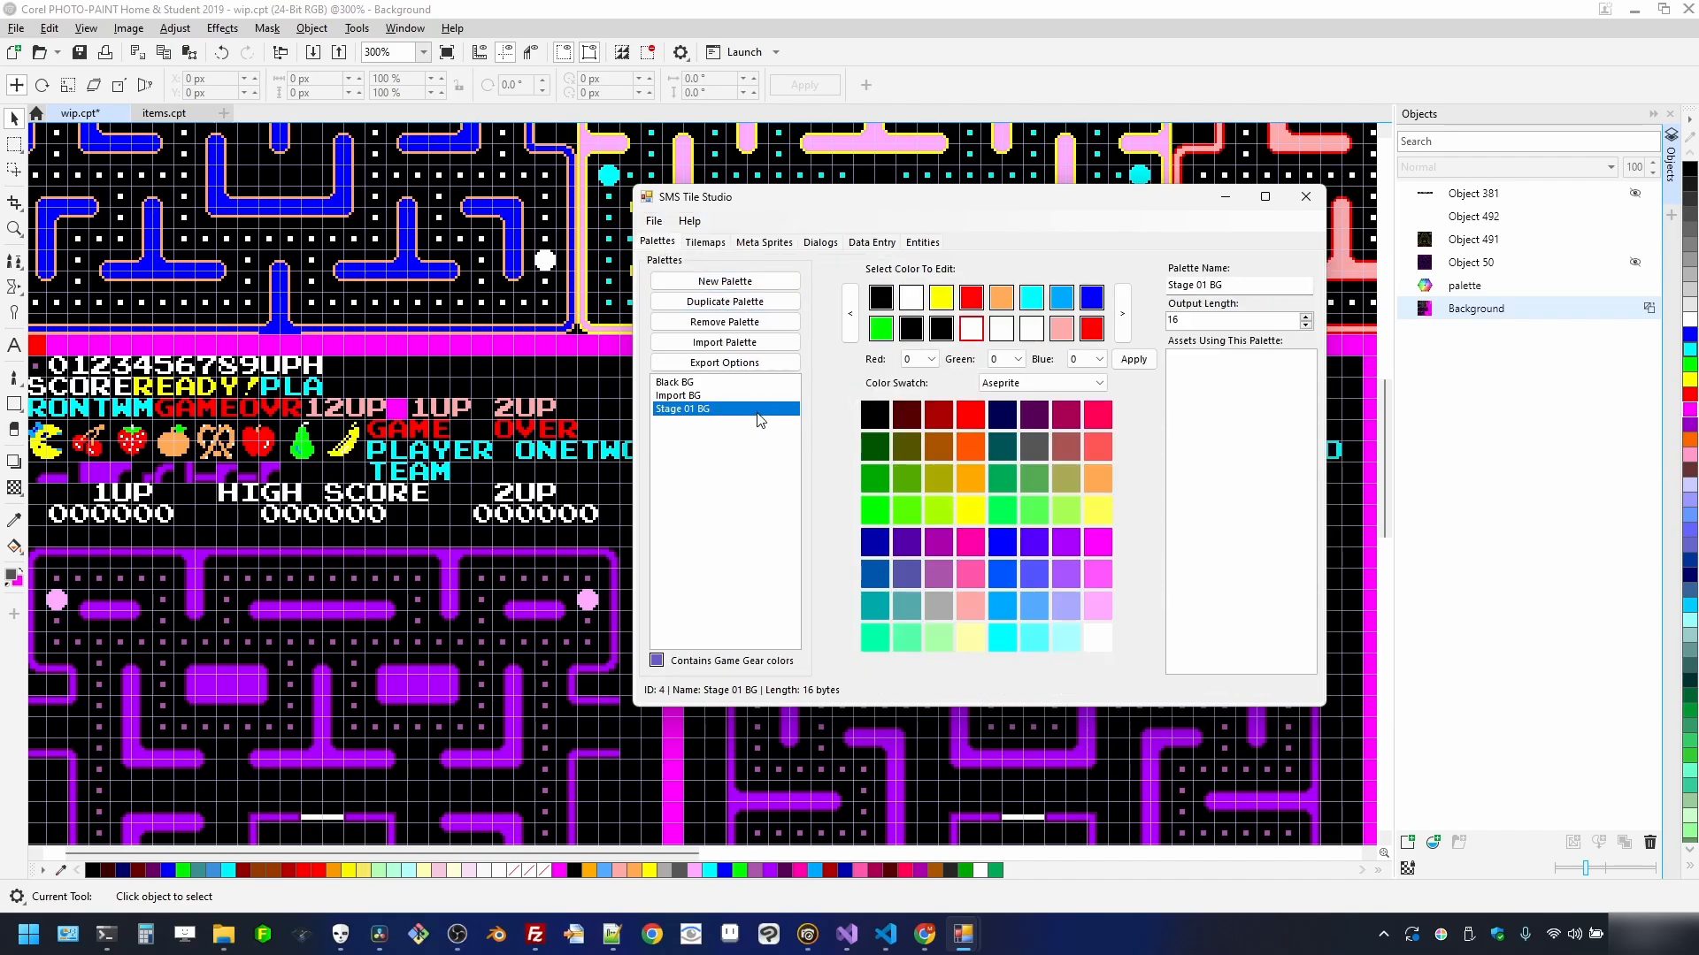
click(764, 302)
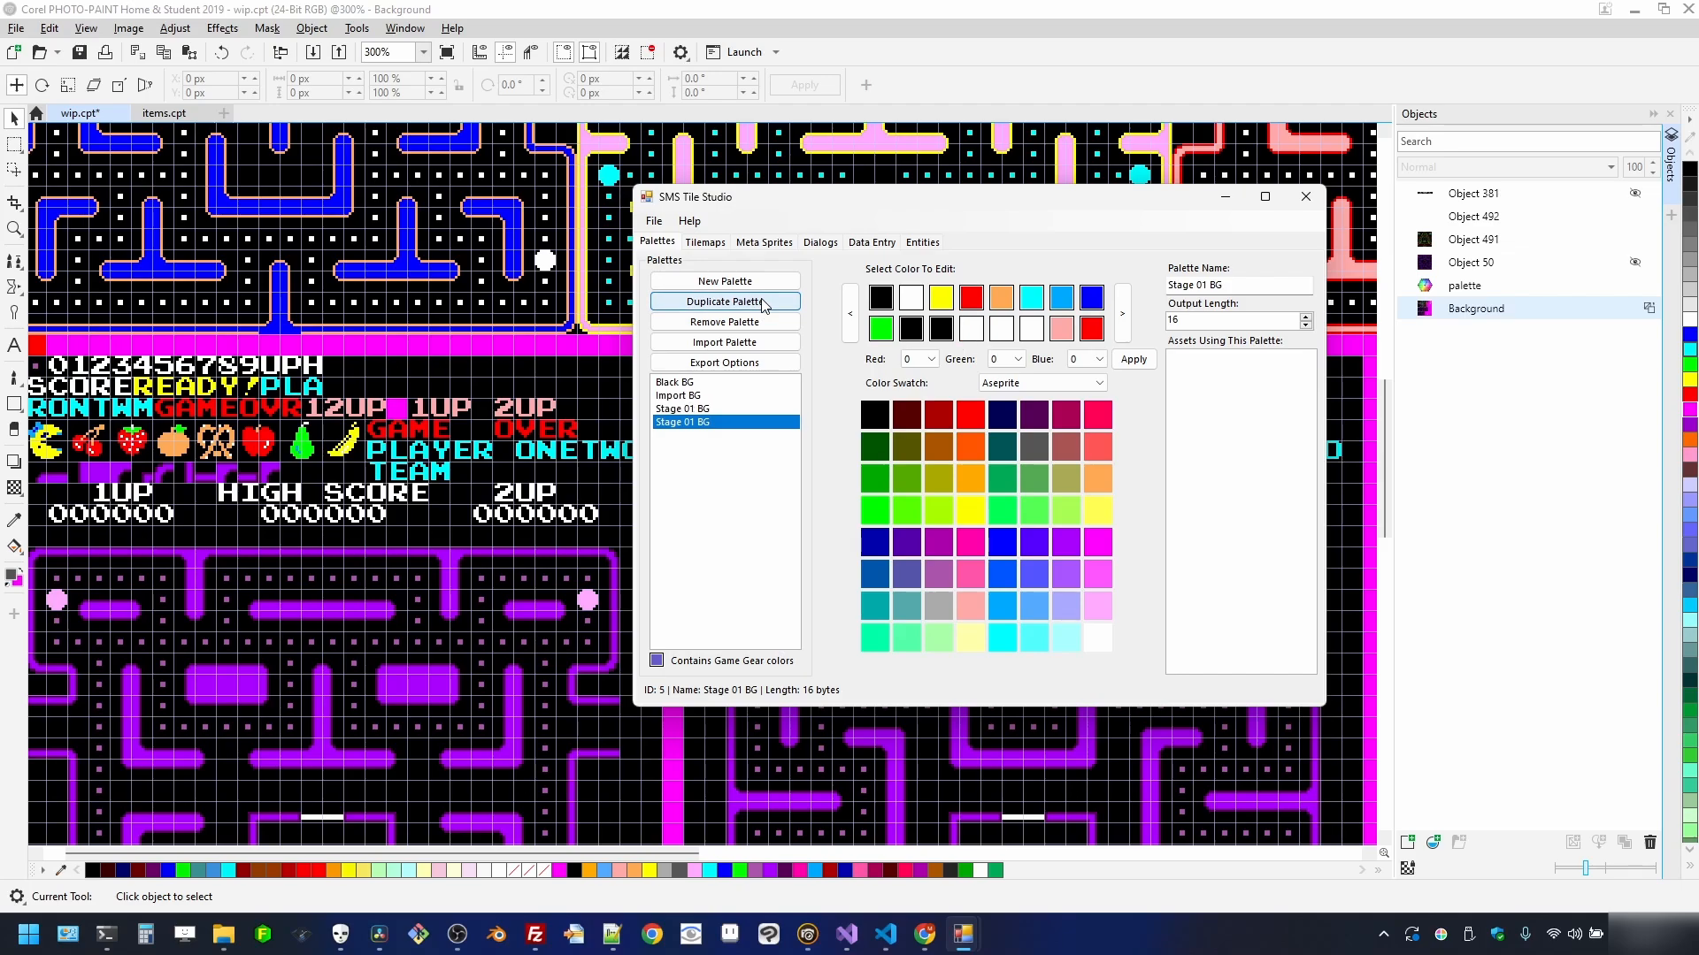
click(763, 303)
click(764, 303)
click(763, 303)
click(763, 302)
click(763, 302)
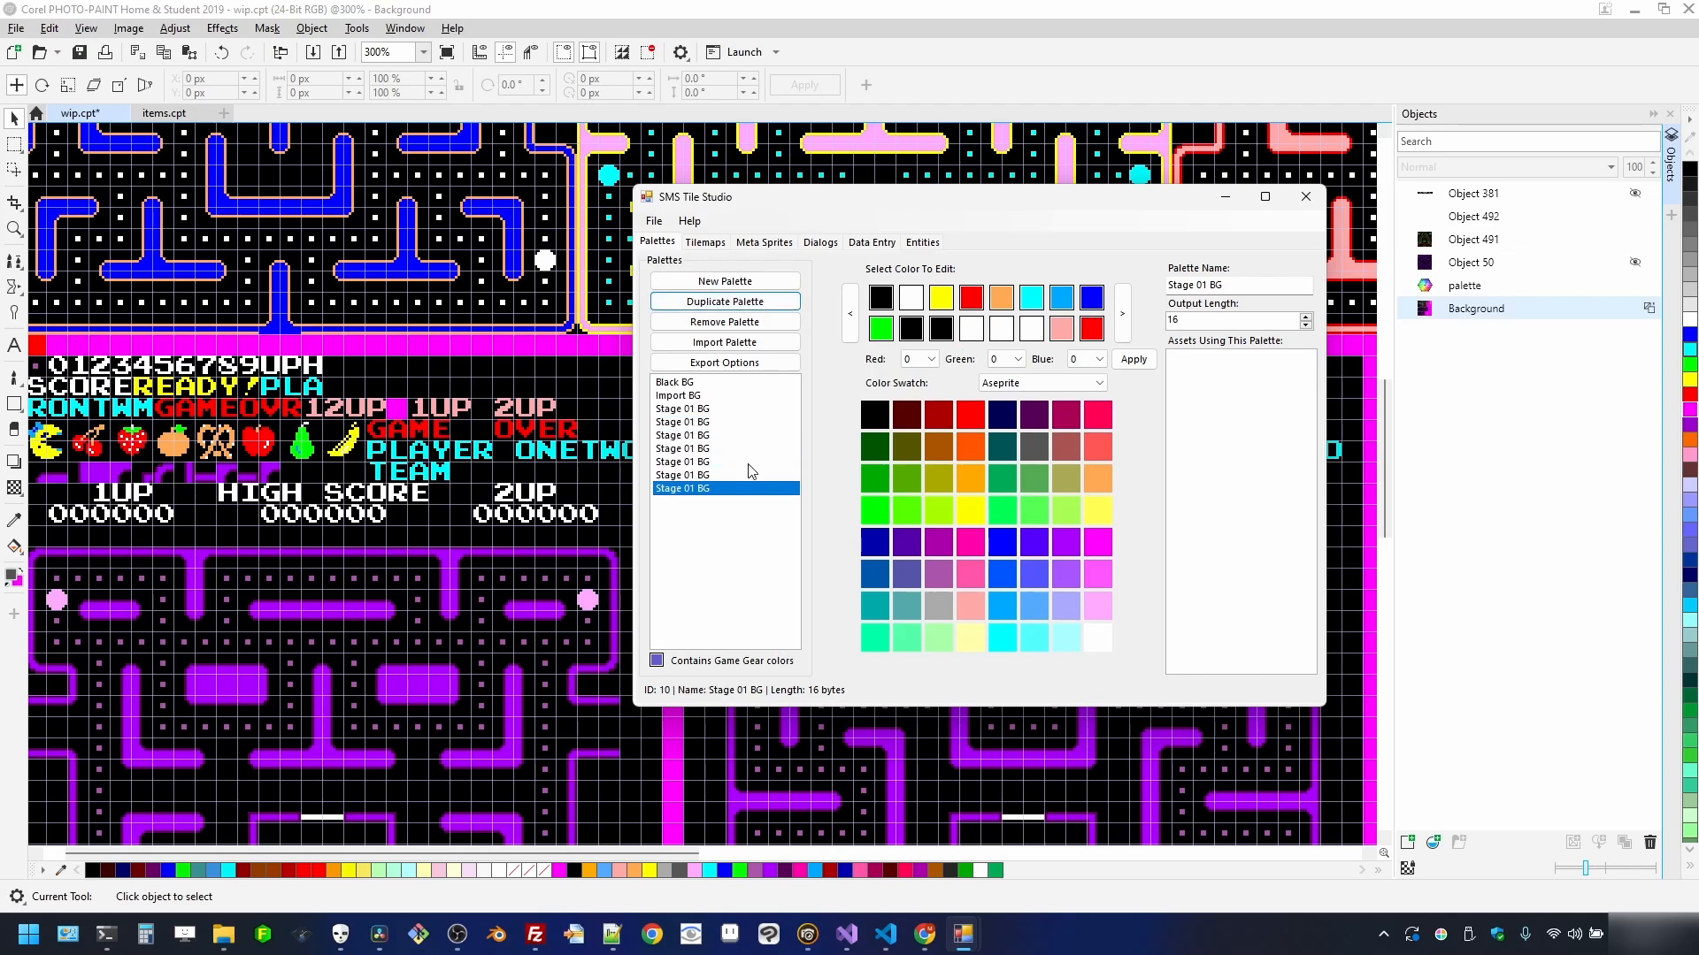
- Rename the first three copies to Stage 02 BG, Stage 03 BG and Stage 04 BG
click(744, 423)
click(1209, 285)
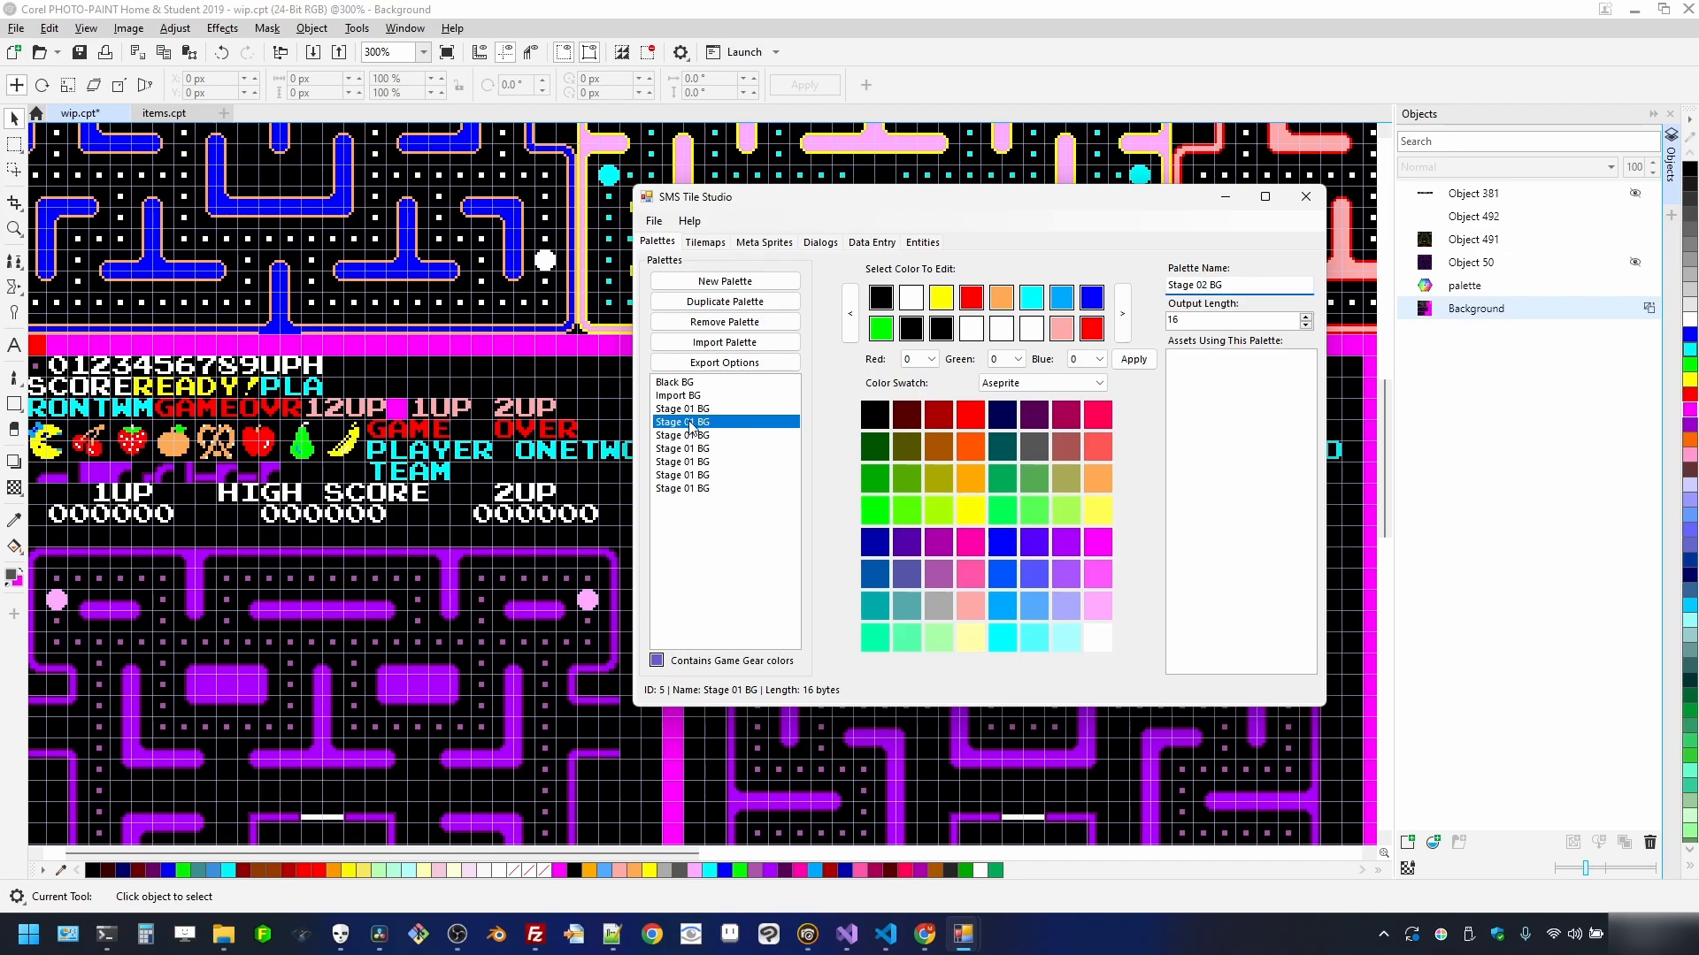
text(2)
click(728, 426)
click(1212, 284)
key(Return)
click(705, 424)
click(1209, 286)
key(Return)
- Rename the remaining copies to Stage 05 BG, Stage 06 BG and Stage 07 BG
click(1204, 286)
click(1210, 283)
click(761, 422)
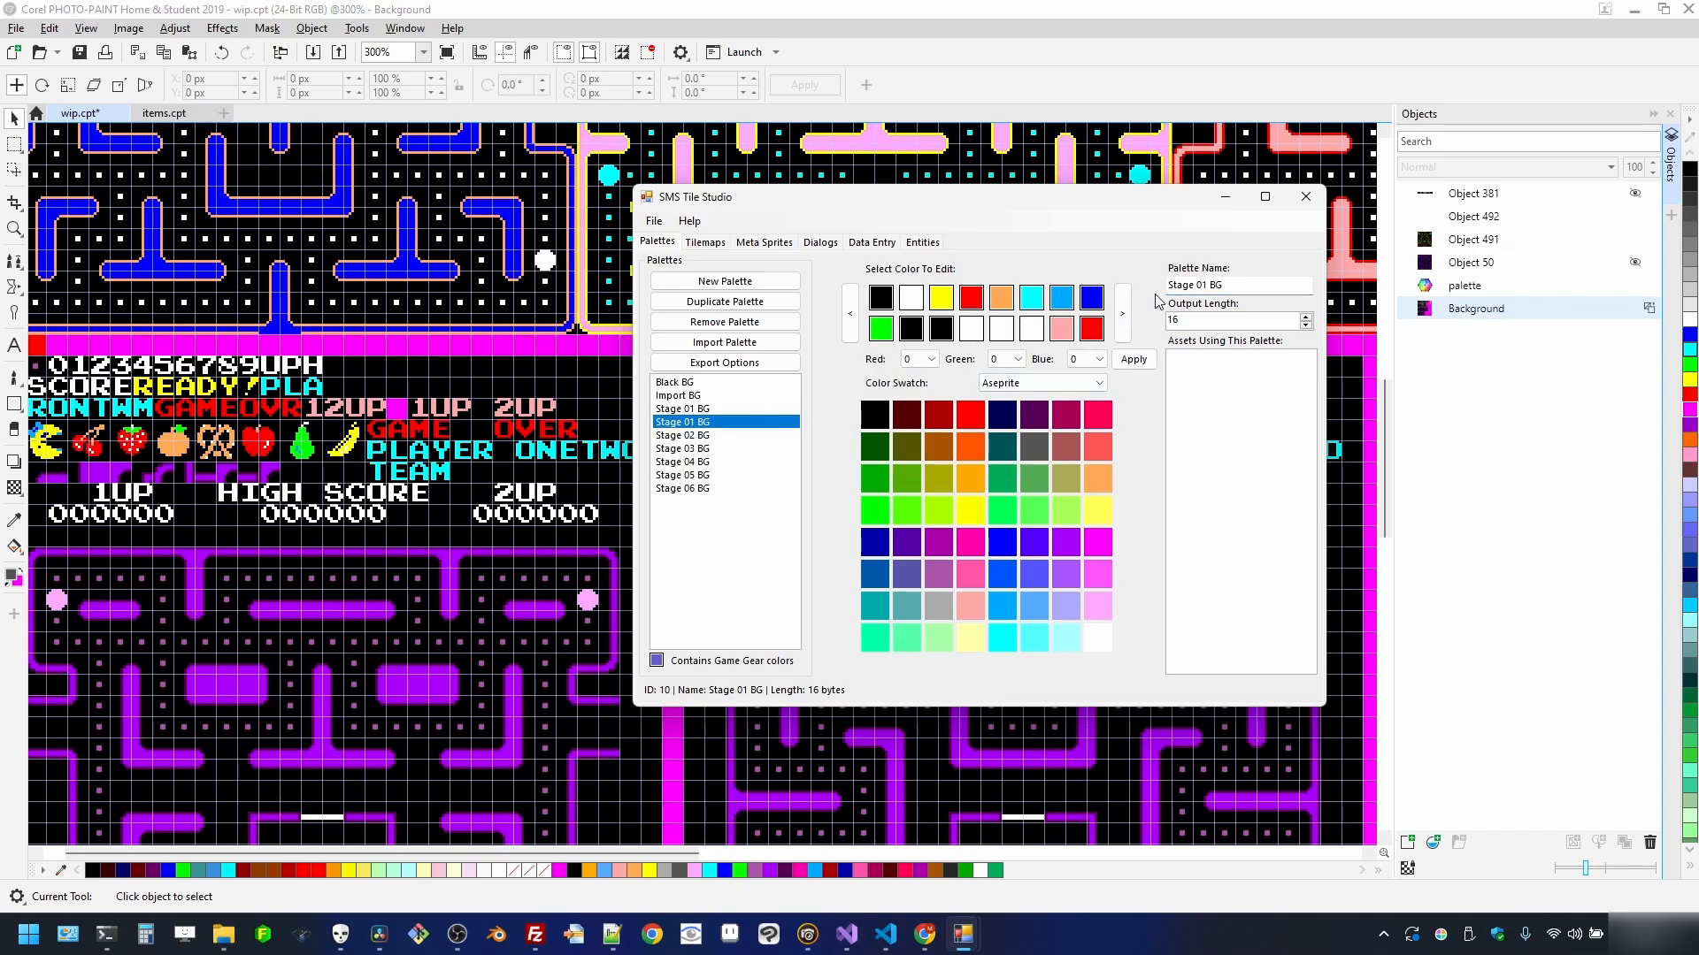
click(1210, 285)
text(7)
click(722, 489)
click(745, 474)
click(745, 435)
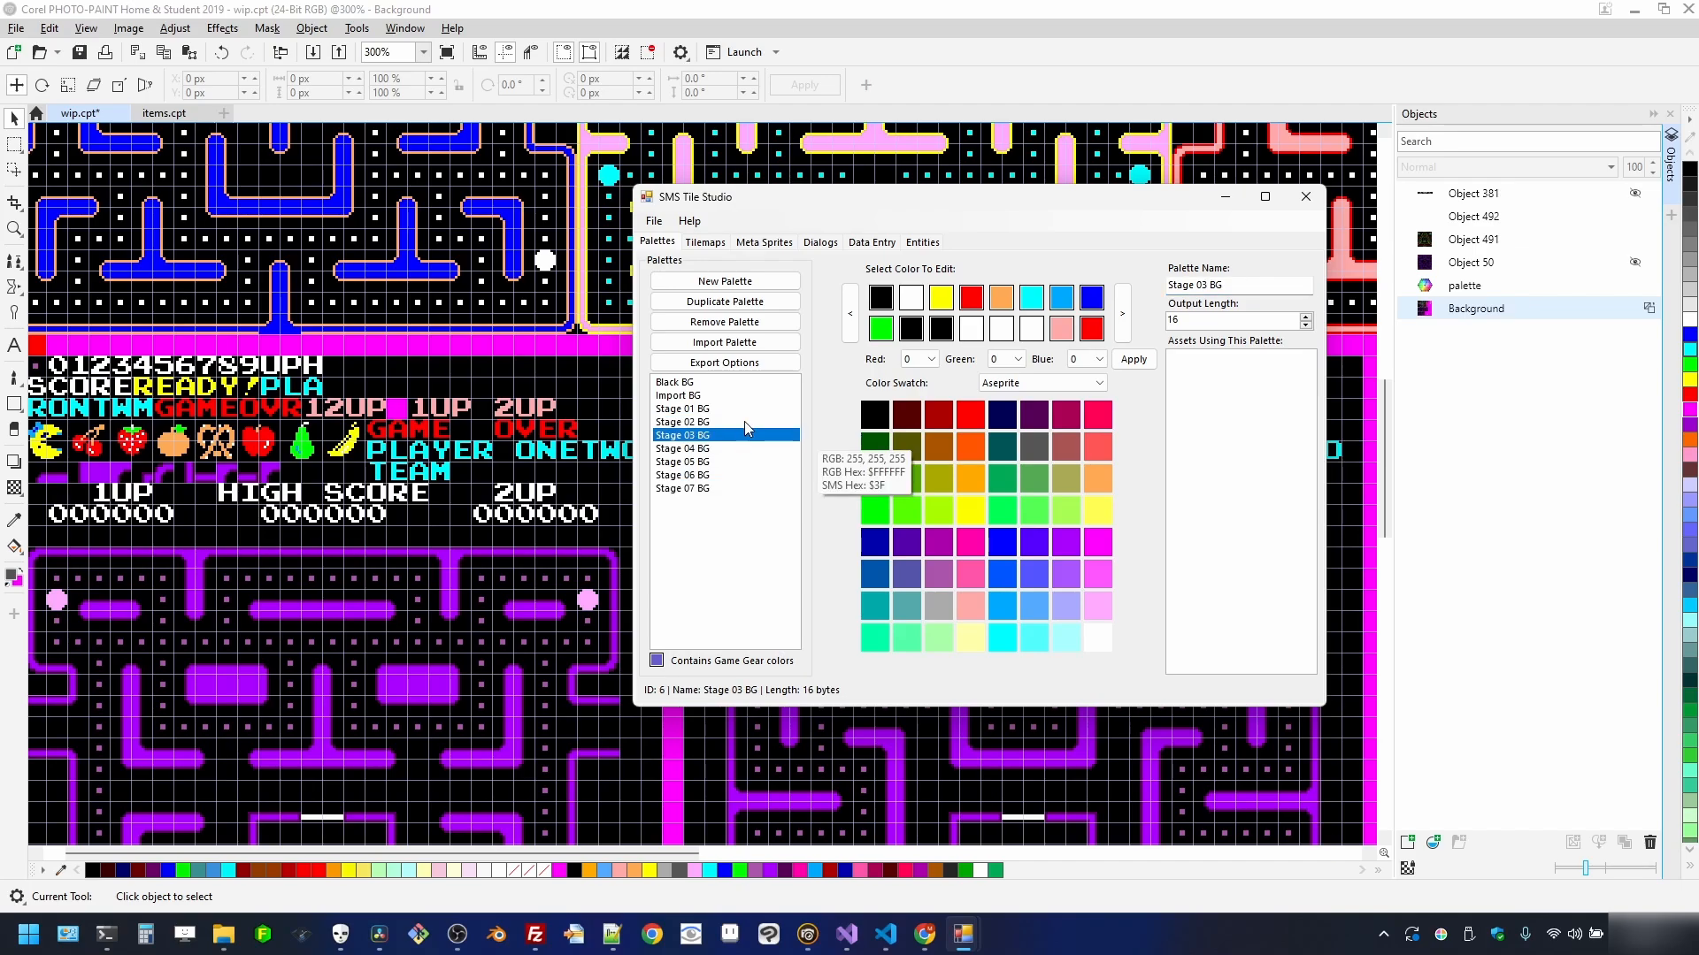
click(752, 422)
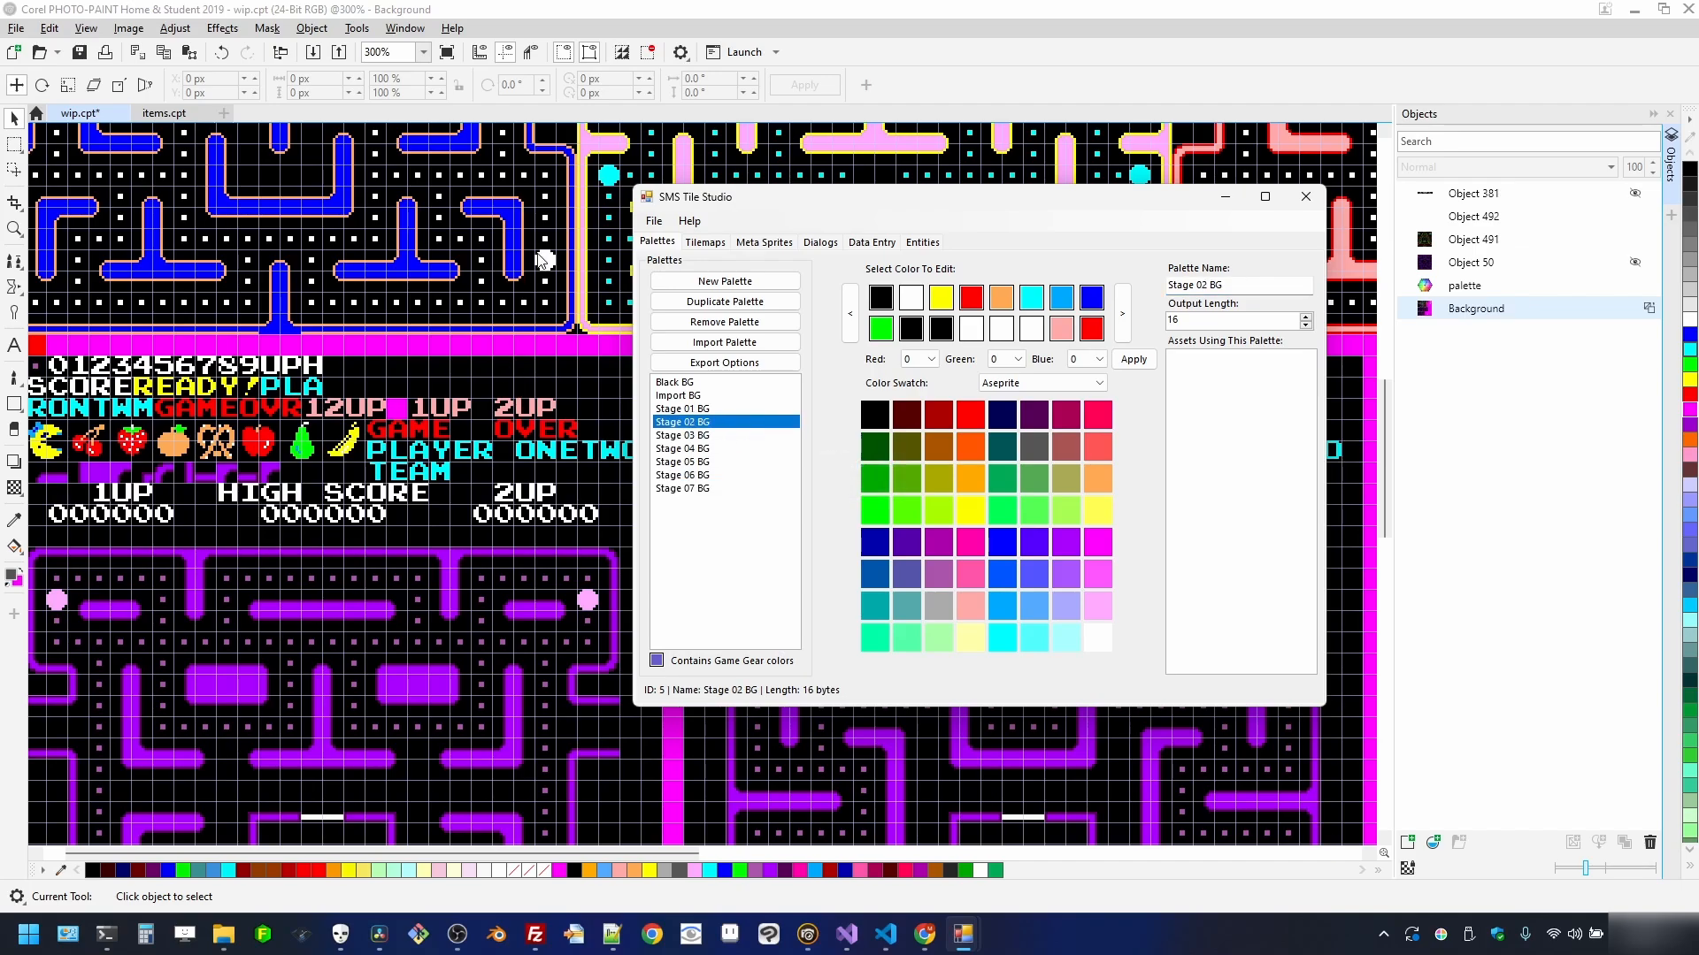
- Bring the tile editor forward and set a Stage 02 BG slot to light blue
scroll(524, 563, down, 2)
scroll(523, 564, up, 2)
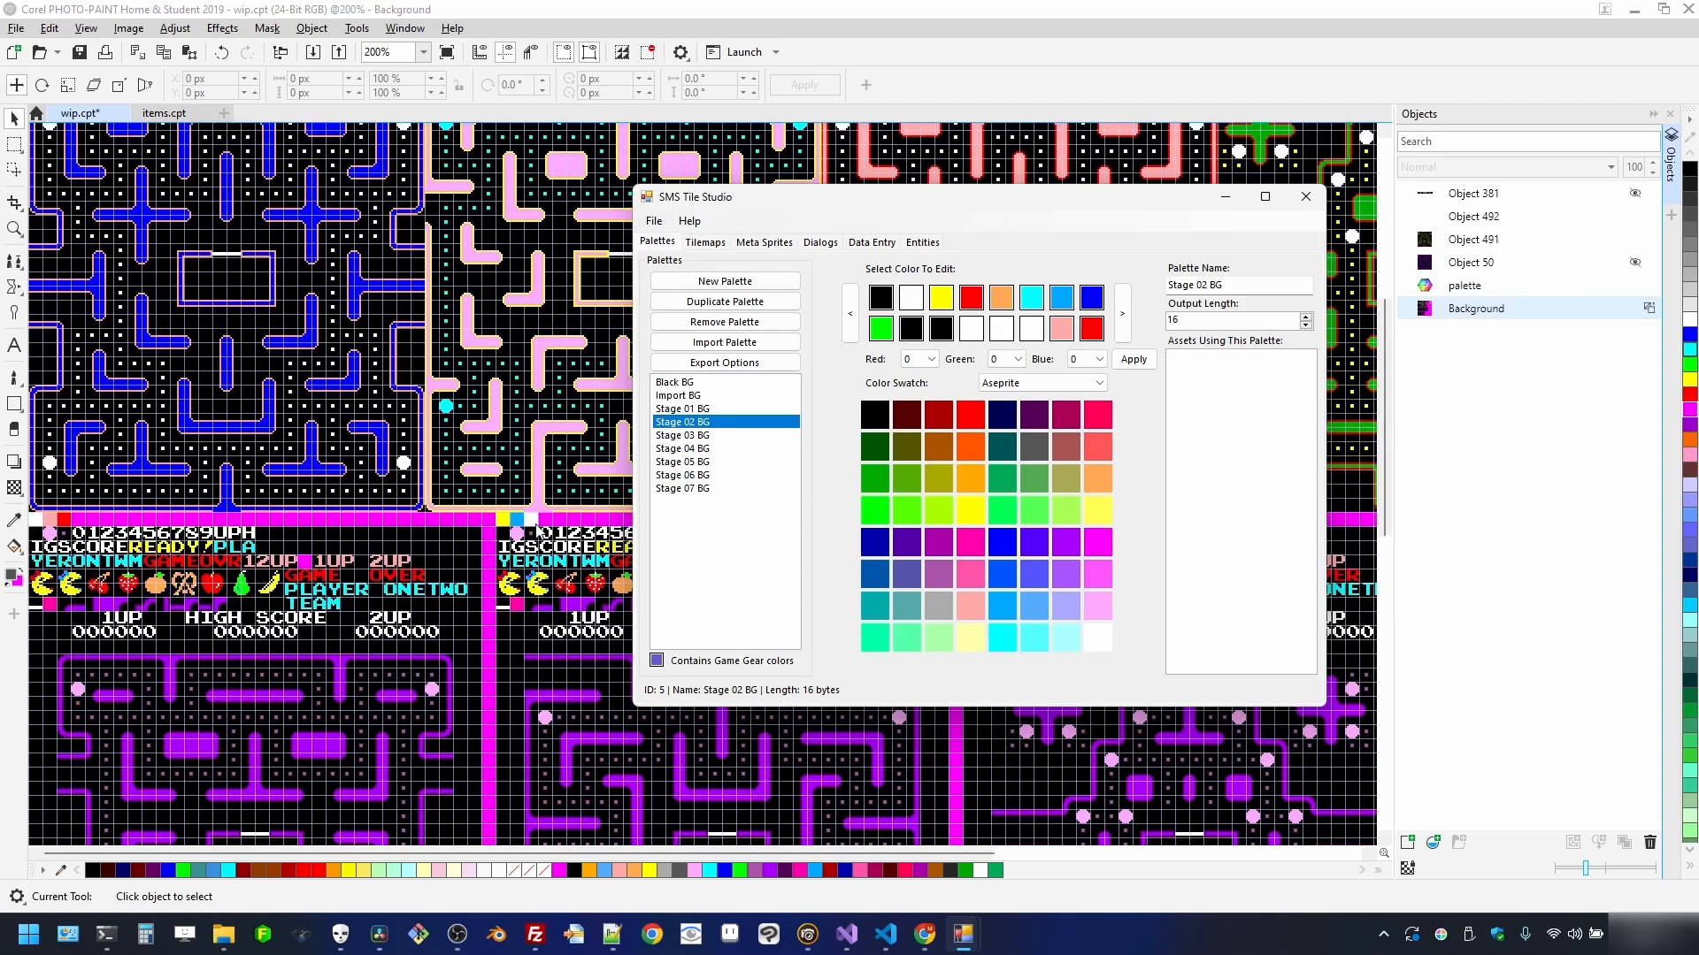
drag(541, 854, 746, 851)
mouse_move(984, 946)
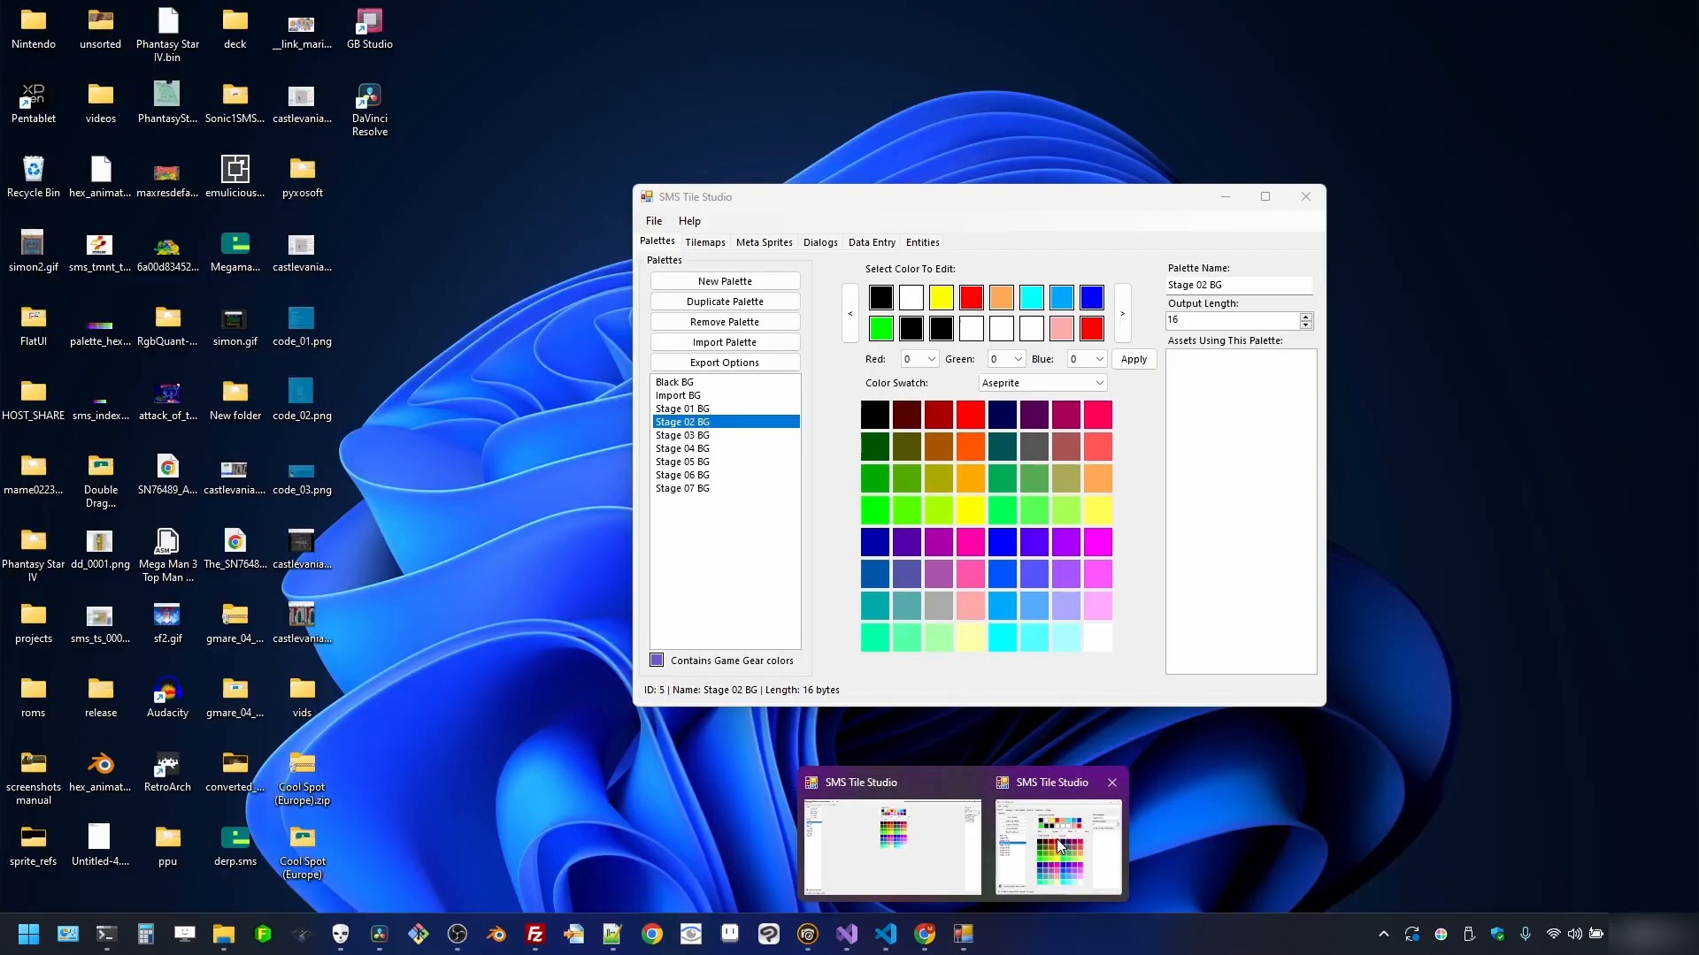
click(1059, 848)
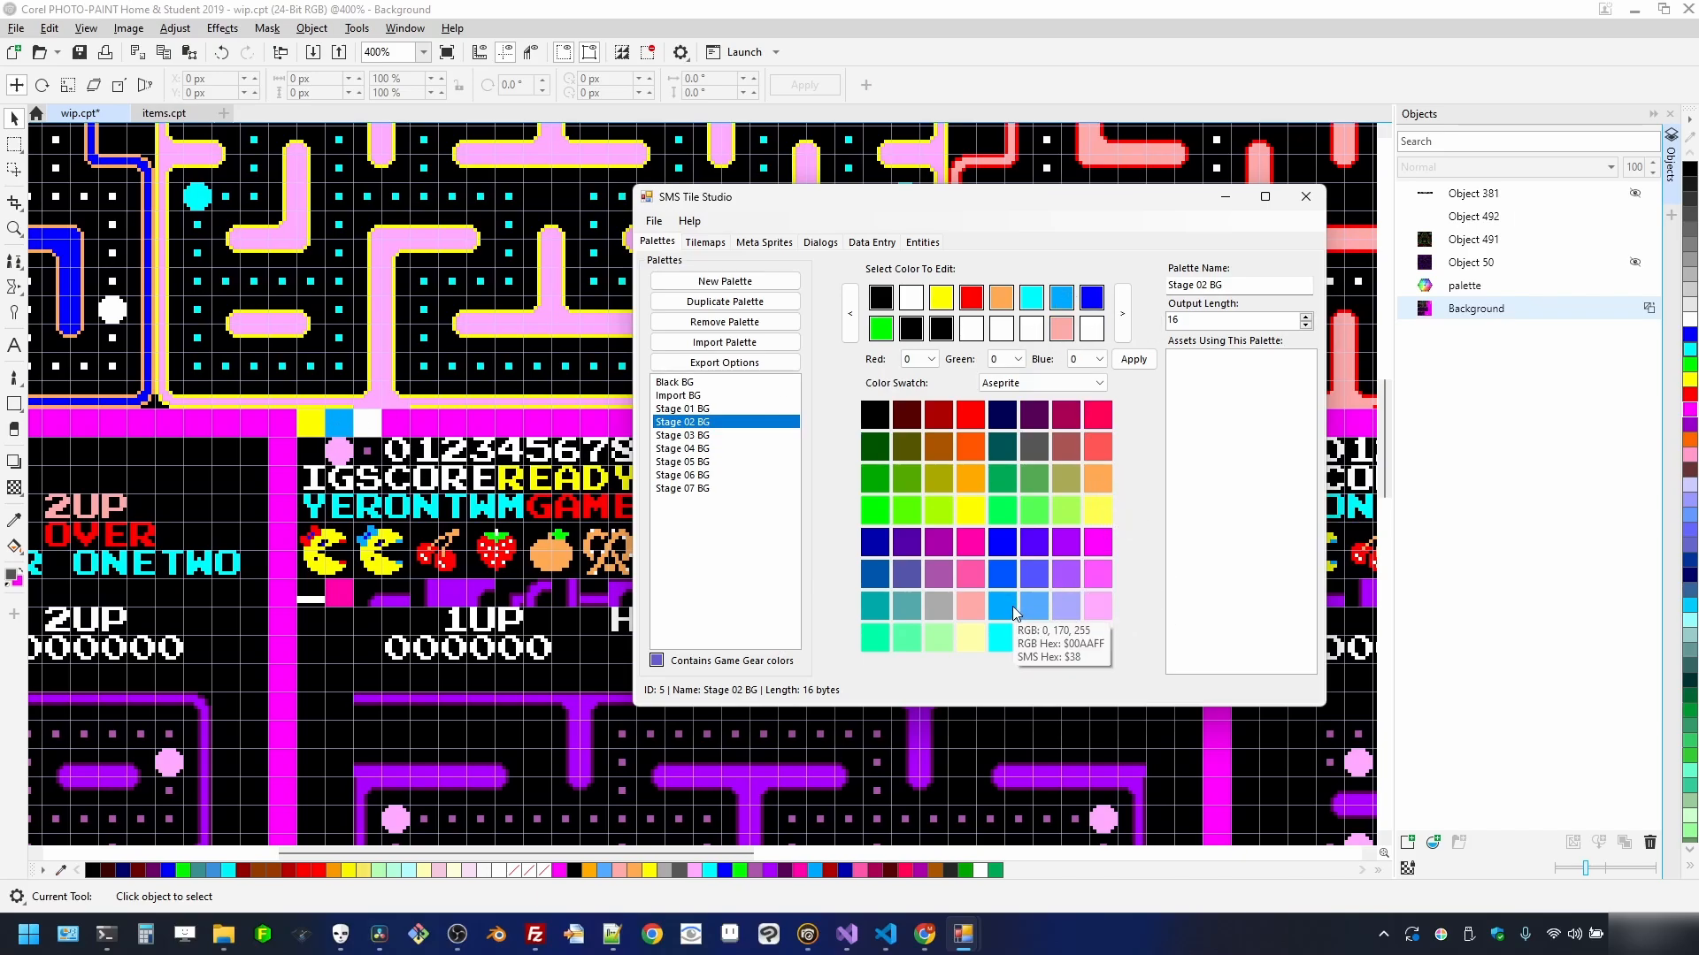
drag(1013, 607, 1047, 324)
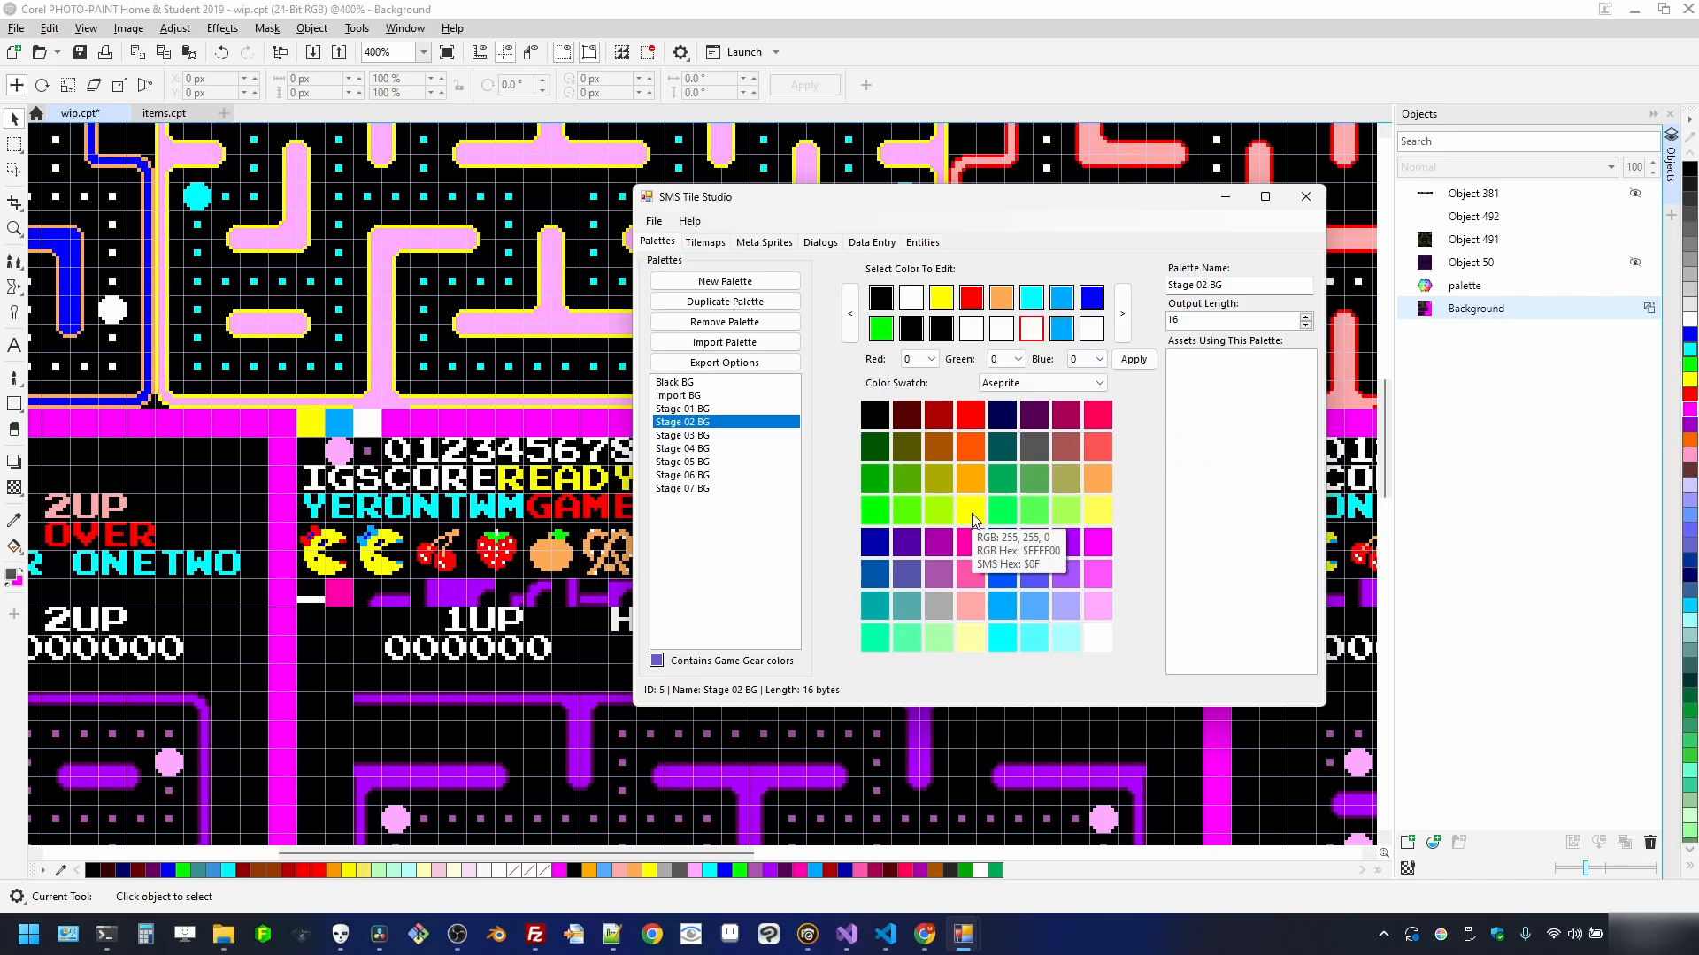
- Sample the maze yellow and set the fifth and sixth second-row slots to yellow
click(1438, 934)
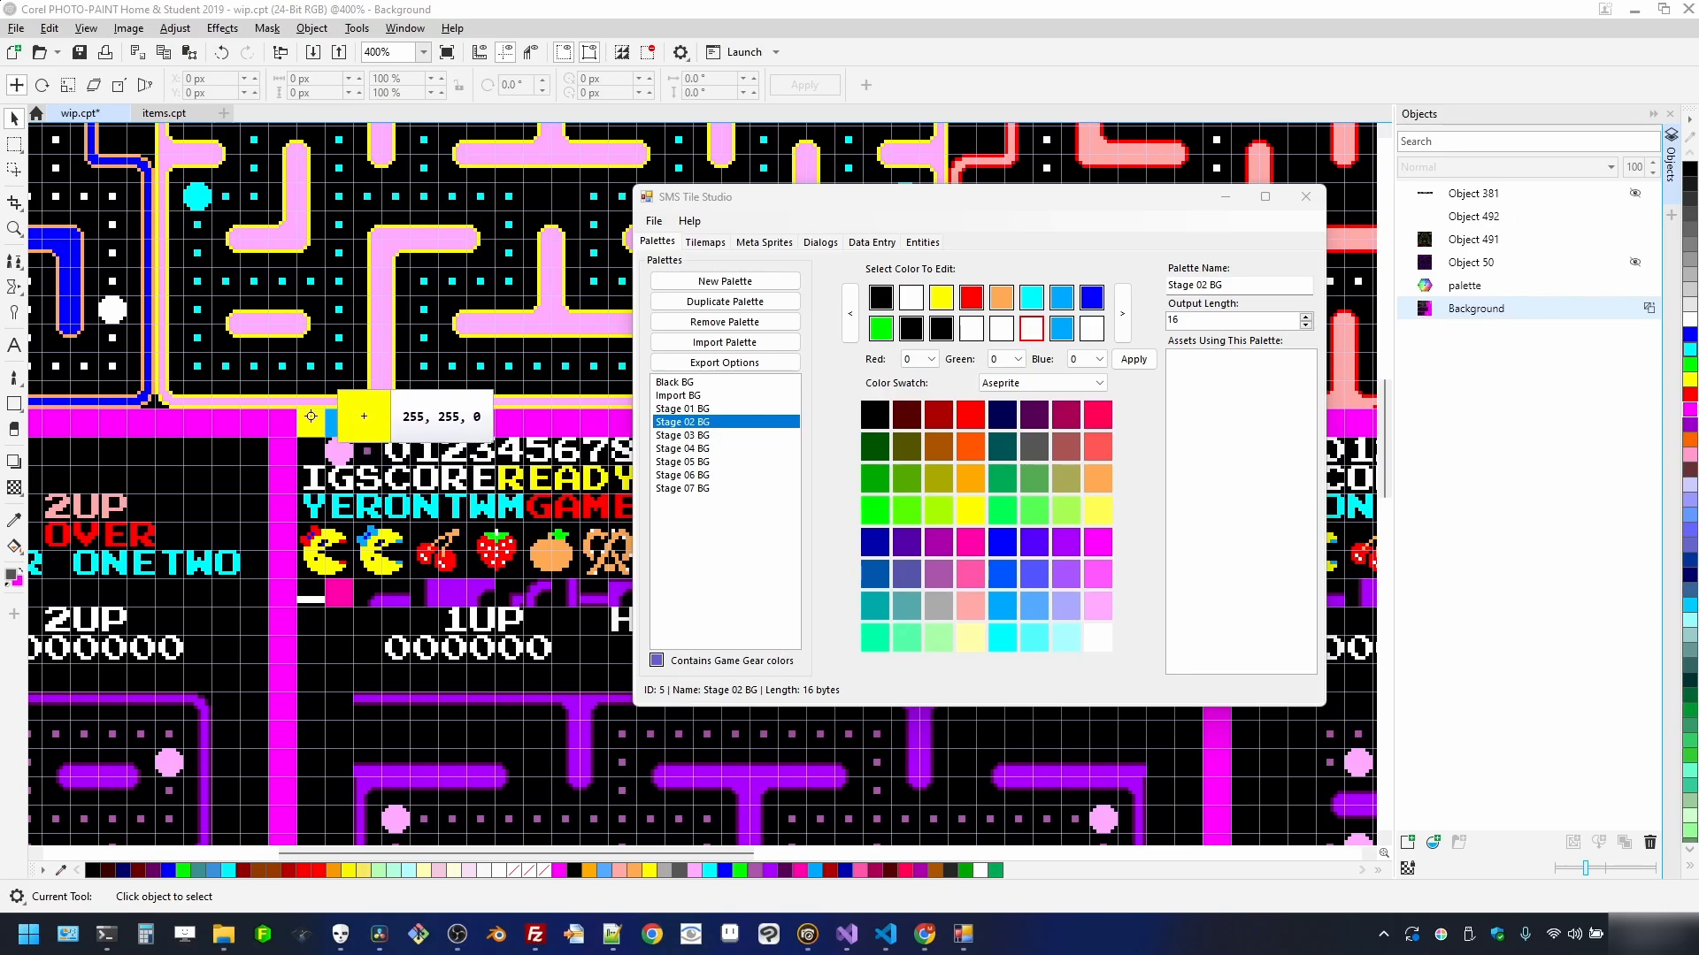
drag(311, 420, 964, 419)
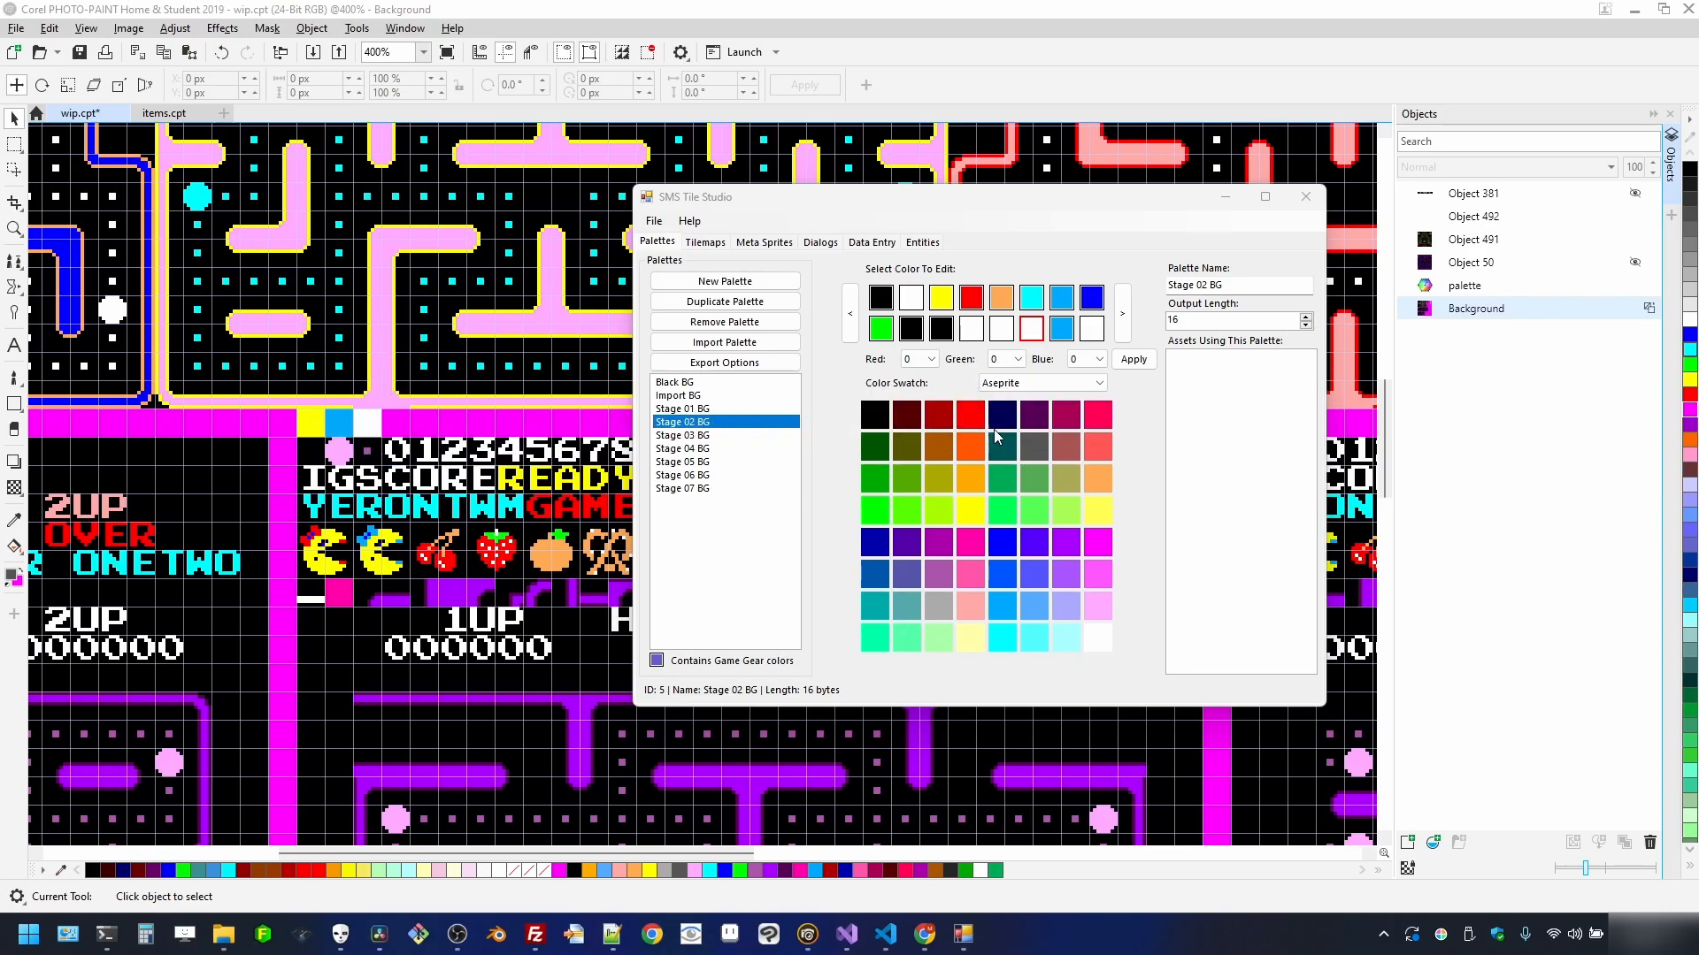
click(1122, 492)
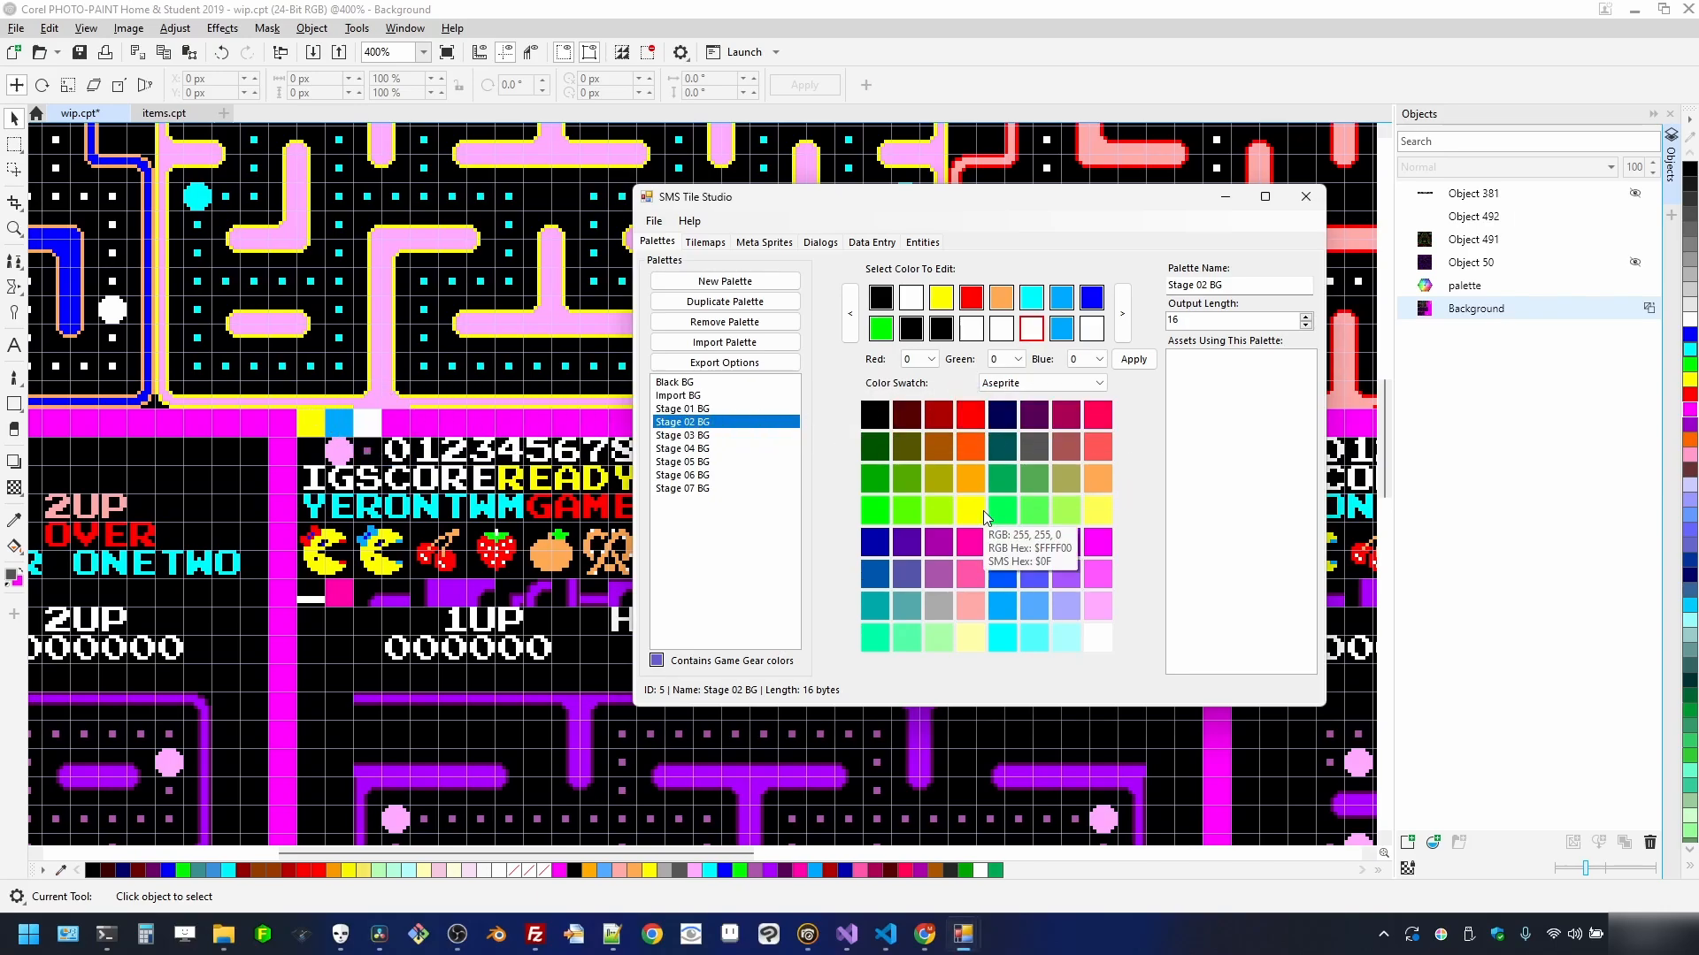
click(967, 506)
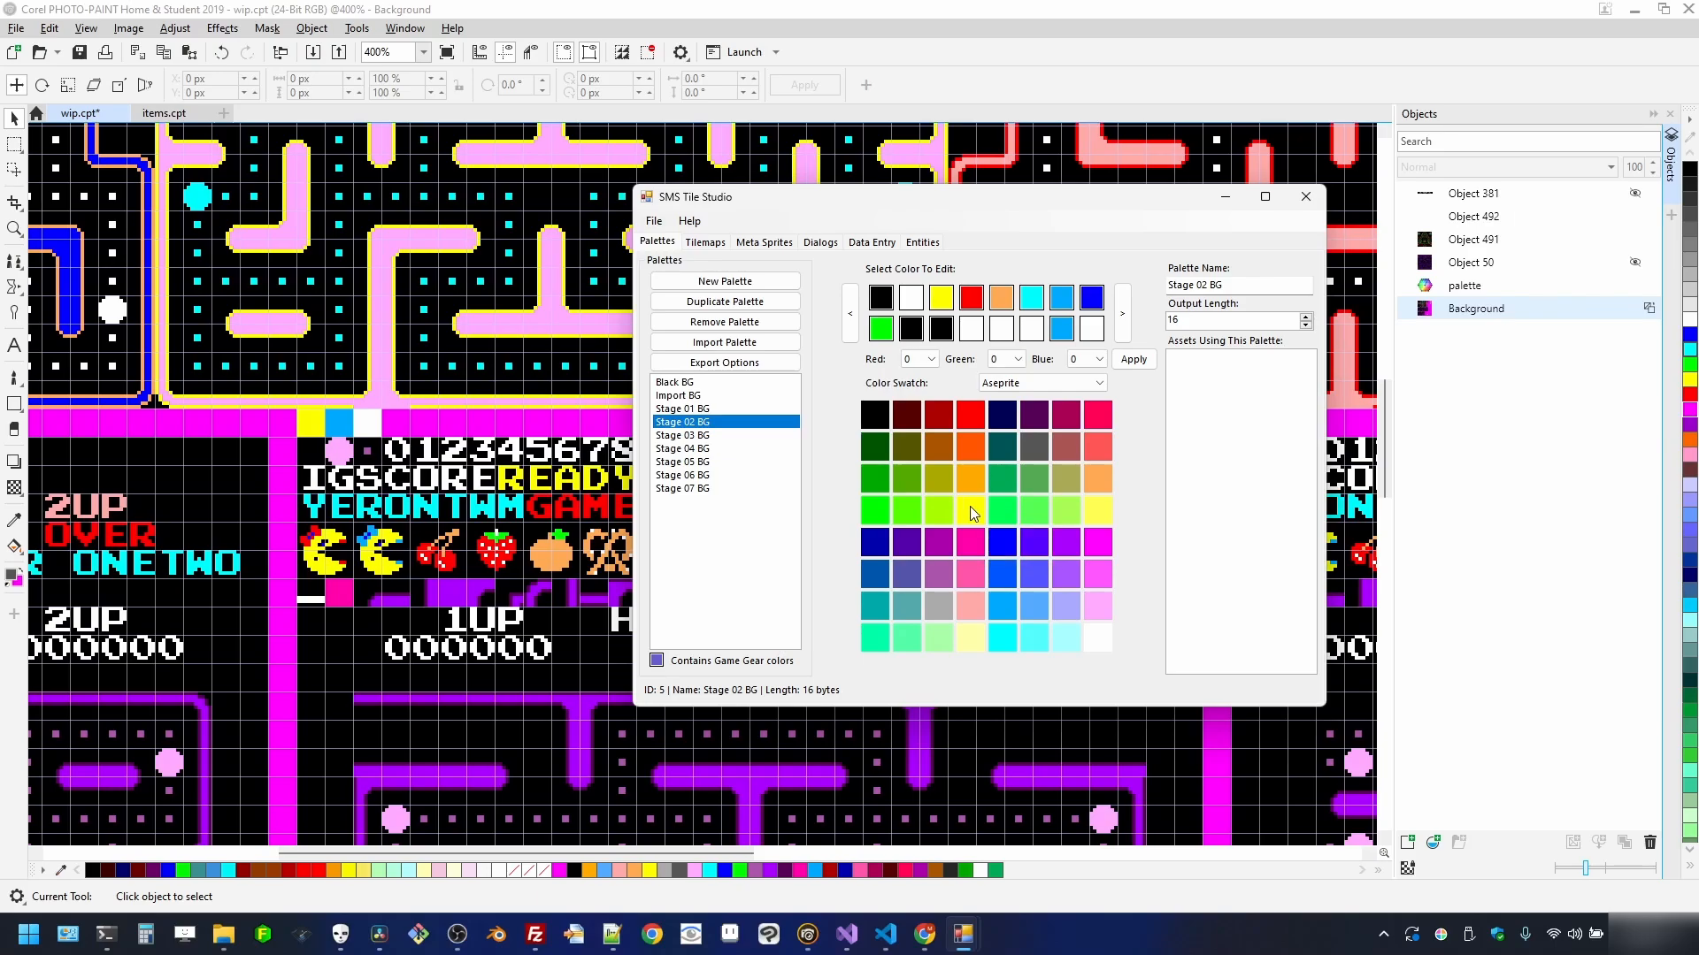
click(1009, 334)
click(968, 513)
- In Stage 03 BG, recolour the pink slot orange and two white slots red
click(743, 436)
scroll(379, 620, down, 2)
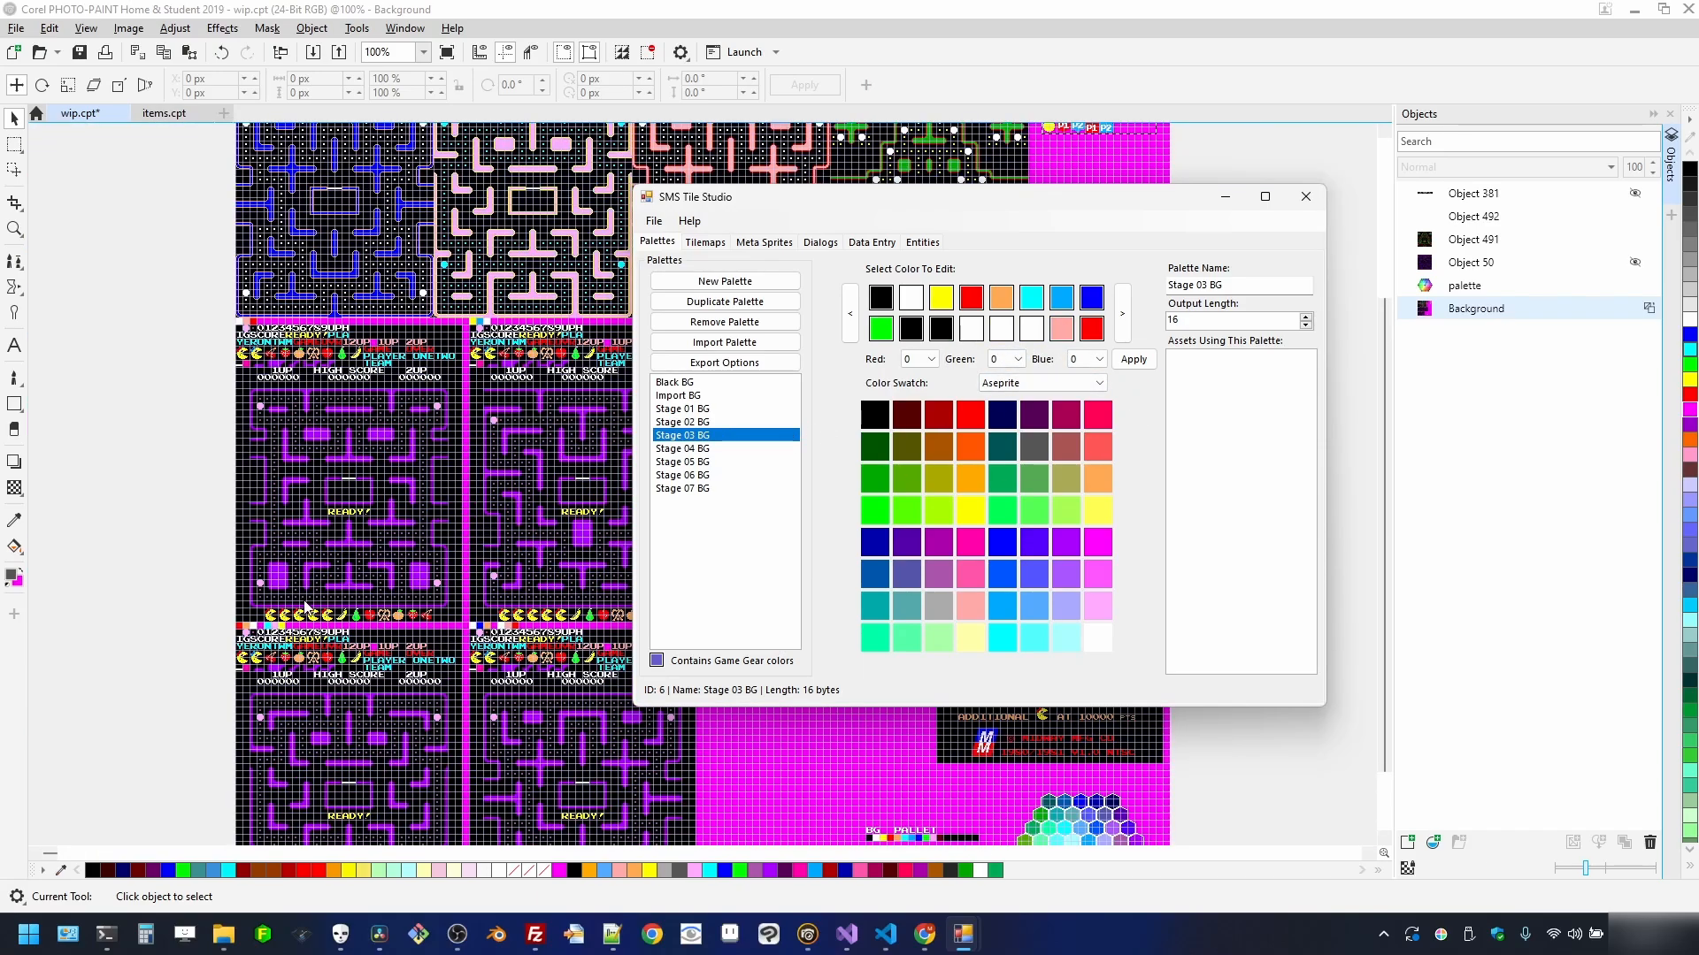
scroll(306, 607, up, 1)
scroll(159, 527, up, 1)
scroll(159, 526, up, 1)
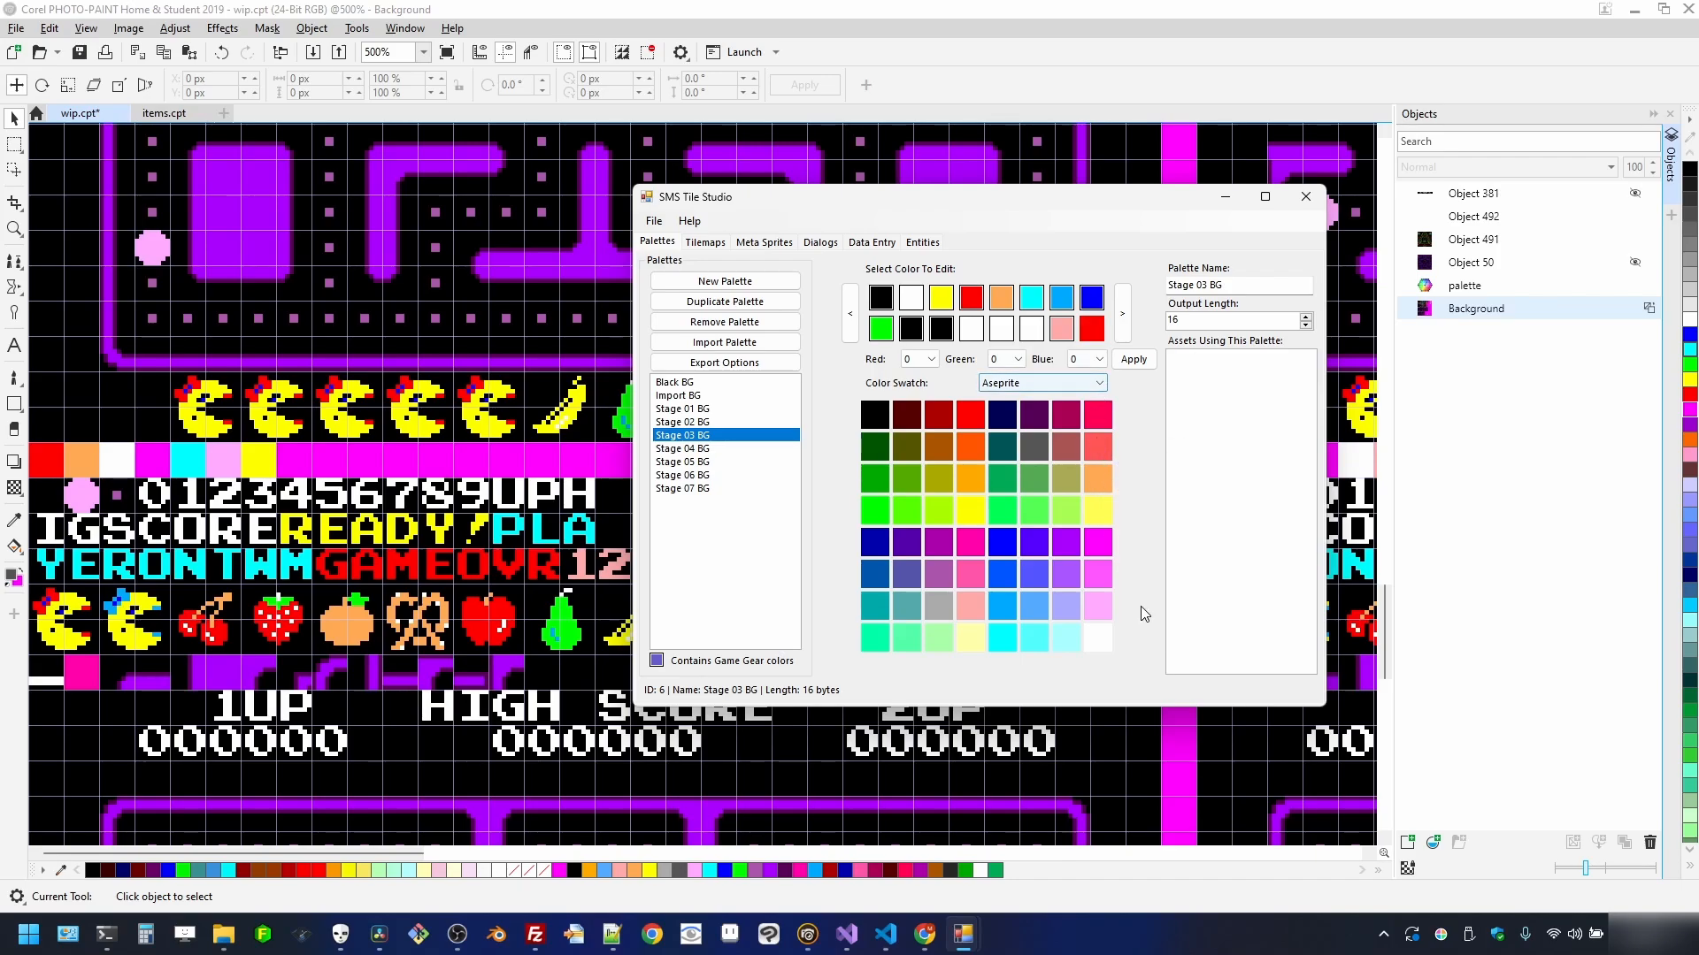
click(1072, 331)
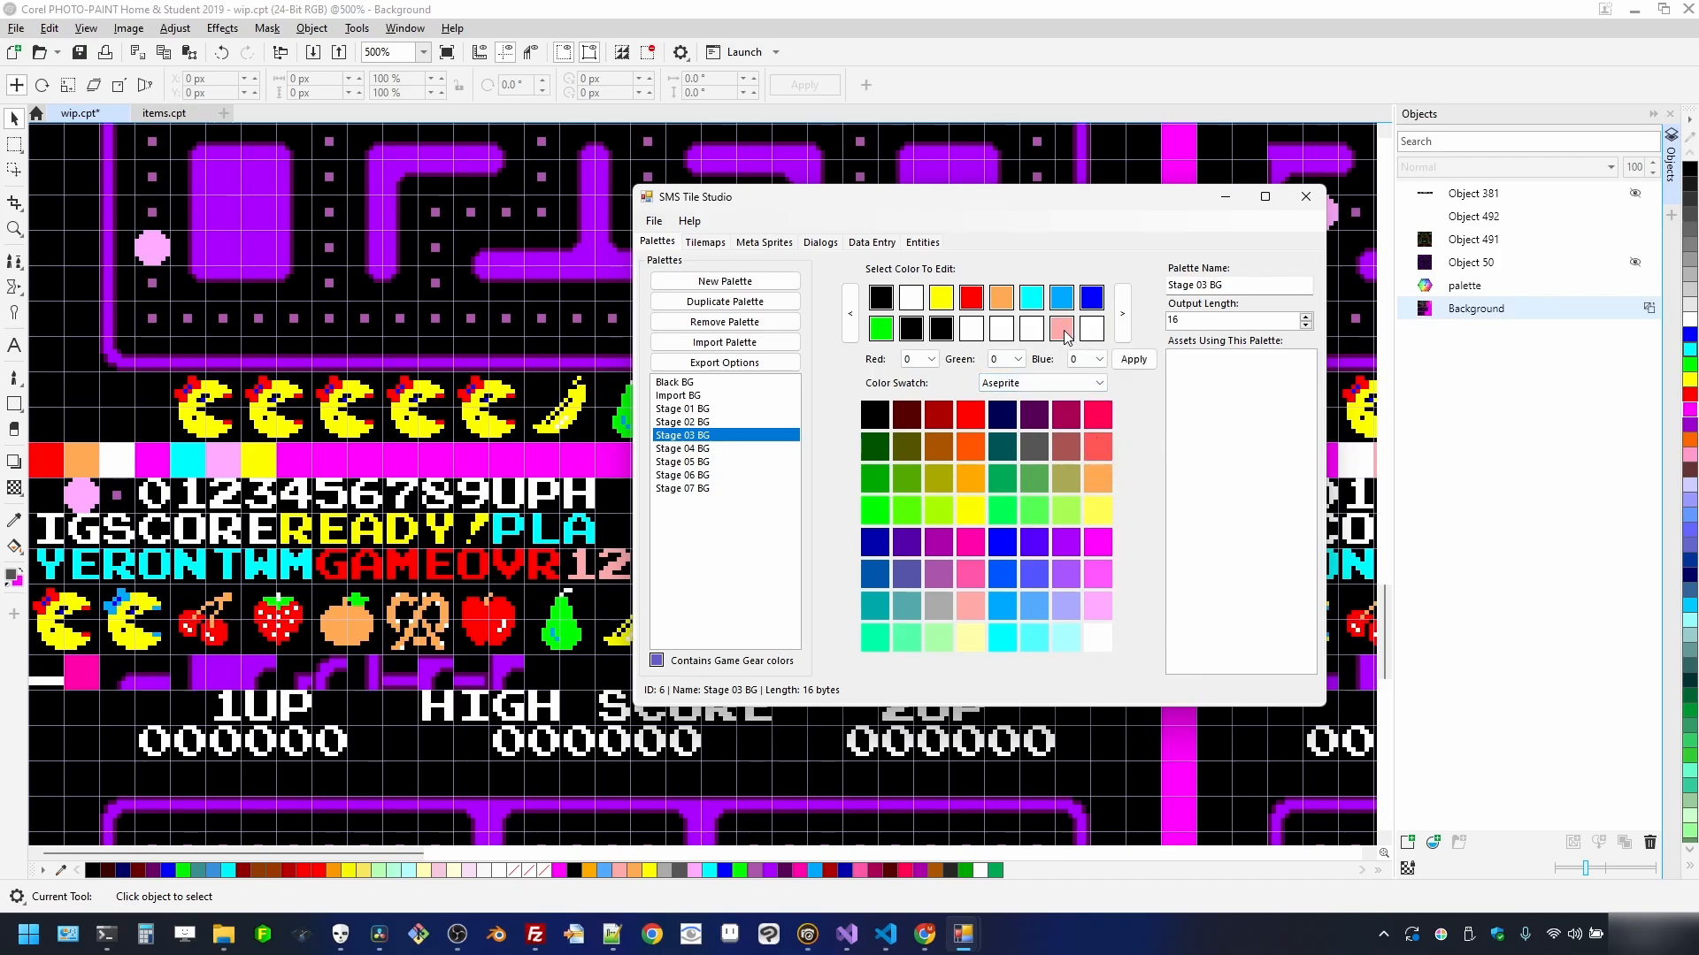
click(1104, 481)
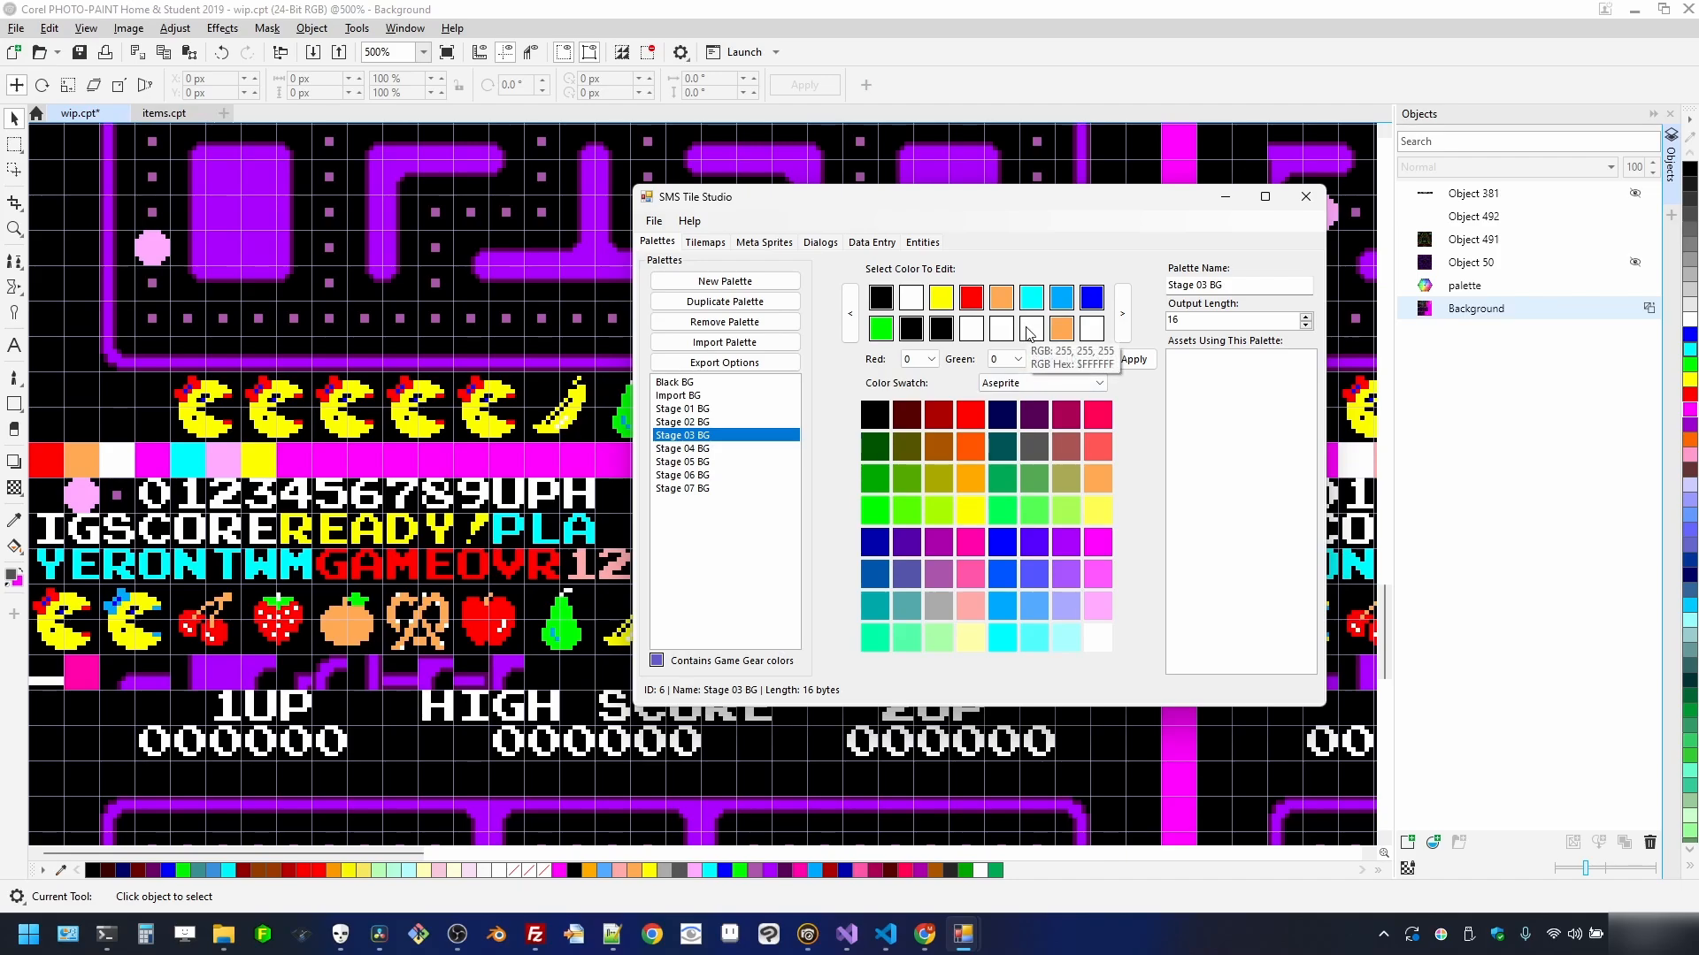
click(1029, 331)
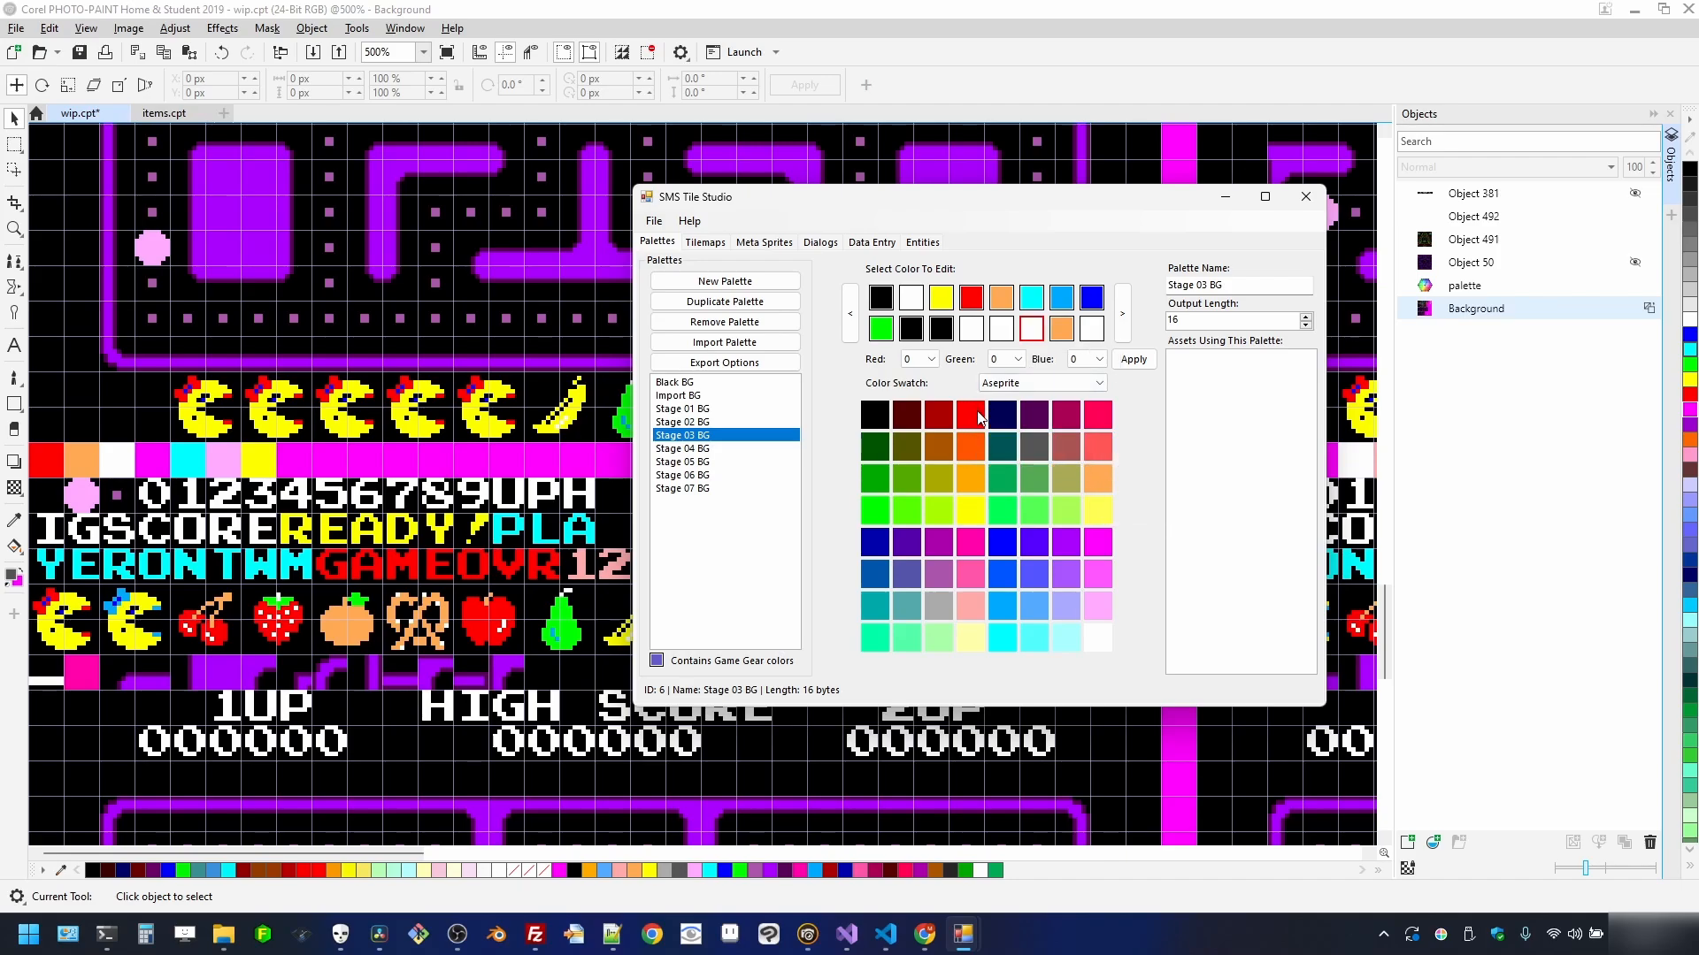
click(980, 419)
click(1002, 330)
click(980, 412)
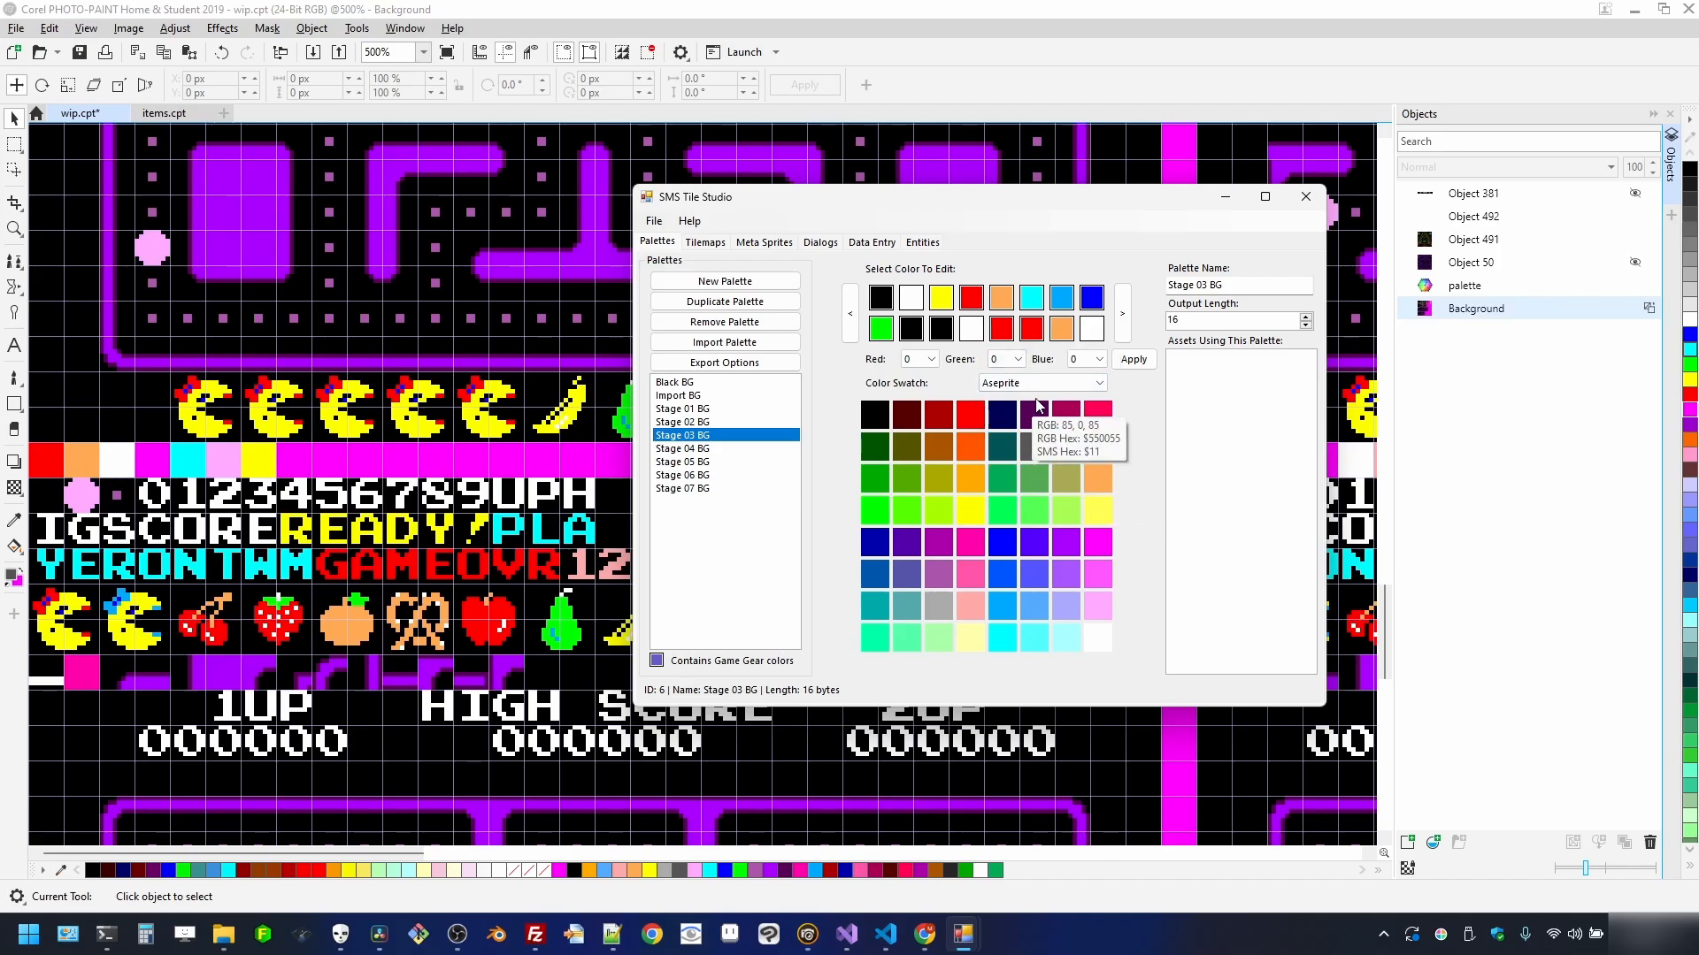
- In Stage 04 BG, set the last slot to orange and the salmon pink slot to blue
click(721, 449)
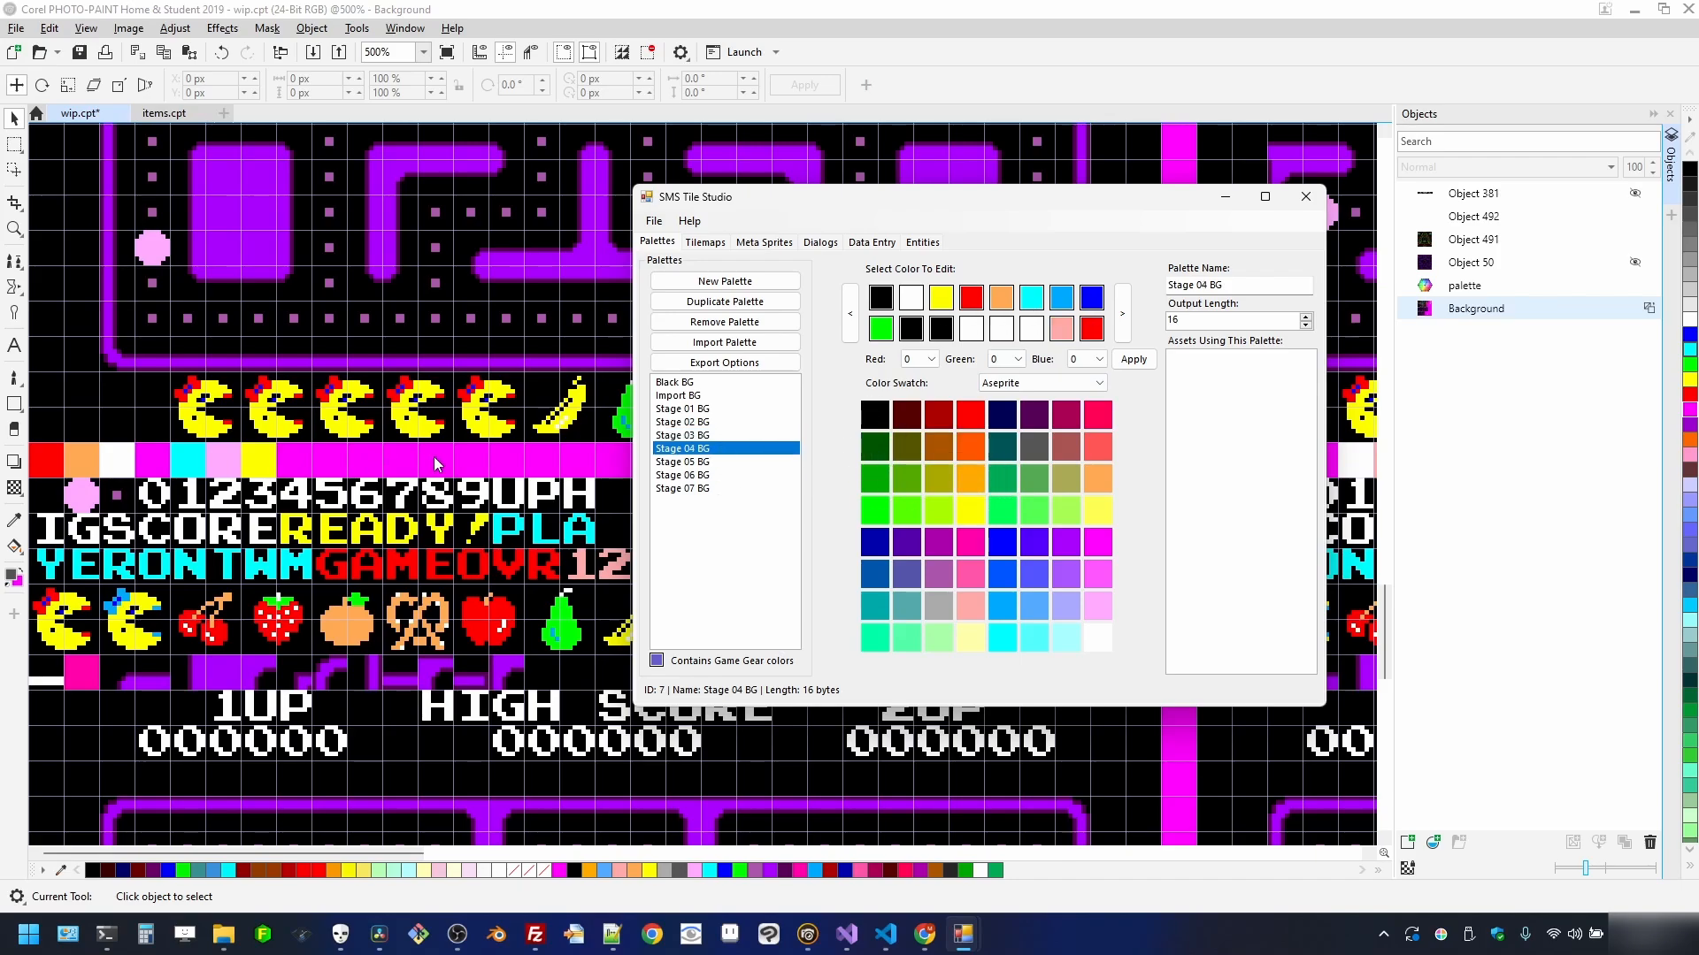
scroll(434, 464, down, 5)
scroll(591, 684, up, 3)
scroll(575, 407, down, 1)
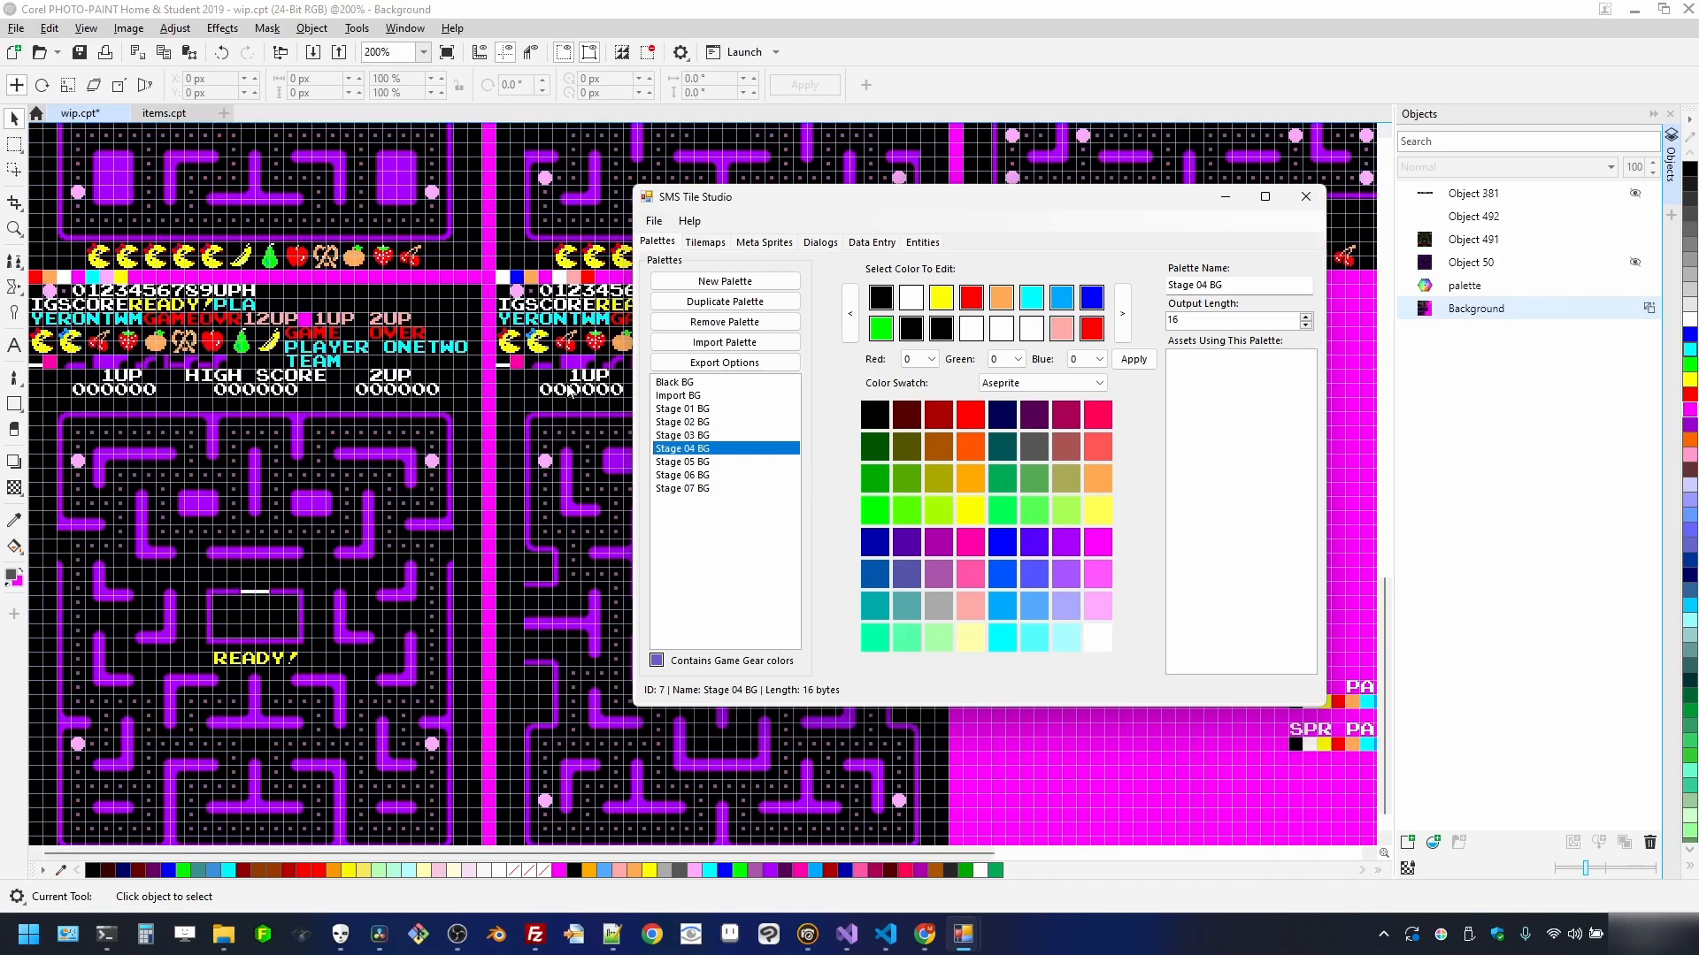
scroll(573, 396, up, 2)
scroll(589, 403, up, 1)
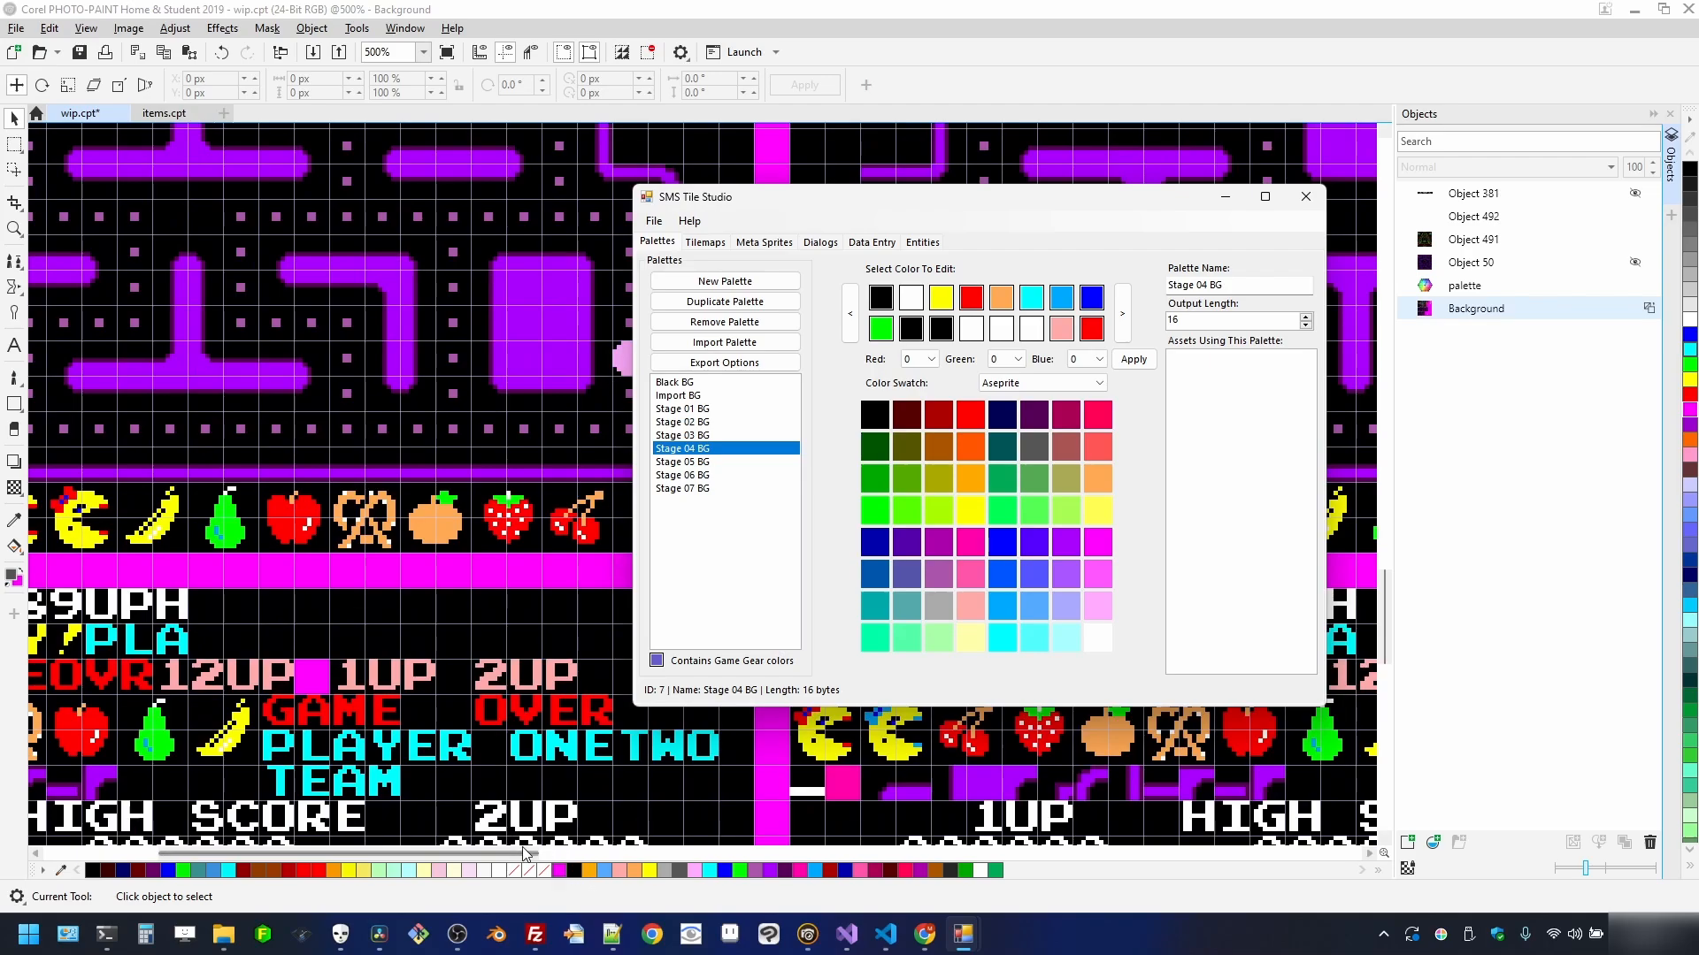
drag(525, 853, 635, 854)
mouse_move(979, 943)
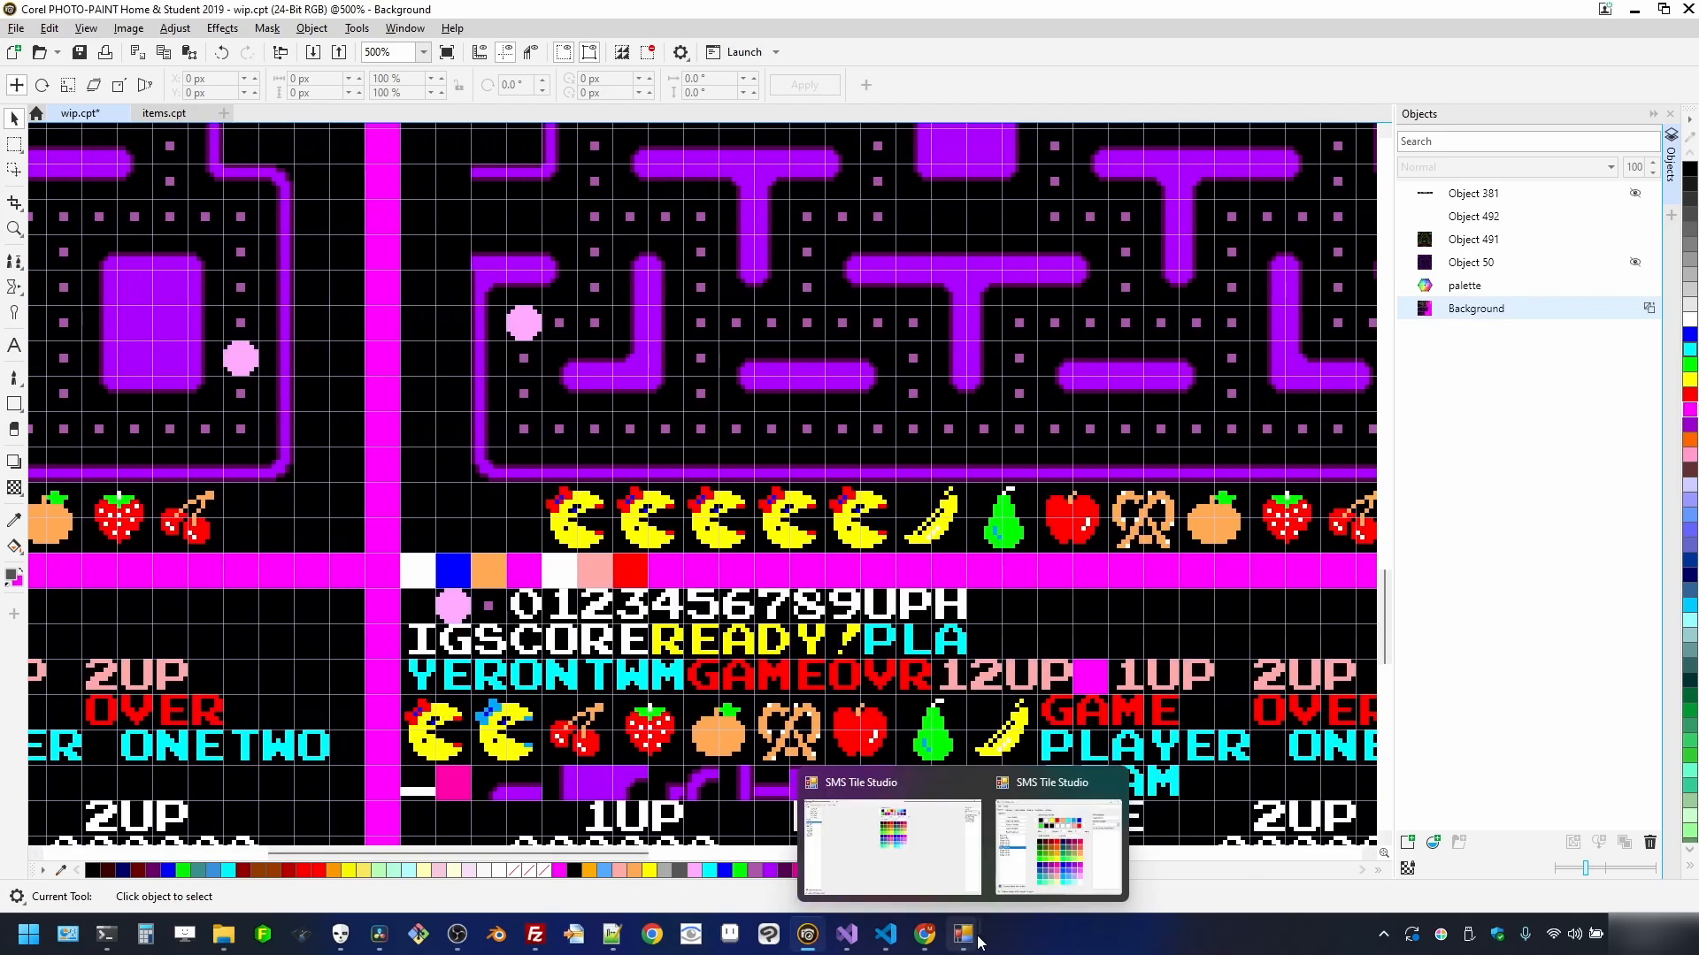
click(1049, 871)
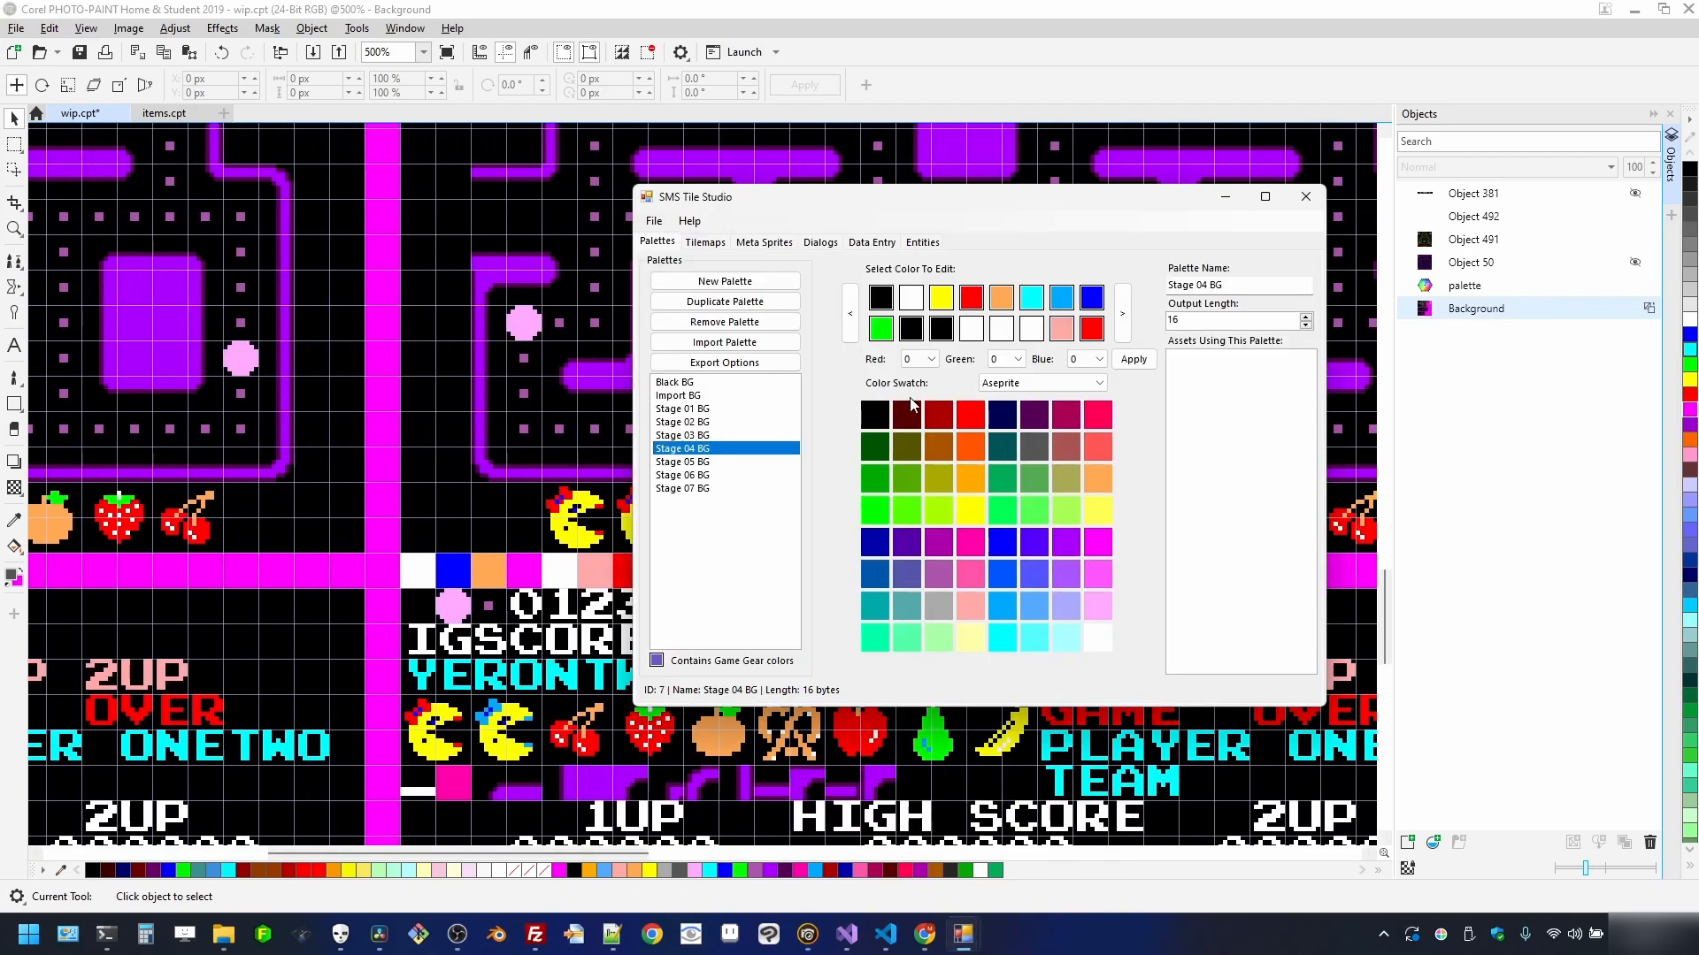
drag(925, 198, 1068, 218)
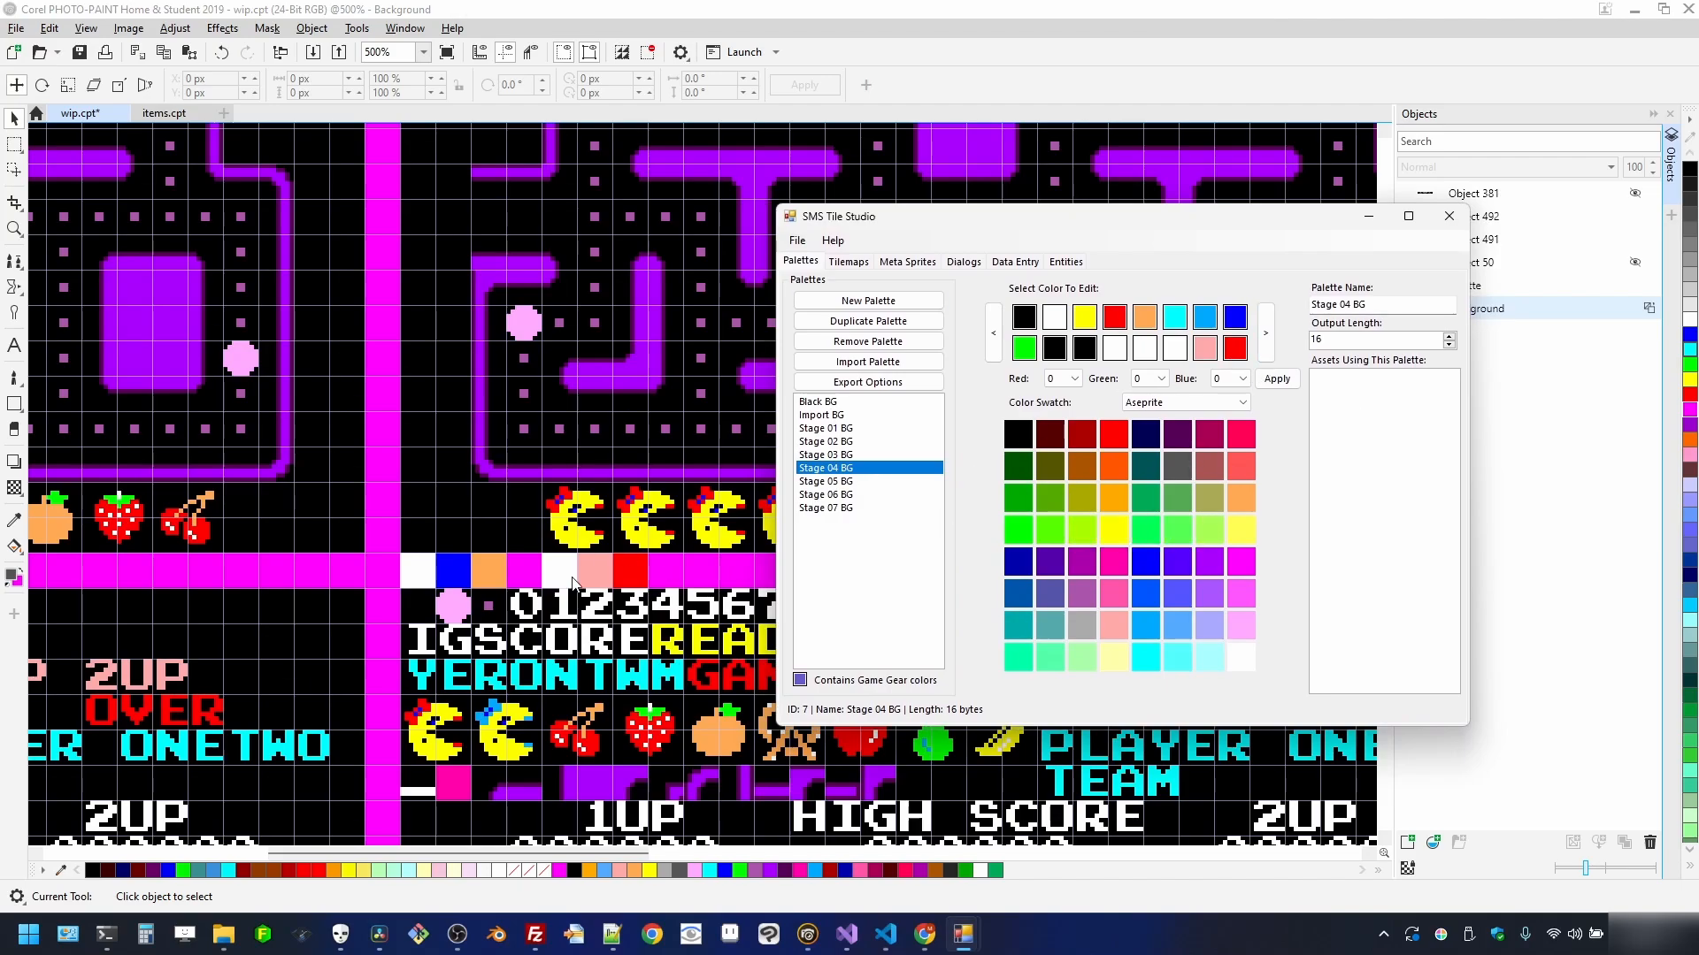
click(1247, 505)
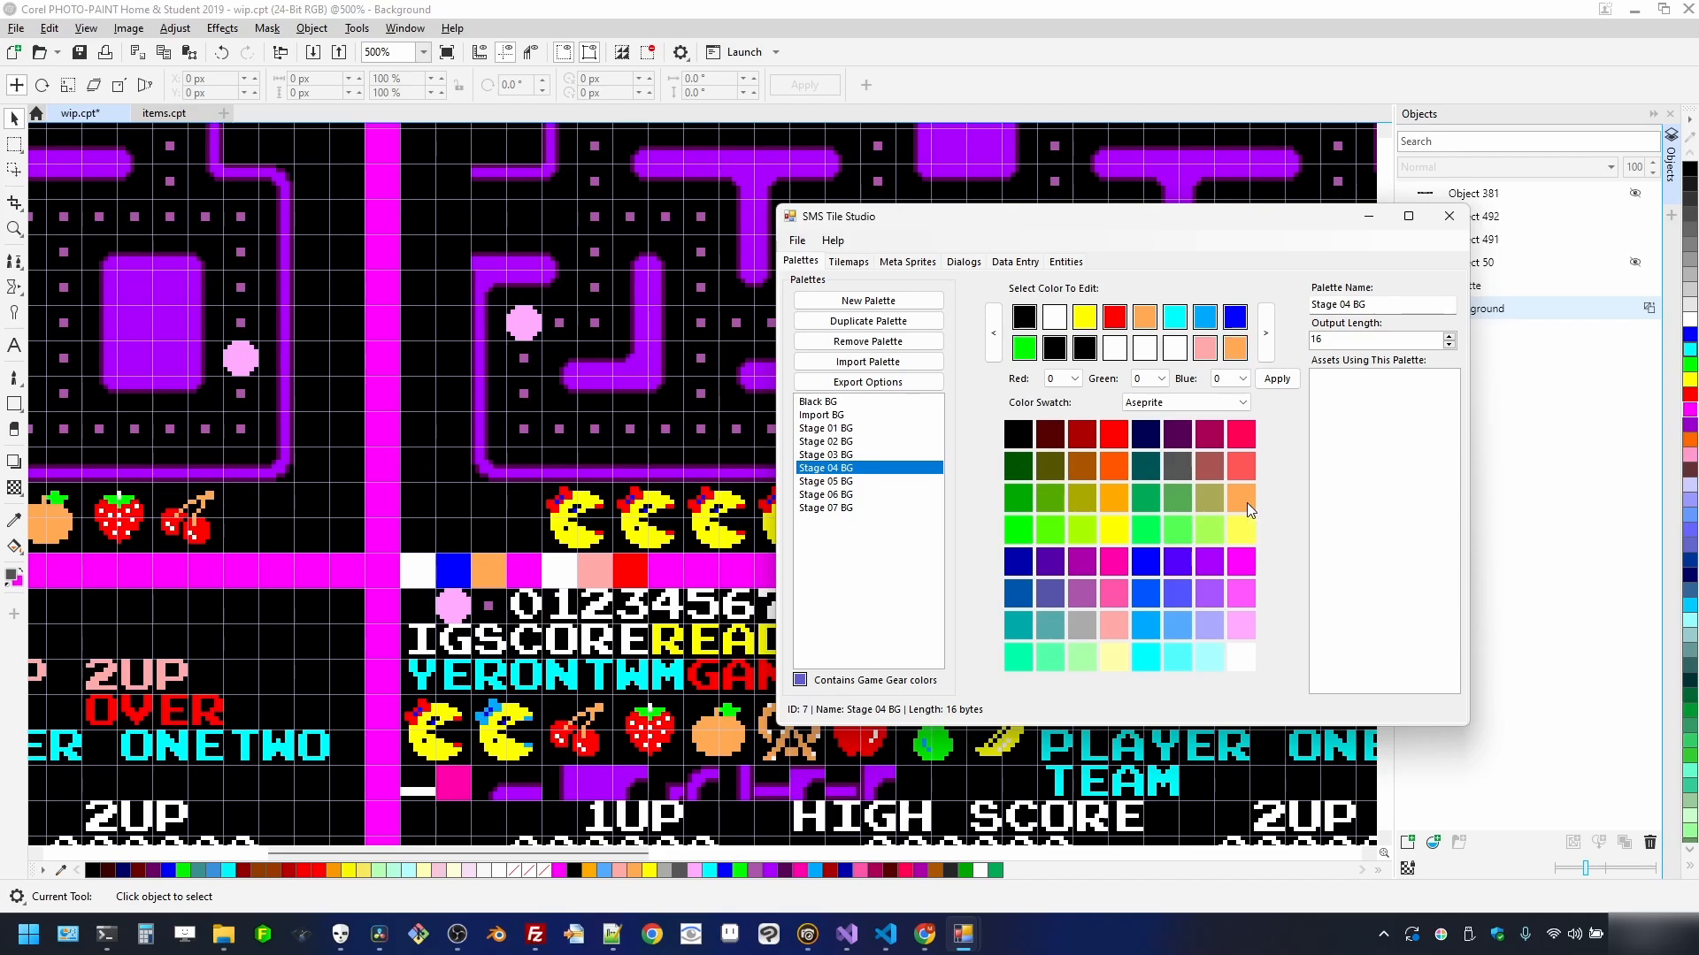
click(1150, 571)
- In Stage 05 BG, make the last slot yellow and replace the salmon slot with sampled light pink
click(847, 481)
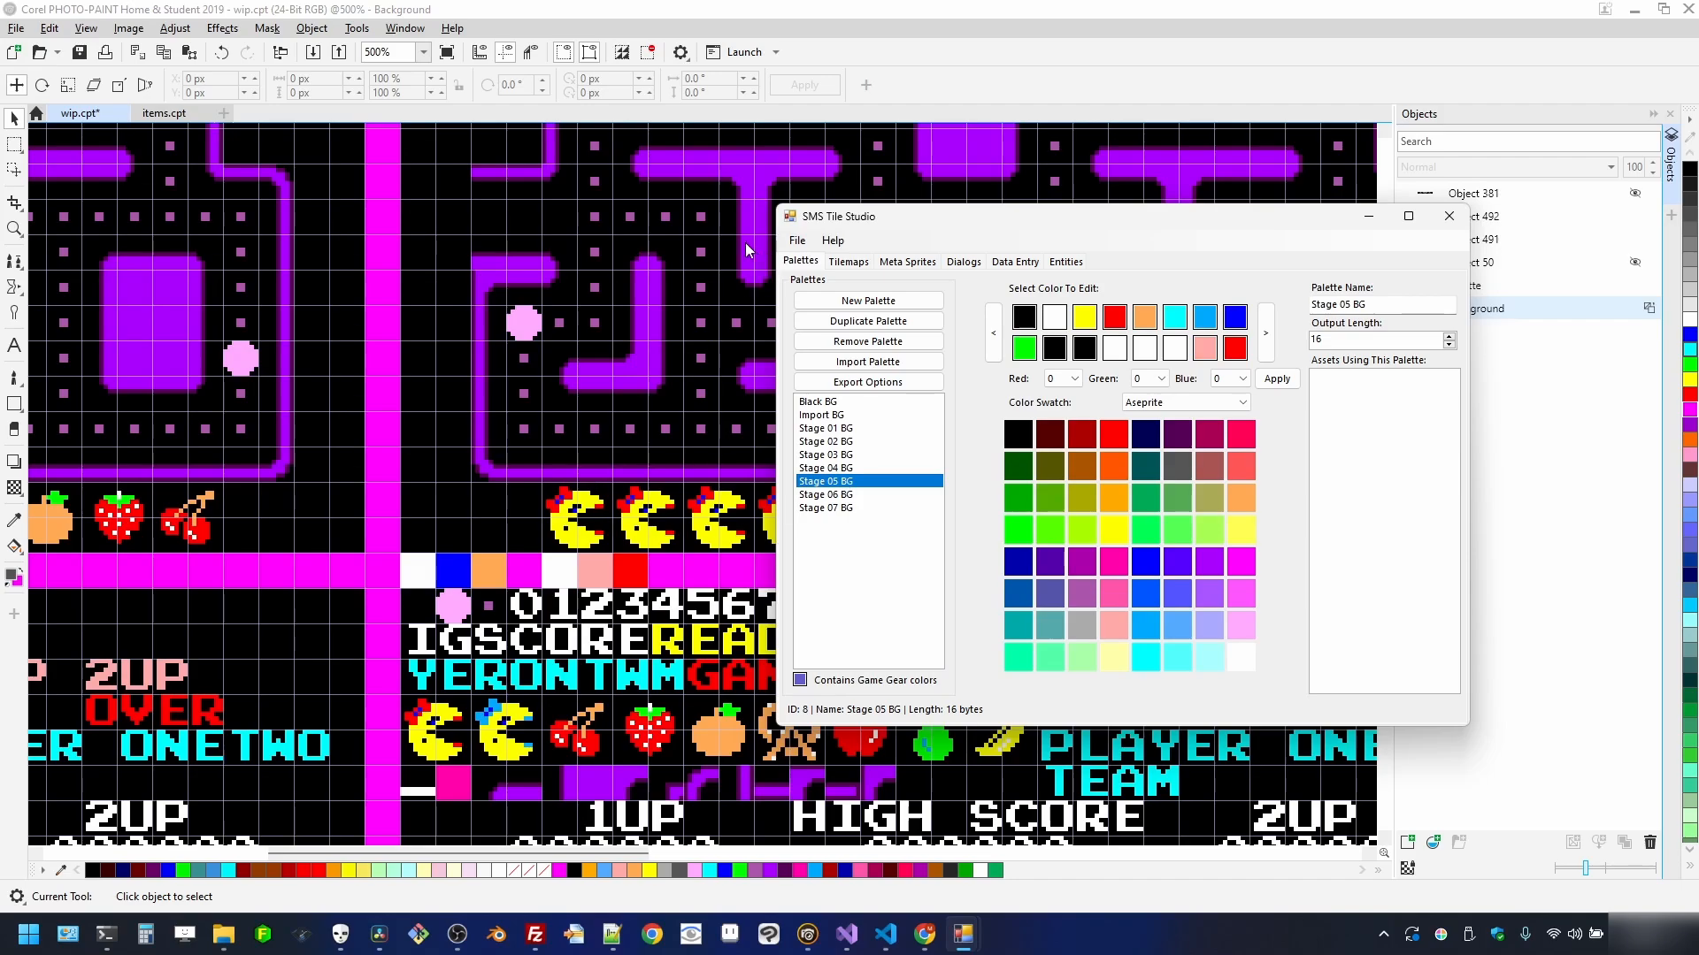
scroll(375, 535, down, 2)
scroll(219, 568, up, 2)
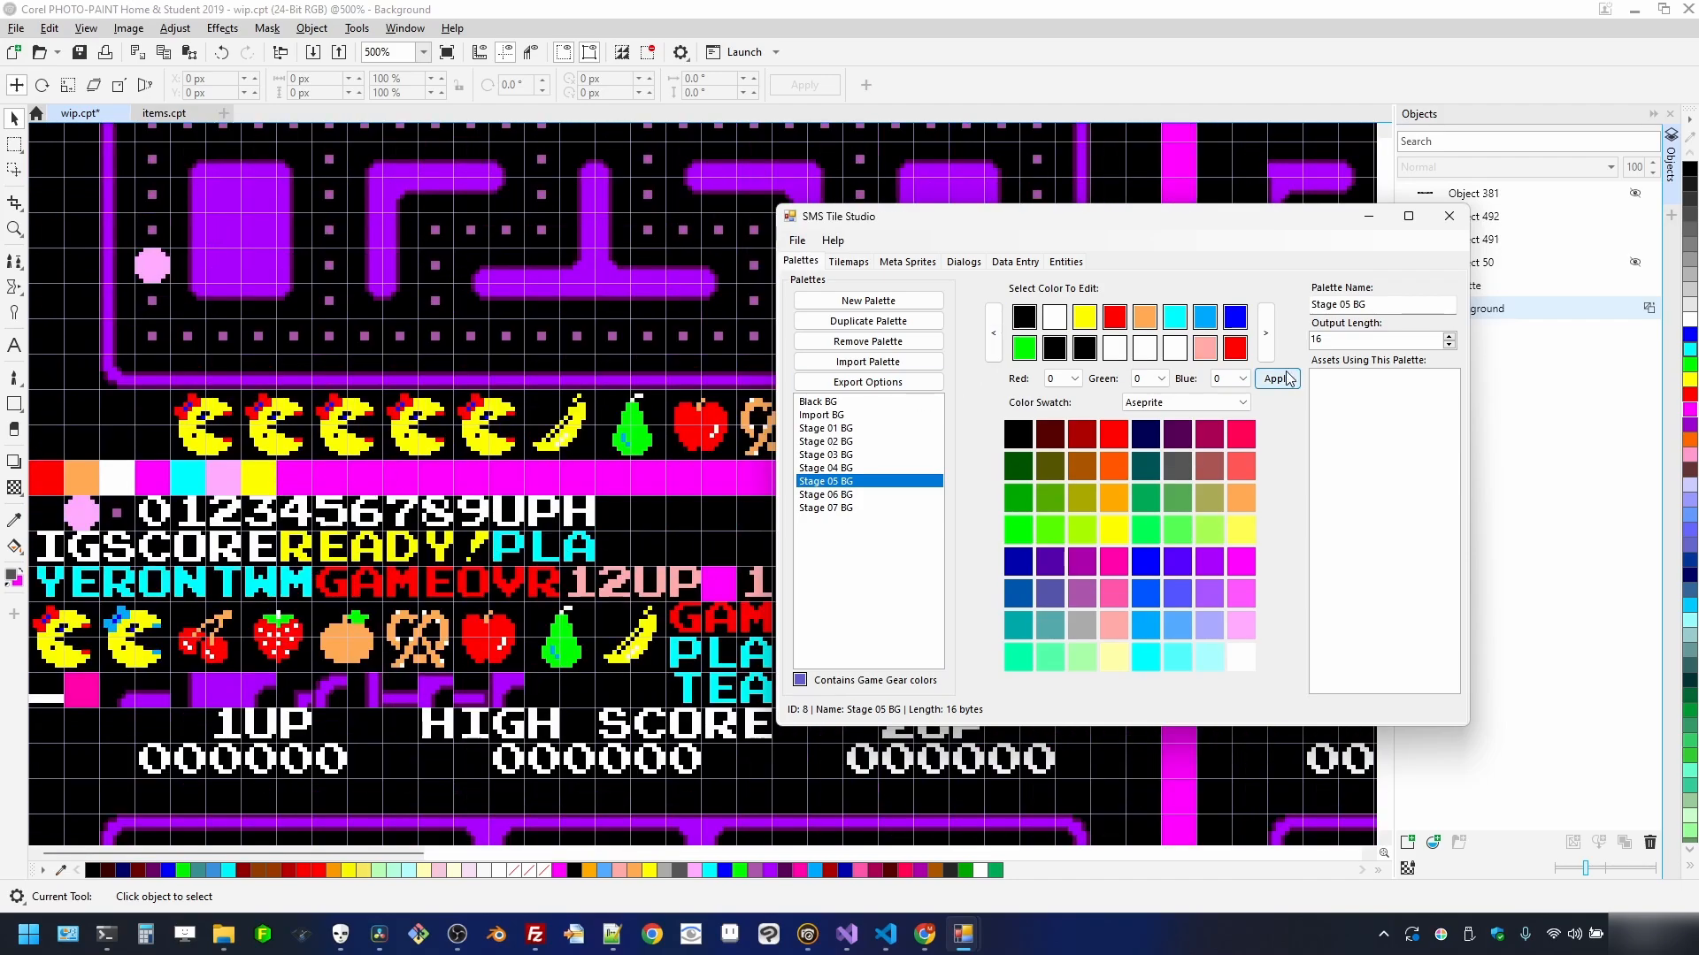
click(1128, 523)
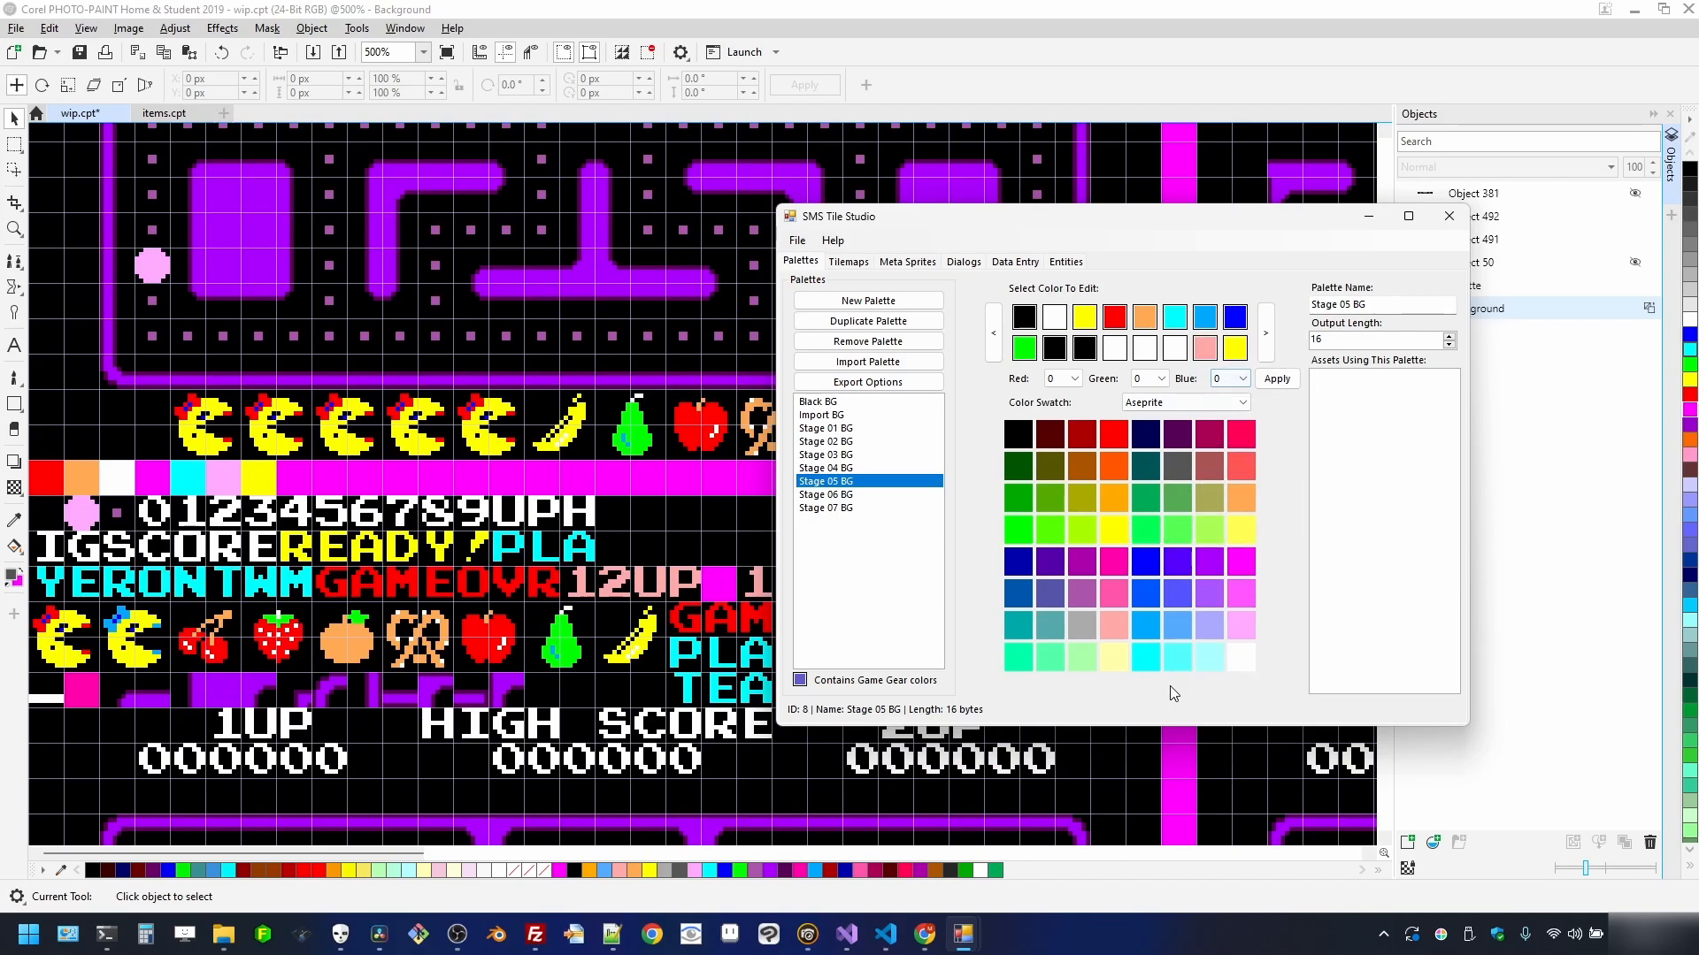
click(1440, 941)
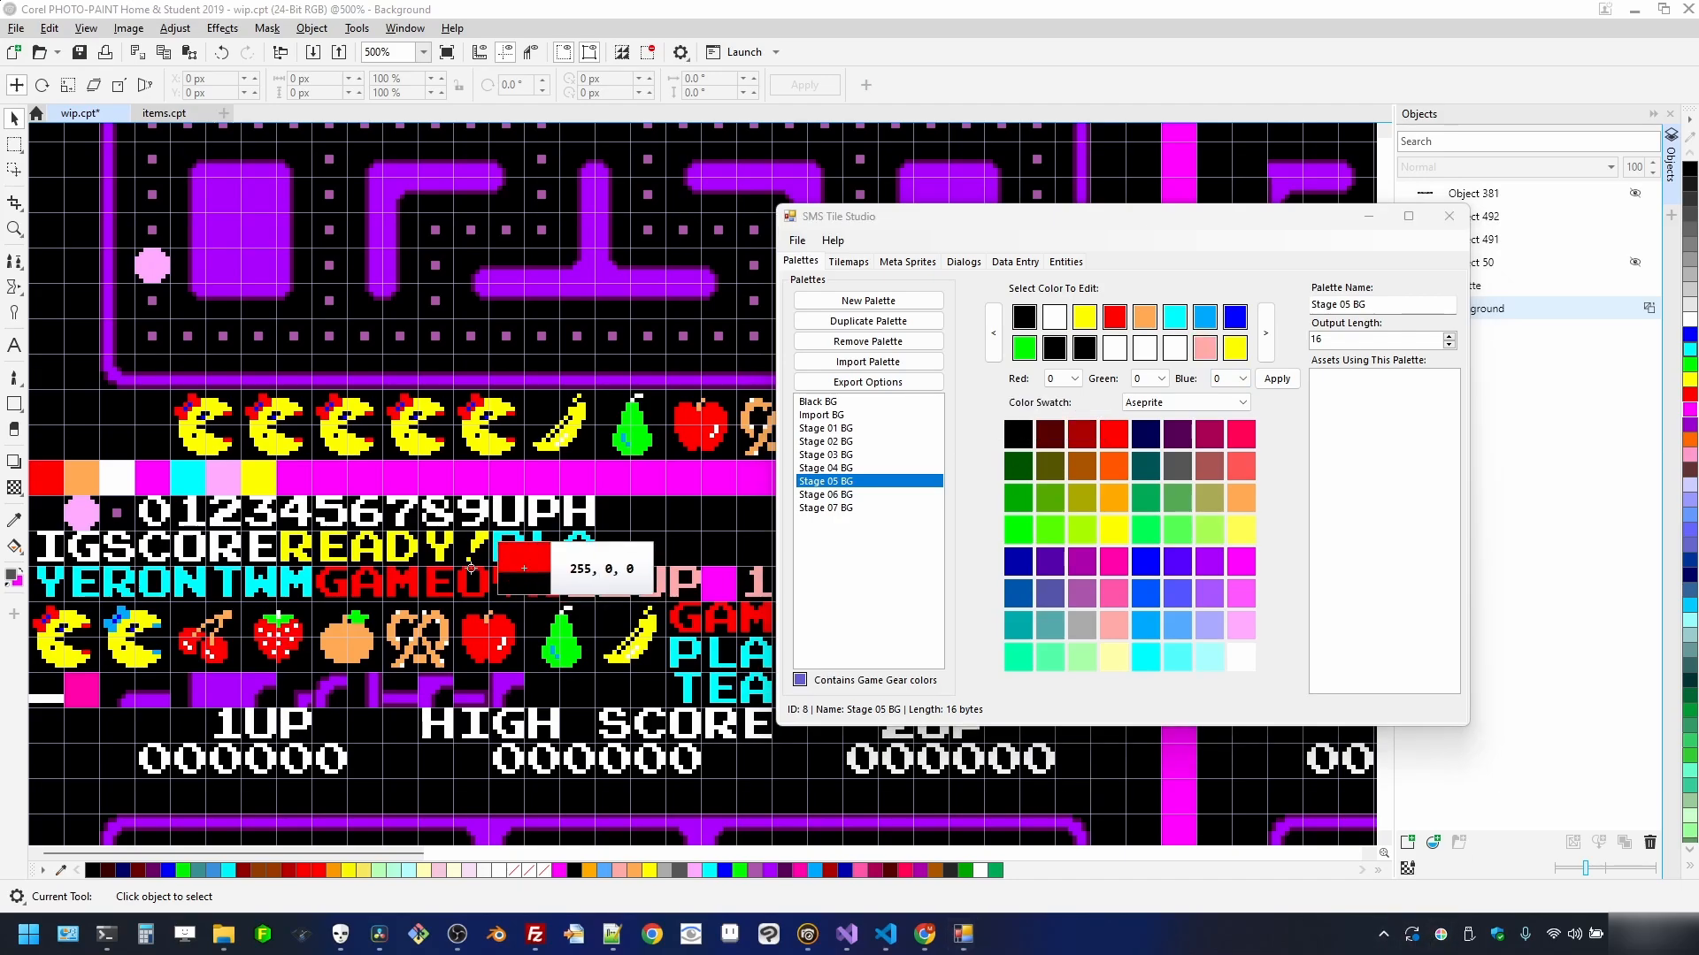
click(223, 485)
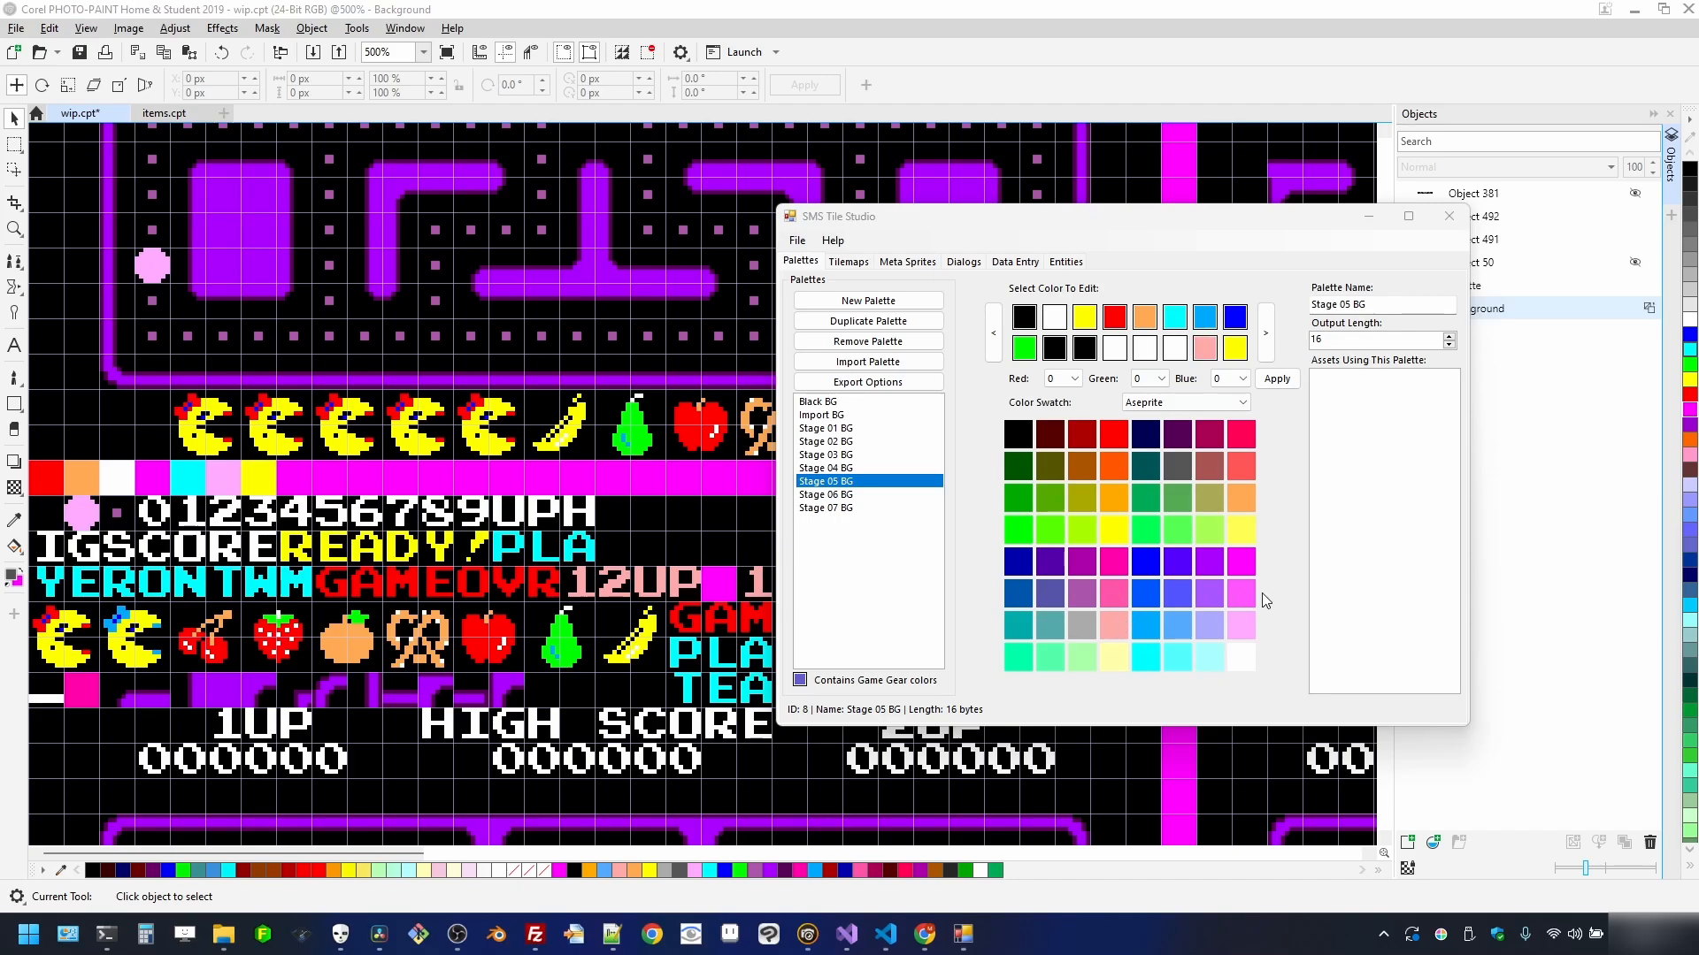
click(1241, 633)
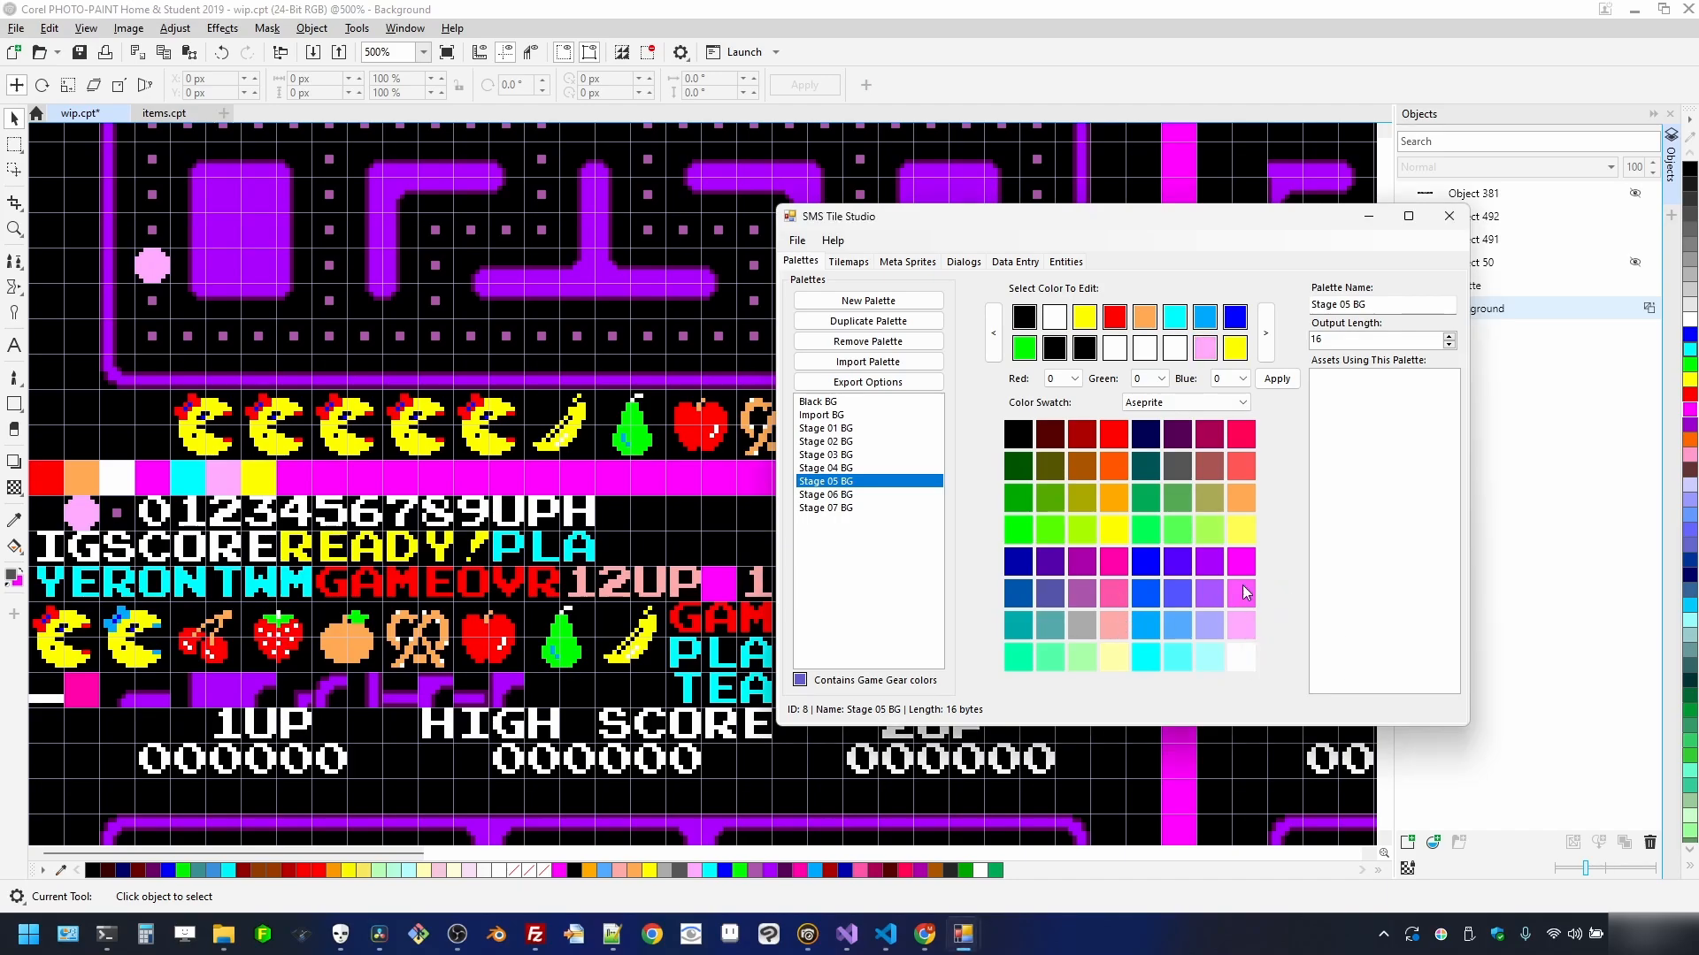
- Recolour two white second-row slots cyan
click(1175, 348)
click(1441, 934)
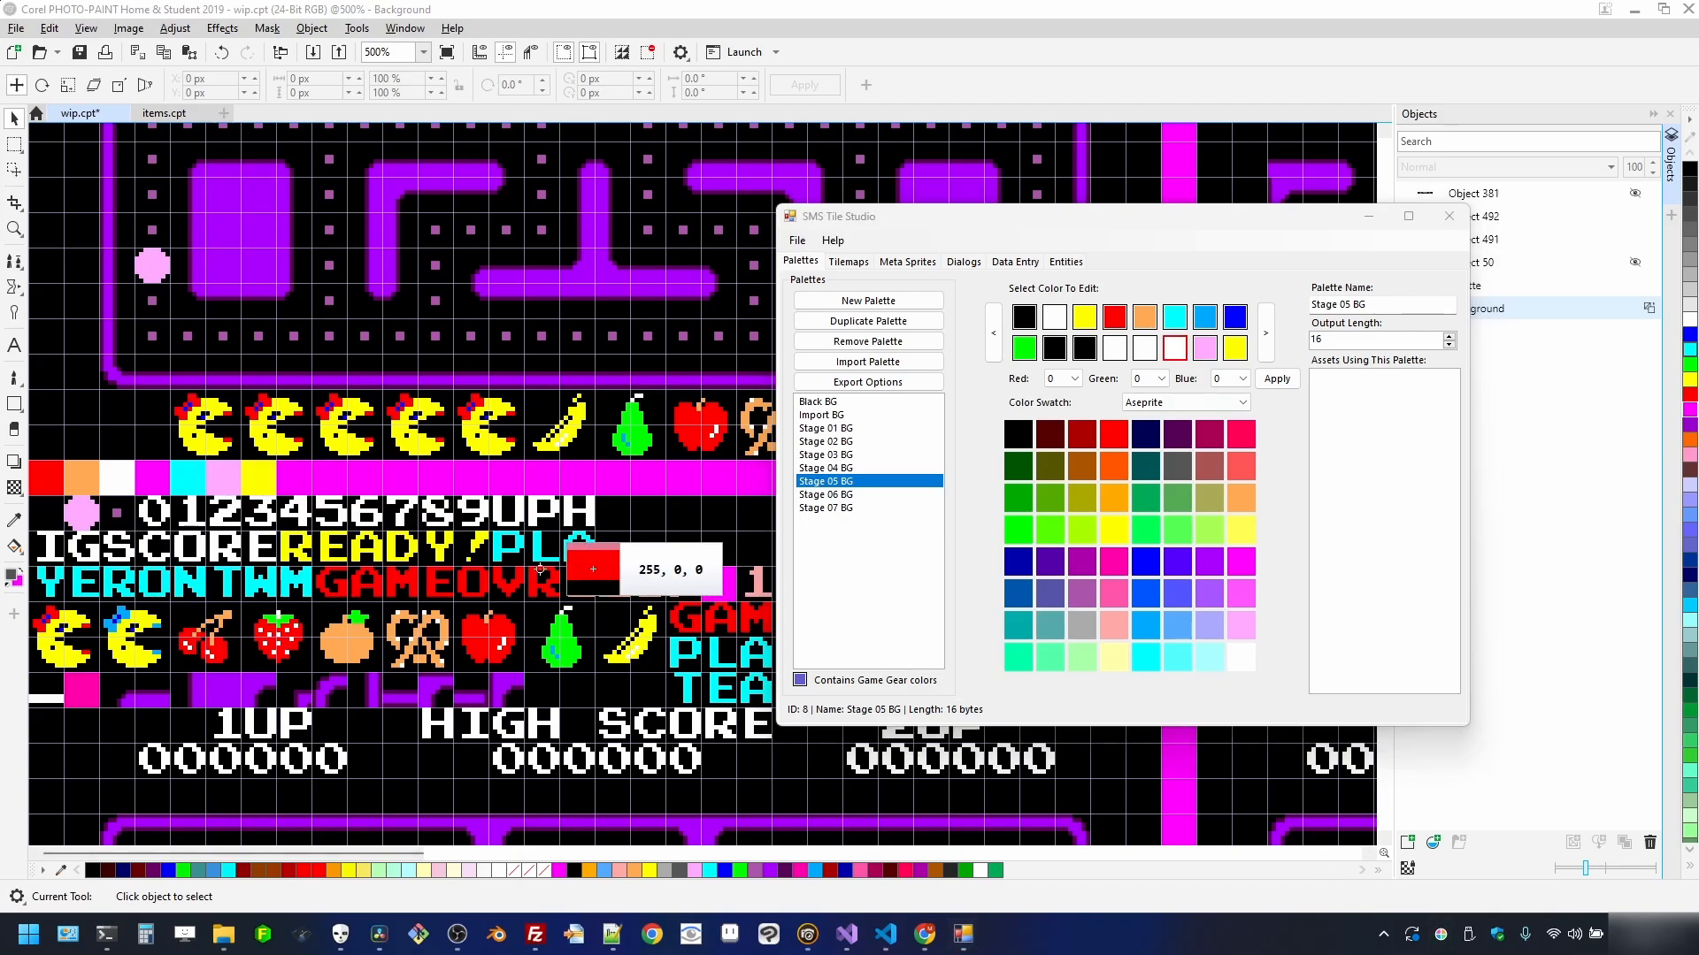
click(189, 485)
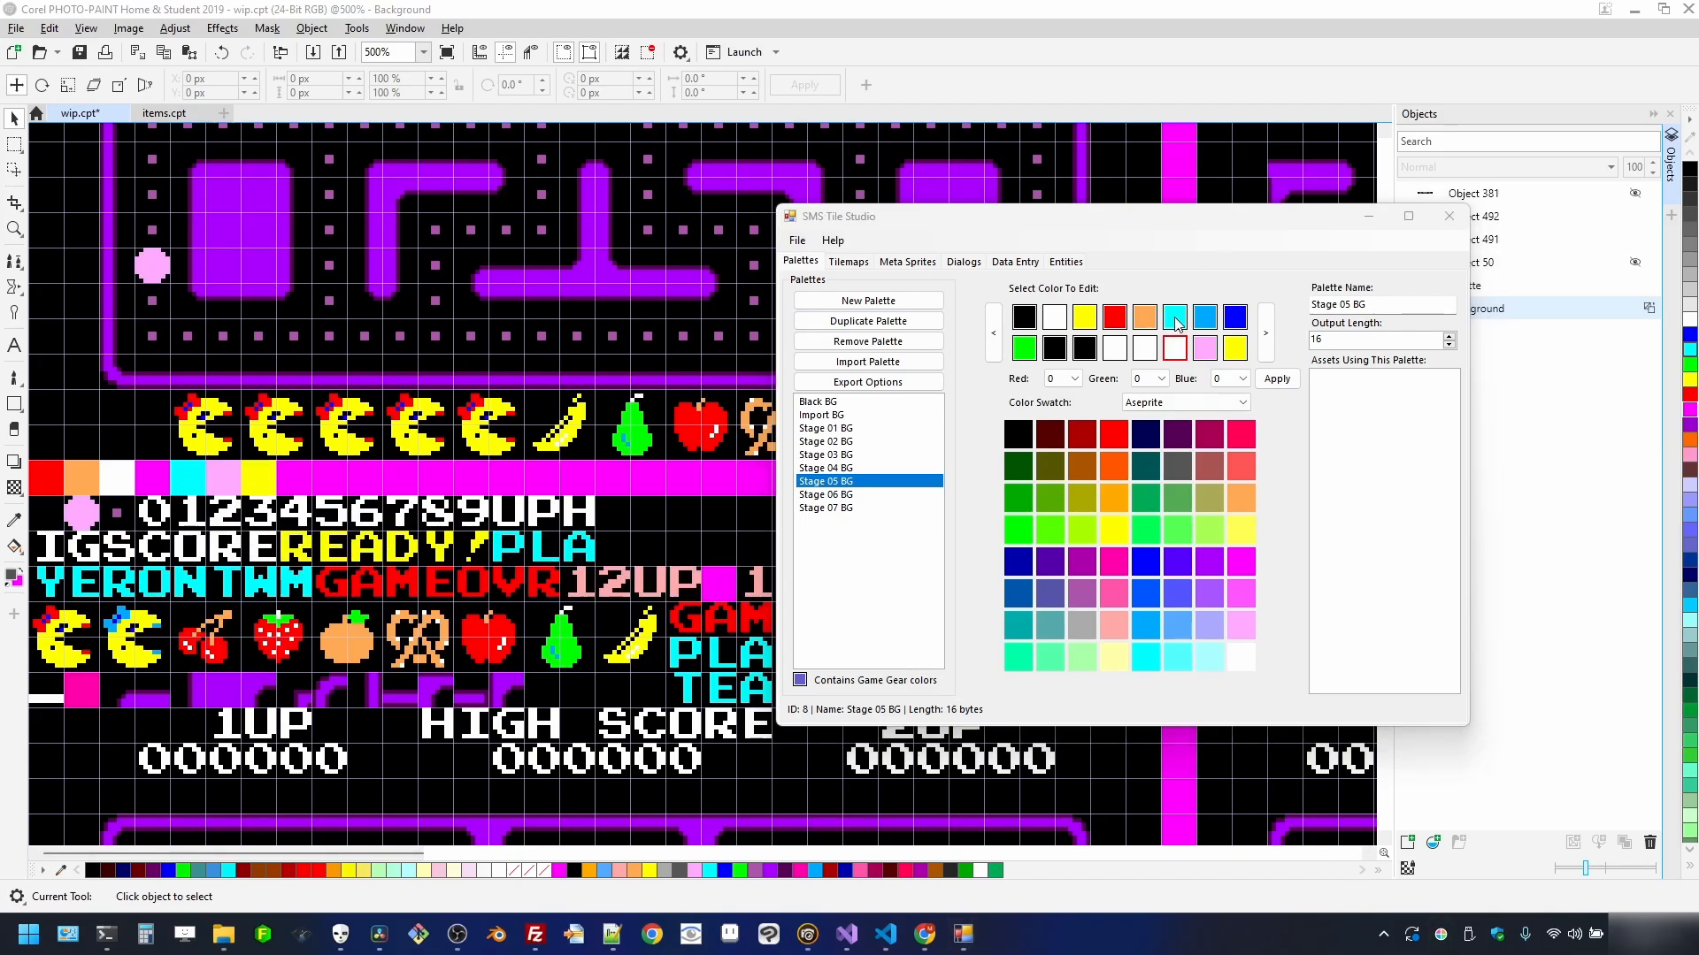
click(1275, 443)
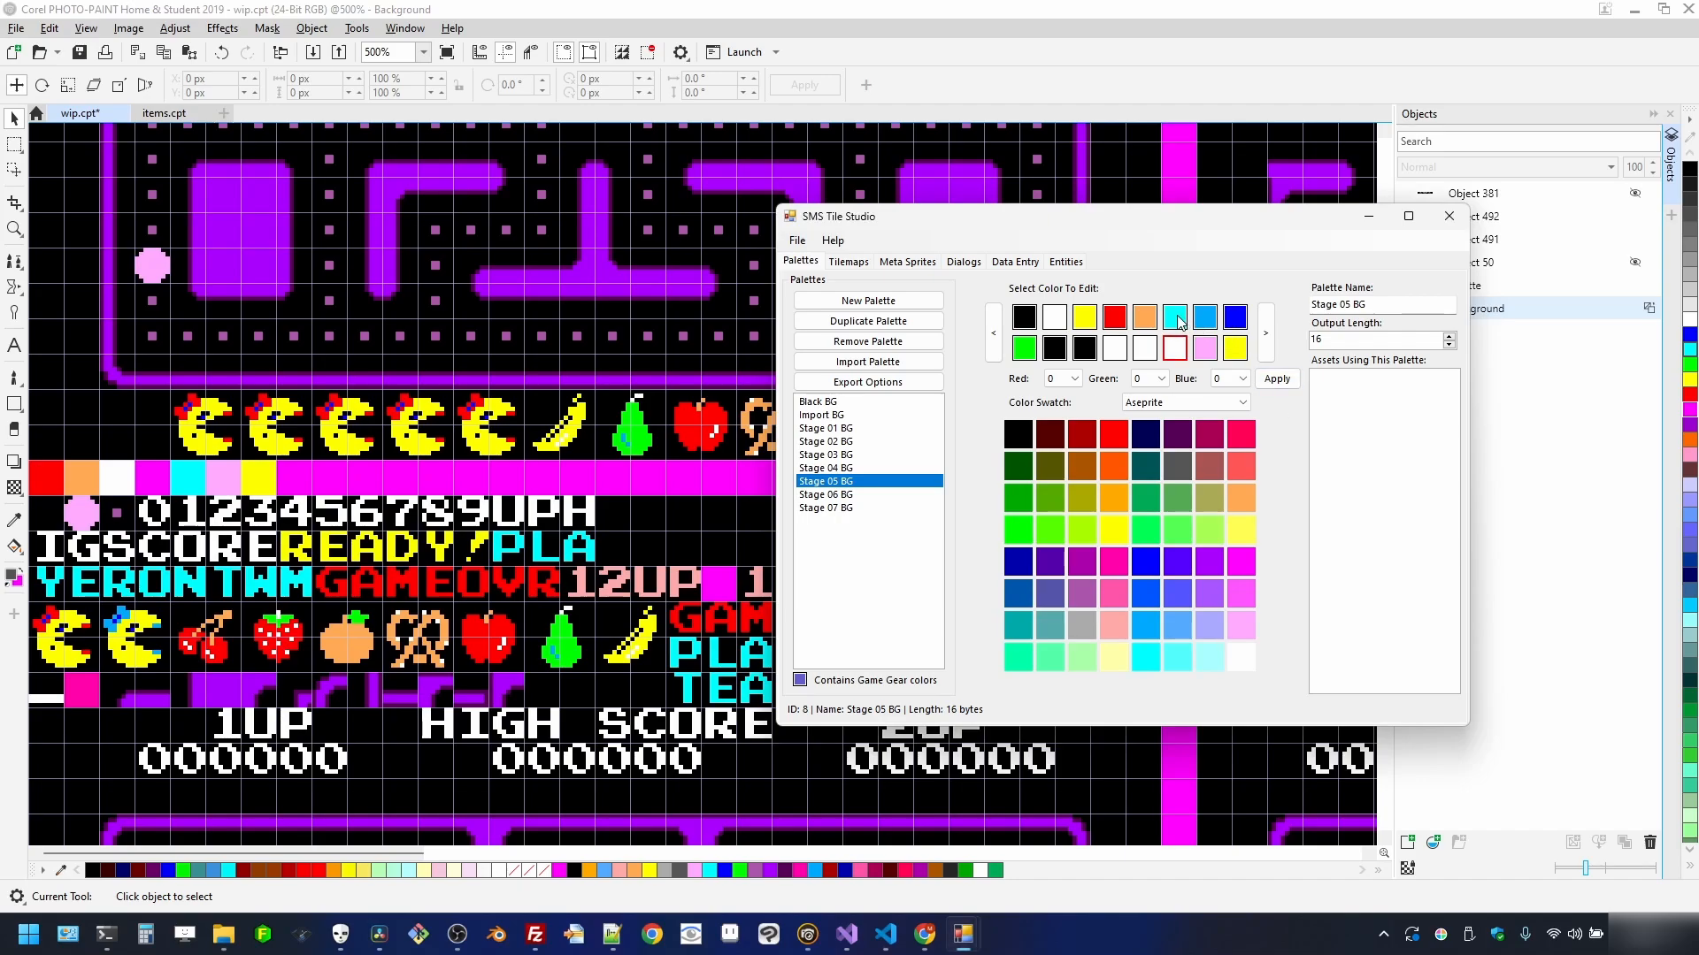
click(1140, 660)
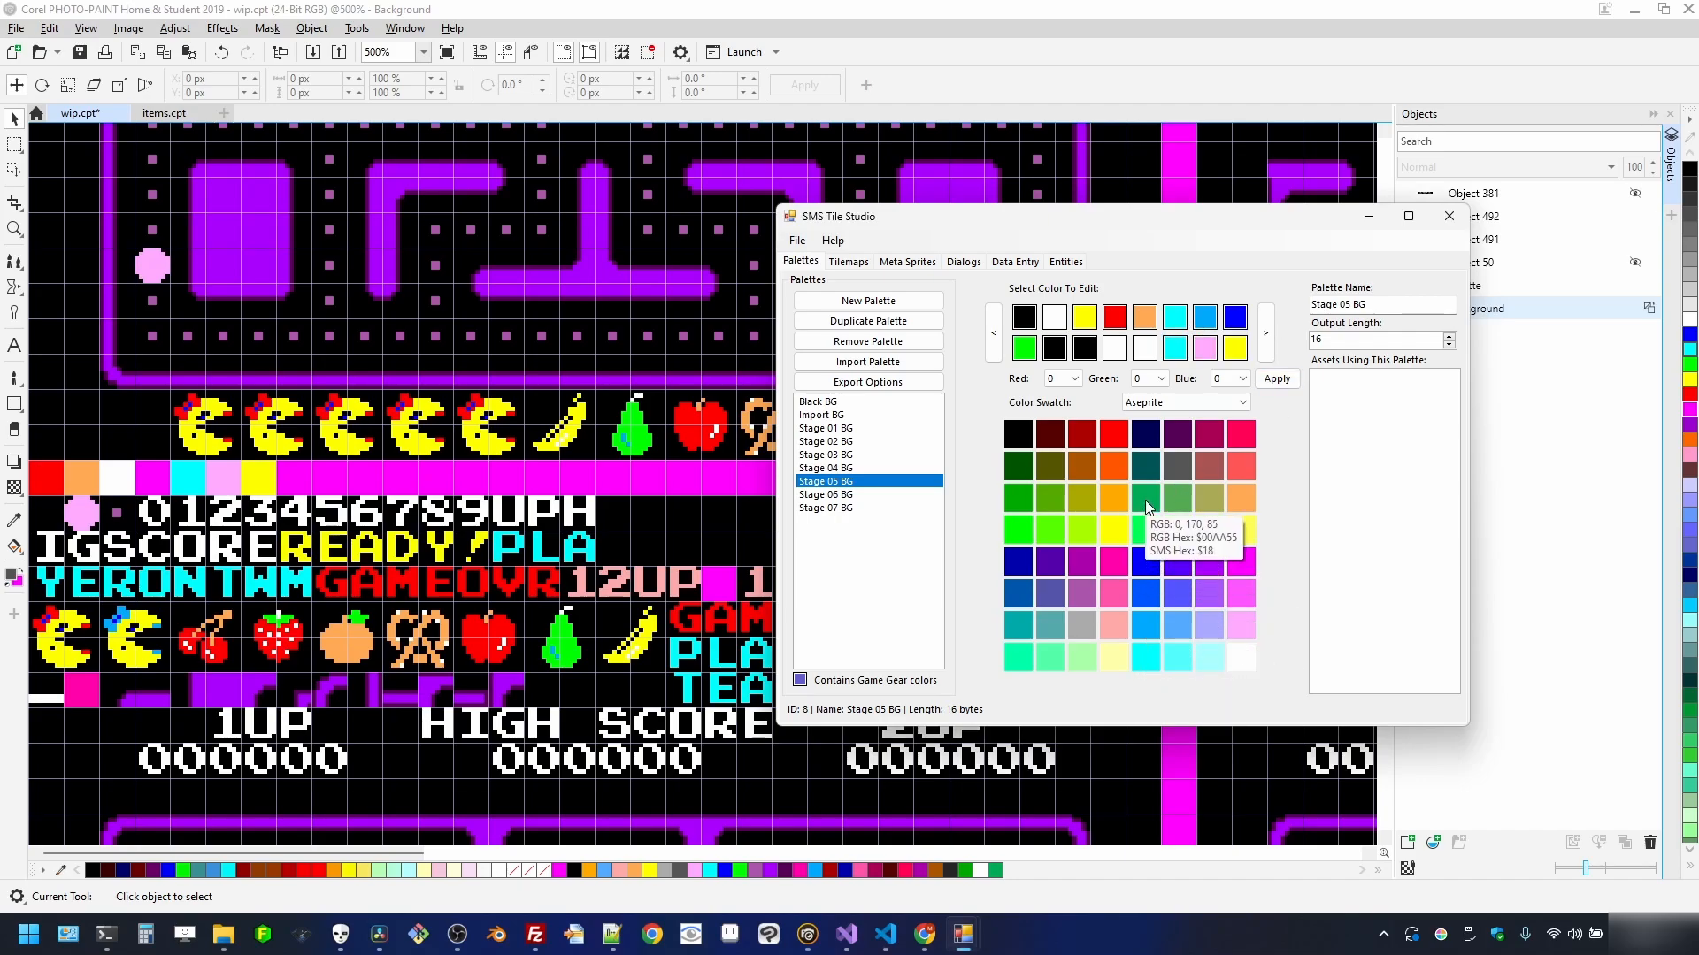
click(1145, 348)
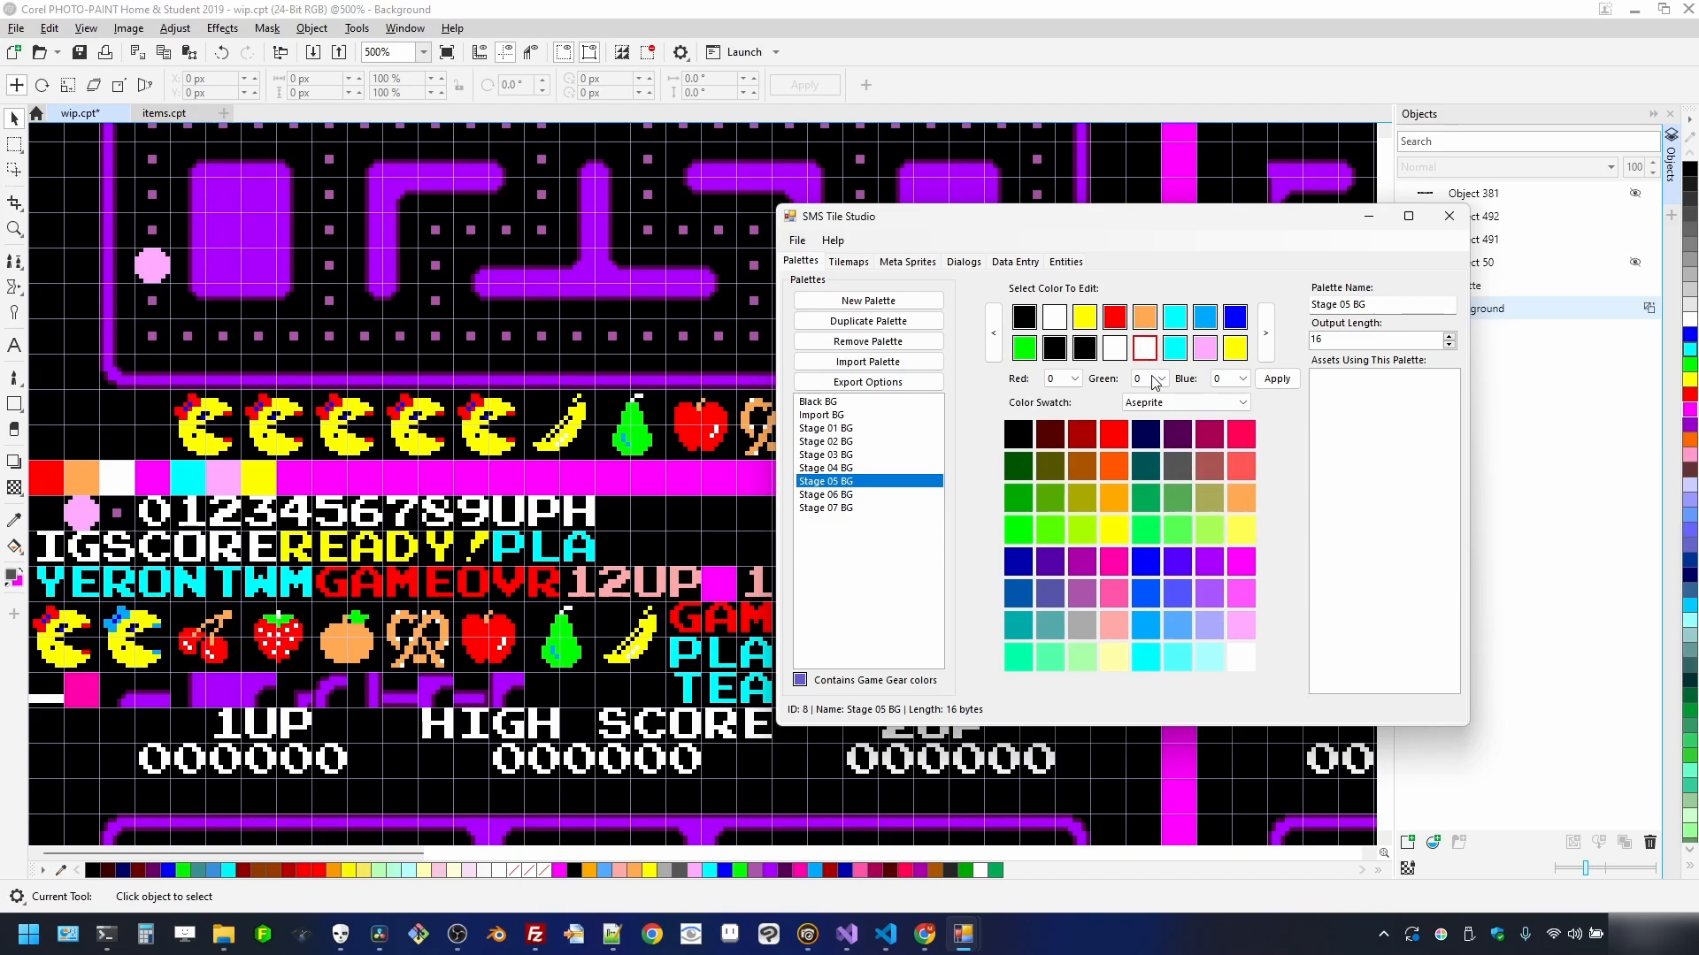
click(1150, 657)
click(864, 496)
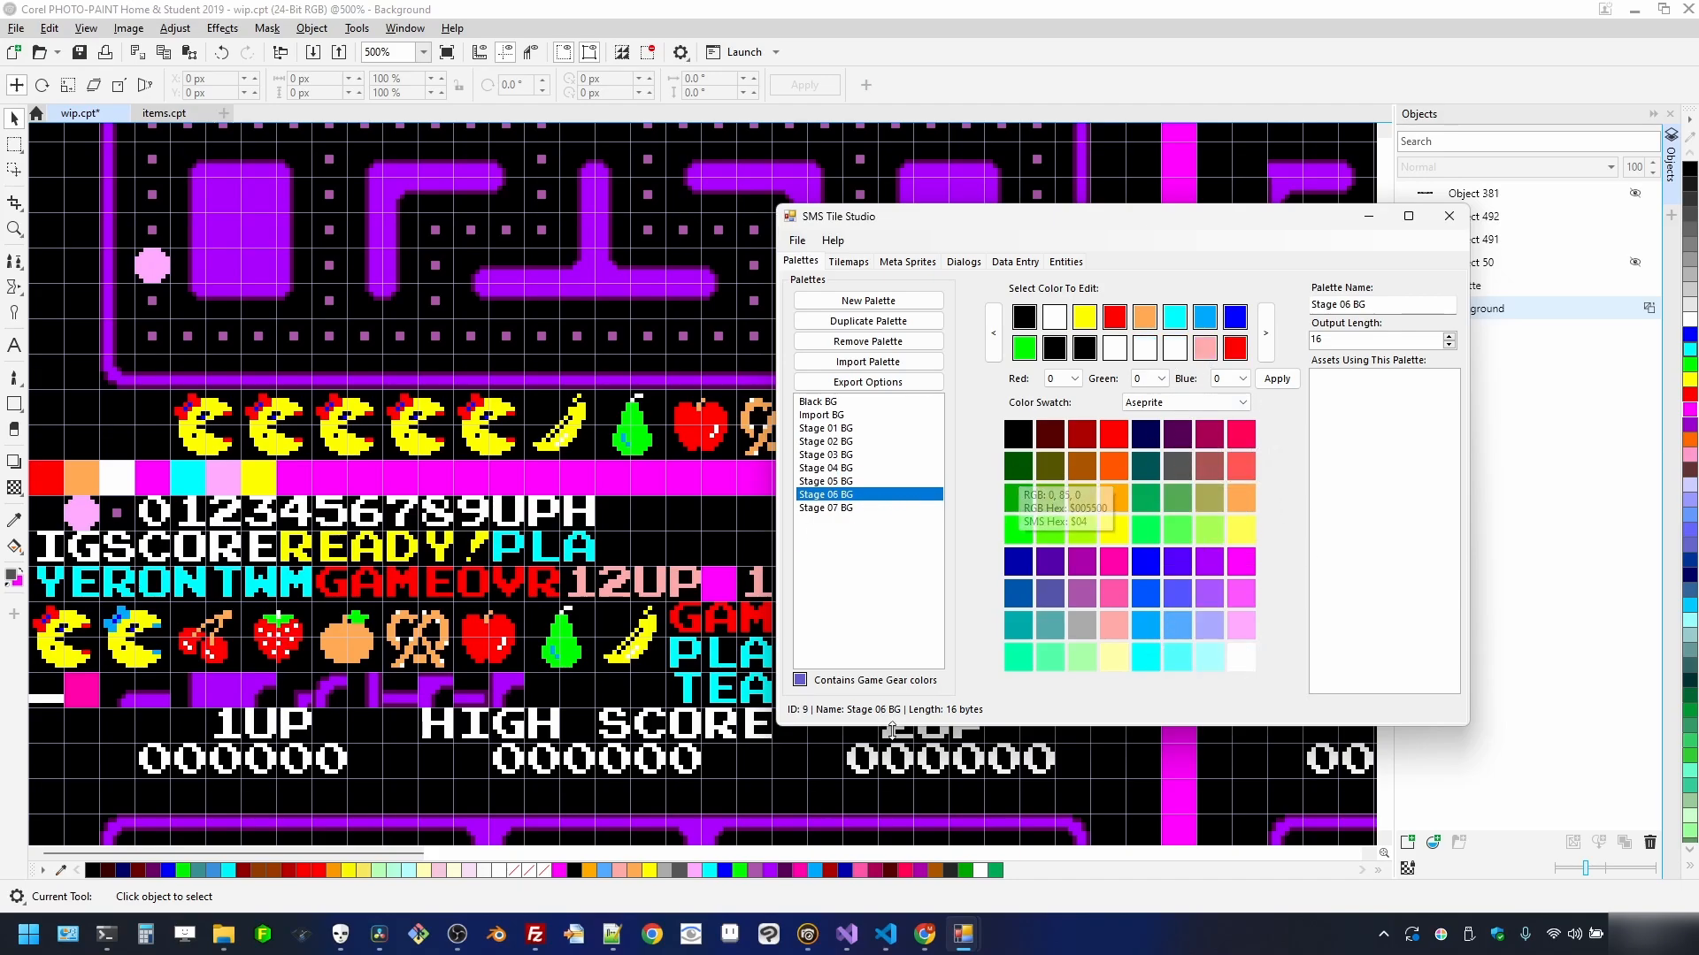
scroll(689, 212, down, 2)
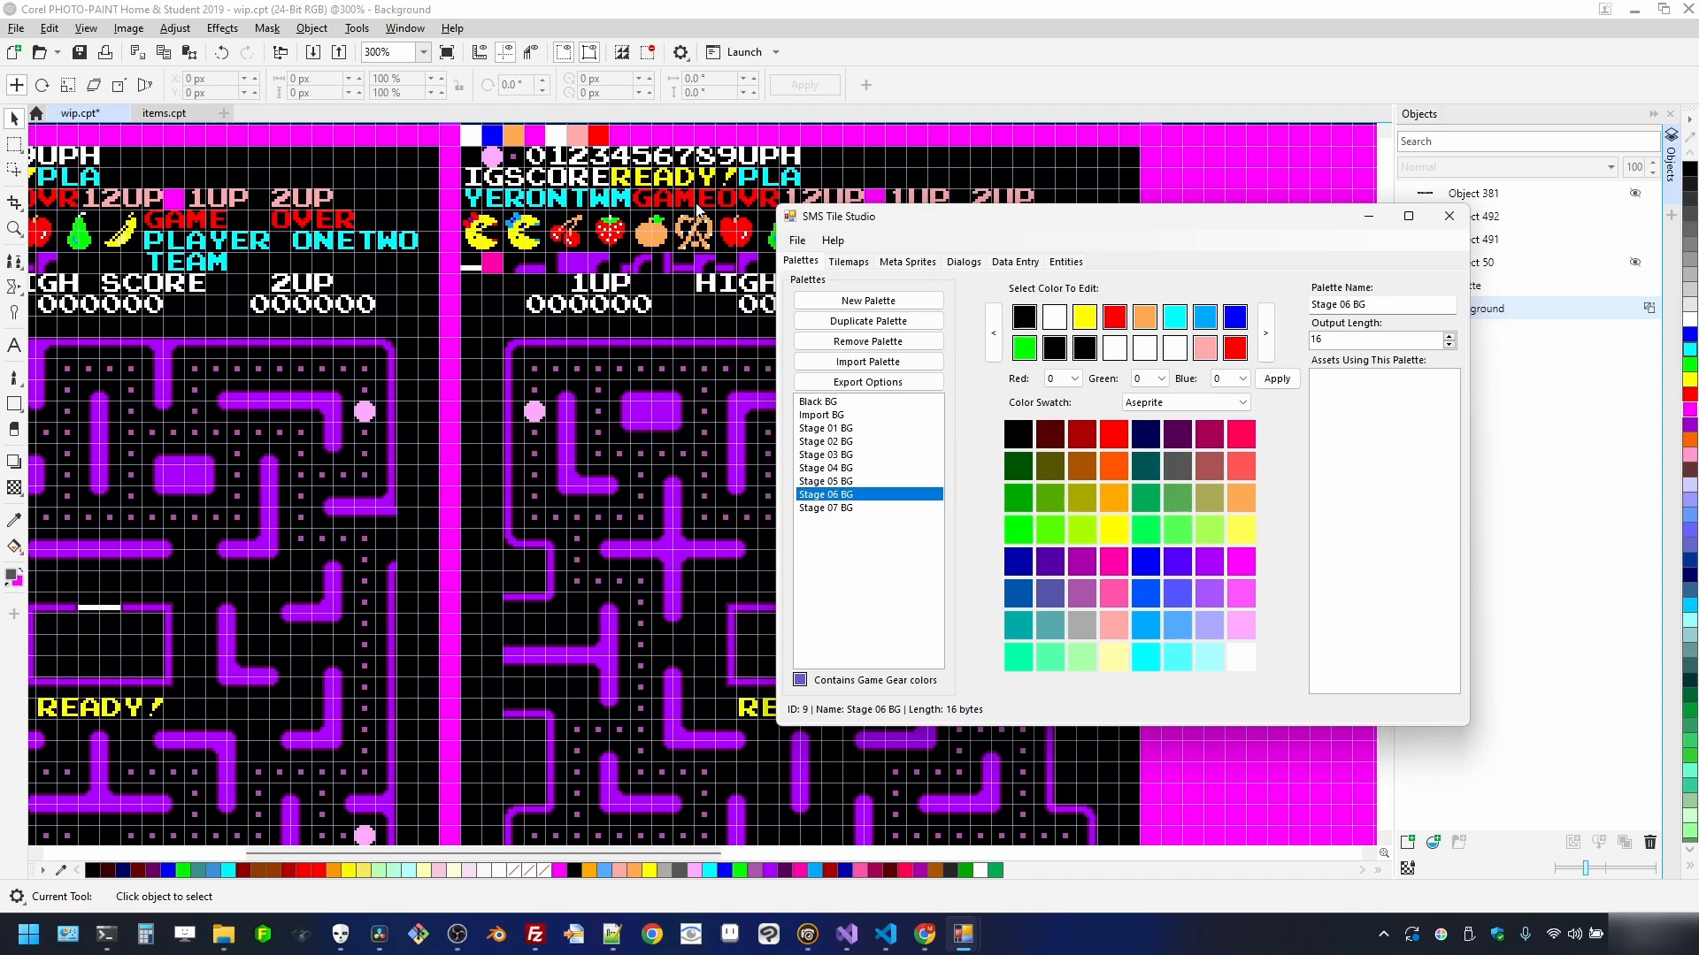
scroll(689, 212, up, 1)
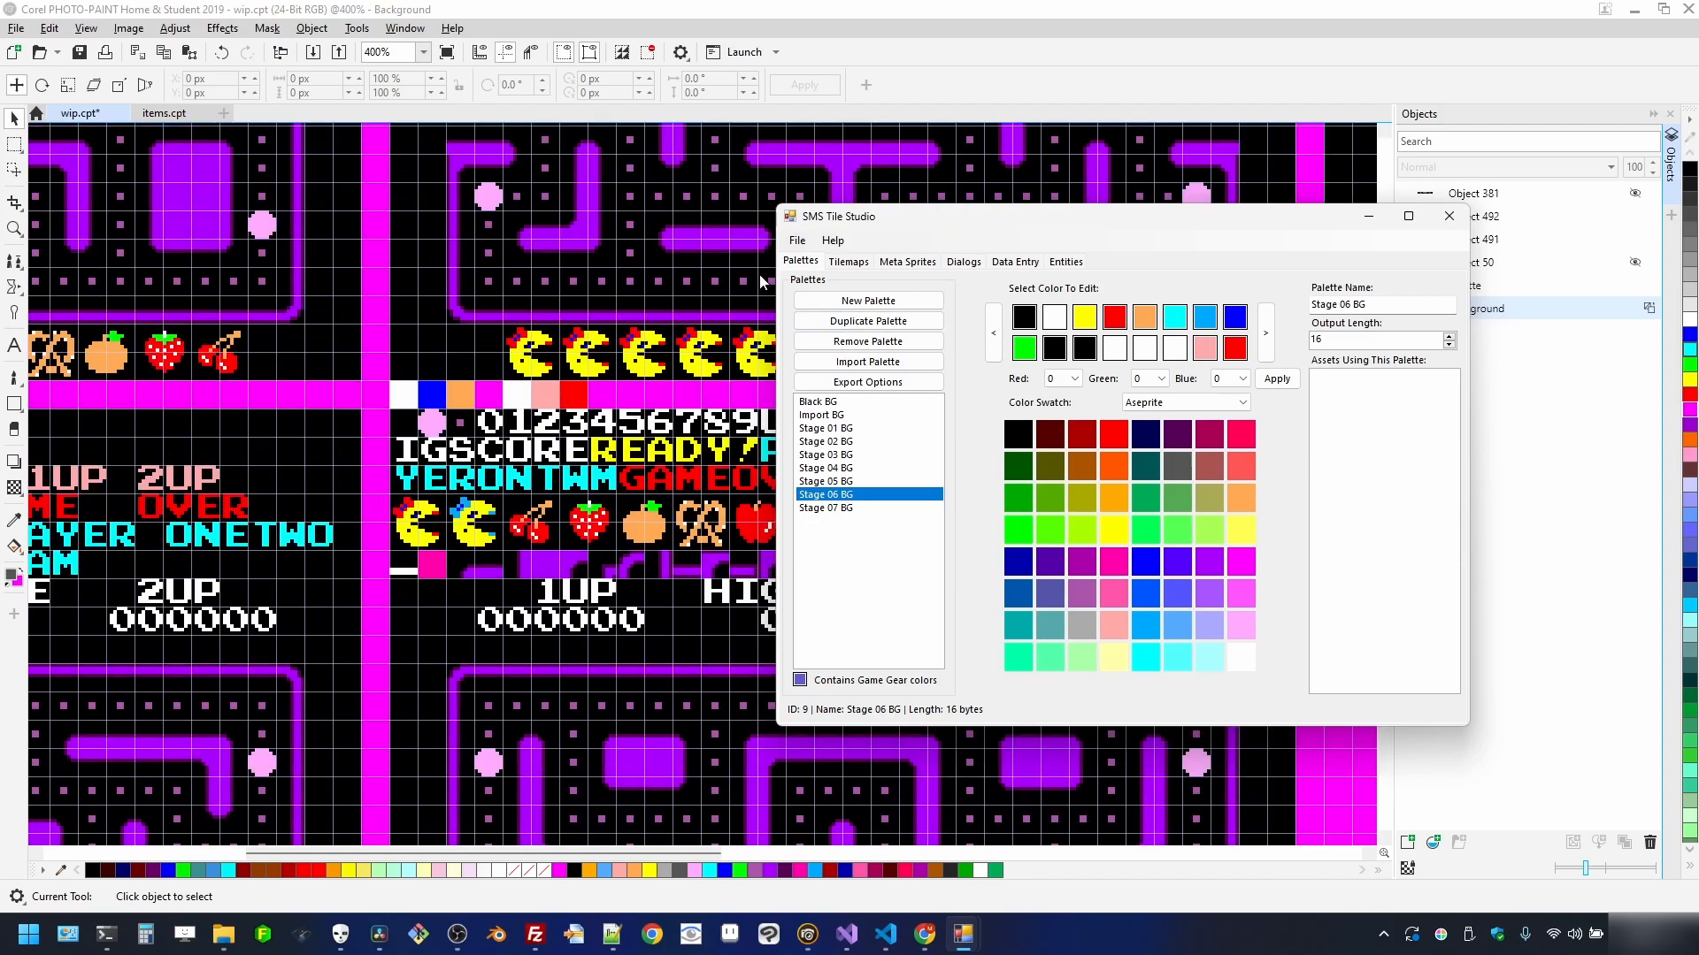
scroll(979, 199, down, 2)
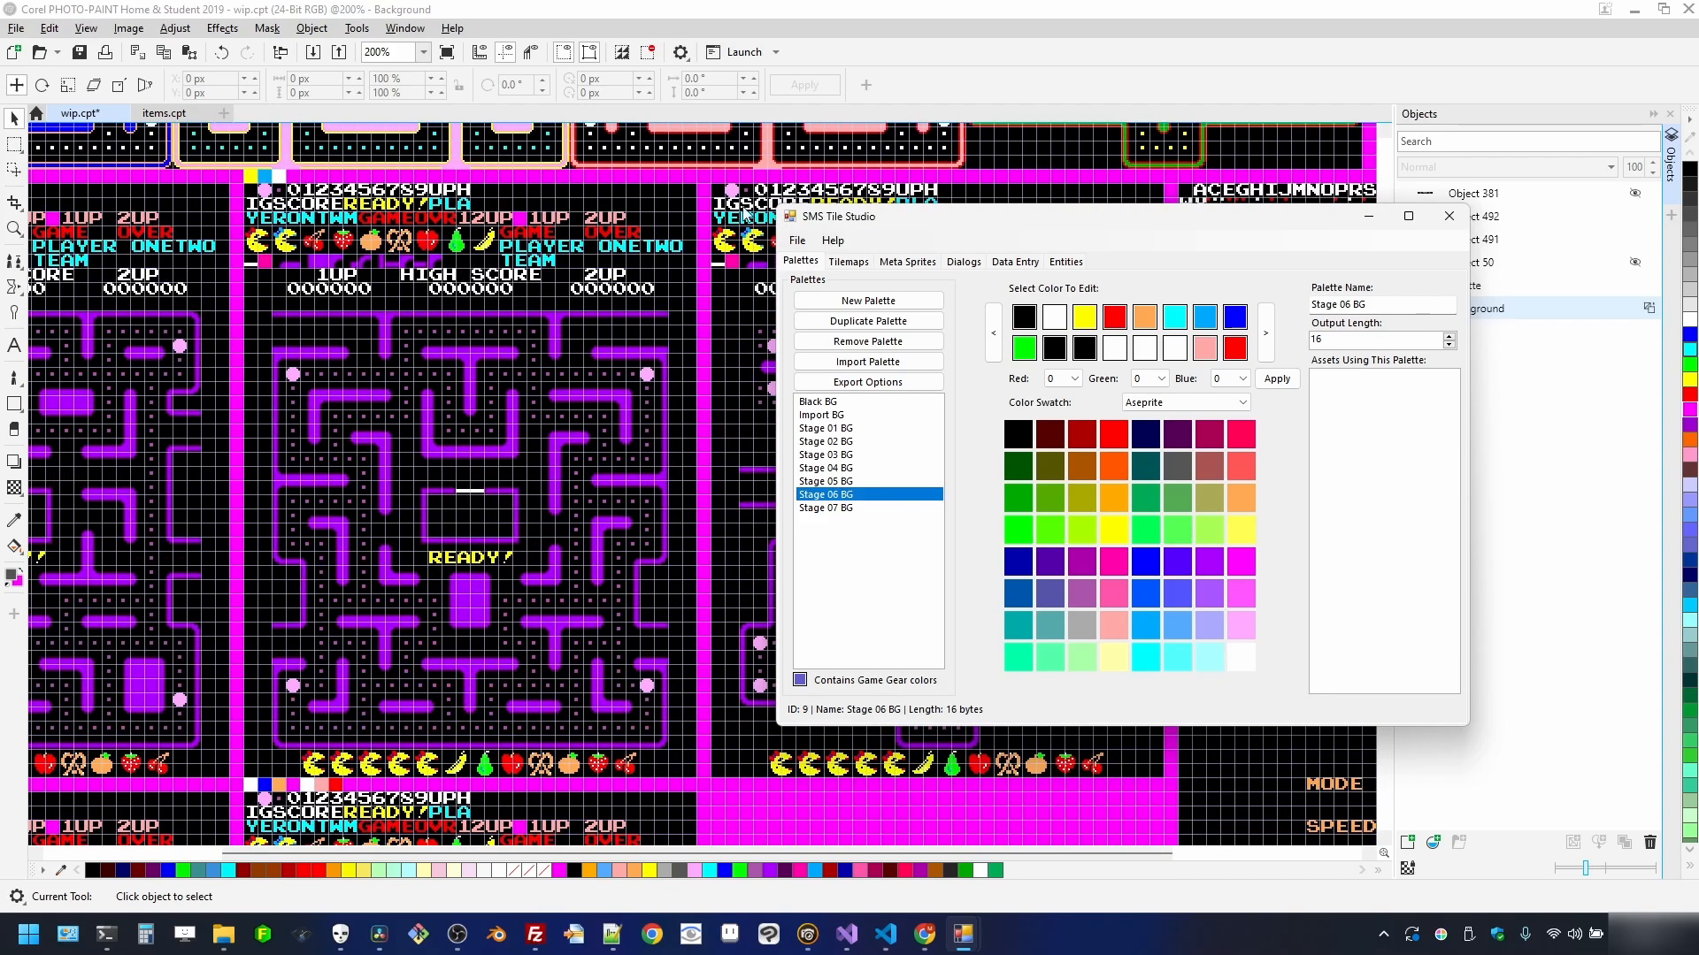
scroll(759, 194, up, 2)
scroll(680, 278, down, 1)
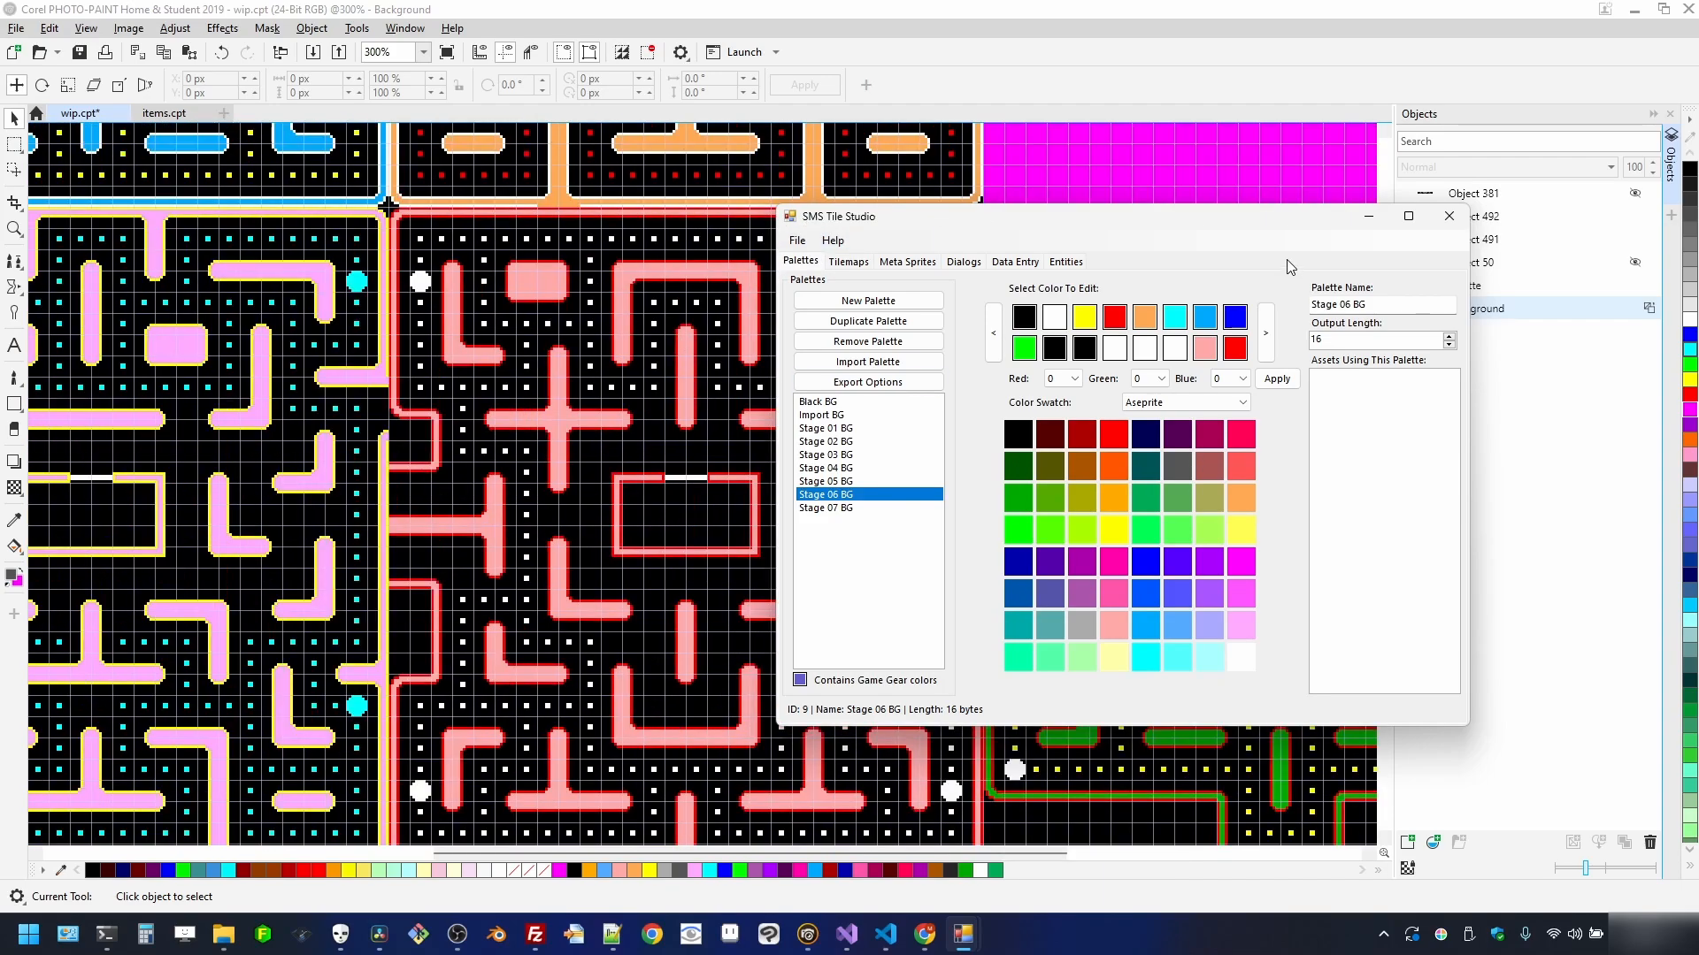
drag(1248, 223, 1104, 301)
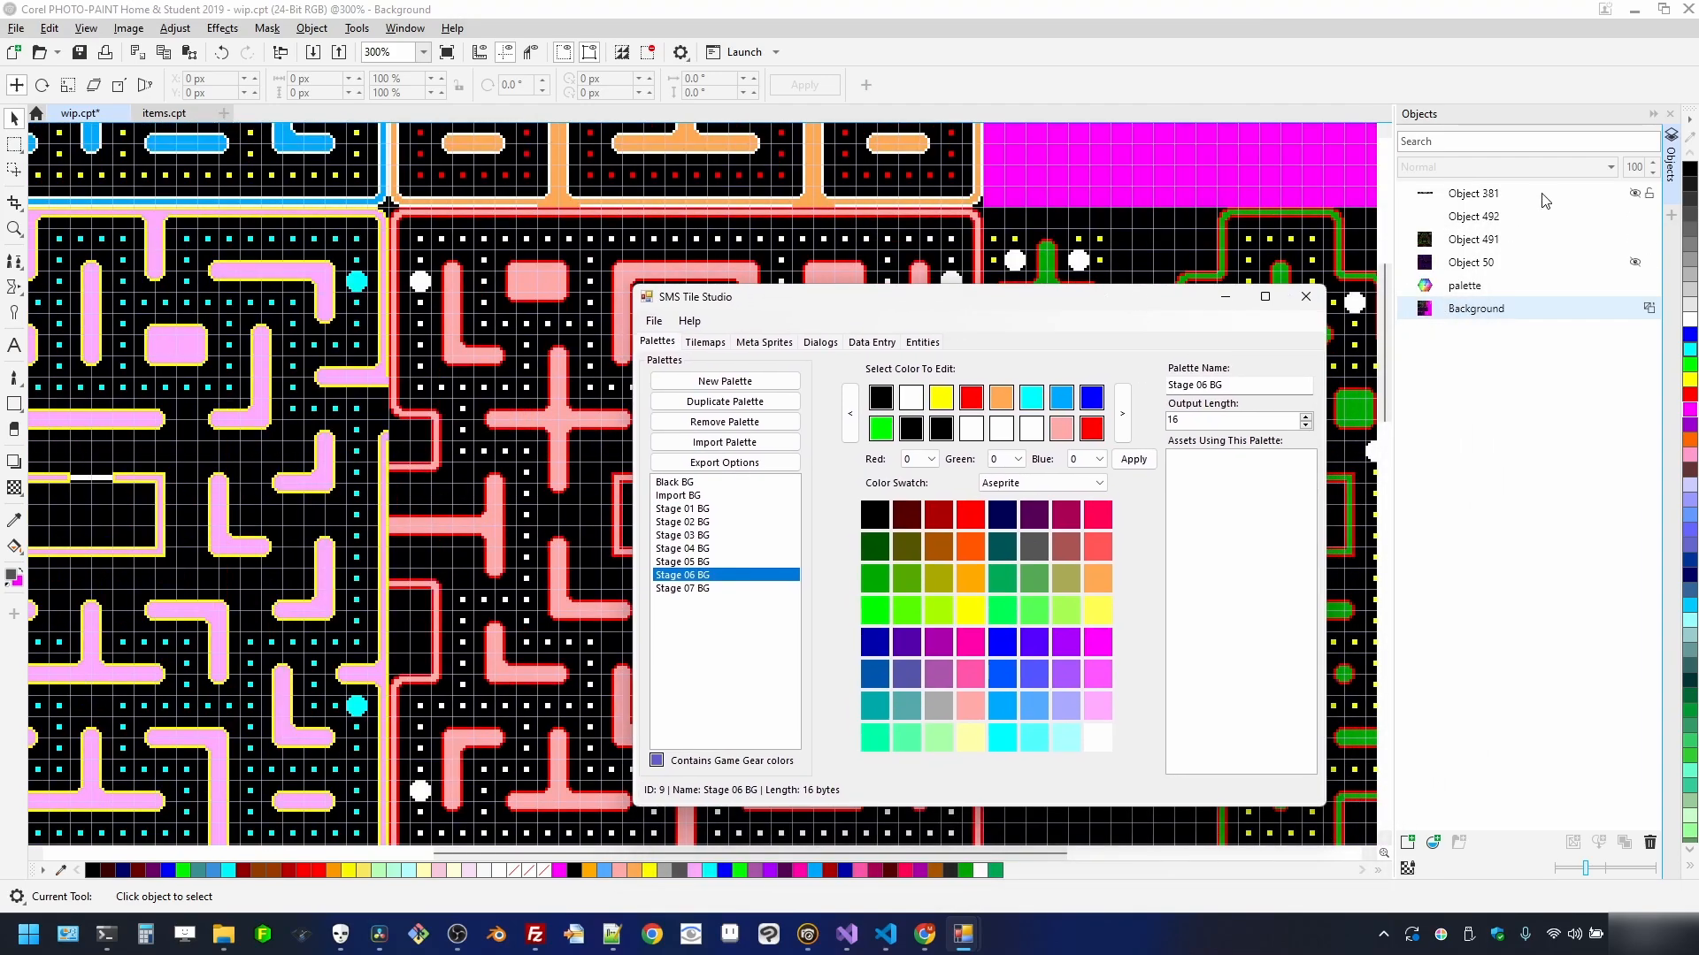
- Show the purple maze layer, sample its magenta outline and make the last Stage 06 BG slot magenta
click(1467, 58)
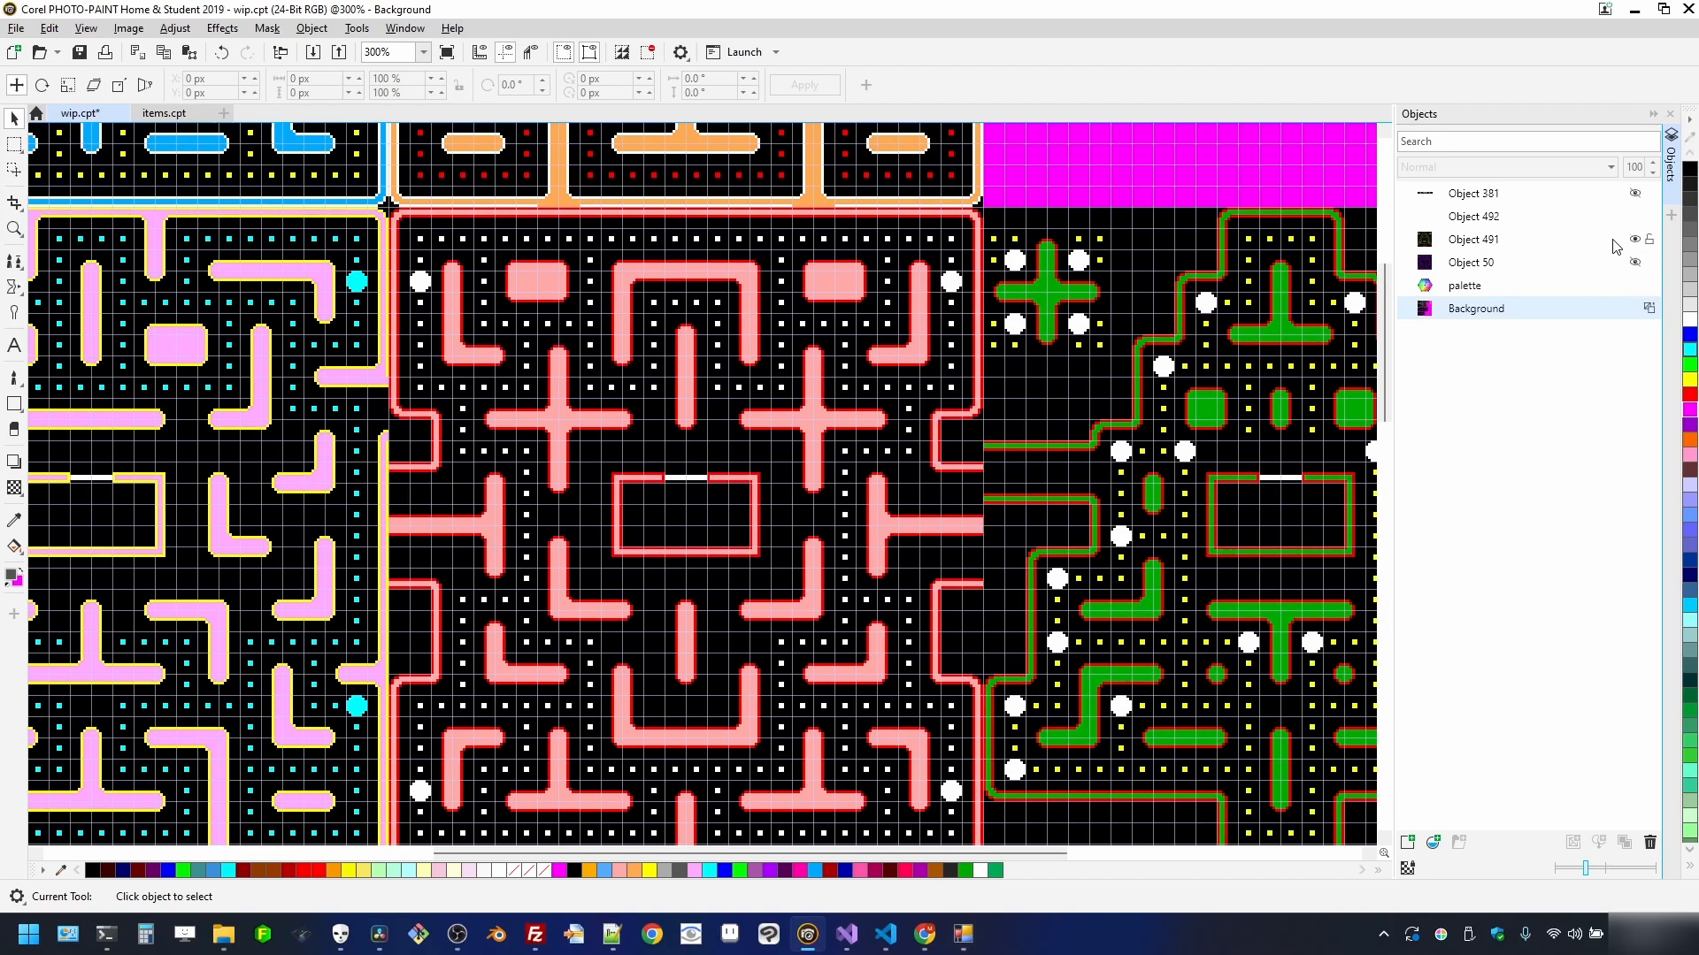
click(1636, 264)
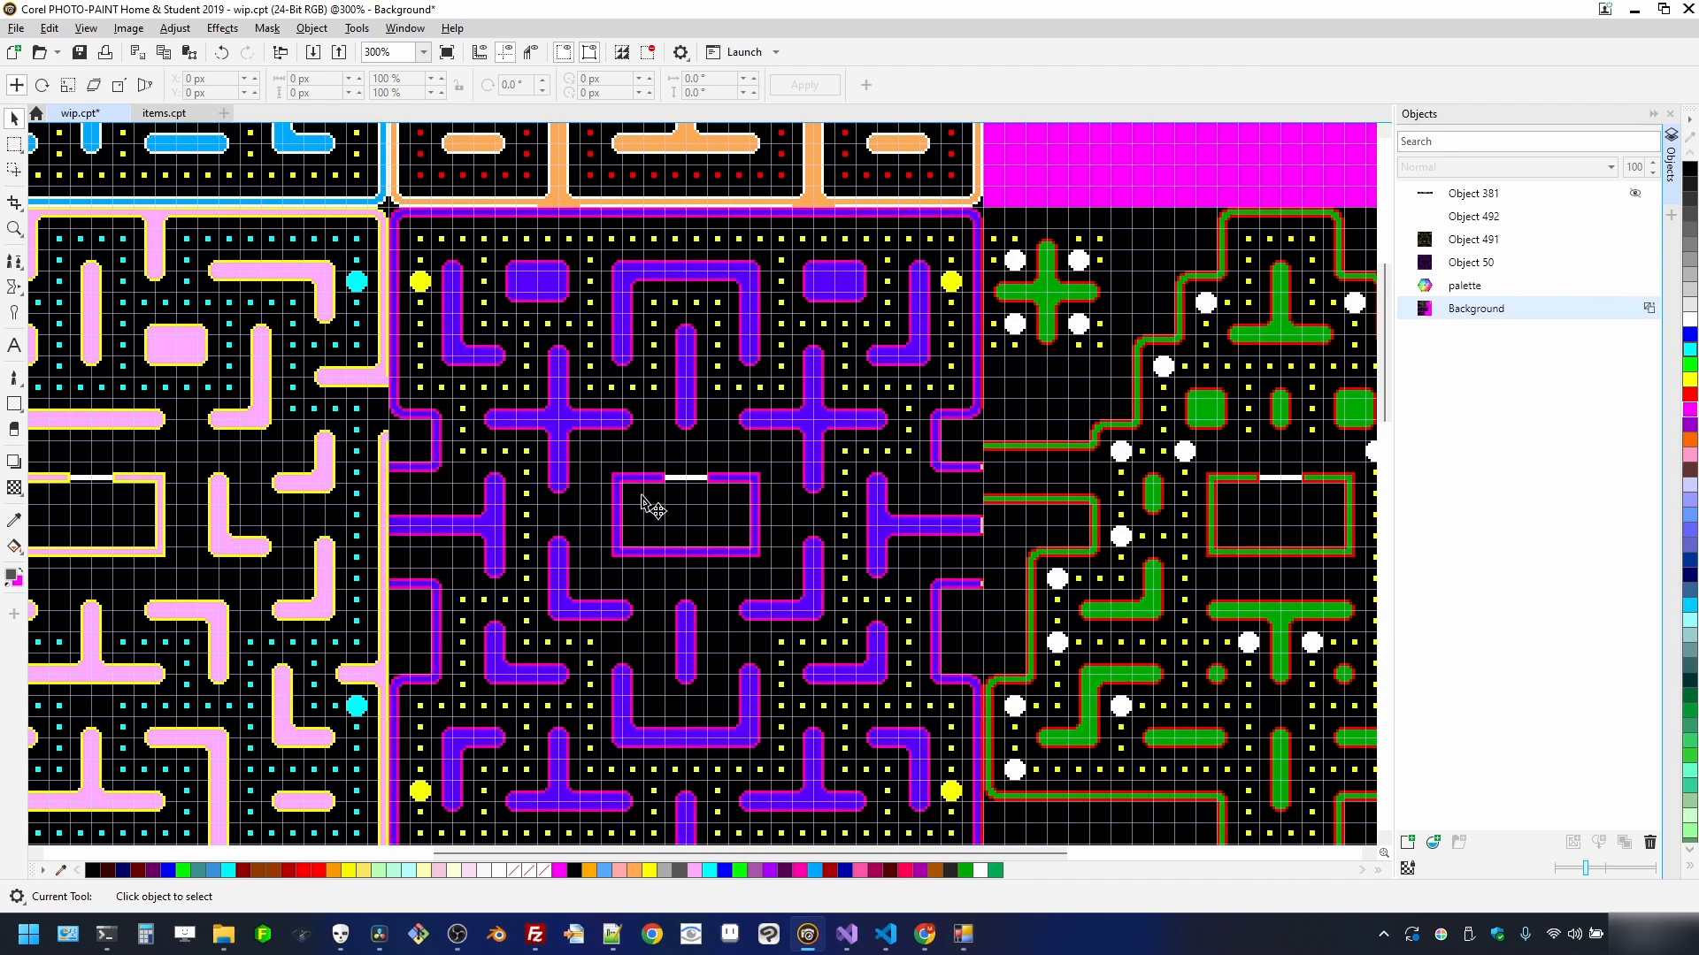
scroll(854, 491, up, 1)
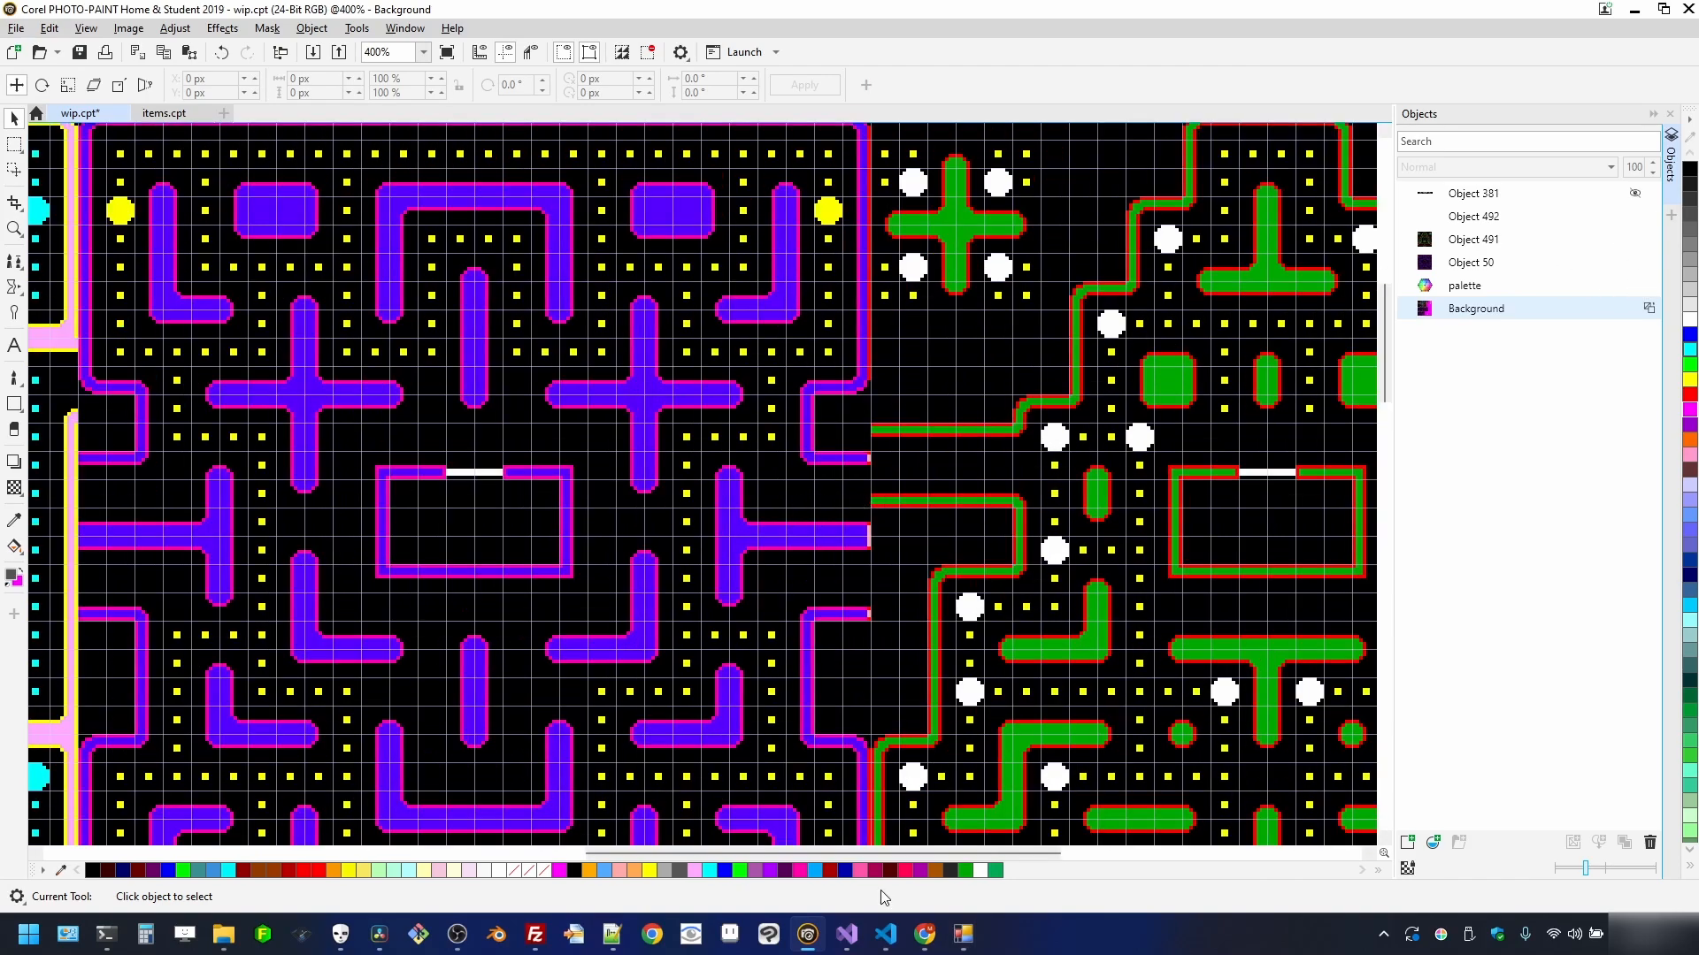
mouse_move(963, 933)
click(1046, 889)
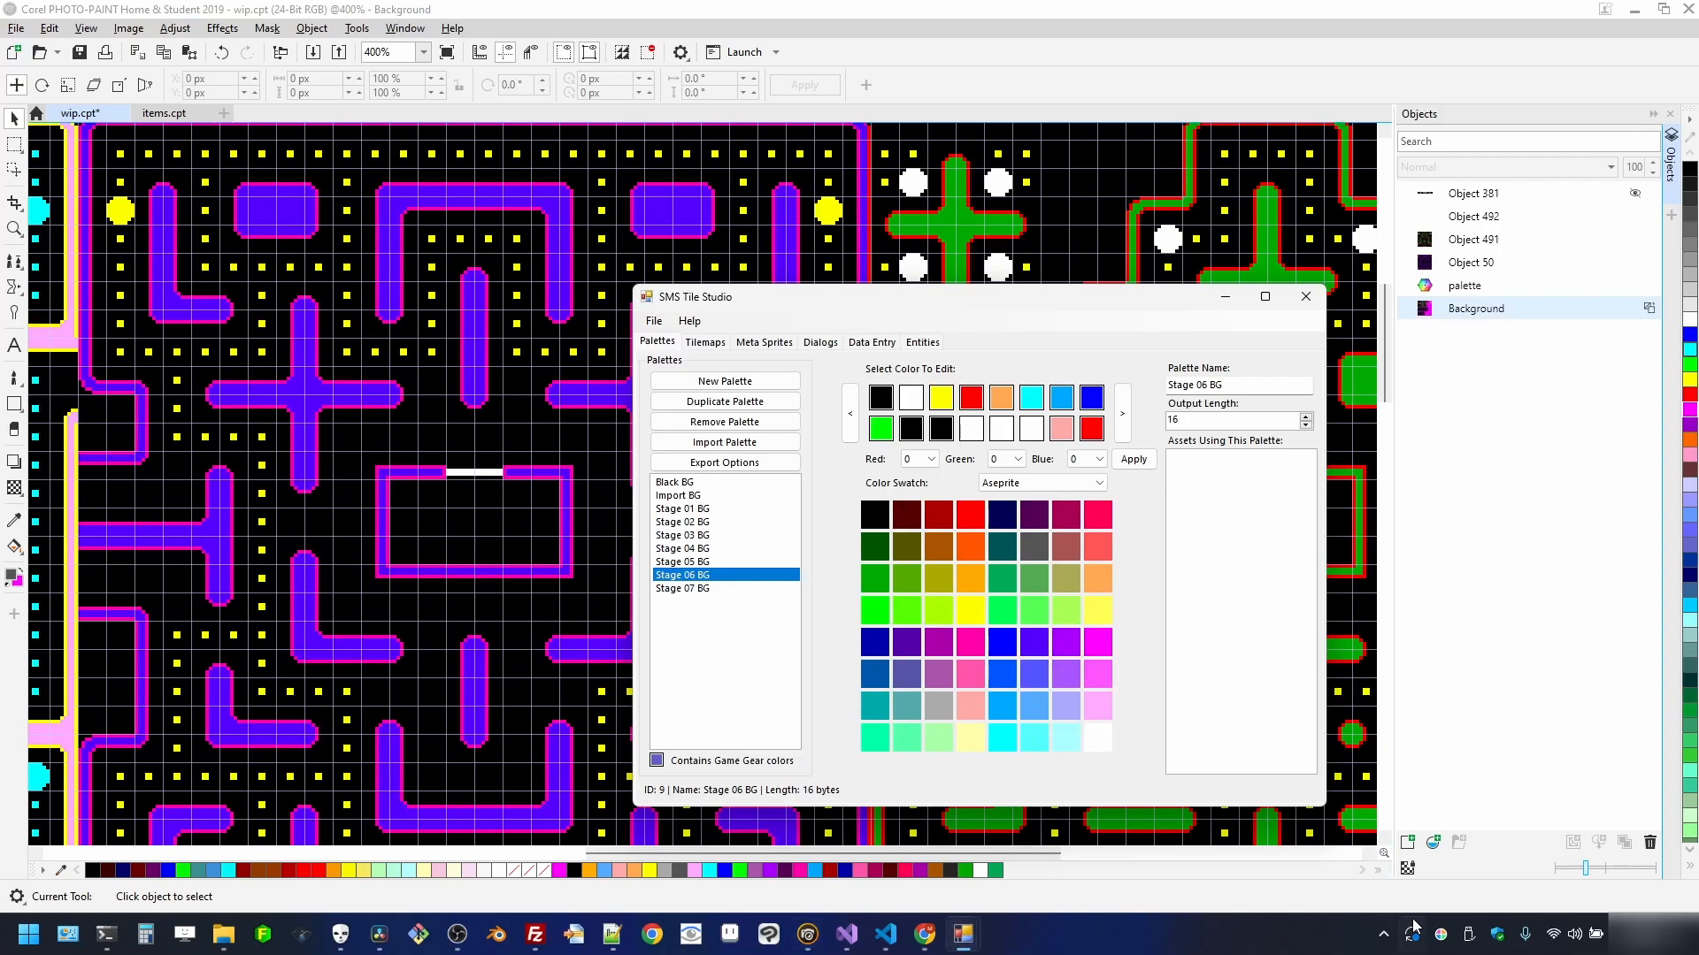
click(1439, 936)
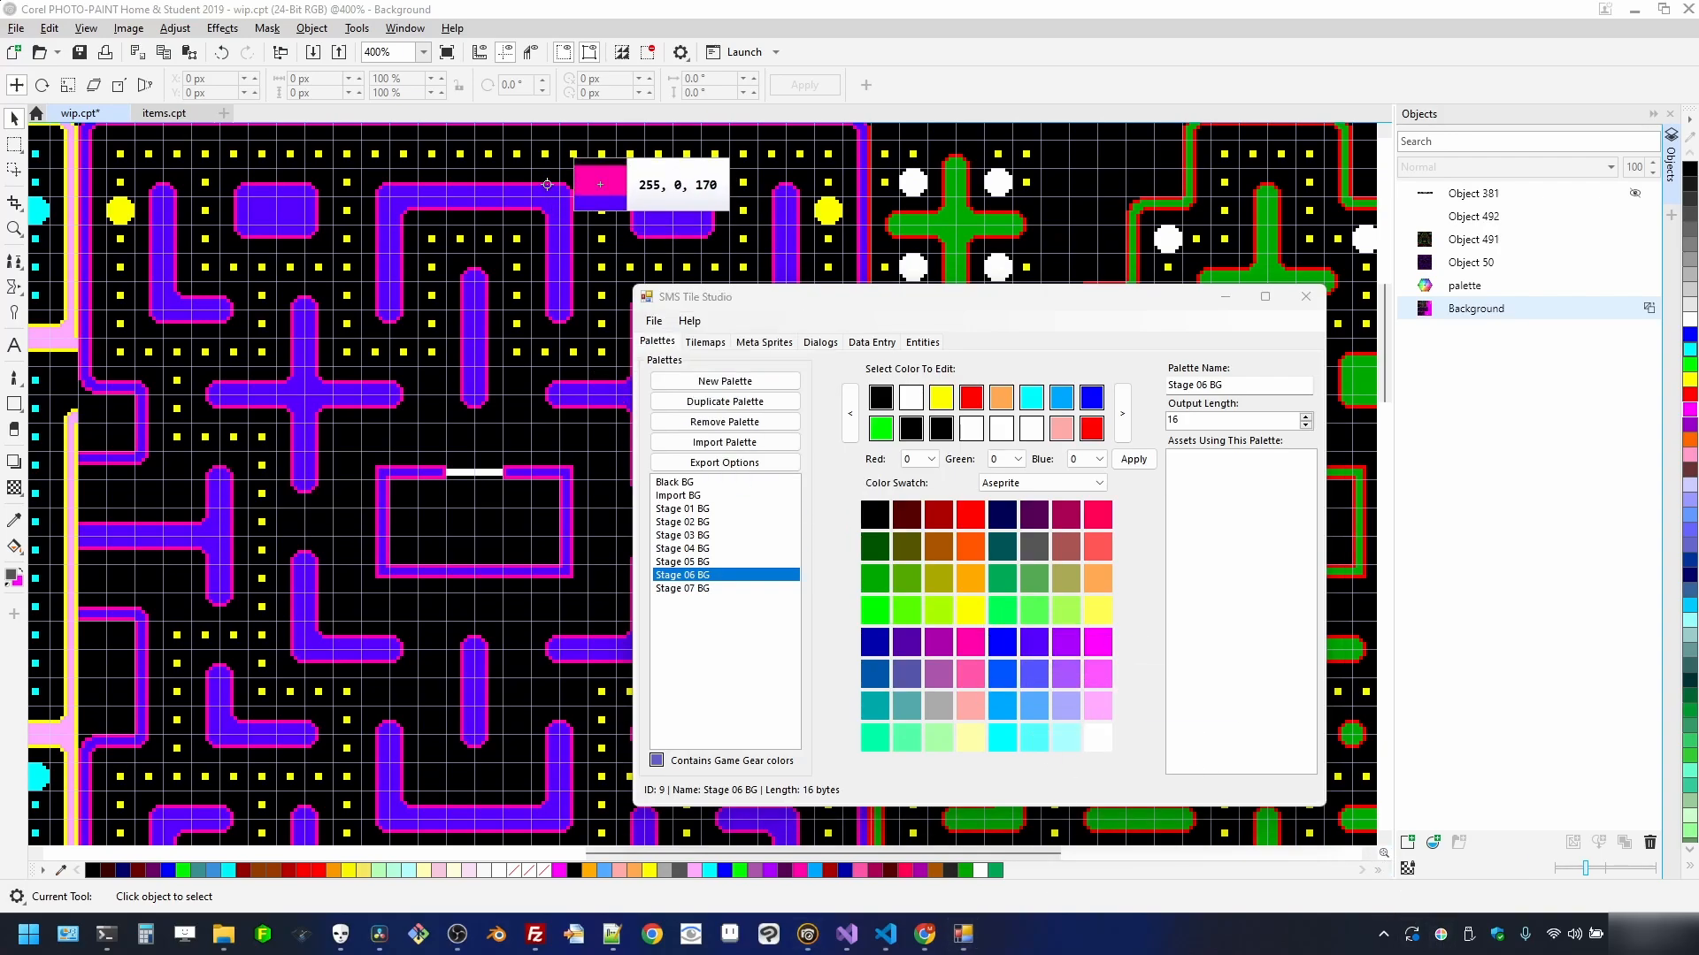
click(548, 184)
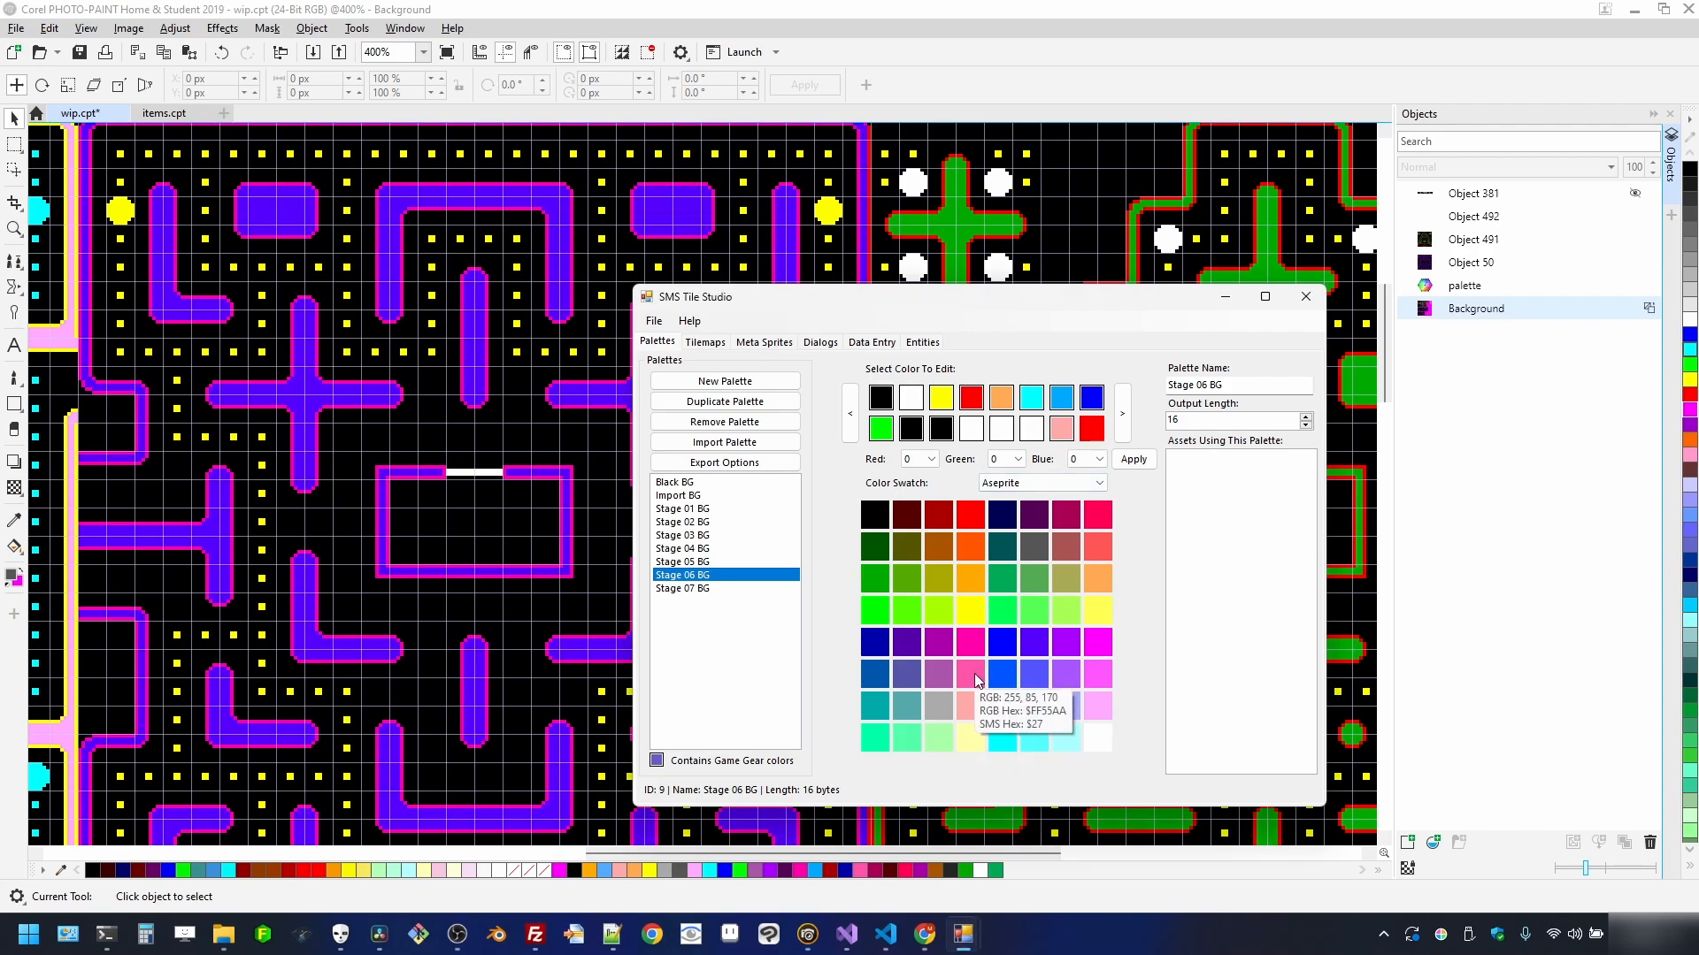
click(973, 635)
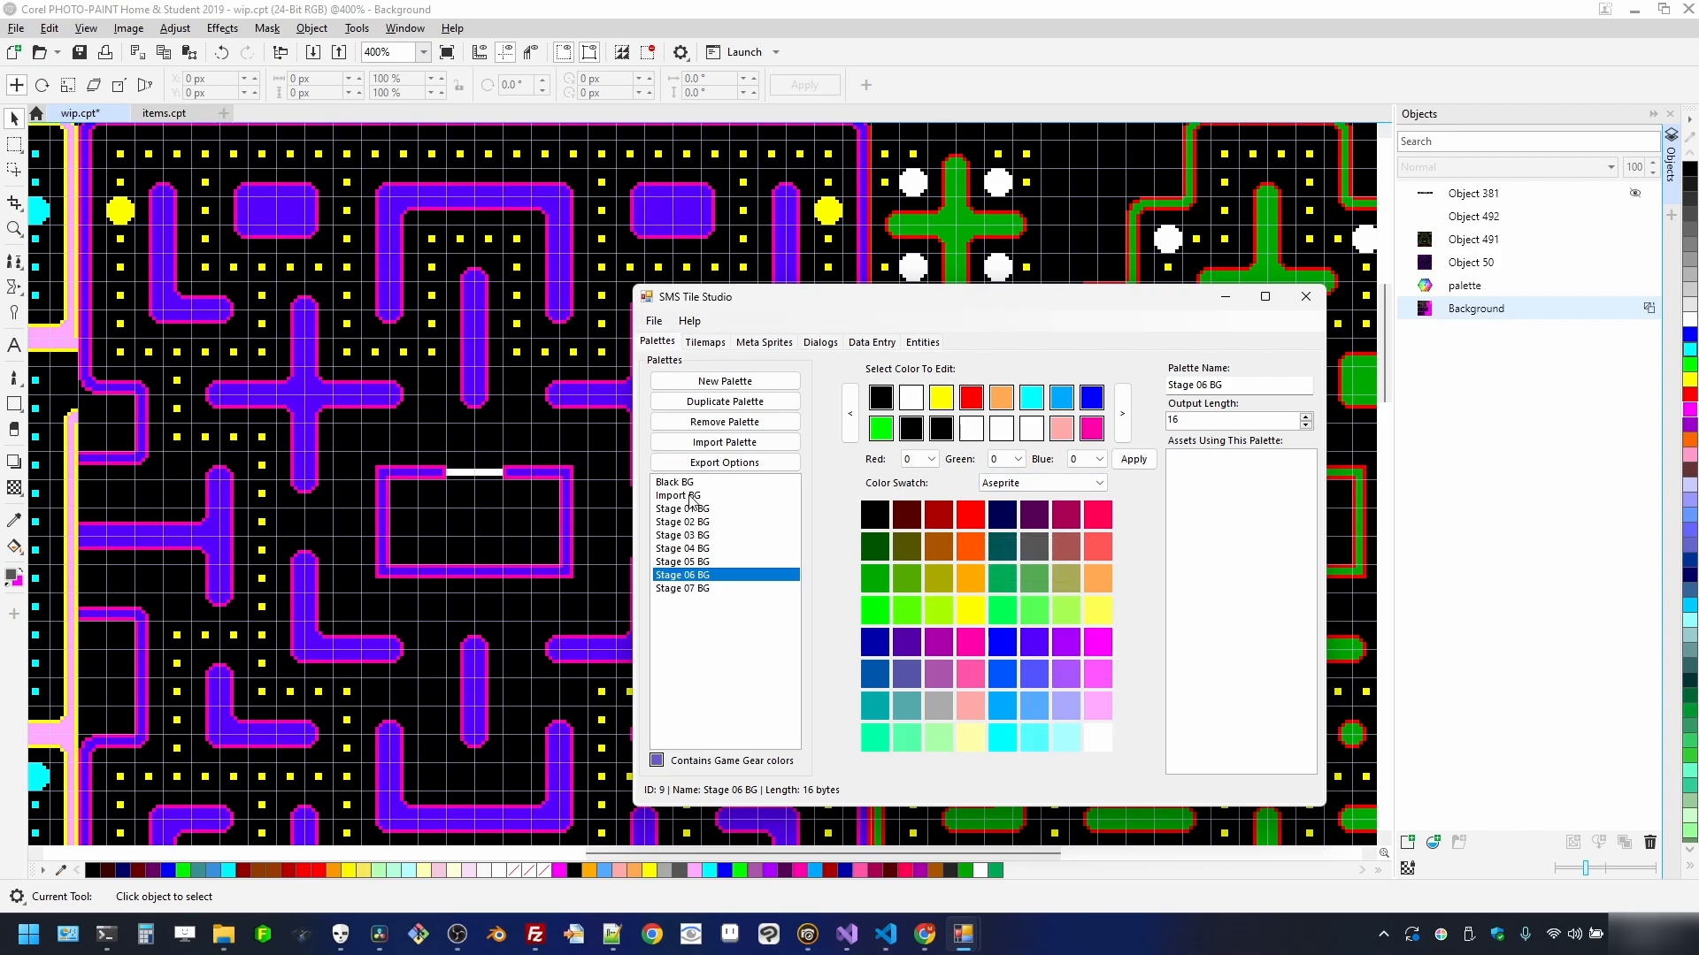
- Sample the maze purple, turn the salmon slot purple and two white slots yellow
click(1441, 936)
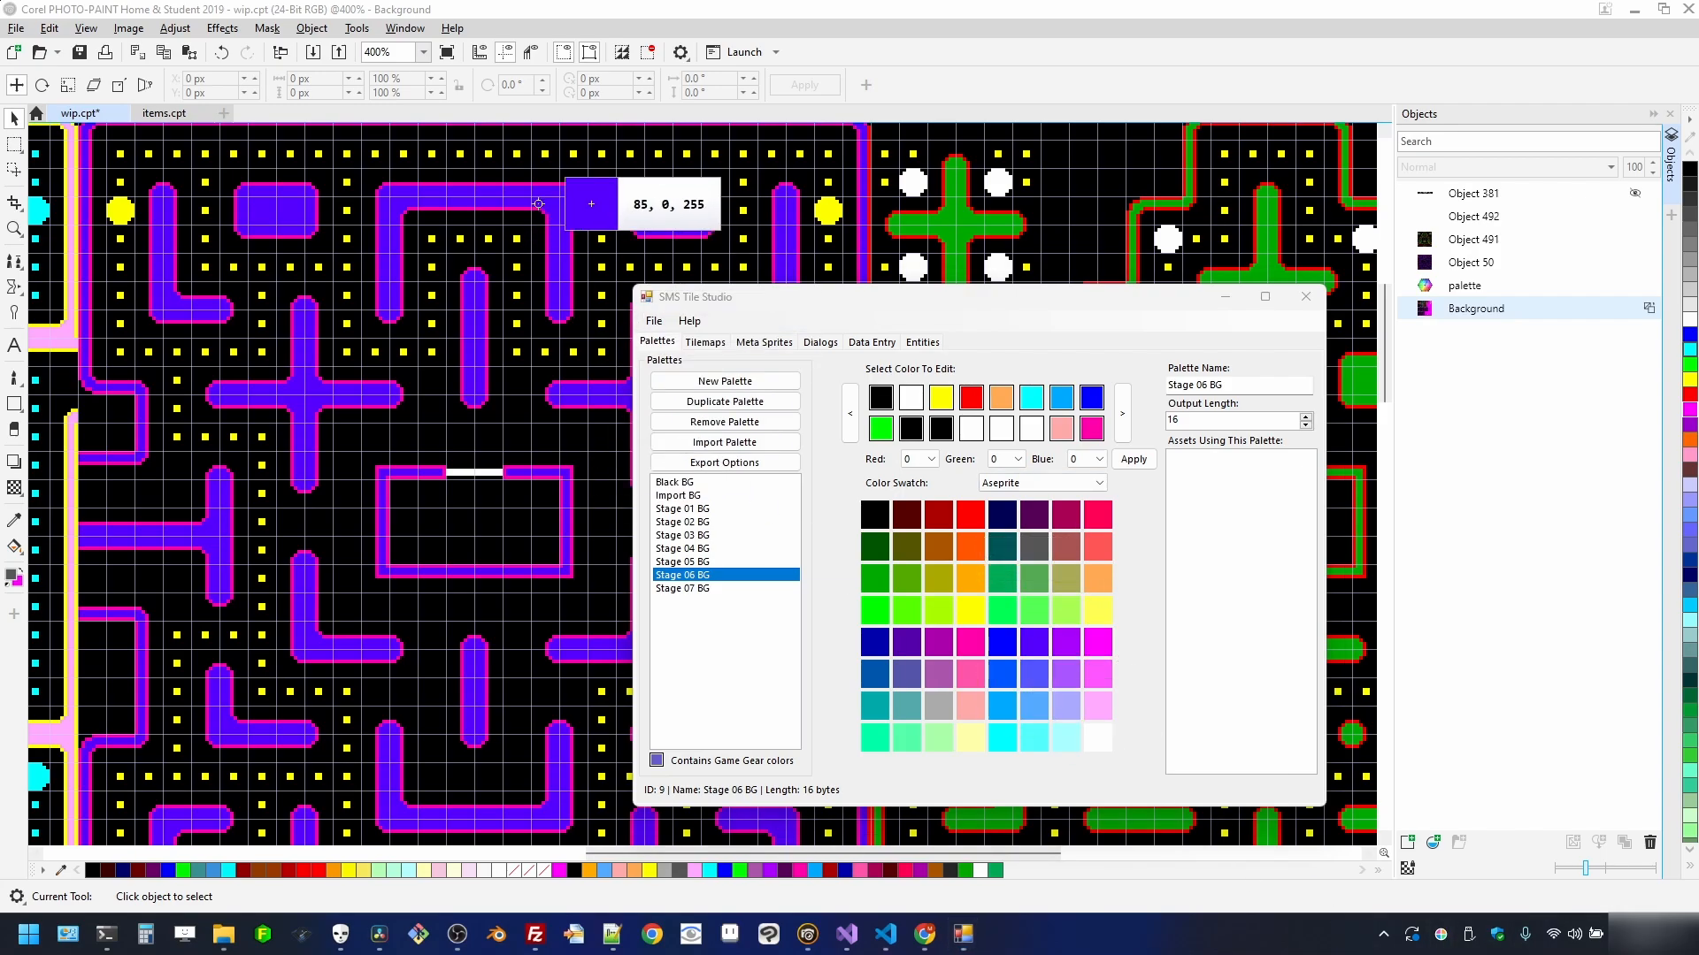
click(539, 188)
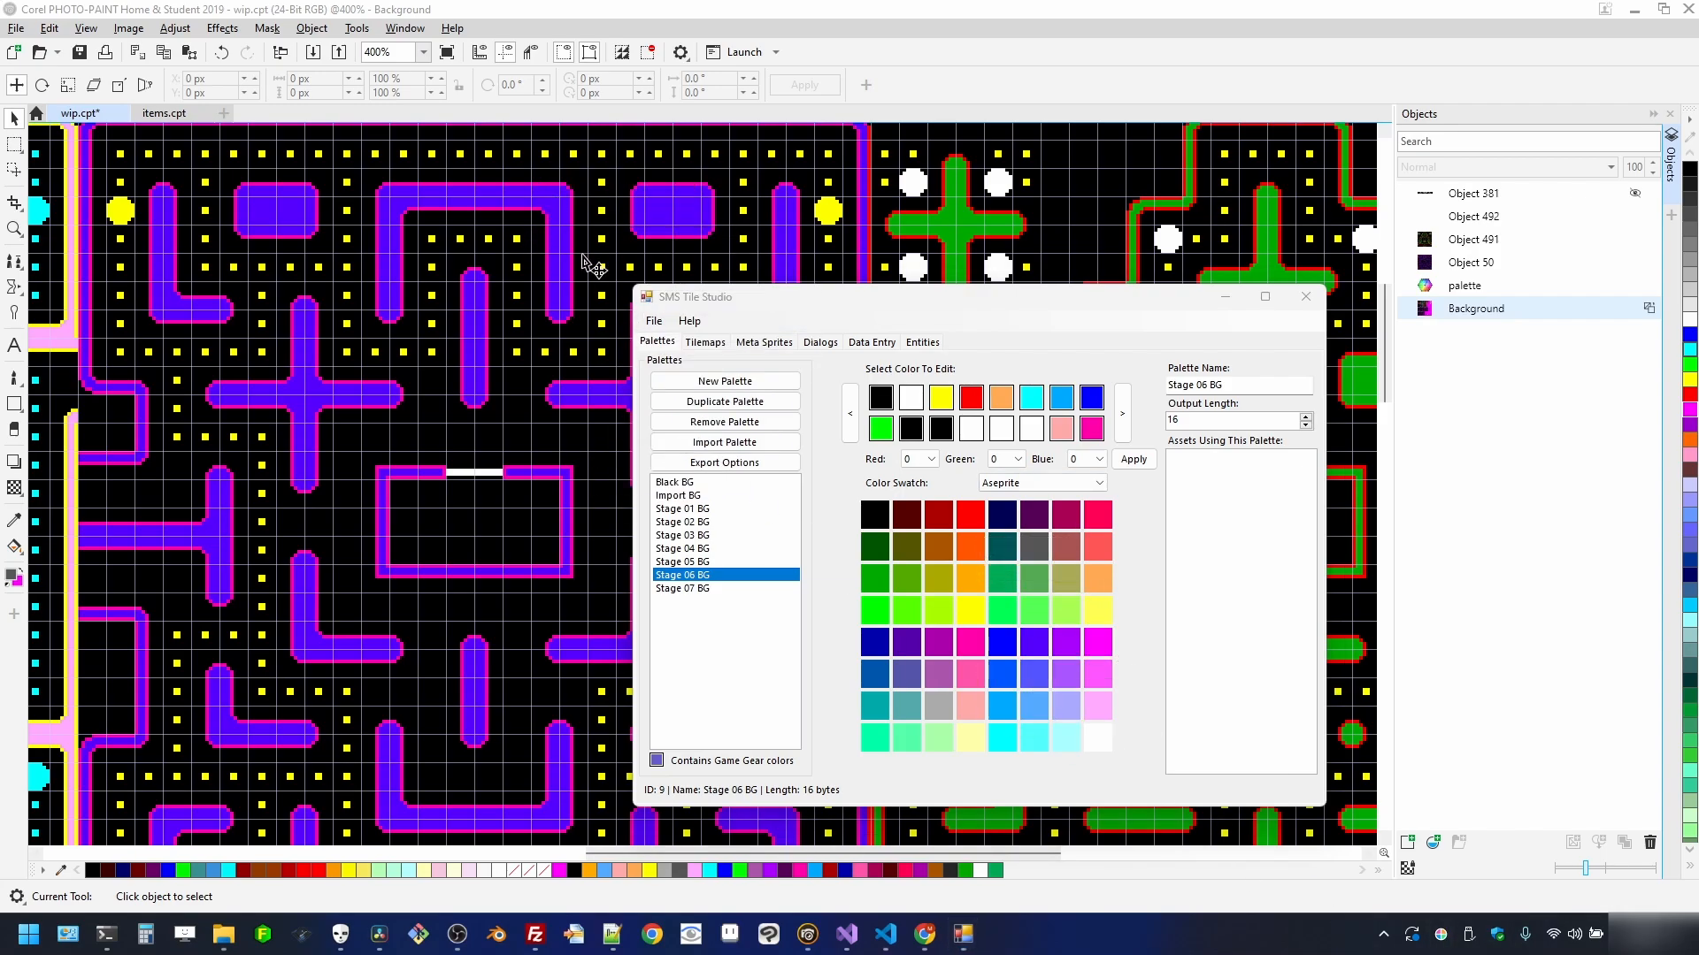
click(1054, 432)
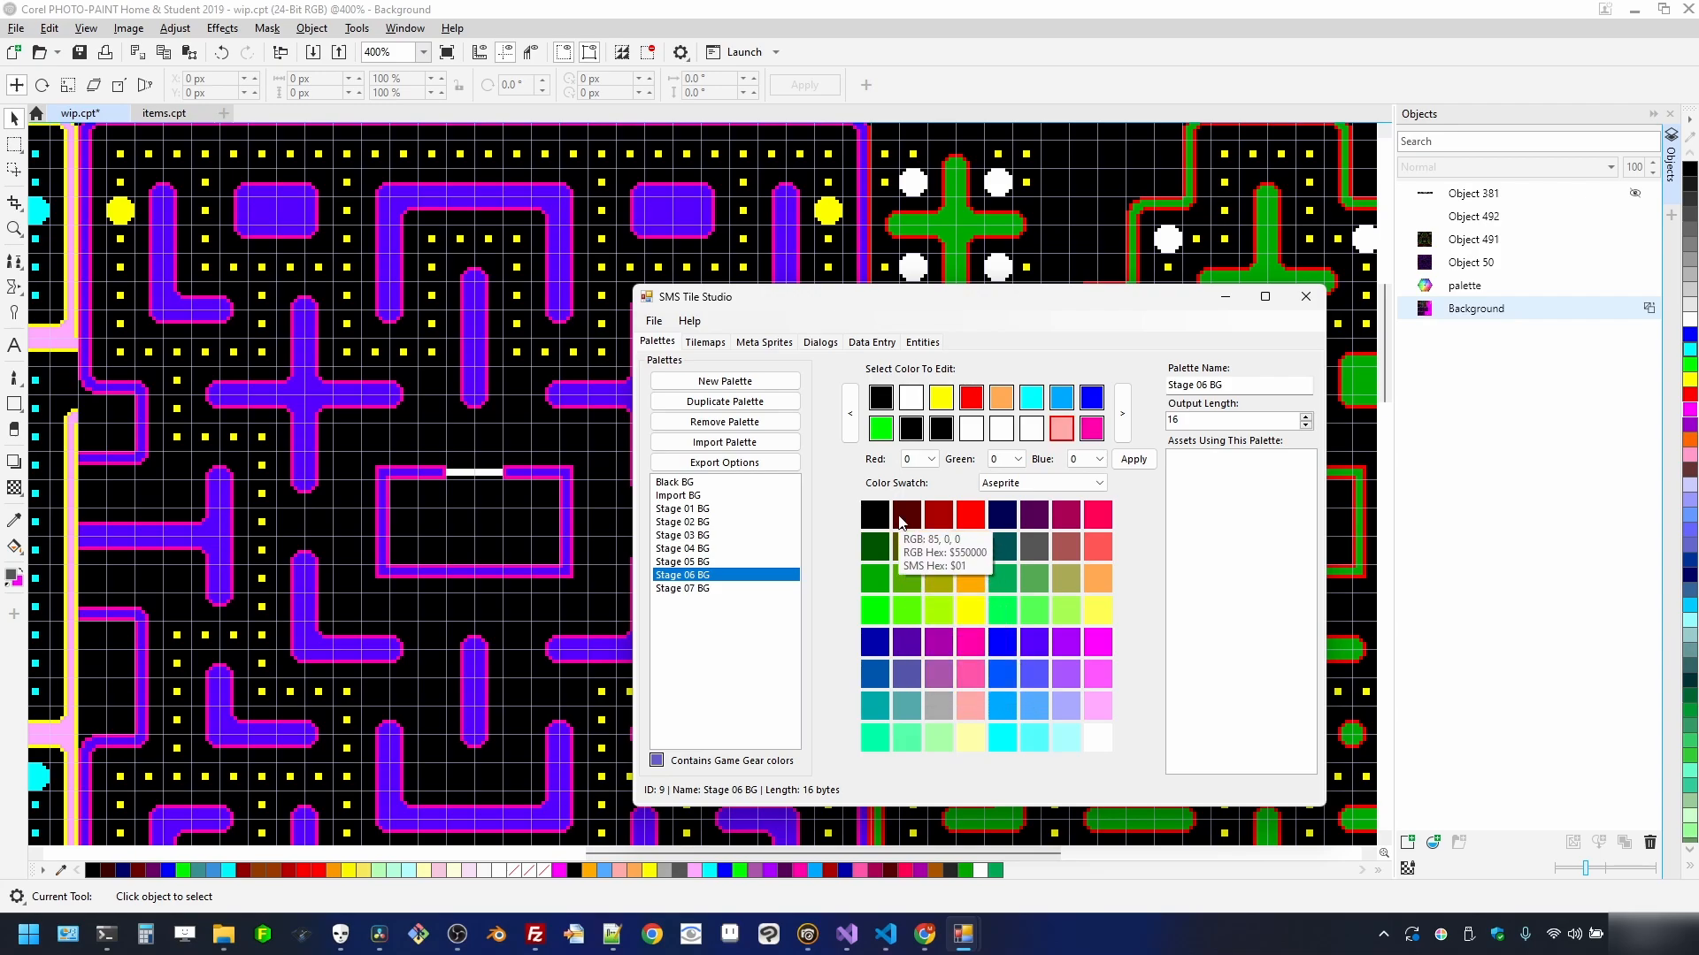
click(1042, 644)
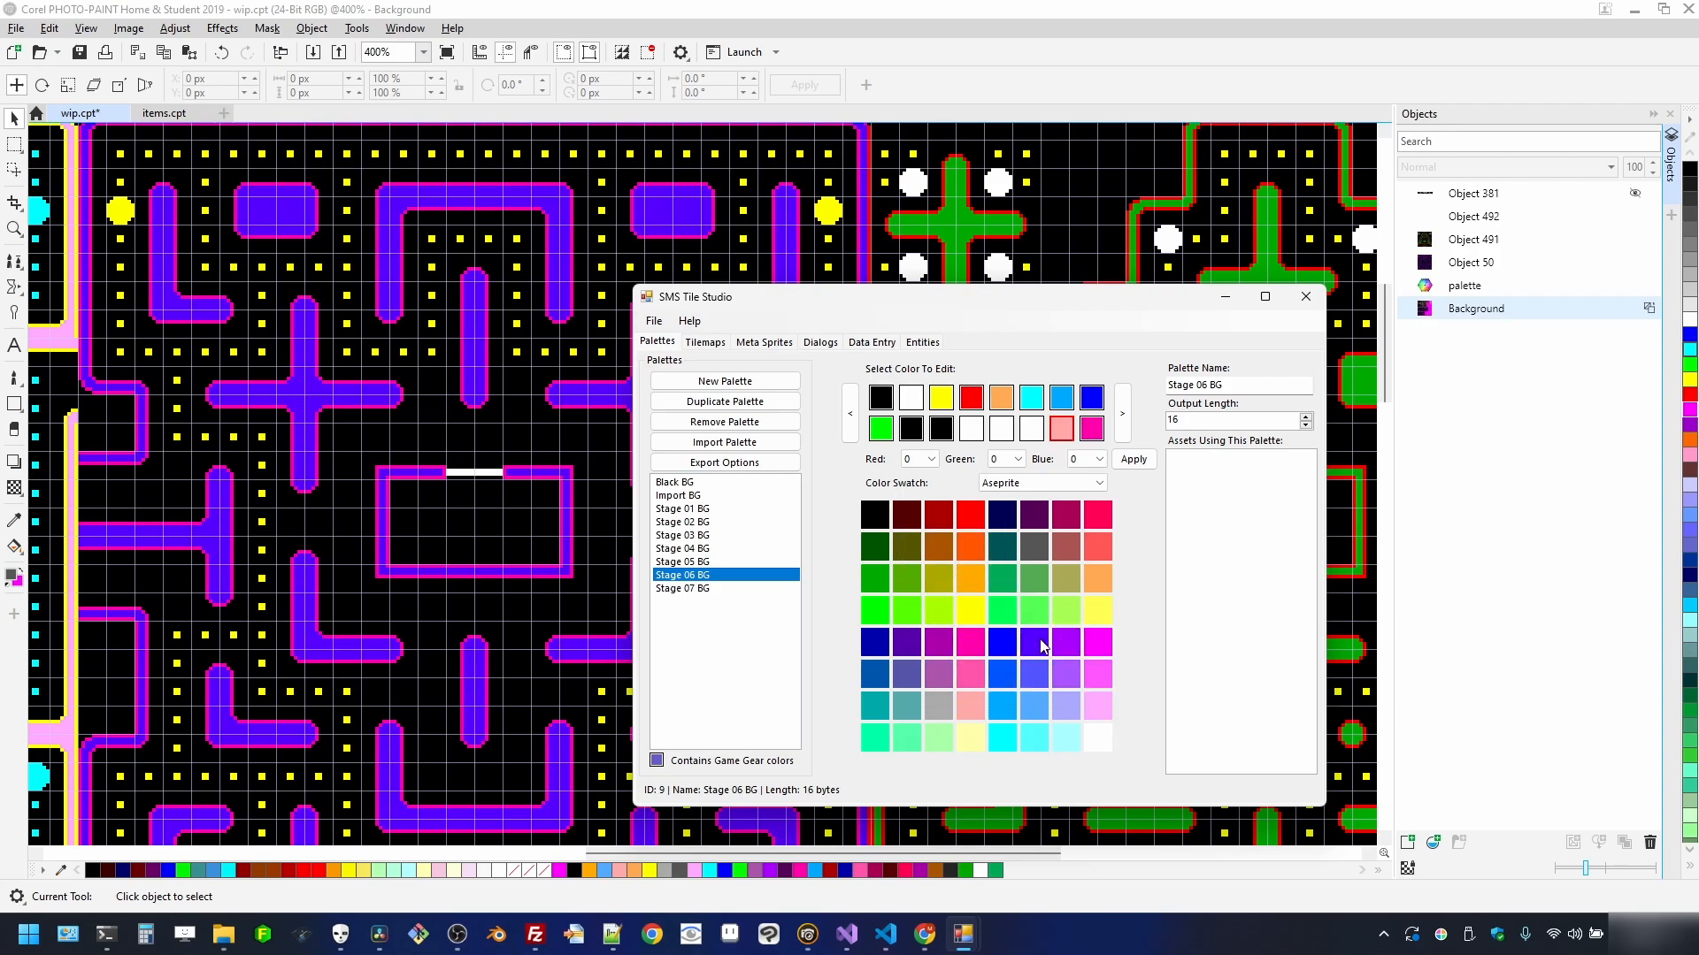
click(1034, 430)
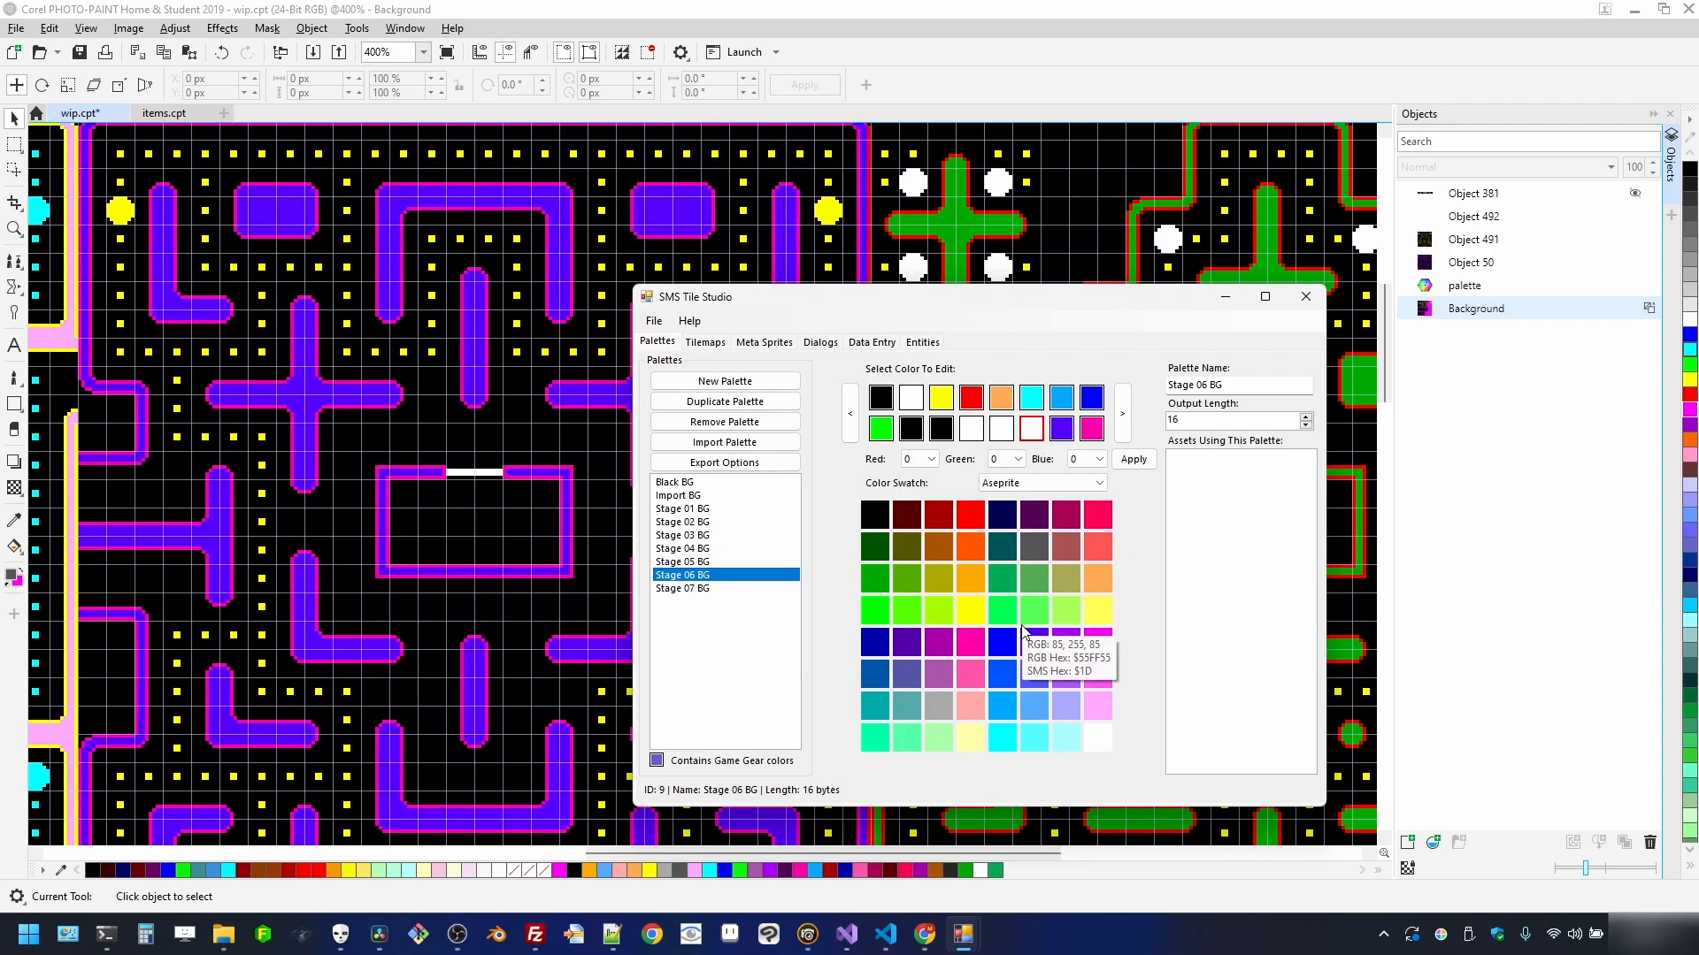
click(976, 617)
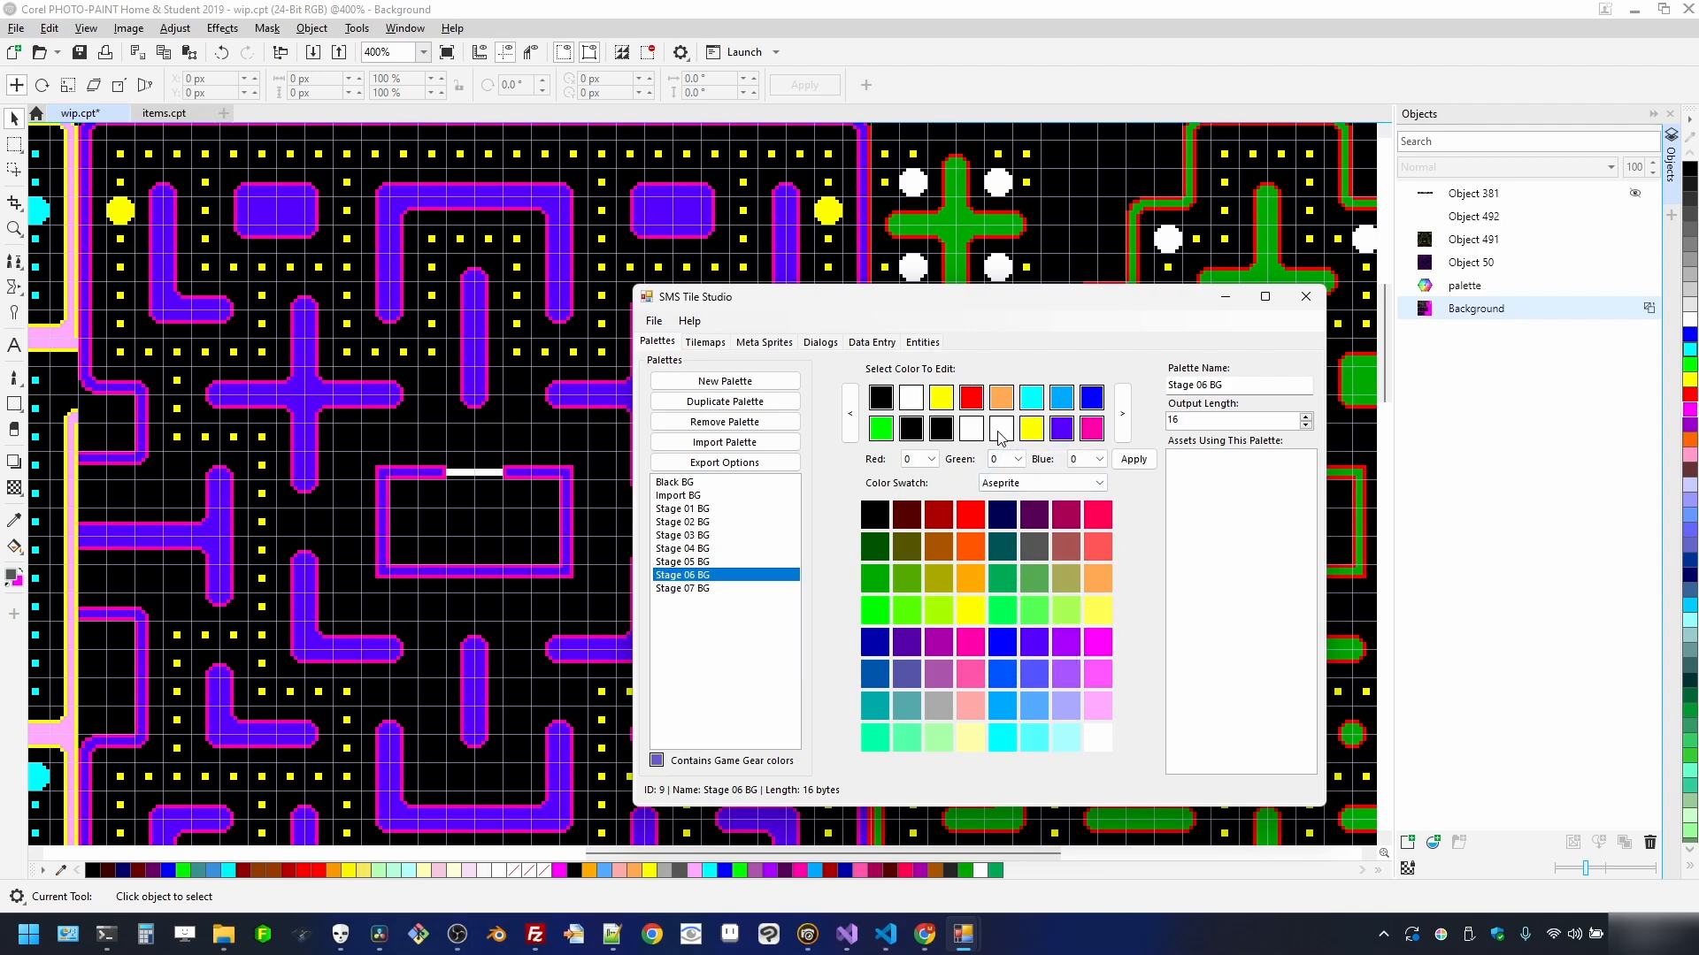
click(1001, 431)
click(975, 619)
click(732, 590)
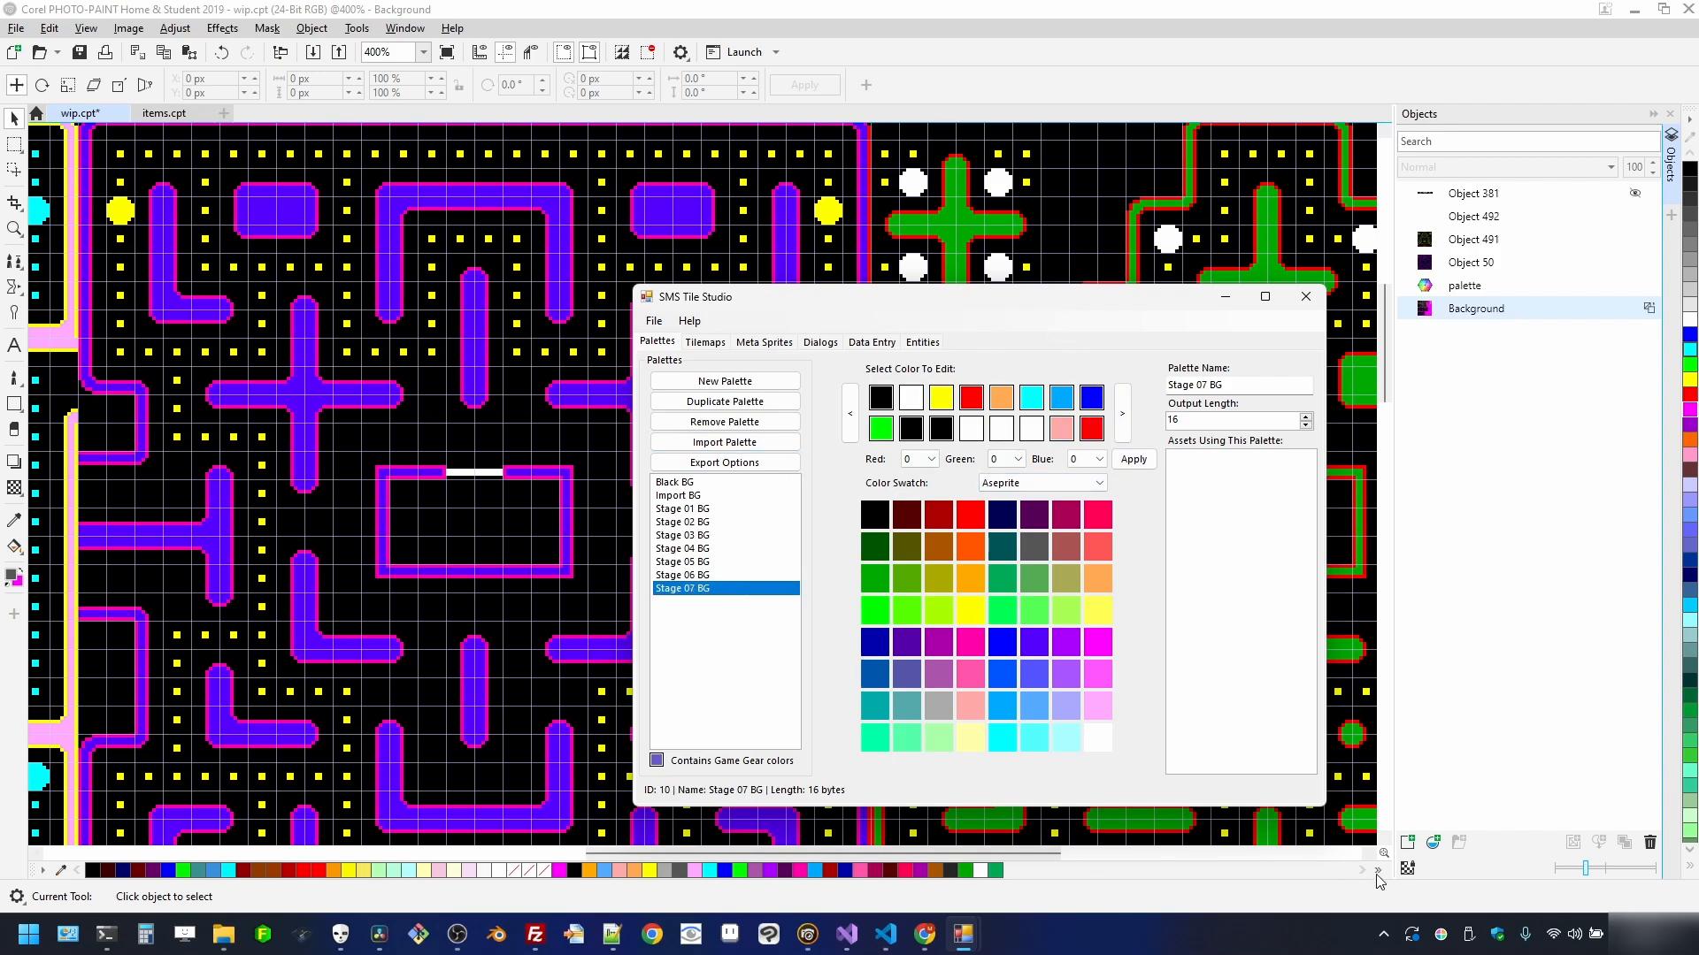
- Sample the maze green (0, 170, 0) and set two Stage 07 BG slots to green and yellow
key(super+shift+c)
key(Escape)
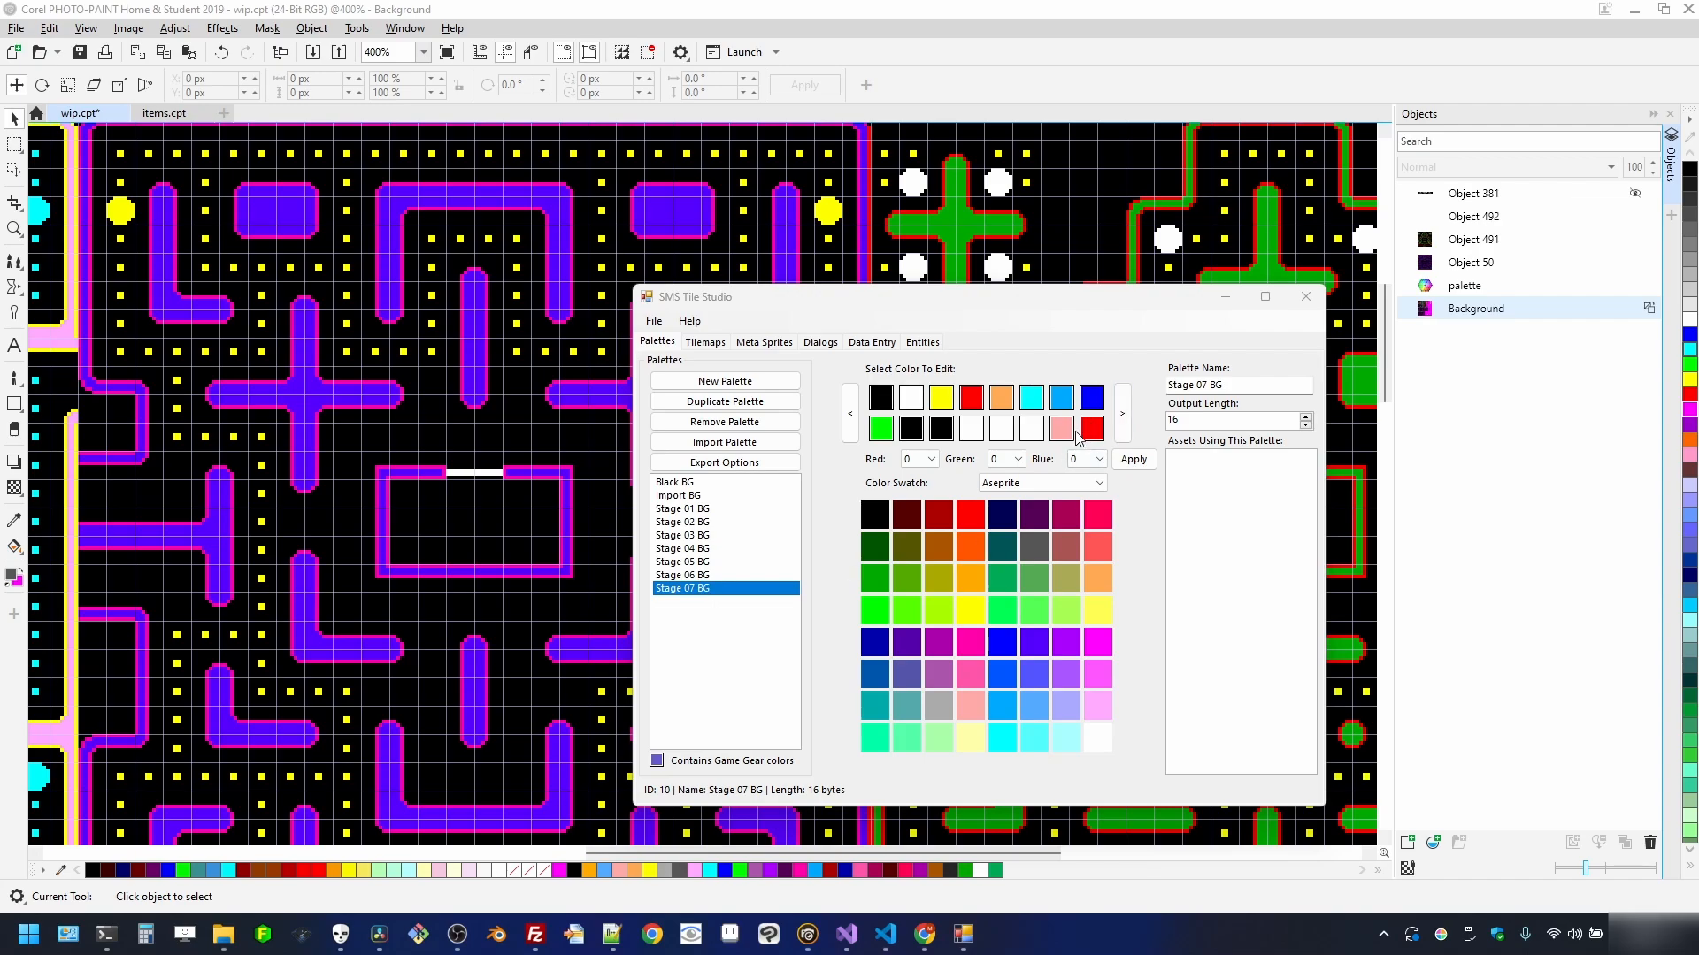
key(super+shift+c)
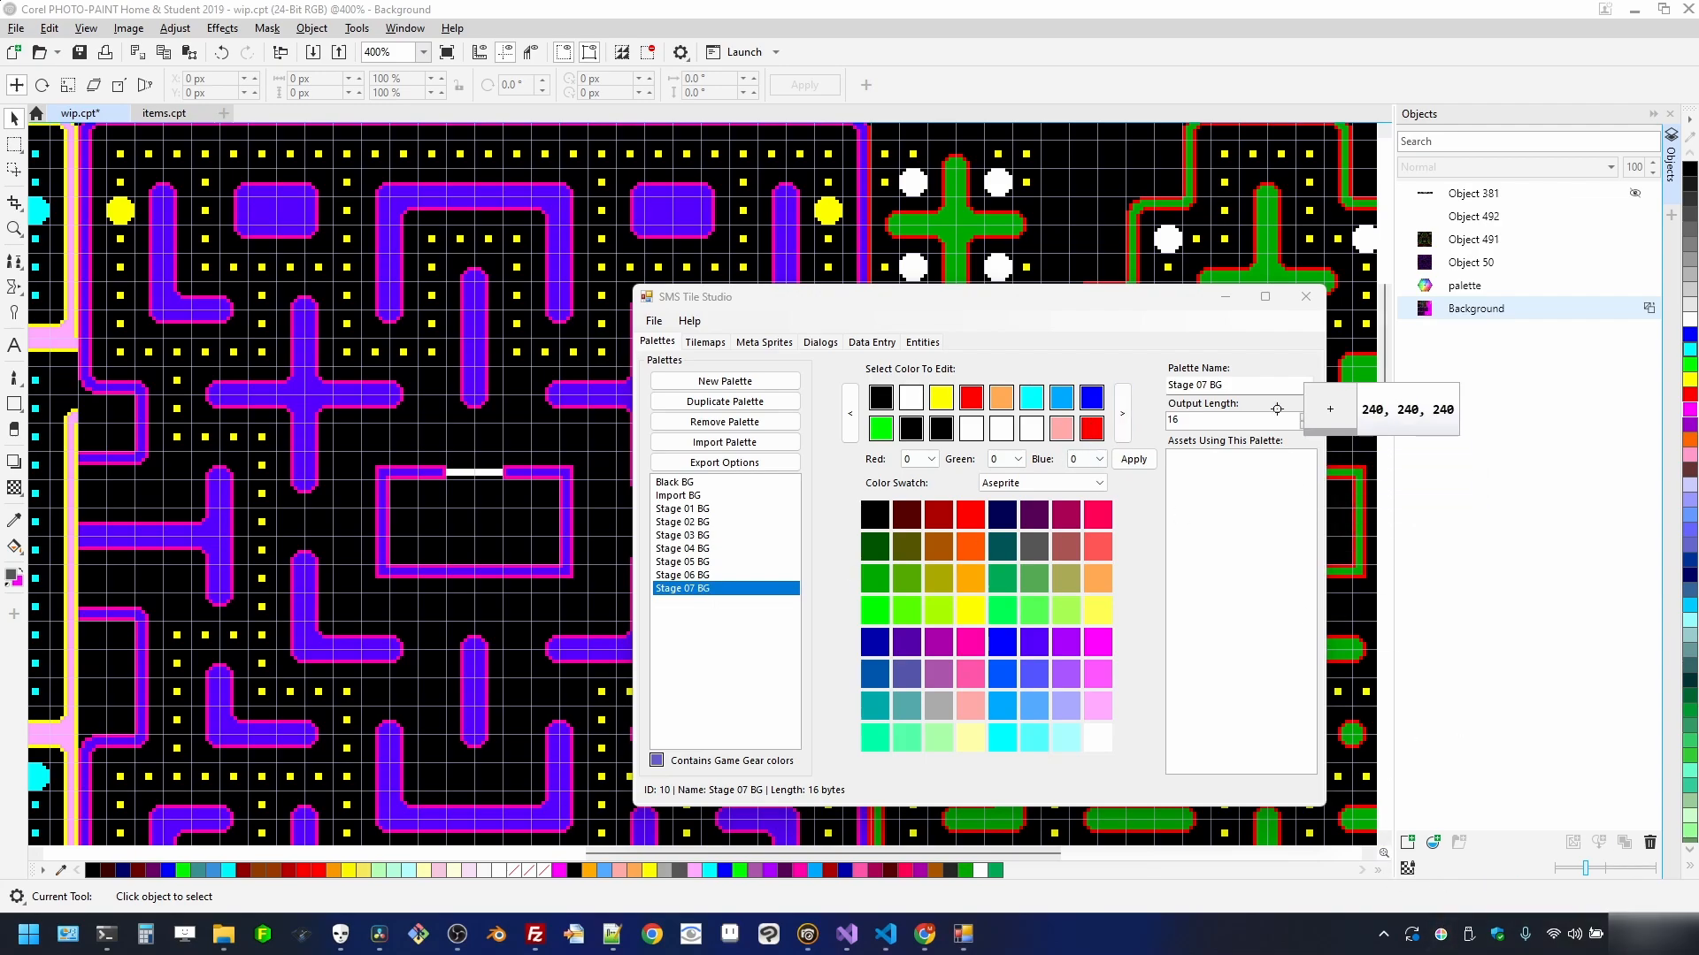
click(1266, 211)
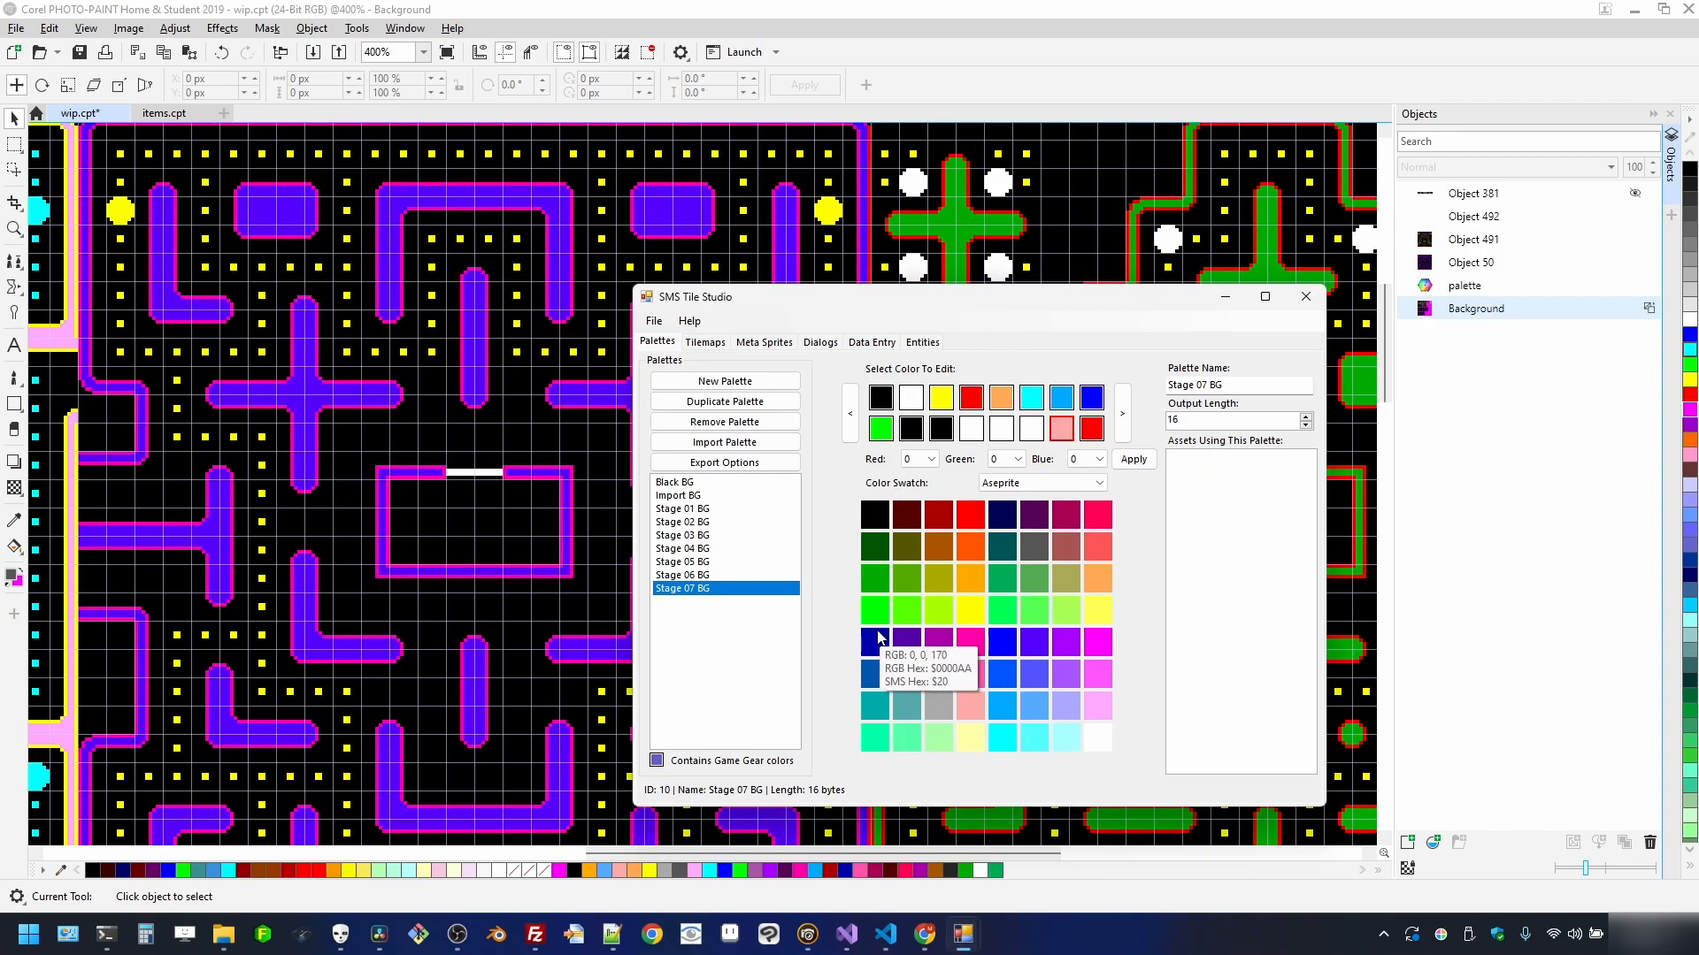
click(880, 577)
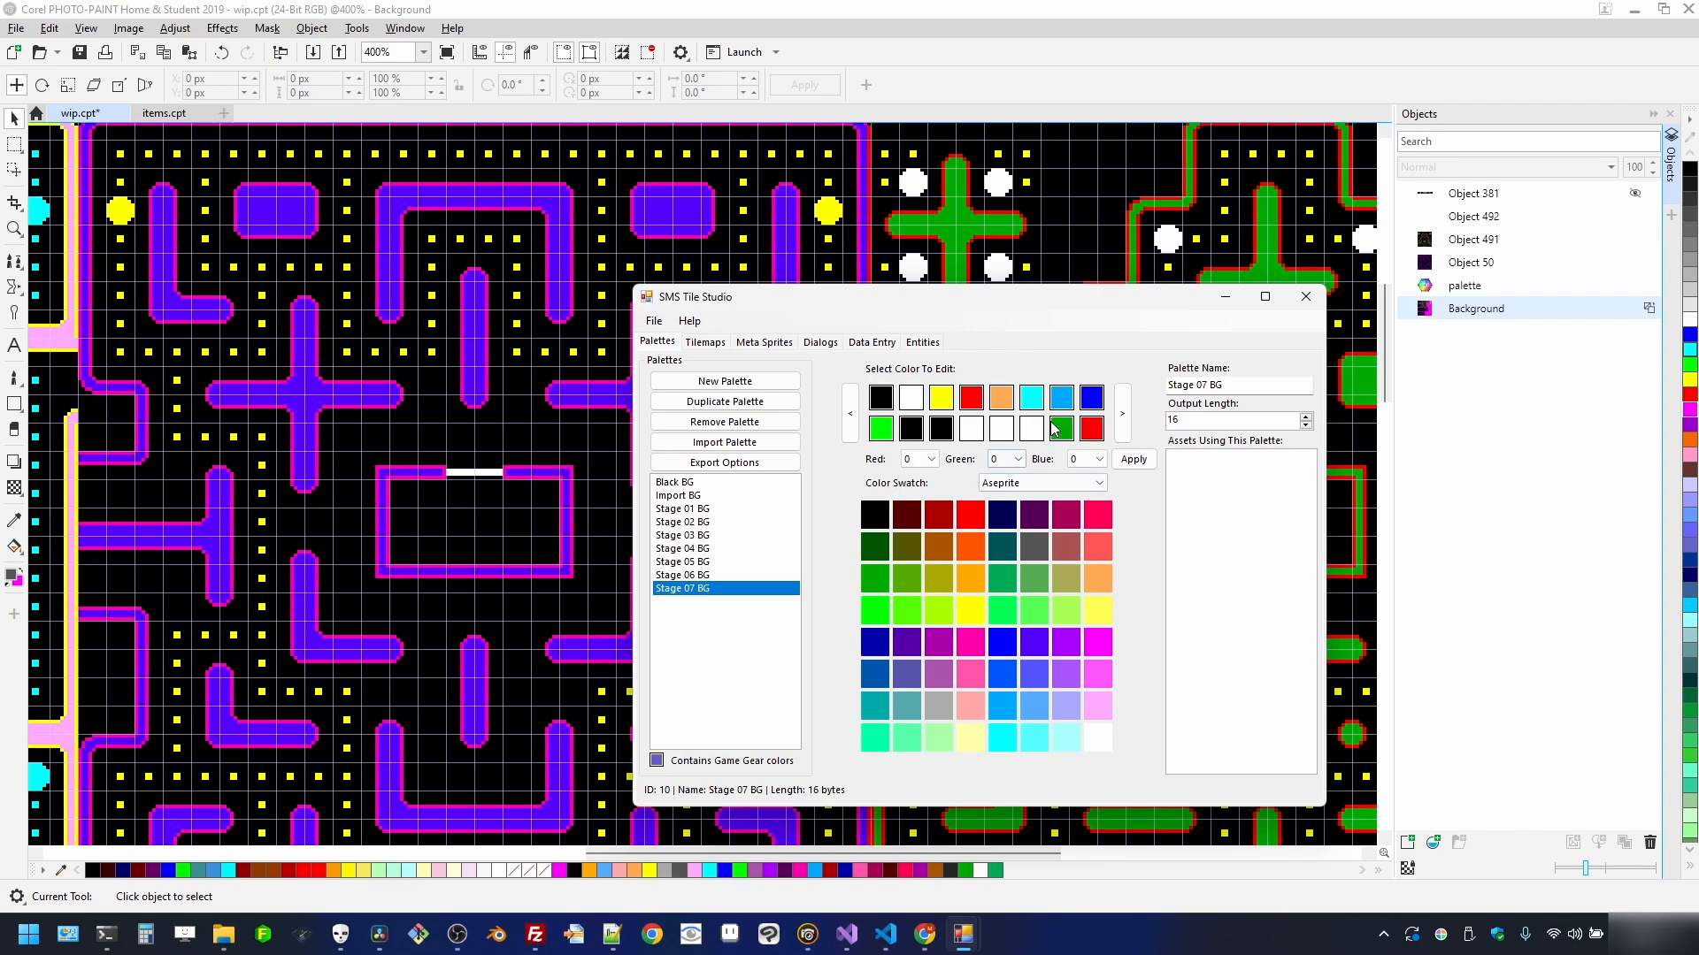
click(972, 609)
- Maximize the window and add a new palette named Import SPR
click(1265, 299)
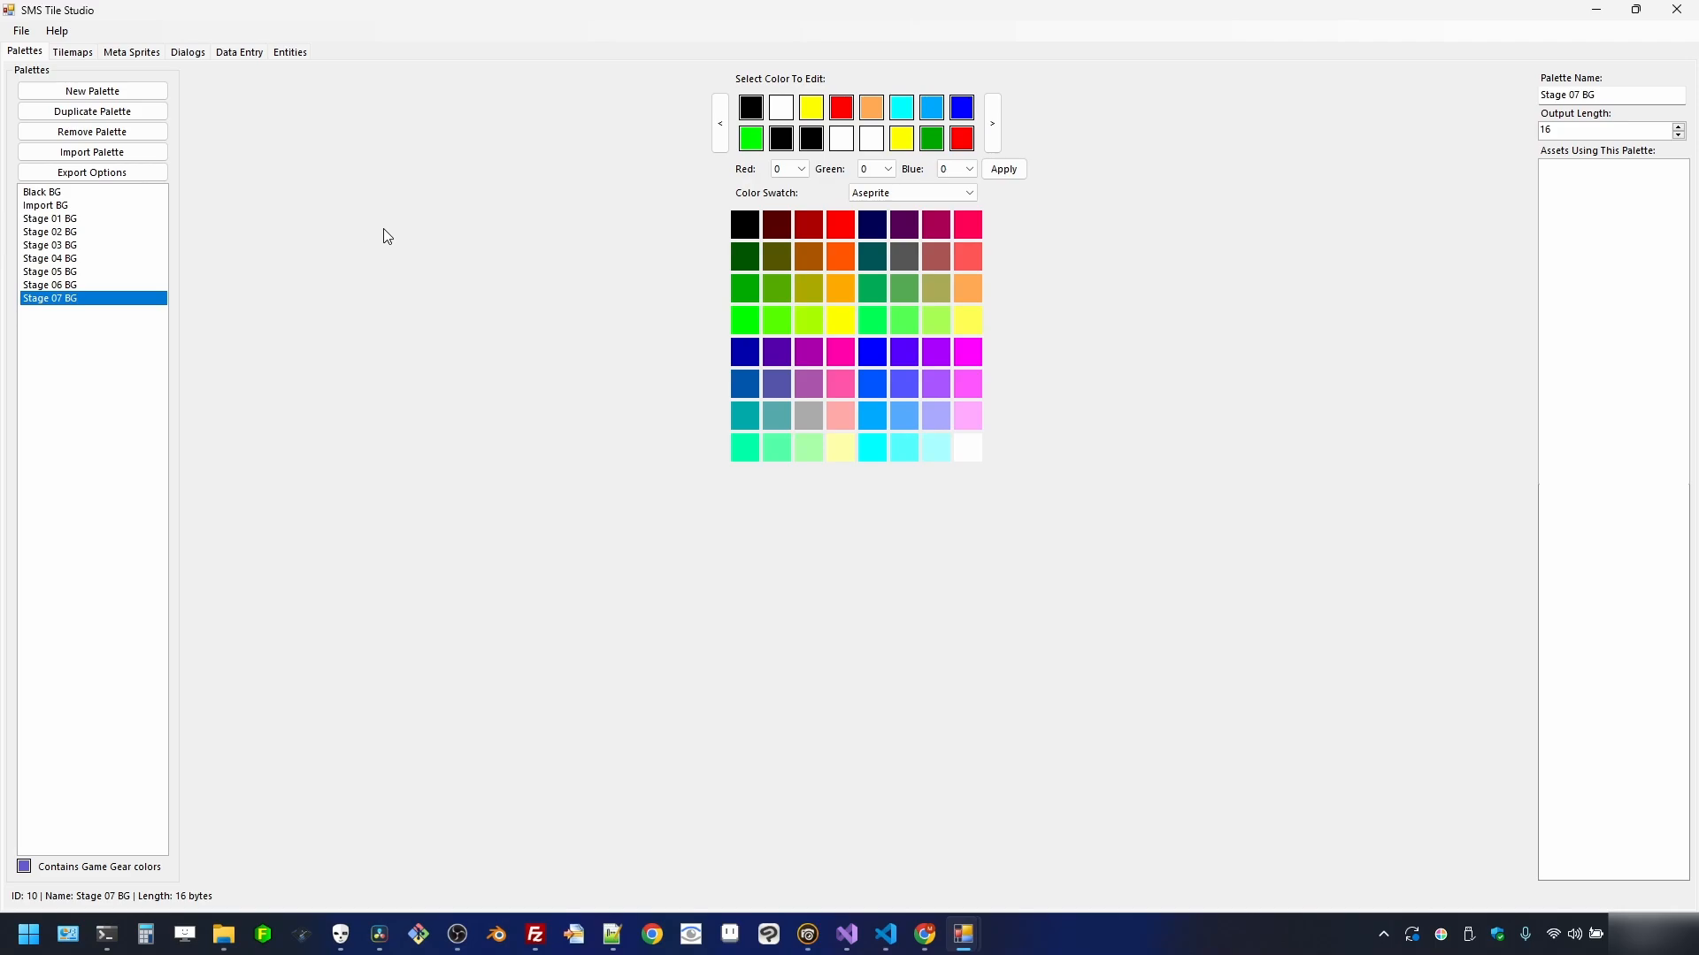
click(144, 91)
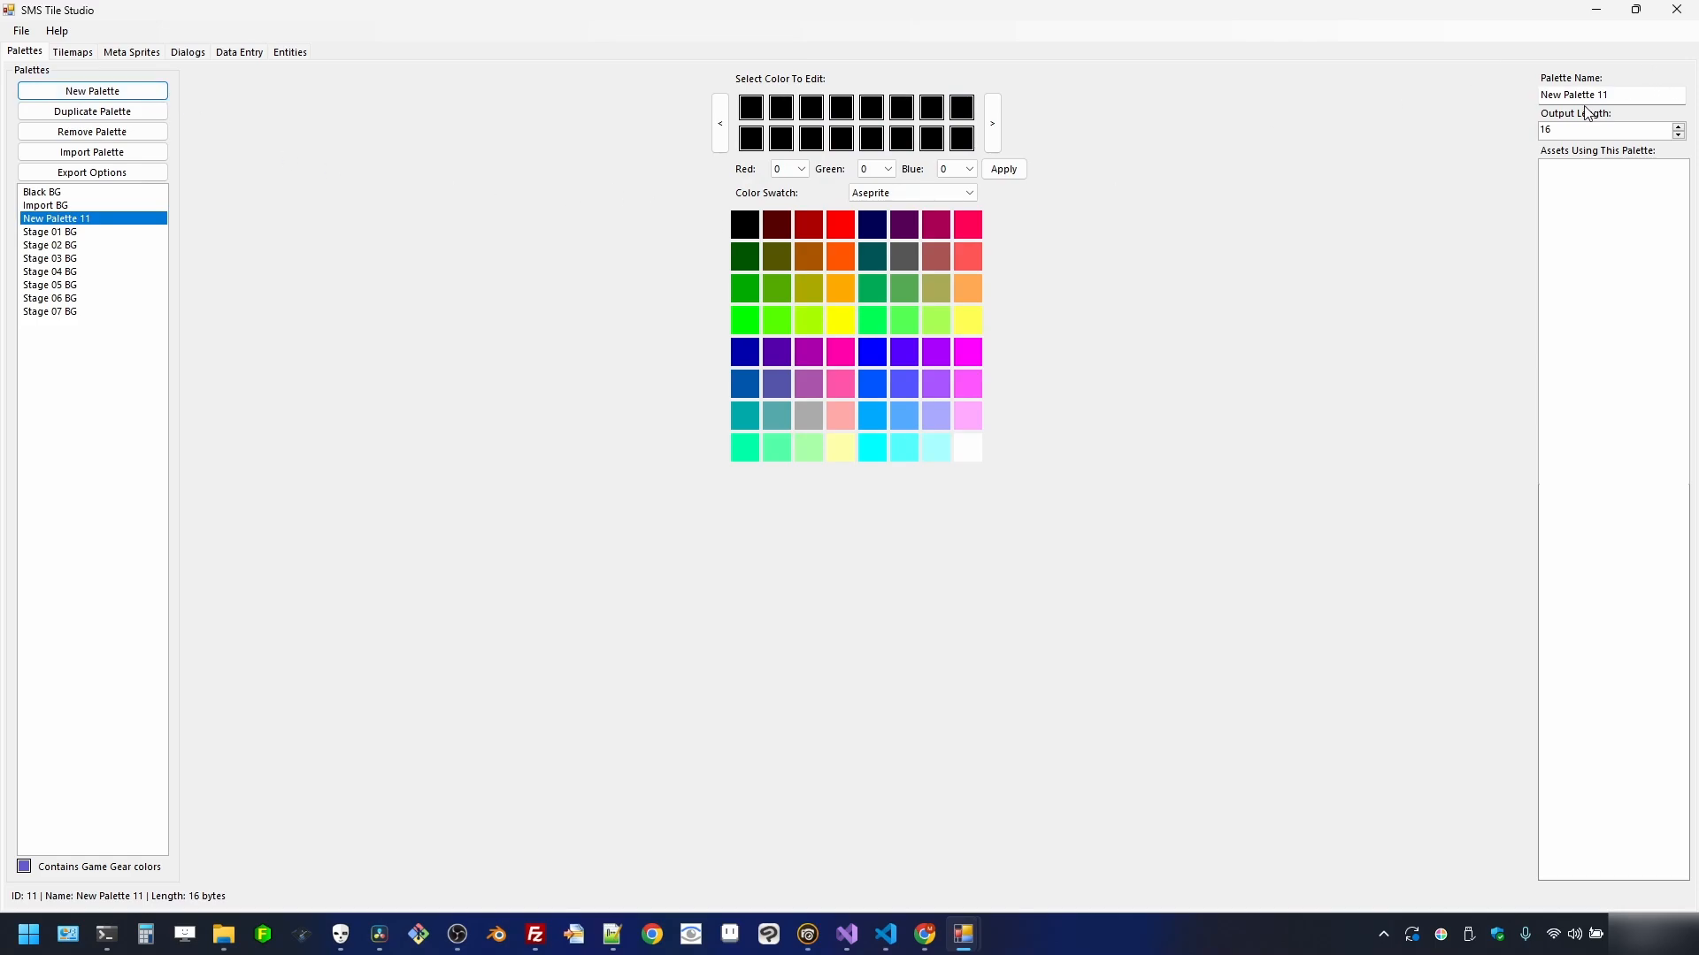
drag(1621, 97, 1498, 114)
text(Import SPR)
- Import the palette colours from sprites.png, then view Import BG for comparison
click(122, 154)
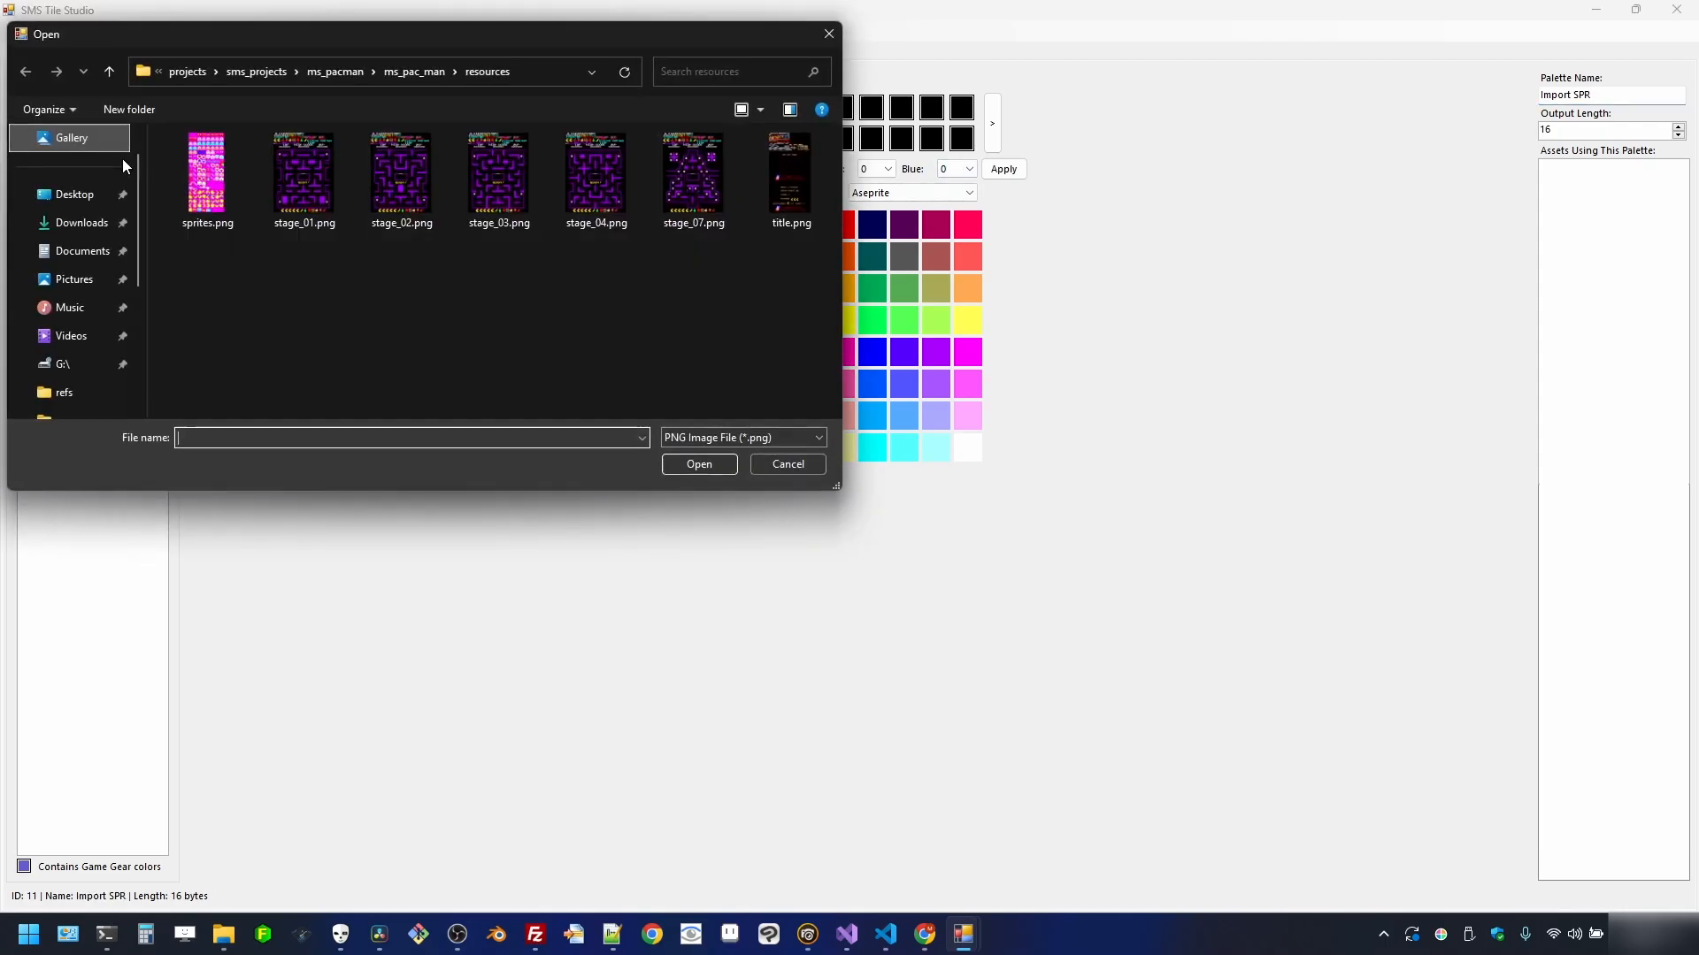
click(245, 191)
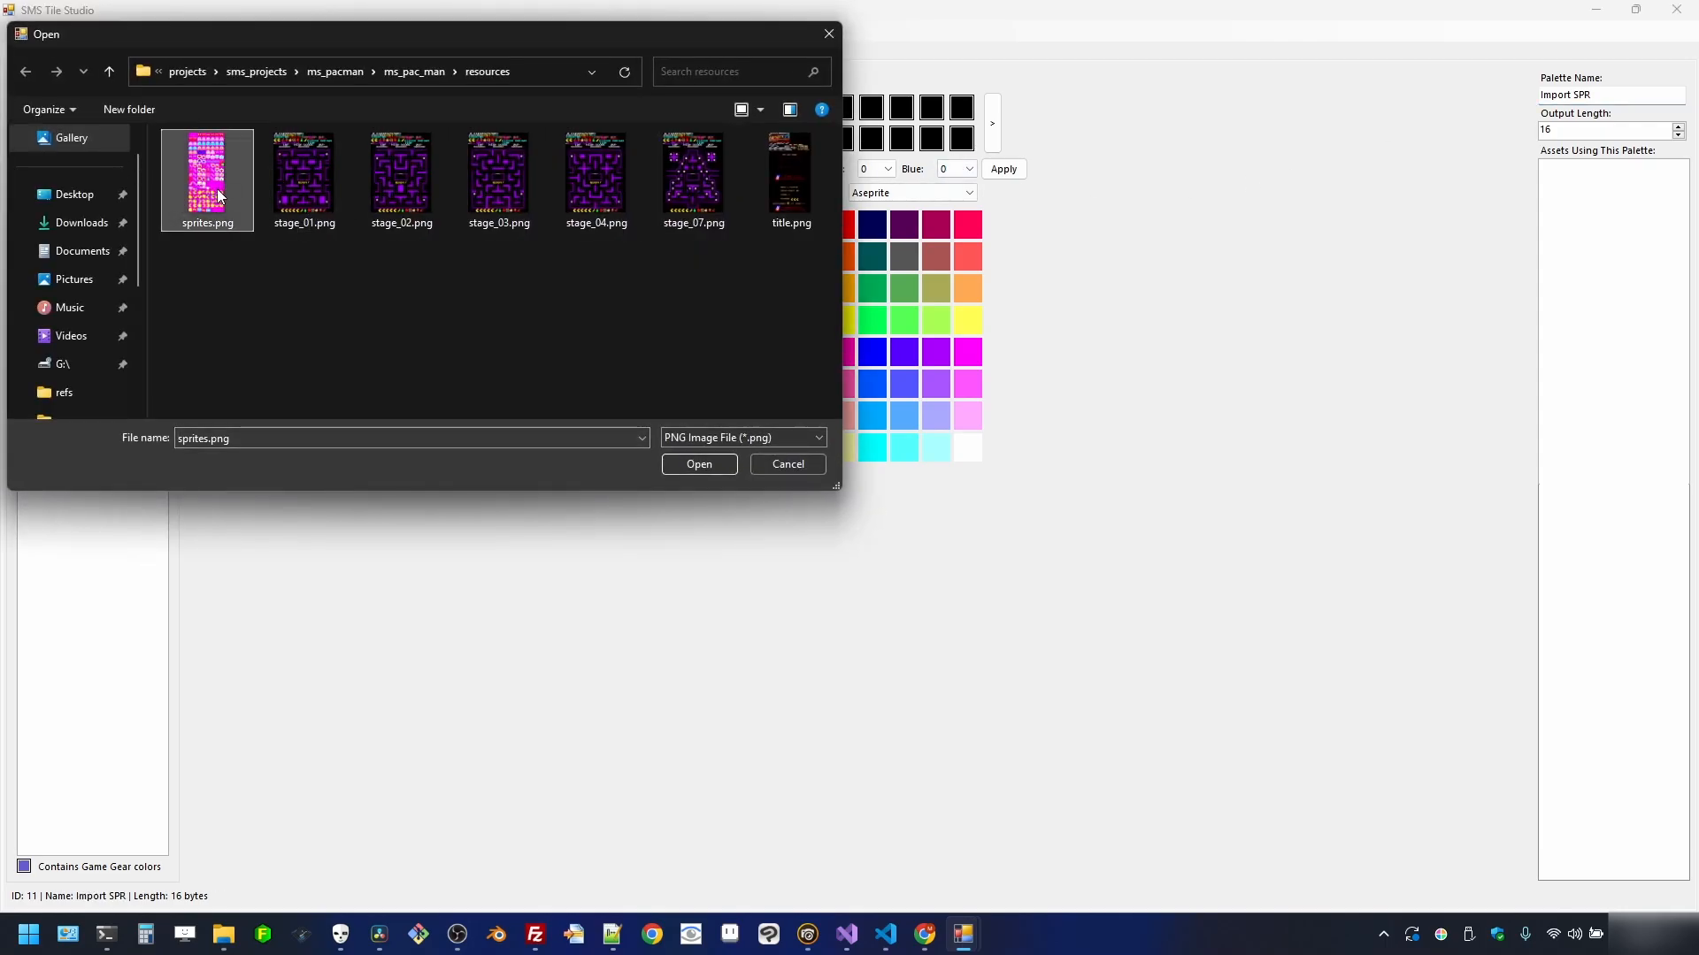
double_click(218, 194)
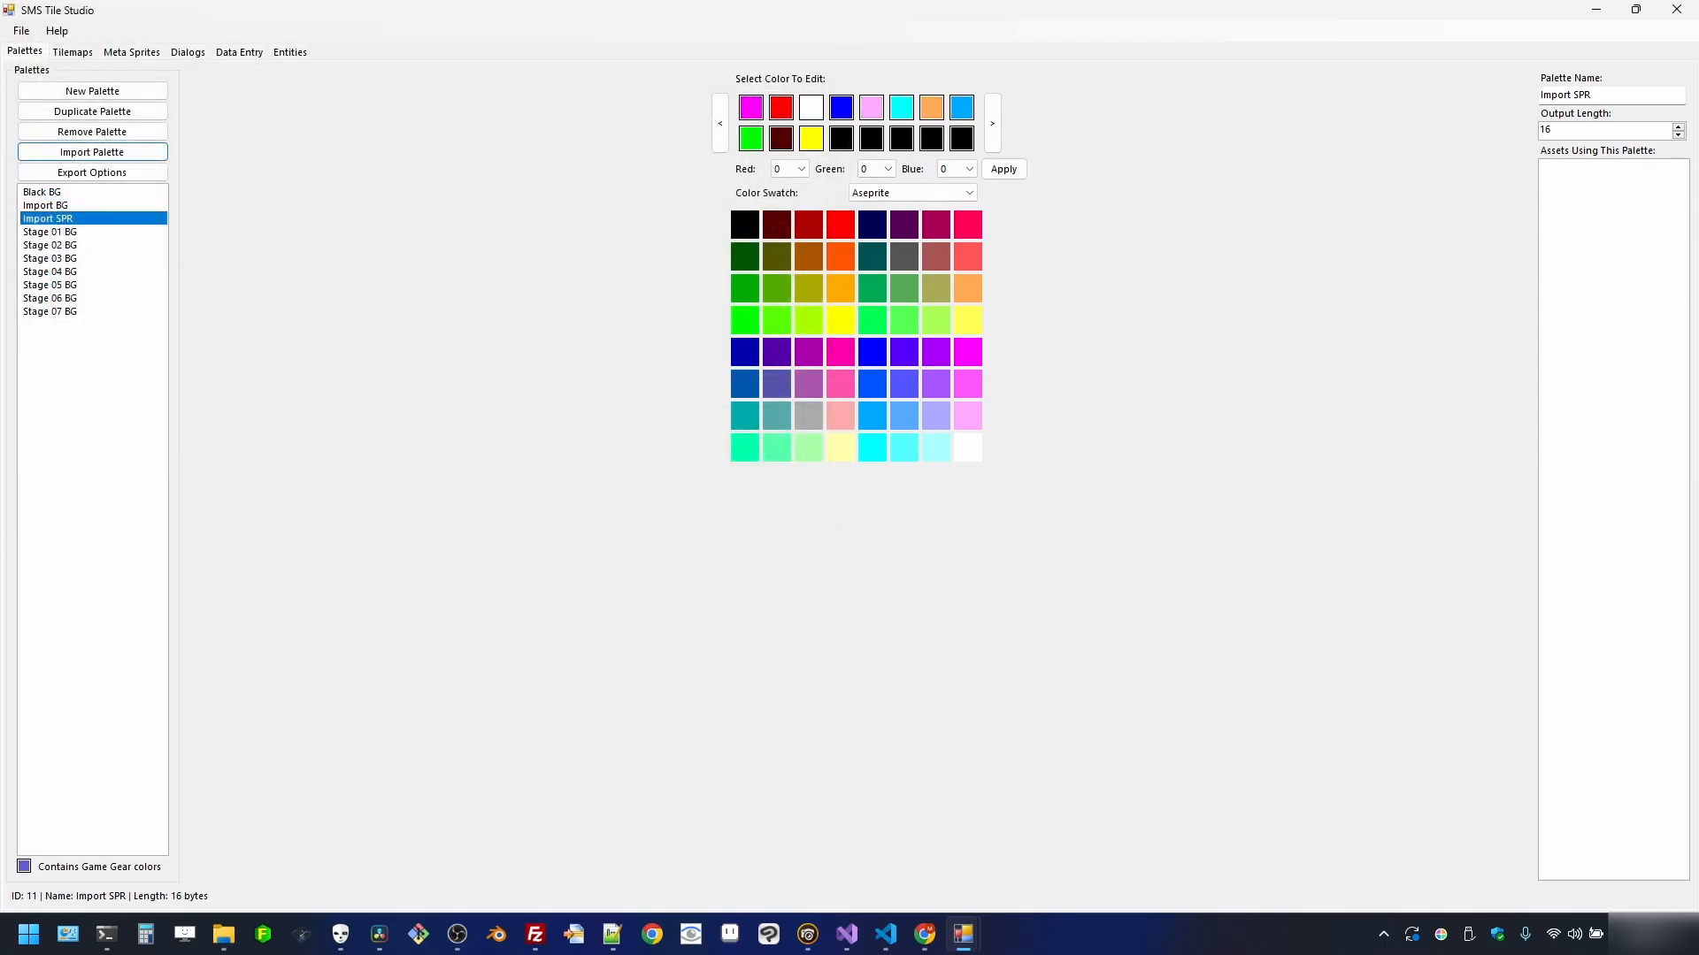
click(44, 205)
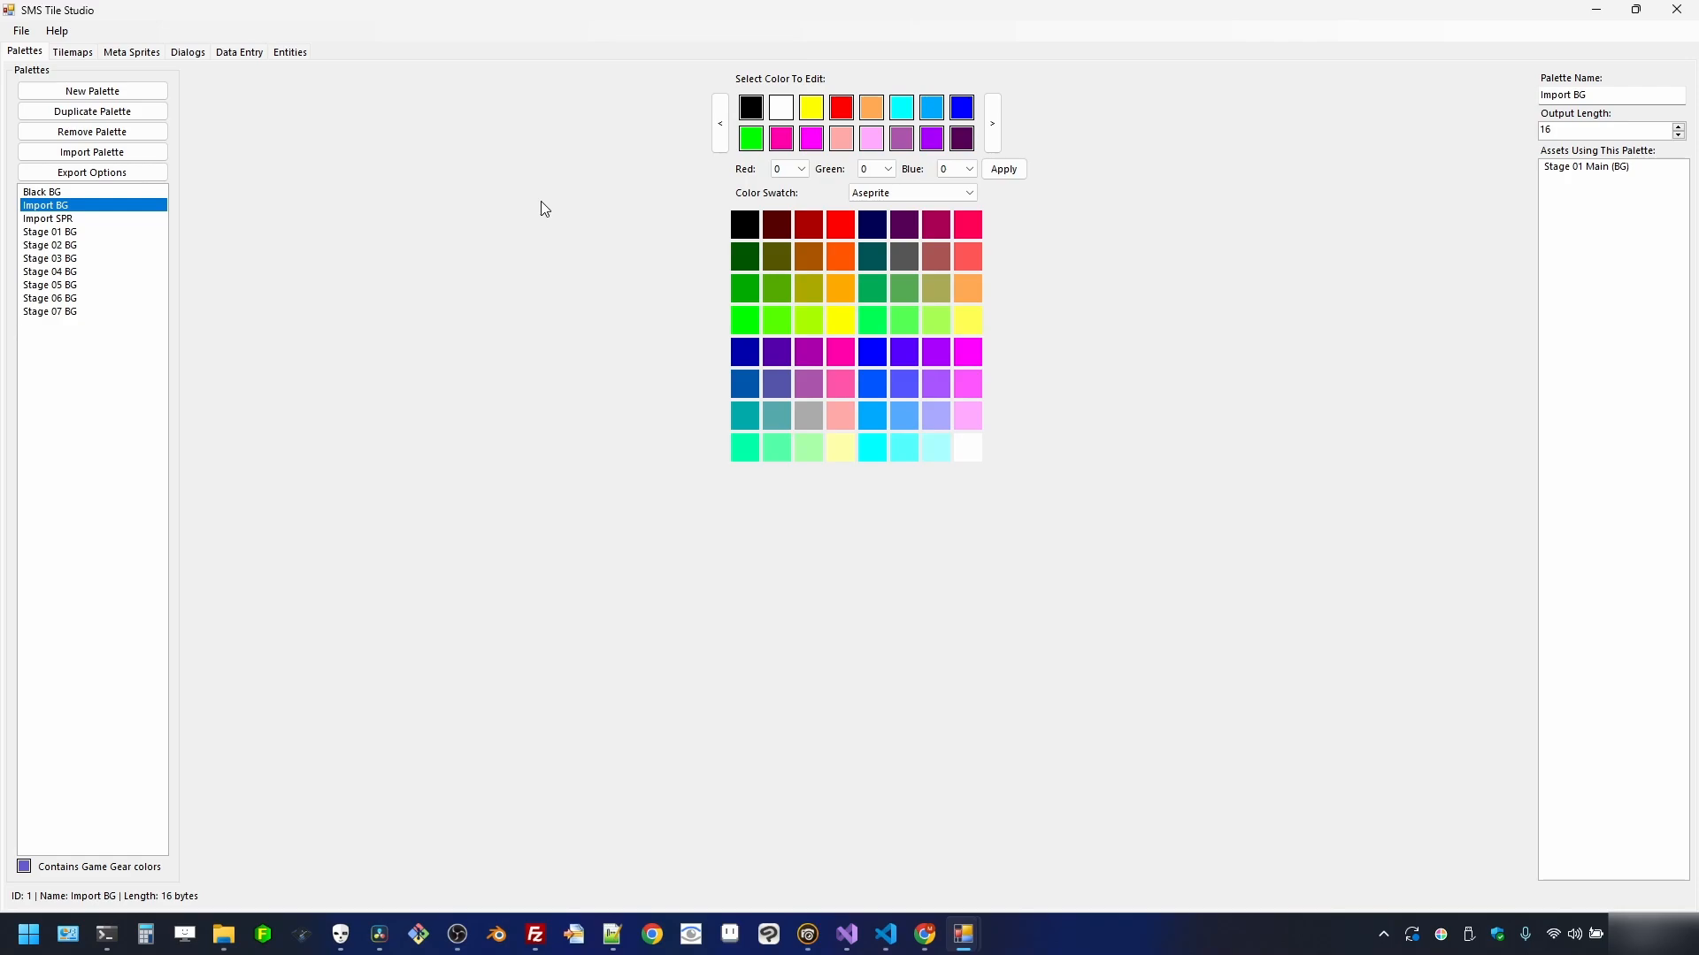
- Shift white one slot earlier in Import SPR, comparing against Import BG
click(84, 221)
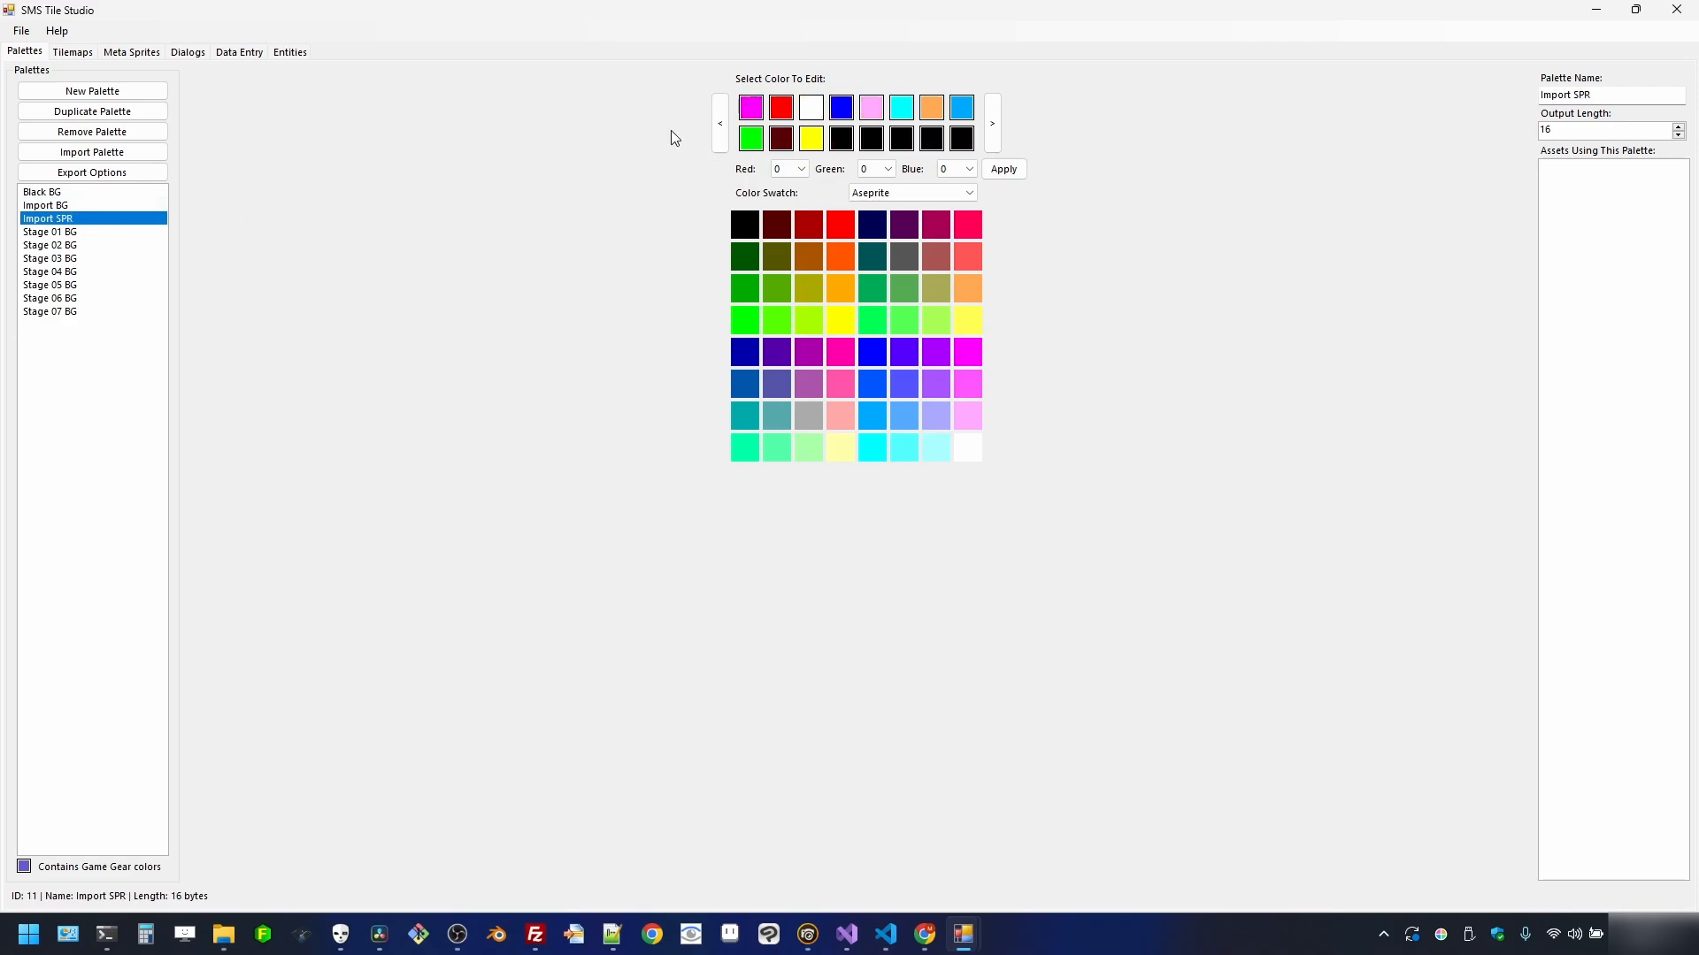
click(720, 124)
click(82, 209)
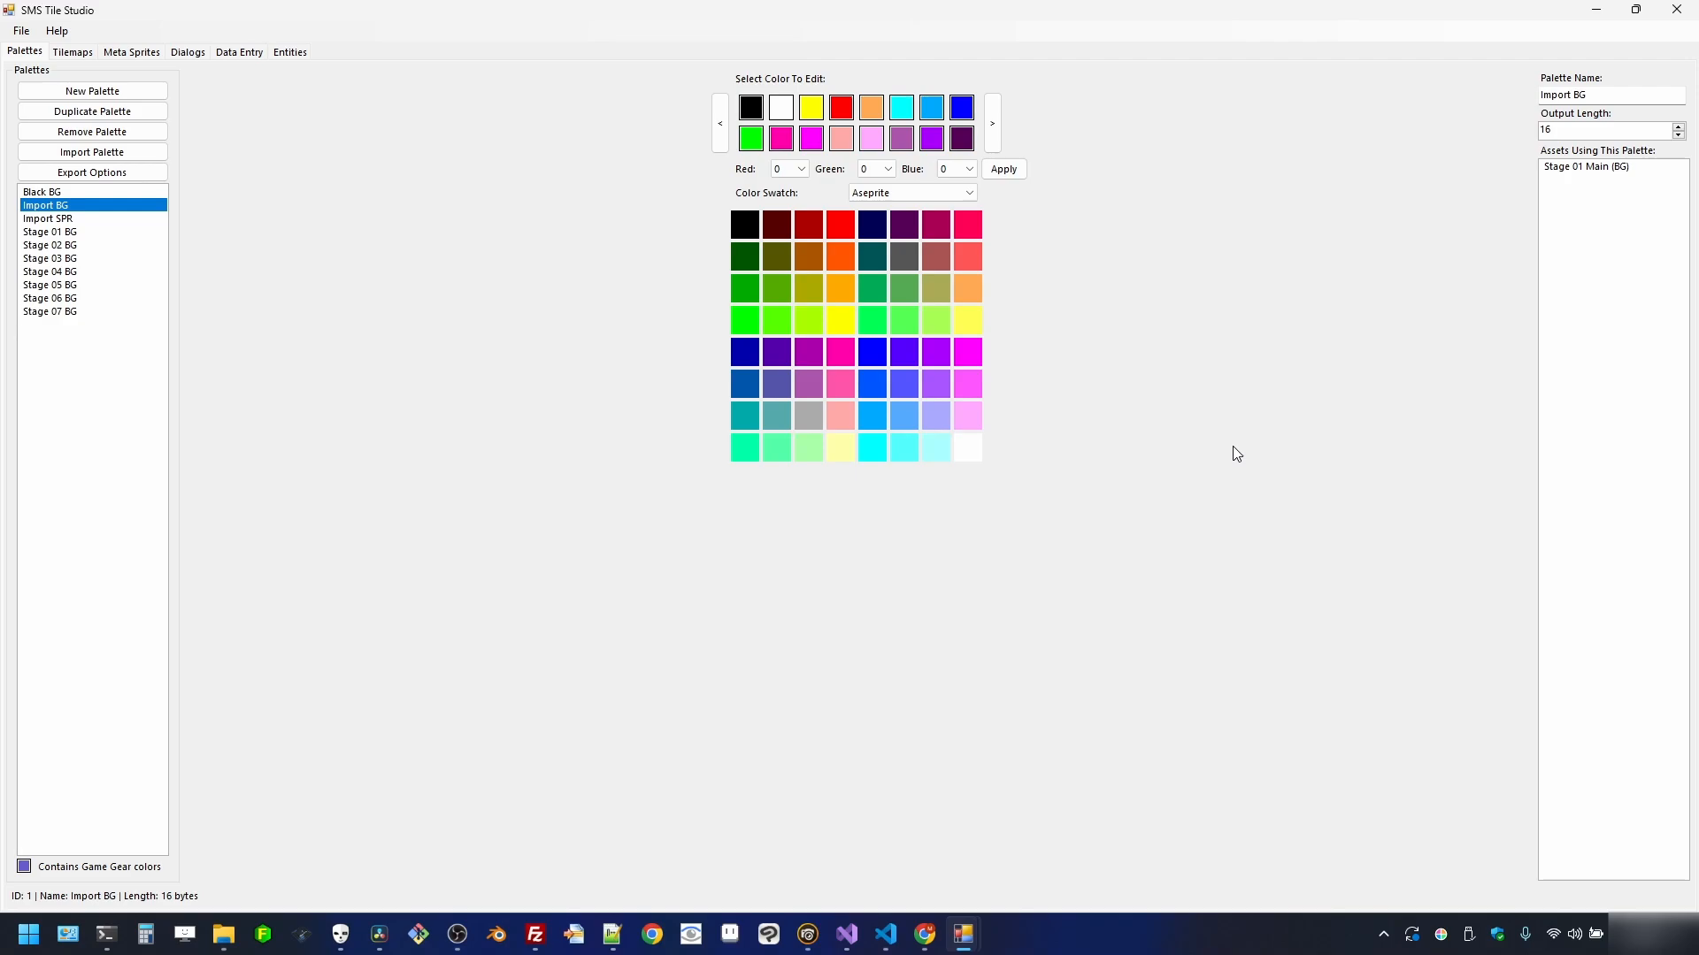
click(96, 219)
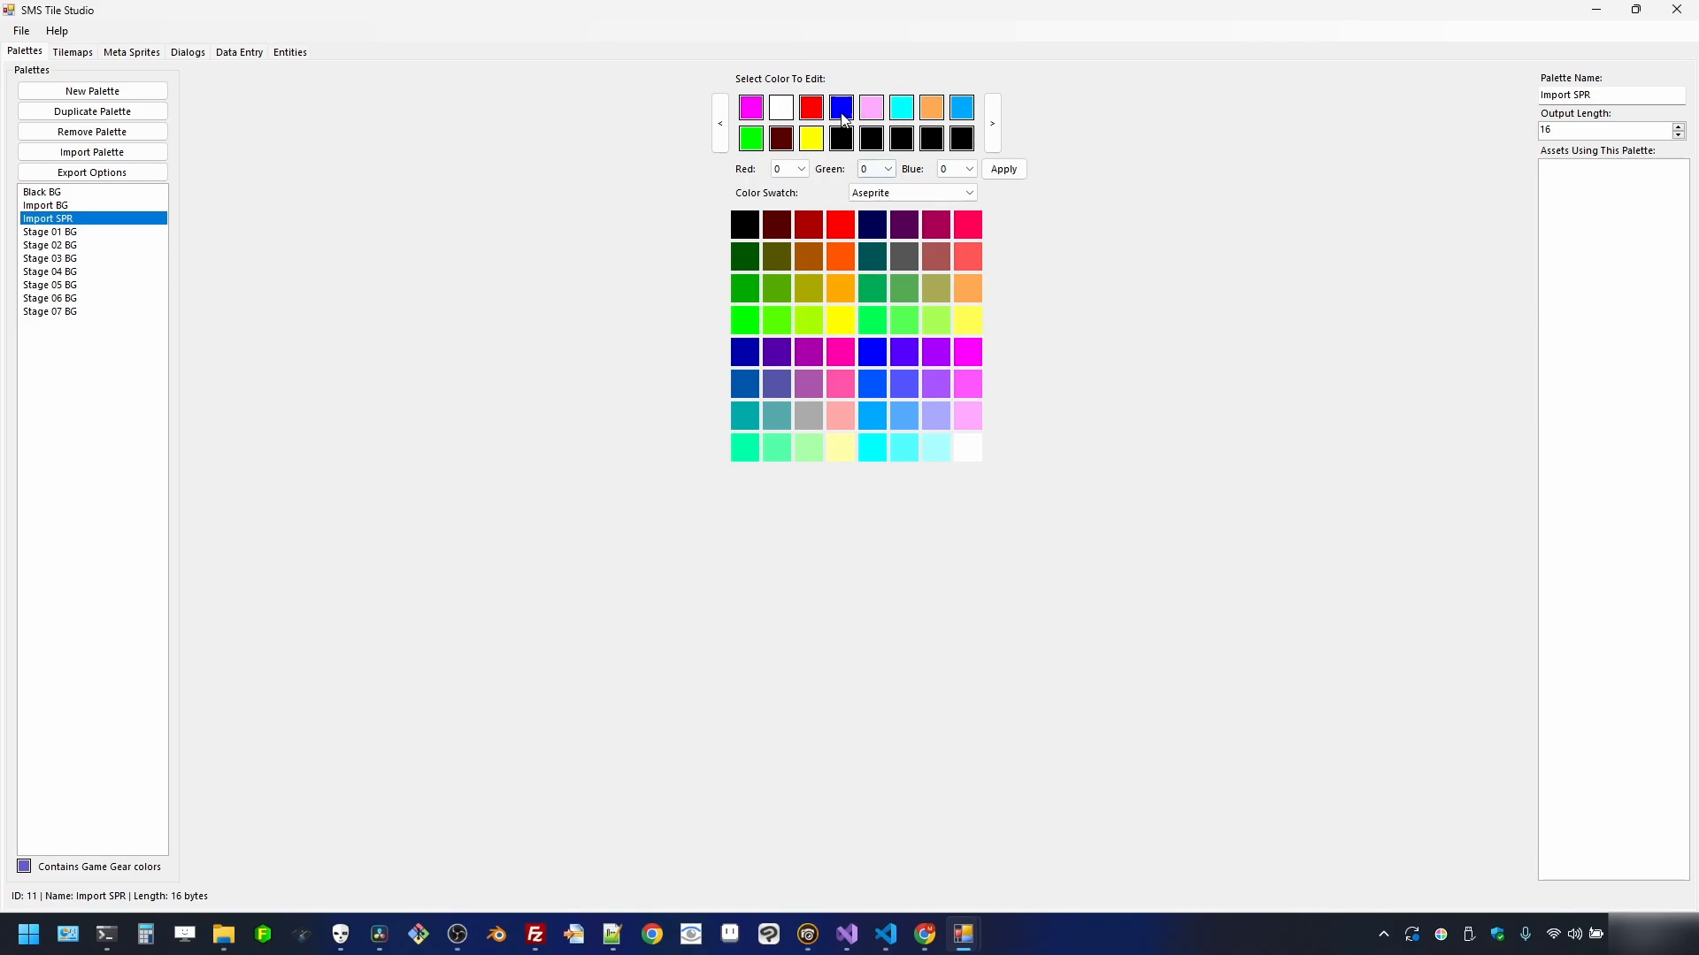
click(44, 206)
click(99, 222)
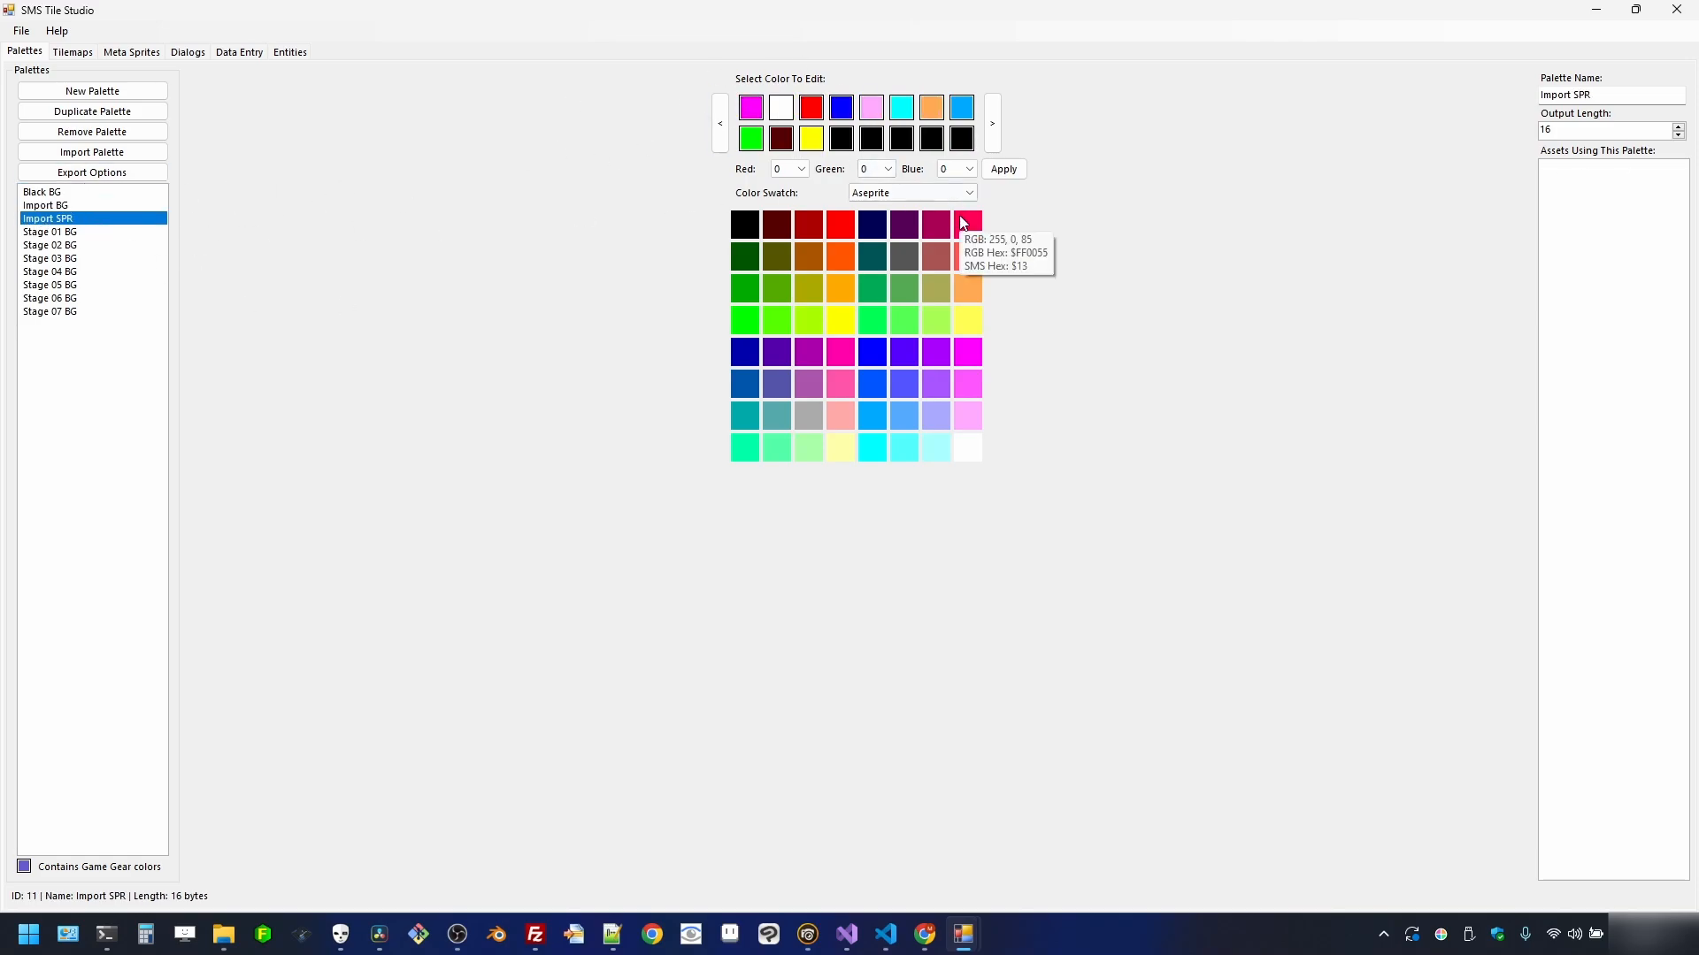
- Move yellow and orange several slots earlier in the Import SPR palette
drag(811, 139, 726, 146)
click(726, 141)
click(725, 141)
click(726, 142)
click(725, 142)
click(725, 142)
click(726, 142)
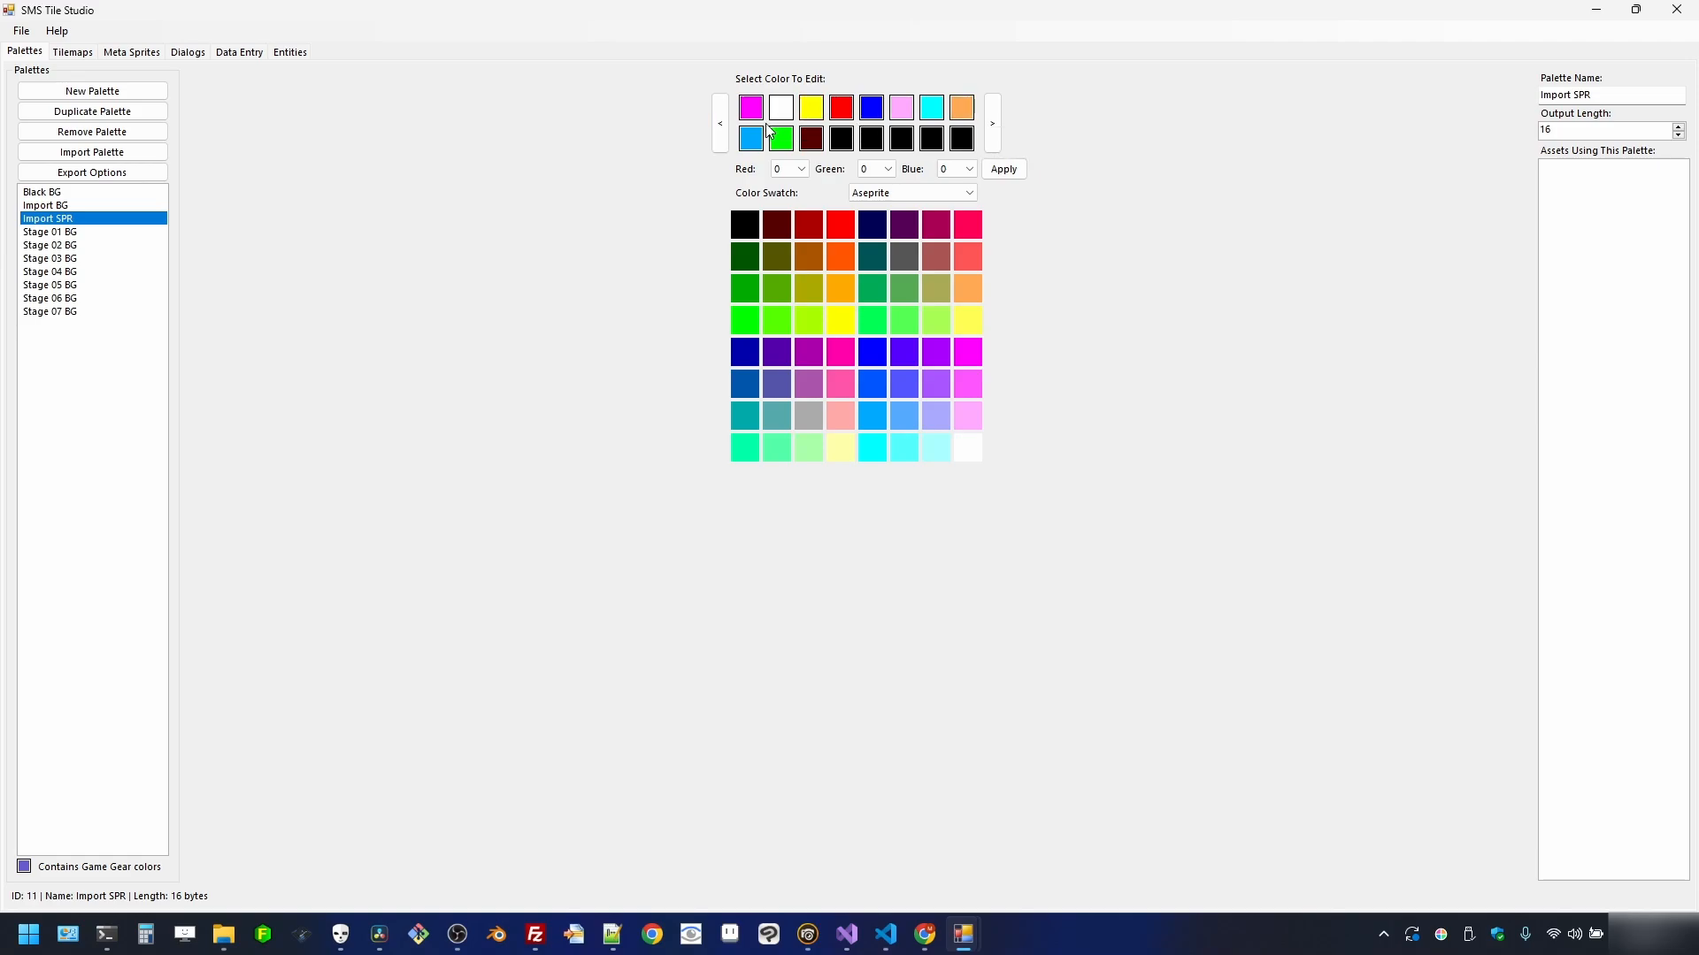
click(720, 124)
click(721, 124)
click(721, 124)
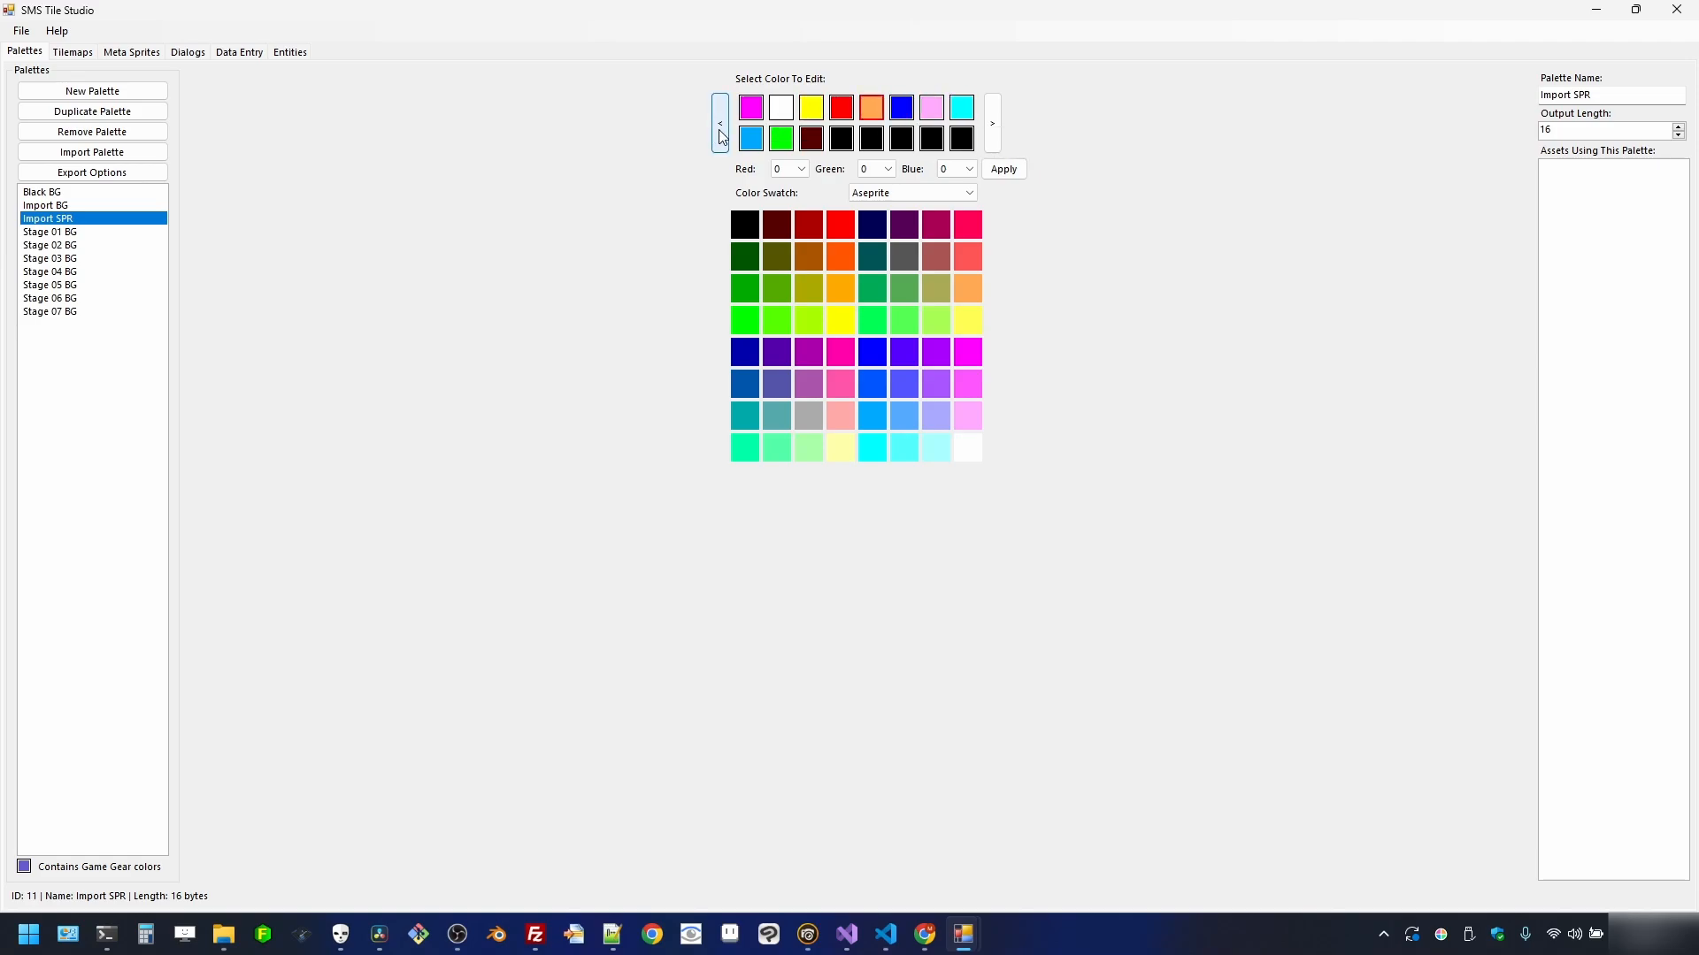
- Move cyan and sky blue into the top row and green to the second row's start
click(967, 116)
click(724, 128)
click(724, 128)
click(752, 139)
click(720, 128)
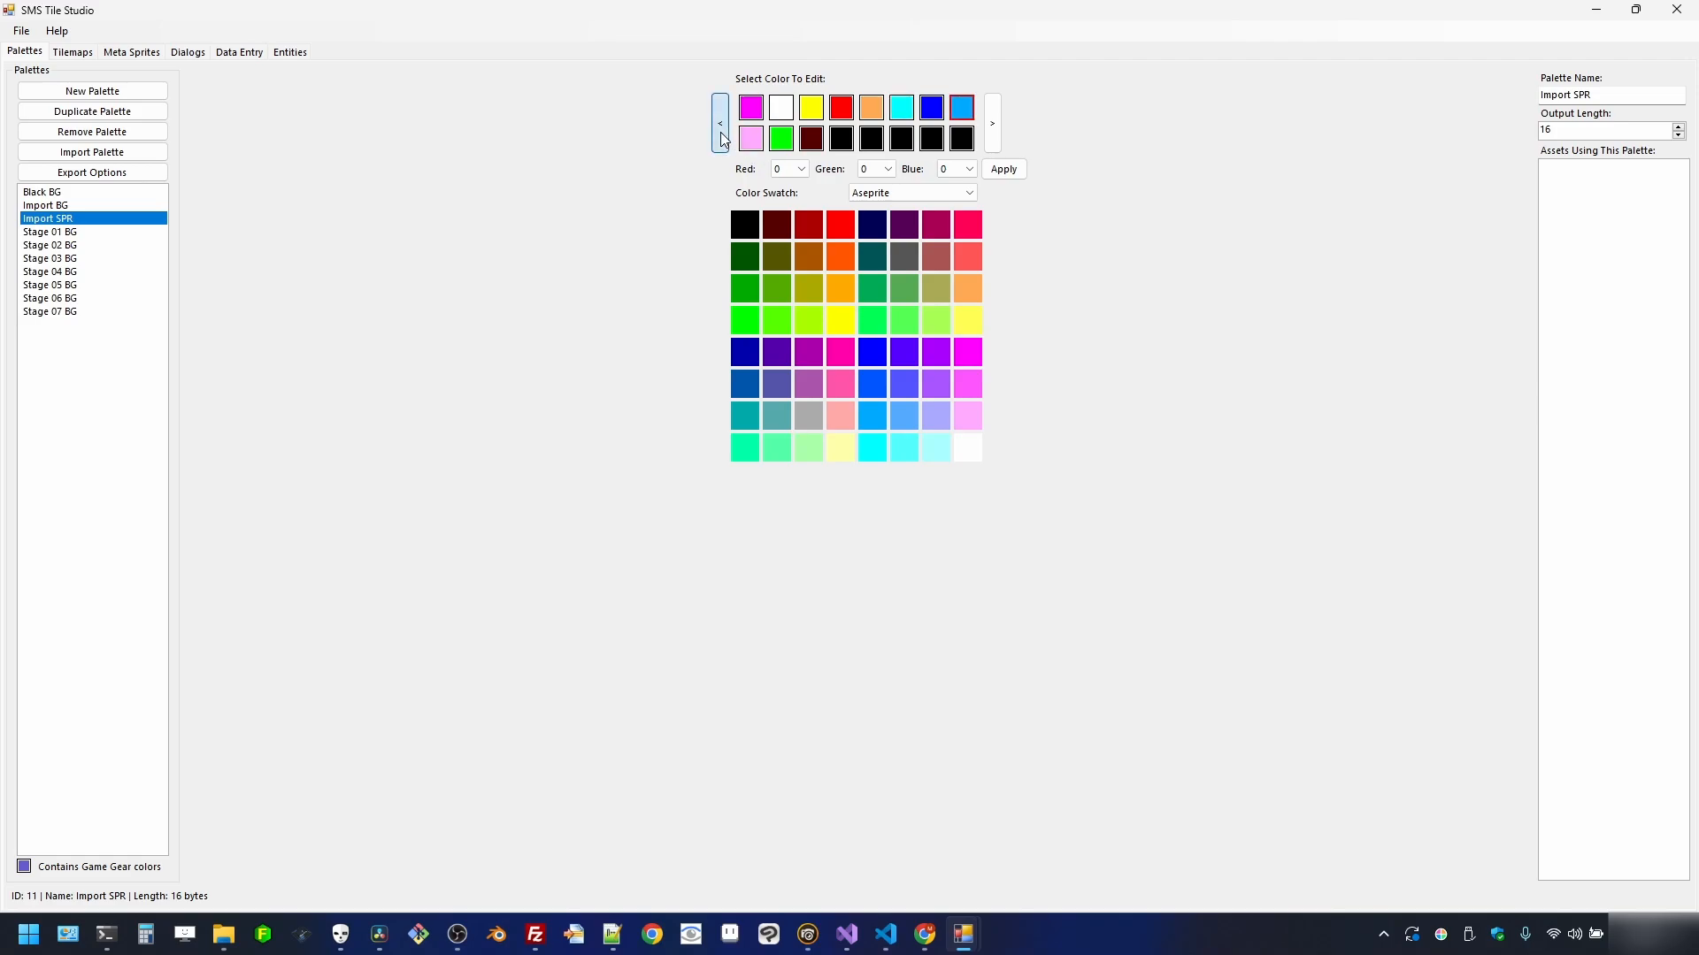
click(720, 128)
click(782, 139)
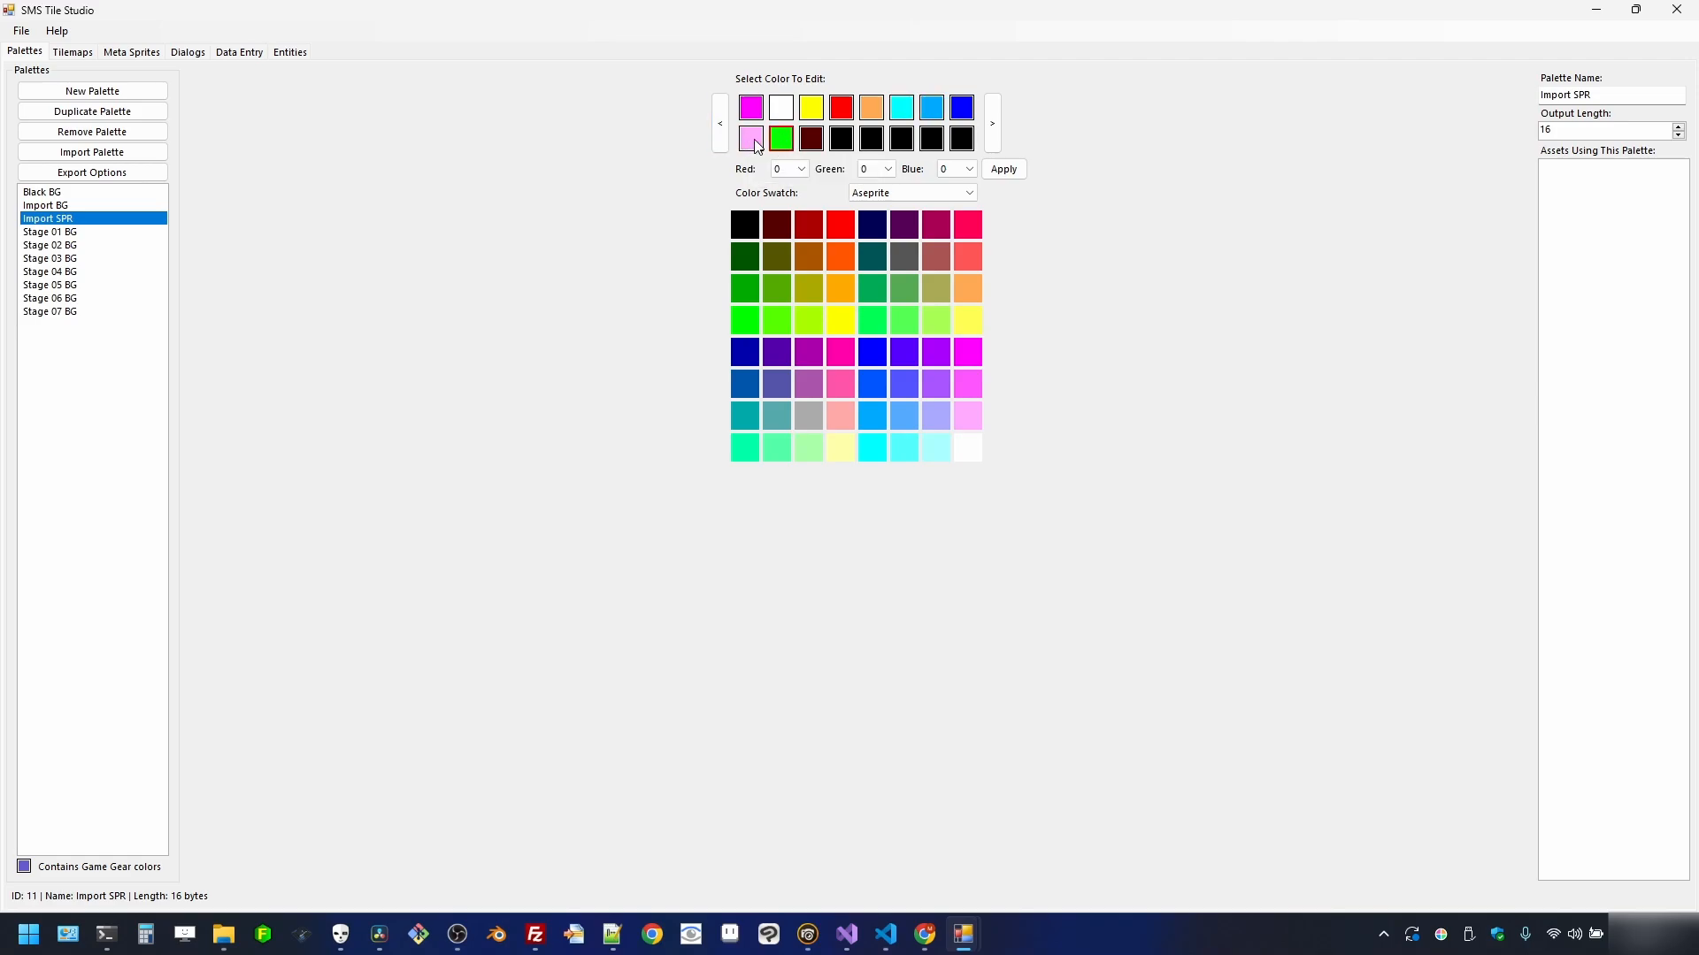
click(721, 138)
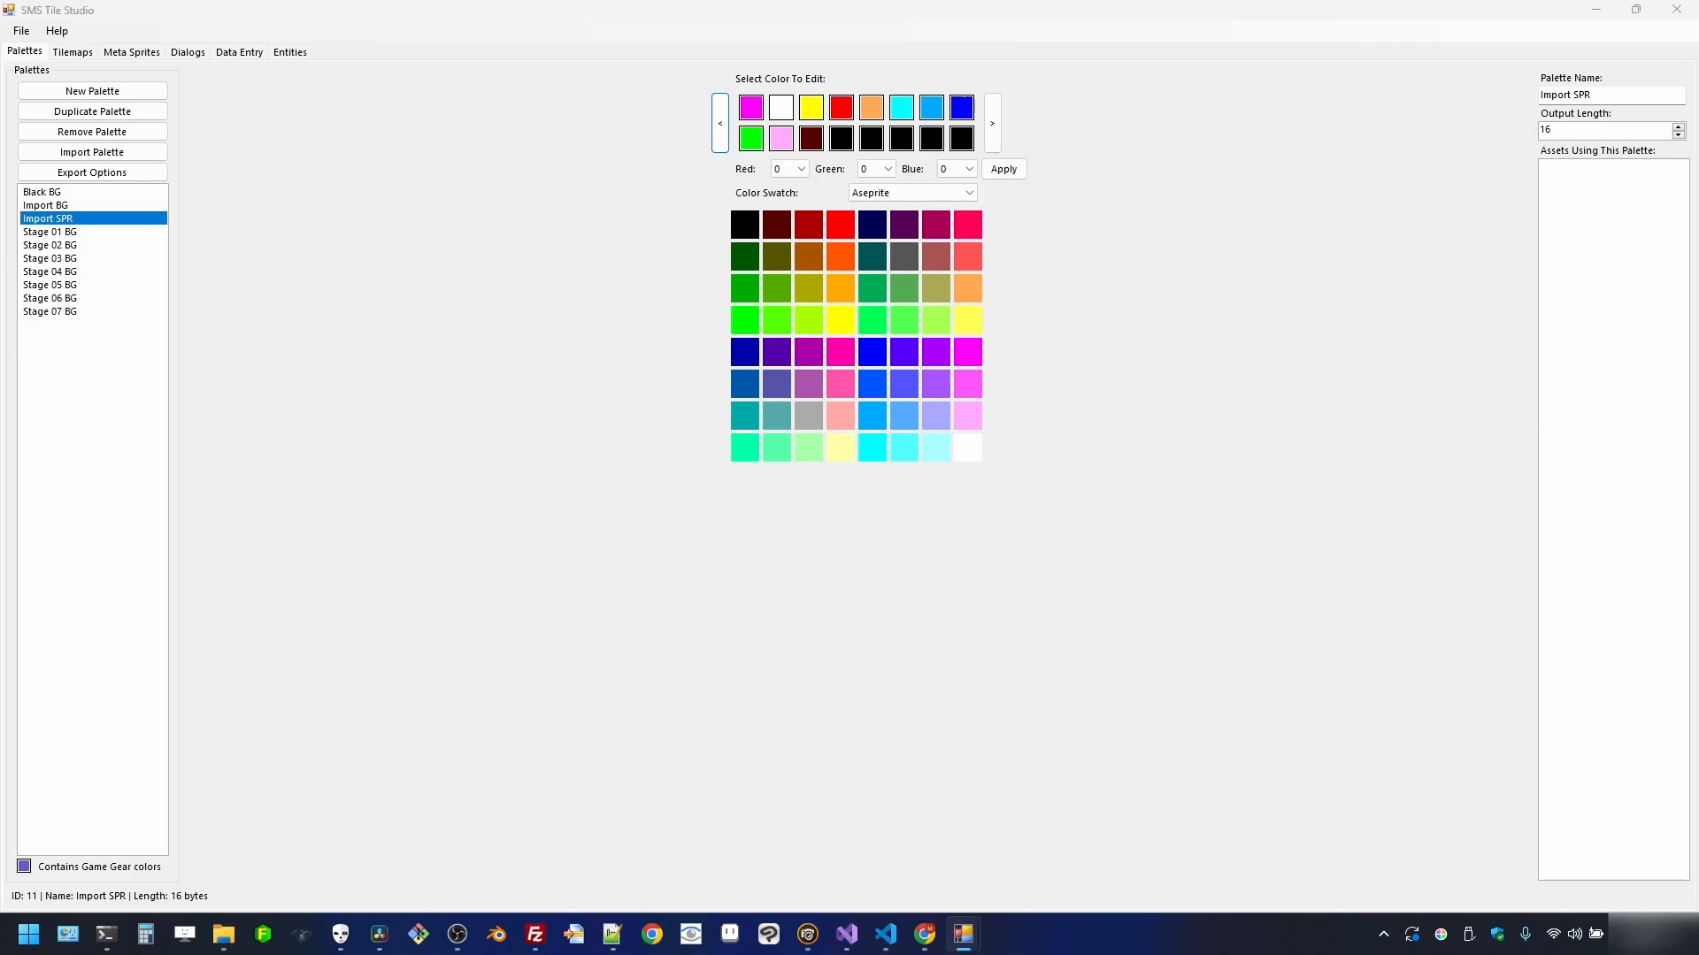
- Compare against Import BG again and finish on the Import SPR palette
click(67, 205)
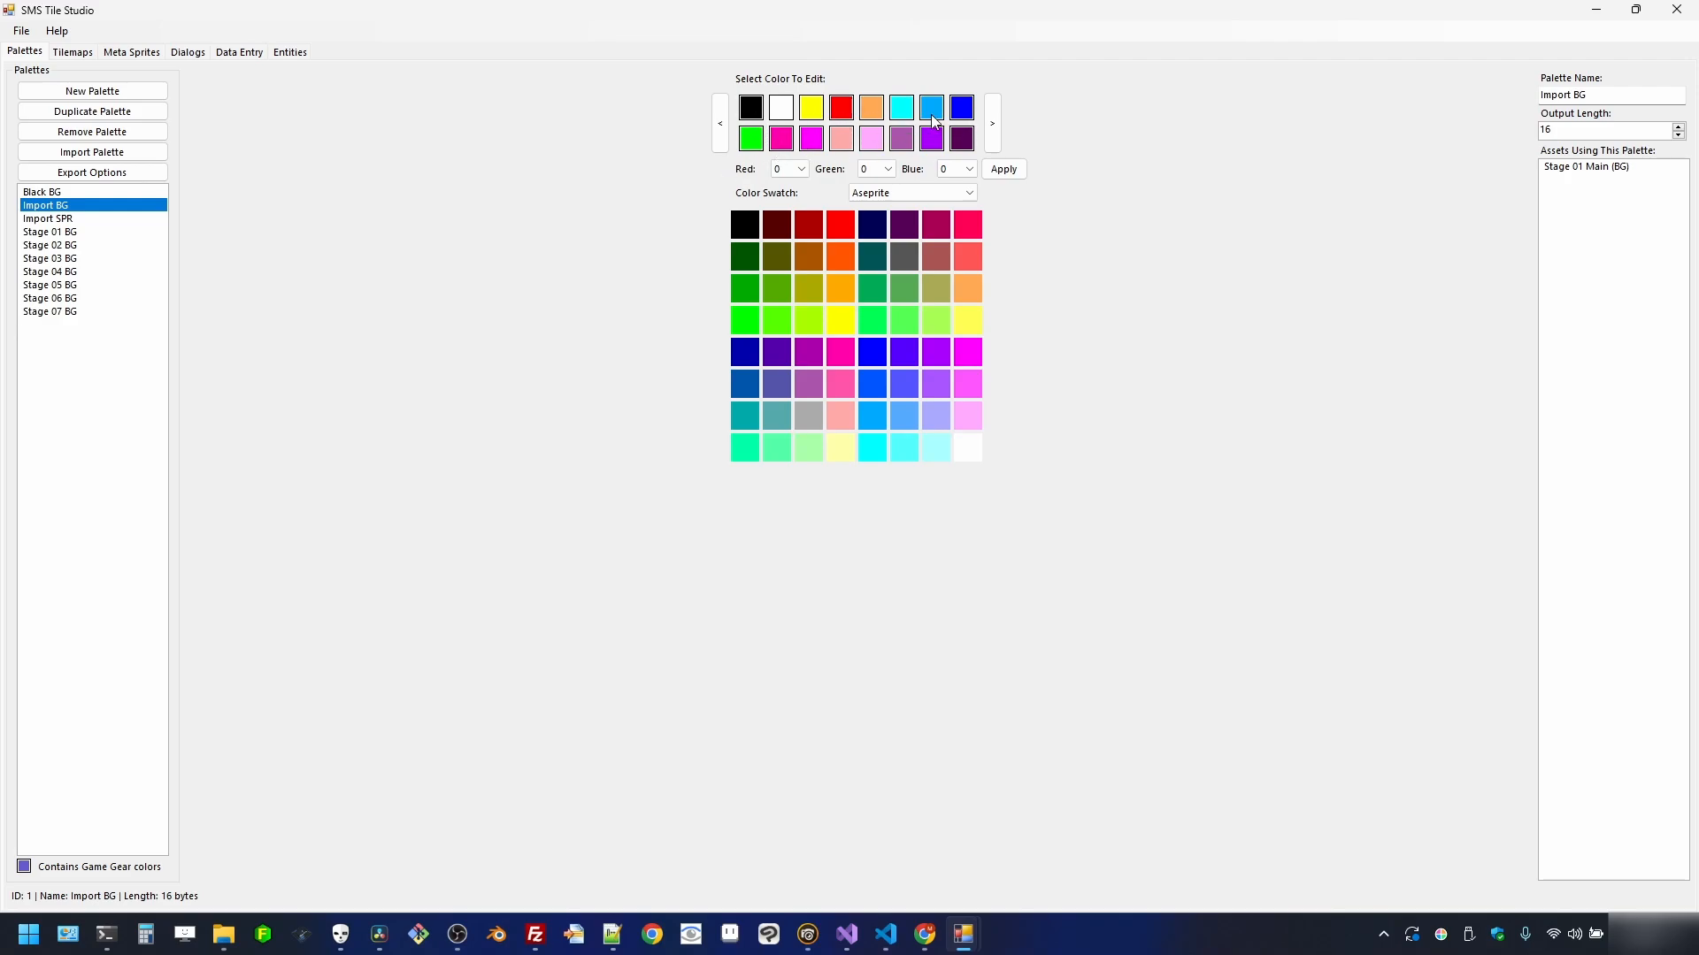
click(80, 220)
click(112, 207)
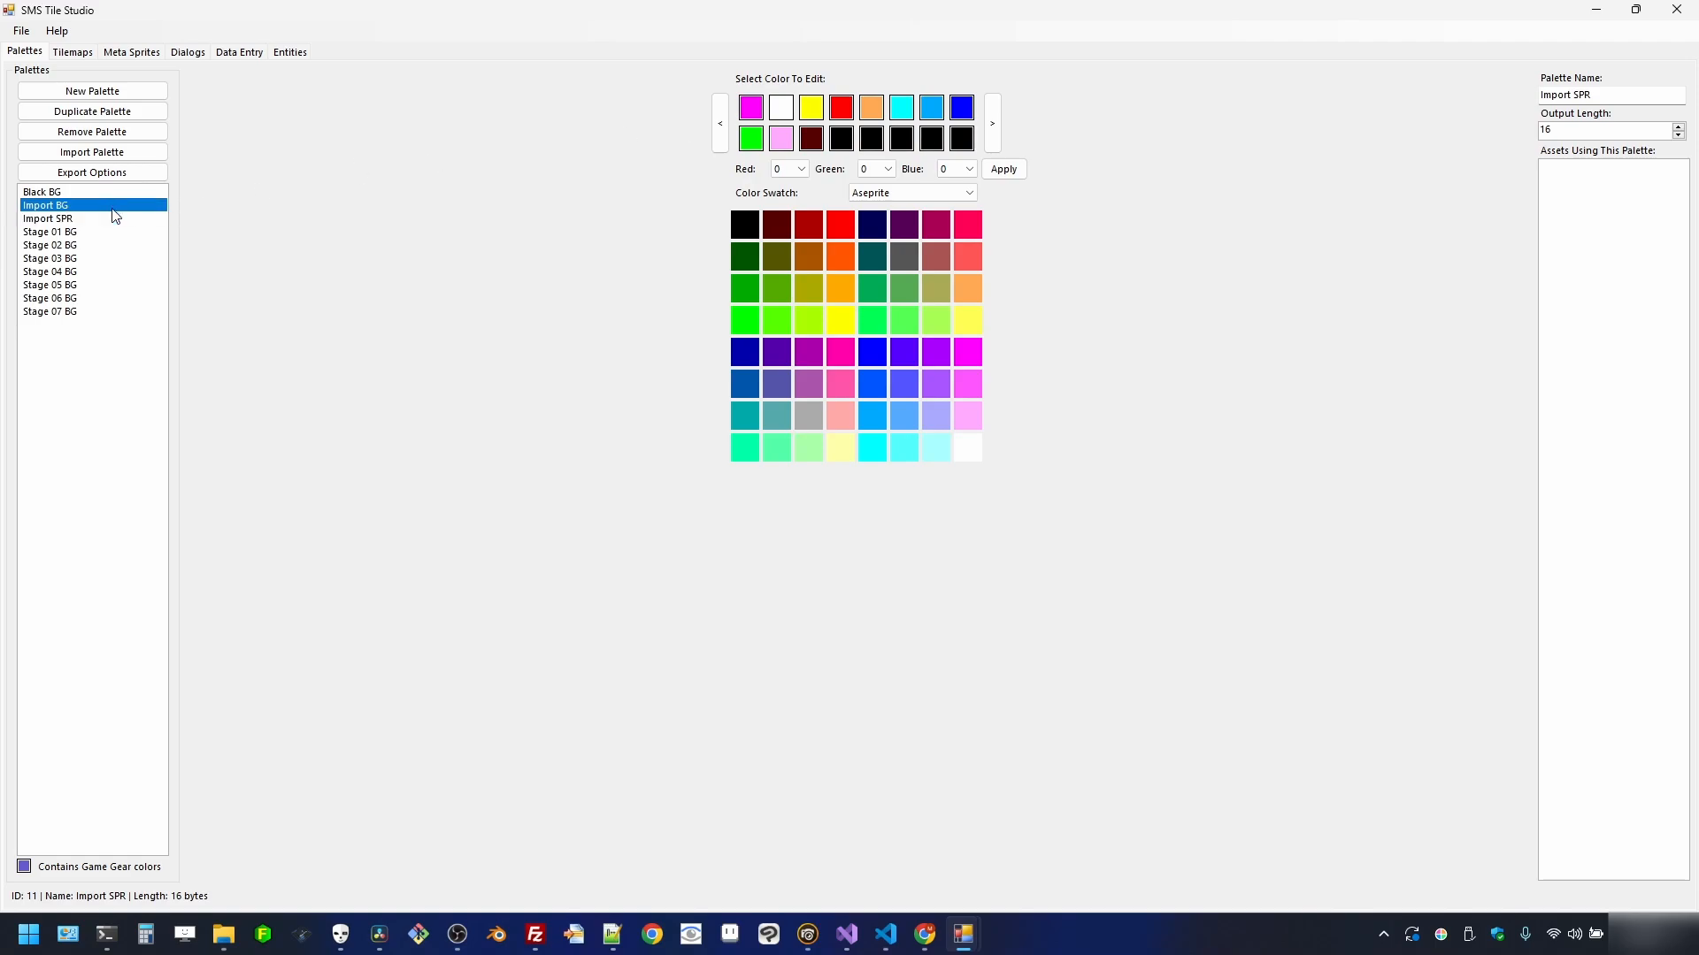
click(114, 221)
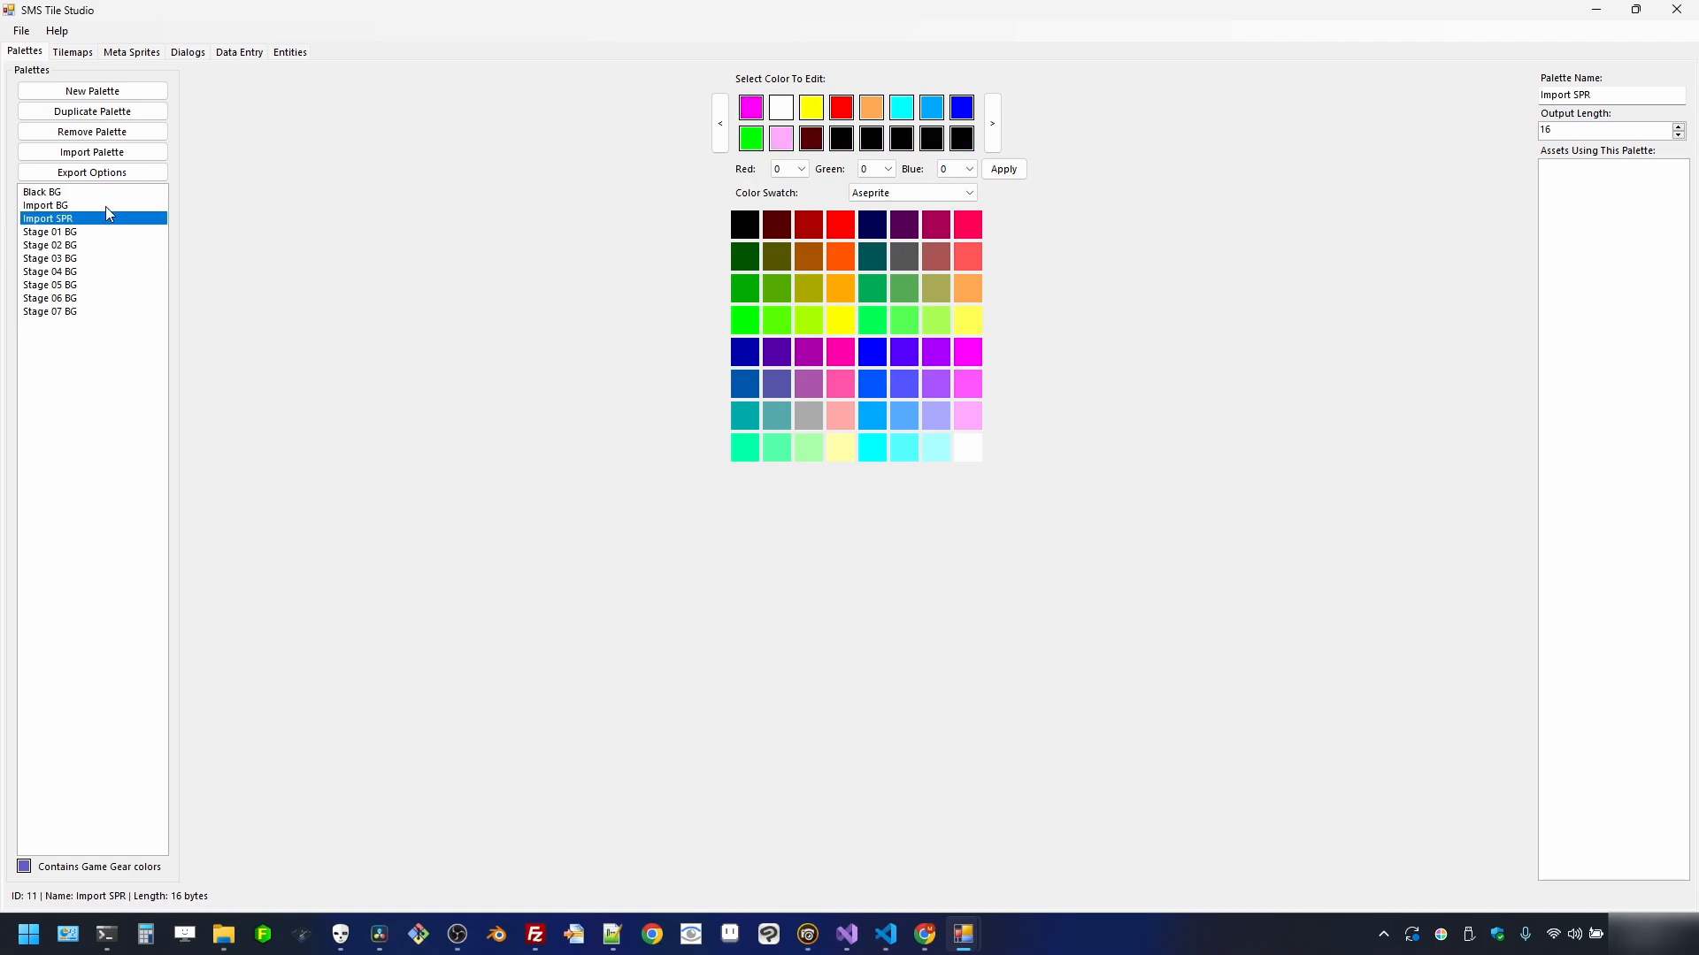
click(105, 205)
click(131, 220)
- Duplicate the Import SPR palette and rename the copy Main SPR
click(88, 114)
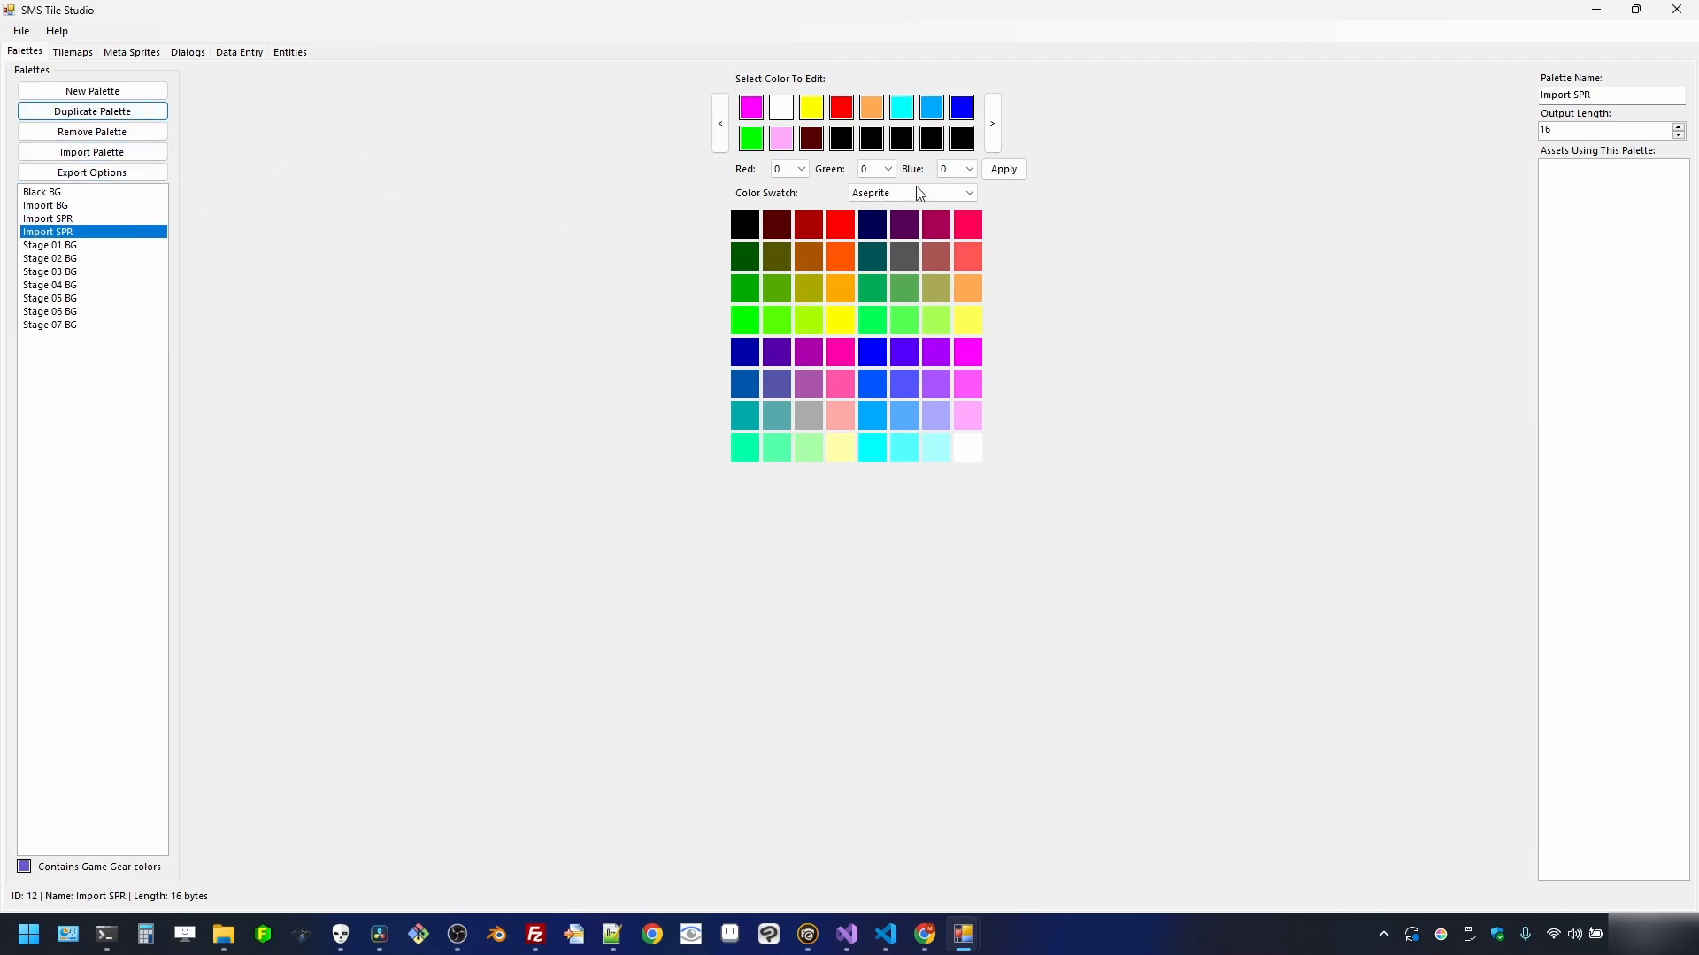
click(1574, 94)
key(BackSpace)
key(BackSpace)
key(BackSpace)
key(BackSpace)
key(BackSpace)
key(BackSpace)
key(BackSpace)
text(Main)
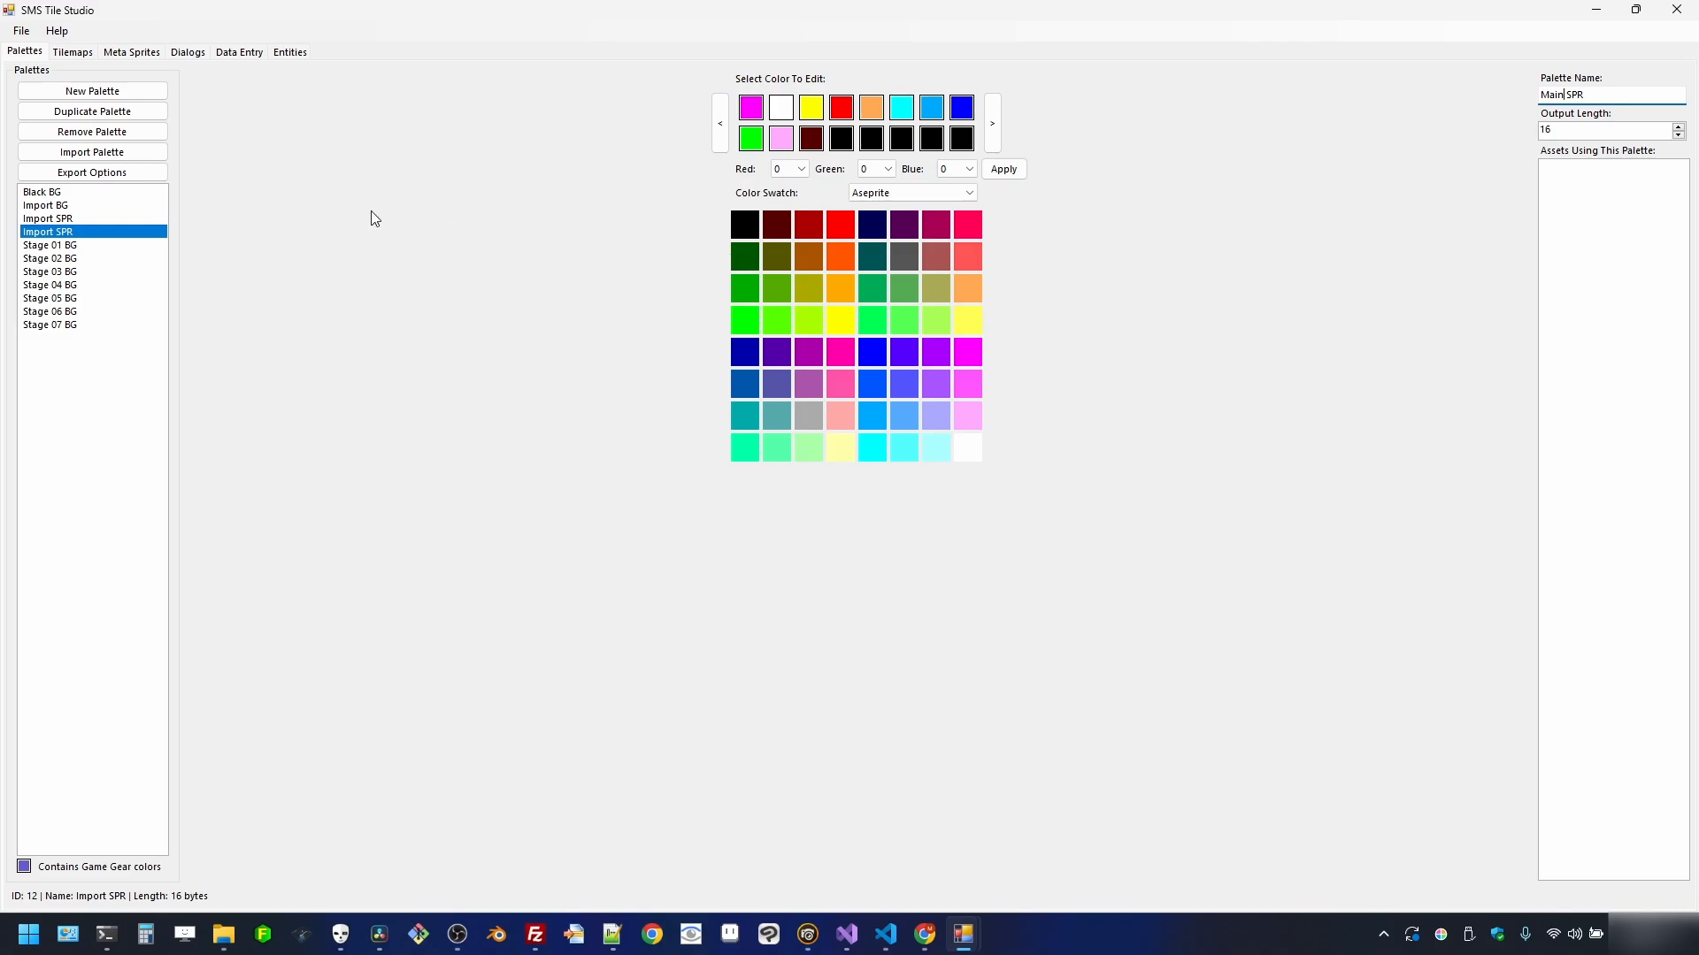
click(53, 233)
- Change Main SPR's first colour from magenta to black, comparing it with Import SPR
mouse_move(765, 111)
click(750, 104)
click(754, 228)
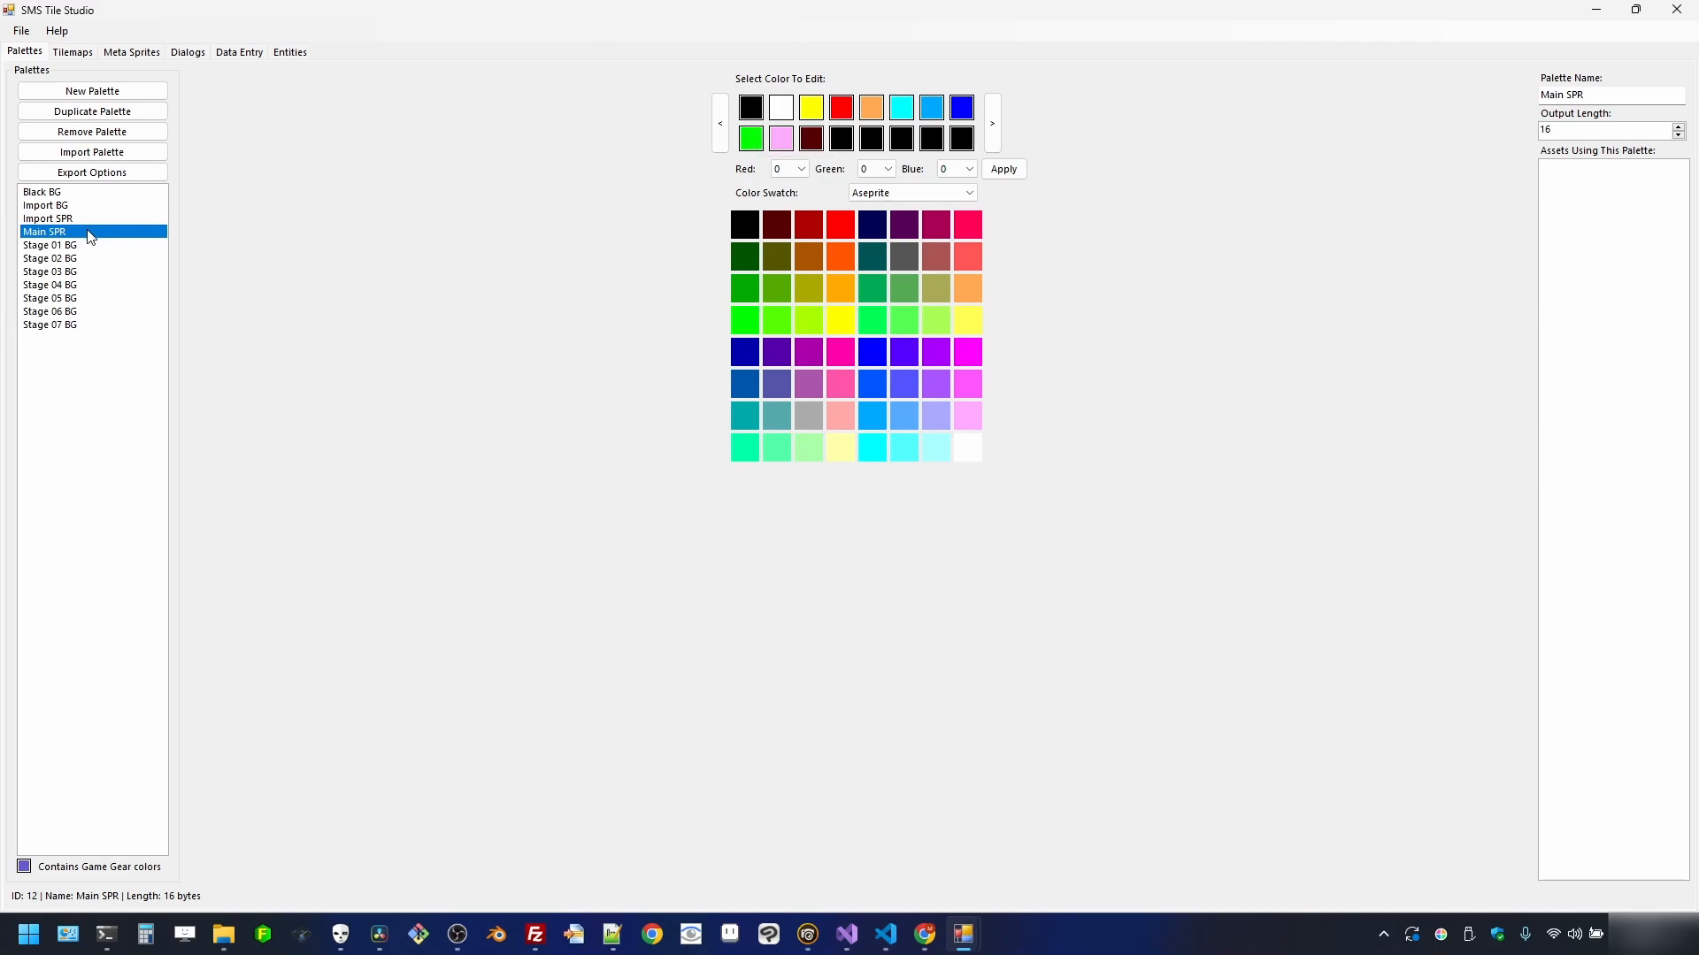
click(136, 219)
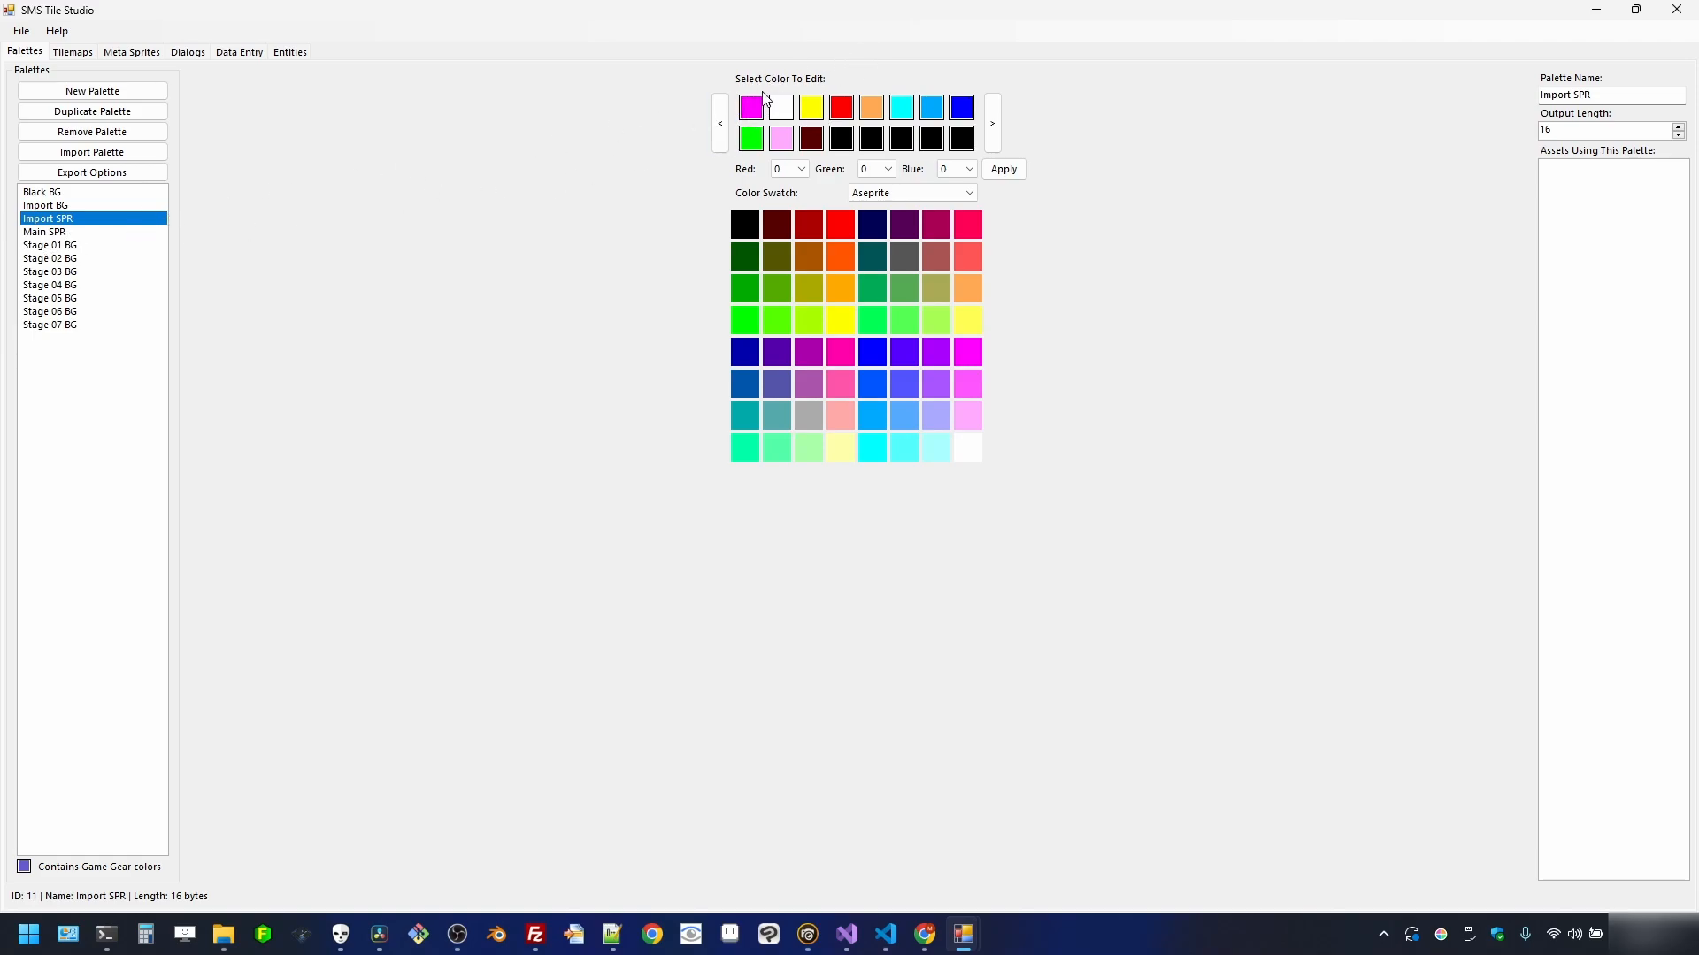
click(109, 233)
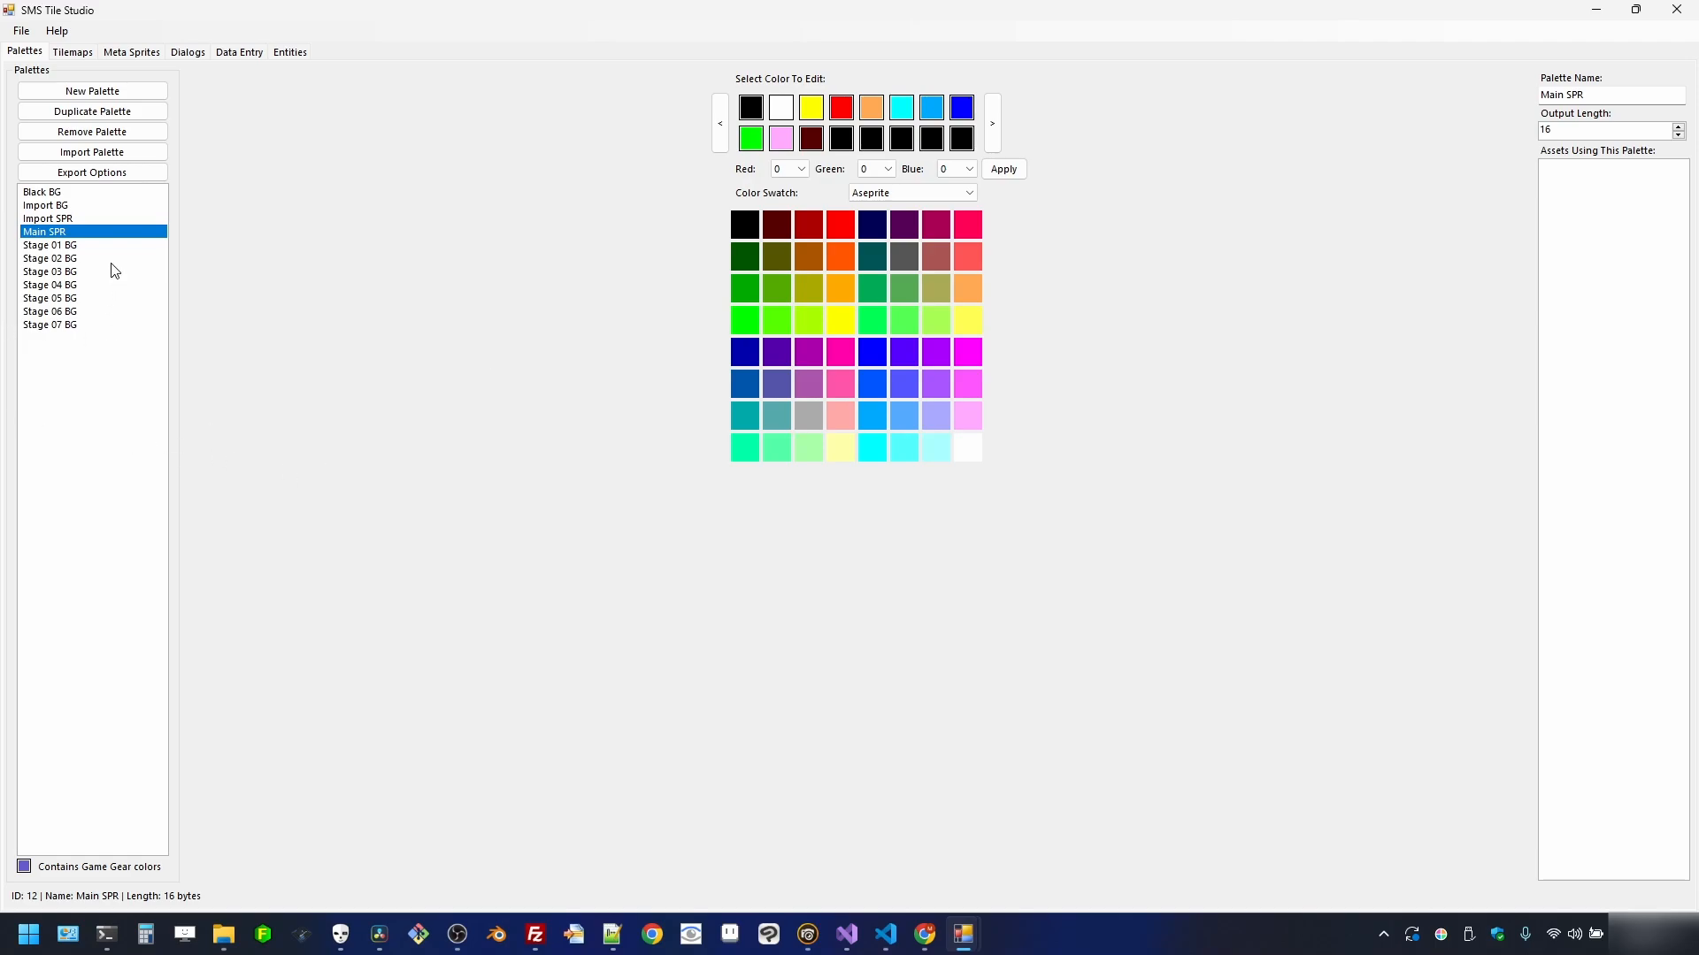
click(75, 206)
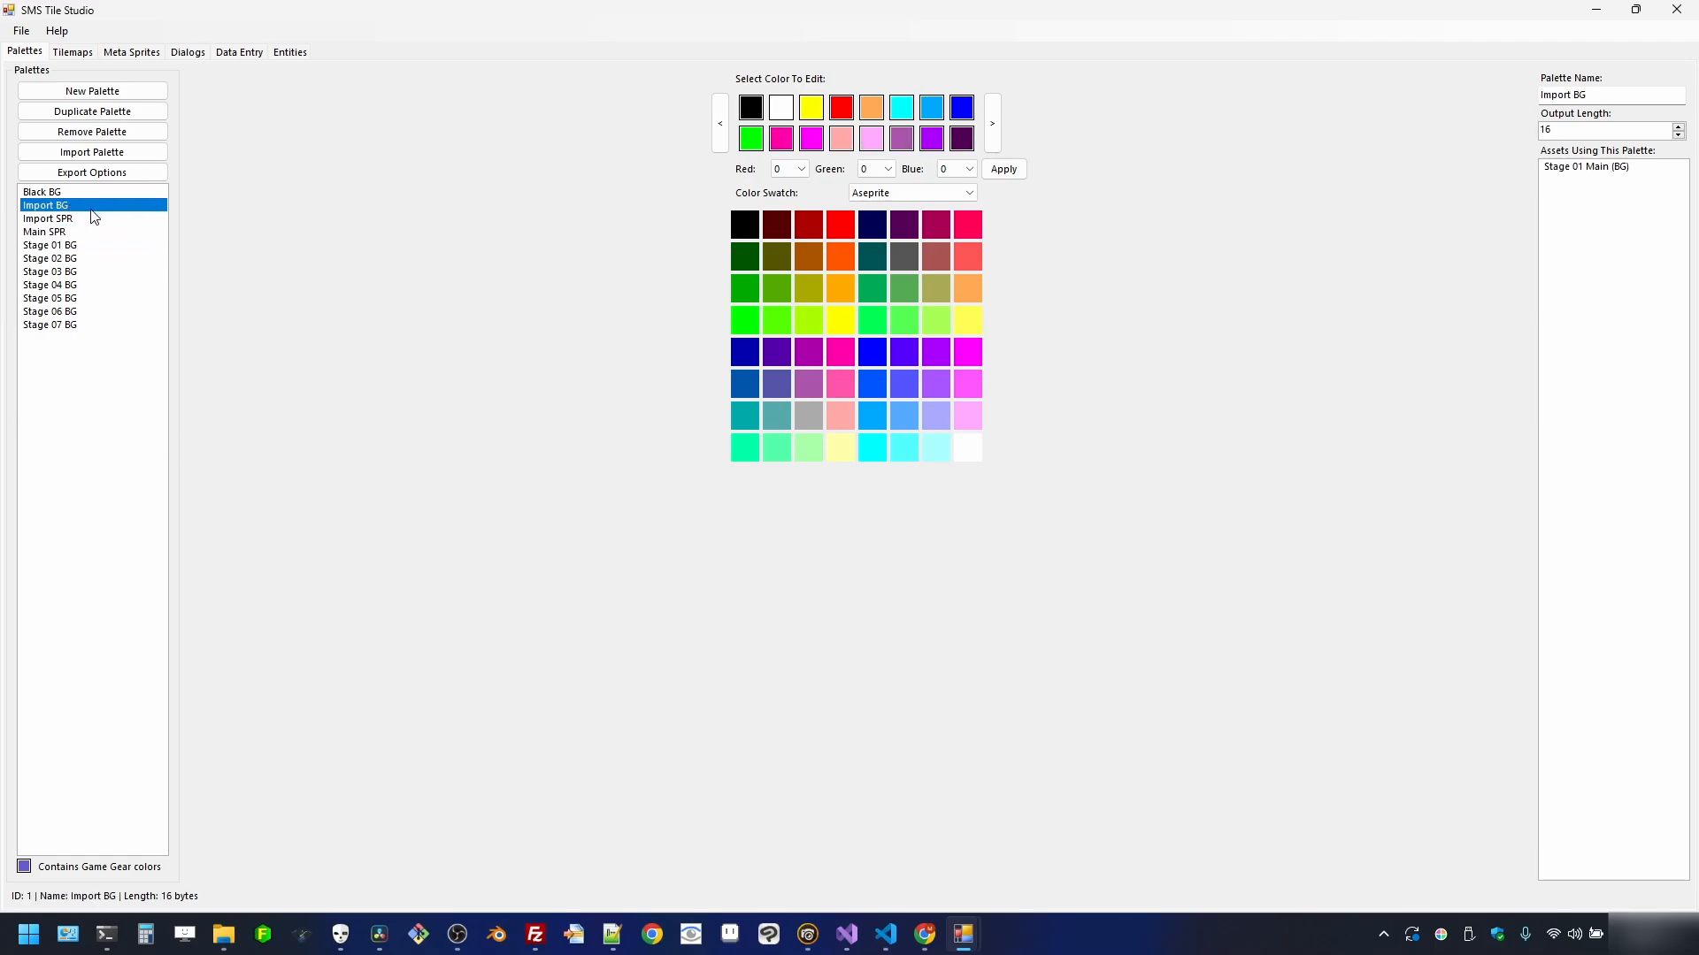
- Duplicate the Import BG palette and rename the copy Flash BG
click(110, 112)
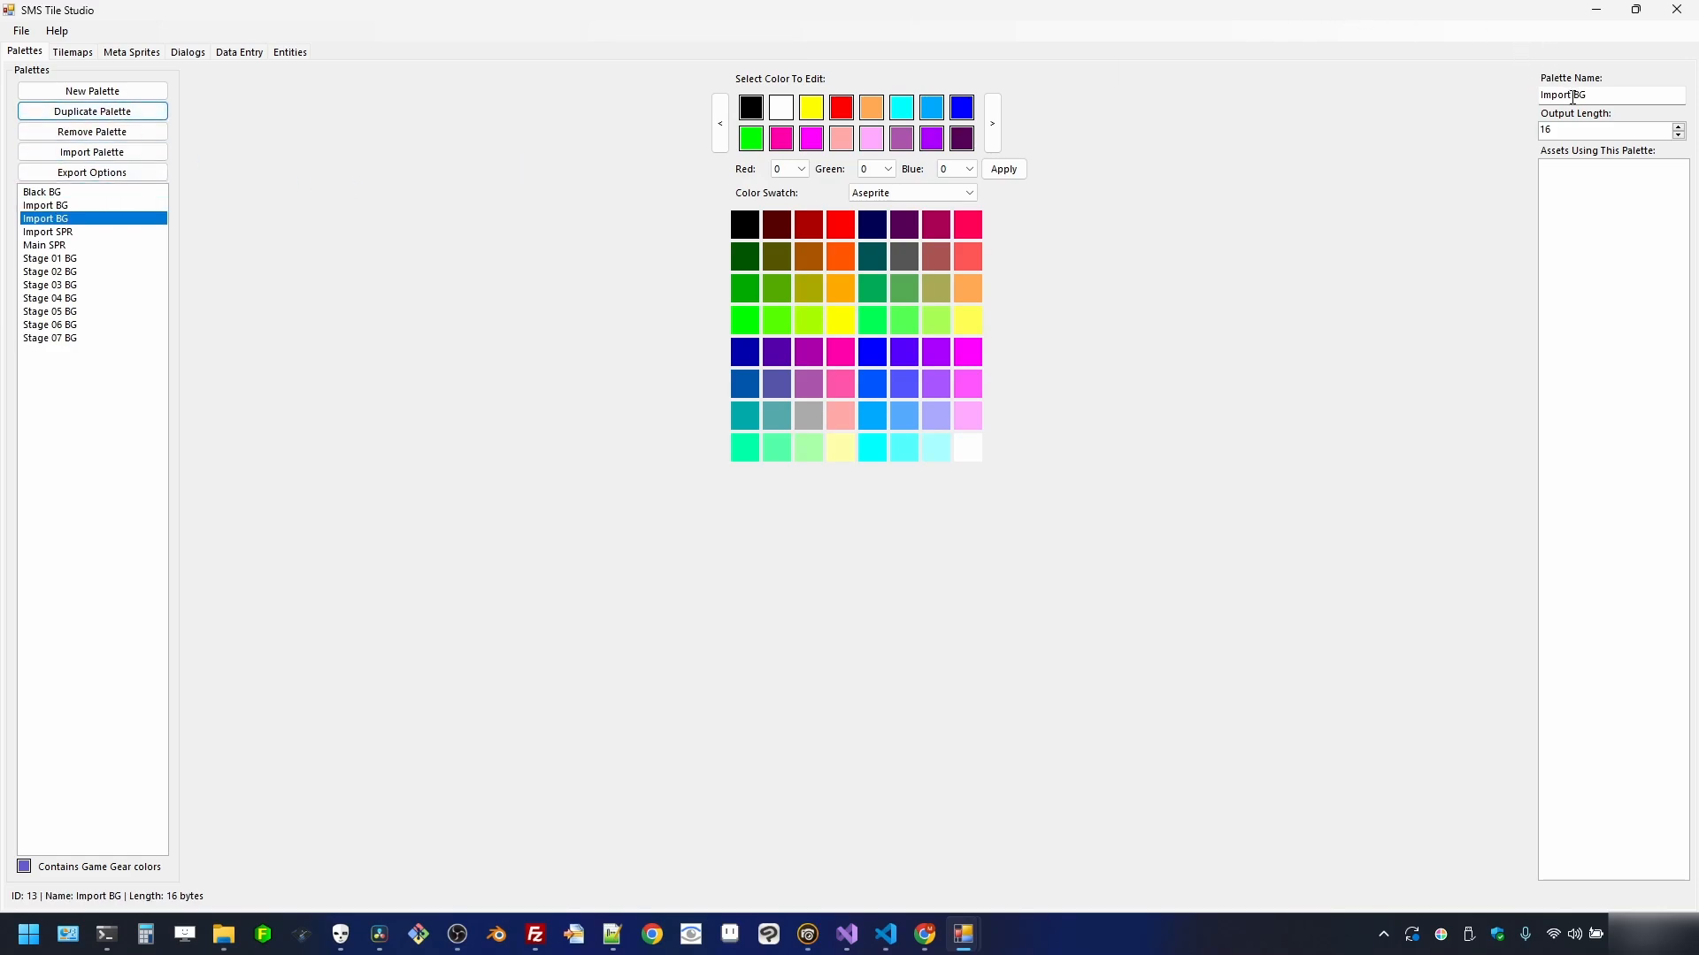
drag(1573, 97, 1542, 94)
text(F)
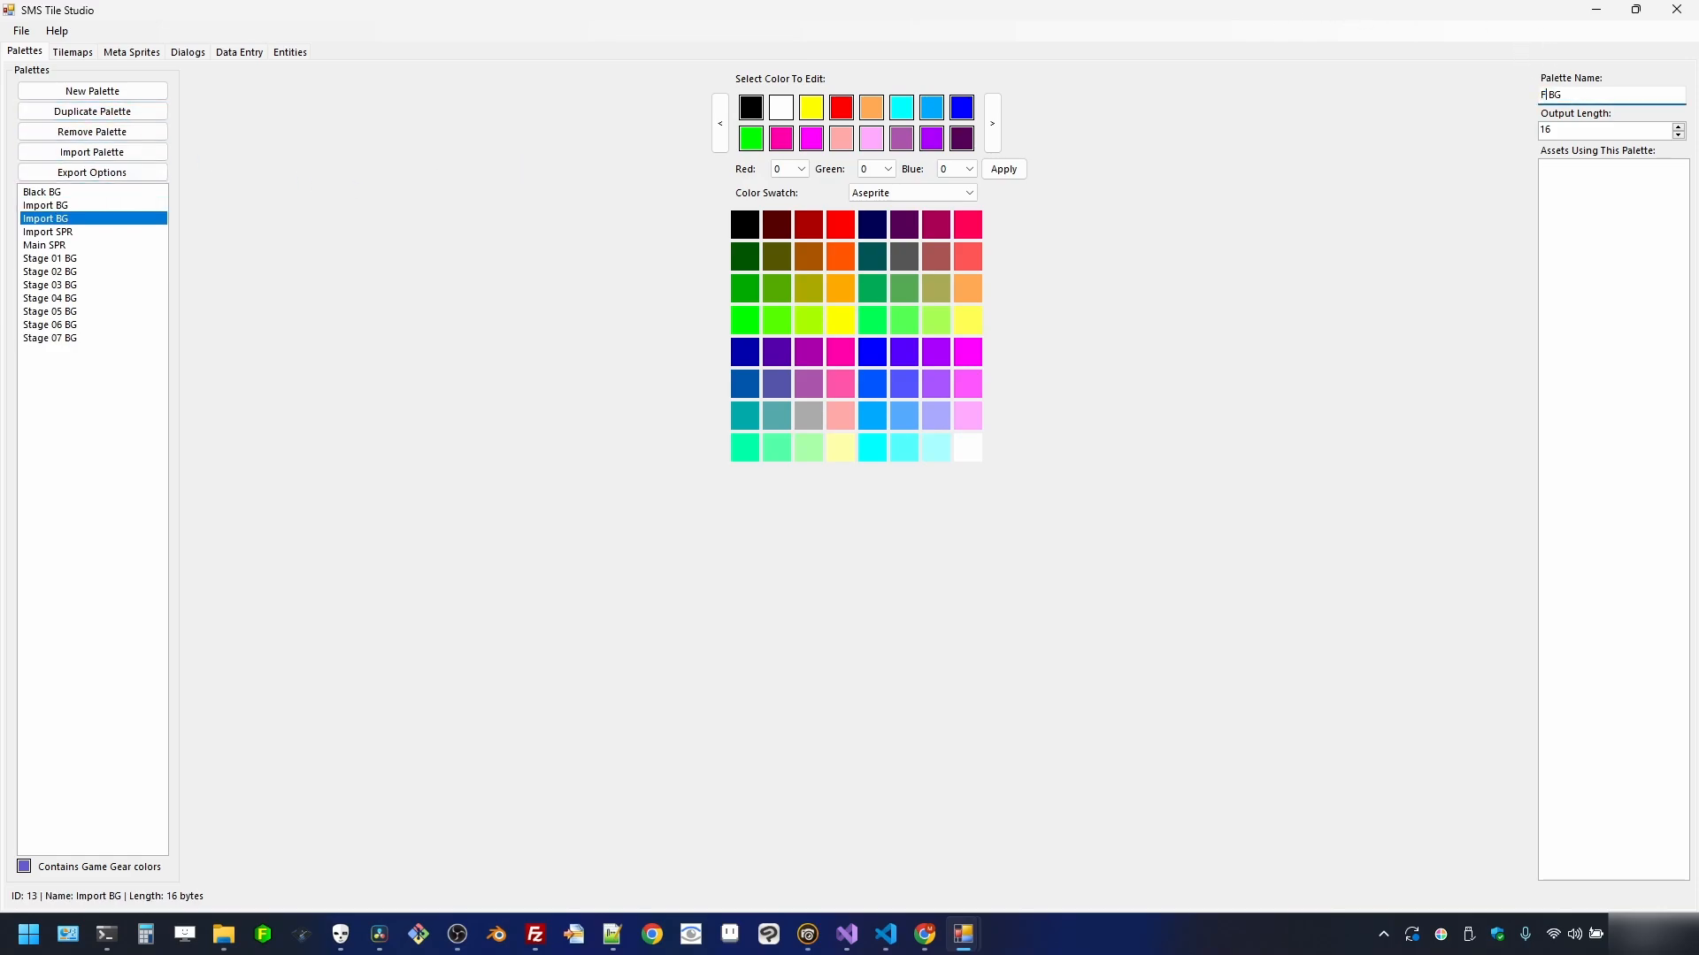
text(lash)
click(89, 222)
click(82, 207)
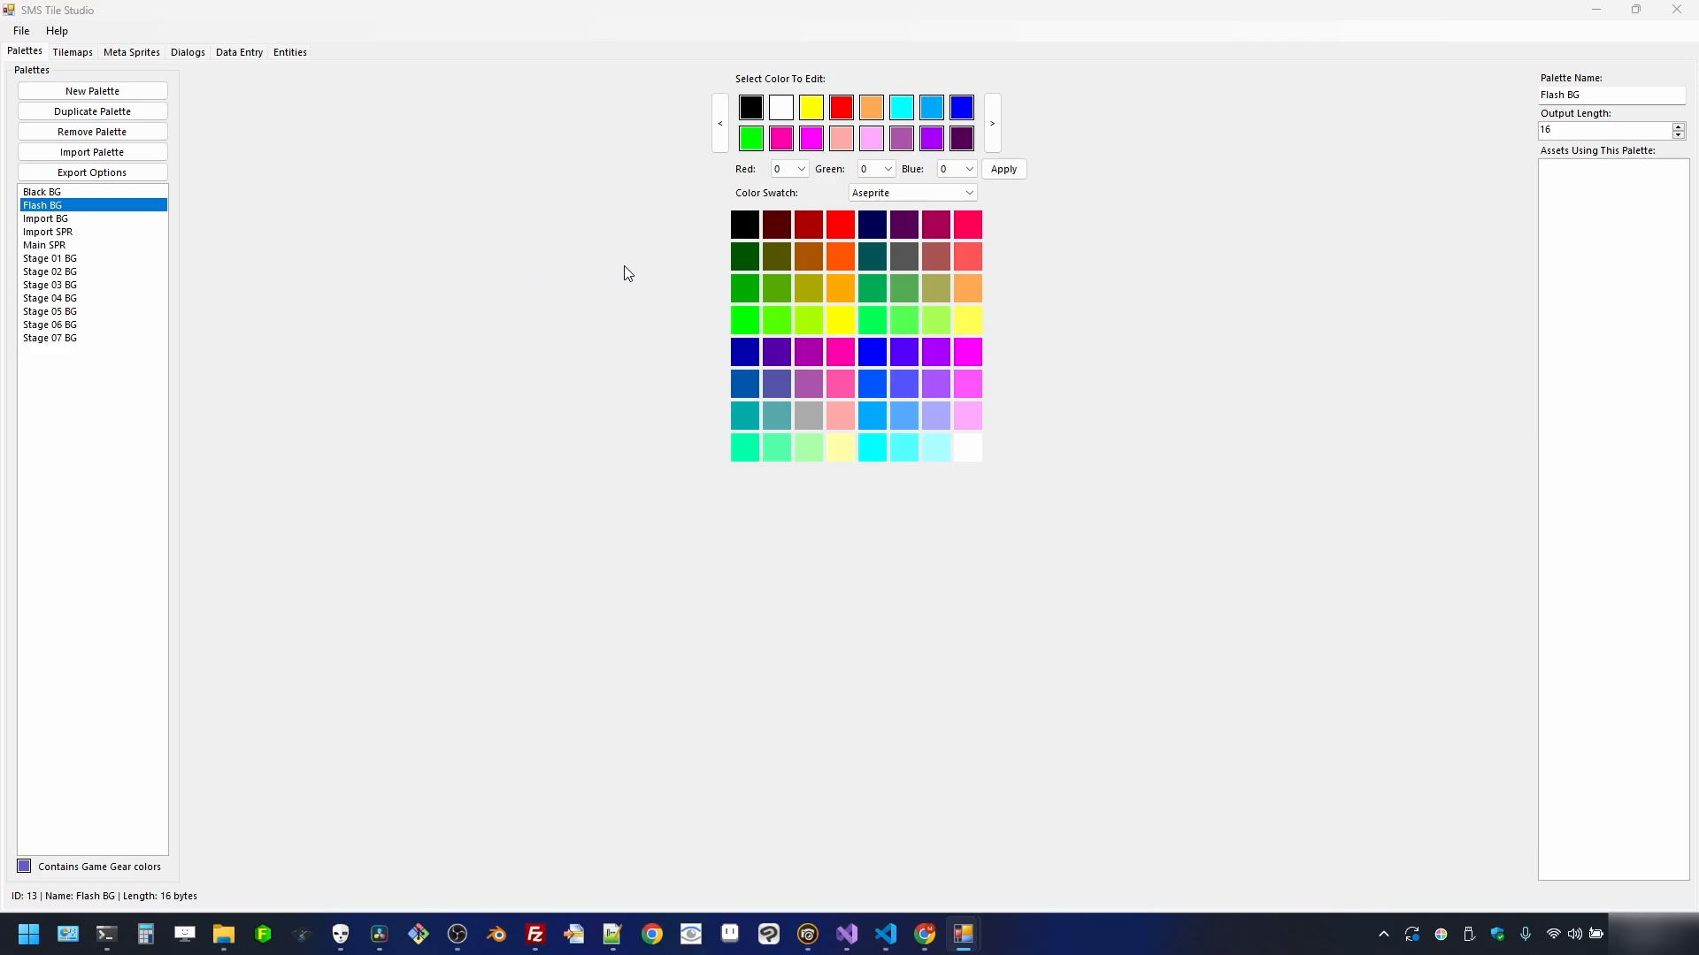
- Recolour Flash BG's lower-row slots black, making one pink and the last dark purple white
click(732, 229)
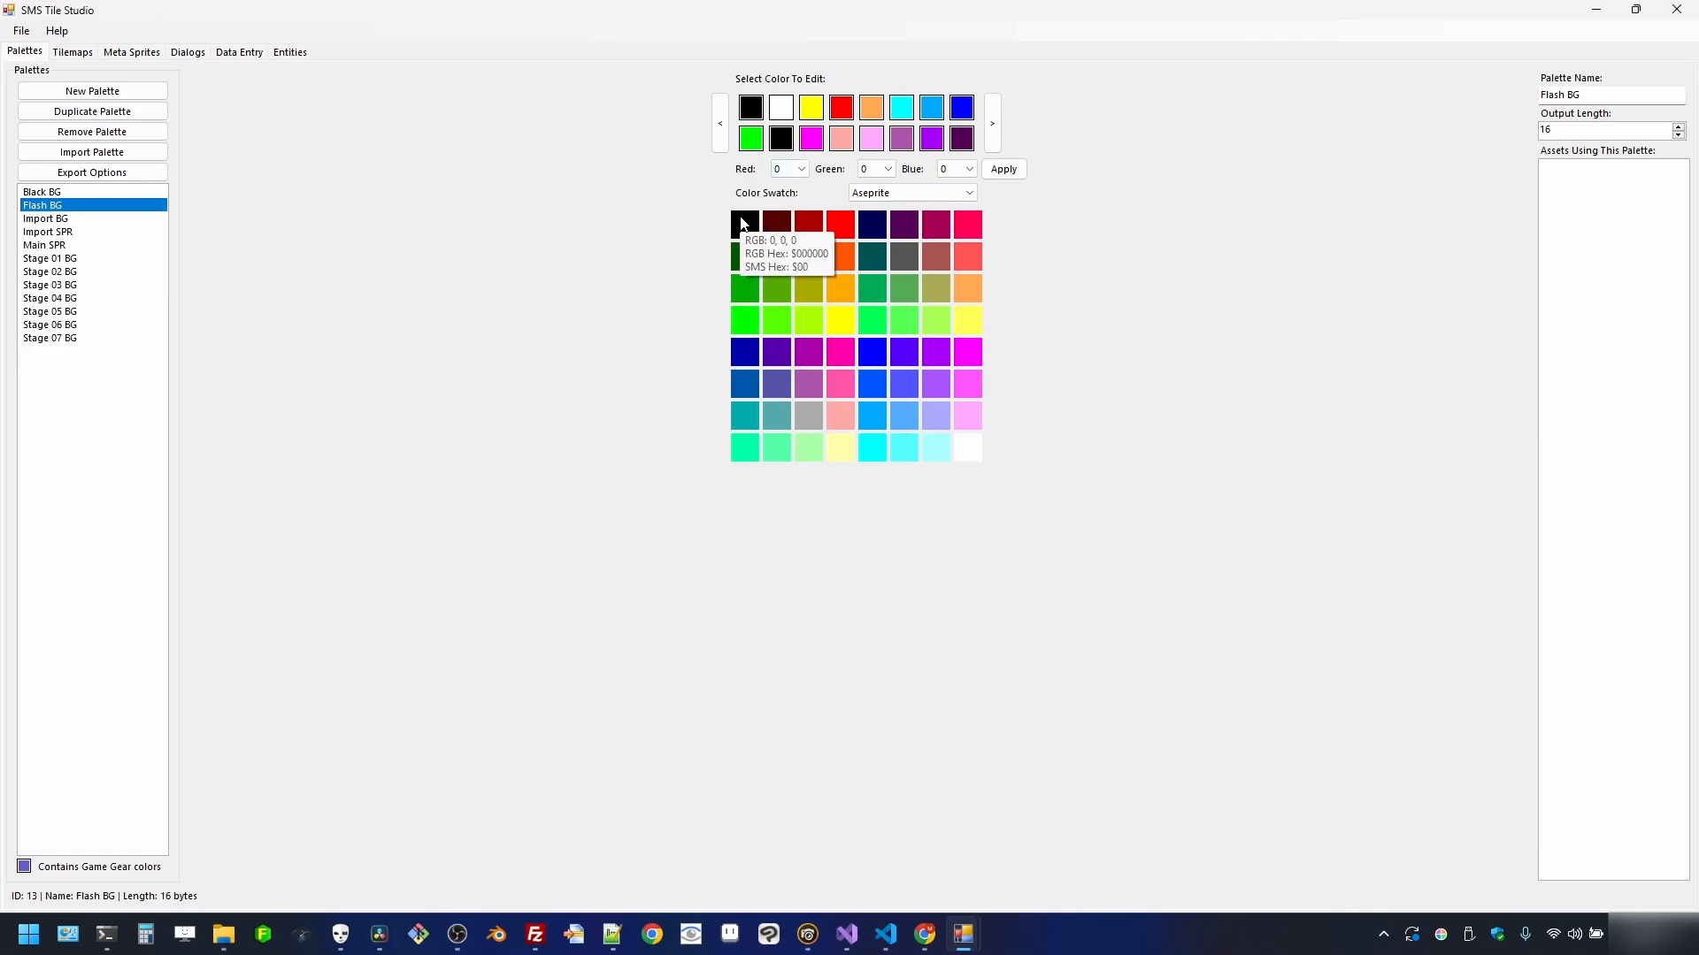
drag(743, 225, 812, 139)
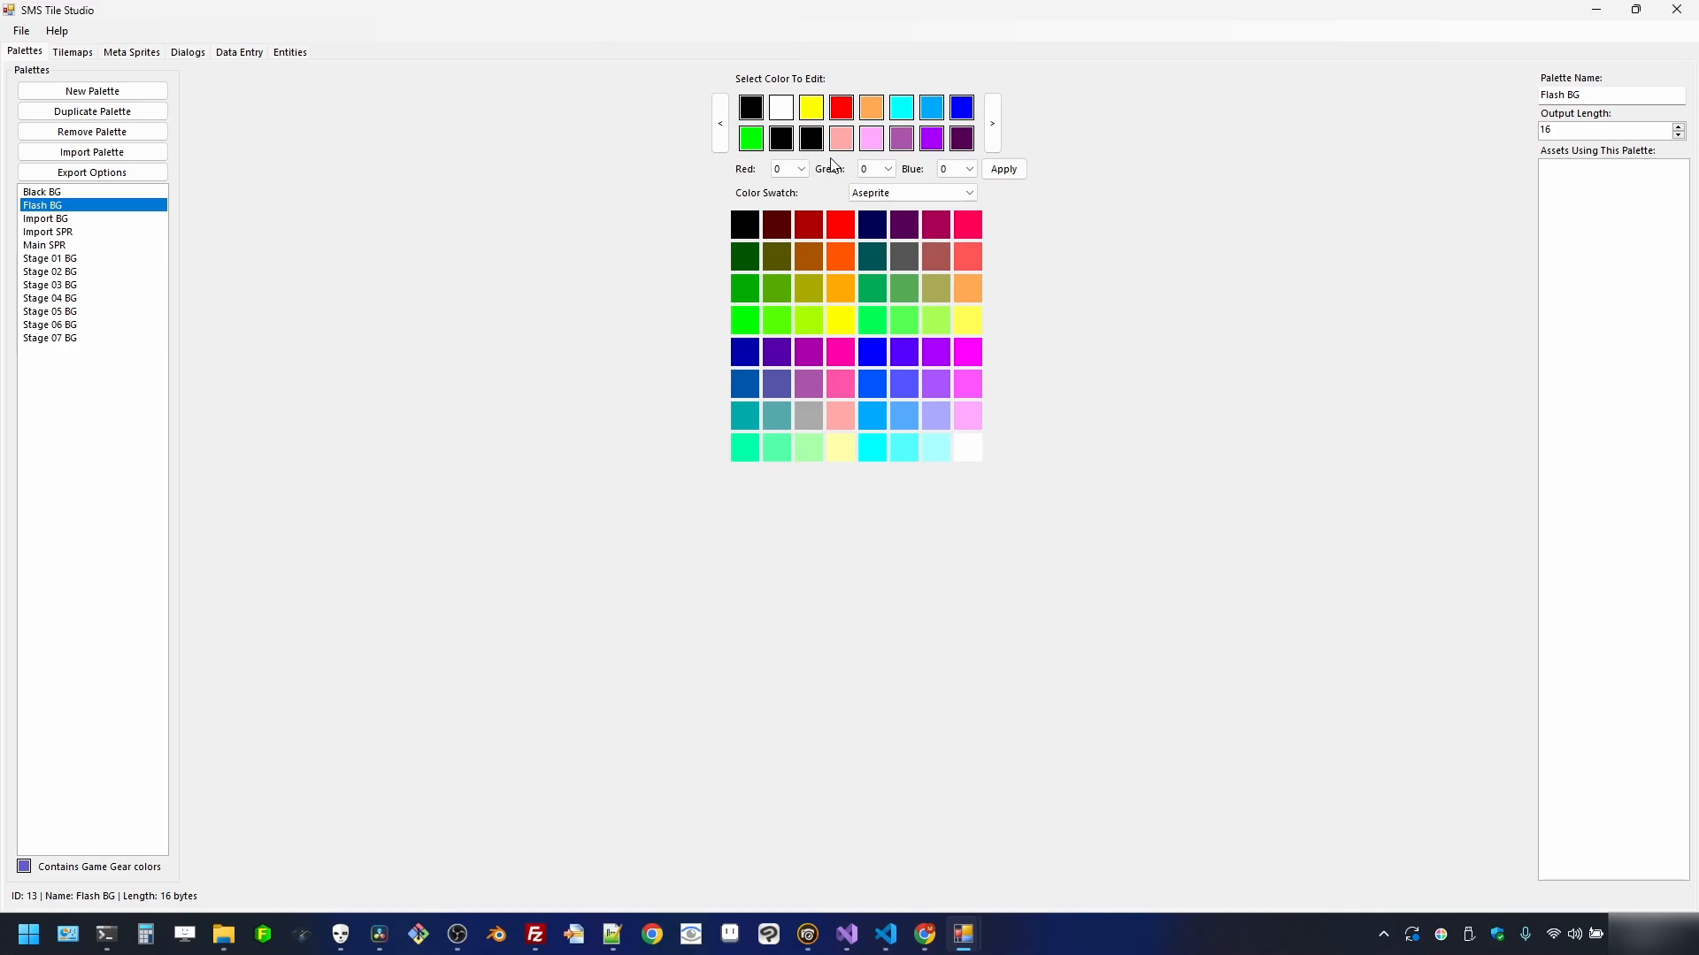
click(842, 143)
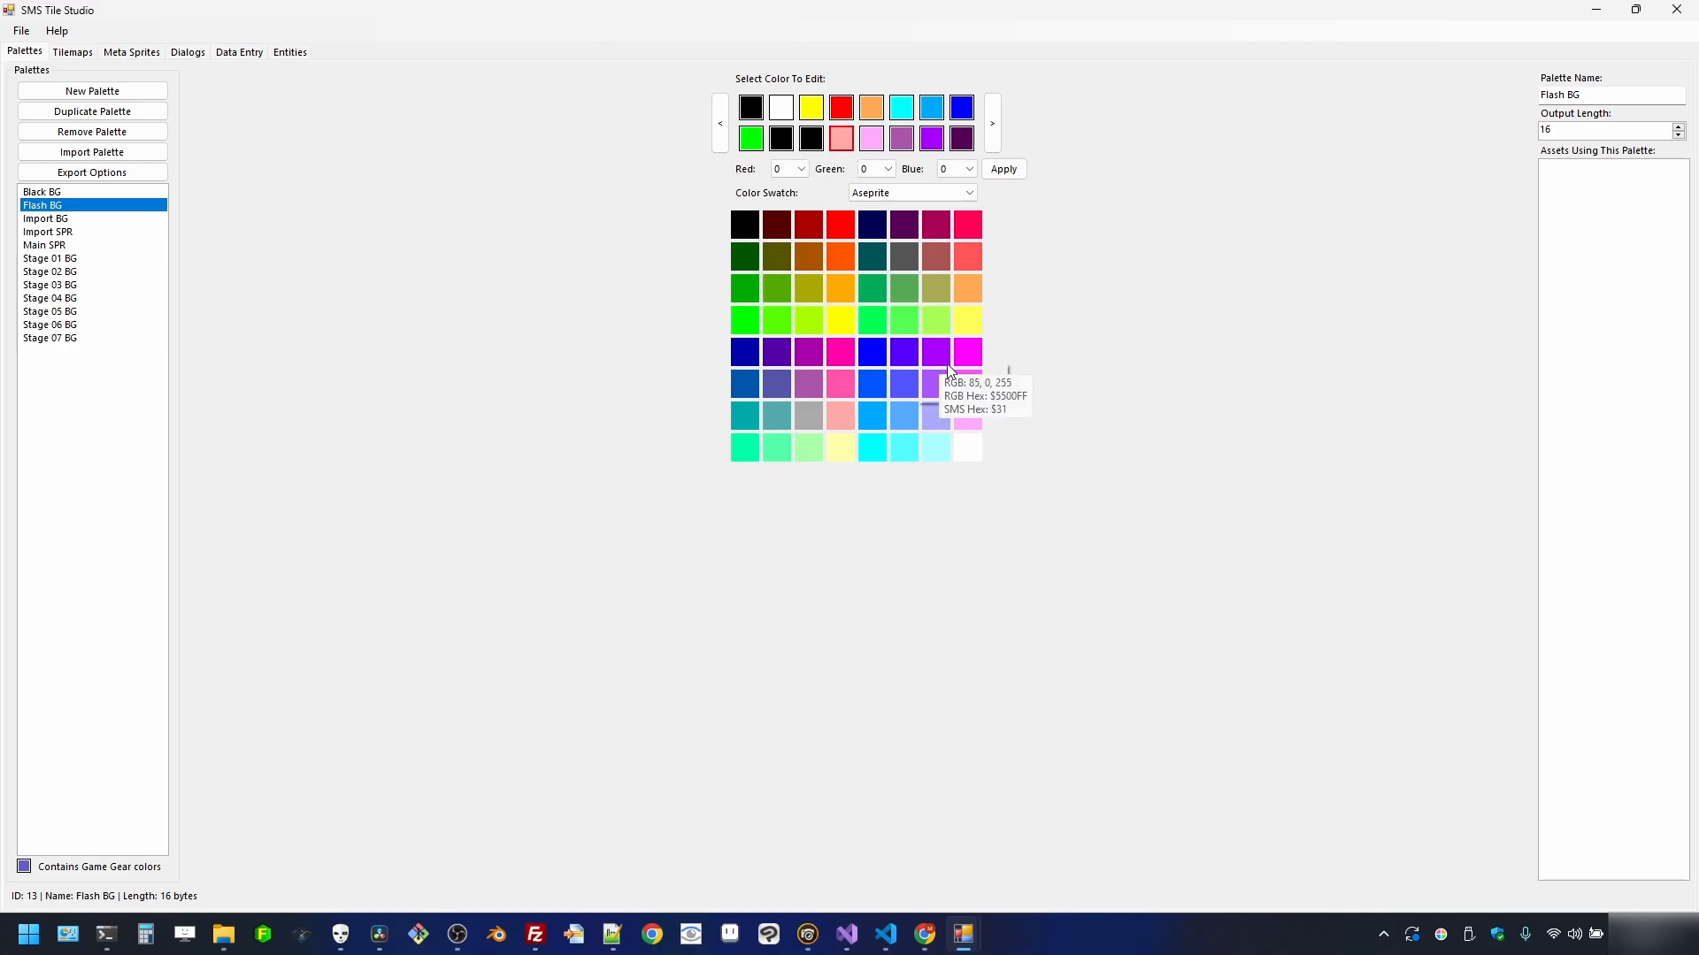
click(968, 448)
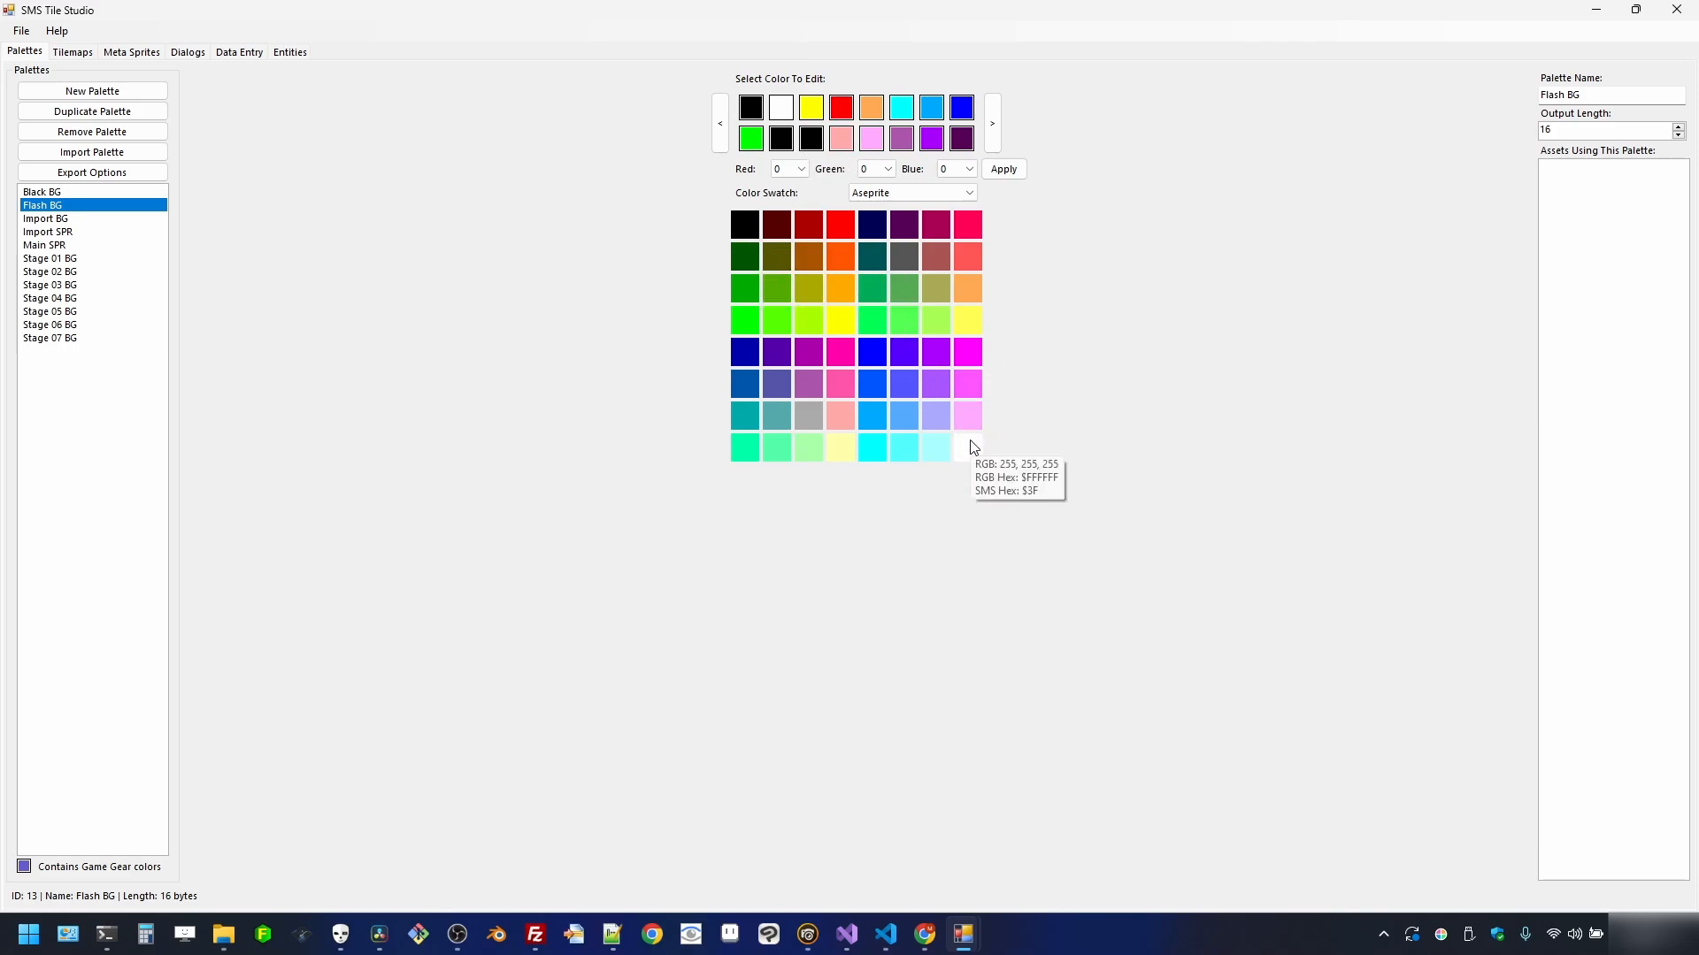
click(872, 144)
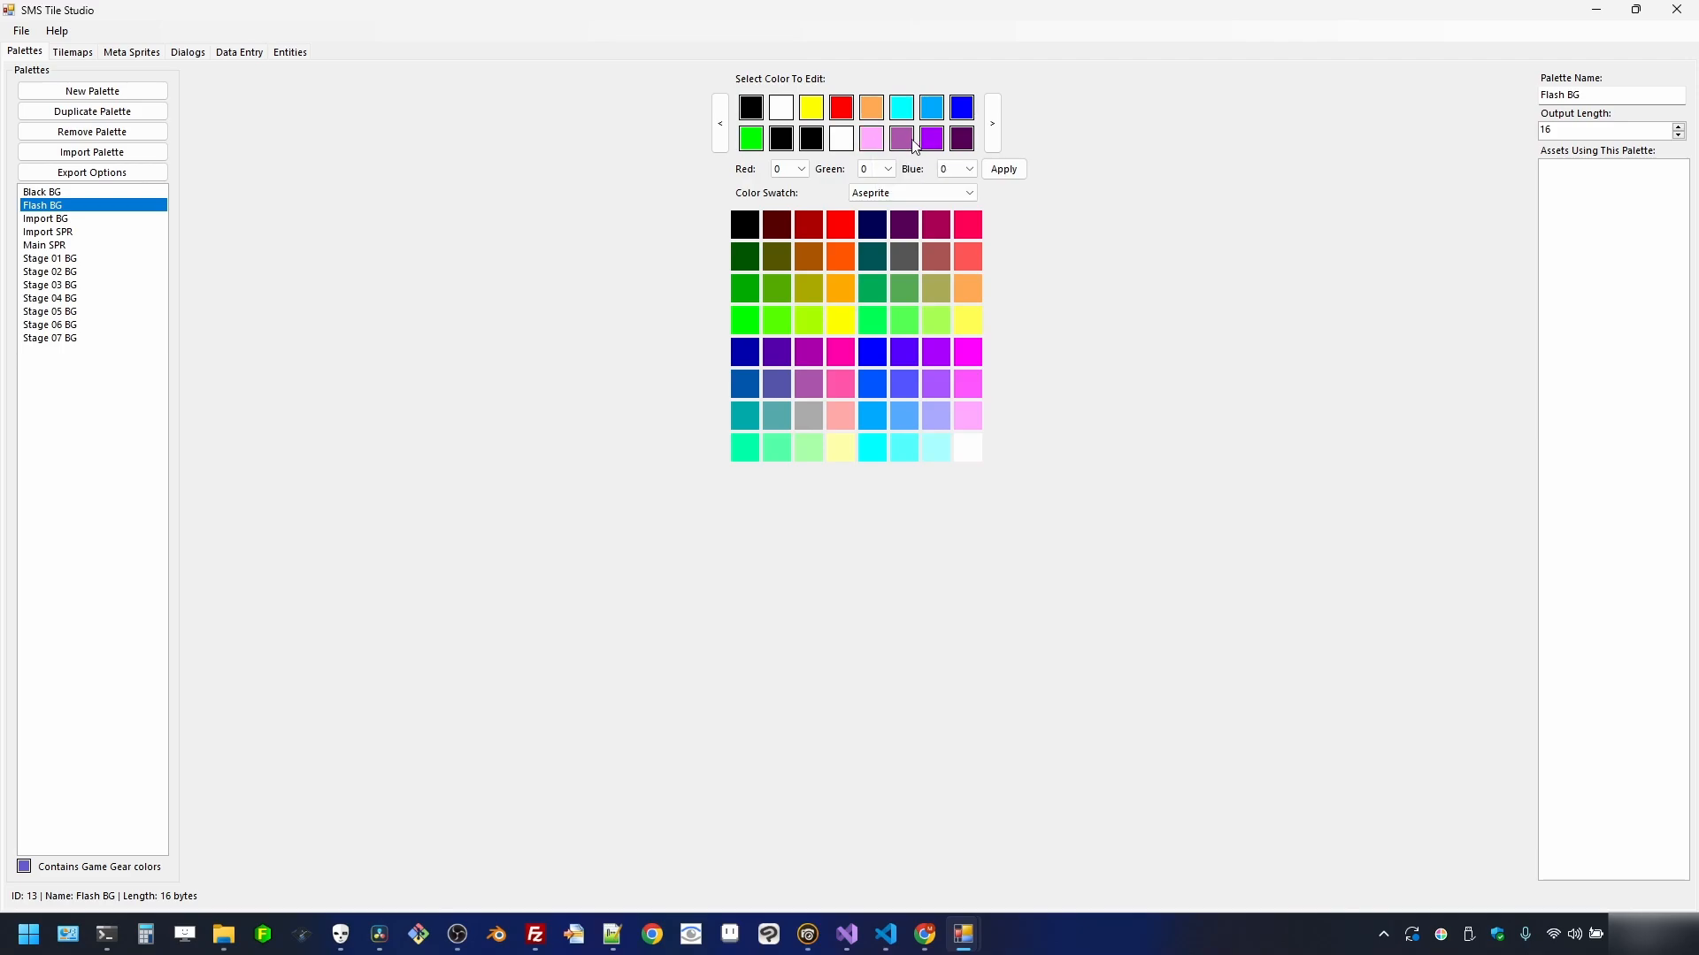
click(754, 232)
click(757, 232)
click(759, 220)
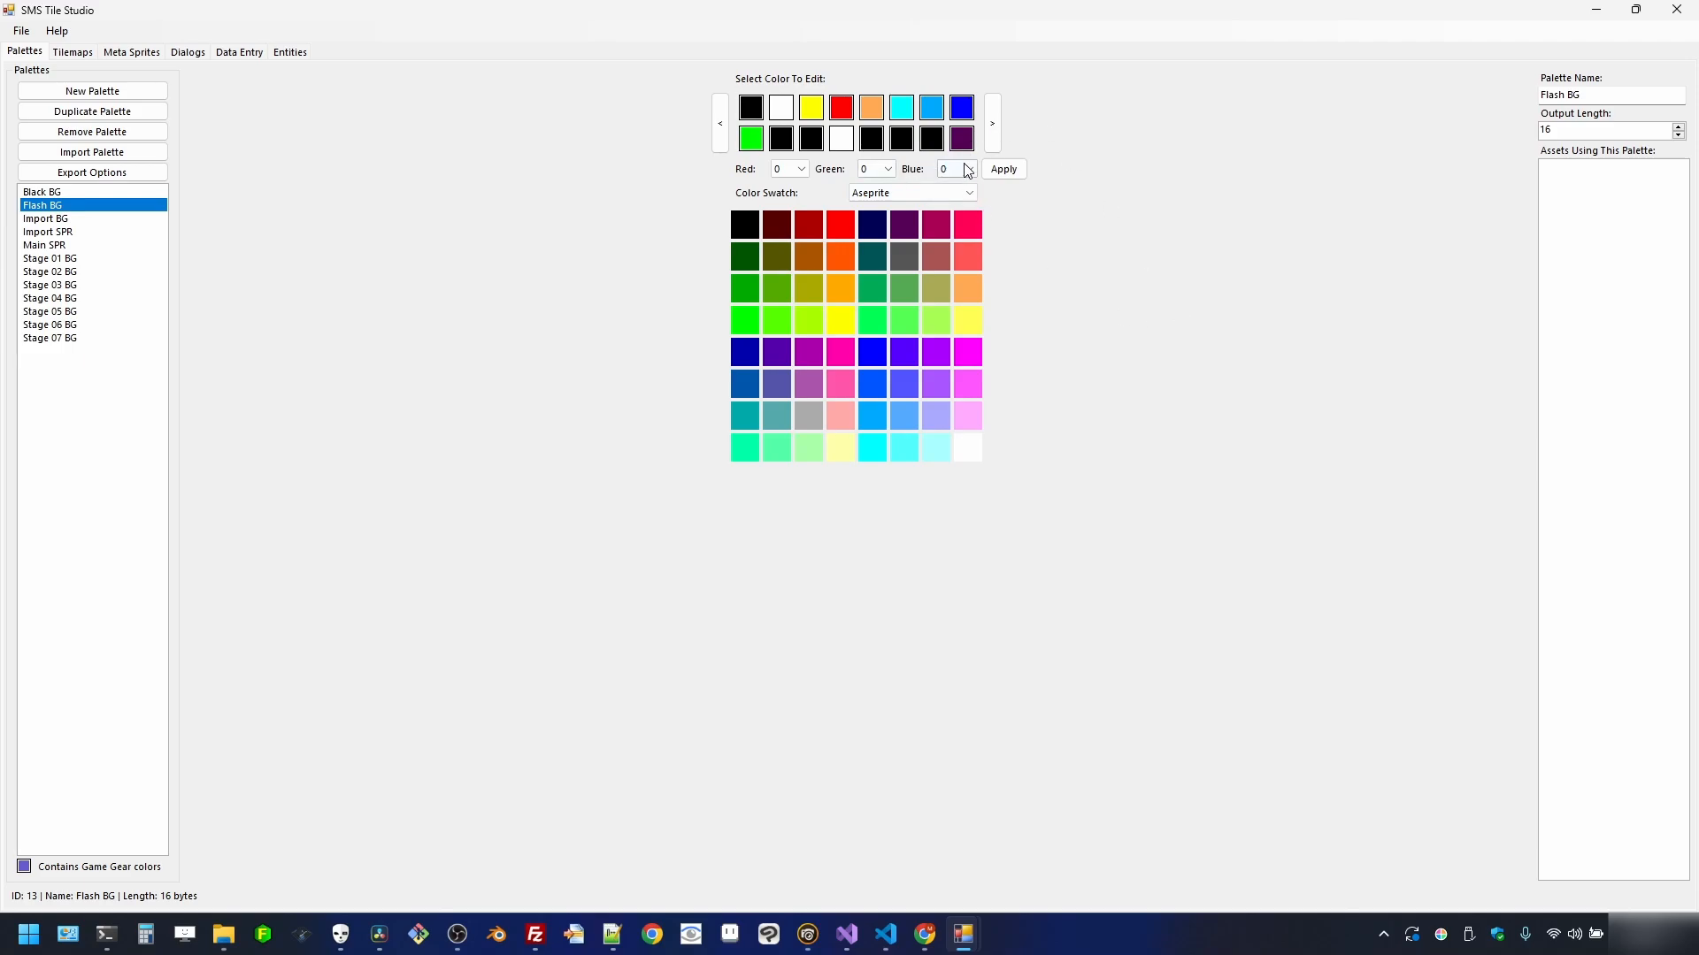
click(980, 445)
- Create a Title BG palette with colours imported from title.png
click(116, 95)
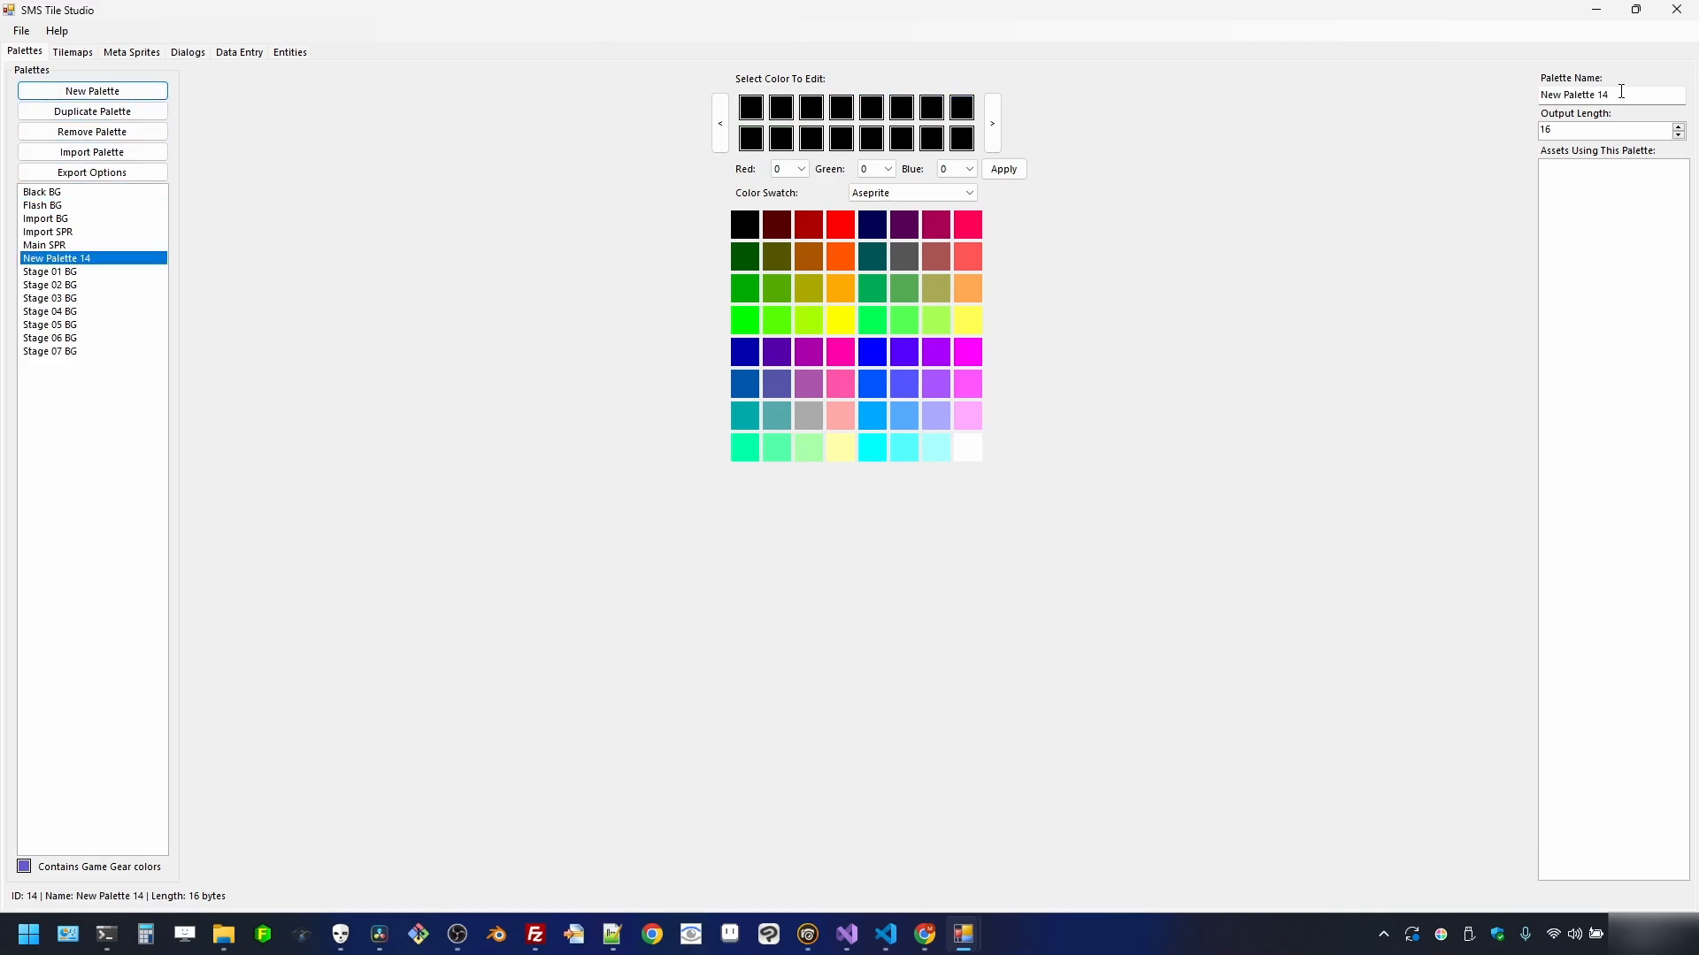
click(1621, 92)
text(Title BG)
key(Return)
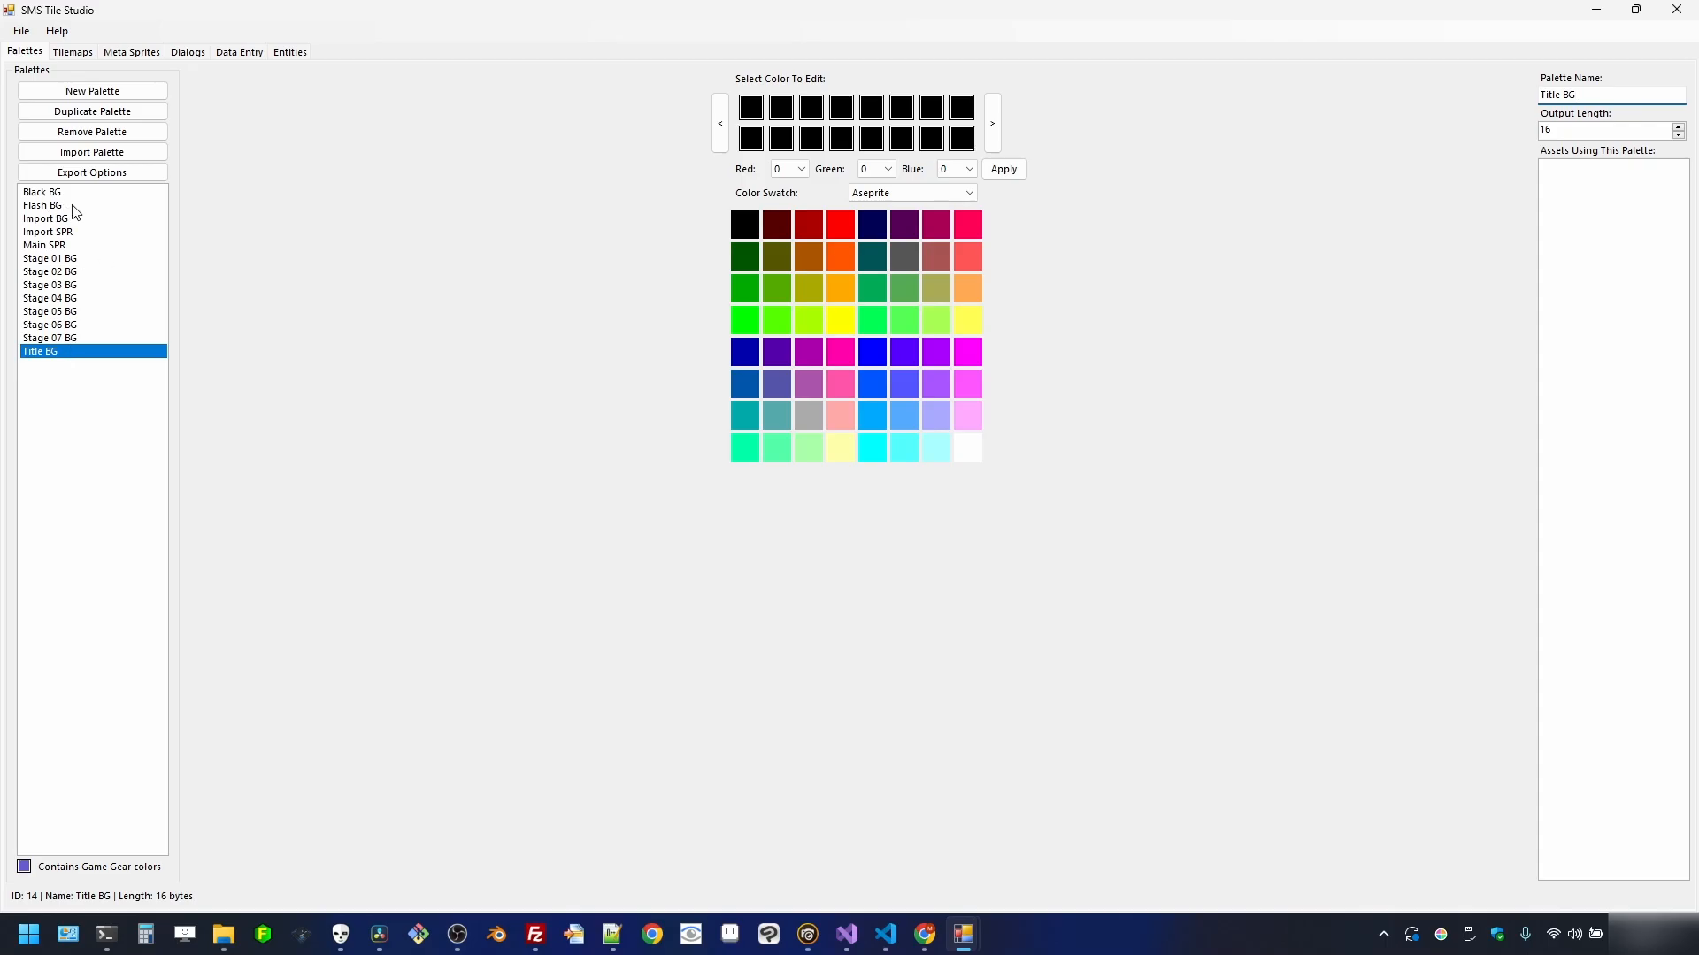
click(122, 152)
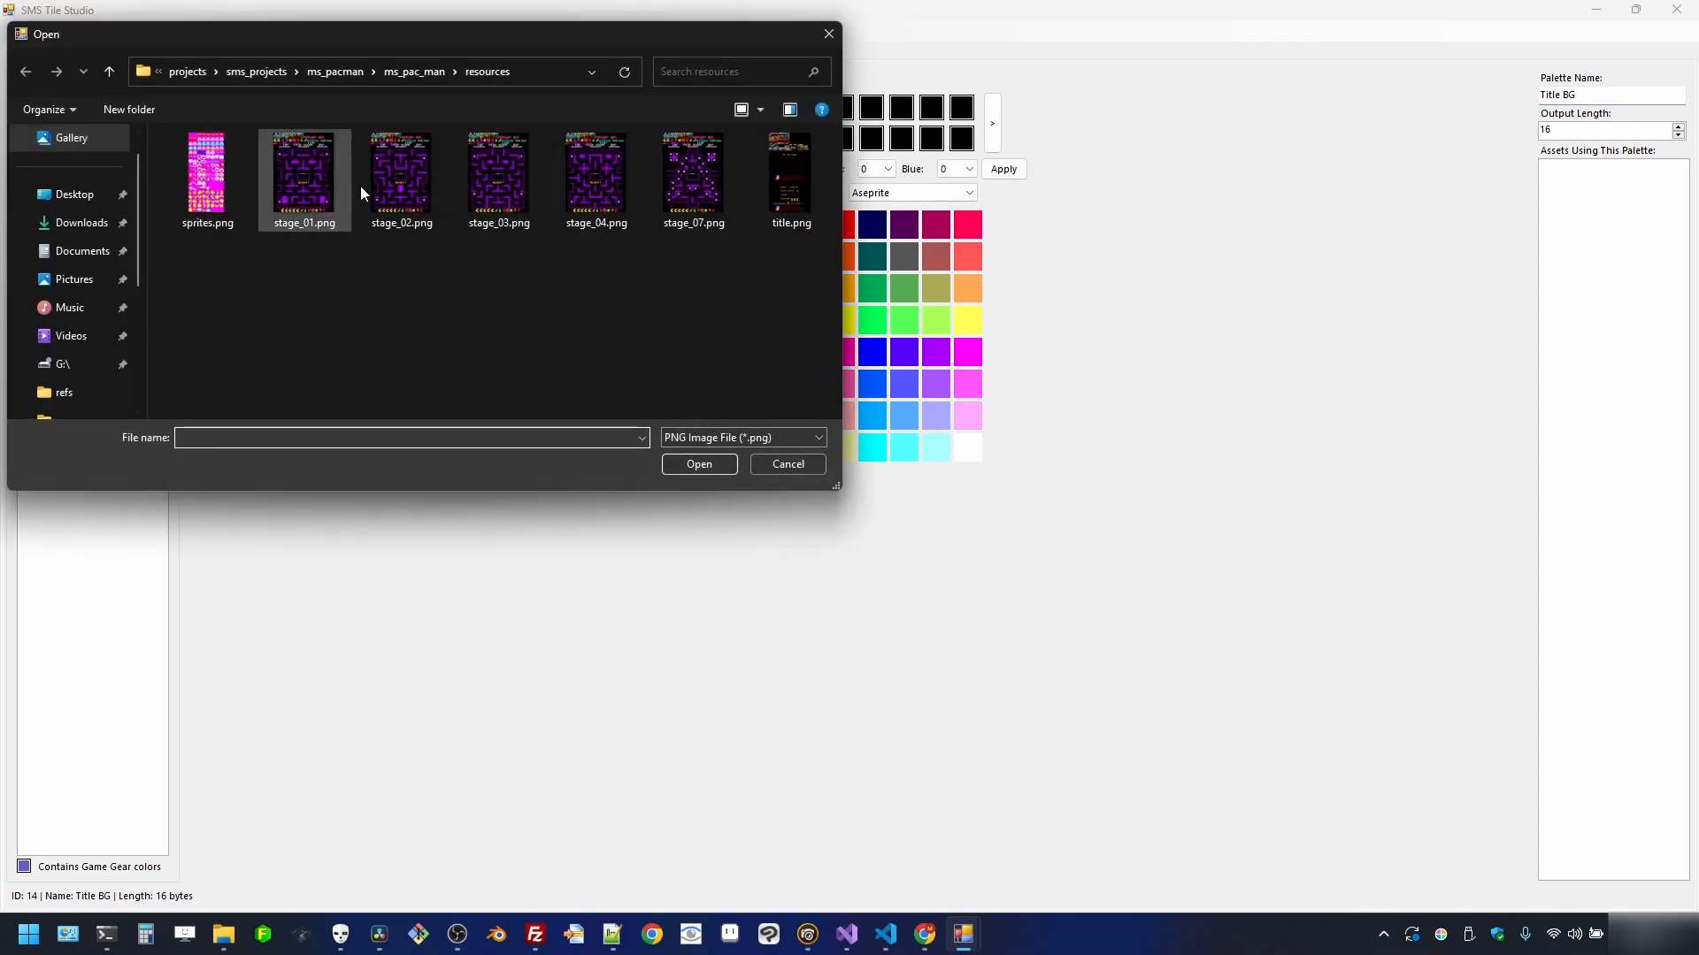
double_click(751, 177)
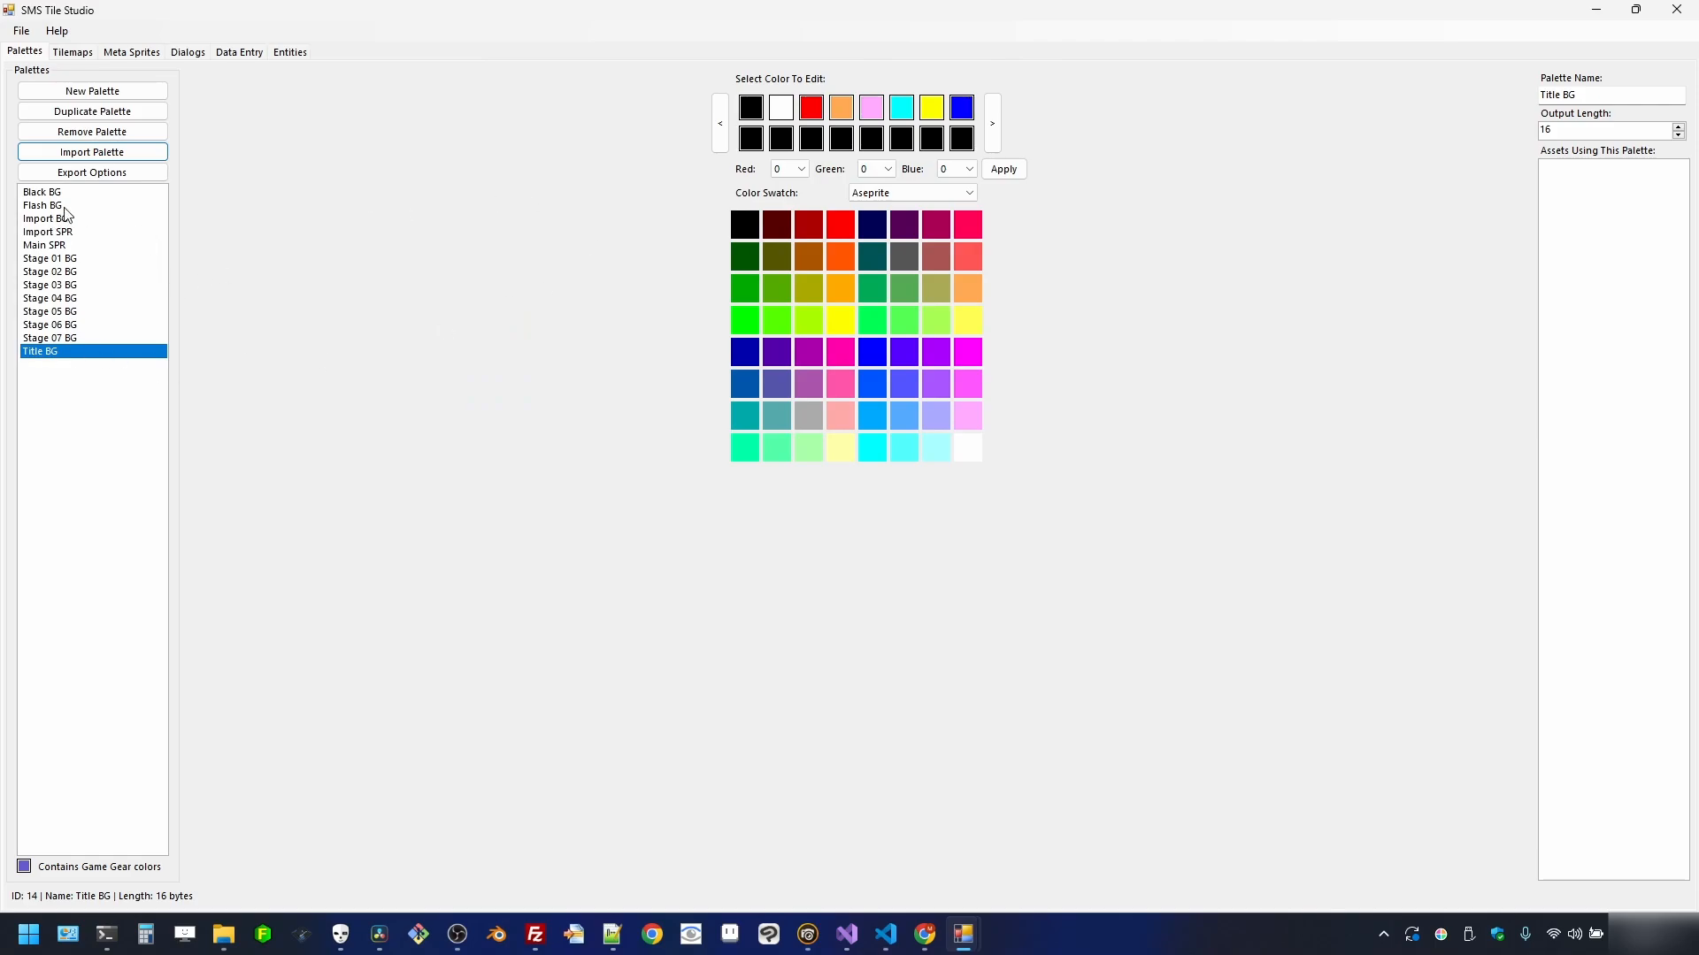
- Reorder Title BG: shift yellow three slots left and swap cyan with the pink before it
click(57, 234)
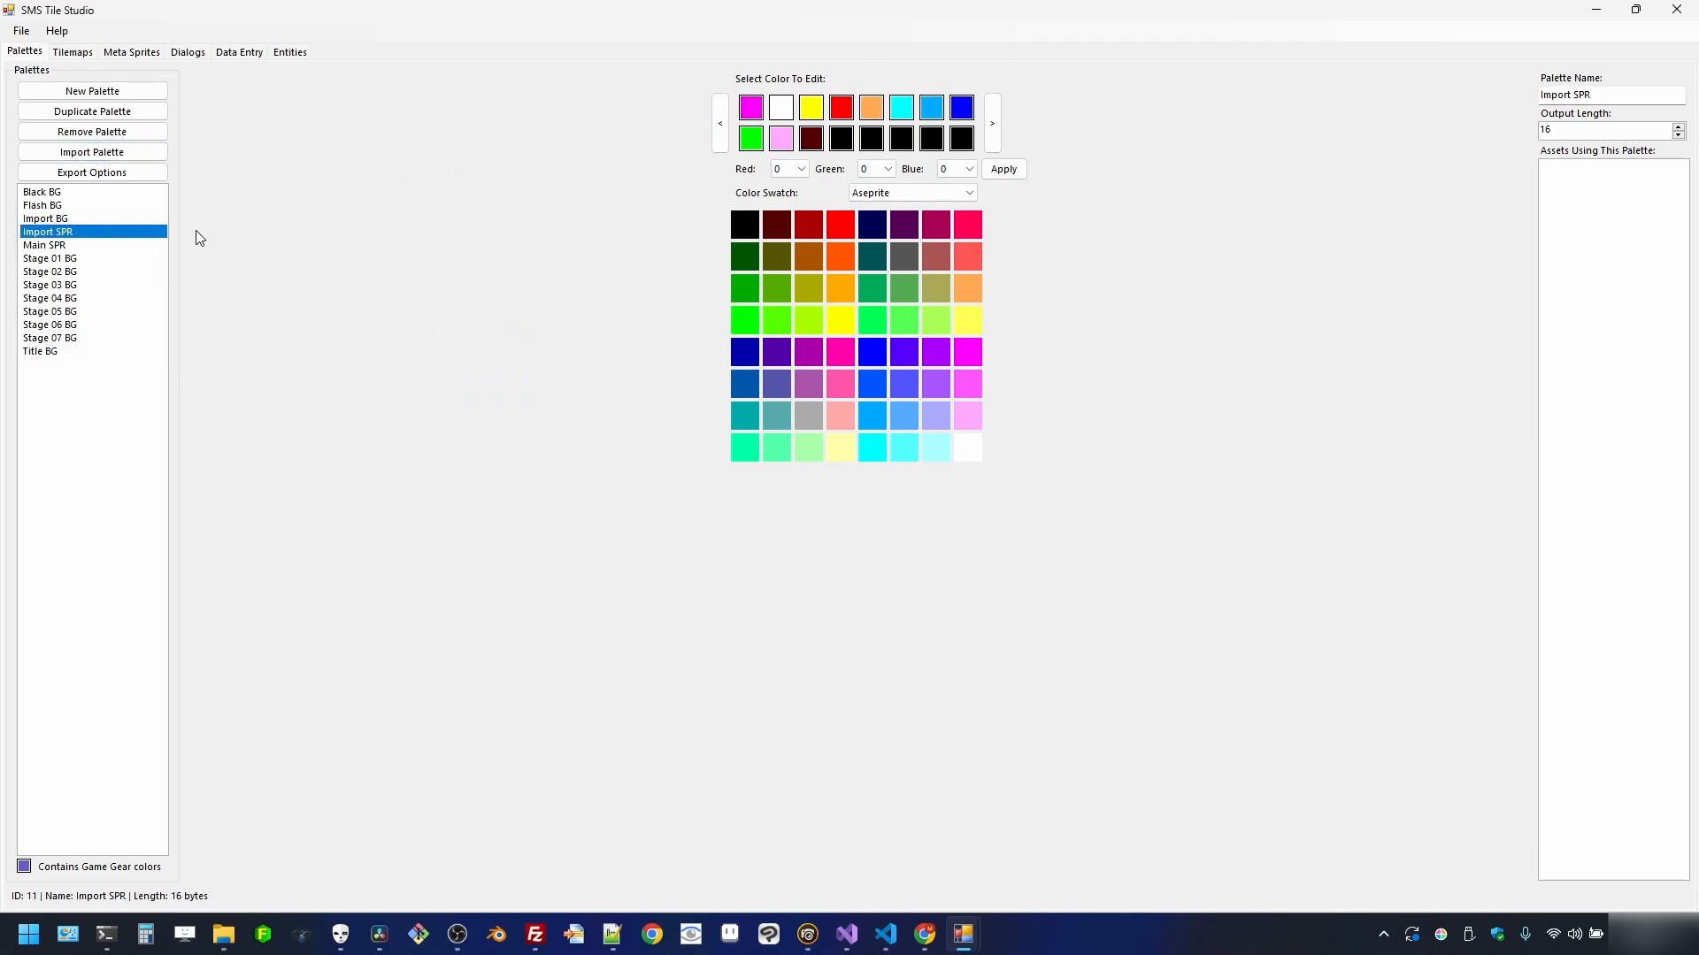
click(54, 218)
click(89, 235)
click(90, 353)
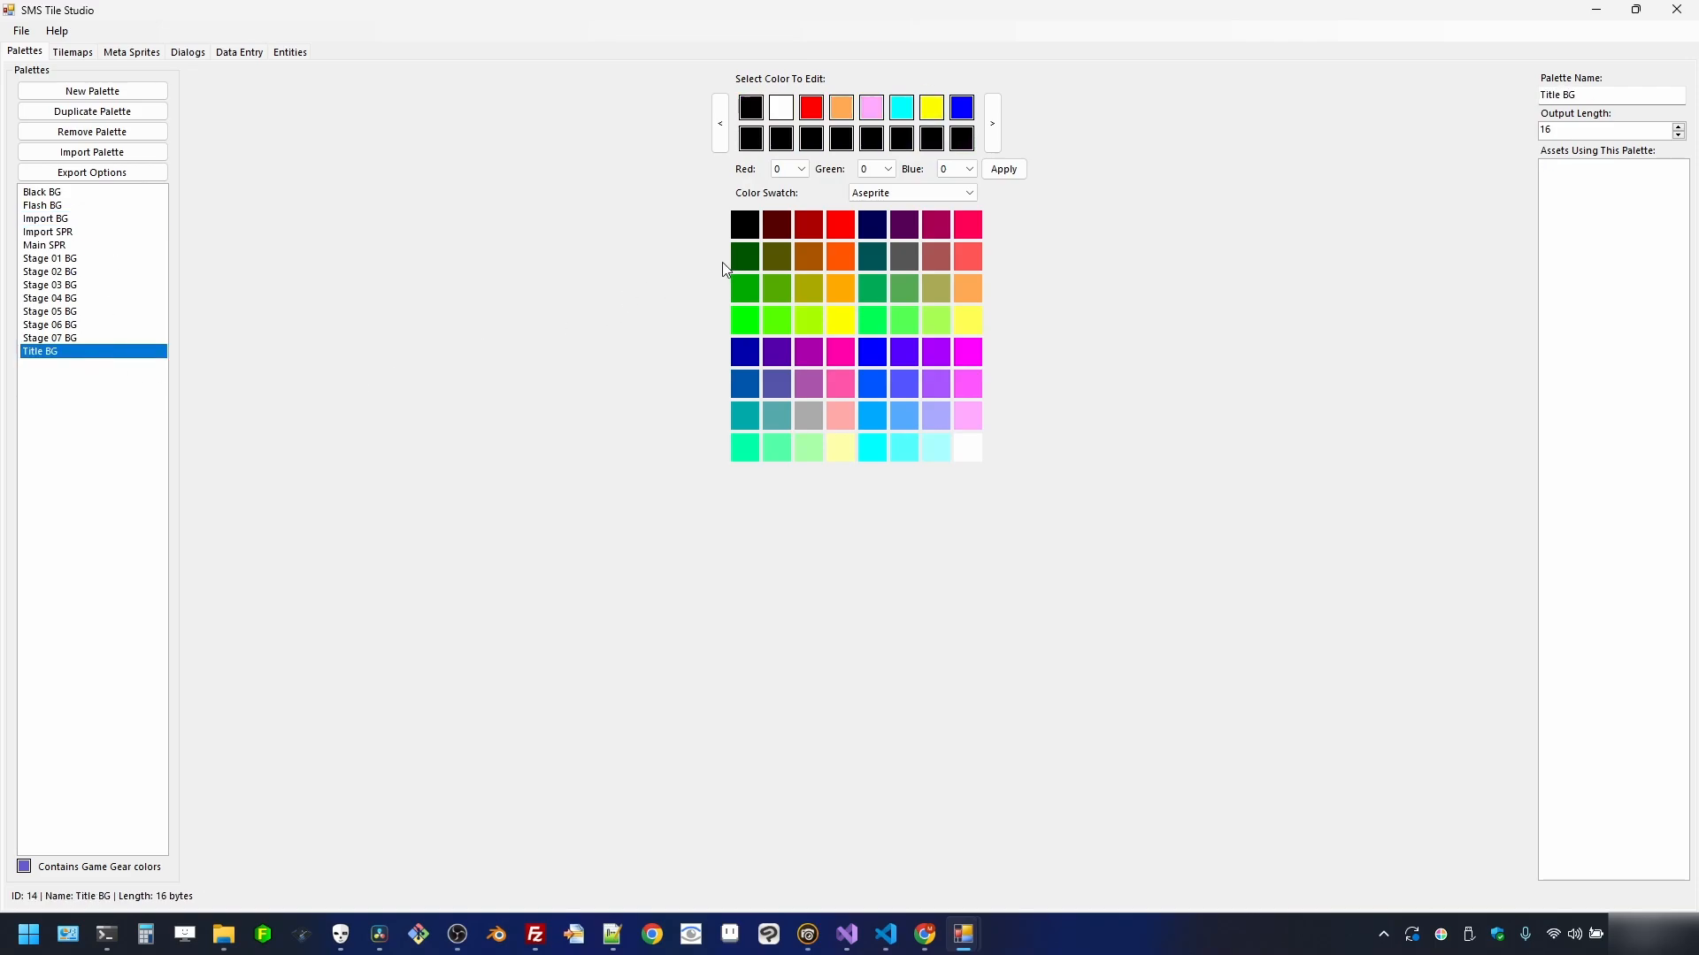
click(932, 107)
click(720, 123)
click(720, 123)
click(720, 123)
click(720, 123)
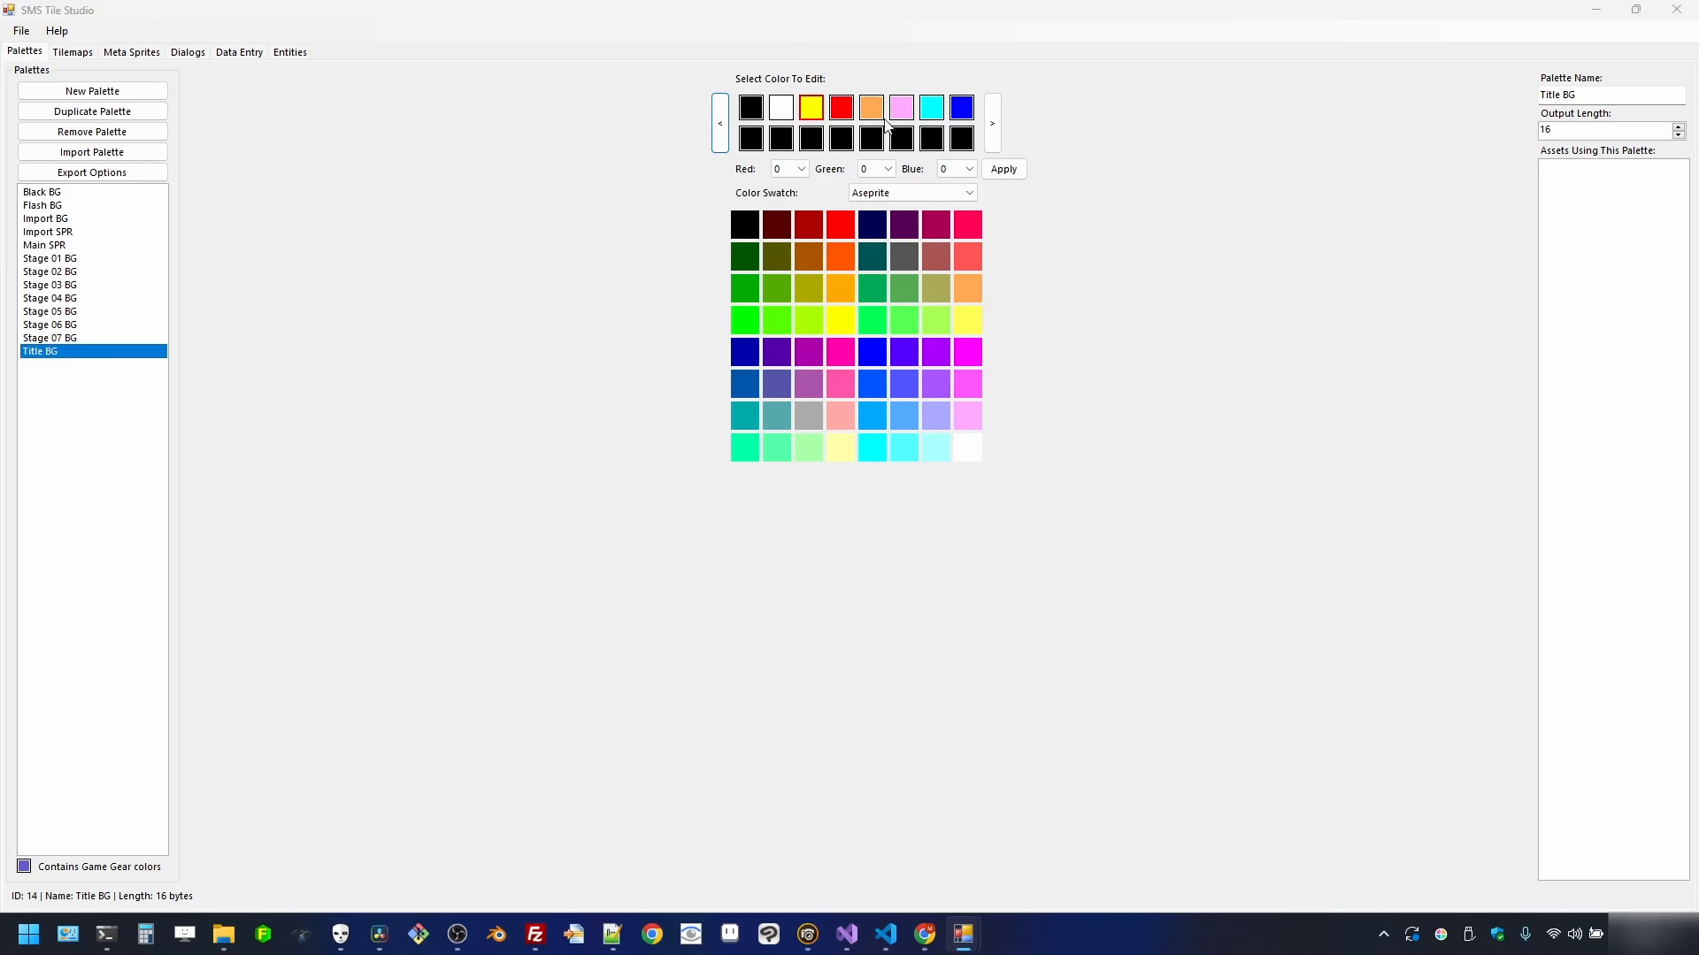
click(932, 107)
click(722, 115)
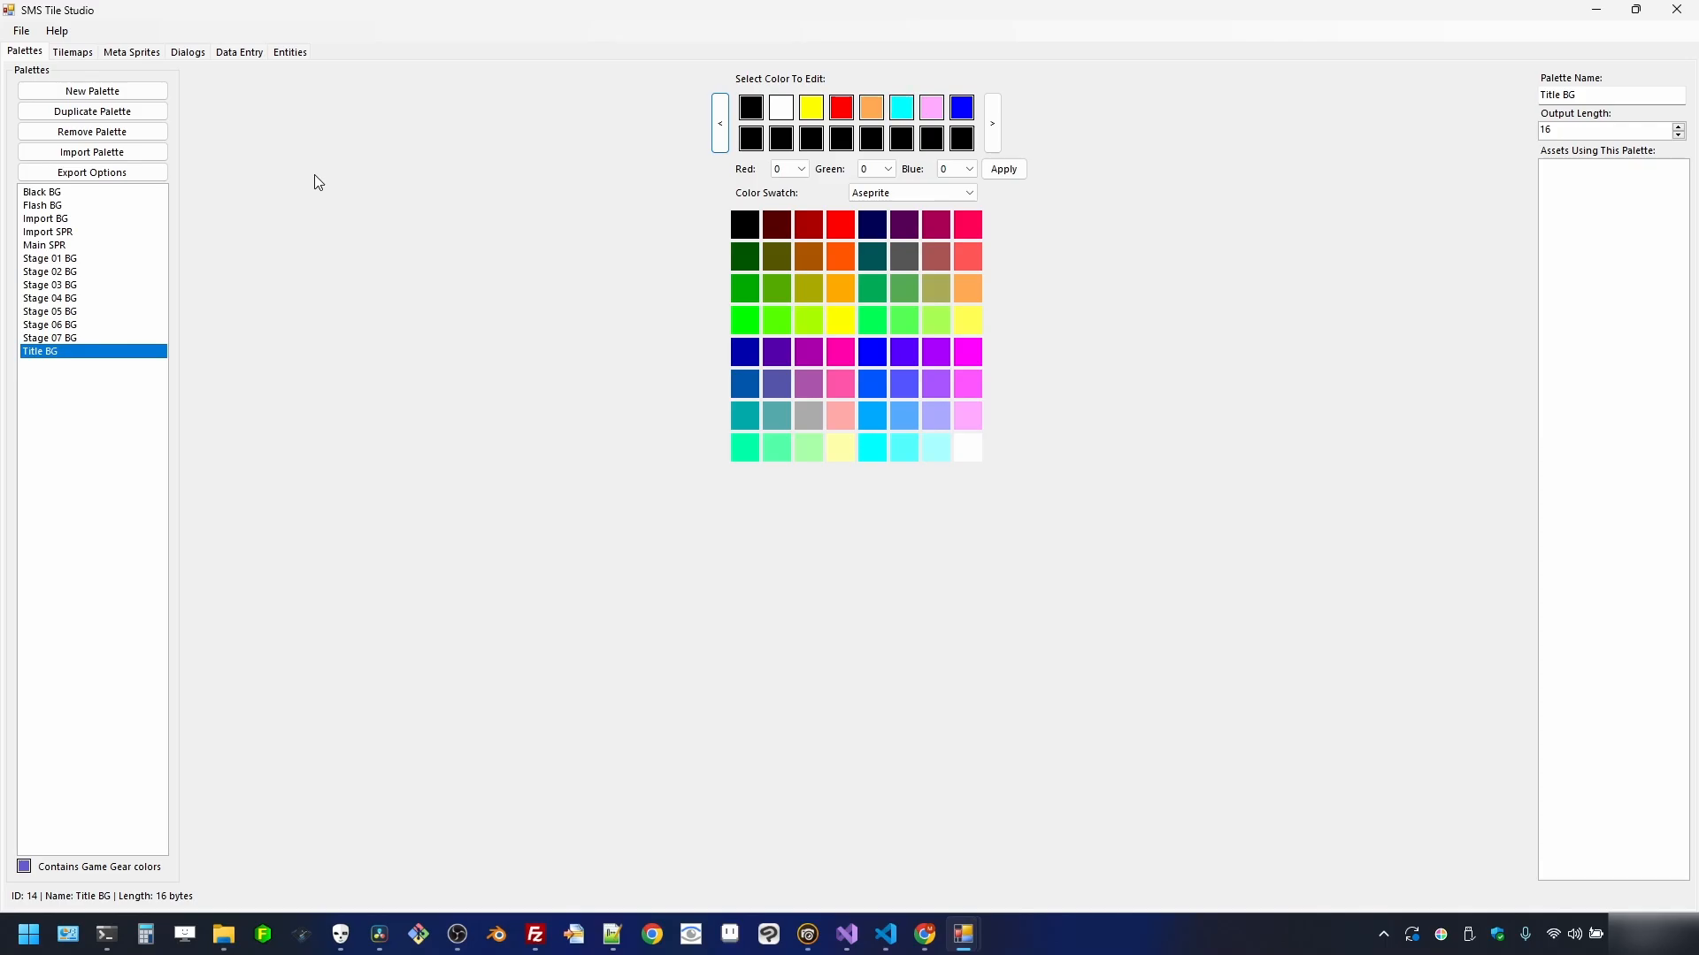
click(67, 53)
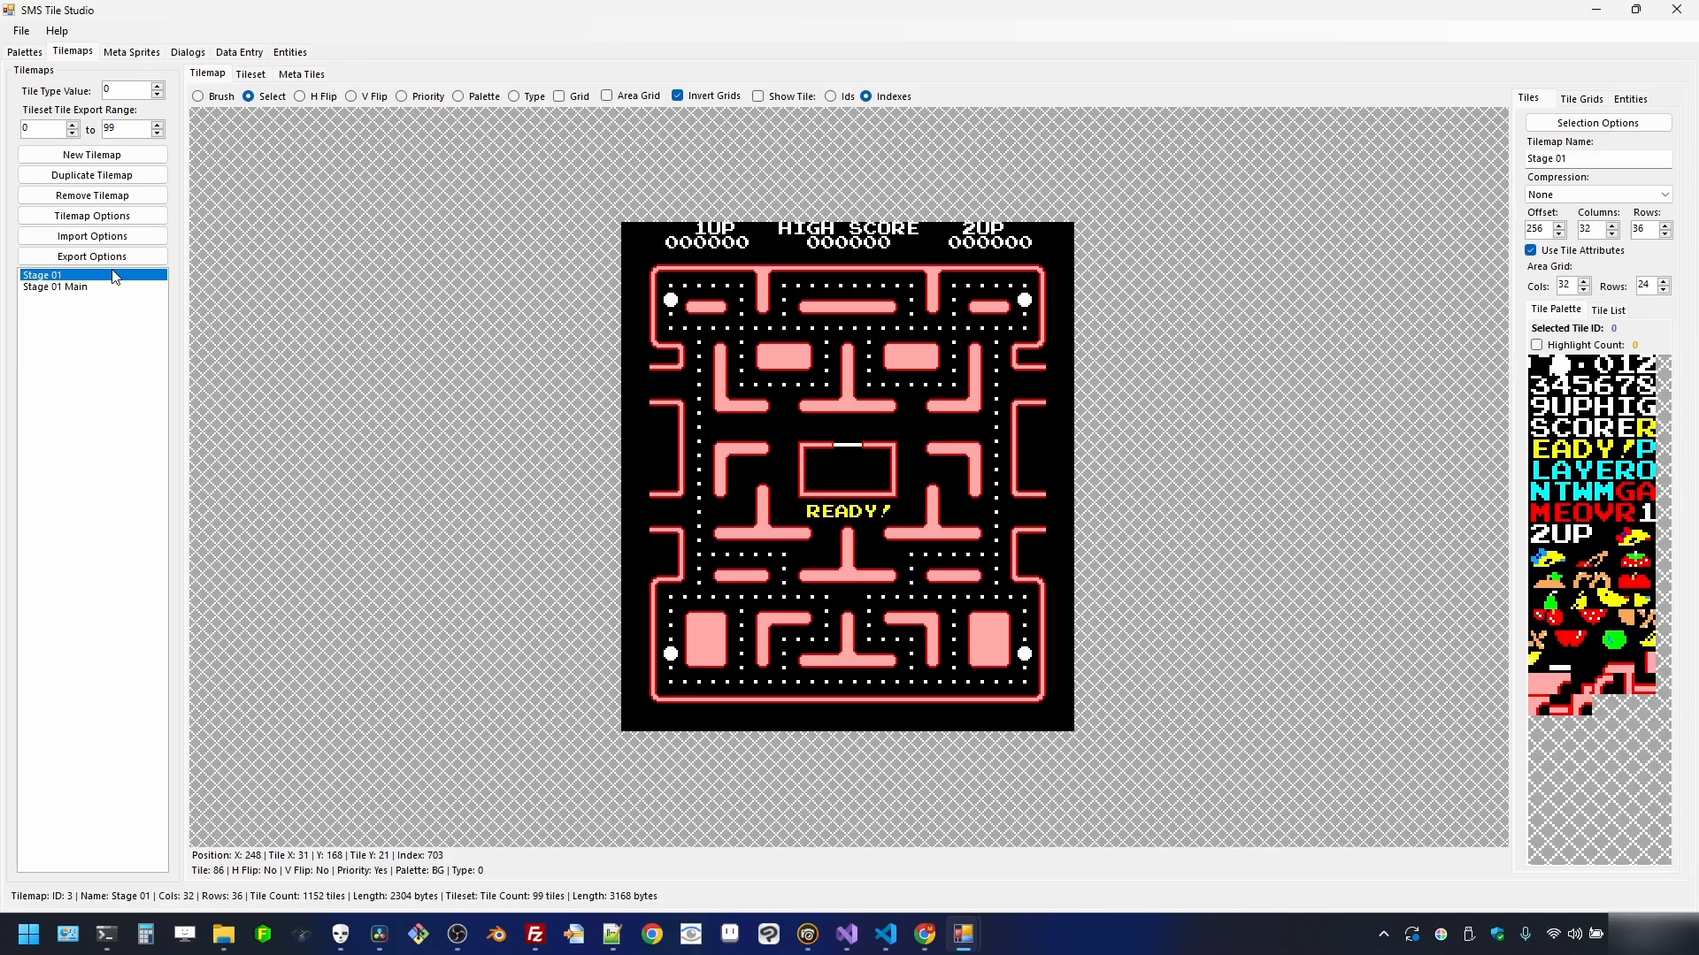
- Make four duplicates of the Stage 01 Main tilemap
click(92, 288)
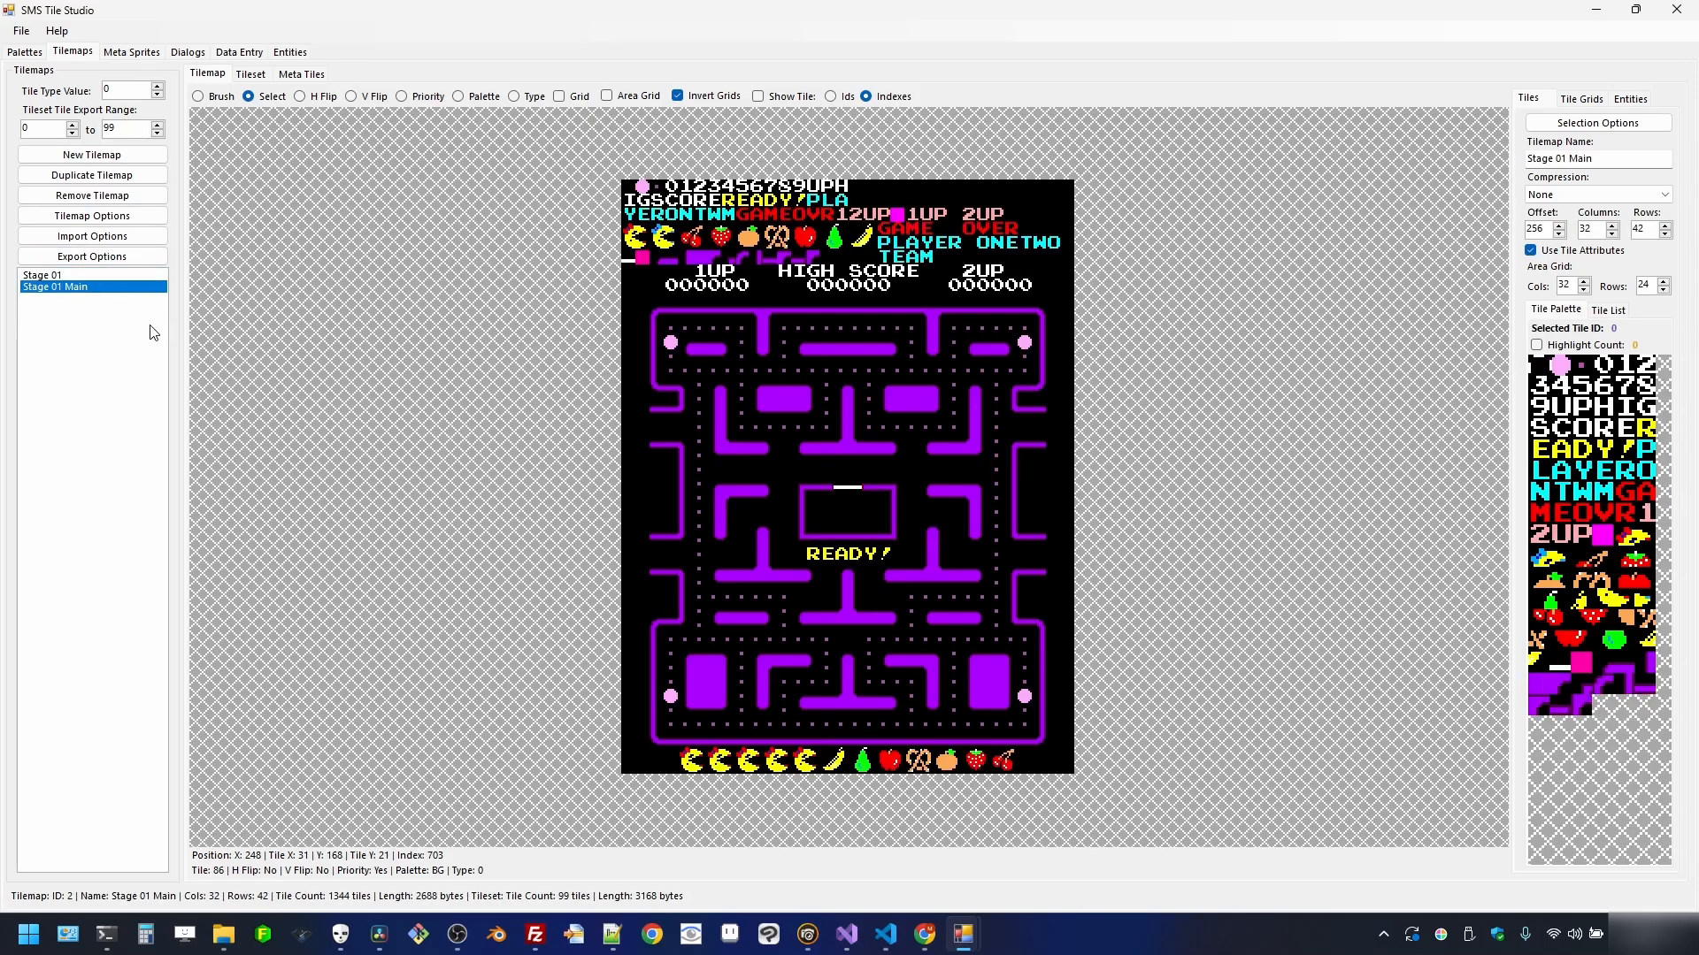
click(122, 176)
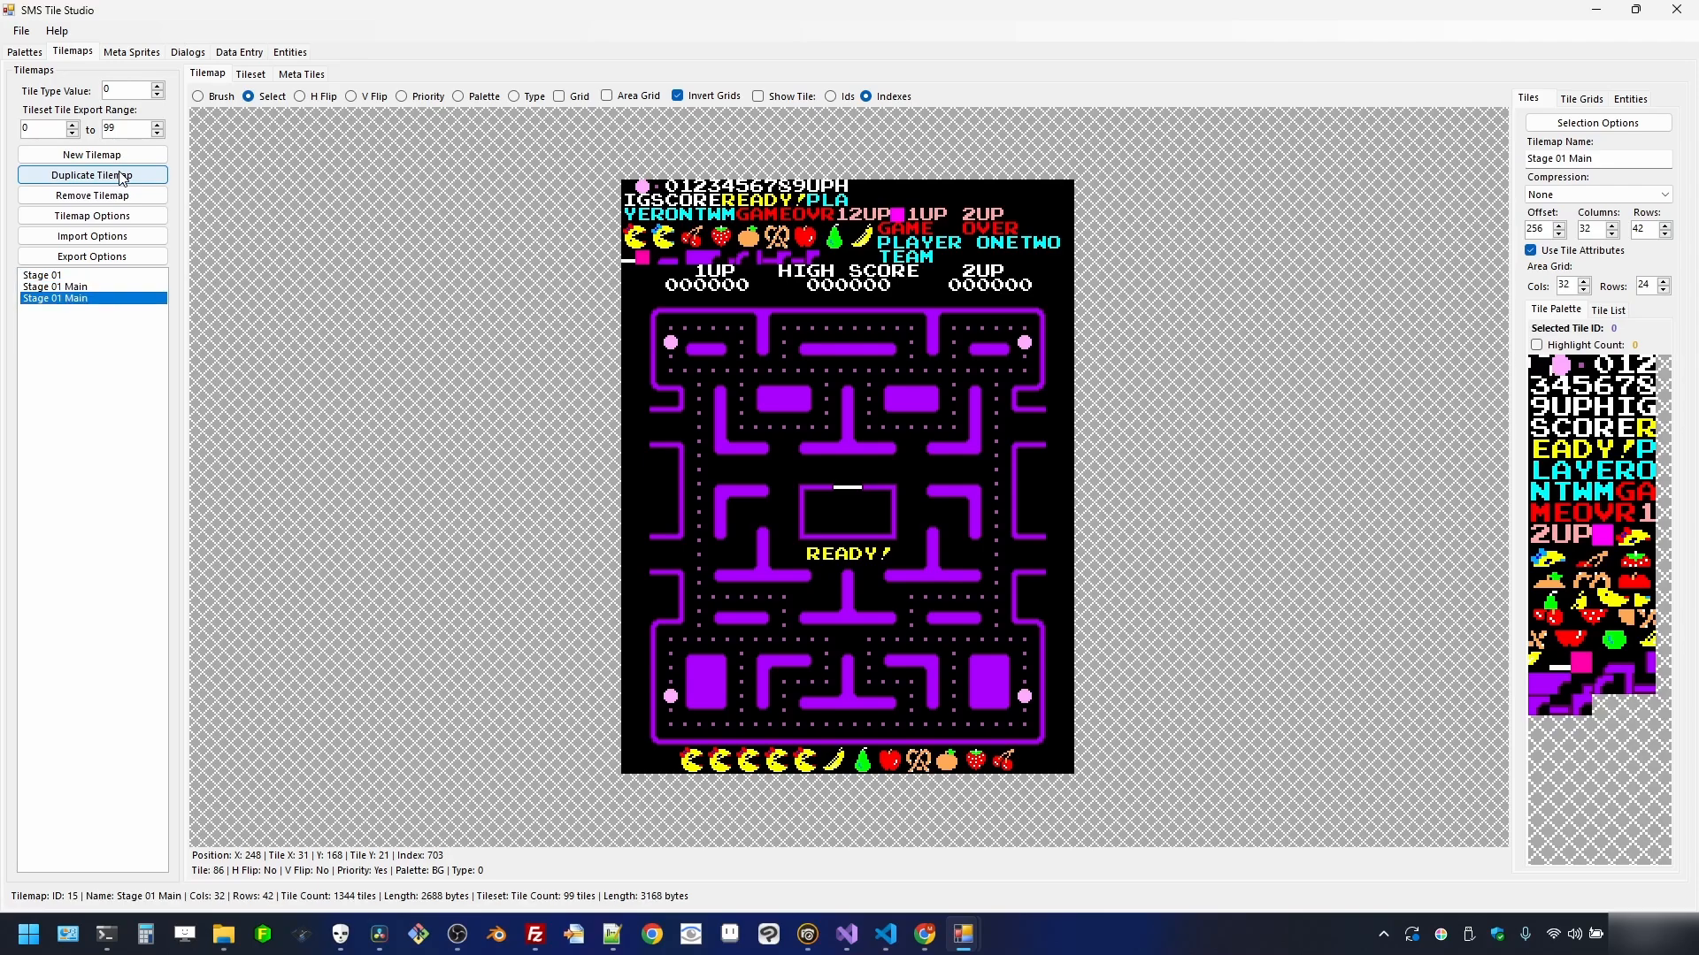
click(122, 176)
click(122, 176)
click(122, 176)
- Rename two of the Stage 01 Main copies to Stage 02 Main
click(92, 298)
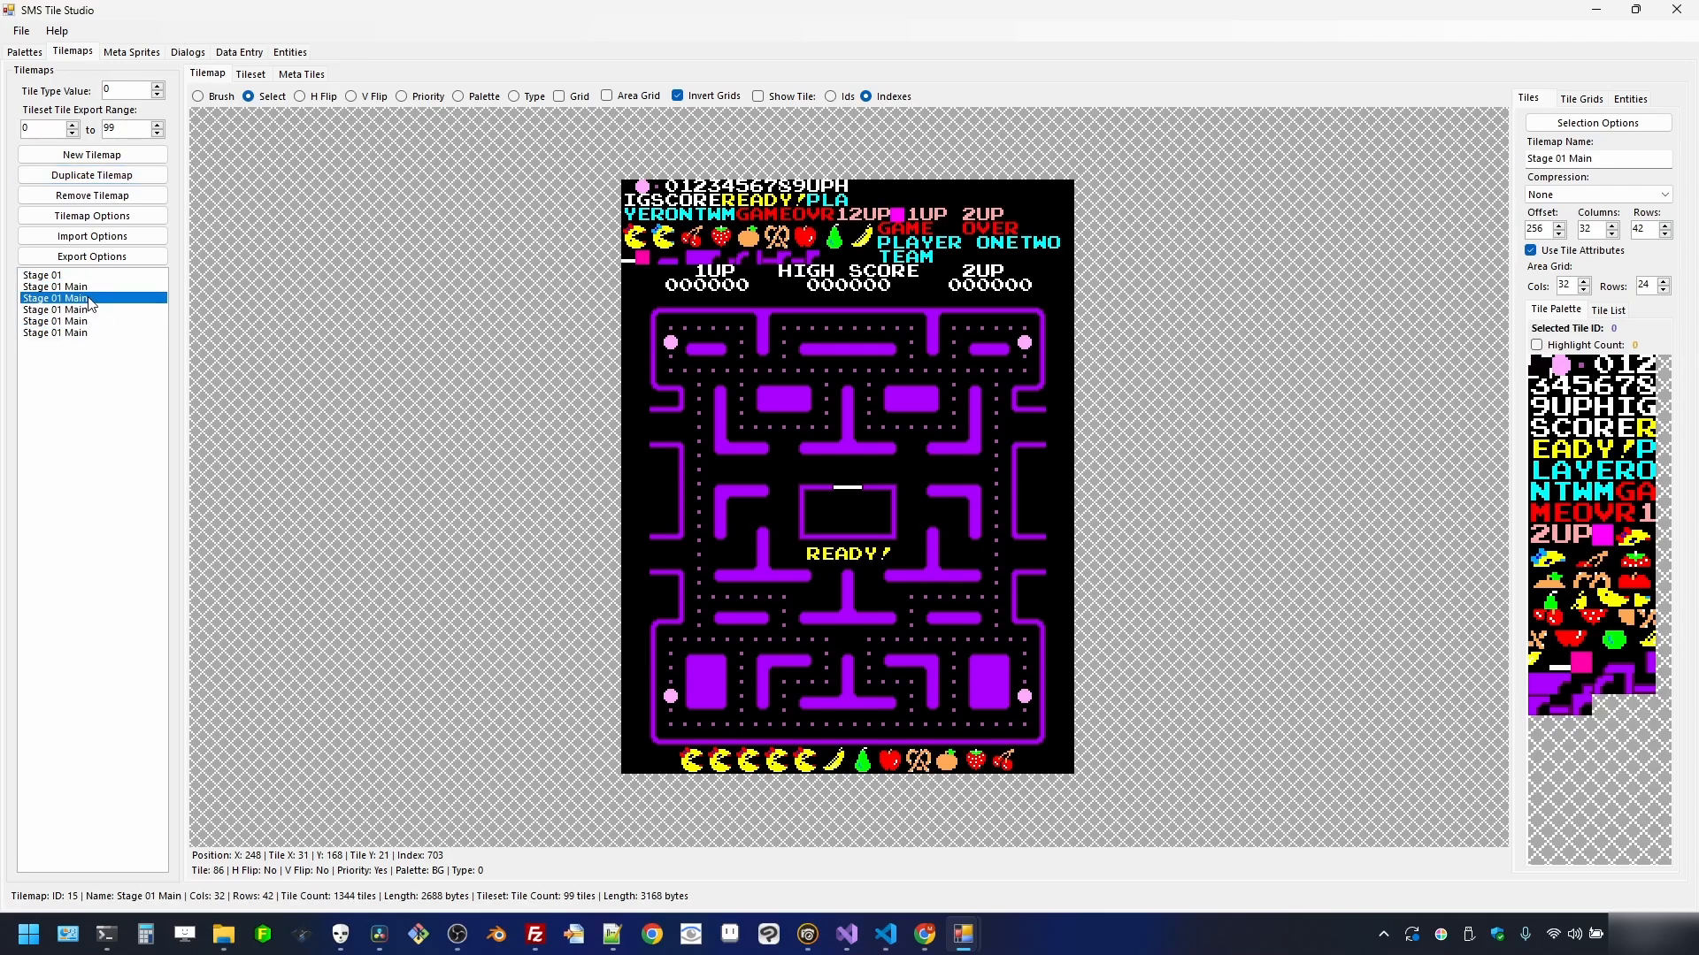
click(1567, 158)
text(2)
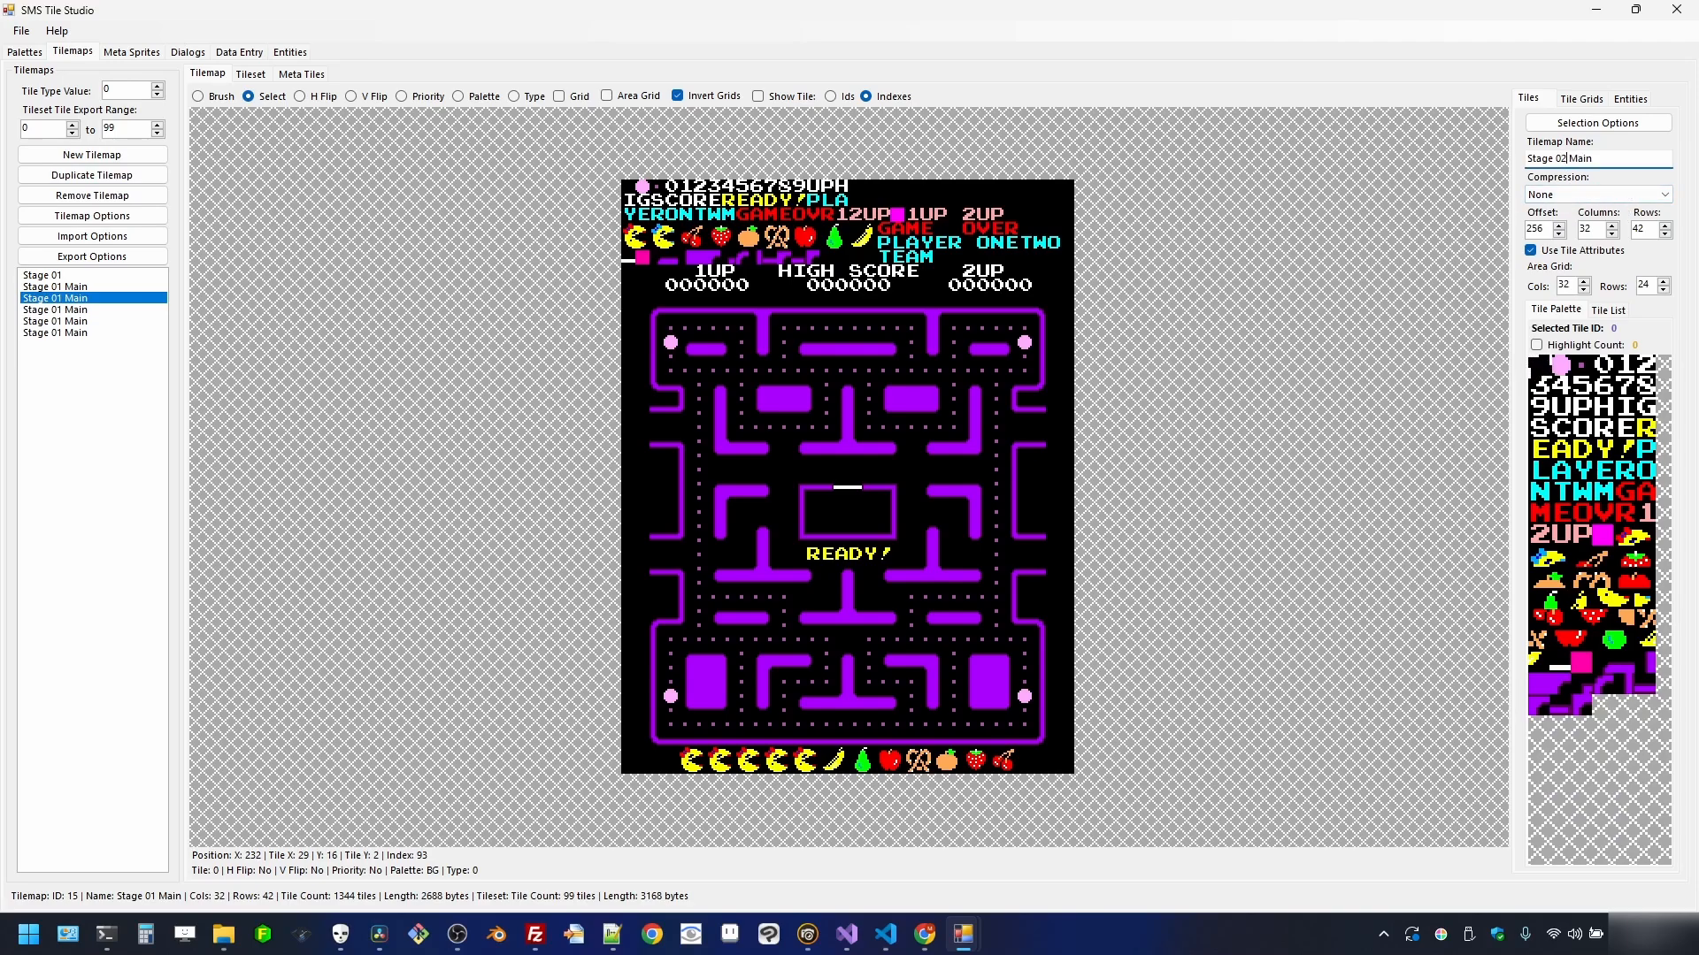
click(127, 312)
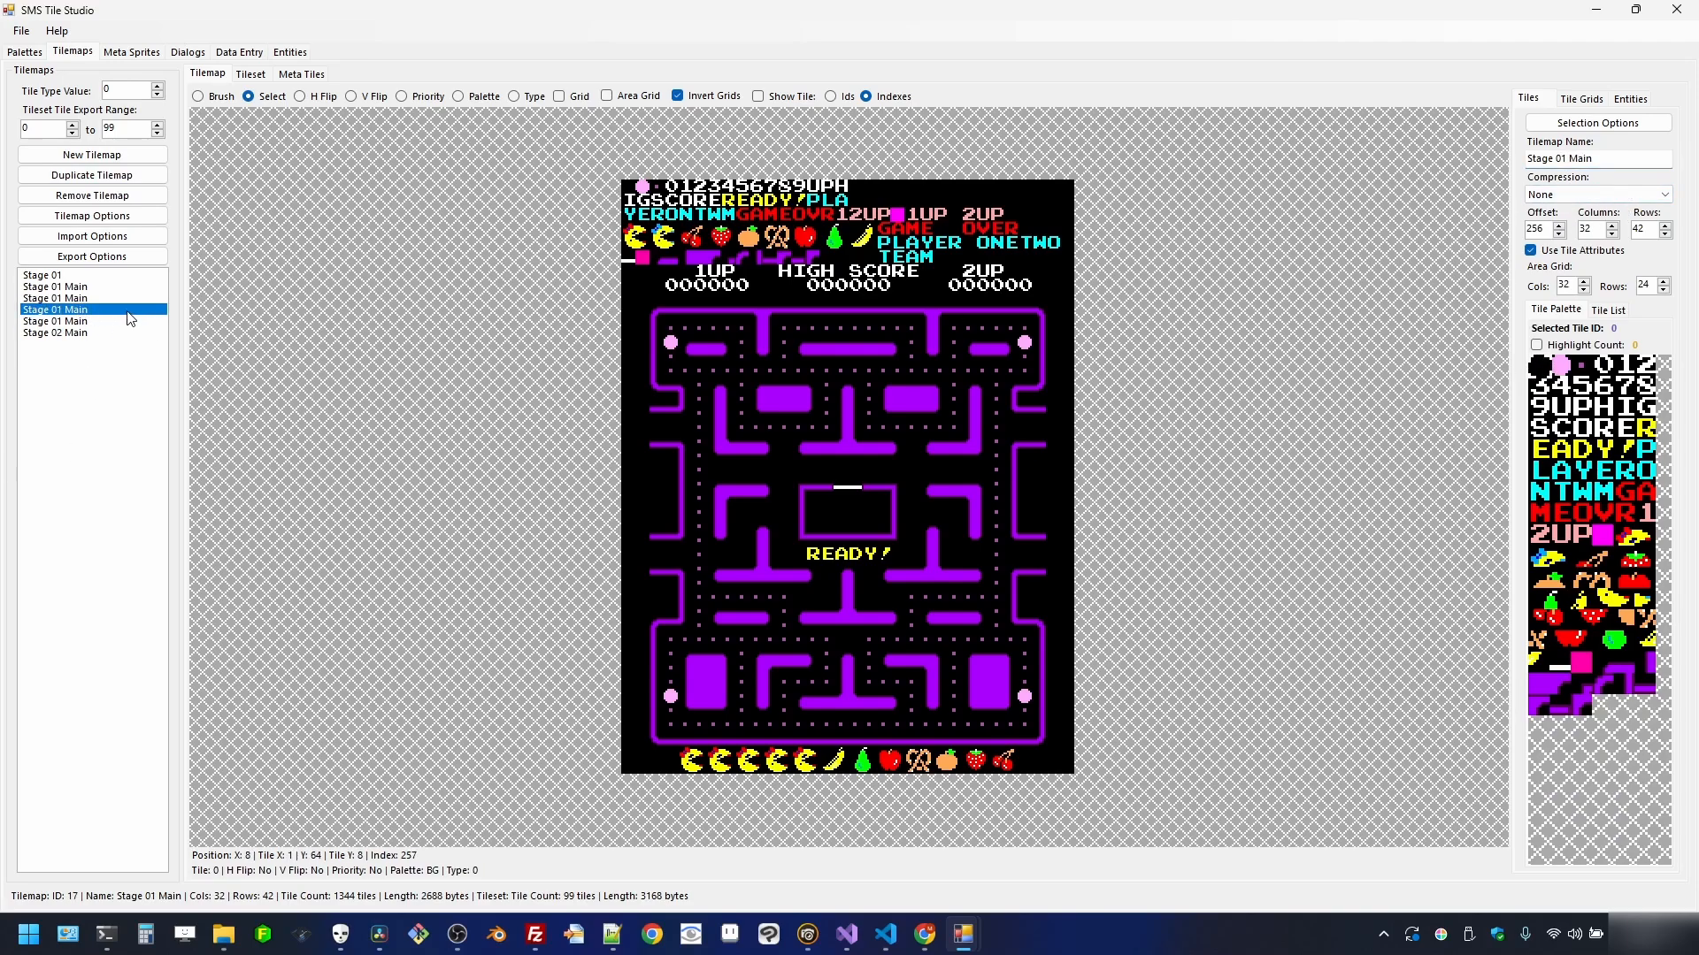
click(127, 298)
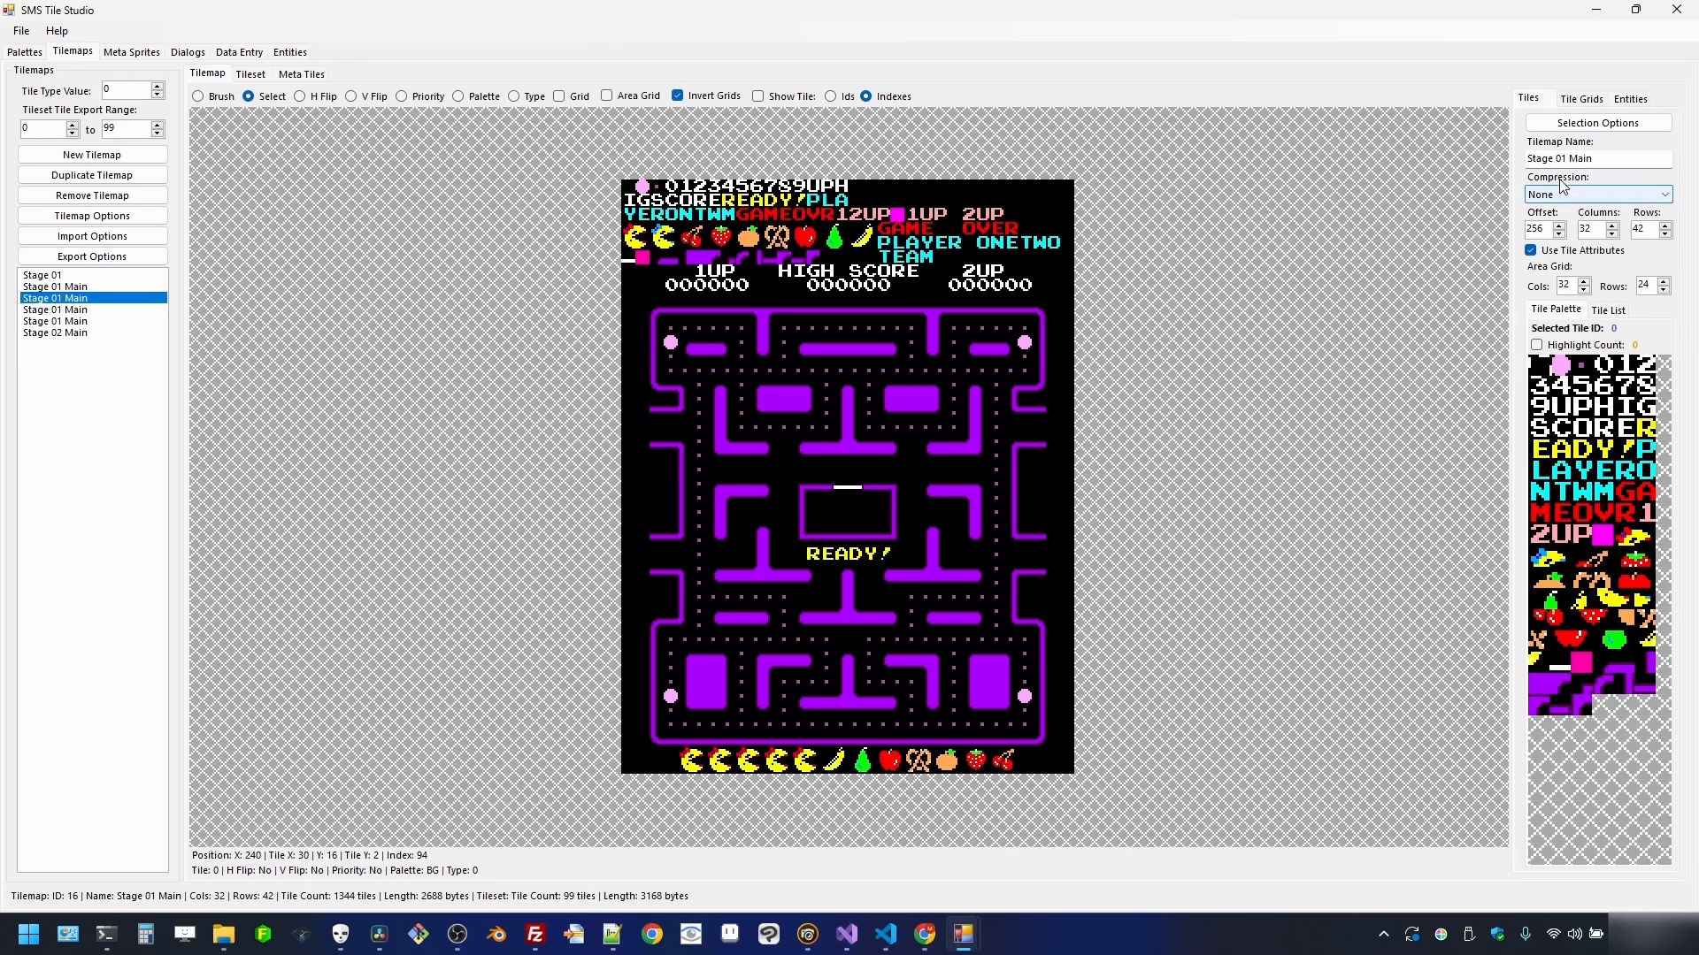
click(1567, 154)
key(BackSpace)
text(2)
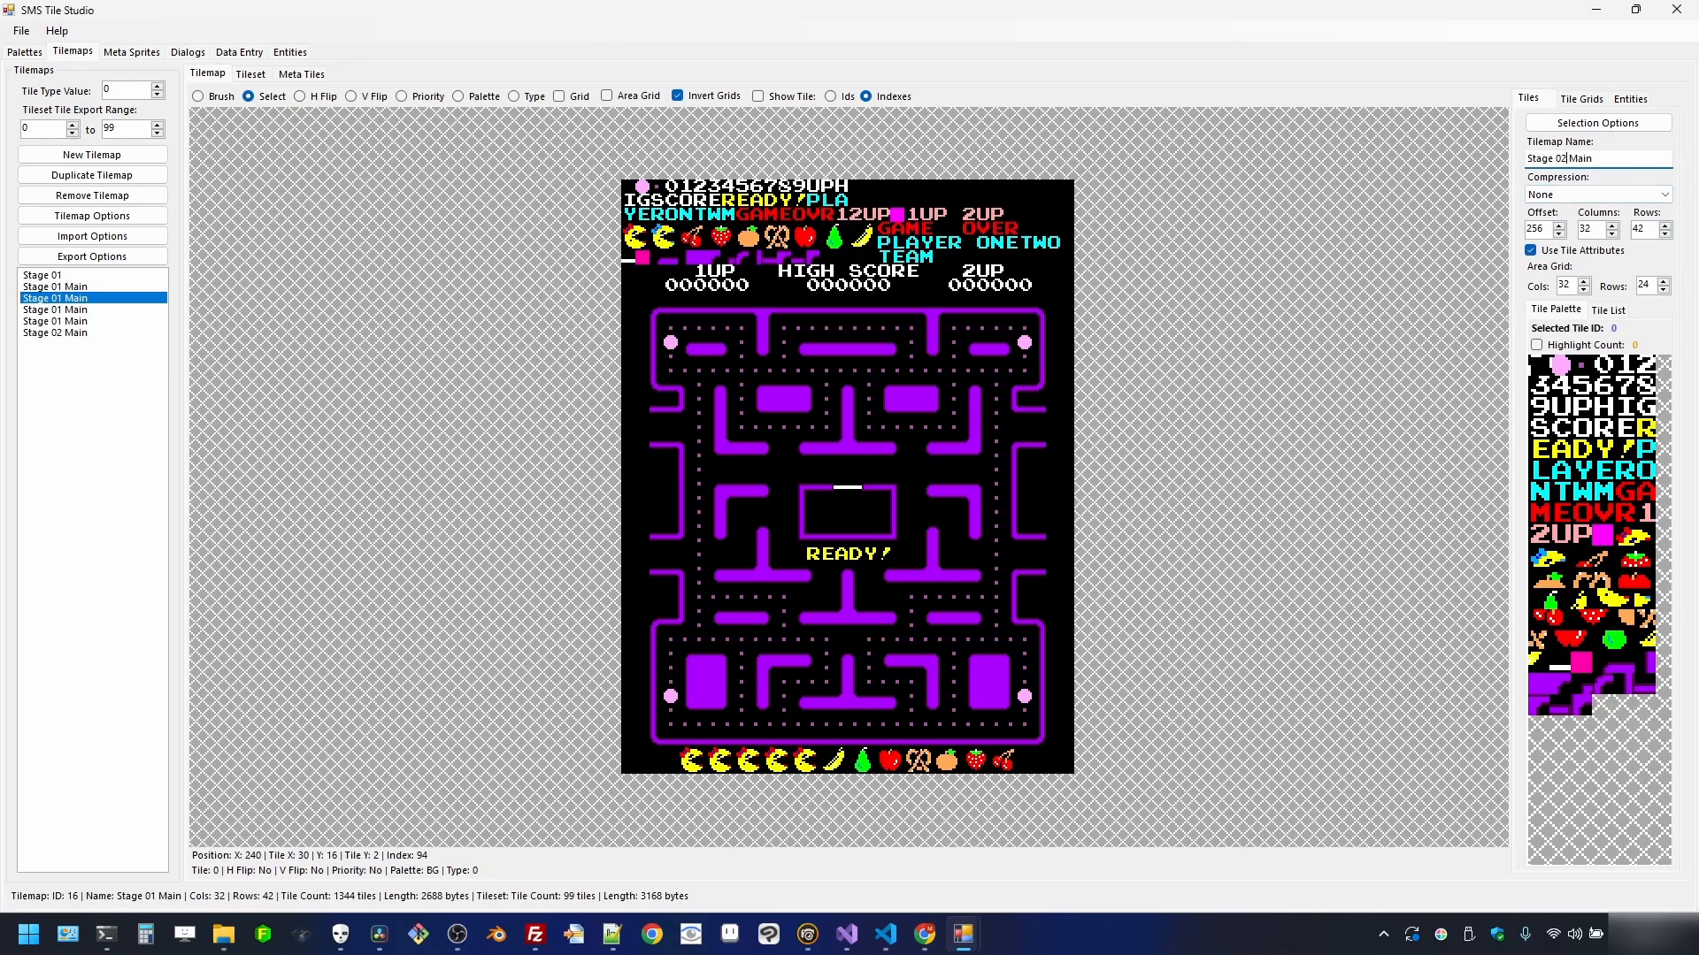
click(103, 301)
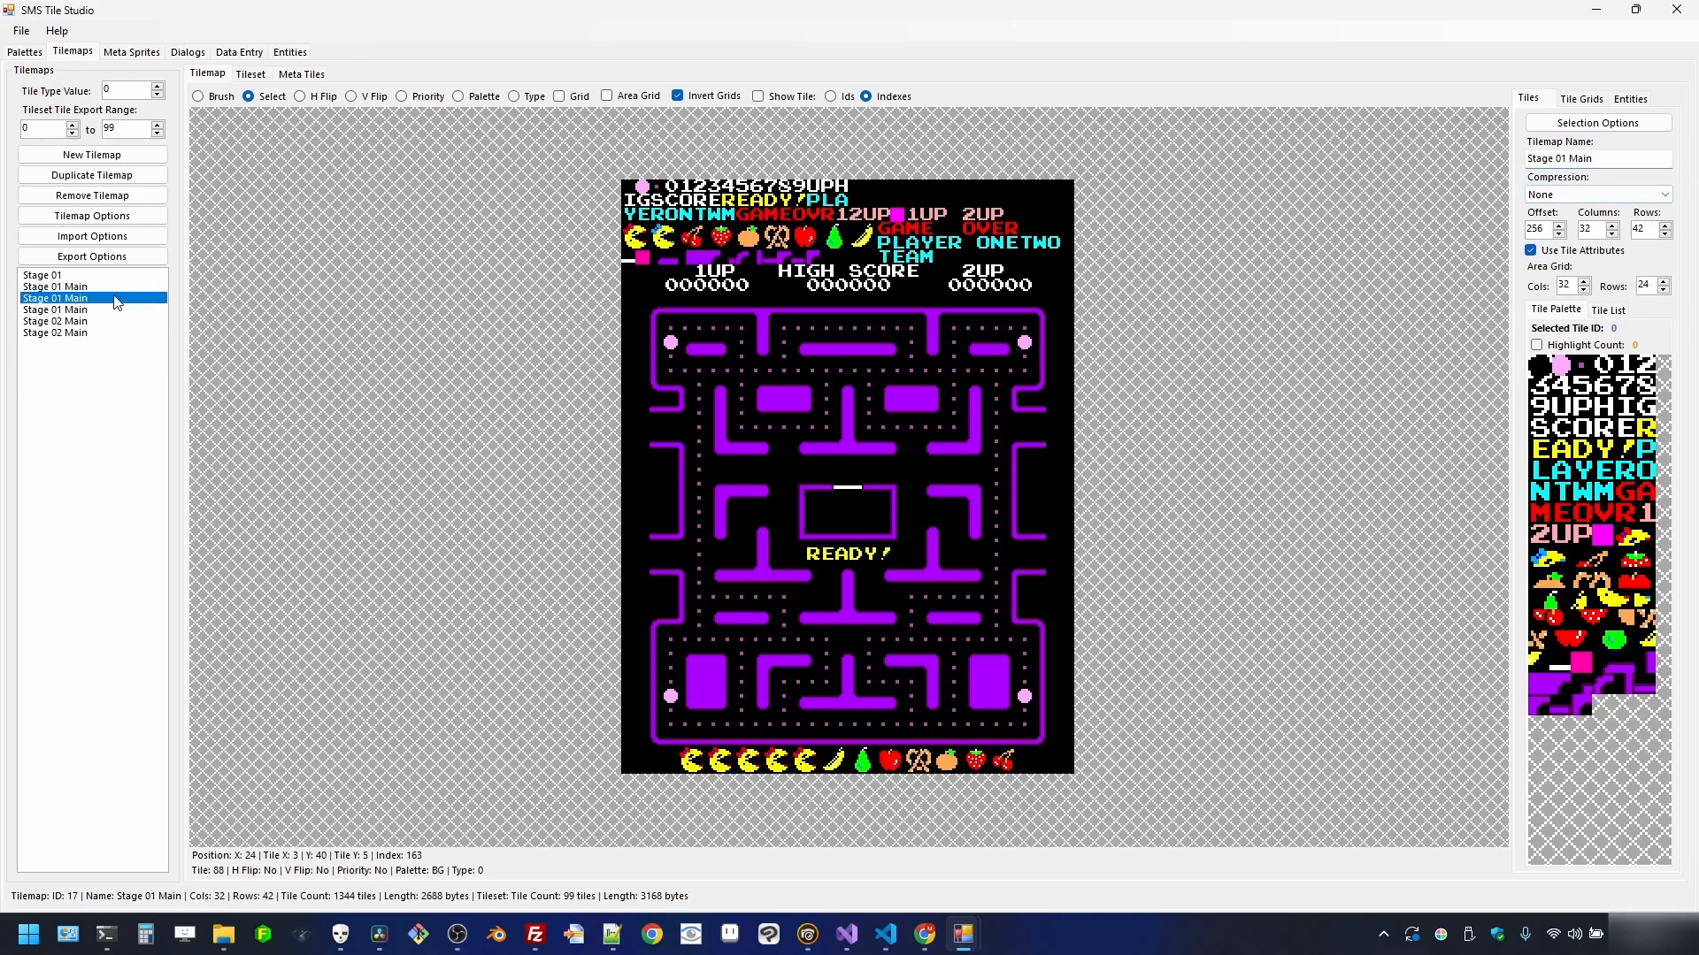
- Rename the remaining copies Stage 04 Main and Stage 07 Main
click(1567, 160)
key(BackSpace)
text(4)
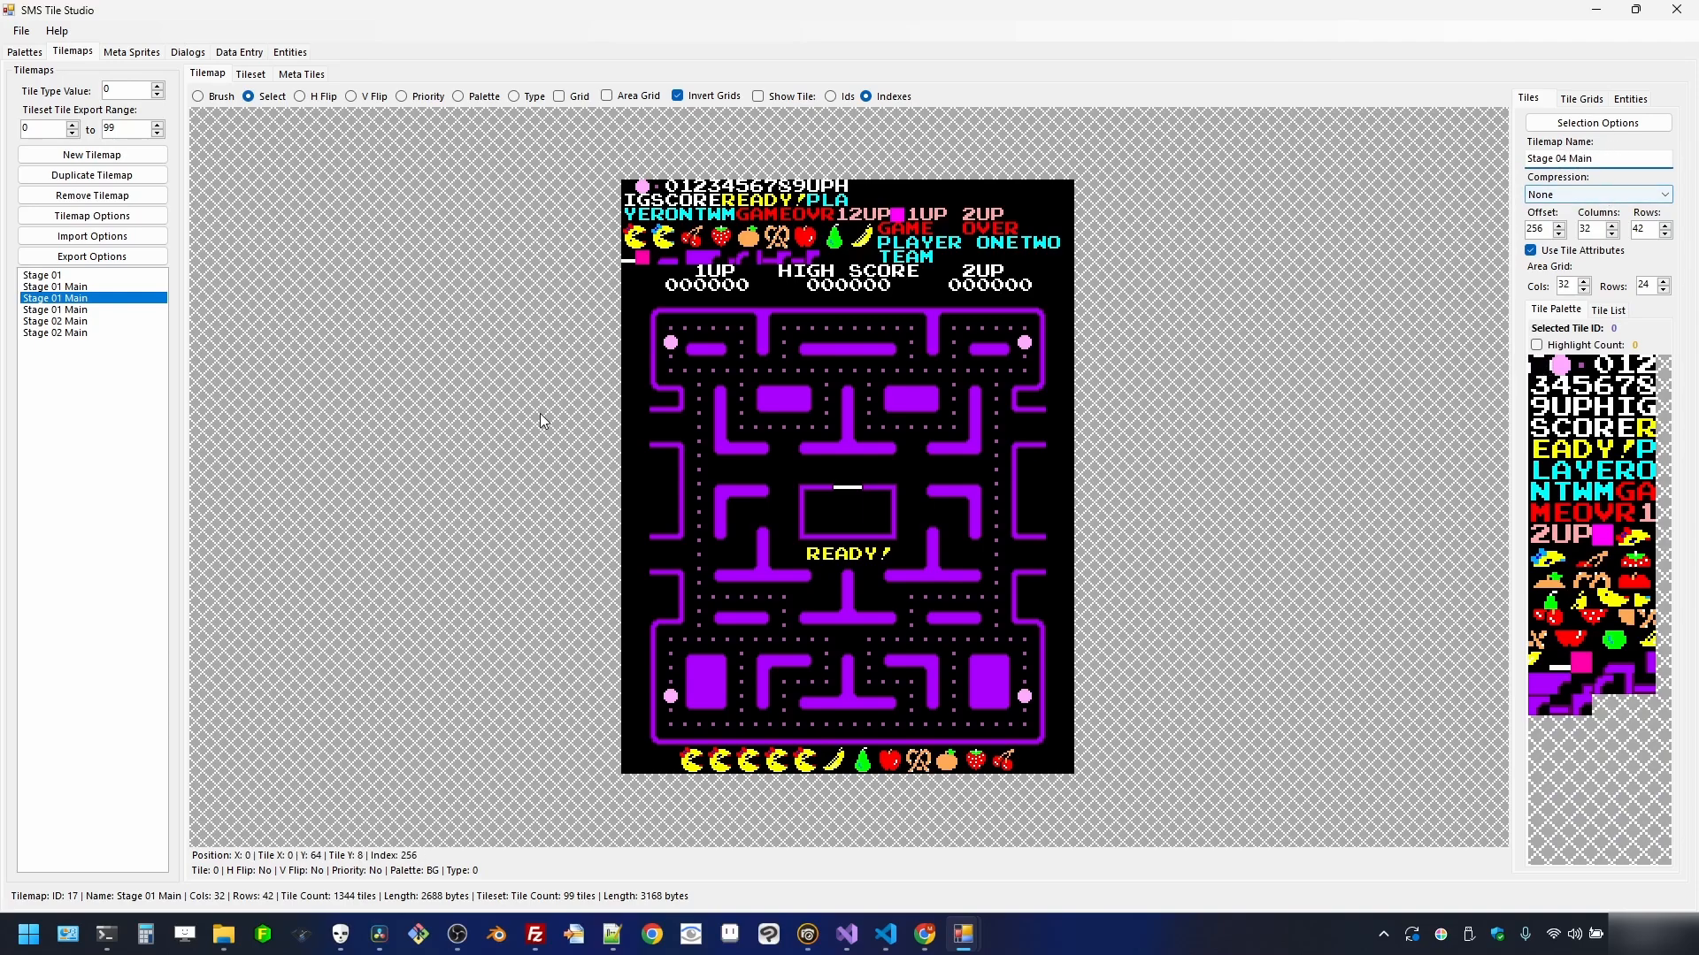
click(85, 310)
click(80, 299)
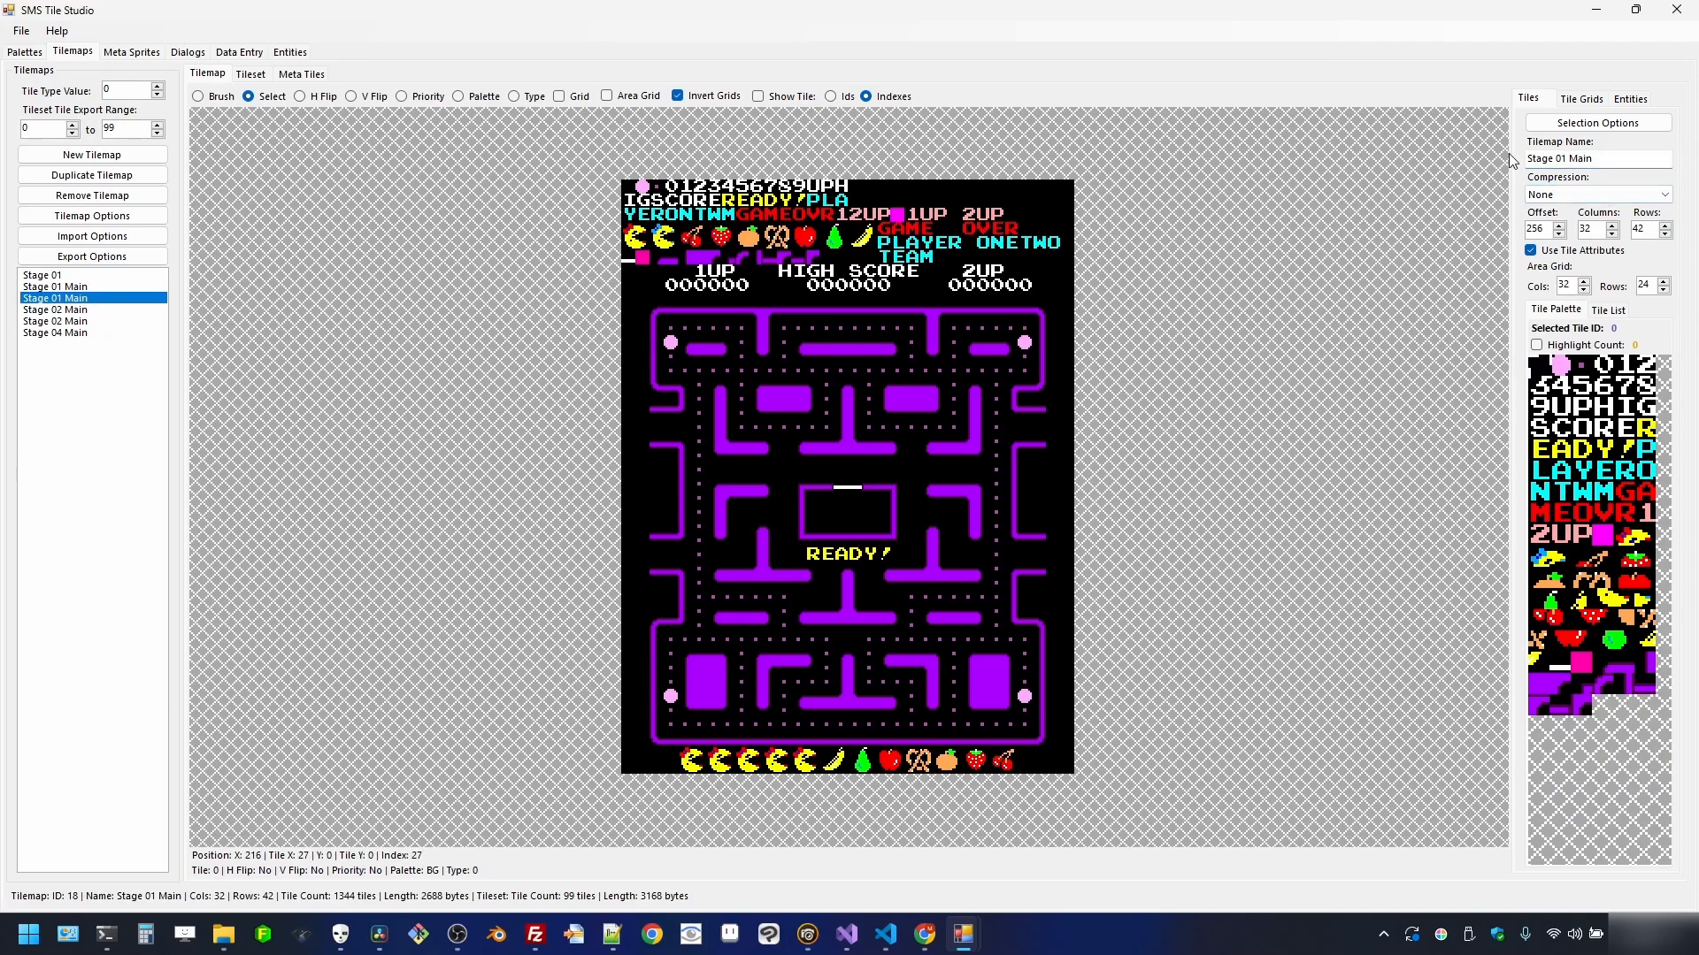
click(1569, 159)
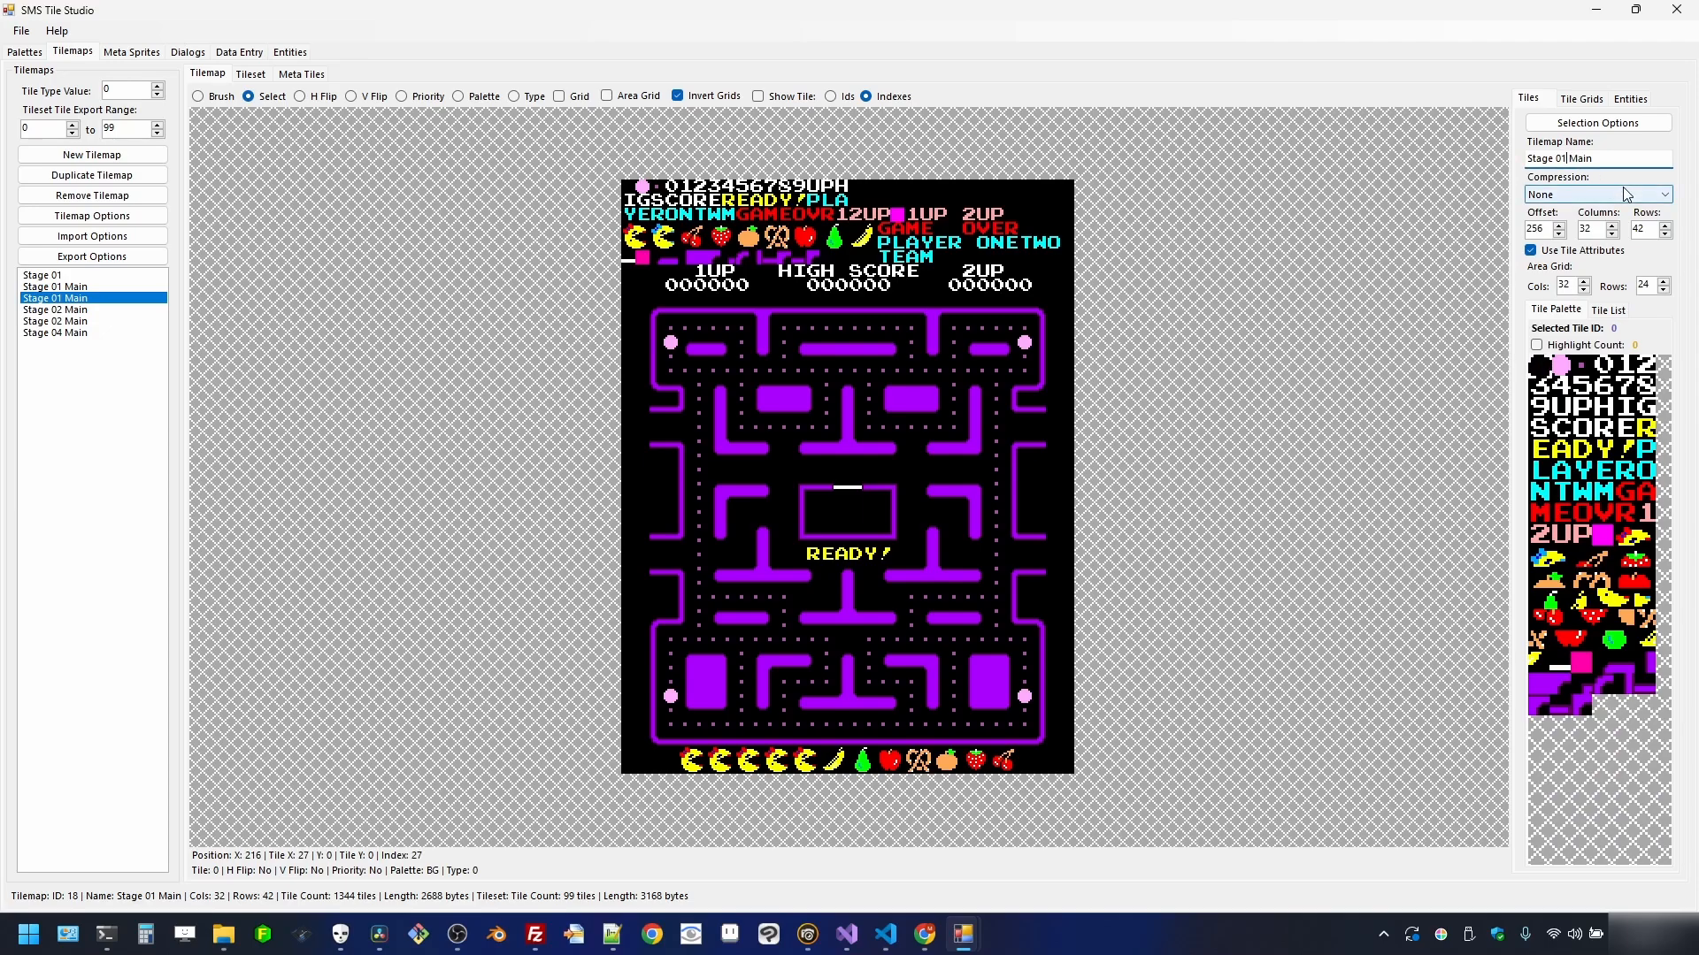
key(BackSpace)
text(7)
key(Return)
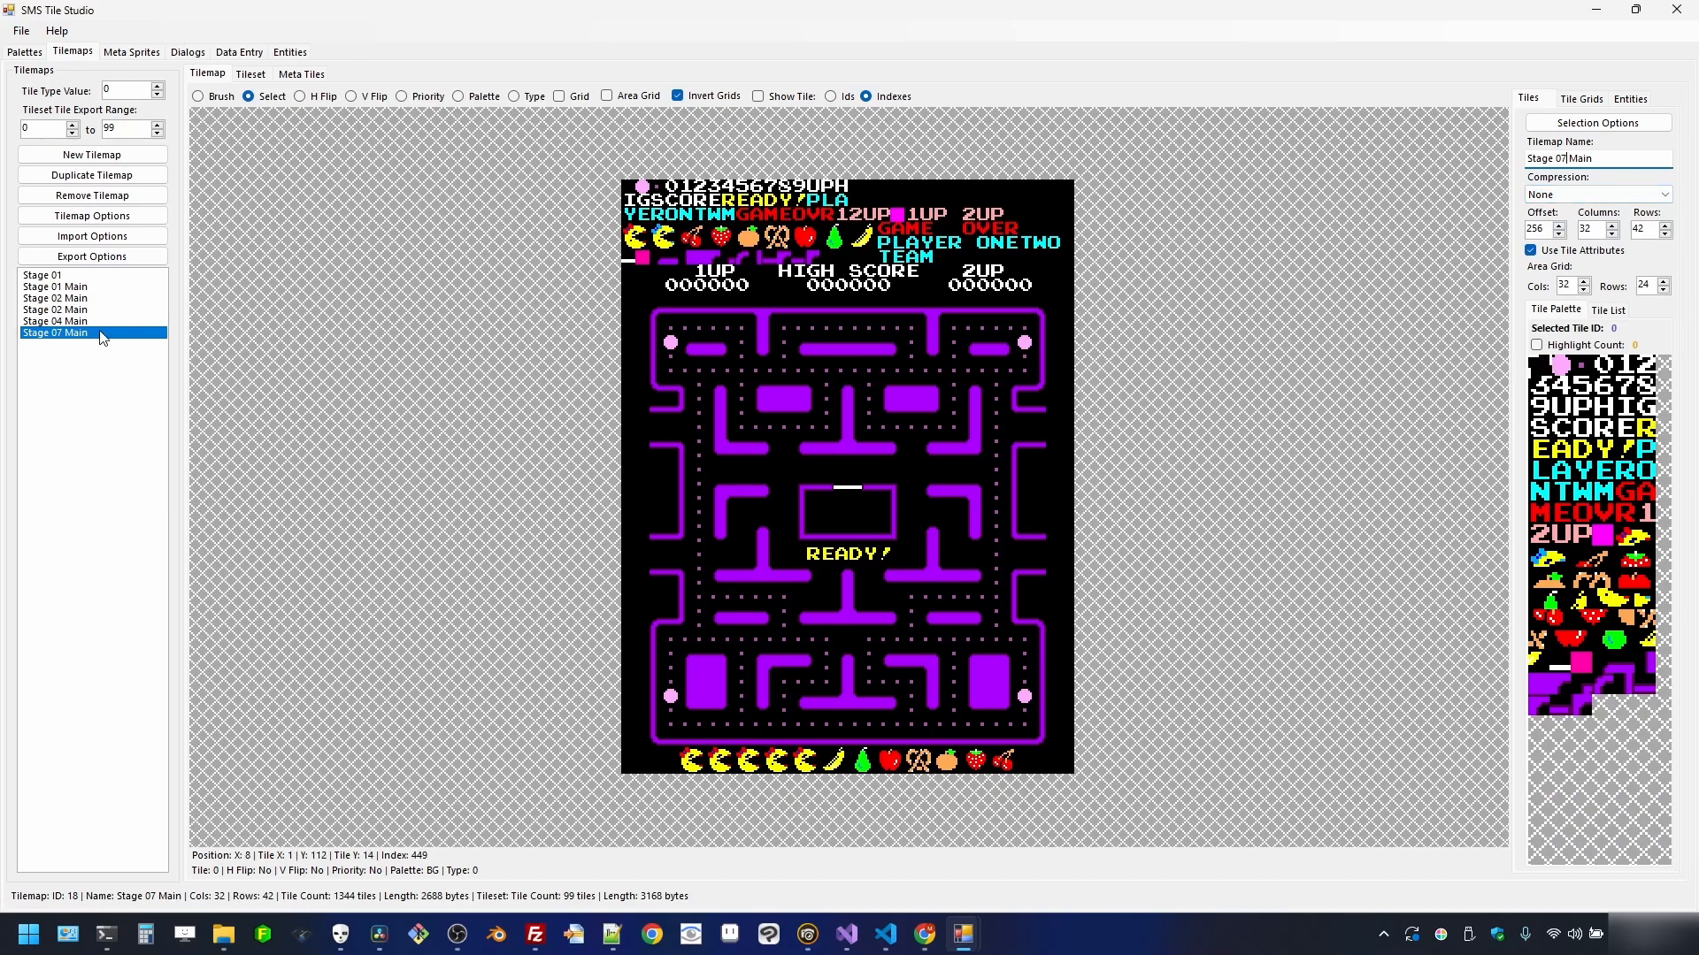
click(98, 300)
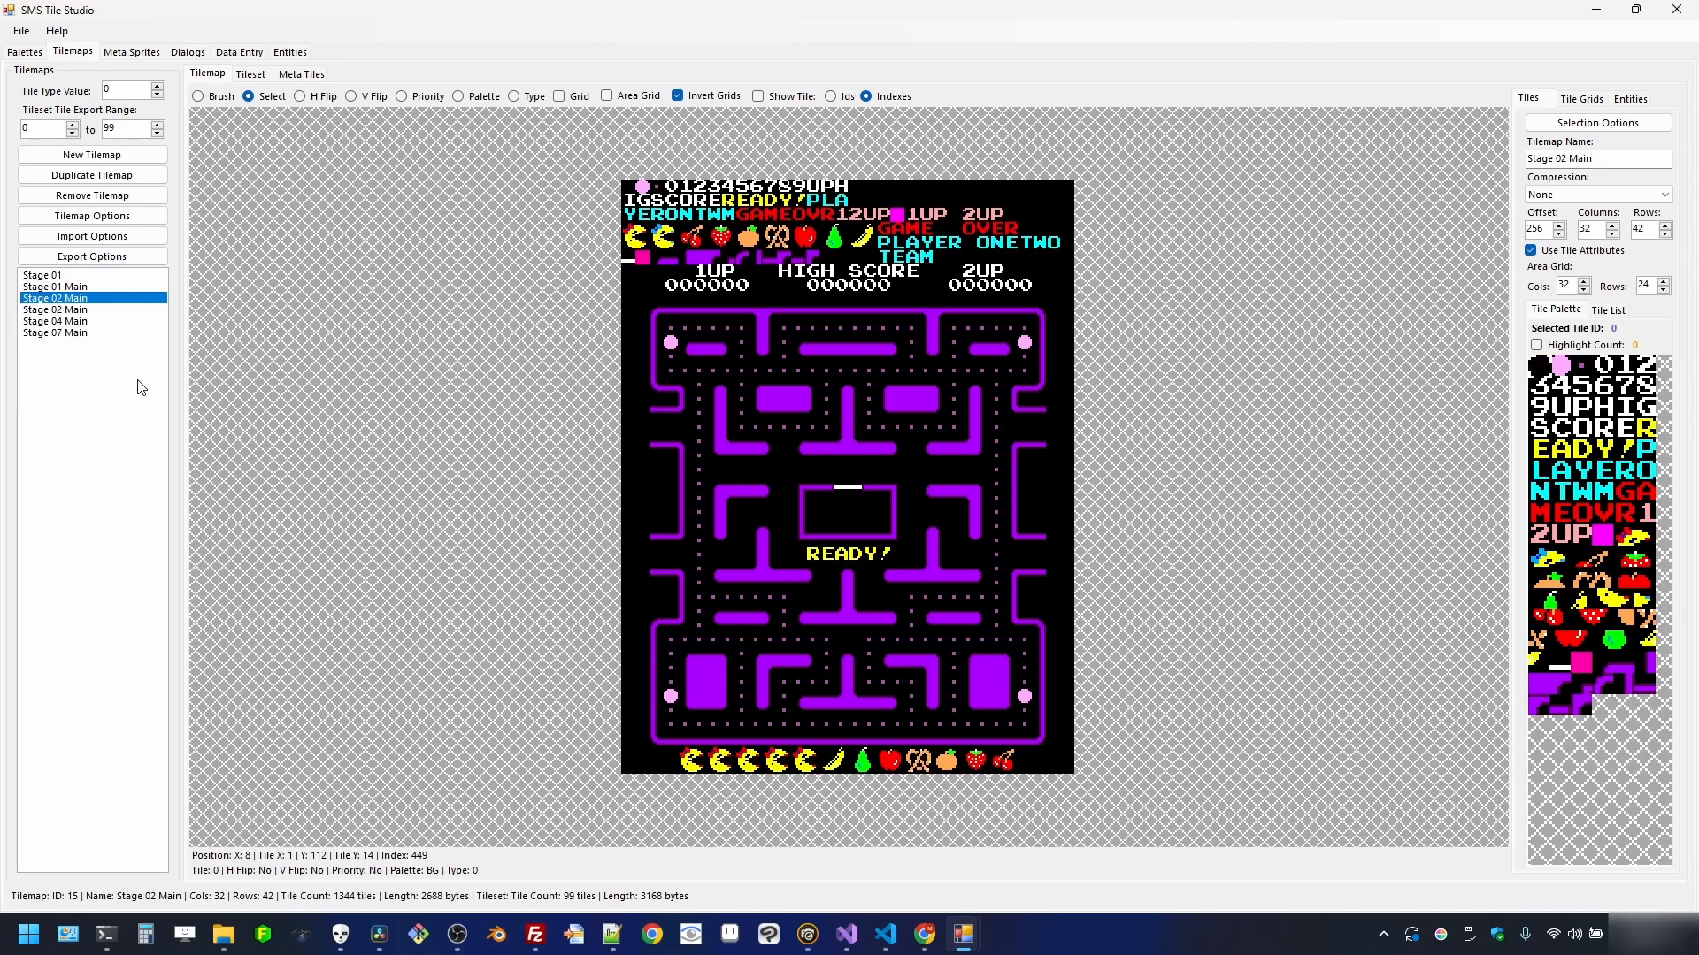
- Import stage_02.png into the first Stage 02 Main tilemap with flipping set to Both
click(105, 305)
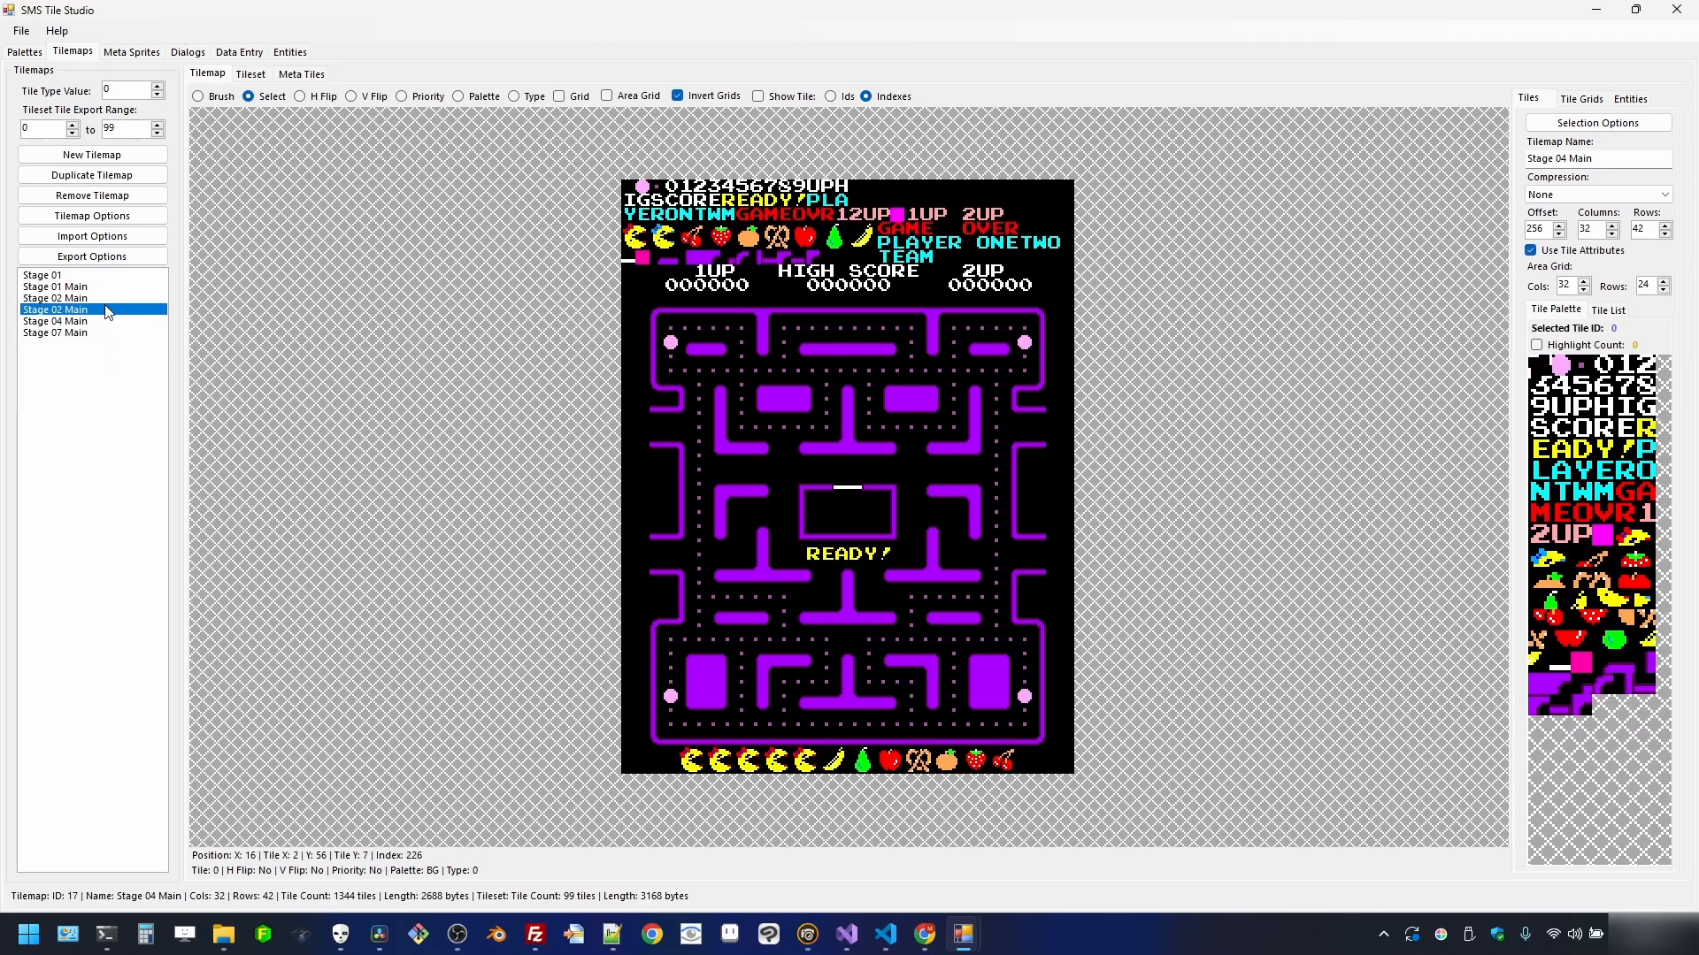
click(106, 236)
click(104, 254)
double_click(401, 177)
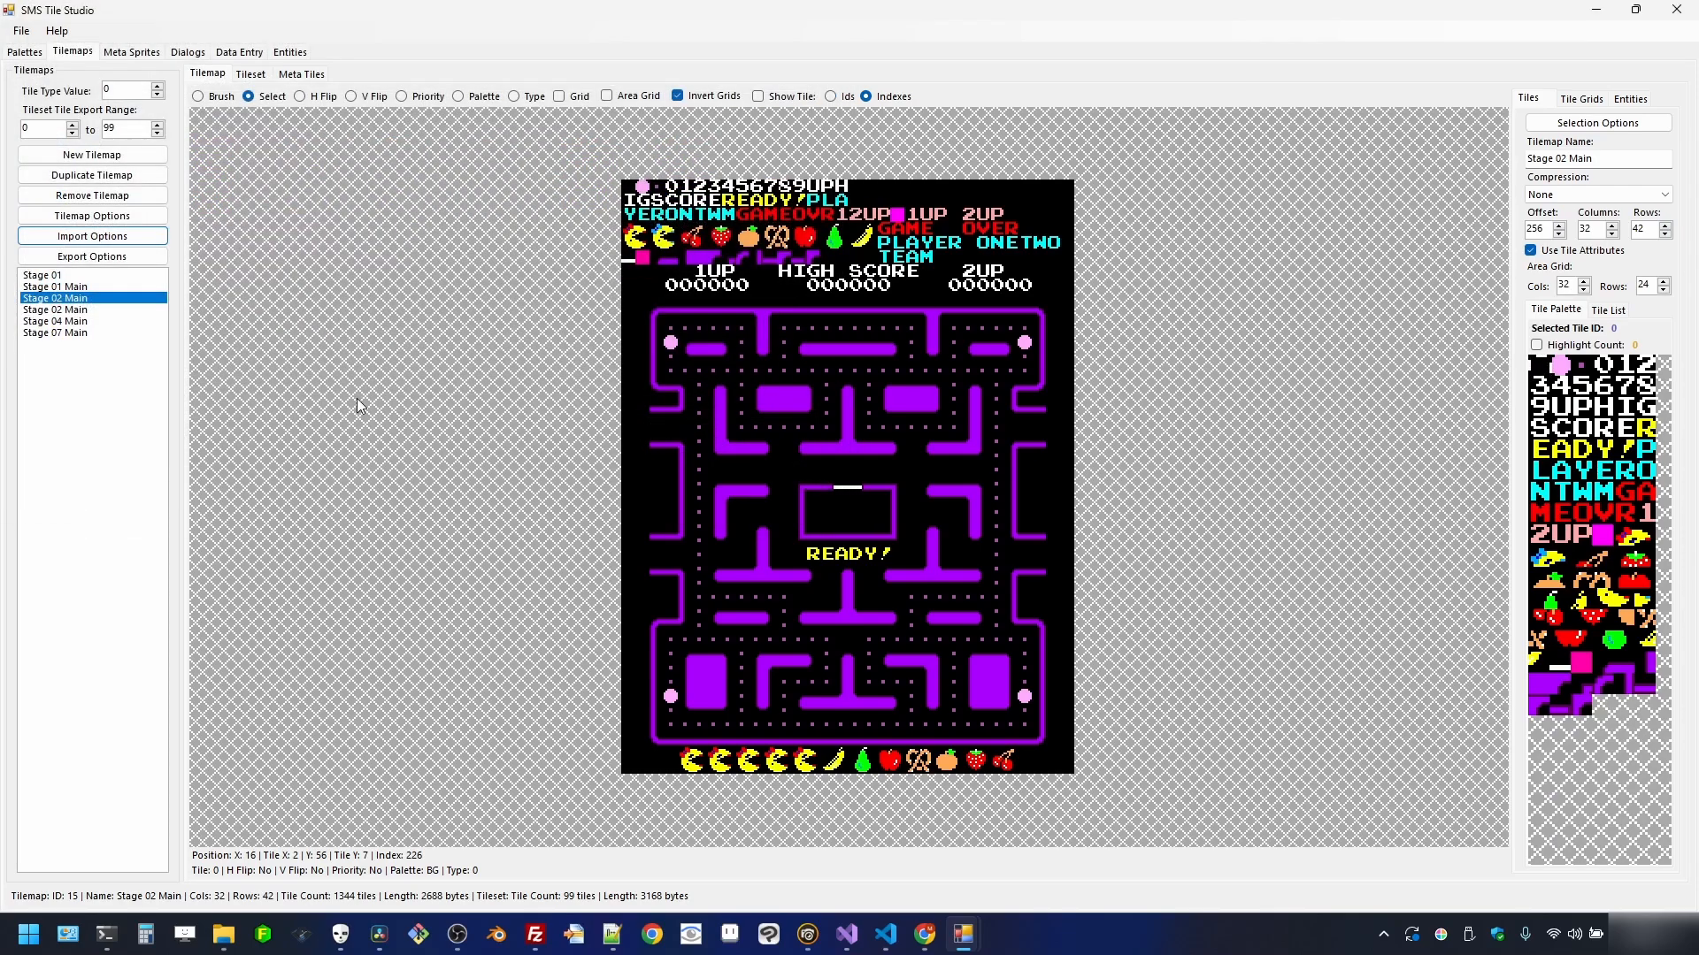
click(629, 452)
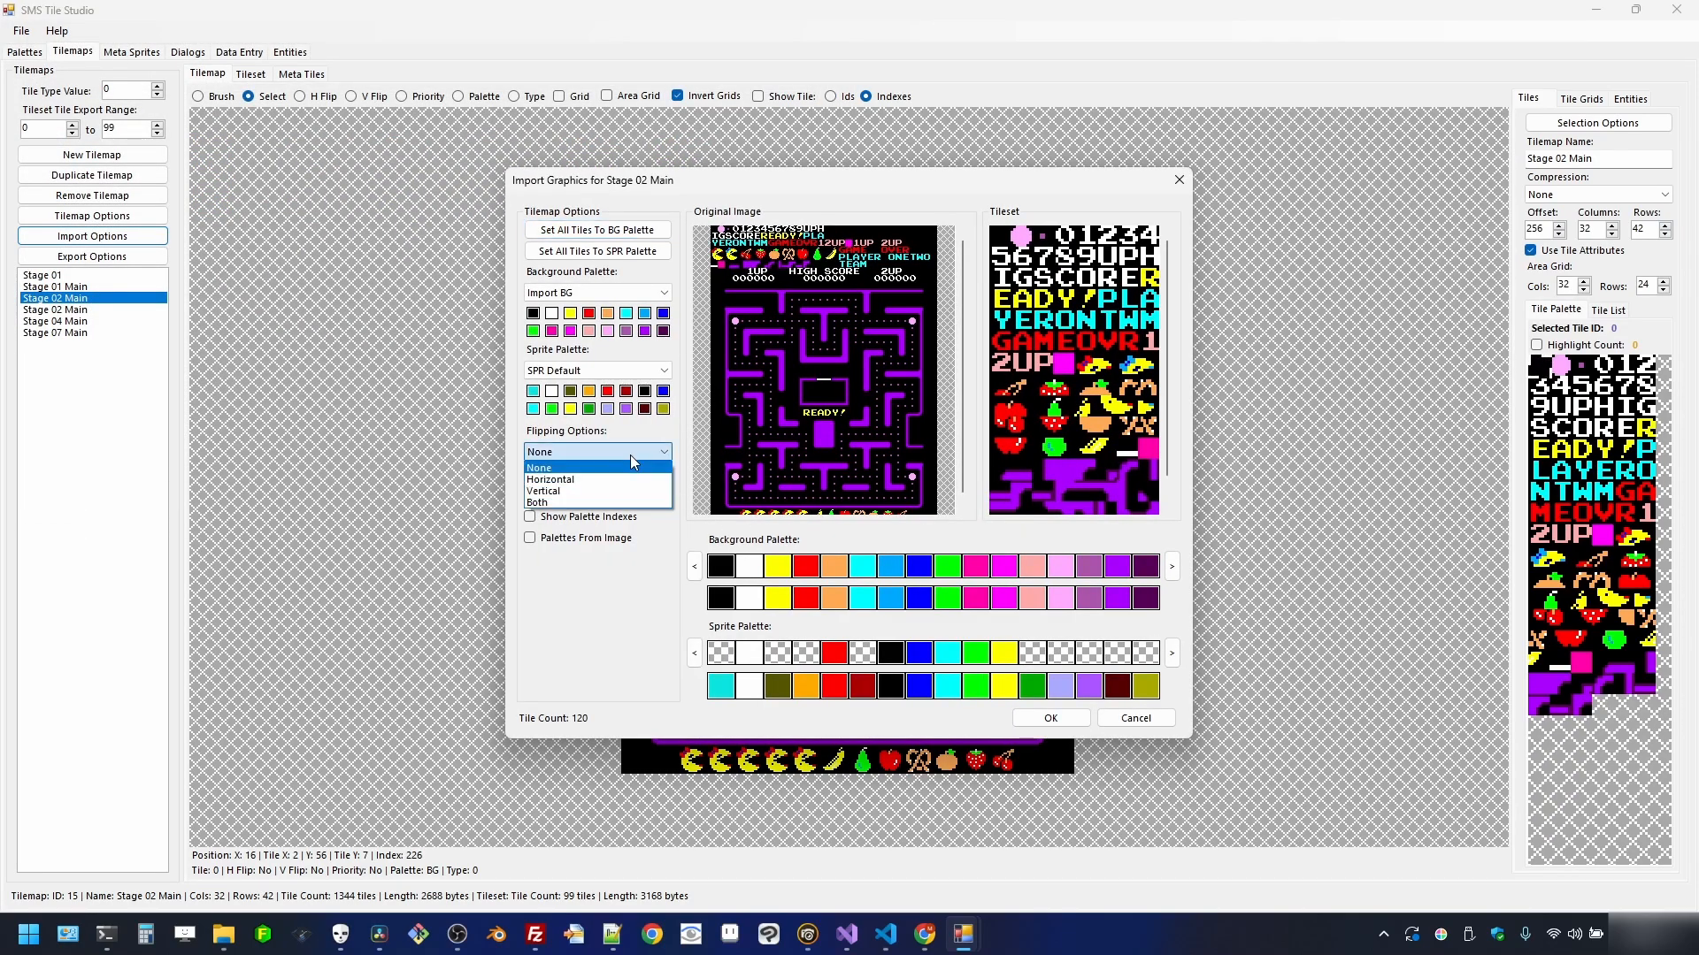
click(541, 502)
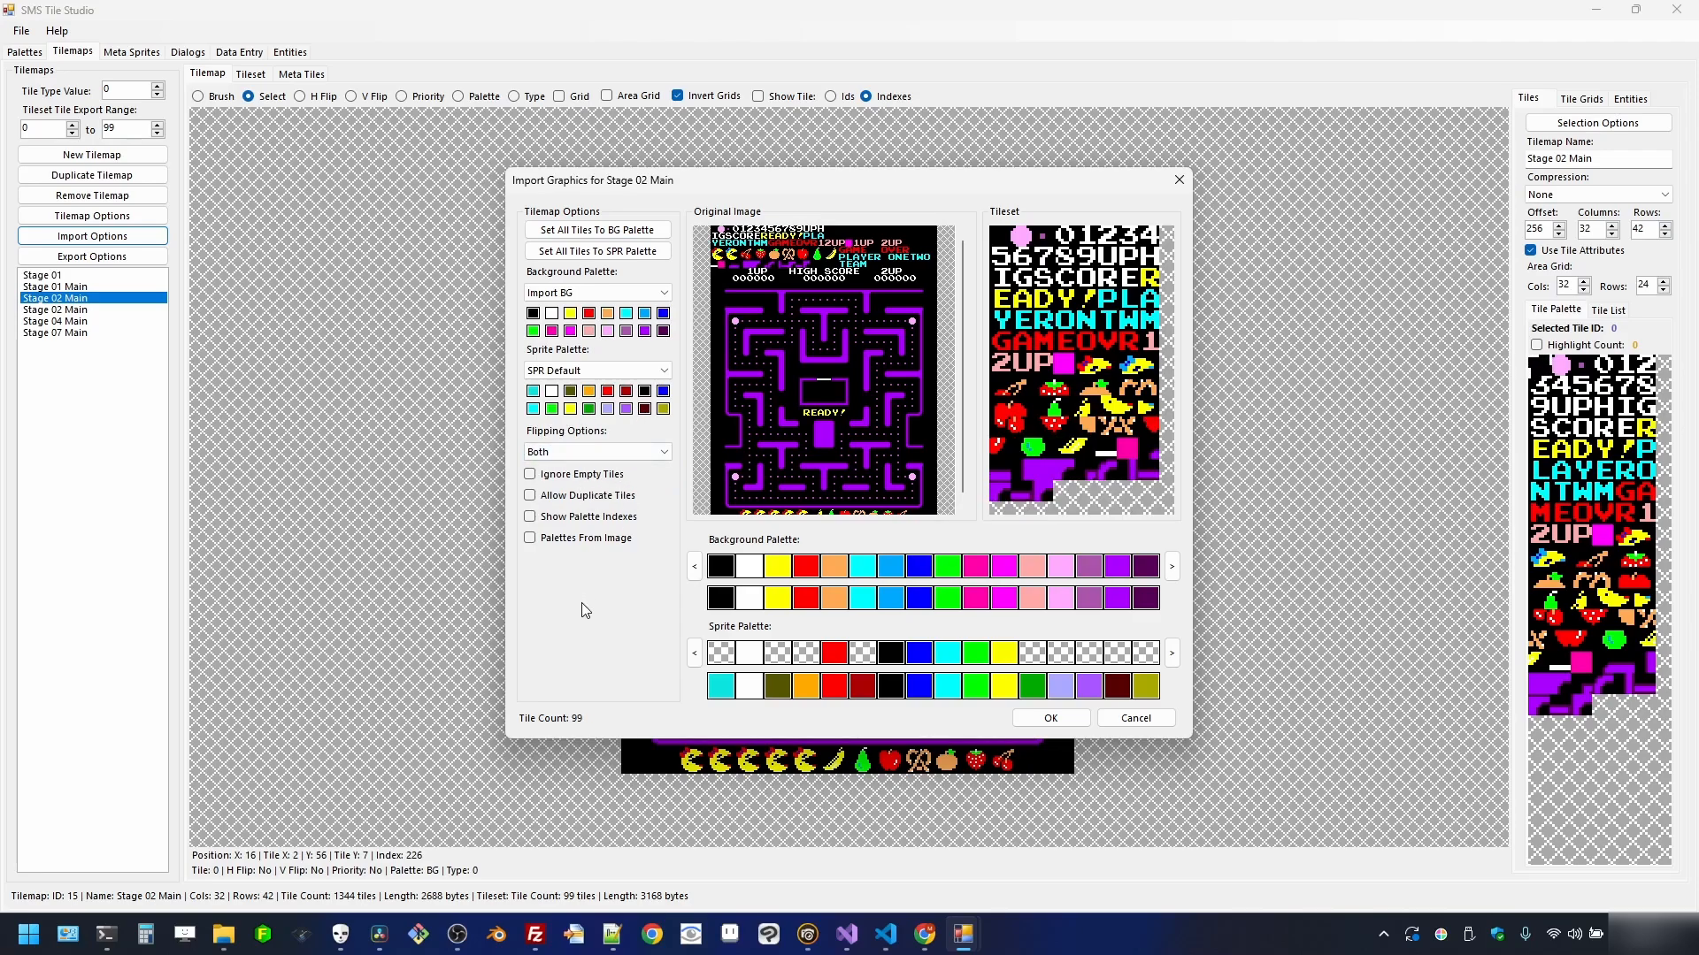
click(1062, 720)
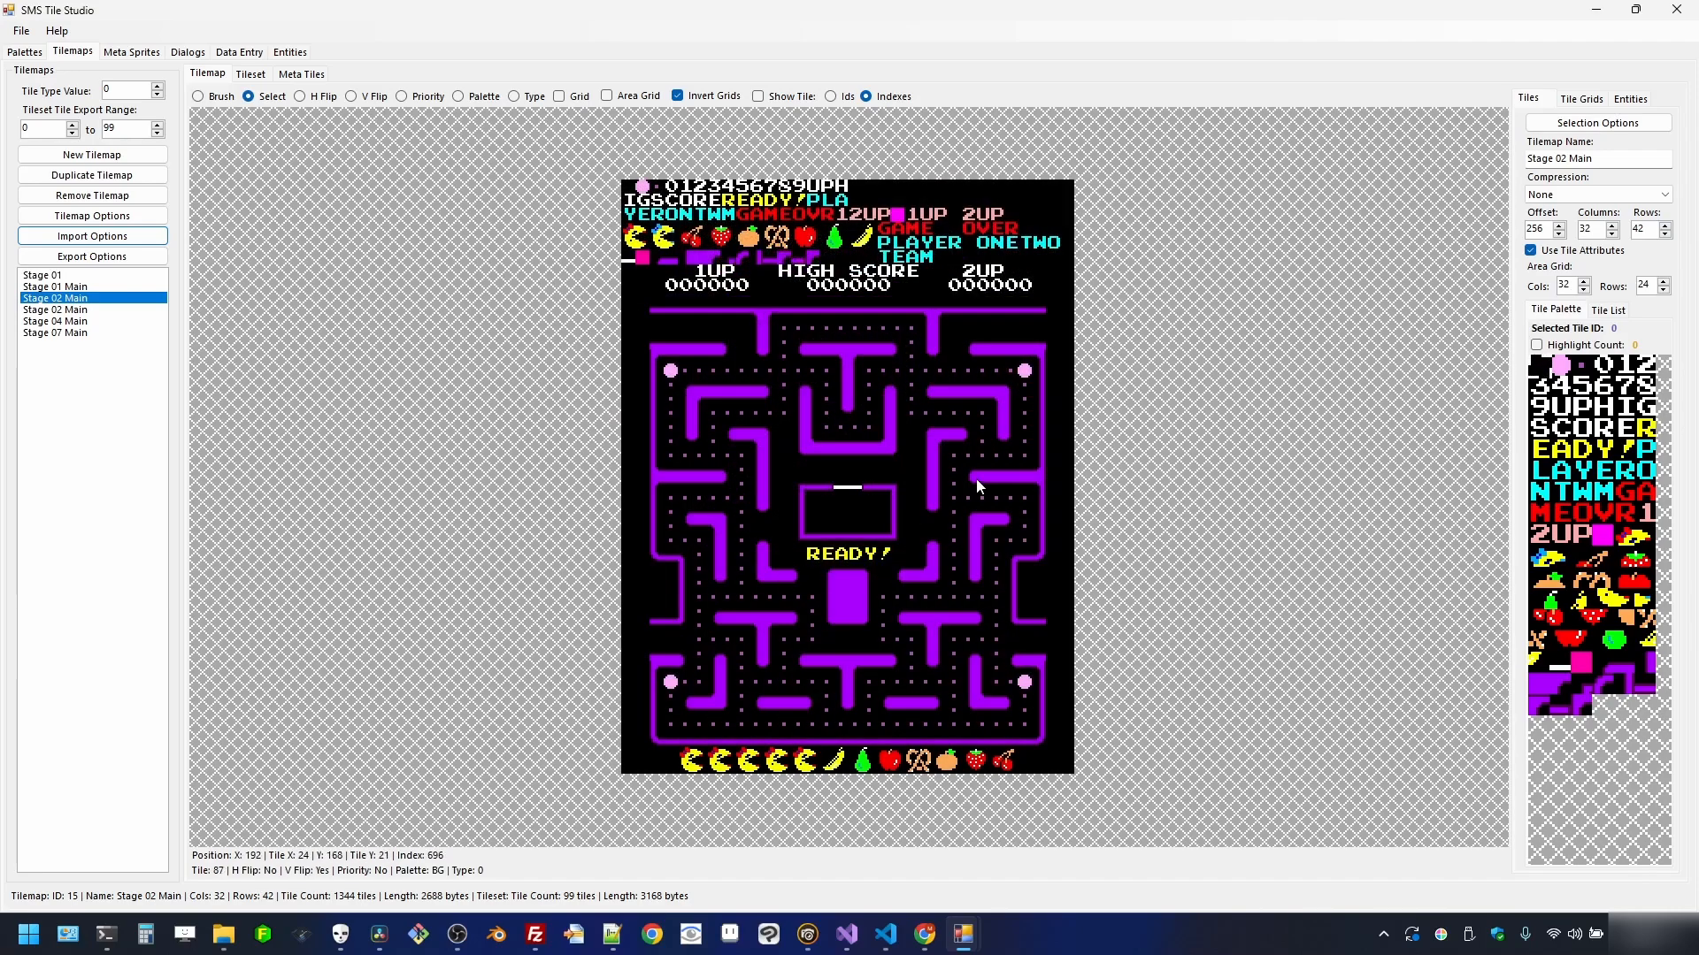
- Import stage_03.png into the second Stage 02 Main with Both flipping, reducing it to 99 tiles
click(62, 311)
click(92, 237)
click(115, 258)
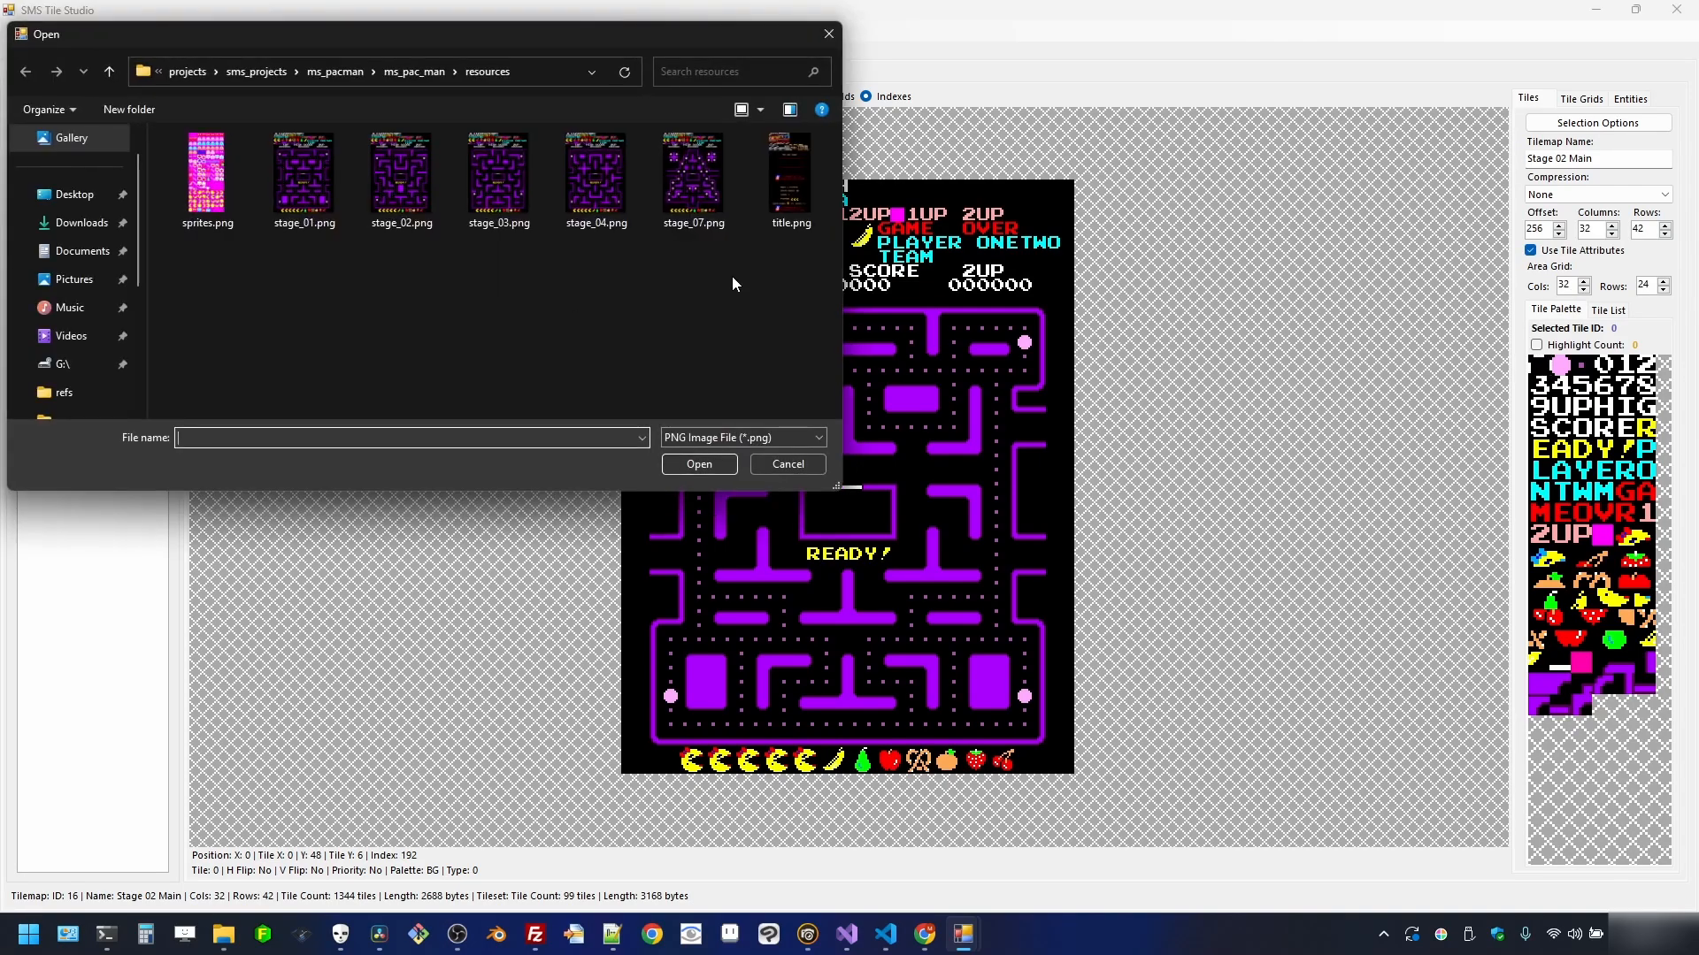
double_click(506, 196)
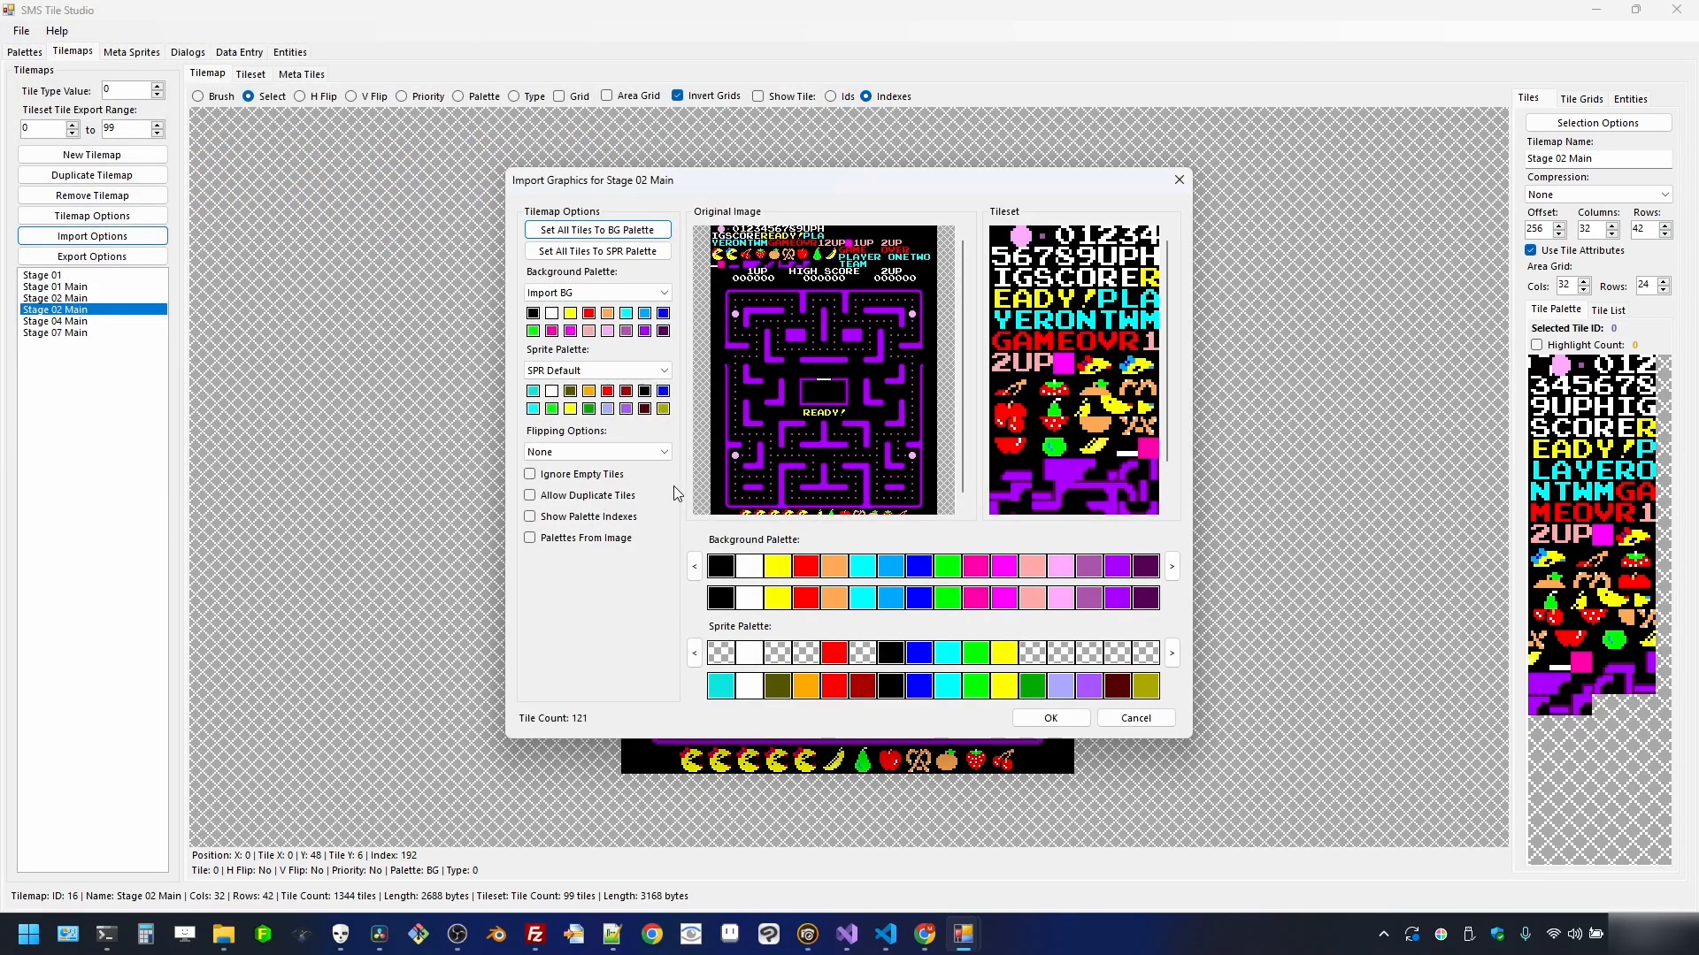
click(660, 452)
click(632, 506)
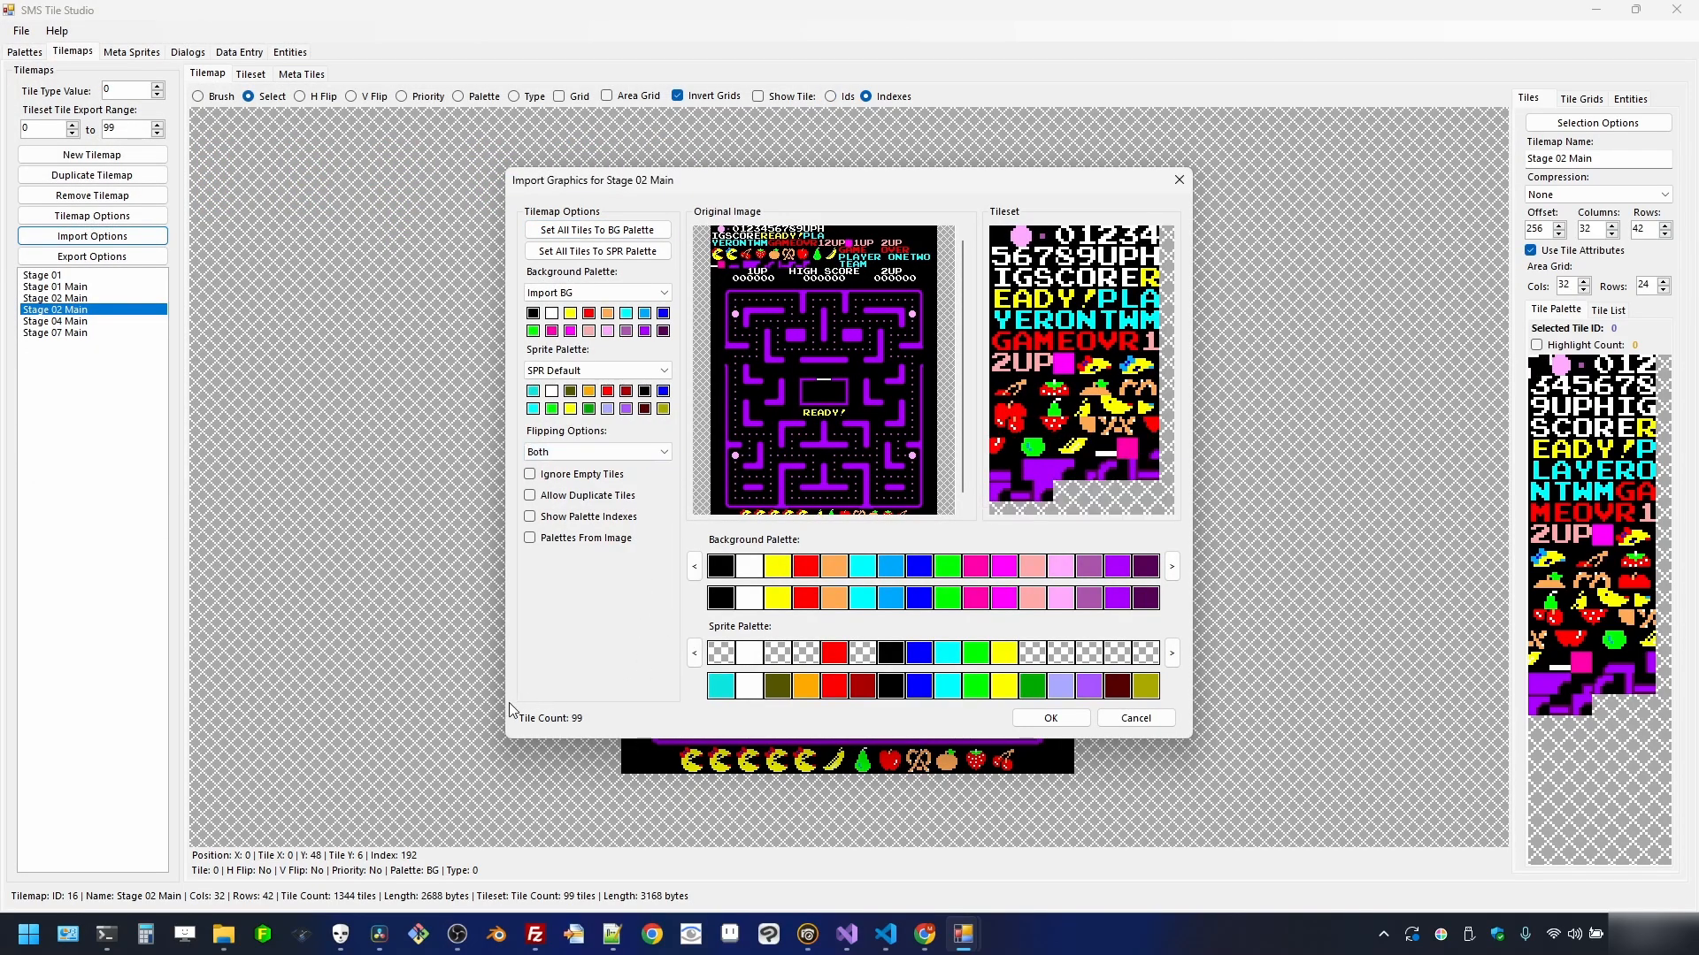
click(1040, 719)
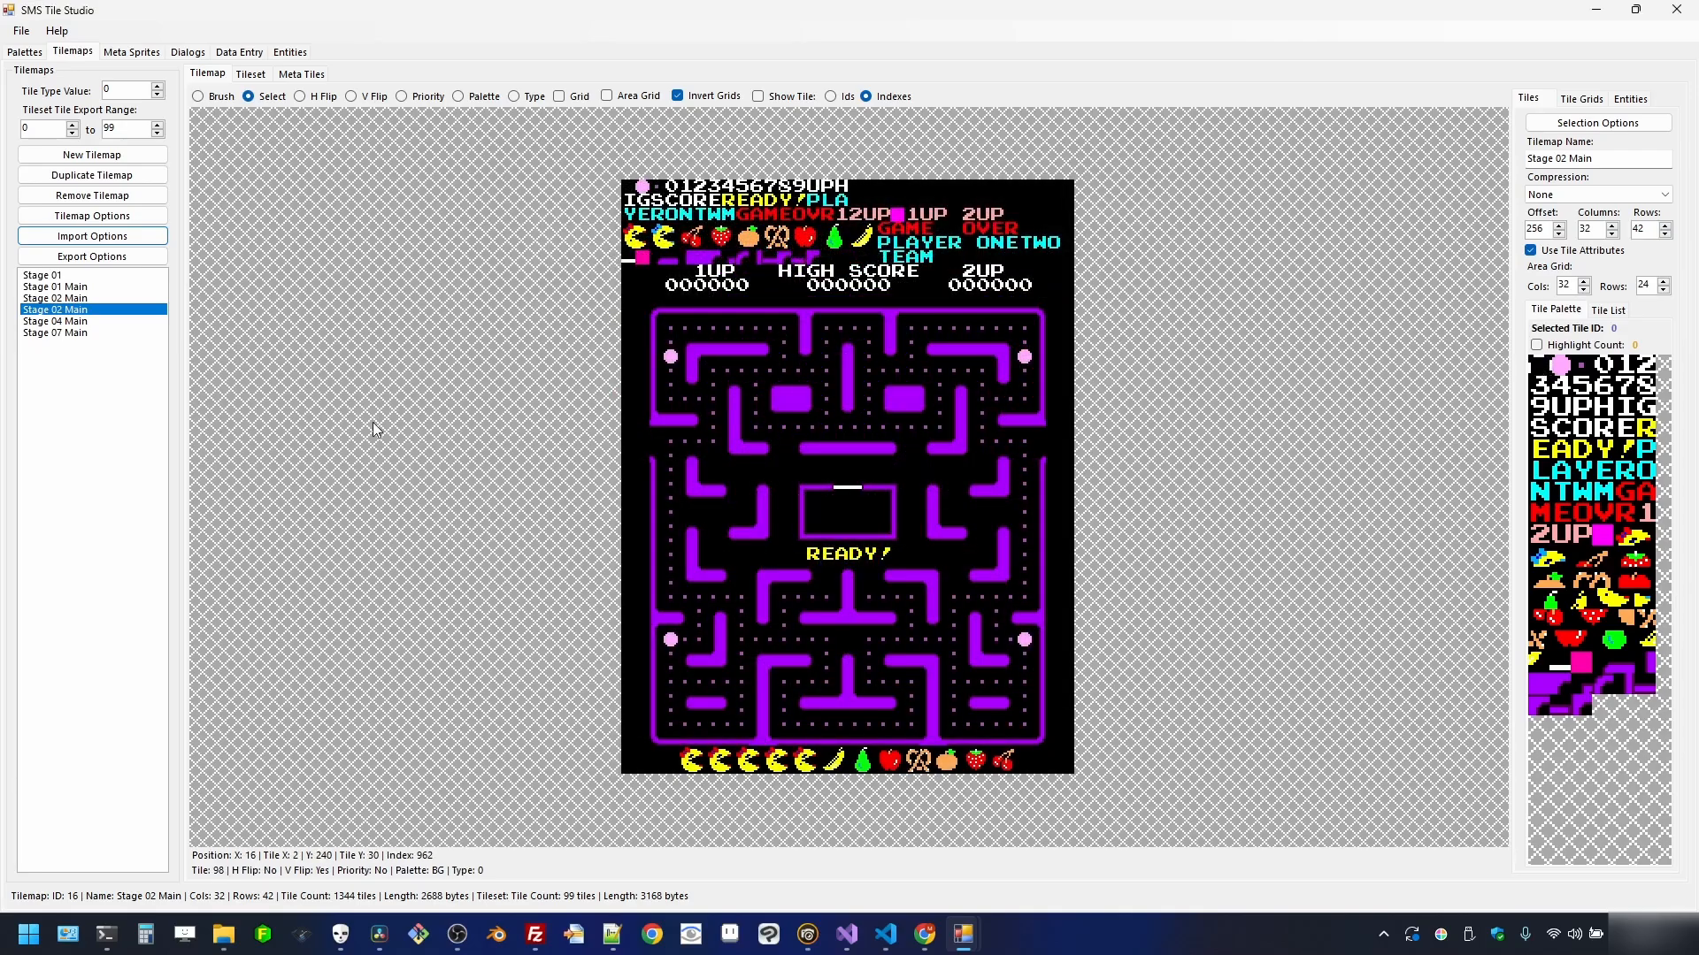
- Import the next stage maze PNG into Stage 04 Main with flipping set to Both
click(53, 322)
click(110, 237)
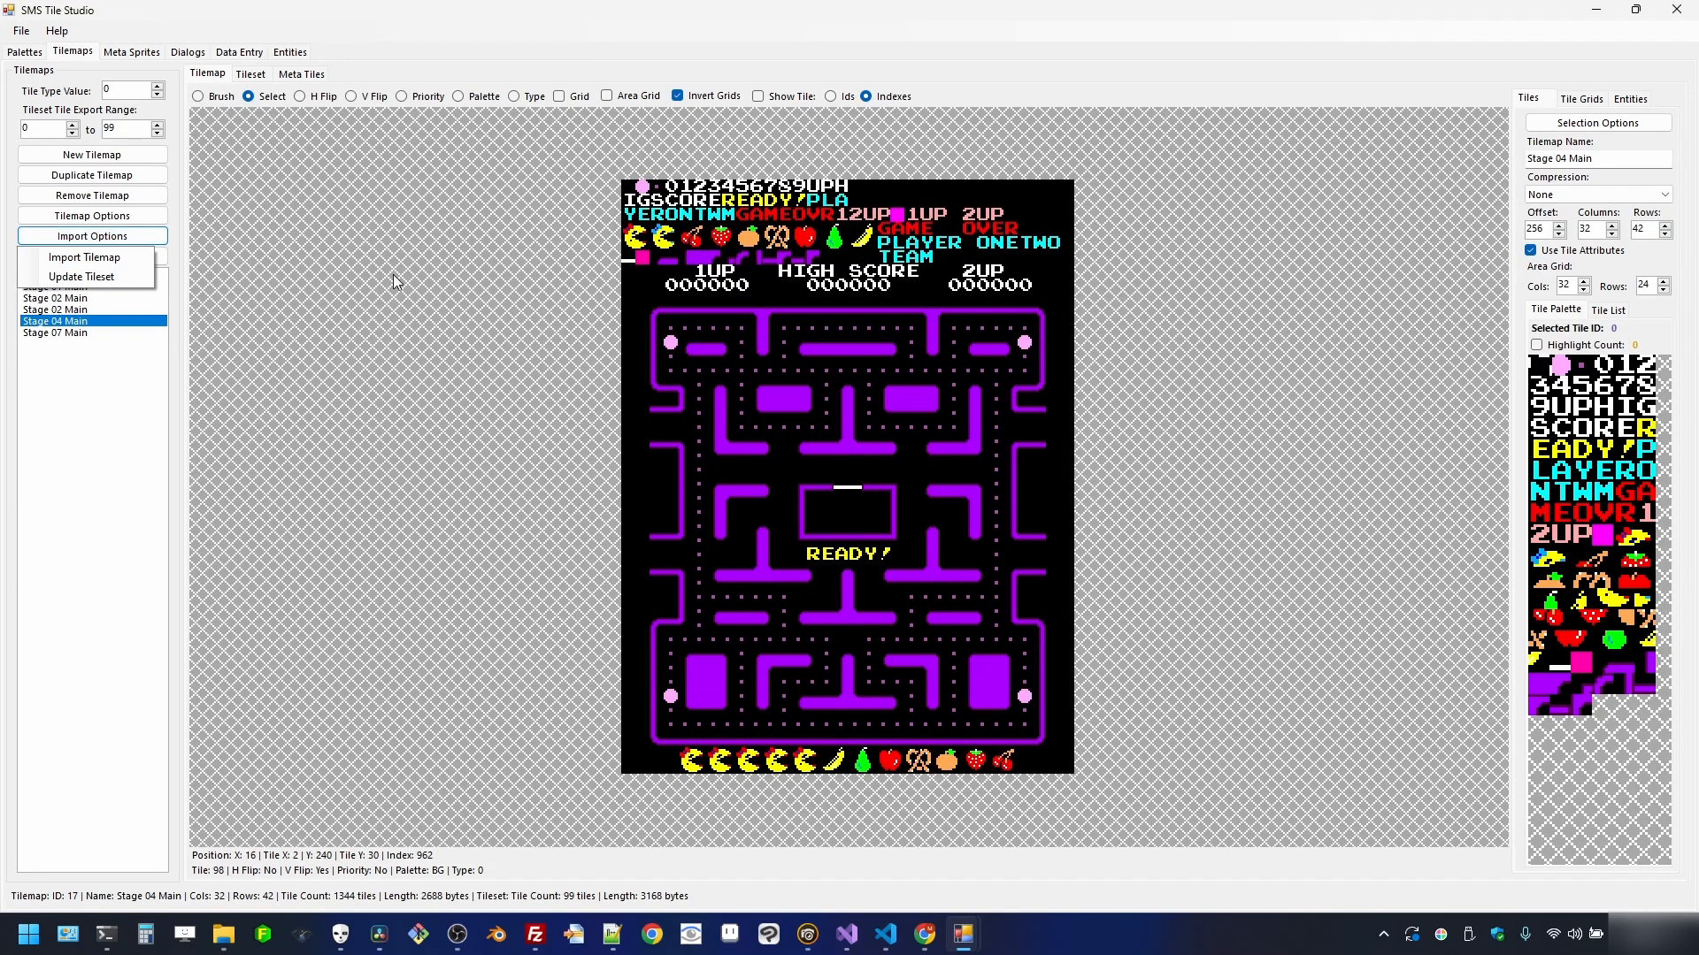
click(84, 256)
double_click(610, 217)
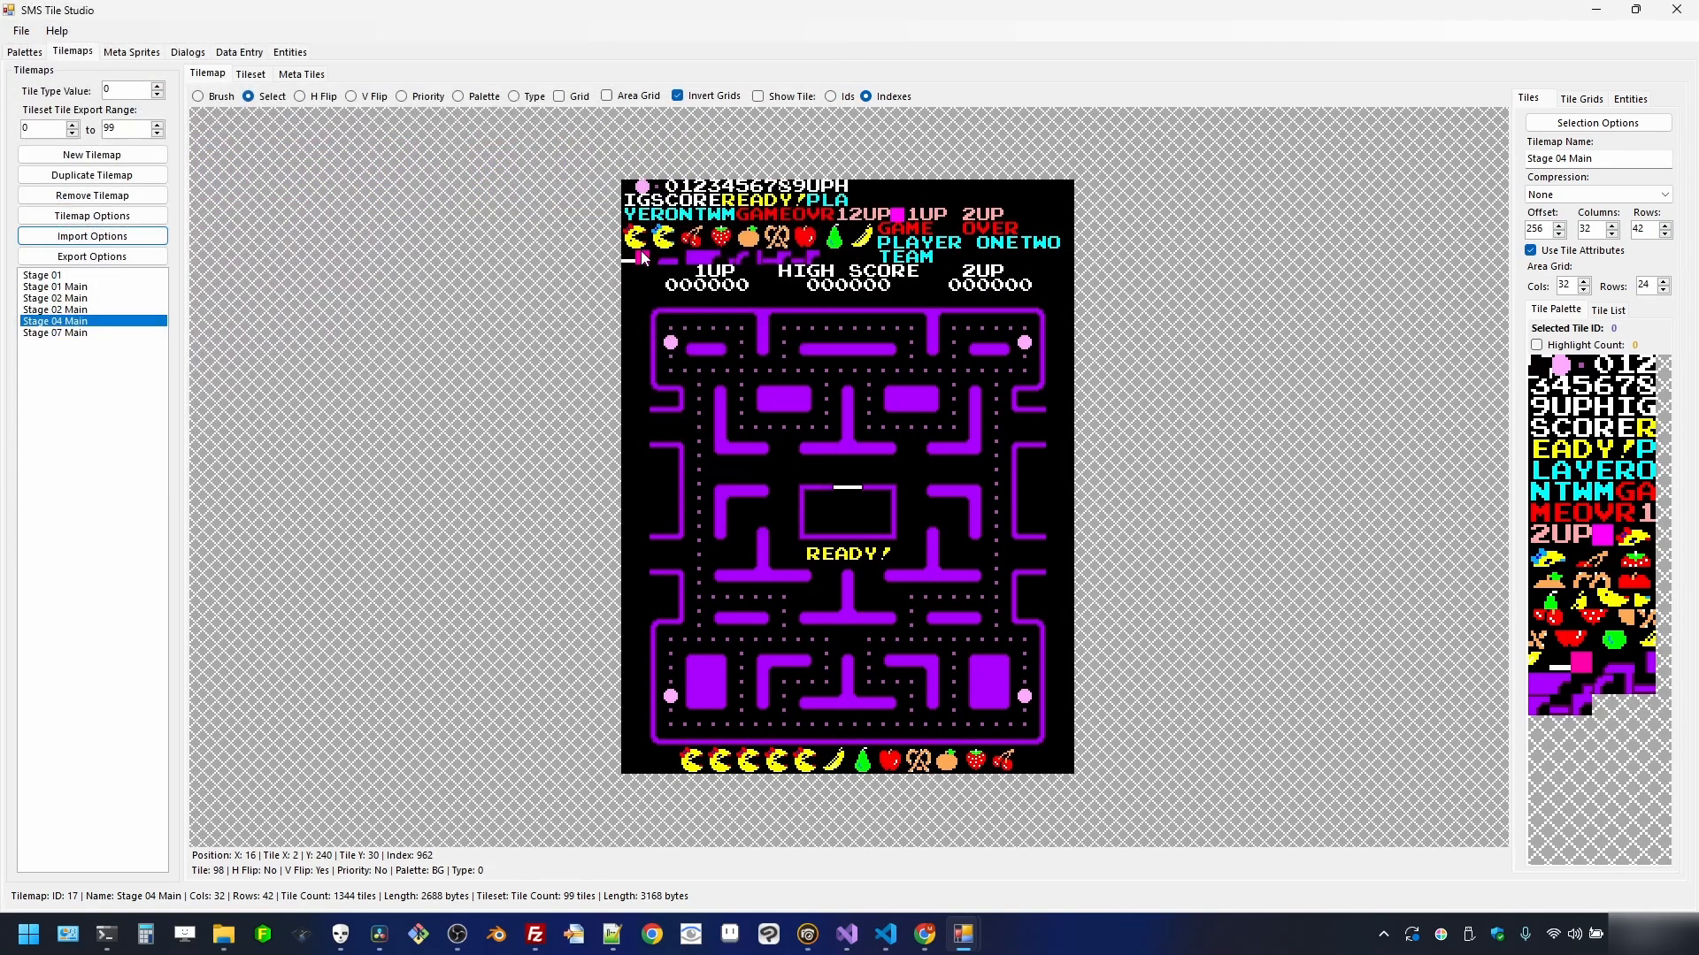
click(612, 453)
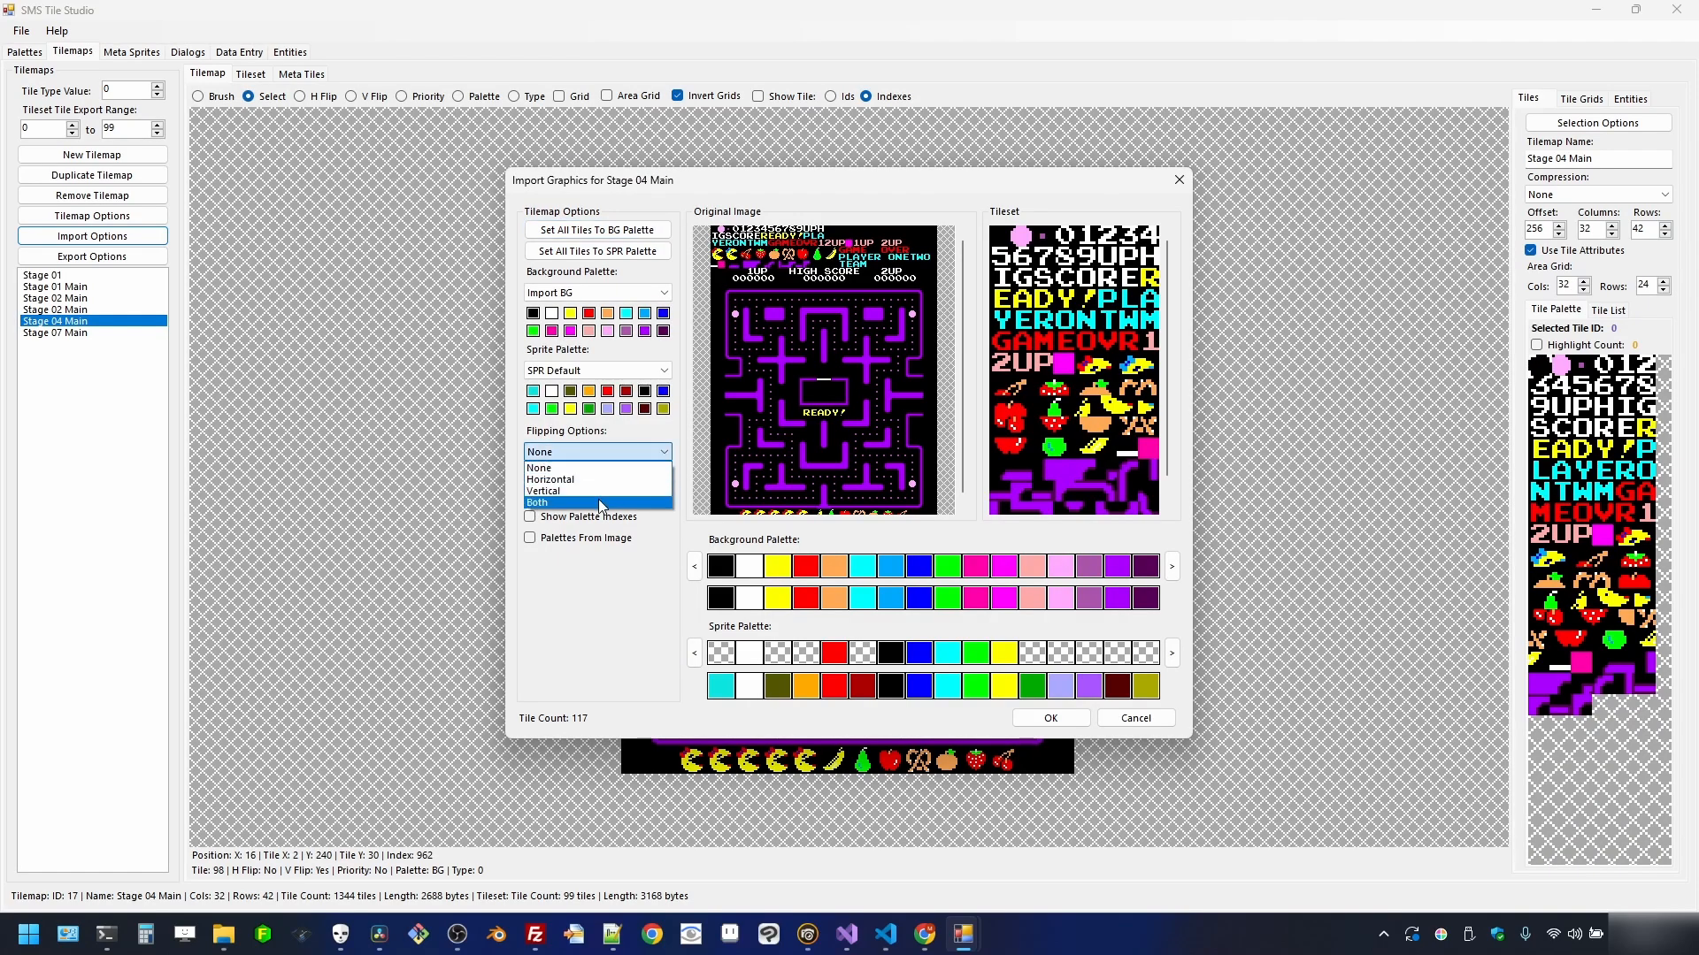
click(601, 503)
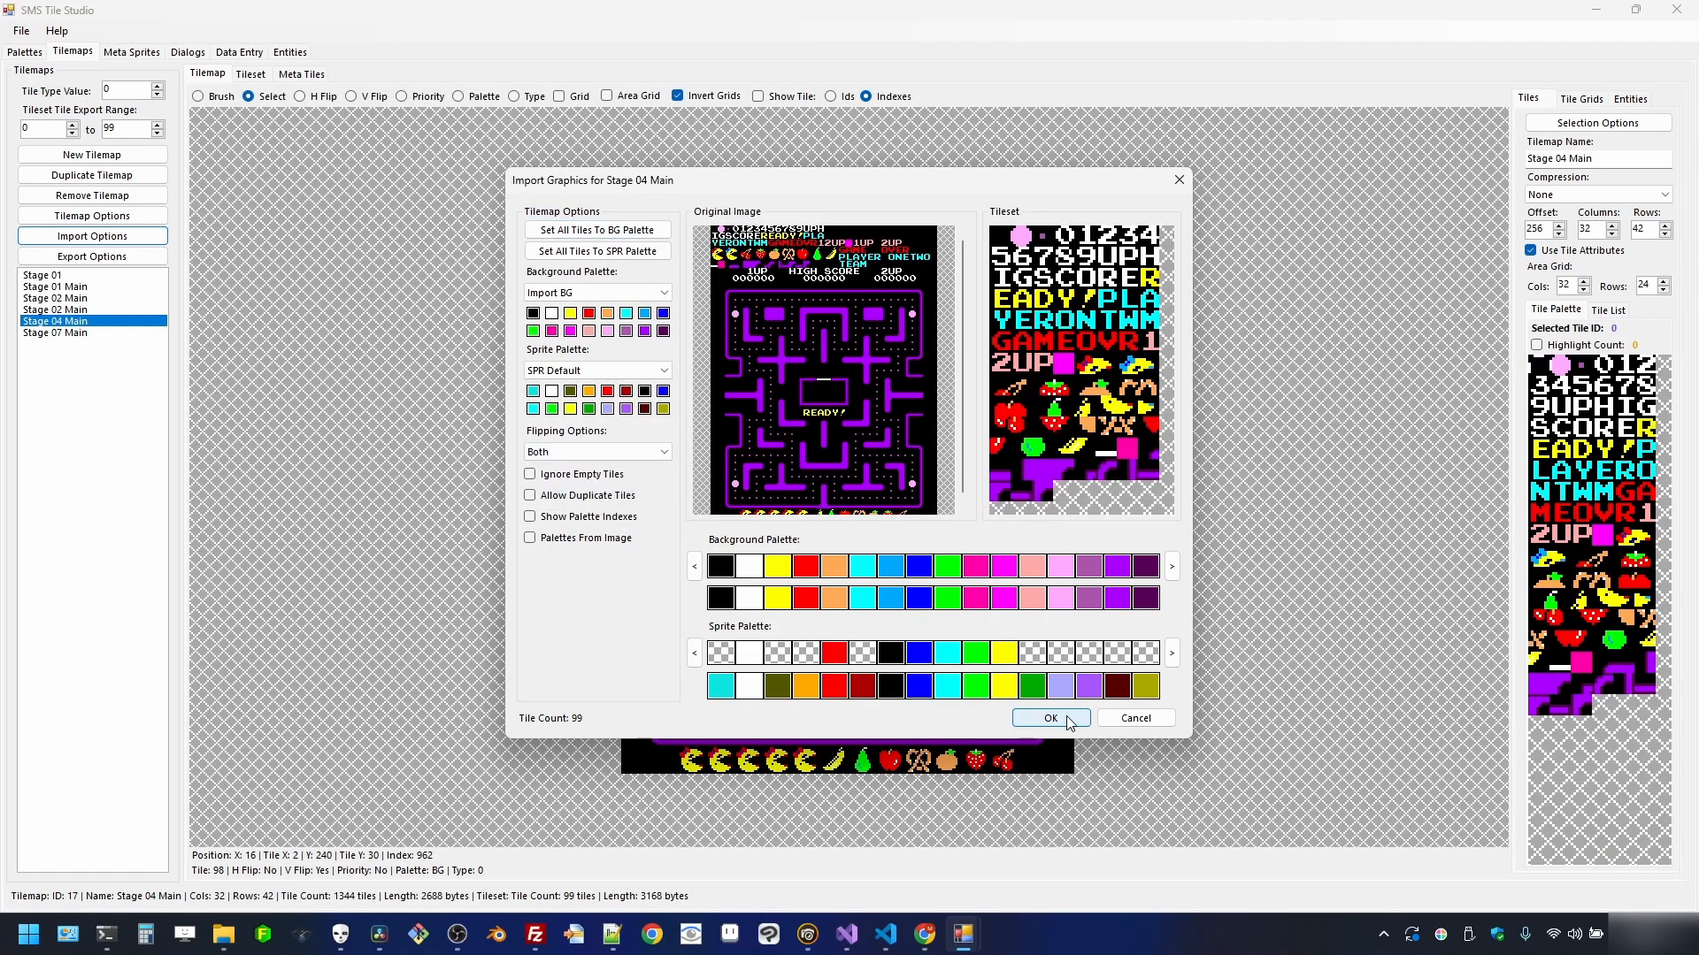
click(1066, 718)
- Import stage_07.png into Stage 07 Main with Both flipping, giving a 99-tile maze
click(109, 334)
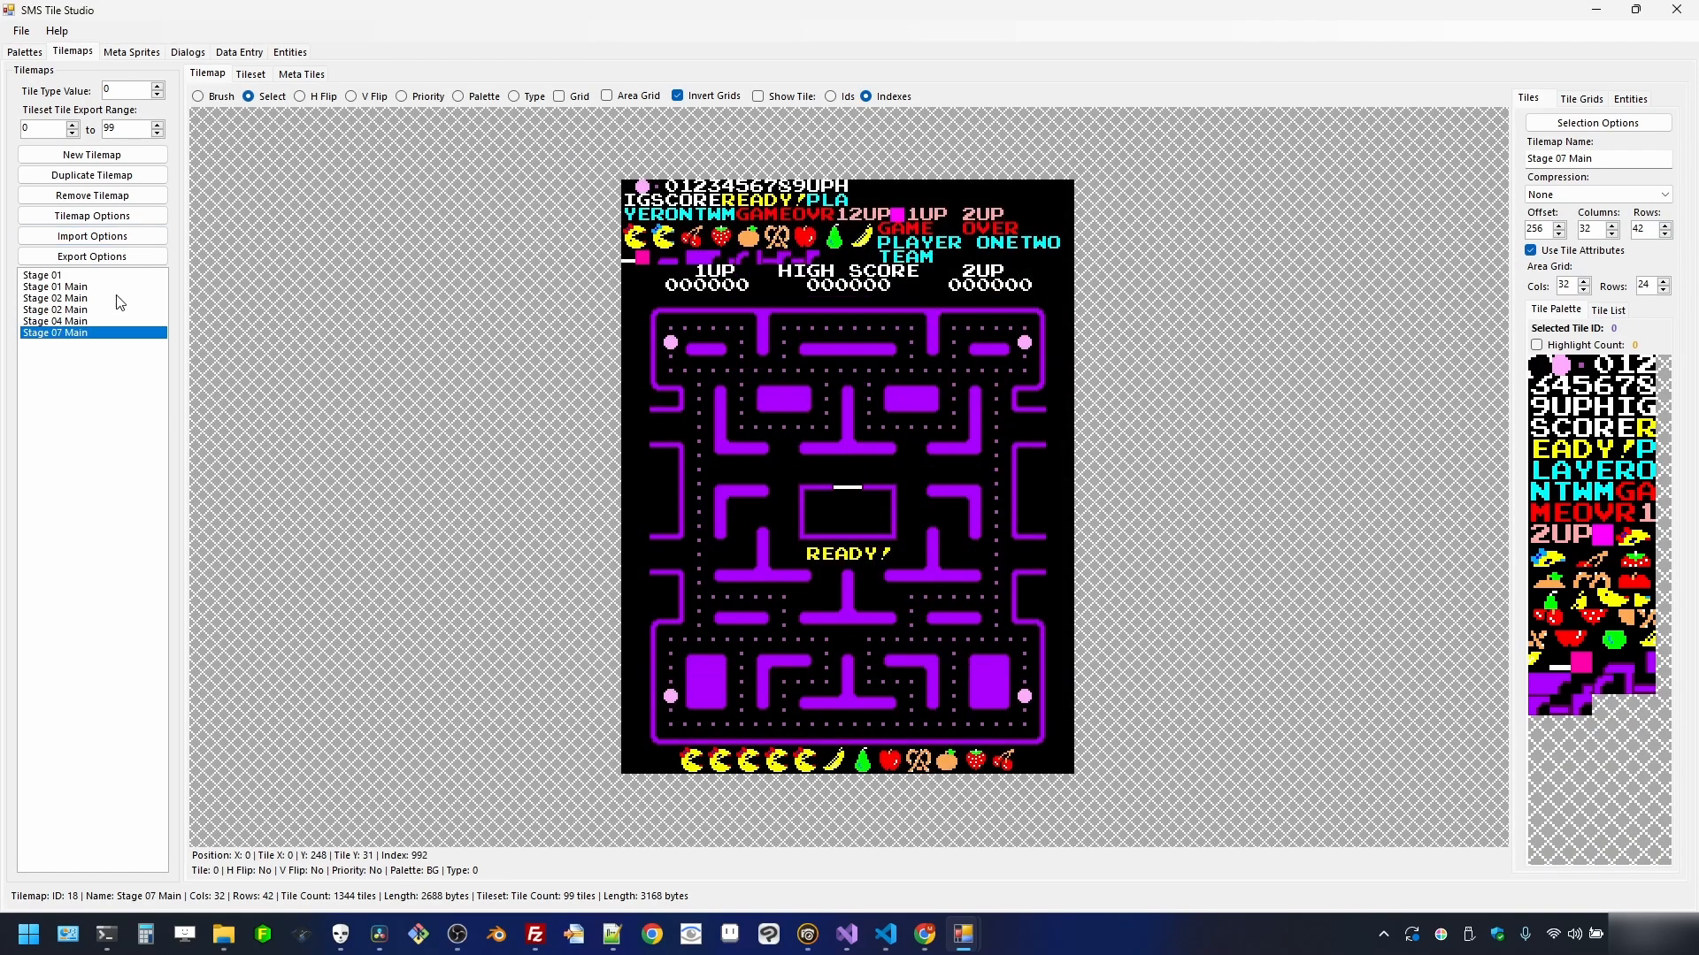
click(104, 236)
click(112, 257)
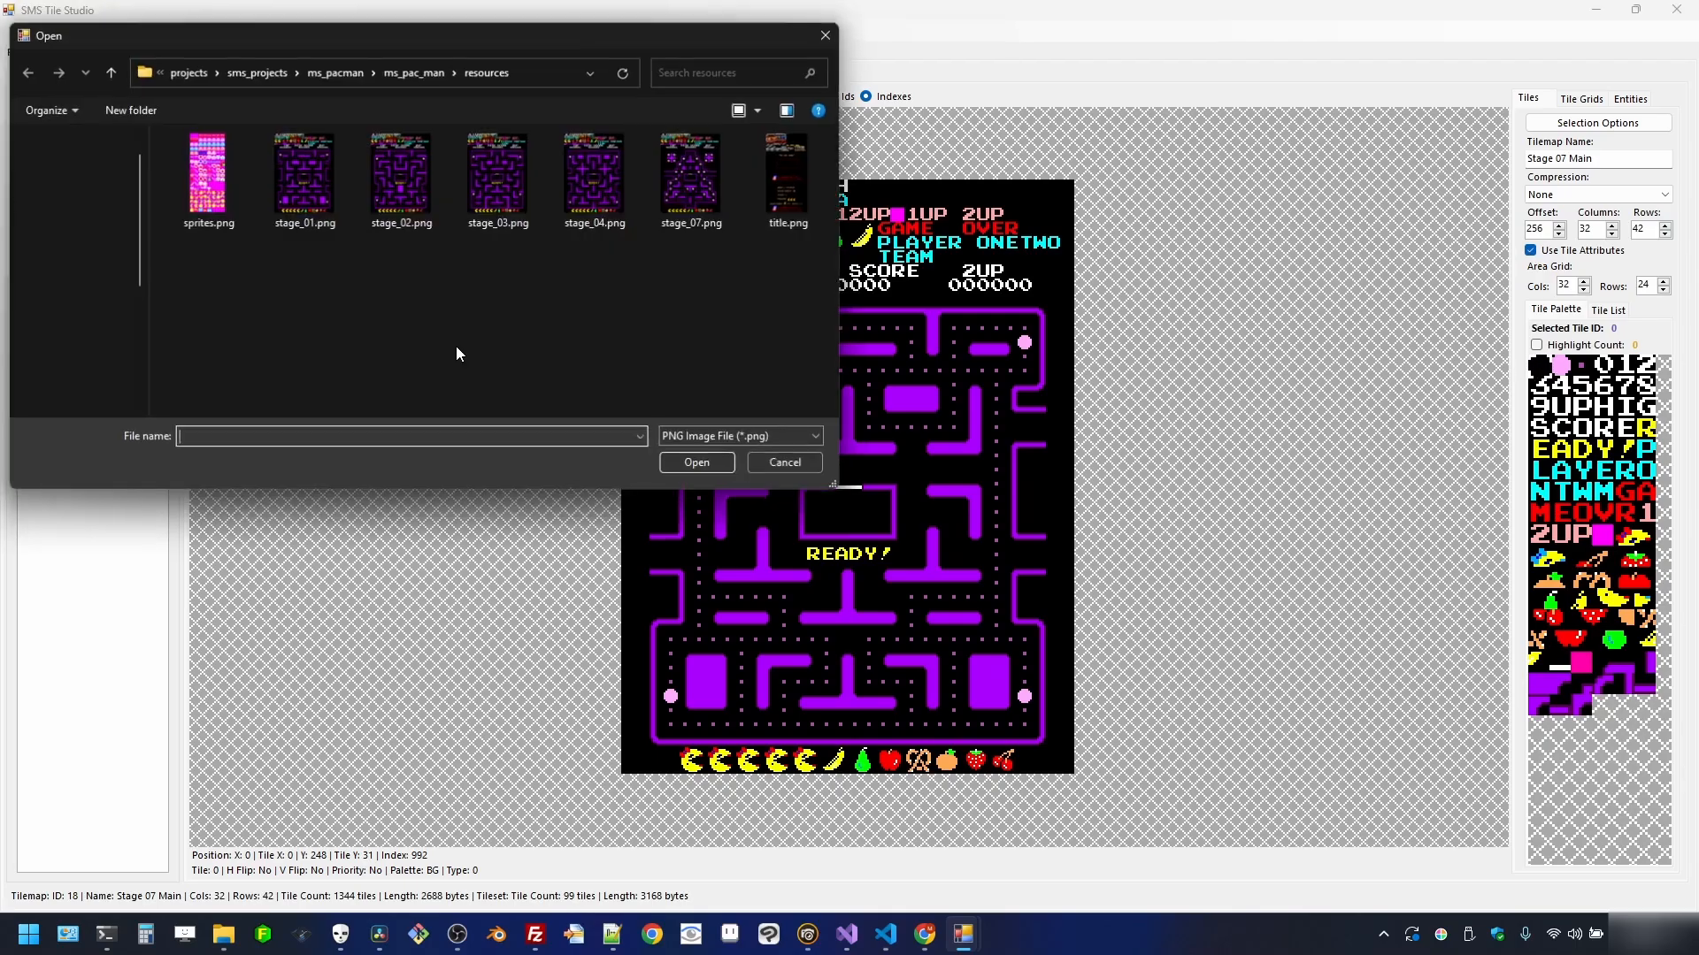
click(695, 190)
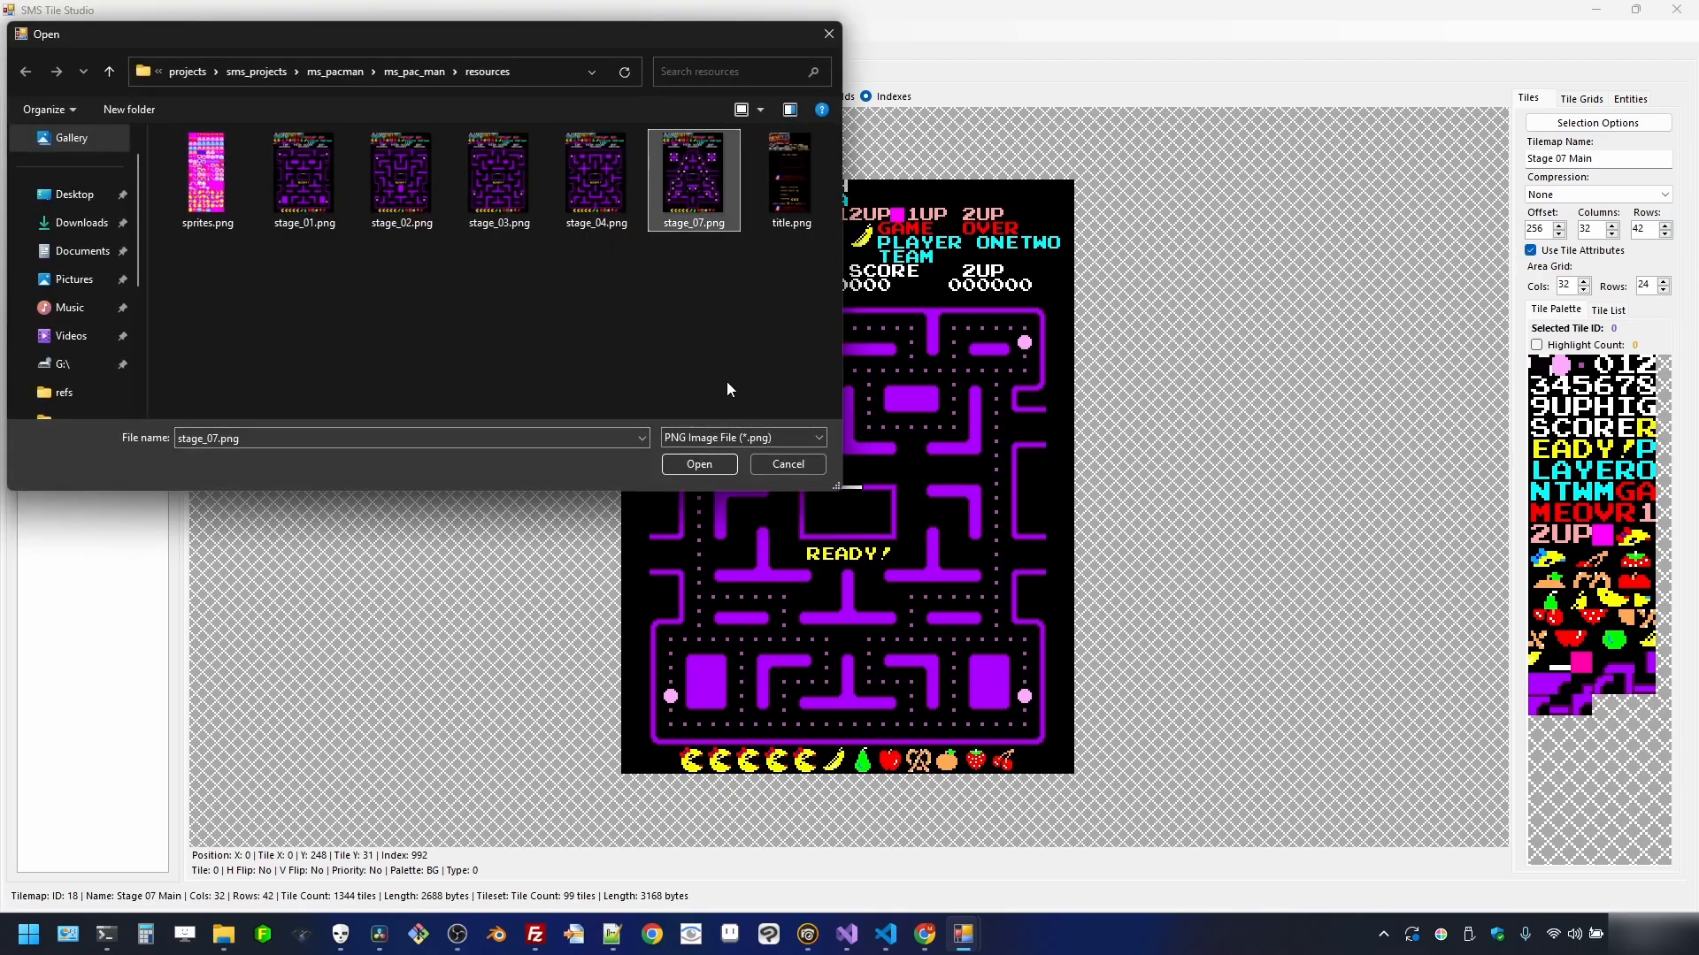
double_click(676, 205)
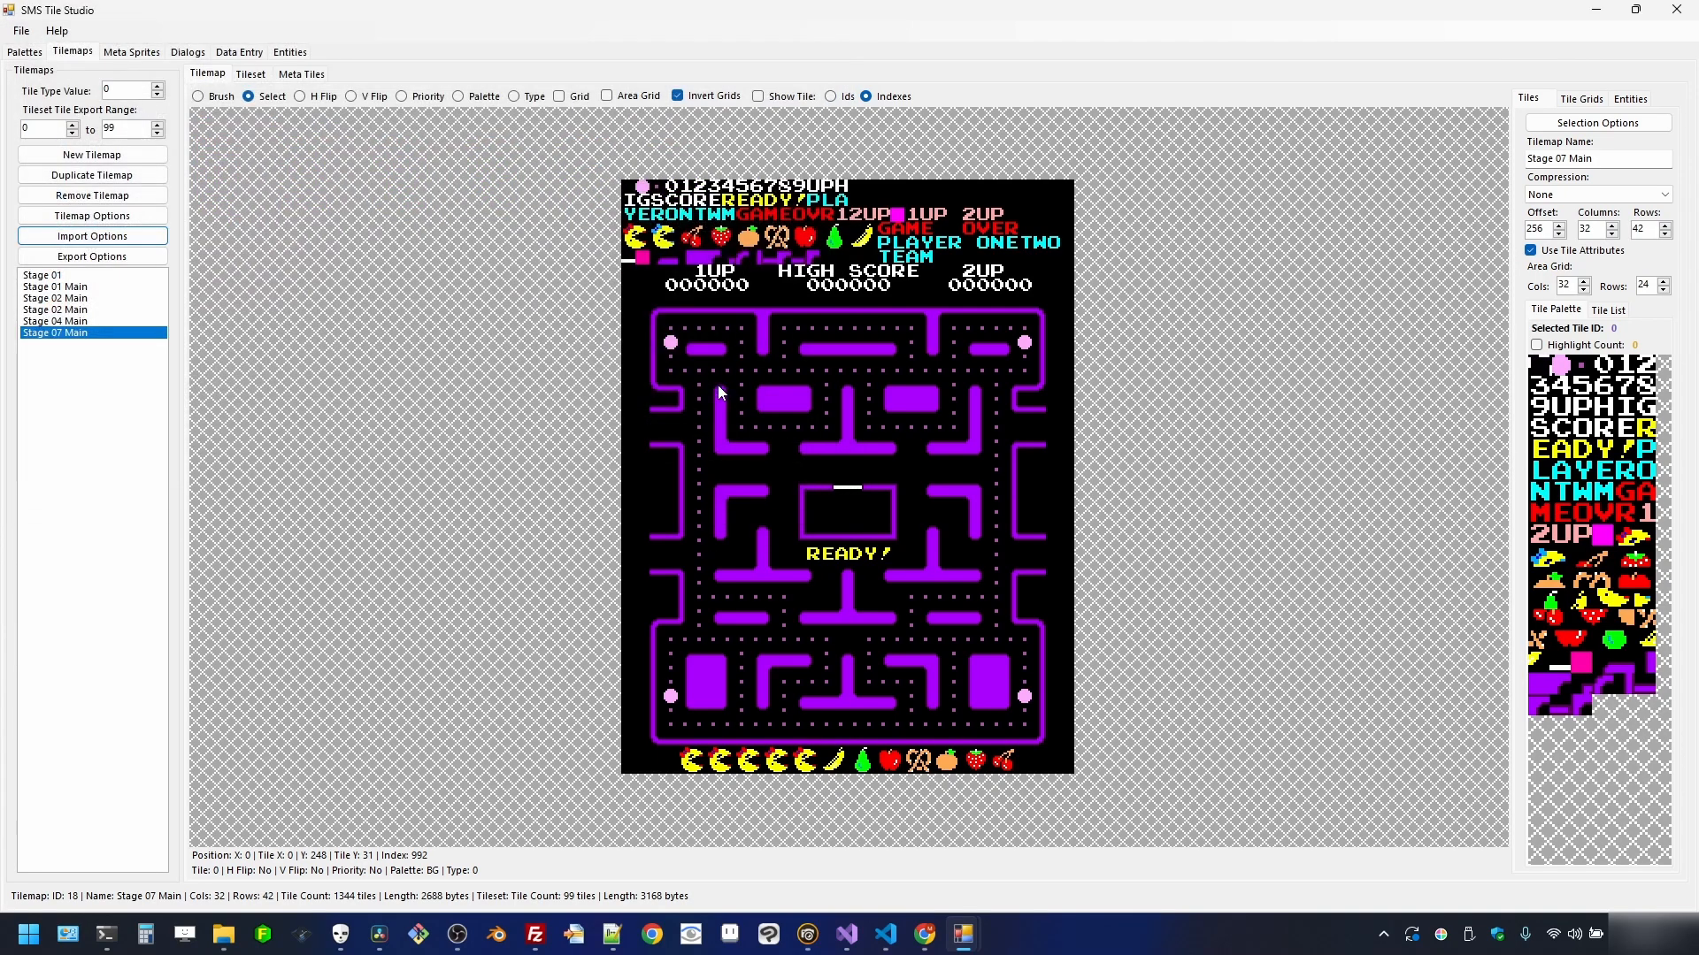
click(624, 454)
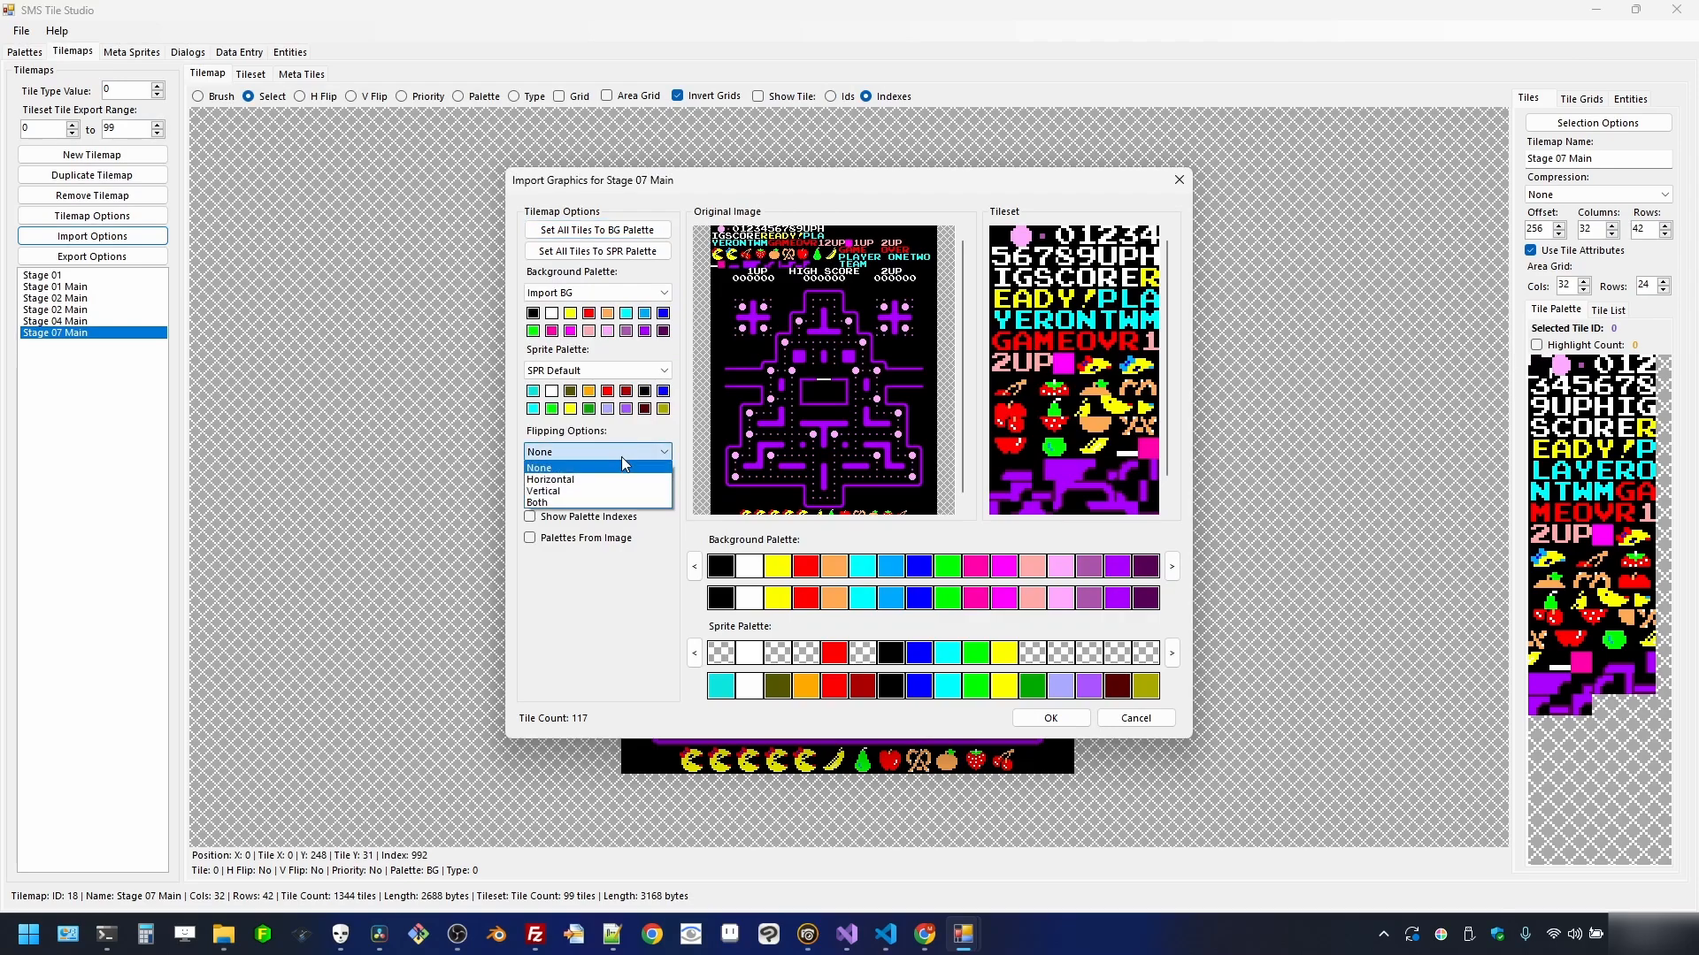
click(618, 504)
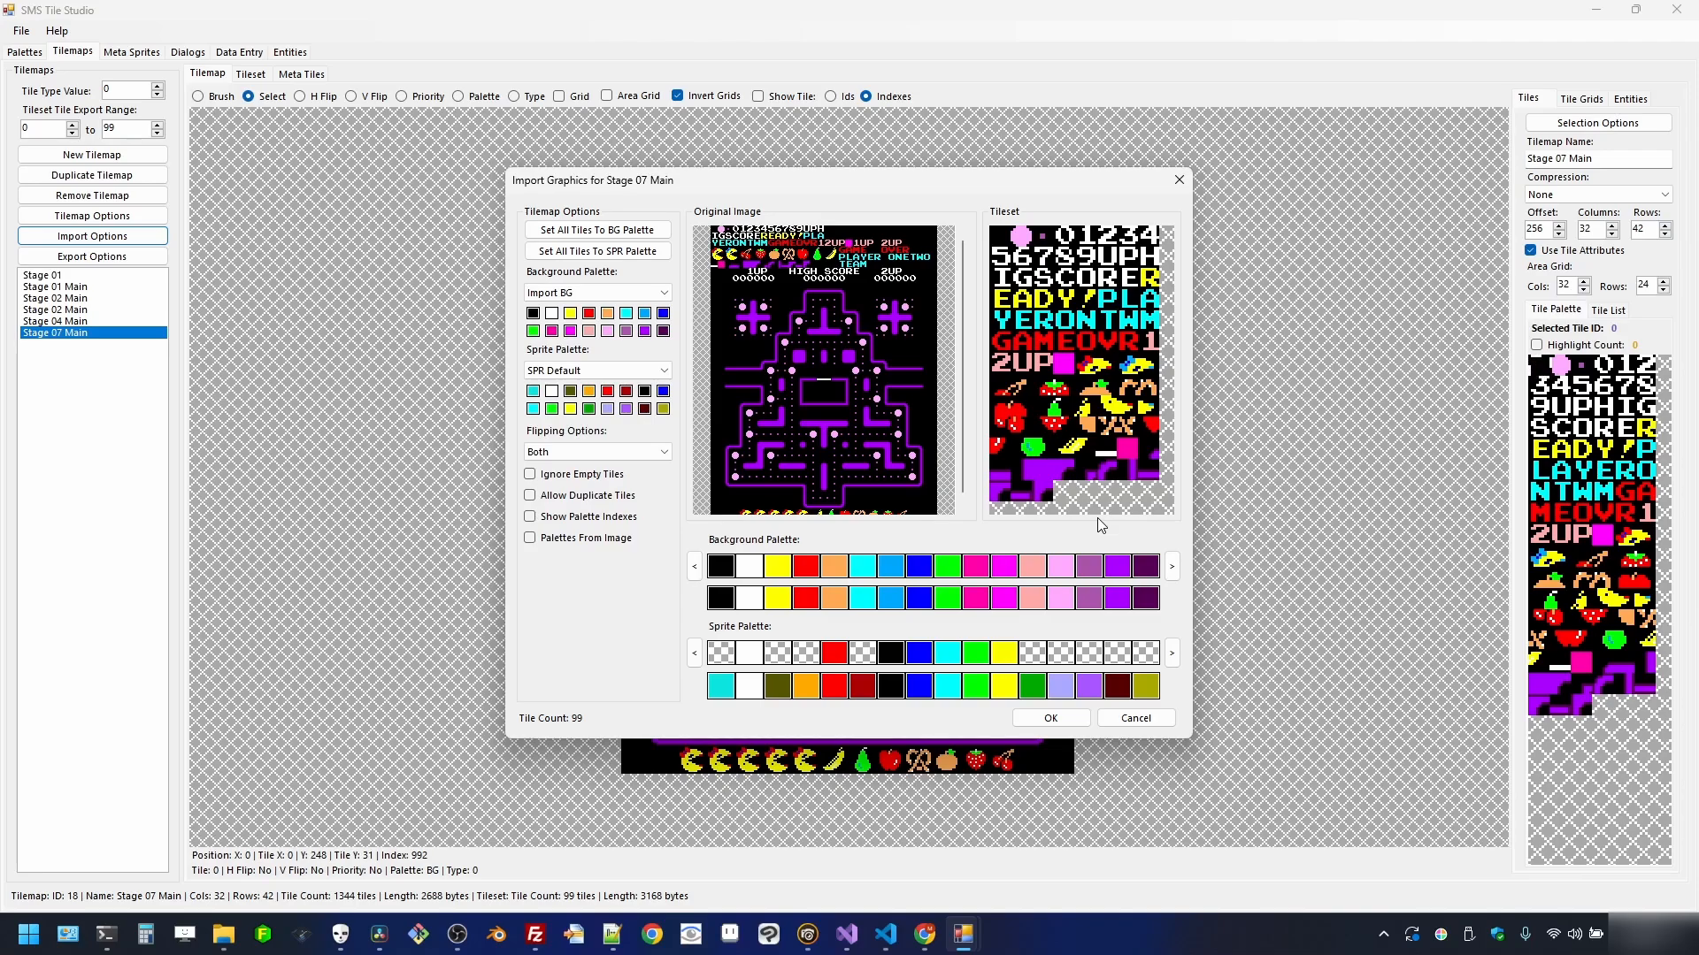
click(1071, 721)
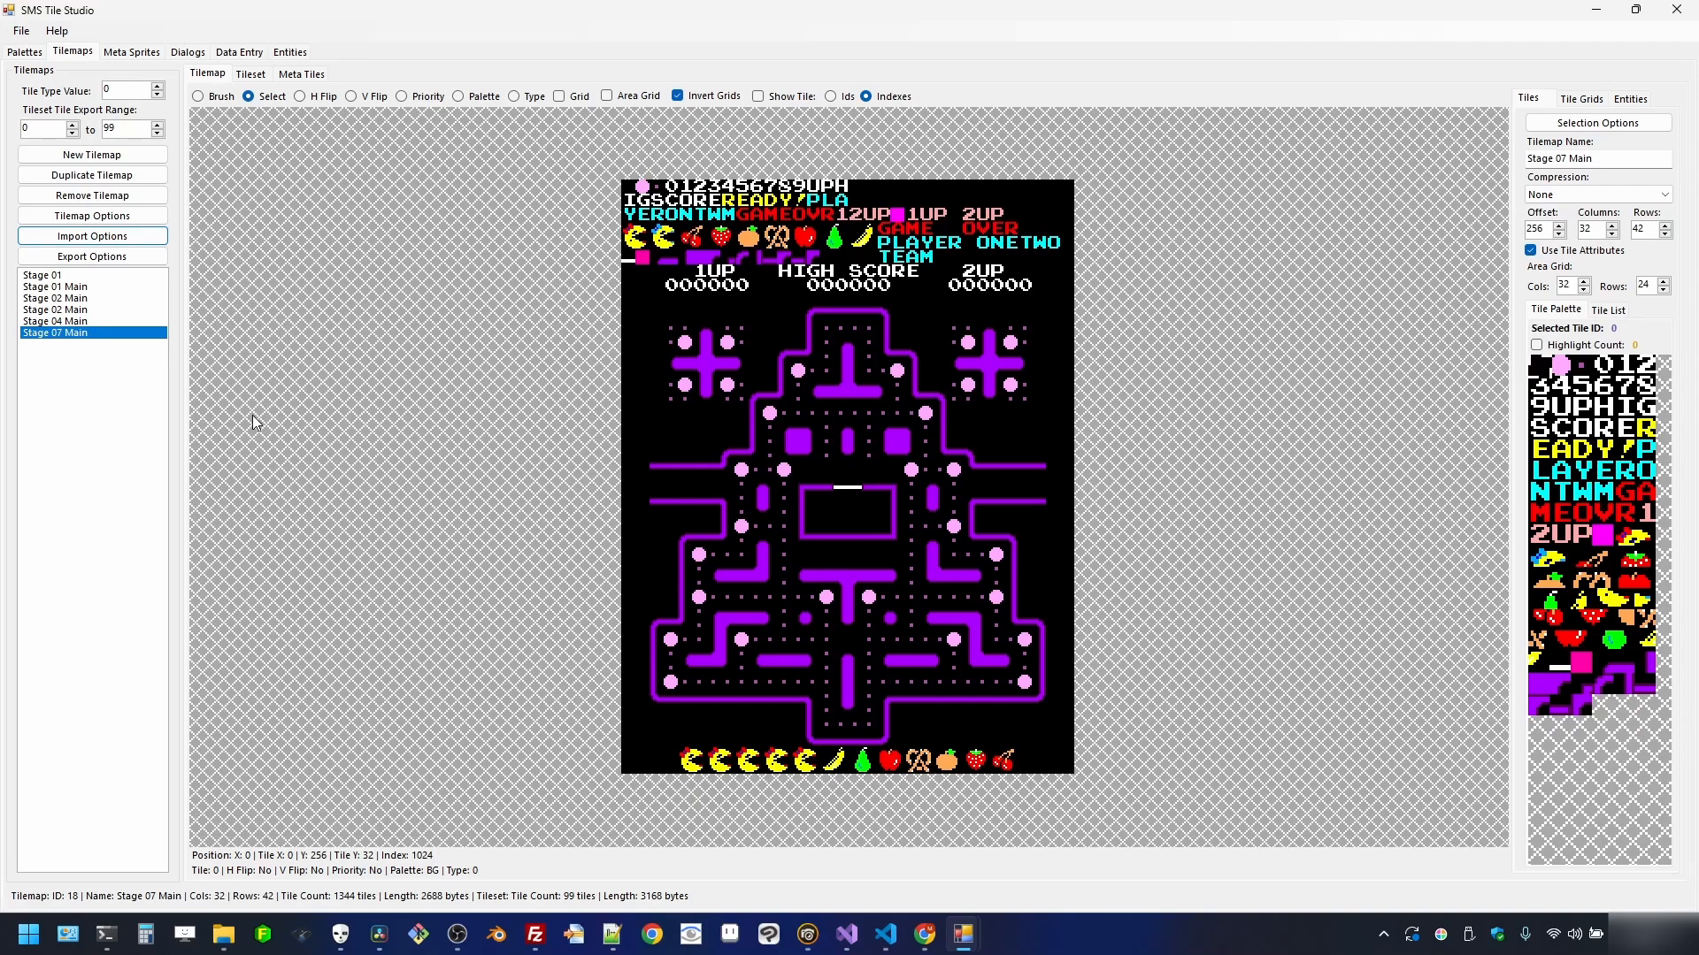
- Rename the duplicate Stage 02 Main tilemap to 'Stage 03 Main'
click(86, 308)
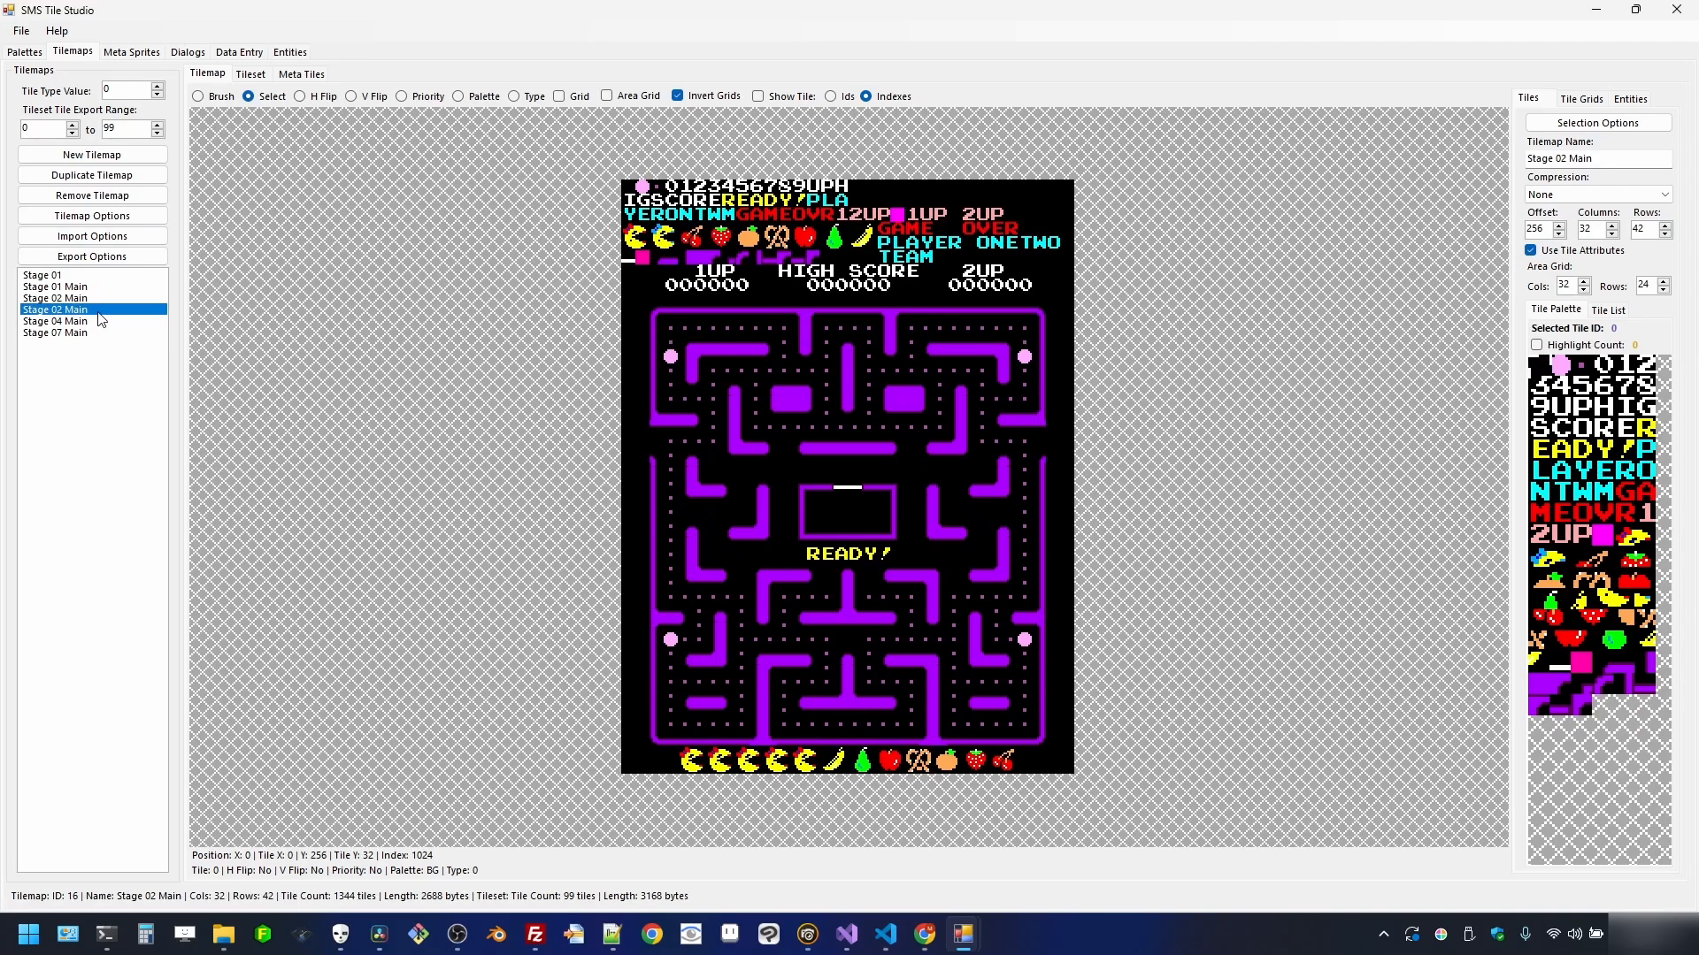
click(95, 300)
click(94, 289)
click(93, 299)
click(90, 309)
click(1566, 161)
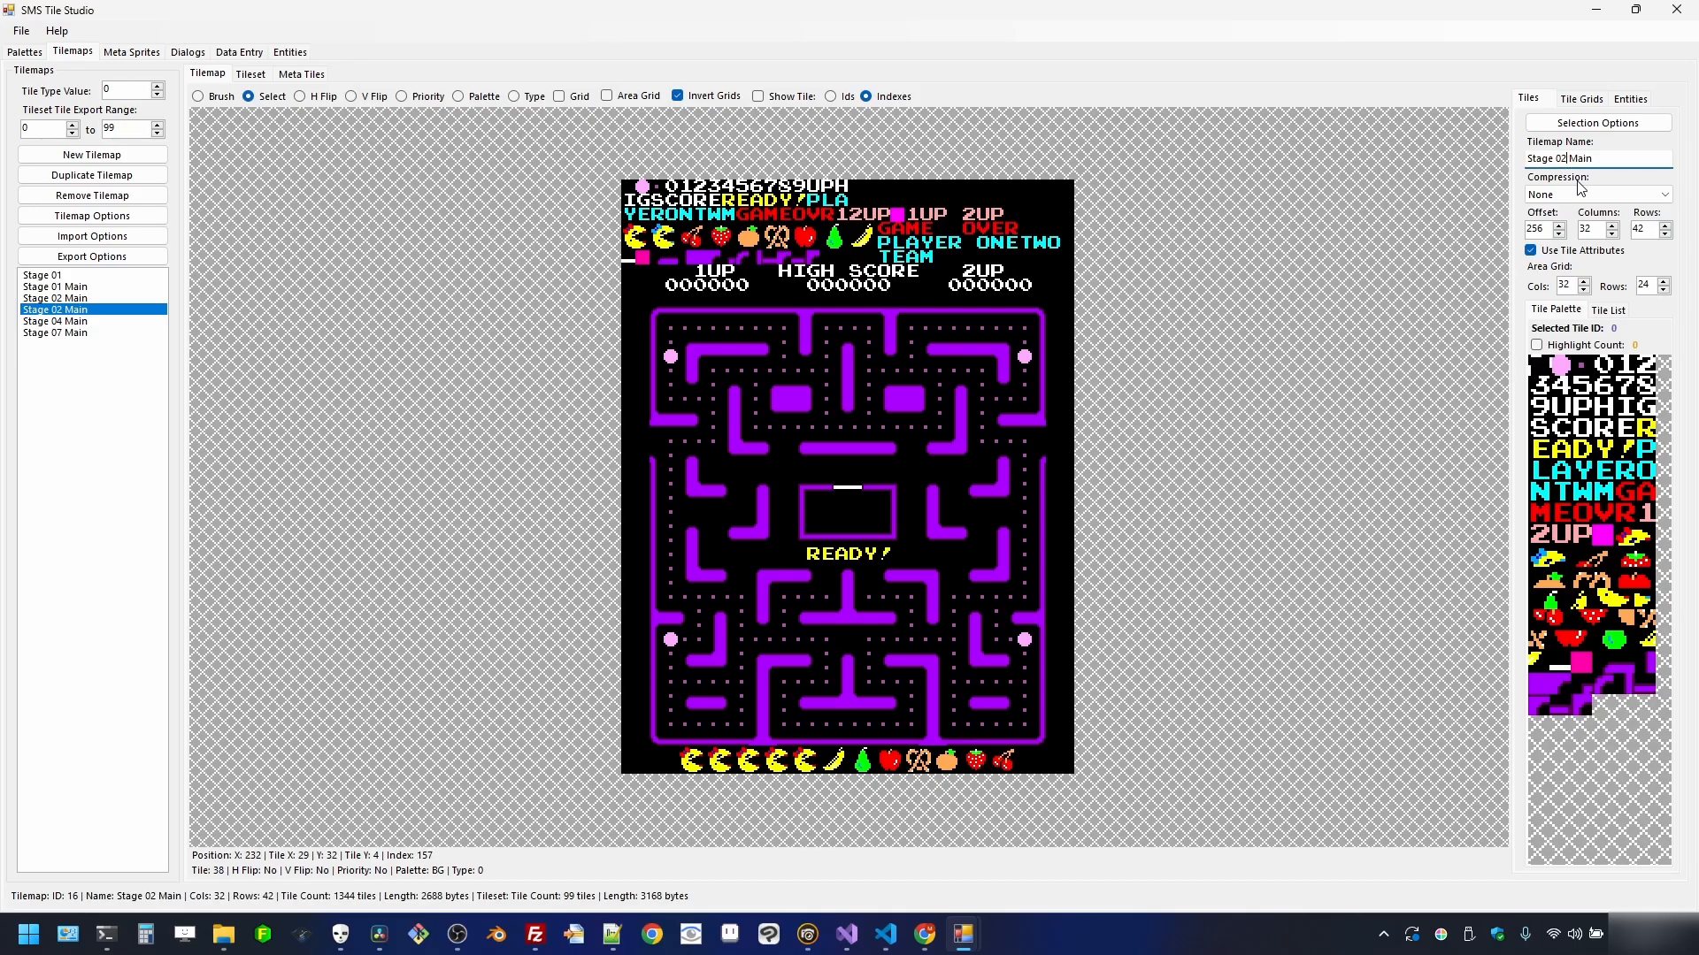
text(3)
- Compare the Stage 04 Main maze with Stage 02 Main, ending on Stage 02 Main
click(99, 323)
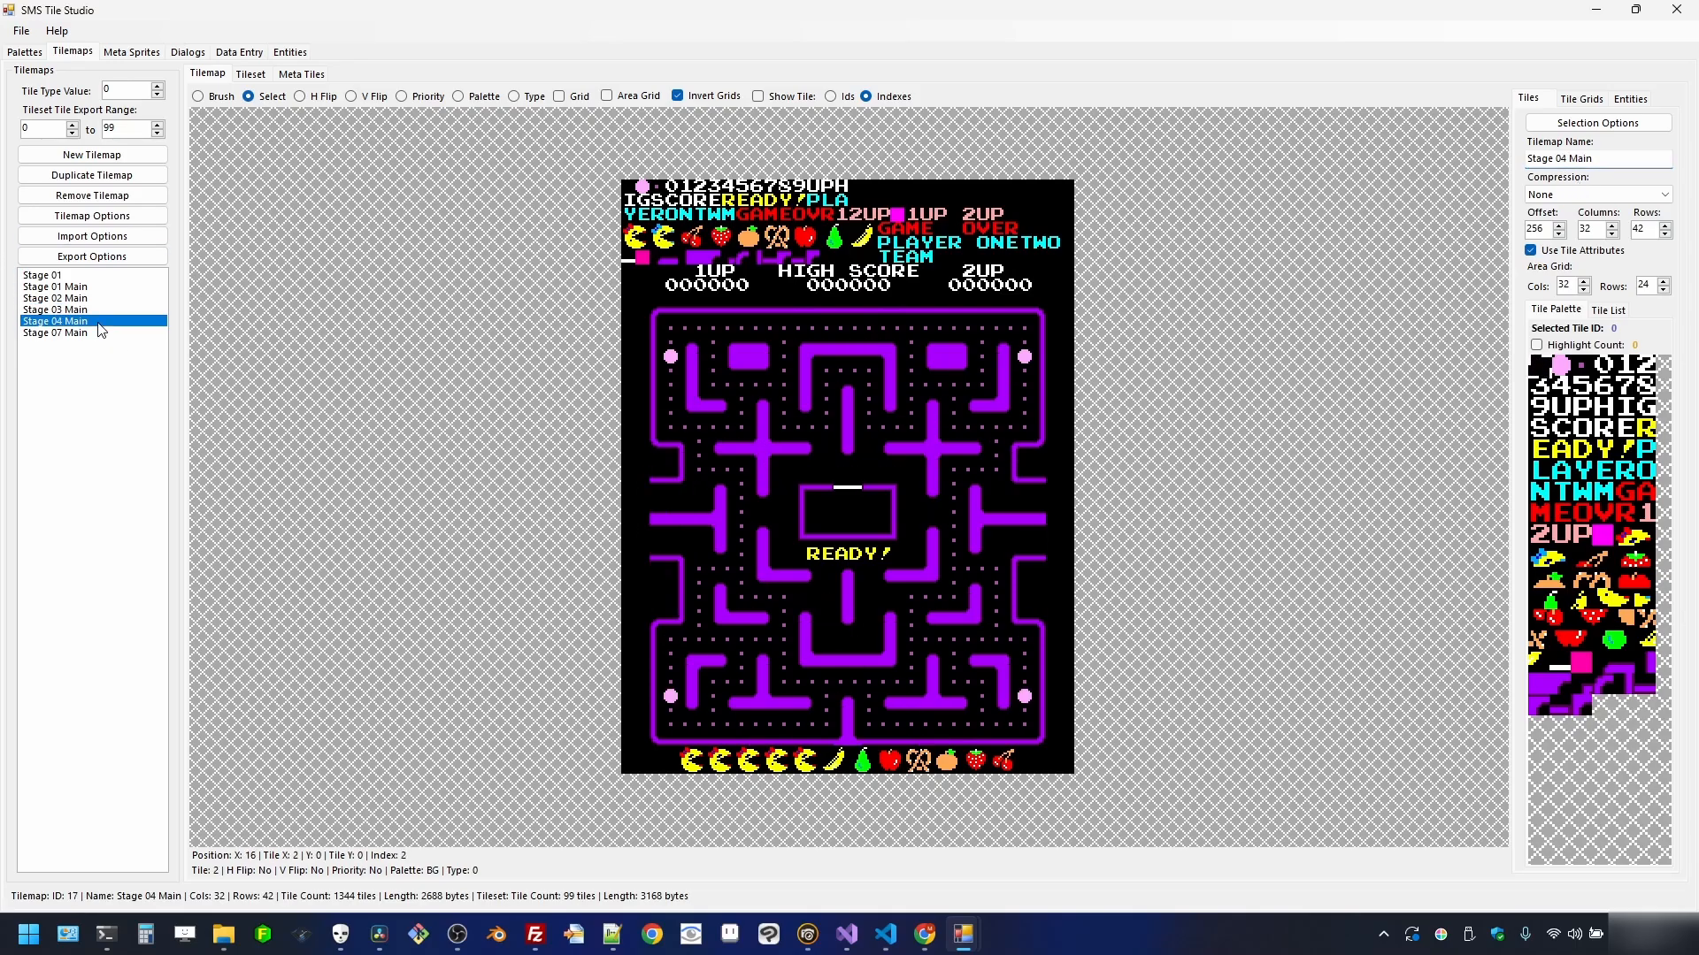
click(99, 299)
click(99, 321)
click(101, 300)
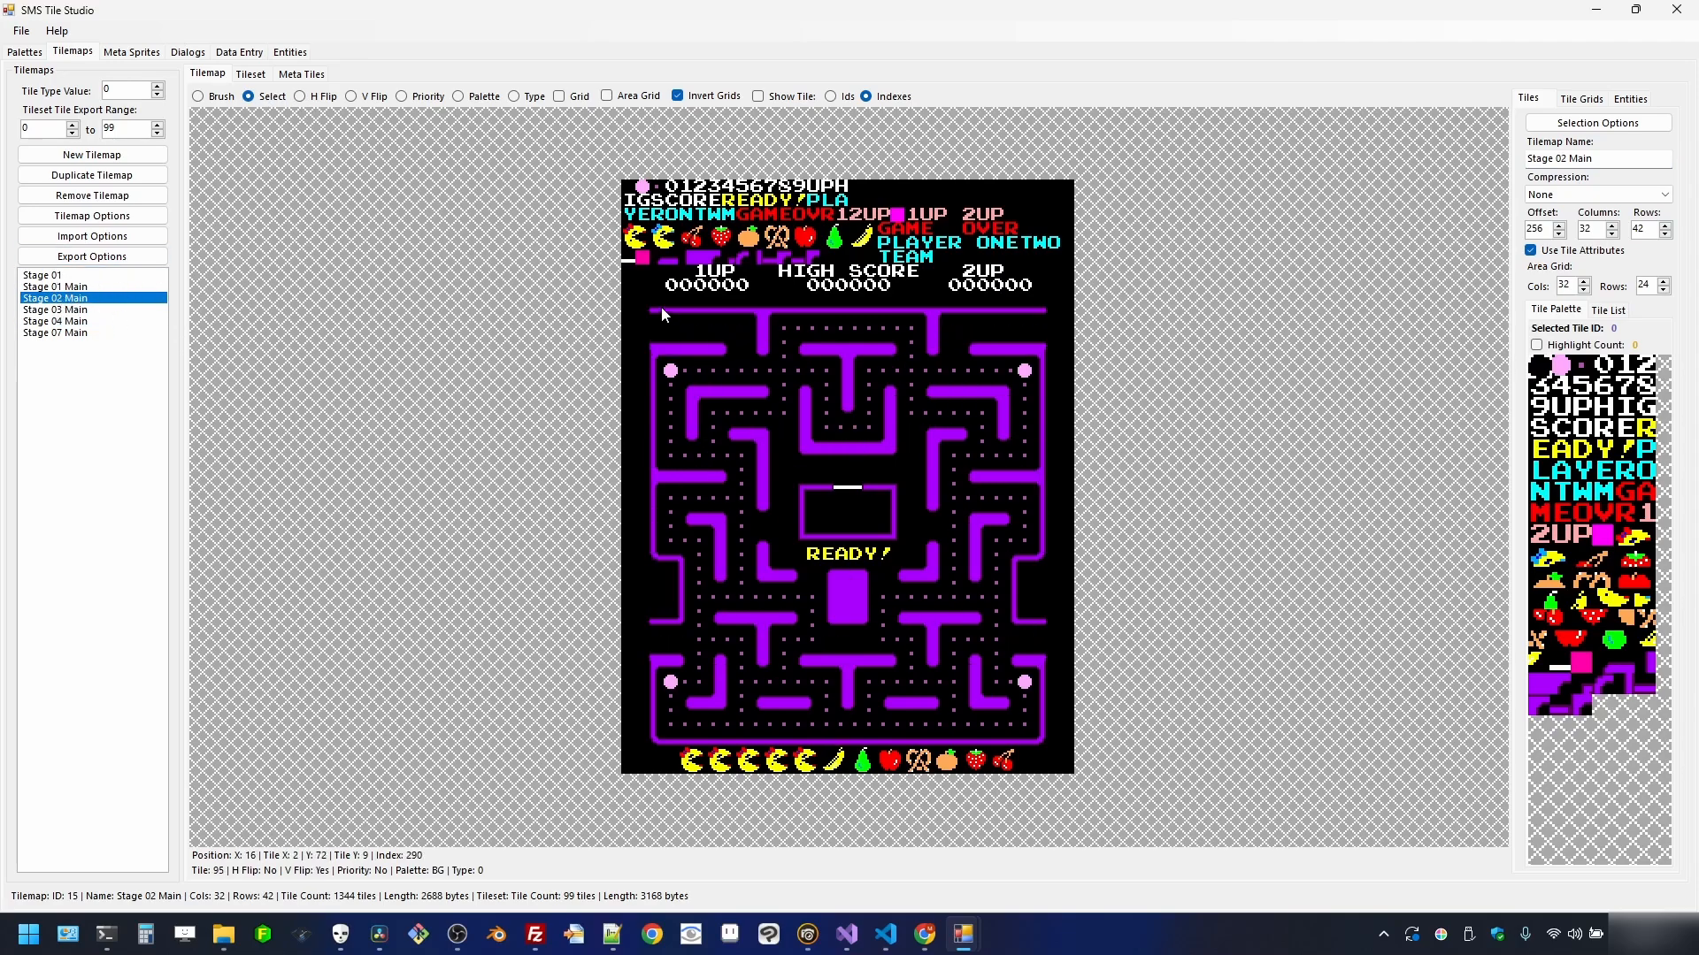
- Crop the score row and maze of Stage 02 Main and Stage 03 Main into new tilemaps
drag(629, 268, 1066, 770)
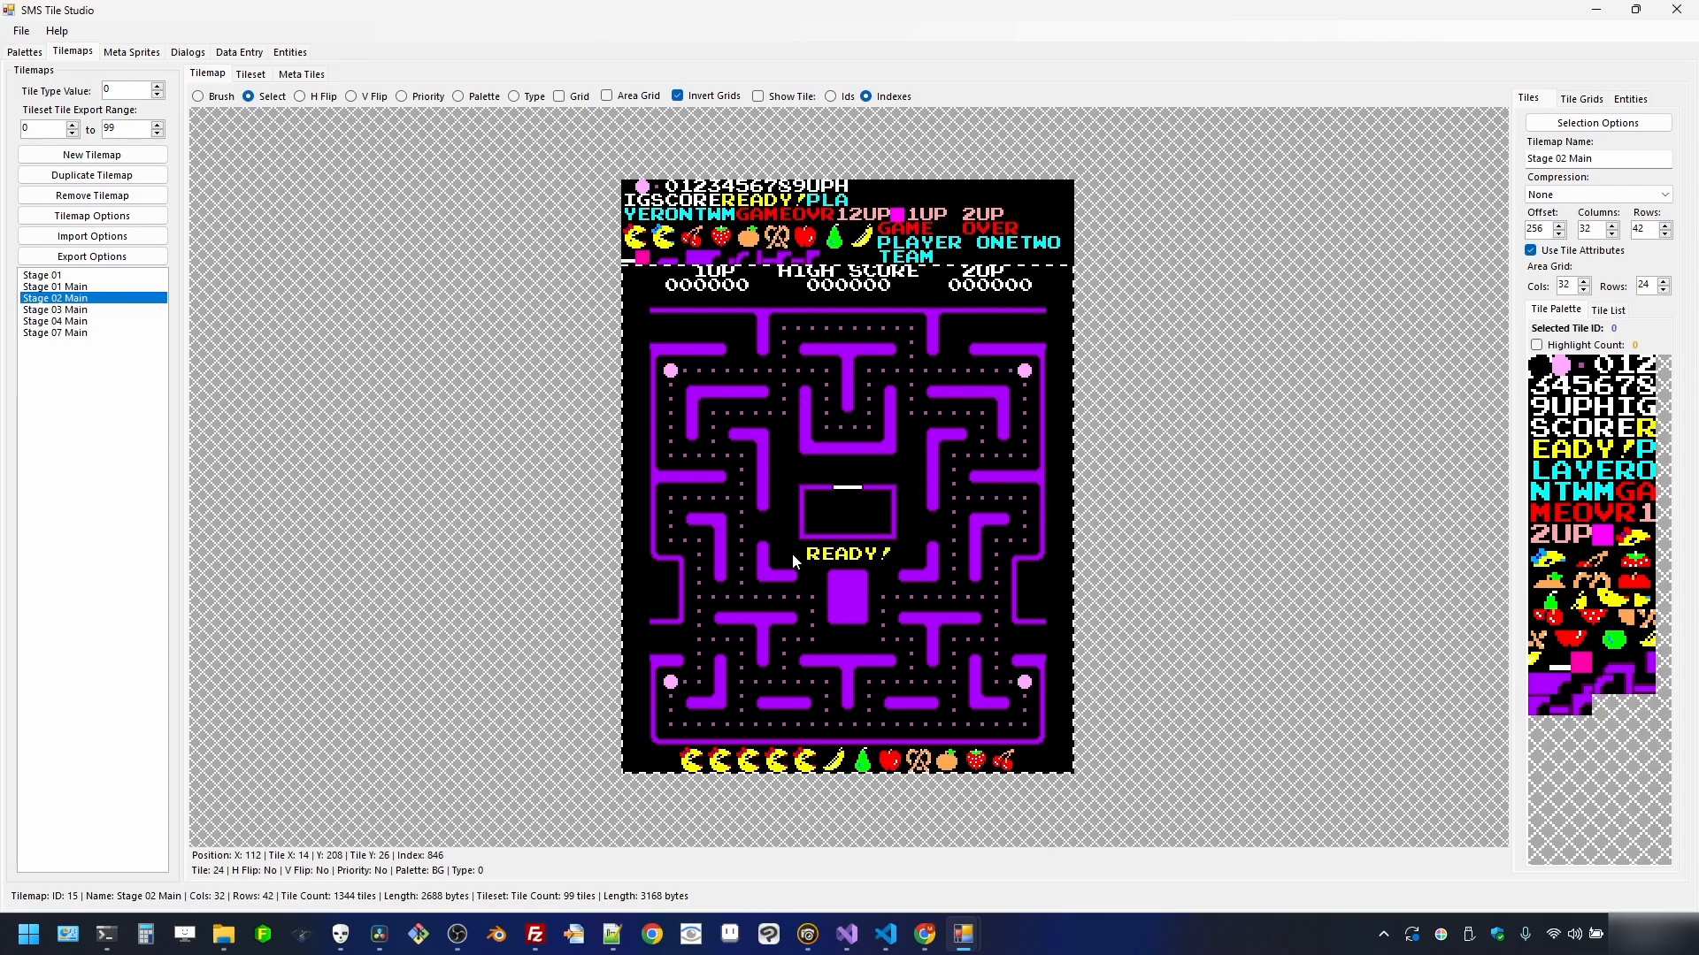
right_click(839, 515)
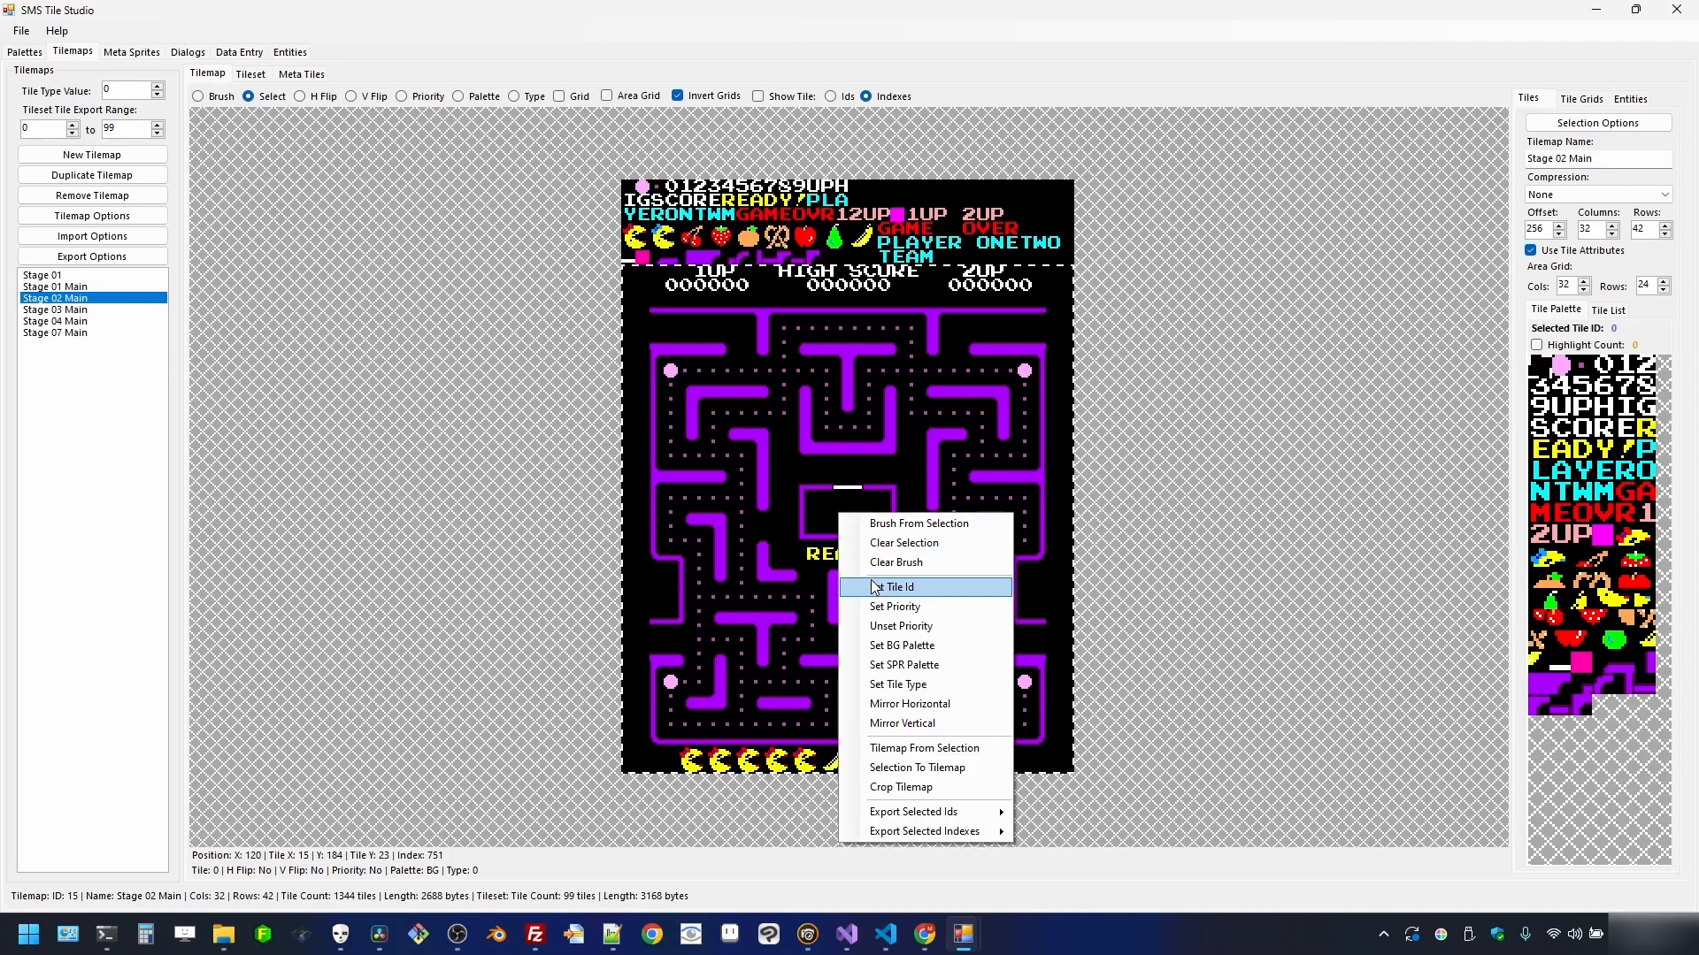
click(925, 747)
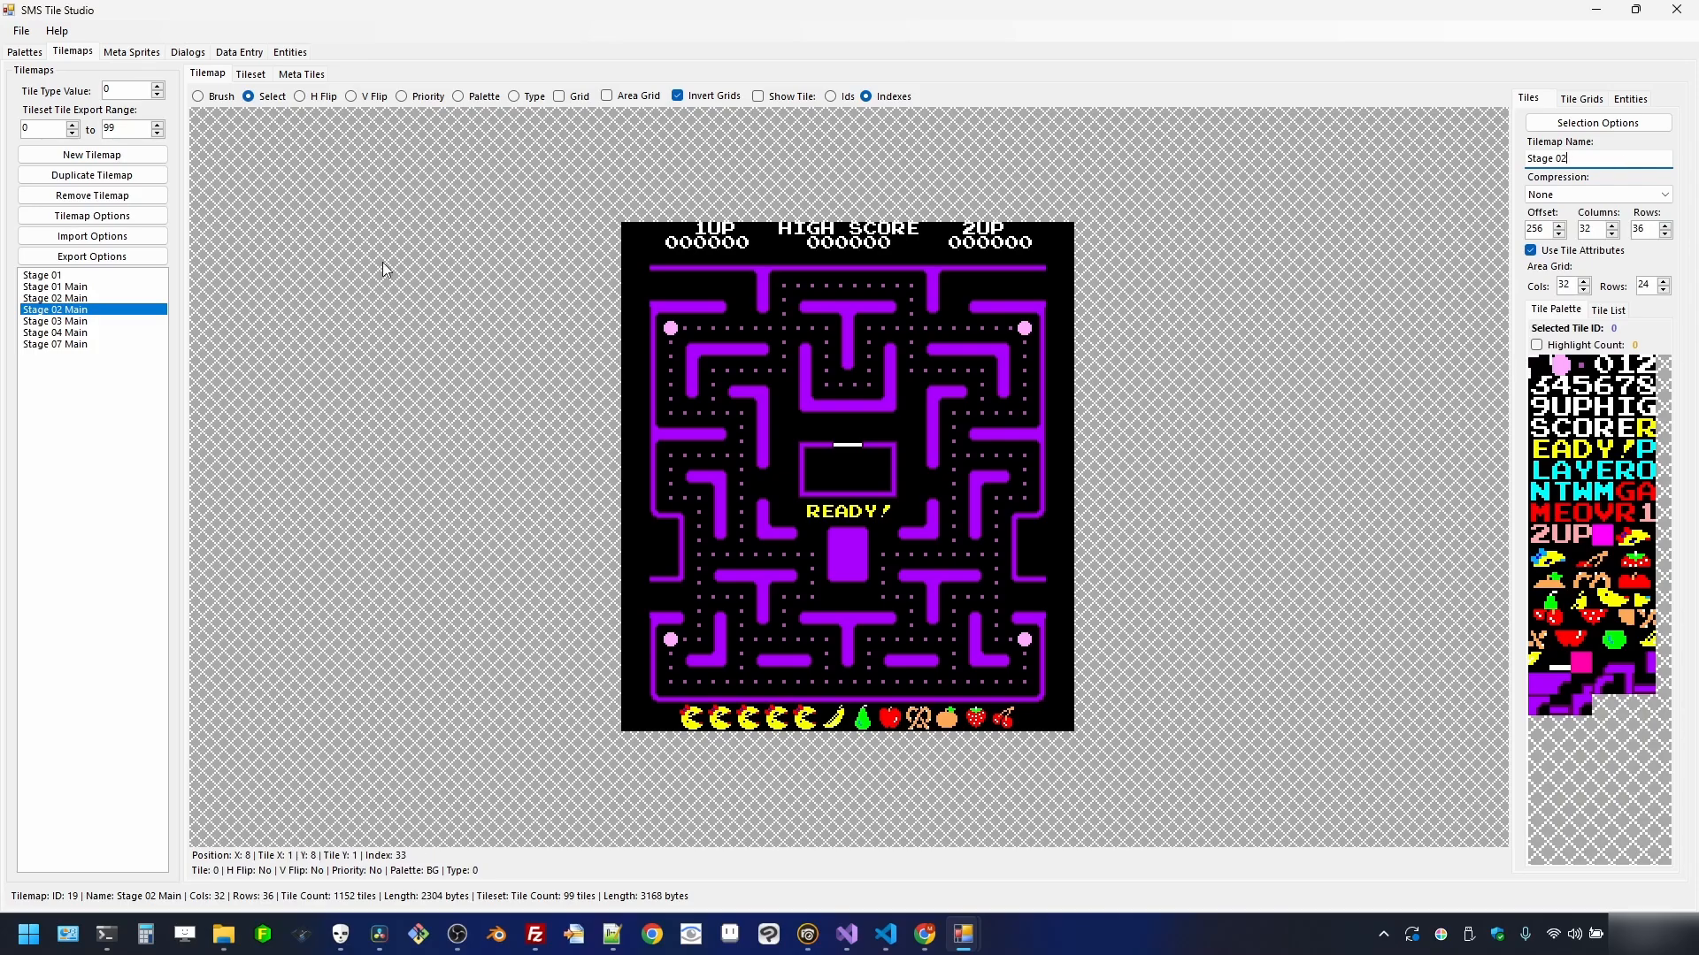
click(88, 323)
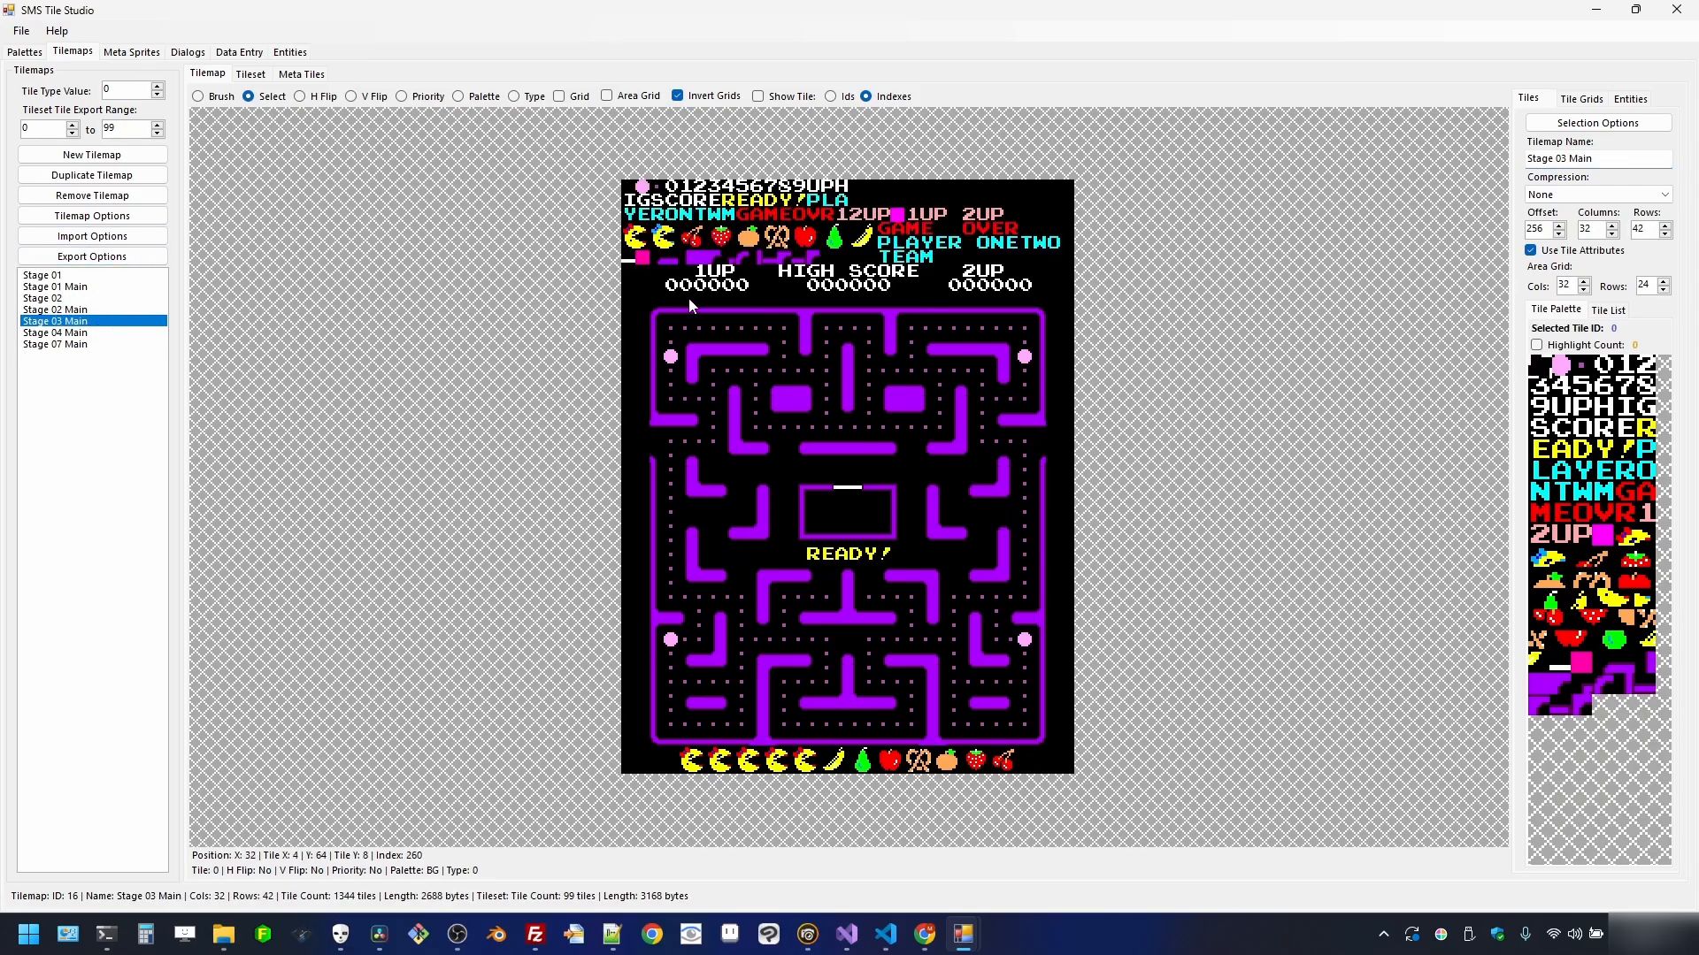
drag(630, 275, 1073, 772)
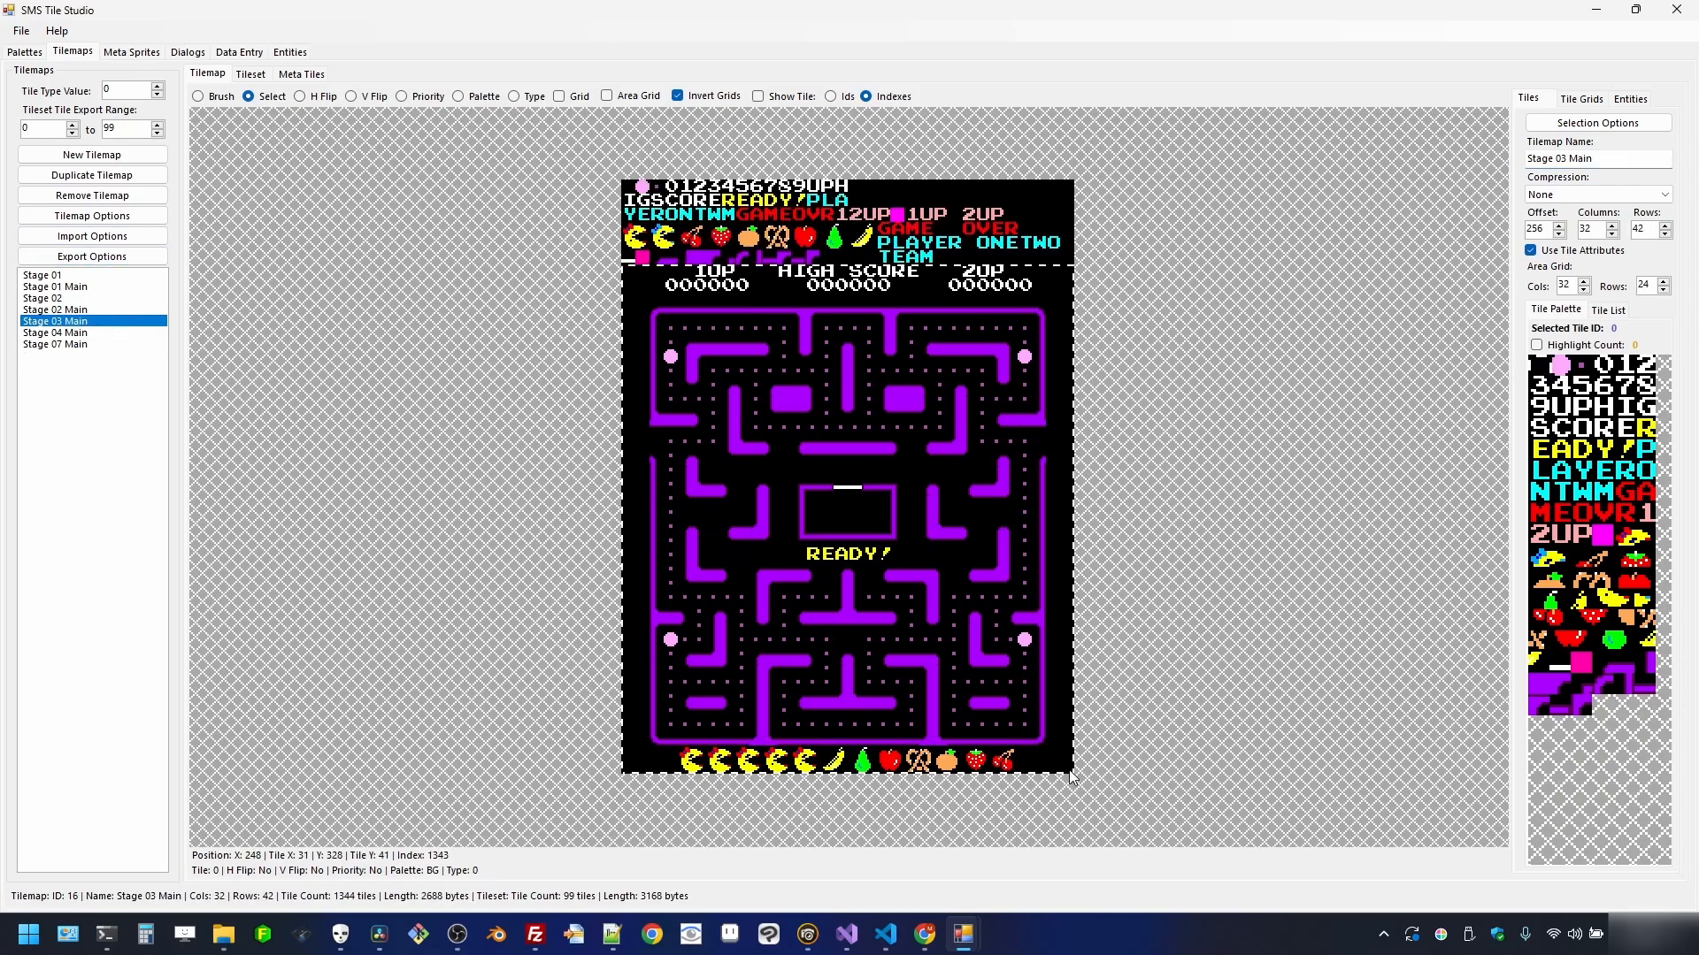
right_click(1014, 586)
click(1093, 818)
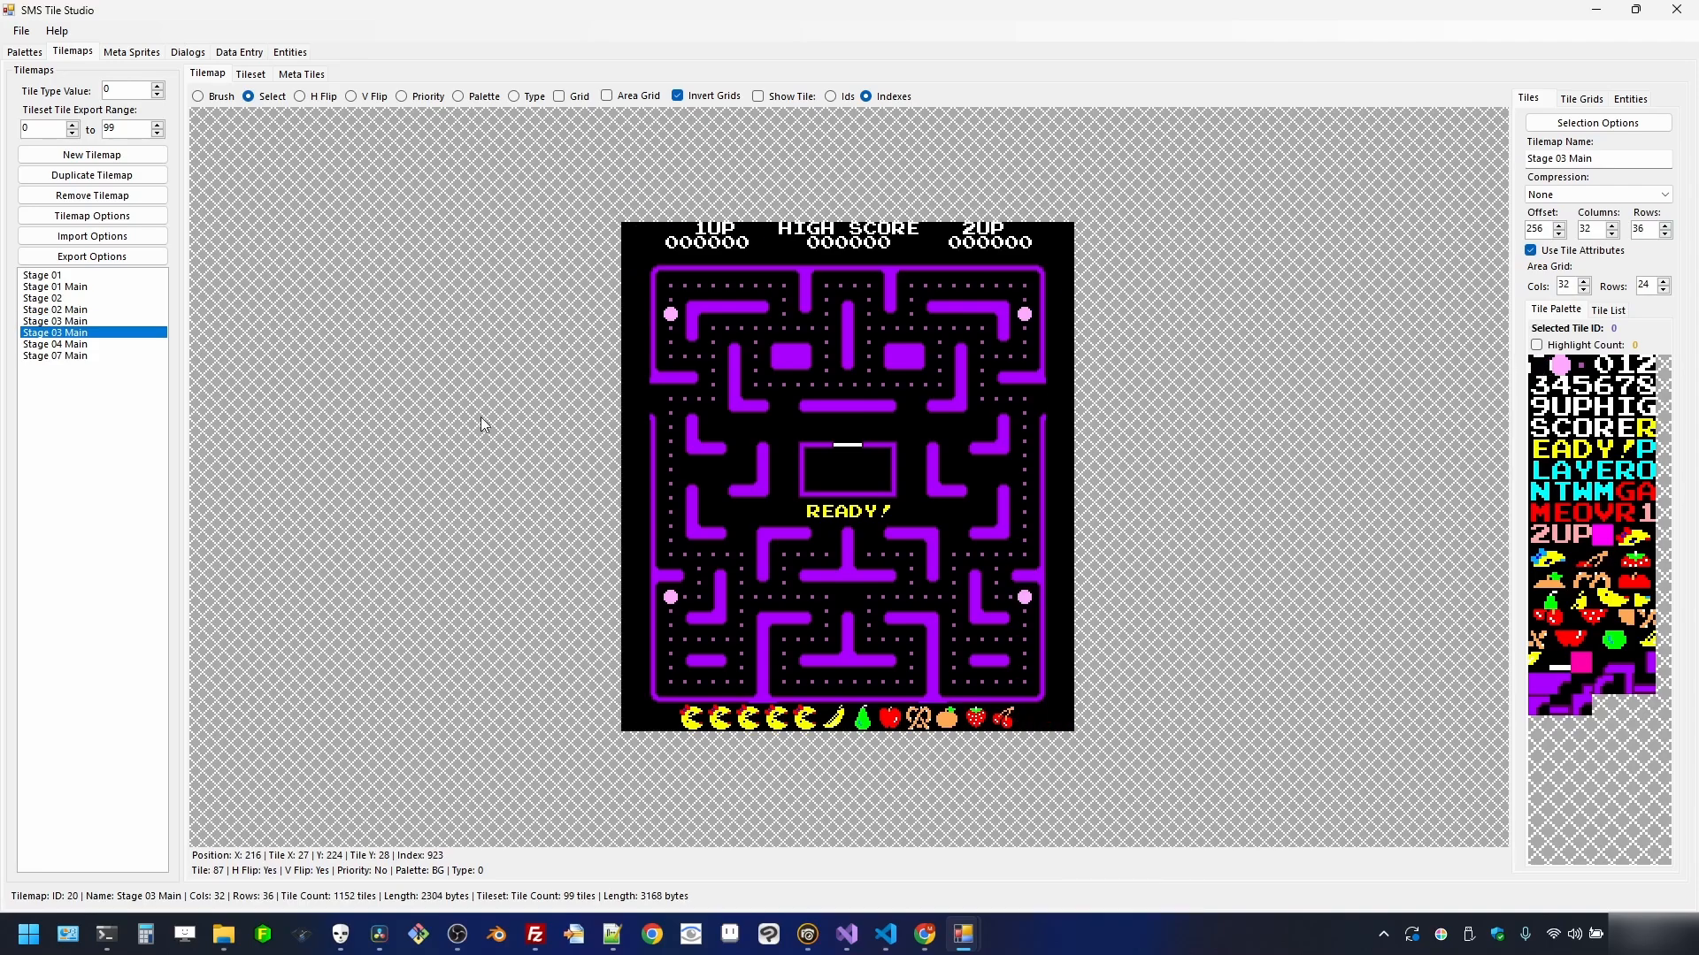
click(1628, 162)
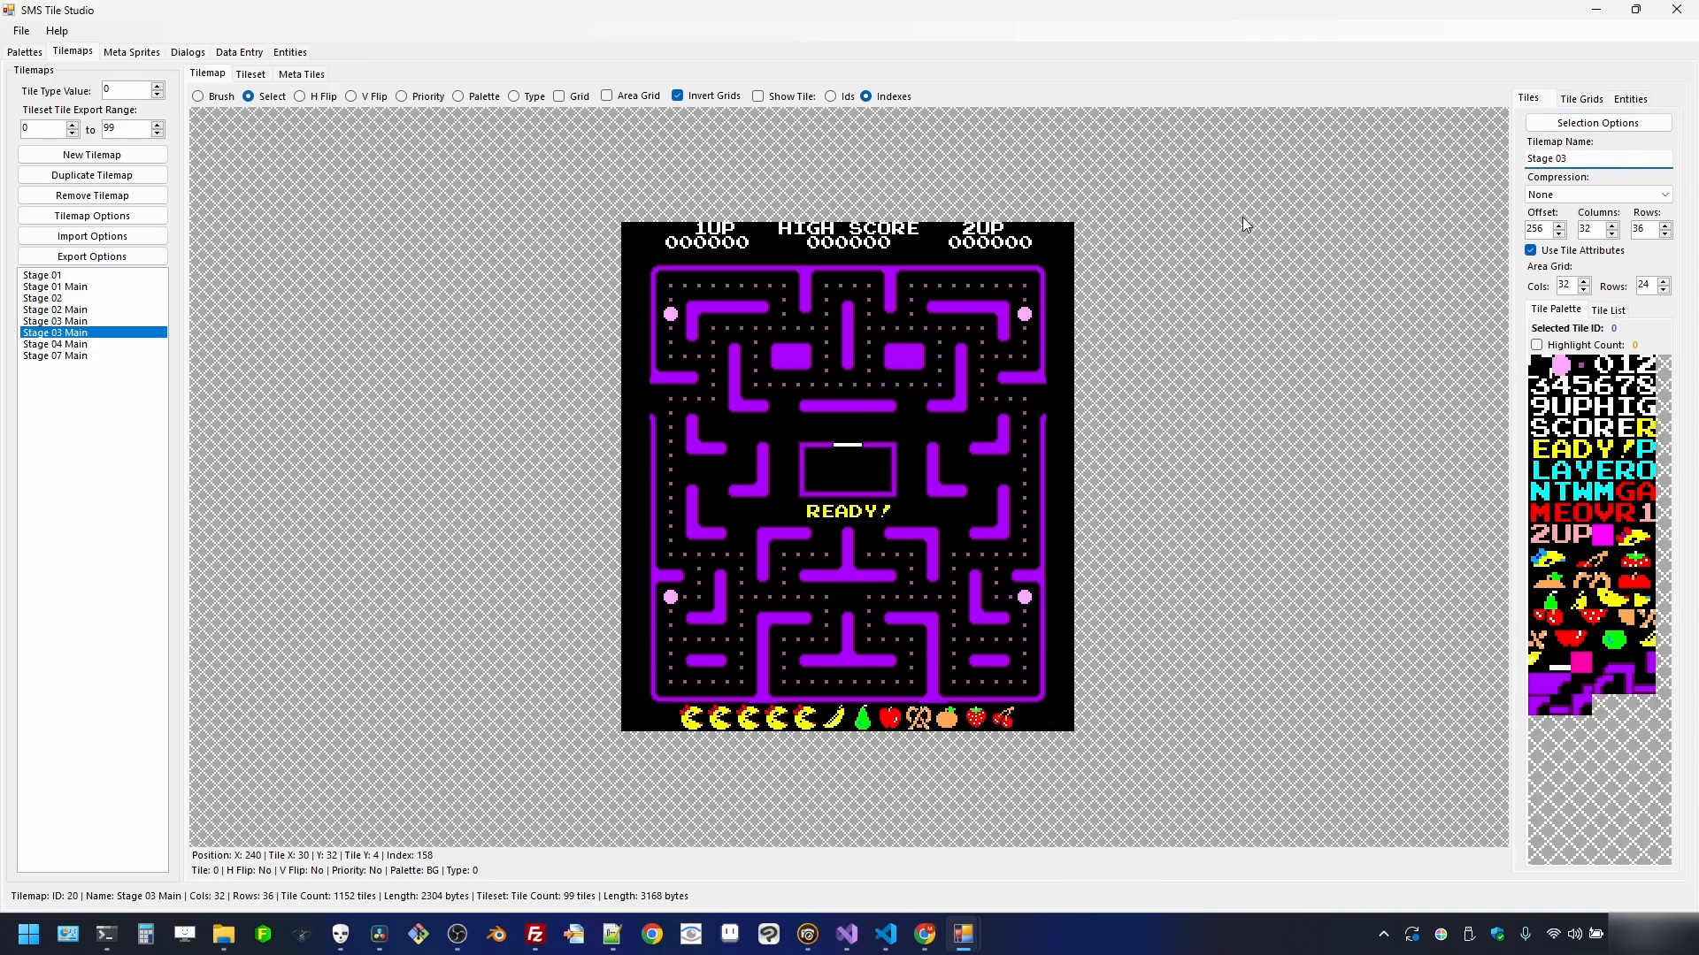
- Crop Stage 04 Main's score row and maze into a new tilemap named 'Stage 04'
click(91, 345)
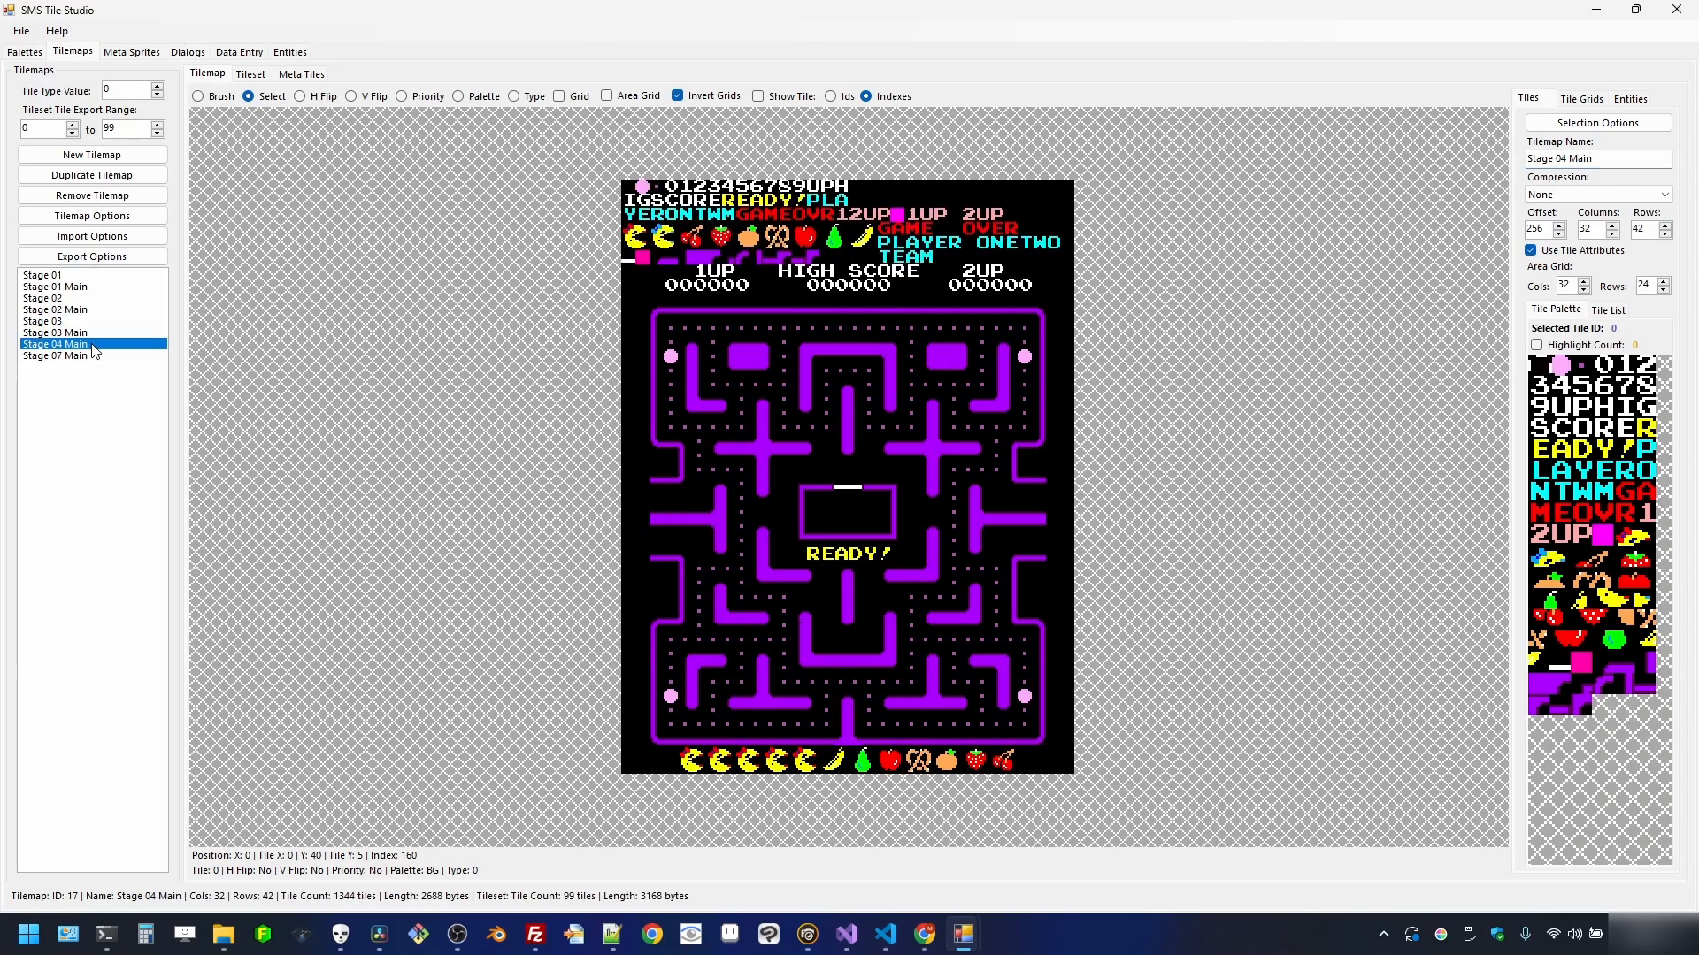
drag(632, 268, 1072, 773)
right_click(1041, 717)
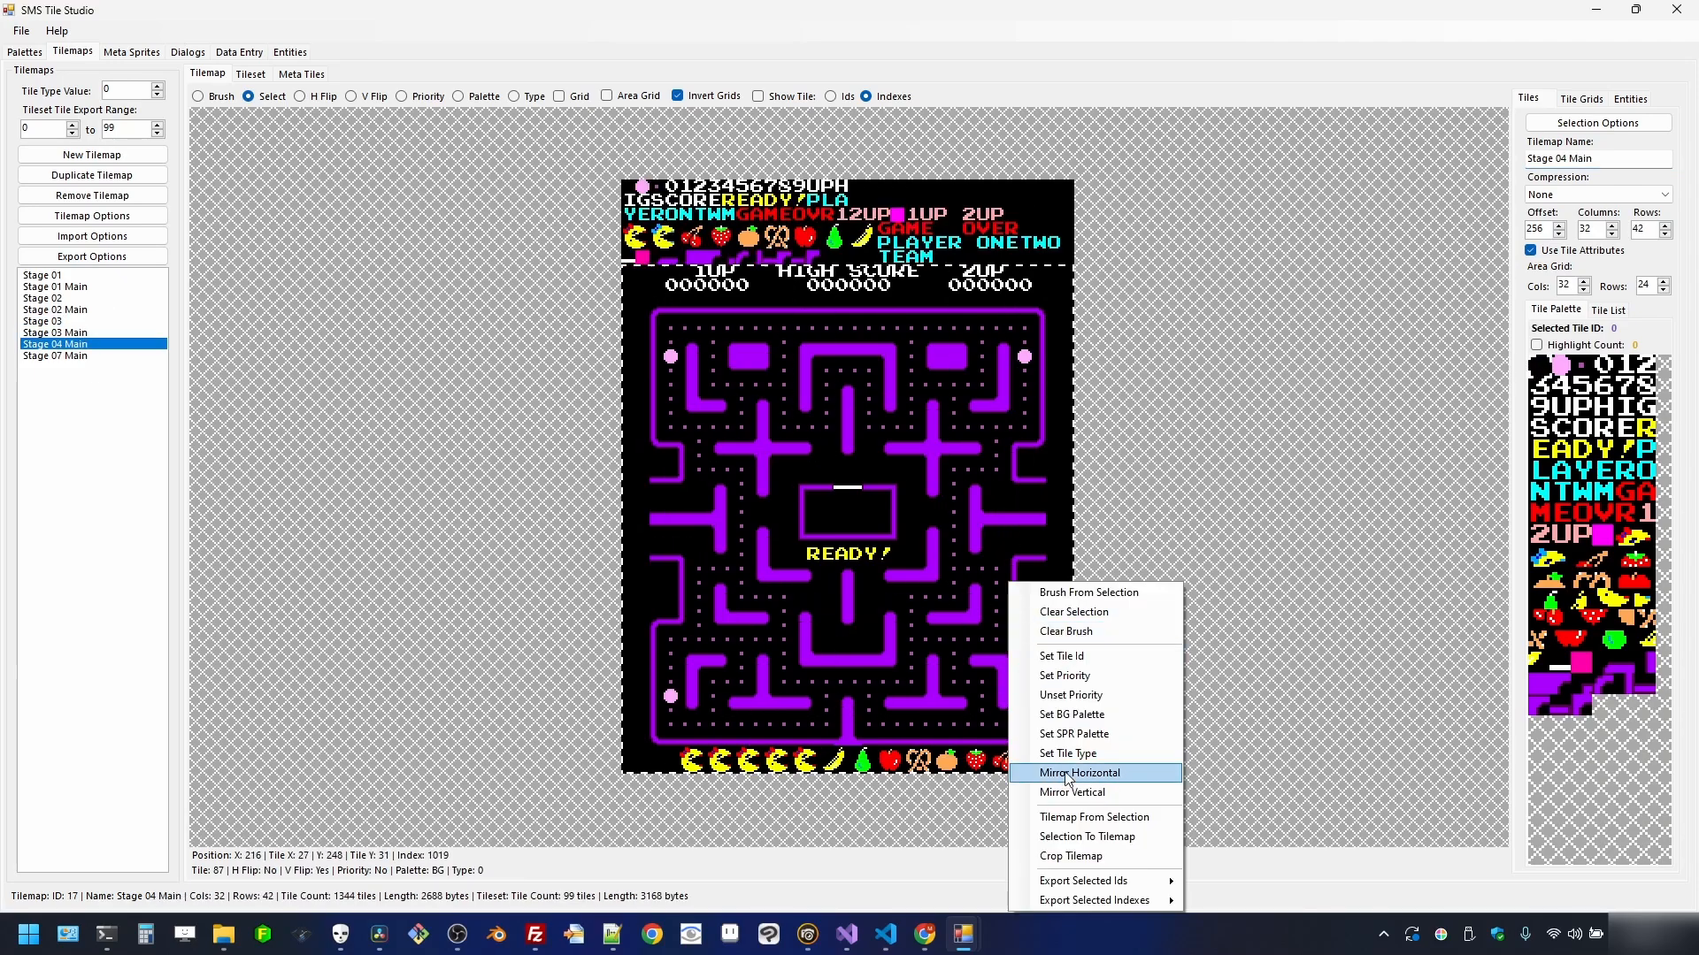
click(1132, 814)
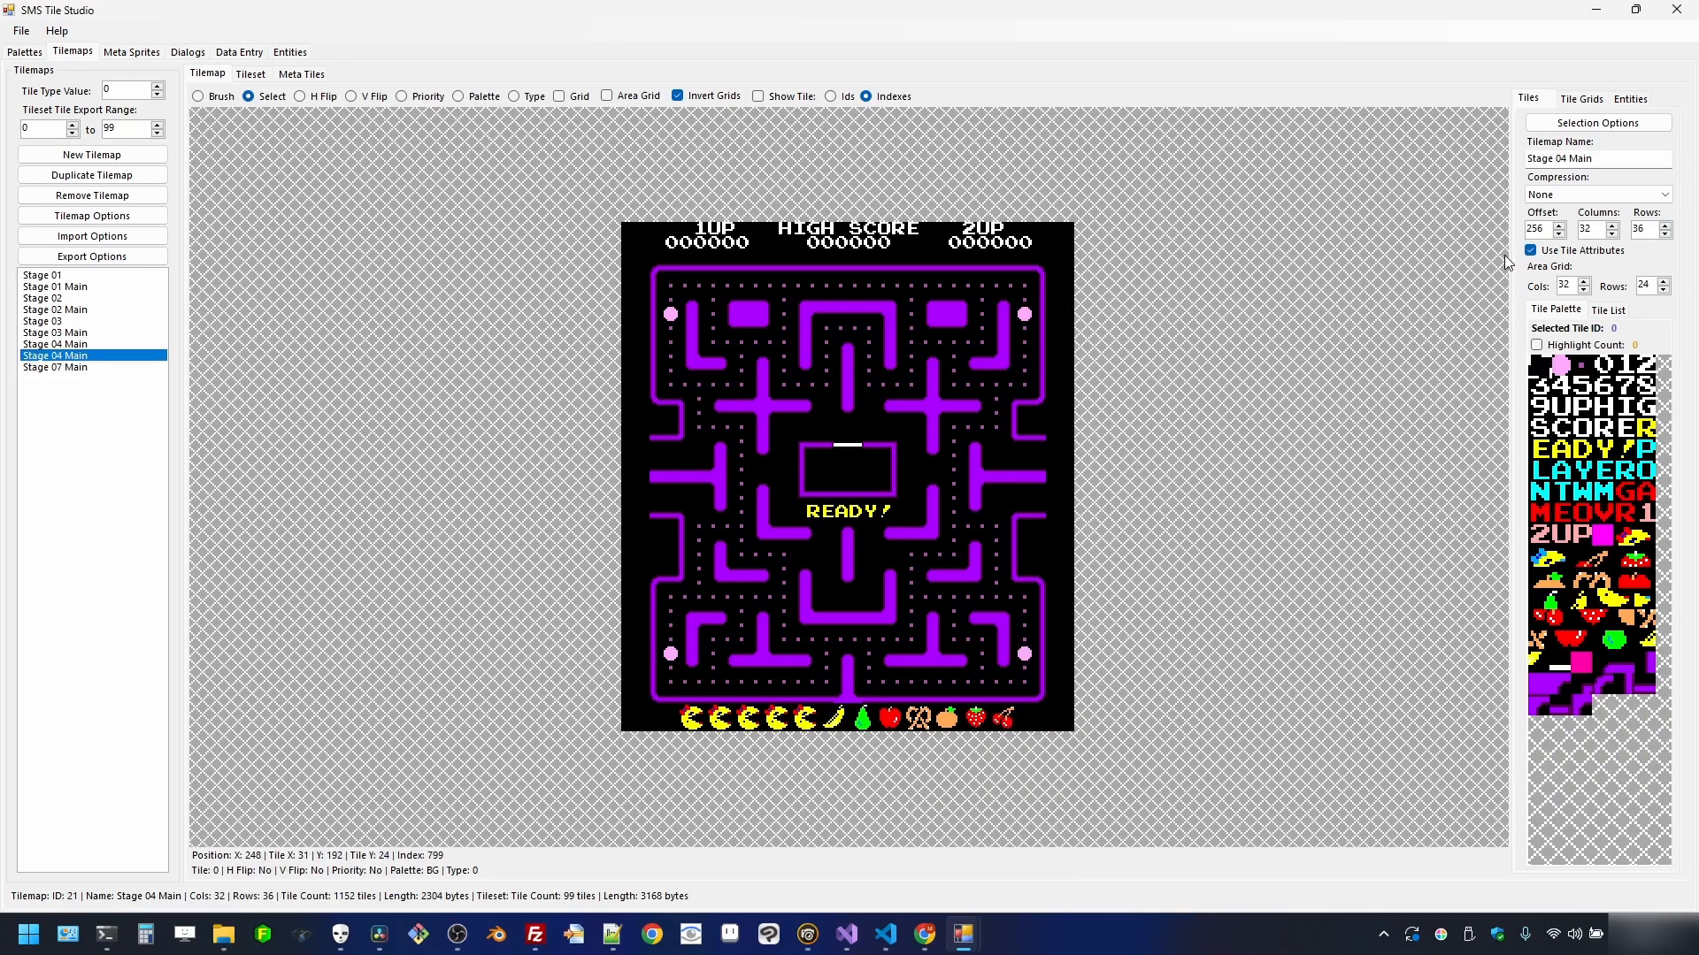
click(1616, 158)
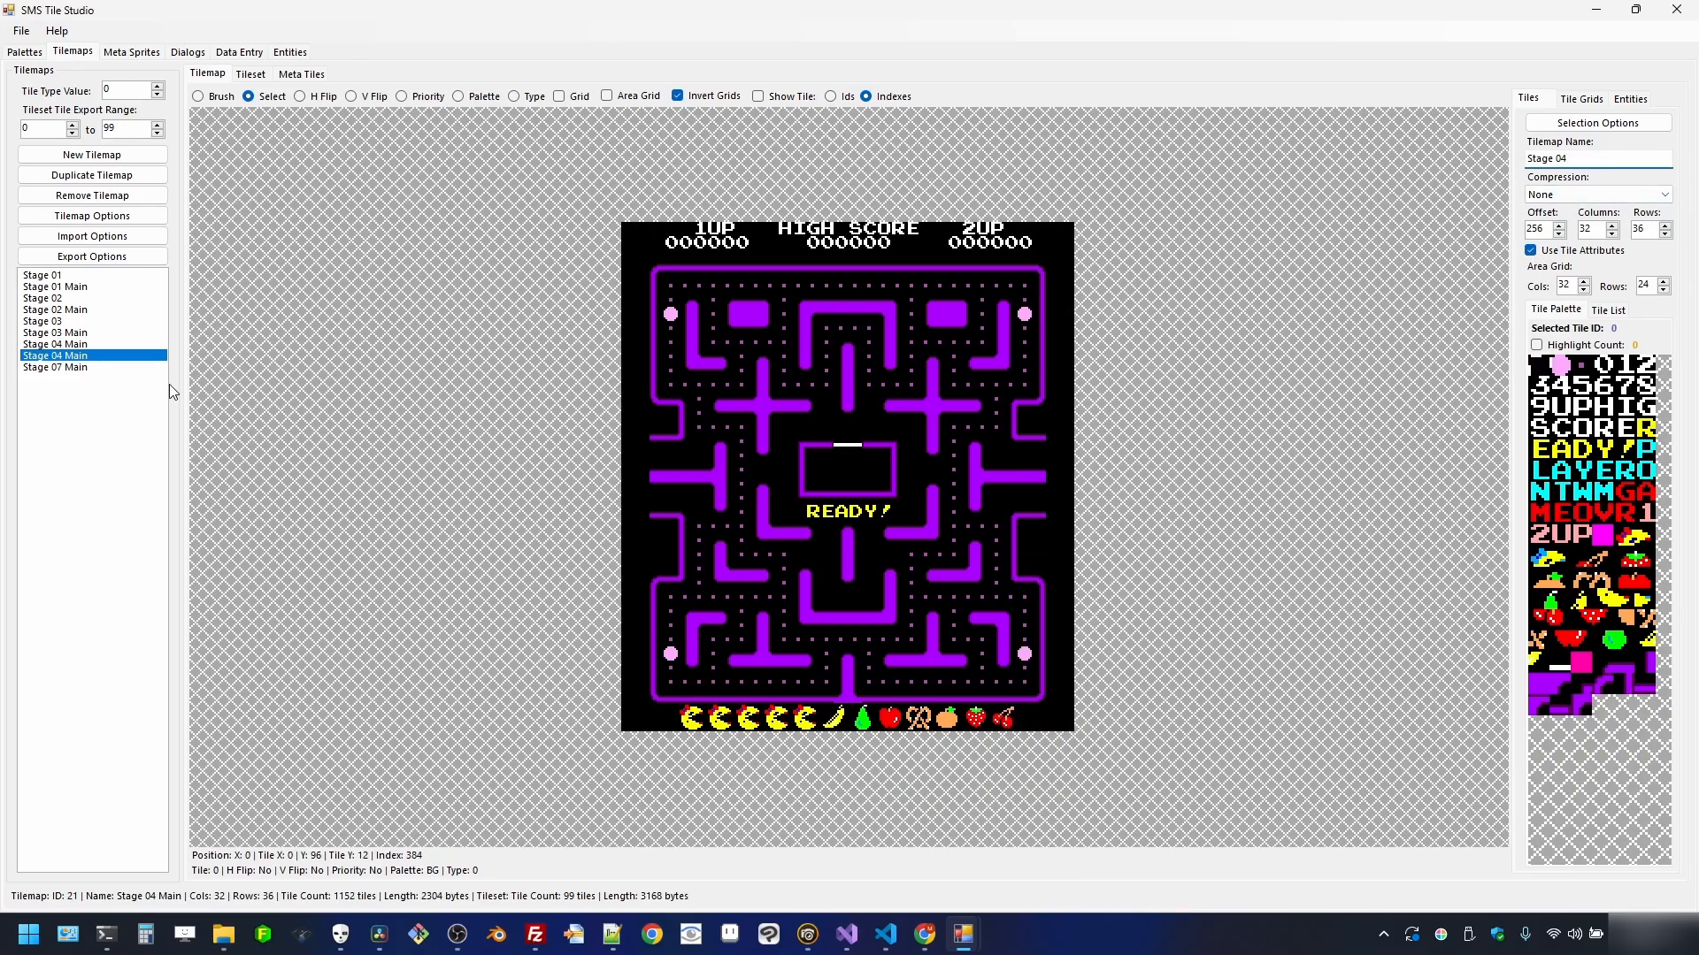
click(104, 367)
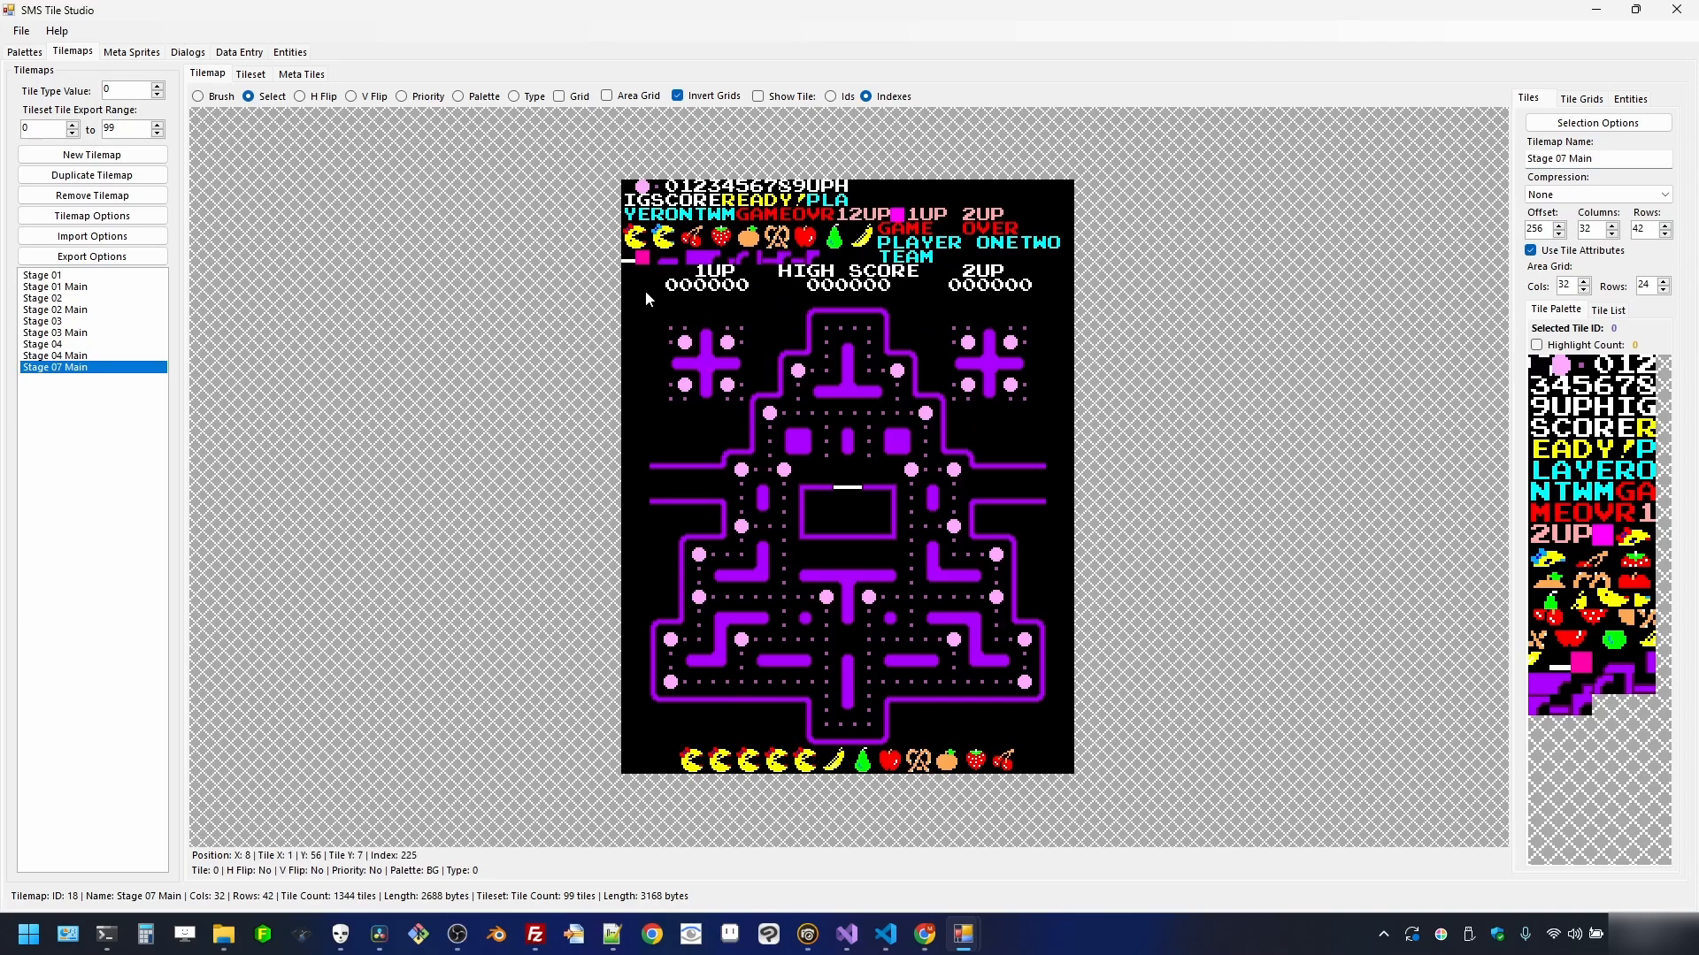
drag(630, 273, 1077, 768)
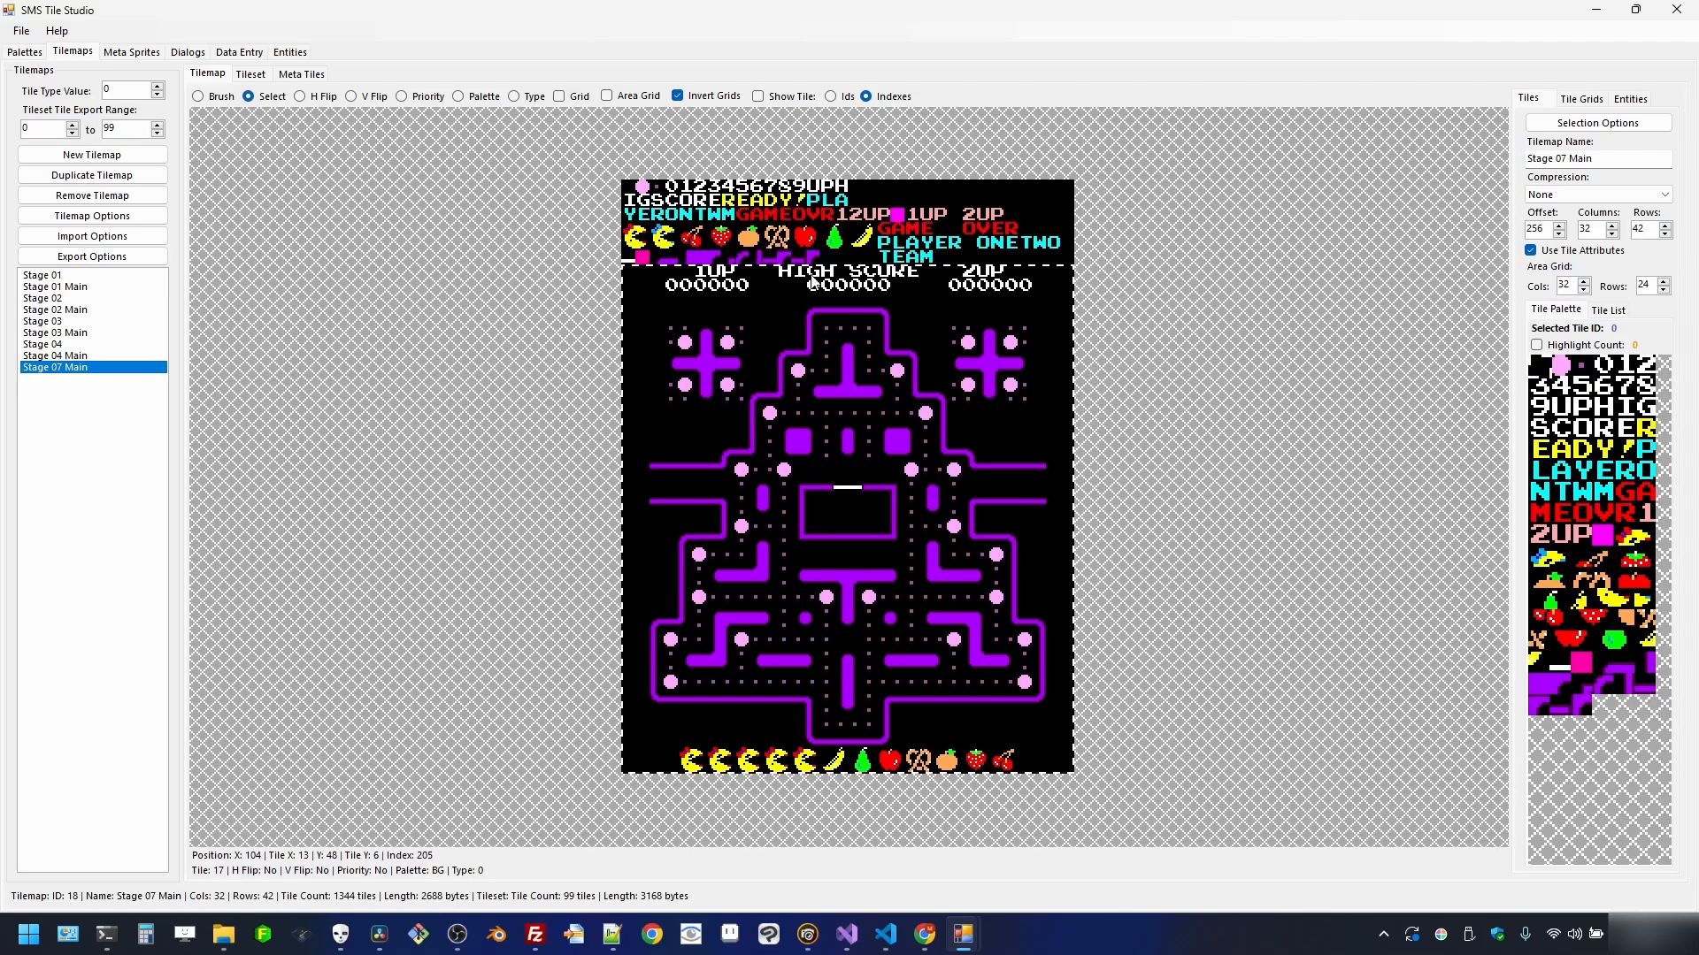
- Copy the upper-left plus block as a brush and stamp it near the top-right
click(679, 327)
drag(671, 327, 745, 403)
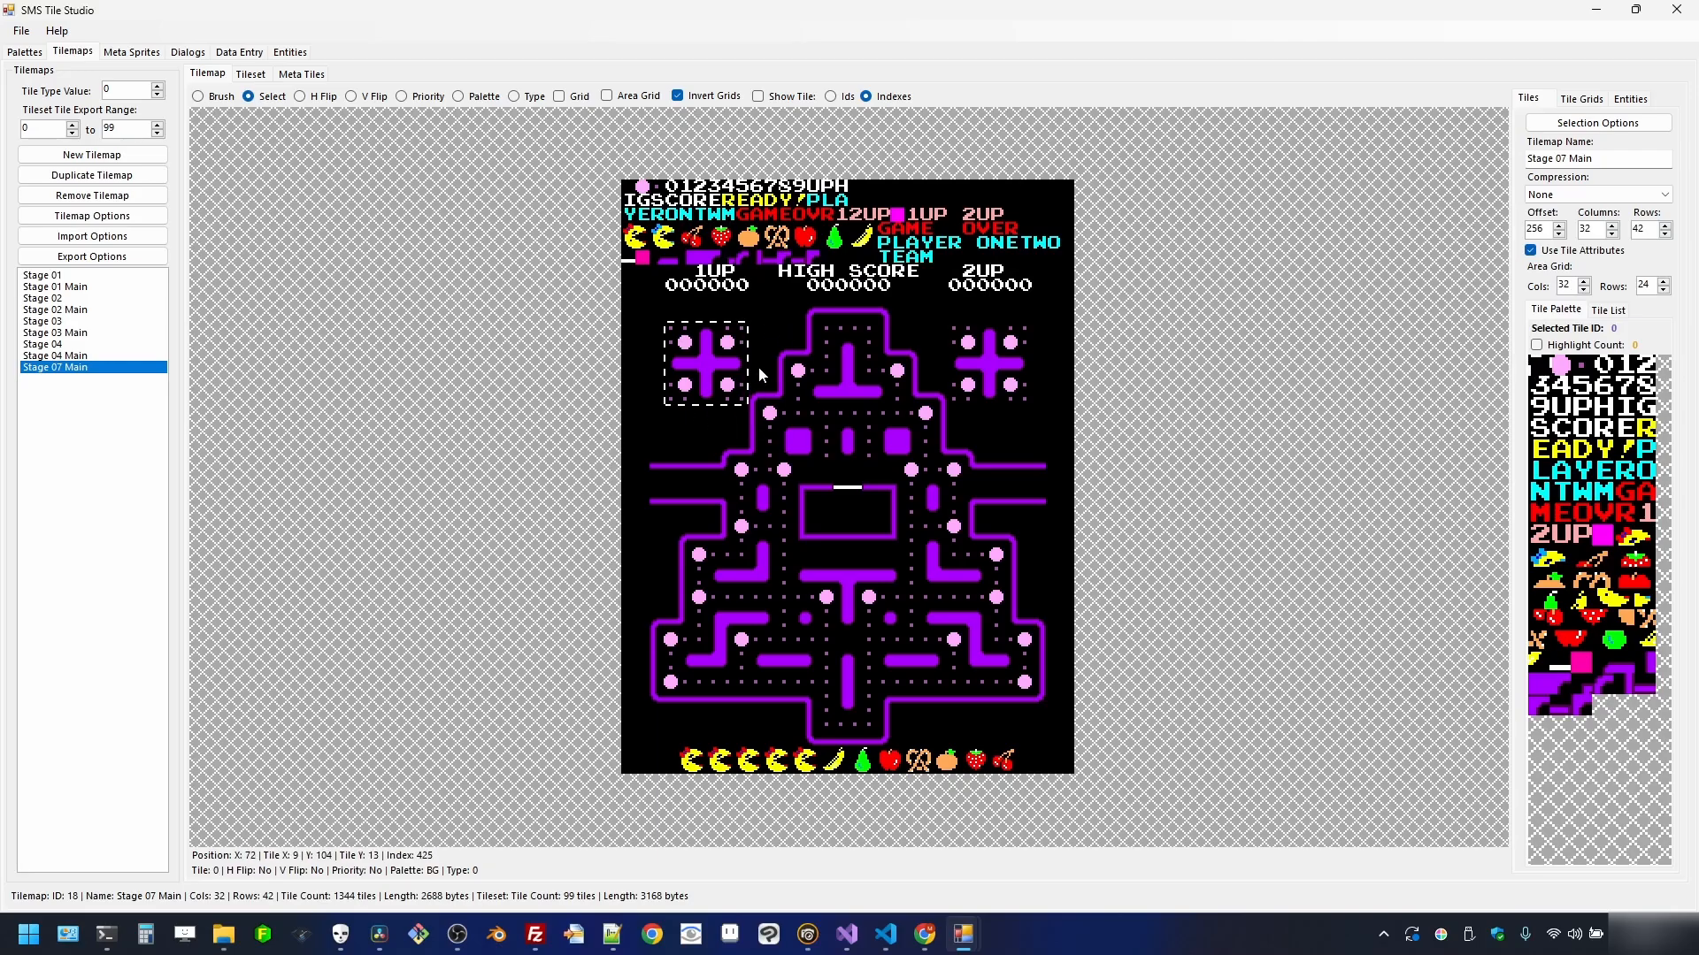
right_click(718, 366)
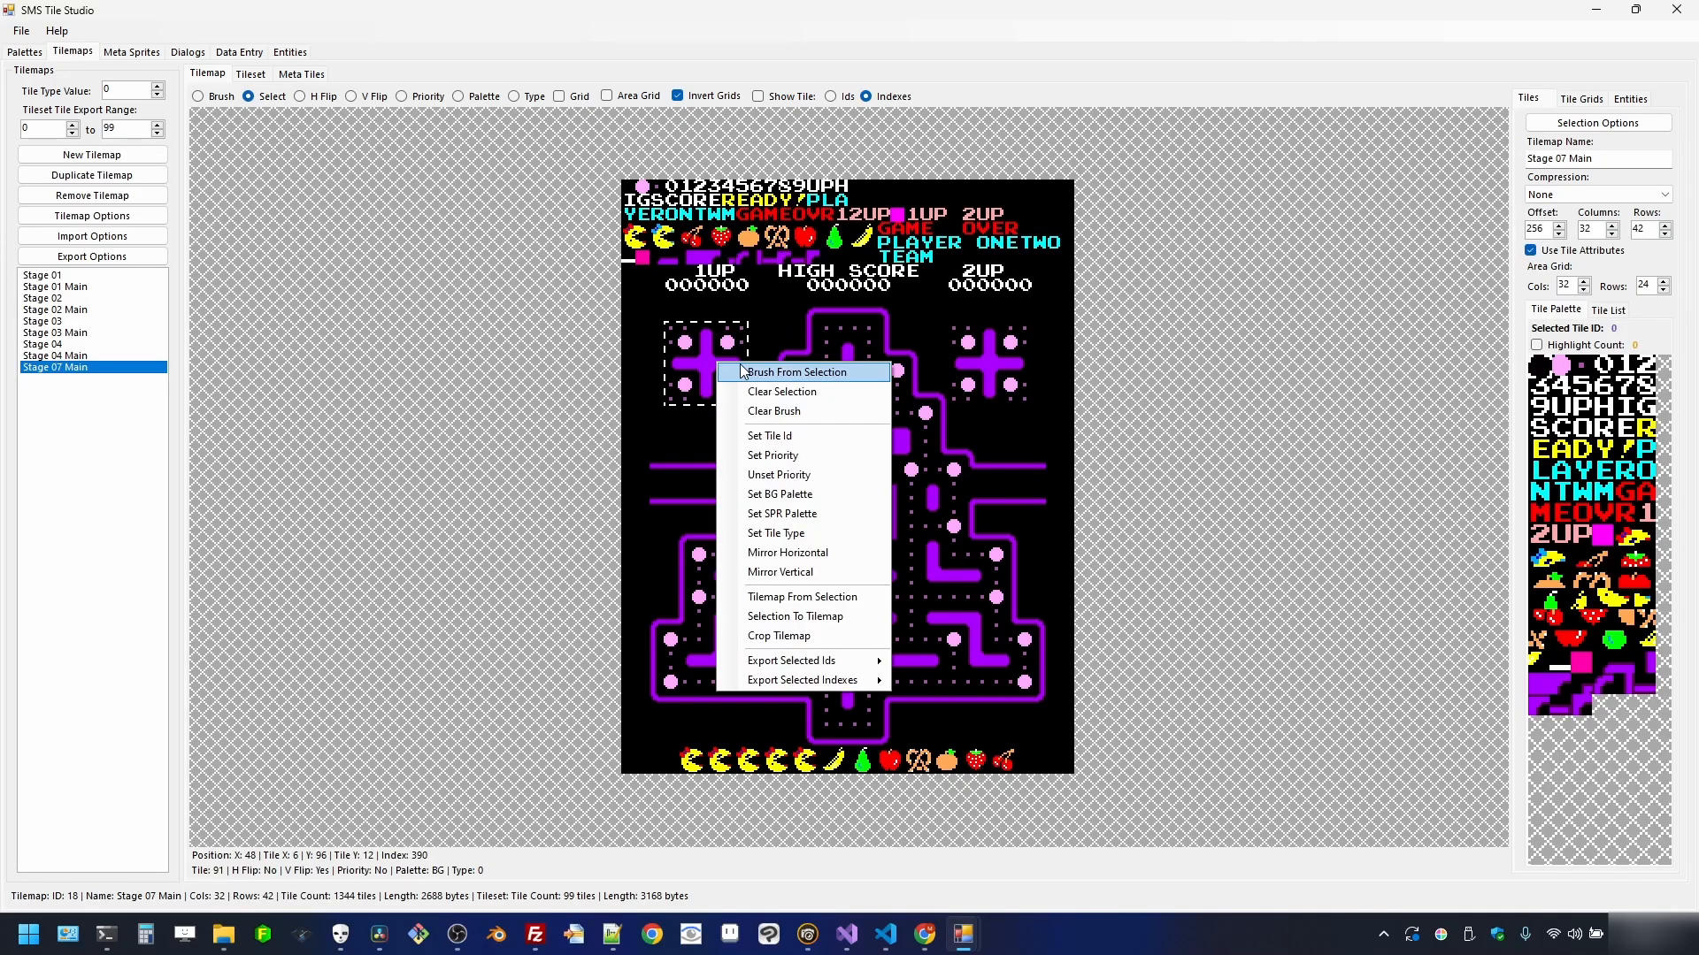
click(746, 373)
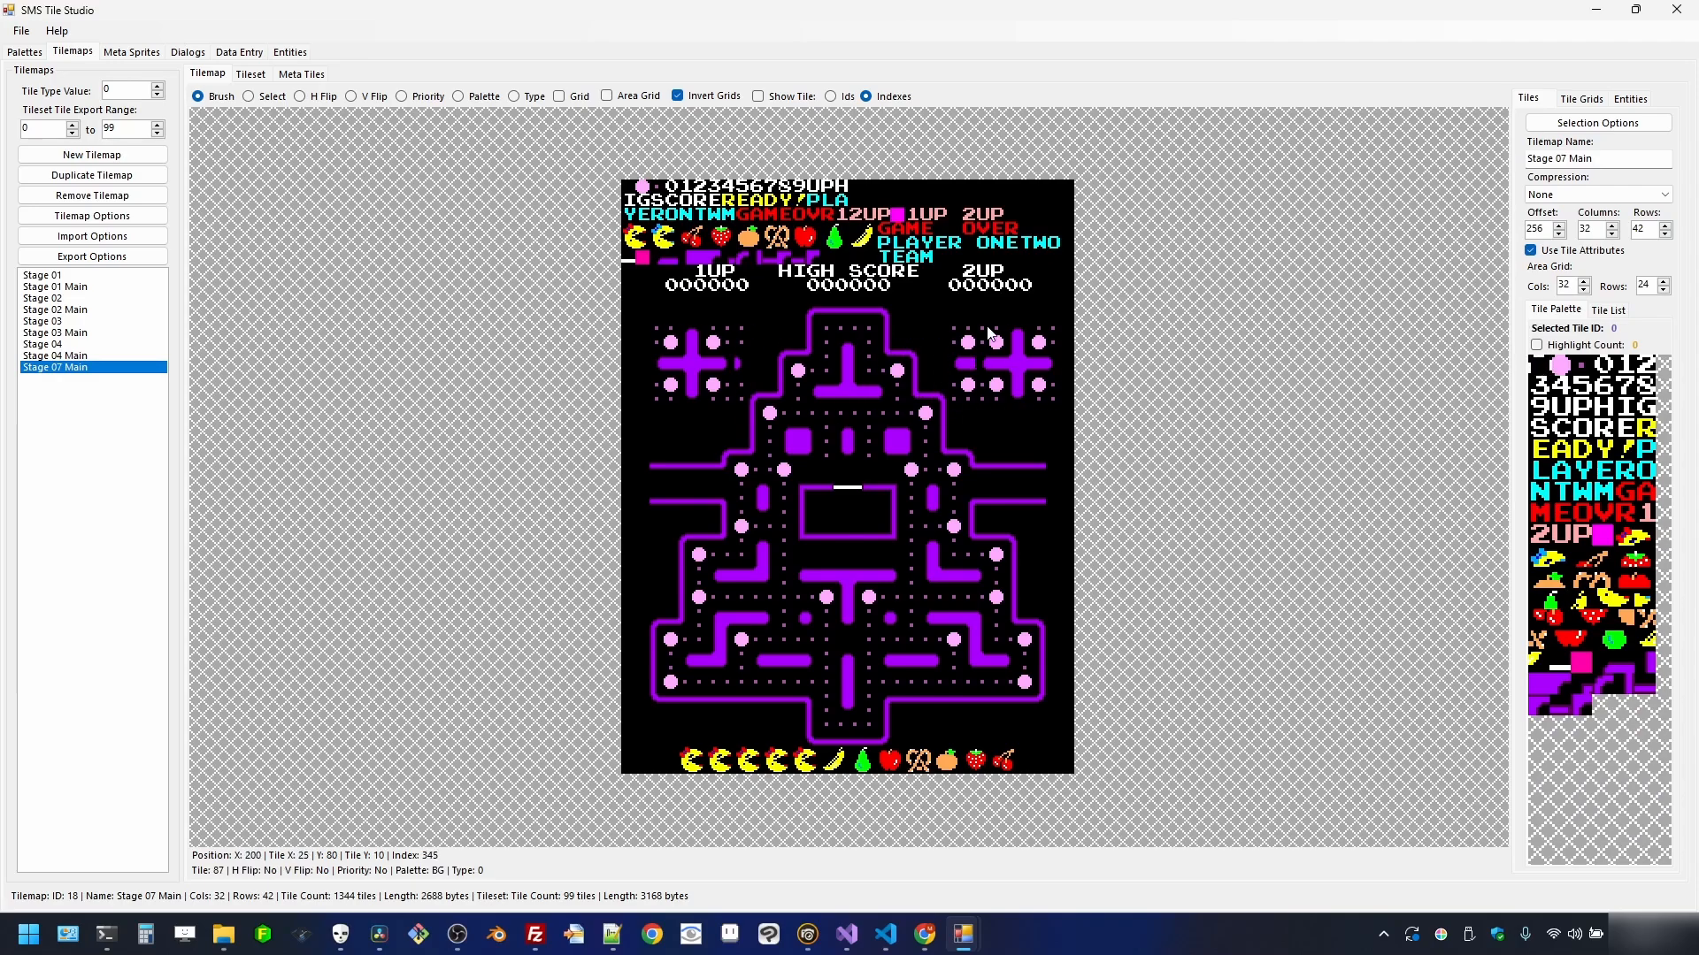
click(982, 349)
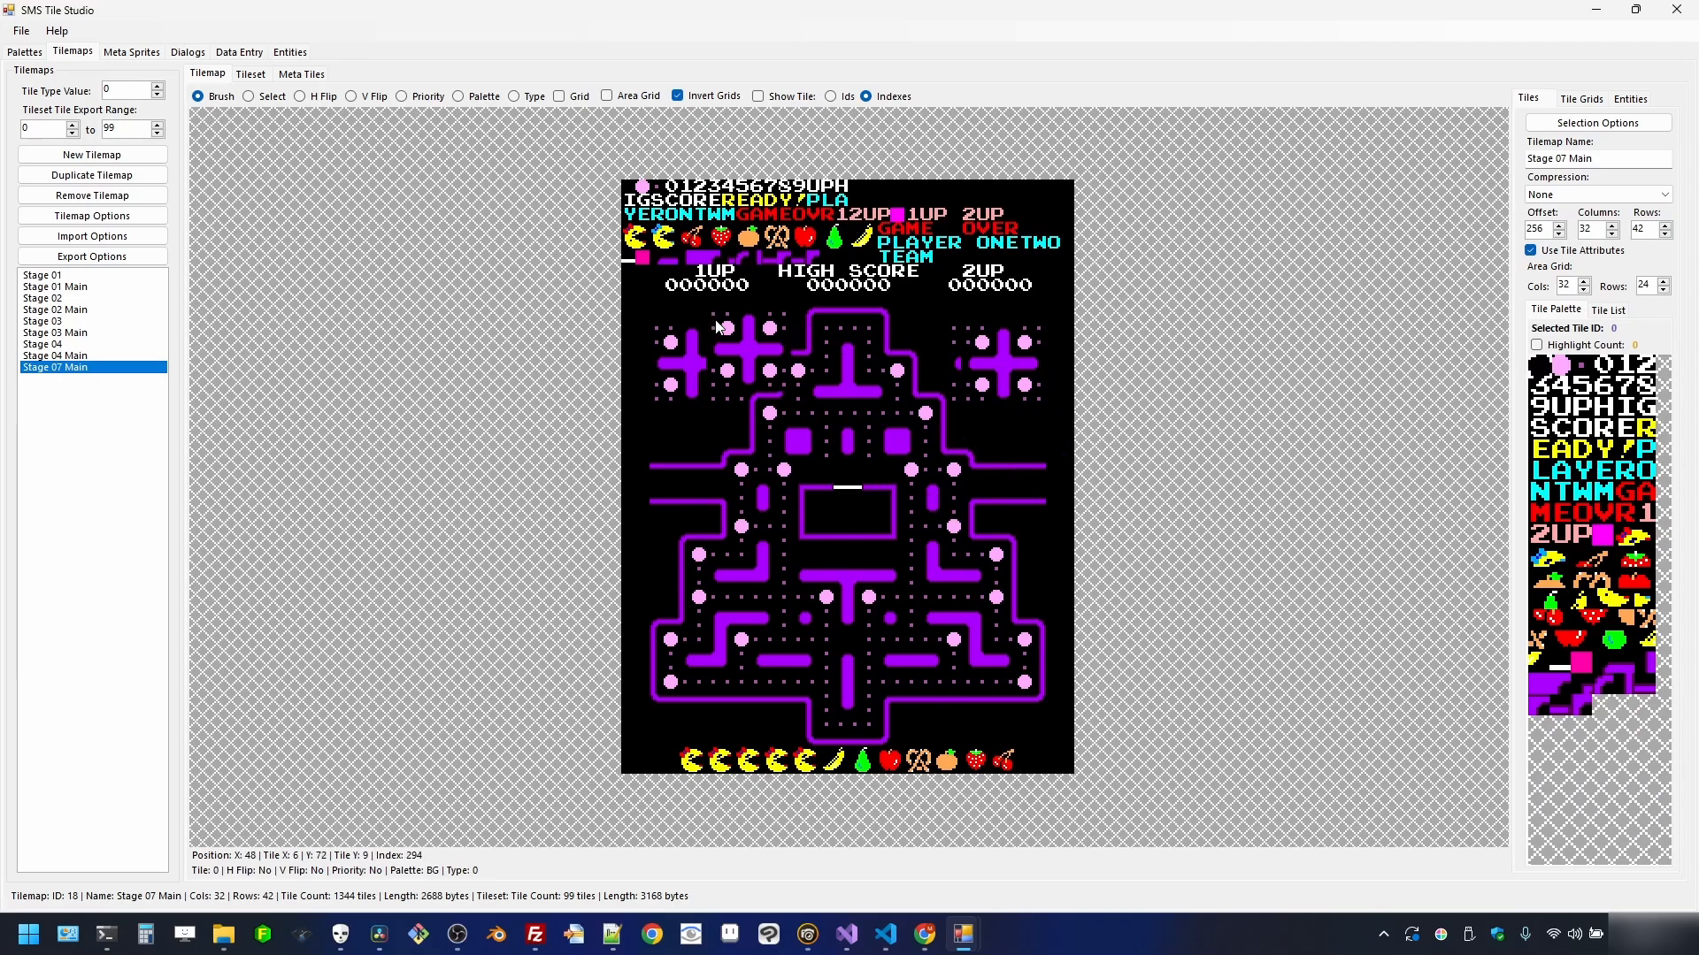
- Clear the brush and black out the stray wall pieces beside both plus blocks
right_click(737, 377)
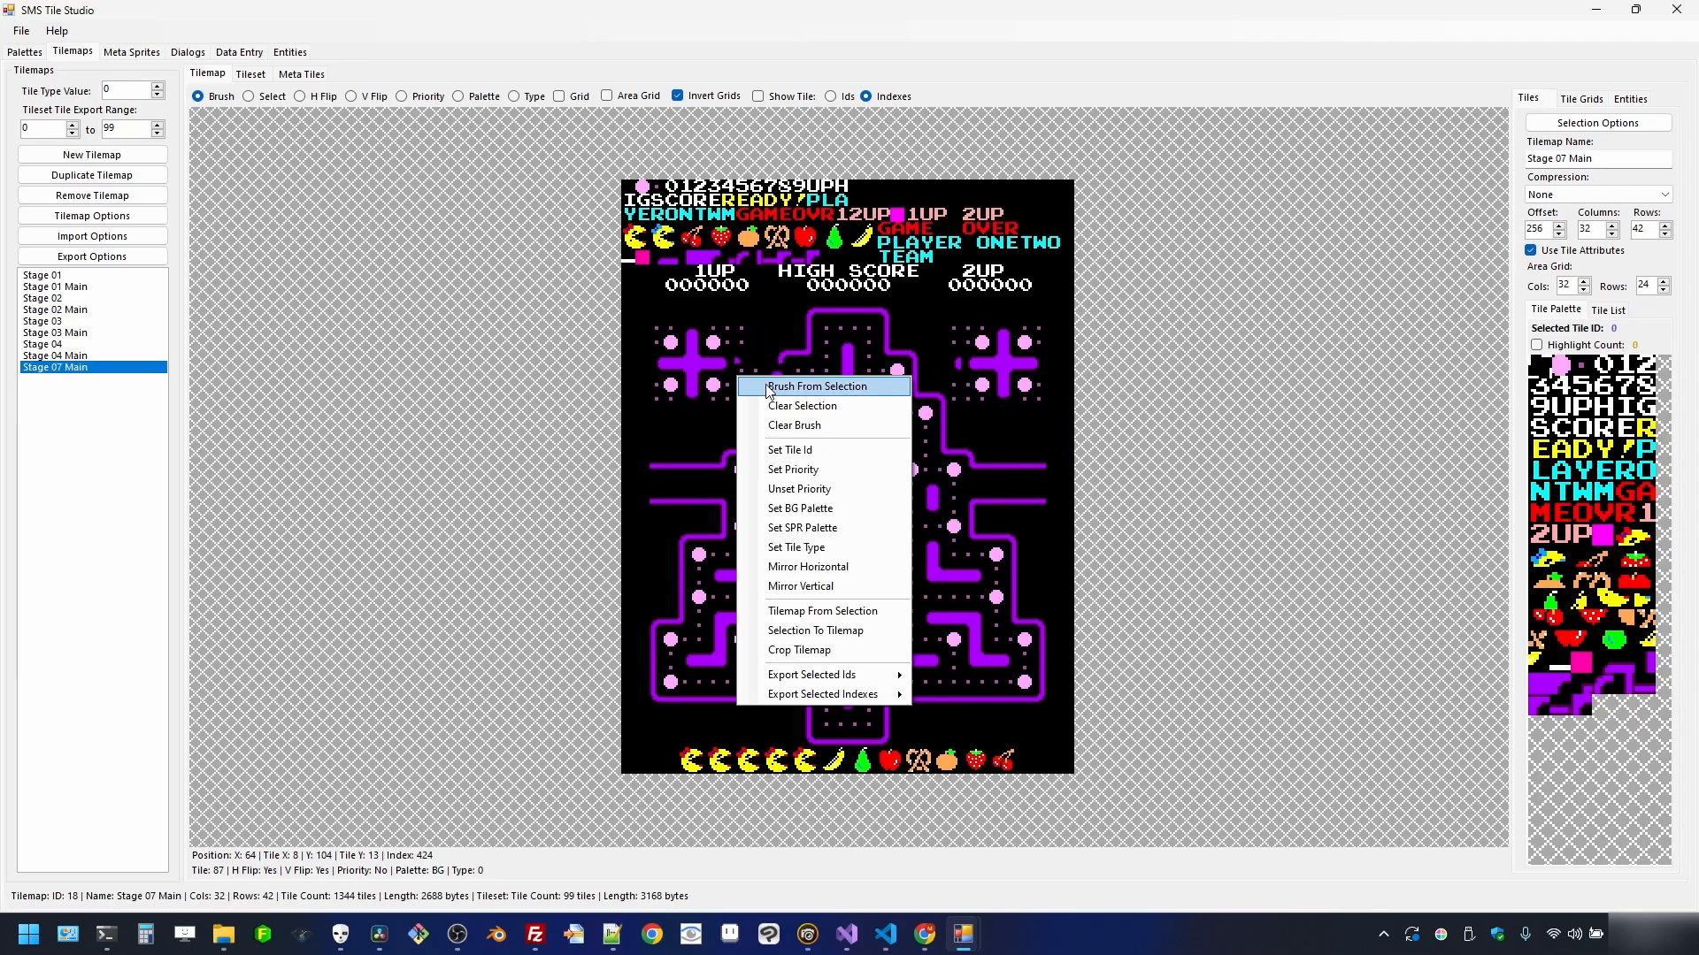
click(794, 425)
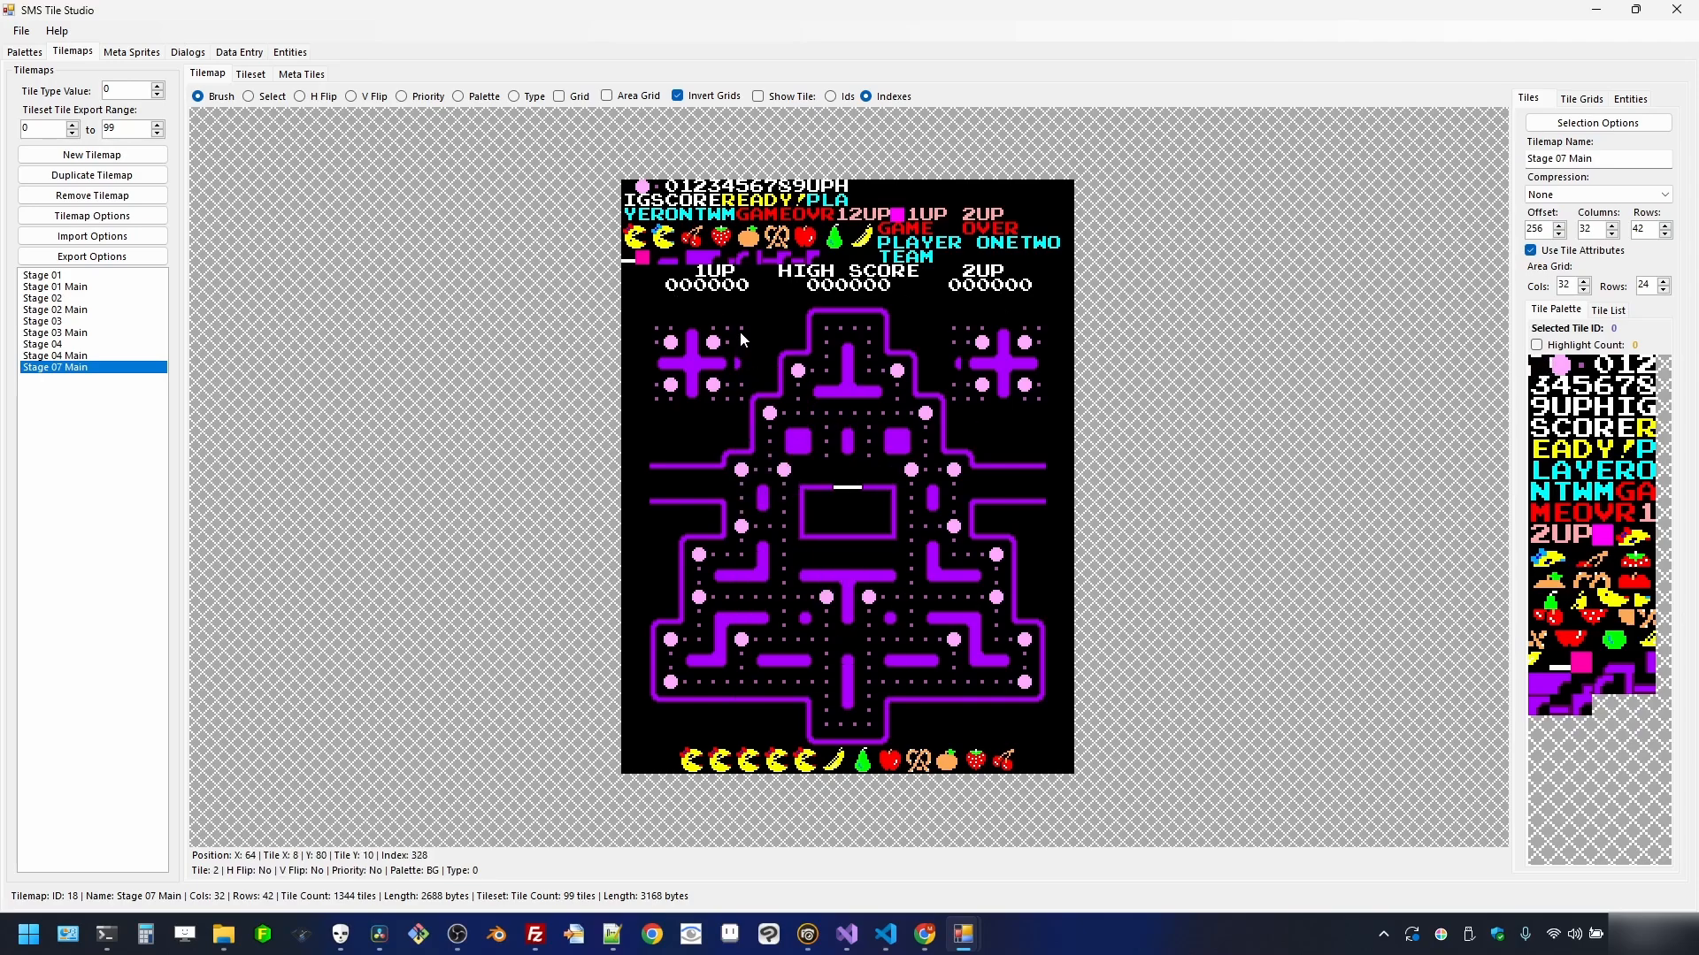
click(741, 359)
click(956, 364)
- Crop Stage 07 Main's score row and maze into a new tilemap
click(277, 97)
drag(629, 271, 1067, 779)
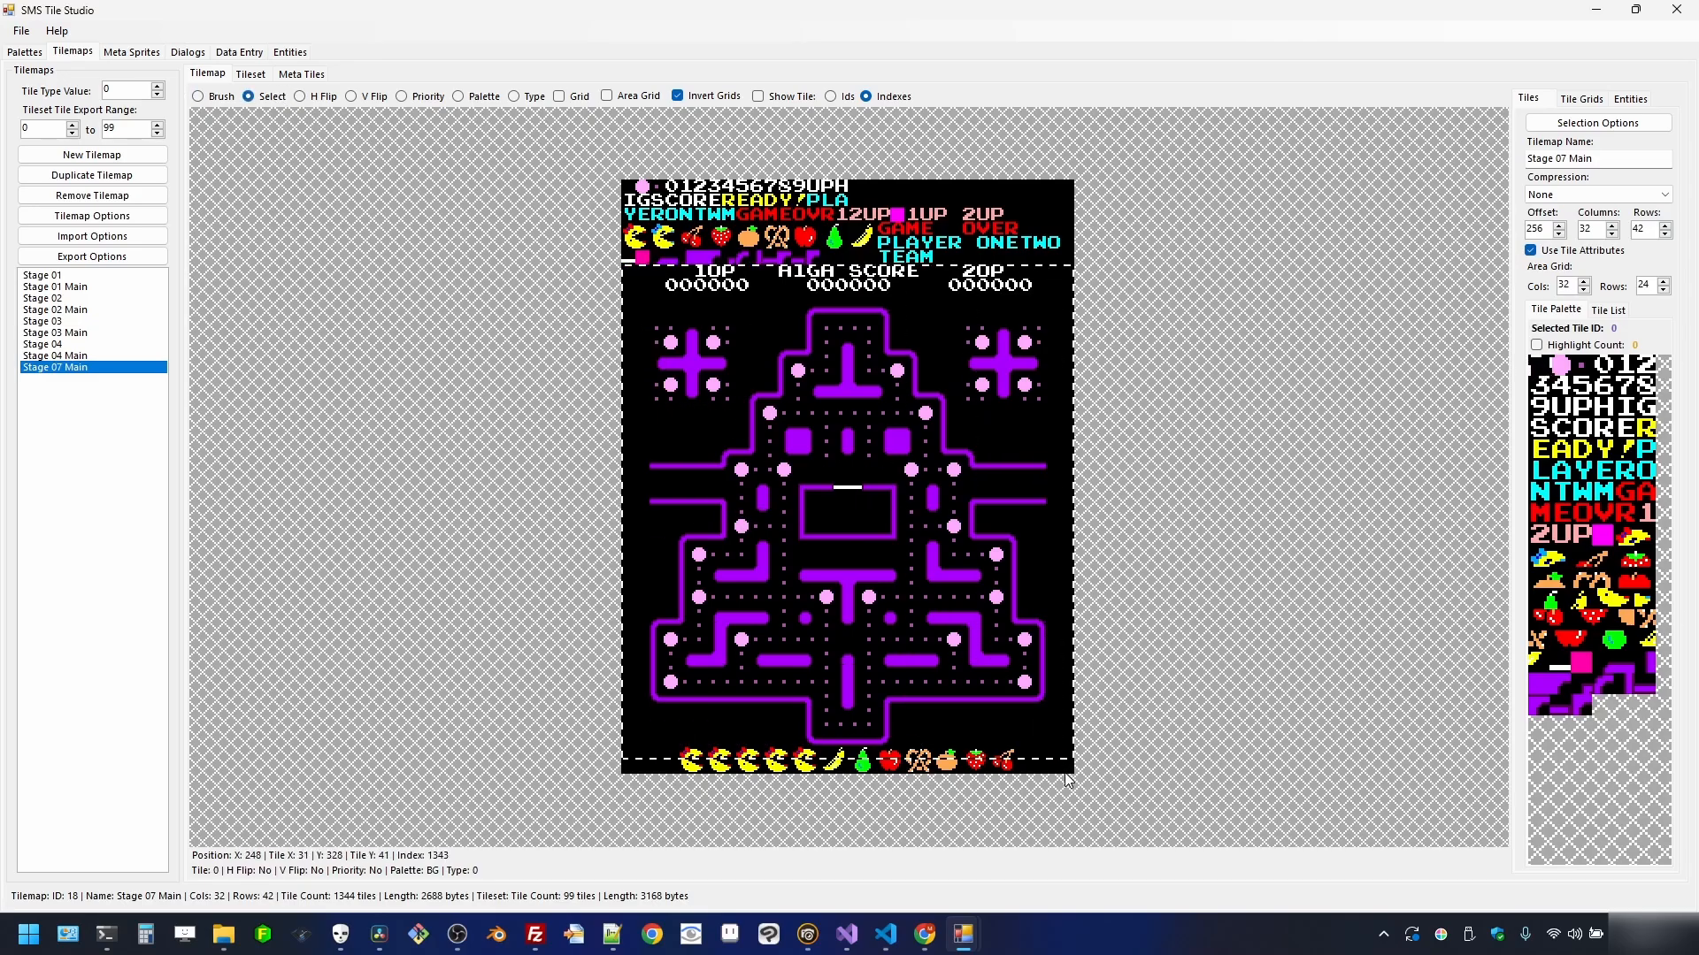
right_click(1013, 664)
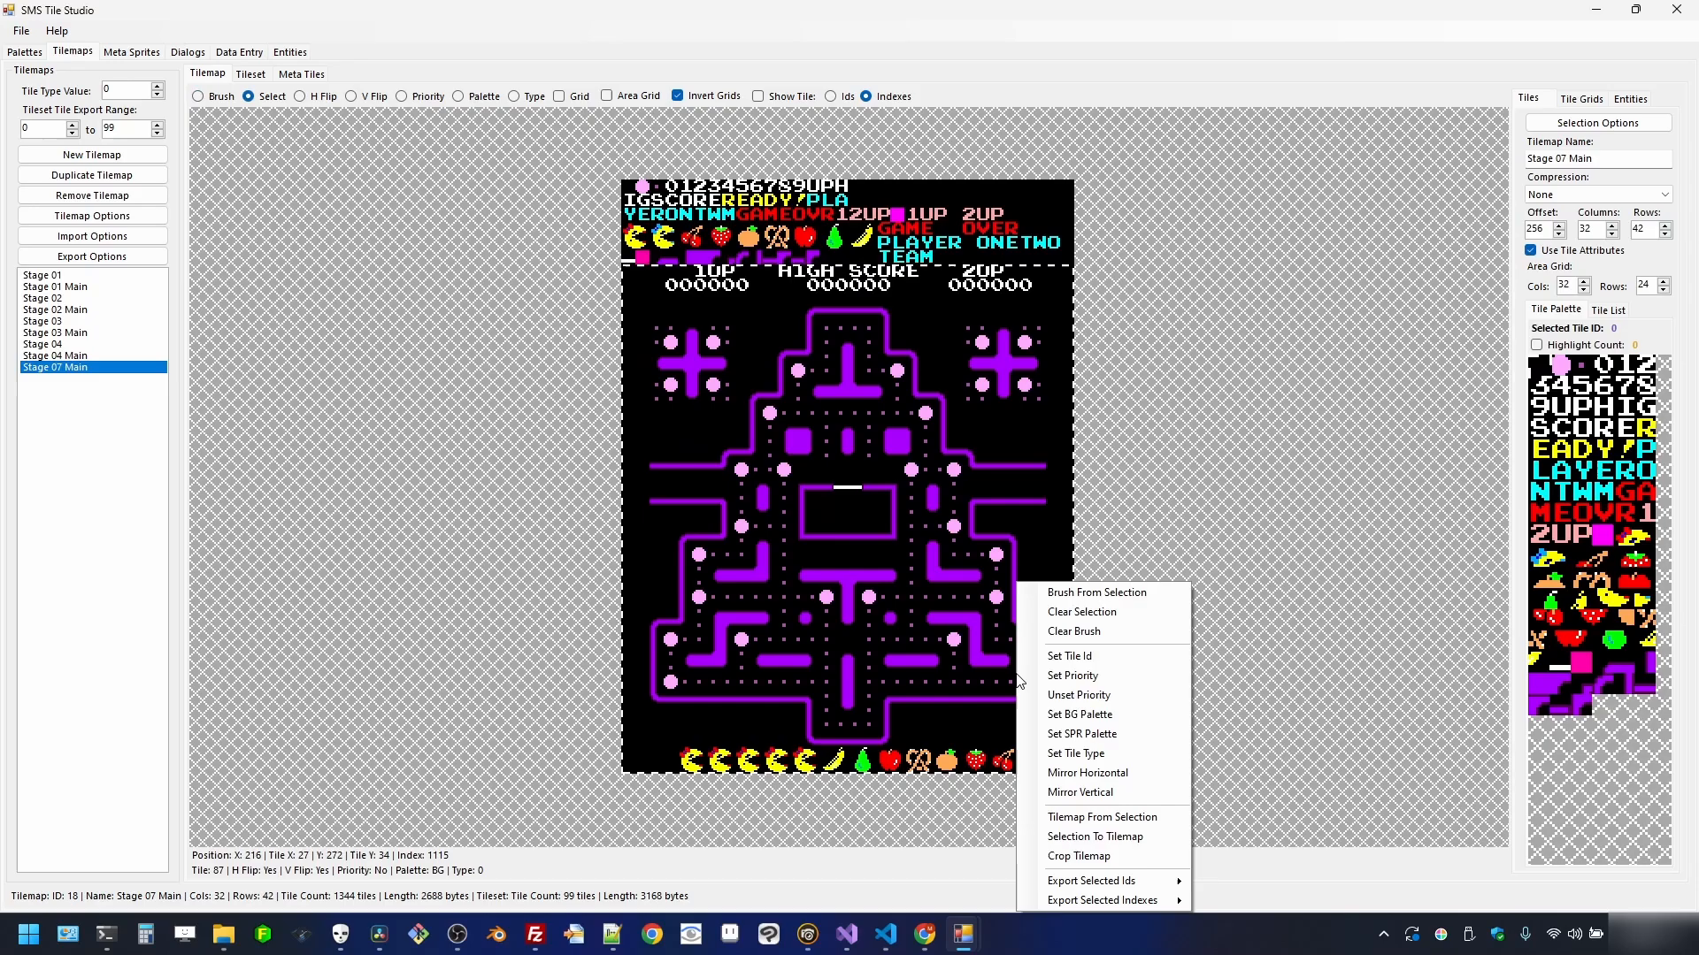
click(1076, 818)
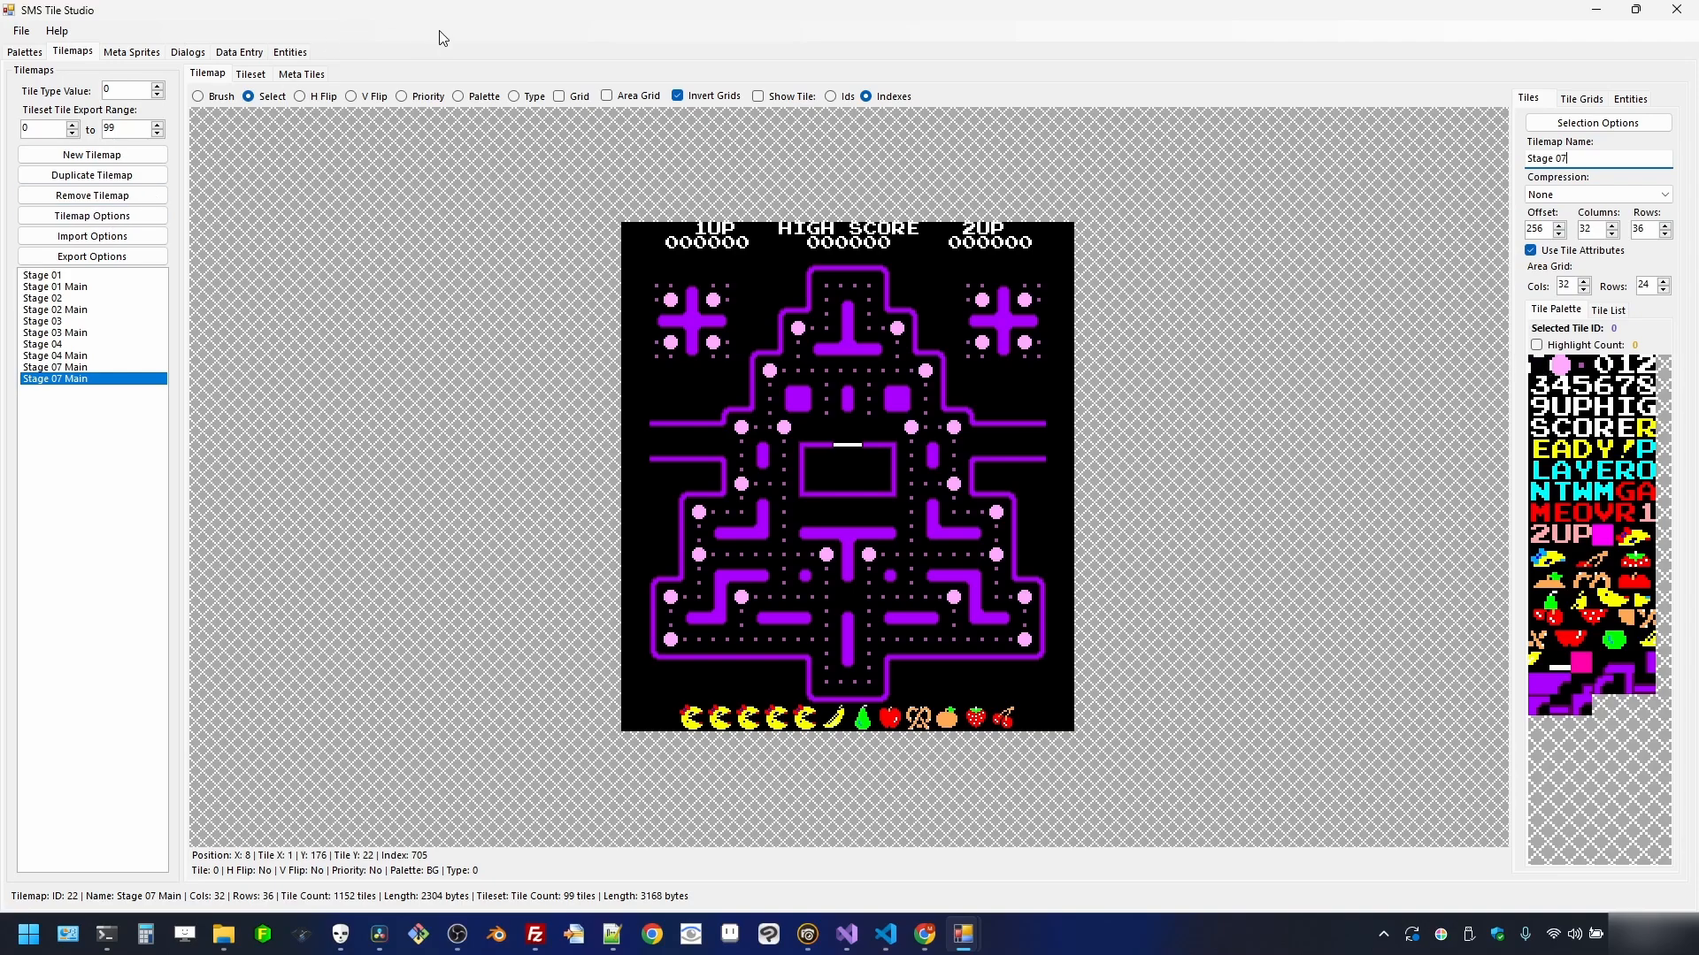
- Blank the bottom fruit row of the Stage 02 and Stage 03 tilemaps with Set Tile Id
click(93, 301)
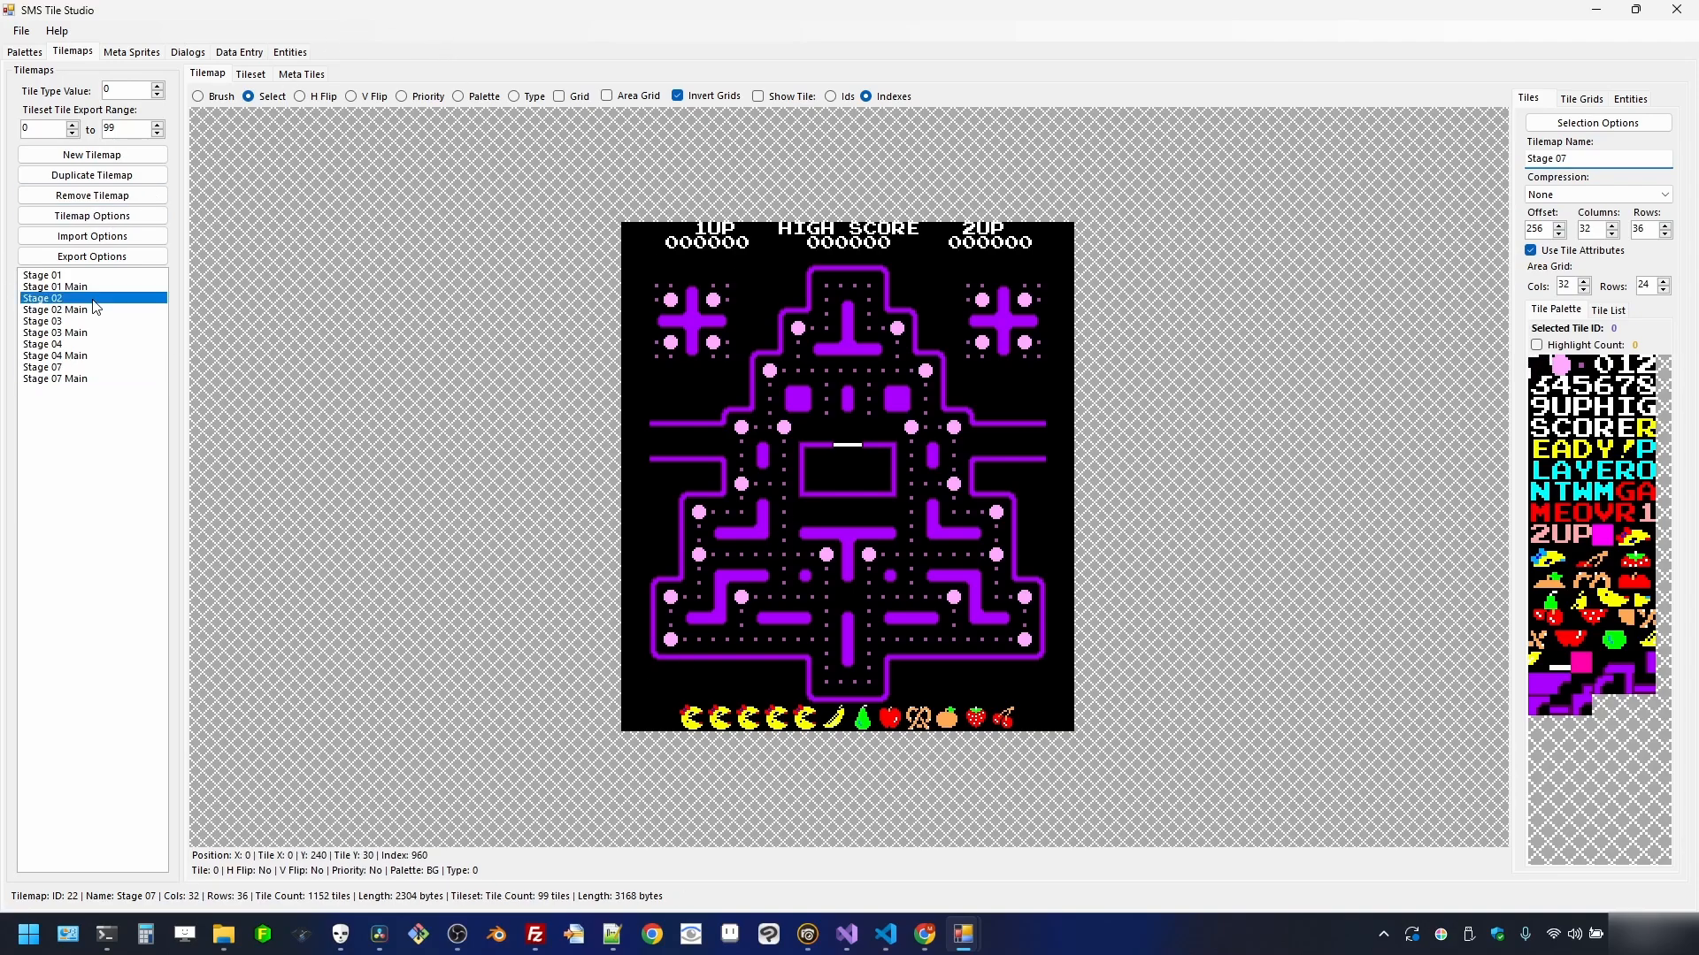
drag(644, 712, 1070, 727)
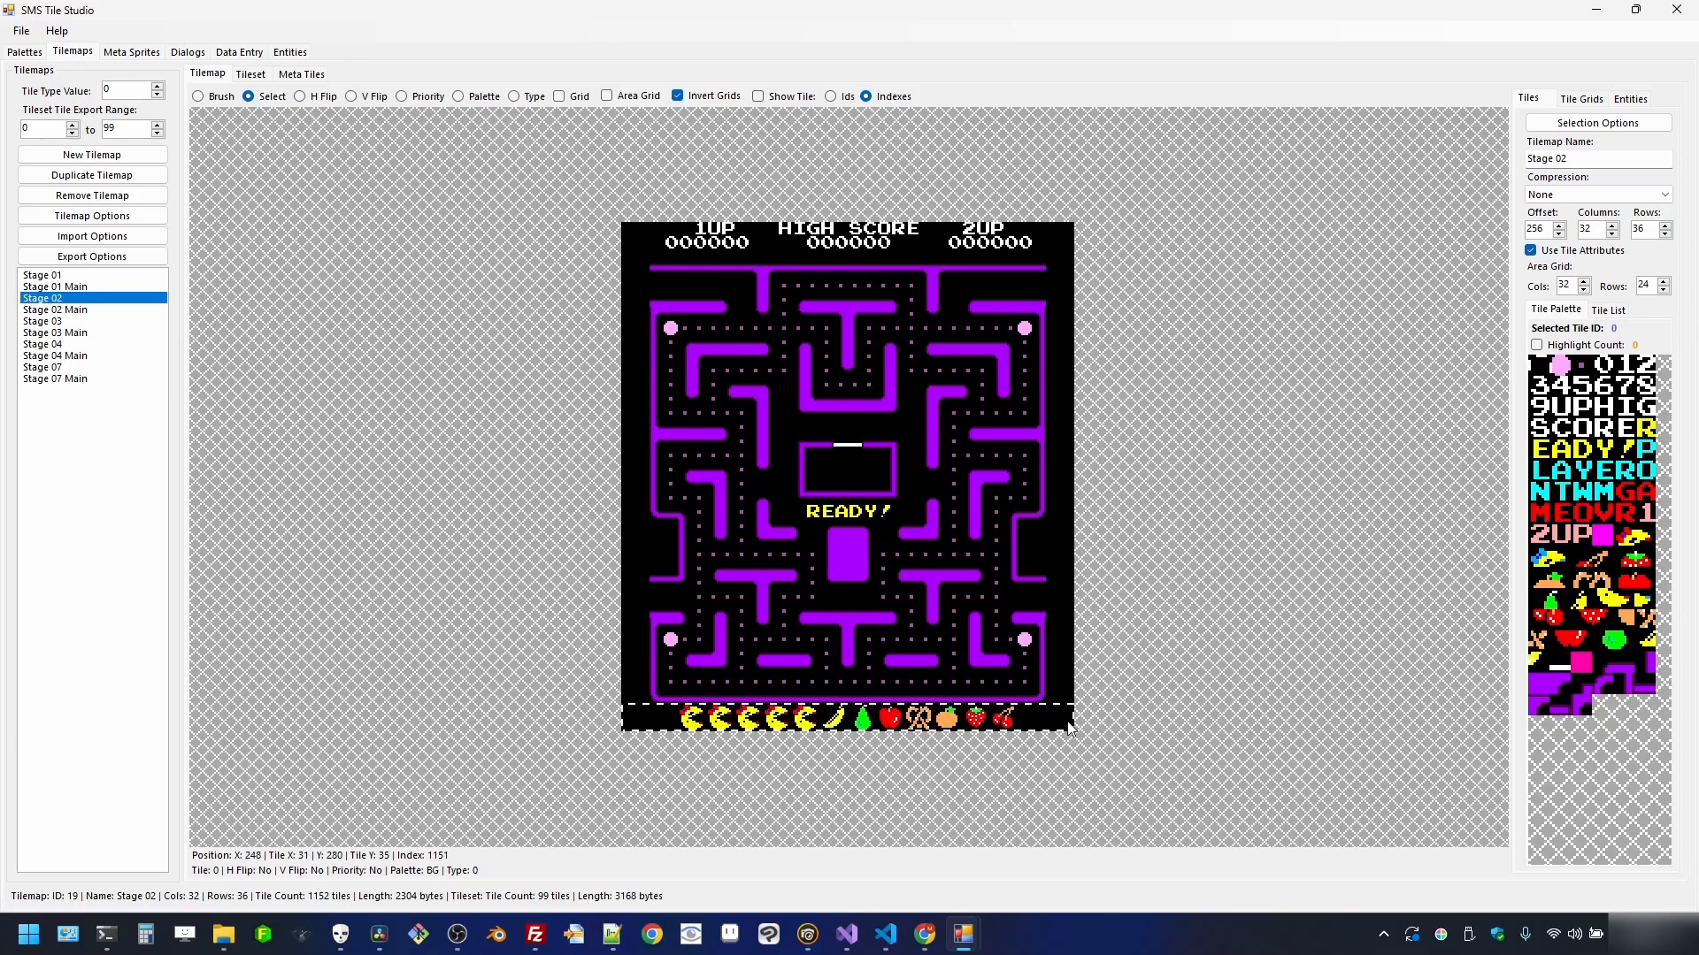
right_click(1046, 725)
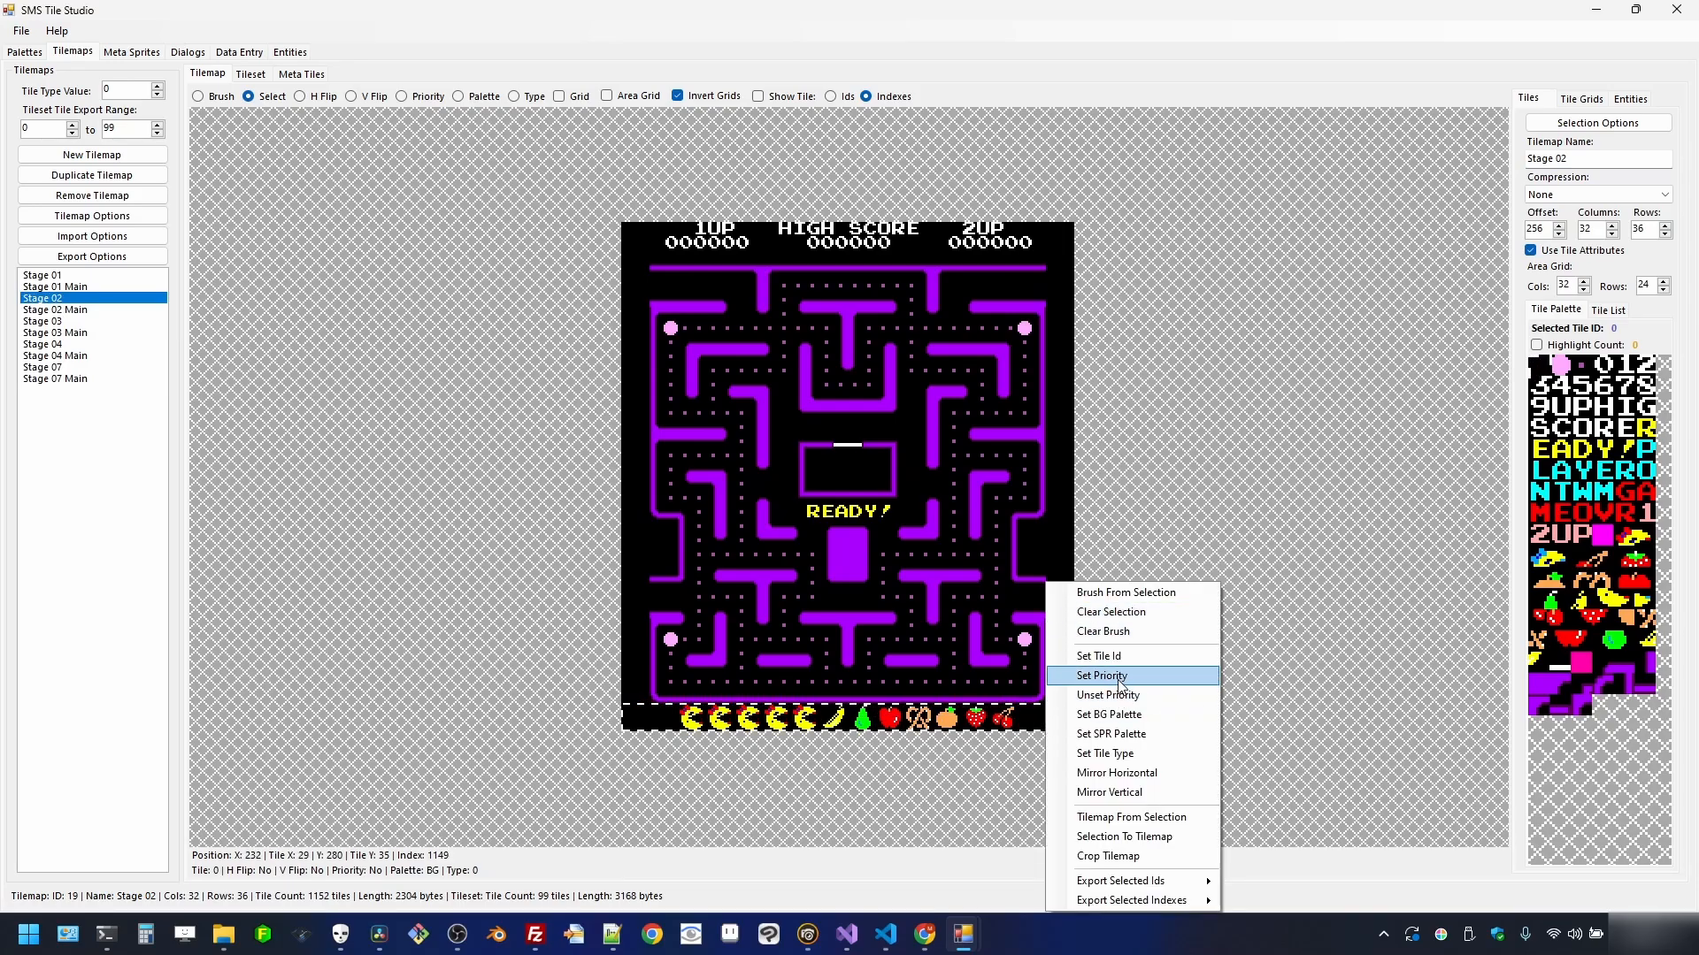
click(1091, 656)
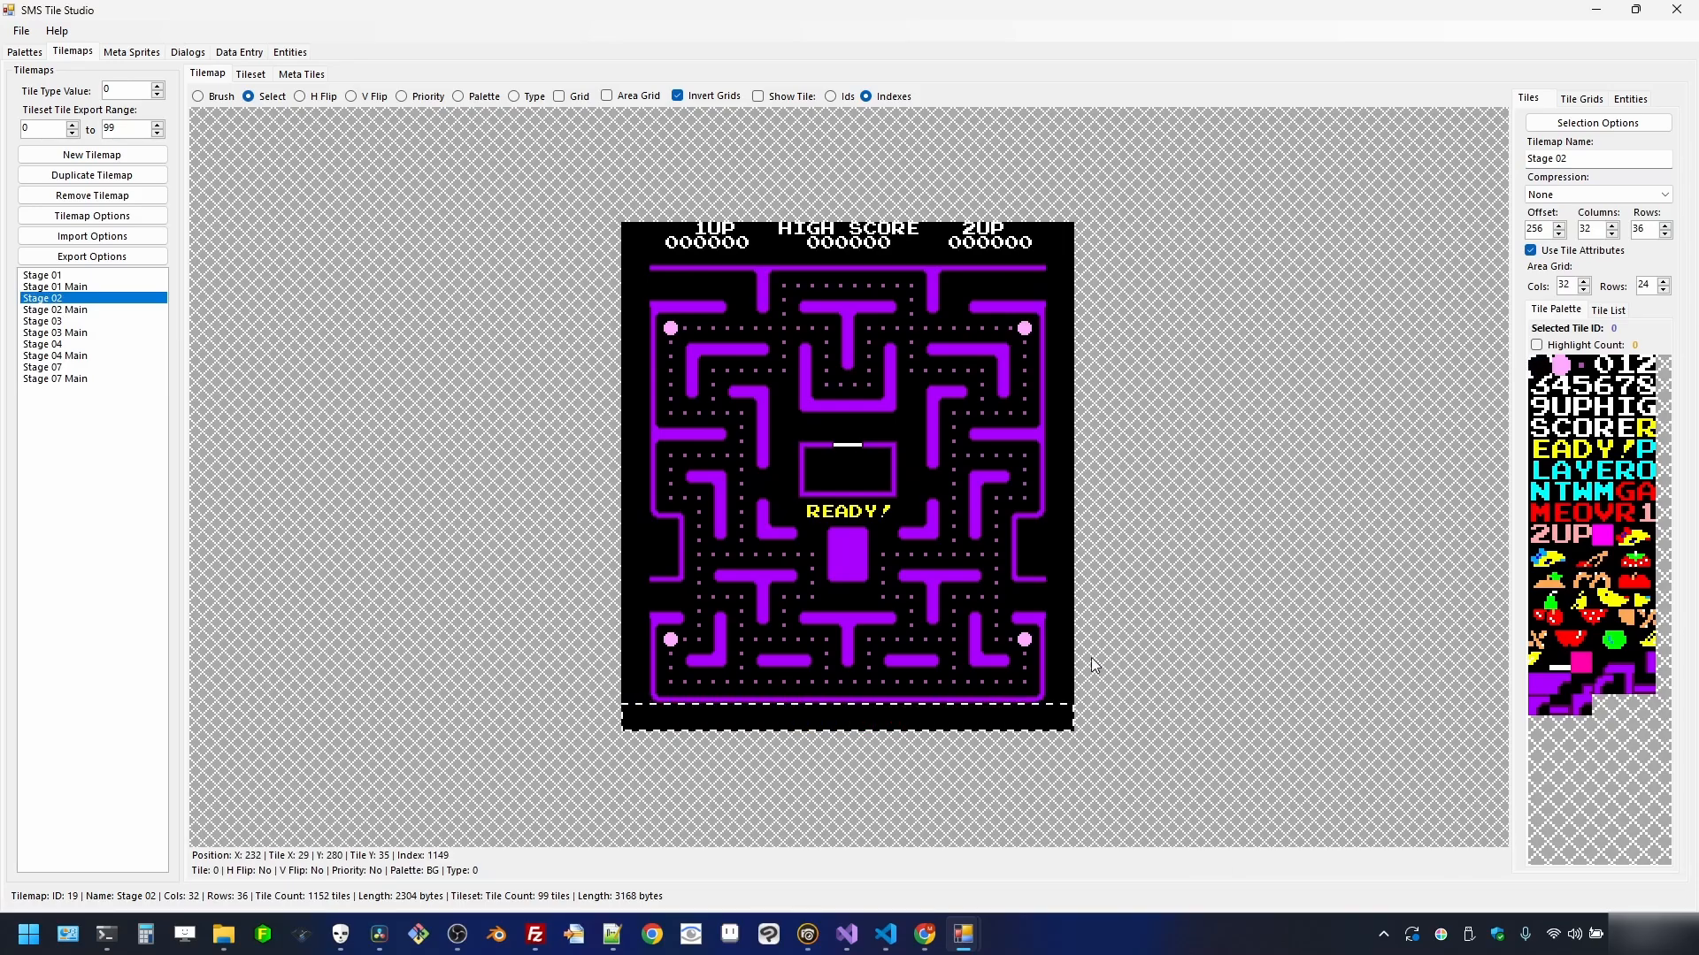
click(74, 322)
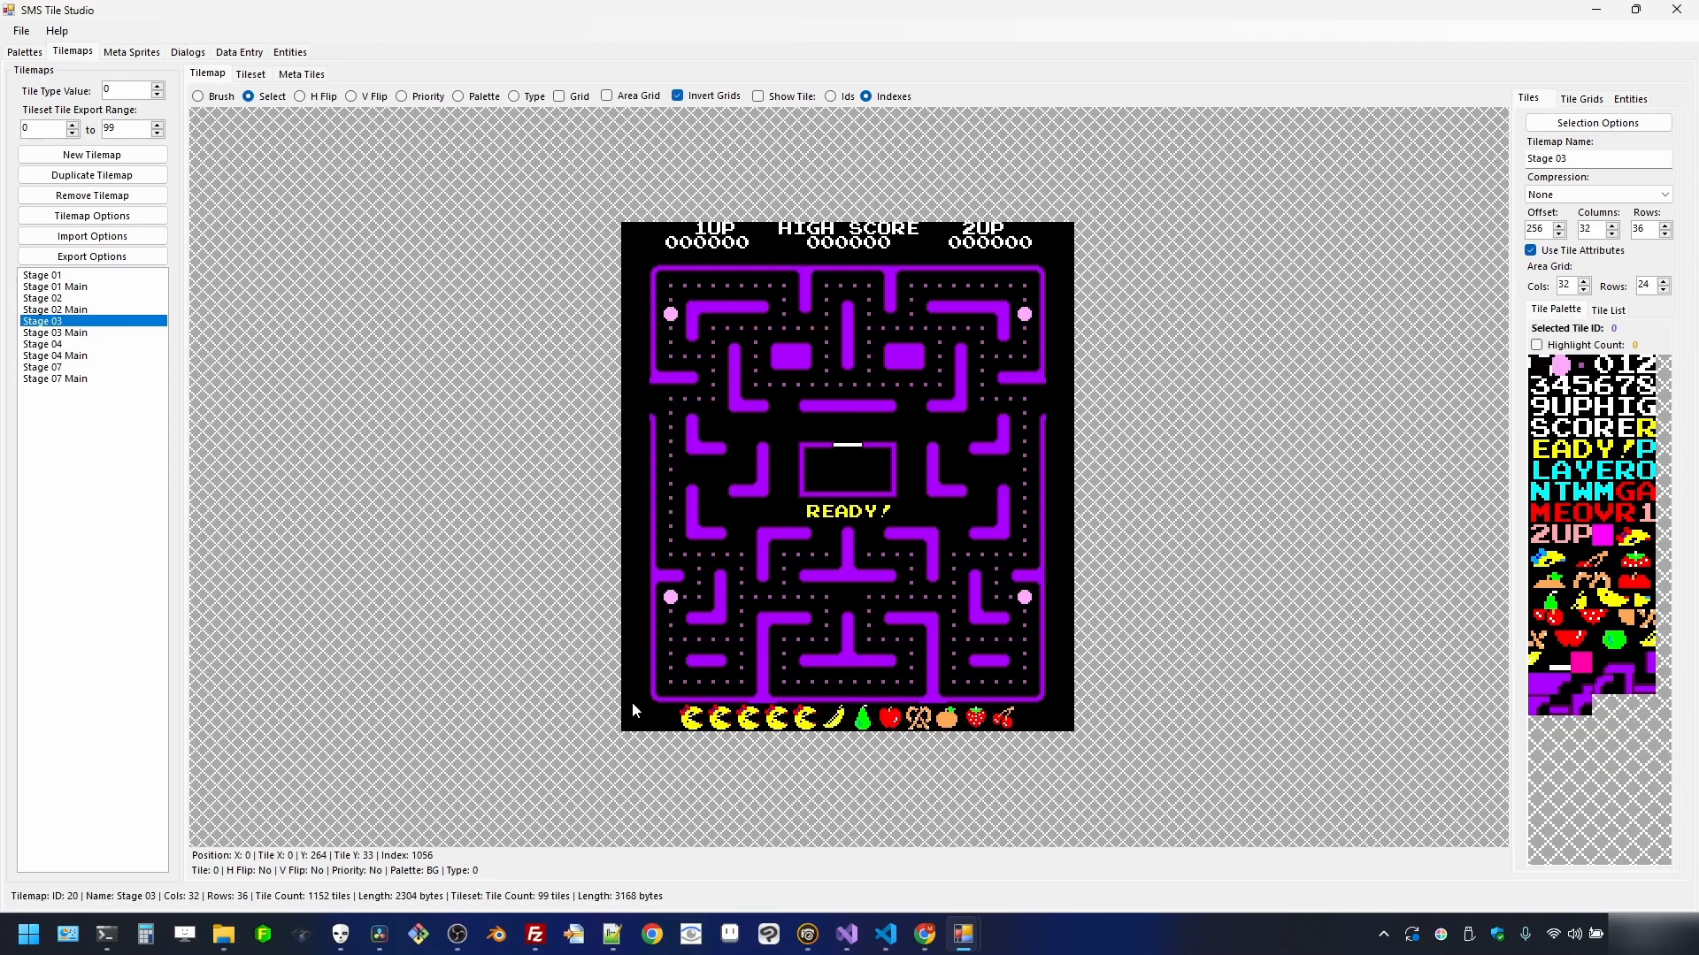
click(74, 299)
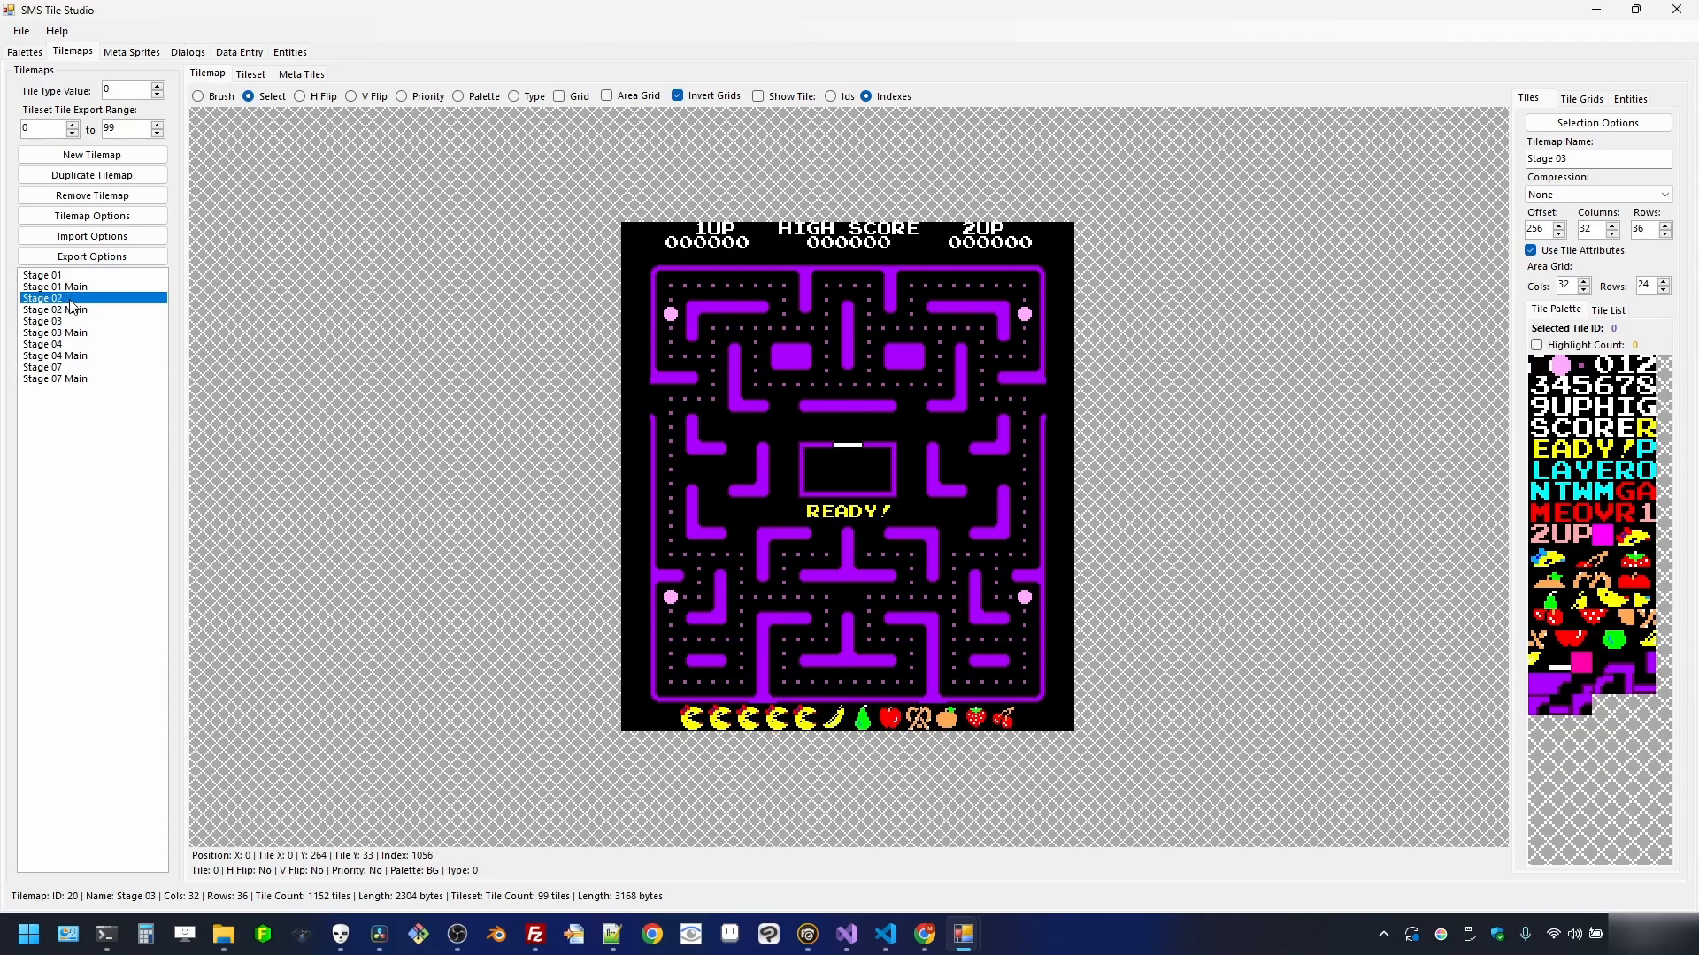
click(67, 323)
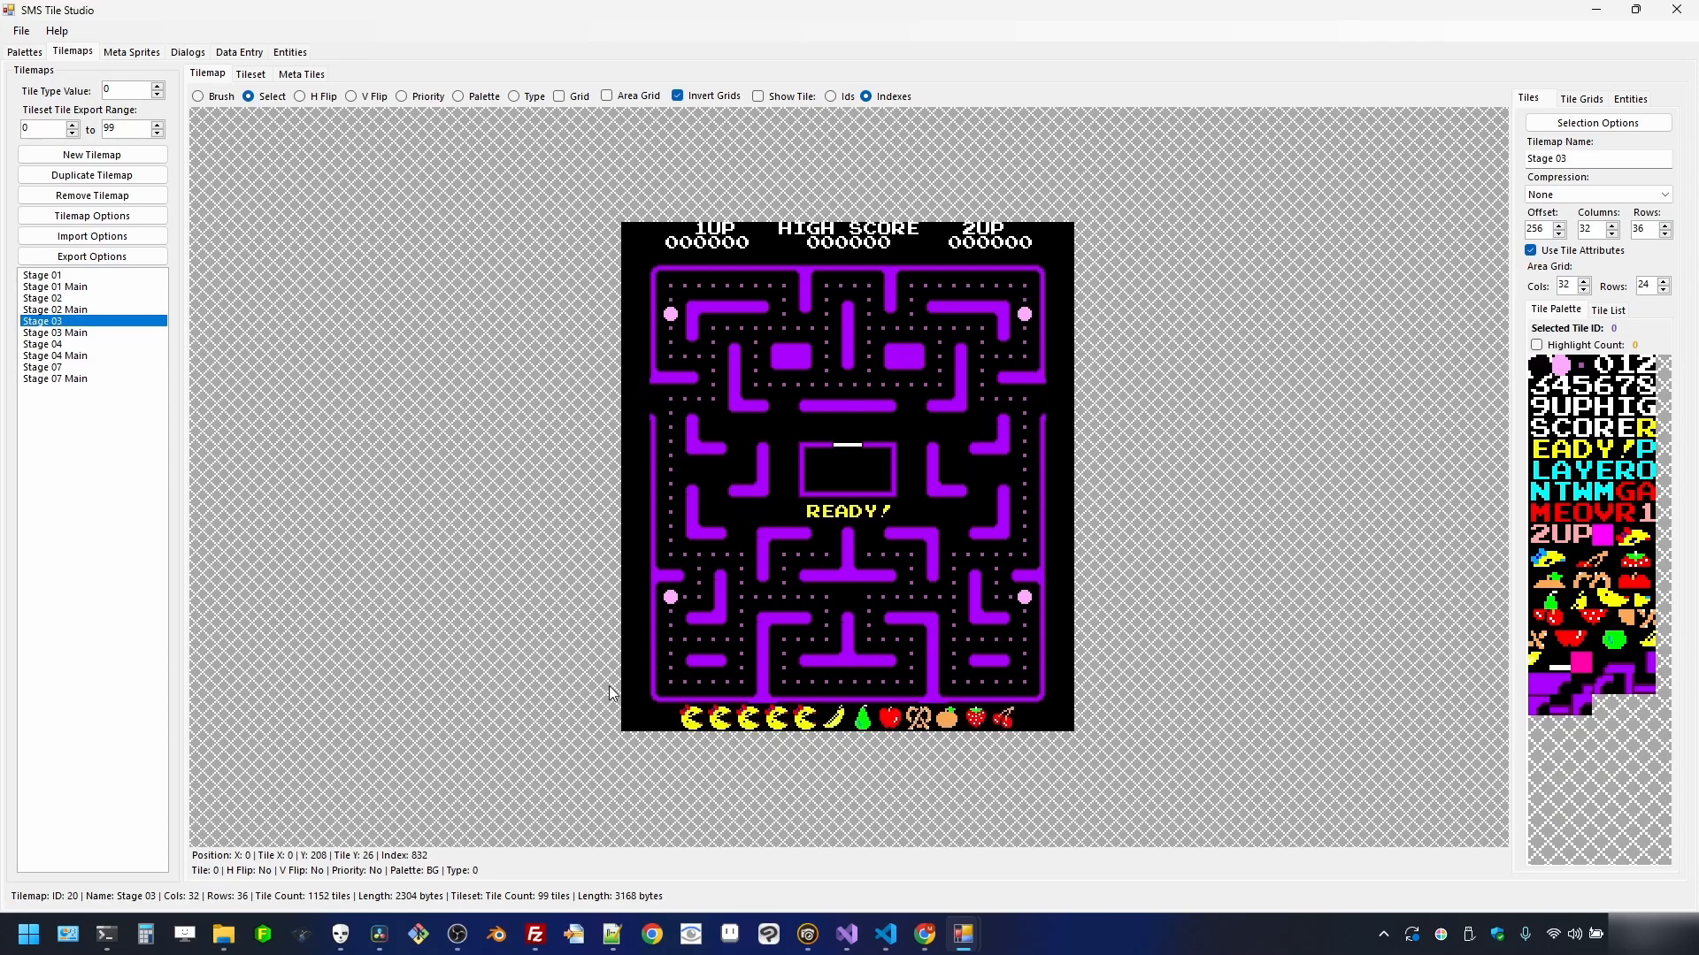
drag(629, 705, 881, 737)
drag(1019, 737, 1072, 734)
right_click(1044, 725)
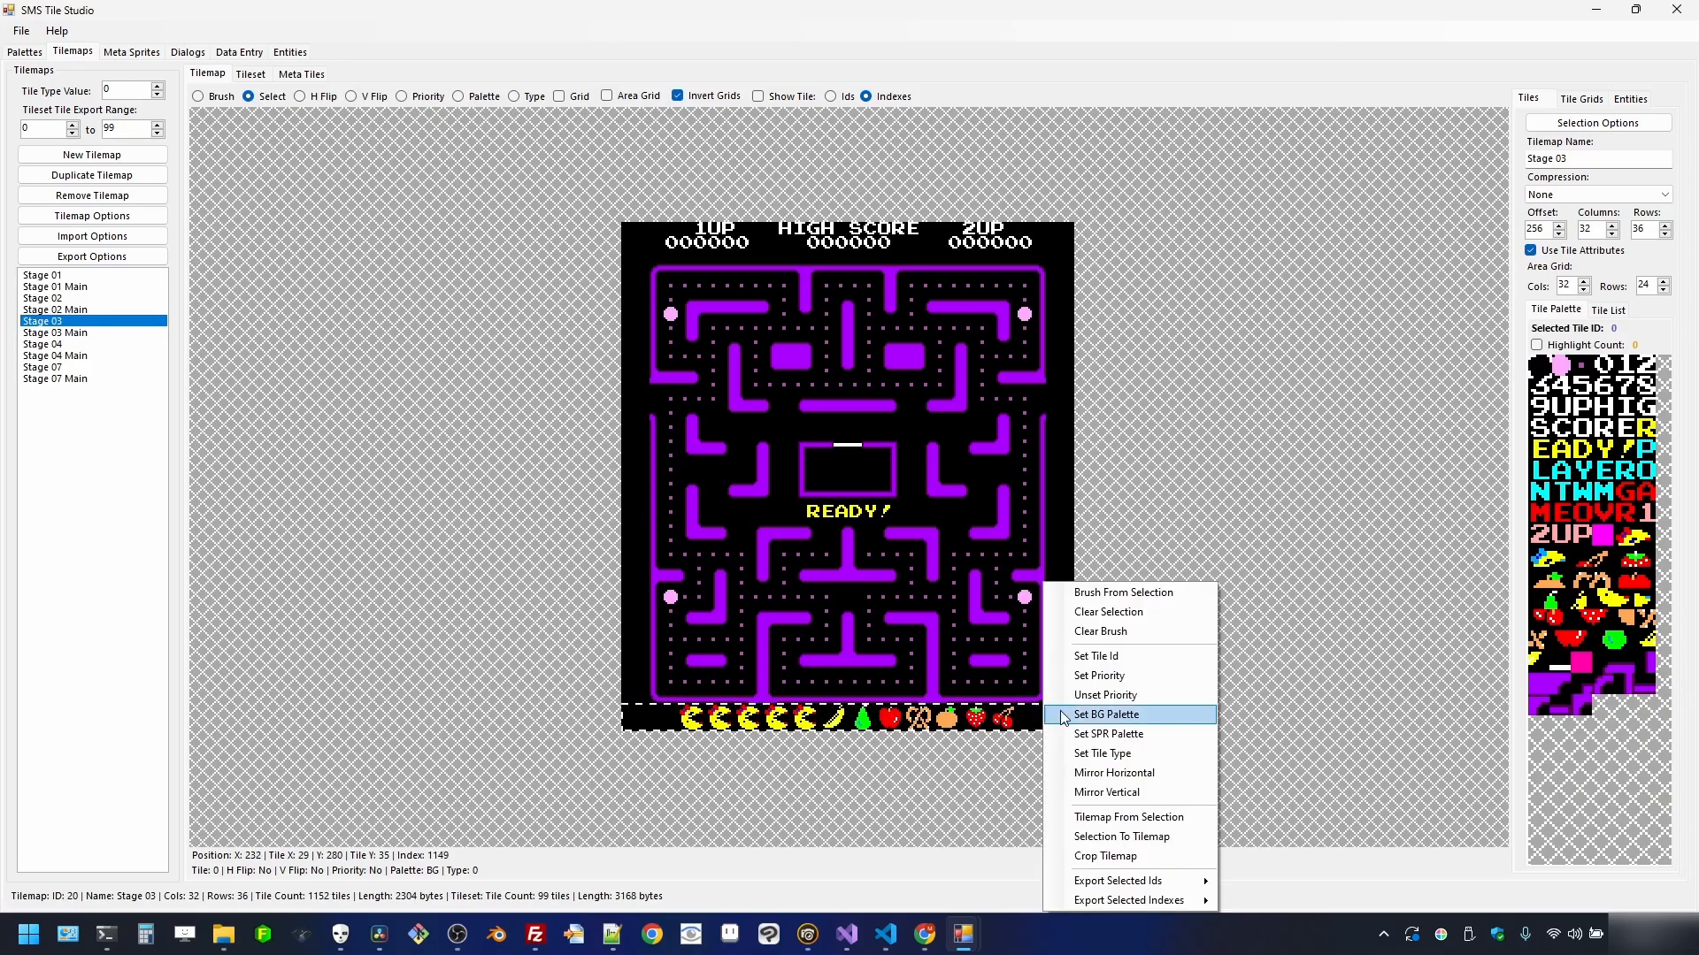
click(1102, 656)
- Blank the bottom fruit rows of the Stage 04 and Stage 07 tilemaps
click(70, 344)
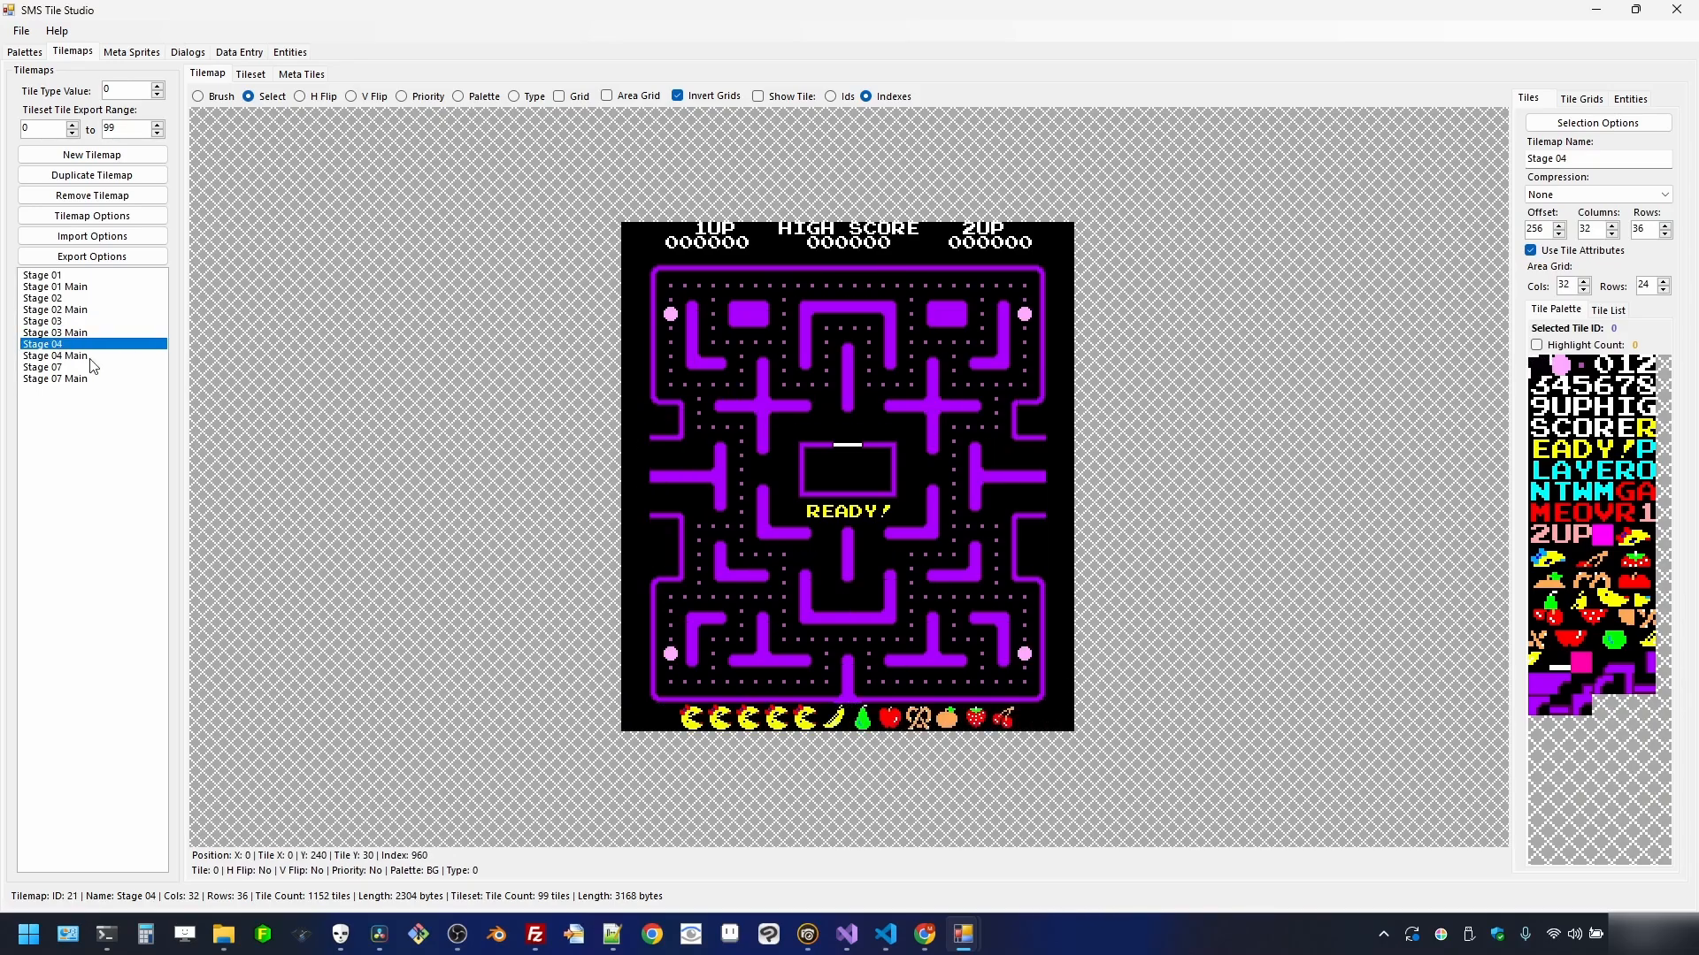
drag(626, 707, 1059, 725)
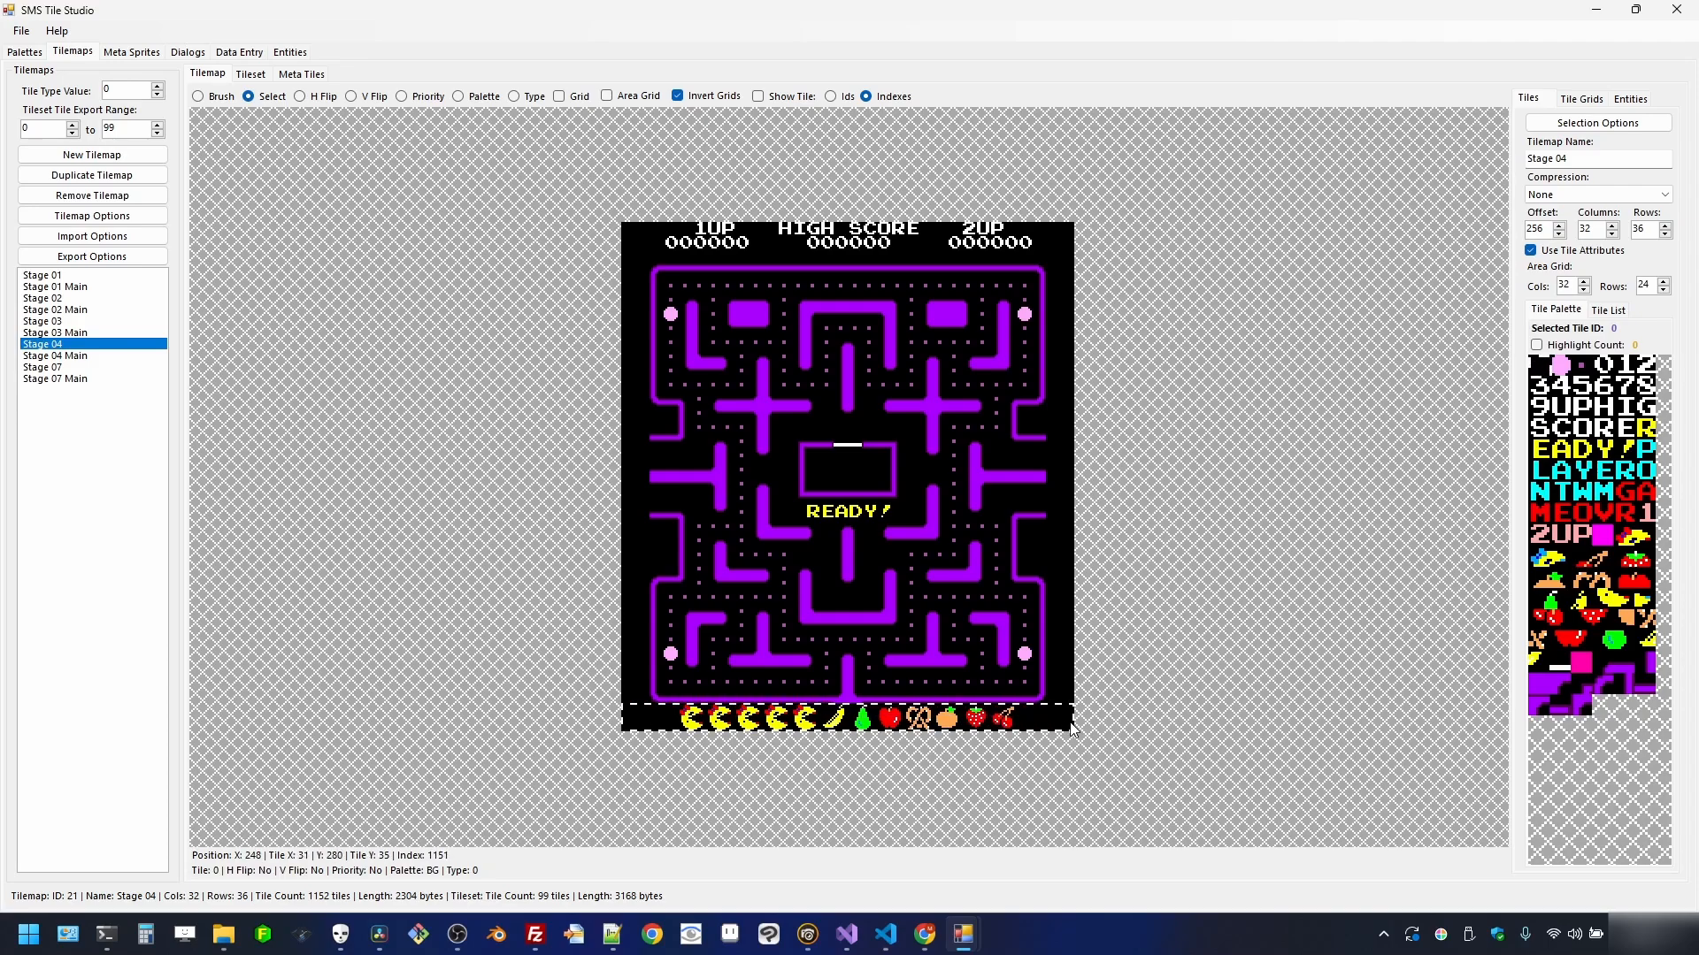
right_click(1058, 727)
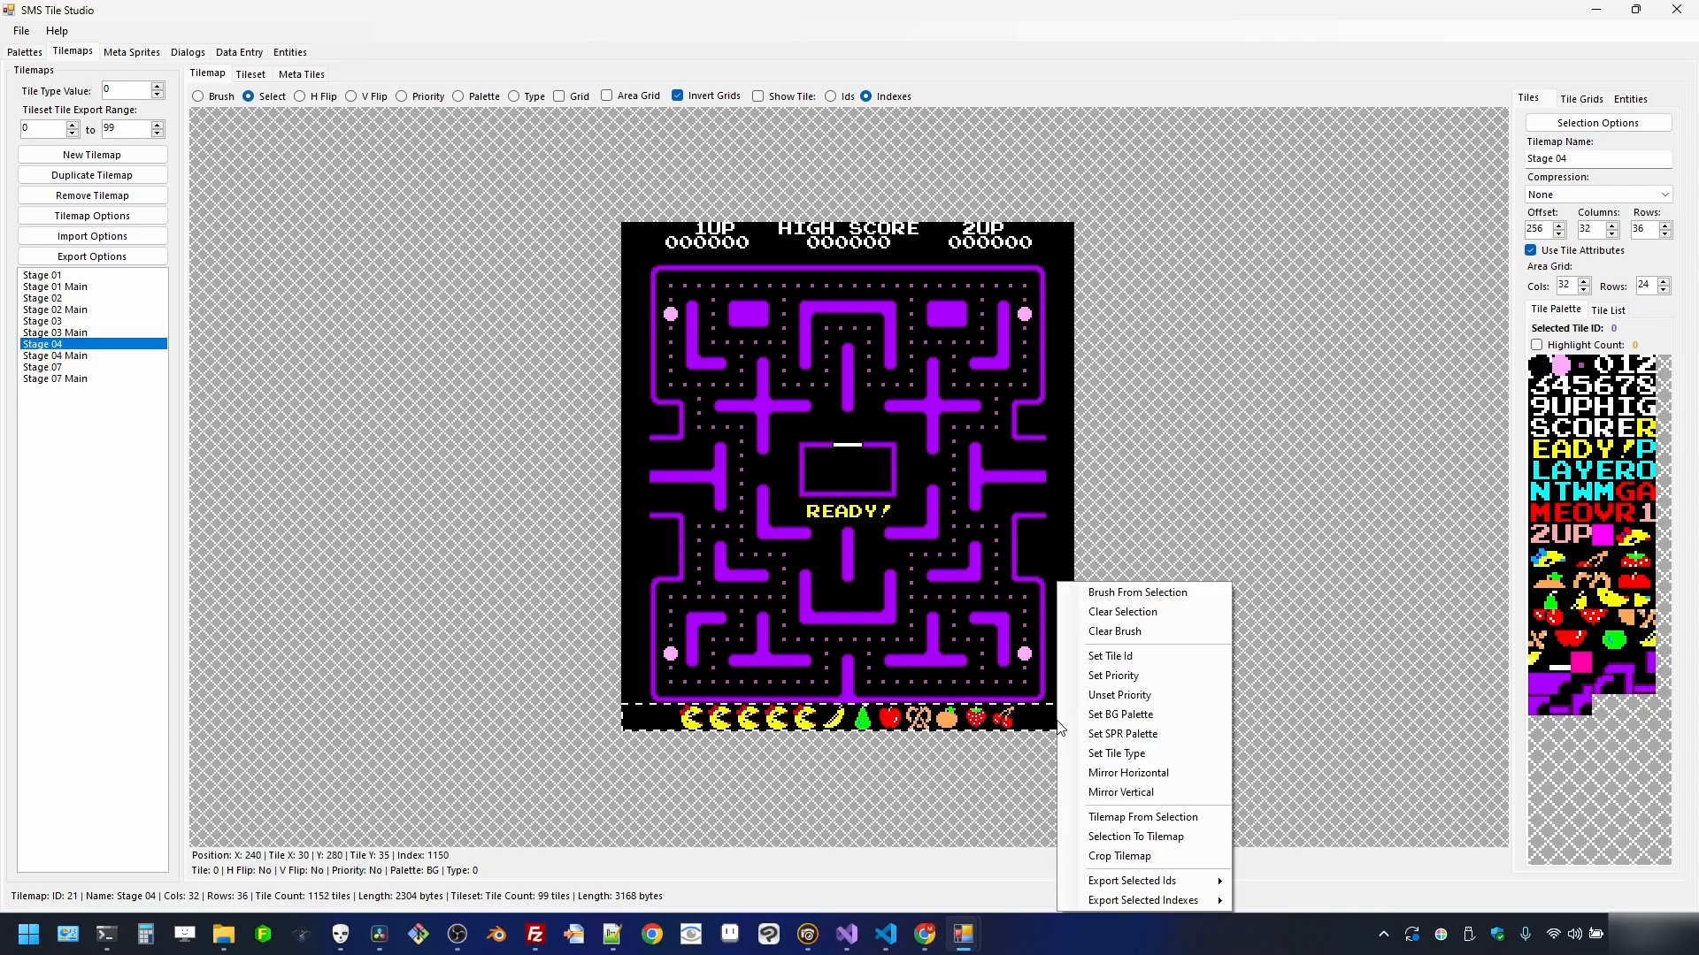
click(1107, 655)
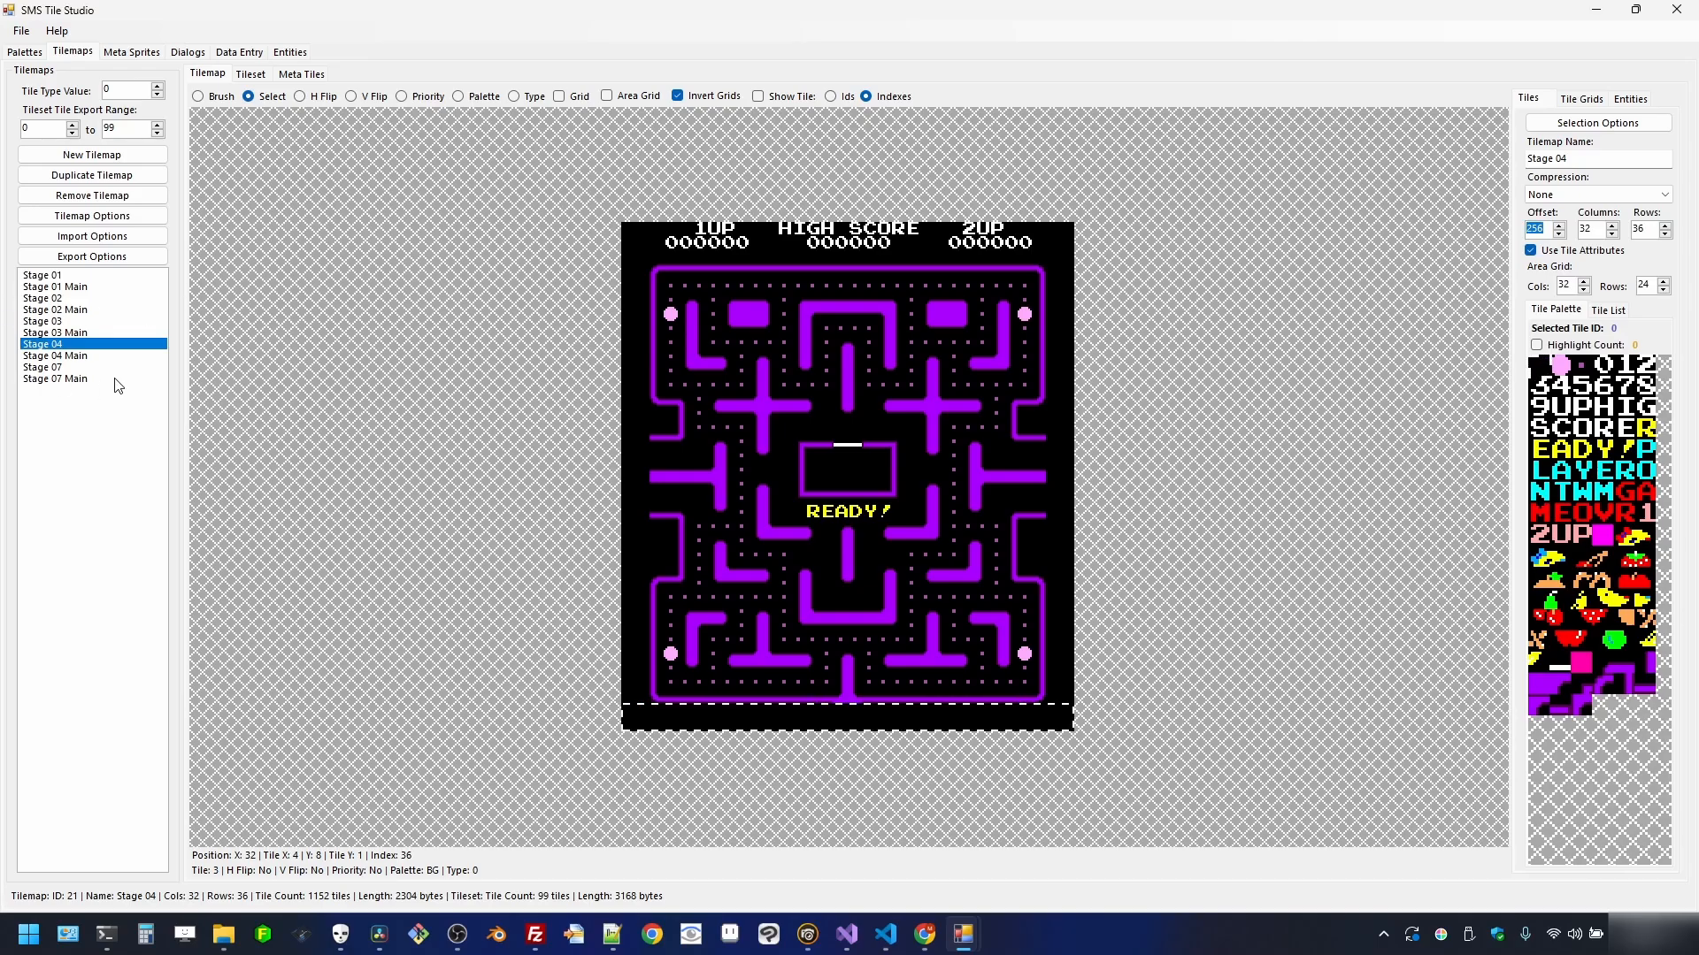
click(71, 368)
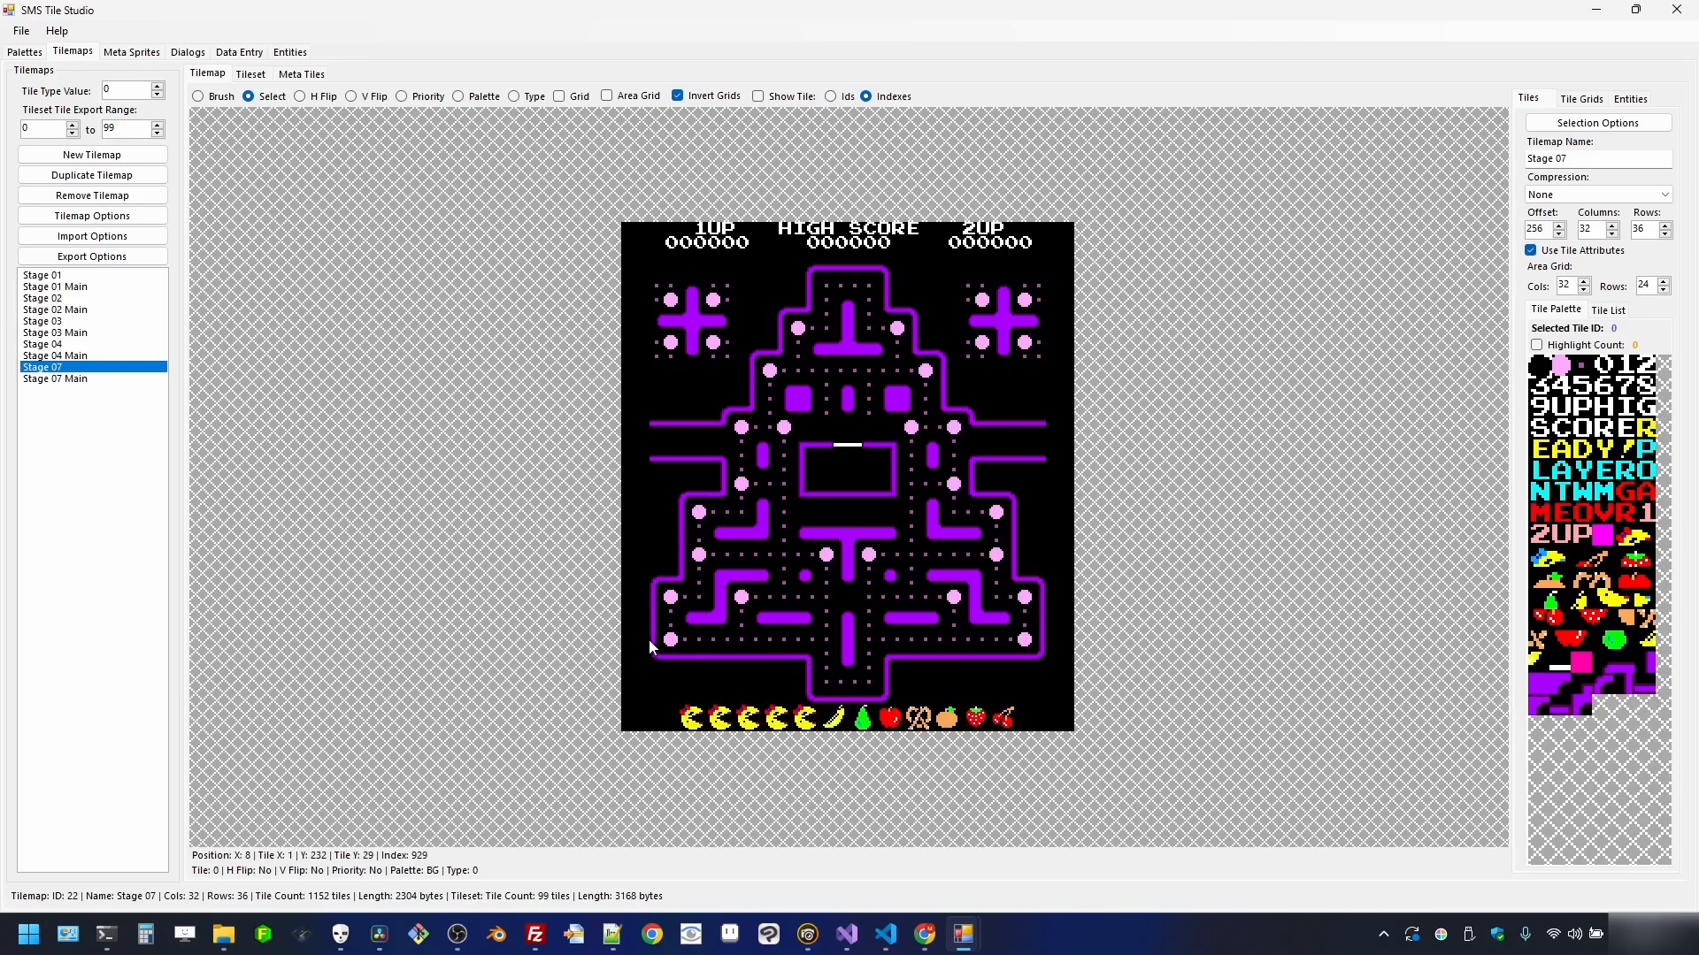
drag(630, 711, 1072, 735)
right_click(1037, 724)
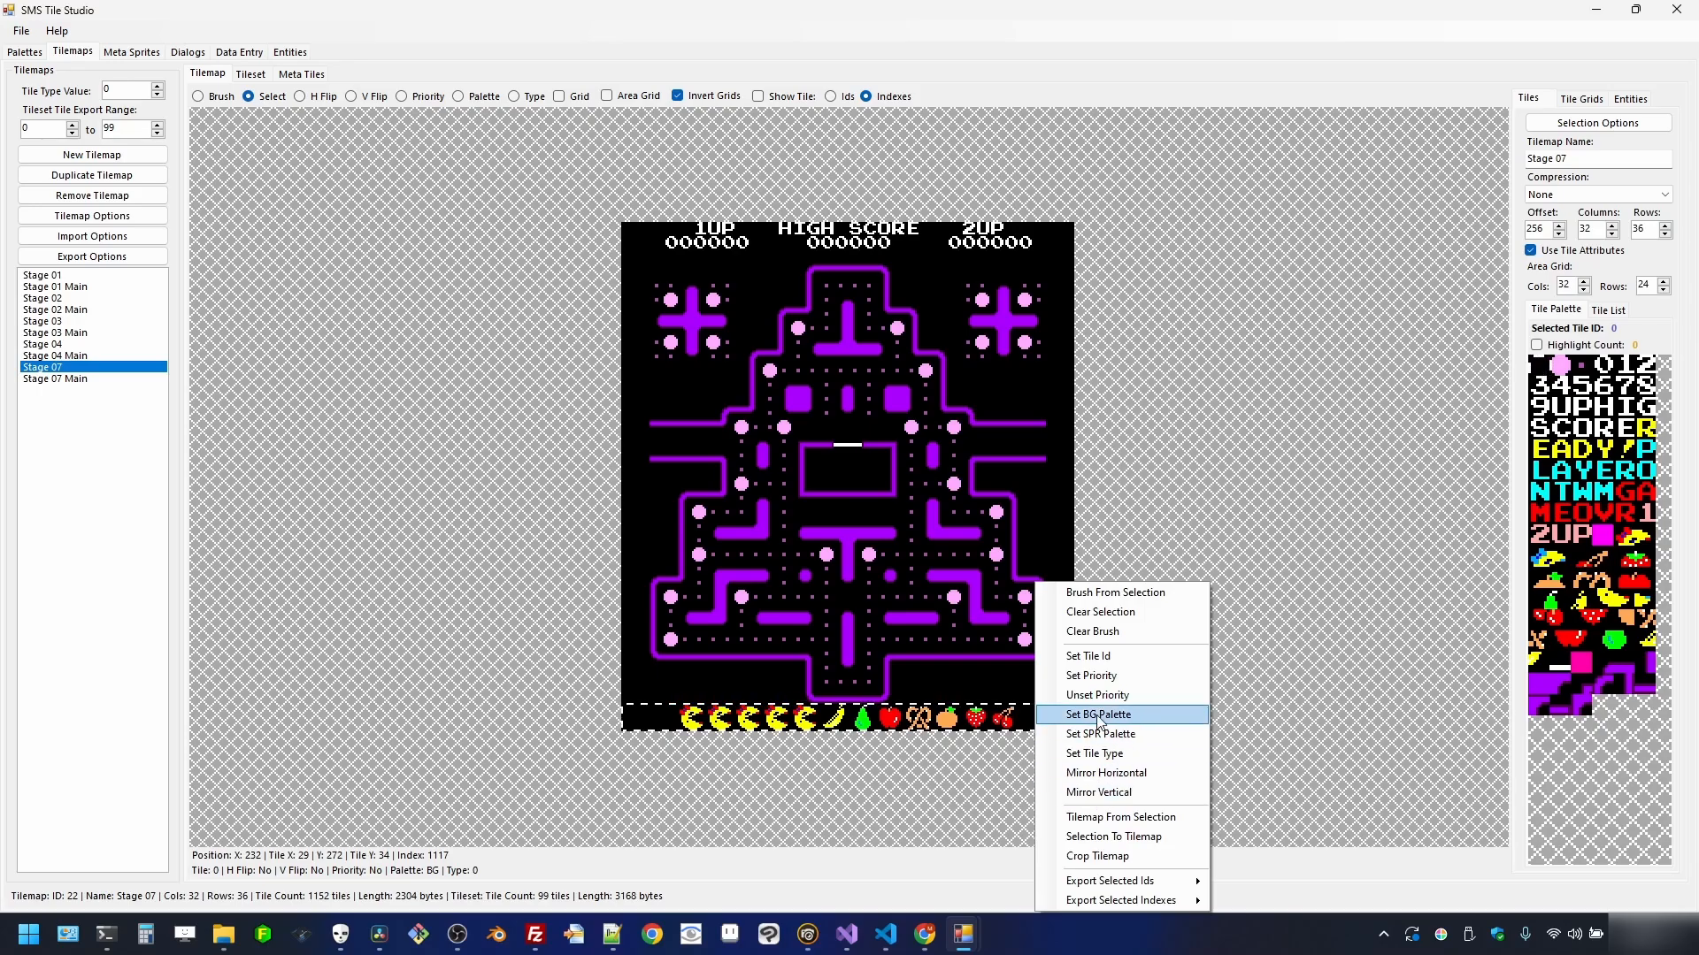
click(1096, 658)
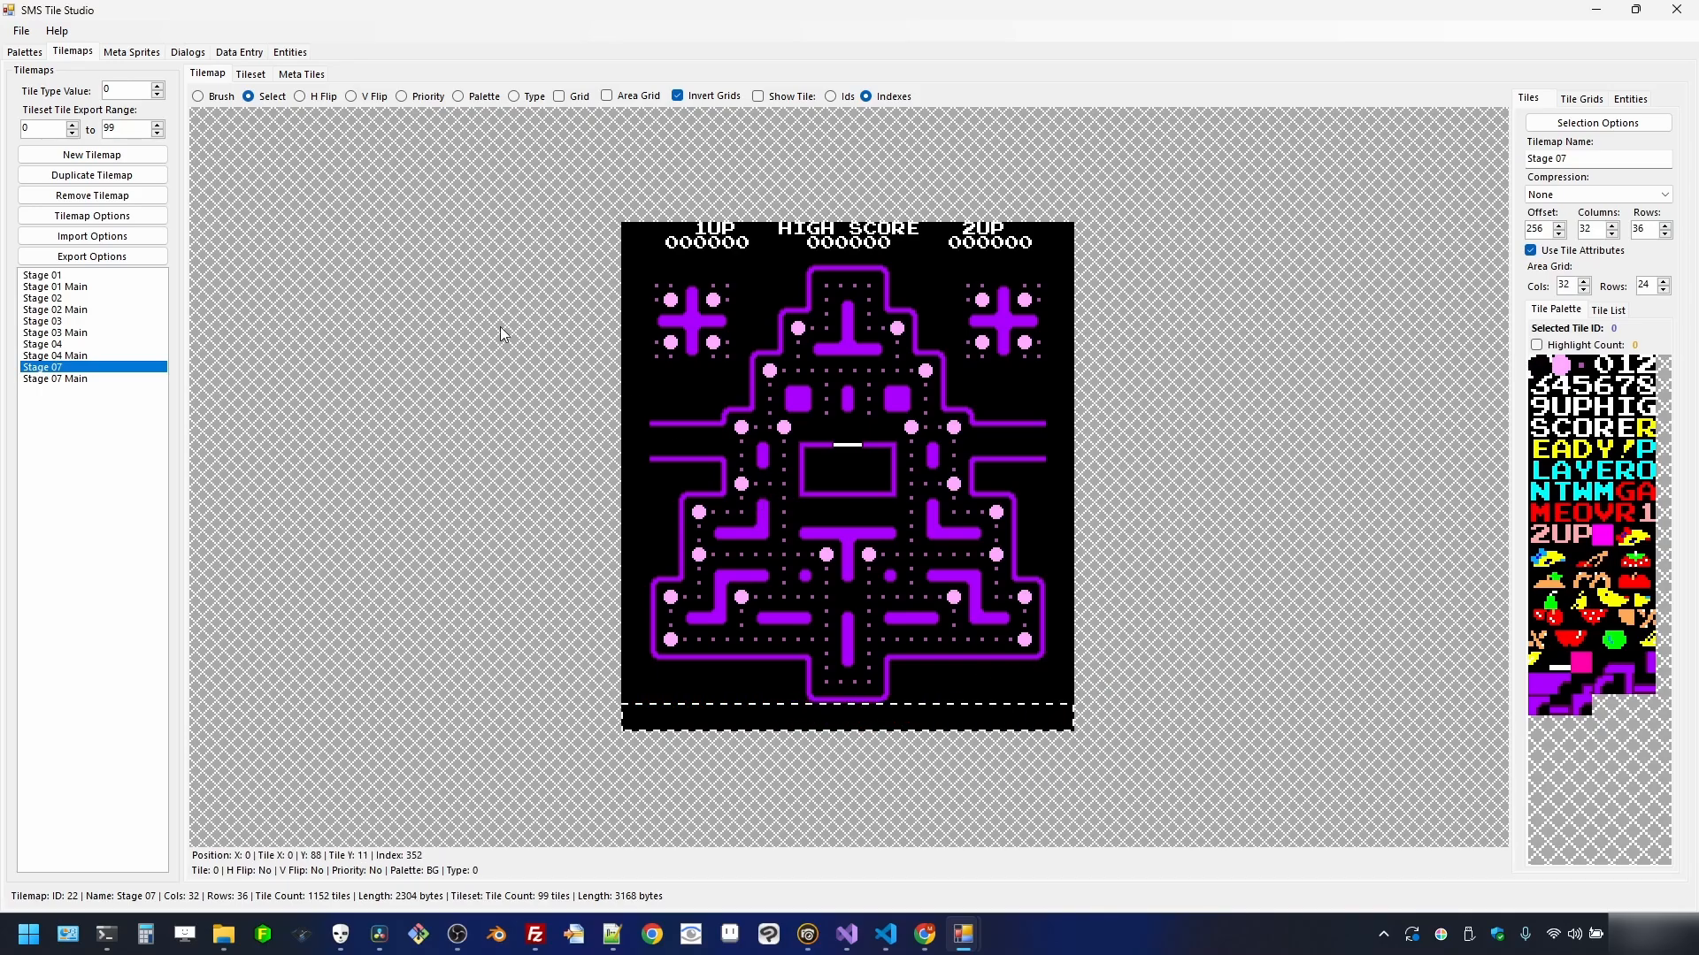
- Mark Stage 02's leftmost maze column as priority and fill it with the pink tile
click(44, 298)
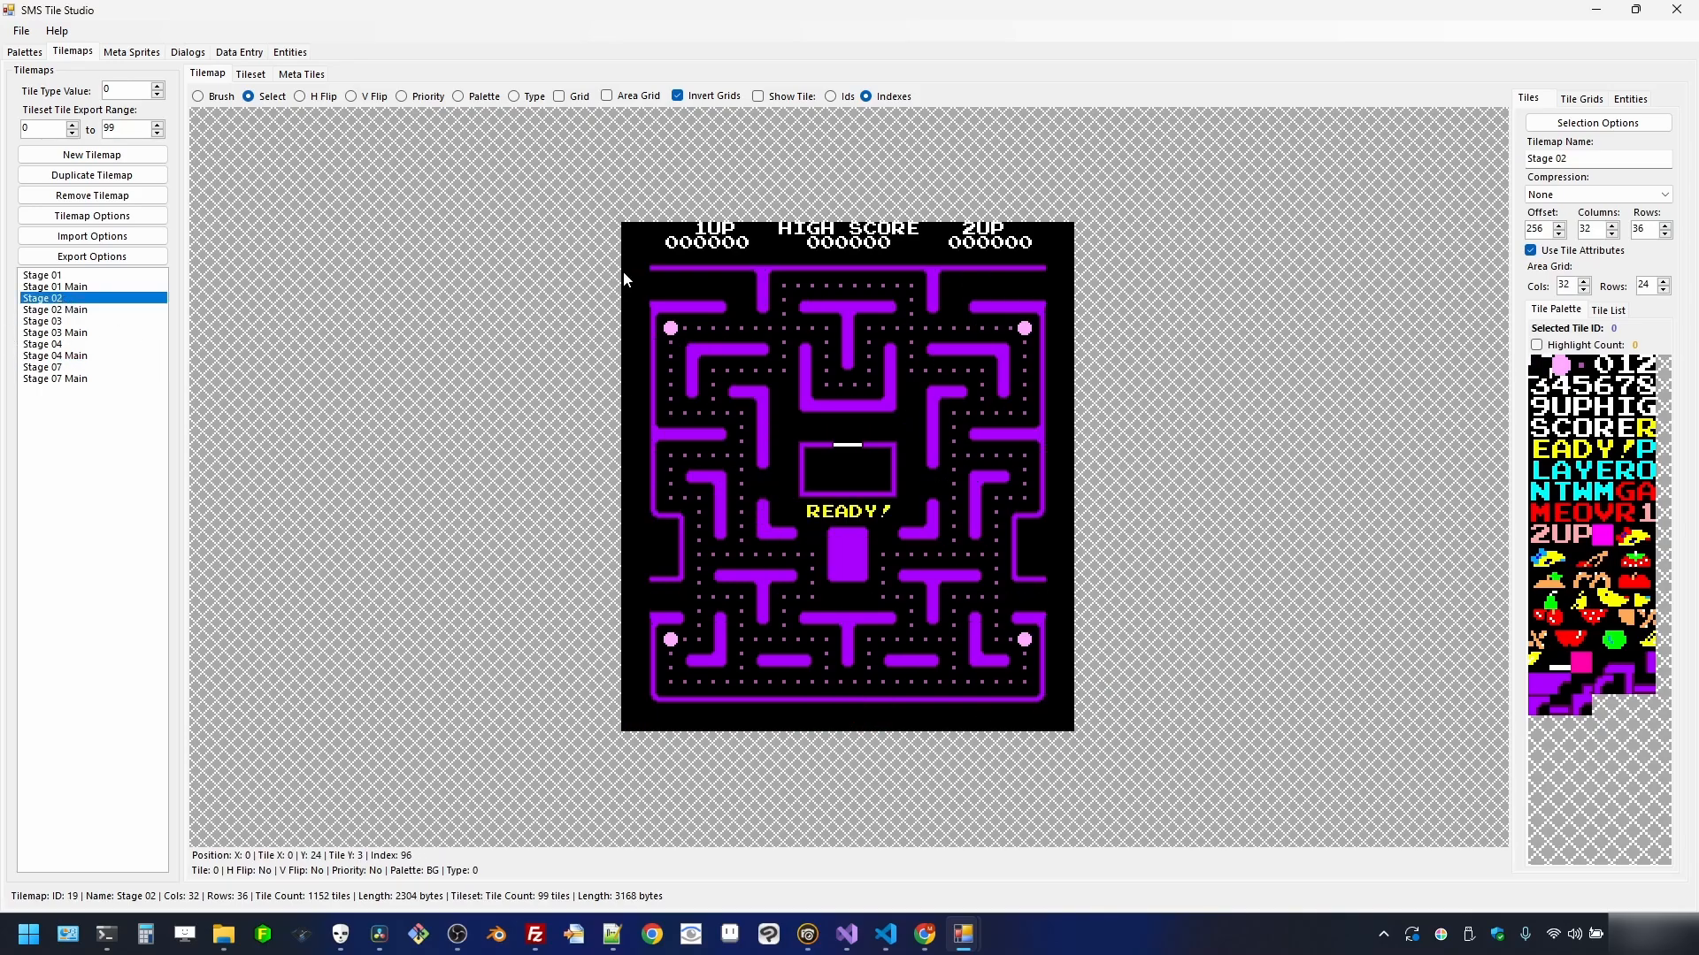
drag(629, 267, 635, 627)
drag(643, 689, 639, 704)
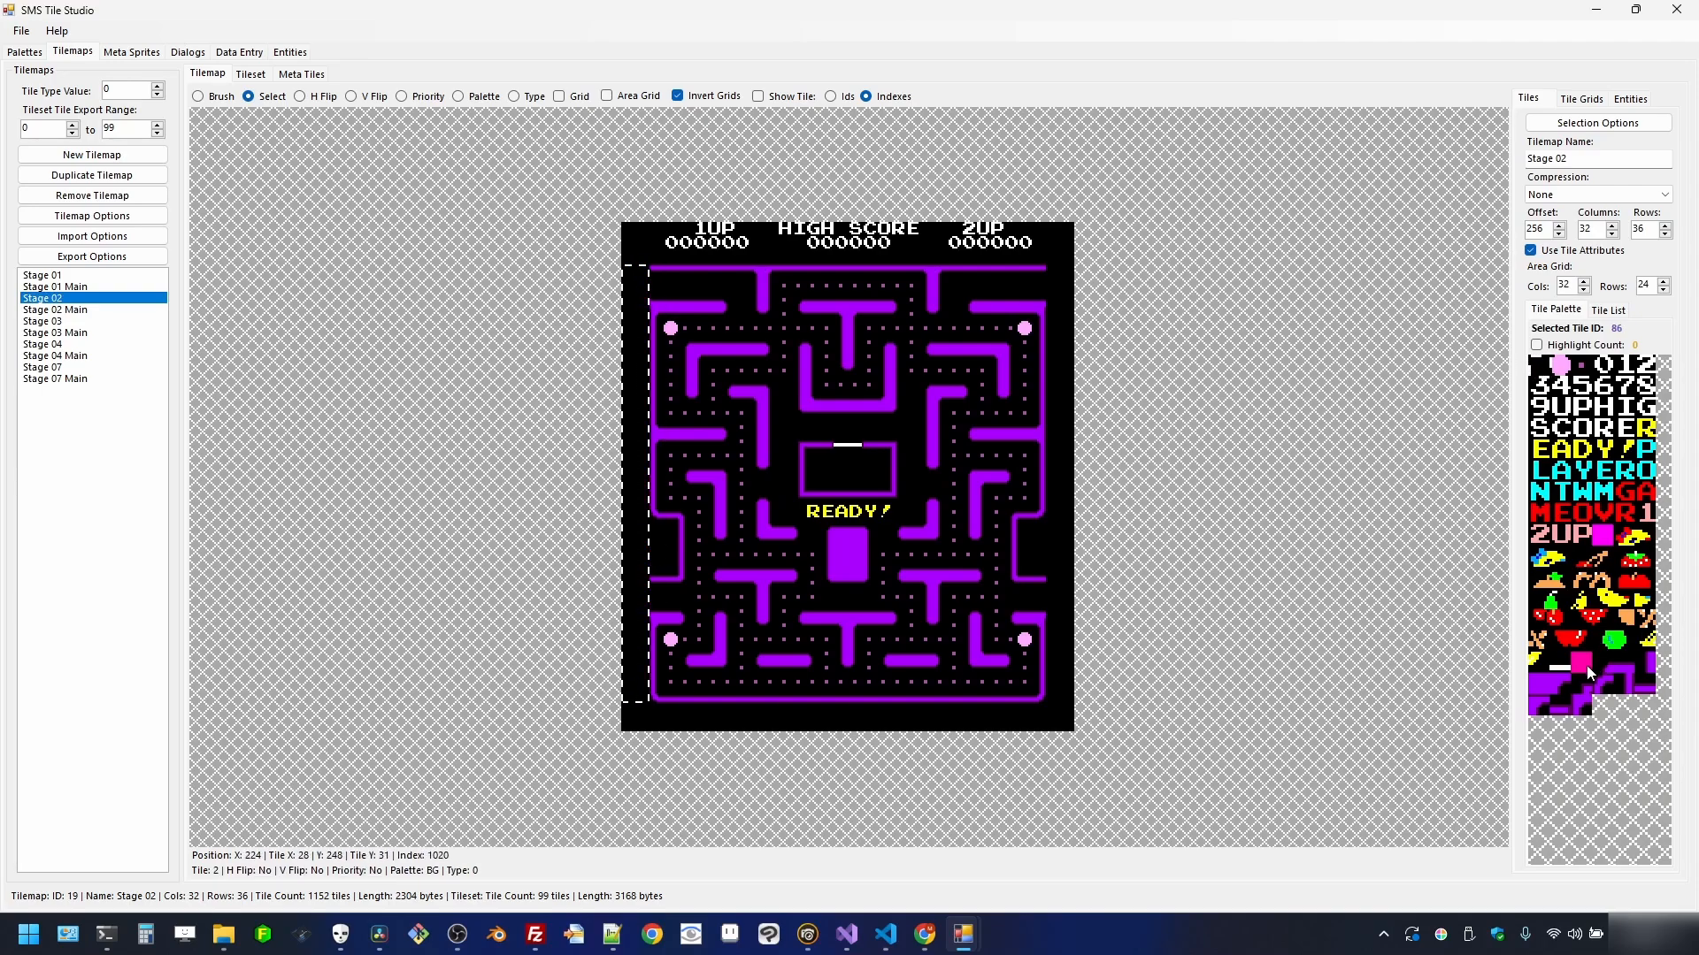
right_click(631, 346)
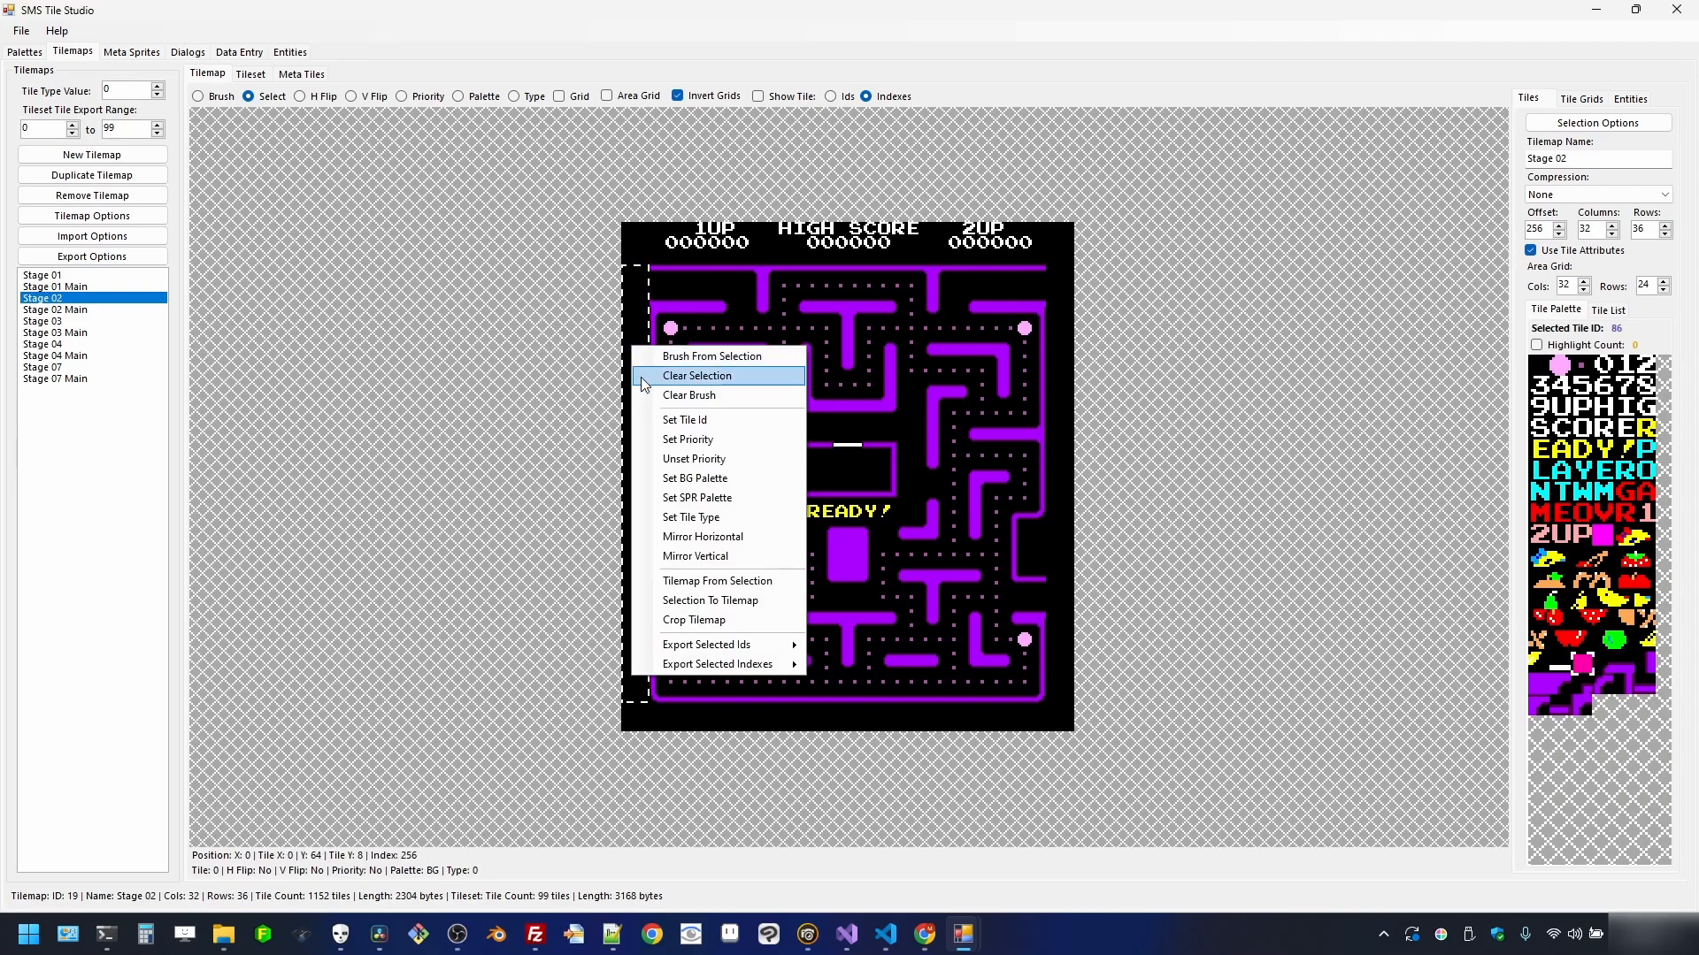
click(655, 439)
right_click(633, 410)
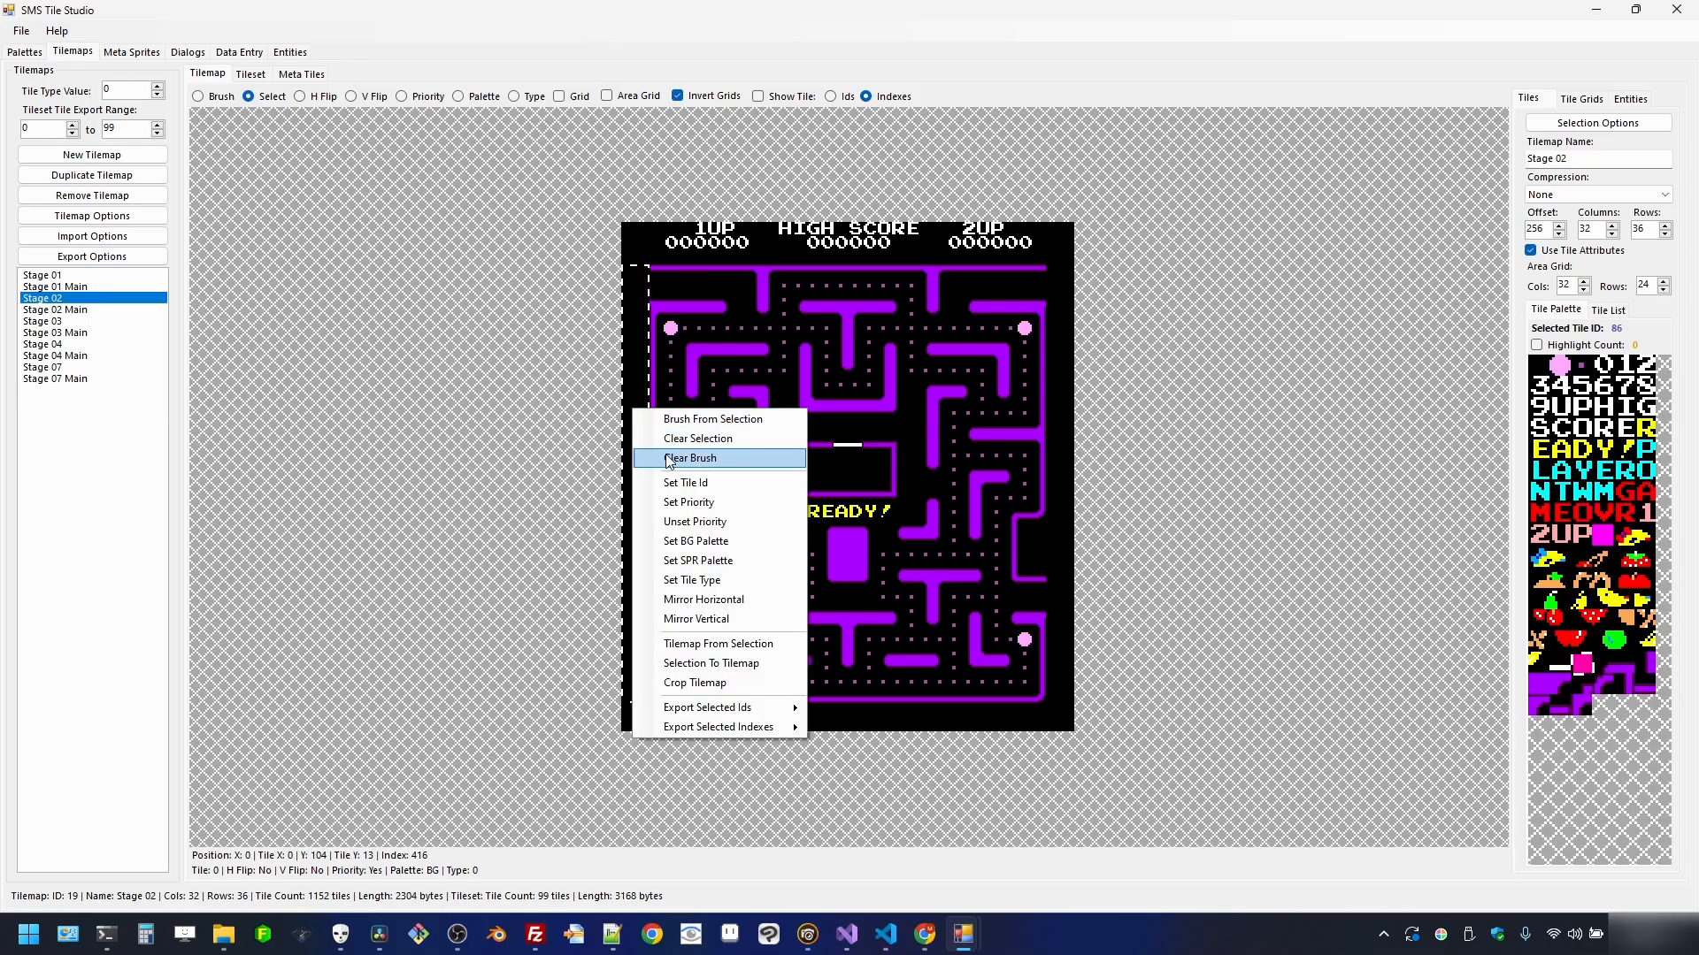
click(685, 482)
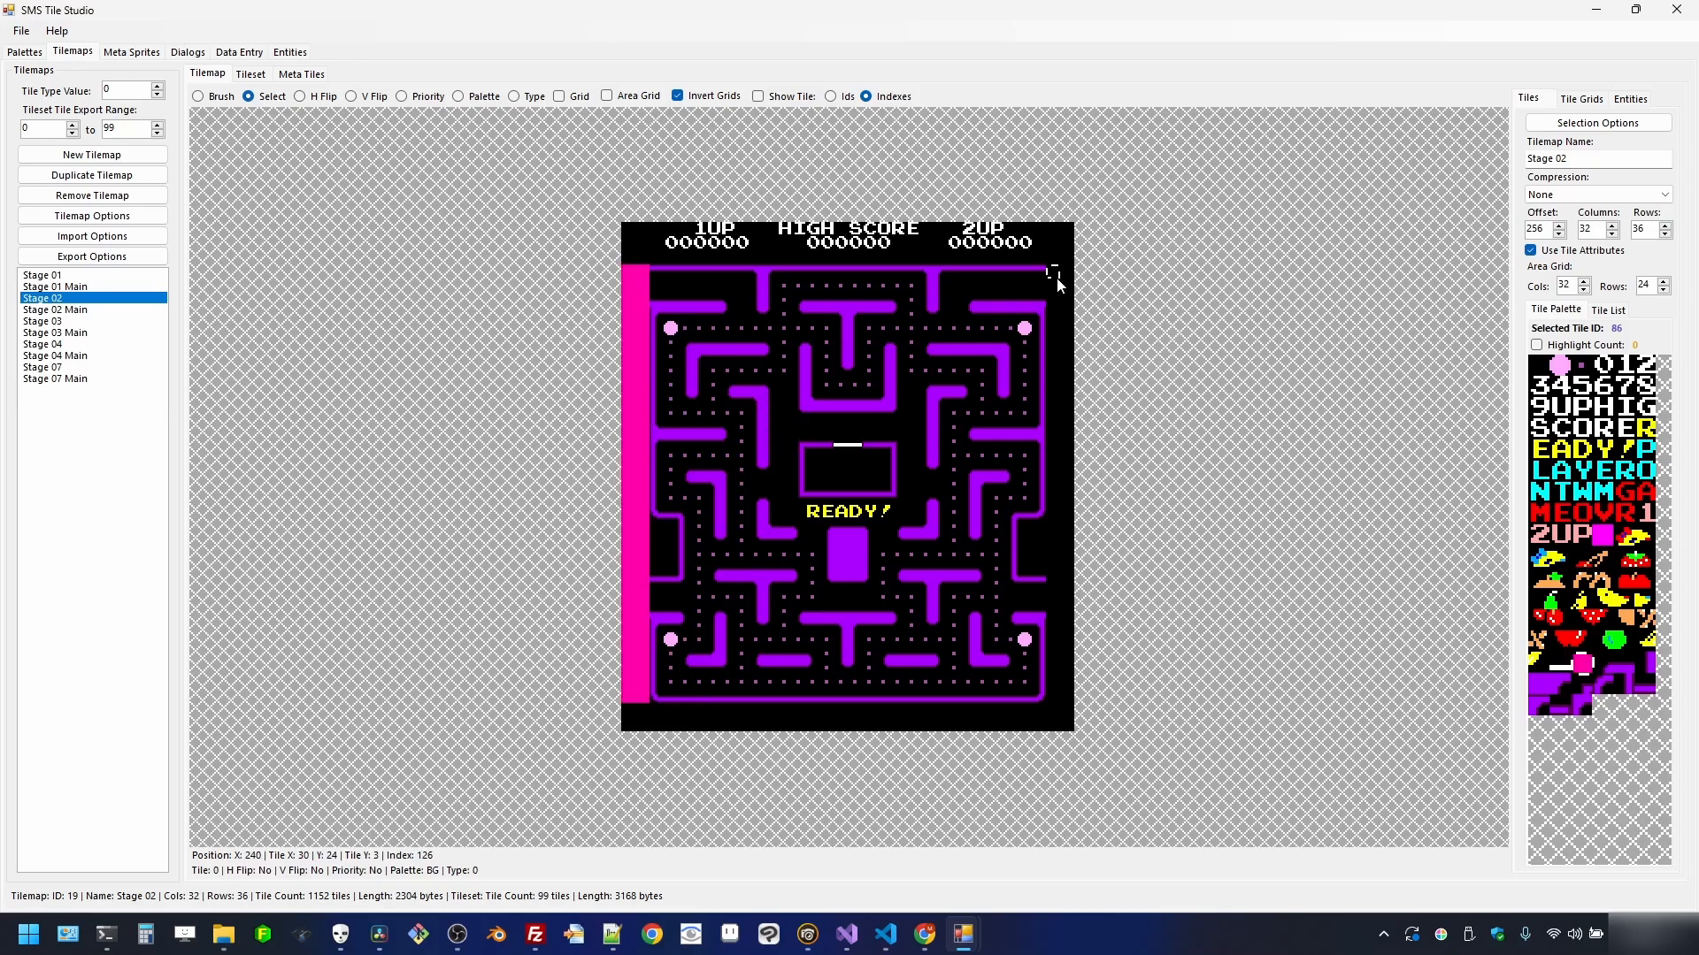
- Give the rightmost column the same priority pink fill, then select magenta tile 51
drag(1057, 278, 1061, 464)
drag(1079, 677, 1062, 693)
right_click(1058, 639)
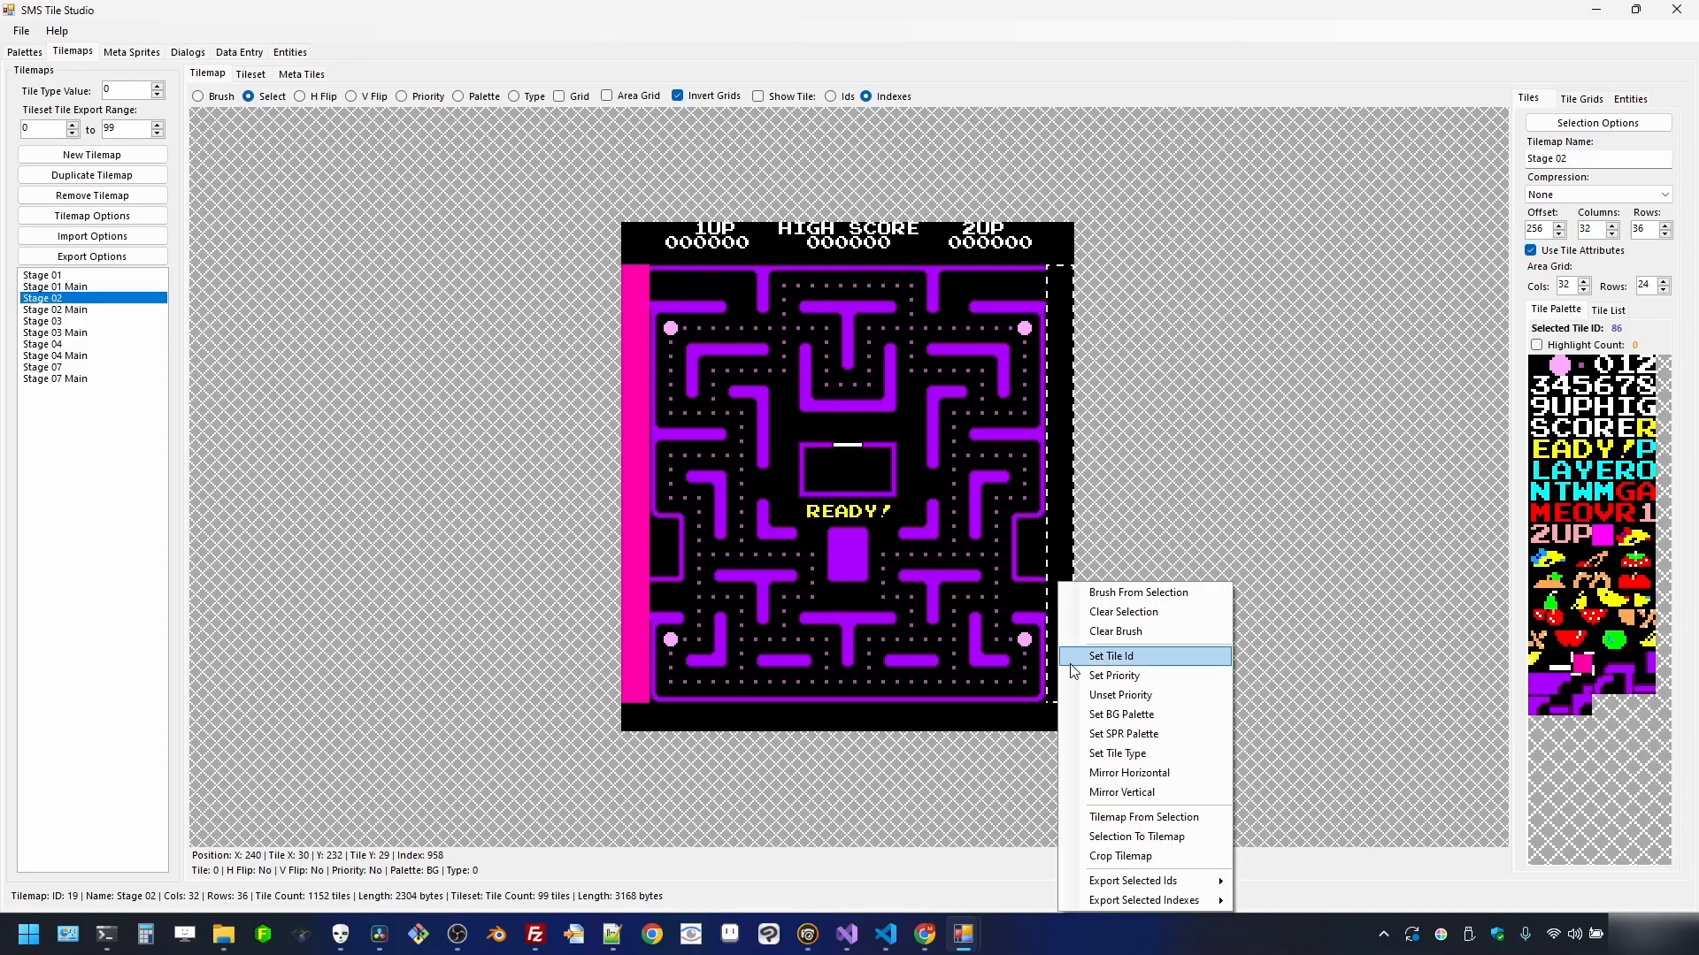
click(1074, 677)
right_click(1055, 513)
click(1086, 589)
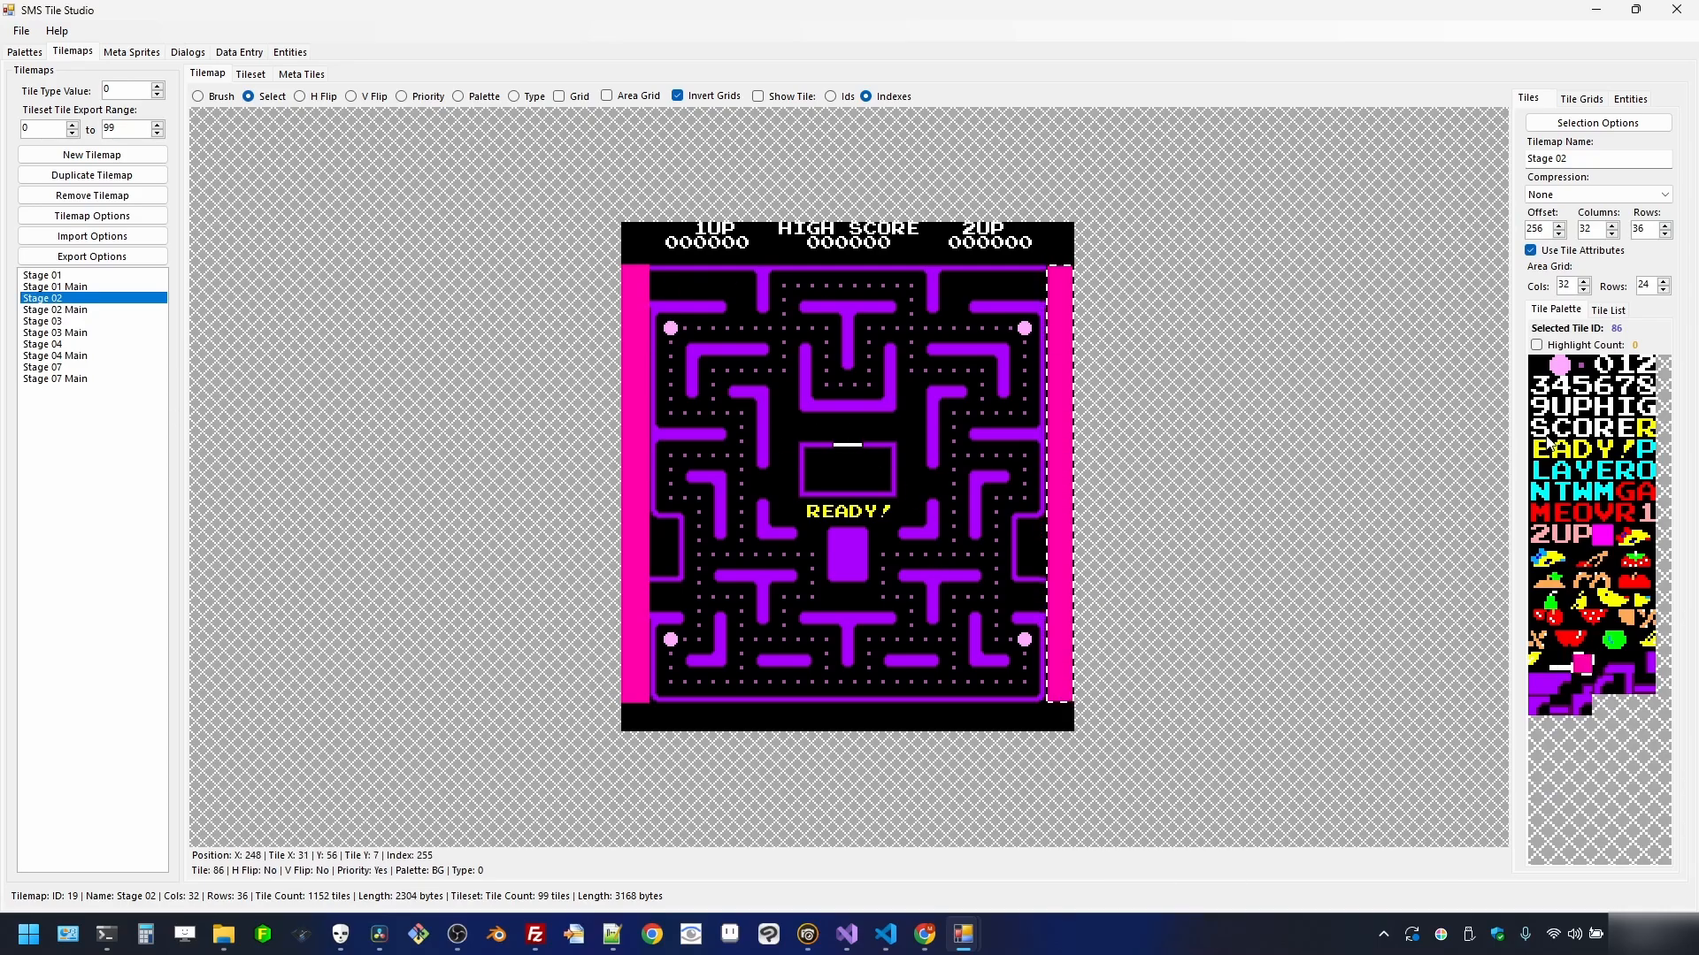
click(1602, 535)
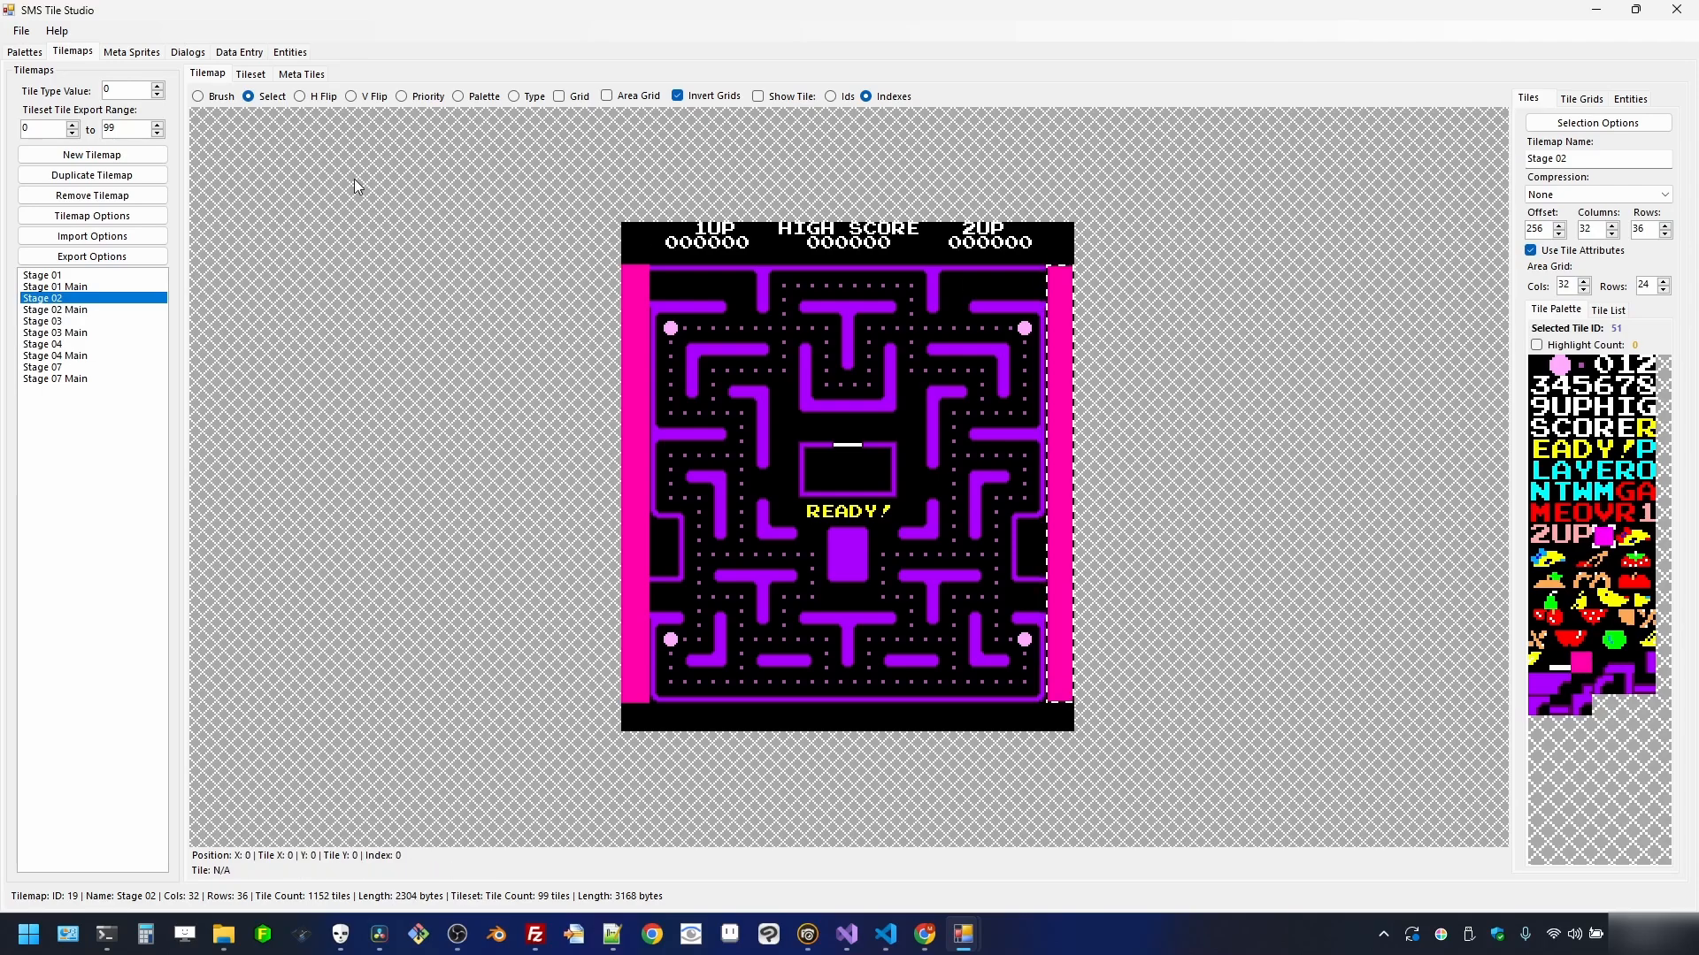
click(607, 95)
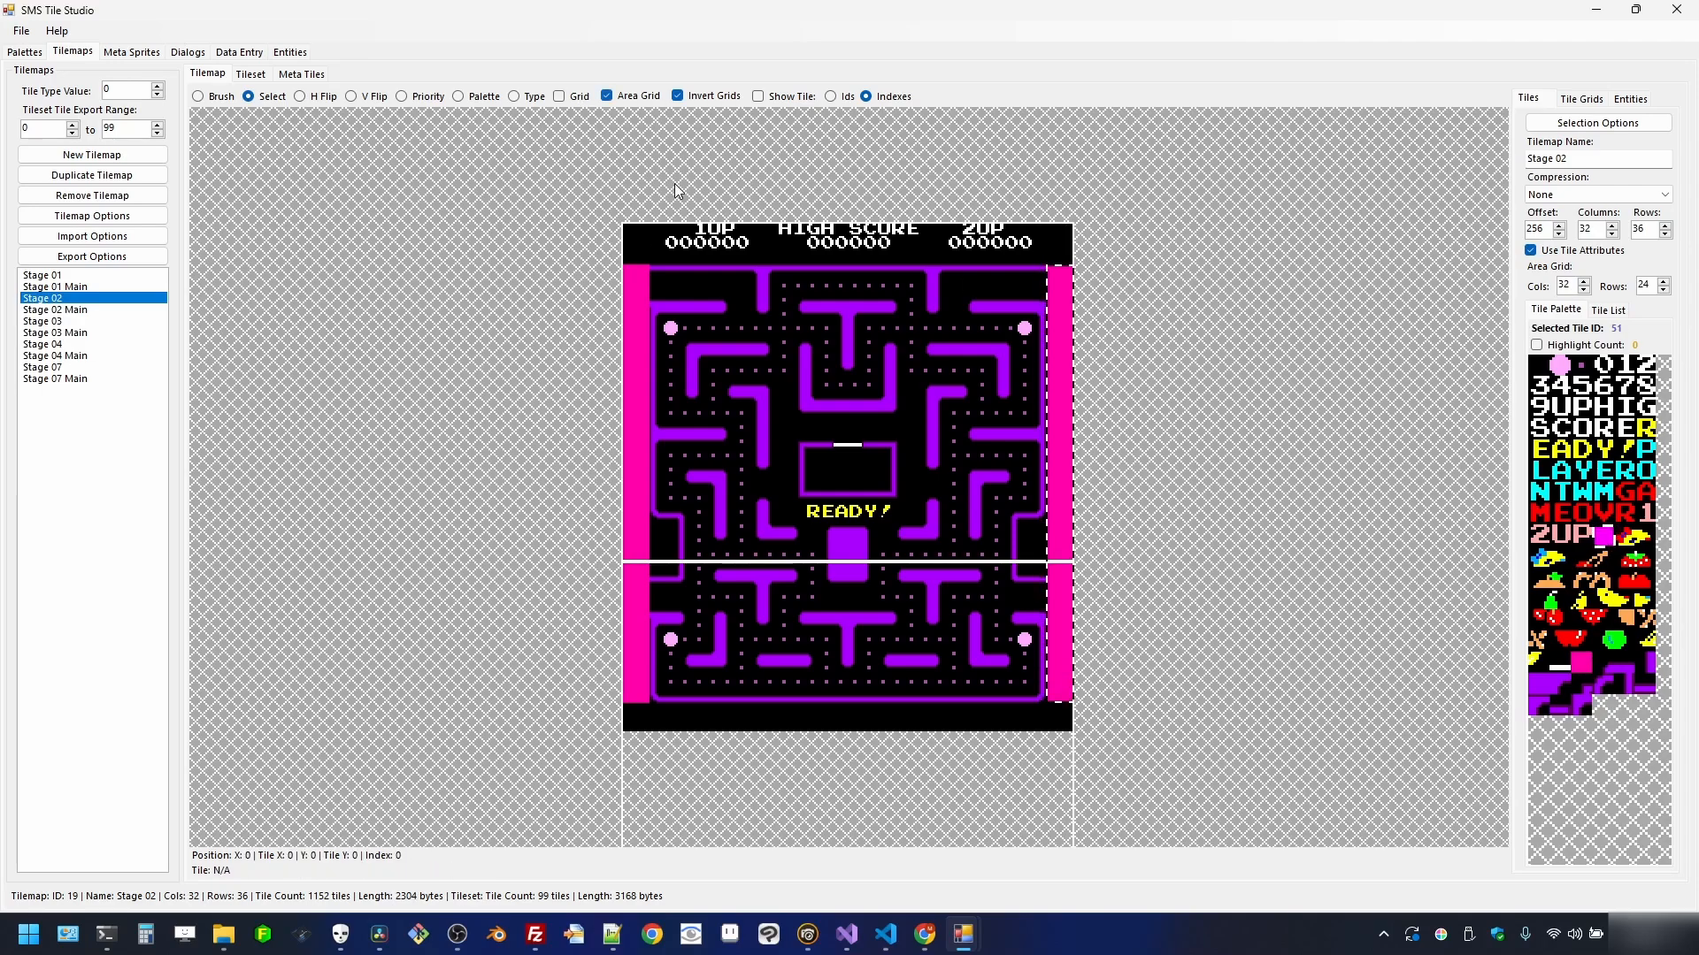
click(607, 96)
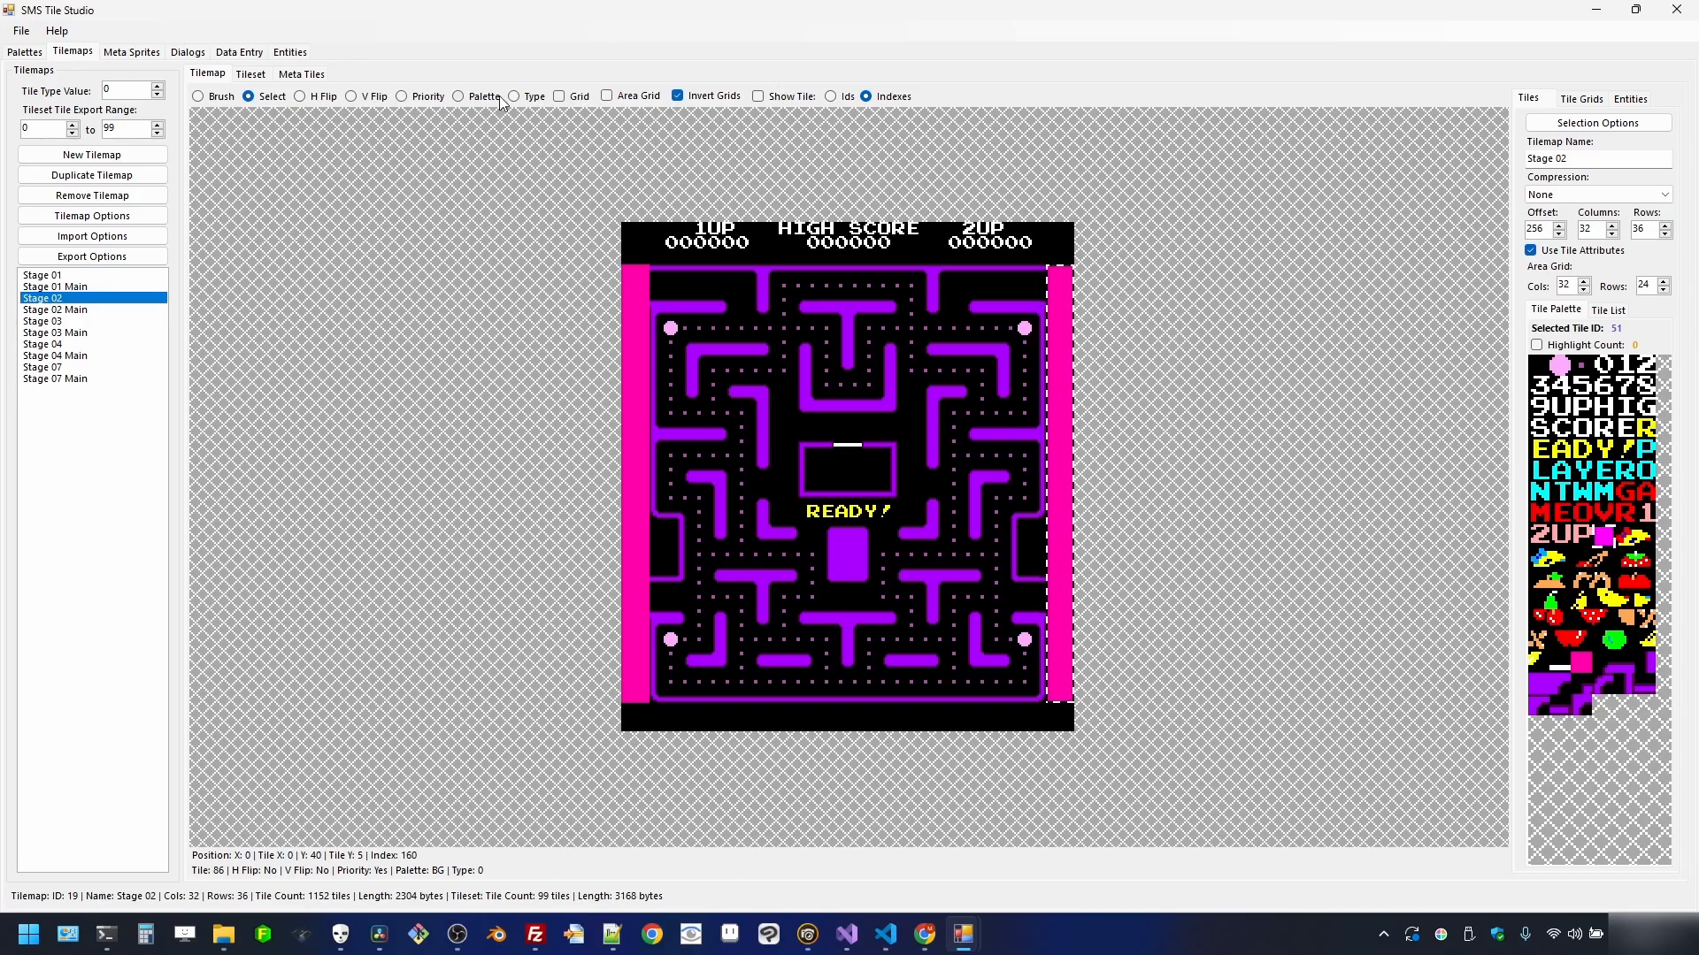
- Paint magenta tile 51 on row 4's edge tiles, columns 1–2 and 29–30
click(221, 96)
scroll(699, 422, up, 2)
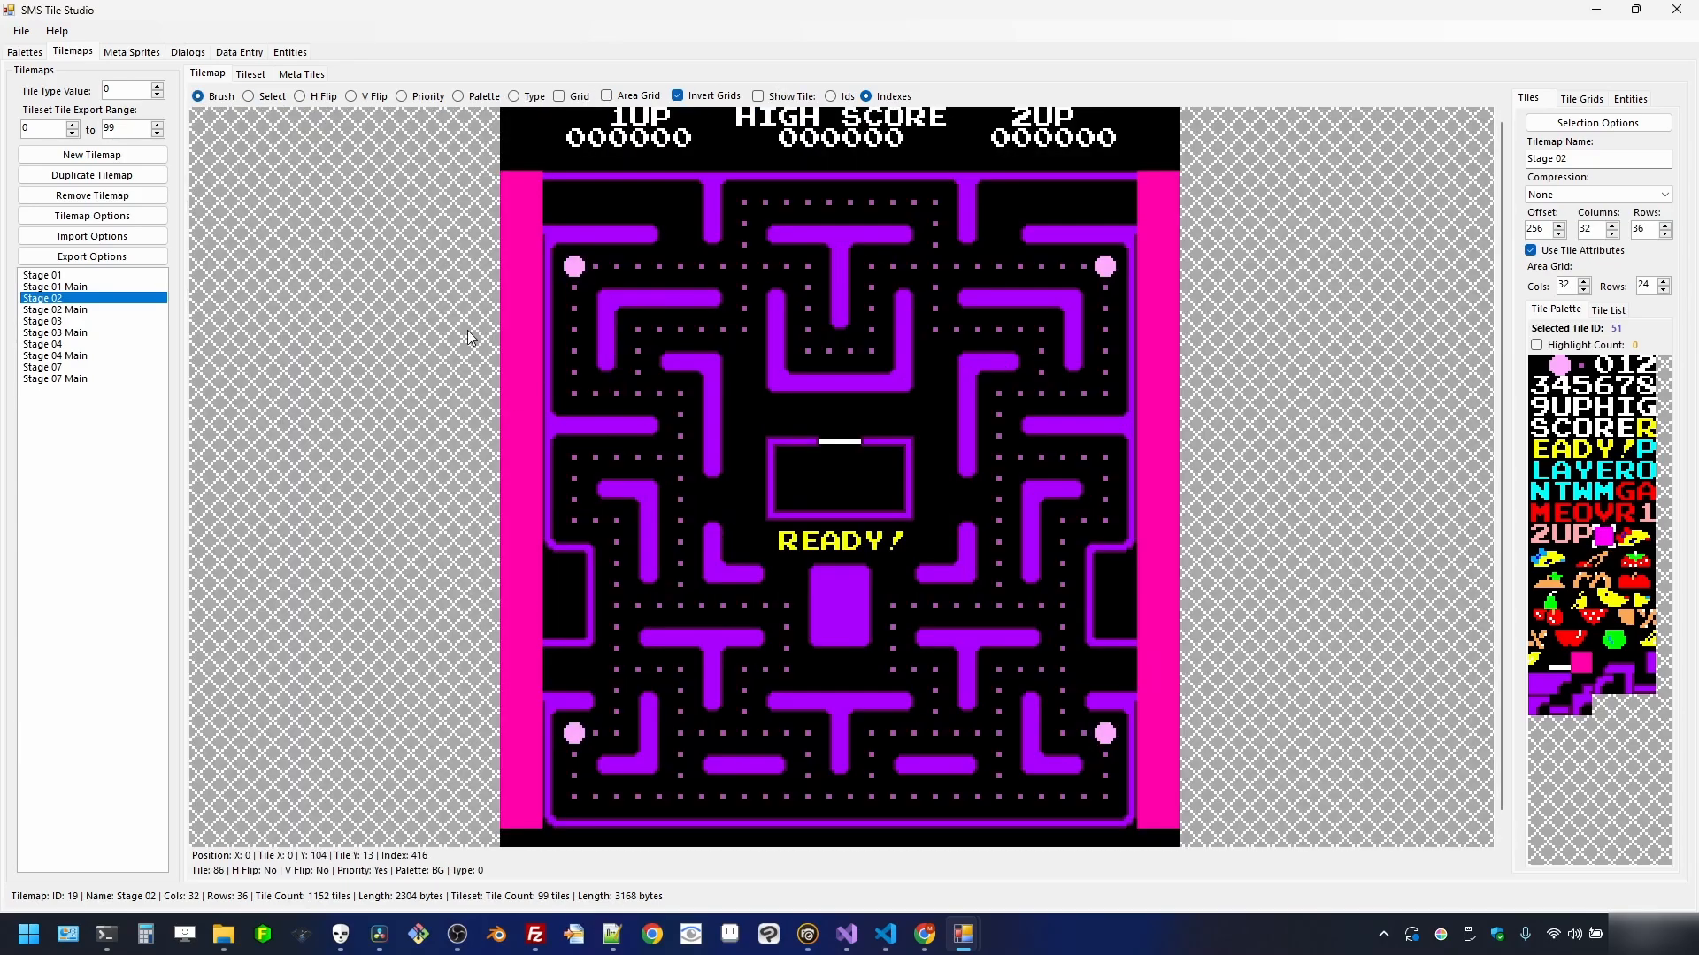
click(571, 97)
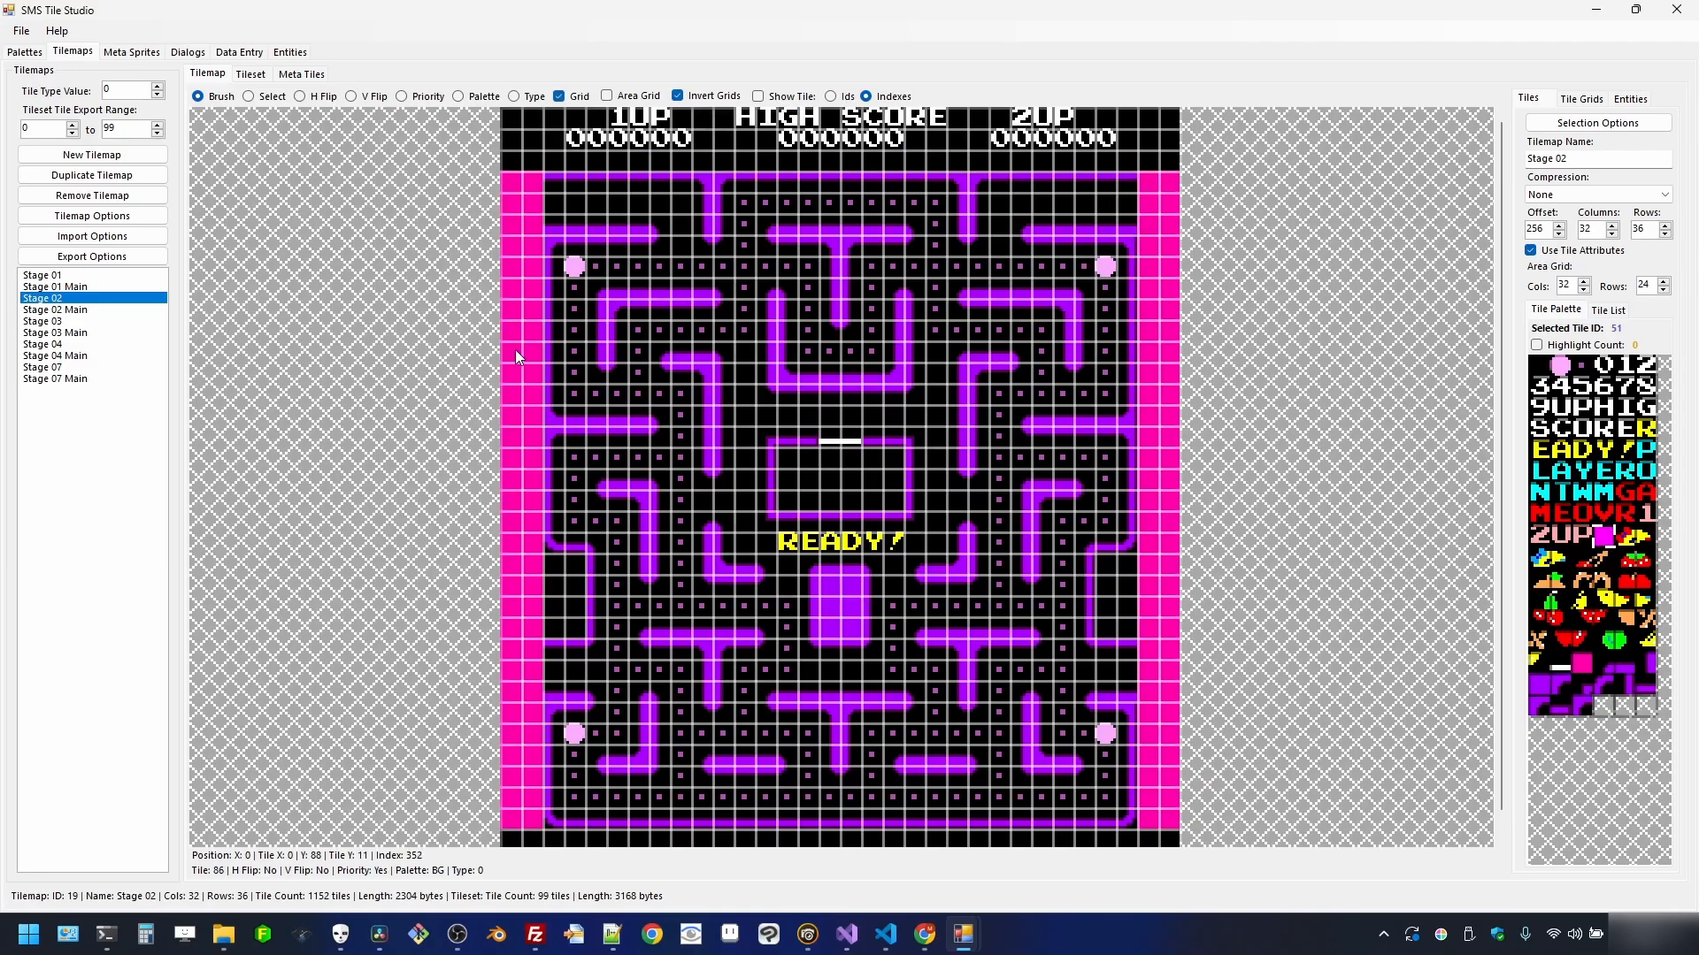
scroll(515, 348, up, 1)
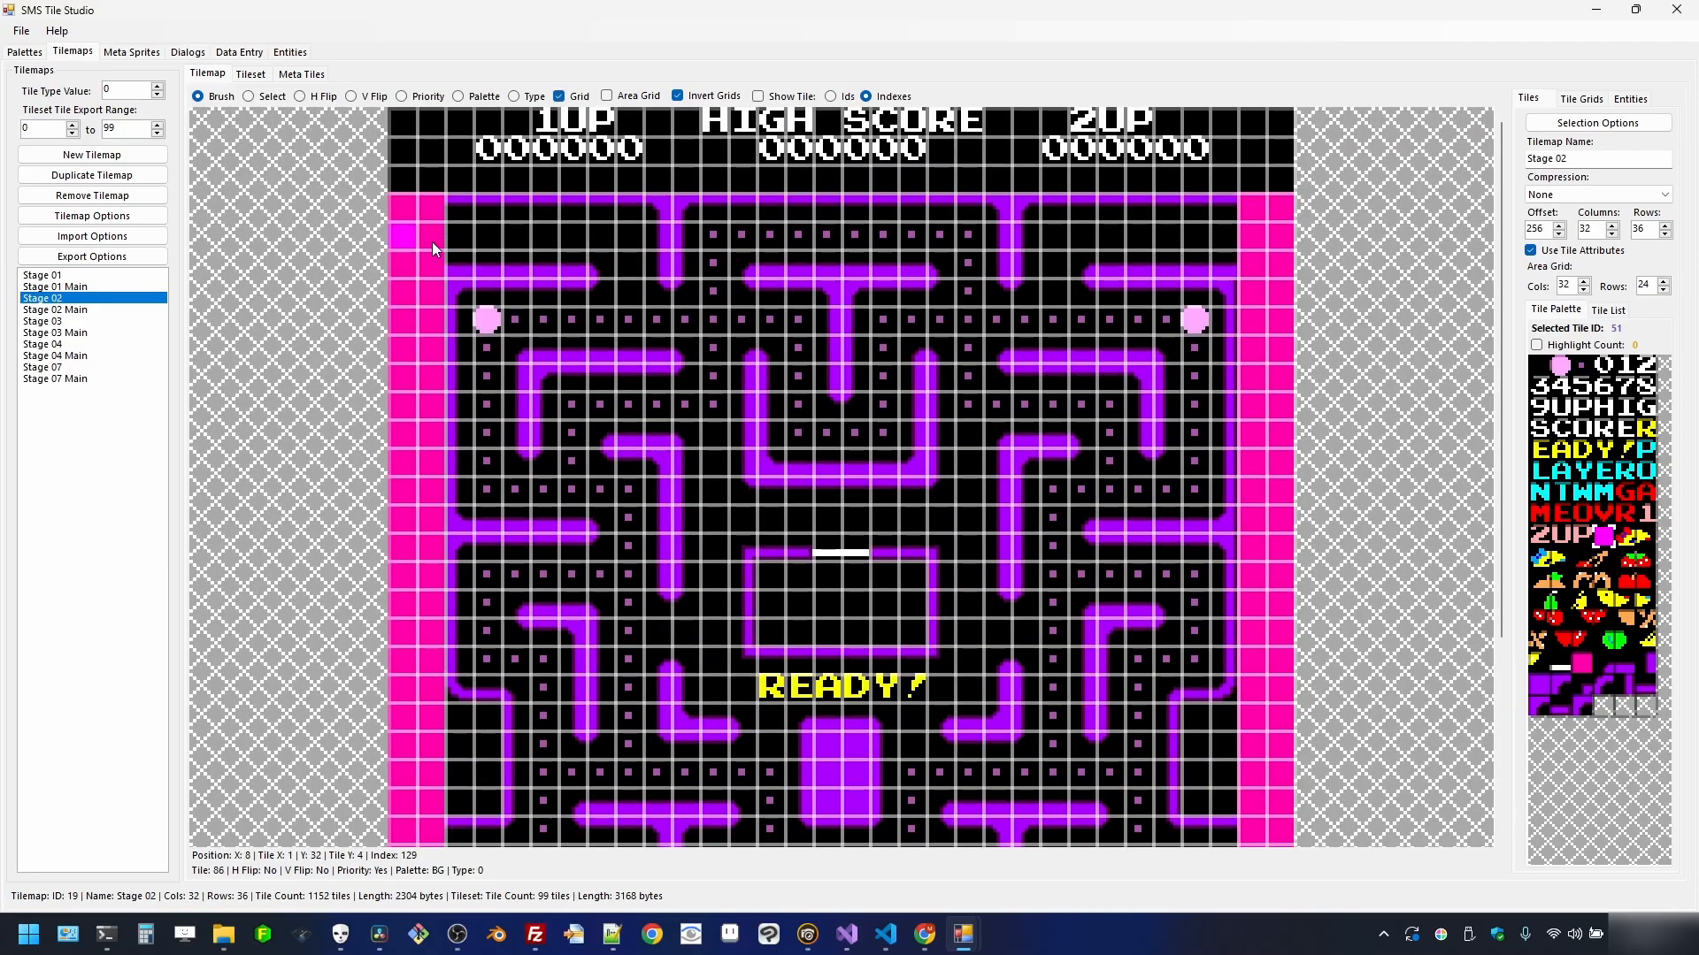
drag(432, 242, 464, 237)
drag(1263, 237, 1228, 239)
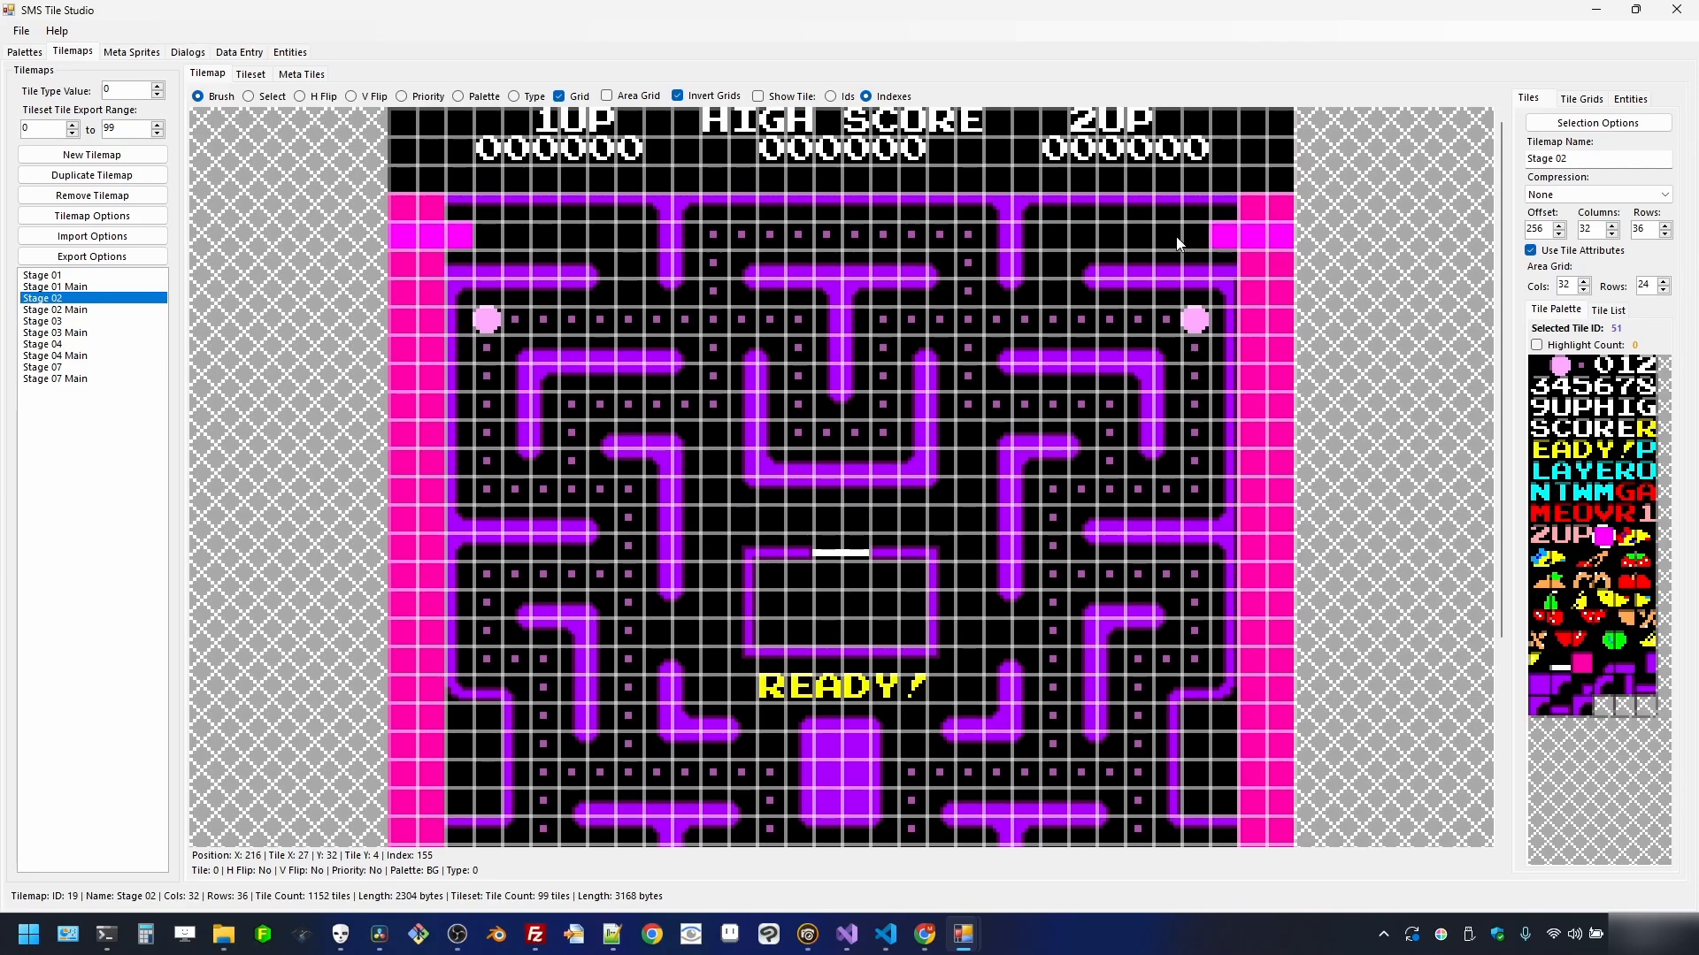
- Fill the left and right tunnel openings on row 26 with magenta
scroll(1501, 267, down, 3)
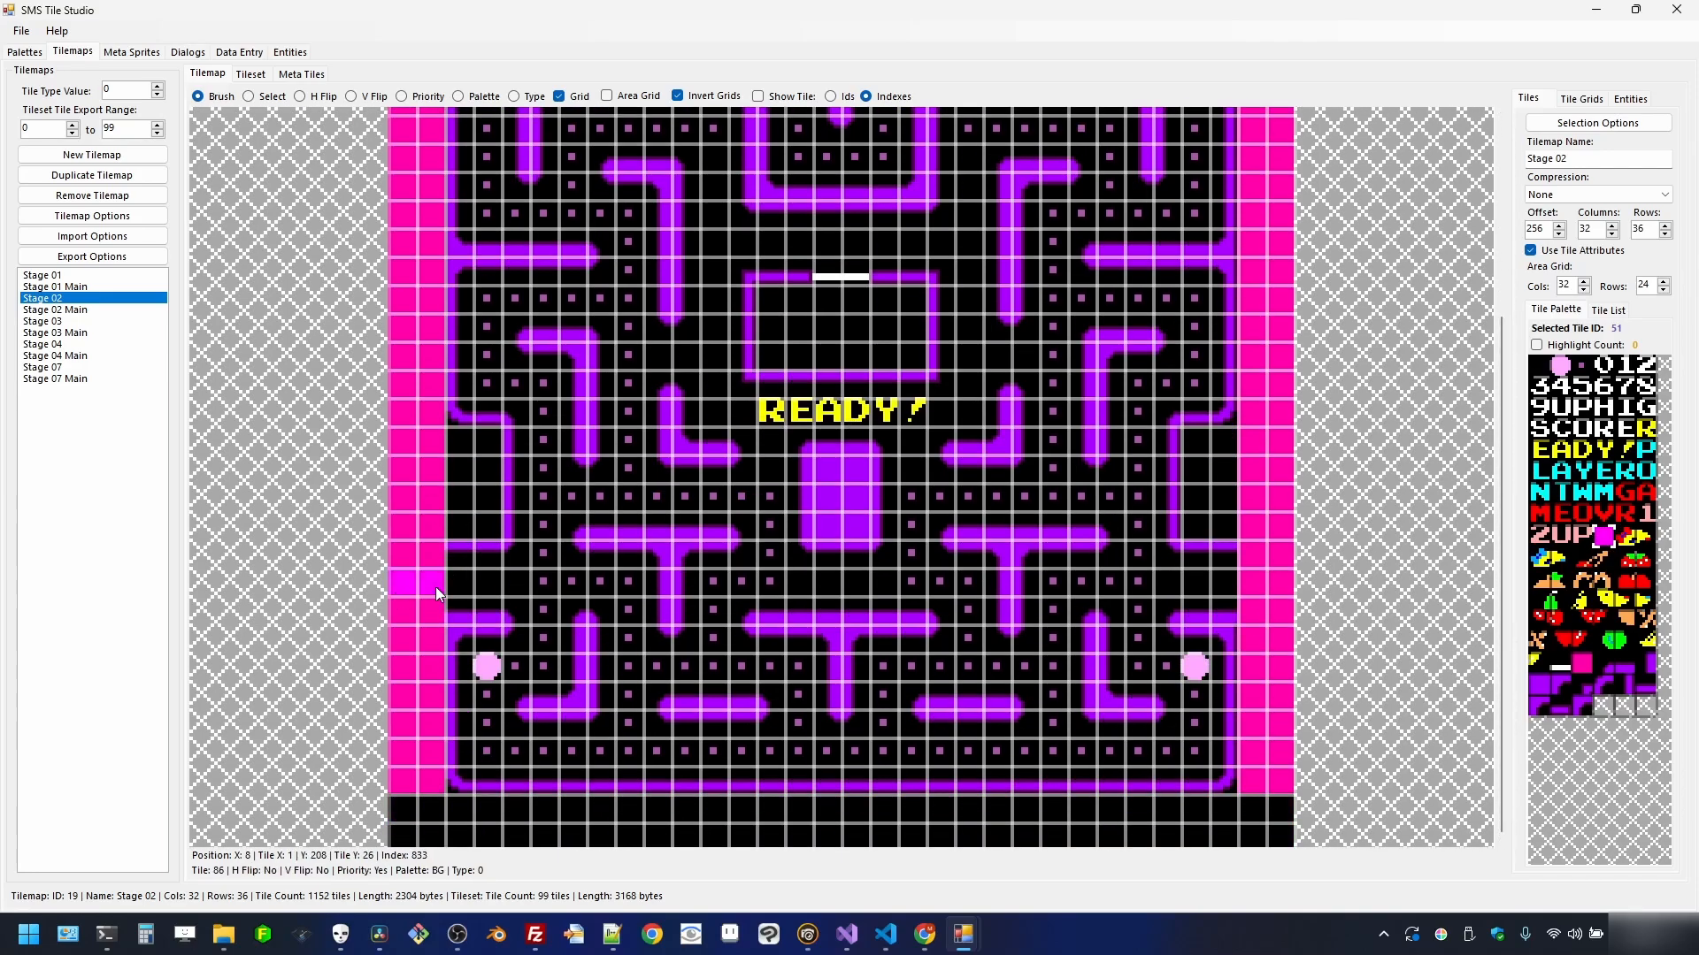
drag(438, 593, 460, 591)
click(1238, 588)
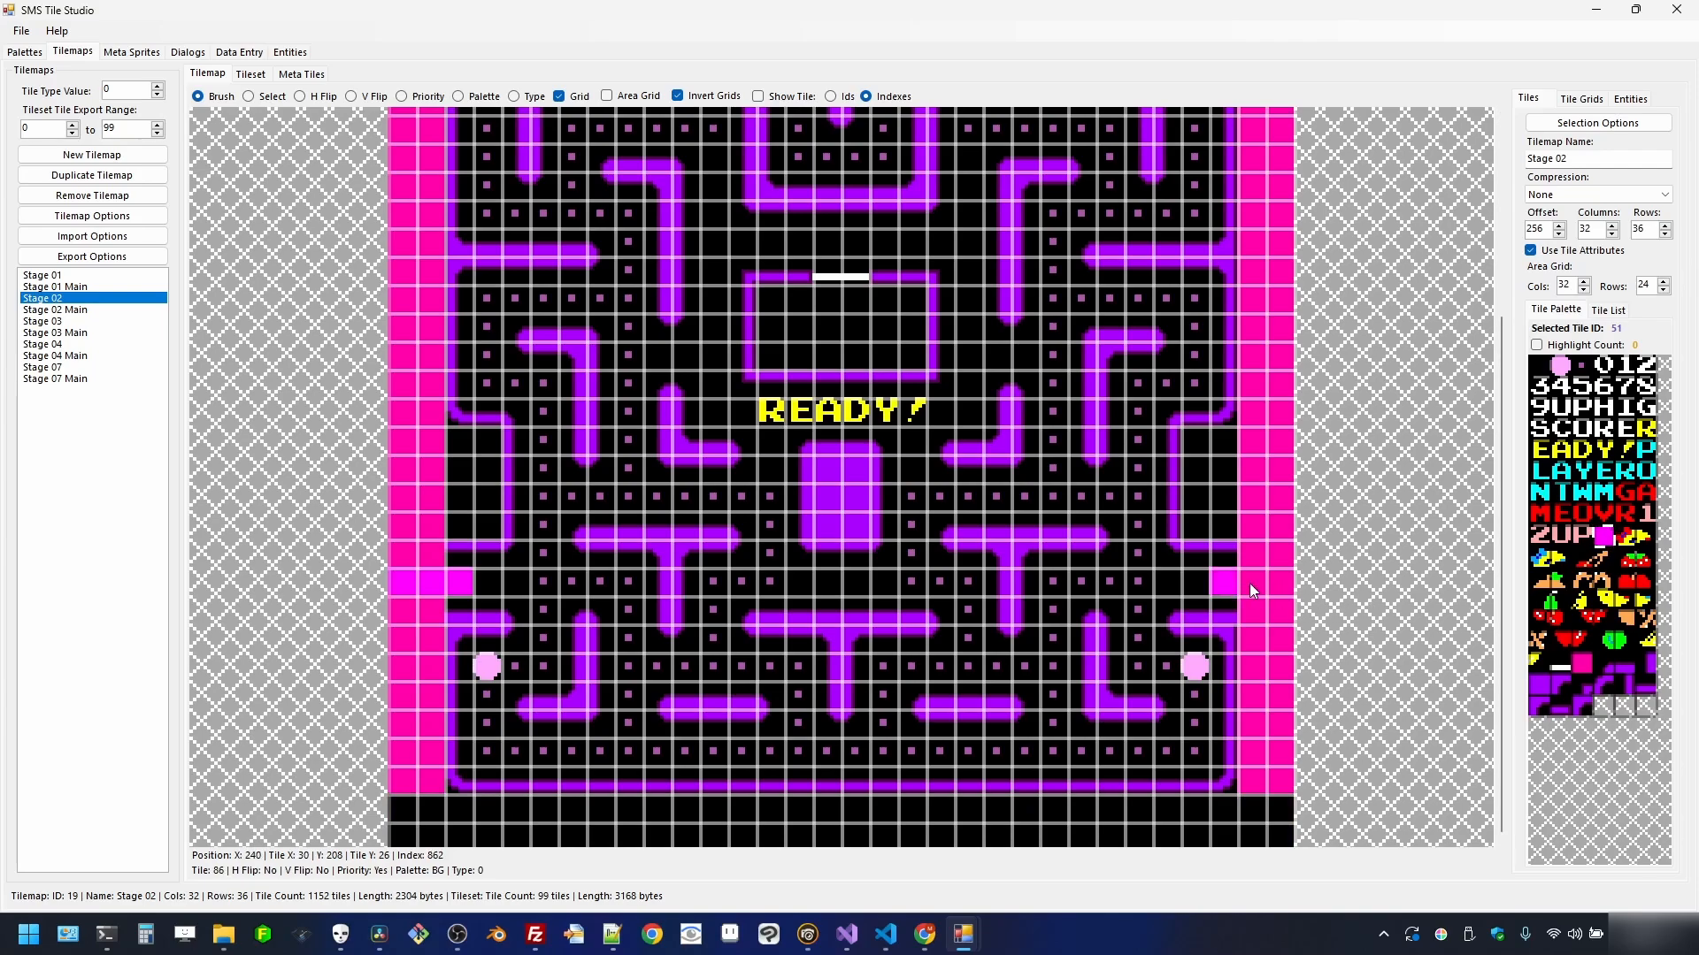
click(1292, 589)
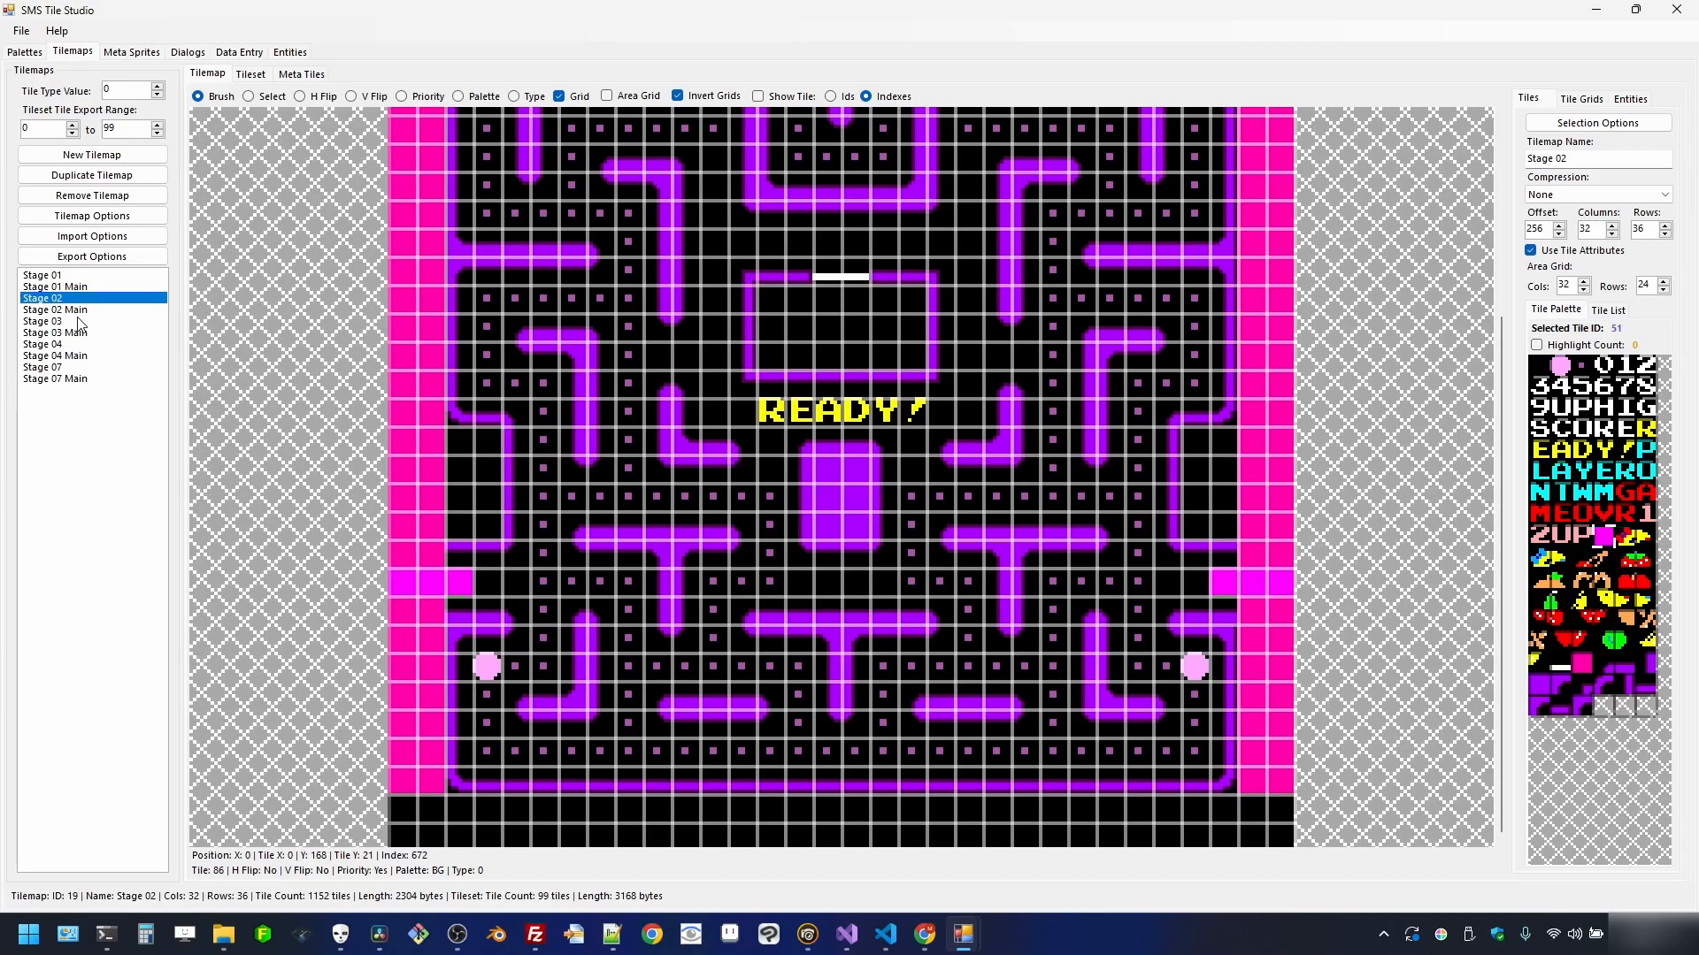
scroll(836, 394, down, 2)
scroll(836, 394, up, 1)
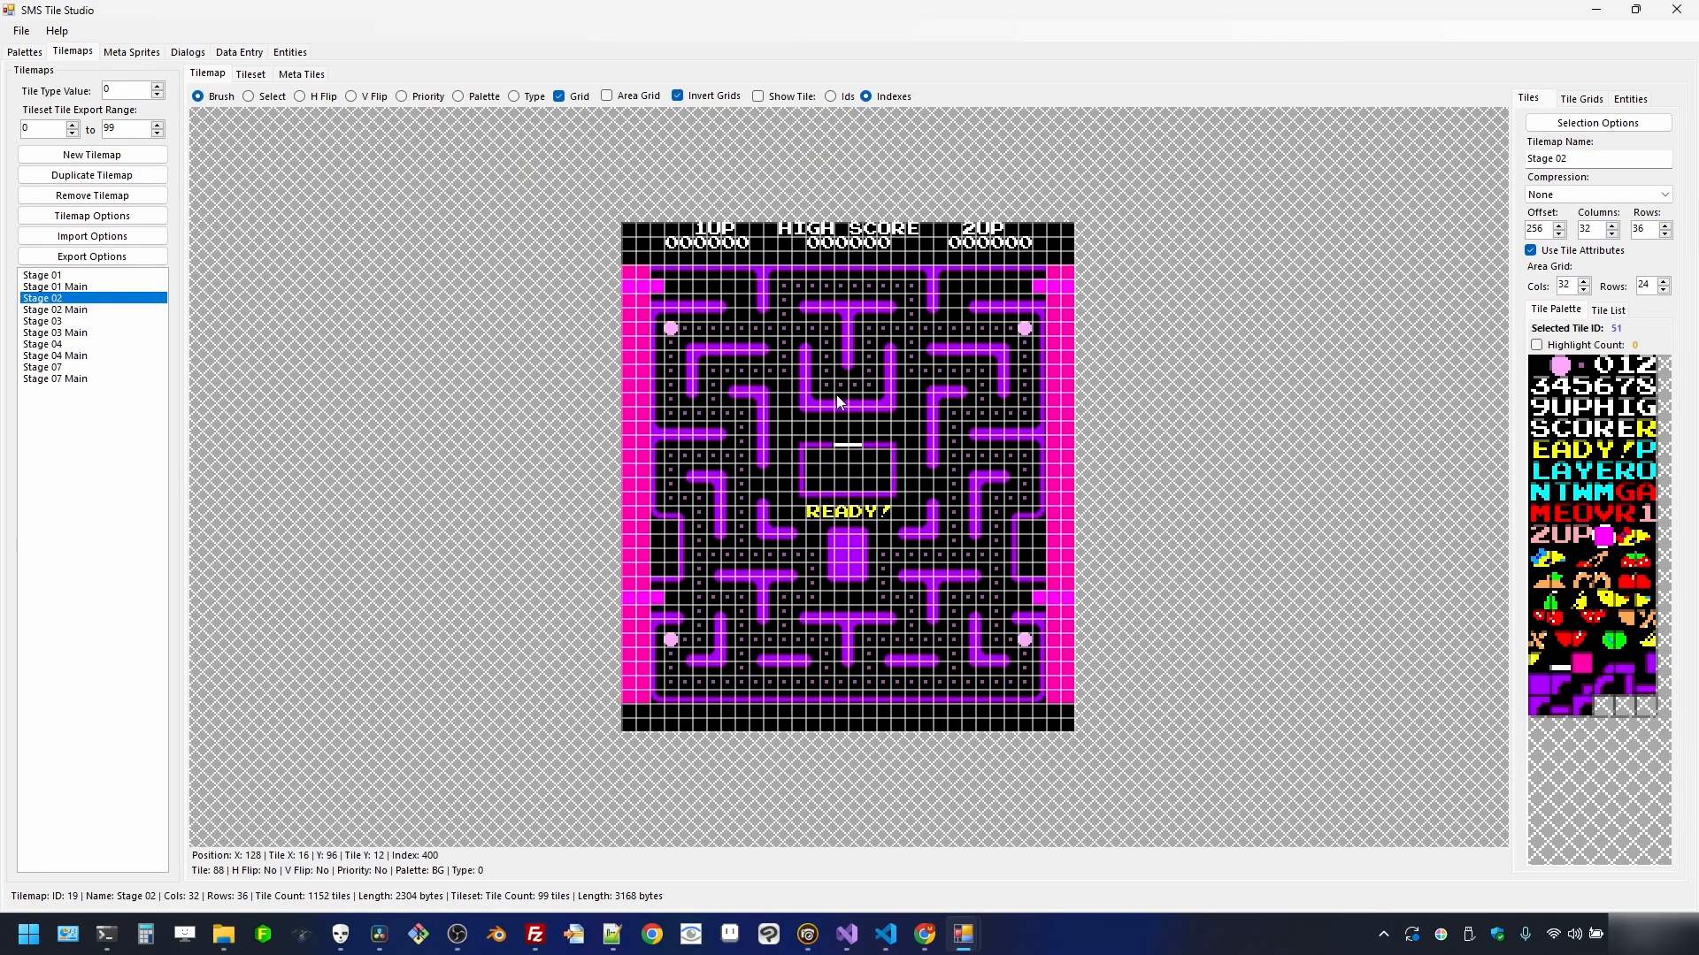
- Fill Stage 03's leftmost column with the pink tile and give it priority
click(80, 322)
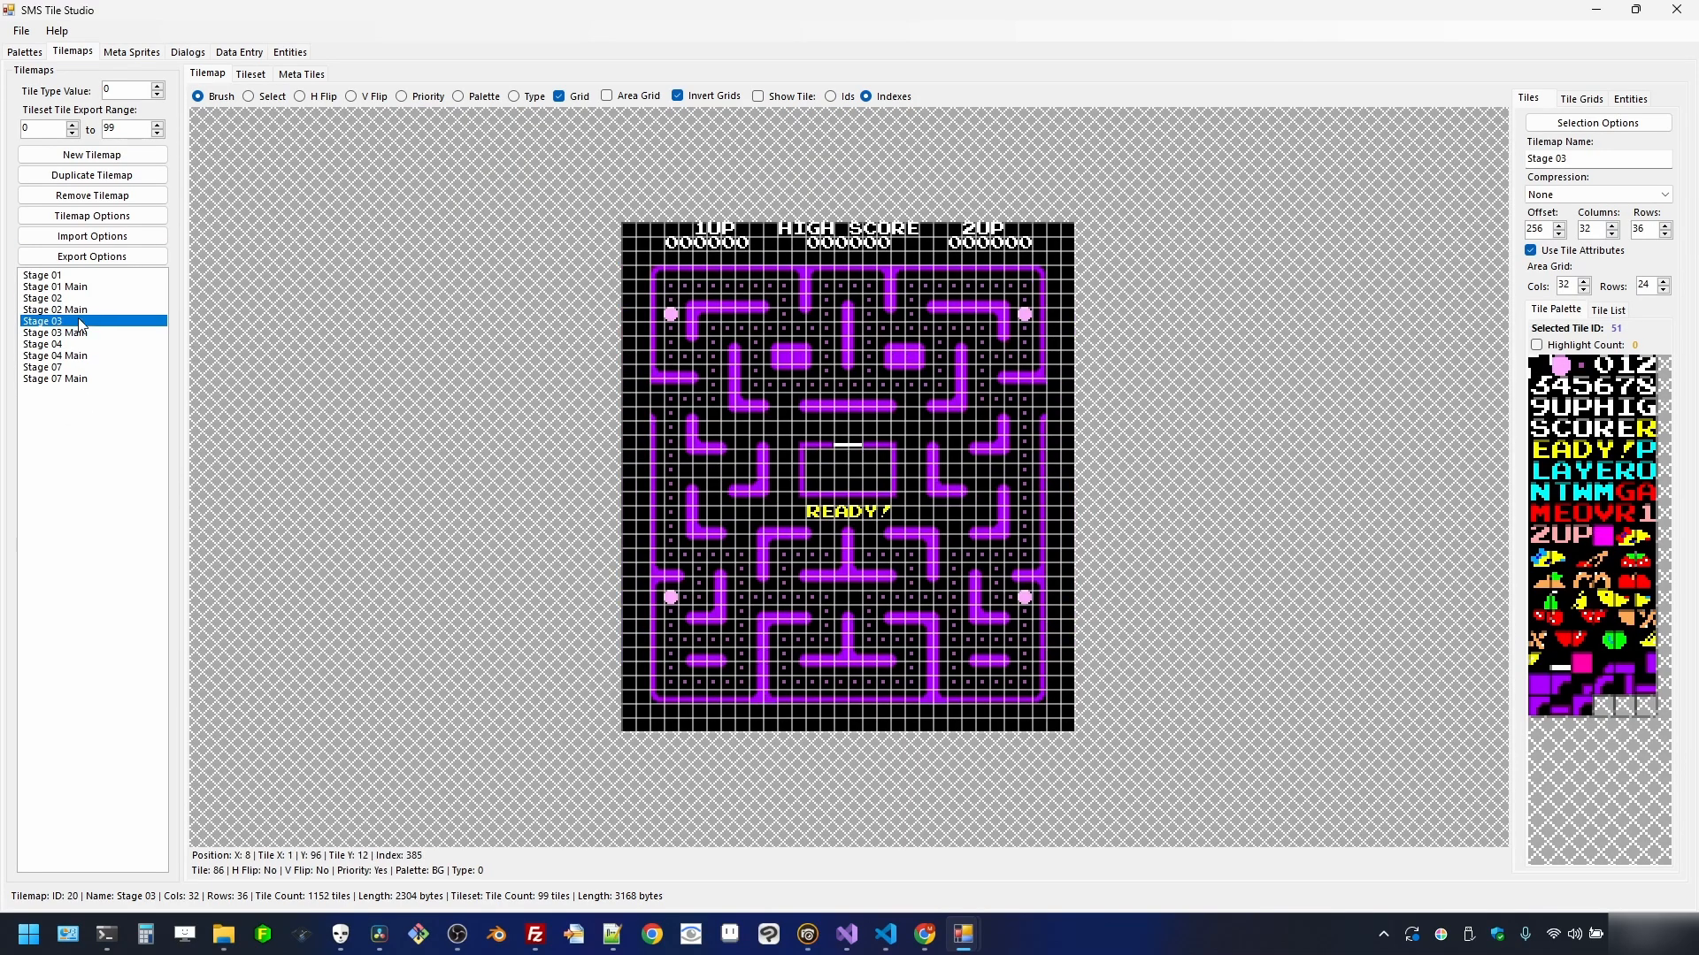
click(248, 96)
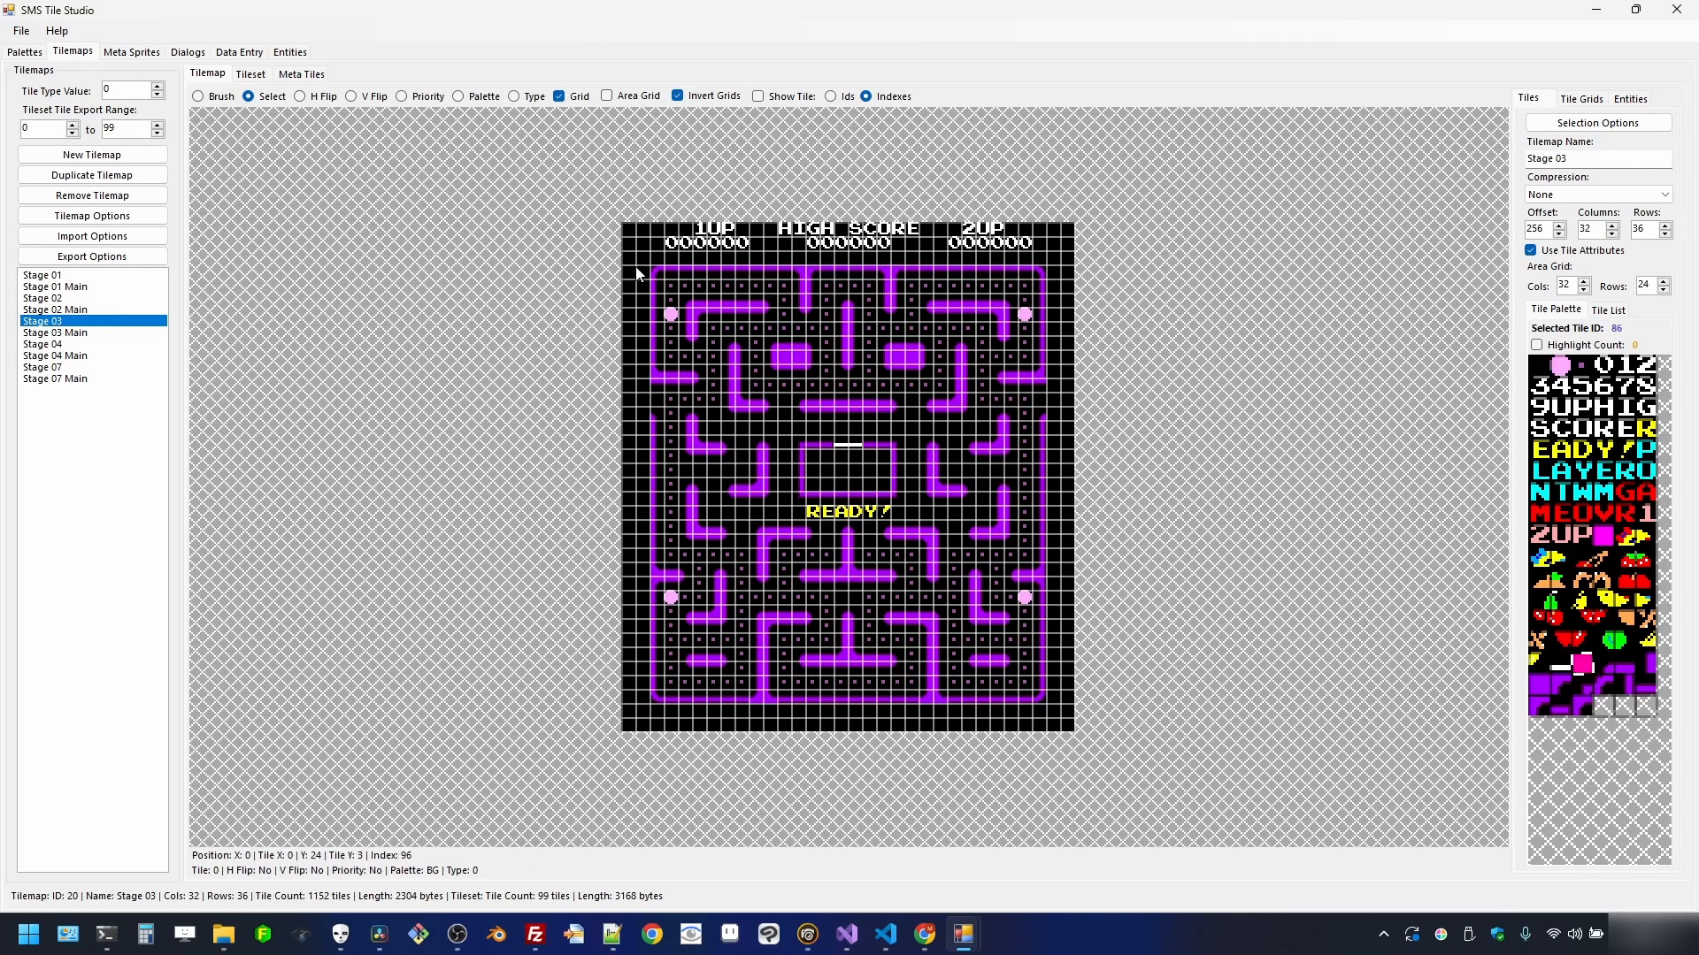
drag(633, 276, 640, 705)
right_click(640, 705)
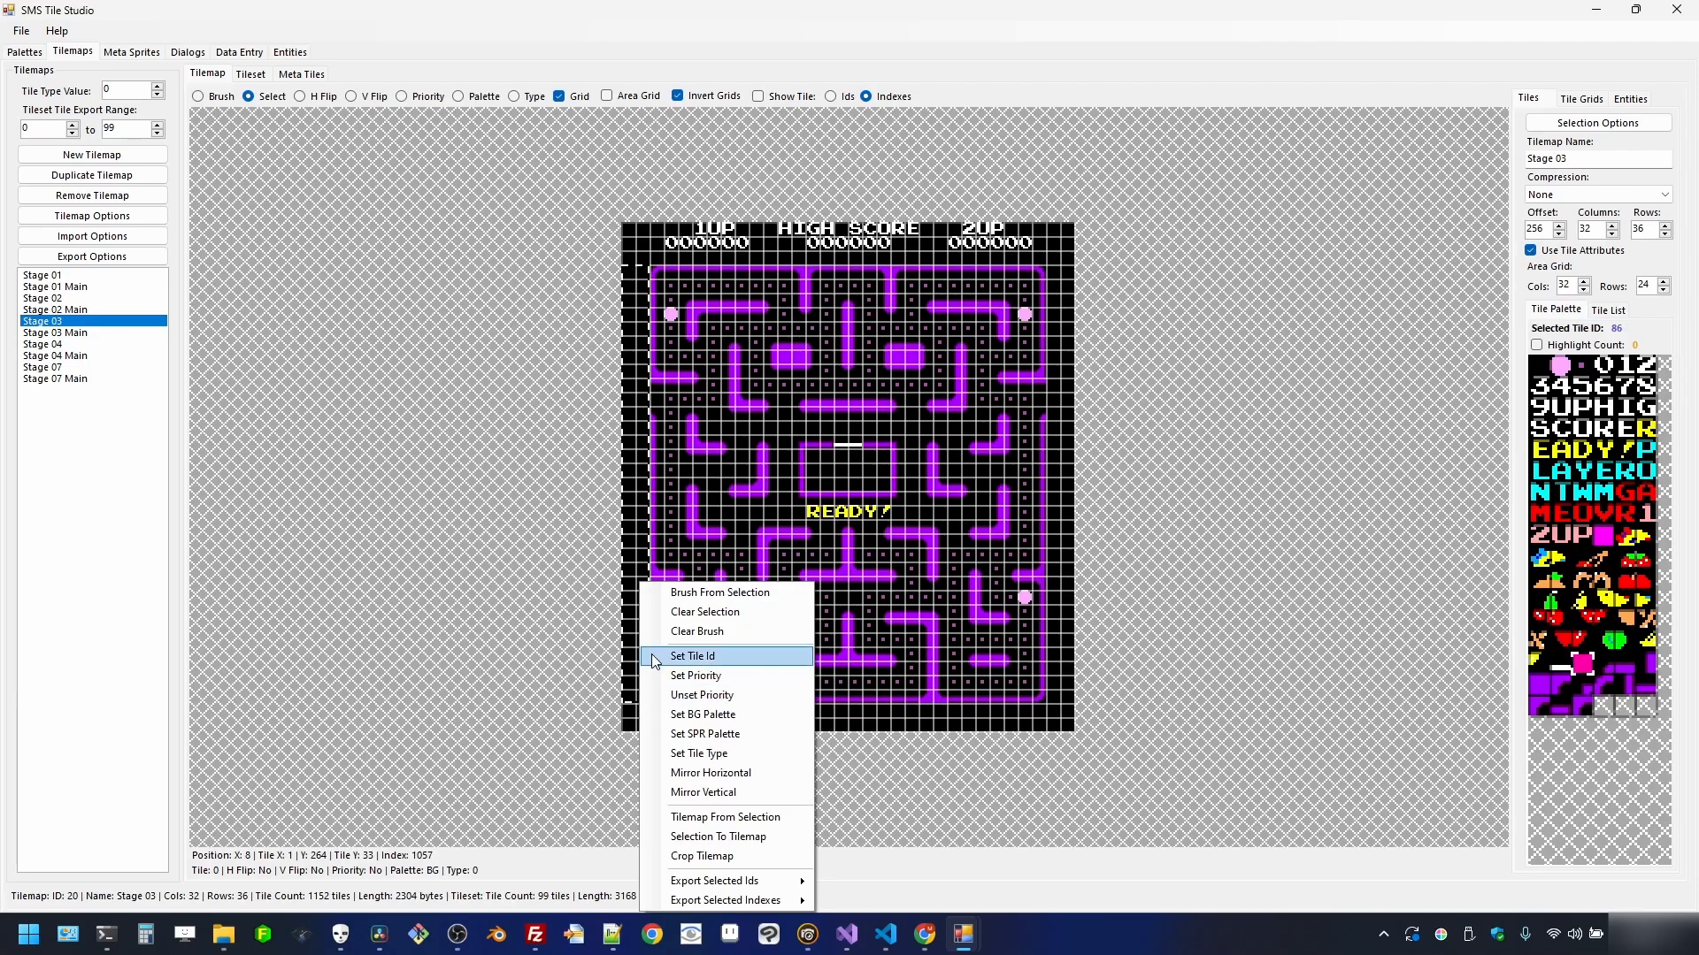
click(652, 655)
right_click(633, 608)
click(660, 675)
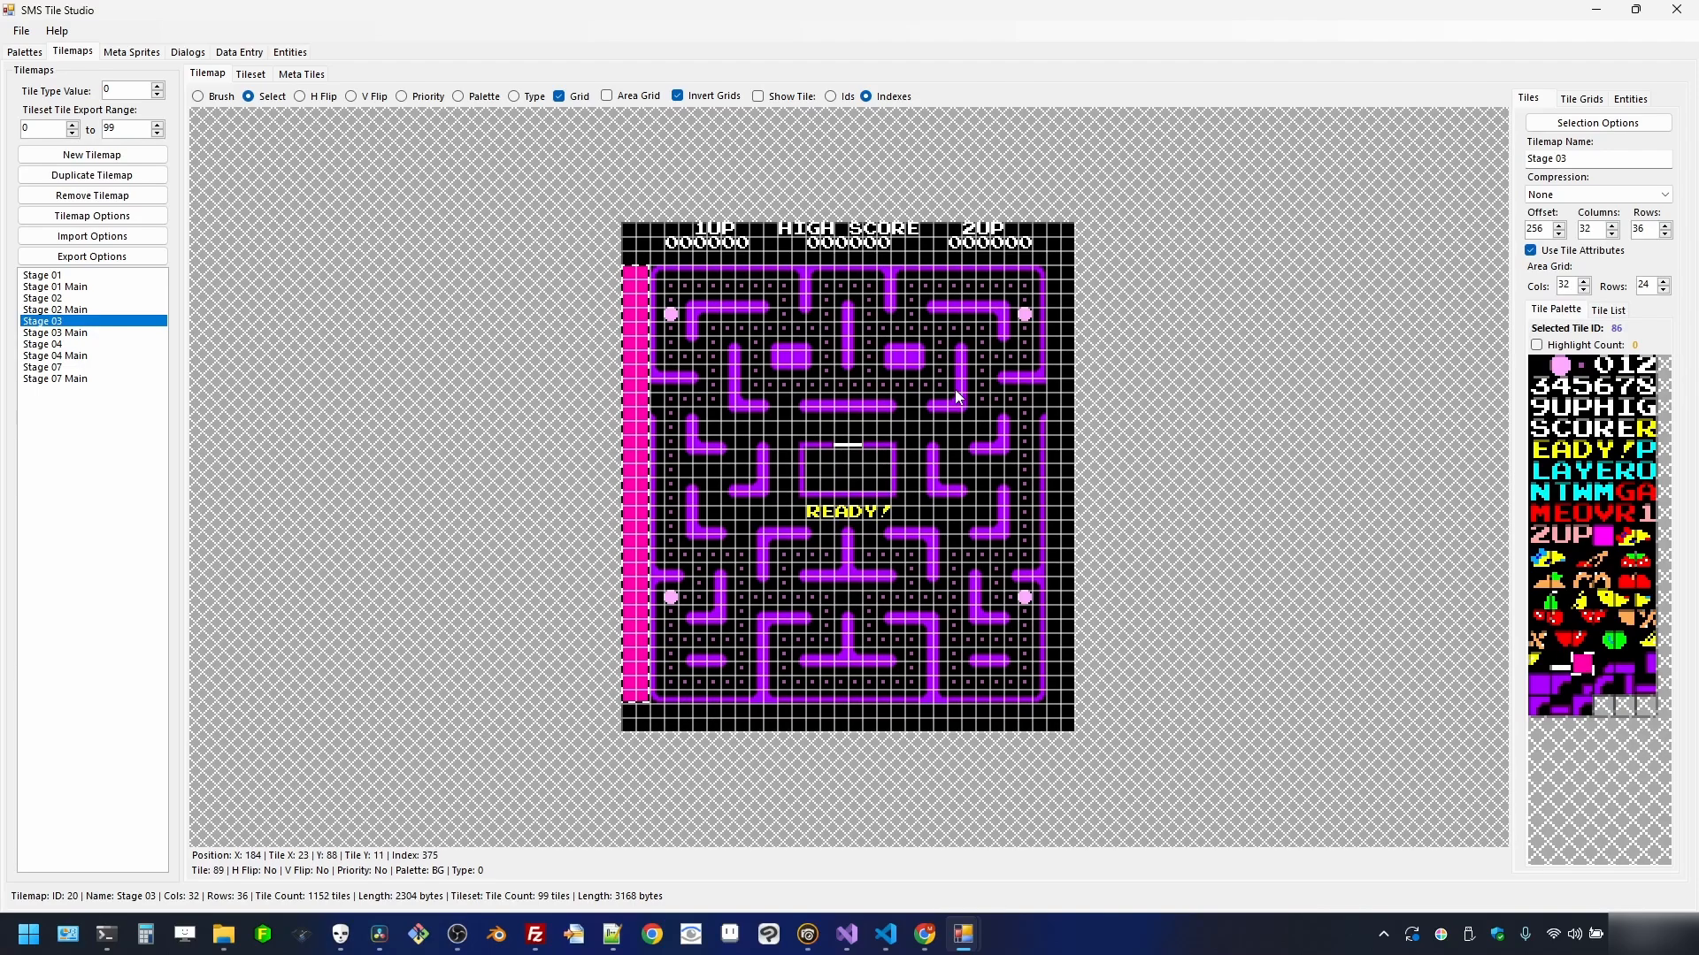
- Fill Stage 03's rightmost column with pink tile 86 and give it priority
drag(1059, 268, 1066, 694)
right_click(1065, 697)
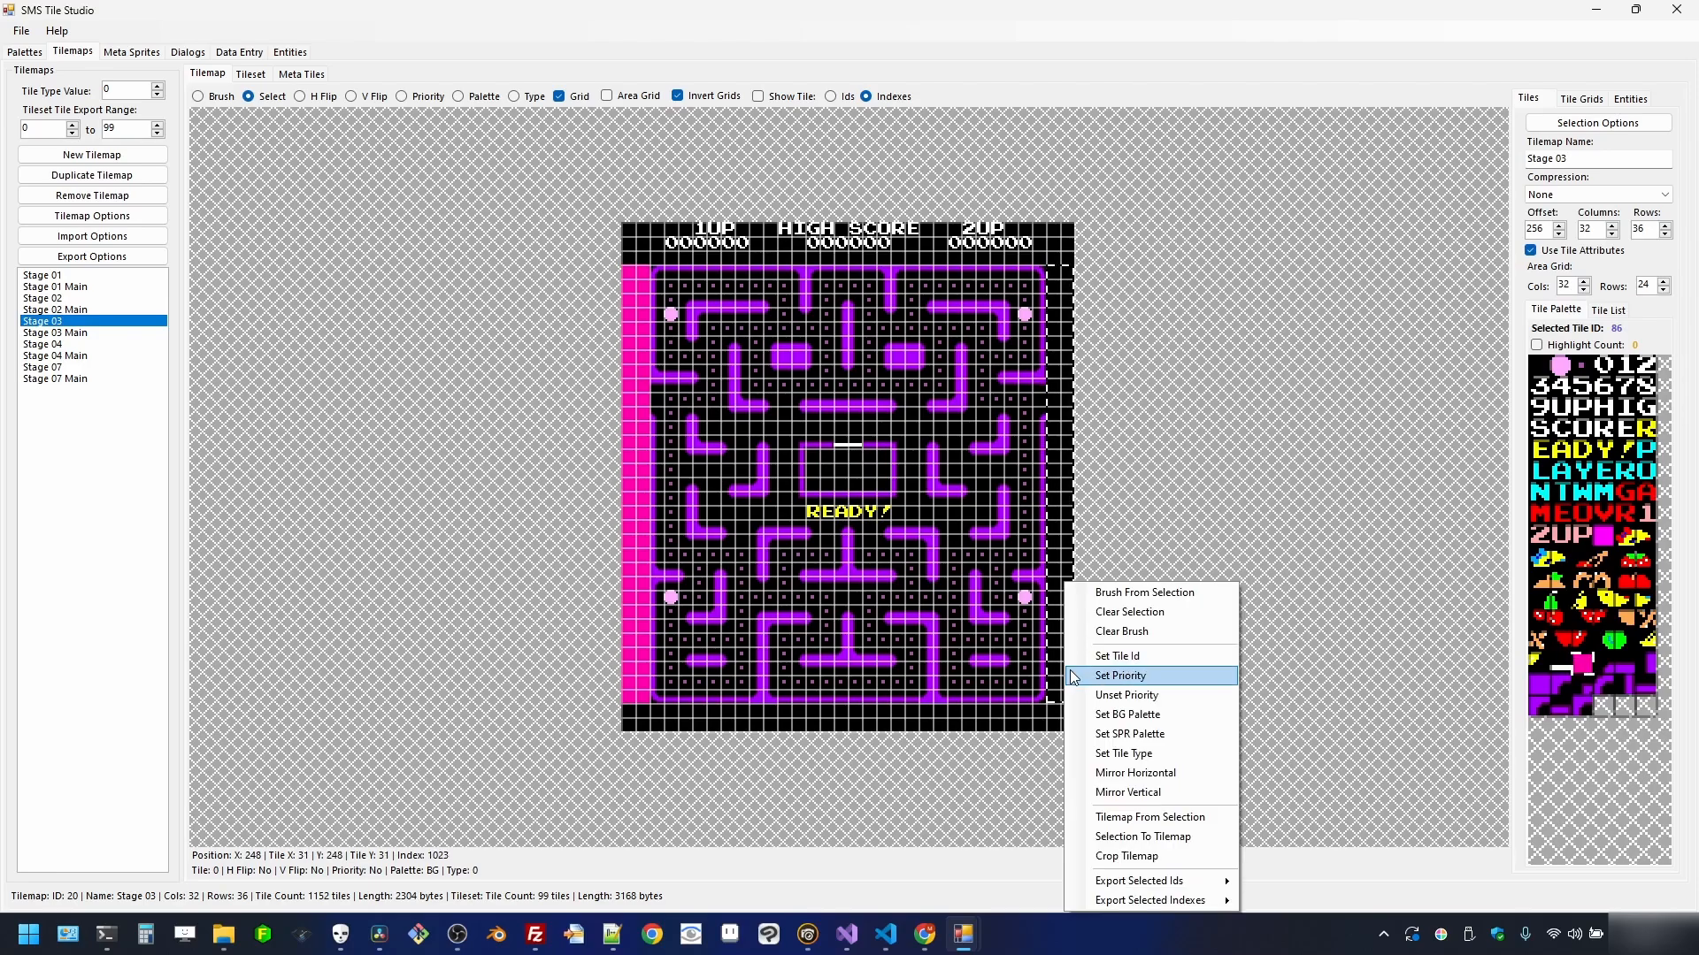
click(1076, 662)
right_click(1068, 632)
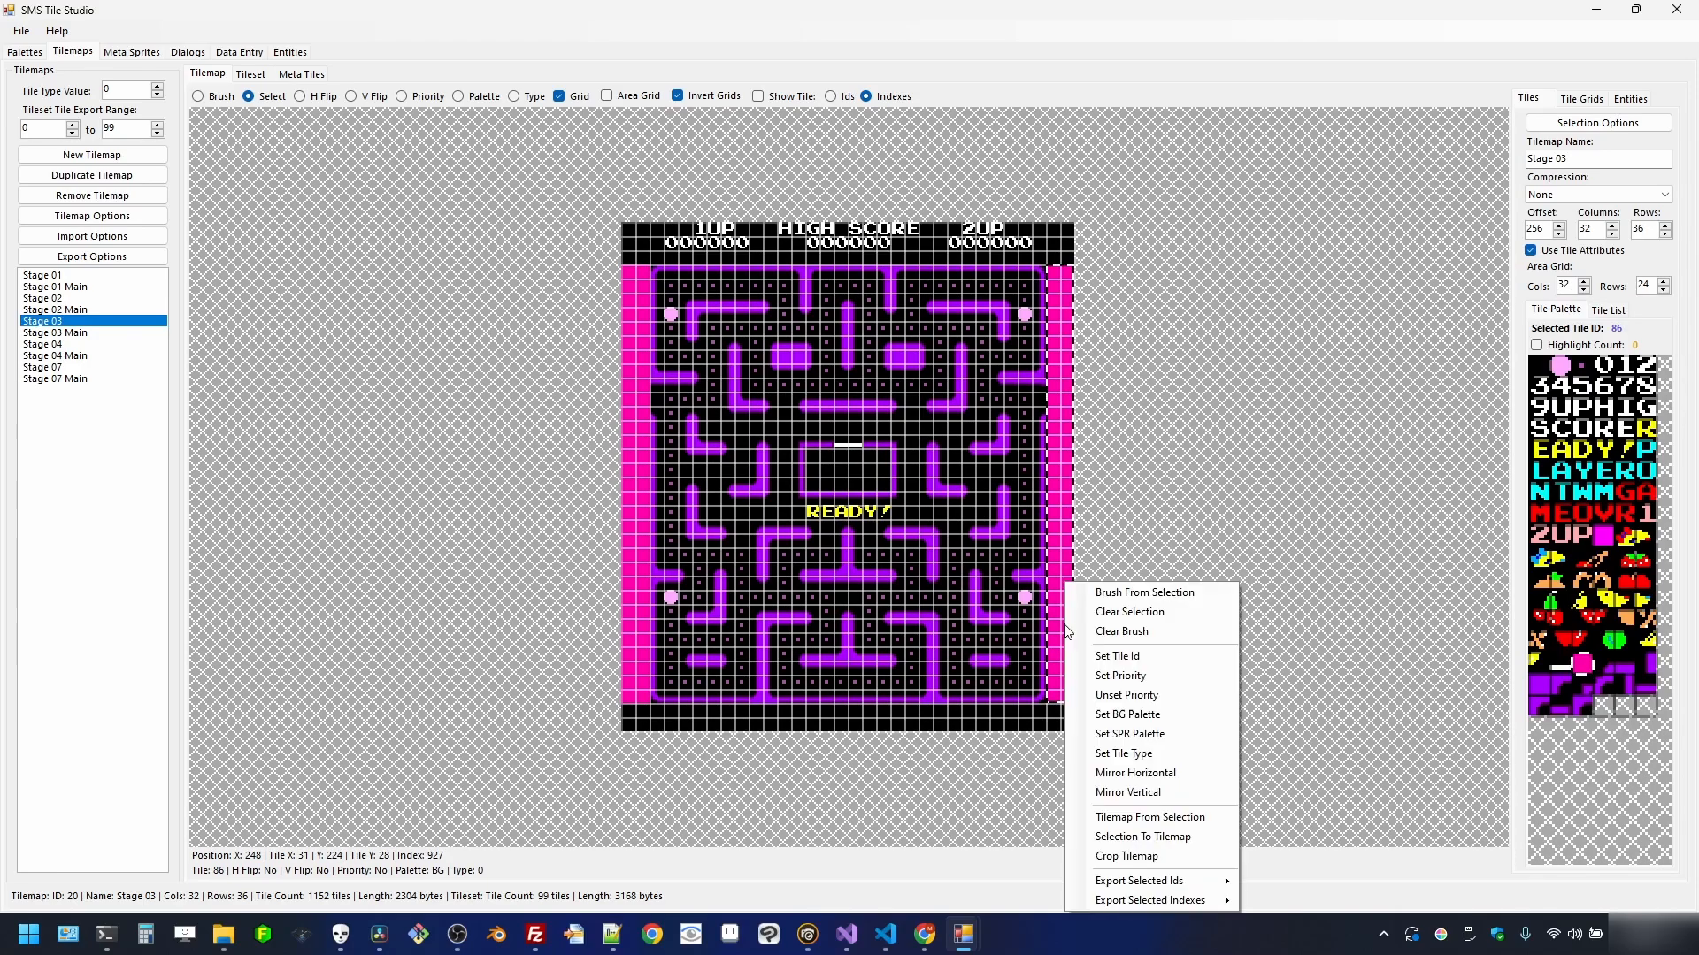
click(1086, 677)
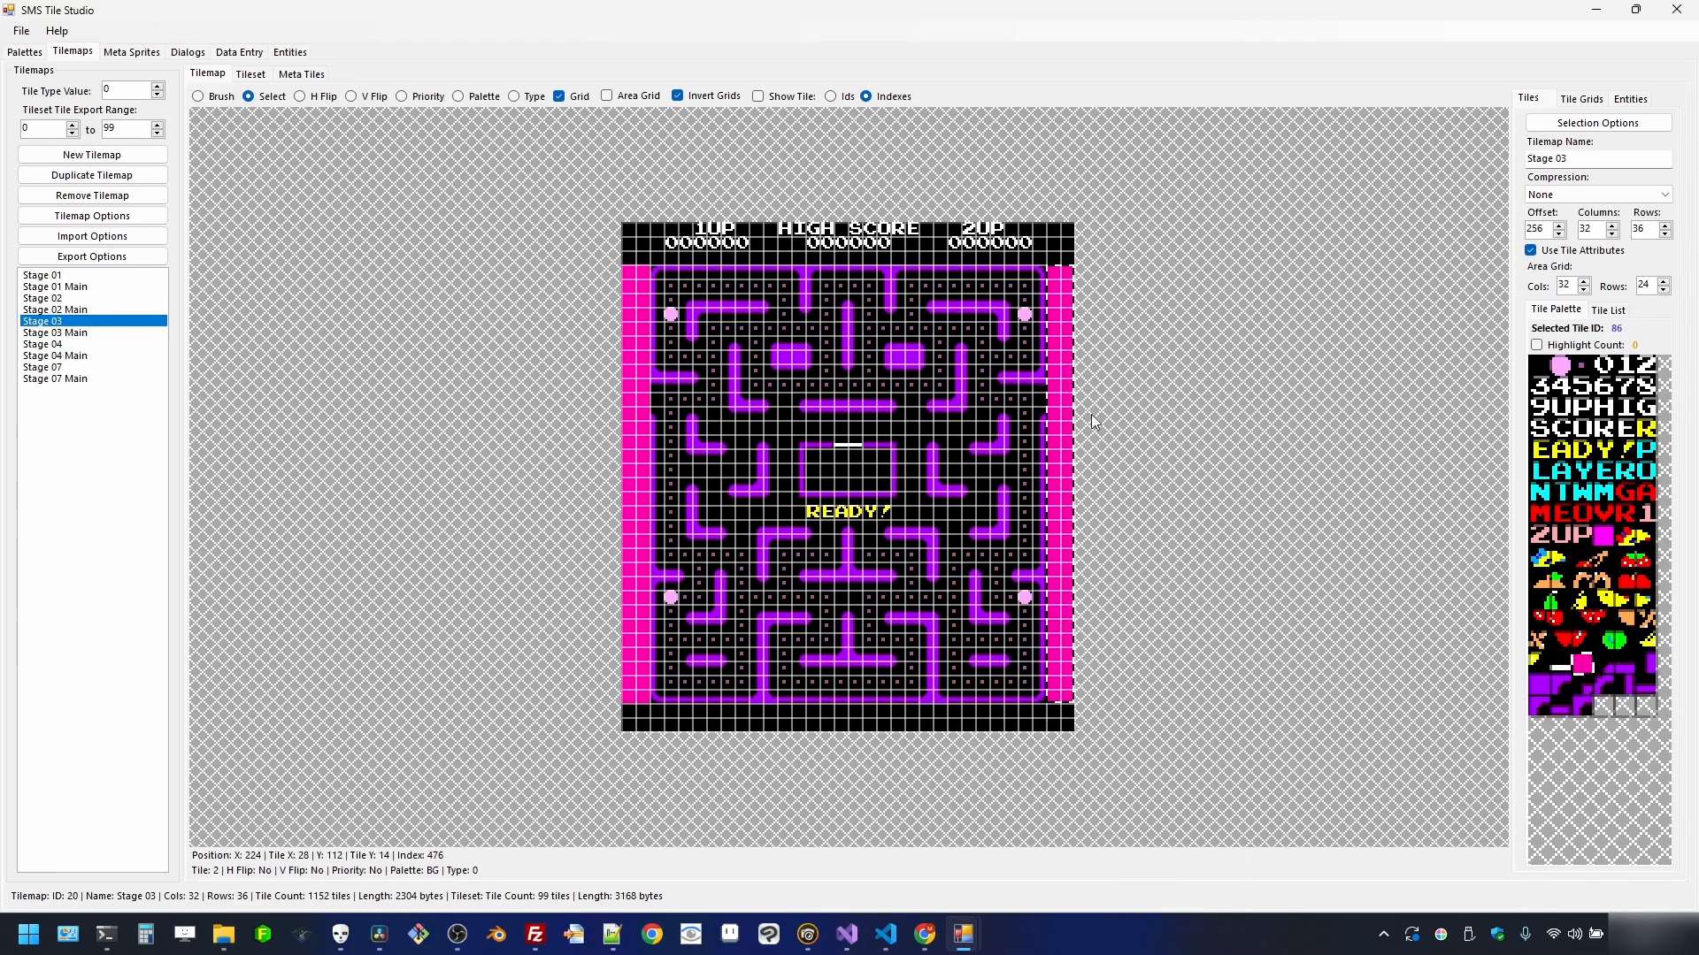
- Paint Stage 03's left and right tunnel gaps with magenta tile 51, then check the priority overlay
click(1604, 540)
scroll(916, 500, up, 1)
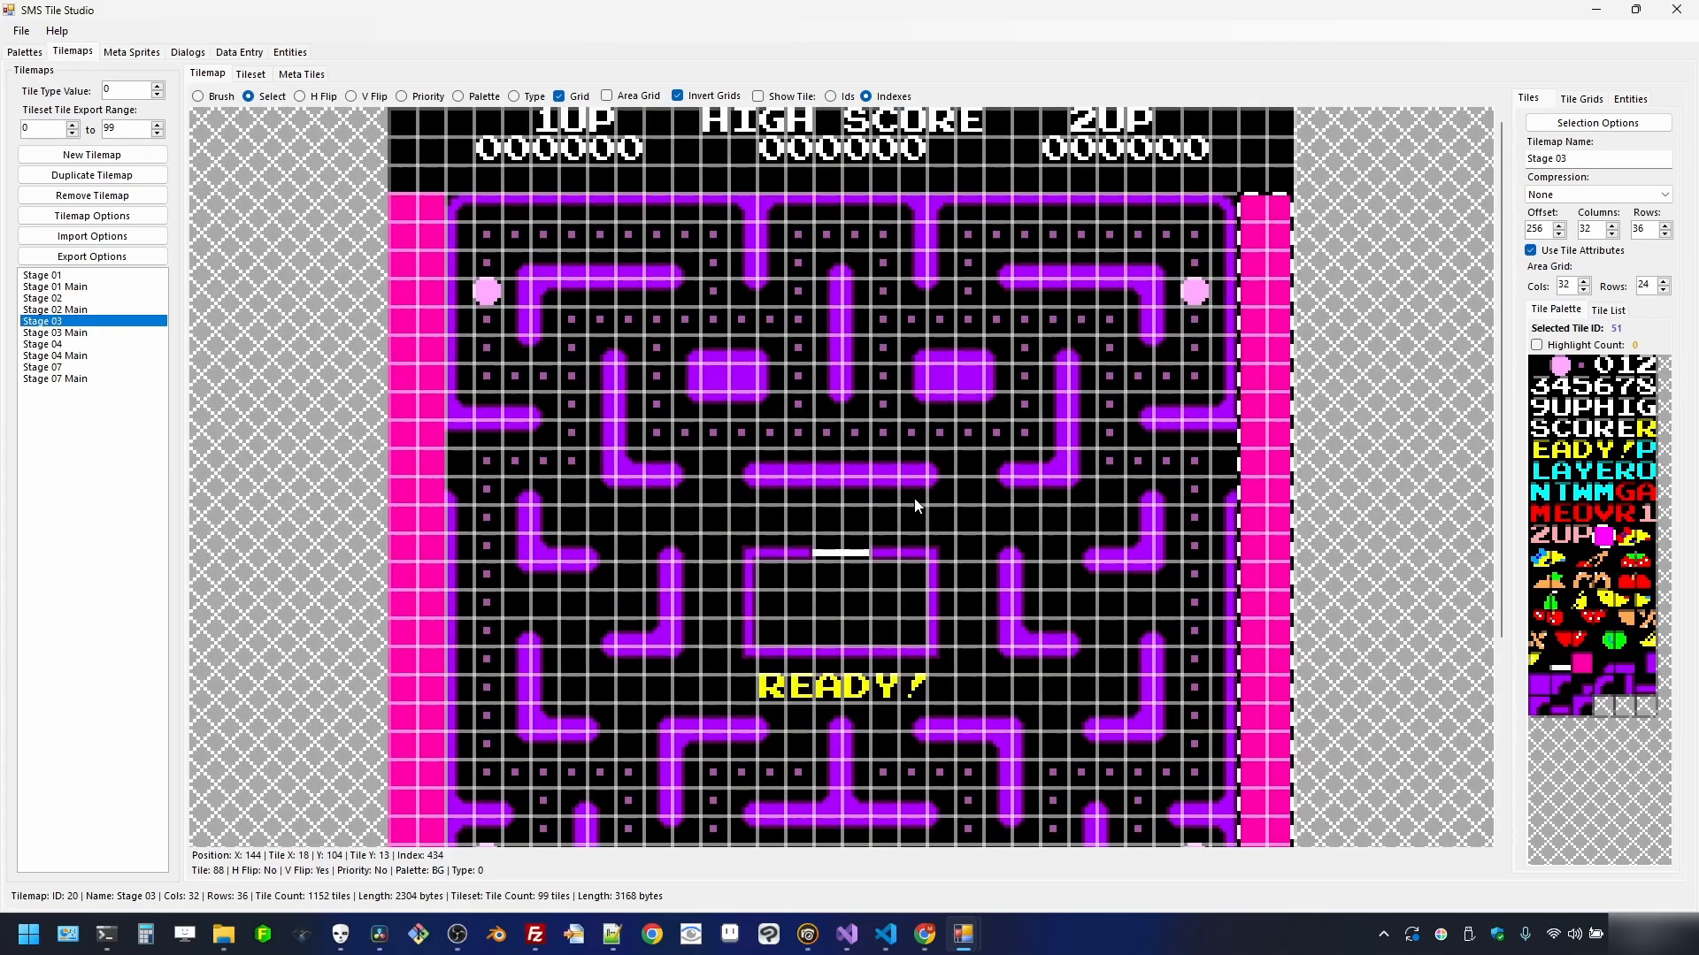
click(197, 96)
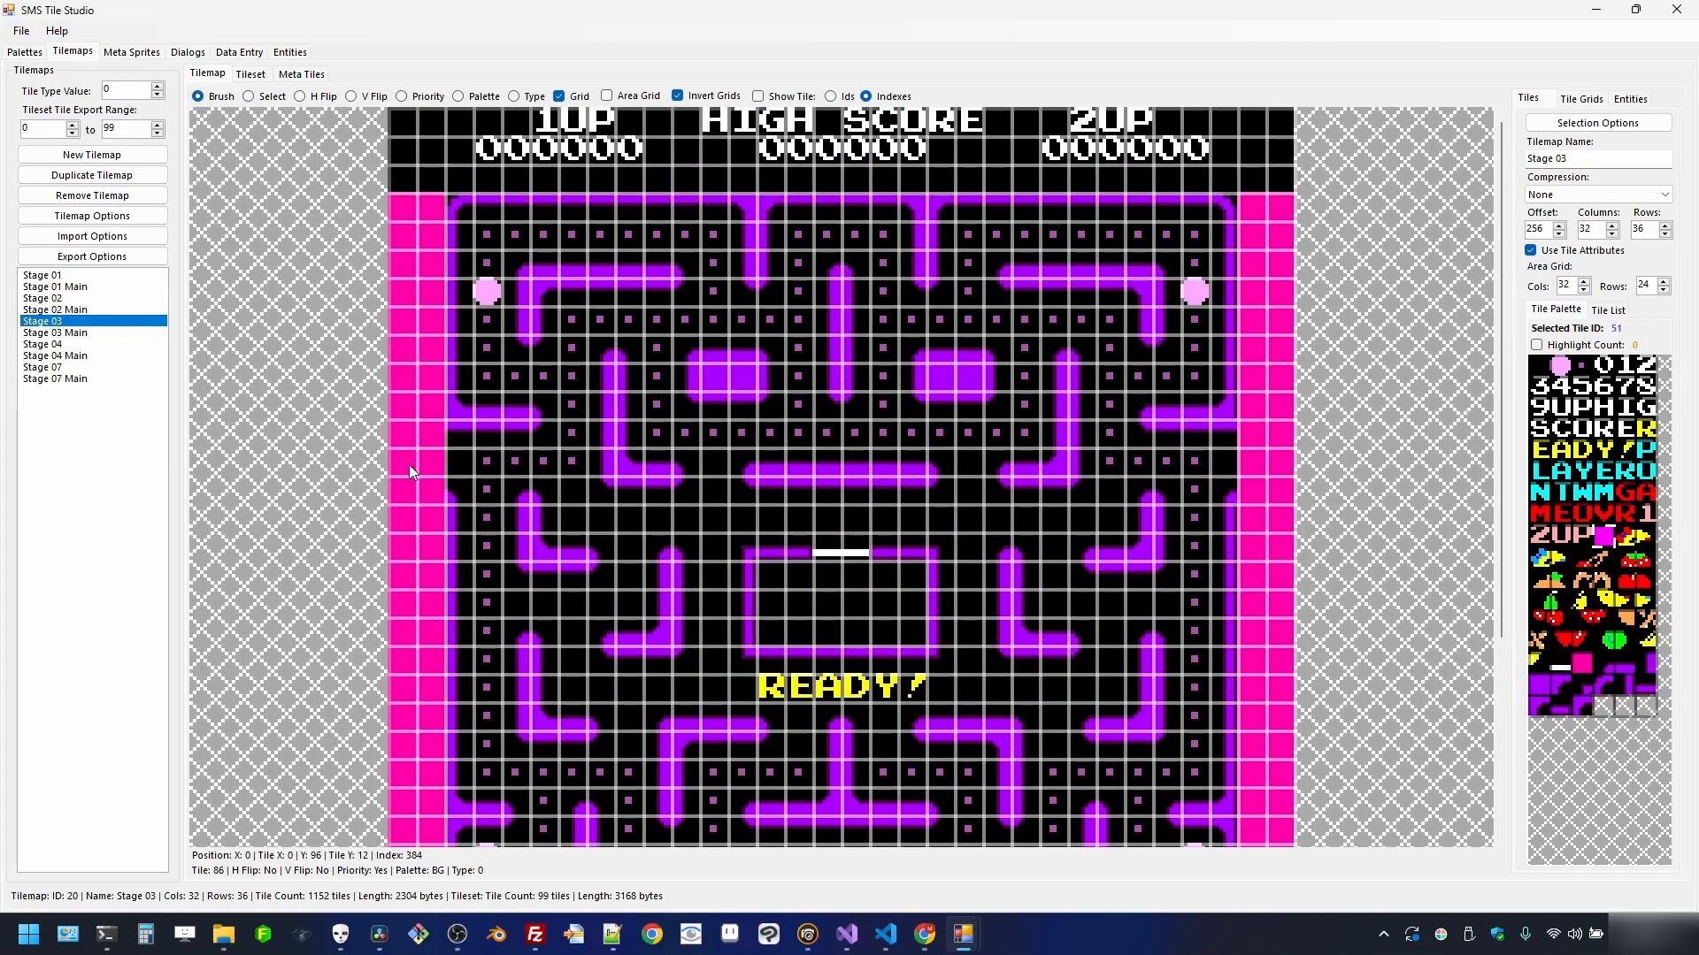
drag(433, 465, 451, 465)
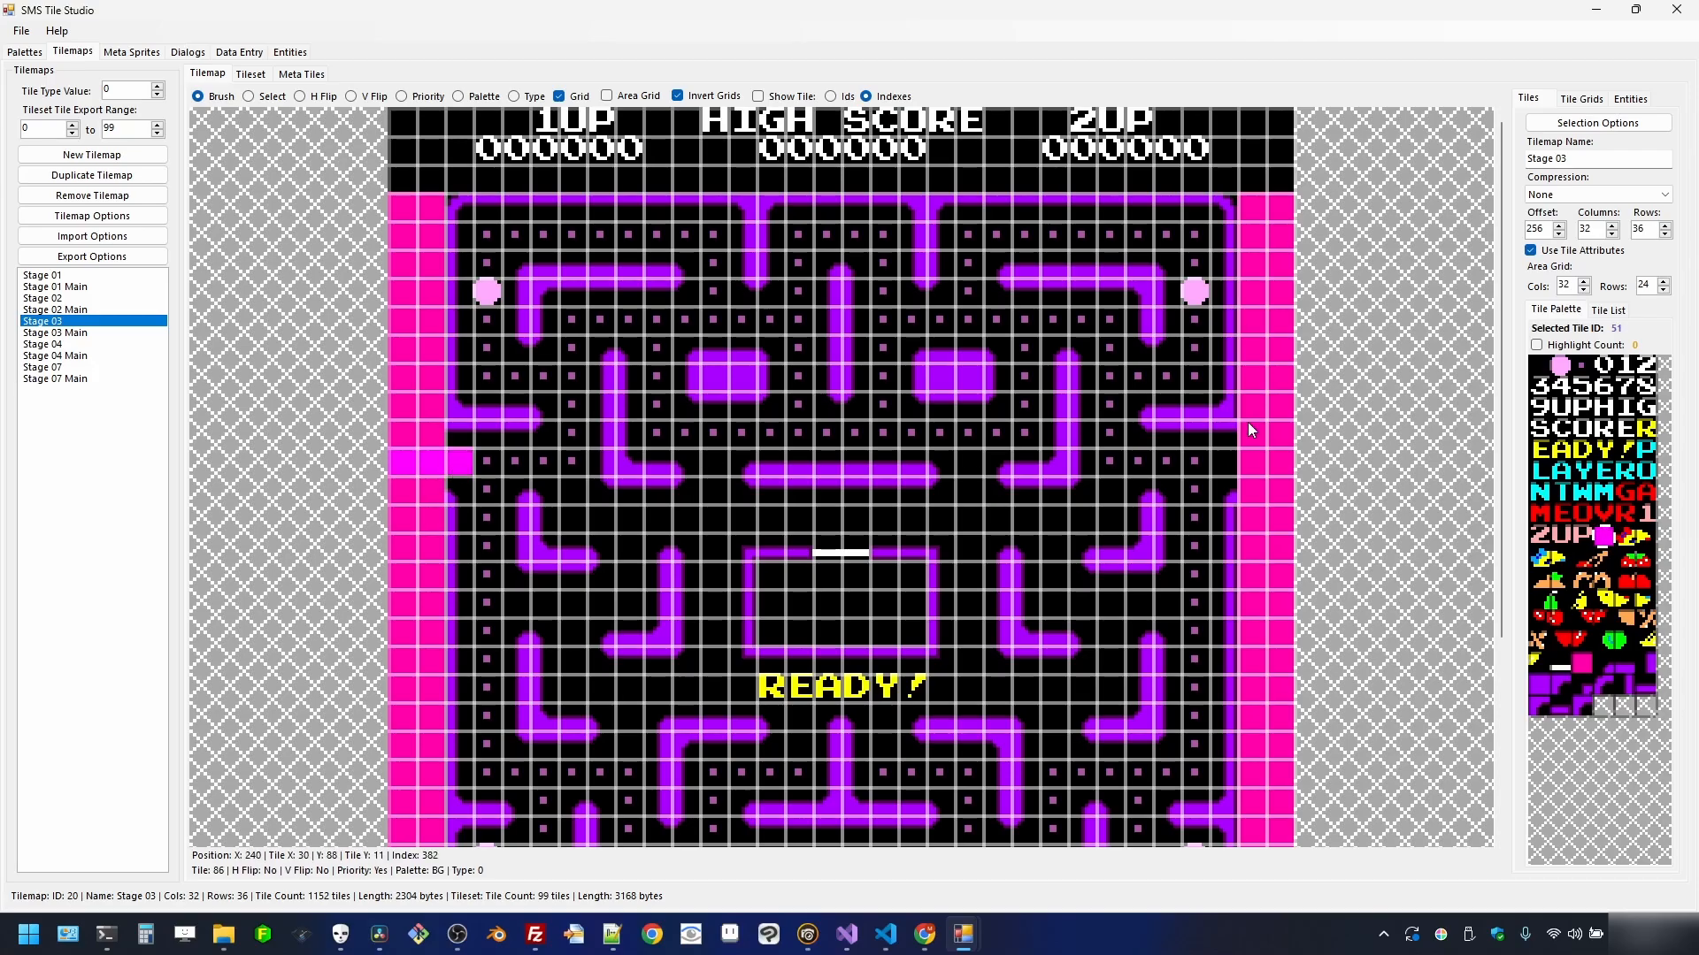
click(1260, 459)
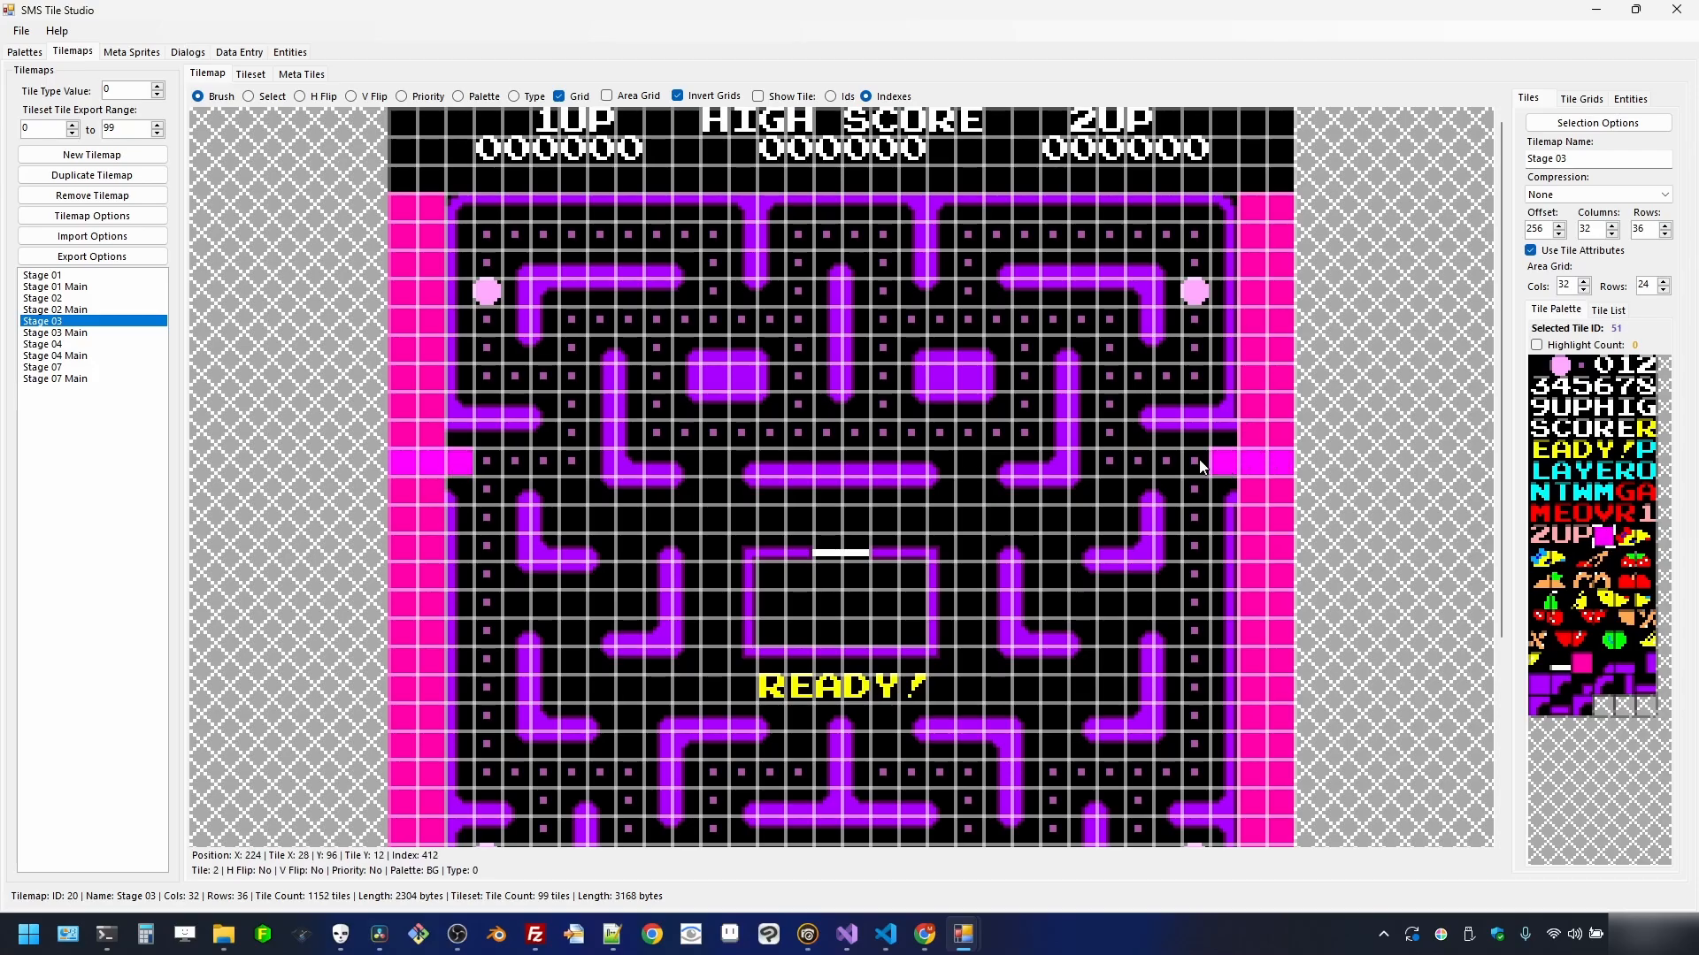
scroll(874, 576, down, 4)
scroll(847, 571, up, 2)
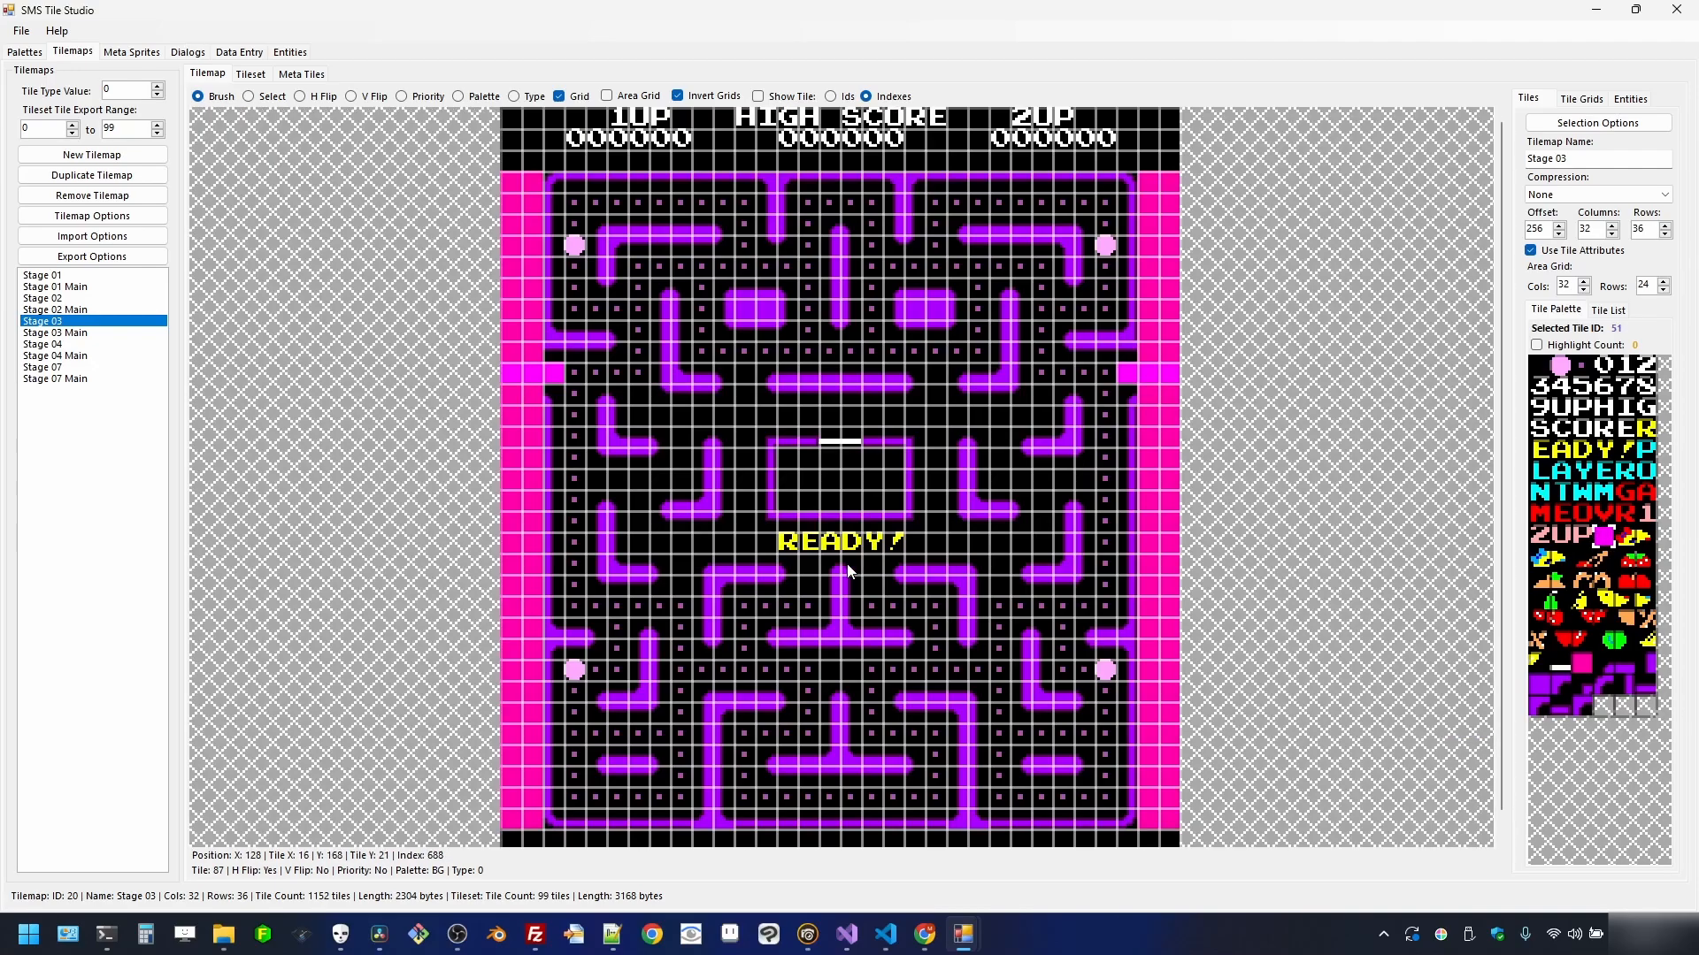
scroll(847, 571, up, 2)
scroll(613, 439, down, 4)
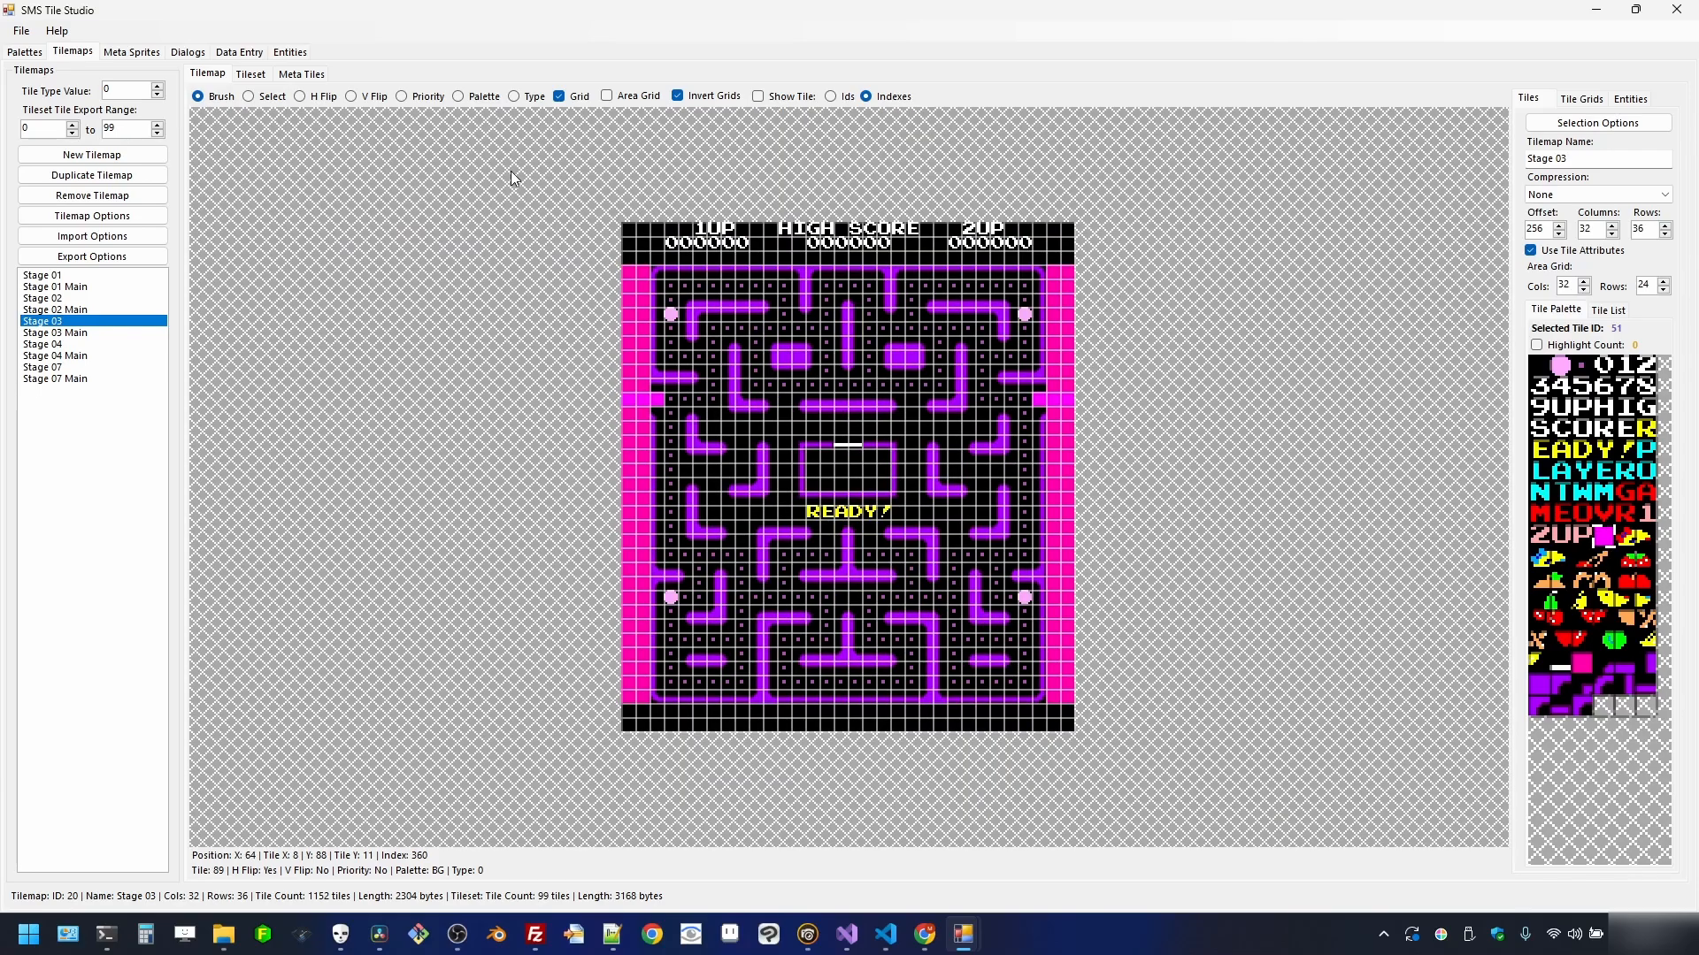
click(428, 96)
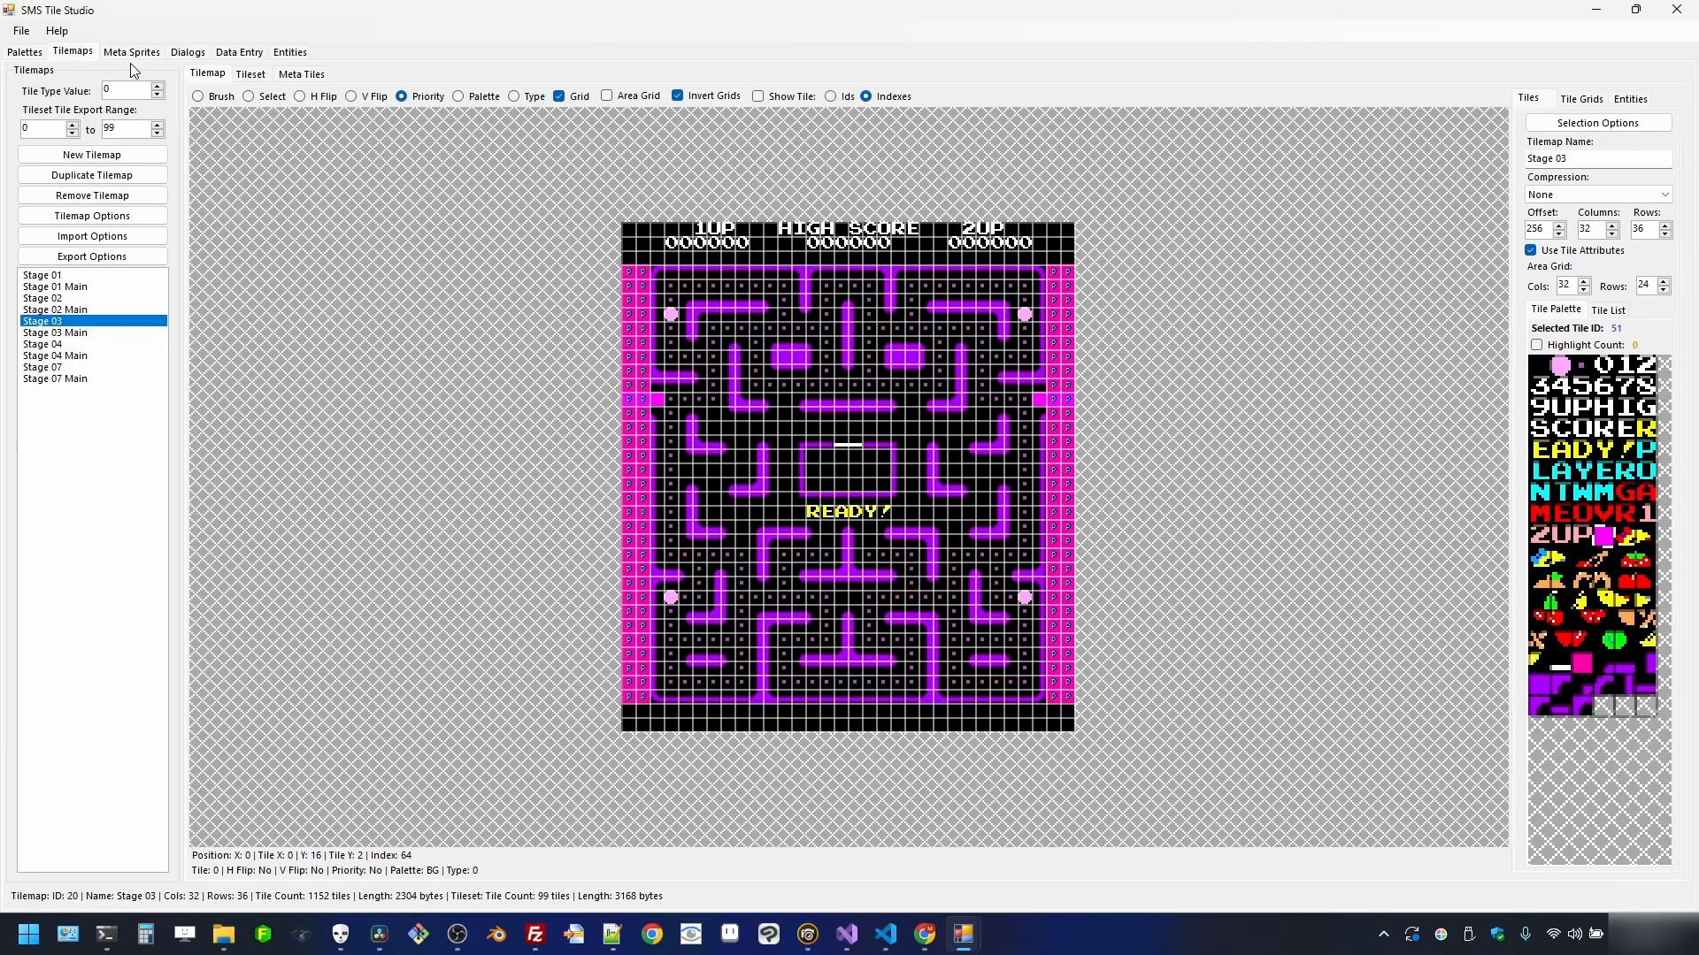
- Open Stage 04 and select its leftmost tile column
click(248, 97)
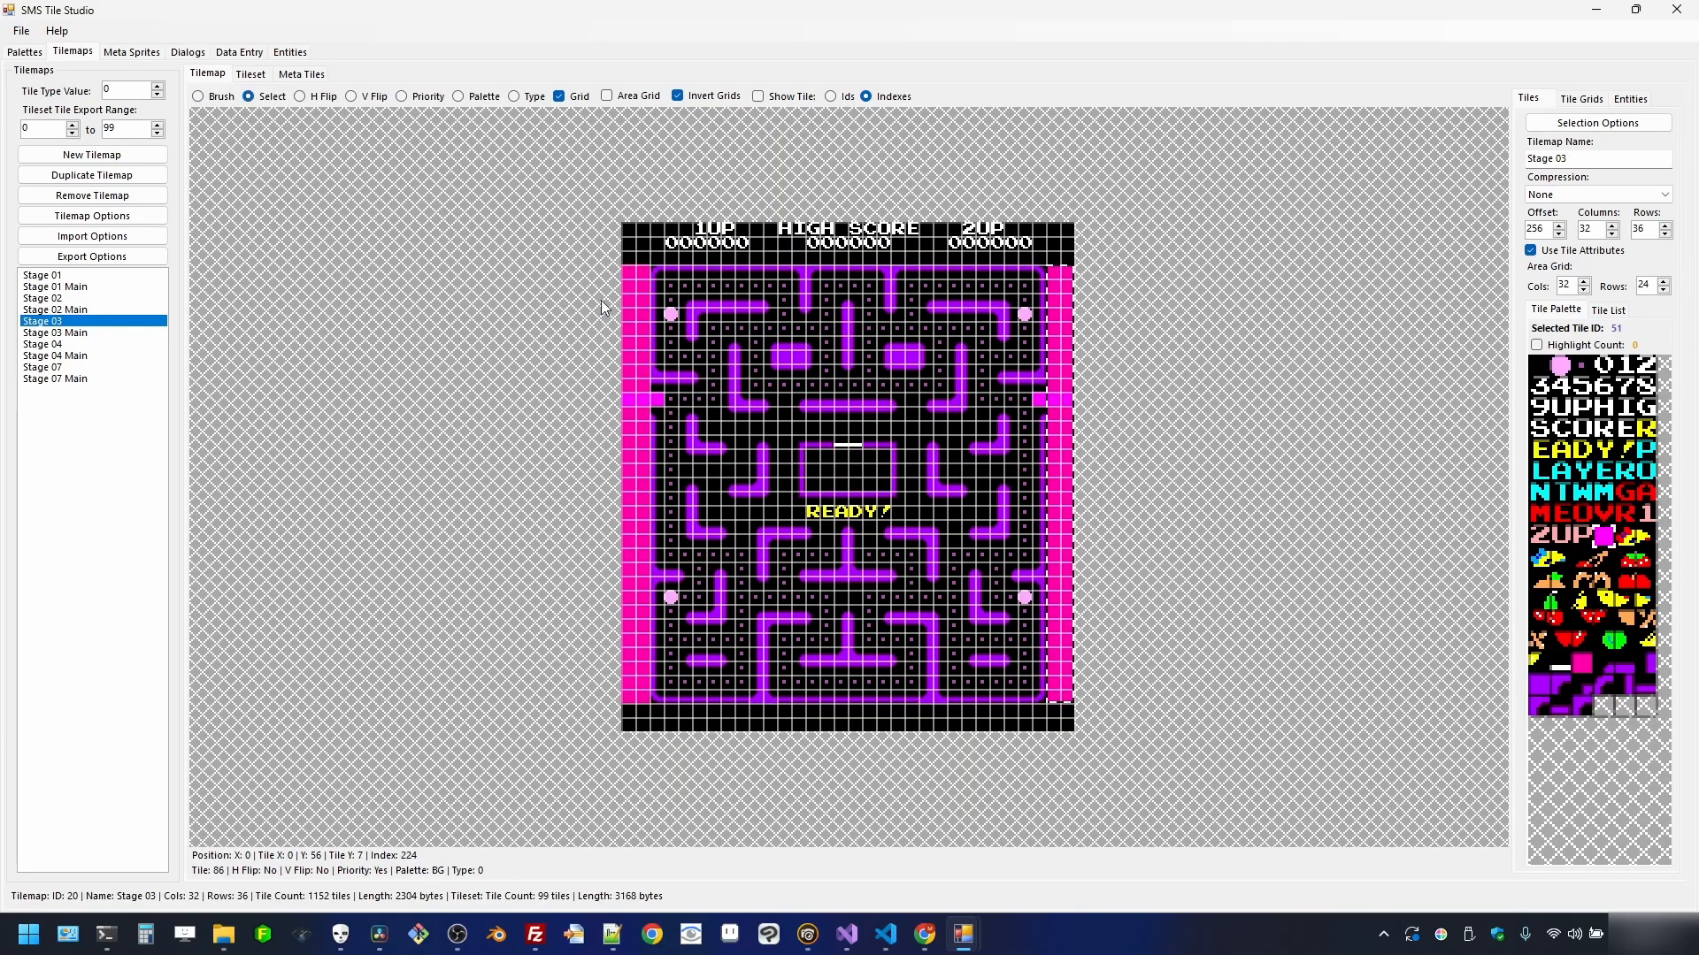
click(49, 346)
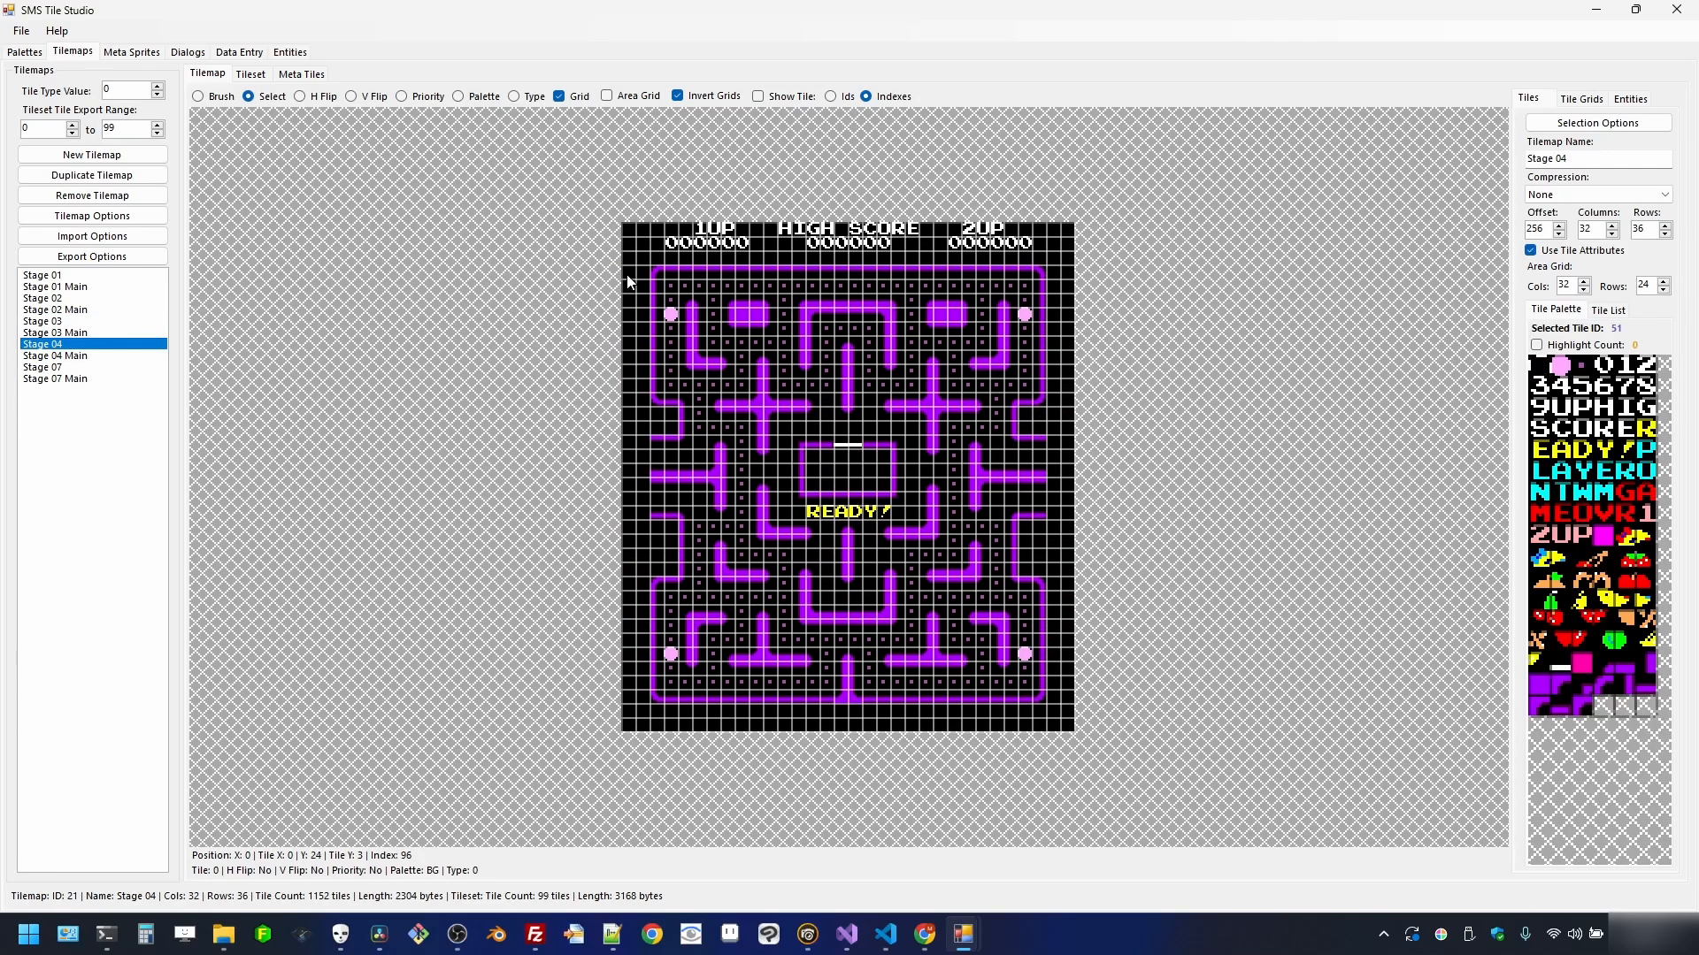
drag(626, 274, 638, 699)
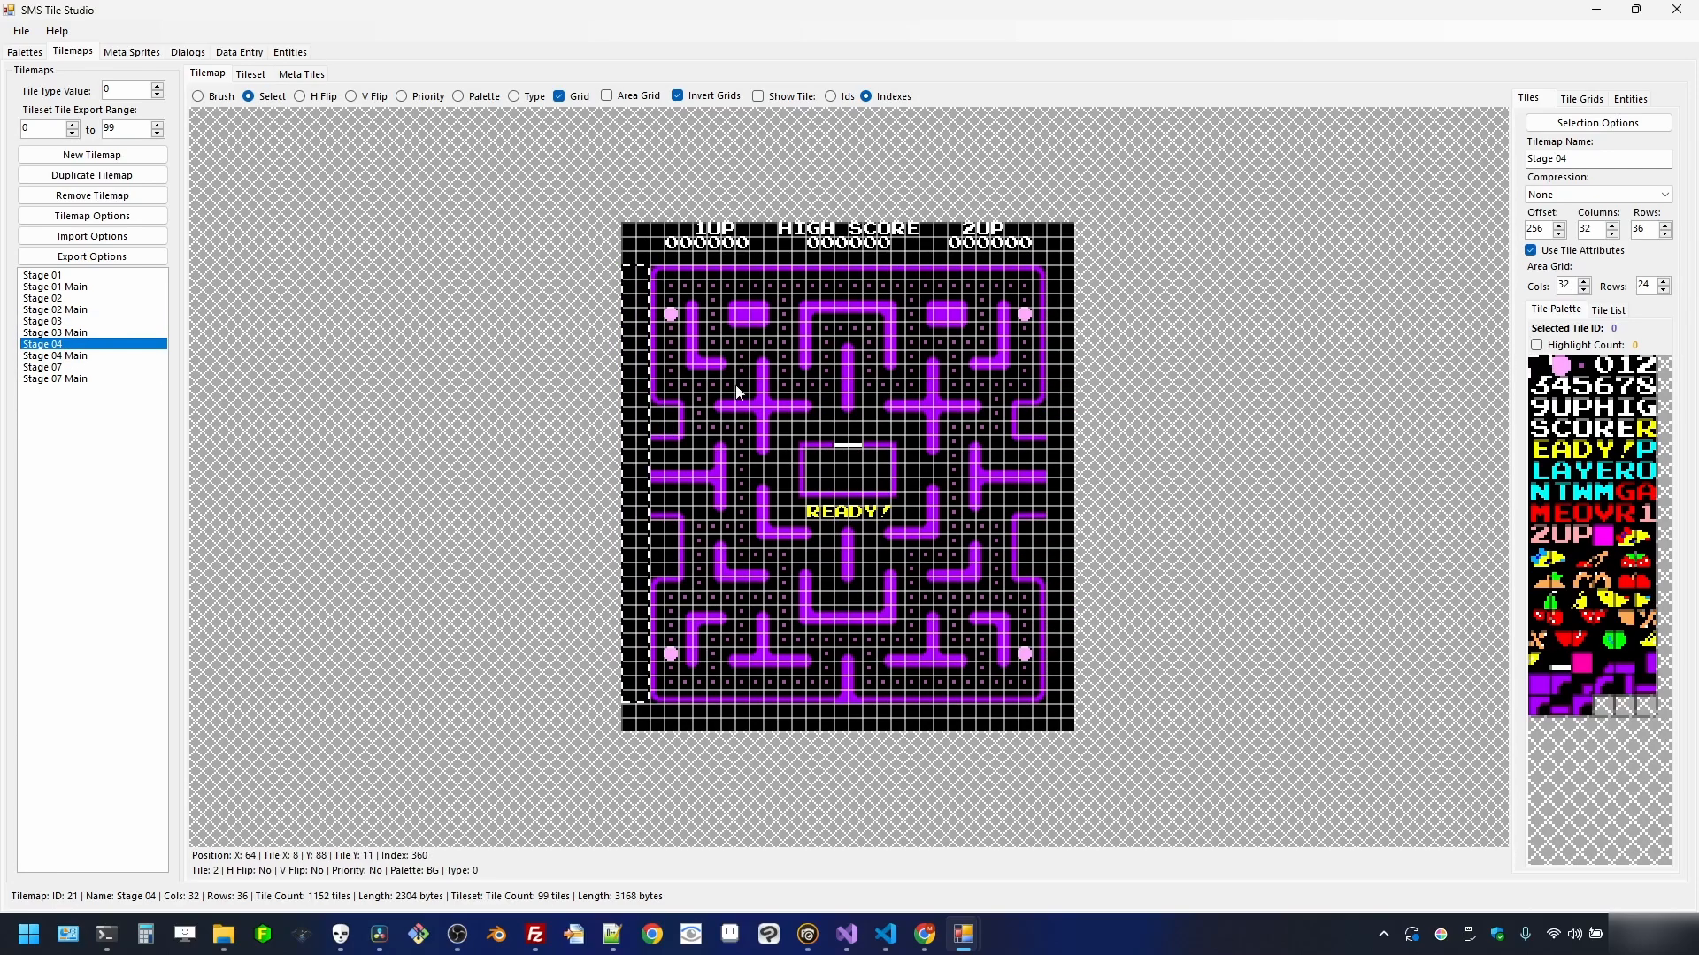
- Mark Stage 04's leftmost column as priority and fill it with pink tile 86
right_click(645, 393)
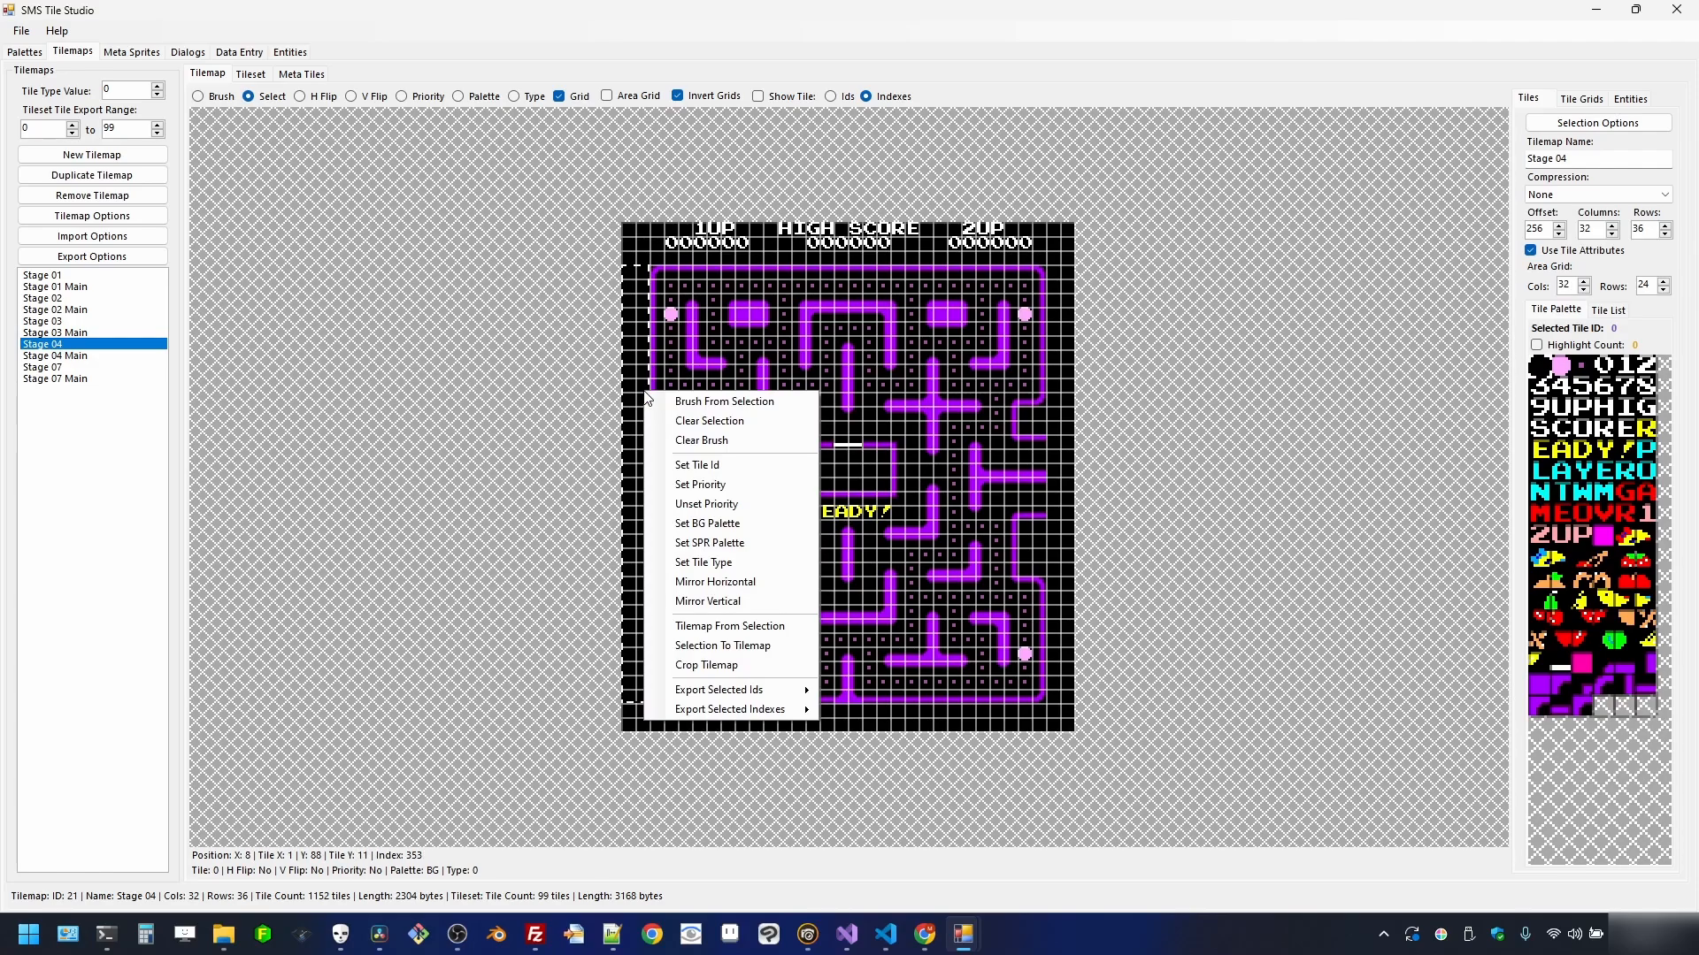
click(700, 484)
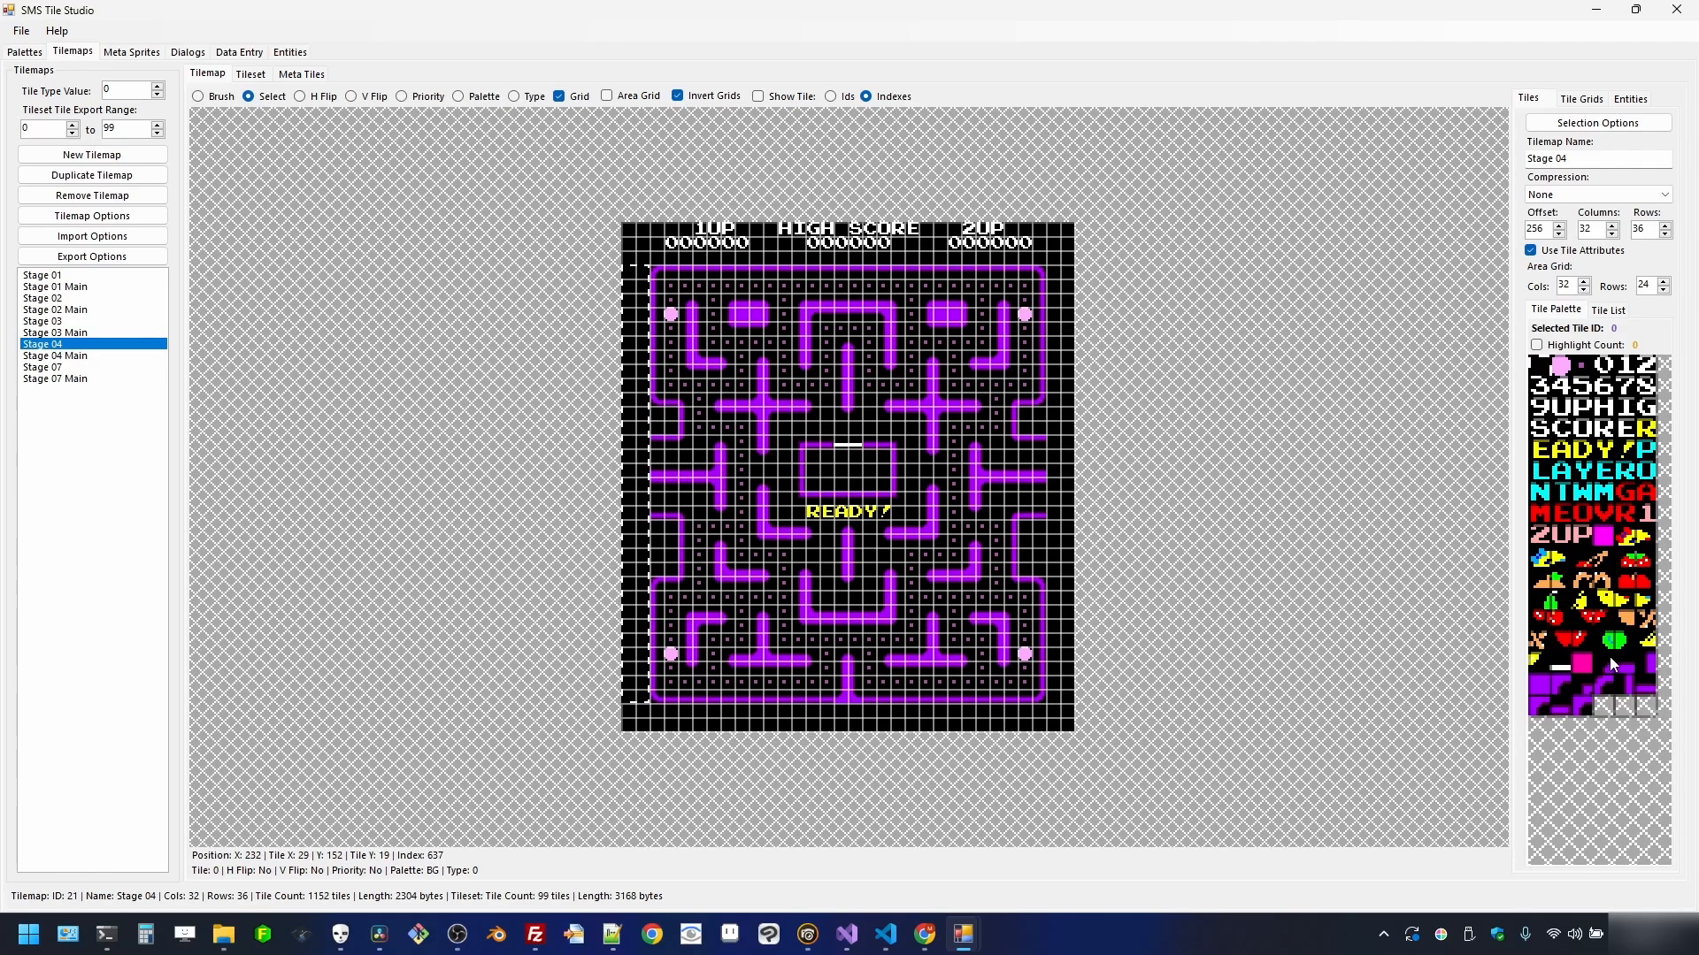
click(1578, 668)
right_click(640, 398)
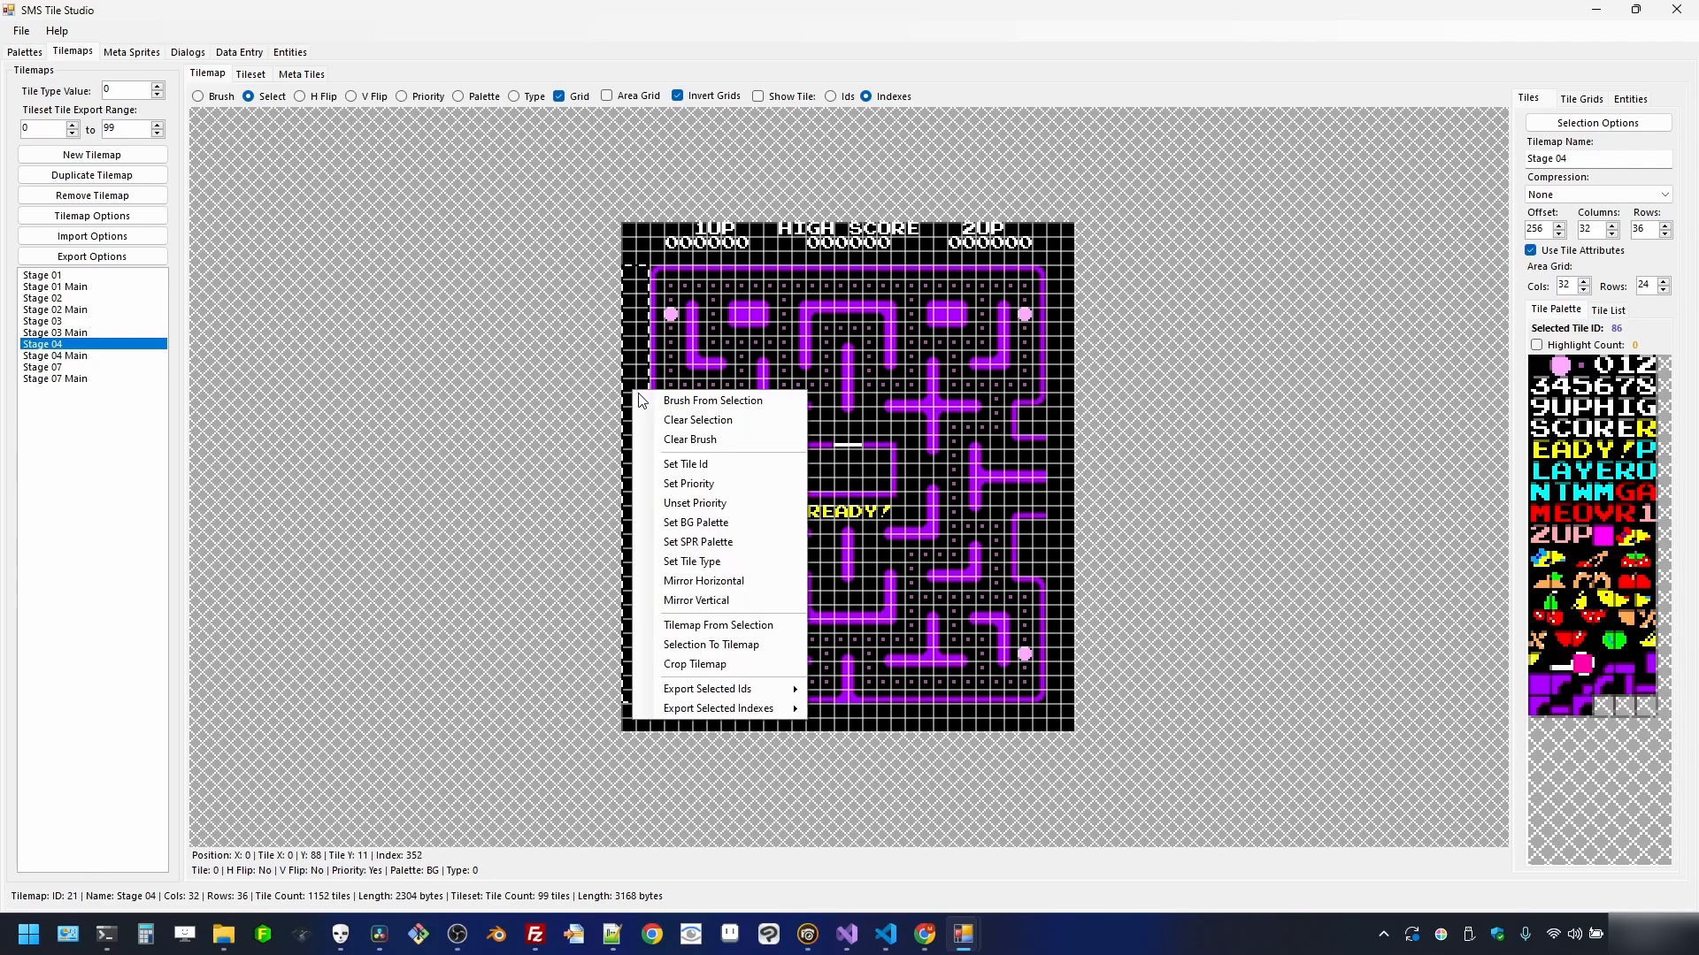
click(686, 464)
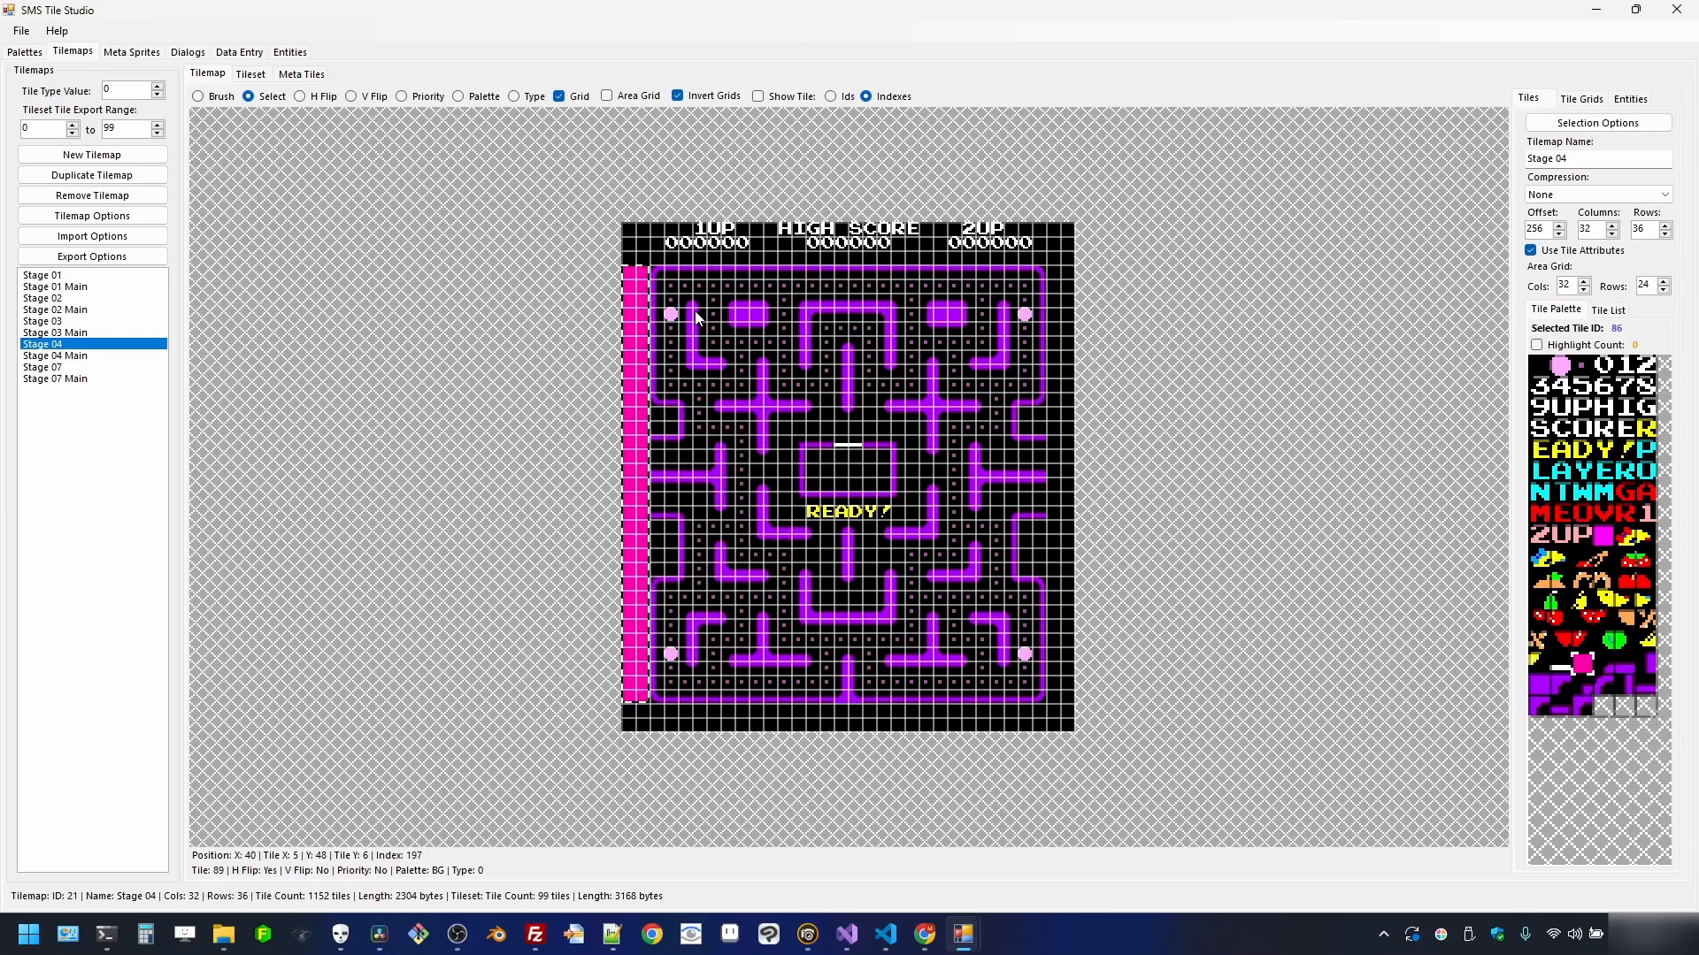
- Give Stage 04's rightmost column priority and fill it with pink tile 86
drag(1053, 274, 1062, 703)
right_click(1060, 663)
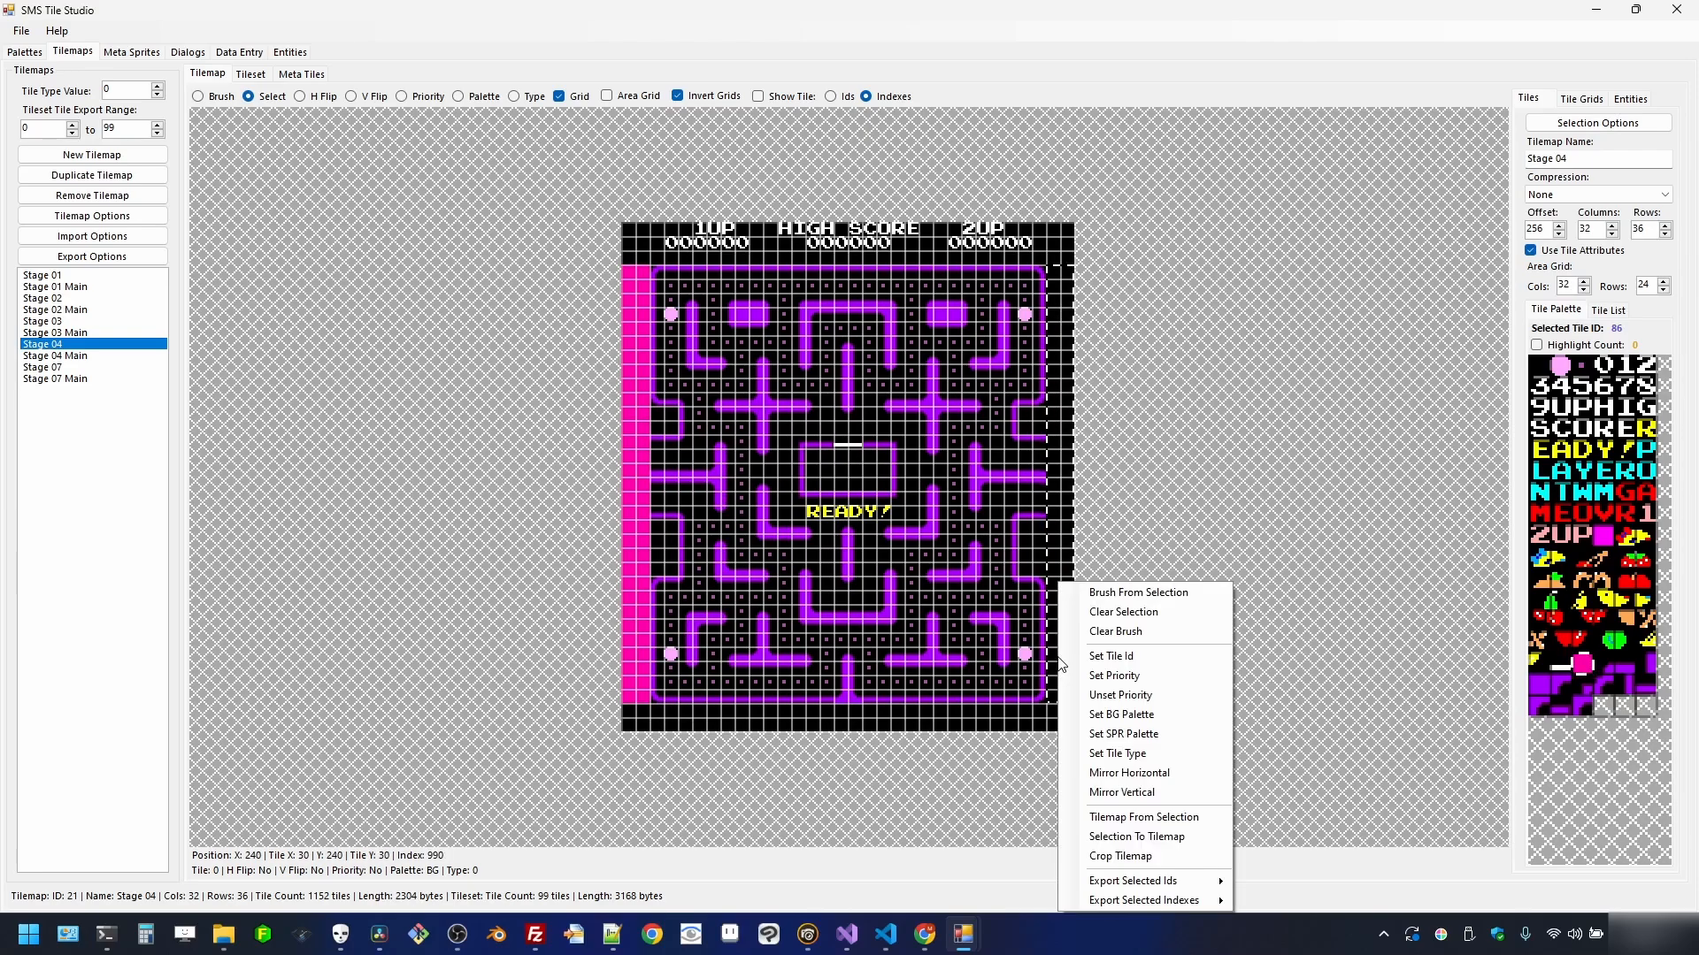
click(1113, 675)
right_click(1063, 579)
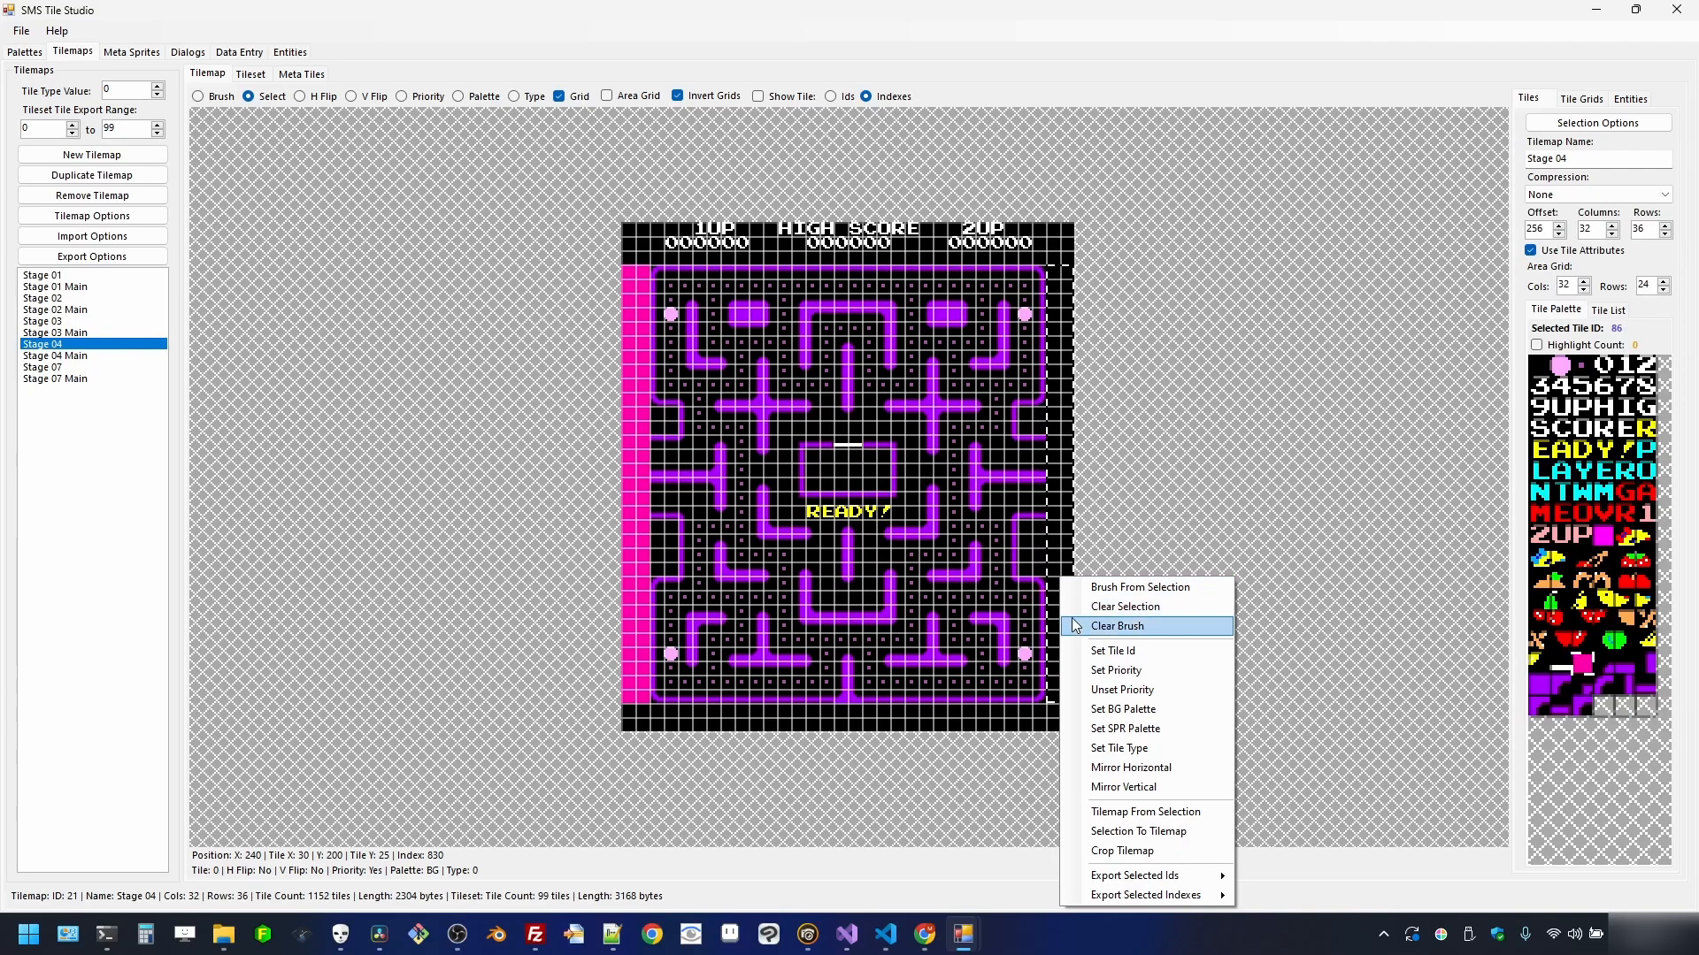
click(1080, 650)
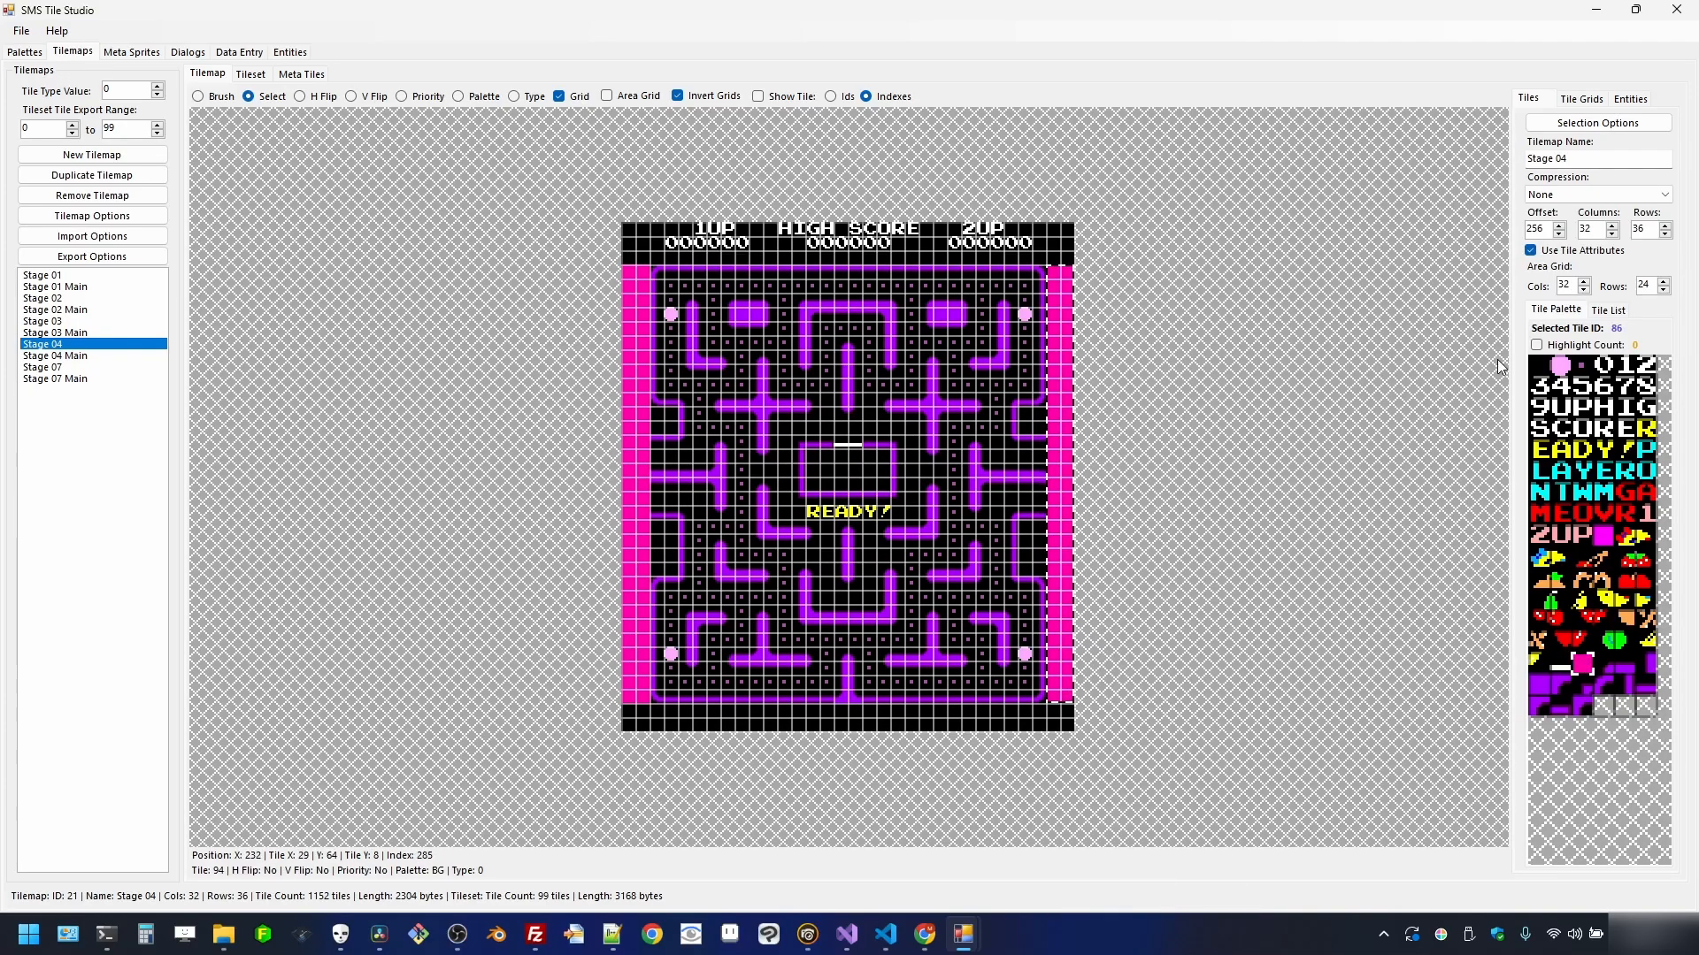
- Paint Stage 04's left tunnel openings with magenta tile 51
click(1603, 535)
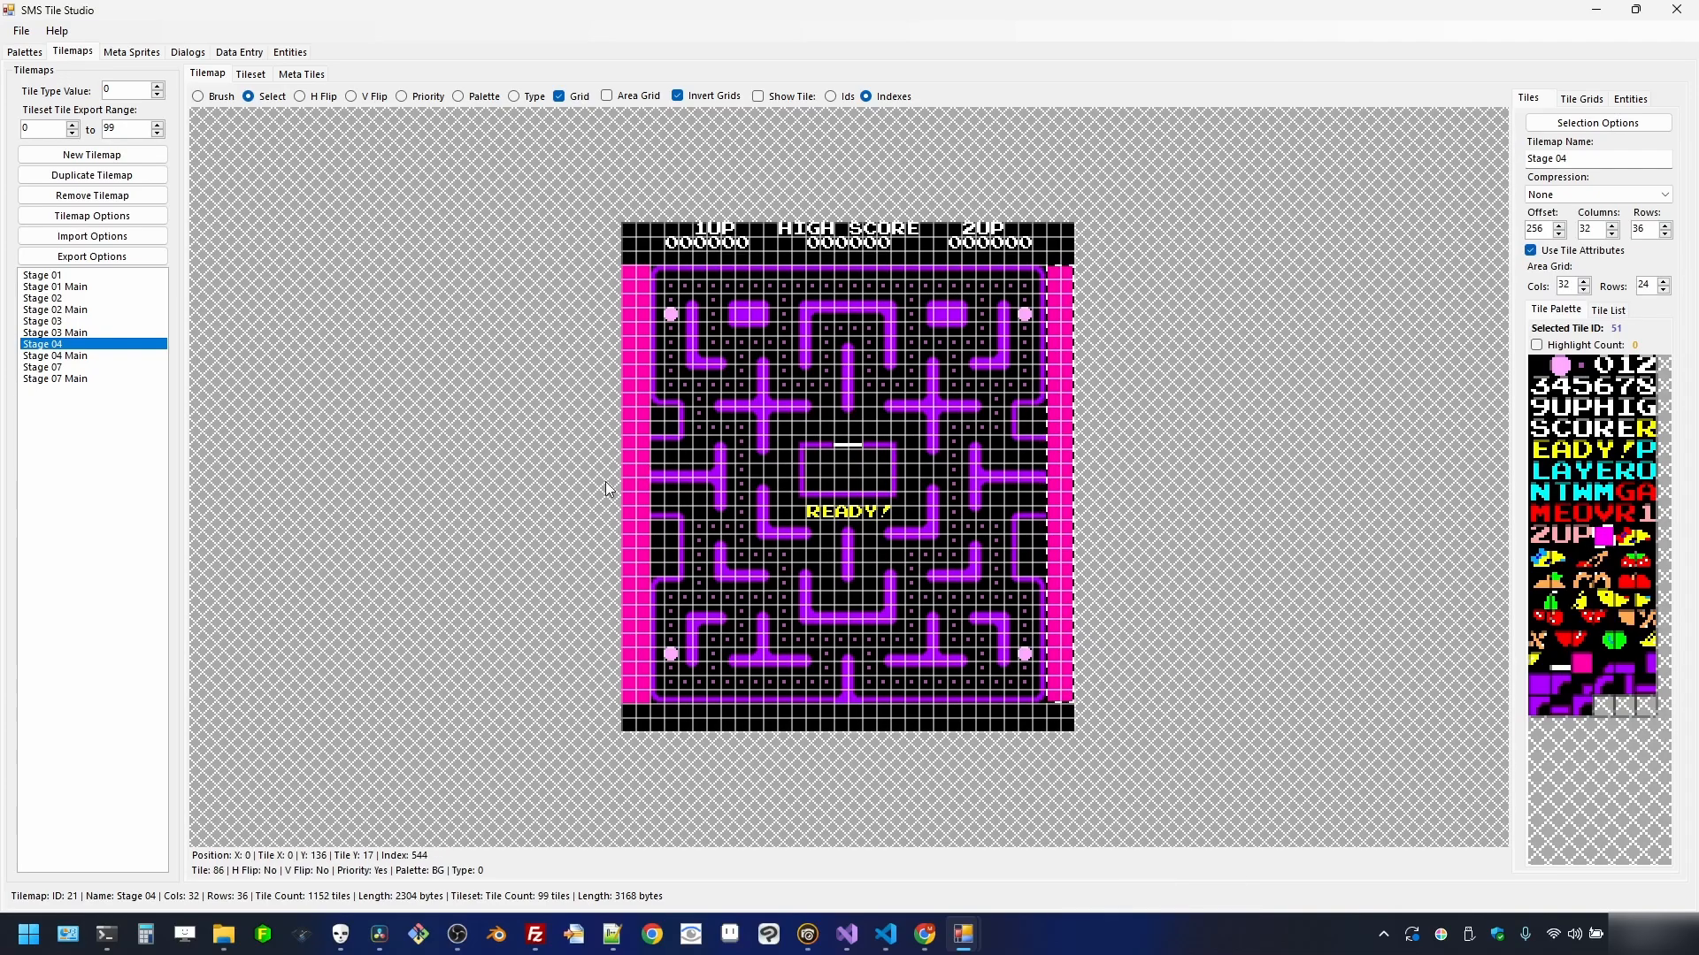
scroll(605, 481, up, 1)
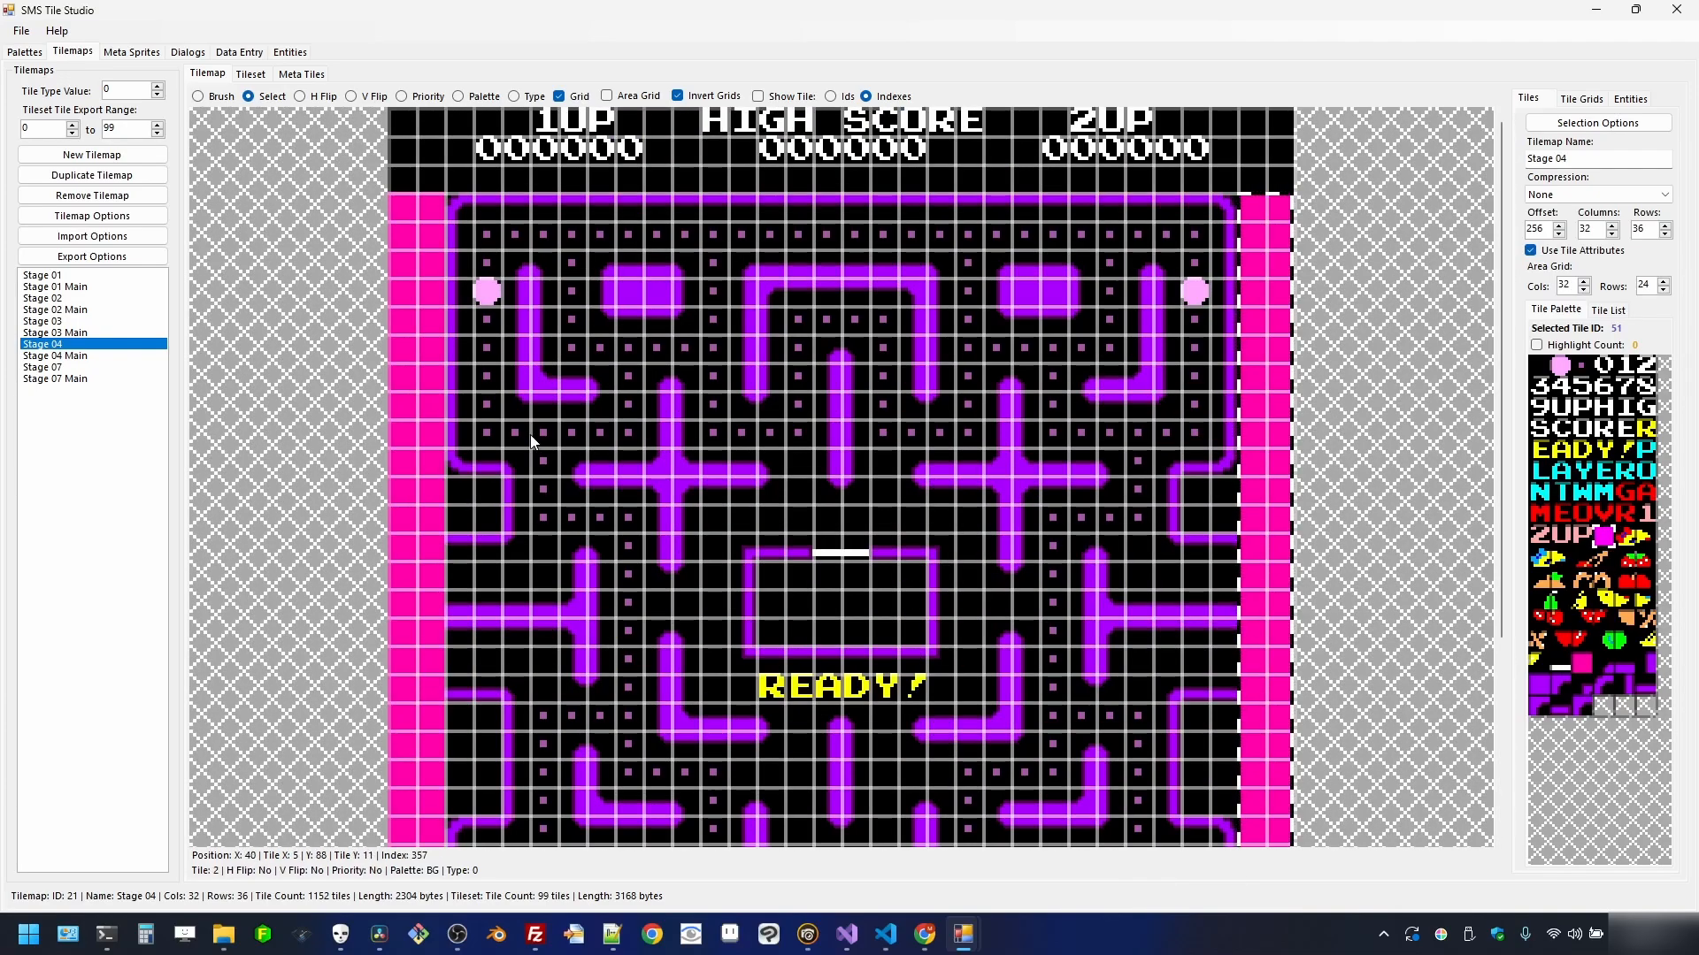
click(213, 103)
click(428, 577)
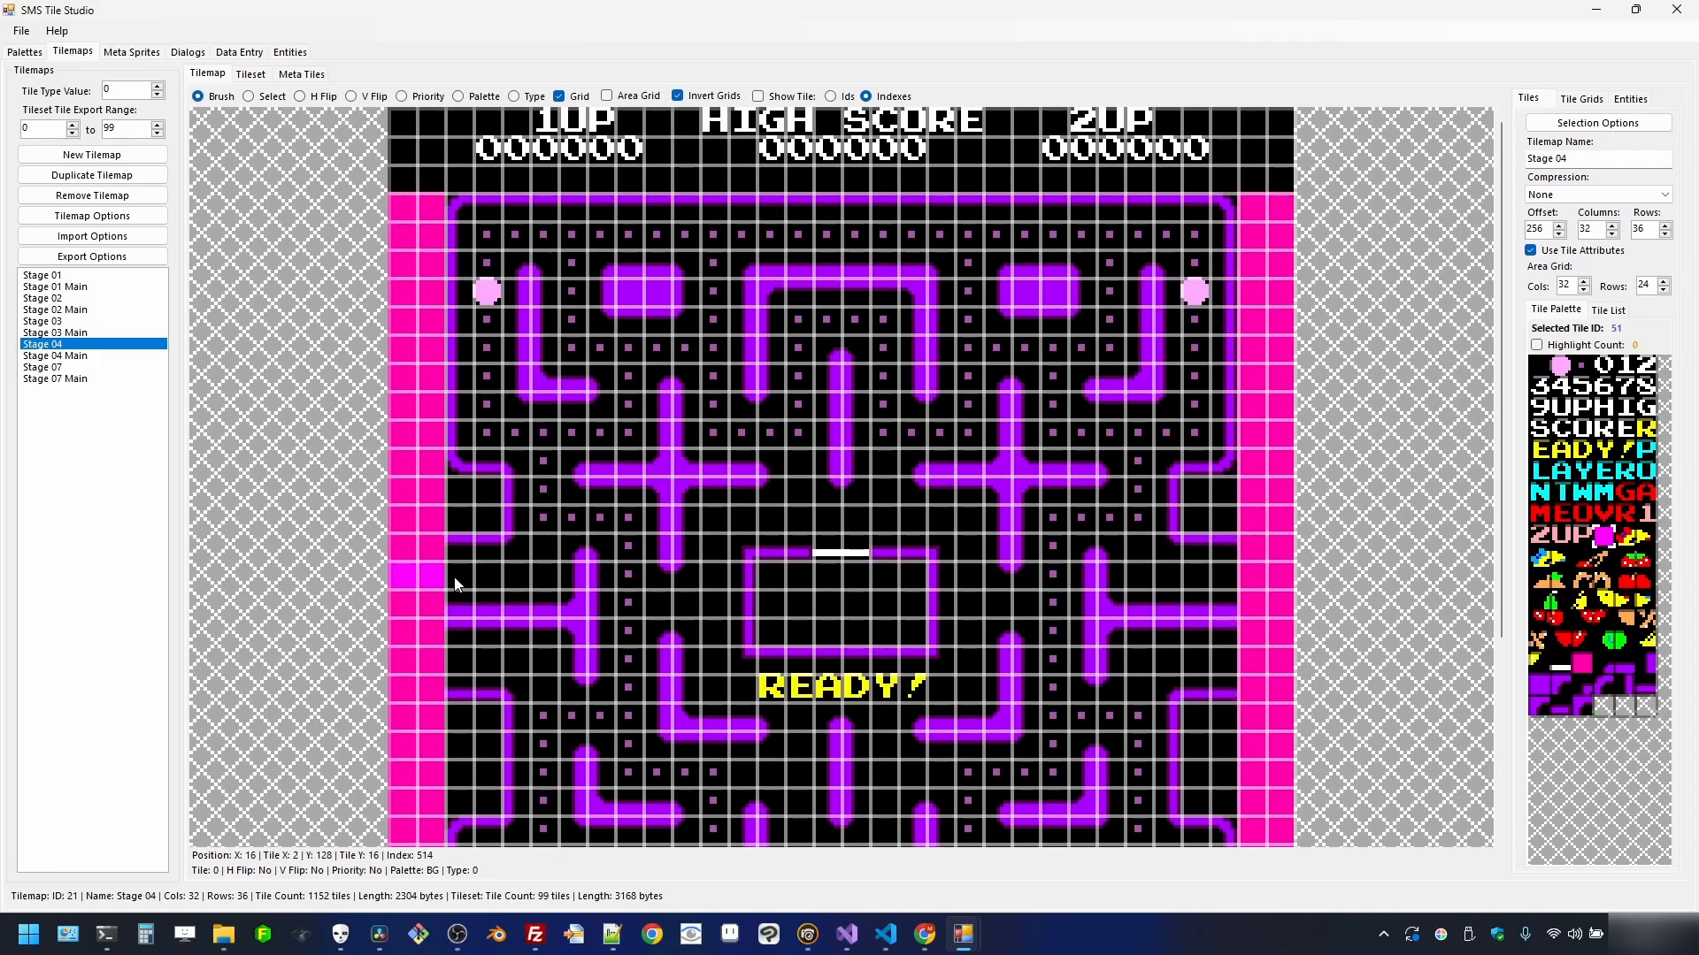
click(455, 577)
click(409, 659)
click(426, 660)
click(453, 664)
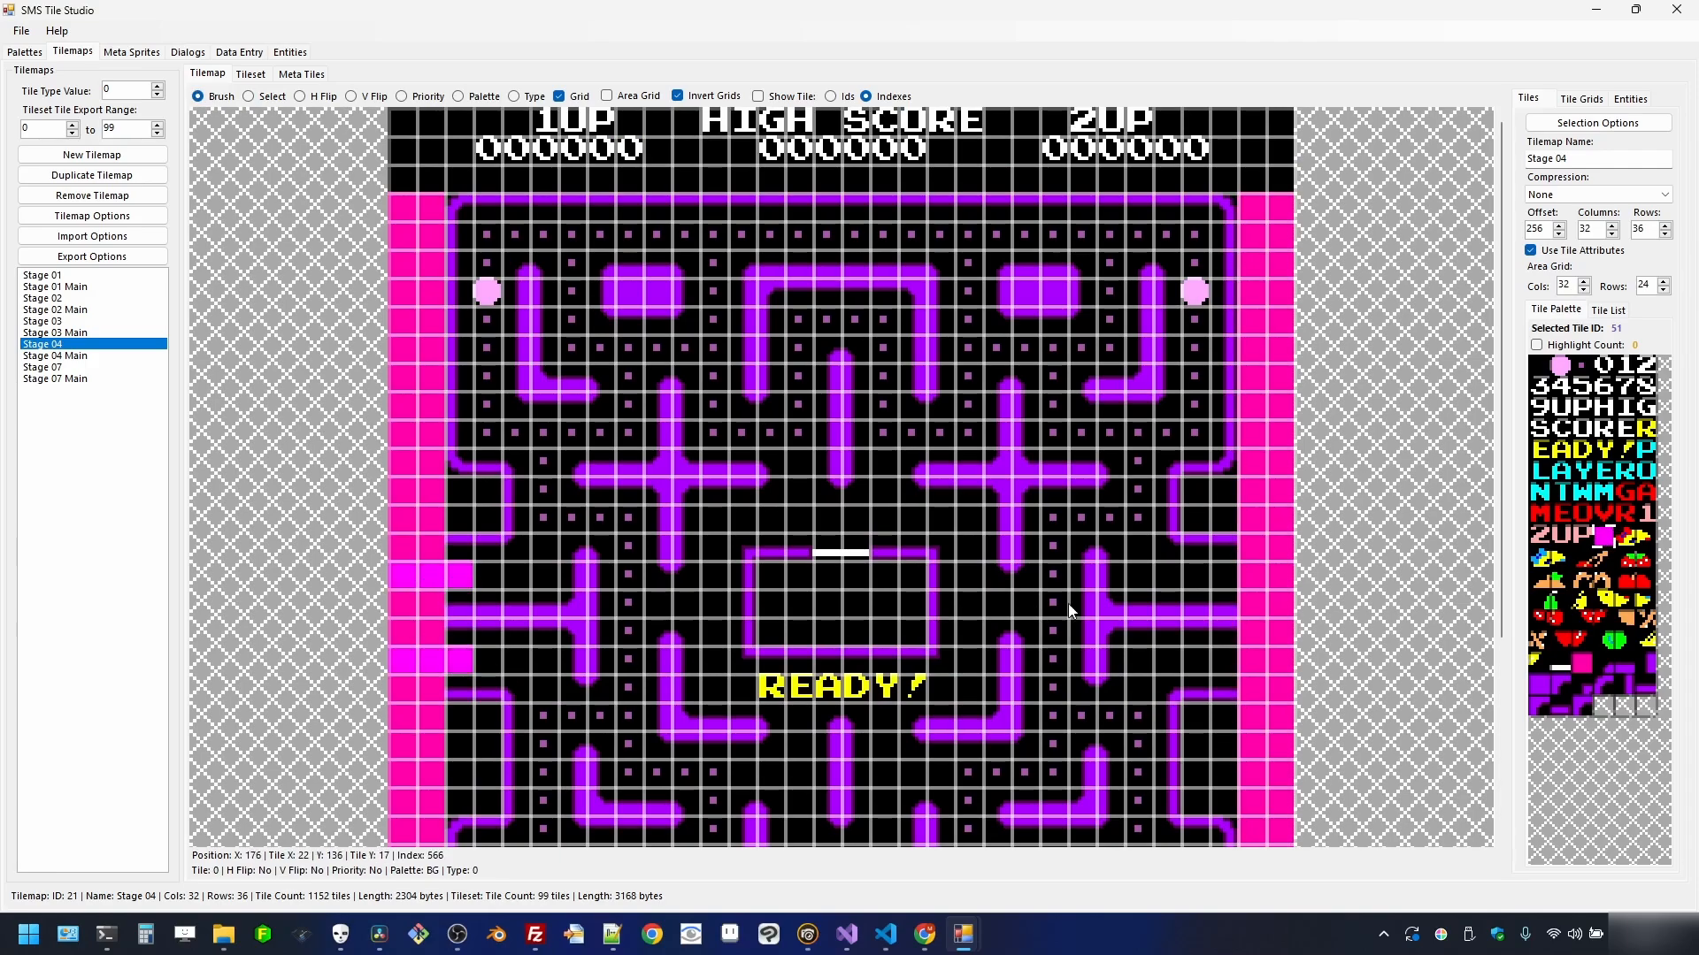
- Mirror the magenta tunnel tiles on Stage 04's right edge
click(1277, 573)
click(1260, 571)
click(1225, 575)
click(1226, 660)
scroll(973, 530, down, 2)
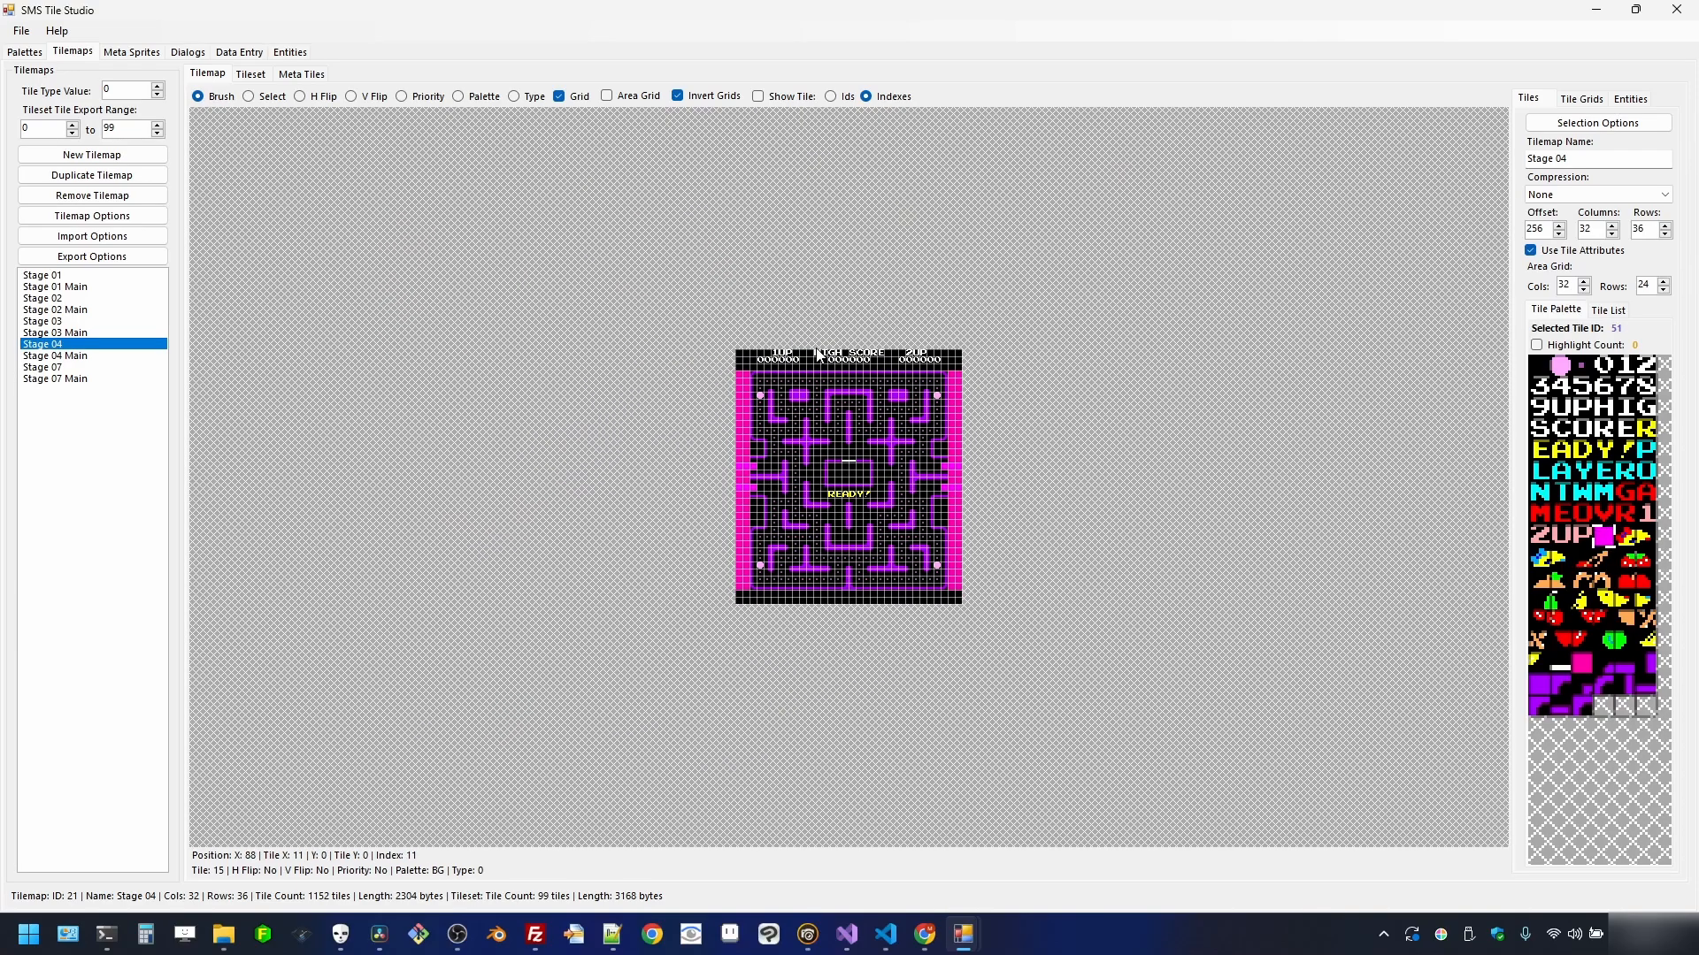
scroll(708, 425, up, 1)
- On Stage 07, fill the leftmost column with magenta tile 86 and give it display priority
click(75, 367)
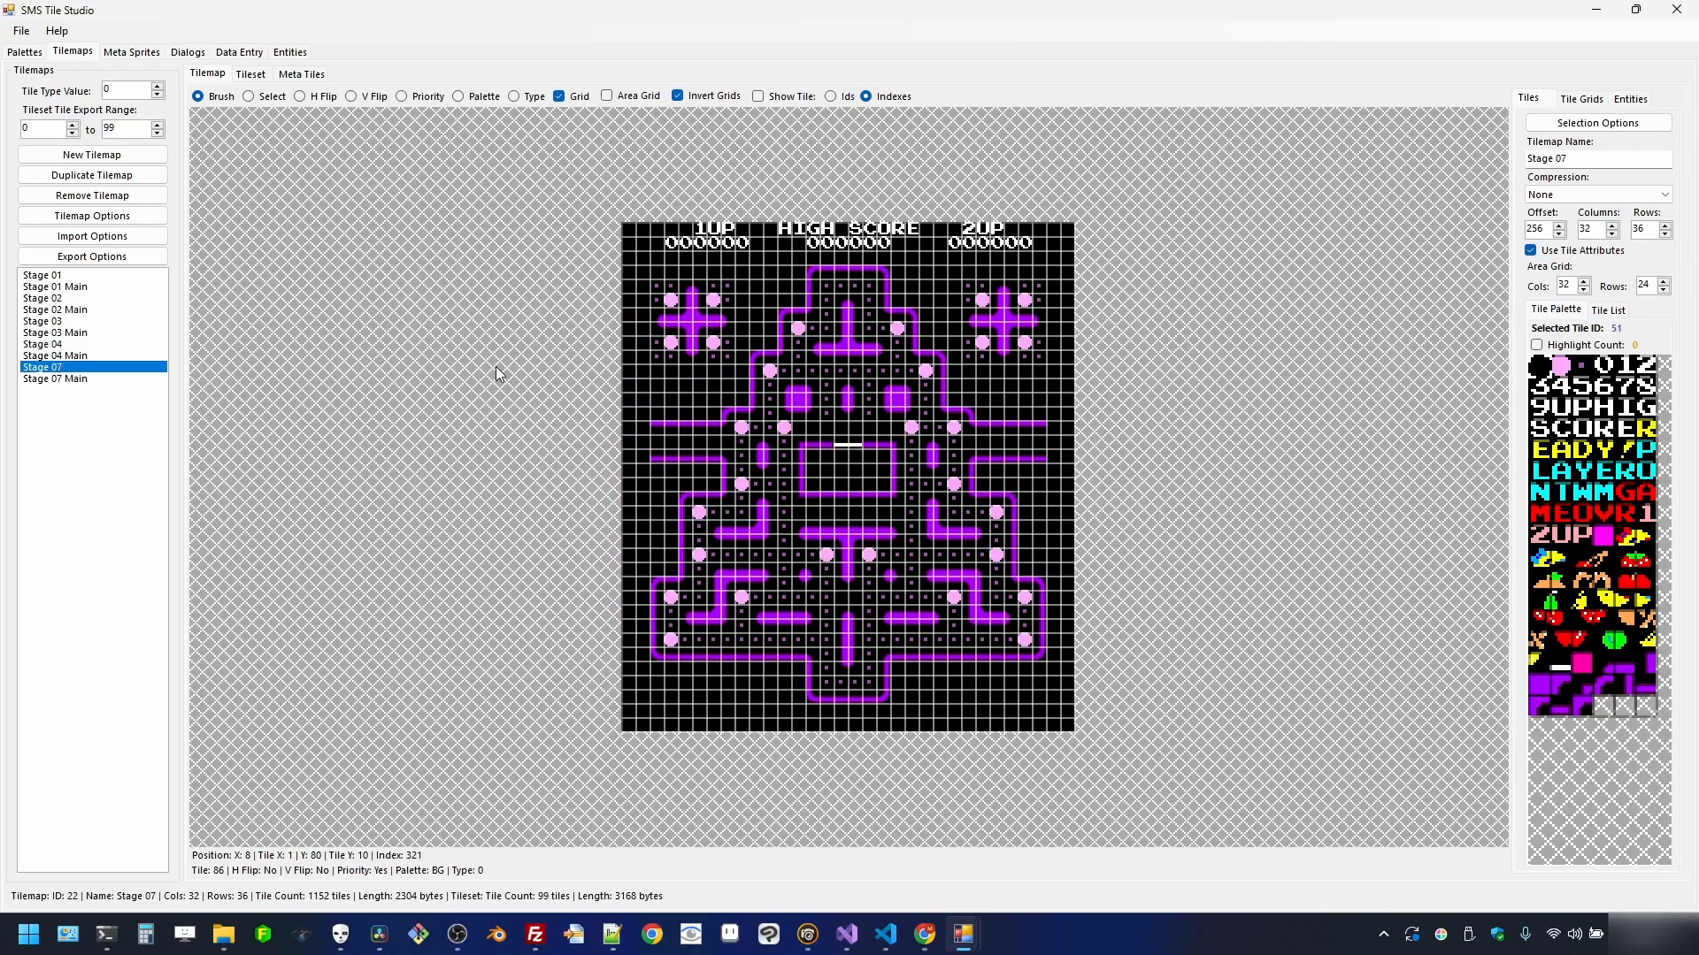
click(270, 96)
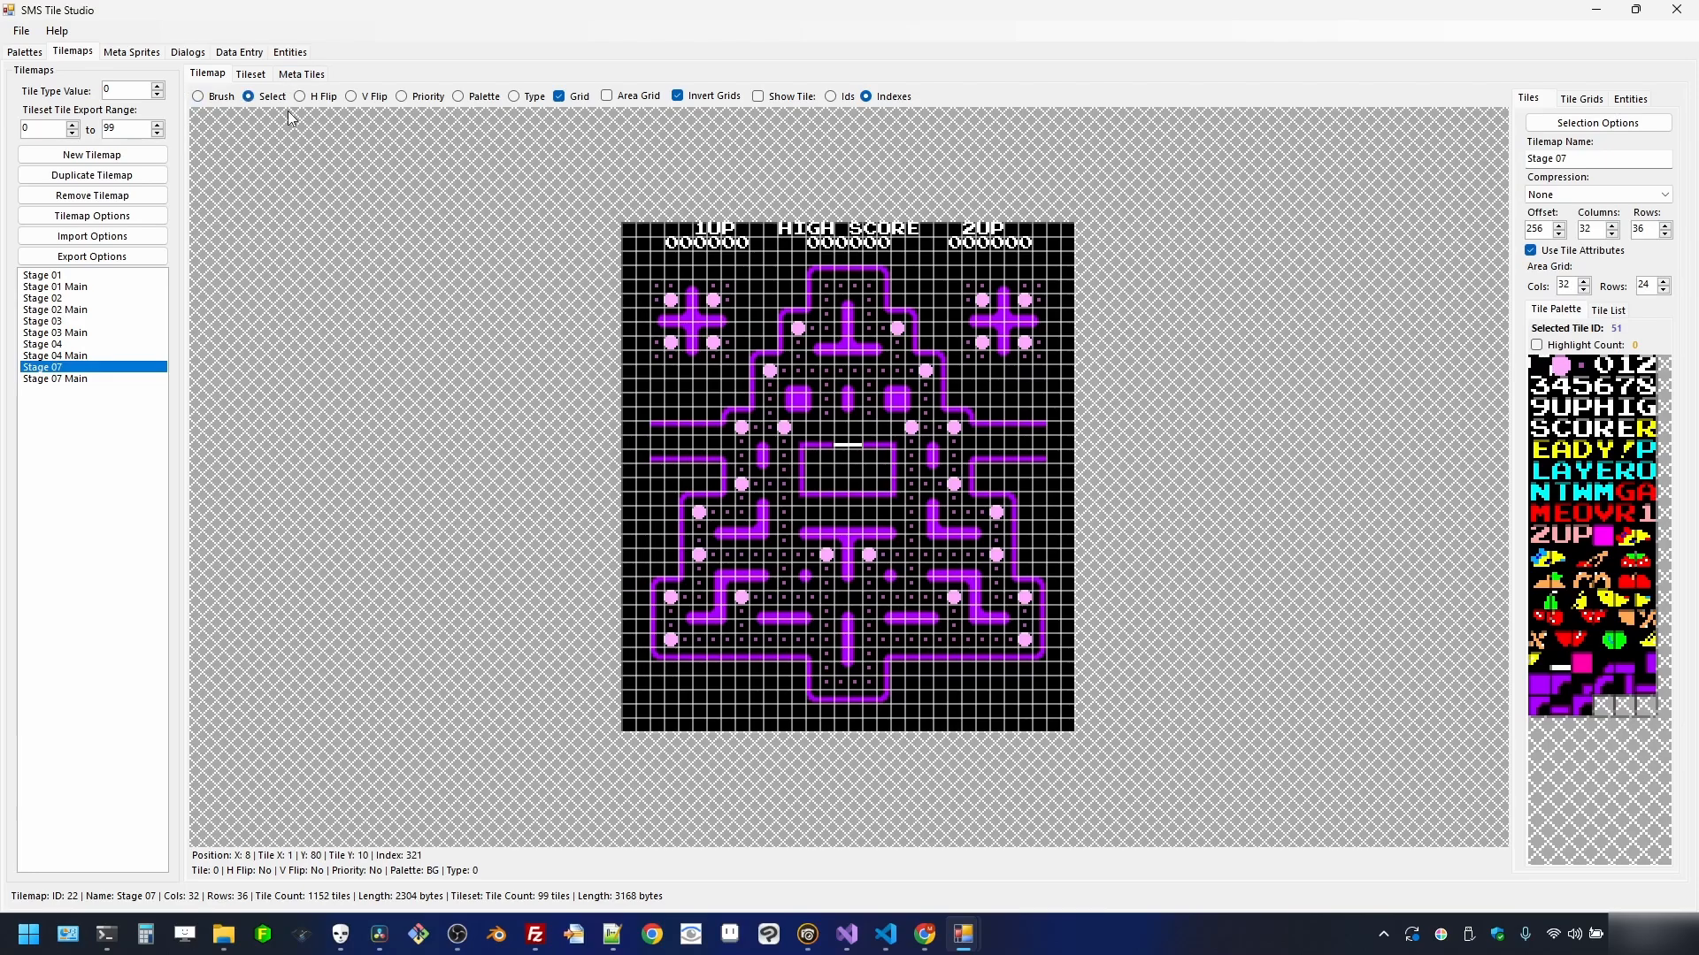
drag(634, 279, 644, 703)
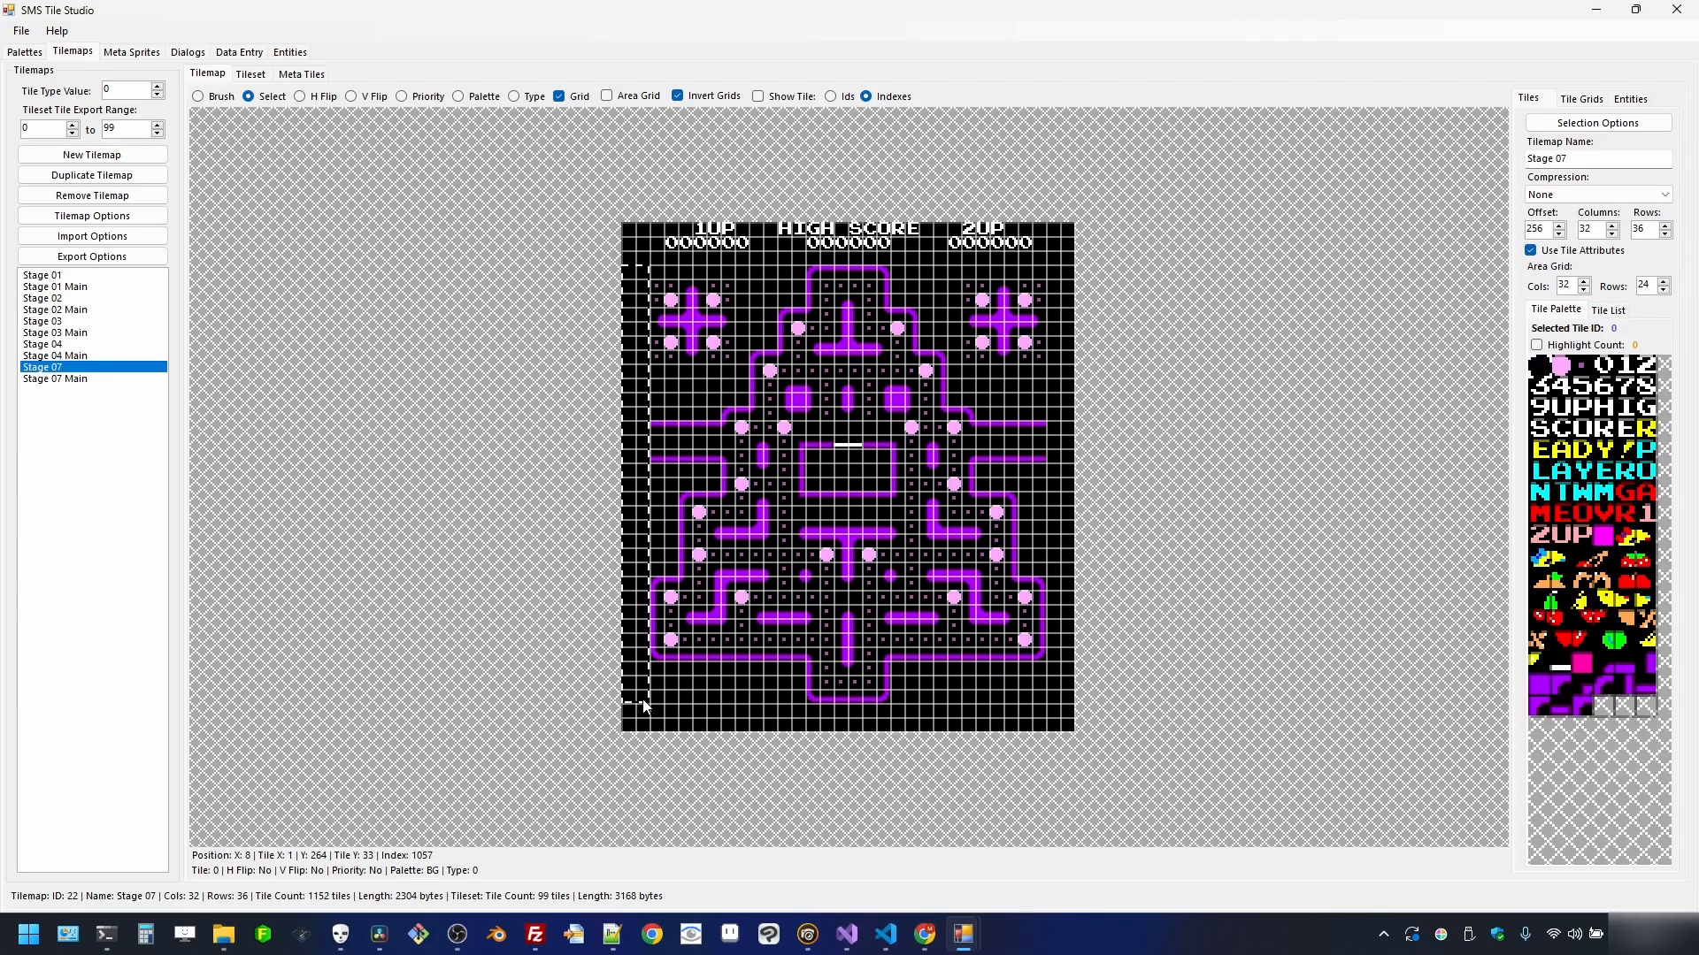
click(1581, 664)
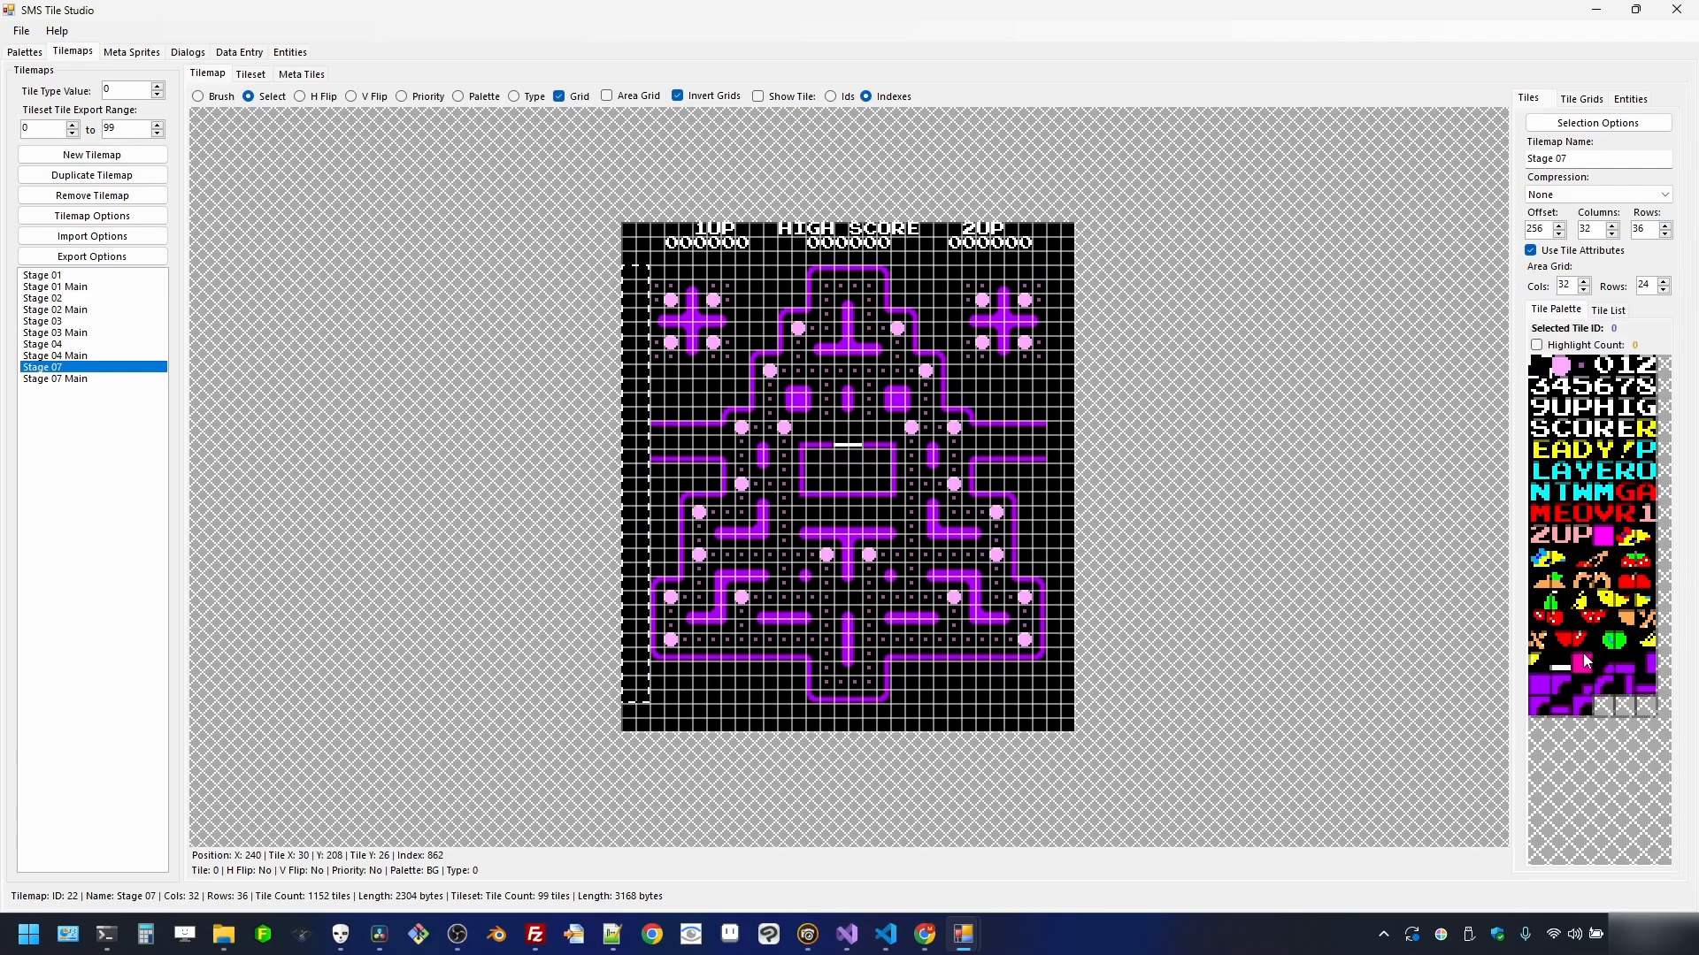
right_click(641, 431)
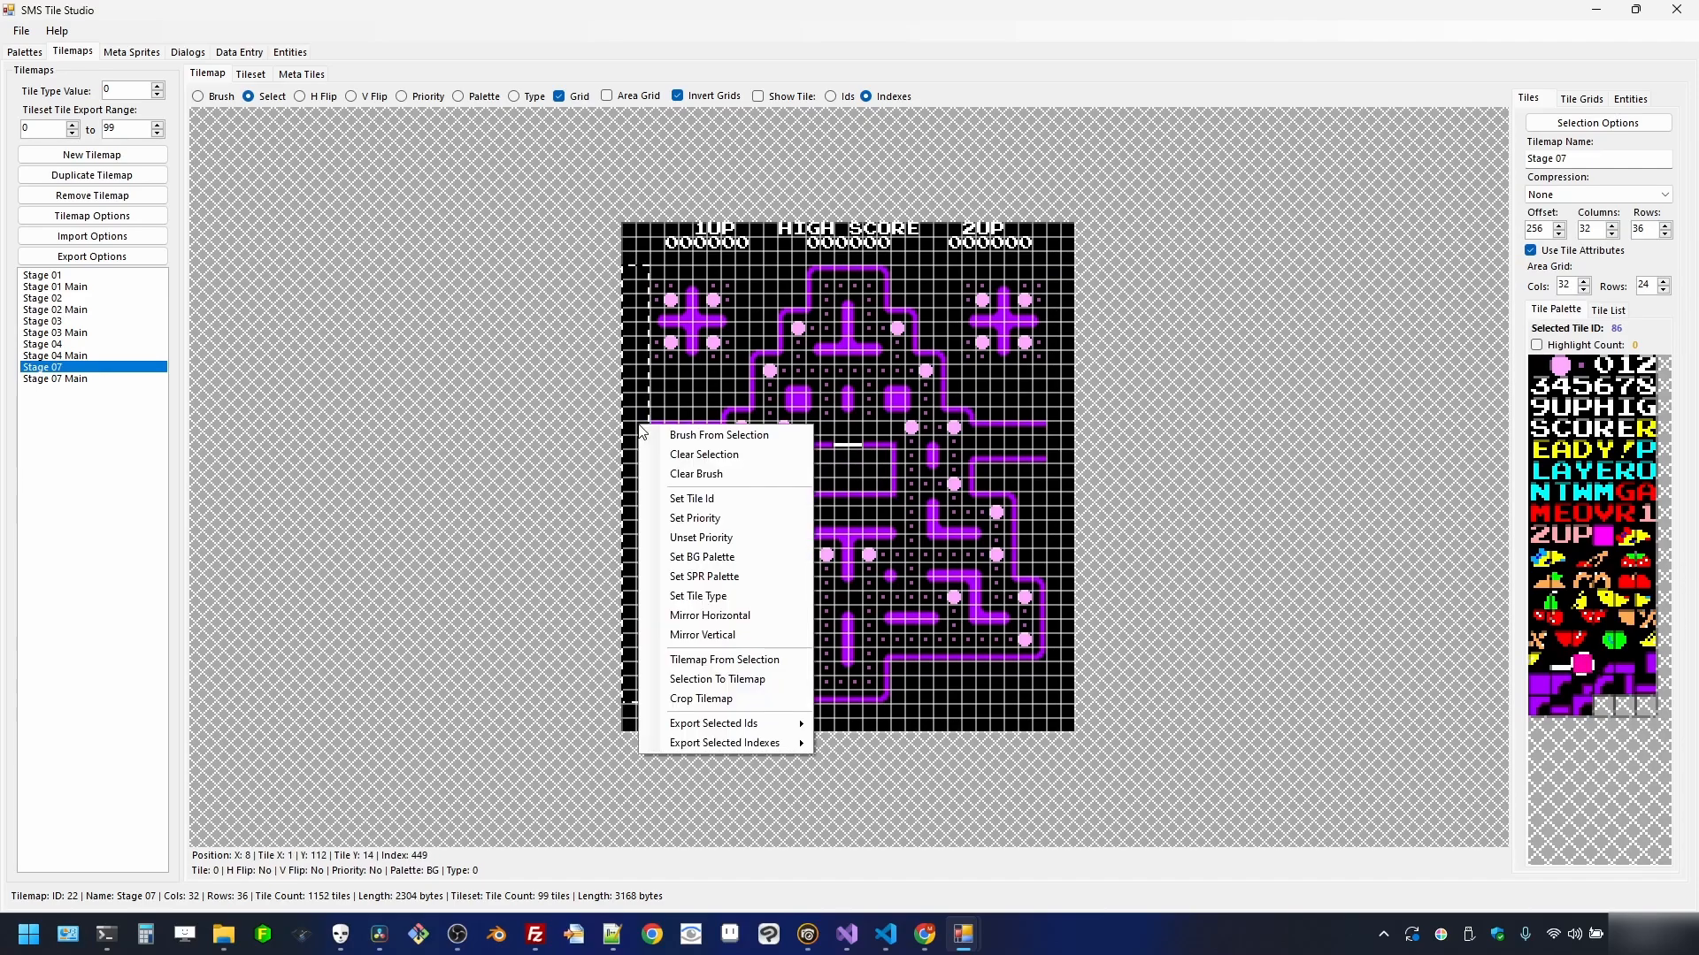
click(691, 498)
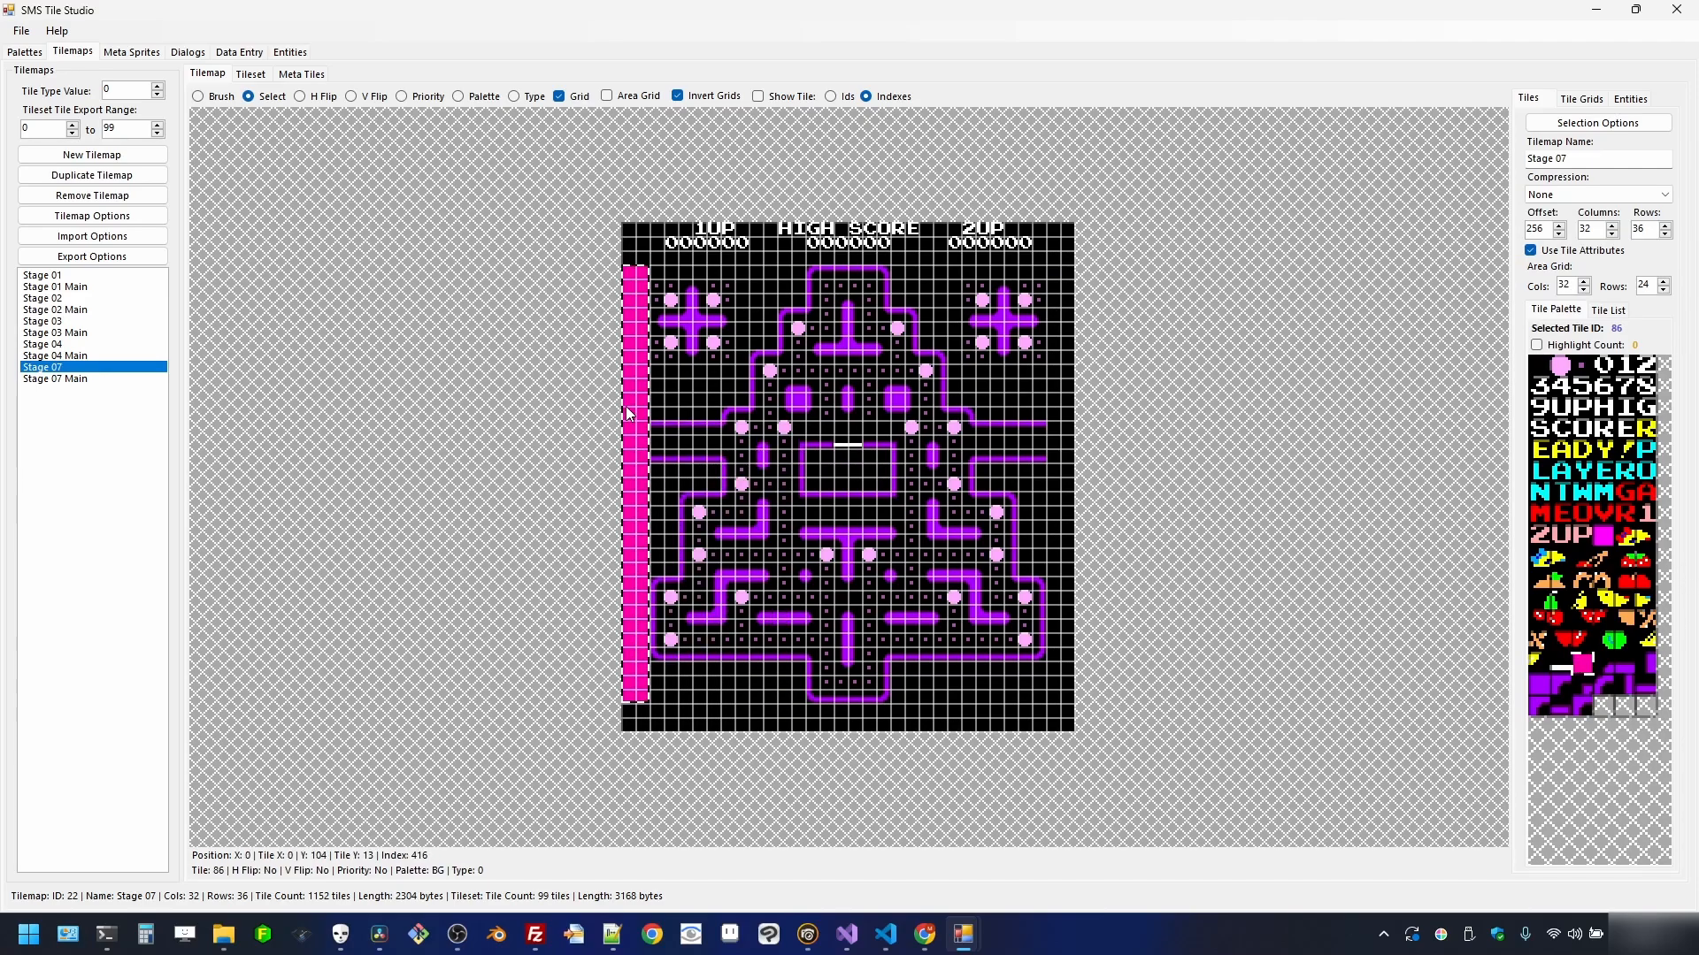
right_click(637, 405)
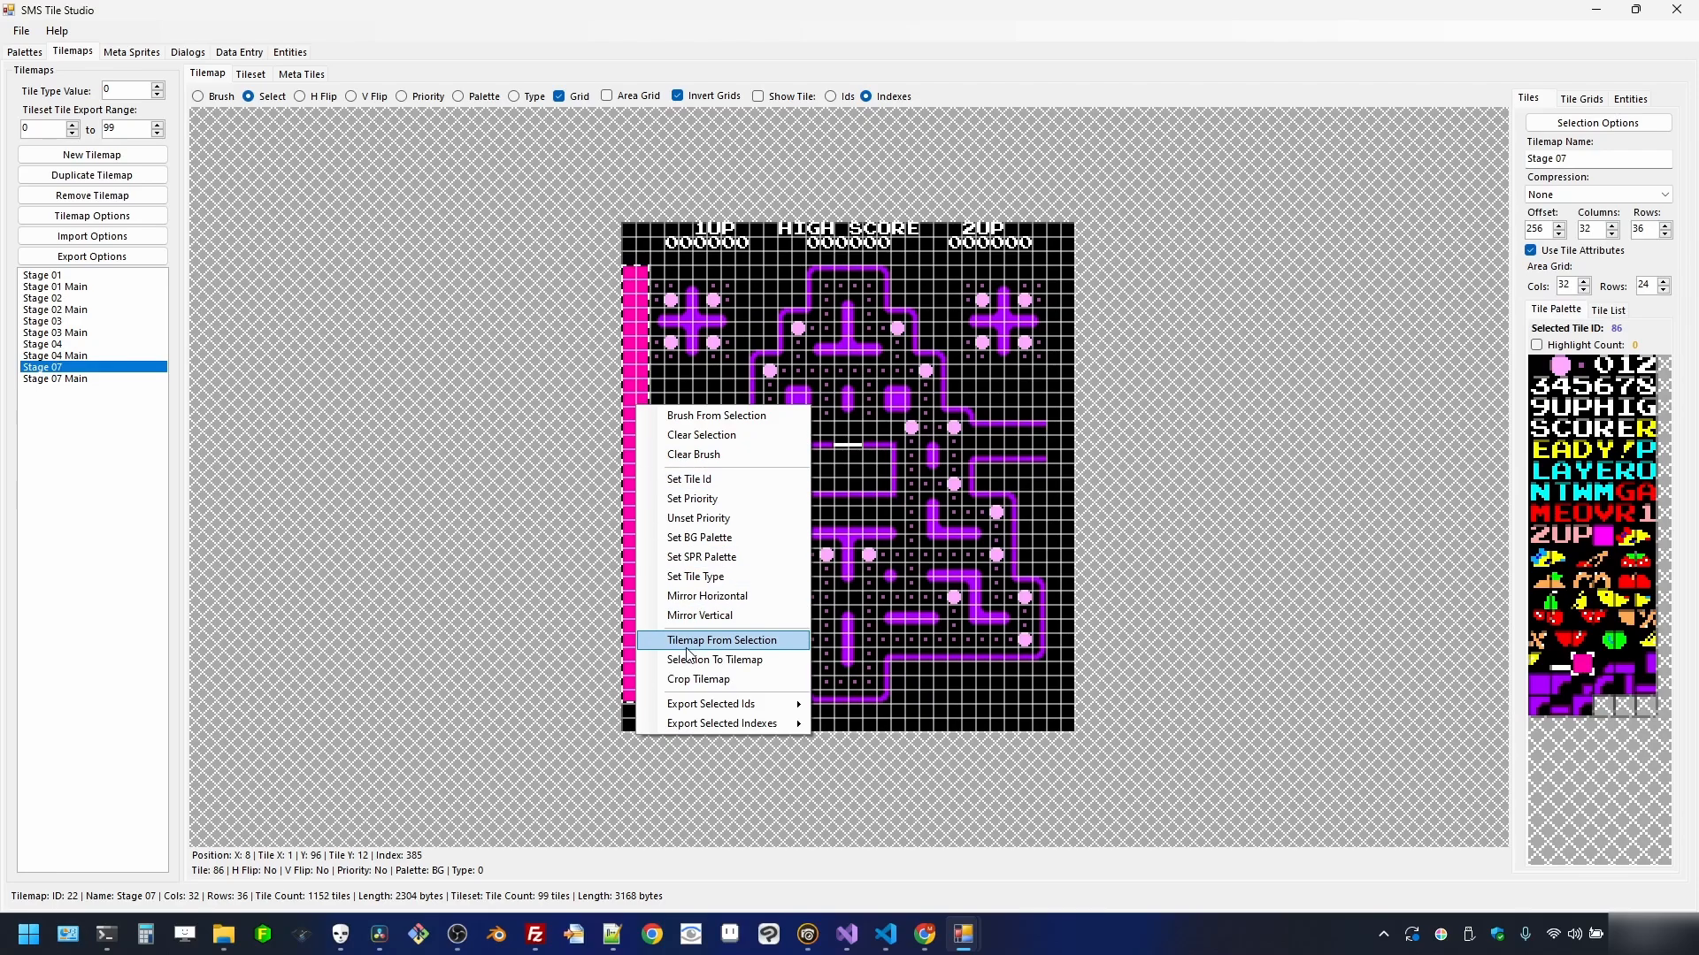
click(694, 498)
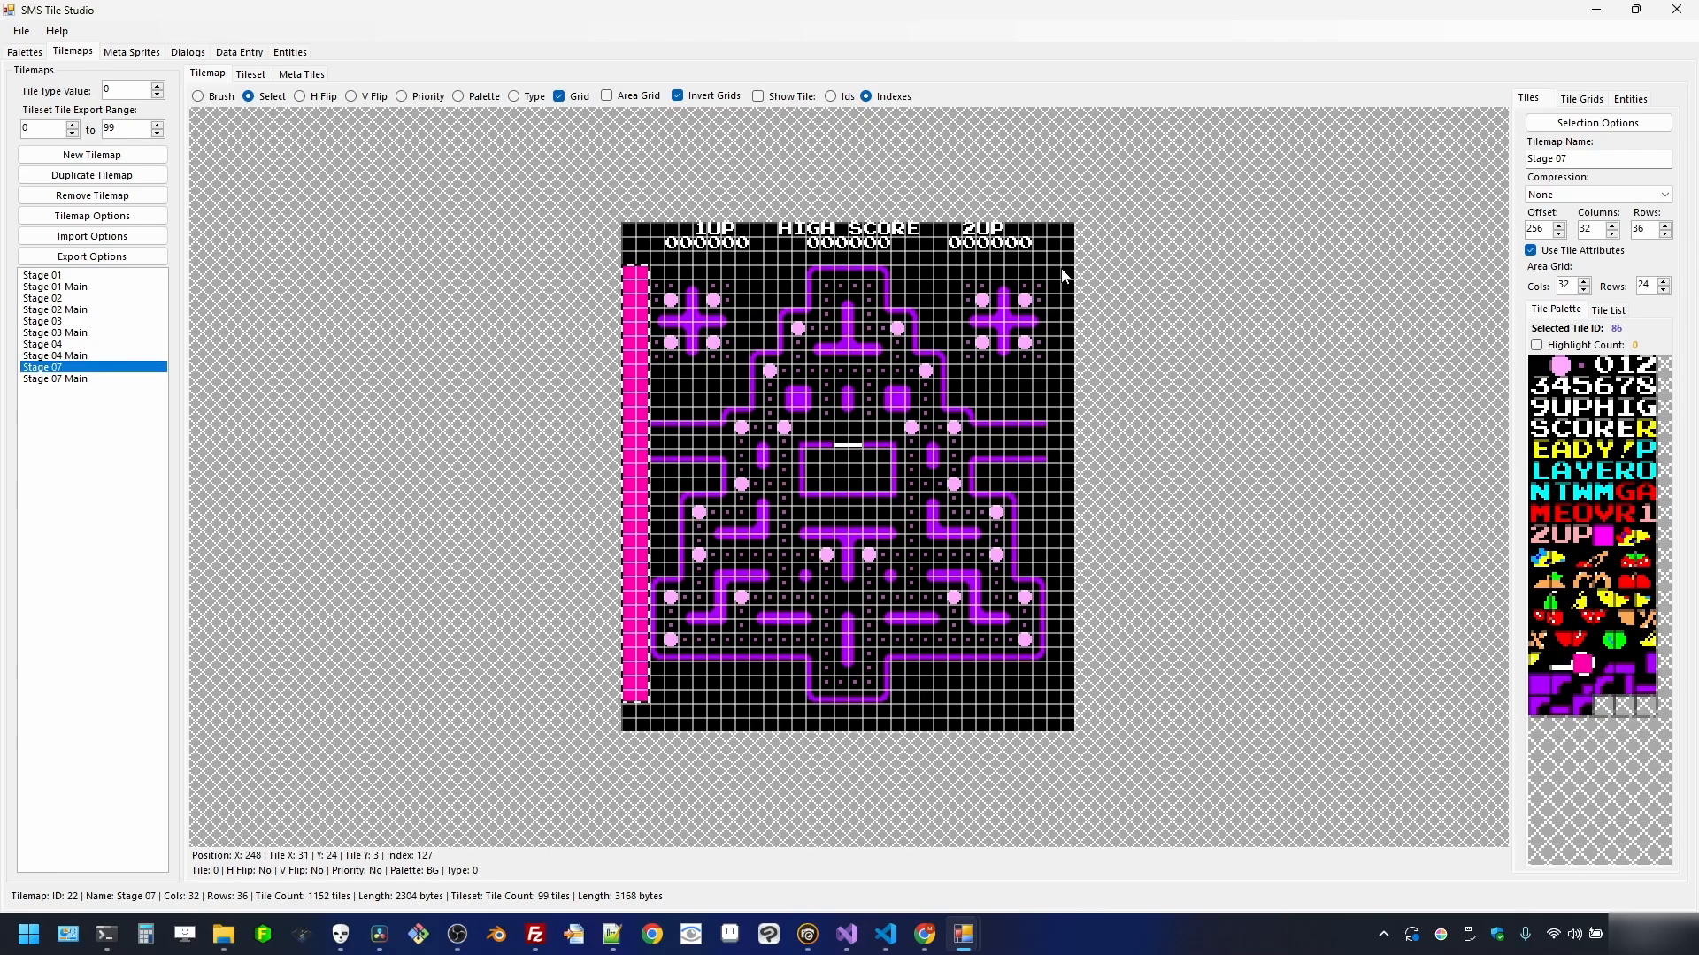
- Fill the rightmost column with tile 86 and give it display priority
drag(1062, 275, 1069, 702)
right_click(1061, 638)
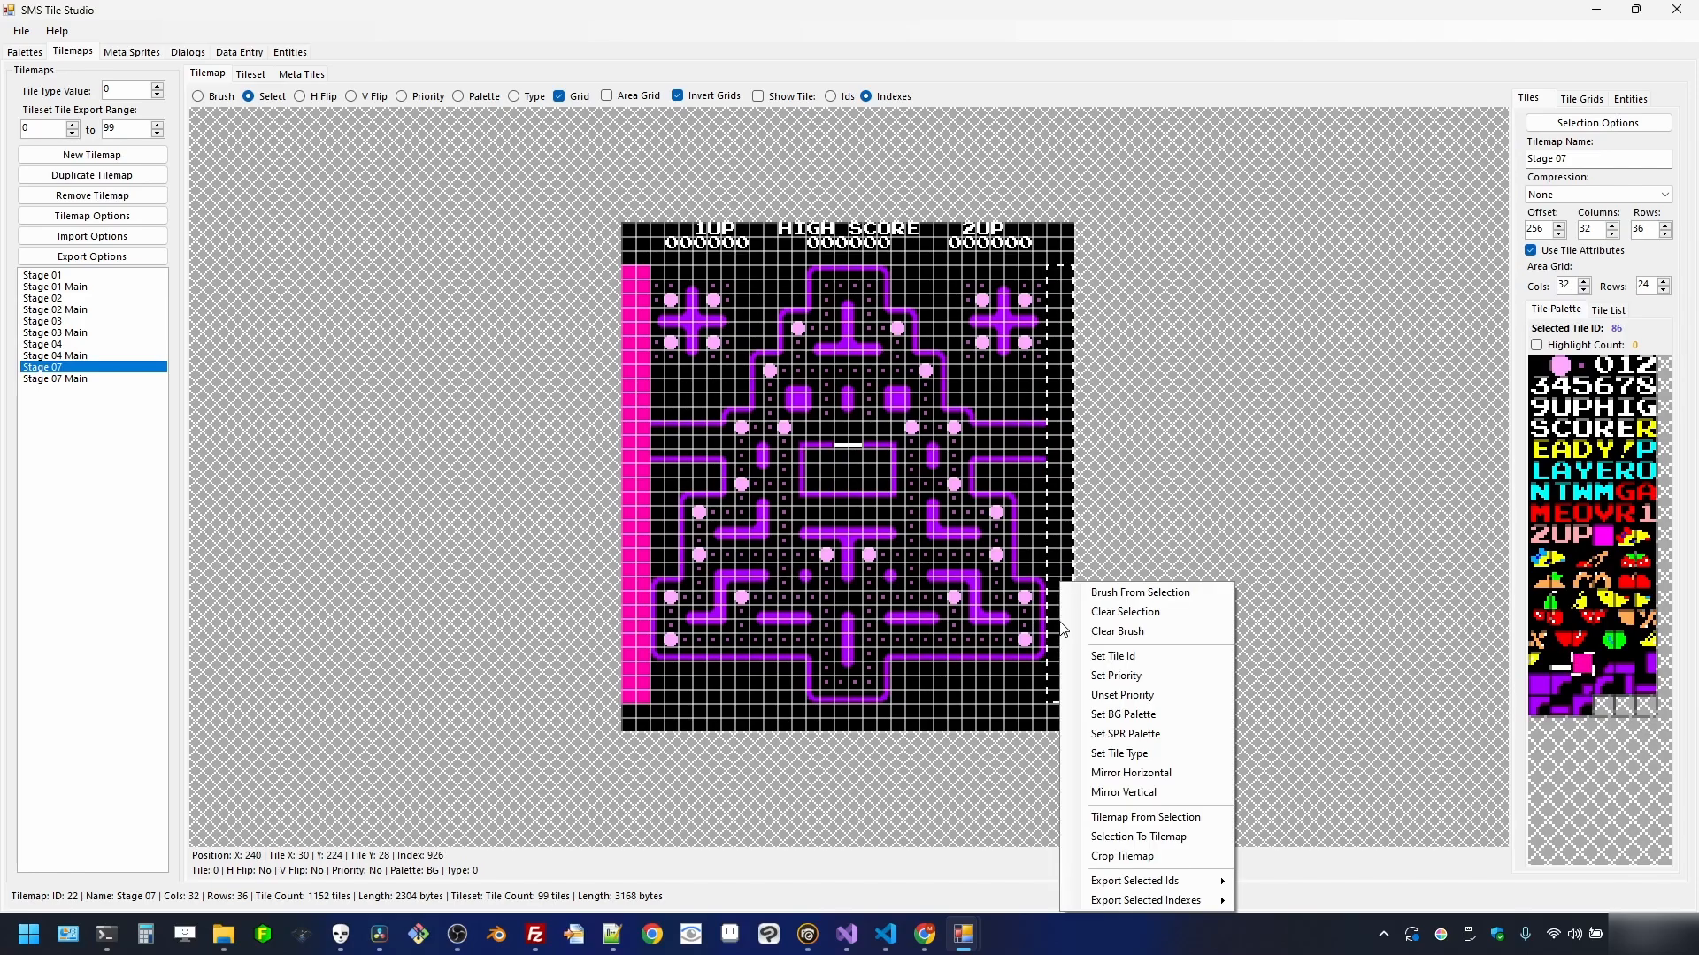
click(1117, 656)
right_click(1065, 502)
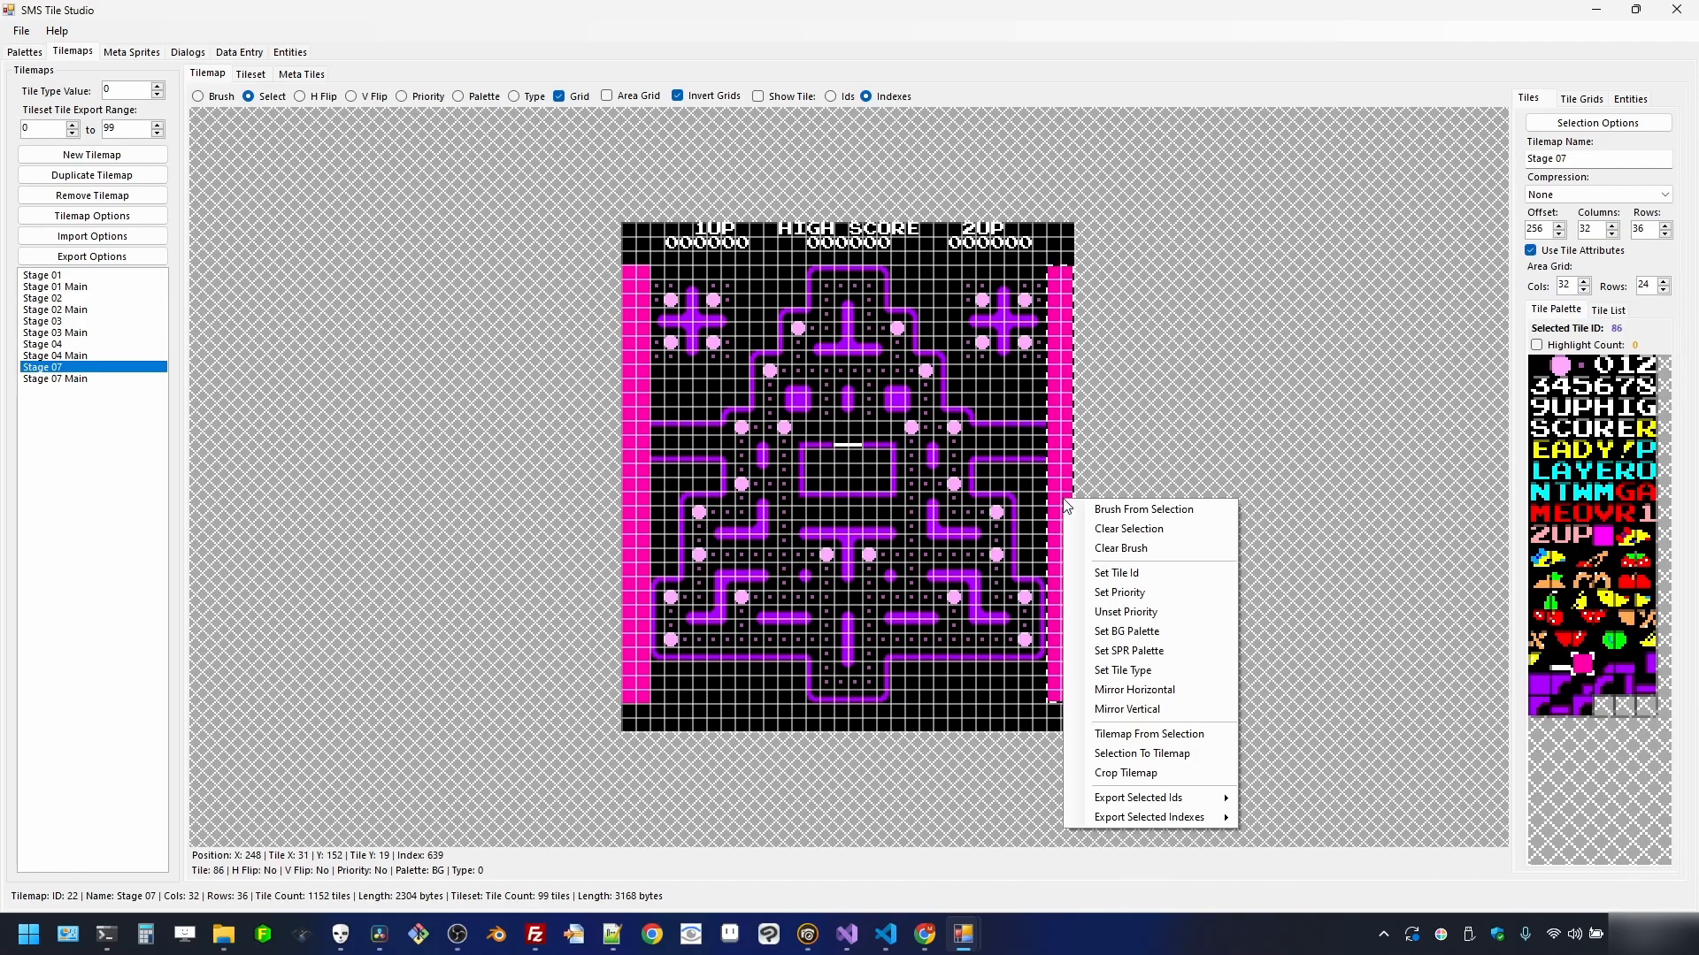
click(1095, 592)
- Paint magenta tile 51 into the left and right row-15 tunnels
click(1603, 536)
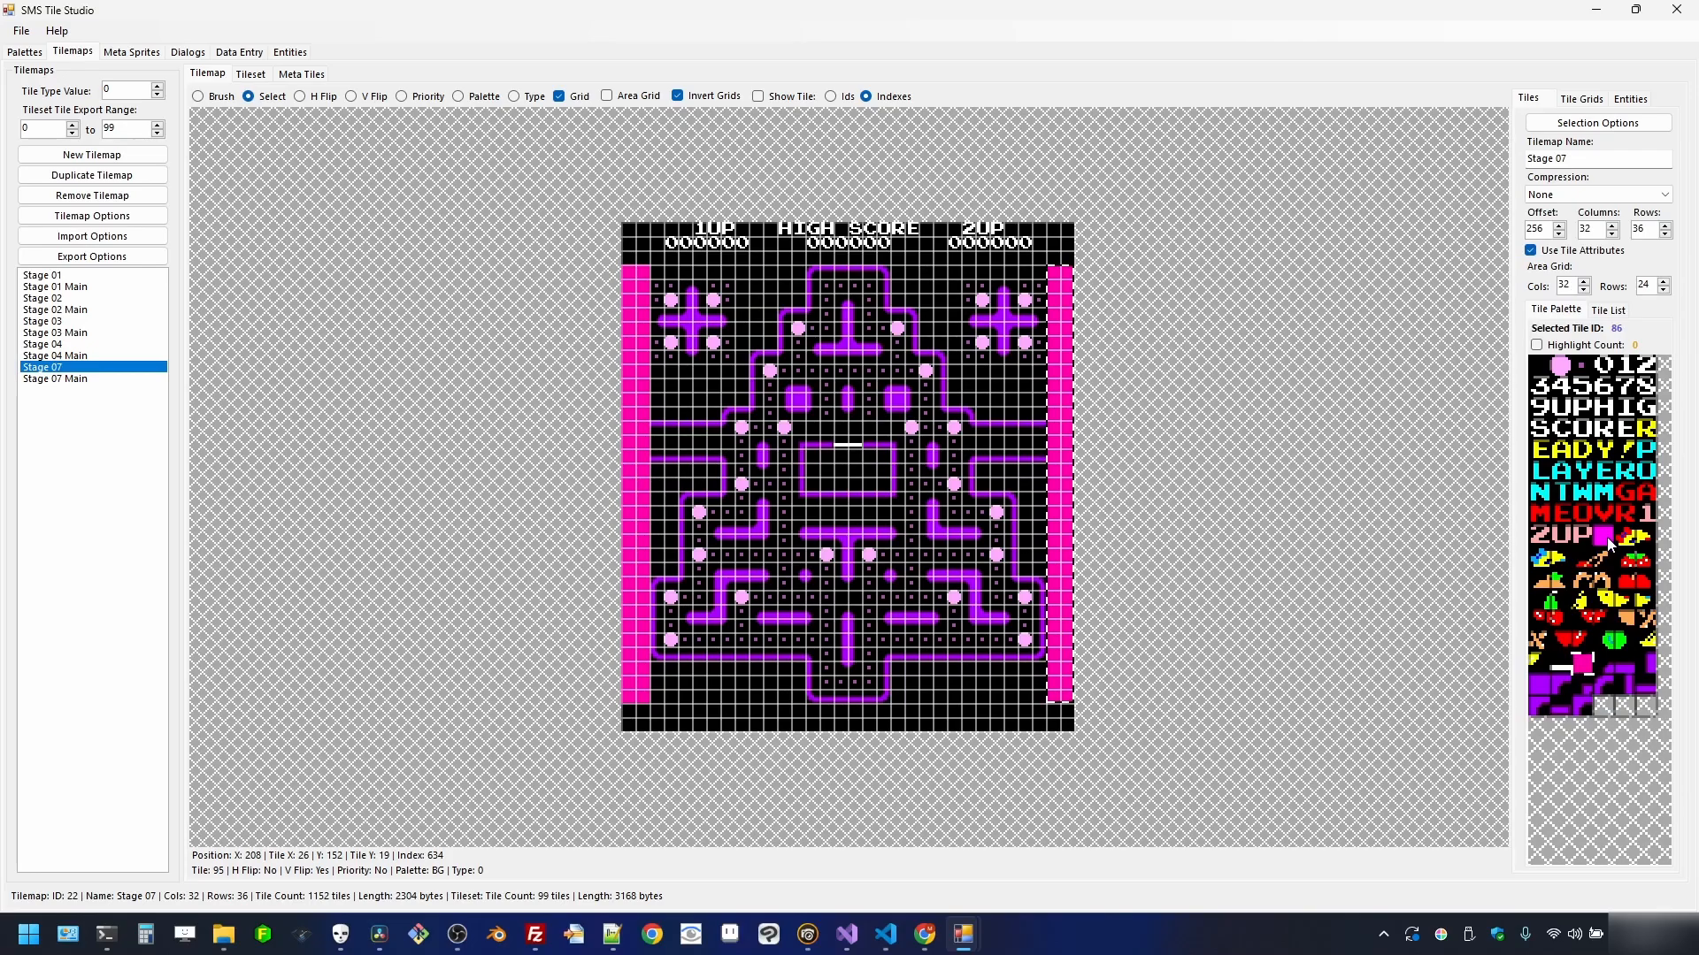
scroll(205, 620, up, 3)
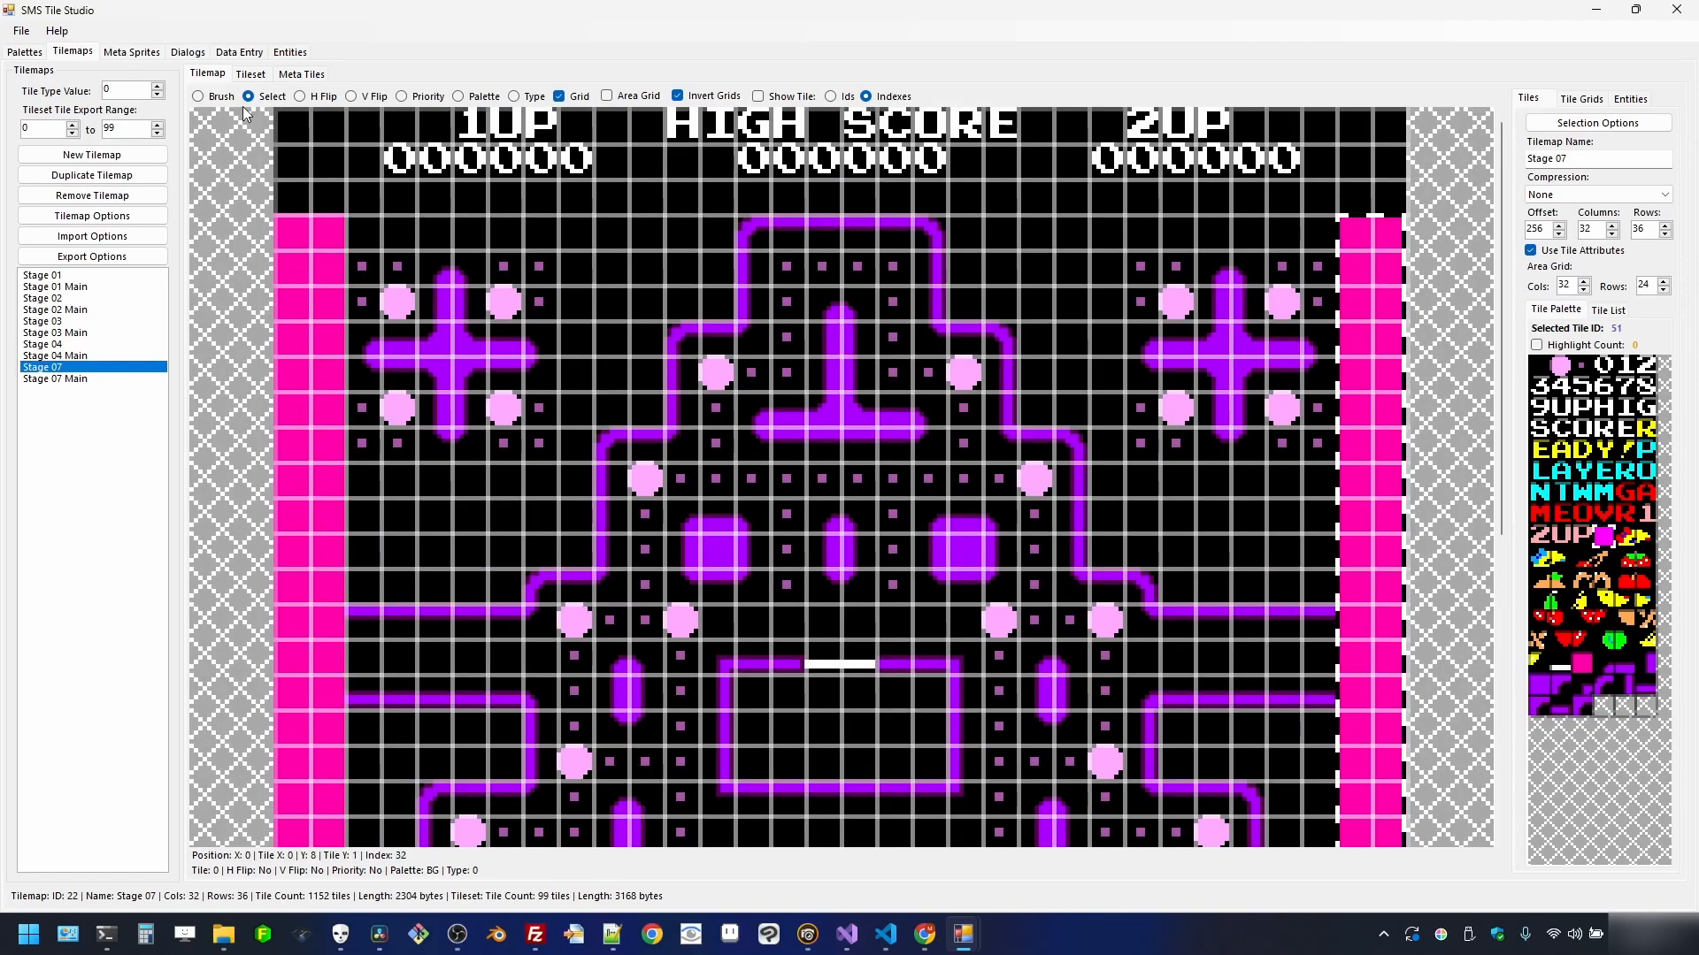
click(225, 99)
click(308, 659)
drag(311, 660, 364, 660)
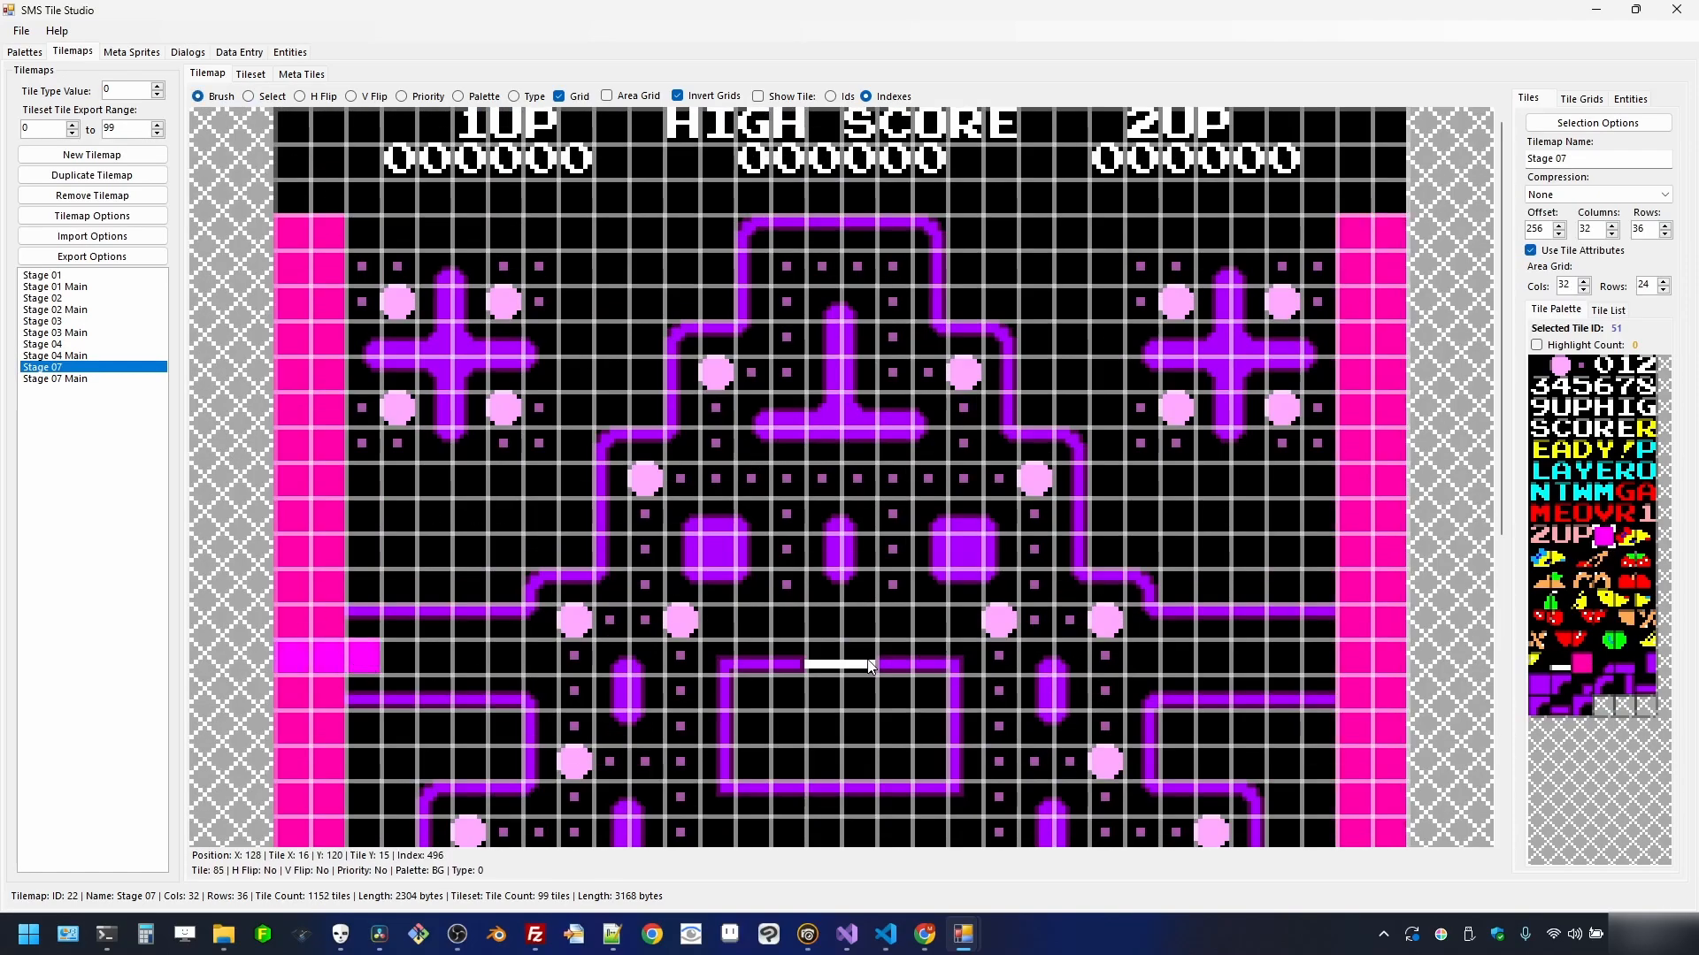
click(1316, 662)
scroll(888, 441, down, 3)
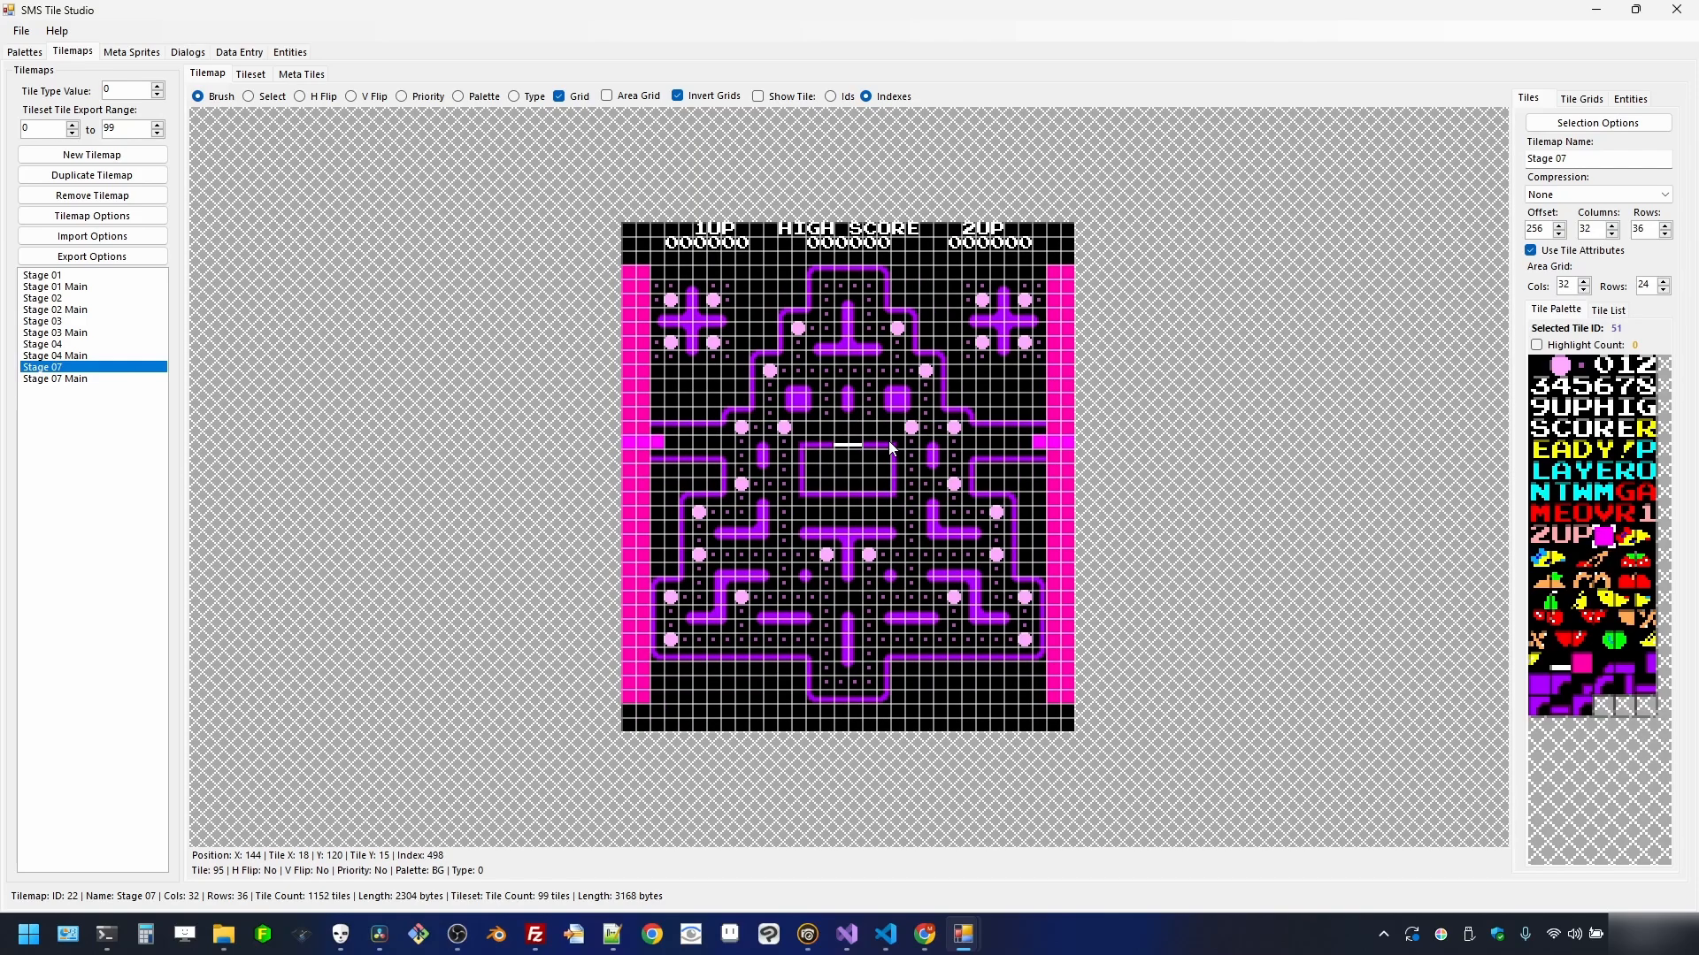
- Apply the Stage 02 BG and Stage 03 BG palettes to those tilemaps' tilesets
click(62, 300)
click(255, 74)
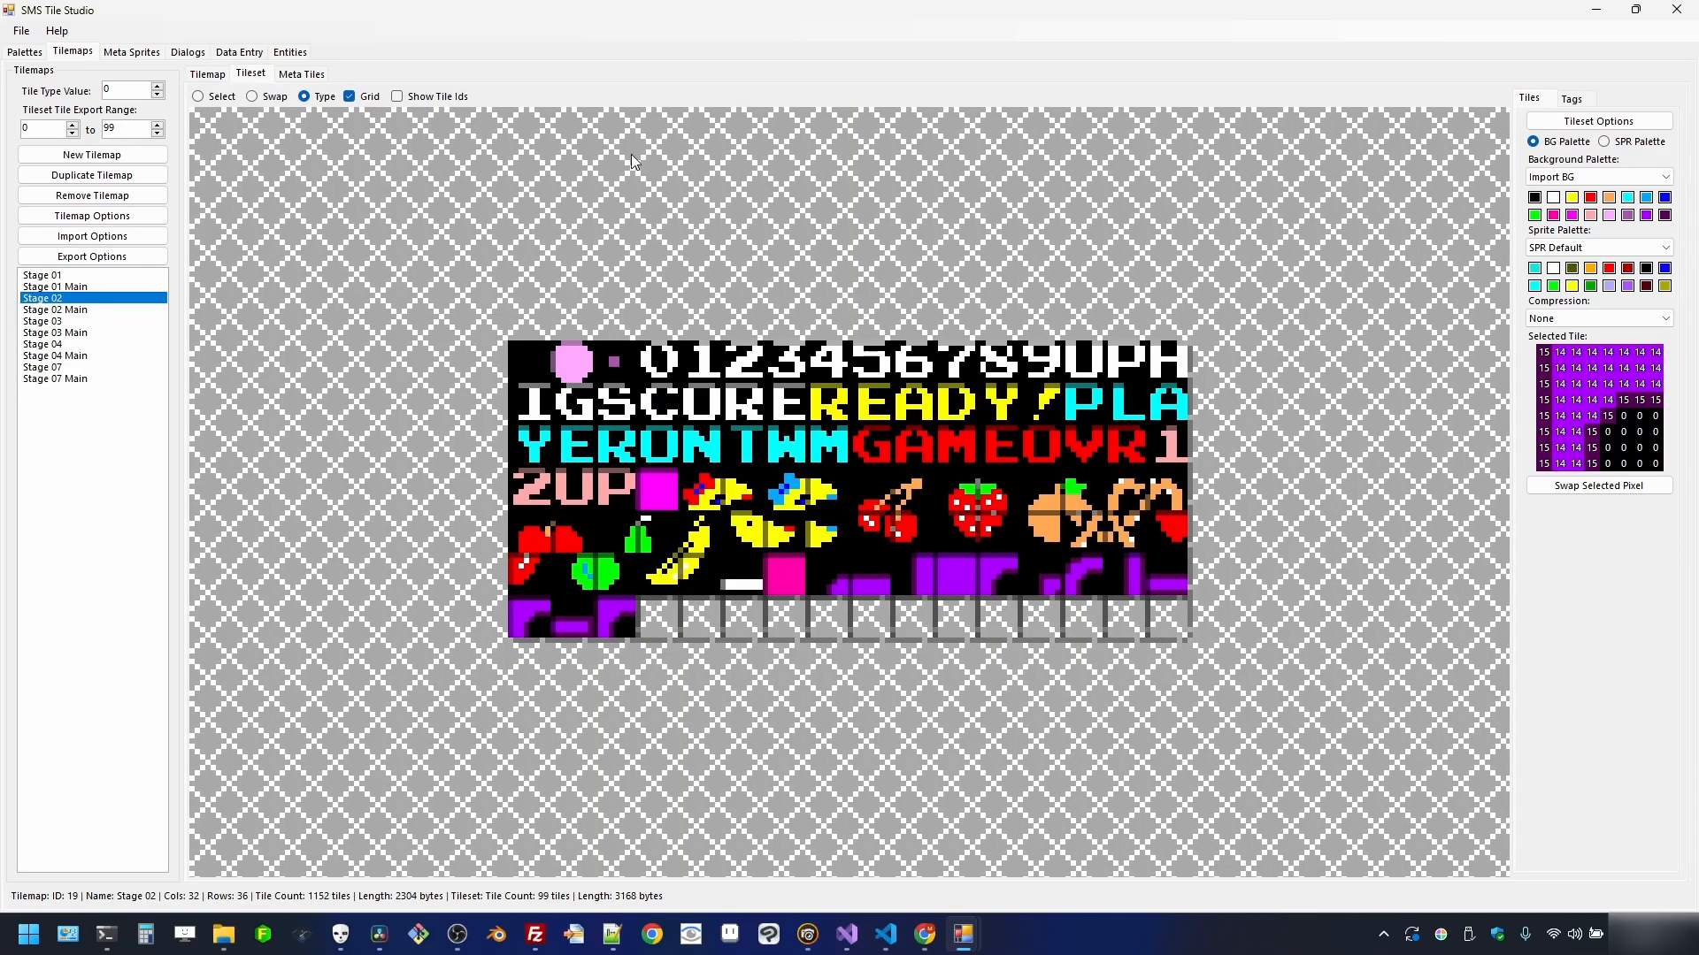
click(1619, 178)
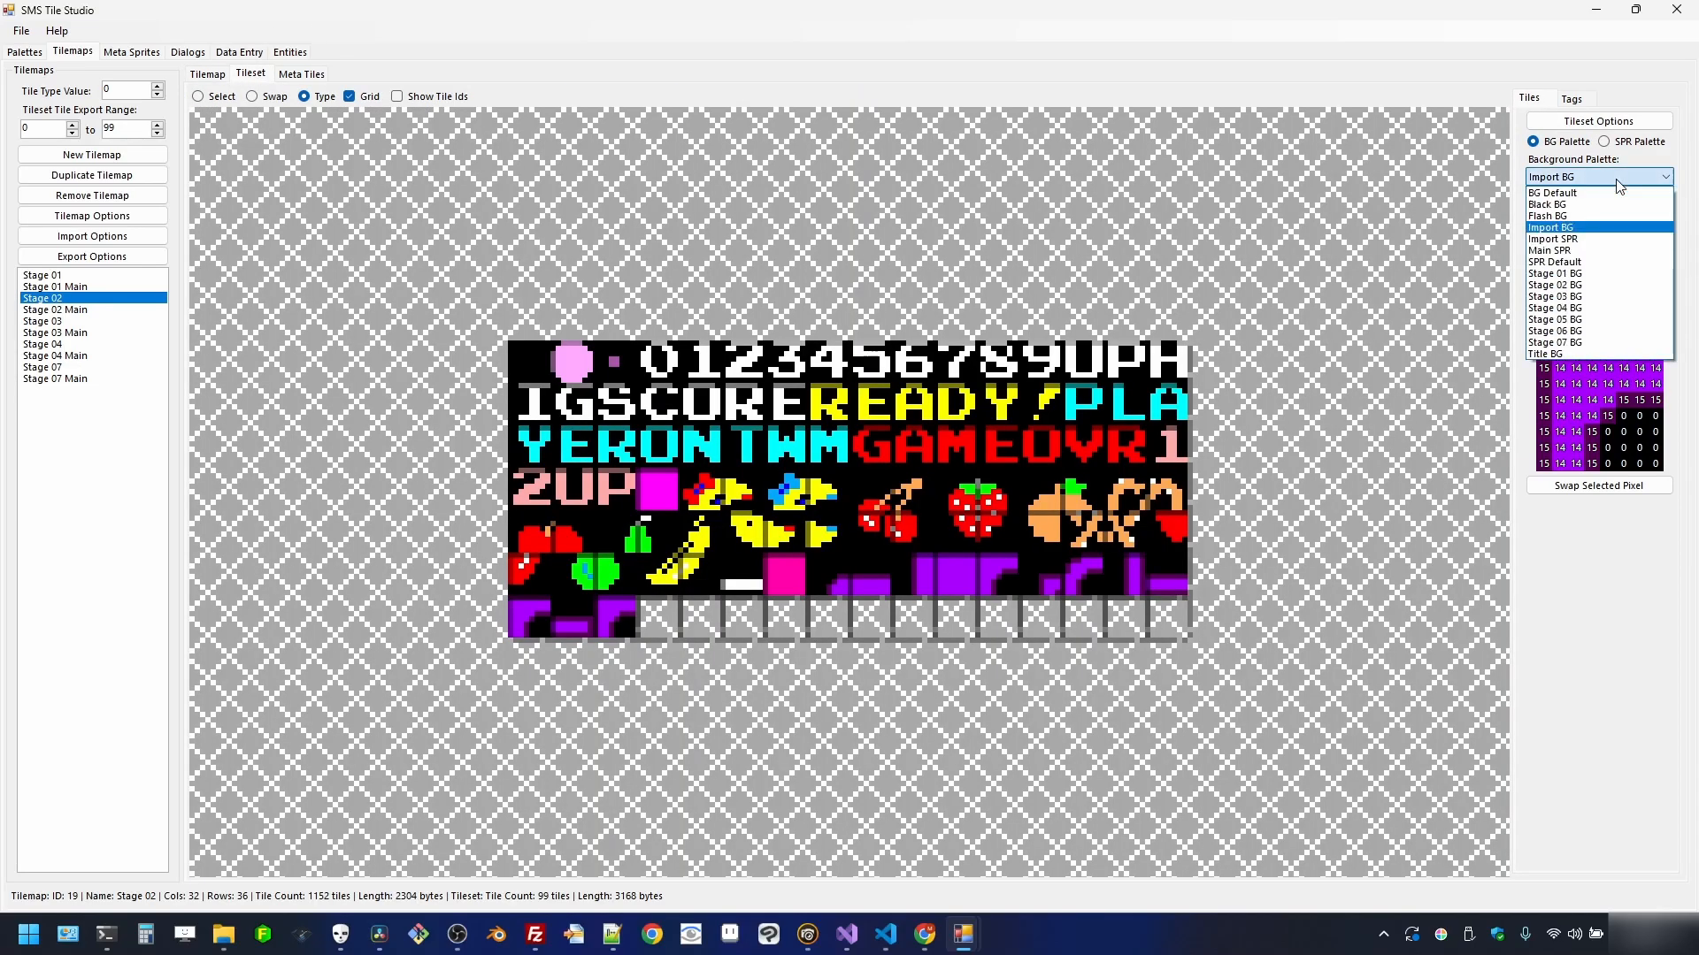
click(1611, 286)
click(97, 322)
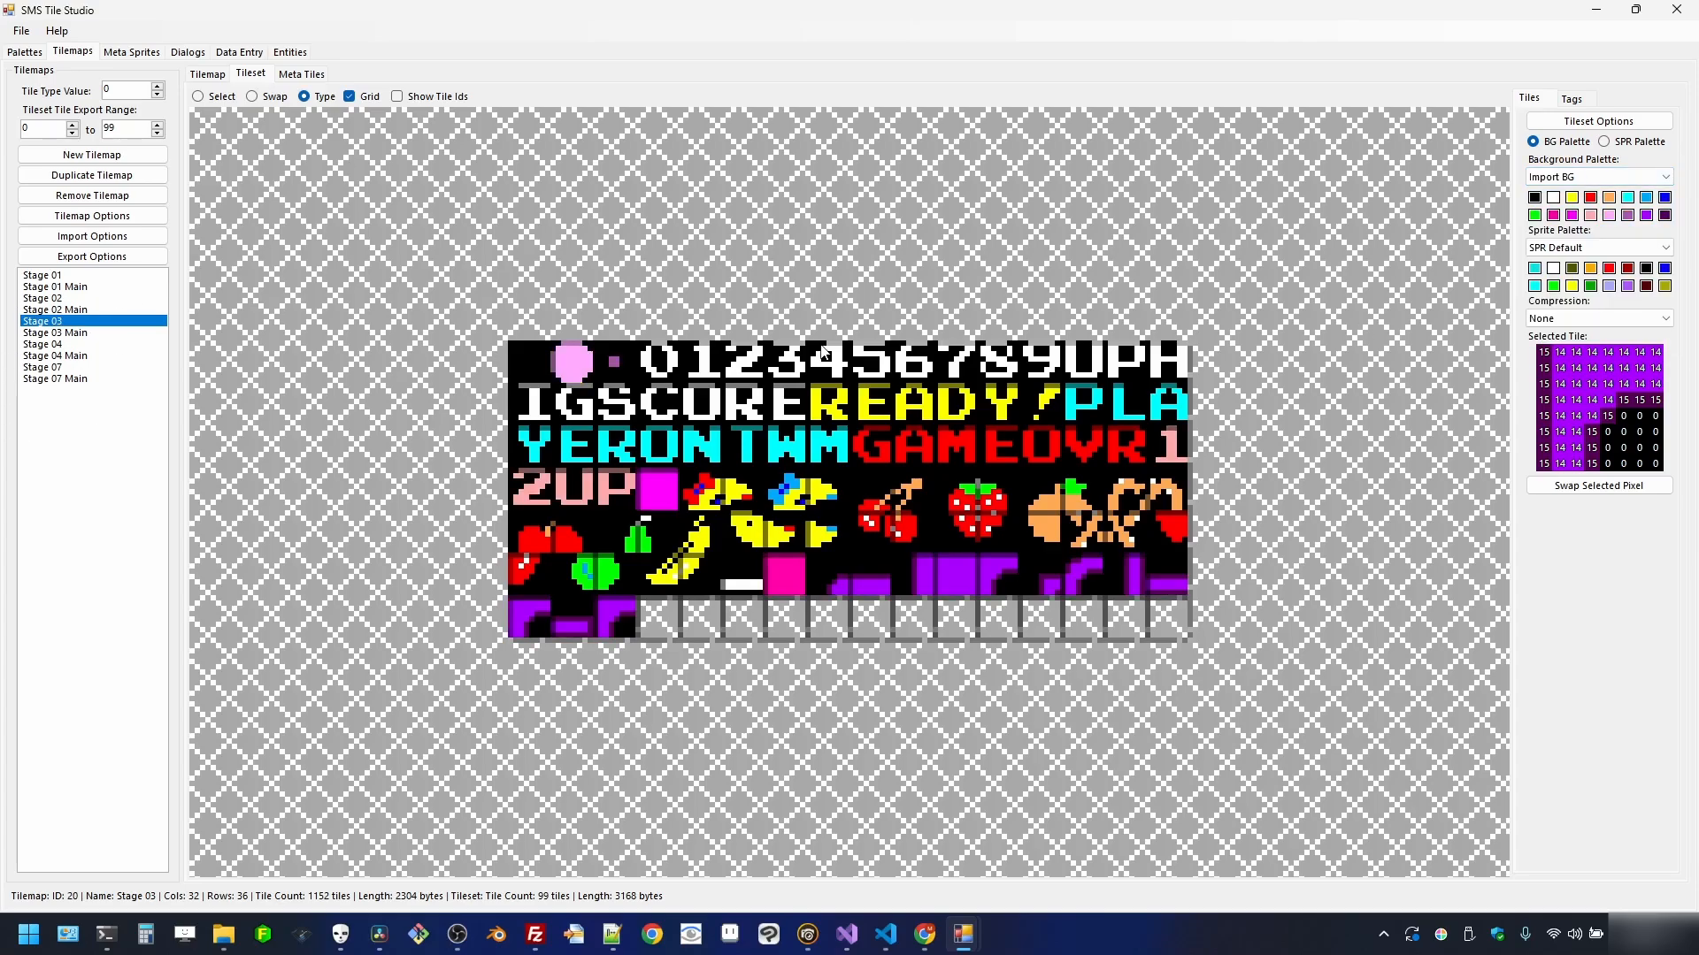
click(1665, 176)
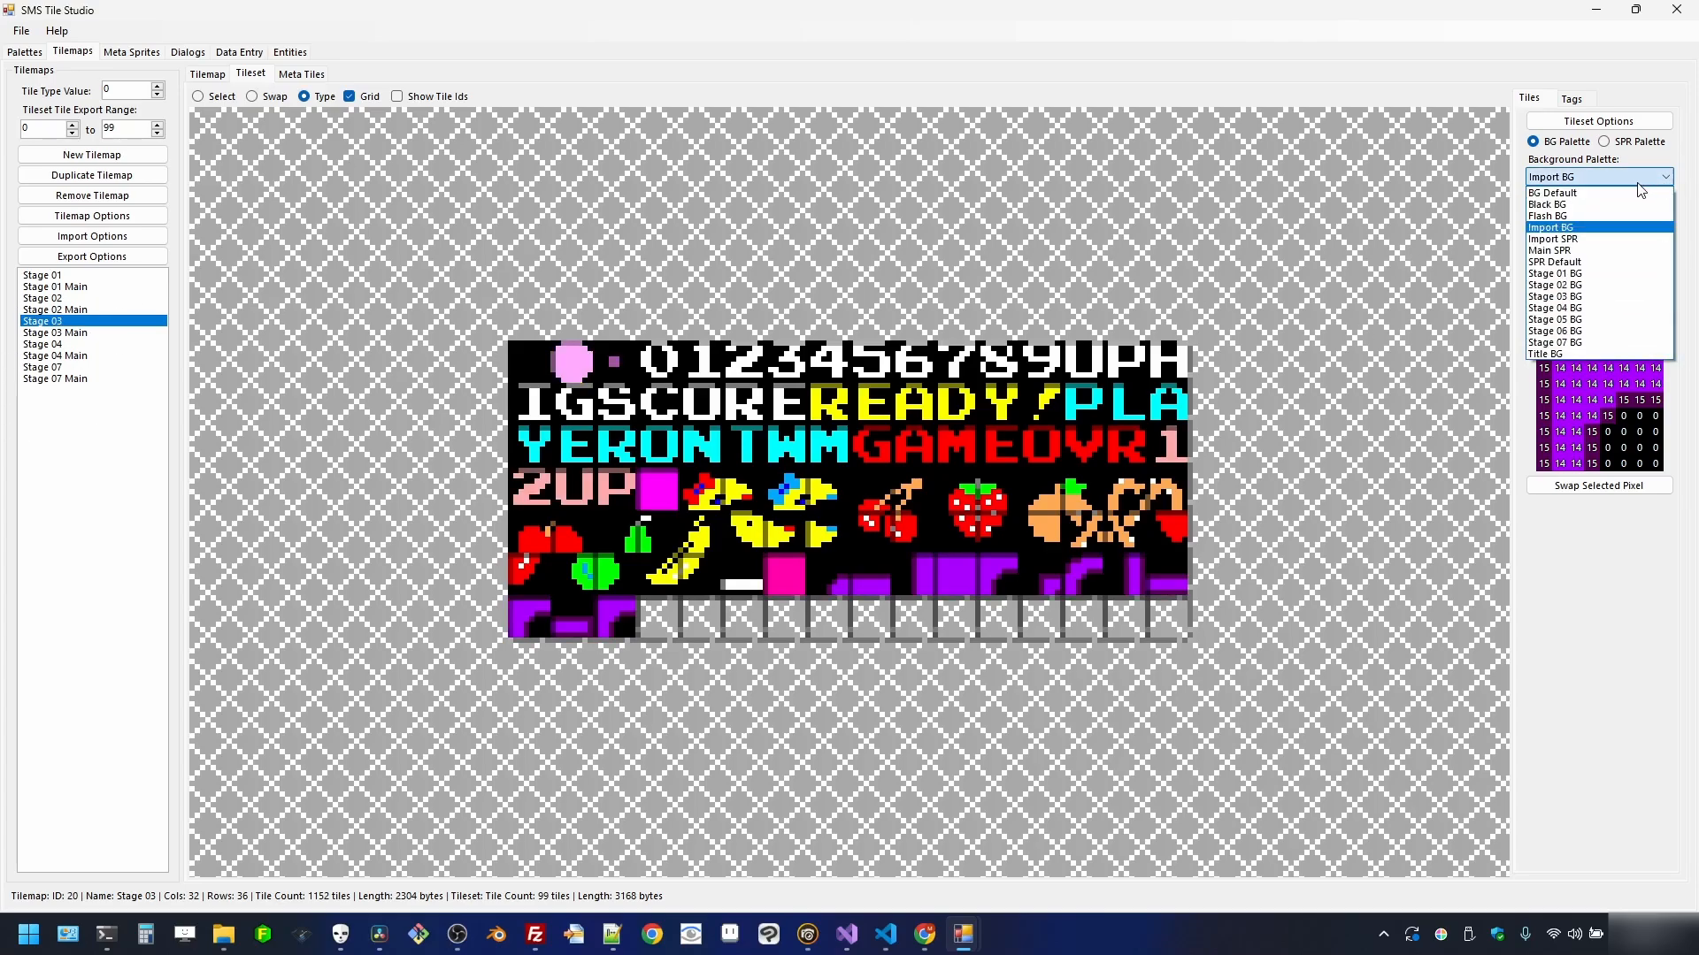
click(1611, 297)
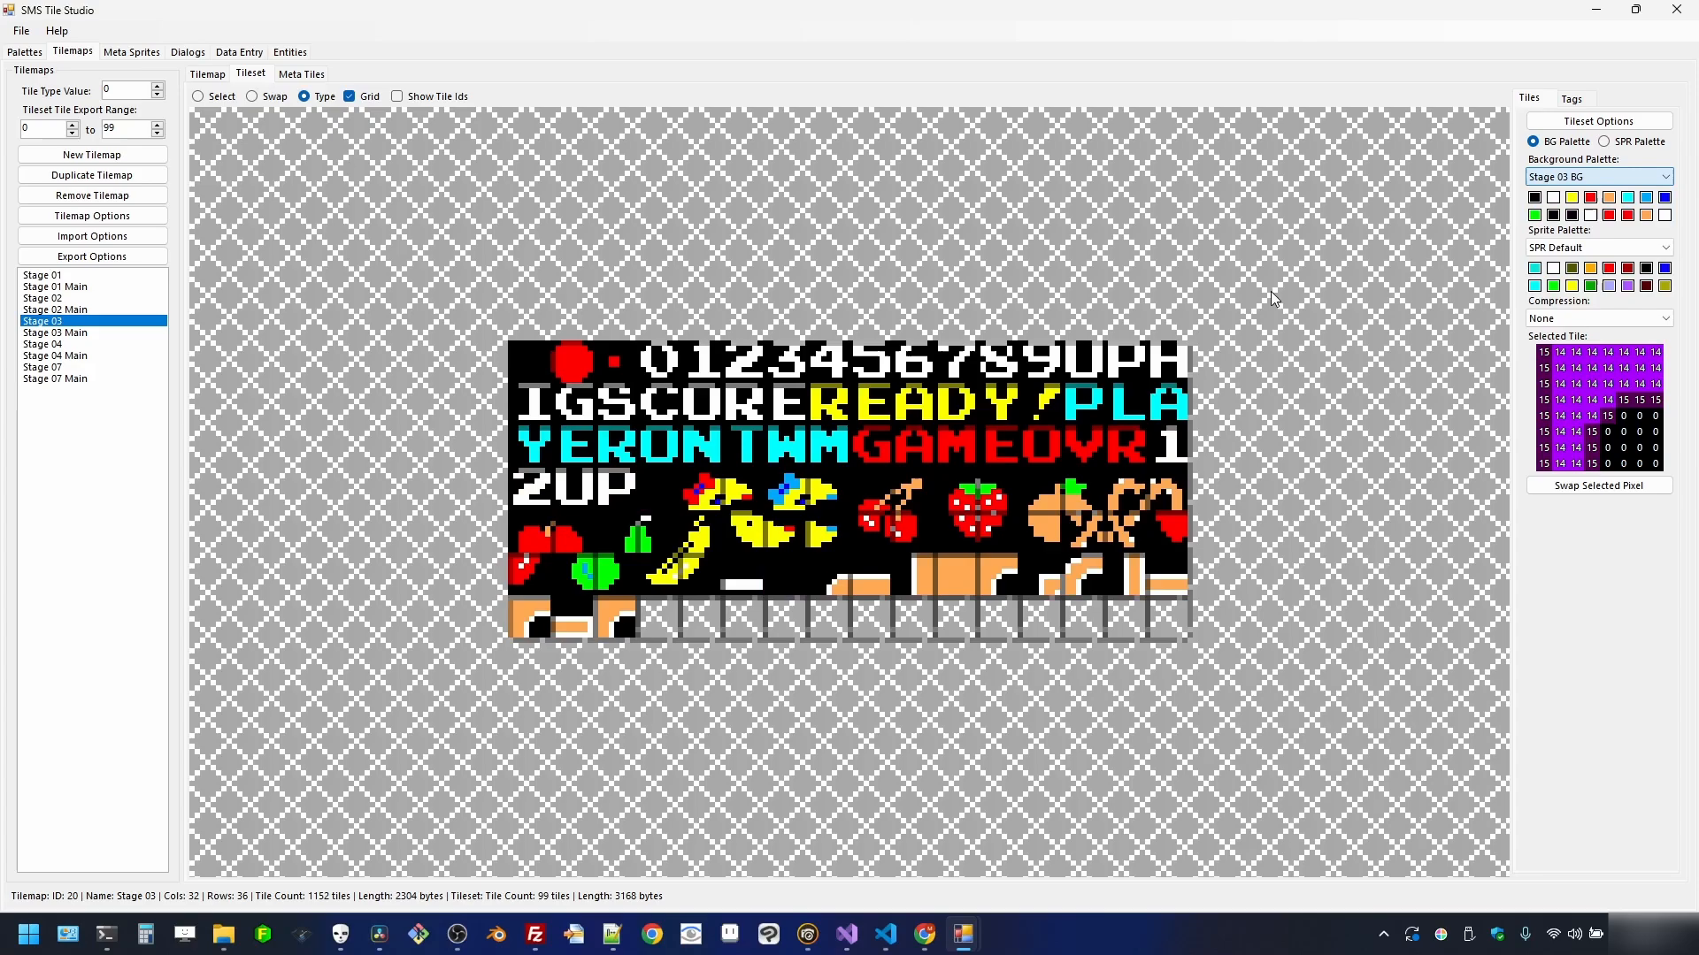
- Apply the Stage 04 BG and Stage 07 BG palettes to those tilemaps' tilesets
click(86, 344)
click(1647, 176)
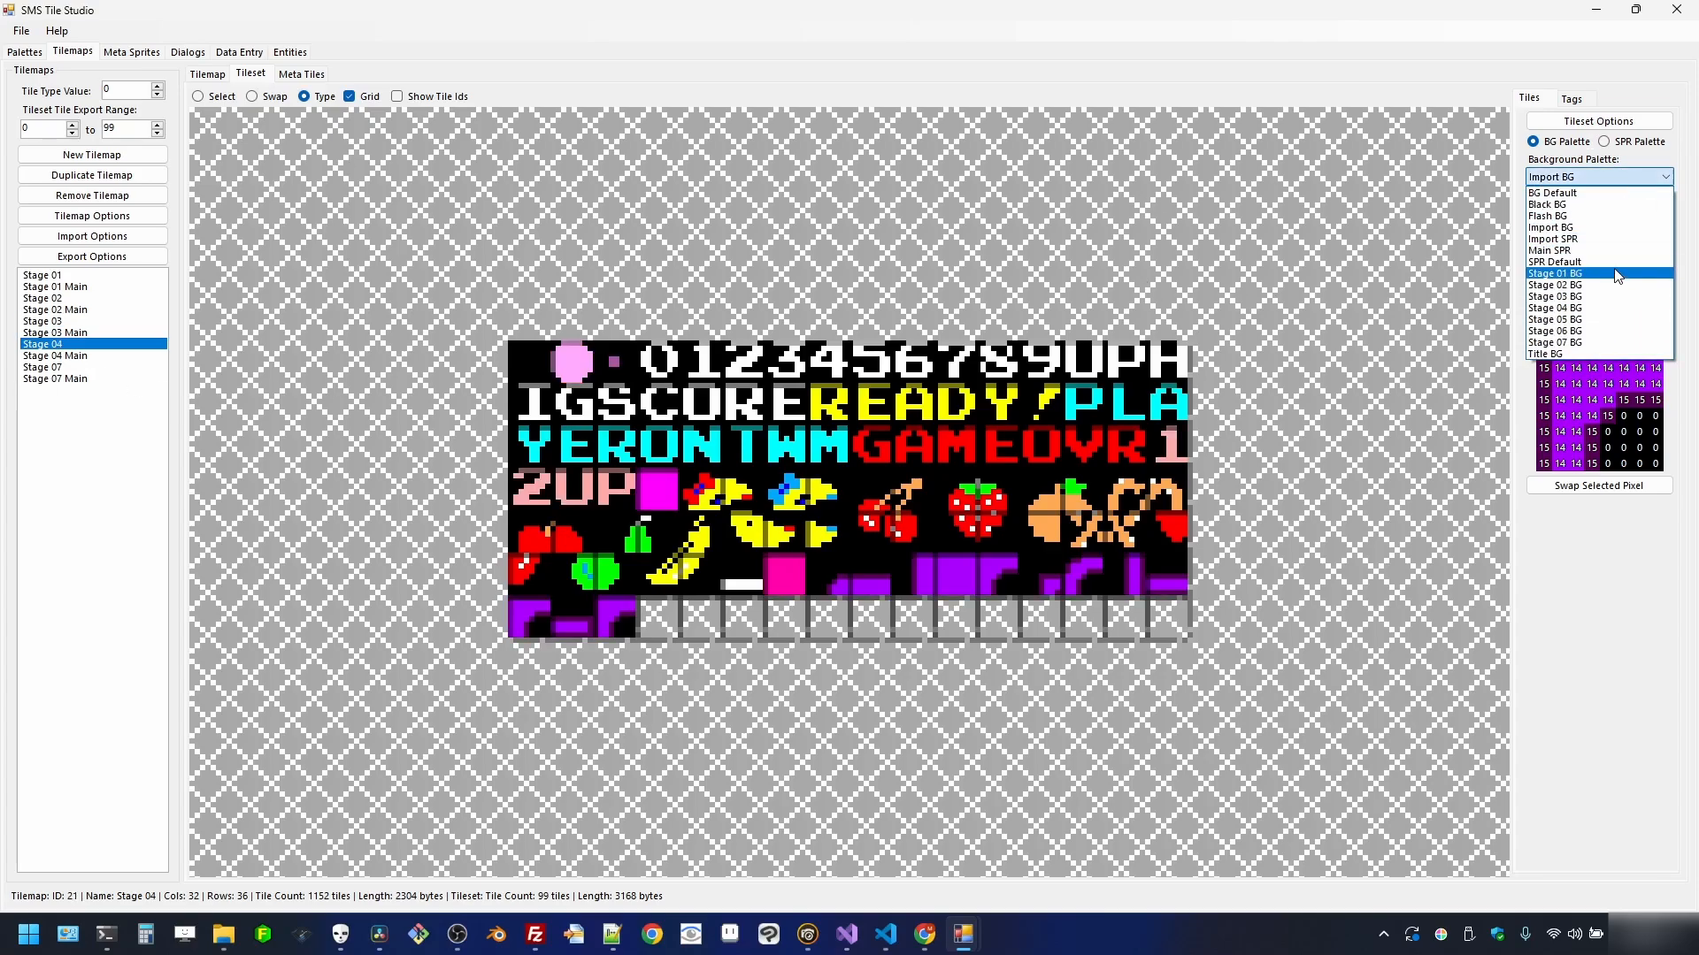
click(1611, 312)
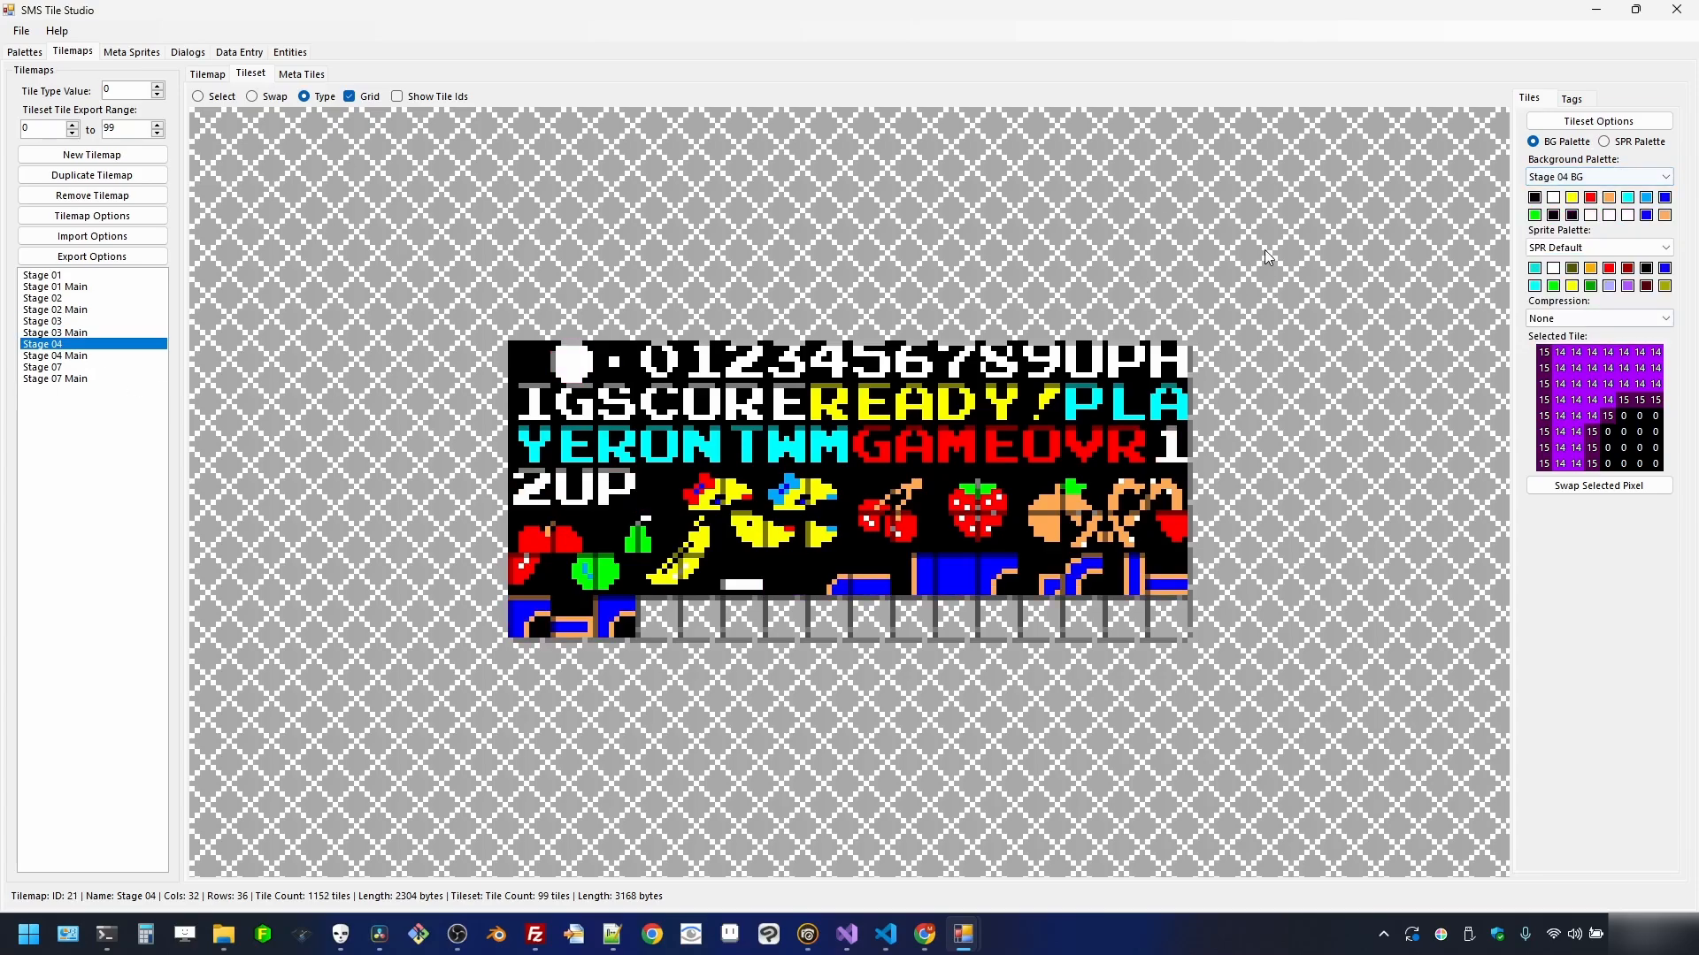
click(103, 367)
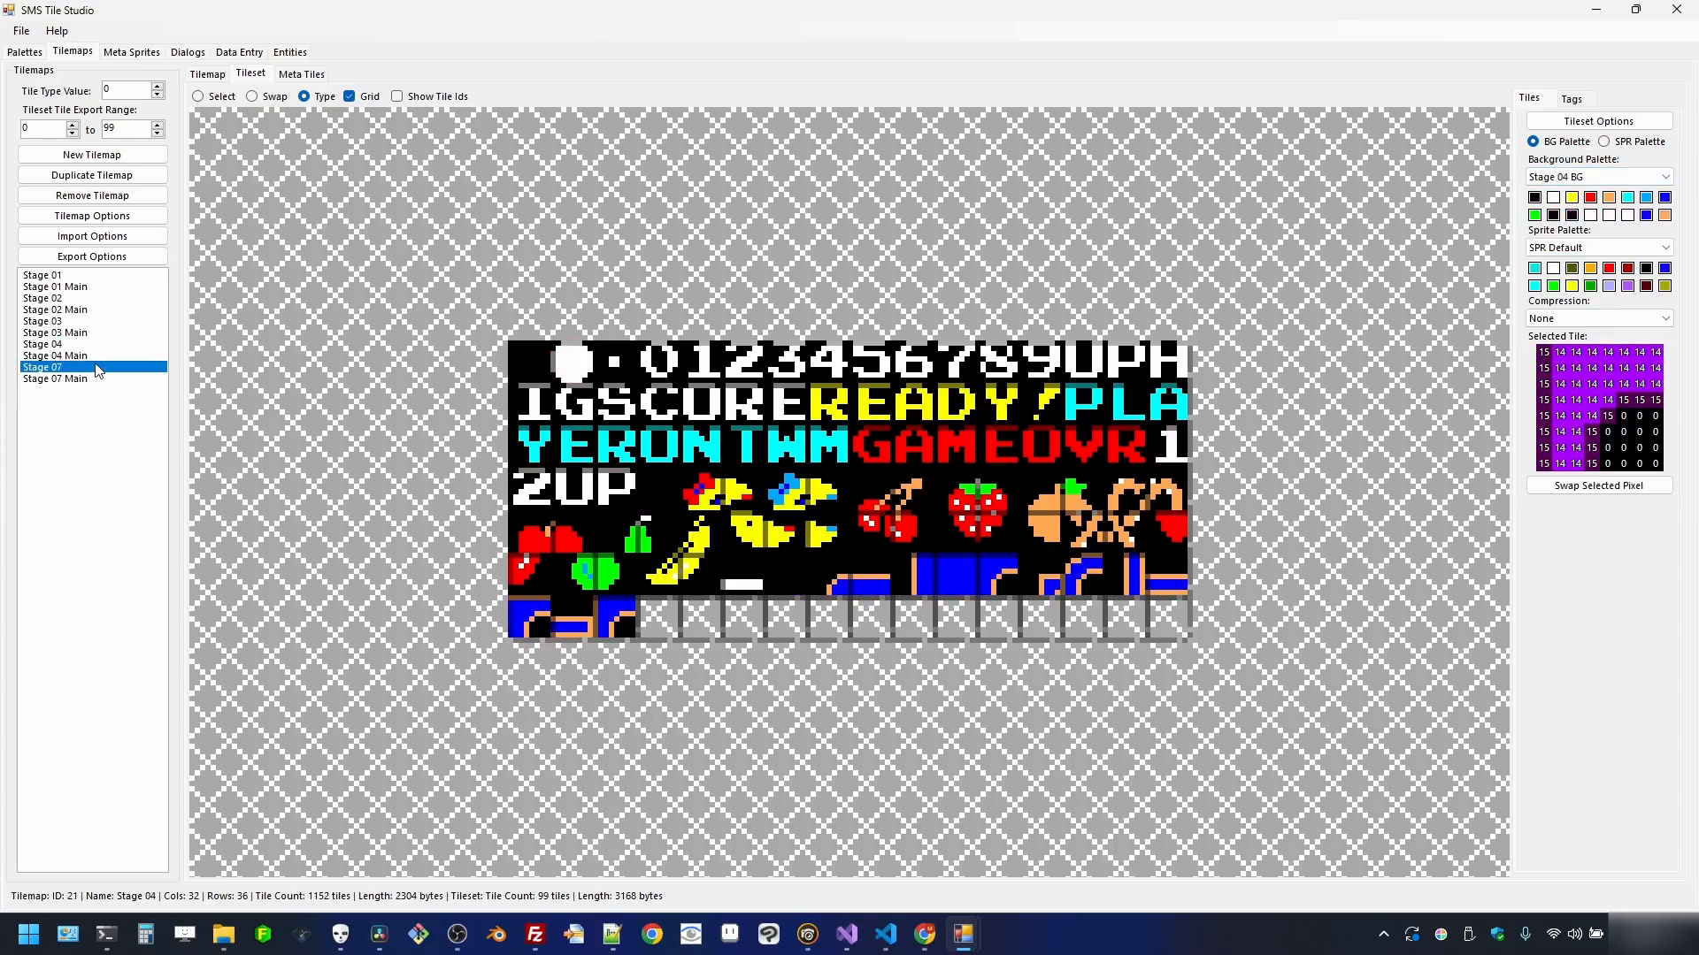
click(1647, 176)
click(1610, 343)
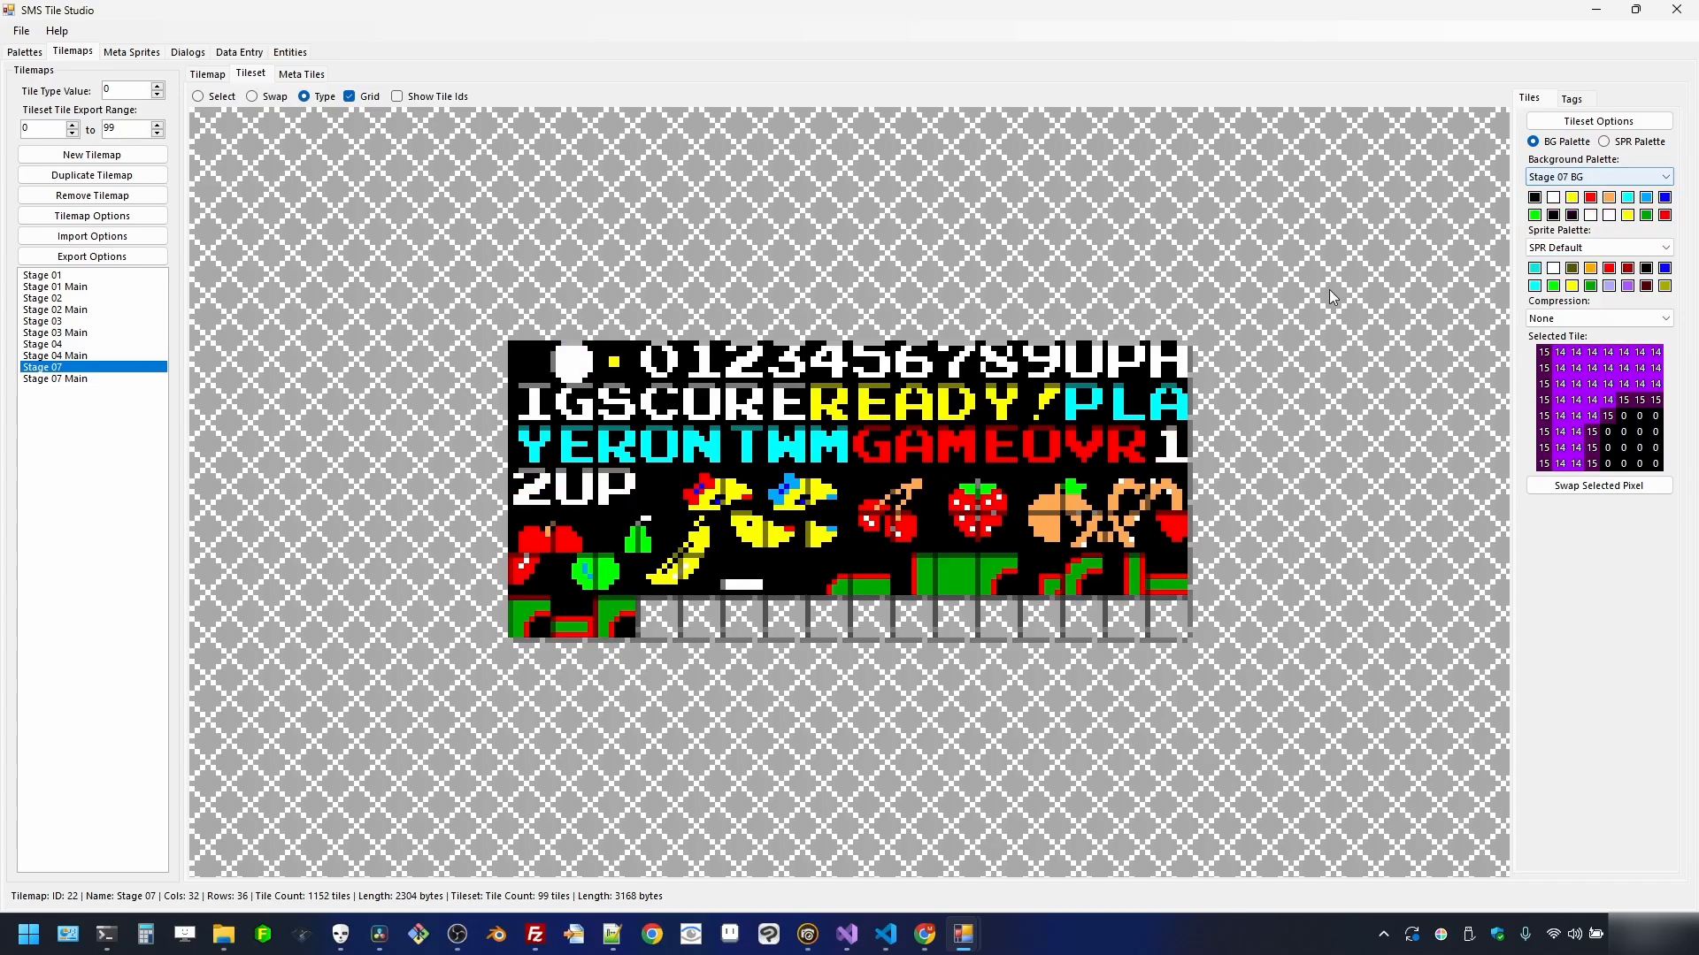
click(209, 74)
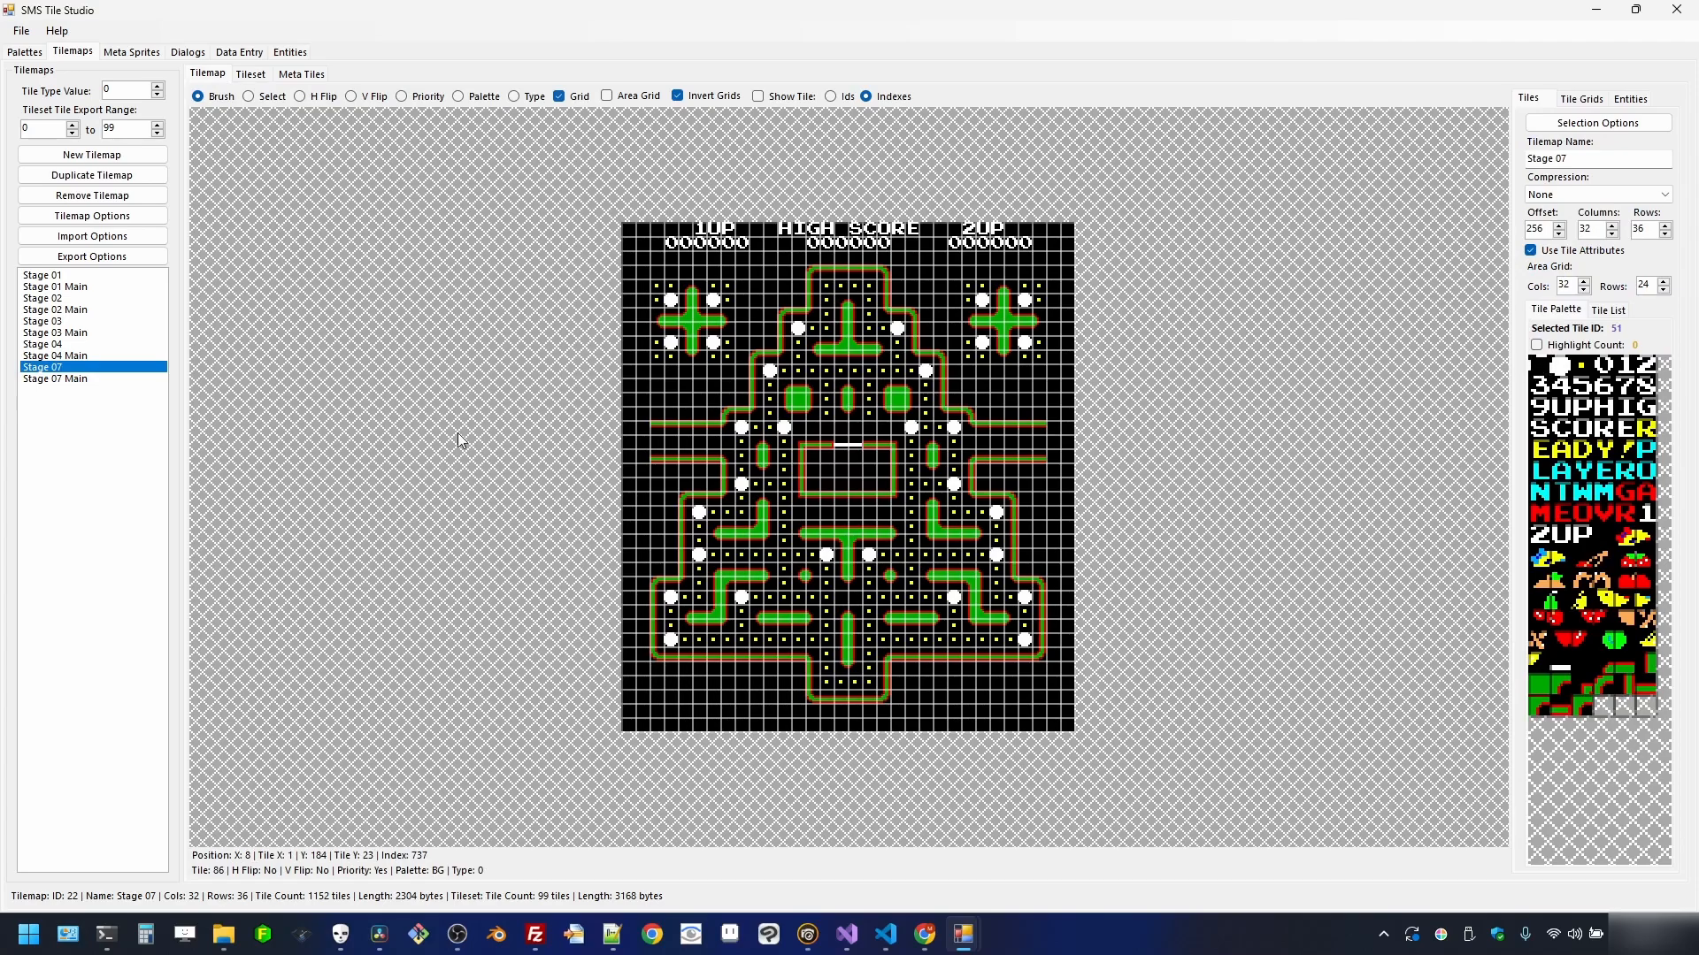
- Duplicate Stage 03 into a Stage 05 tilemap coloured with the Stage 05 BG palette
click(73, 323)
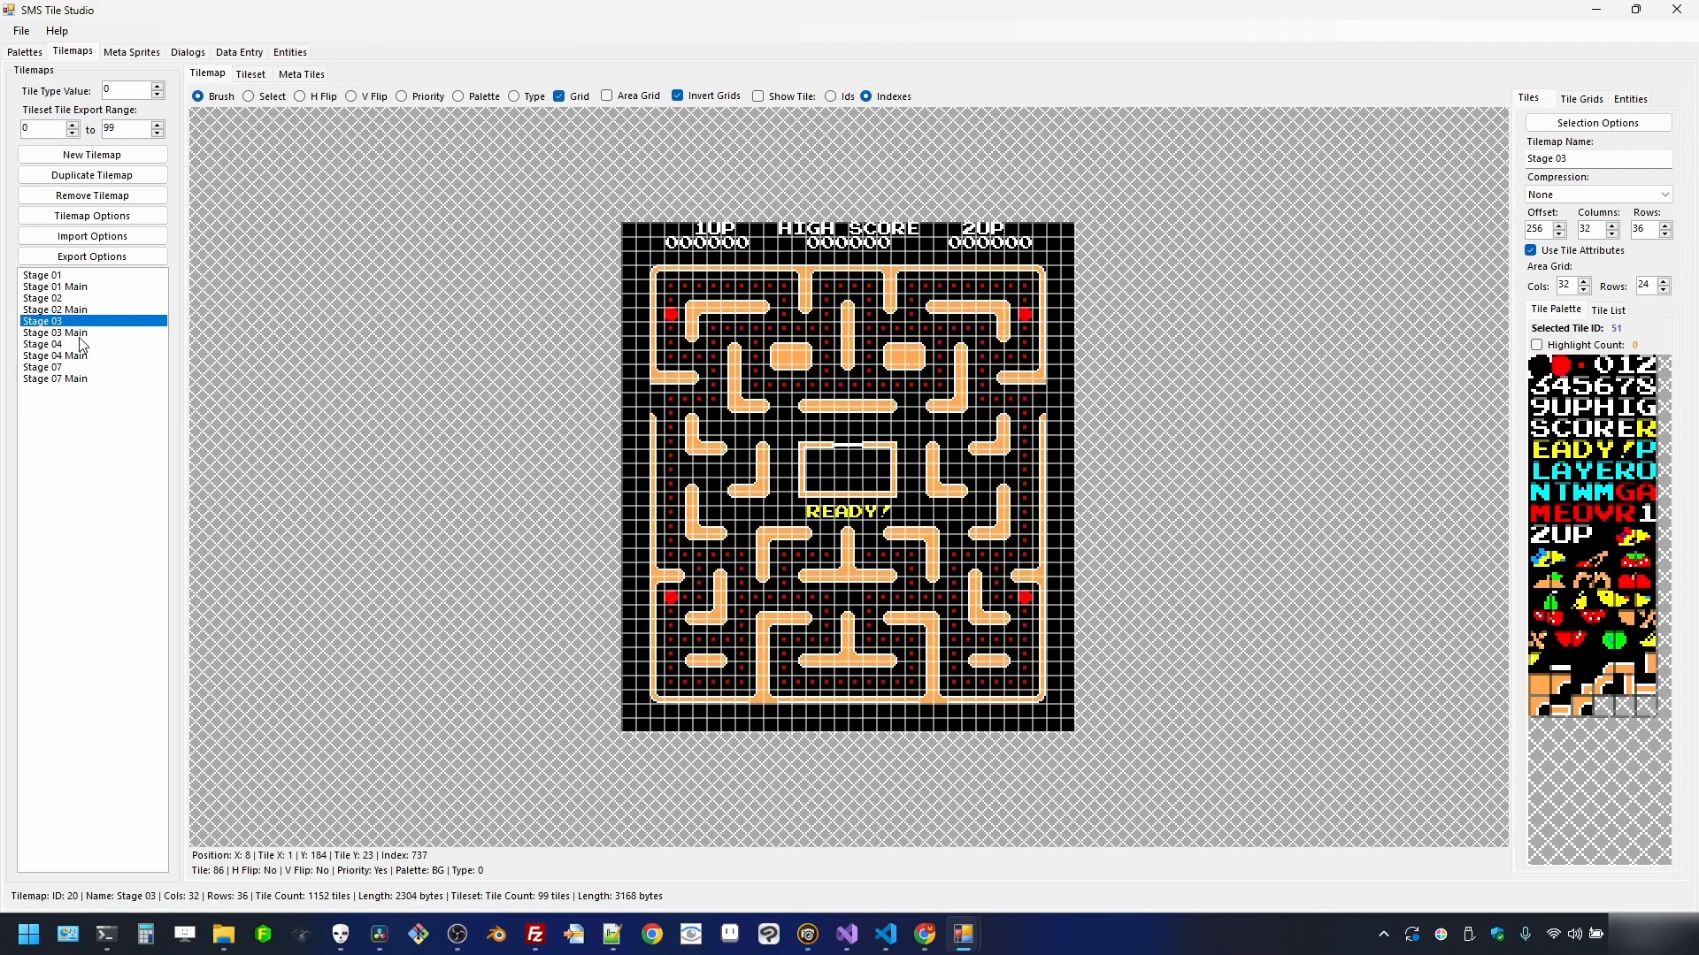
click(100, 176)
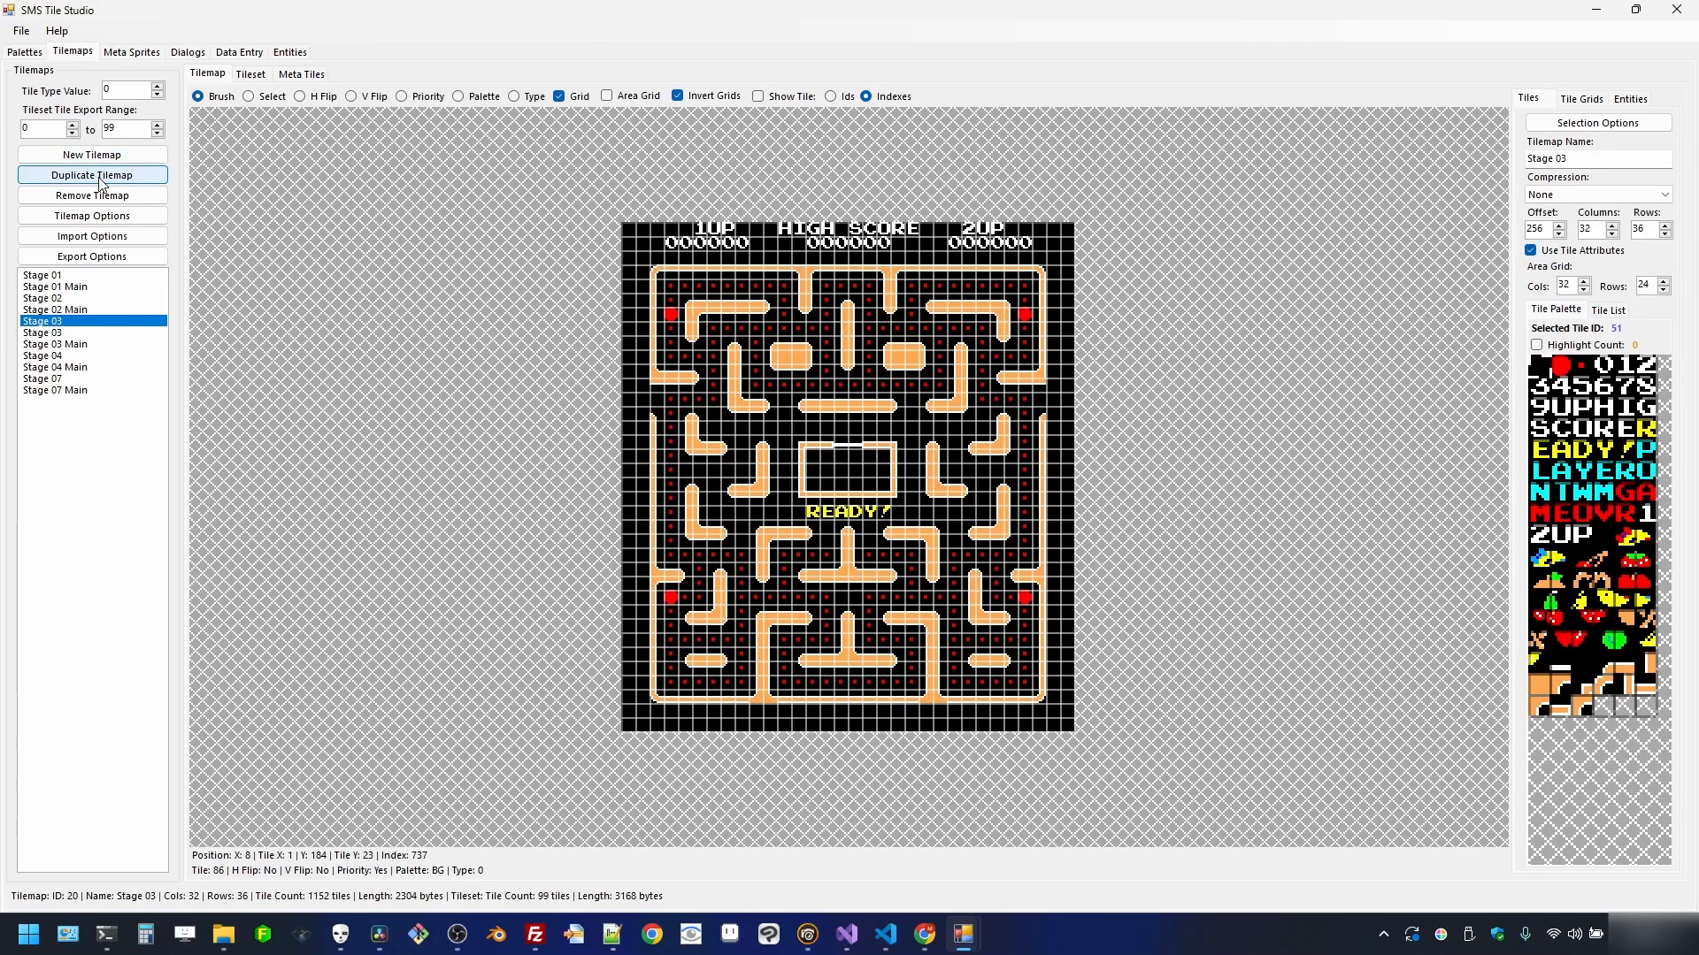
click(1610, 156)
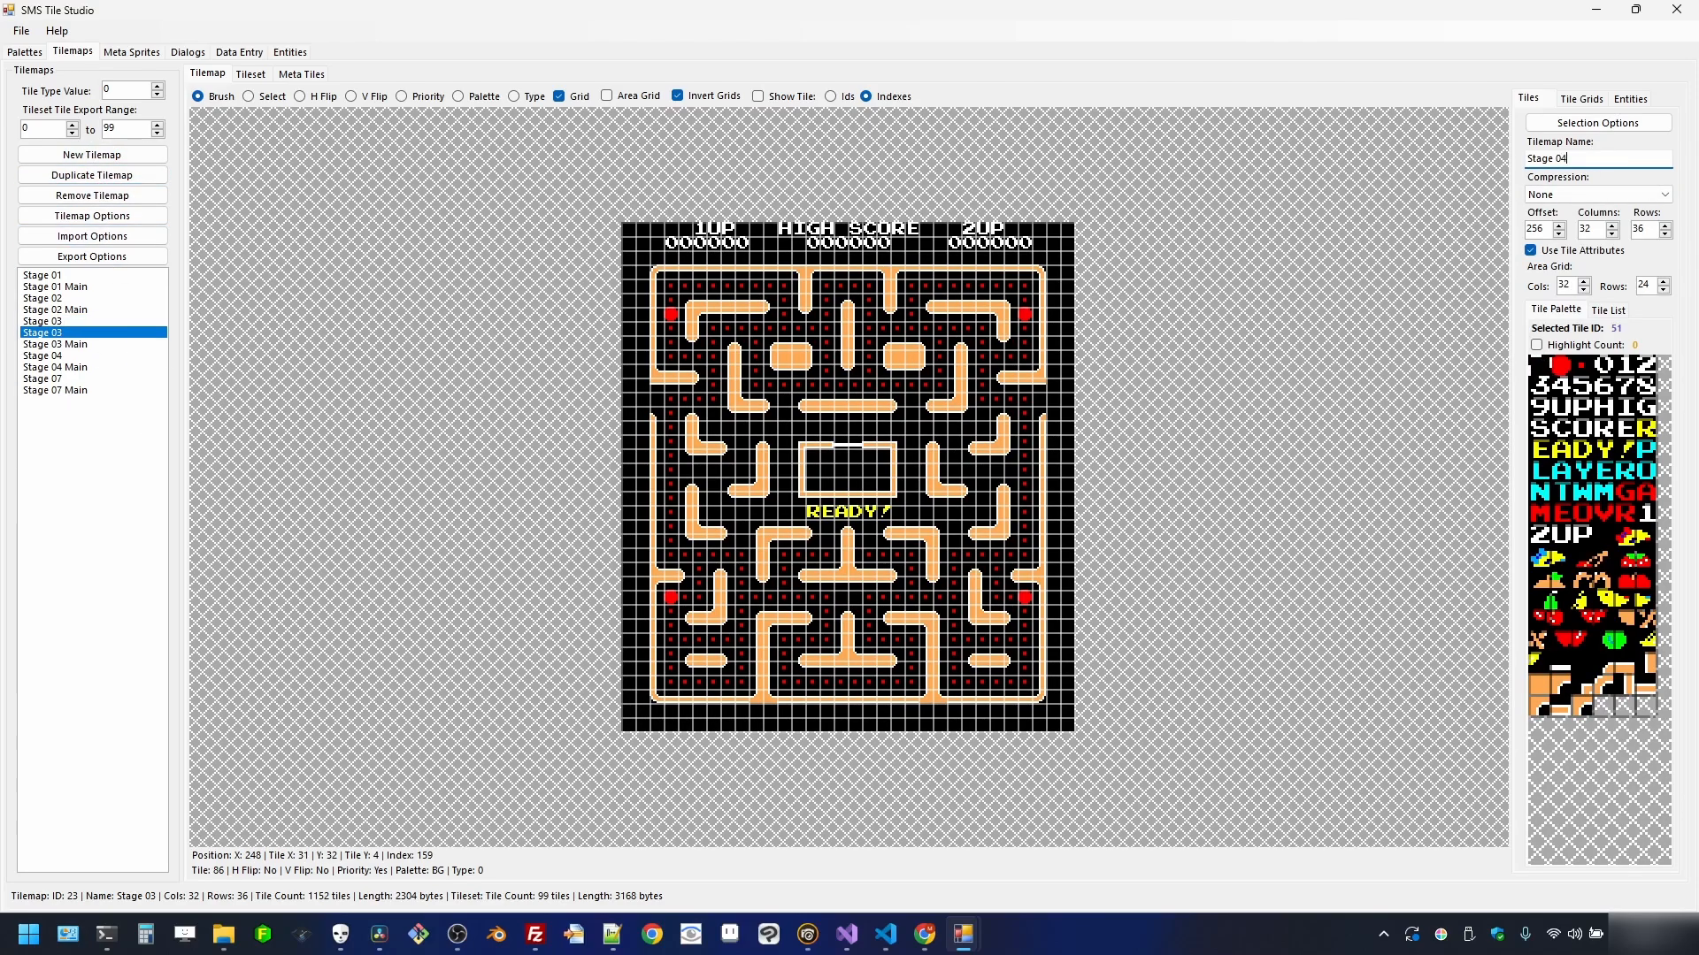
key(Return)
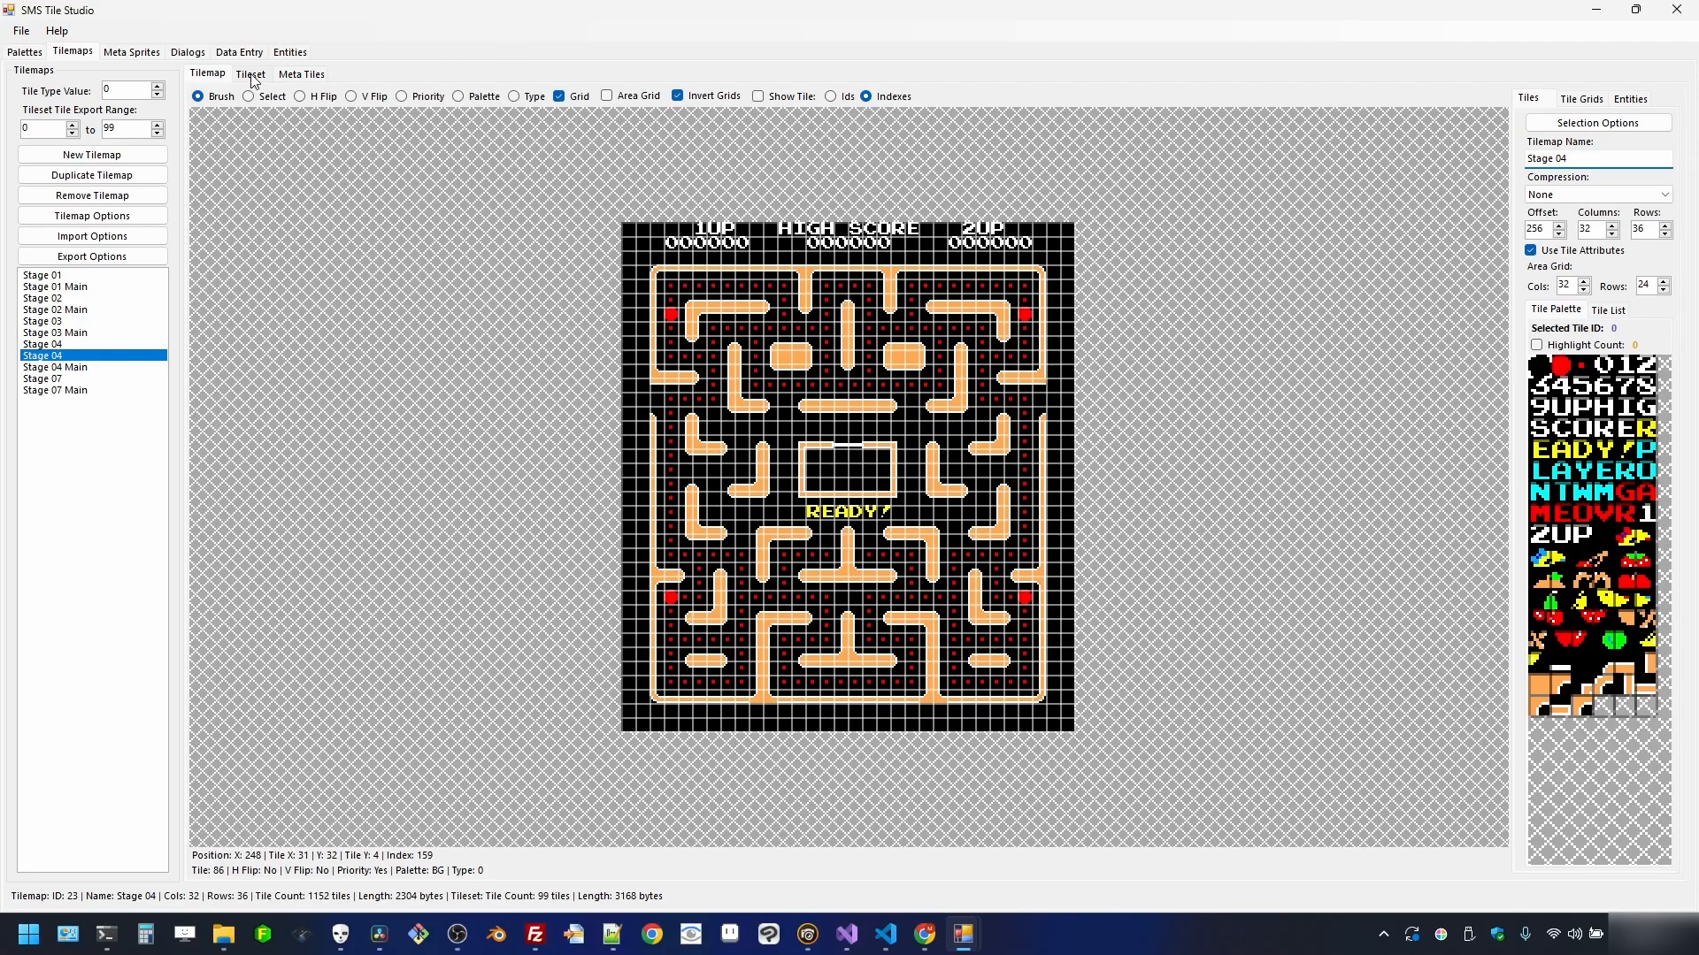
click(252, 75)
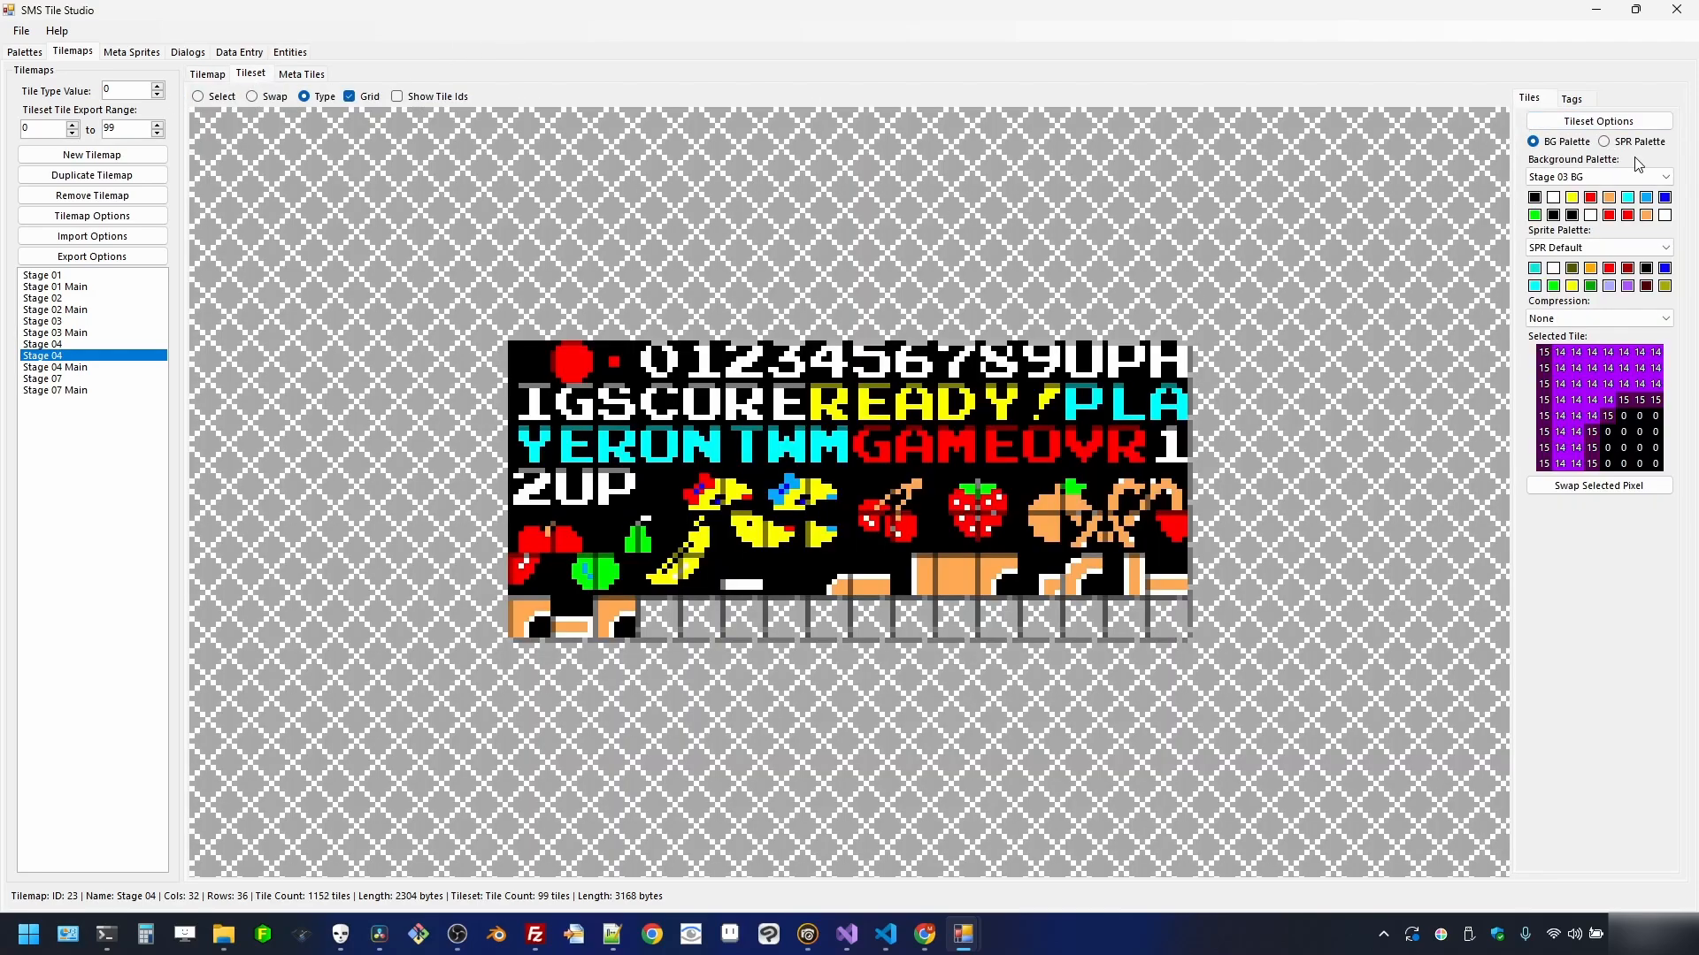
click(1667, 177)
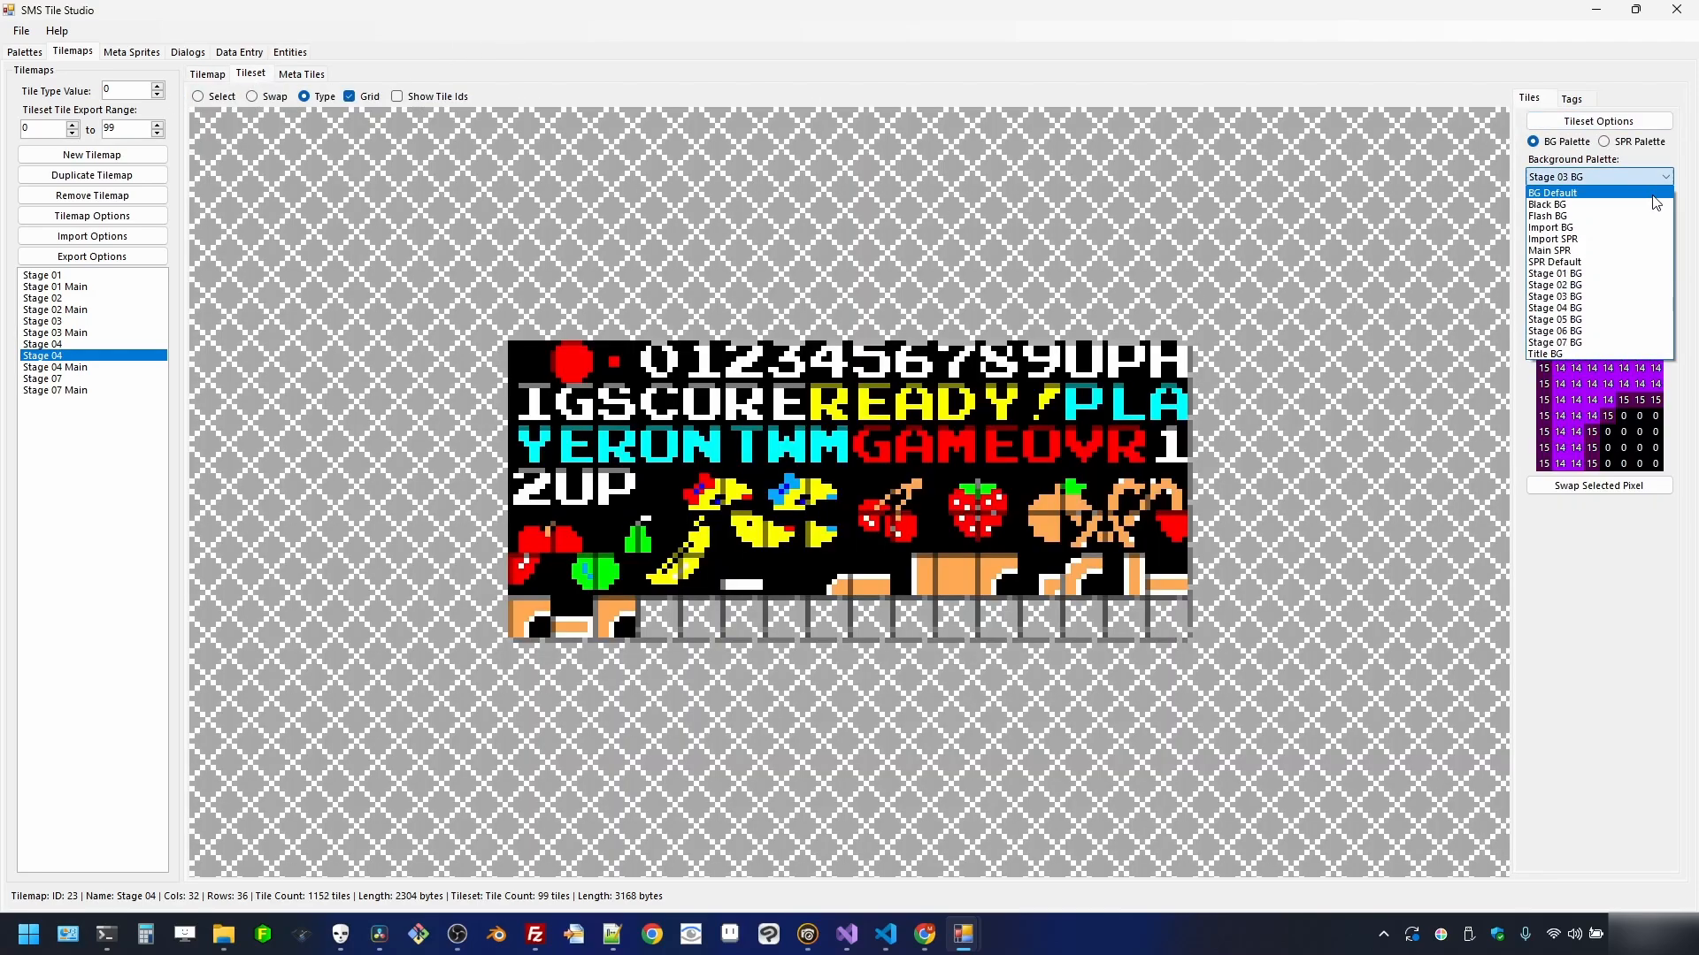
click(1554, 308)
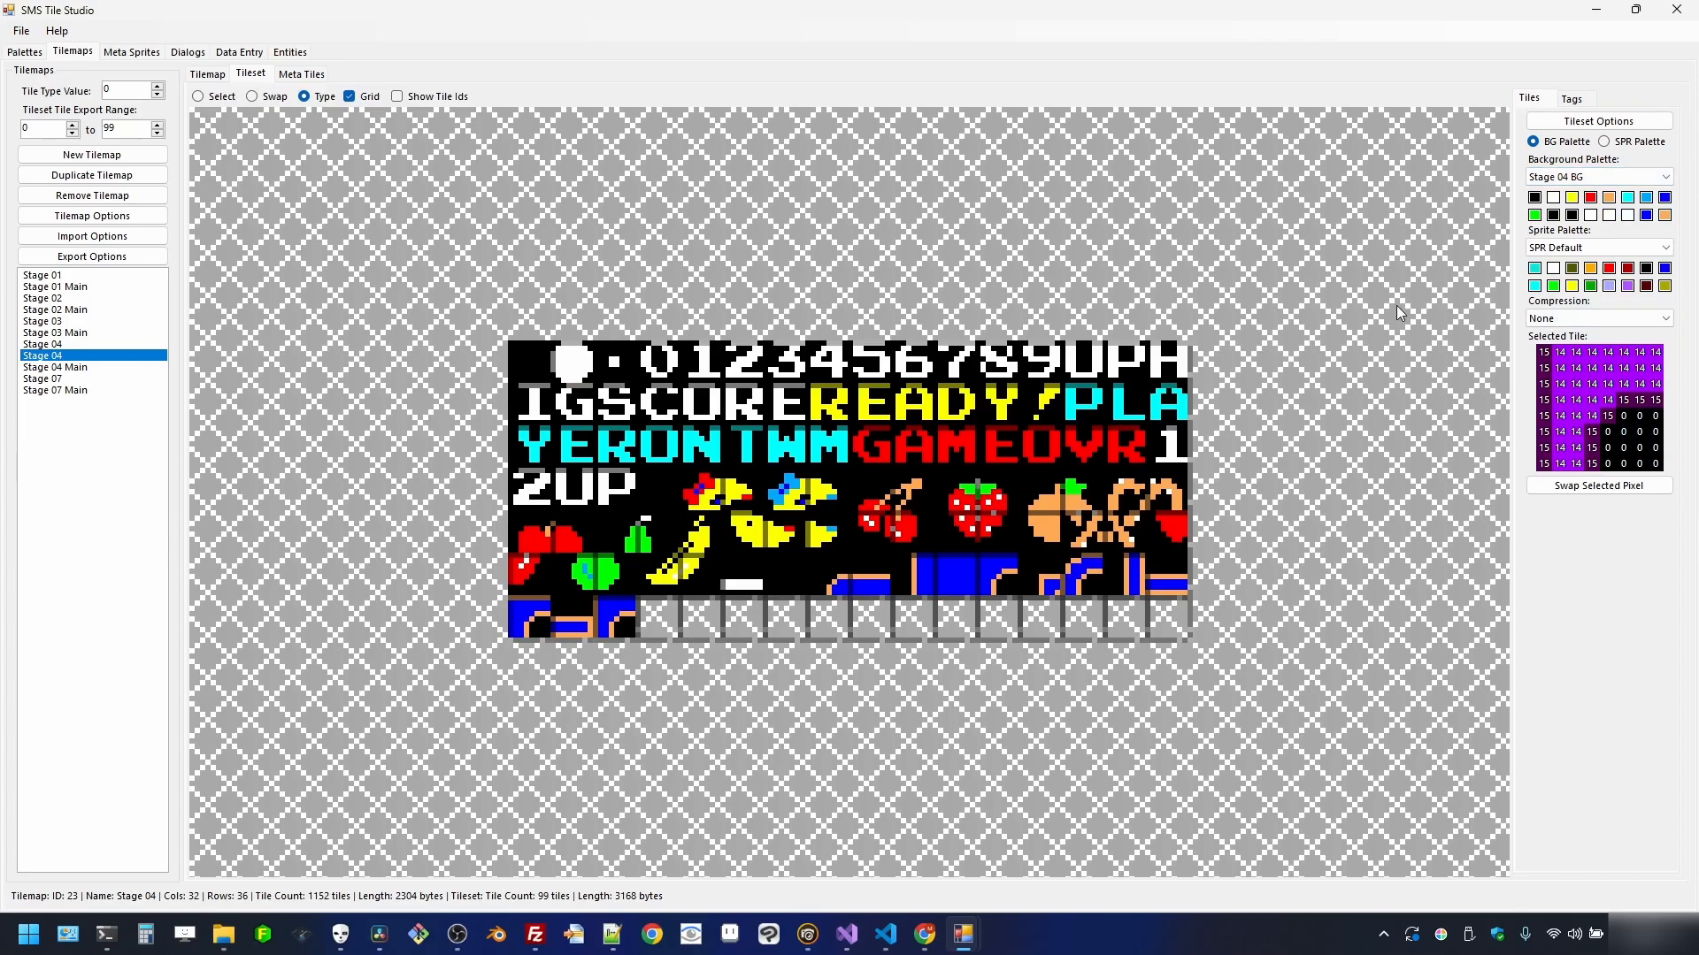
click(1664, 182)
click(1617, 319)
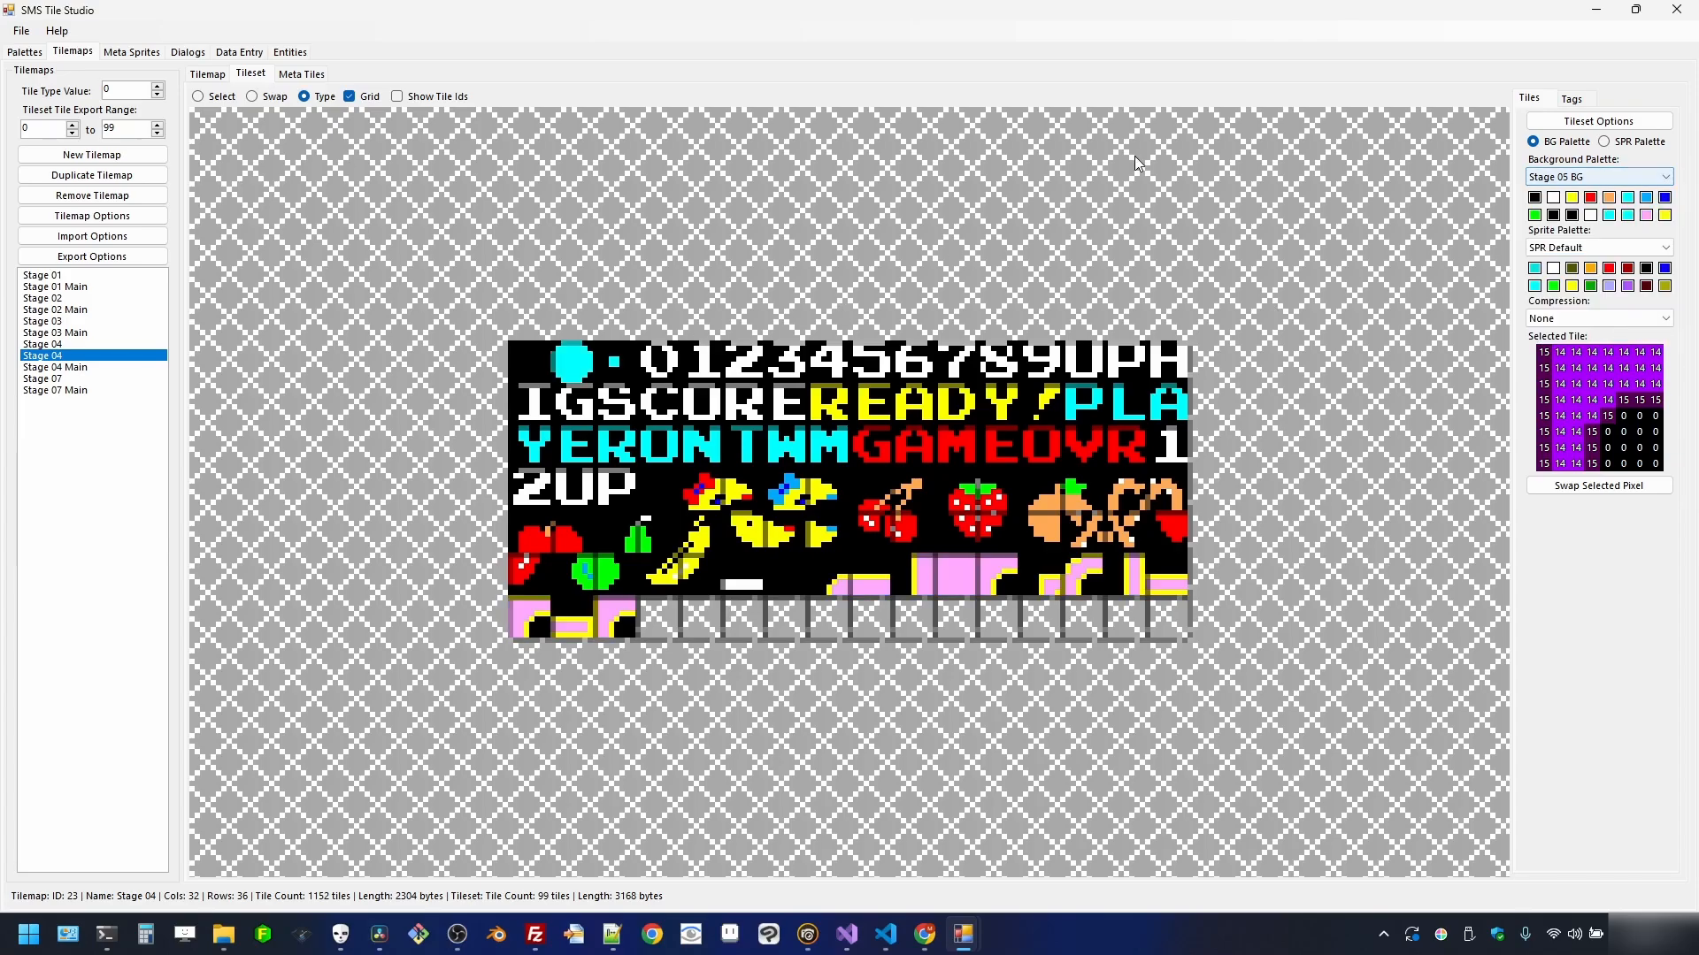
click(204, 78)
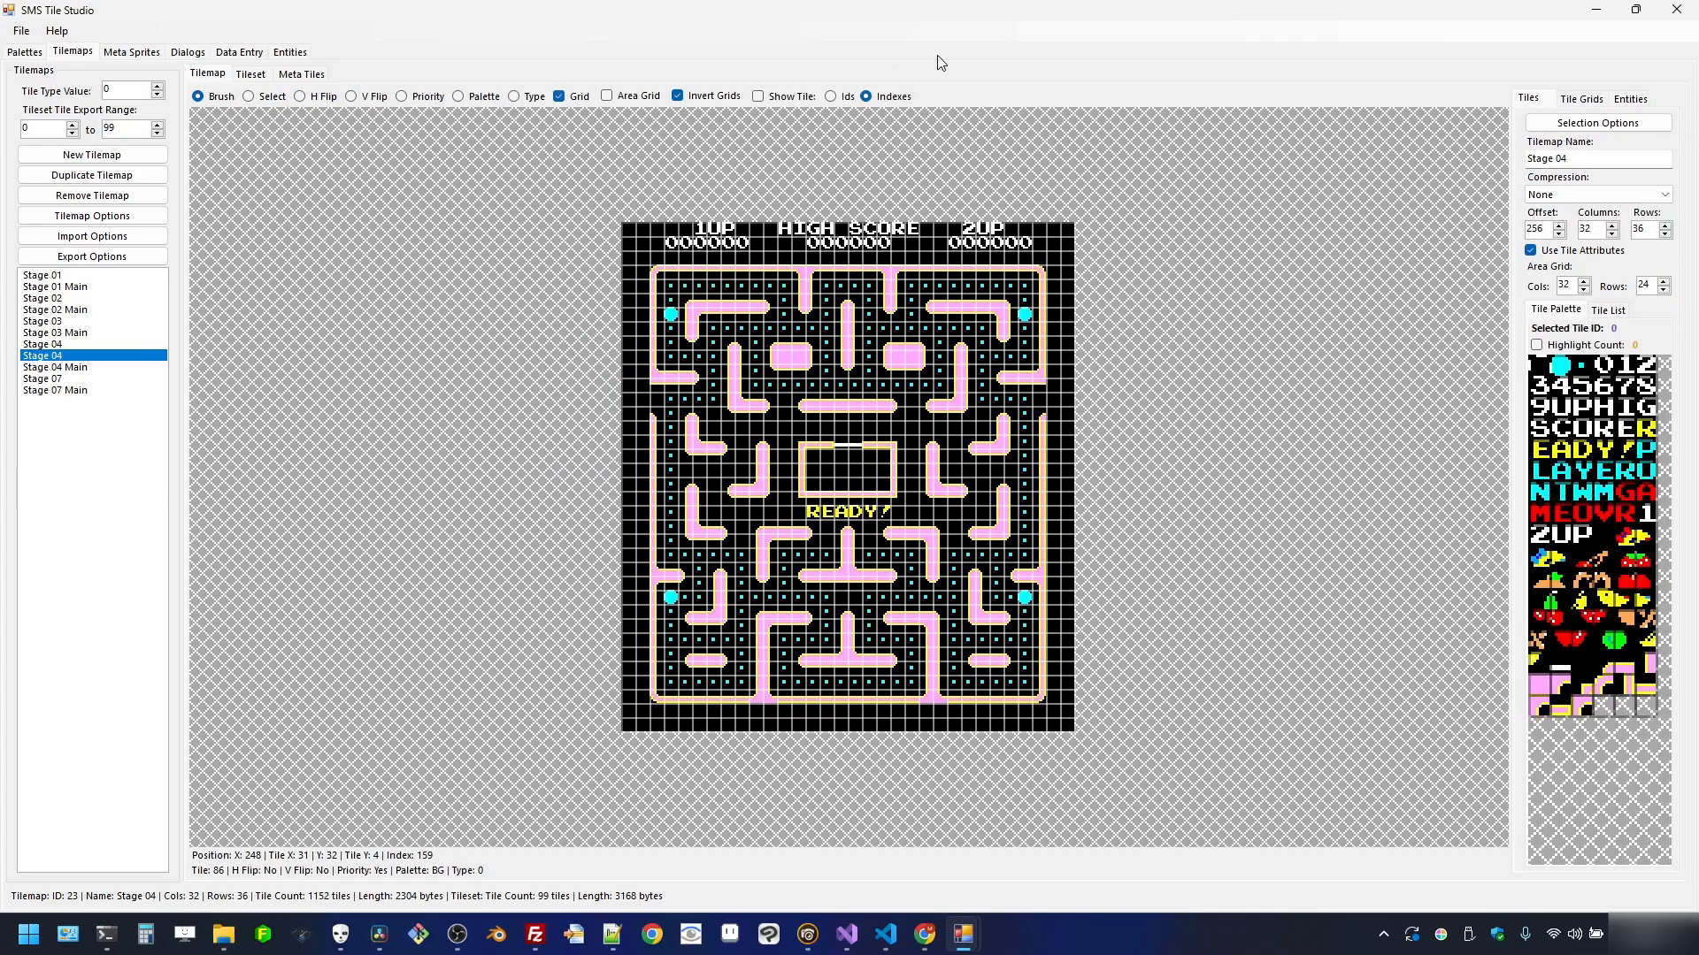
click(1616, 161)
key(Return)
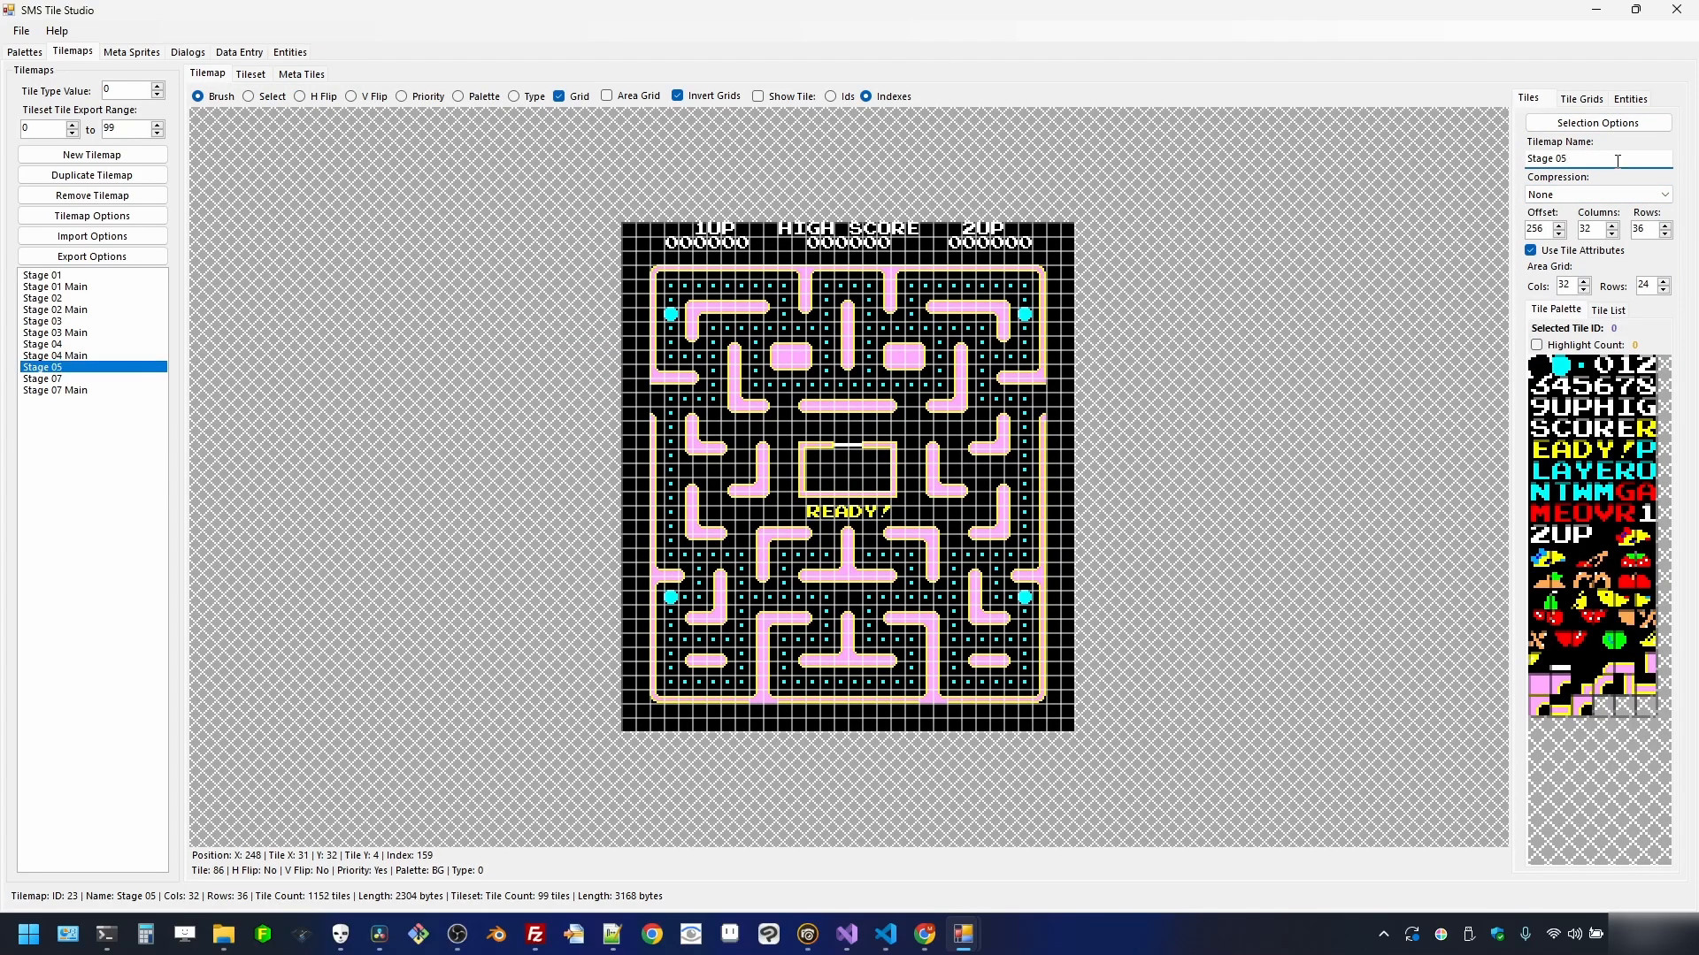
- Duplicate Stage 04 as Stage 06 using the Stage 06 BG palette, with the grid hidden
click(67, 347)
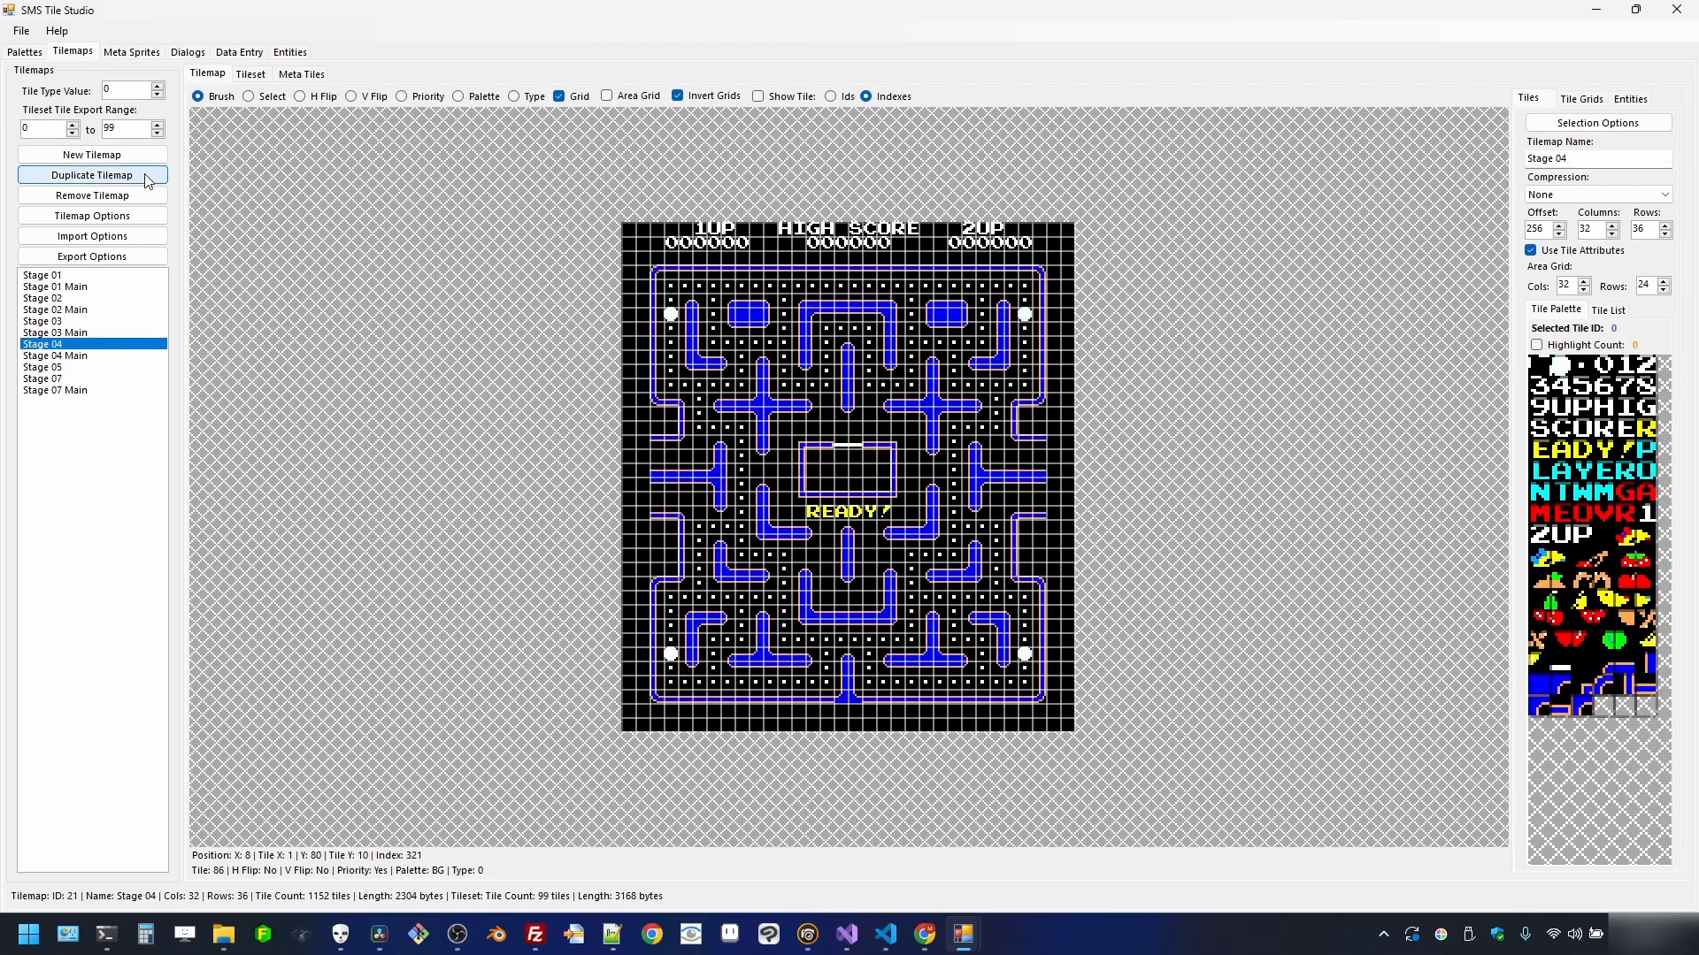
click(92, 174)
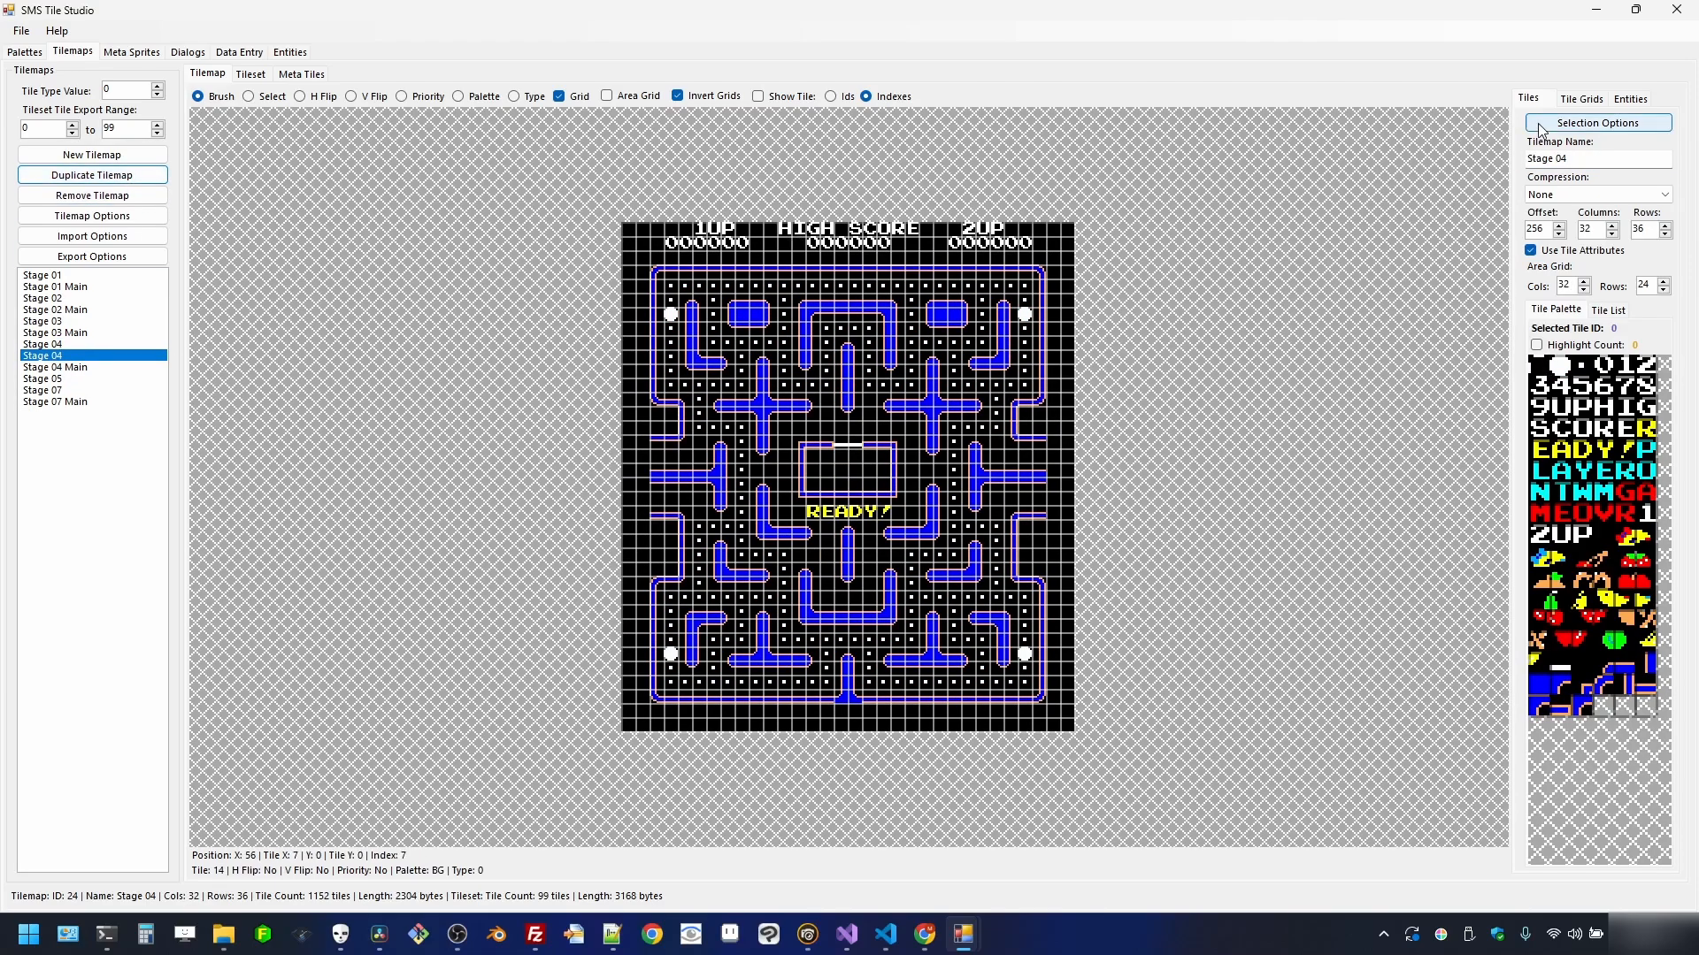
click(1608, 161)
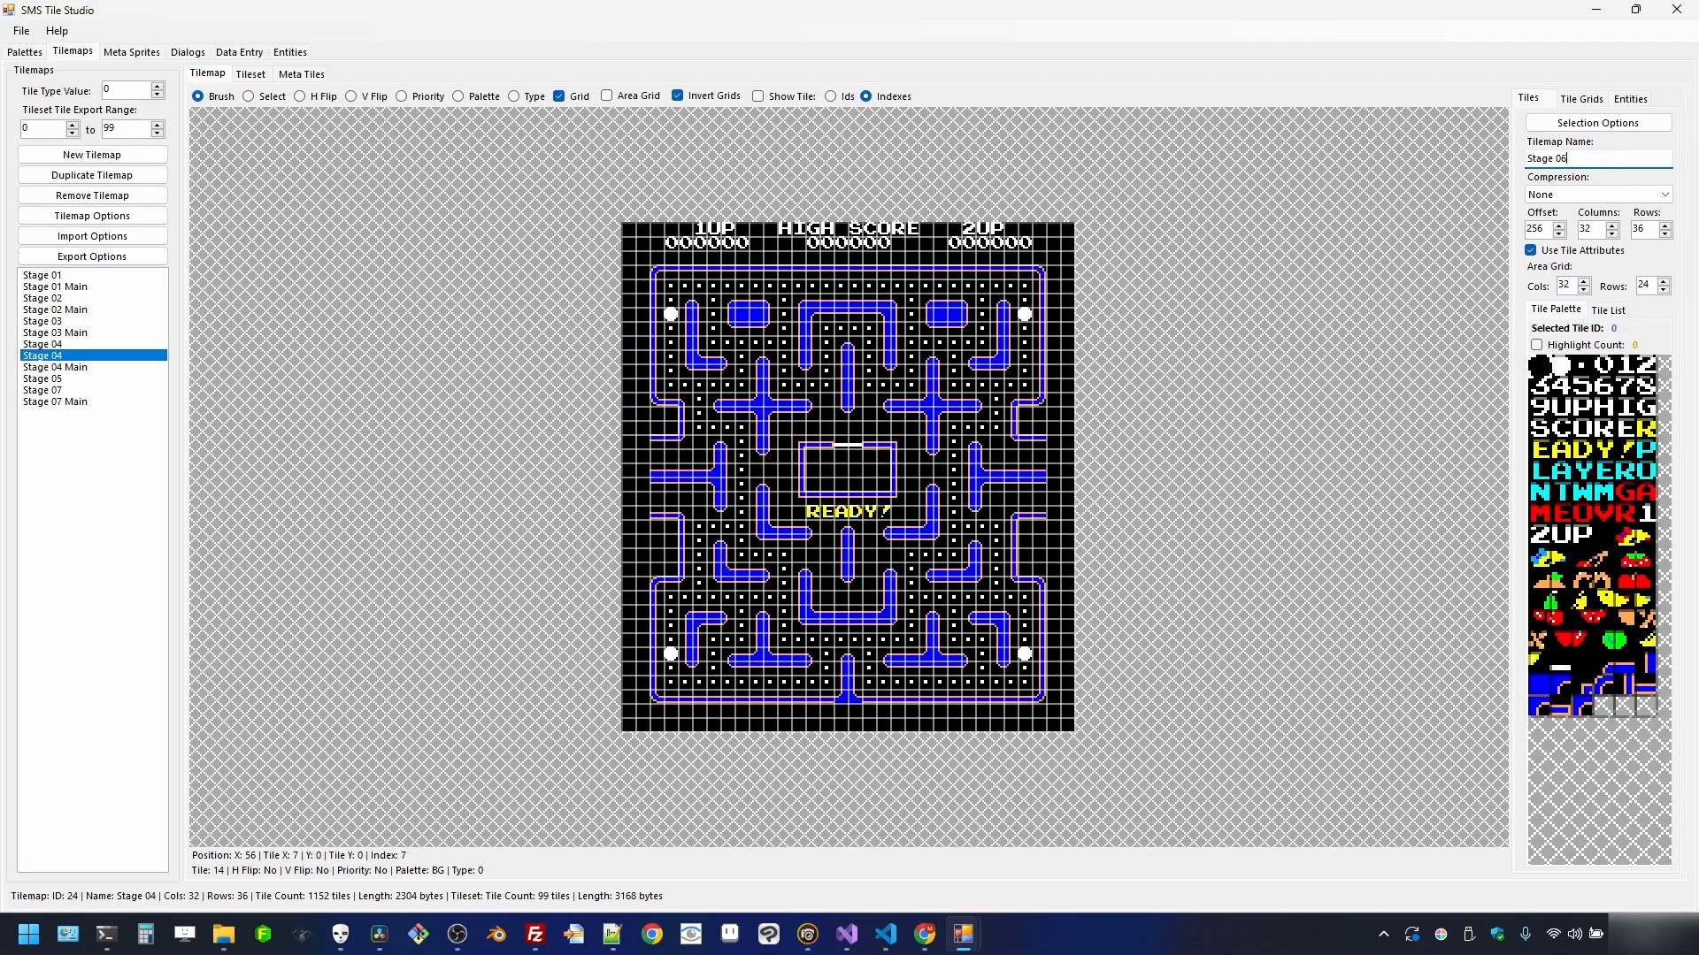
click(247, 76)
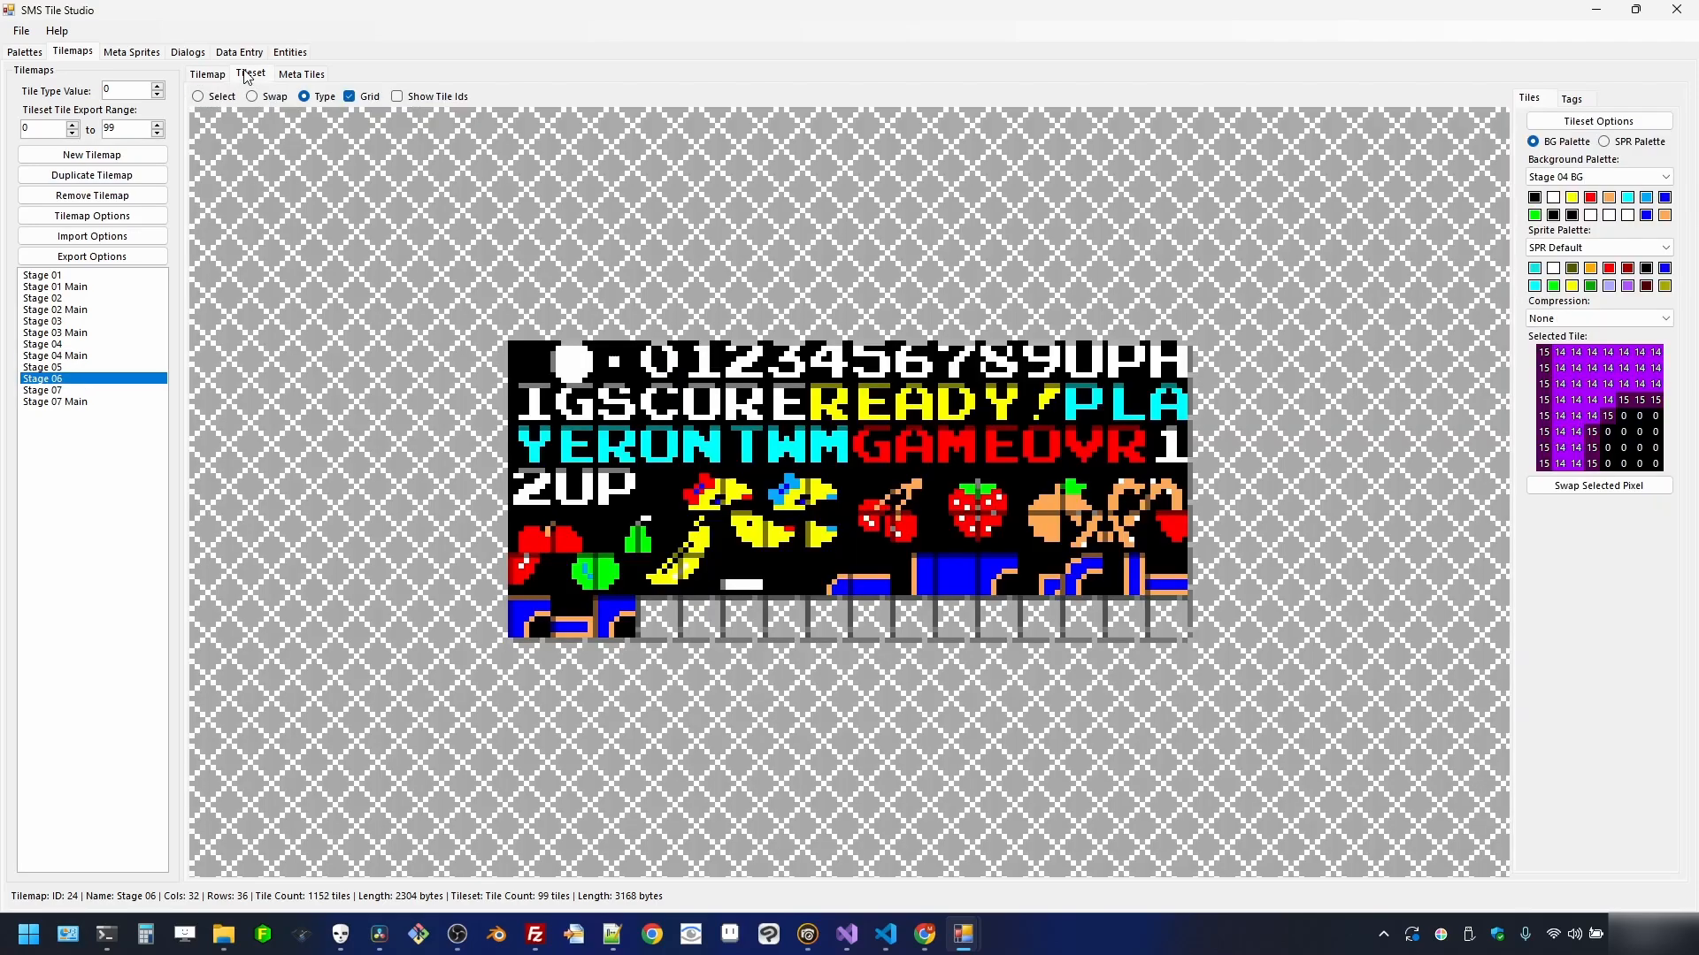
click(1647, 177)
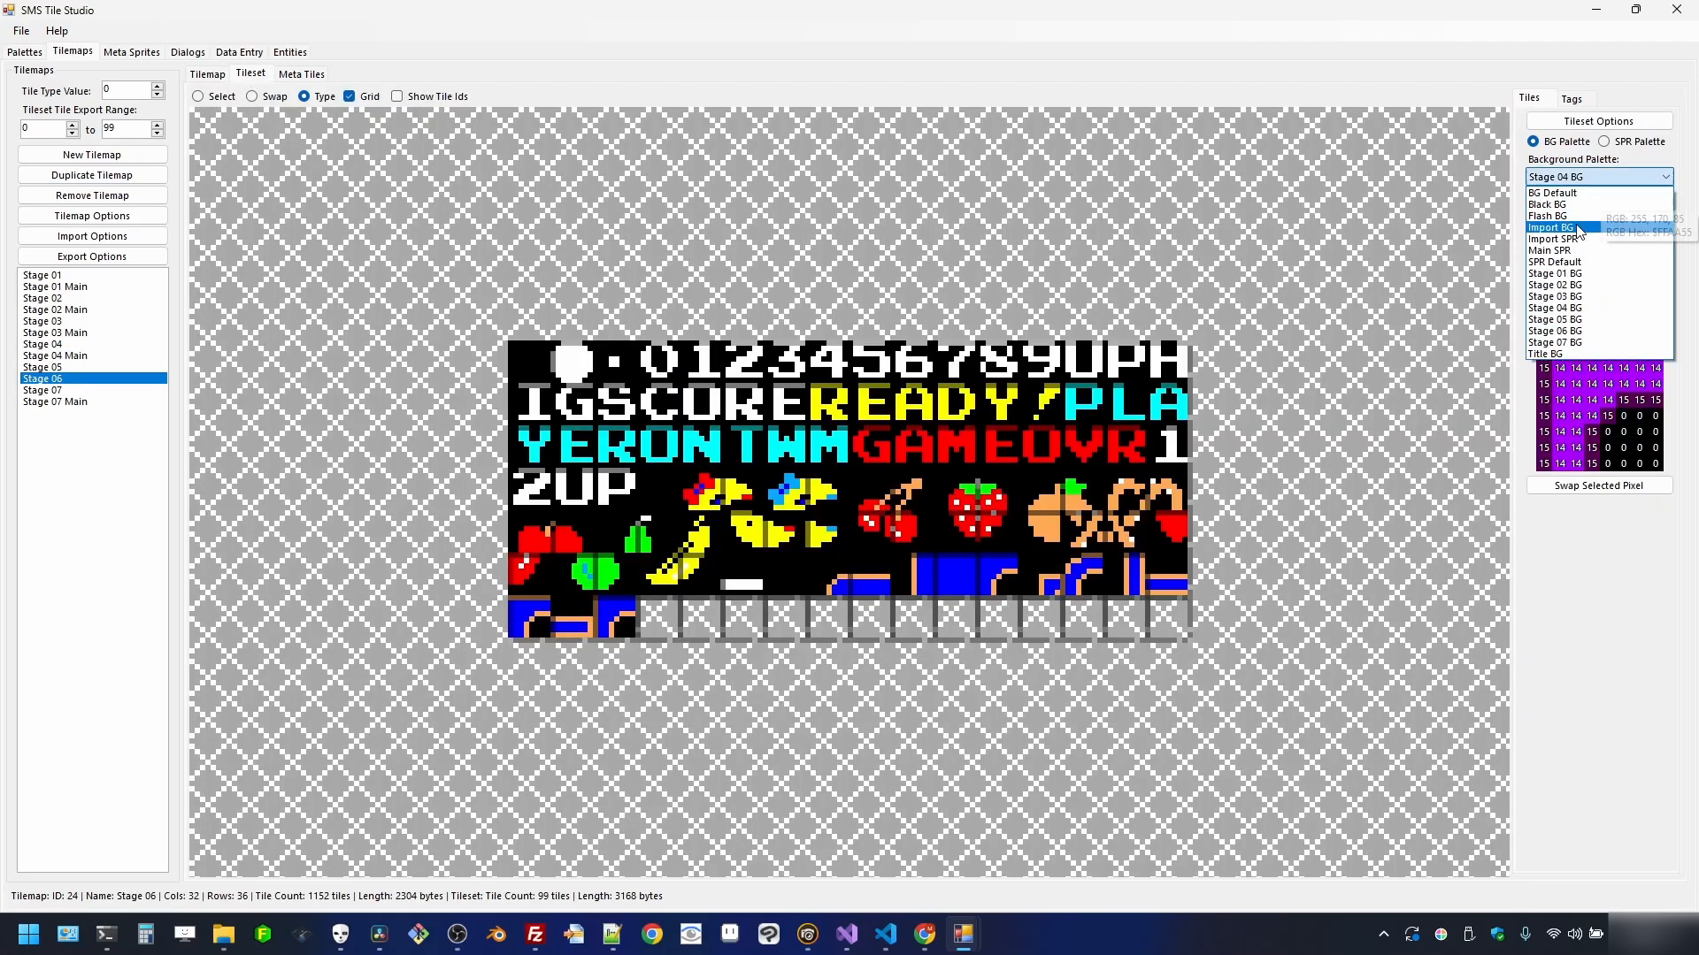
click(1596, 331)
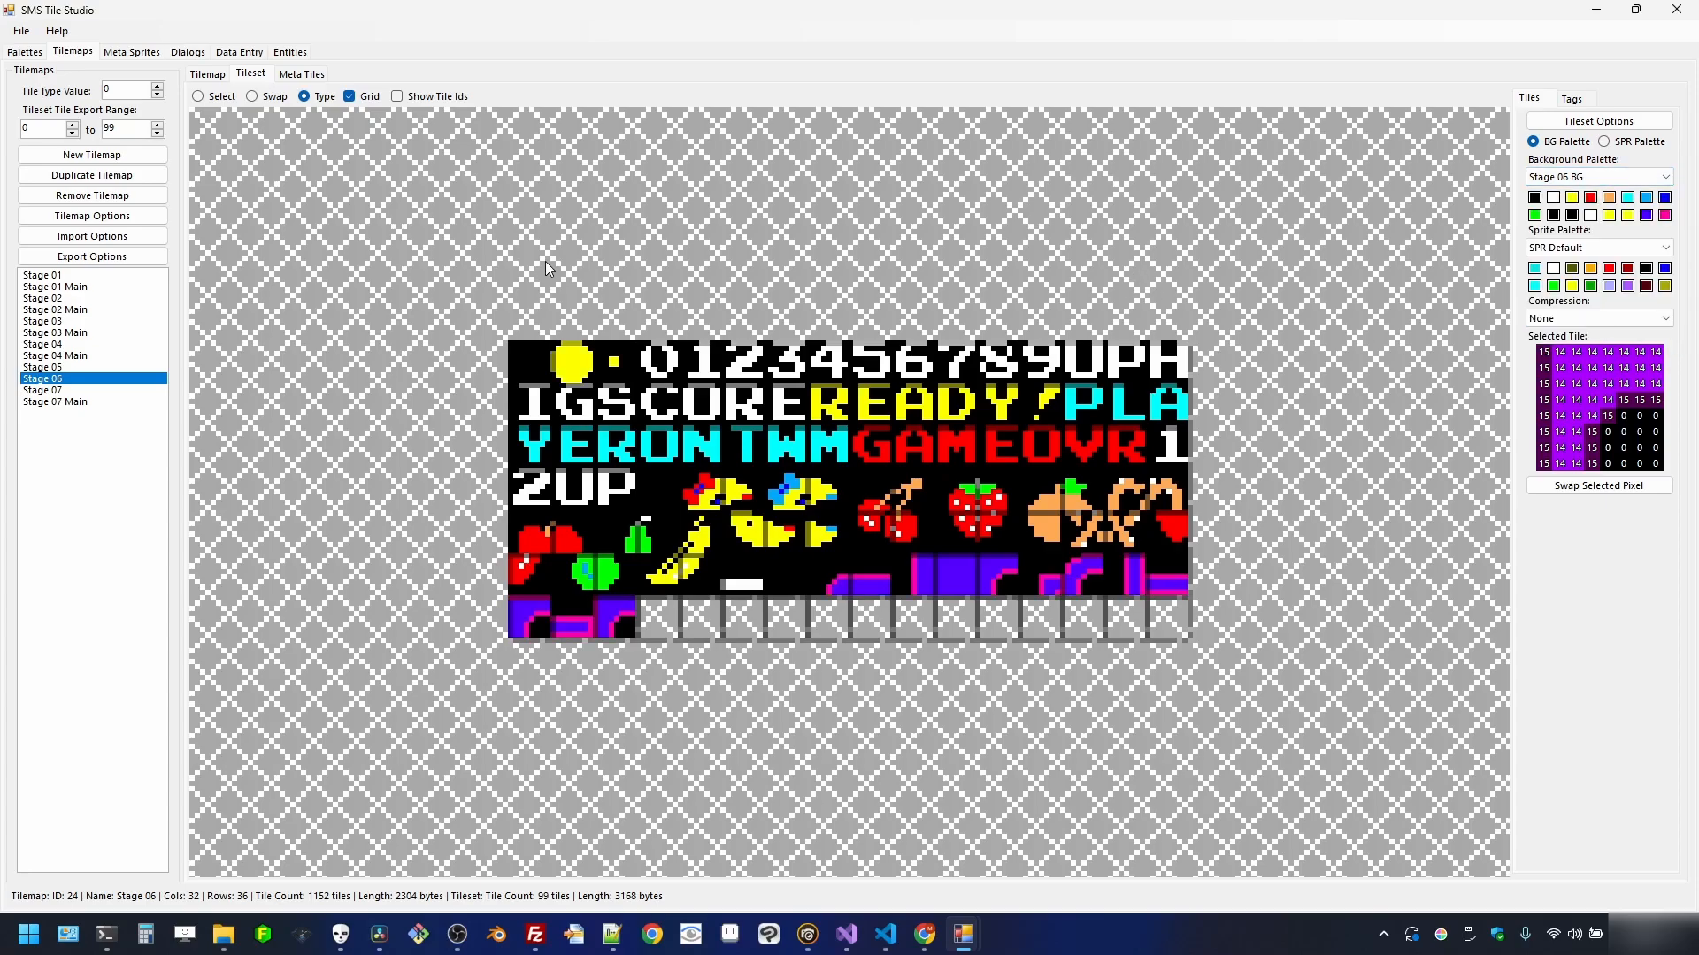
click(204, 76)
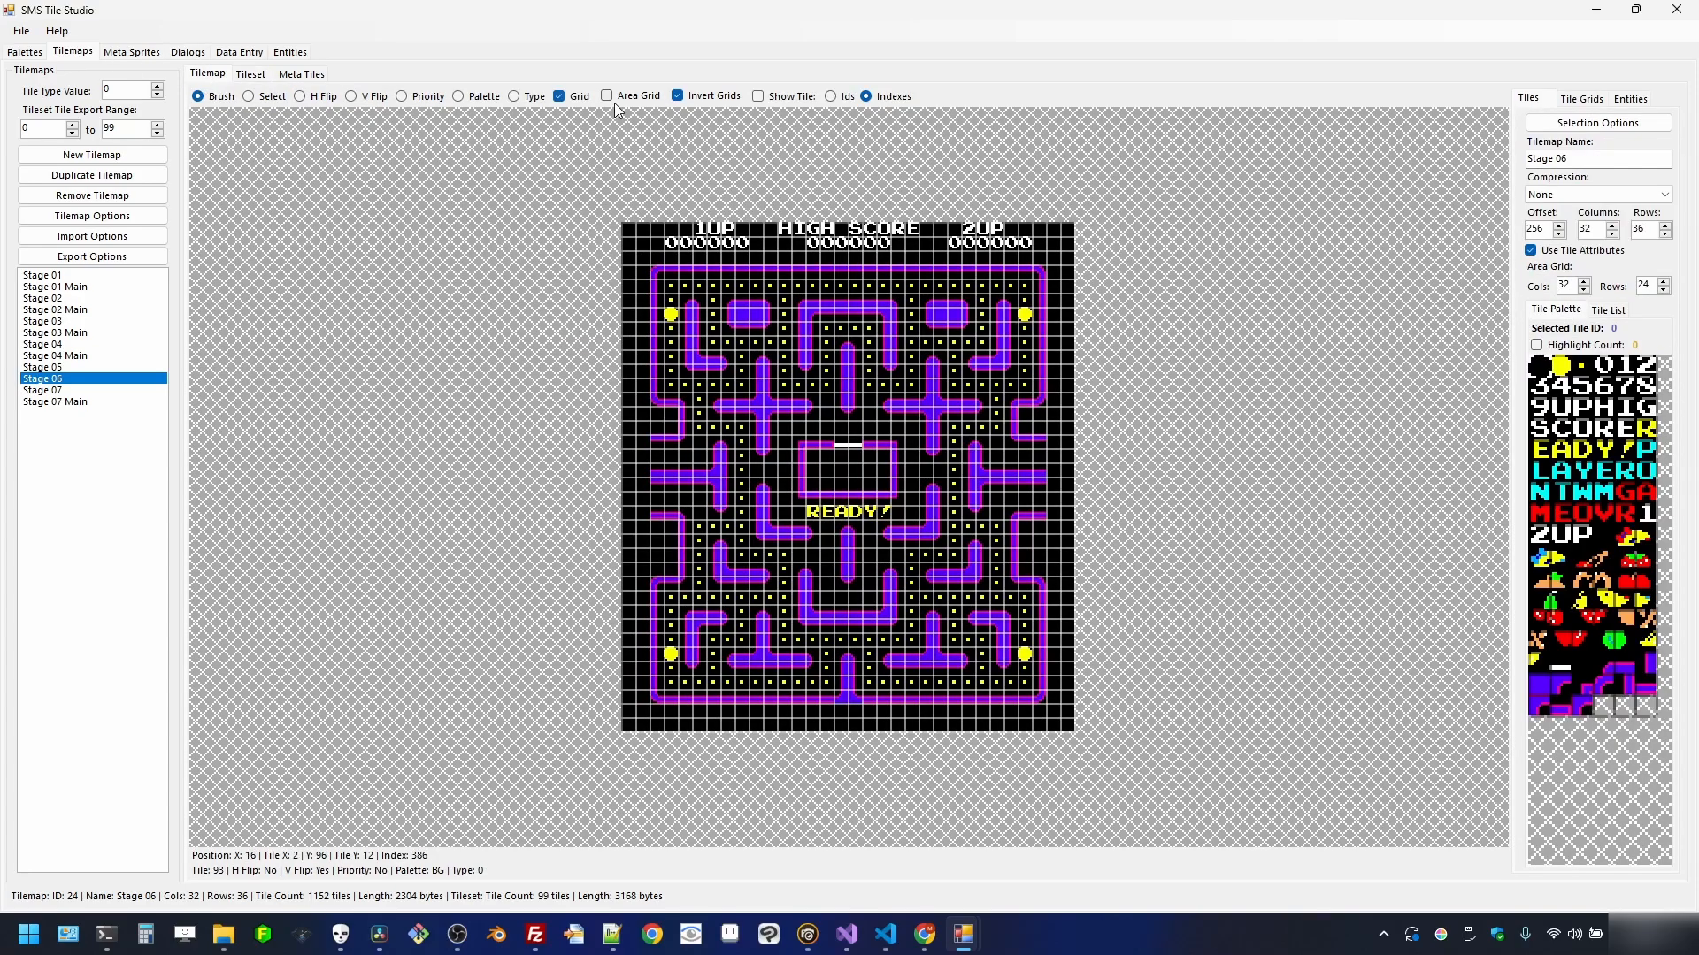
click(559, 96)
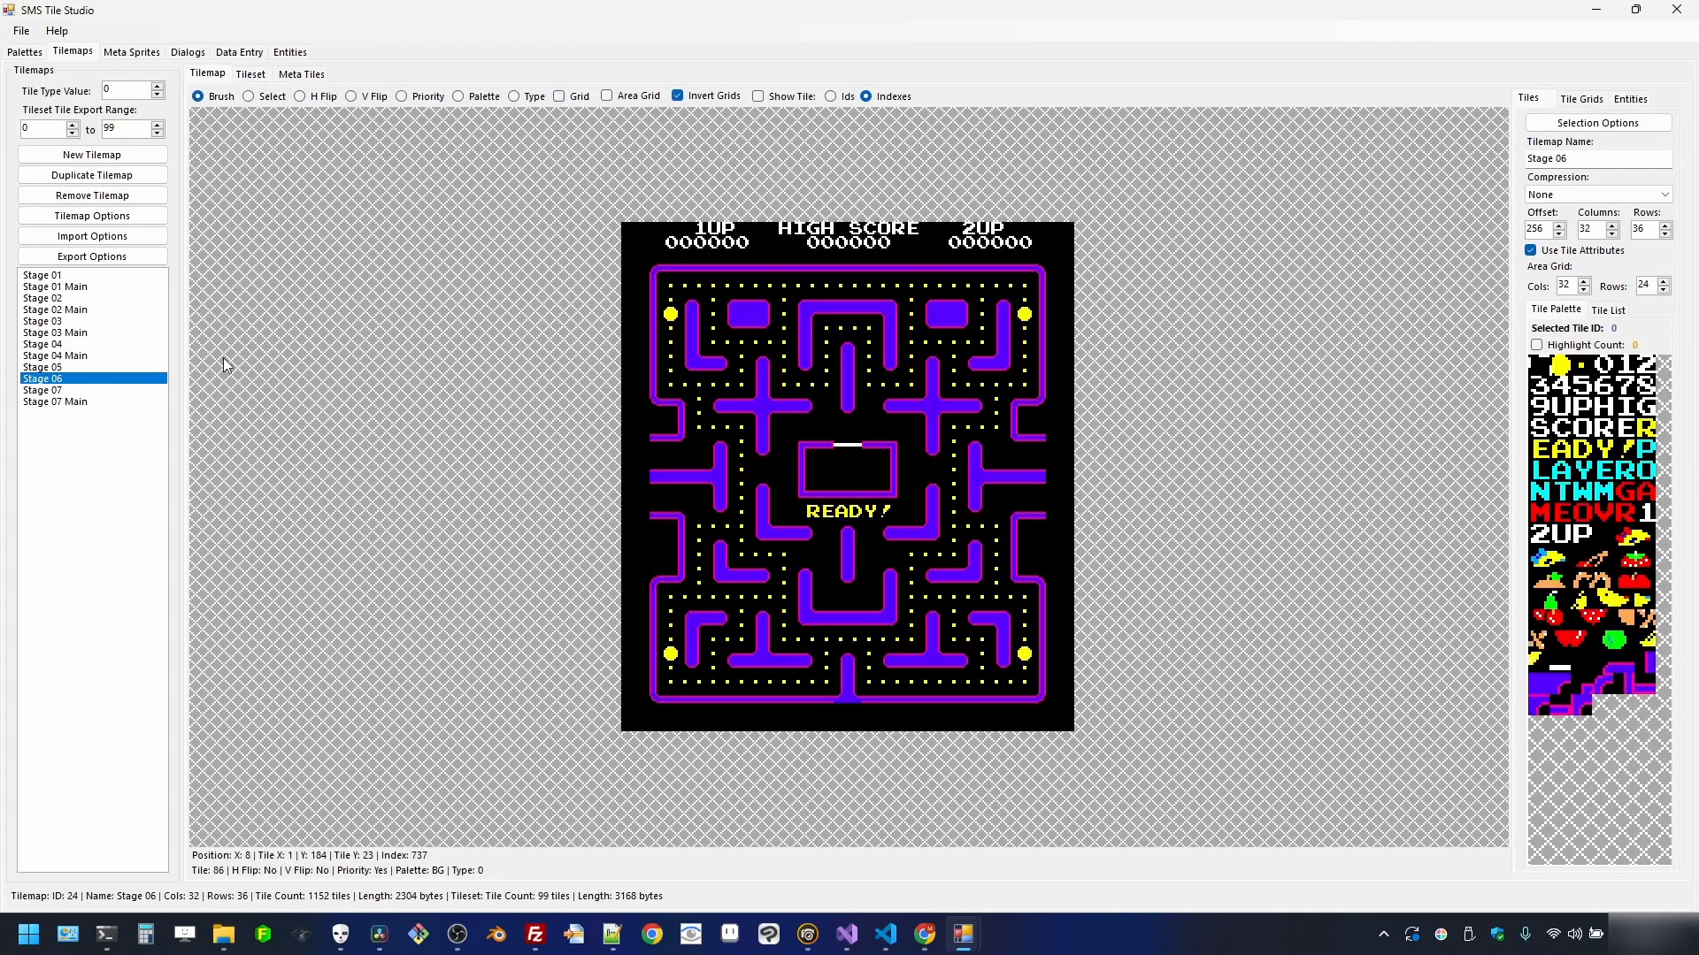
- Review the Stage 07 through Stage 01 mazes, then add an empty New Tilemap 25
click(53, 390)
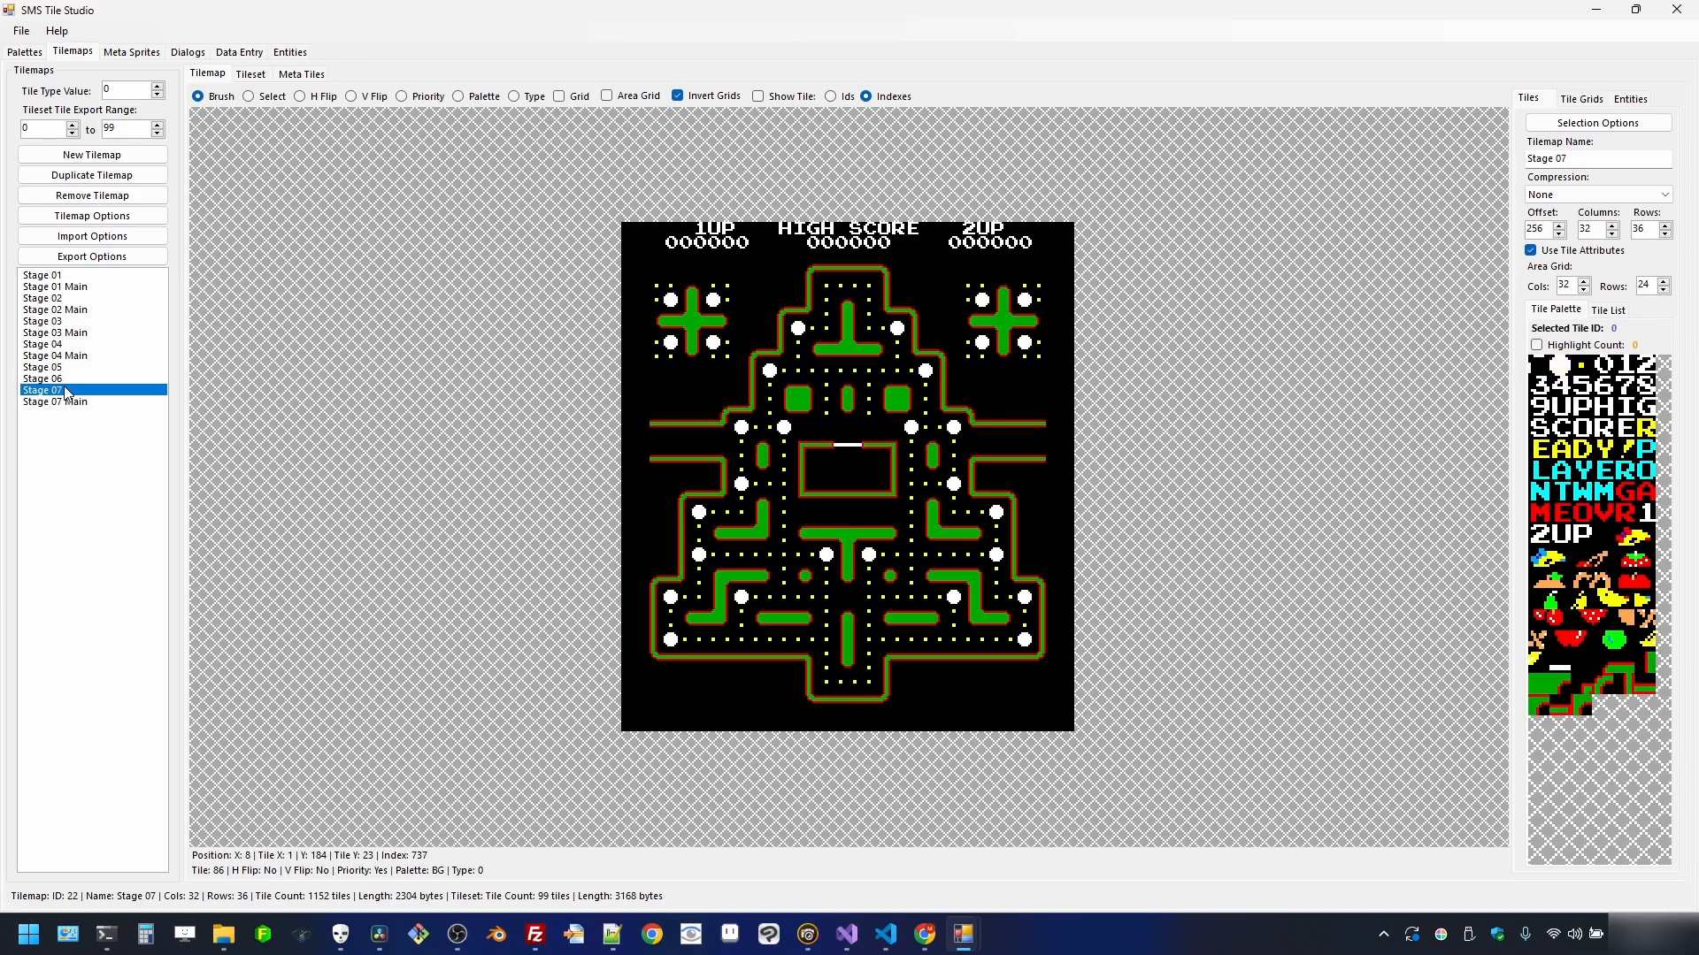
click(71, 381)
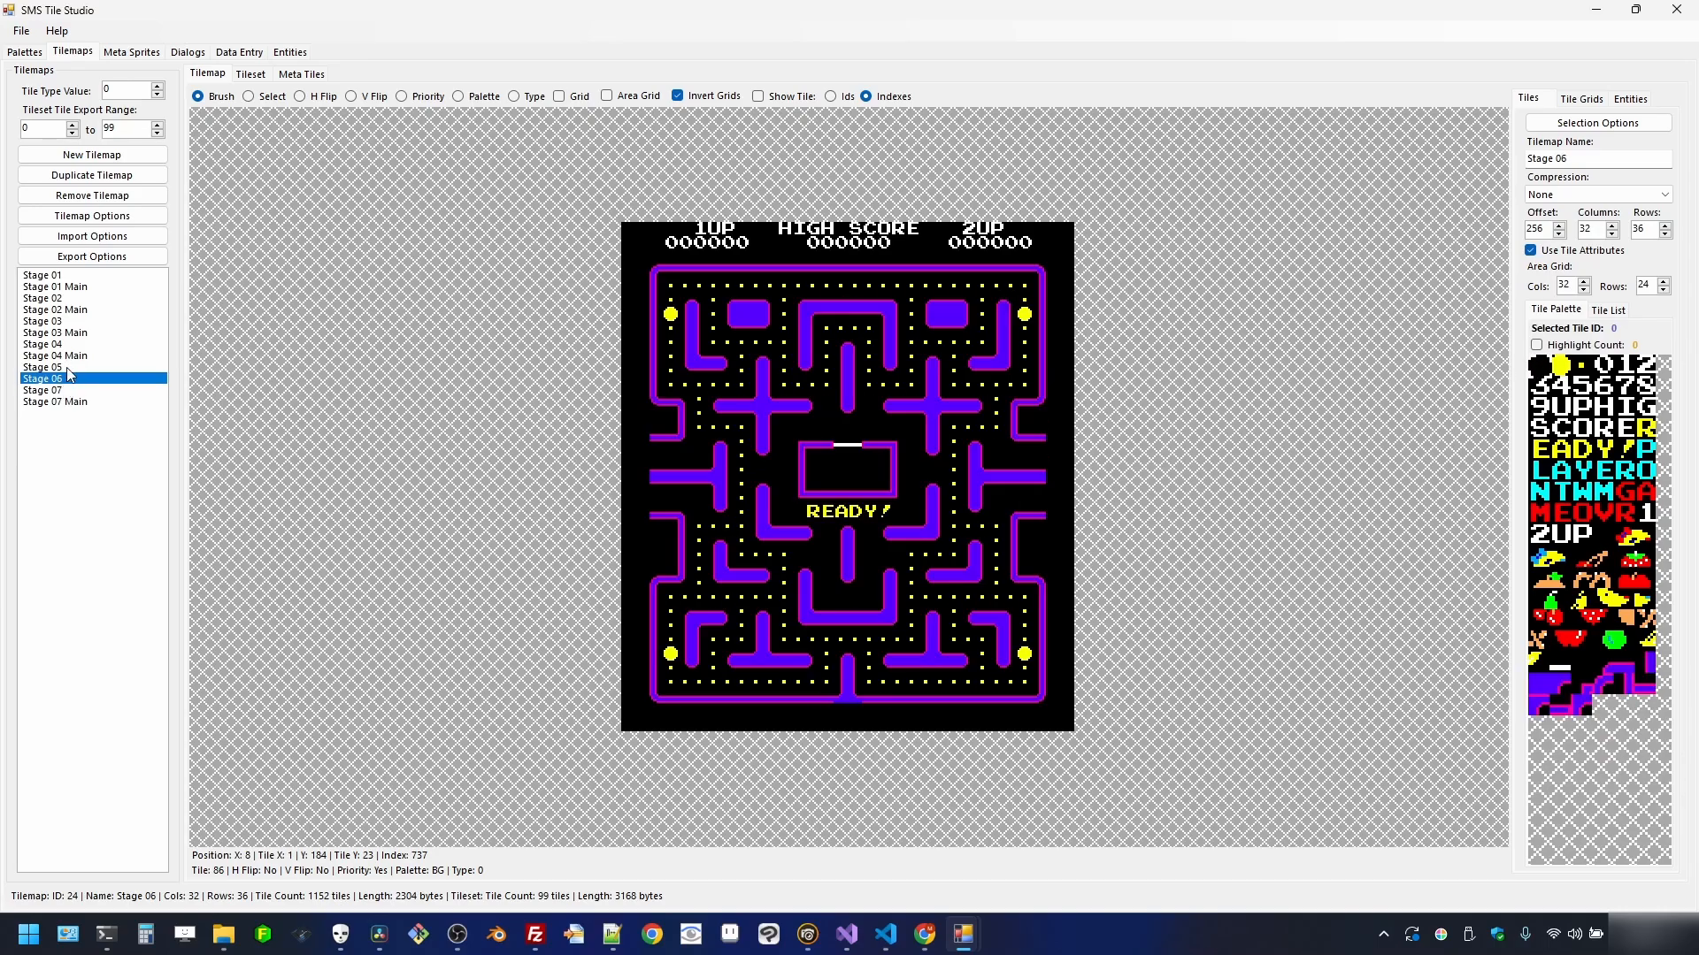
click(53, 367)
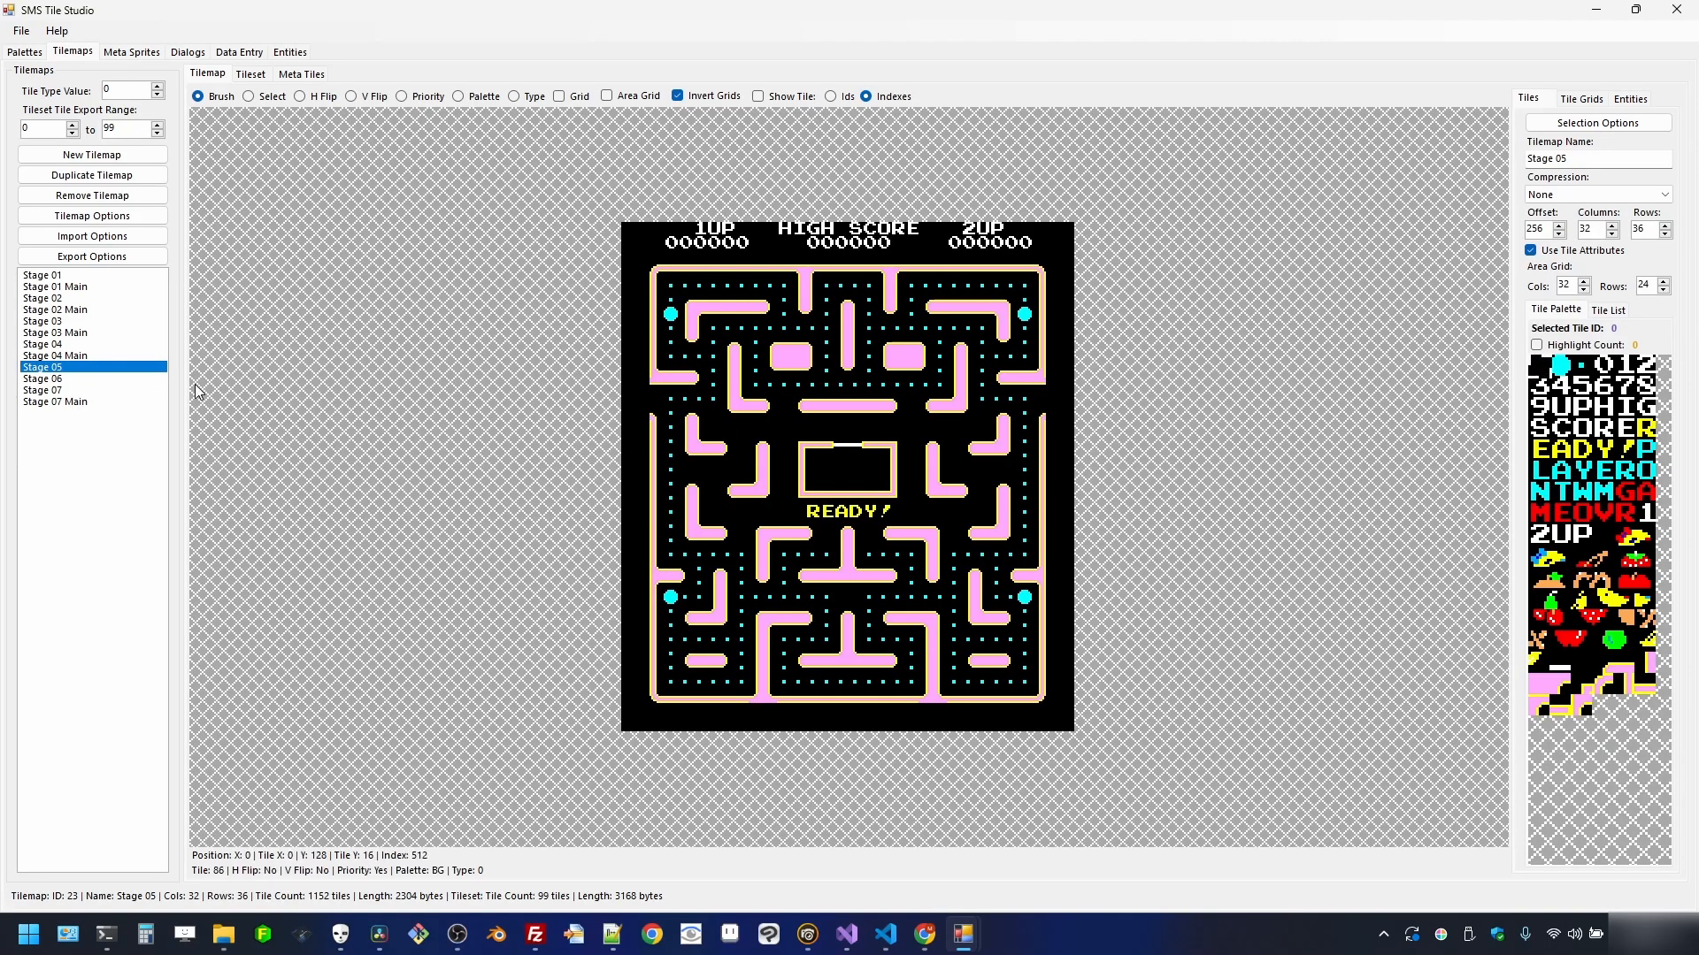
click(56, 346)
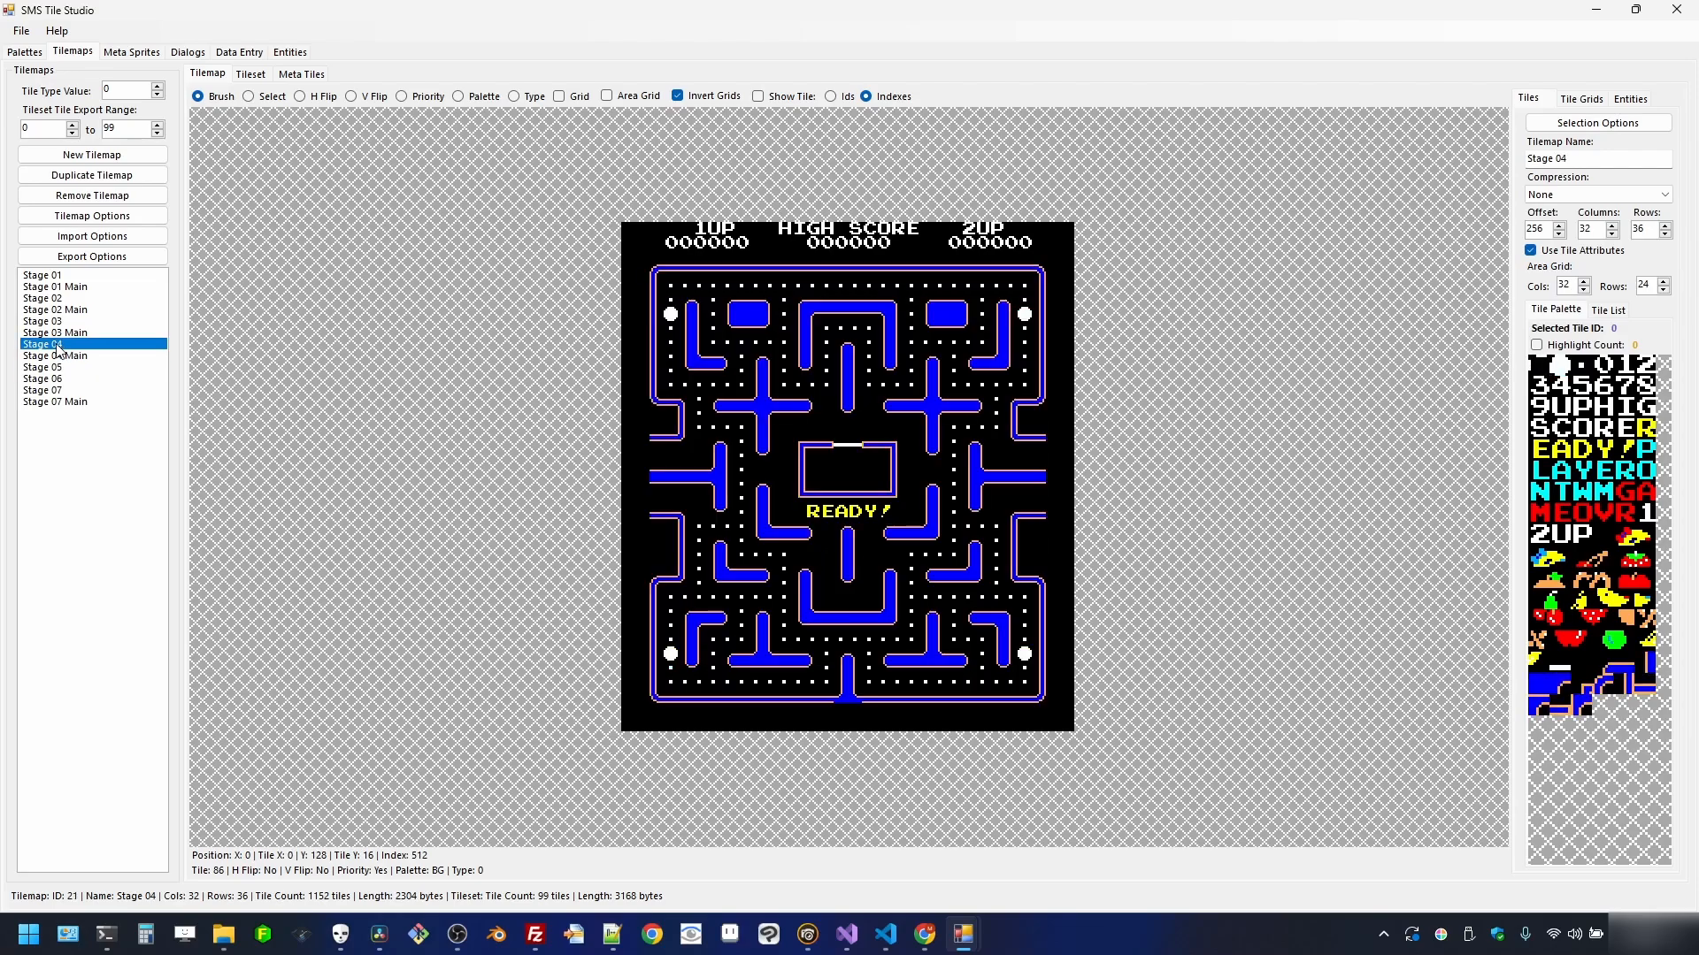
click(71, 322)
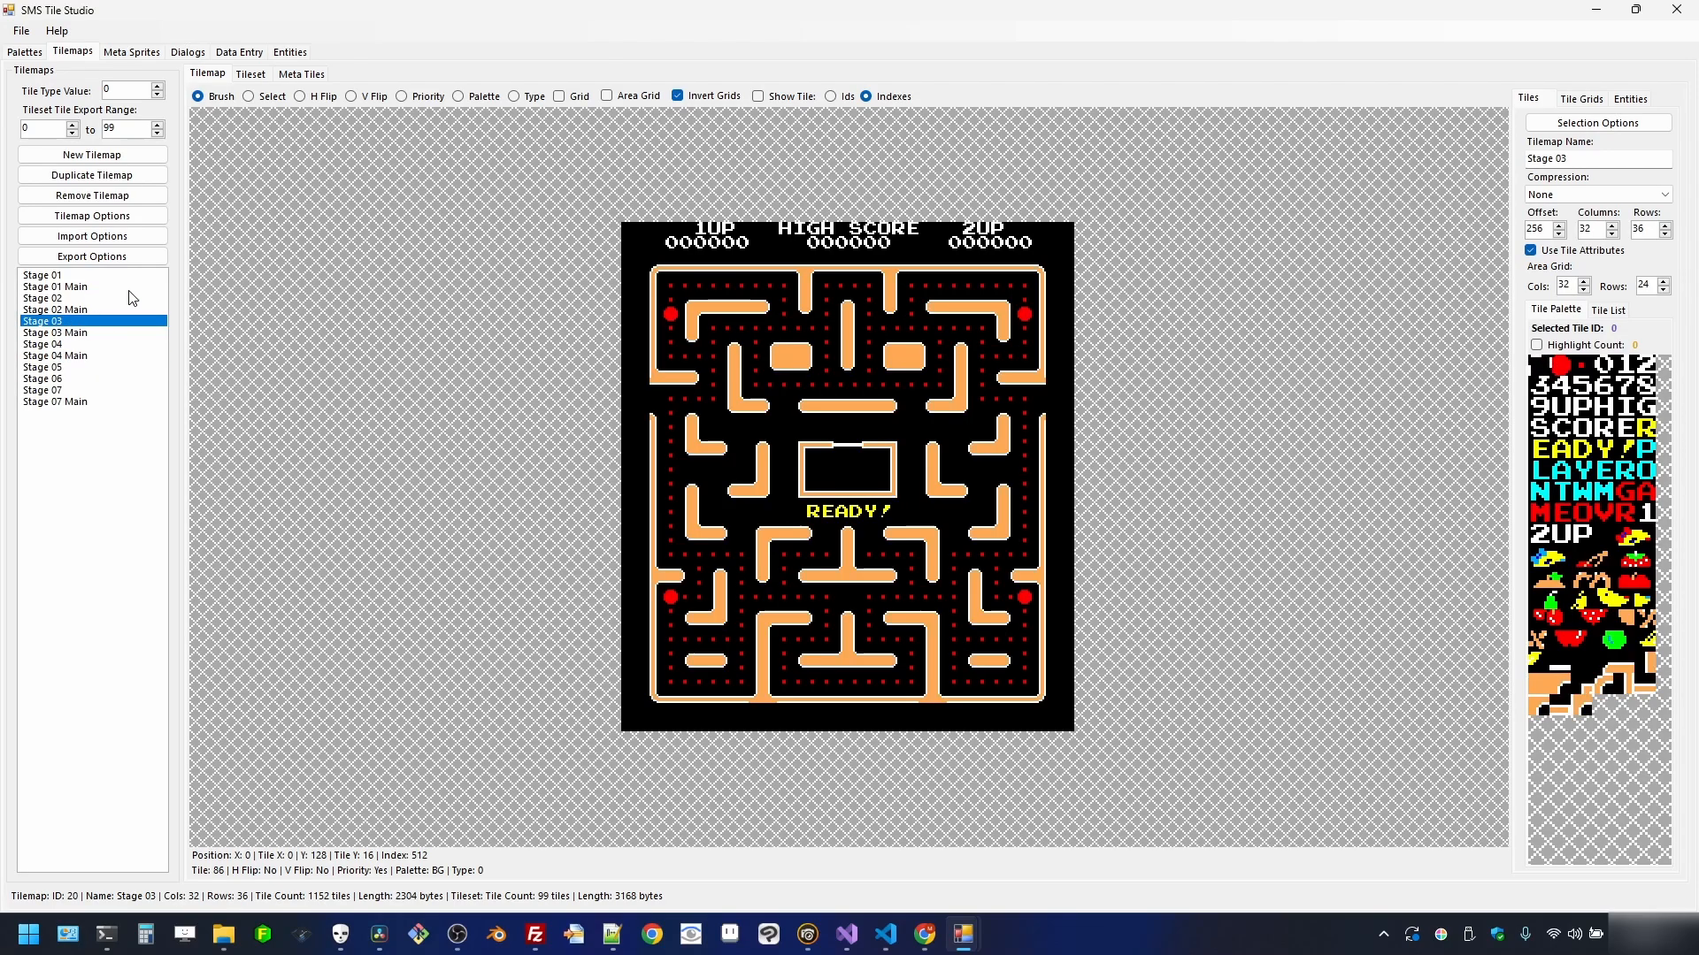
click(75, 299)
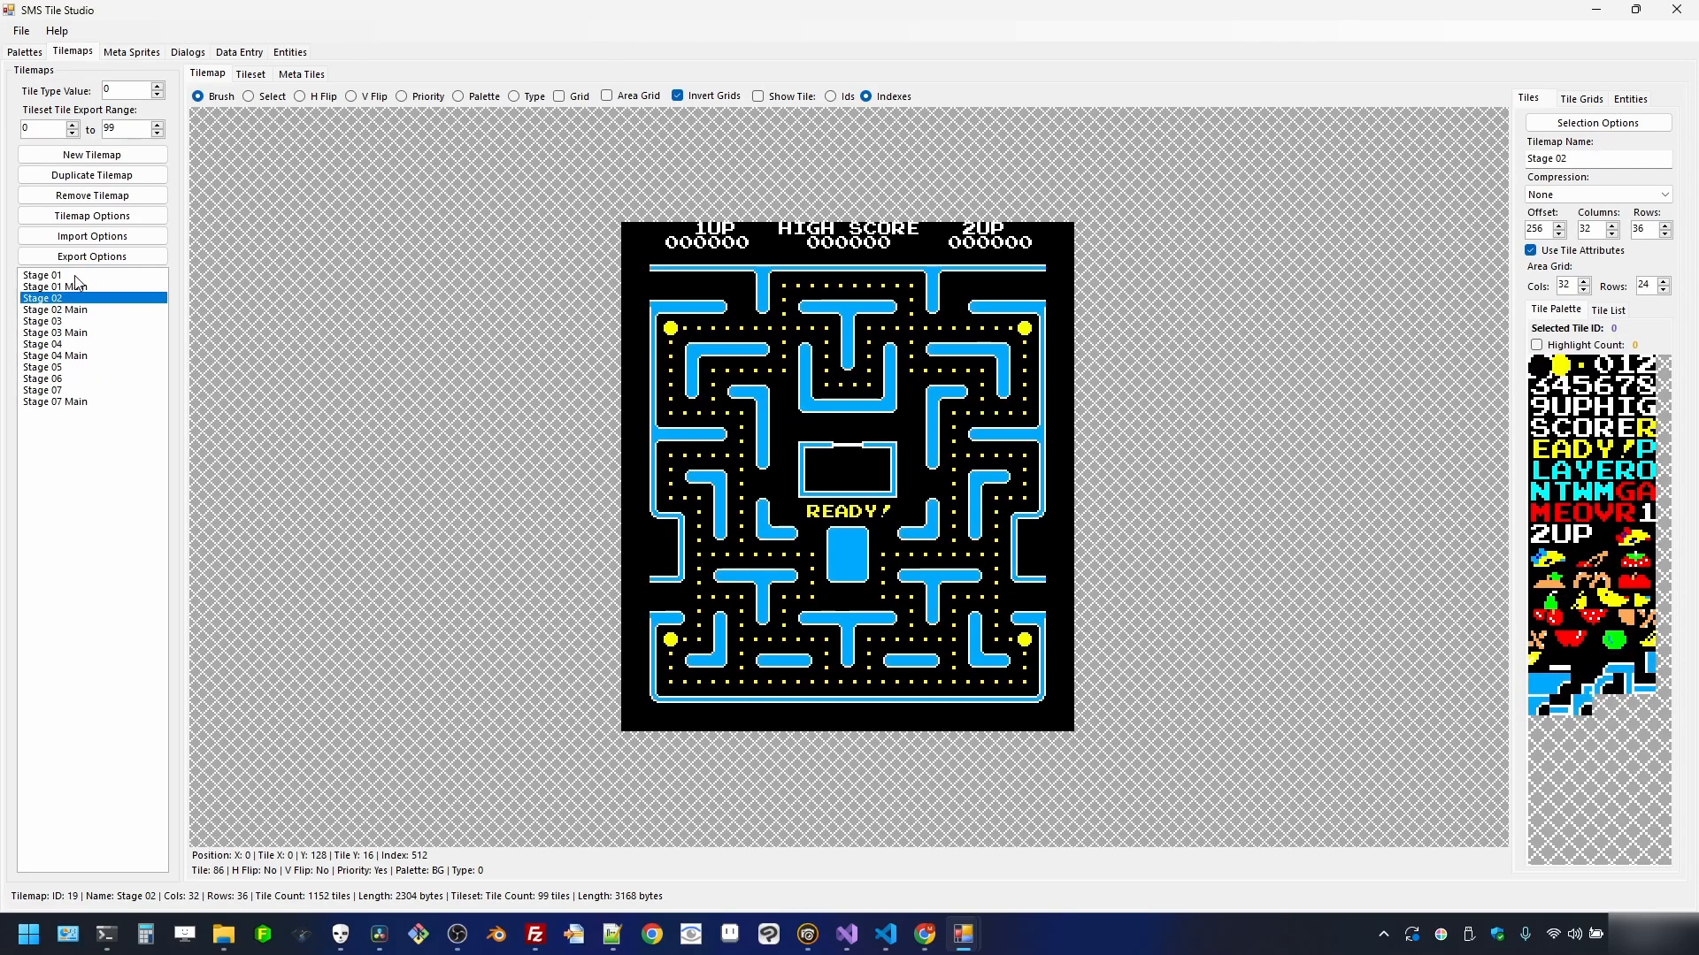
click(75, 276)
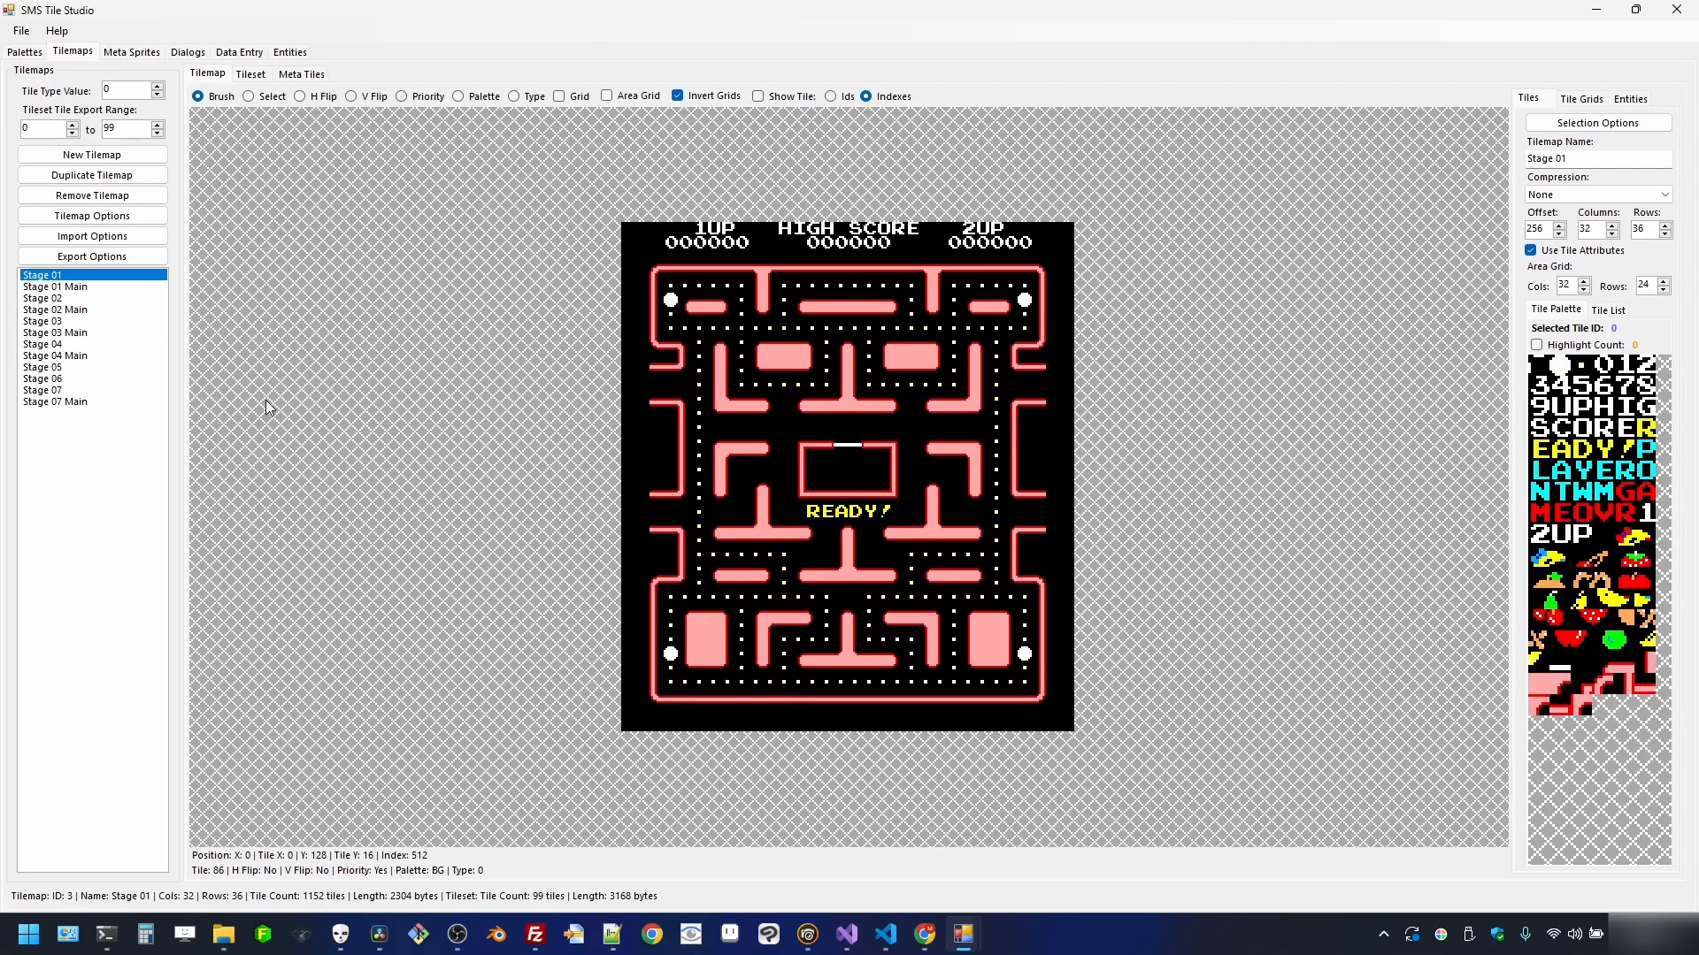
click(75, 299)
click(72, 320)
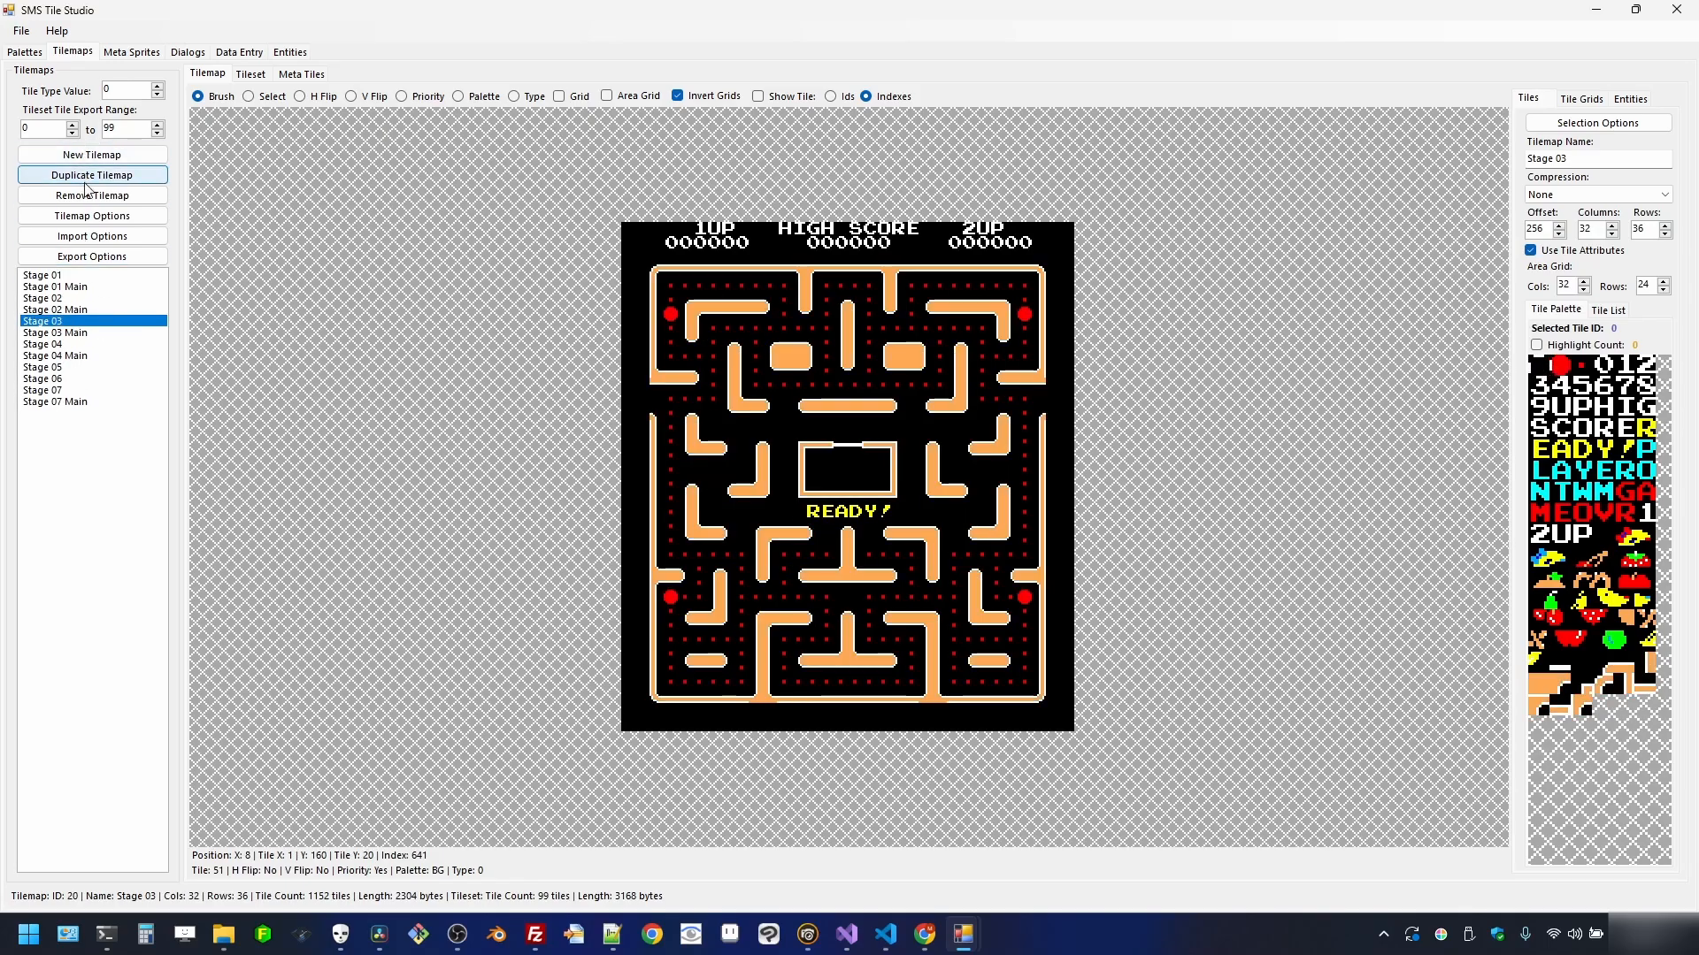
click(75, 300)
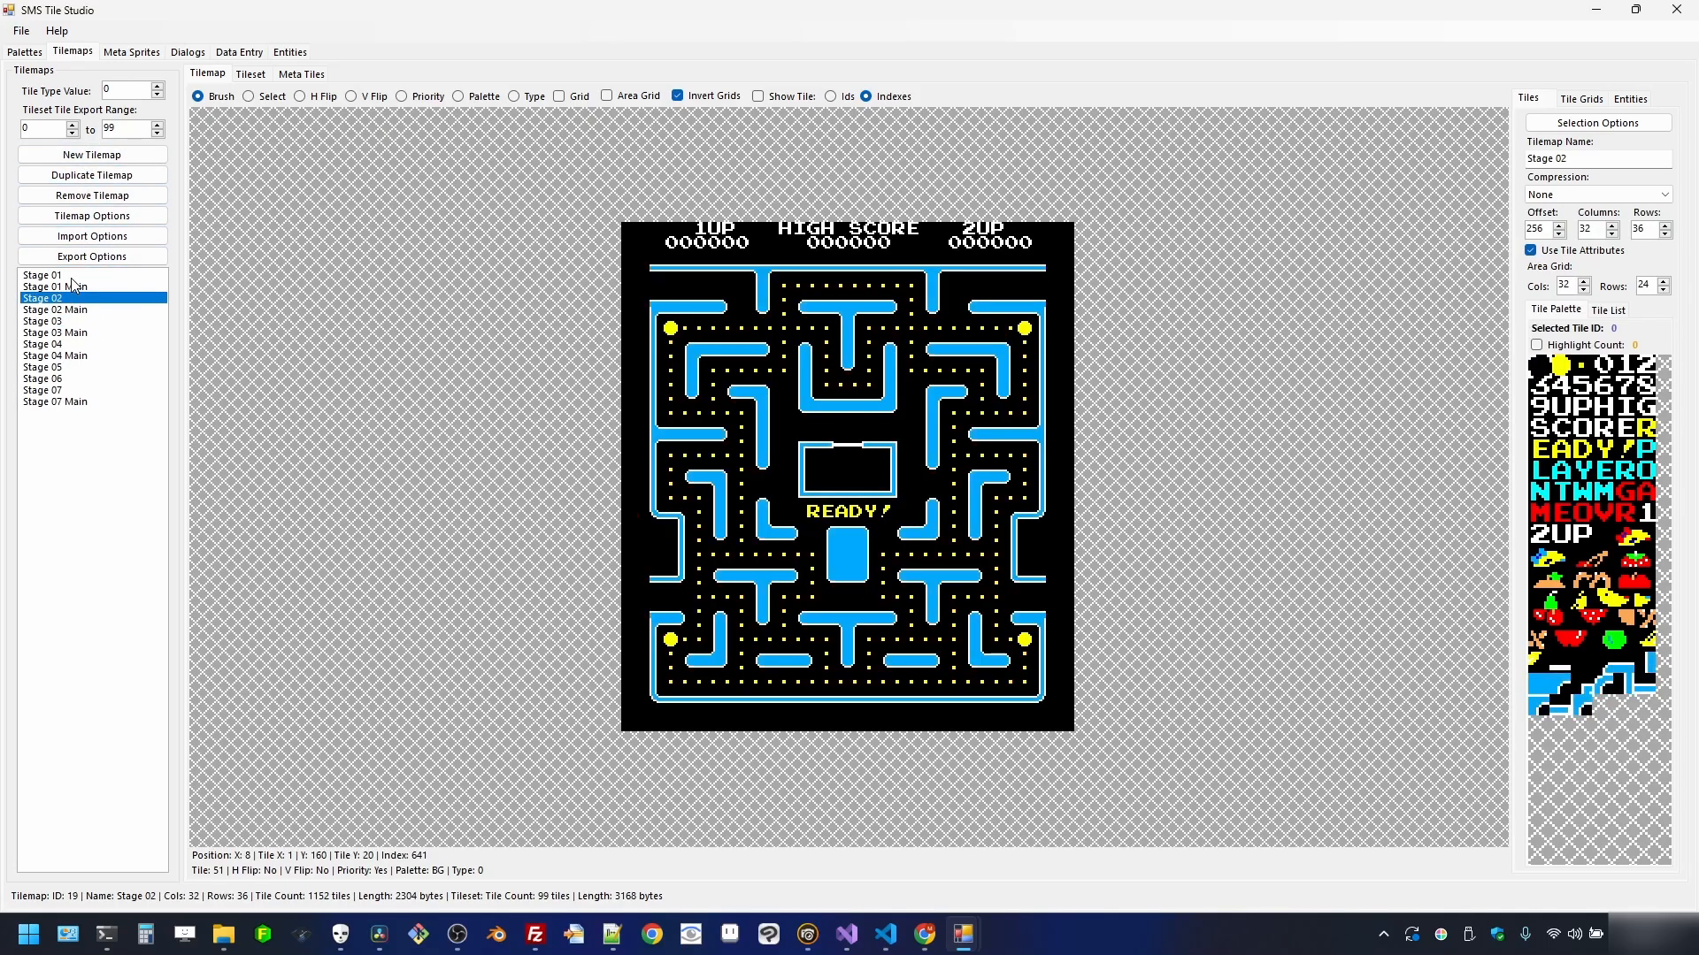
click(72, 278)
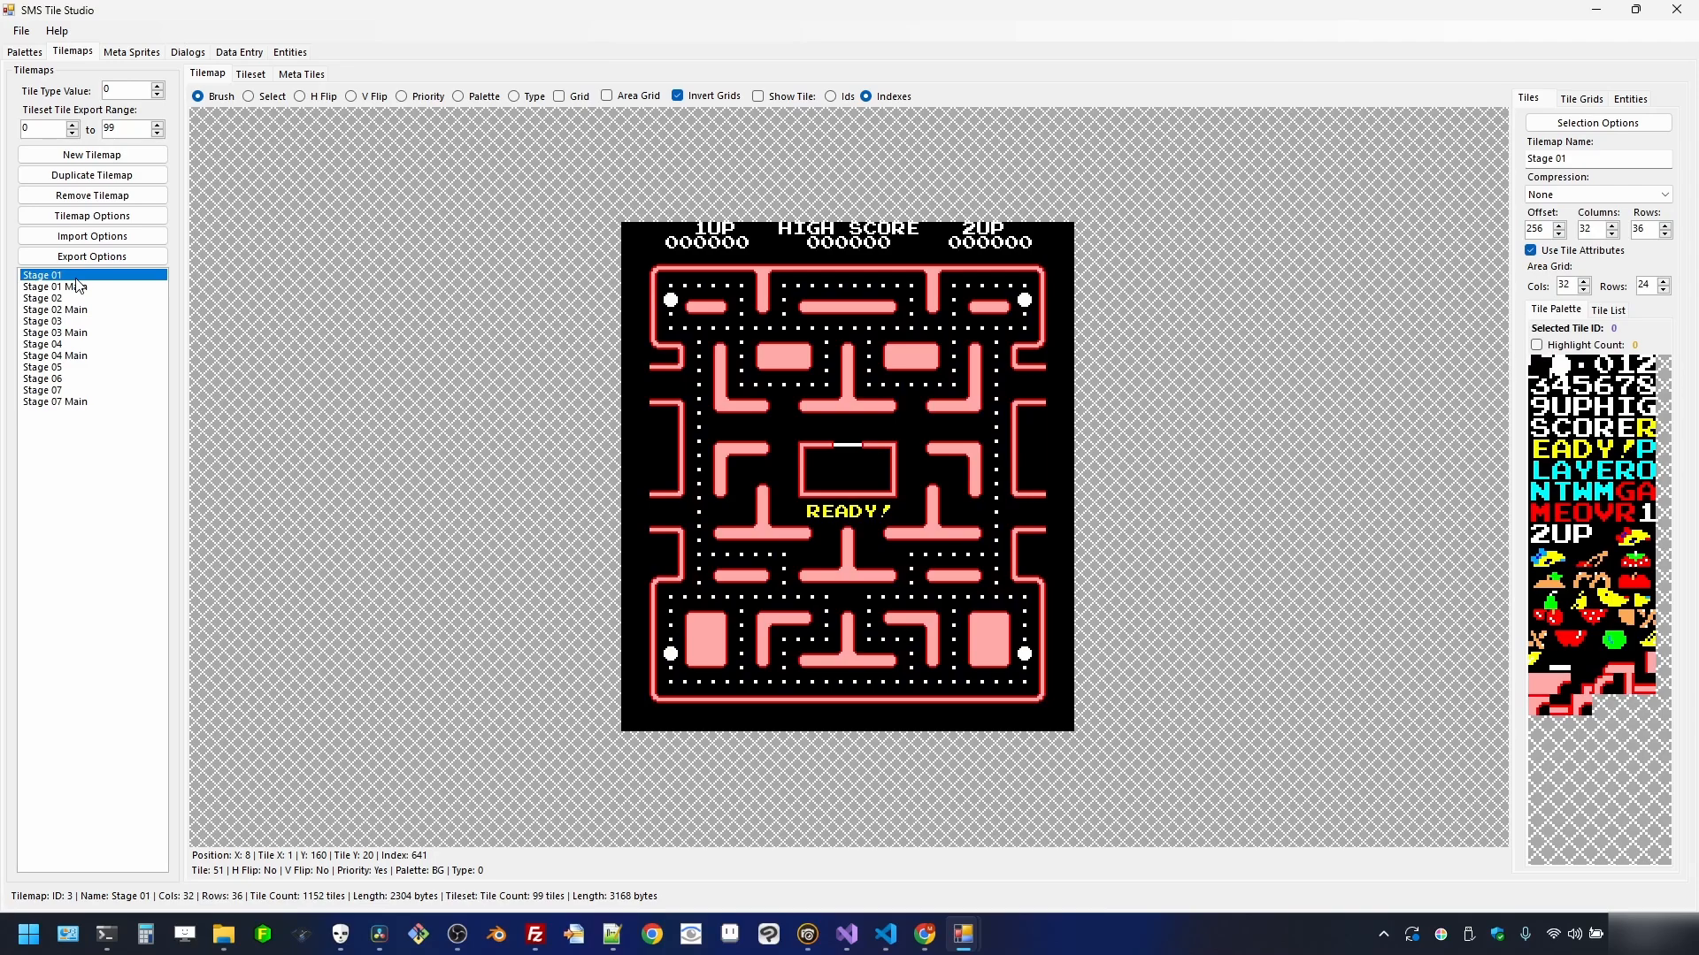
click(92, 155)
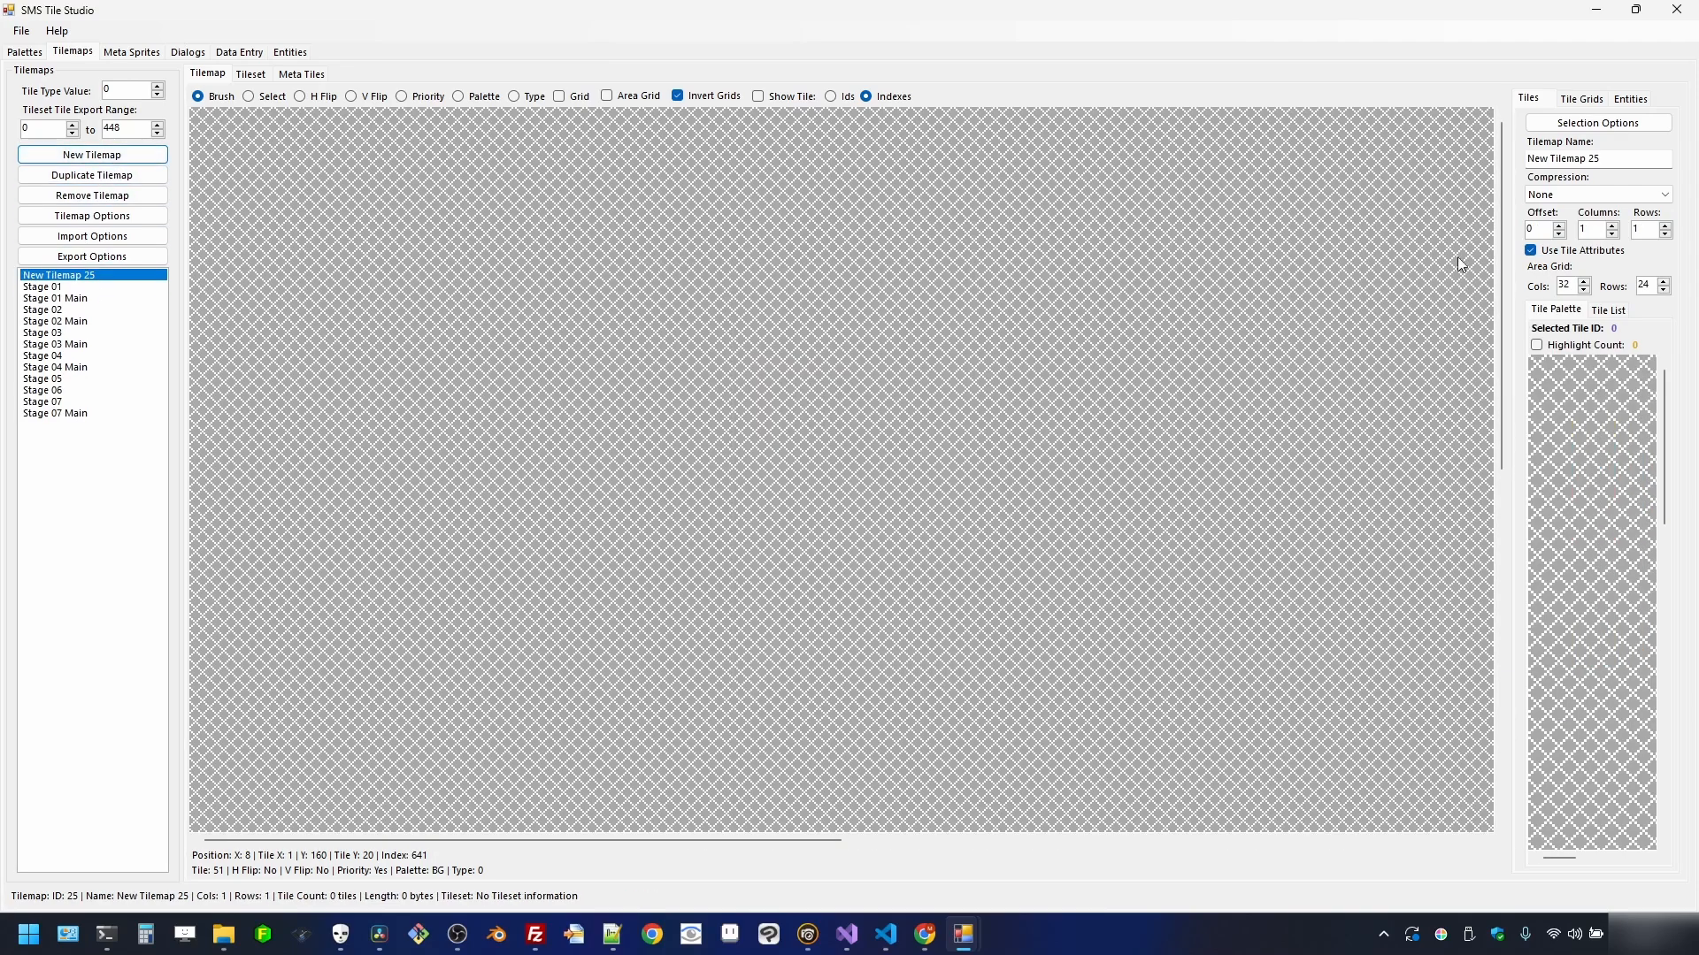
- Rename the new tilemap to 'Title Main' and bring up its import choices
drag(1610, 162, 1439, 180)
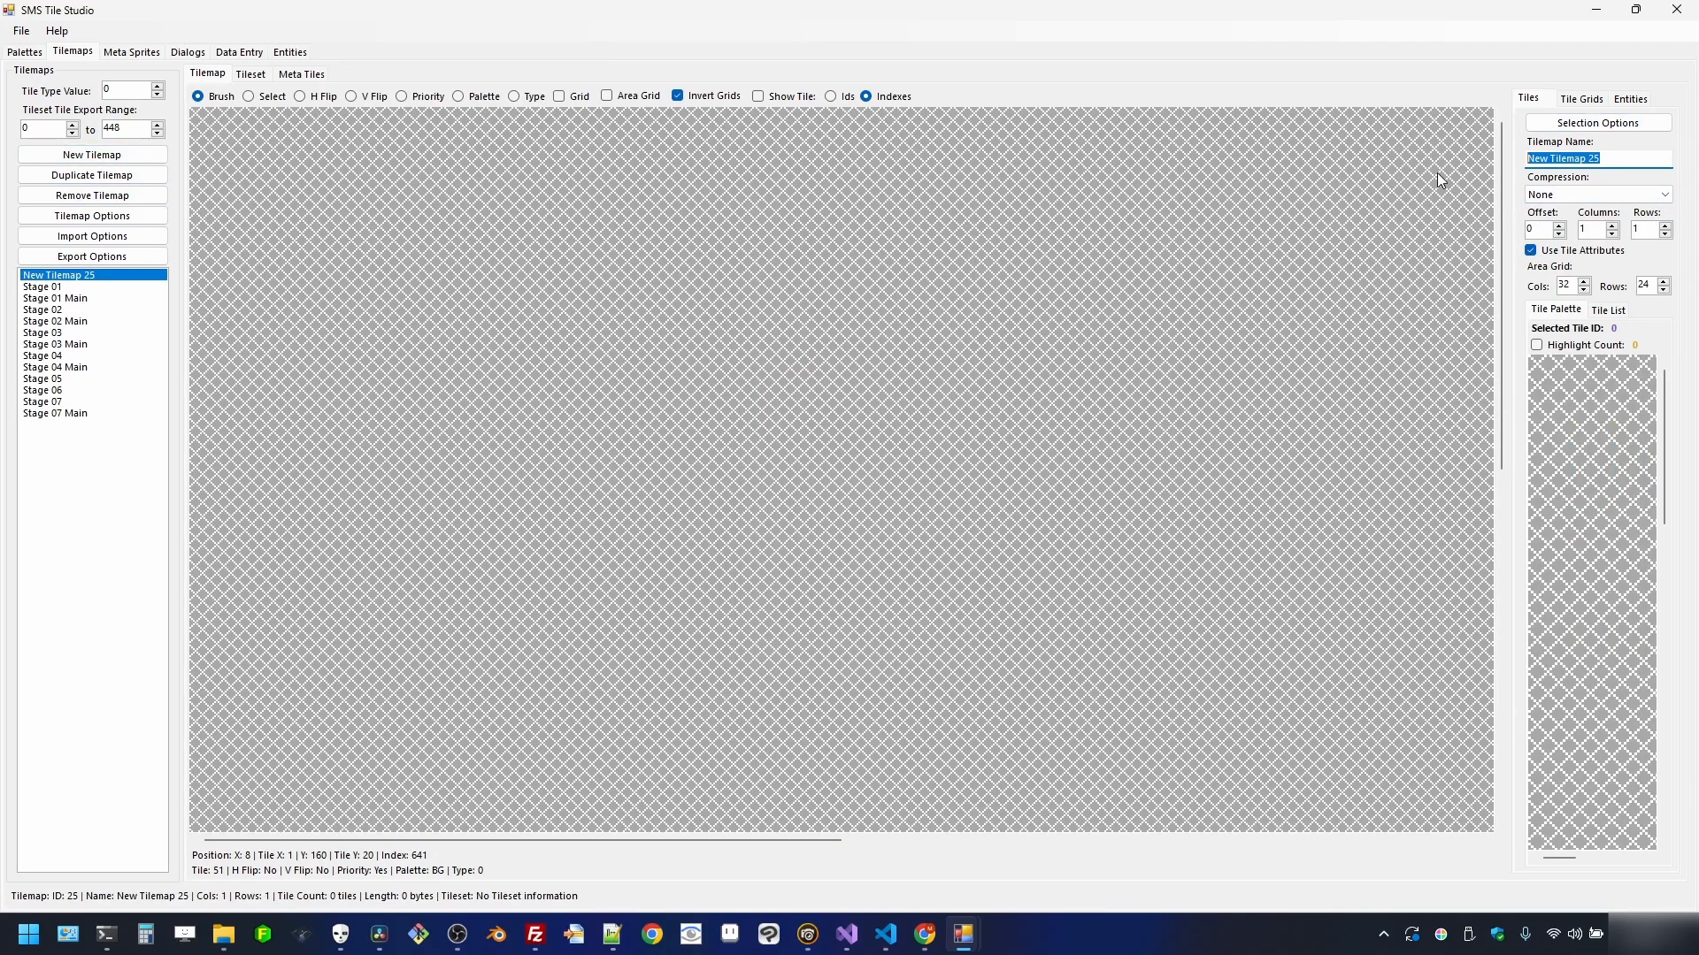
text(Title)
click(123, 433)
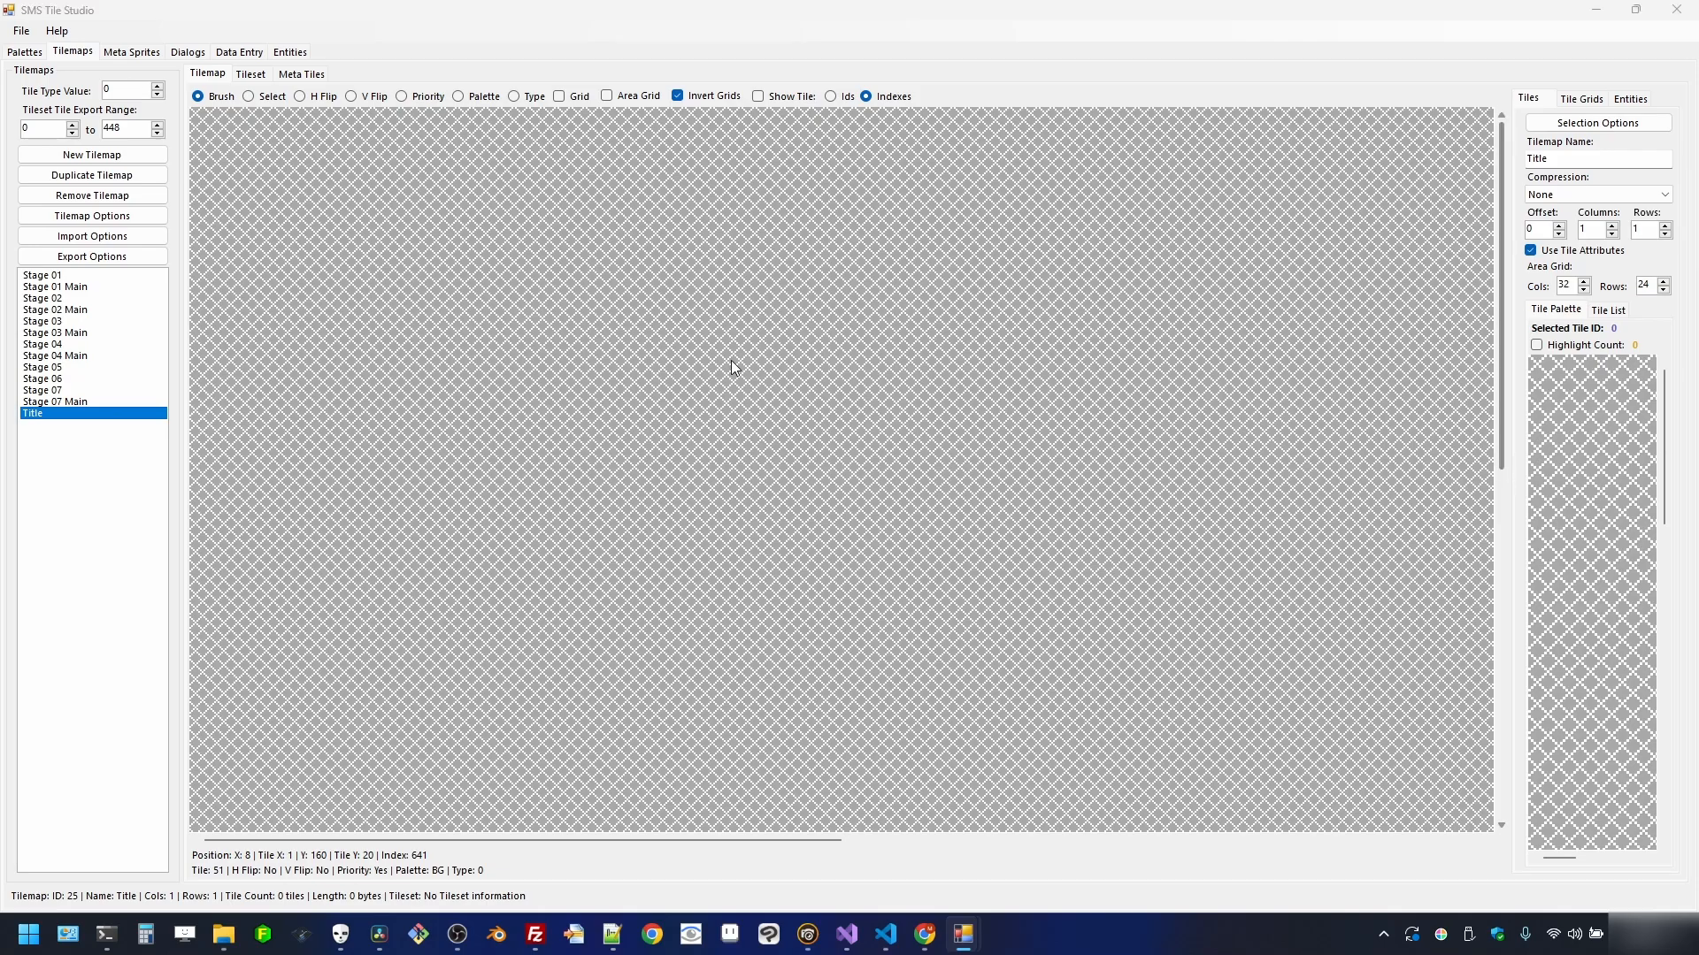
click(1570, 166)
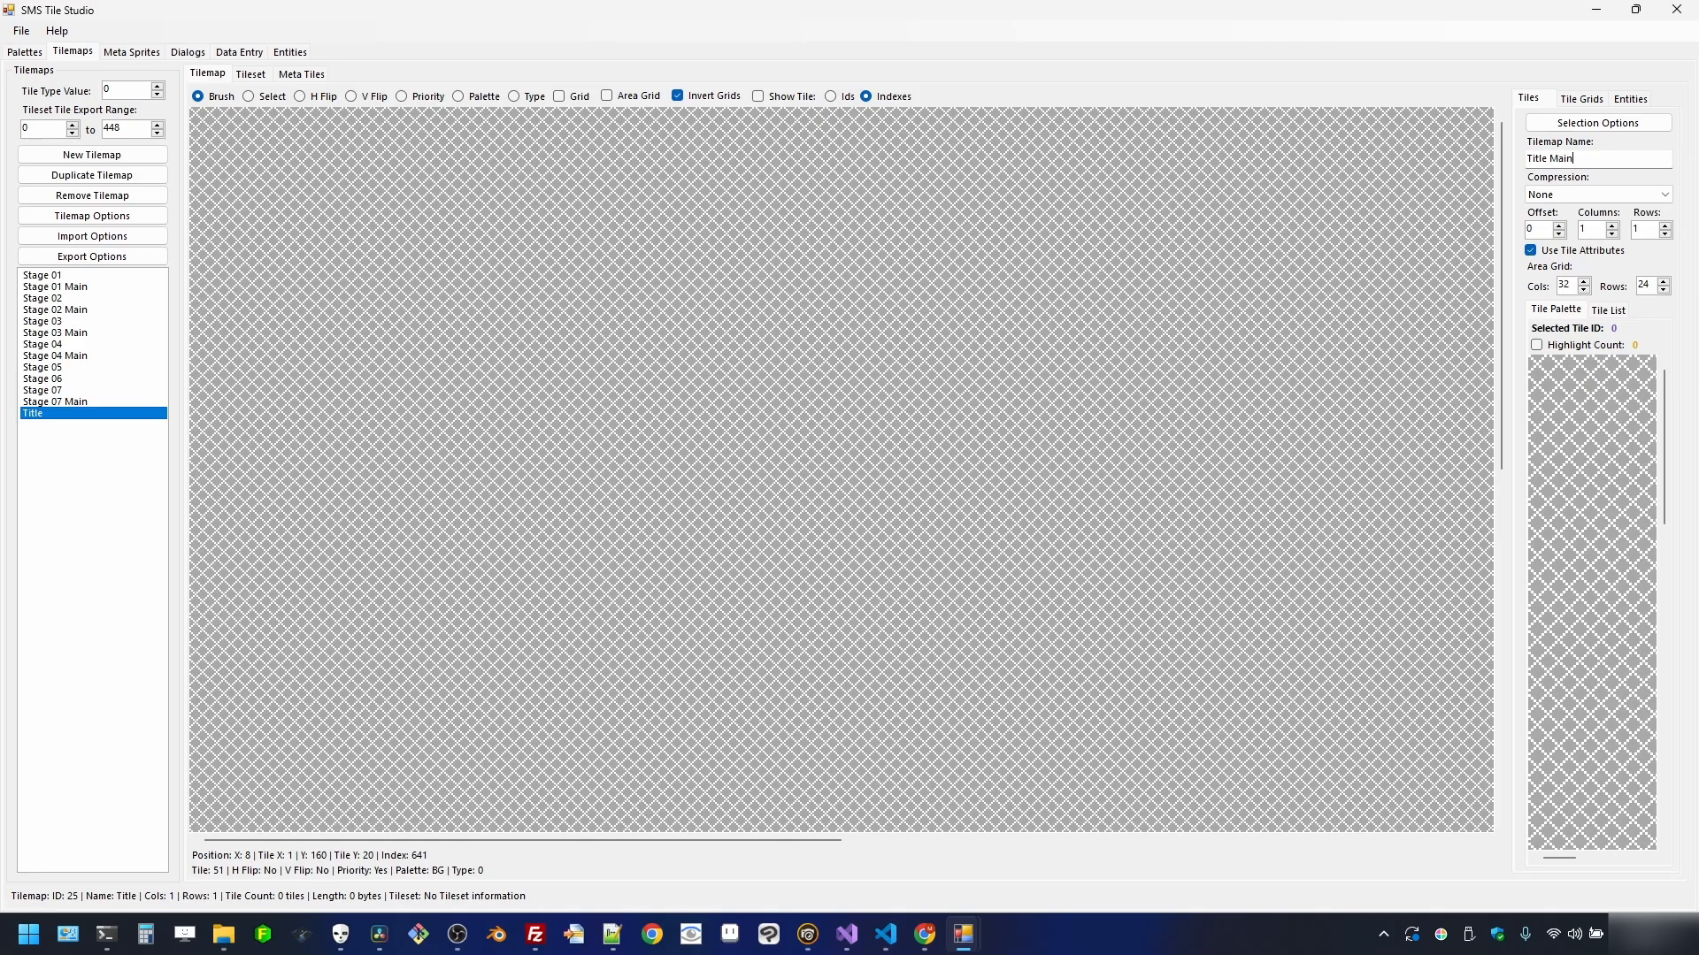
text(Main)
key(Return)
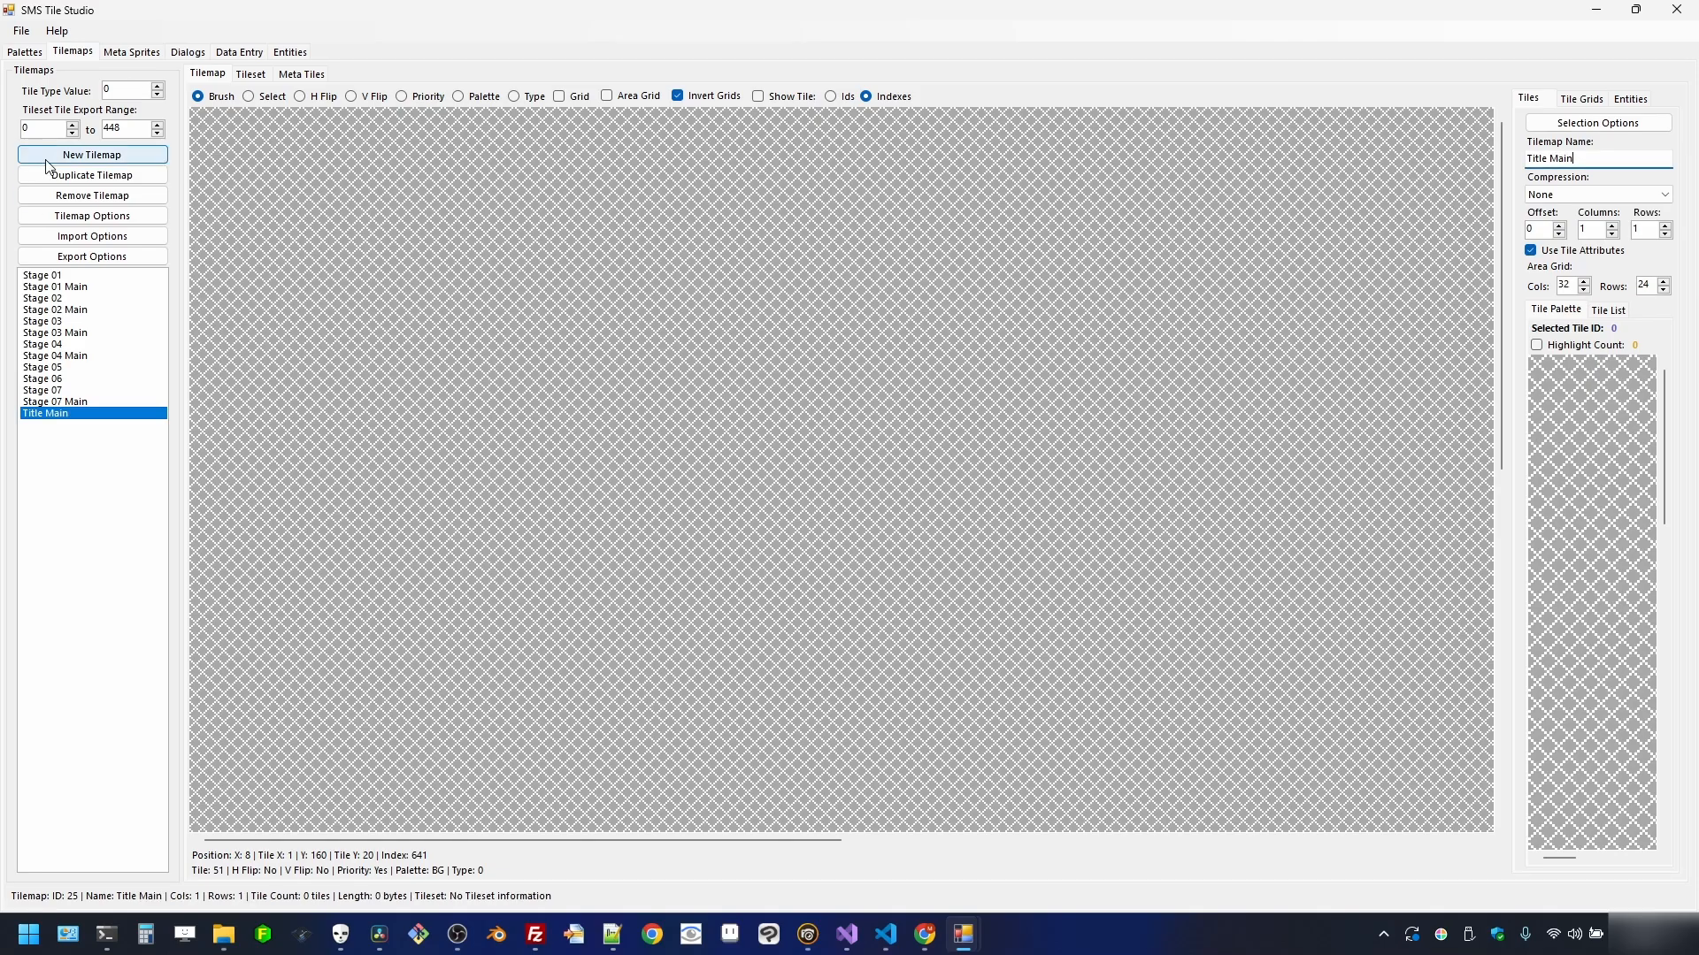
click(94, 245)
- Import title.png using the Title BG palette and Both flipping, yielding a 151-tile tileset
click(129, 254)
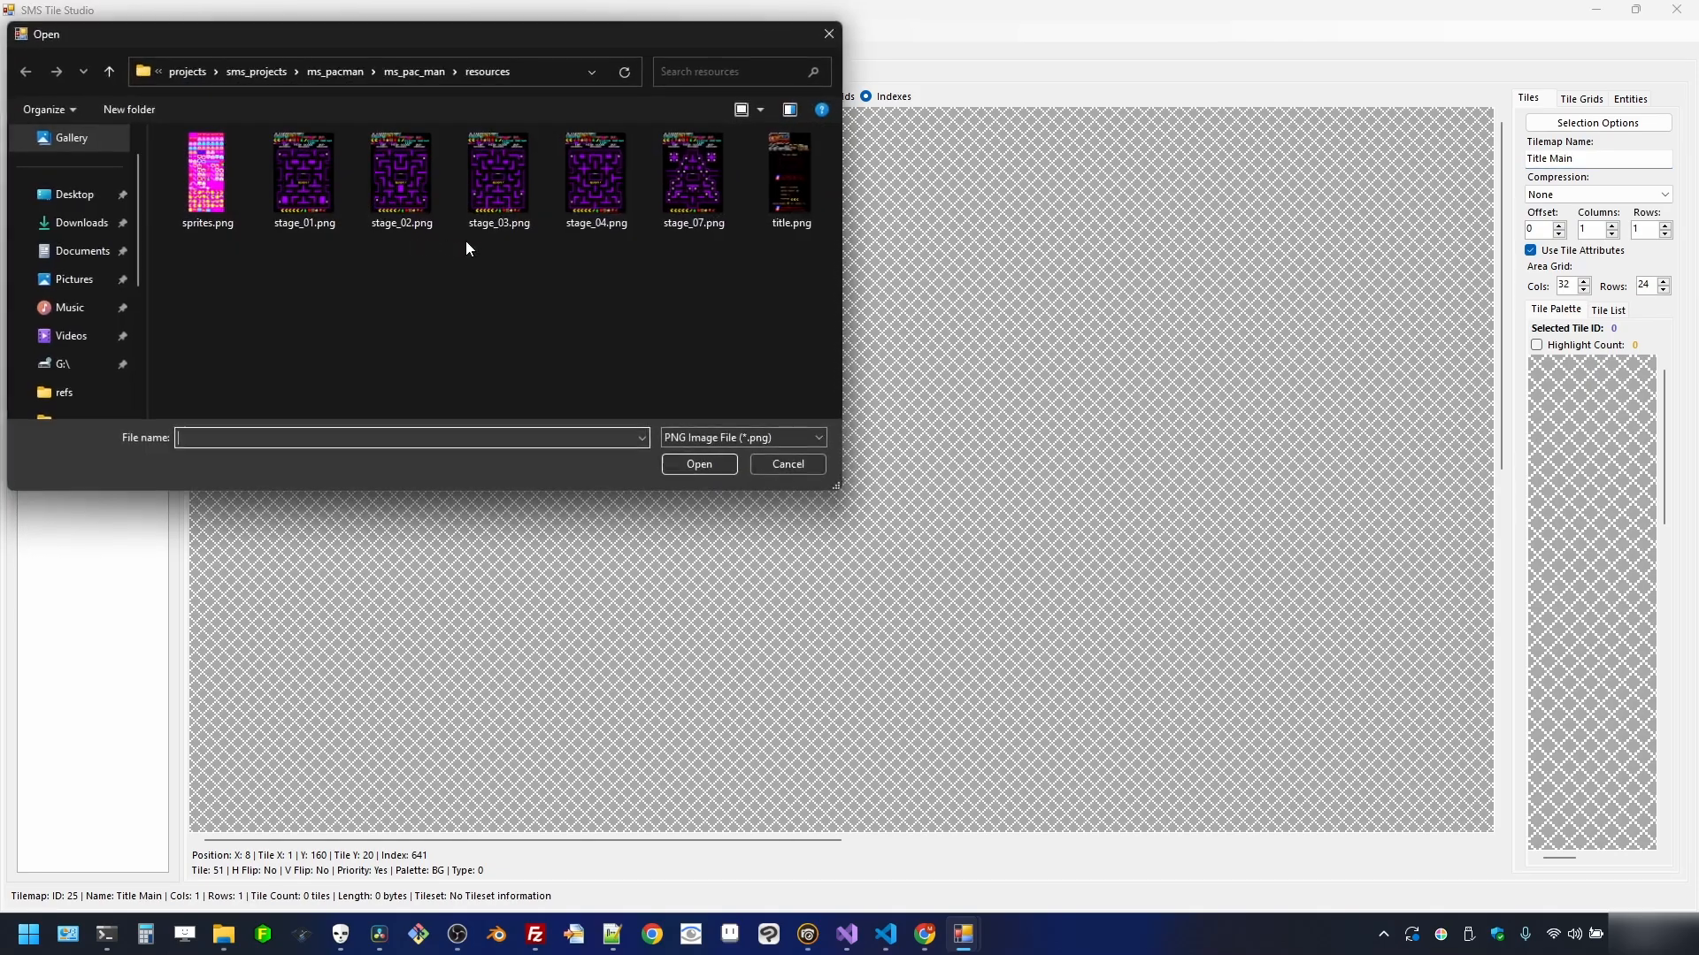
double_click(793, 186)
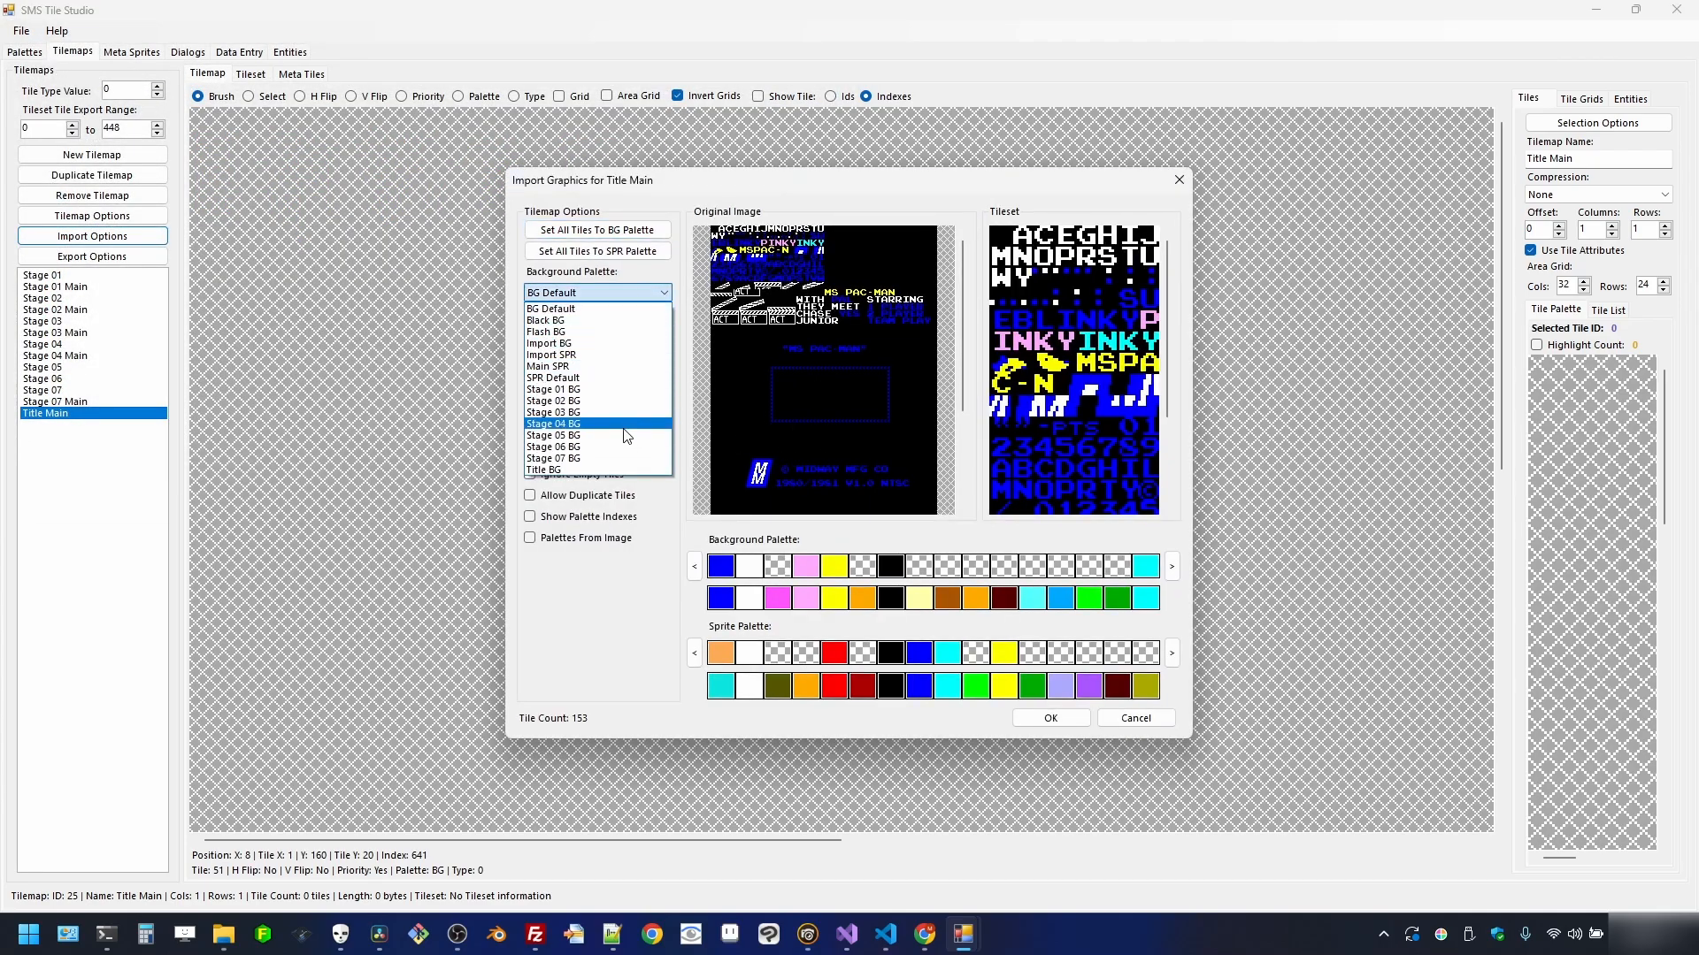
click(548, 470)
click(607, 454)
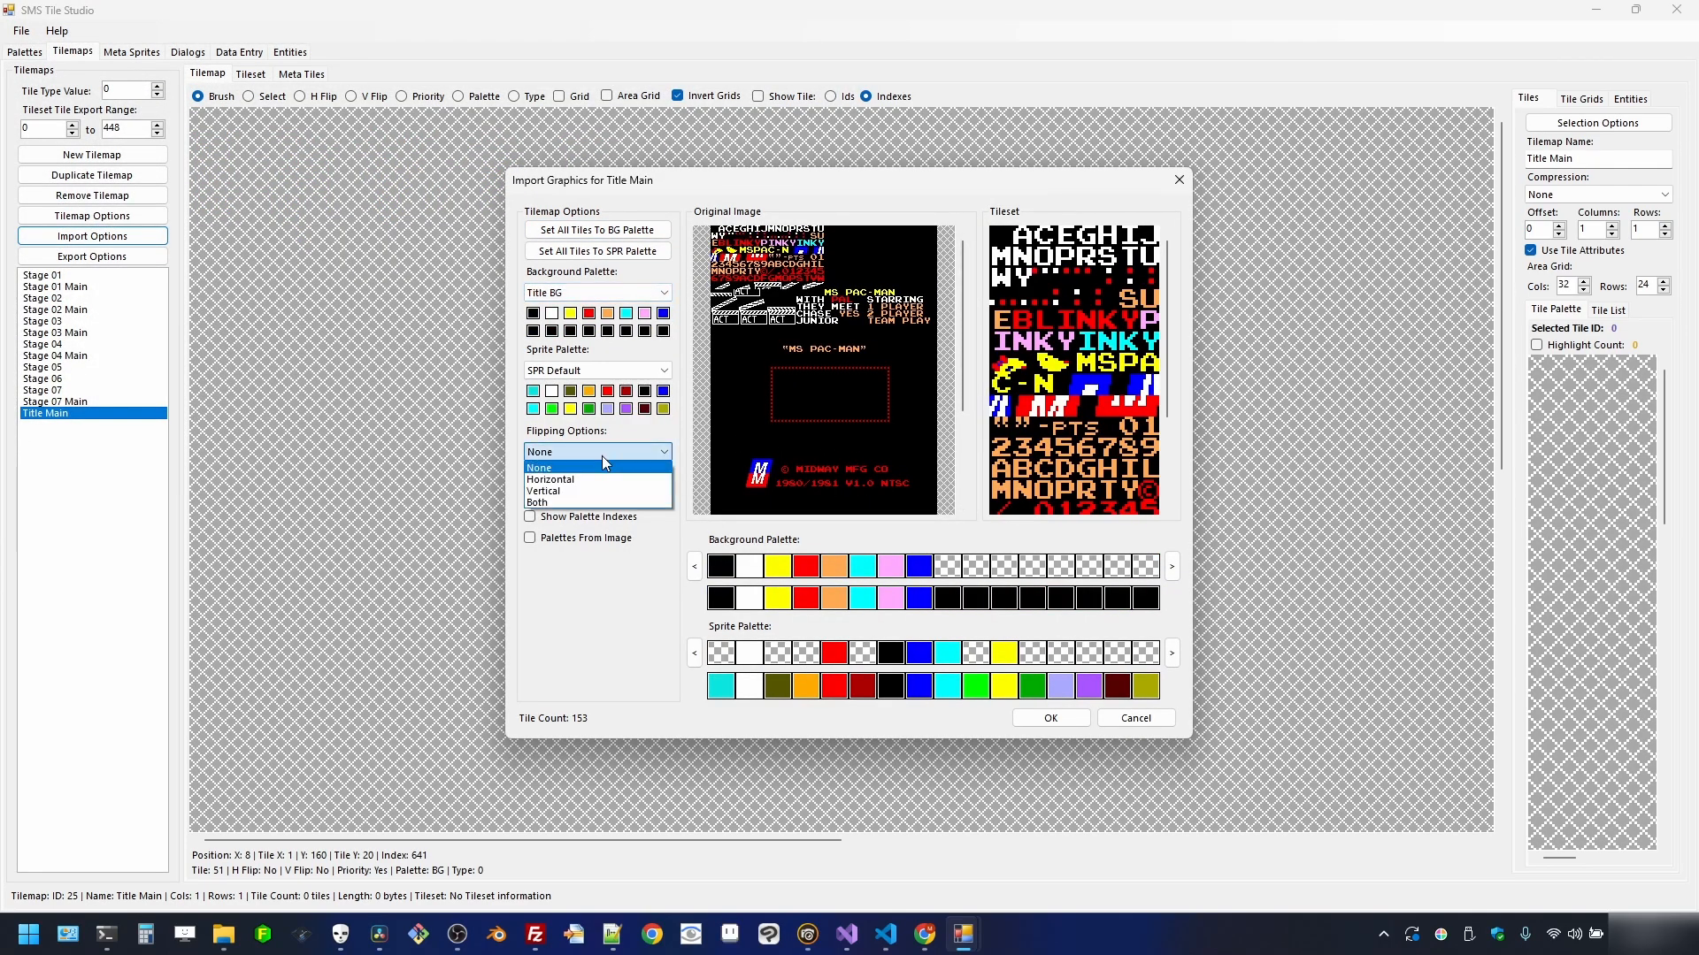
click(594, 503)
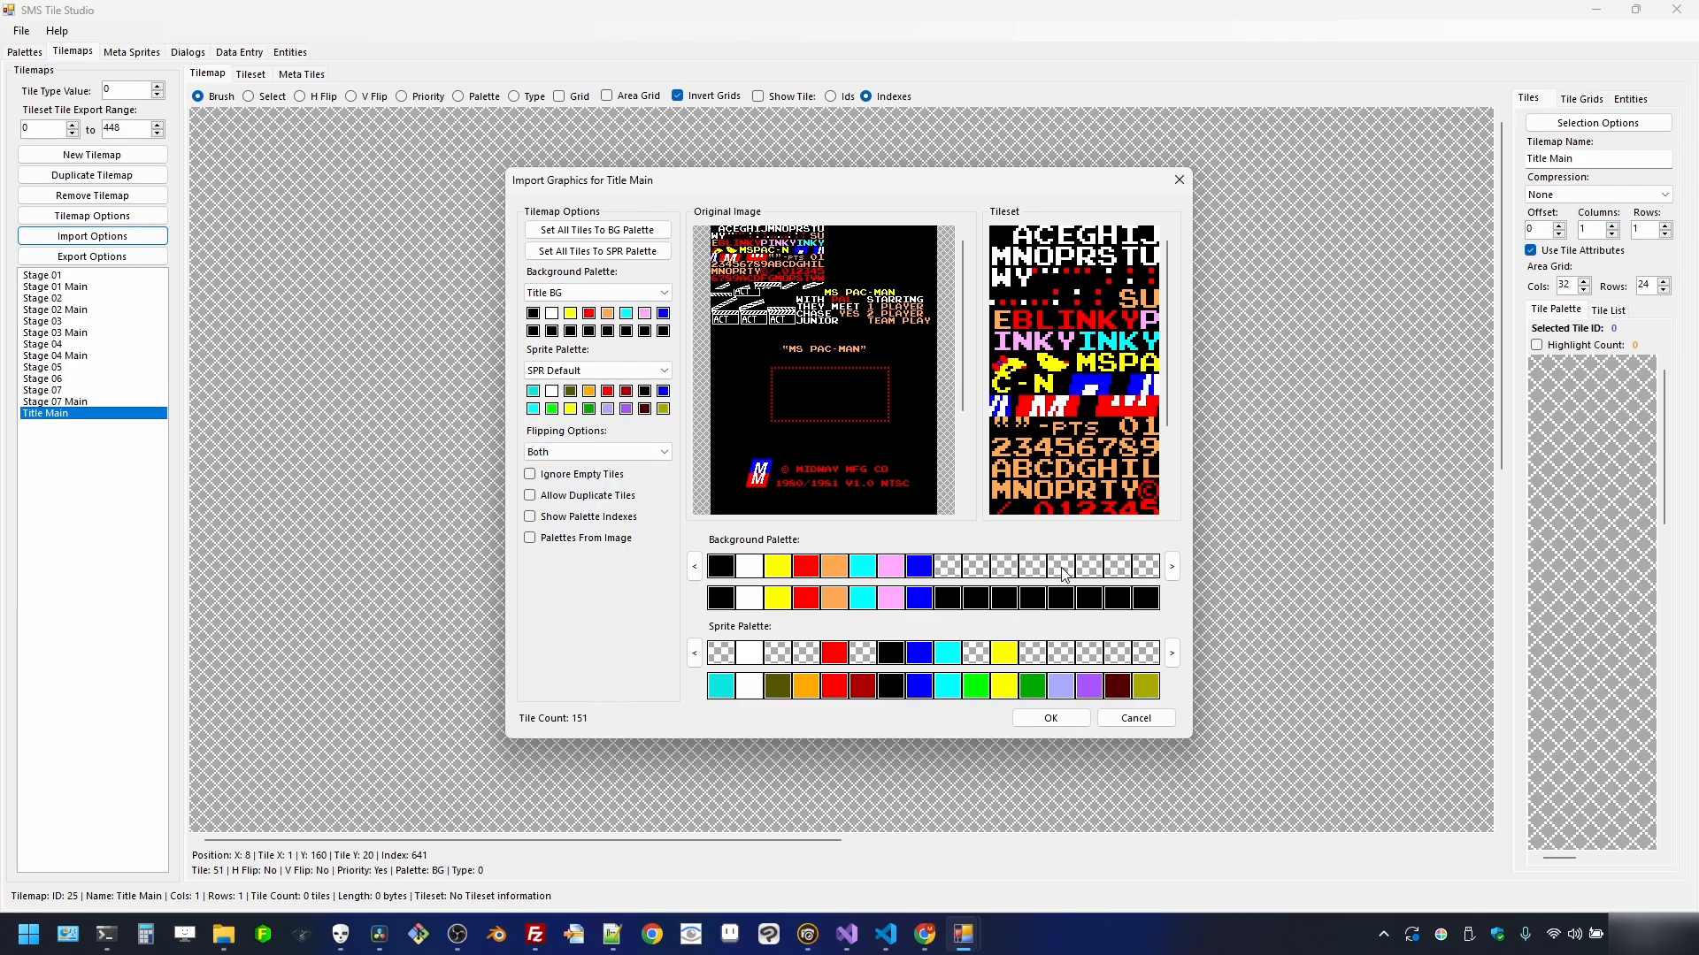
click(1050, 718)
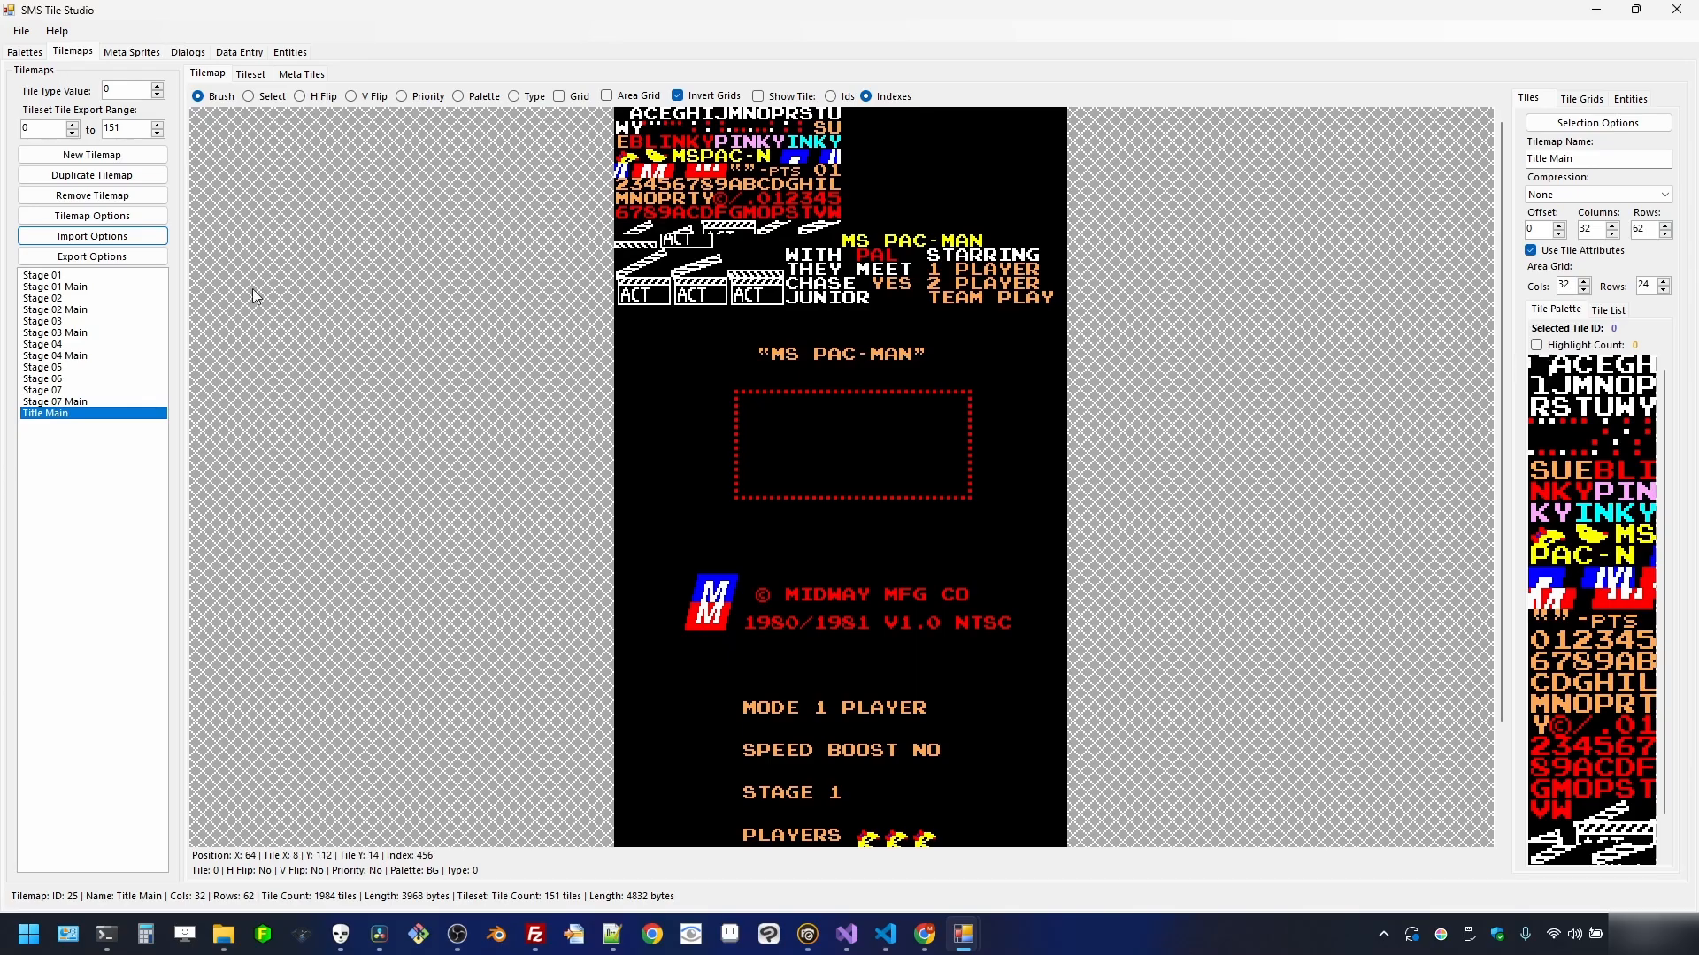
click(69, 276)
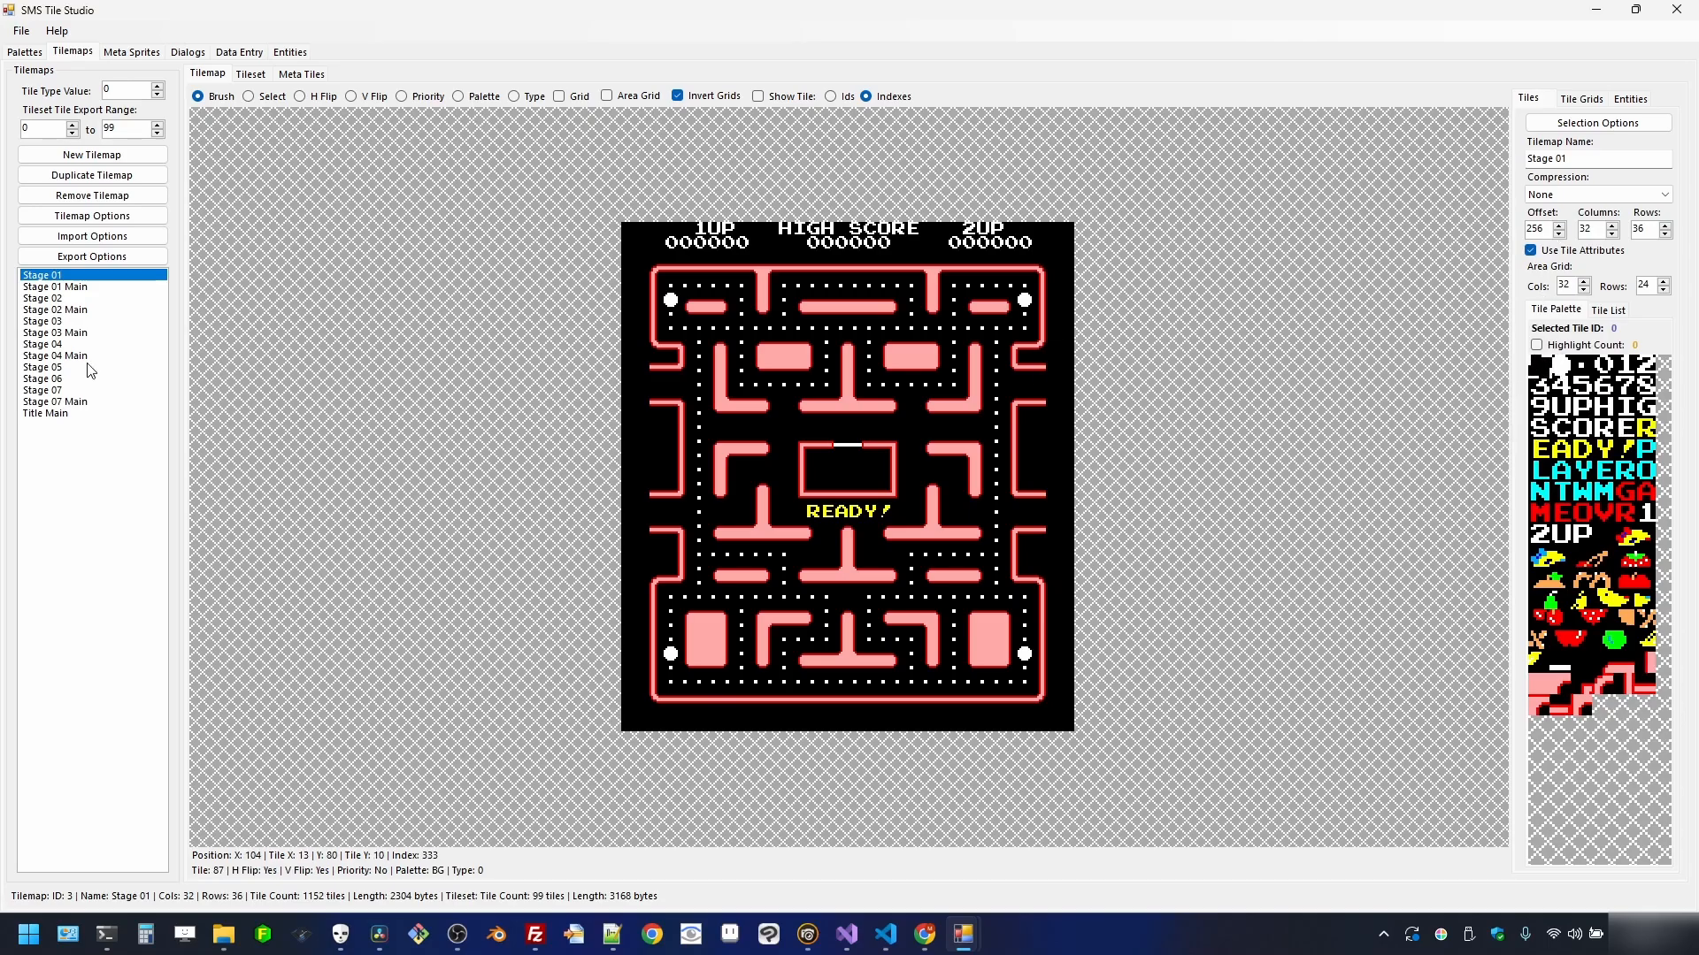
click(89, 413)
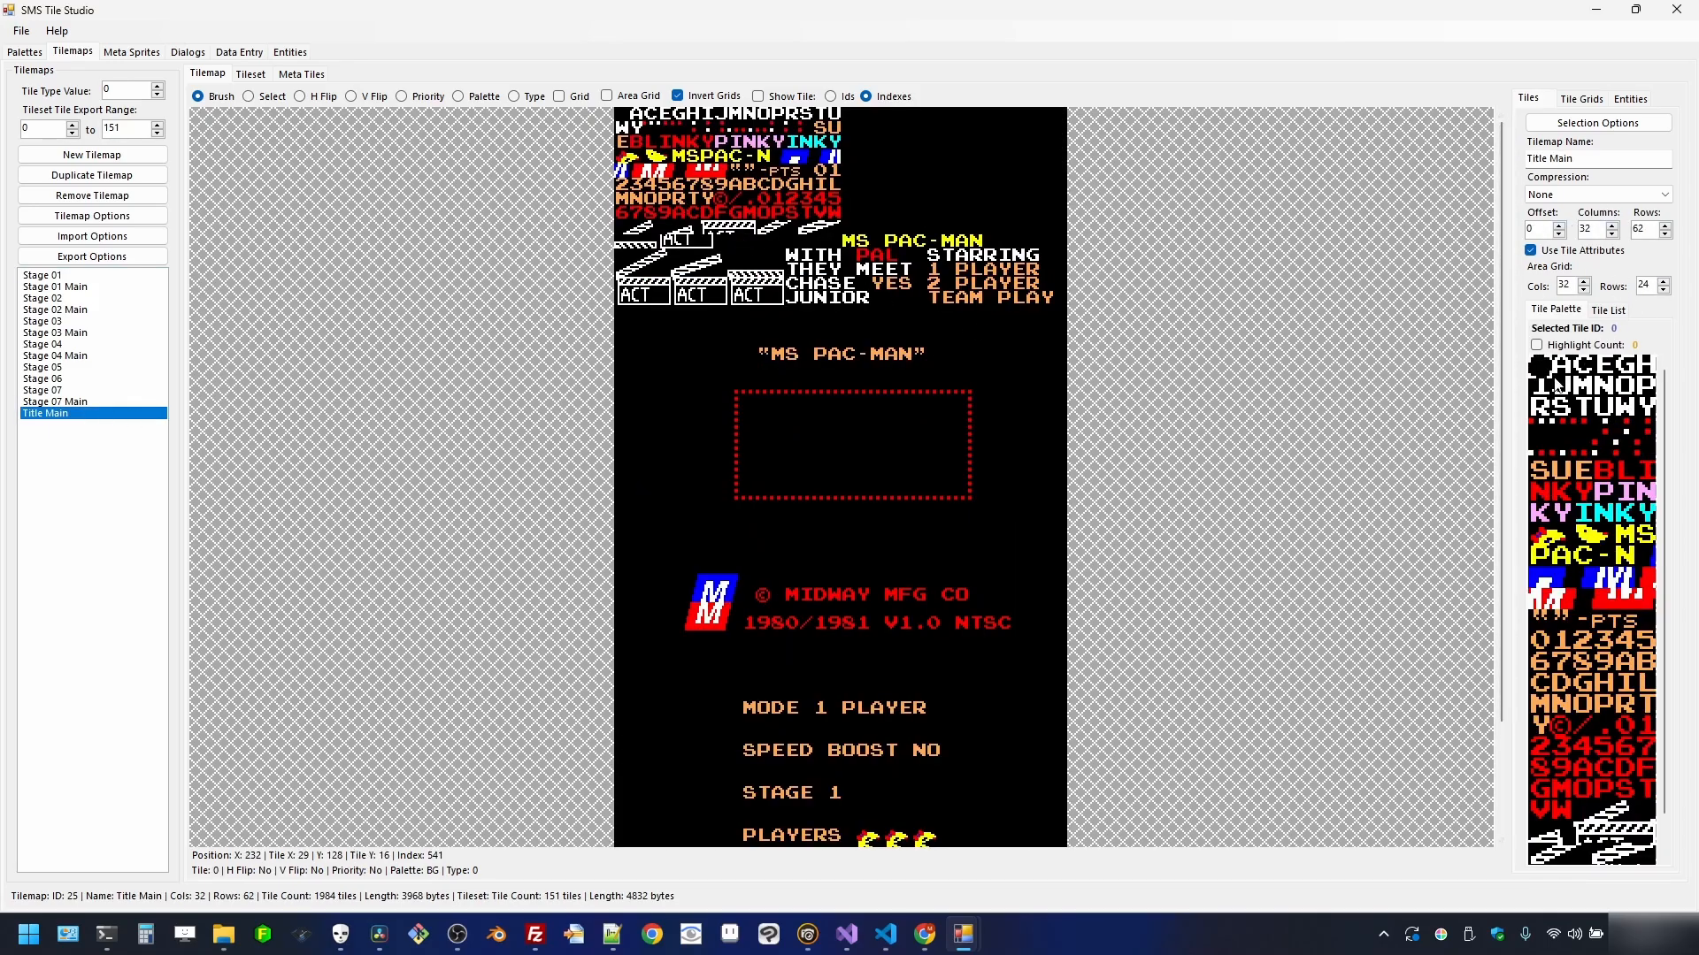
scroll(1673, 536, down, 1)
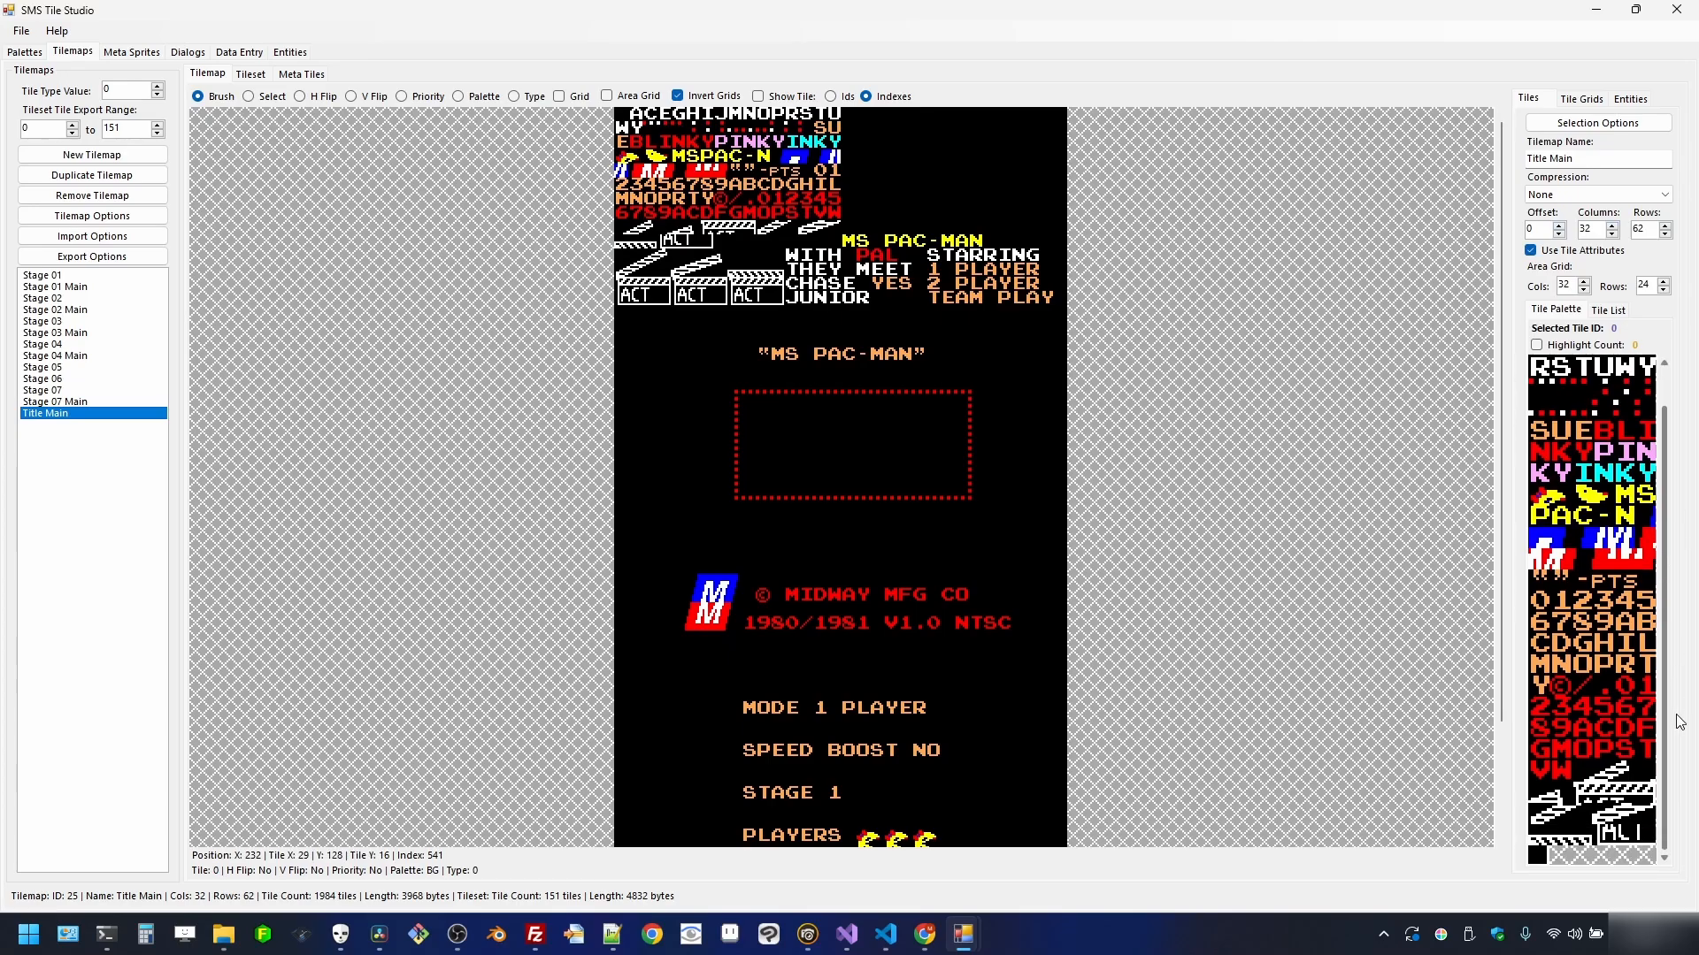
scroll(1679, 721, up, 2)
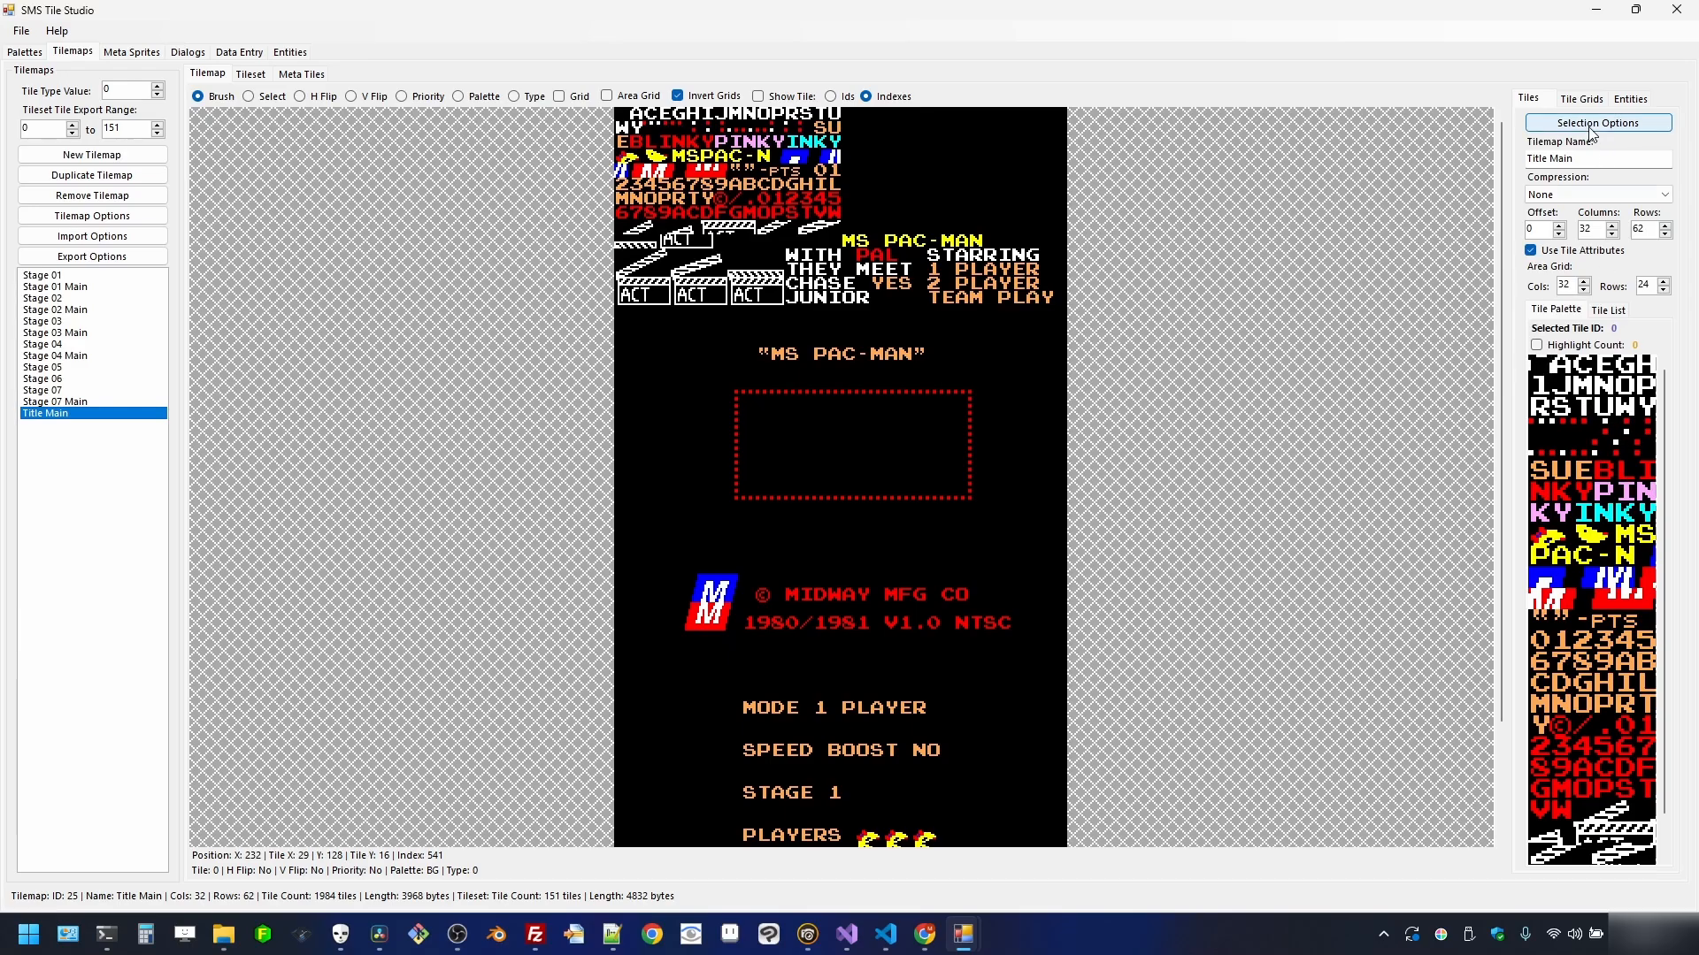
- Set the Title Main tile offset to 279
double_click(1545, 228)
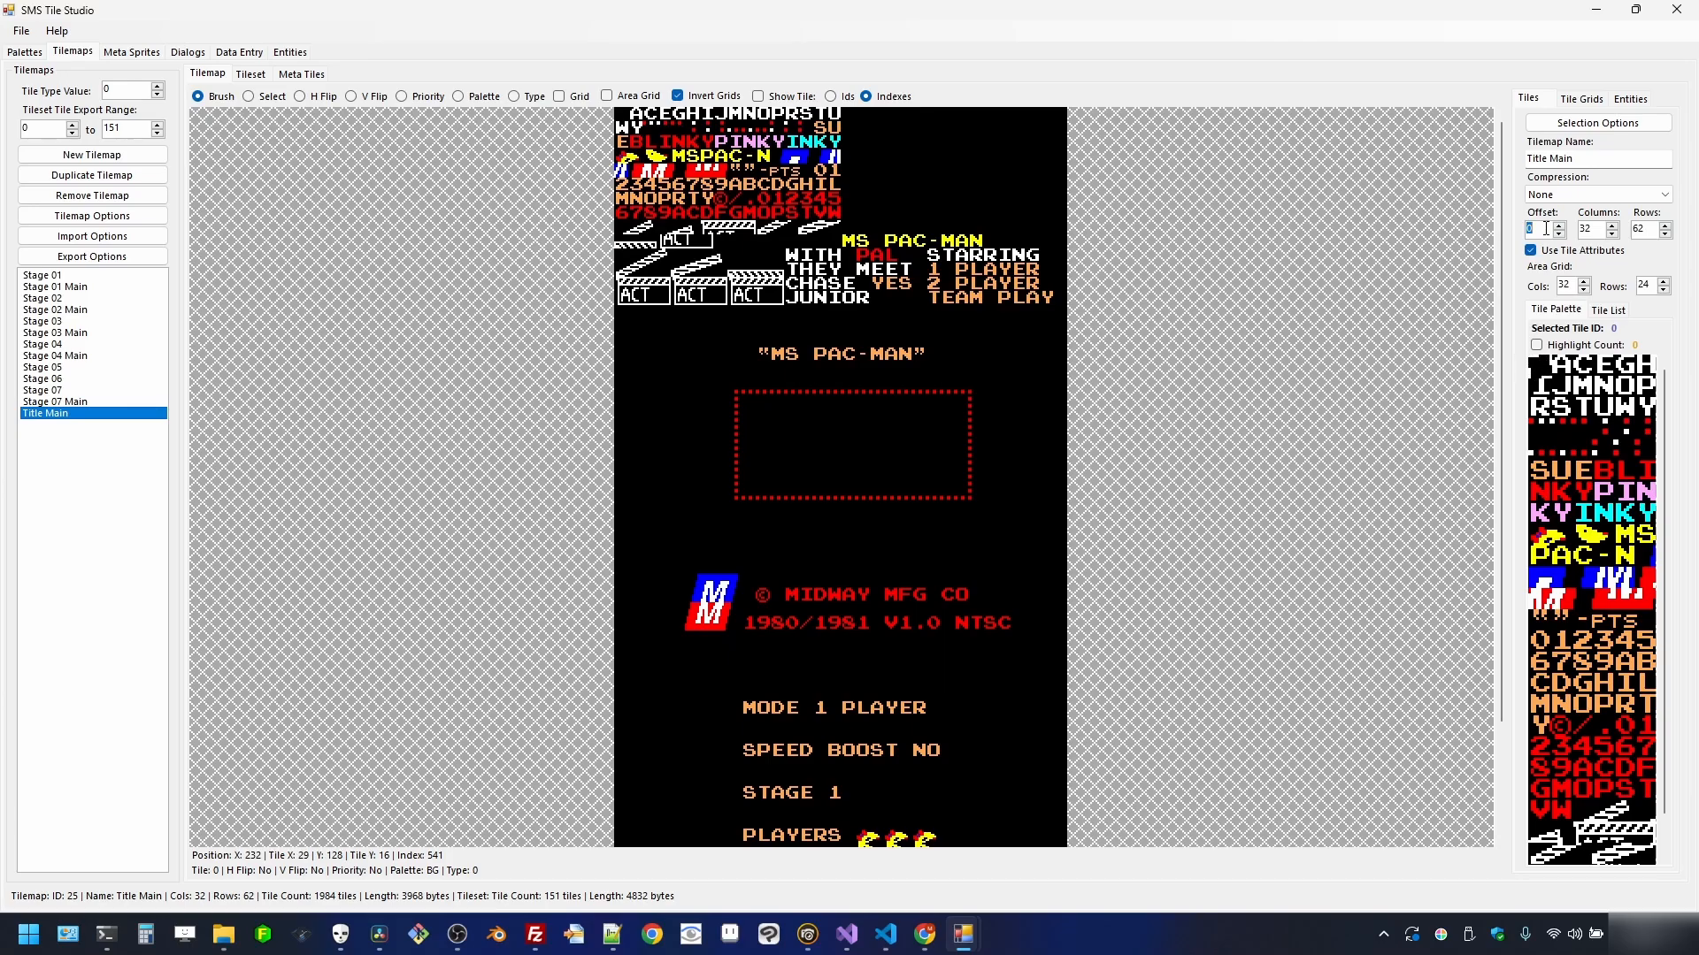
text(279)
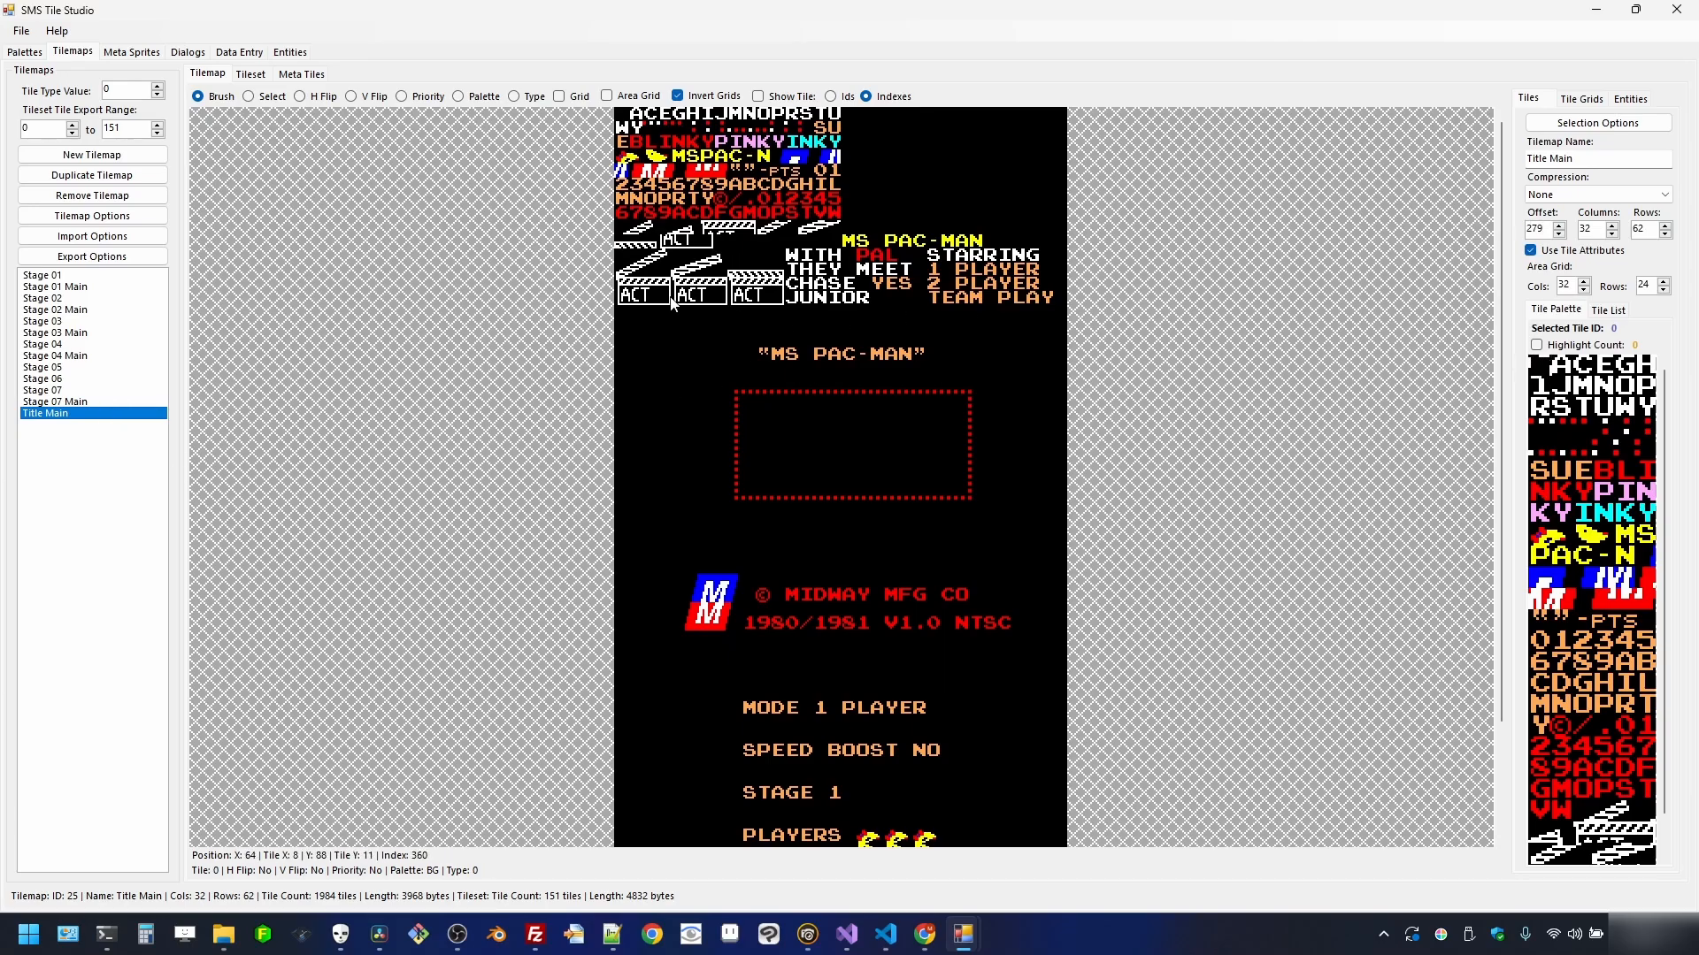
- Switch tile numbering to IDs instead of indexes, then hide the number overlay
click(807, 97)
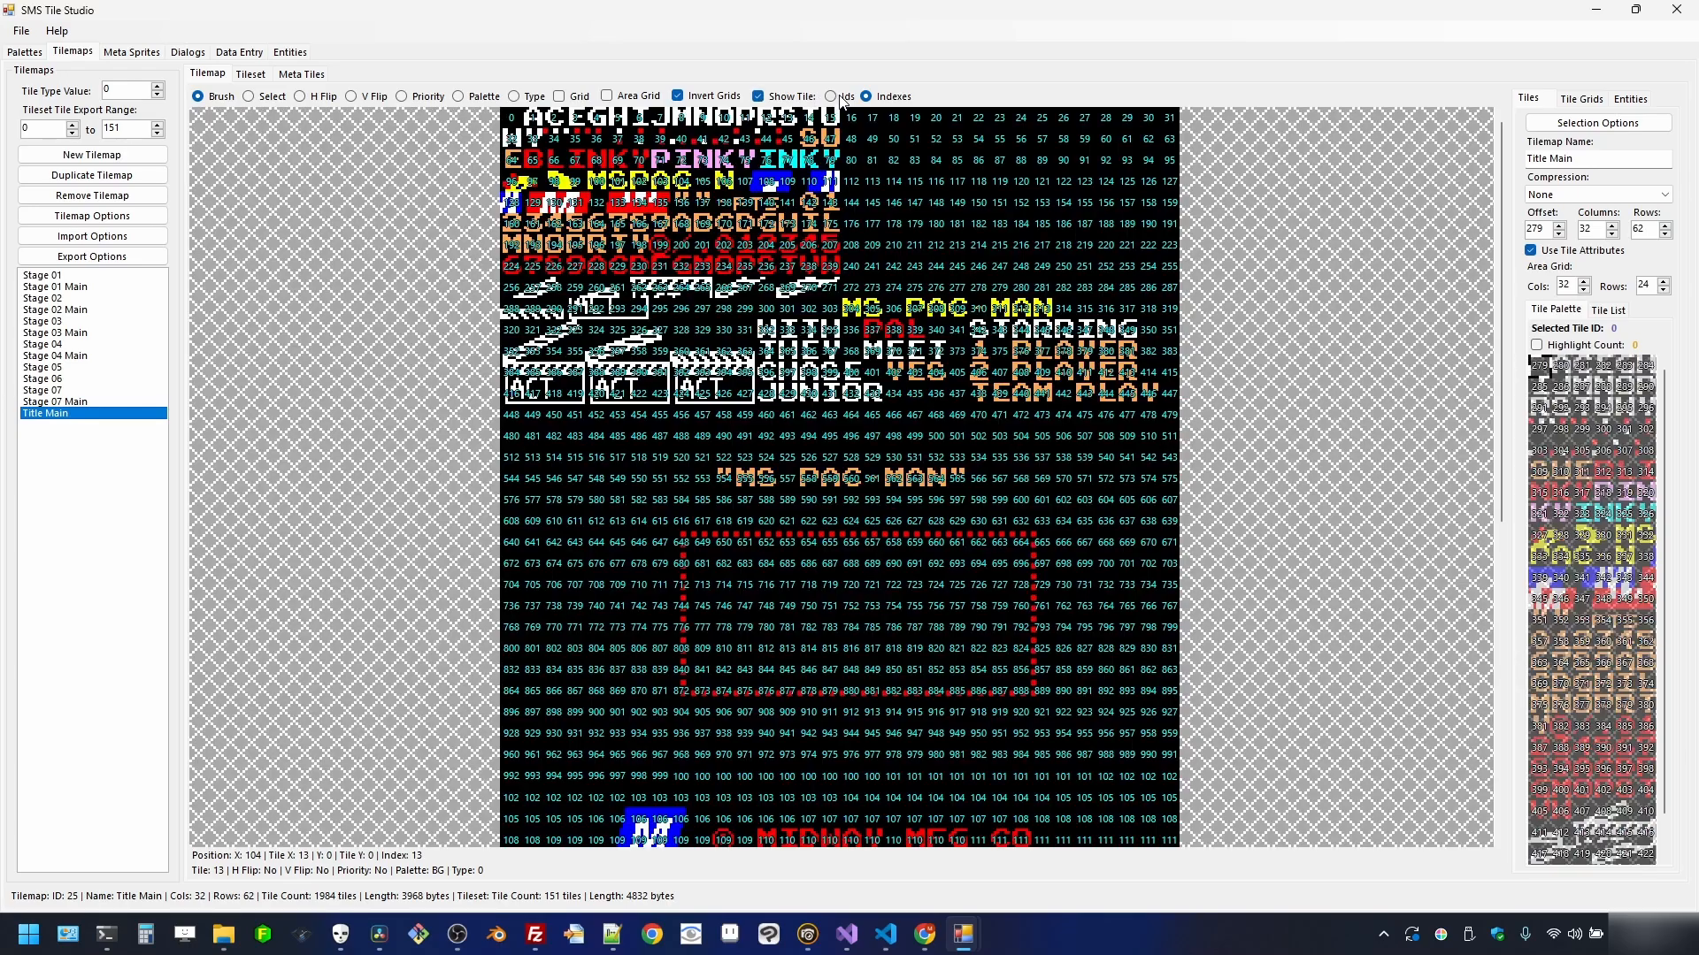
click(839, 98)
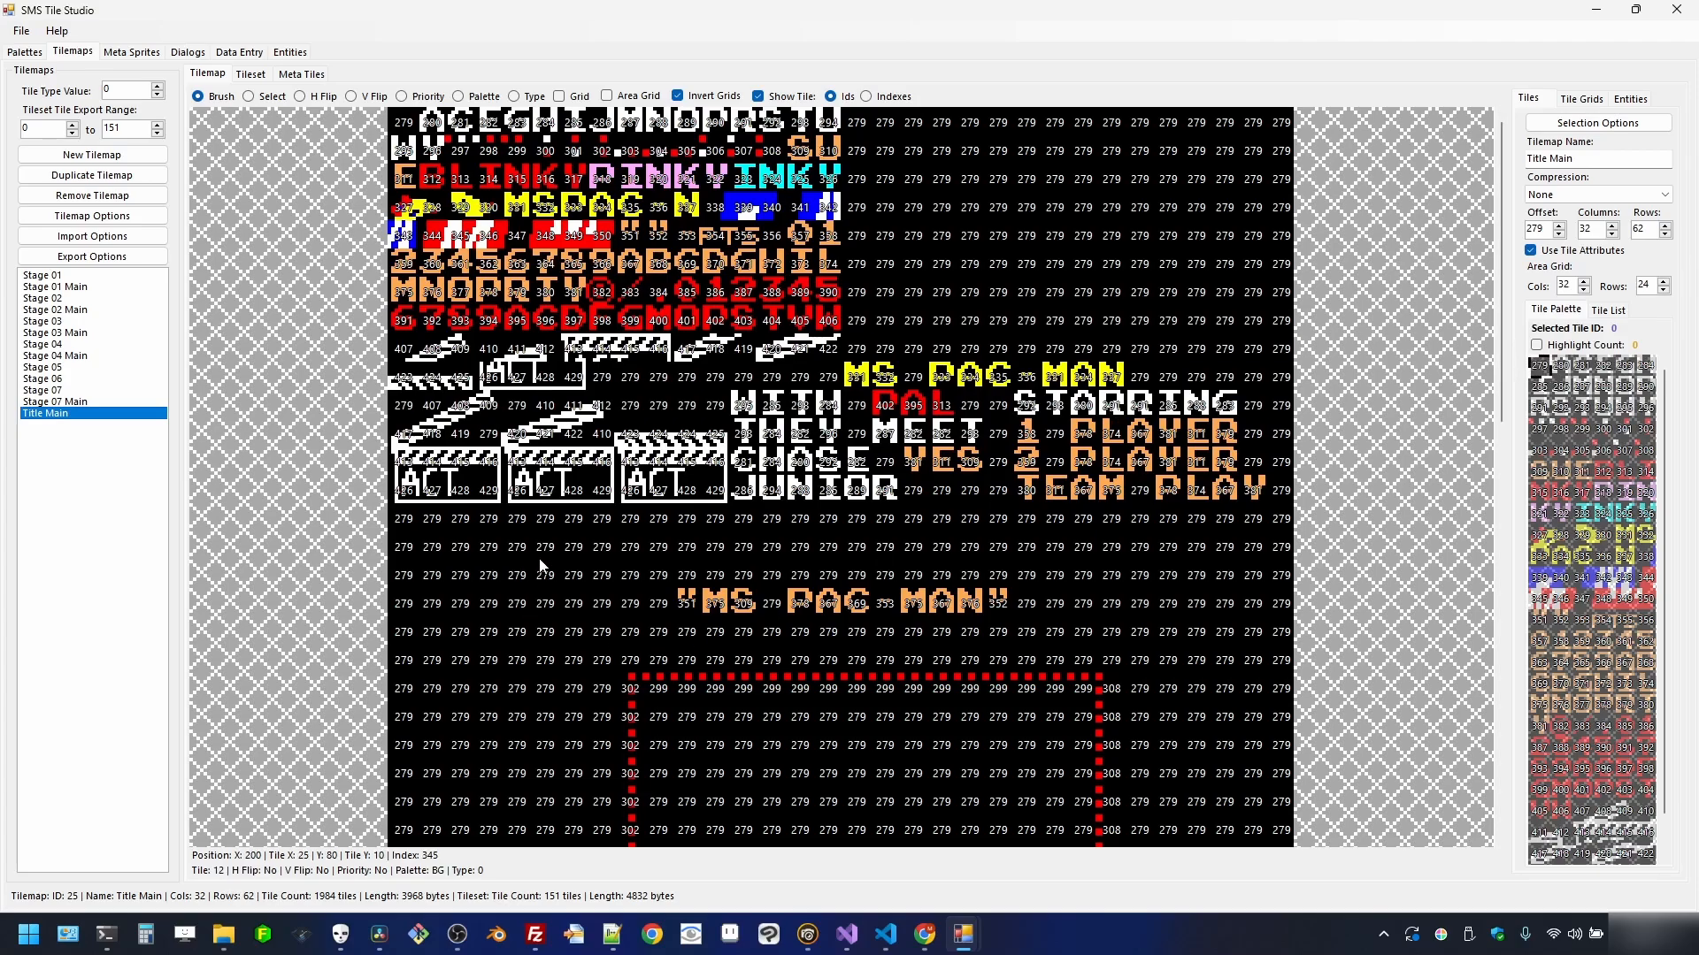
scroll(794, 576, down, 1)
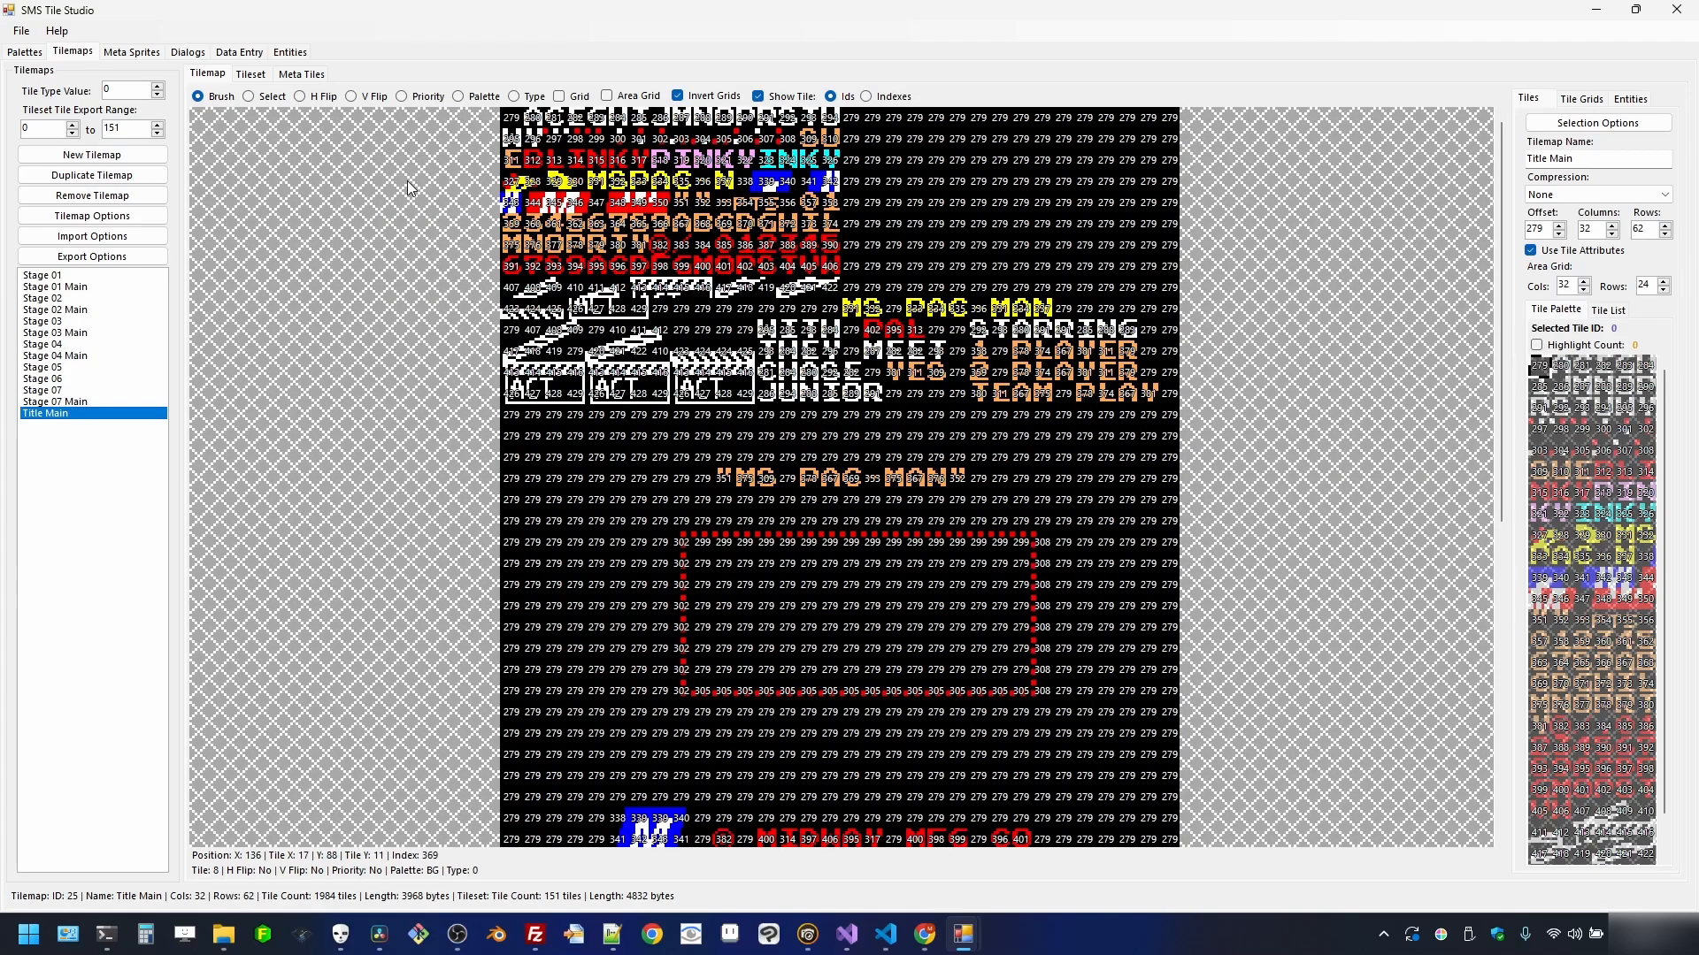
click(758, 96)
scroll(803, 481, down, 1)
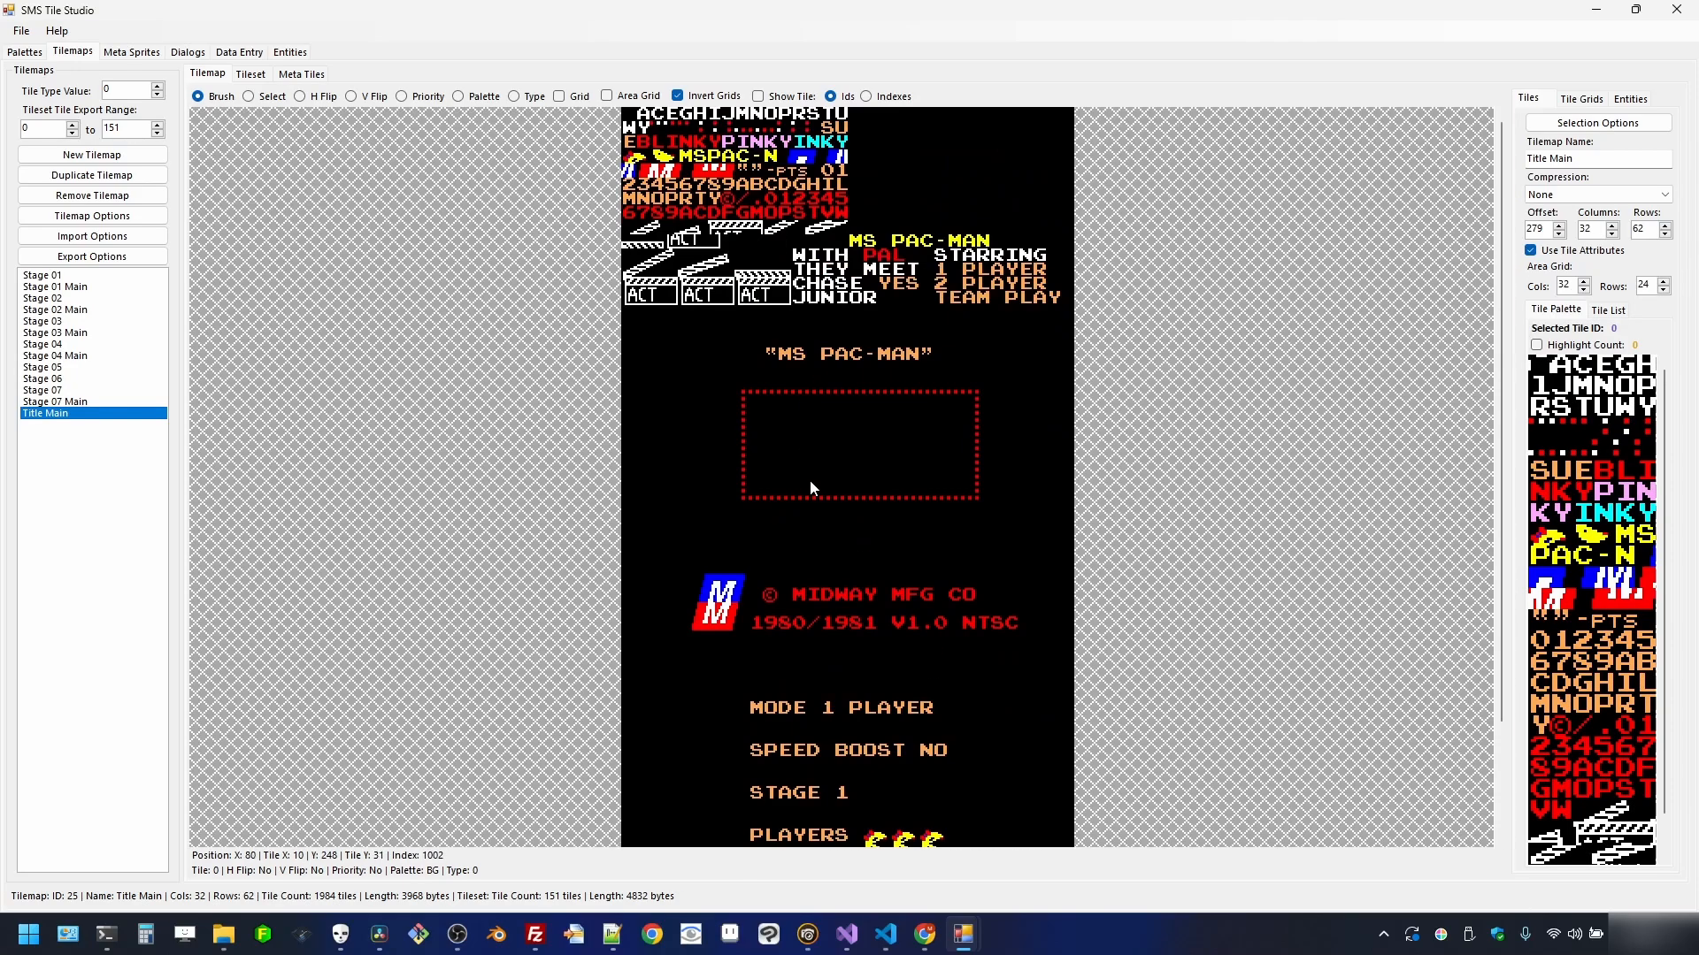
scroll(884, 347, up, 1)
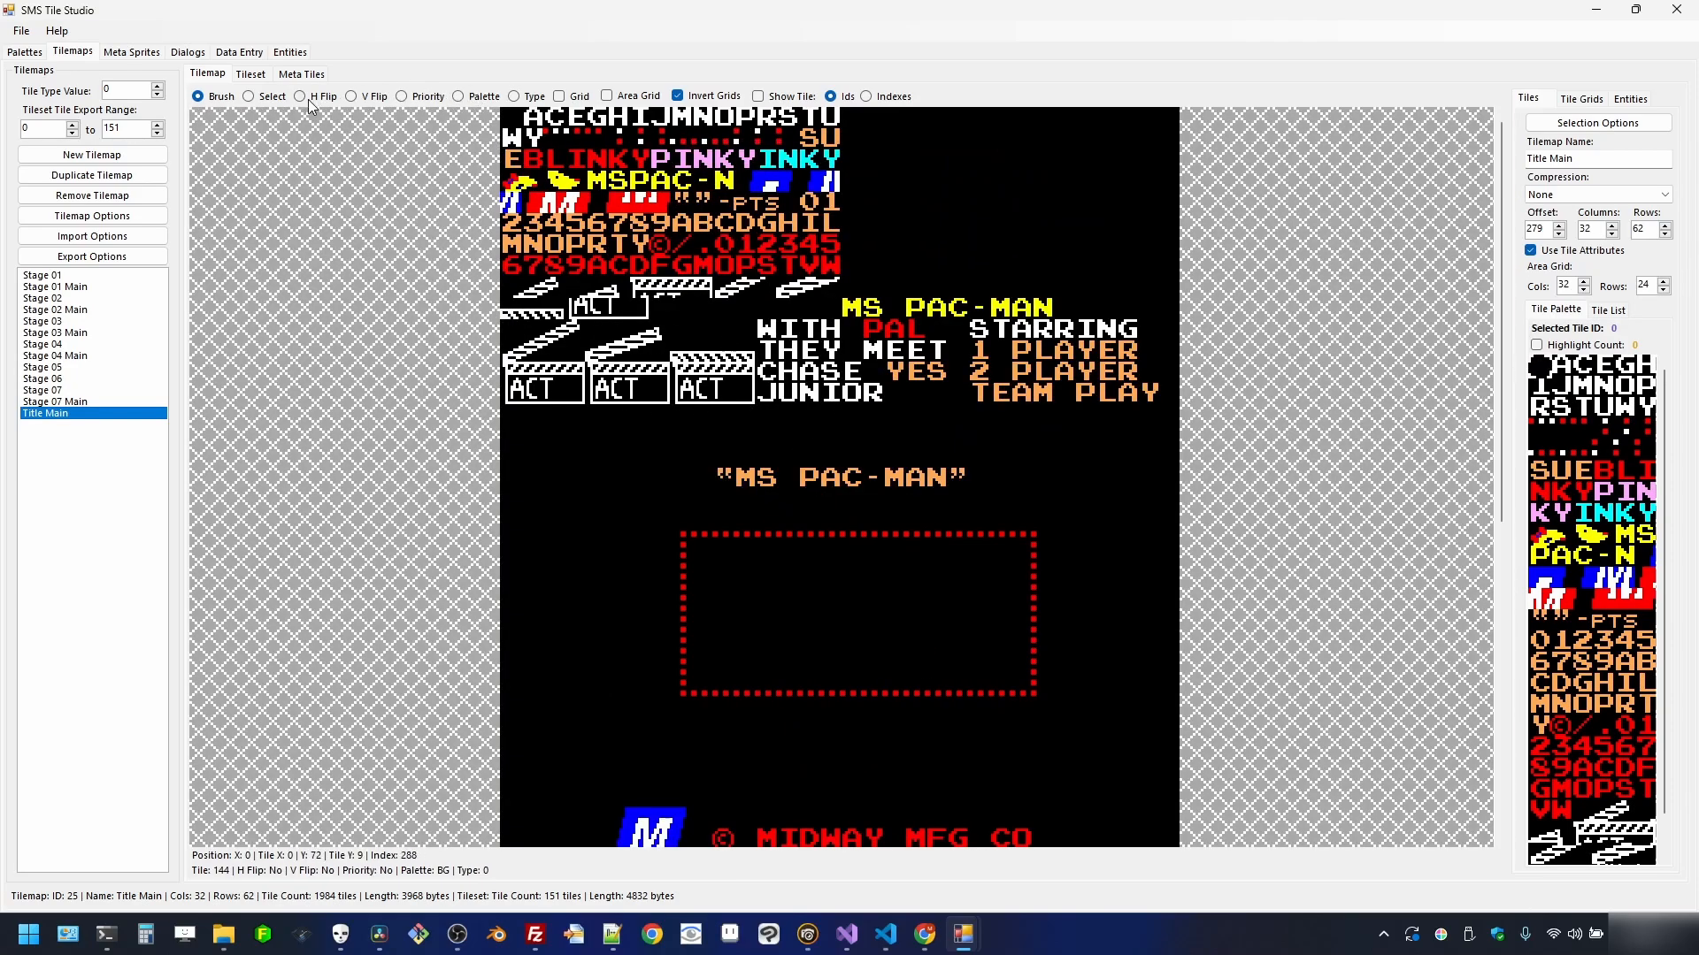
- Select the first ACT box's tiles, browse Export Selected Ids, then dismiss without exporting
click(257, 96)
drag(503, 363, 584, 407)
right_click(561, 381)
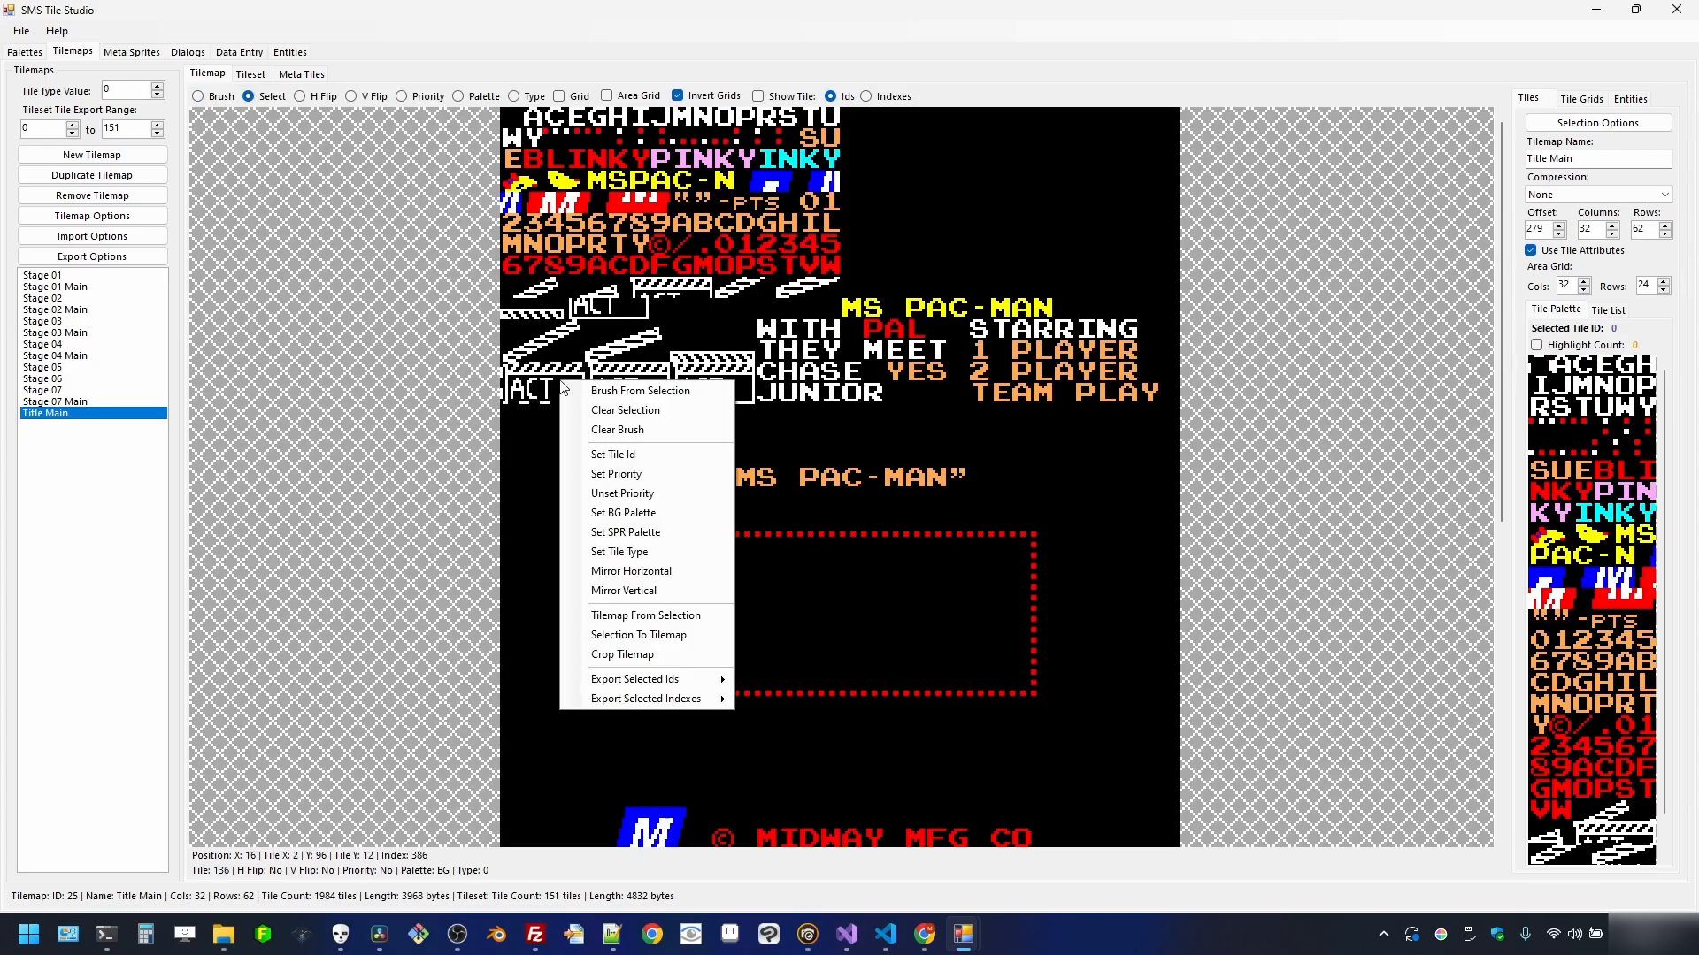
mouse_move(711, 675)
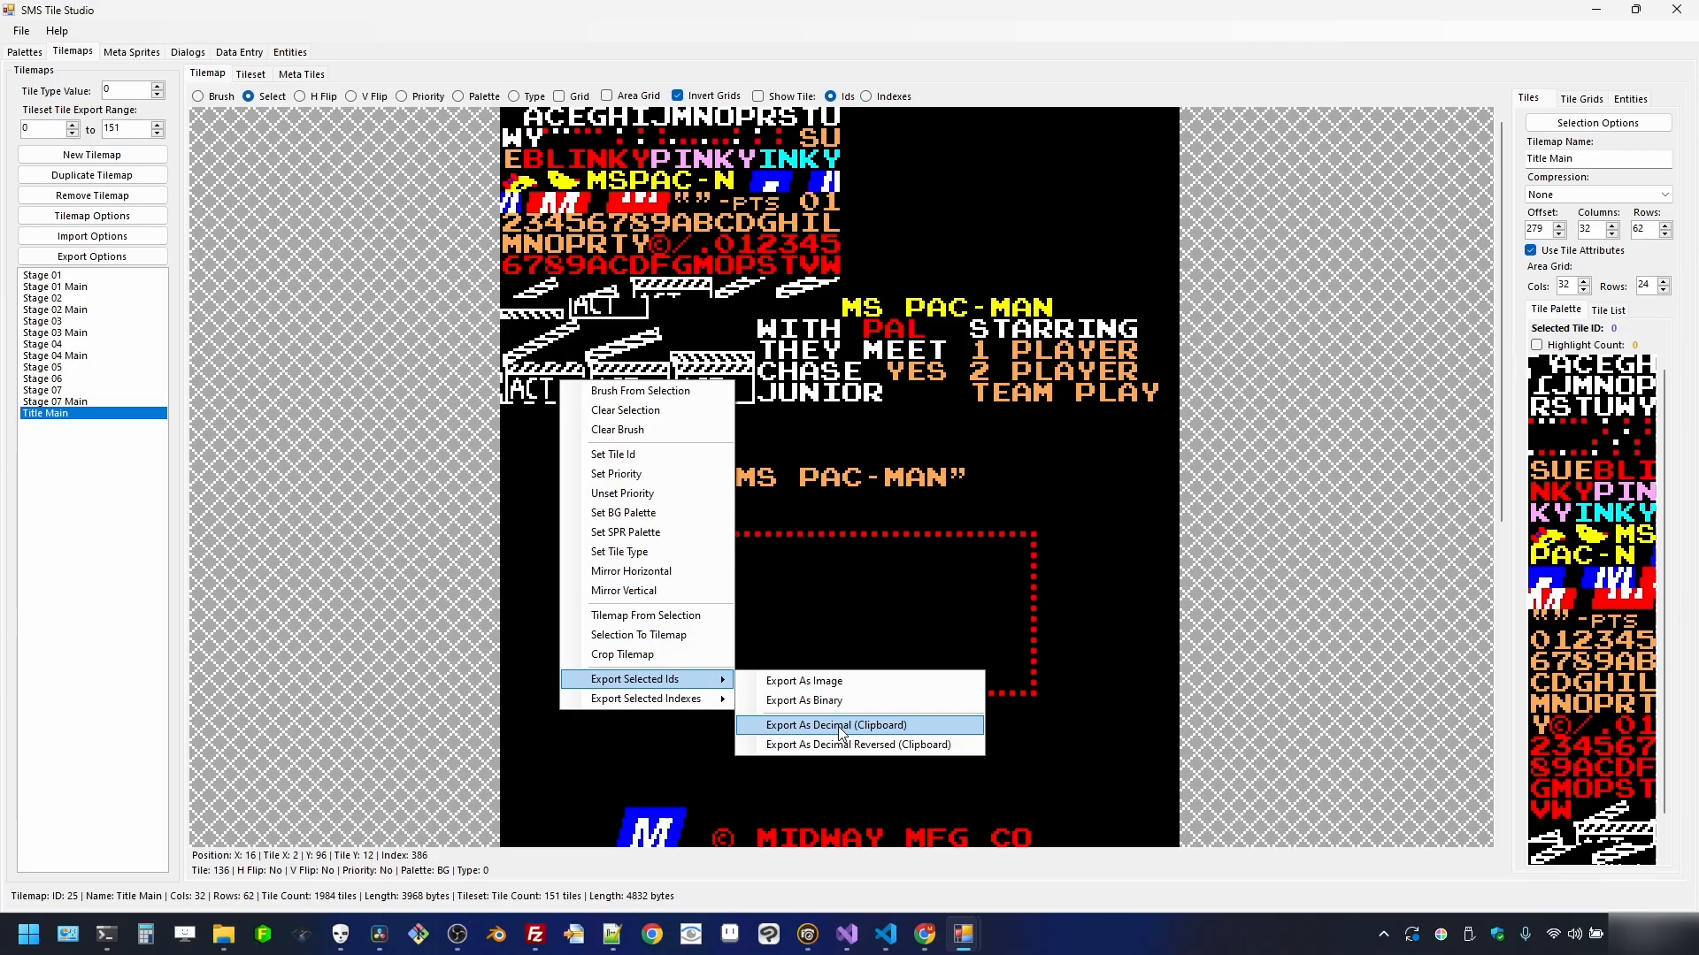
click(1183, 9)
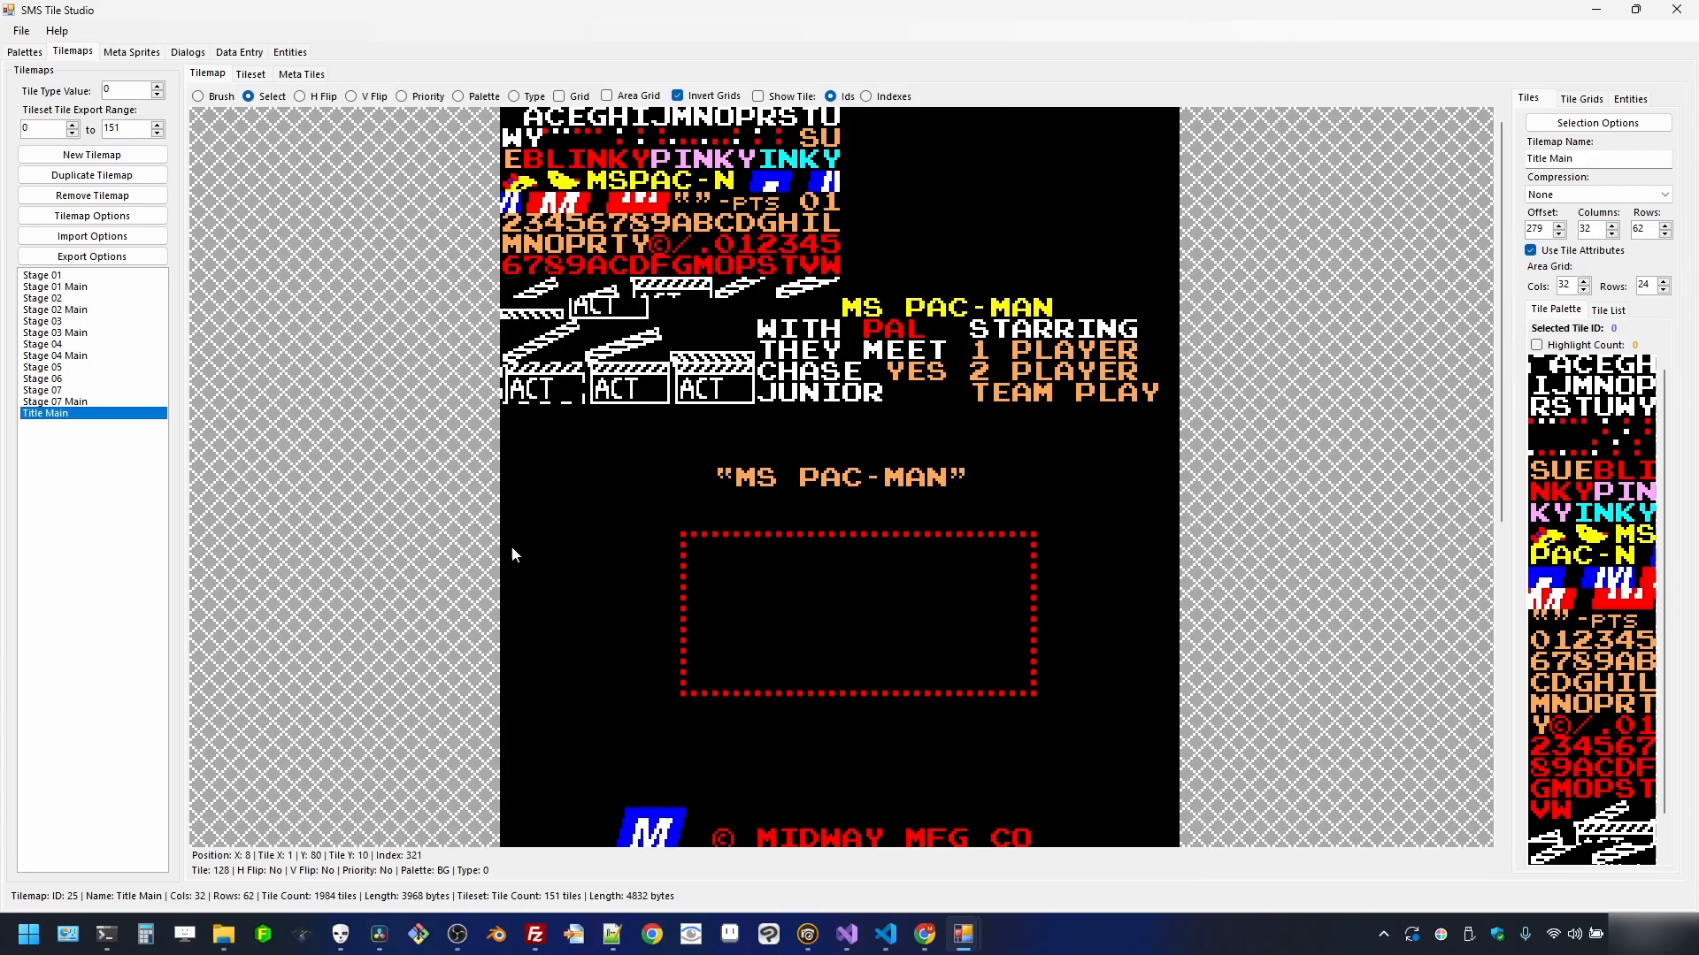
scroll(668, 633, down, 2)
scroll(657, 466, up, 2)
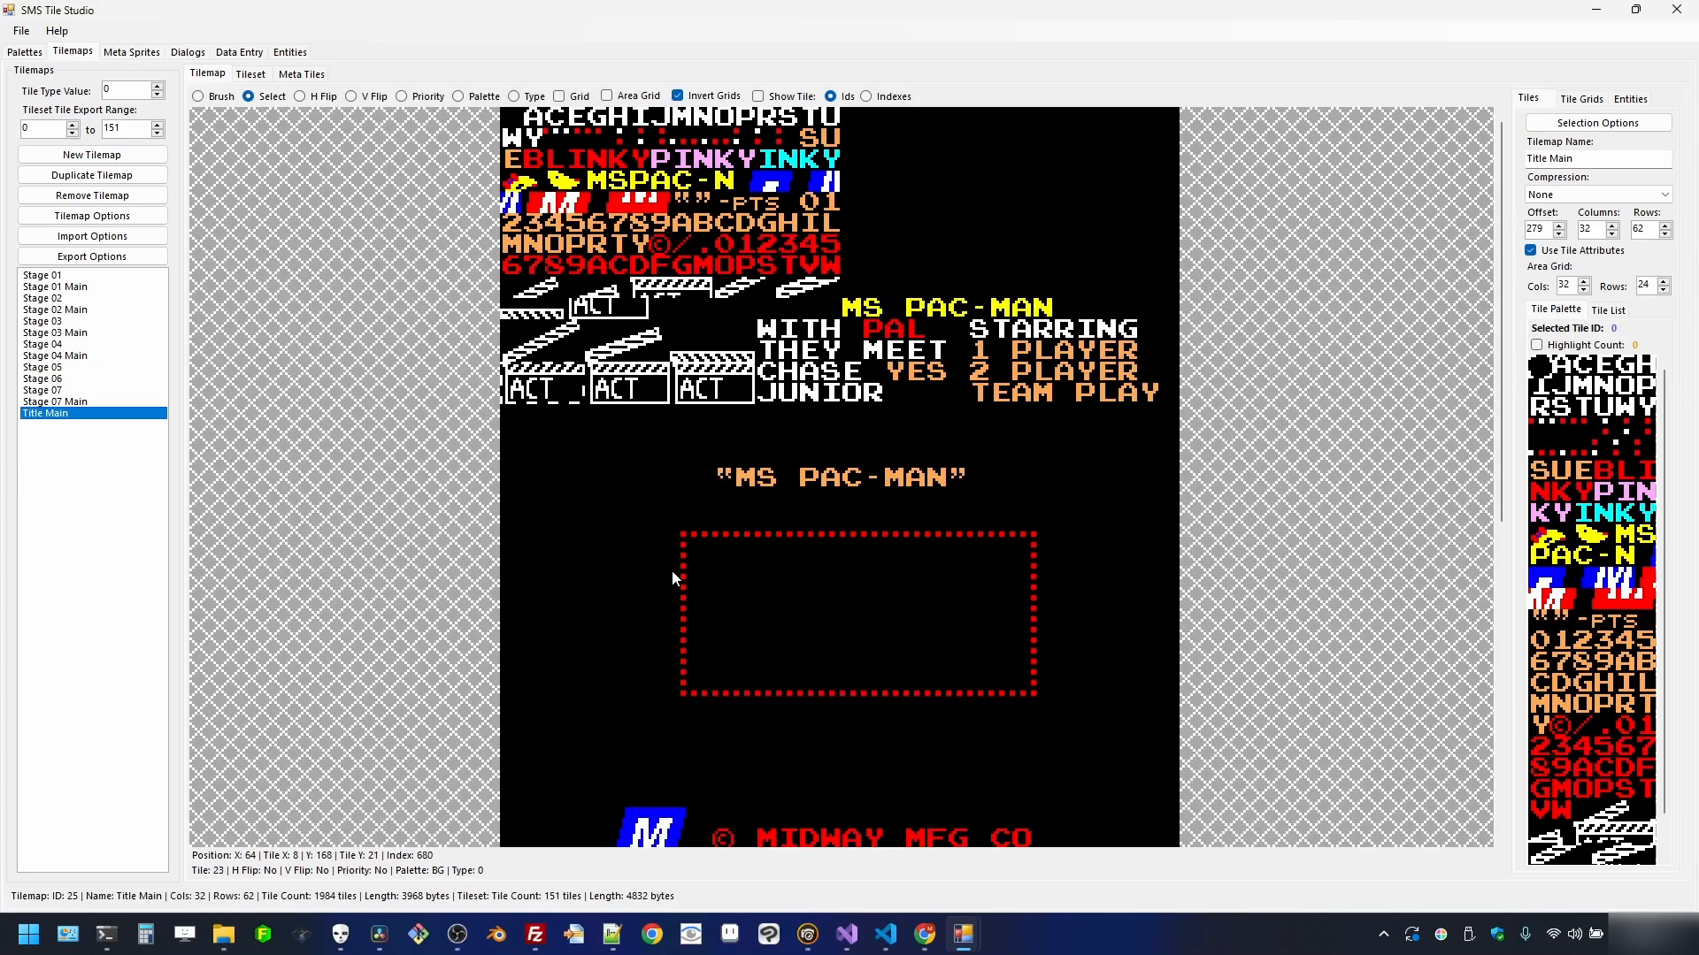
scroll(671, 571, down, 1)
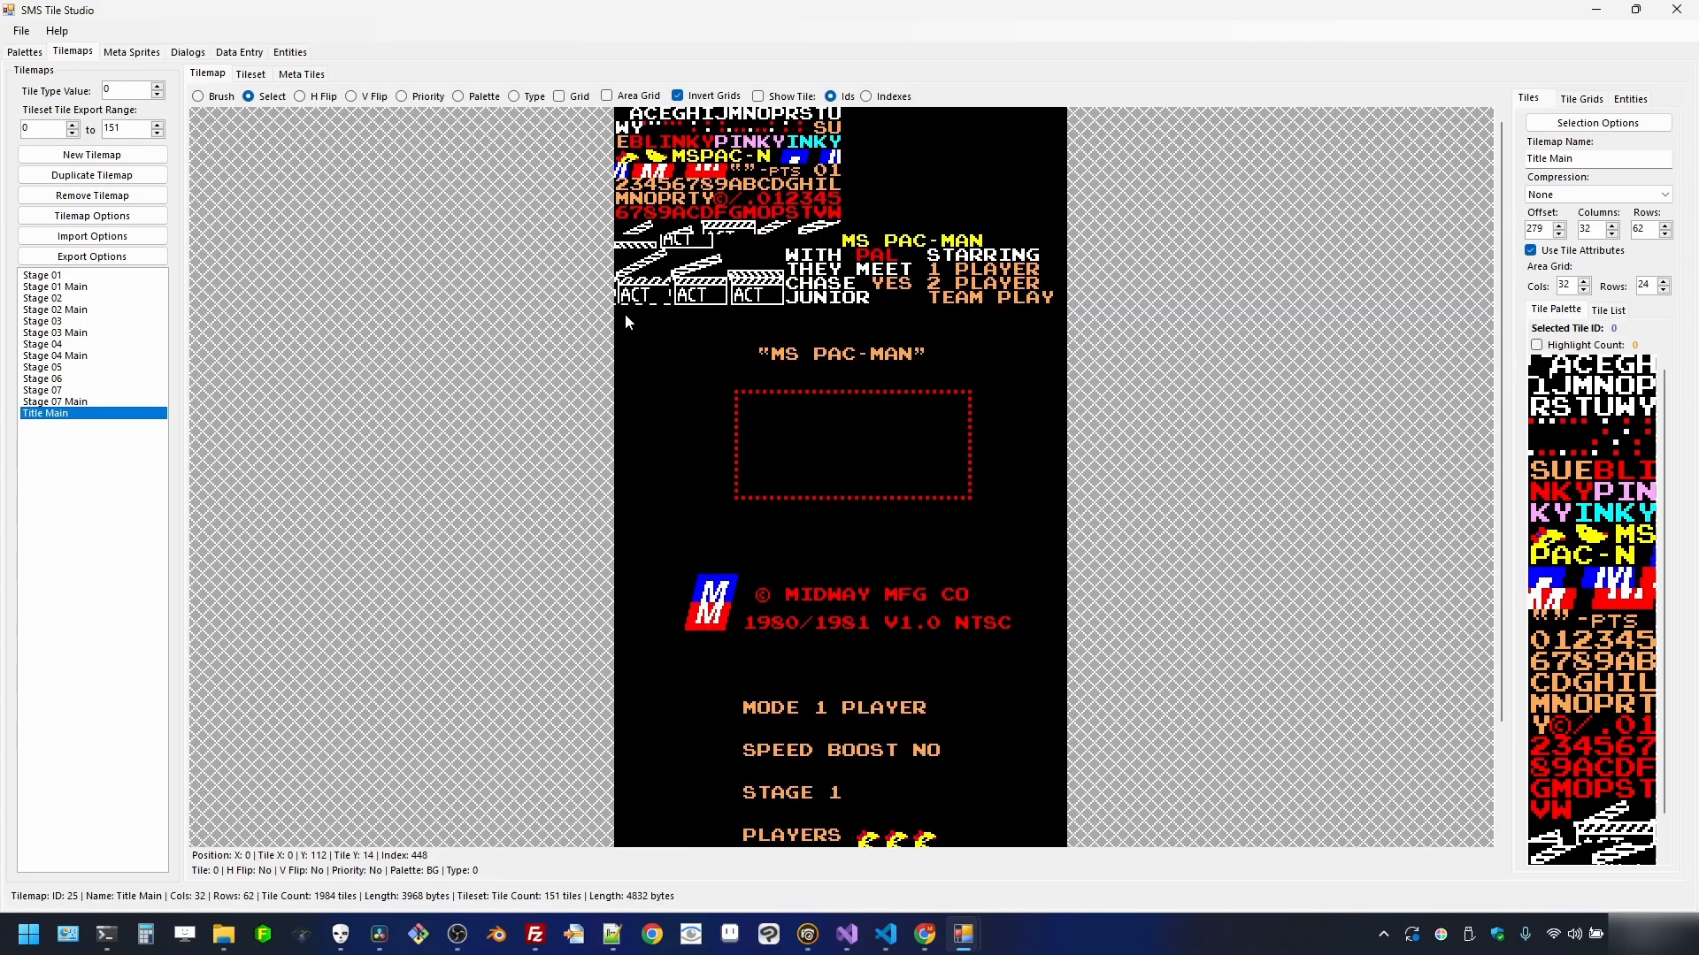
- Make a tilemap from the area down to the NTSC row, name it Title, and confirm 32x24
drag(625, 313, 1066, 645)
right_click(883, 467)
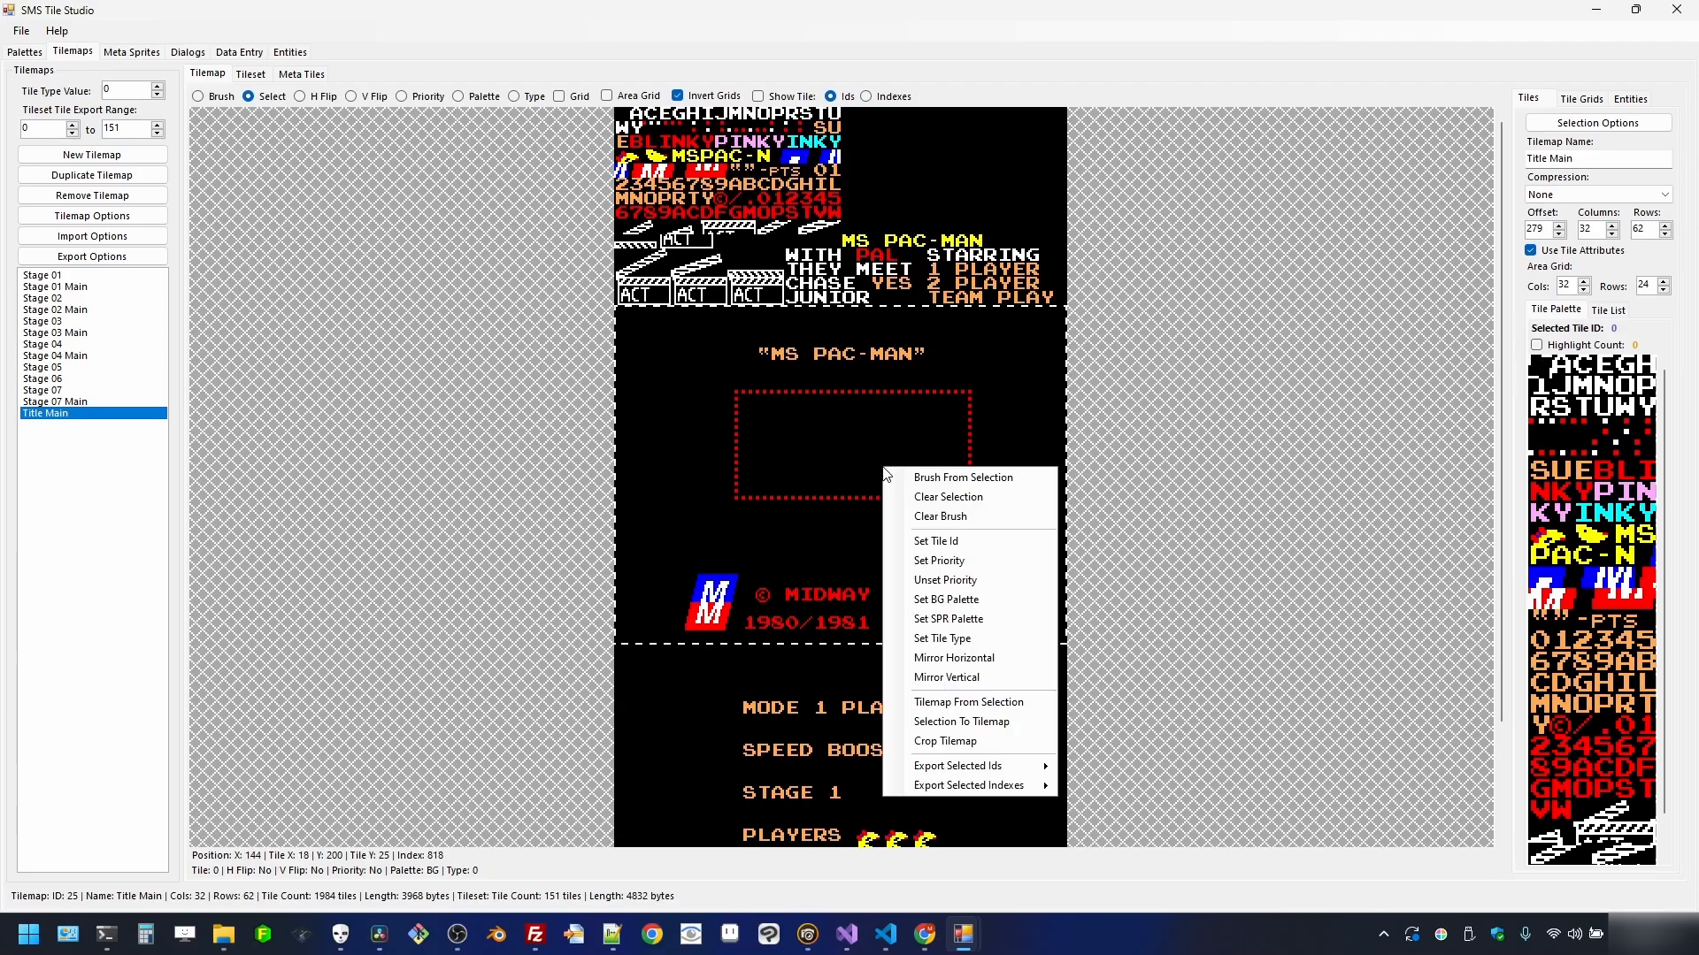
click(980, 701)
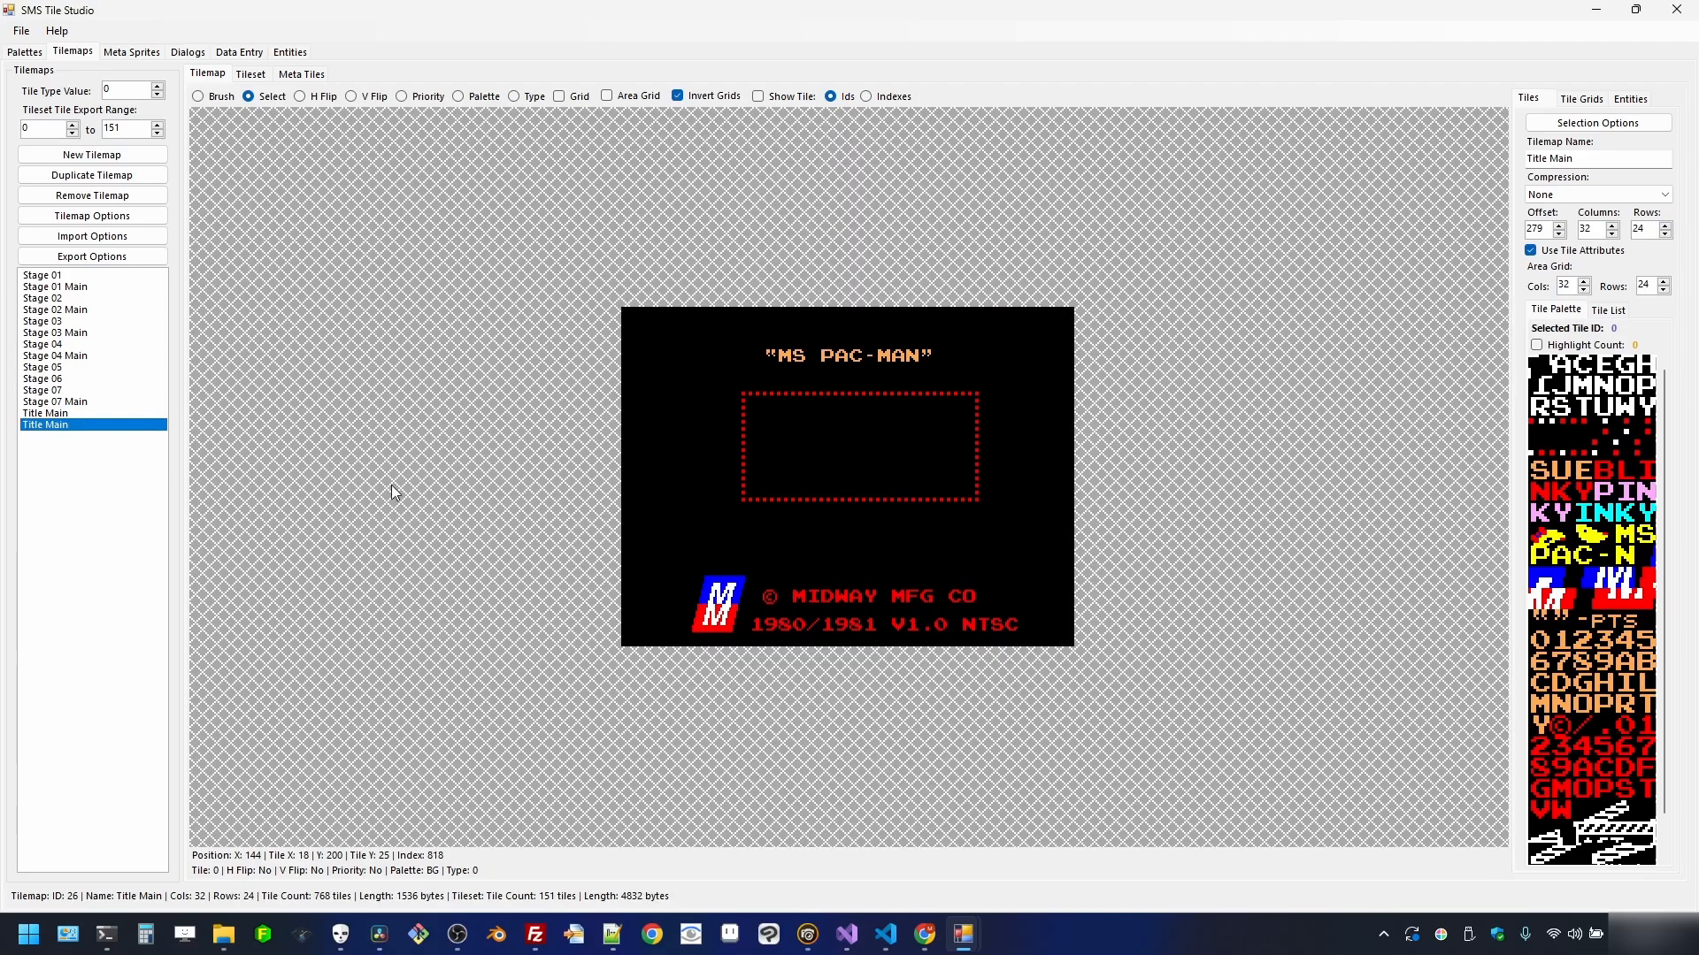
click(1600, 157)
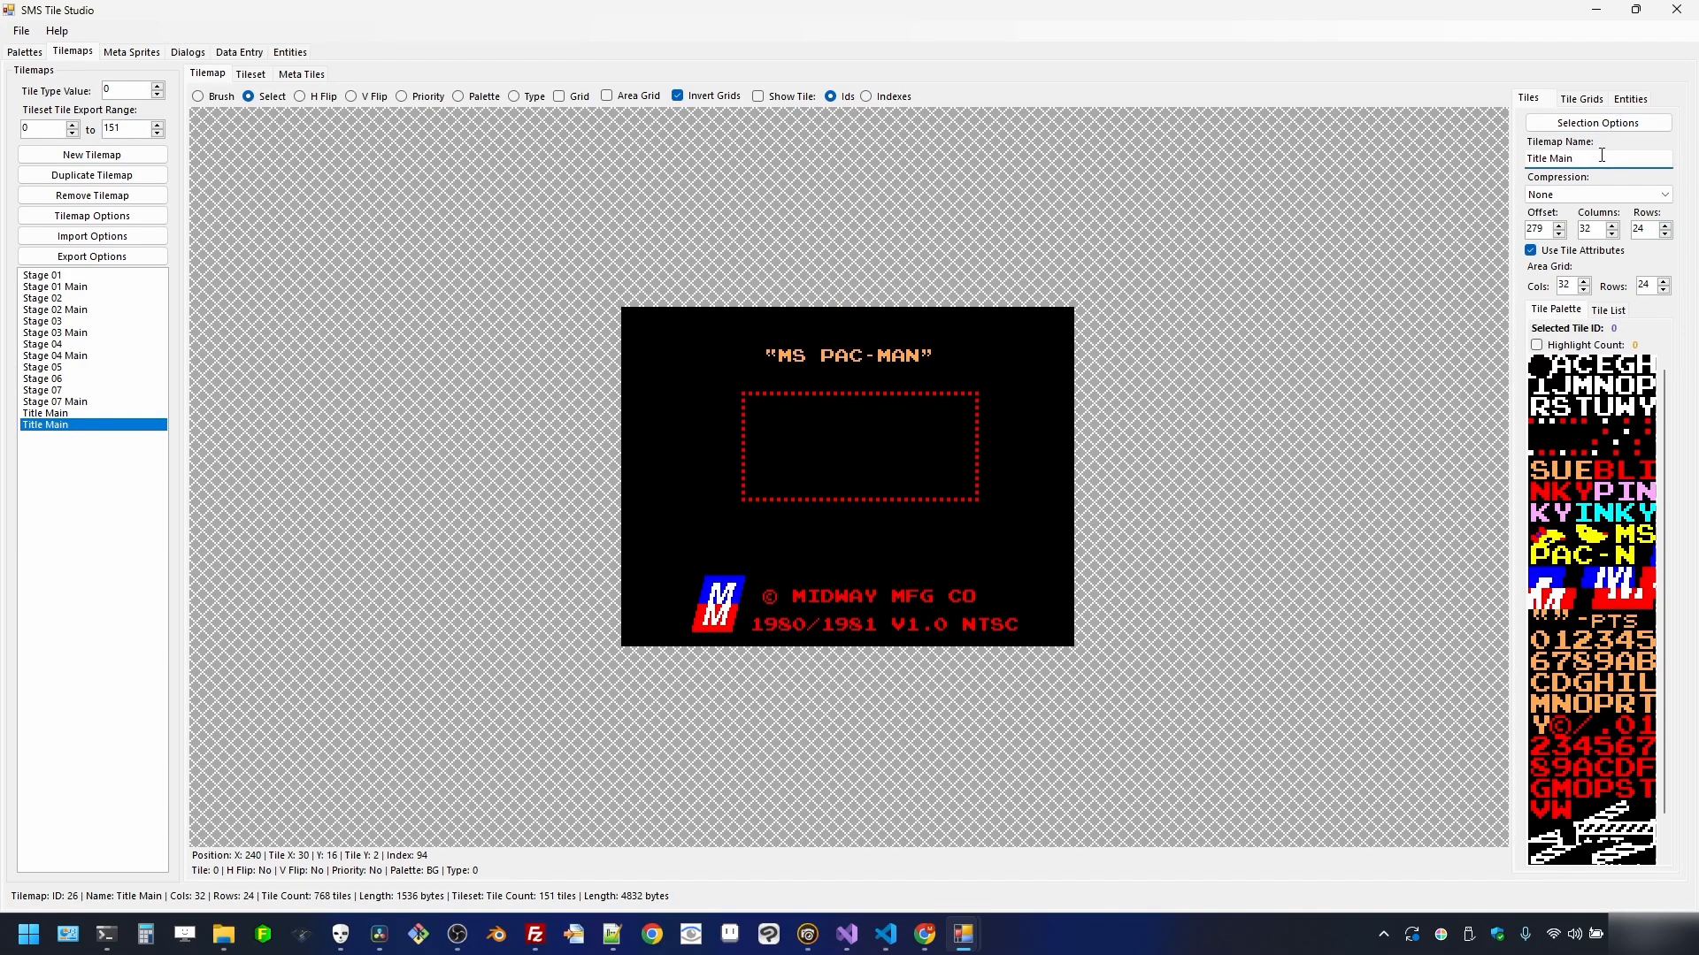
key(BackSpace)
click(1590, 229)
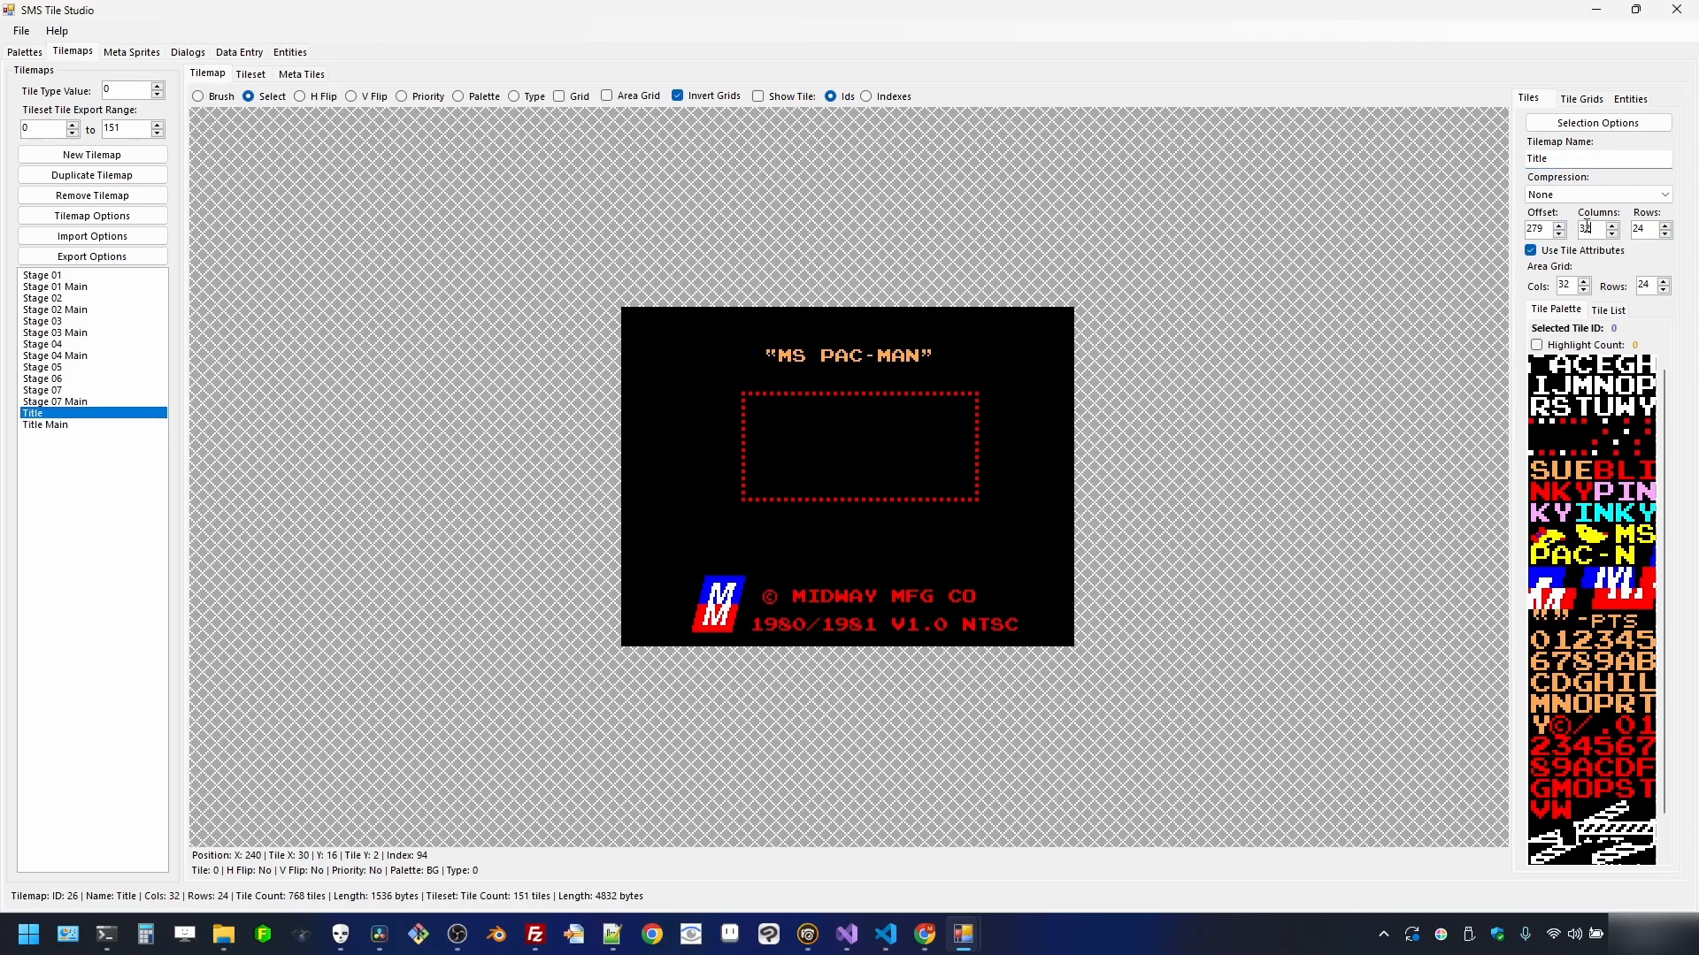
key(Tab)
click(1585, 229)
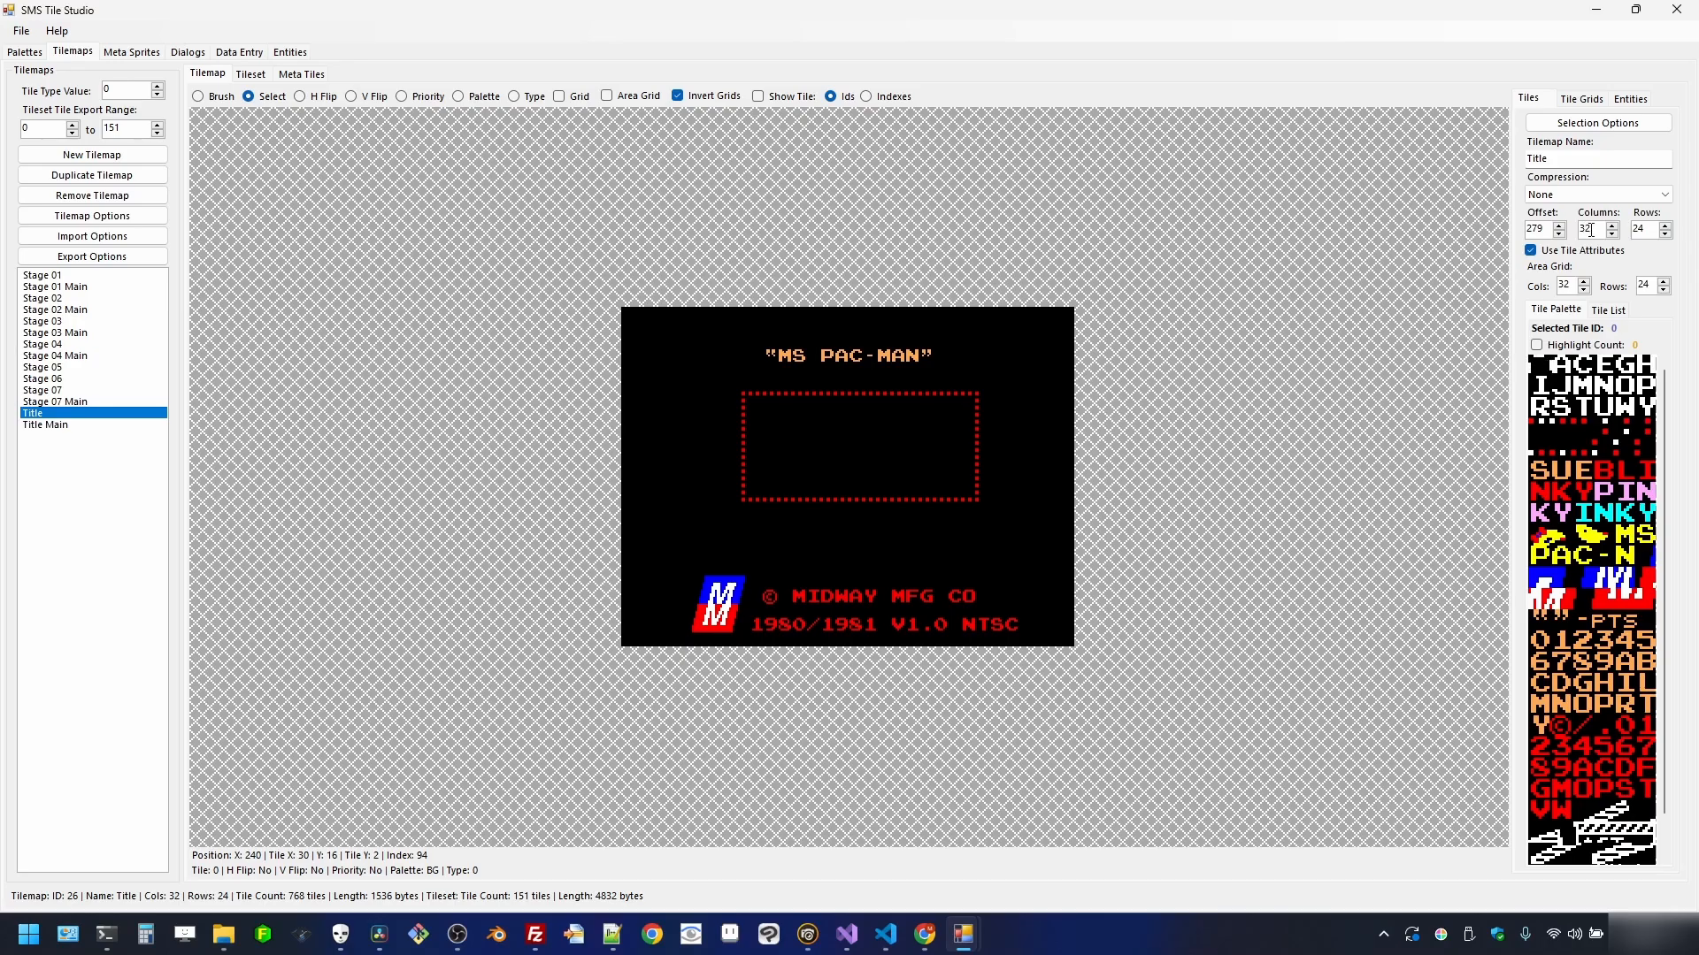
click(1652, 229)
- Make a 'Title Options' tilemap from MODE 1 PLAYER down to the bottom, then show Title
click(68, 427)
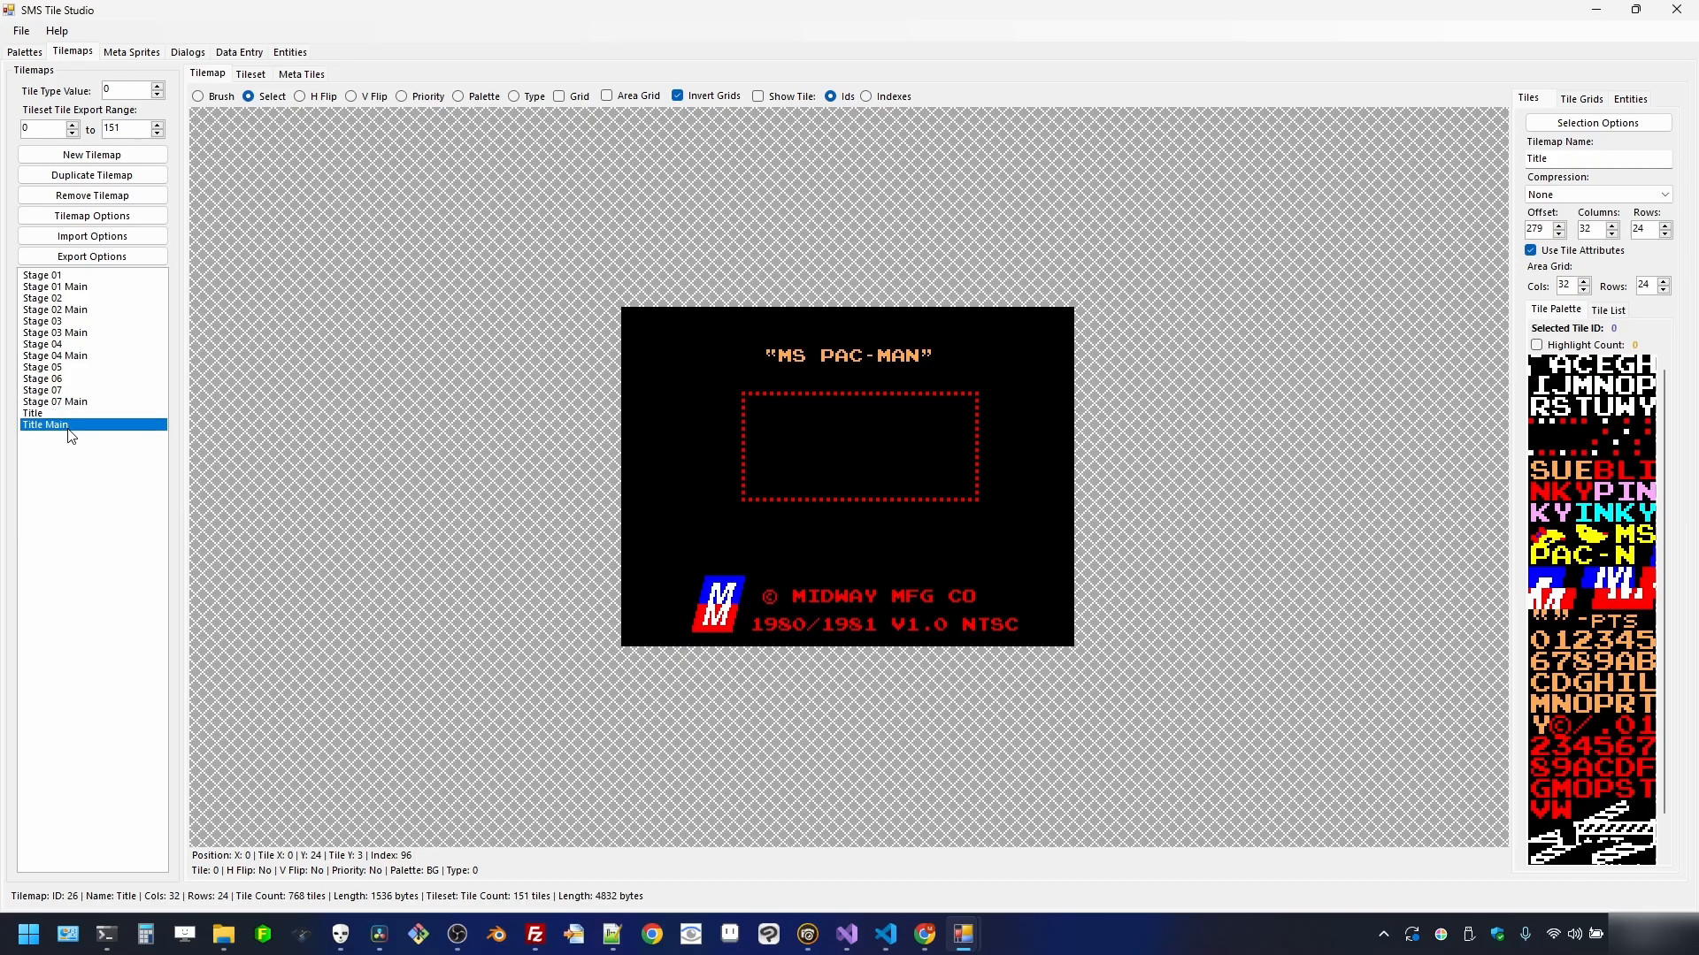
scroll(1501, 425, down, 3)
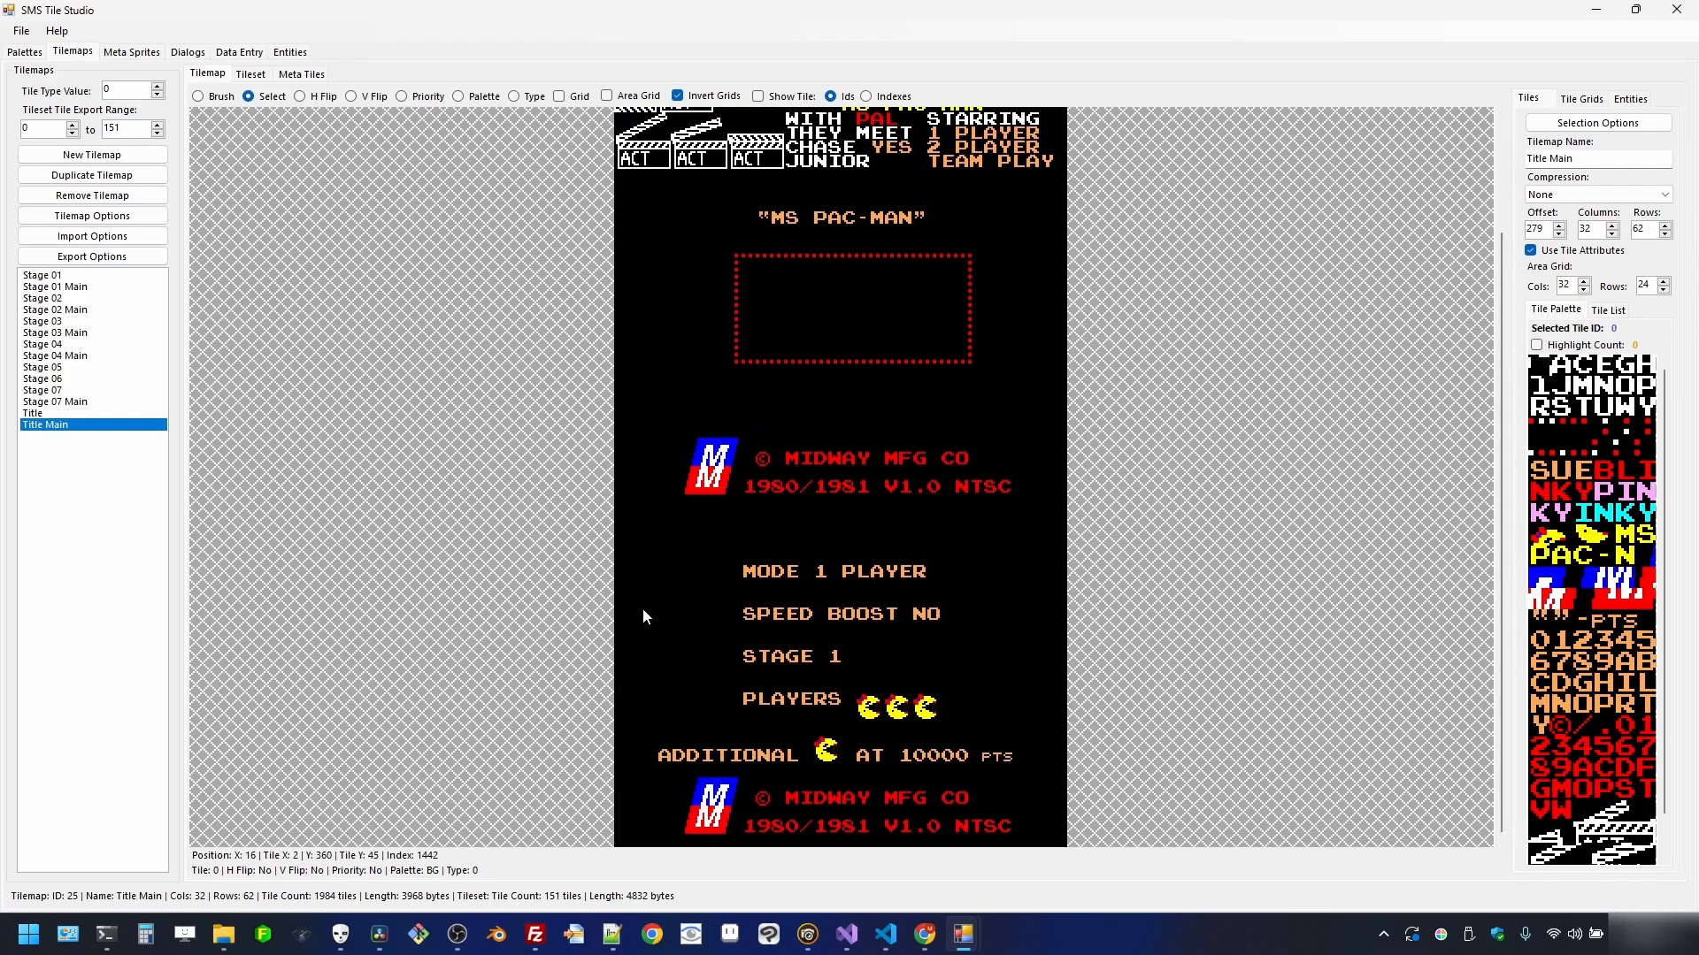
mouse_move(623, 512)
mouse_down()
mouse_move(839, 569)
mouse_move(1066, 792)
mouse_move(1053, 847)
mouse_move(1071, 827)
mouse_up()
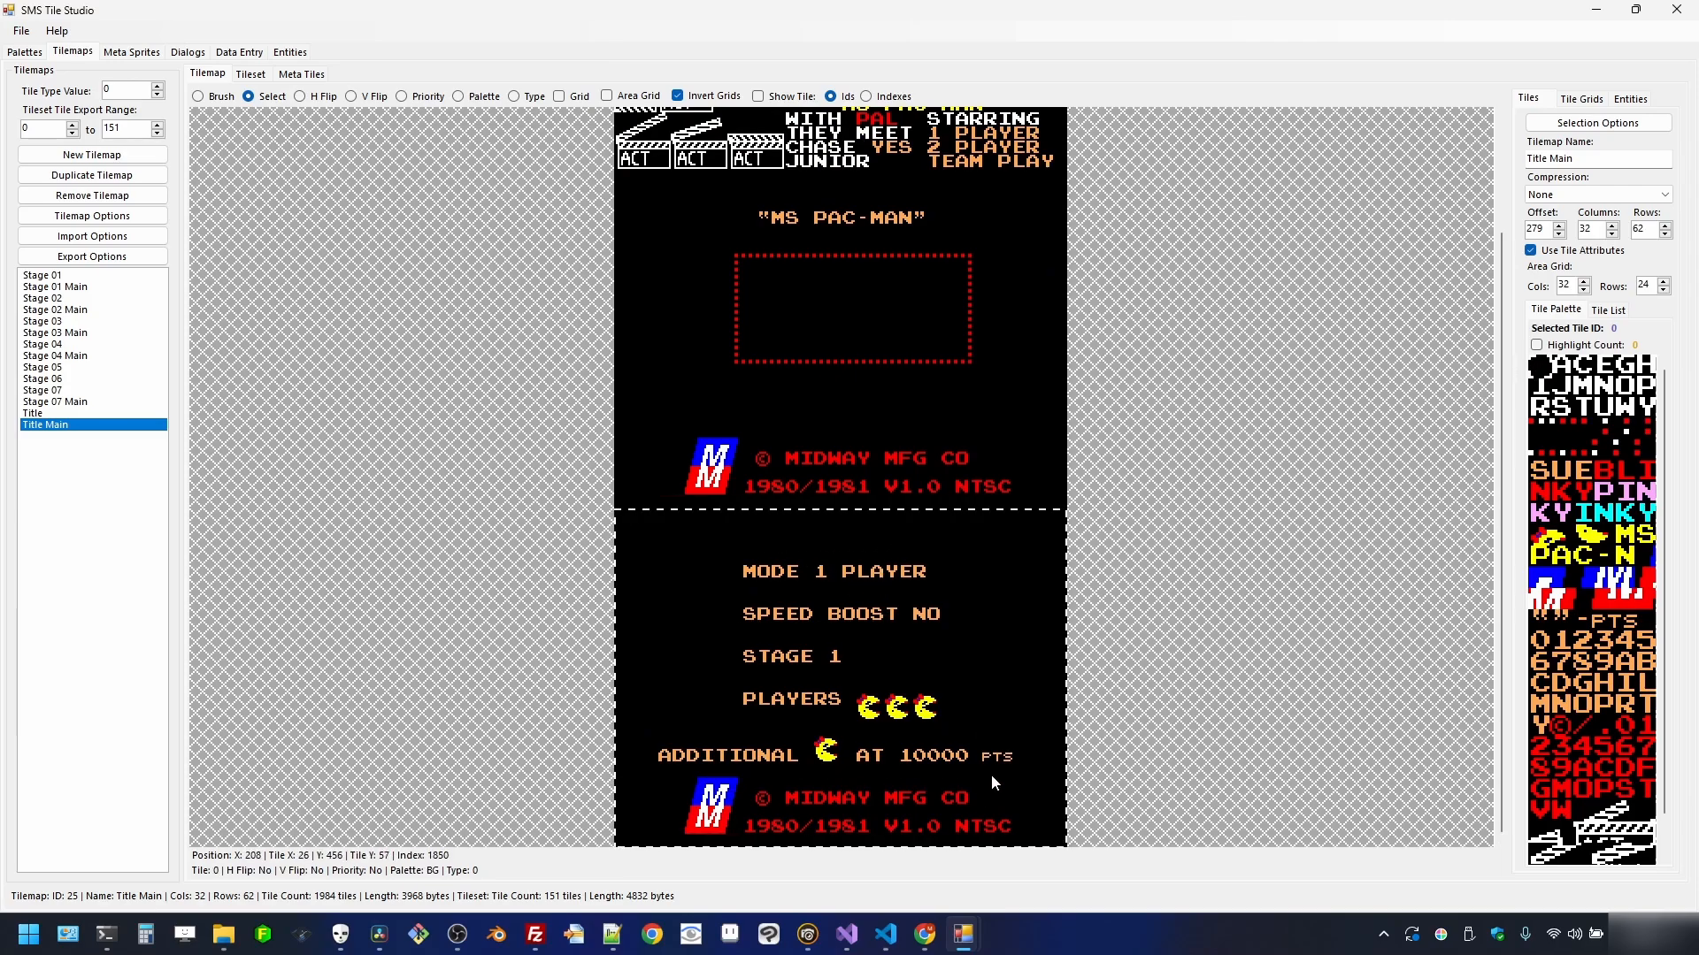
right_click(1008, 652)
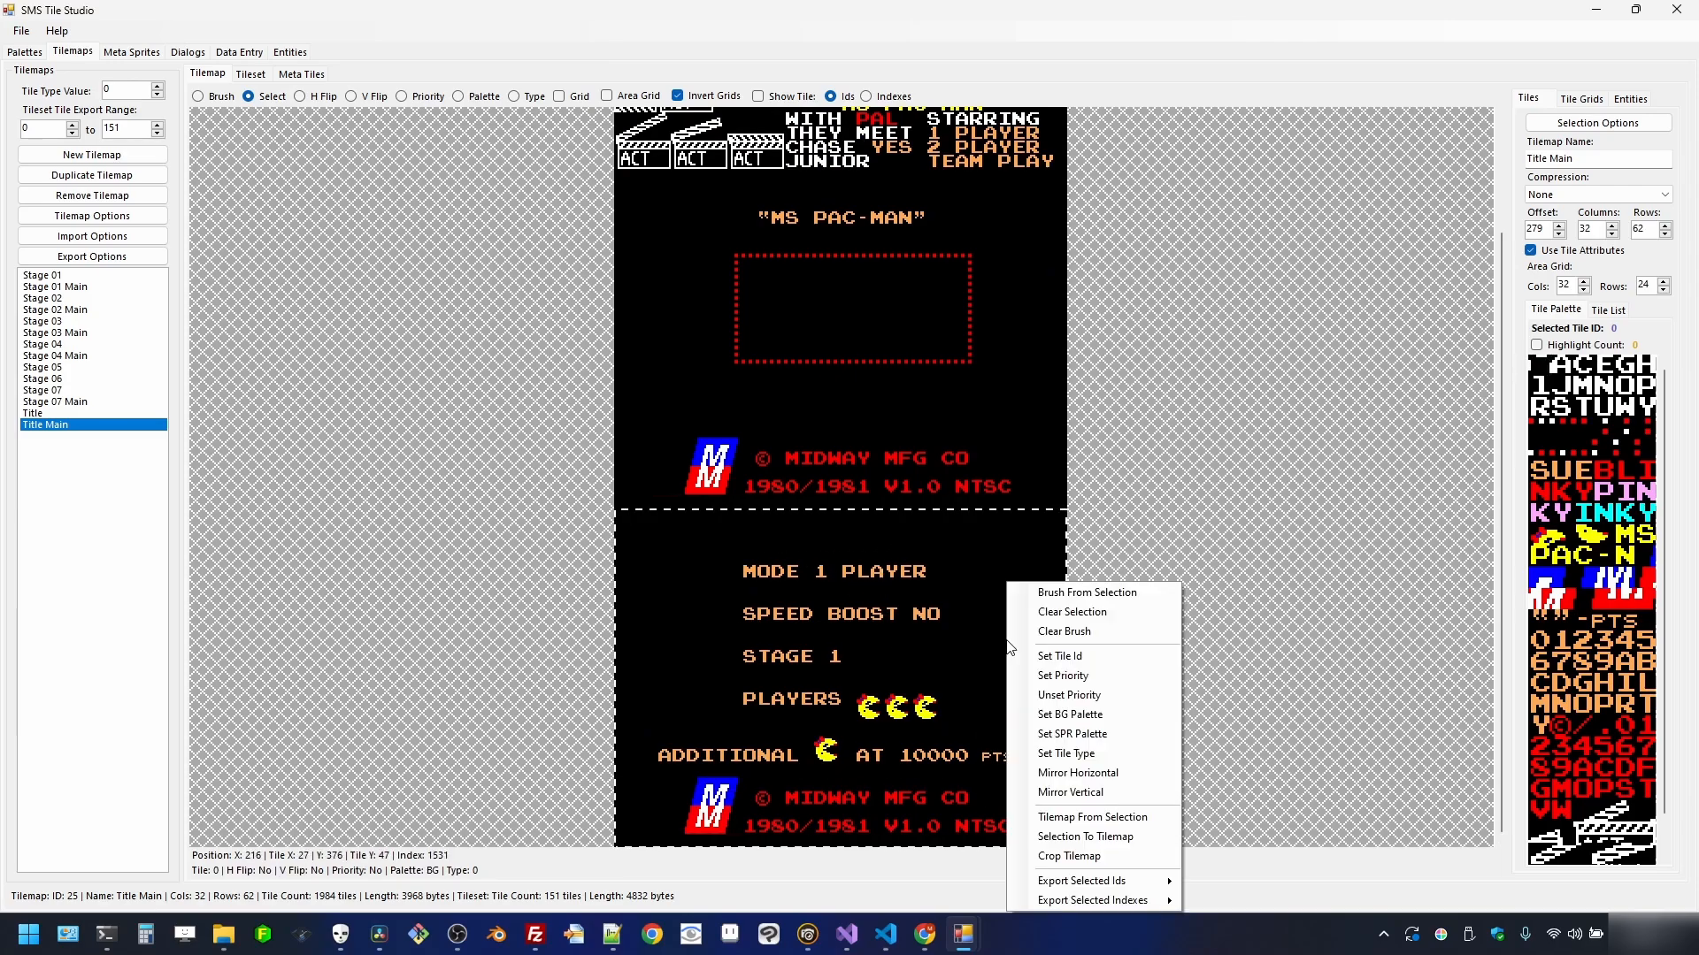
click(1054, 826)
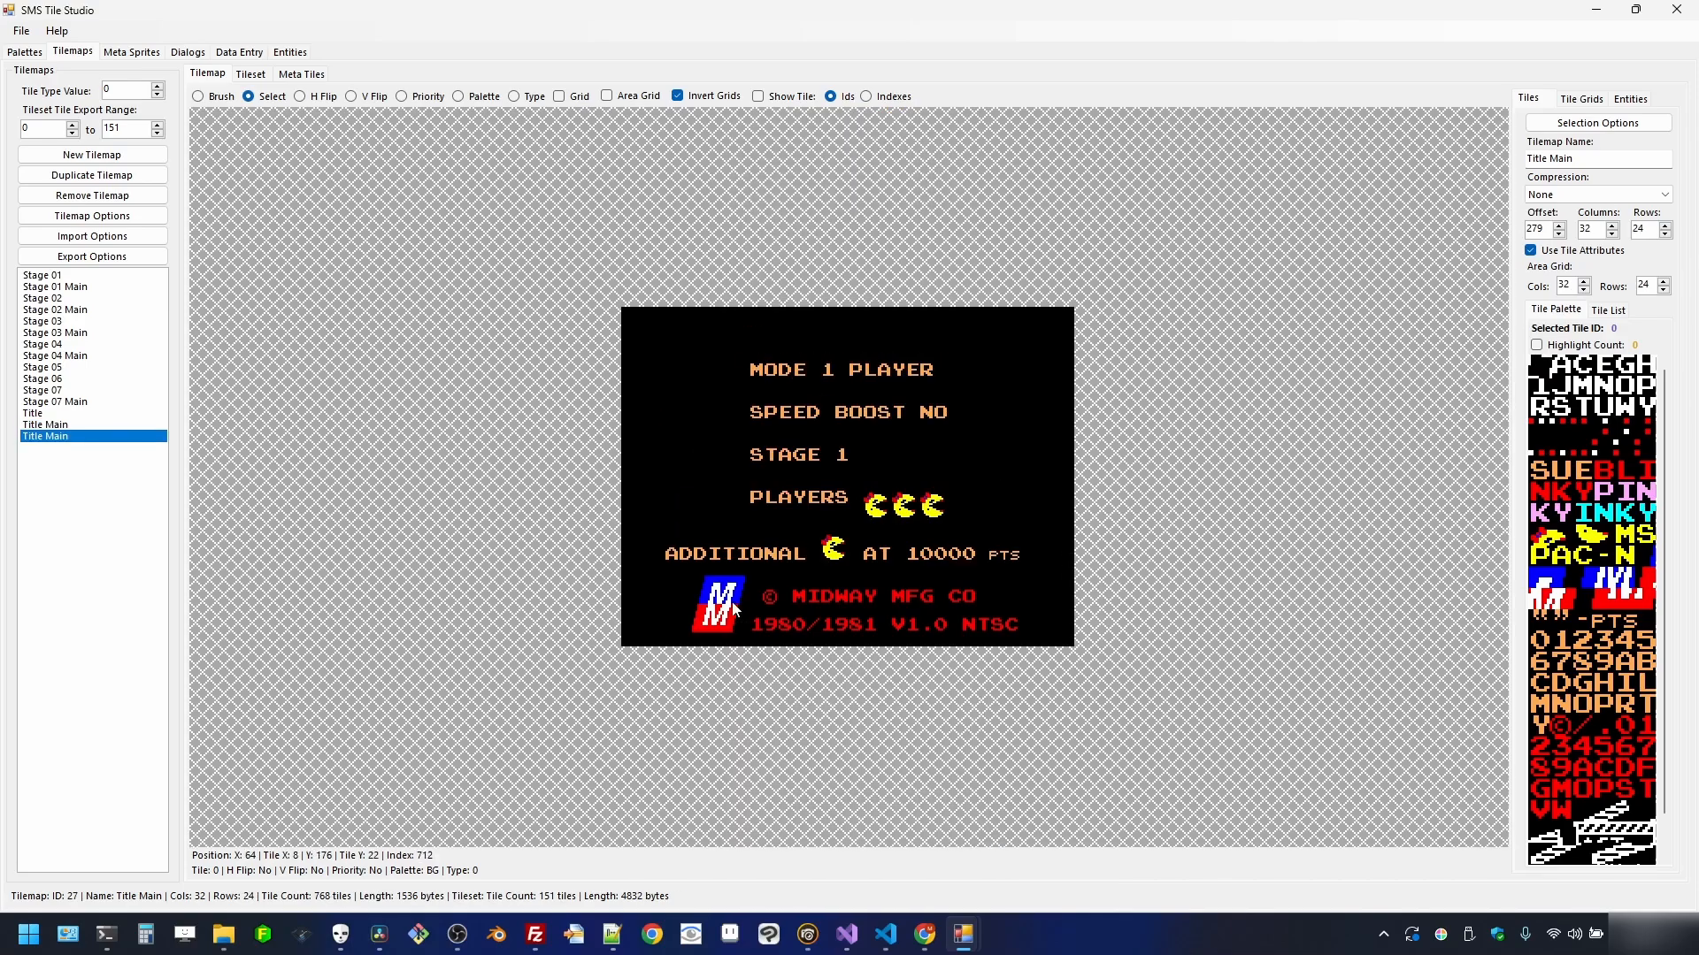
double_click(1577, 163)
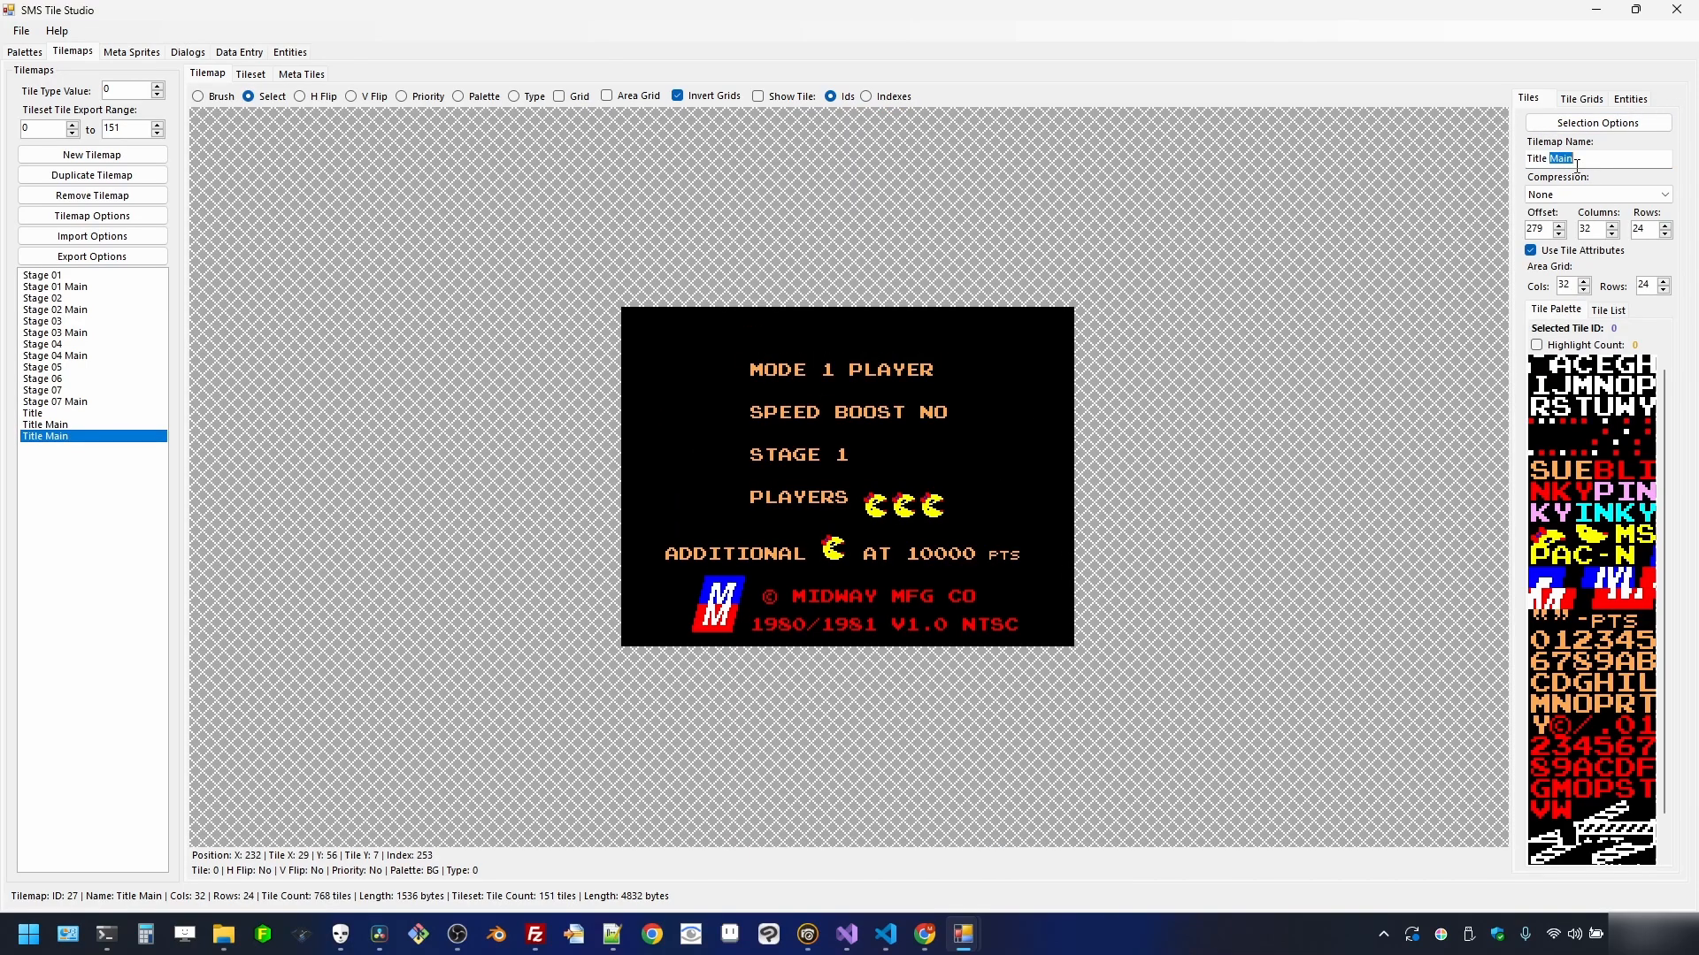
text(Options)
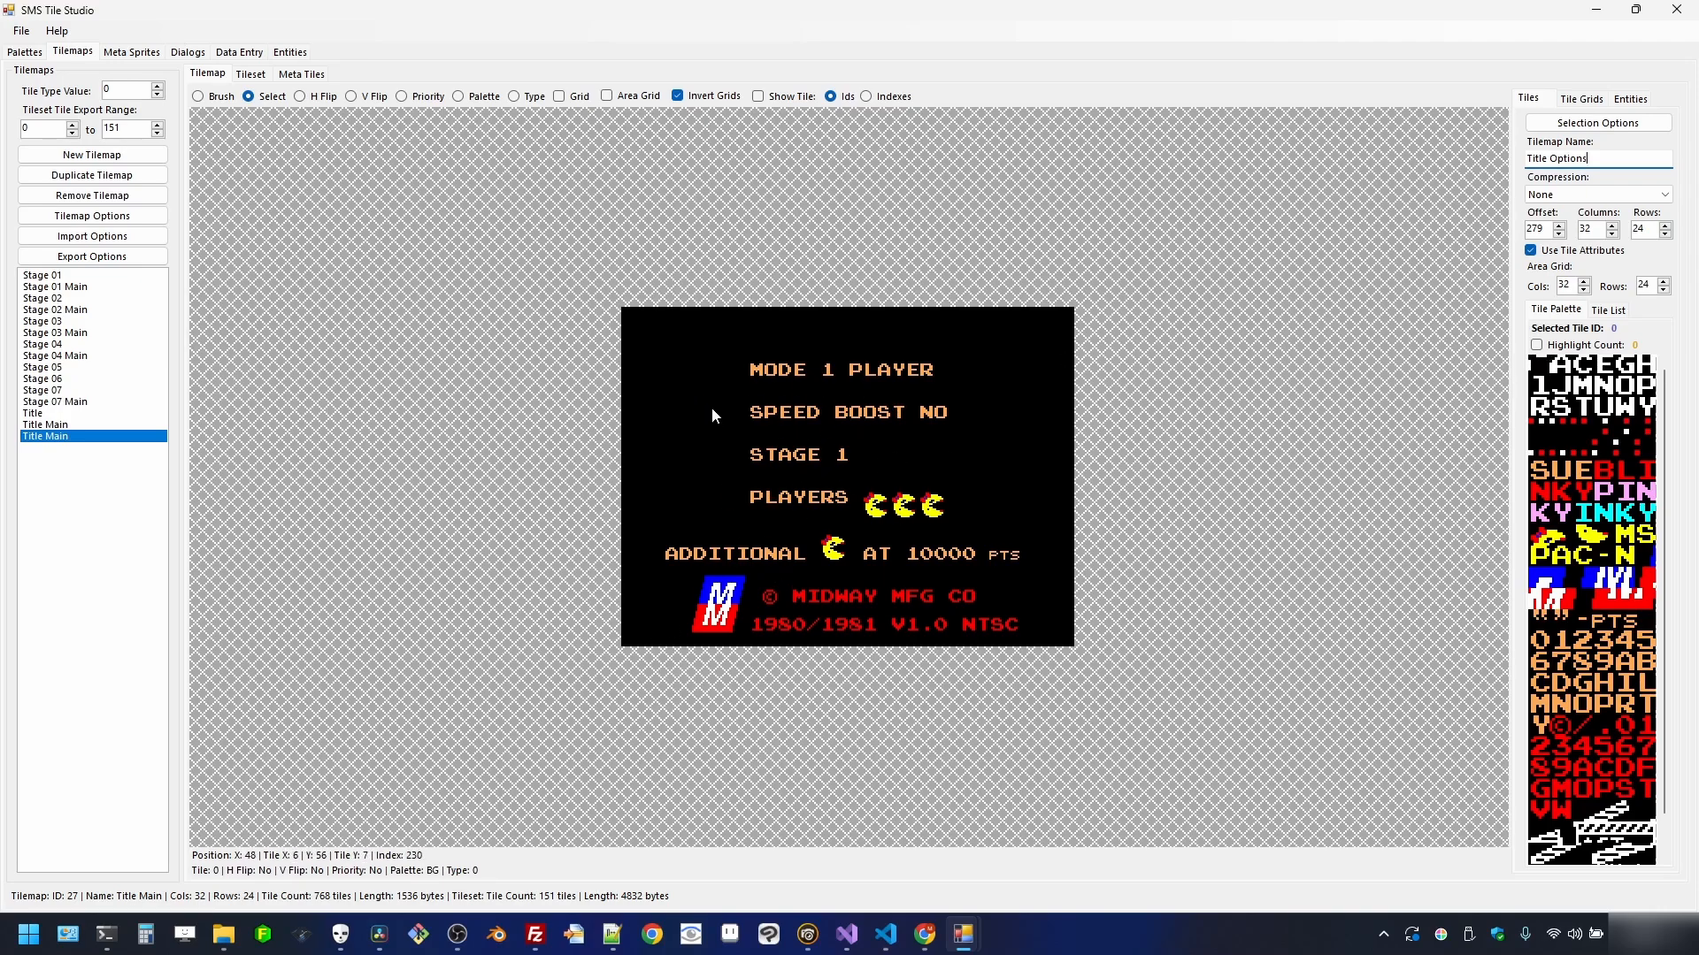
click(1595, 228)
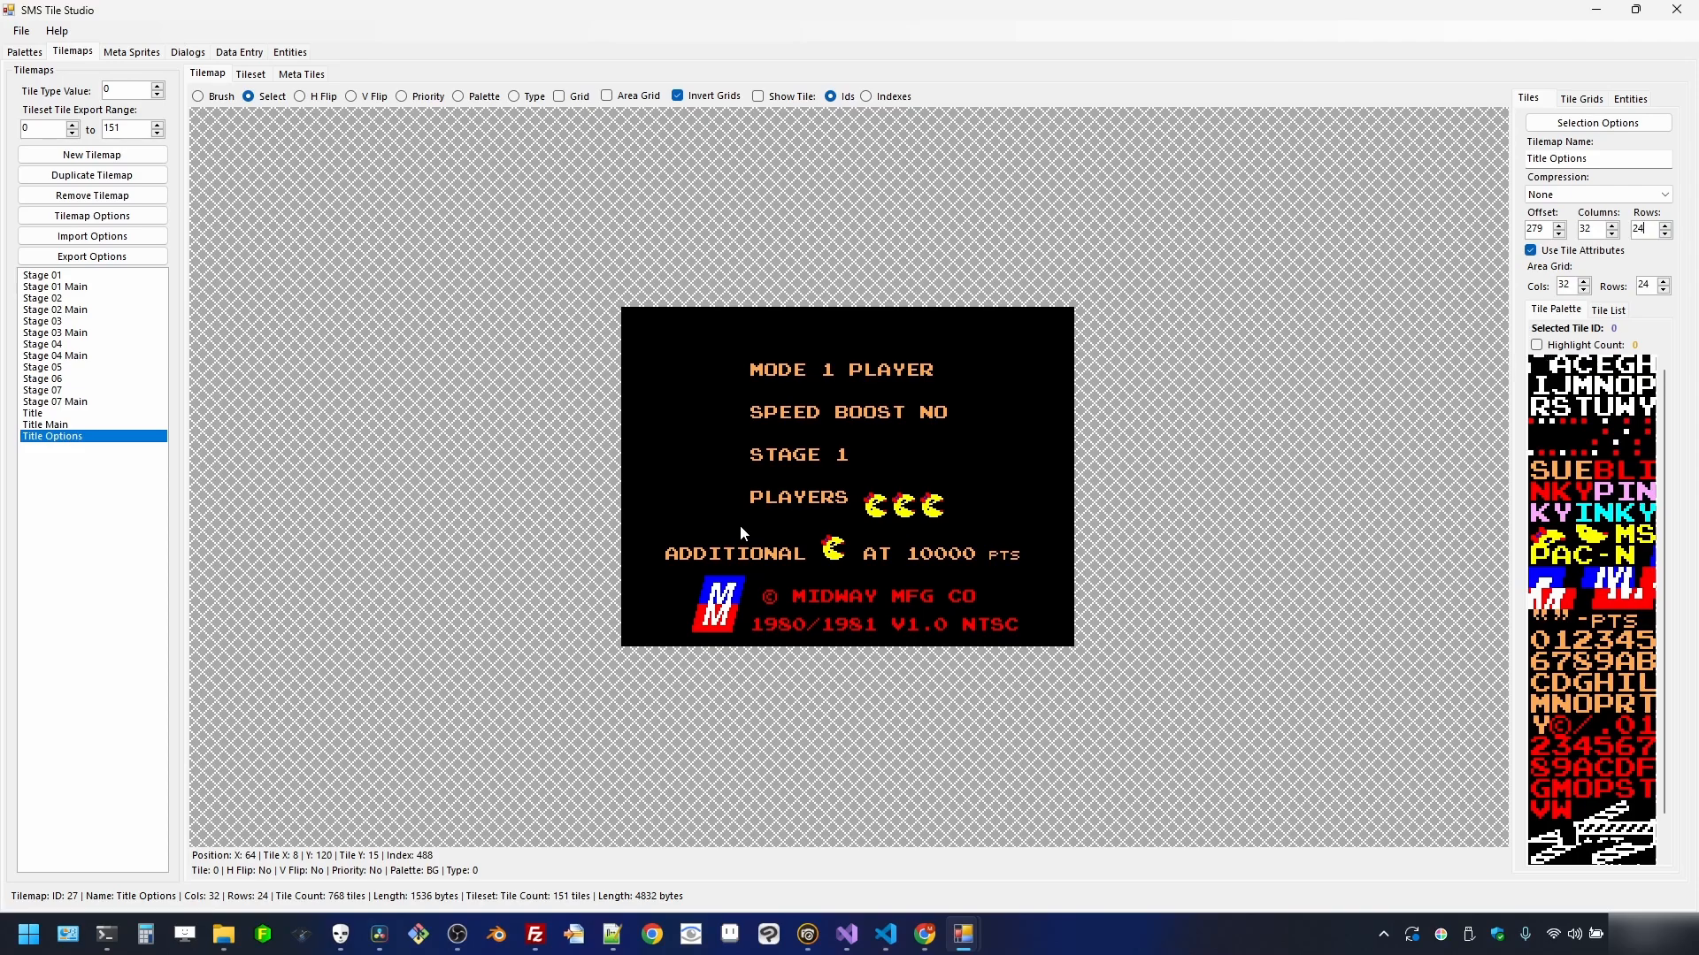
click(53, 413)
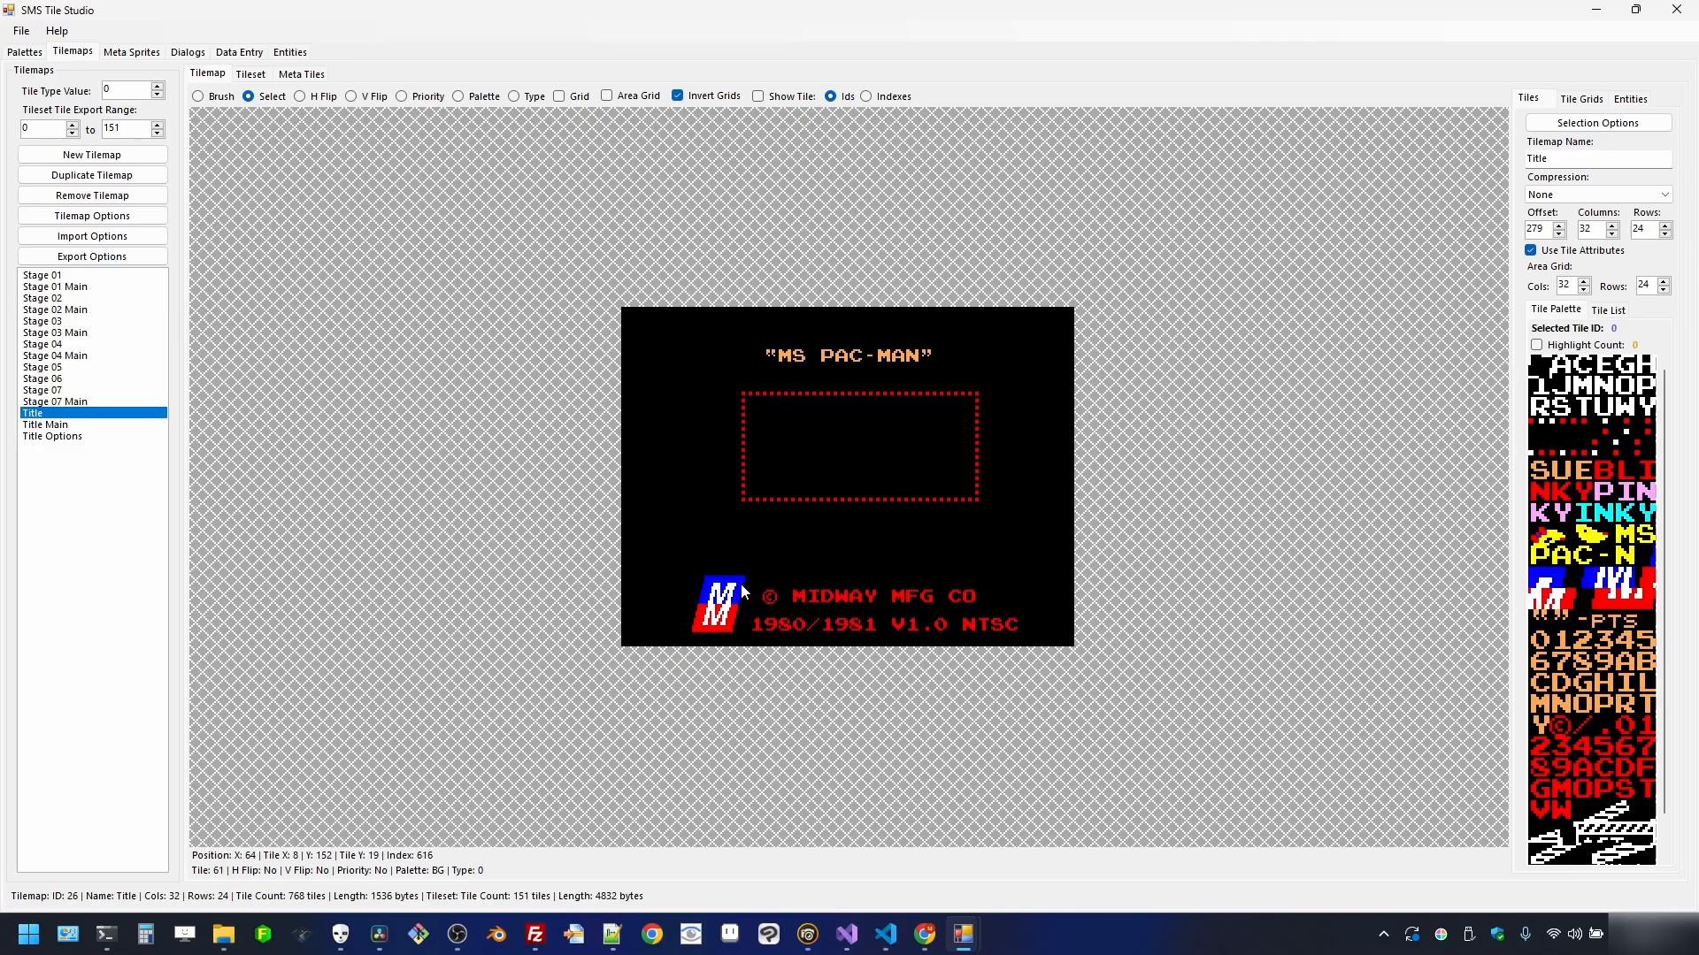
- Reopen the Title Options tilemap and select its ADDITIONAL tile row
click(74, 437)
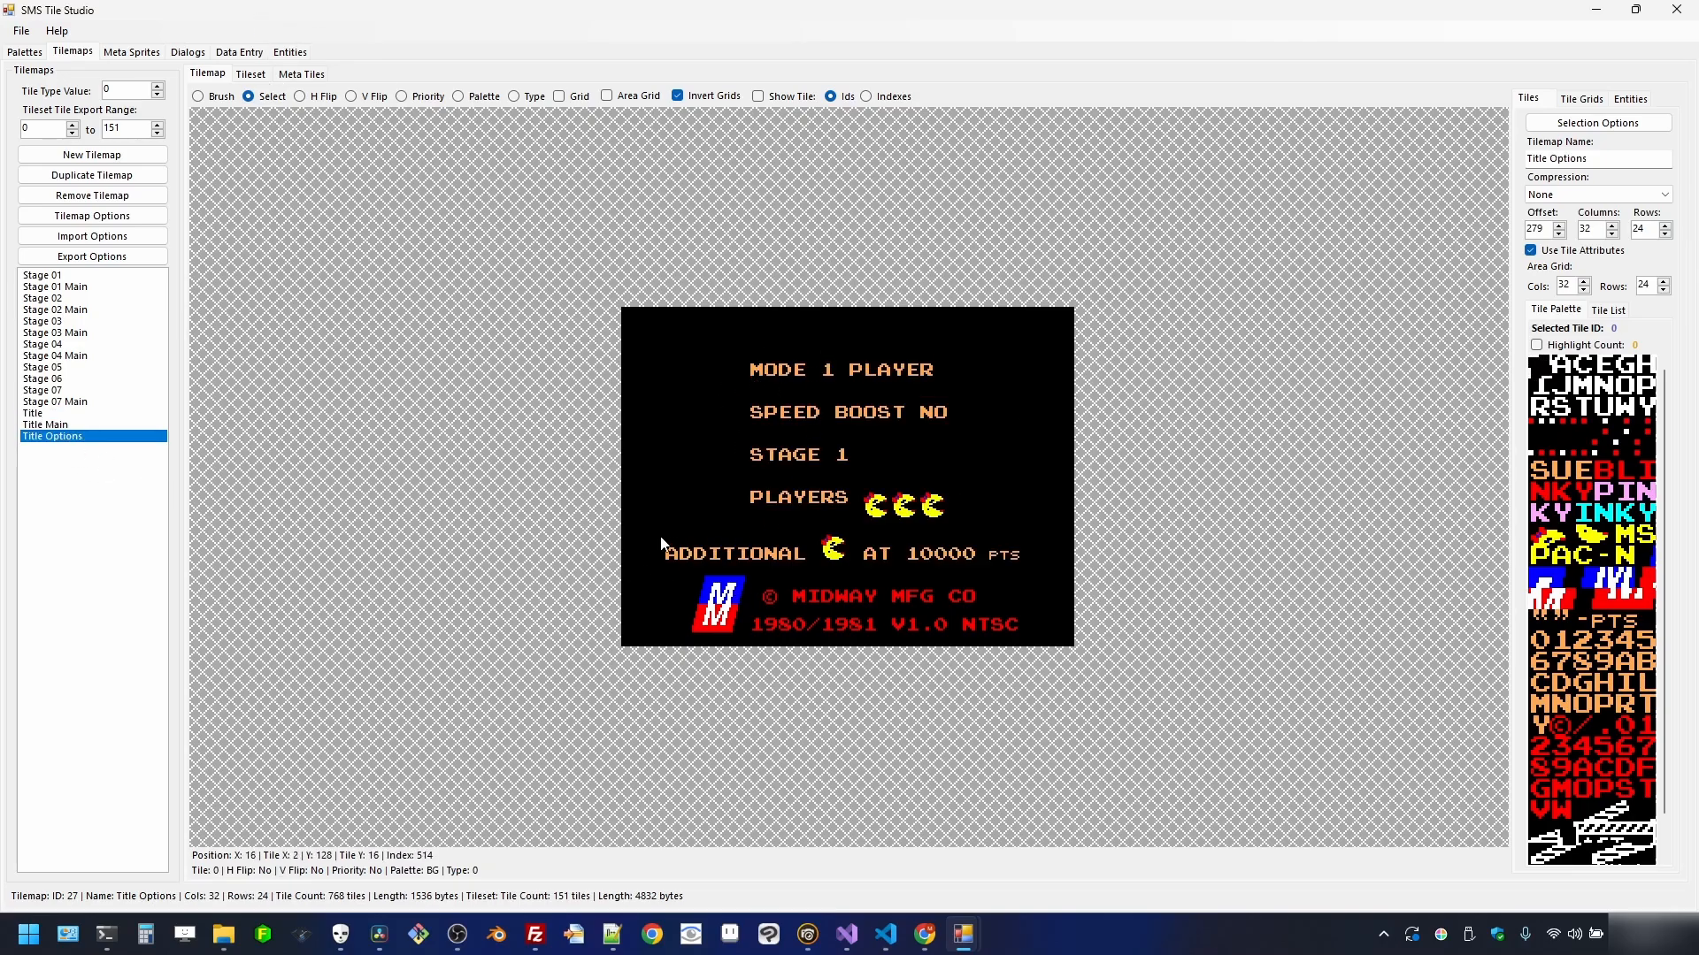
drag(666, 537, 1024, 558)
- Reselect the MODE-through-PLAYERS options text, then flip between the Title and Title Options tilemaps
drag(724, 341, 985, 536)
drag(743, 348, 1007, 521)
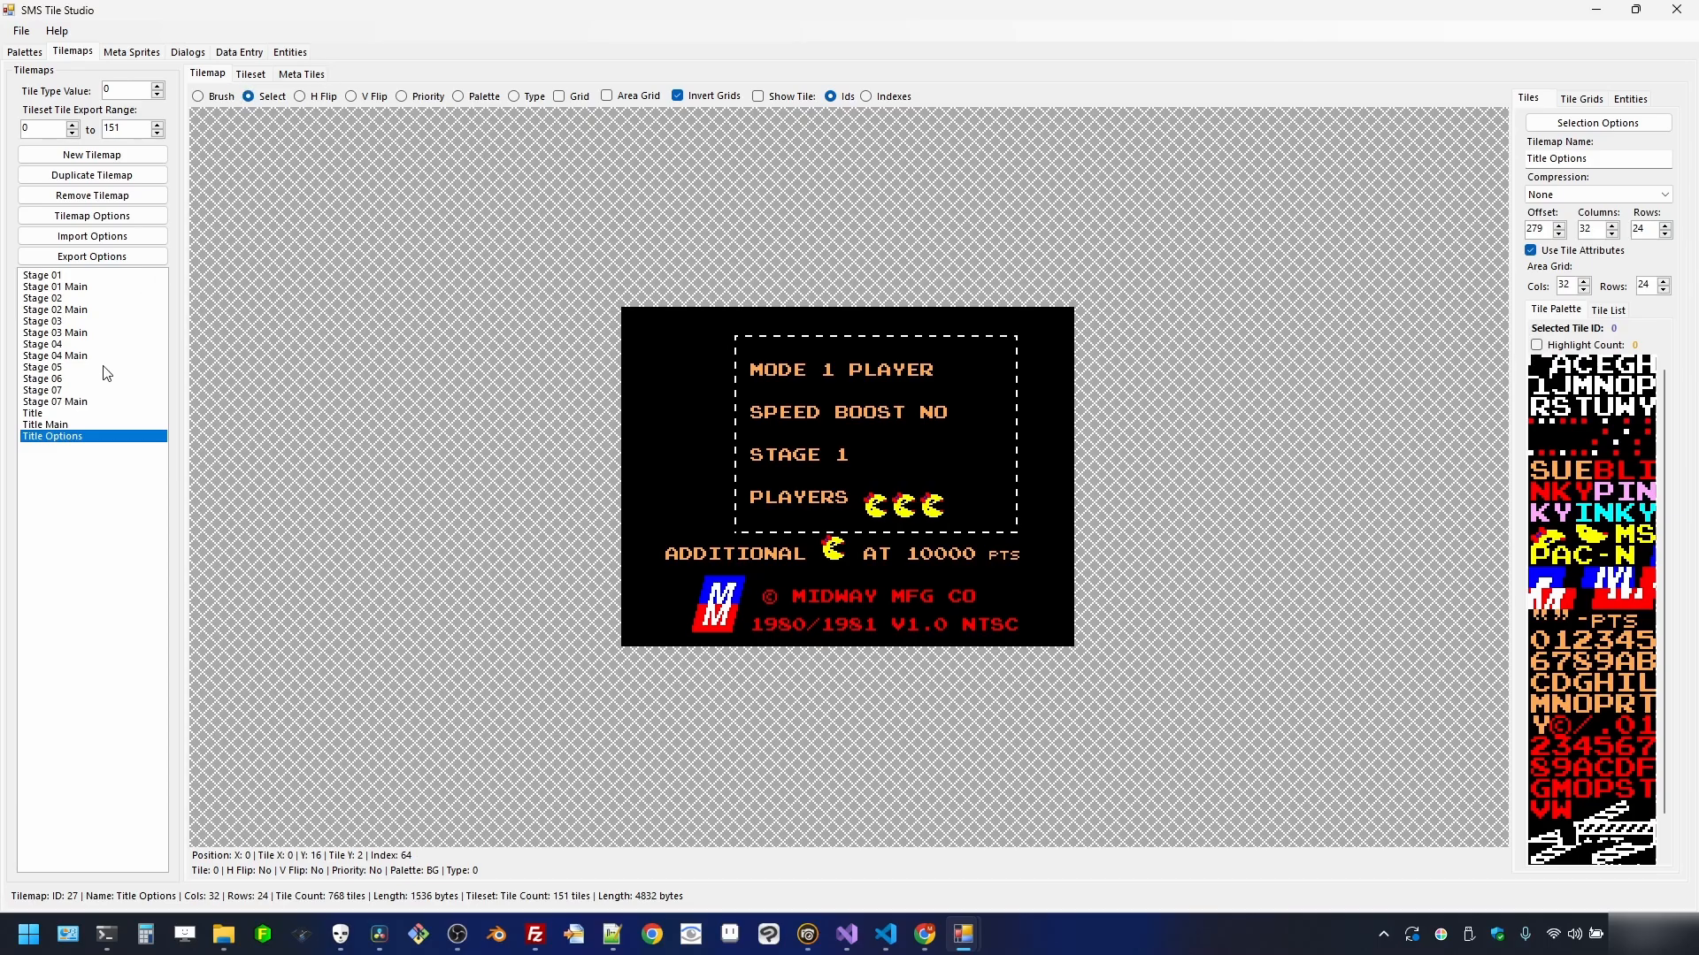
click(70, 413)
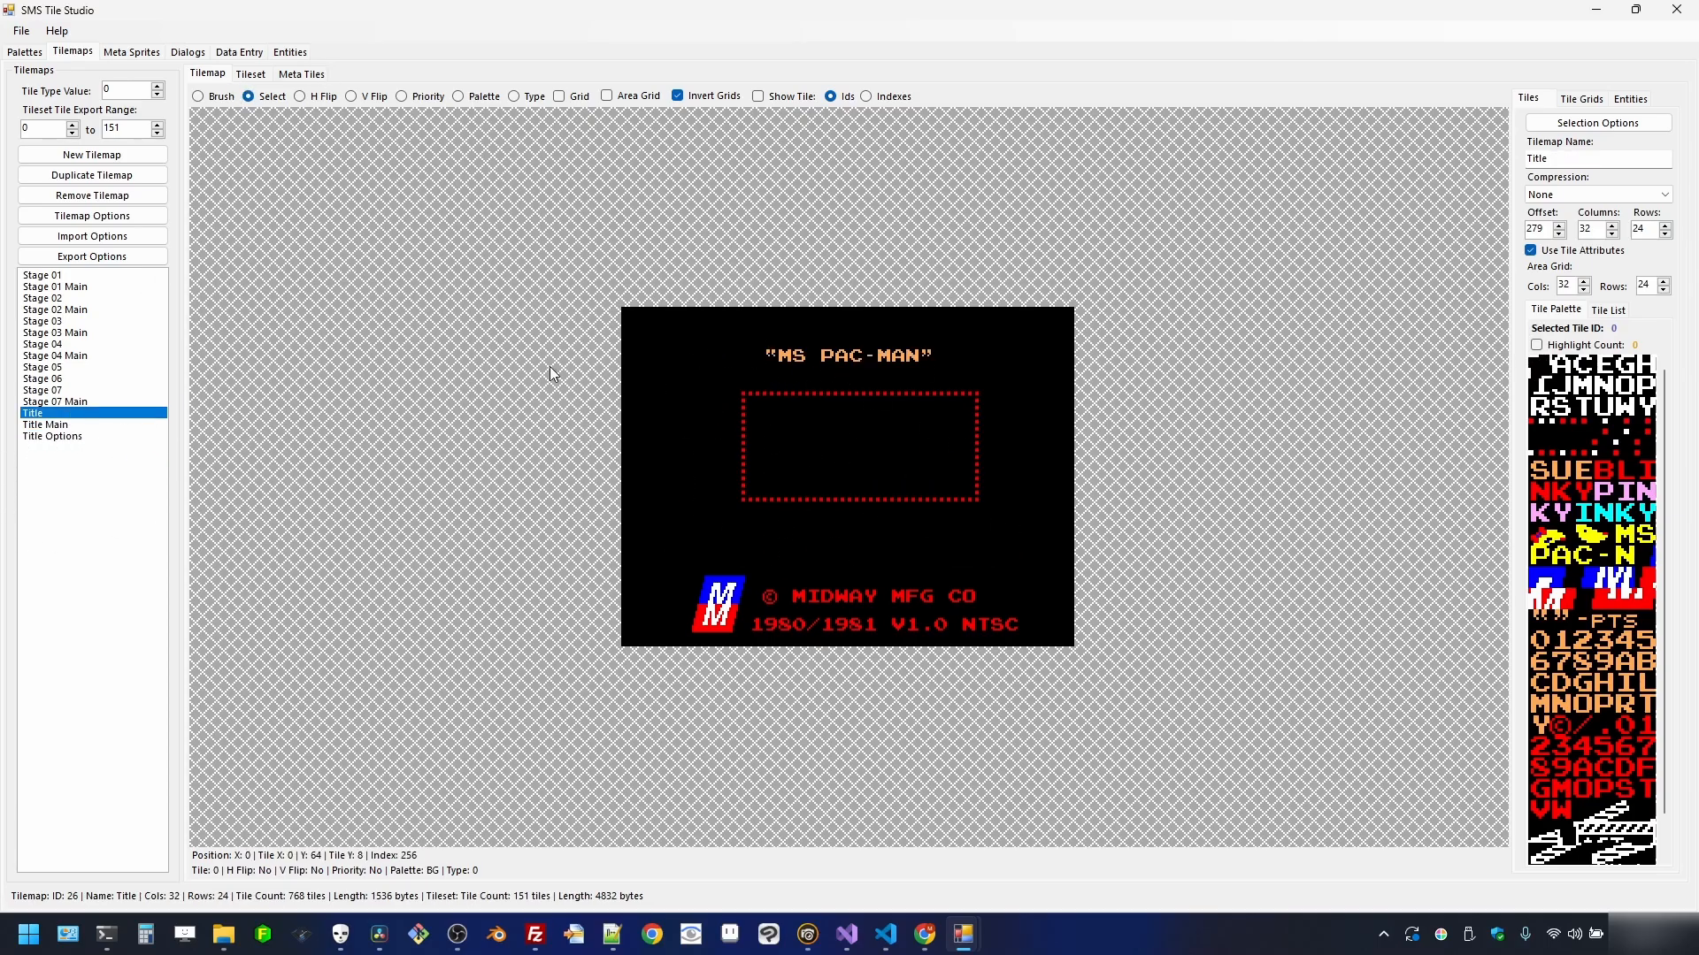
click(82, 437)
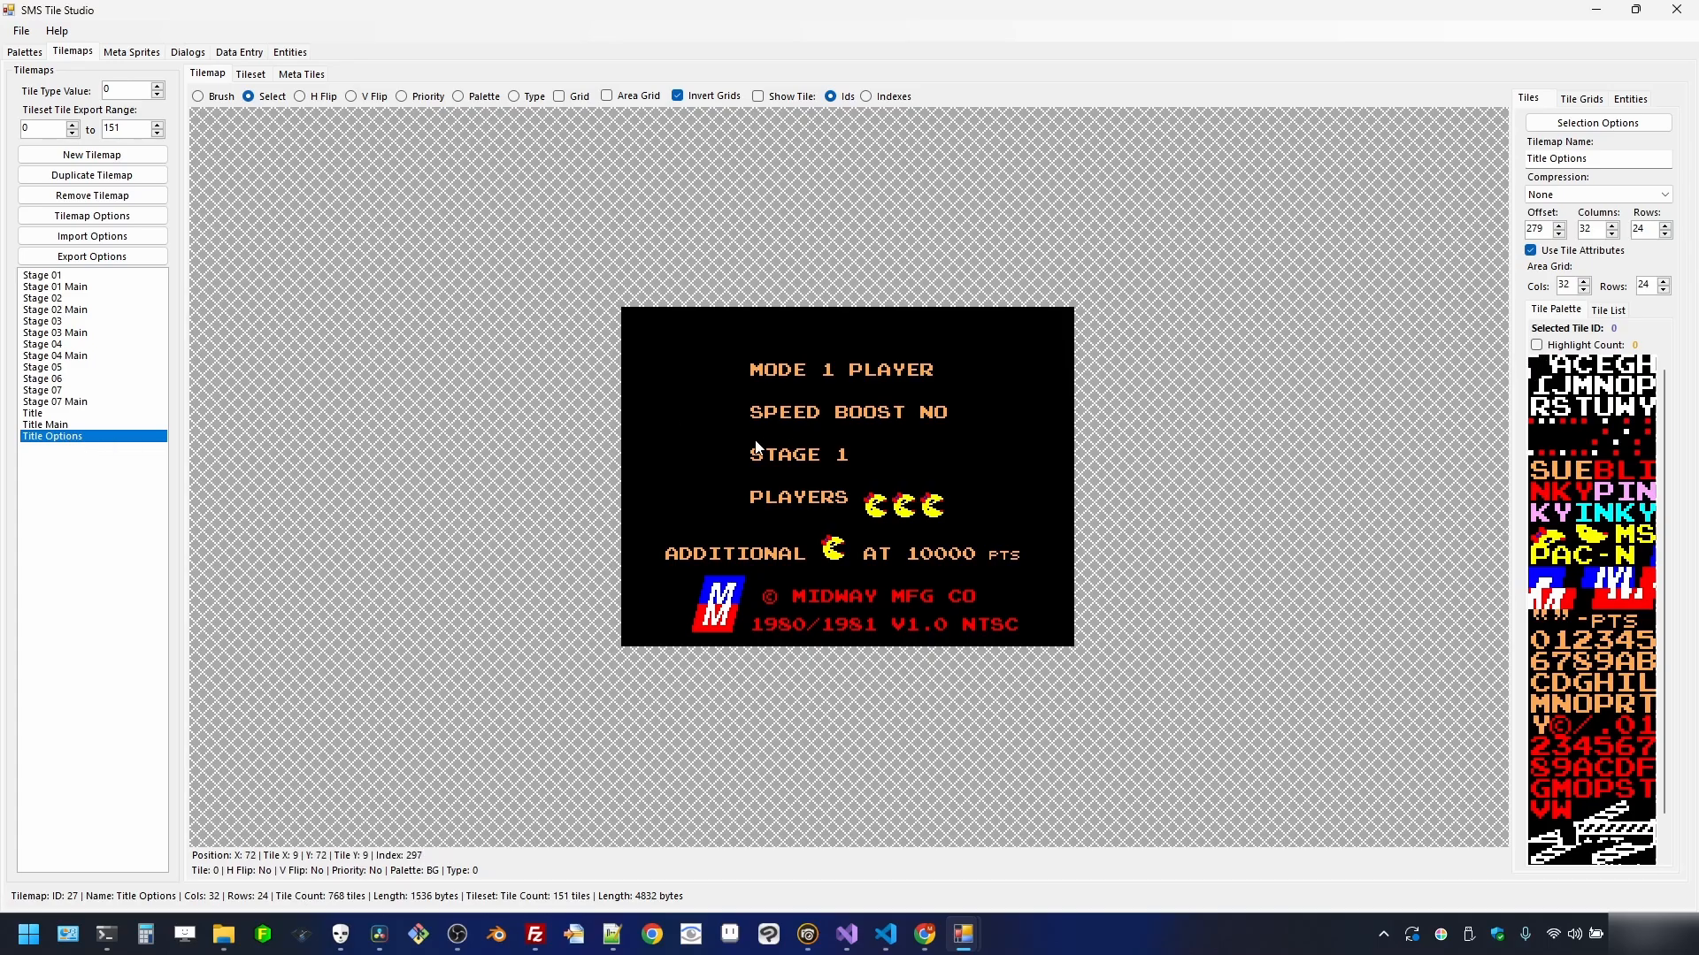
- Compare the Title Main and Title tilemaps, then go to the empty Meta Sprites page
click(50, 427)
click(47, 414)
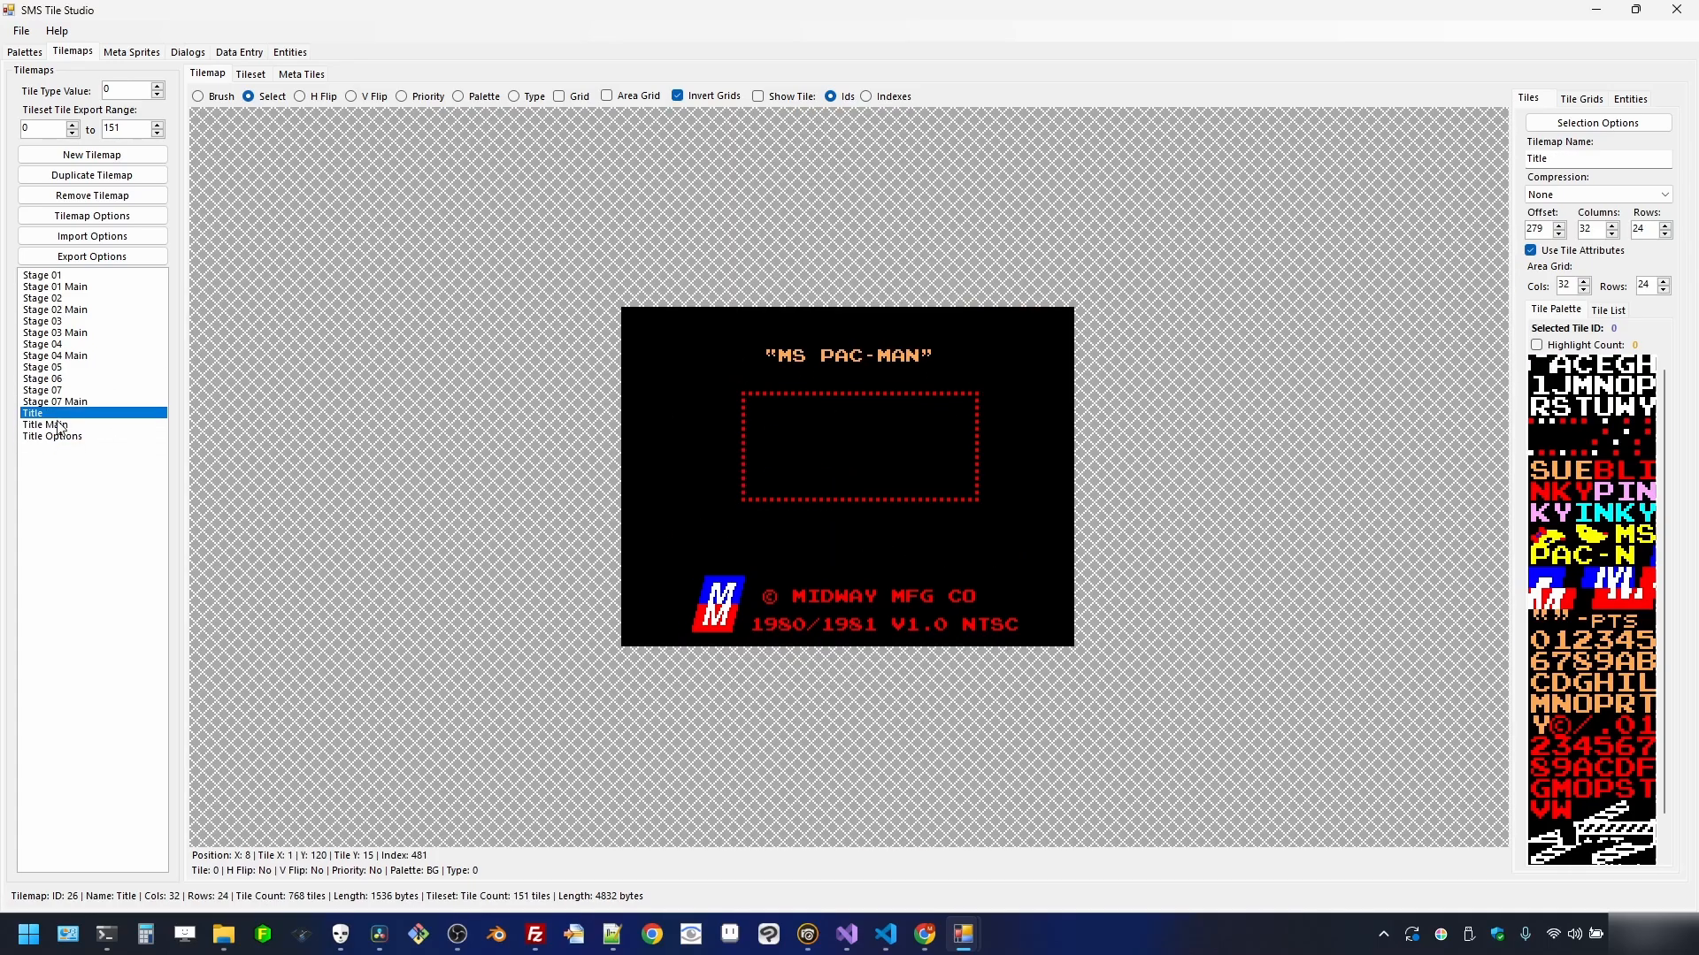
click(64, 426)
click(78, 437)
click(76, 425)
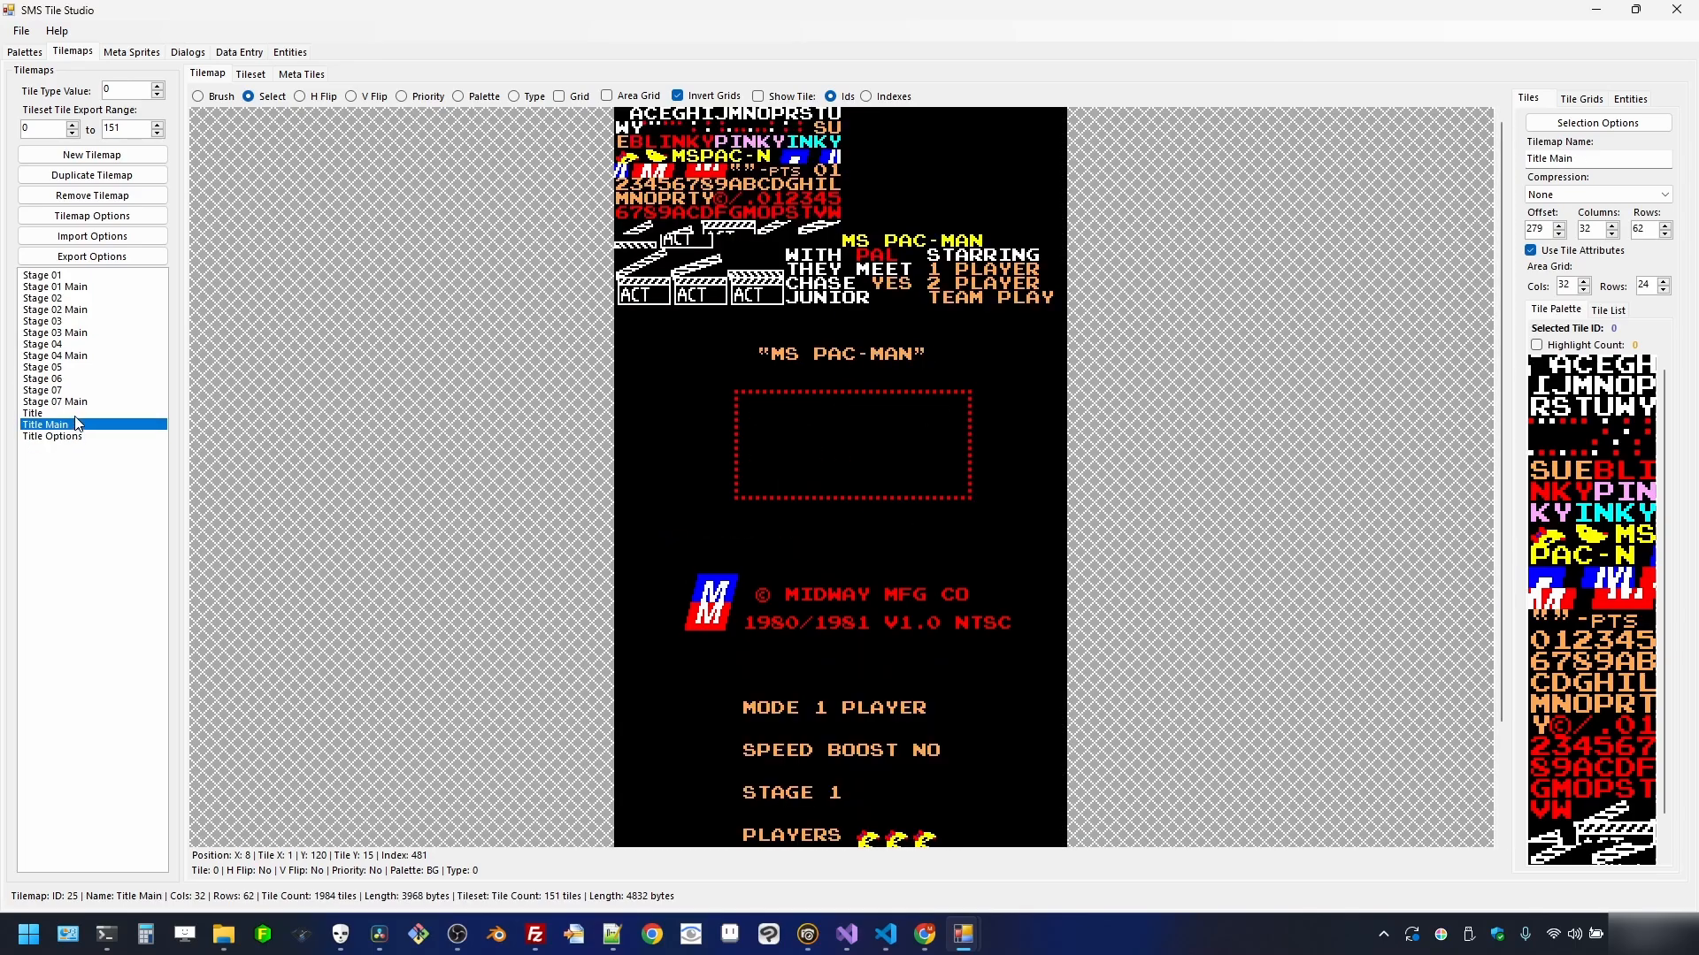
click(76, 414)
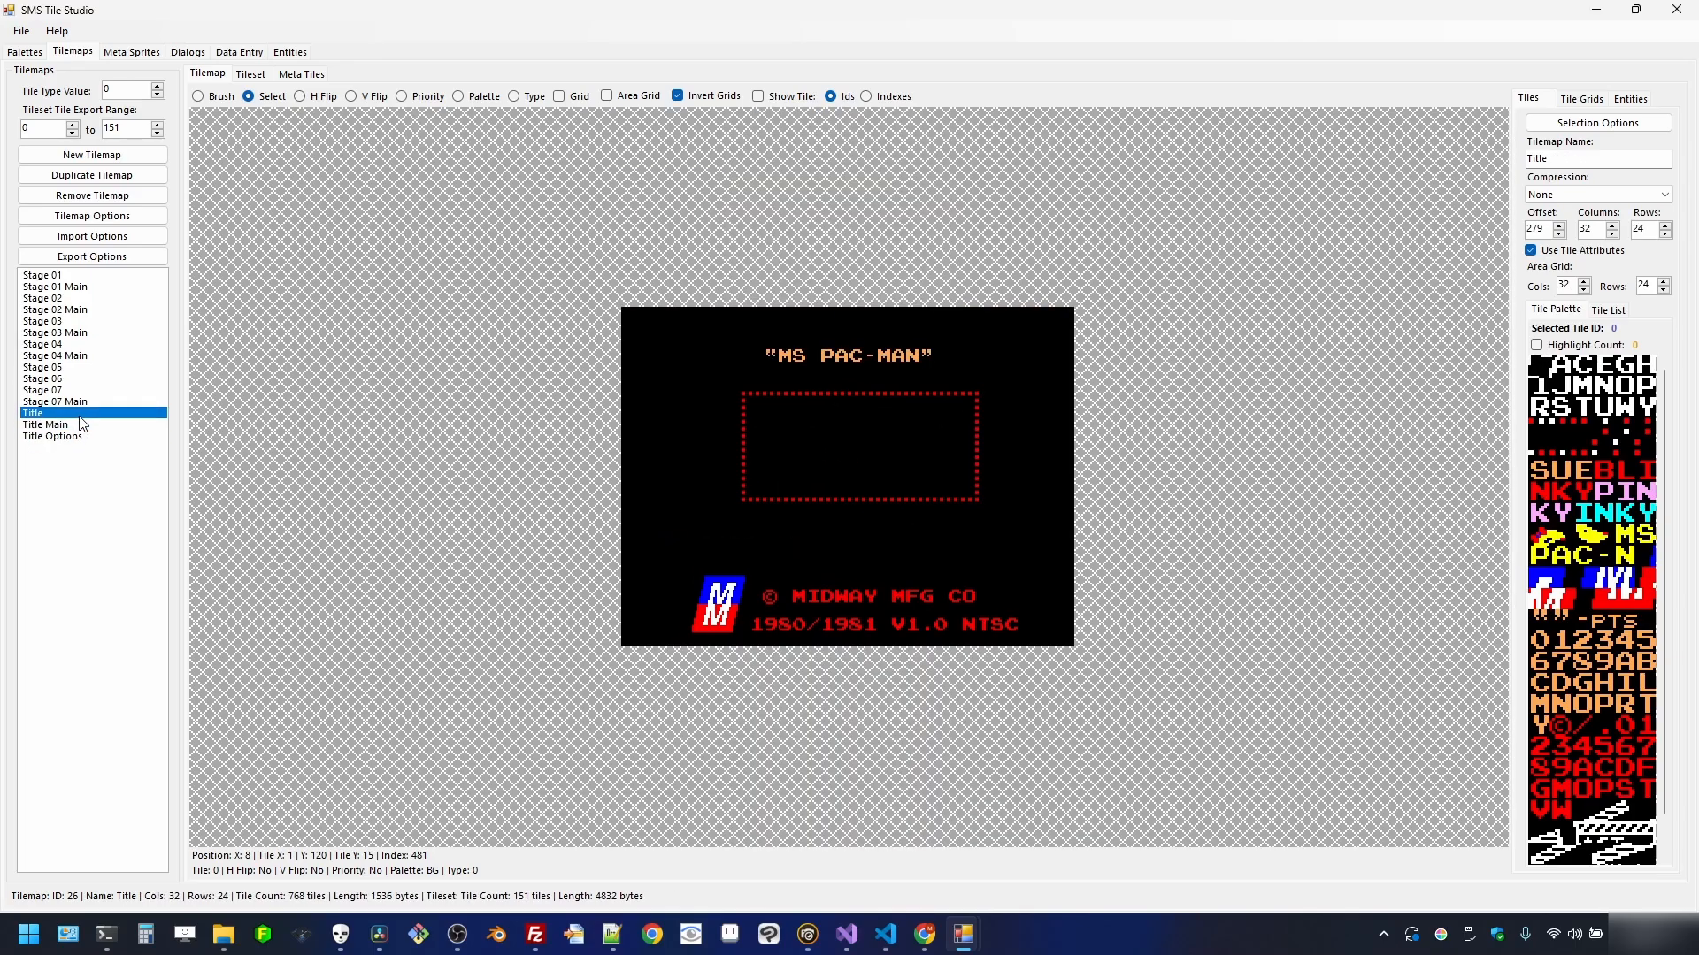
click(124, 57)
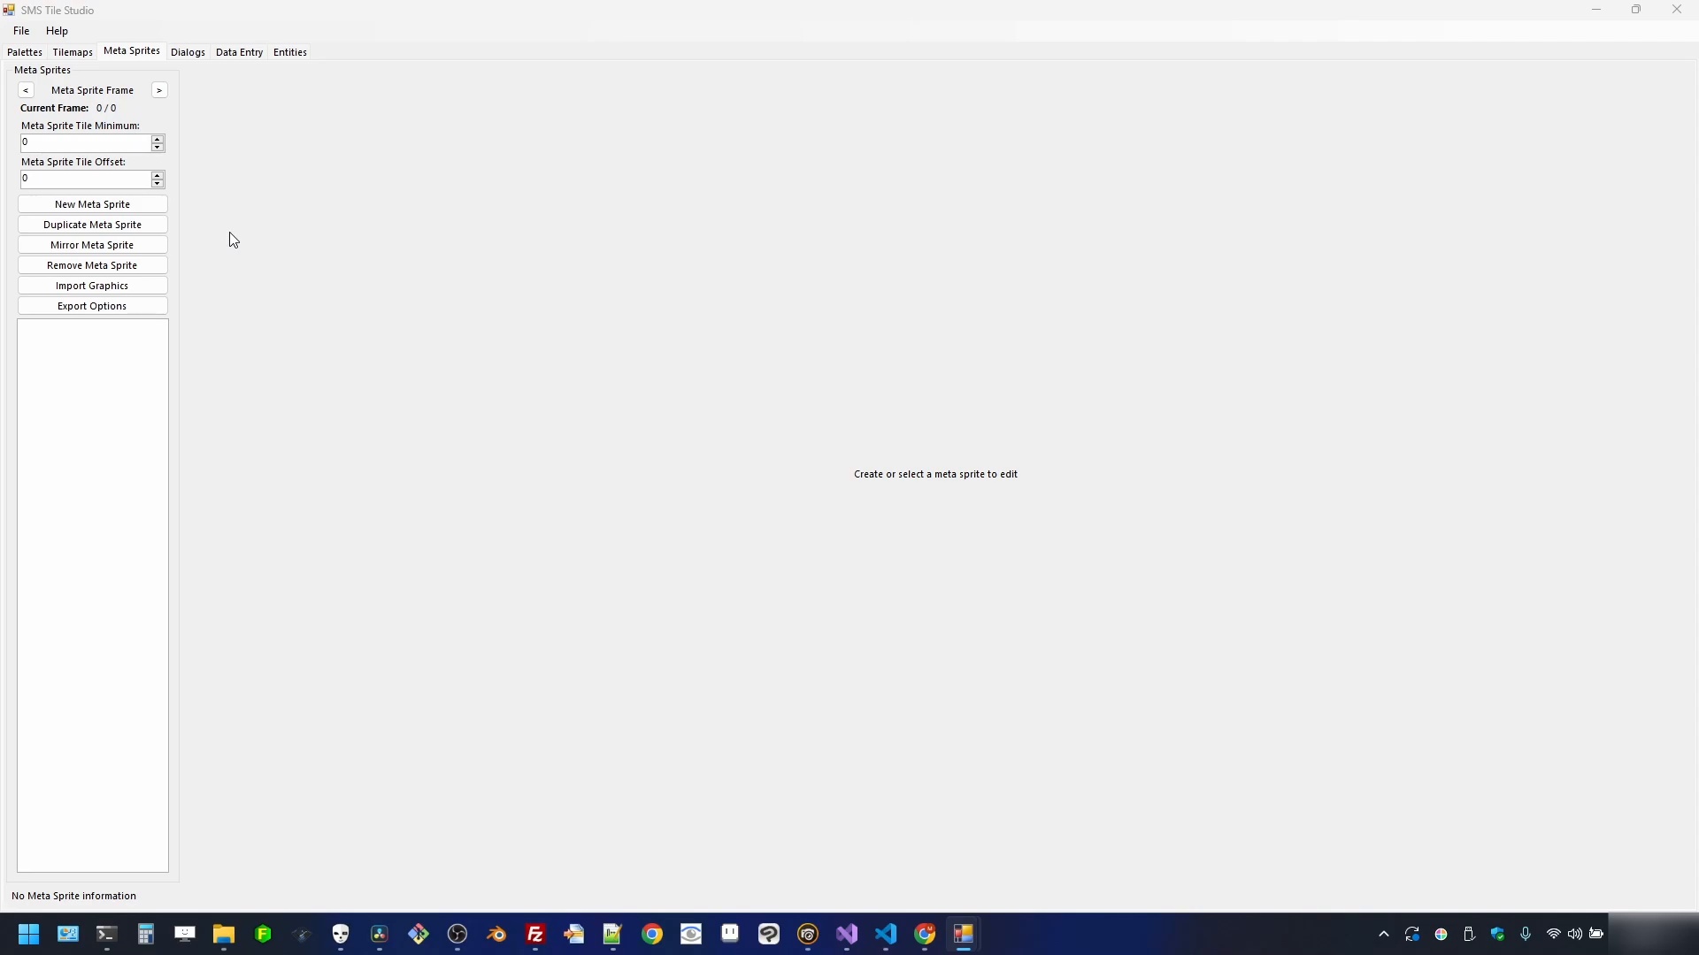
- Create New Meta Sprite 28, zoom in on its grid, and select its name for renaming
click(95, 207)
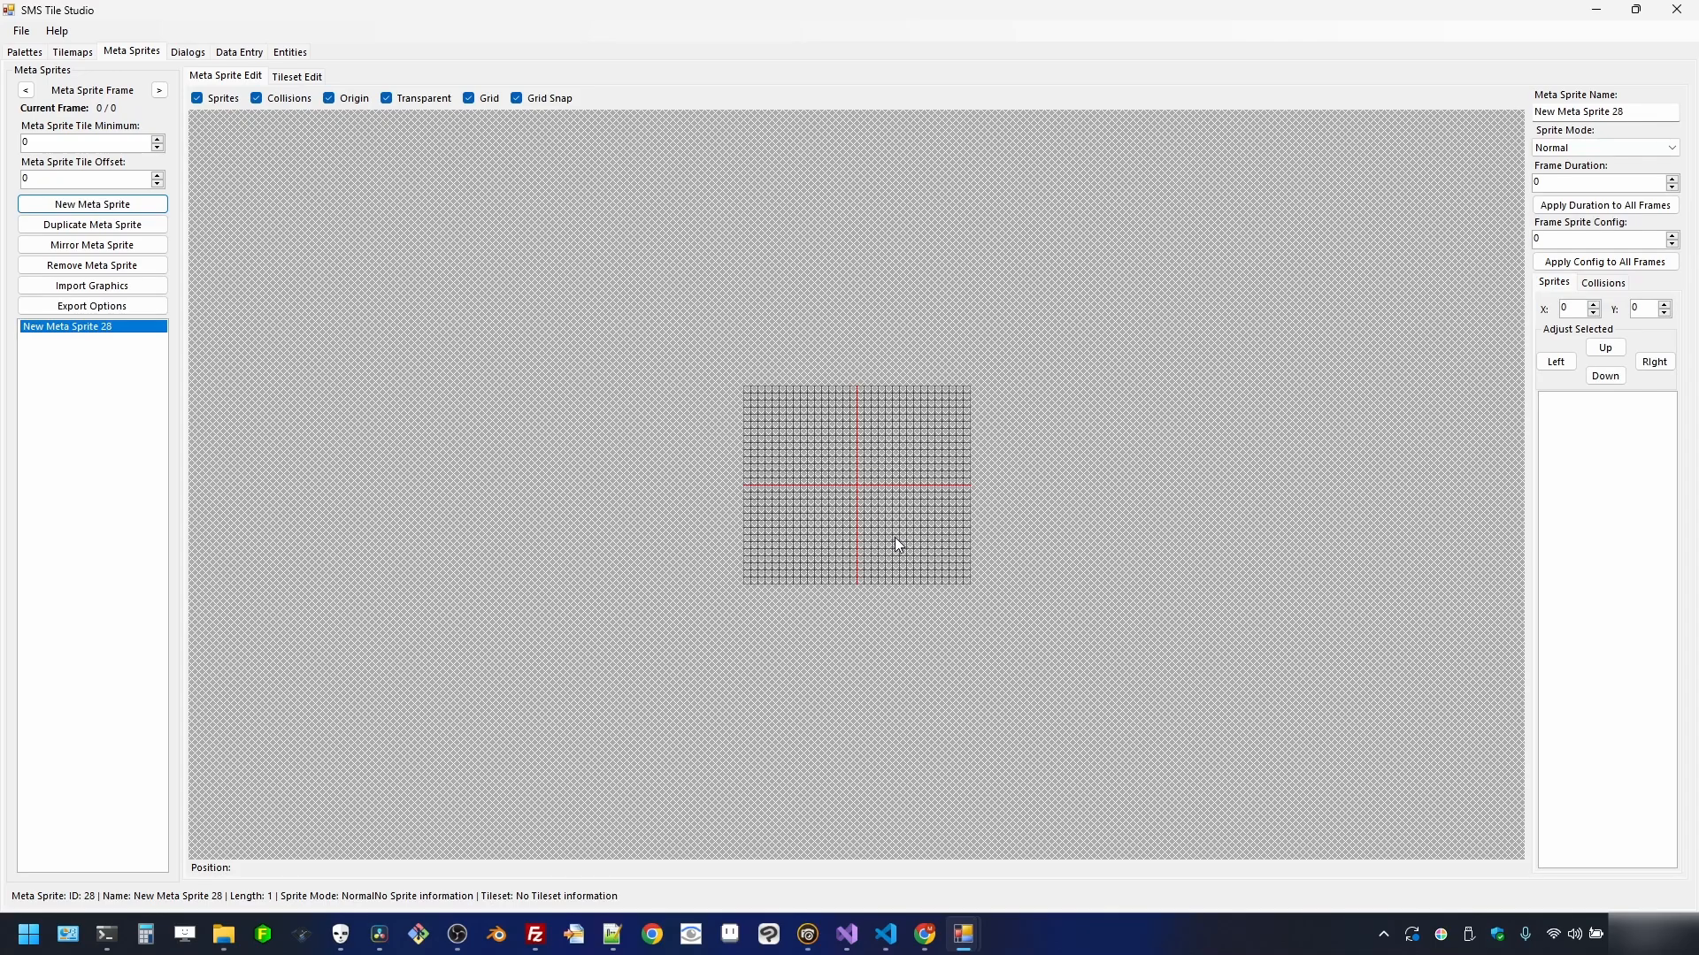
scroll(895, 538, up, 2)
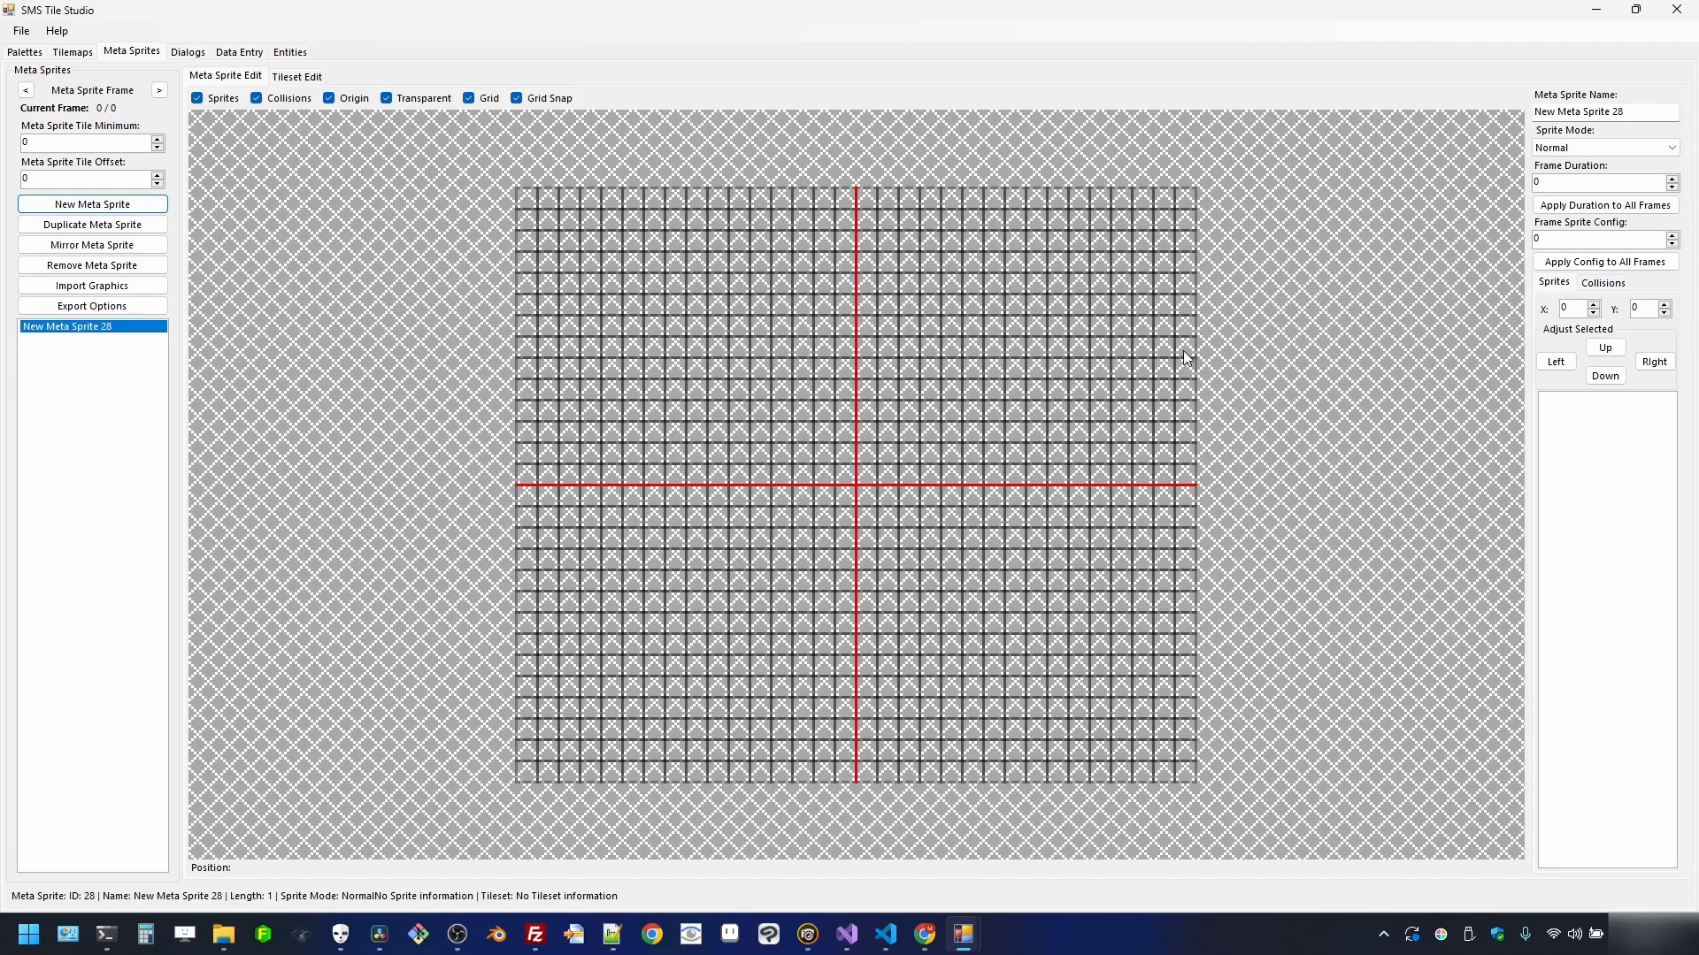
drag(1640, 108, 1537, 112)
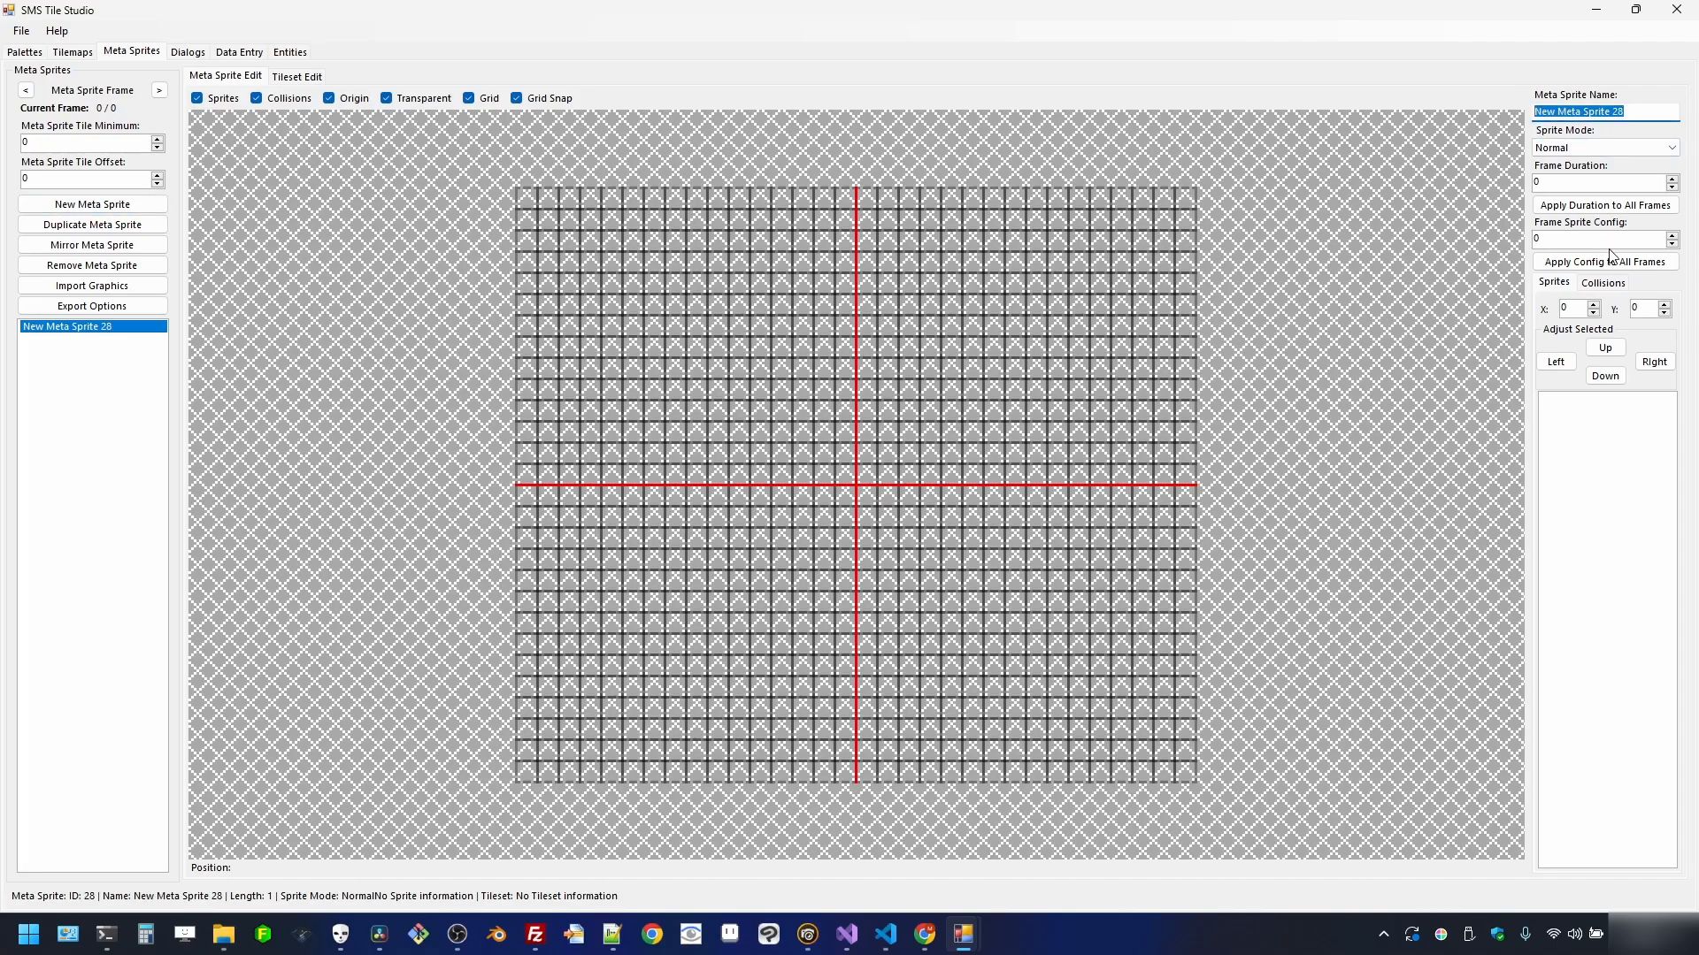
- Name the meta sprite Bonus and import sprites.png using the Import SPR palette
text(Bonus)
click(78, 326)
click(86, 287)
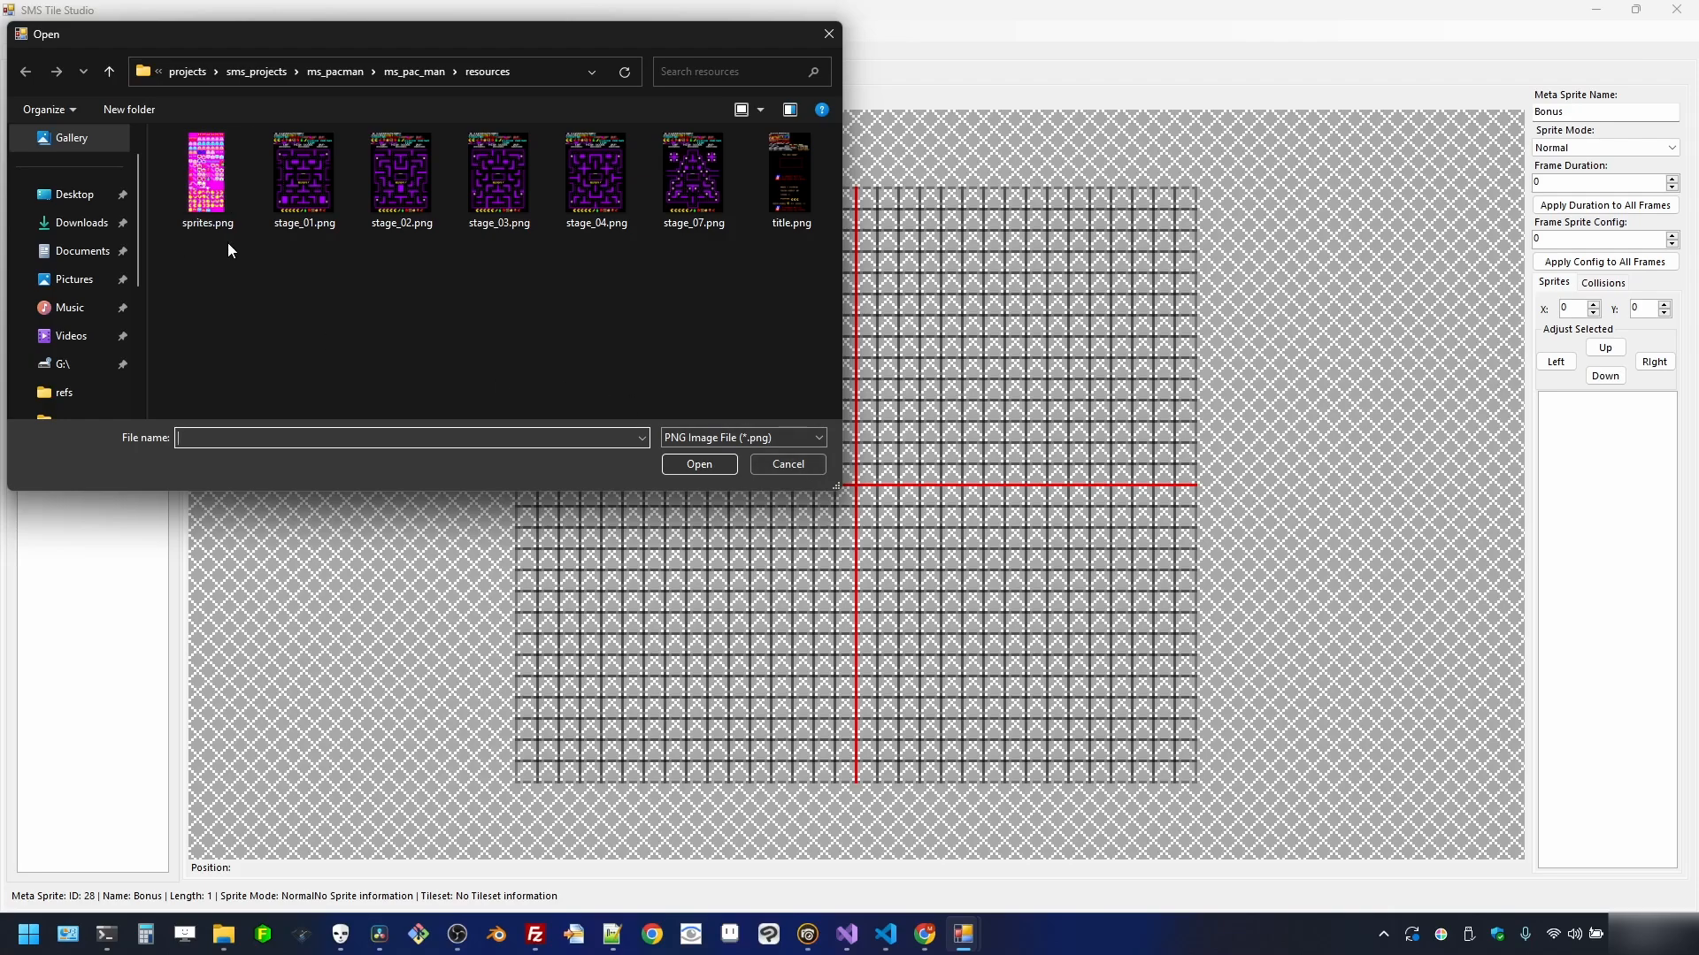
double_click(211, 205)
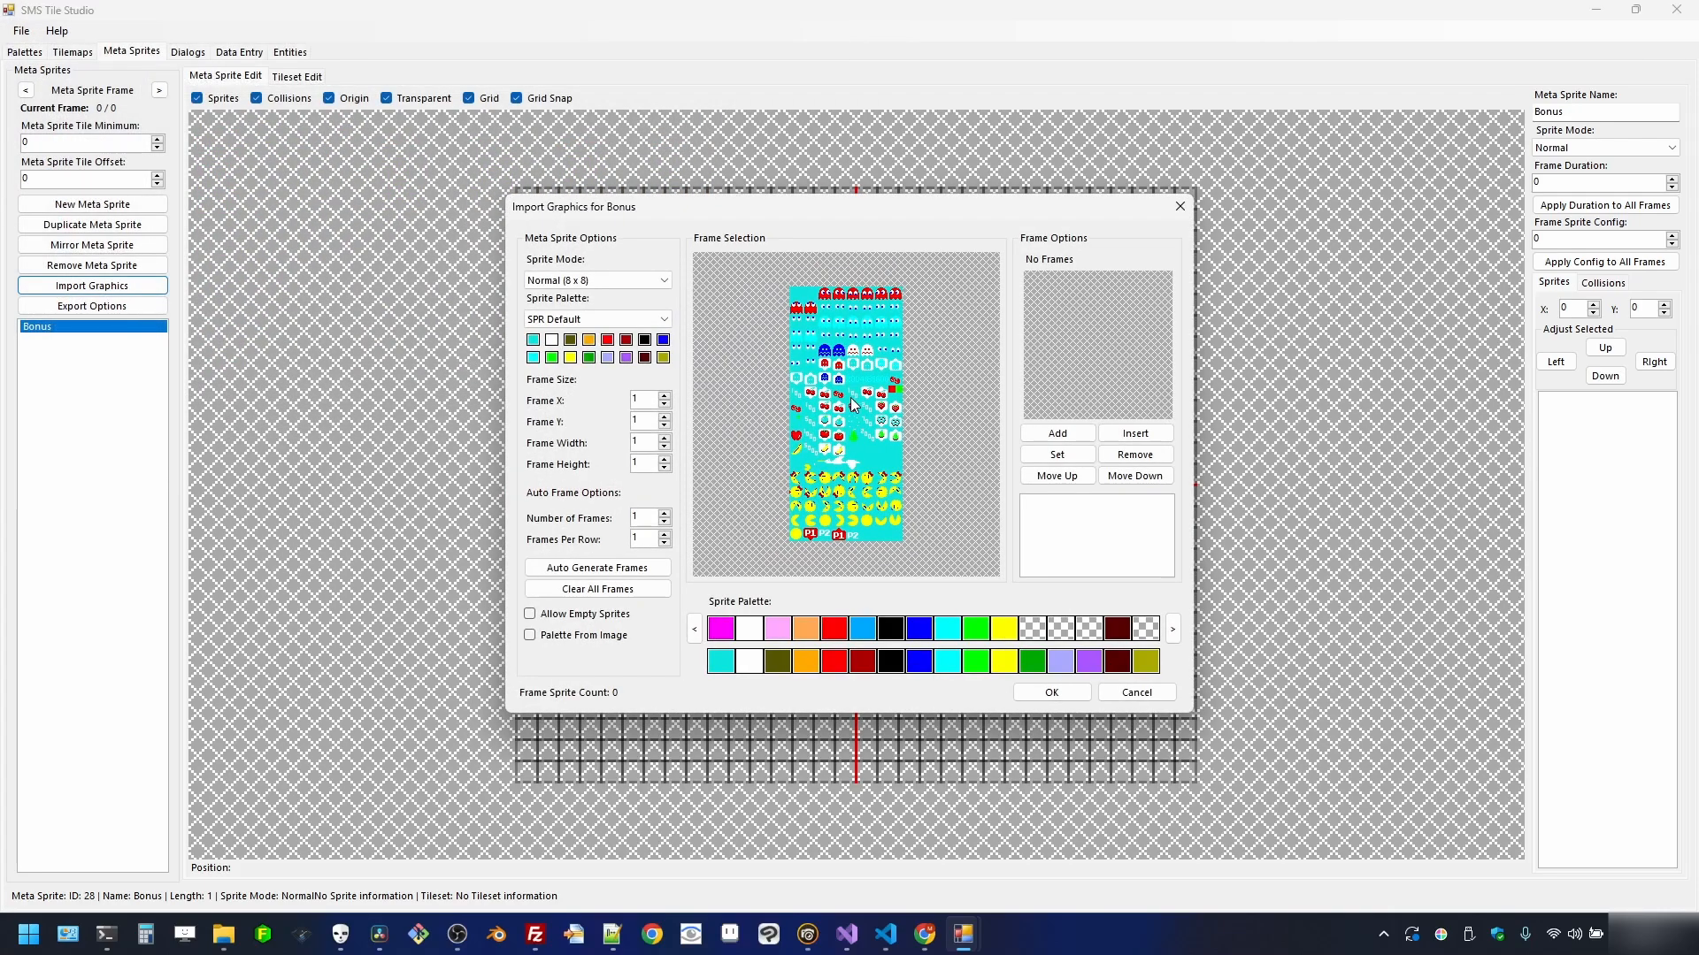
click(636, 322)
click(630, 381)
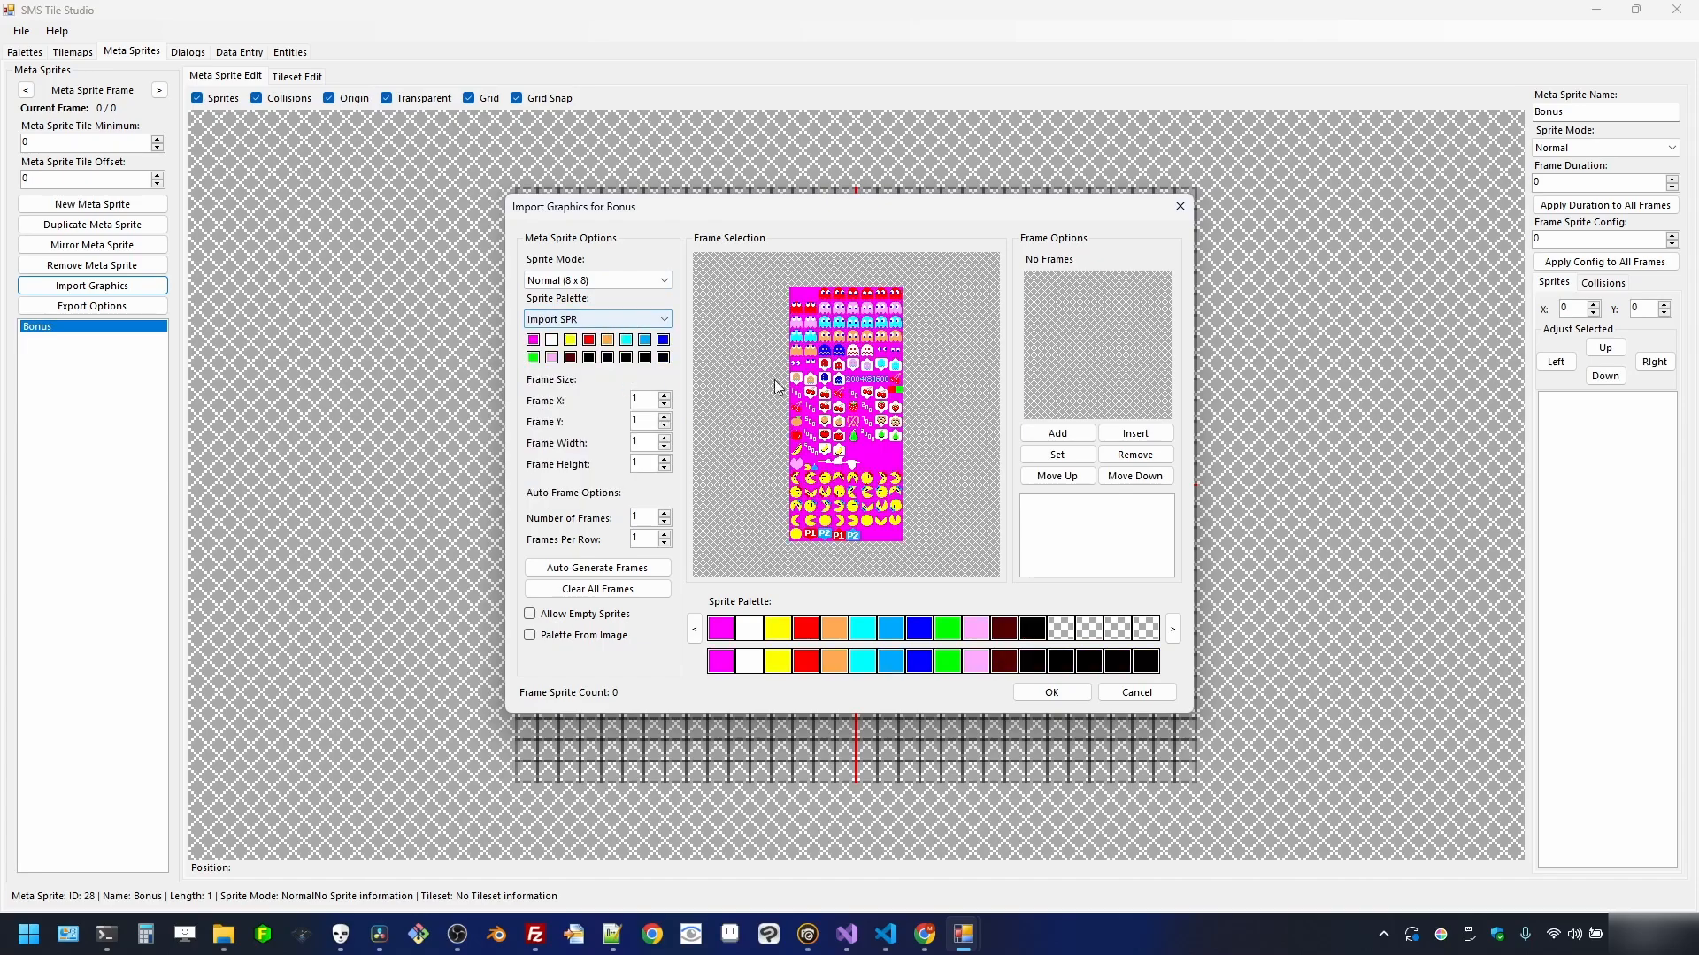
- In Tall 8x16 mode, add the fruit and score sprites area as one frame, giving 56 sprites
scroll(859, 401, up, 1)
scroll(858, 401, down, 1)
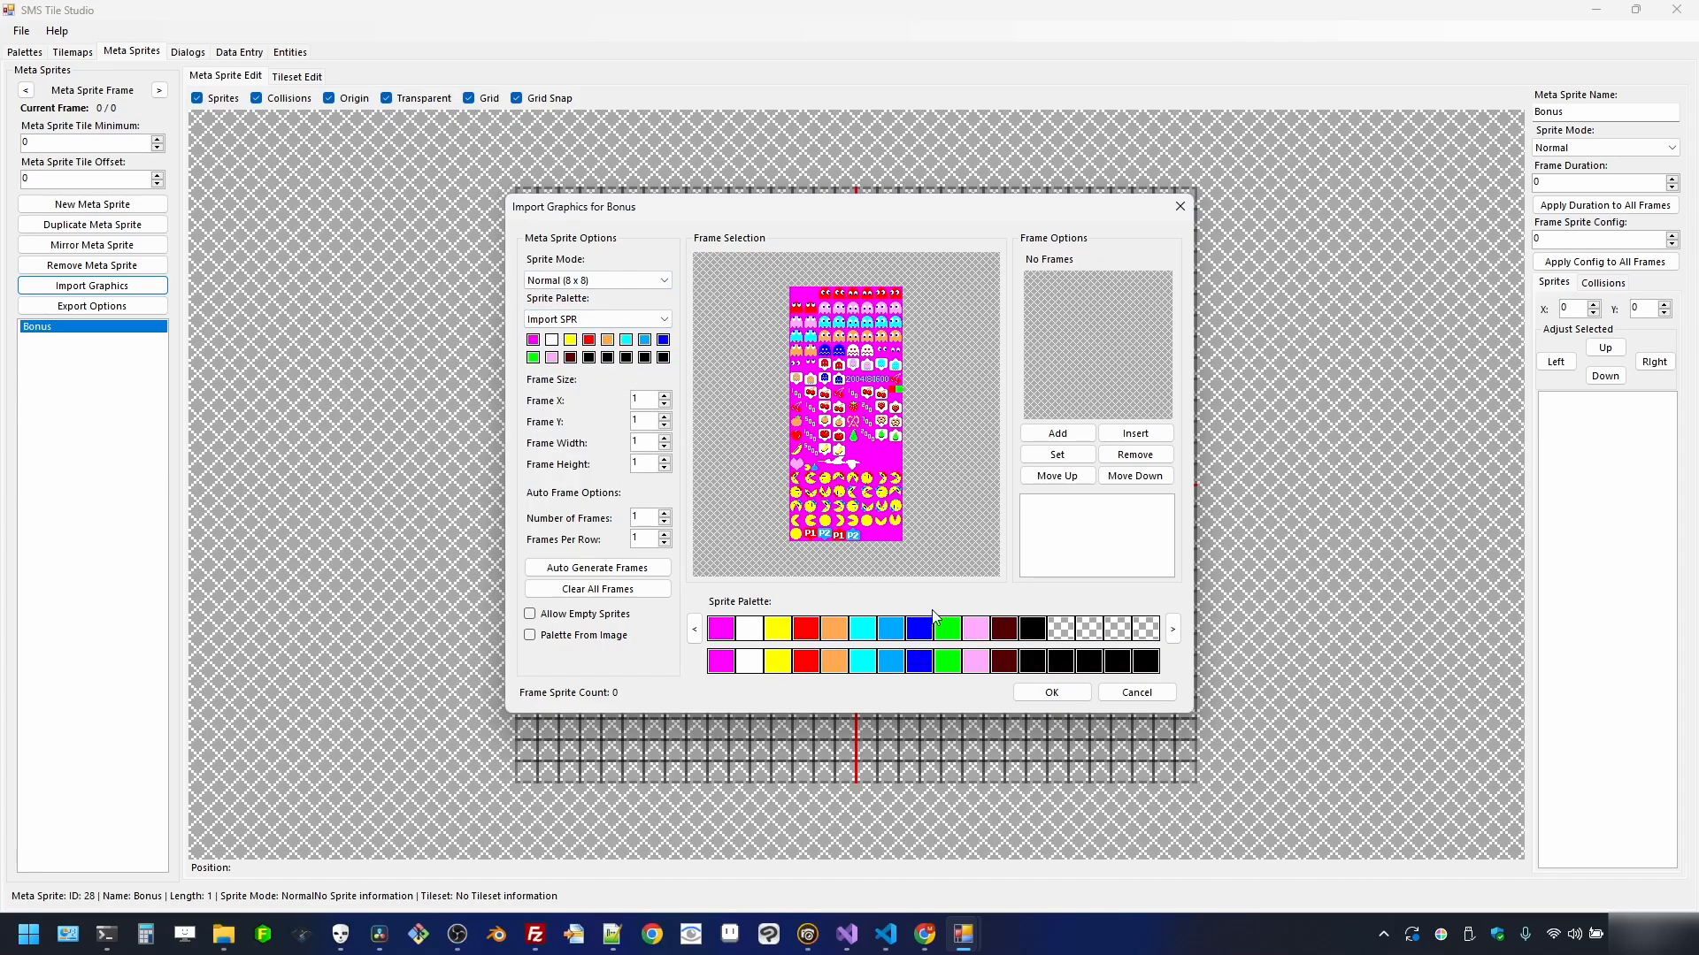
click(604, 280)
click(610, 309)
scroll(825, 442, up, 2)
scroll(835, 438, down, 1)
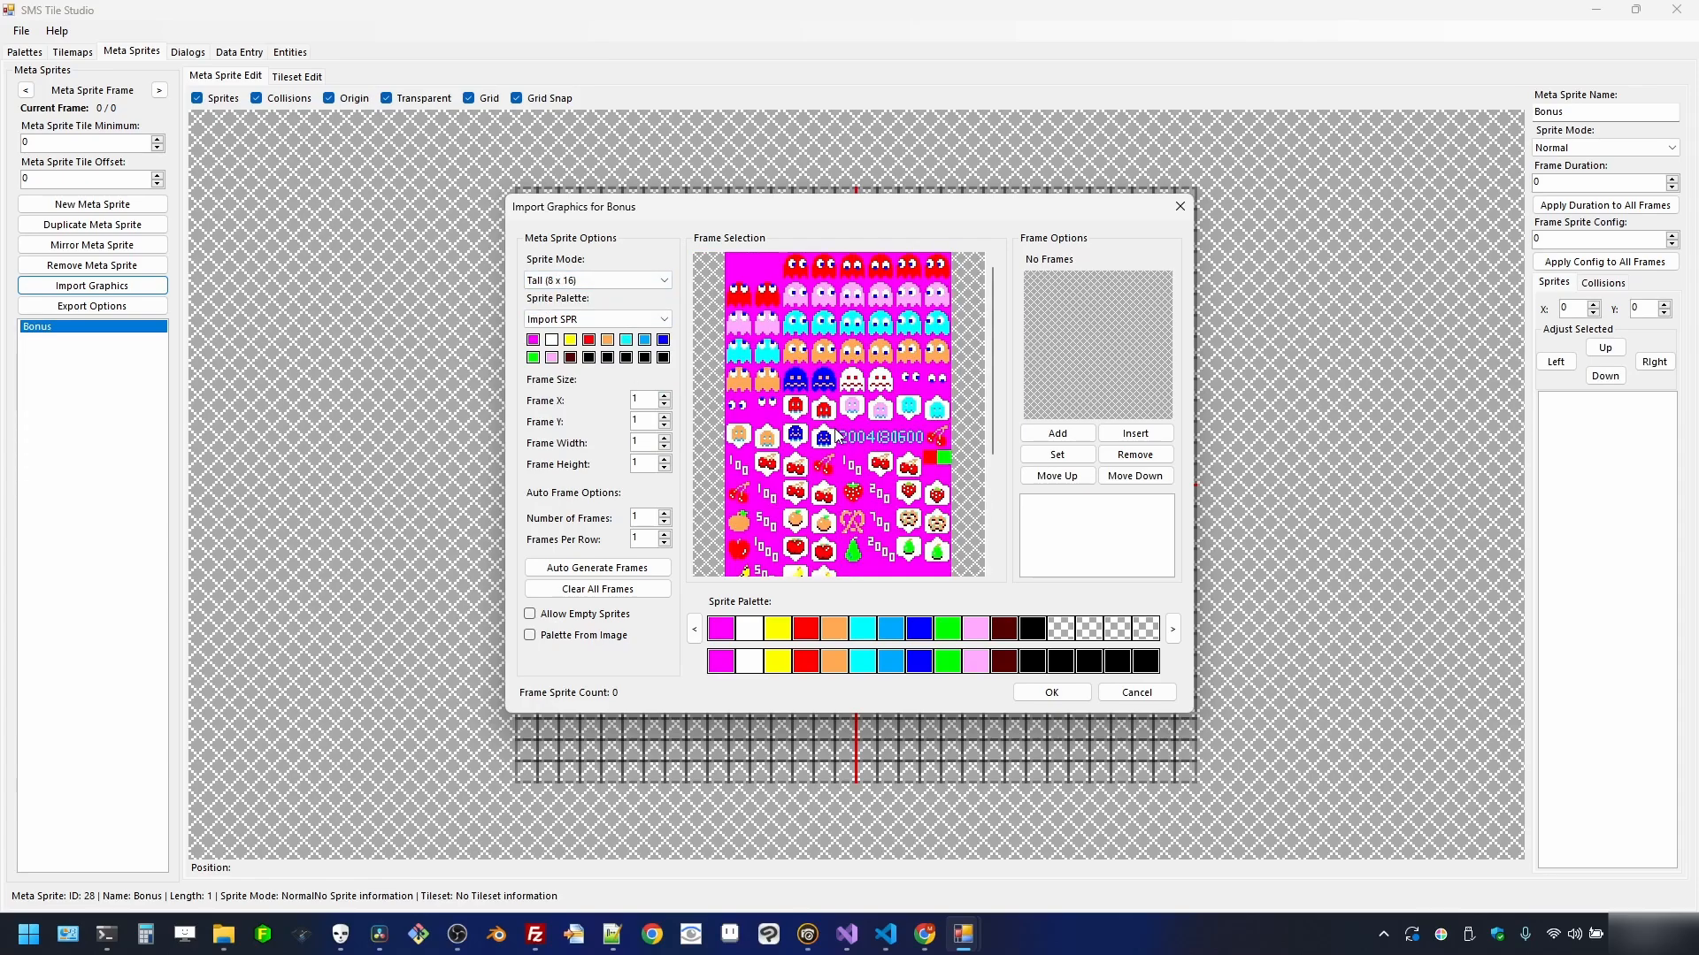
drag(996, 377, 1000, 278)
drag(987, 352, 995, 436)
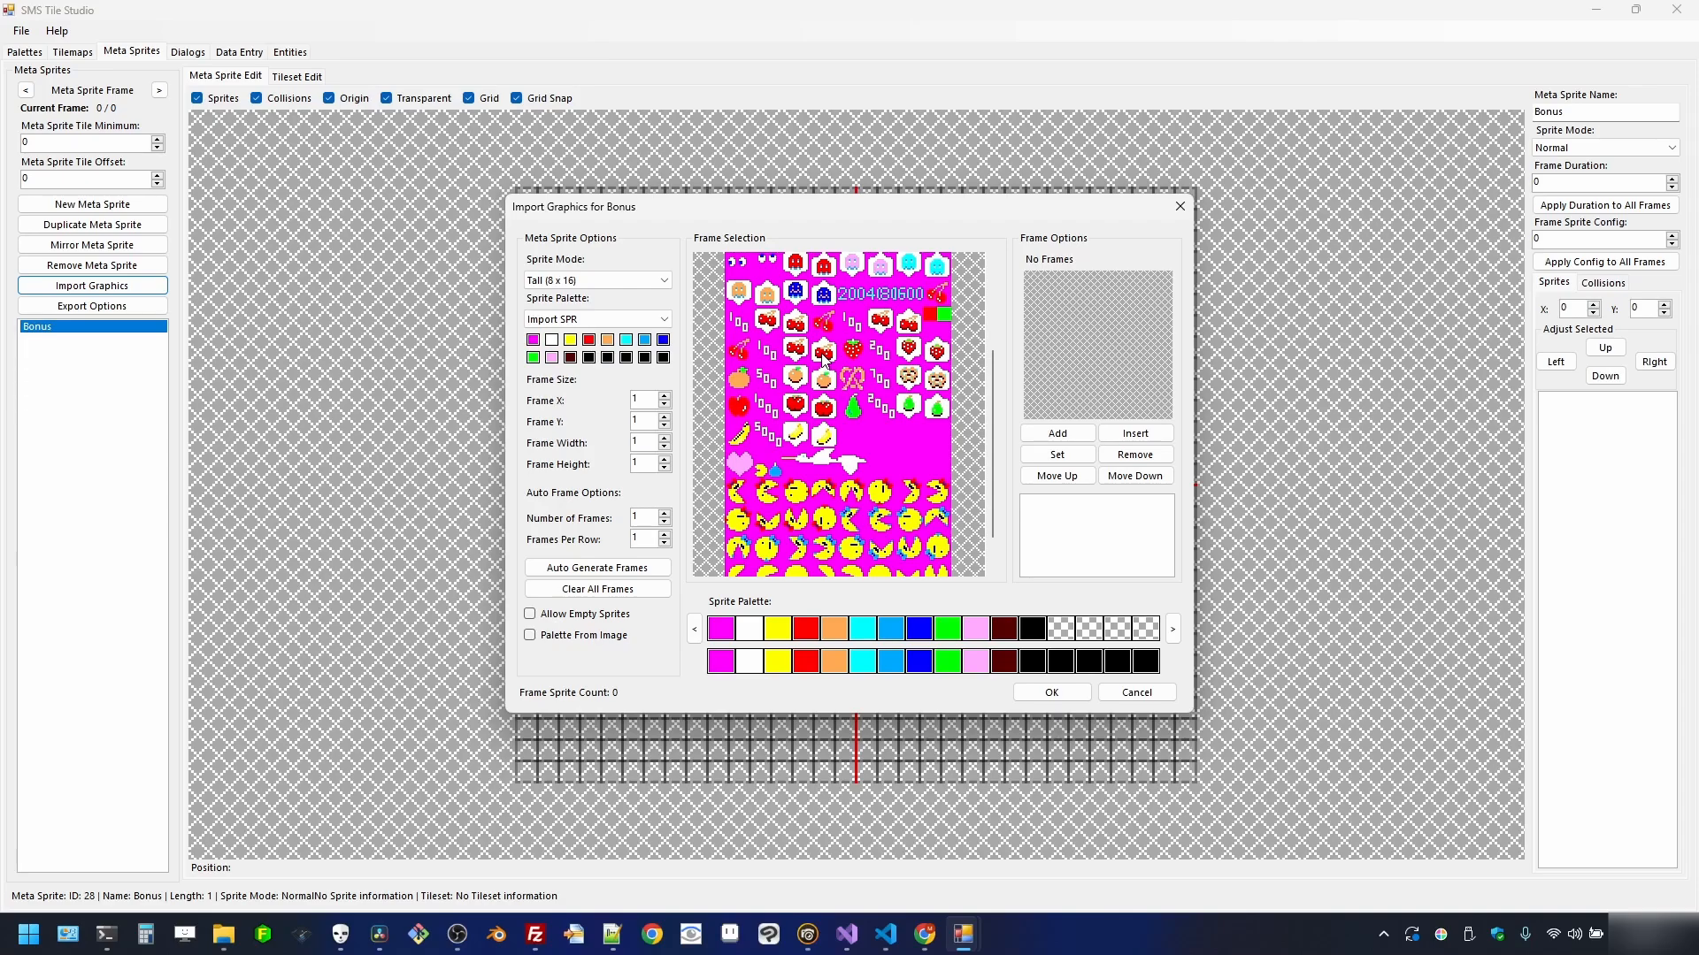
drag(726, 337, 950, 444)
click(1057, 434)
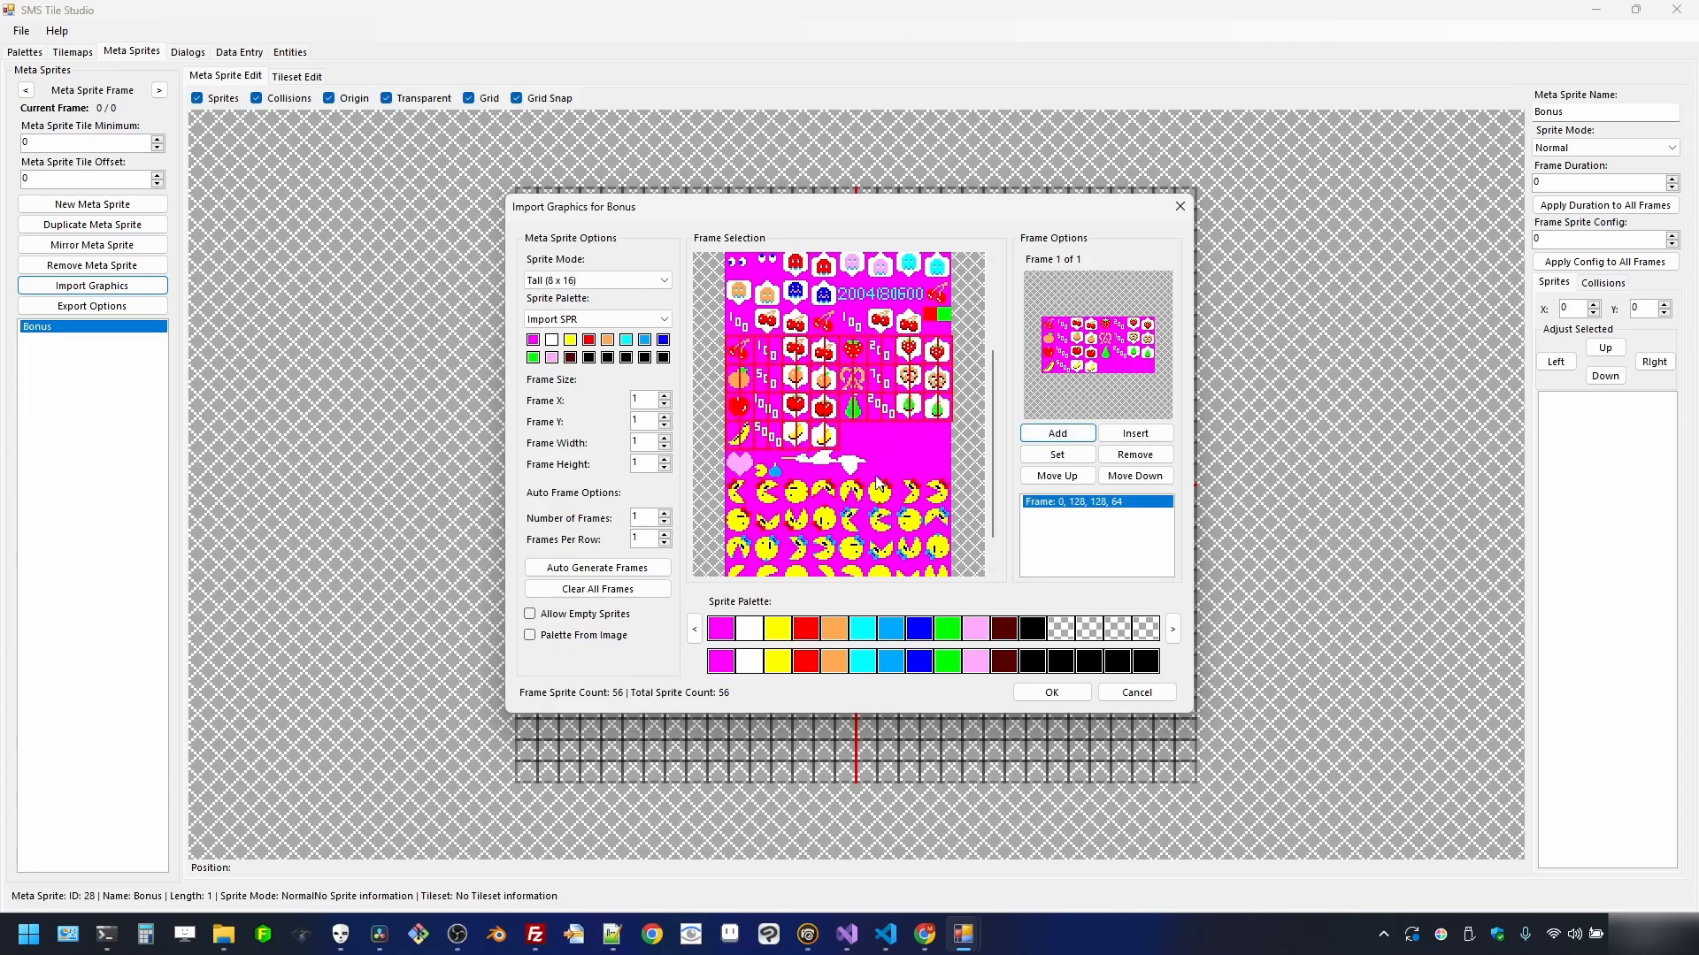
click(1052, 694)
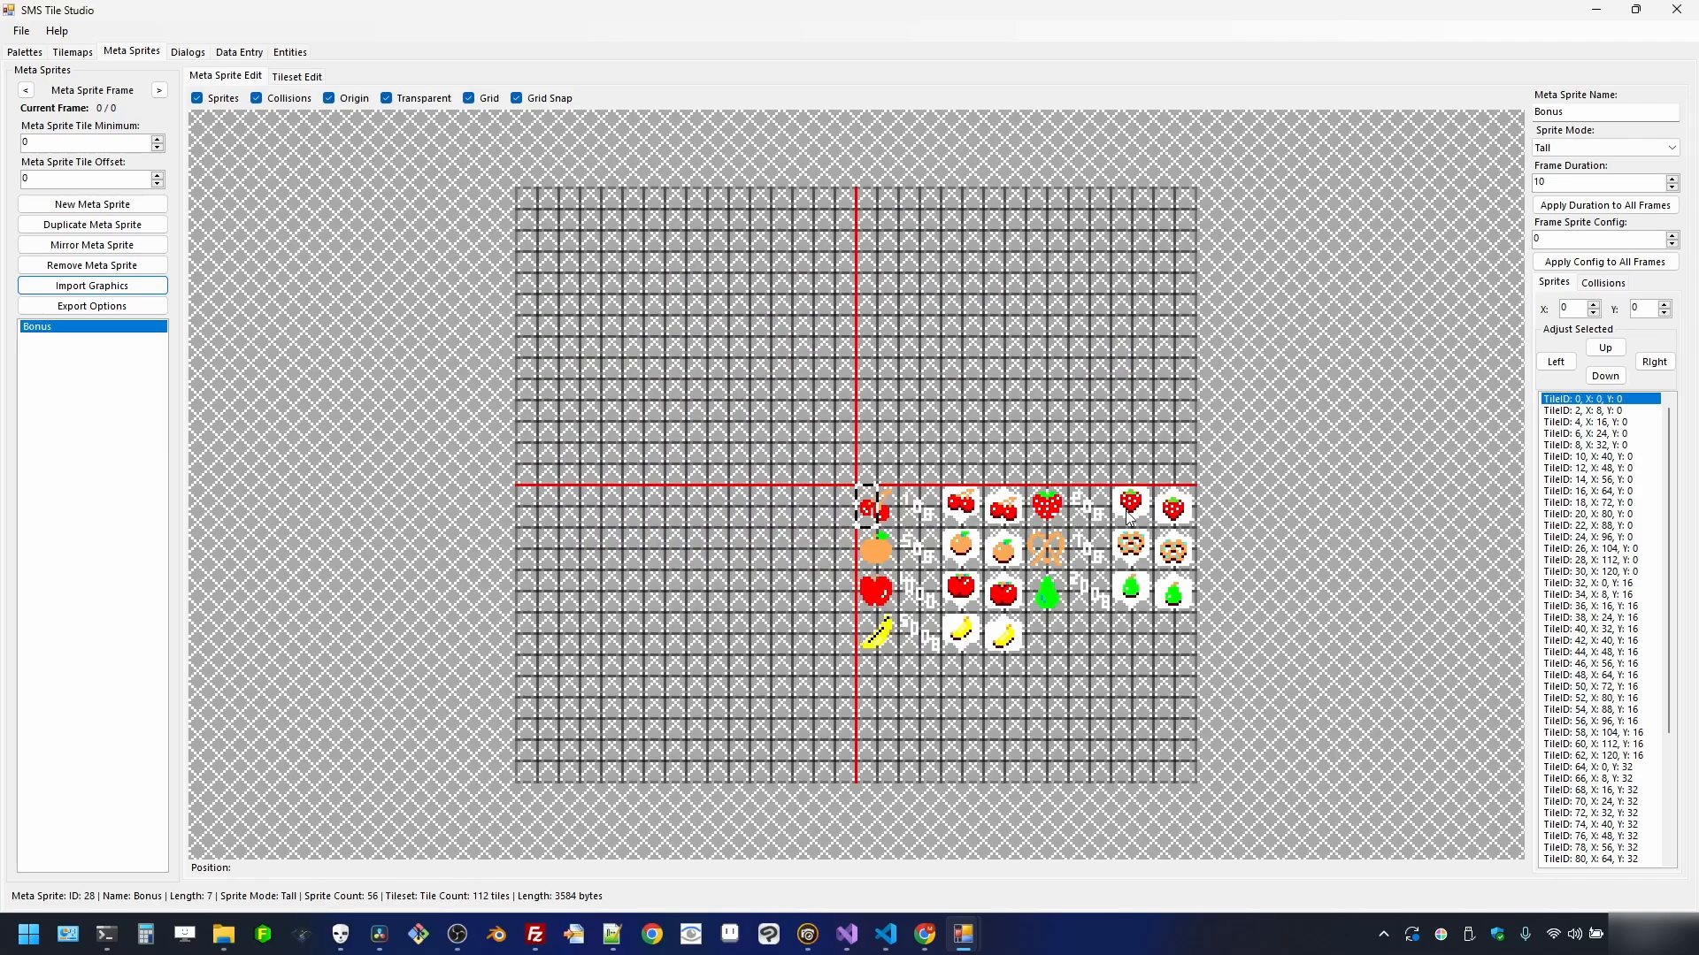
click(412, 101)
click(411, 101)
click(411, 101)
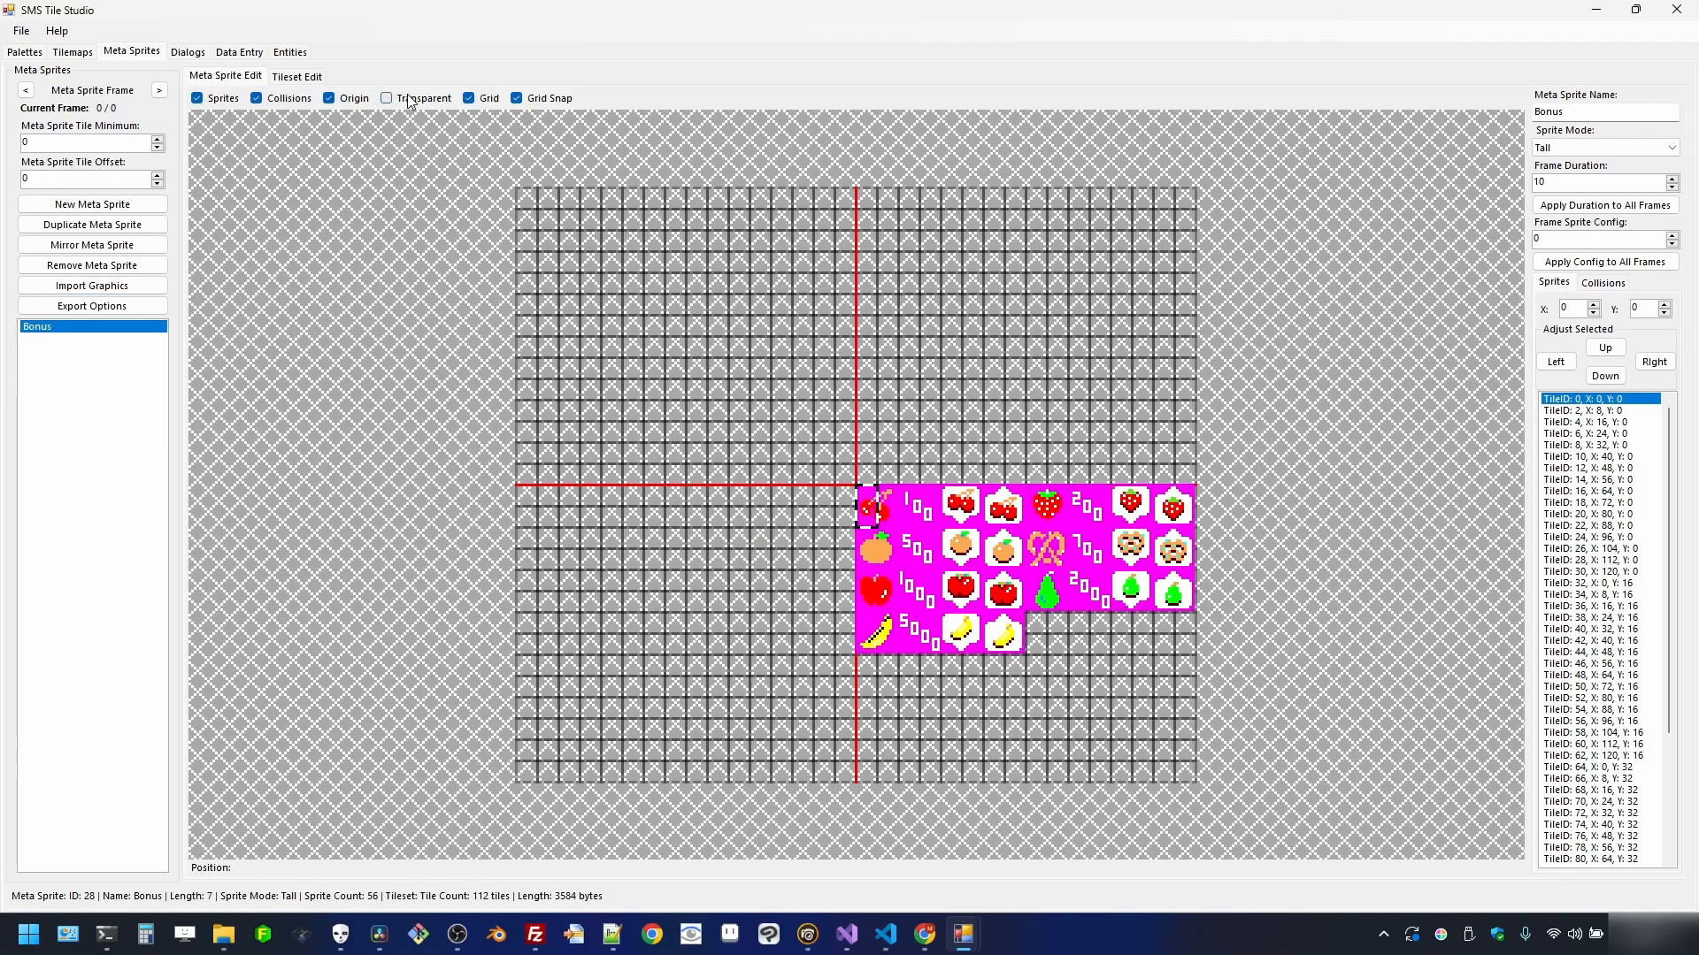
click(411, 101)
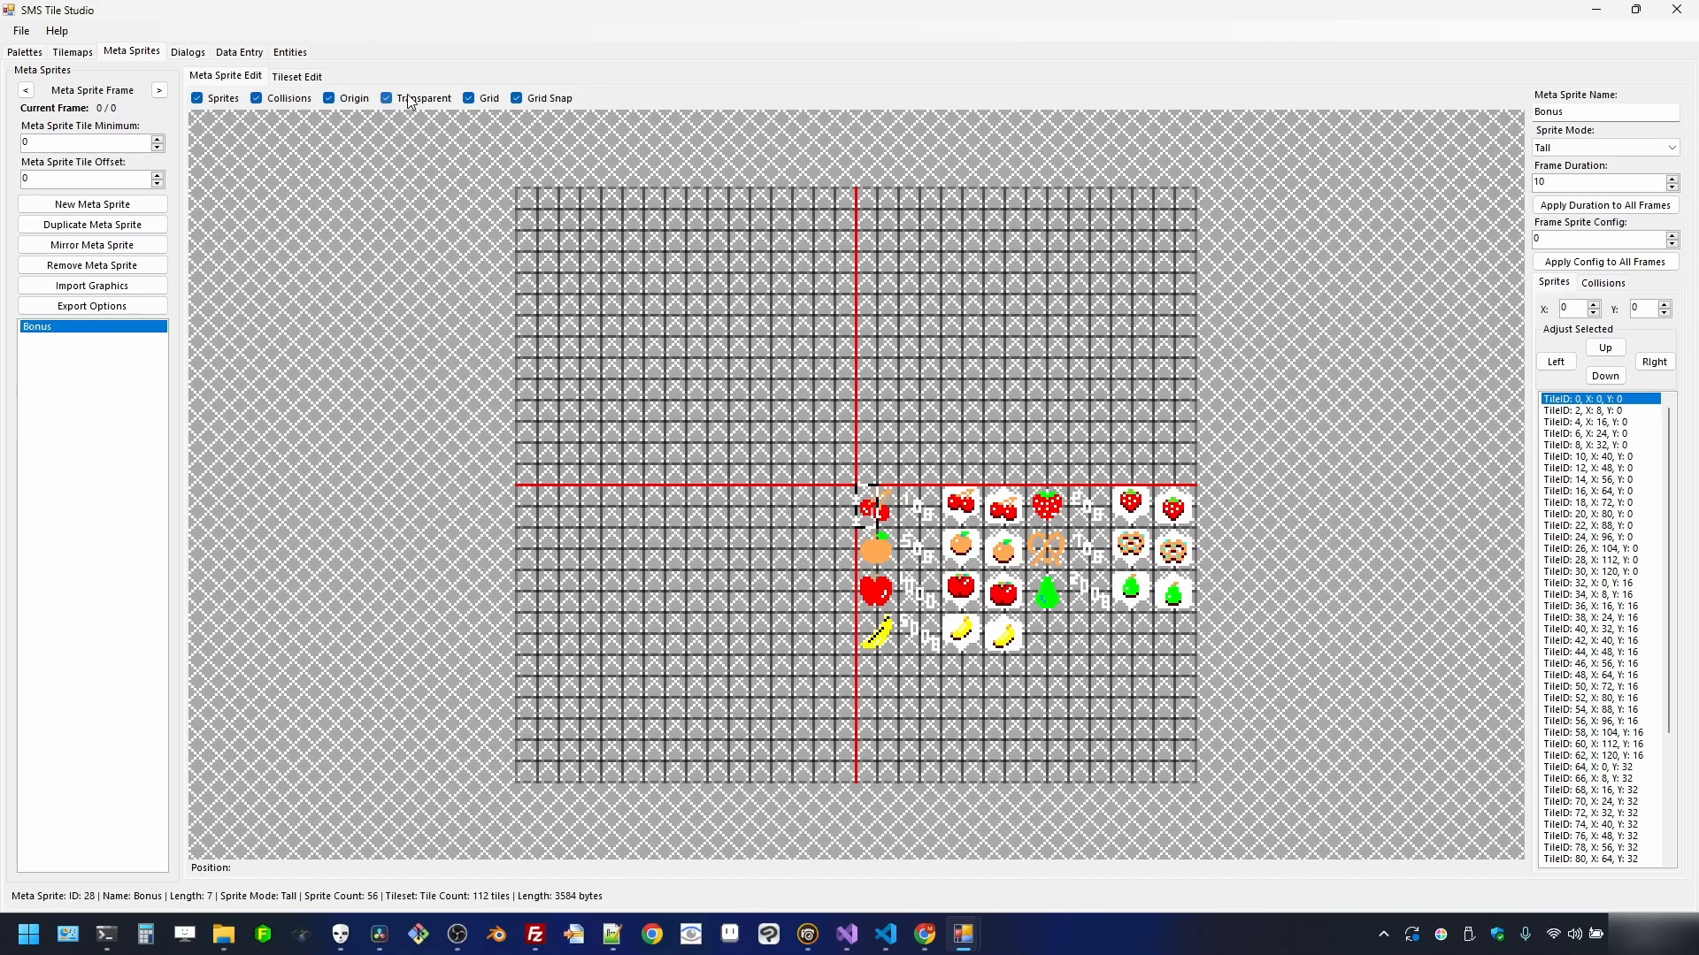
click(411, 101)
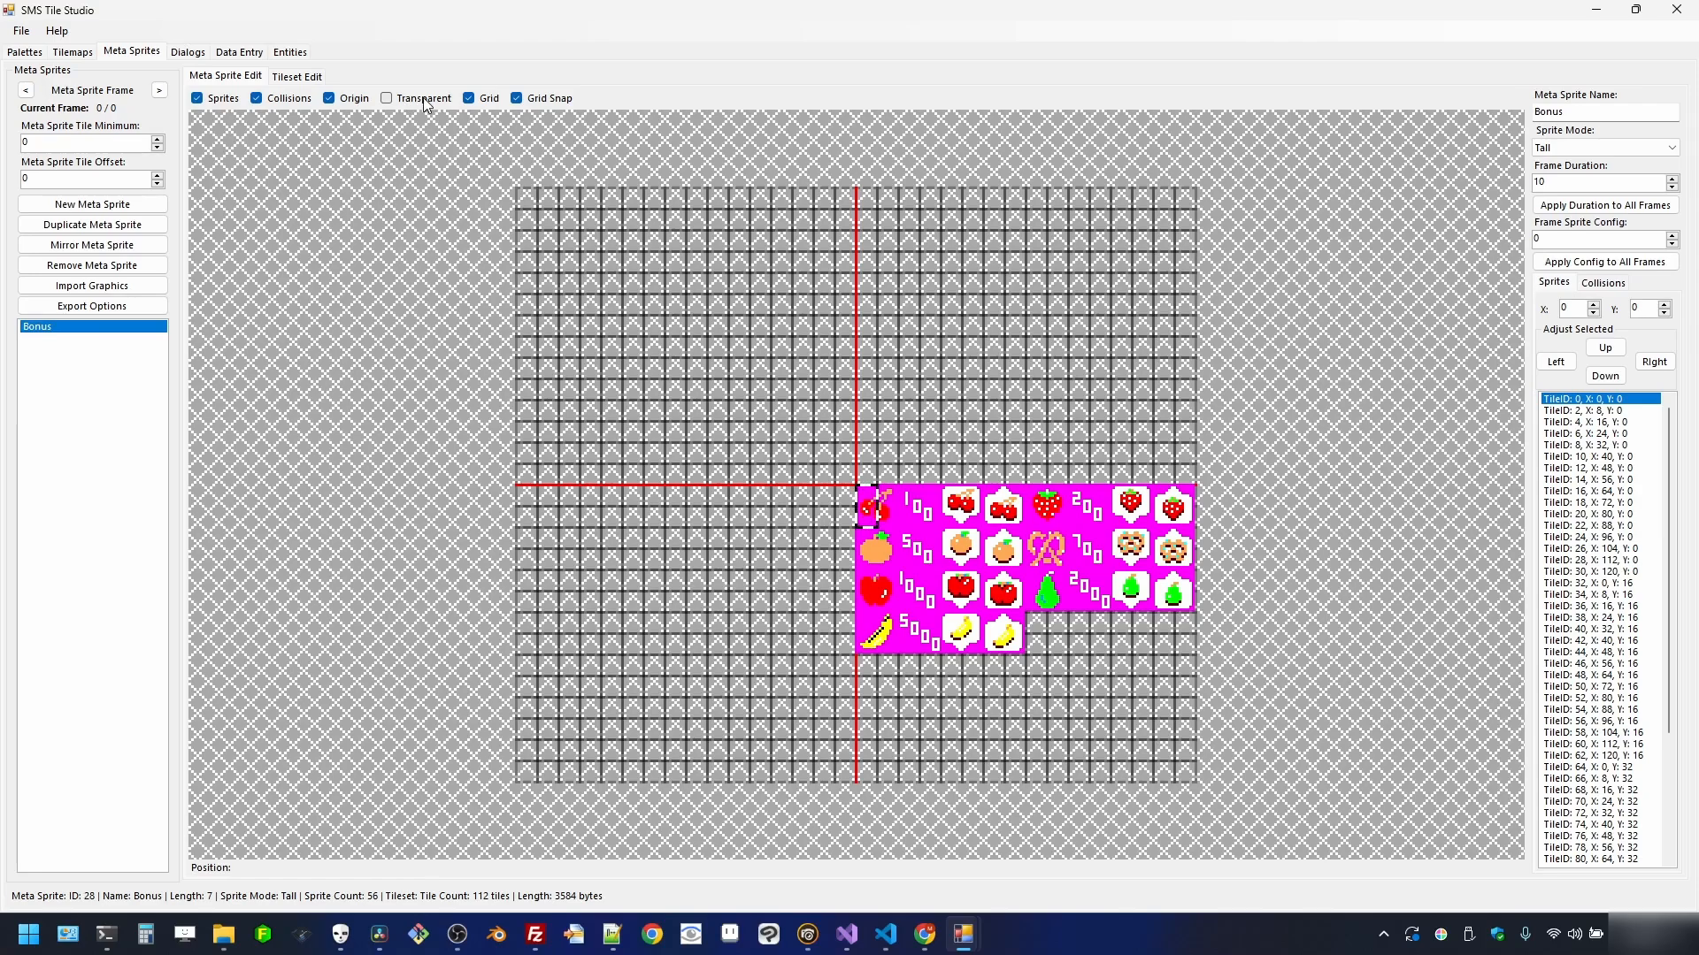
click(423, 99)
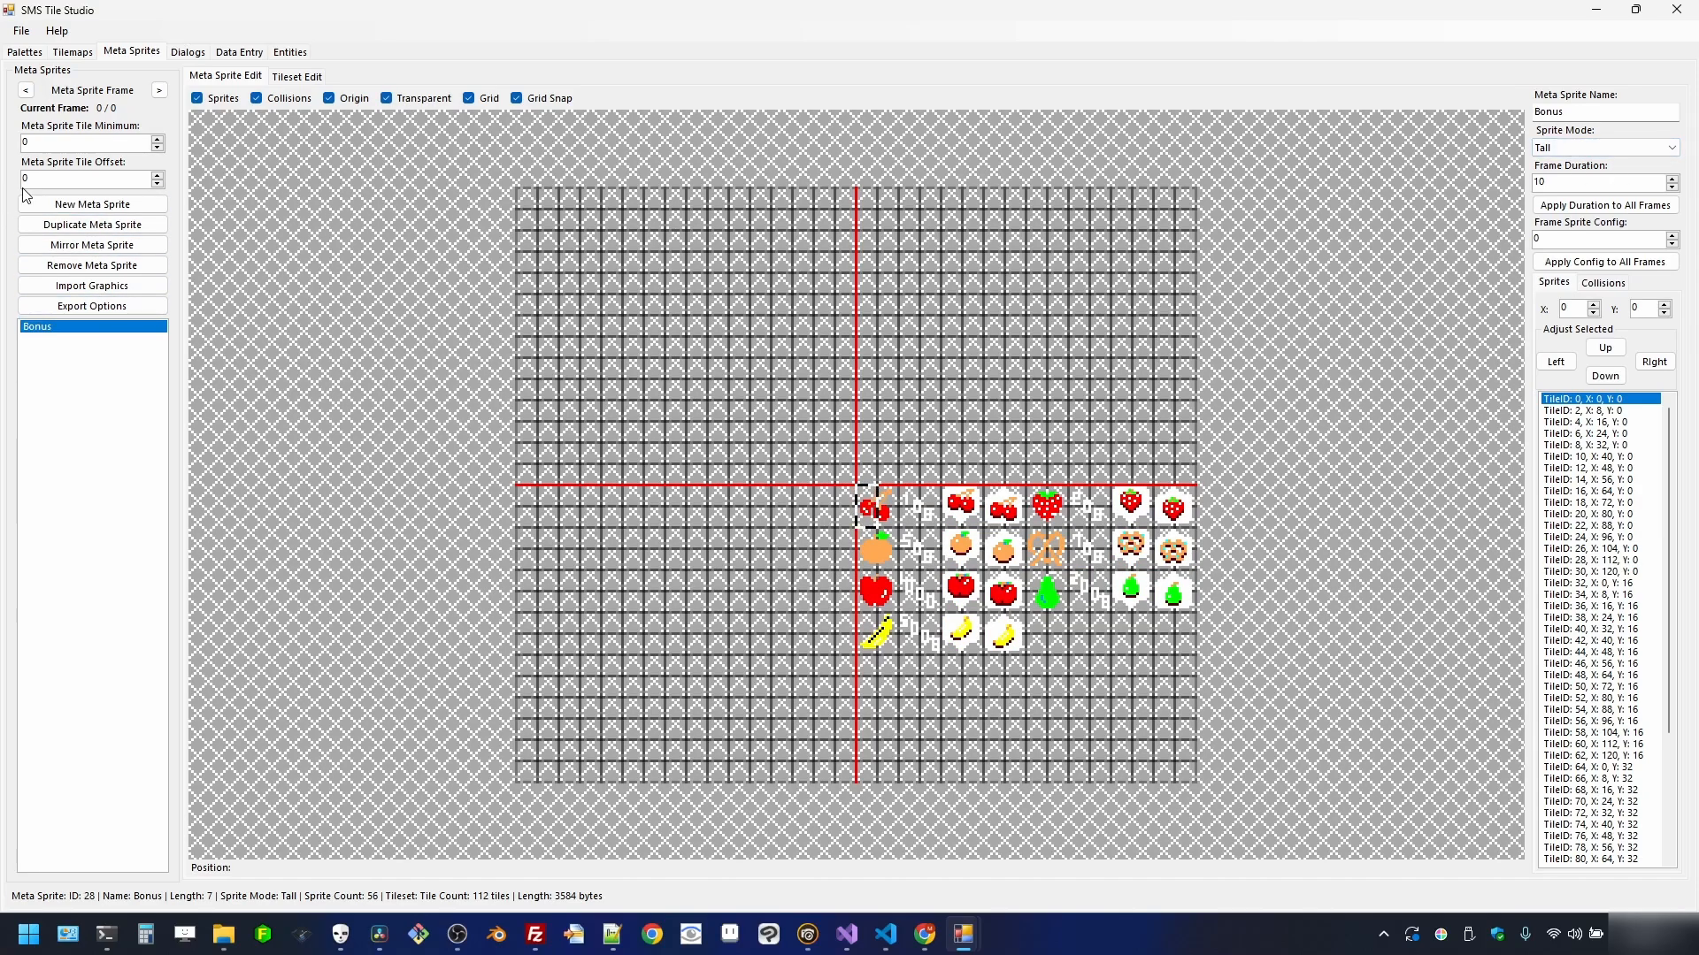
- Duplicate the Bonus meta sprite and rename the copy Cut Scene
click(122, 229)
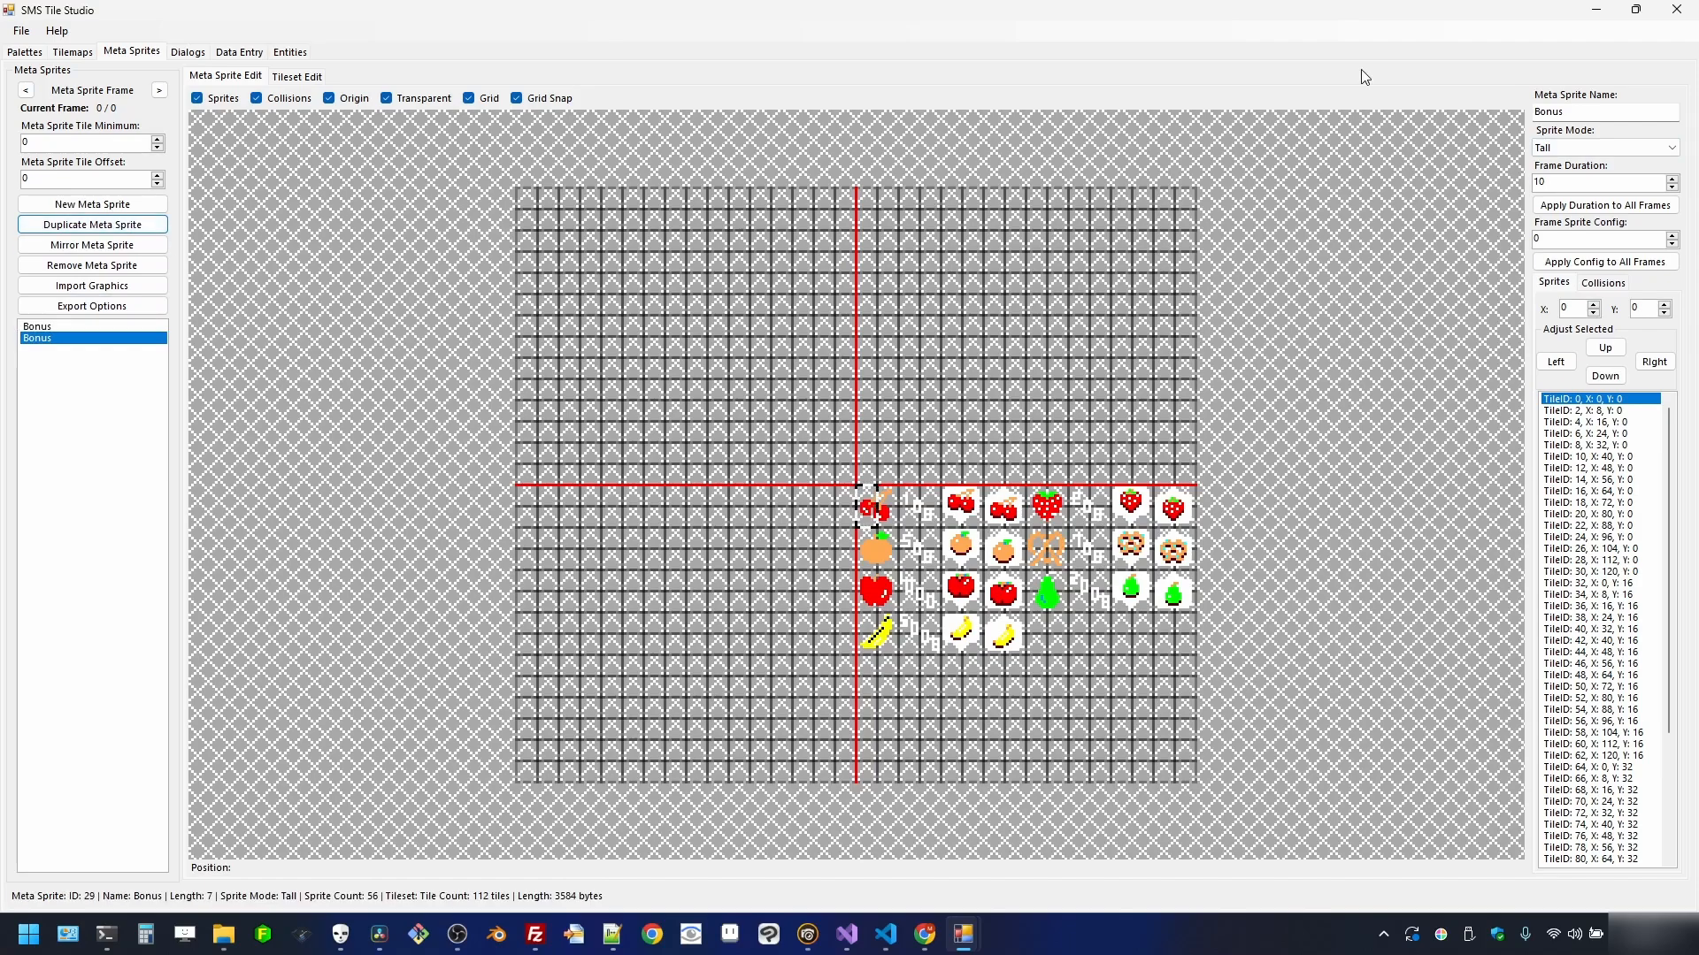
drag(1597, 111, 1445, 121)
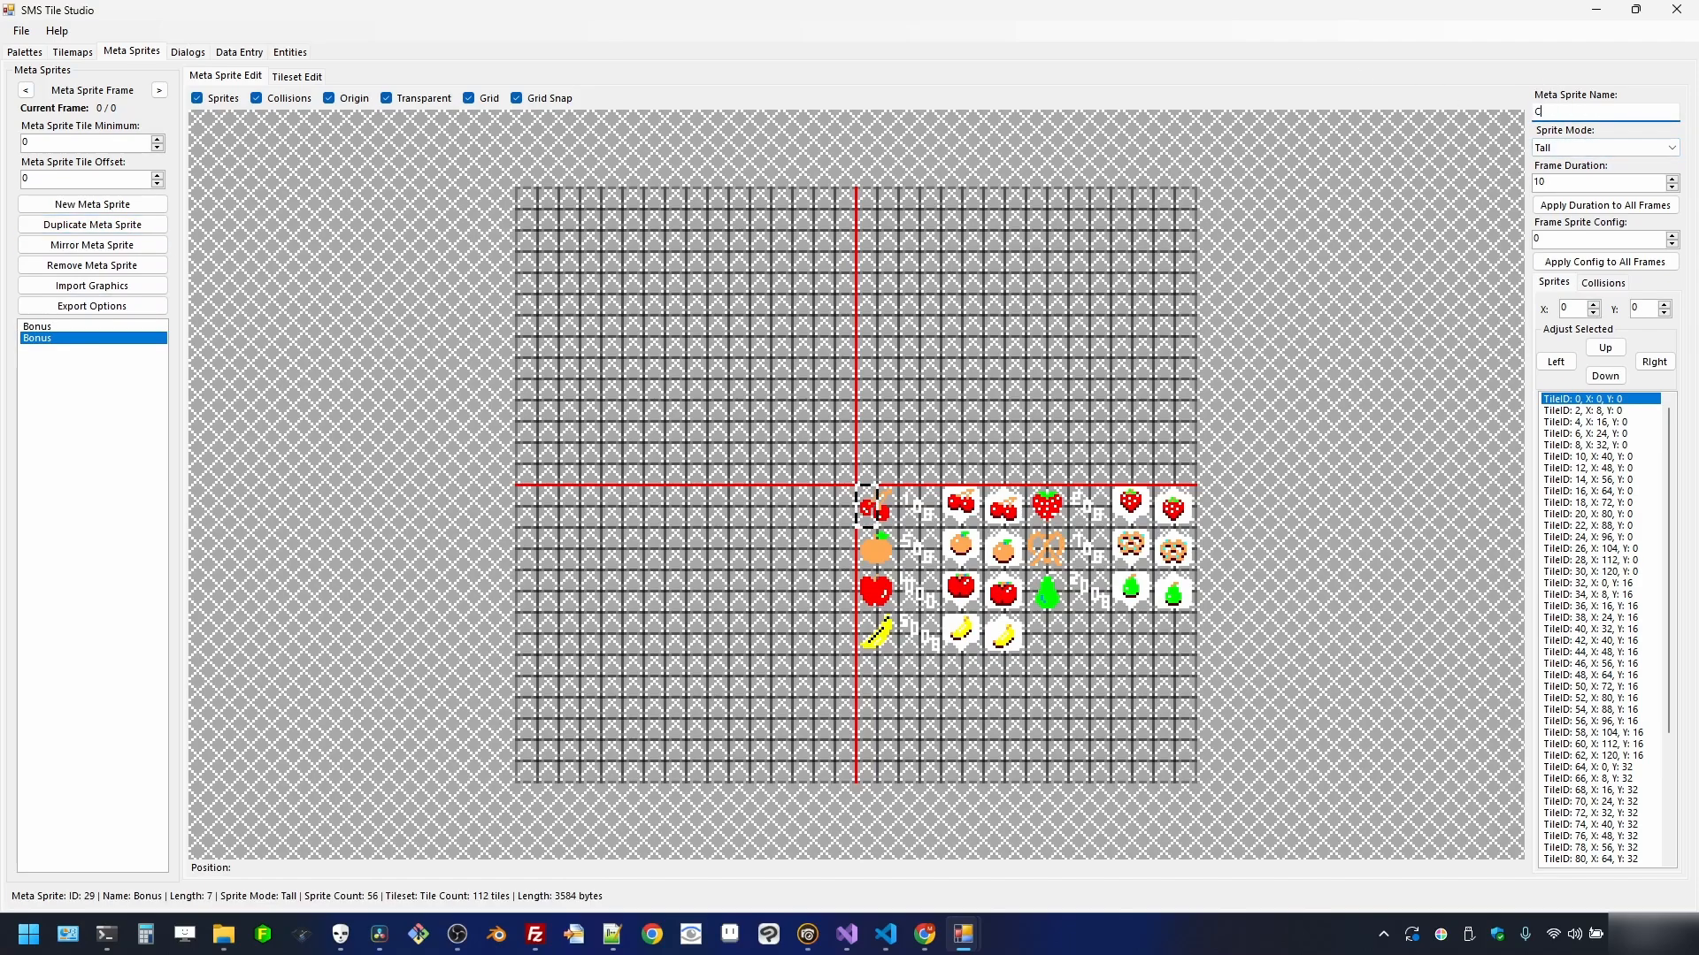
text(Cut Scene)
key(Return)
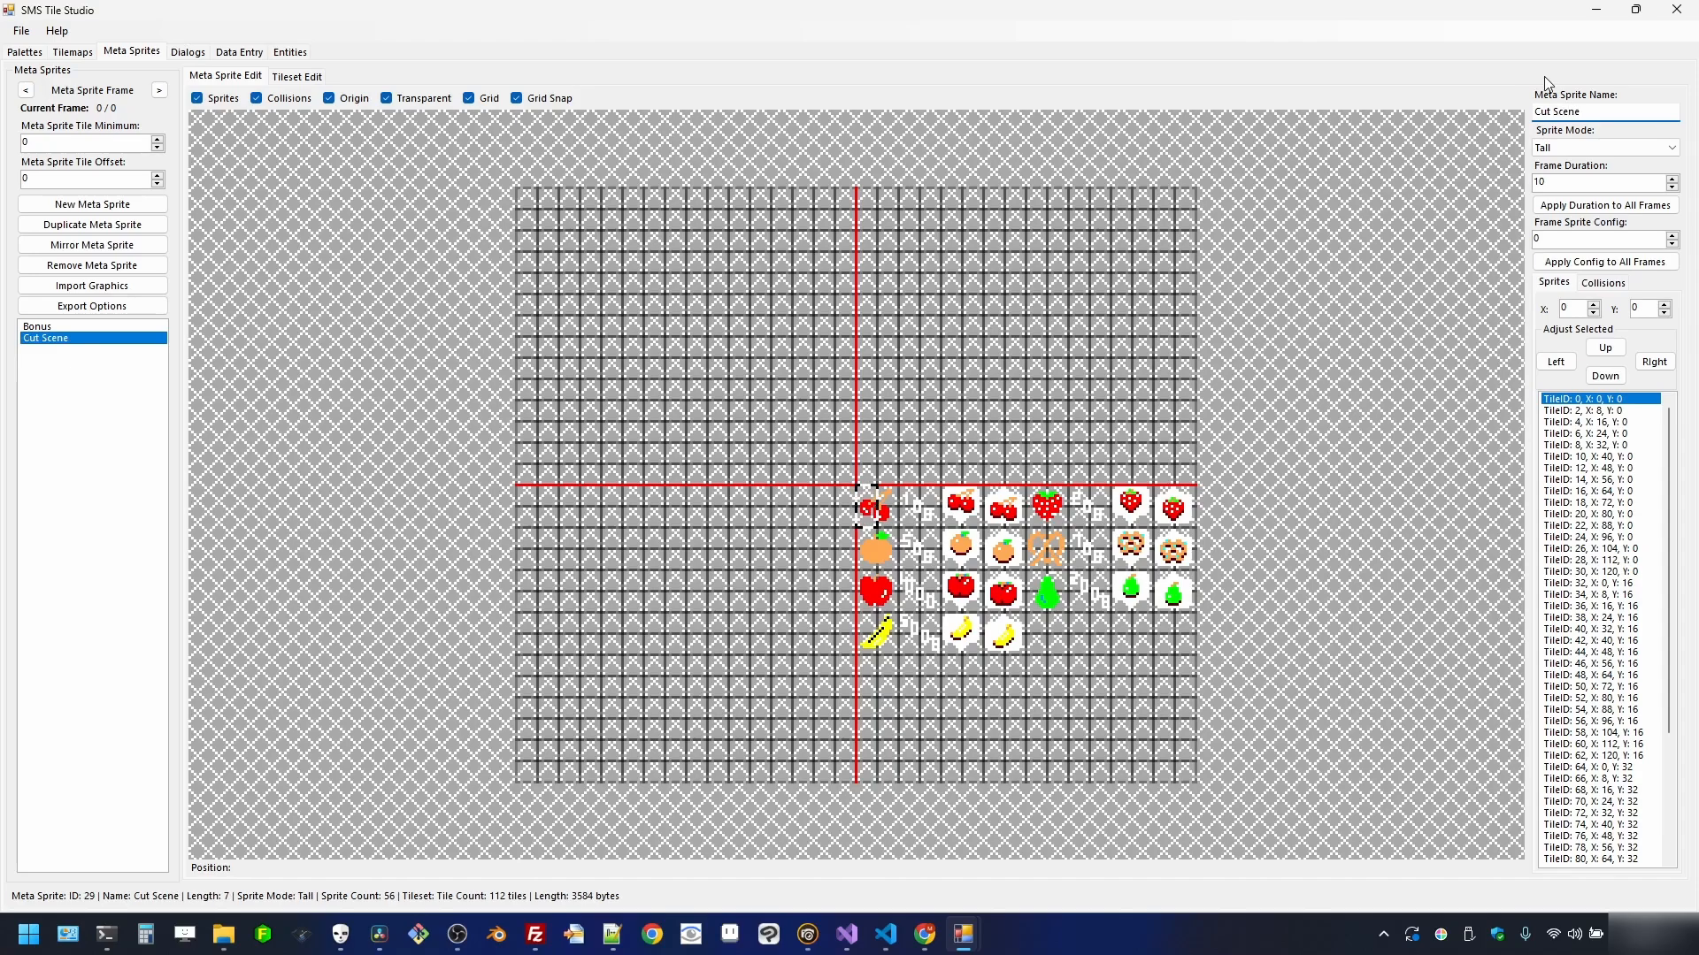
- Import the heart row from sprites.png as 10 tall 8x16 sprites
click(76, 286)
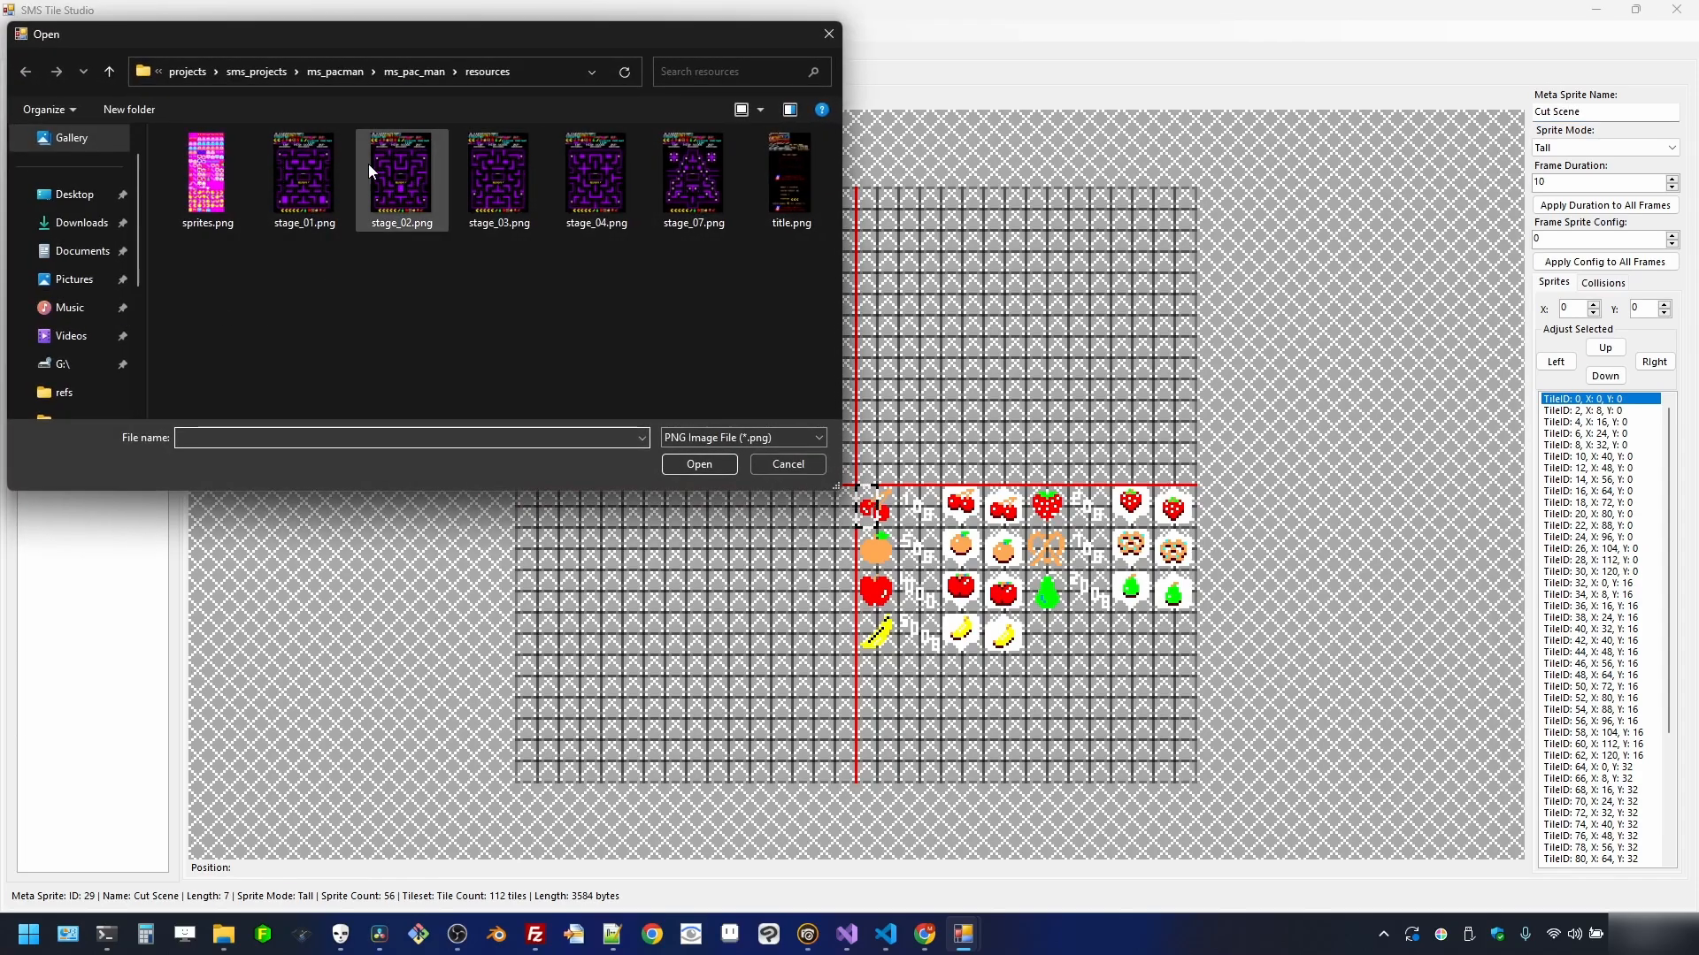
double_click(206, 175)
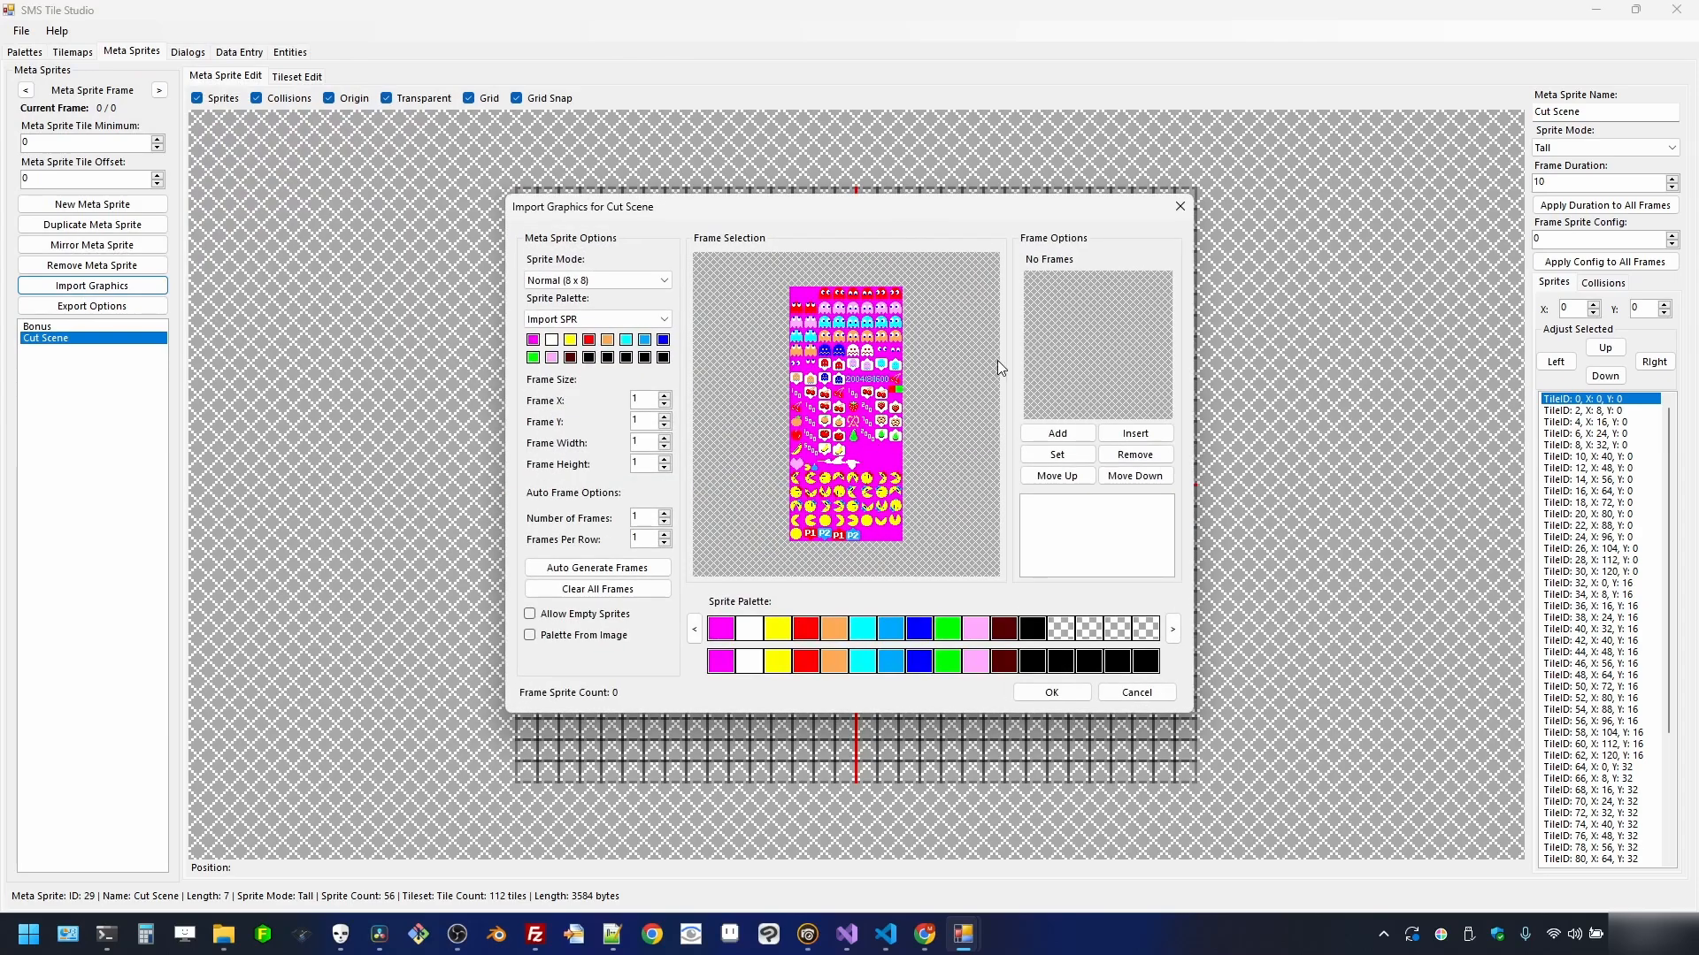
scroll(830, 428, up, 1)
drag(991, 342, 1018, 549)
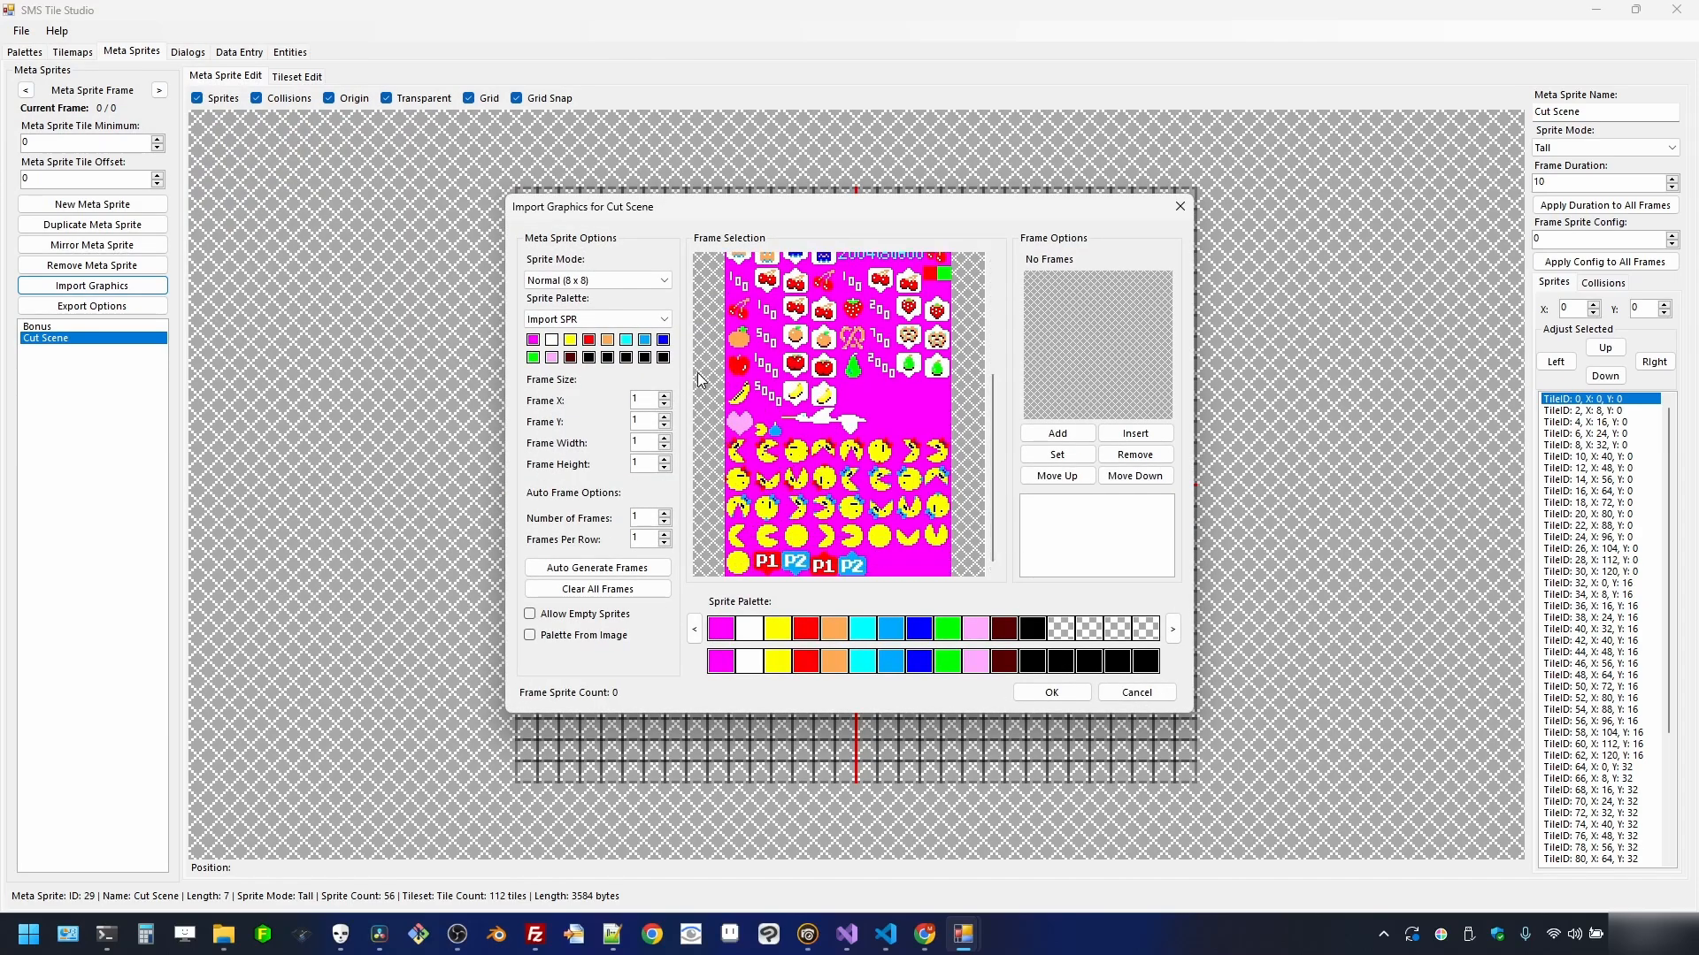
click(619, 279)
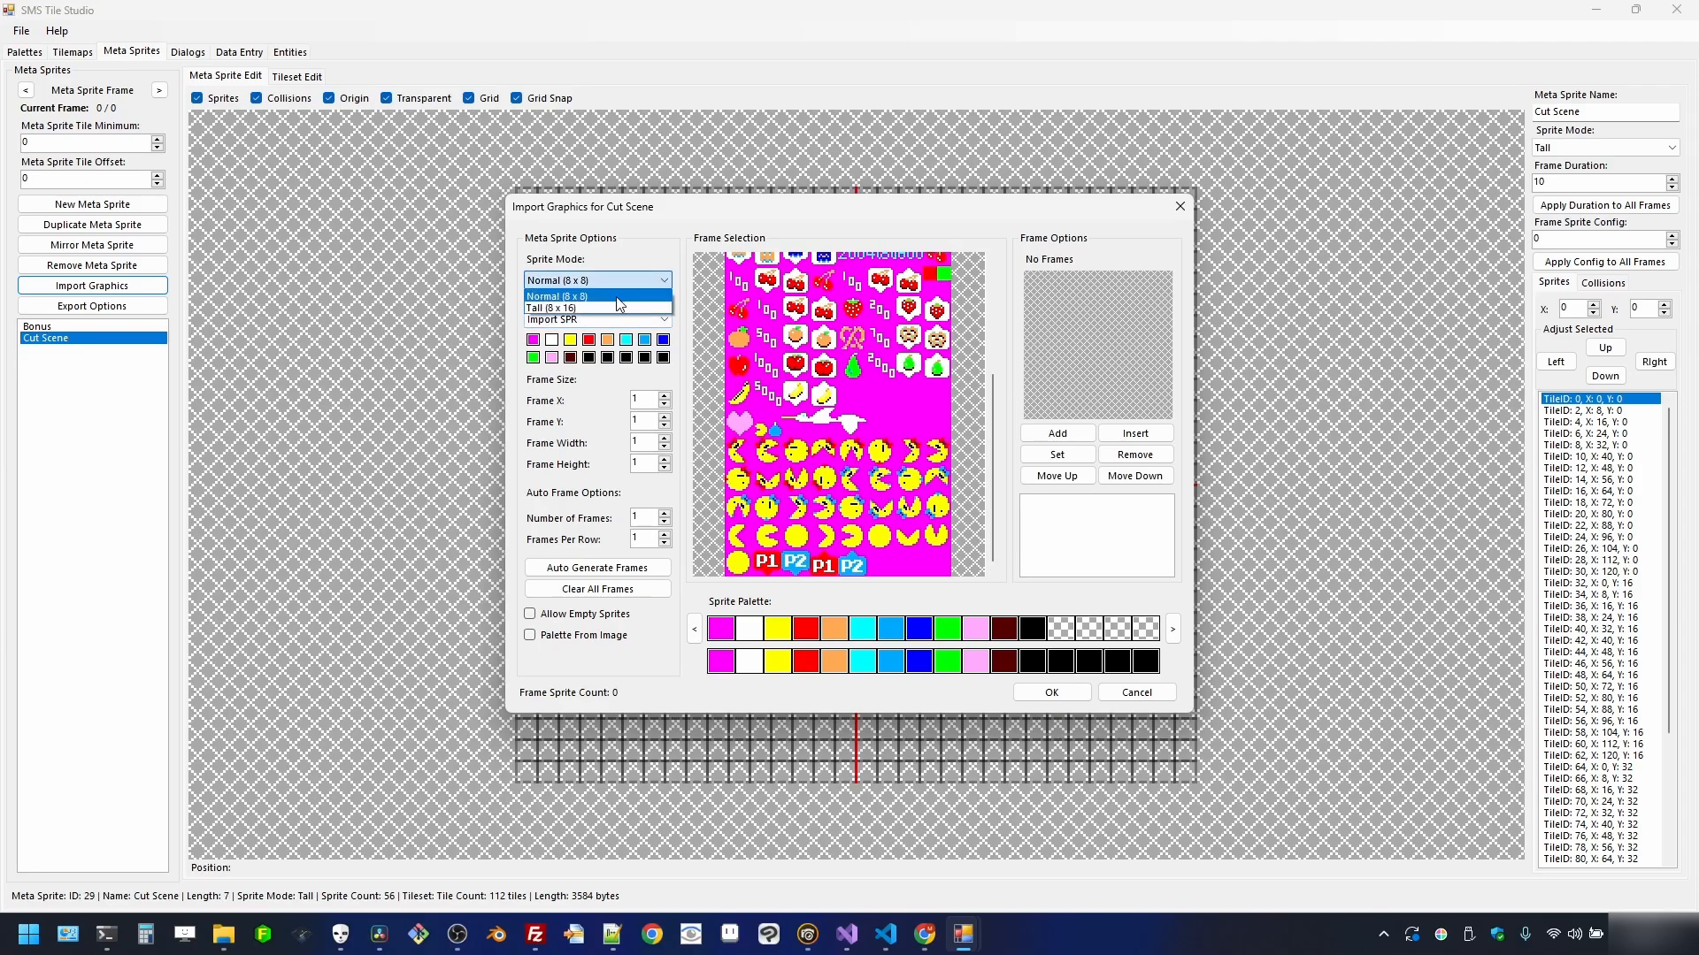
click(610, 306)
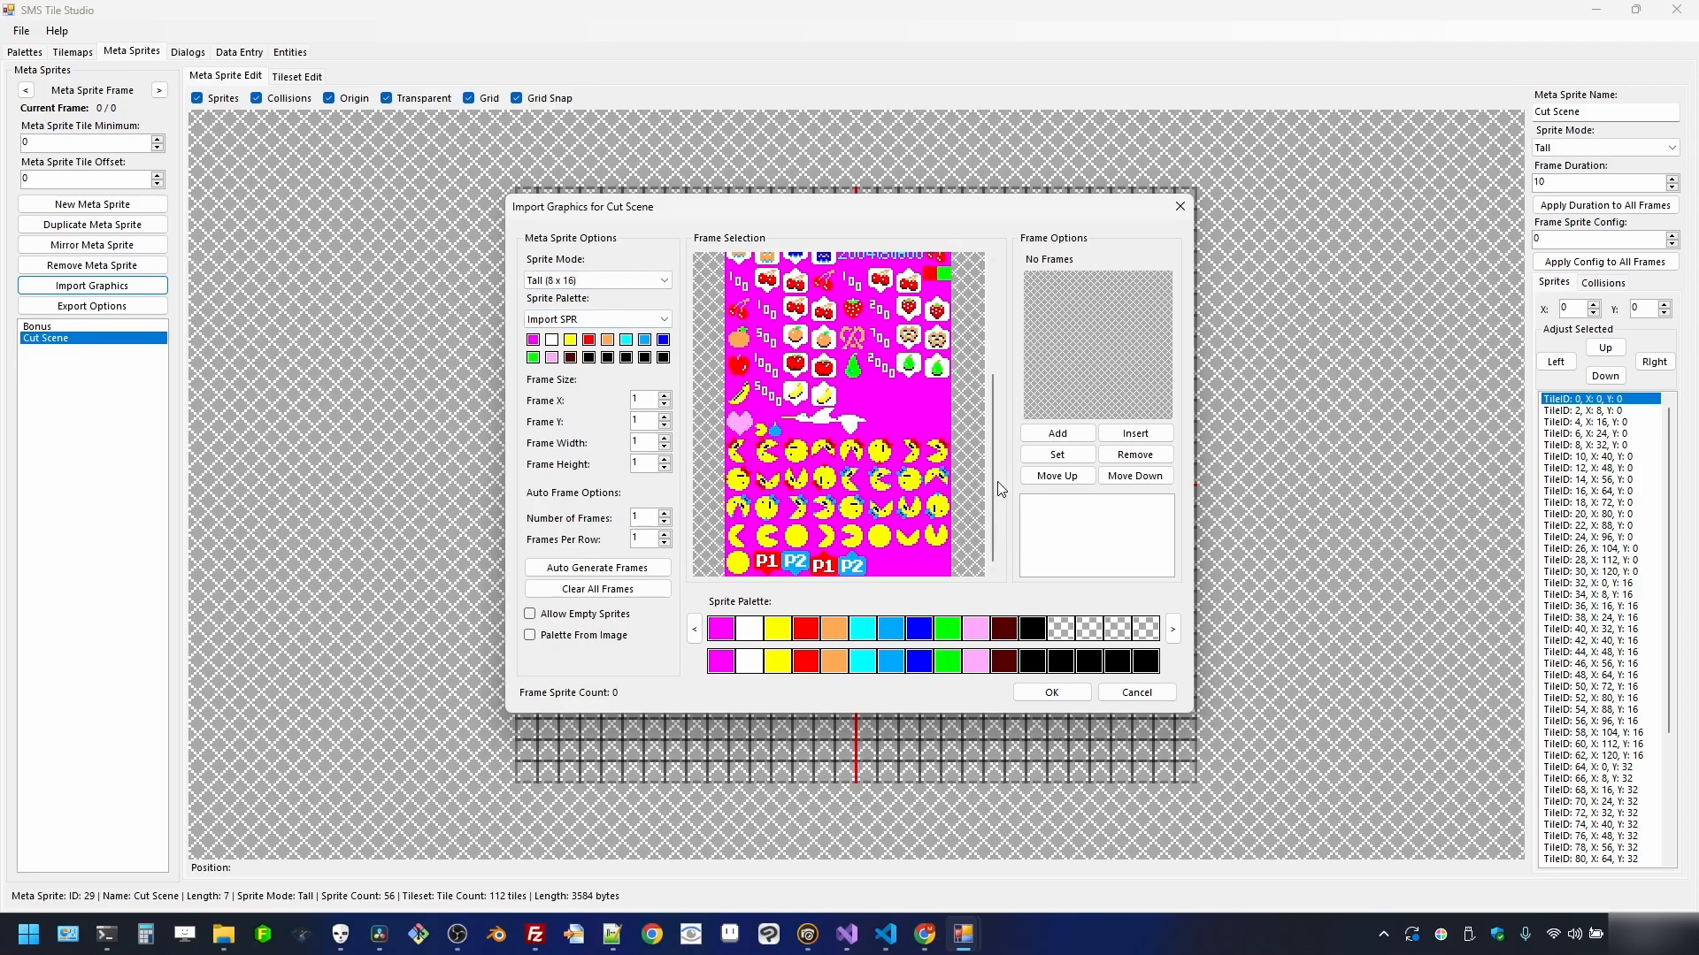
drag(995, 480, 1014, 512)
drag(995, 501, 1001, 540)
drag(725, 409, 859, 428)
click(1067, 433)
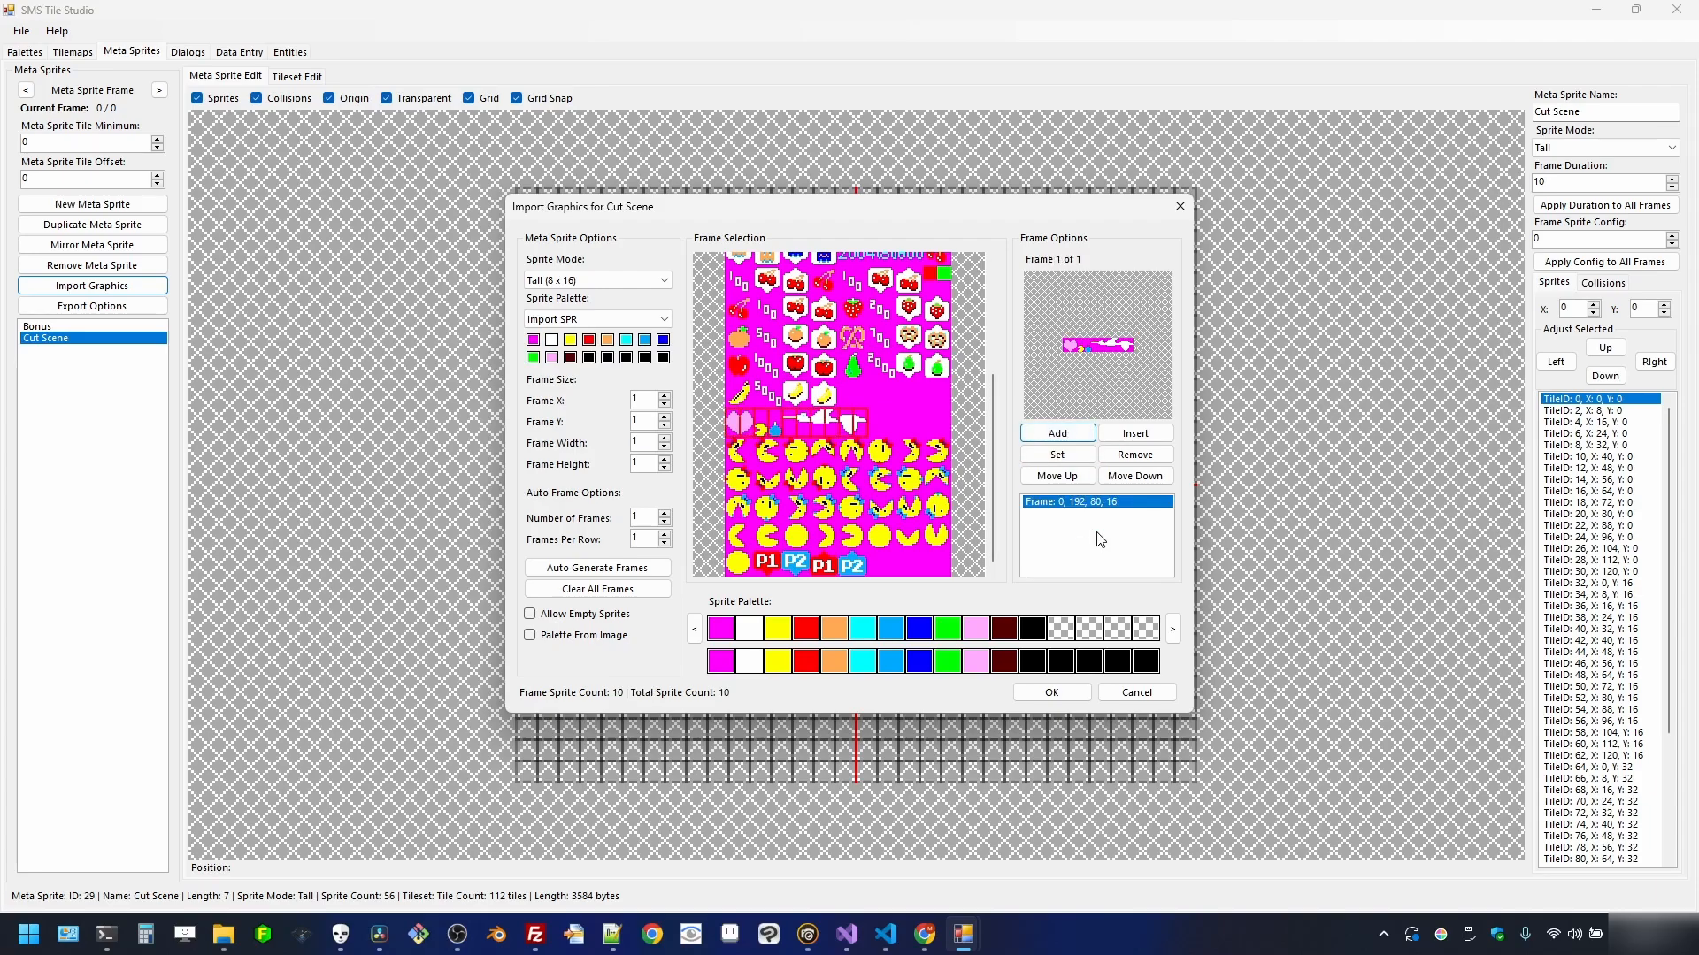
click(1052, 693)
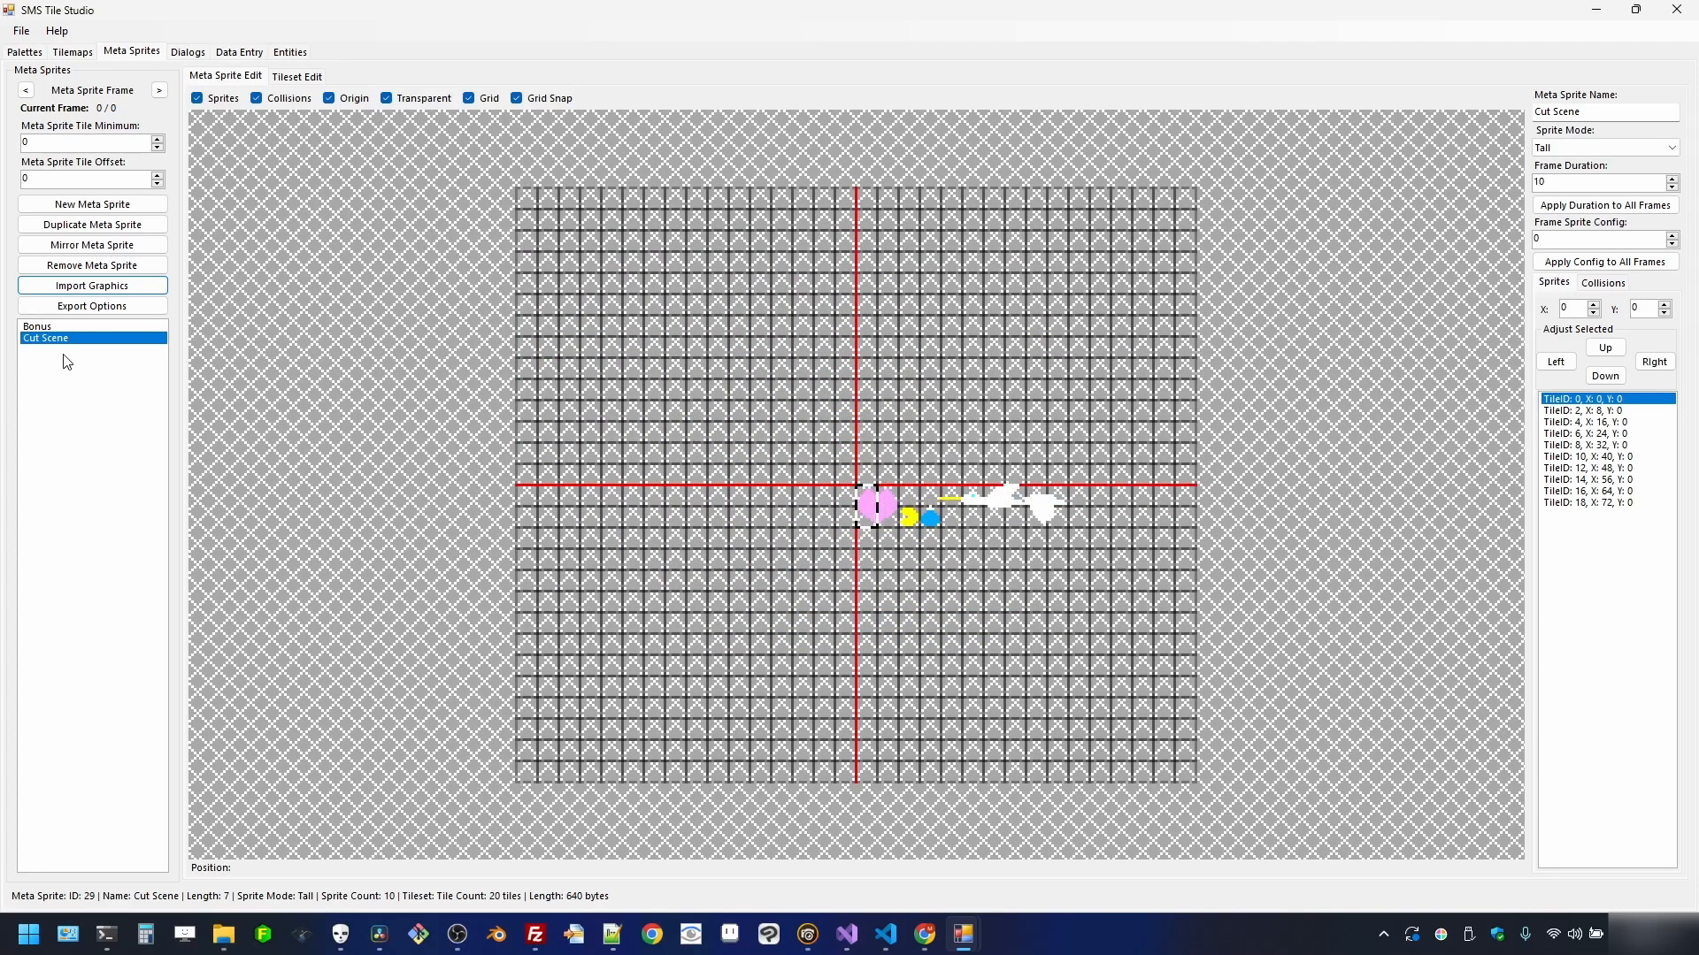
- Duplicate the Cut Scene meta sprite and rename the copy Player
click(124, 226)
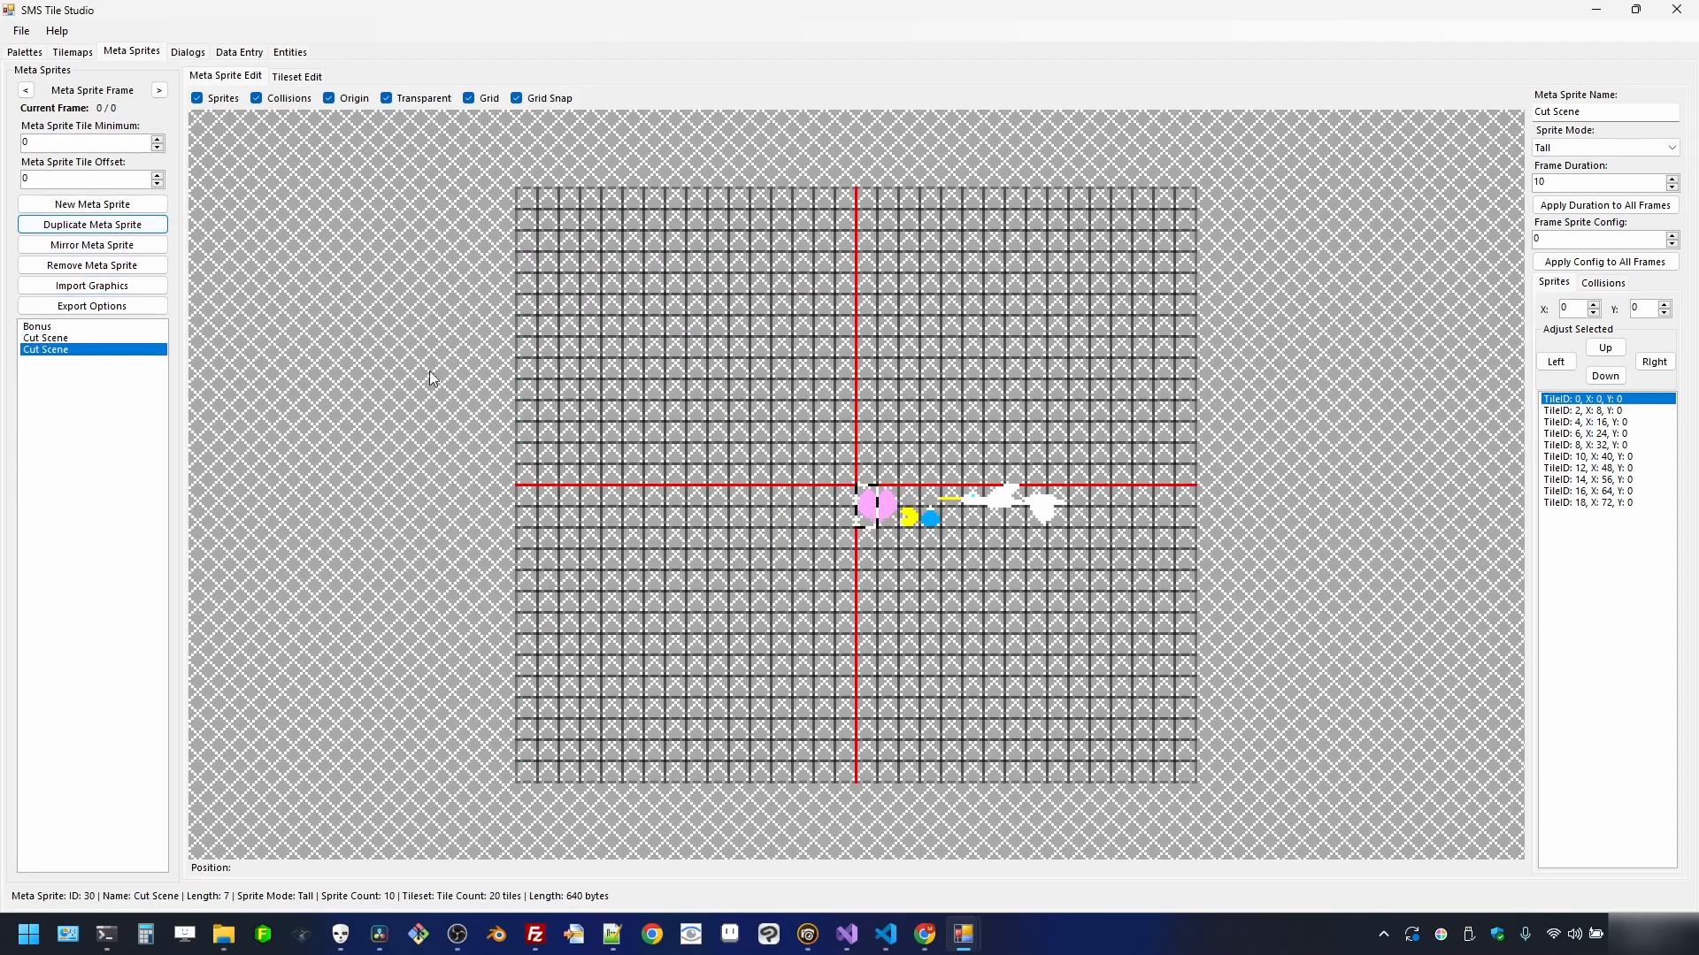
click(1611, 116)
drag(1611, 115, 1533, 117)
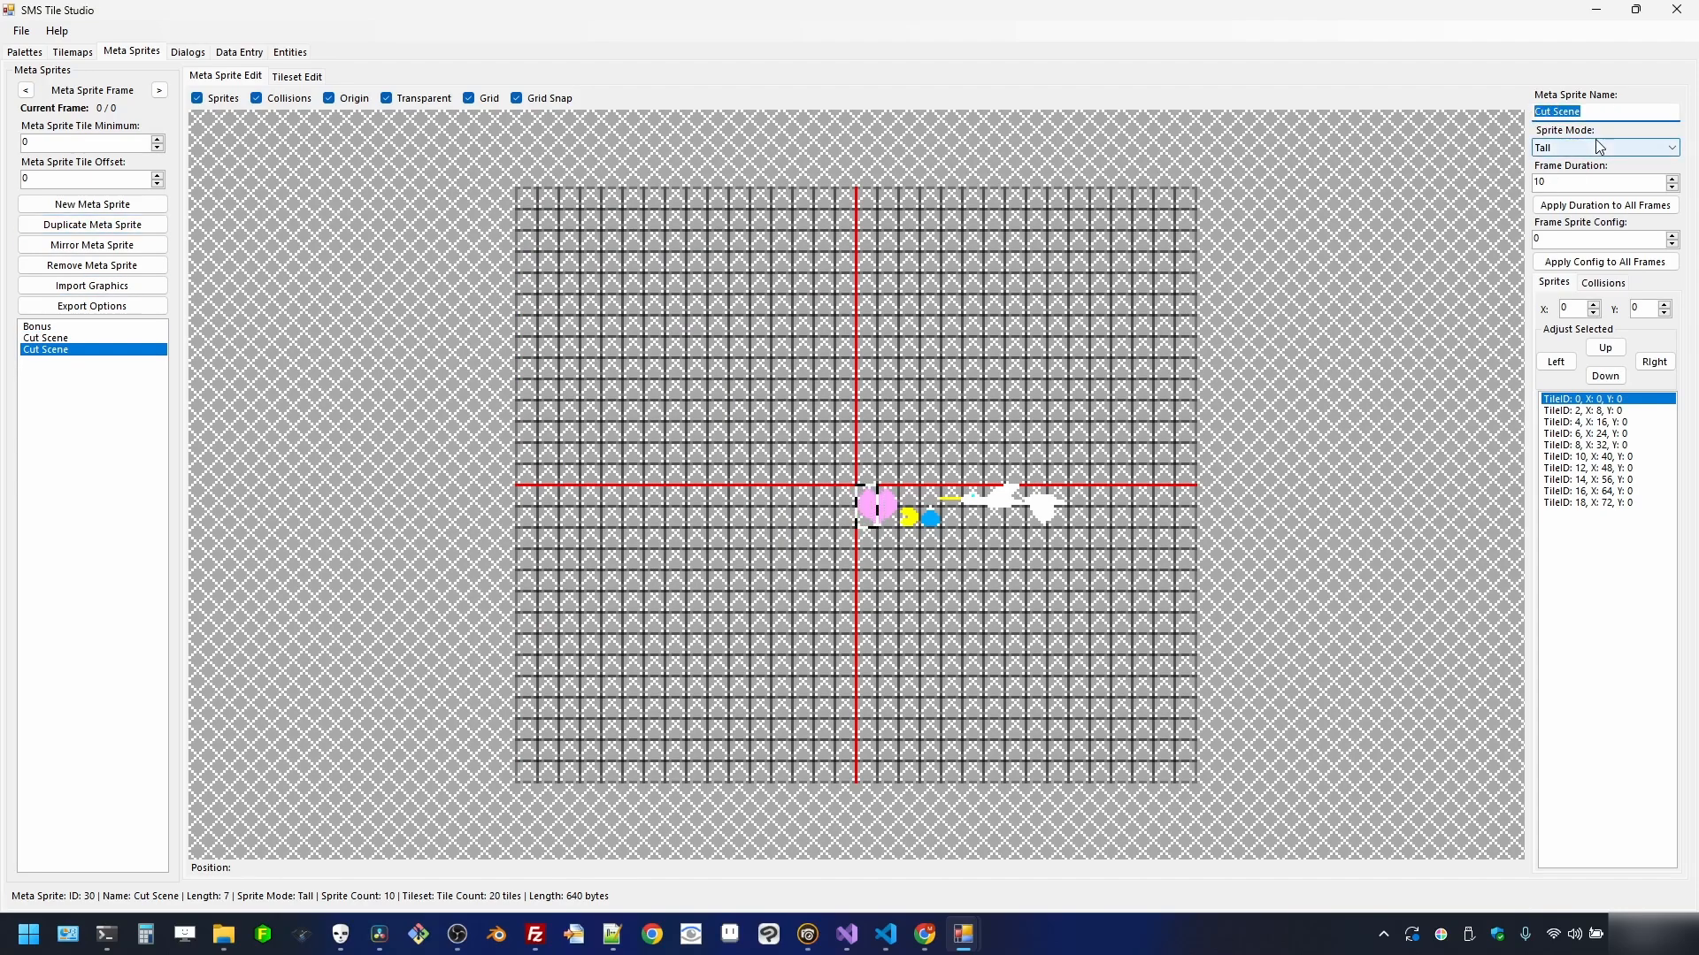
text(Player)
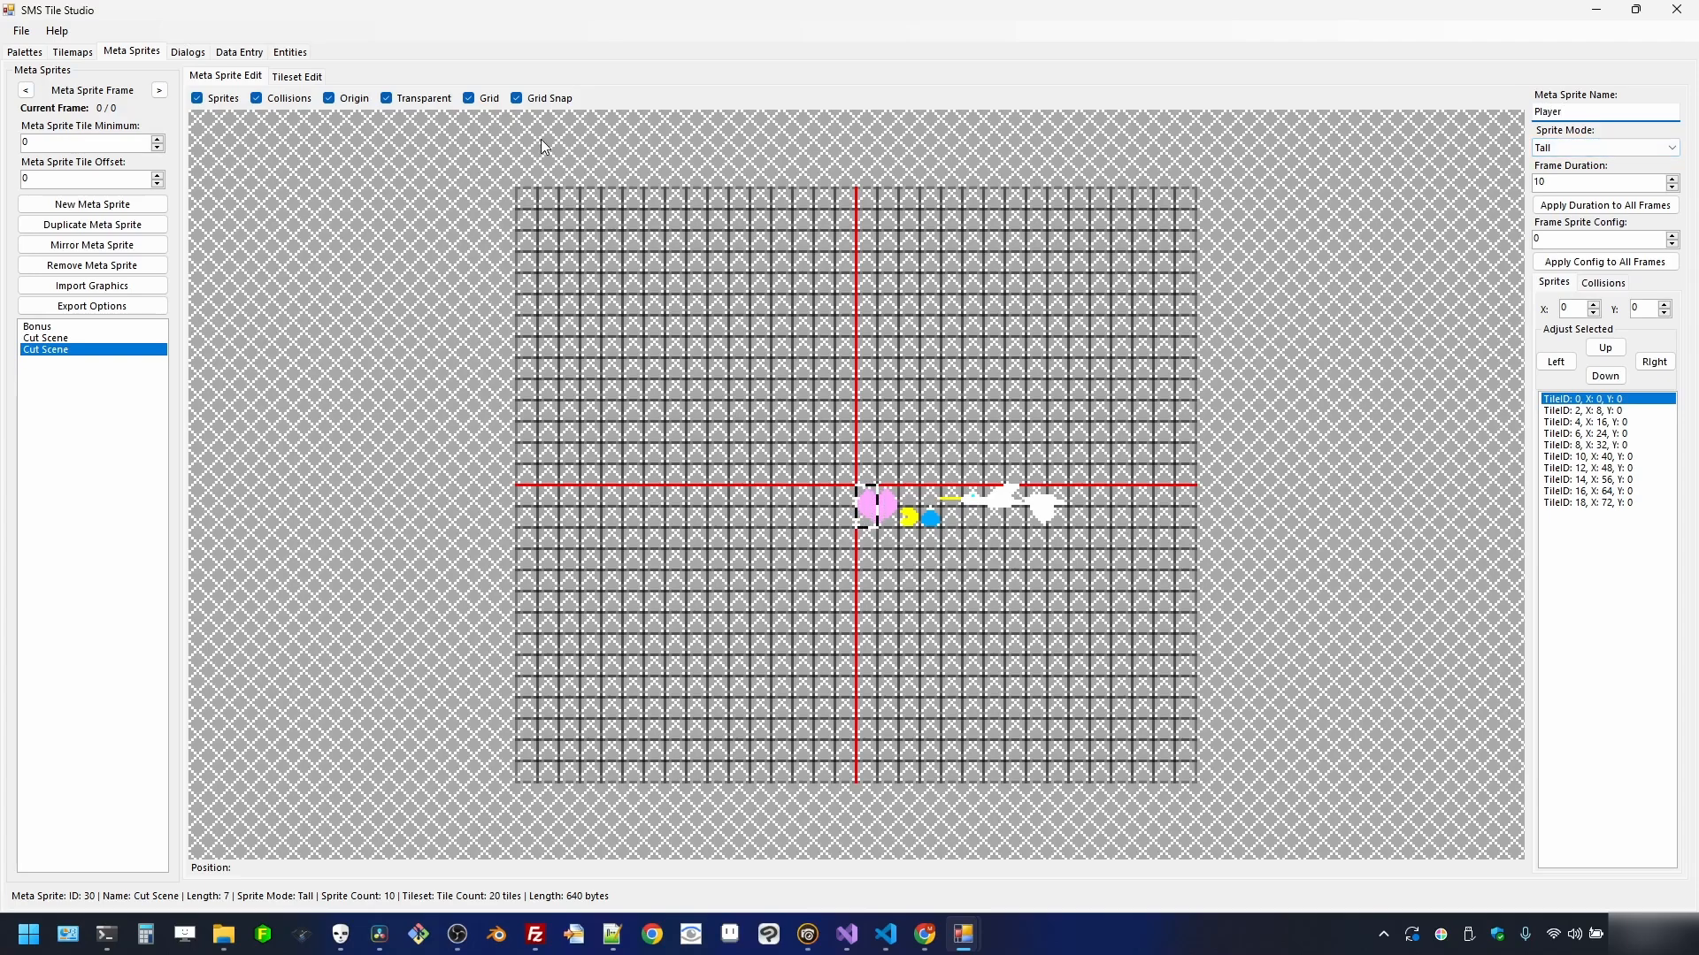
- Import the Pac-Man sprite block from sprites.png as 74 tall 8x16 sprites
click(93, 287)
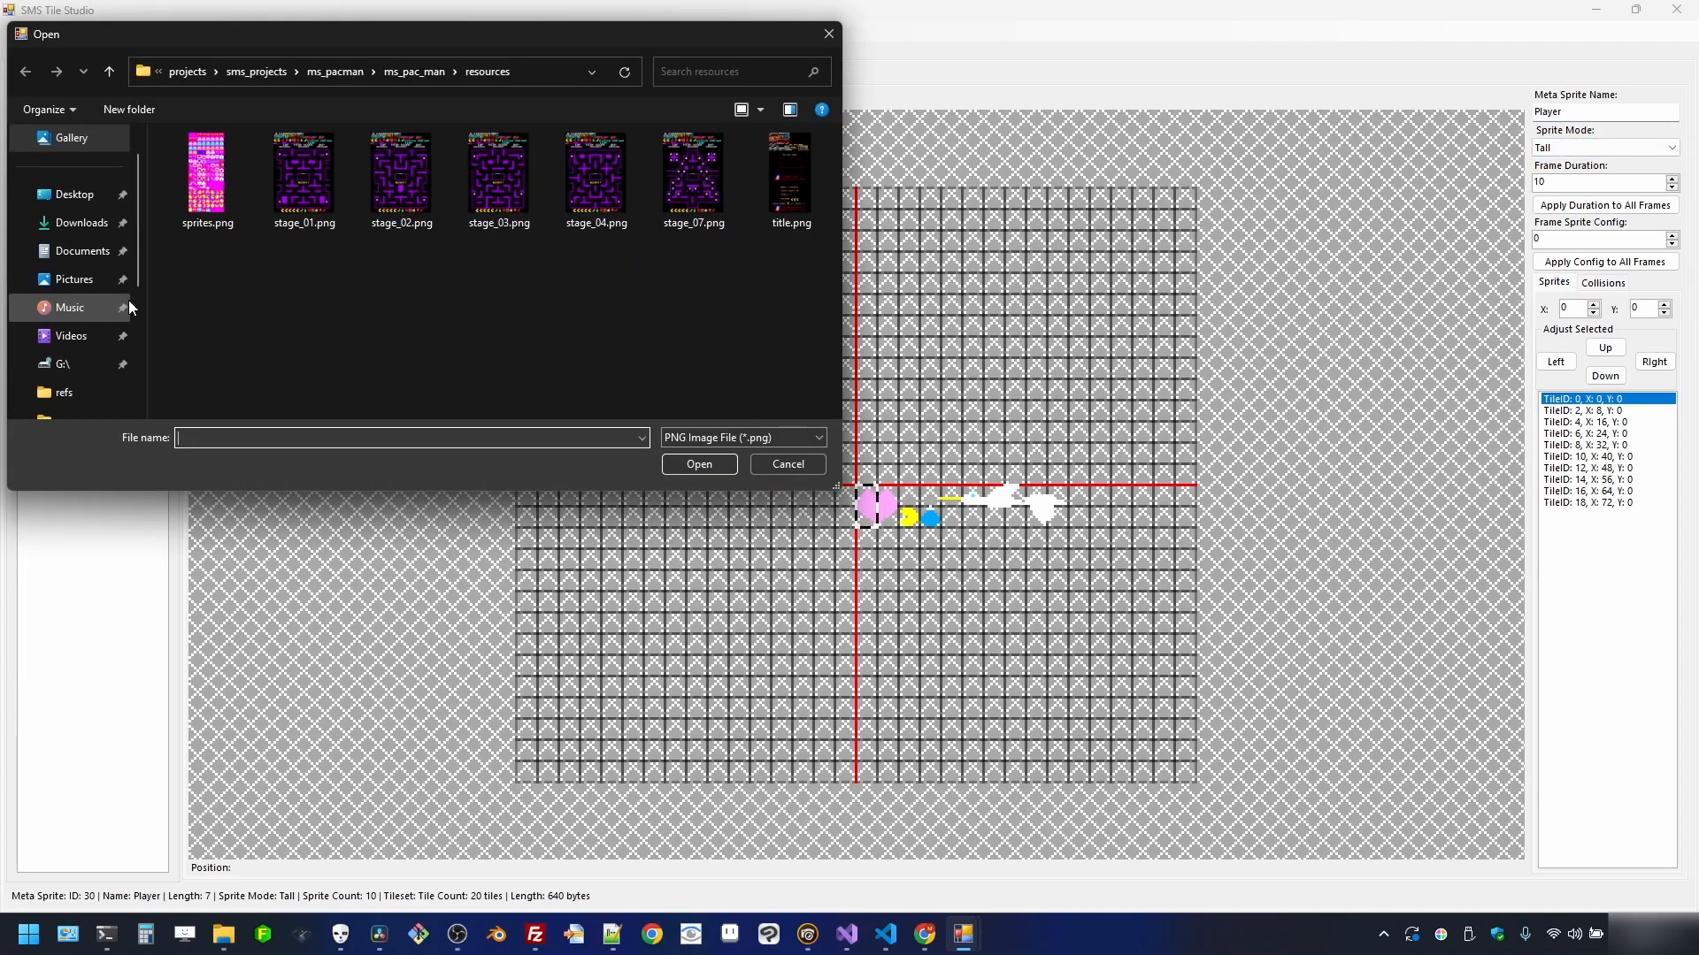
double_click(206, 173)
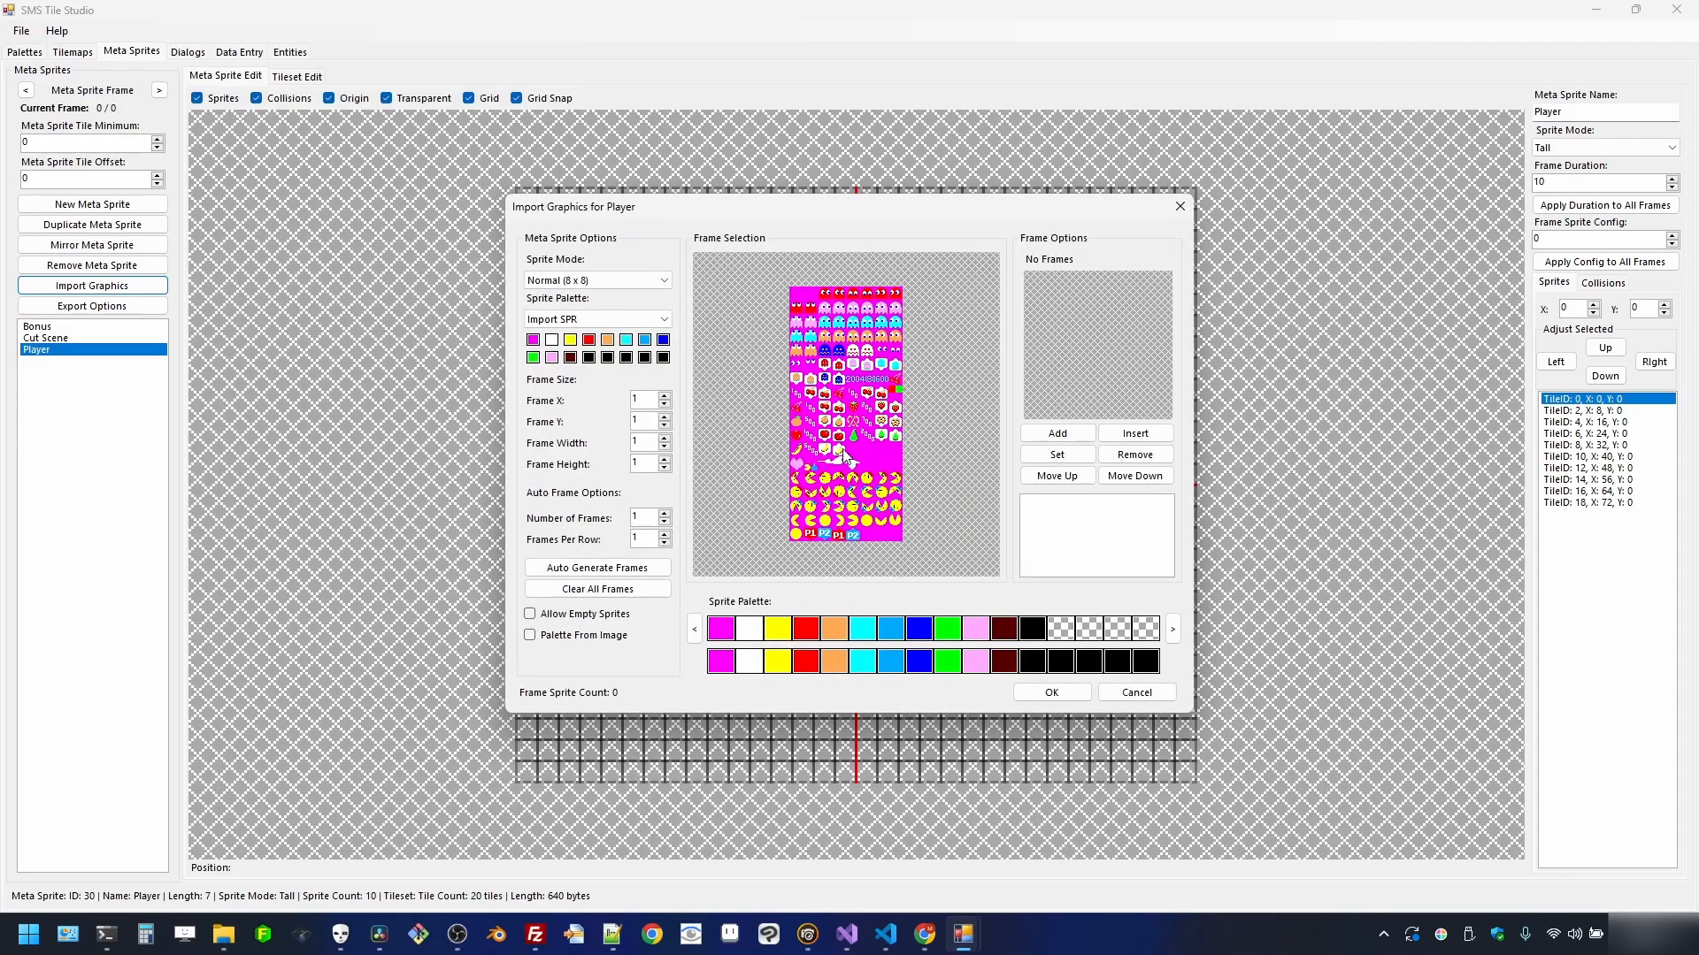
click(617, 282)
click(584, 310)
scroll(885, 498, up, 1)
drag(990, 330, 1021, 568)
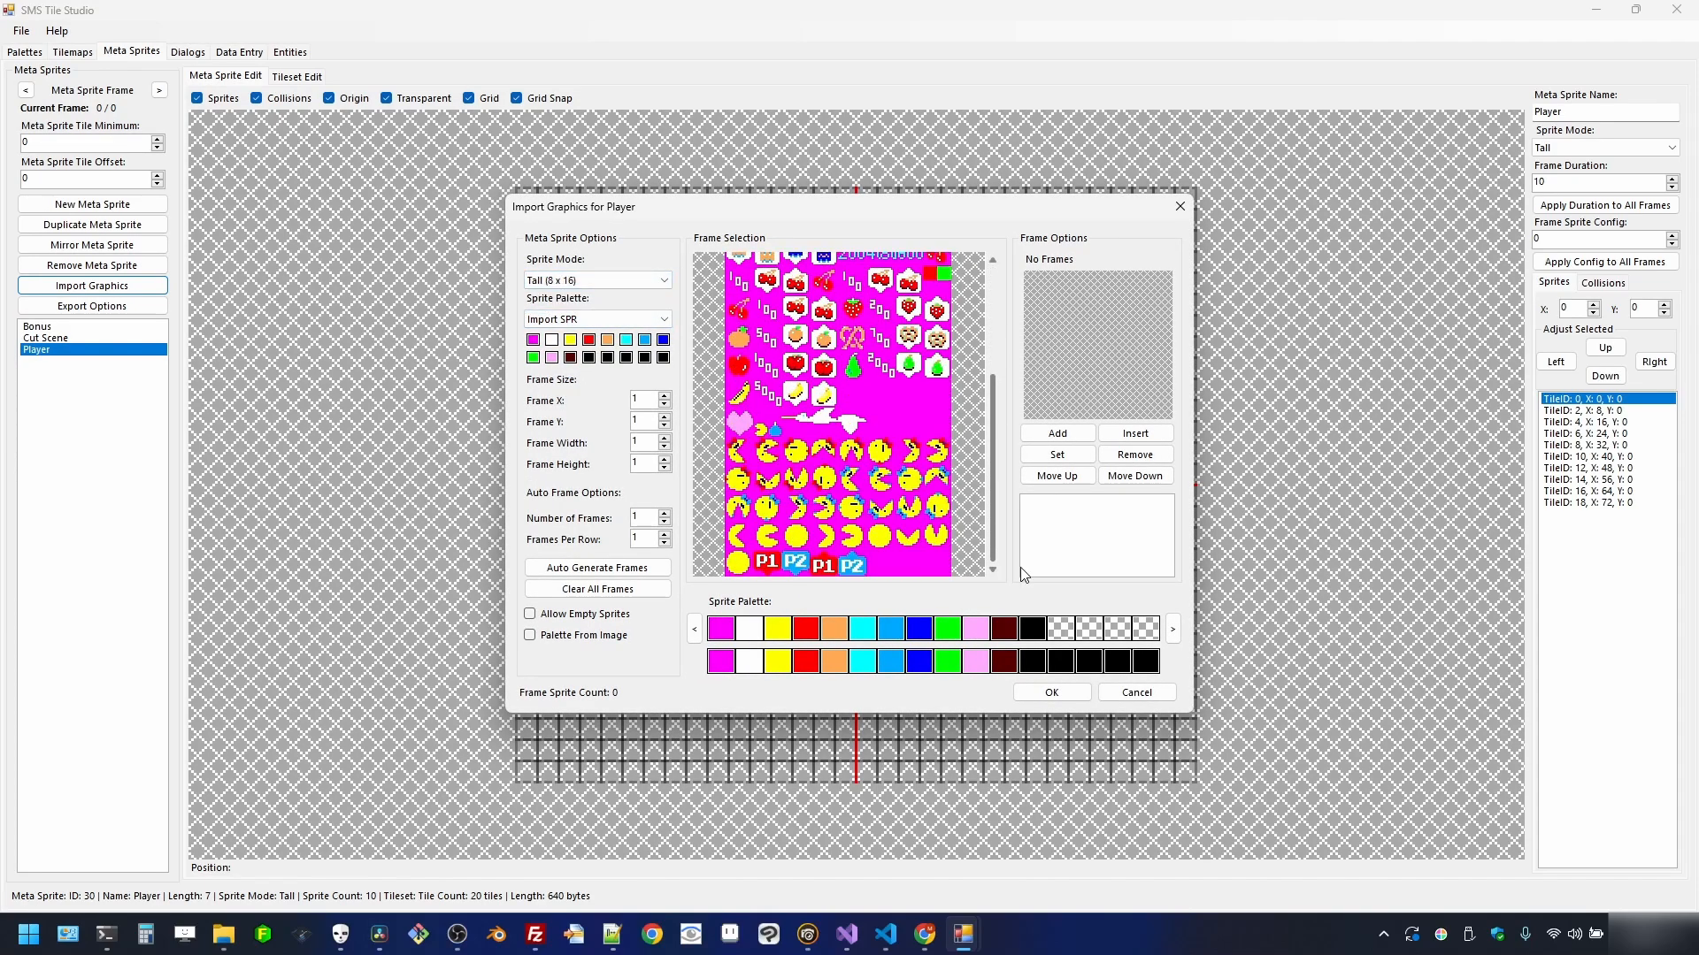
drag(796, 478, 943, 572)
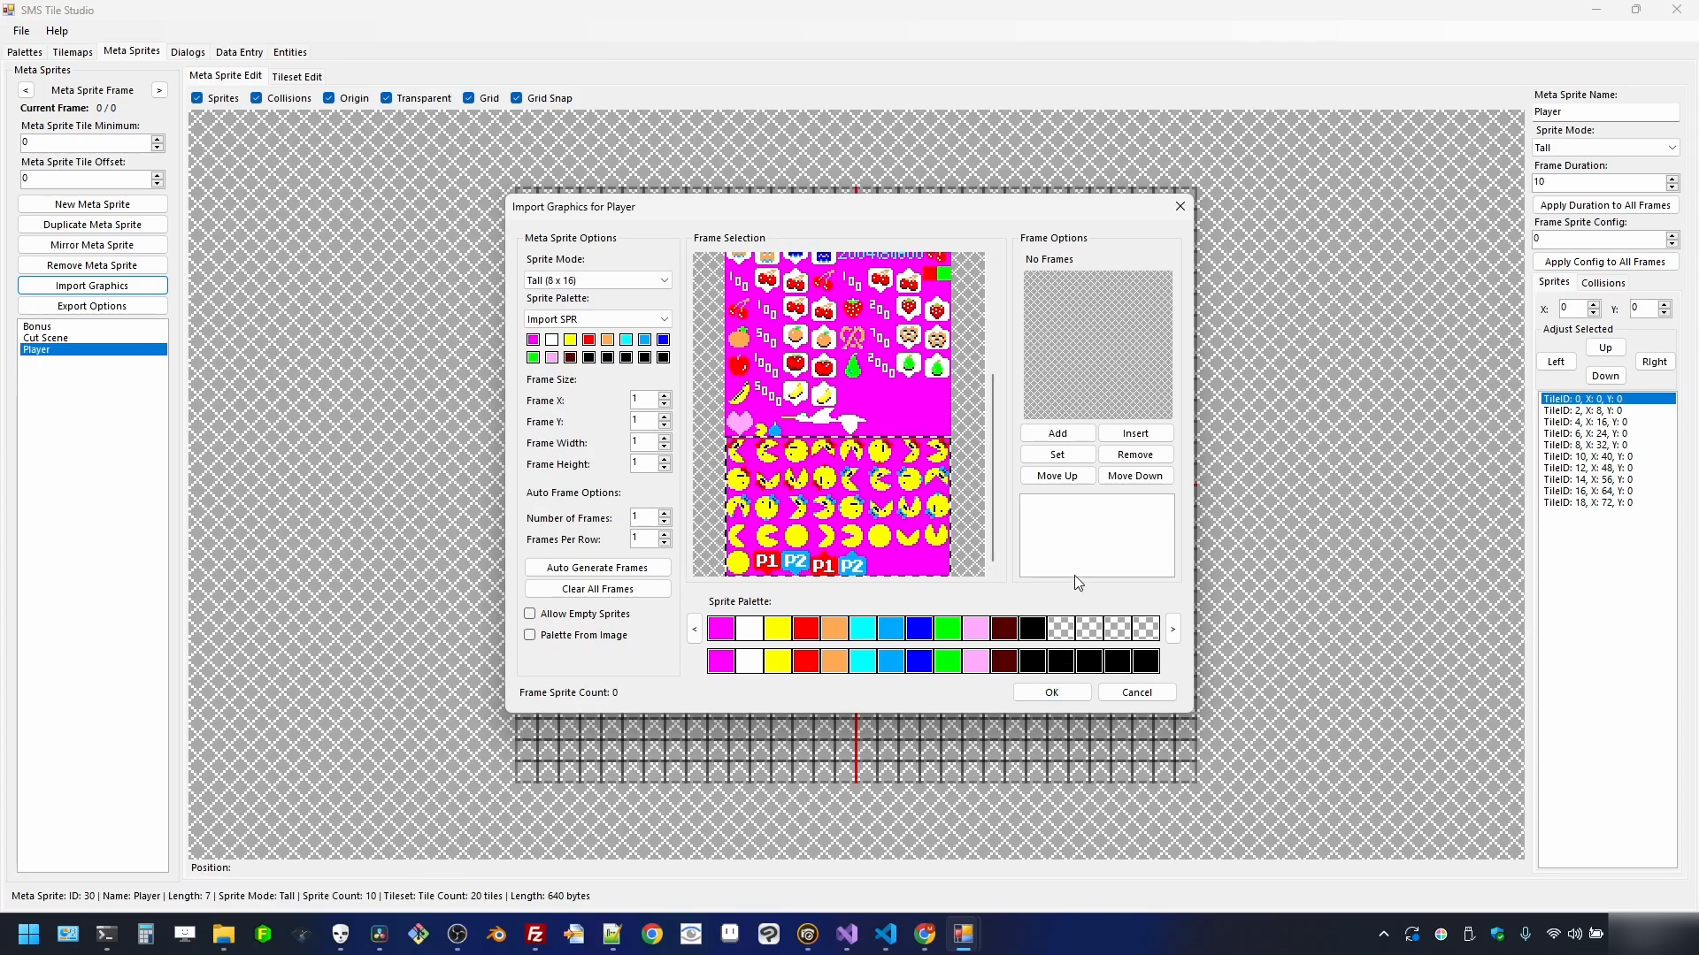
click(1060, 435)
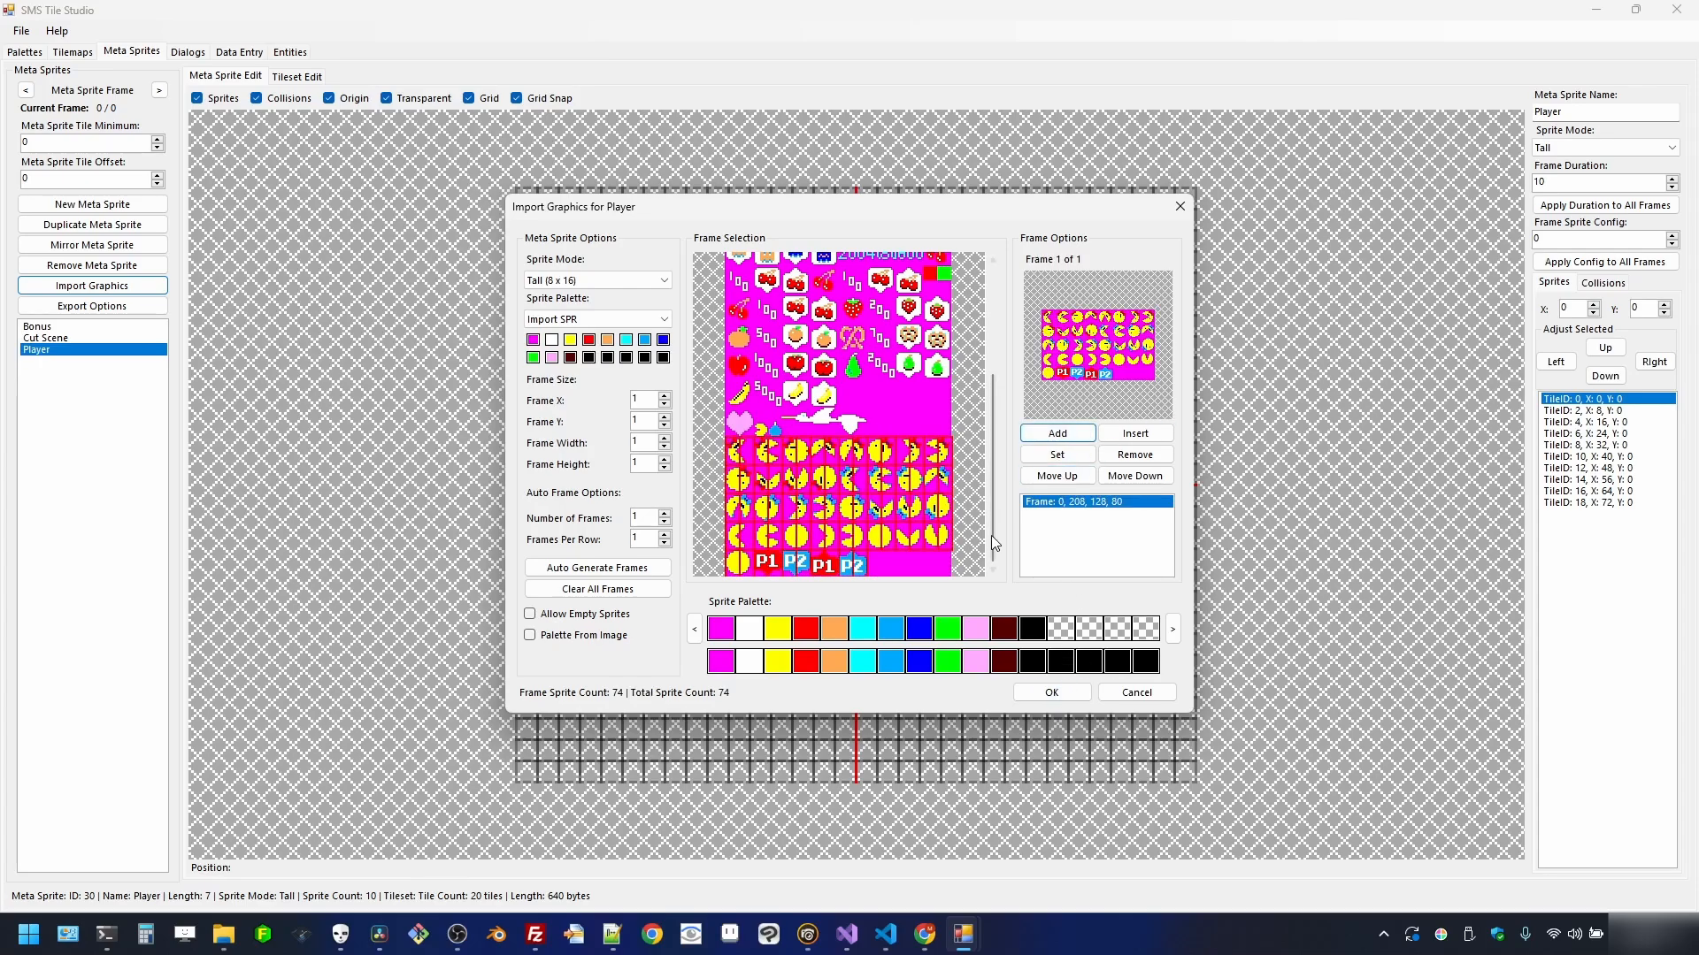
click(1052, 692)
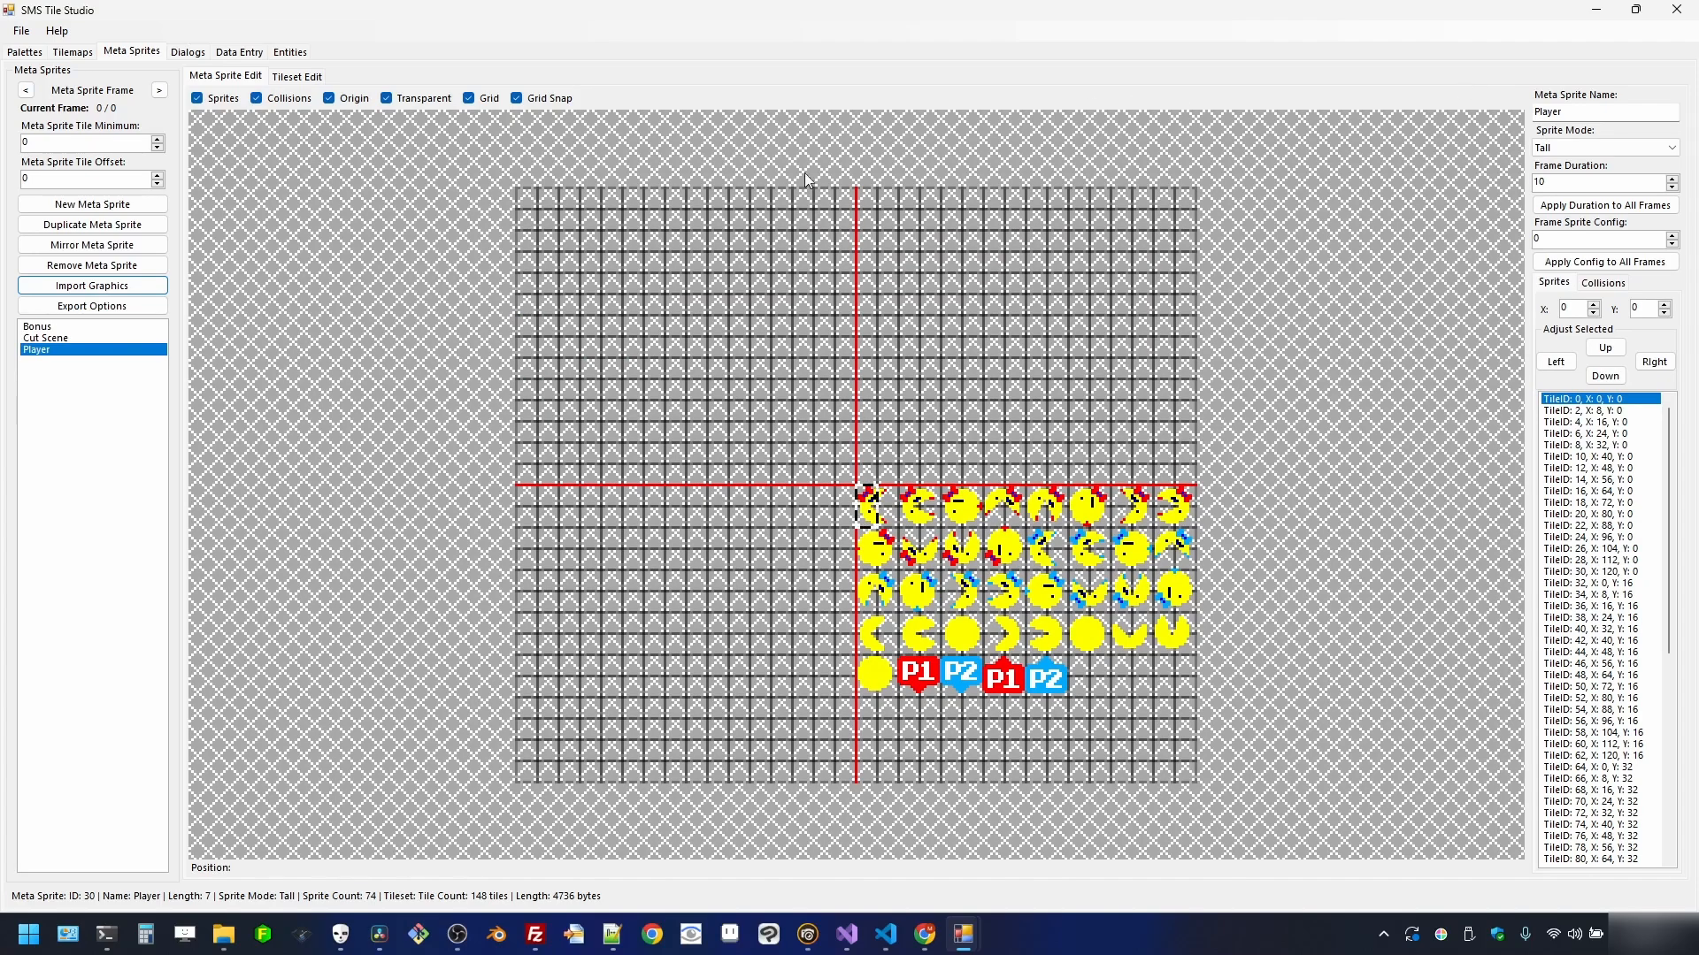
- Duplicate the Player meta sprite and rename the copy Sprite
click(107, 226)
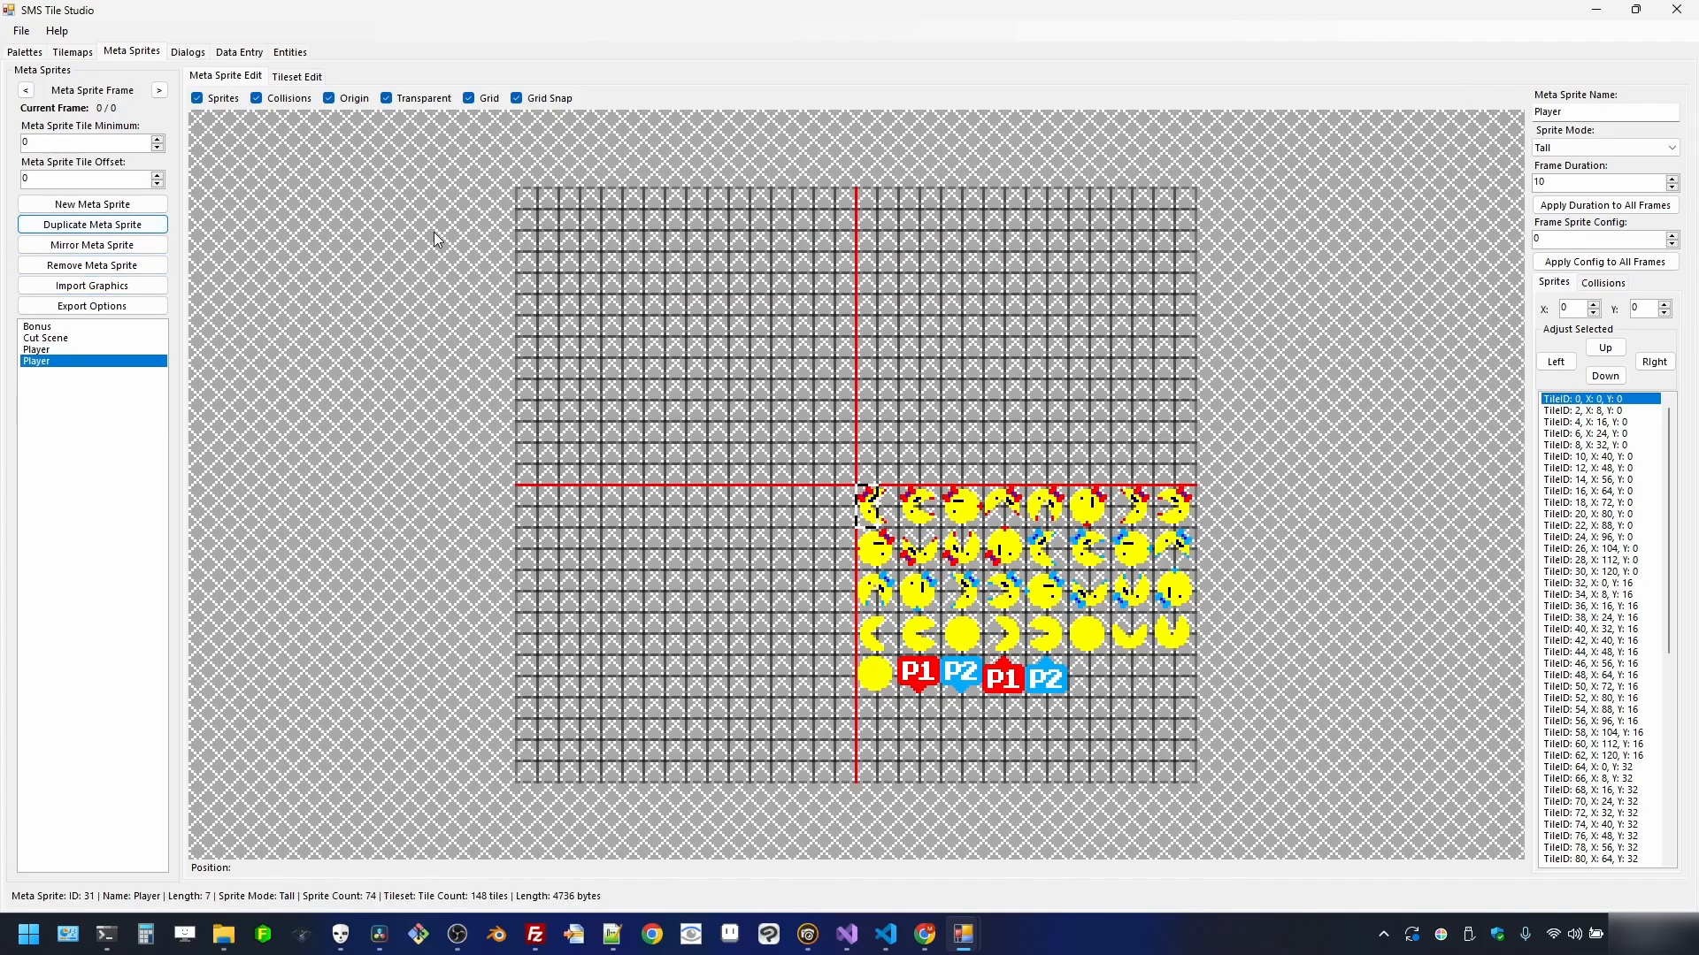
double_click(1589, 113)
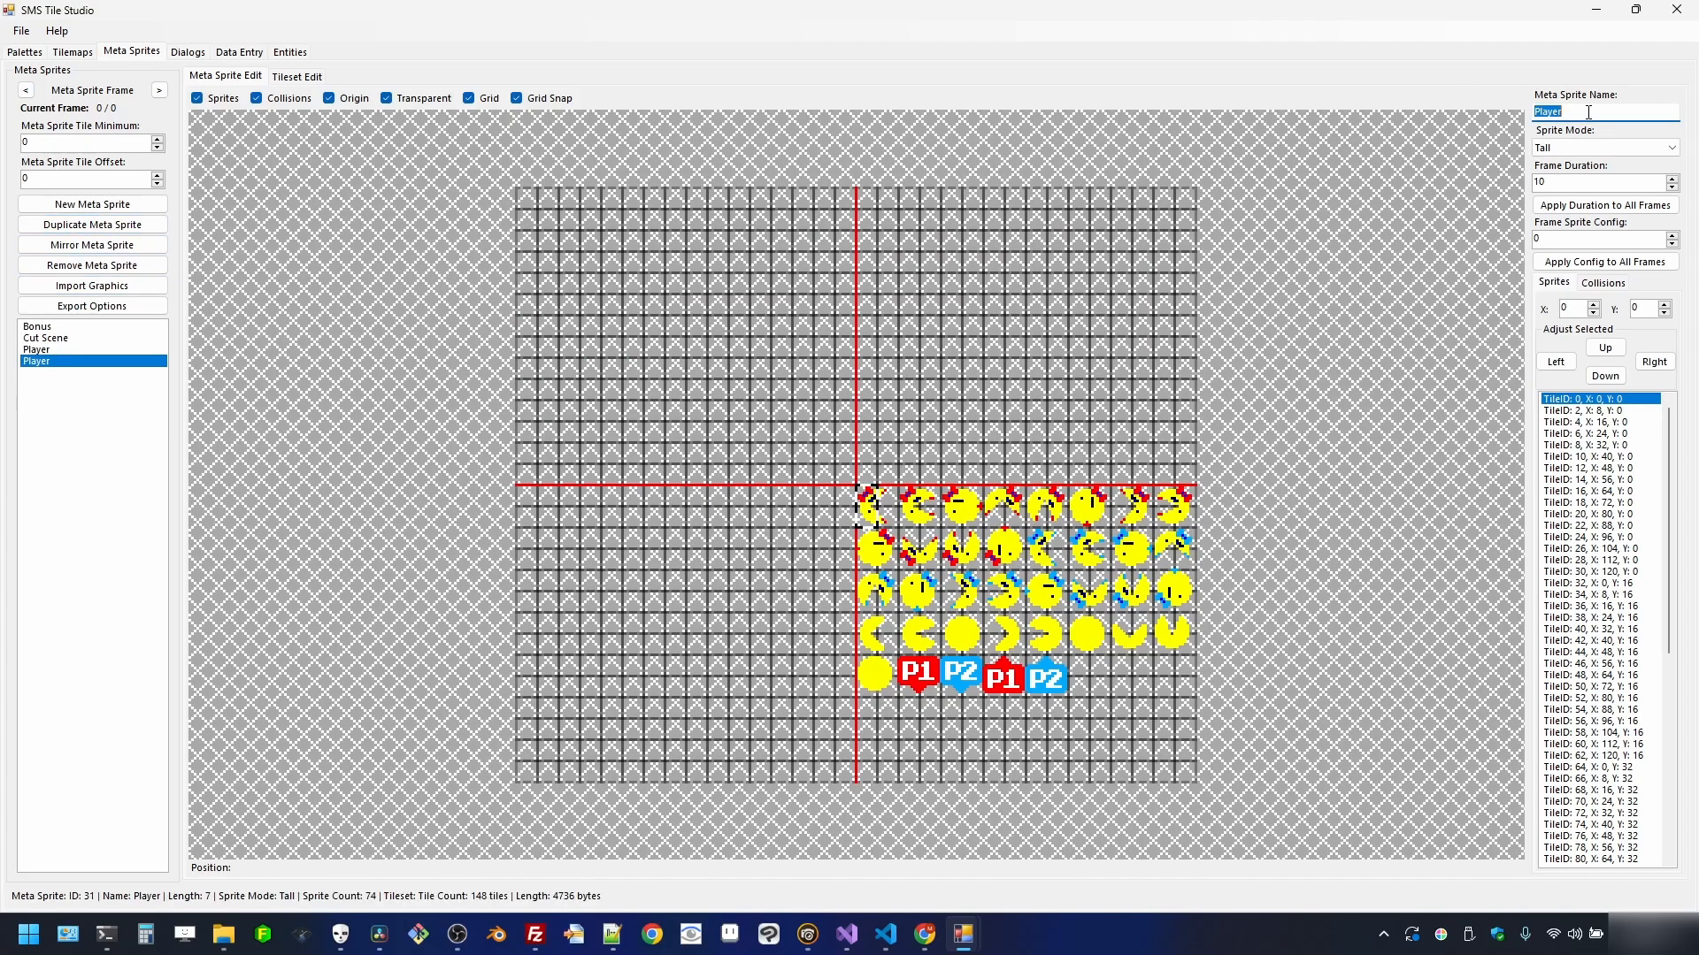
text(Sprite)
- Load sprites.png in Tall 8x16 mode and outline the ghost sprites at the sheet's top
click(92, 286)
double_click(207, 181)
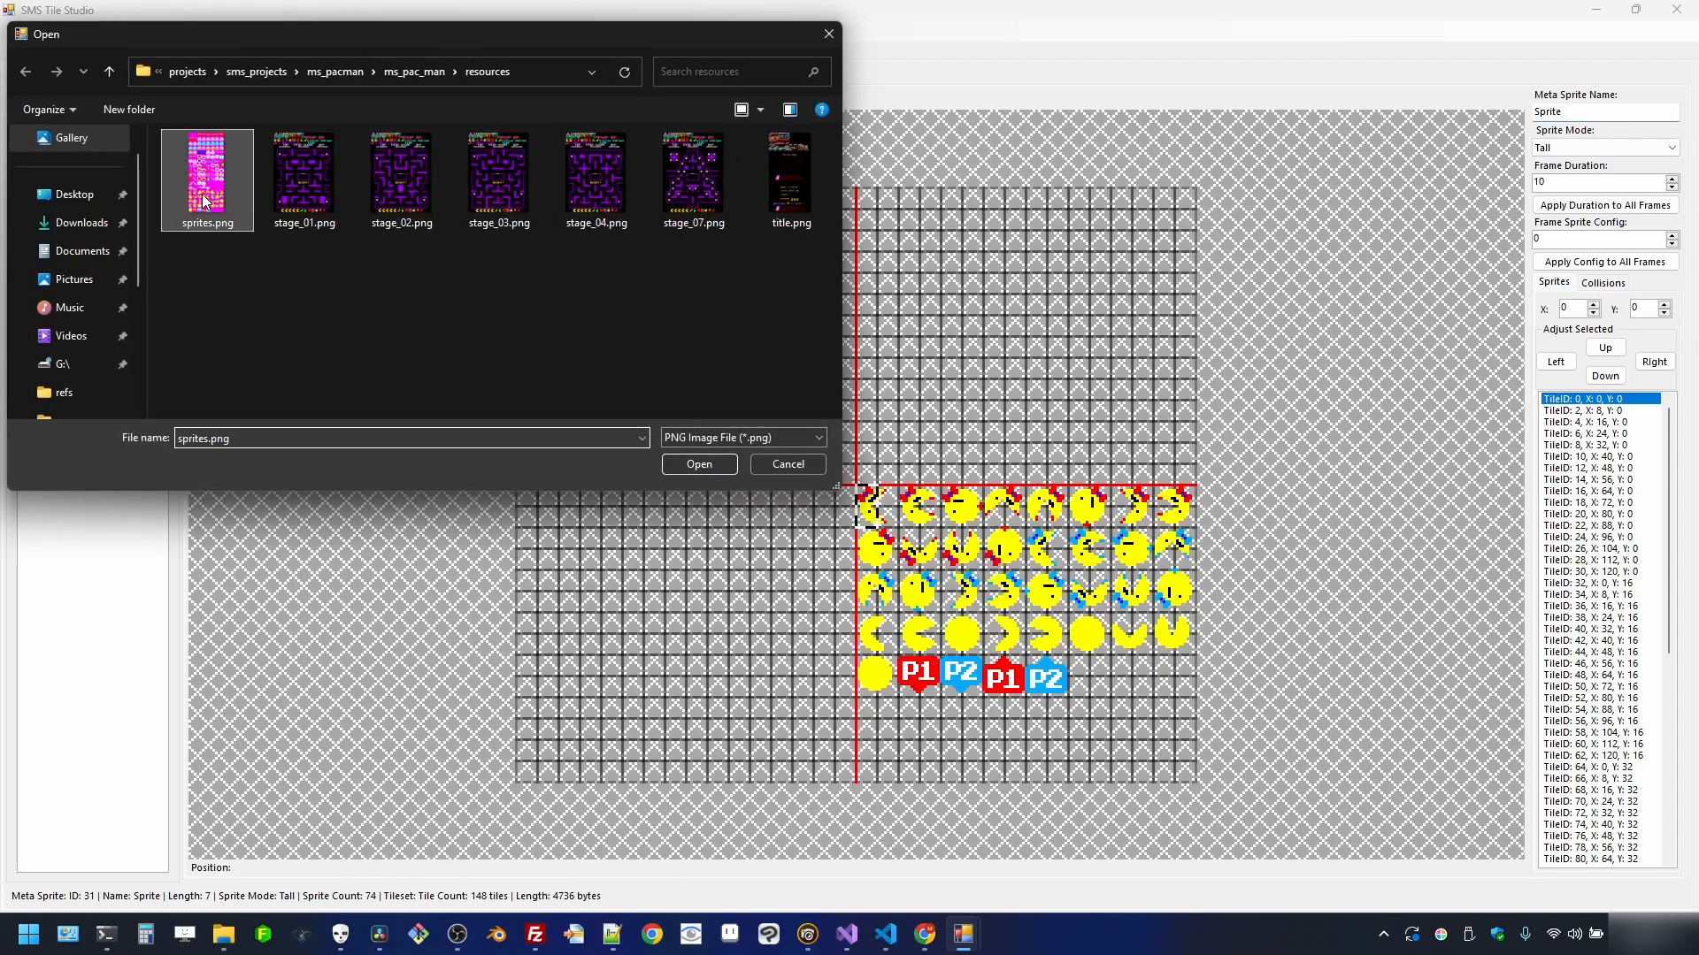
click(663, 281)
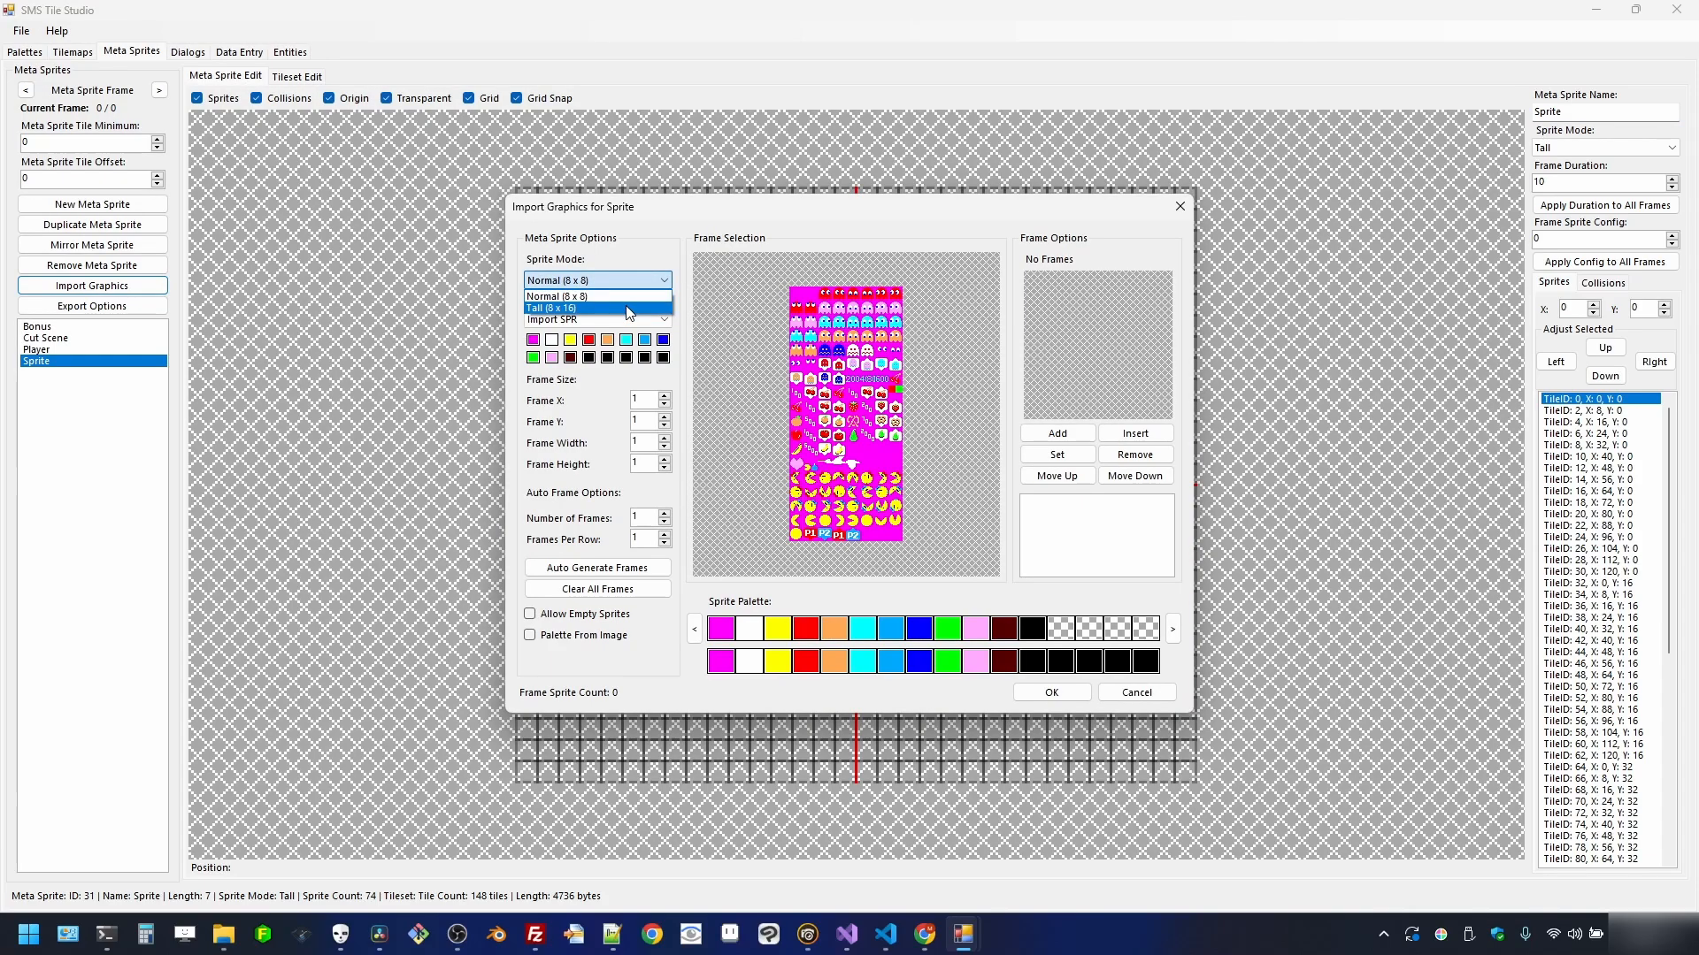
click(626, 308)
scroll(840, 352, up, 2)
scroll(827, 350, down, 1)
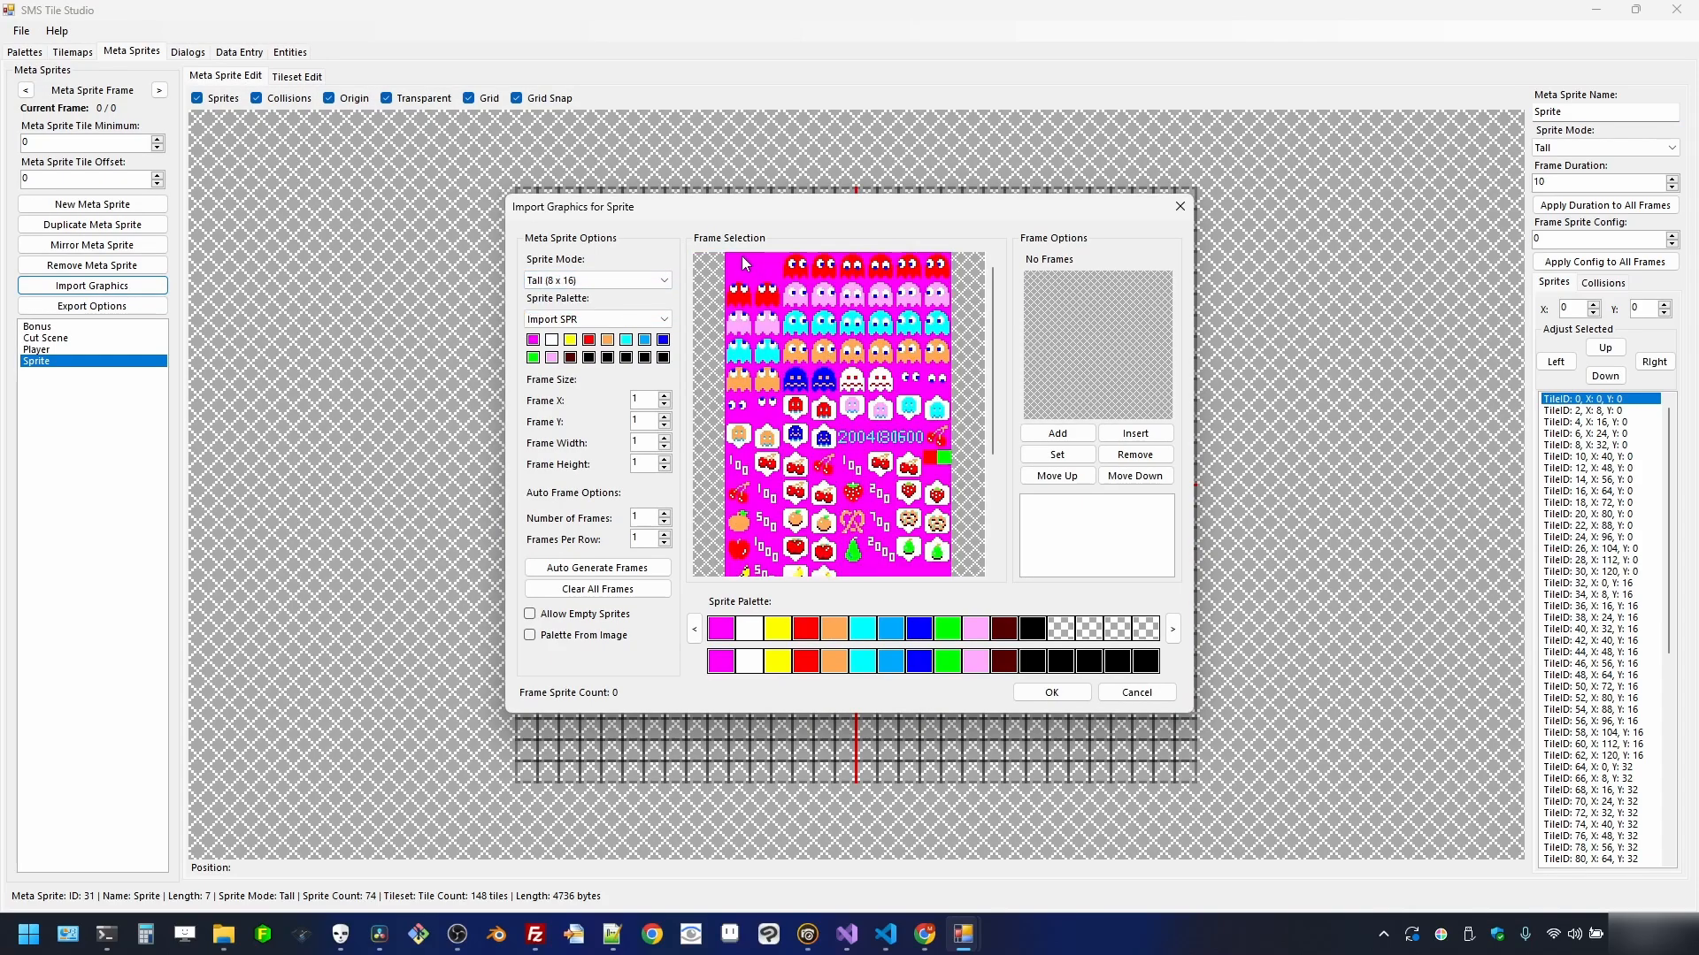
drag(734, 266, 953, 471)
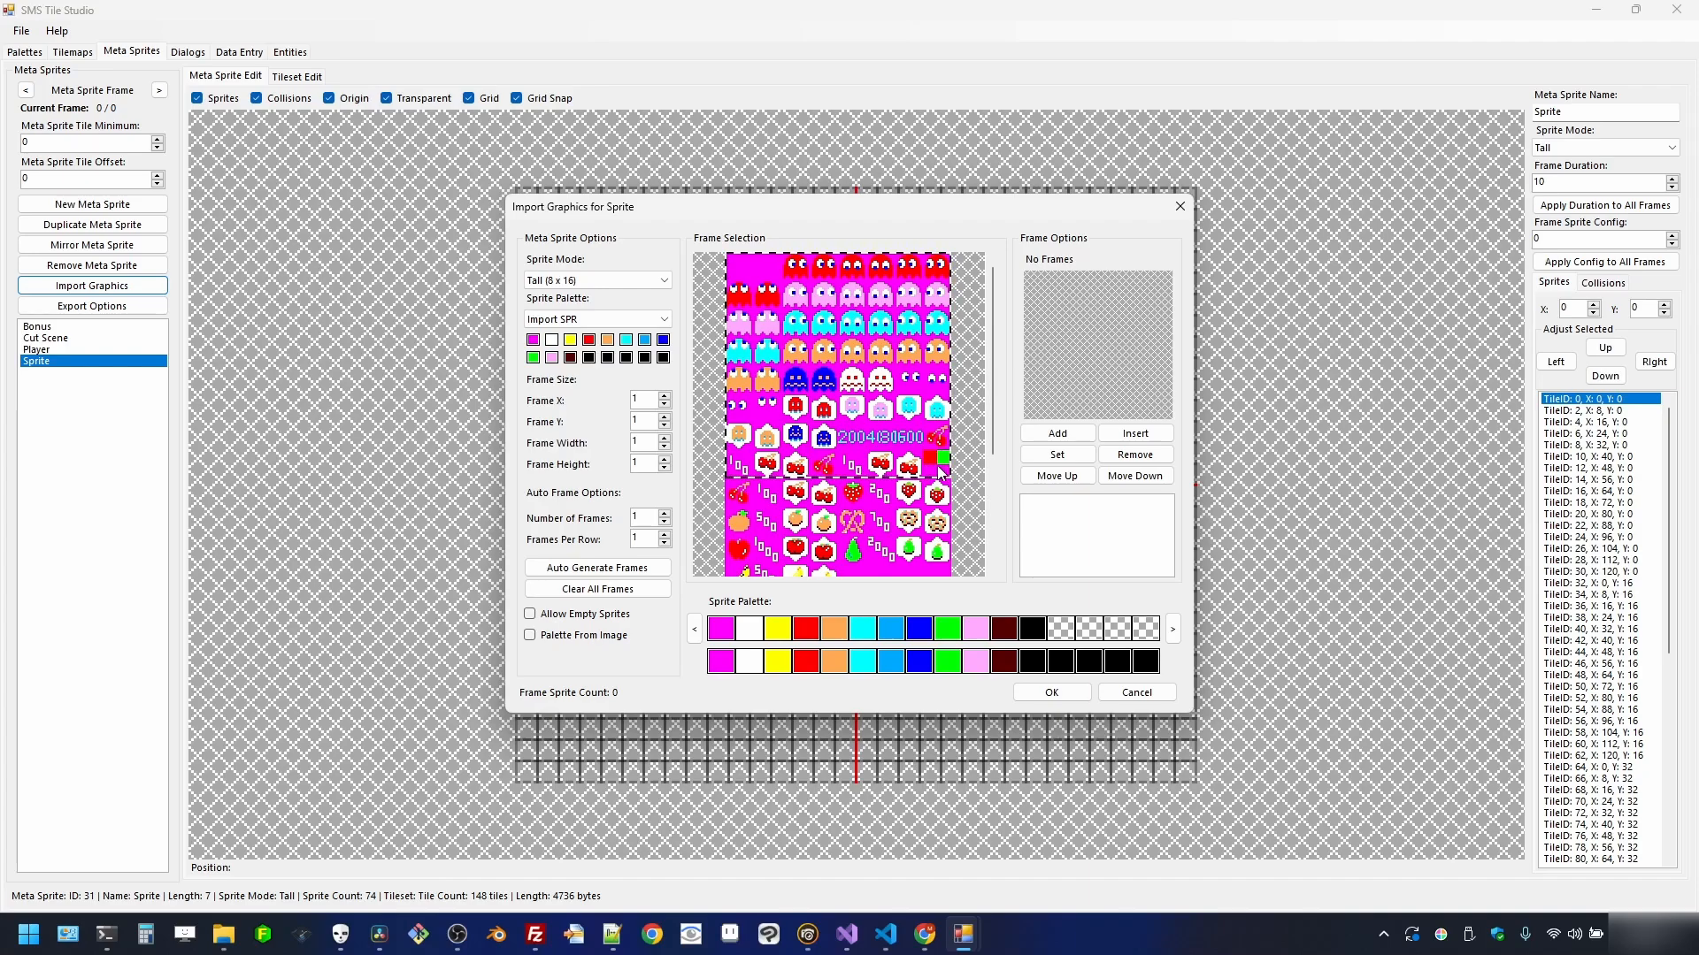
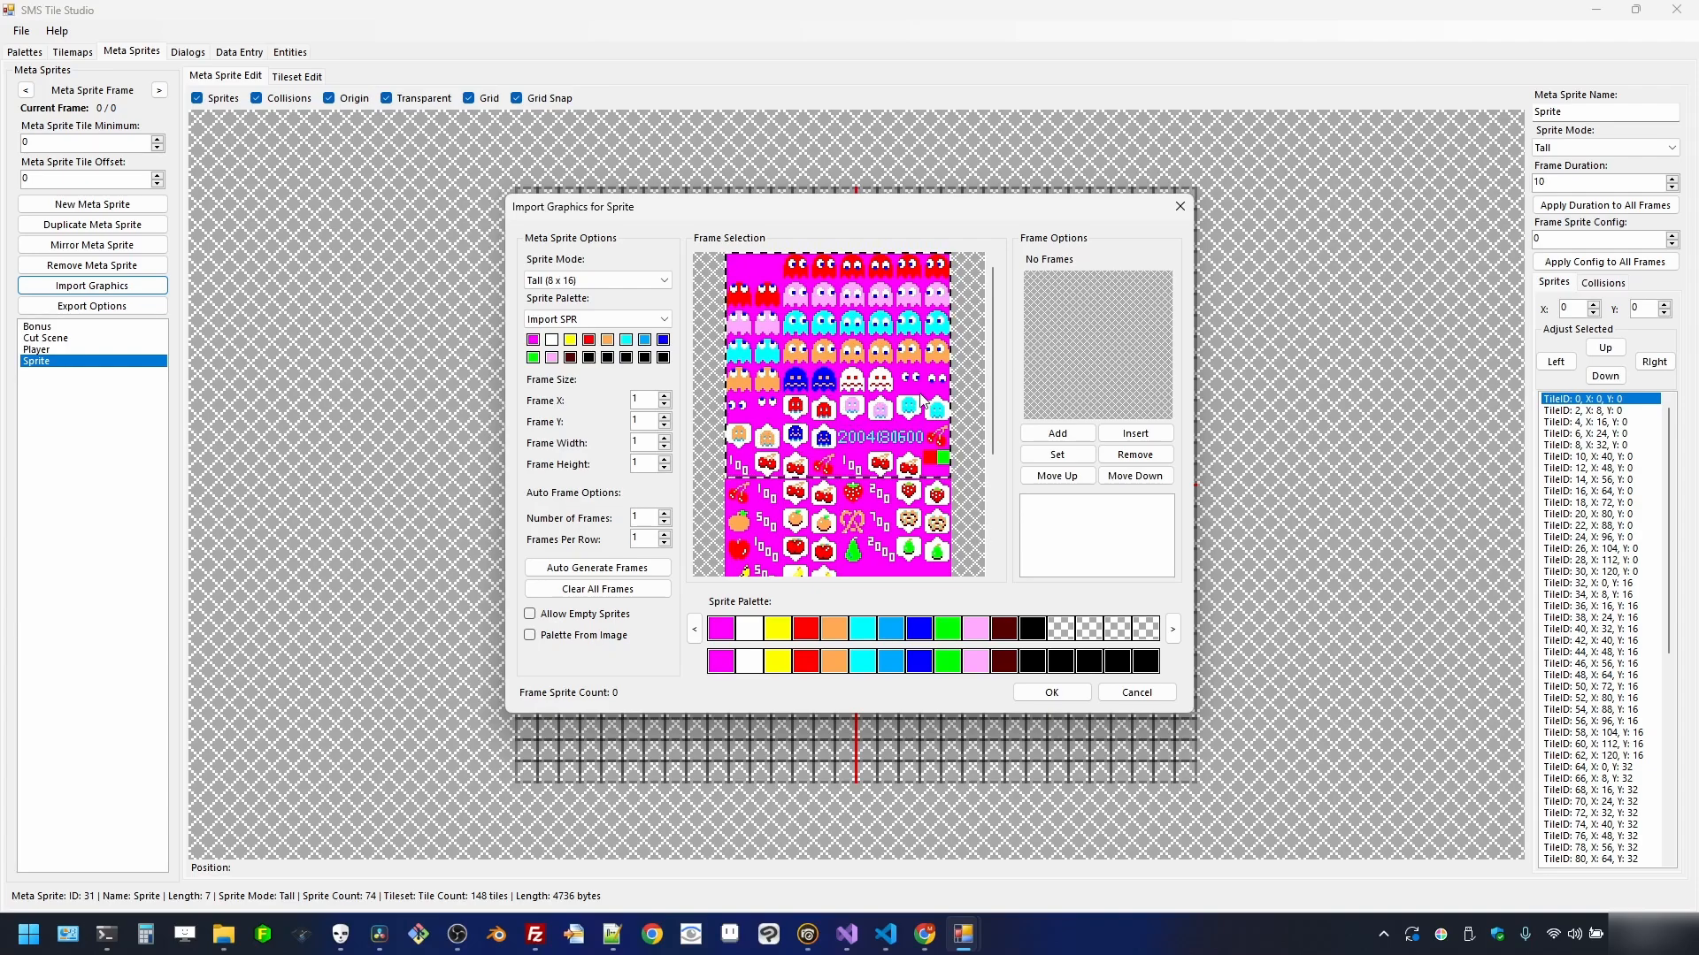
- Import the whole ghost-and-fruit sheet into the Sprite meta sprite as a single frame
click(1059, 434)
click(1060, 697)
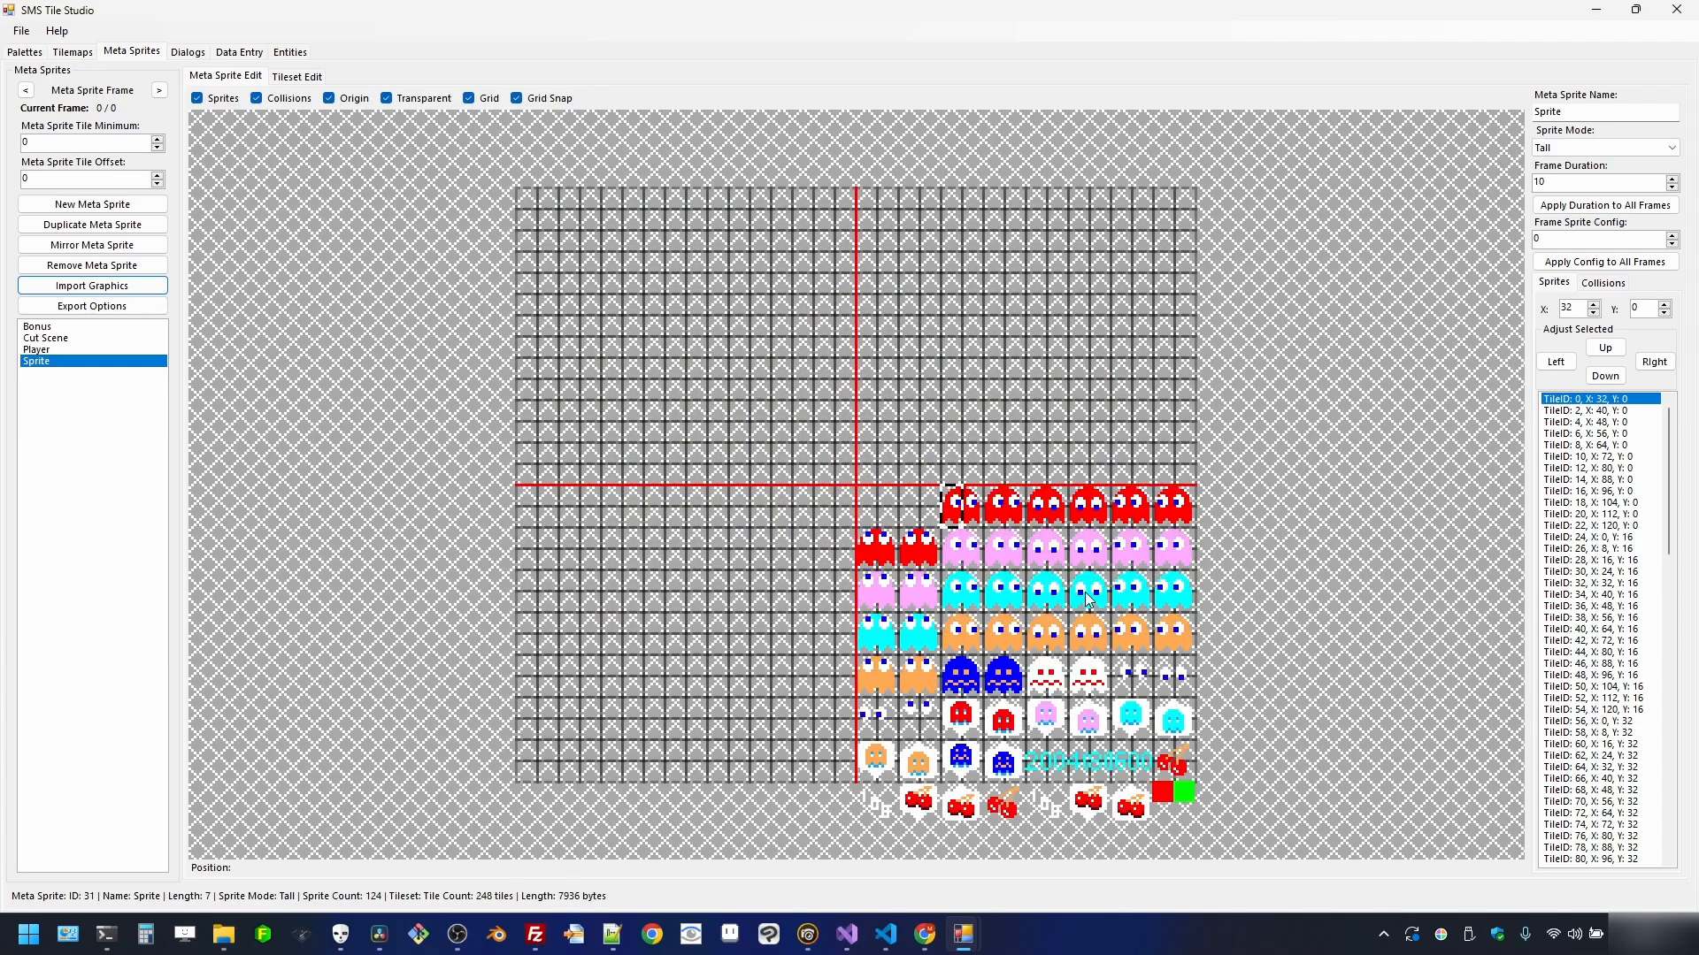
scroll(1047, 613, down, 1)
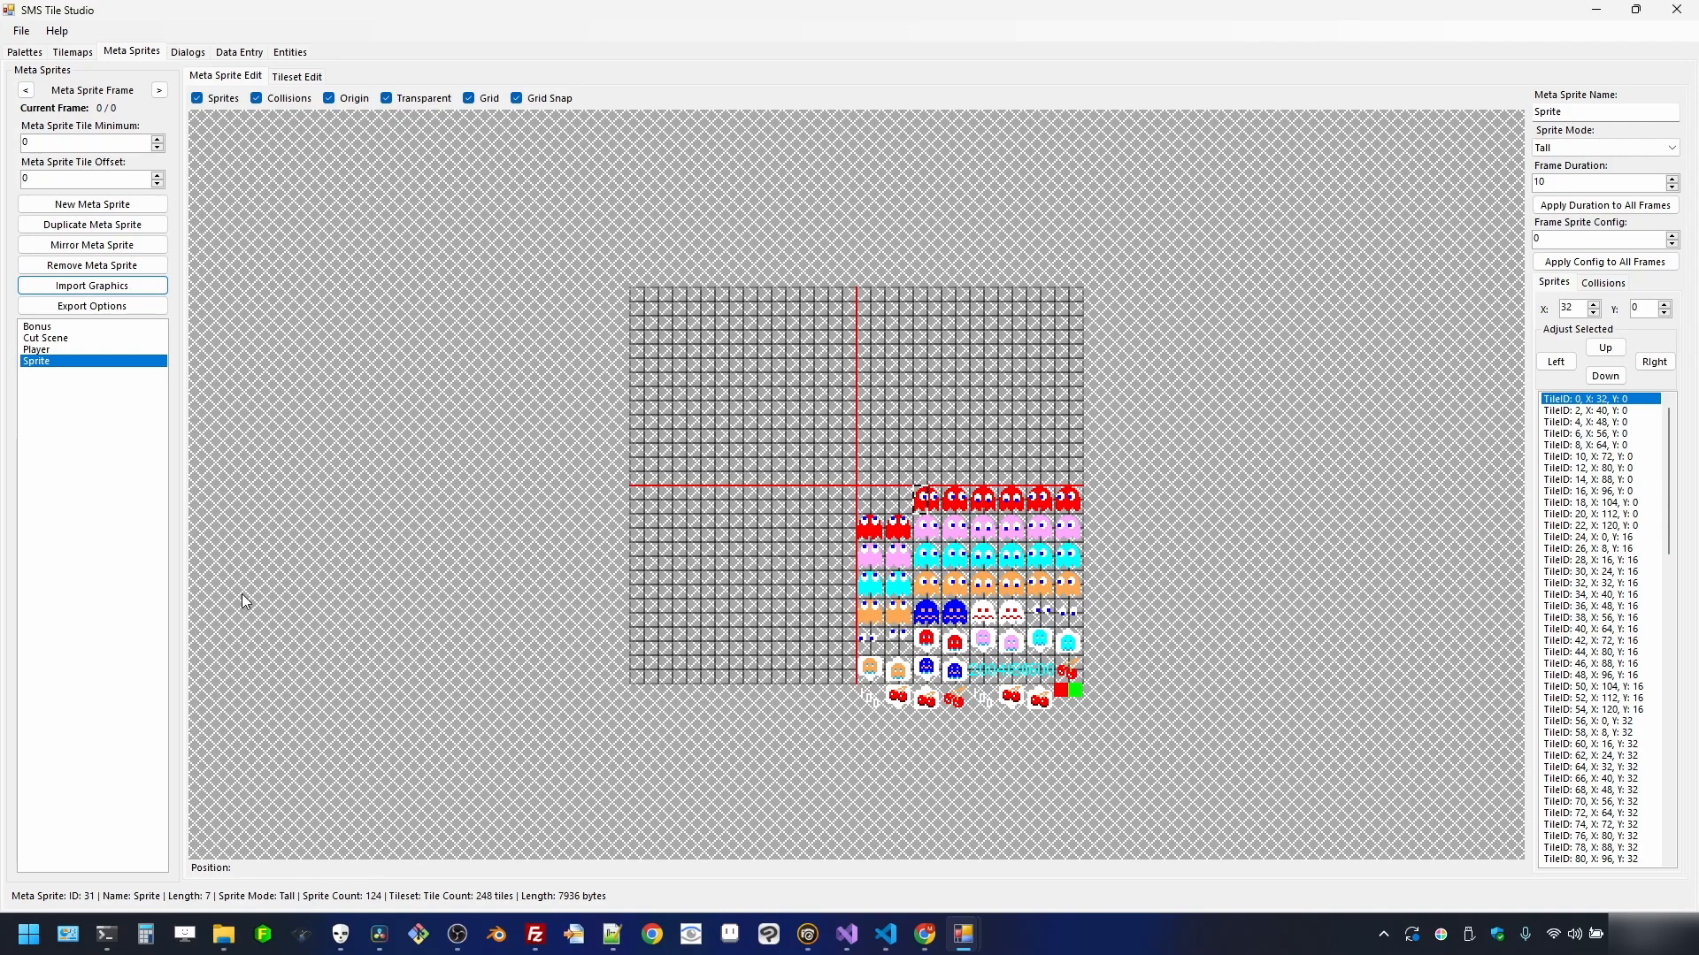
- Save the project as ms_pac_man with the .tssms file type in the ms_pac_man folder
click(21, 33)
click(36, 65)
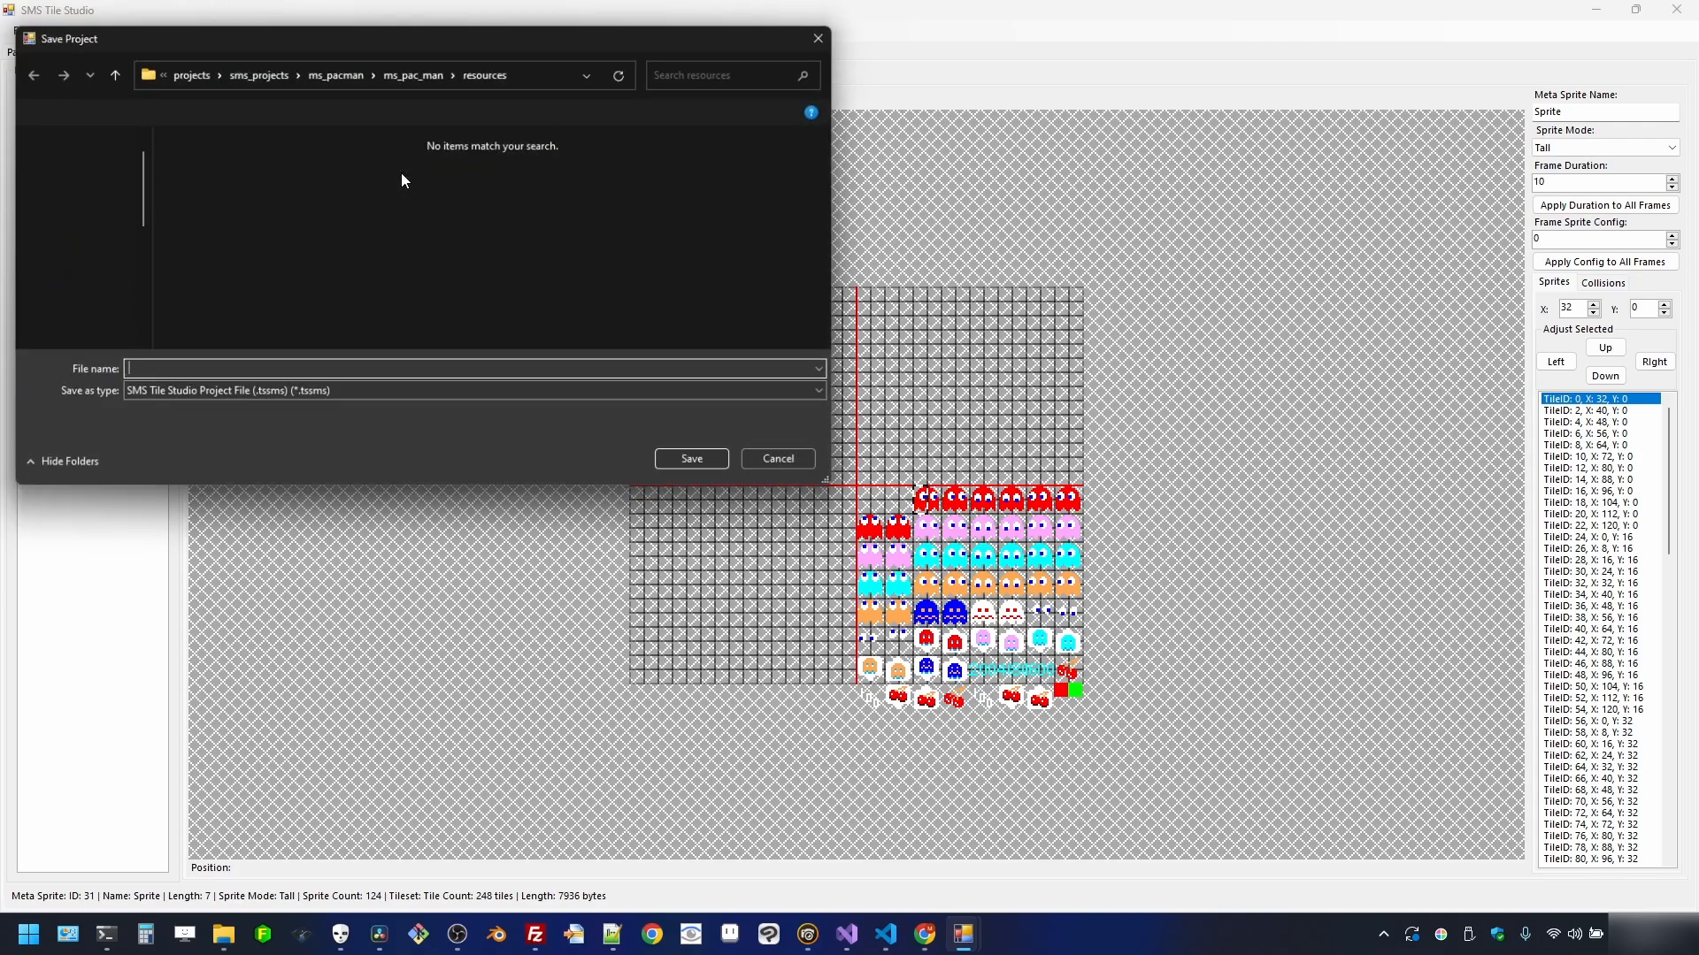
click(421, 74)
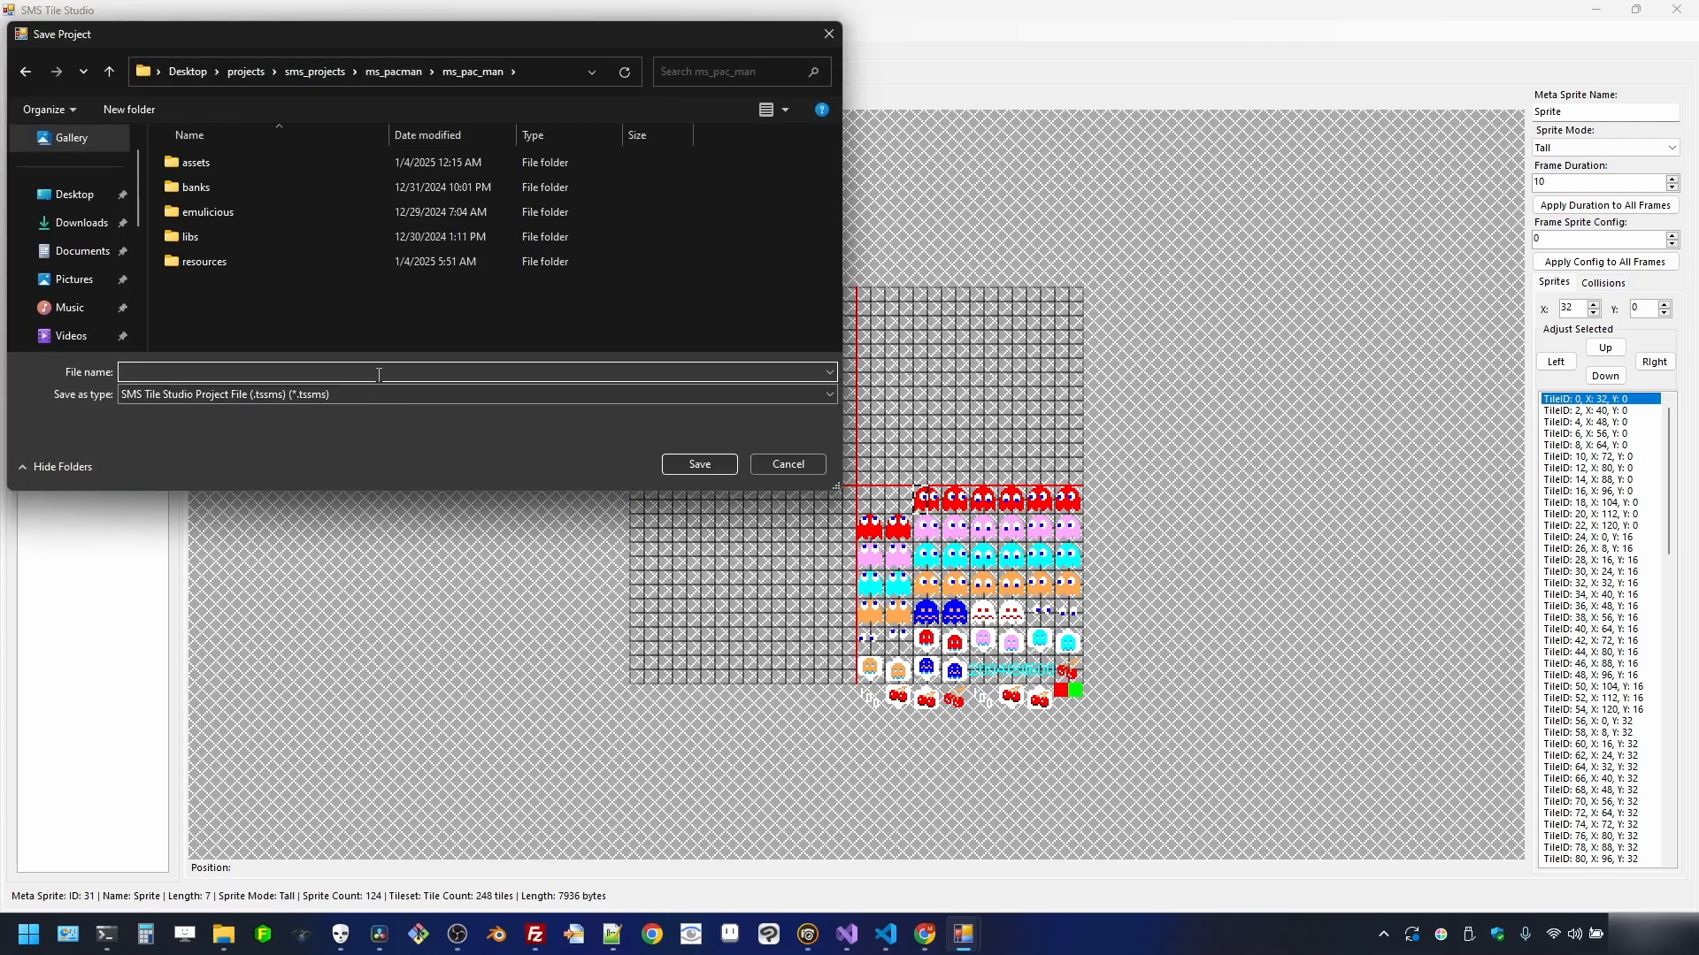
text(ms_pac_man)
click(224, 396)
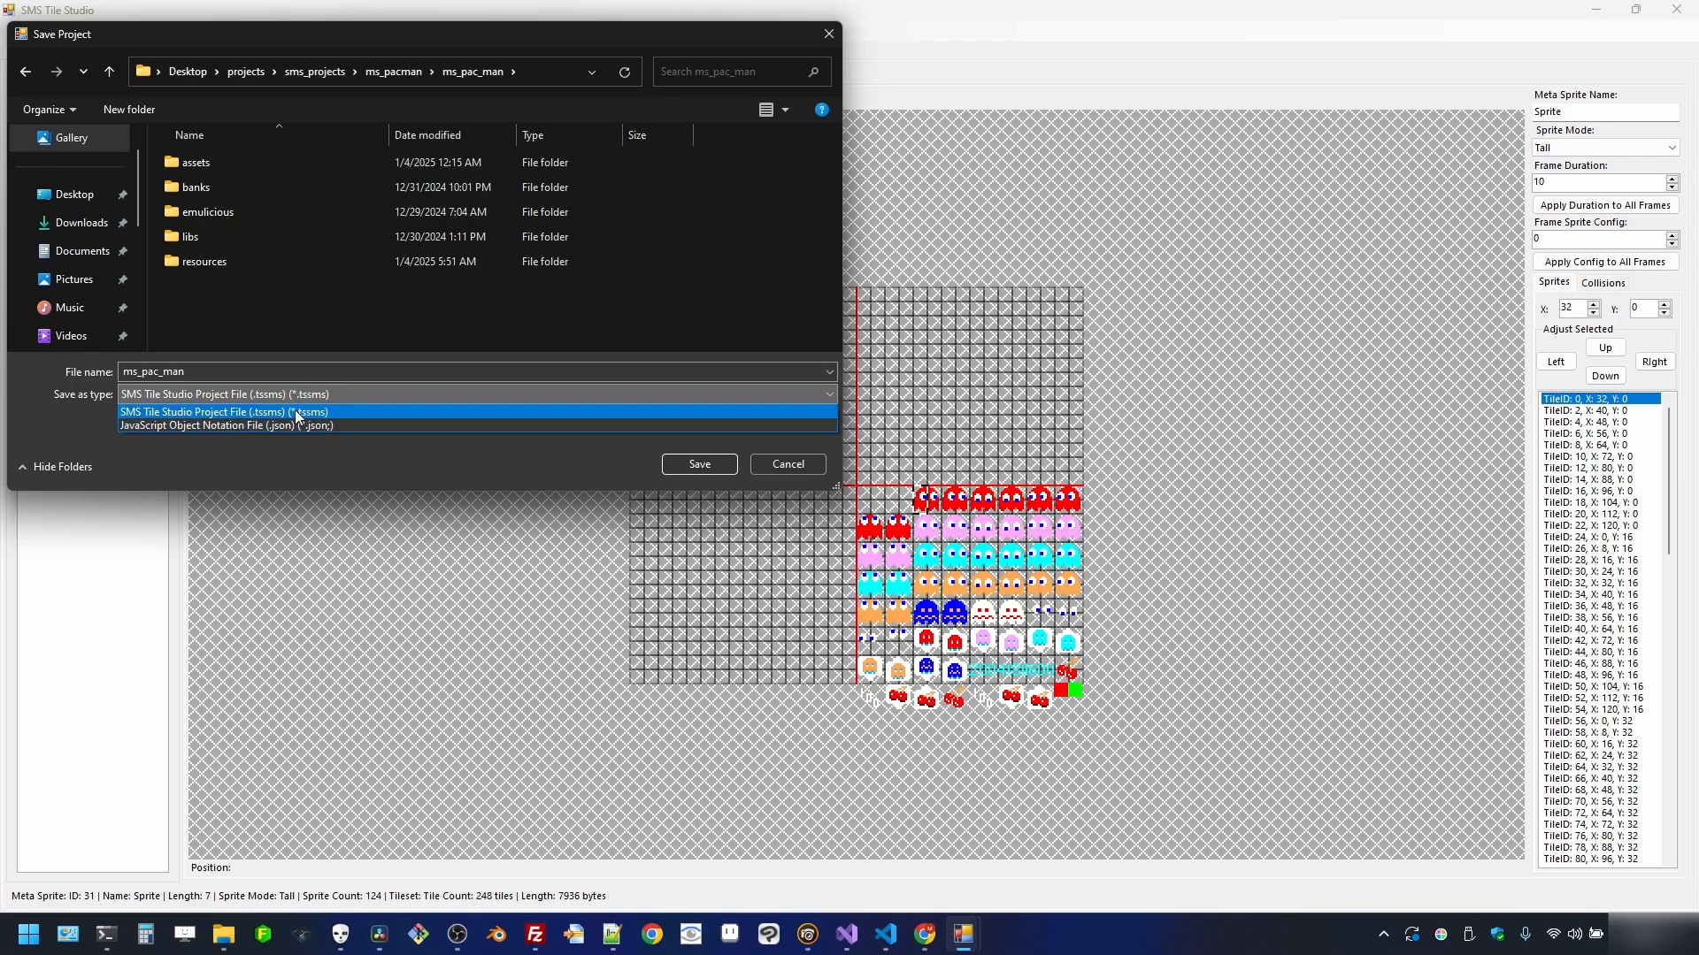
click(317, 445)
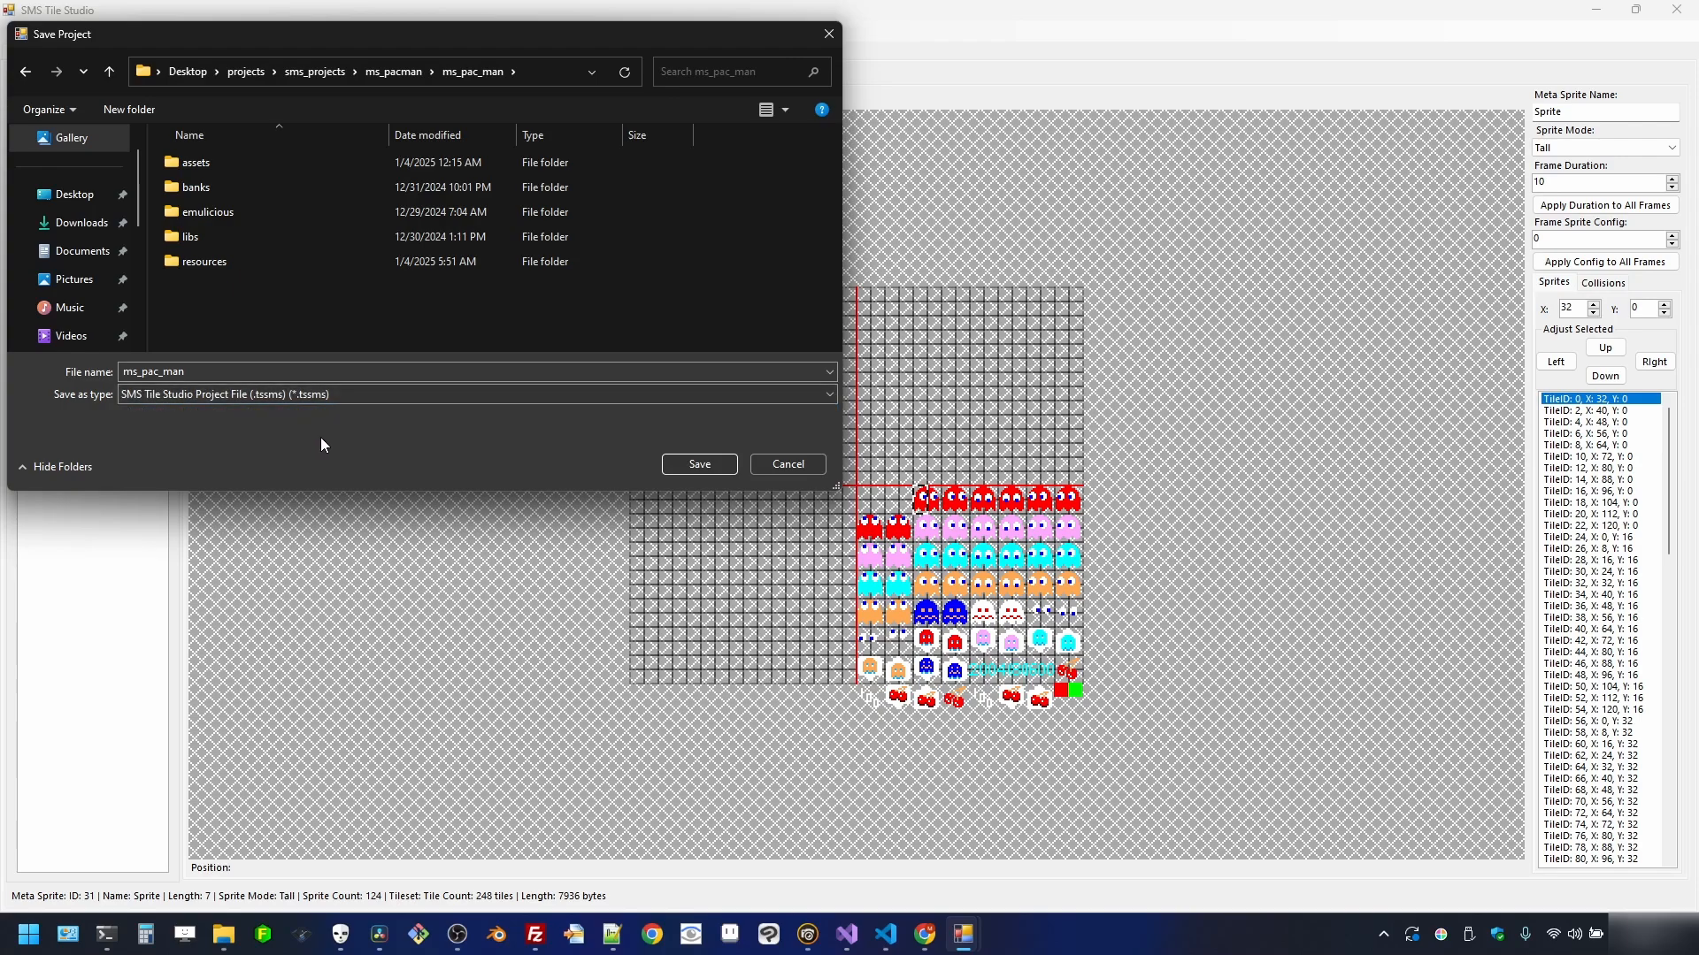
click(326, 394)
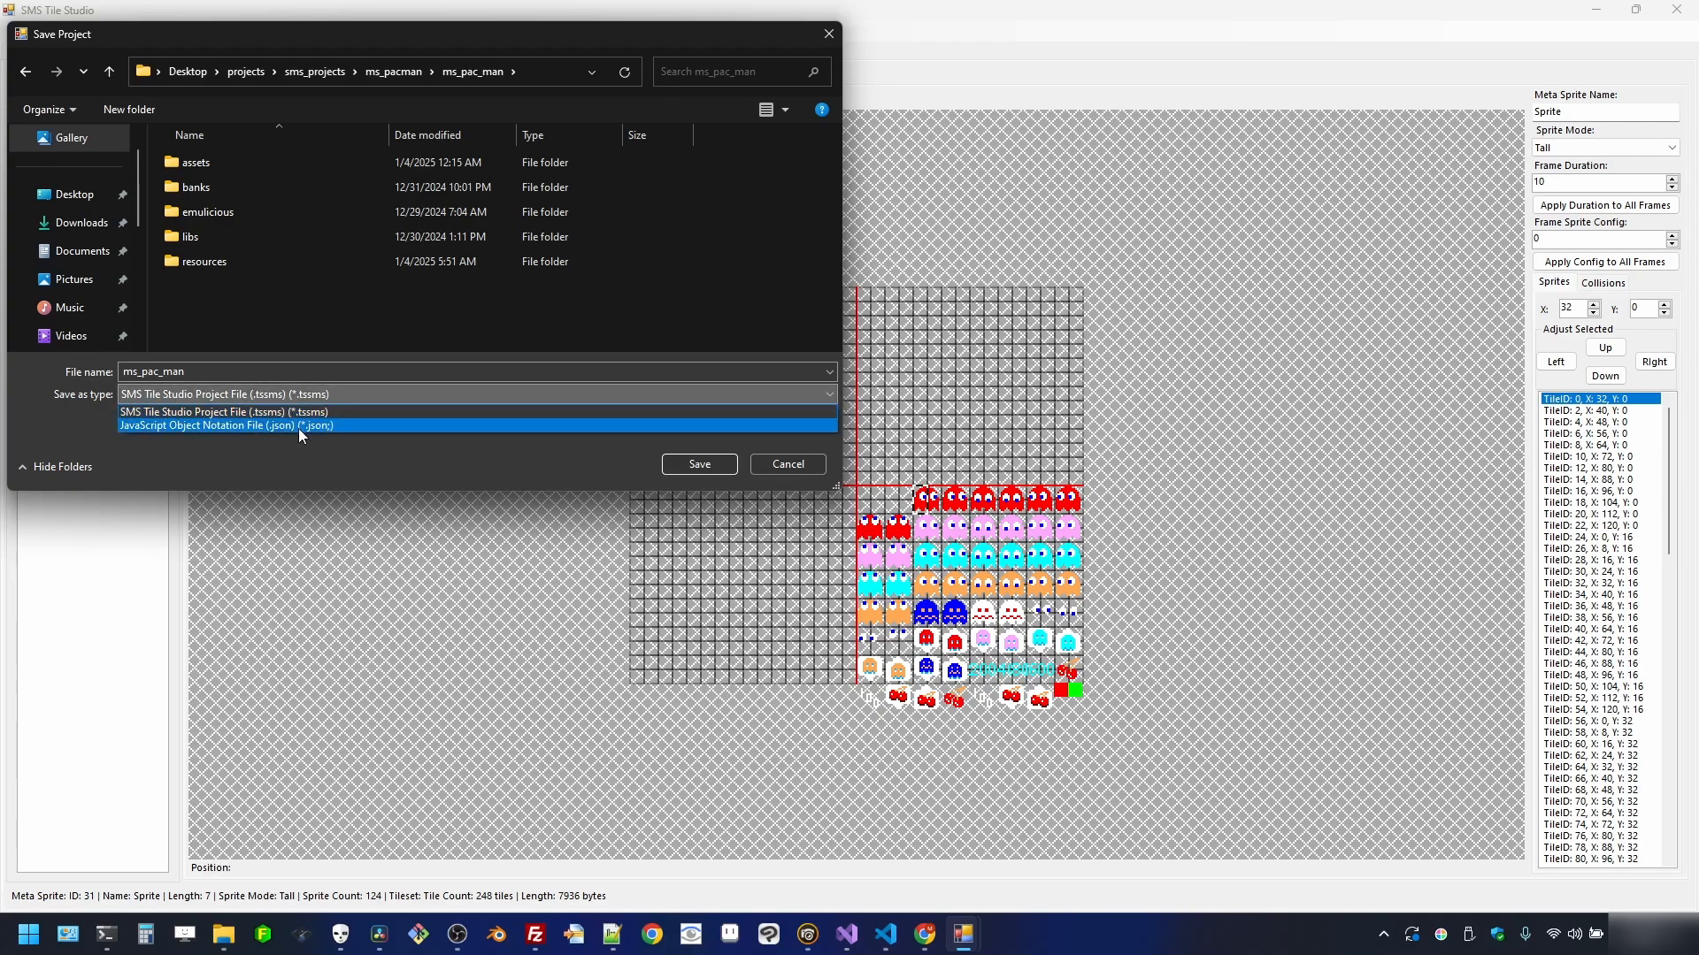
click(363, 449)
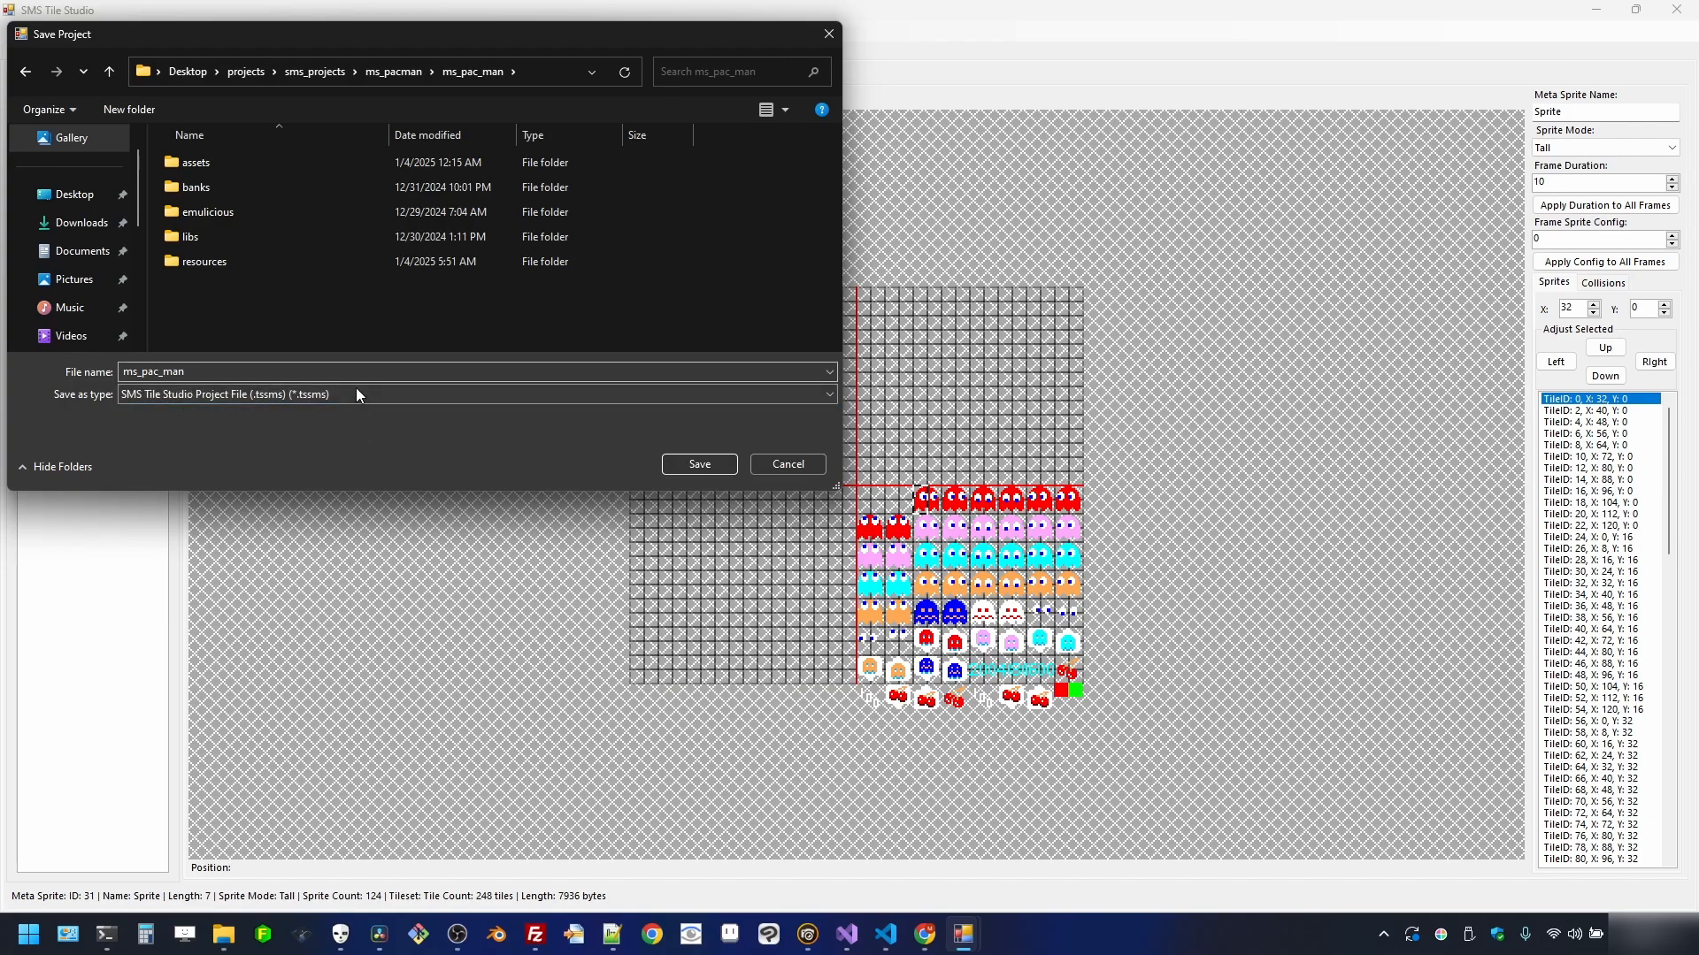
click(356, 389)
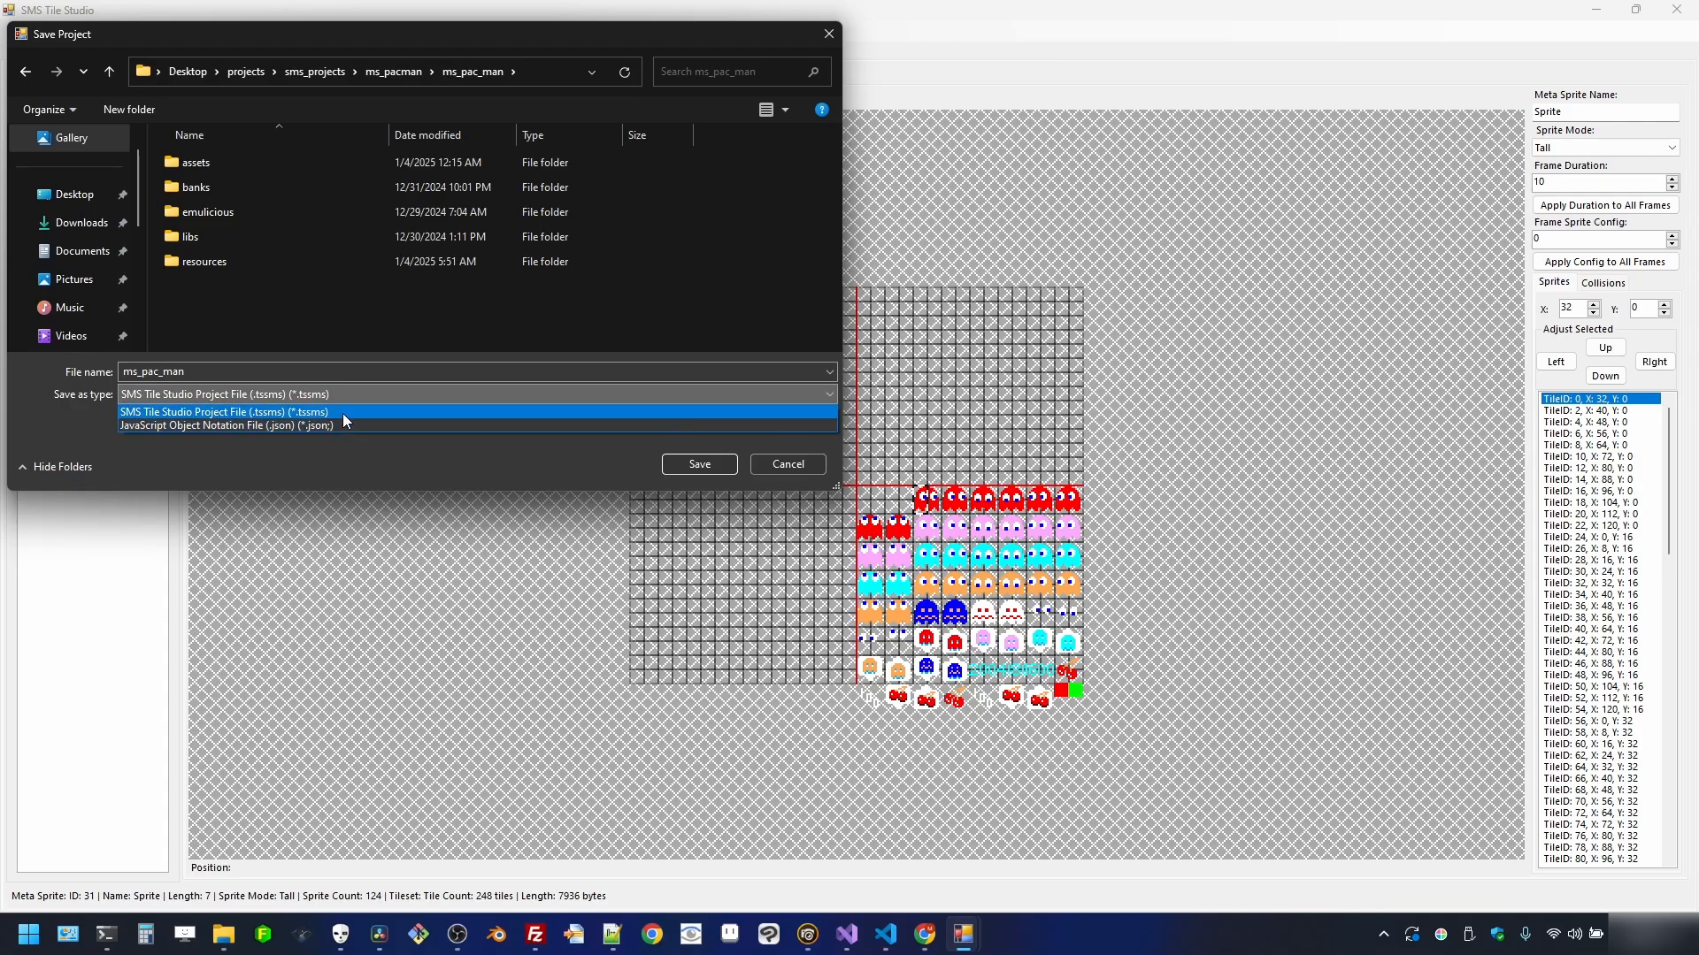
click(270, 407)
click(723, 463)
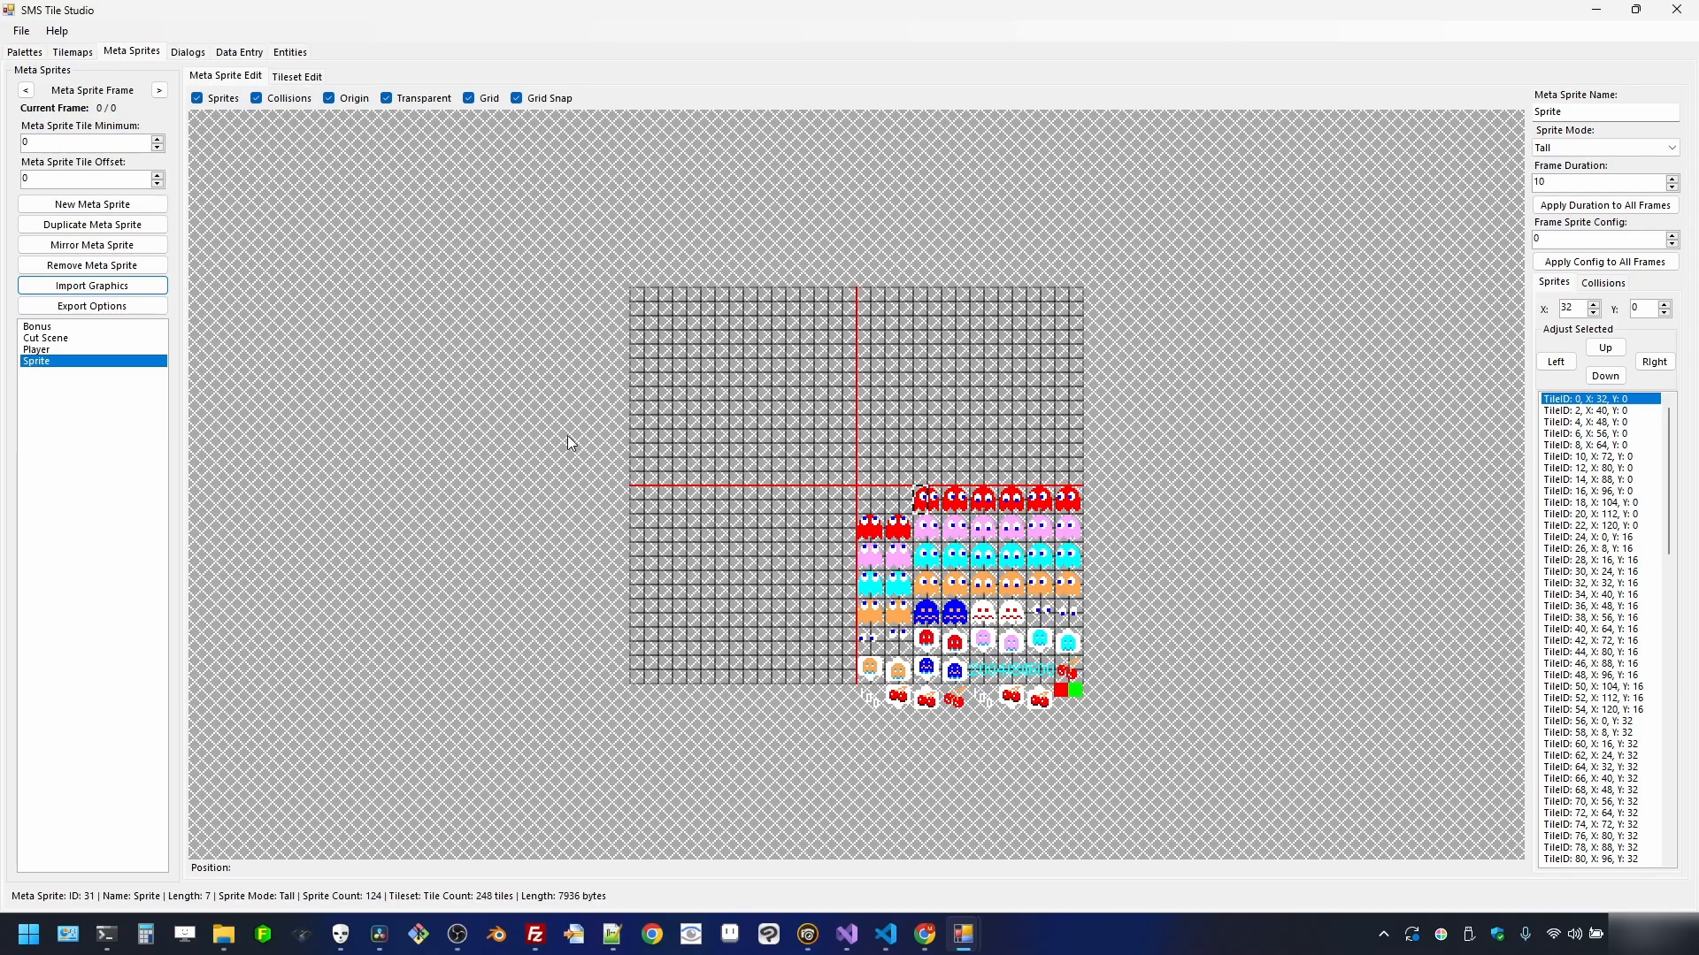
- Switch to the Tilemaps view and select the Stage 01 tilemap
click(70, 55)
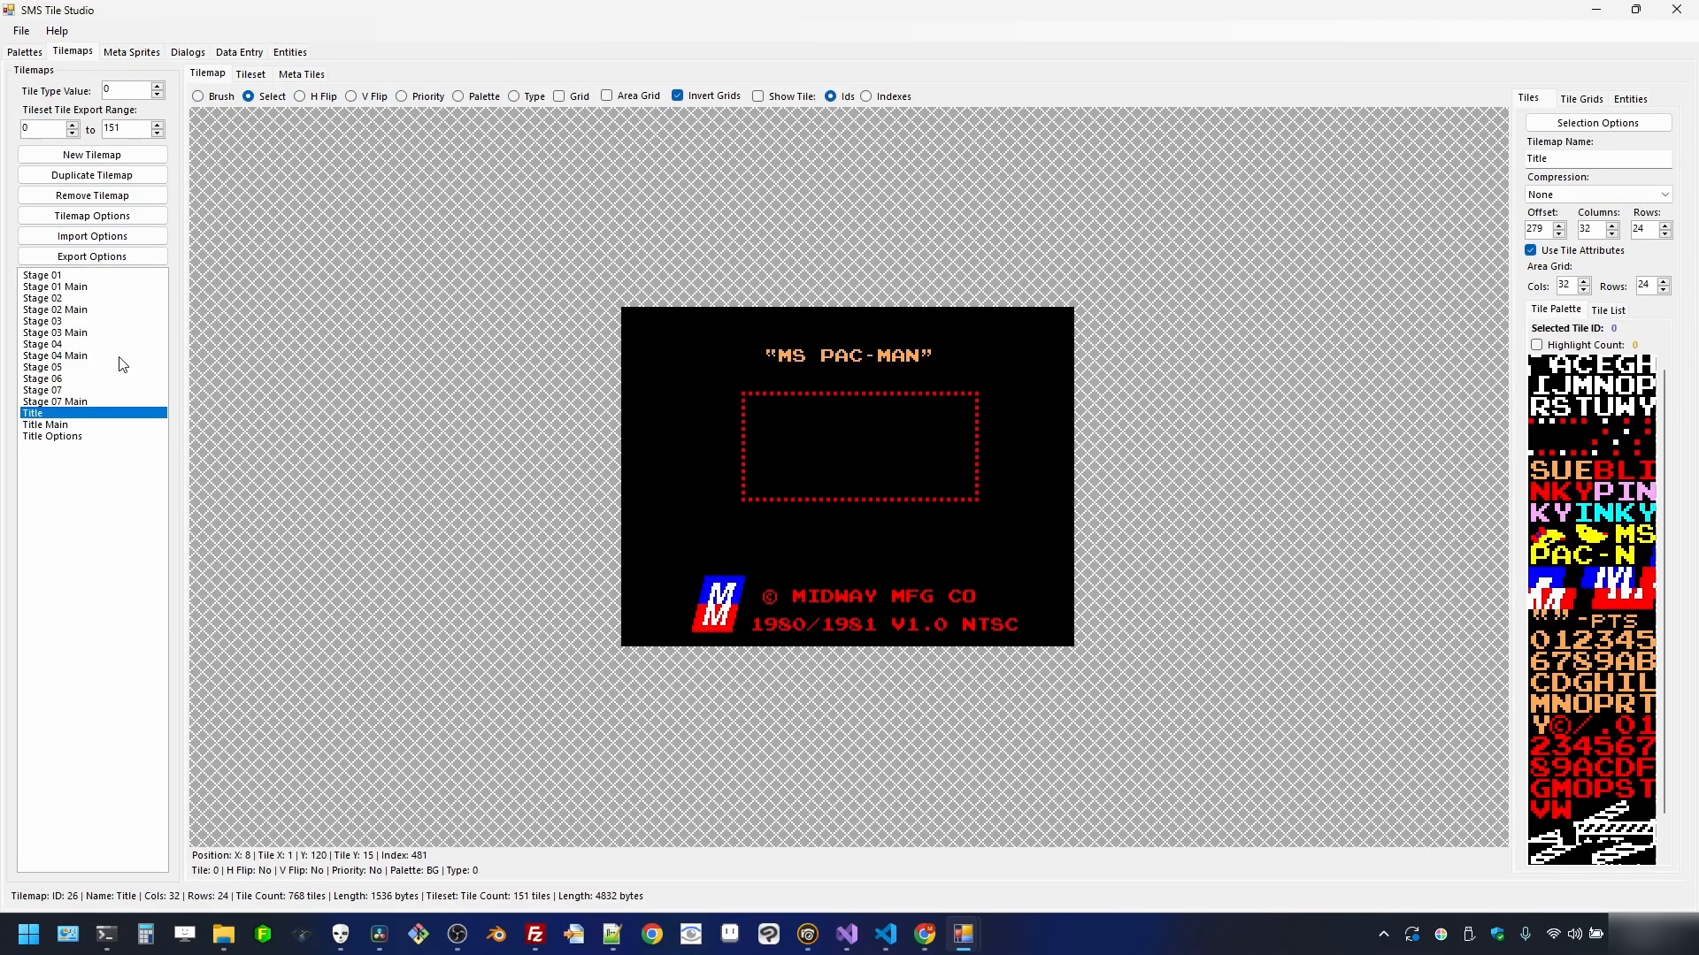
click(63, 277)
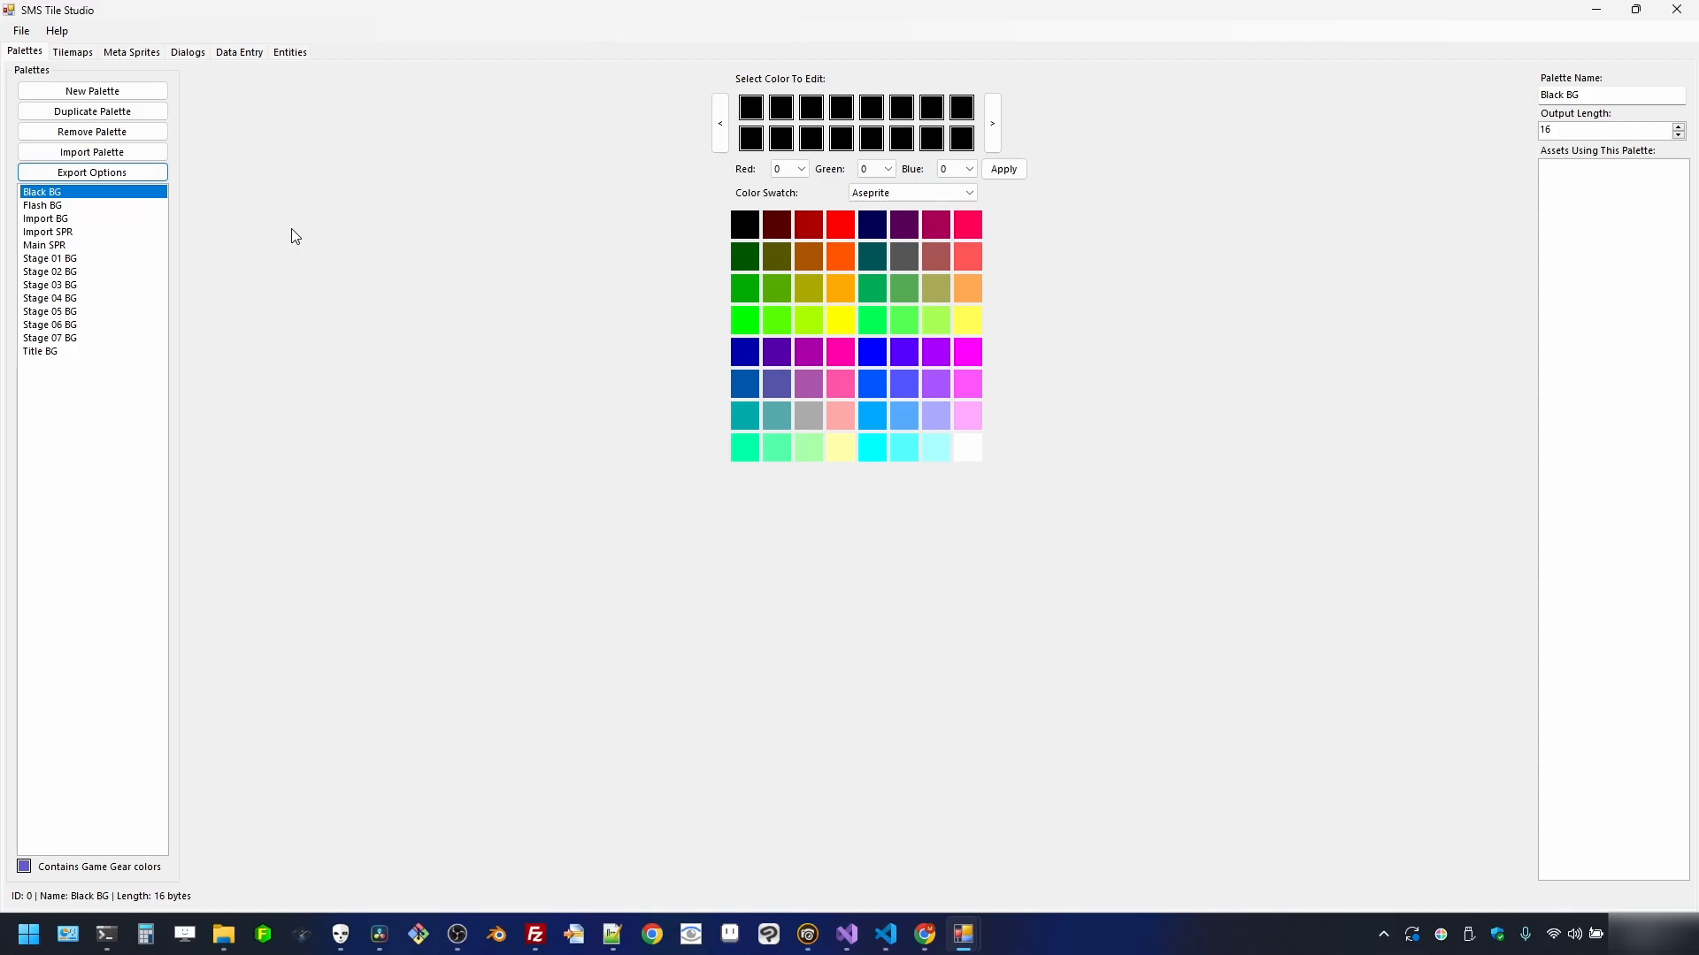
- Export the Black BG and Flash BG palettes as binary files into the assets folder
click(92, 174)
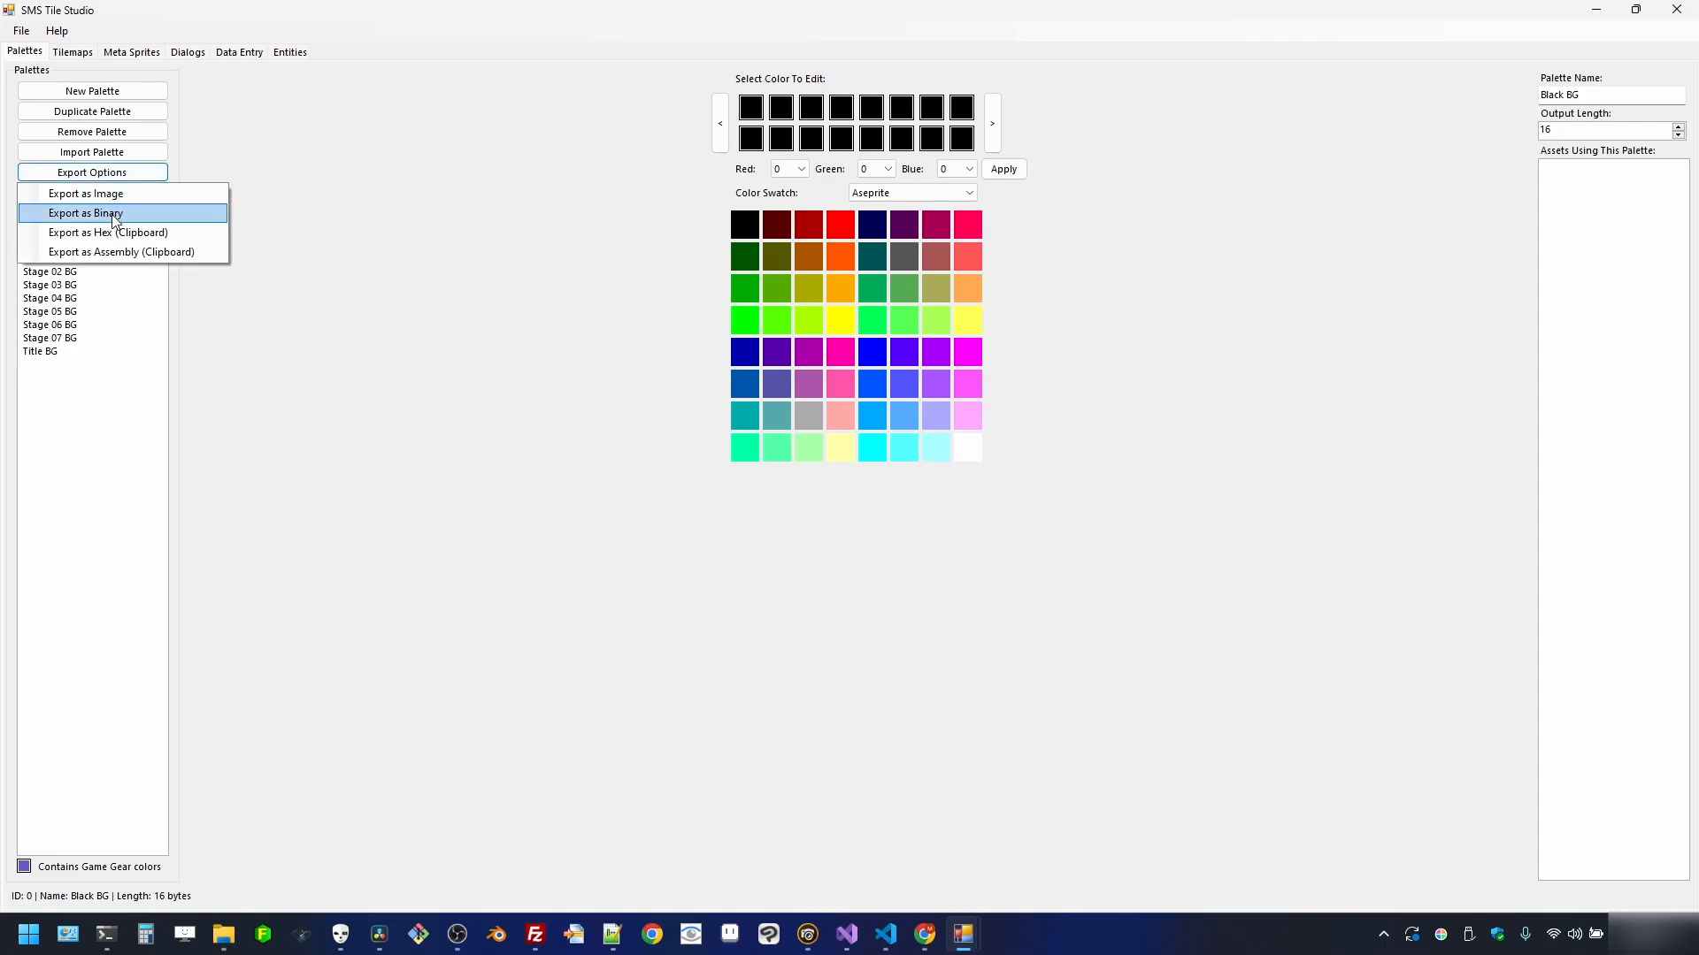
click(53, 209)
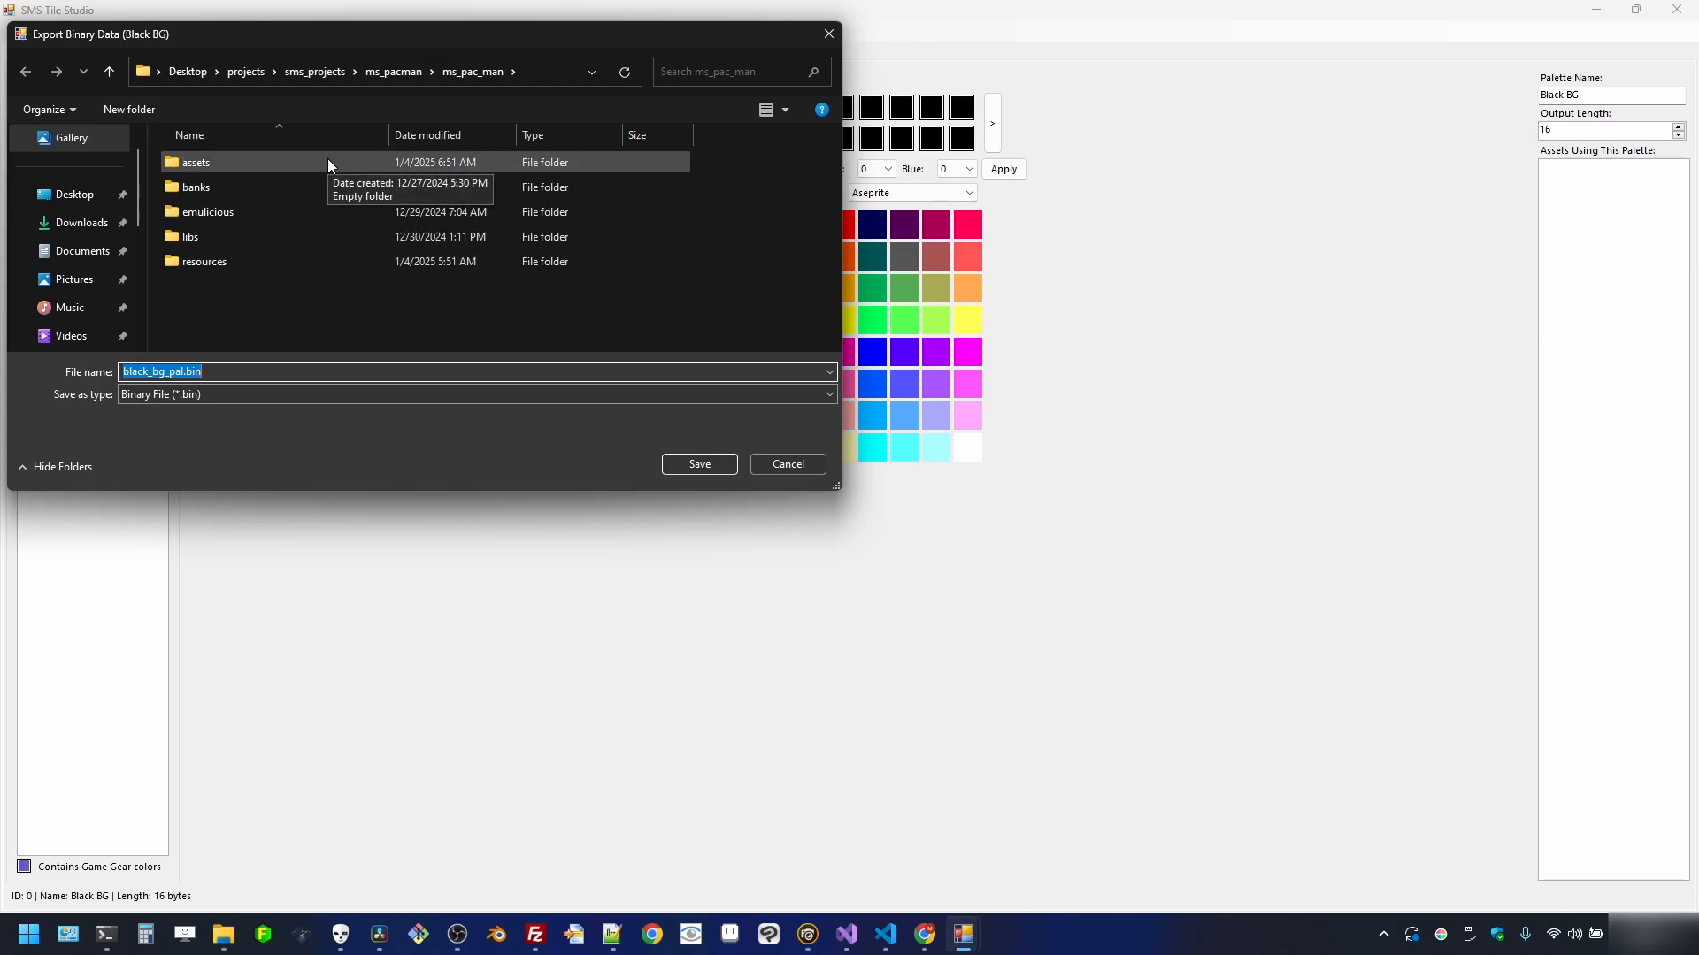
double_click(328, 163)
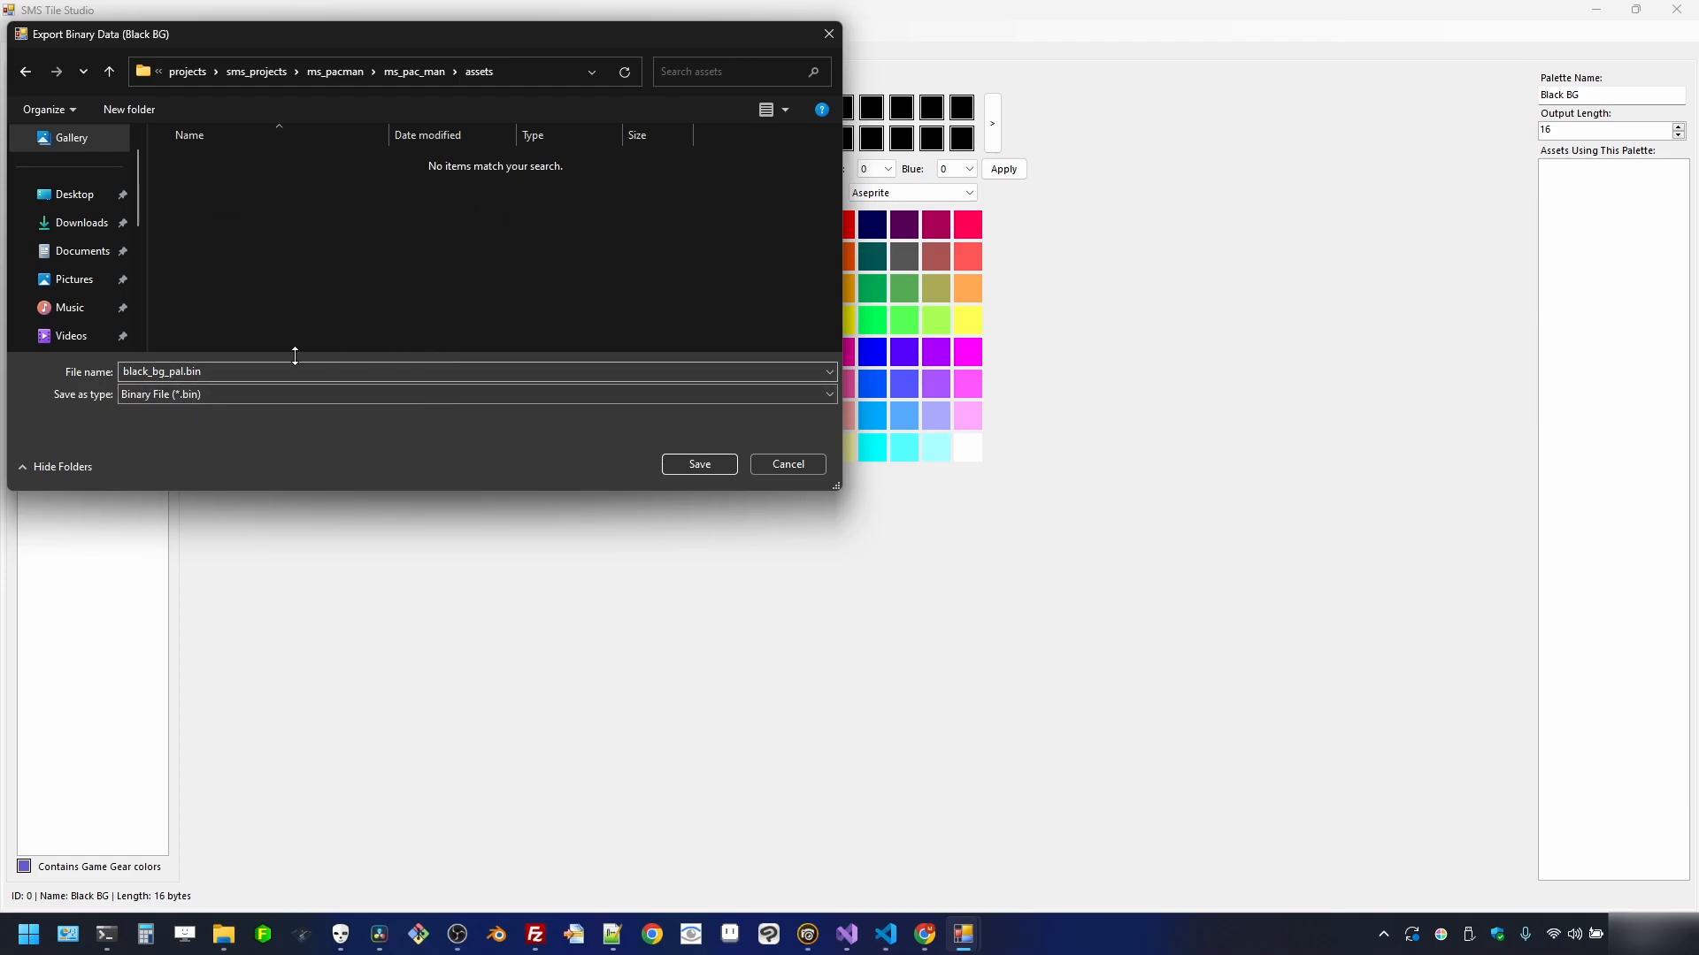
click(699, 464)
click(88, 207)
click(92, 172)
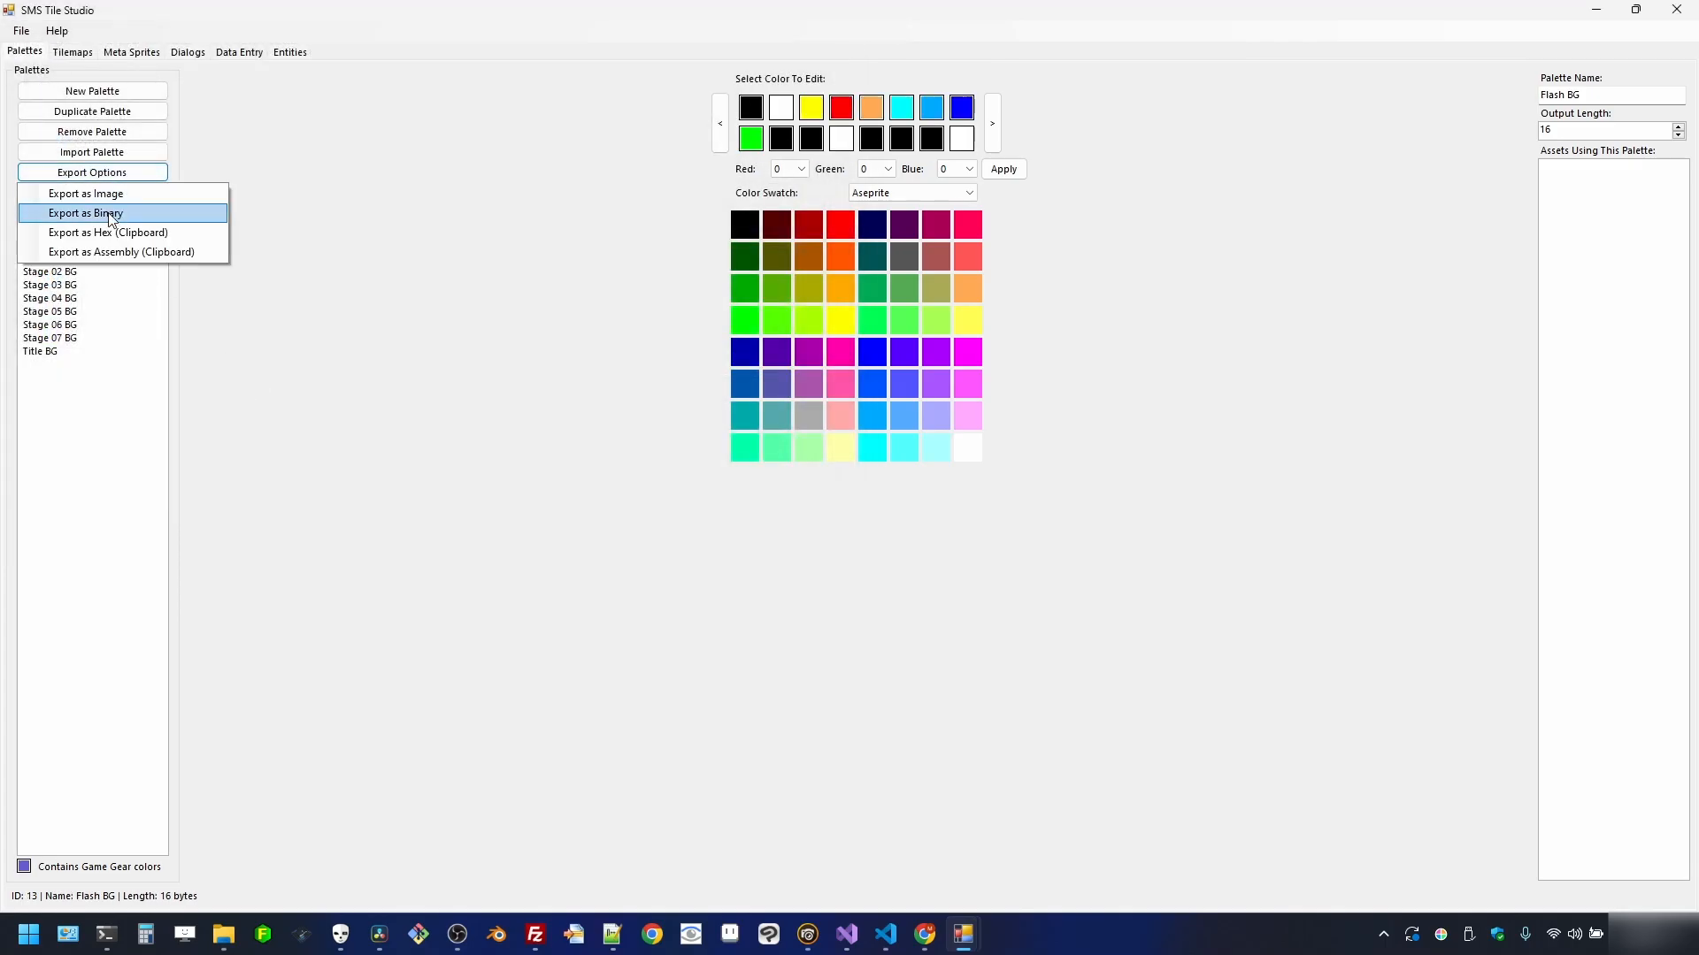
click(112, 214)
click(694, 463)
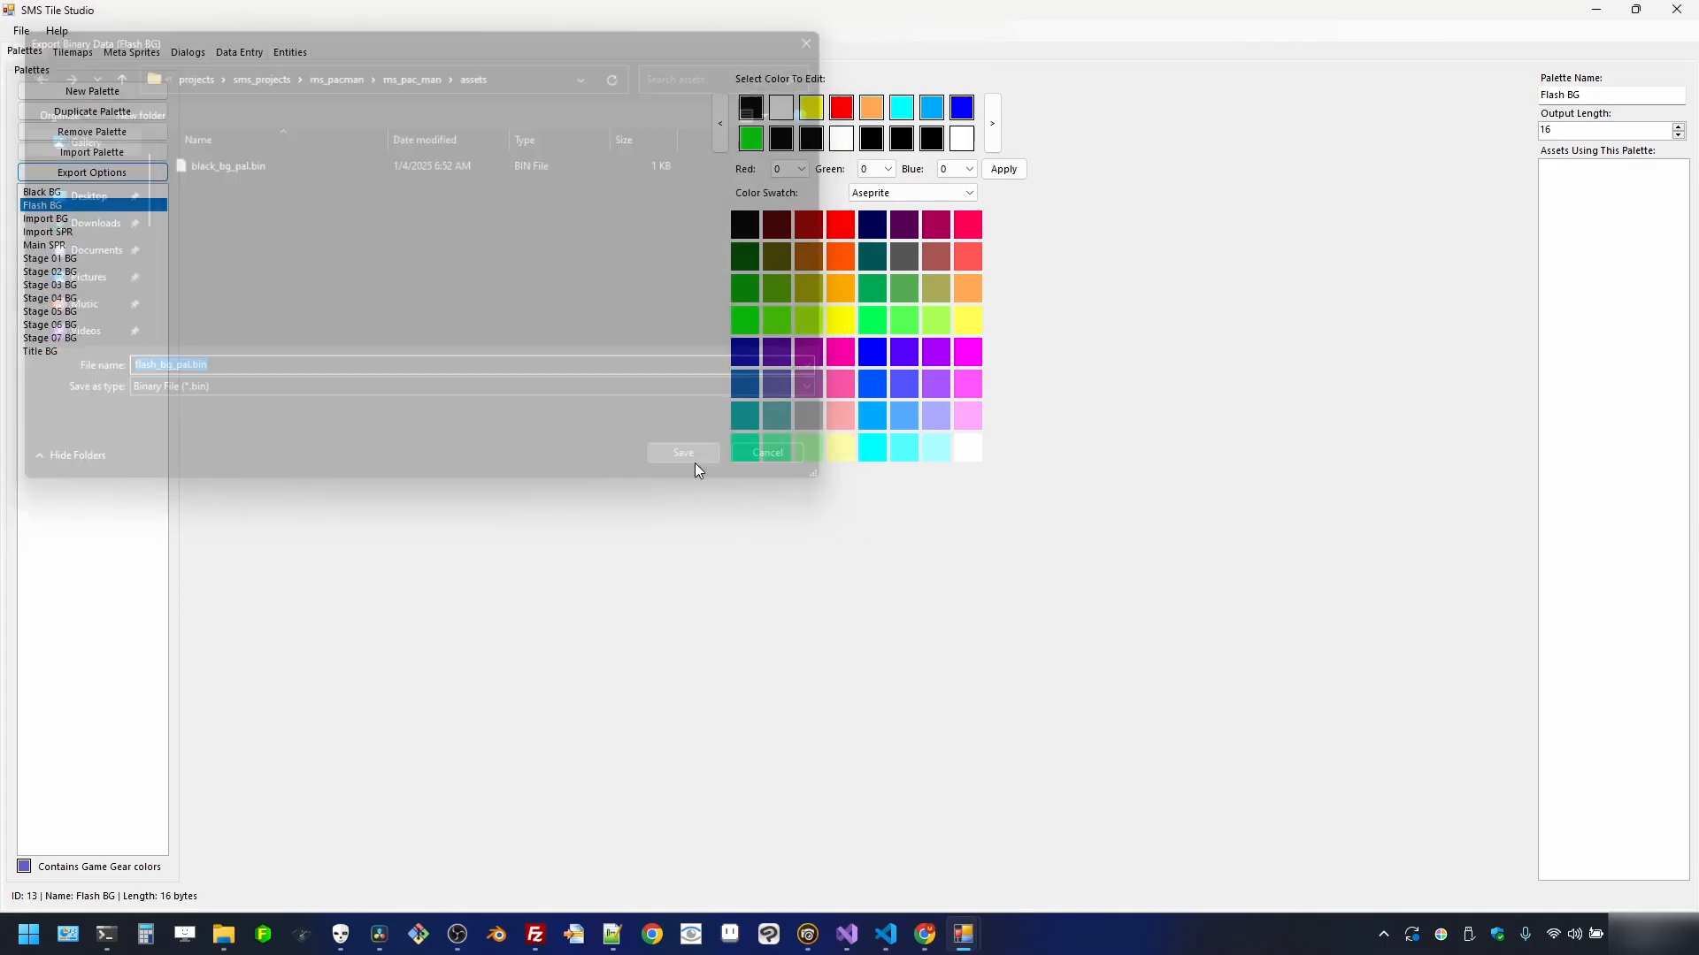
- Export the Import BG and Import SPR palettes as import_bg_pal.bin and import_spr_pal.bin
click(133, 218)
click(92, 172)
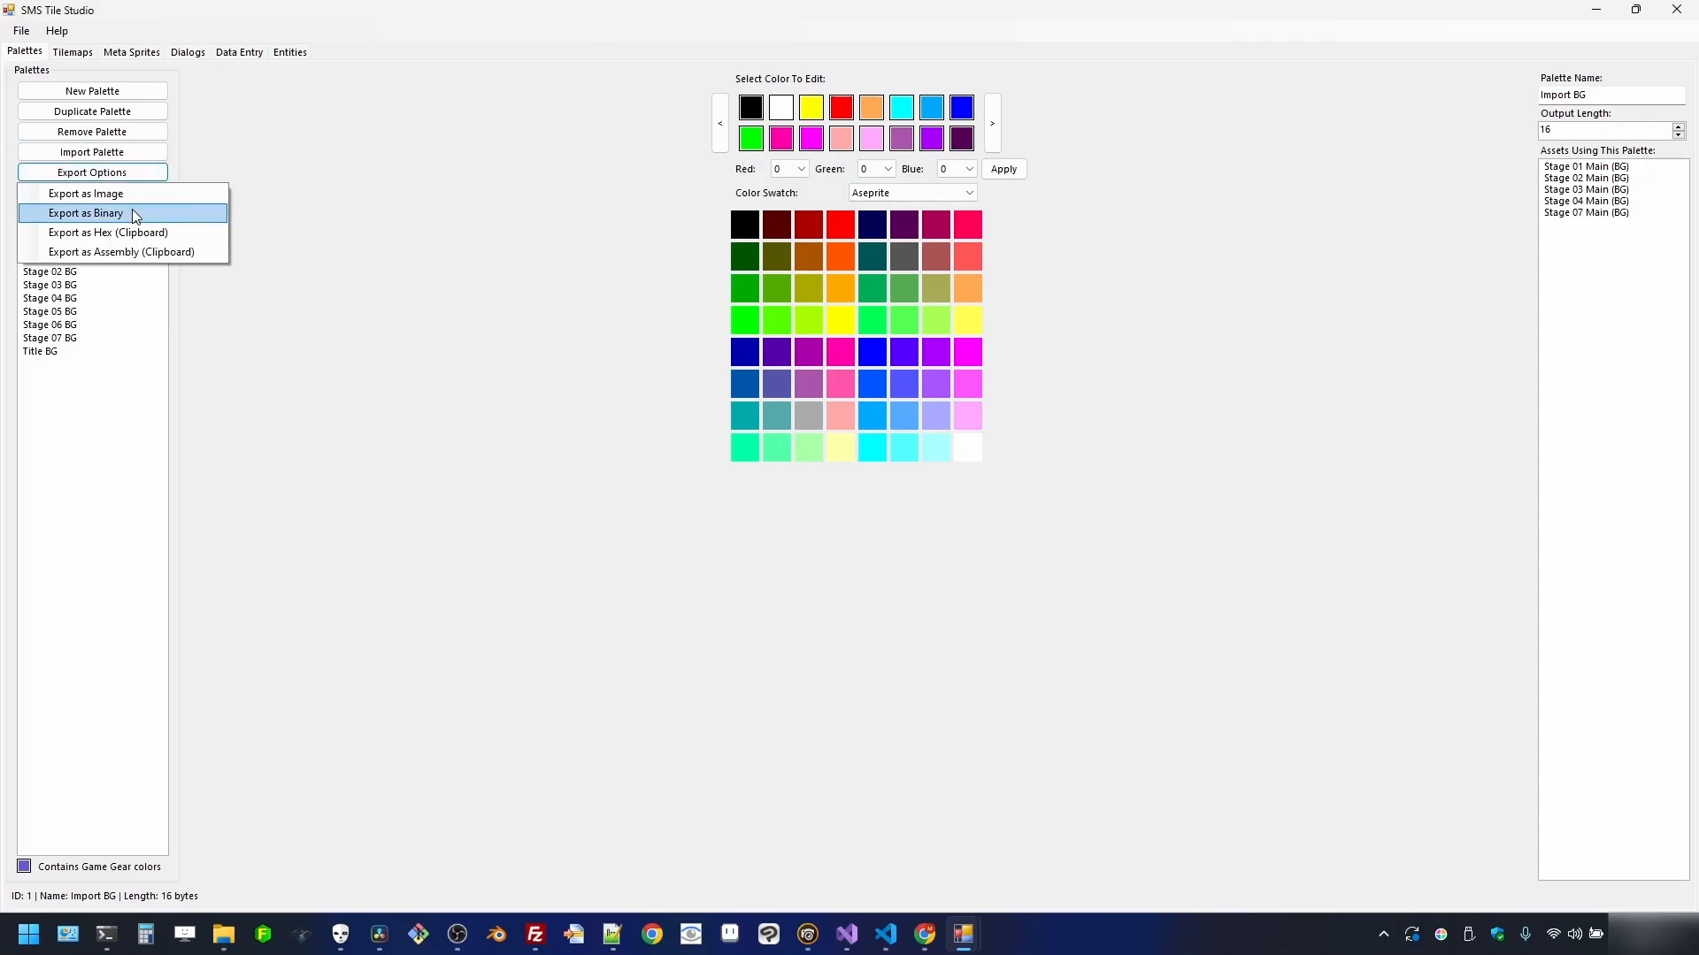
click(131, 209)
click(689, 463)
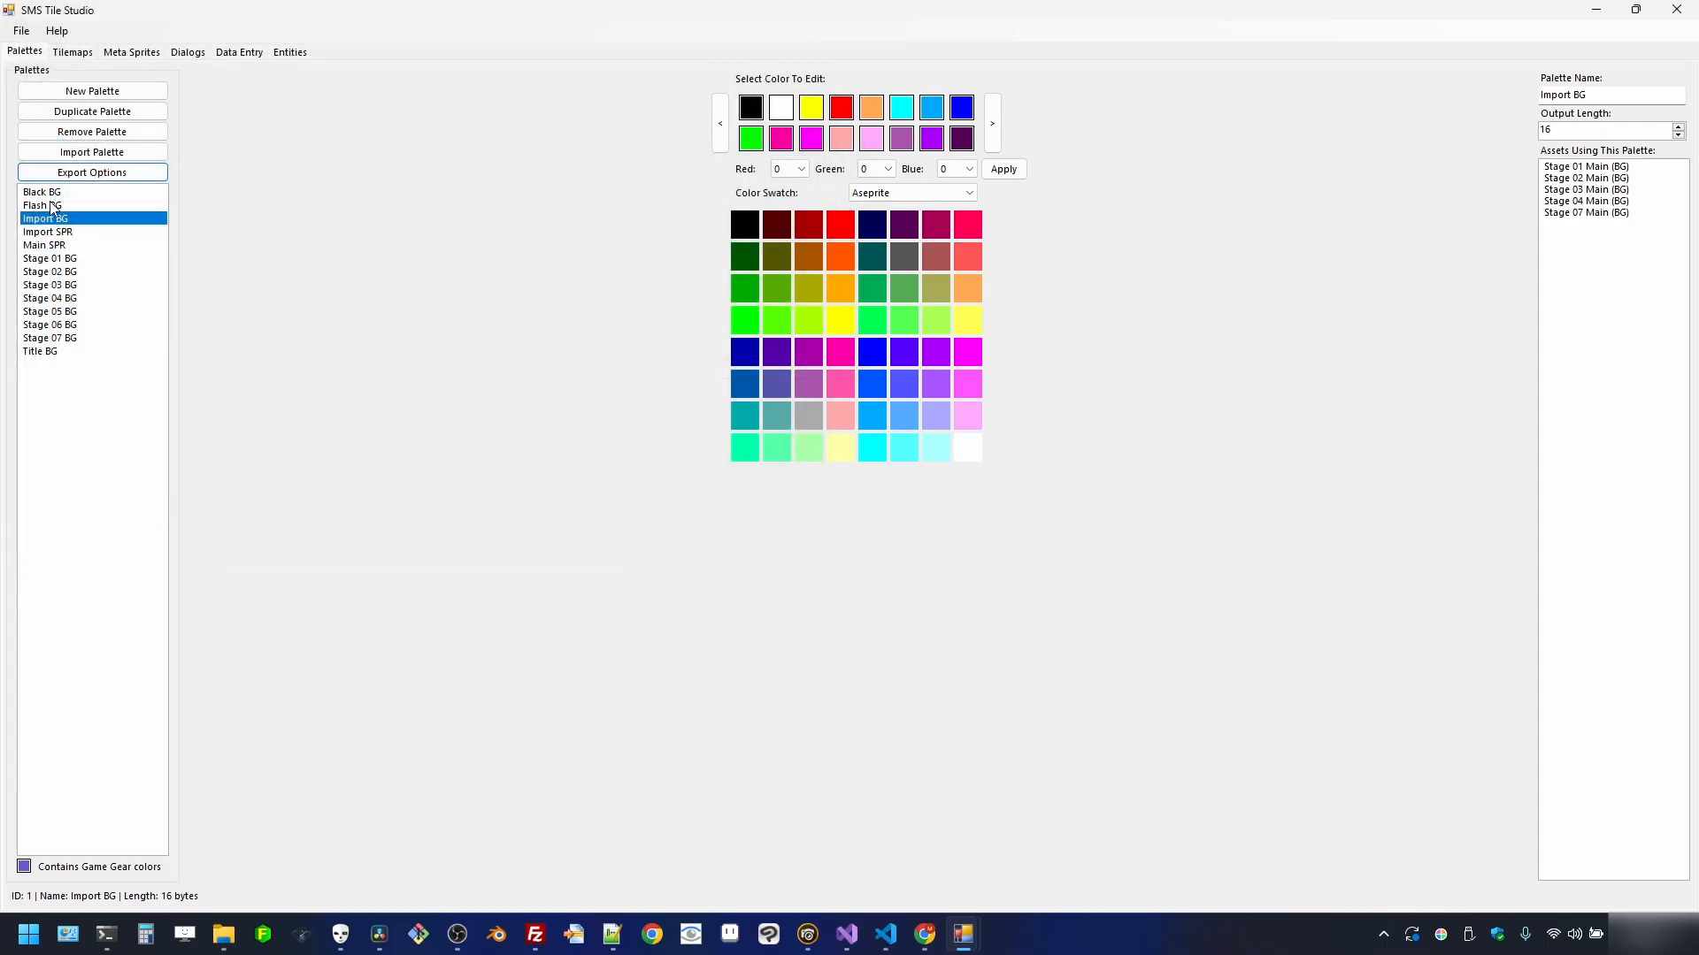
click(66, 231)
click(92, 173)
click(113, 212)
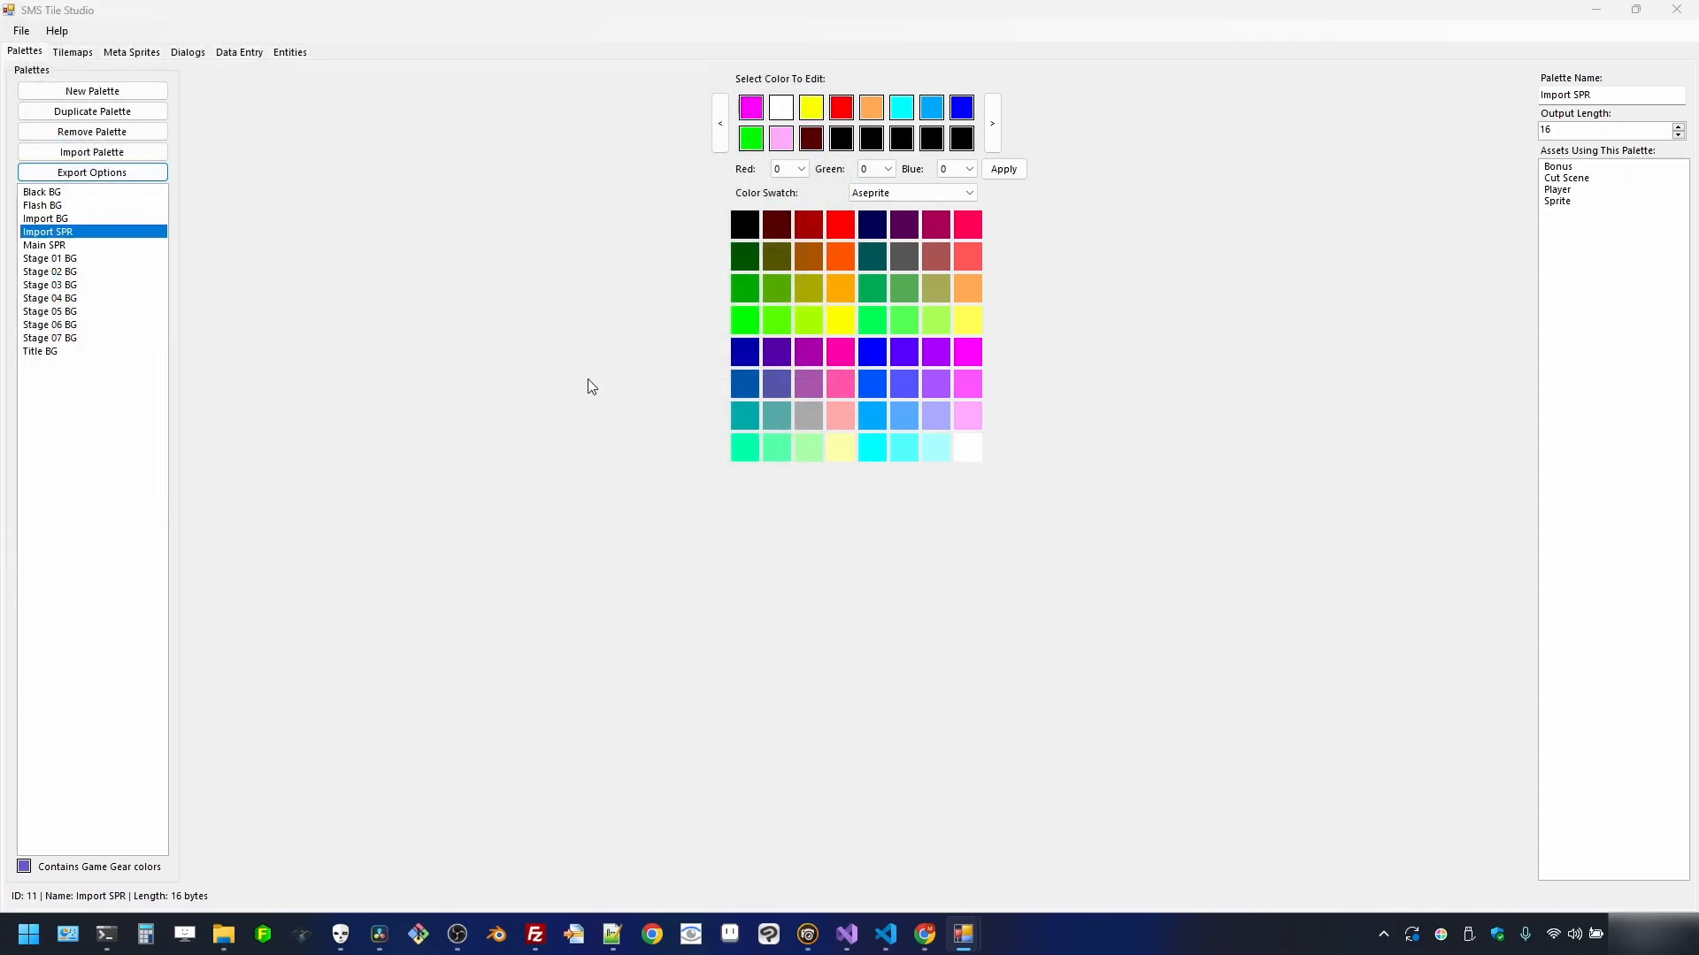
key(Return)
- Export the Main SPR and Stage 01 BG palettes as main_spr_pal.bin and stage_01_bg_pal.bin
click(115, 245)
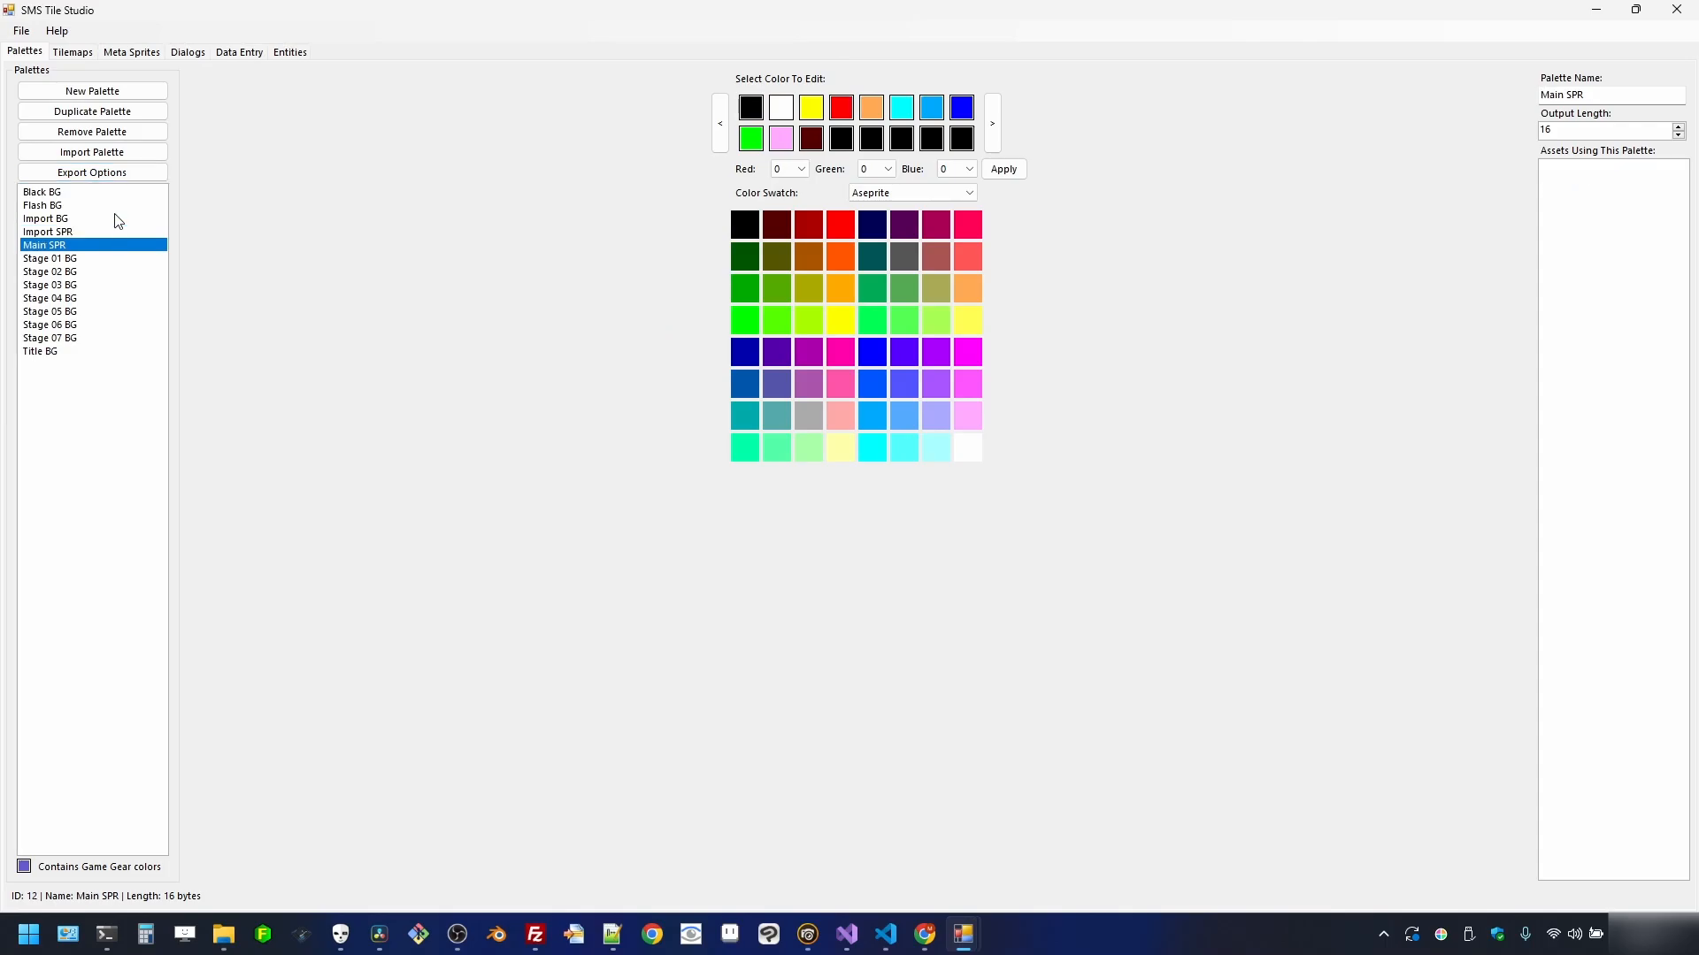
click(92, 173)
click(114, 212)
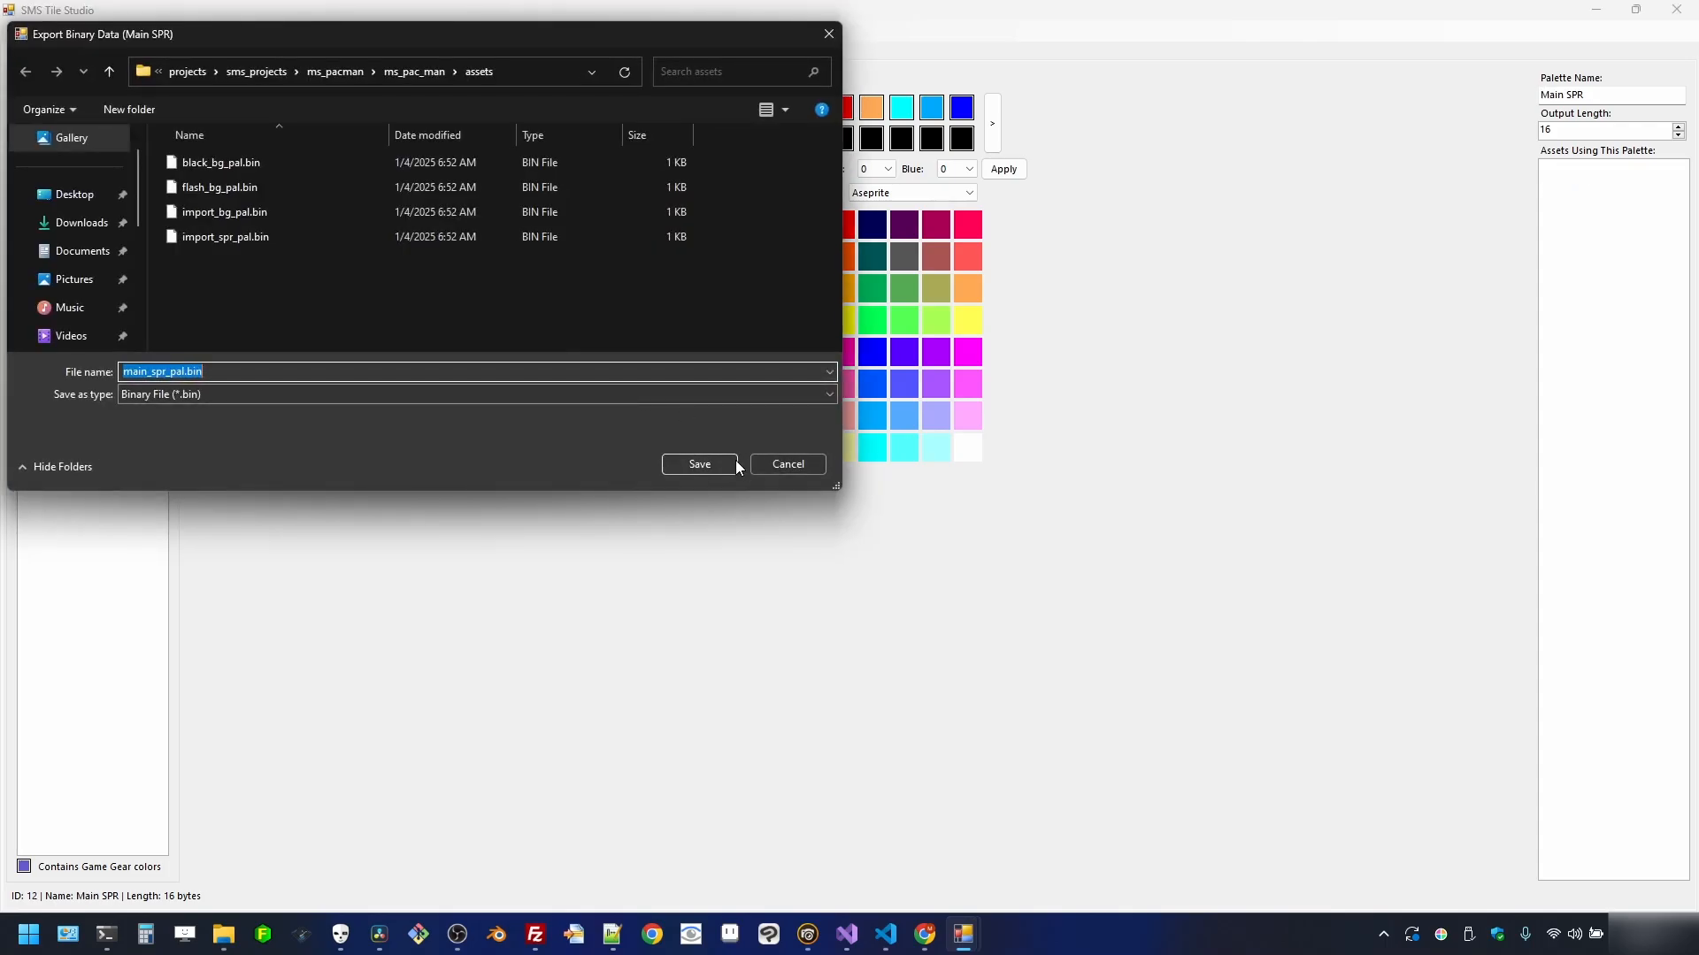
click(728, 461)
click(94, 258)
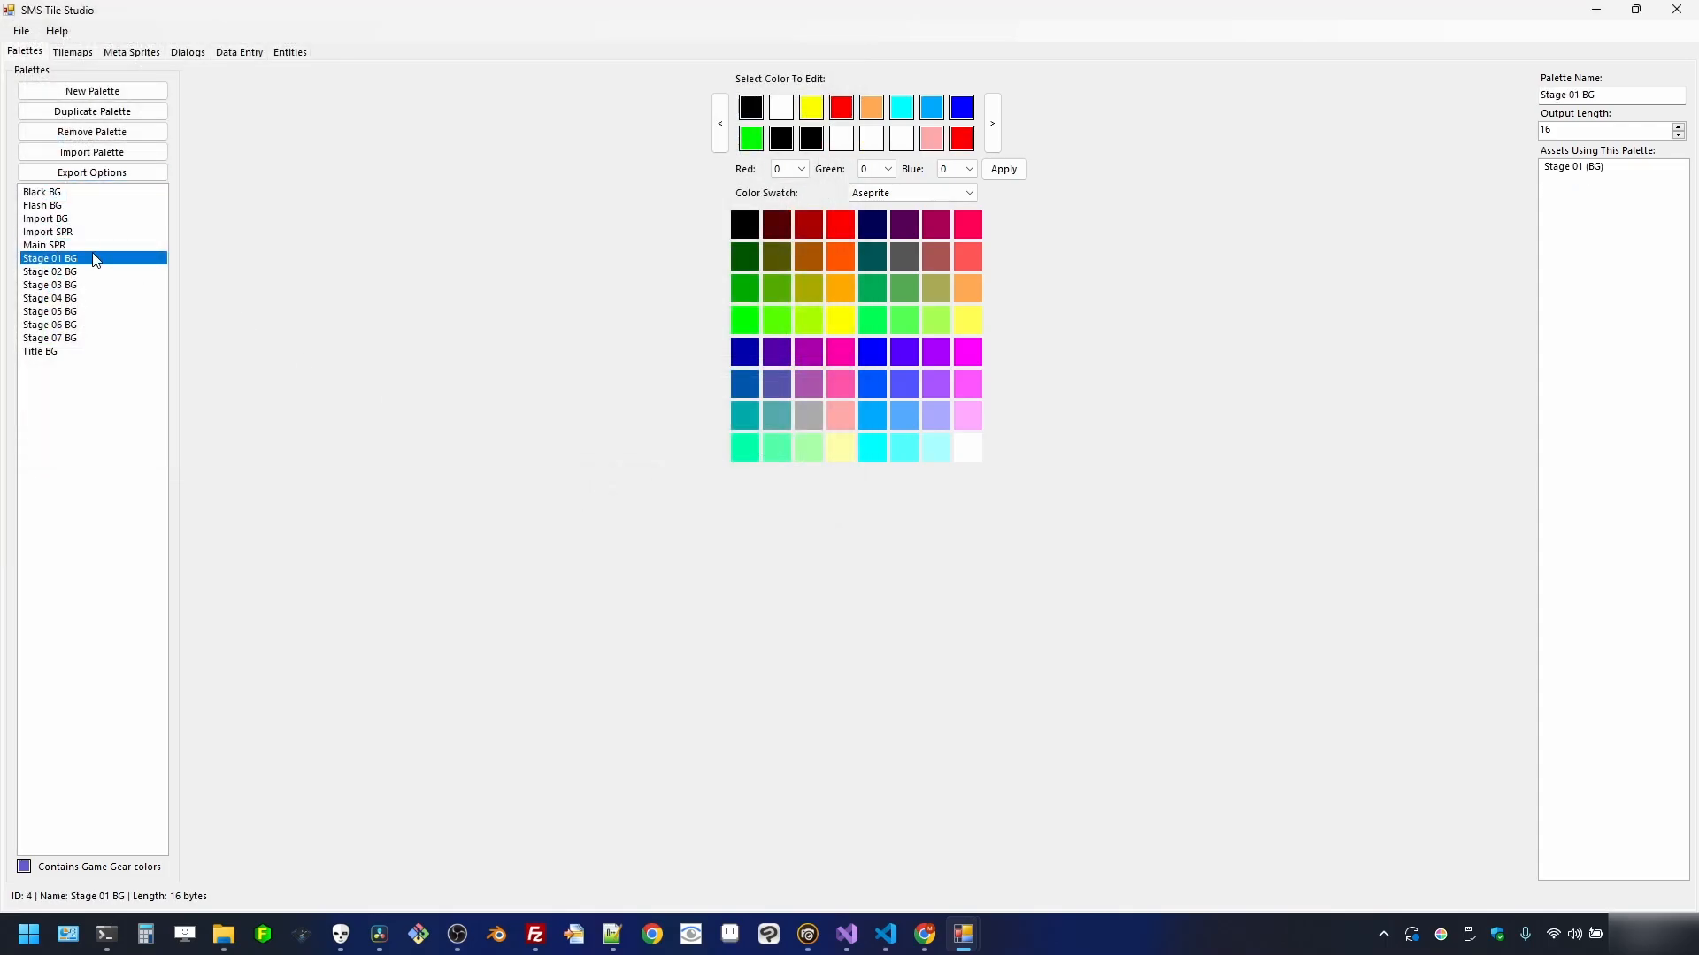
click(92, 173)
click(120, 210)
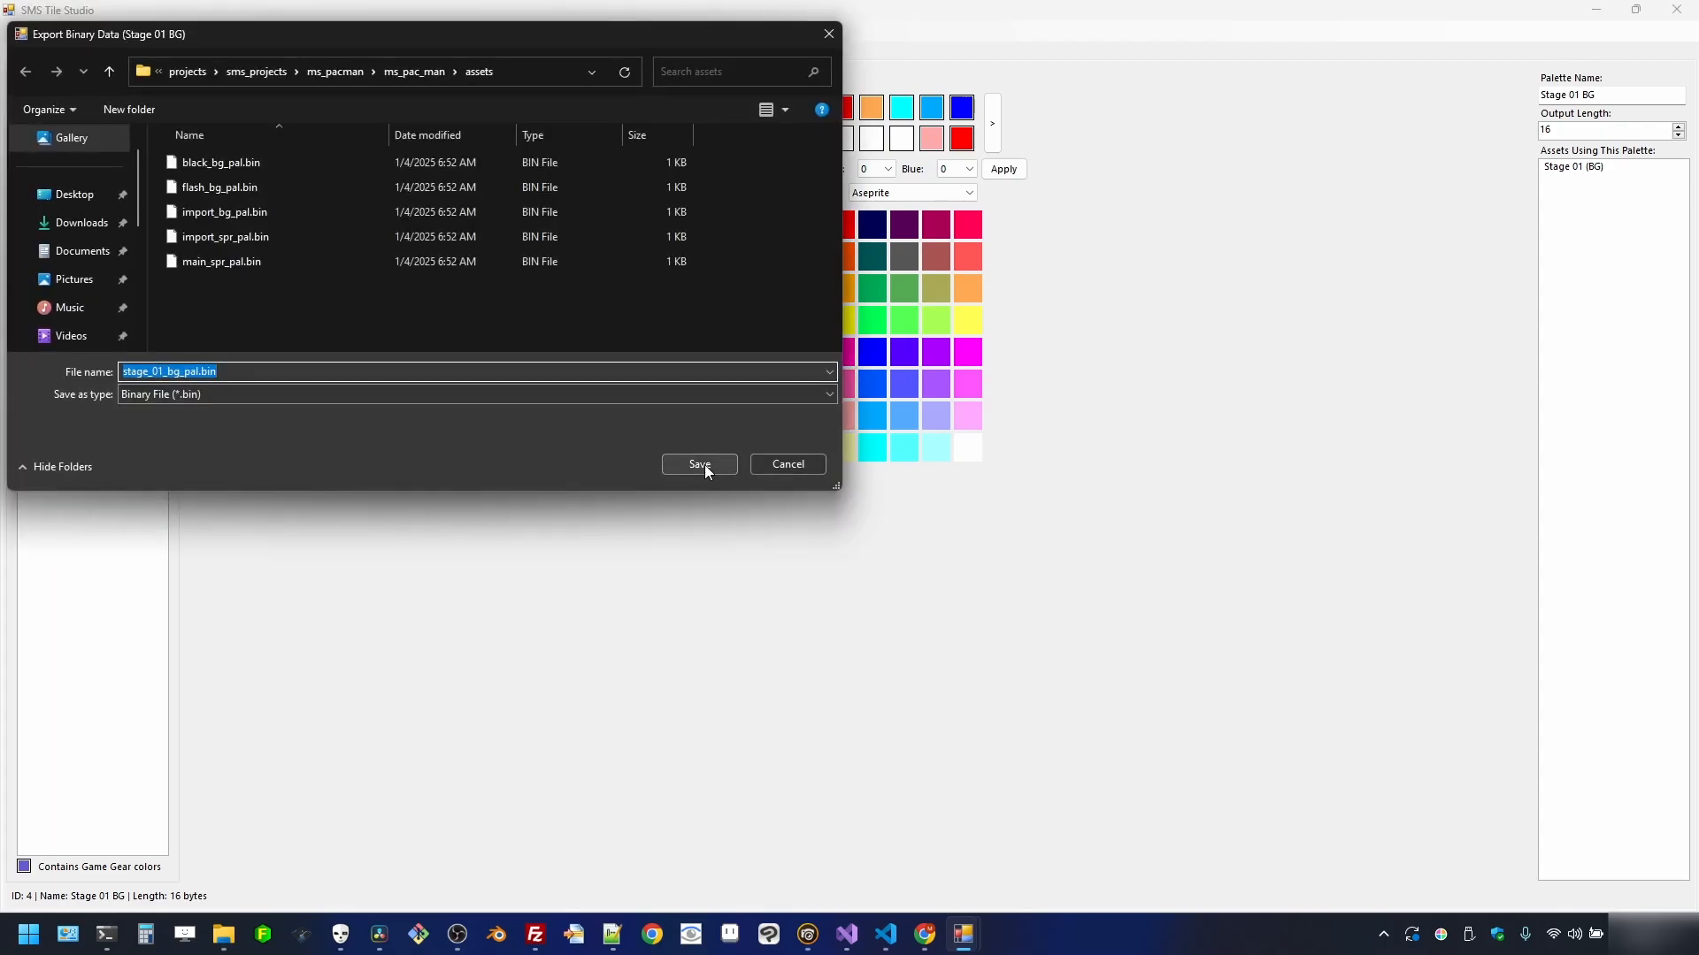
click(705, 465)
- Export the Stage 02 BG and Stage 03 BG palettes as binary files to assets
click(94, 270)
click(92, 173)
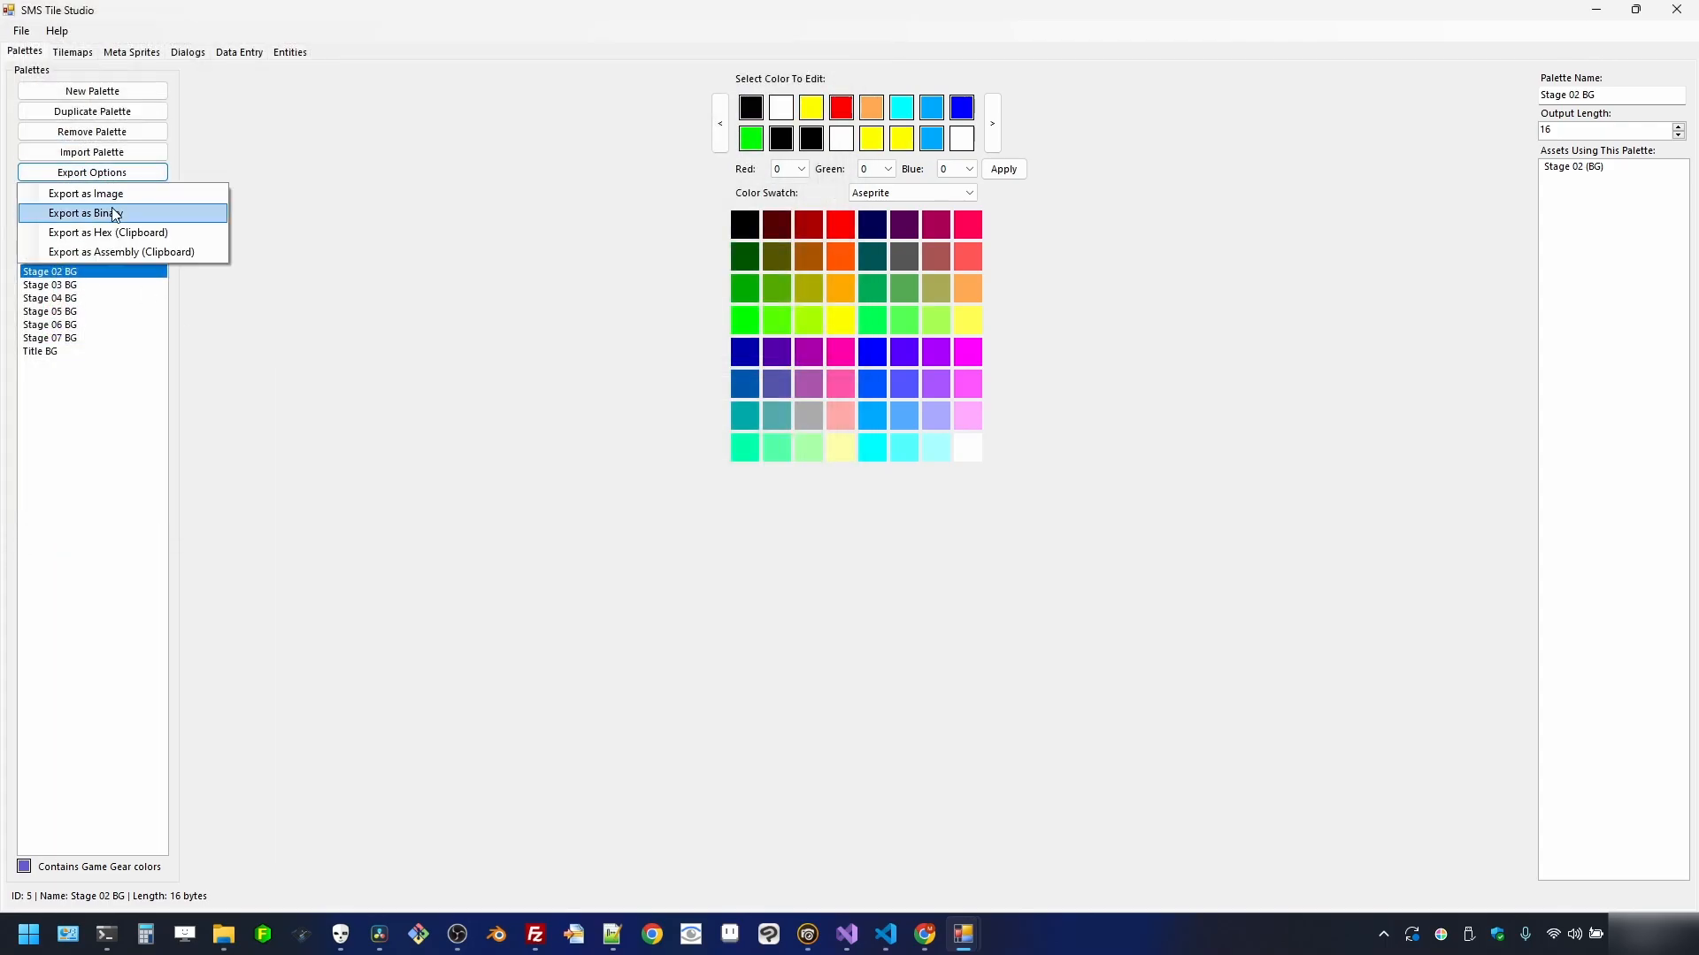
click(115, 213)
click(688, 470)
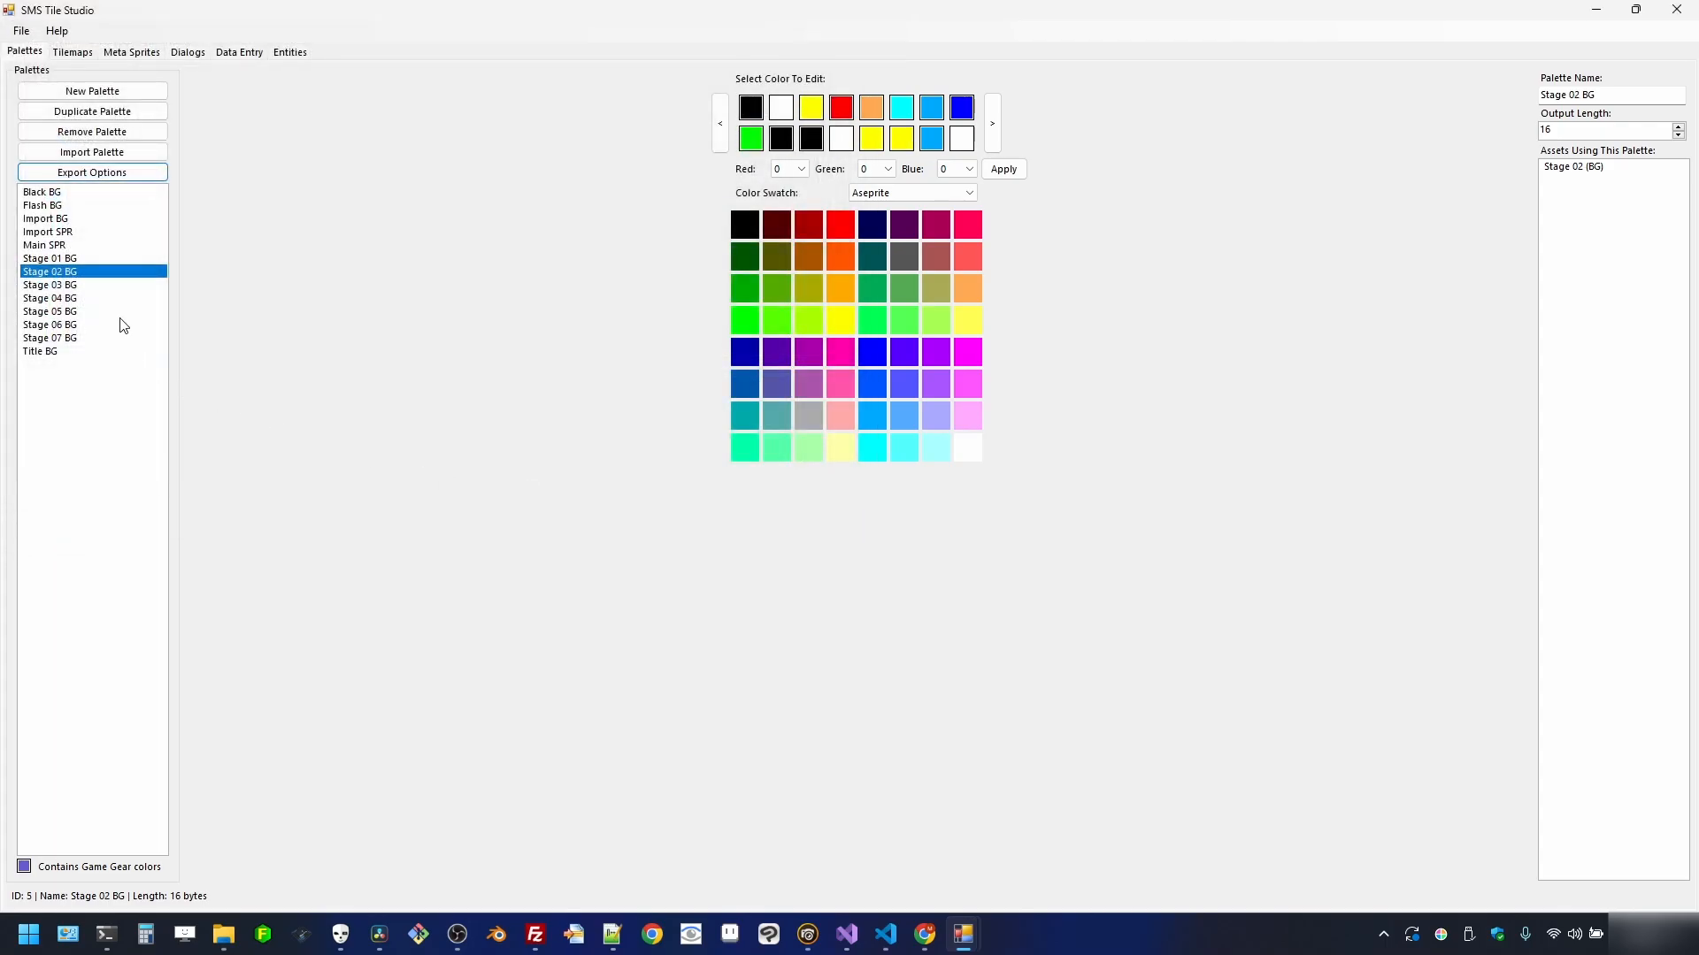
click(111, 284)
click(92, 173)
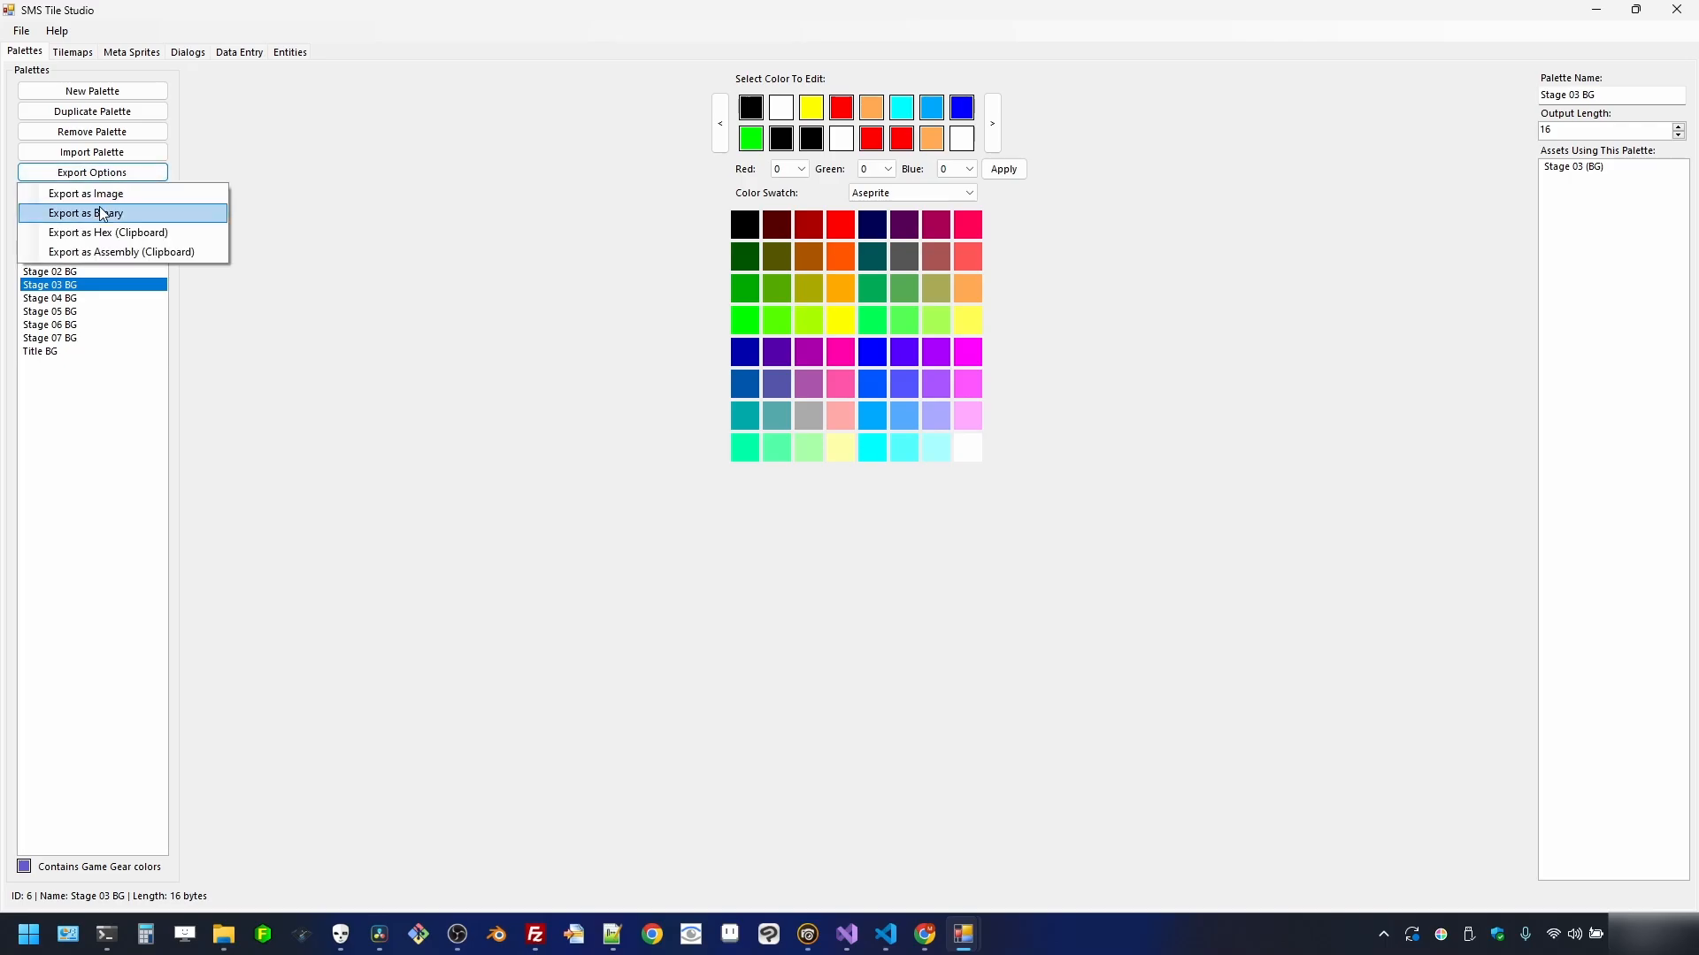
click(115, 213)
click(699, 464)
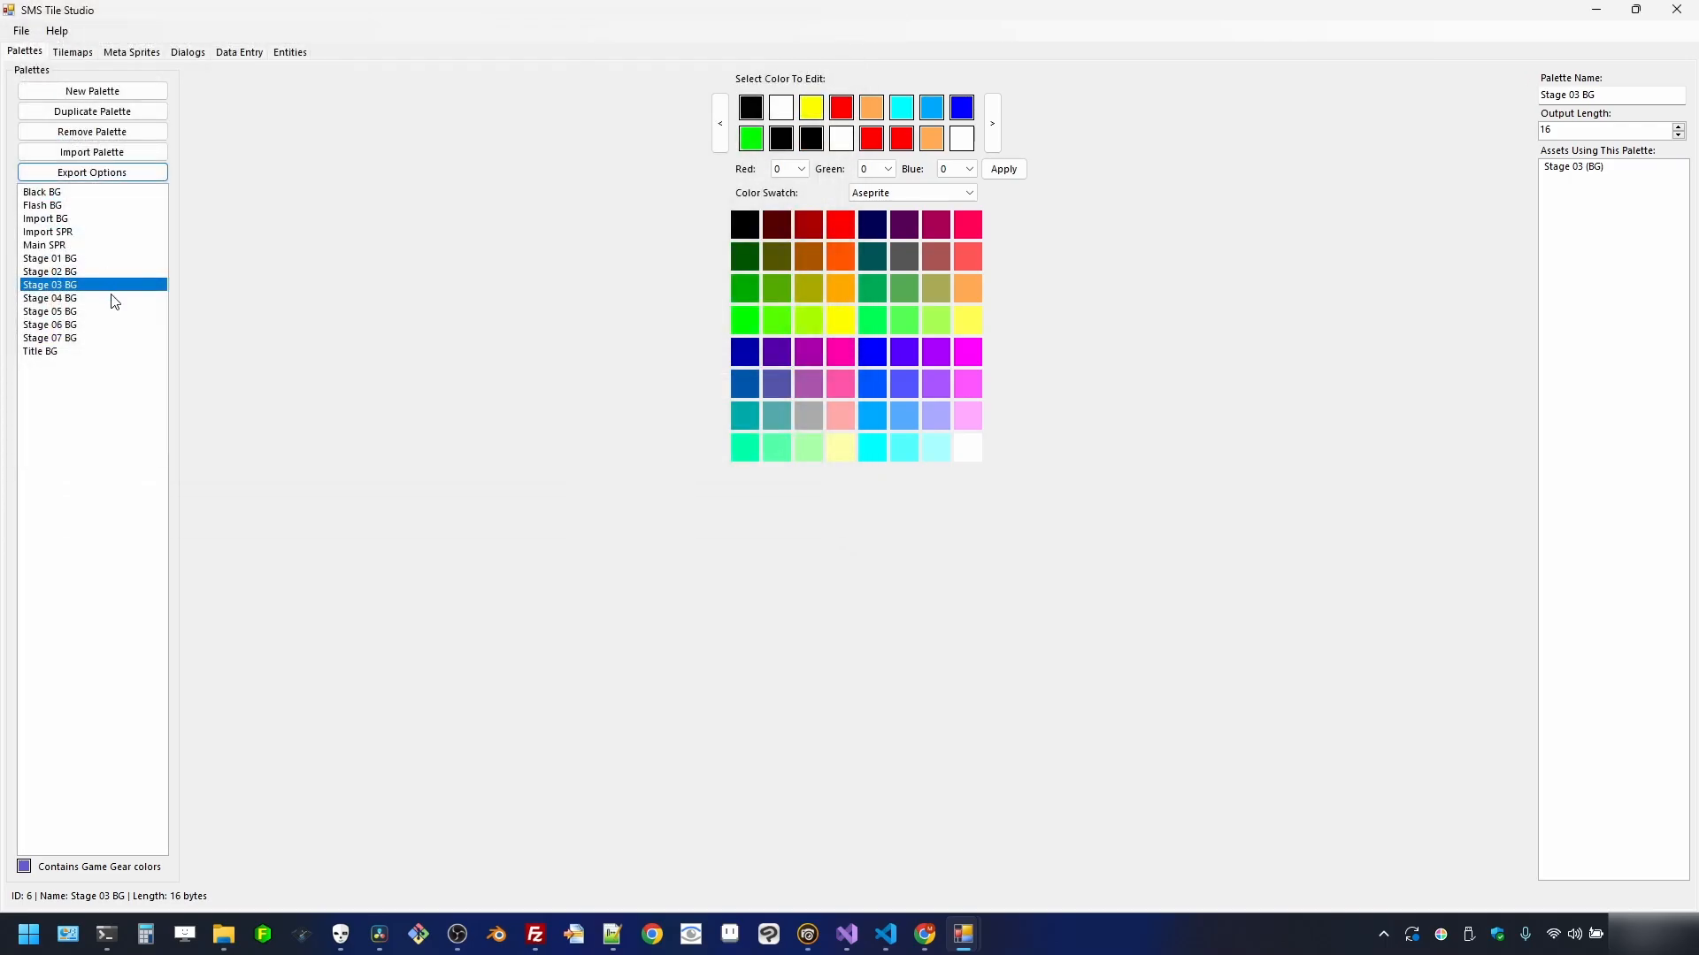
- Export the Stage 04 BG and Stage 05 BG palettes as binary files to assets
click(115, 299)
click(92, 172)
click(115, 212)
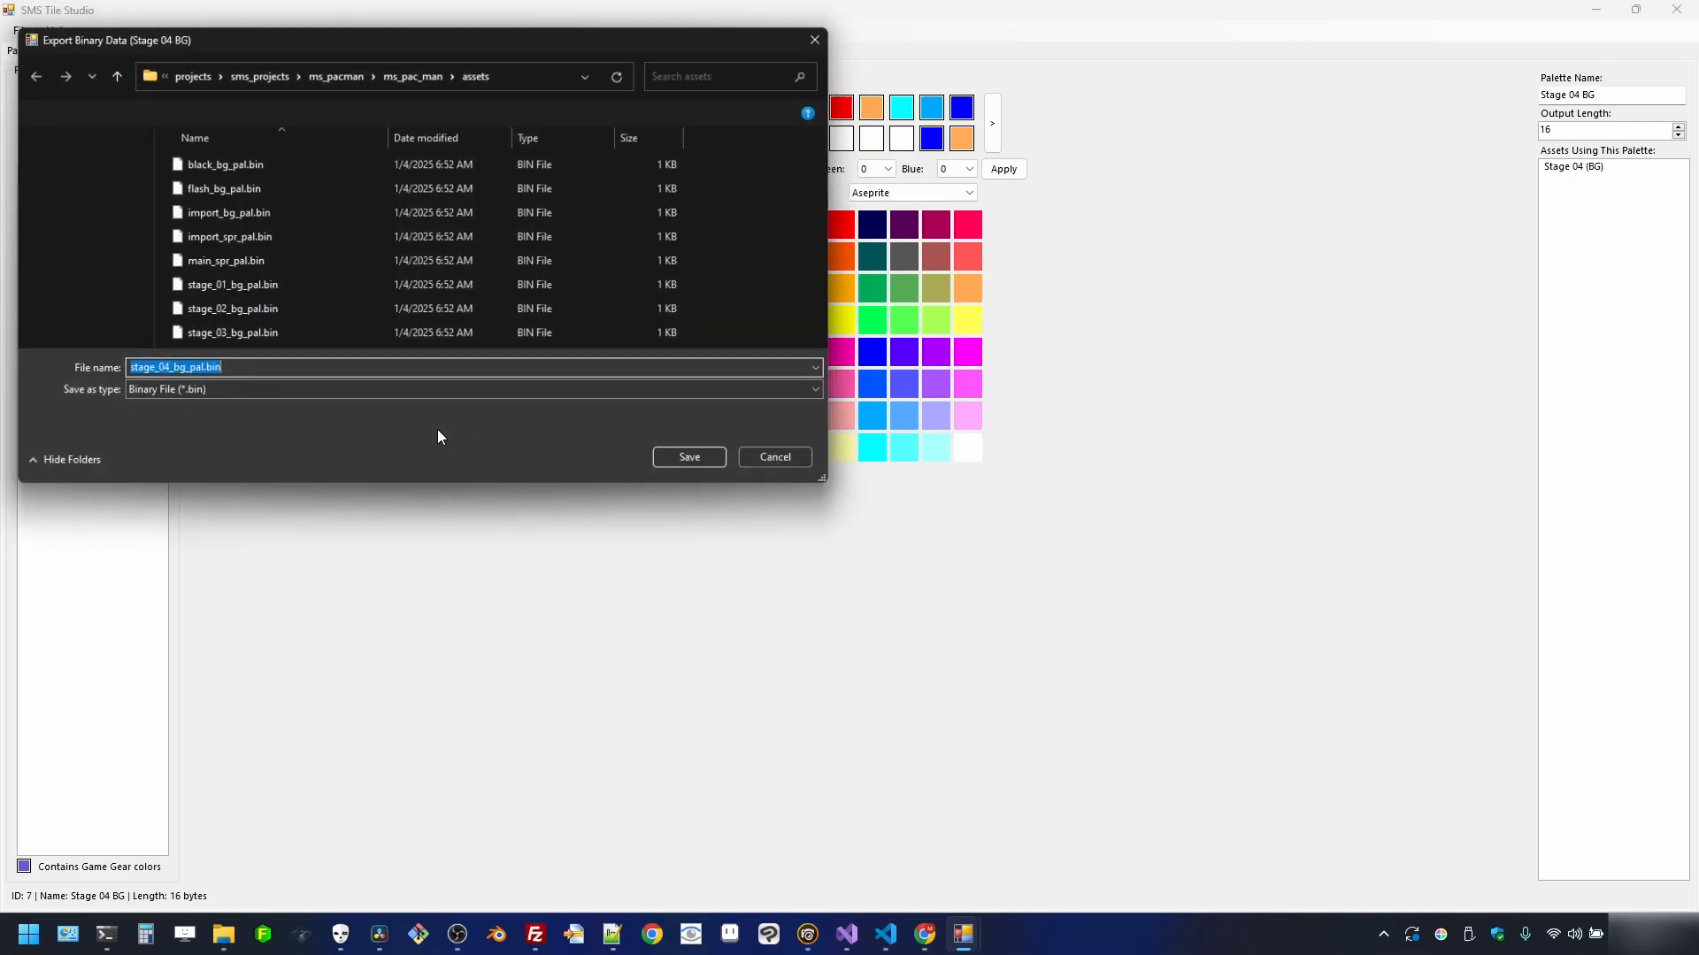
click(686, 458)
click(89, 312)
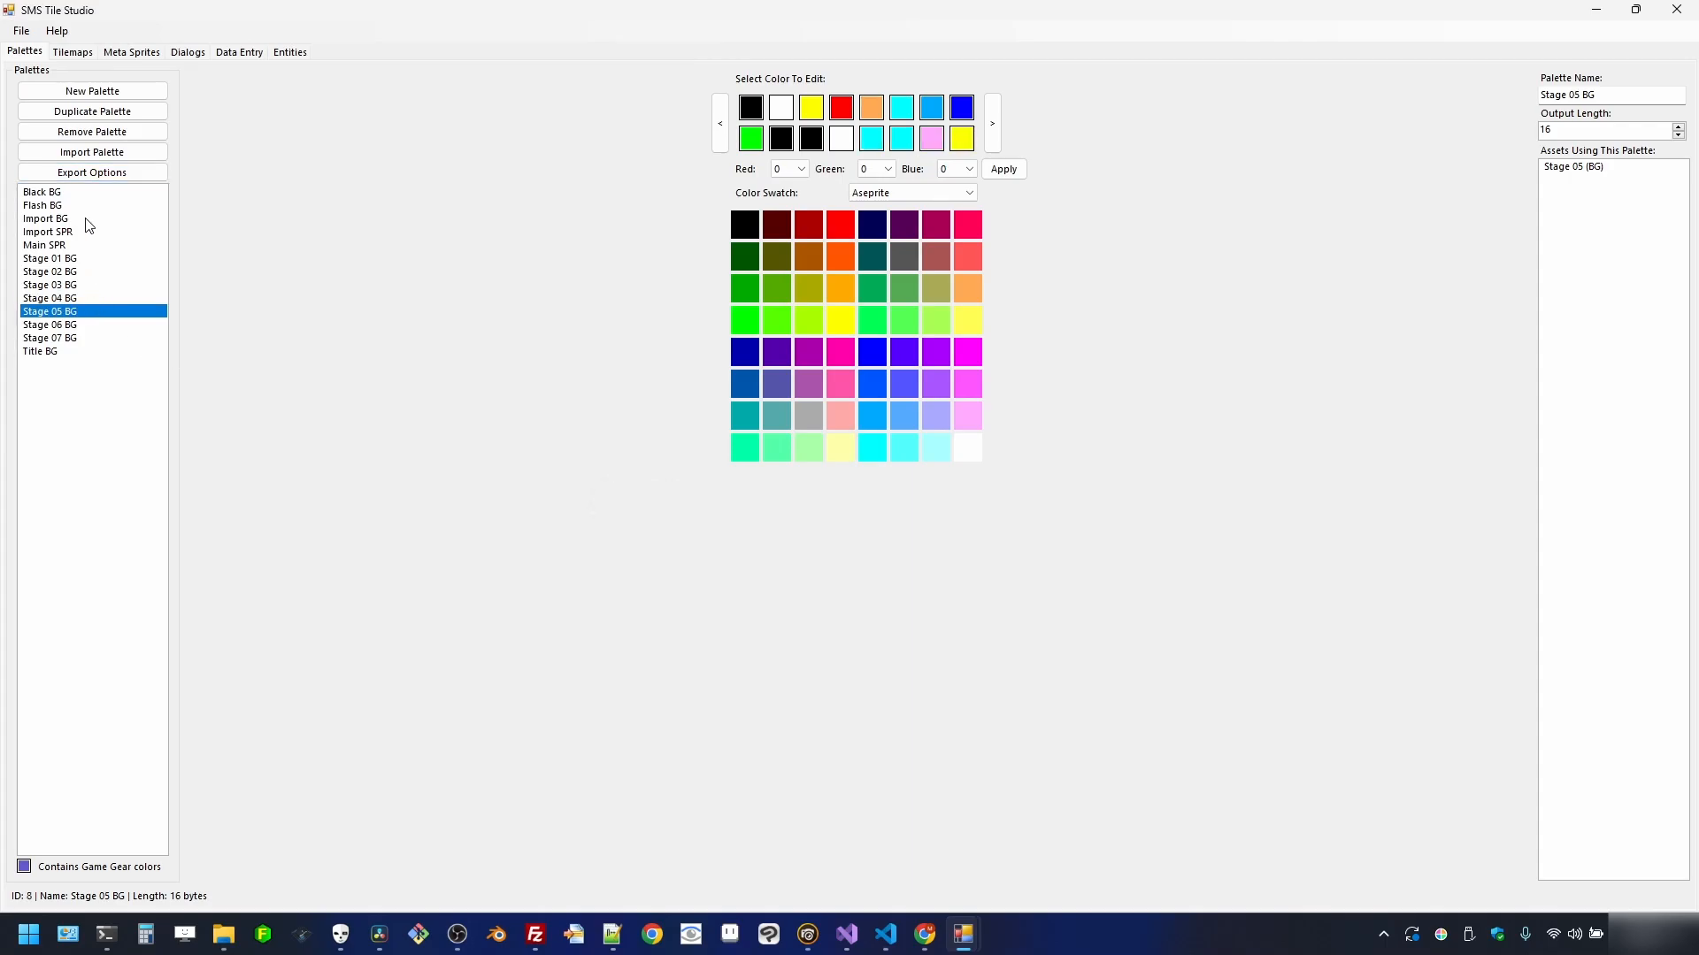
click(92, 173)
click(115, 213)
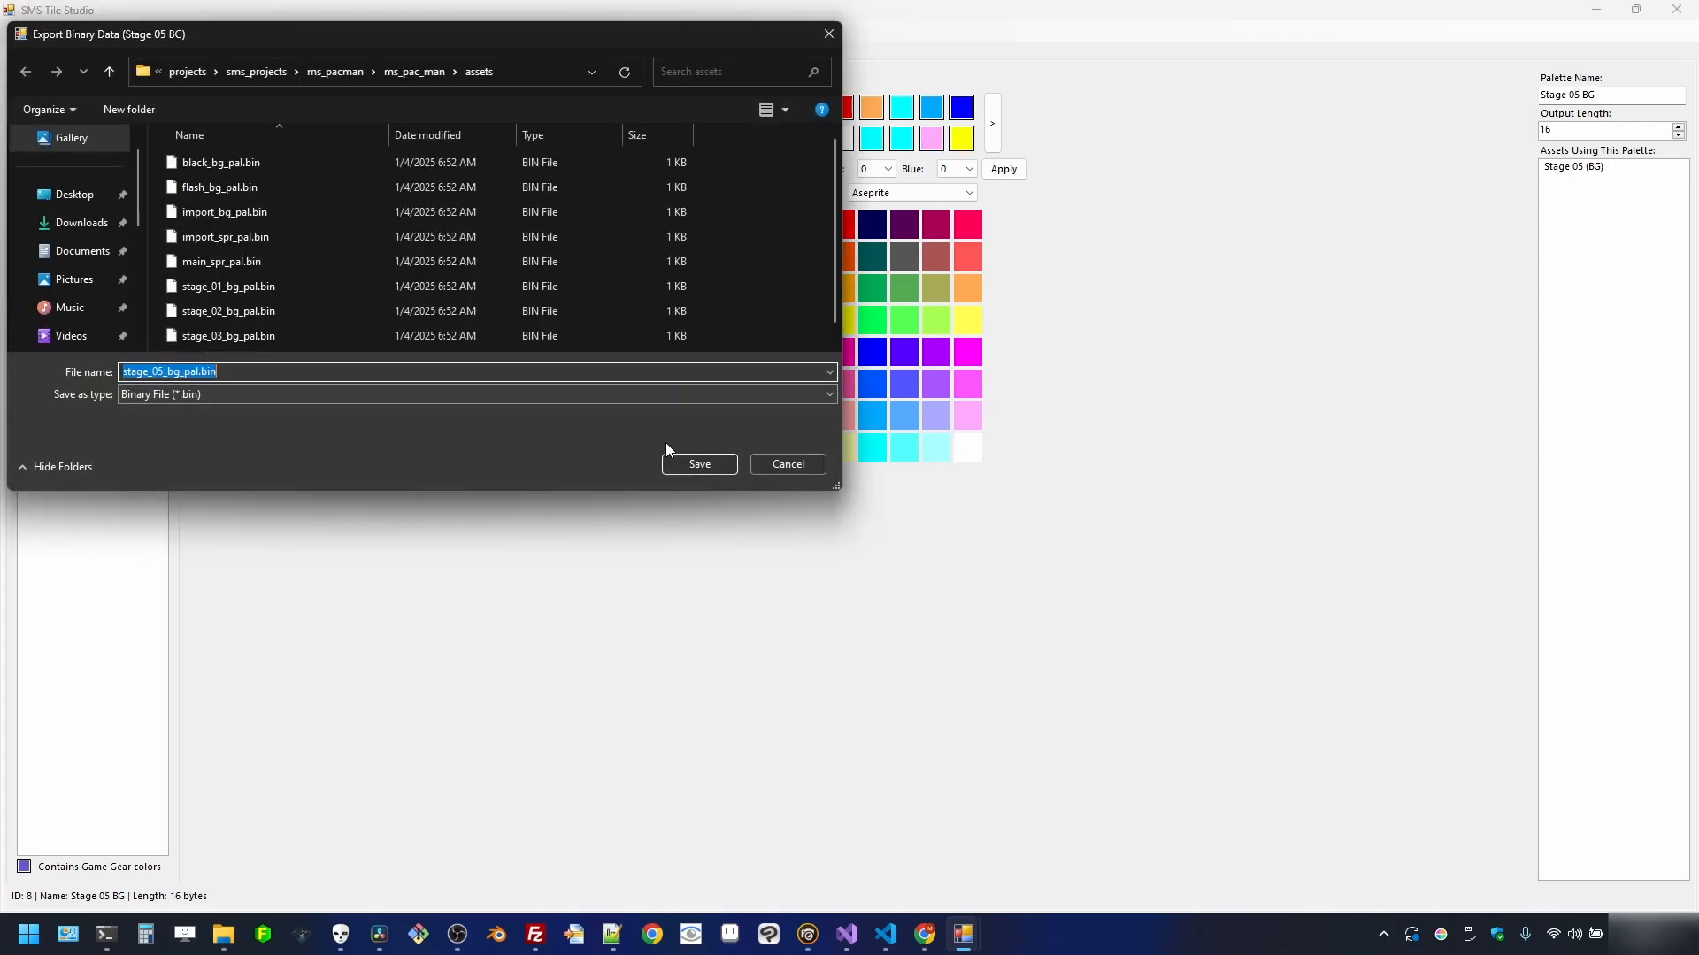
click(693, 459)
- Export the Stage 06 BG and Stage 07 BG palettes as binary files to assets
click(102, 324)
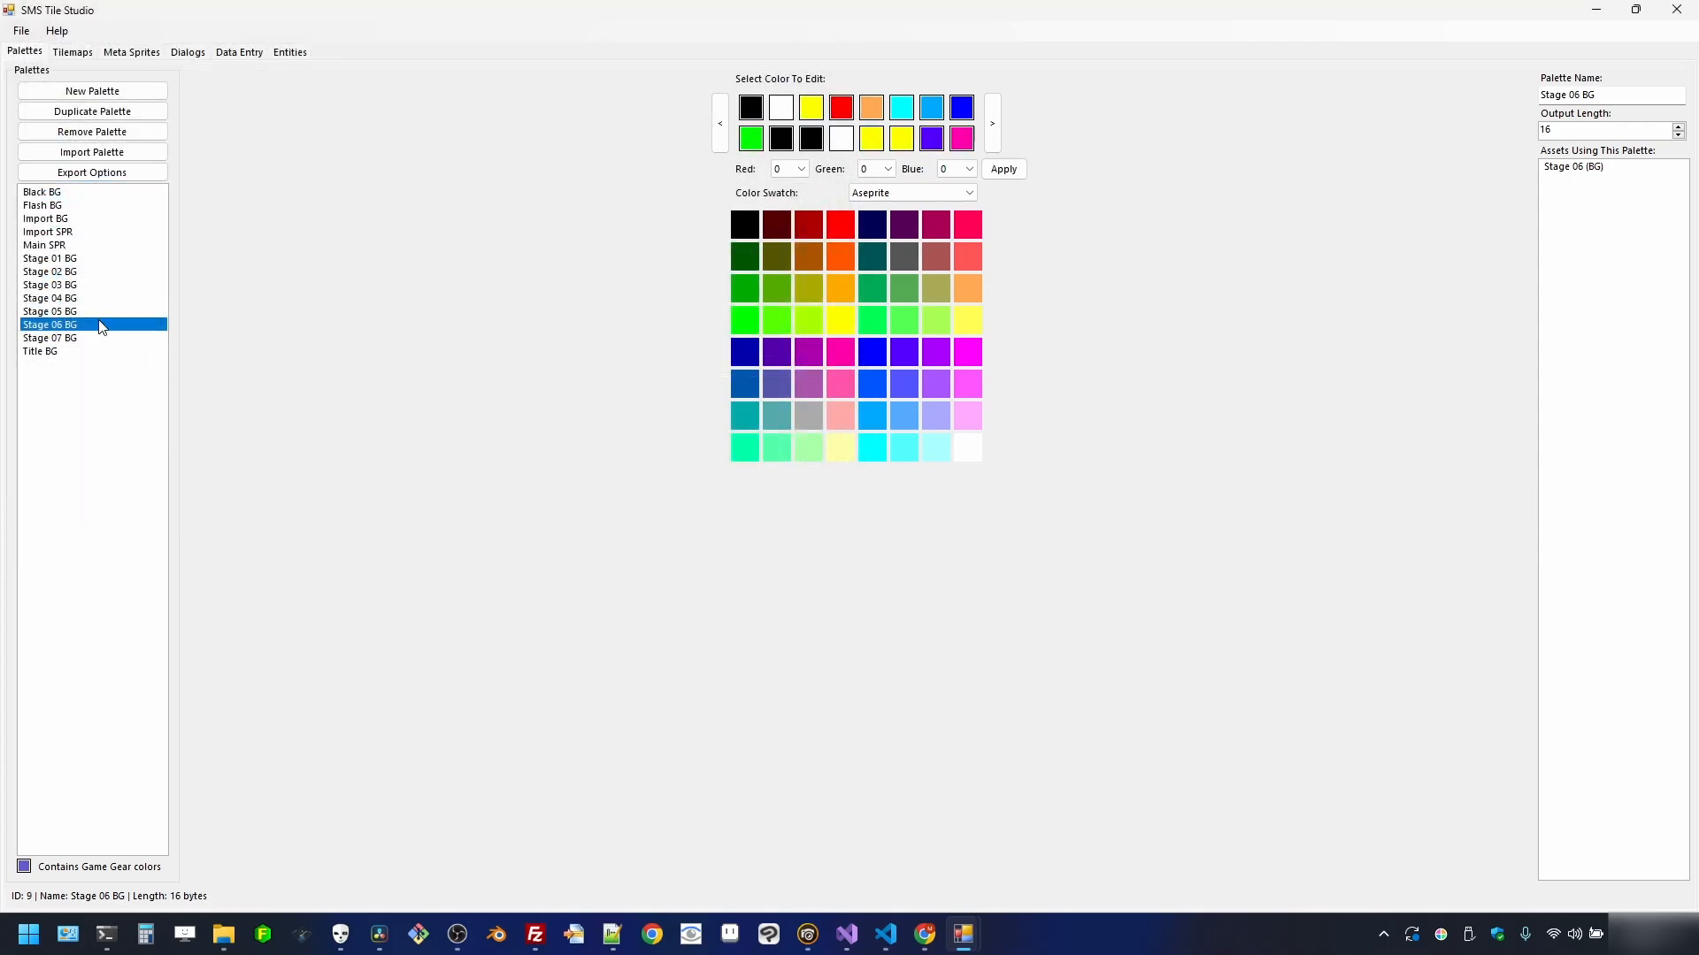
click(92, 172)
click(93, 212)
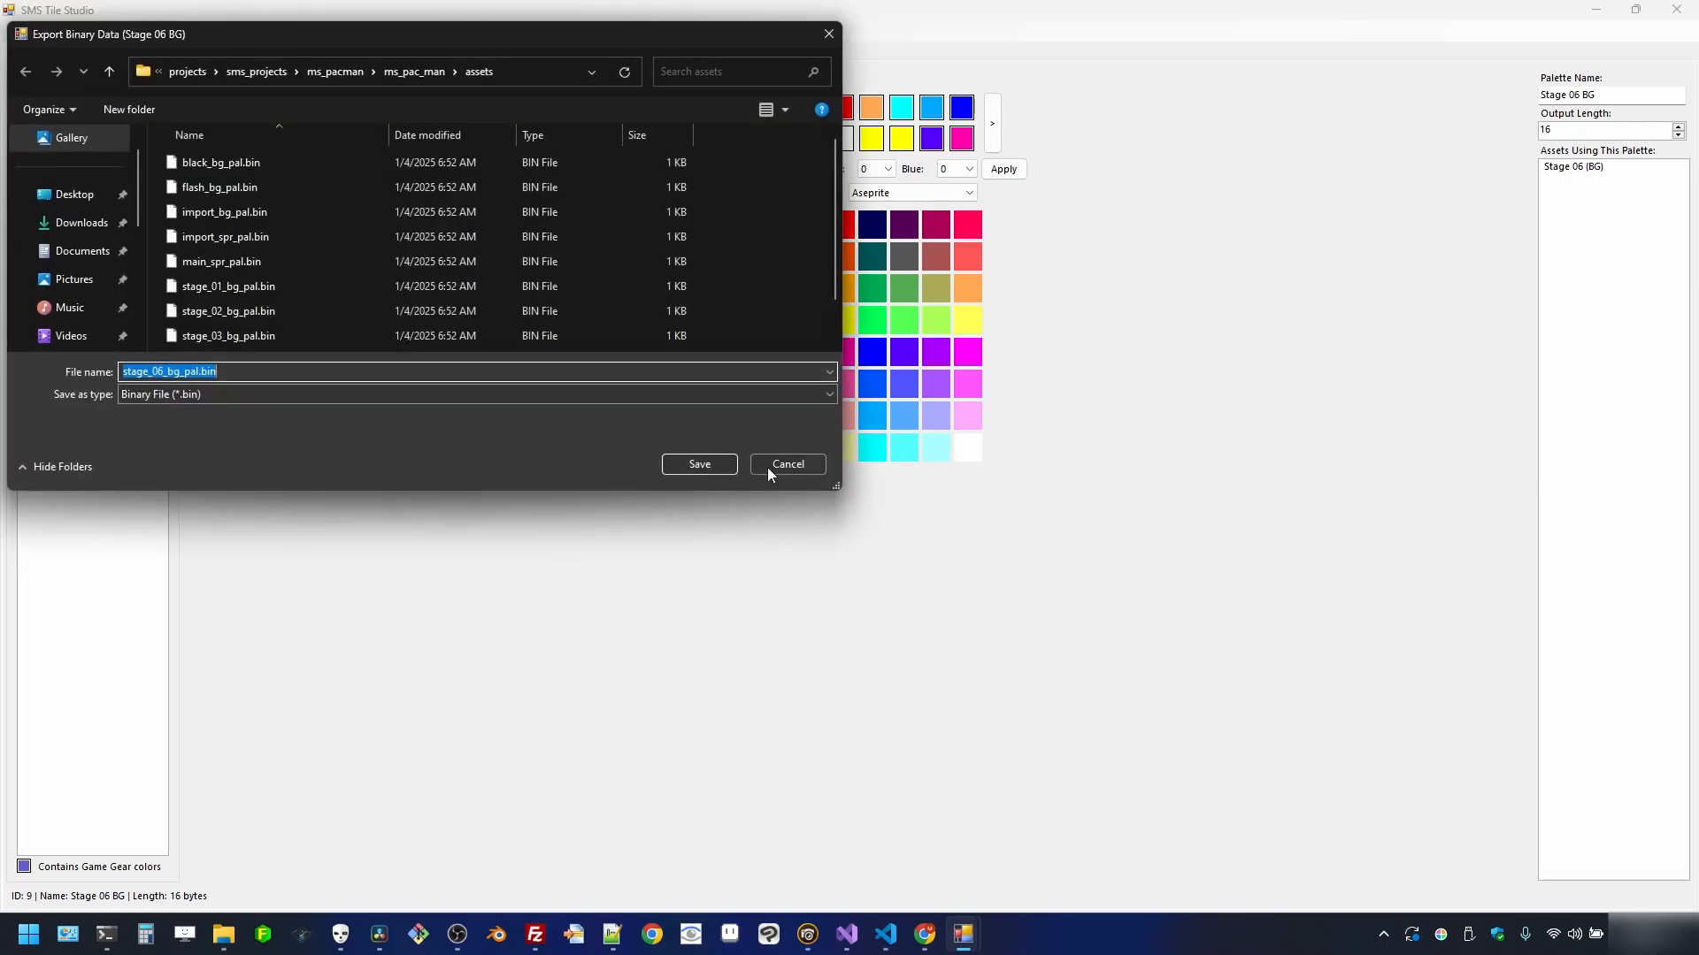
click(735, 465)
click(84, 339)
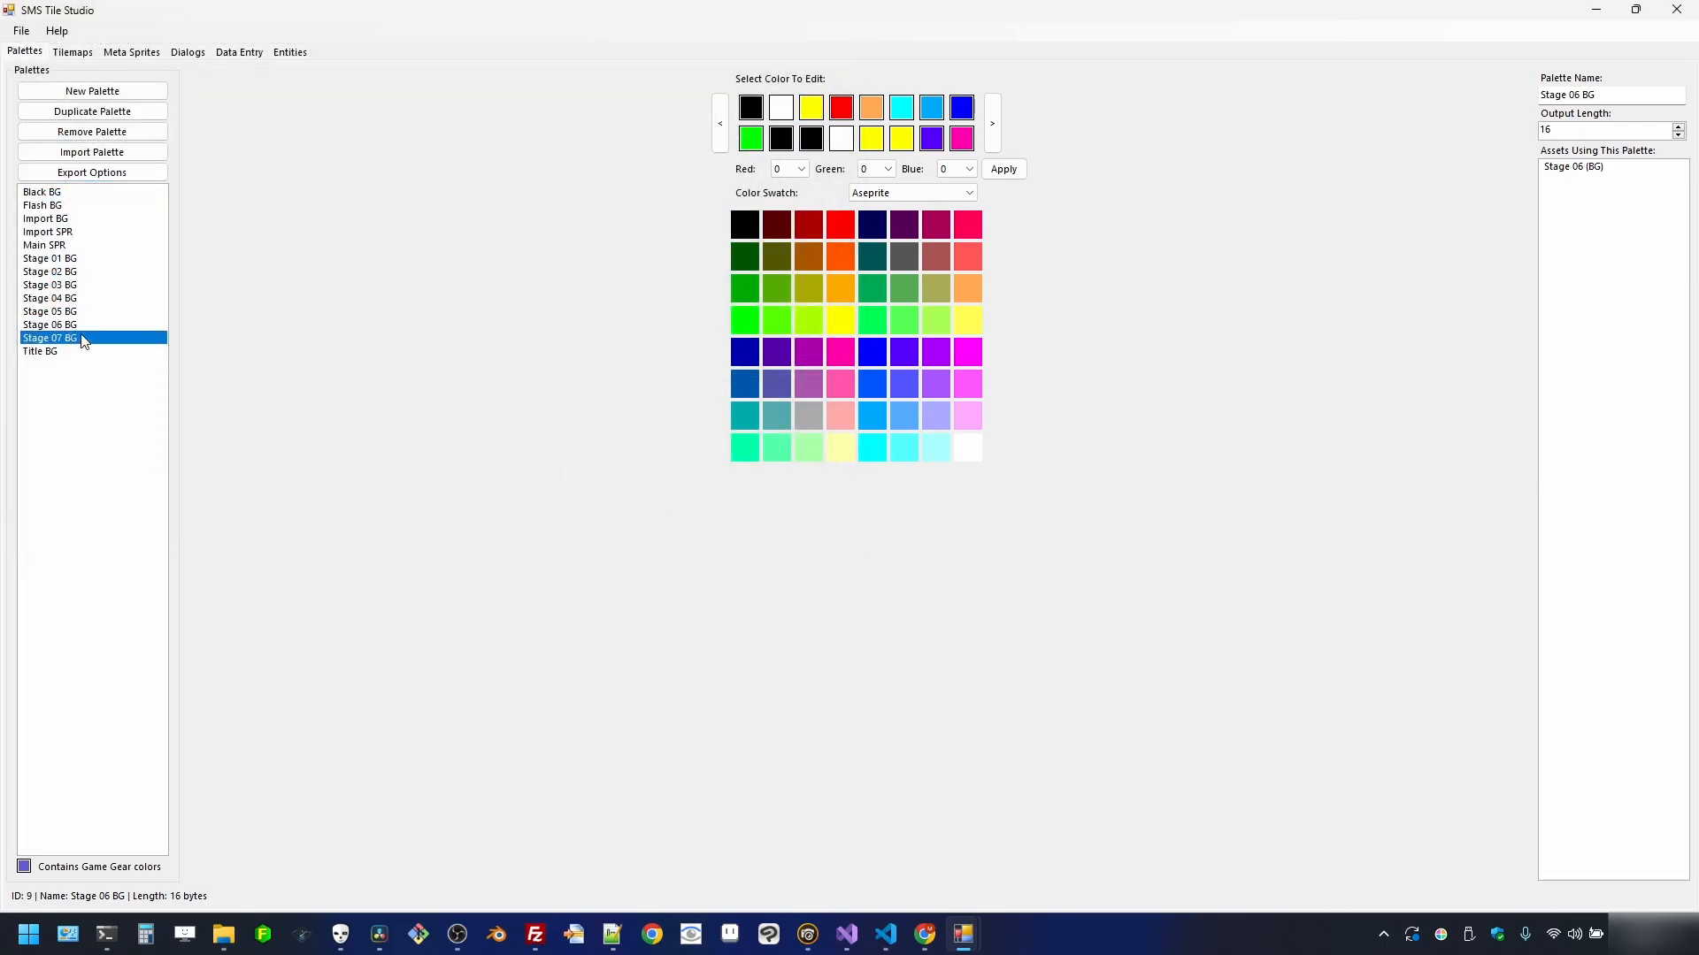
click(124, 174)
click(133, 212)
click(699, 462)
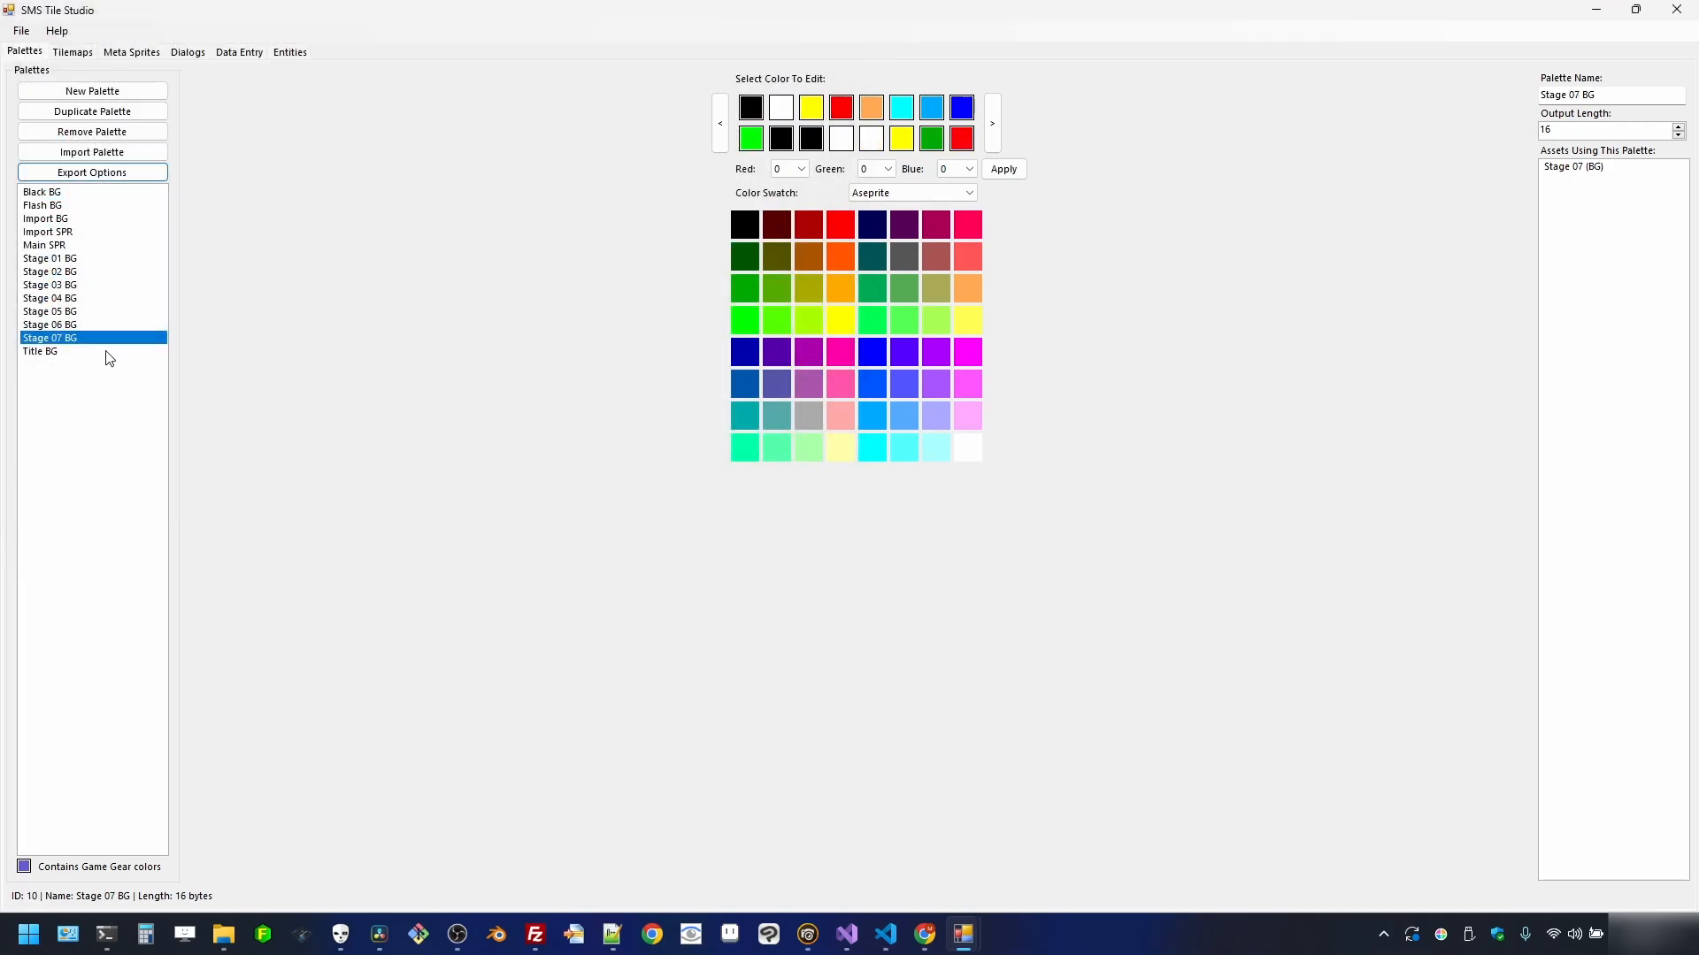
- Export the Title BG palette as a binary file to assets
click(106, 352)
click(124, 172)
click(122, 213)
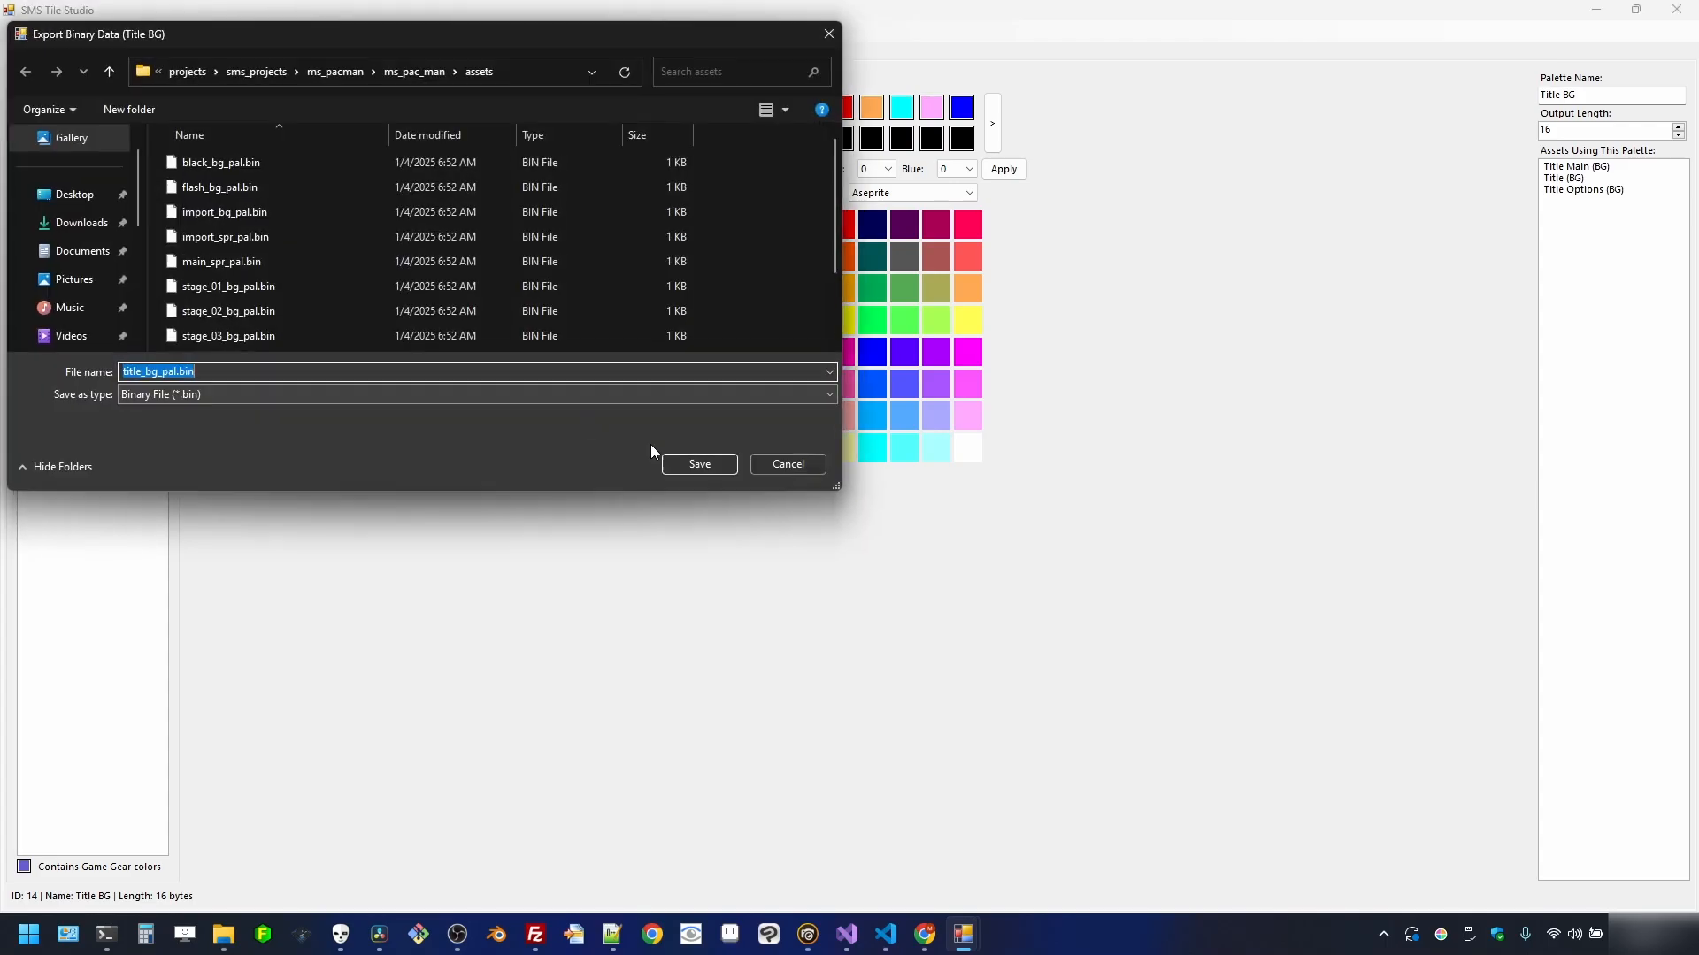
click(673, 464)
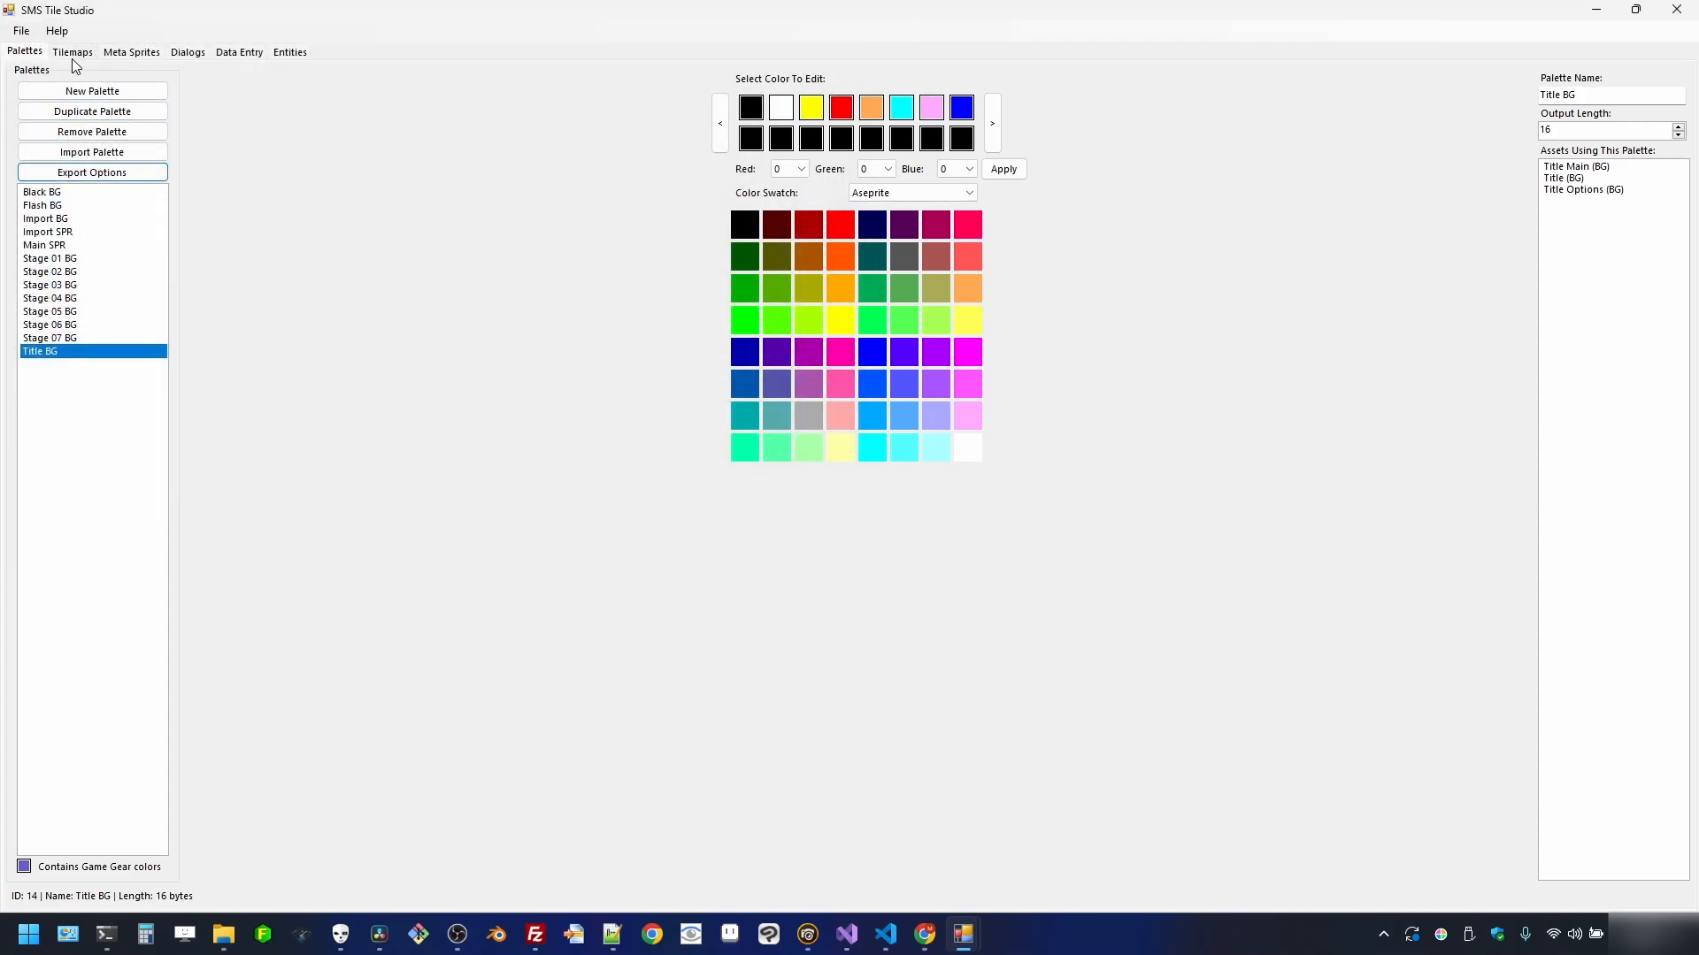
click(71, 53)
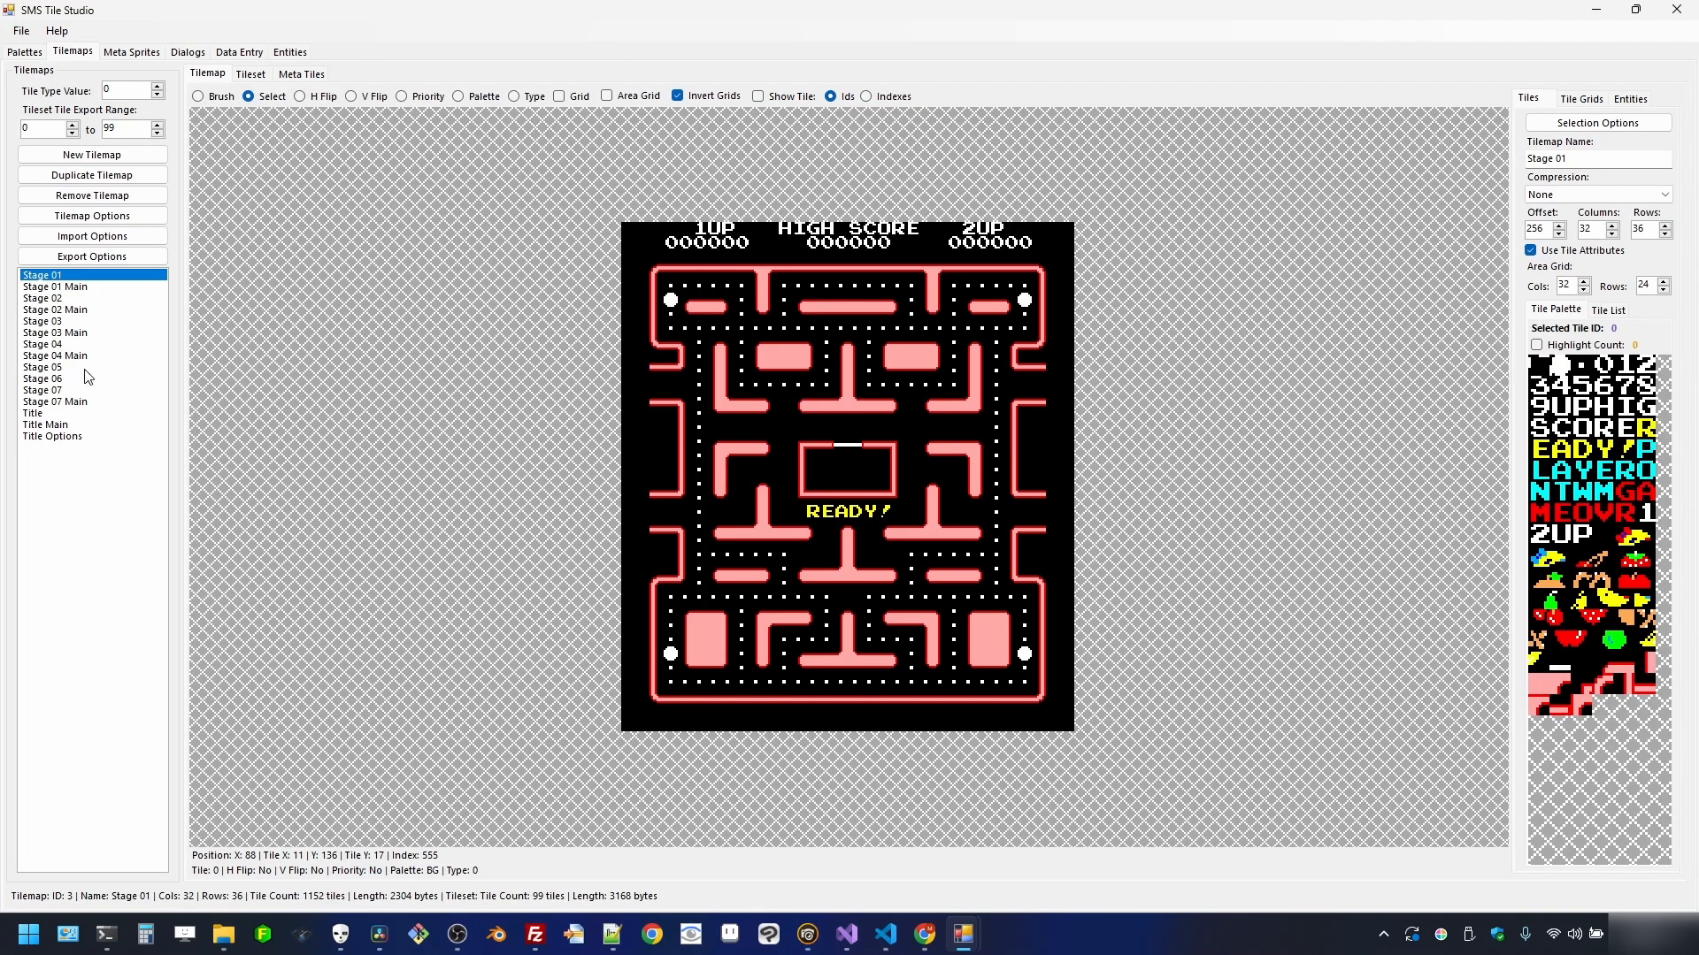
- Export the Stage 01 tileset as binary, renamed to stage_tiles.bin, into the assets folder
click(124, 257)
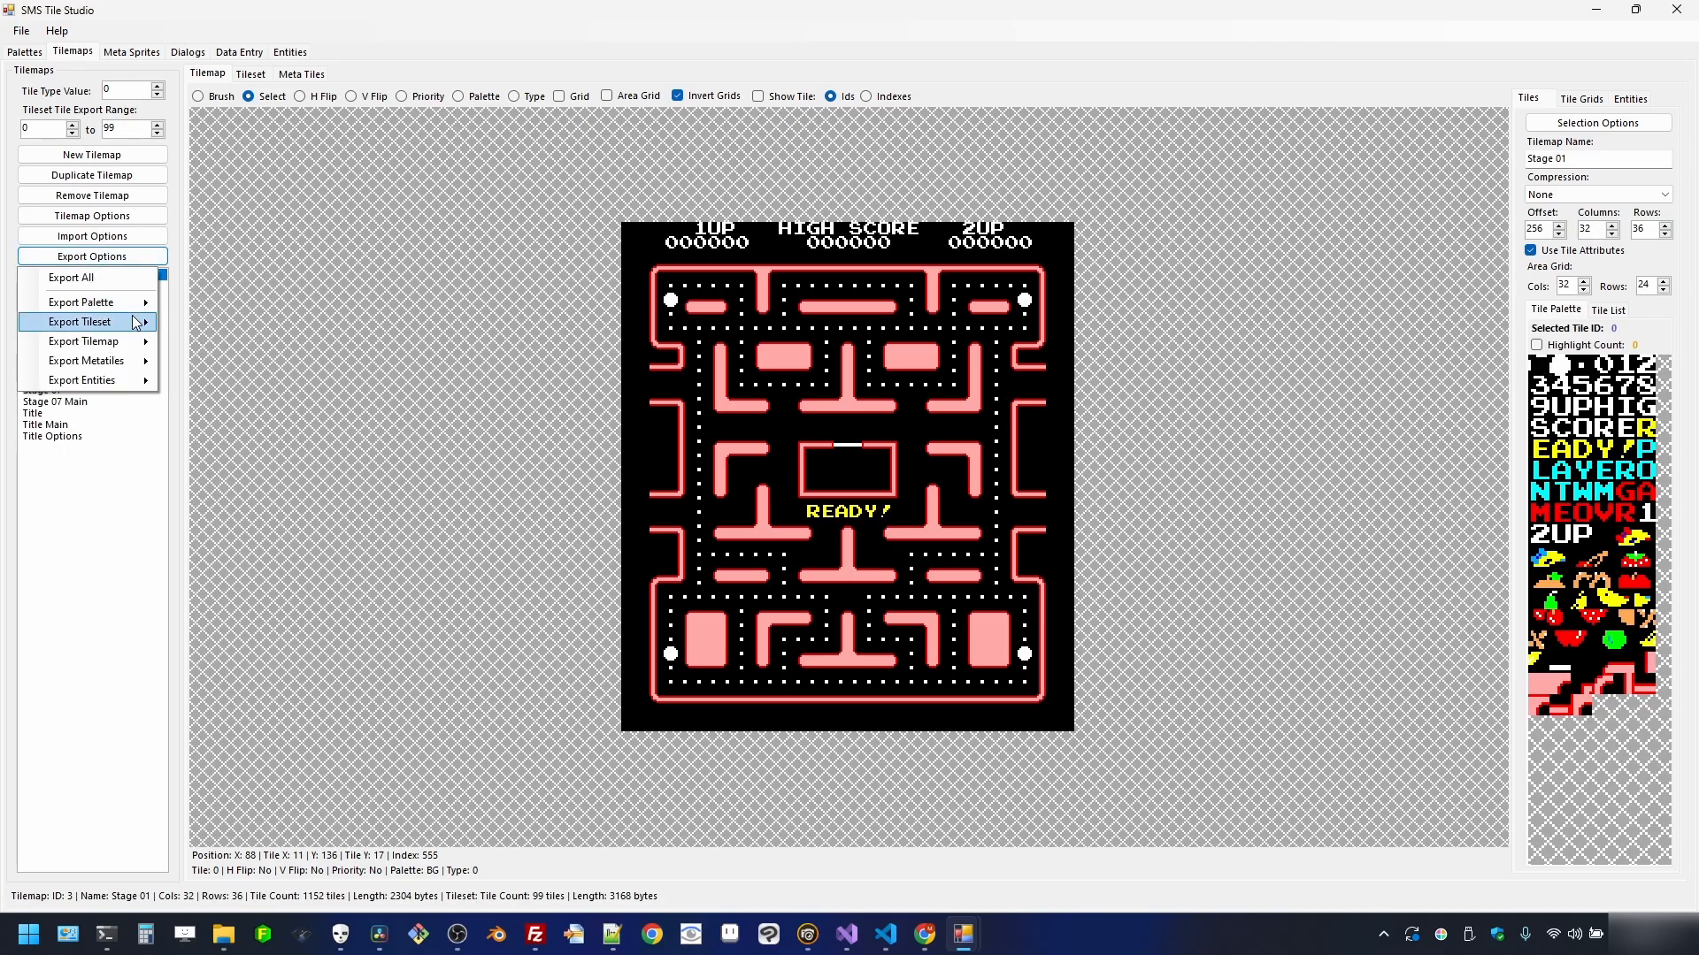
mouse_move(133, 322)
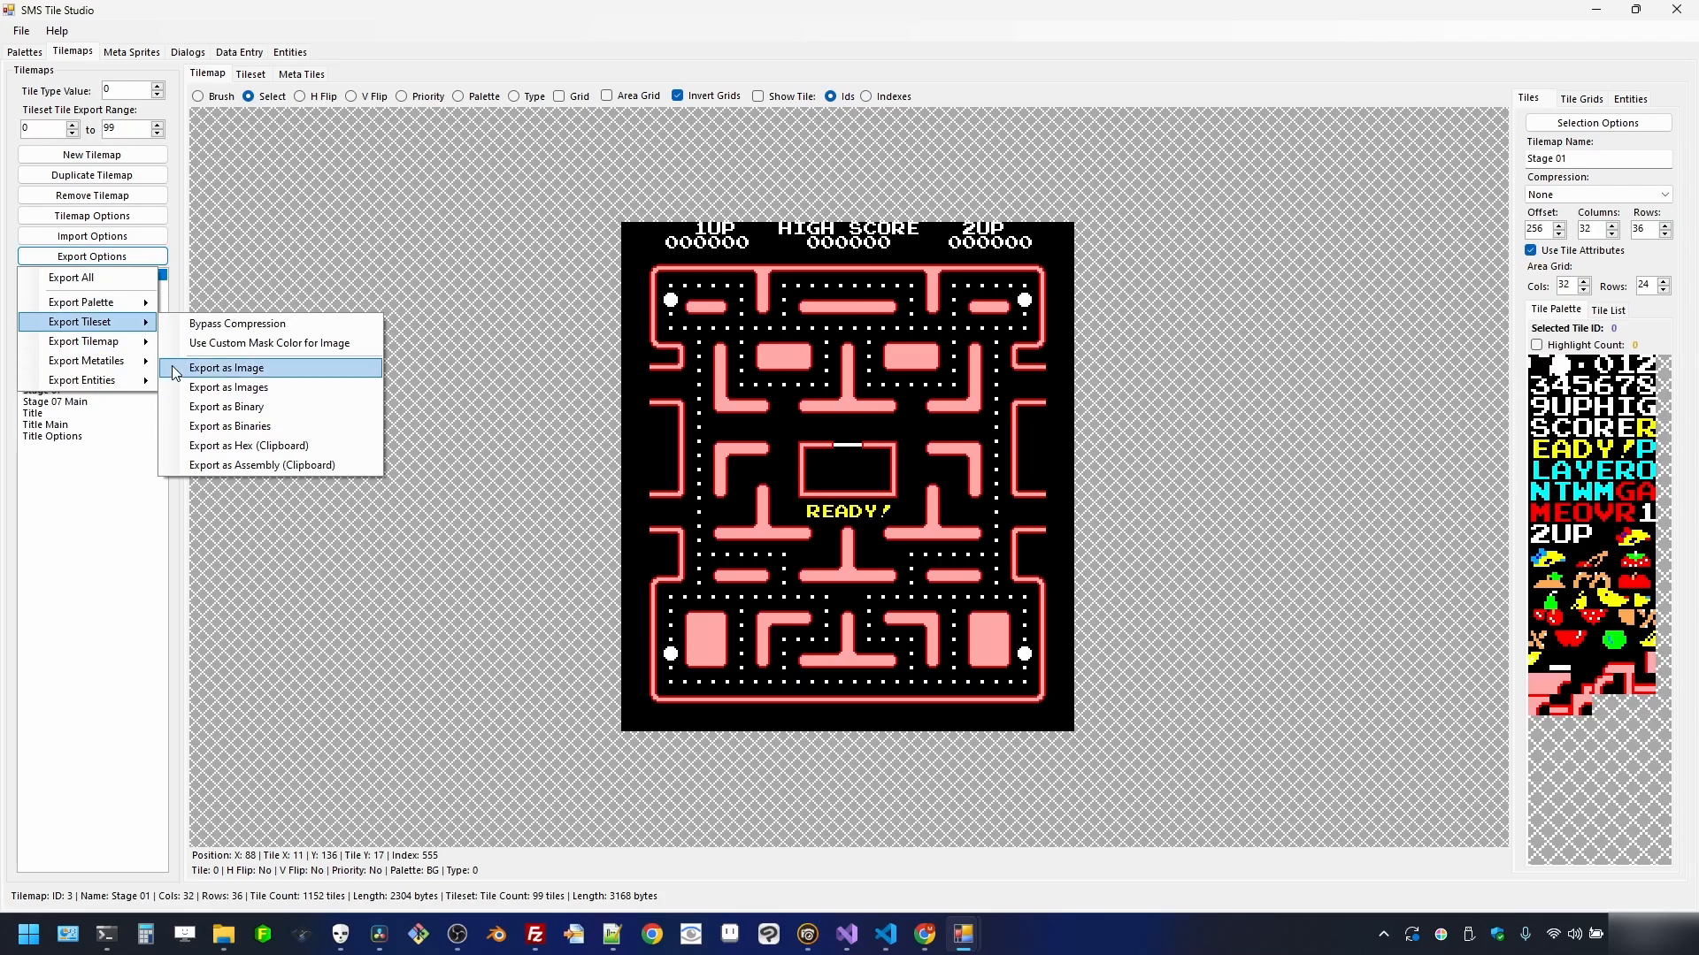
click(254, 408)
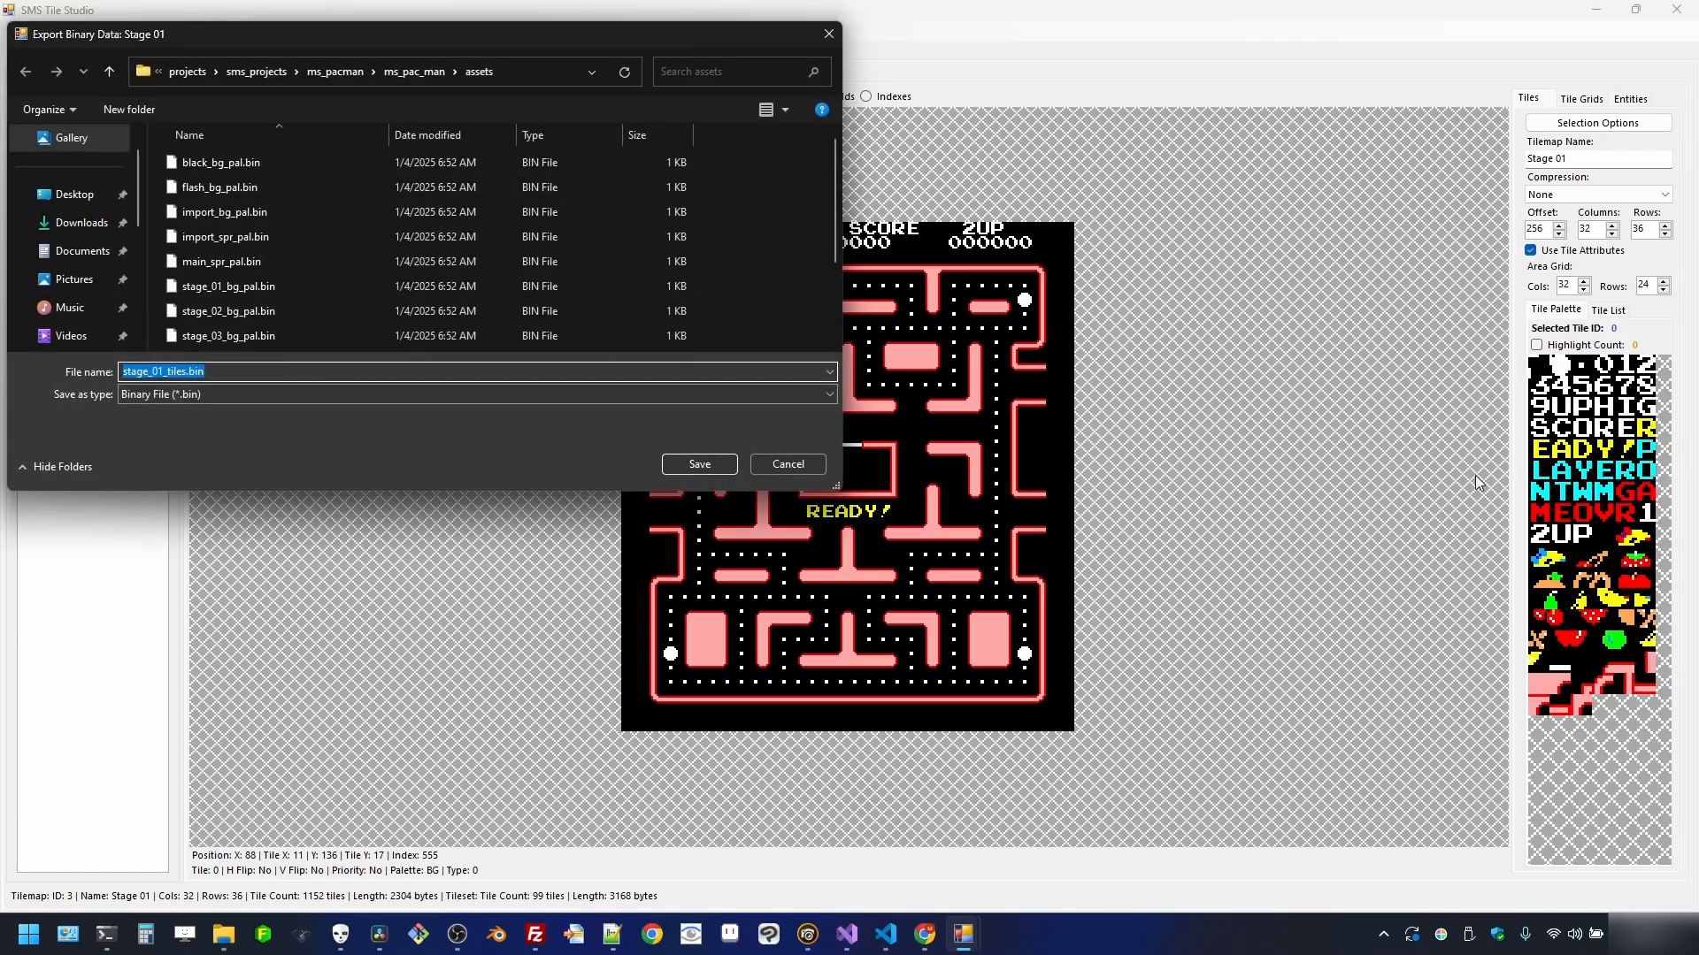
click(164, 371)
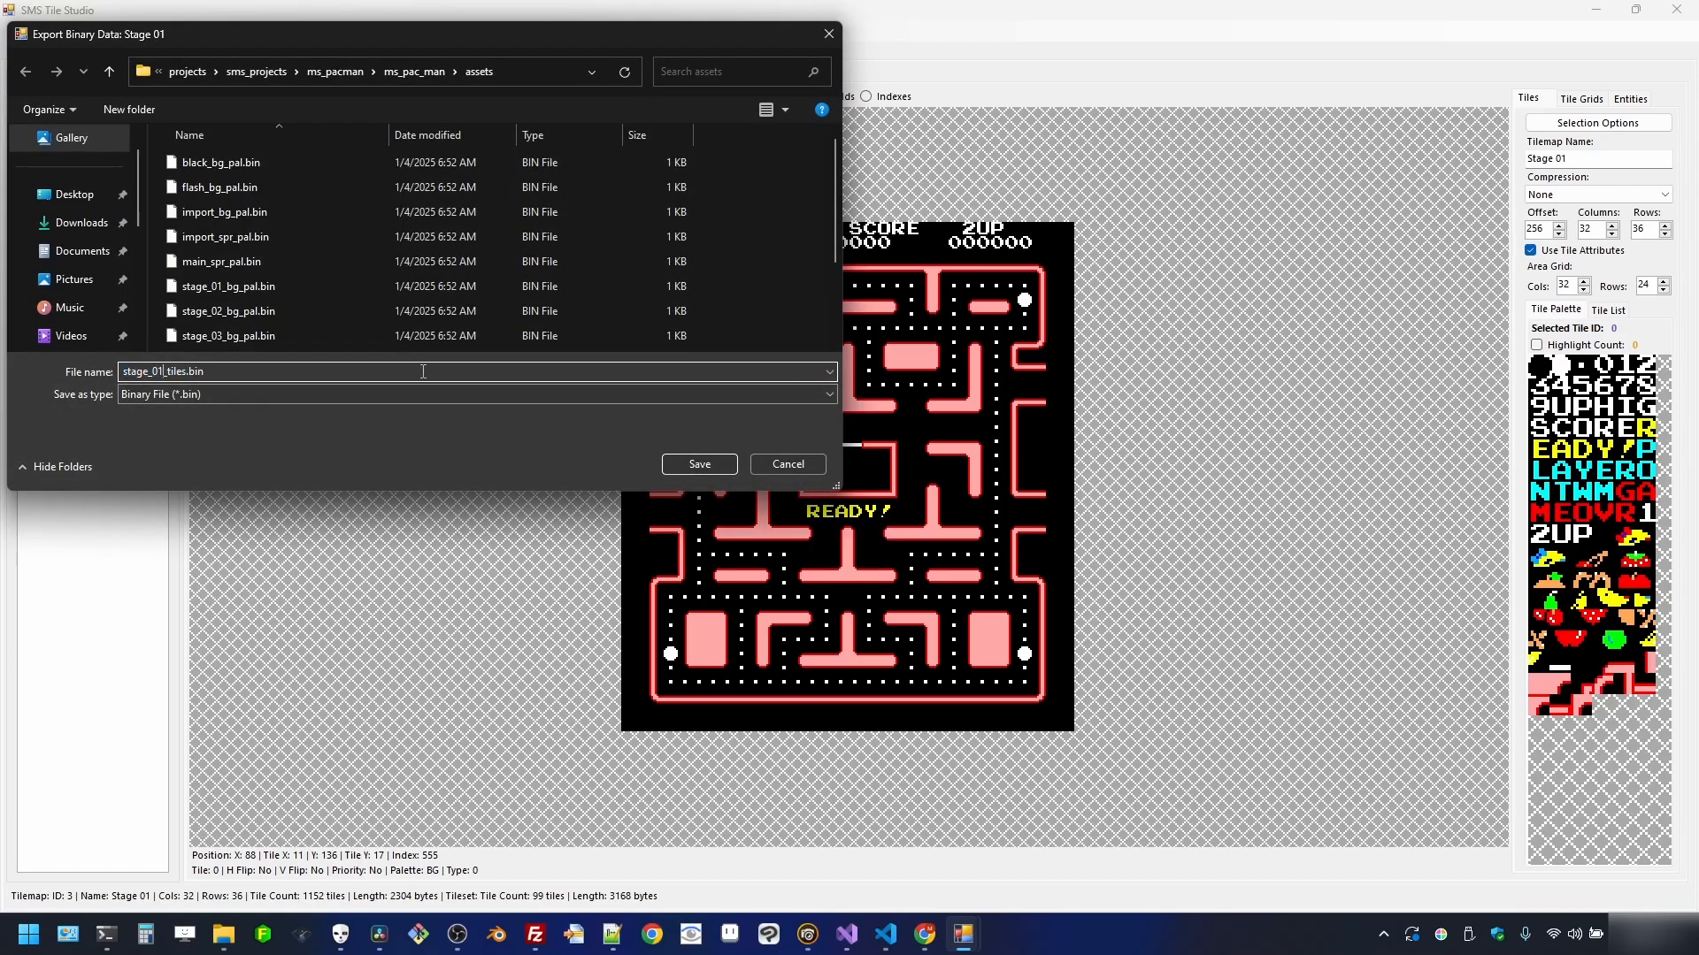
key(BackSpace)
key(BackSpace)
key(BackSpace)
click(728, 466)
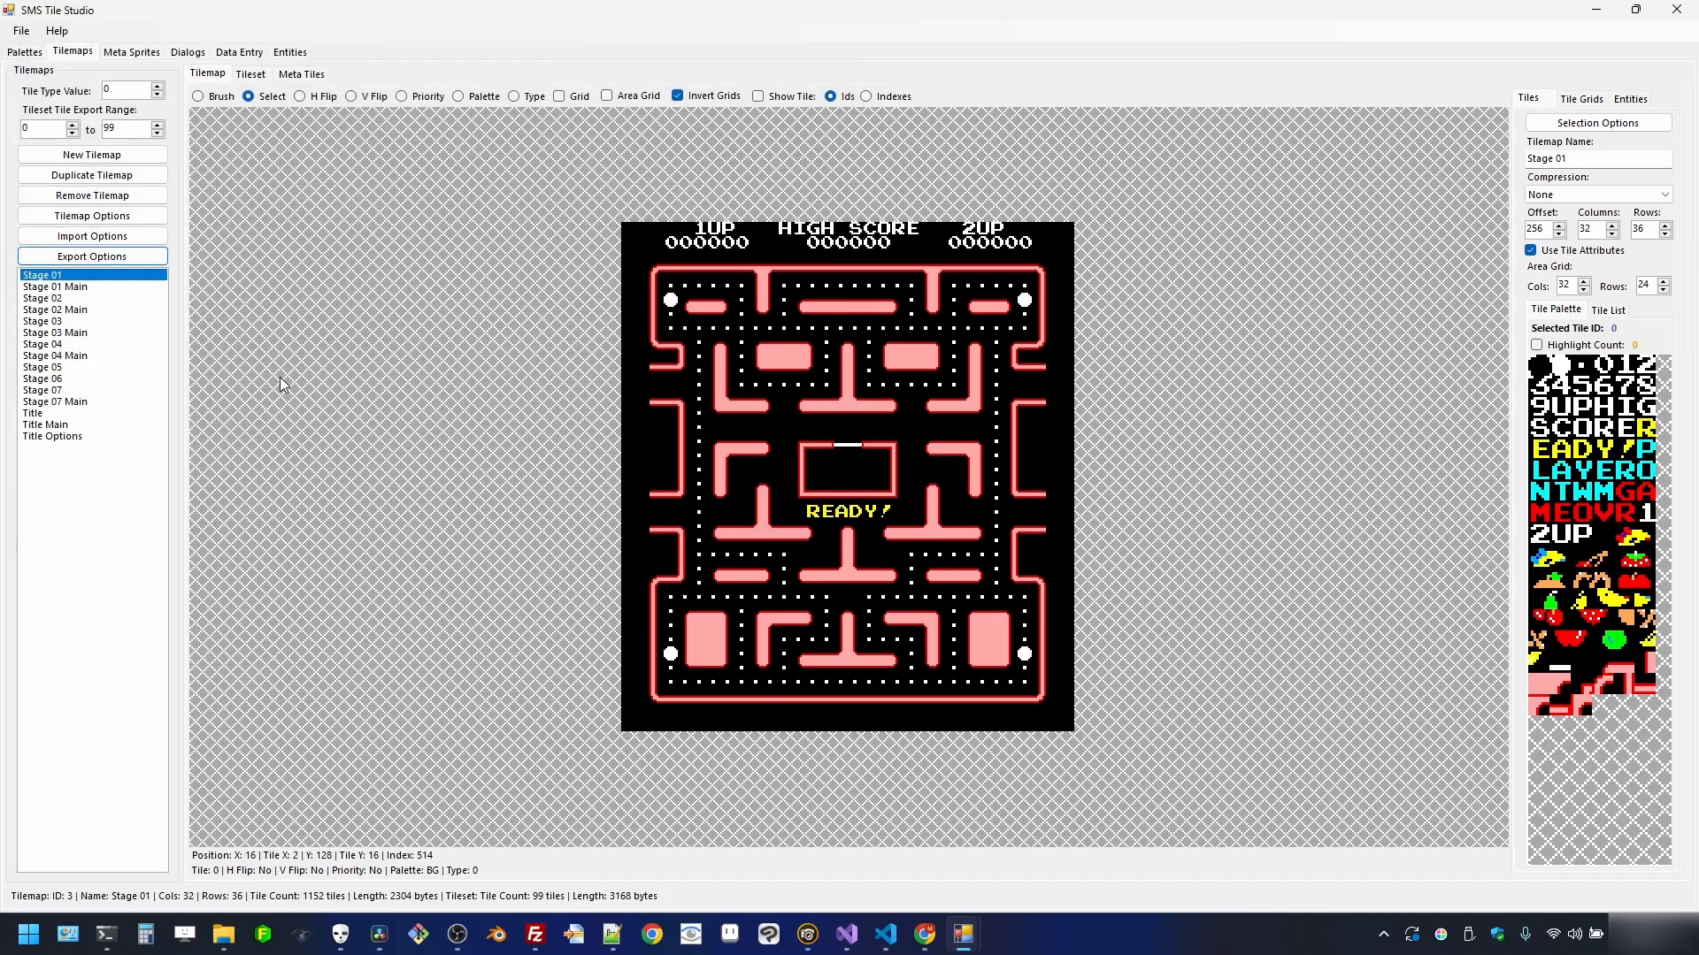
click(128, 258)
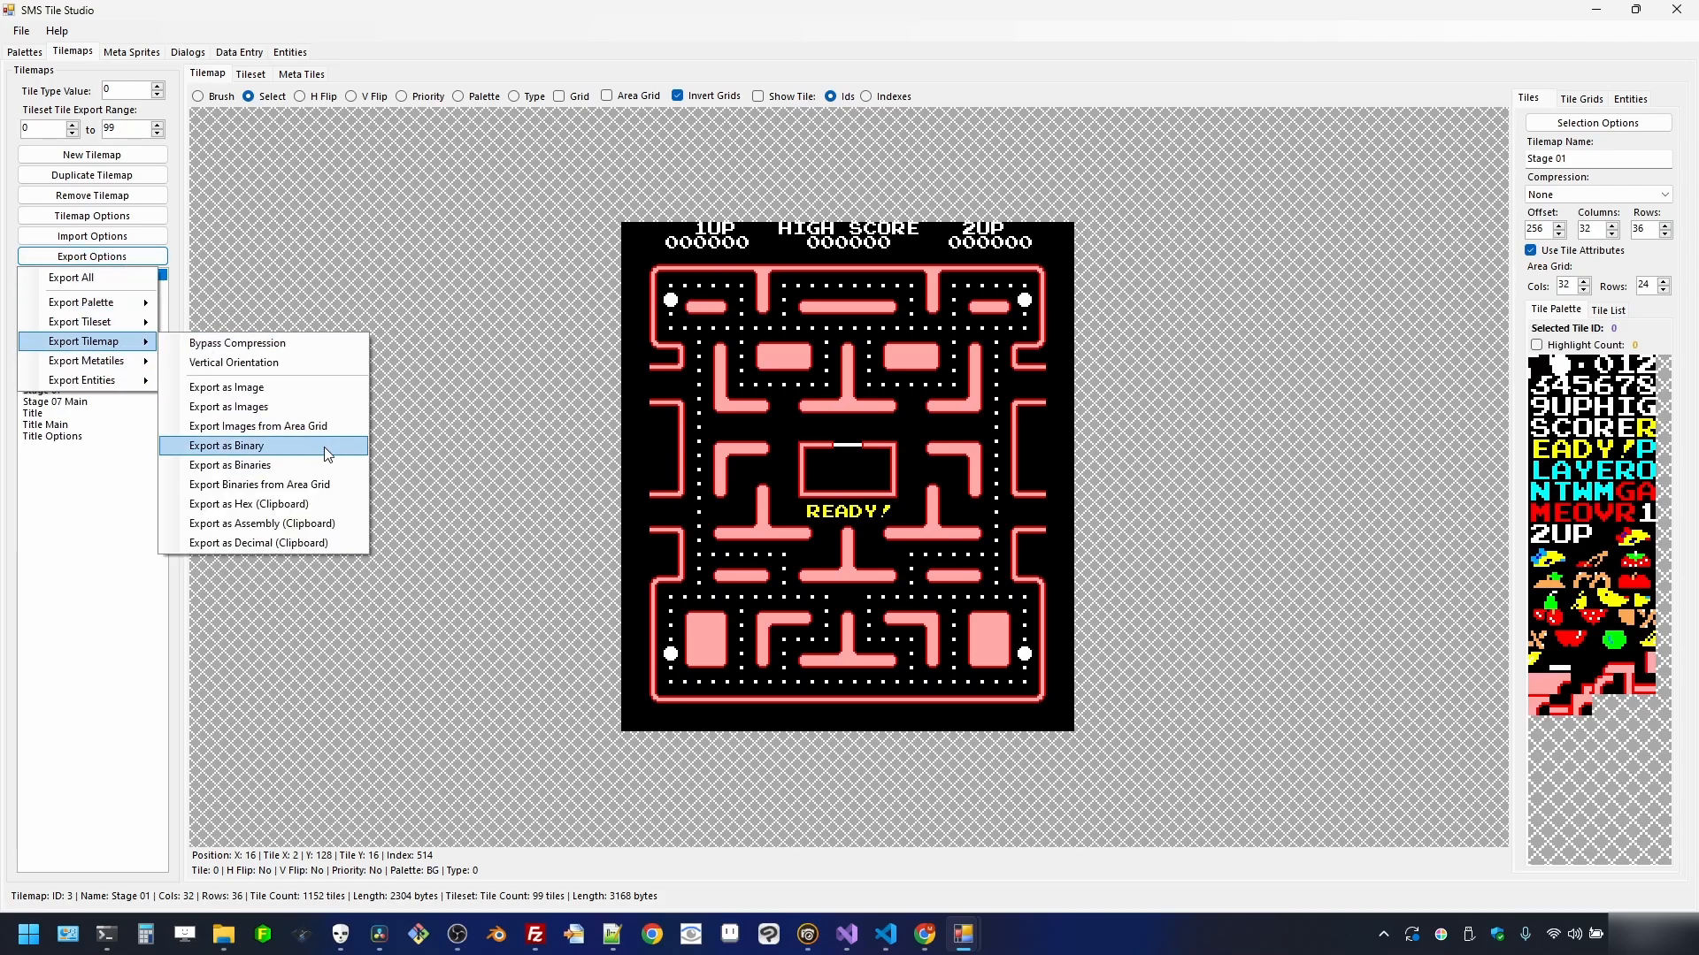
- Export the Stage 01 and Stage 02 tilemaps as binary map files into assets
click(320, 446)
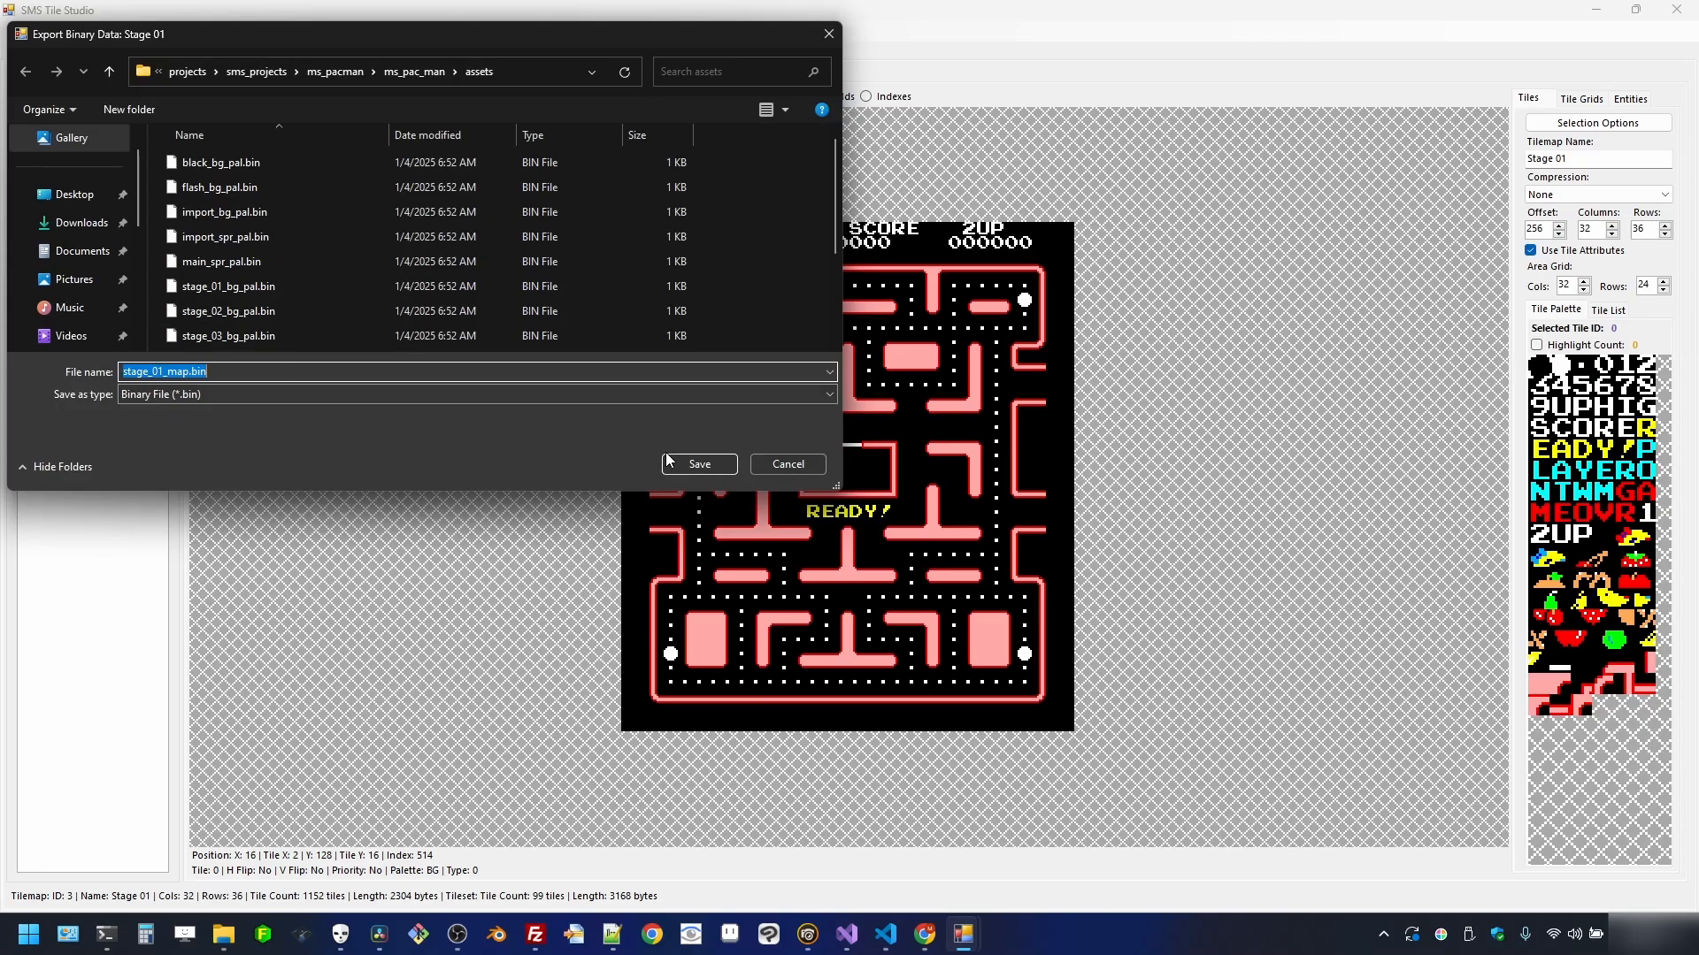
click(698, 464)
click(89, 299)
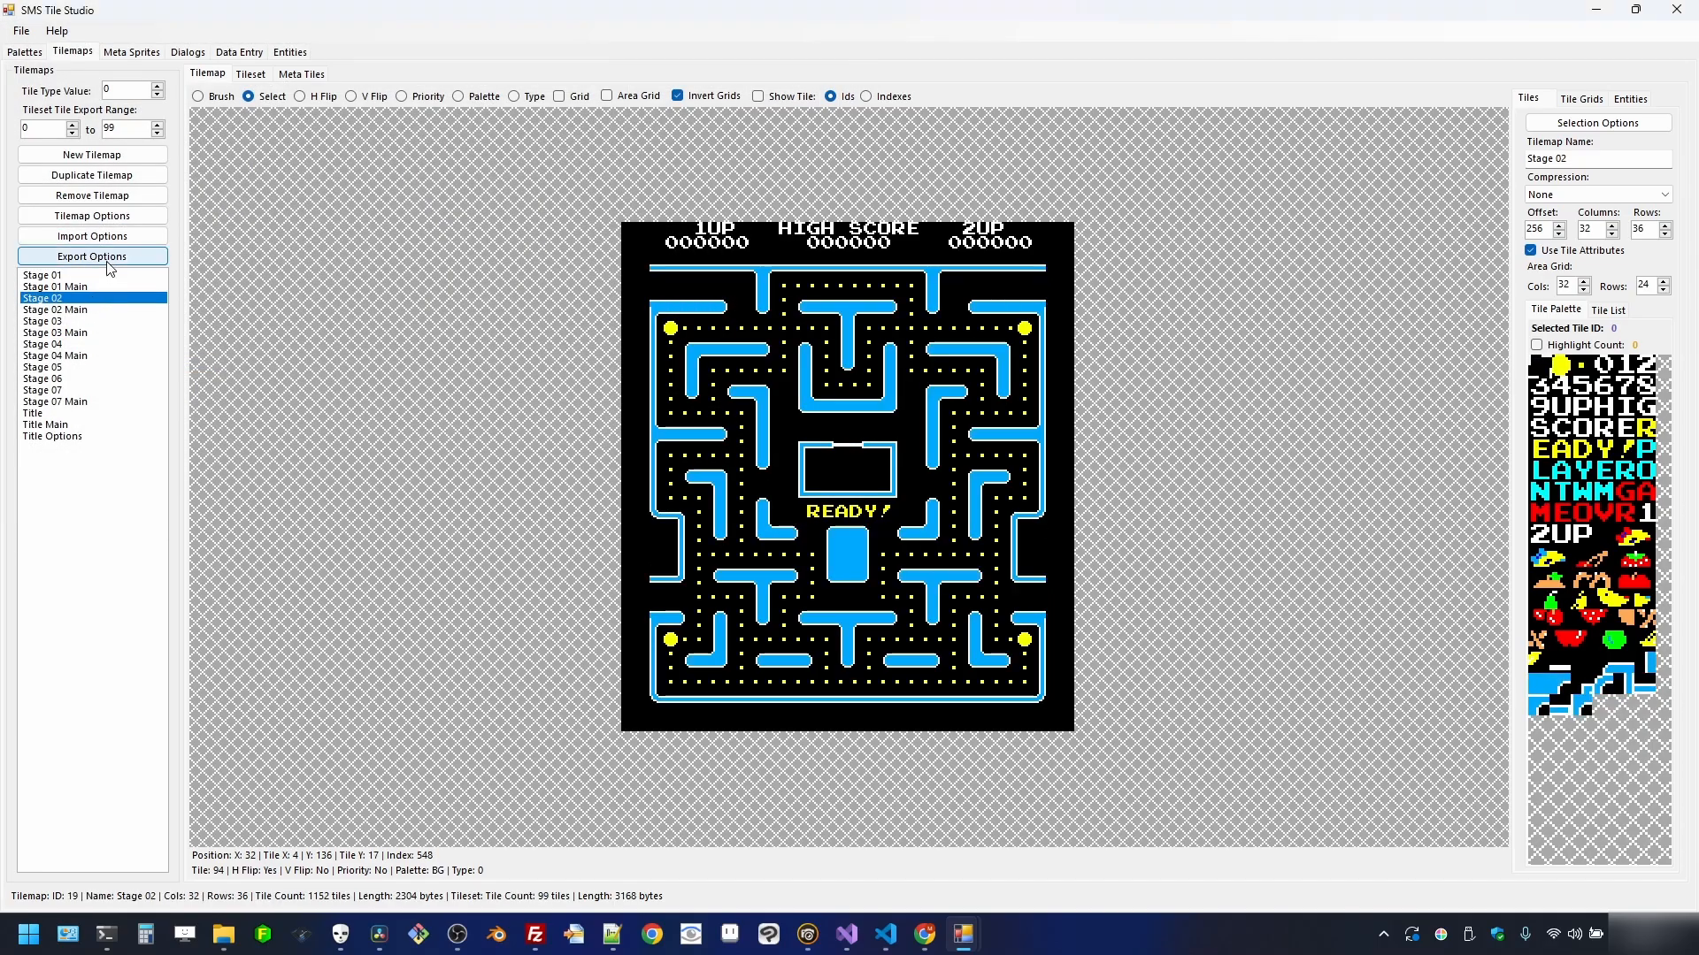
click(109, 262)
mouse_move(122, 343)
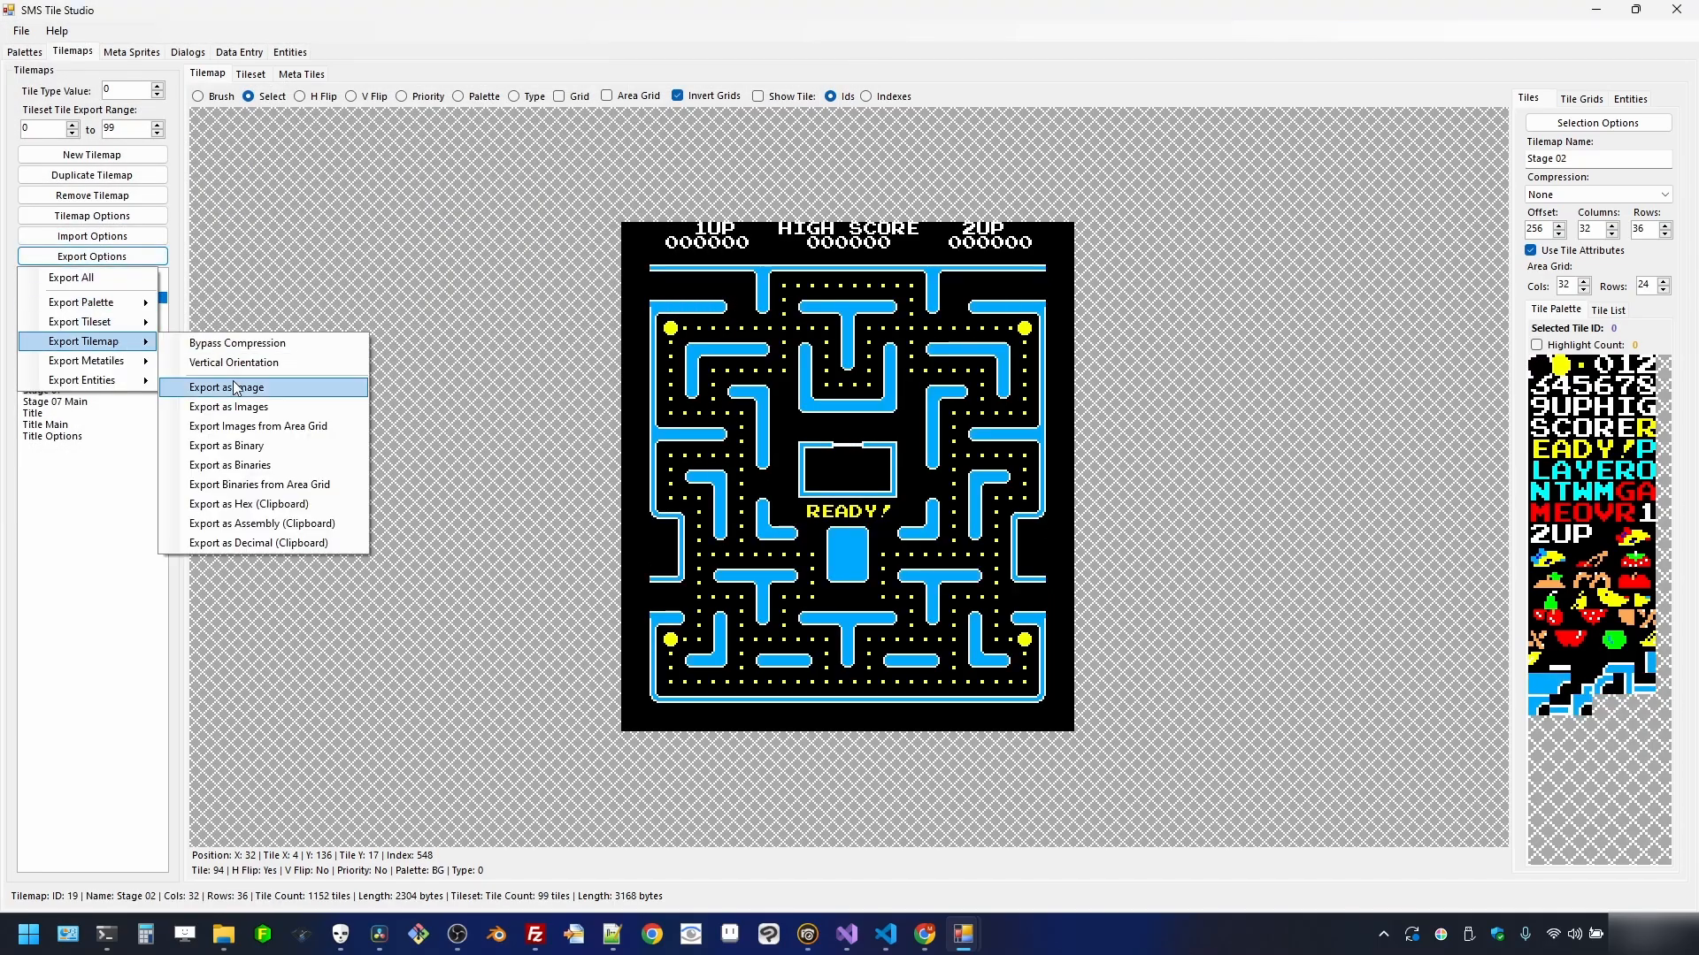
click(271, 447)
click(693, 460)
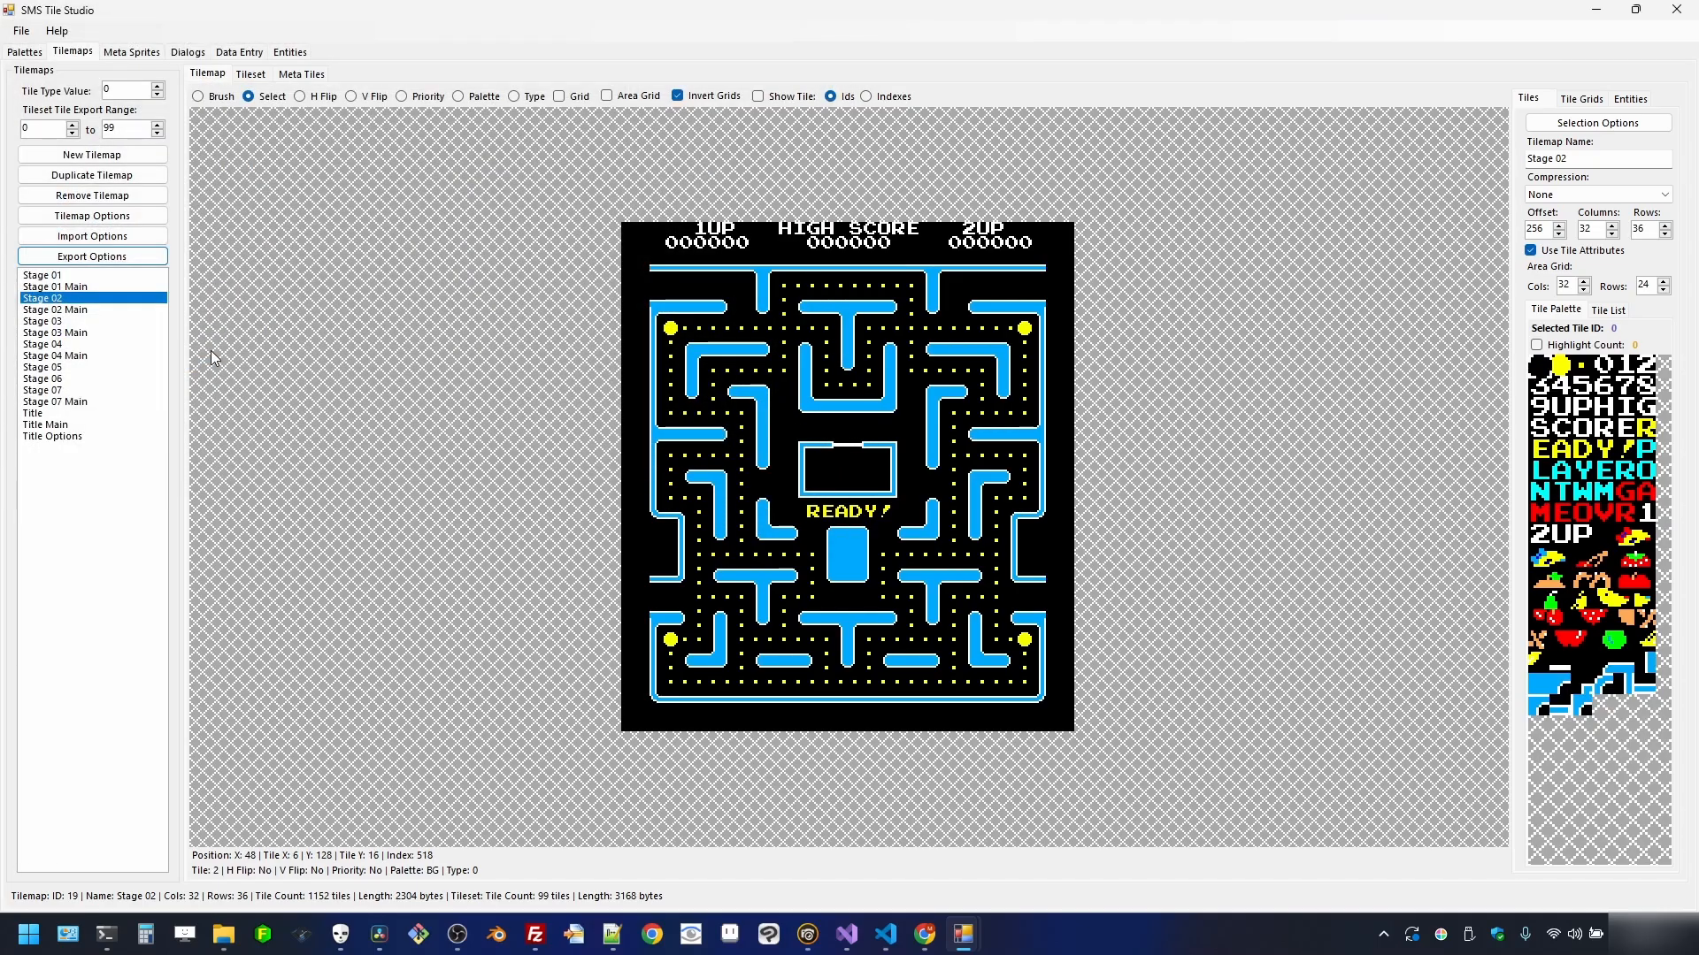
- Export the Stage 03 and Stage 04 tilemaps as binary map files into assets
click(78, 322)
click(92, 257)
mouse_move(121, 342)
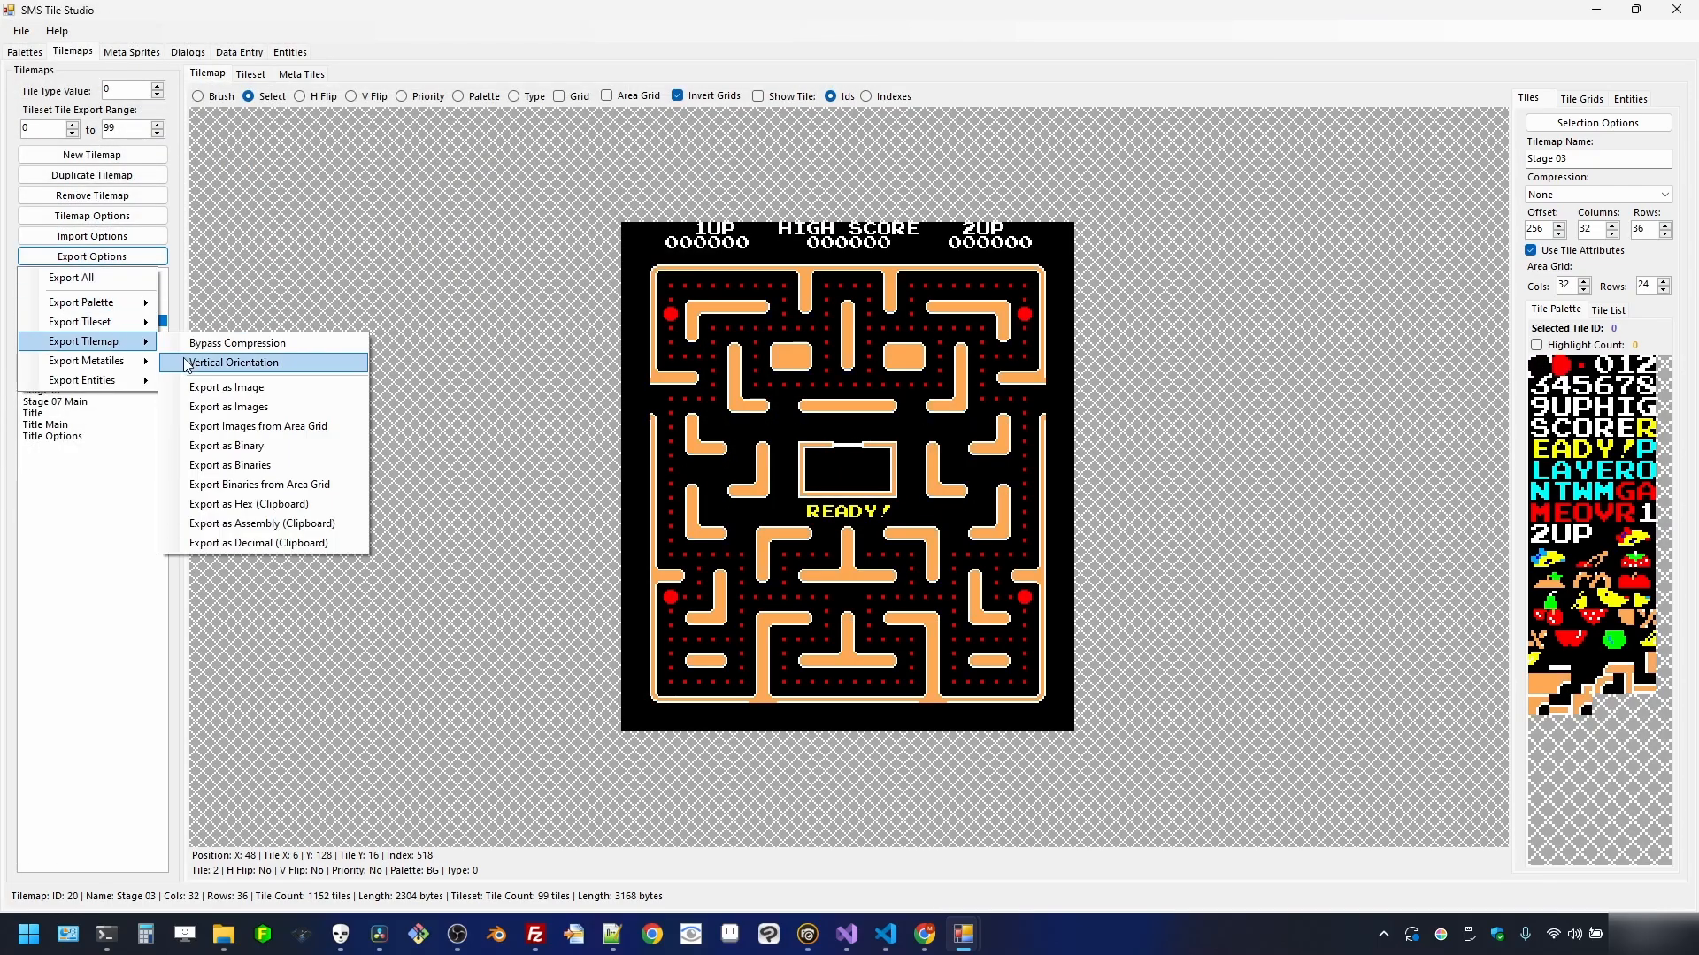
click(227, 446)
click(715, 461)
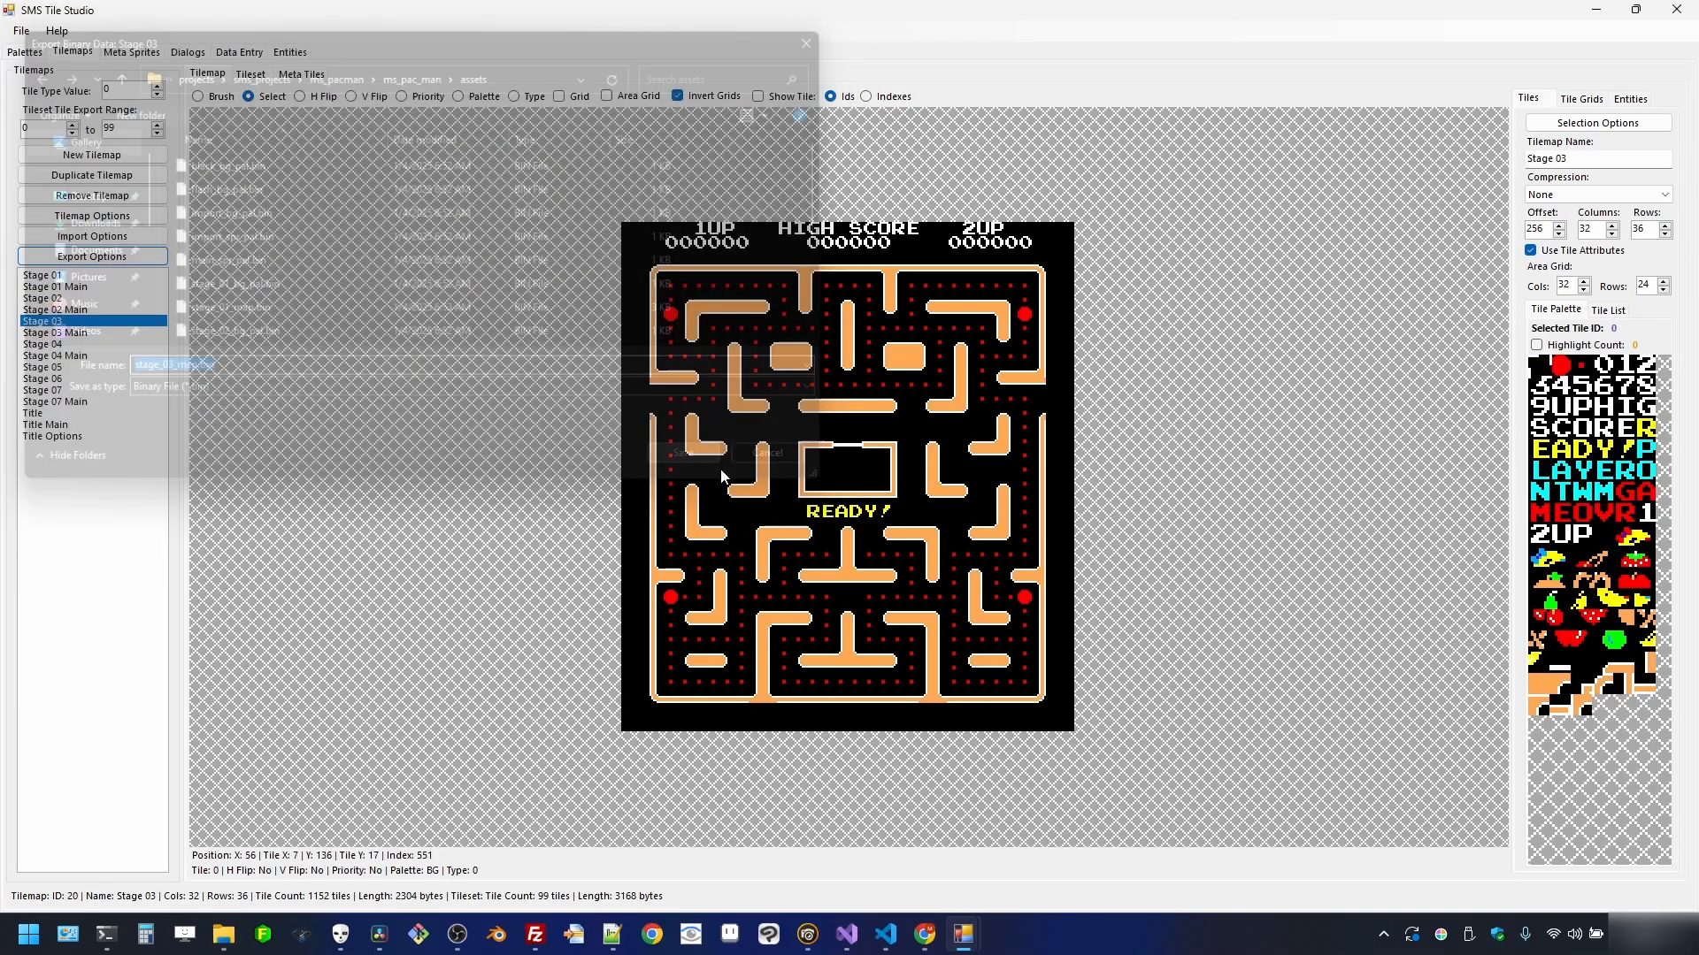
click(111, 344)
click(92, 257)
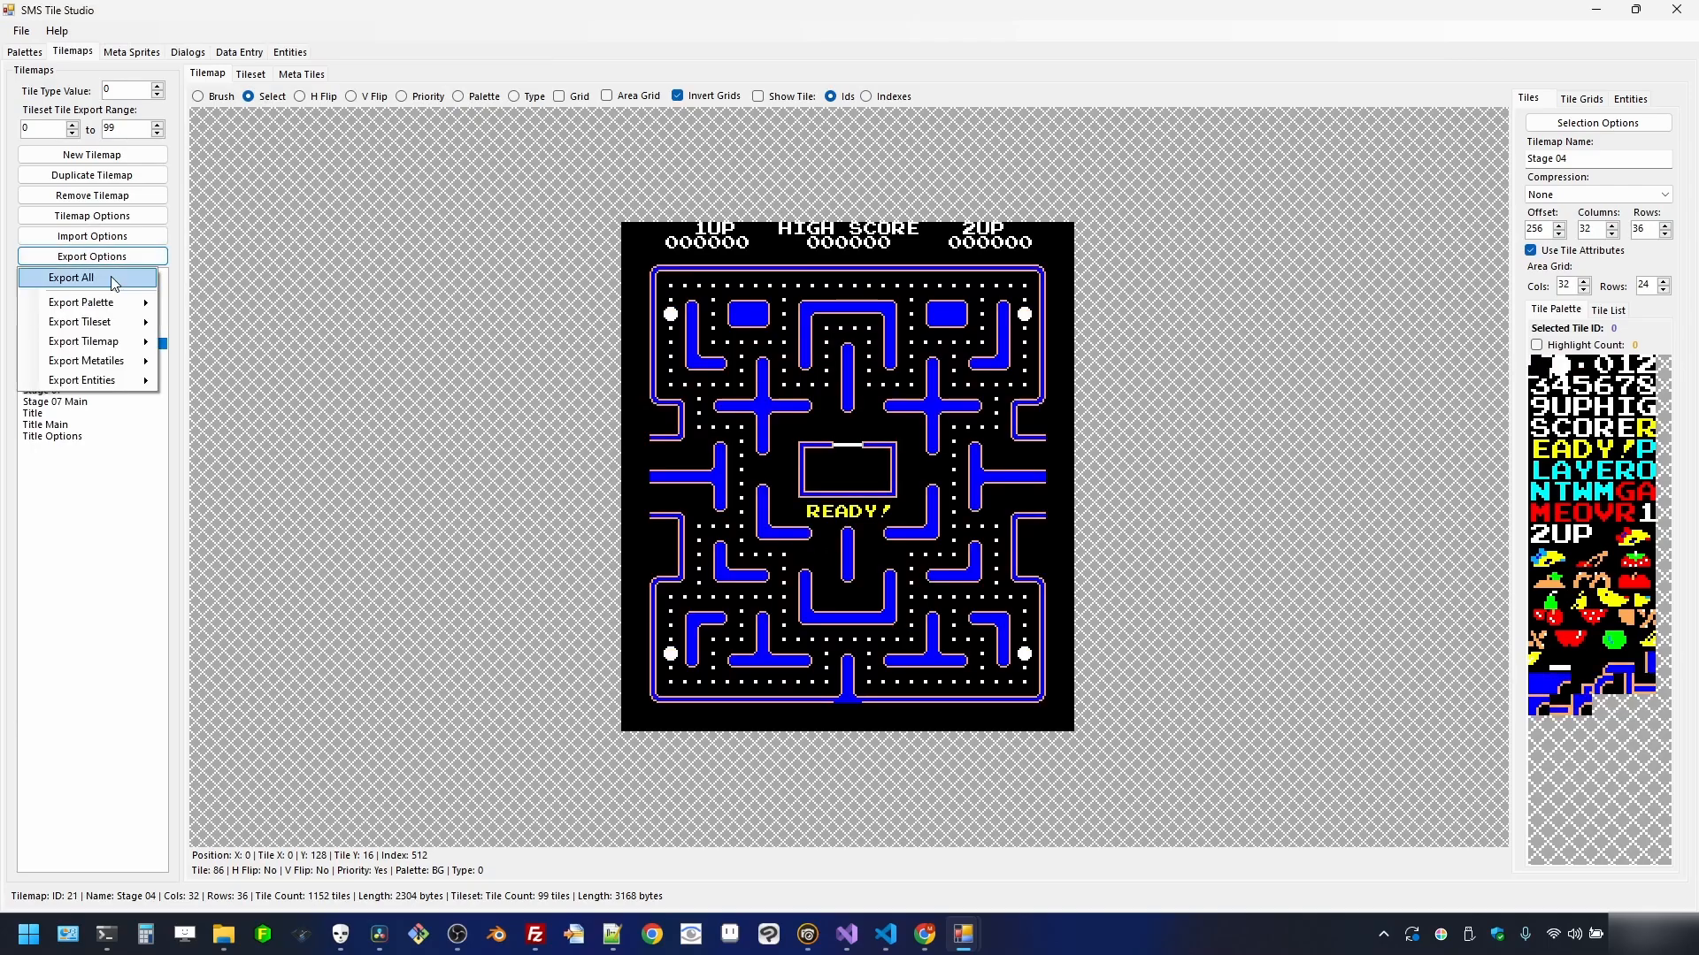
mouse_move(120, 343)
click(328, 454)
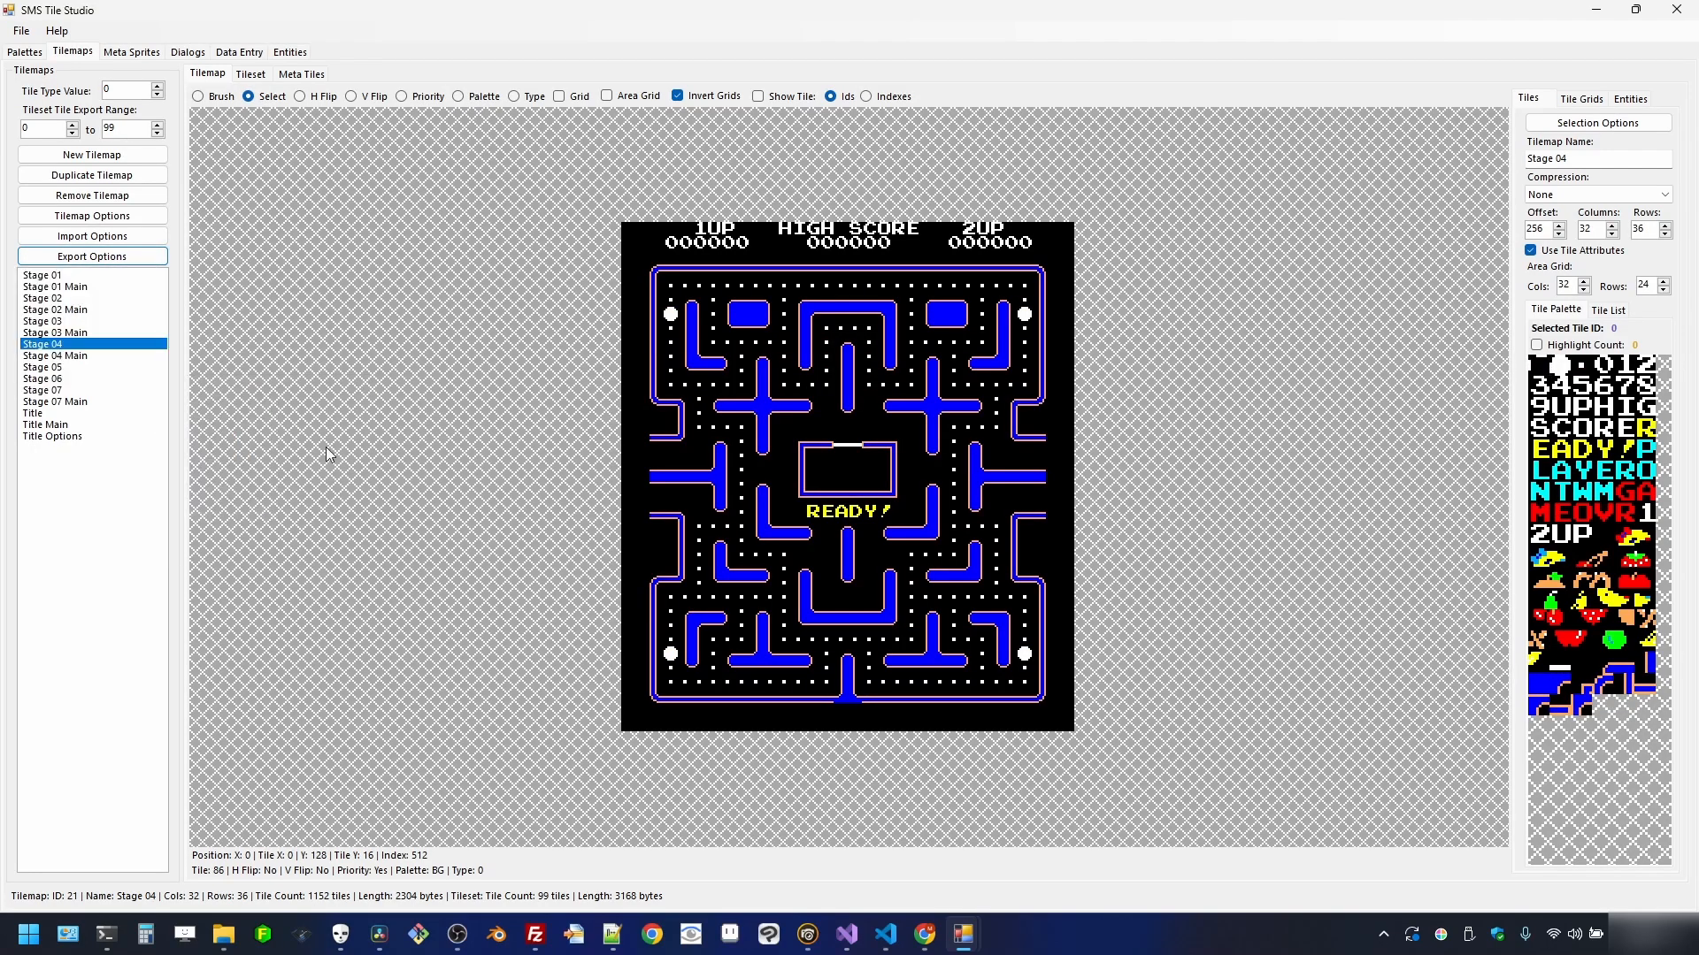
click(715, 464)
- Flip between the Stage 03 to Stage 06 tilemaps to compare them
click(75, 368)
click(76, 379)
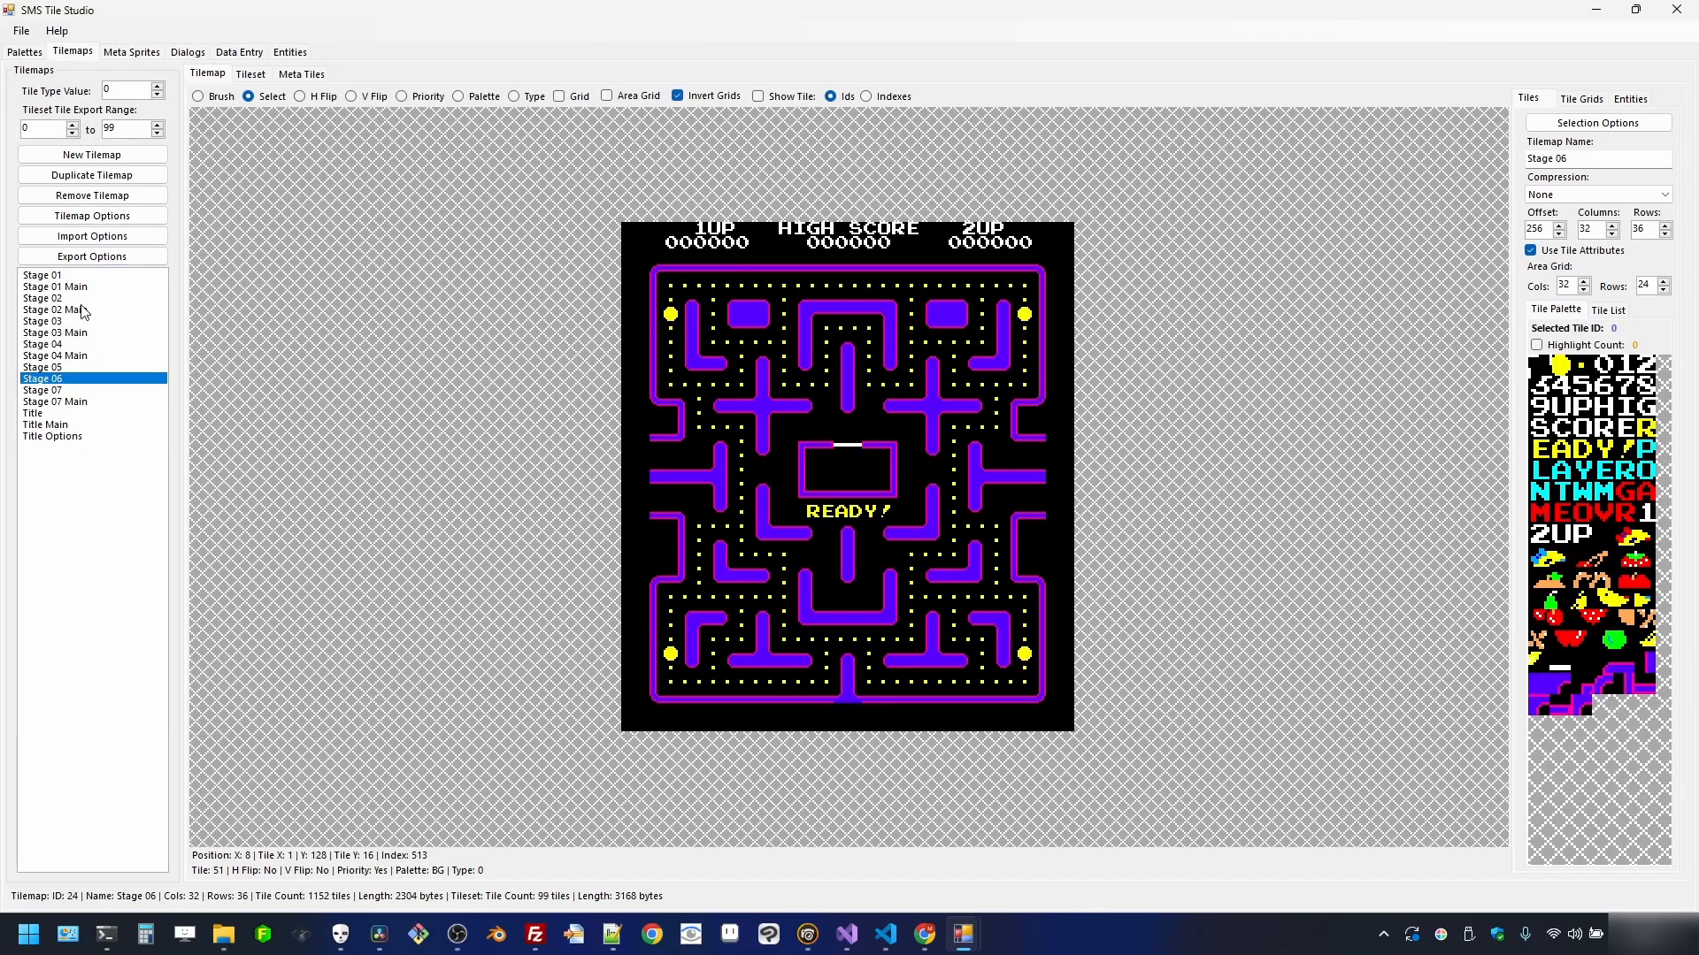
click(76, 321)
click(76, 344)
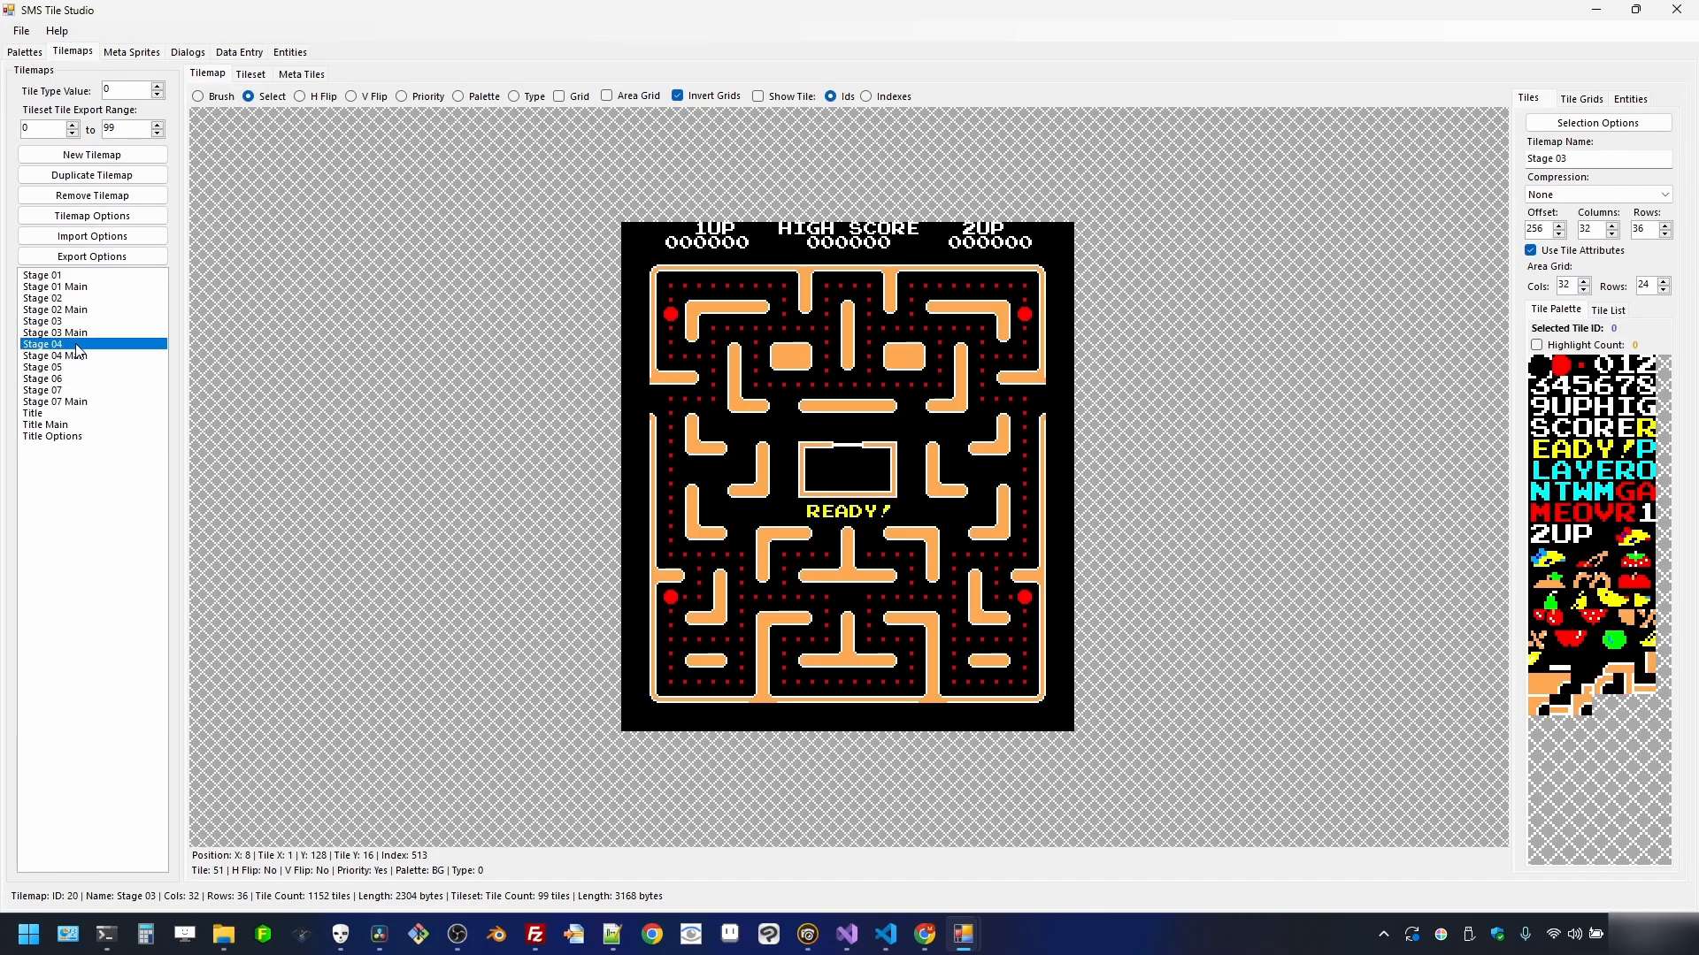
click(76, 366)
click(75, 379)
click(77, 370)
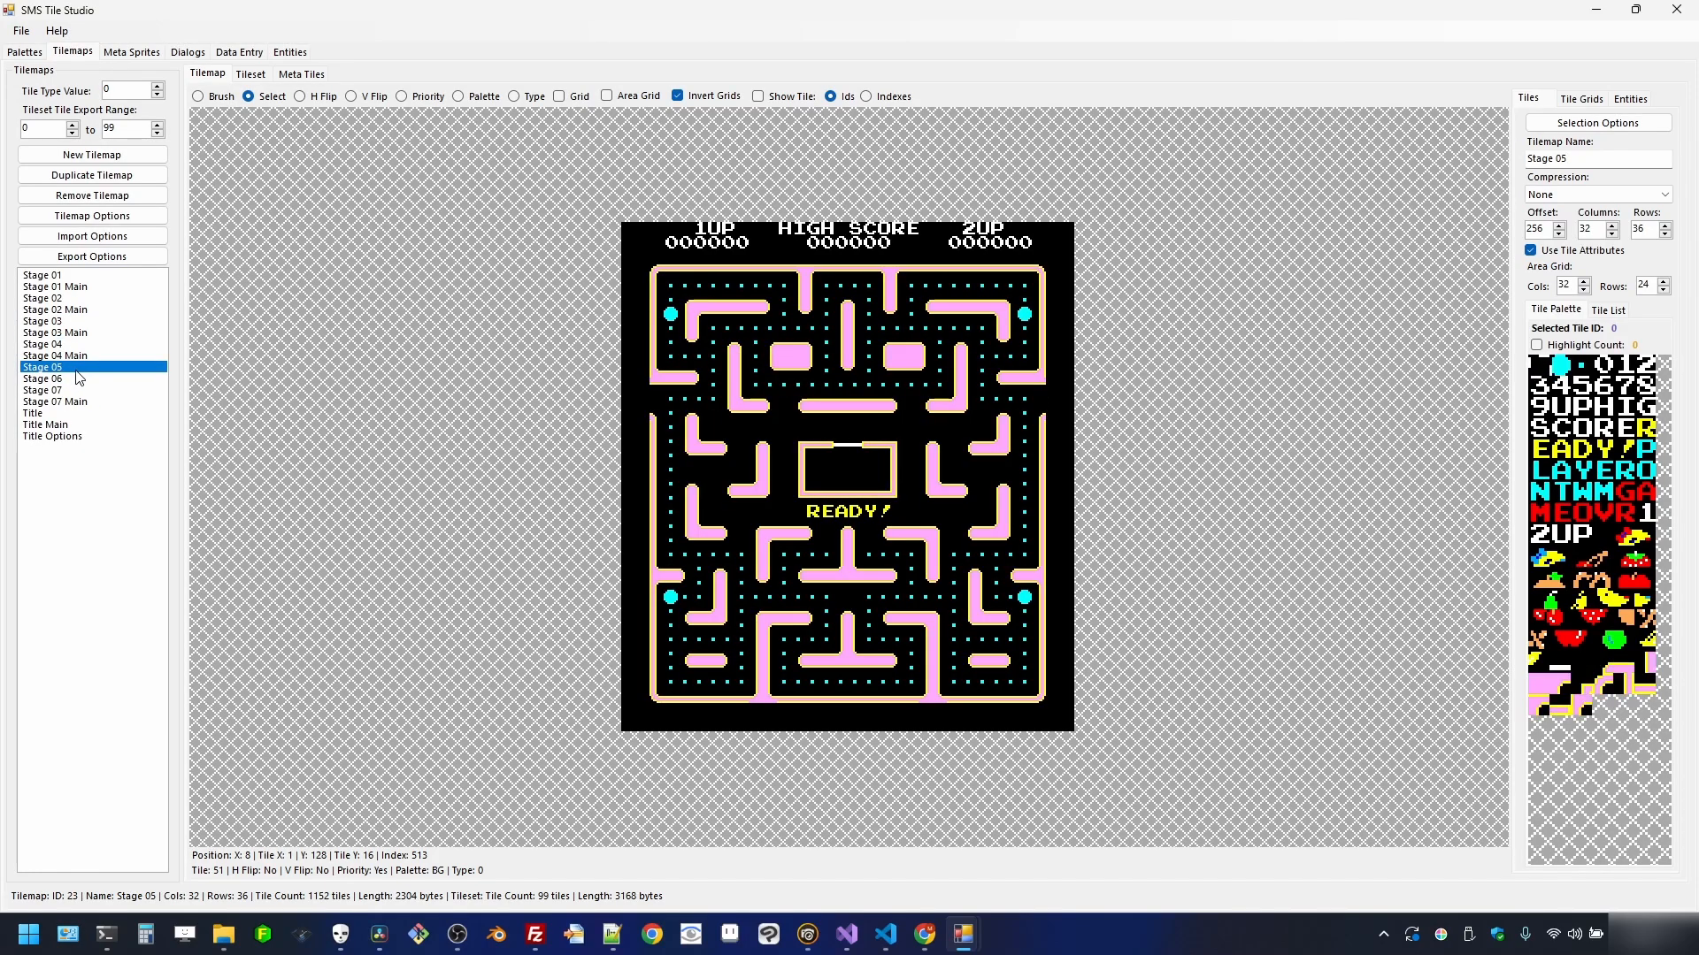
click(80, 379)
click(79, 368)
click(80, 380)
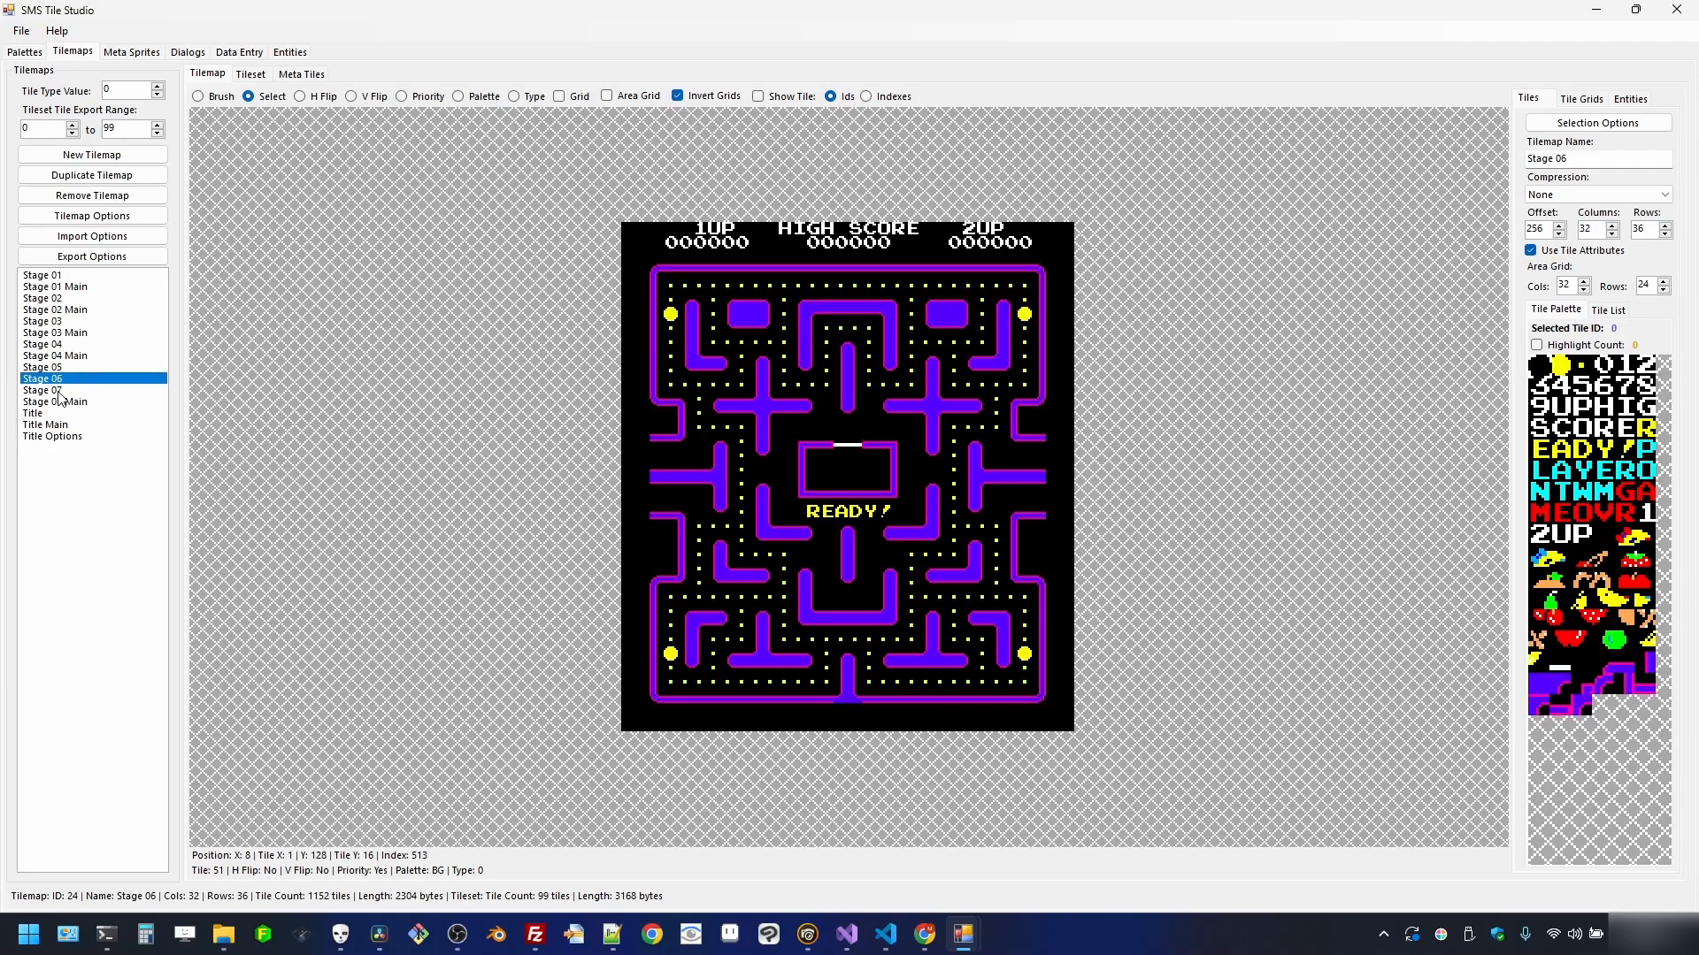
- Export the Stage 07 tilemap as stage_07_map.bin into assets
click(86, 391)
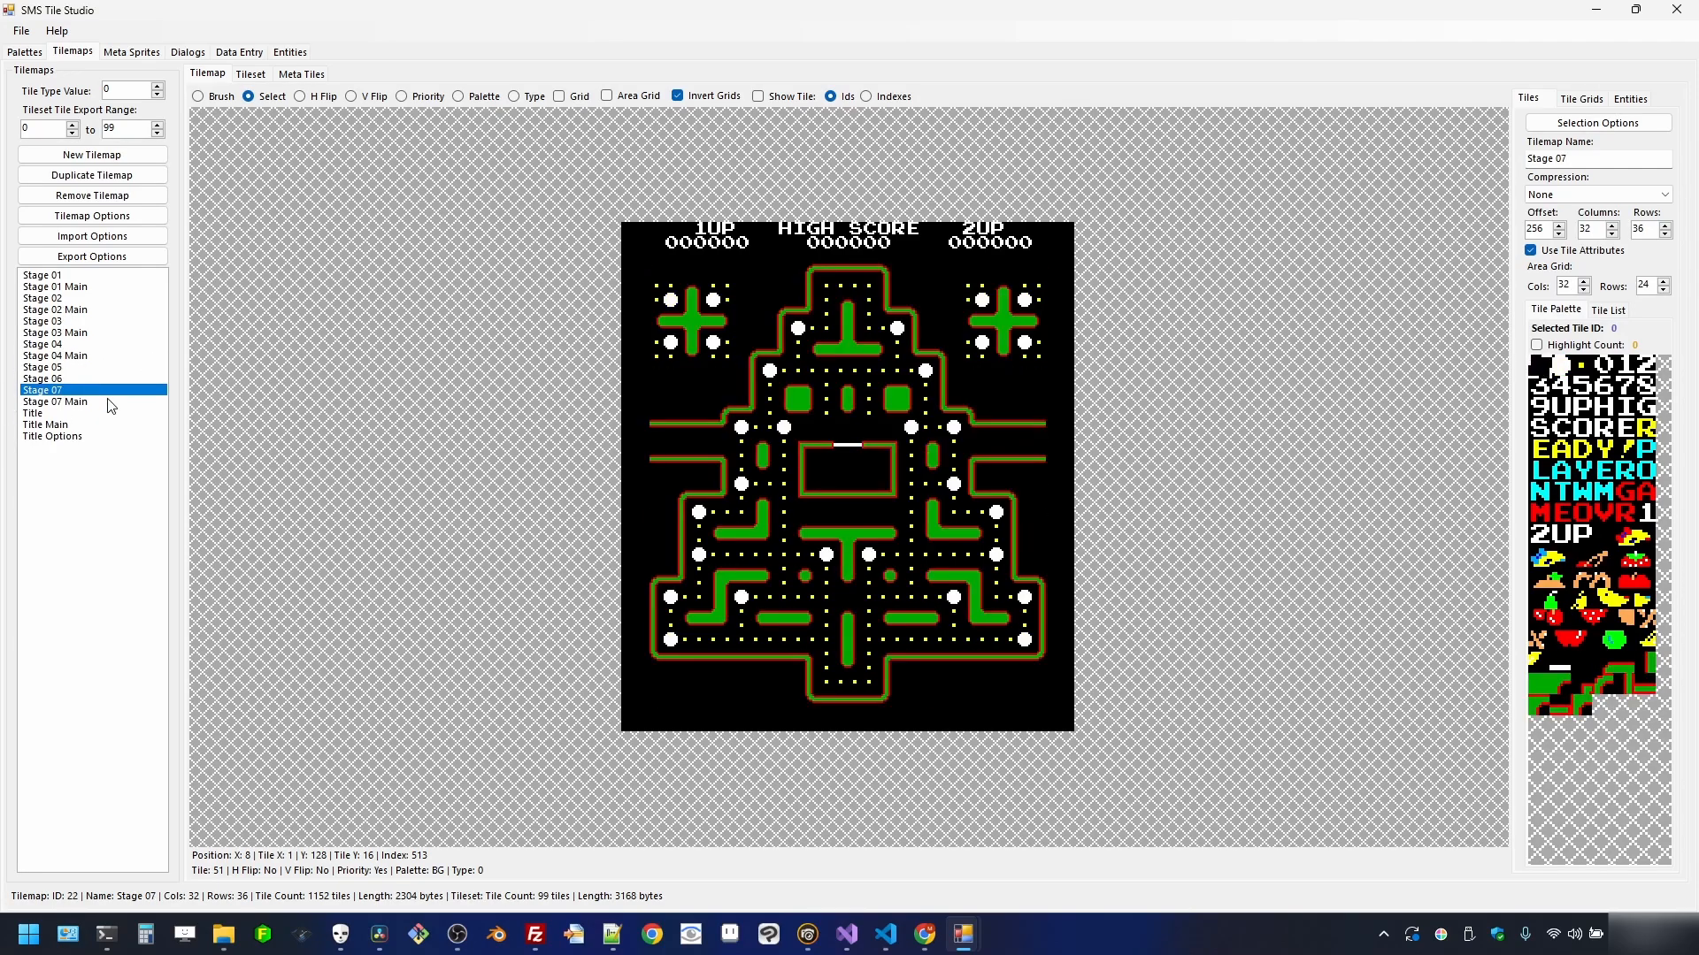
click(132, 260)
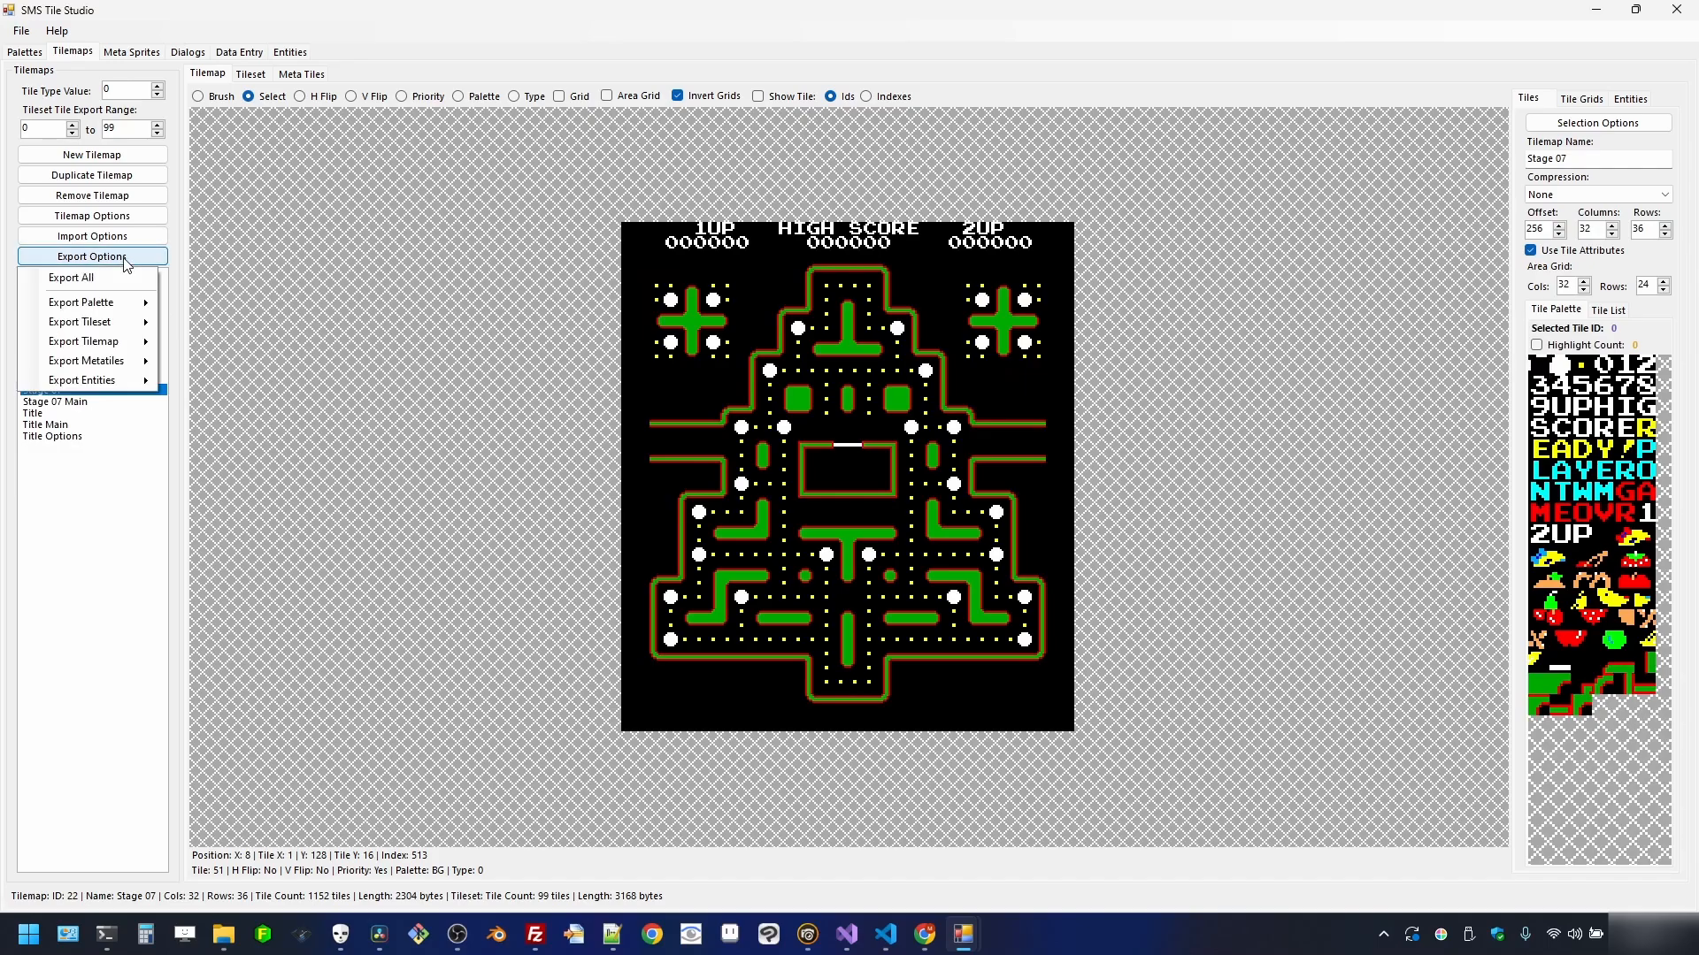
mouse_move(123, 343)
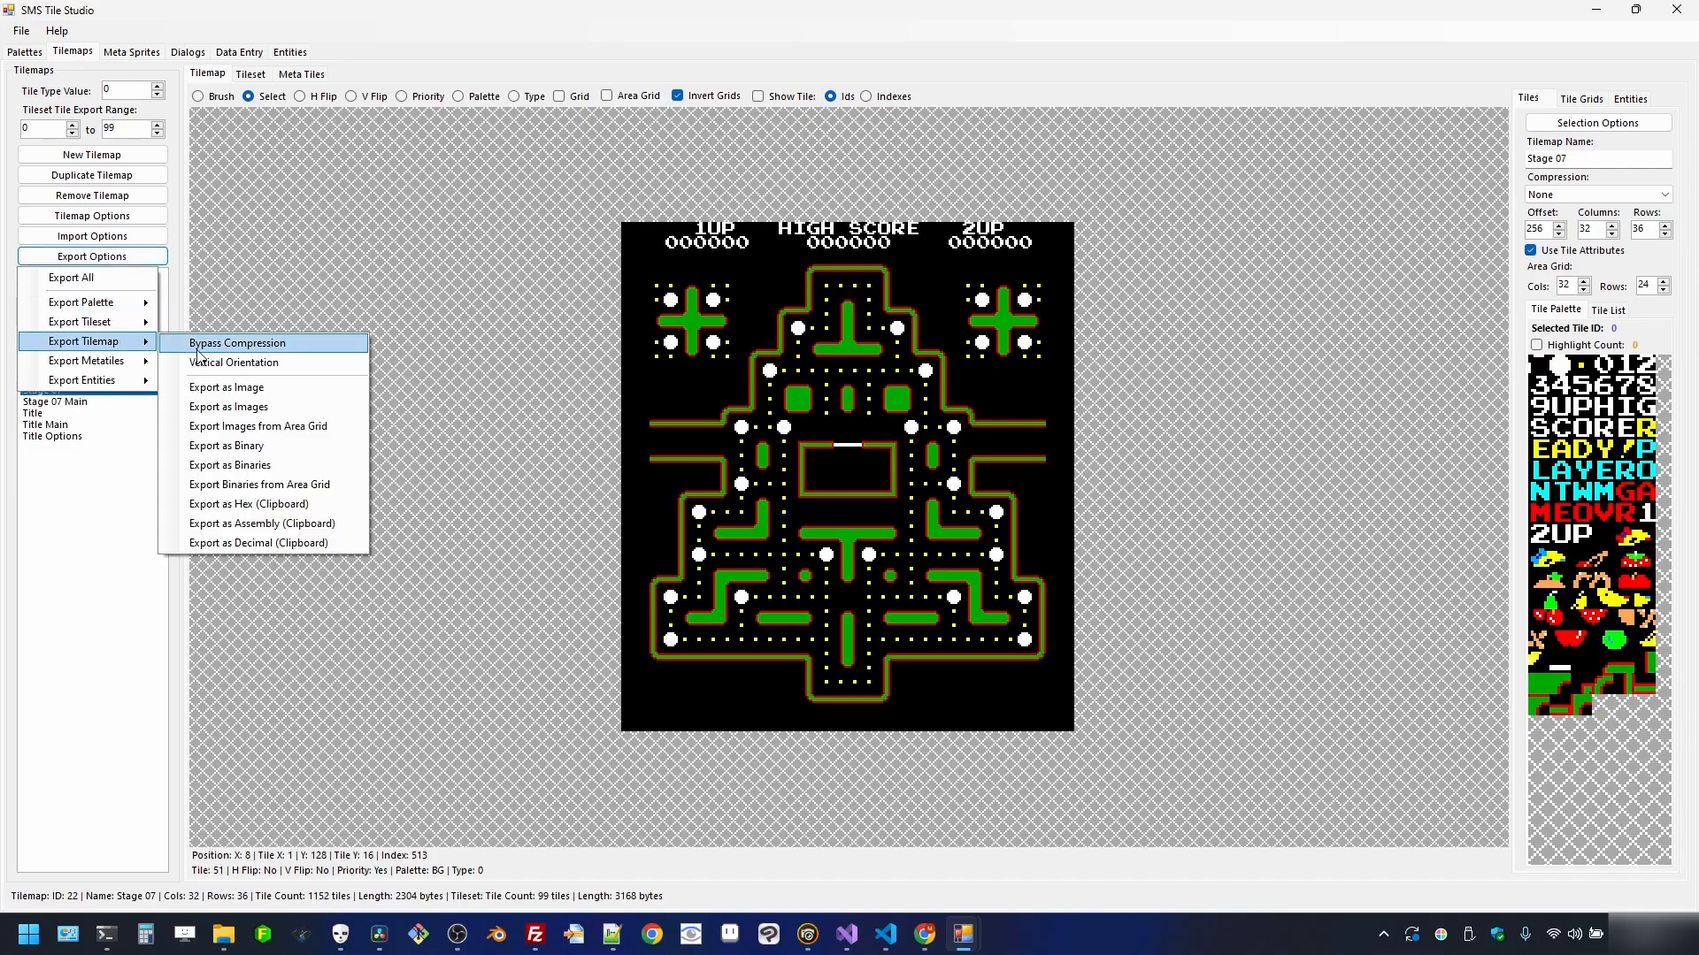
click(272, 450)
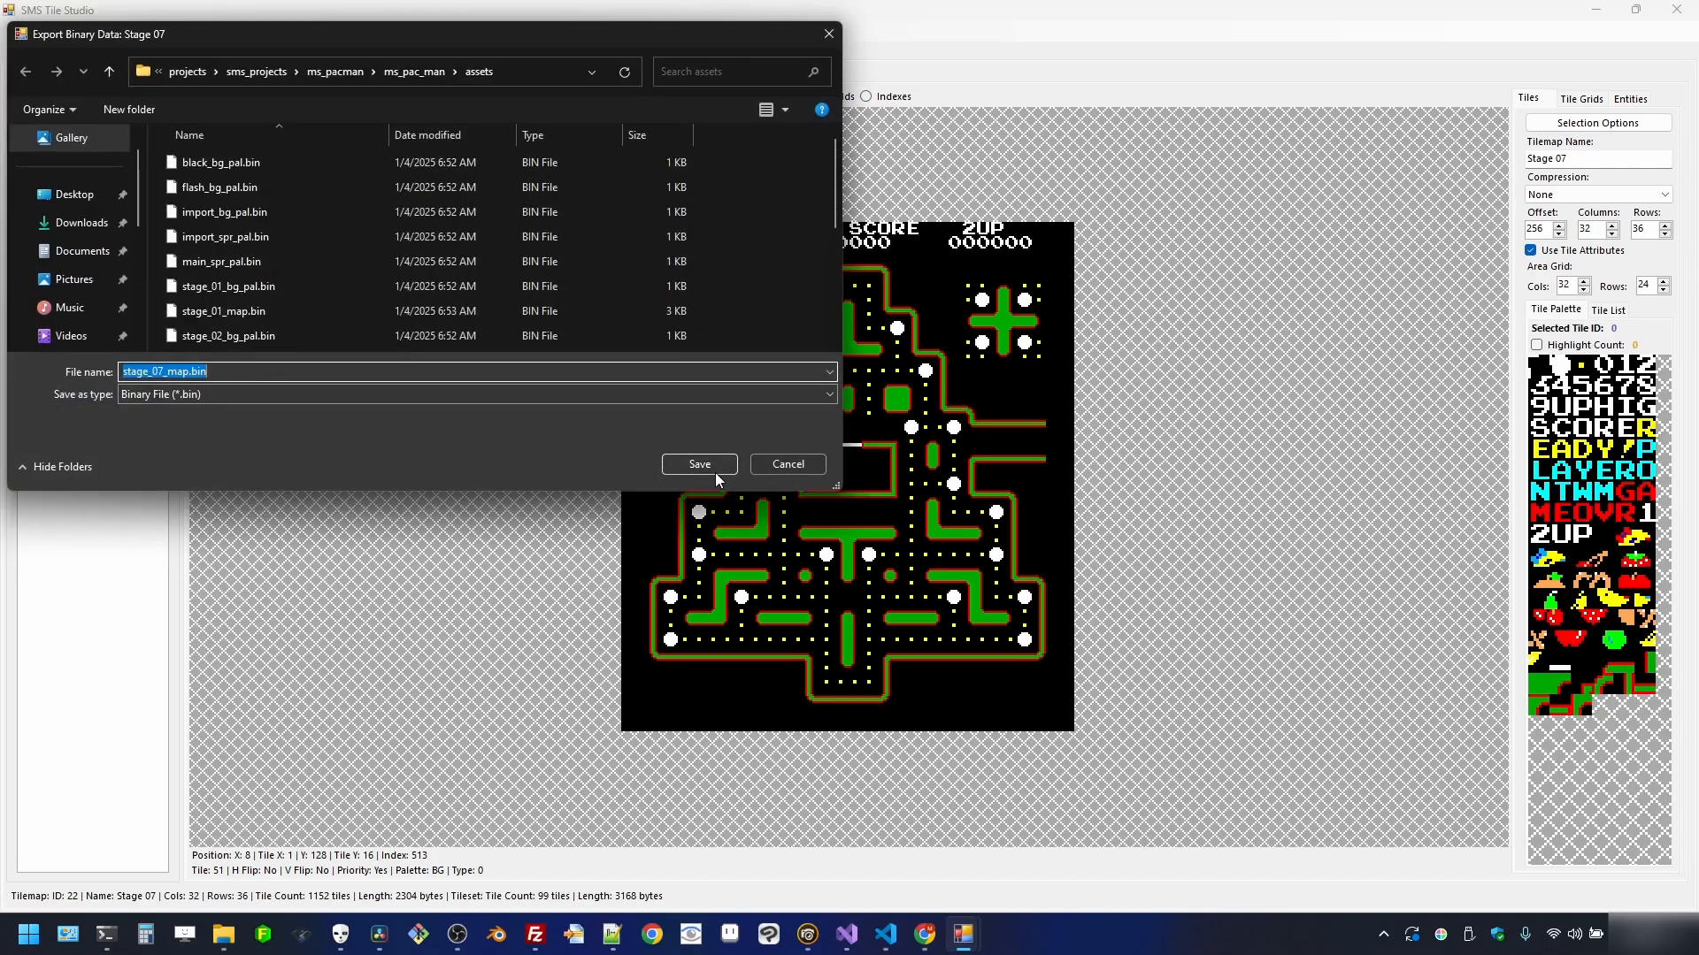
click(713, 465)
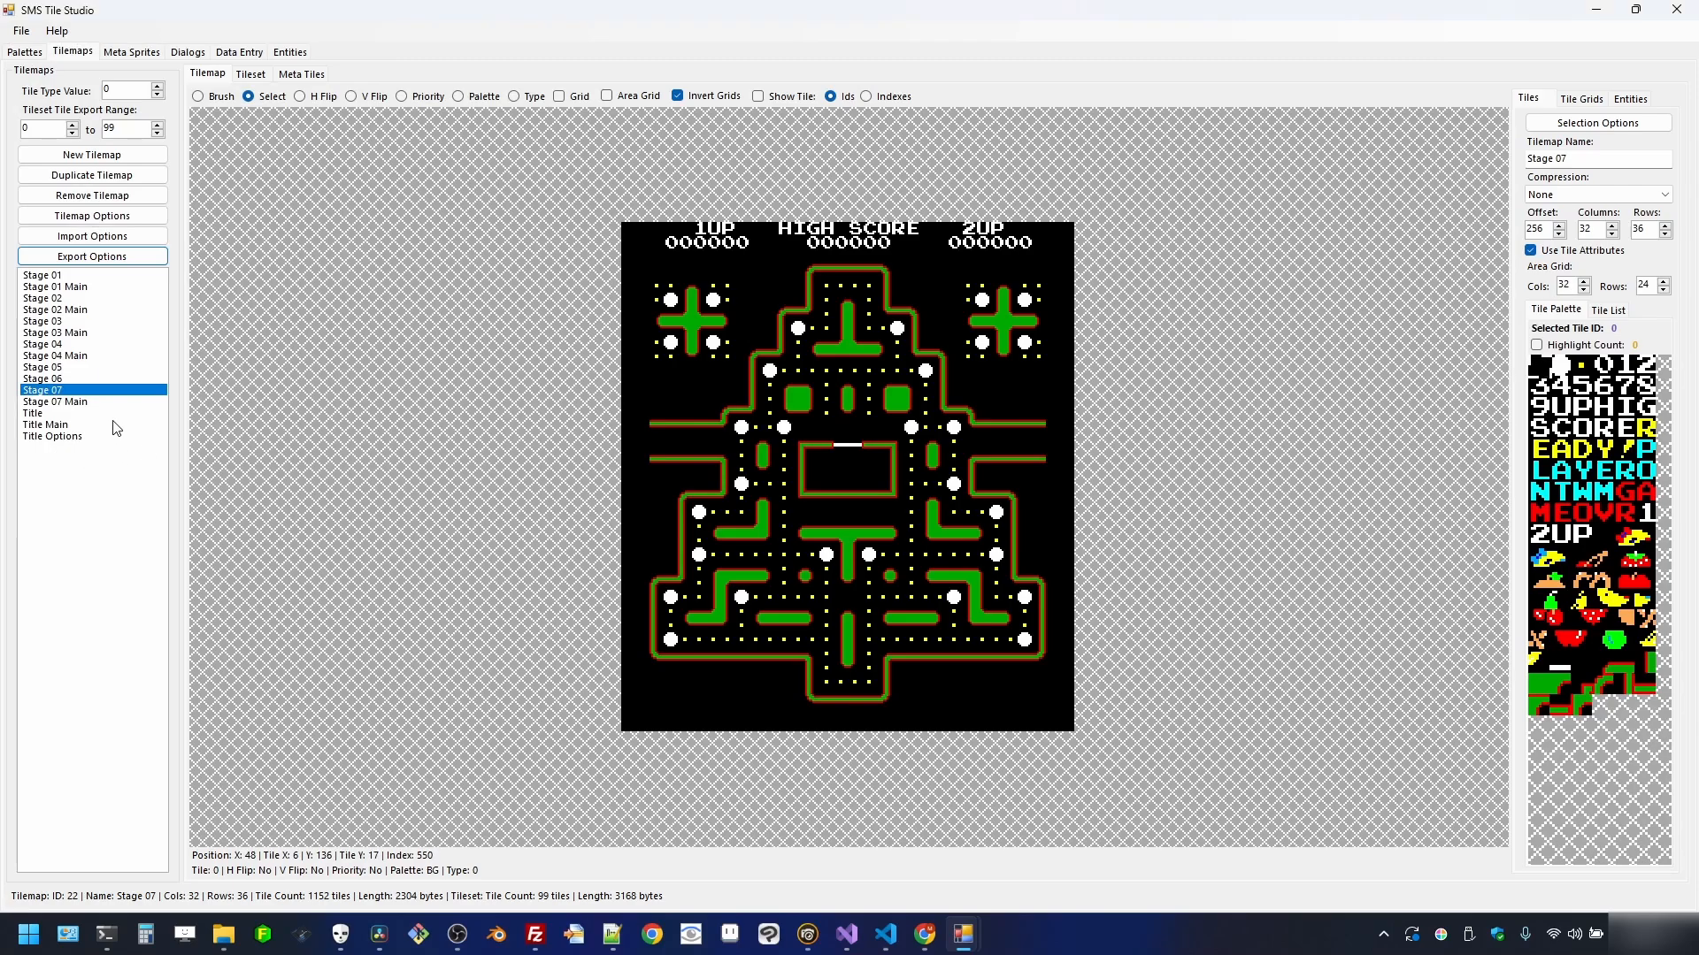
- Export the Title tilemap as title_map.bin, glance at Title Options, then return to Title
click(78, 413)
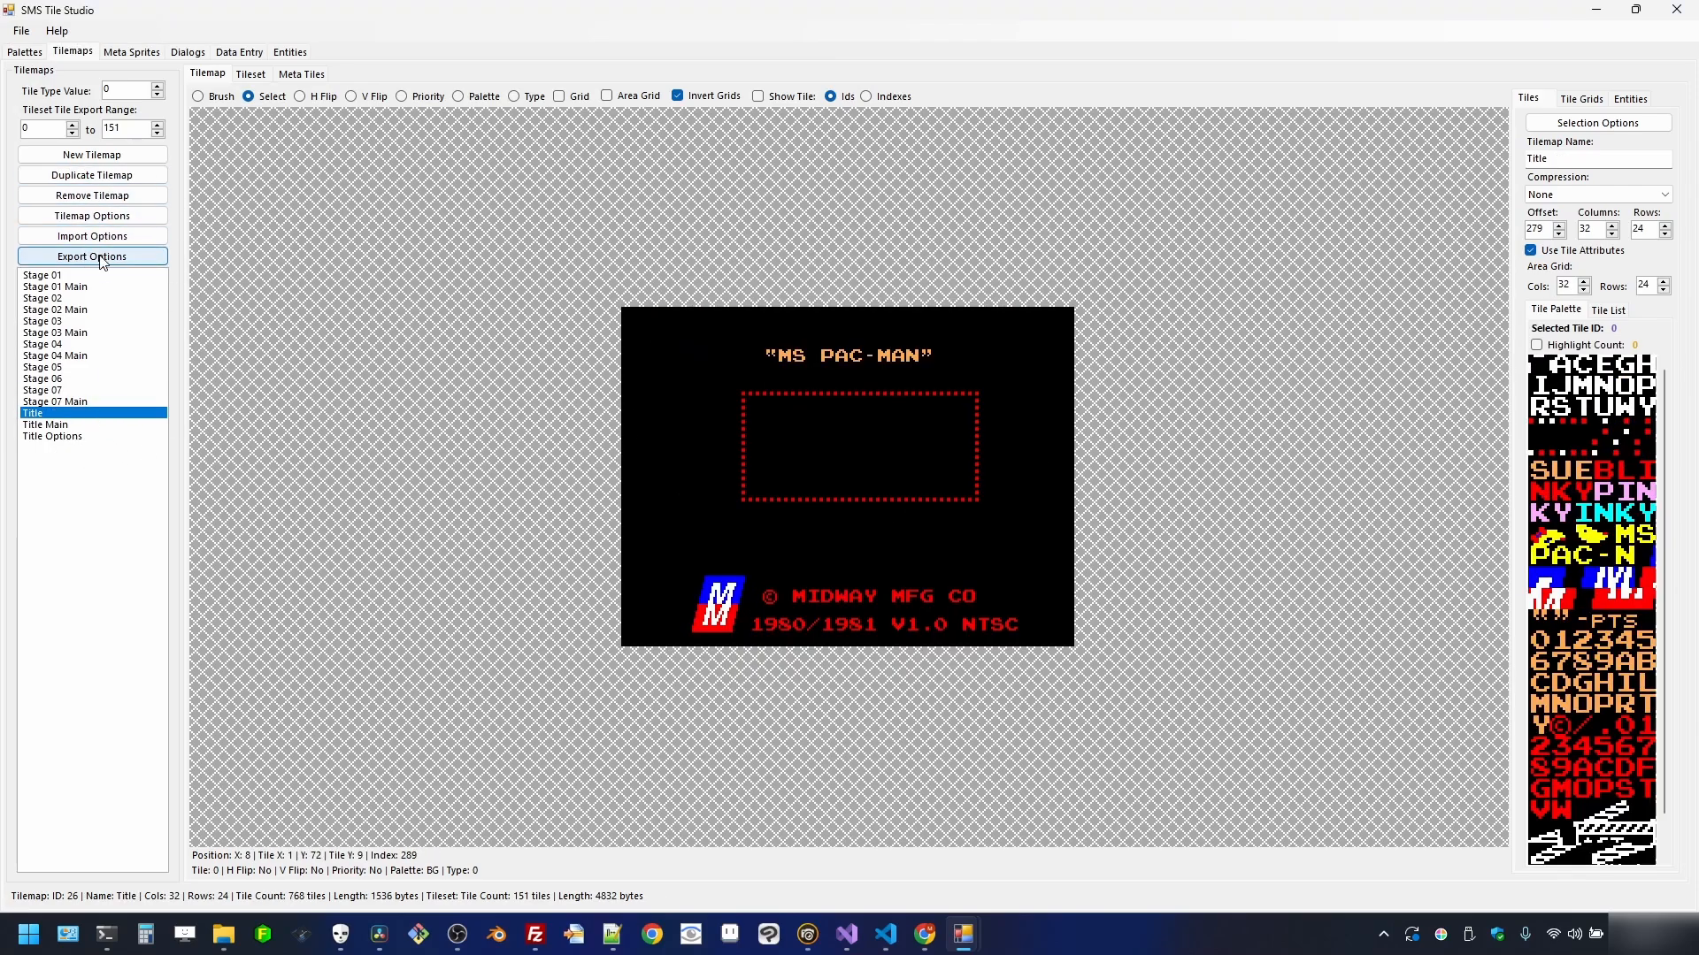
click(72, 262)
mouse_move(98, 346)
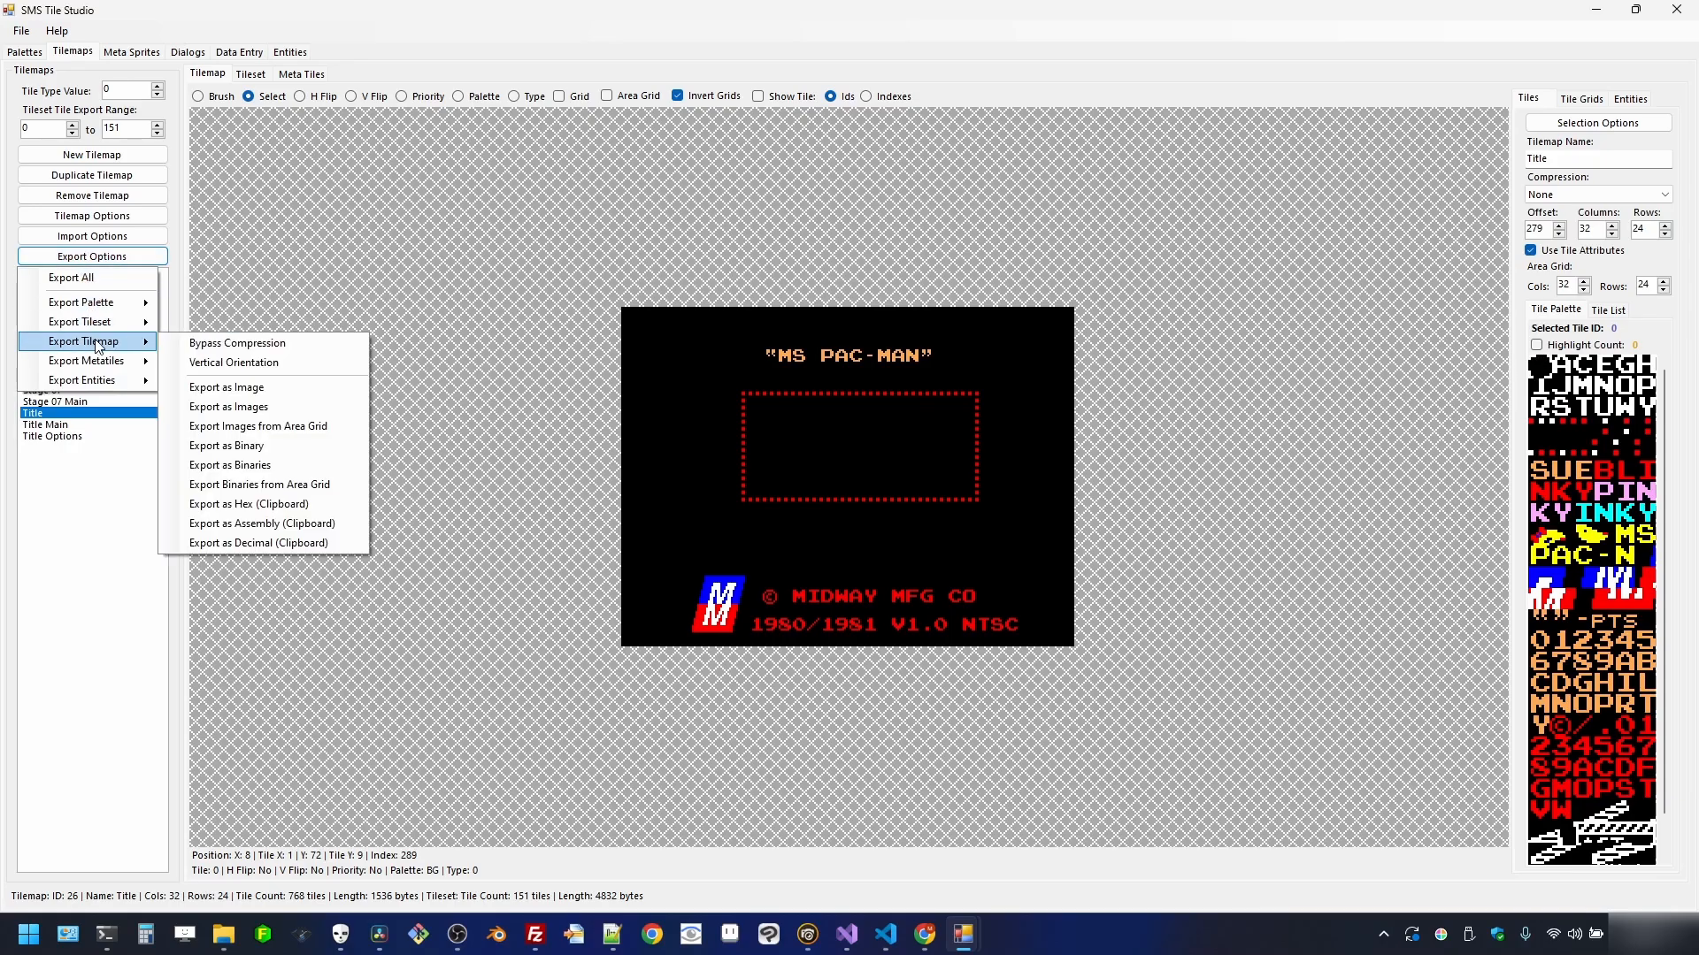
click(227, 446)
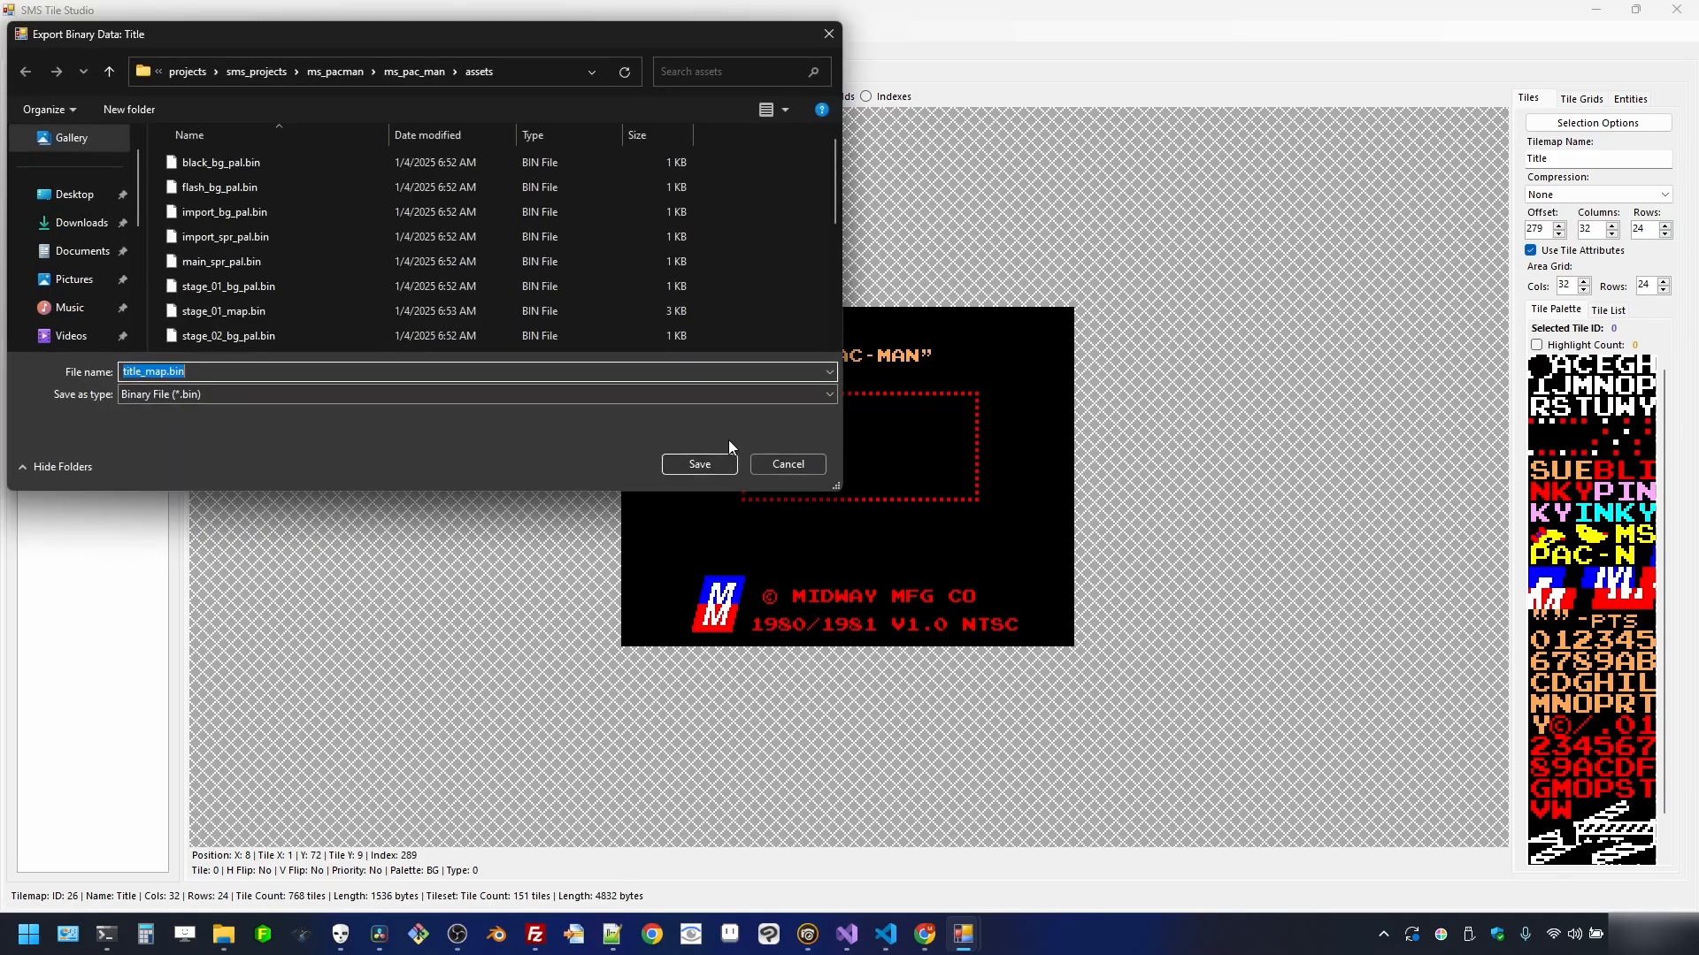
click(699, 465)
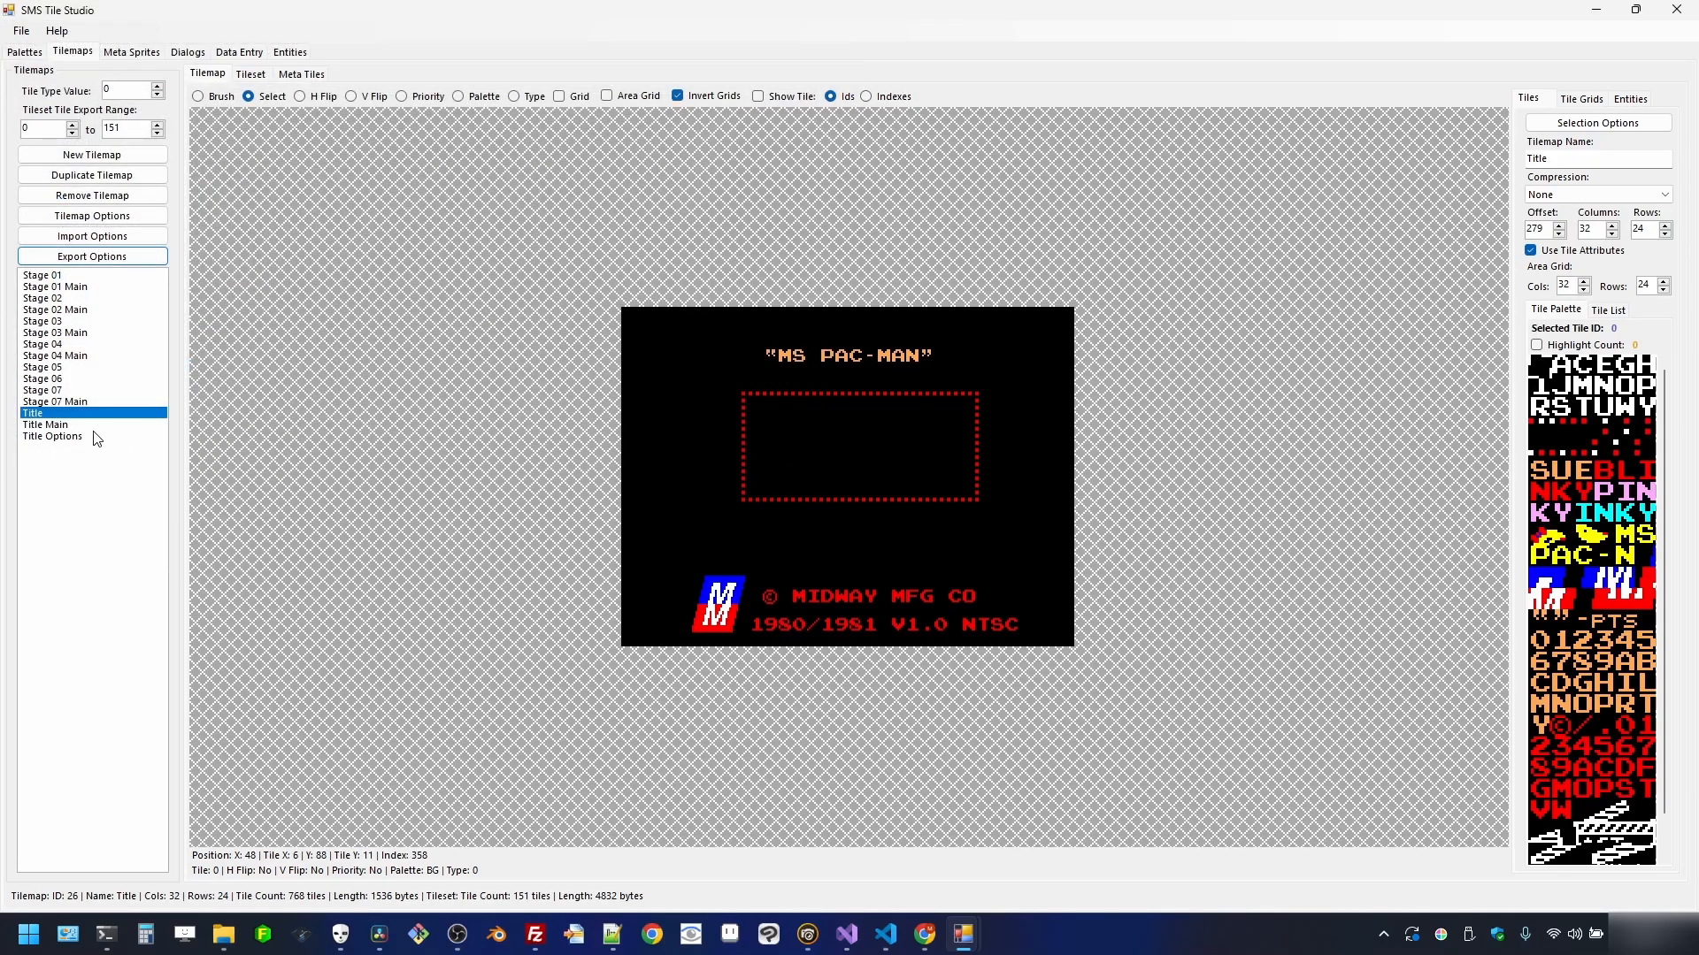
click(82, 435)
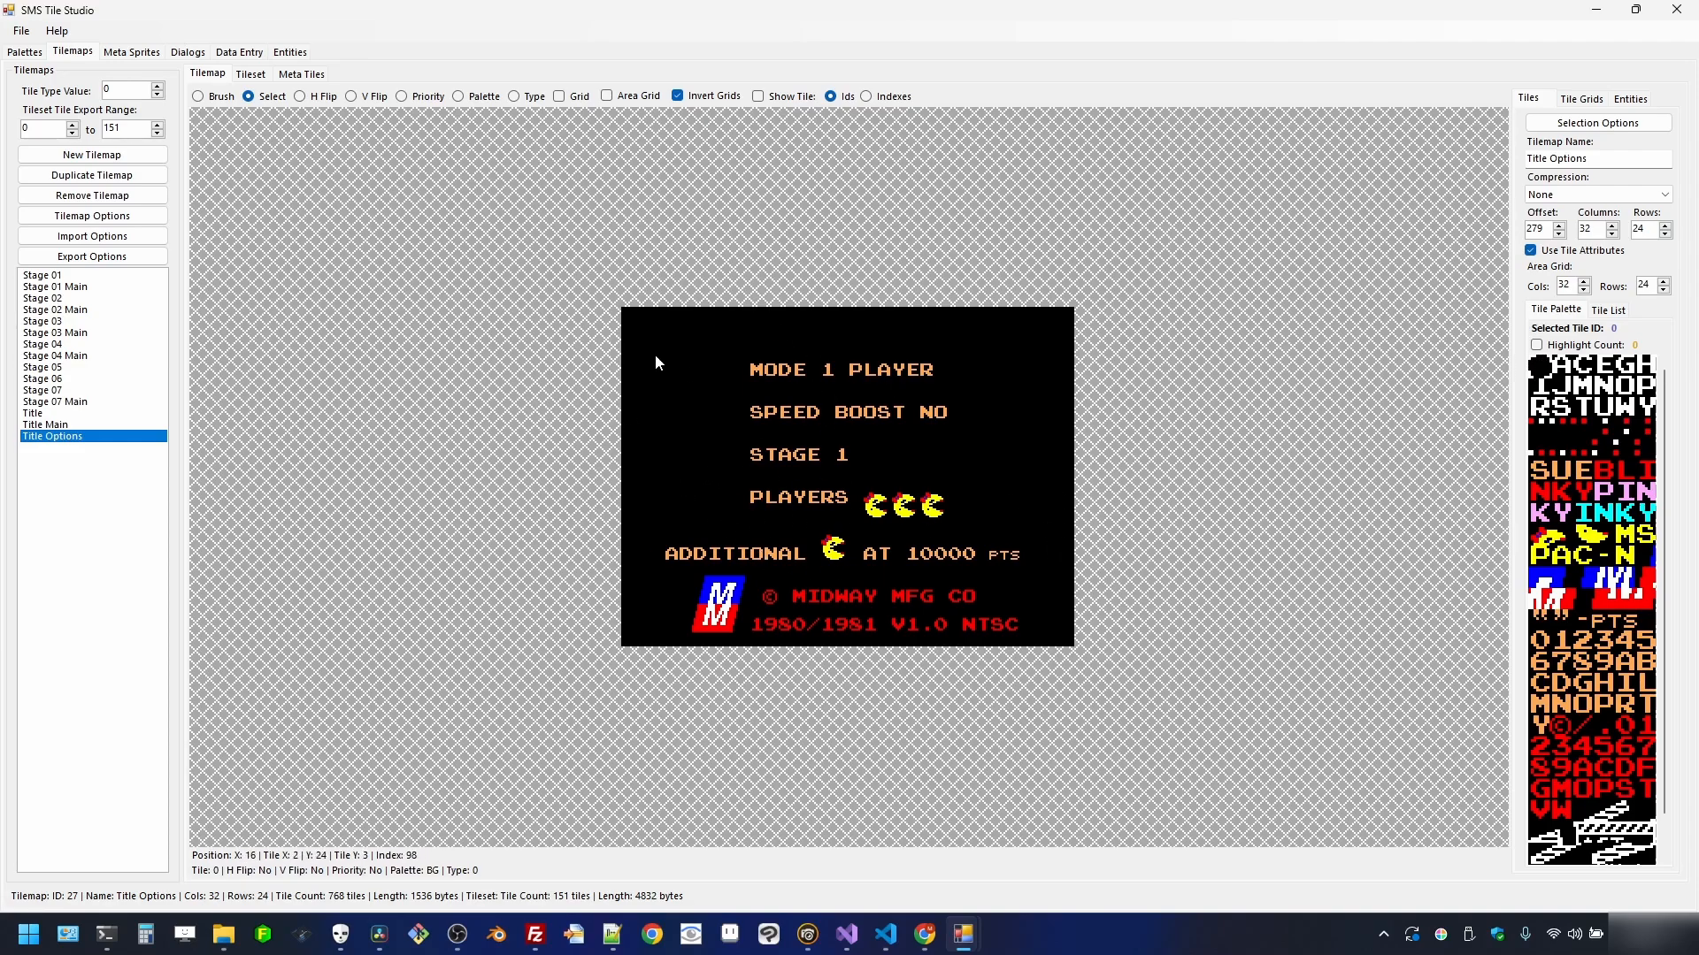
click(88, 413)
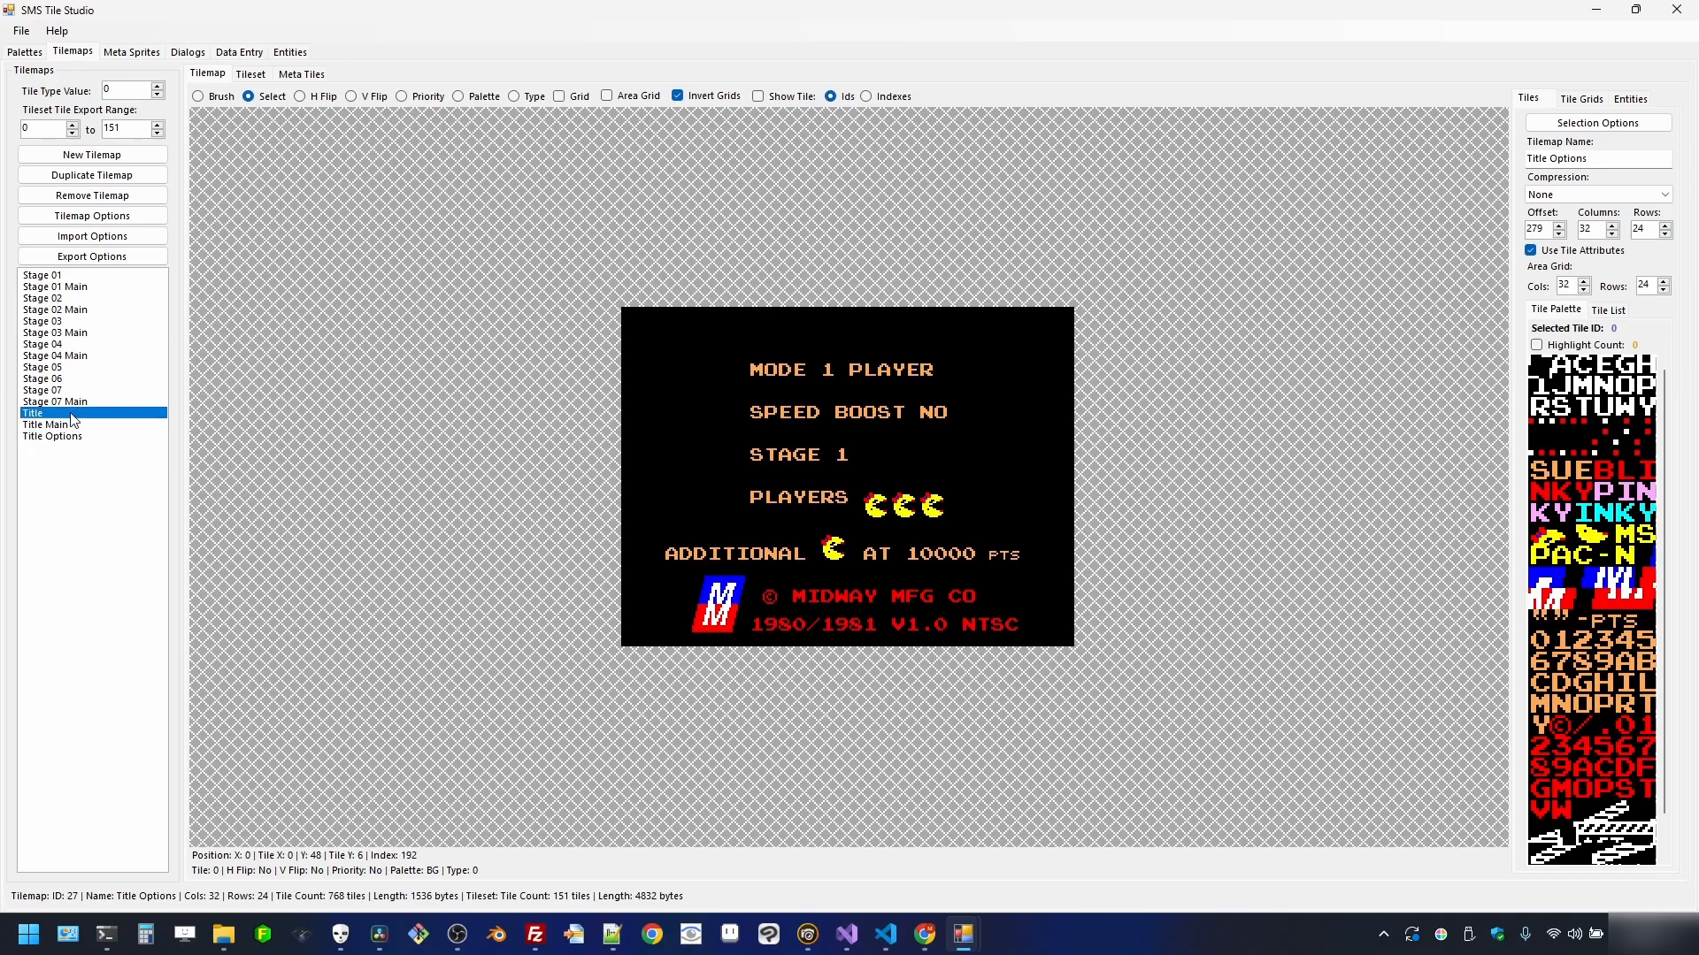
- In Meta Sprites, export the Bonus tileset as bonus_tiles.bin into assets
click(124, 53)
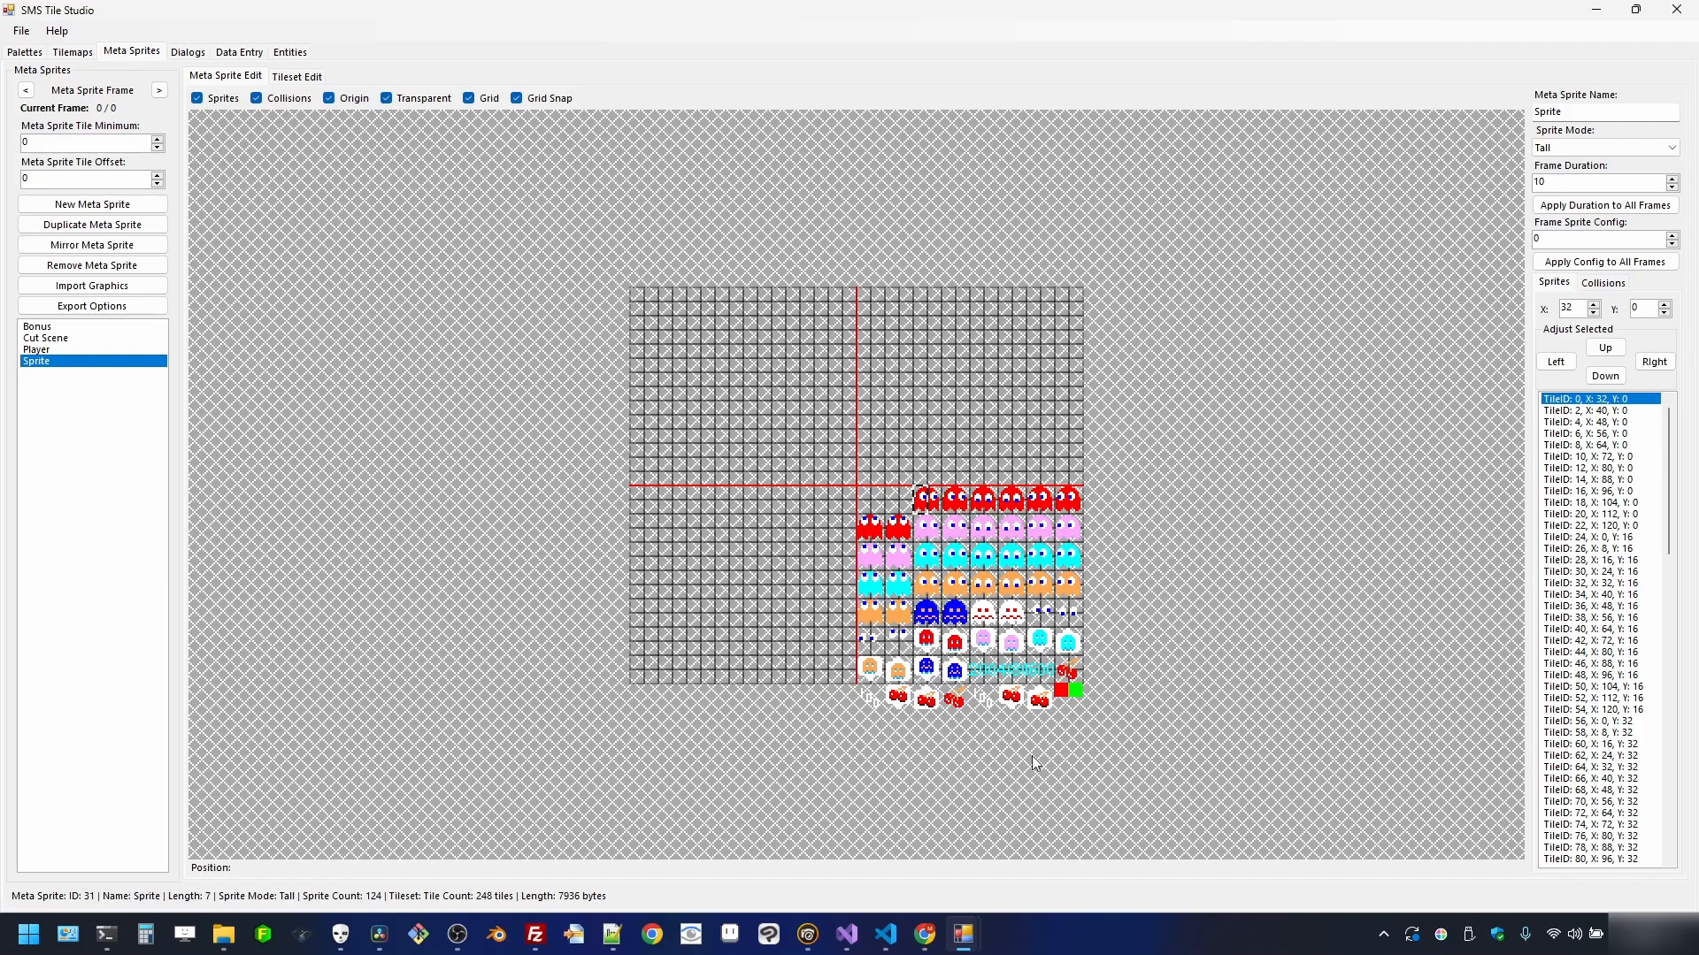
click(92, 306)
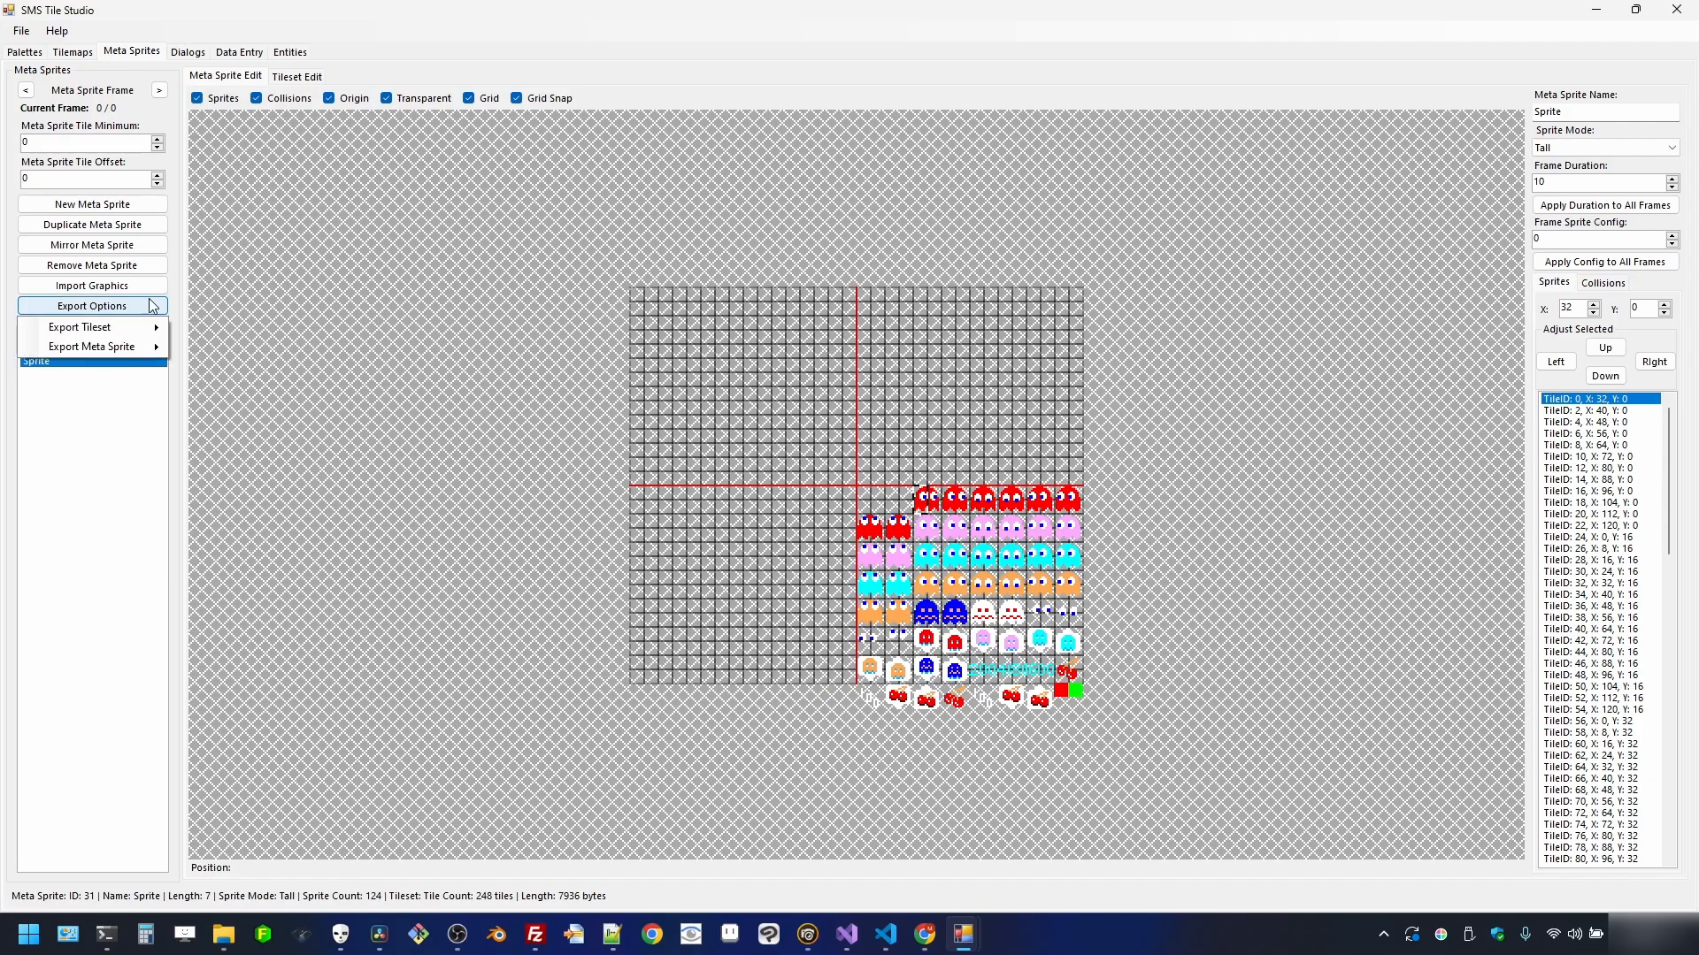
click(58, 435)
click(62, 326)
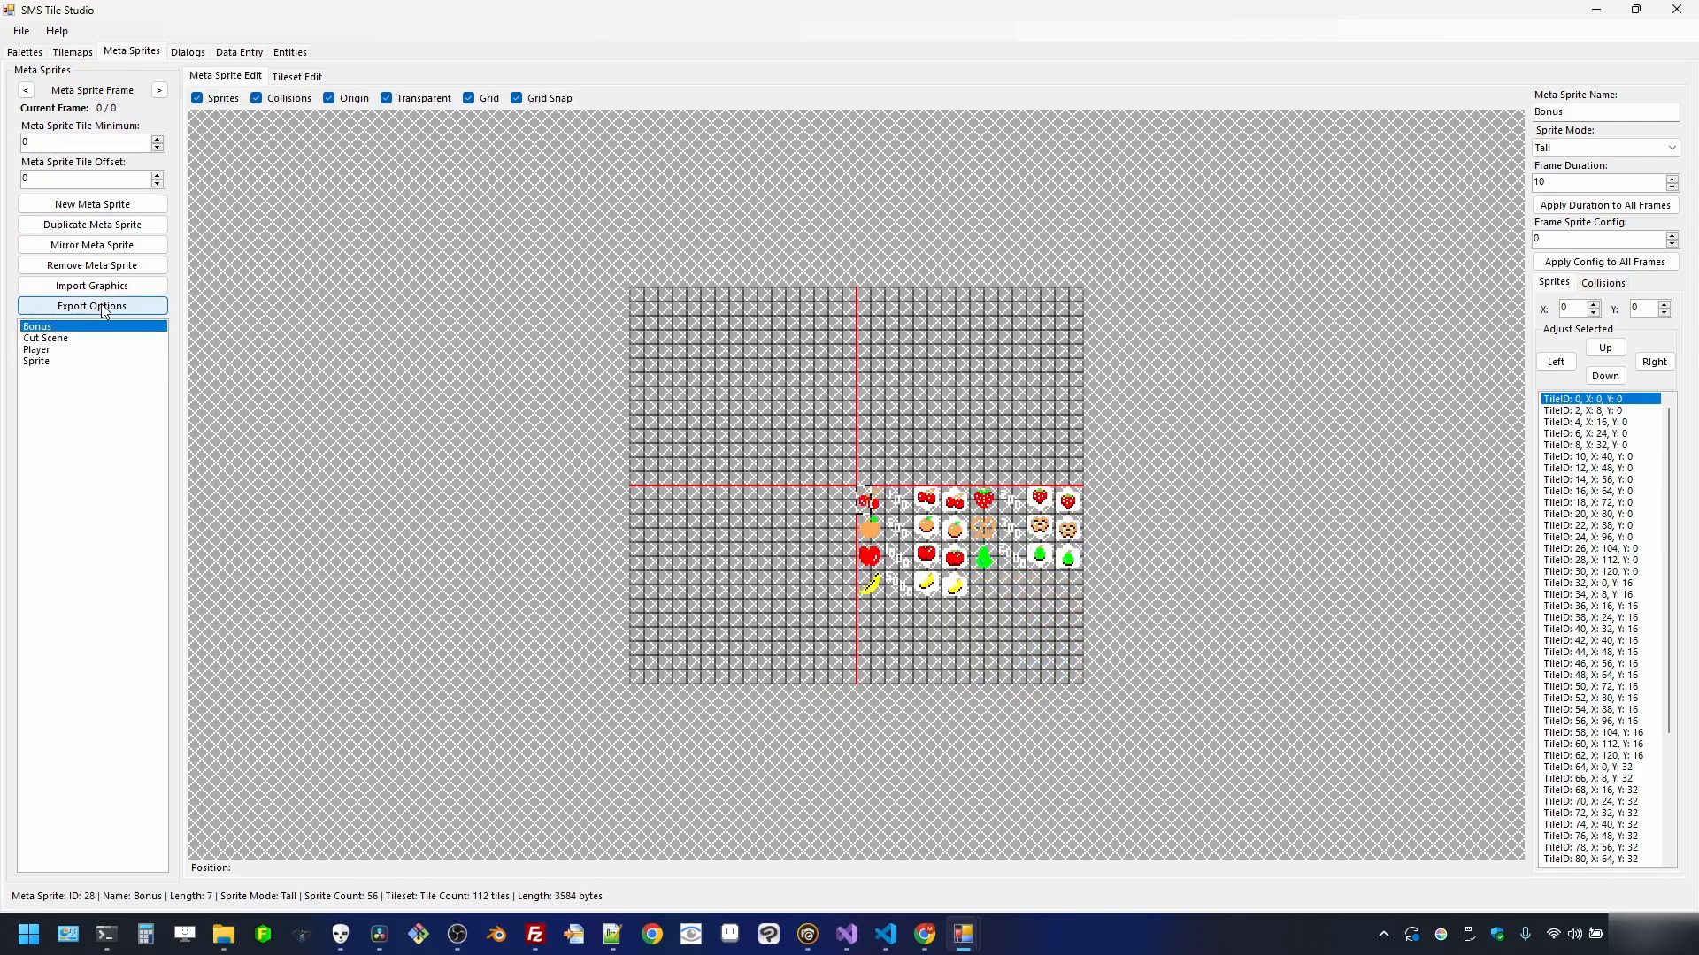
click(103, 306)
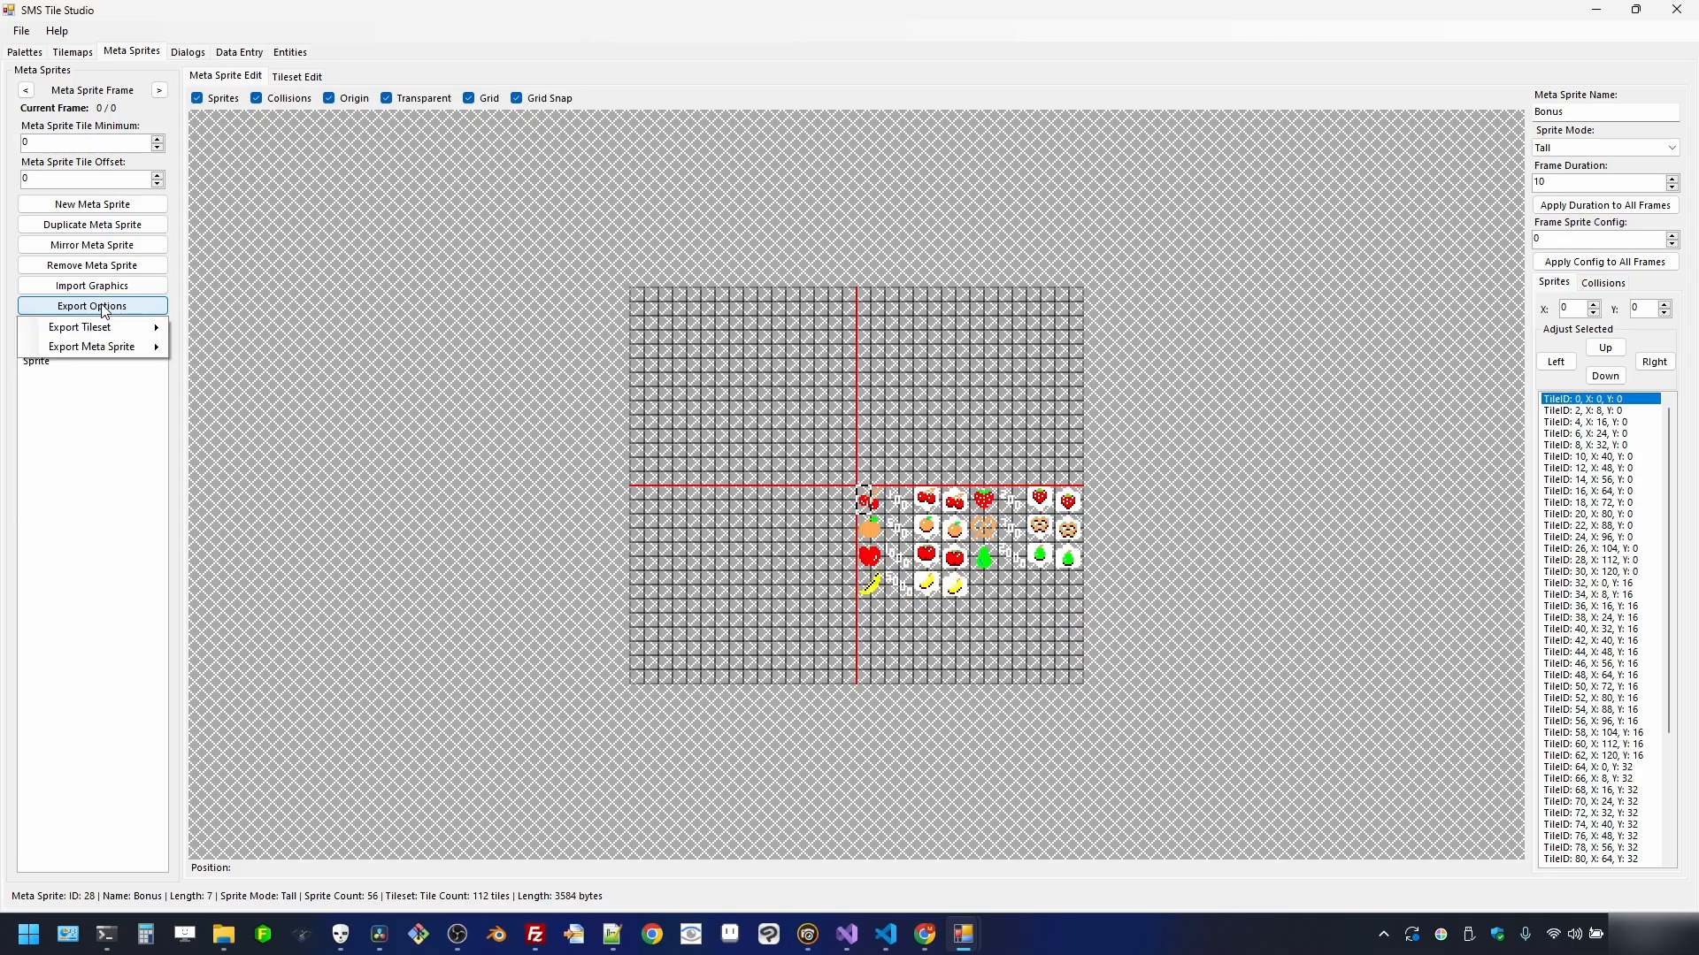
mouse_move(118, 354)
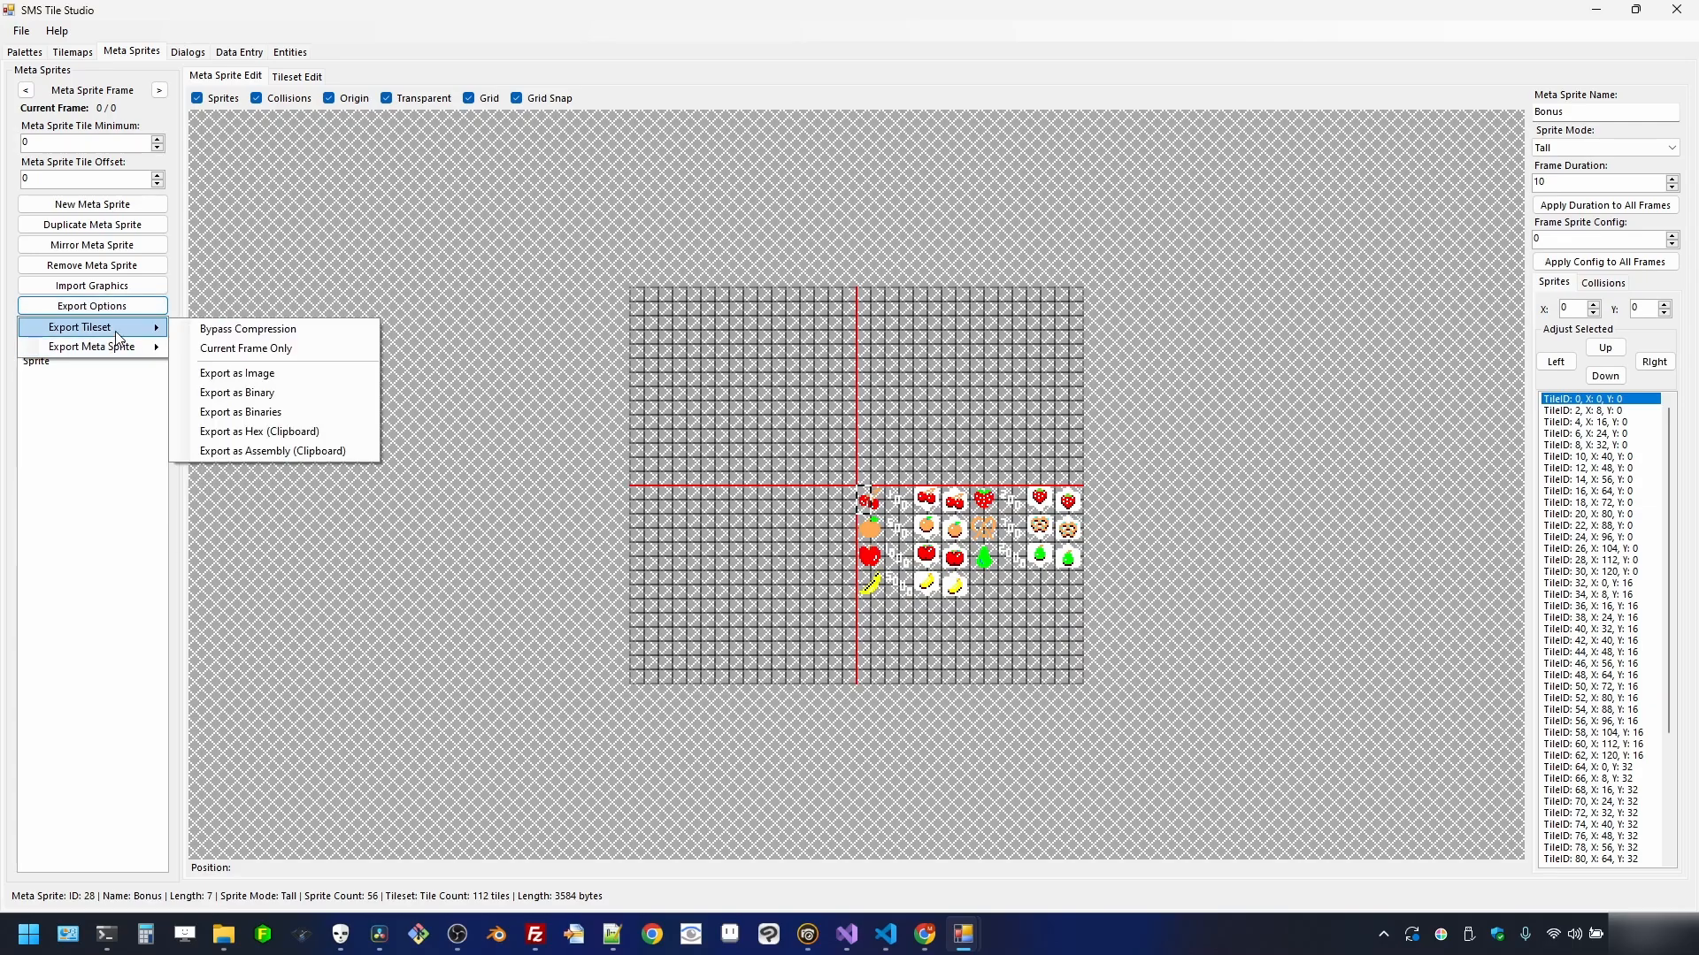
click(278, 397)
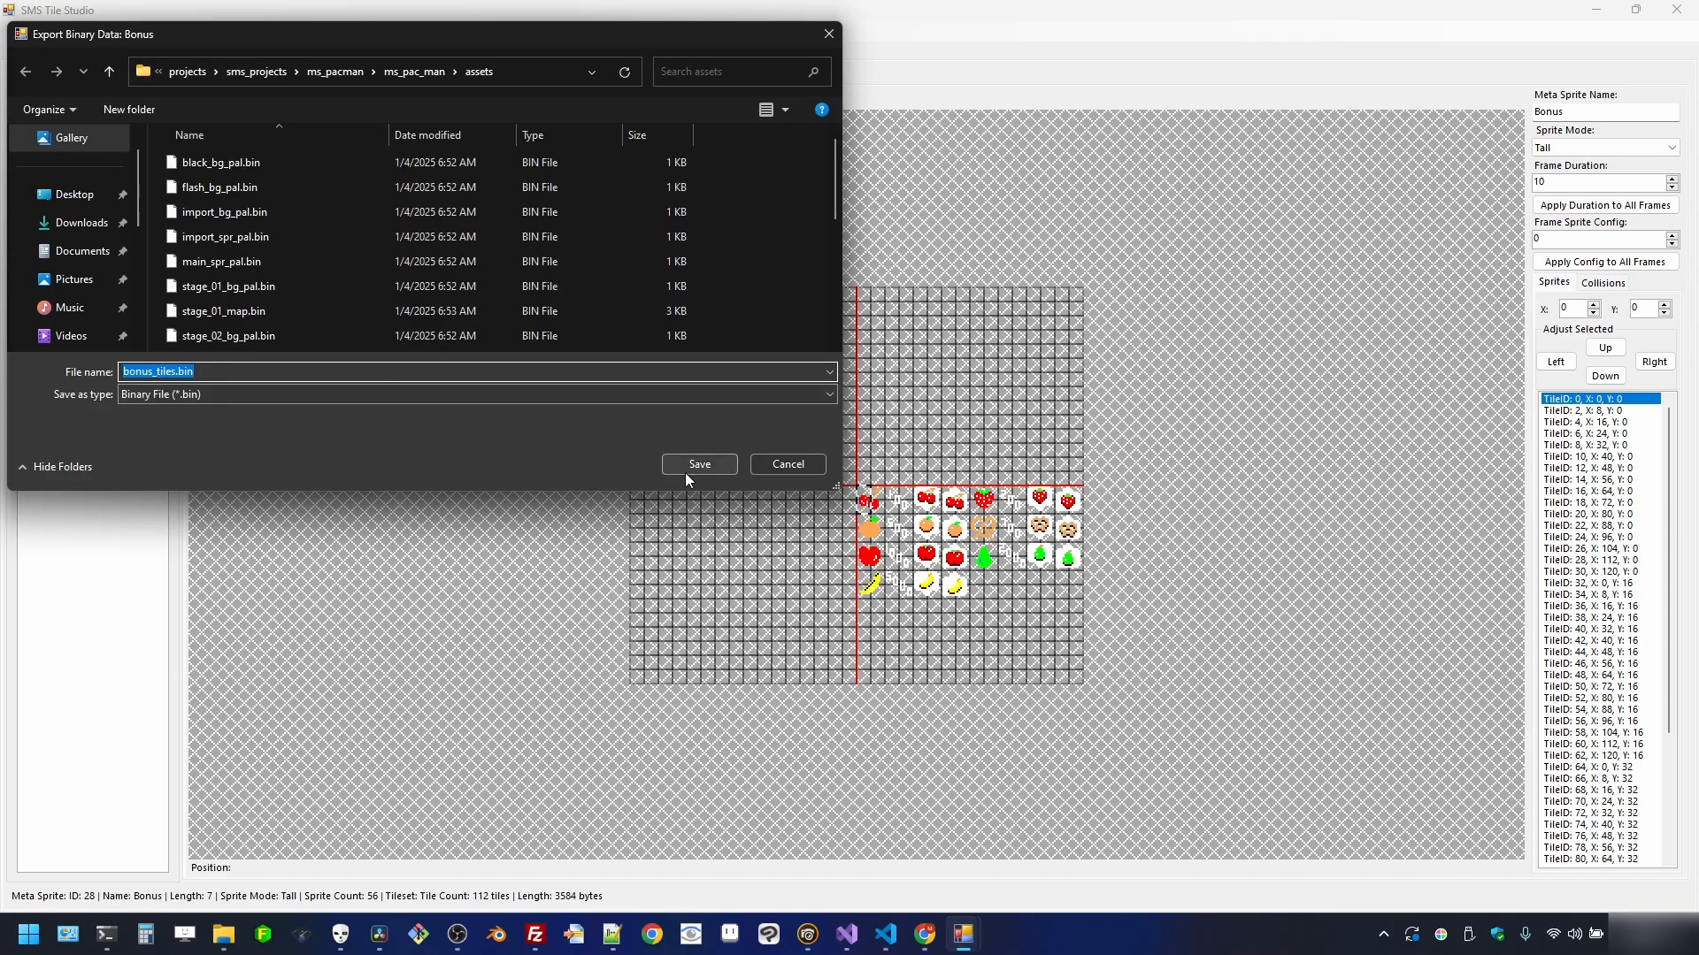
click(686, 473)
- Export the Cut Scene and Player tilesets as binary files, including player_tiles.bin
click(74, 345)
click(135, 309)
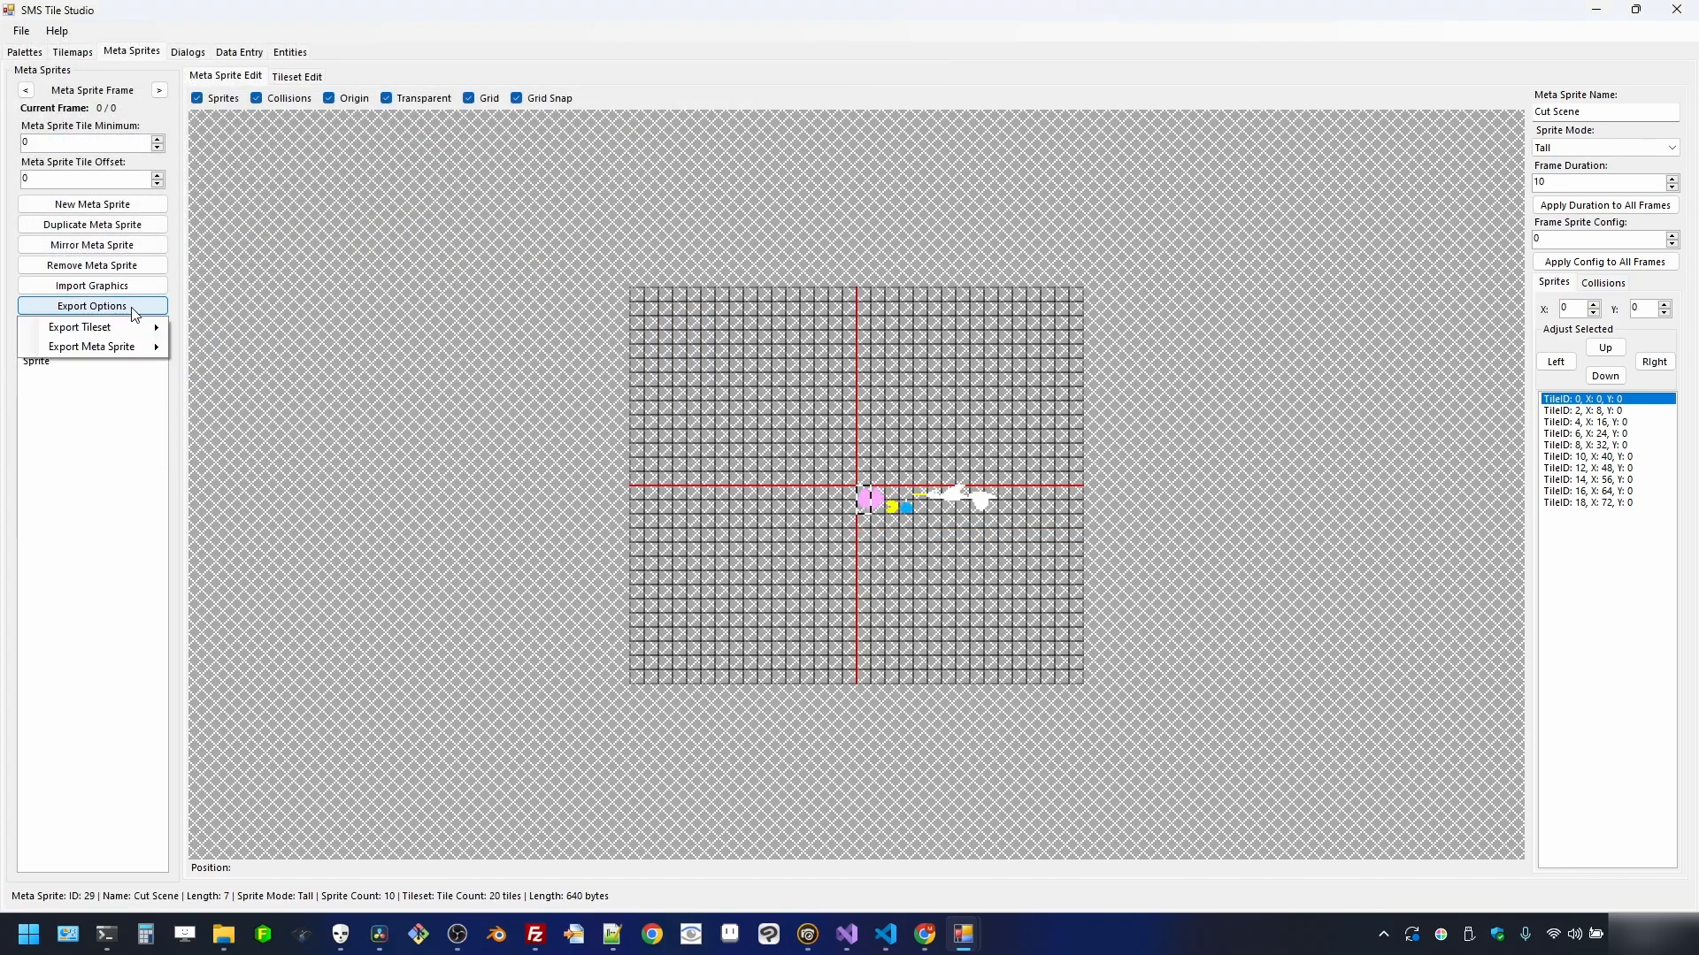
mouse_move(122, 330)
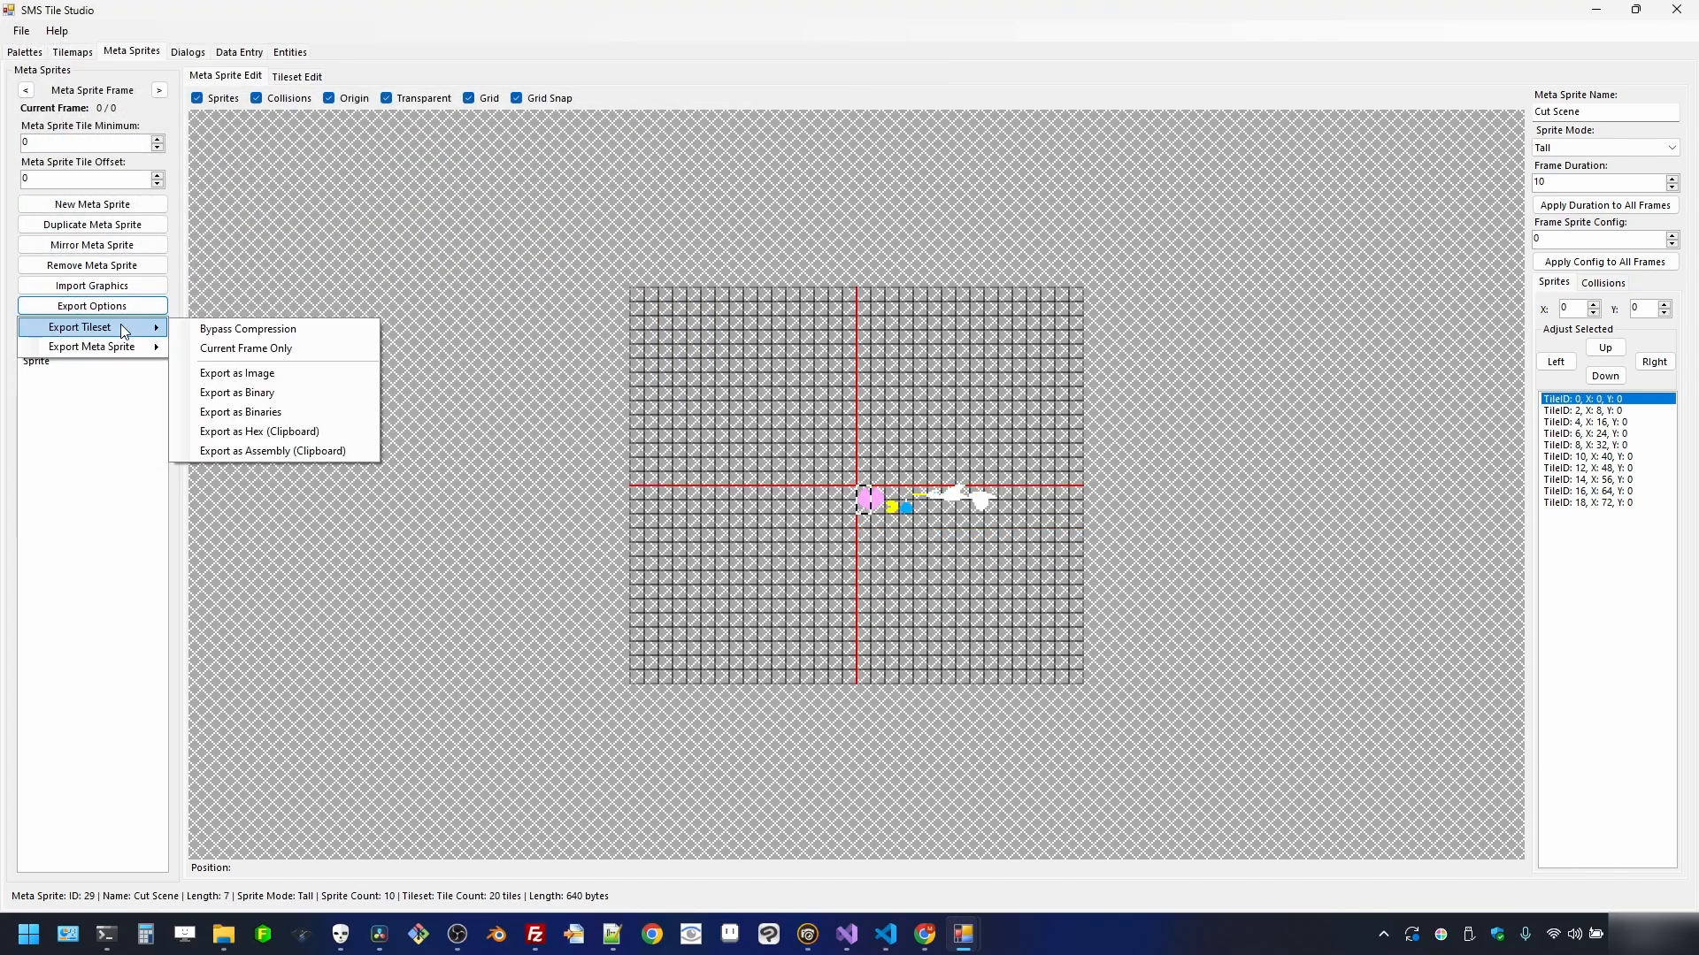
click(266, 392)
click(682, 464)
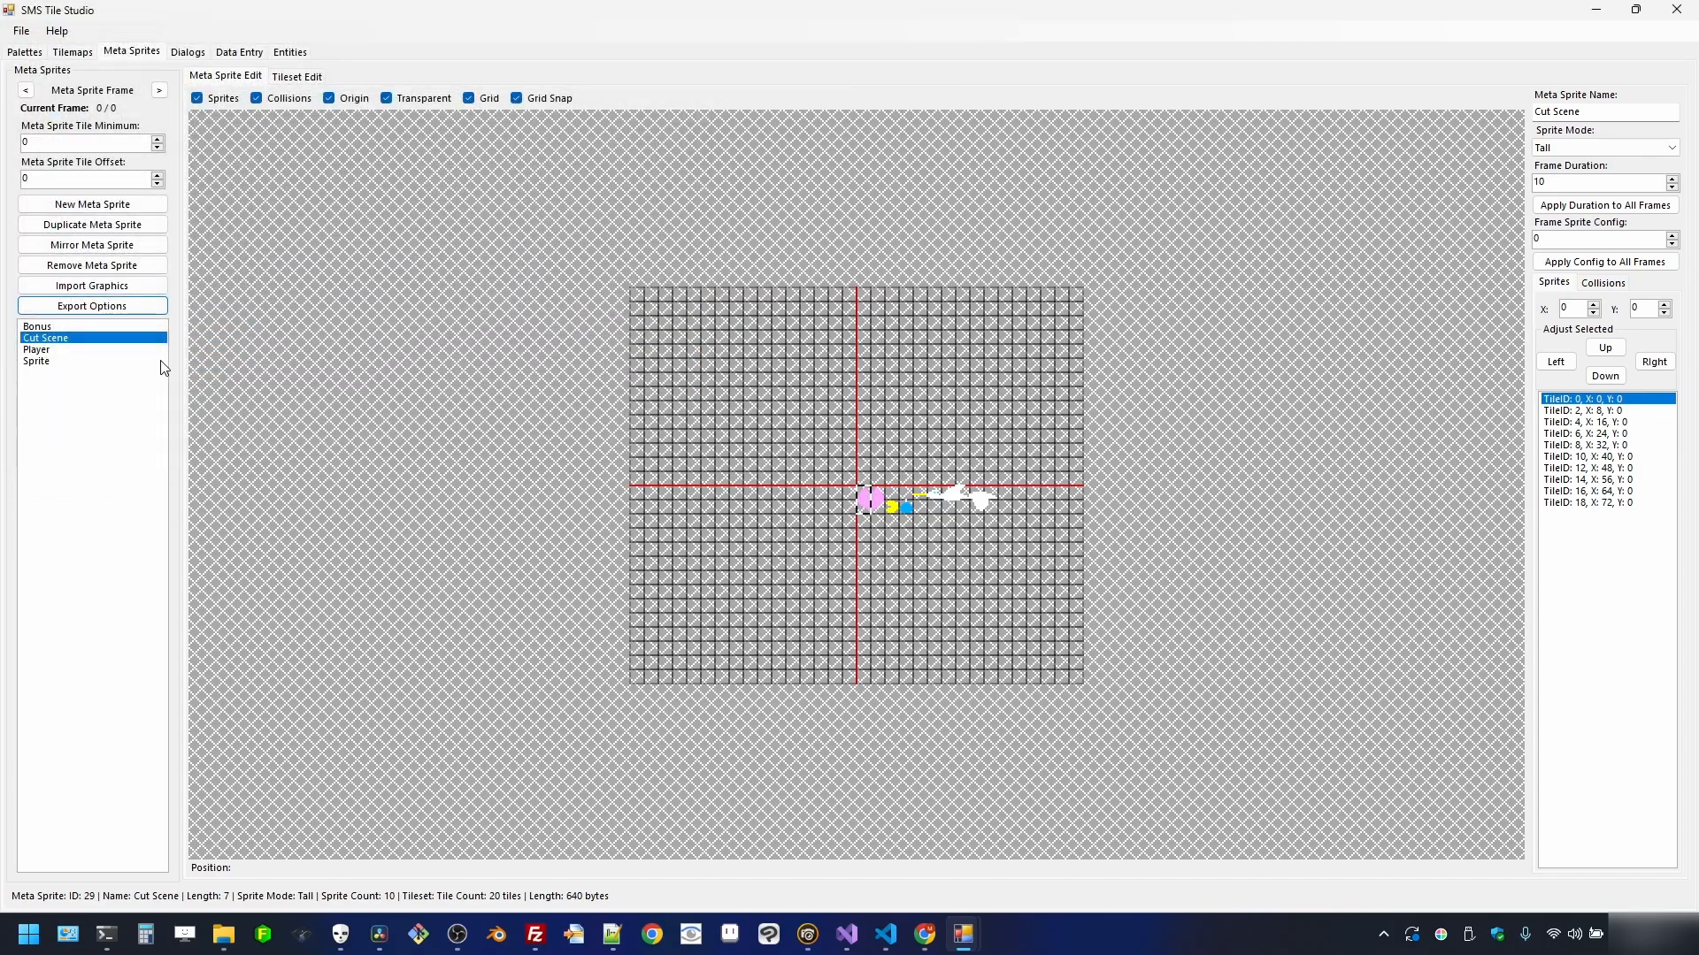
click(97, 350)
click(111, 306)
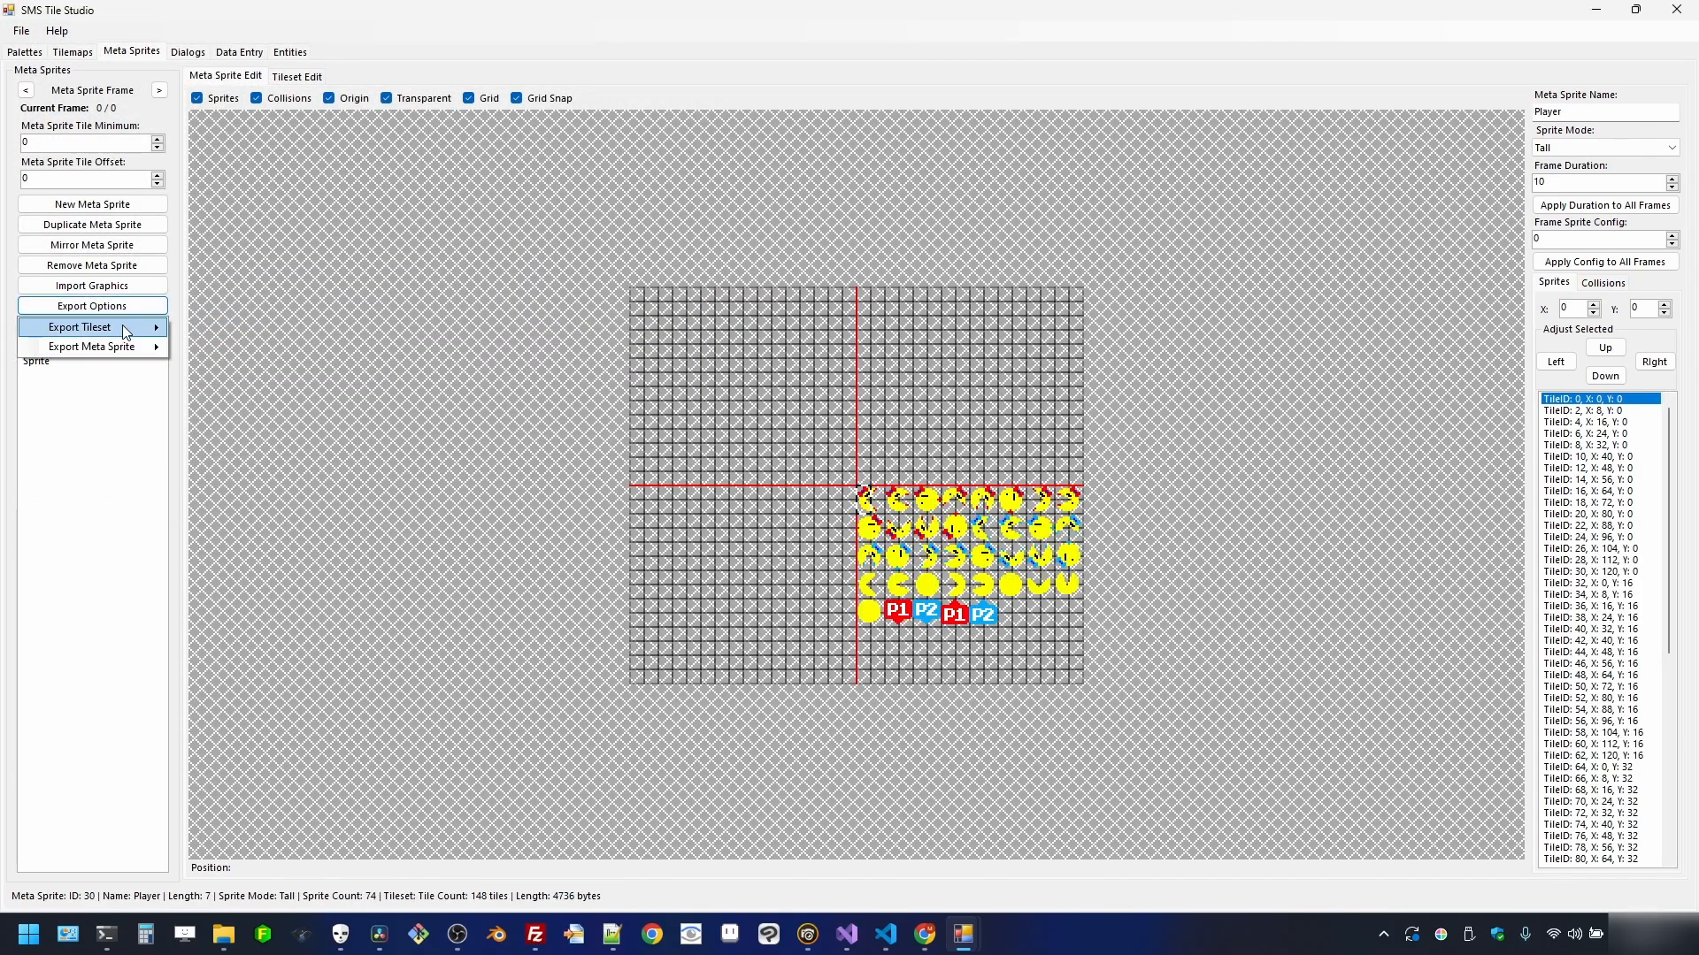
mouse_move(122, 329)
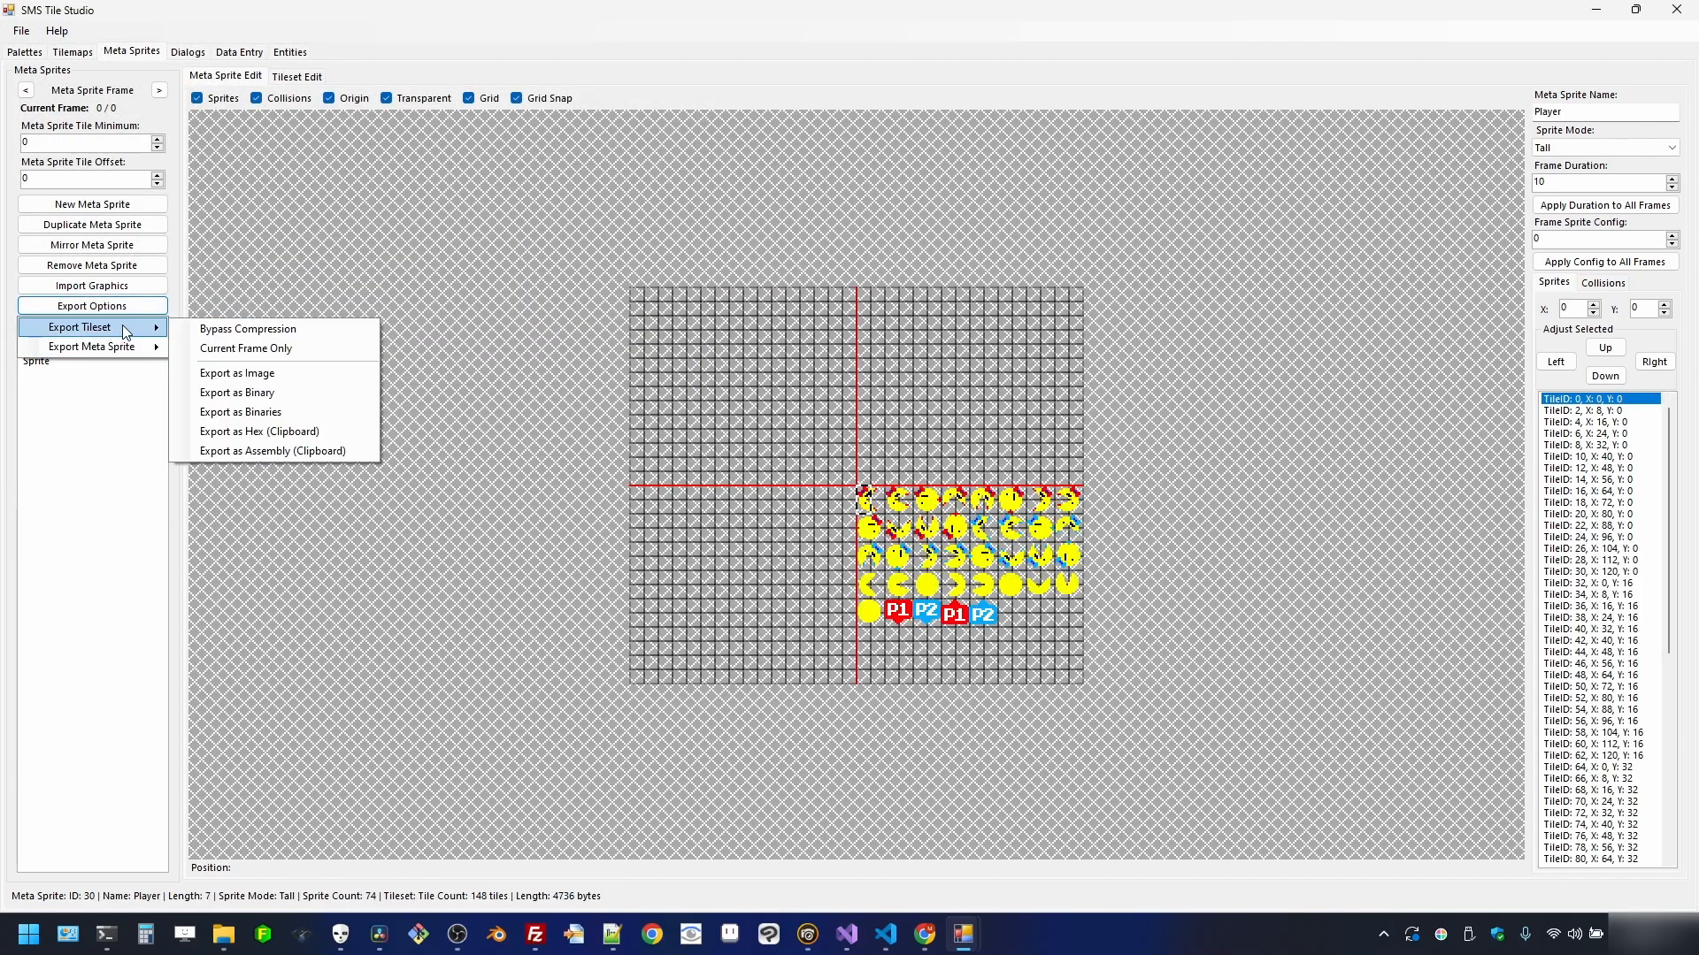
click(327, 390)
click(699, 464)
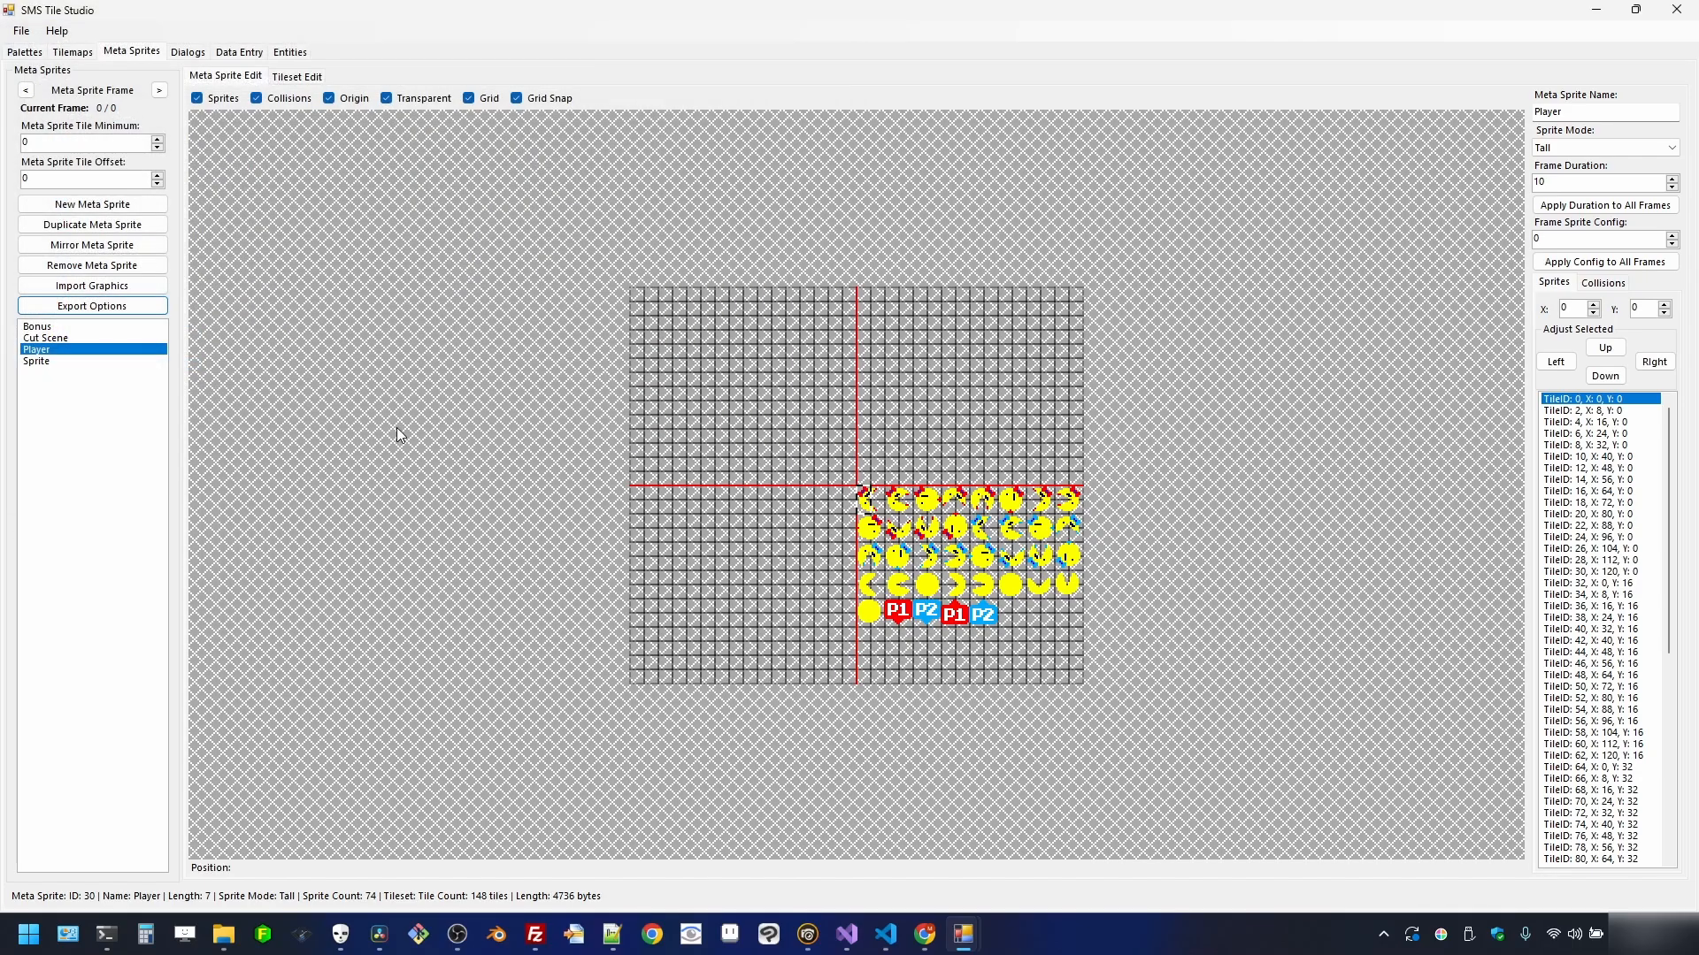
- Export the Sprite meta sprite's tileset as sprite_tiles.bin into assets
click(133, 362)
click(105, 317)
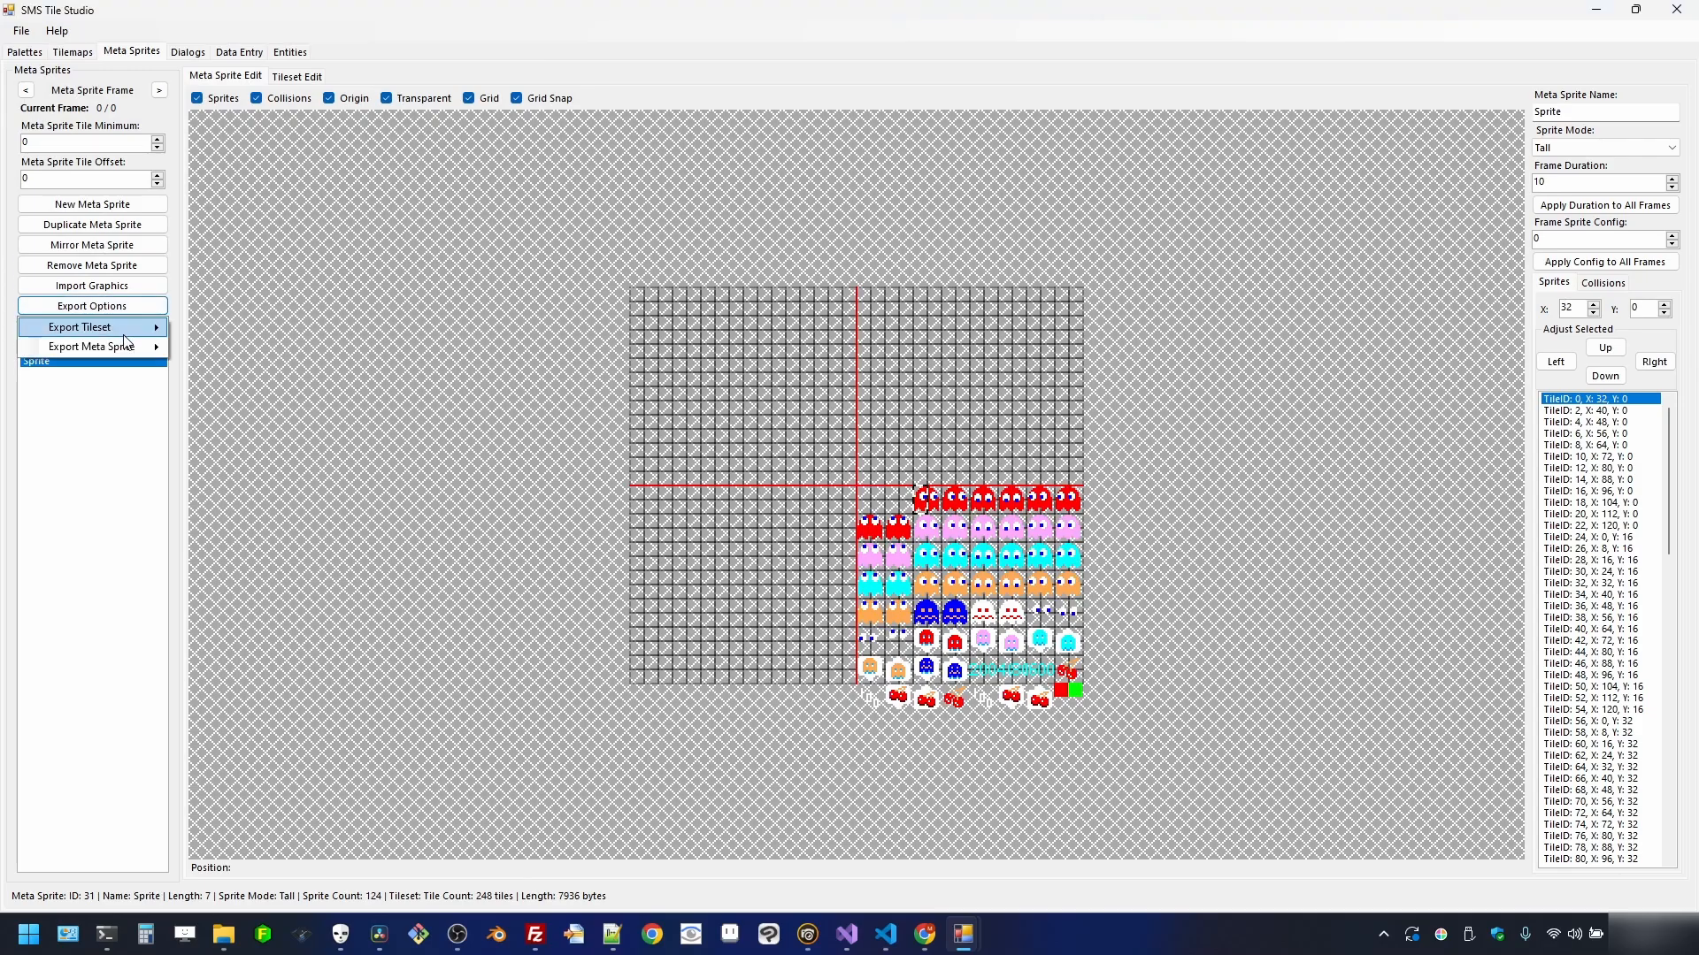
mouse_move(133, 345)
click(368, 432)
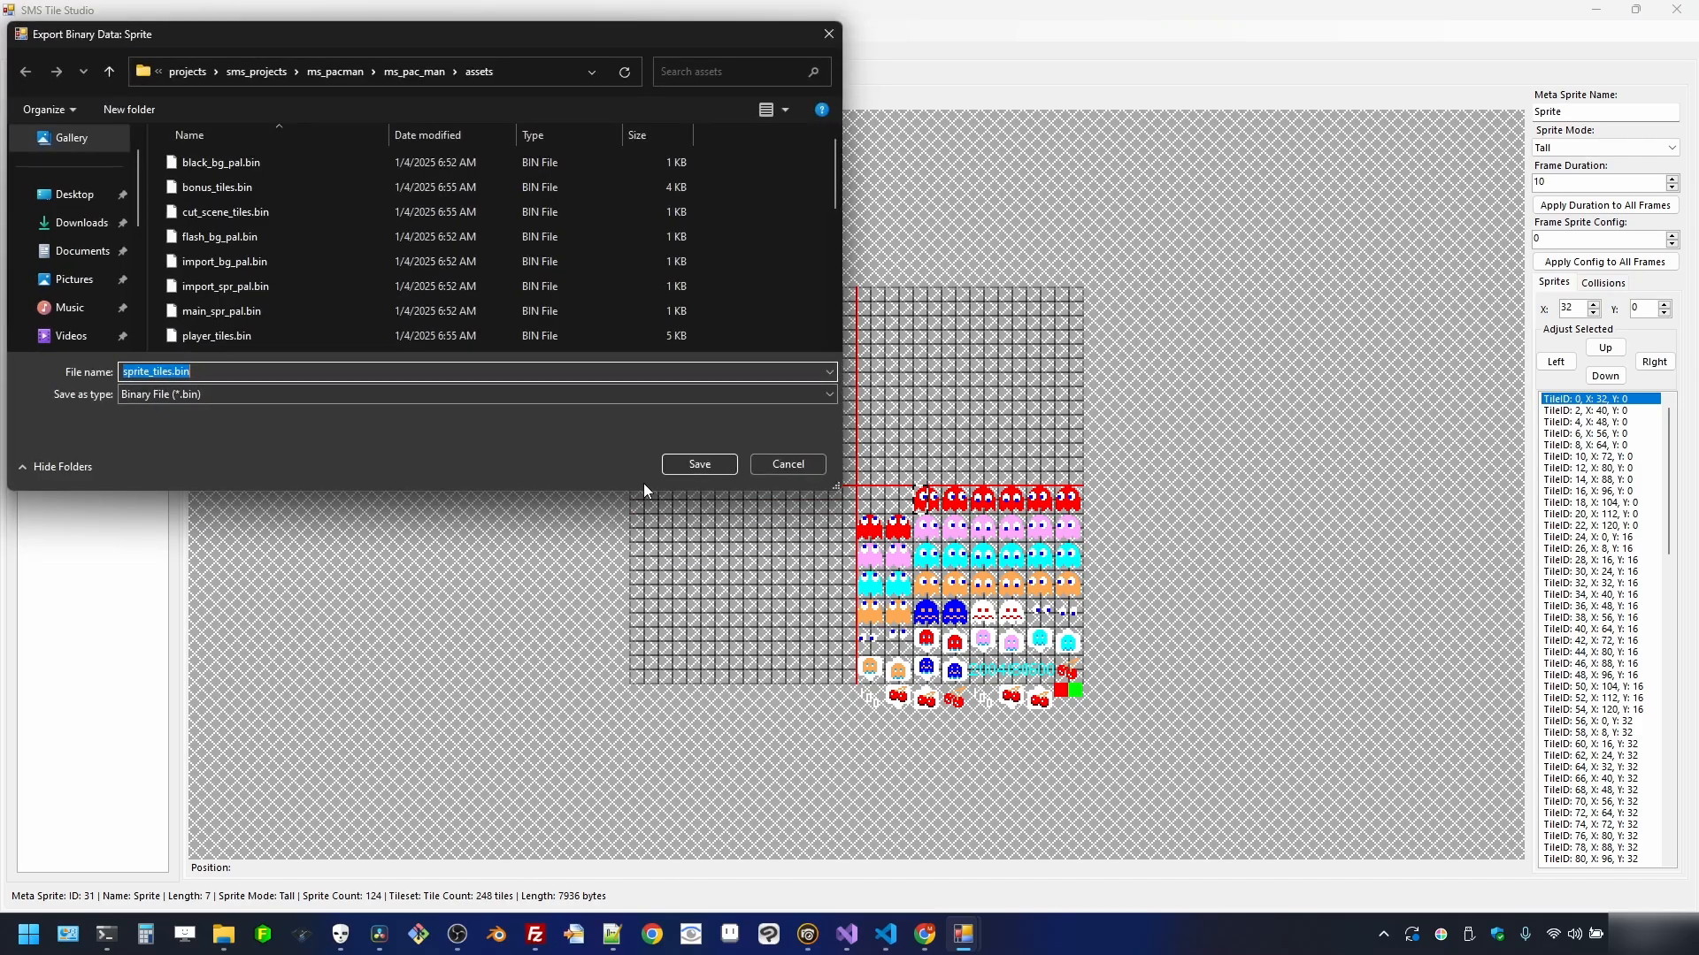
click(699, 464)
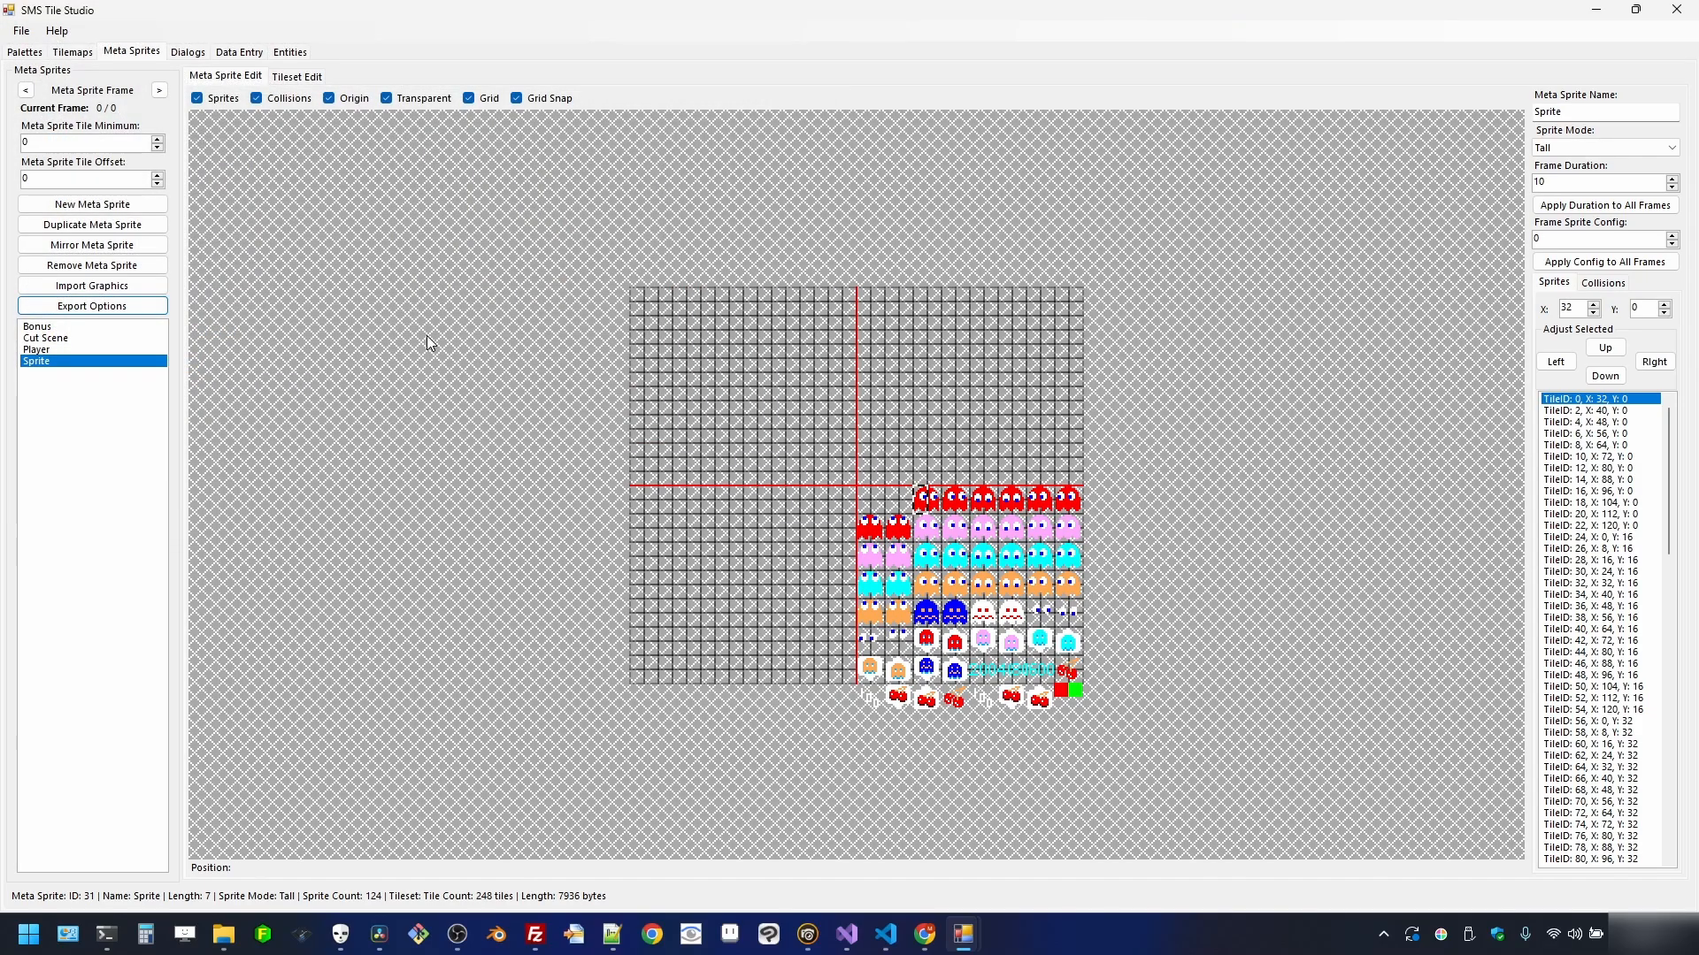